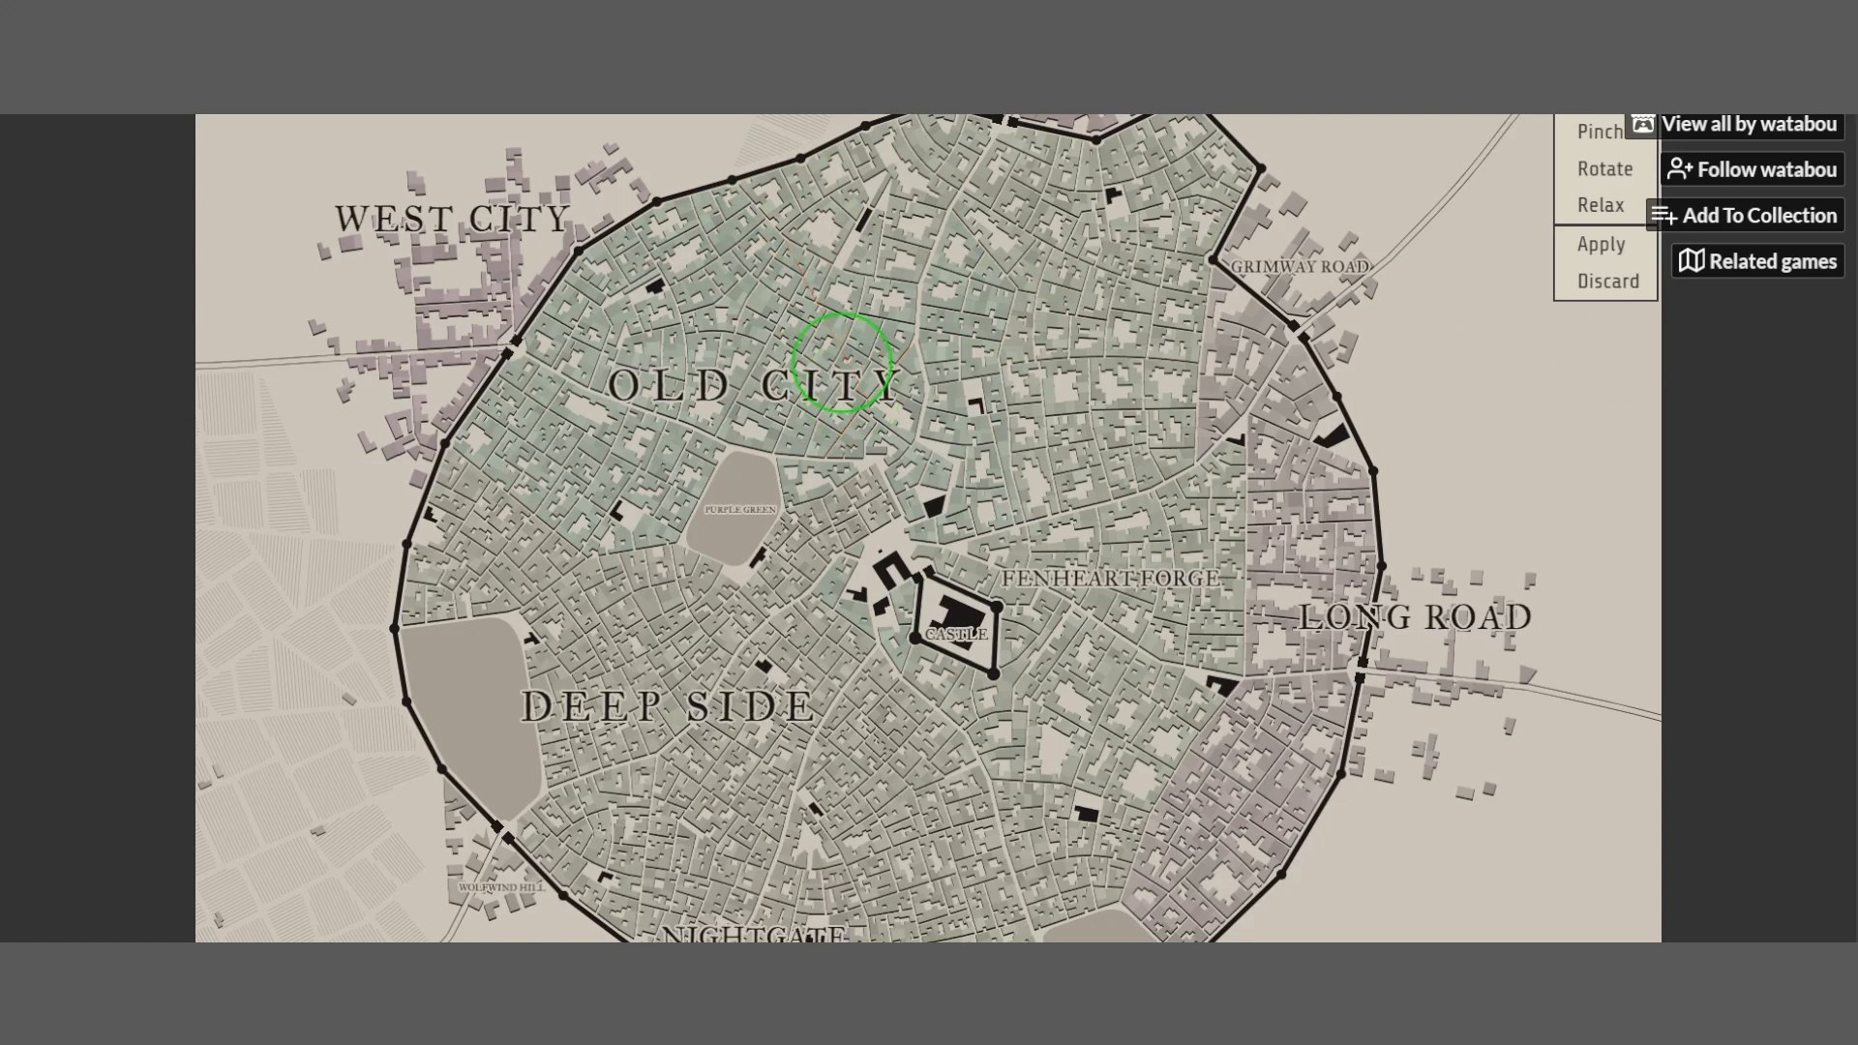
Discard the pending warp edits to the Cloudfire Church map and leave warp mode
{"action": "scroll", "coordinate": [1455, 318], "scroll_direction": "up", "scroll_amount": 3}
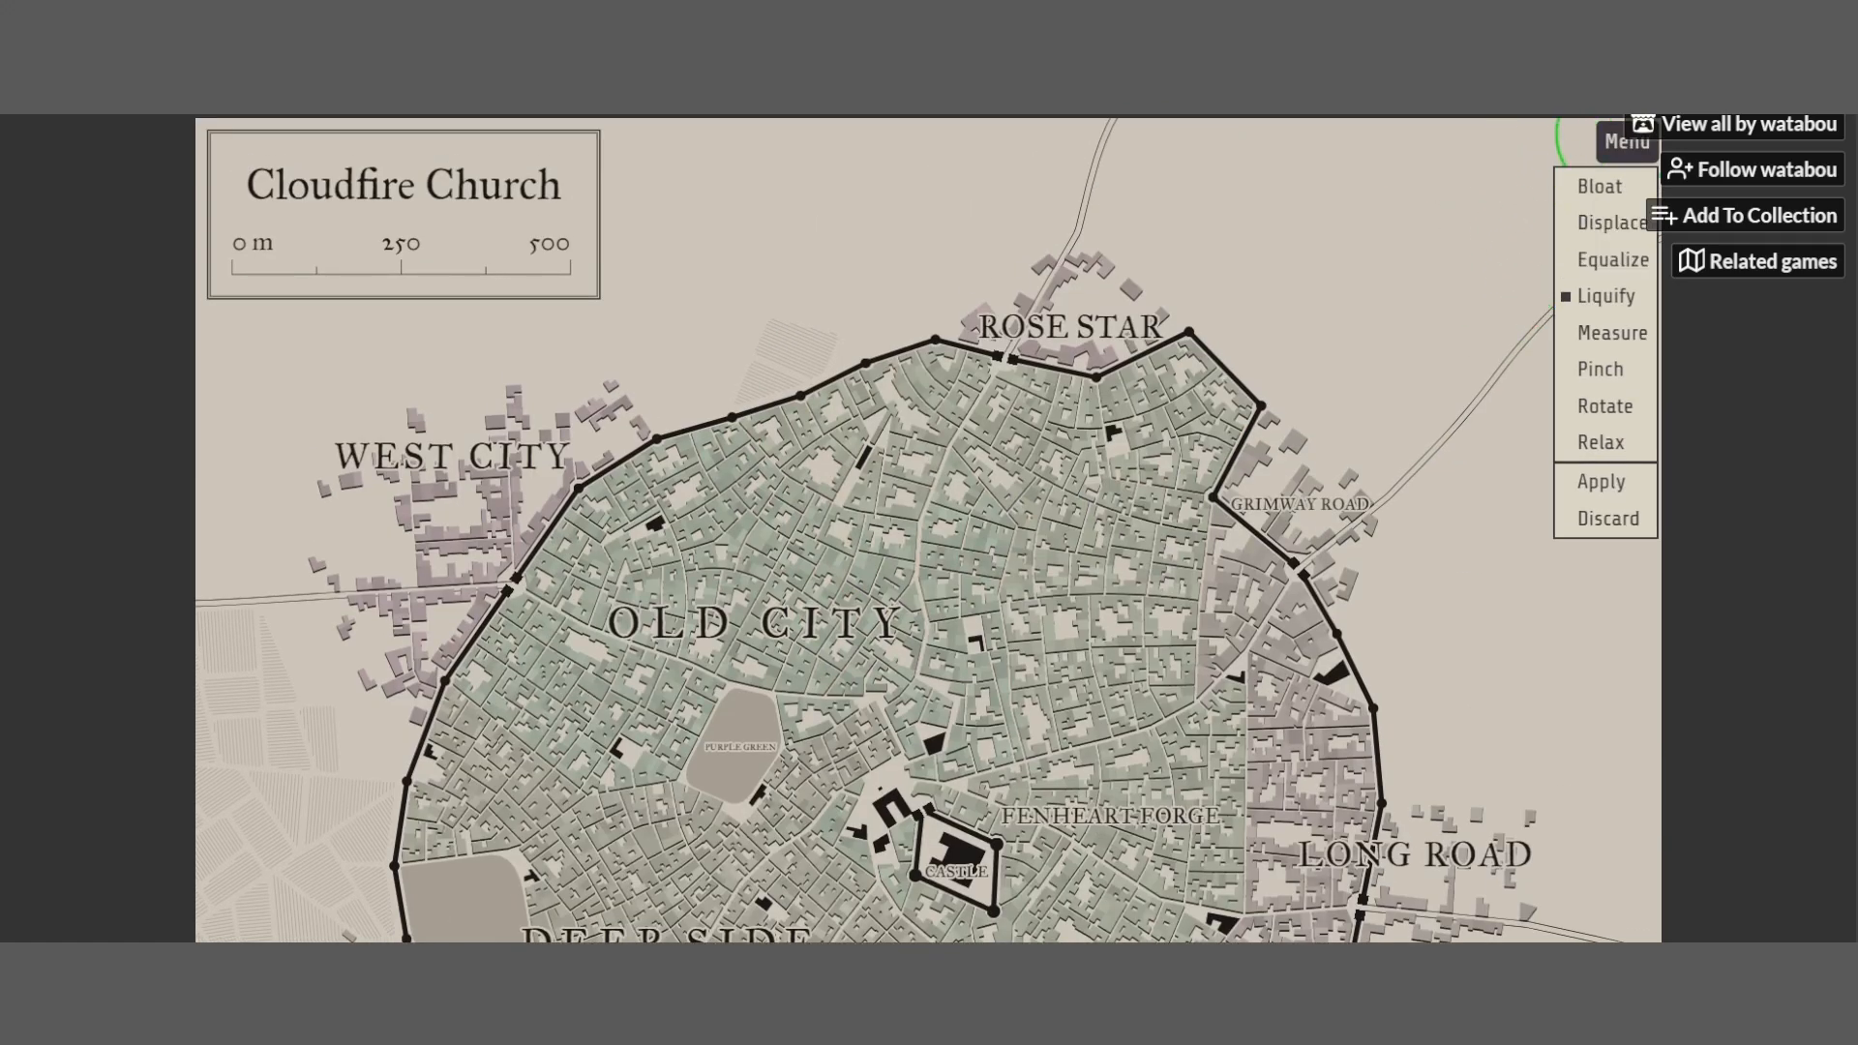
{"action": "left_click", "coordinate": [1612, 145]}
{"action": "left_click", "coordinate": [1612, 145]}
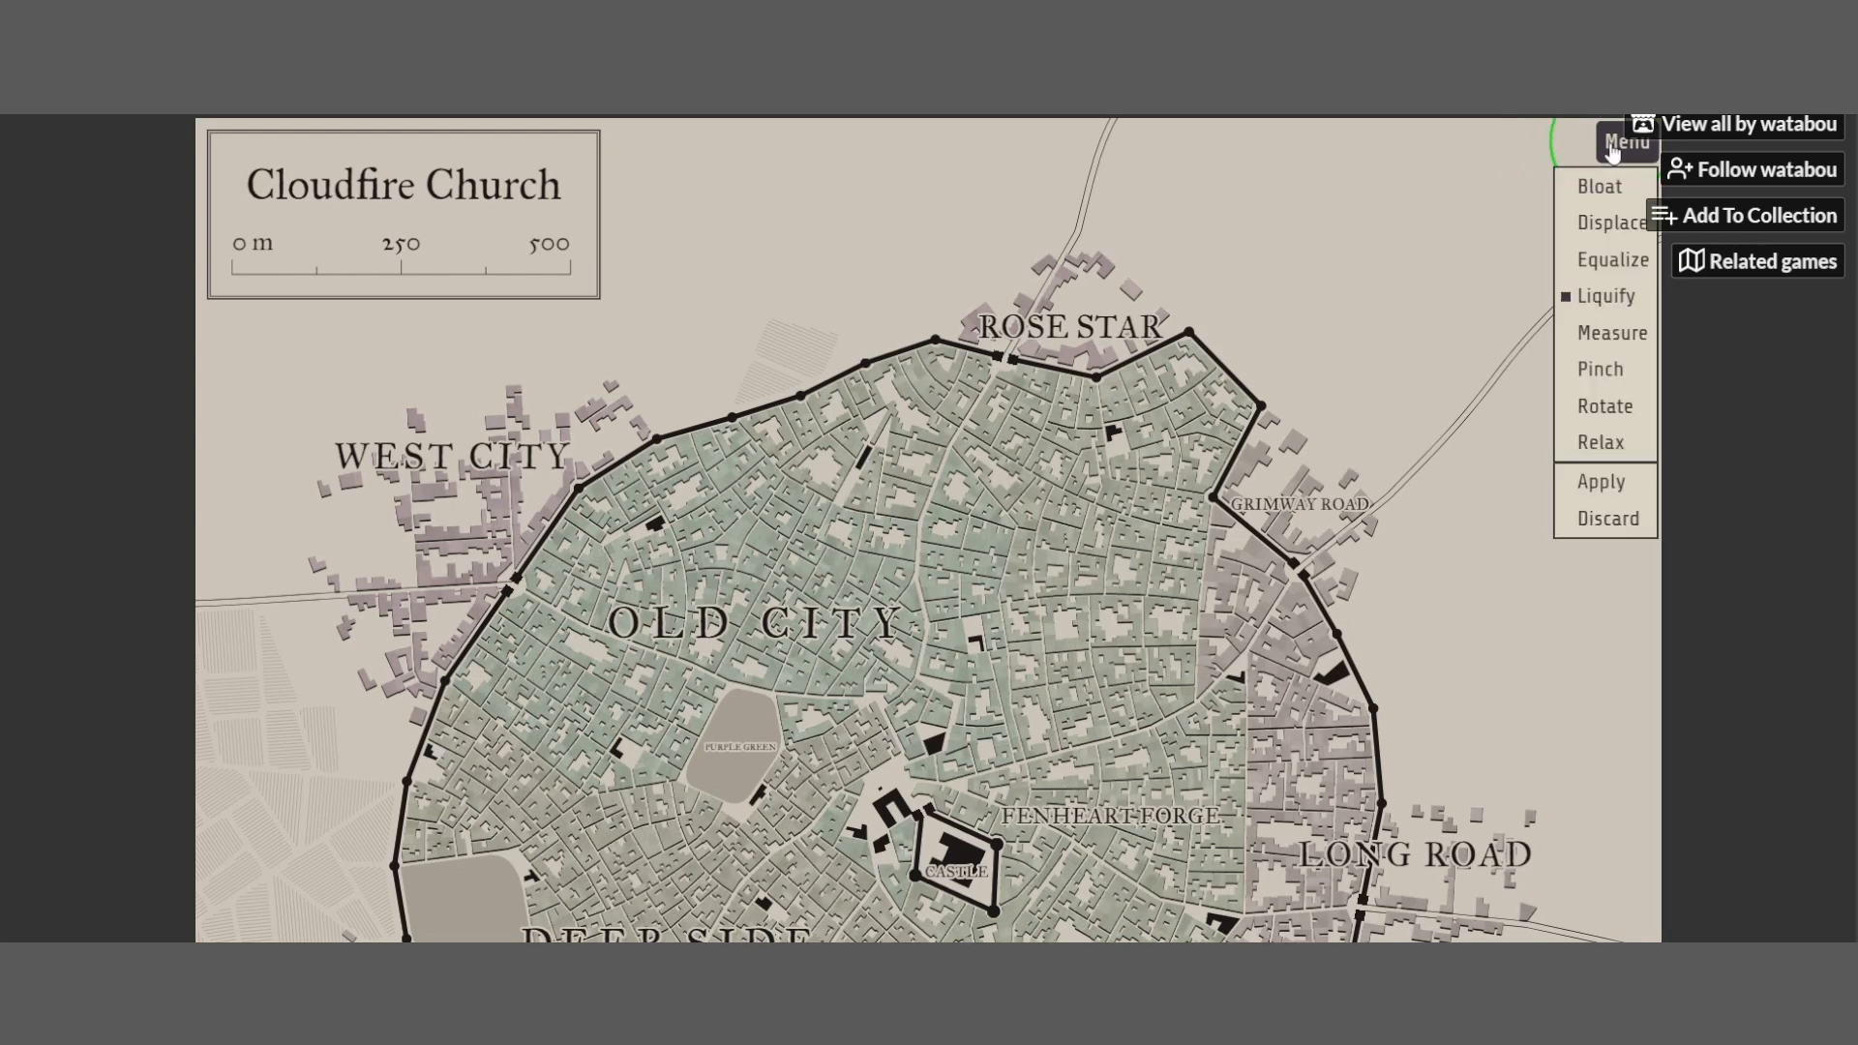
{"action": "left_click", "coordinate": [1608, 517]}
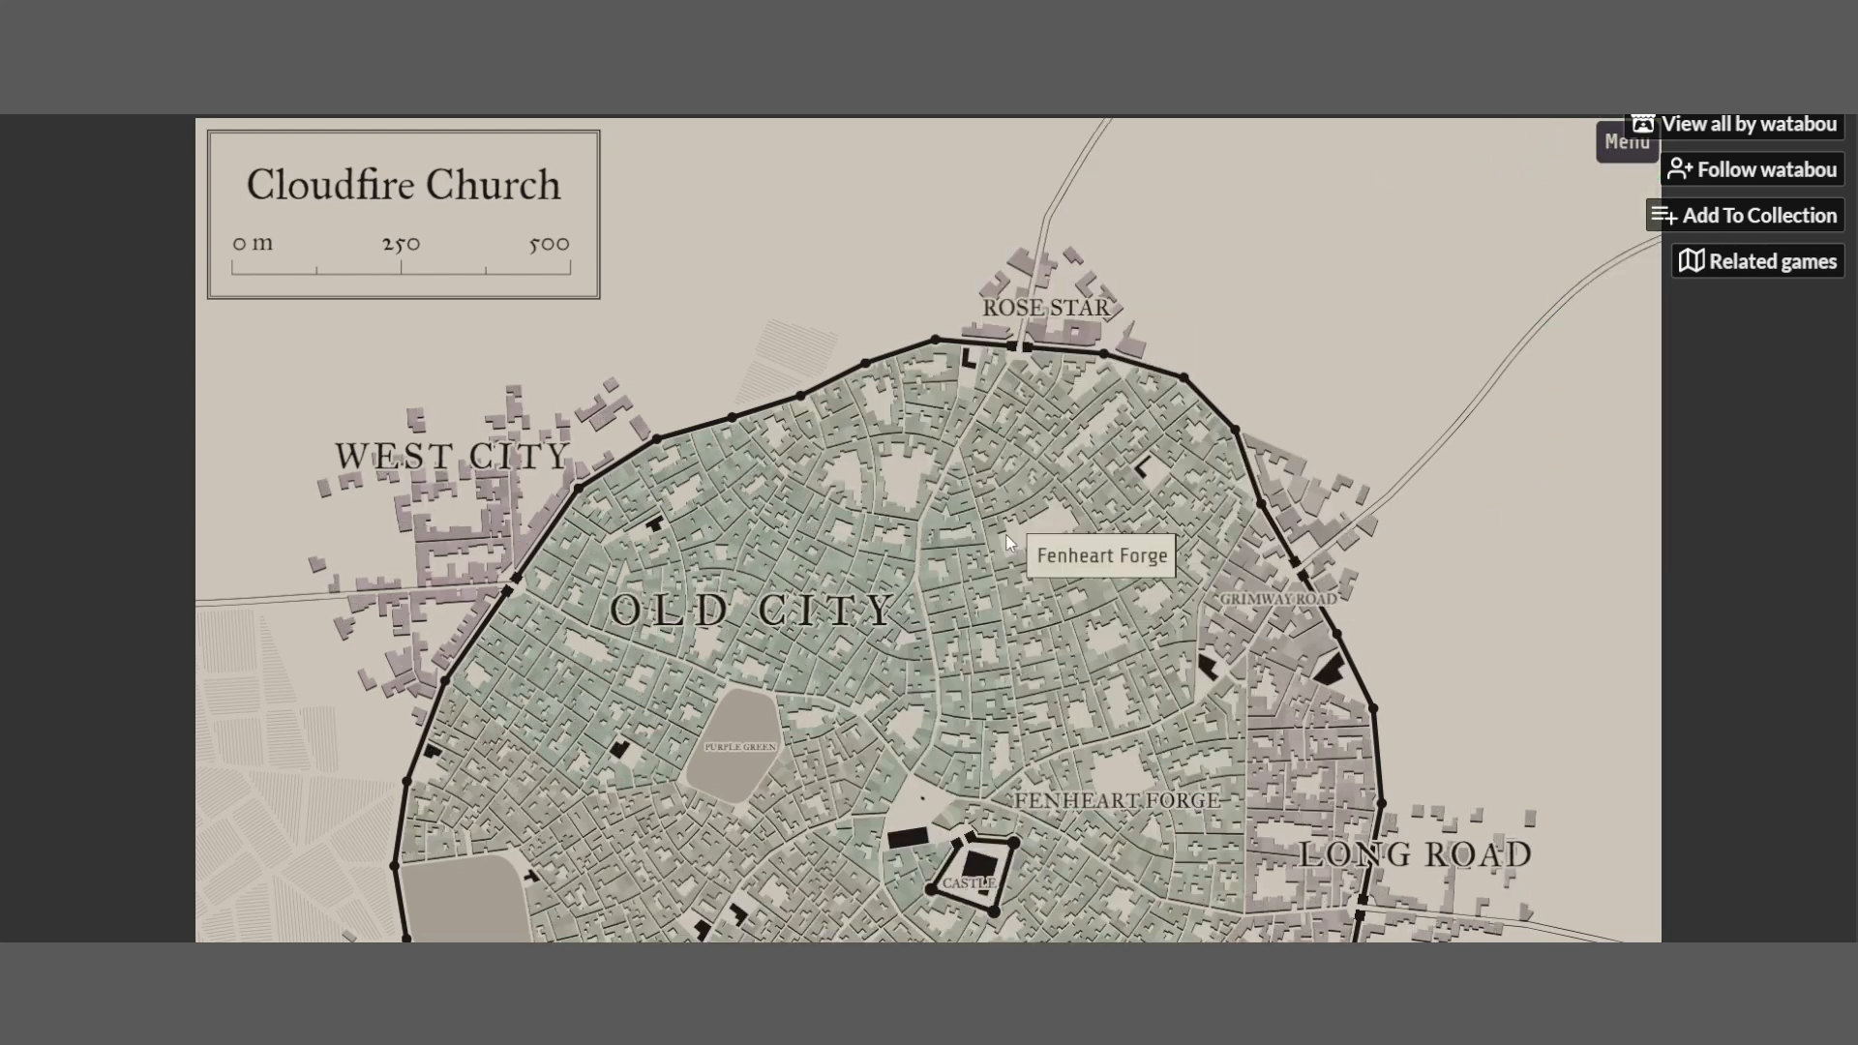
Review the building options in the map's Style settings, then close them
{"action": "left_click", "coordinate": [1607, 155]}
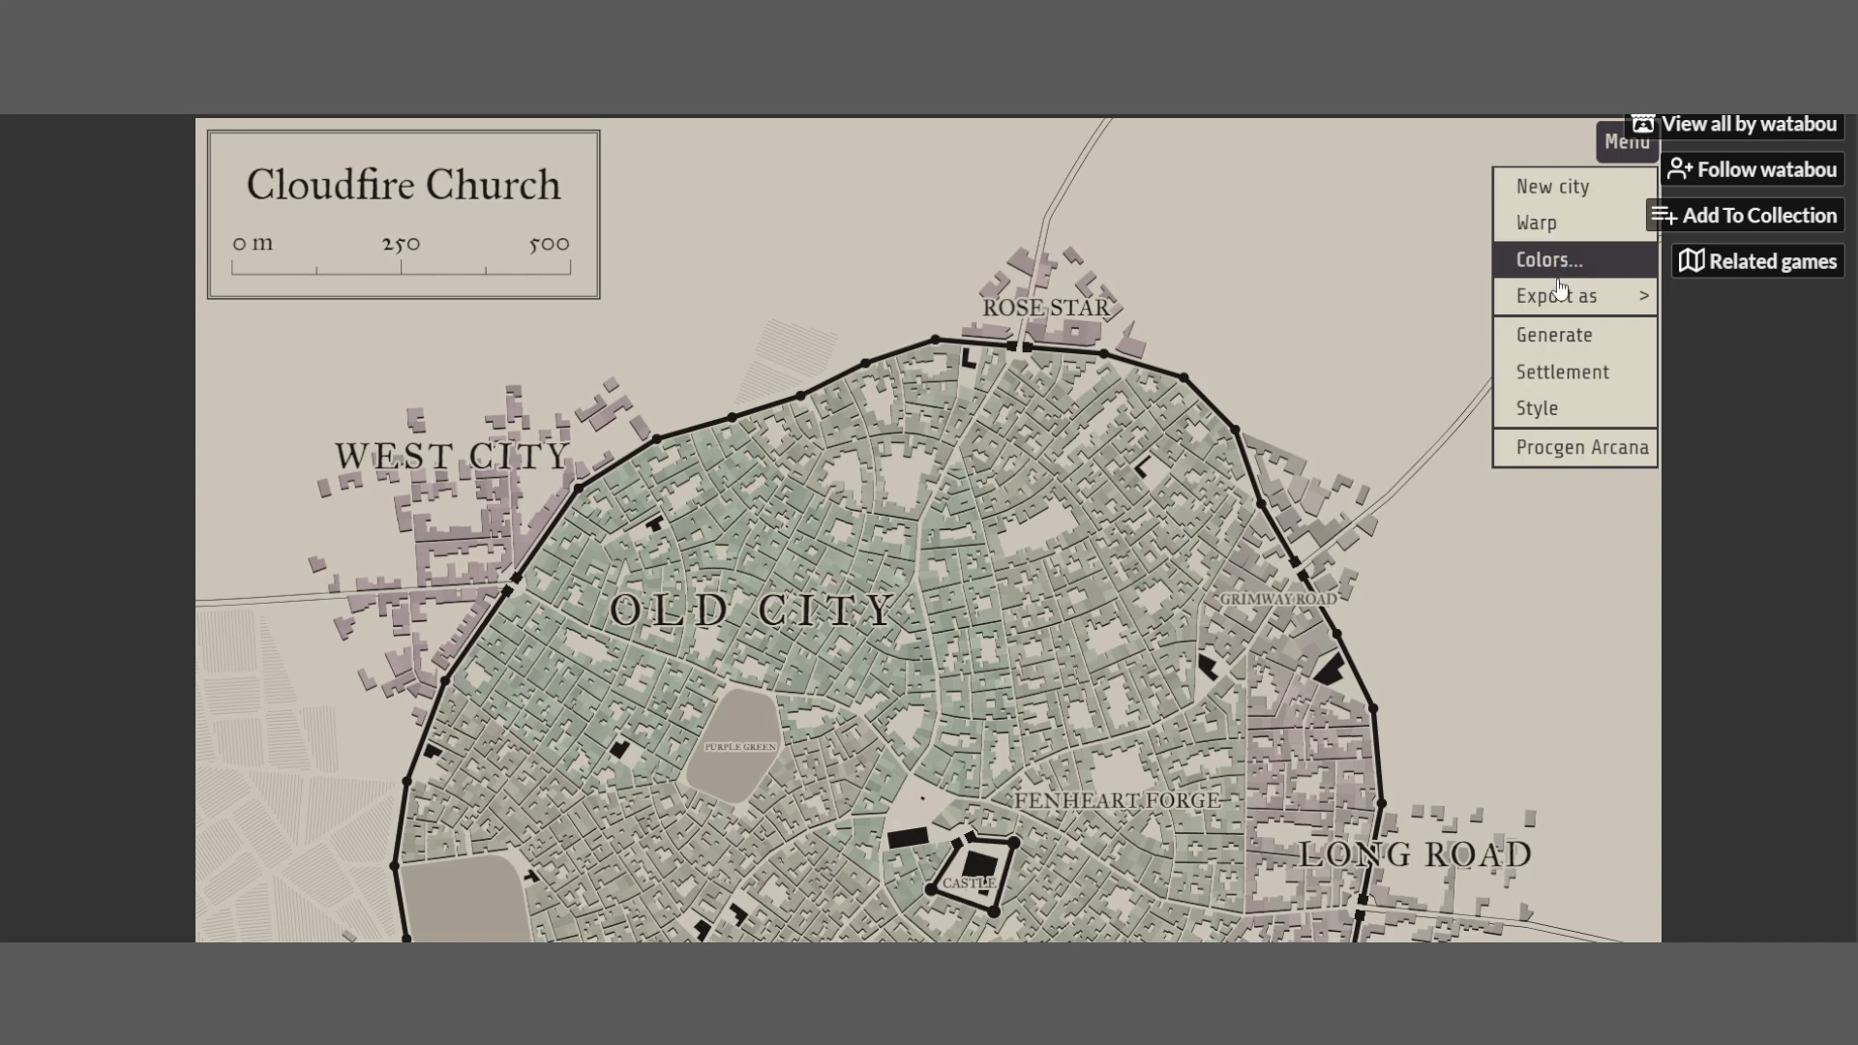
{"action": "mouse_move", "coordinate": [1560, 293]}
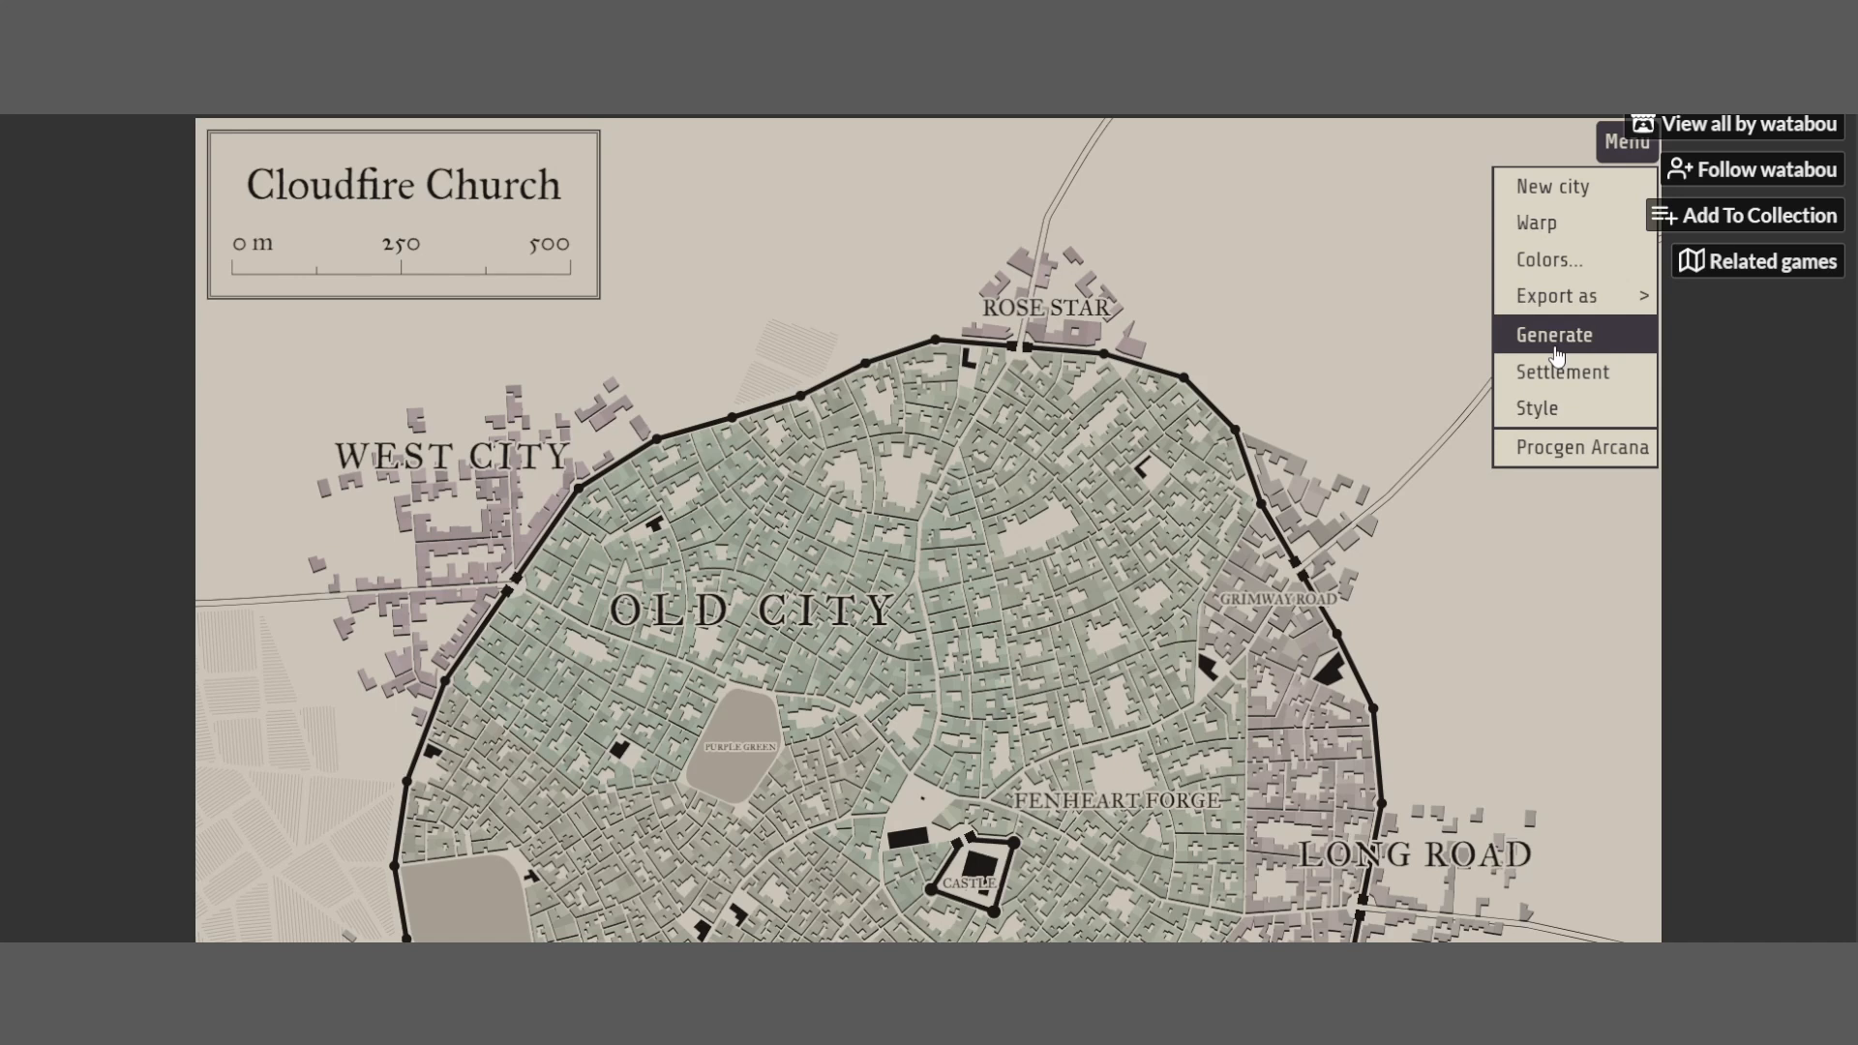
{"action": "left_click", "coordinate": [1536, 421]}
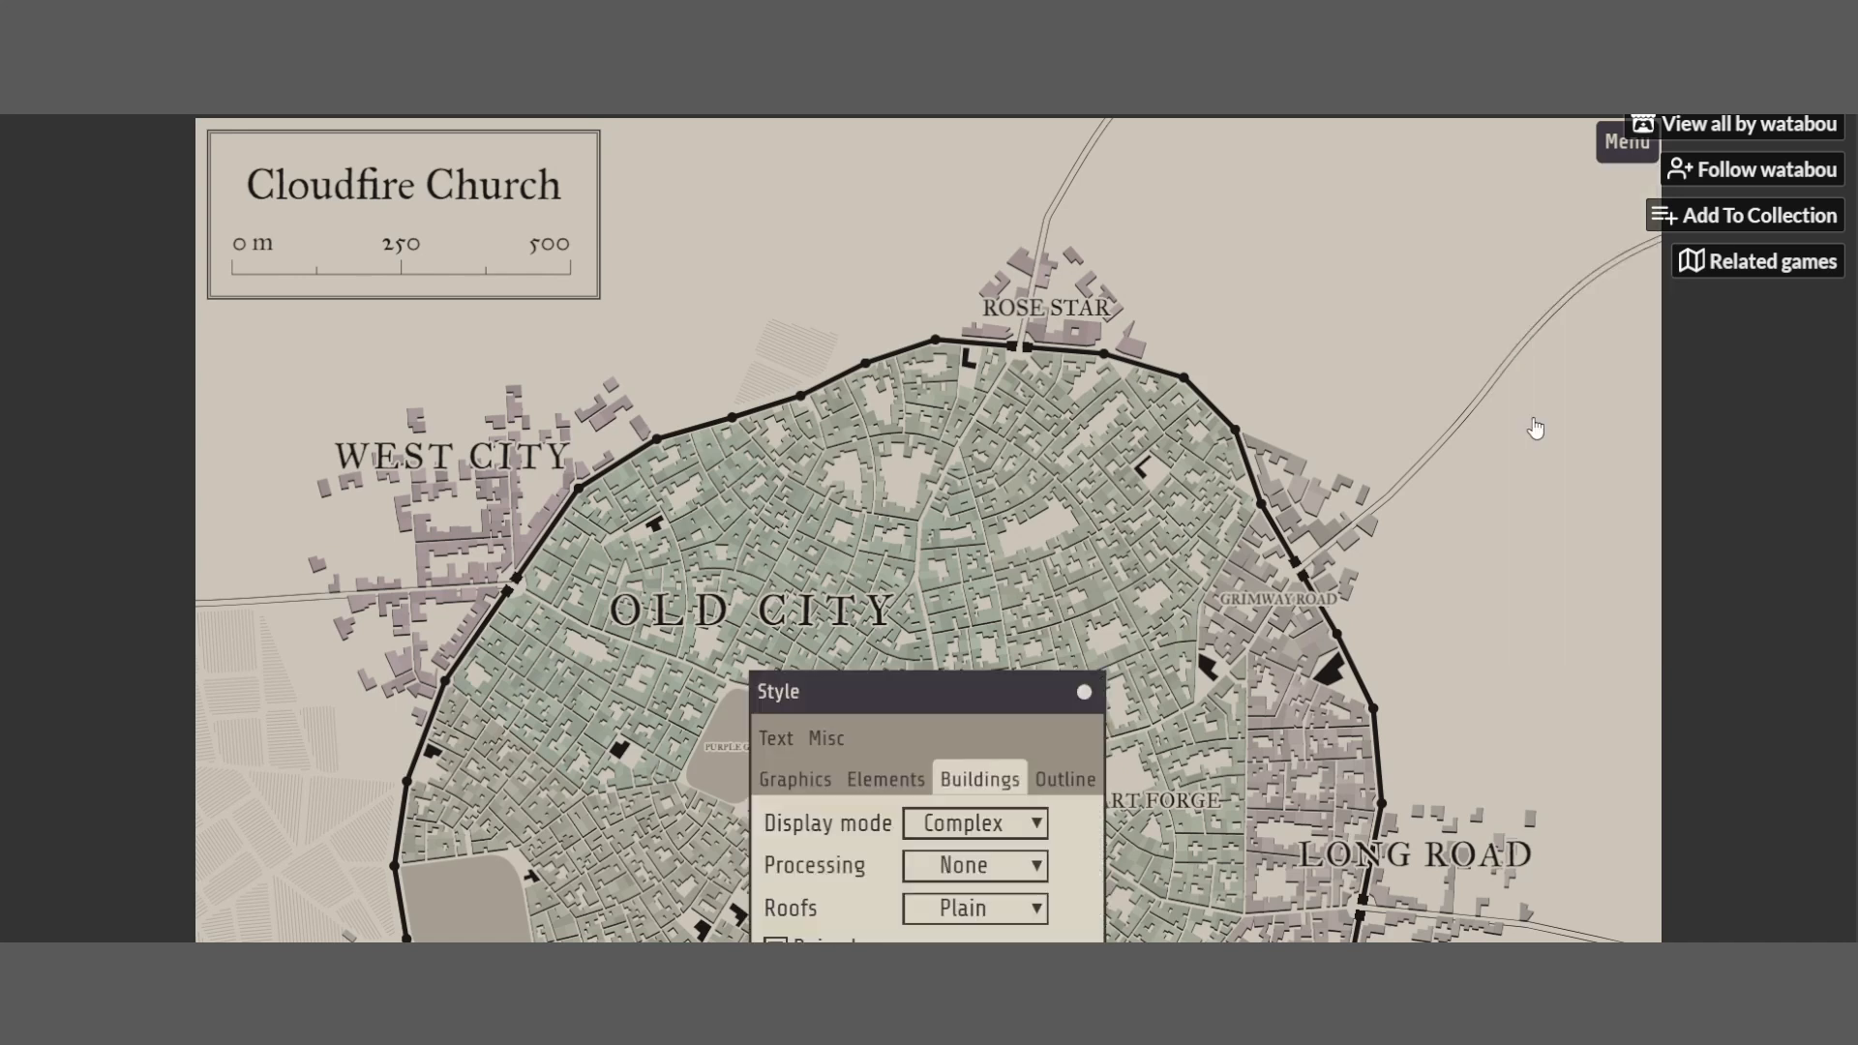
{"action": "scroll", "coordinate": [1220, 469], "scroll_direction": "down", "scroll_amount": 4}
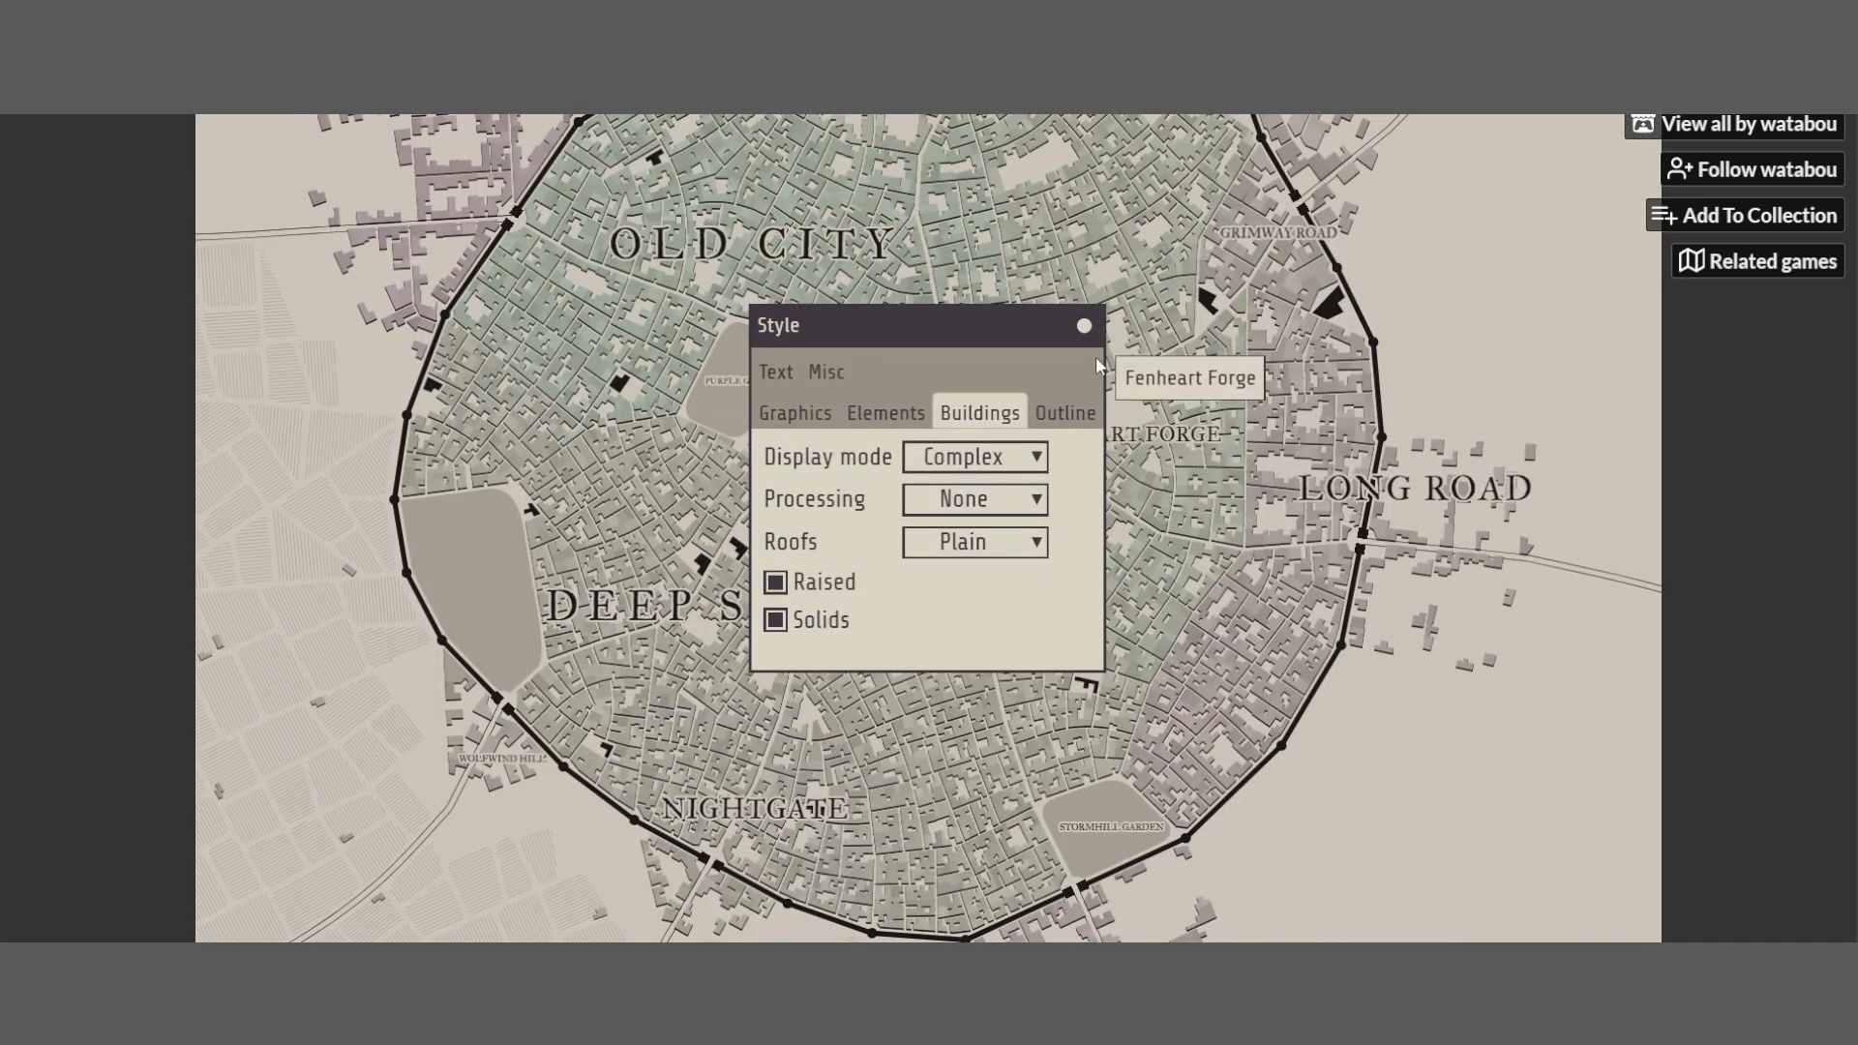
{"action": "left_click", "coordinate": [1084, 325]}
{"action": "scroll", "coordinate": [1475, 450], "scroll_direction": "up", "scroll_amount": 4}
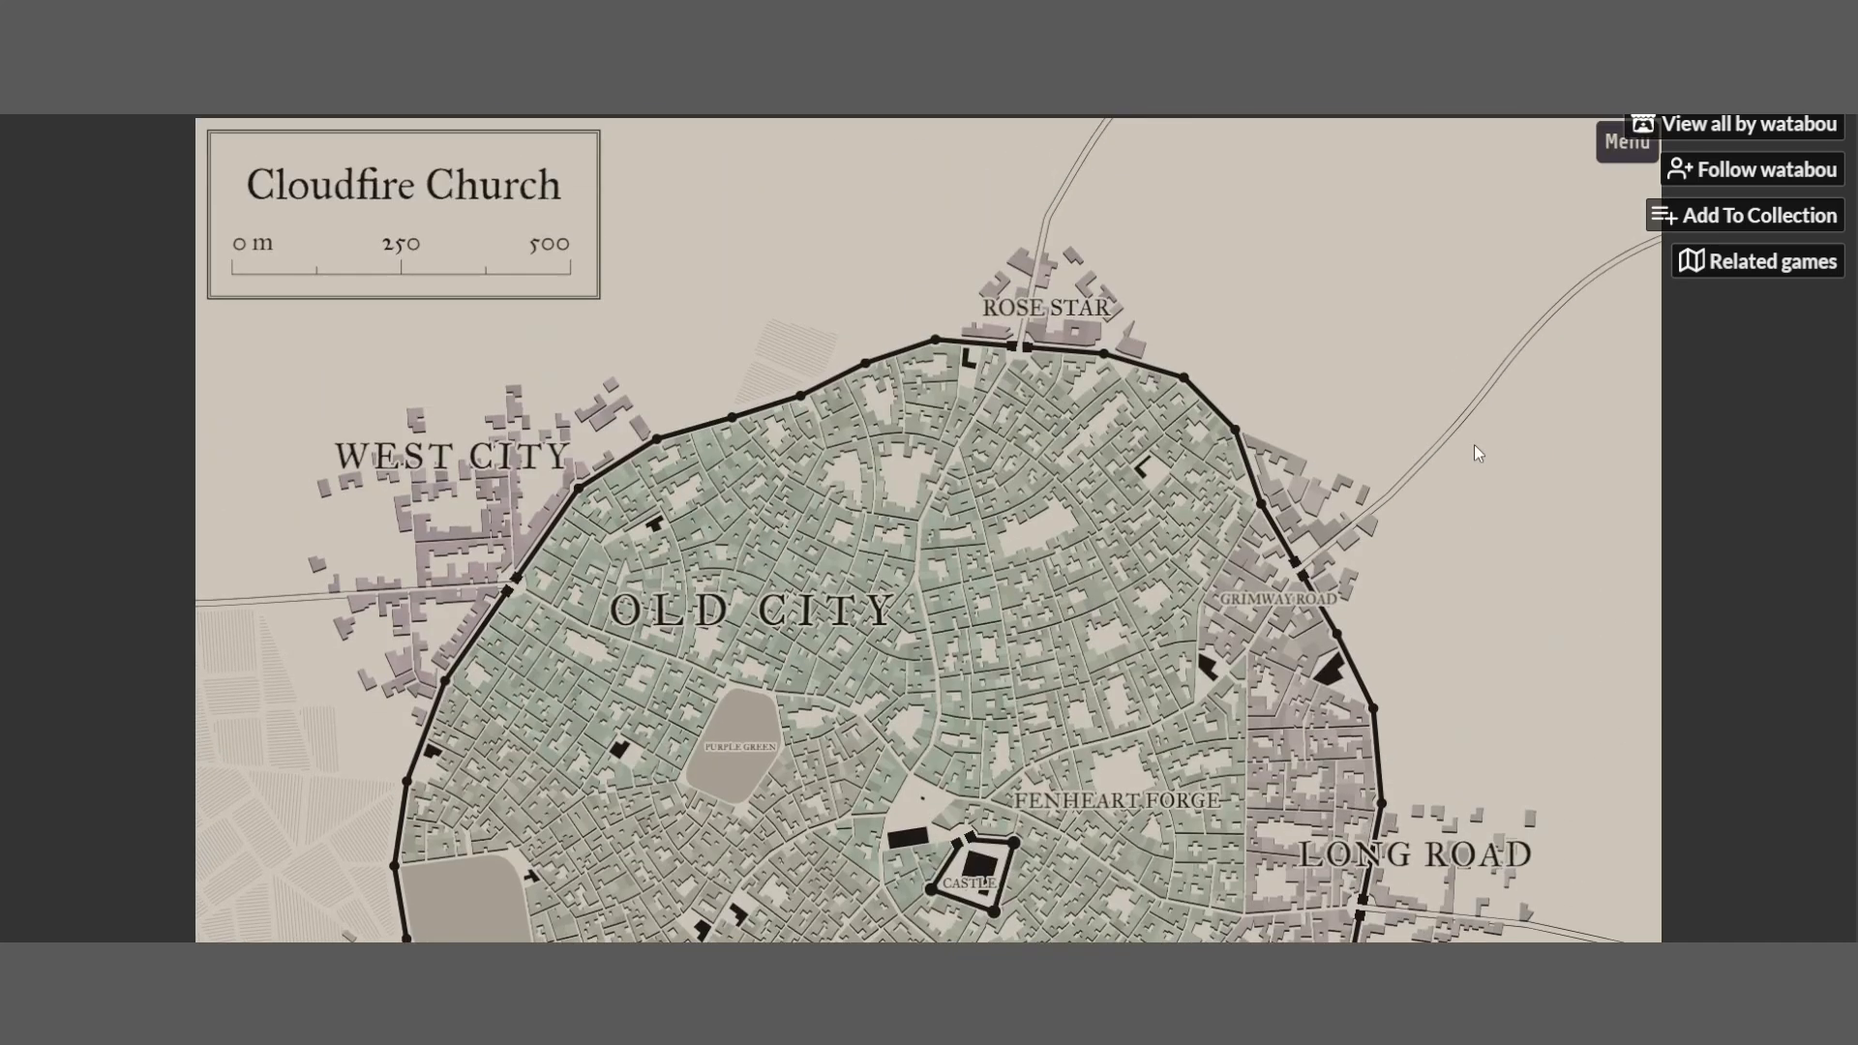
Examine the generator page's description, usage terms, sample maps, development log and community posts below the map
{"action": "scroll", "coordinate": [1462, 384], "scroll_direction": "down", "scroll_amount": 3}
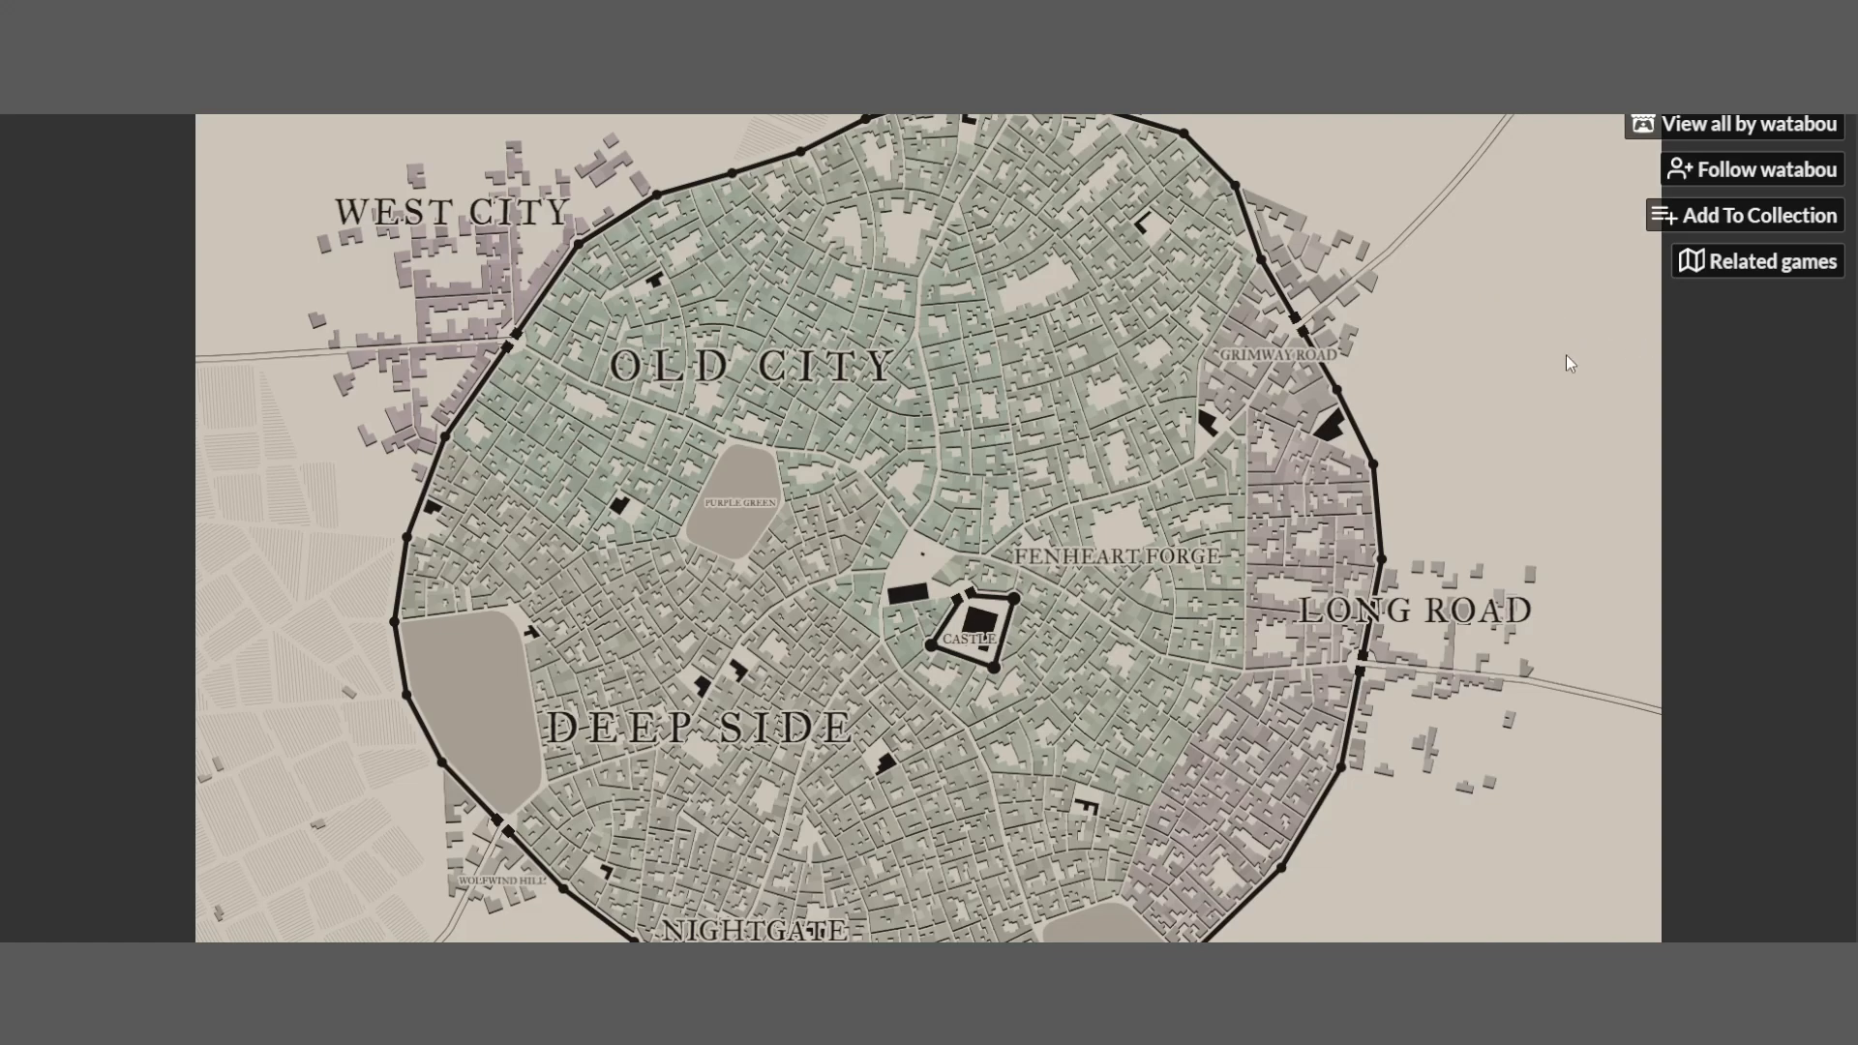
{"action": "scroll", "coordinate": [1516, 374], "scroll_direction": "down", "scroll_amount": 9}
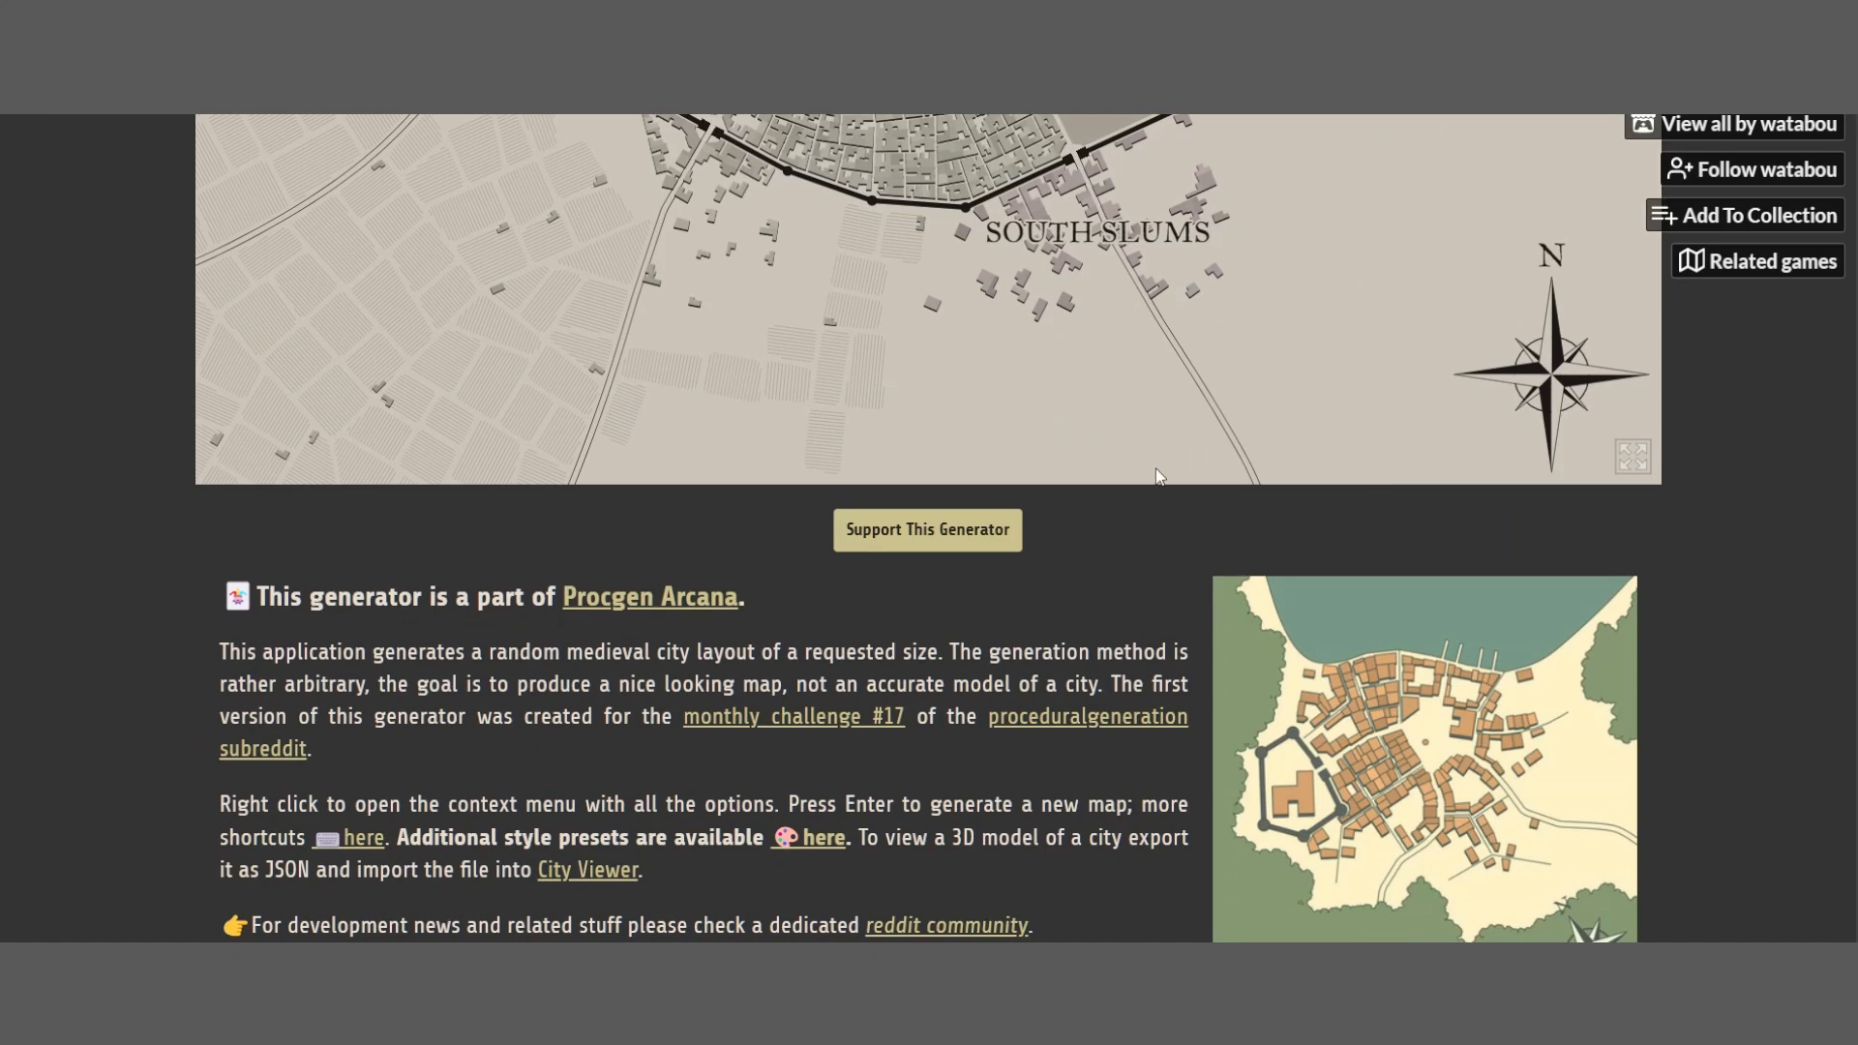
{"action": "scroll", "coordinate": [1010, 481], "scroll_direction": "down", "scroll_amount": 3}
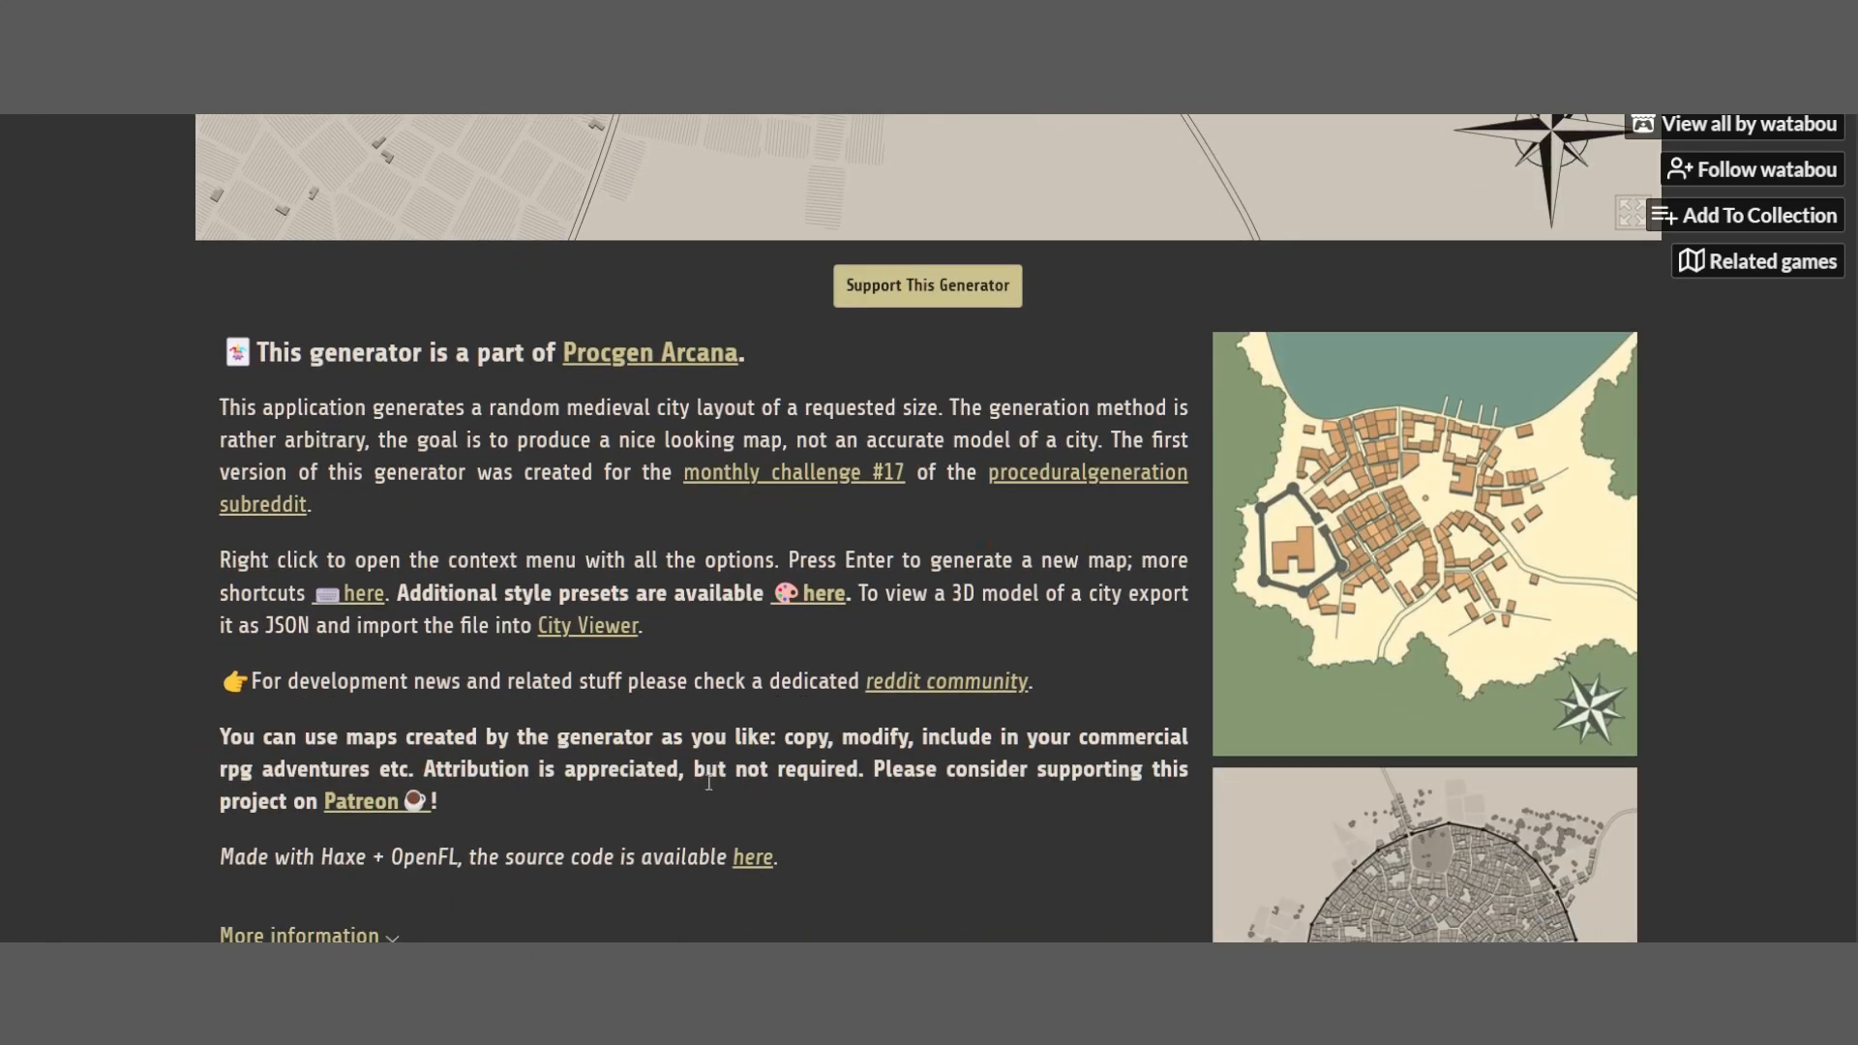
{"action": "scroll", "coordinate": [1329, 568], "scroll_direction": "down", "scroll_amount": 4}
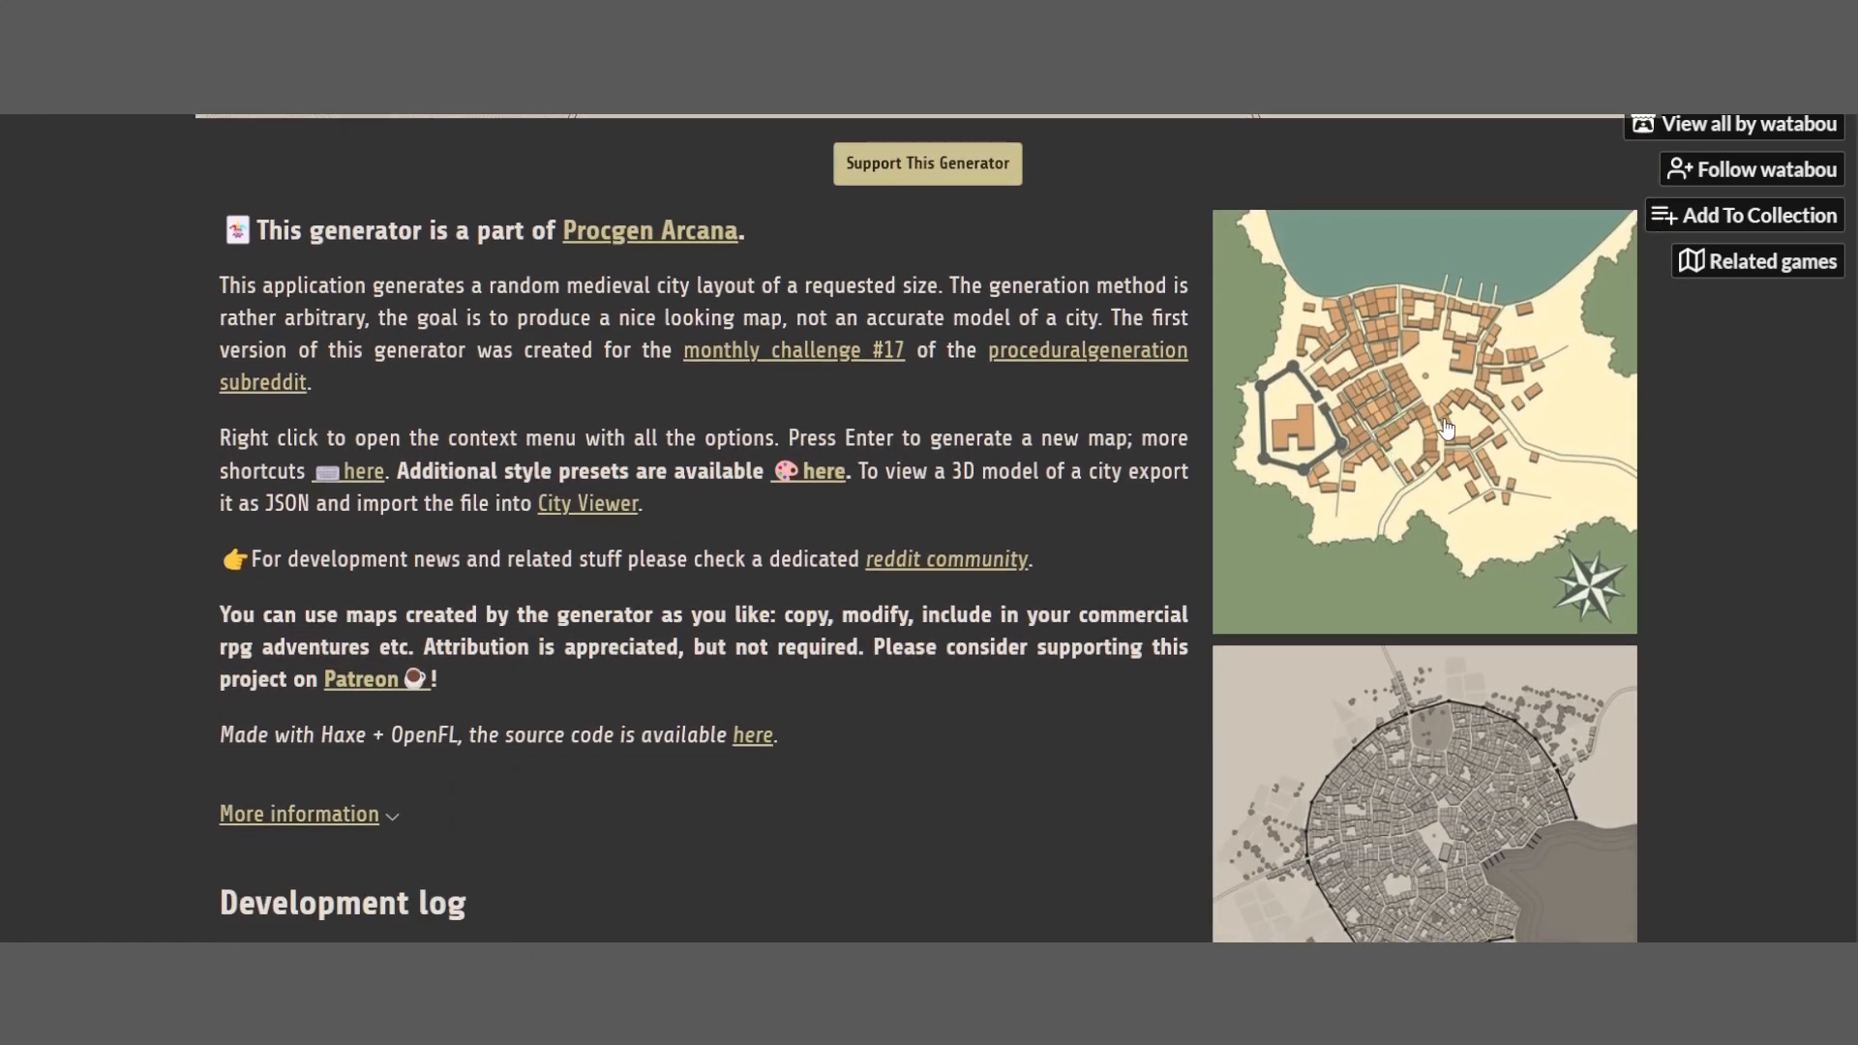
{"action": "scroll", "coordinate": [1473, 314], "scroll_direction": "up", "scroll_amount": 2}
{"action": "scroll", "coordinate": [1477, 431], "scroll_direction": "down", "scroll_amount": 3}
{"action": "scroll", "coordinate": [1434, 474], "scroll_direction": "down", "scroll_amount": 5}
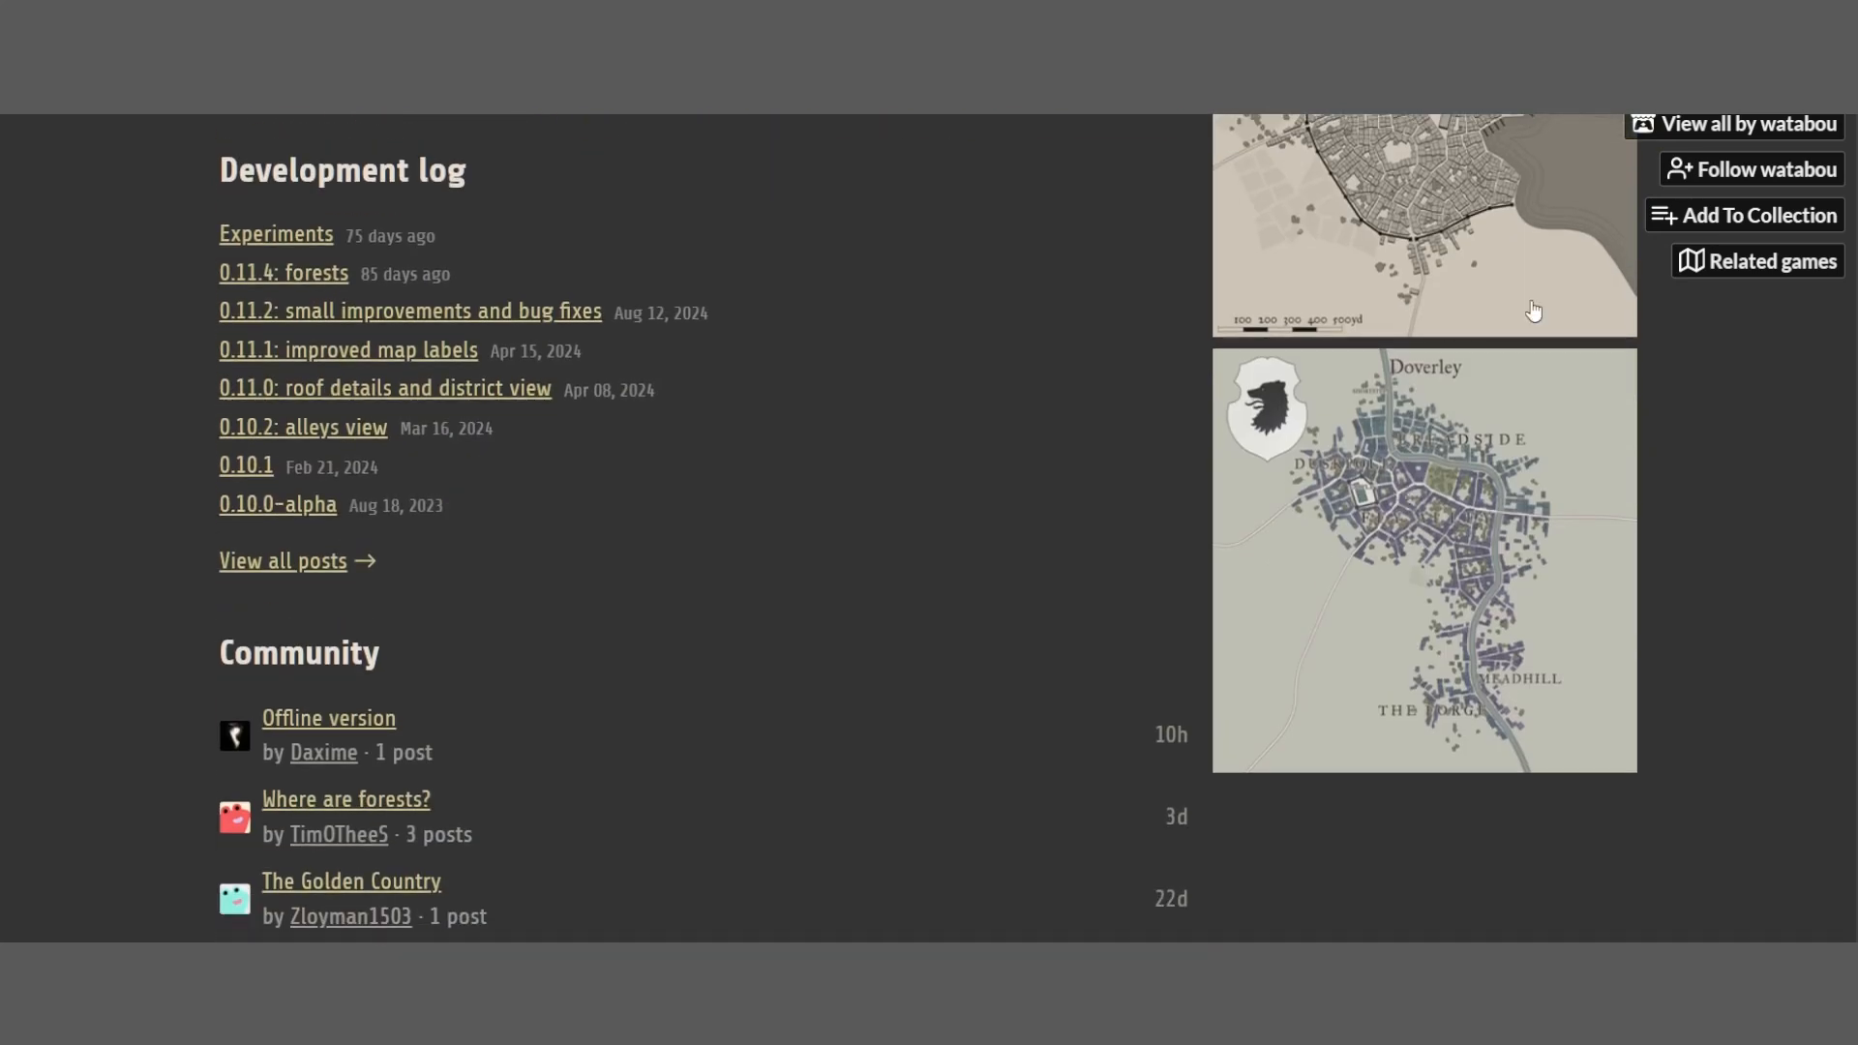
{"action": "scroll", "coordinate": [949, 439], "scroll_direction": "down", "scroll_amount": 4}
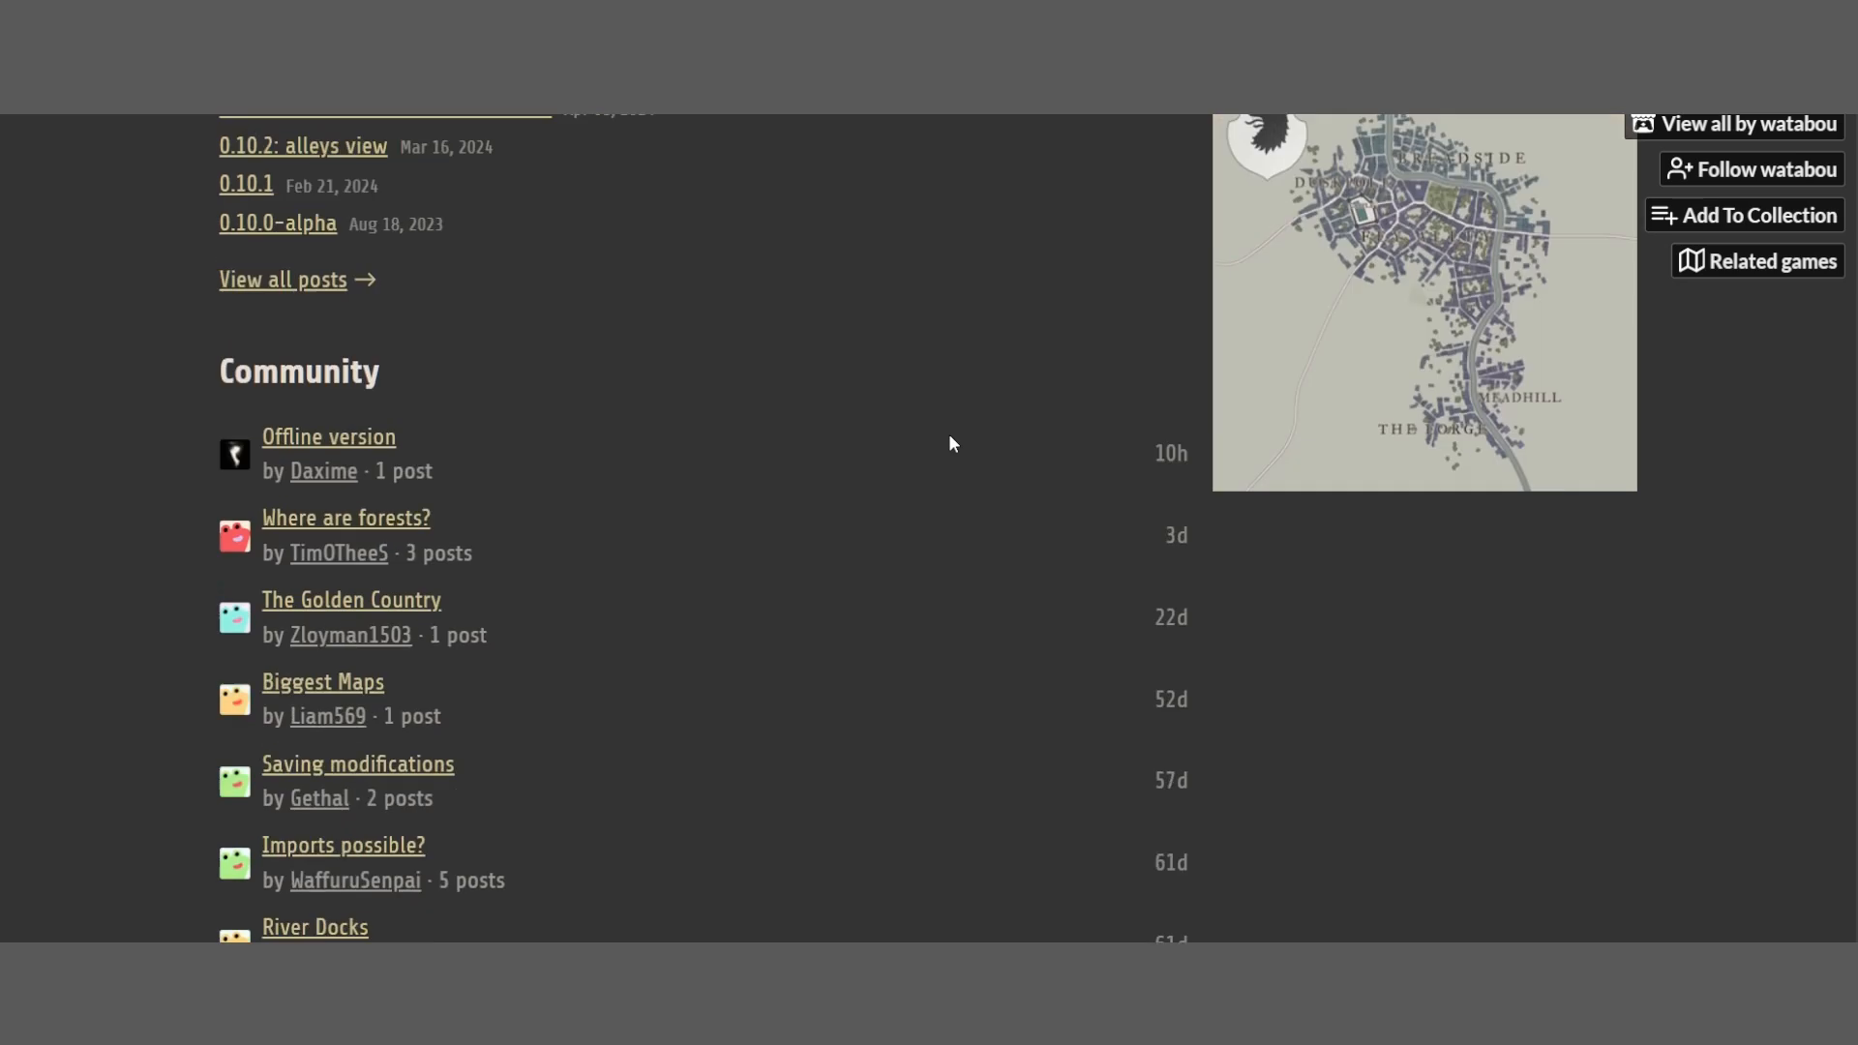
{"action": "scroll", "coordinate": [1145, 404], "scroll_direction": "up", "scroll_amount": 10}
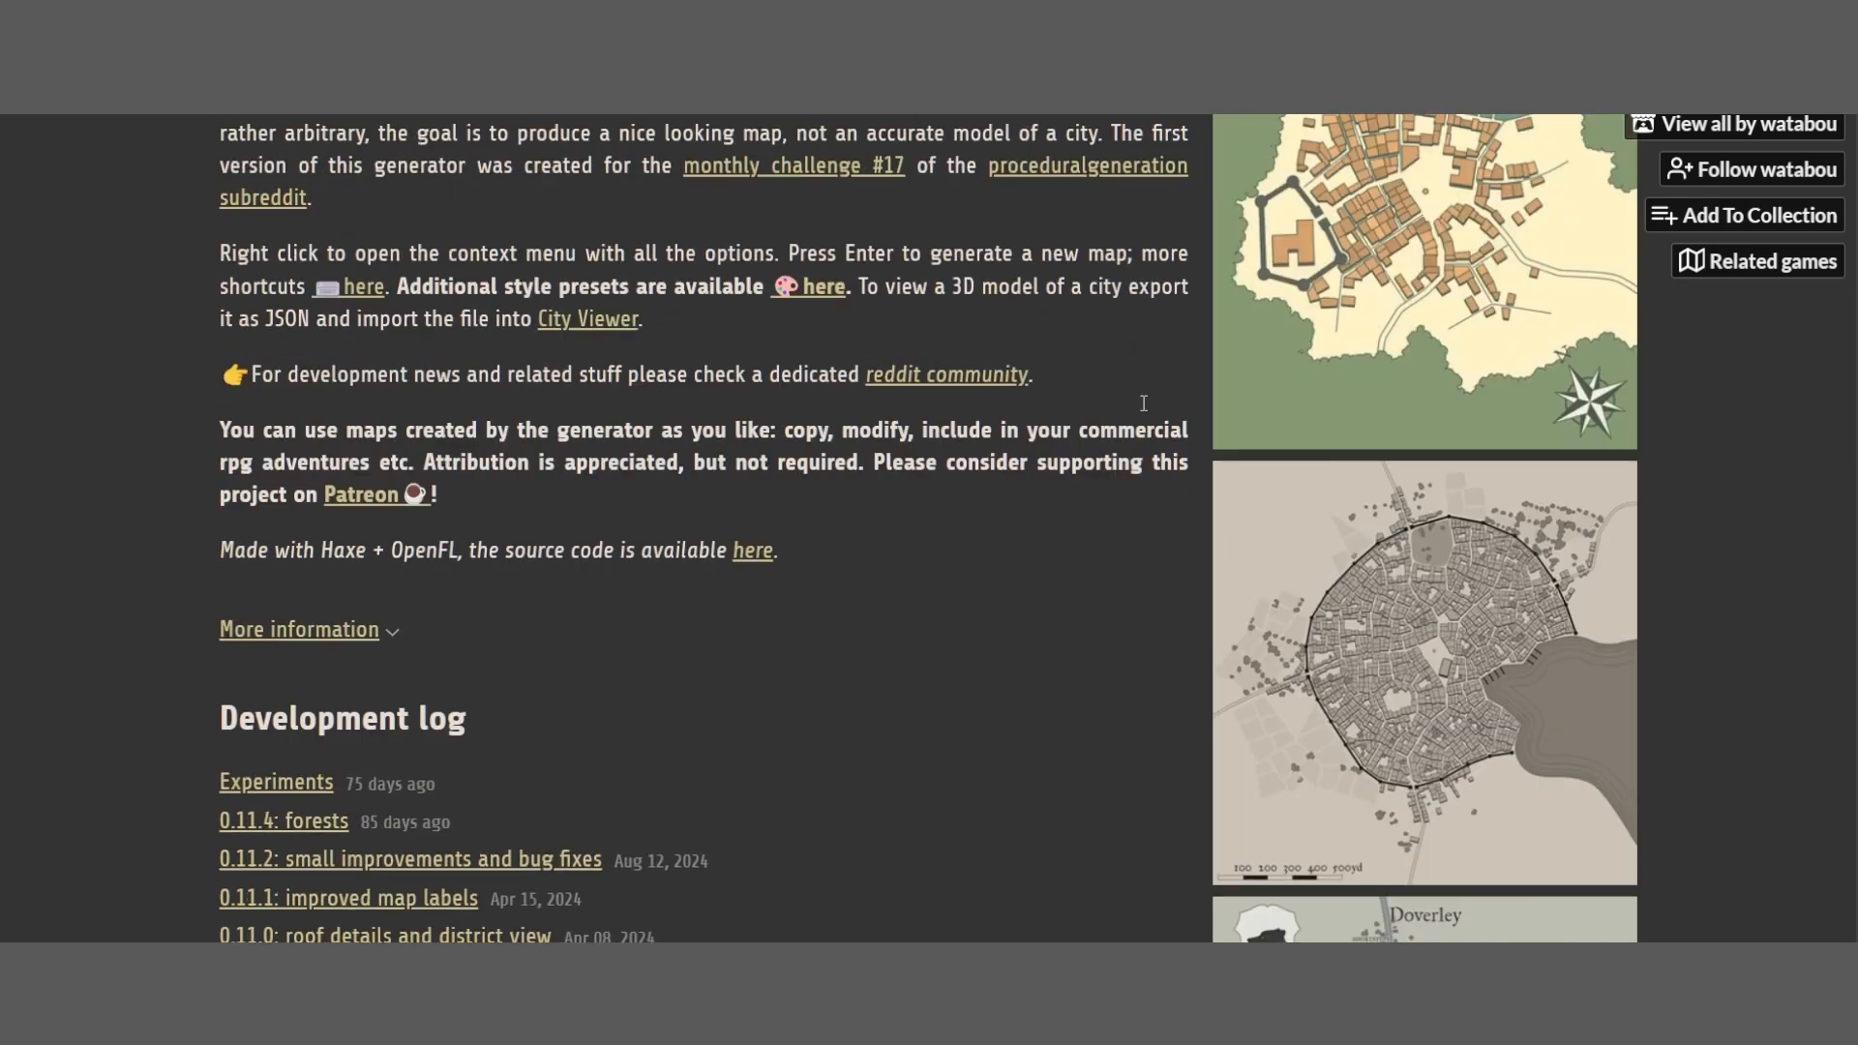
{"action": "scroll", "coordinate": [1015, 435], "scroll_direction": "up", "scroll_amount": 12}
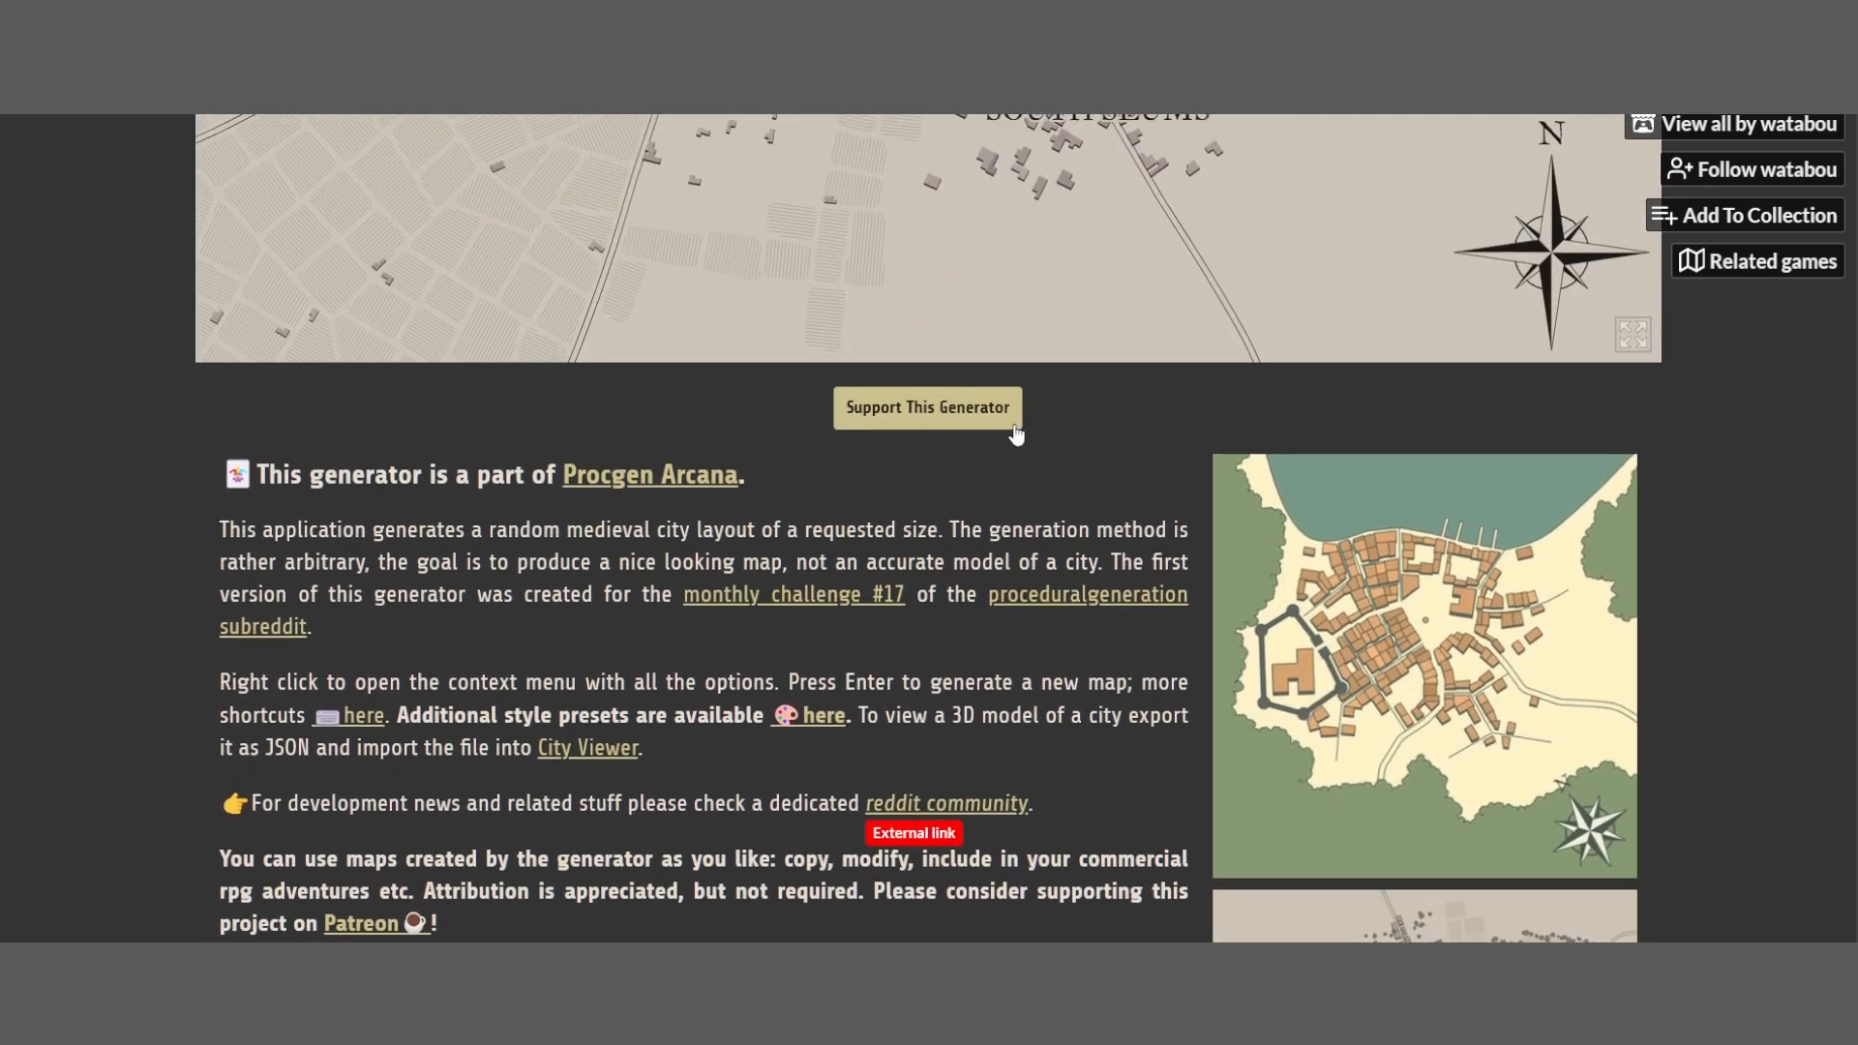
{"action": "scroll", "coordinate": [1015, 435], "scroll_direction": "up", "scroll_amount": 4}
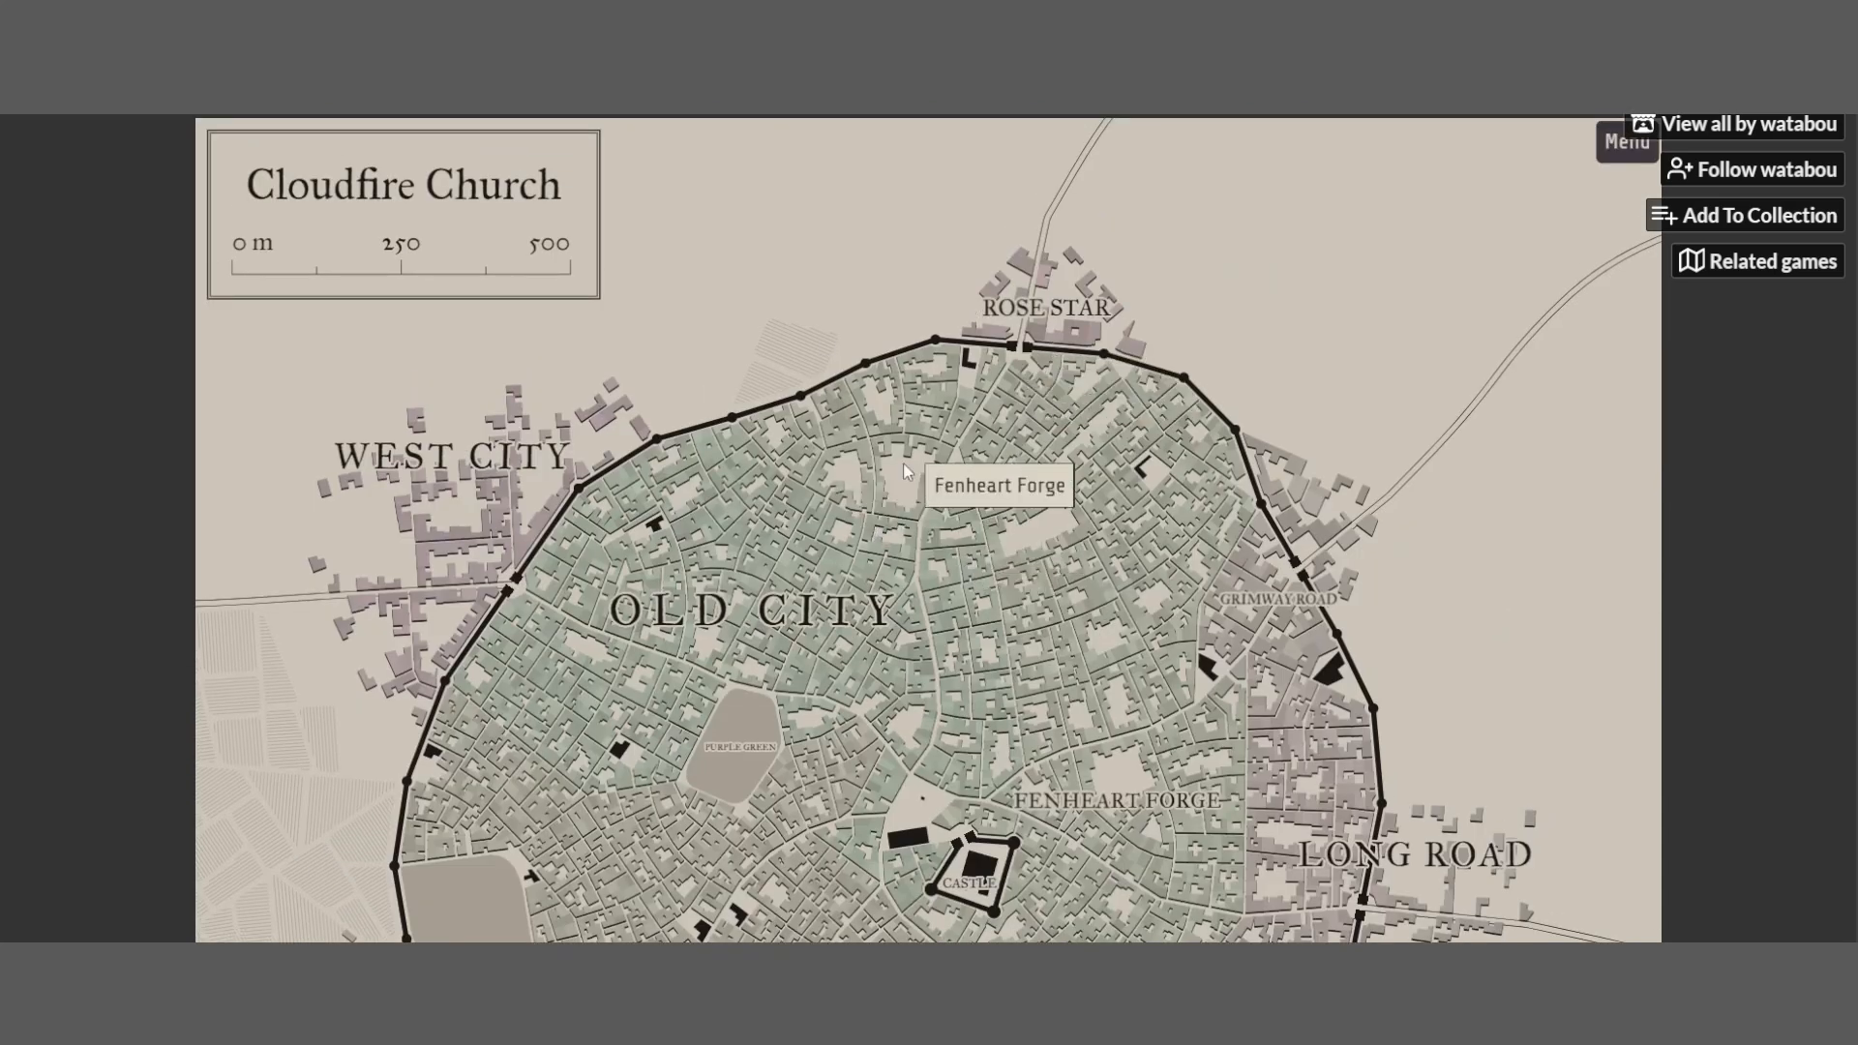
Generate a new random city to replace Cloudfire Church and look over its layout
{"action": "scroll", "coordinate": [1050, 605], "scroll_direction": "down", "scroll_amount": 3}
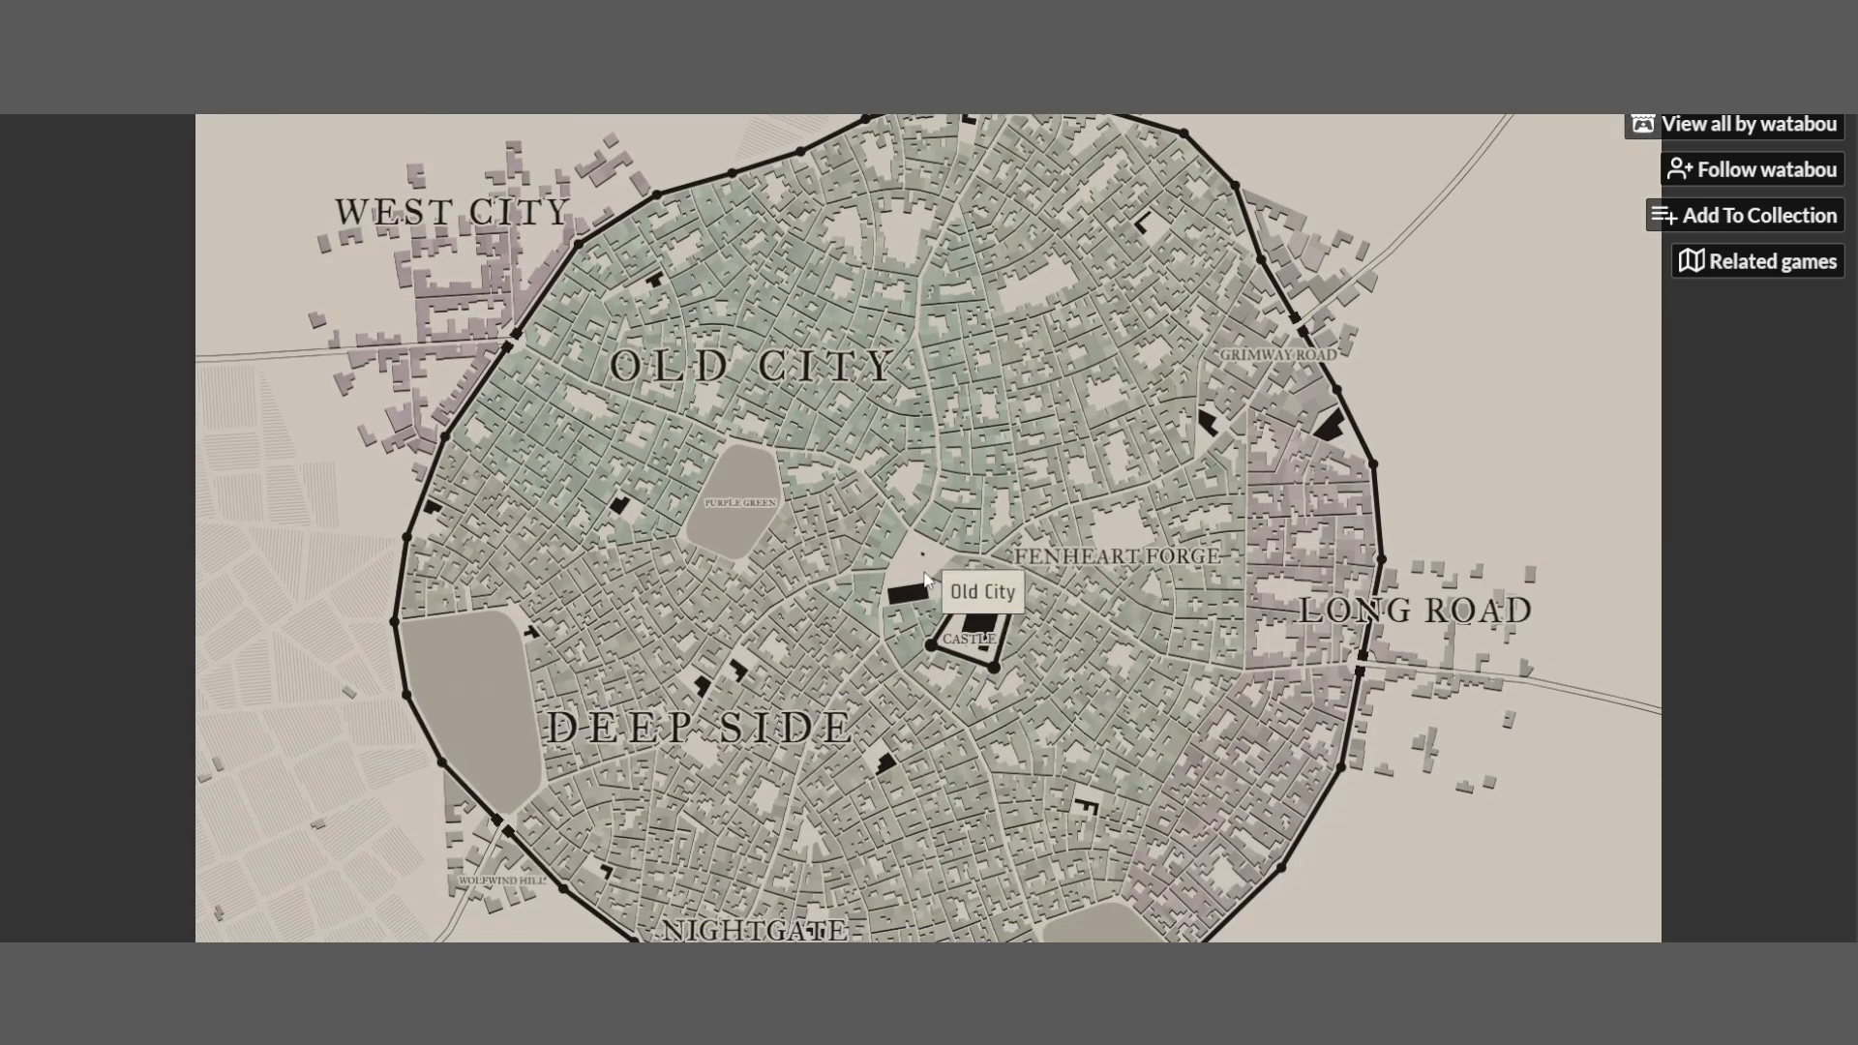
{"action": "scroll", "coordinate": [1312, 440], "scroll_direction": "up", "scroll_amount": 3}
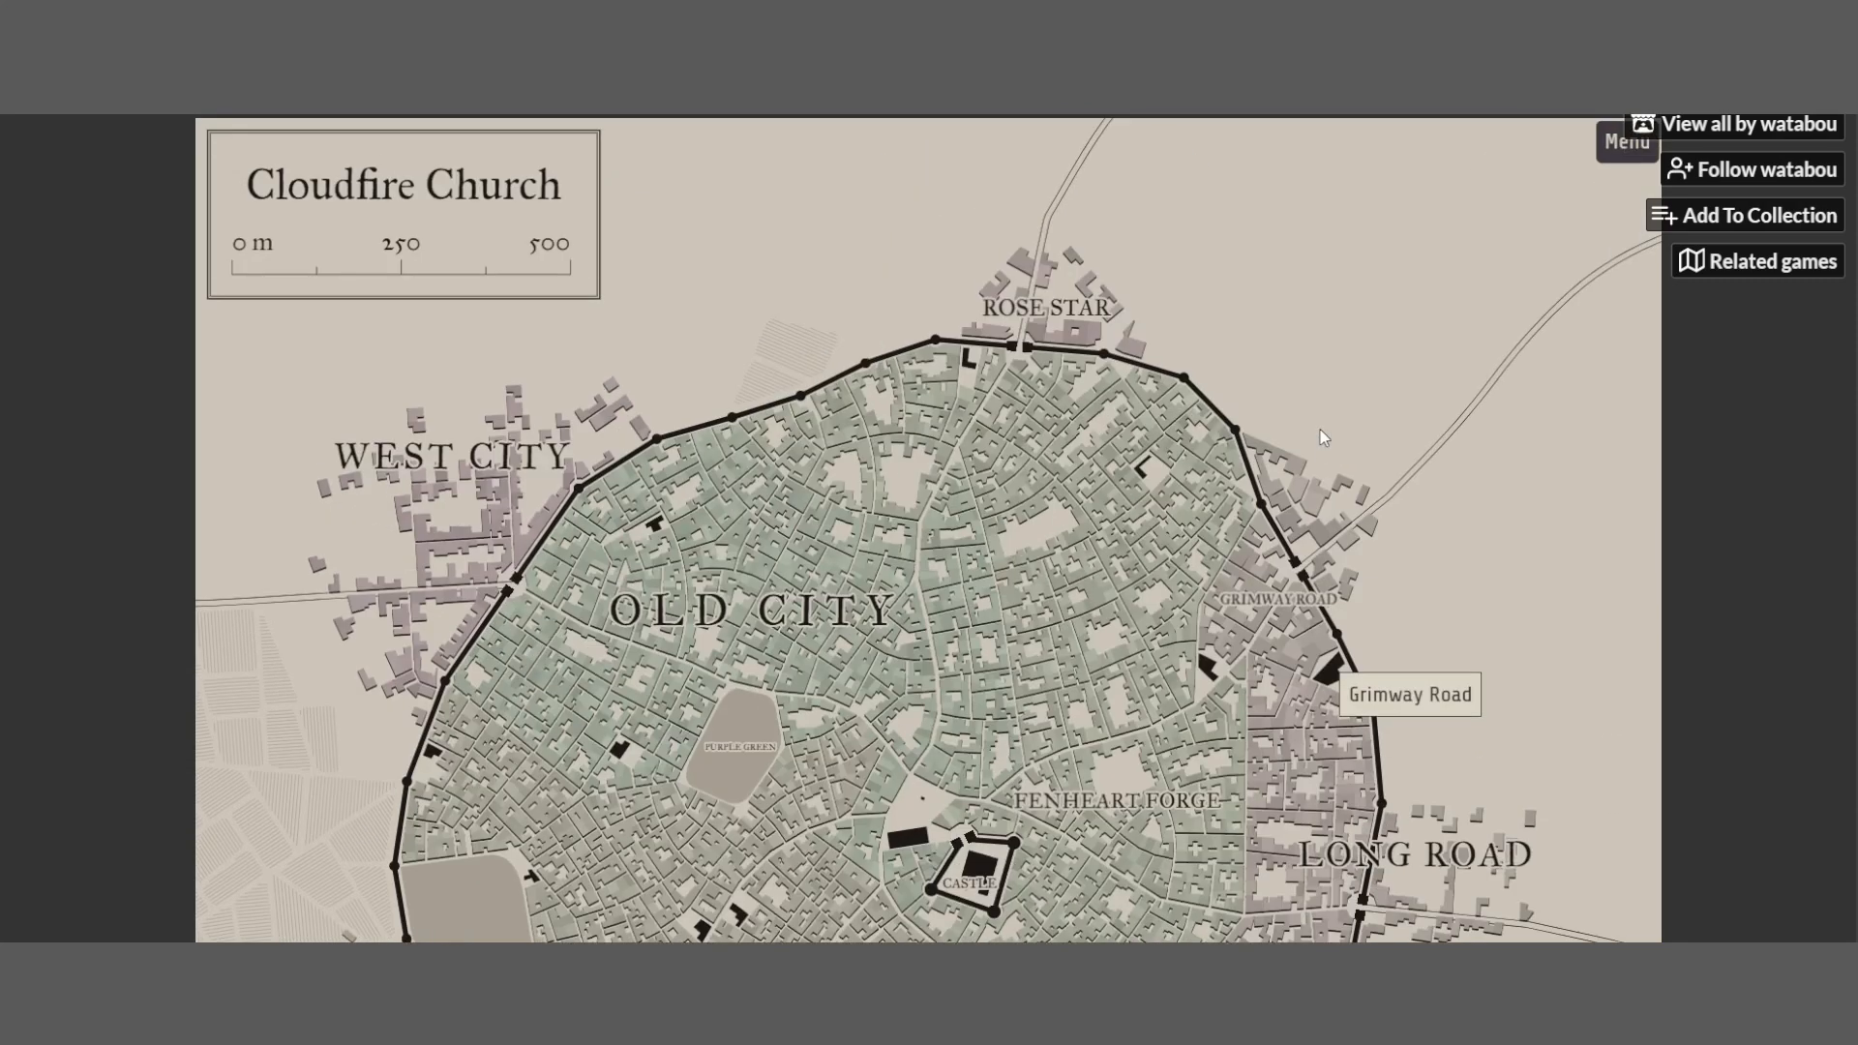
{"action": "left_click", "coordinate": [1624, 145]}
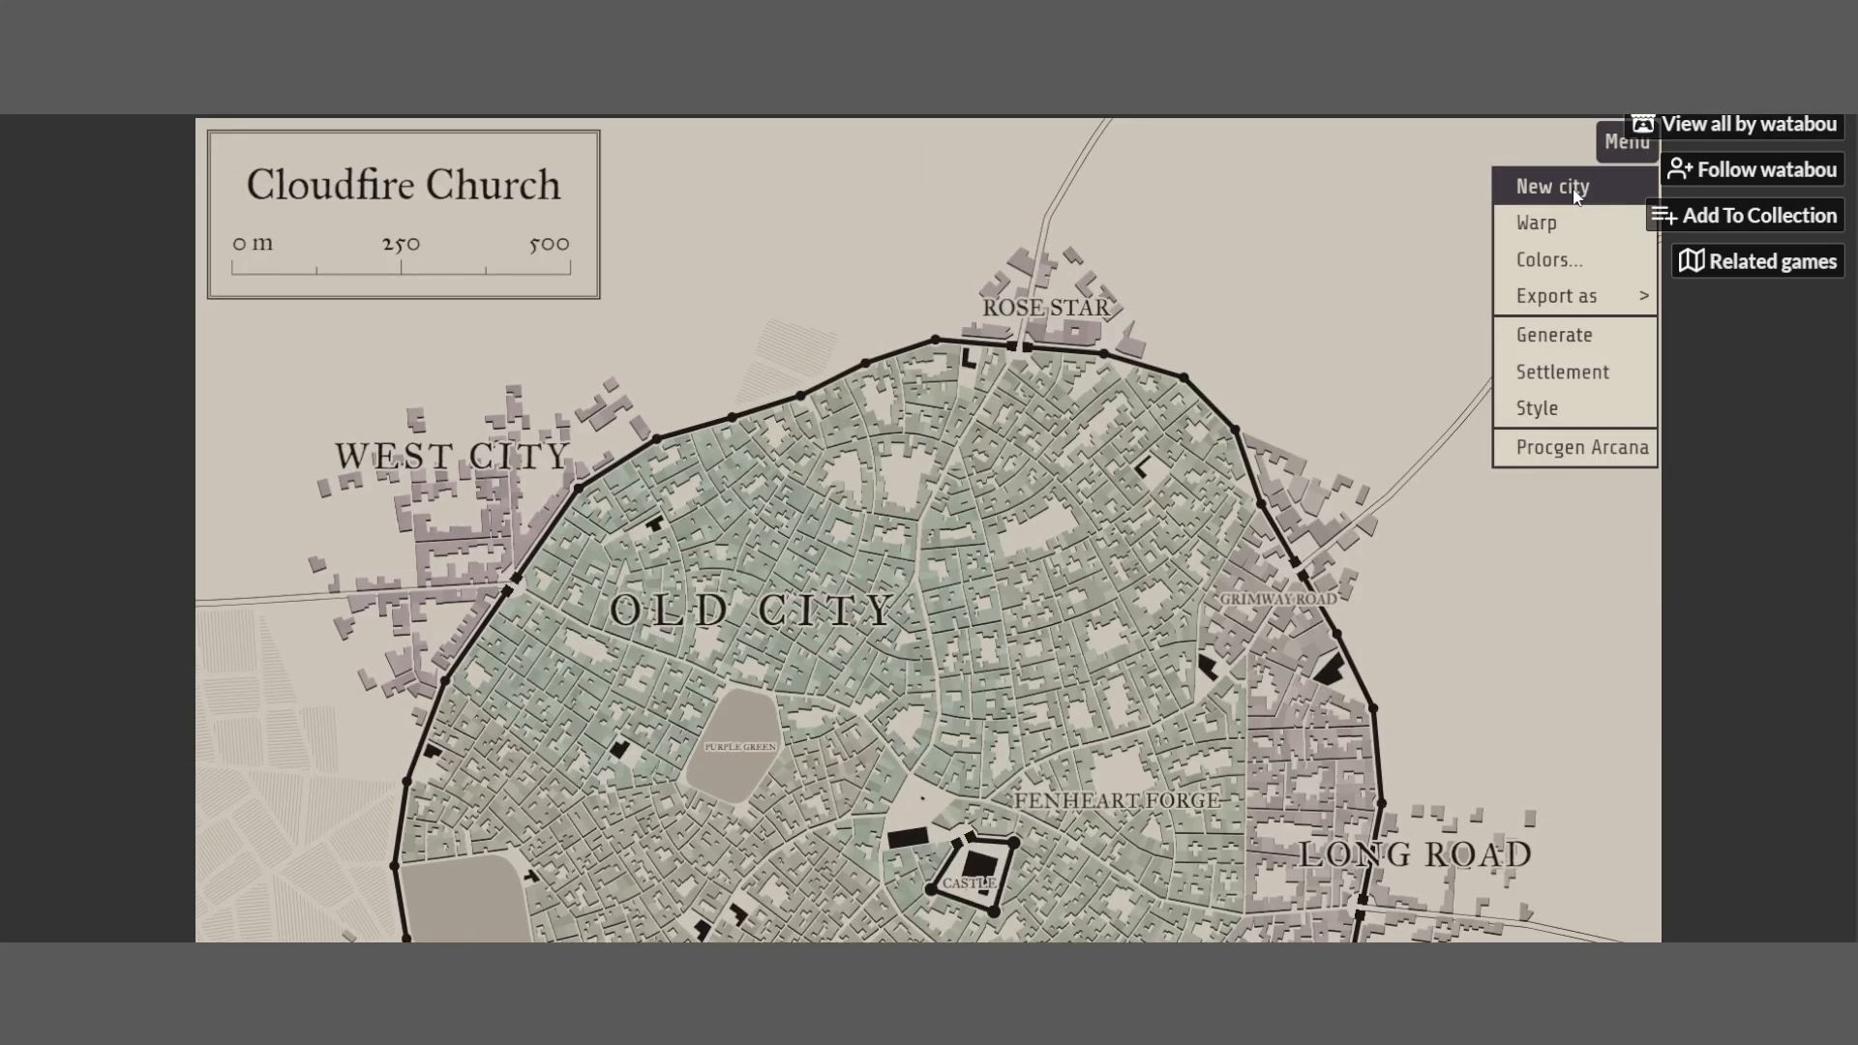
{"action": "left_click", "coordinate": [1539, 187]}
{"action": "scroll", "coordinate": [1466, 324], "scroll_direction": "down", "scroll_amount": 5}
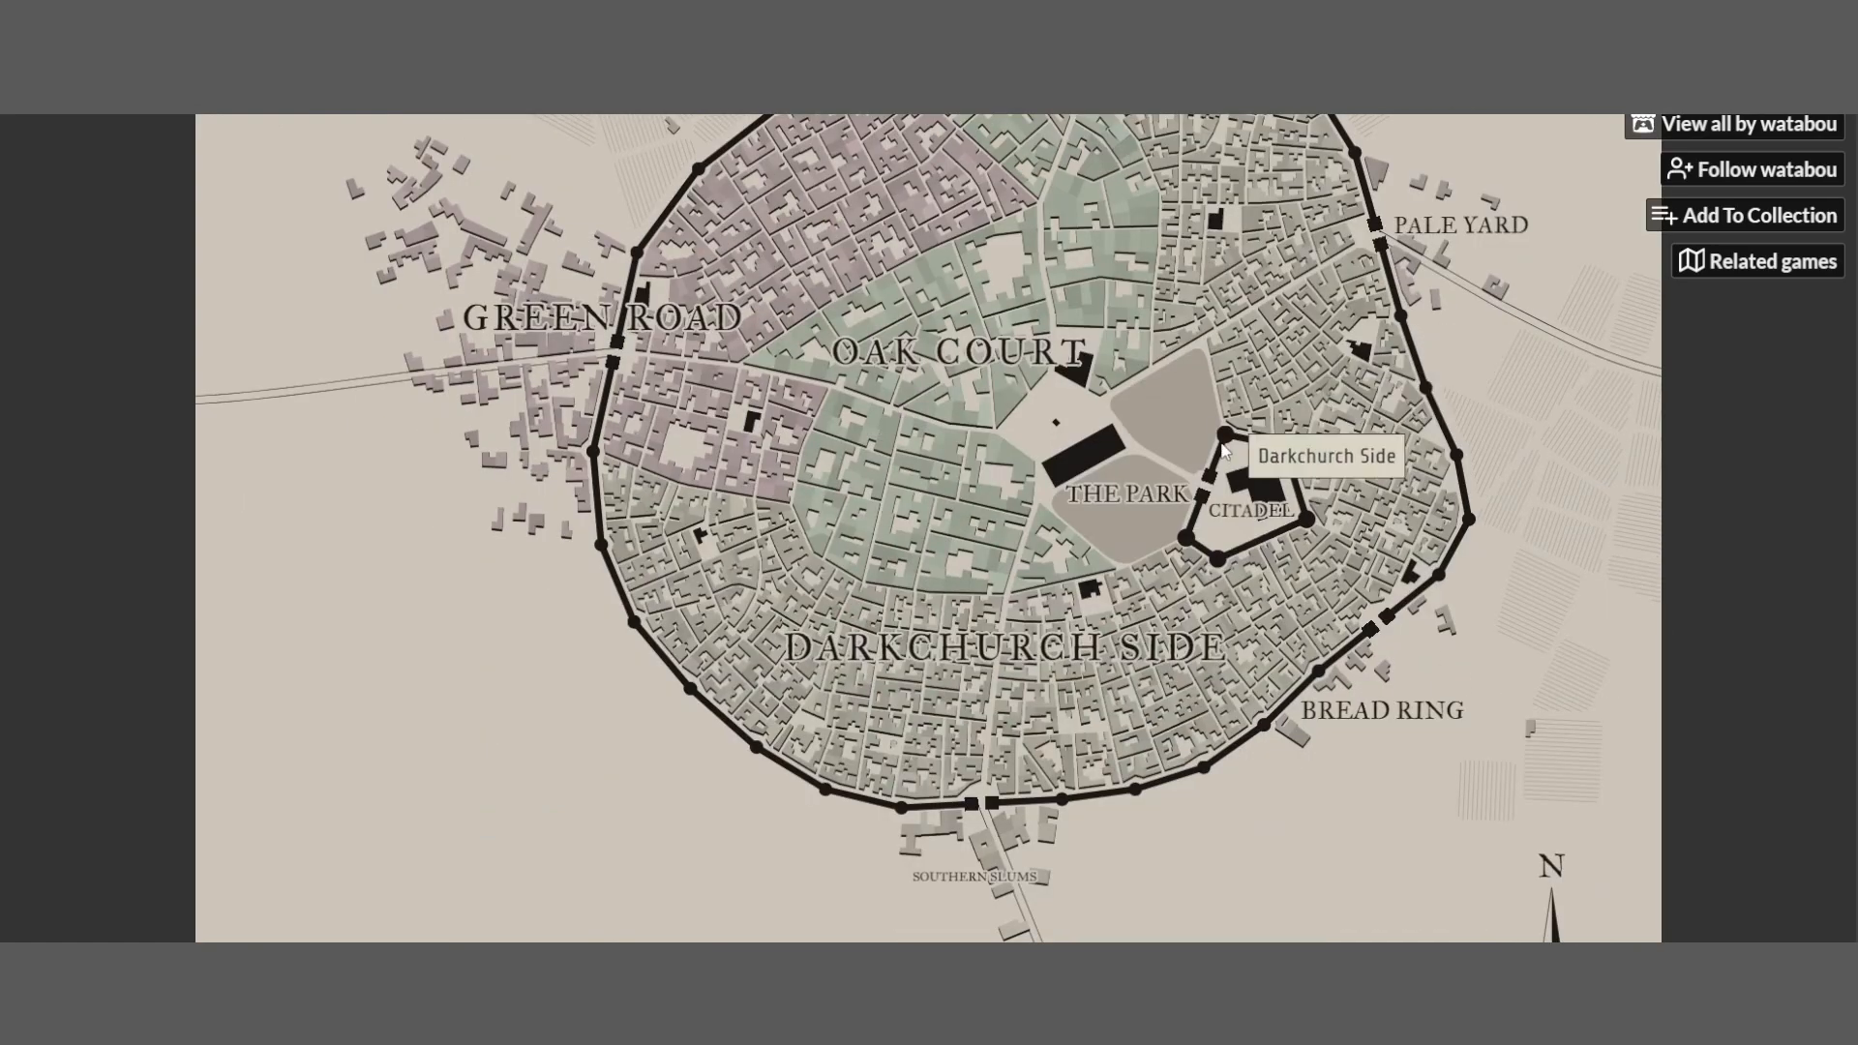
{"action": "scroll", "coordinate": [1361, 434], "scroll_direction": "up", "scroll_amount": 5}
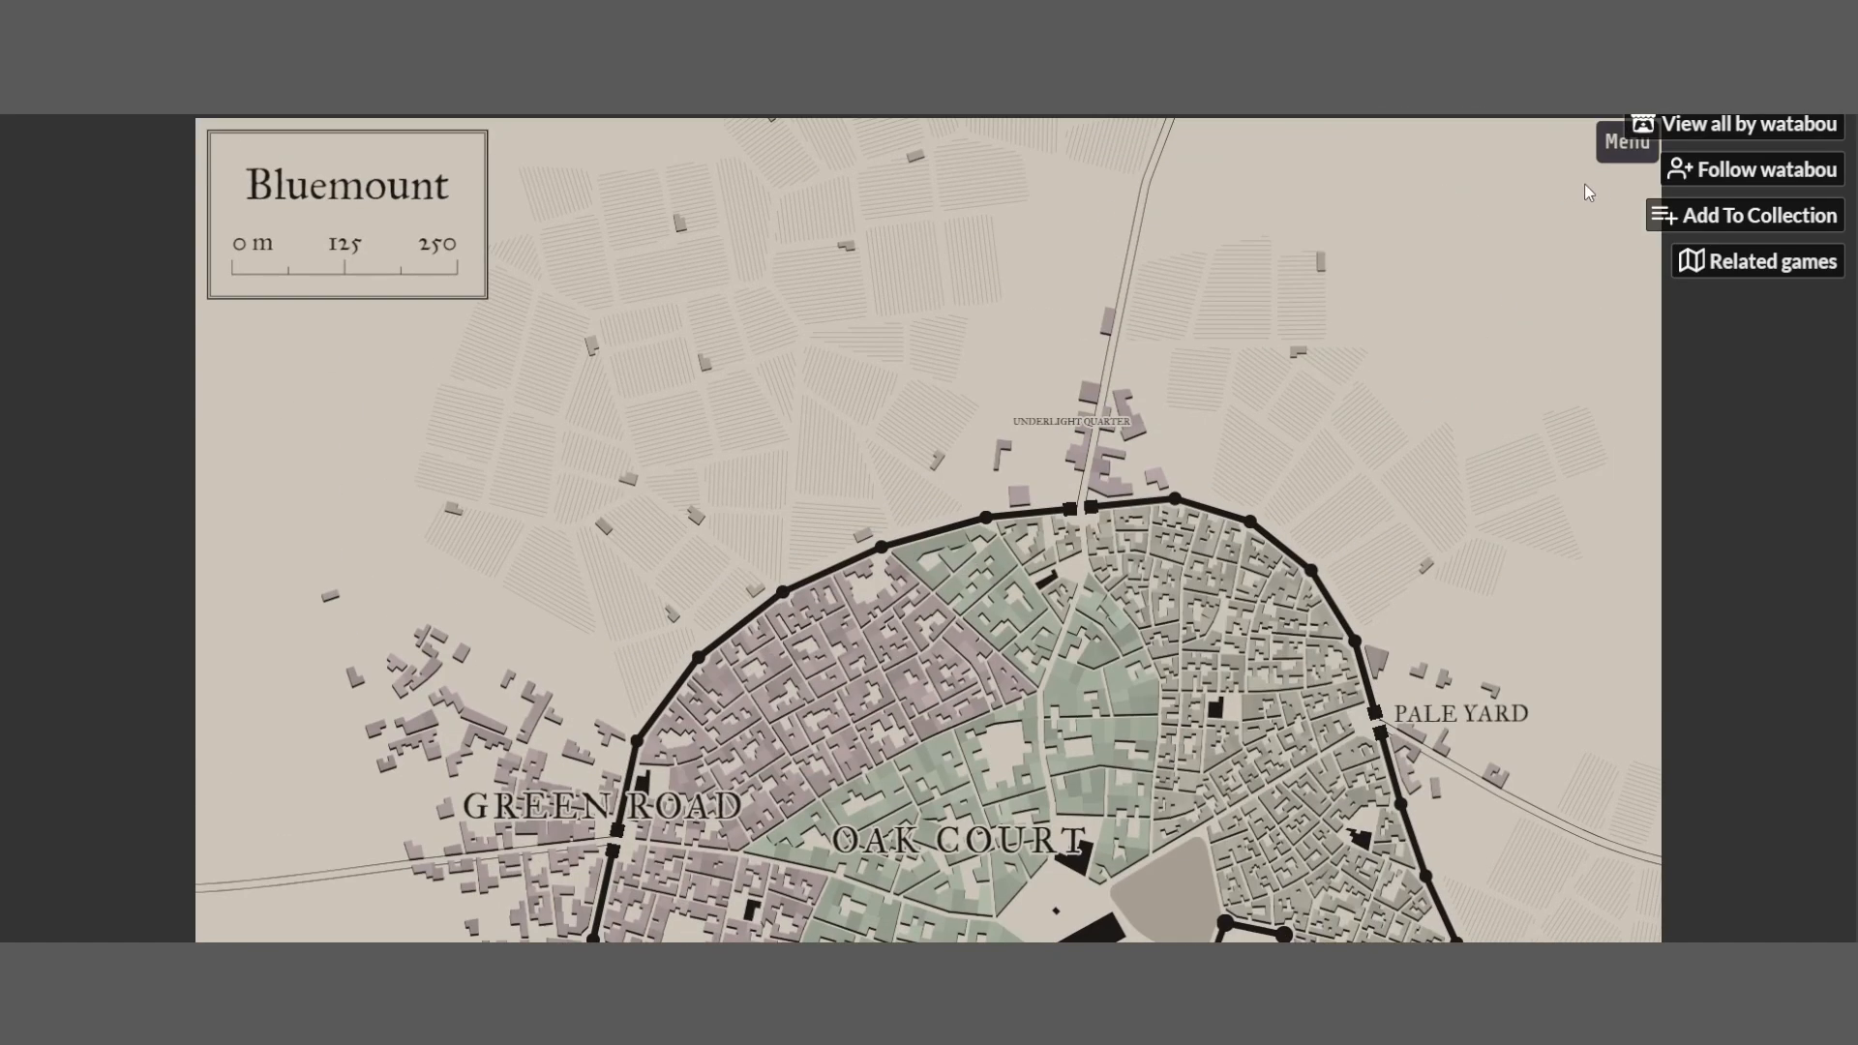
{"action": "scroll", "coordinate": [1355, 455], "scroll_direction": "down", "scroll_amount": 3}
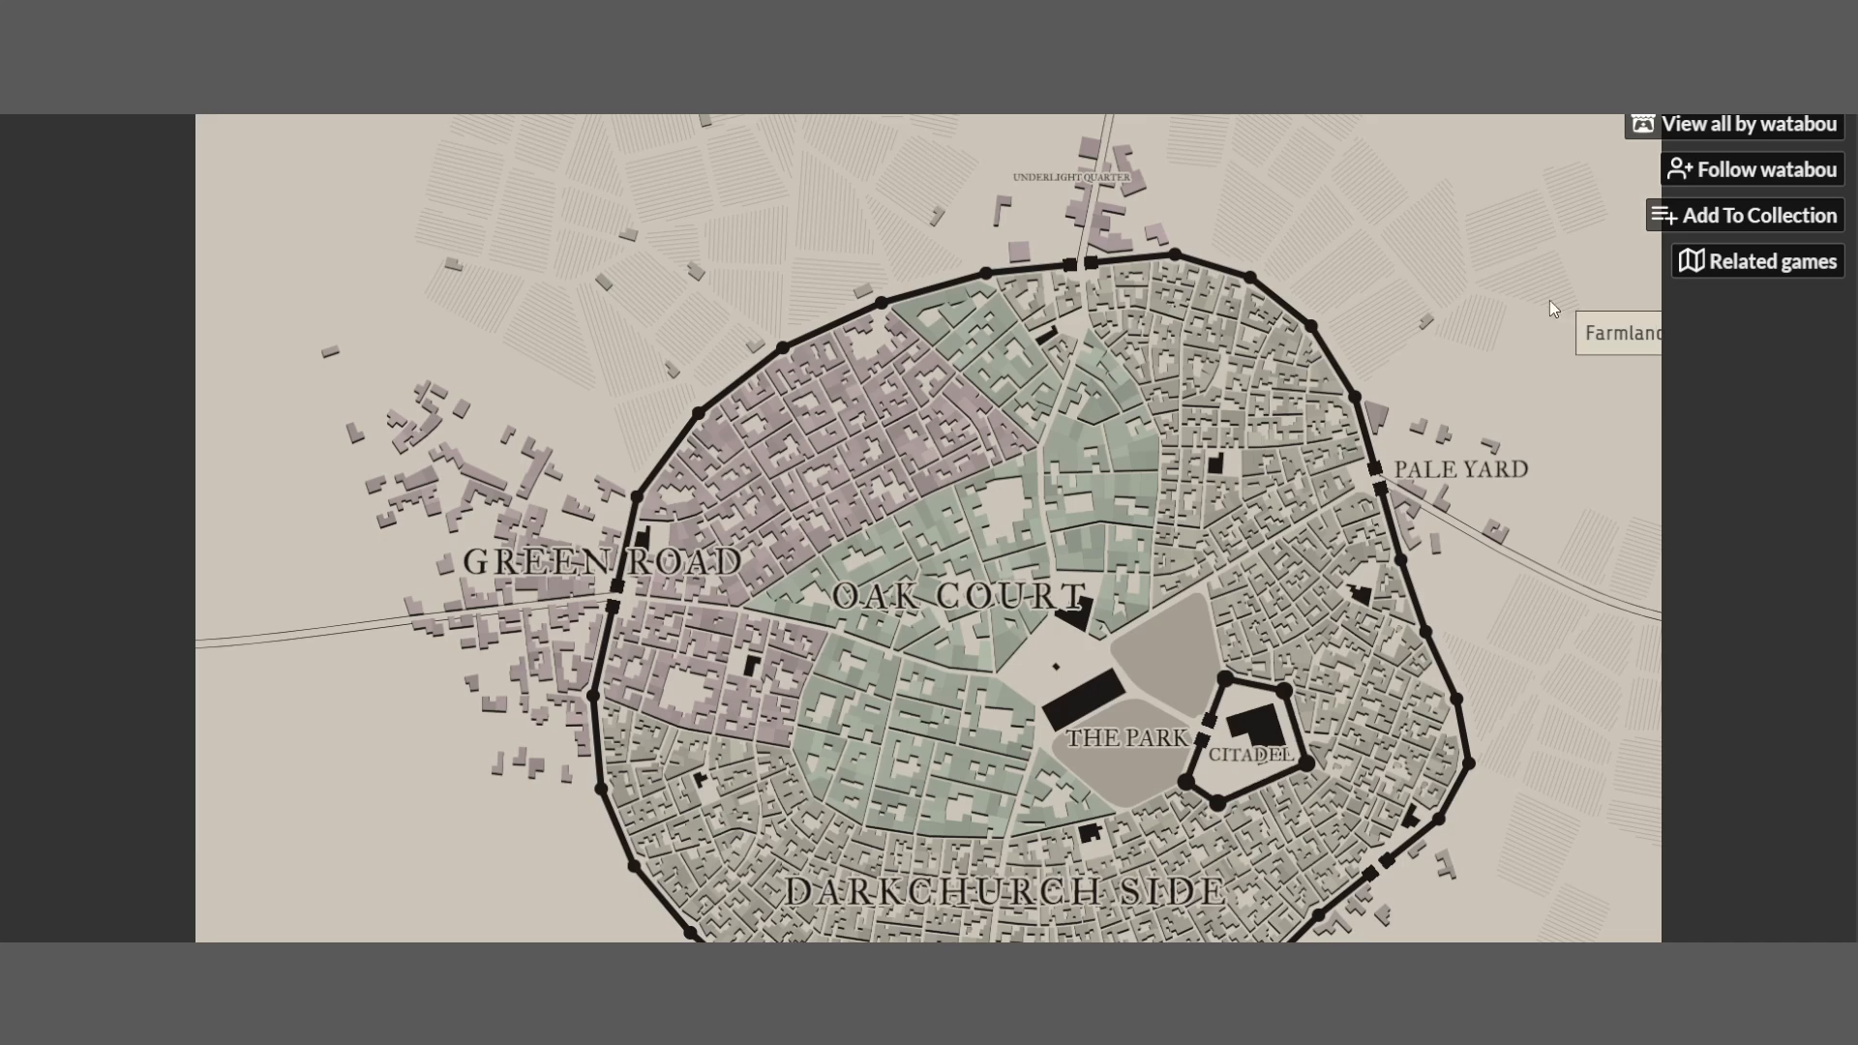
Enter Warp mode for the Bluemount map and show its list of warp tools
{"action": "left_click_drag", "start_coordinate": [1524, 236], "coordinate": [1524, 480]}
{"action": "left_click", "coordinate": [1622, 145]}
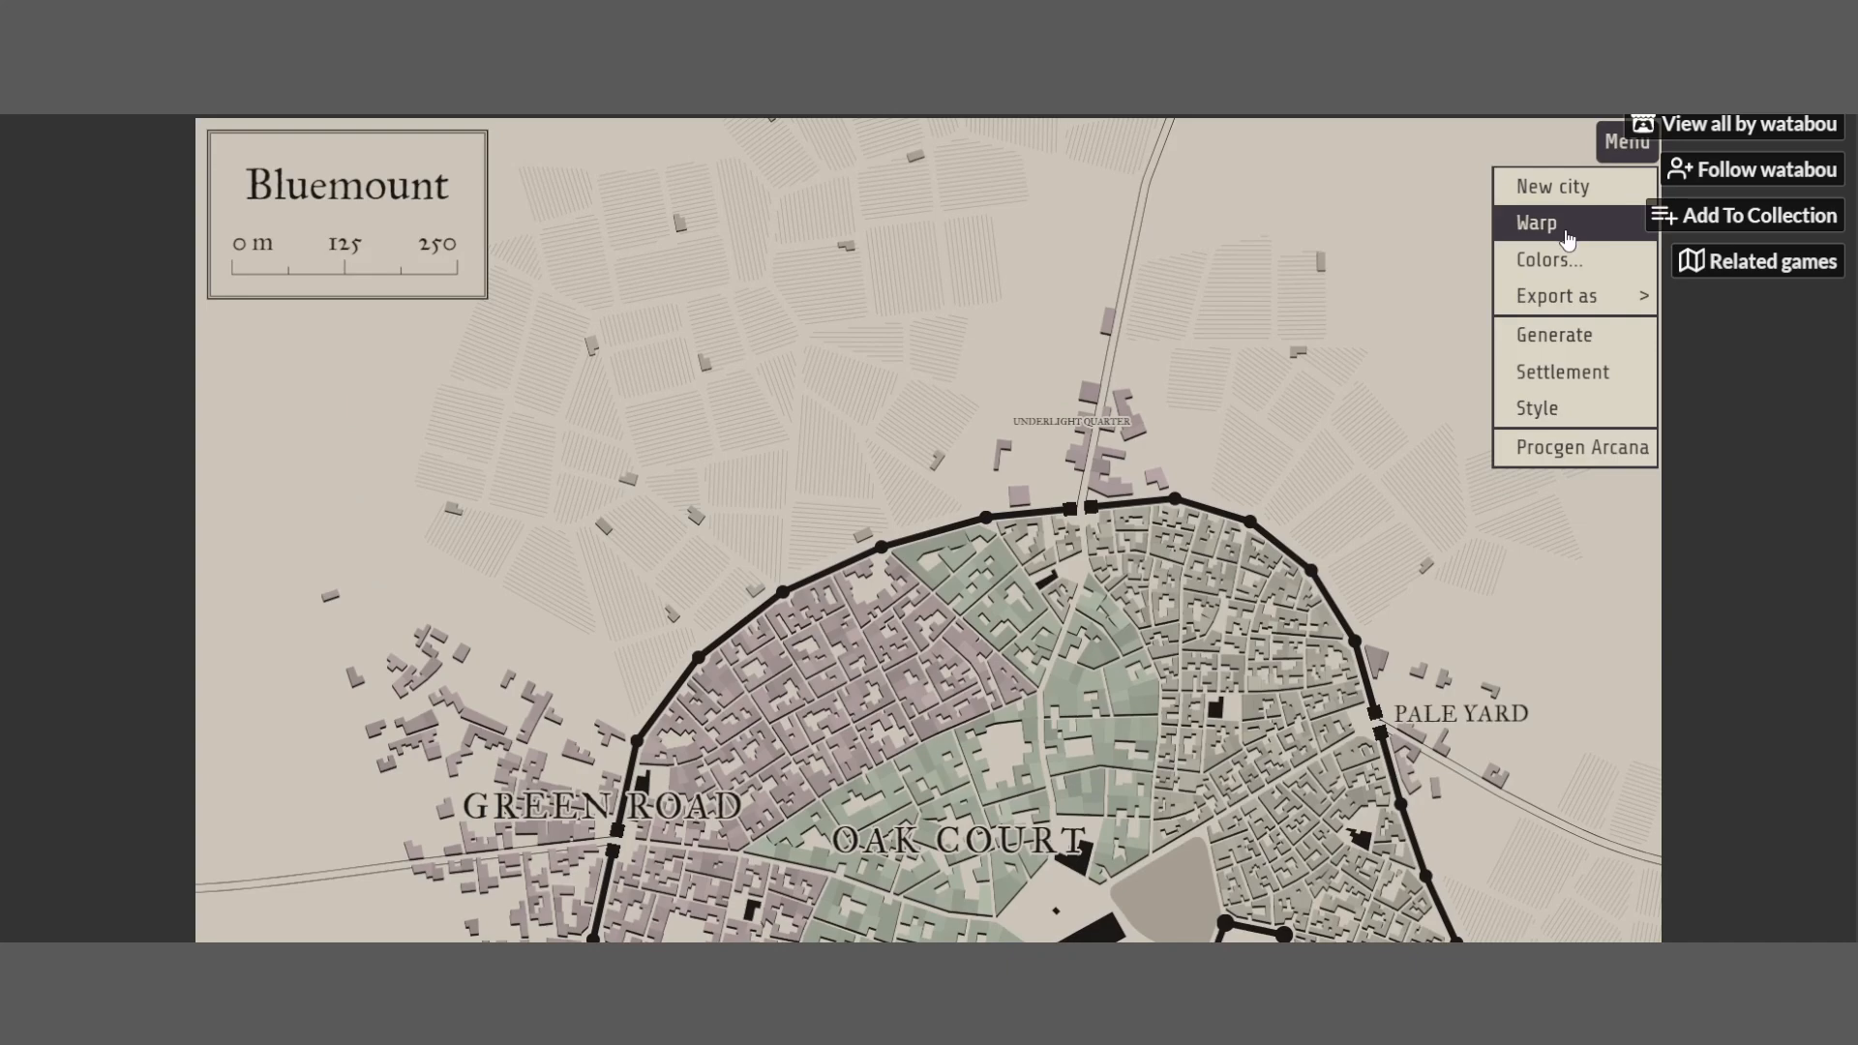
{"action": "left_click", "coordinate": [1568, 239]}
{"action": "left_click", "coordinate": [1623, 145]}
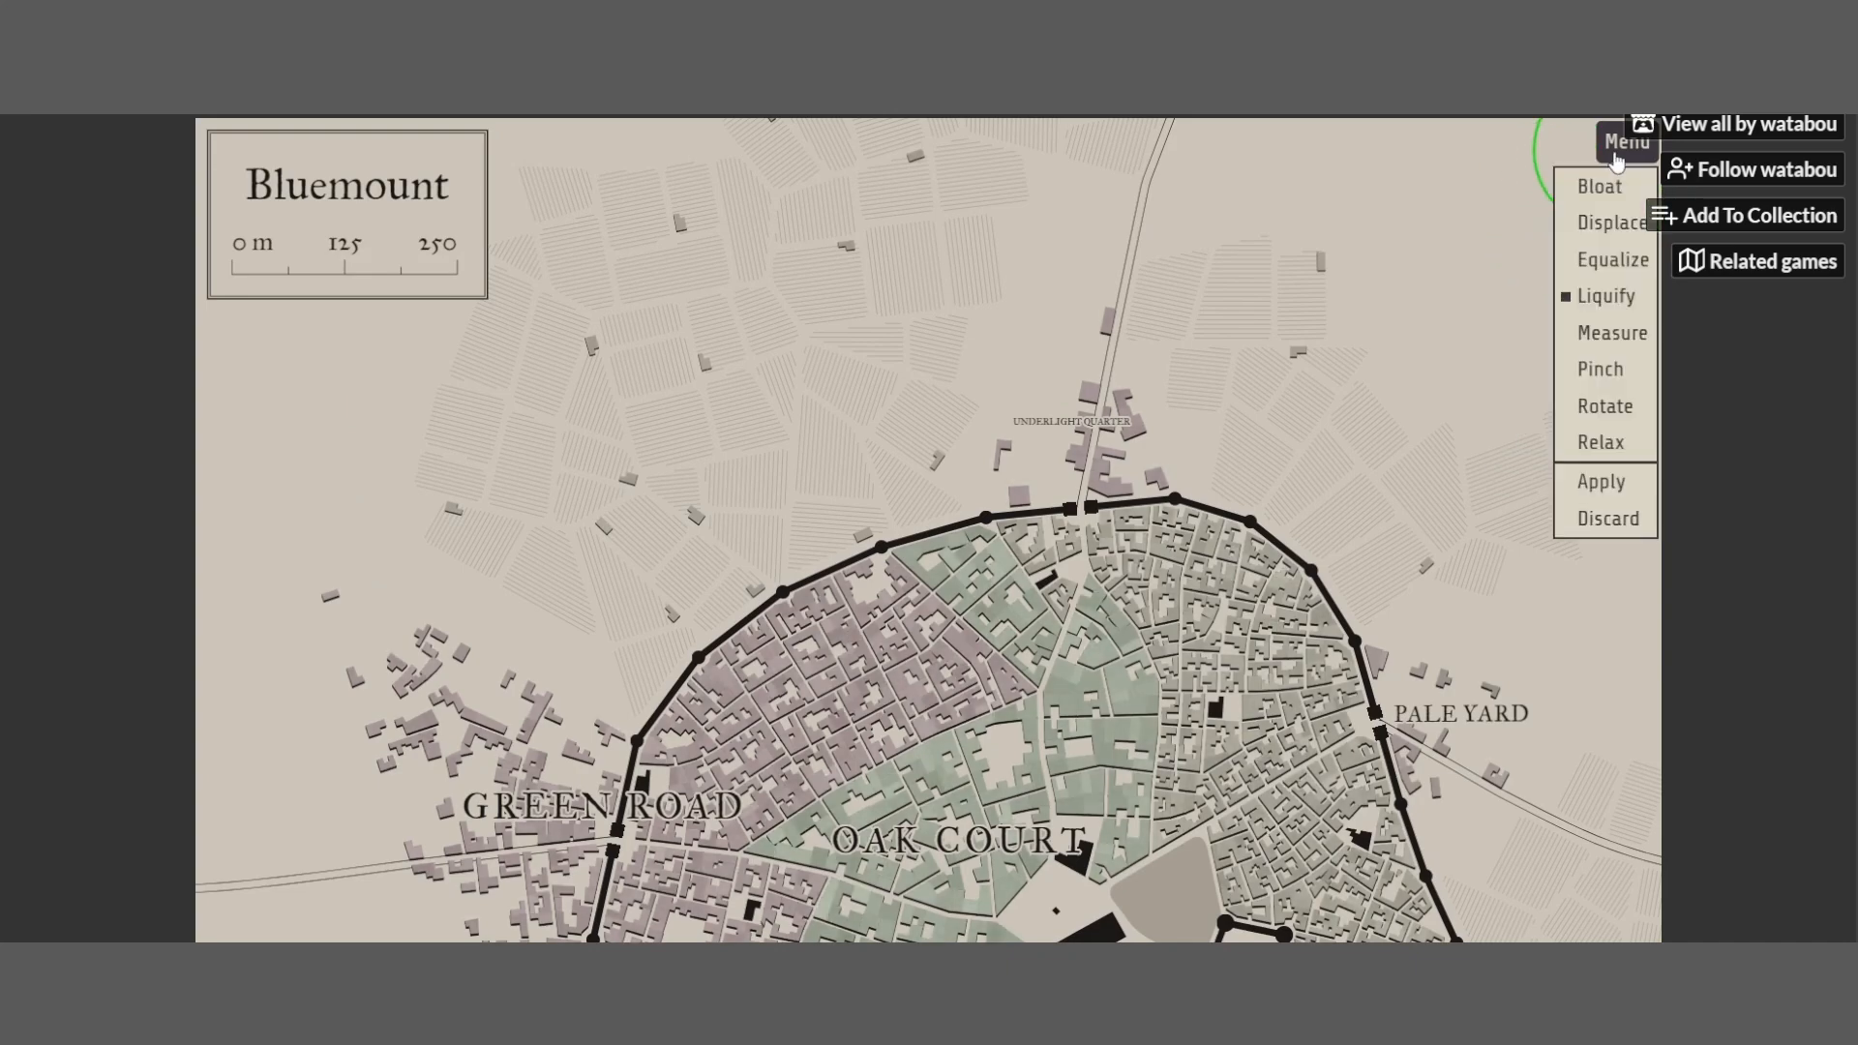
{"action": "scroll", "coordinate": [1147, 663], "scroll_direction": "down", "scroll_amount": 6}
{"action": "scroll", "coordinate": [984, 803], "scroll_direction": "up", "scroll_amount": 3}
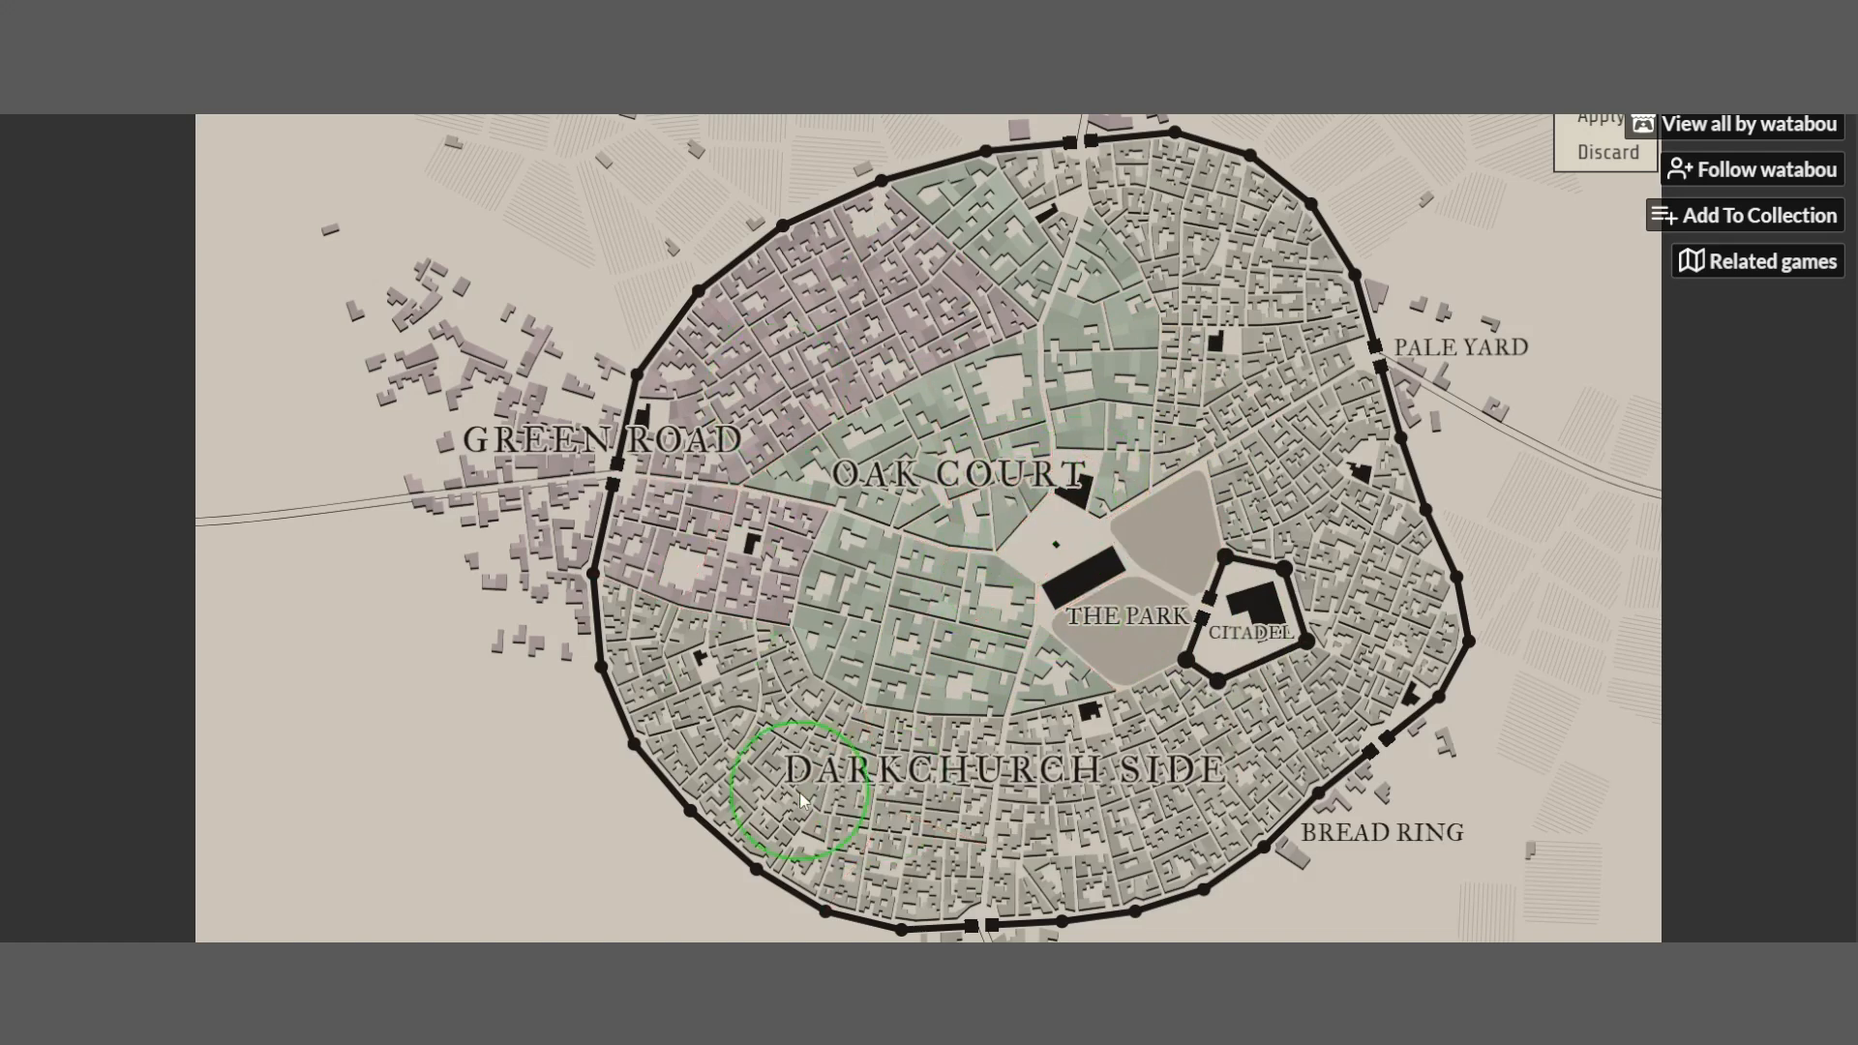
Use the Measure tool to gauge the distance from the northern gate southwest into the walled city
{"action": "scroll", "coordinate": [1438, 438], "scroll_direction": "up", "scroll_amount": 4}
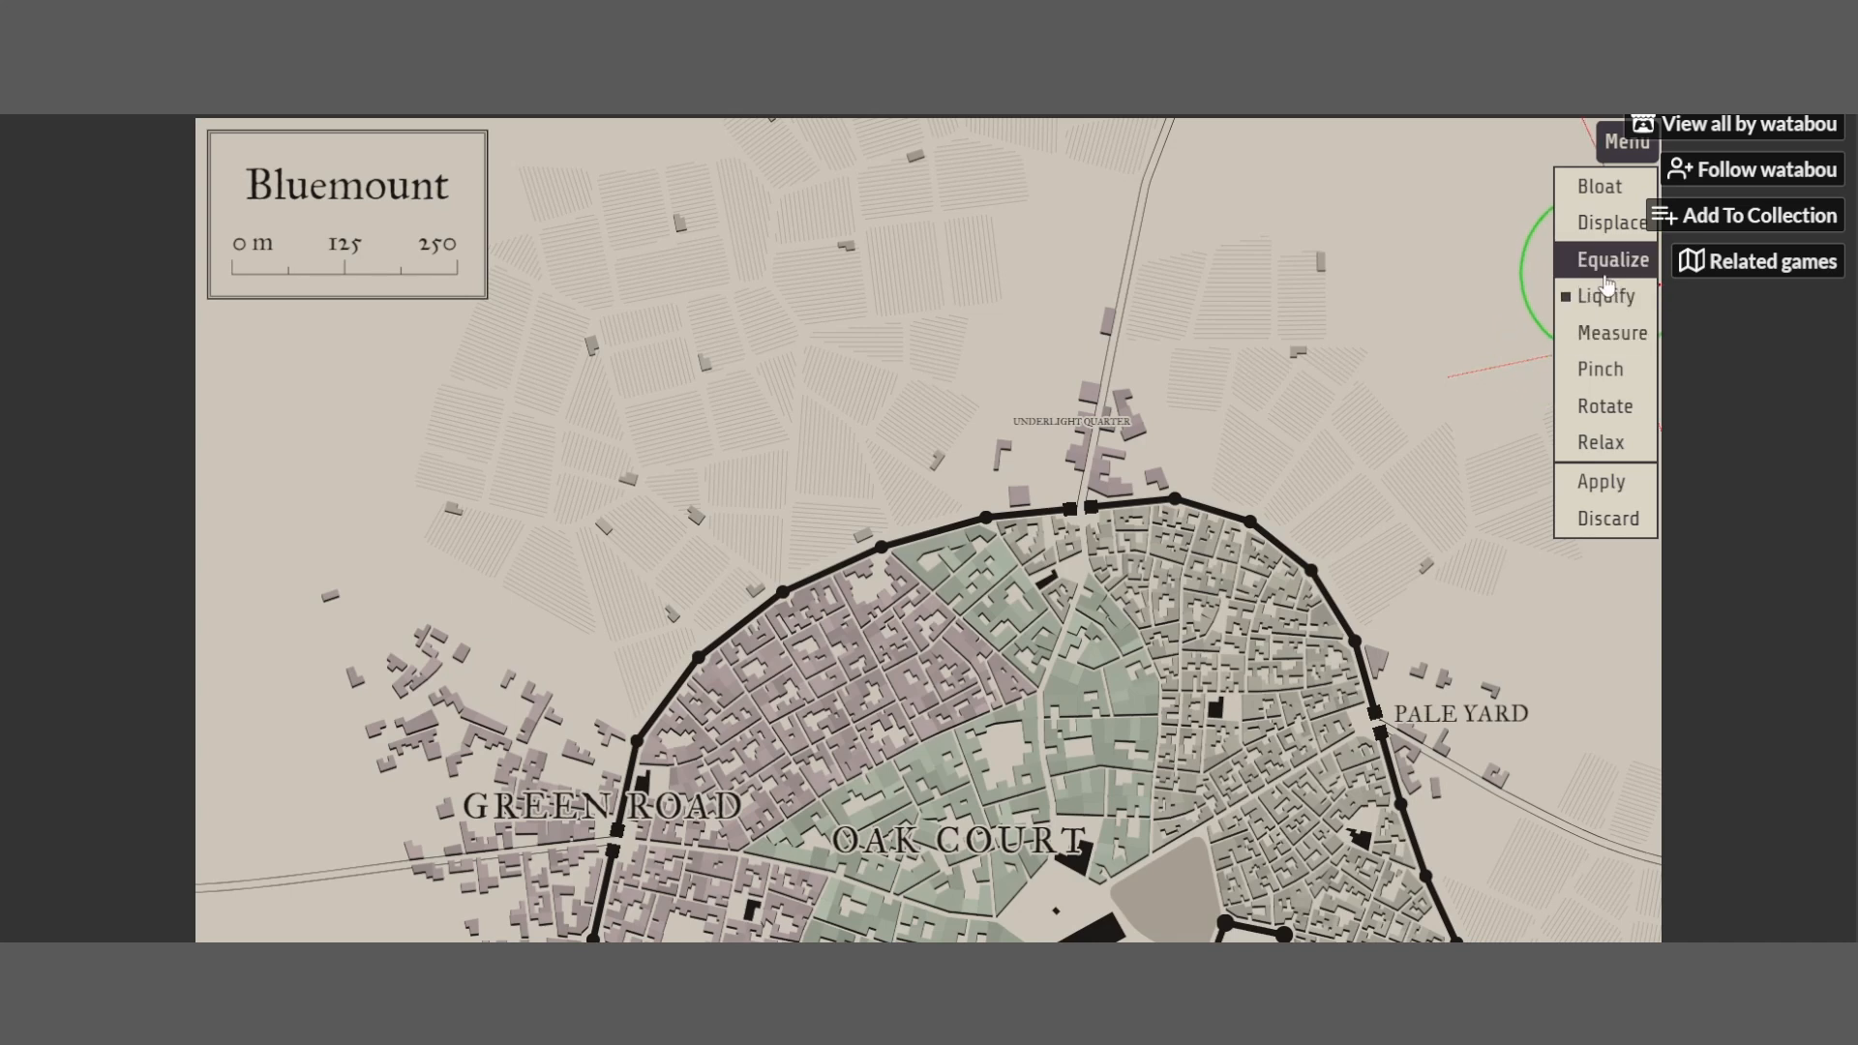
{"action": "left_click", "coordinate": [1604, 334]}
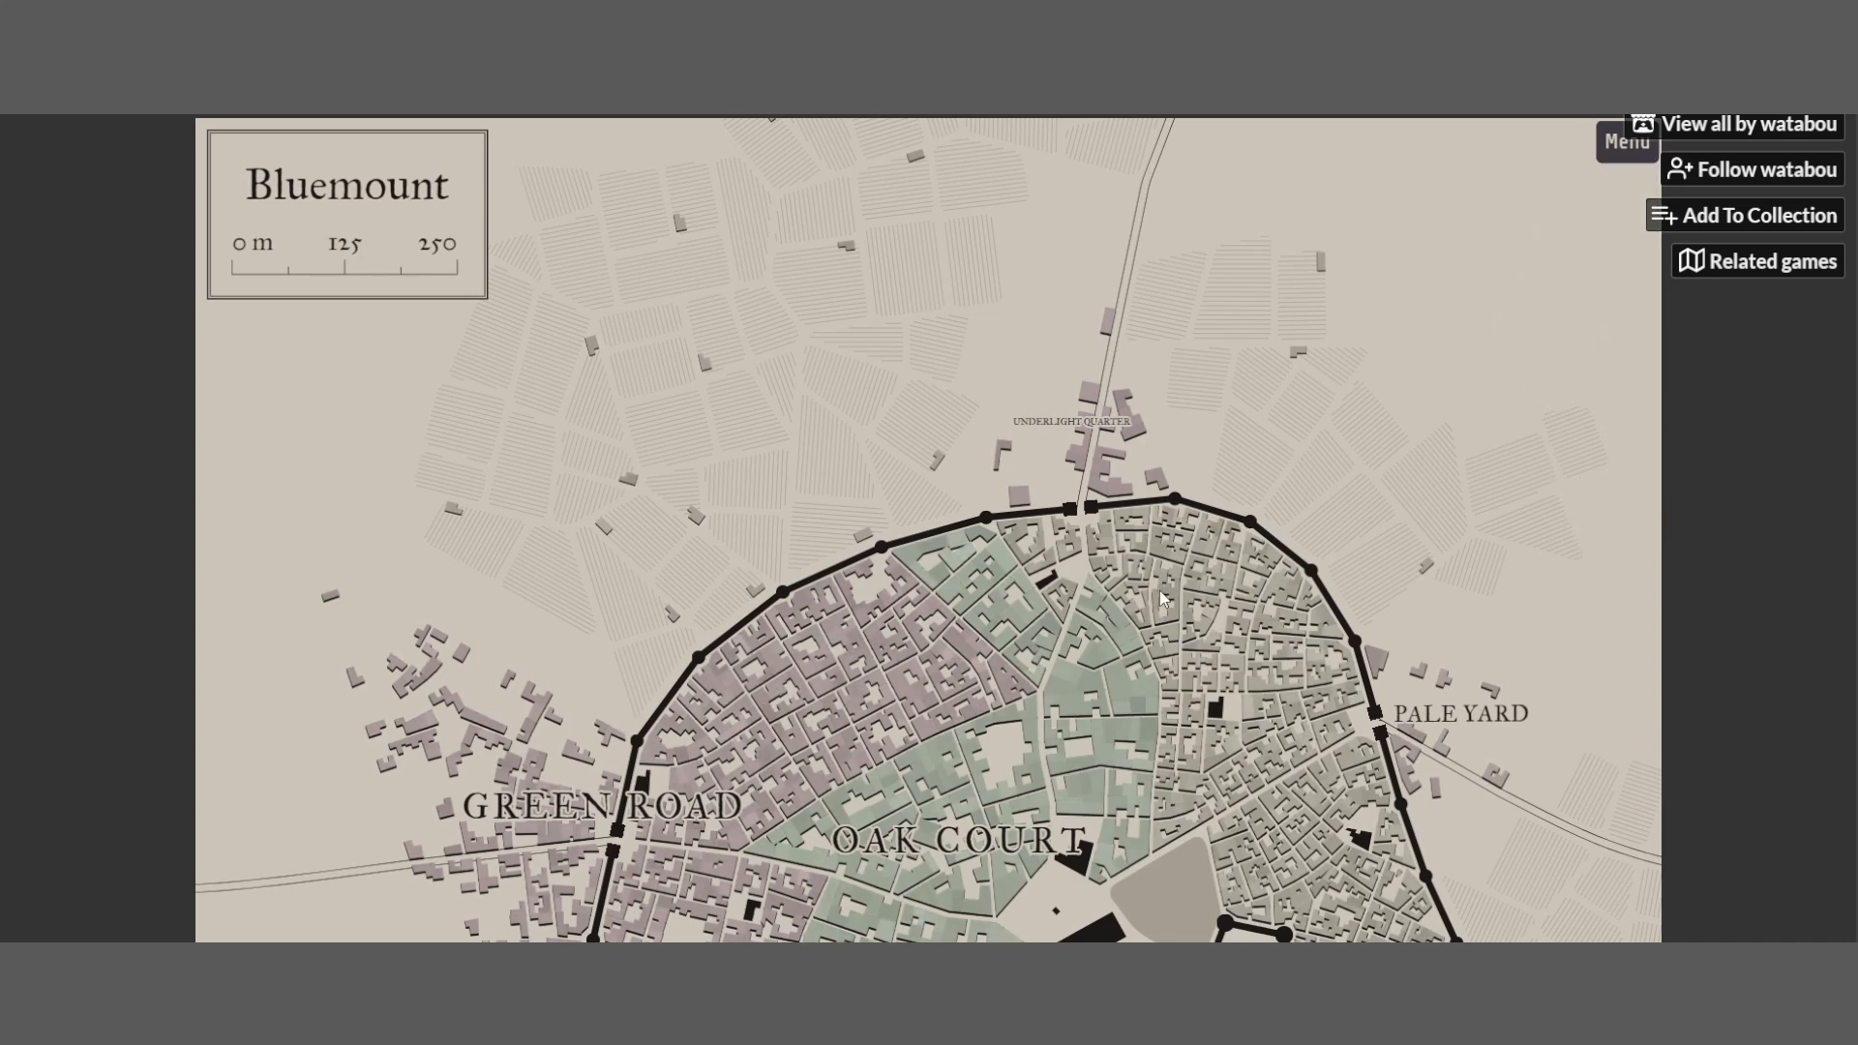
{"action": "left_click_drag", "start_coordinate": [1085, 511], "coordinate": [933, 673]}
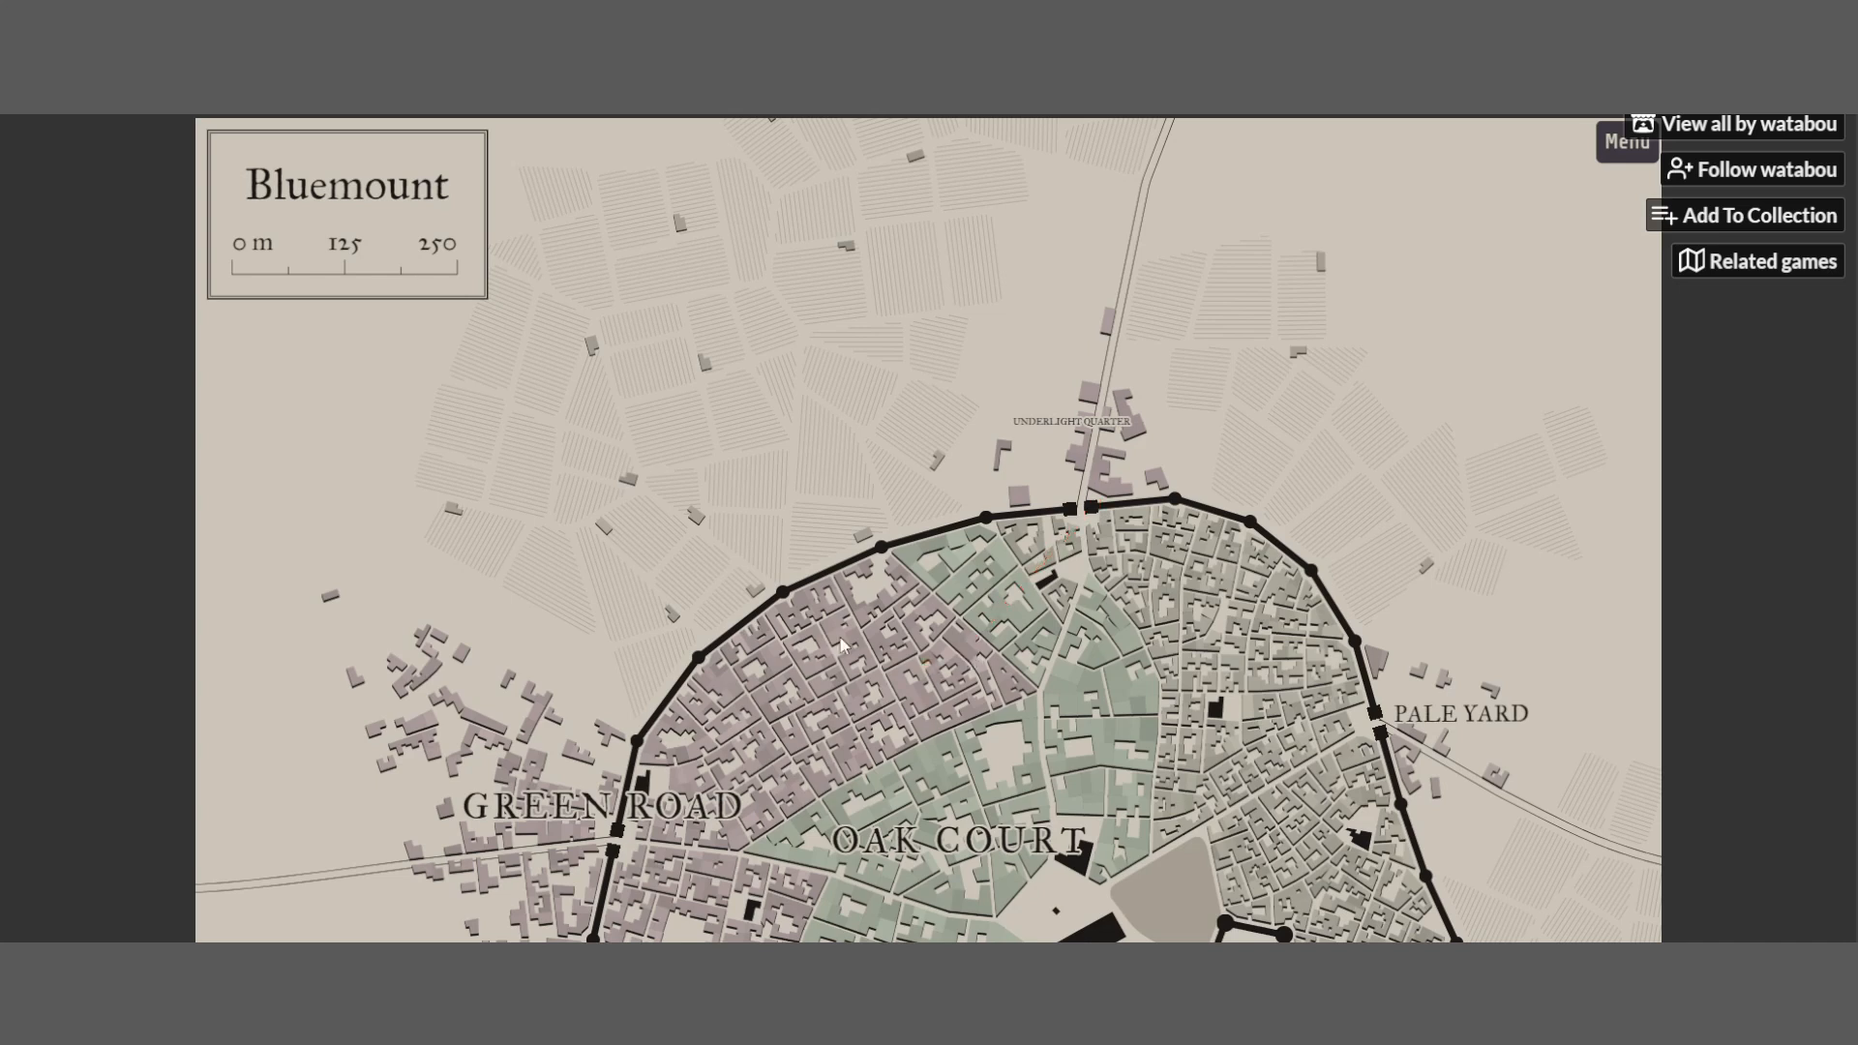
With the Displace tool, shift the northern Oak Court blocks and the central plaza beside The Park slightly west
{"action": "left_click", "coordinate": [1622, 155]}
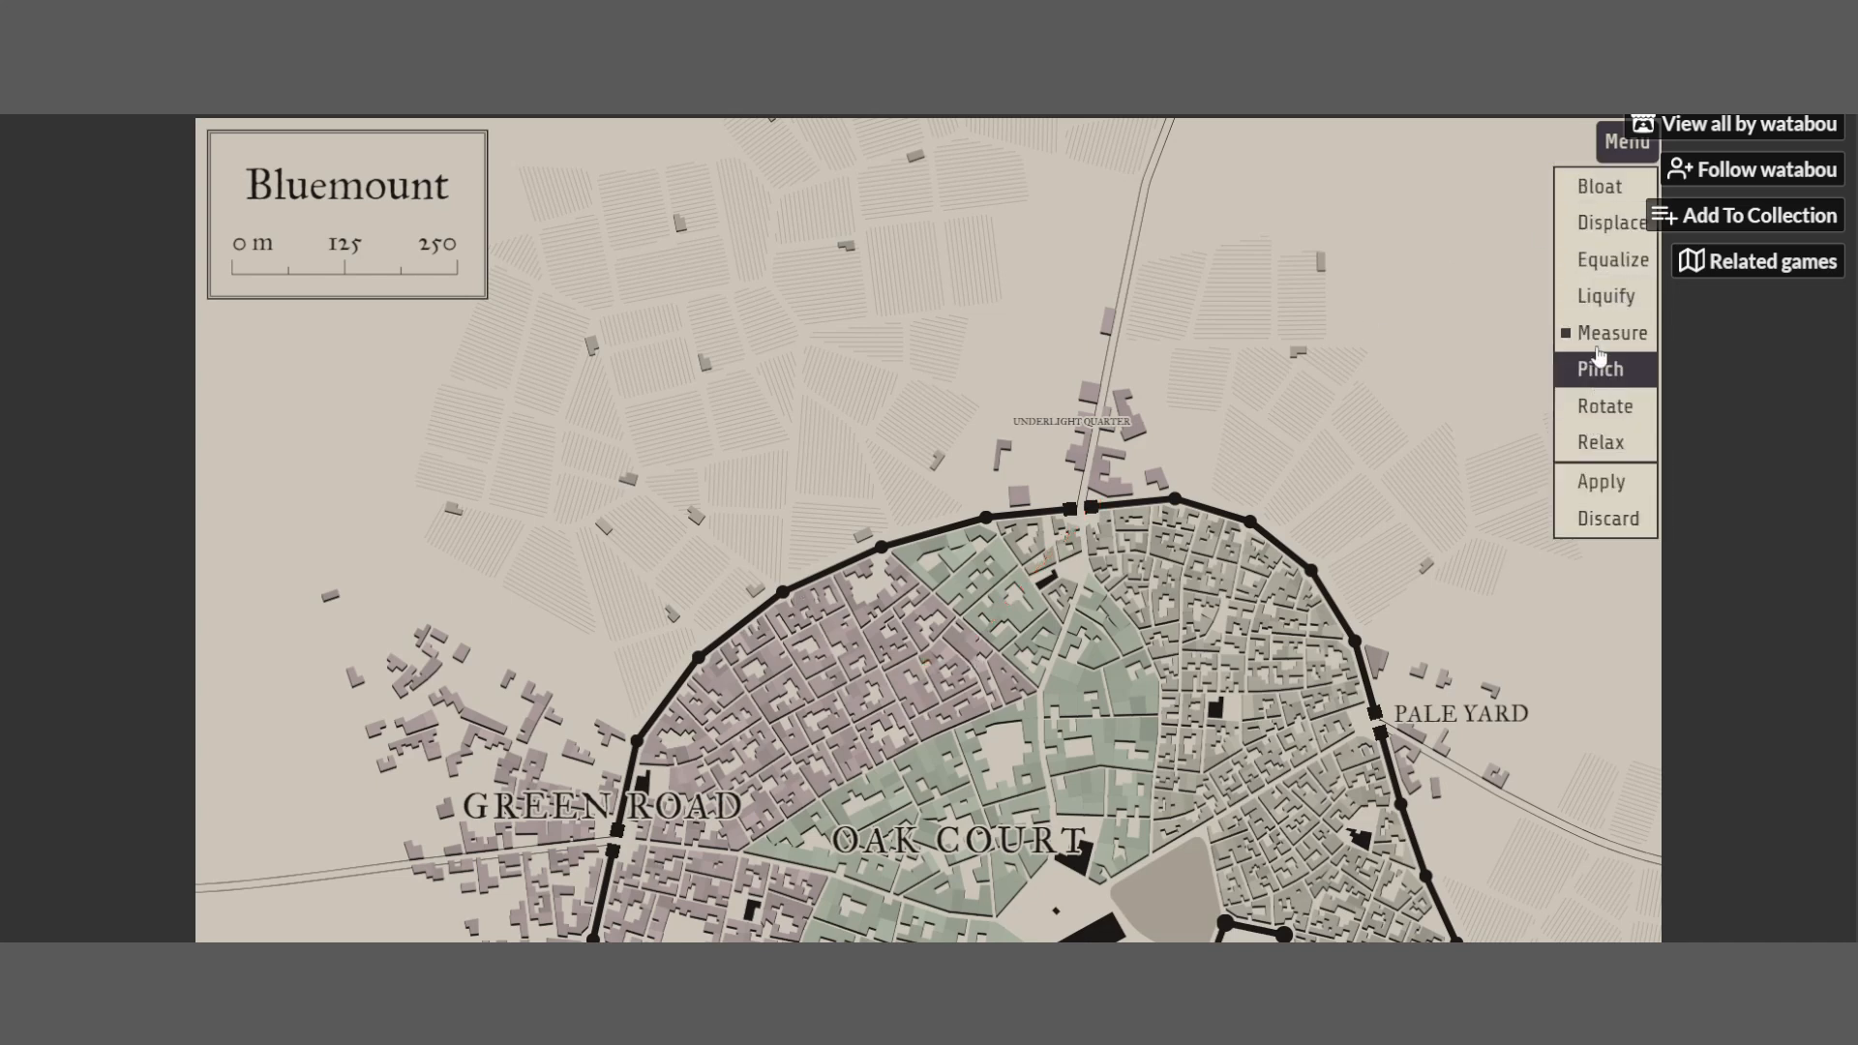
{"action": "left_click", "coordinate": [1603, 223]}
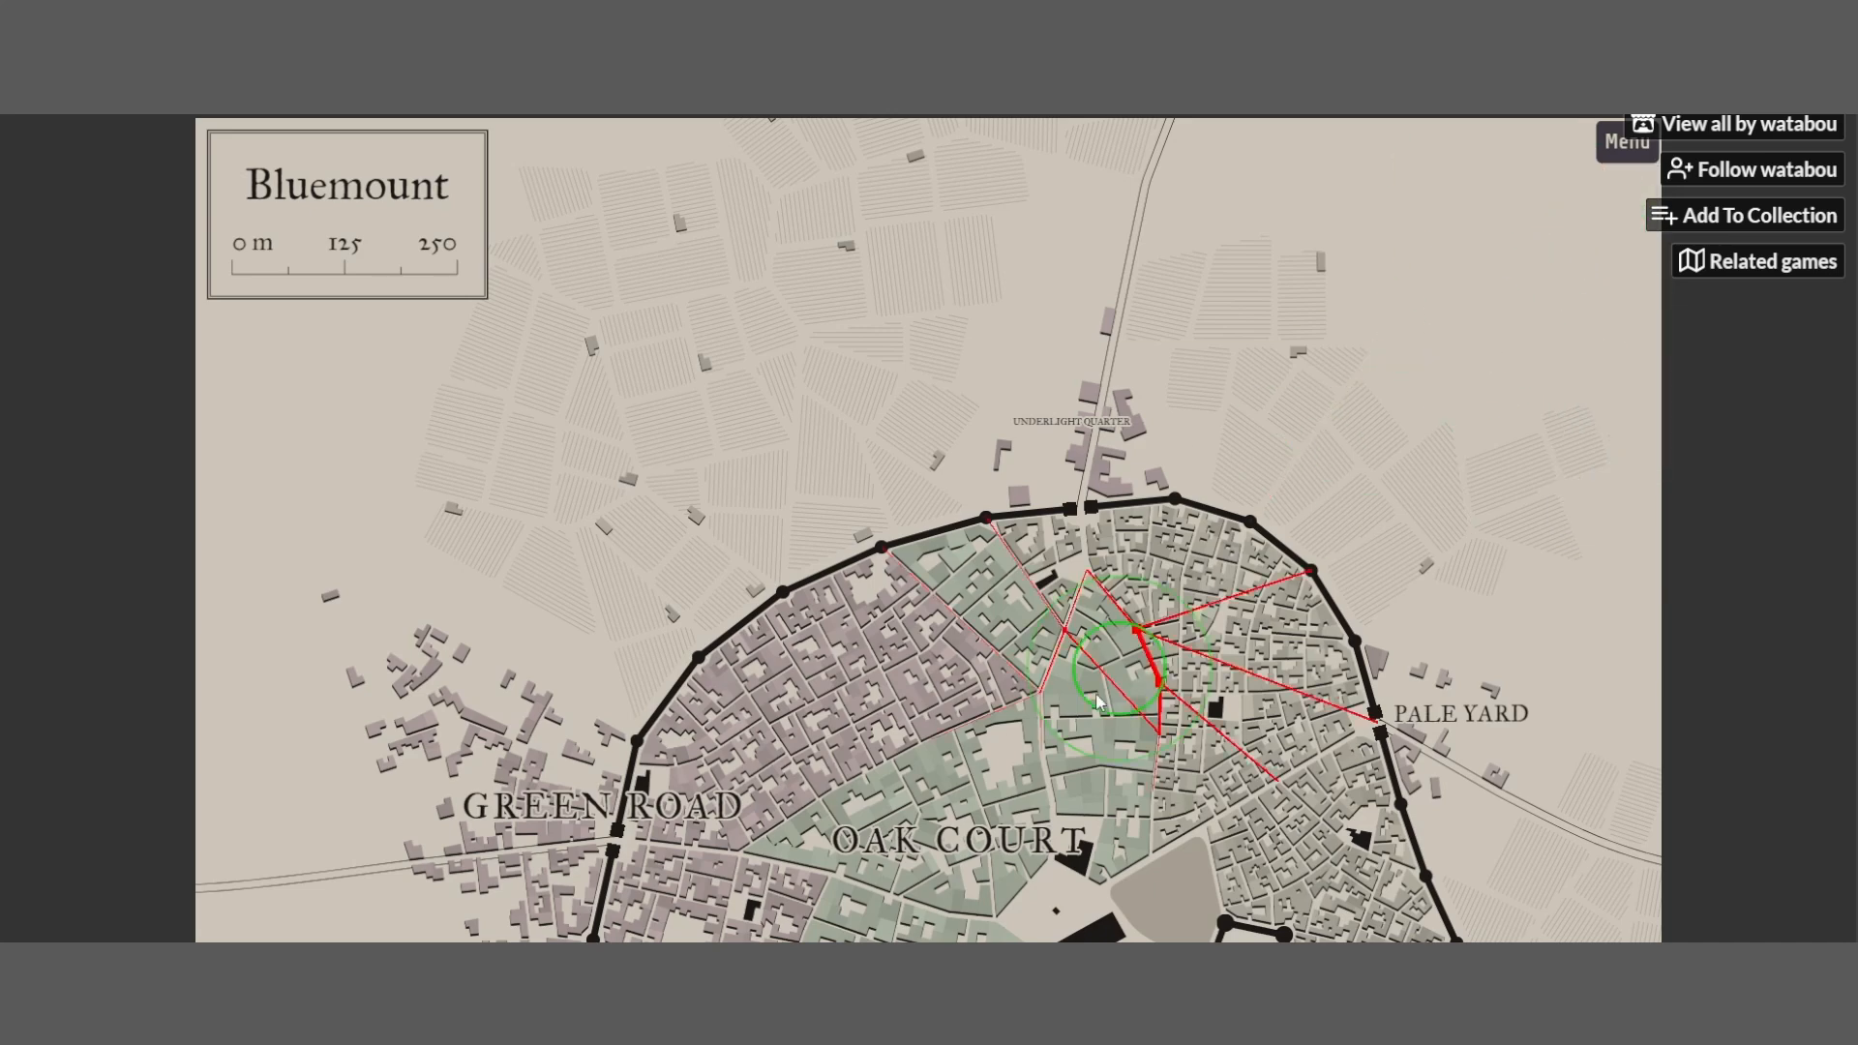
{"action": "scroll", "coordinate": [1055, 629], "scroll_direction": "down", "scroll_amount": 4}
{"action": "left_click_drag", "start_coordinate": [1096, 390], "coordinate": [1015, 392]}
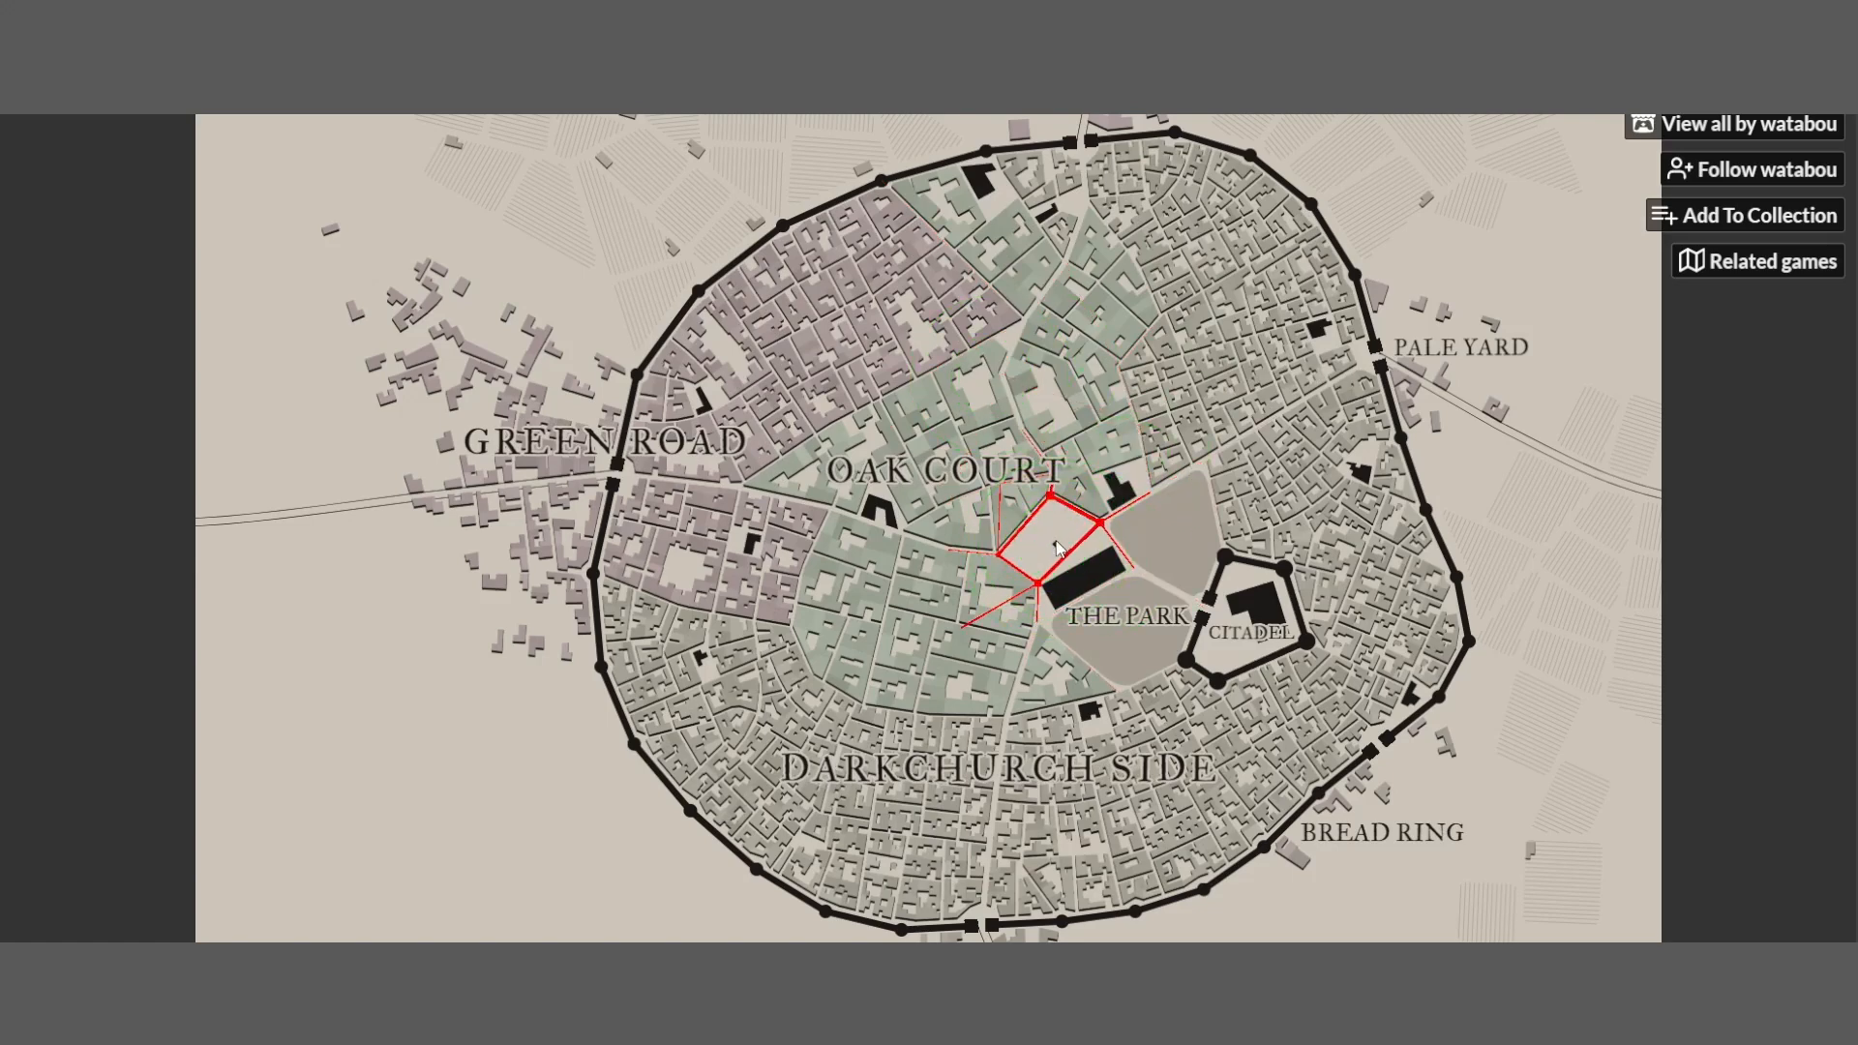
{"action": "left_click_drag", "start_coordinate": [1059, 537], "coordinate": [1029, 541]}
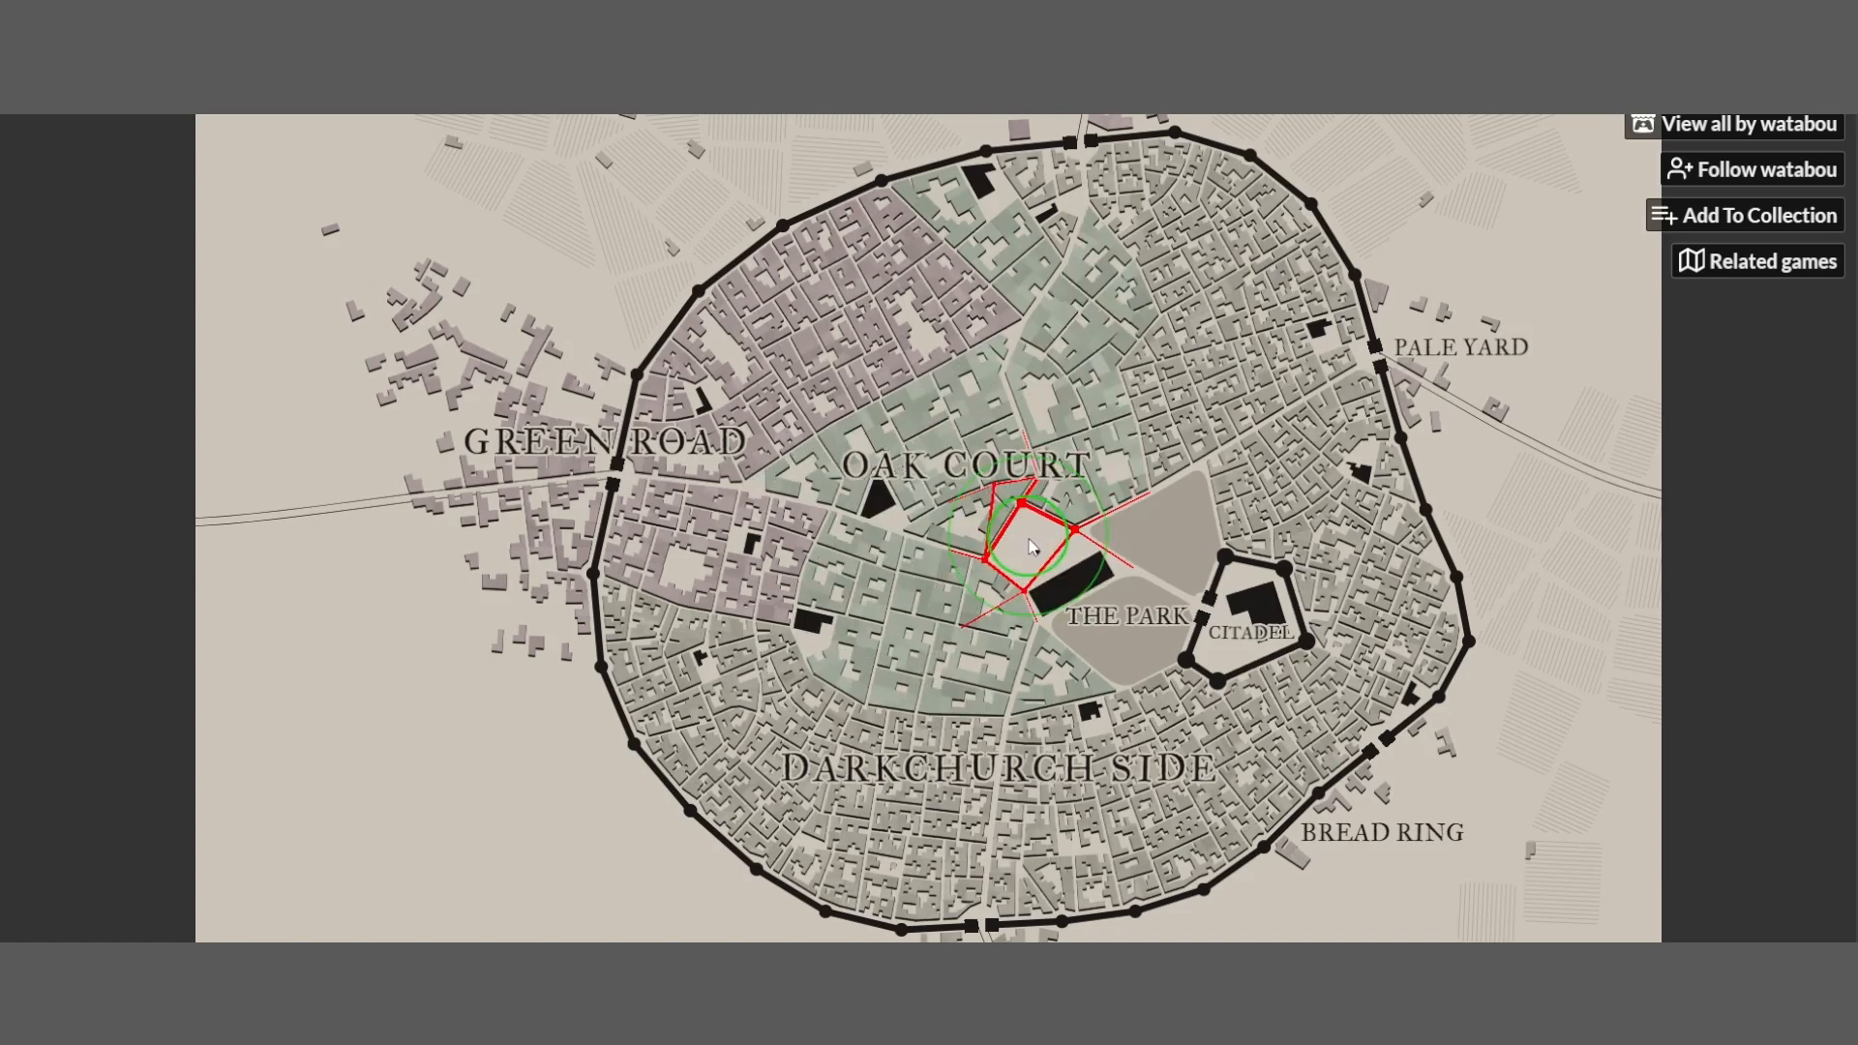
Even out the shapes of the central plaza and the adjoining temple block beside The Park with the Equalize tool
{"action": "scroll", "coordinate": [1706, 385], "scroll_direction": "up", "scroll_amount": 4}
{"action": "left_click", "coordinate": [1618, 157]}
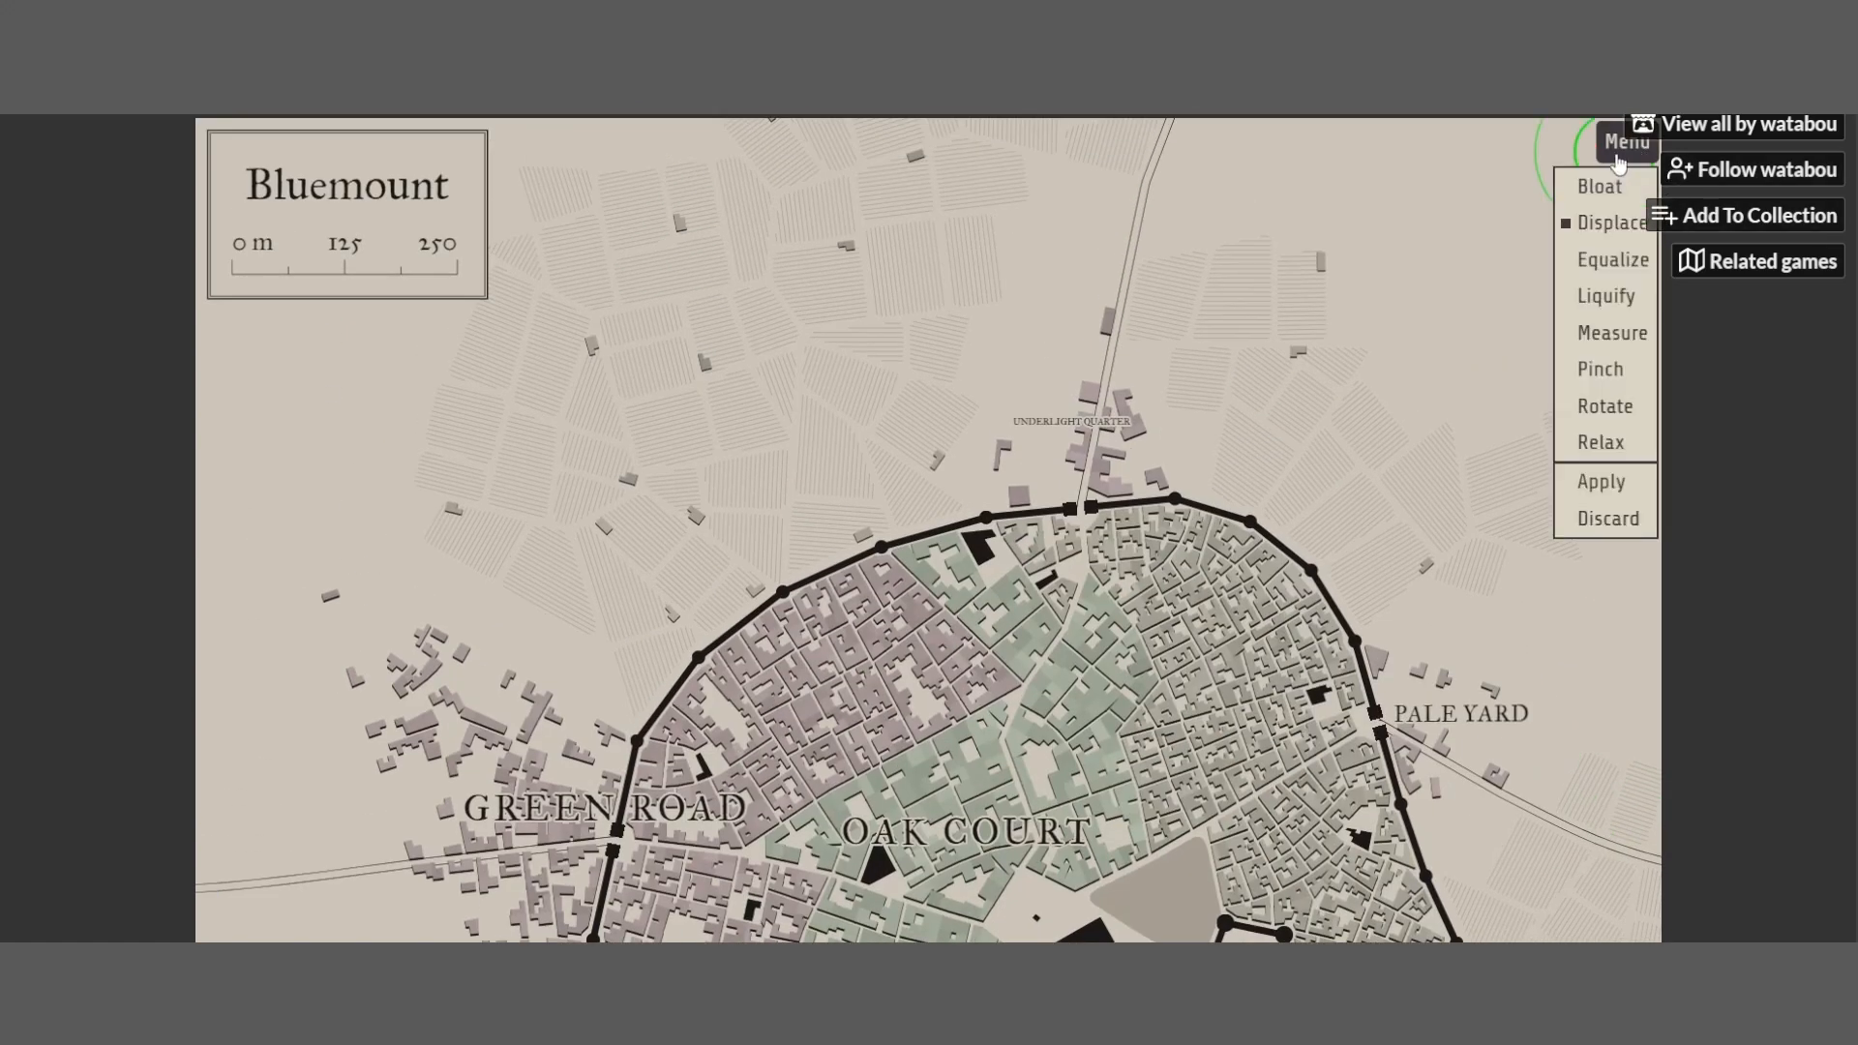
{"action": "left_click", "coordinate": [1606, 265]}
{"action": "scroll", "coordinate": [1327, 472], "scroll_direction": "down", "scroll_amount": 4}
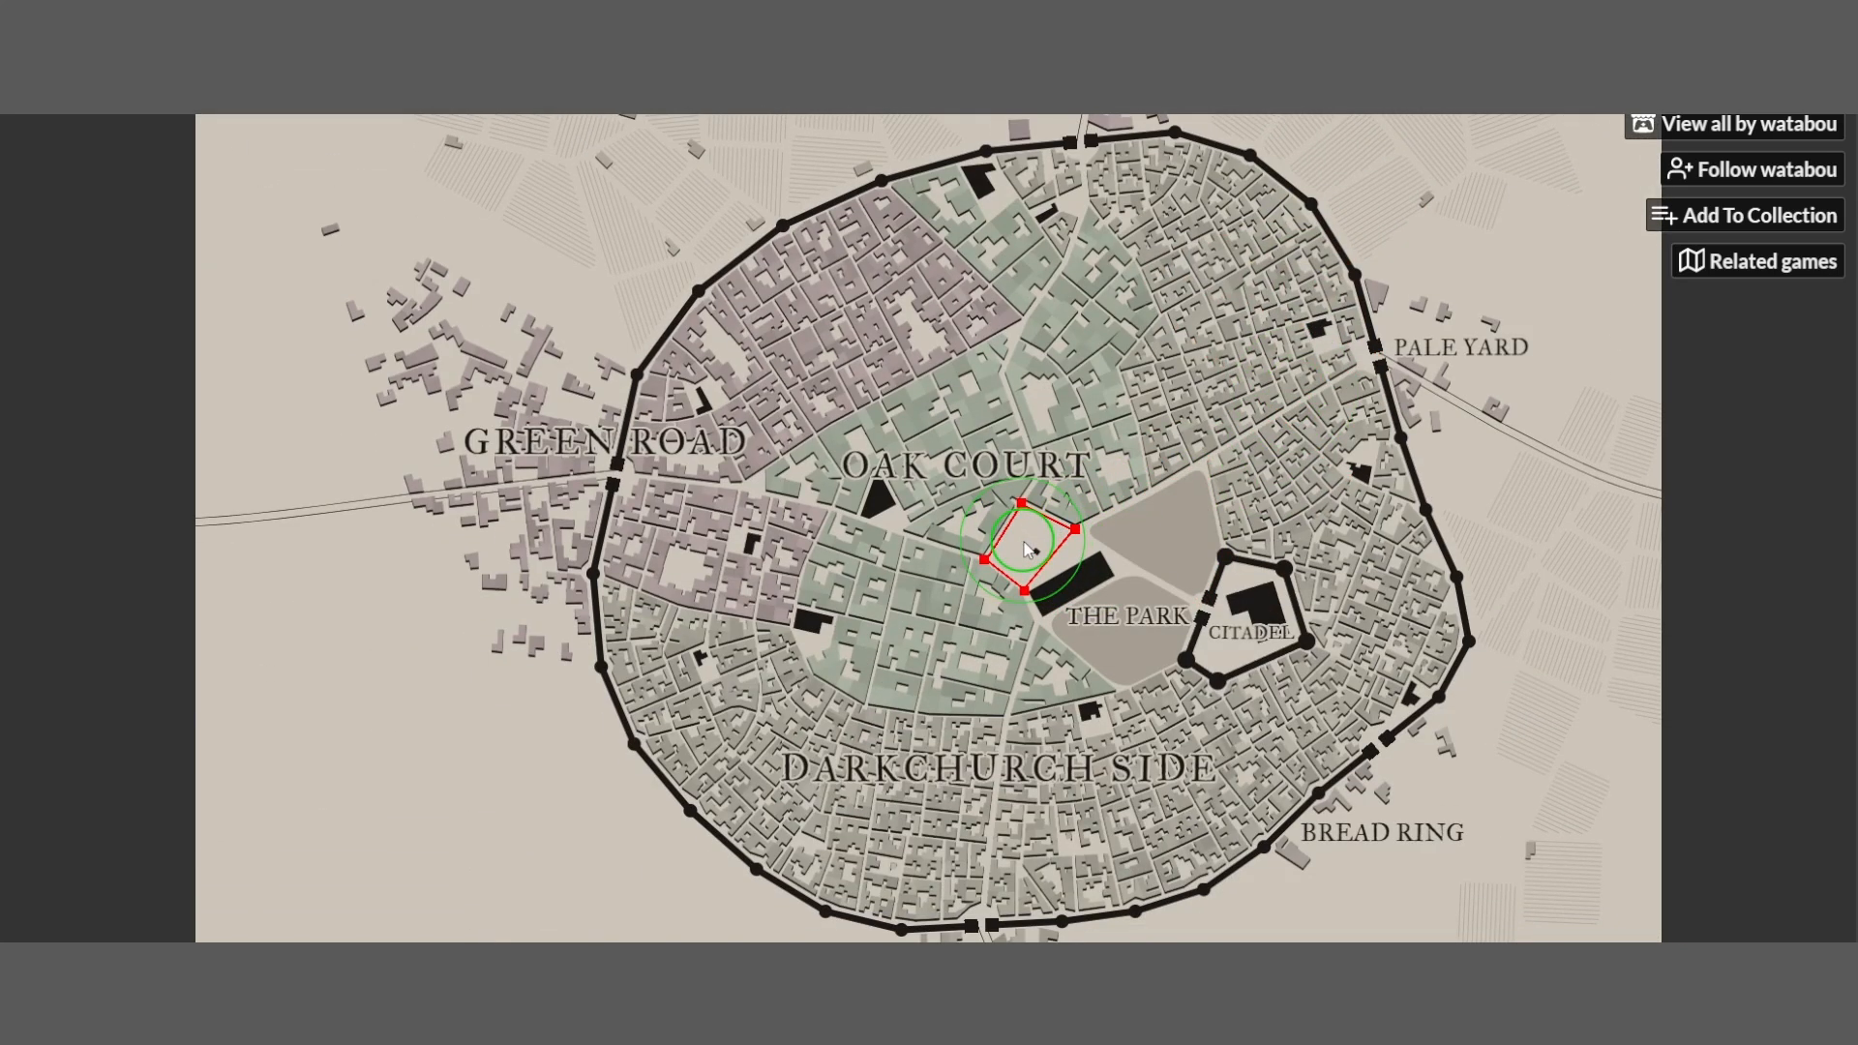
{"action": "left_click_drag", "start_coordinate": [1029, 549], "coordinate": [1042, 558]}
{"action": "scroll", "coordinate": [1032, 548], "scroll_direction": "up", "scroll_amount": 4}
{"action": "scroll", "coordinate": [1032, 548], "scroll_direction": "down", "scroll_amount": 4}
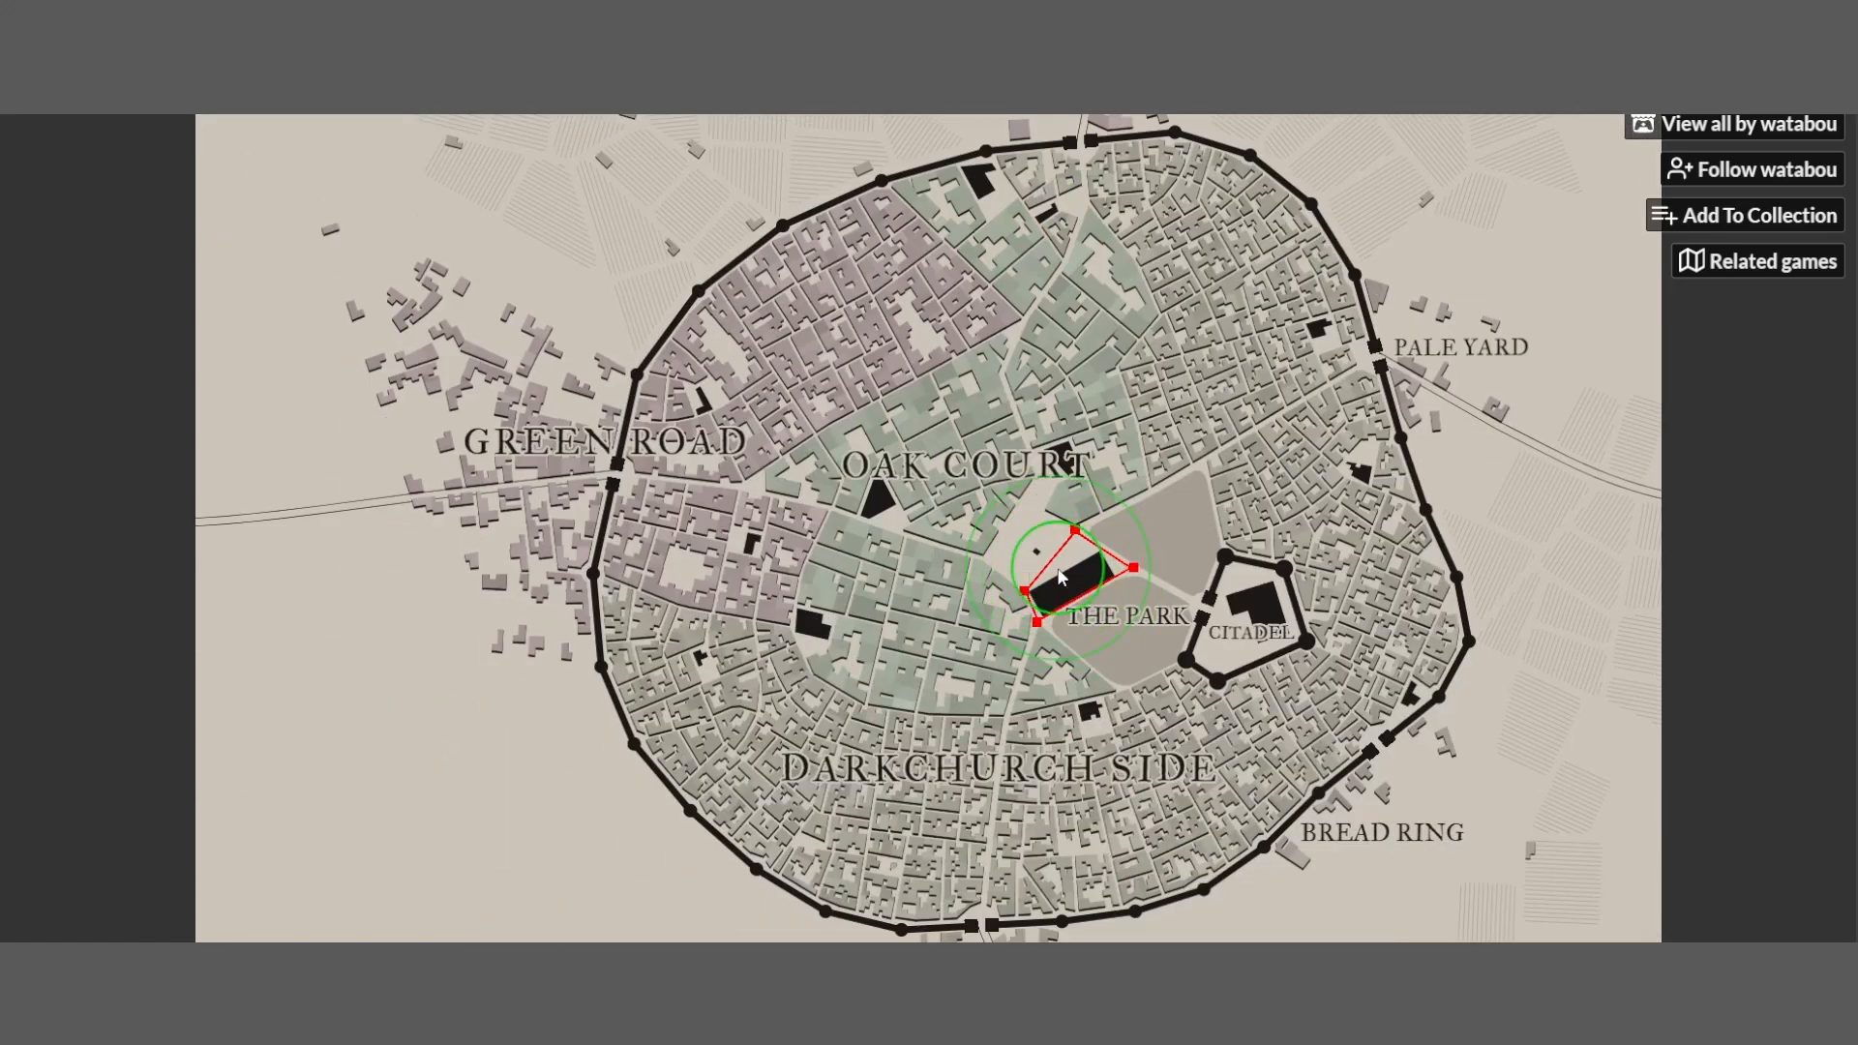
{"action": "scroll", "coordinate": [1024, 545], "scroll_direction": "down", "scroll_amount": 3}
{"action": "mouse_move", "coordinate": [1025, 545]}
{"action": "left_mouse_down"}
{"action": "mouse_move", "coordinate": [1070, 534]}
{"action": "mouse_move", "coordinate": [1036, 563]}
{"action": "mouse_move", "coordinate": [1077, 575]}
{"action": "left_mouse_up"}
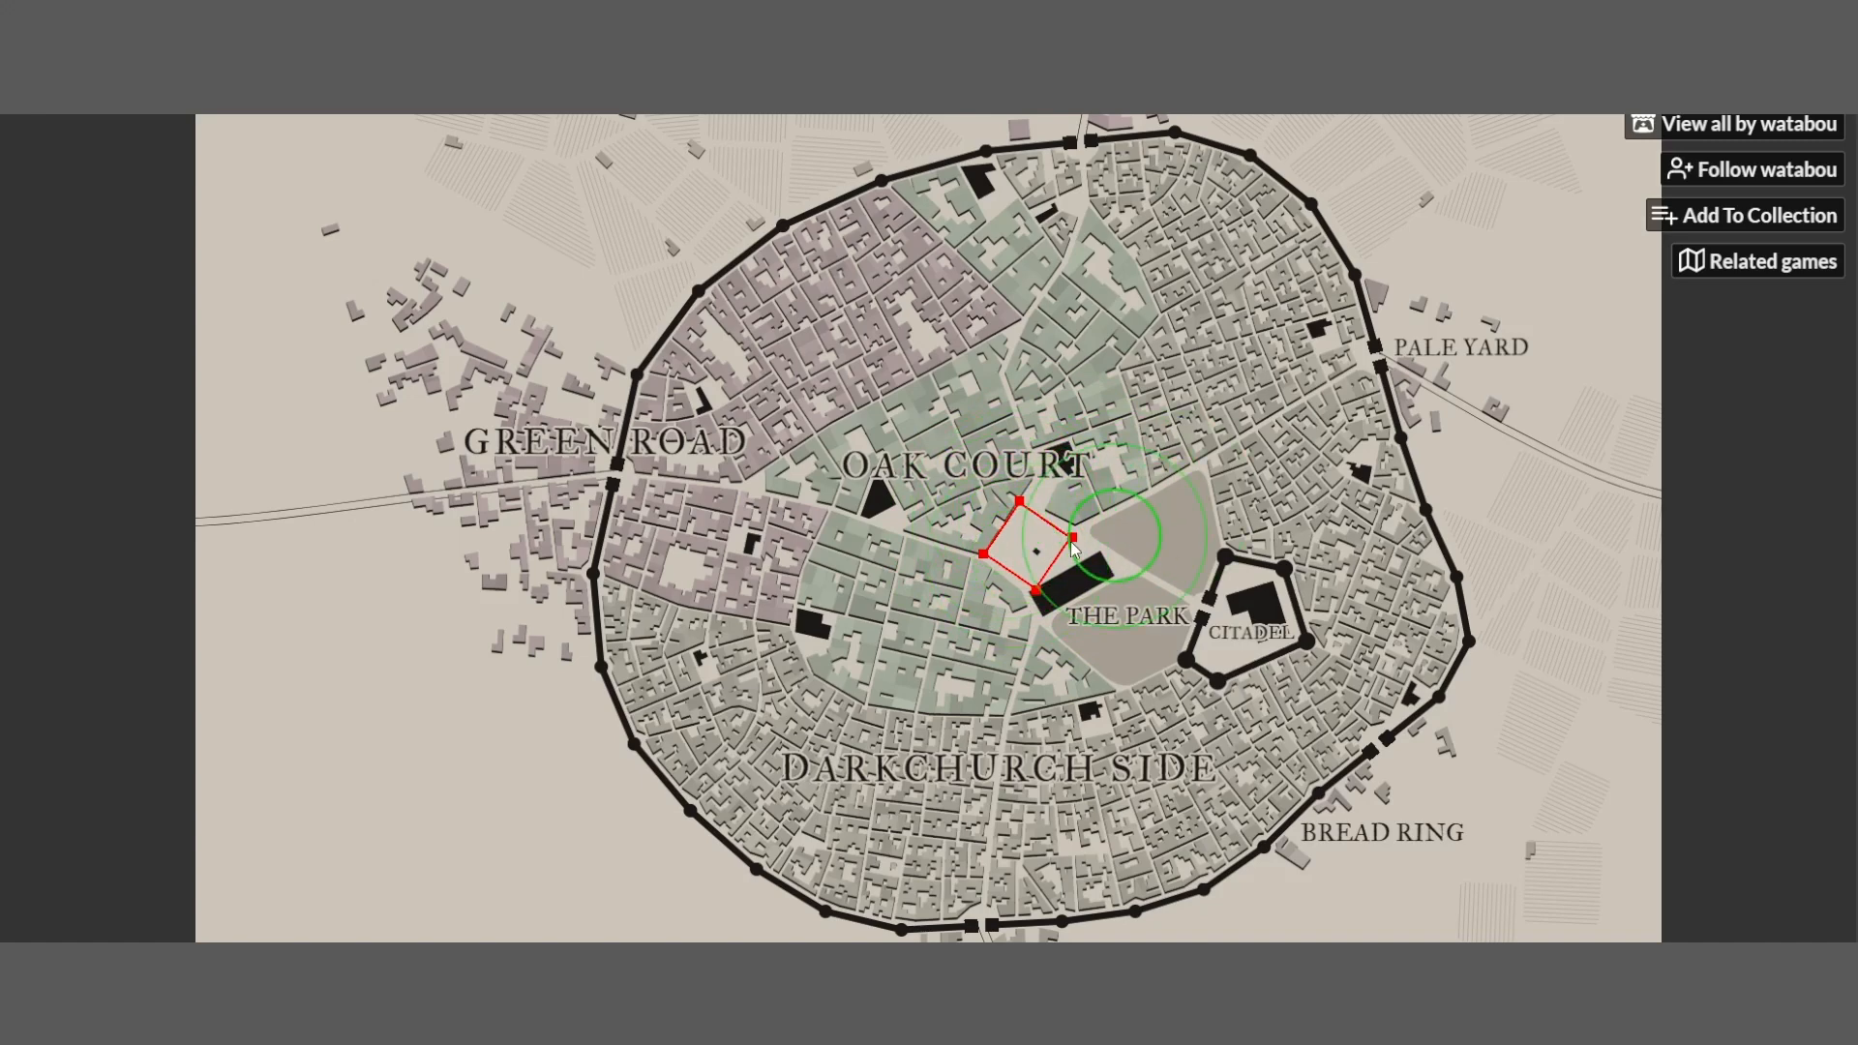
{"action": "mouse_move", "coordinate": [1148, 552]}
{"action": "left_mouse_down"}
{"action": "mouse_move", "coordinate": [1055, 555]}
{"action": "mouse_move", "coordinate": [1055, 571]}
{"action": "left_mouse_up"}
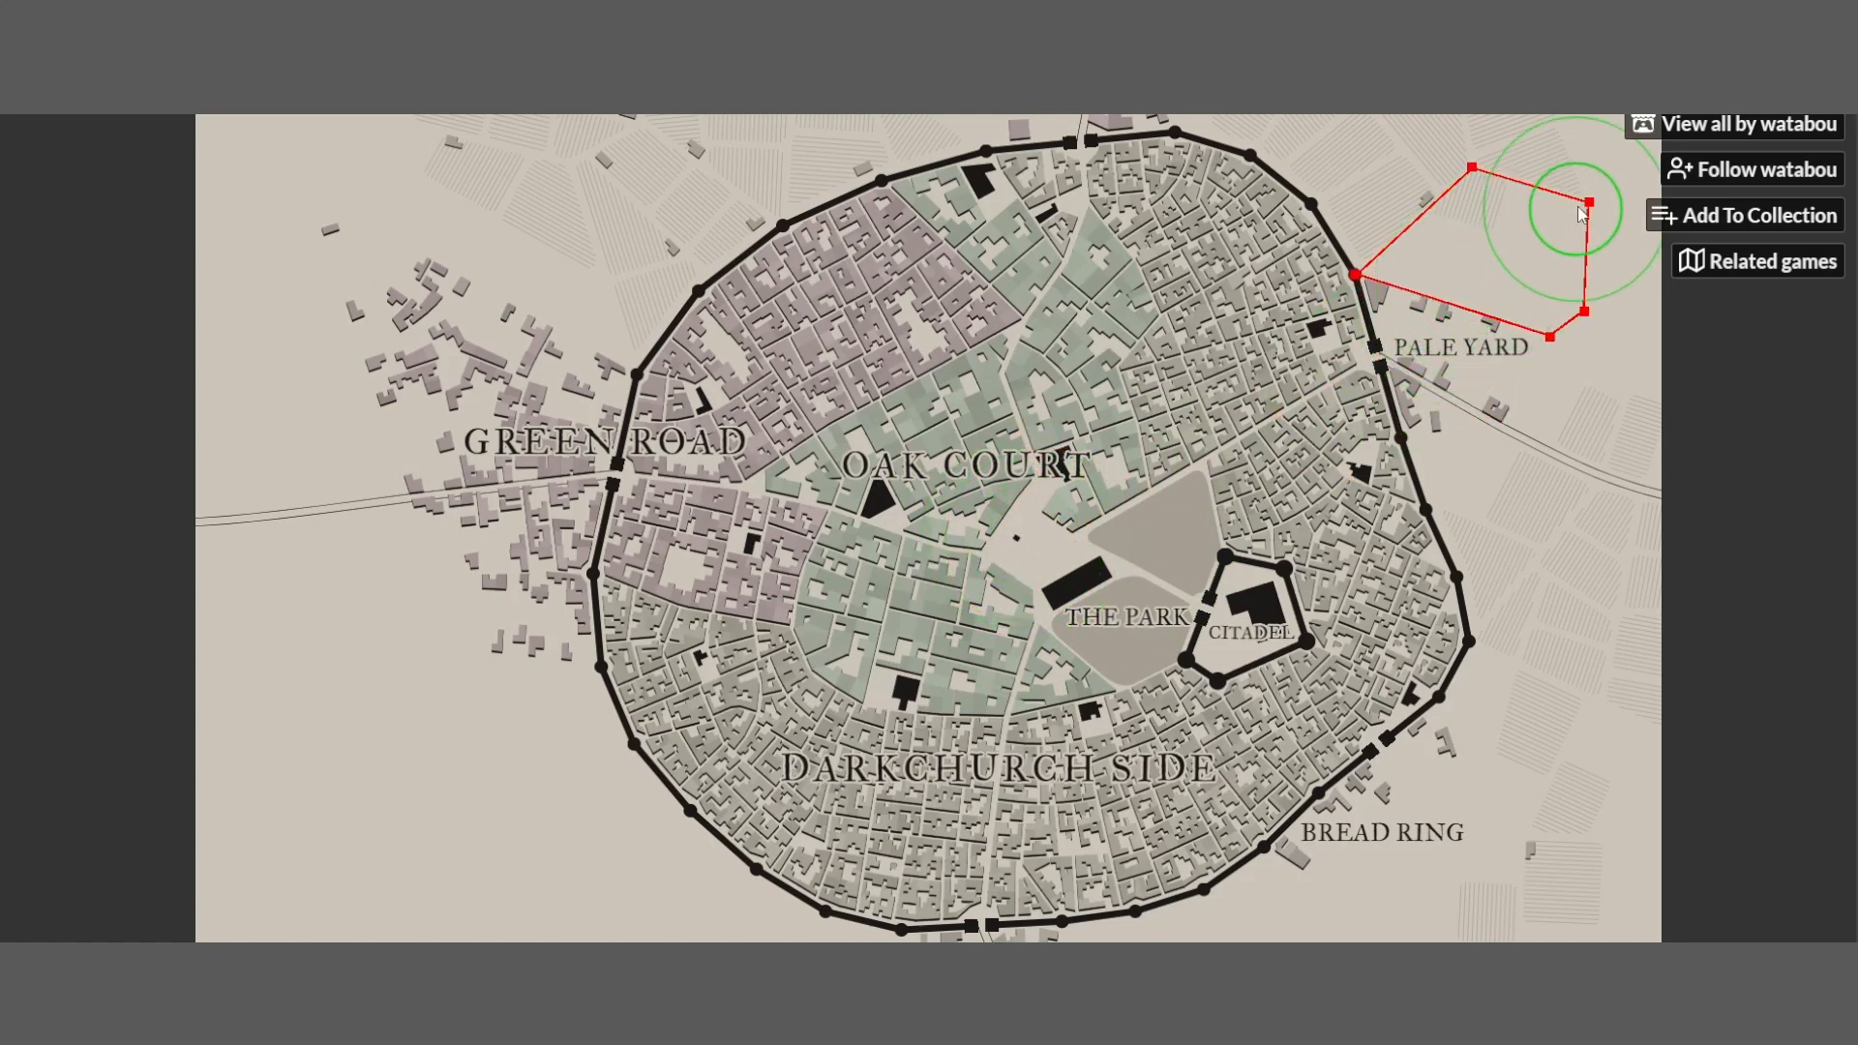
With the Displace tool, reshape the northern edge of the central plaza by moving its corner points in Oak Court
{"action": "scroll", "coordinate": [1587, 162], "scroll_direction": "up", "scroll_amount": 4}
{"action": "left_click", "coordinate": [1618, 159]}
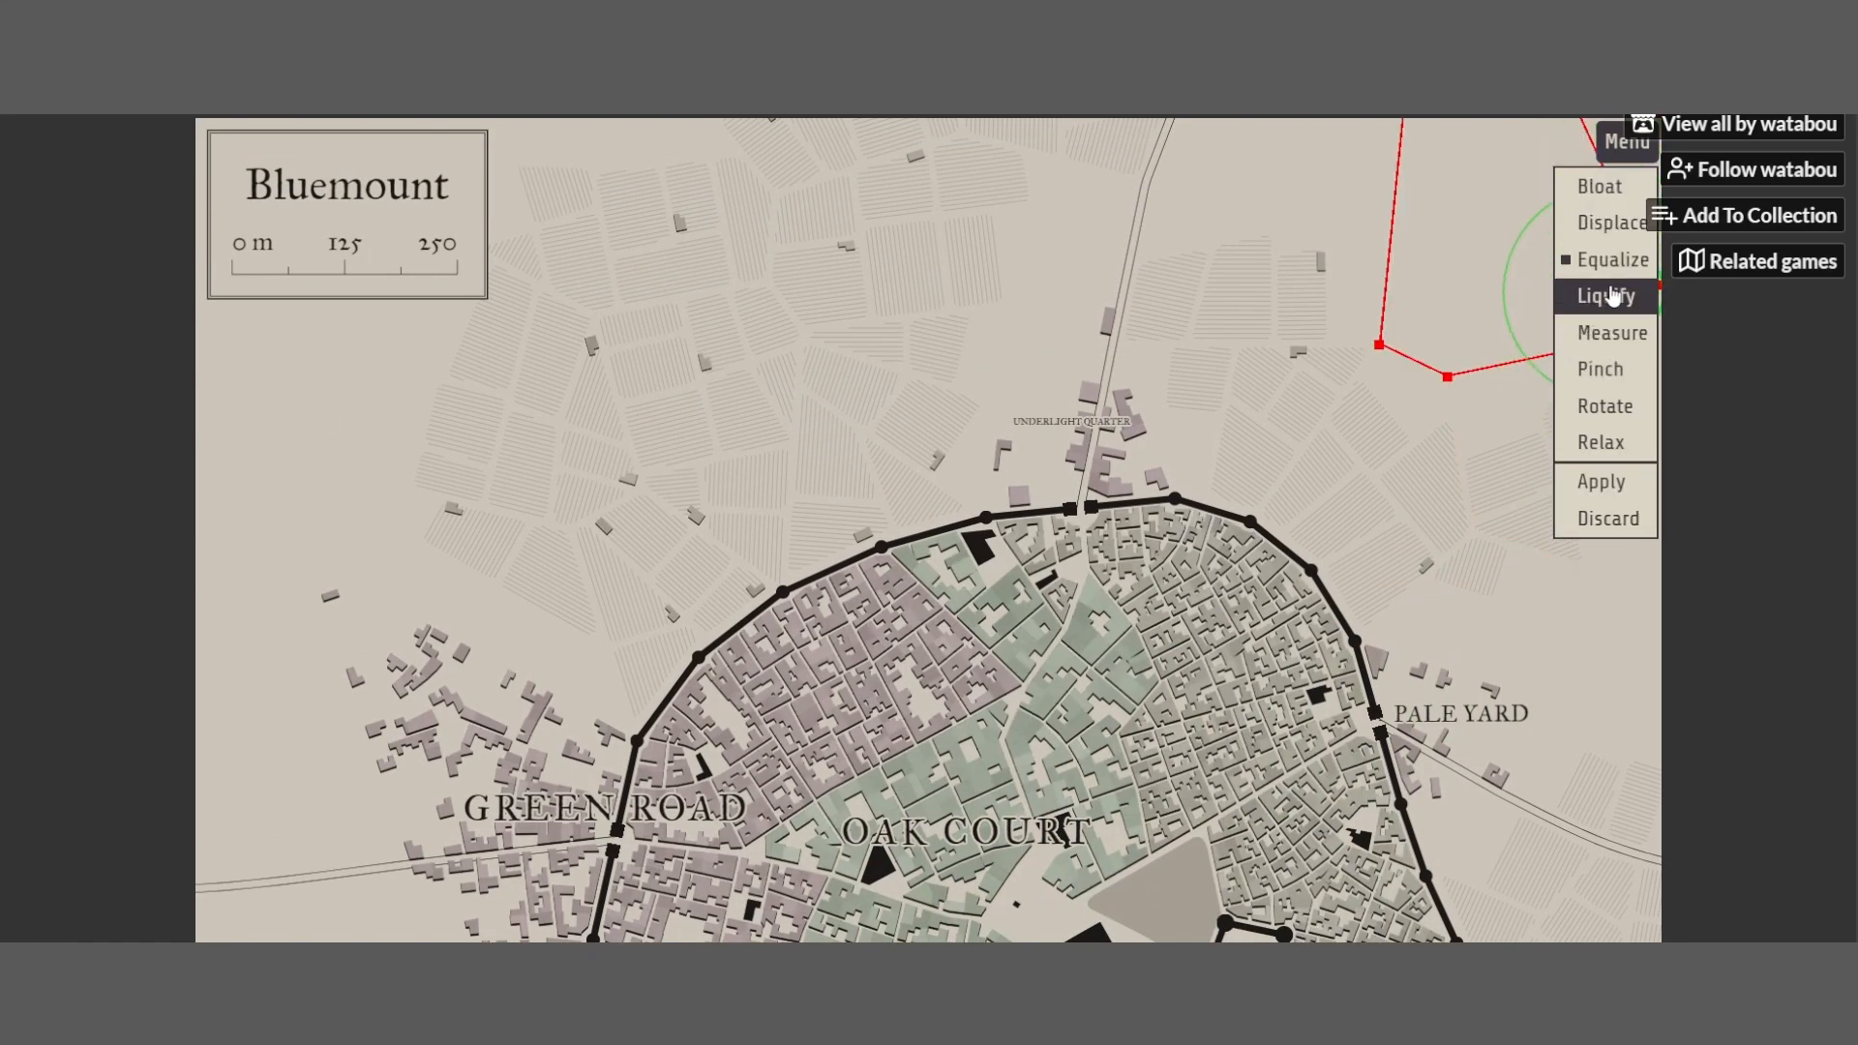
{"action": "left_click", "coordinate": [1612, 223]}
{"action": "scroll", "coordinate": [1021, 680], "scroll_direction": "down", "scroll_amount": 3}
{"action": "mouse_move", "coordinate": [1021, 680]}
{"action": "left_mouse_down"}
{"action": "mouse_move", "coordinate": [1003, 675]}
{"action": "mouse_move", "coordinate": [1022, 665]}
{"action": "left_mouse_up"}
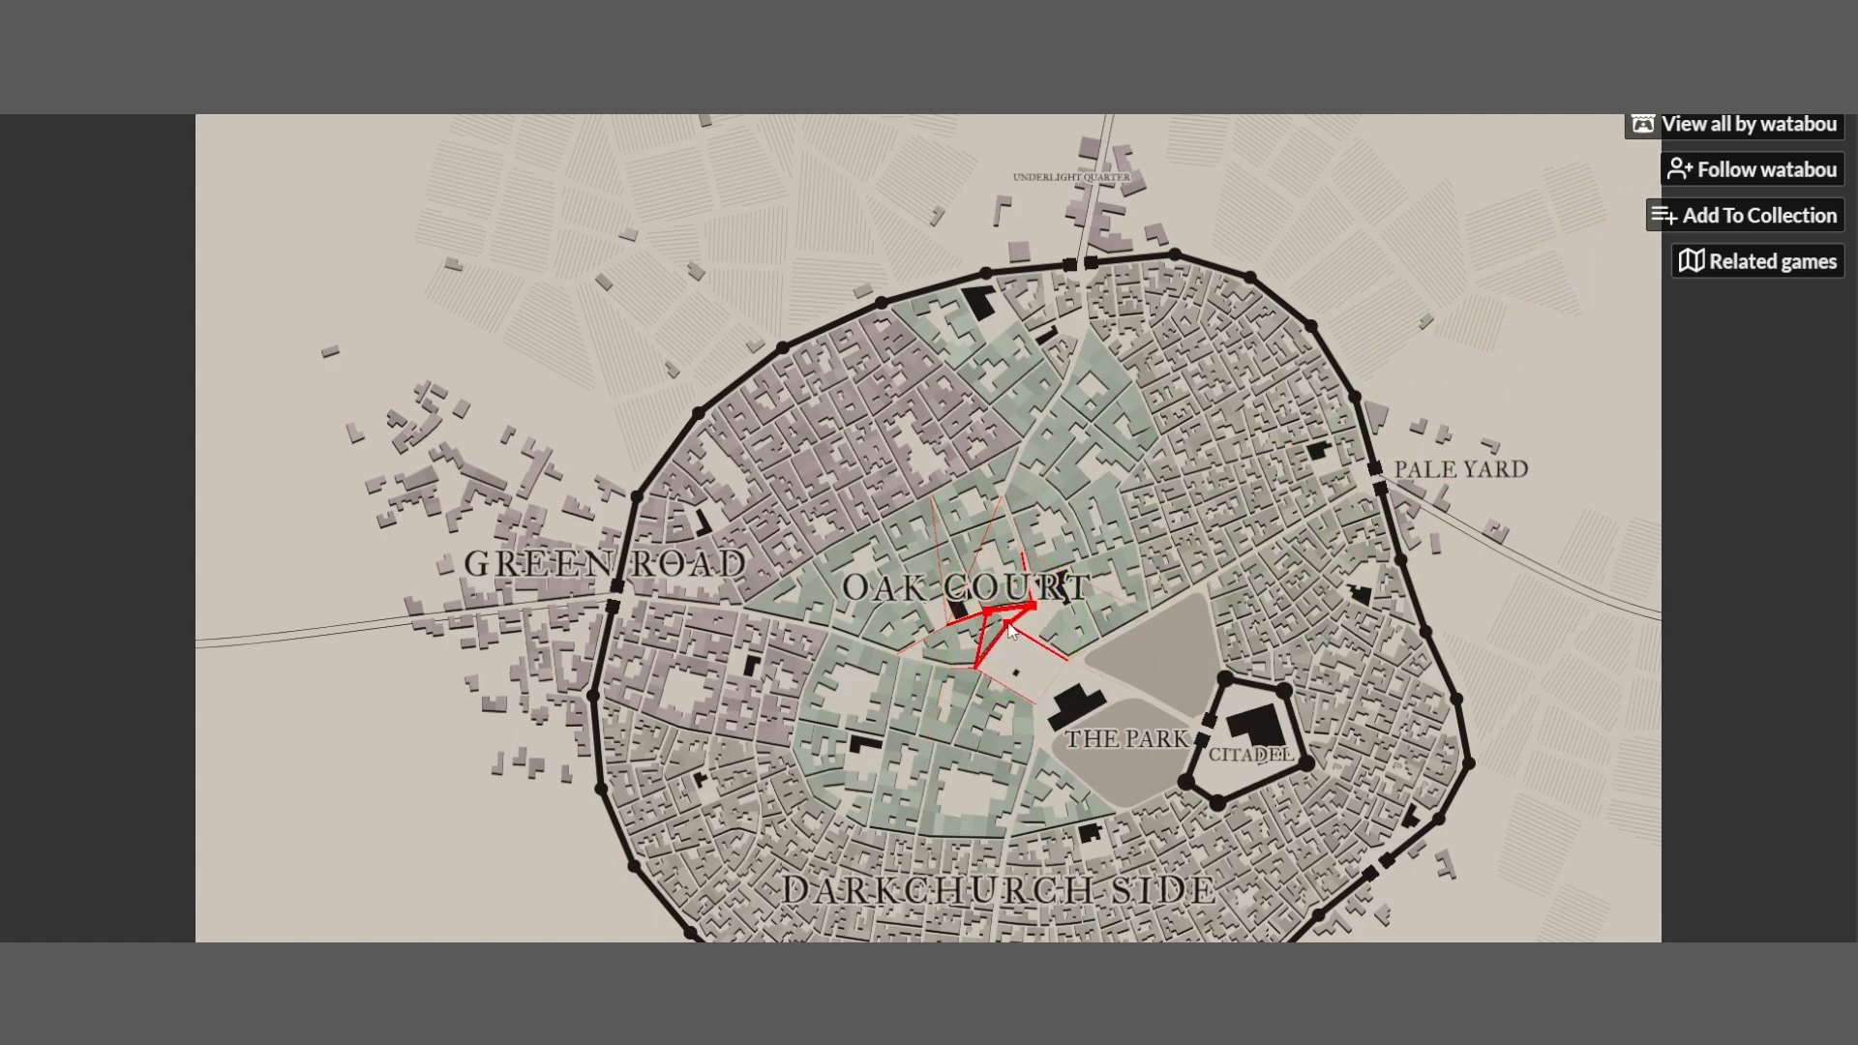
{"action": "left_click", "coordinate": [1008, 627]}
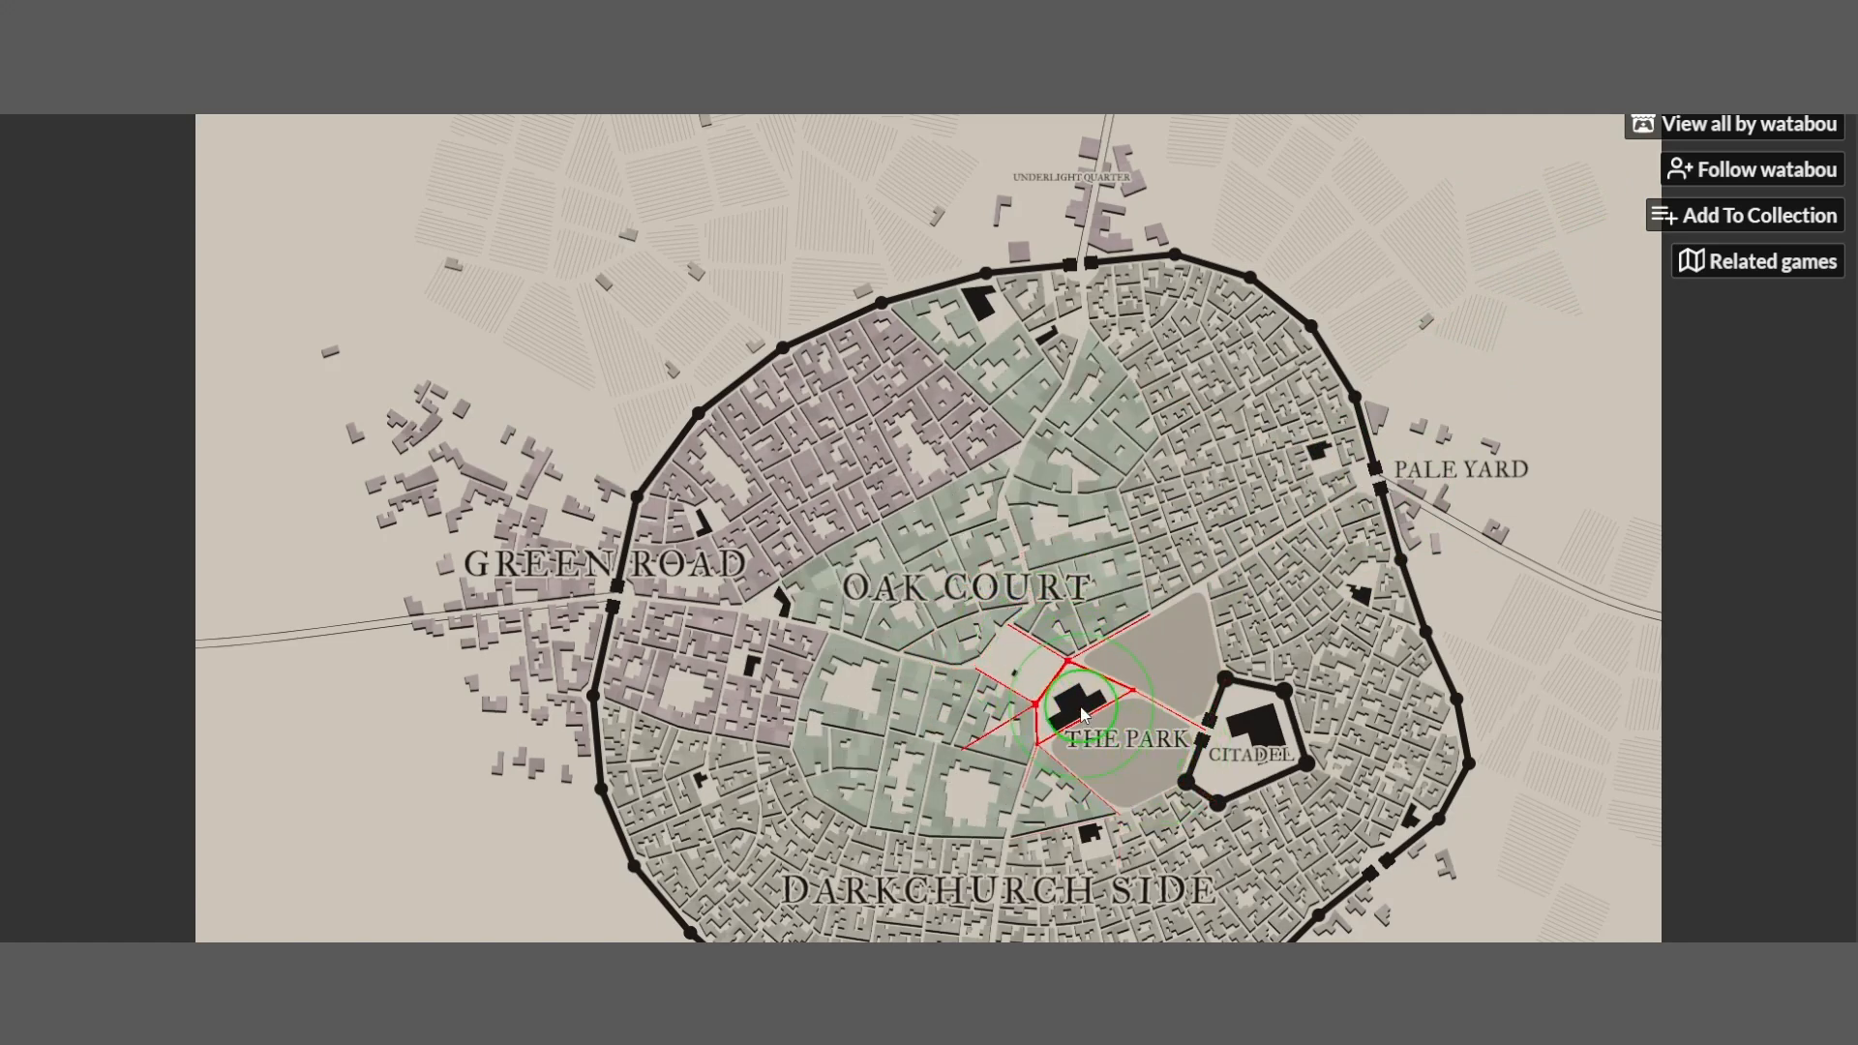
Shift the plaza's southern corner slightly west and adjust the main street junctions along the southwestern edge of The Park
{"action": "scroll", "coordinate": [1099, 572], "scroll_direction": "down", "scroll_amount": 4}
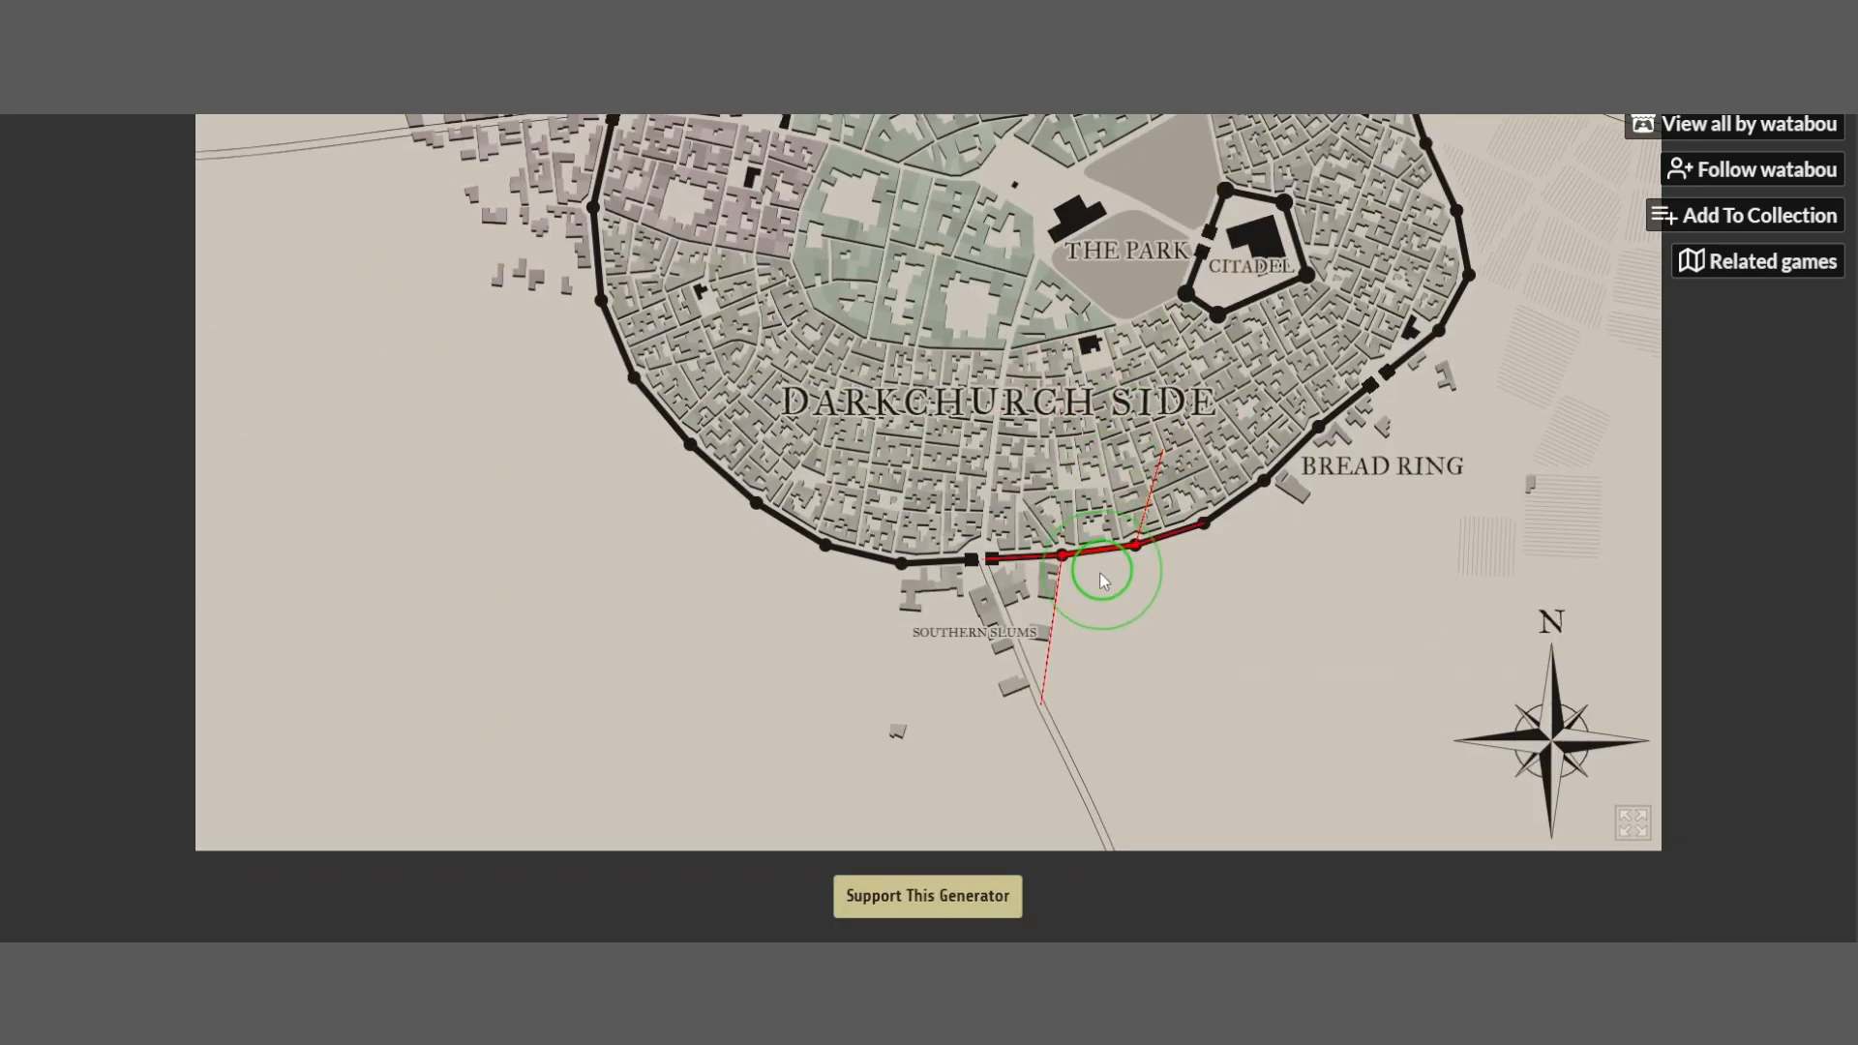
{"action": "scroll", "coordinate": [1100, 569], "scroll_direction": "up", "scroll_amount": 4}
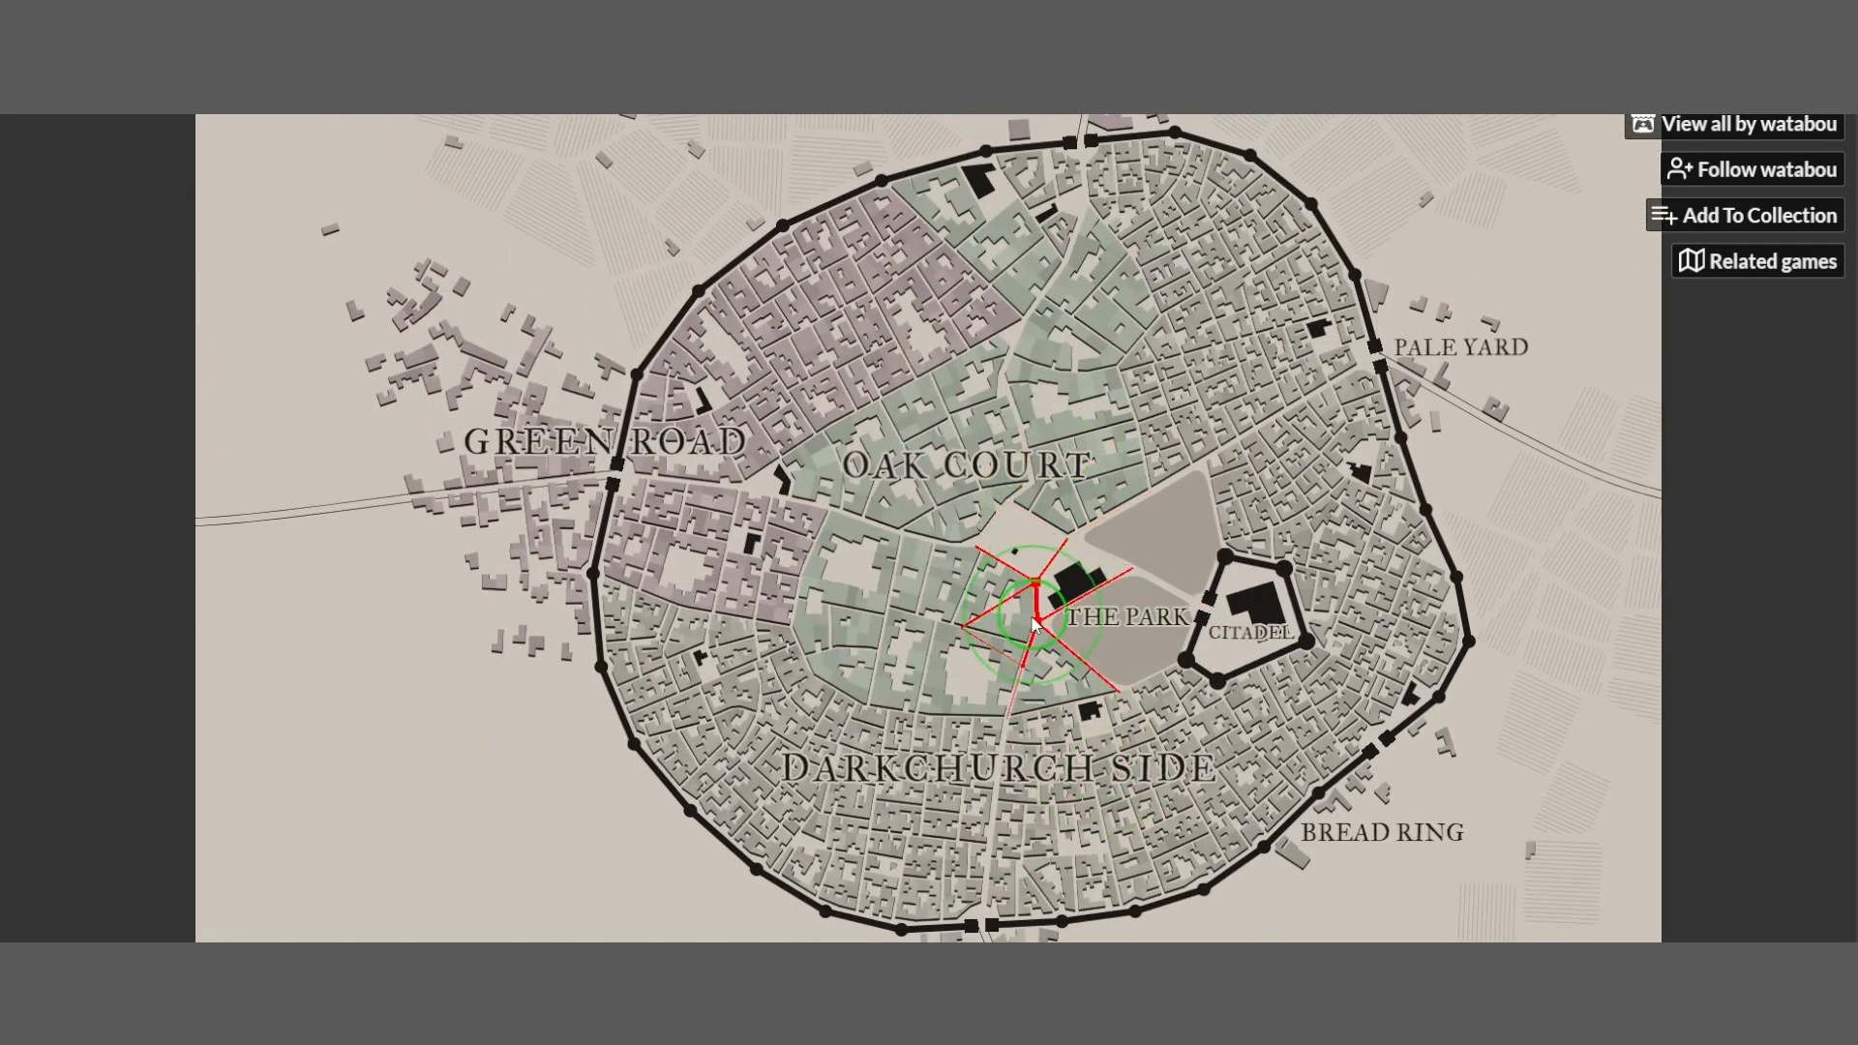
{"action": "left_click_drag", "start_coordinate": [1037, 582], "coordinate": [1017, 583]}
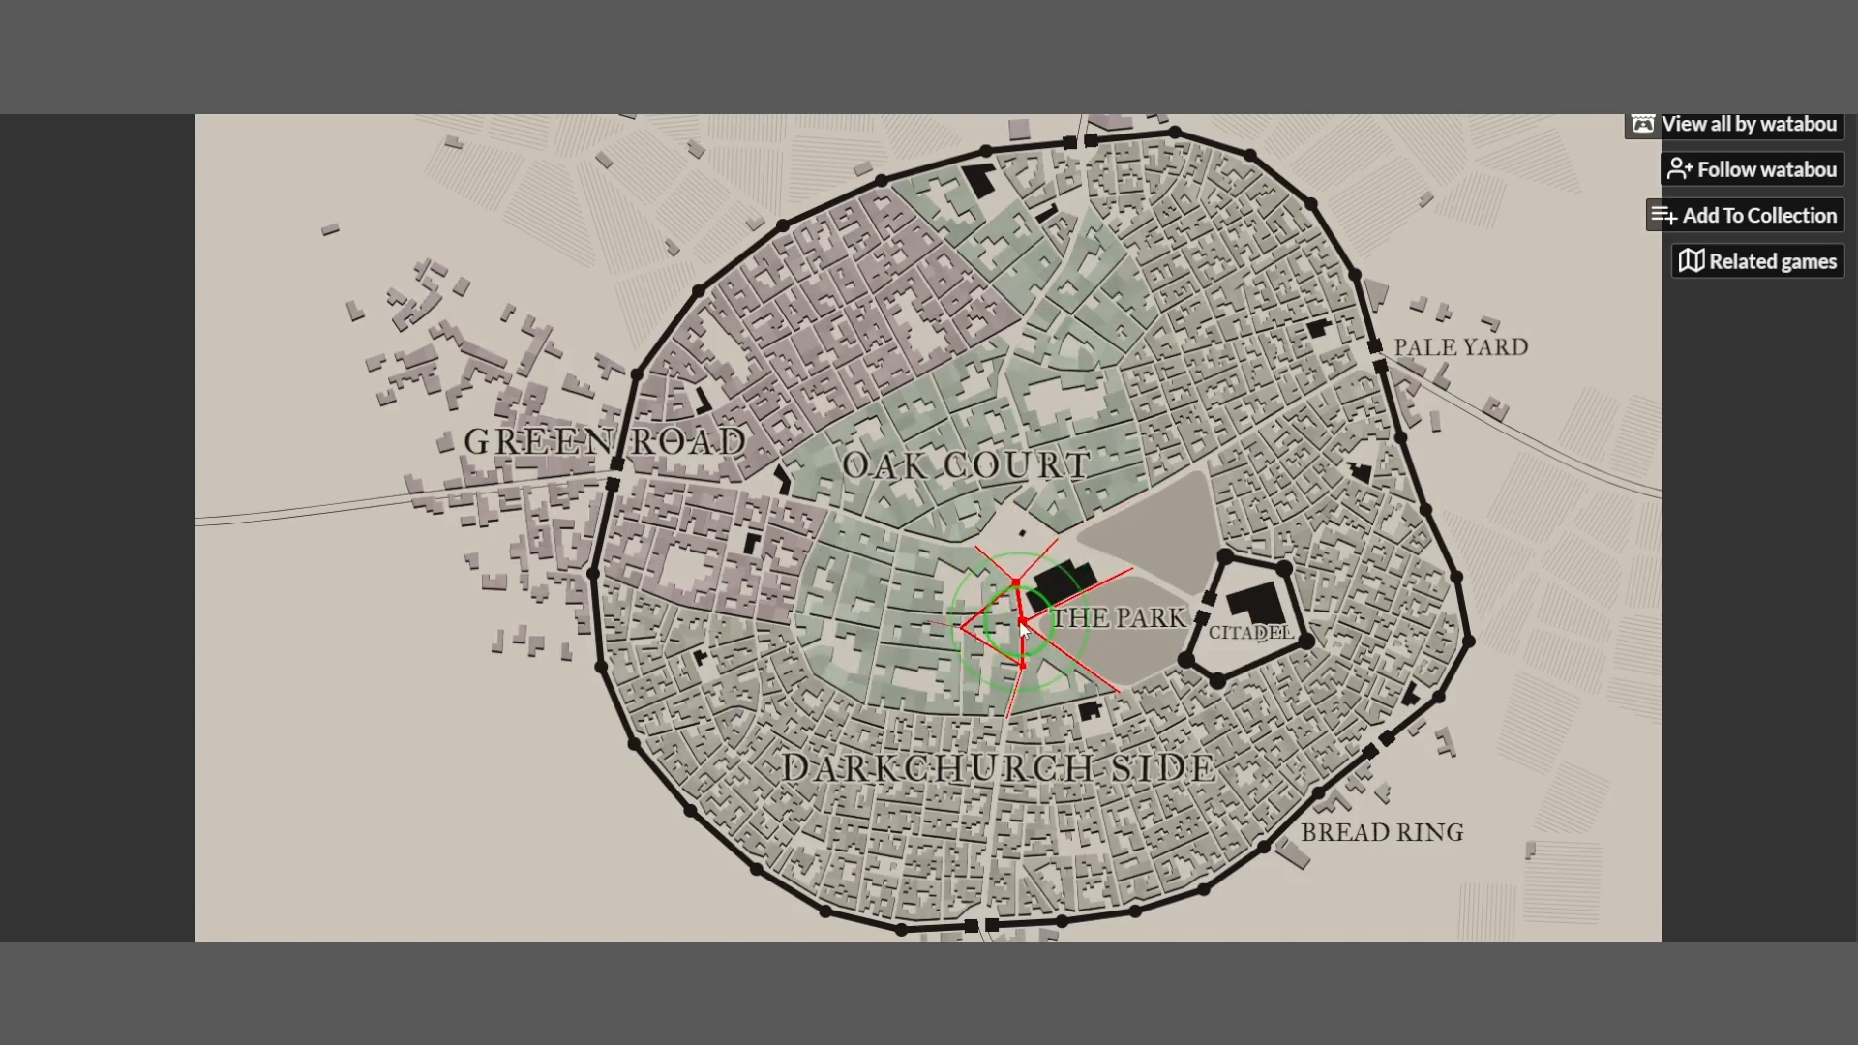
{"action": "mouse_move", "coordinate": [1021, 622]}
{"action": "left_mouse_down"}
{"action": "mouse_move", "coordinate": [1007, 725]}
{"action": "mouse_move", "coordinate": [1022, 730]}
{"action": "mouse_move", "coordinate": [1042, 718]}
{"action": "mouse_move", "coordinate": [1030, 675]}
{"action": "left_mouse_up"}
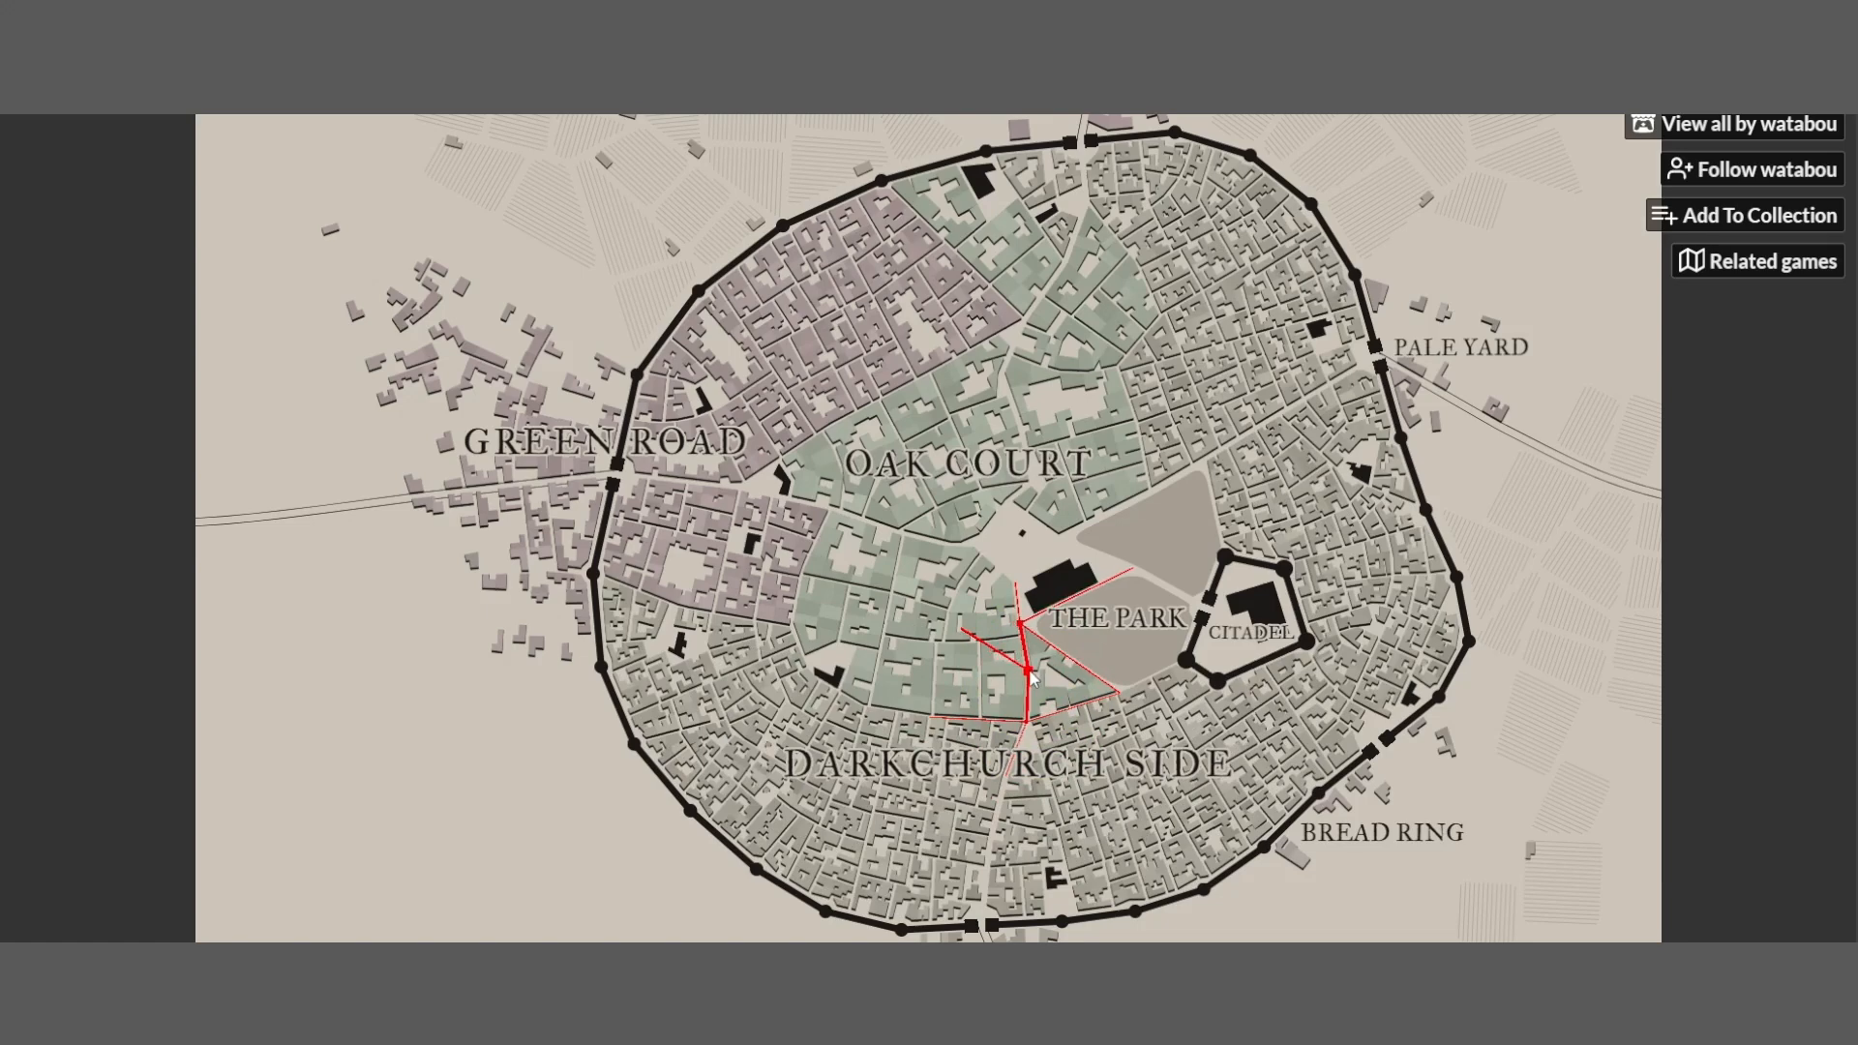
Move the southern gate east and pull the Darkchurch Side junctions north of it into a straighter main street
{"action": "scroll", "coordinate": [1030, 776], "scroll_direction": "down", "scroll_amount": 1}
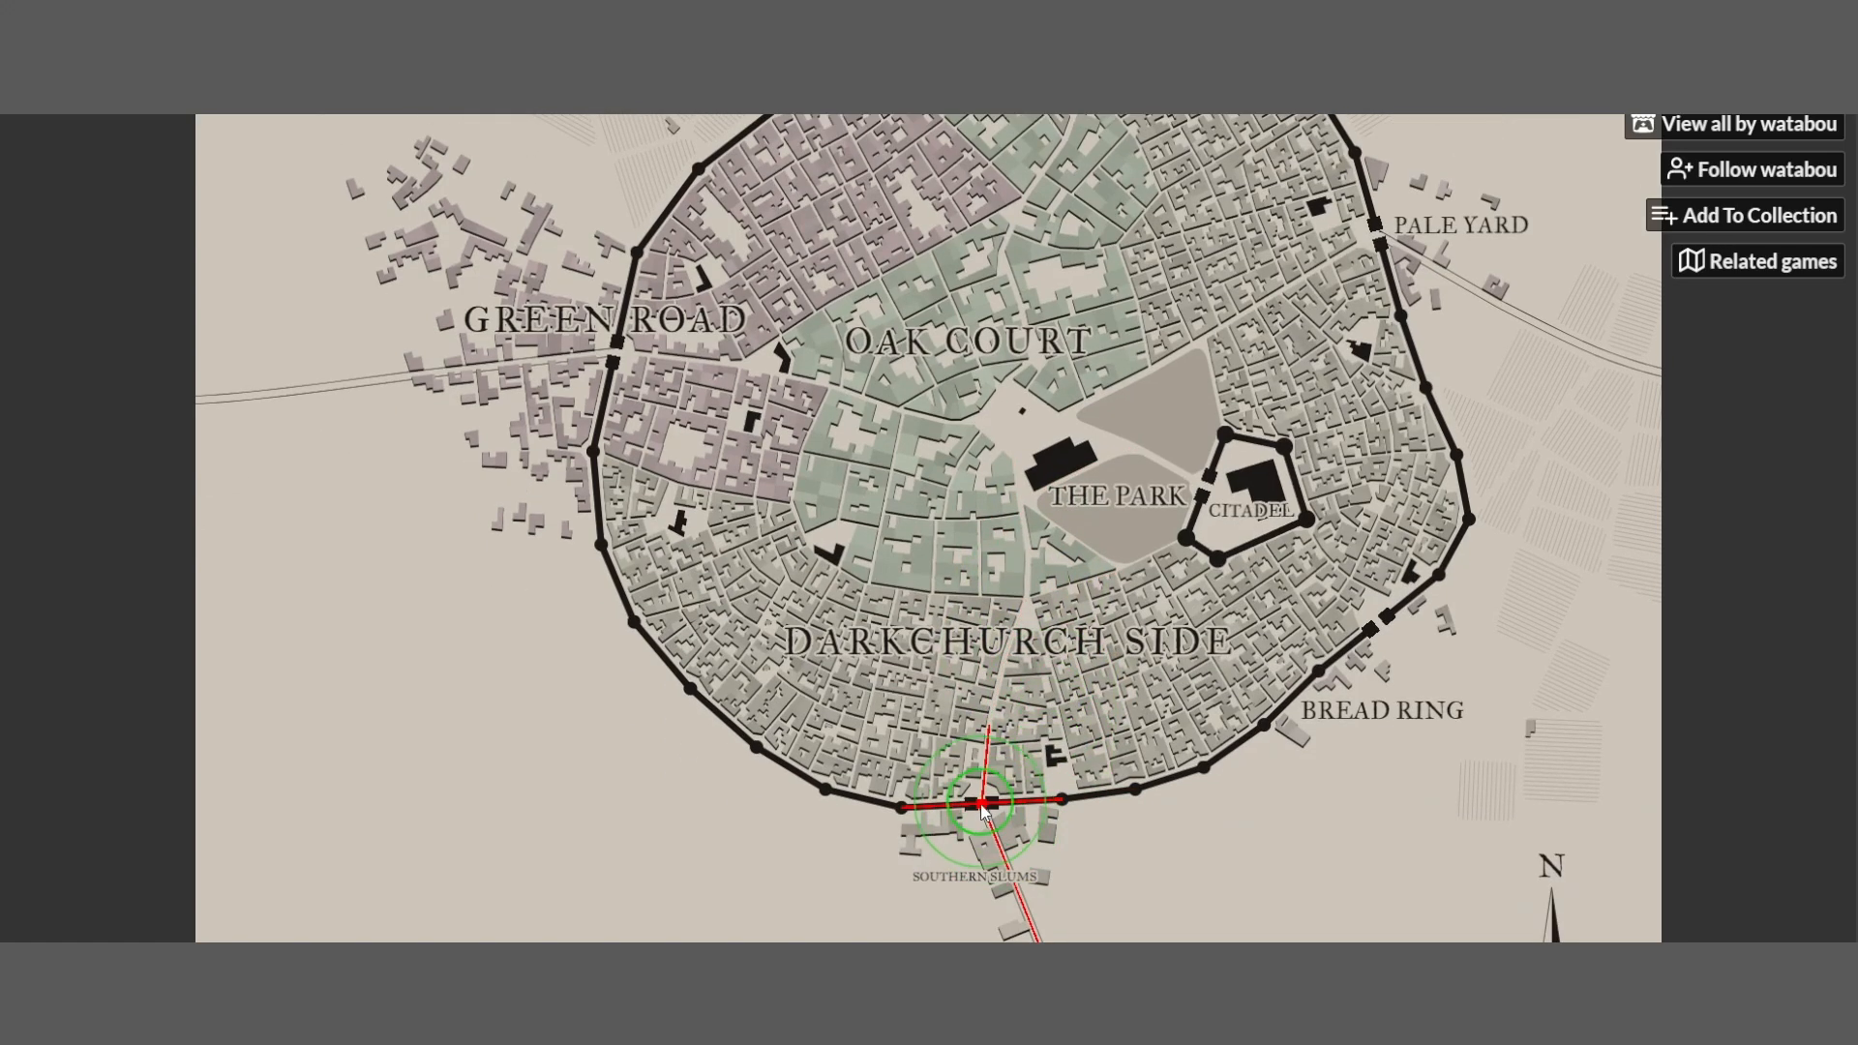
{"action": "left_click_drag", "start_coordinate": [983, 805], "coordinate": [1044, 798]}
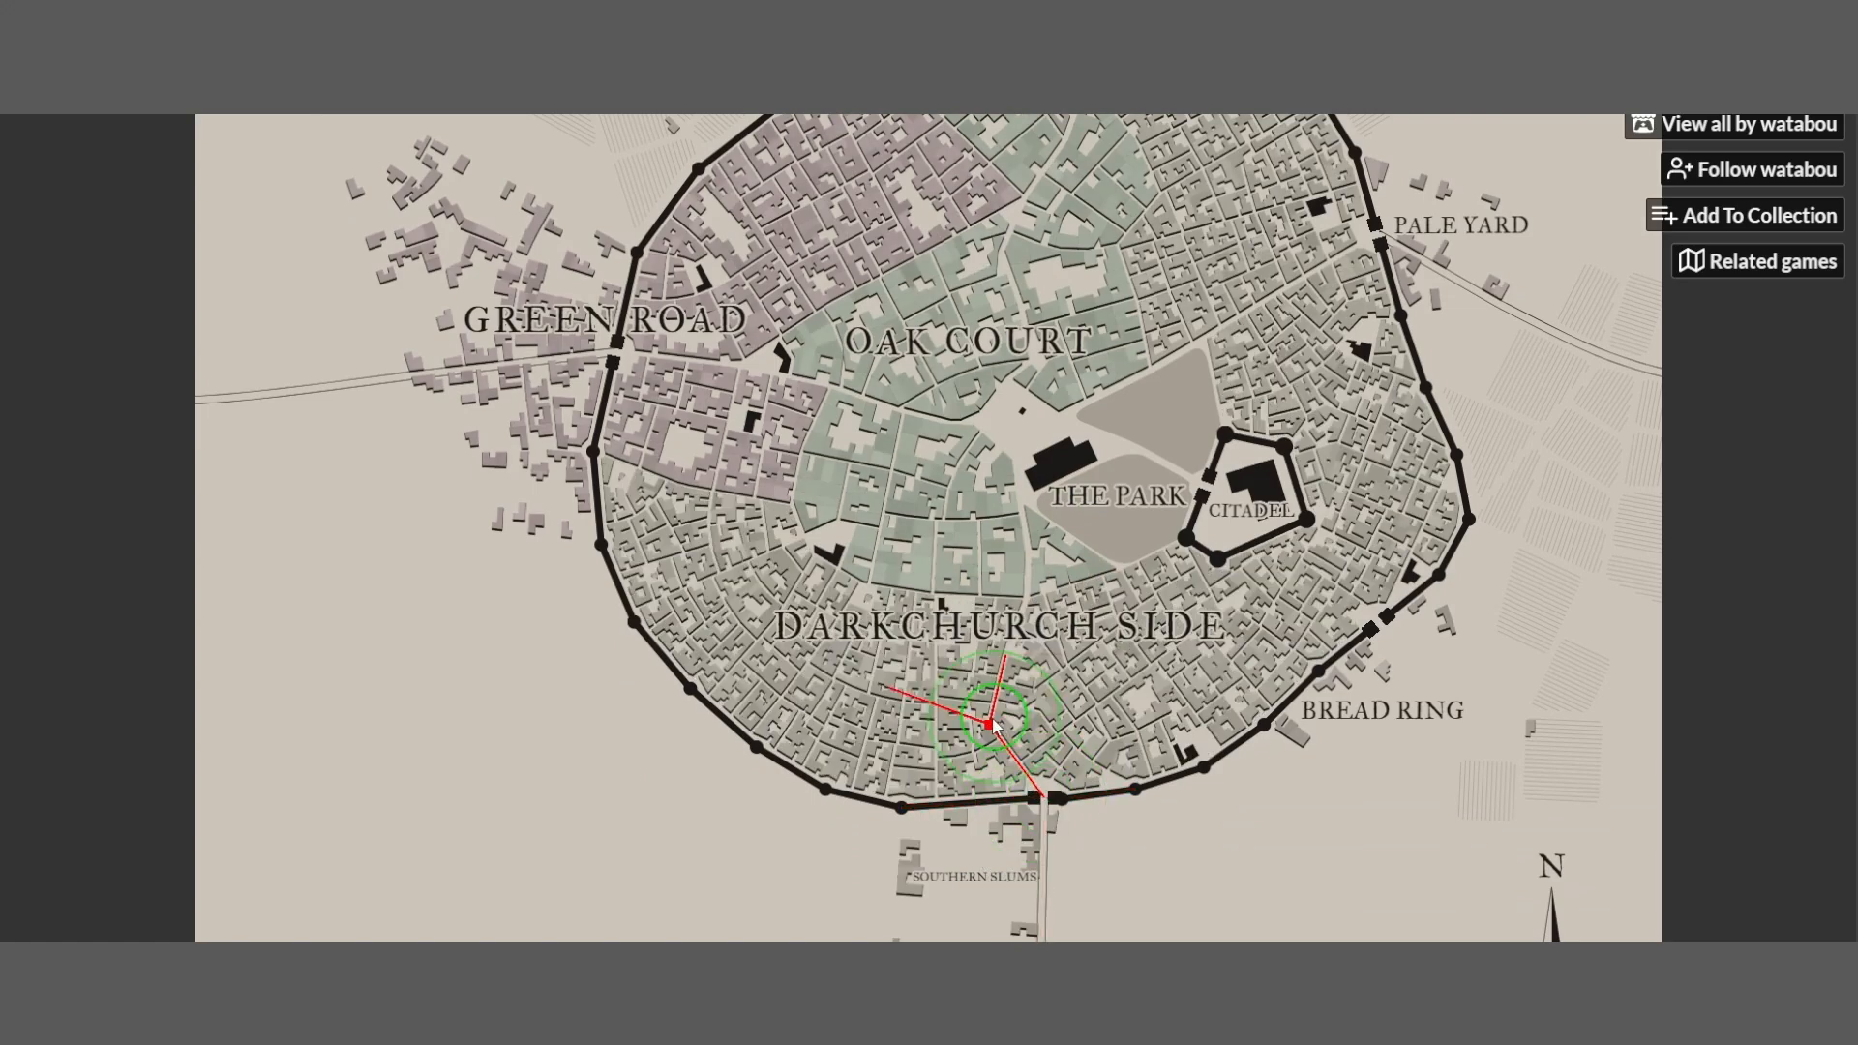
{"action": "left_click_drag", "start_coordinate": [1036, 724], "coordinate": [1035, 723]}
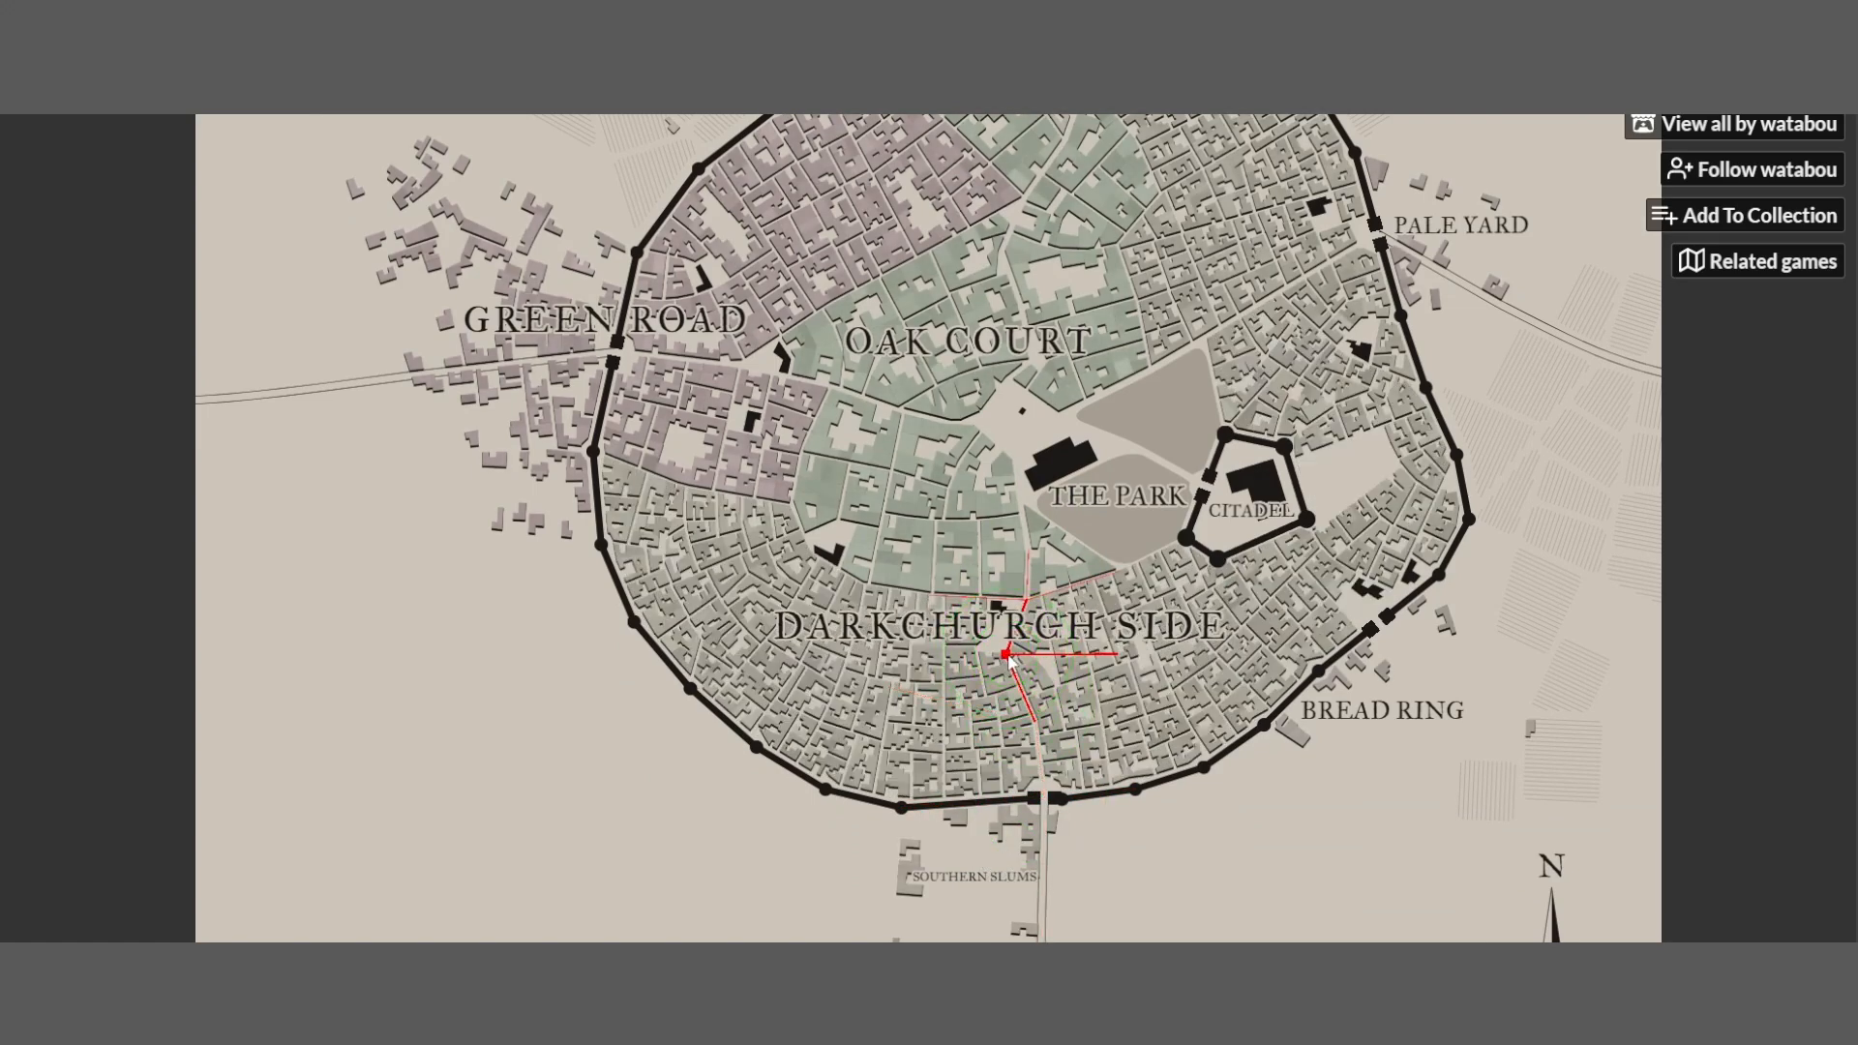
{"action": "left_click_drag", "start_coordinate": [1036, 656], "coordinate": [1031, 597]}
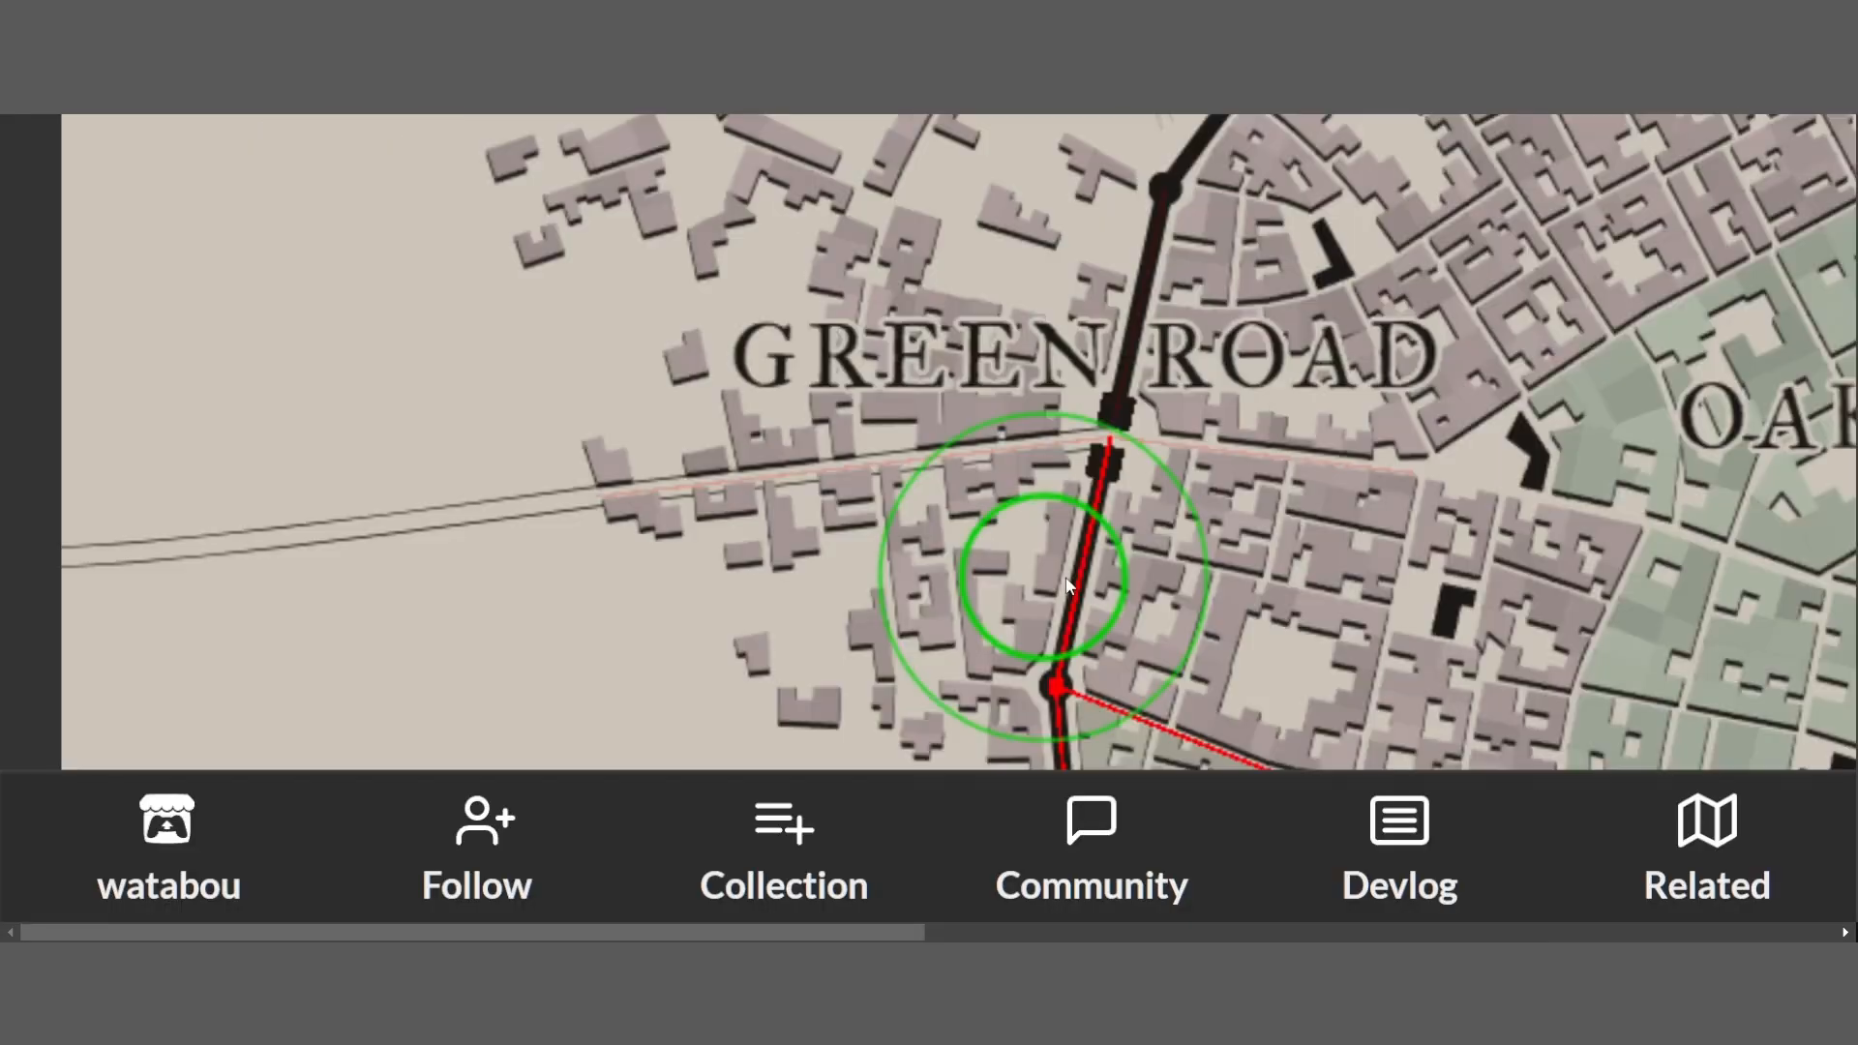
Shrink the Displace brush and nudge the southern gate slightly west, in line with the main street
{"action": "scroll", "coordinate": [1291, 474], "scroll_direction": "down", "scroll_amount": 2}
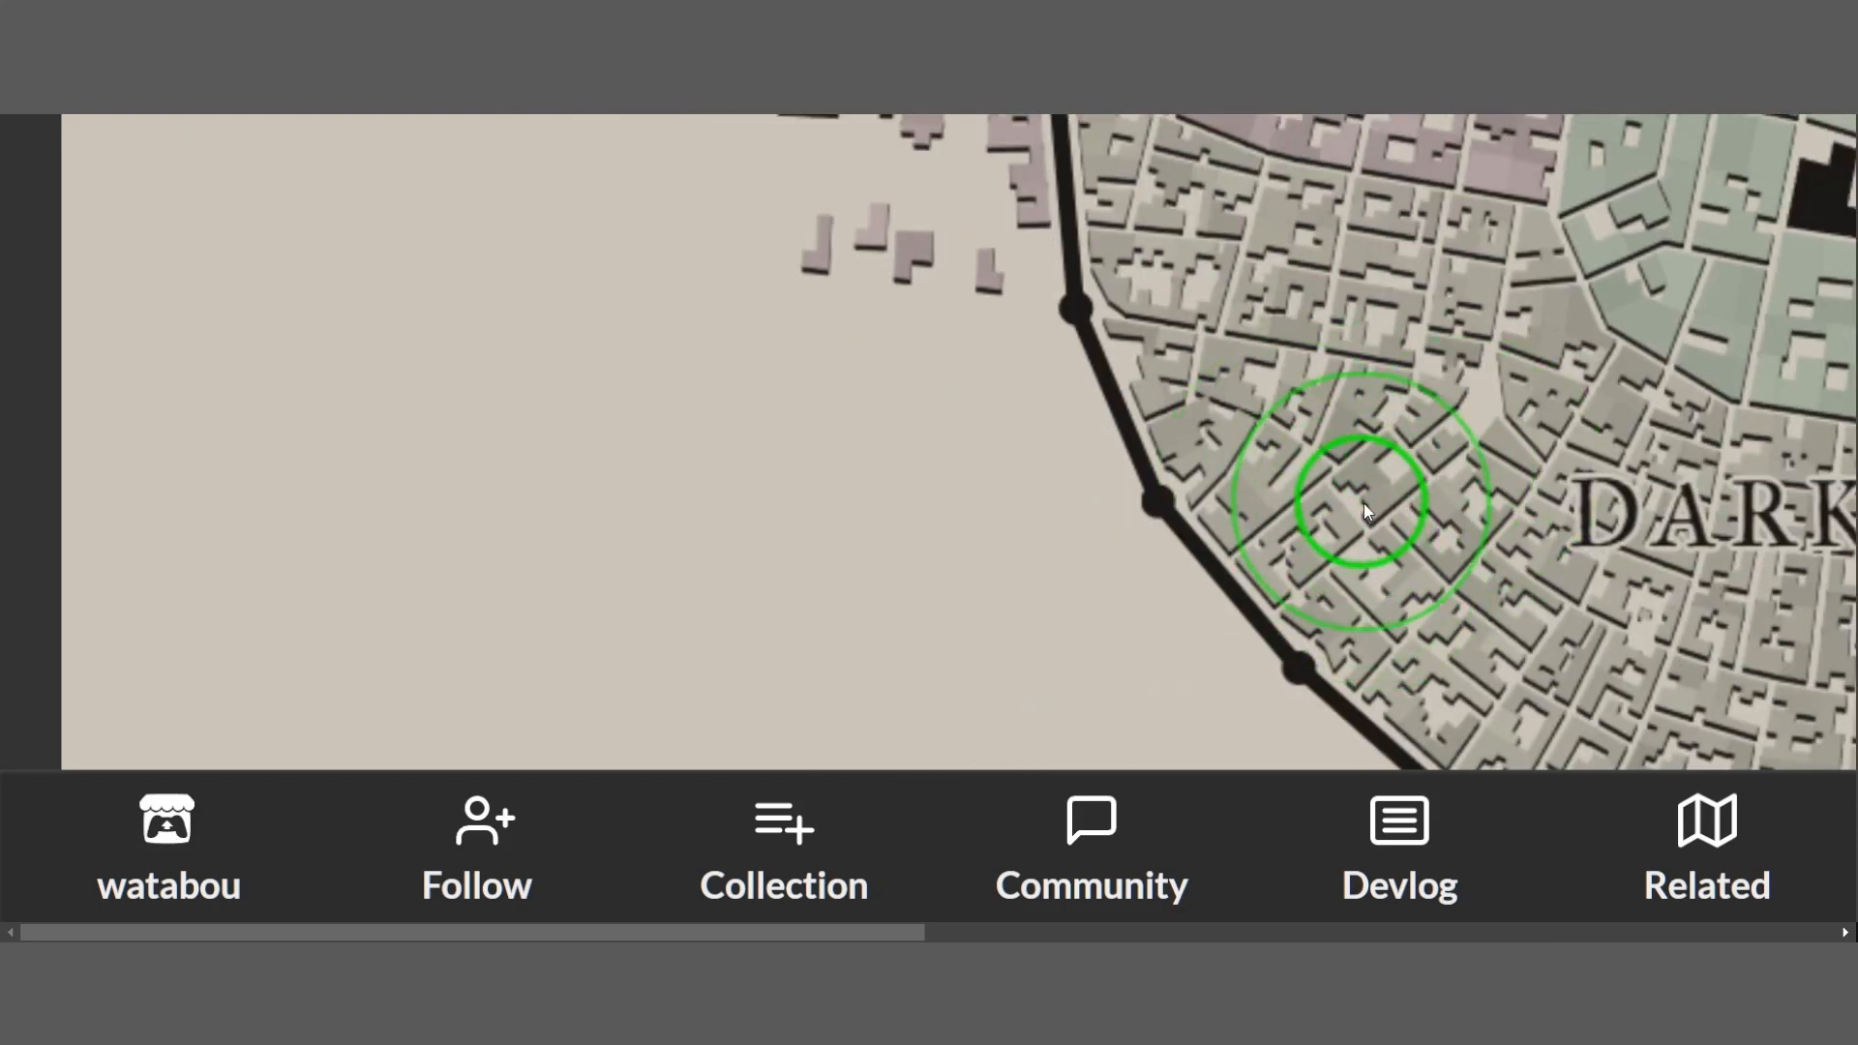
{"action": "scroll", "coordinate": [1363, 503], "scroll_direction": "down", "scroll_amount": 5}
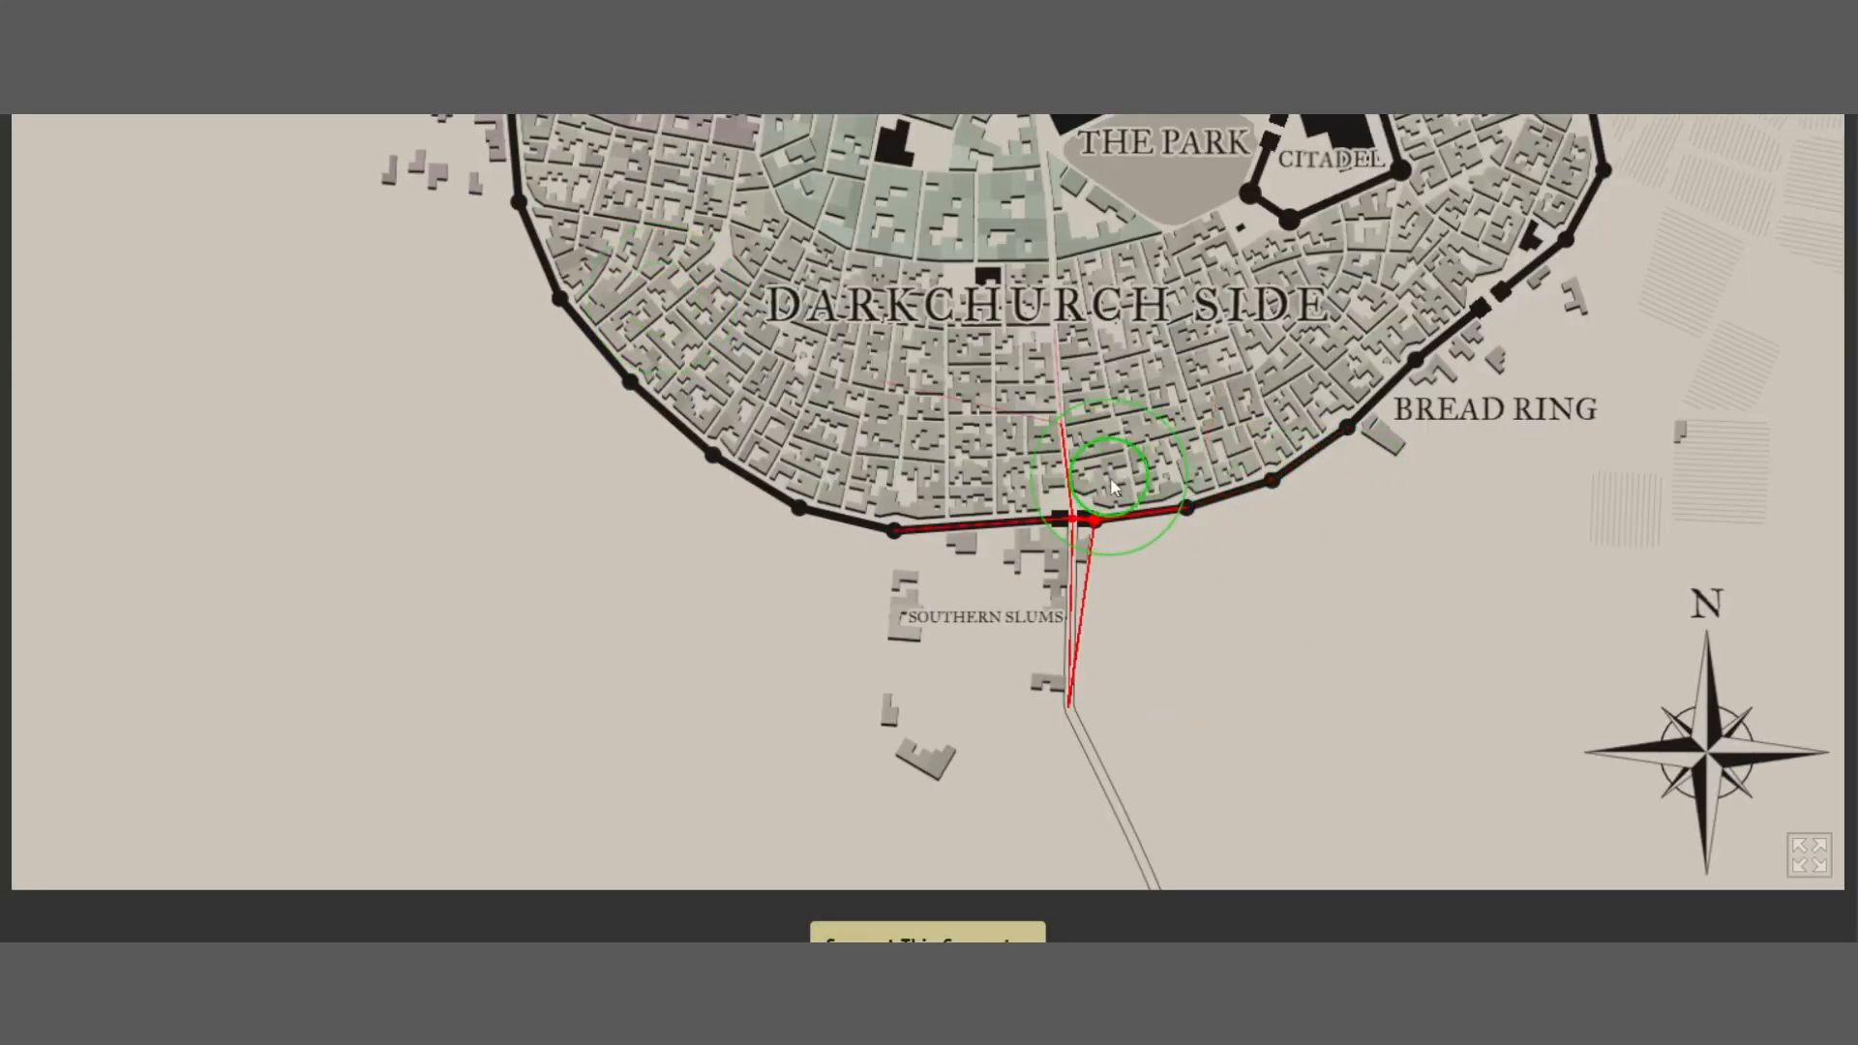
{"action": "scroll", "coordinate": [1111, 478], "scroll_direction": "up", "scroll_amount": 3}
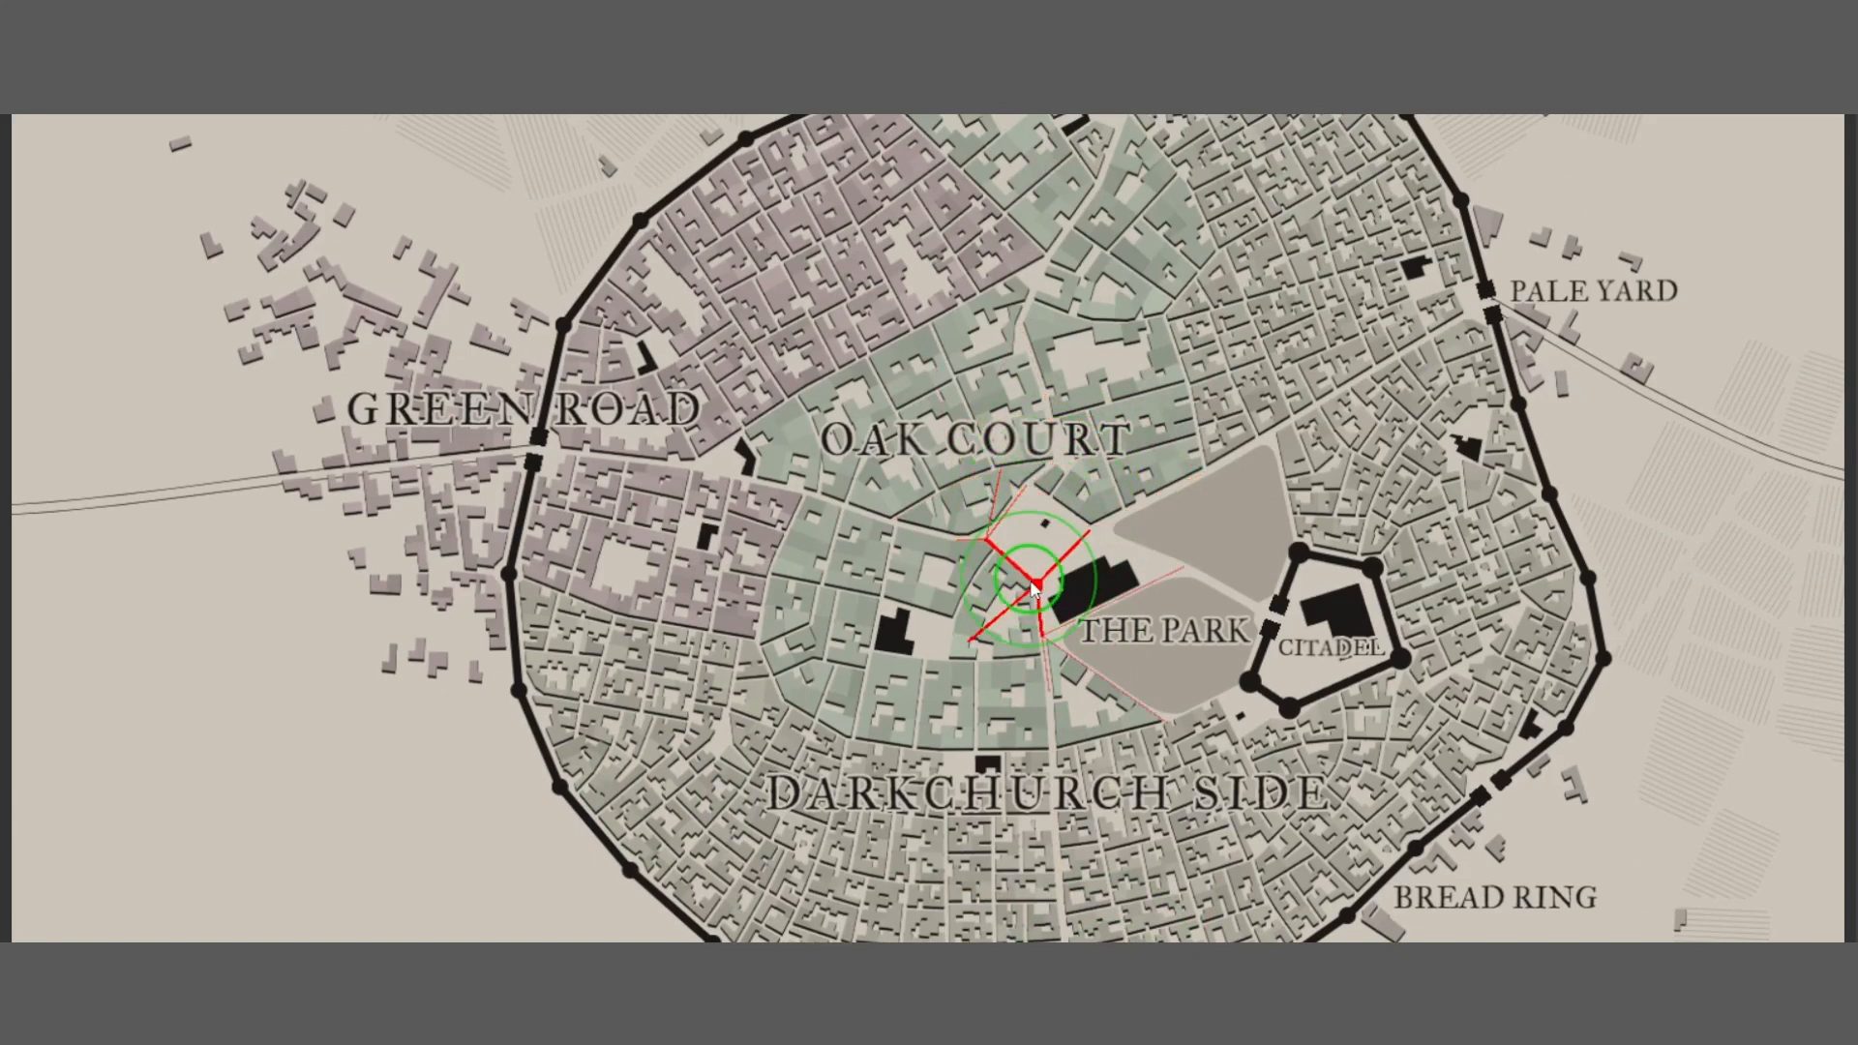
{"action": "scroll", "coordinate": [1128, 634], "scroll_direction": "down", "scroll_amount": 4}
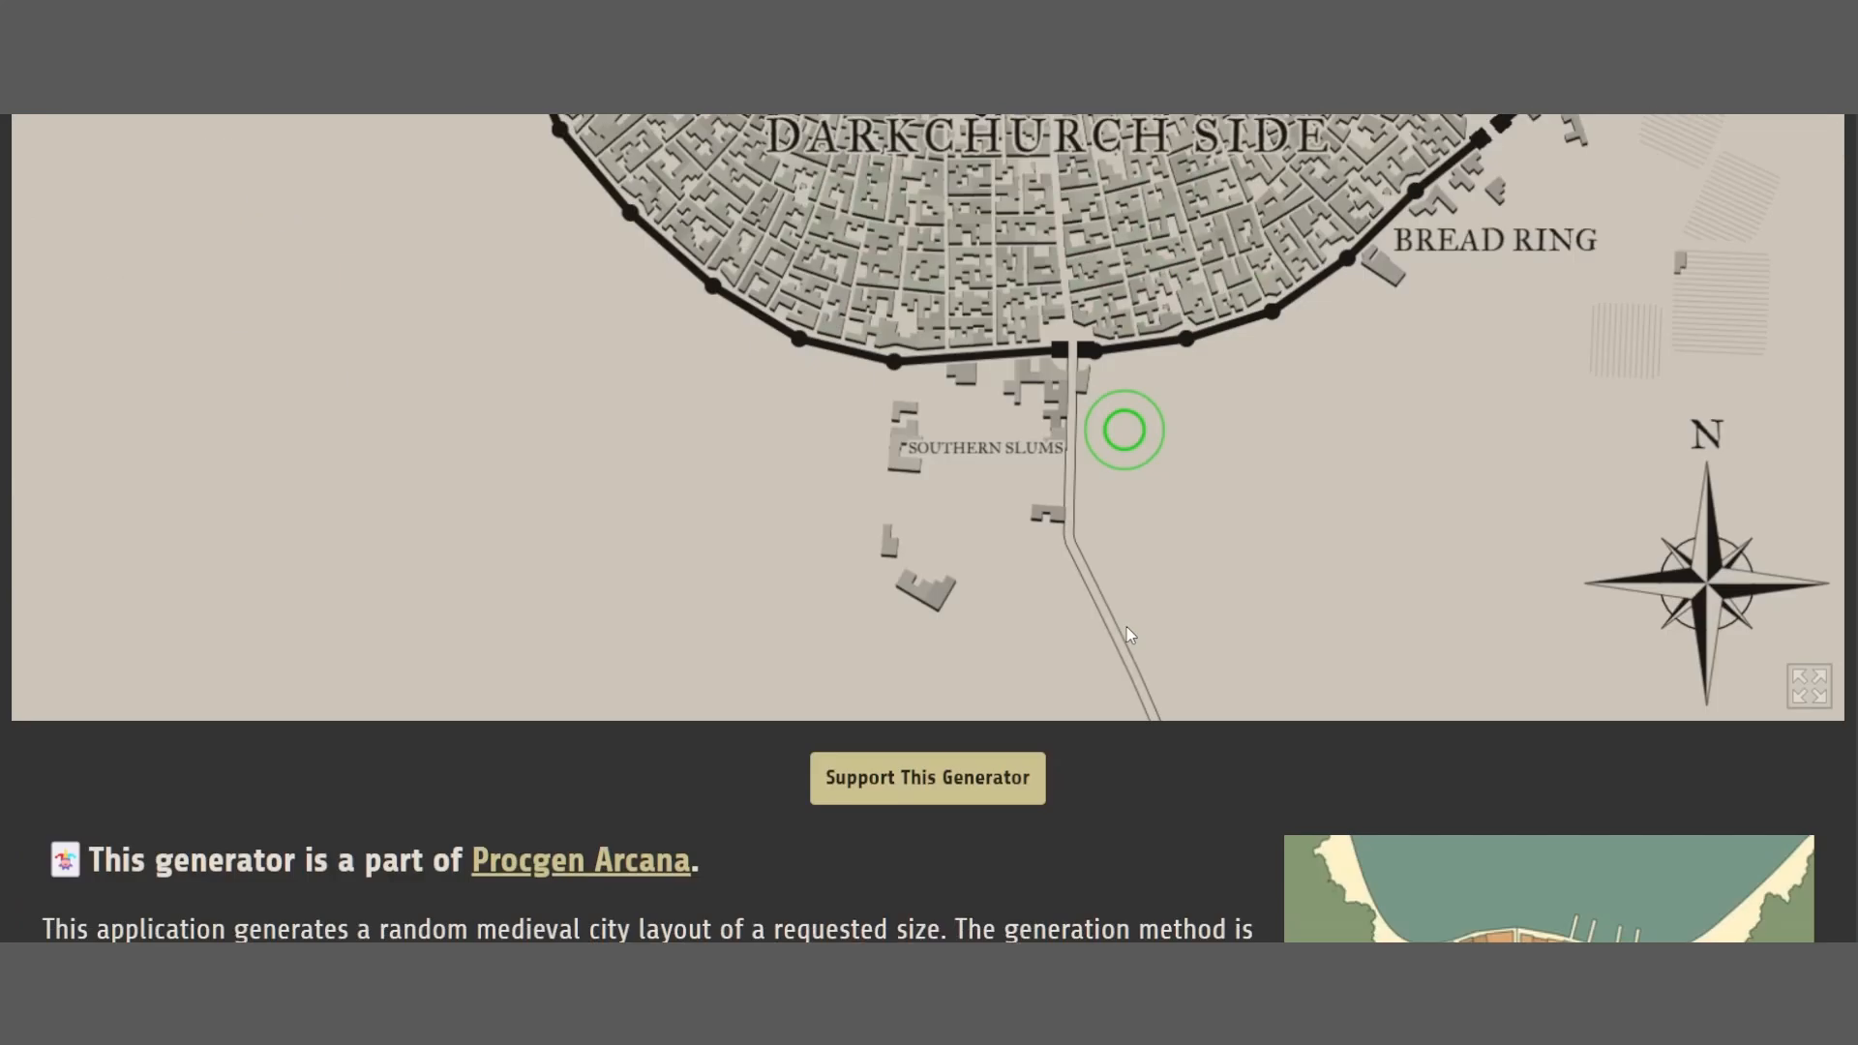
{"action": "scroll", "coordinate": [1127, 634], "scroll_direction": "up", "scroll_amount": 4}
{"action": "scroll", "coordinate": [1121, 637], "scroll_direction": "down", "scroll_amount": 3}
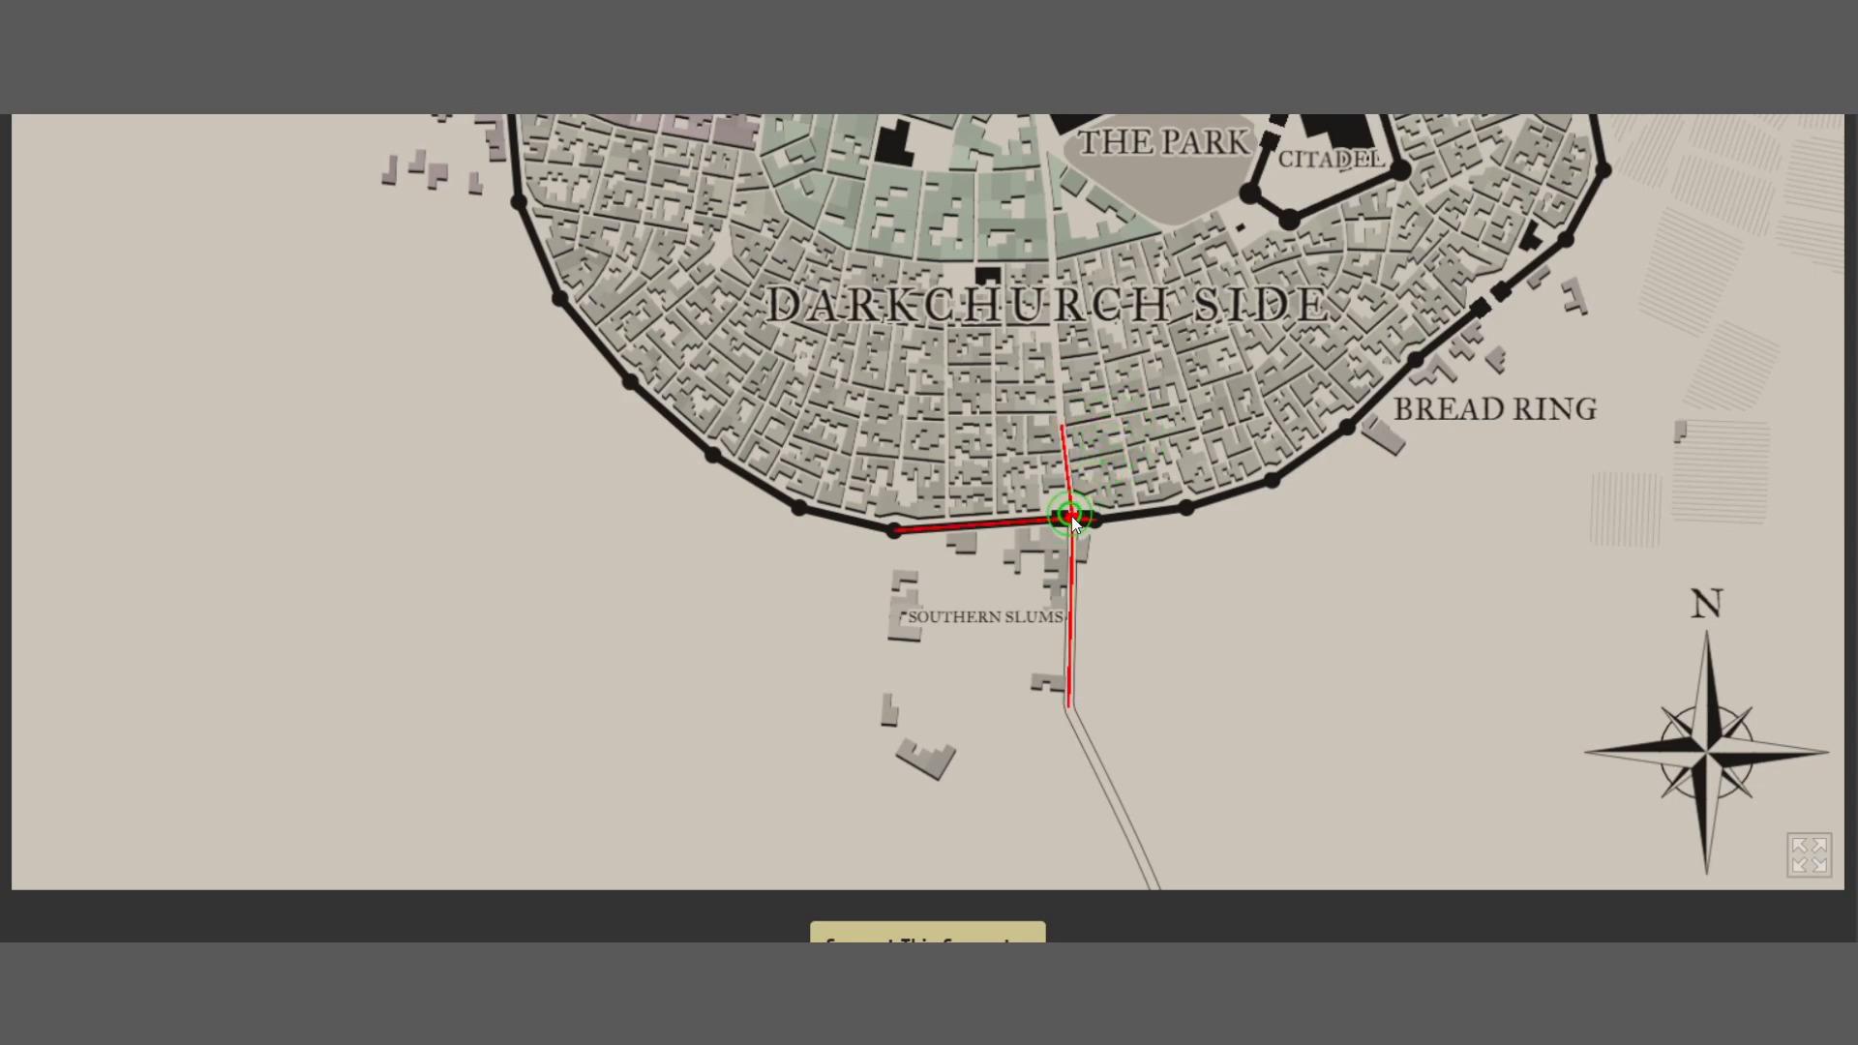
{"action": "left_click_drag", "start_coordinate": [1072, 522], "coordinate": [1062, 521]}
{"action": "scroll", "coordinate": [1084, 494], "scroll_direction": "up", "scroll_amount": 3}
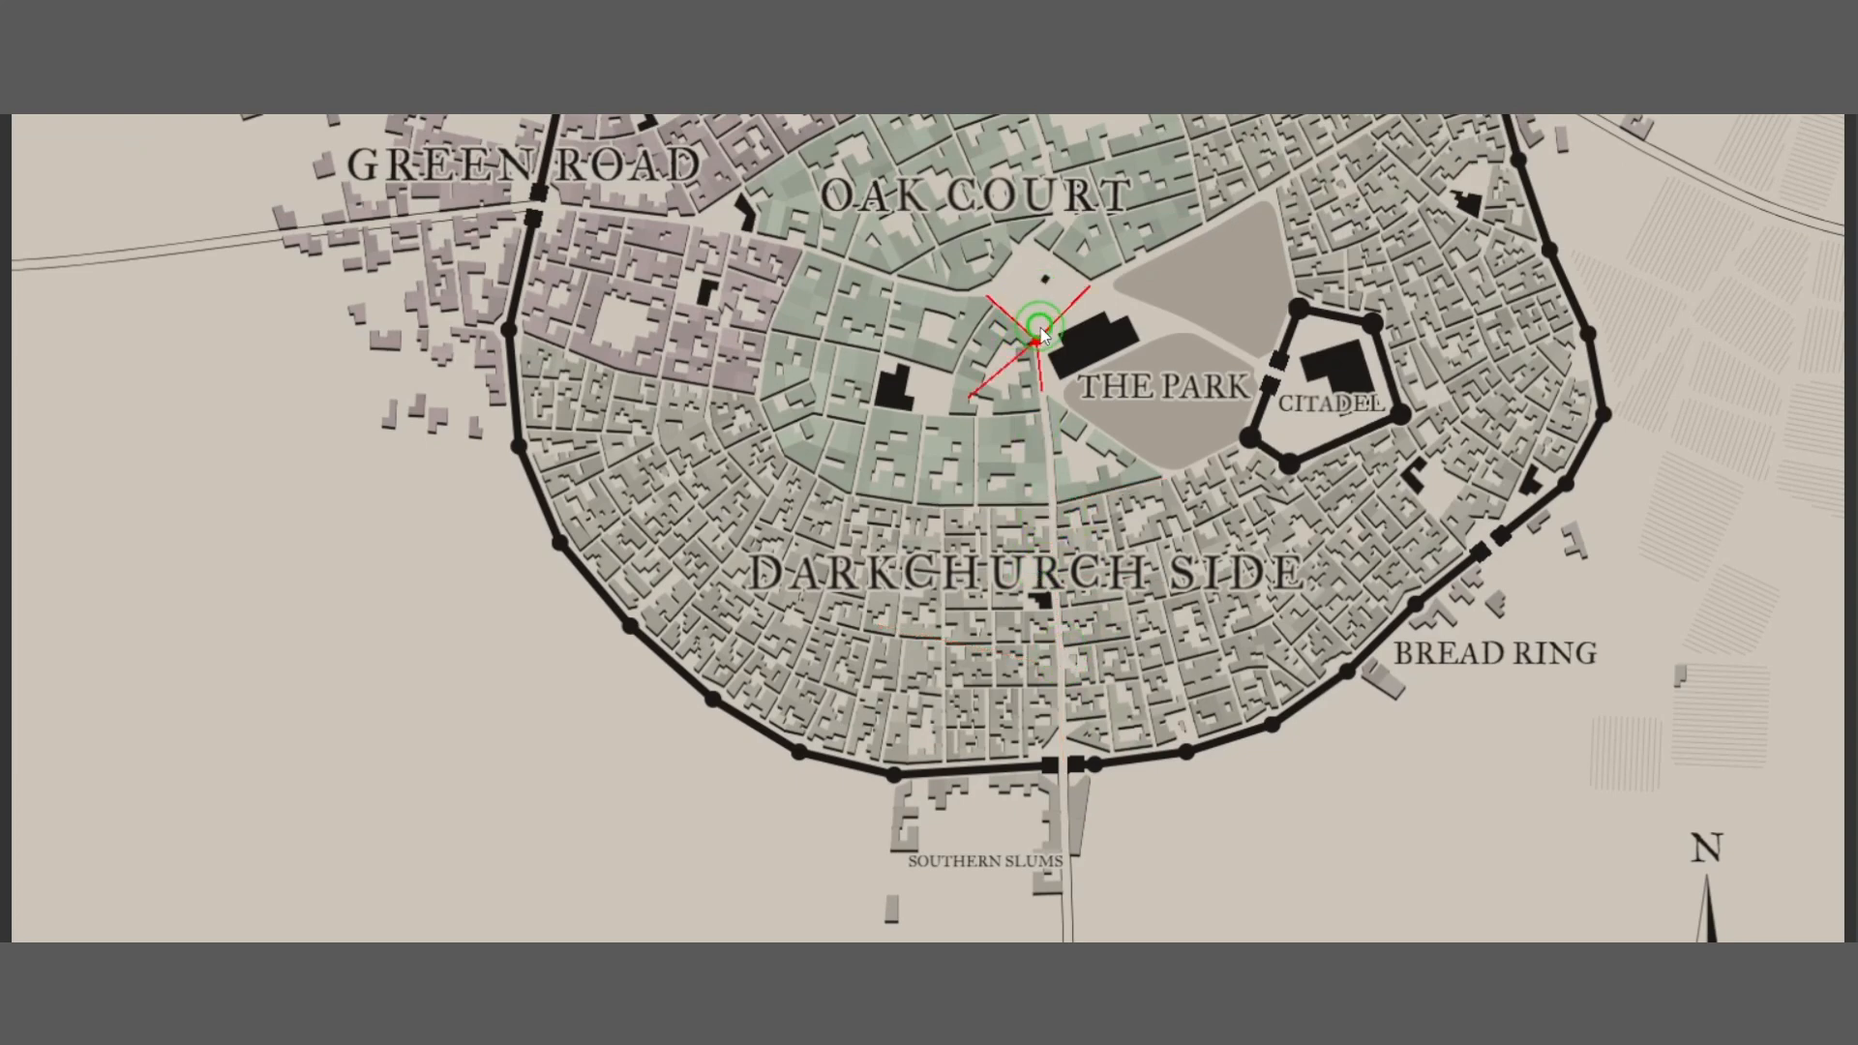
Switch to the Equalize tool, enlarge its brush and even out the central plaza's outline again
{"action": "scroll", "coordinate": [1312, 401], "scroll_direction": "up", "scroll_amount": 1}
{"action": "scroll", "coordinate": [1312, 401], "scroll_direction": "up", "scroll_amount": 8}
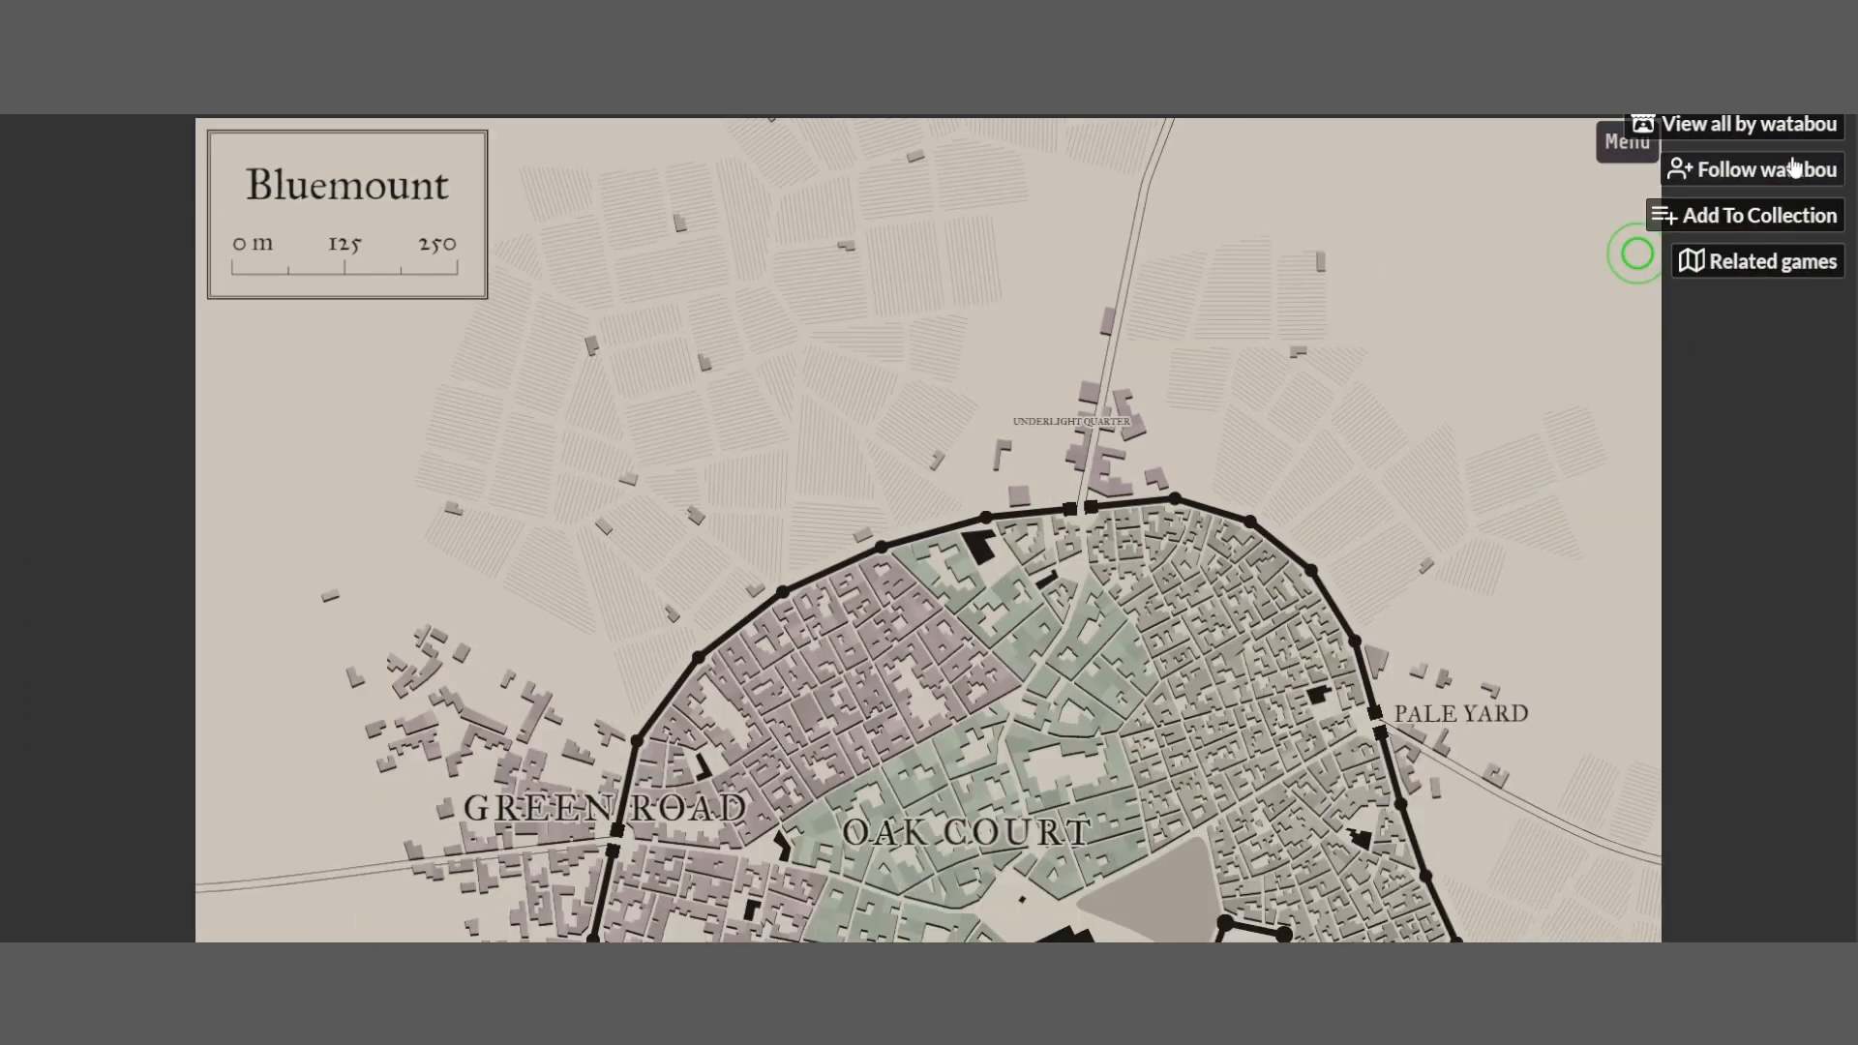
{"action": "left_click", "coordinate": [1622, 145]}
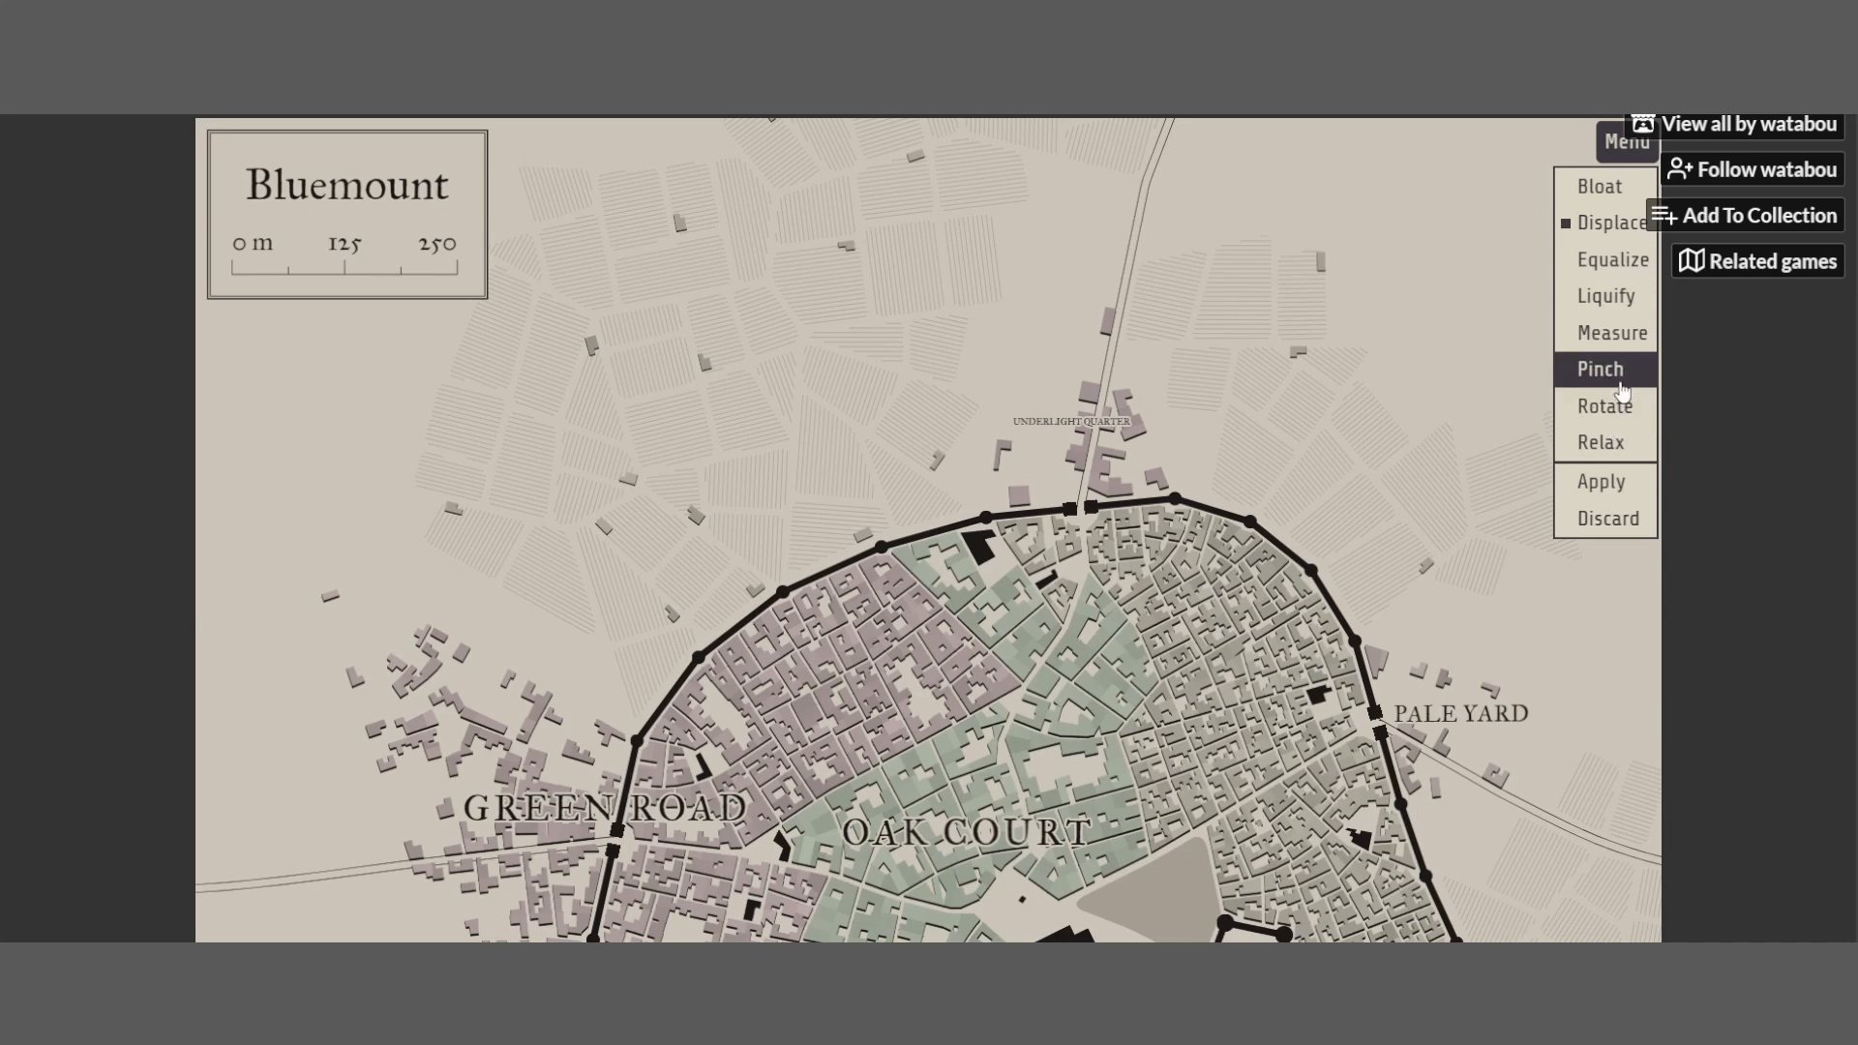
{"action": "left_click", "coordinate": [1612, 261]}
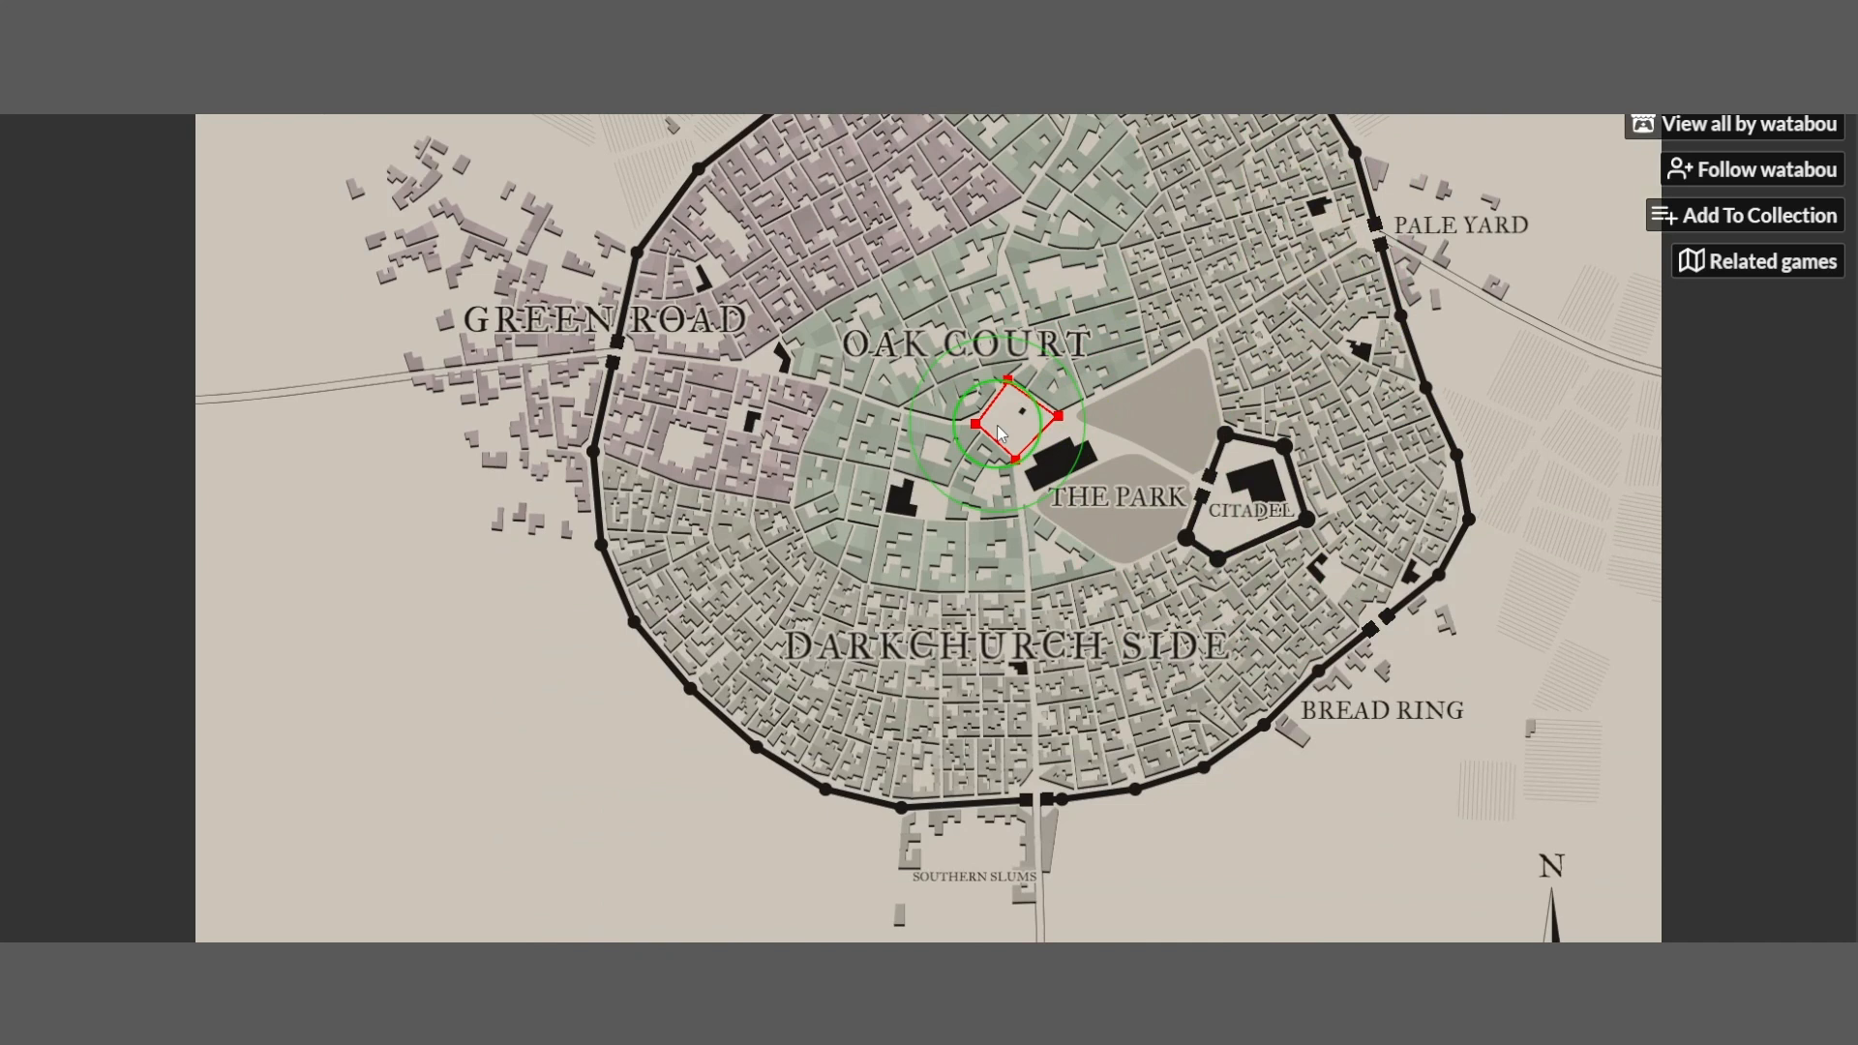
{"action": "scroll", "coordinate": [997, 426], "scroll_direction": "up", "scroll_amount": 3}
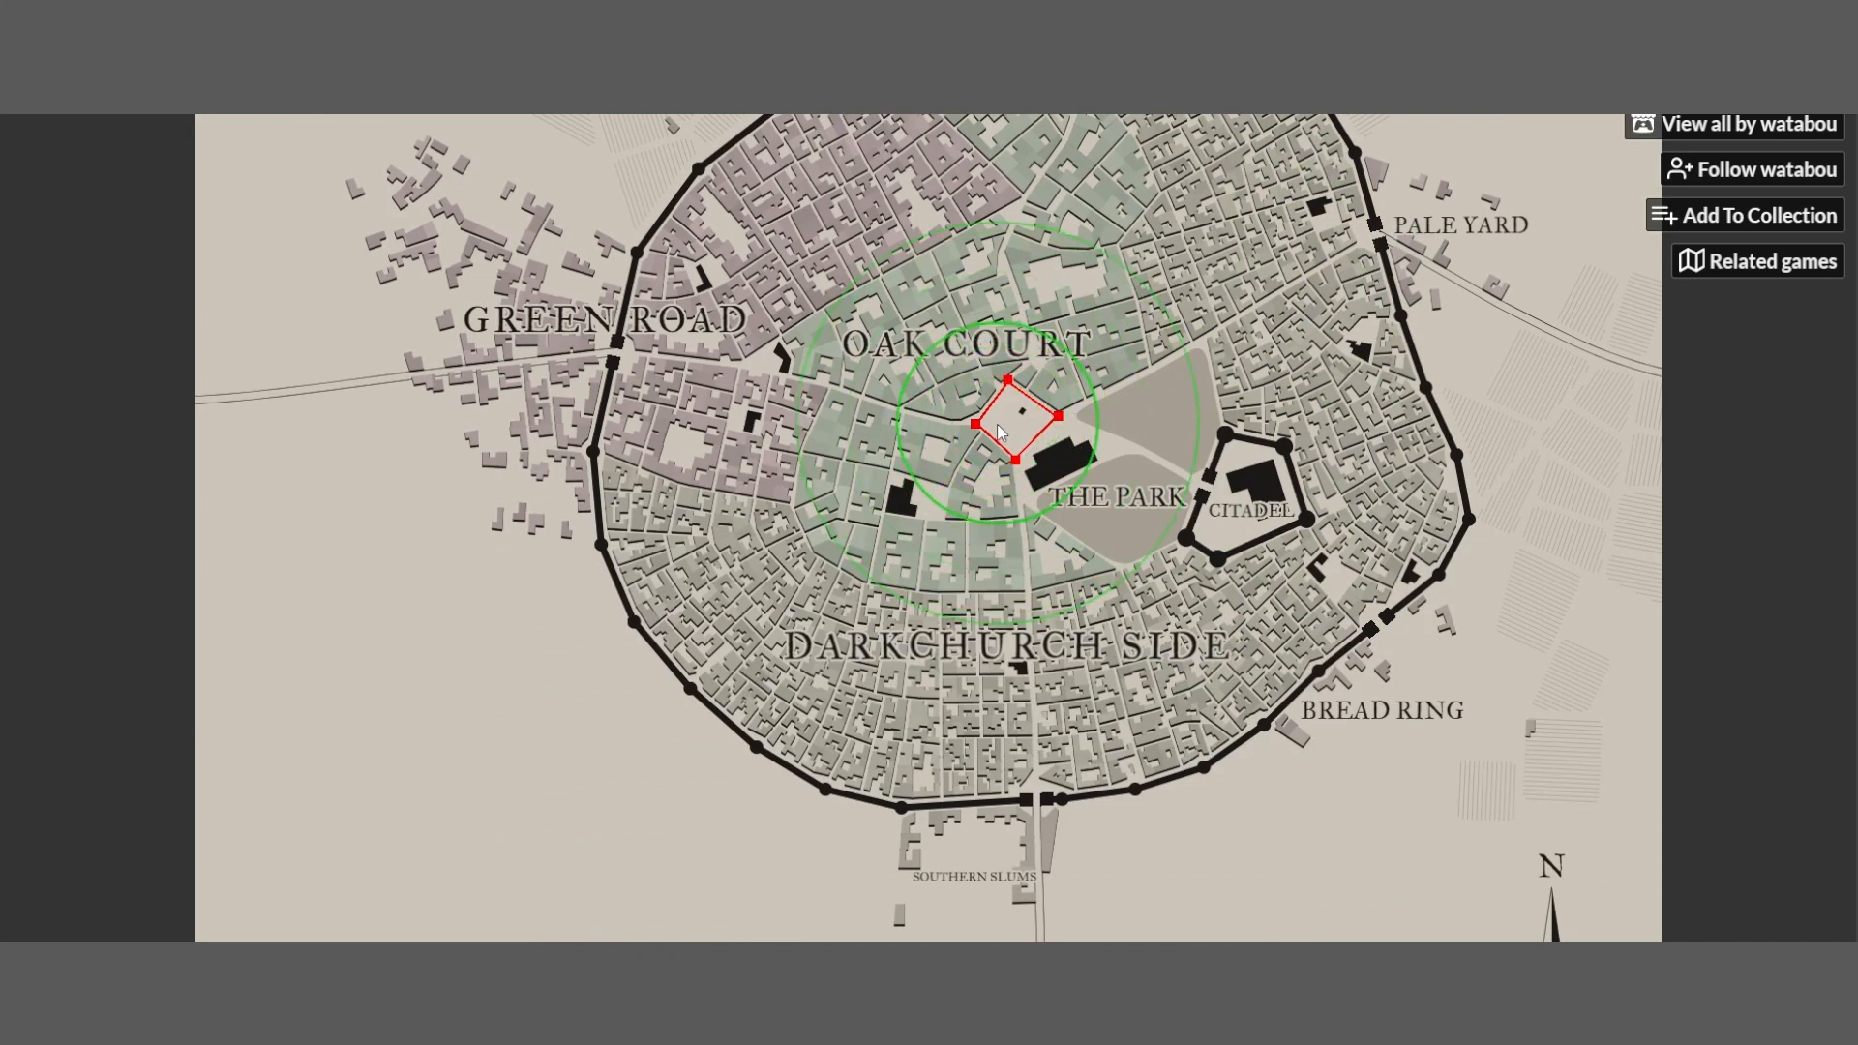
{"action": "scroll", "coordinate": [1011, 429], "scroll_direction": "up", "scroll_amount": 2}
{"action": "mouse_move", "coordinate": [1012, 419]}
{"action": "left_mouse_down"}
{"action": "mouse_move", "coordinate": [1052, 371]}
{"action": "mouse_move", "coordinate": [1064, 414]}
{"action": "mouse_move", "coordinate": [1072, 392]}
{"action": "mouse_move", "coordinate": [1102, 403]}
{"action": "mouse_move", "coordinate": [1055, 450]}
{"action": "mouse_move", "coordinate": [1070, 463]}
{"action": "mouse_move", "coordinate": [992, 449]}
{"action": "mouse_move", "coordinate": [1067, 444]}
{"action": "mouse_move", "coordinate": [1039, 375]}
{"action": "mouse_move", "coordinate": [1089, 347]}
{"action": "mouse_move", "coordinate": [1140, 356]}
{"action": "mouse_move", "coordinate": [1025, 389]}
{"action": "mouse_move", "coordinate": [1075, 409]}
{"action": "mouse_move", "coordinate": [1003, 358]}
{"action": "mouse_move", "coordinate": [1135, 377]}
{"action": "mouse_move", "coordinate": [1005, 347]}
{"action": "mouse_move", "coordinate": [1169, 405]}
{"action": "mouse_move", "coordinate": [1079, 368]}
{"action": "mouse_move", "coordinate": [963, 436]}
{"action": "mouse_move", "coordinate": [1002, 378]}
{"action": "mouse_move", "coordinate": [925, 463]}
{"action": "mouse_move", "coordinate": [960, 393]}
{"action": "mouse_move", "coordinate": [972, 424]}
{"action": "mouse_move", "coordinate": [927, 599]}
{"action": "mouse_move", "coordinate": [1062, 734]}
{"action": "mouse_move", "coordinate": [1081, 588]}
{"action": "mouse_move", "coordinate": [1166, 542]}
{"action": "mouse_move", "coordinate": [965, 544]}
{"action": "mouse_move", "coordinate": [1064, 475]}
{"action": "mouse_move", "coordinate": [1081, 431]}
{"action": "mouse_move", "coordinate": [1006, 424]}
{"action": "mouse_move", "coordinate": [1086, 440]}
{"action": "left_mouse_up"}
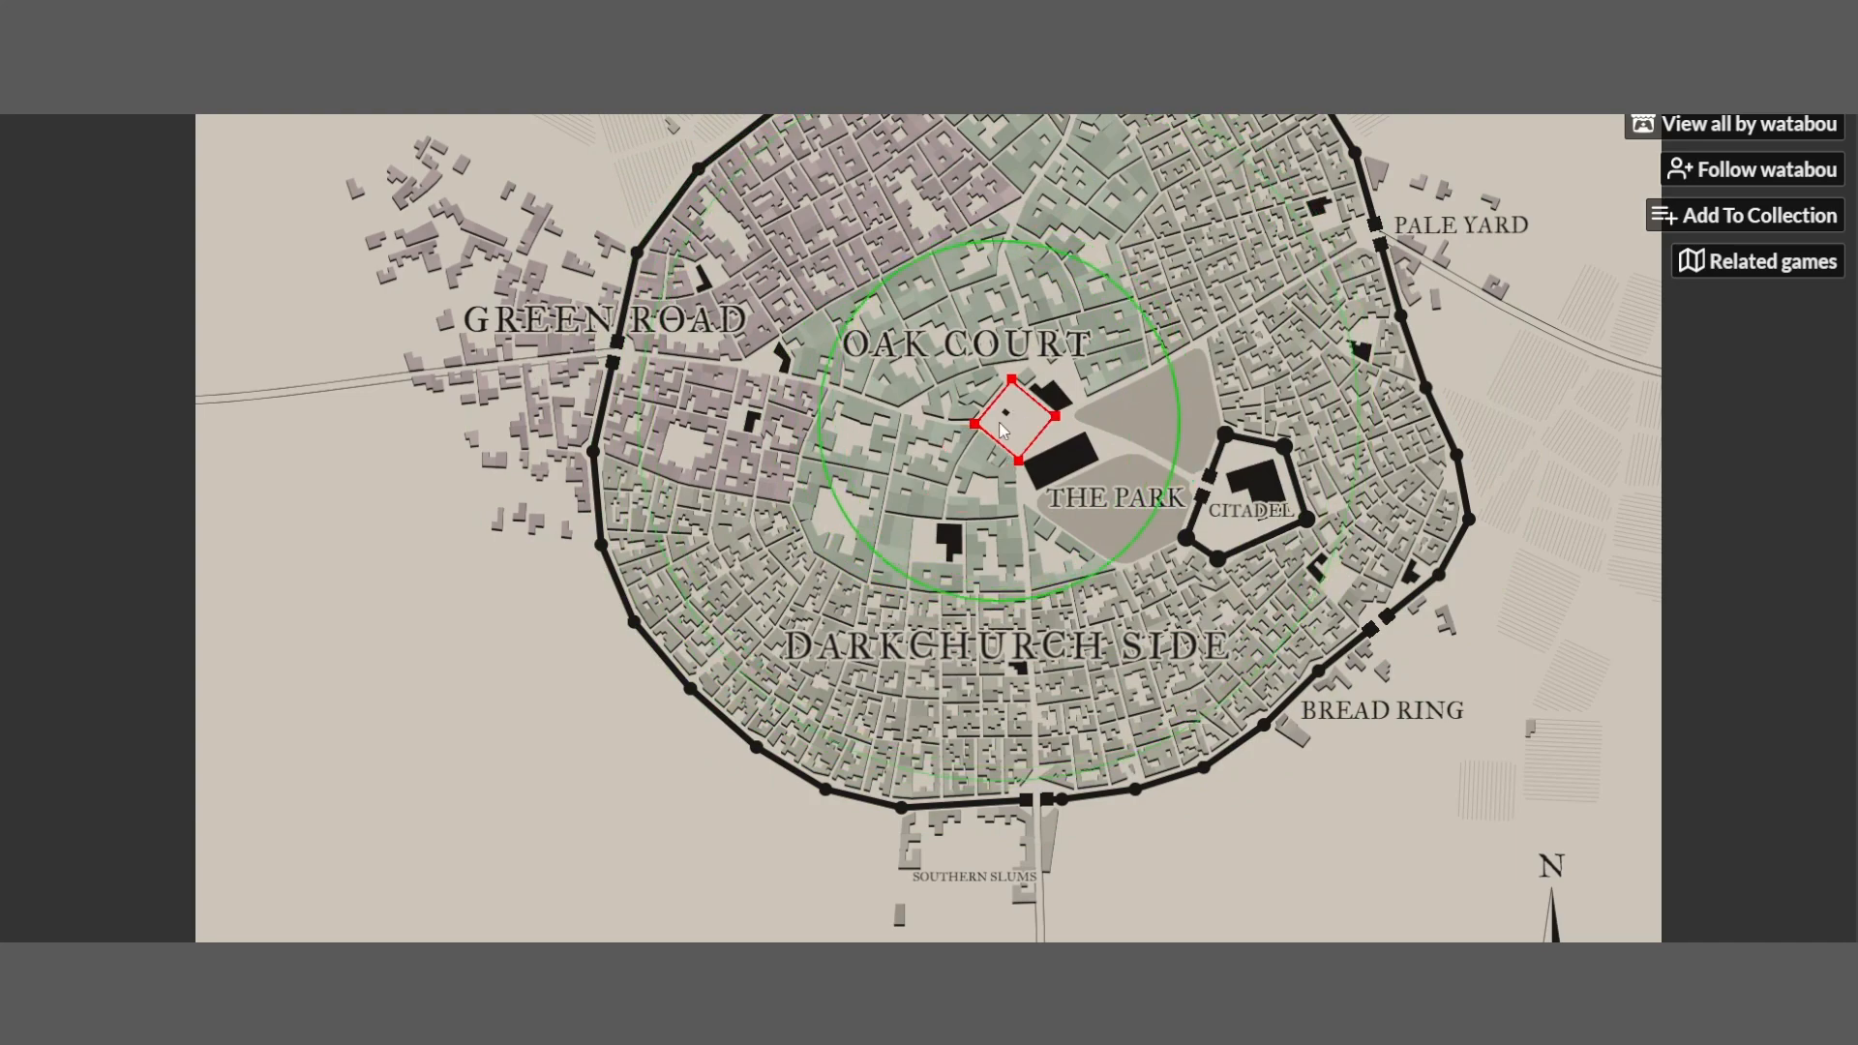
With a small Displace brush, nudge the two main street junctions southwest of The Park slightly west to straighten the street
{"action": "scroll", "coordinate": [1597, 225], "scroll_direction": "up", "scroll_amount": 3}
{"action": "scroll", "coordinate": [1599, 227], "scroll_direction": "up", "scroll_amount": 2}
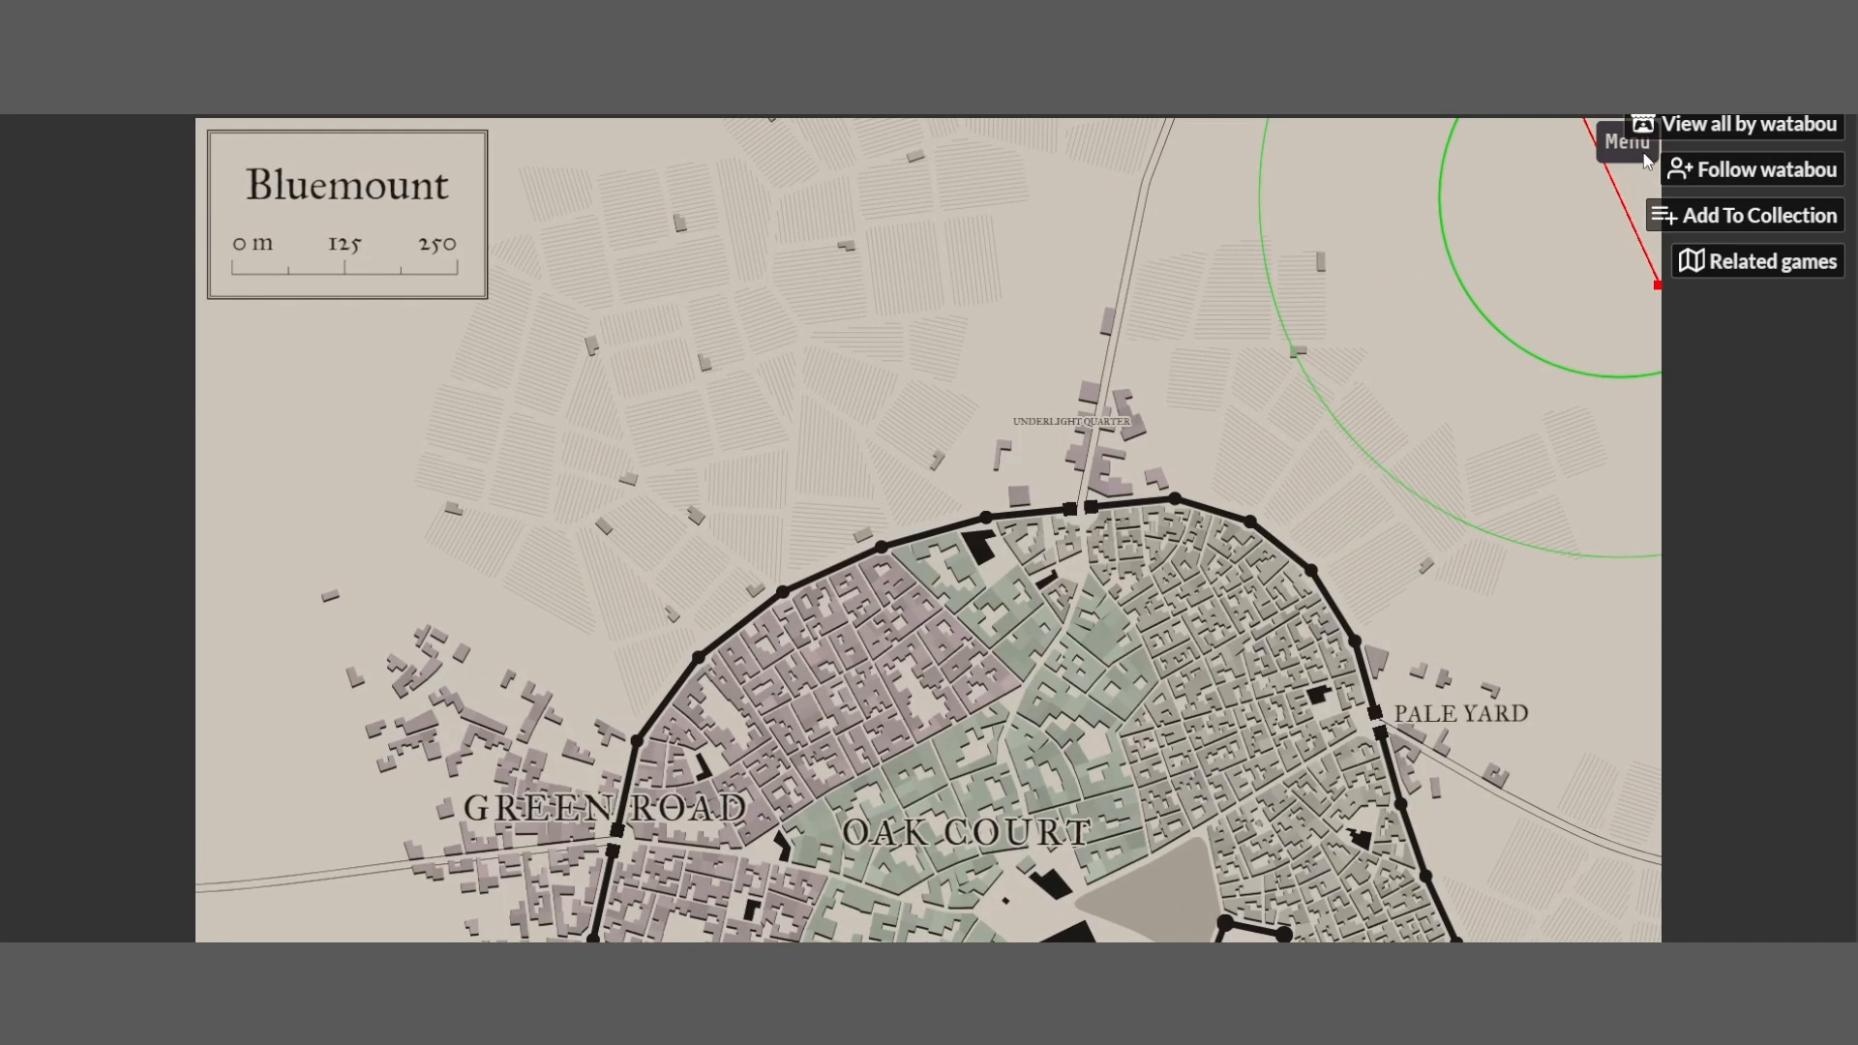
{"action": "left_click", "coordinate": [1622, 141]}
{"action": "left_click", "coordinate": [1605, 240]}
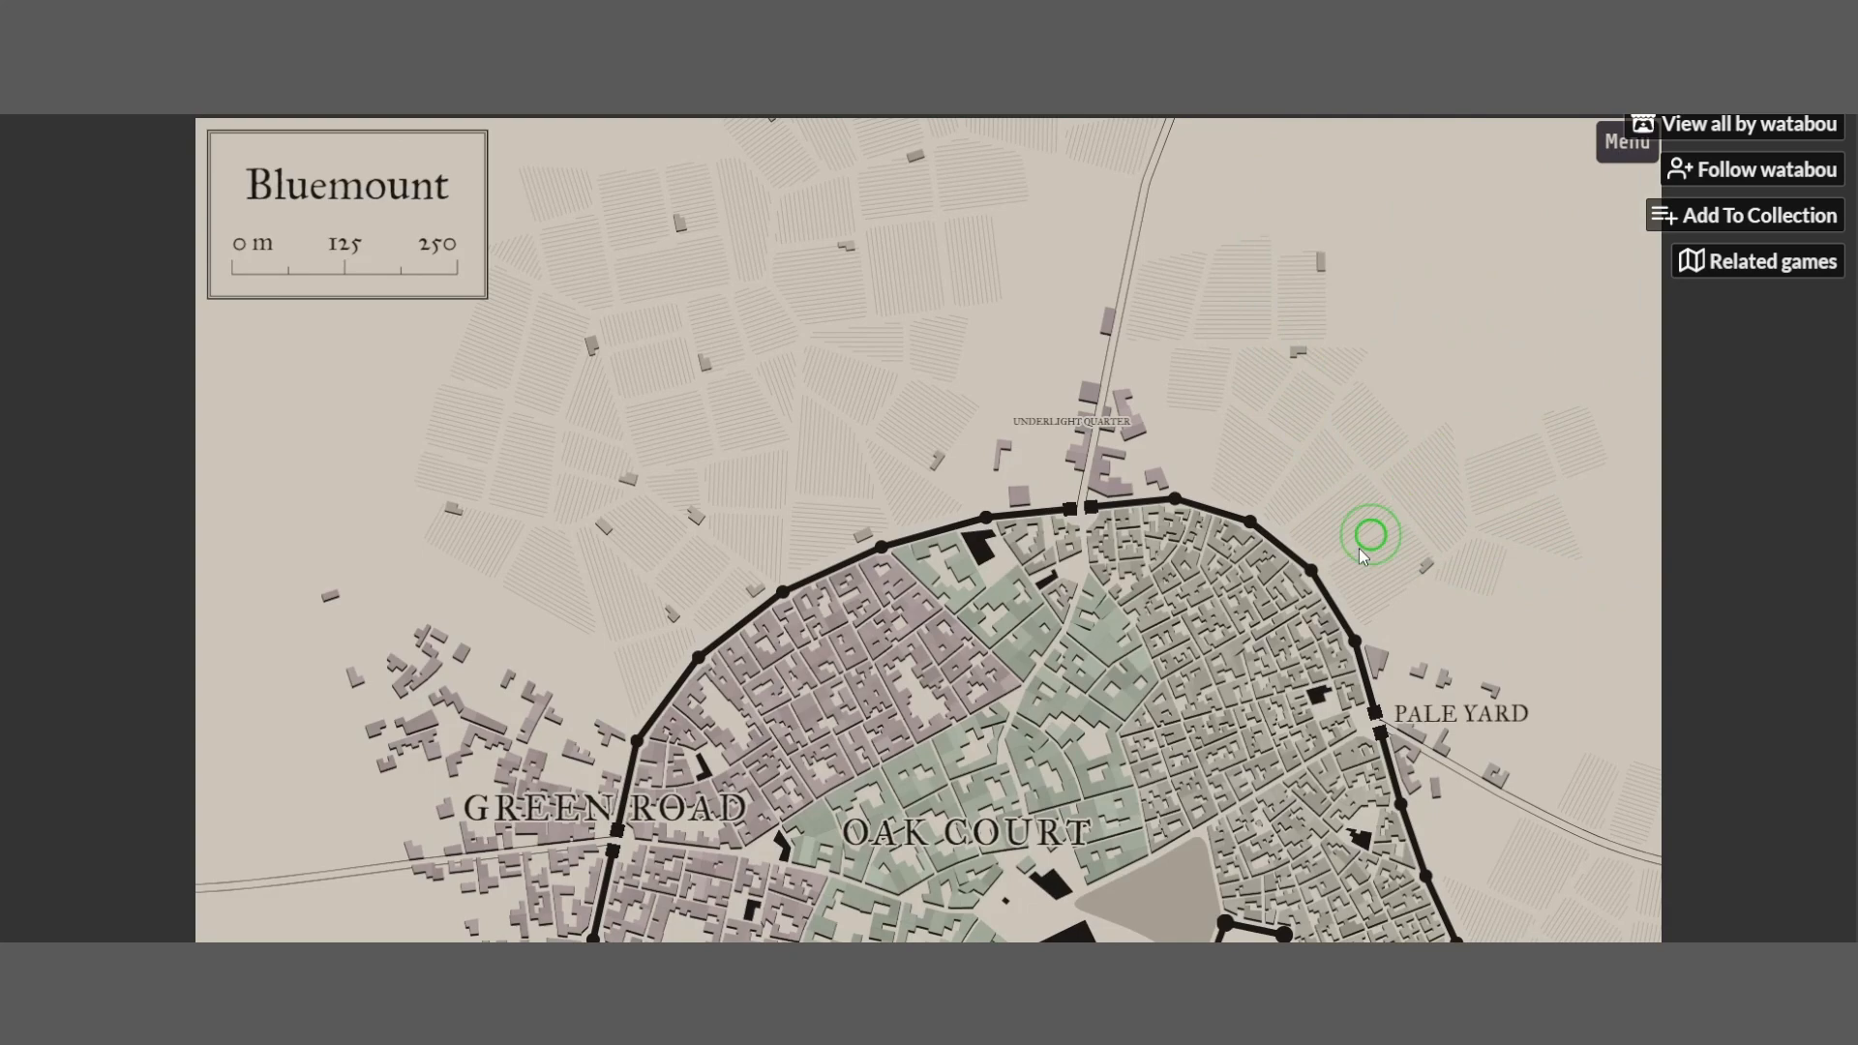
{"action": "scroll", "coordinate": [1179, 641], "scroll_direction": "down", "scroll_amount": 5}
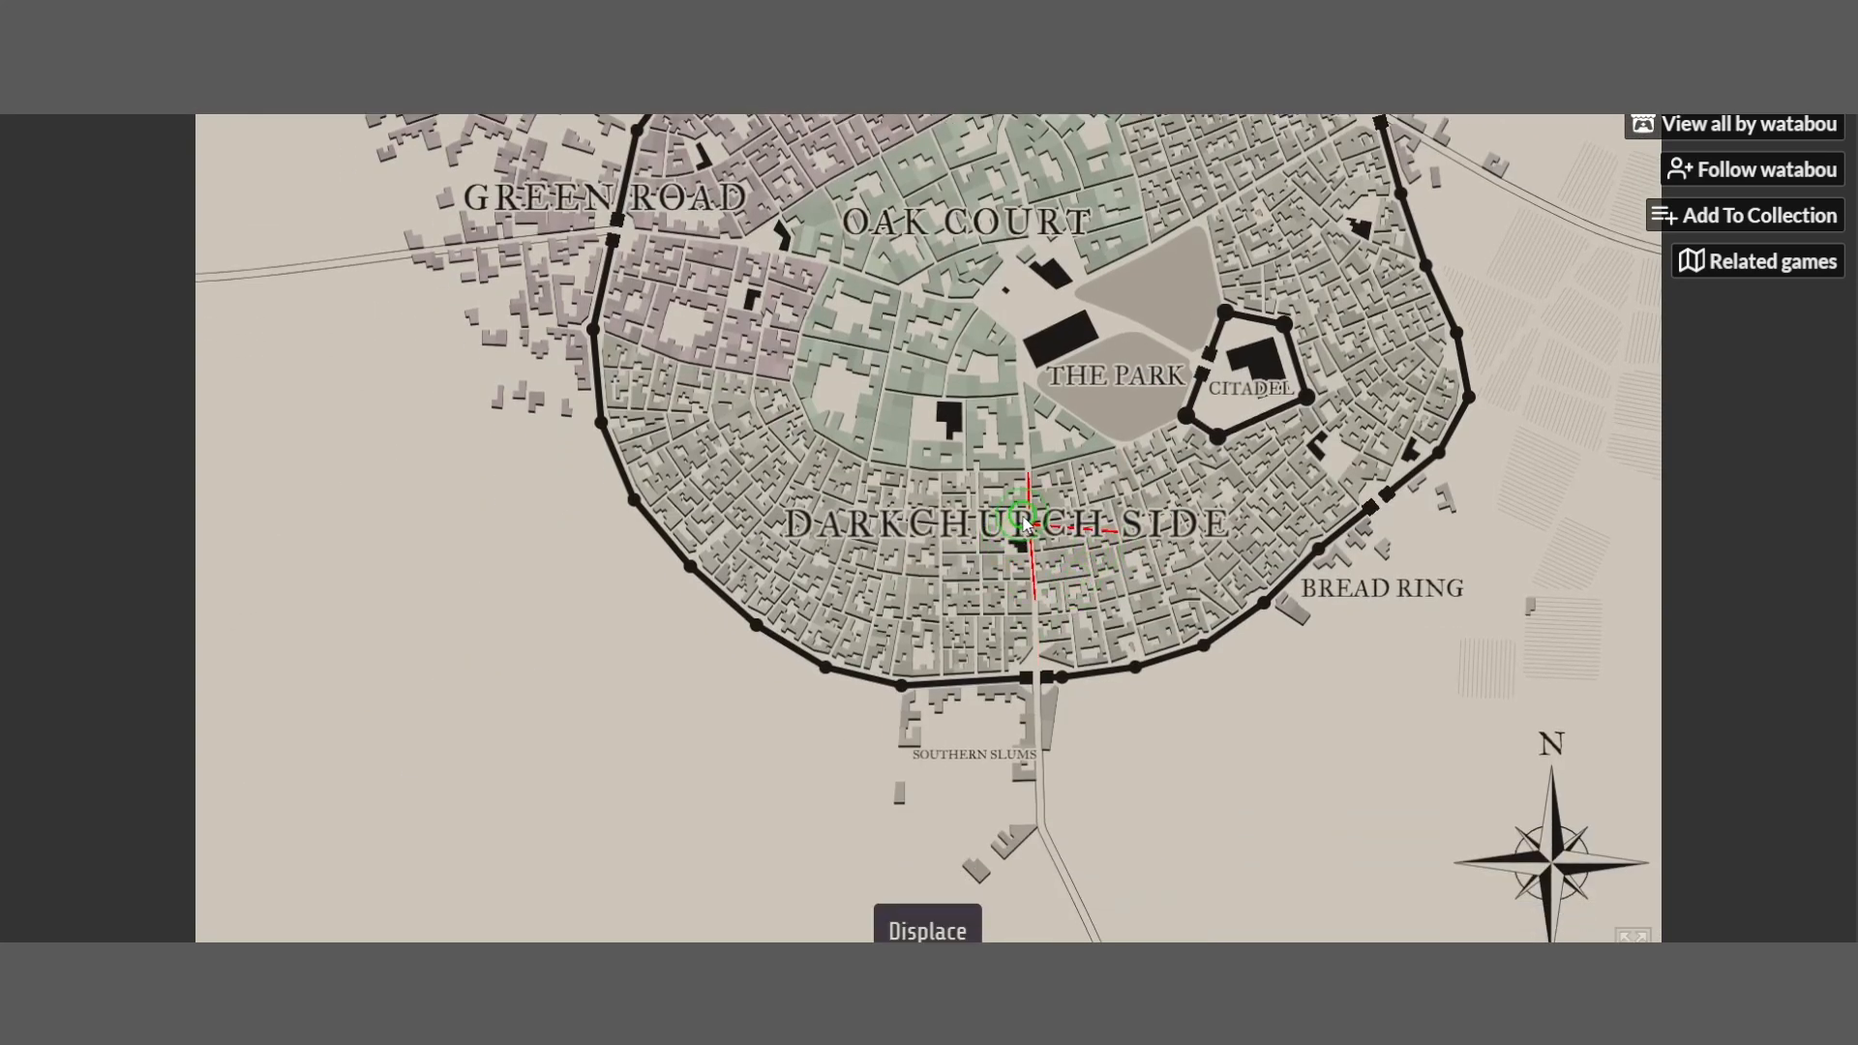
{"action": "scroll", "coordinate": [1026, 523], "scroll_direction": "up", "scroll_amount": 3}
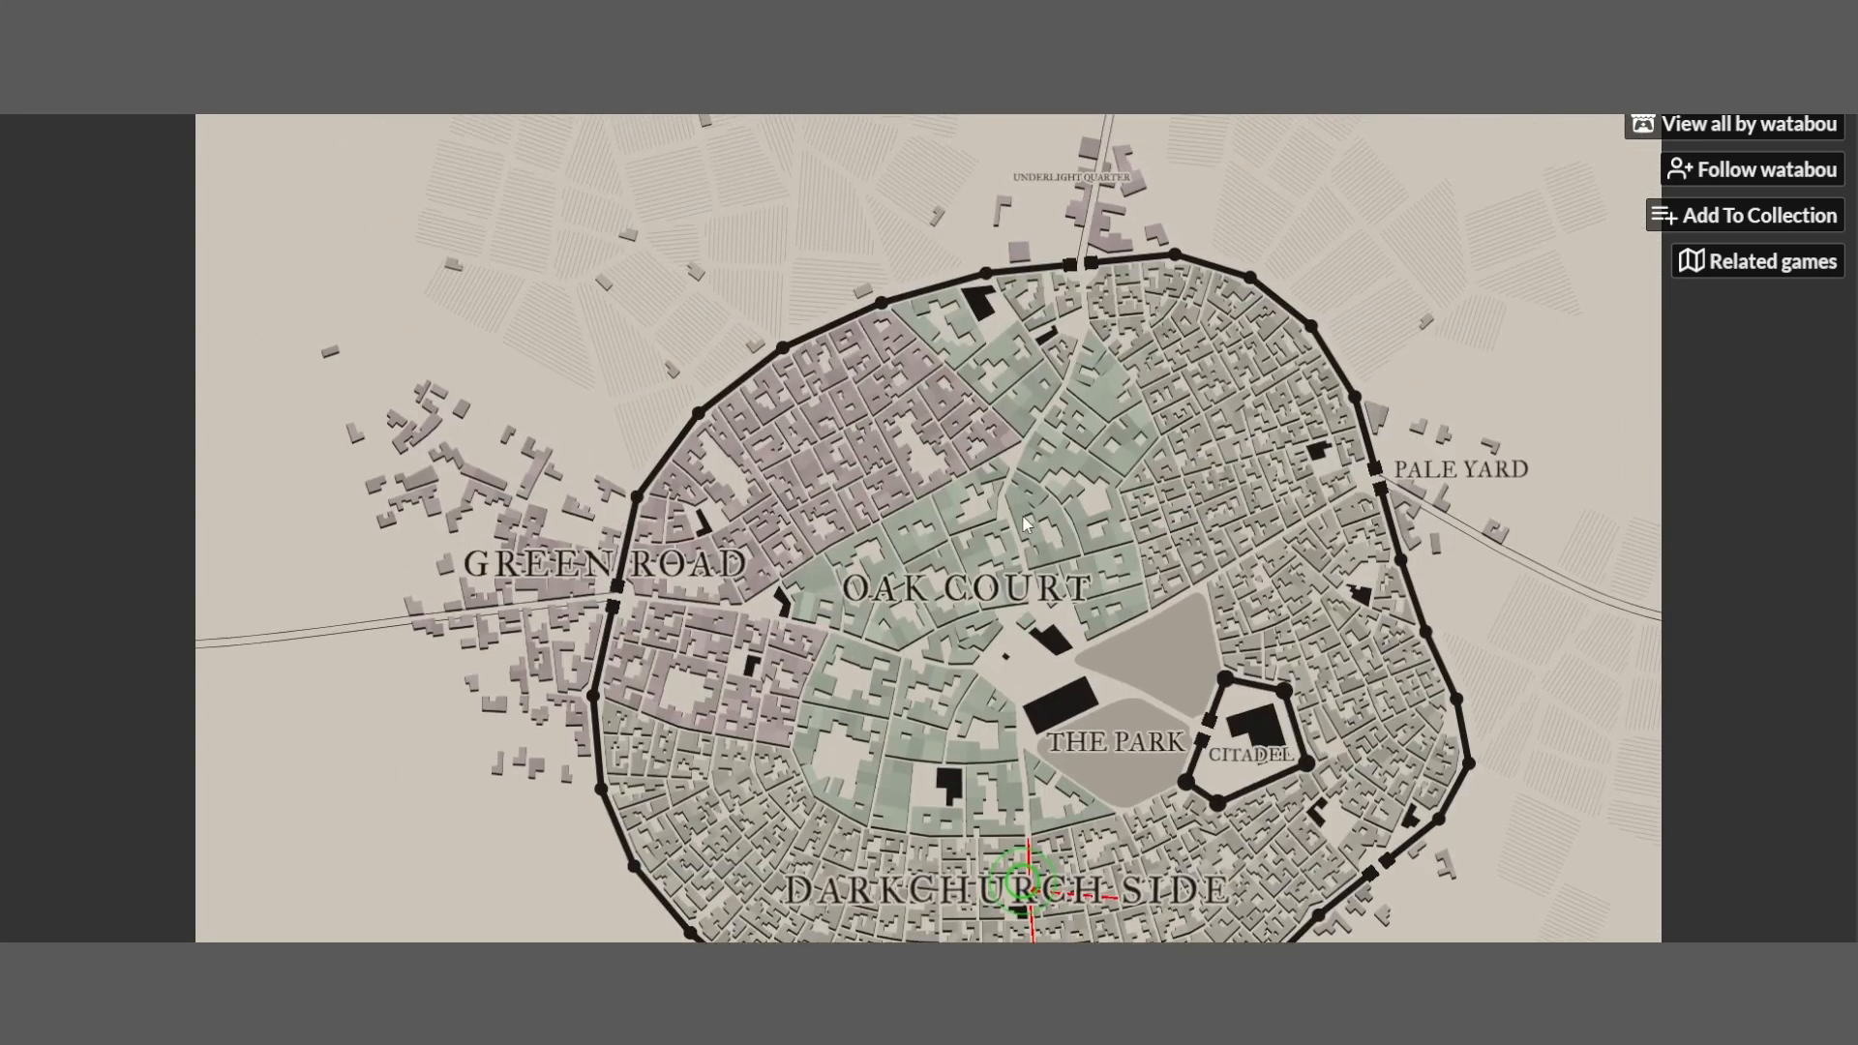
{"action": "scroll", "coordinate": [1026, 523], "scroll_direction": "down", "scroll_amount": 3}
{"action": "scroll", "coordinate": [1026, 523], "scroll_direction": "up", "scroll_amount": 5, "text": "ctrl"}
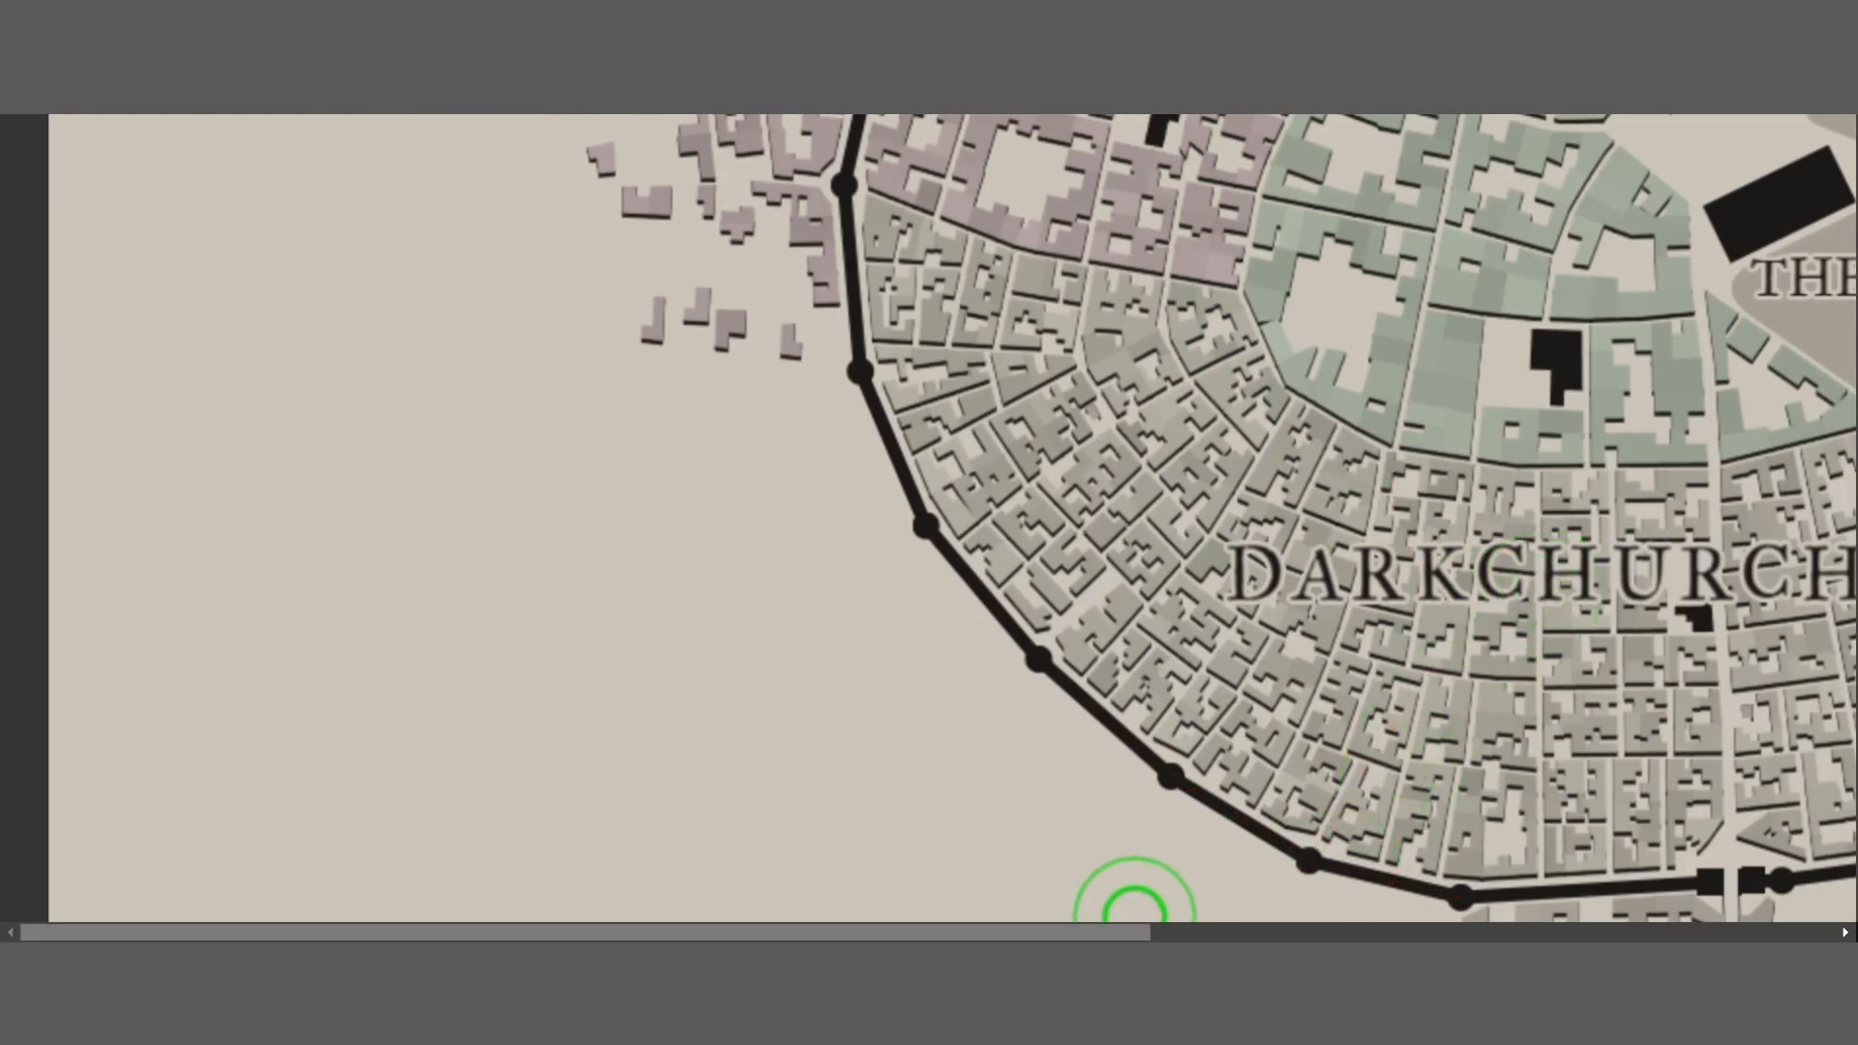
{"action": "left_click_drag", "start_coordinate": [1132, 934], "coordinate": [1605, 935]}
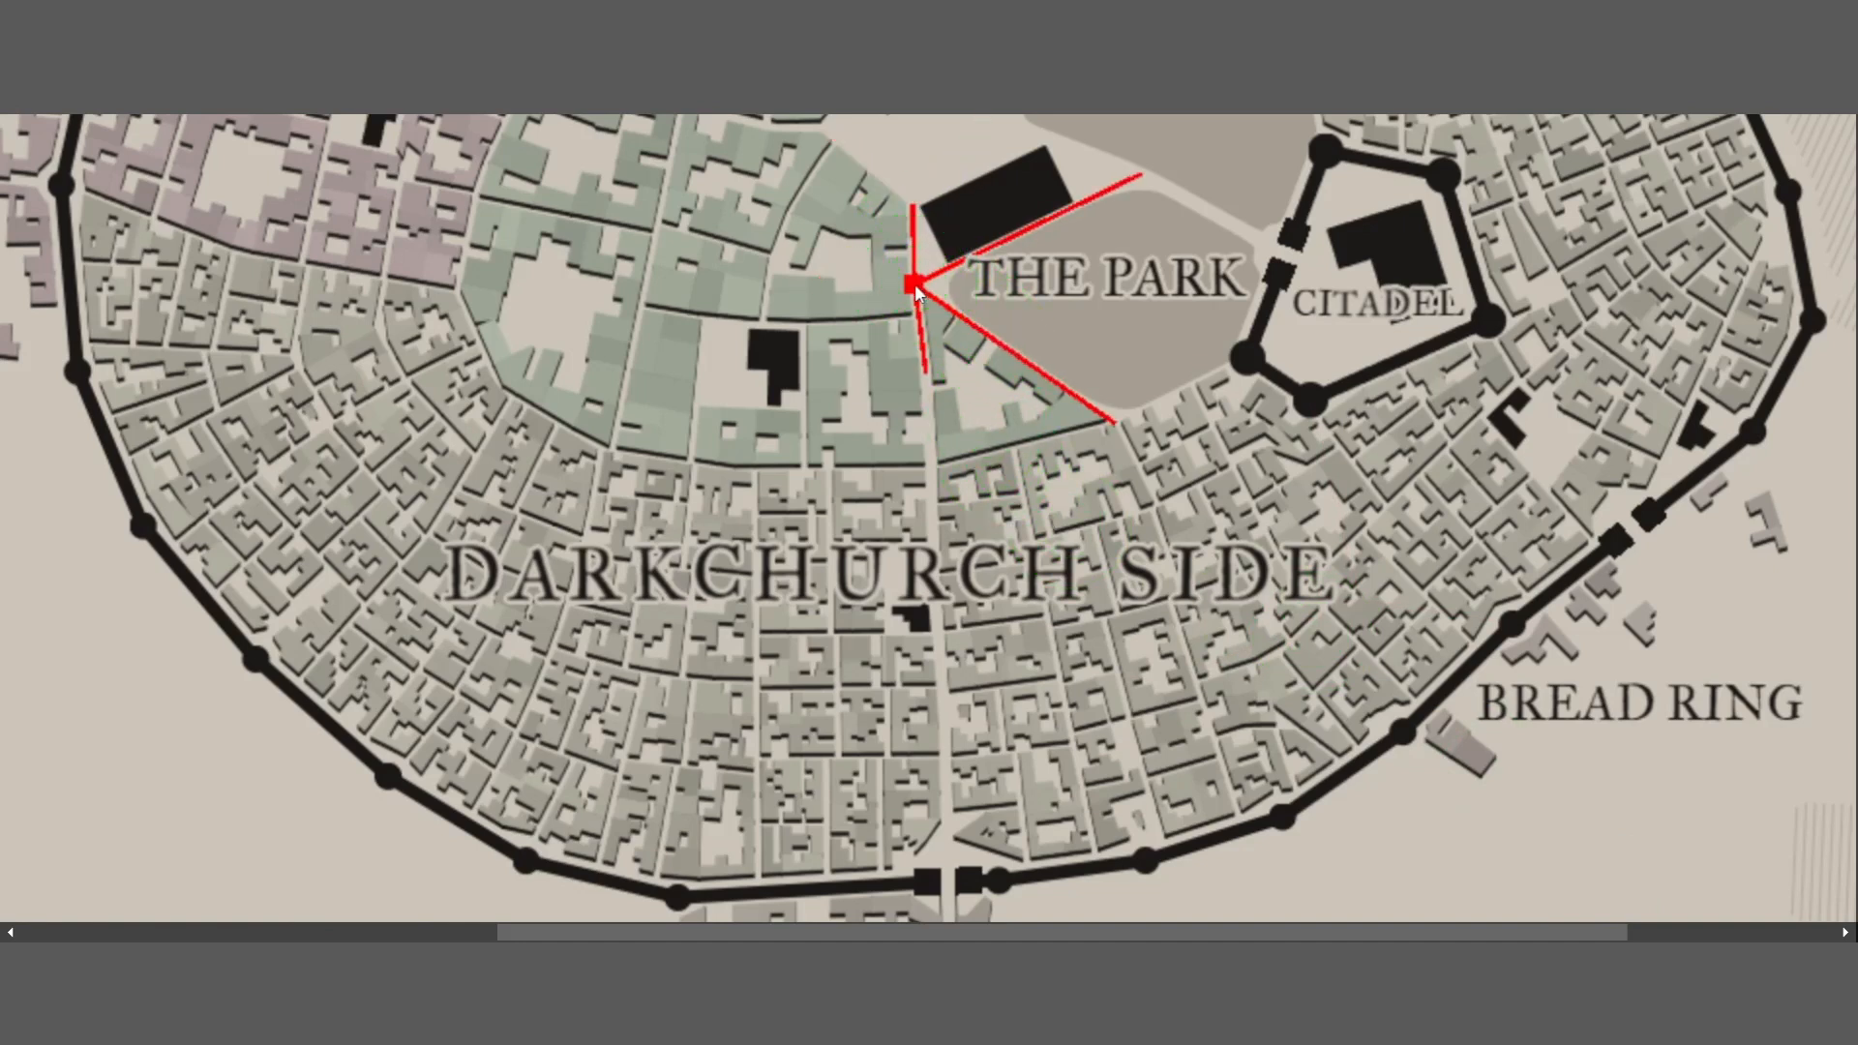
{"action": "left_click_drag", "start_coordinate": [918, 294], "coordinate": [914, 293]}
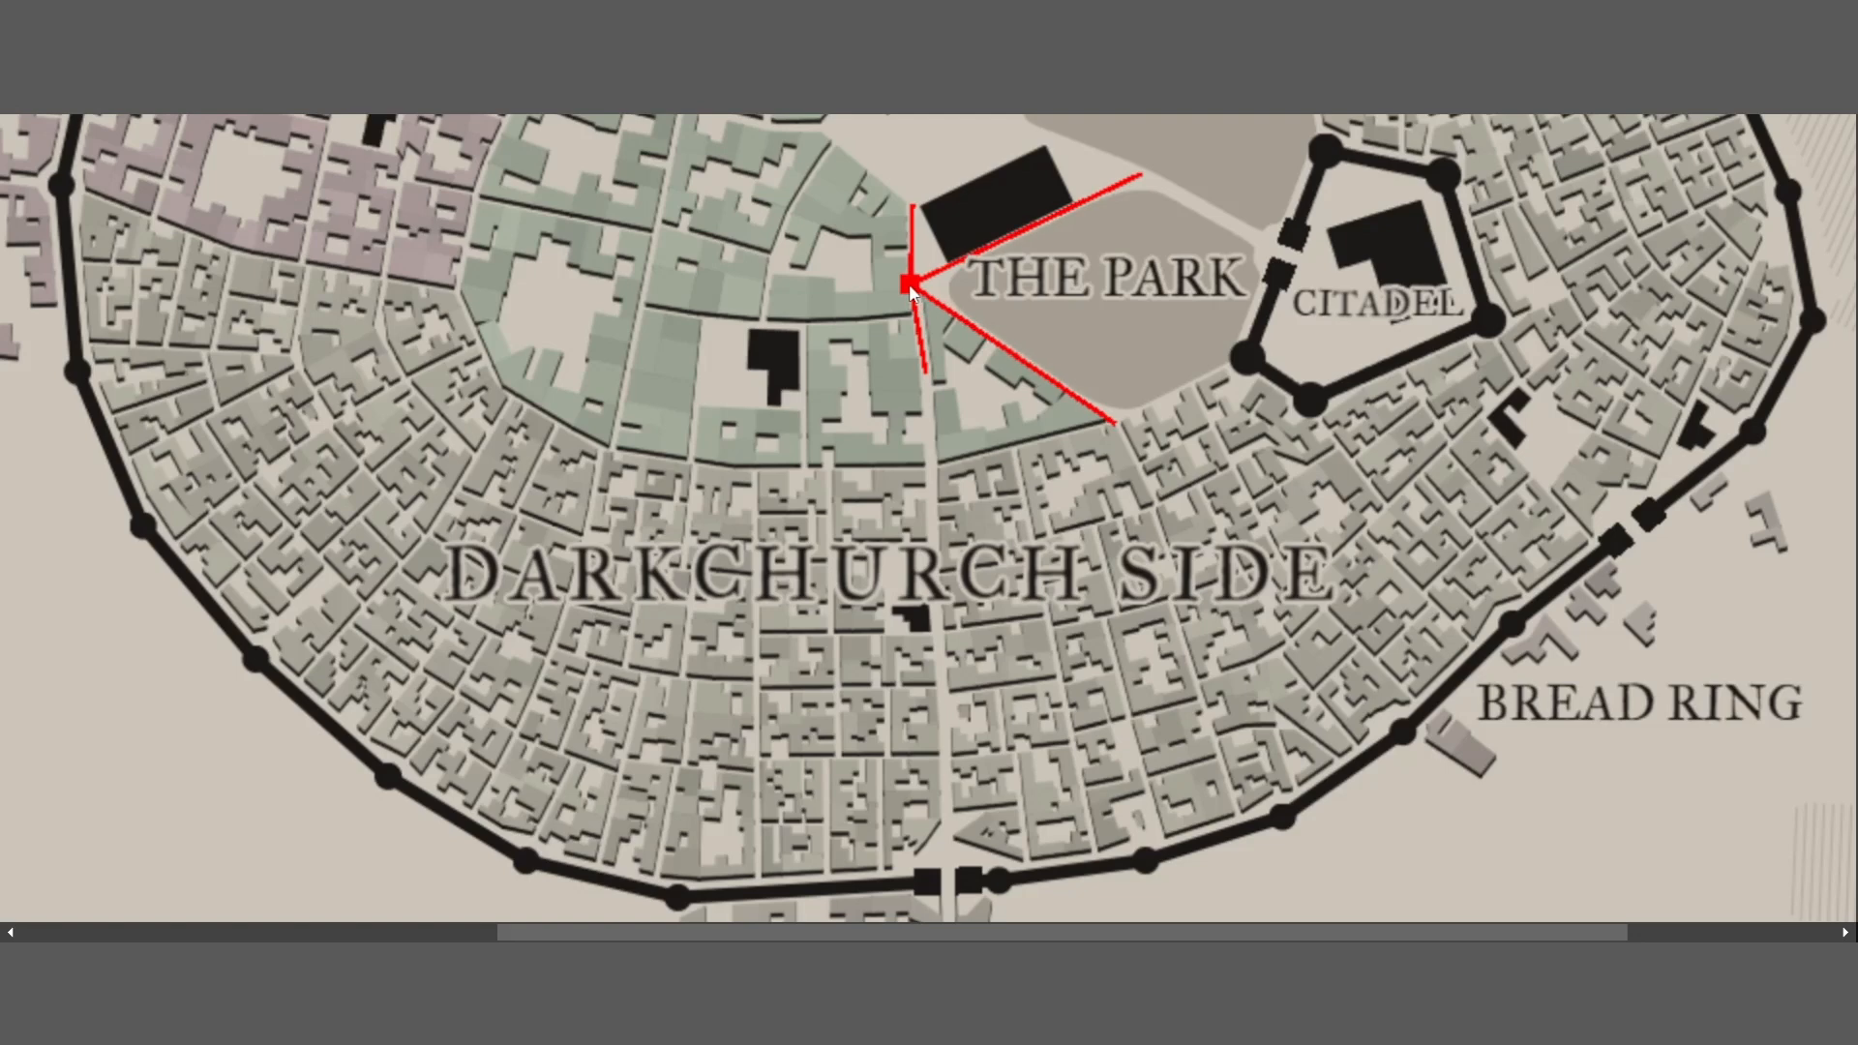
{"action": "left_click", "coordinate": [927, 375]}
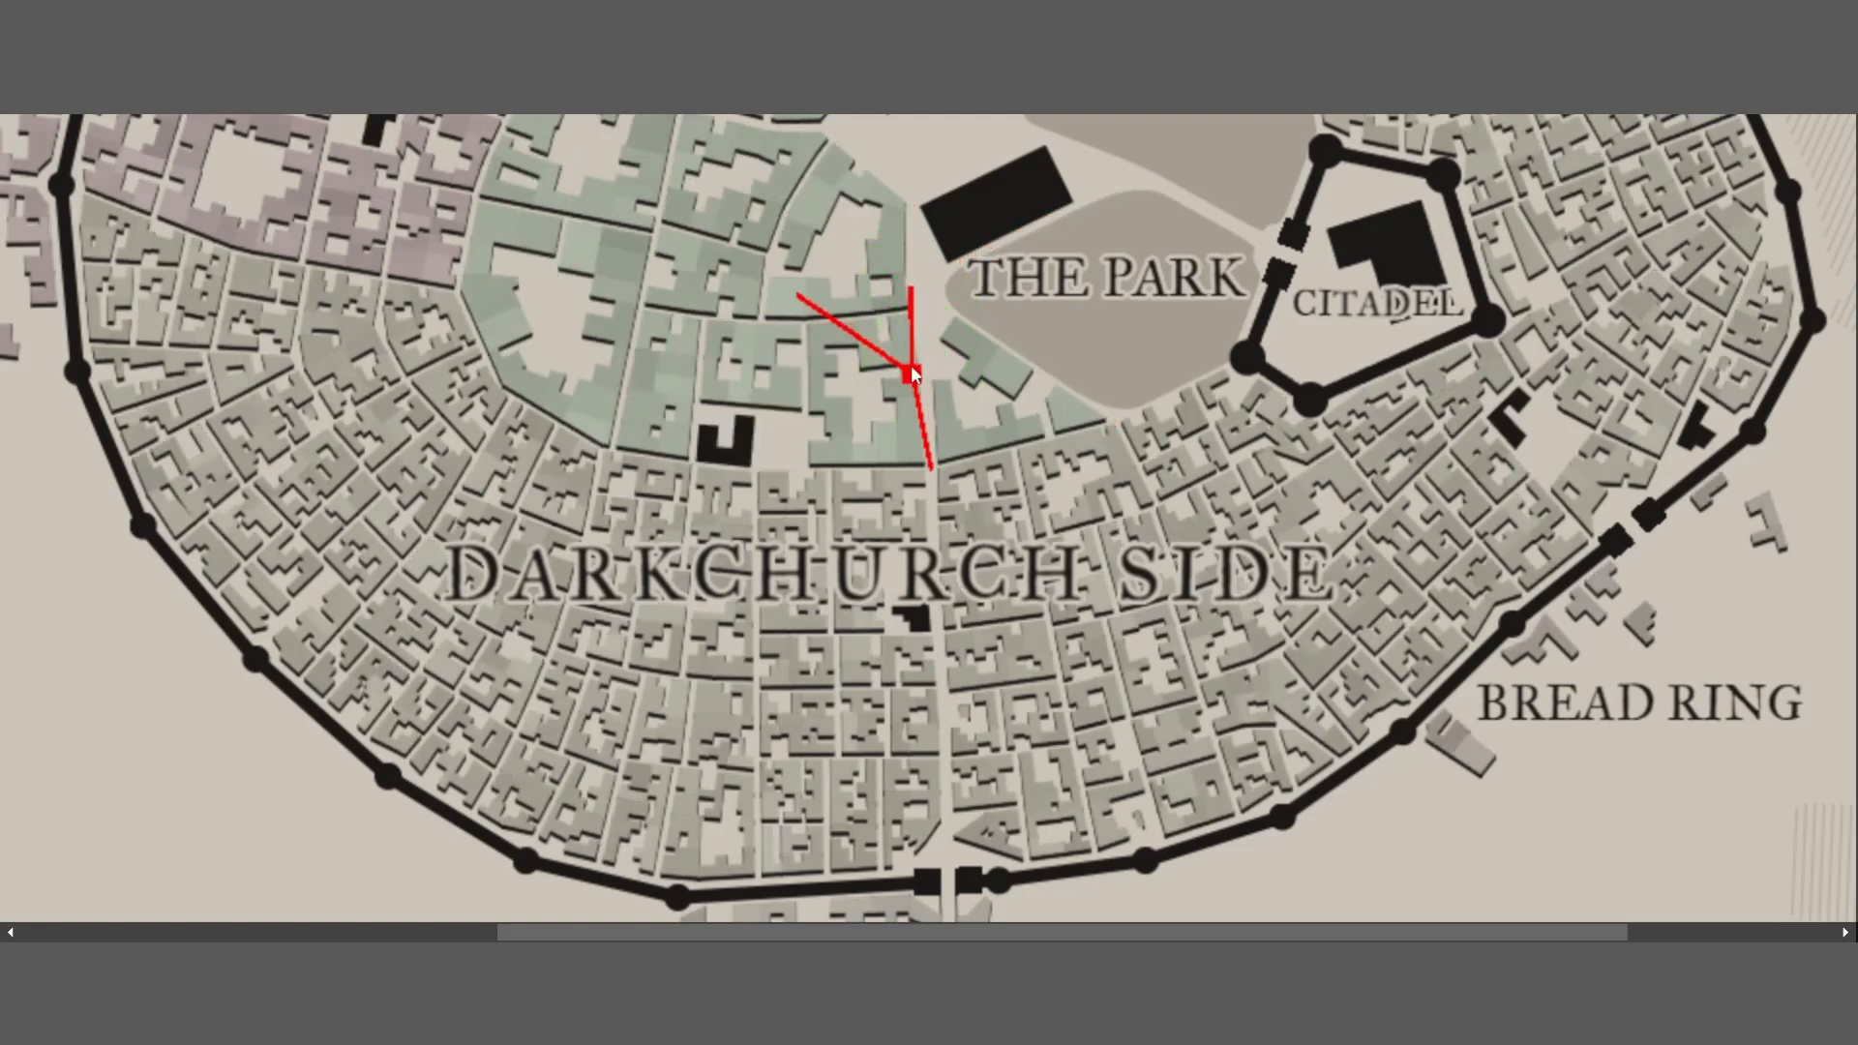
Shift the Darkchurch Side junctions along the main street and the southern gate slightly west to straighten the street
{"action": "left_click_drag", "start_coordinate": [909, 364], "coordinate": [932, 473]}
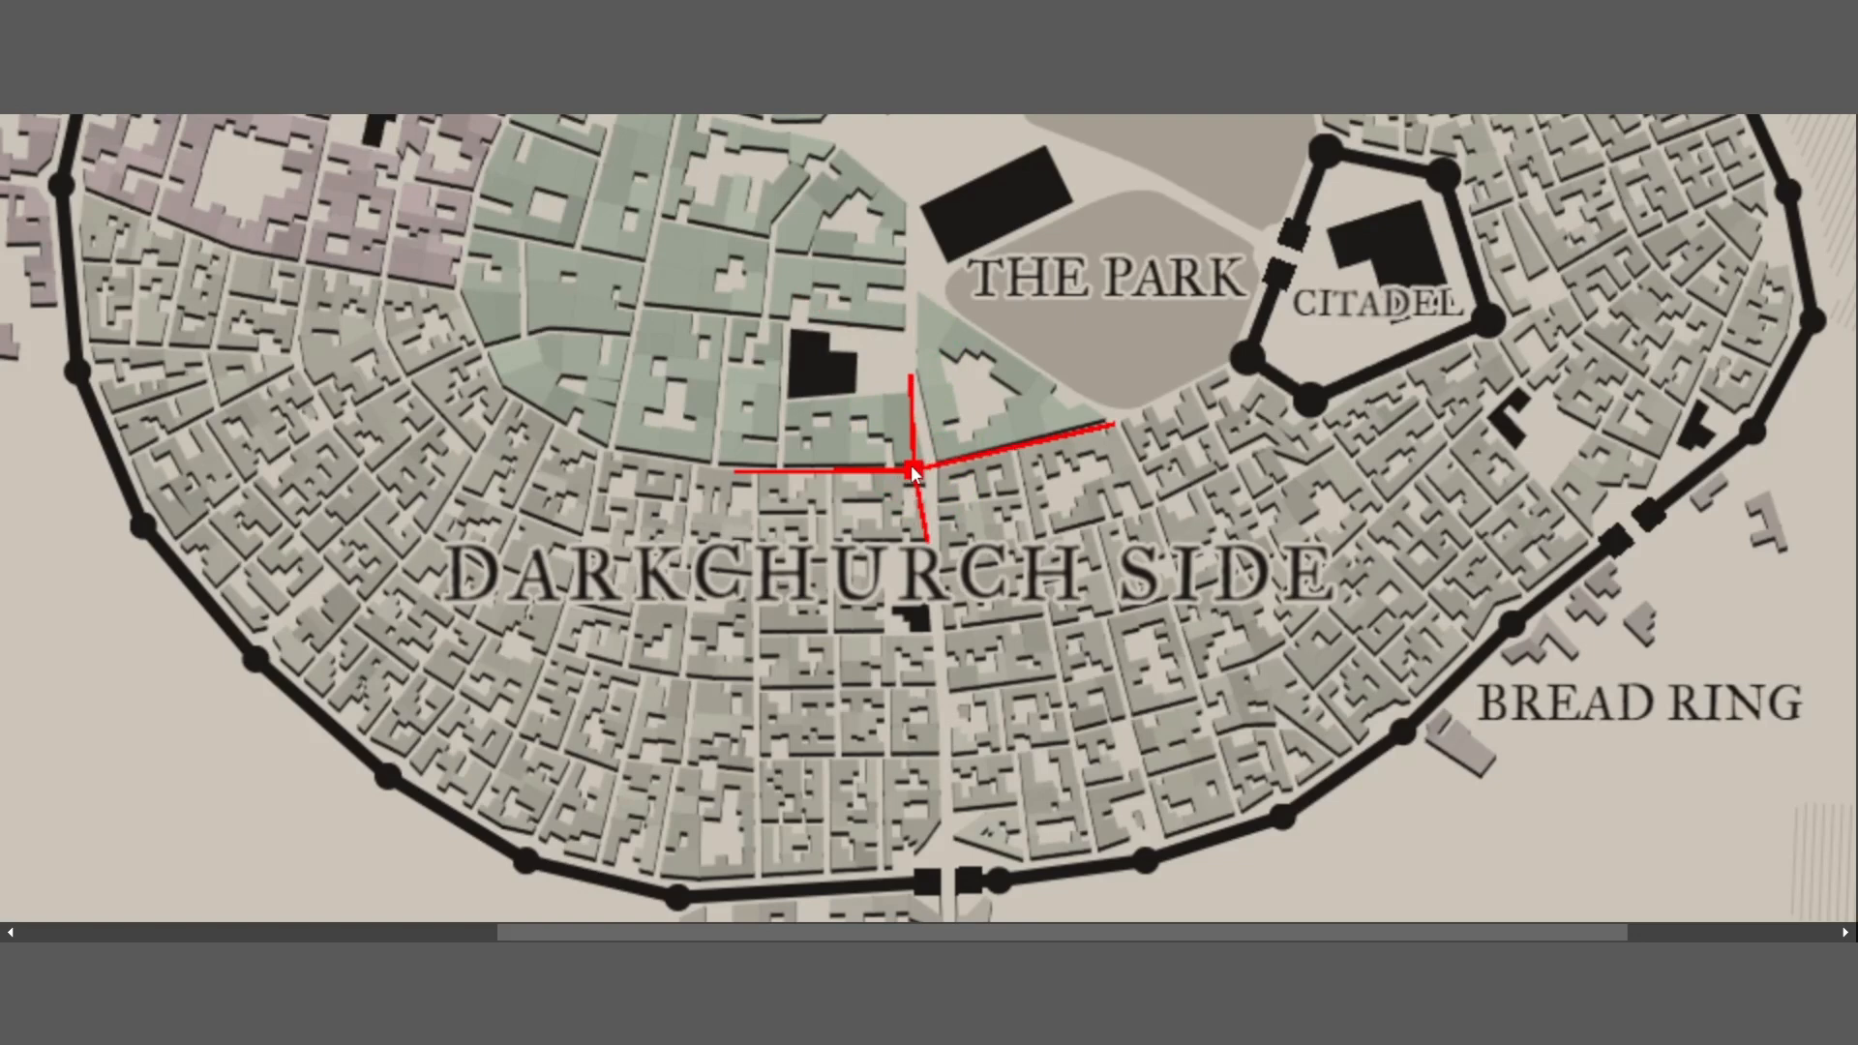
{"action": "mouse_move", "coordinate": [915, 471]}
{"action": "left_mouse_down"}
{"action": "mouse_move", "coordinate": [962, 257]}
{"action": "mouse_move", "coordinate": [910, 194]}
{"action": "mouse_move", "coordinate": [915, 468]}
{"action": "left_mouse_up"}
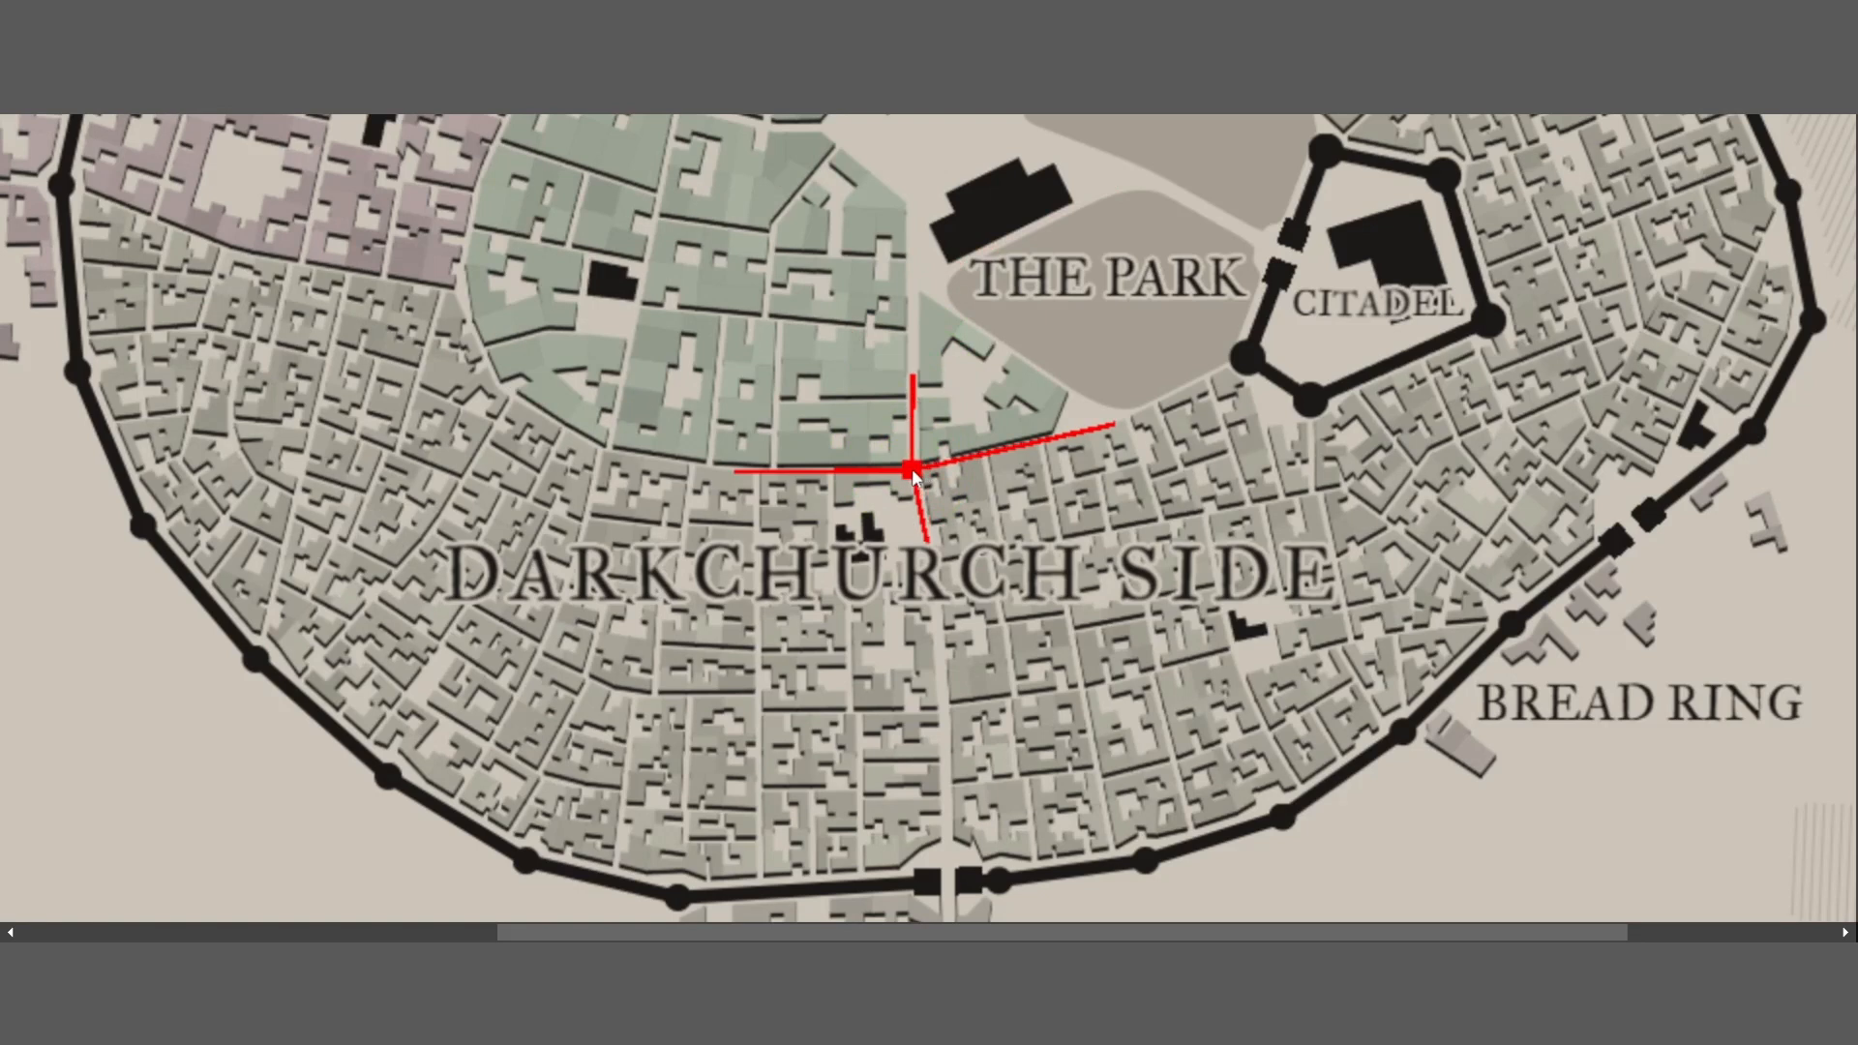
{"action": "left_click_drag", "start_coordinate": [914, 469], "coordinate": [925, 586]}
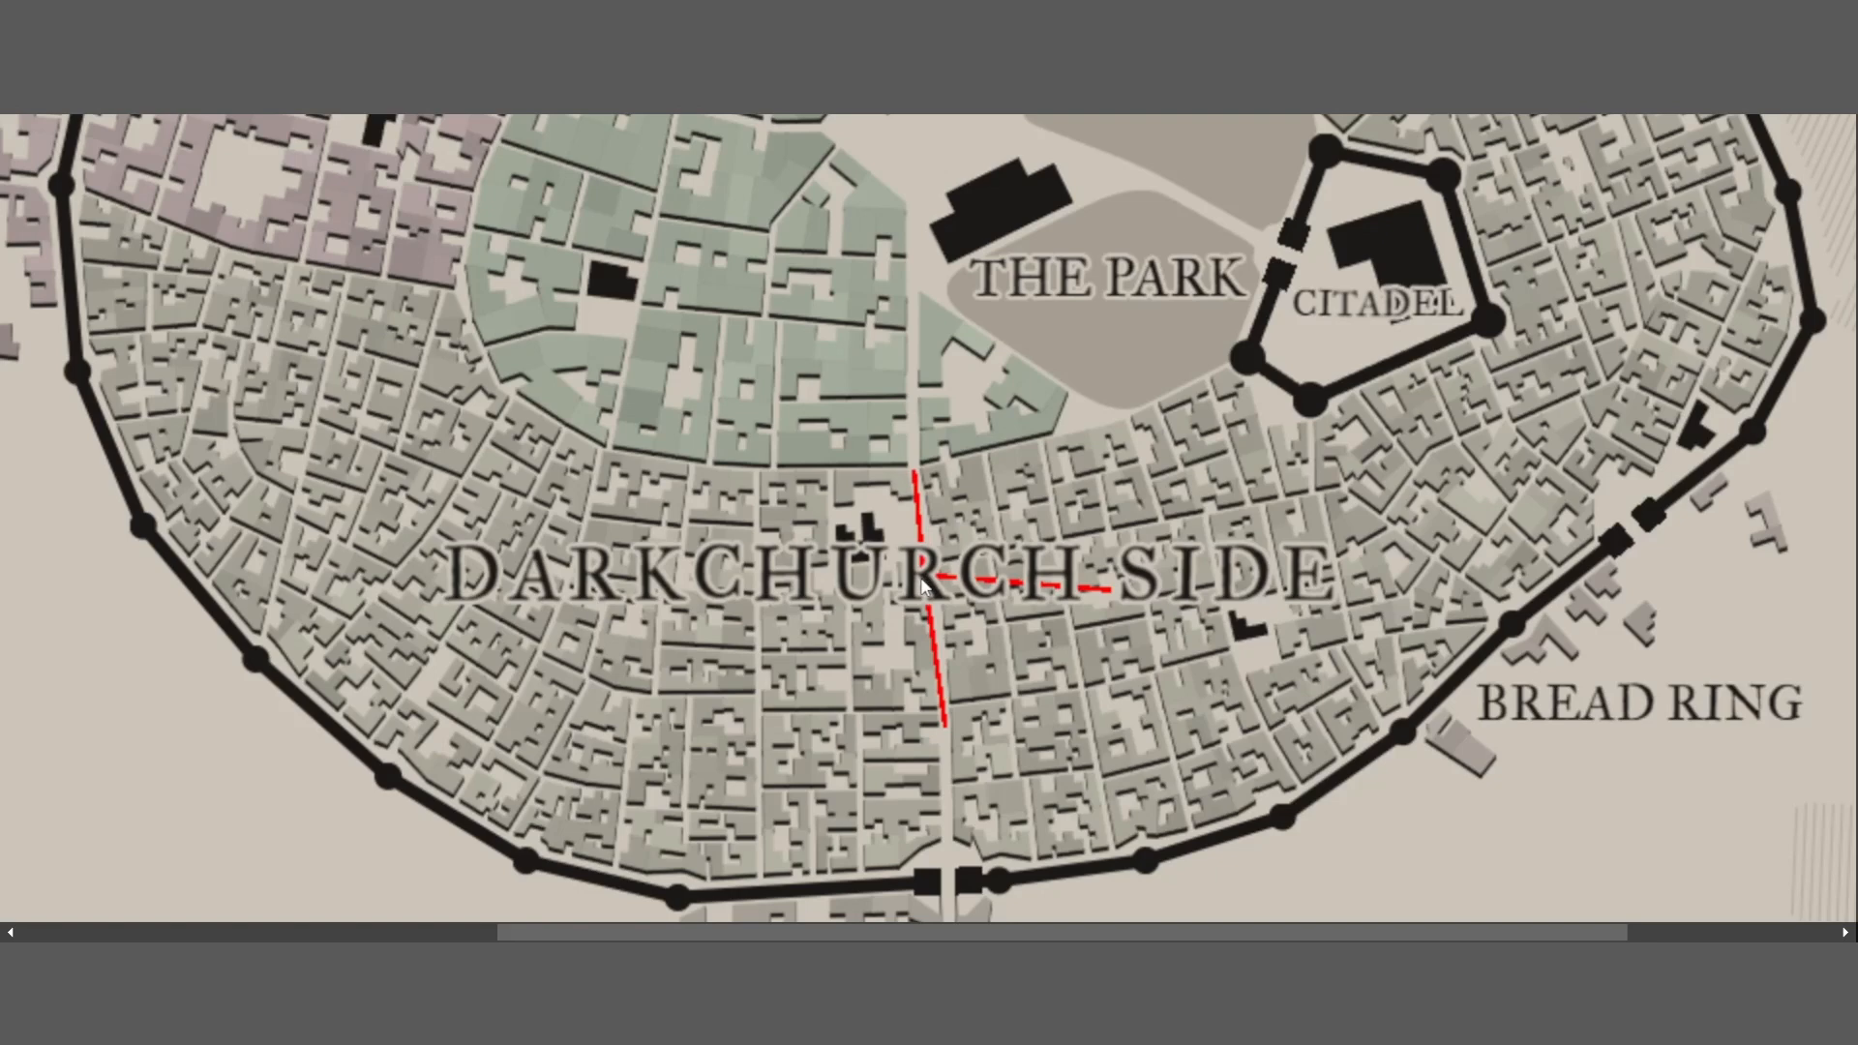
{"action": "left_click", "coordinate": [916, 578]}
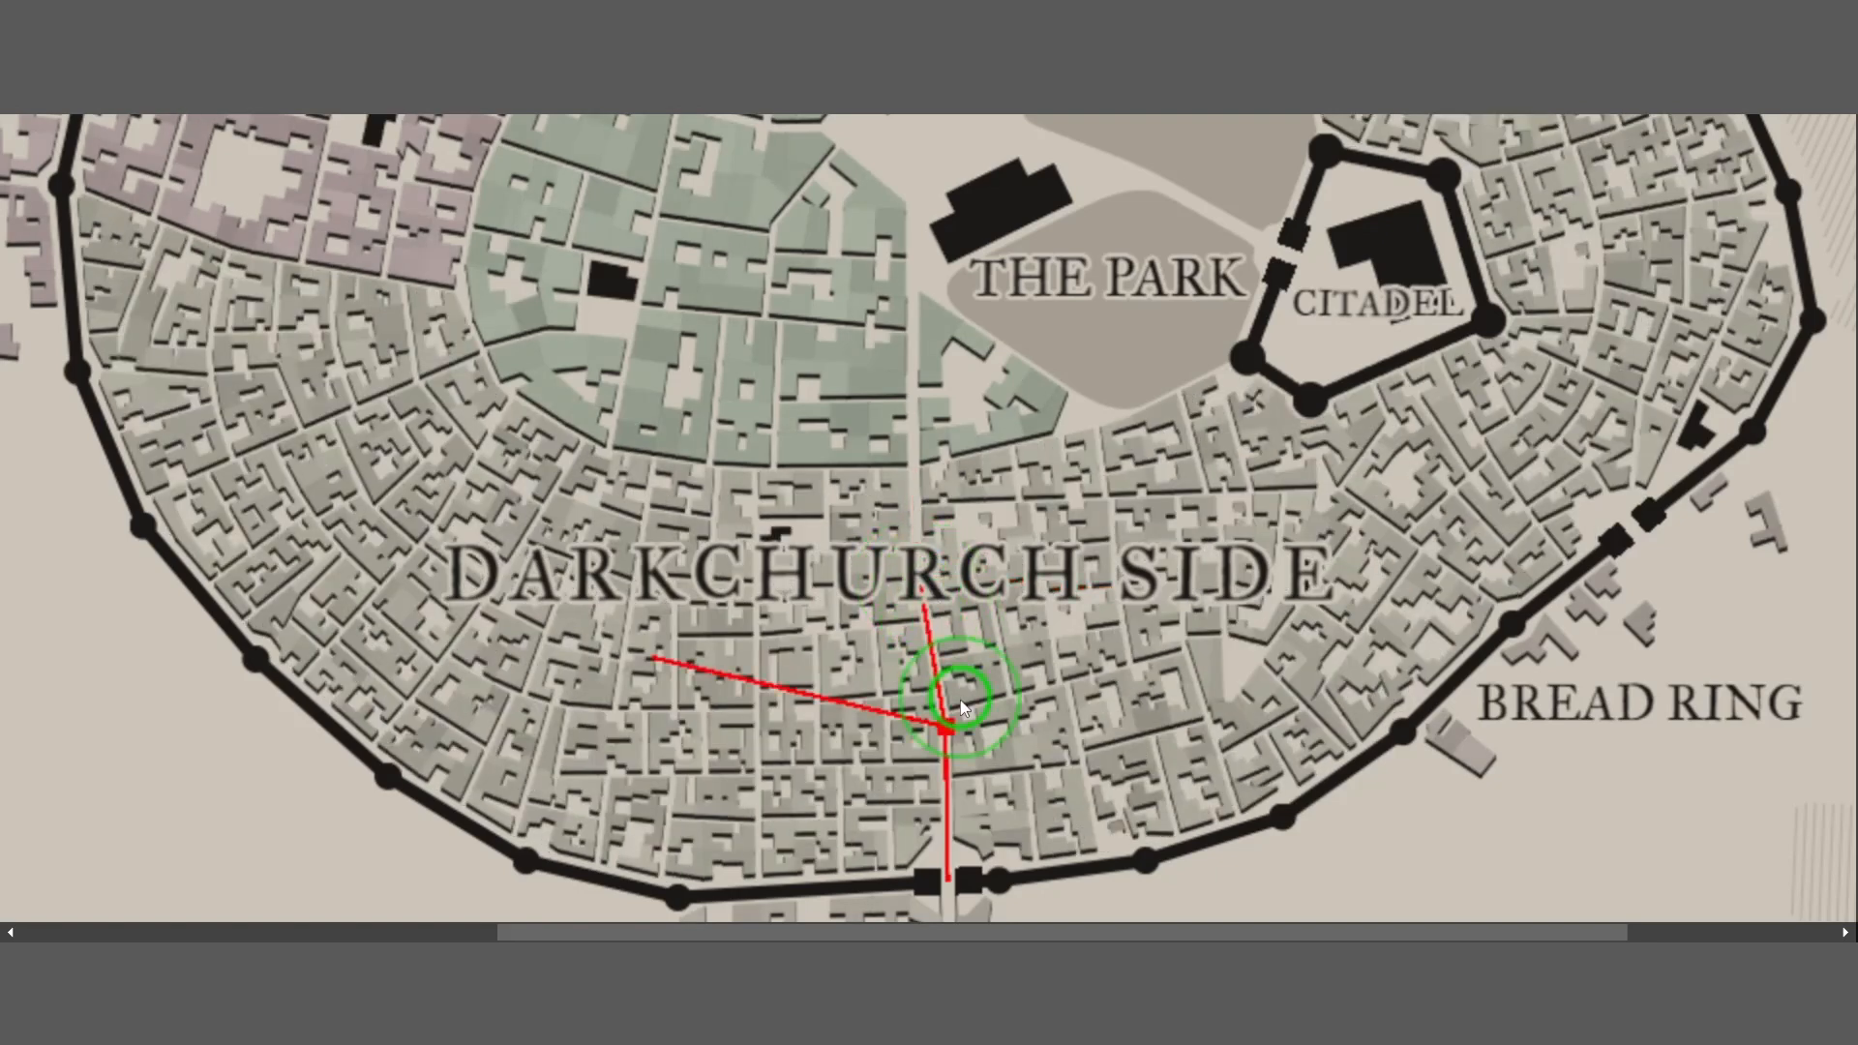
{"action": "mouse_move", "coordinate": [949, 726]}
{"action": "left_mouse_down"}
{"action": "mouse_move", "coordinate": [929, 720]}
{"action": "mouse_move", "coordinate": [929, 741]}
{"action": "mouse_move", "coordinate": [930, 706]}
{"action": "left_mouse_up"}
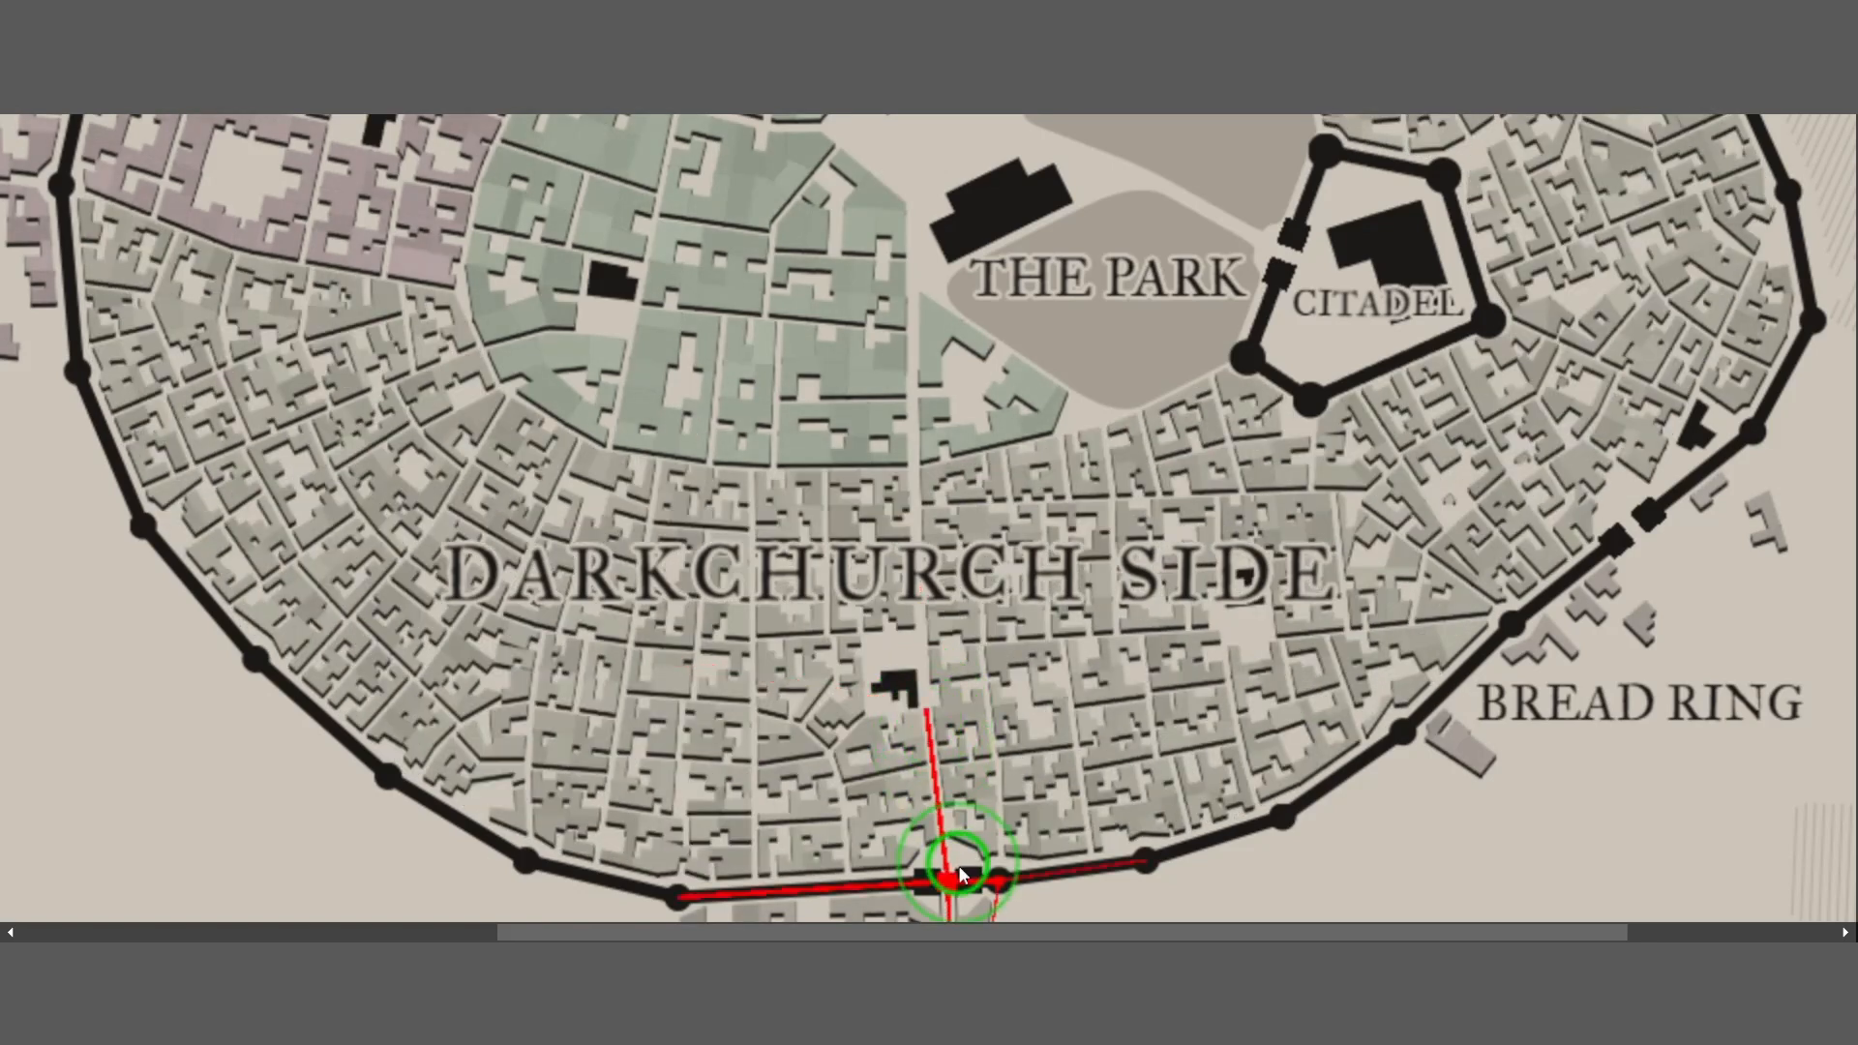
{"action": "left_click_drag", "start_coordinate": [944, 873], "coordinate": [931, 883]}
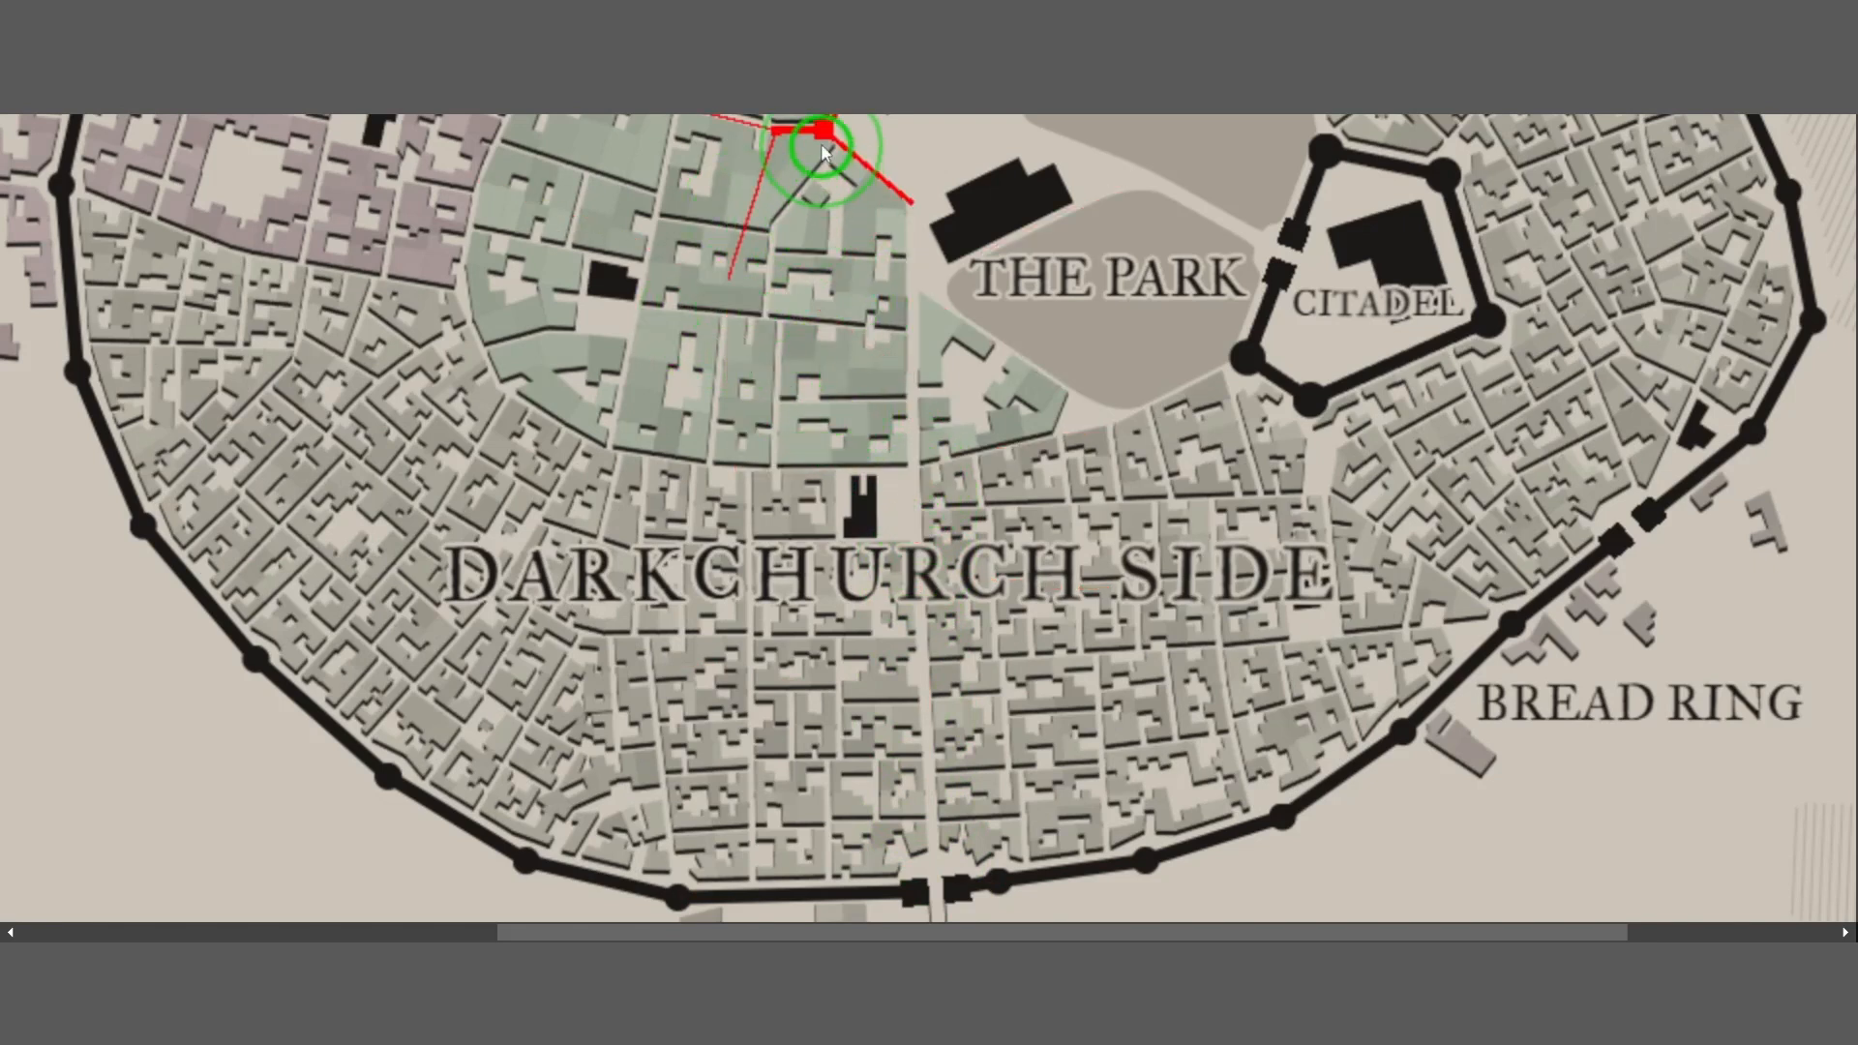
Pull the Oak Court junctions just north of the central plaza southwest, bringing the plaza's northern exit closer to the main street's line
{"action": "scroll", "coordinate": [871, 242], "scroll_direction": "down", "scroll_amount": 3}
{"action": "scroll", "coordinate": [921, 270], "scroll_direction": "up", "scroll_amount": 5}
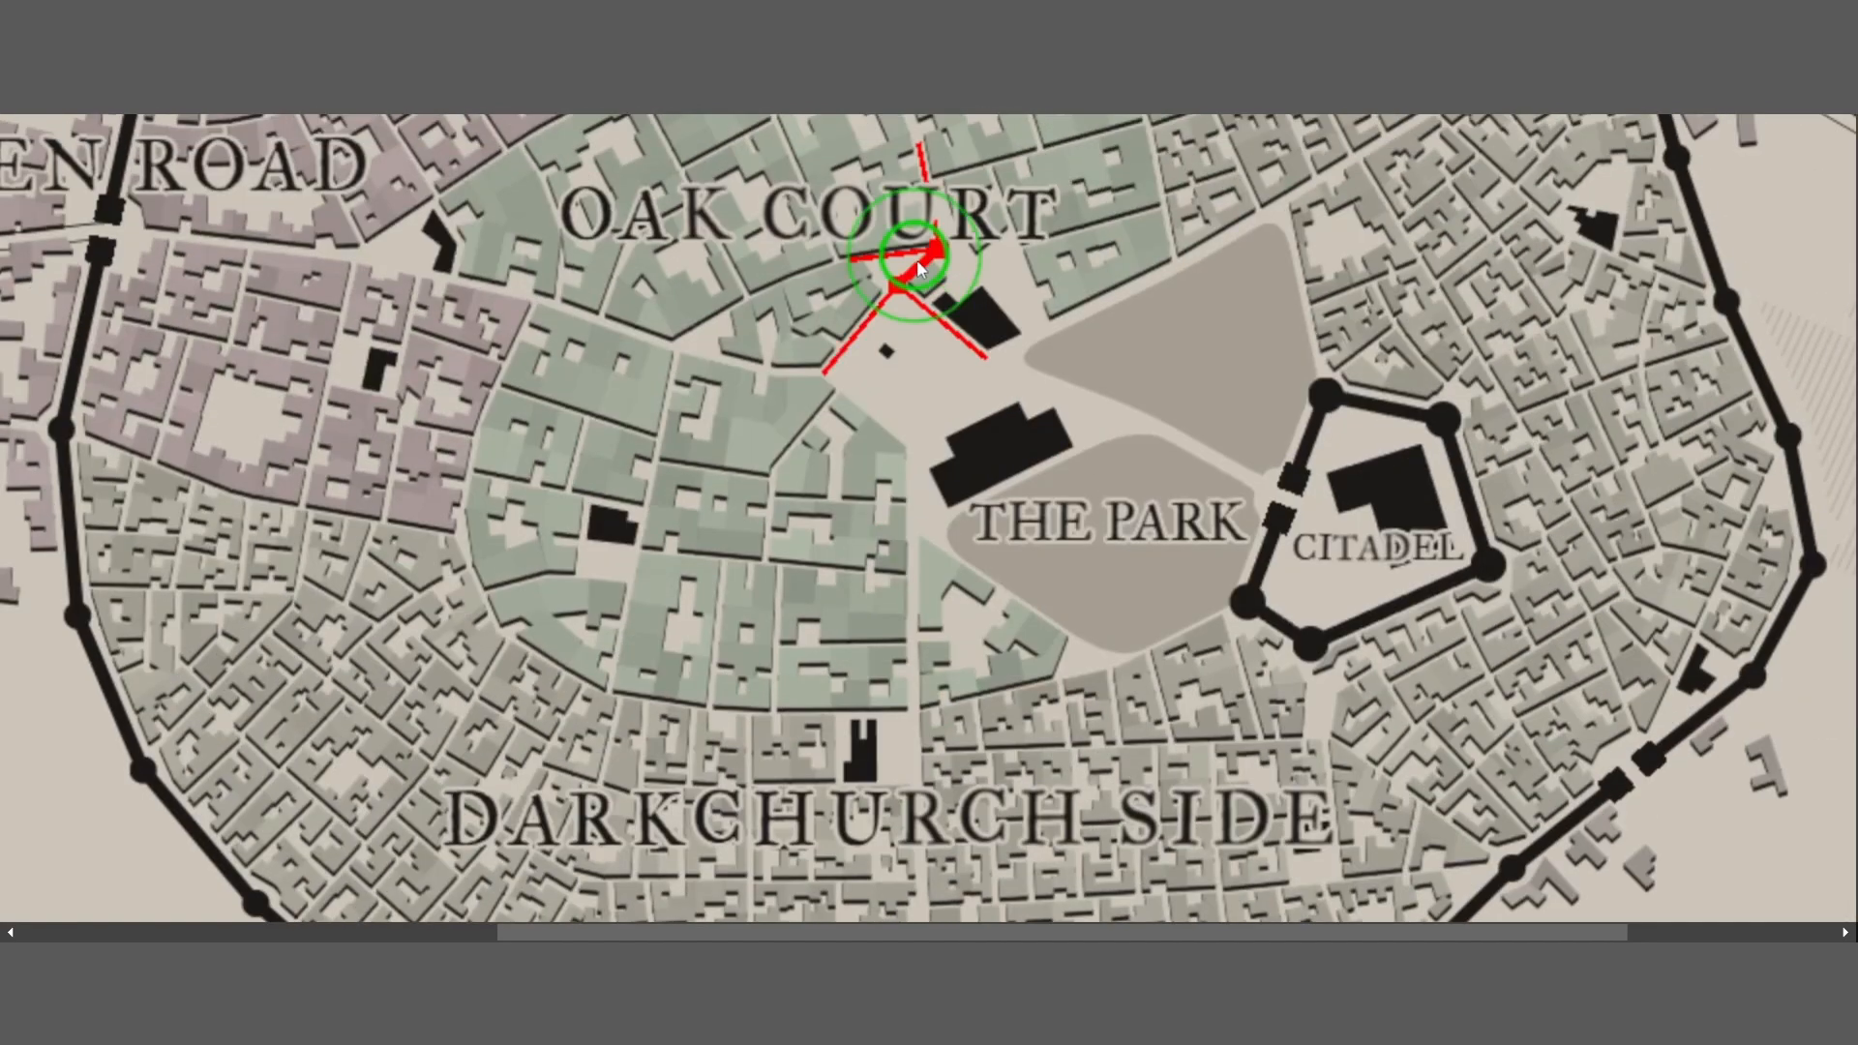
{"action": "scroll", "coordinate": [904, 275], "scroll_direction": "up", "scroll_amount": 4}
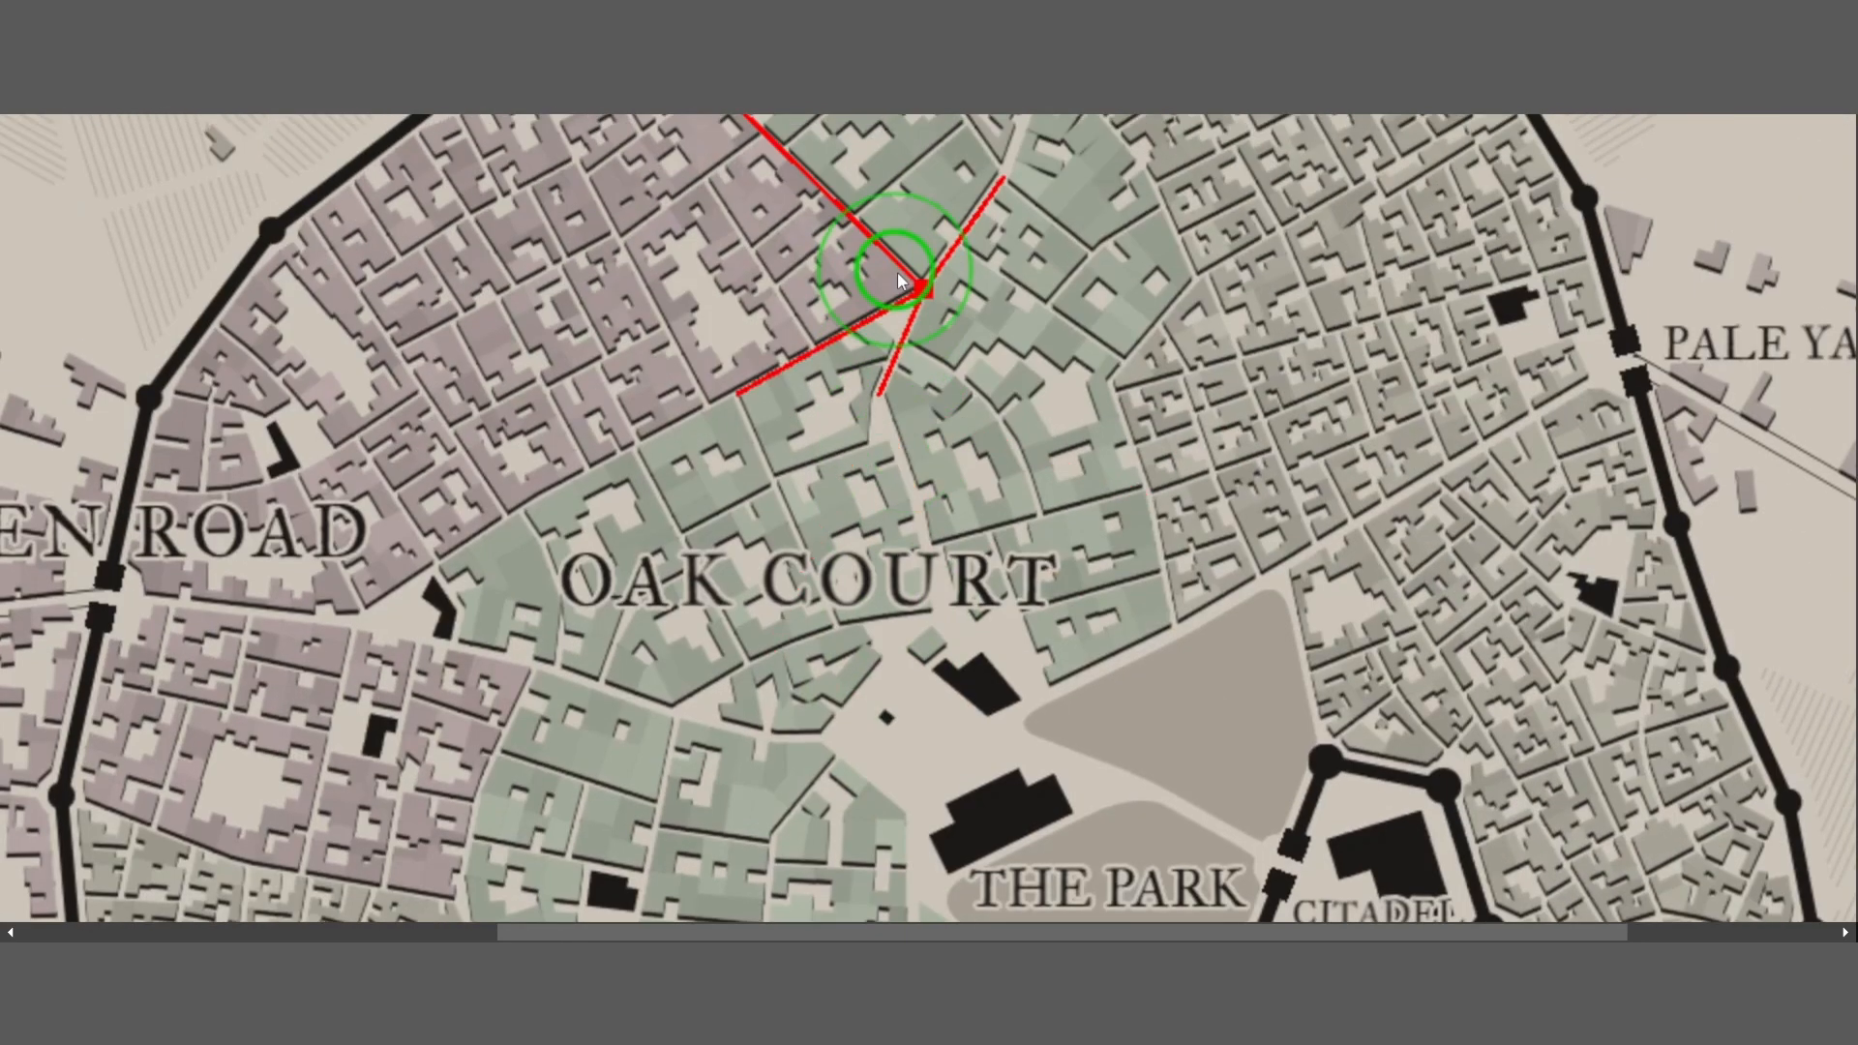
{"action": "scroll", "coordinate": [900, 281], "scroll_direction": "up", "scroll_amount": 5}
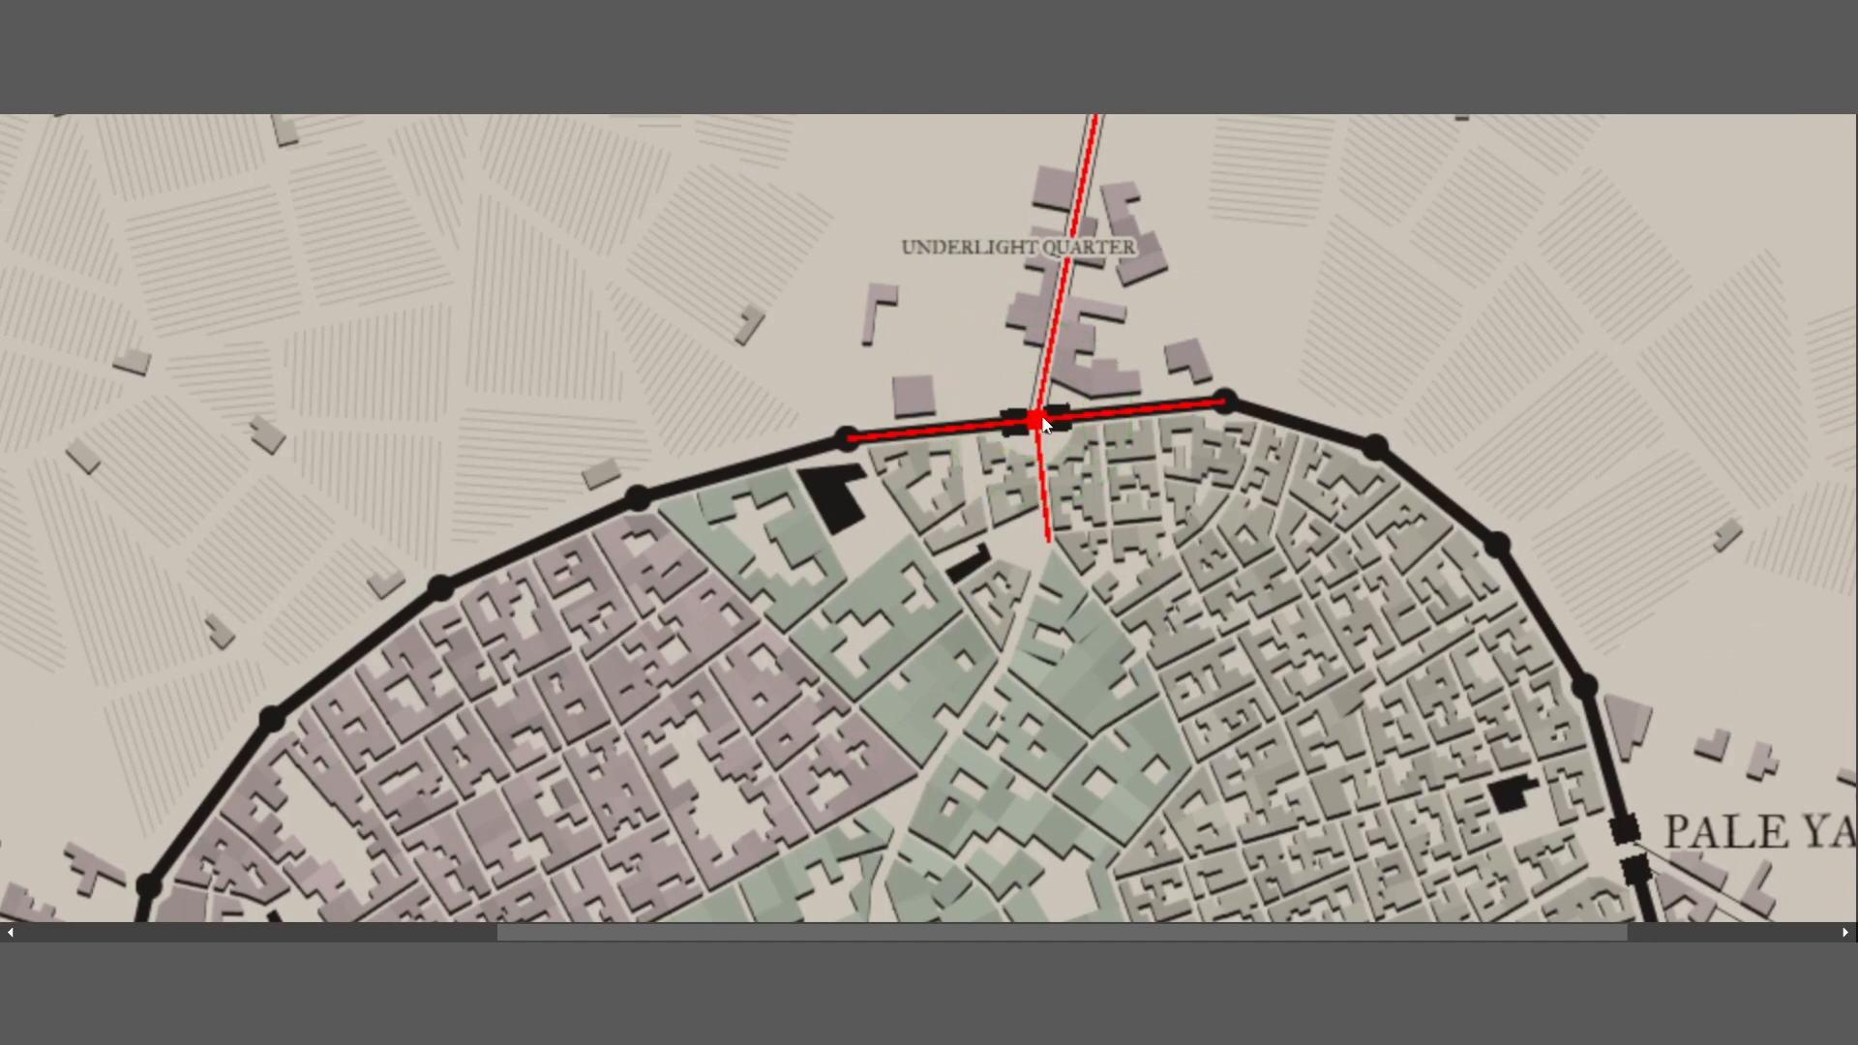
{"action": "scroll", "coordinate": [929, 406], "scroll_direction": "down", "scroll_amount": 5}
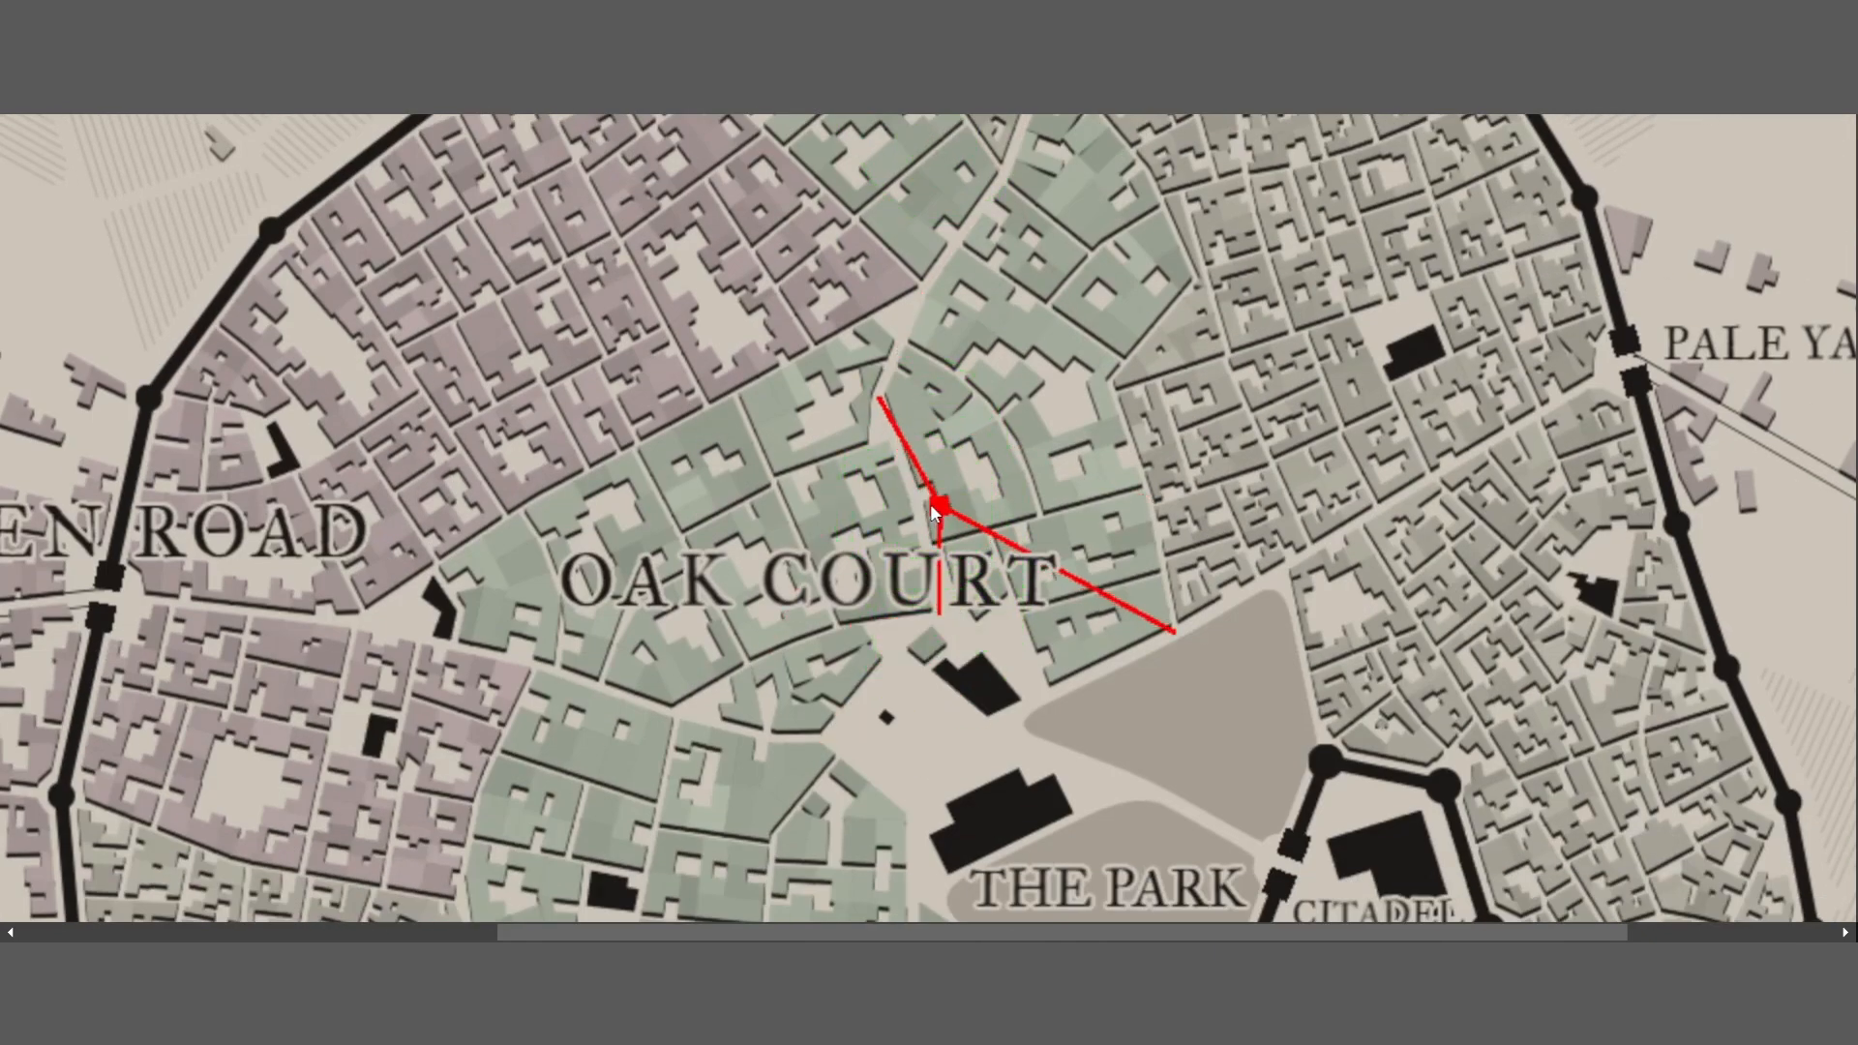
{"action": "left_click_drag", "start_coordinate": [931, 503], "coordinate": [902, 583]}
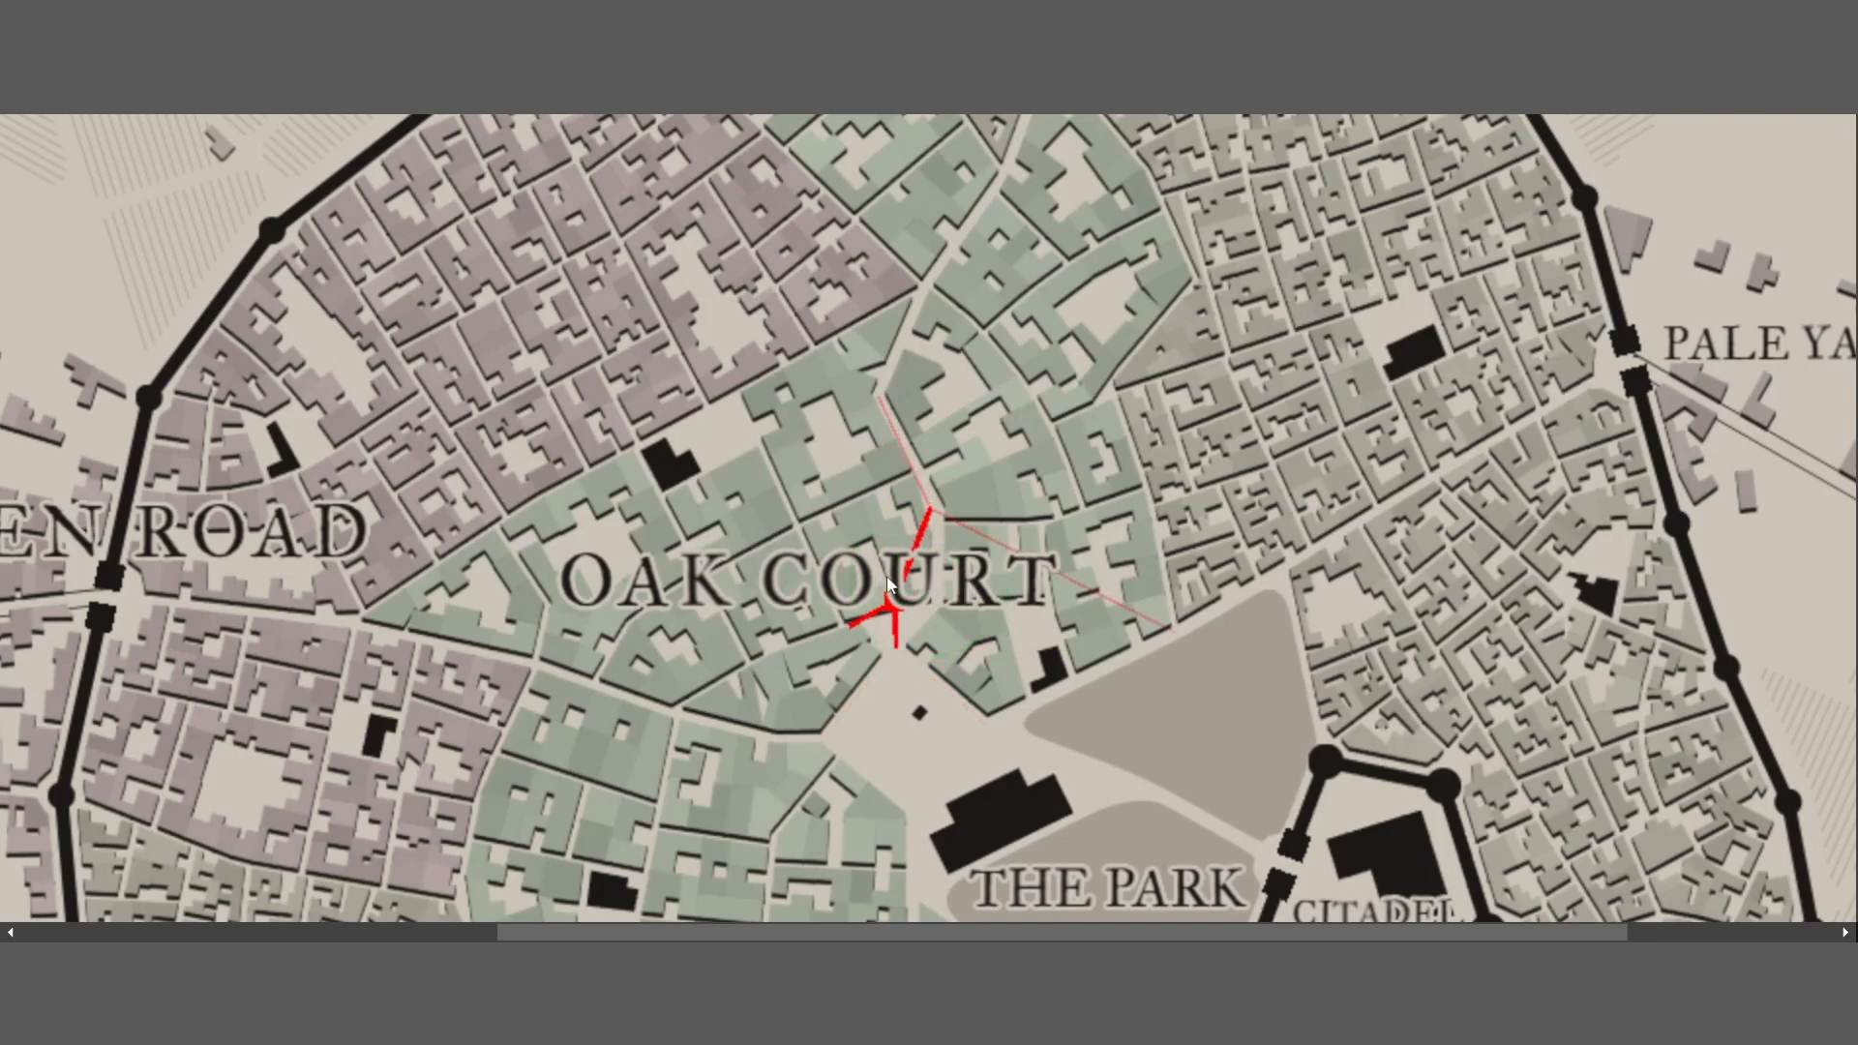
{"action": "left_click_drag", "start_coordinate": [889, 574], "coordinate": [891, 575]}
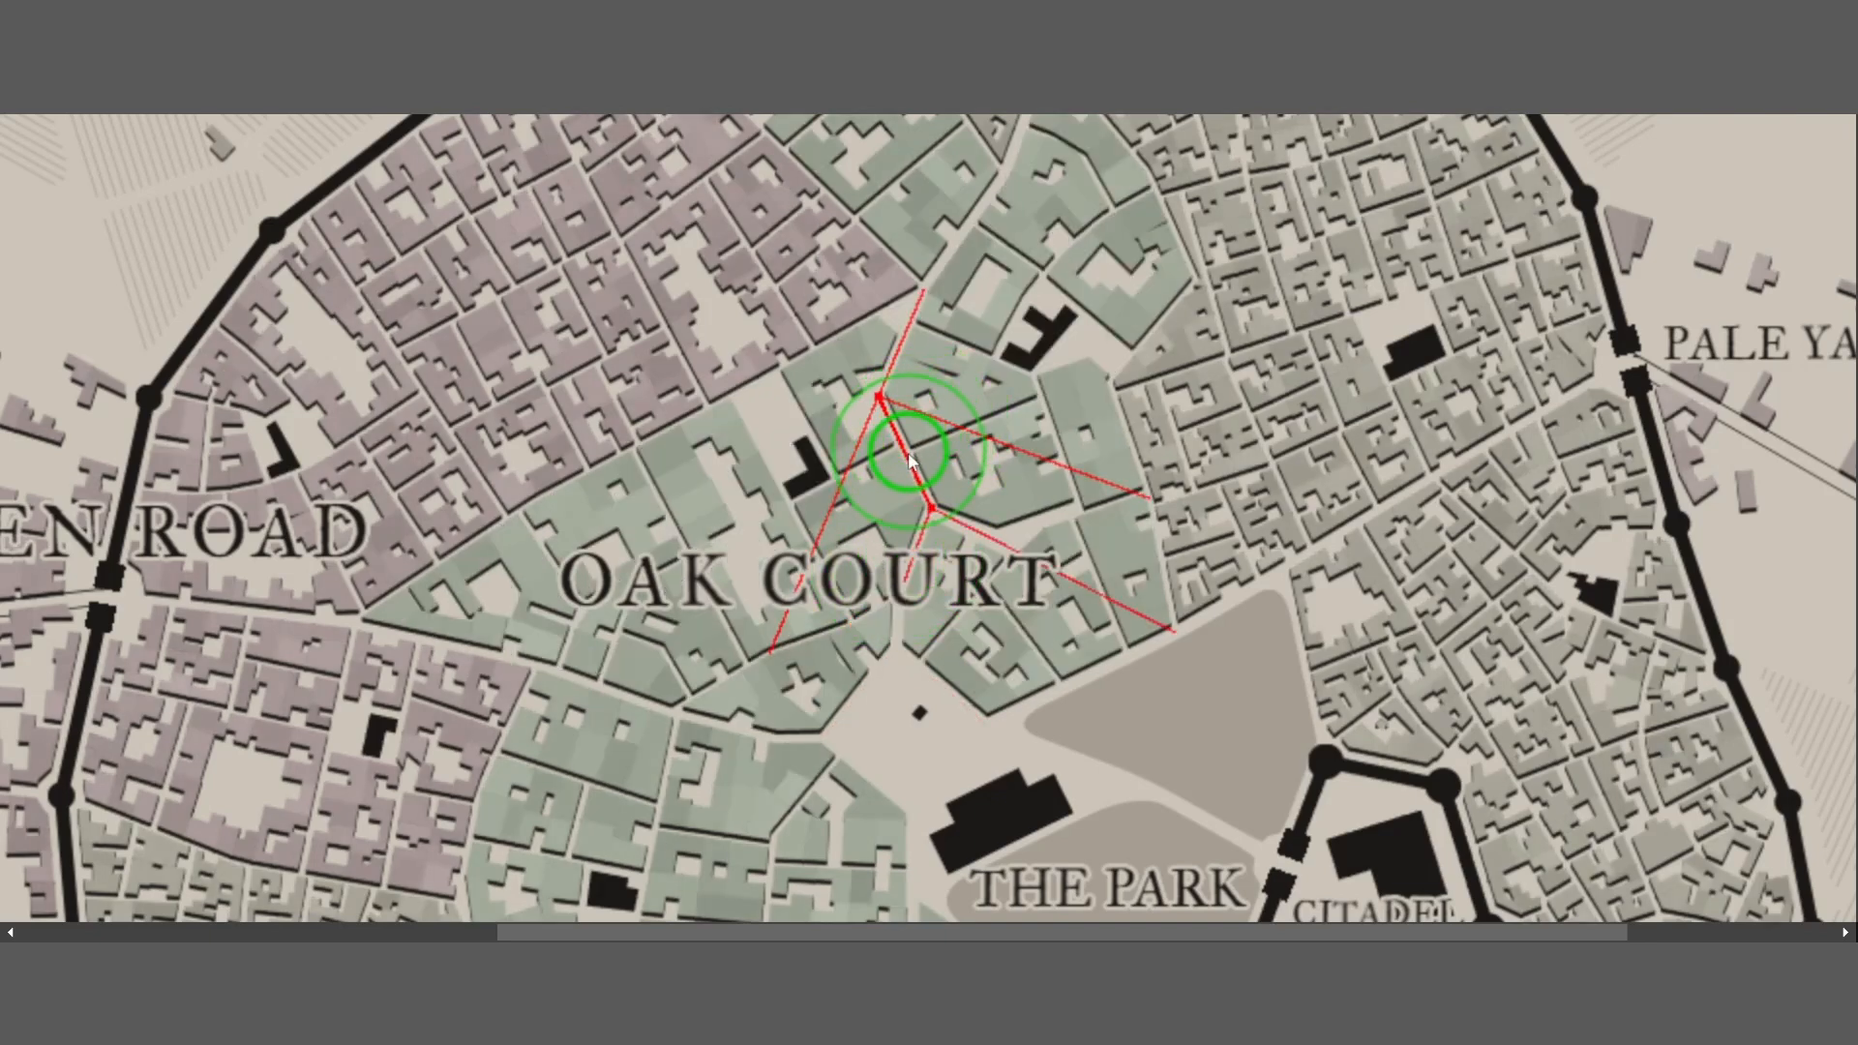
Align the Oak Court junctions farther north of the plaza into one straight north-south street
{"action": "mouse_move", "coordinate": [909, 451]}
{"action": "left_mouse_down"}
{"action": "mouse_move", "coordinate": [854, 445]}
{"action": "mouse_move", "coordinate": [893, 490]}
{"action": "left_mouse_up"}
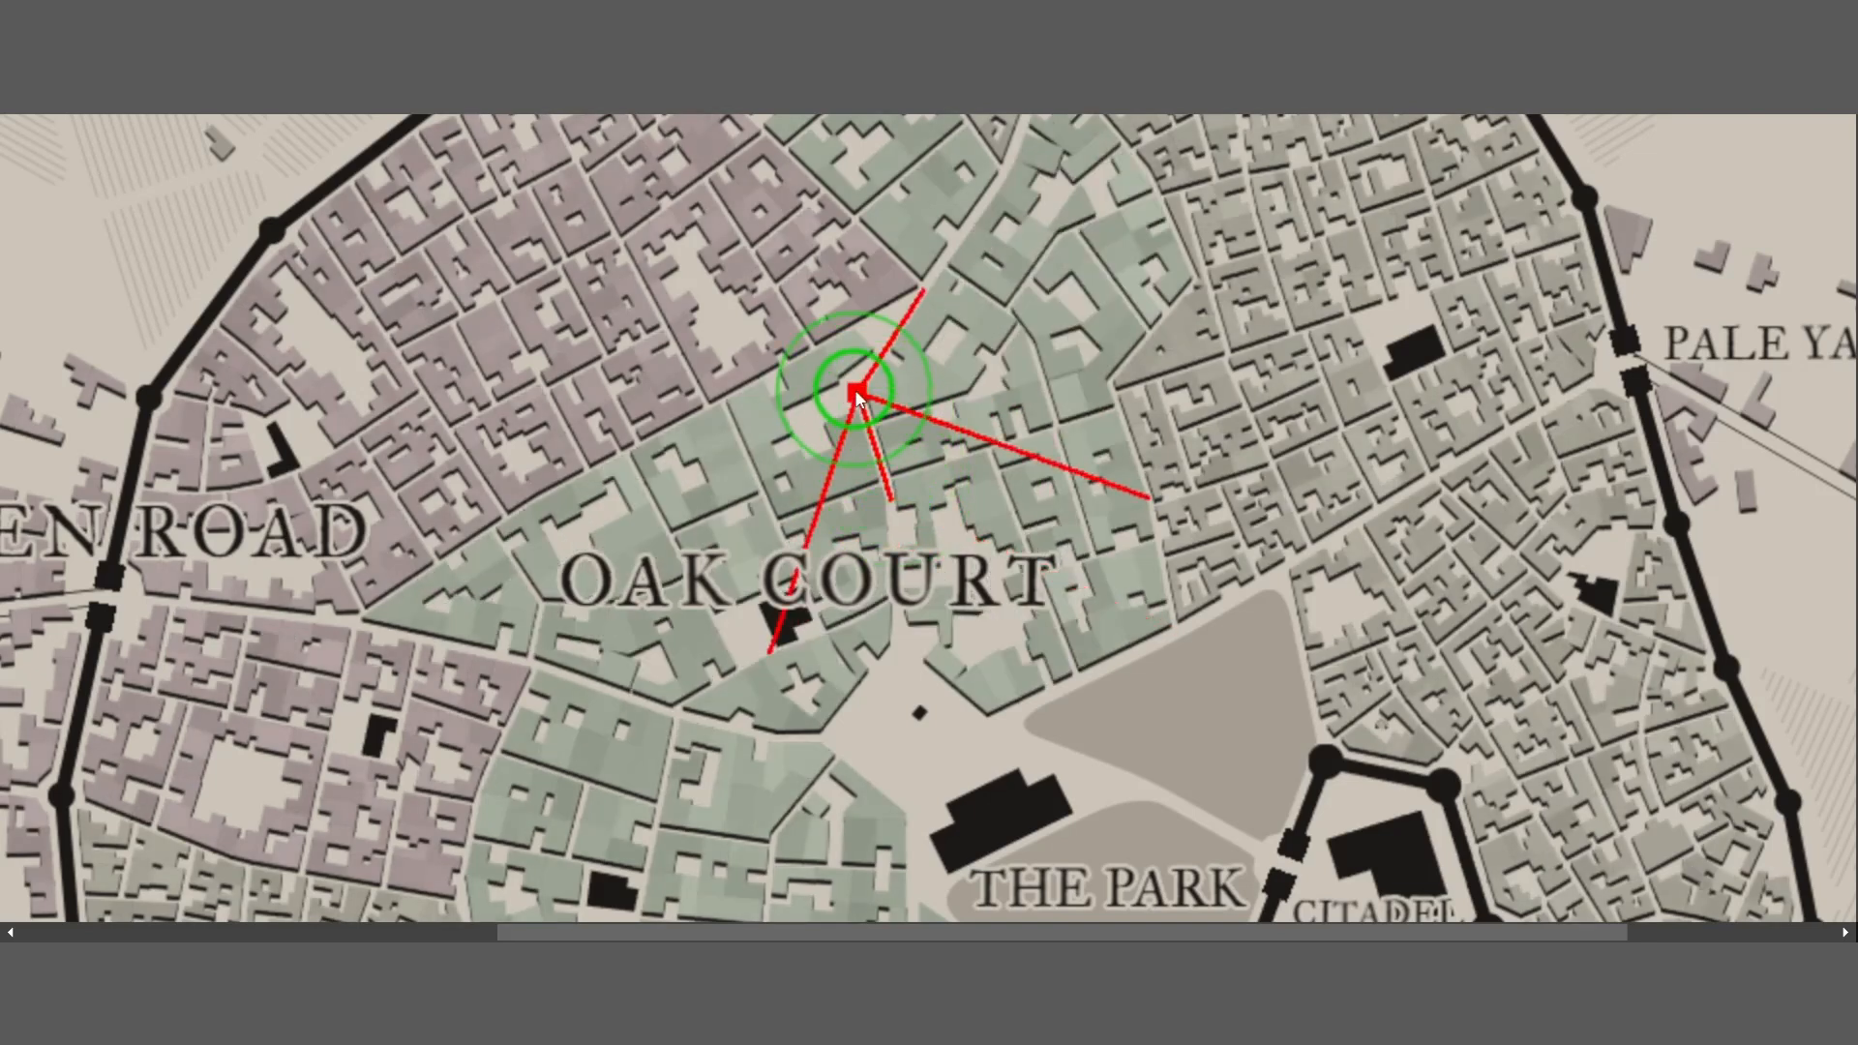
{"action": "left_click_drag", "start_coordinate": [855, 390], "coordinate": [882, 387]}
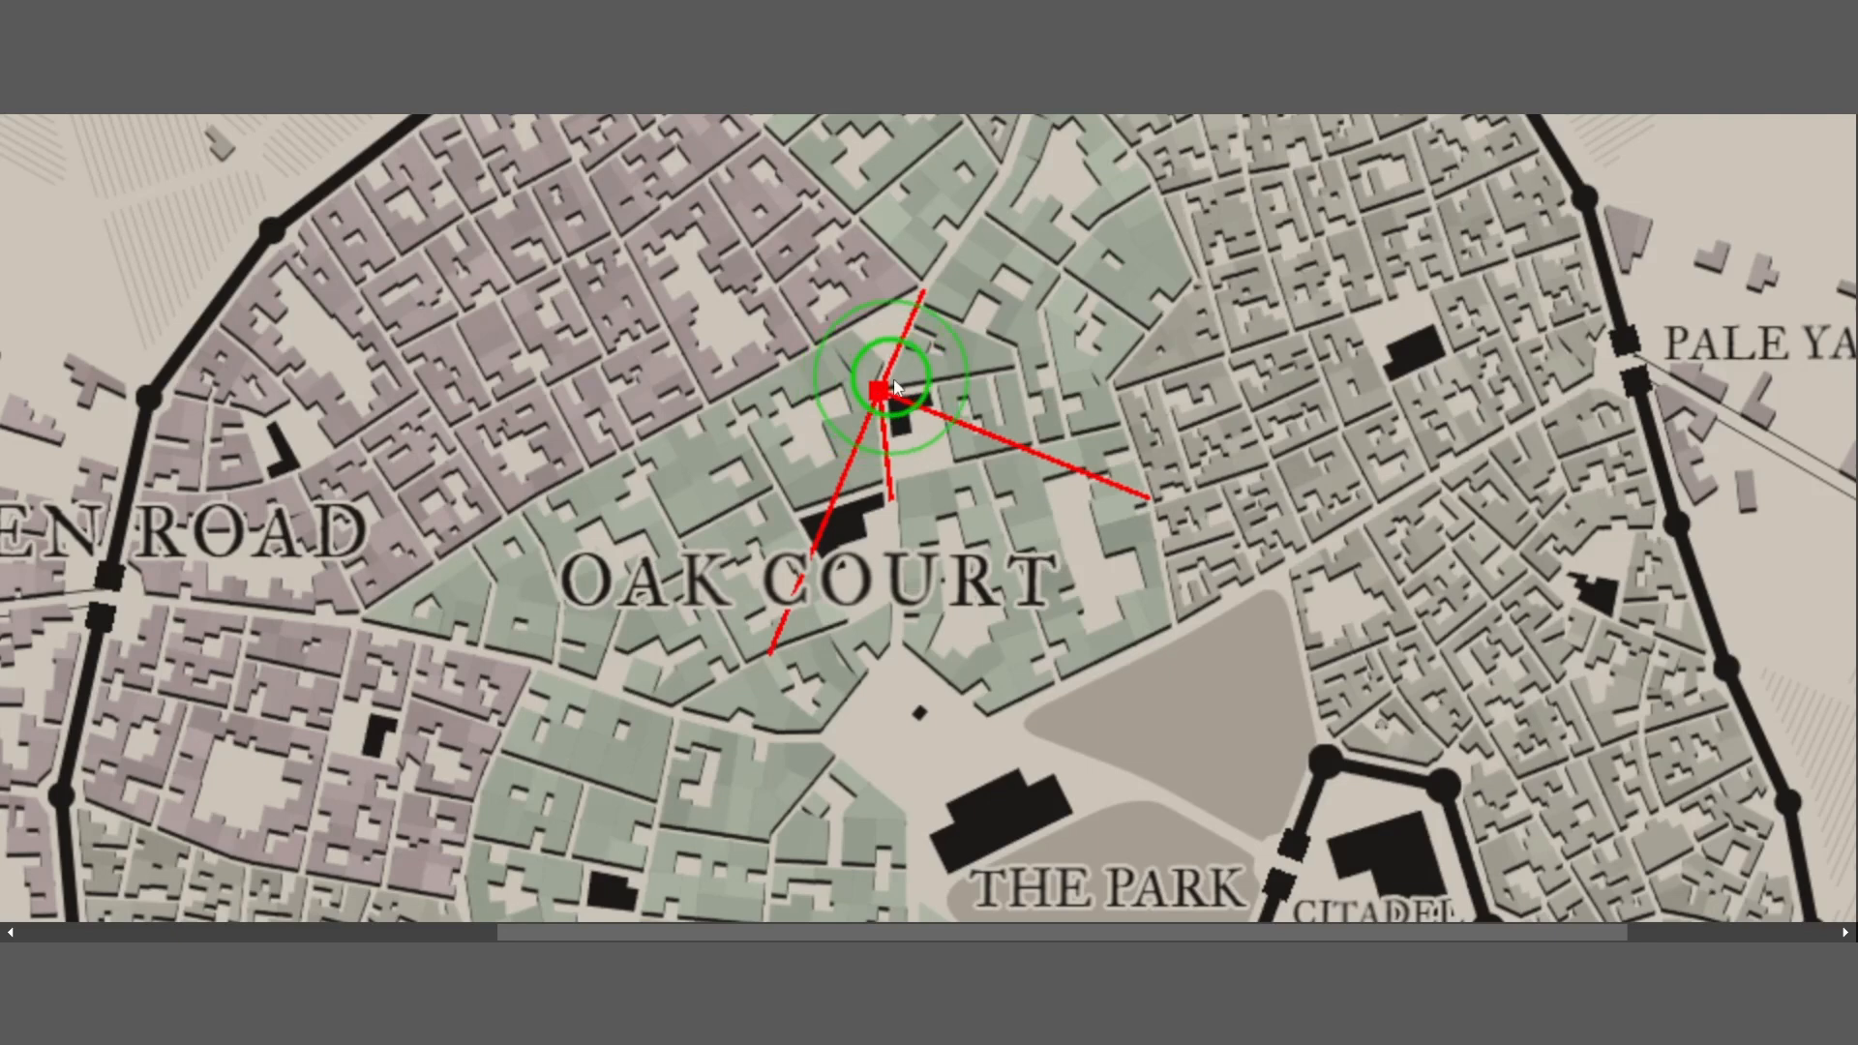
{"action": "left_click_drag", "start_coordinate": [924, 306], "coordinate": [887, 290]}
{"action": "left_click_drag", "start_coordinate": [916, 574], "coordinate": [903, 486]}
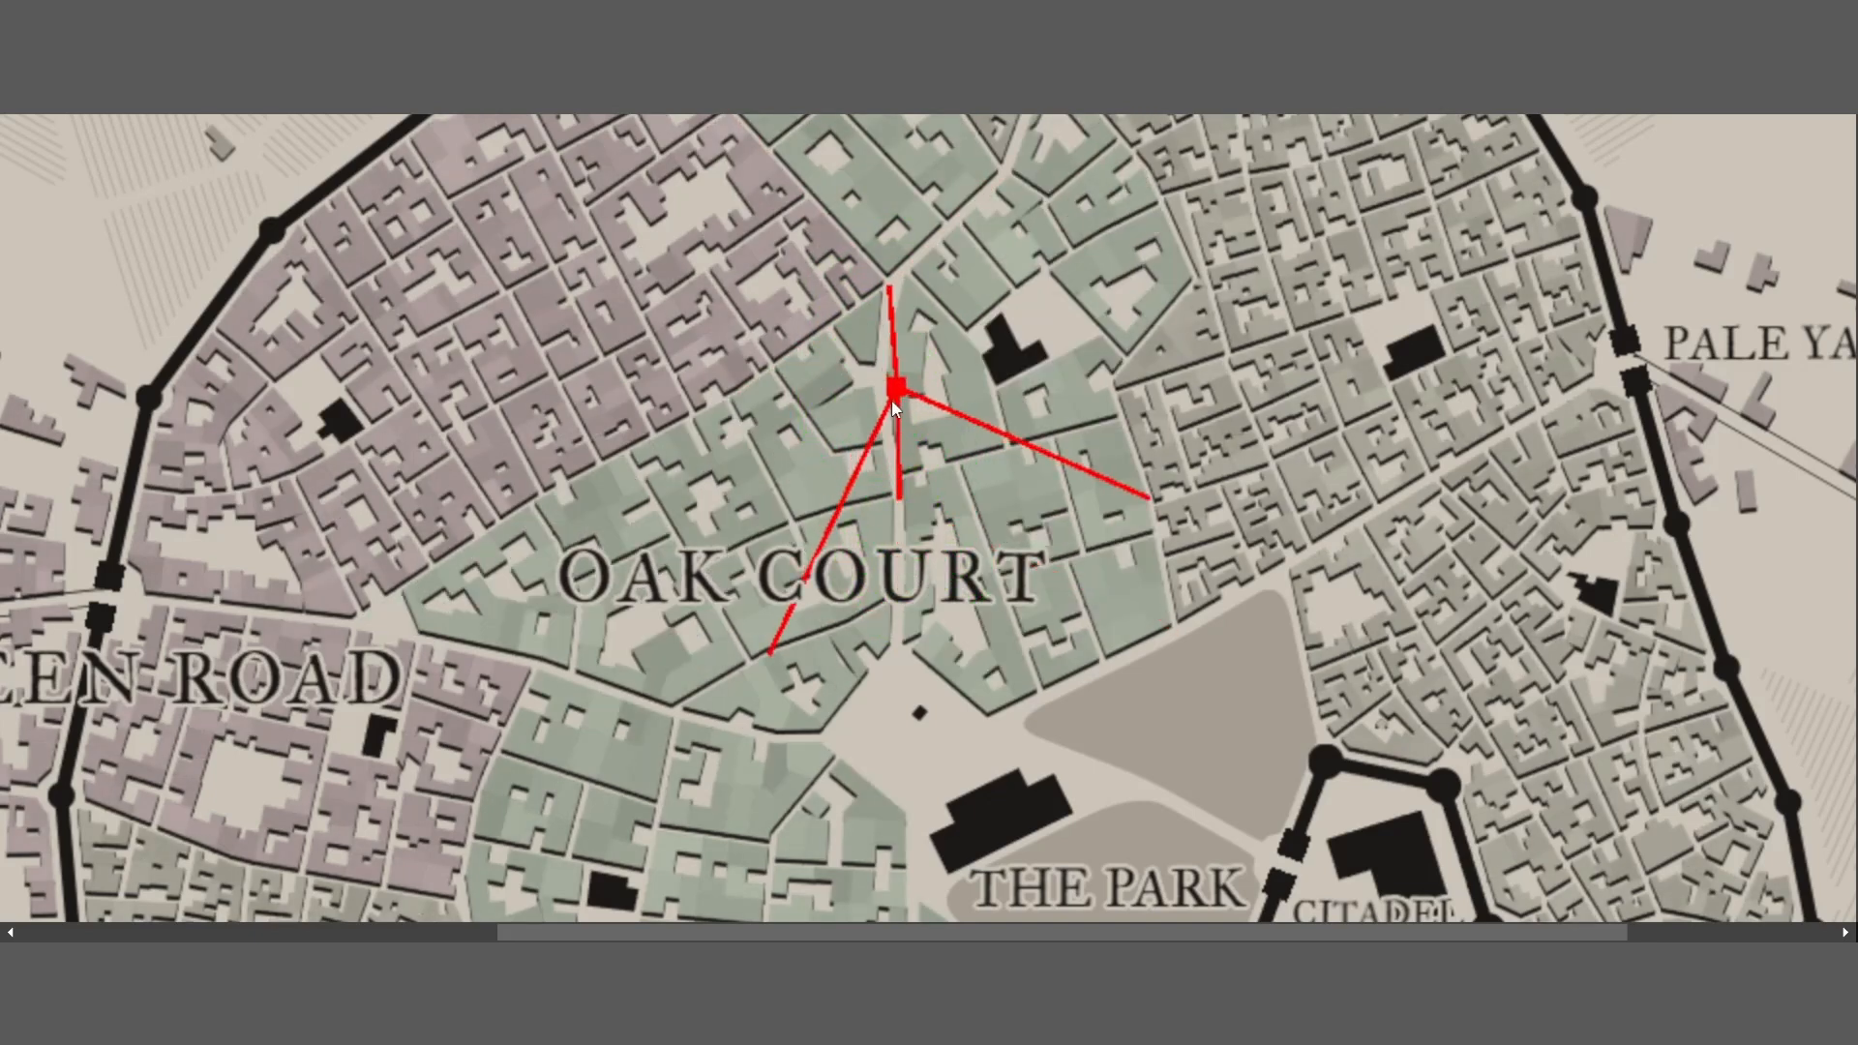
{"action": "left_click_drag", "start_coordinate": [877, 406], "coordinate": [891, 278]}
Pull the junction north of Oak Court west into the main street, and shift the northern gate and its western wall tower west
{"action": "scroll", "coordinate": [930, 305], "scroll_direction": "up", "scroll_amount": 1}
{"action": "scroll", "coordinate": [931, 311], "scroll_direction": "up", "scroll_amount": 4}
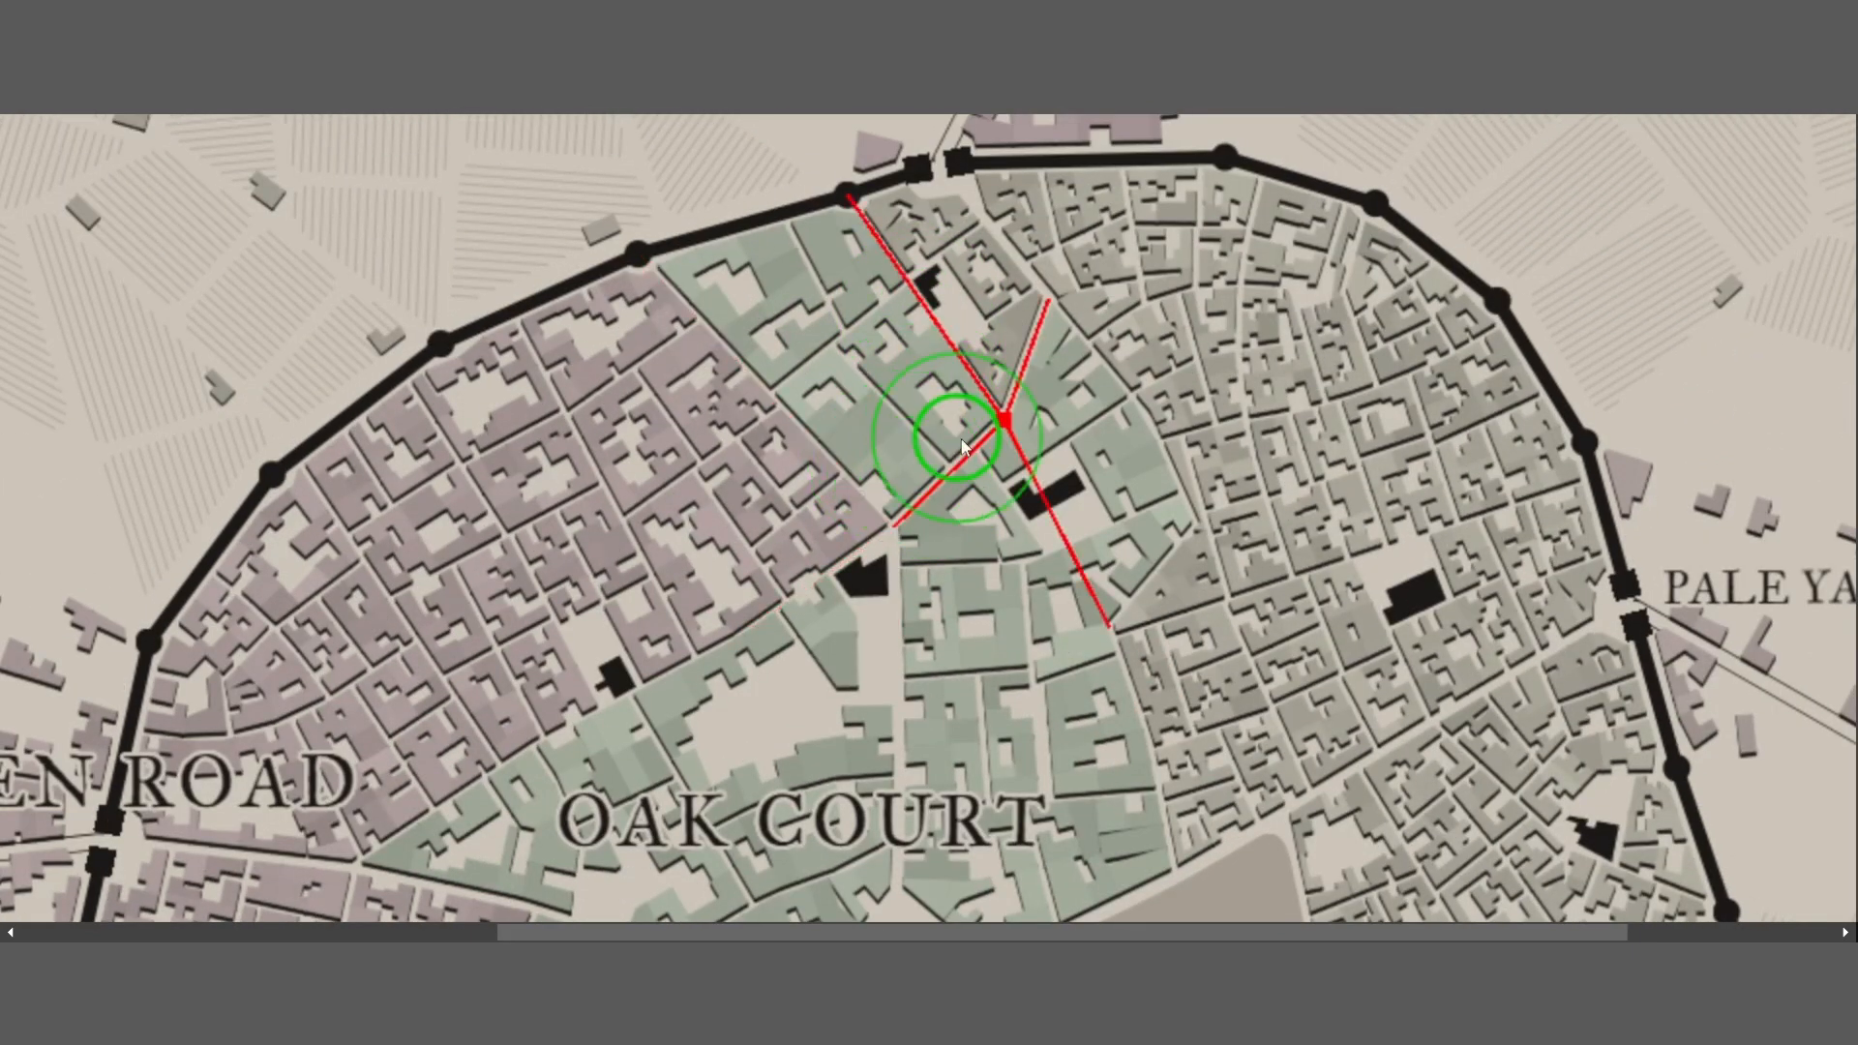
{"action": "left_click_drag", "start_coordinate": [1006, 416], "coordinate": [891, 375]}
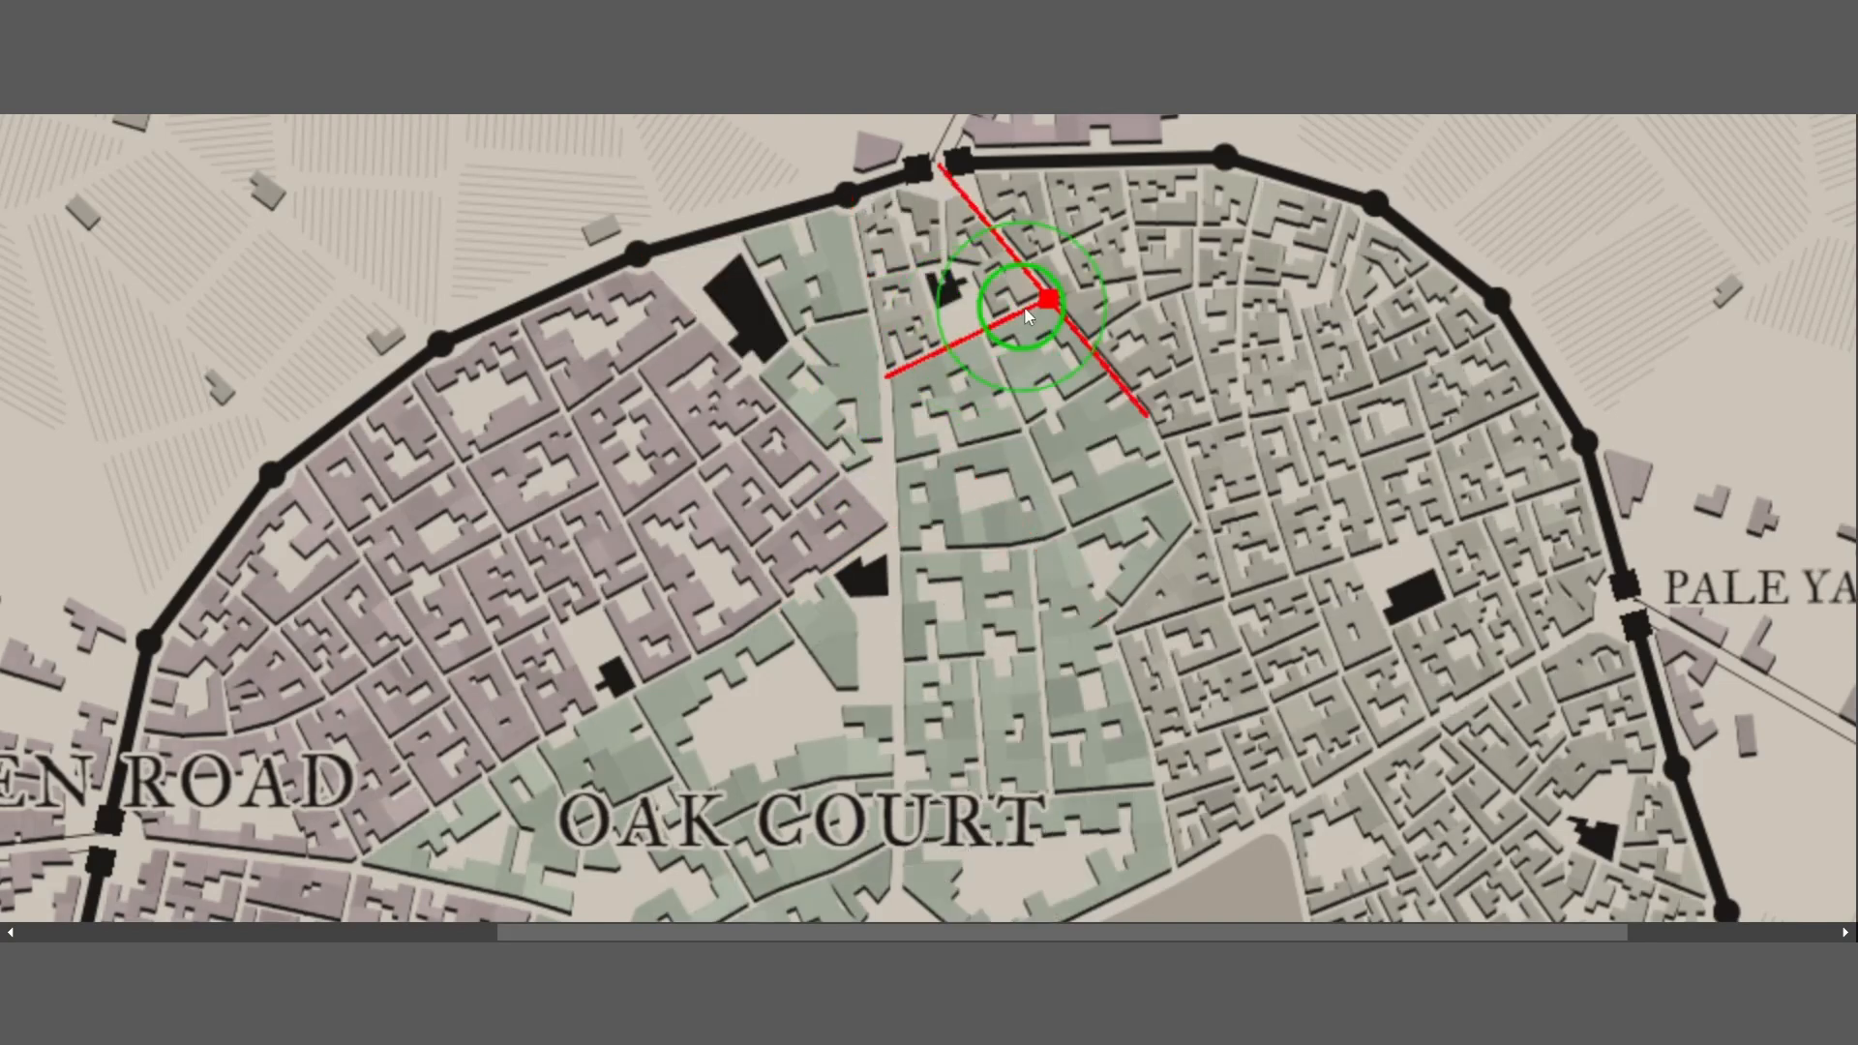
{"action": "left_click_drag", "start_coordinate": [821, 199], "coordinate": [711, 233]}
{"action": "left_click_drag", "start_coordinate": [1041, 322], "coordinate": [878, 184]}
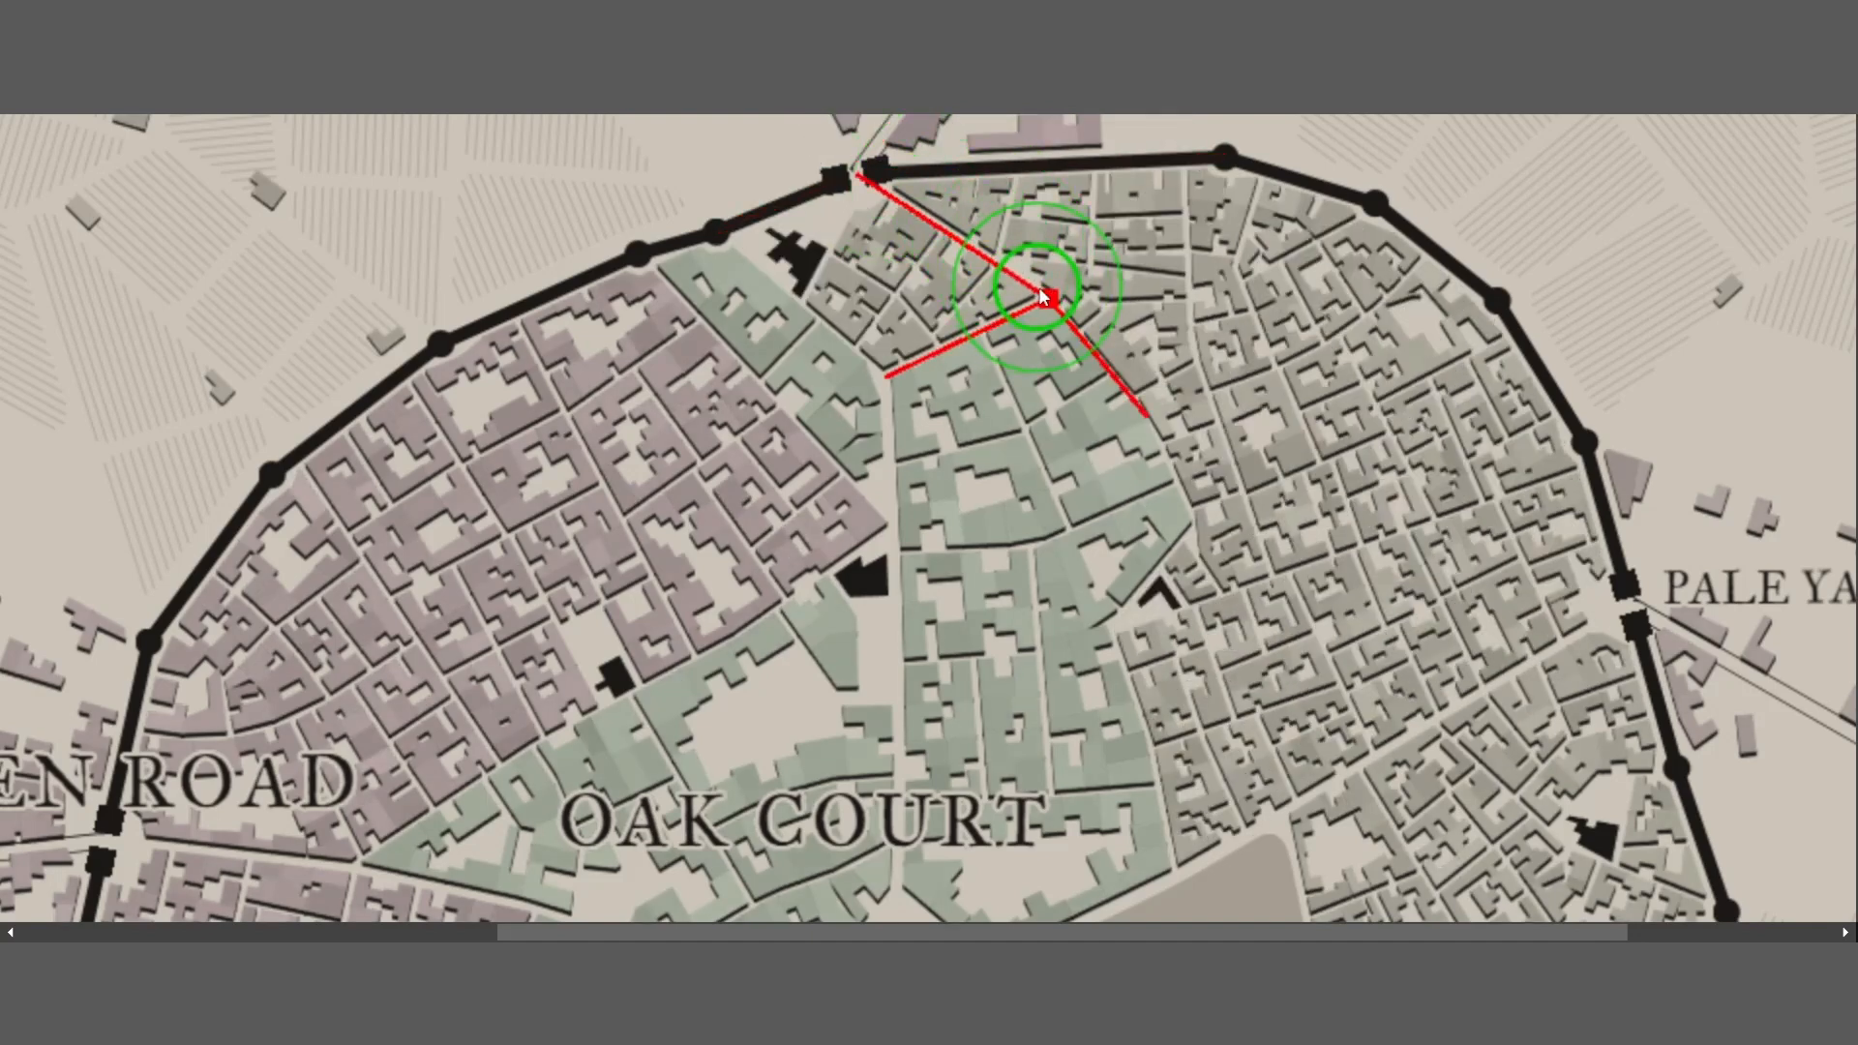
Move the last junction below the northern gate west and nudge the gate east so both line up with the main street
{"action": "left_click_drag", "start_coordinate": [1041, 290], "coordinate": [887, 240]}
{"action": "left_click_drag", "start_coordinate": [859, 171], "coordinate": [883, 158]}
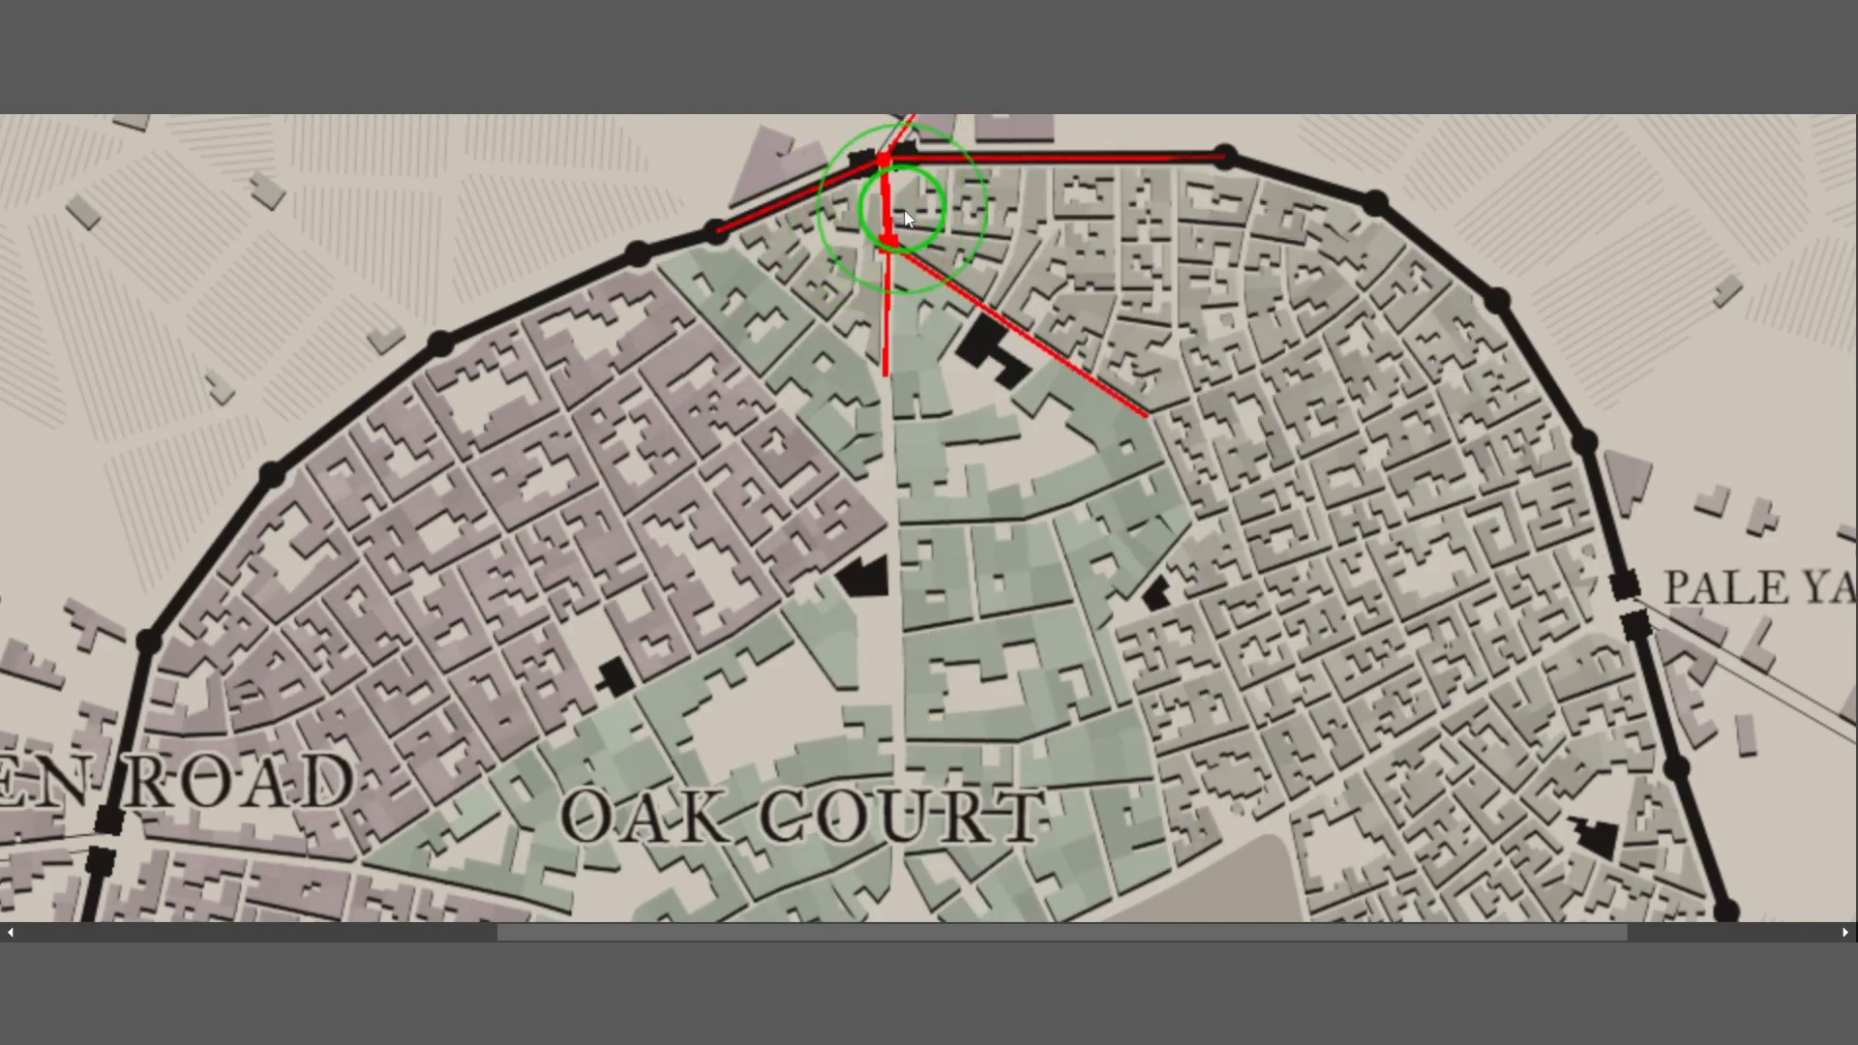
{"action": "left_click_drag", "start_coordinate": [896, 240], "coordinate": [896, 248]}
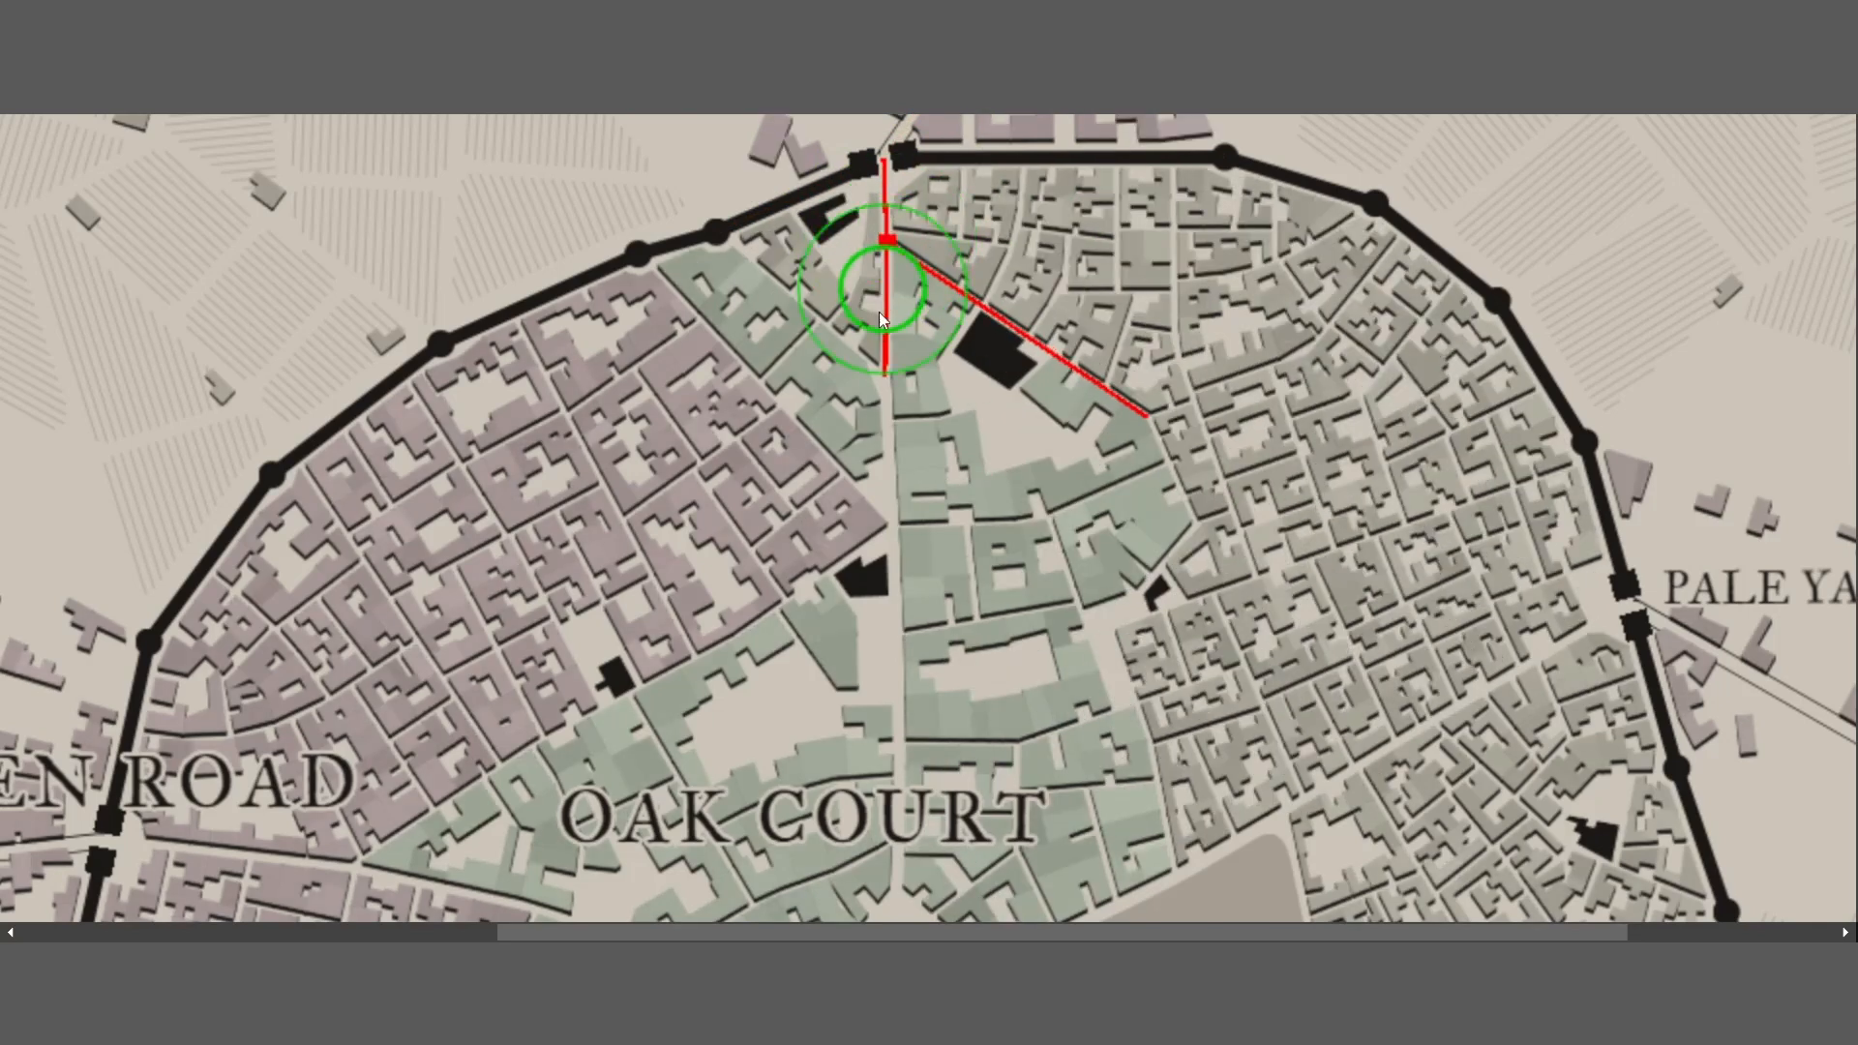
{"action": "left_click_drag", "start_coordinate": [891, 368], "coordinate": [892, 369]}
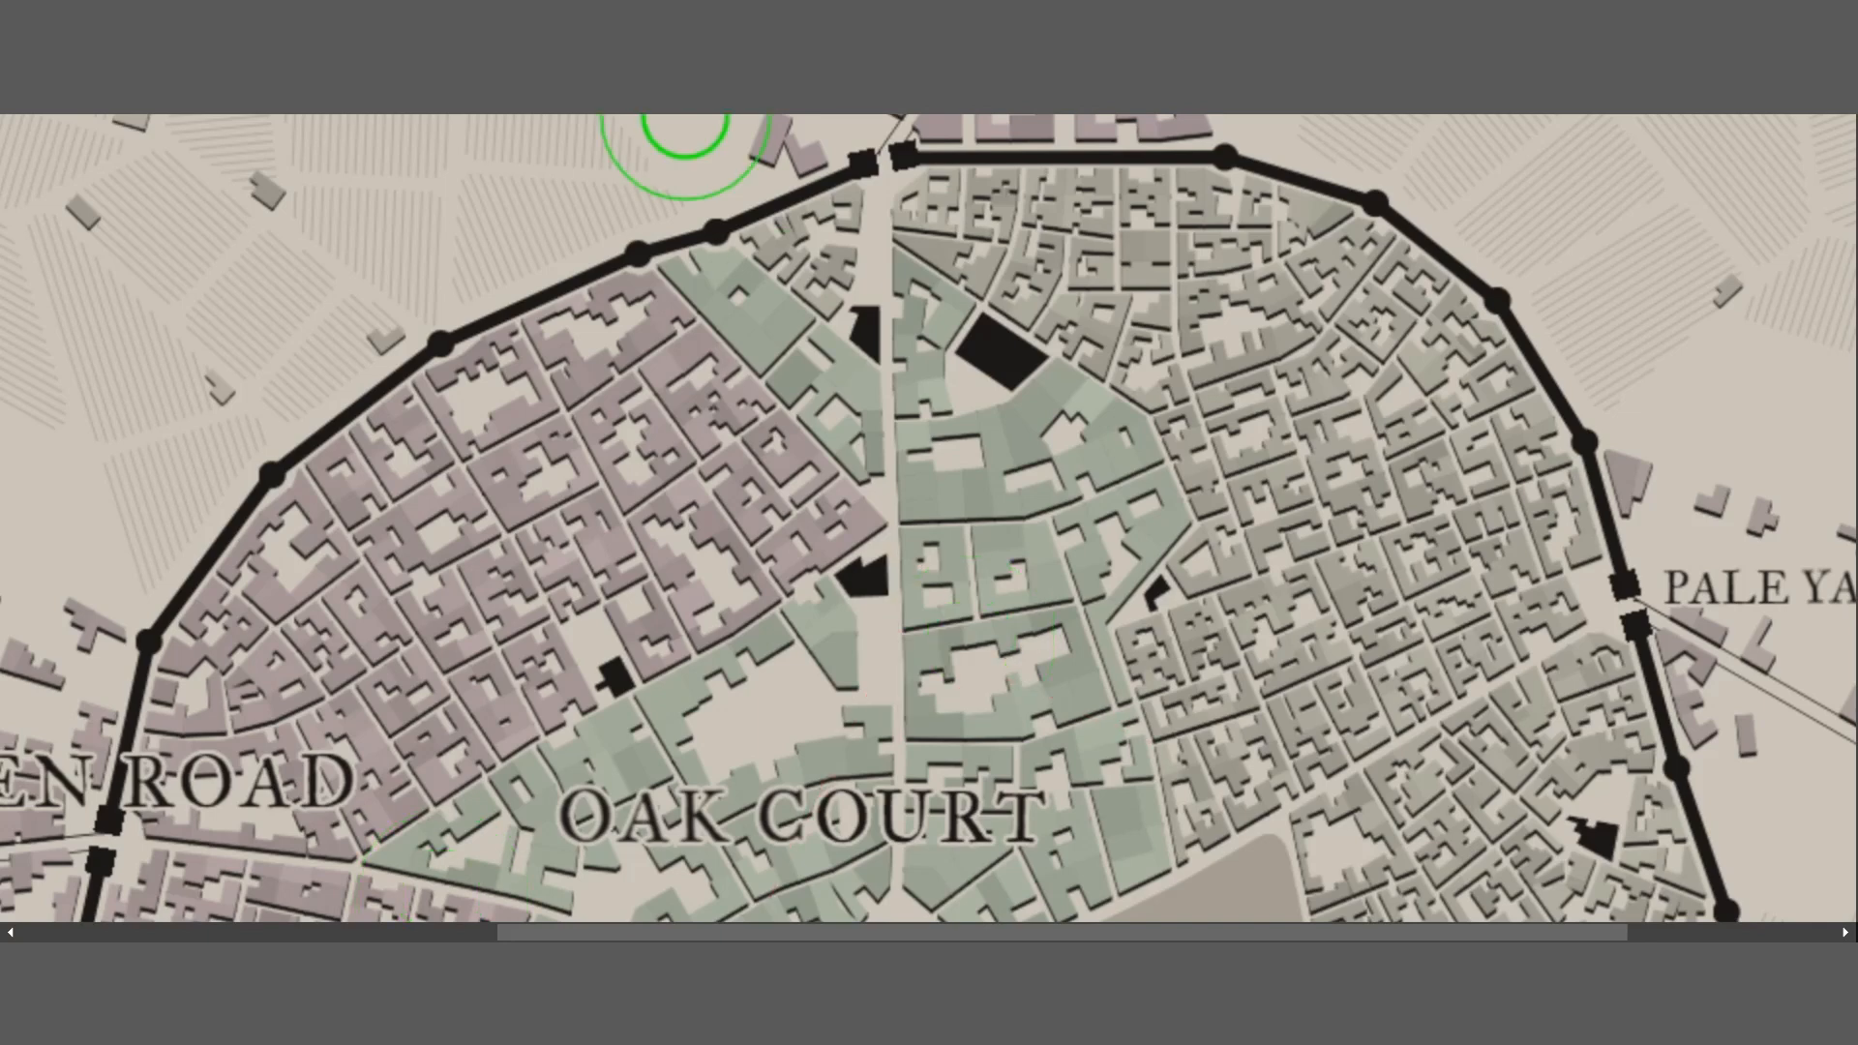
Straighten the street from the central plaza to the western wall by levelling its junctions and moving the western gate south
{"action": "scroll", "coordinate": [975, 350], "scroll_direction": "up", "scroll_amount": 3}
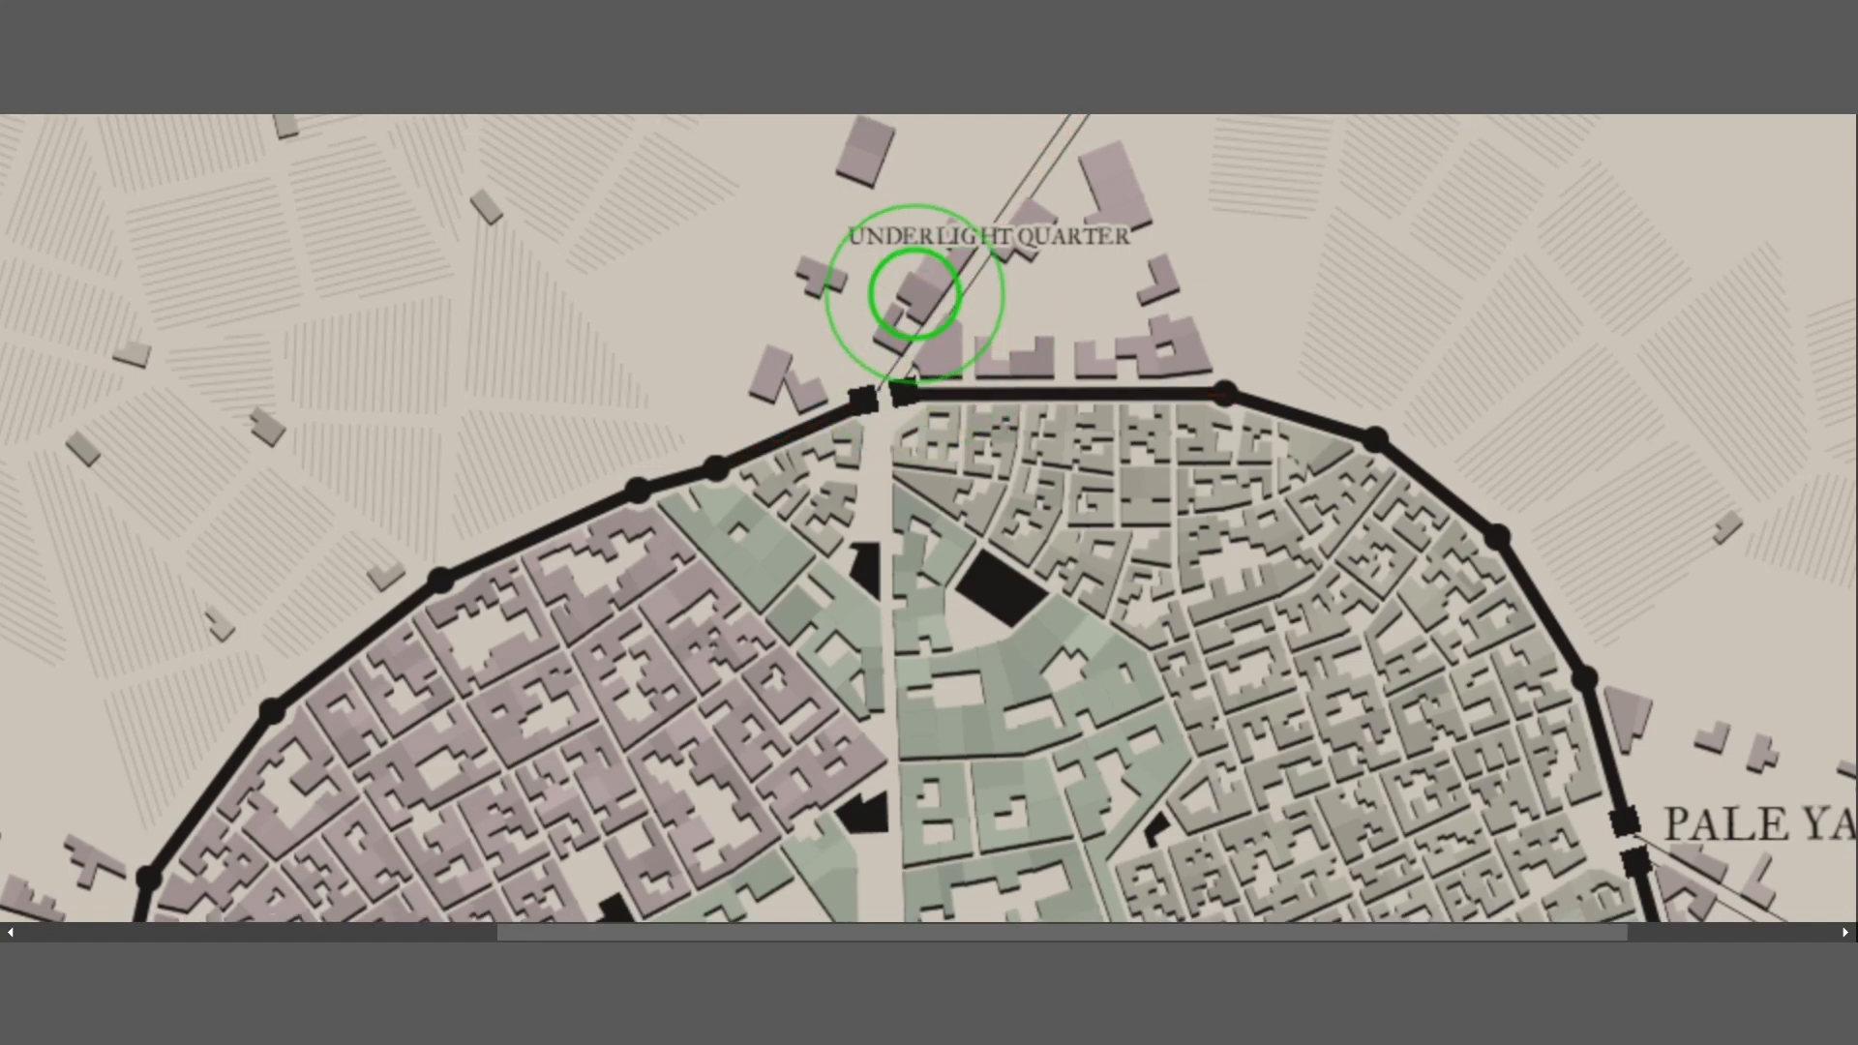
{"action": "scroll", "coordinate": [906, 290], "scroll_direction": "down", "scroll_amount": 6}
{"action": "scroll", "coordinate": [907, 315], "scroll_direction": "up", "scroll_amount": 6}
{"action": "scroll", "coordinate": [892, 789], "scroll_direction": "down", "scroll_amount": 7}
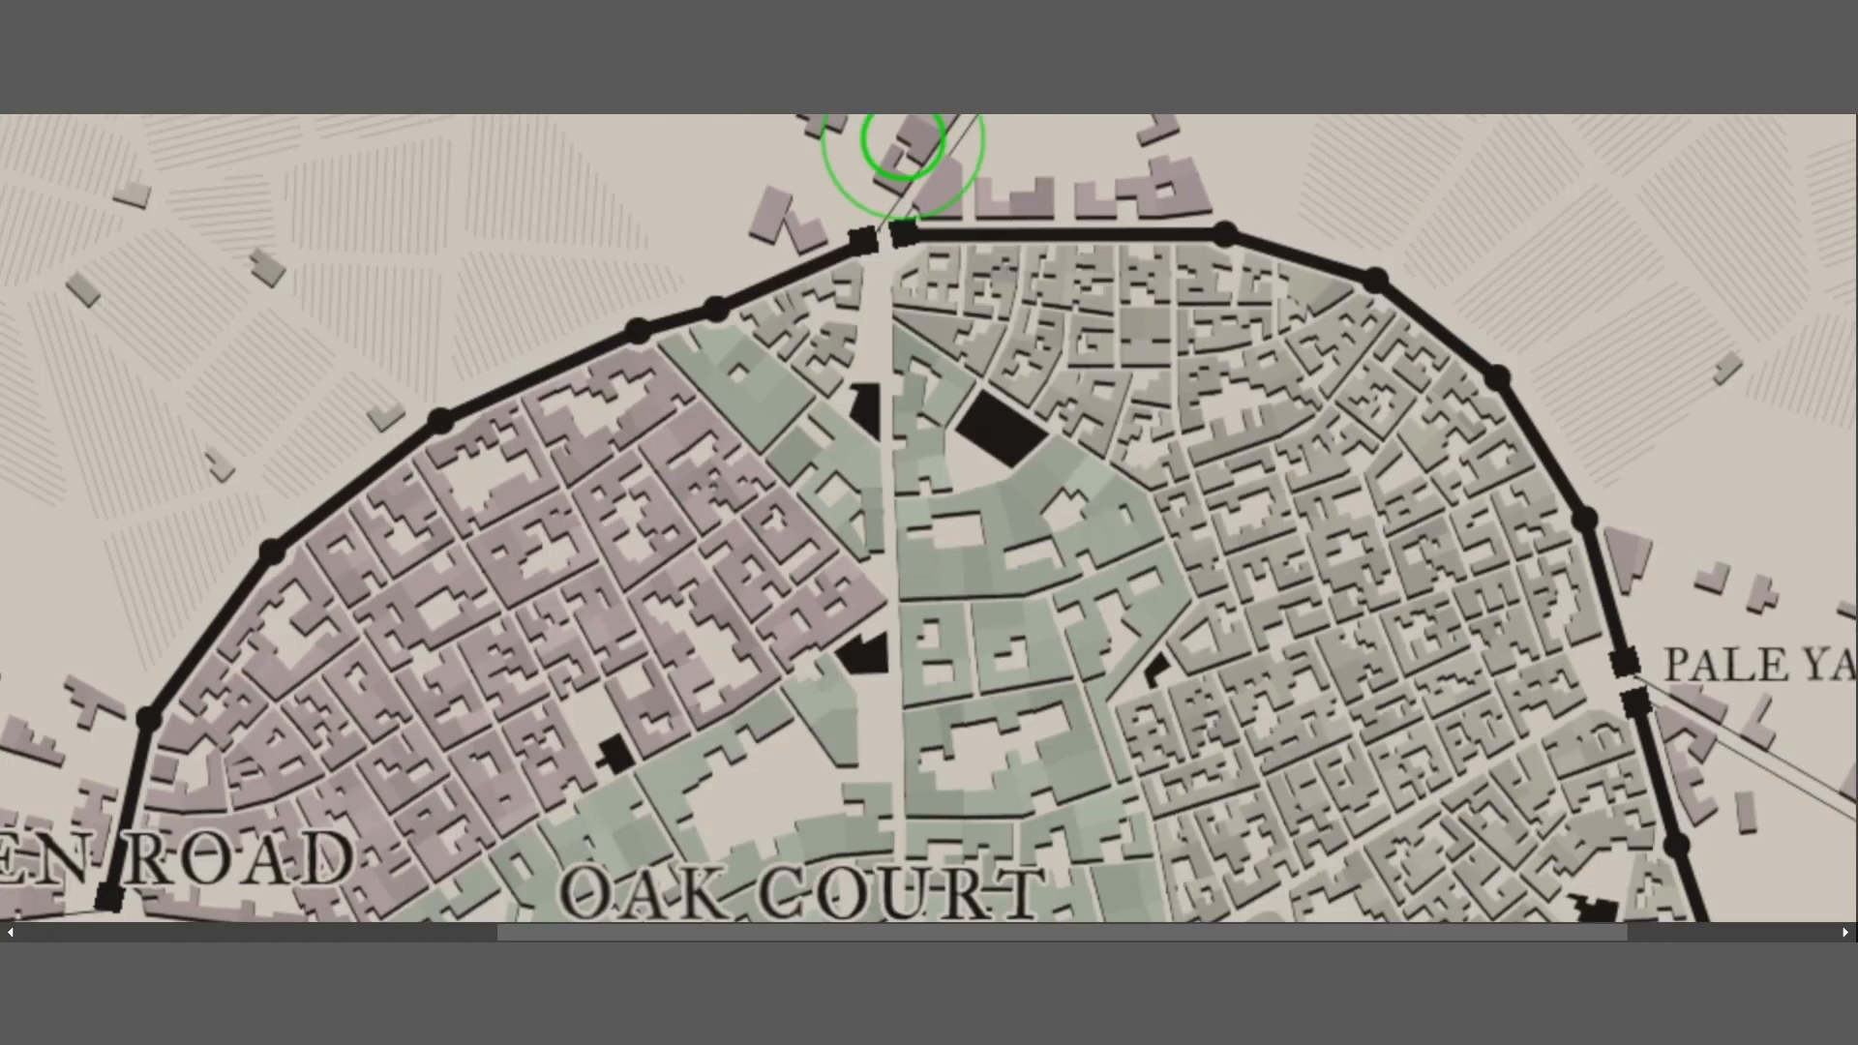
{"action": "scroll", "coordinate": [893, 237], "scroll_direction": "down", "scroll_amount": 1}
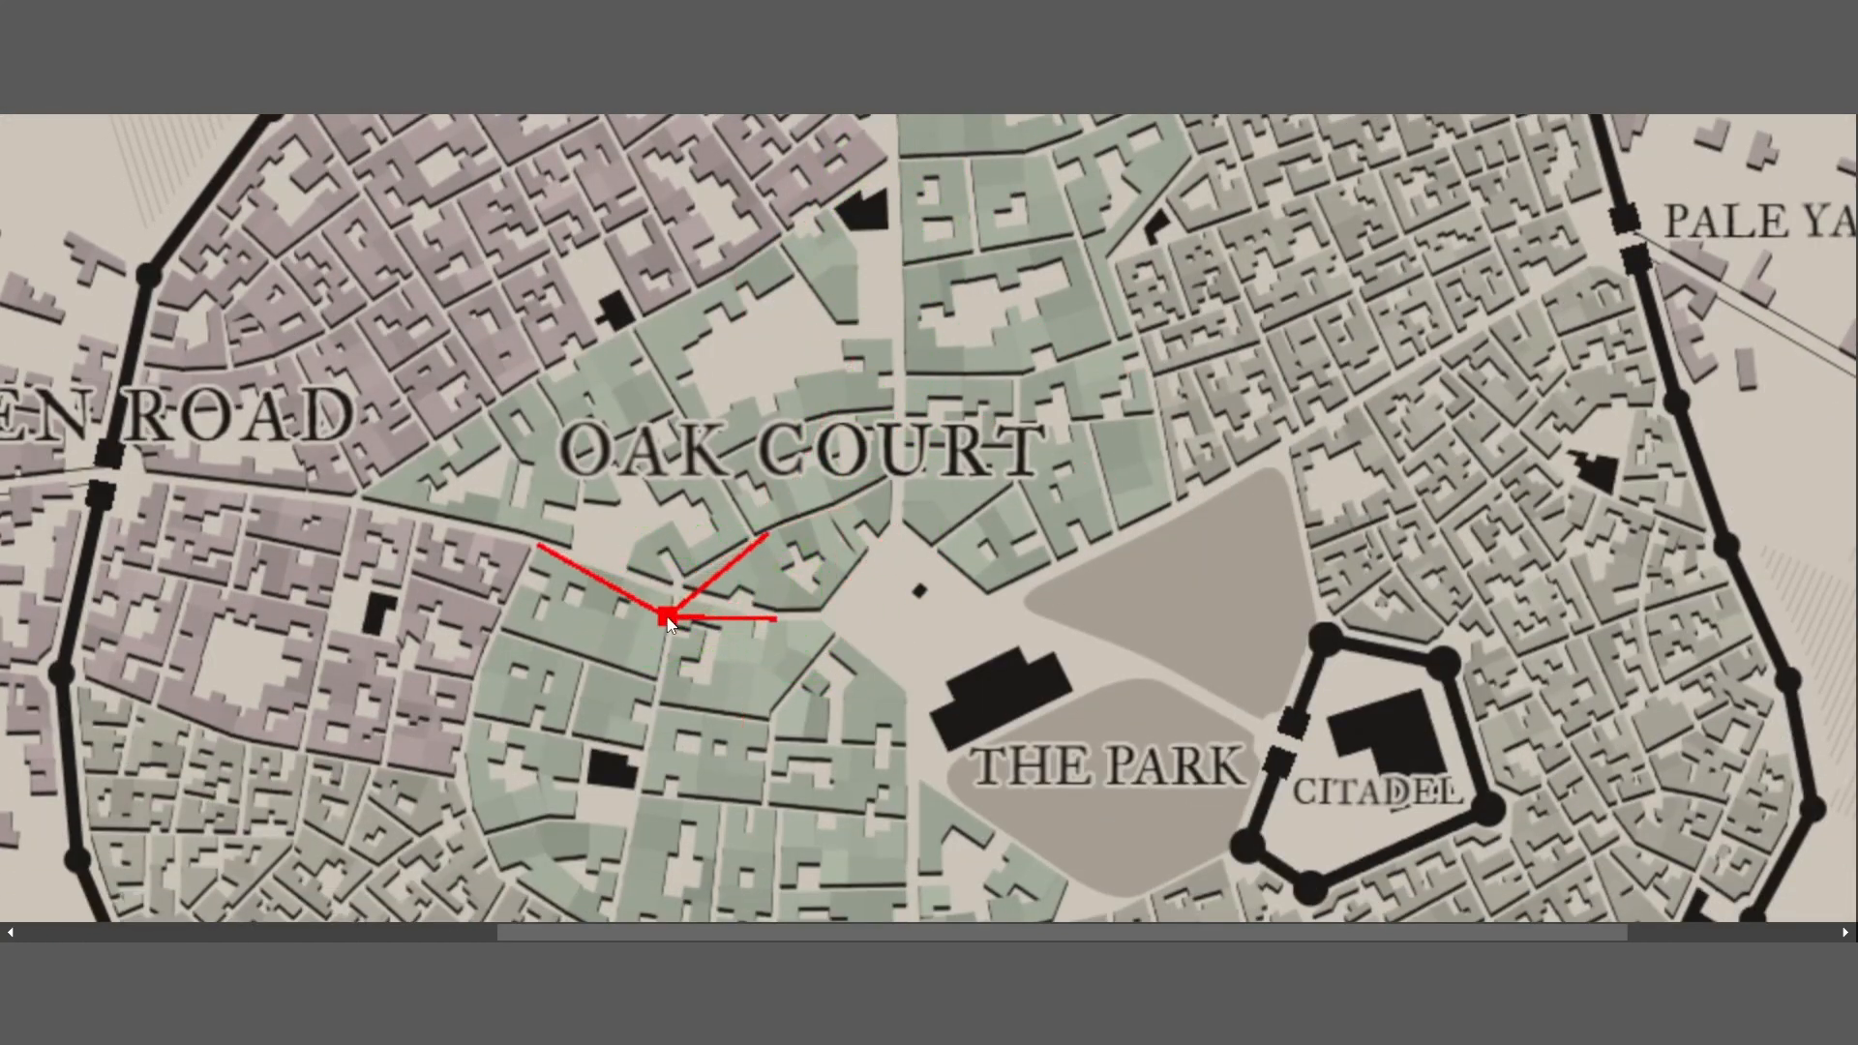
{"action": "left_click", "coordinate": [594, 593]}
{"action": "left_click_drag", "start_coordinate": [594, 590], "coordinate": [510, 613]}
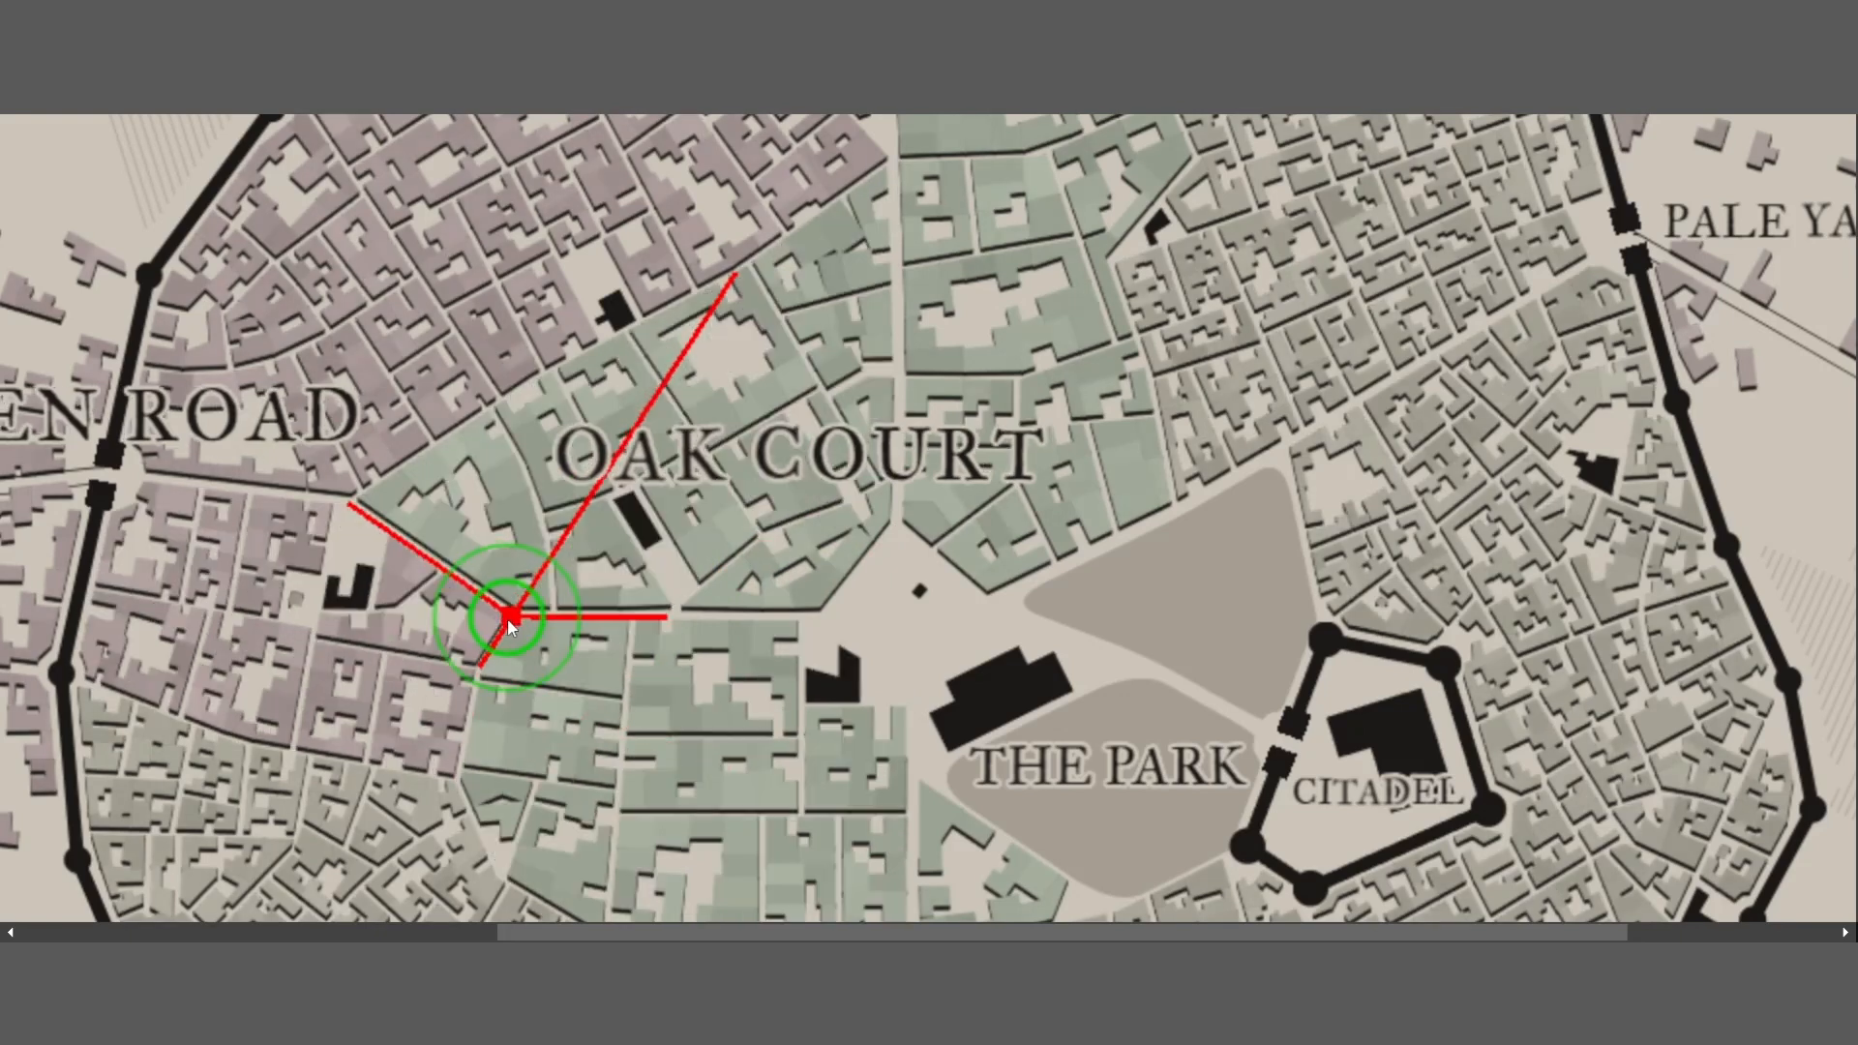
{"action": "left_click_drag", "start_coordinate": [349, 503], "coordinate": [325, 611]}
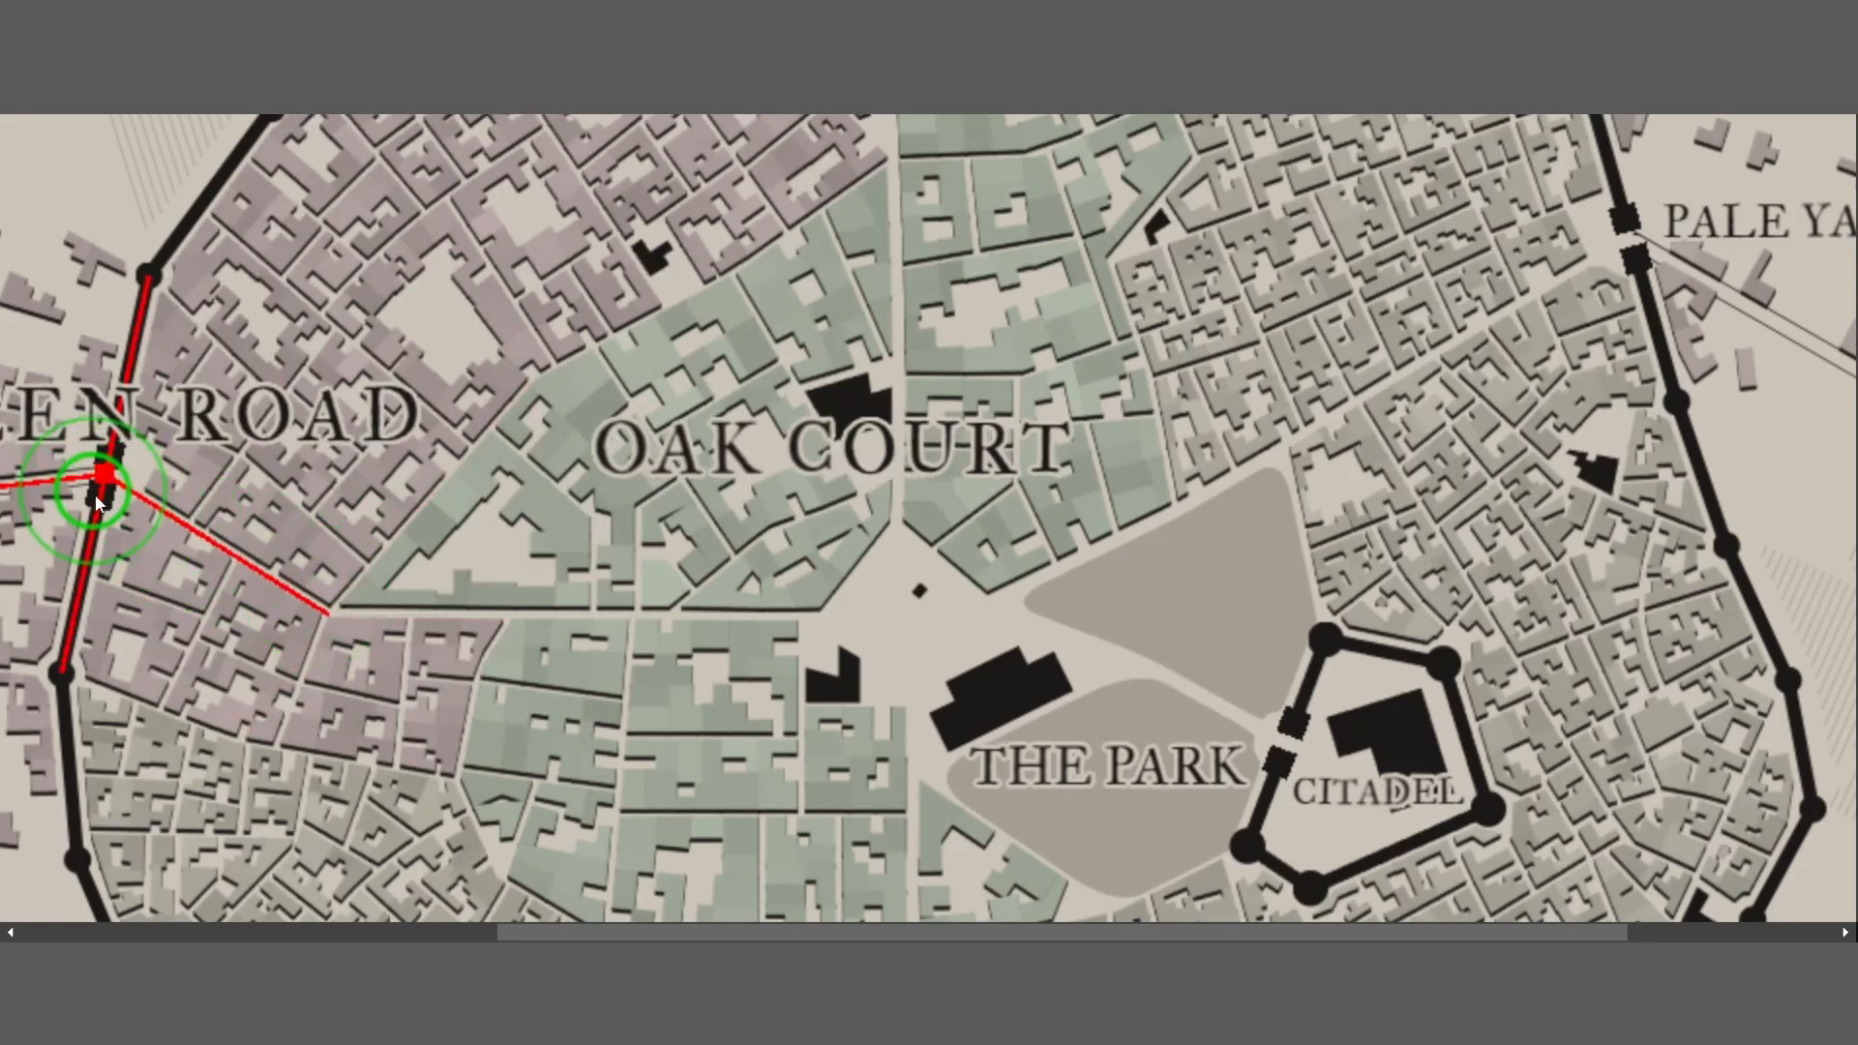
{"action": "left_click_drag", "start_coordinate": [100, 478], "coordinate": [86, 593]}
{"action": "left_click_drag", "start_coordinate": [85, 592], "coordinate": [68, 606]}
Fine-tune the lower Darkchurch Side junction and the southern gate to line up with the main street
{"action": "scroll", "coordinate": [733, 440], "scroll_direction": "down", "scroll_amount": 5}
{"action": "scroll", "coordinate": [721, 484], "scroll_direction": "up", "scroll_amount": 5}
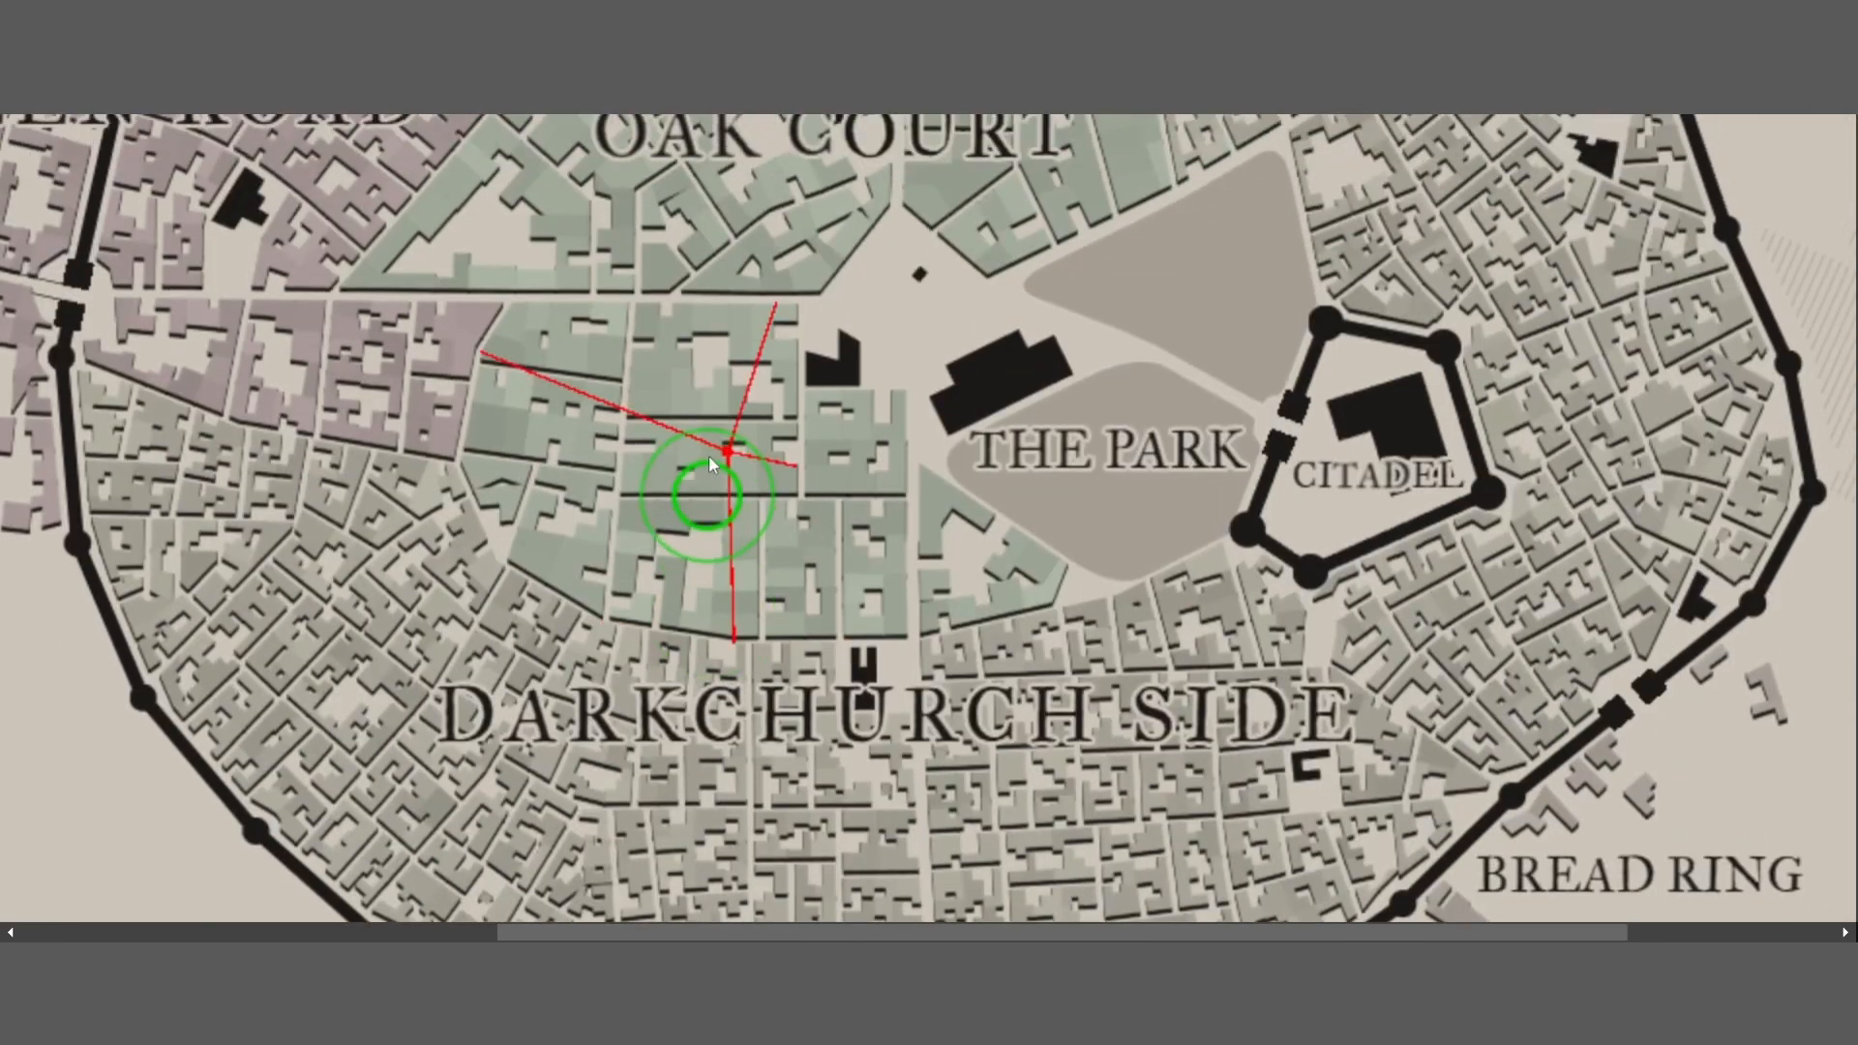
{"action": "scroll", "coordinate": [678, 503], "scroll_direction": "down", "scroll_amount": 5}
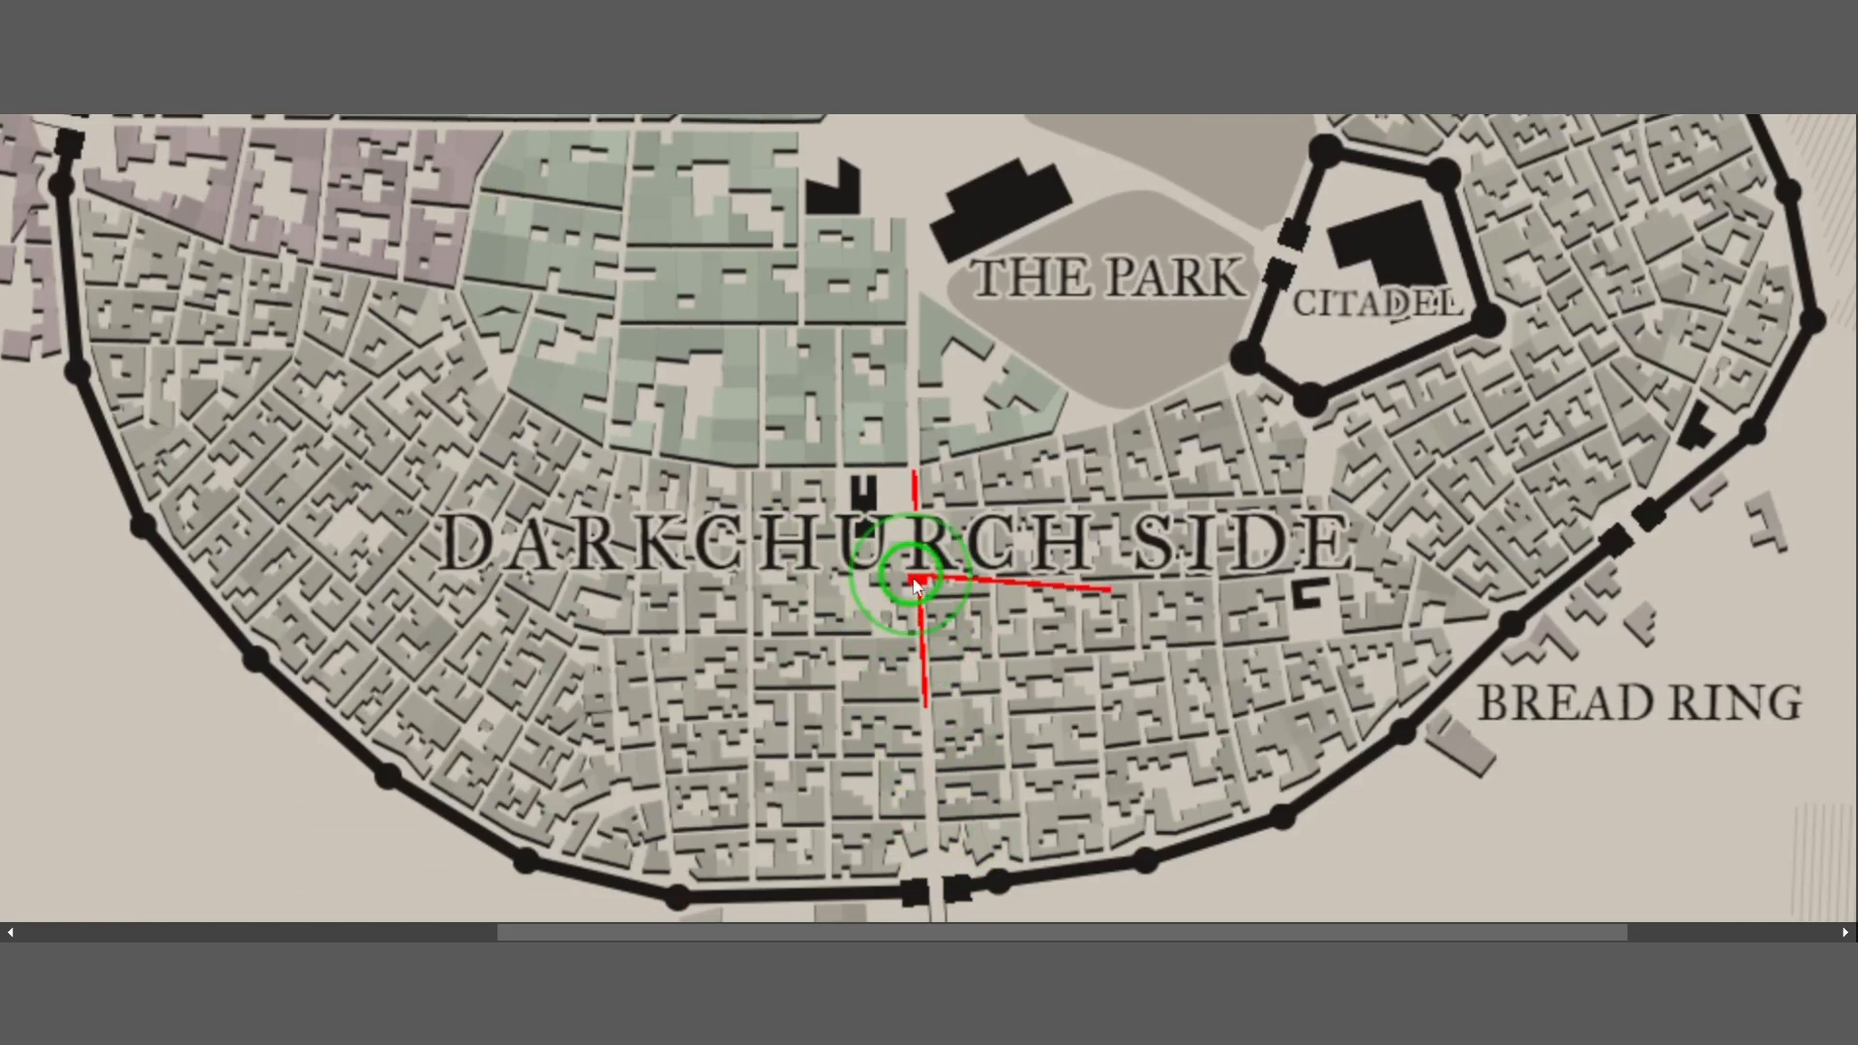
{"action": "left_click", "coordinate": [925, 714]}
{"action": "scroll", "coordinate": [928, 780], "scroll_direction": "down", "scroll_amount": 1}
{"action": "left_click", "coordinate": [926, 760]}
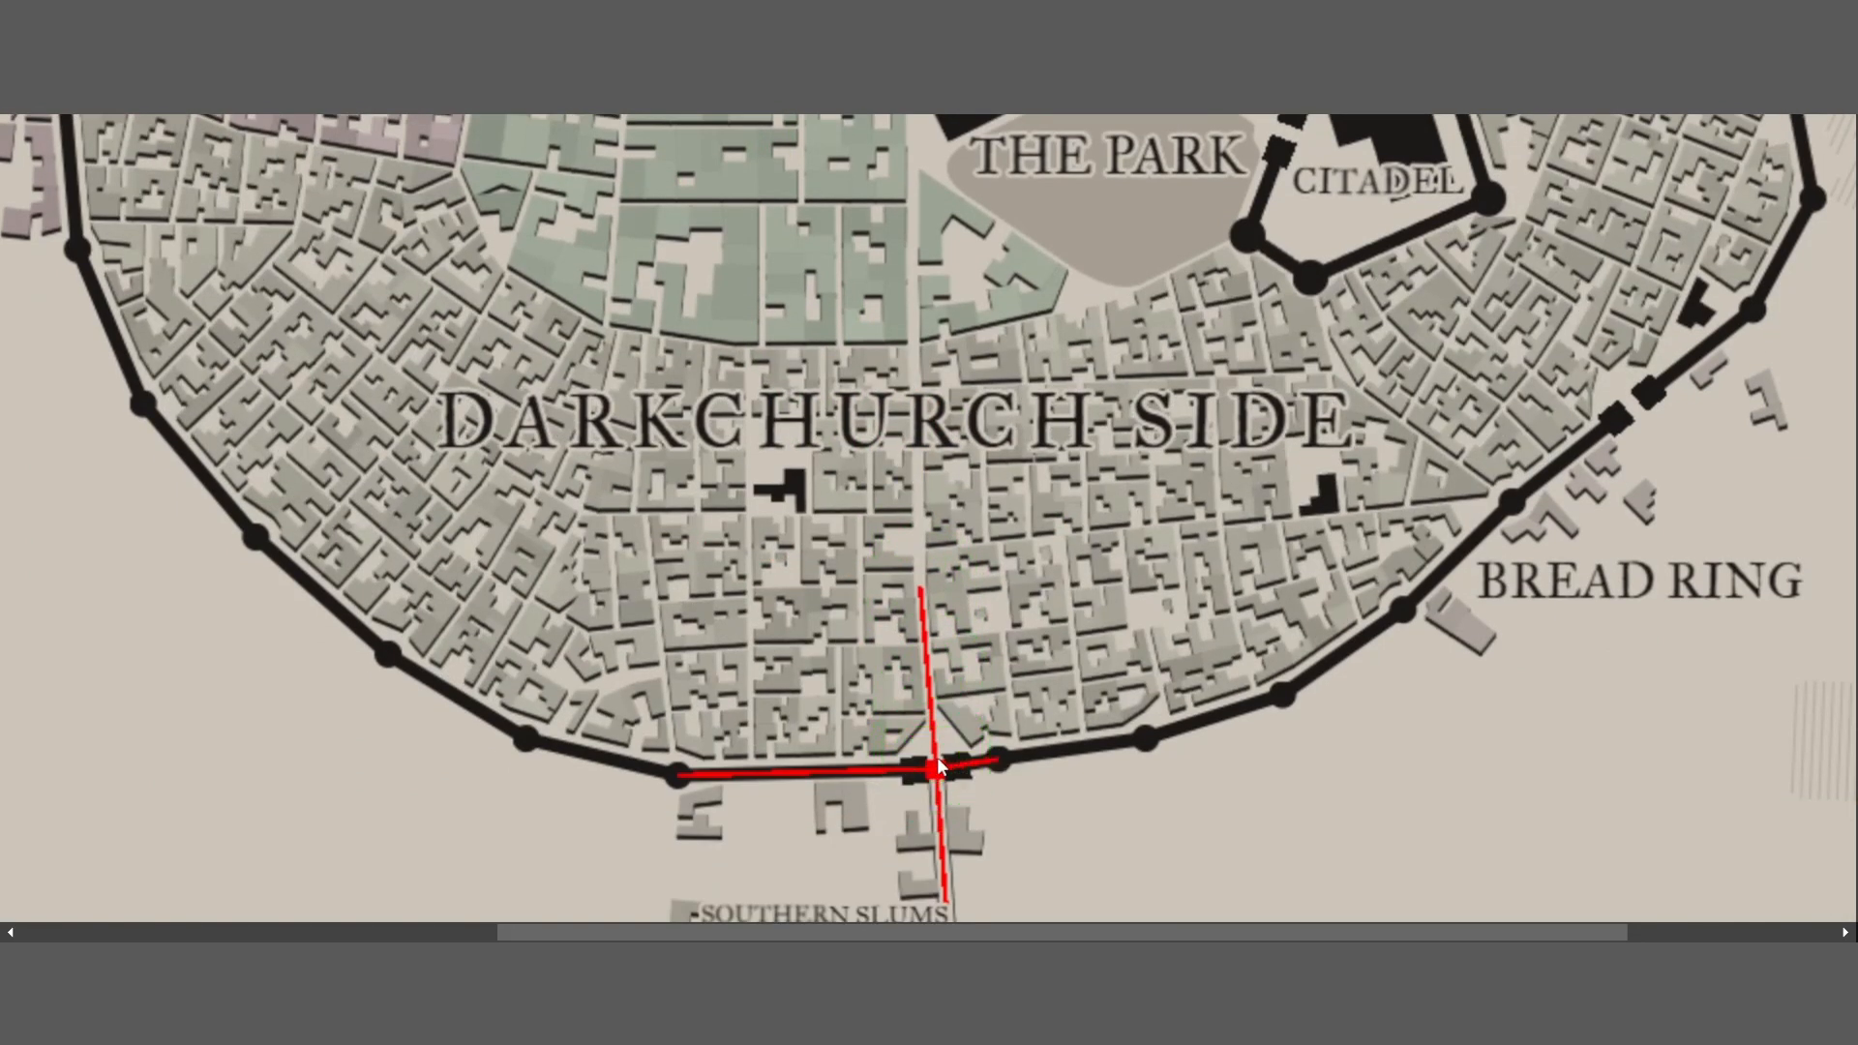
{"action": "left_click_drag", "start_coordinate": [926, 764], "coordinate": [931, 760]}
Move the junction on Oak Court's northwestern border up, level with the neighbouring main street junction
{"action": "scroll", "coordinate": [648, 639], "scroll_direction": "up", "scroll_amount": 3}
{"action": "scroll", "coordinate": [639, 617], "scroll_direction": "up", "scroll_amount": 3}
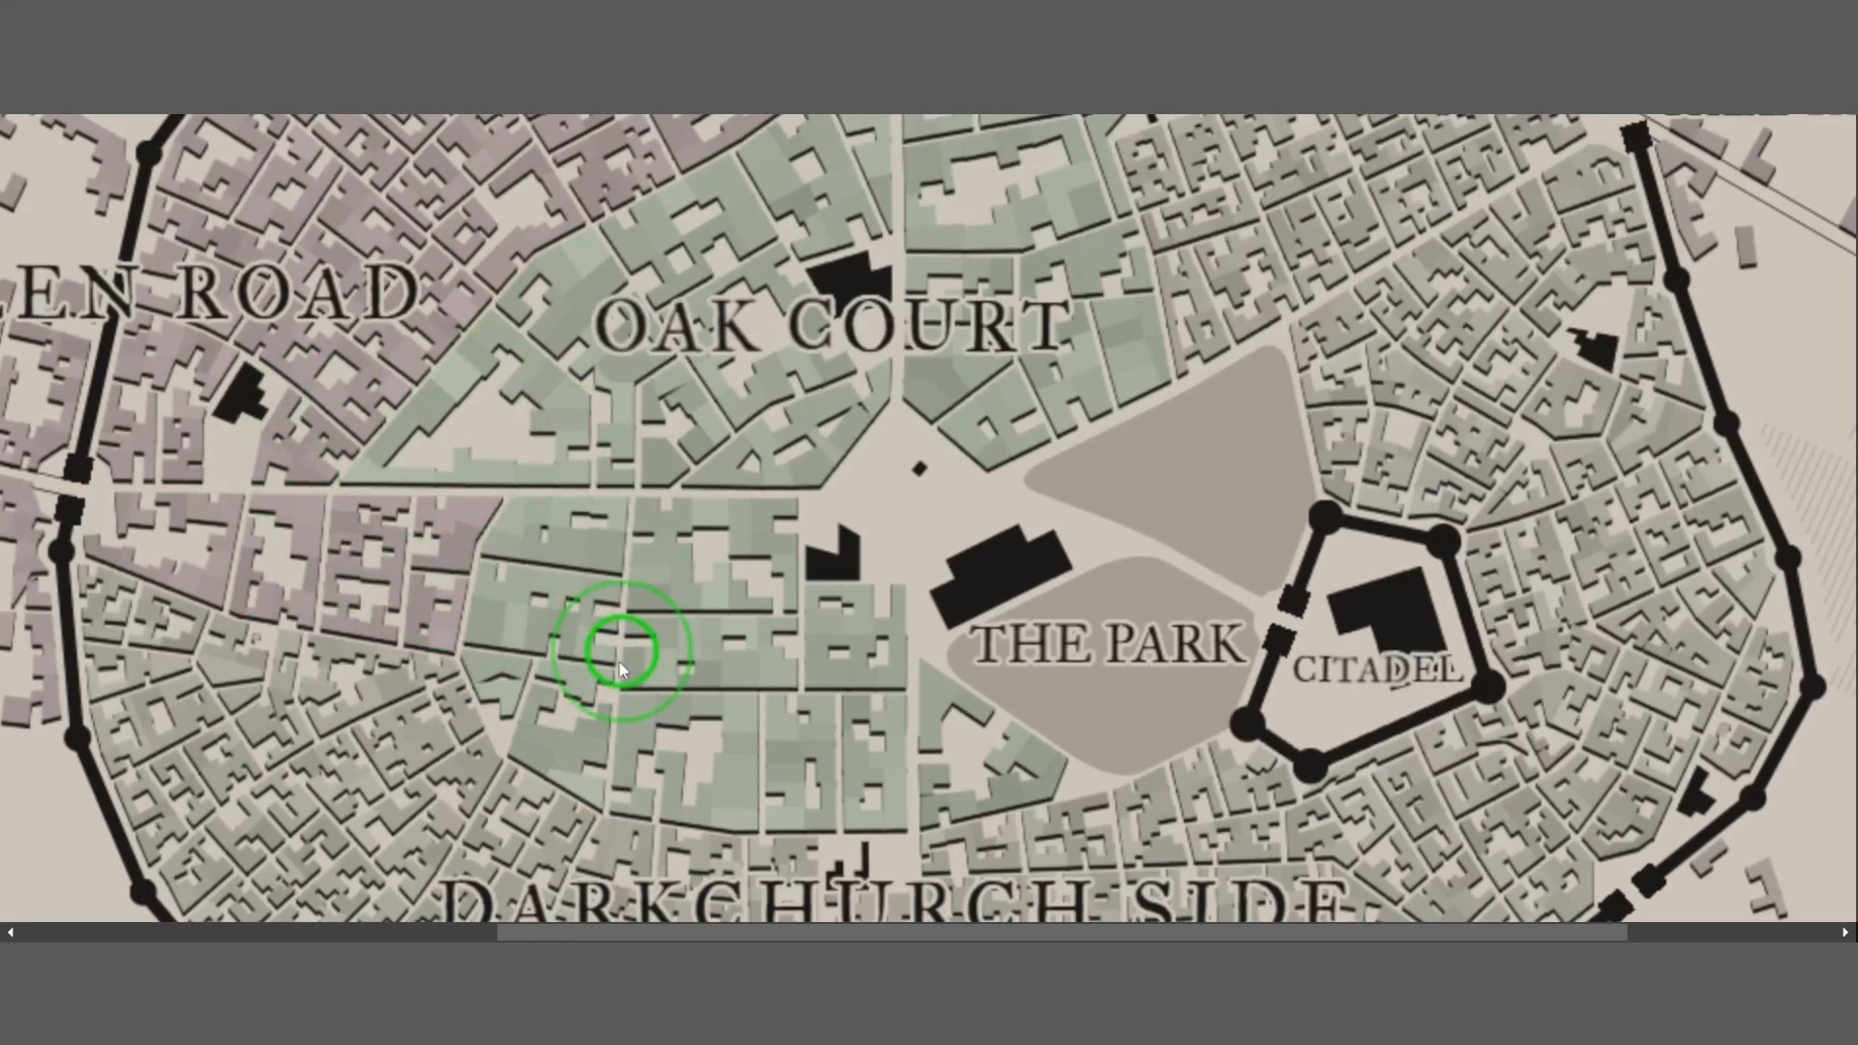
{"action": "scroll", "coordinate": [503, 247], "scroll_direction": "up", "scroll_amount": 3}
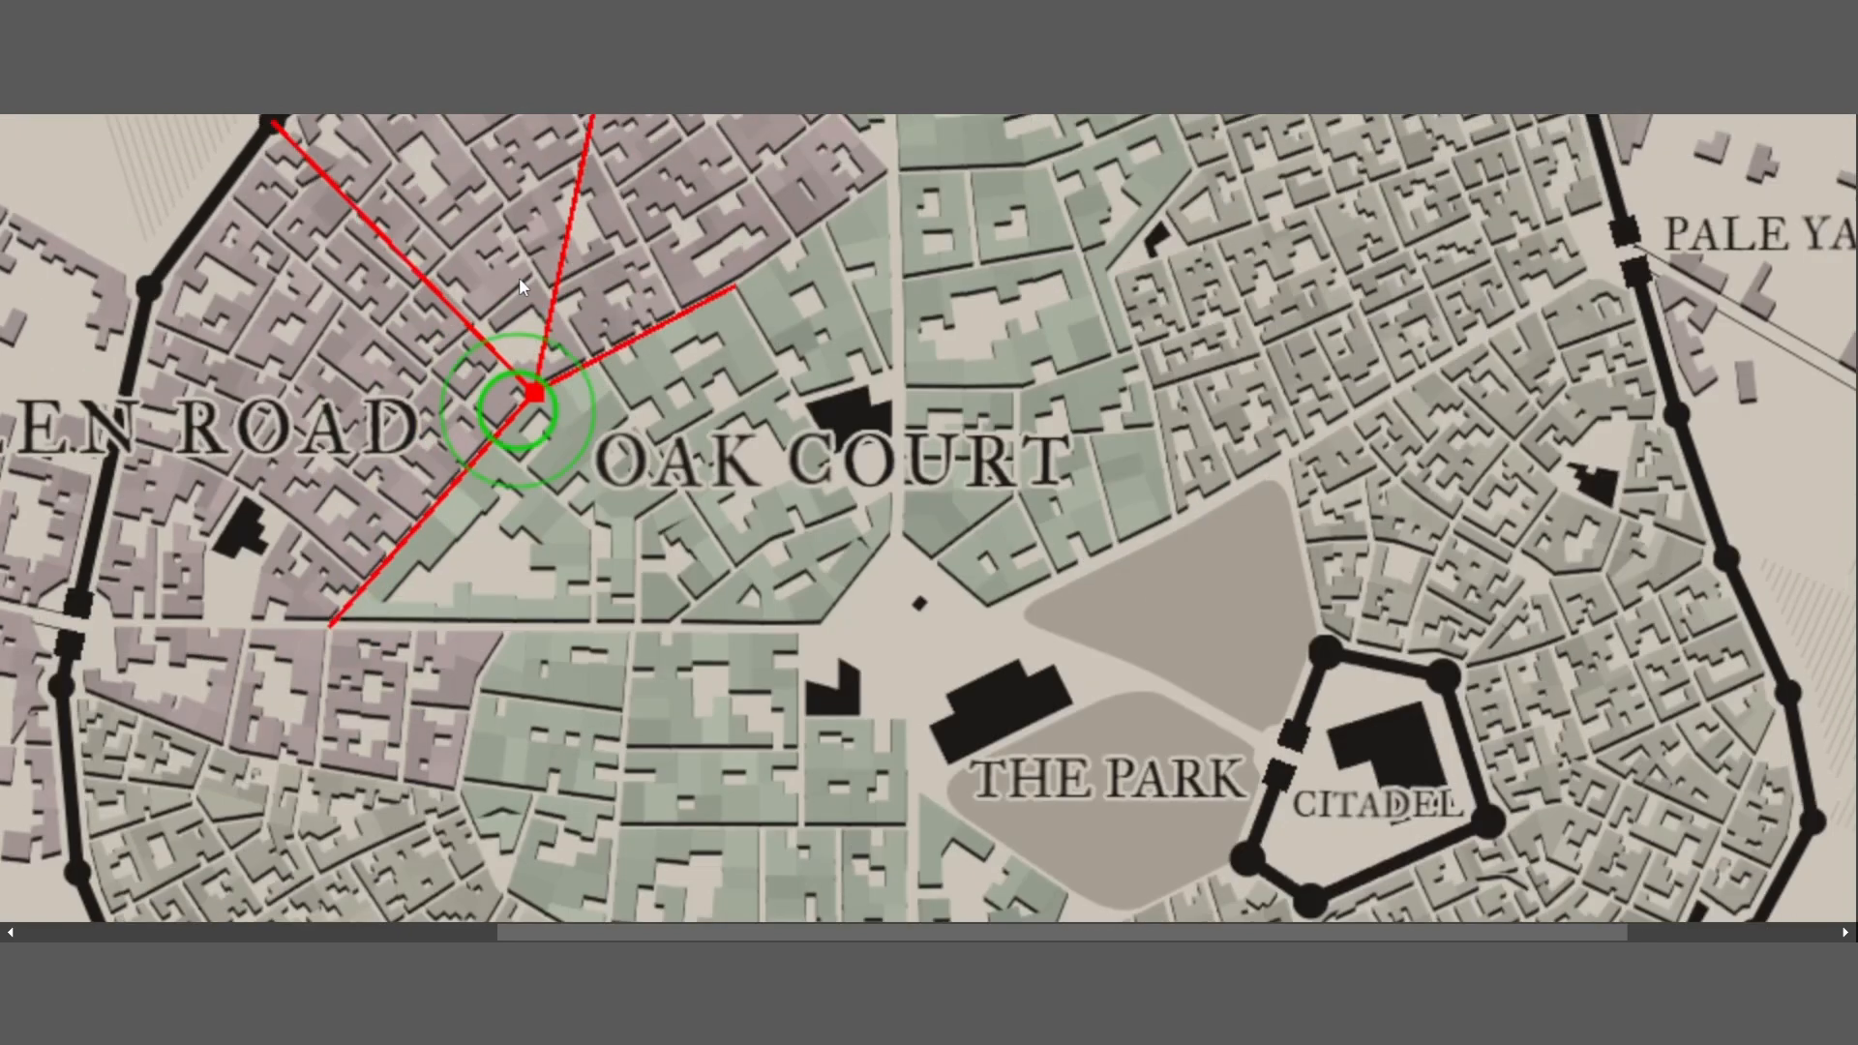
{"action": "left_click_drag", "start_coordinate": [536, 499], "coordinate": [704, 278]}
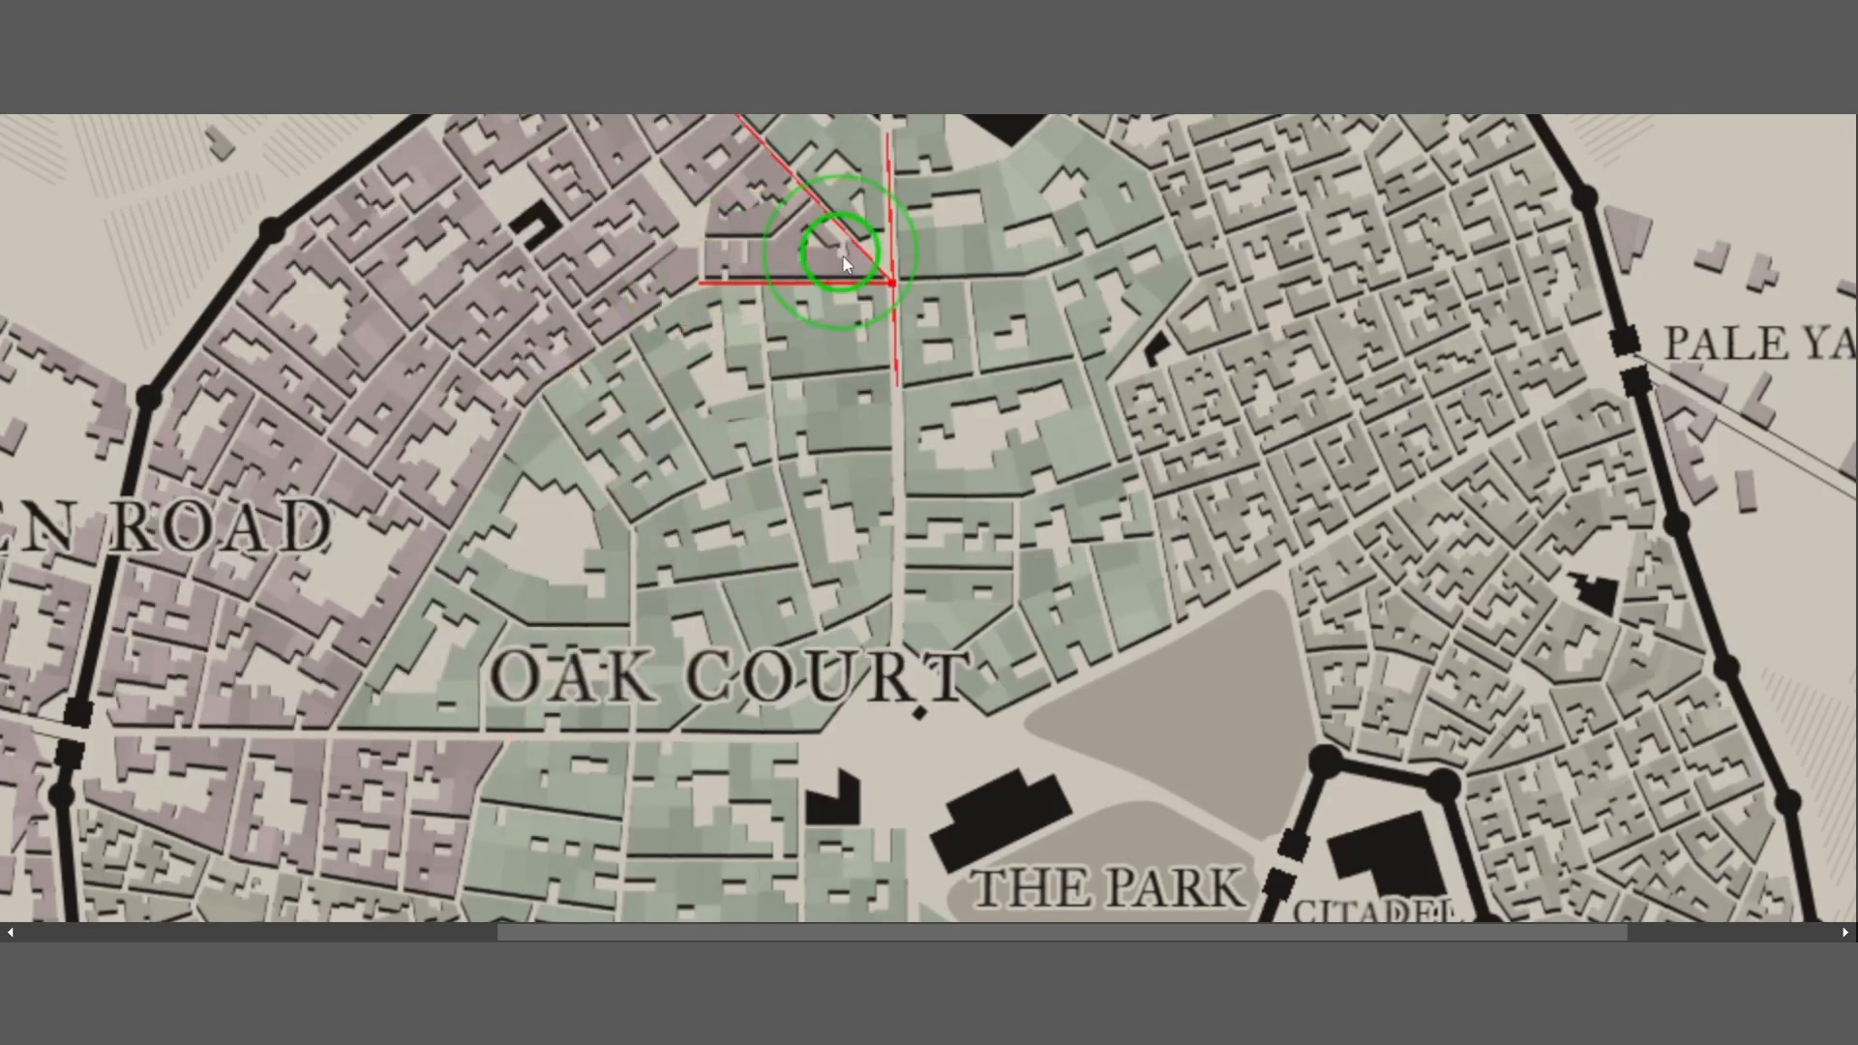
Reshape Oak Court's southwestern edge by pulling the junctions south of the western street farther southwest
{"action": "scroll", "coordinate": [876, 260], "scroll_direction": "up", "scroll_amount": 2}
{"action": "scroll", "coordinate": [805, 321], "scroll_direction": "down", "scroll_amount": 2}
{"action": "scroll", "coordinate": [801, 329], "scroll_direction": "down", "scroll_amount": 2}
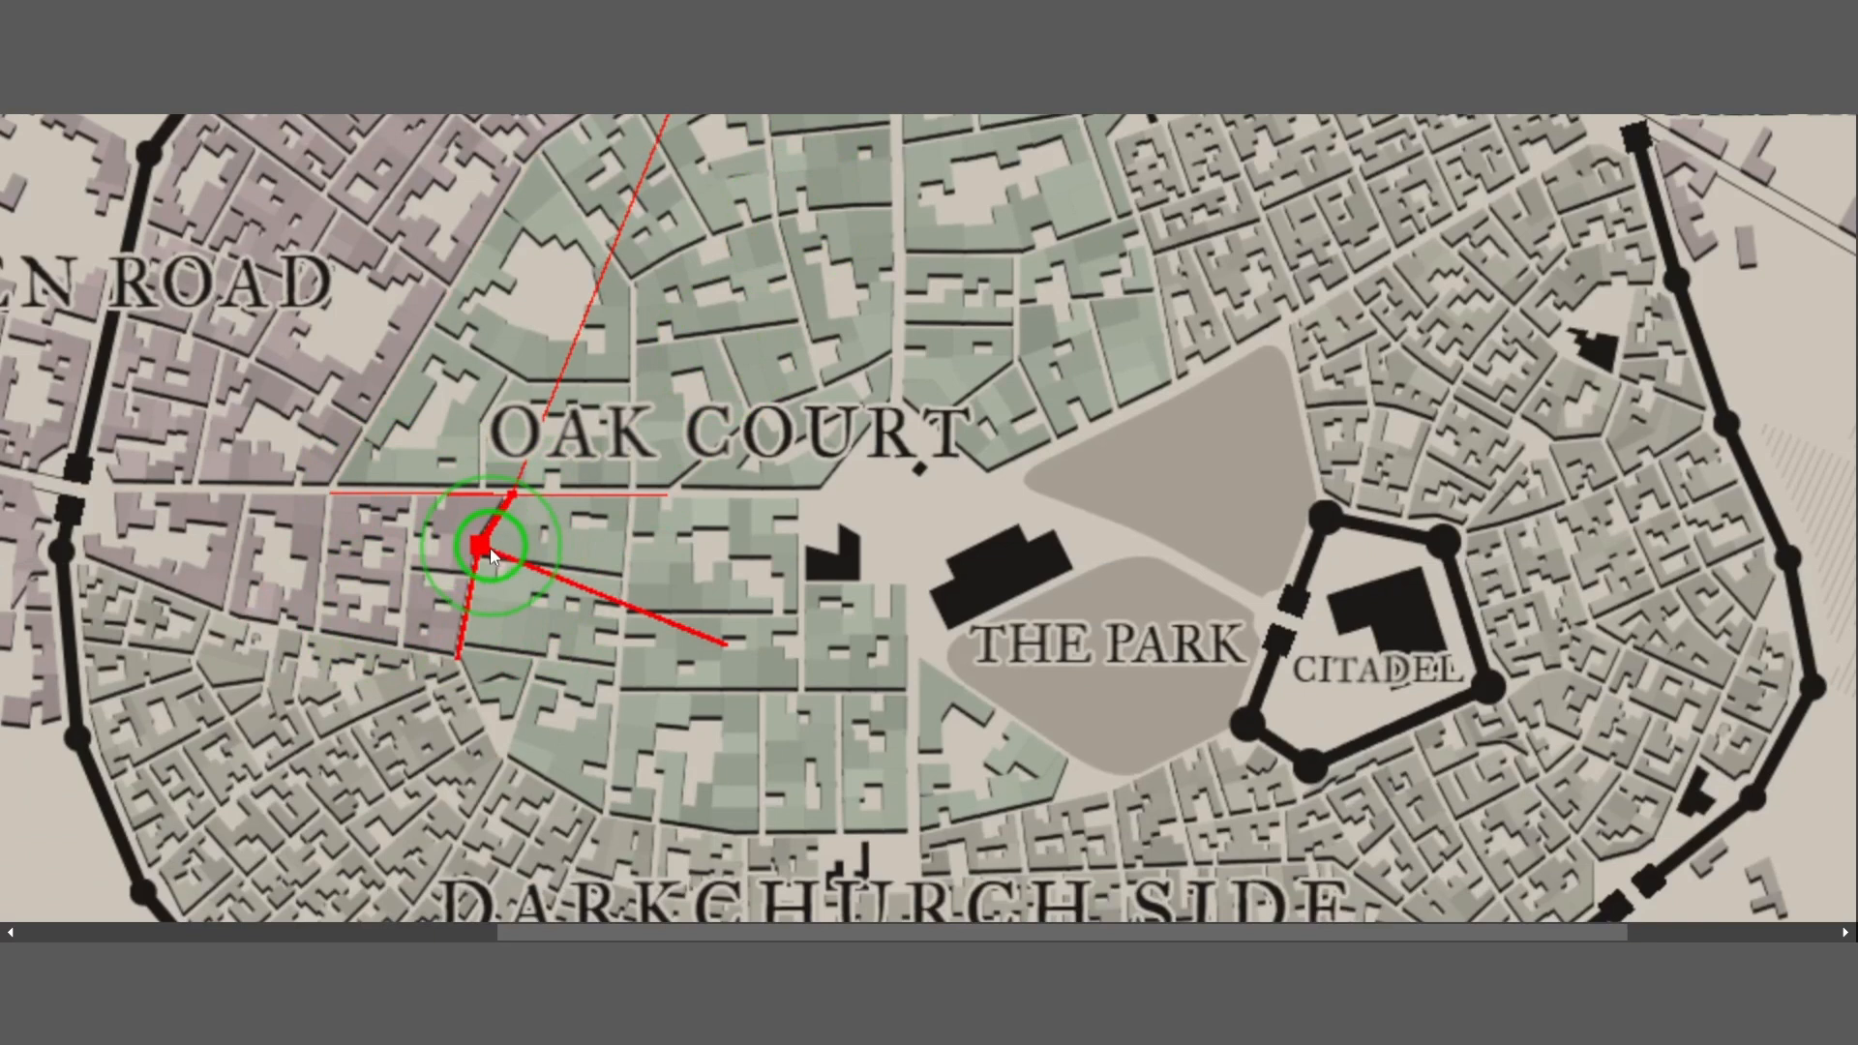
{"action": "left_click_drag", "start_coordinate": [327, 488], "coordinate": [315, 631]}
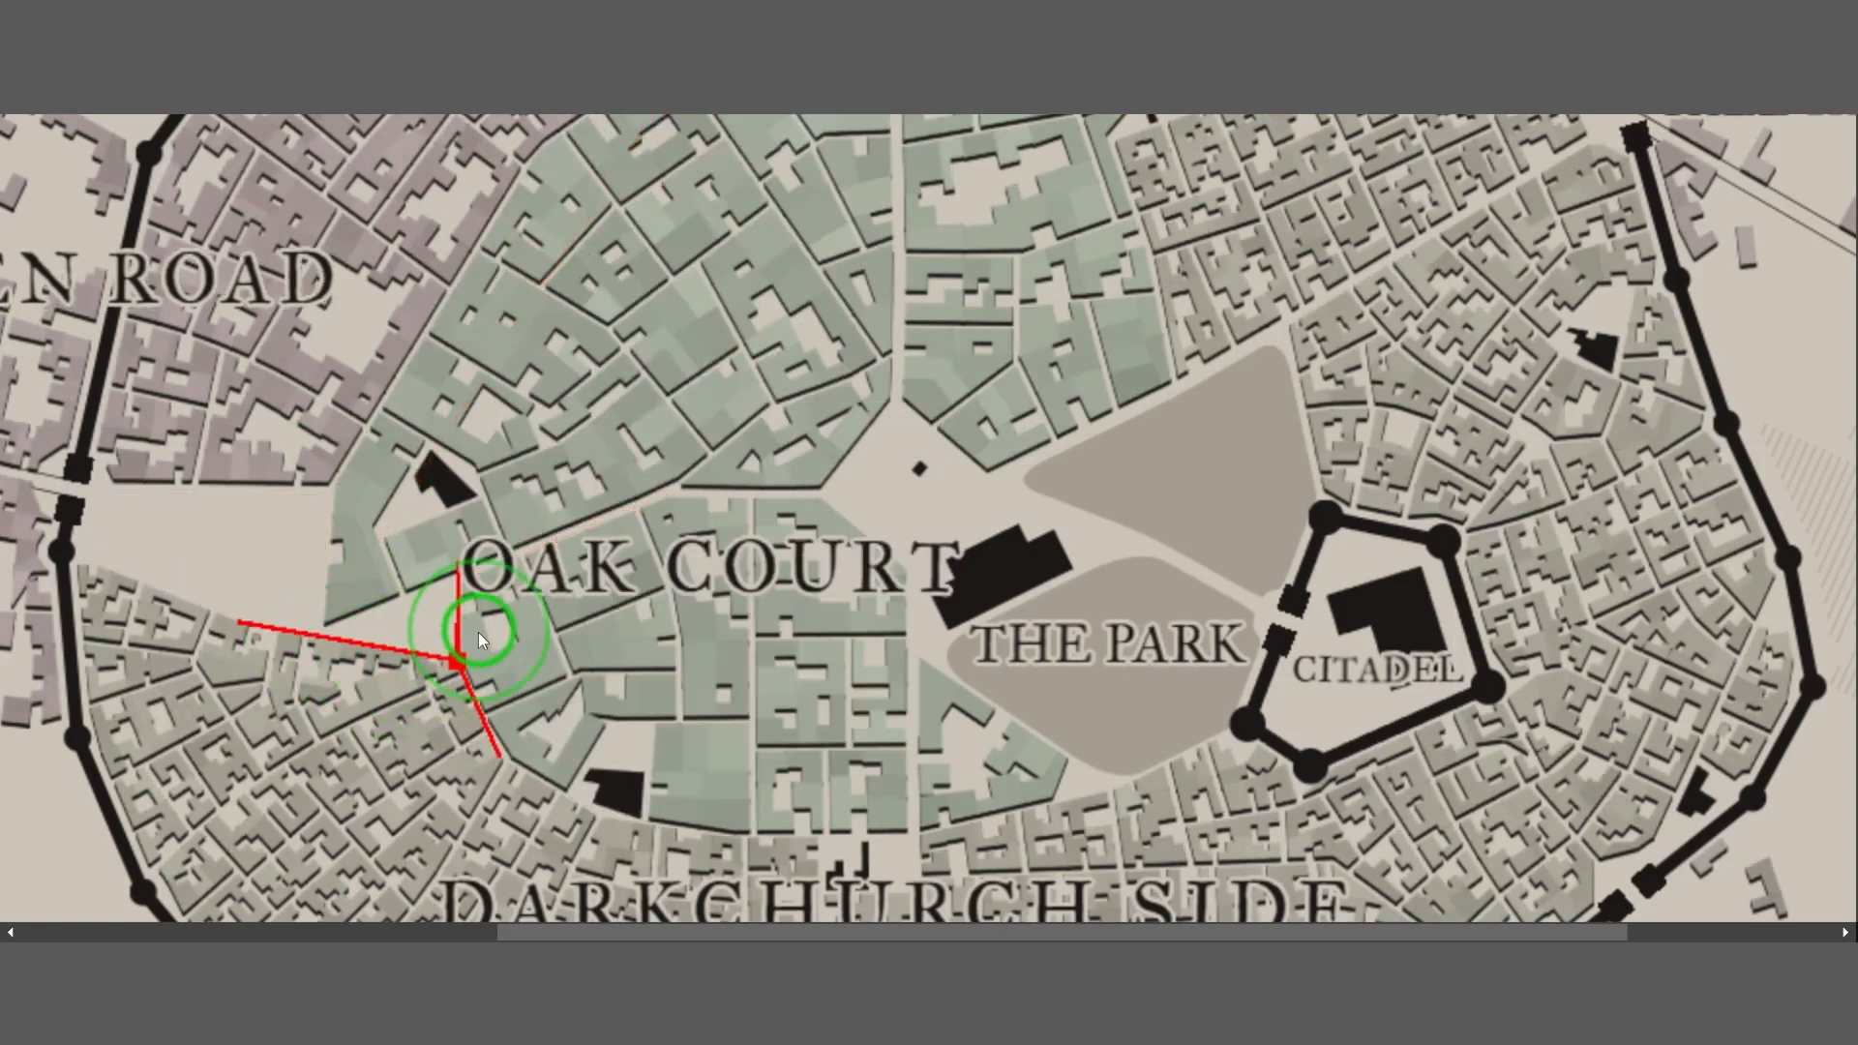
{"action": "scroll", "coordinate": [445, 615], "scroll_direction": "down", "scroll_amount": 2}
{"action": "left_click_drag", "start_coordinate": [313, 524], "coordinate": [264, 532]}
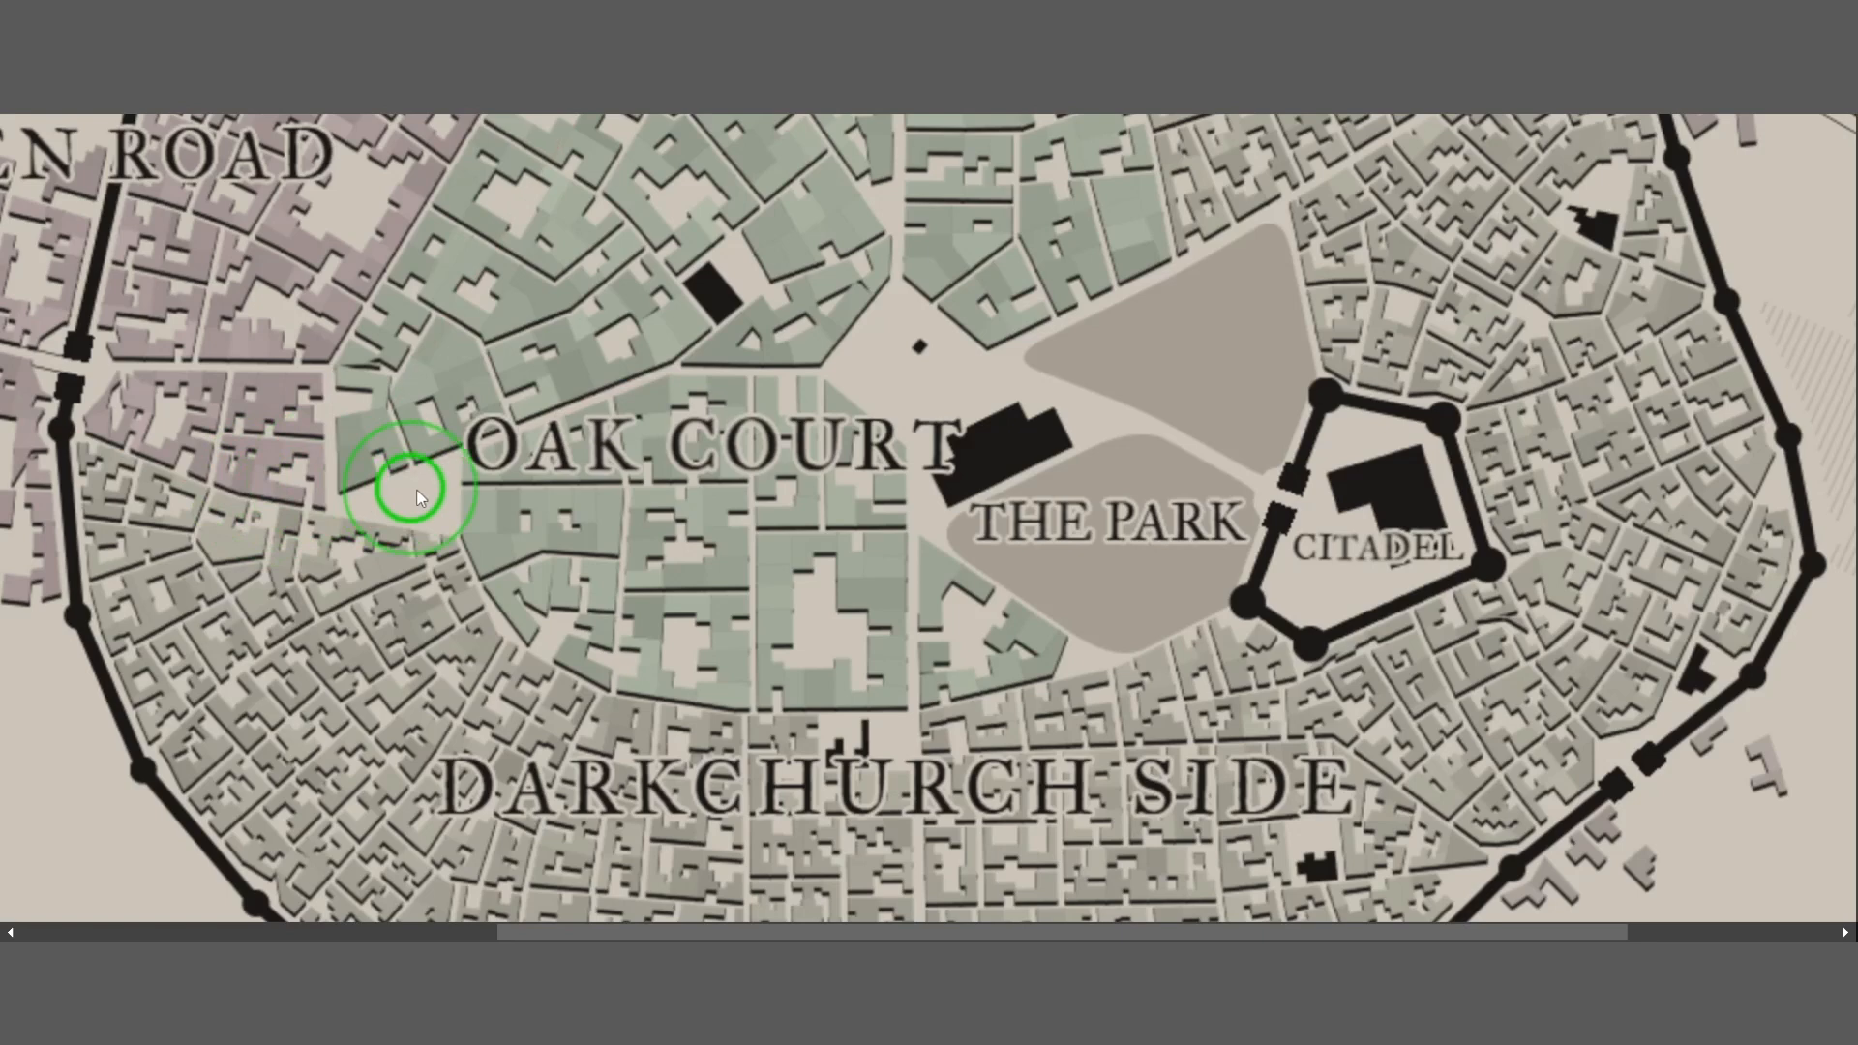
Adjust the open ground south of the western street by displacing the junctions where it meets Oak Court and the southern blocks
{"action": "left_click_drag", "start_coordinate": [448, 427], "coordinate": [384, 662]}
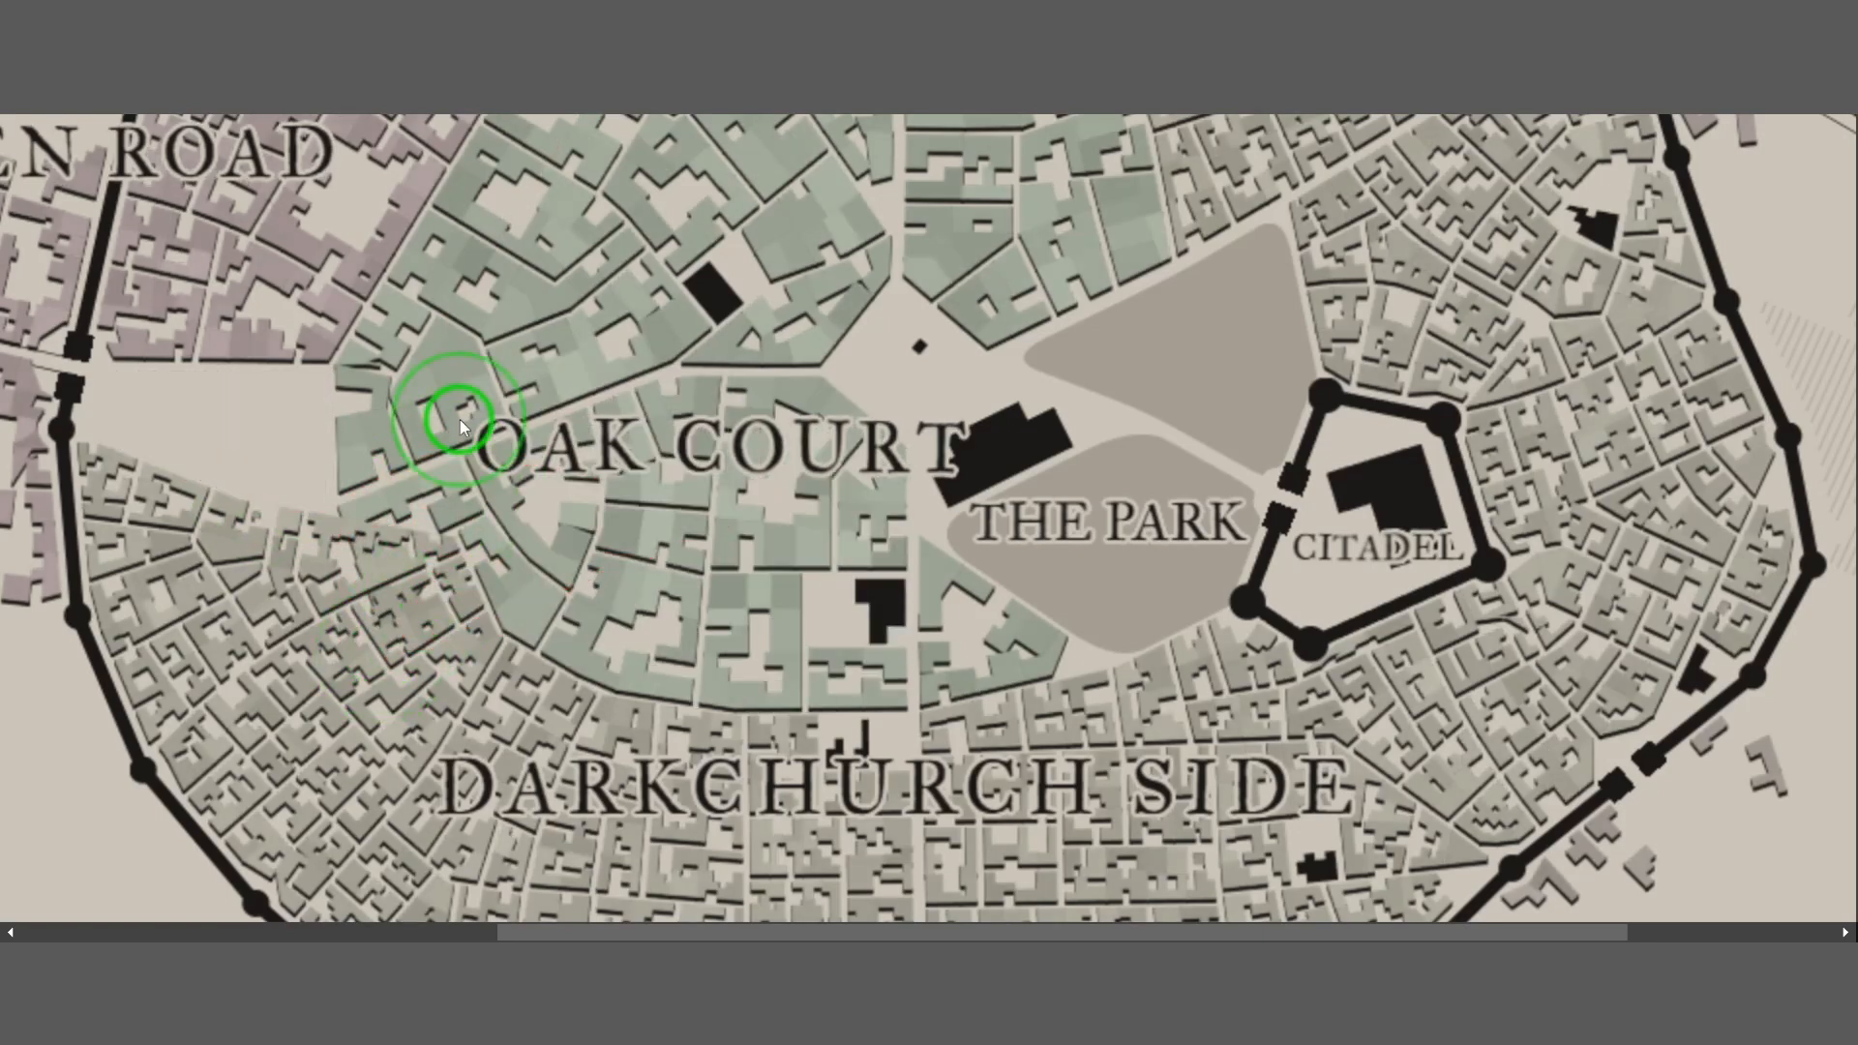
{"action": "scroll", "coordinate": [390, 540], "scroll_direction": "up", "scroll_amount": 3}
{"action": "mouse_move", "coordinate": [464, 614]}
{"action": "left_mouse_down"}
{"action": "mouse_move", "coordinate": [448, 765]}
{"action": "mouse_move", "coordinate": [344, 716]}
{"action": "mouse_move", "coordinate": [344, 747]}
{"action": "mouse_move", "coordinate": [470, 607]}
{"action": "mouse_move", "coordinate": [498, 614]}
{"action": "left_mouse_up"}
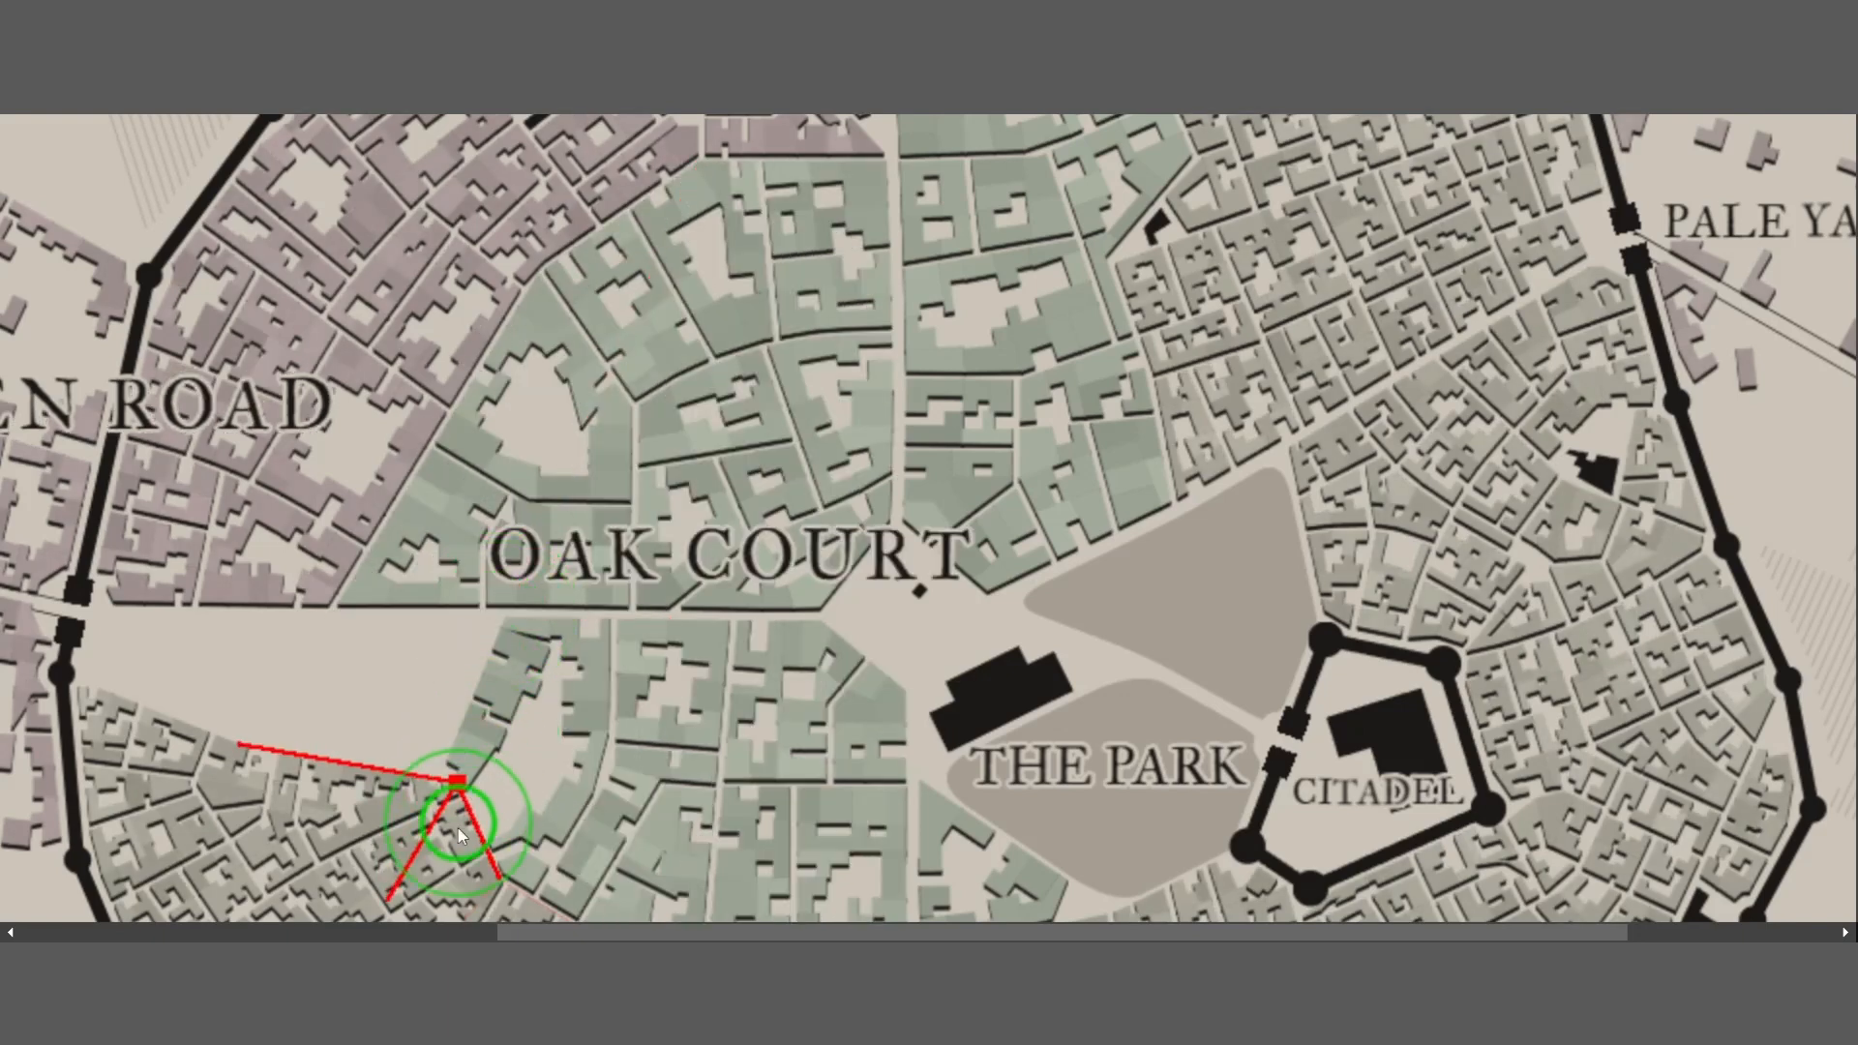
{"action": "left_click_drag", "start_coordinate": [398, 859], "coordinate": [344, 610]}
{"action": "scroll", "coordinate": [405, 678], "scroll_direction": "down", "scroll_amount": 1}
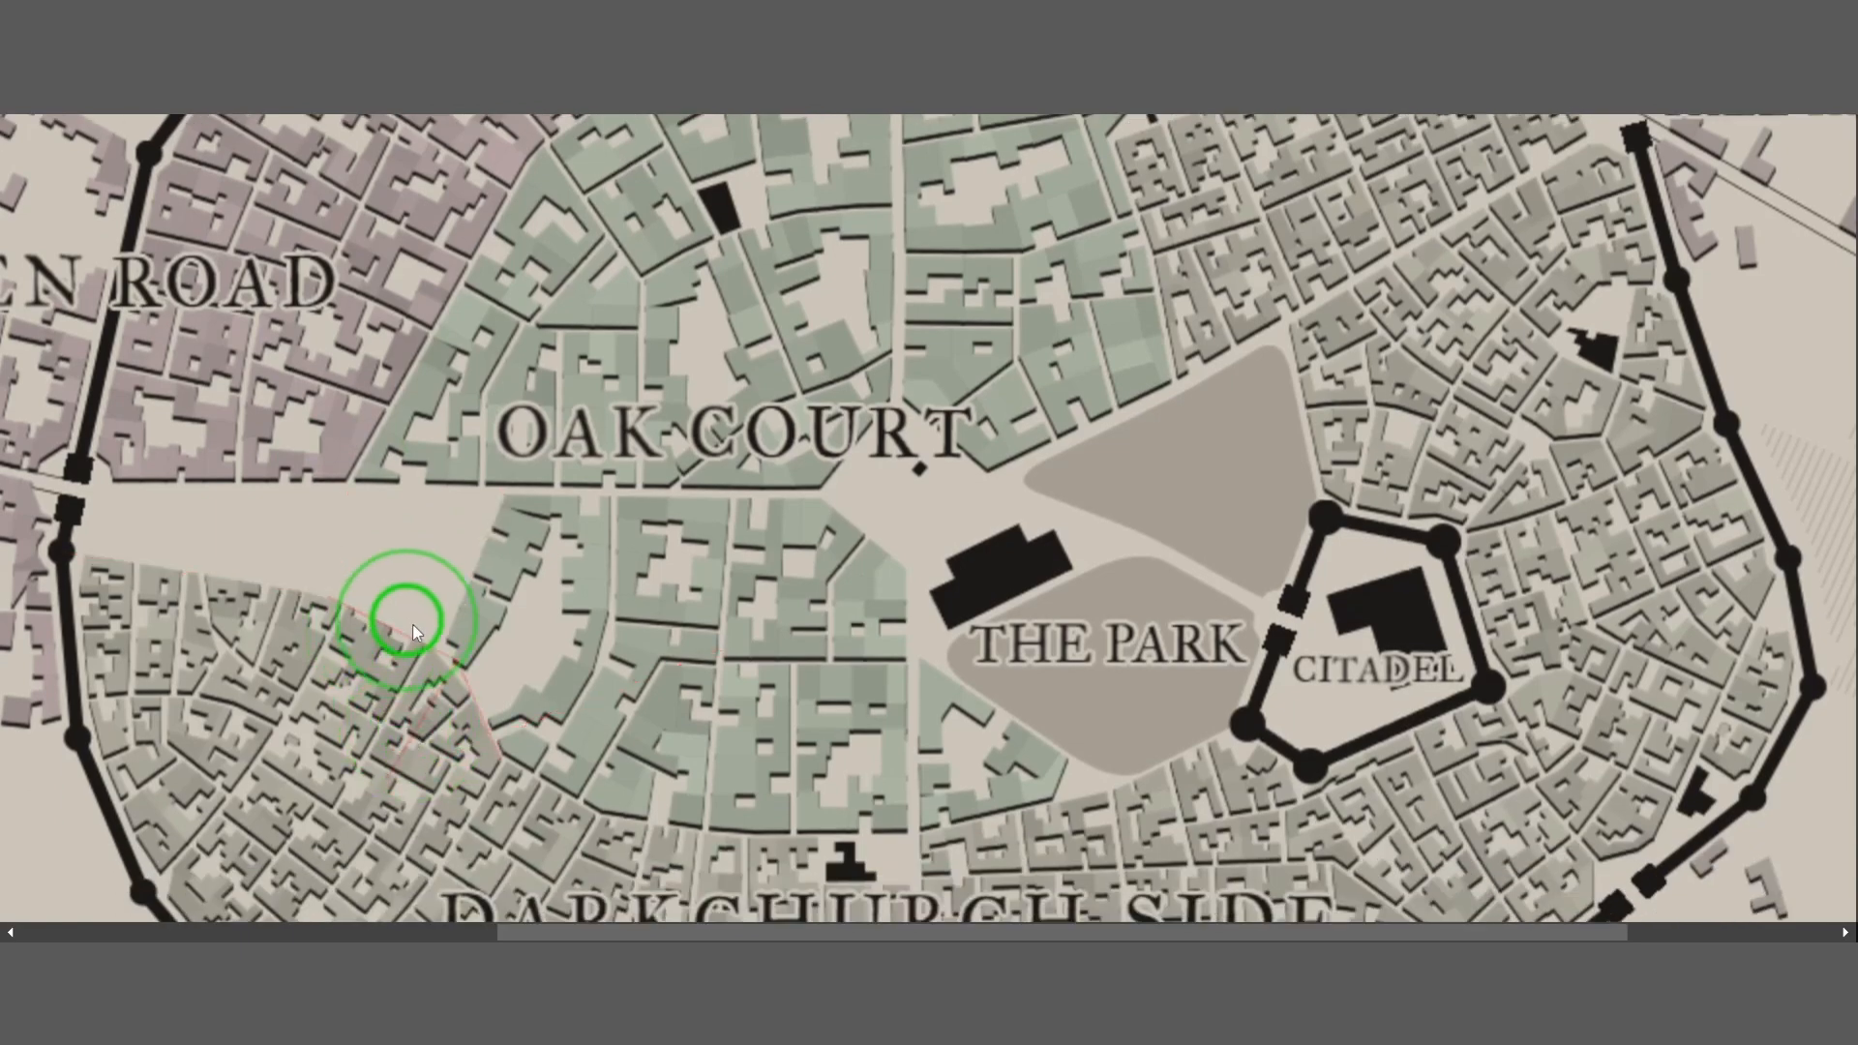
{"action": "left_click_drag", "start_coordinate": [451, 618], "coordinate": [481, 664]}
{"action": "scroll", "coordinate": [1127, 538], "scroll_direction": "down", "scroll_amount": 3}
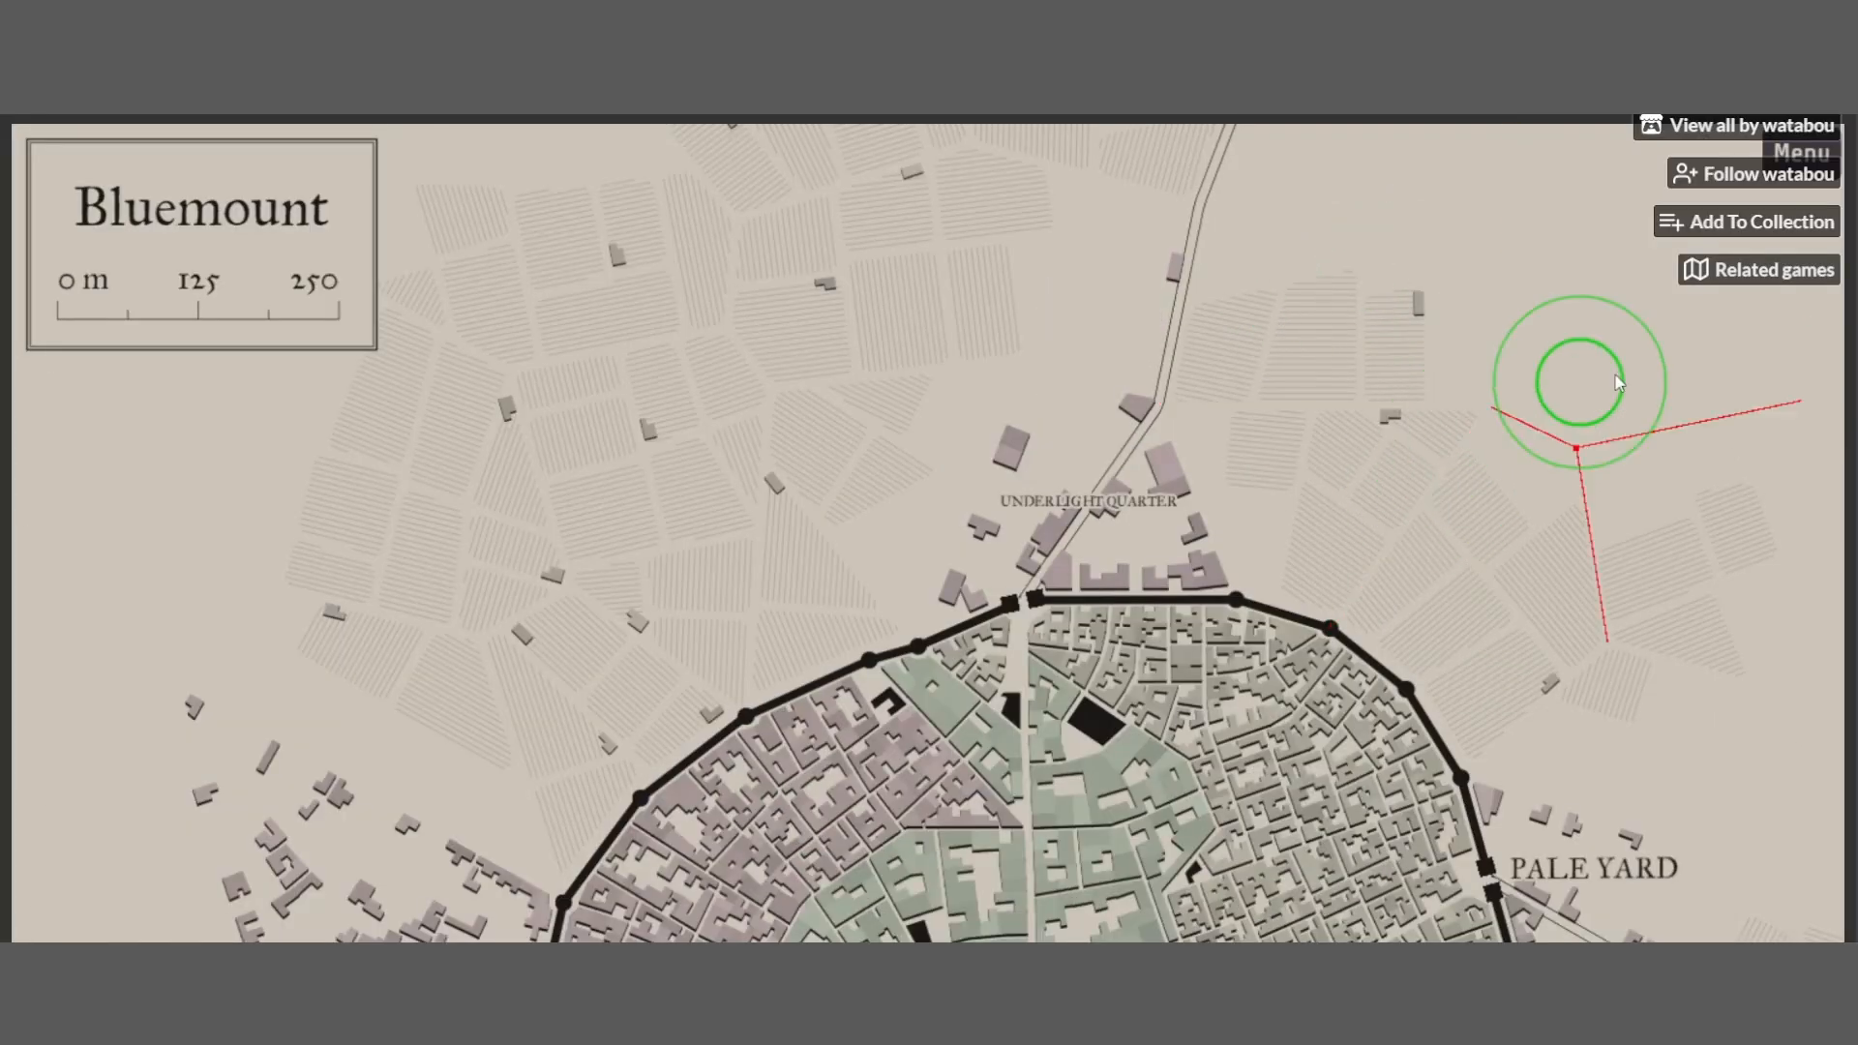
Apply the warp edits to the city map
{"action": "key", "text": "ctrl+minus"}
{"action": "key", "text": "ctrl+minus"}
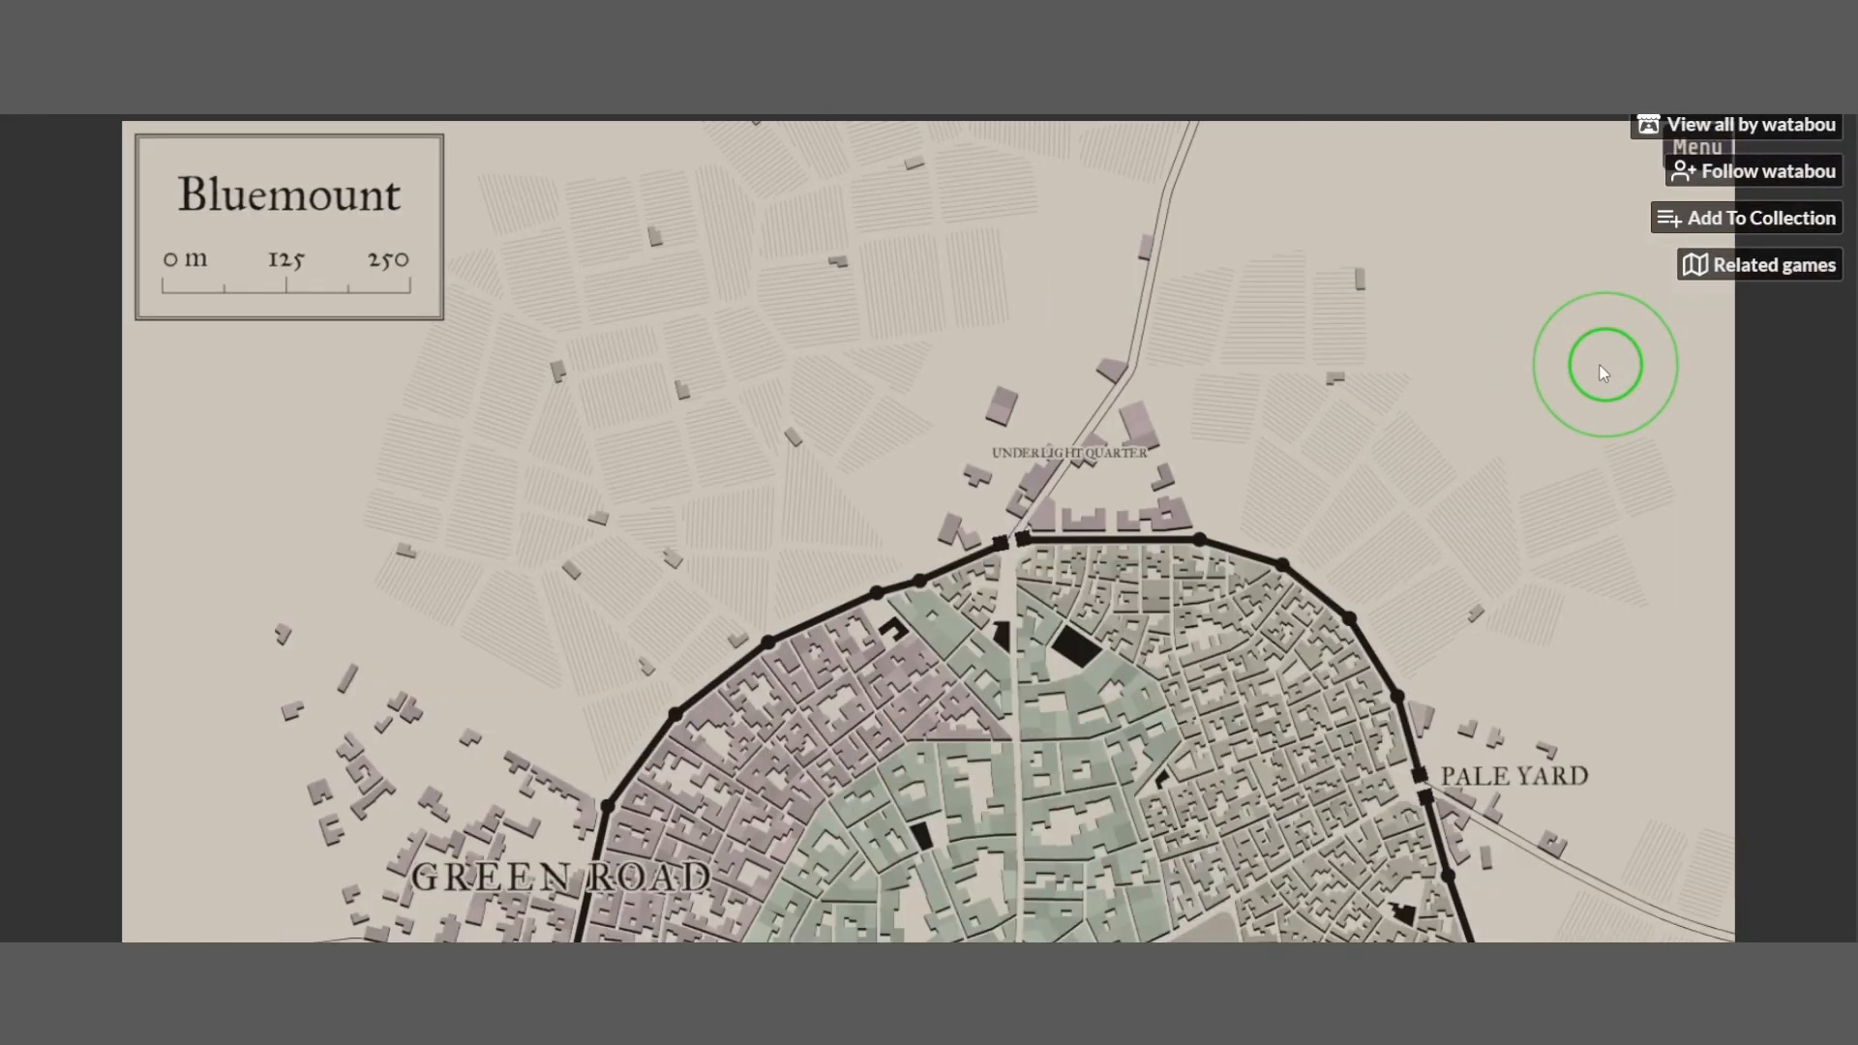
{"action": "left_click", "coordinate": [1610, 155]}
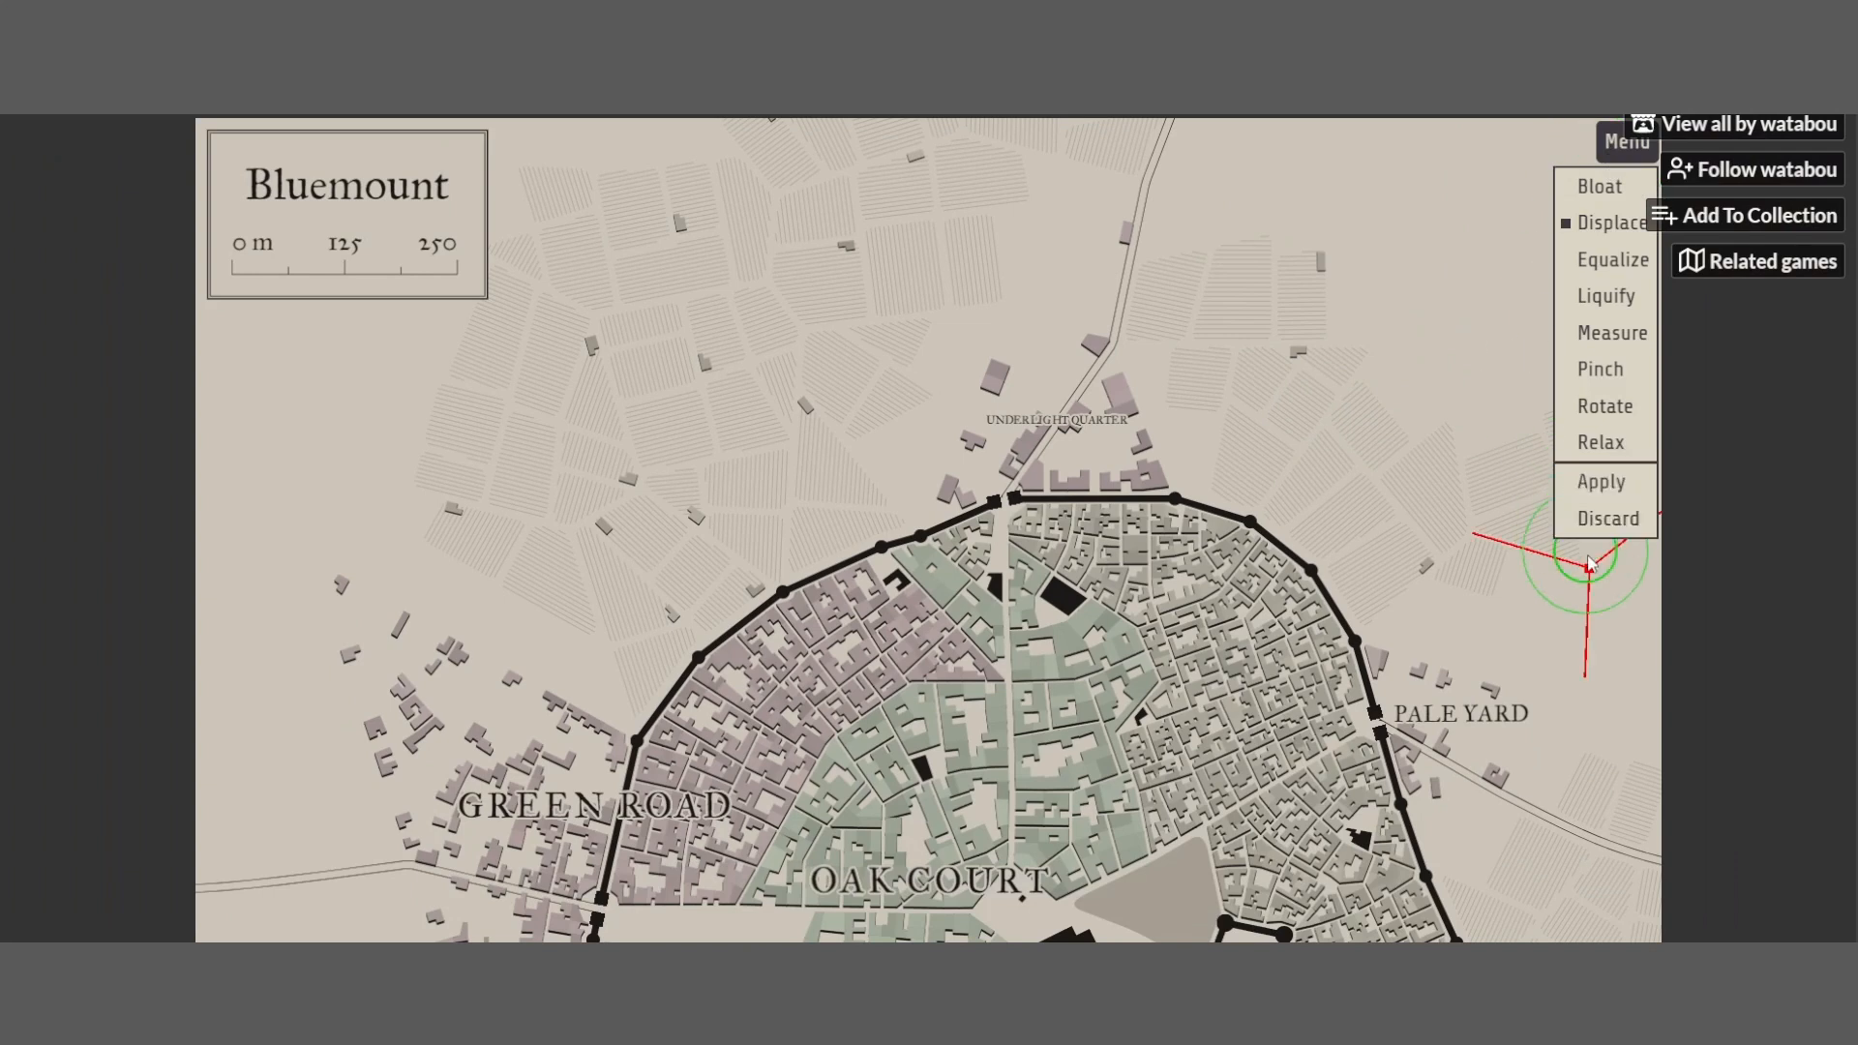
{"action": "left_click", "coordinate": [1592, 478]}
Open the map's style settings, try the Curved option for district labels, and set the labels to Hidden
{"action": "left_click", "coordinate": [1626, 141]}
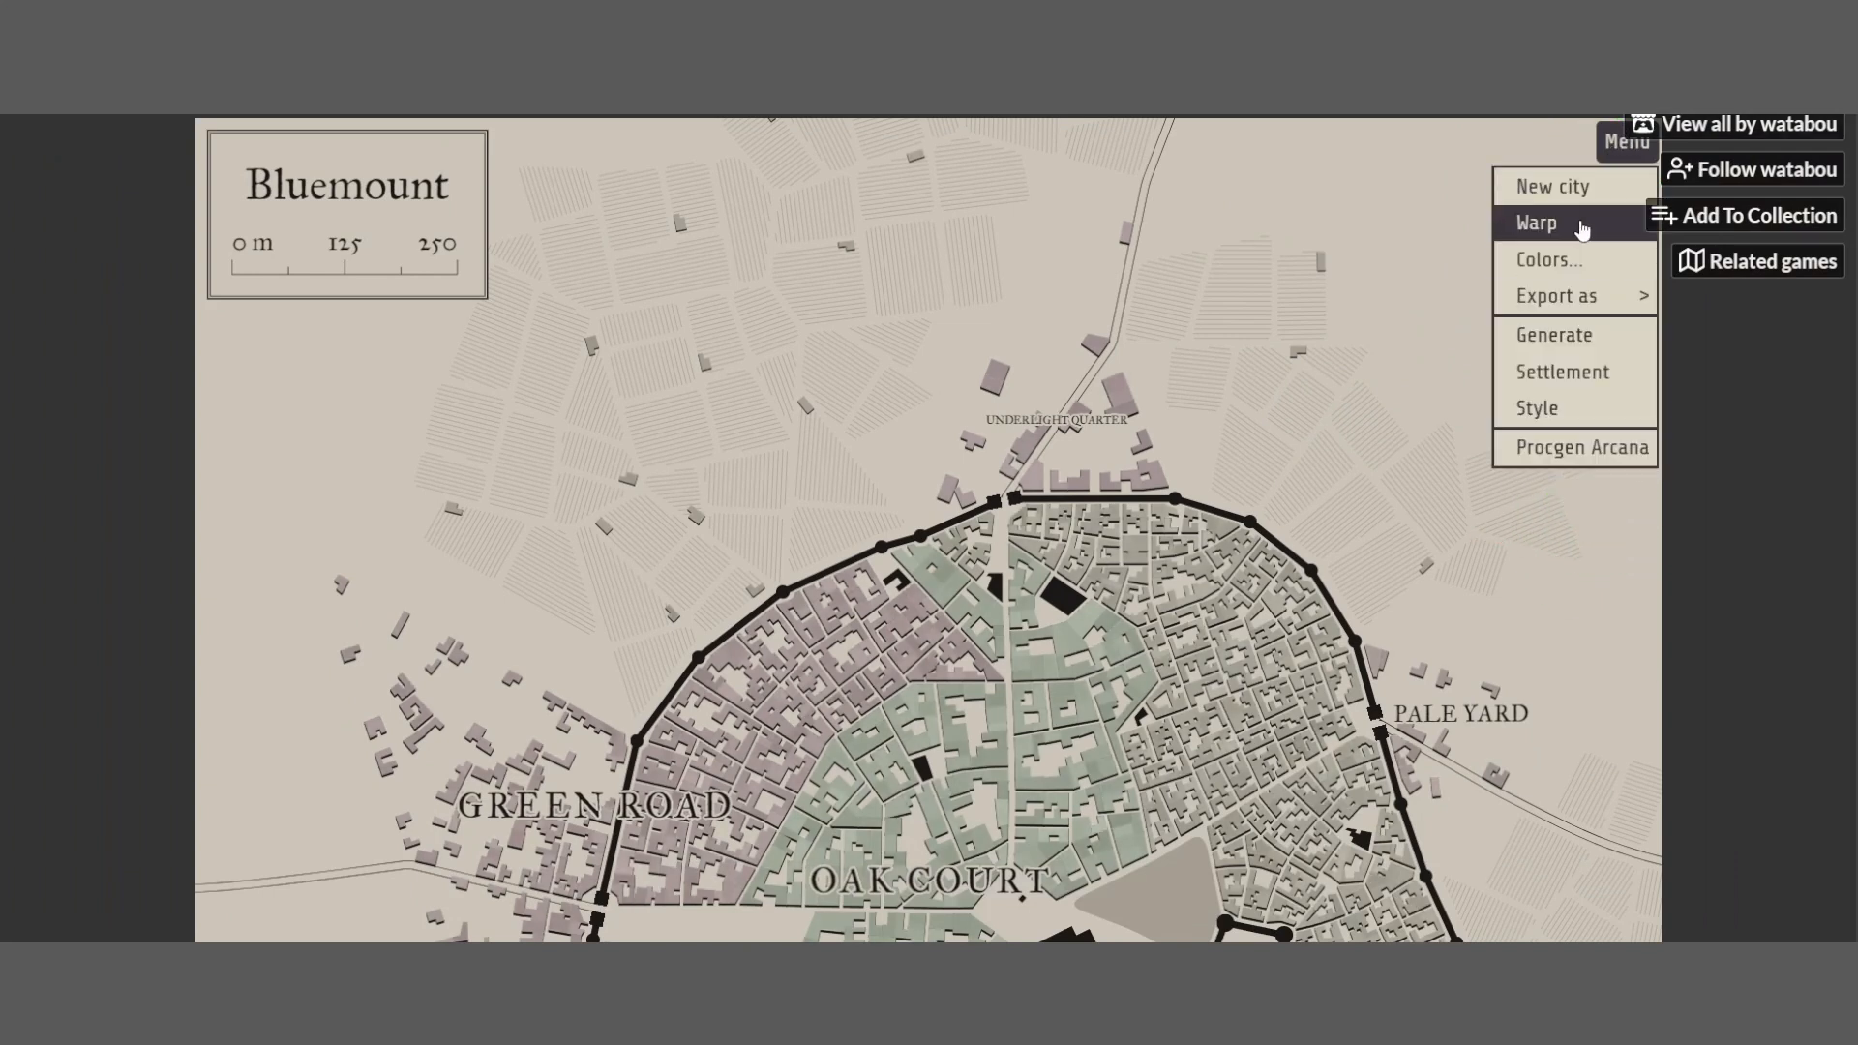
{"action": "mouse_move", "coordinate": [1573, 317]}
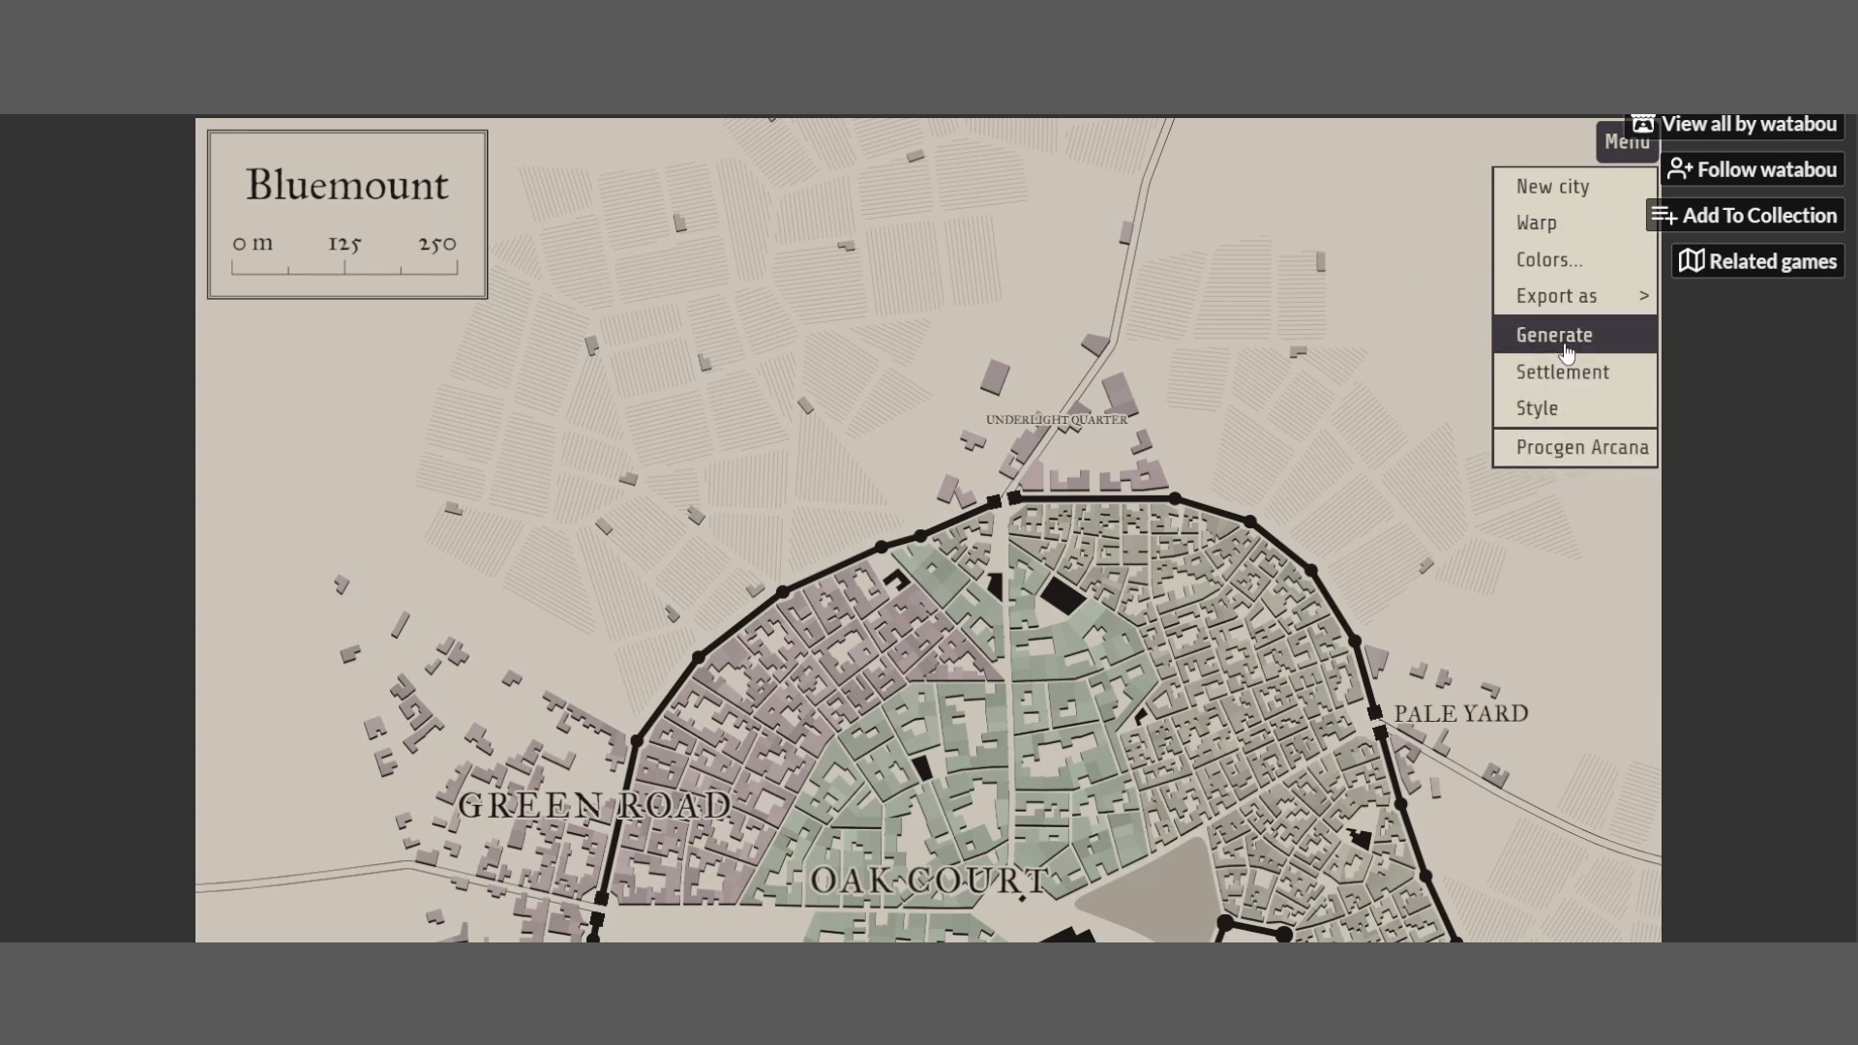
{"action": "left_click", "coordinate": [1558, 410]}
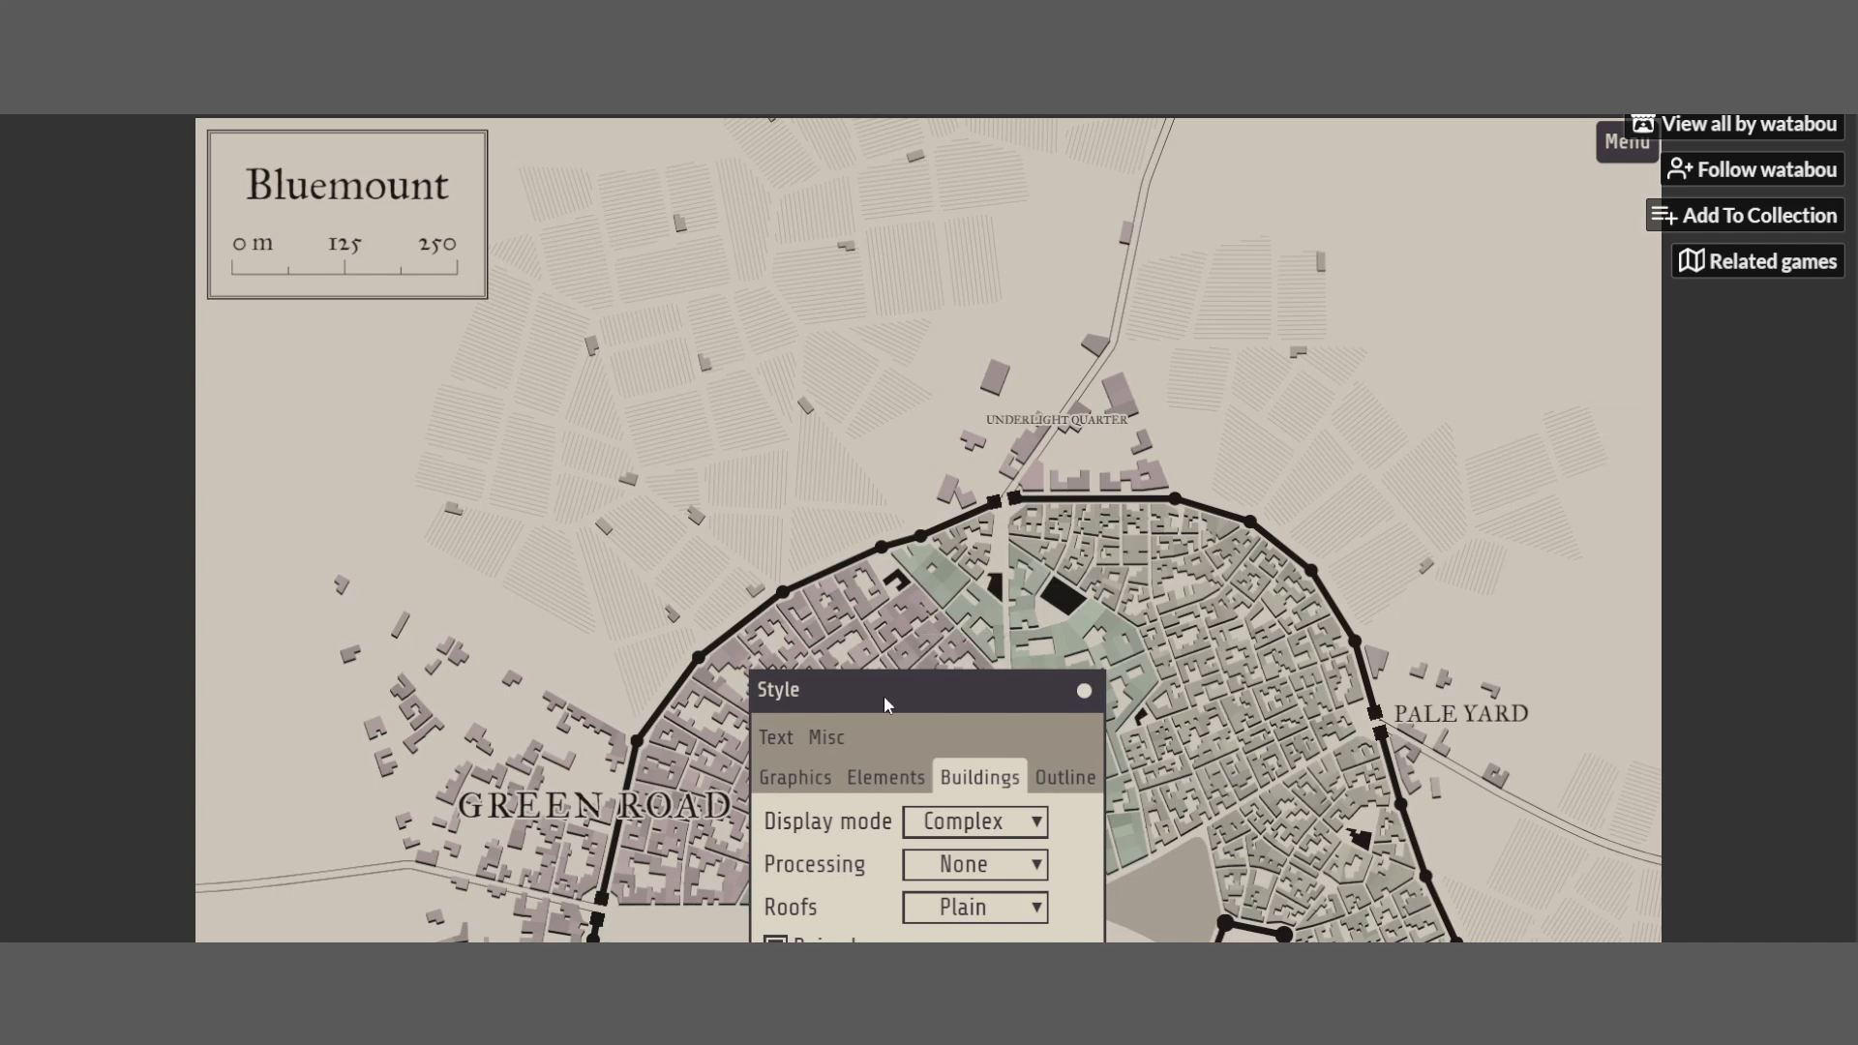
{"action": "left_click_drag", "start_coordinate": [884, 693], "coordinate": [912, 358]}
{"action": "left_click", "coordinate": [824, 448]}
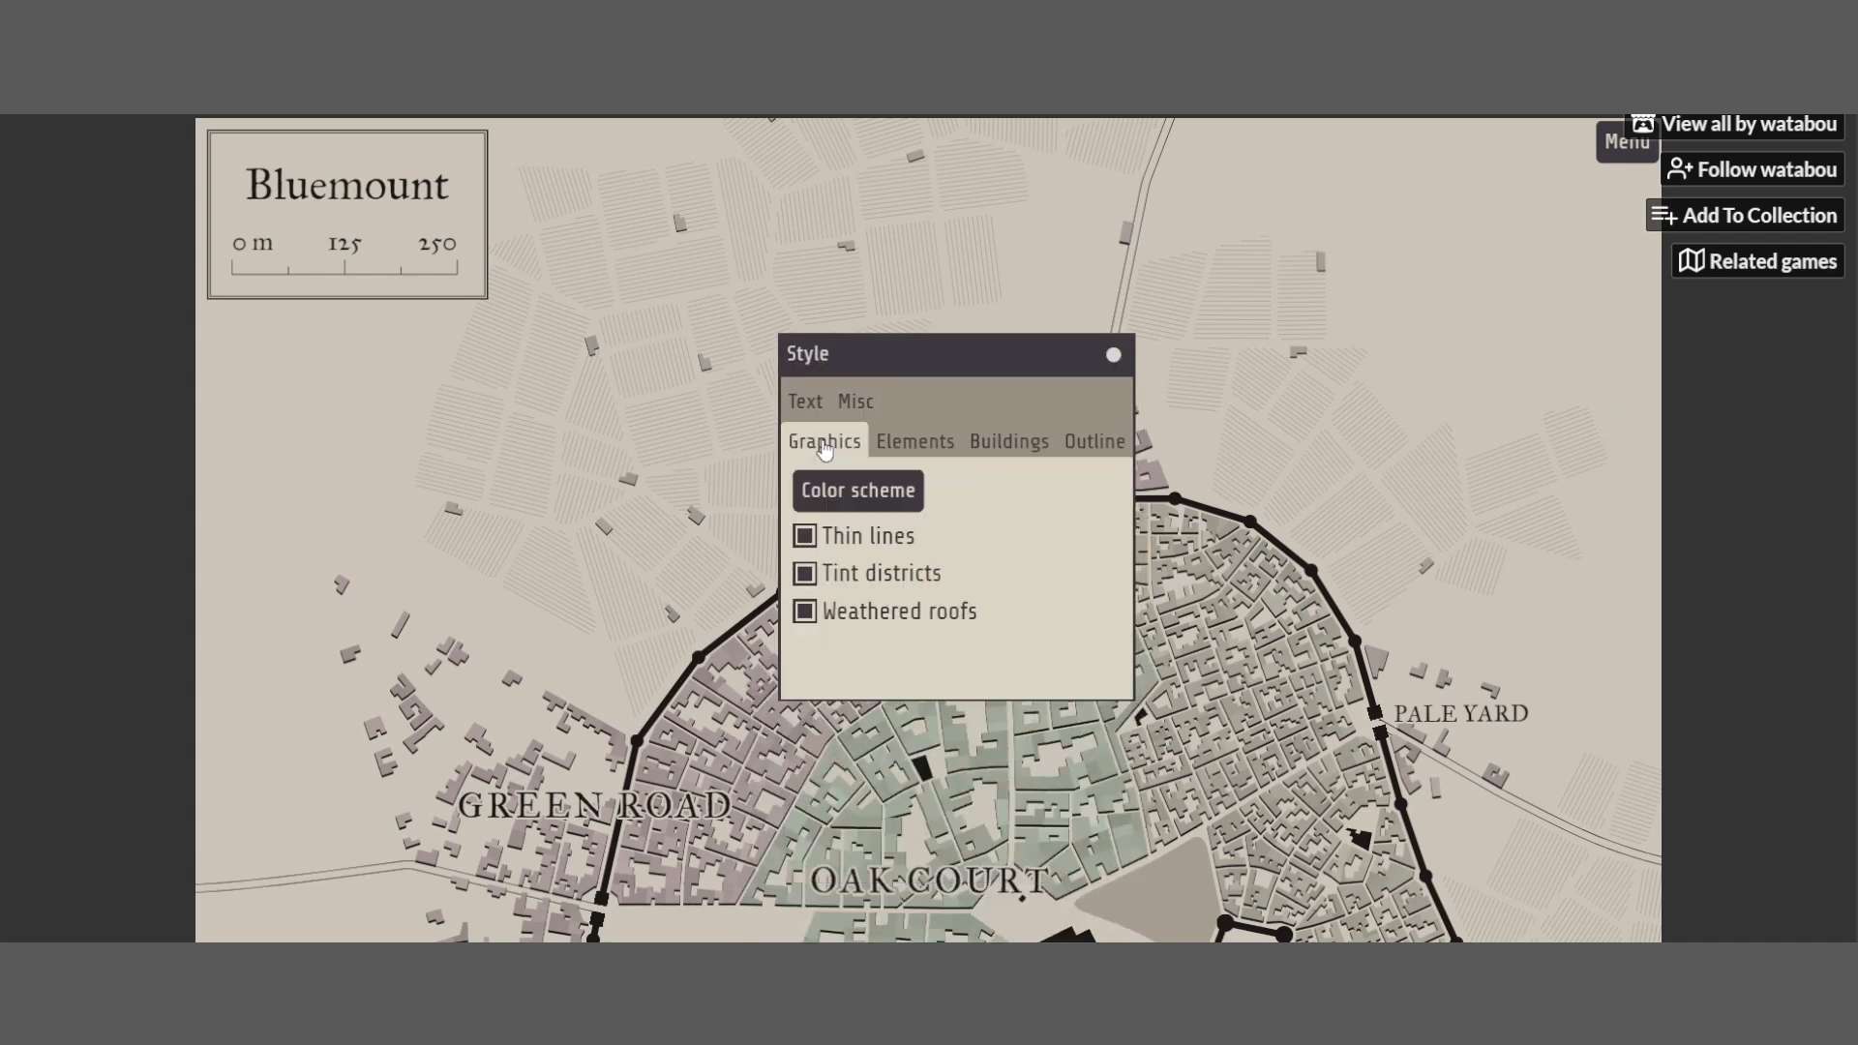
{"action": "left_click", "coordinate": [908, 453]}
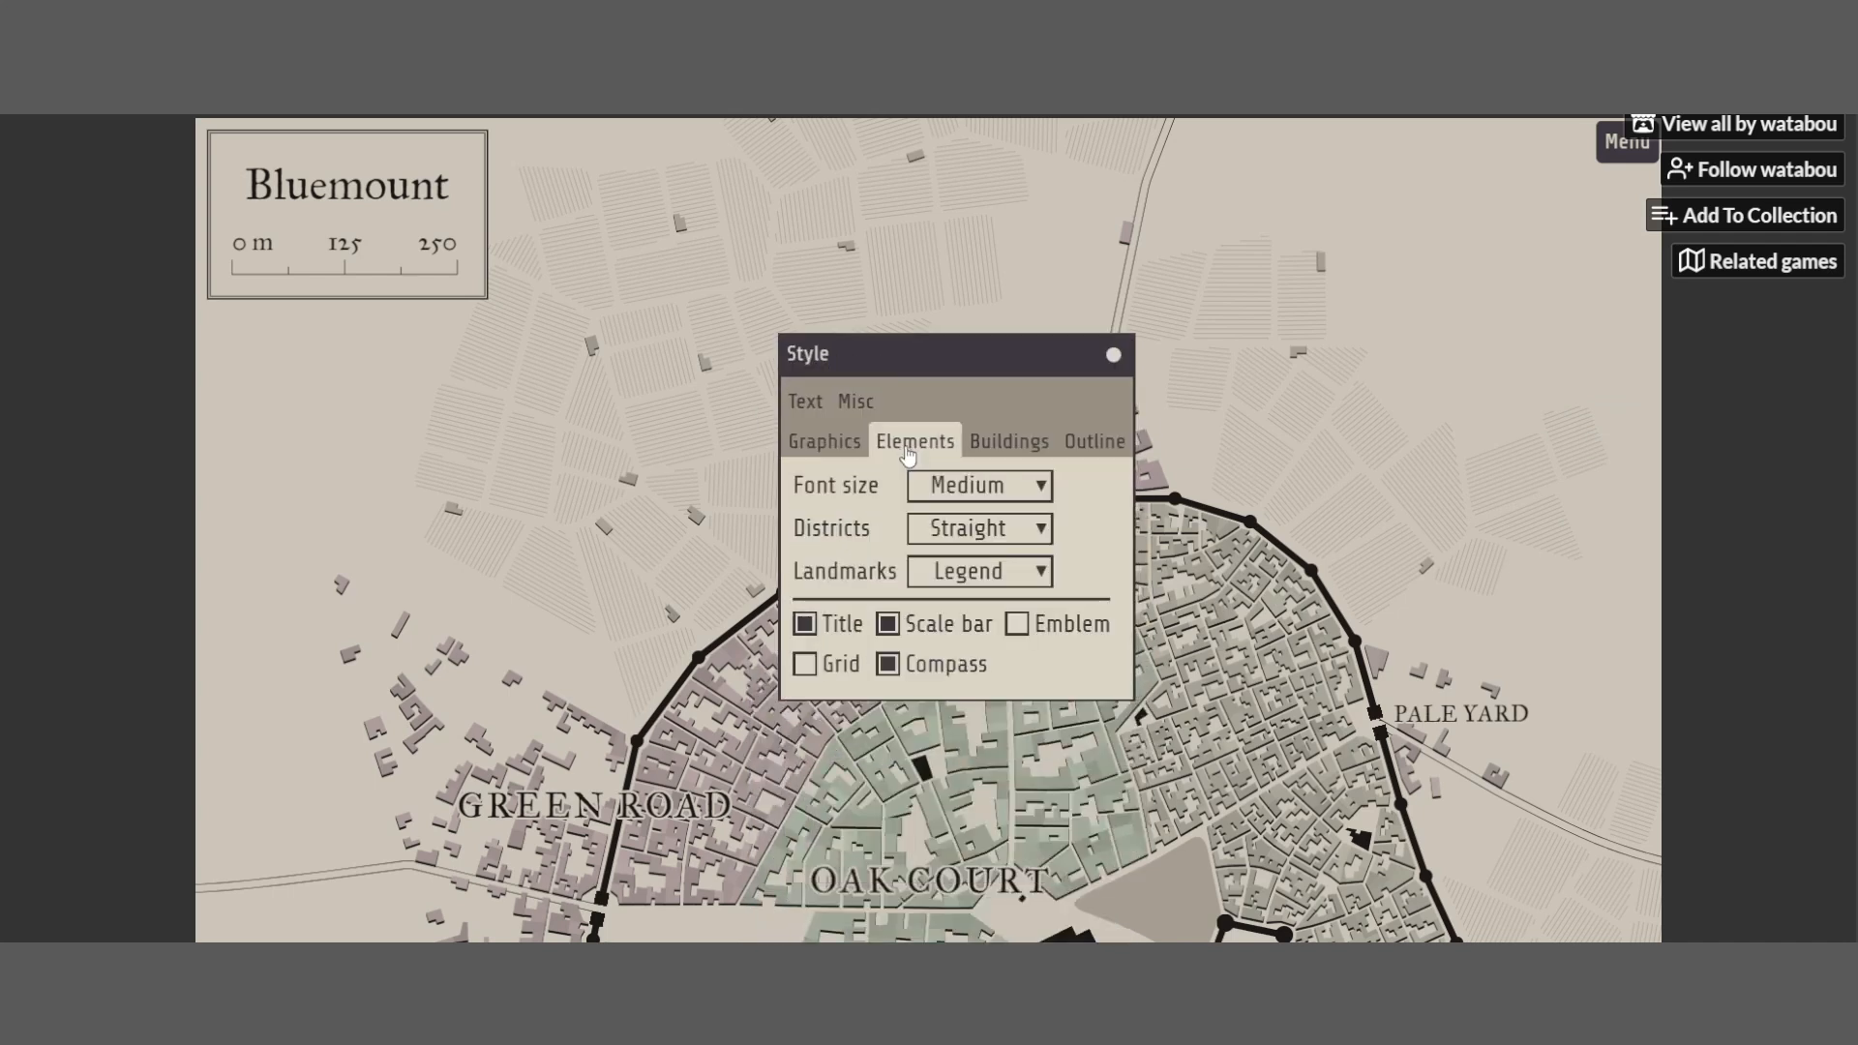
{"action": "left_click", "coordinate": [1025, 532]}
{"action": "left_click", "coordinate": [958, 636]}
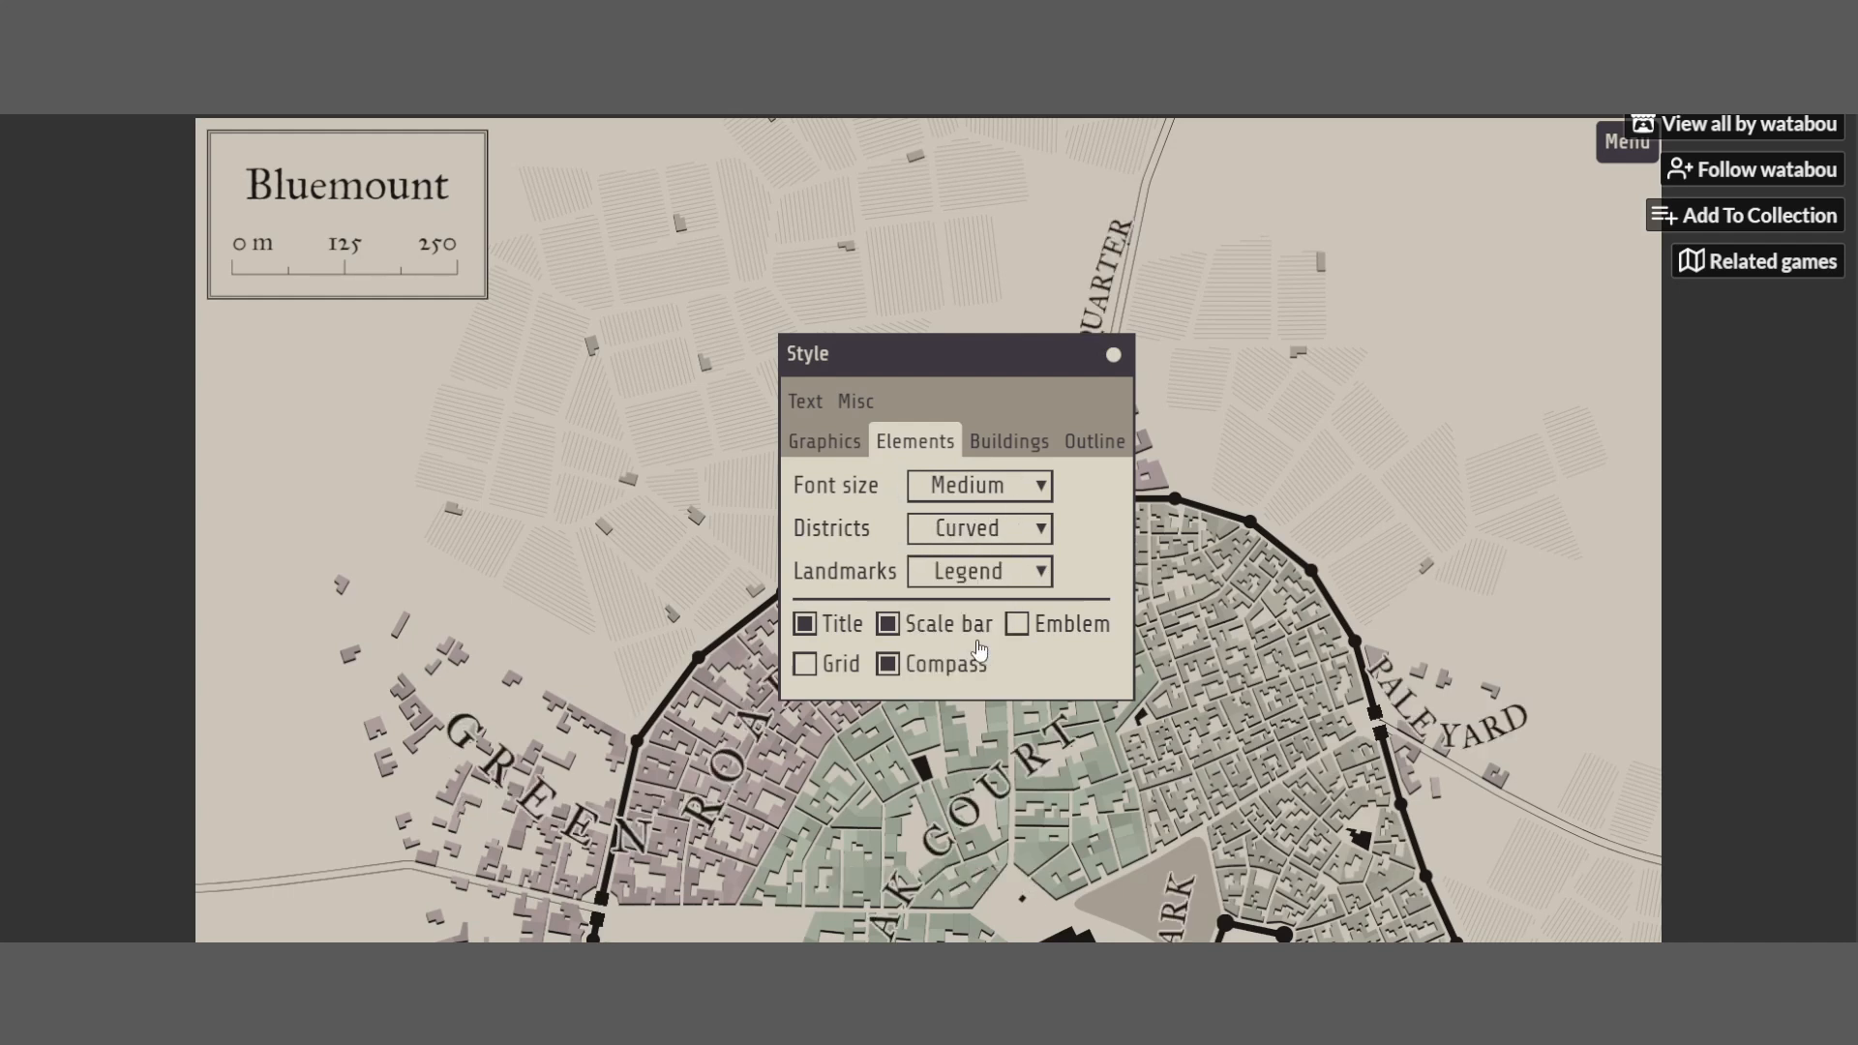
{"action": "left_click", "coordinate": [978, 549]}
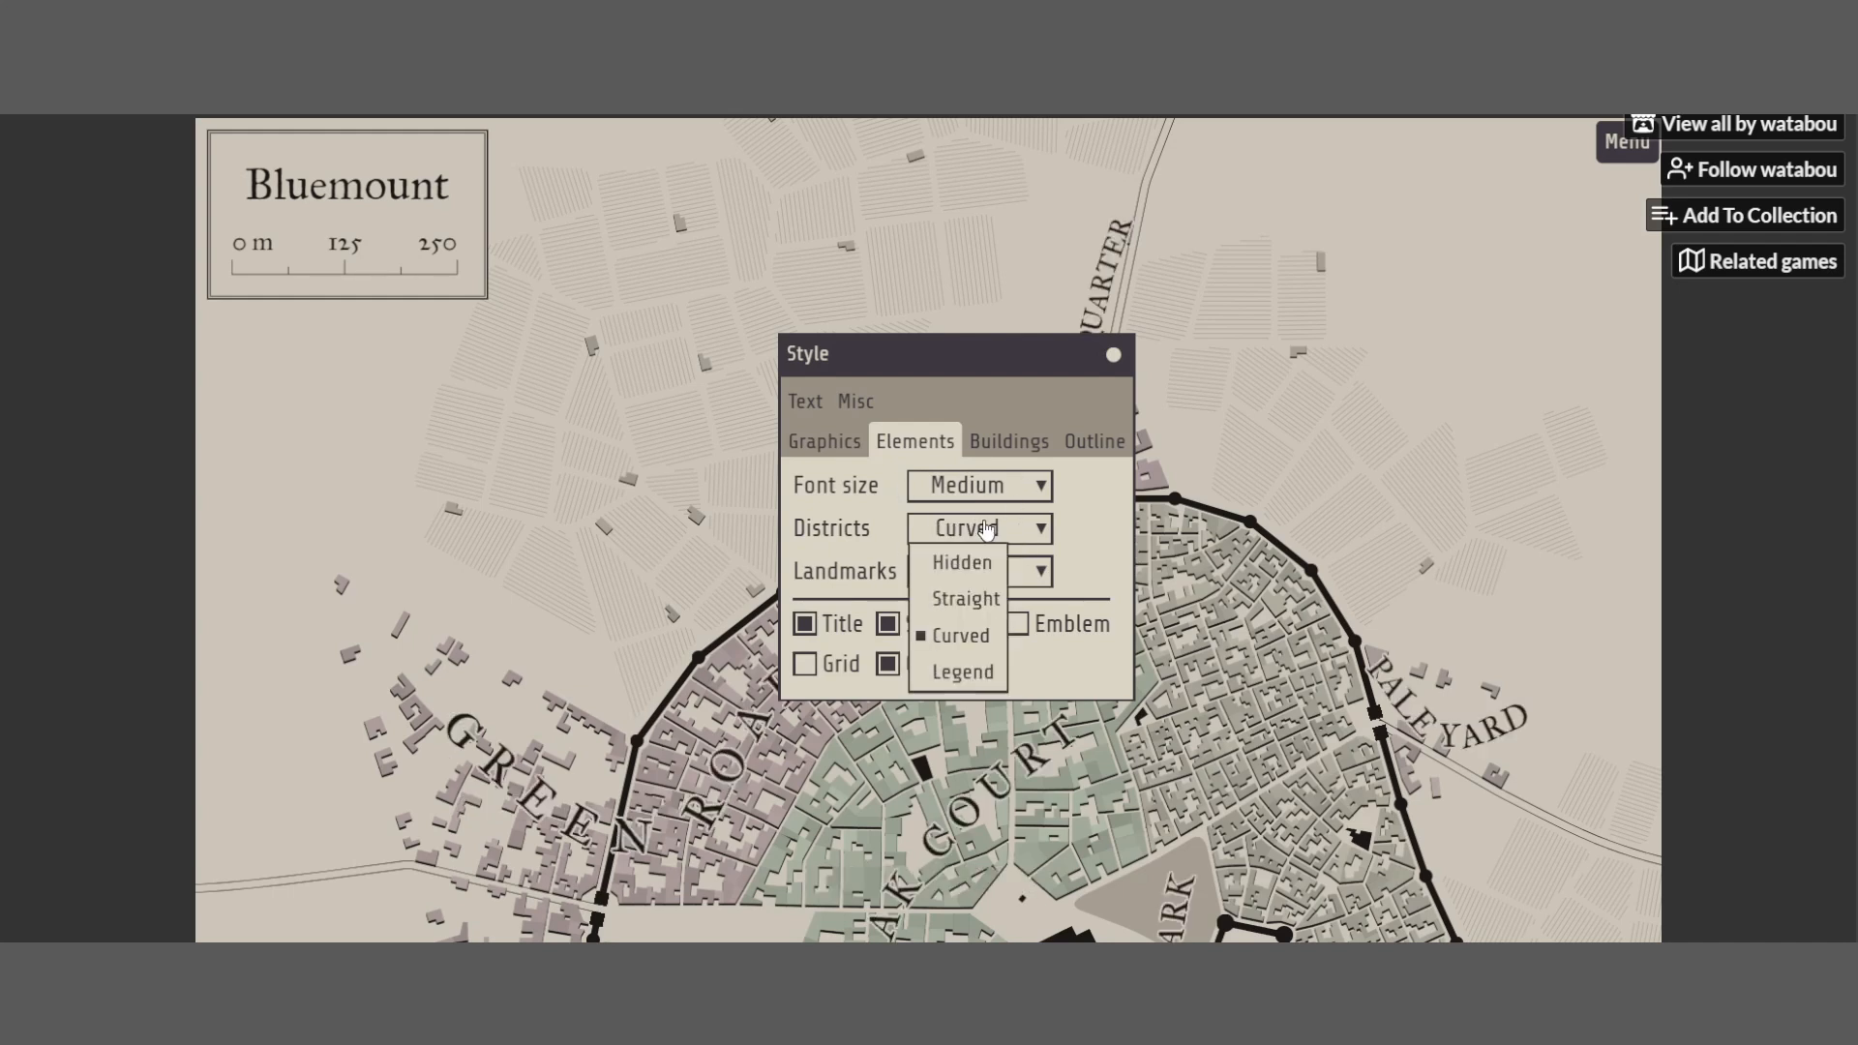
{"action": "left_click", "coordinate": [963, 569]}
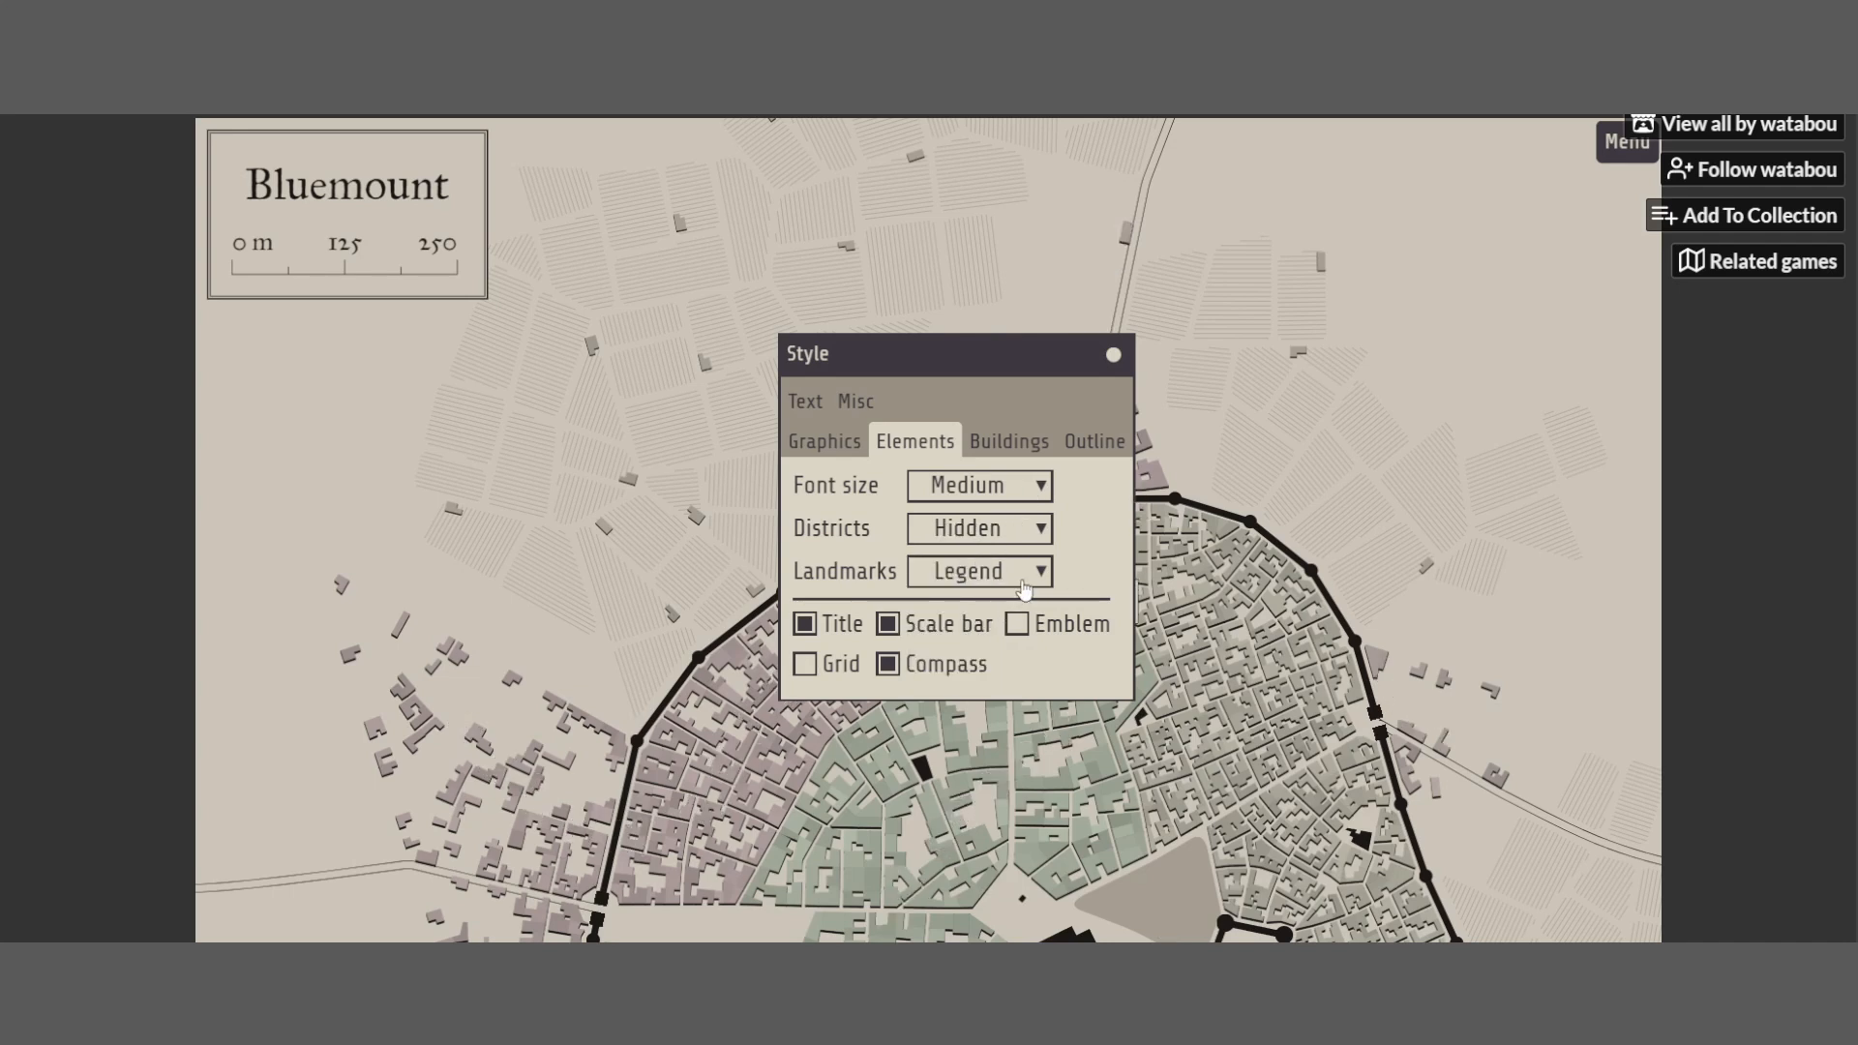
Hide the scale bar and compass, and briefly toggle the emblem, title and grid while keeping only the title
{"action": "left_click", "coordinate": [888, 624]}
{"action": "left_click", "coordinate": [1018, 627]}
{"action": "left_click", "coordinate": [1024, 631]}
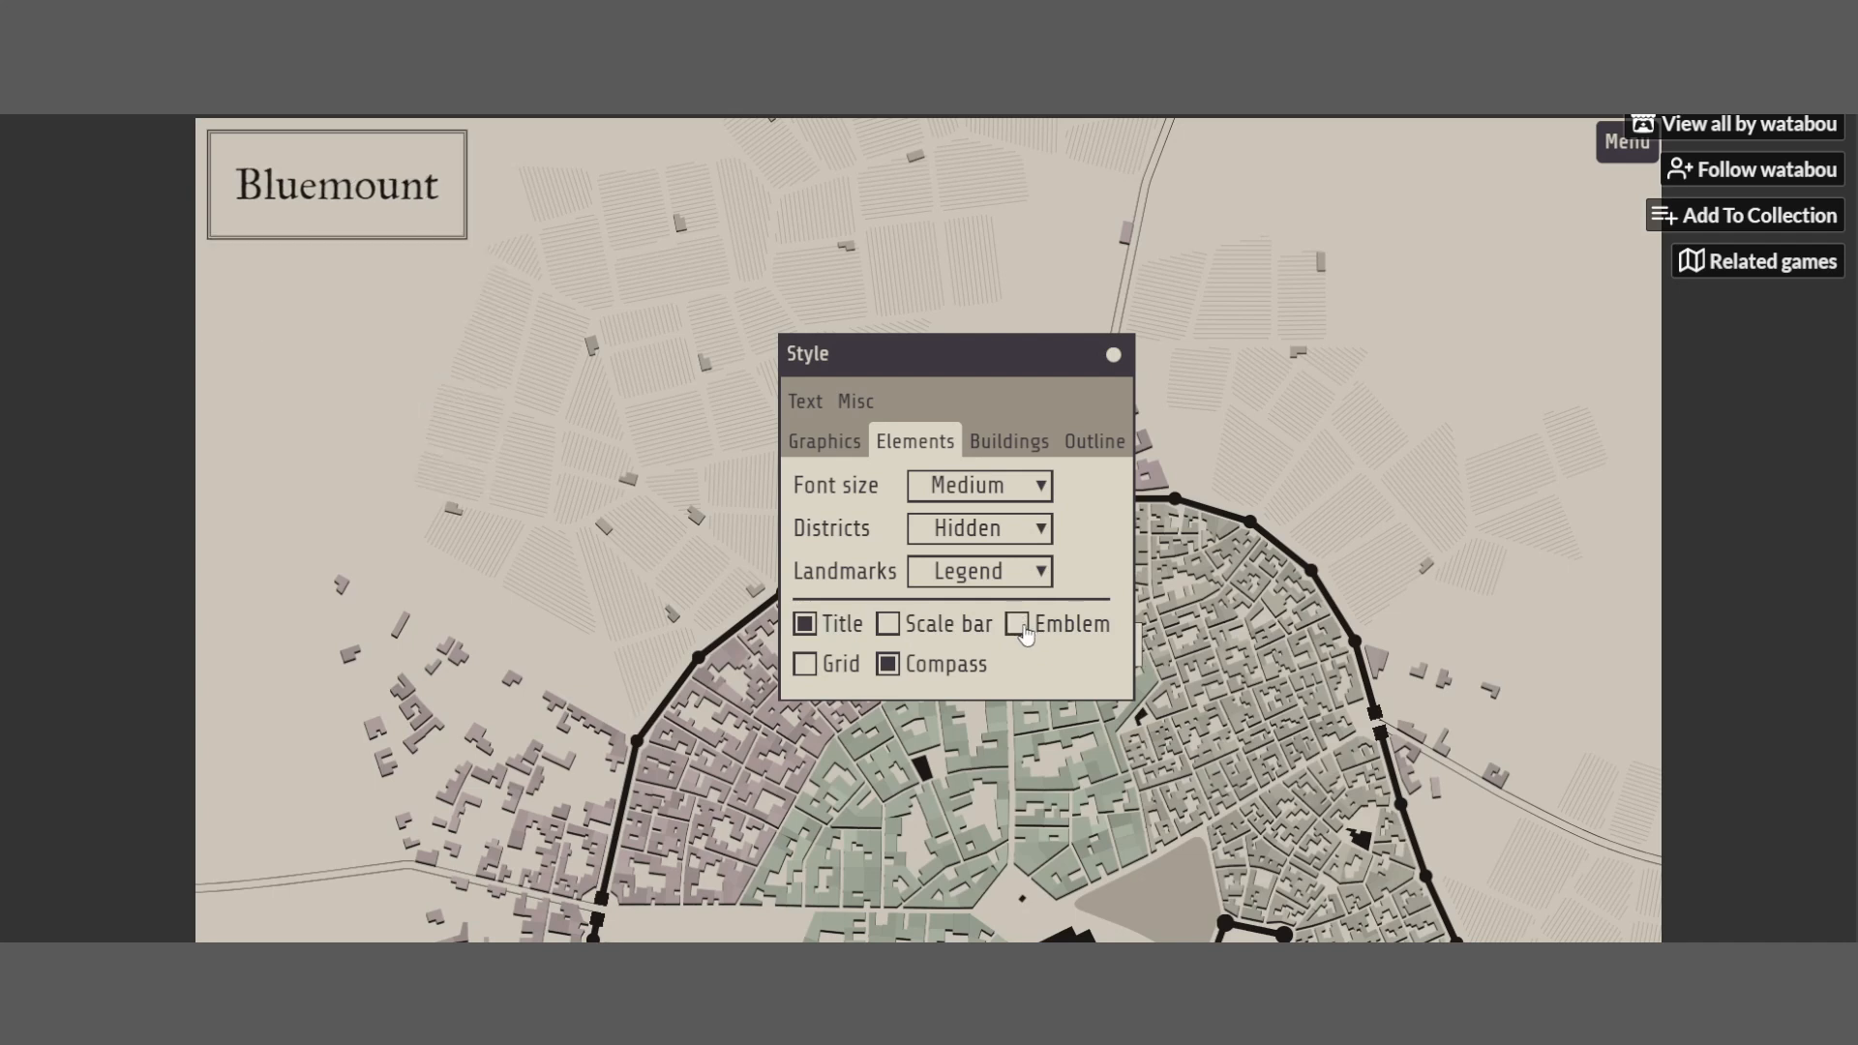
{"action": "left_click", "coordinate": [823, 631]}
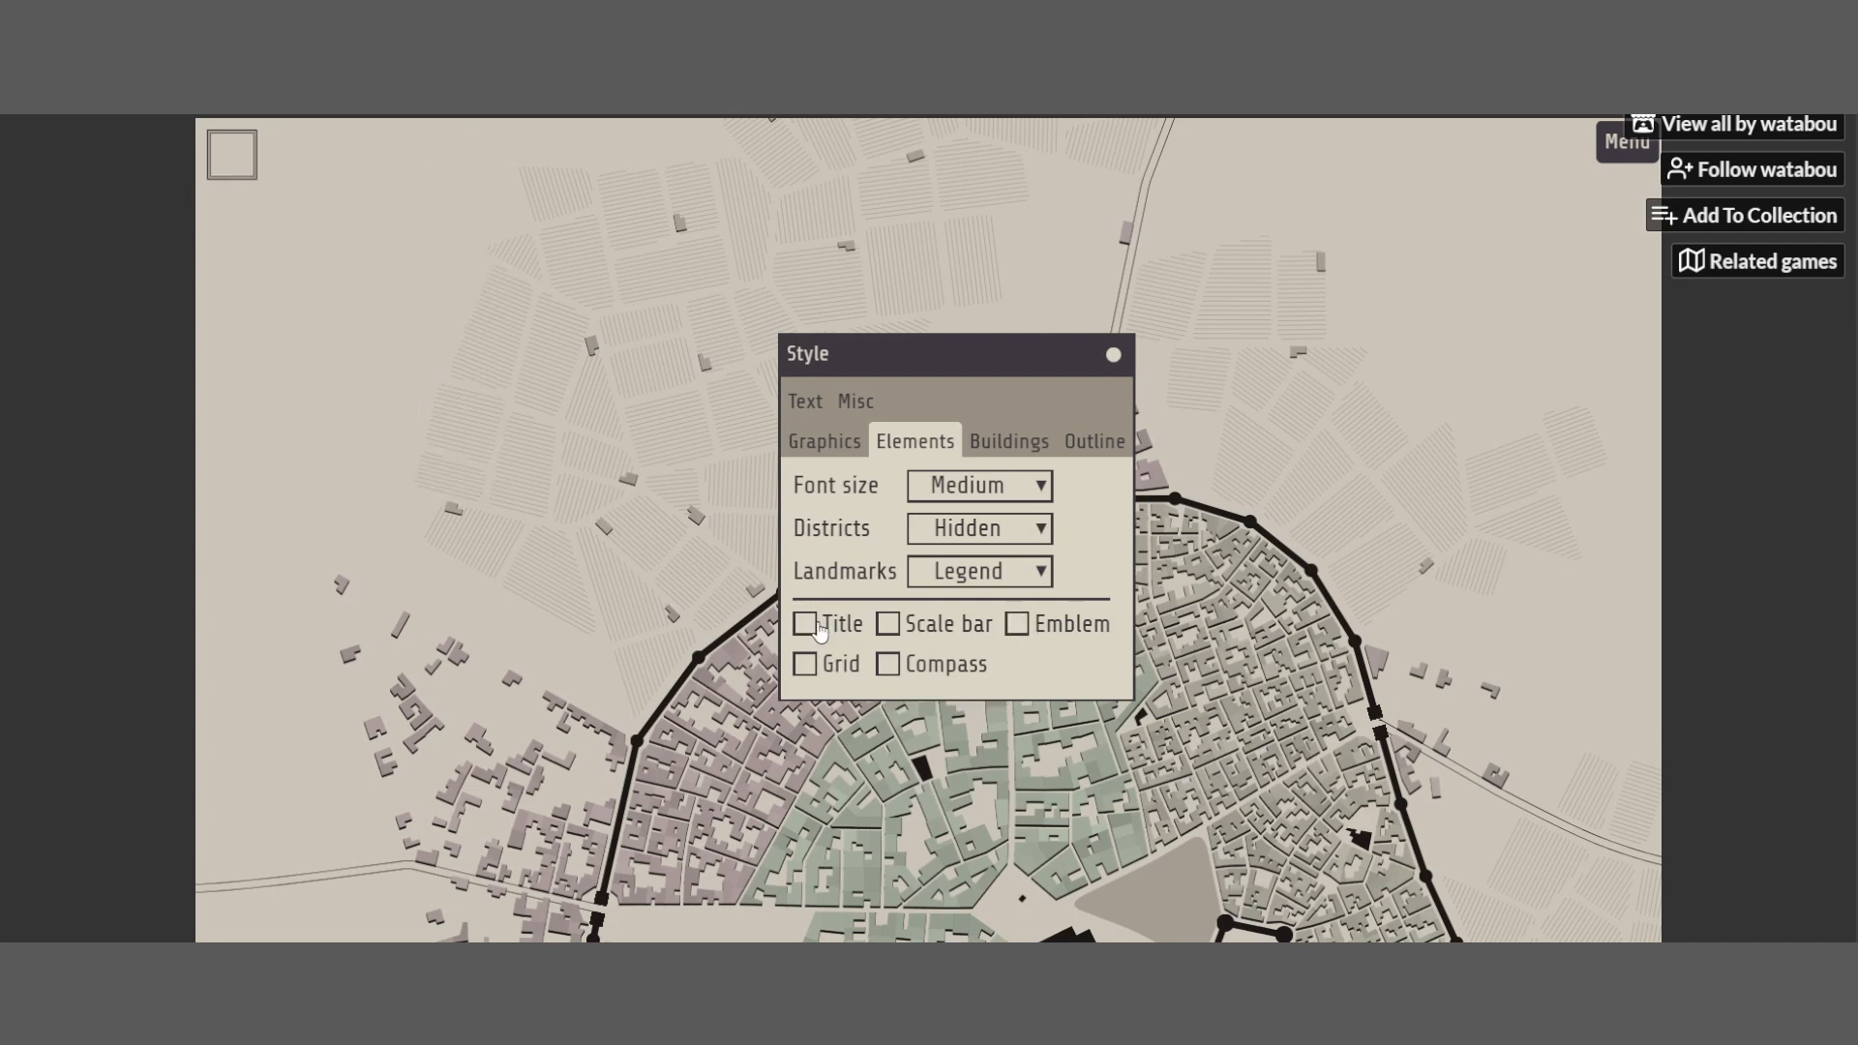
{"action": "left_click", "coordinate": [820, 631]}
{"action": "left_click", "coordinate": [811, 668]}
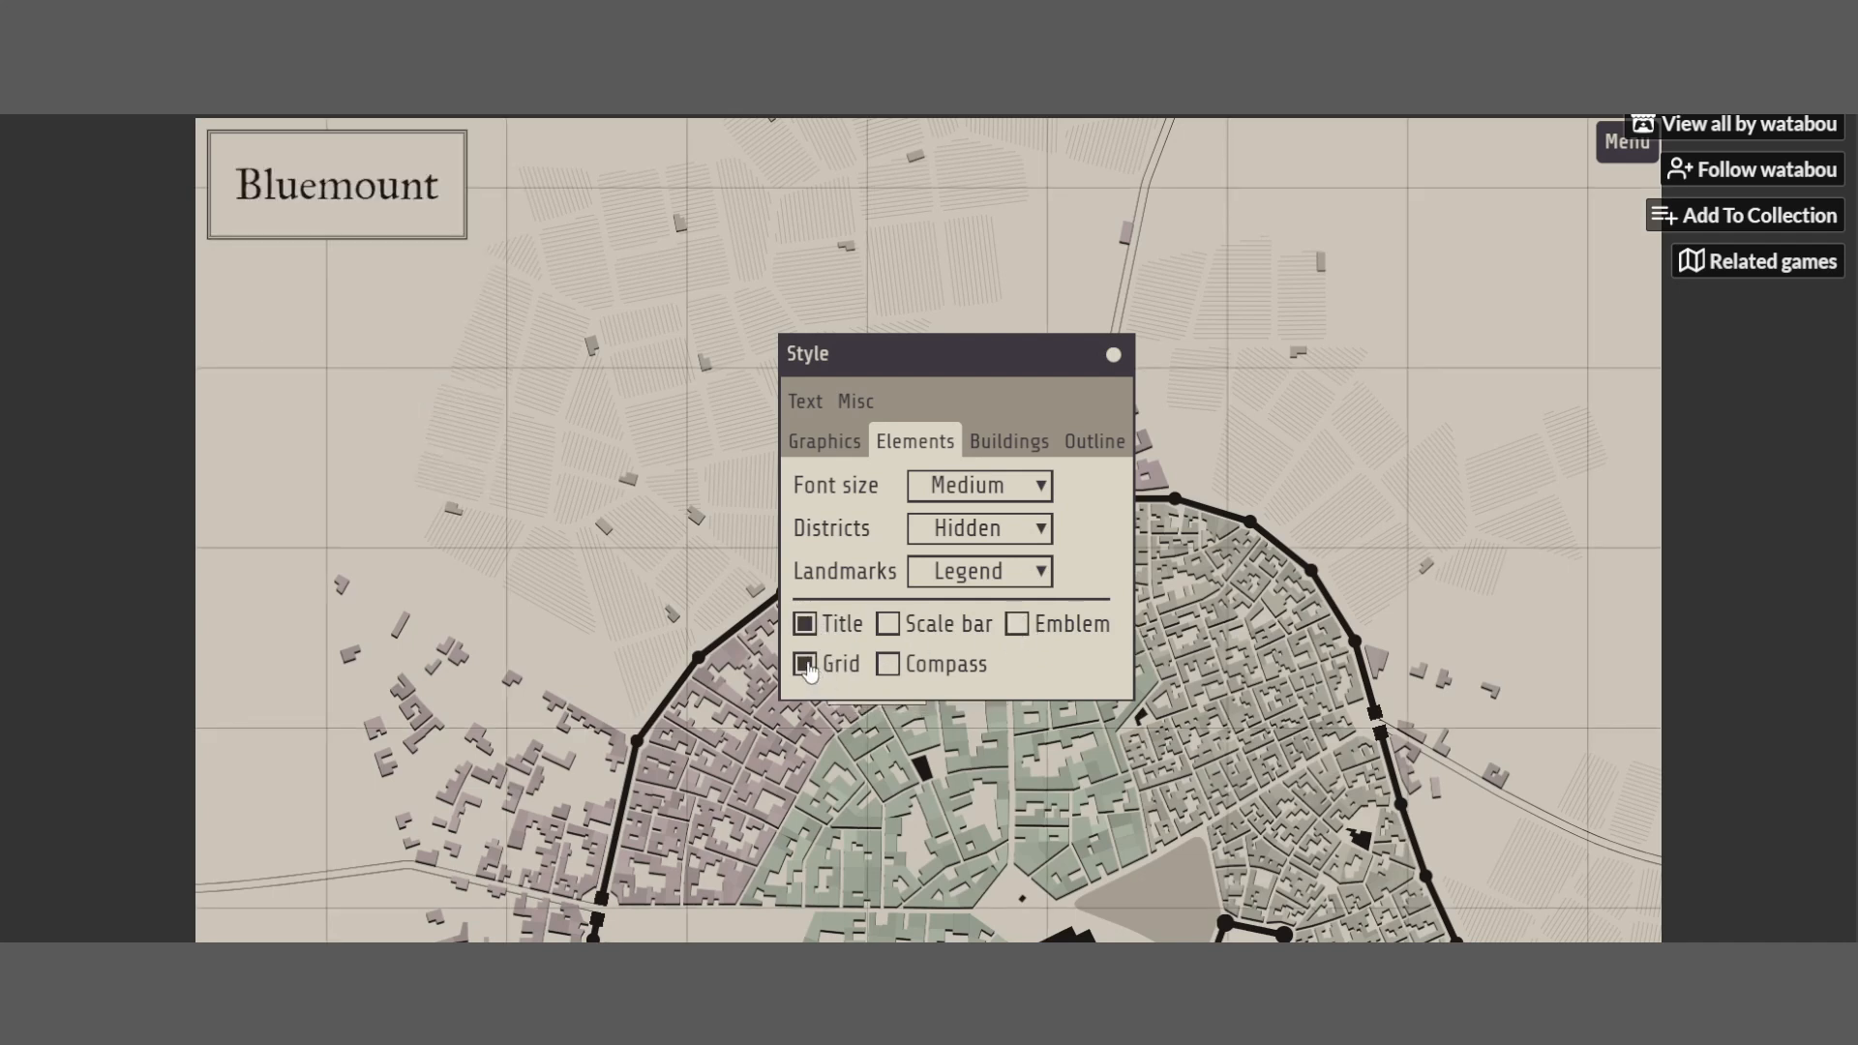
{"action": "left_click", "coordinate": [809, 668]}
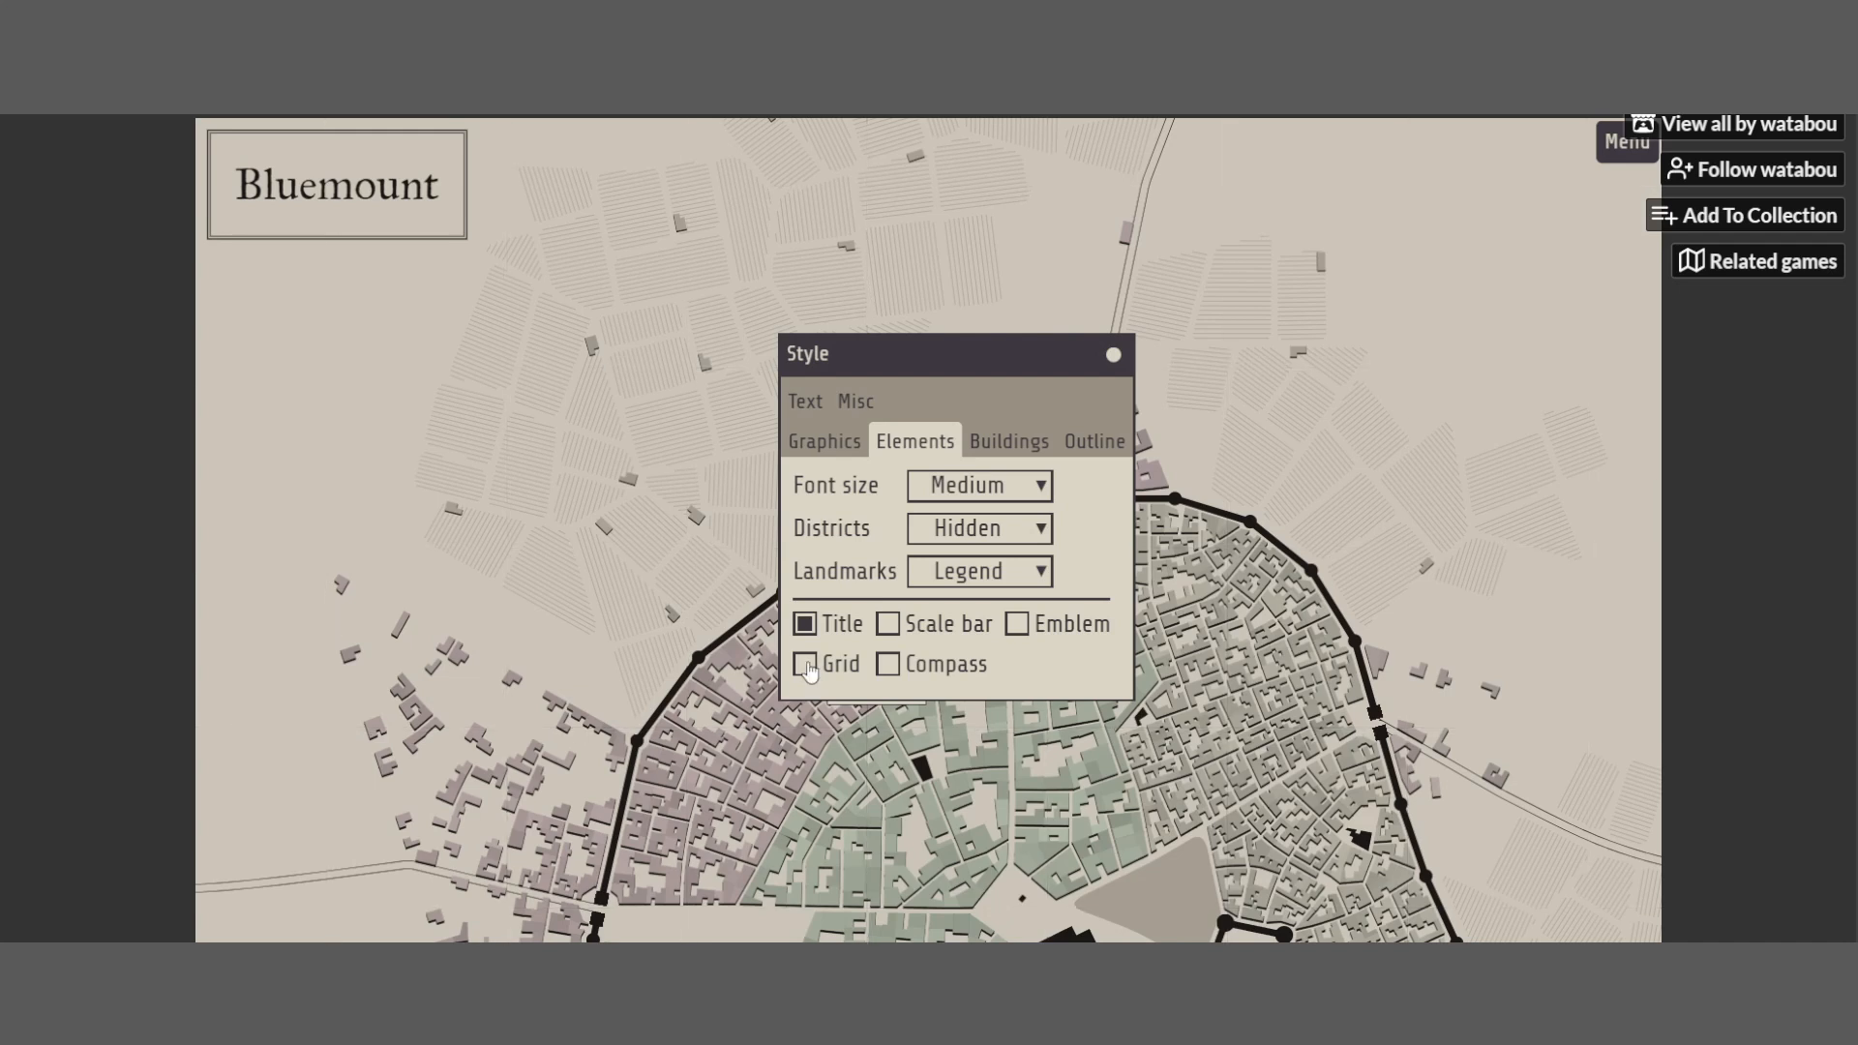
Set the landmarks to Hidden and leave the district labels hidden
{"action": "left_click", "coordinate": [968, 581]}
{"action": "left_click", "coordinate": [978, 593]}
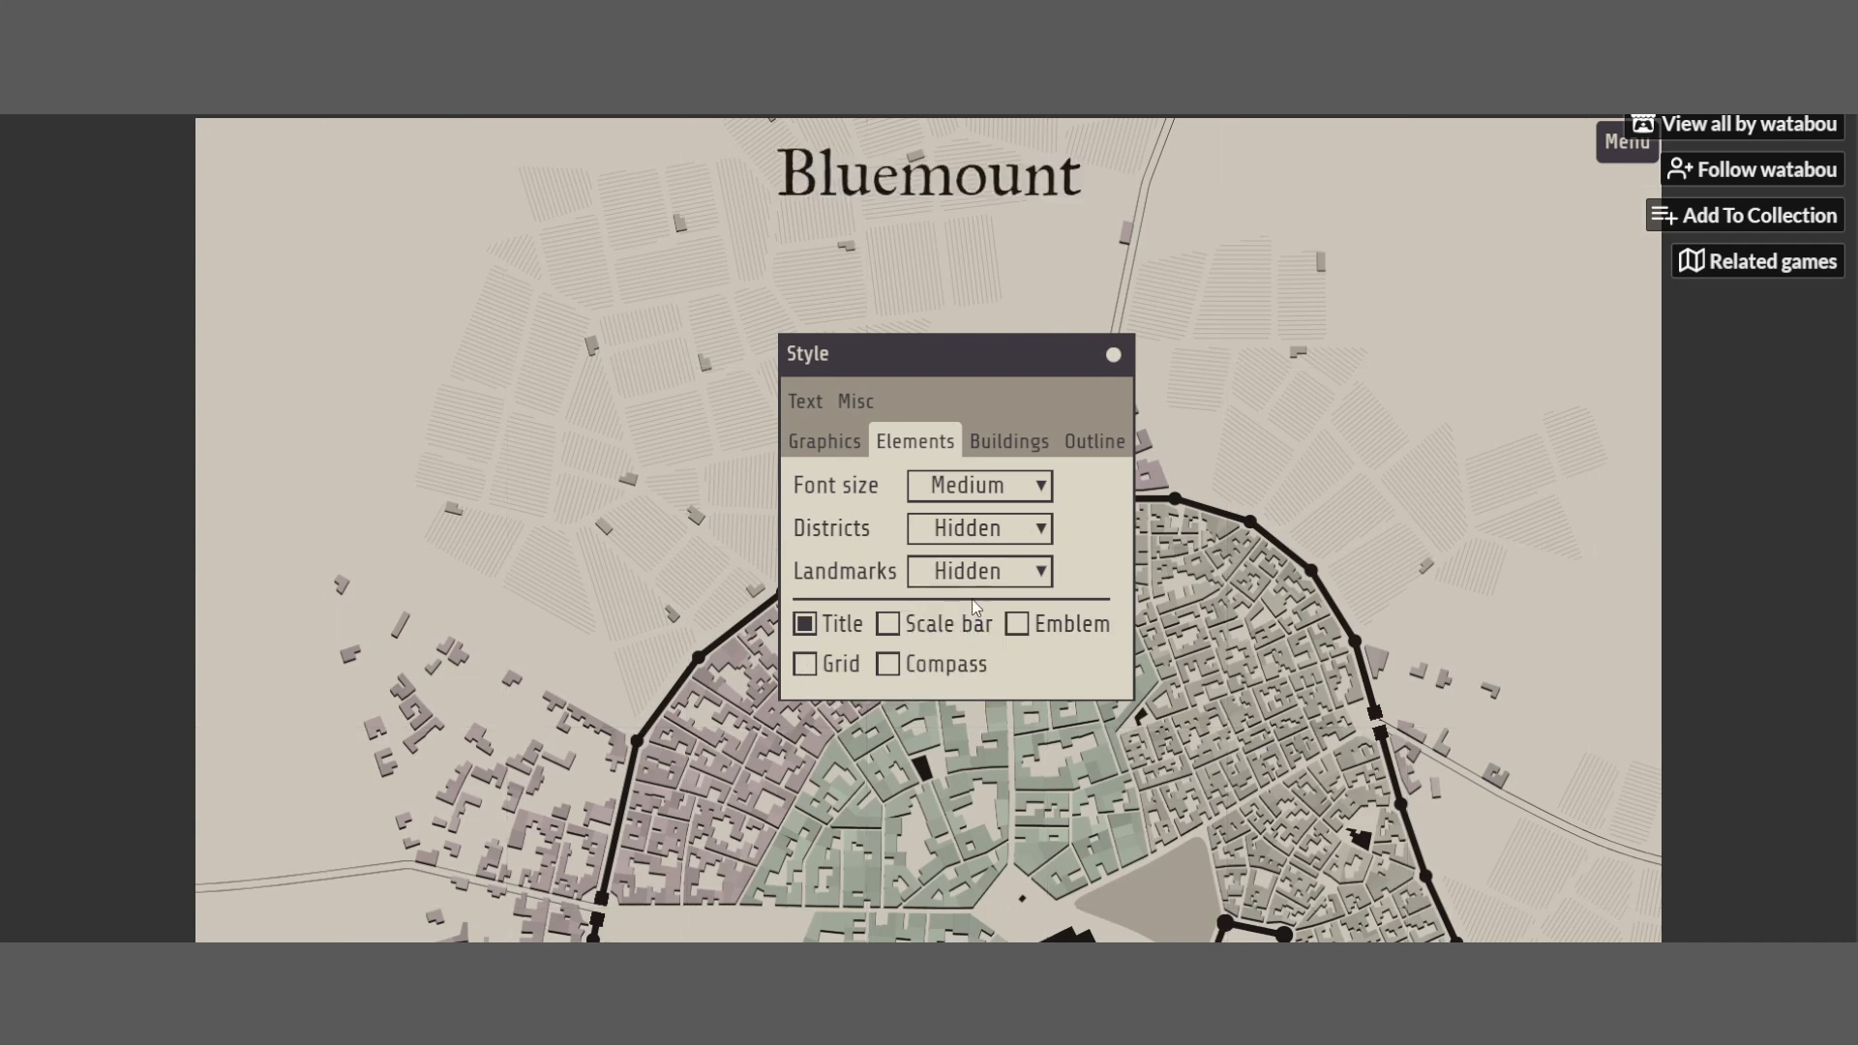
{"action": "left_click", "coordinate": [1026, 532]}
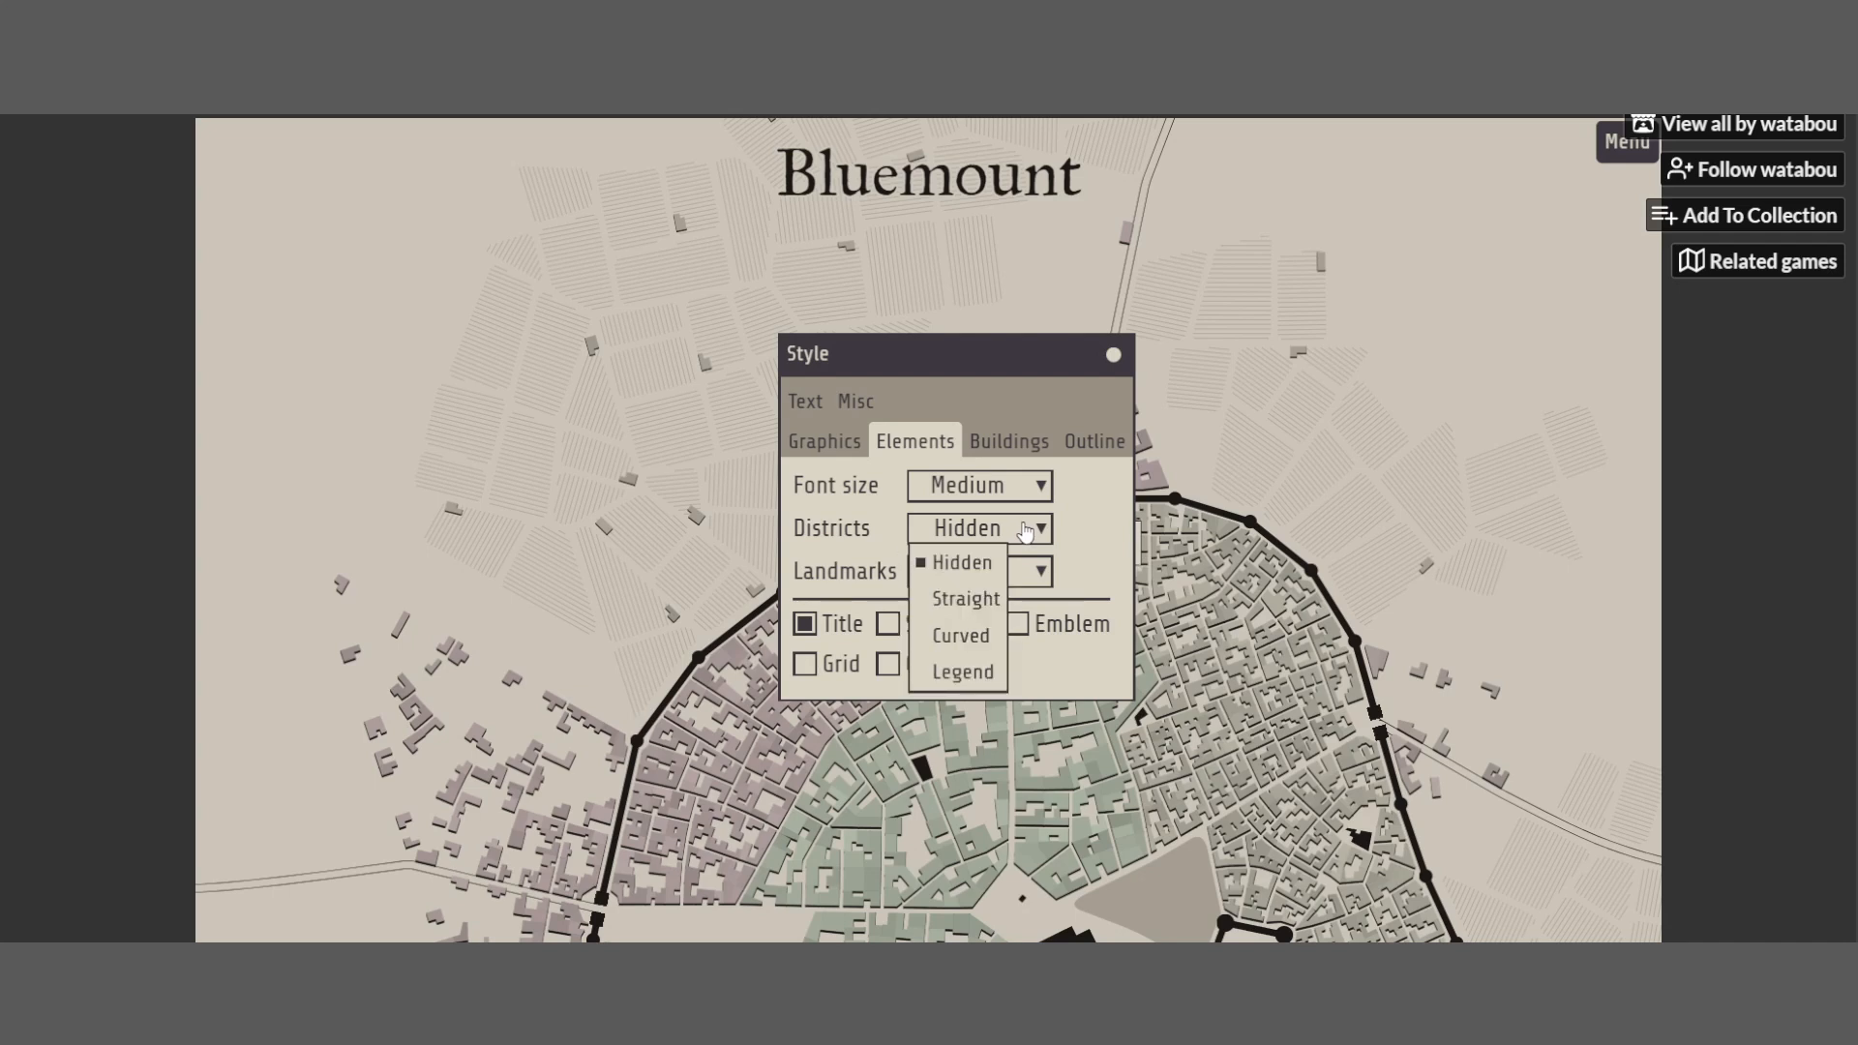
{"action": "left_click", "coordinate": [1032, 494]}
{"action": "left_click", "coordinate": [979, 444]}
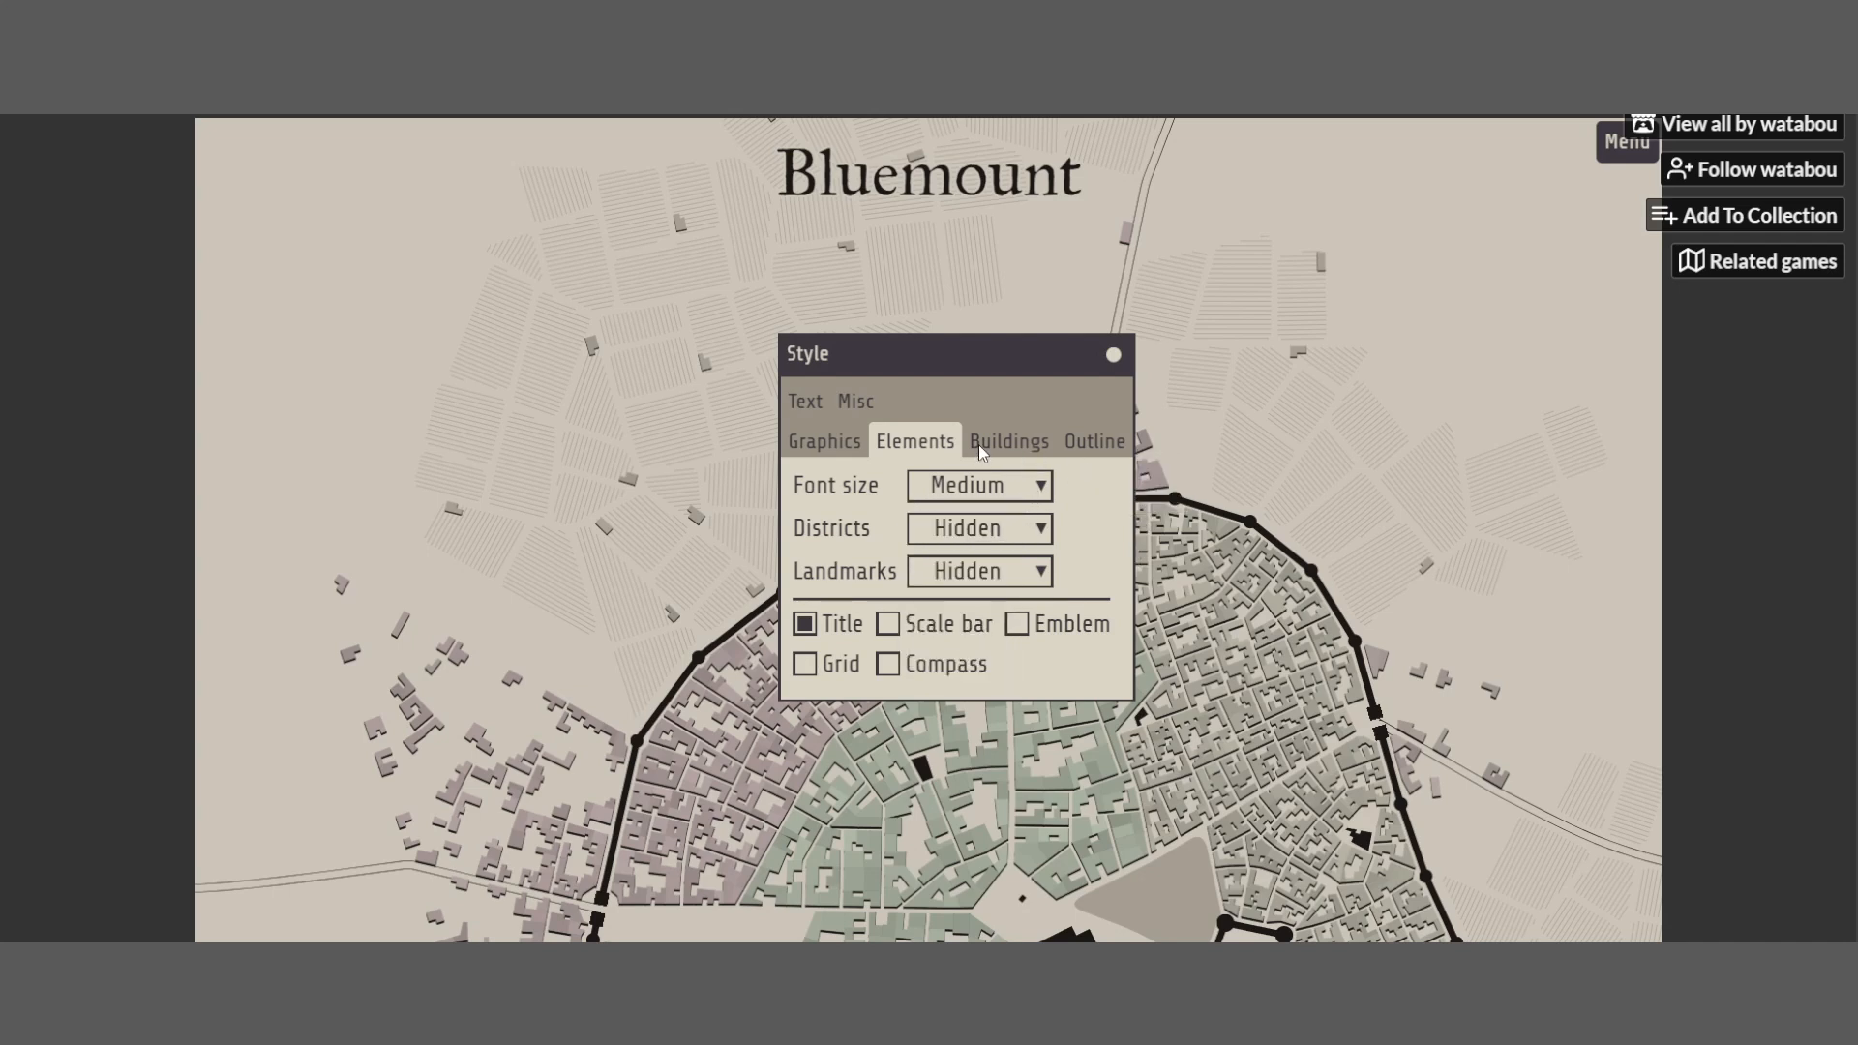
Review the buildings, graphics, outline and text style settings, briefly previewing the building outlines
{"action": "left_click", "coordinate": [978, 444]}
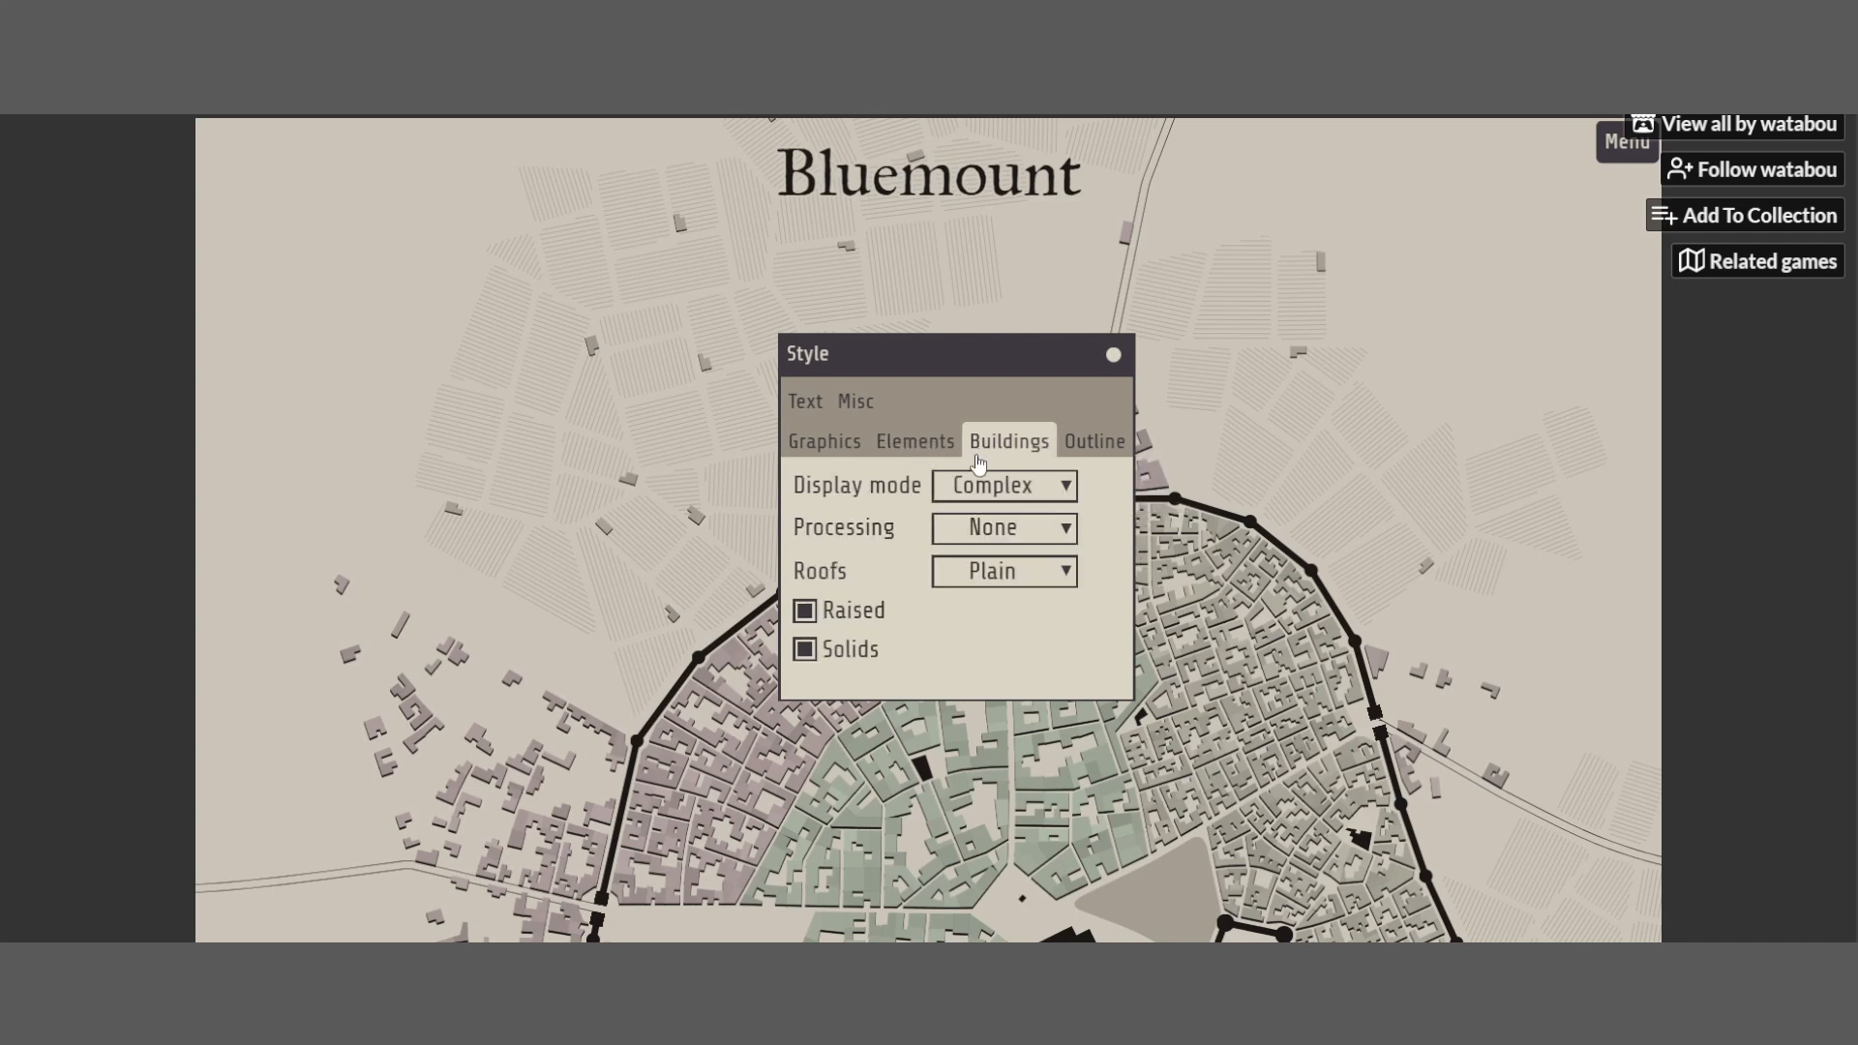
{"action": "left_click", "coordinate": [839, 455]}
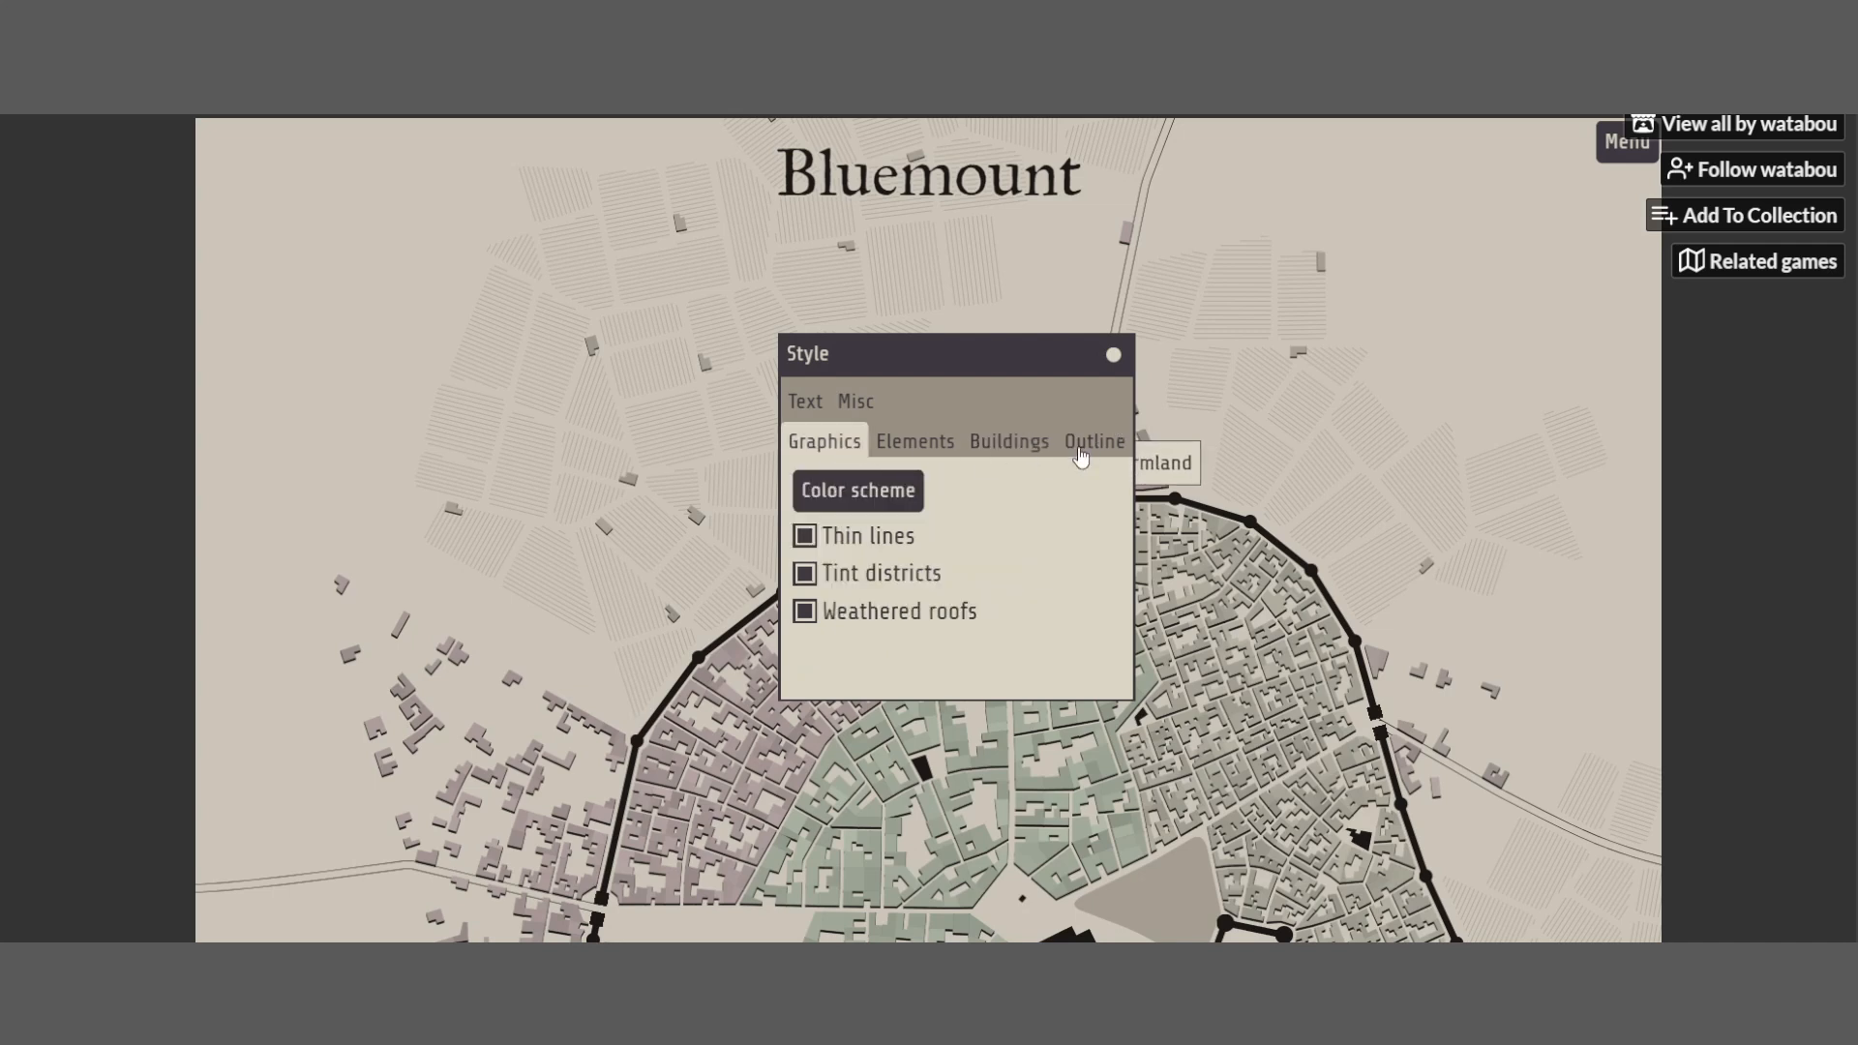
{"action": "left_click", "coordinate": [833, 575]}
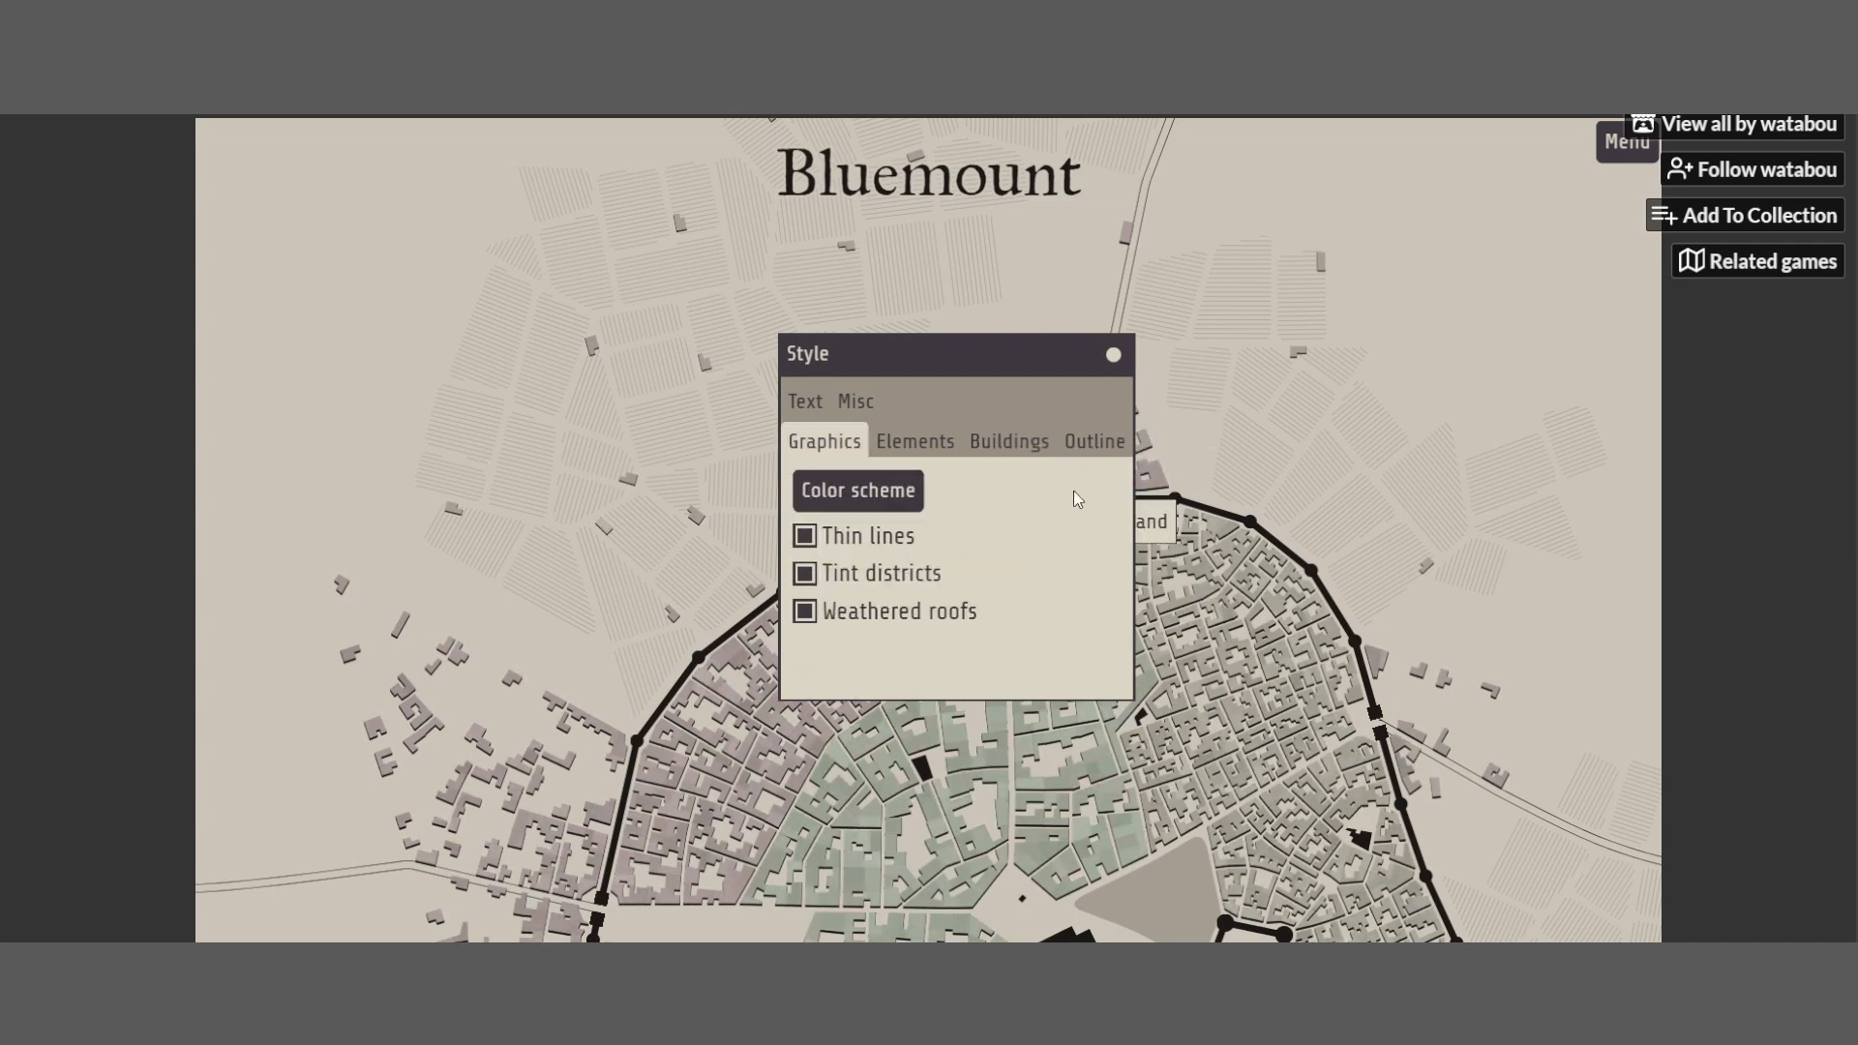
{"action": "left_click", "coordinate": [1081, 451]}
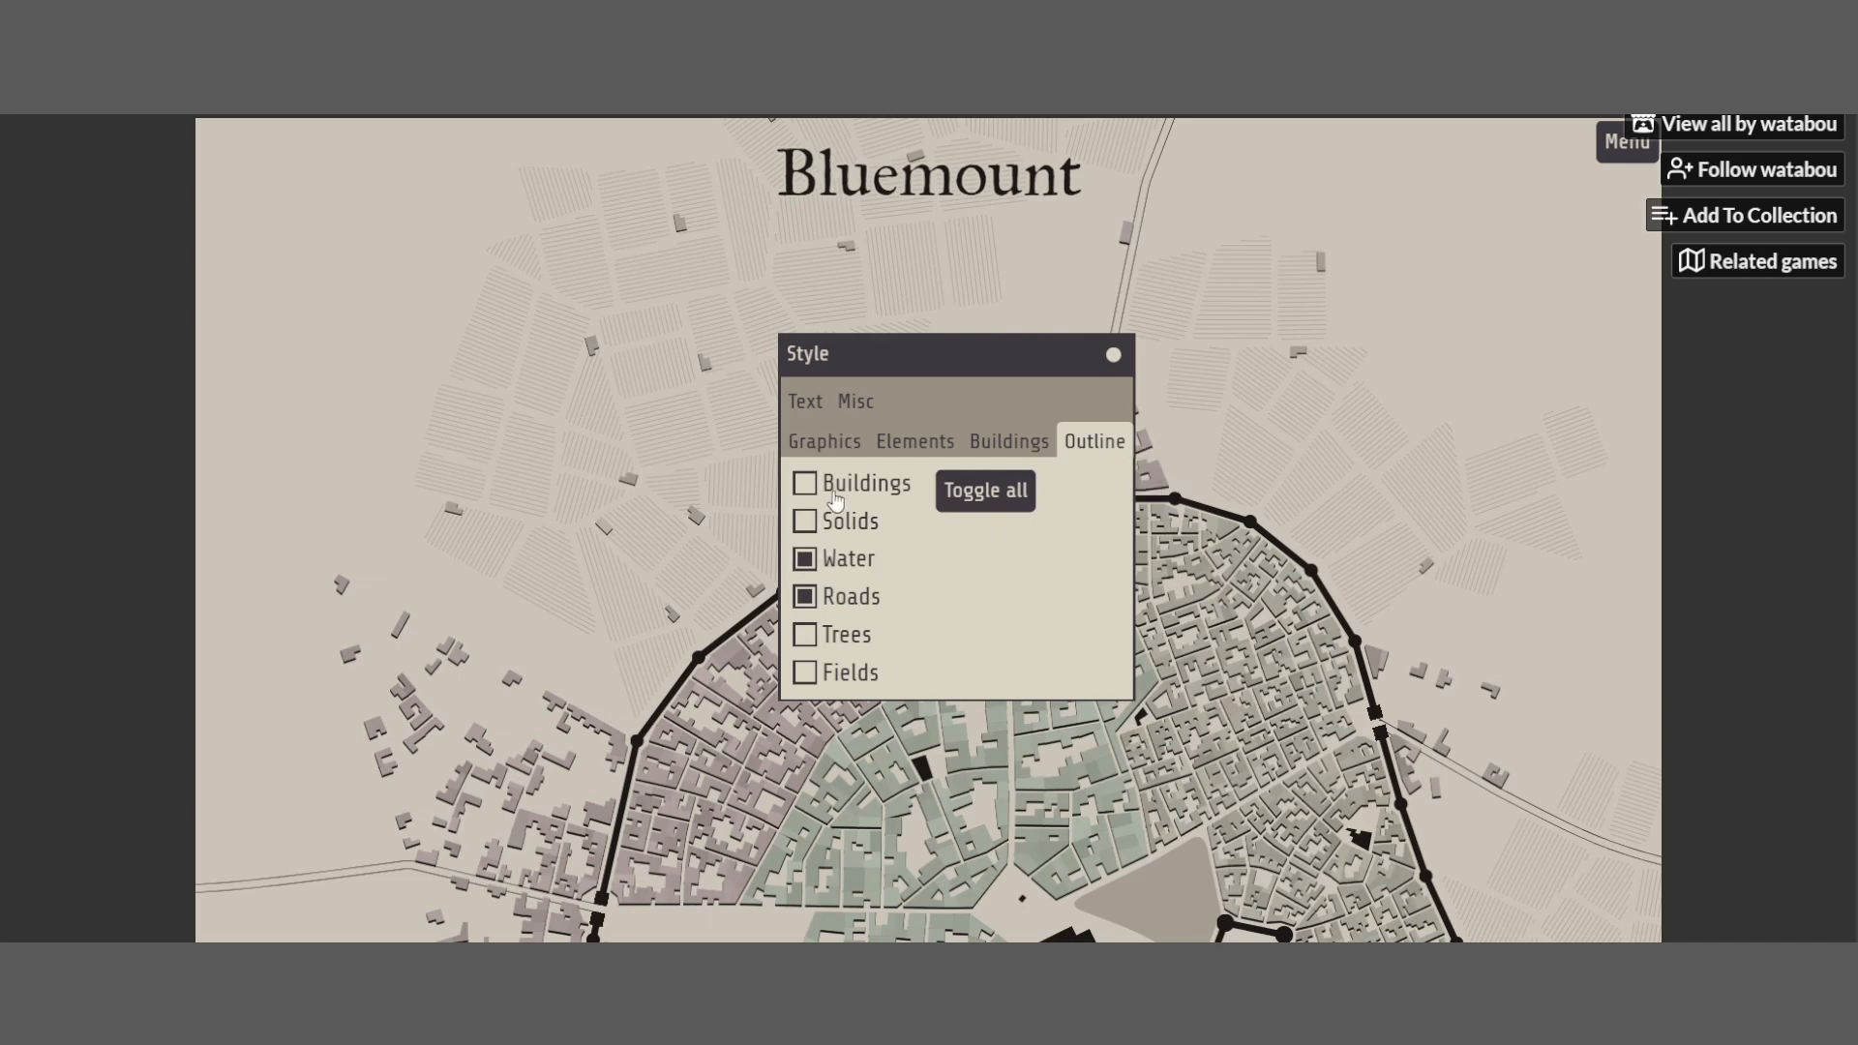
{"action": "left_click", "coordinate": [806, 484]}
{"action": "left_click", "coordinate": [806, 482]}
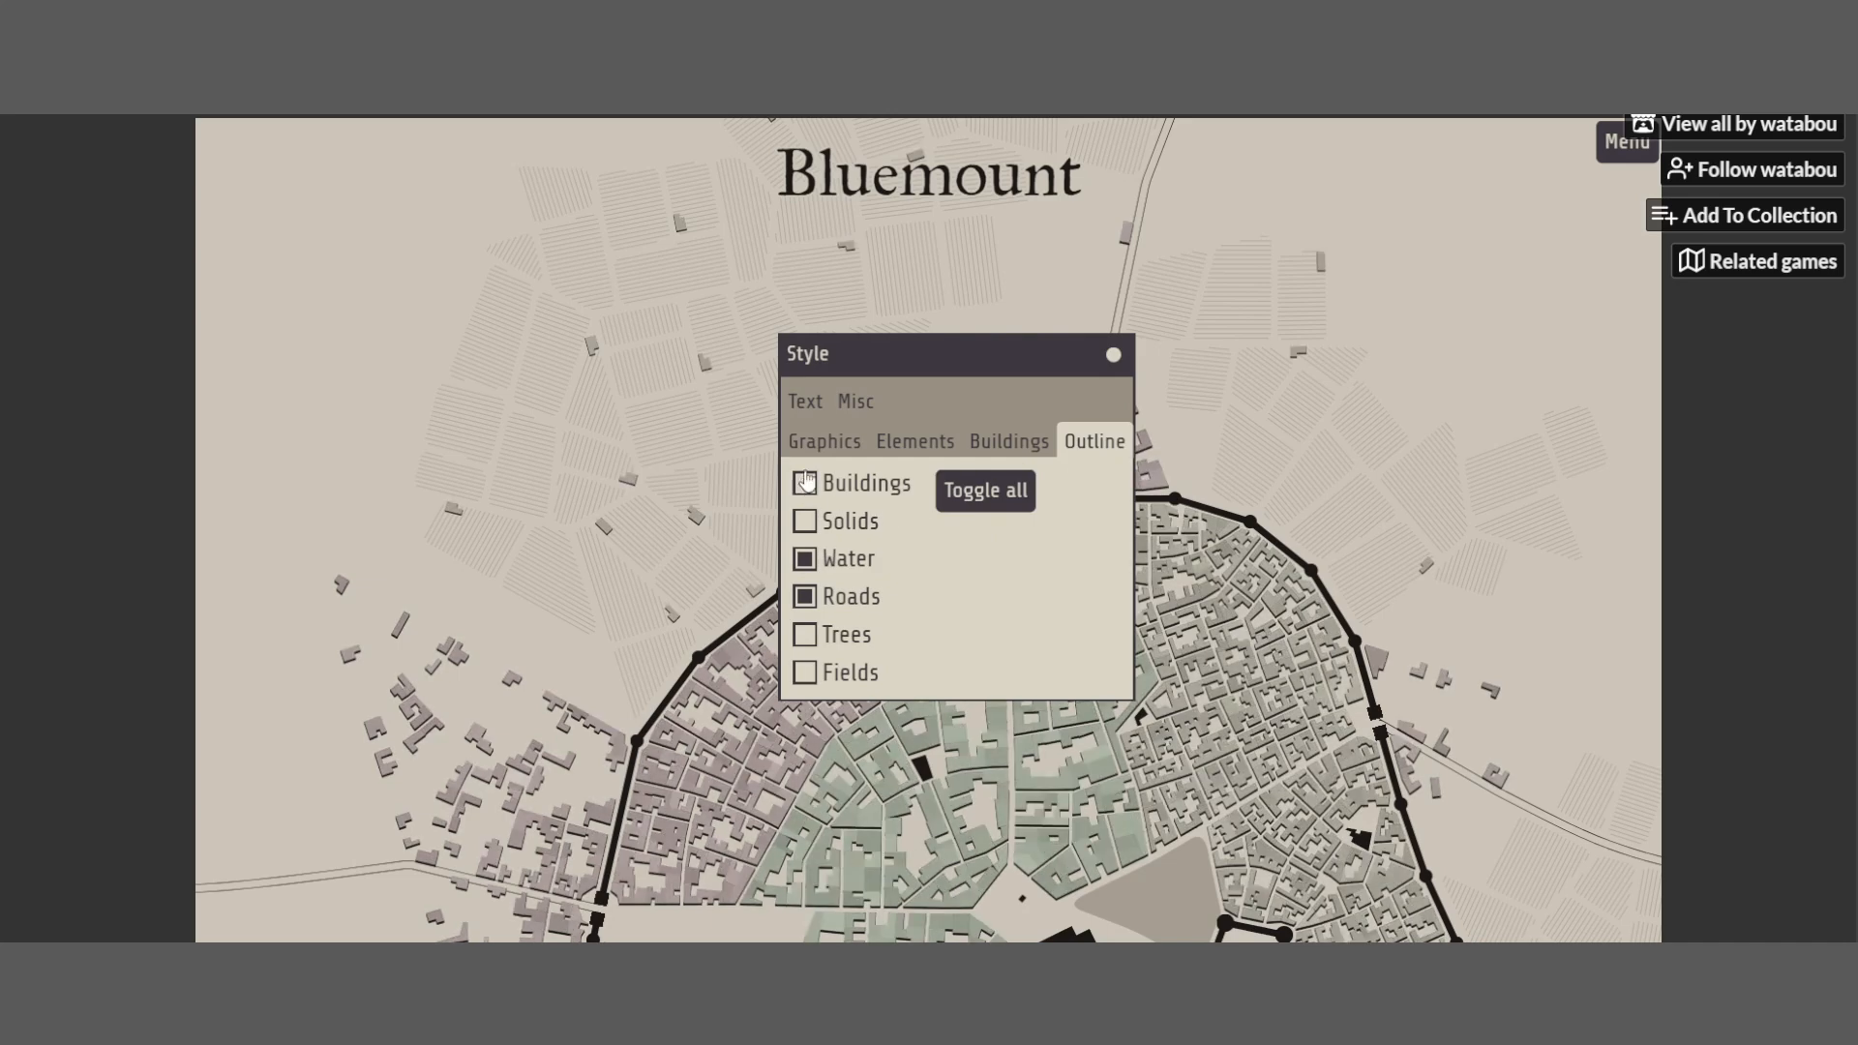
{"action": "left_click", "coordinate": [819, 412]}
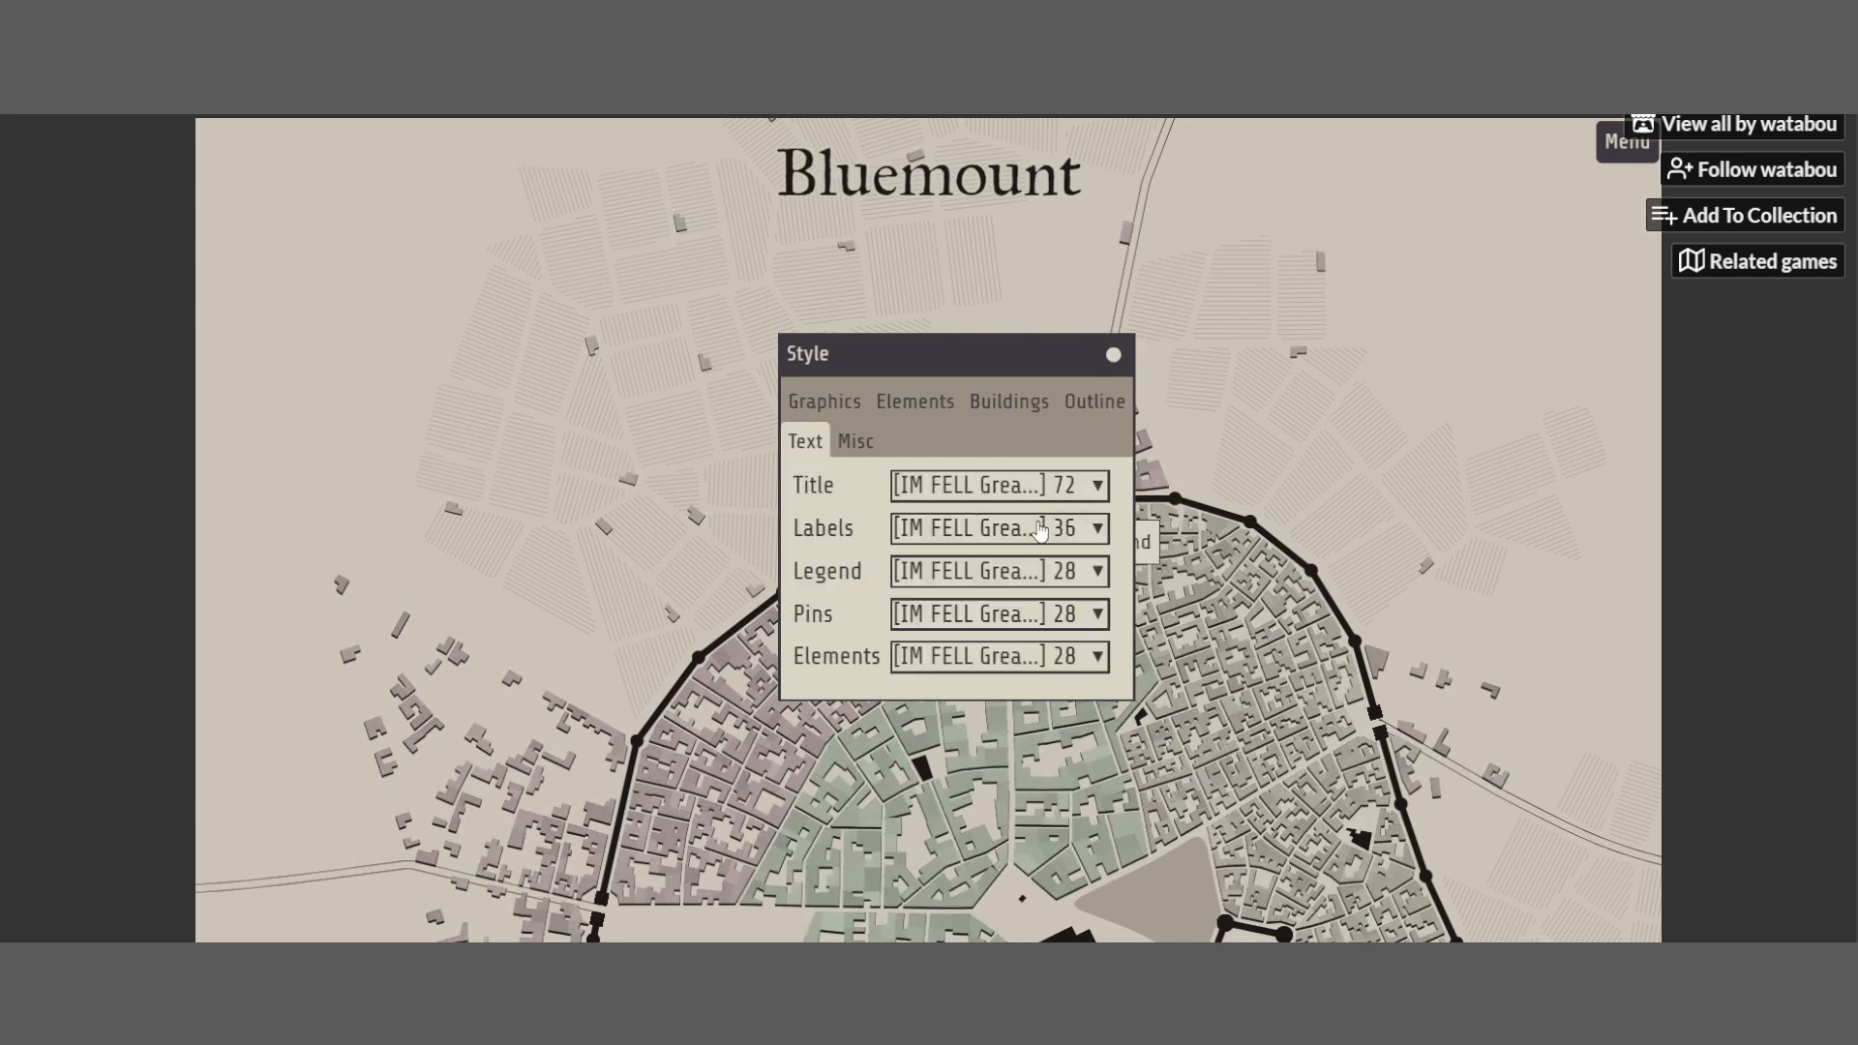
{"action": "scroll", "coordinate": [1026, 542], "scroll_direction": "down", "scroll_amount": 3}
{"action": "scroll", "coordinate": [971, 594], "scroll_direction": "up", "scroll_amount": 2}
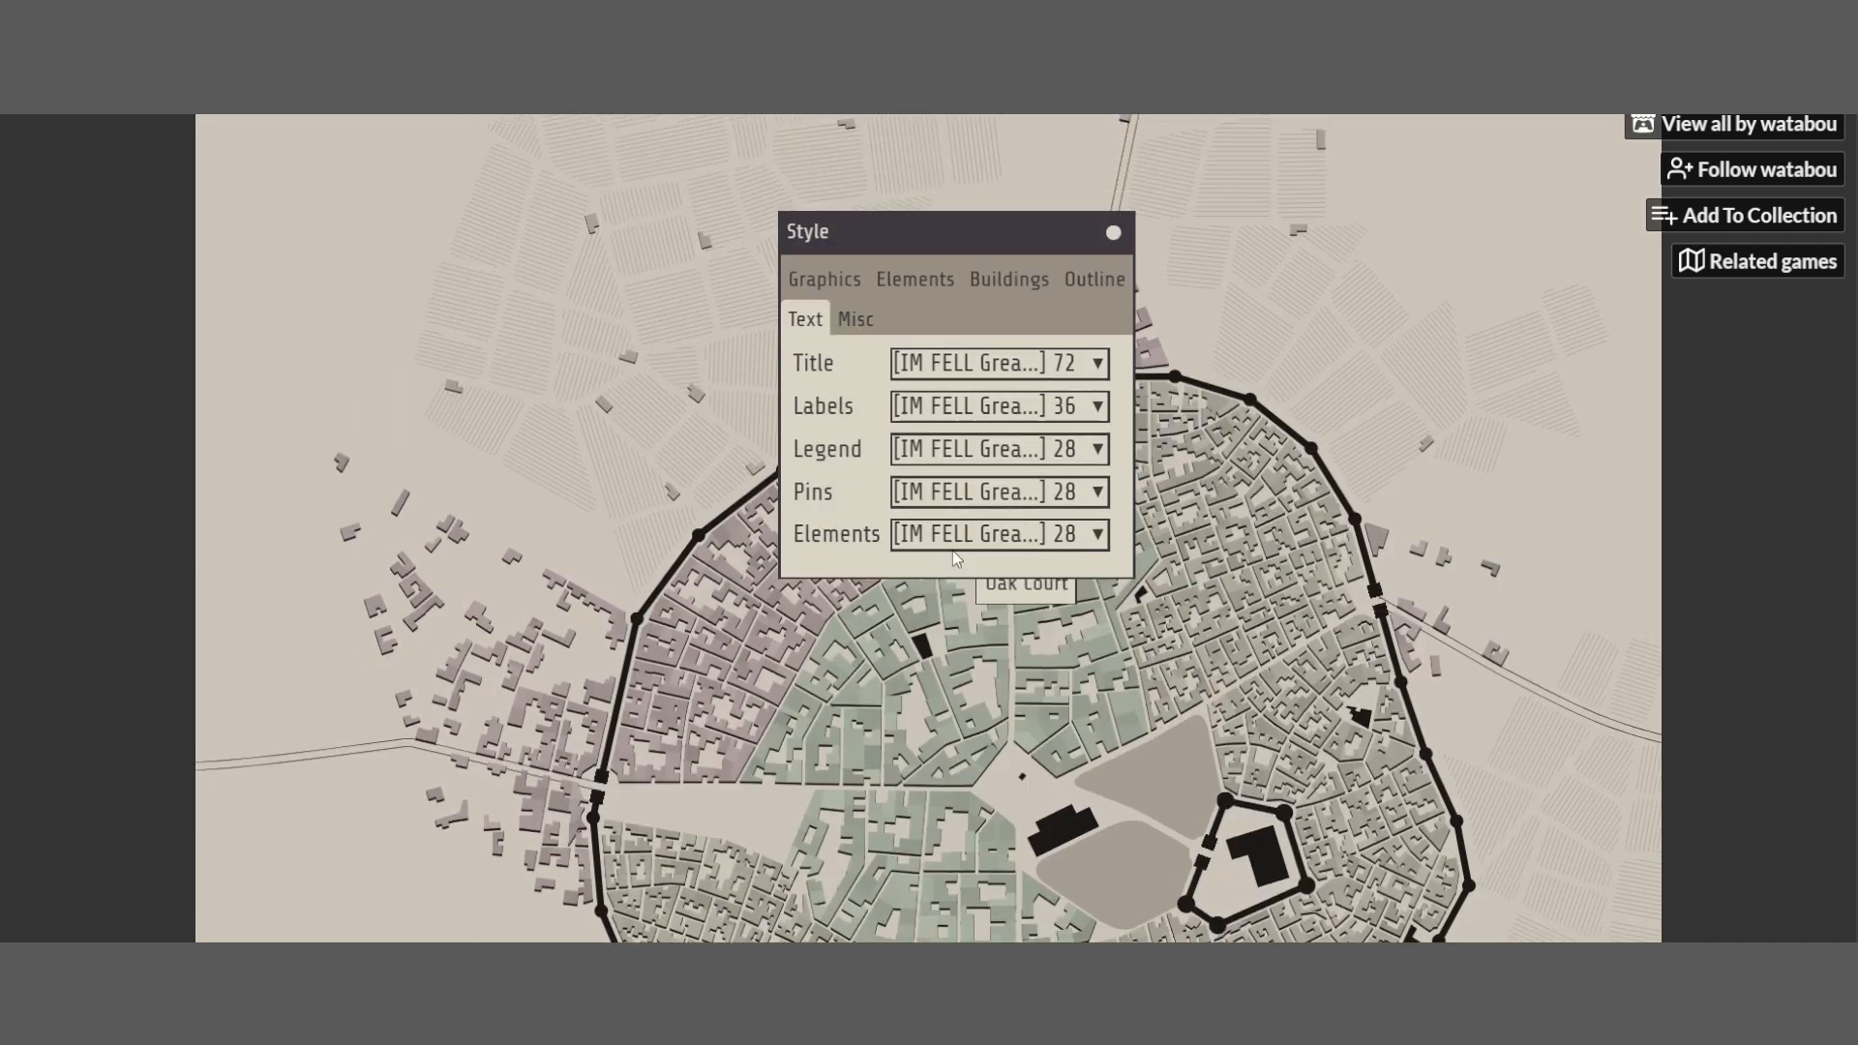
Preview the map with alleys and trees shown, and switch both options back off
{"action": "left_click", "coordinate": [854, 323]}
{"action": "left_click", "coordinate": [826, 374]}
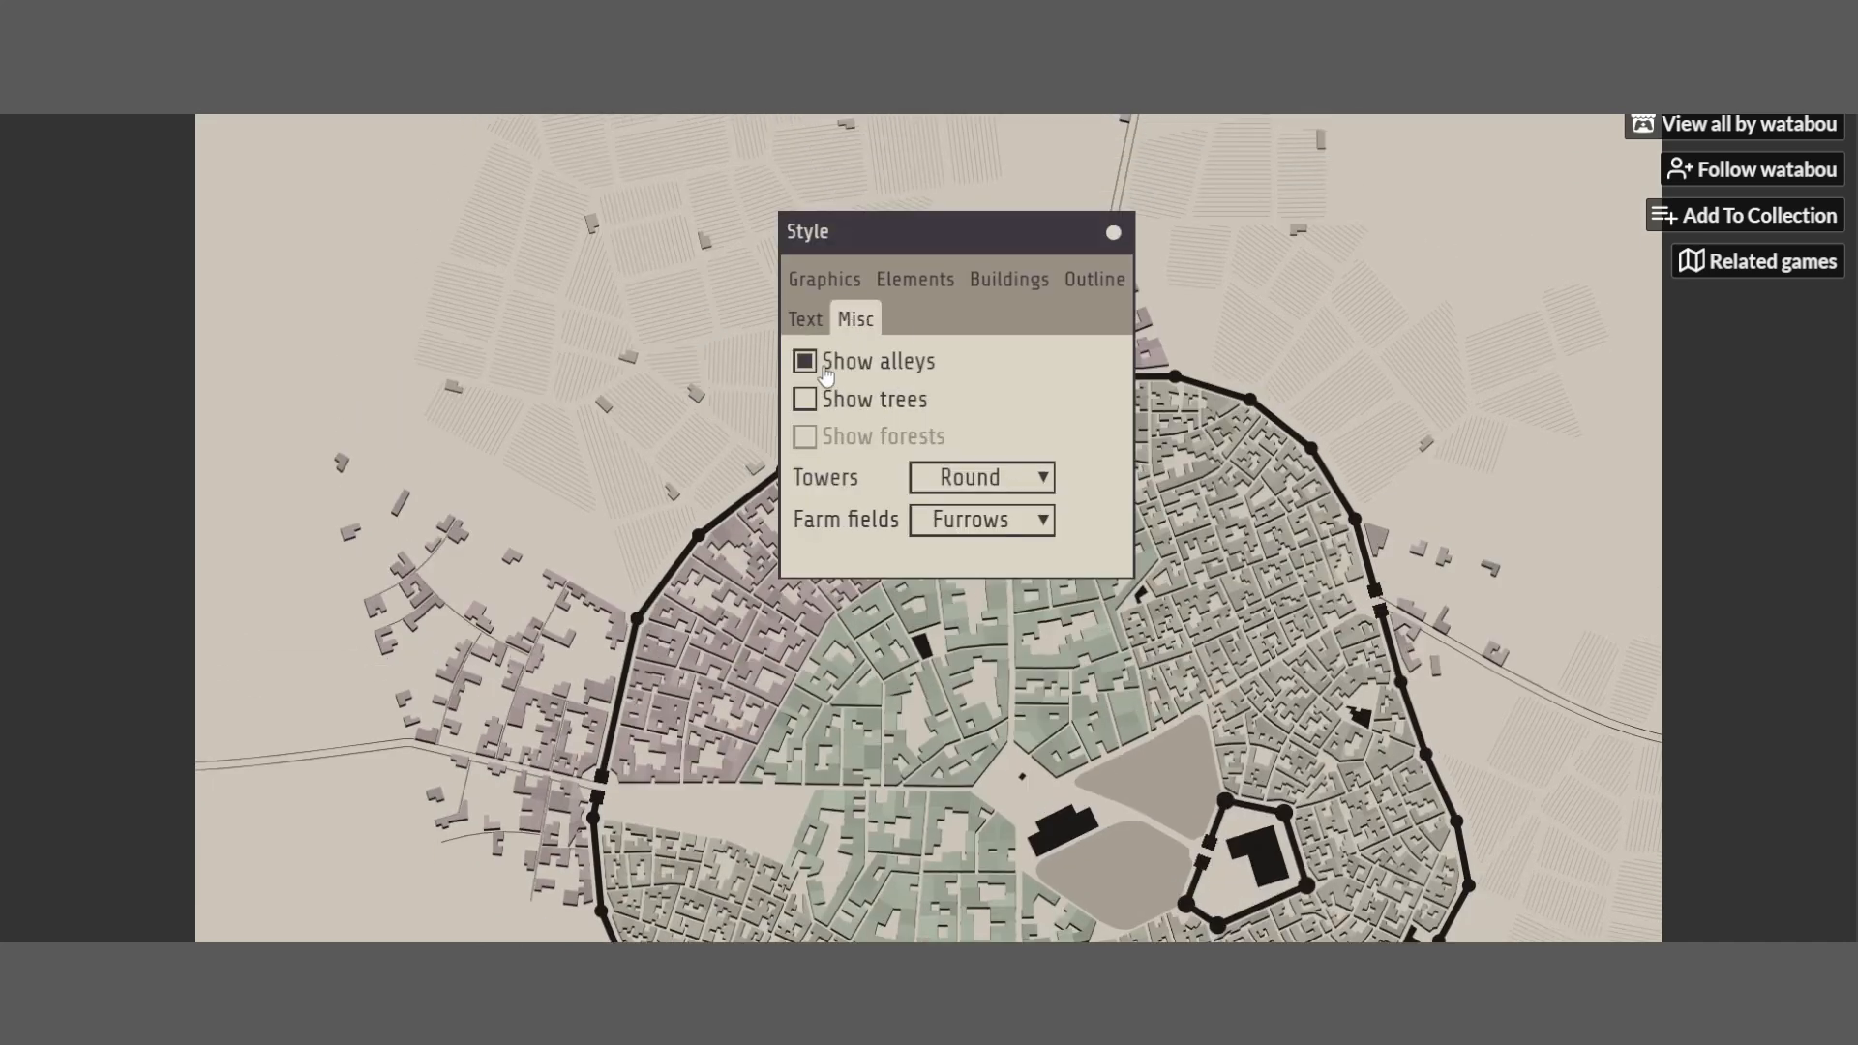
{"action": "left_click", "coordinate": [826, 373]}
{"action": "left_click", "coordinate": [825, 373]}
{"action": "left_click", "coordinate": [826, 373]}
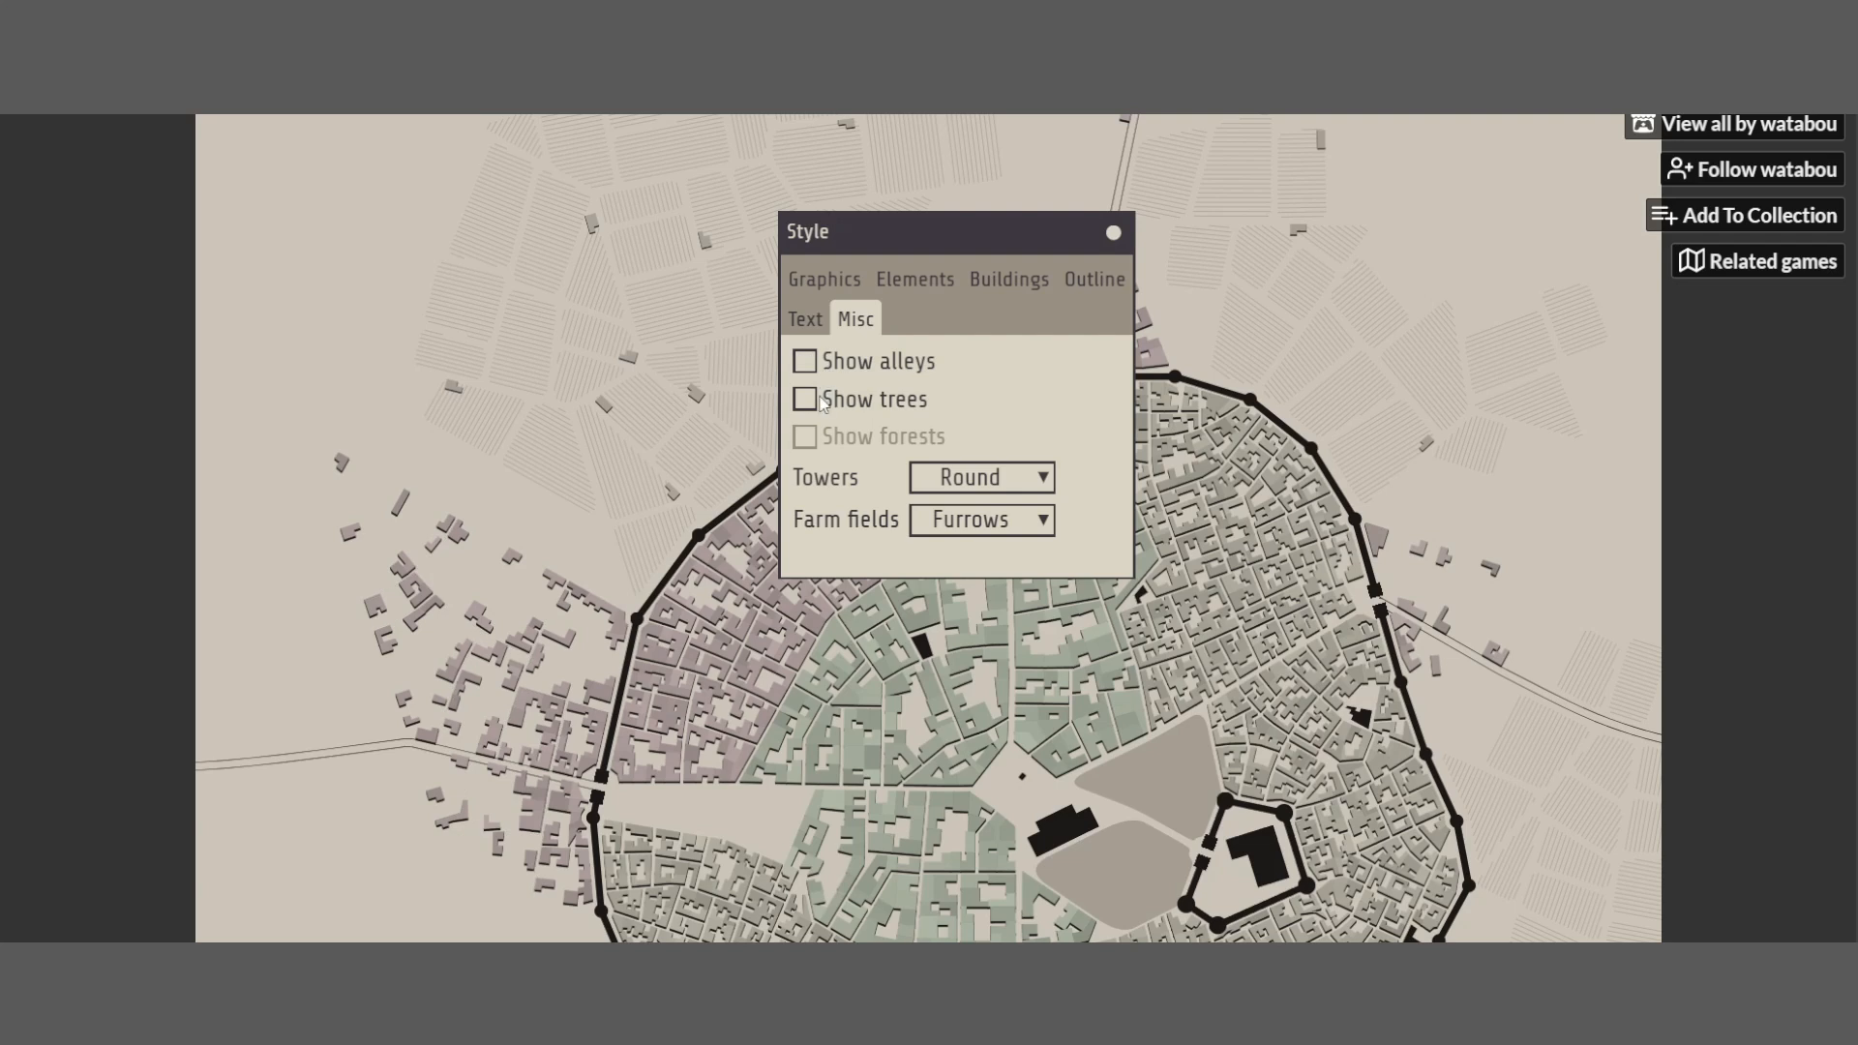
{"action": "left_click", "coordinate": [813, 407]}
{"action": "left_click", "coordinate": [813, 404]}
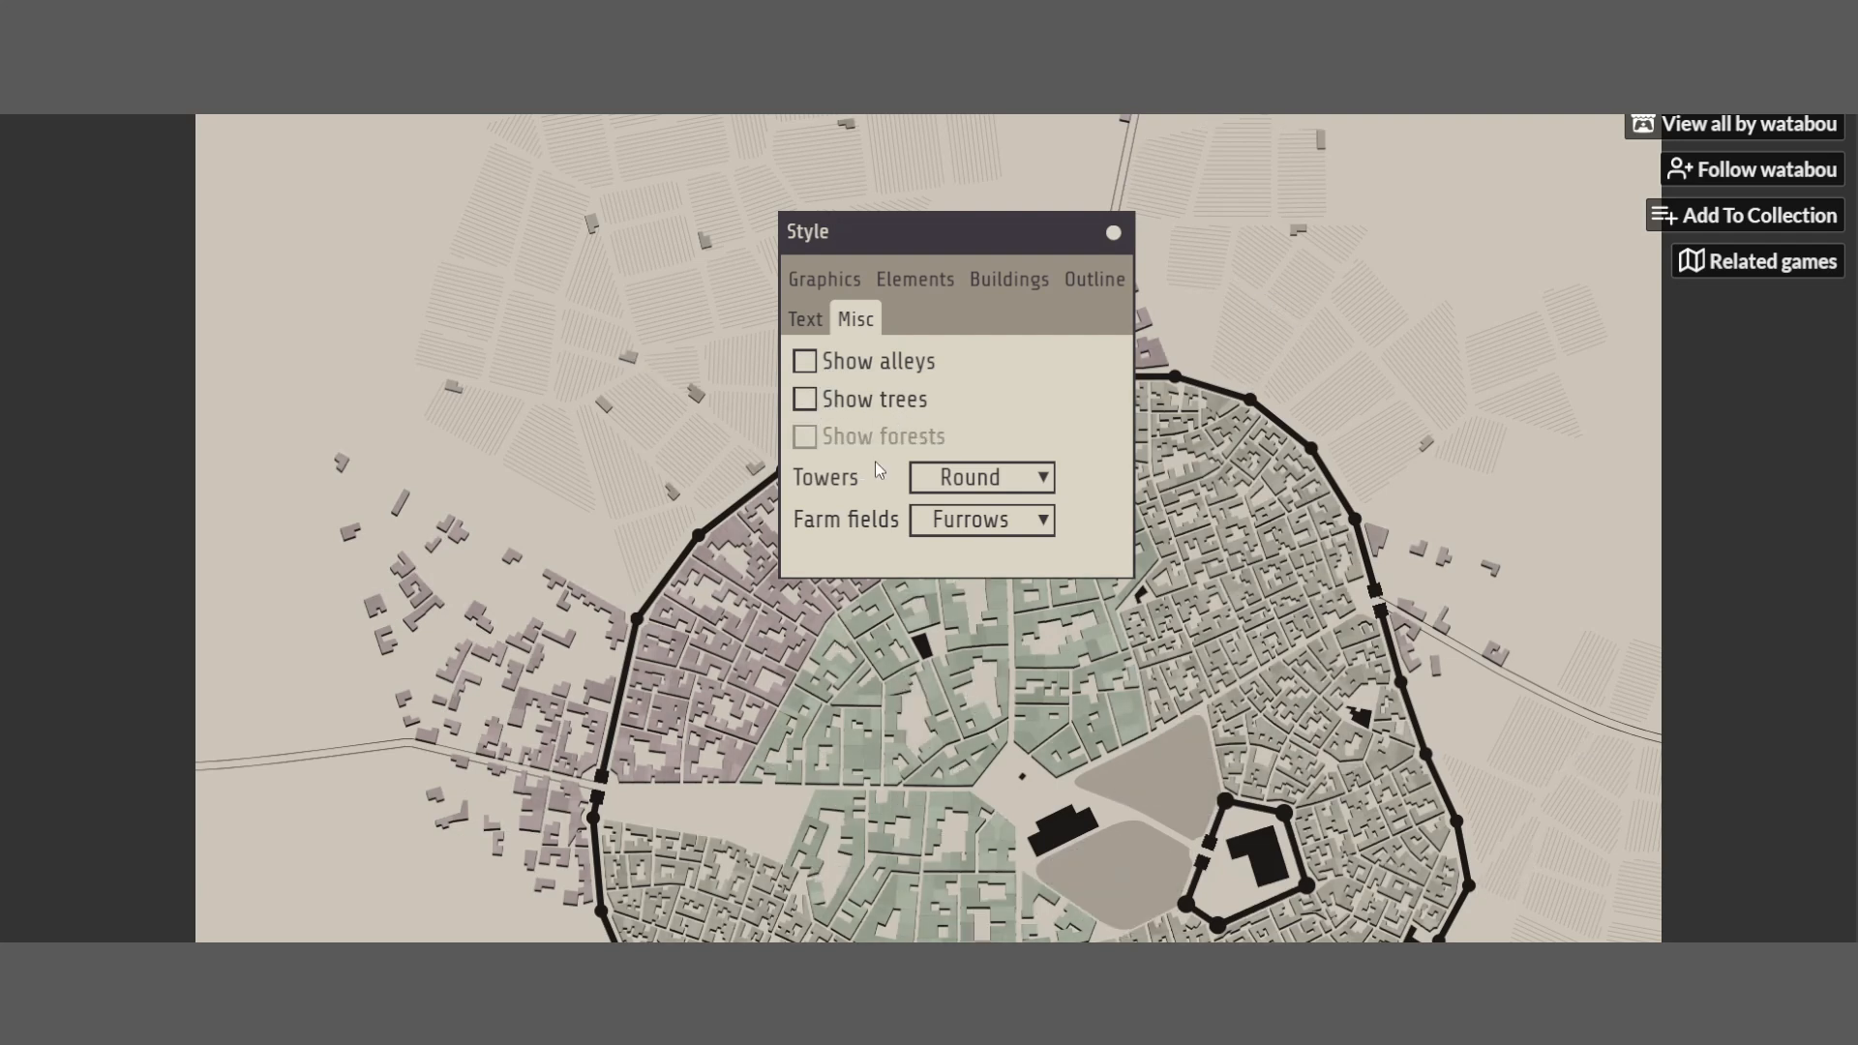
Set the towers to Square after trying Open, and set the farm fields to Plain
{"action": "left_click", "coordinate": [1015, 479]}
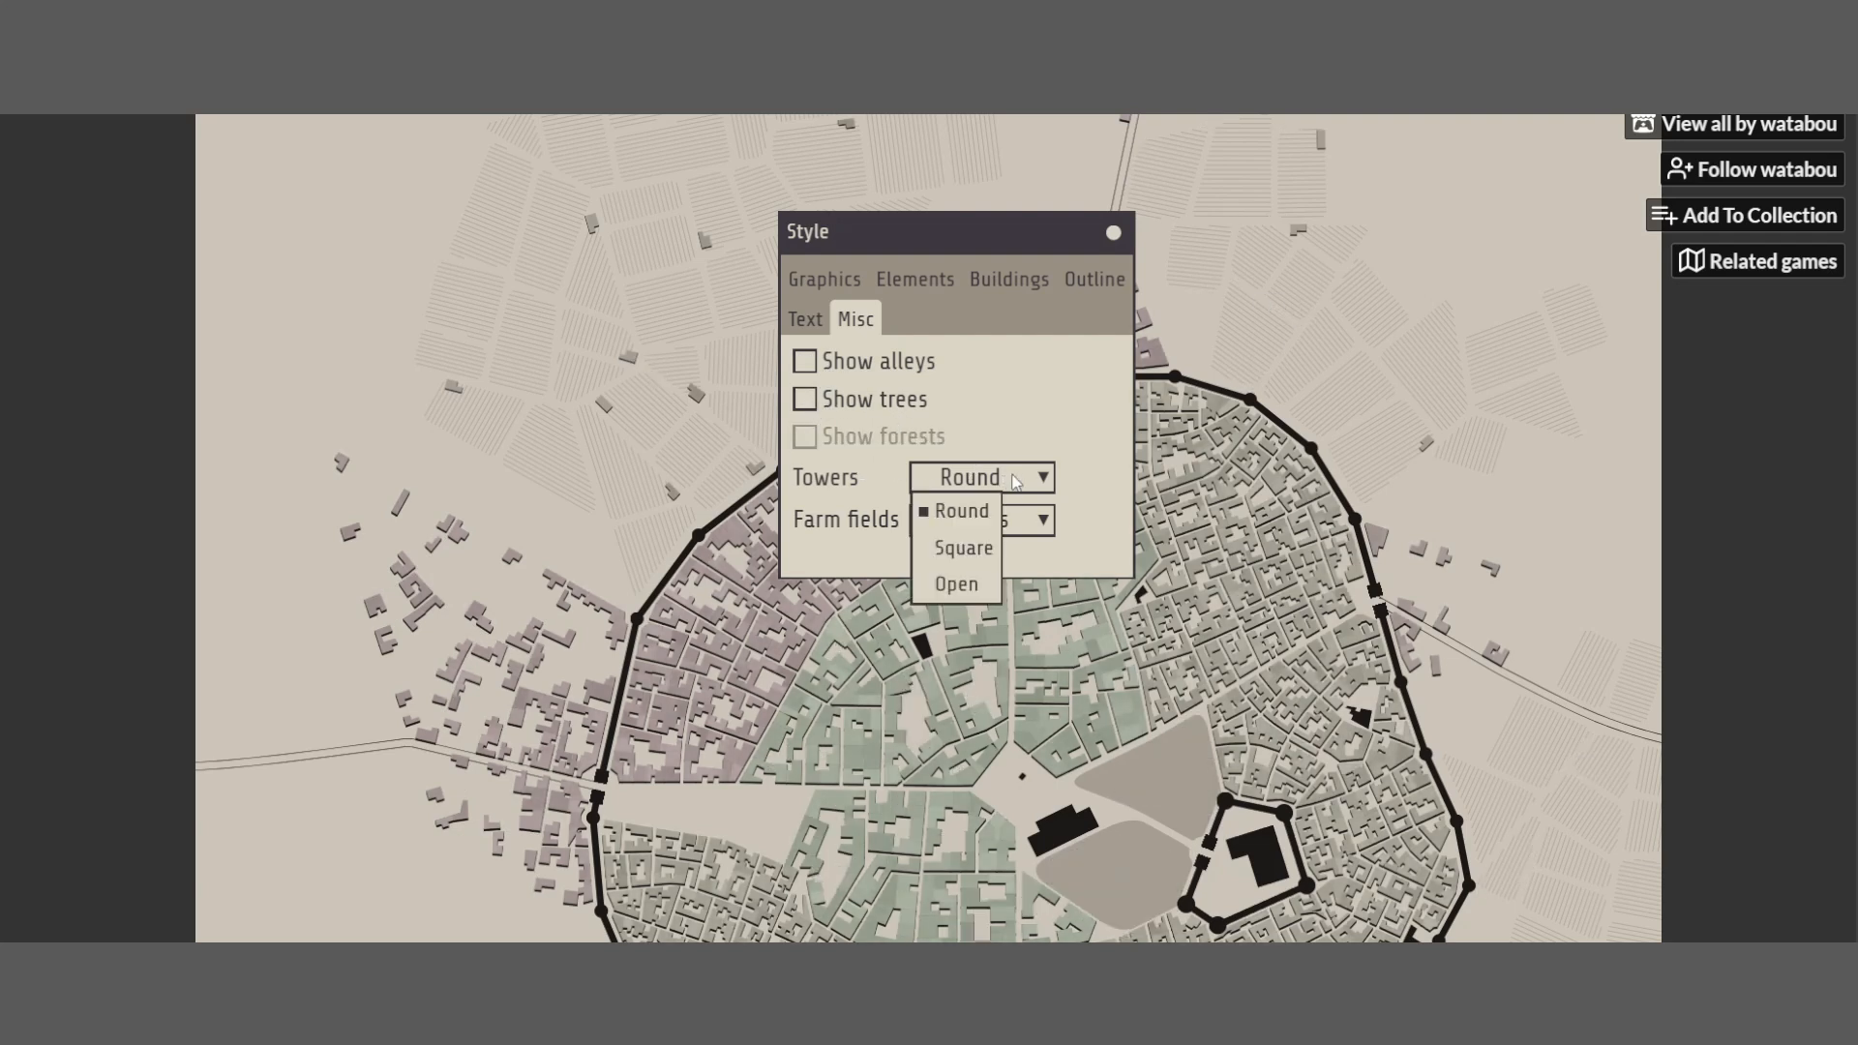
{"action": "left_click", "coordinate": [956, 585]}
{"action": "left_click", "coordinate": [1017, 490]}
{"action": "left_click", "coordinate": [980, 549]}
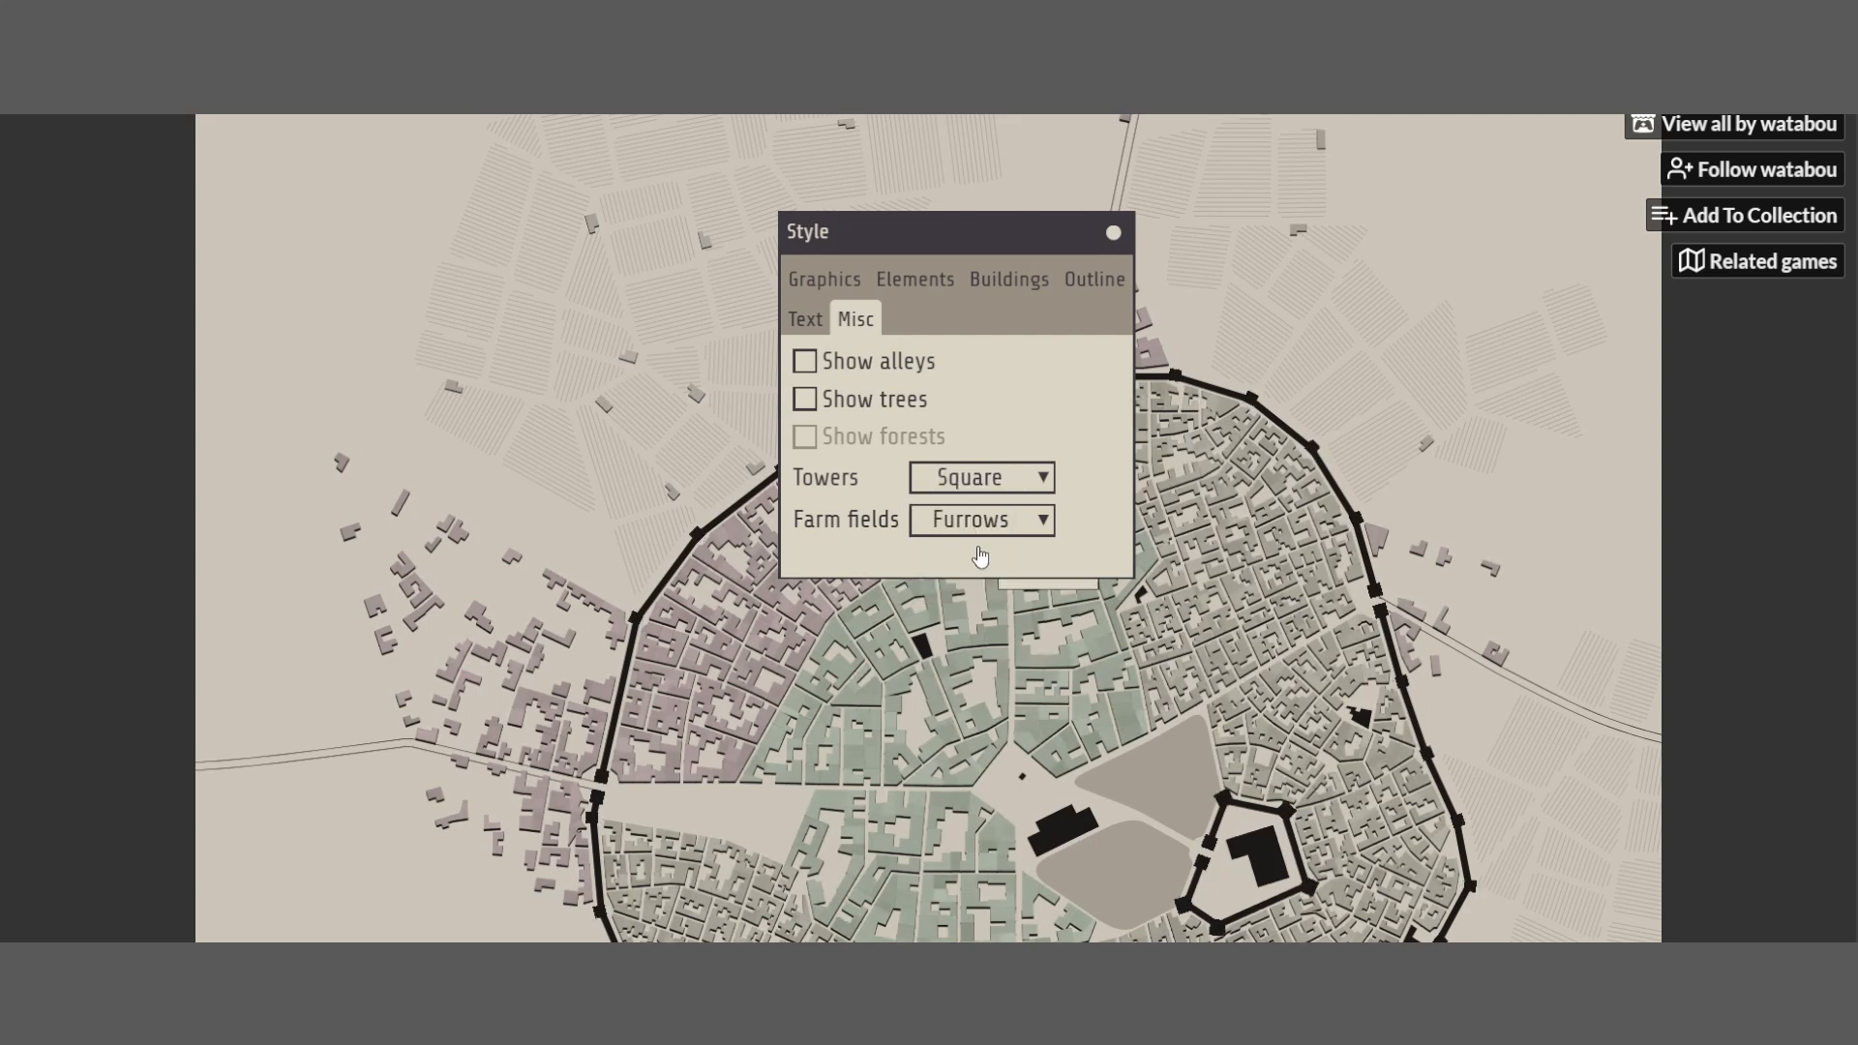
{"action": "left_click", "coordinate": [1011, 522]}
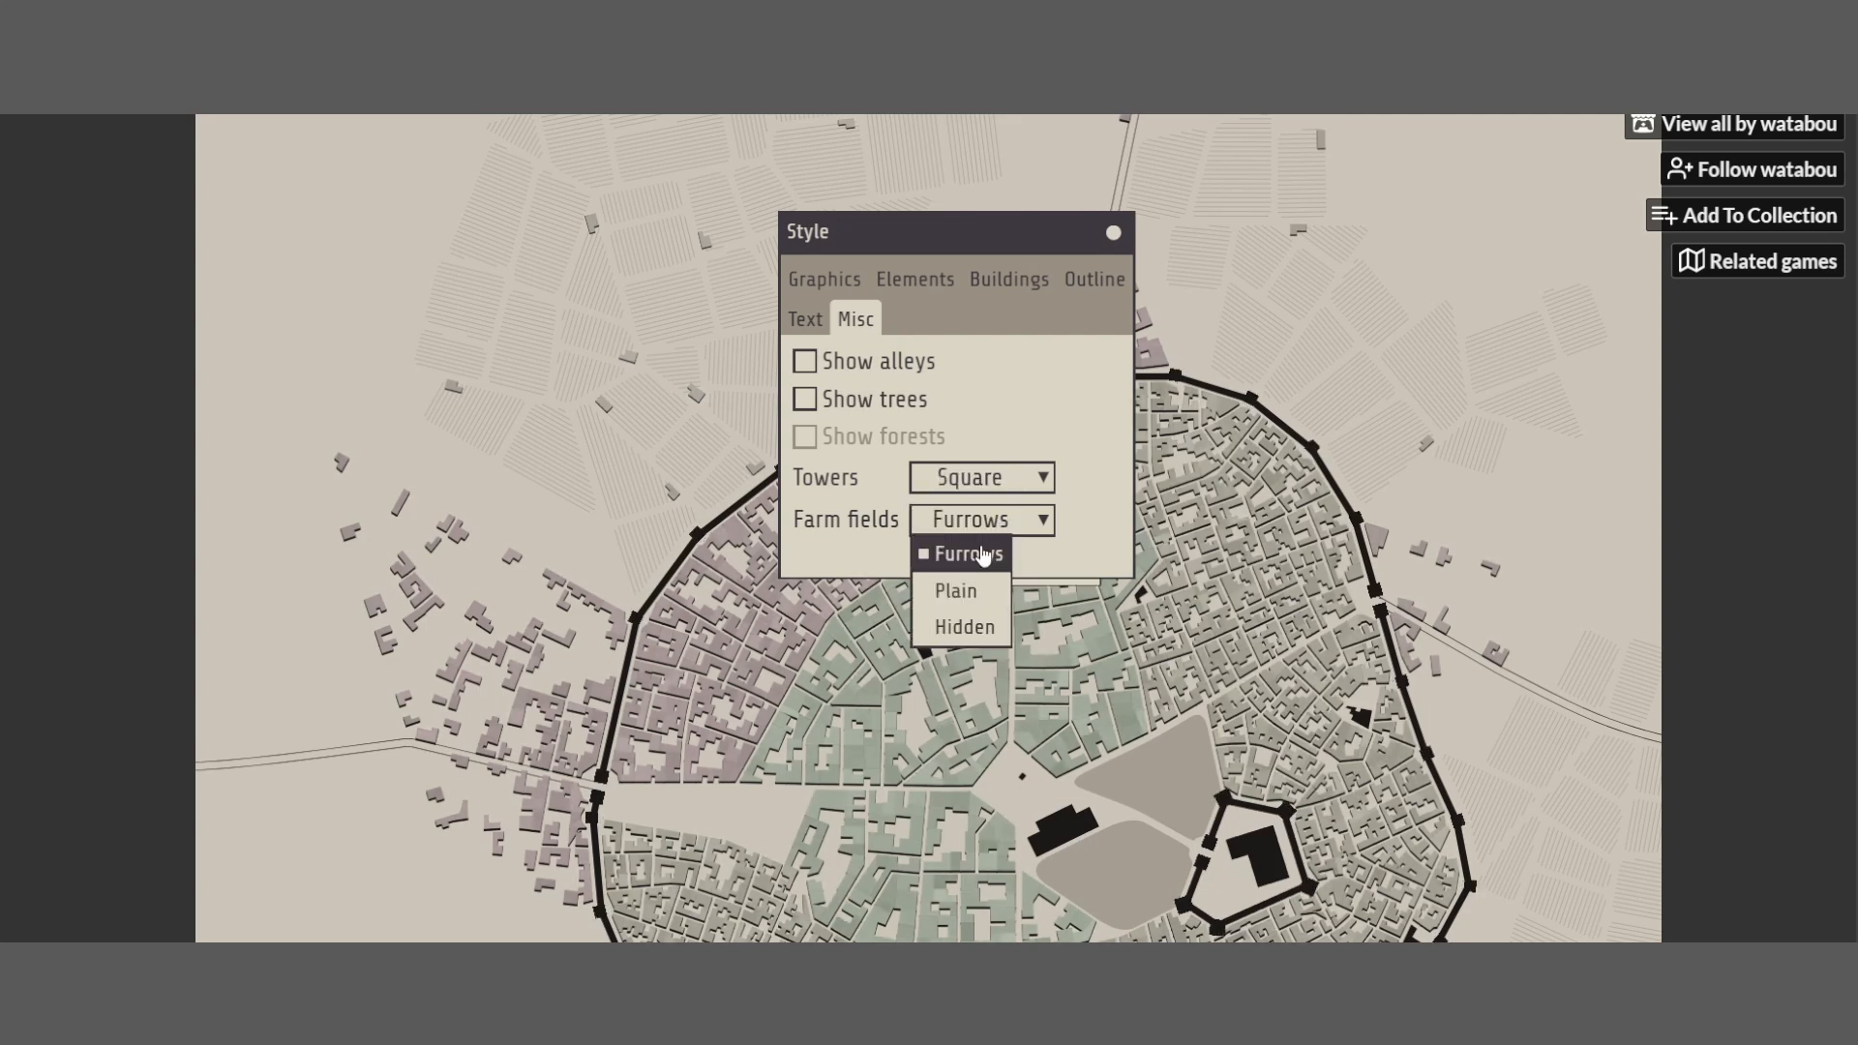
{"action": "left_click", "coordinate": [981, 592]}
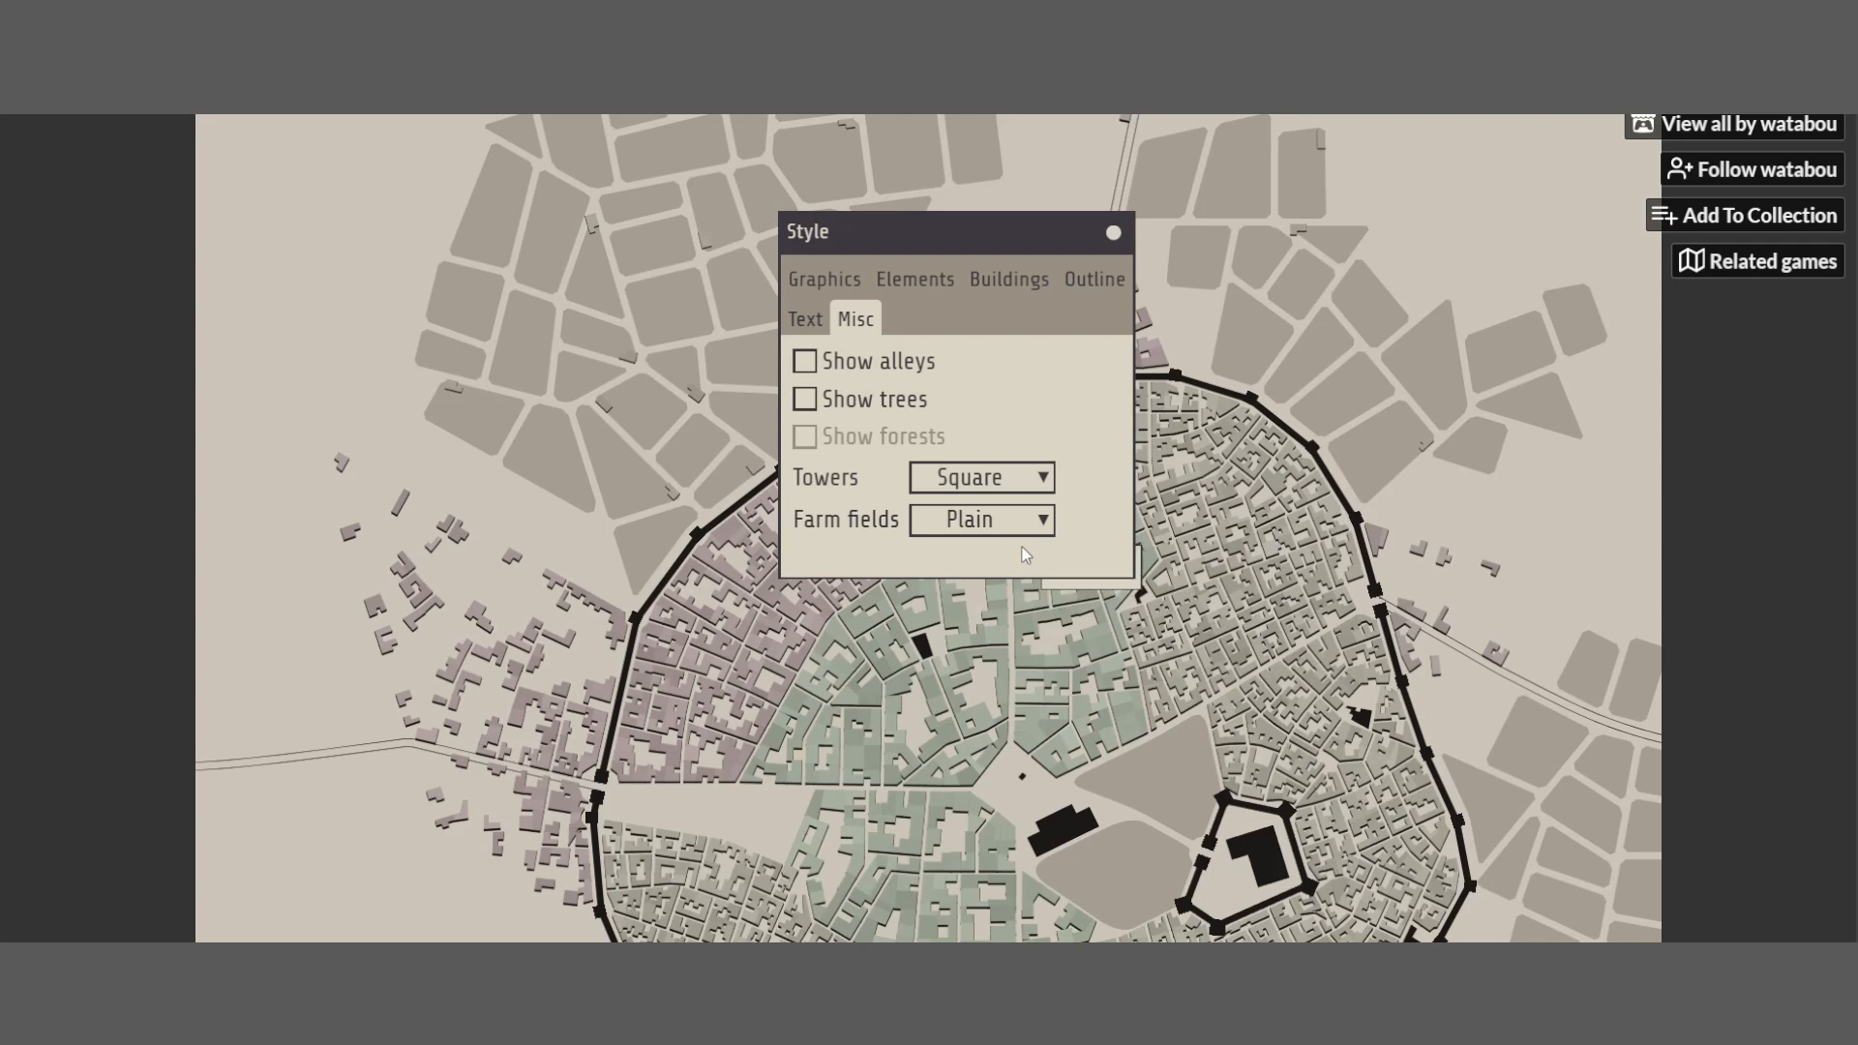
Set the farm fields to Furrows, then collapse the style settings and move them off the city
{"action": "left_click", "coordinate": [1017, 523]}
{"action": "left_click", "coordinate": [963, 553]}
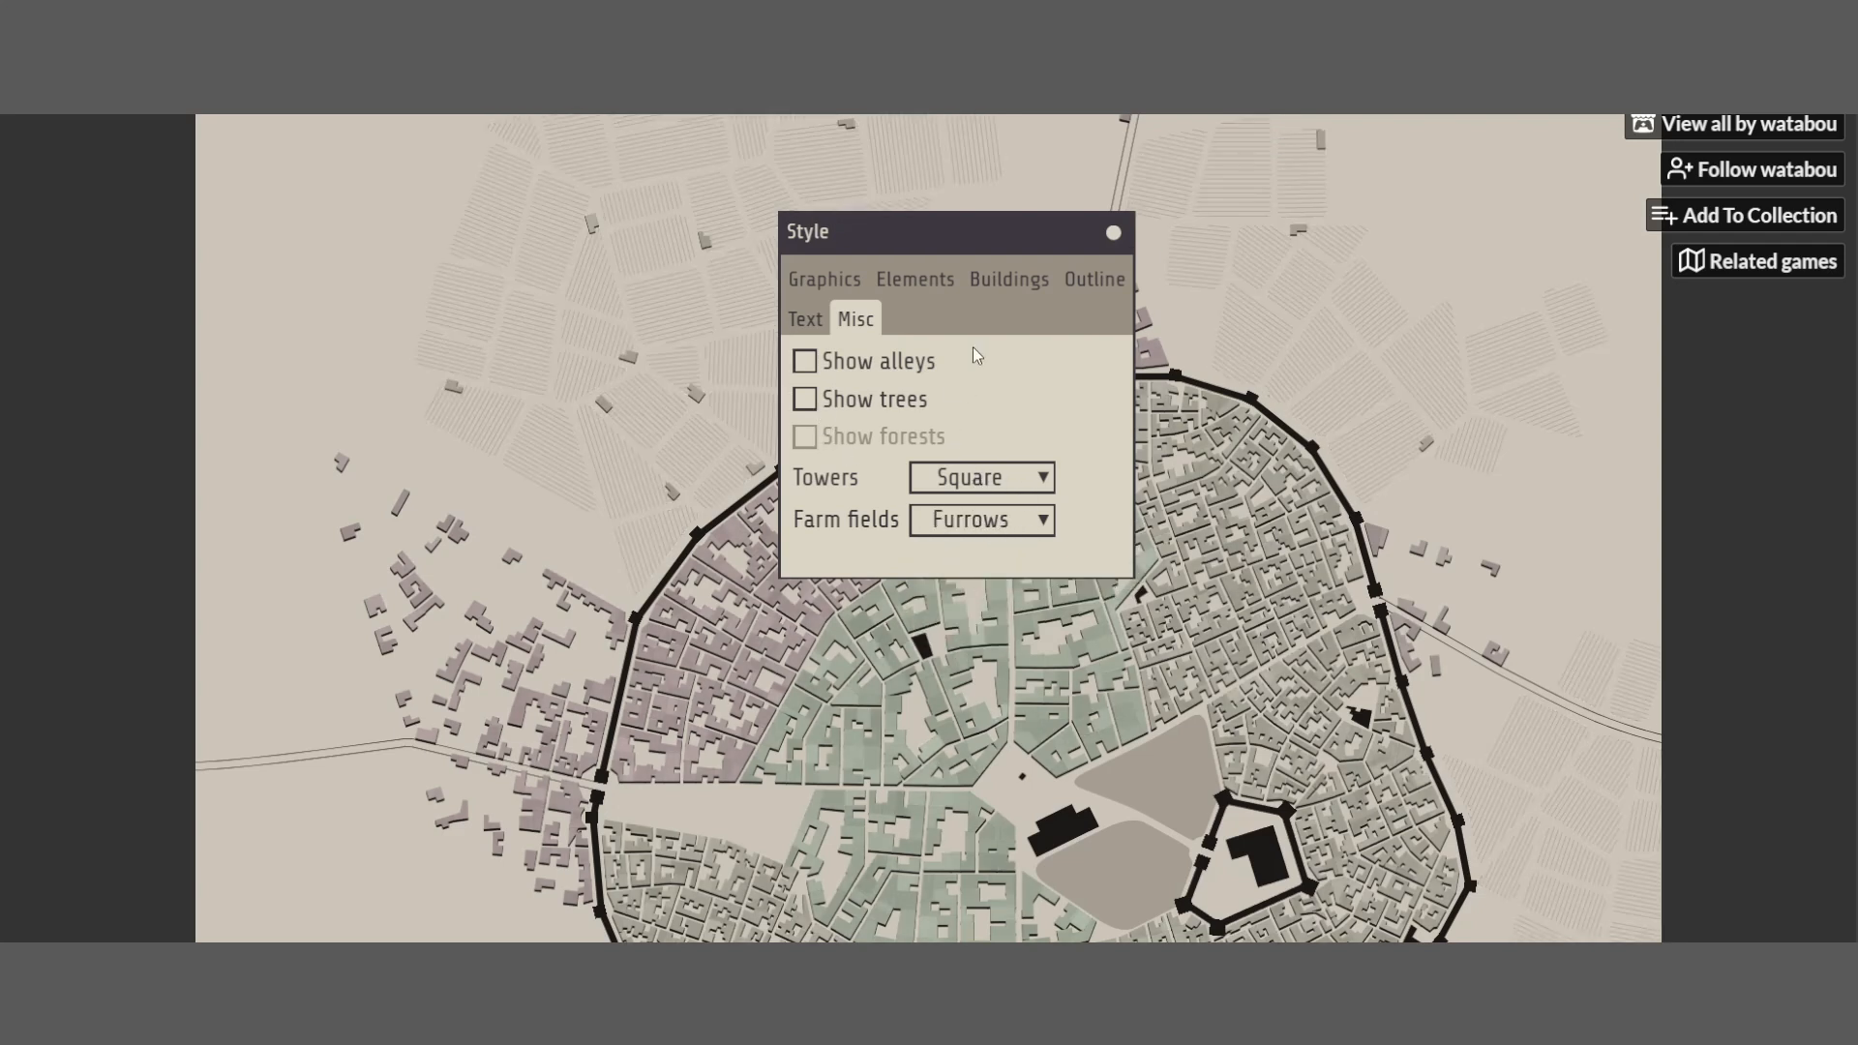
{"action": "left_click", "coordinate": [1110, 236]}
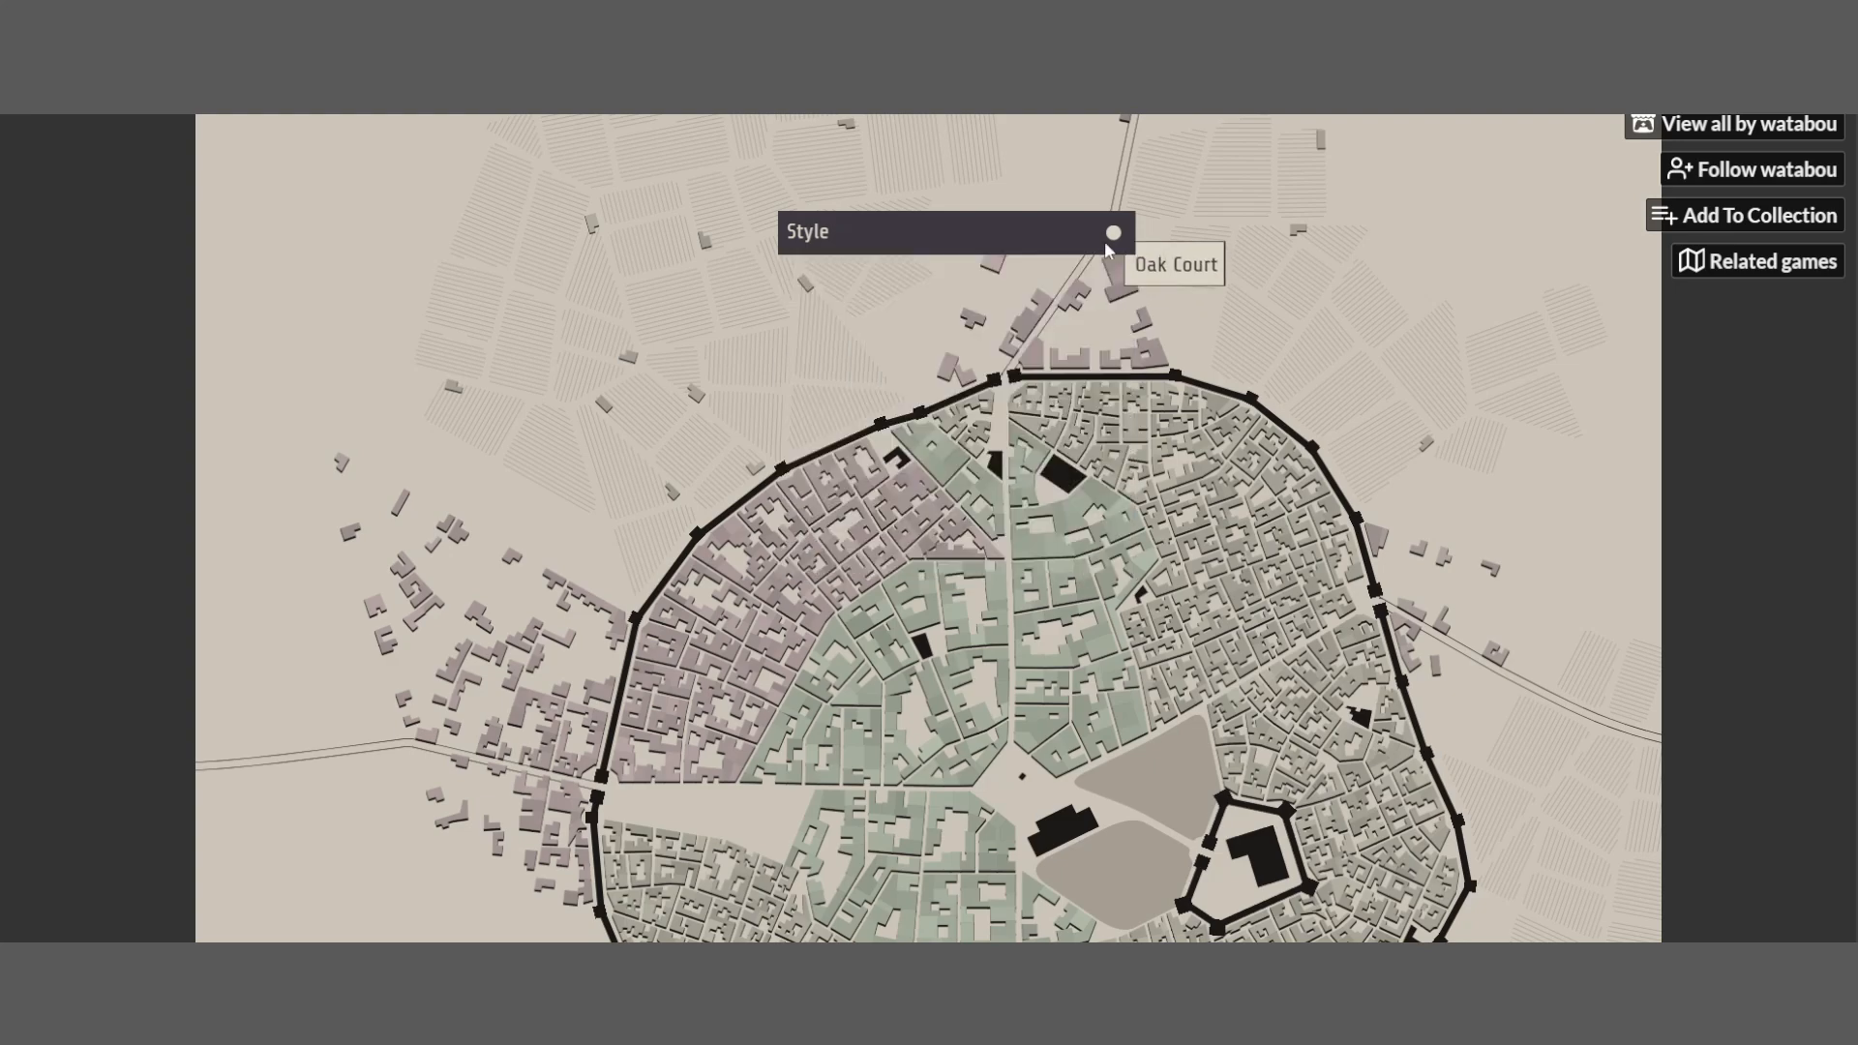
{"action": "scroll", "coordinate": [1106, 417], "scroll_direction": "up", "scroll_amount": 5}
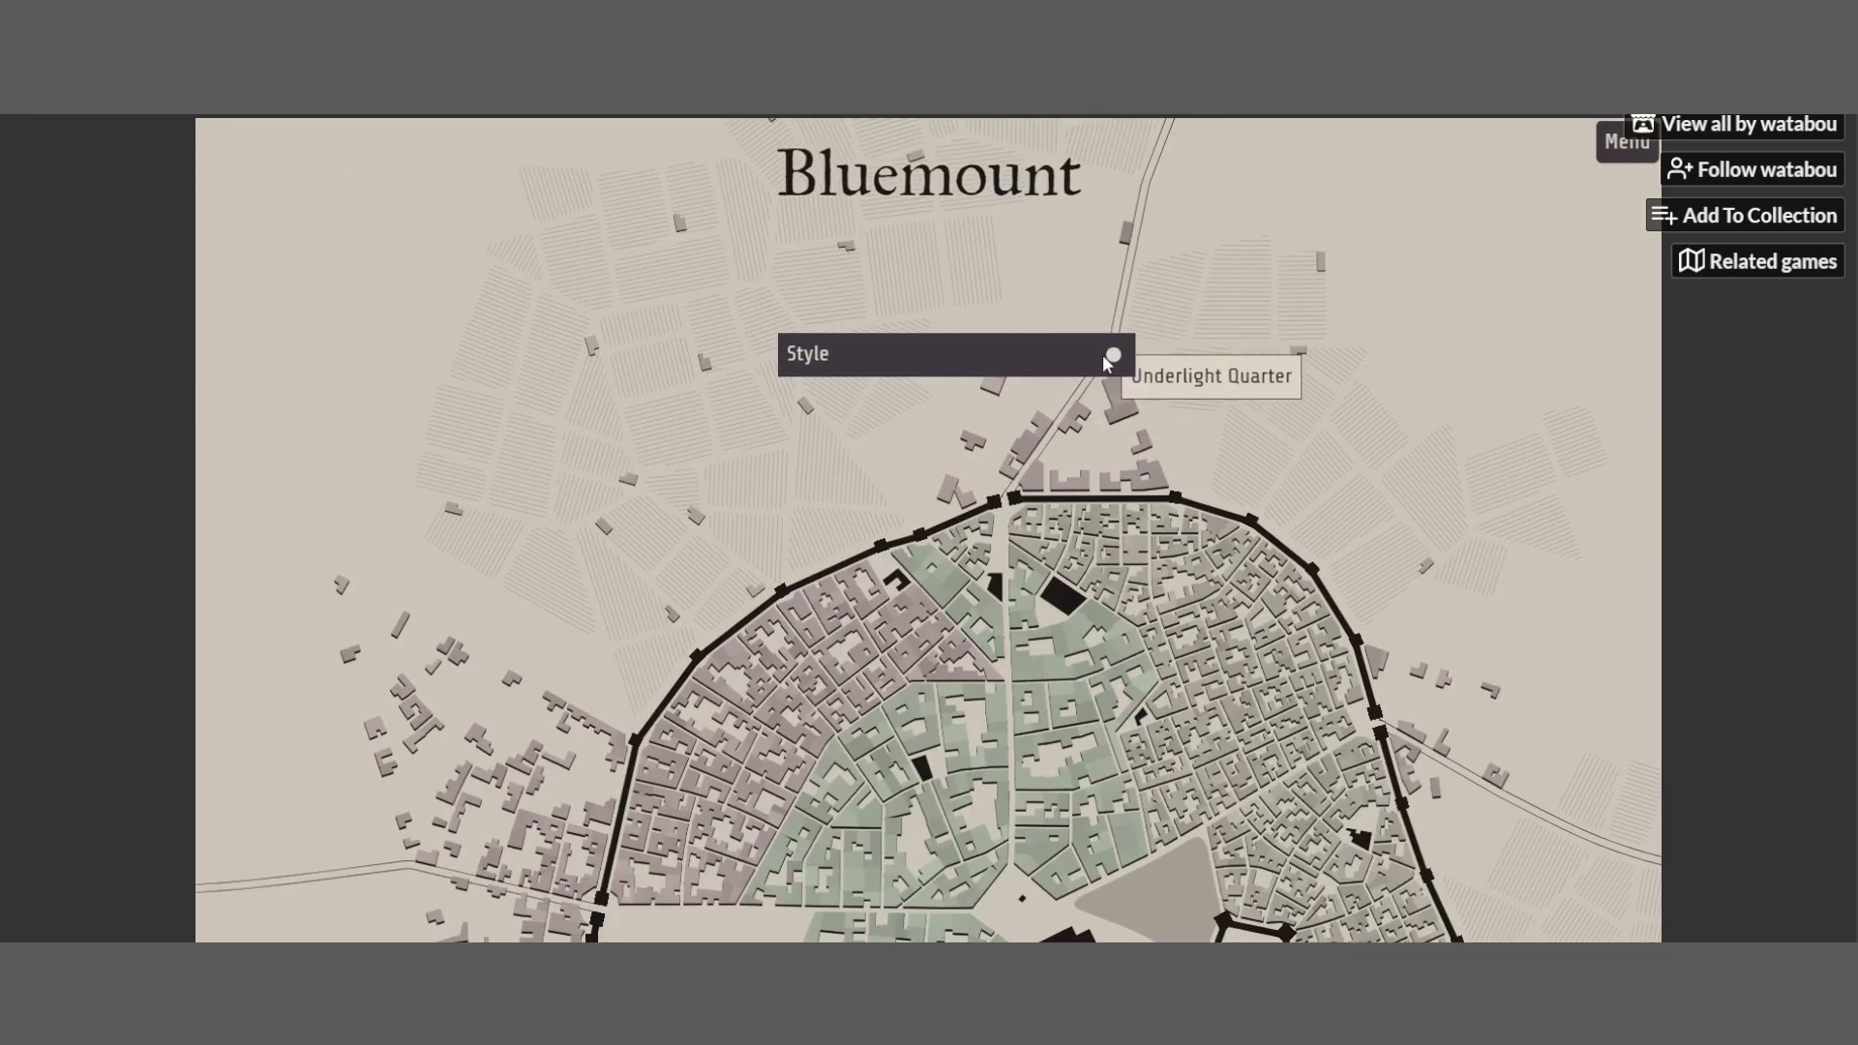
{"action": "left_click_drag", "start_coordinate": [1061, 364], "coordinate": [716, 247]}
Start warping the city and slightly shift the junction at the central plaza's east corner
{"action": "left_click", "coordinate": [1614, 141]}
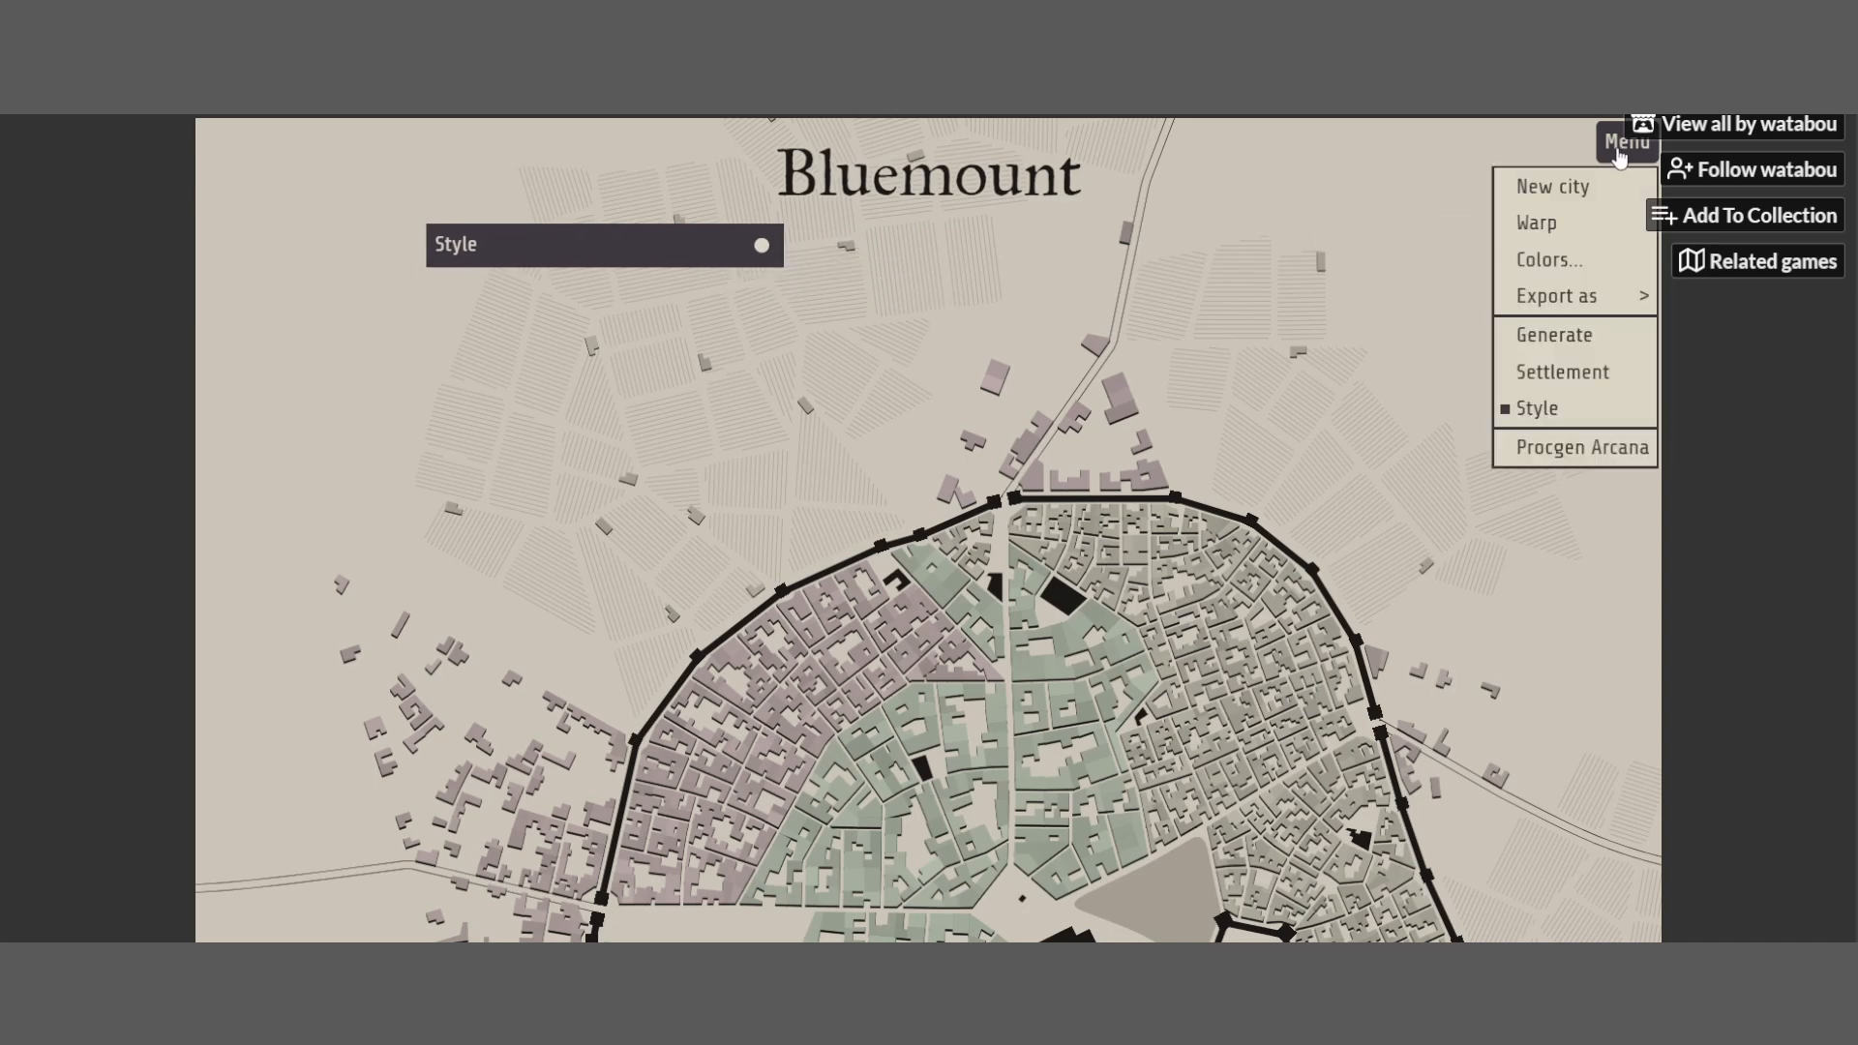
{"action": "left_click", "coordinate": [1570, 225]}
{"action": "scroll", "coordinate": [1007, 503], "scroll_direction": "down", "scroll_amount": 4}
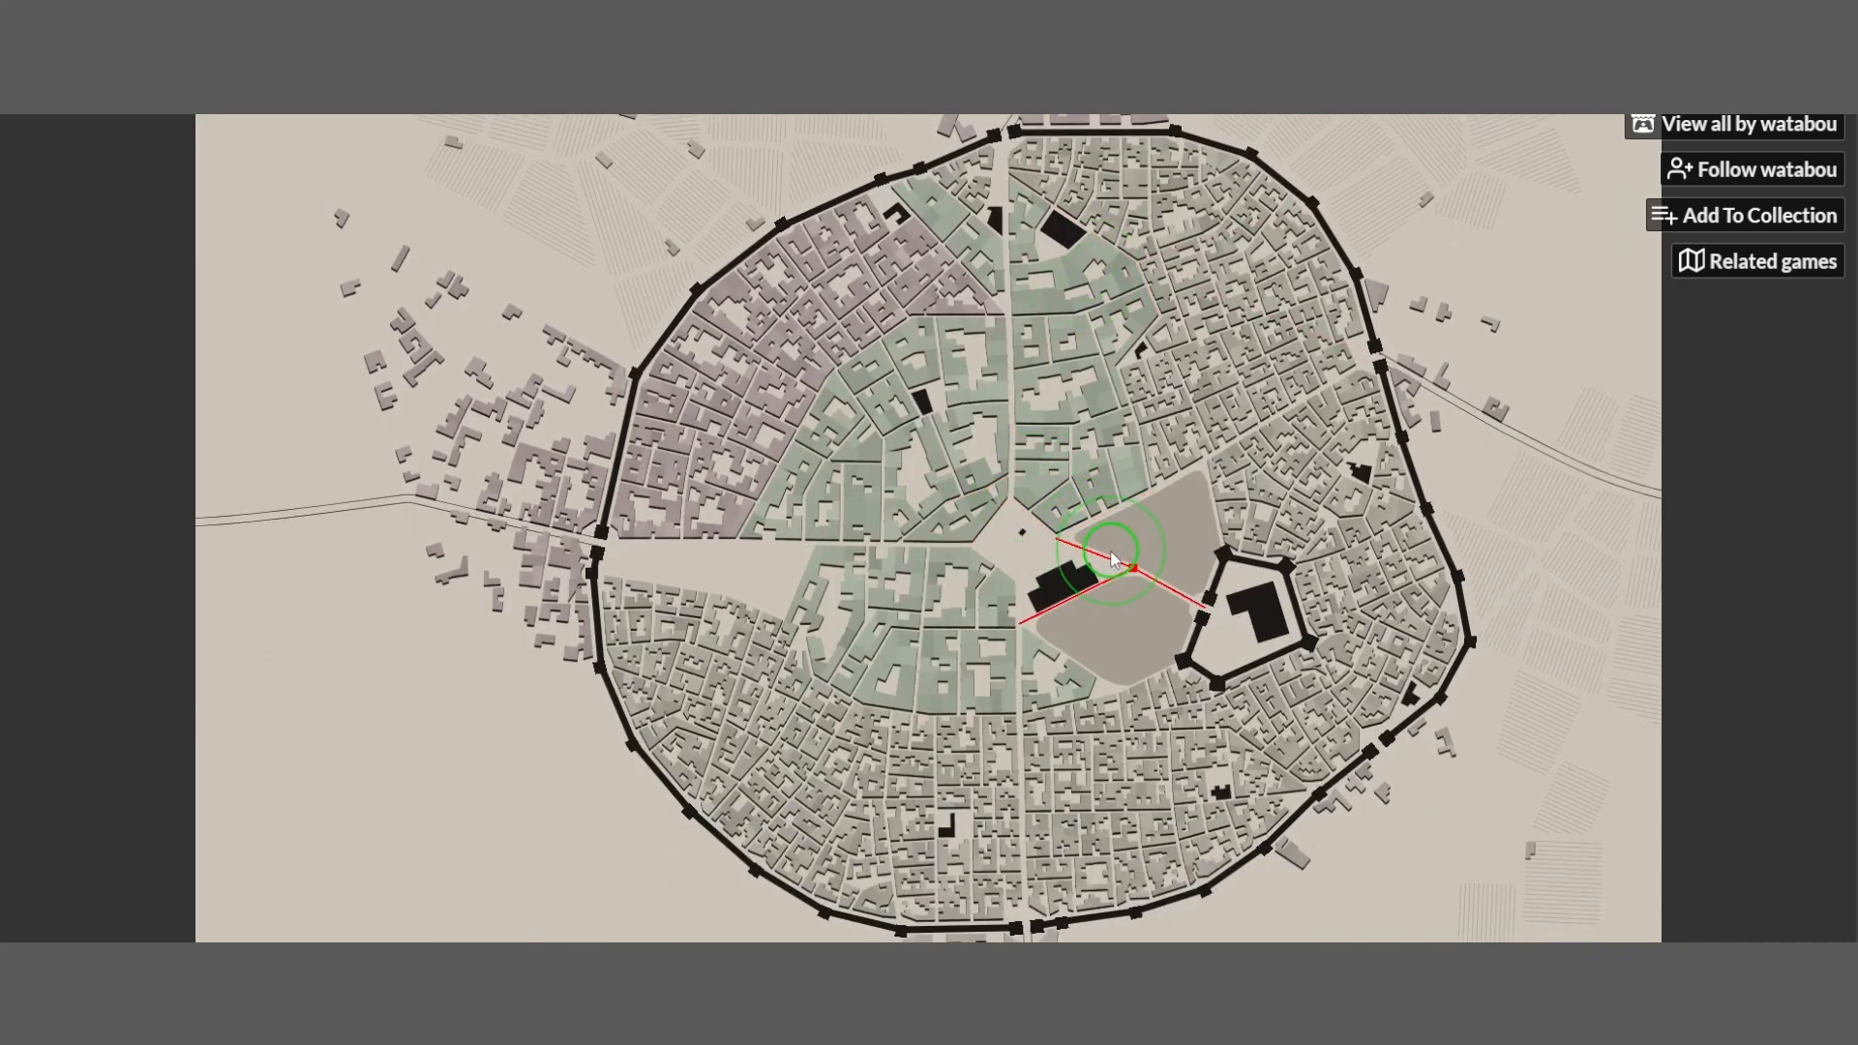
{"action": "scroll", "coordinate": [1112, 550], "scroll_direction": "up", "scroll_amount": 3}
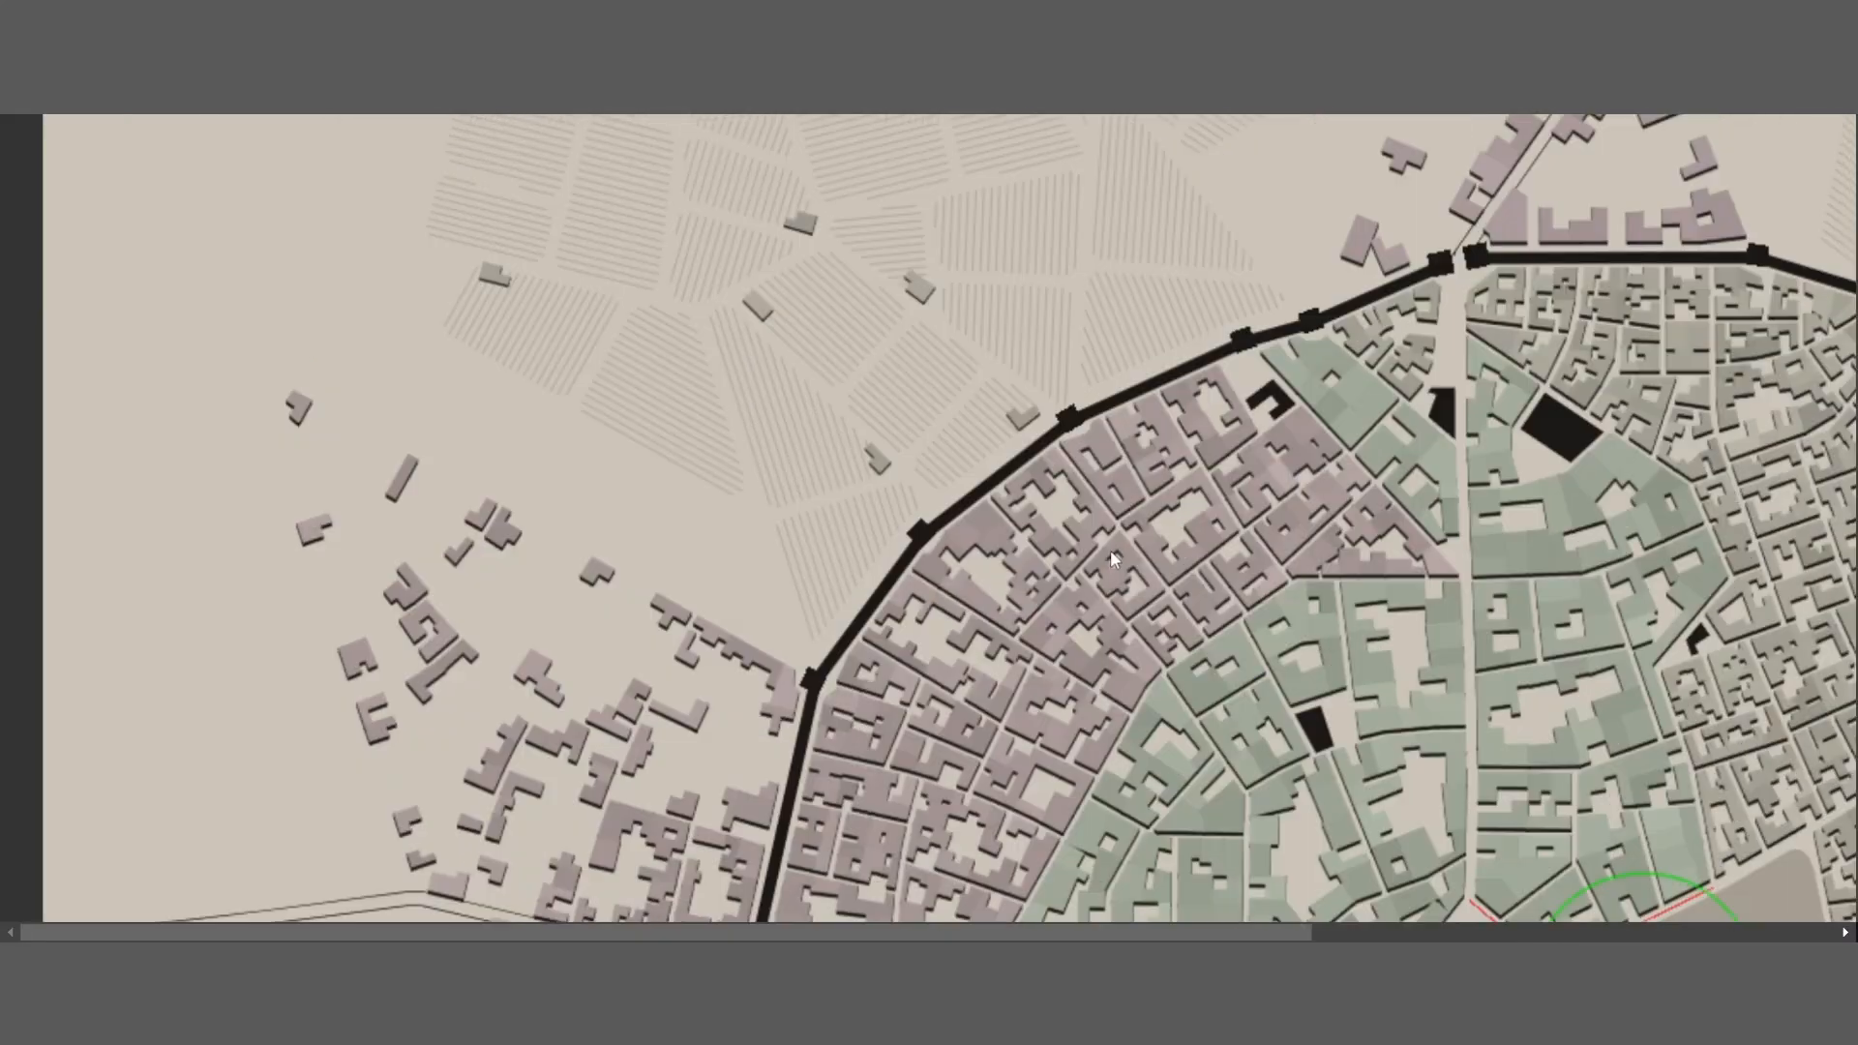
{"action": "scroll", "coordinate": [1297, 538], "scroll_direction": "down", "scroll_amount": 2}
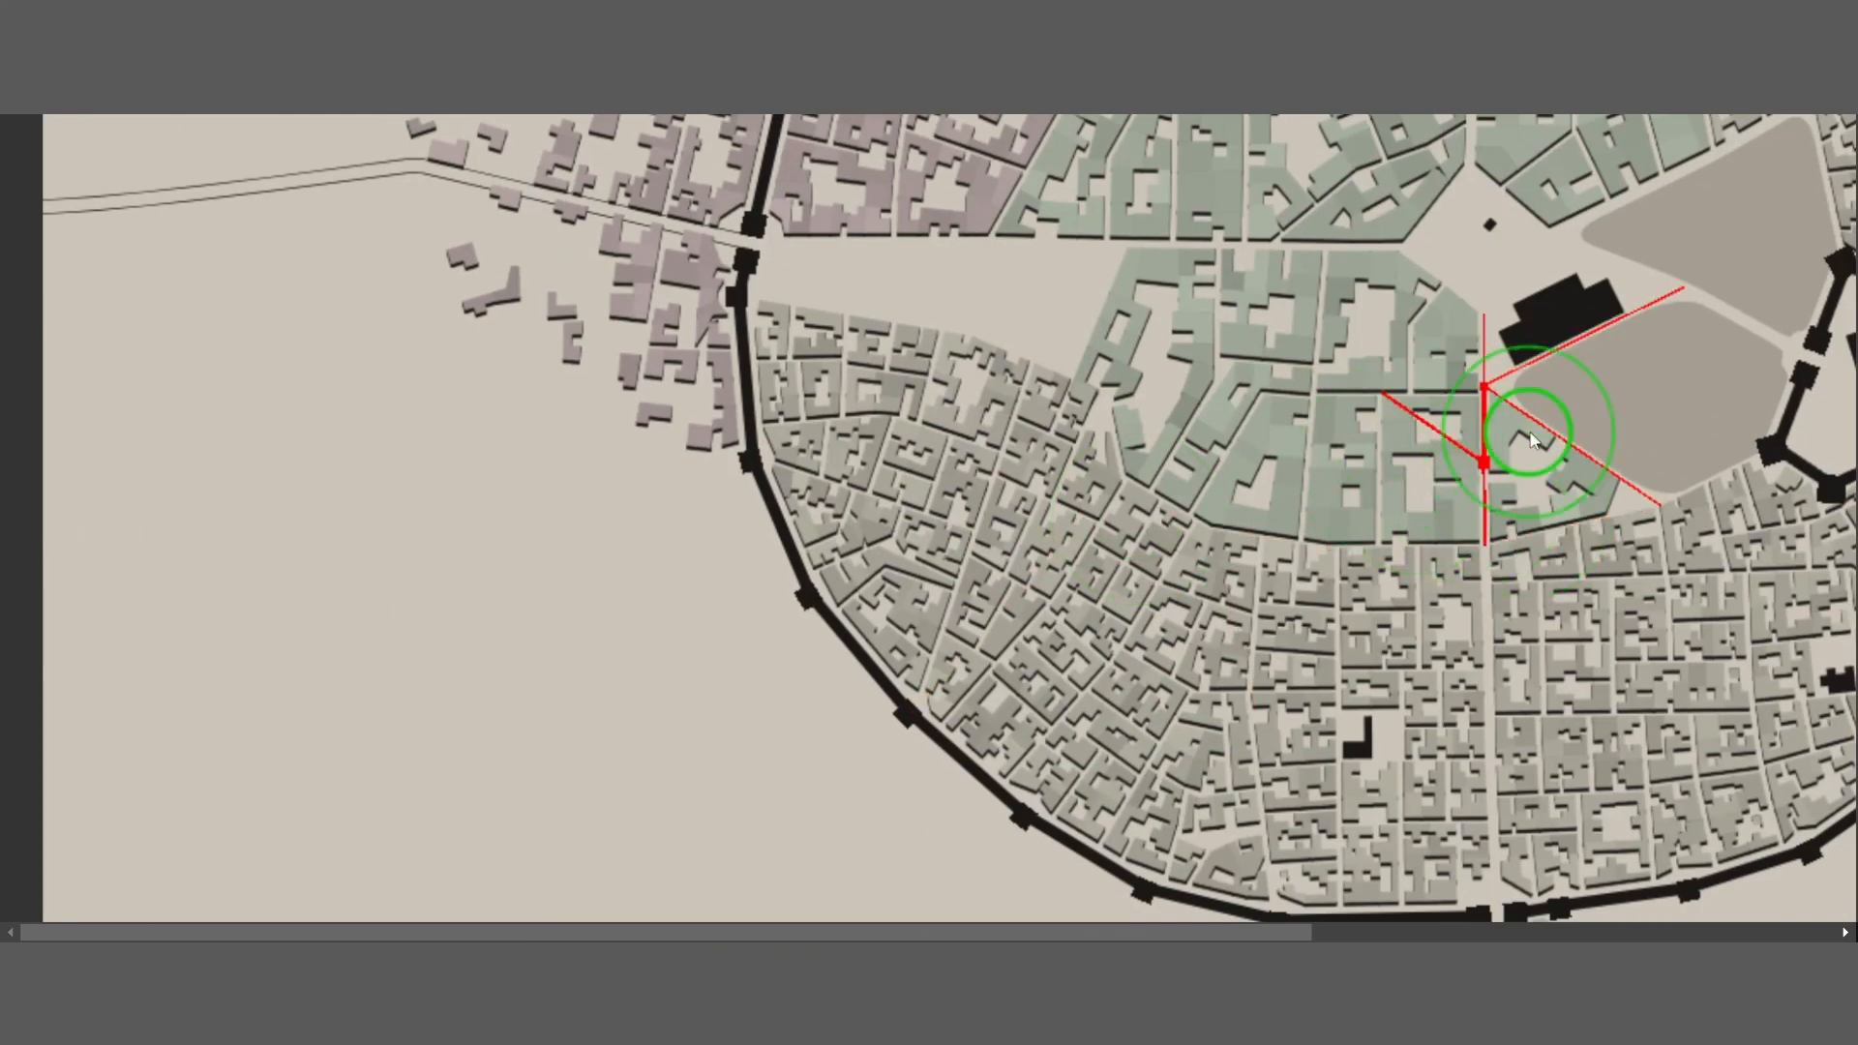
{"action": "scroll", "coordinate": [1509, 532], "scroll_direction": "up", "scroll_amount": 4}
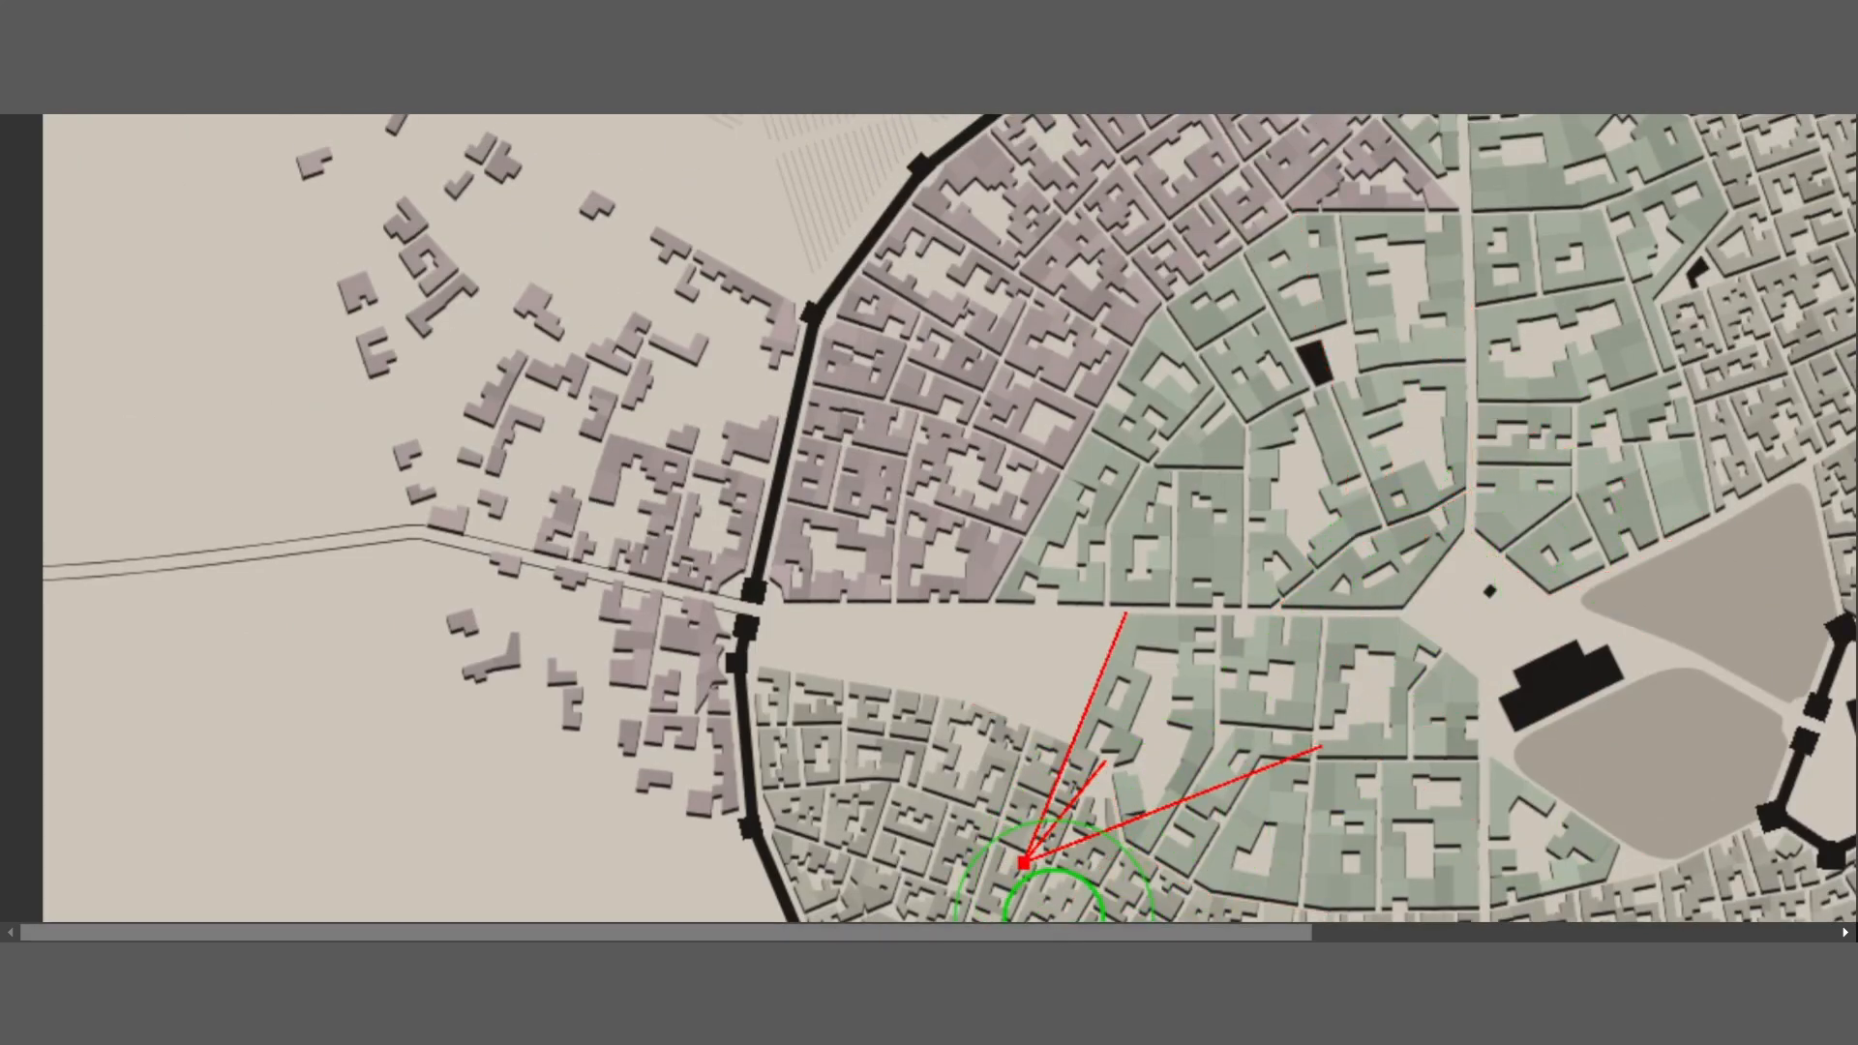
{"action": "left_click_drag", "start_coordinate": [1064, 932], "coordinate": [1408, 922]}
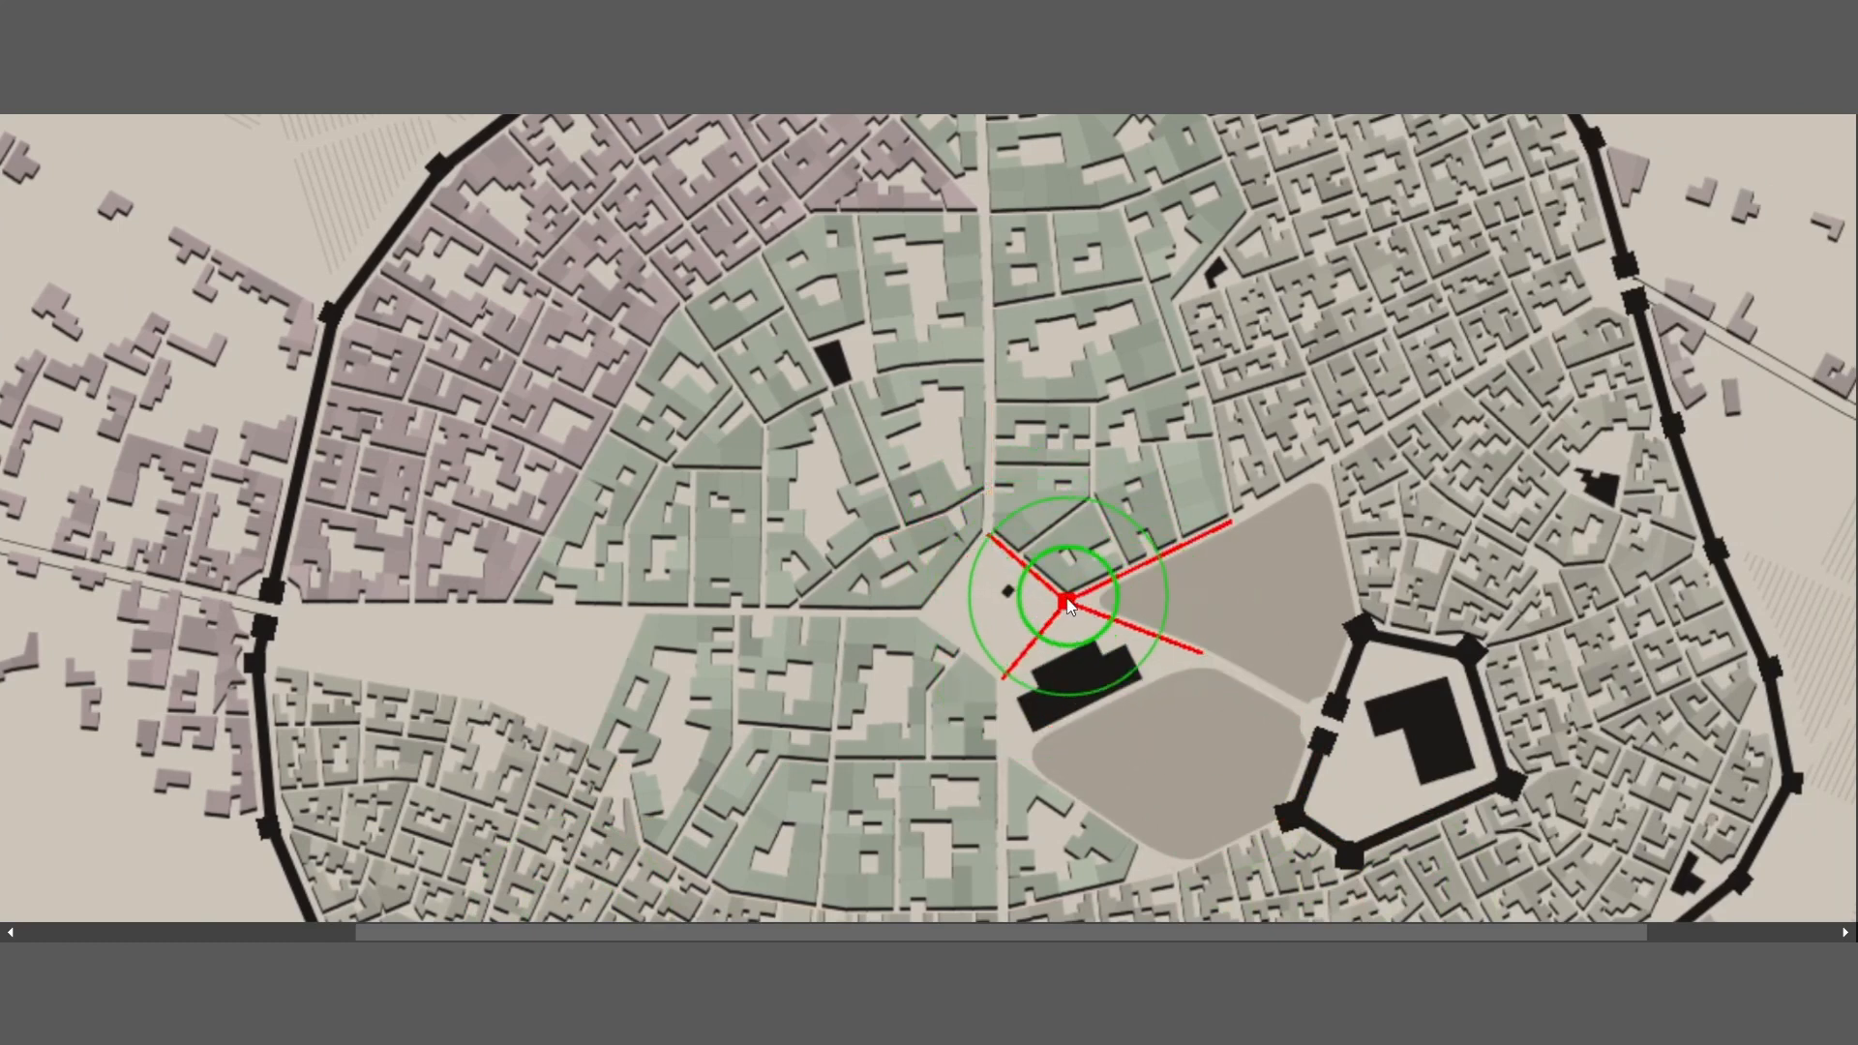
{"action": "left_click_drag", "start_coordinate": [1067, 600], "coordinate": [1063, 613]}
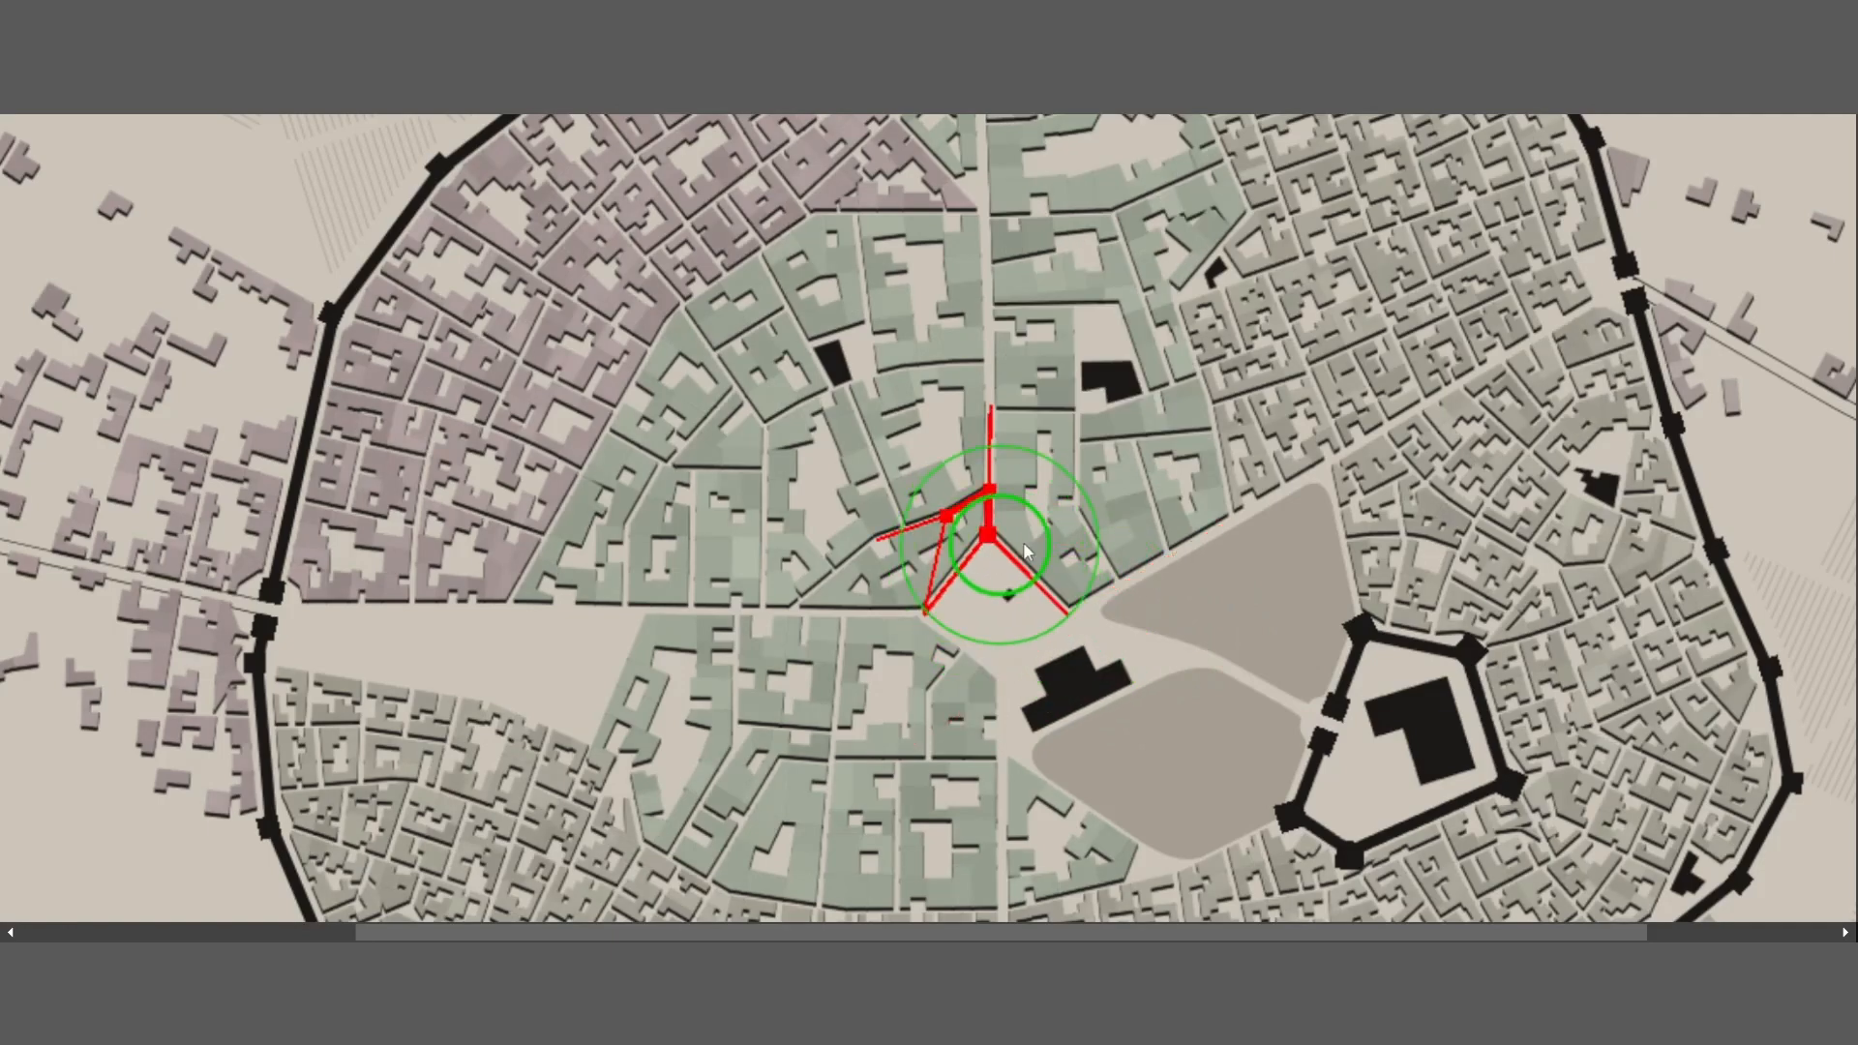
Switch to the Equalize tool and even out the shape of the central plaza
{"action": "scroll", "coordinate": [1645, 231], "scroll_direction": "up", "scroll_amount": 8}
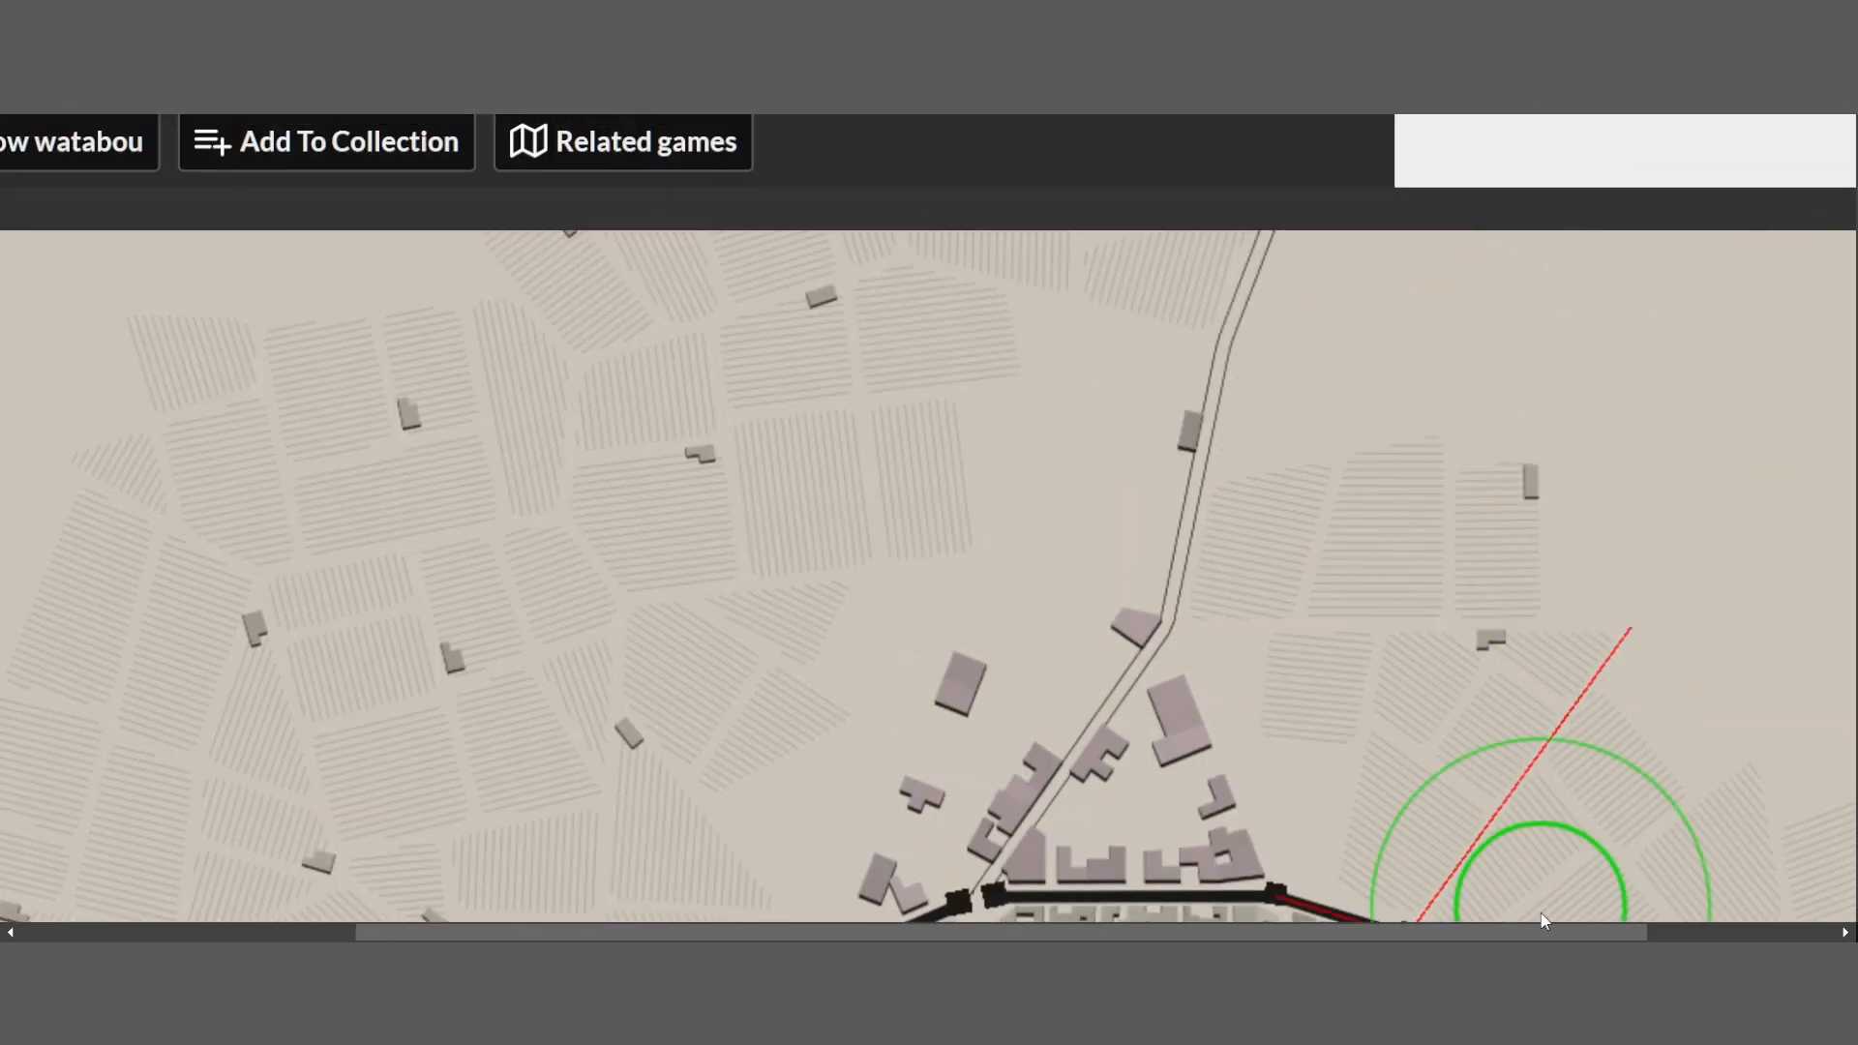
{"action": "left_click_drag", "start_coordinate": [1535, 932], "coordinate": [1722, 932]}
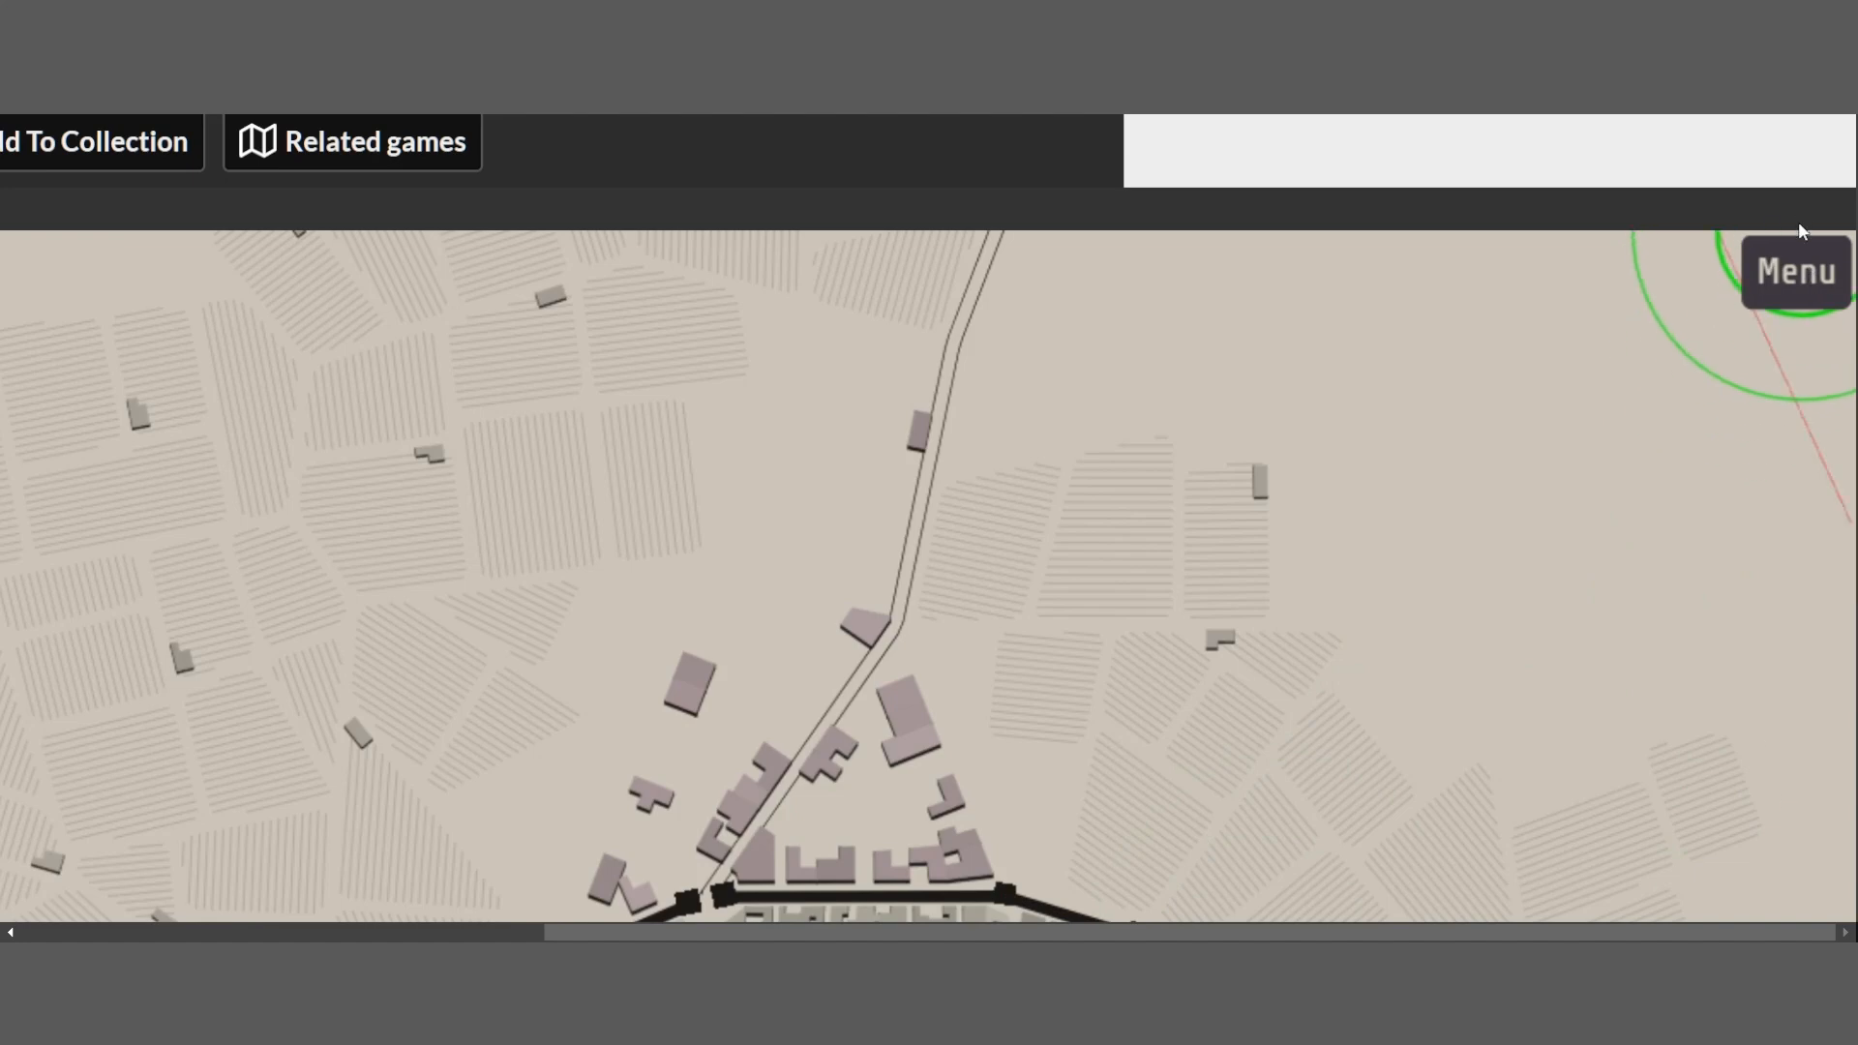
{"action": "left_click", "coordinate": [1796, 269]}
{"action": "left_click", "coordinate": [1738, 474]}
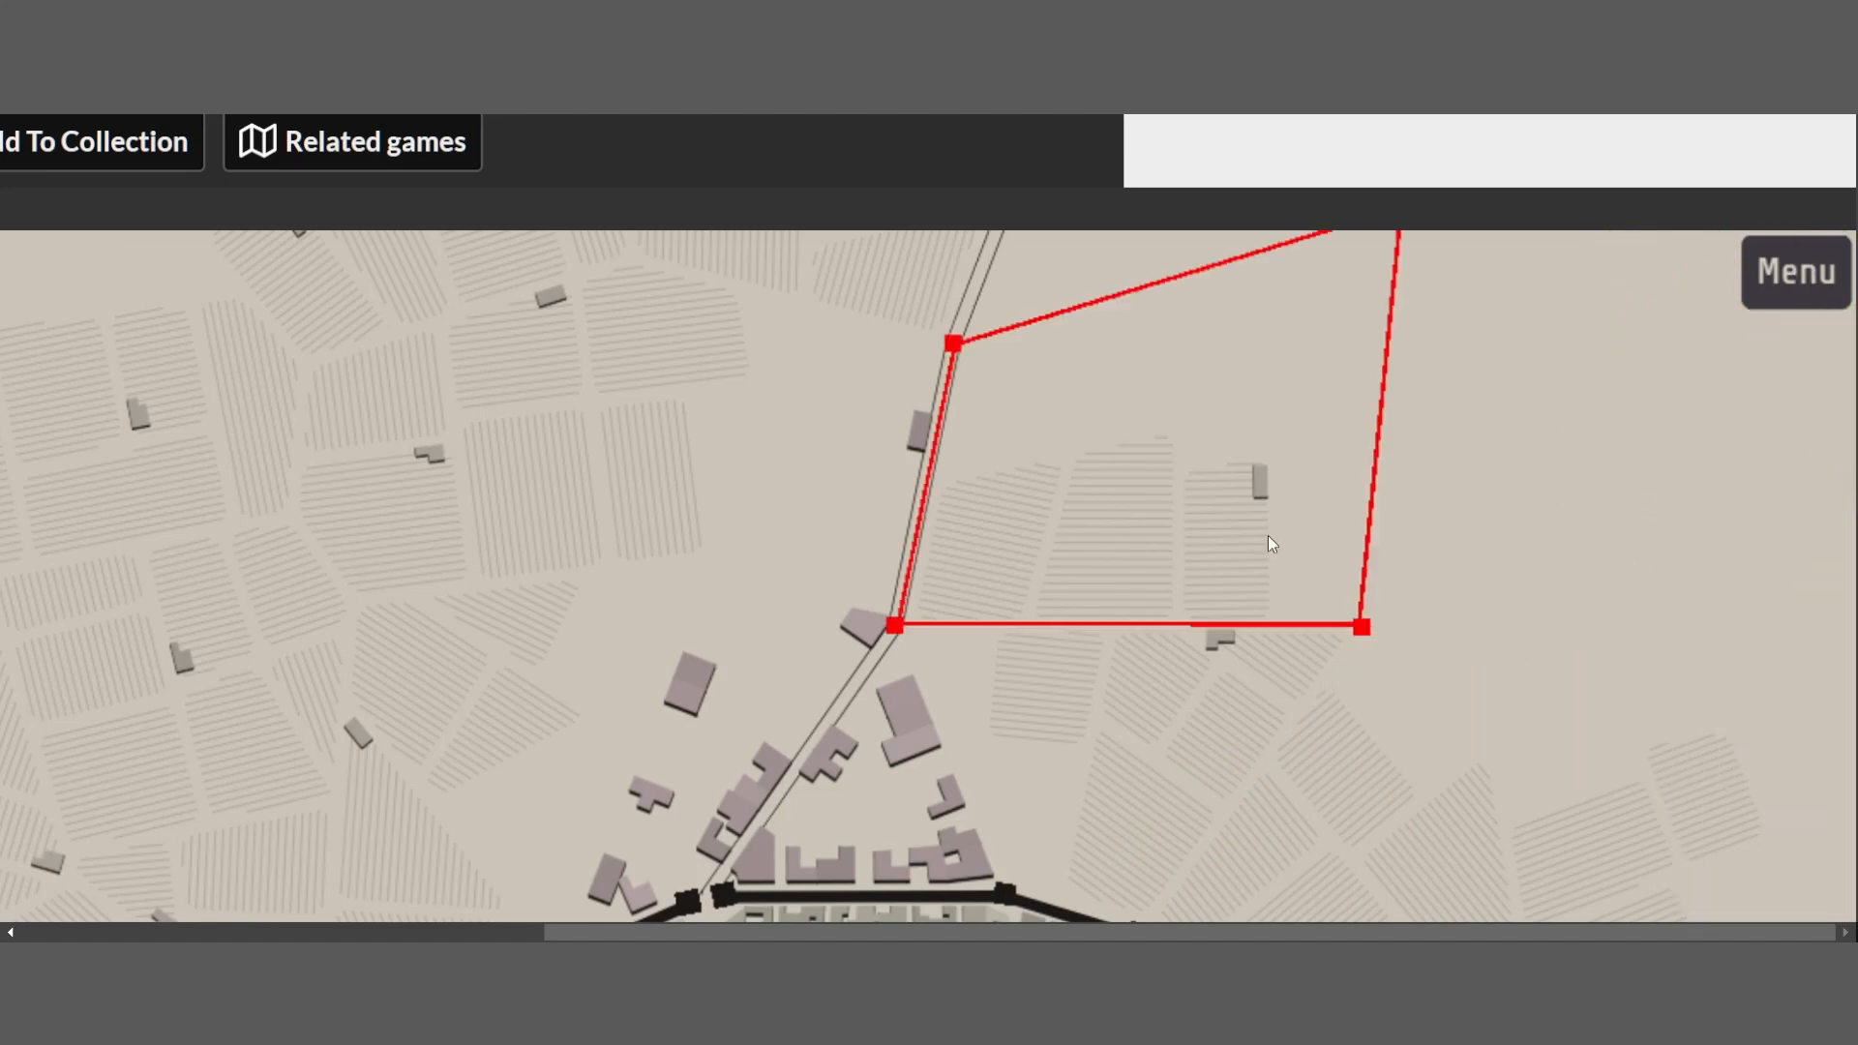
{"action": "scroll", "coordinate": [1268, 536], "scroll_direction": "down", "scroll_amount": 8}
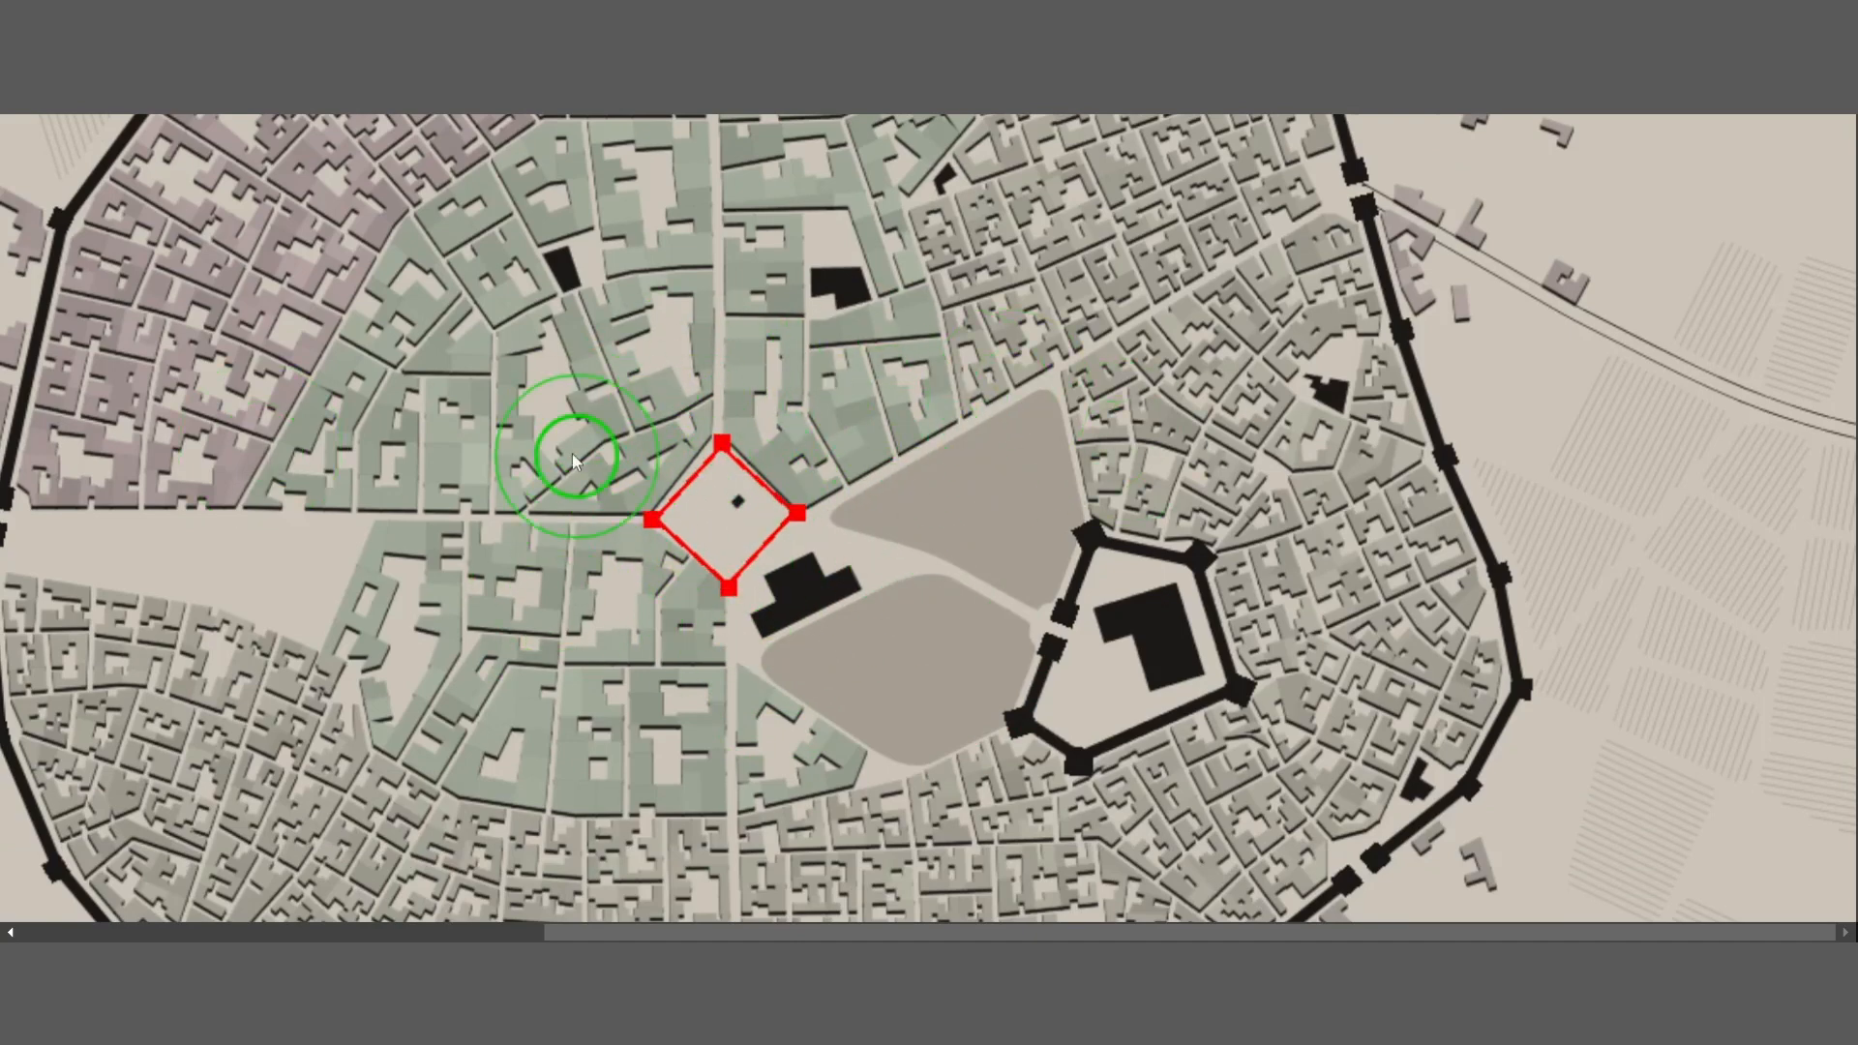
{"action": "left_click_drag", "start_coordinate": [572, 453], "coordinate": [459, 454]}
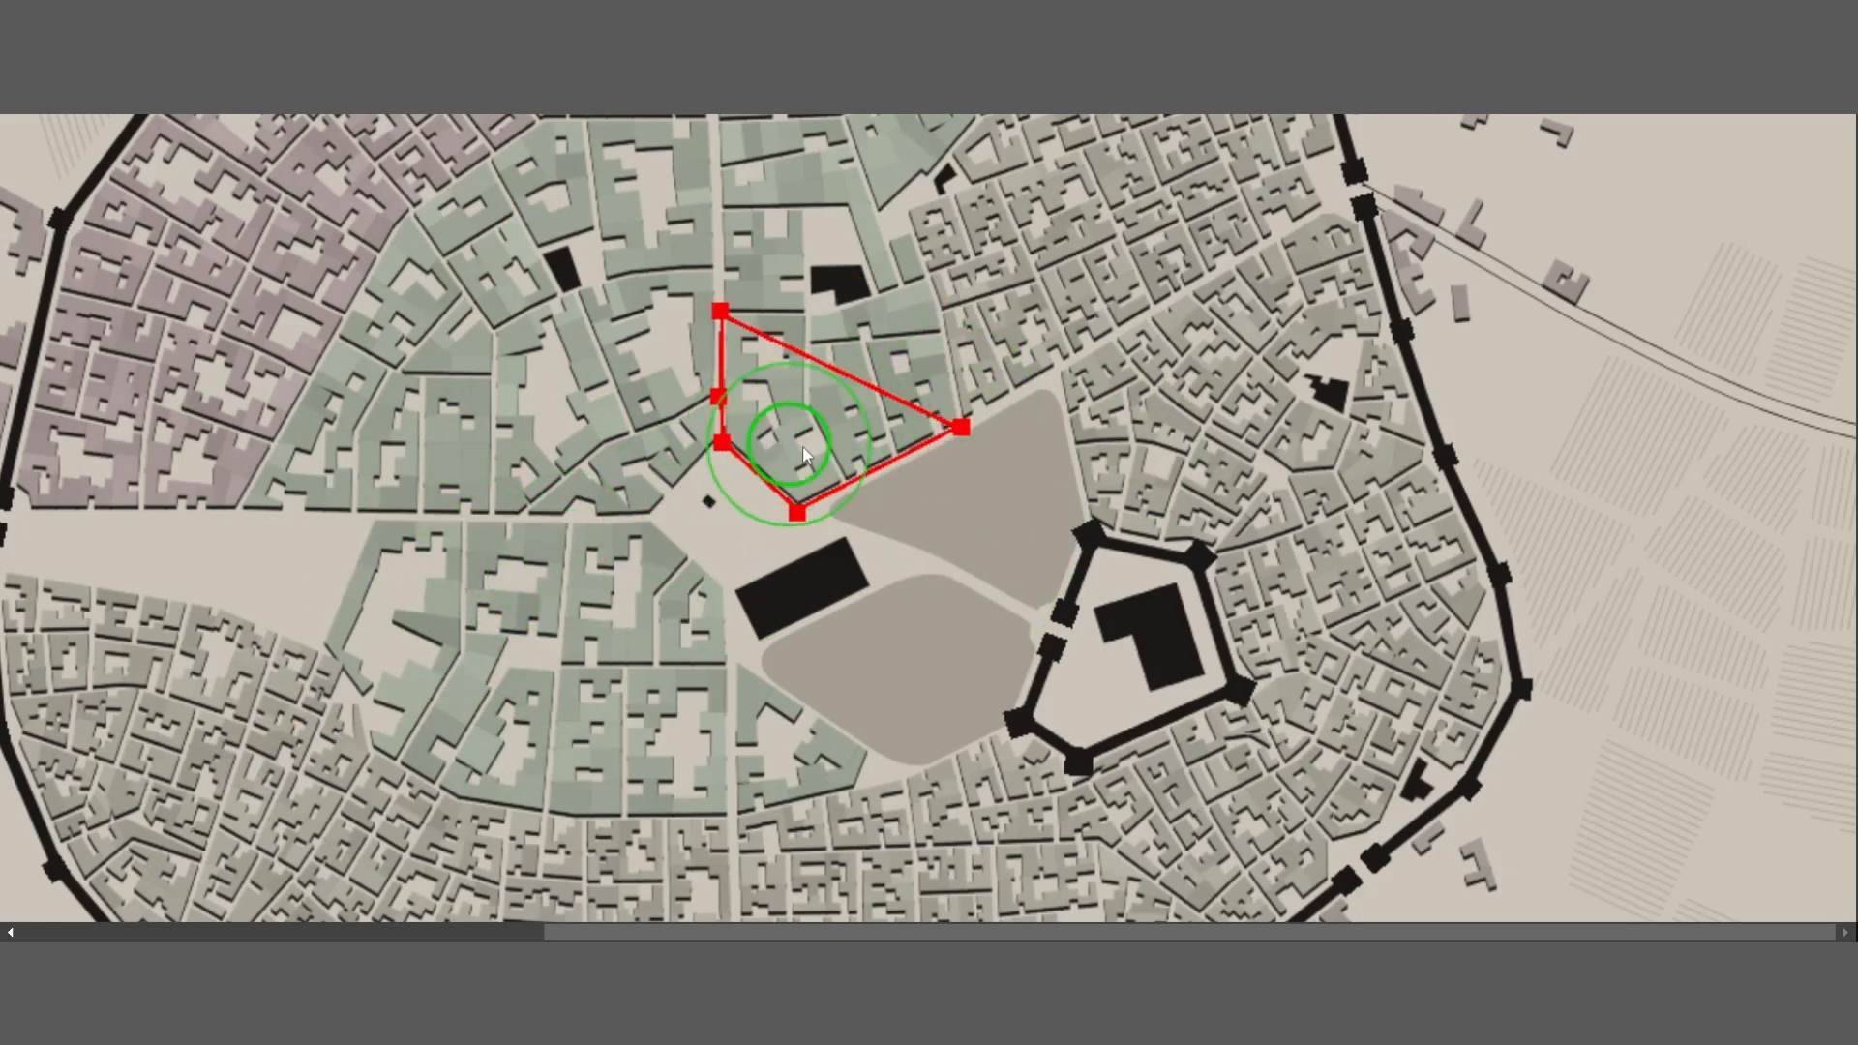
Switch to the Displace tool with a small brush and align the junctions along the main street north of the plaza
{"action": "scroll", "coordinate": [1744, 193], "scroll_direction": "up", "scroll_amount": 6}
{"action": "scroll", "coordinate": [1747, 288], "scroll_direction": "up", "scroll_amount": 3}
{"action": "left_click", "coordinate": [1793, 273]}
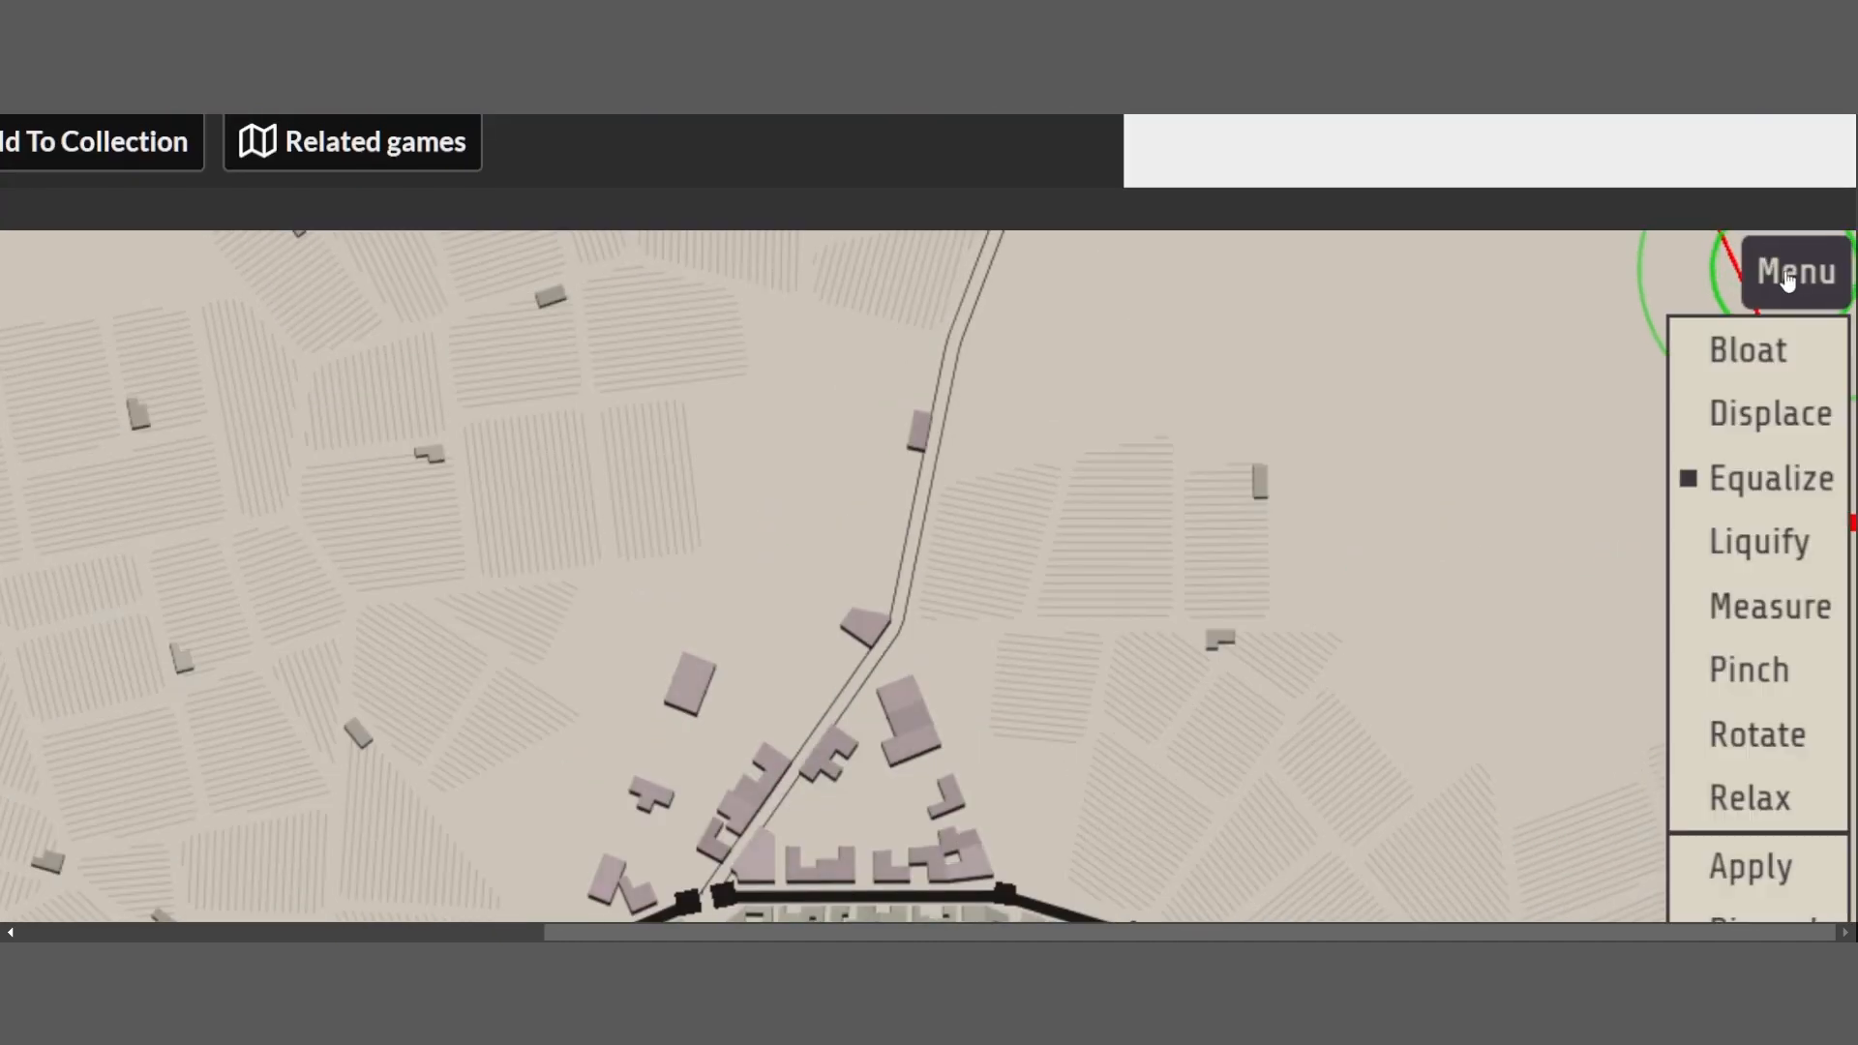
{"action": "left_click", "coordinate": [1760, 413]}
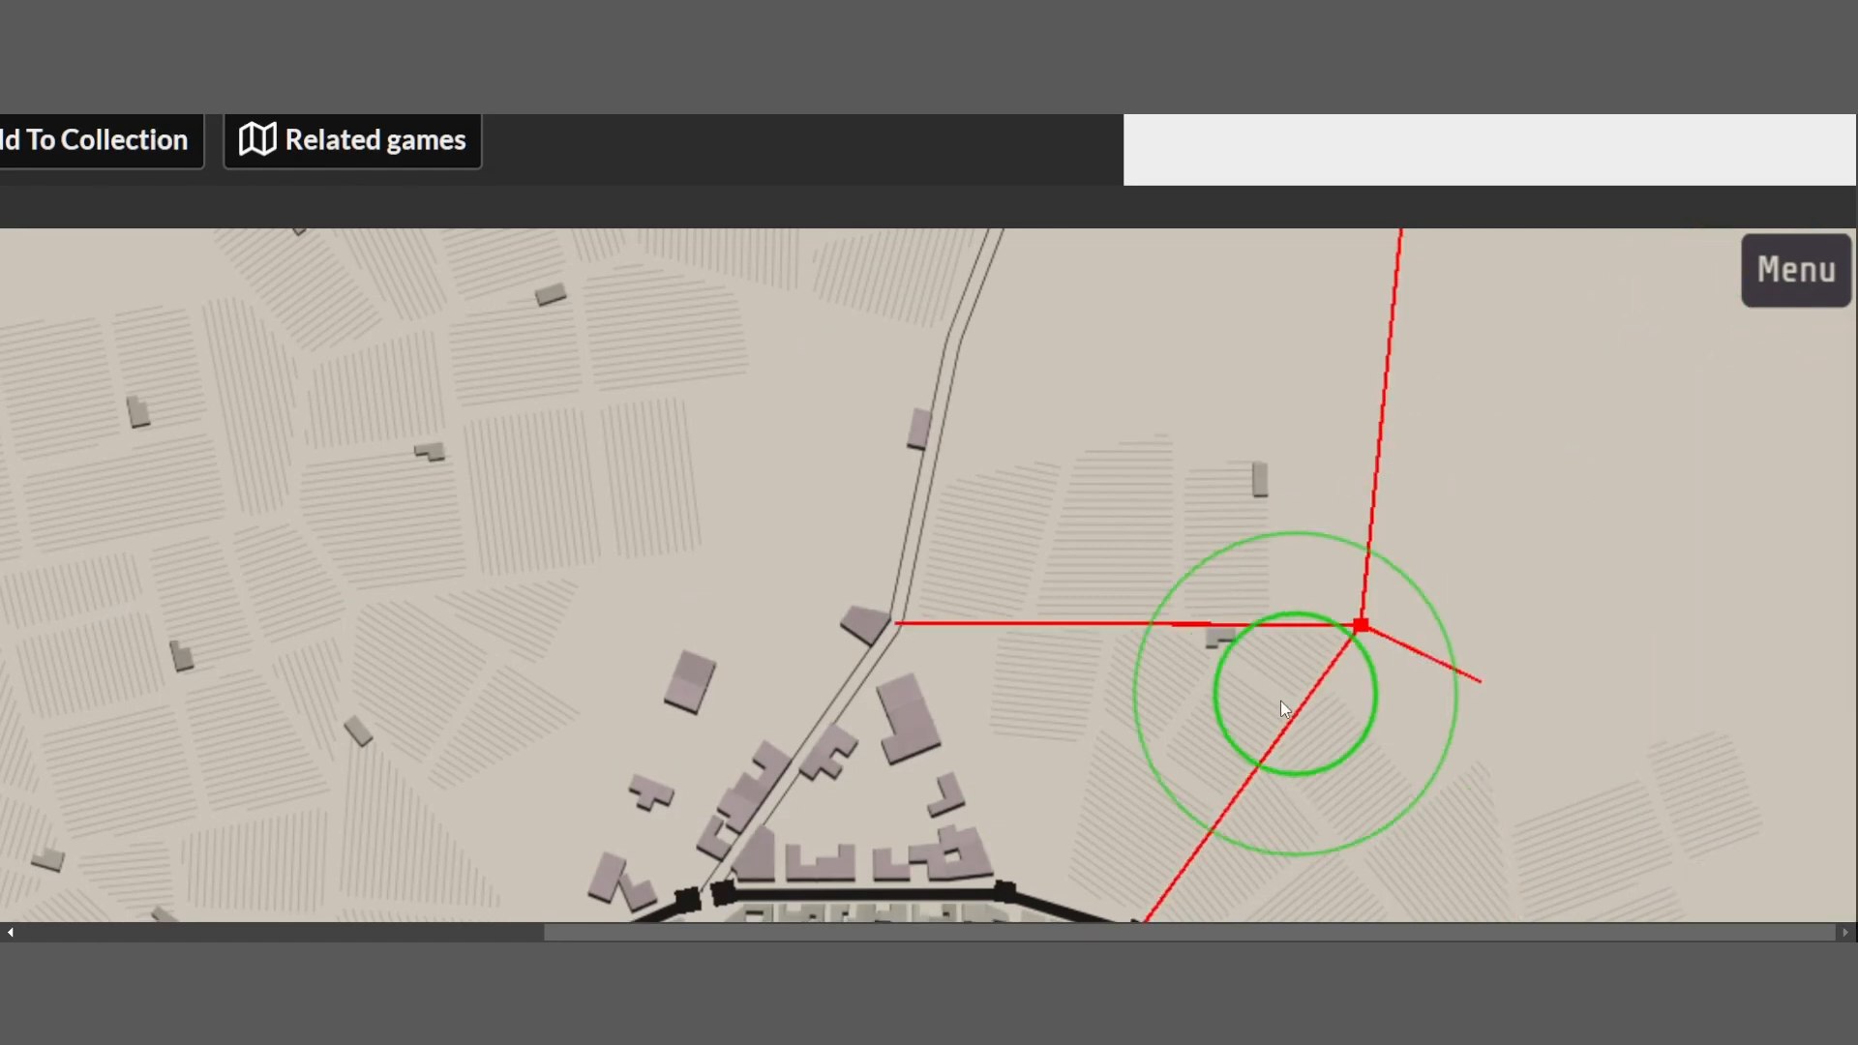
{"action": "scroll", "coordinate": [954, 598], "scroll_direction": "down", "scroll_amount": 8}
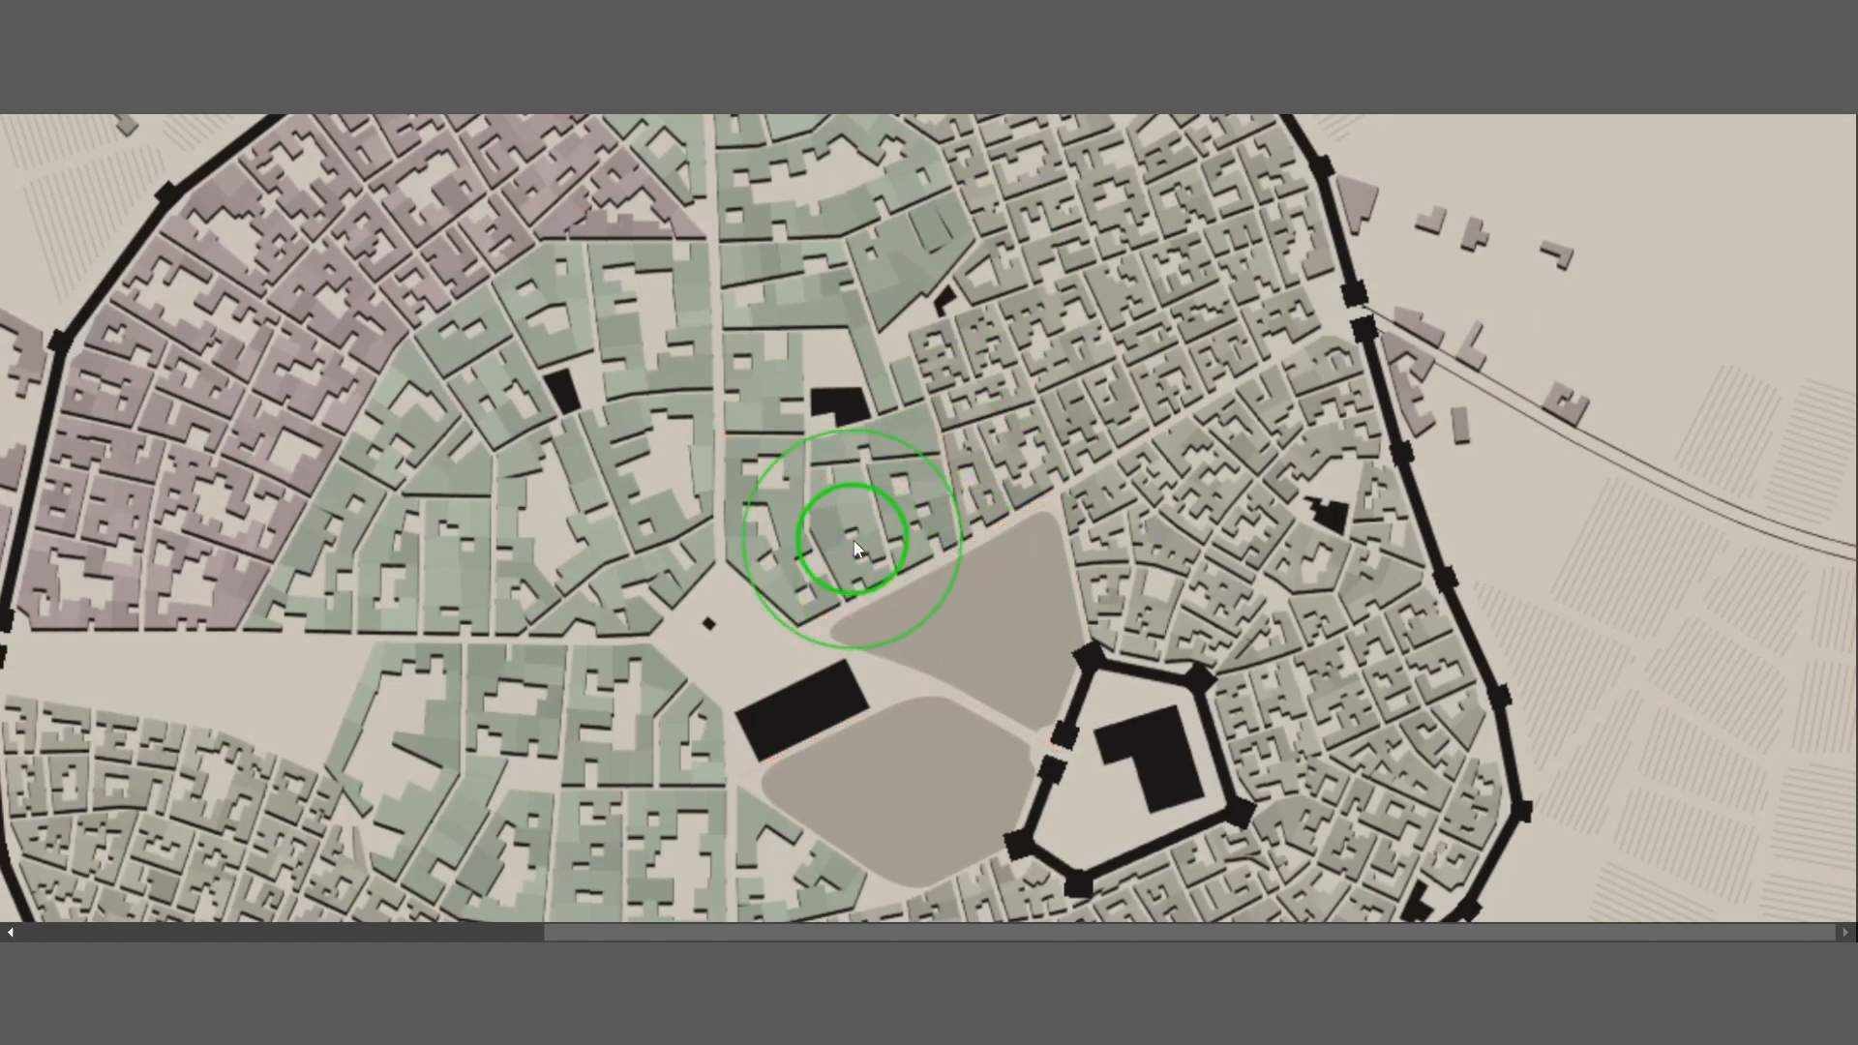
{"action": "scroll", "coordinate": [755, 542], "scroll_direction": "down", "scroll_amount": 3}
{"action": "scroll", "coordinate": [731, 554], "scroll_direction": "down", "scroll_amount": 4}
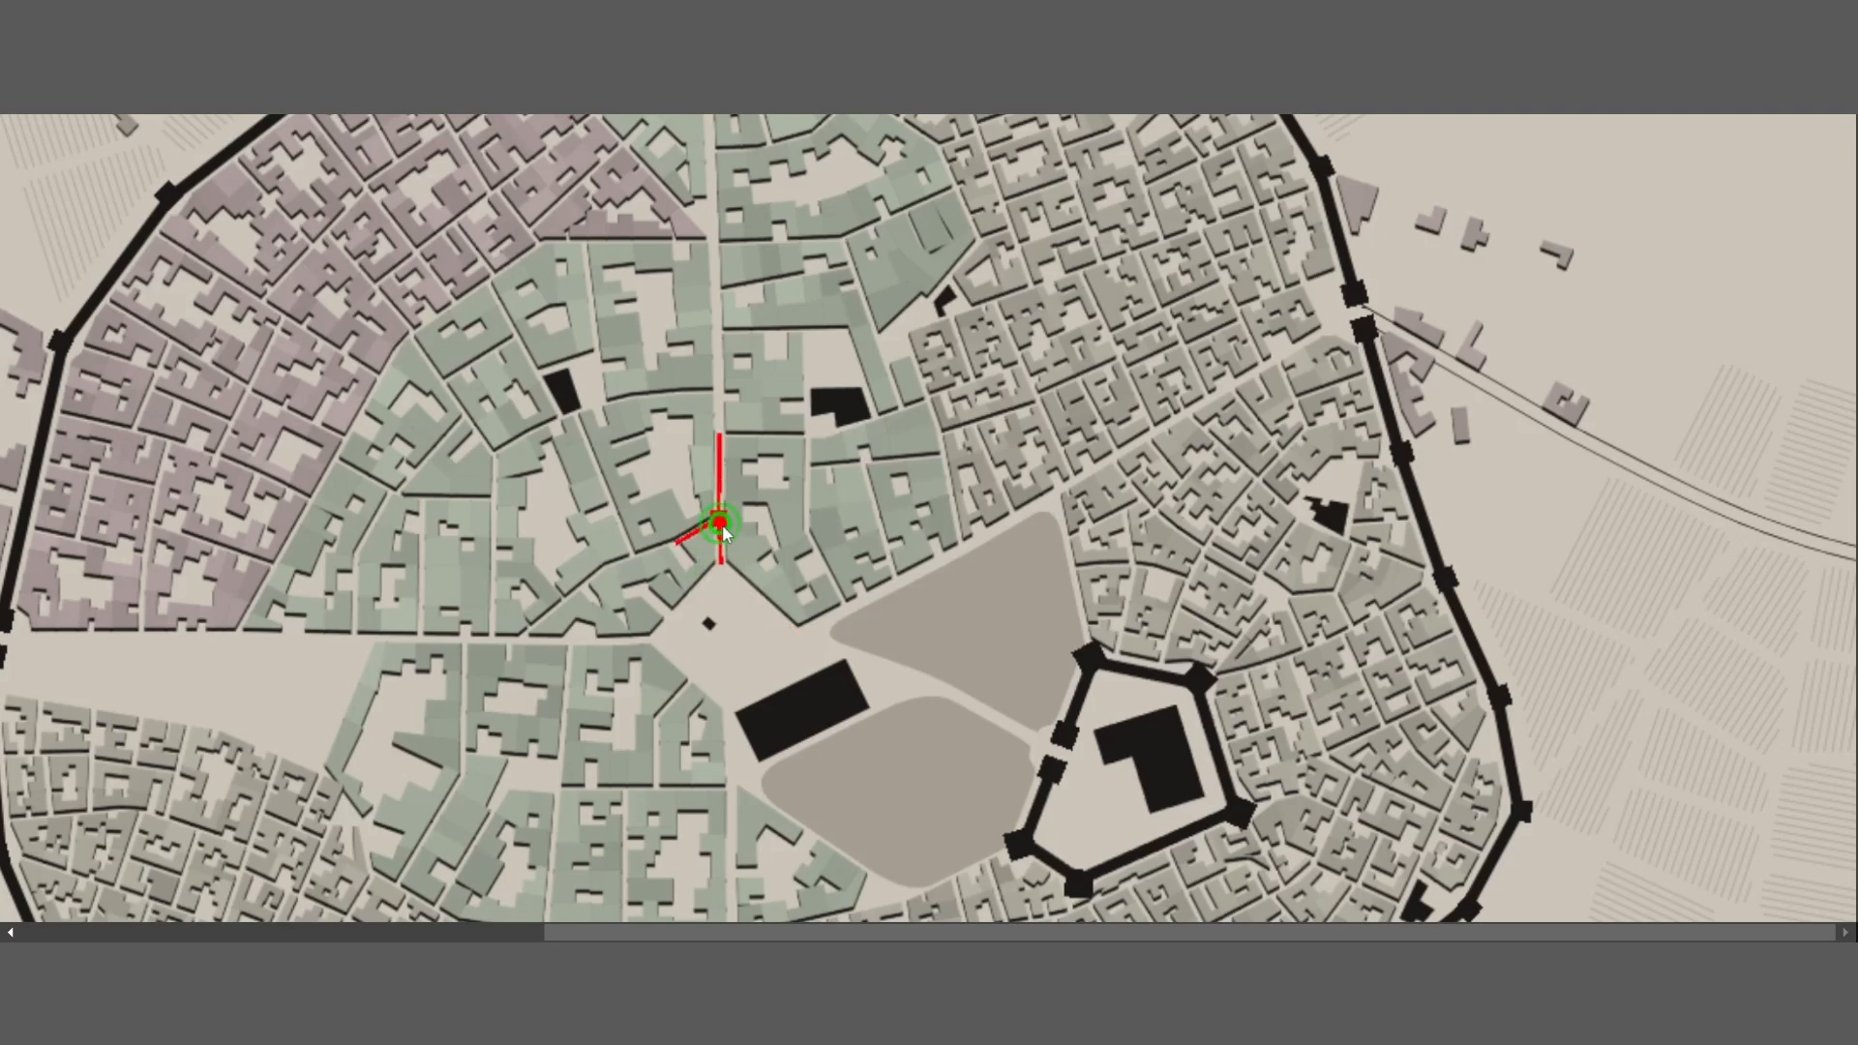
{"action": "left_click_drag", "start_coordinate": [723, 526], "coordinate": [723, 440]}
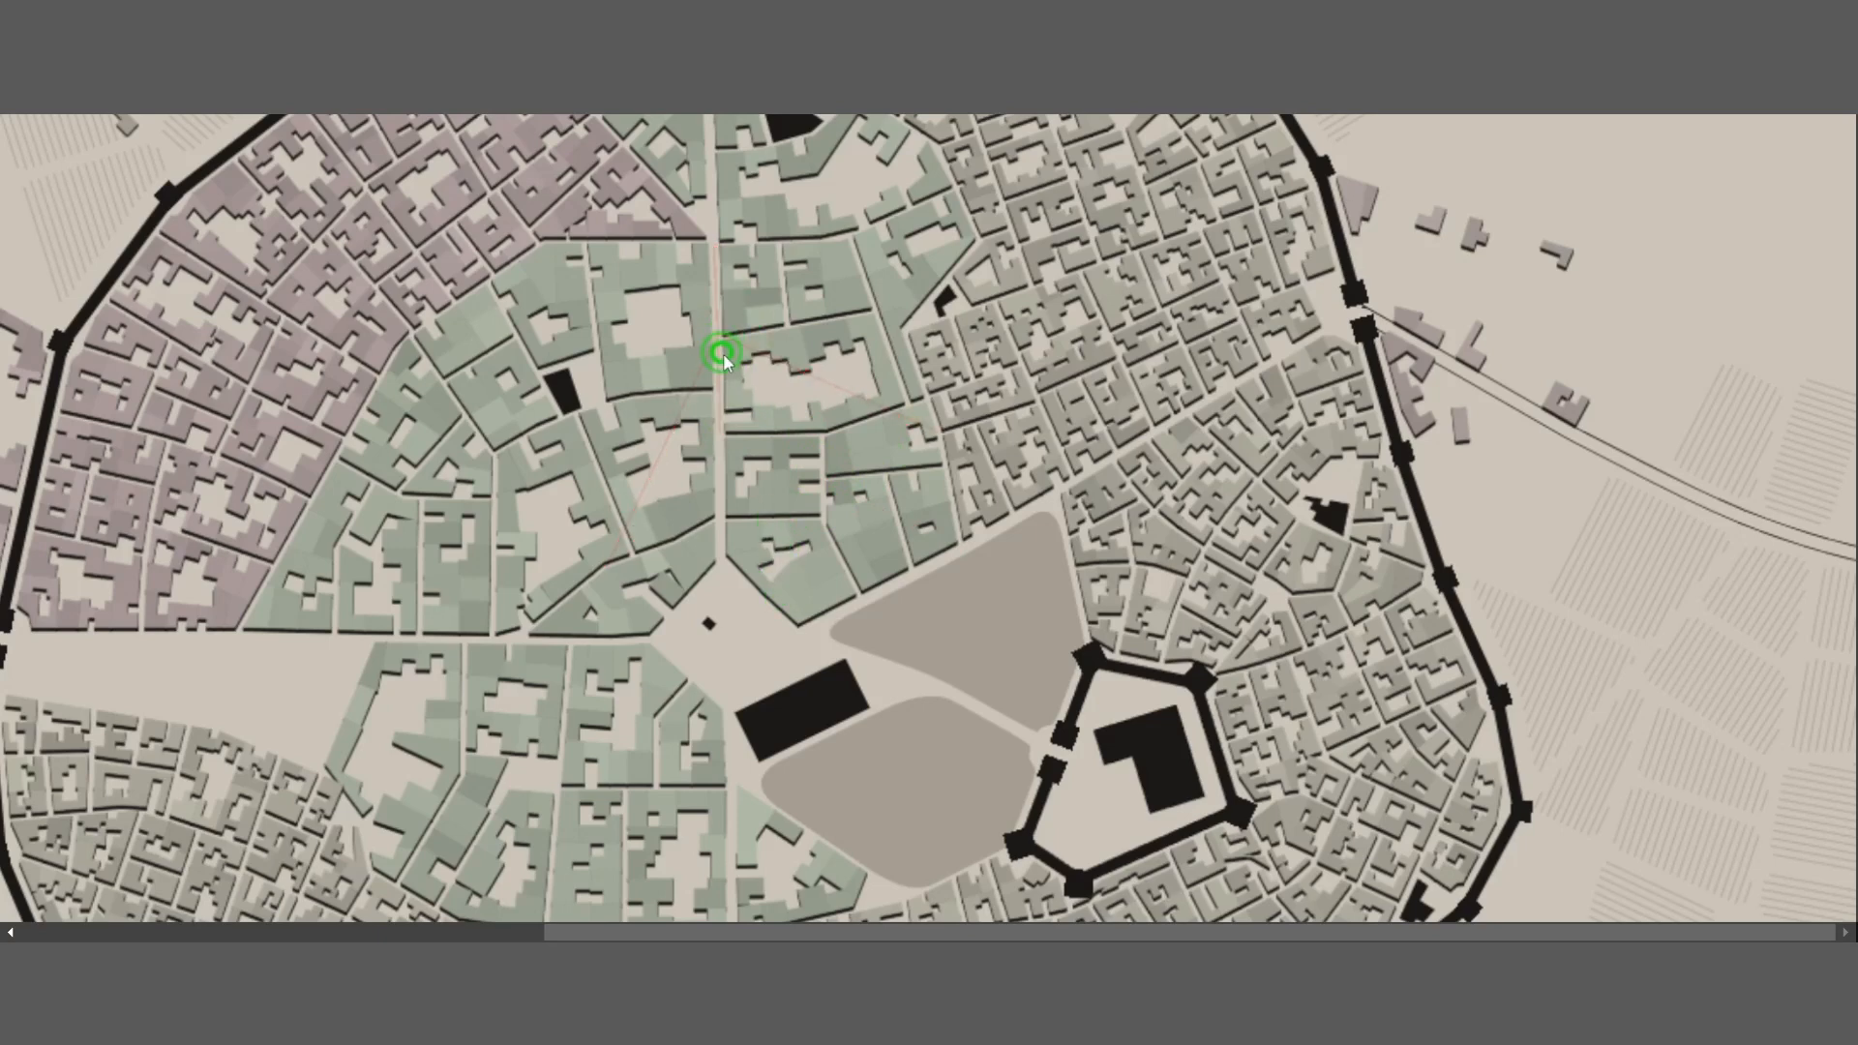
{"action": "left_click_drag", "start_coordinate": [723, 354], "coordinate": [724, 335]}
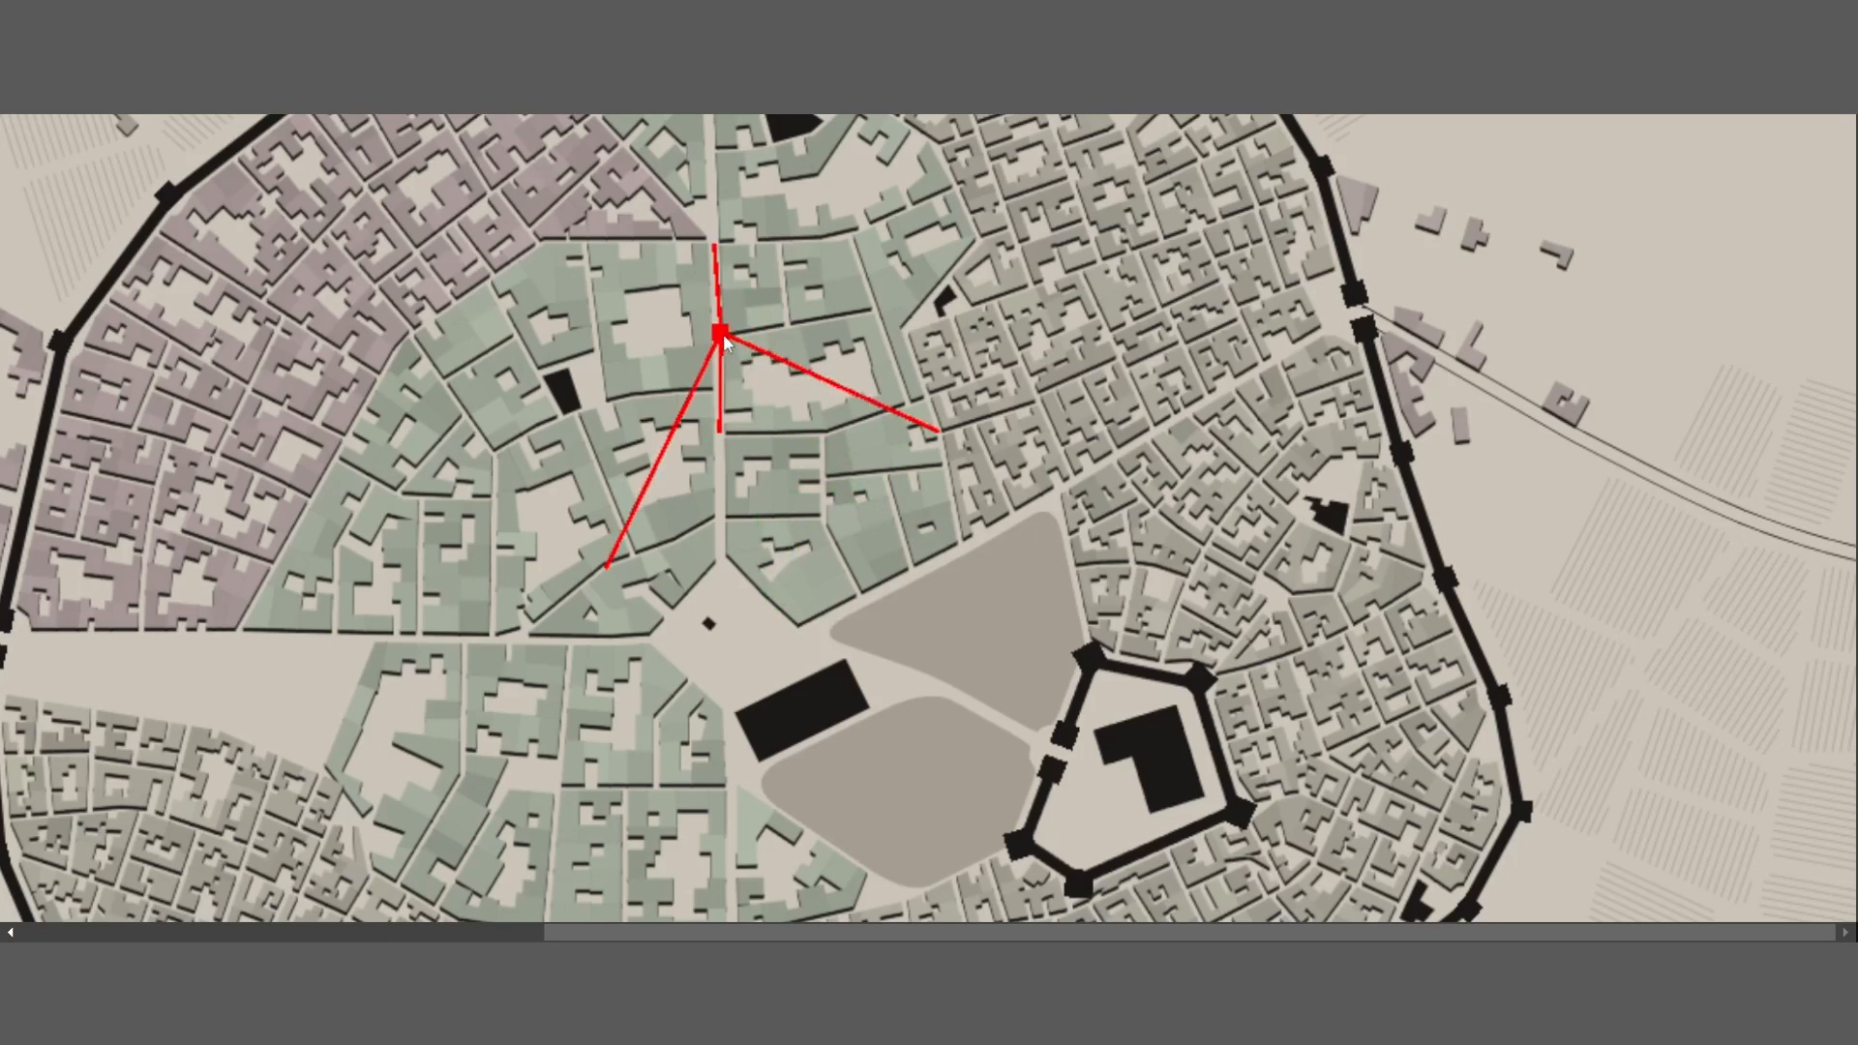
{"action": "scroll", "coordinate": [726, 344], "scroll_direction": "up", "scroll_amount": 4}
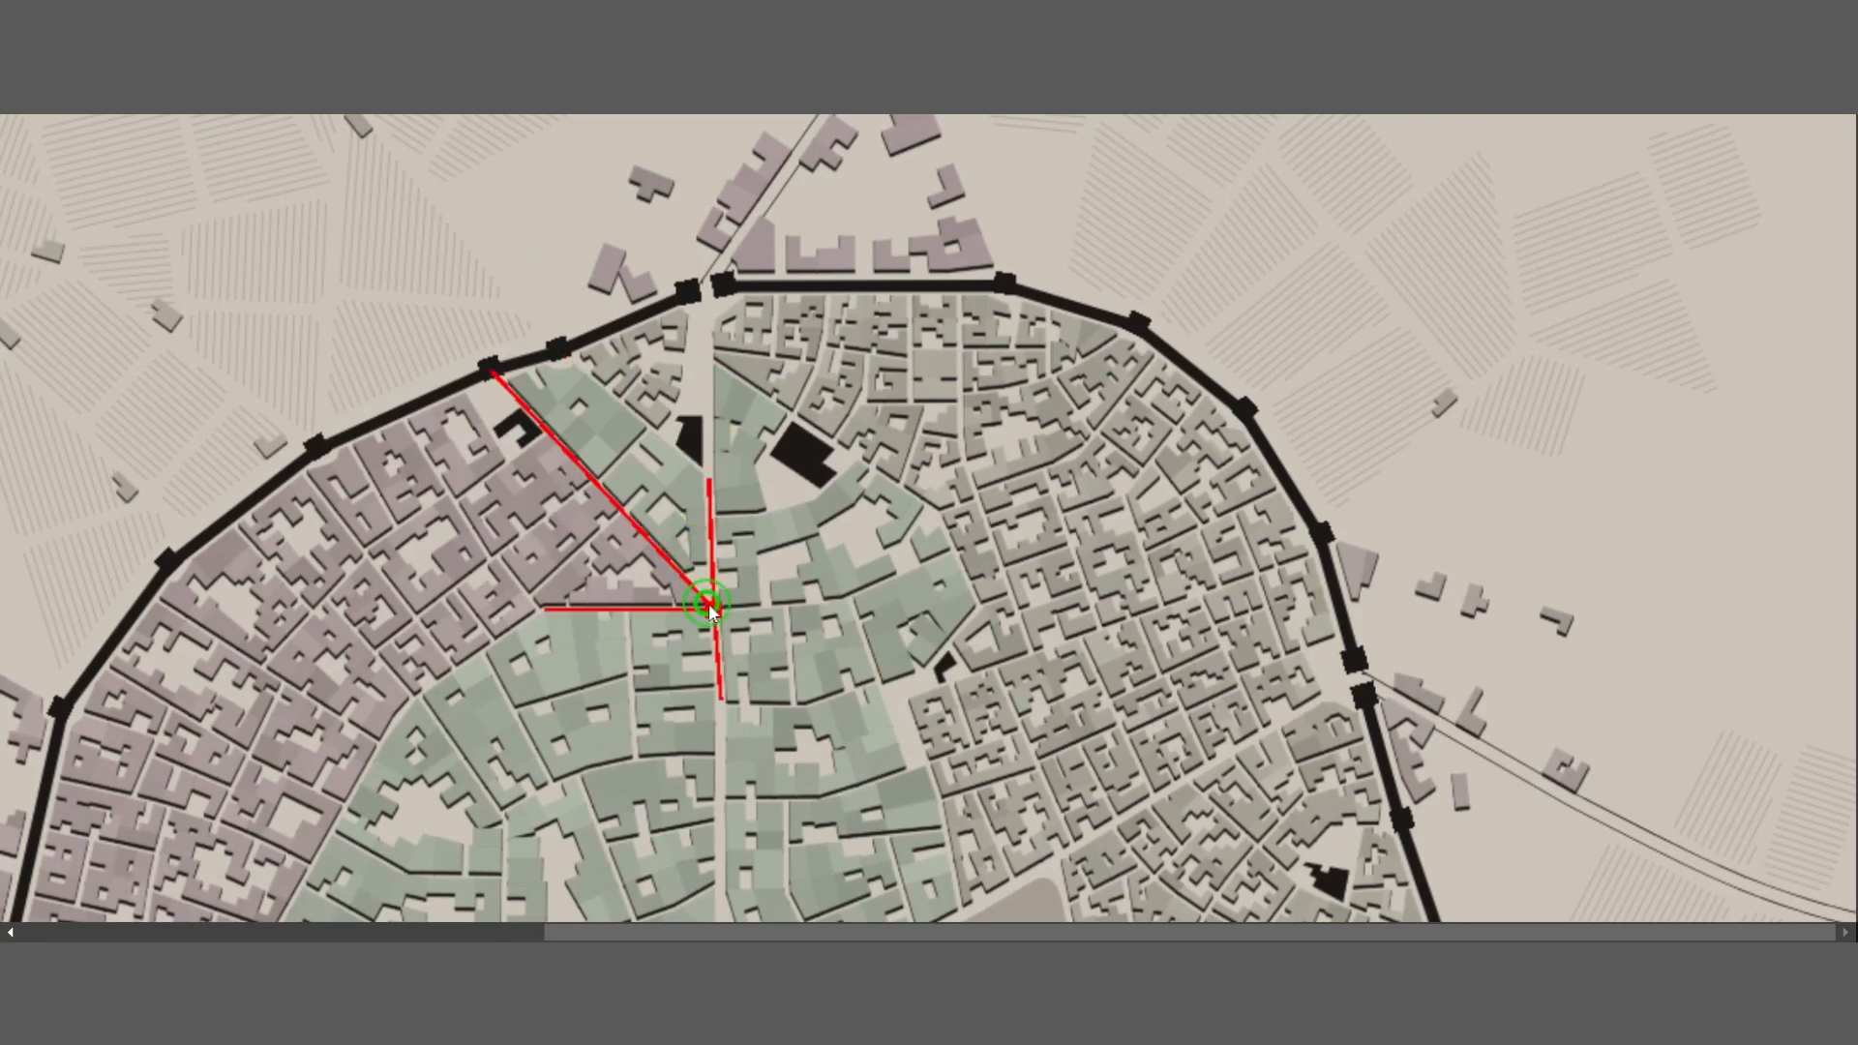
{"action": "left_click_drag", "start_coordinate": [716, 604], "coordinate": [721, 604]}
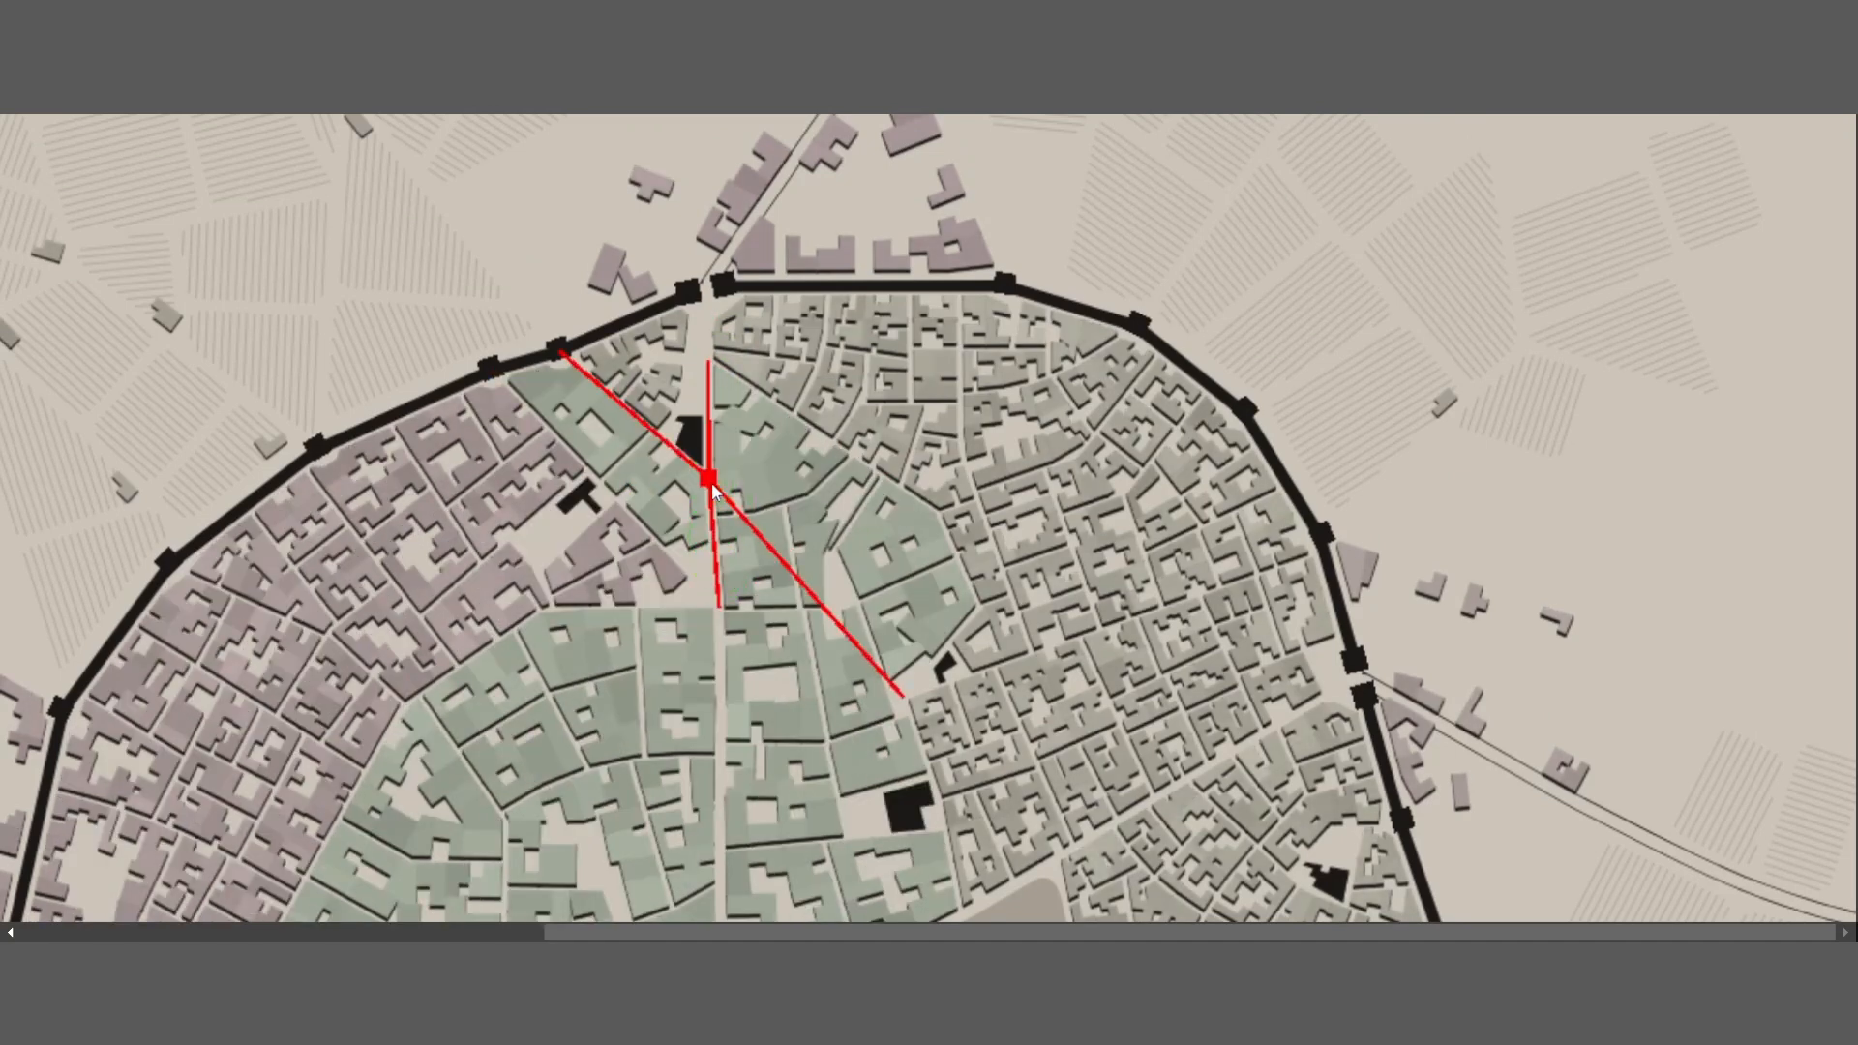
Align the northern street's uppermost junction and displace the northwest wall corners outward into a rounder curve
{"action": "left_click_drag", "start_coordinate": [726, 489], "coordinate": [540, 308]}
{"action": "right_click", "coordinate": [540, 308]}
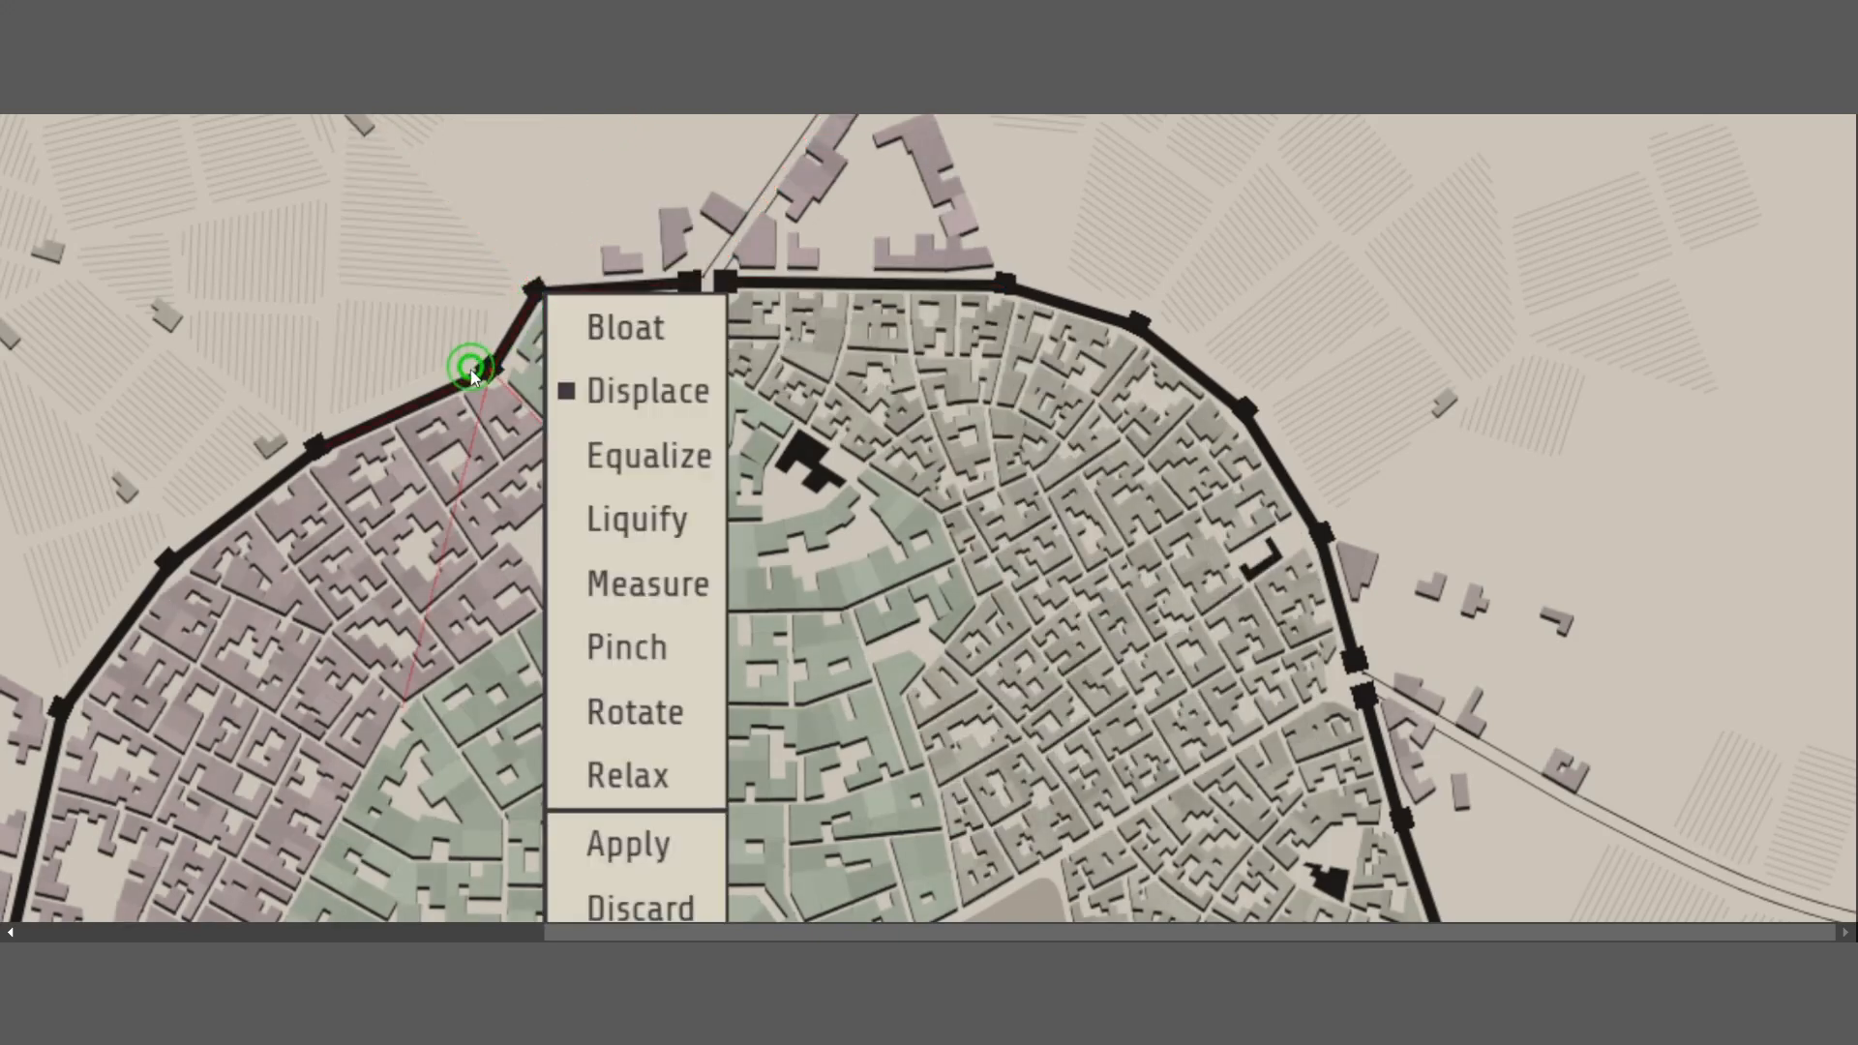
{"action": "left_click_drag", "start_coordinate": [491, 376], "coordinate": [418, 337]}
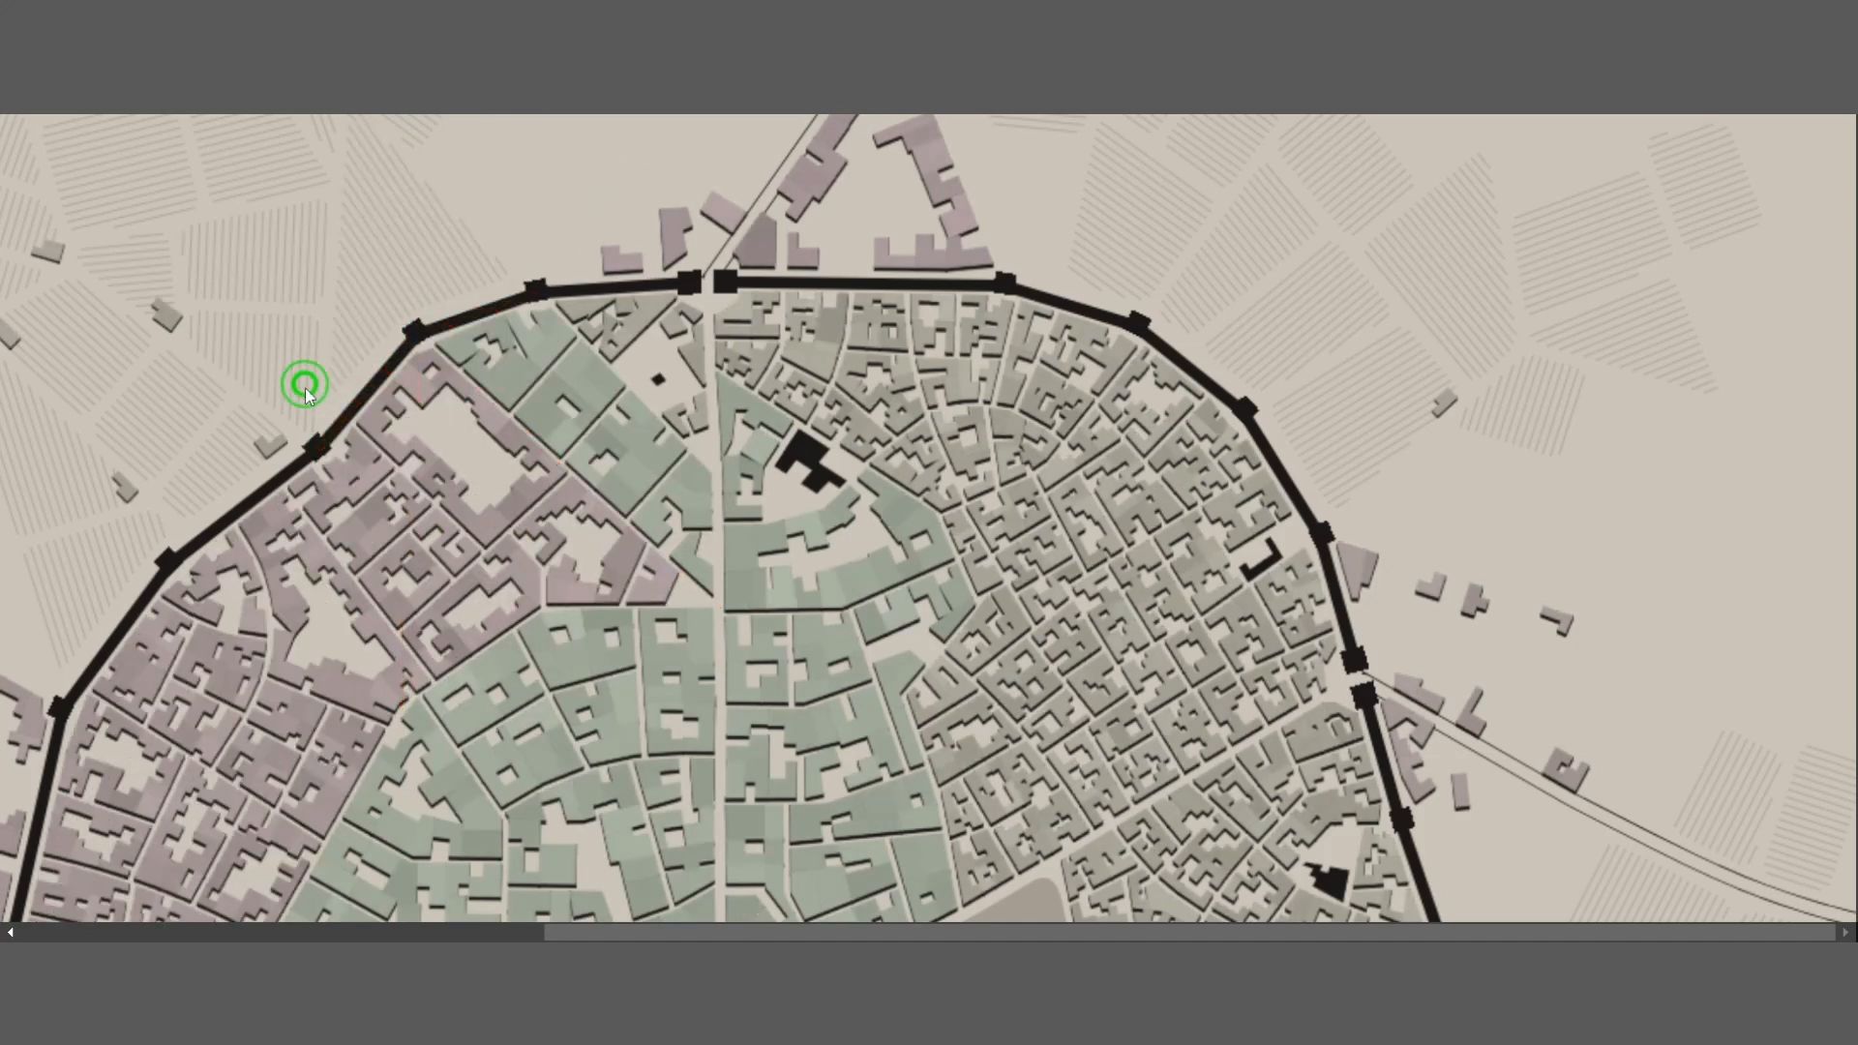
{"action": "left_click_drag", "start_coordinate": [318, 447], "coordinate": [292, 427]}
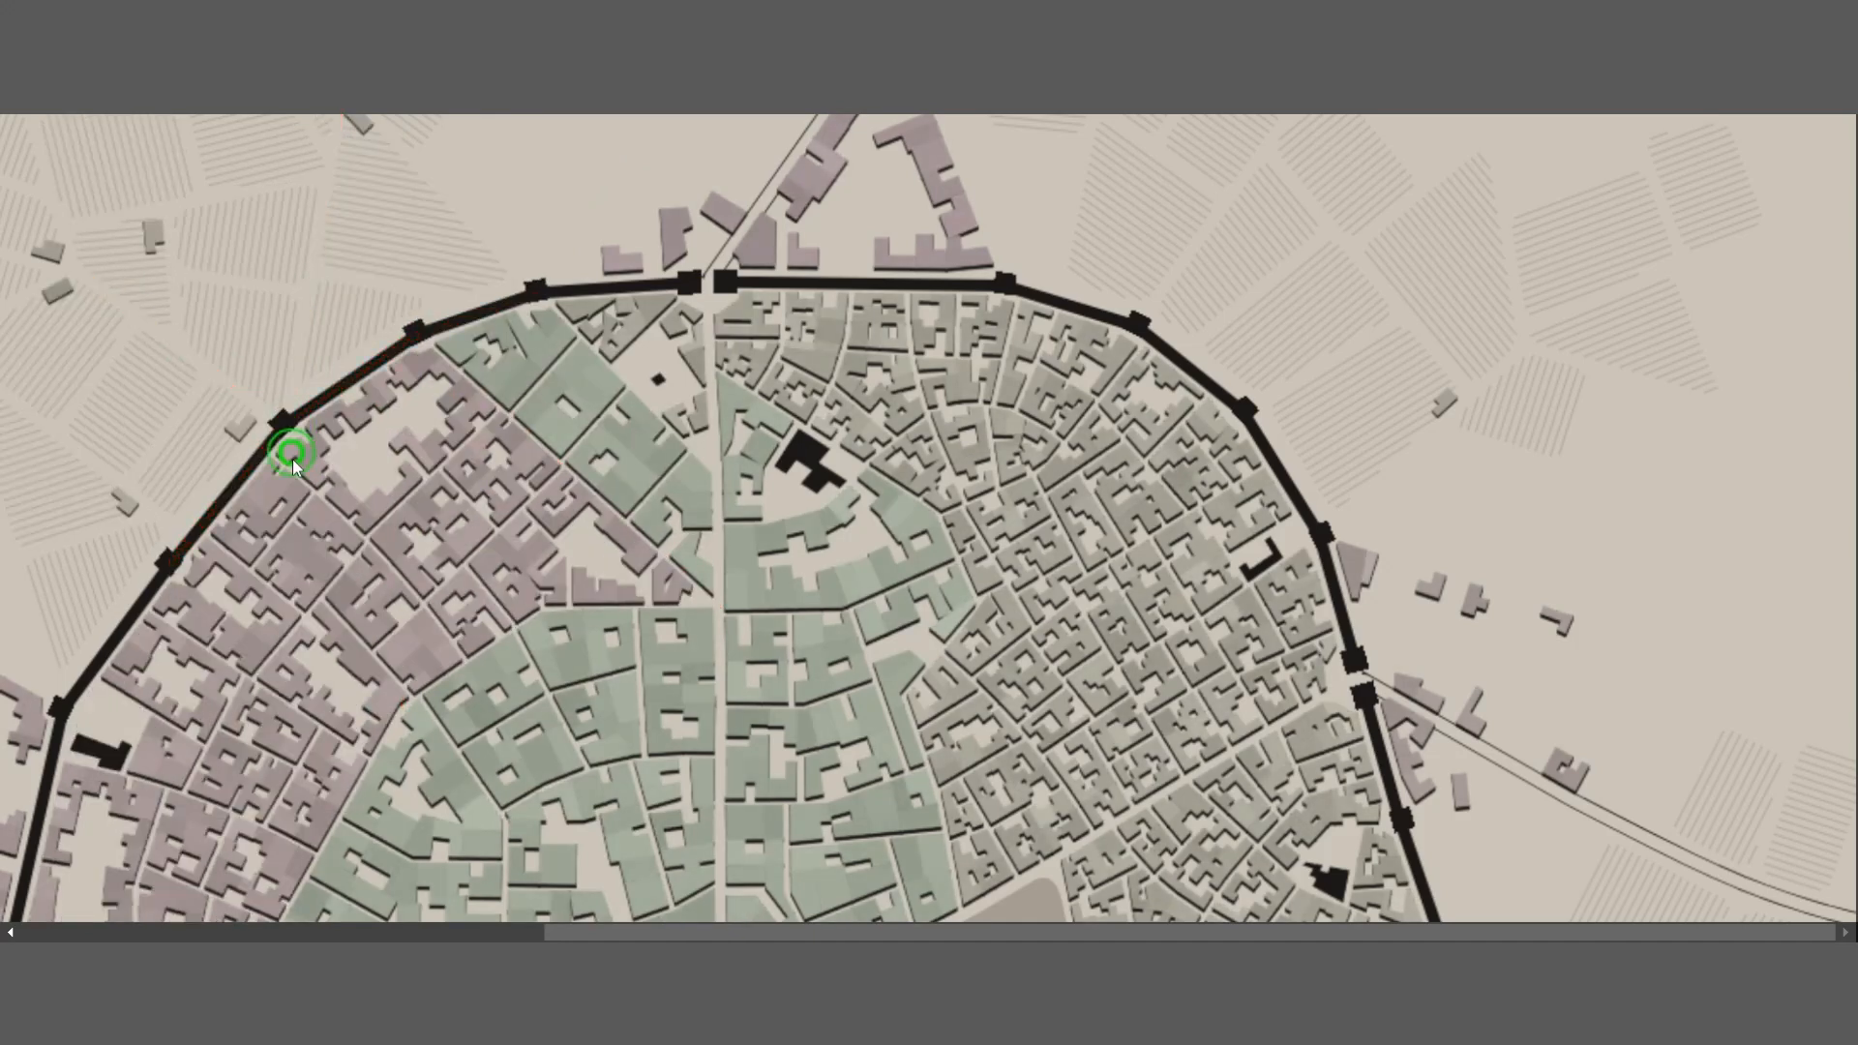
{"action": "left_click_drag", "start_coordinate": [175, 559], "coordinate": [166, 549]}
Displace the east gate outward and reposition the northeast wall corners to round that stretch of wall
{"action": "scroll", "coordinate": [179, 551], "scroll_direction": "down", "scroll_amount": 2}
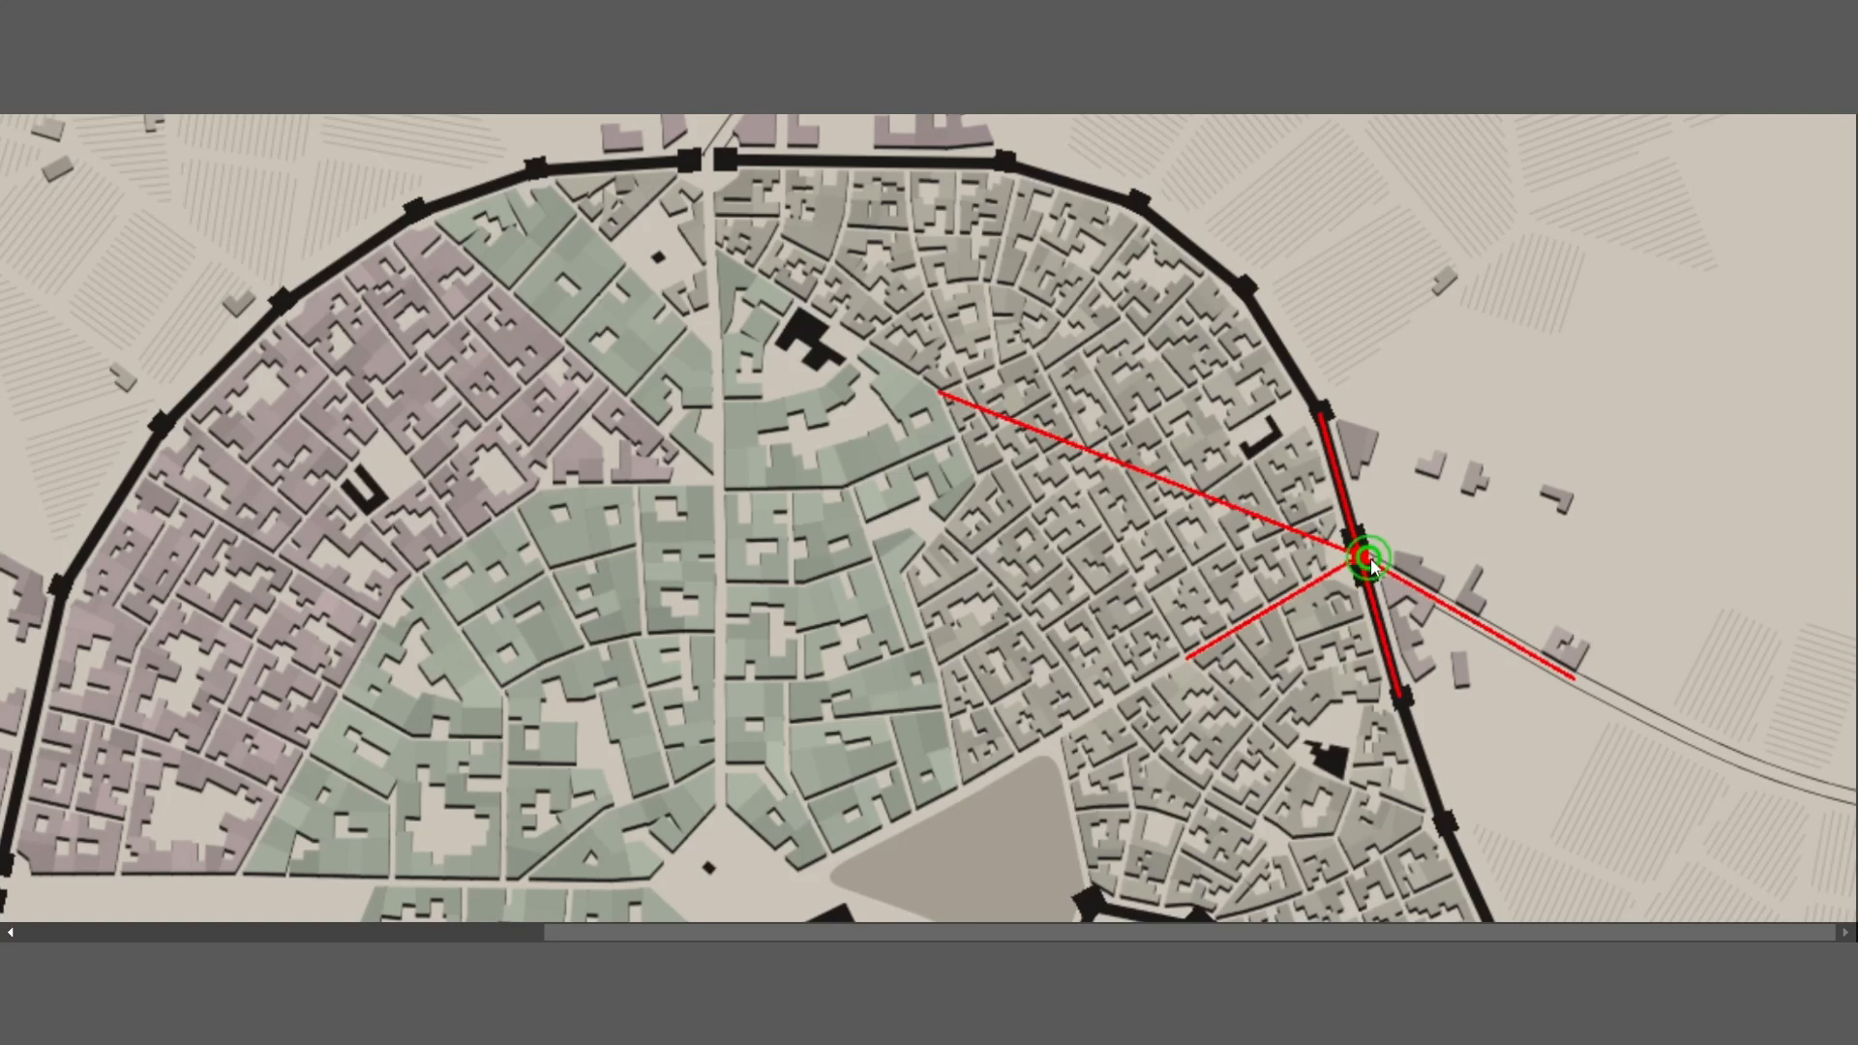
{"action": "left_click_drag", "start_coordinate": [1363, 560], "coordinate": [1438, 521]}
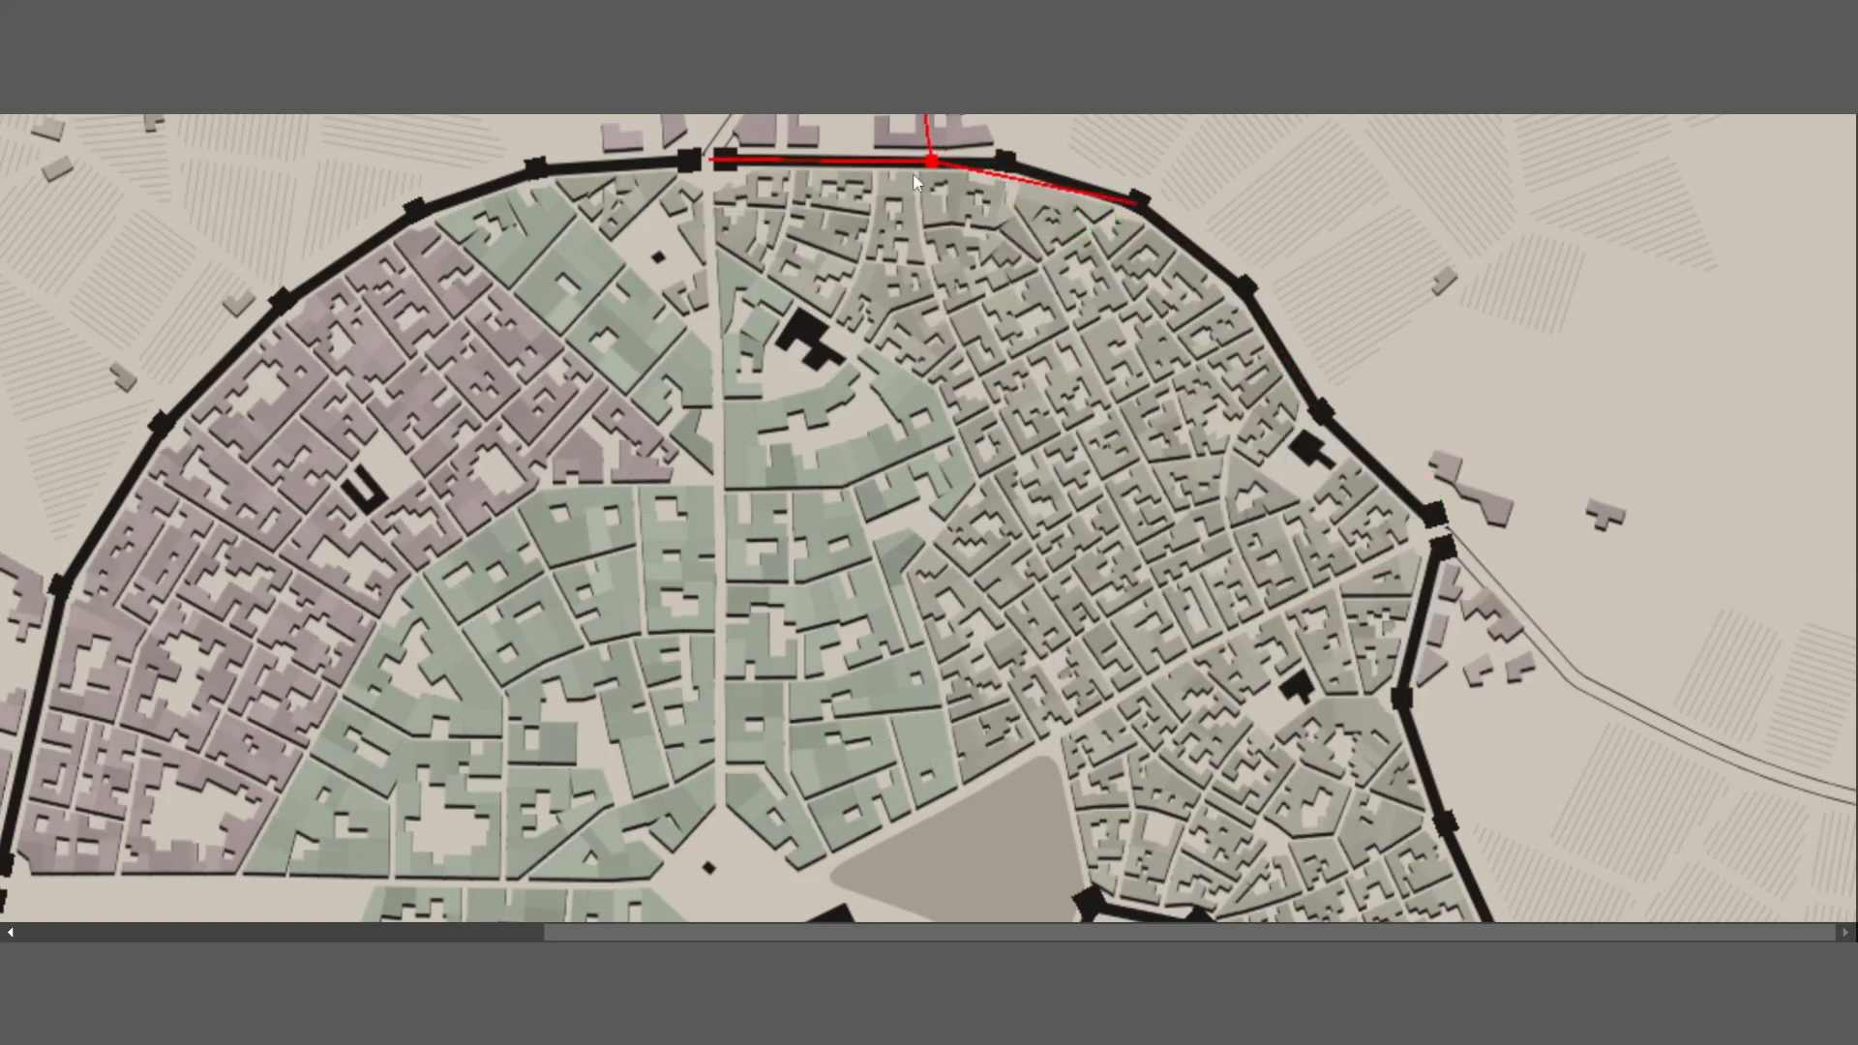
{"action": "left_click_drag", "start_coordinate": [914, 173], "coordinate": [915, 174]}
{"action": "left_click_drag", "start_coordinate": [1152, 211], "coordinate": [1127, 218]}
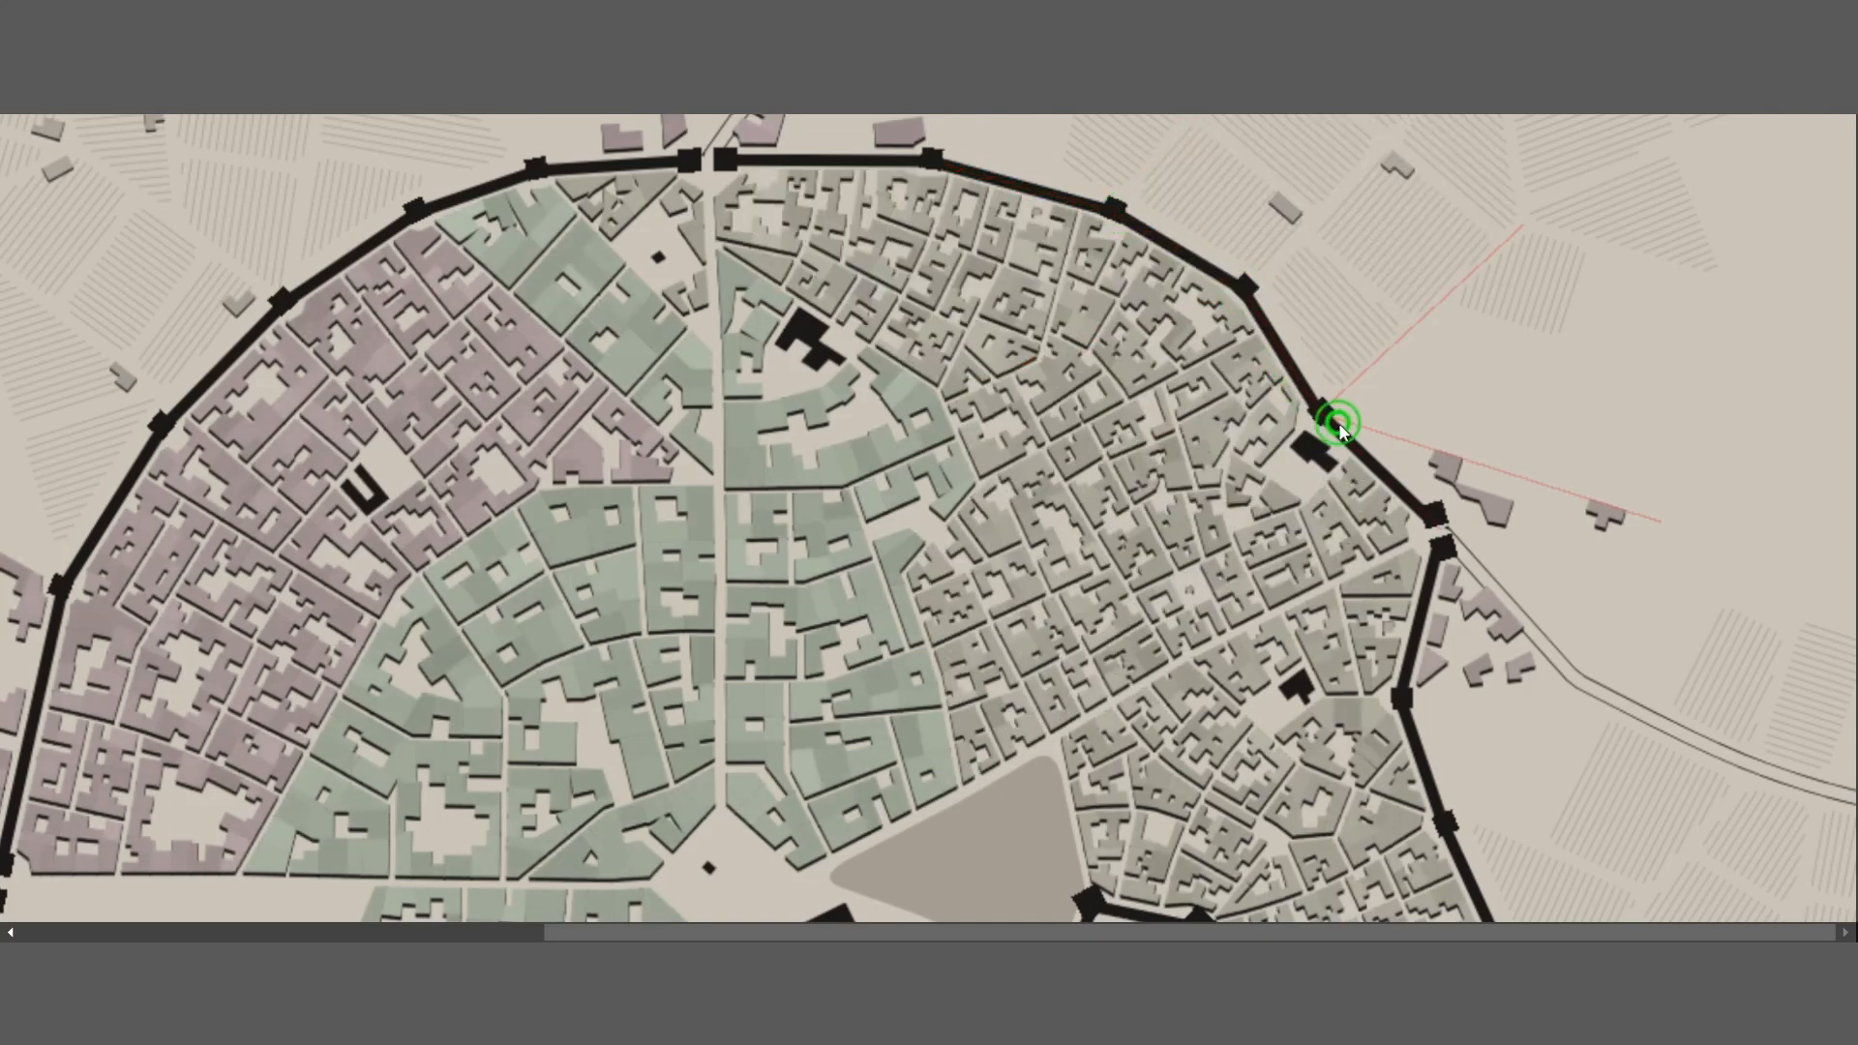
{"action": "left_click_drag", "start_coordinate": [1332, 417], "coordinate": [1352, 392]}
Displace the wall corners between the east gate and the southeast gate outward into a smooth curve
{"action": "scroll", "coordinate": [1332, 524], "scroll_direction": "down", "scroll_amount": 3}
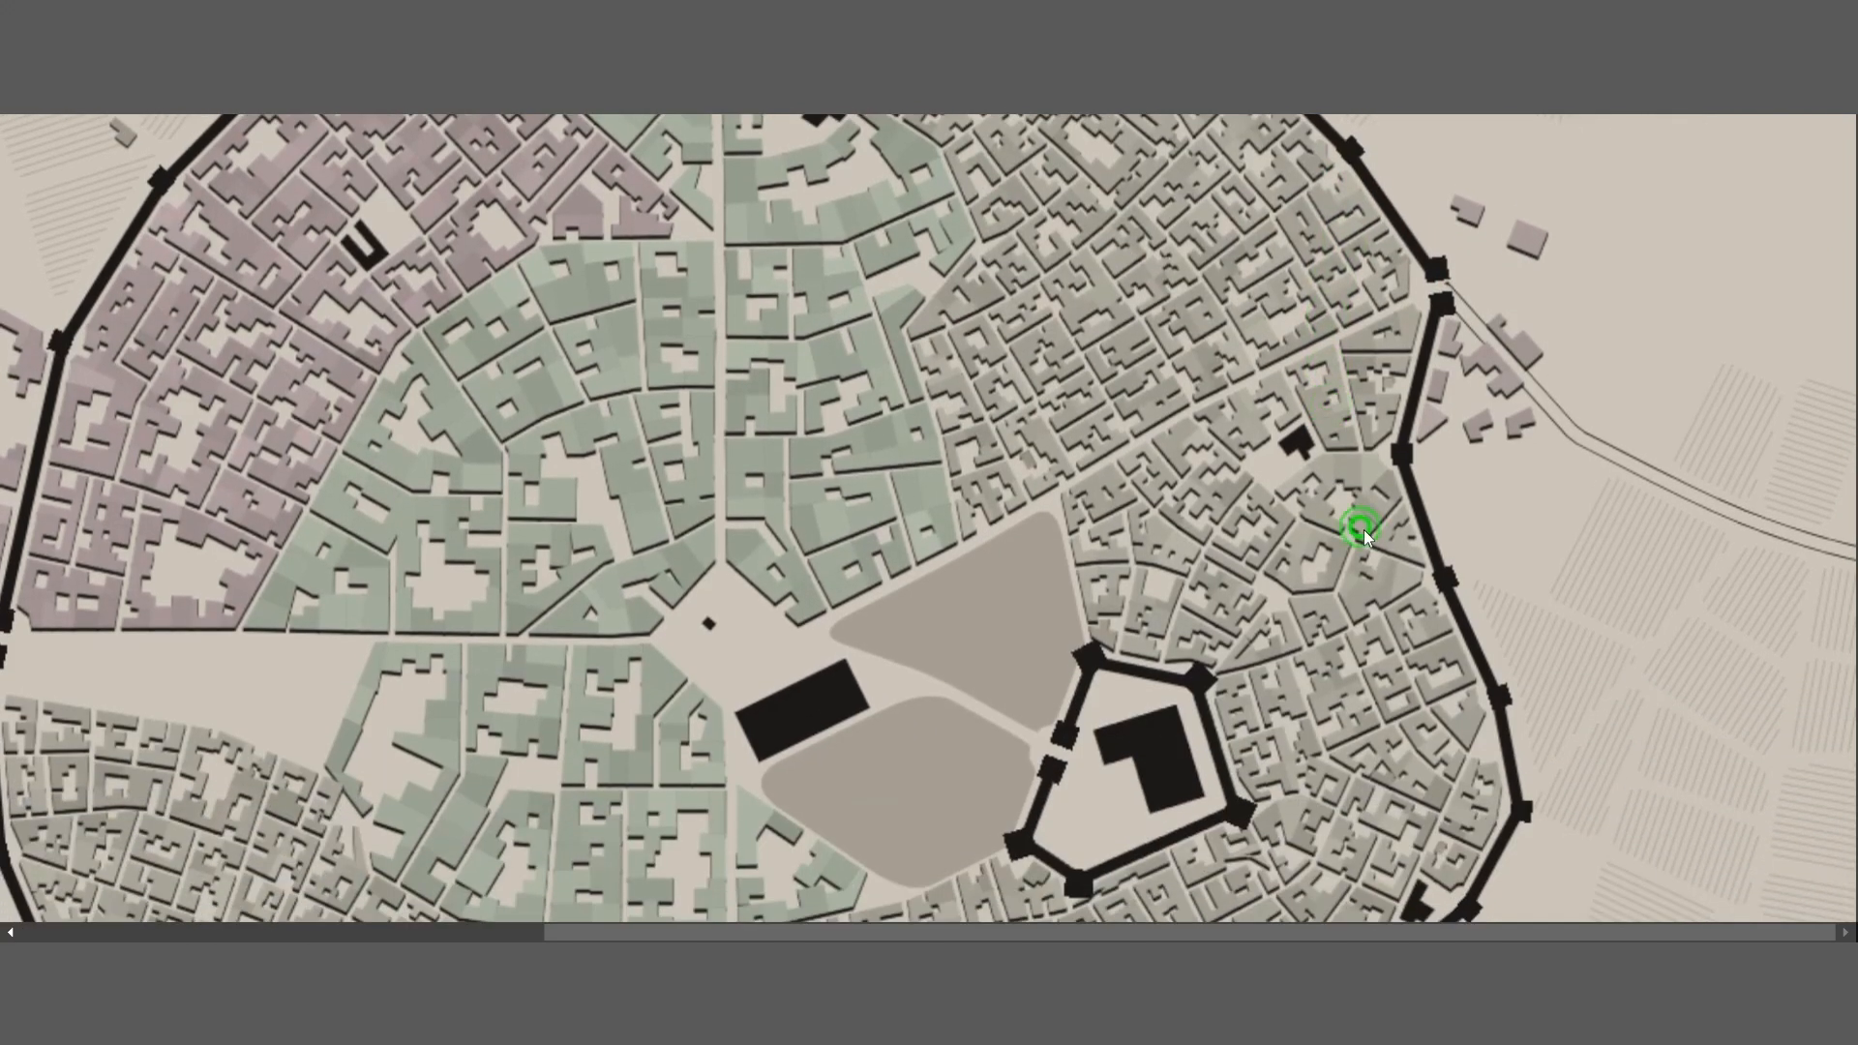
{"action": "left_click_drag", "start_coordinate": [1362, 530], "coordinate": [1478, 453]}
{"action": "left_click_drag", "start_coordinate": [1477, 584], "coordinate": [1500, 578]}
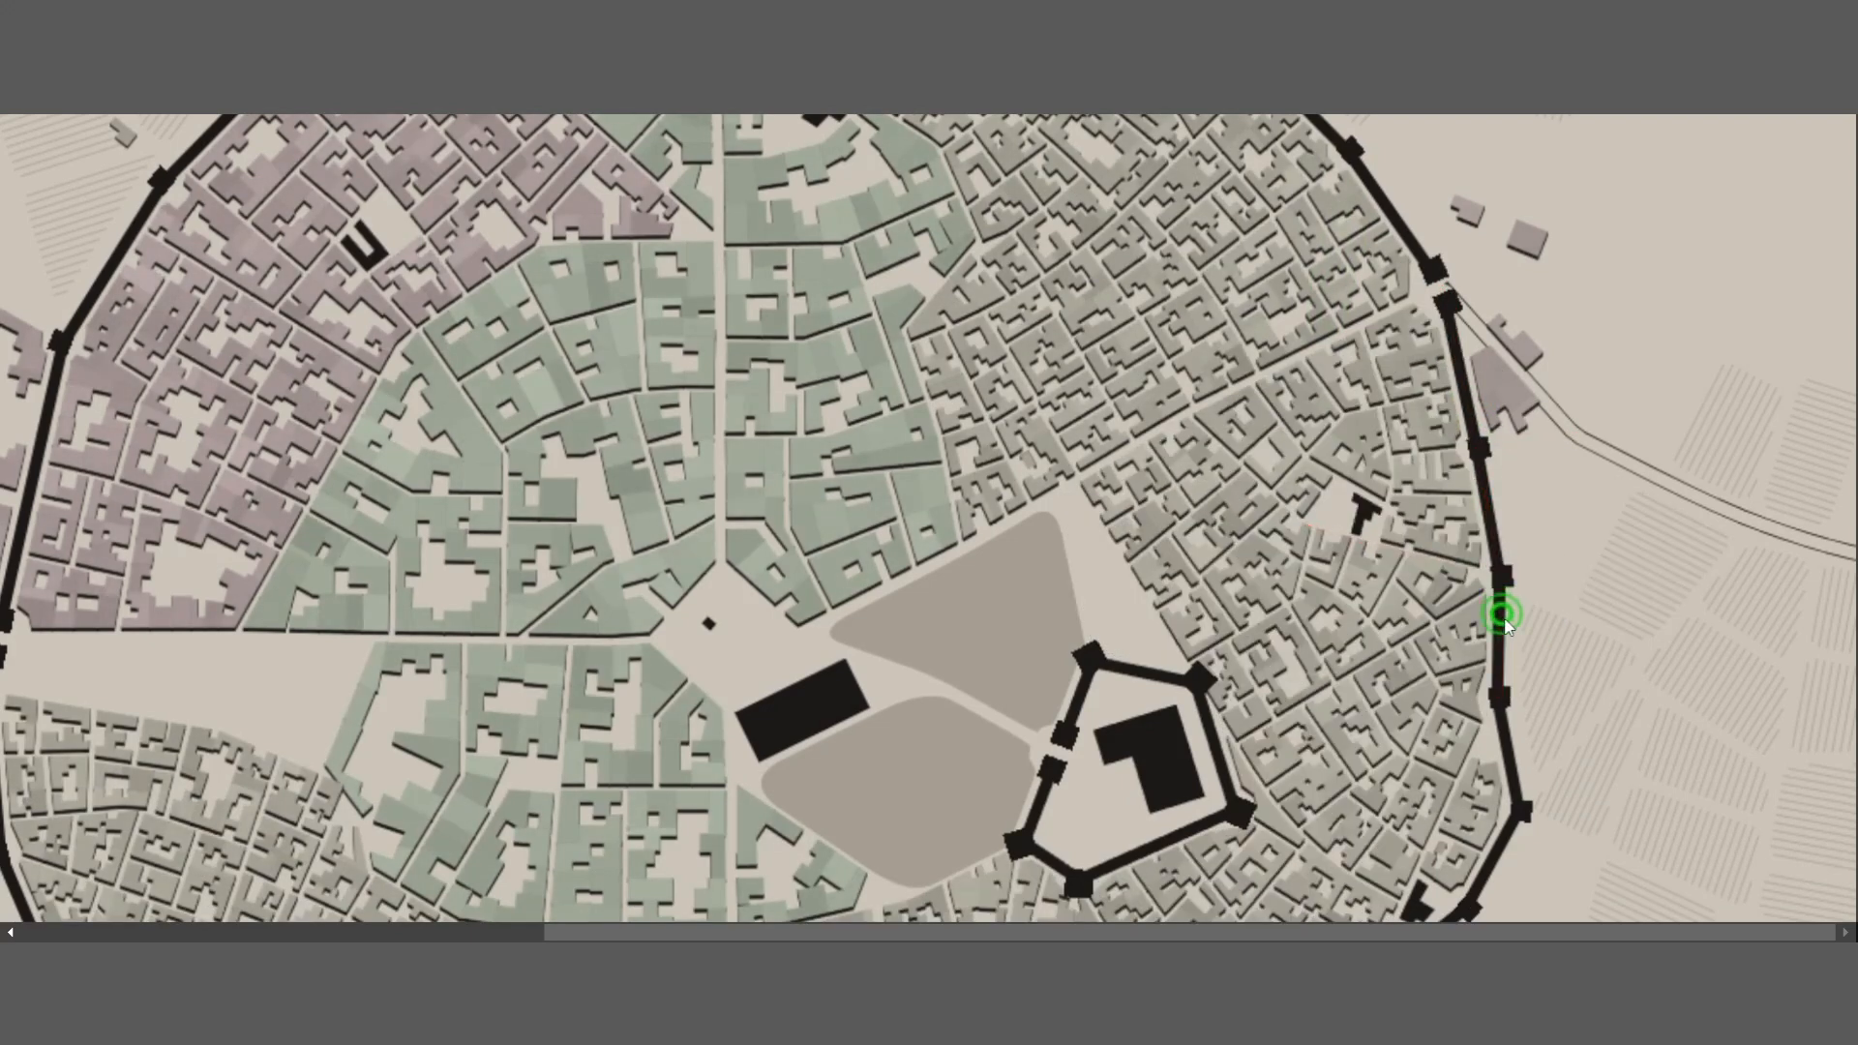
{"action": "scroll", "coordinate": [1502, 601], "scroll_direction": "down", "scroll_amount": 3}
{"action": "left_click_drag", "start_coordinate": [1499, 472], "coordinate": [1539, 457]}
{"action": "left_click_drag", "start_coordinate": [1485, 664], "coordinate": [1396, 770]}
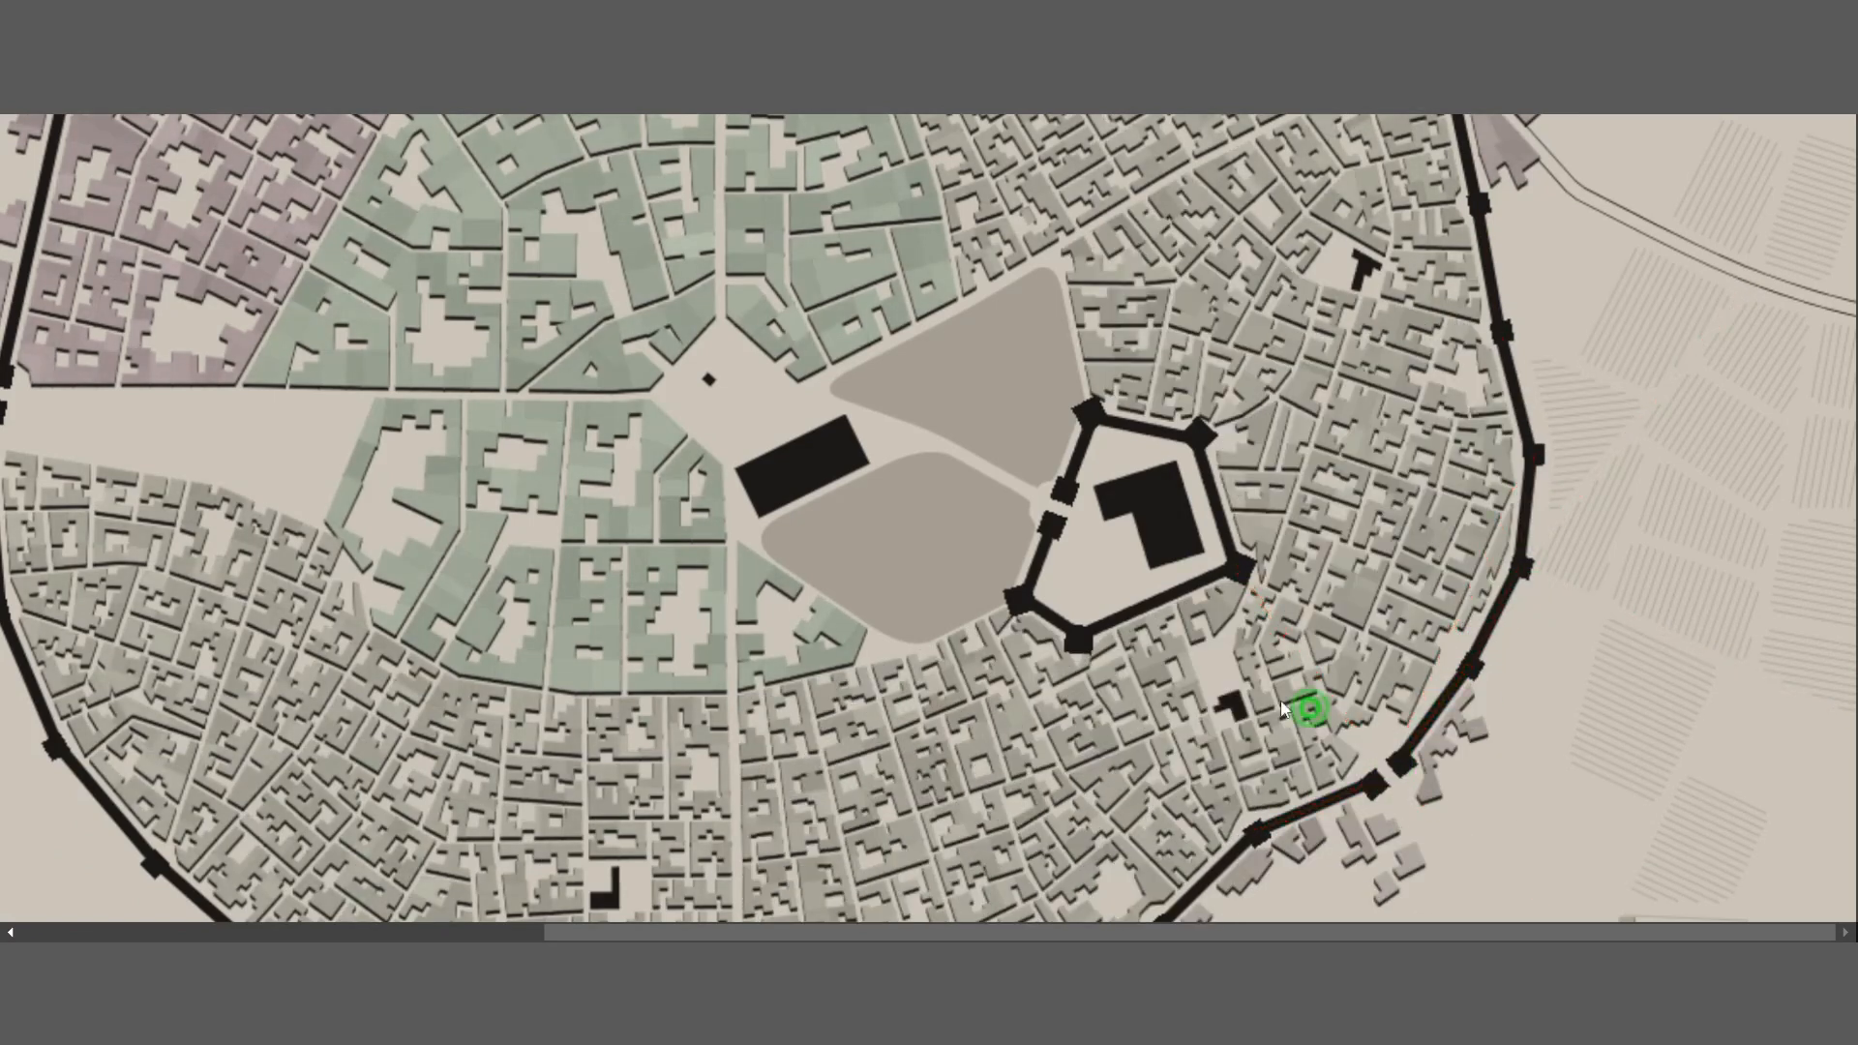
Displace the wall corners southwest of the southeast gate outward and add a wall corner between them to smooth the curve
{"action": "scroll", "coordinate": [1284, 710], "scroll_direction": "down", "scroll_amount": 3}
{"action": "left_click_drag", "start_coordinate": [1264, 476], "coordinate": [1283, 521]}
{"action": "left_click_drag", "start_coordinate": [1162, 561], "coordinate": [1177, 582]}
{"action": "left_click", "coordinate": [1278, 504]}
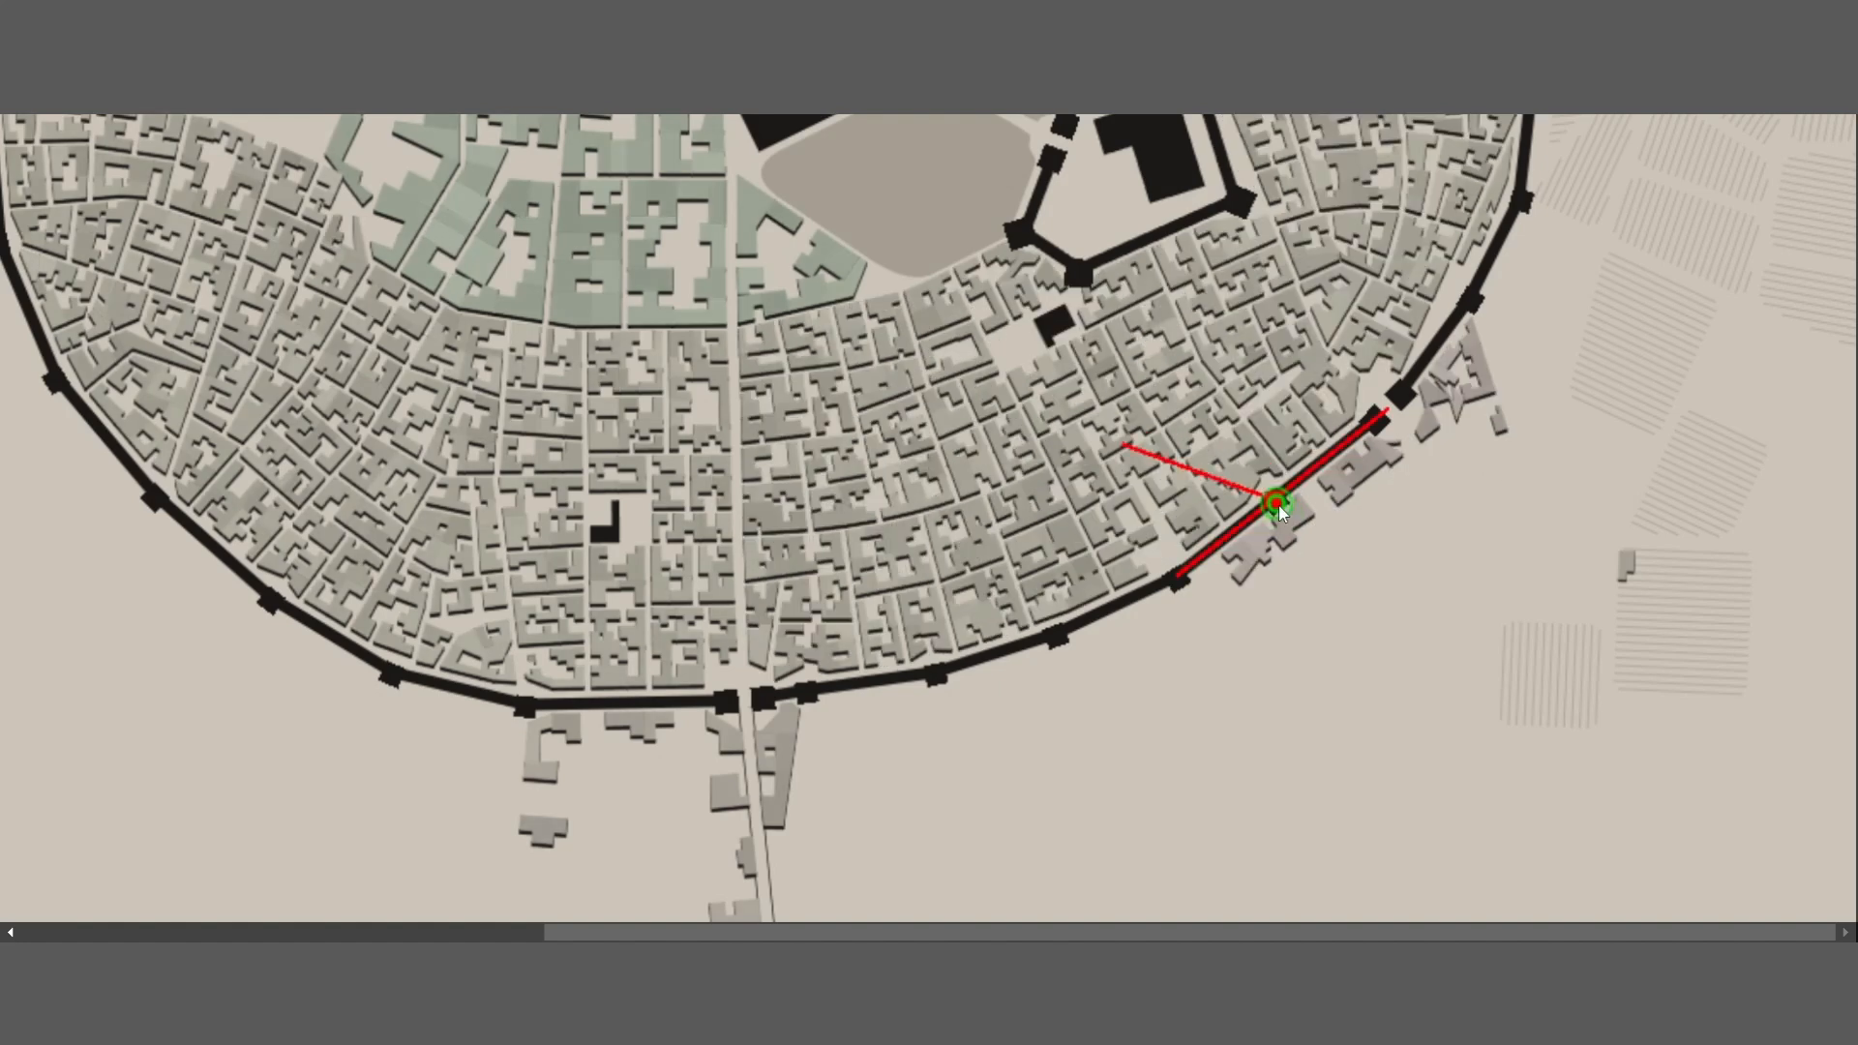
{"action": "mouse_move", "coordinate": [1295, 519]}
{"action": "left_mouse_down"}
{"action": "mouse_move", "coordinate": [1357, 437]}
{"action": "mouse_move", "coordinate": [1277, 493]}
{"action": "mouse_move", "coordinate": [1287, 517]}
{"action": "left_mouse_up"}
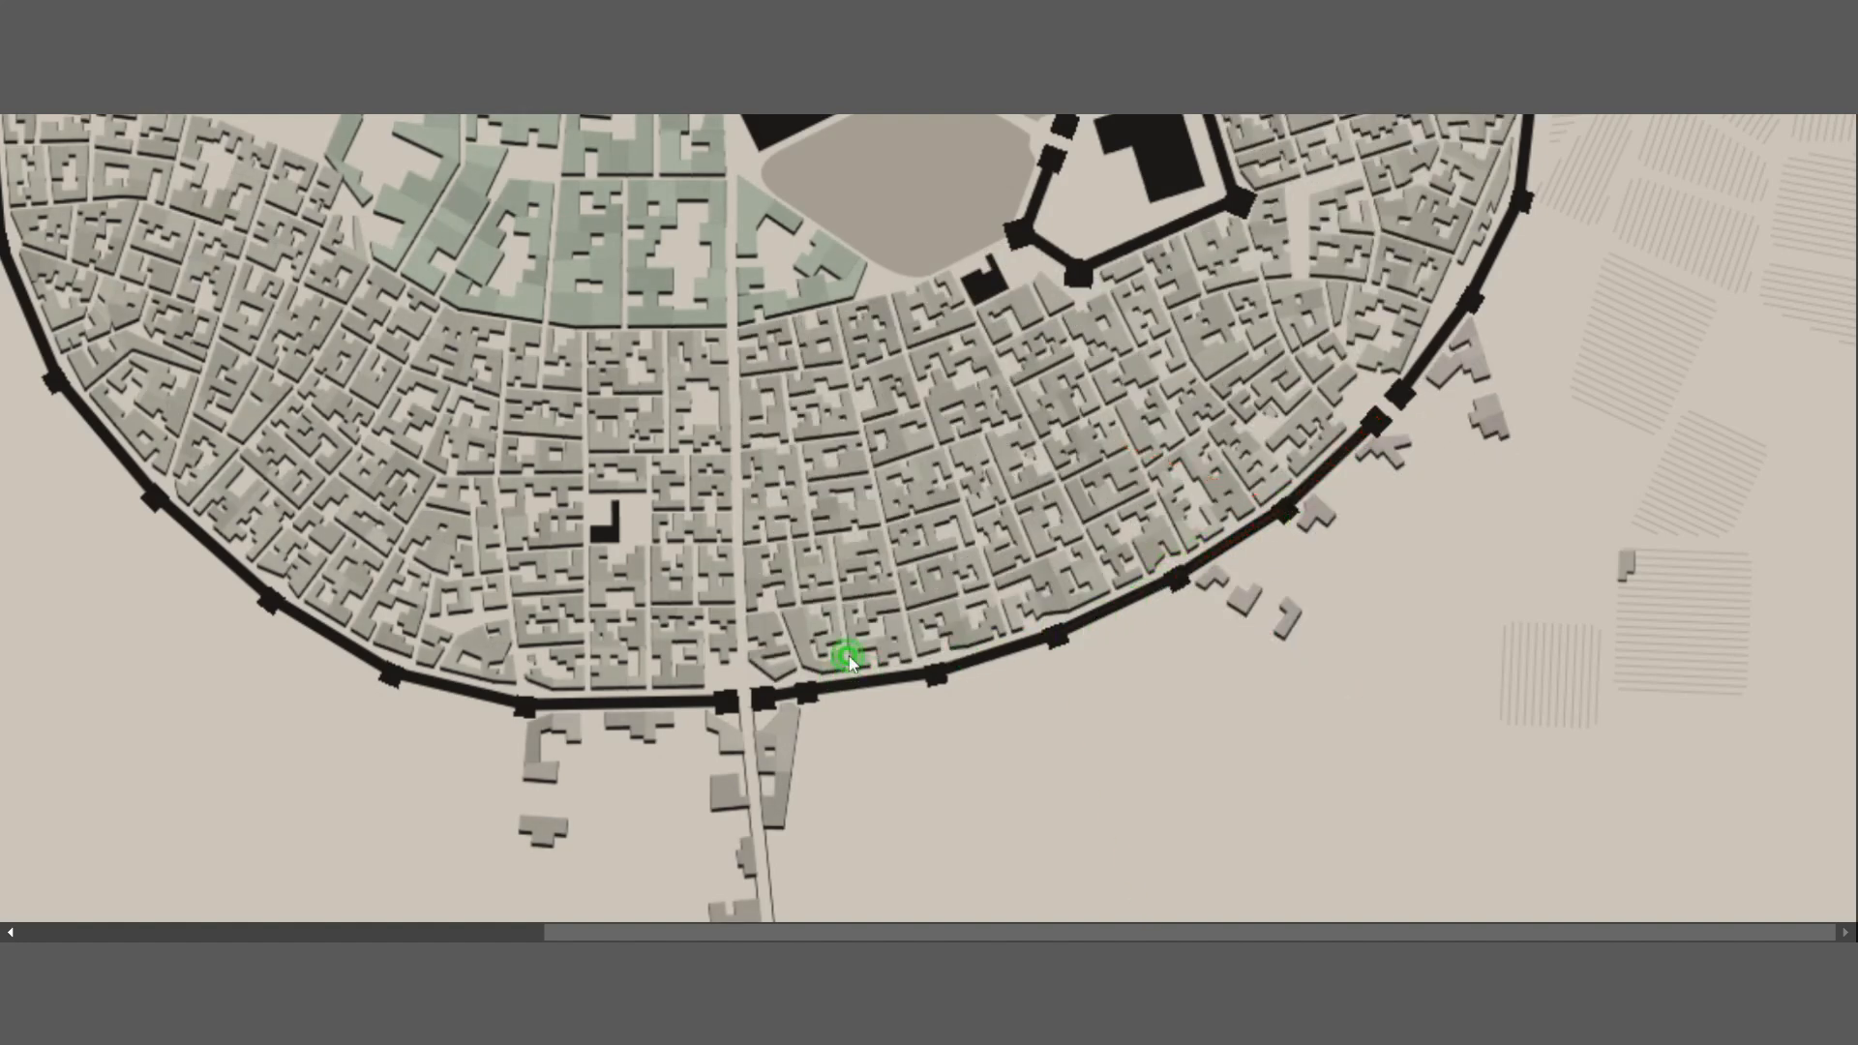
{"action": "scroll", "coordinate": [850, 664], "scroll_direction": "up", "scroll_amount": 3}
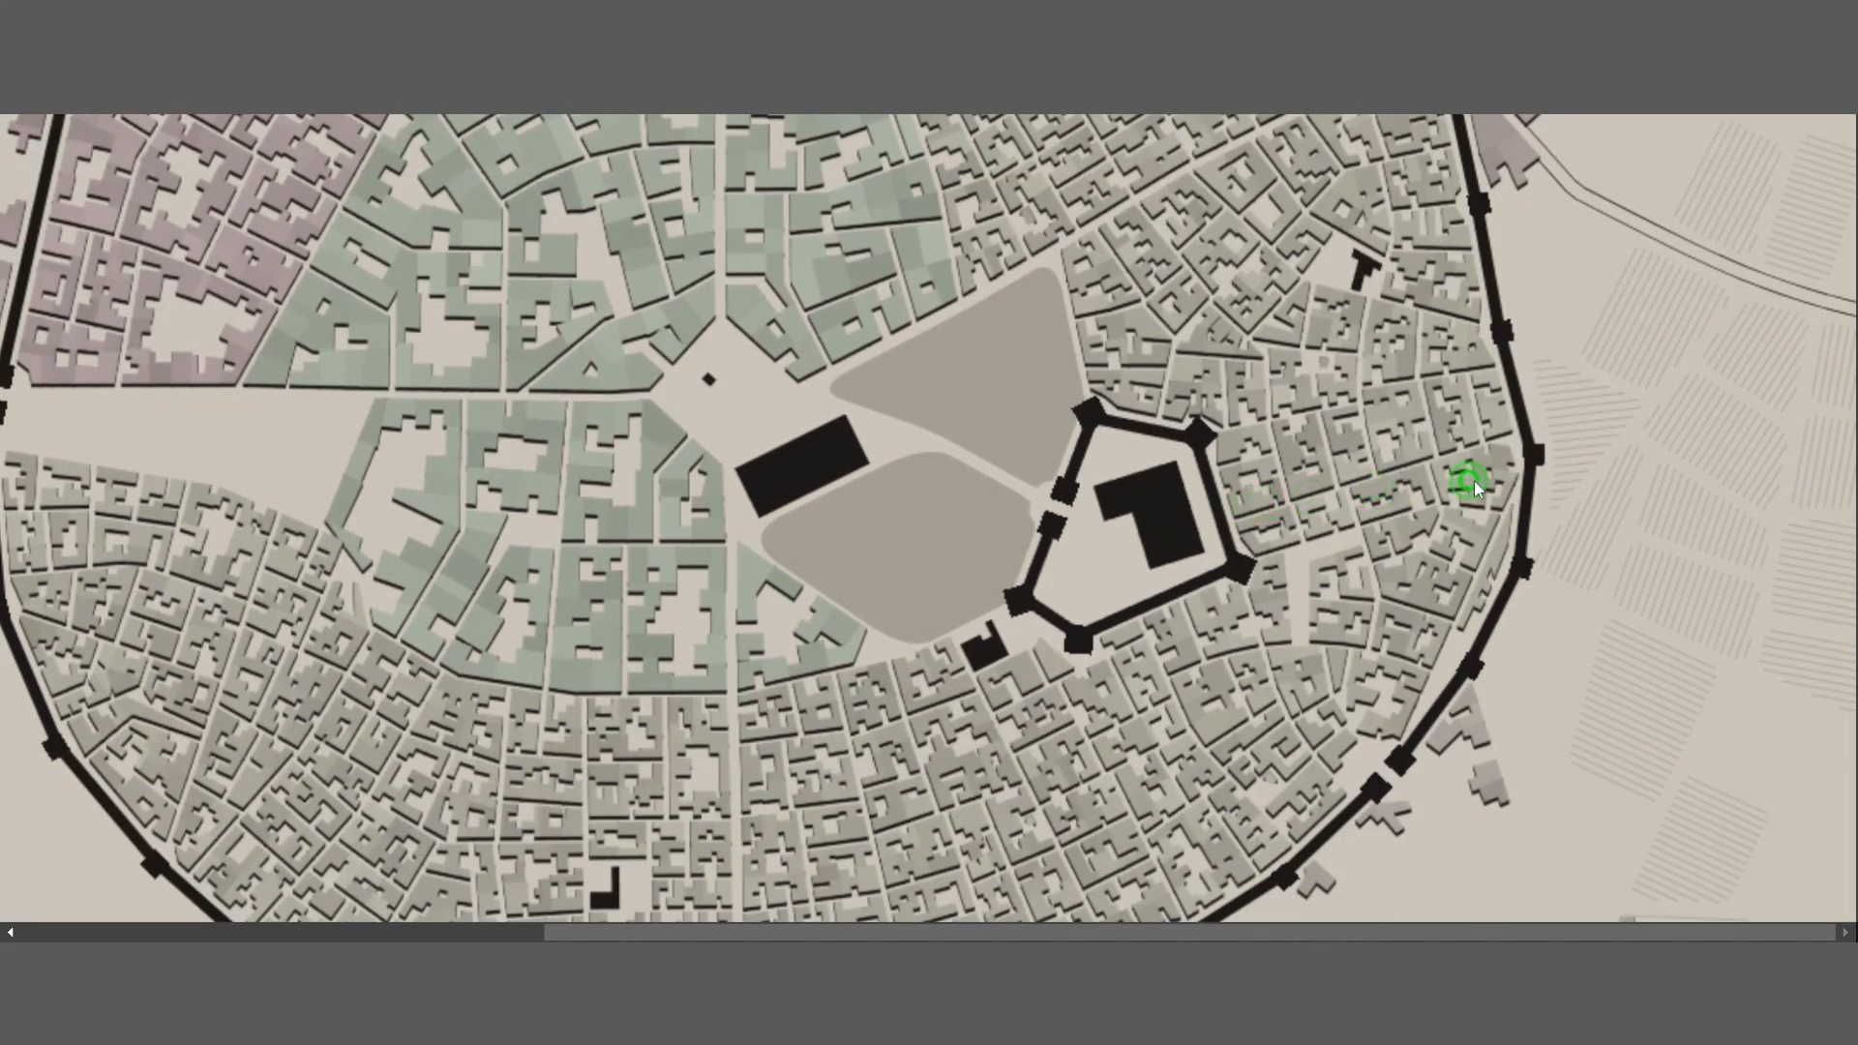
Displace the wall corners north of the southeast gate slightly inward to even out the eastern curve
{"action": "left_click_drag", "start_coordinate": [1534, 453], "coordinate": [1462, 678]}
{"action": "scroll", "coordinate": [1442, 619], "scroll_direction": "down", "scroll_amount": 2}
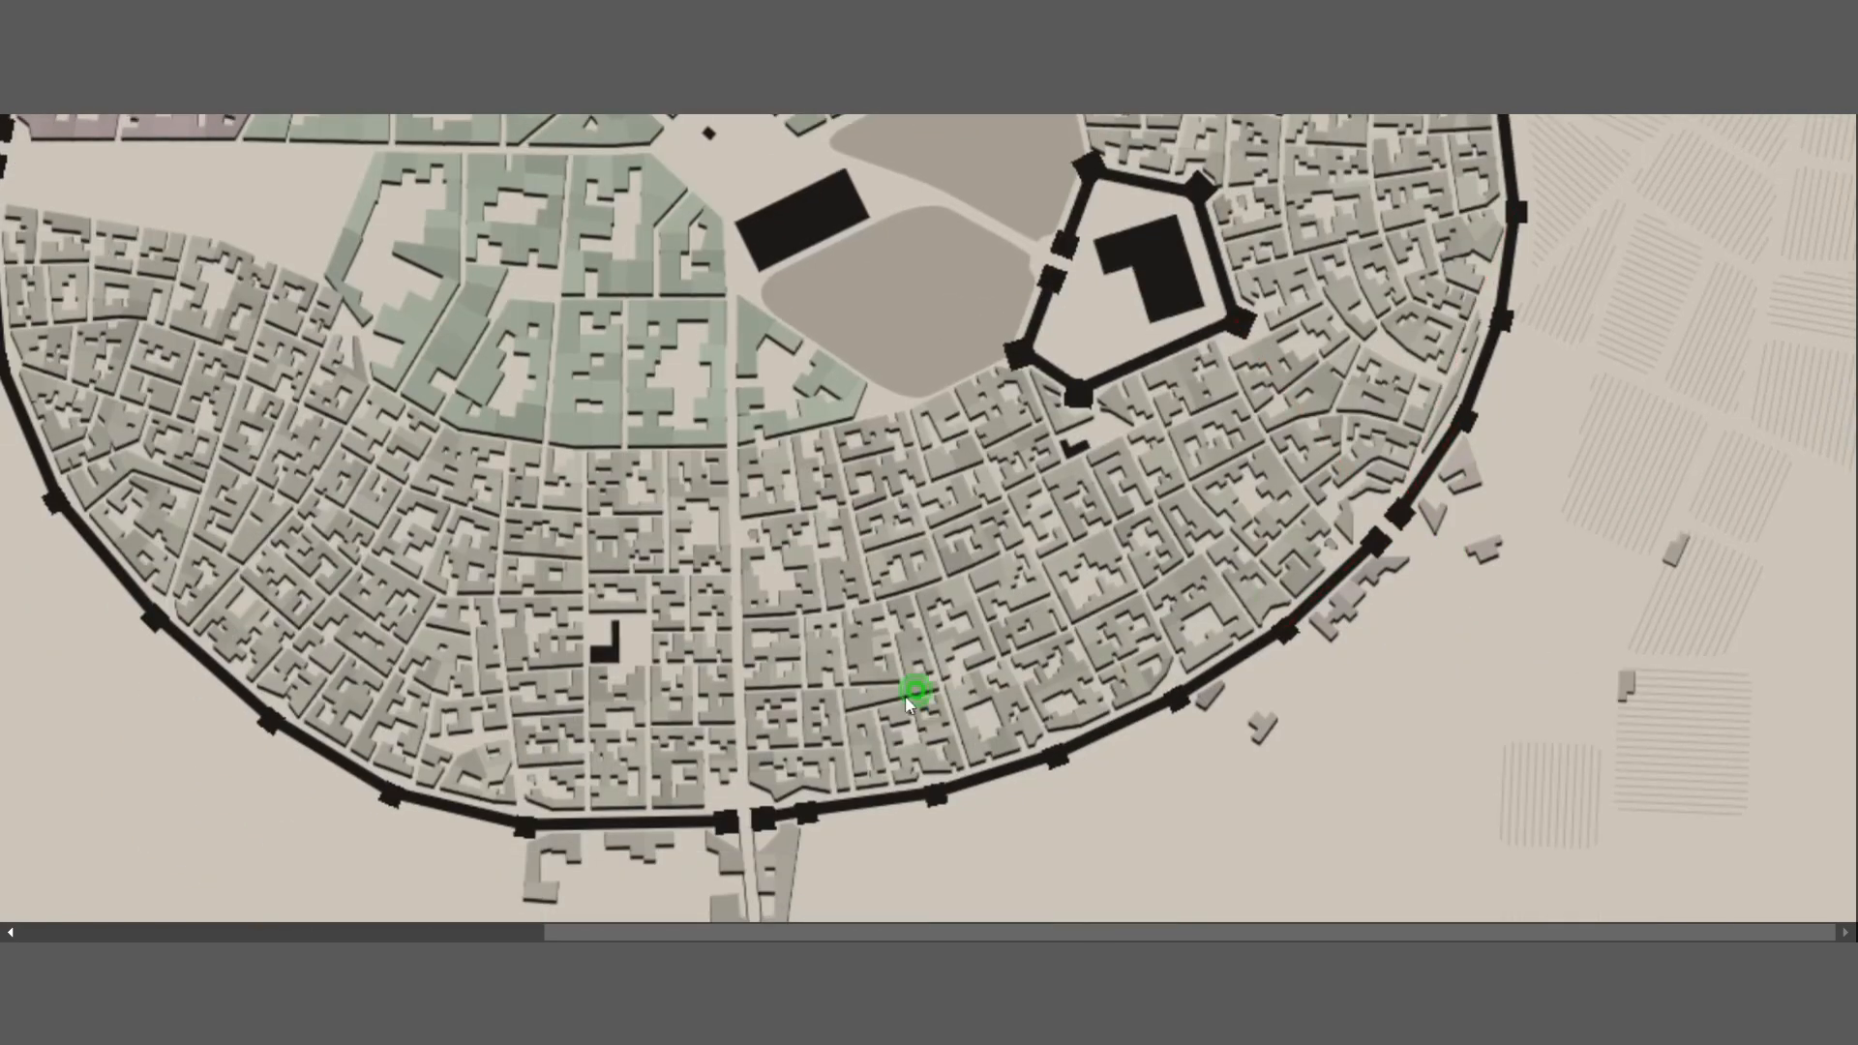
{"action": "scroll", "coordinate": [910, 703], "scroll_direction": "down", "scroll_amount": 1}
{"action": "scroll", "coordinate": [817, 685], "scroll_direction": "up", "scroll_amount": 5}
{"action": "scroll", "coordinate": [920, 554], "scroll_direction": "up", "scroll_amount": 2}
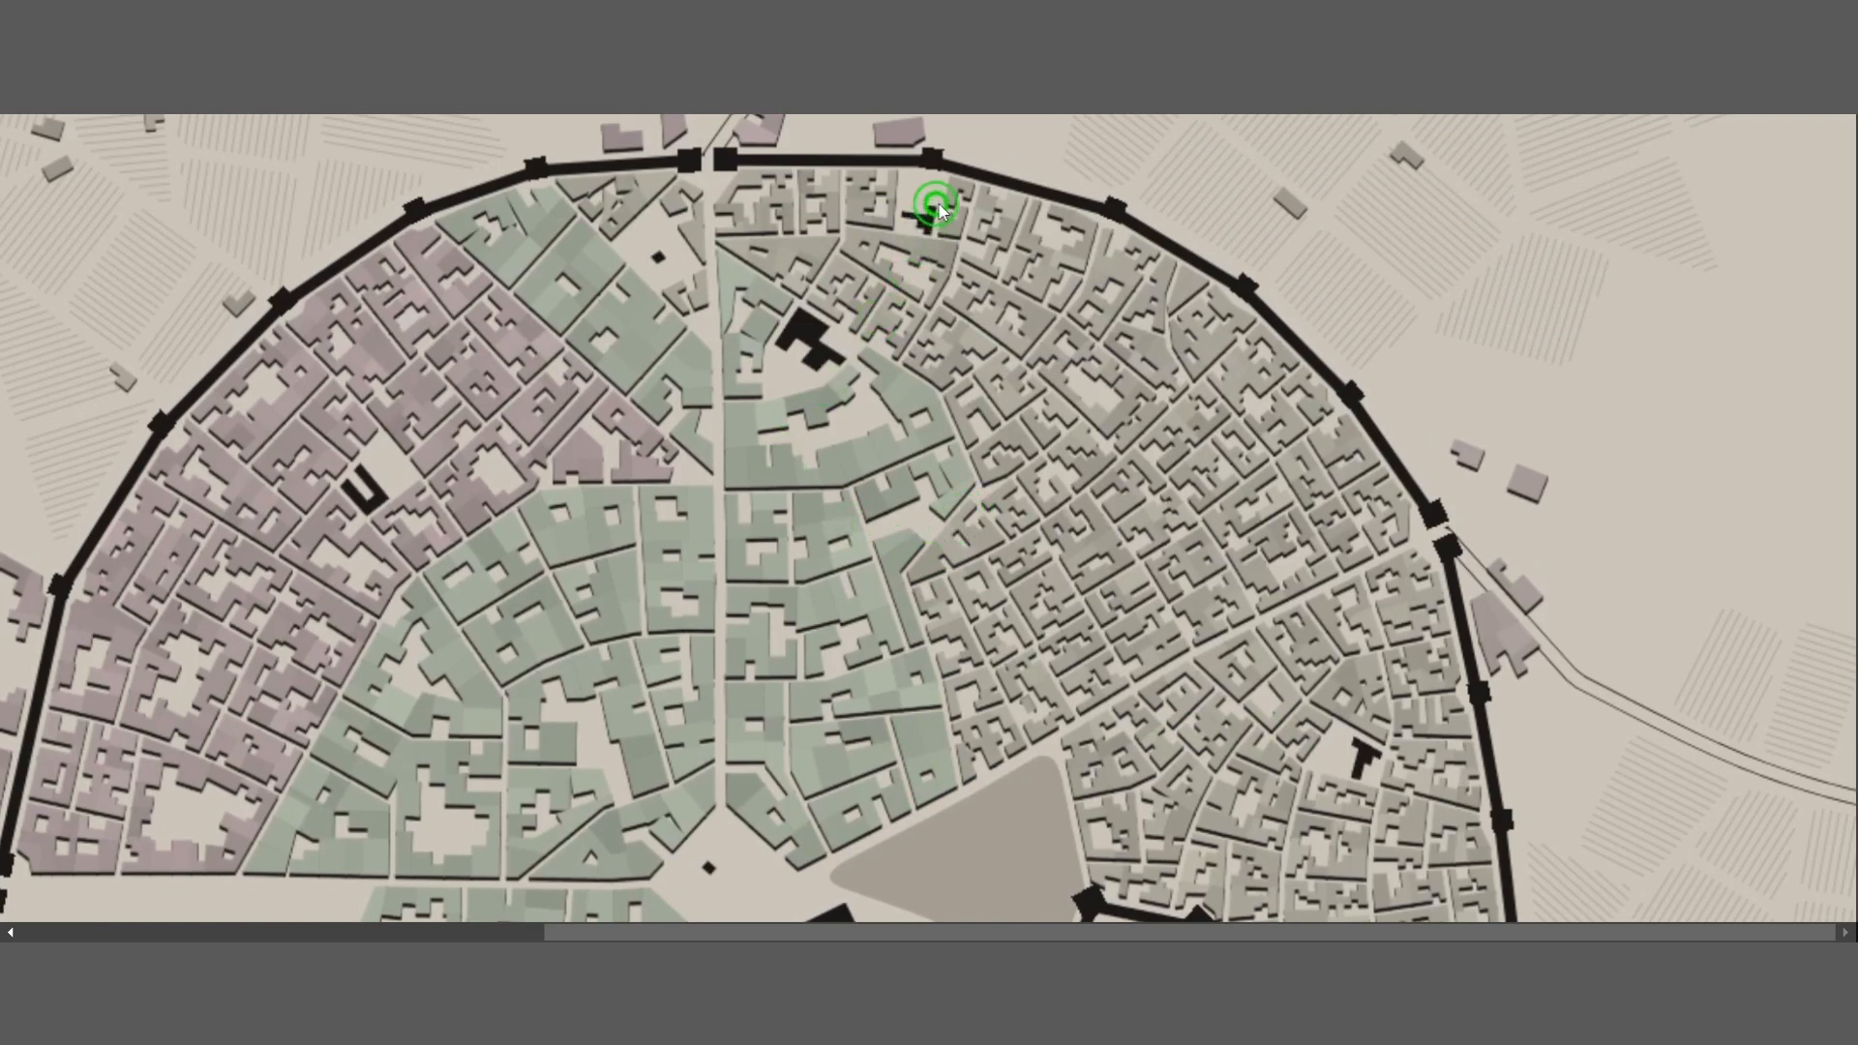
Relax the street junctions in the northeastern district and at the middle of the northern main street
{"action": "right_click", "coordinate": [933, 155]}
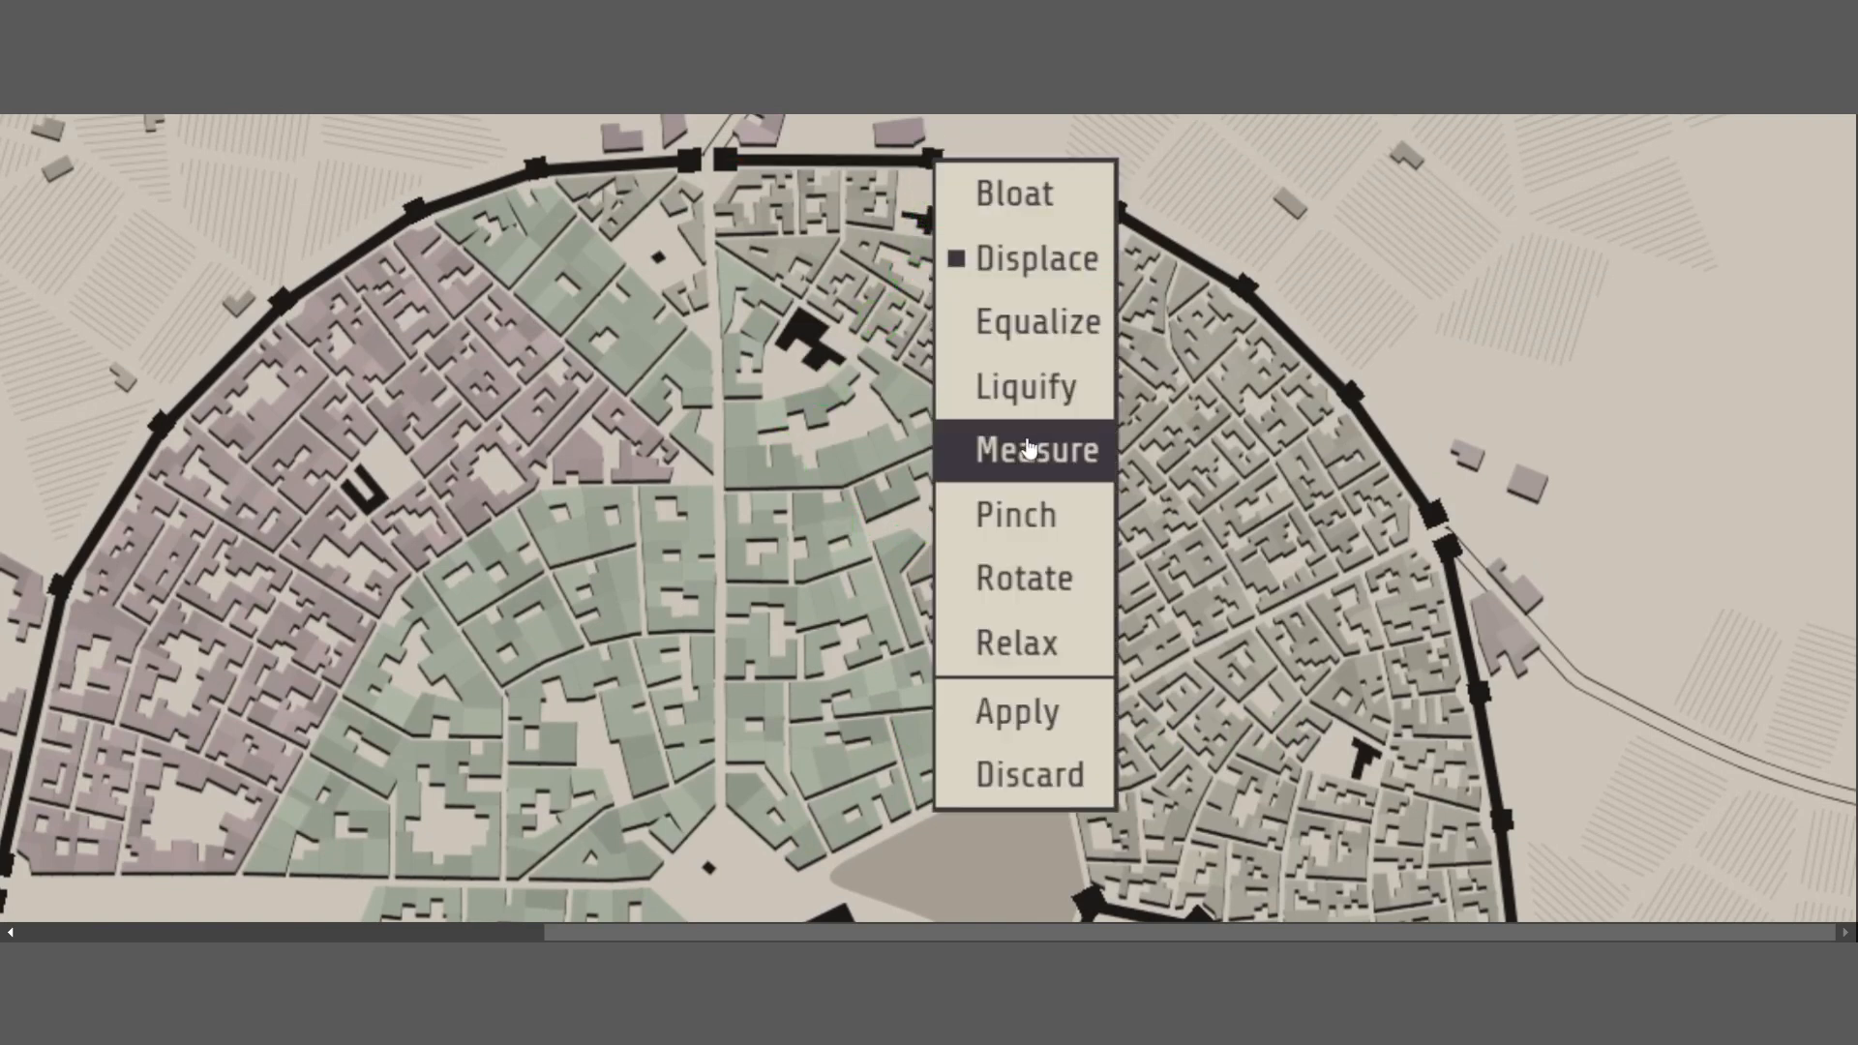
{"action": "left_click", "coordinate": [989, 642]}
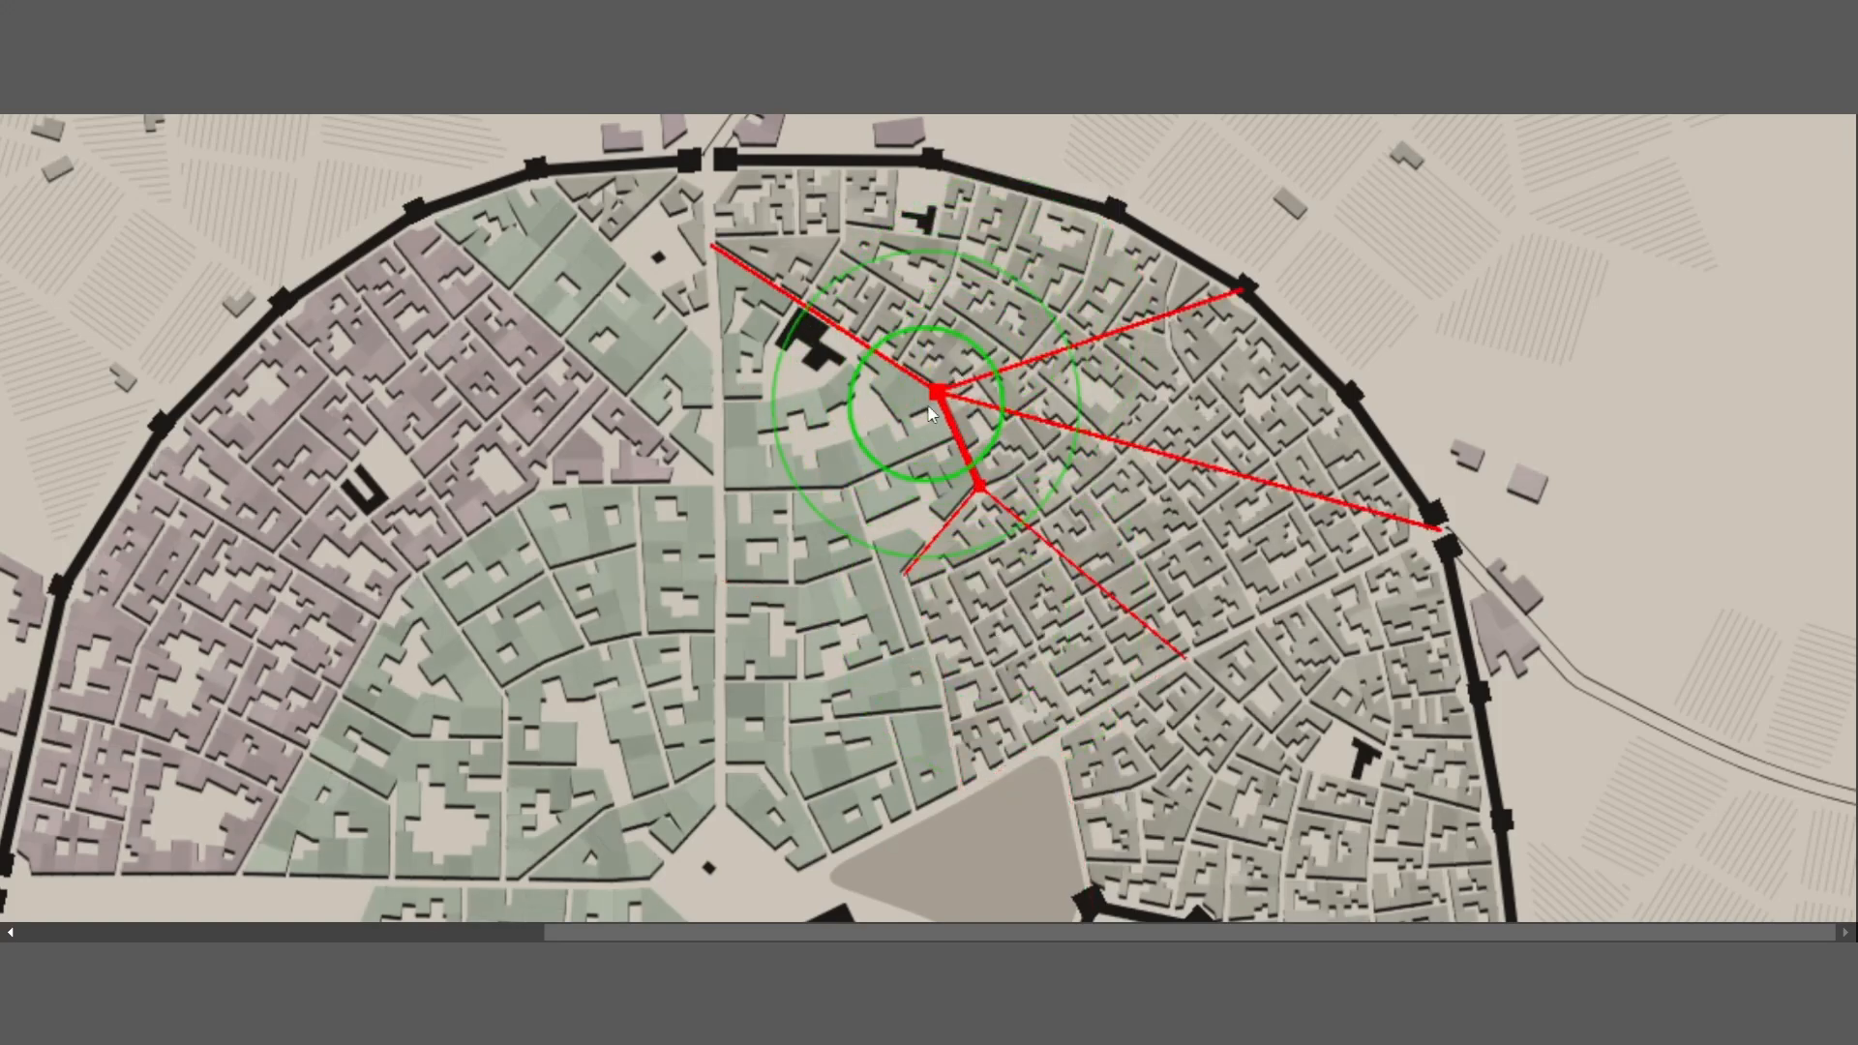
{"action": "left_click_drag", "start_coordinate": [931, 415], "coordinate": [1001, 462]}
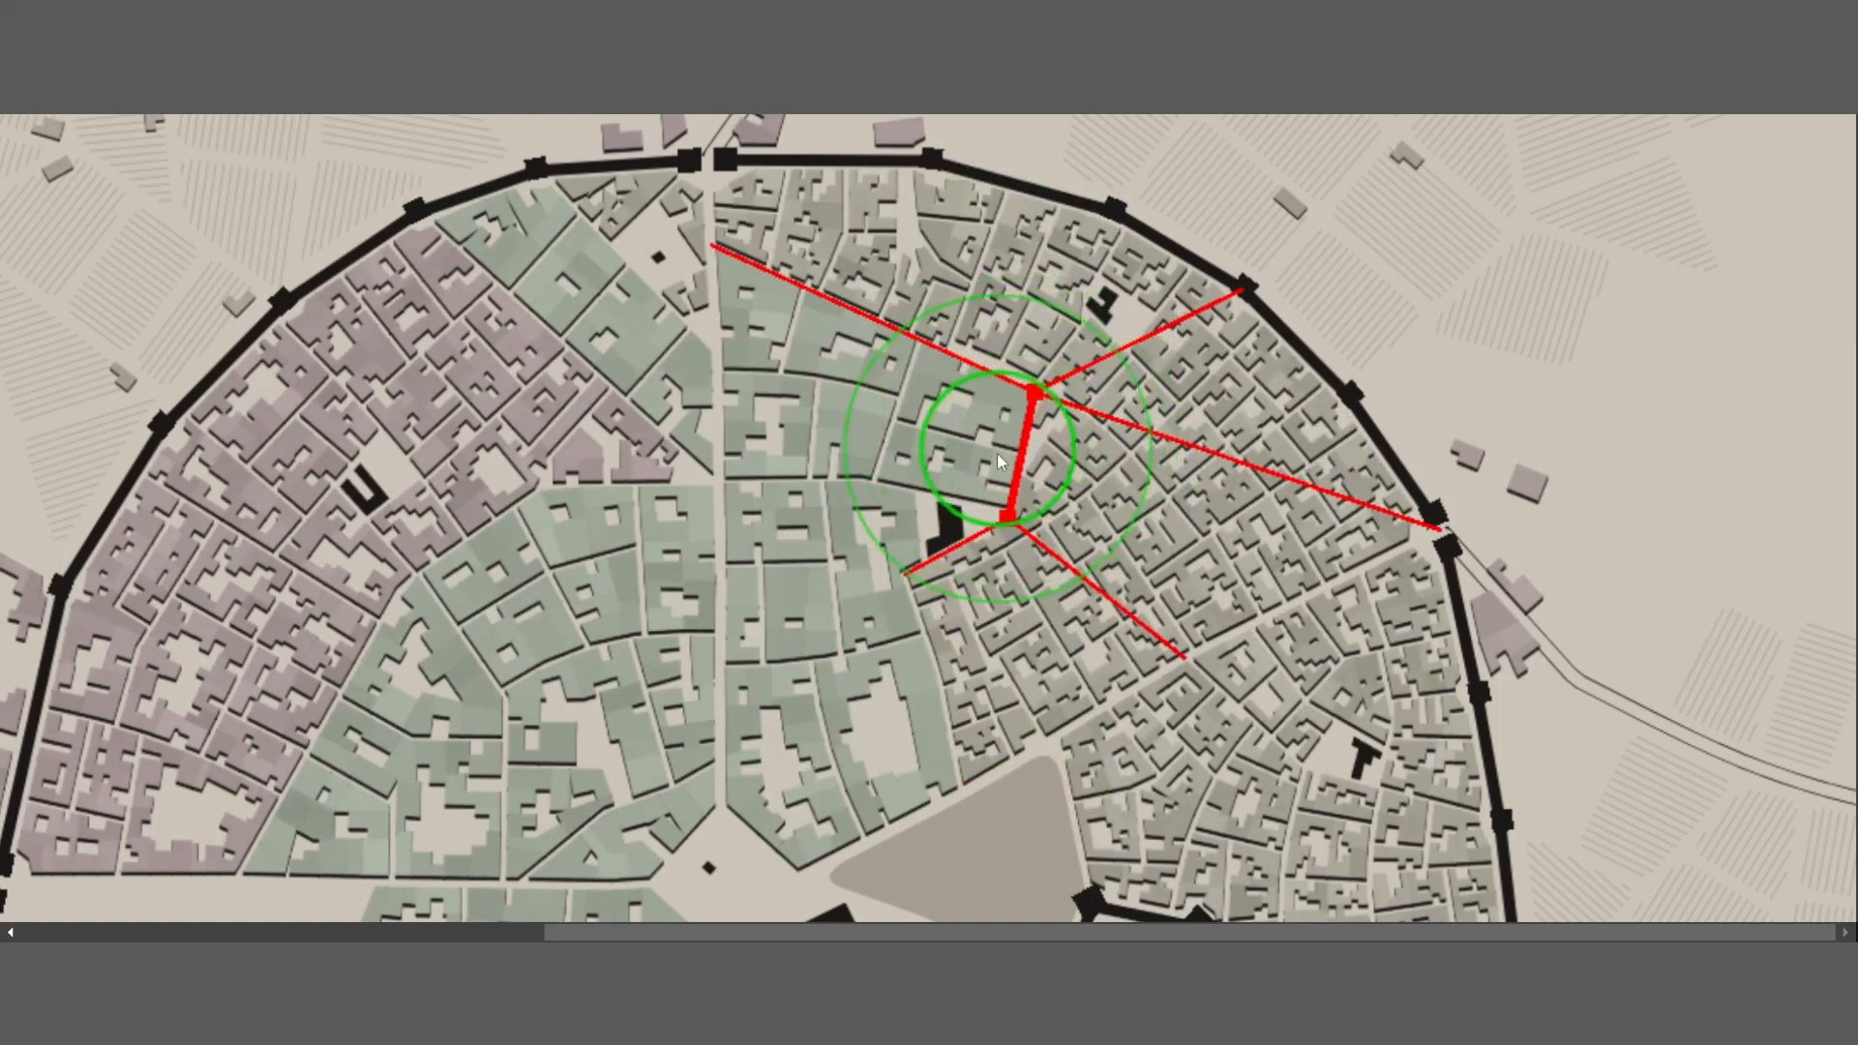
{"action": "scroll", "coordinate": [678, 517], "scroll_direction": "down", "scroll_amount": 2}
{"action": "scroll", "coordinate": [680, 494], "scroll_direction": "up", "scroll_amount": 2}
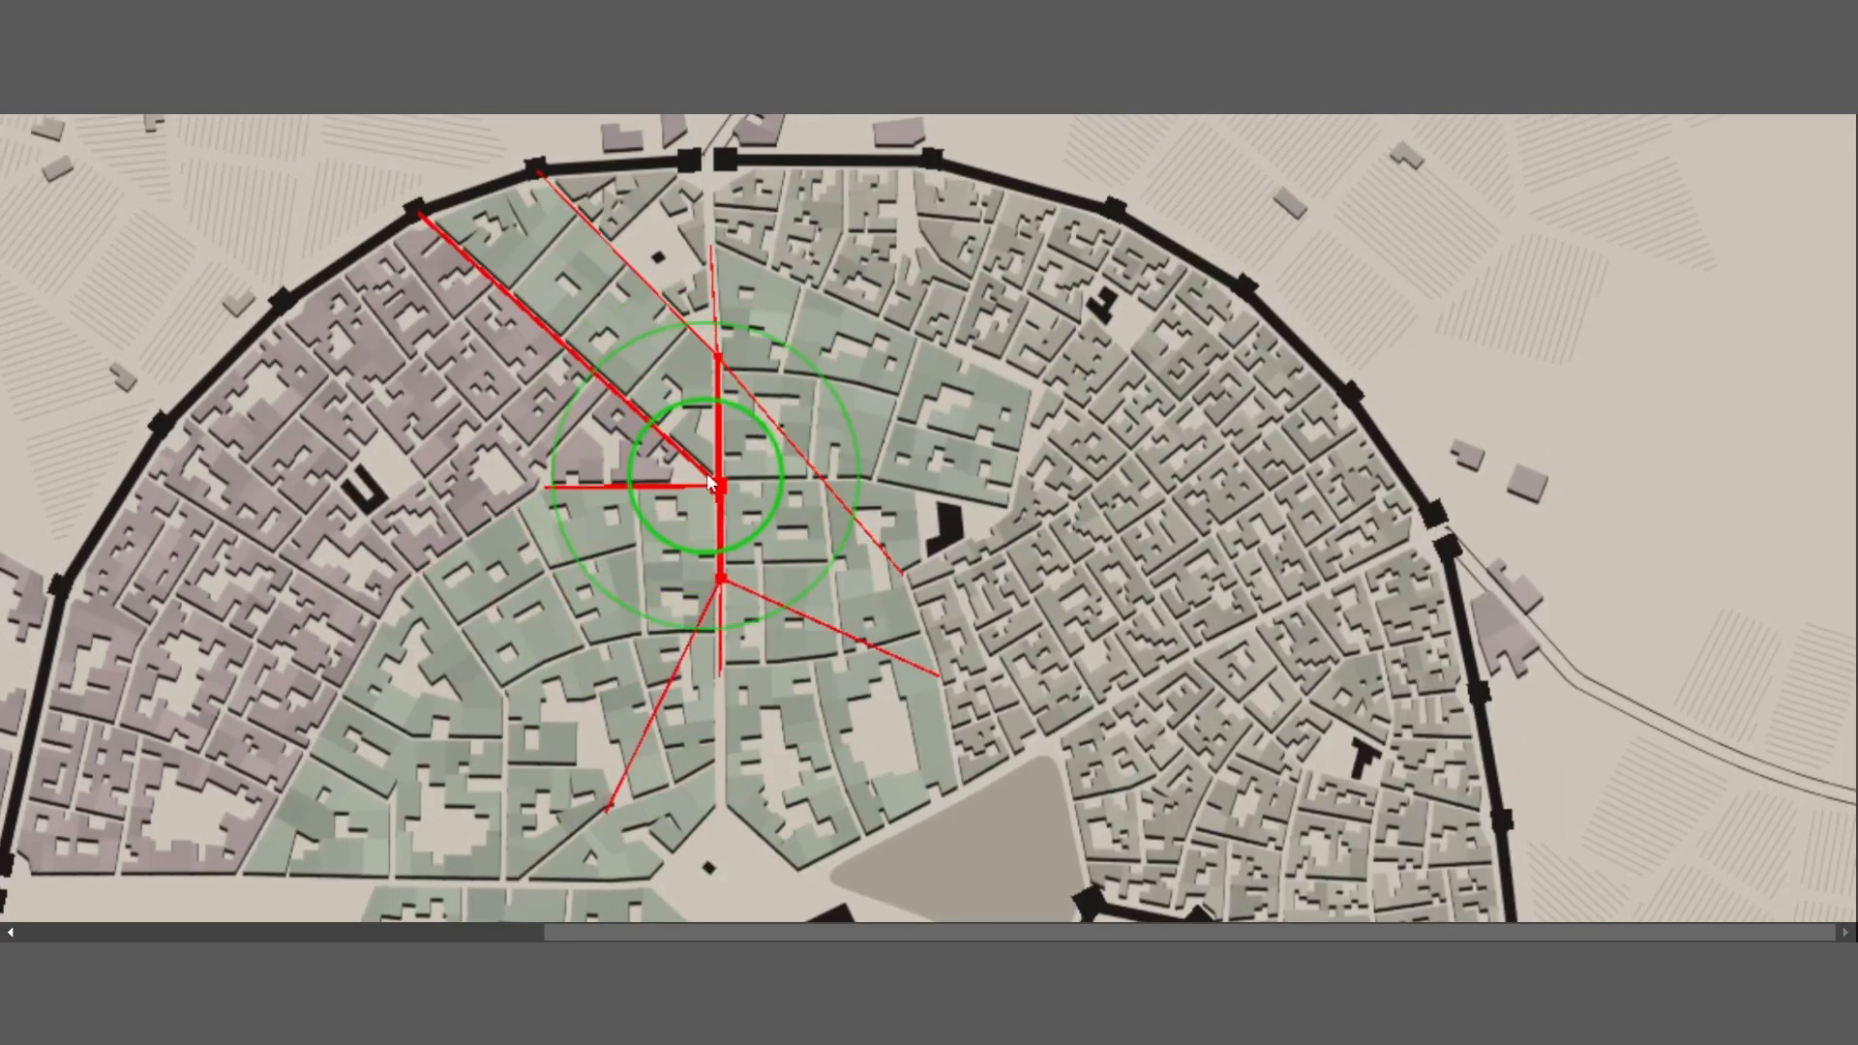
{"action": "mouse_move", "coordinate": [710, 479]}
{"action": "left_mouse_down"}
{"action": "mouse_move", "coordinate": [820, 495]}
{"action": "mouse_move", "coordinate": [639, 470]}
{"action": "left_mouse_up"}
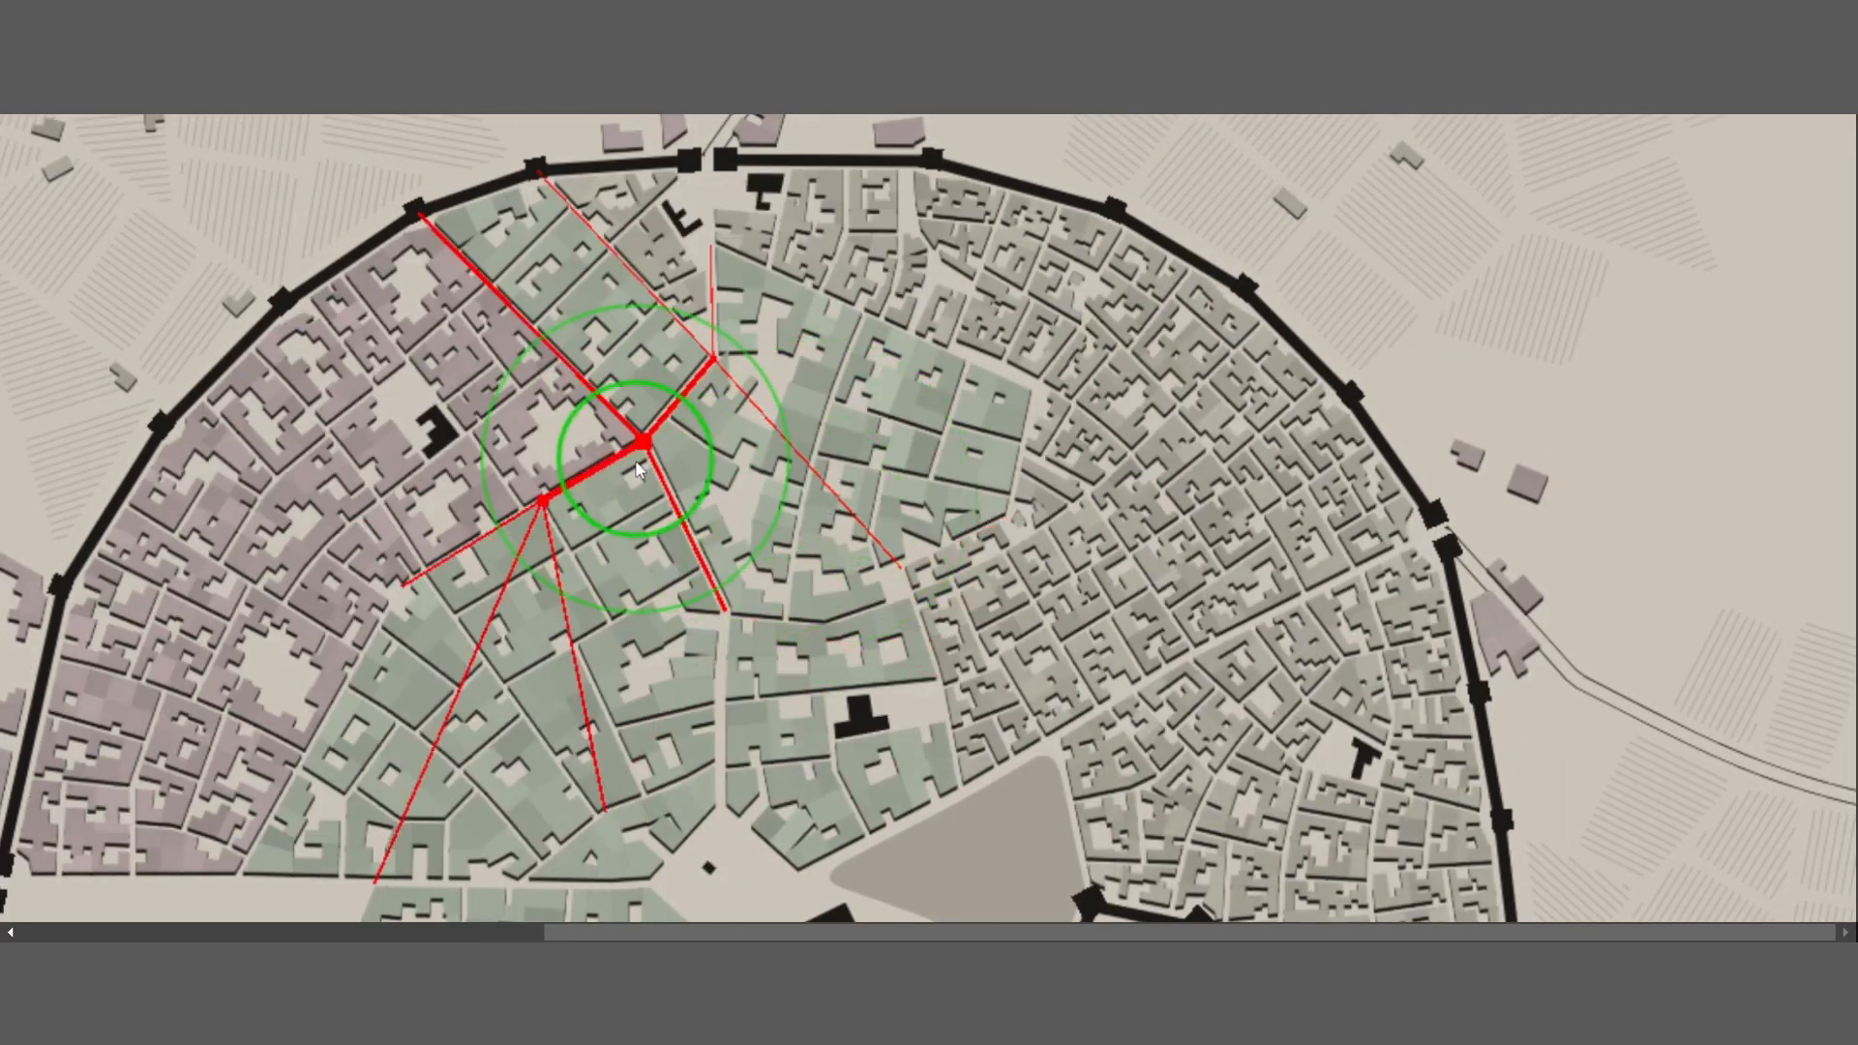
Displace the northern street's middle junction onto the straight street line and reposition the district junction to its west
{"action": "right_click", "coordinate": [954, 402]}
{"action": "left_click", "coordinate": [1055, 501]}
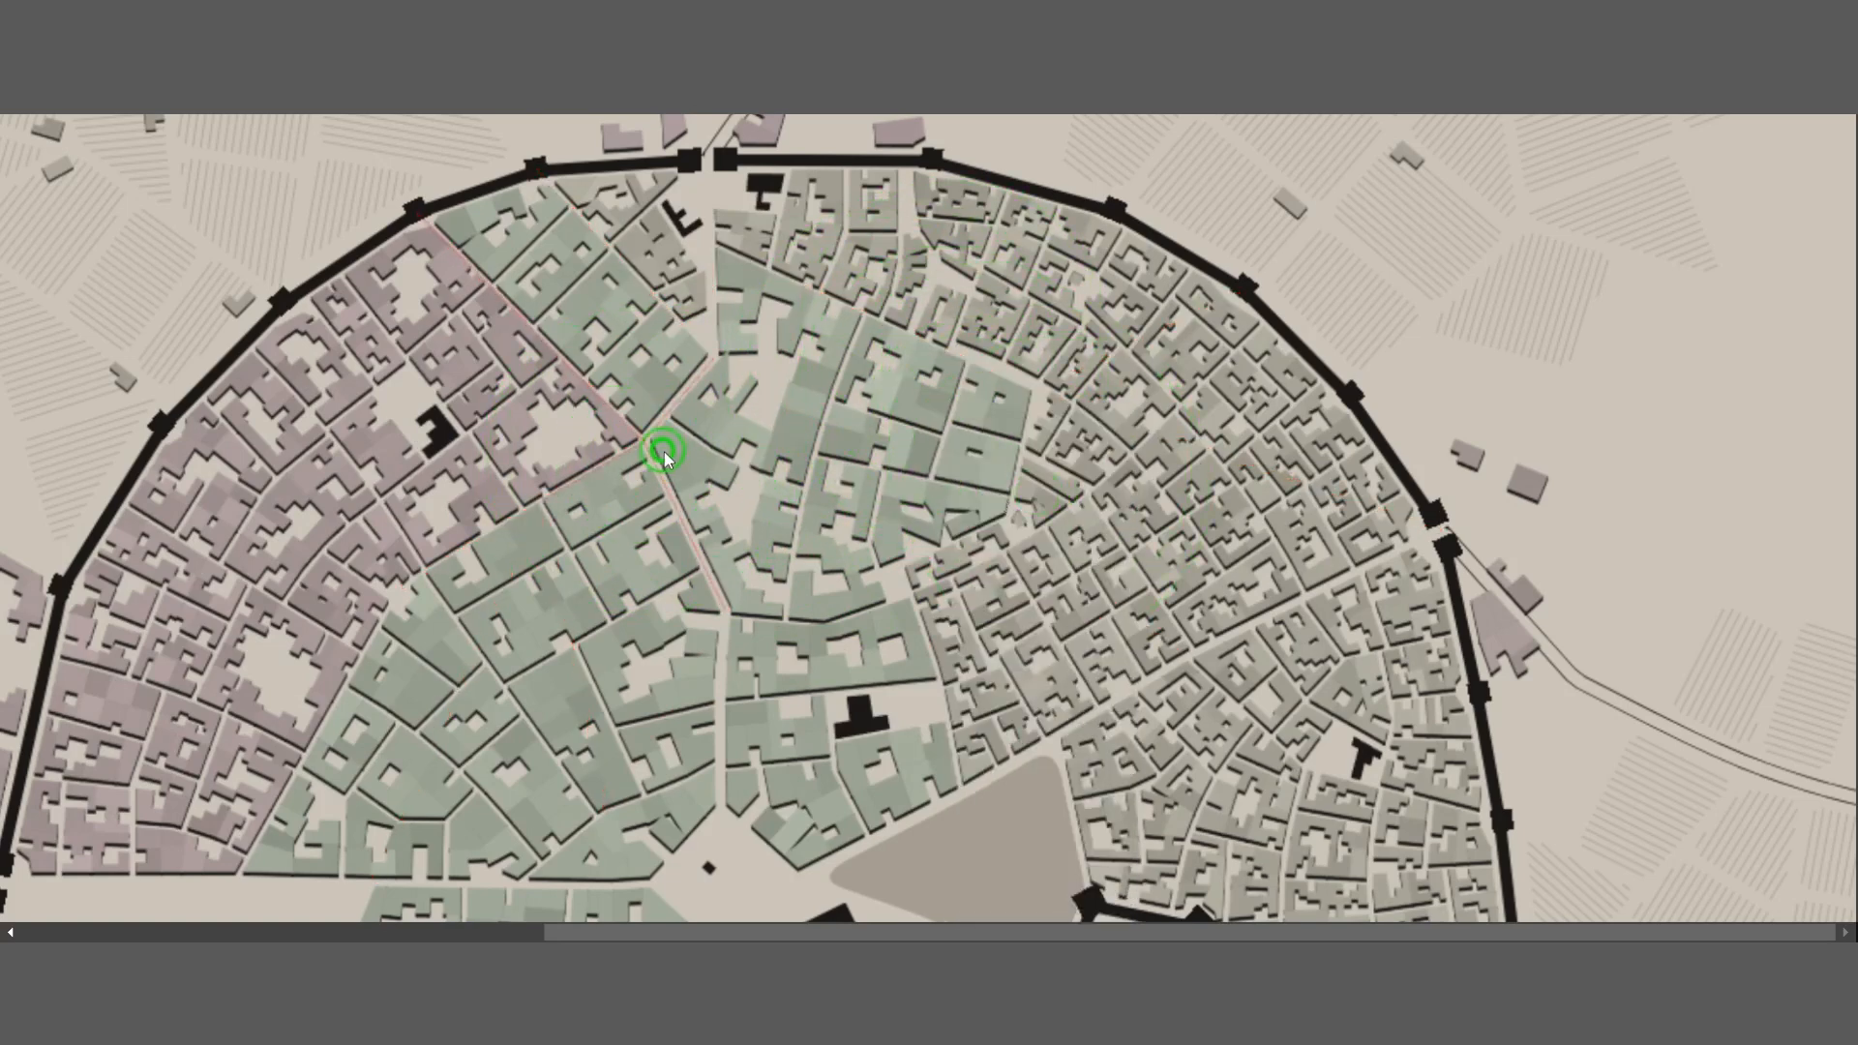
{"action": "left_click_drag", "start_coordinate": [652, 444], "coordinate": [717, 451]}
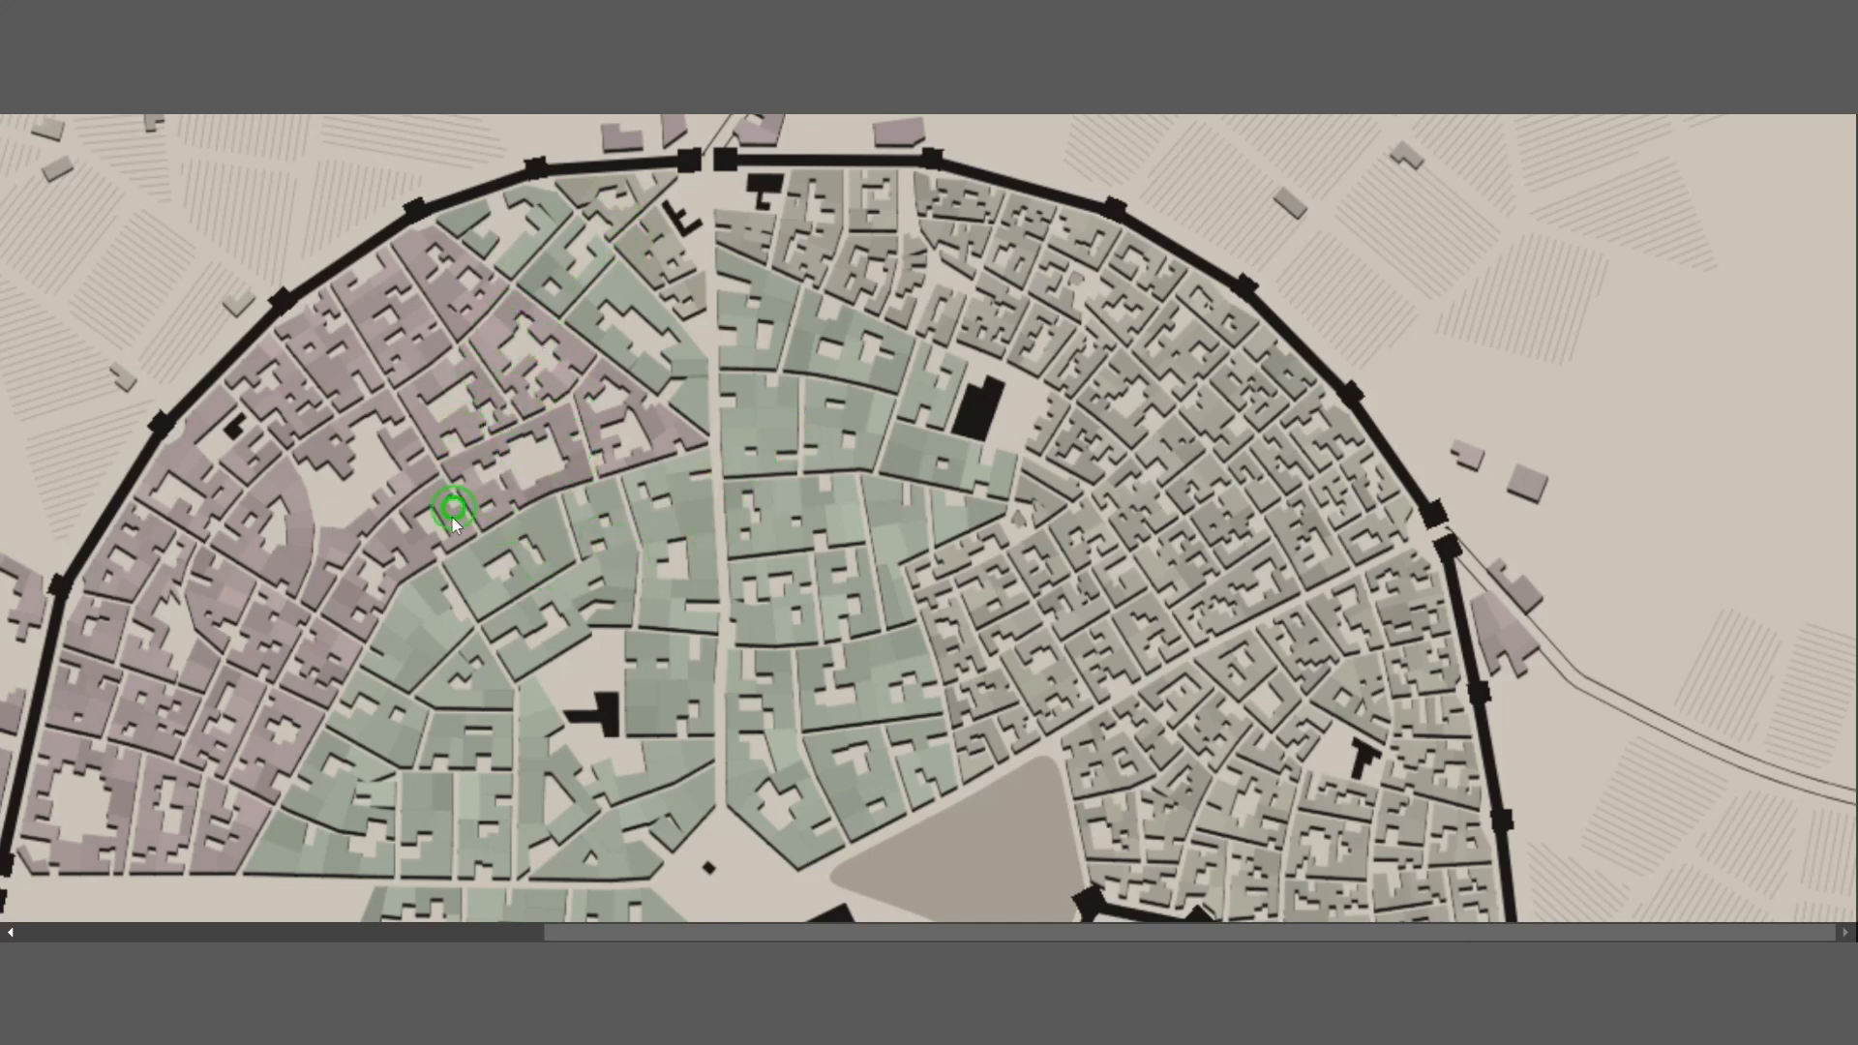
{"action": "left_click_drag", "start_coordinate": [403, 596], "coordinate": [470, 534]}
Displace the northwest wall corners and the north gate into a smoother curve, and nudge the northern street's junction into line
{"action": "left_click_drag", "start_coordinate": [445, 230], "coordinate": [427, 218]}
{"action": "left_click_drag", "start_coordinate": [516, 184], "coordinate": [724, 171]}
{"action": "left_click_drag", "start_coordinate": [587, 285], "coordinate": [594, 171]}
{"action": "scroll", "coordinate": [677, 293], "scroll_direction": "down", "scroll_amount": 2}
{"action": "scroll", "coordinate": [697, 296], "scroll_direction": "up", "scroll_amount": 3}
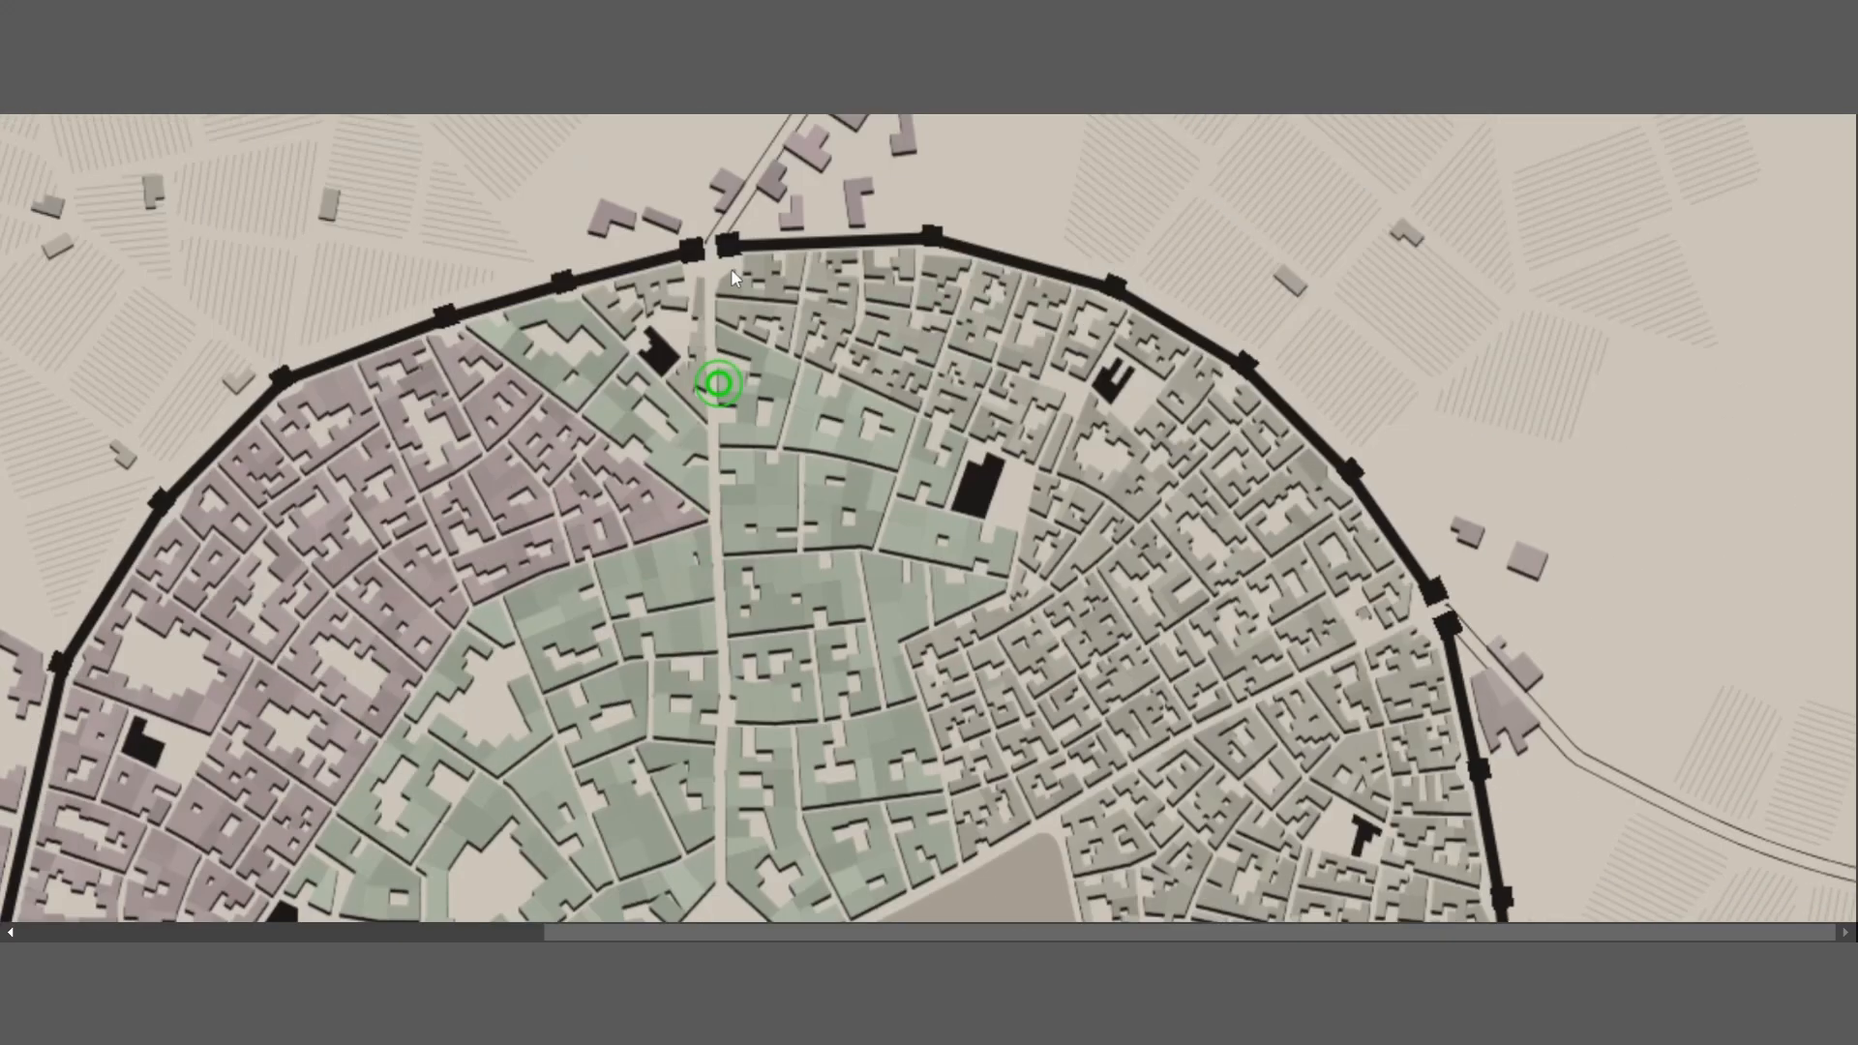
{"action": "left_click_drag", "start_coordinate": [728, 555], "coordinate": [736, 557]}
Displace the junctions of the diagonal northeastern street so it runs straight east from the central plaza
{"action": "scroll", "coordinate": [753, 581], "scroll_direction": "down", "scroll_amount": 3}
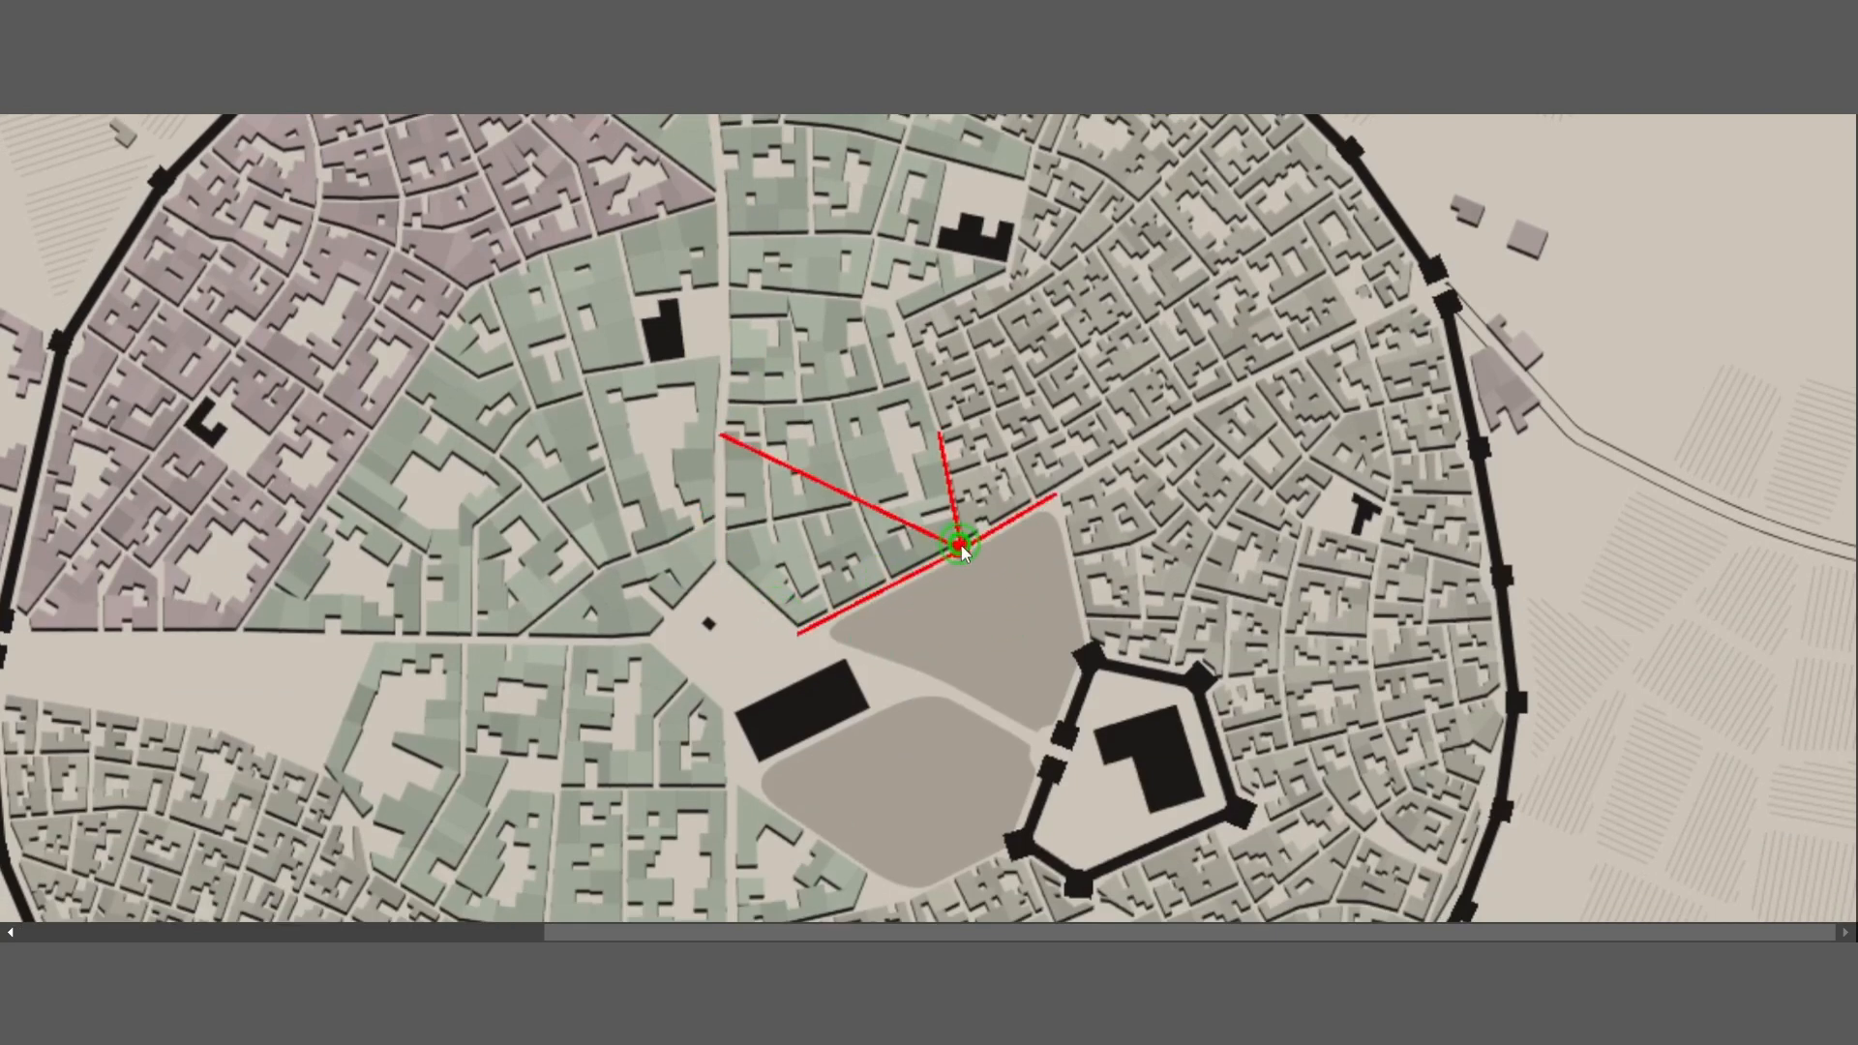
{"action": "left_click_drag", "start_coordinate": [962, 544], "coordinate": [979, 641]}
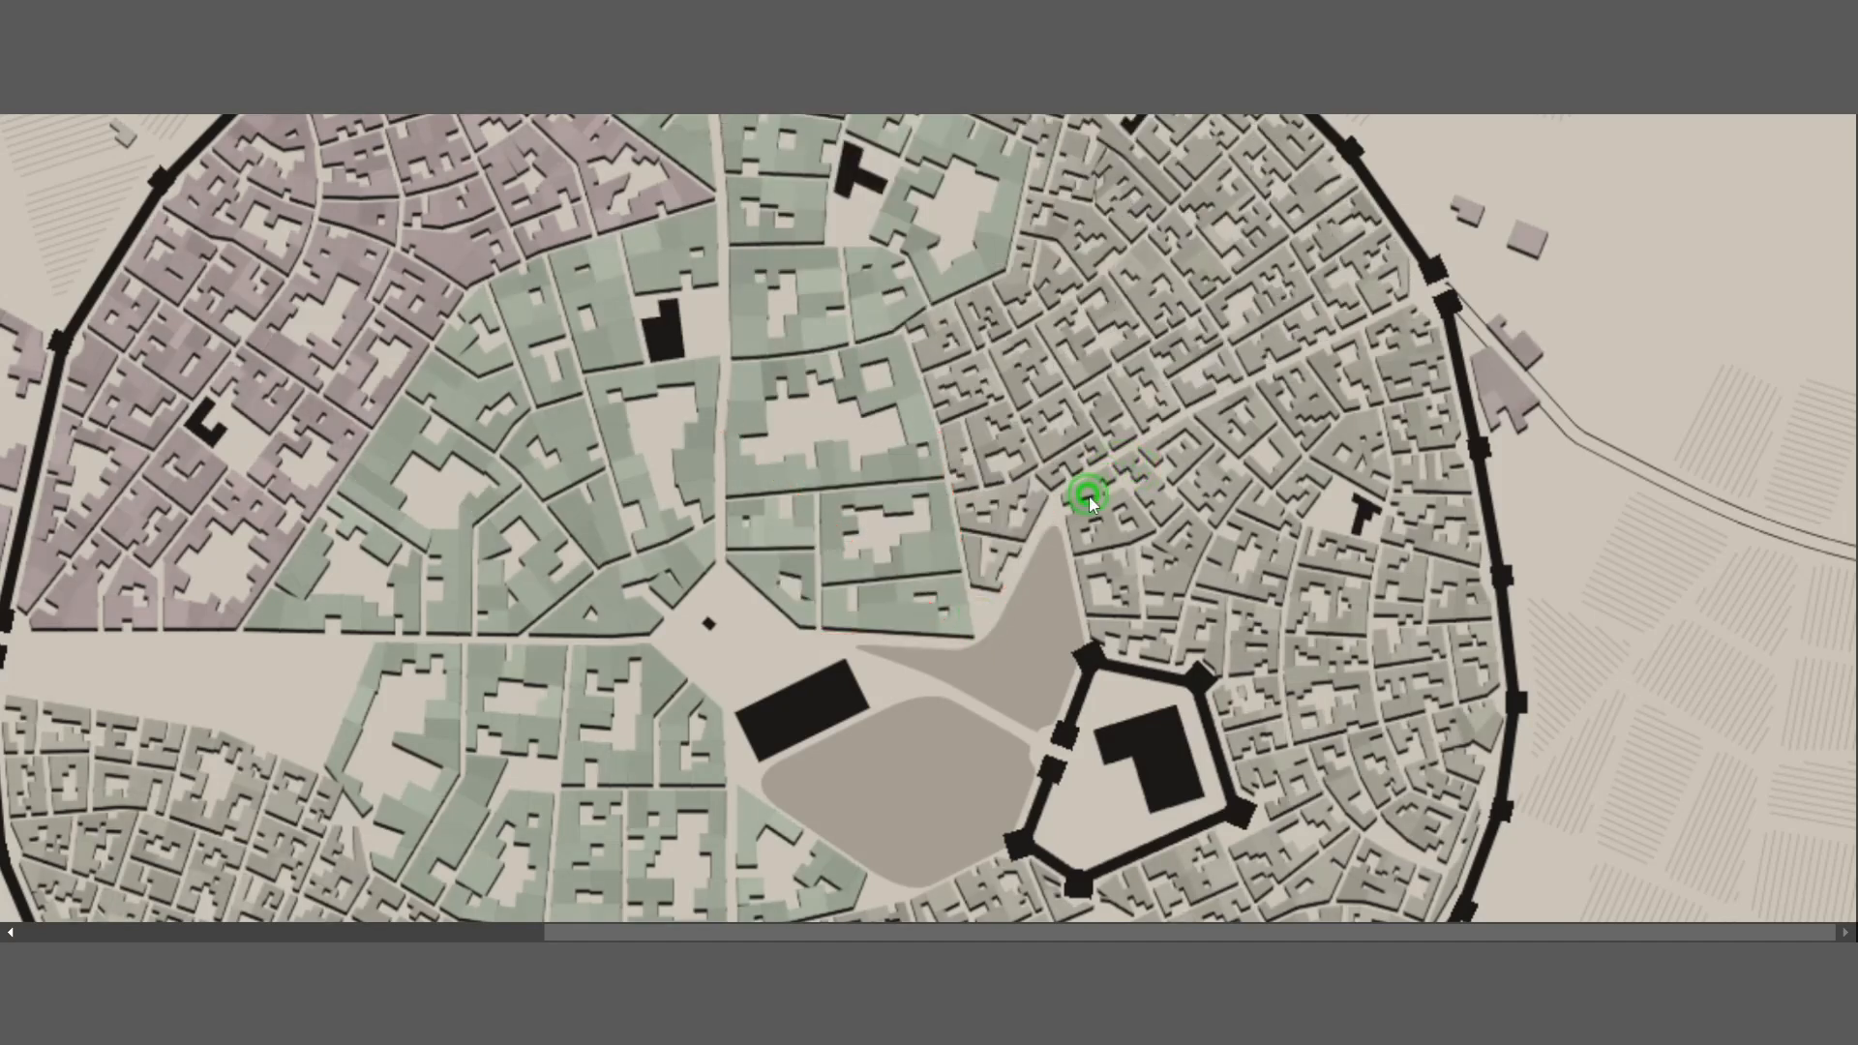
{"action": "left_click_drag", "start_coordinate": [1090, 502], "coordinate": [1074, 628]}
{"action": "left_click_drag", "start_coordinate": [1182, 397], "coordinate": [1266, 630]}
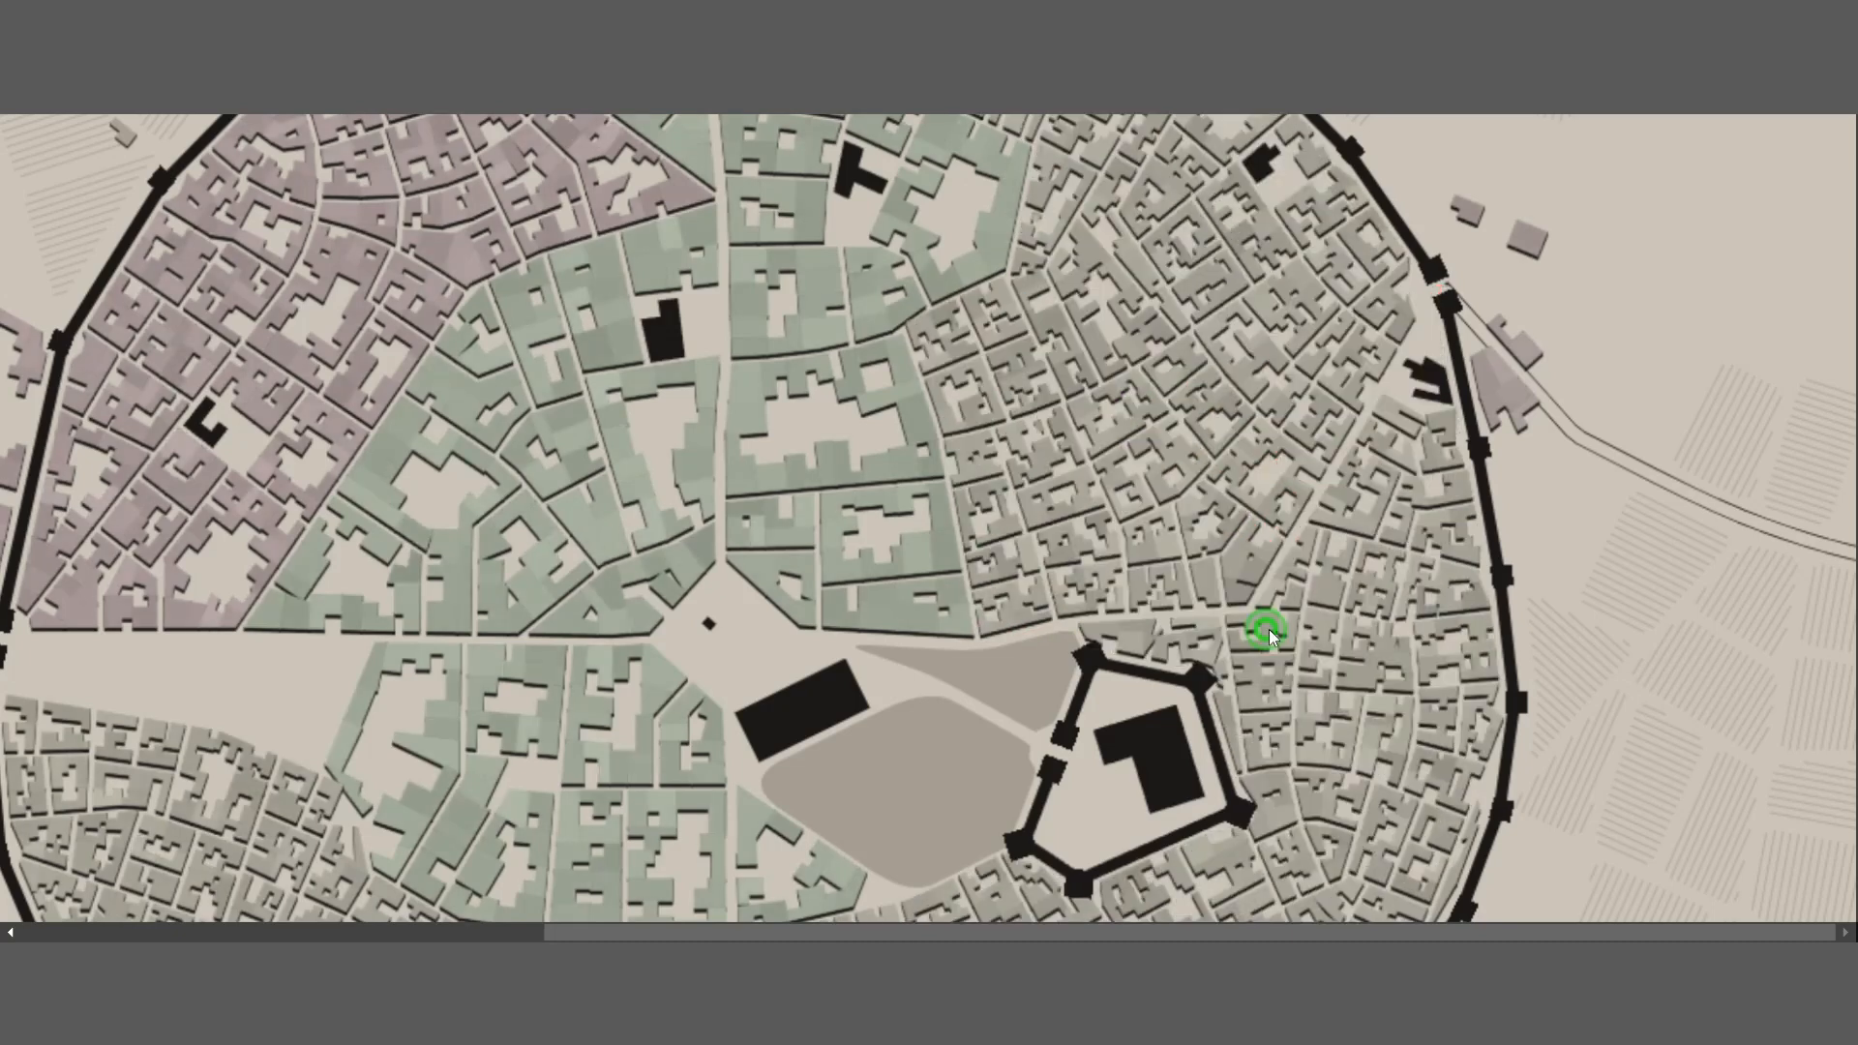
Displace the east gate to the end of the straightened eastern street and reposition the adjoining wall corners farther out
{"action": "left_click_drag", "start_coordinate": [1414, 328], "coordinate": [1369, 522]}
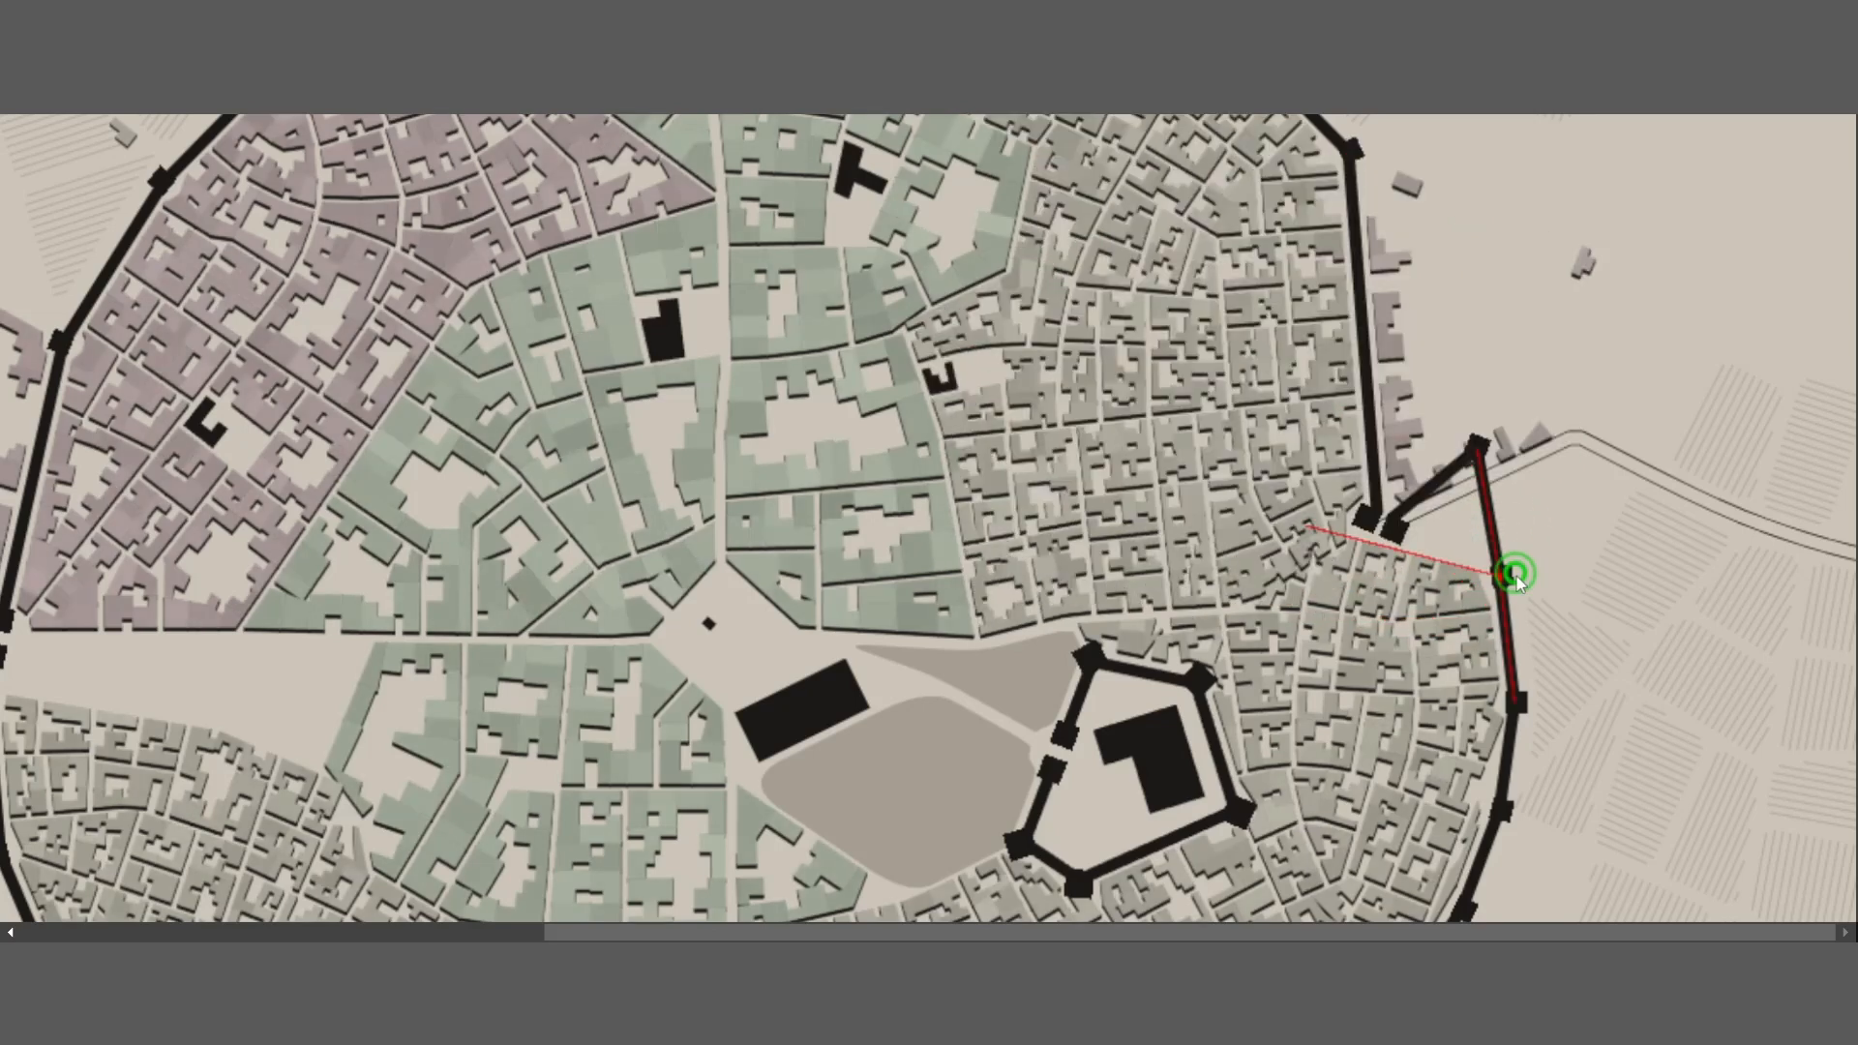
{"action": "left_click_drag", "start_coordinate": [1514, 573], "coordinate": [1568, 666]}
{"action": "left_click_drag", "start_coordinate": [1472, 419], "coordinate": [1611, 635]}
{"action": "left_click_drag", "start_coordinate": [1425, 553], "coordinate": [1527, 612]}
{"action": "left_click_drag", "start_coordinate": [1533, 615], "coordinate": [1525, 613]}
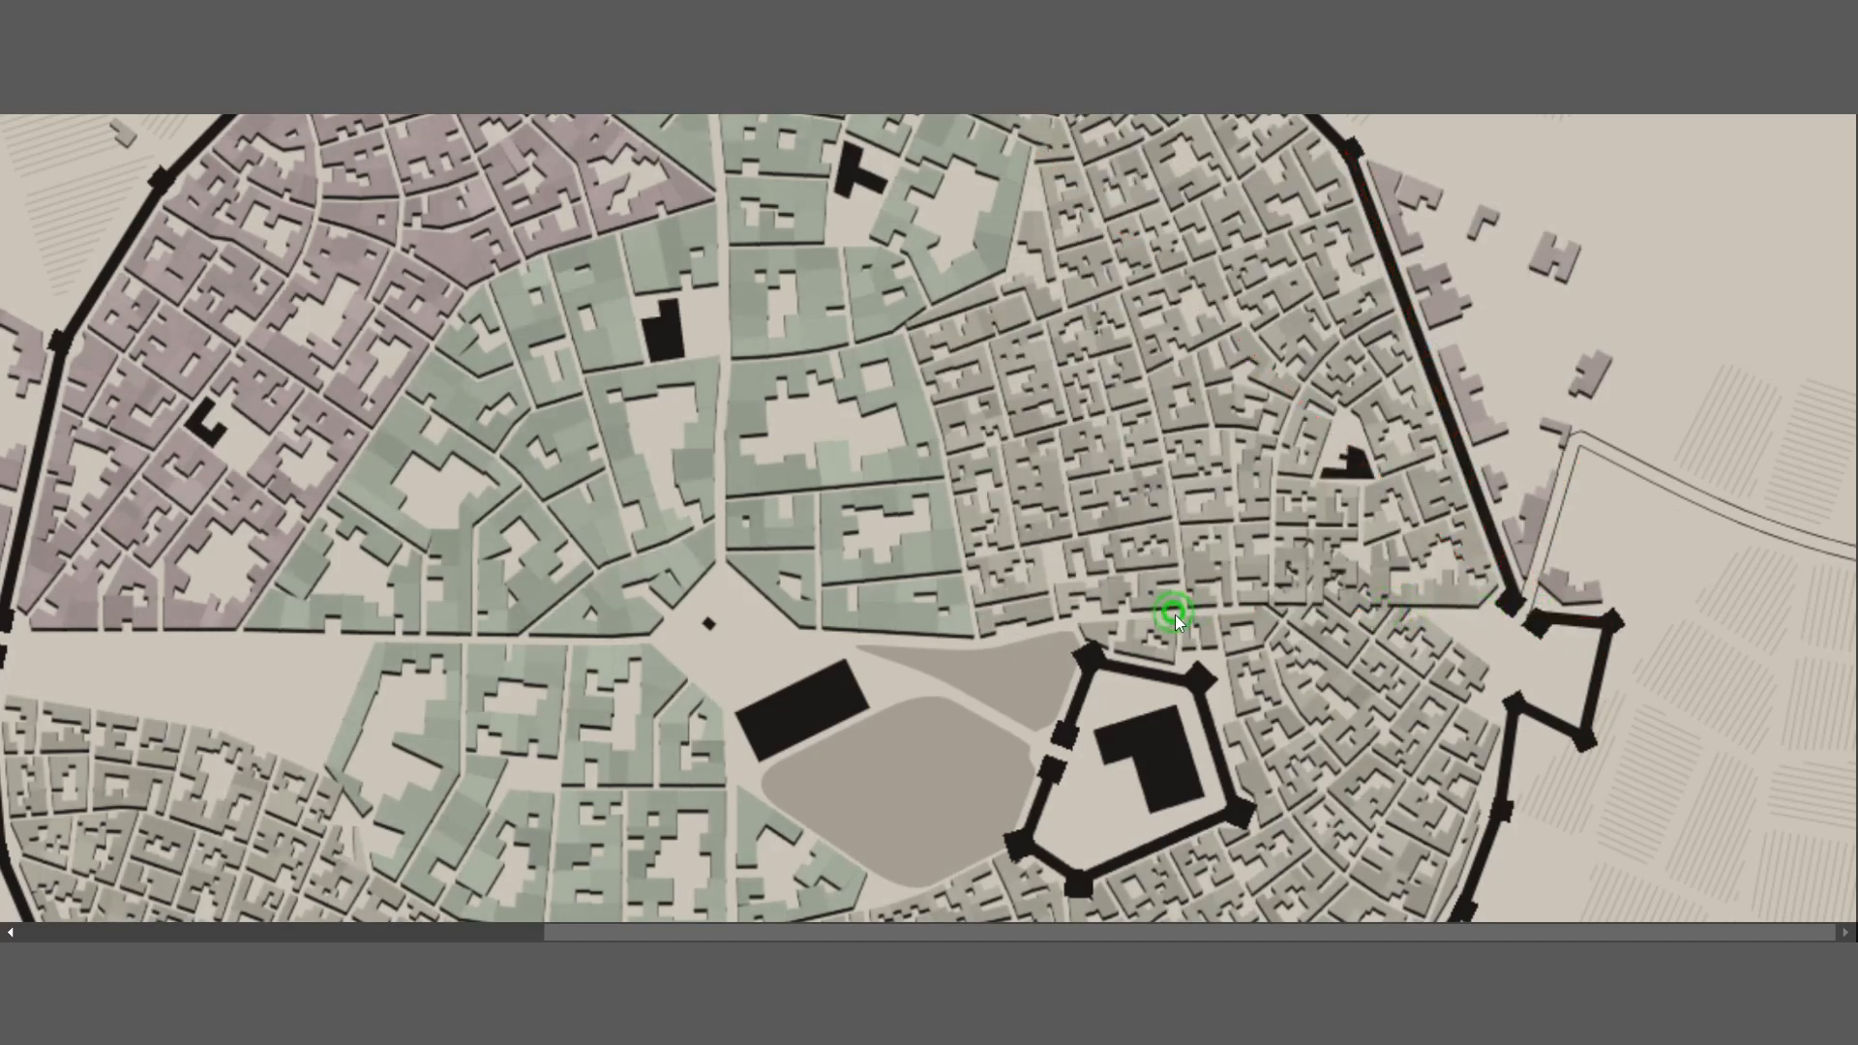
Displace the citadel's wall corners and its gate southwestward into a wider pentagon clear of the eastern street
{"action": "scroll", "coordinate": [1222, 635], "scroll_direction": "down", "scroll_amount": 1}
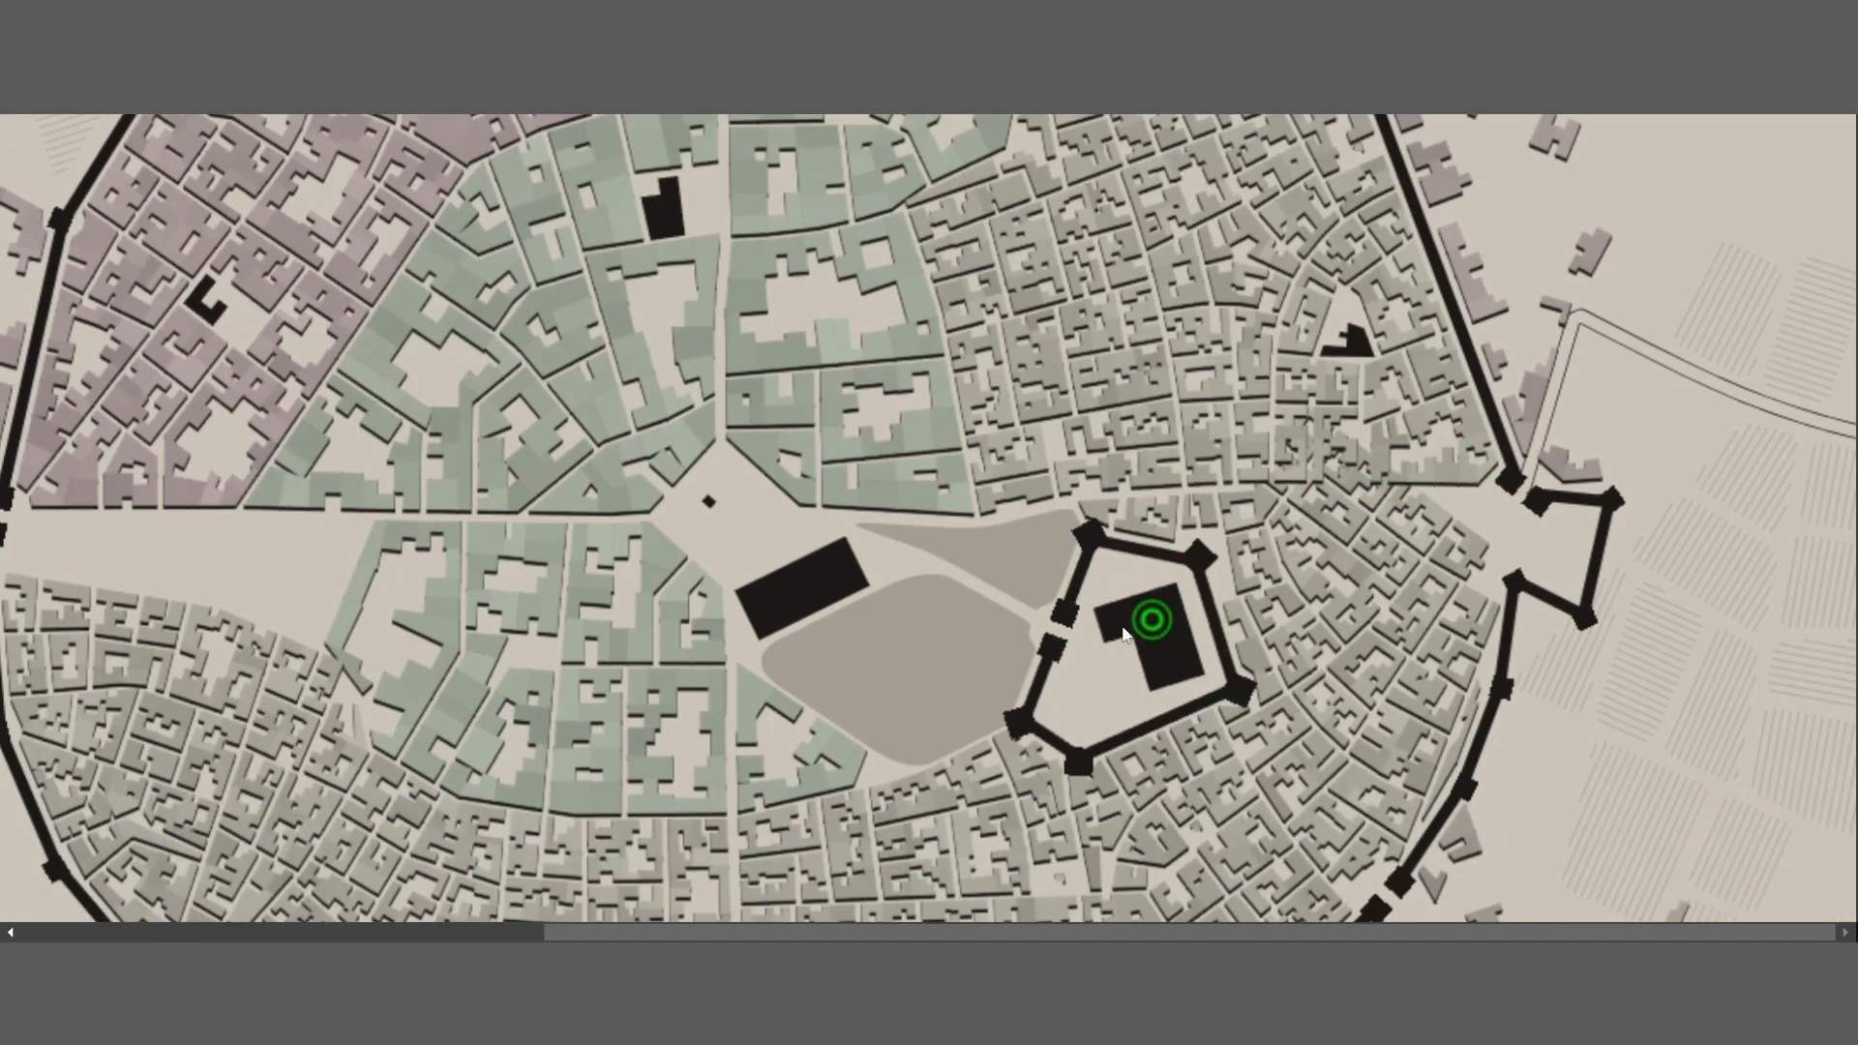
{"action": "scroll", "coordinate": [983, 662], "scroll_direction": "down", "scroll_amount": 1}
{"action": "left_click_drag", "start_coordinate": [1084, 643], "coordinate": [1037, 734]}
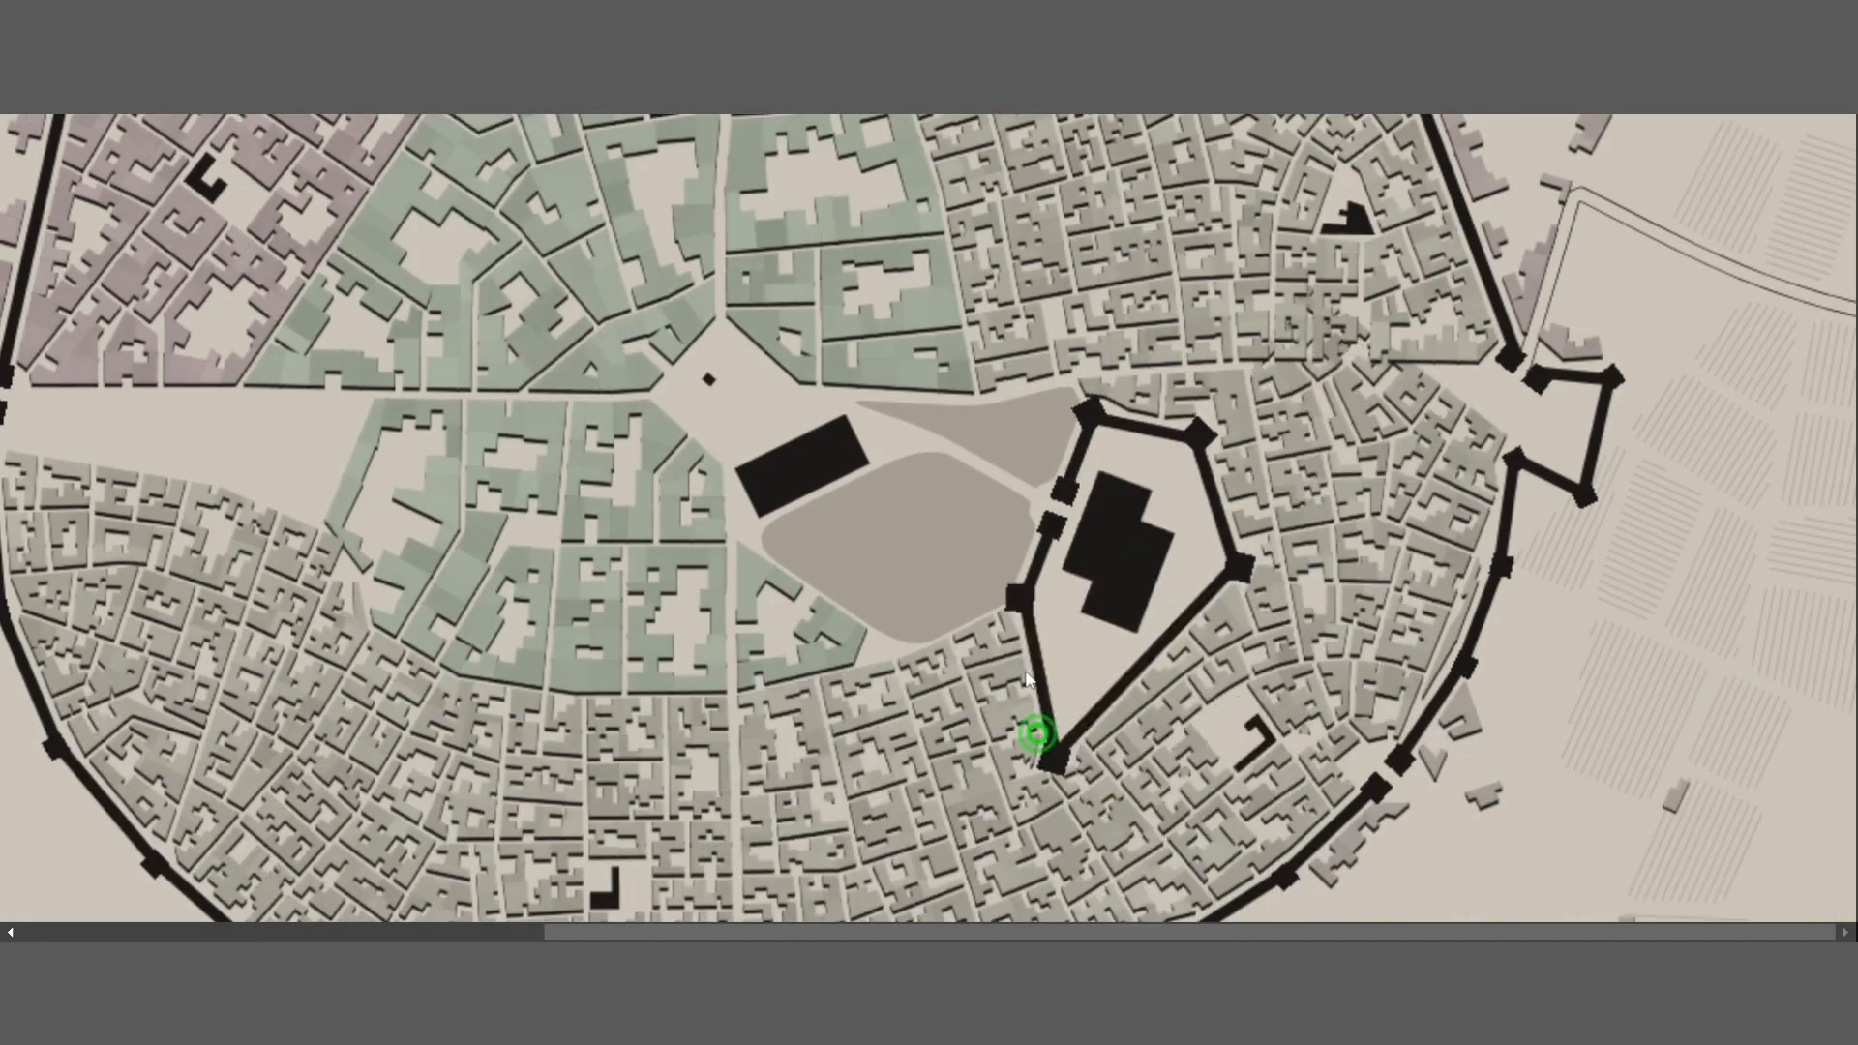
{"action": "left_click_drag", "start_coordinate": [1010, 587], "coordinate": [948, 644]}
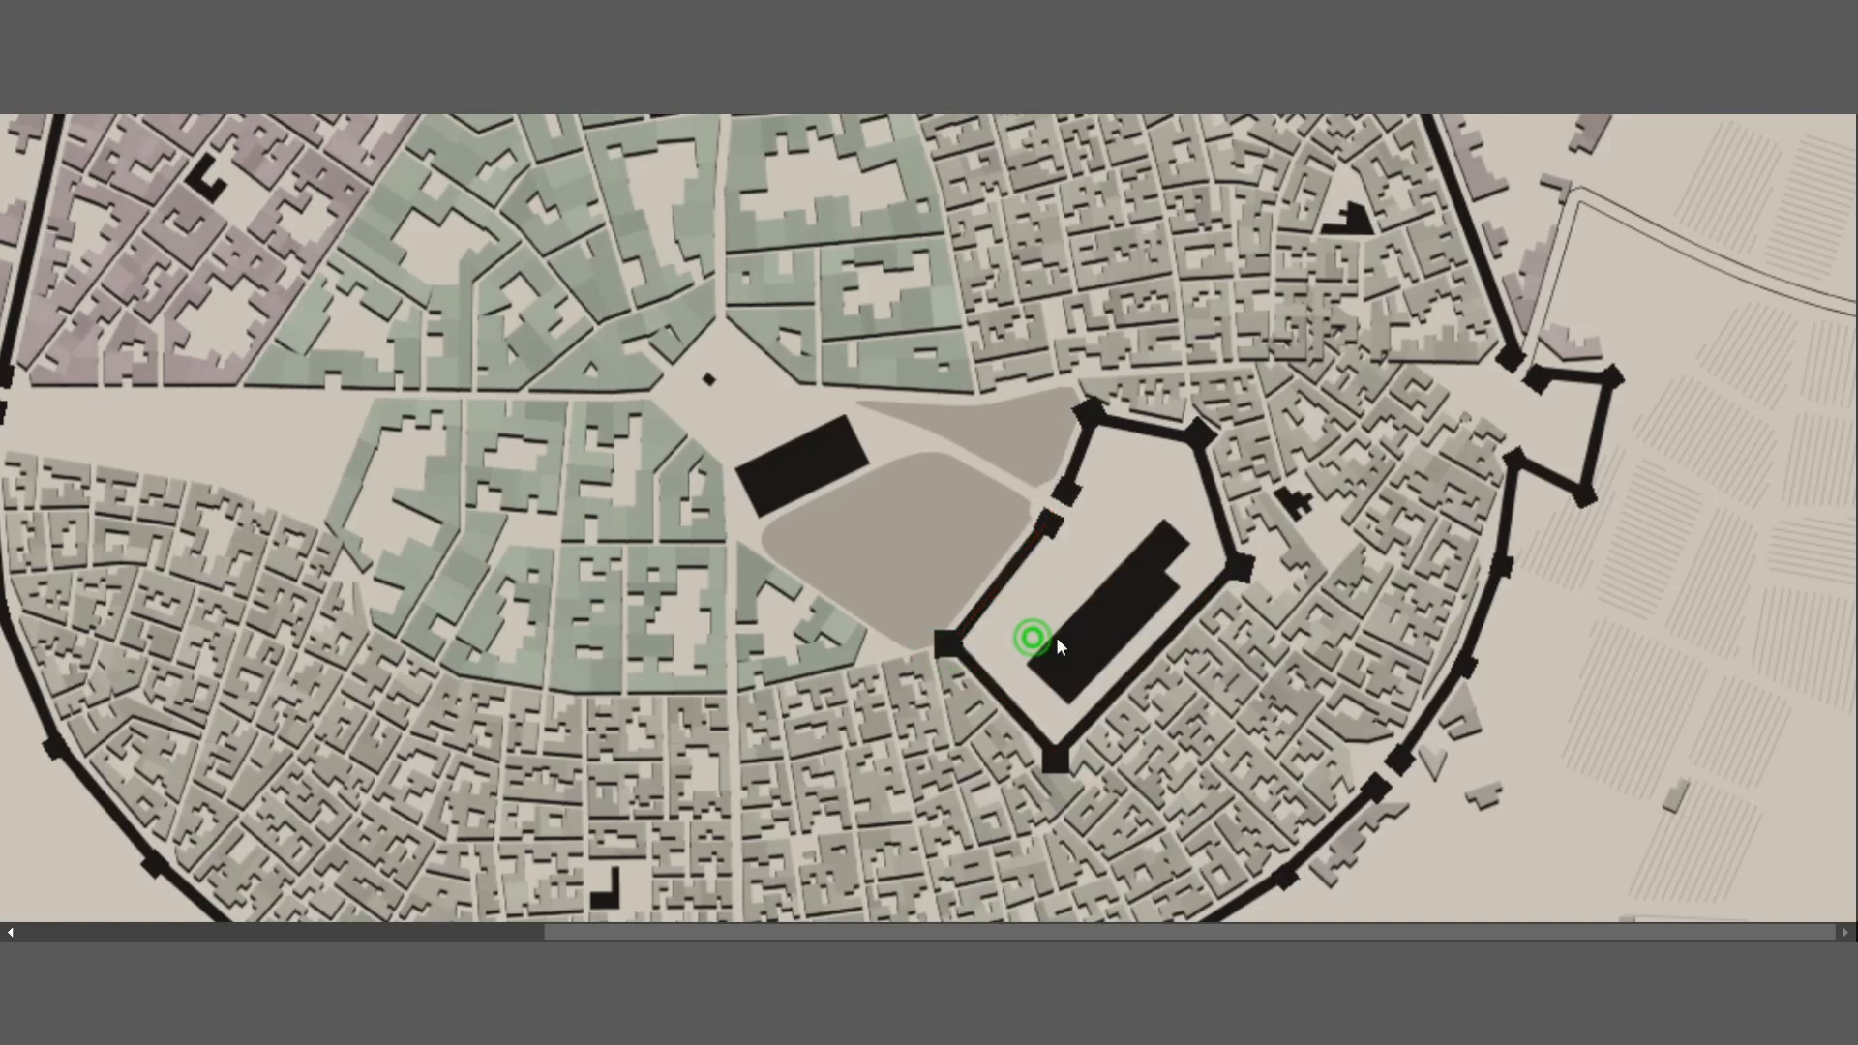
{"action": "left_click_drag", "start_coordinate": [1251, 611], "coordinate": [1228, 685]}
{"action": "left_click_drag", "start_coordinate": [1217, 438], "coordinate": [1263, 520]}
{"action": "left_click_drag", "start_coordinate": [1100, 439], "coordinate": [1130, 550]}
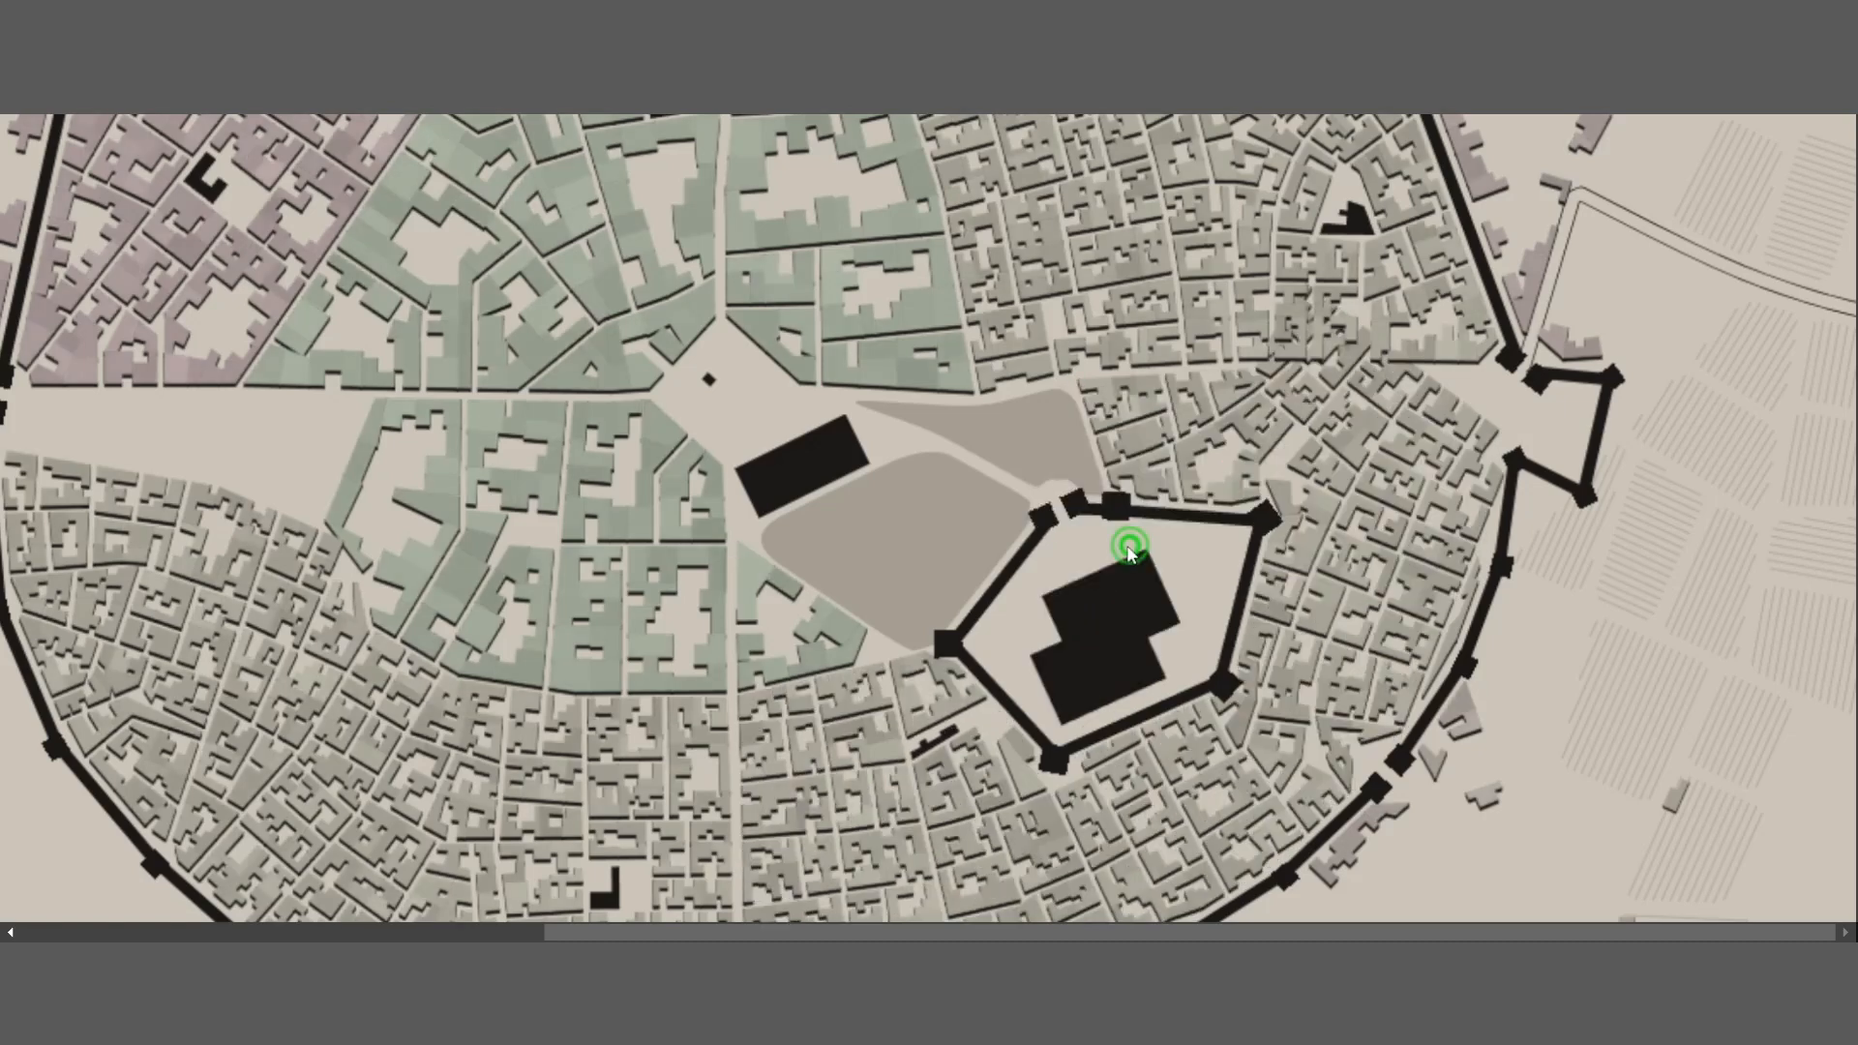
{"action": "left_click_drag", "start_coordinate": [984, 553], "coordinate": [984, 554]}
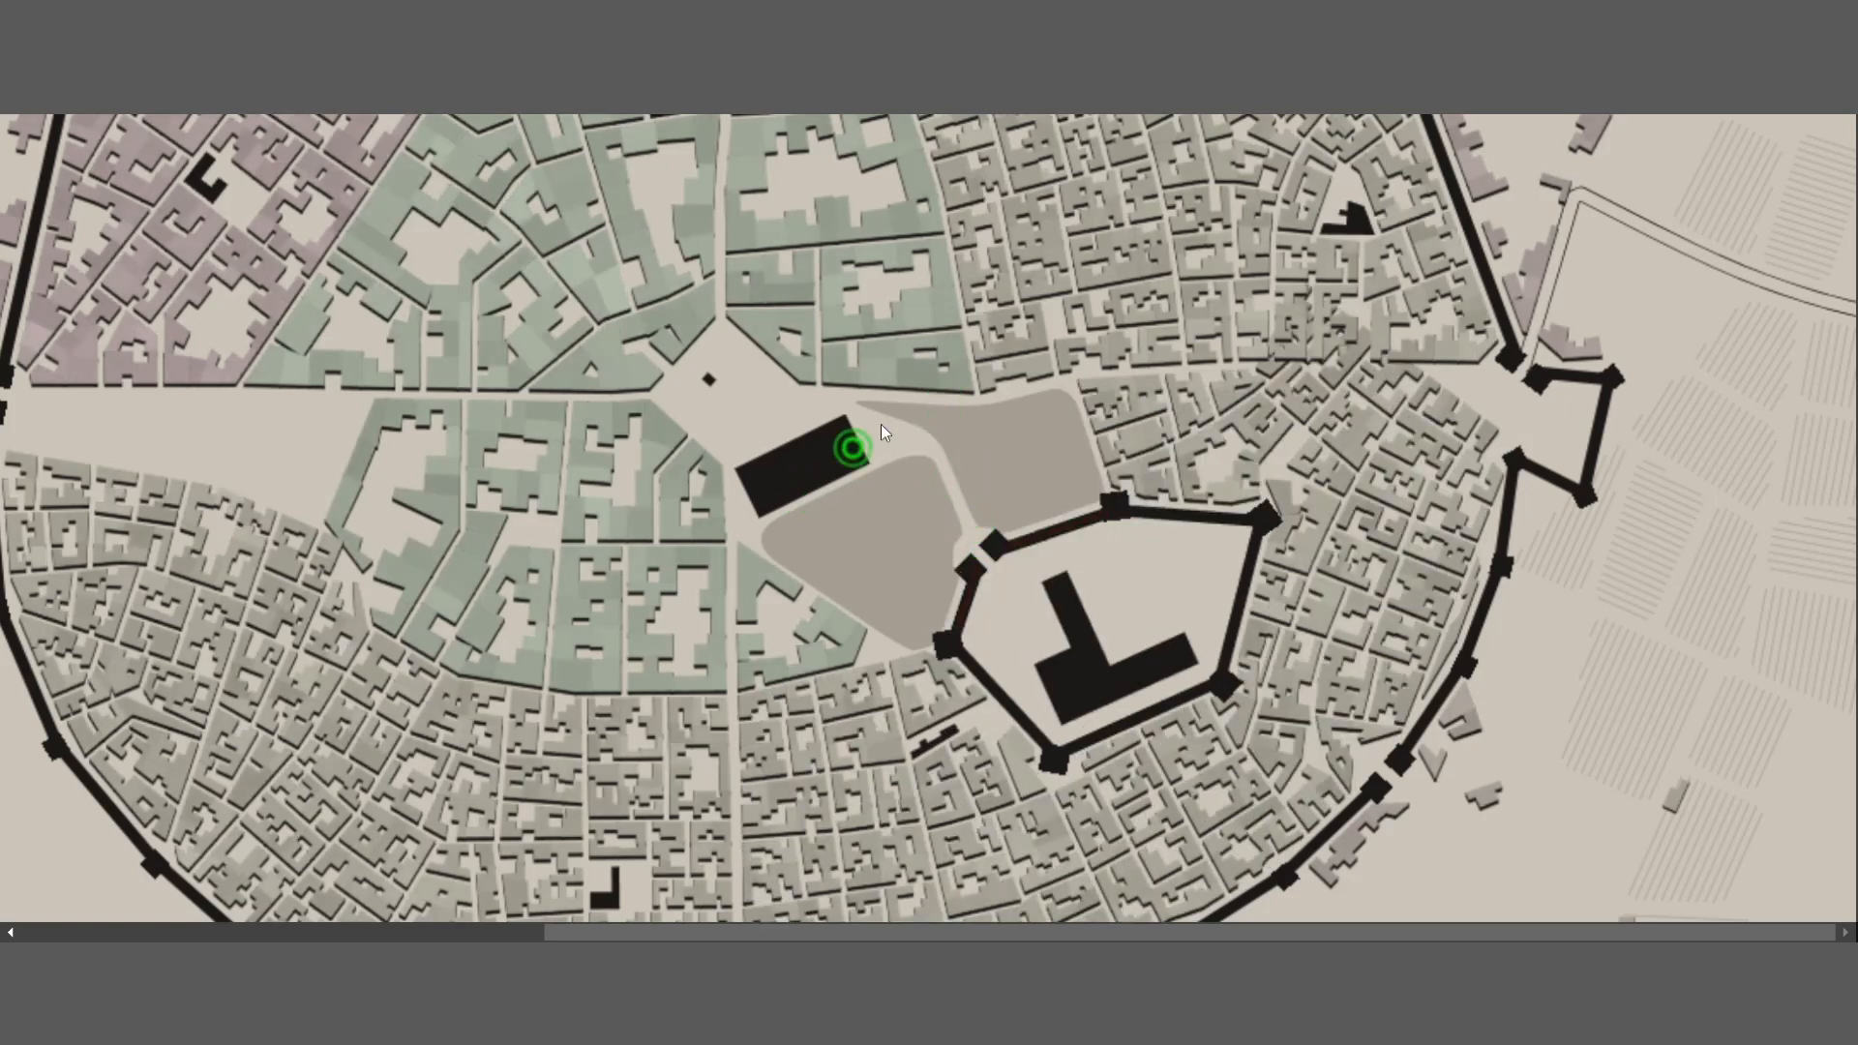
Align the eastern street's junctions, and displace the southeast gate and the wall corners leading to it southward
{"action": "left_click_drag", "start_coordinate": [971, 401], "coordinate": [1074, 383]}
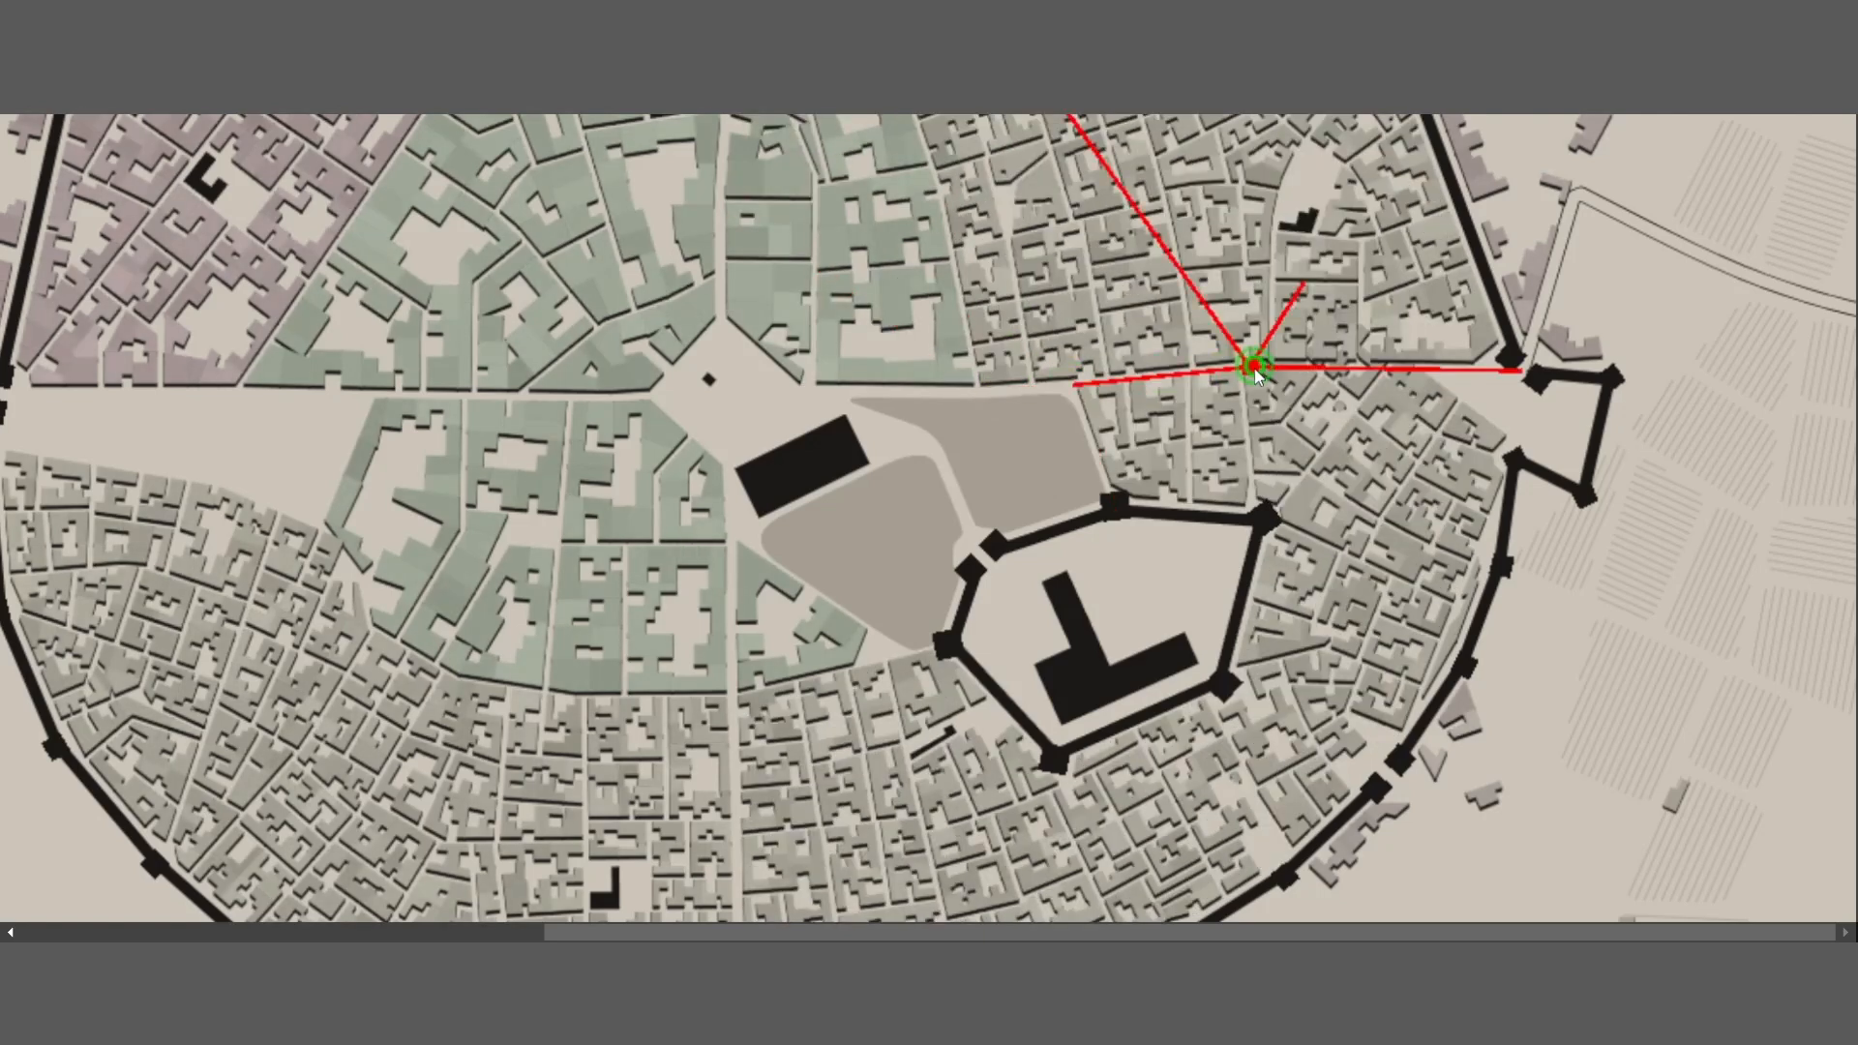
{"action": "left_click_drag", "start_coordinate": [1252, 369], "coordinate": [1239, 376]}
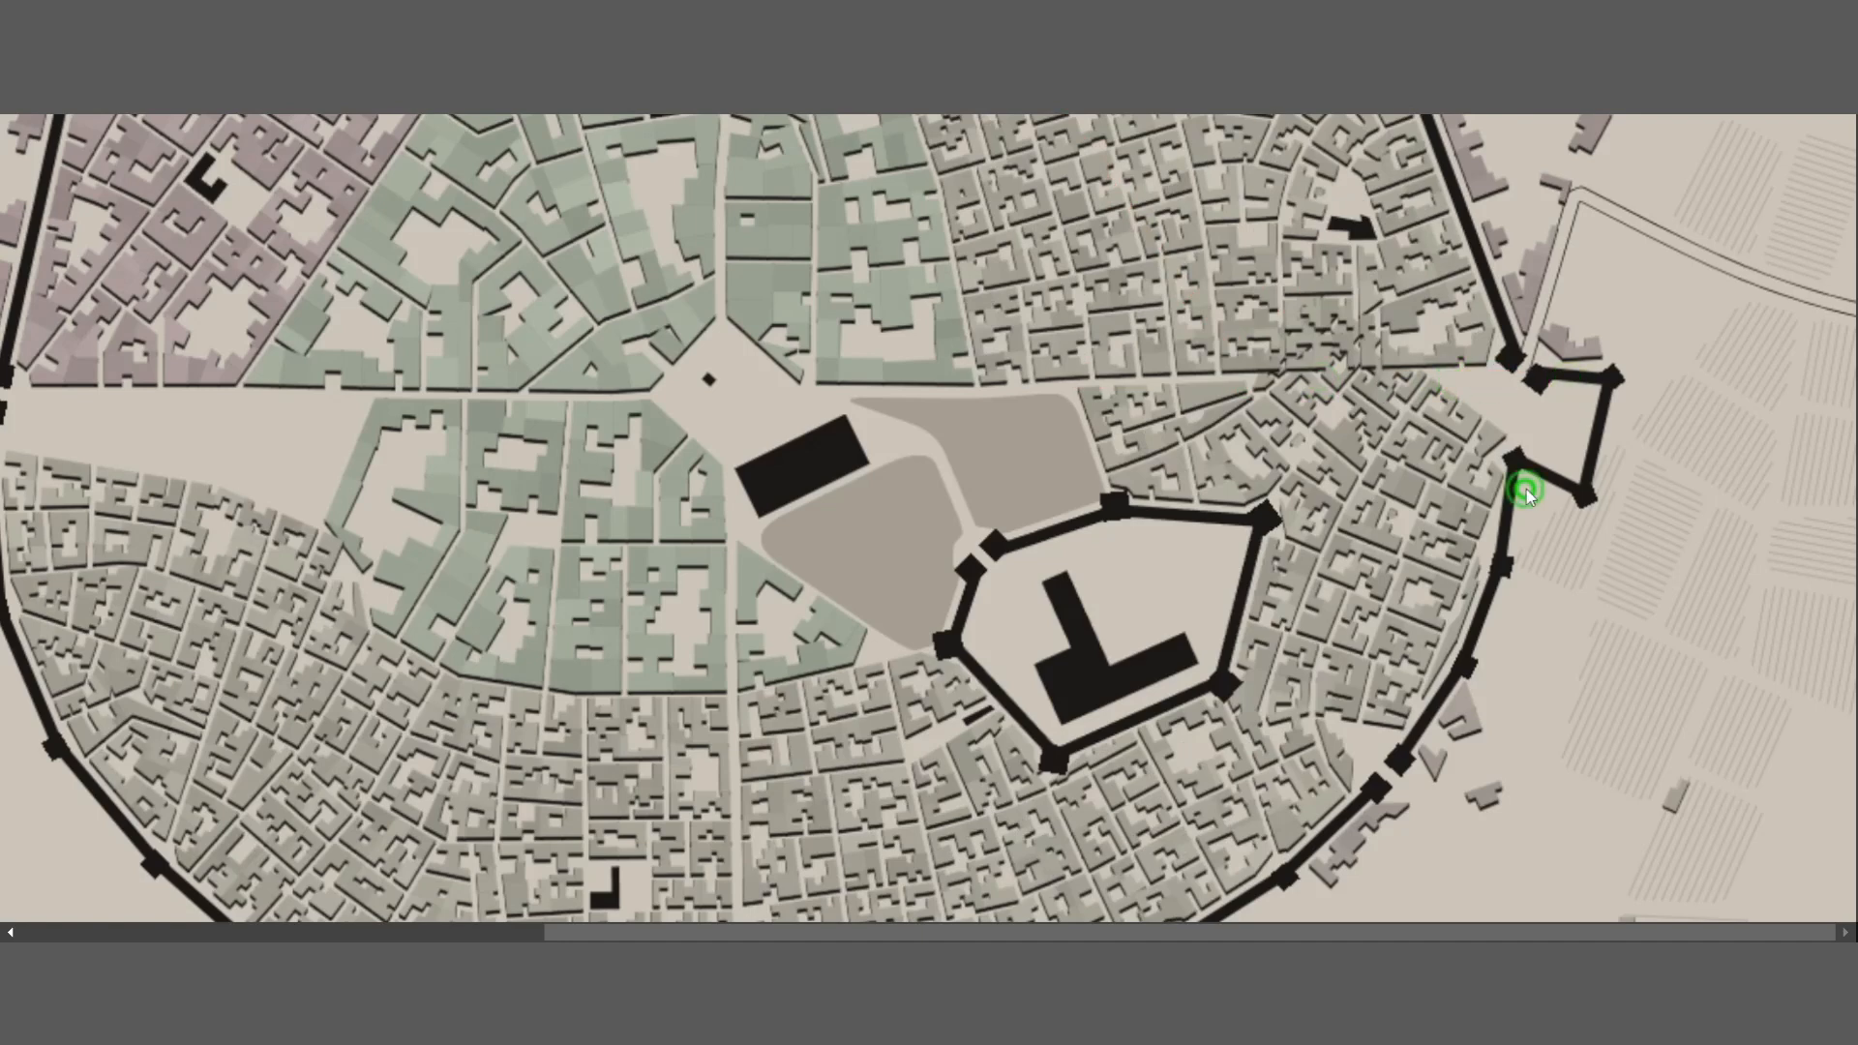
{"action": "left_click_drag", "start_coordinate": [1537, 553], "coordinate": [1539, 552]}
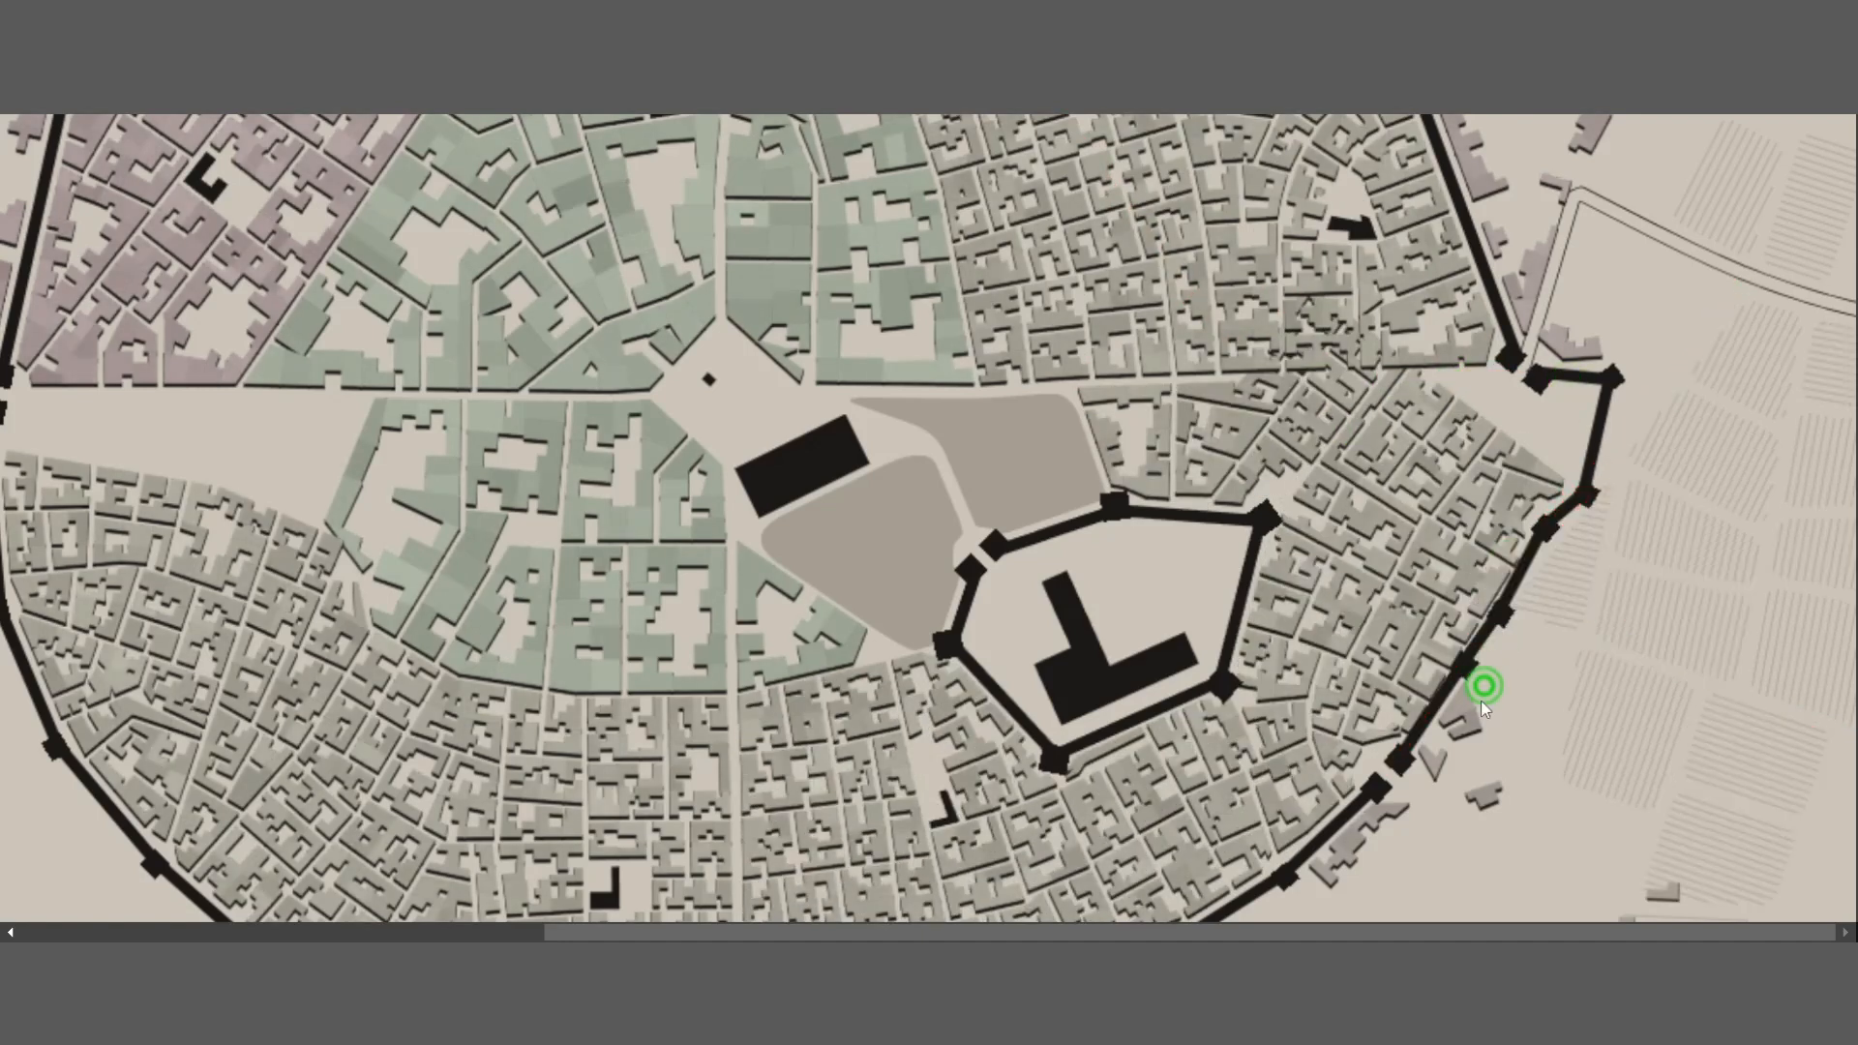
{"action": "mouse_move", "coordinate": [1452, 739]}
{"action": "left_mouse_down"}
{"action": "mouse_move", "coordinate": [1385, 769]}
{"action": "mouse_move", "coordinate": [1394, 817]}
{"action": "left_mouse_up"}
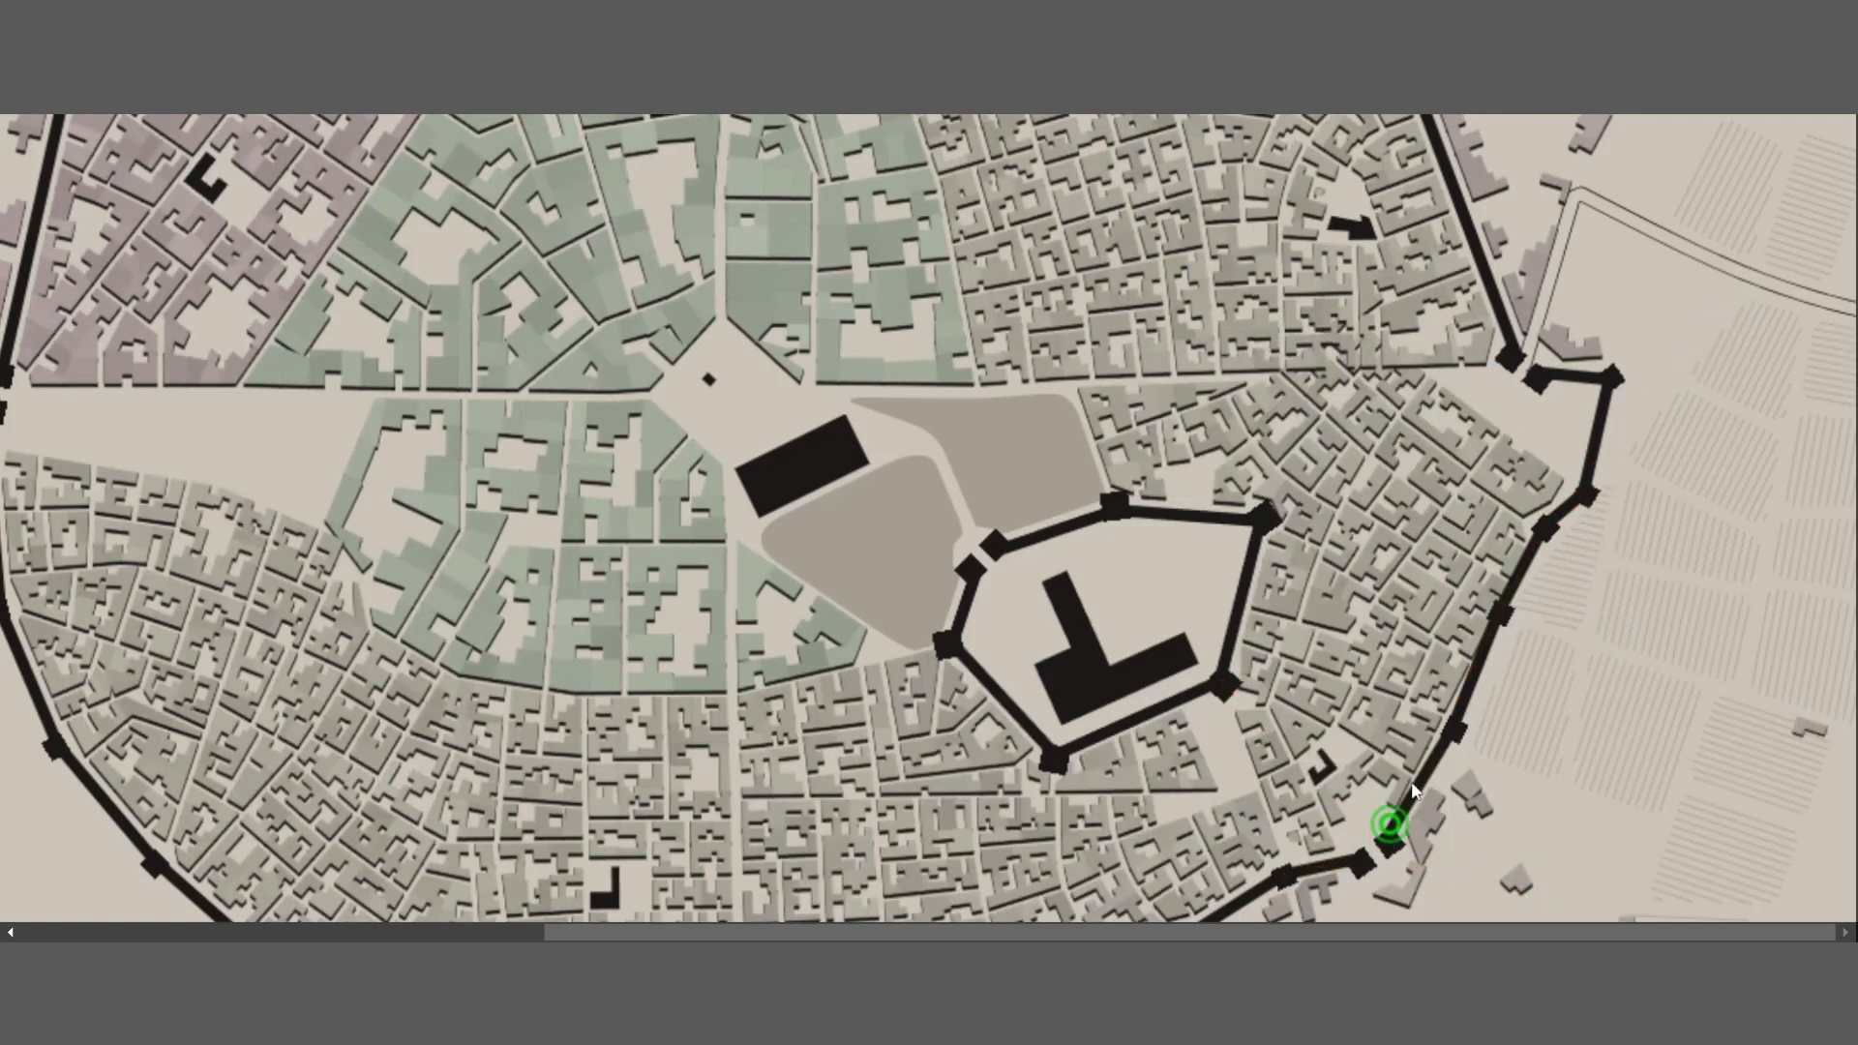
Displace the wall corner beside the east gate inward and move the outer road's bends so it approaches the gate smoothly
{"action": "mouse_move", "coordinate": [1547, 380]}
{"action": "left_mouse_down"}
{"action": "mouse_move", "coordinate": [1515, 379]}
{"action": "mouse_move", "coordinate": [1606, 381]}
{"action": "mouse_move", "coordinate": [1573, 388]}
{"action": "mouse_move", "coordinate": [1524, 462]}
{"action": "left_mouse_up"}
{"action": "left_click_drag", "start_coordinate": [1588, 235], "coordinate": [1681, 340]}
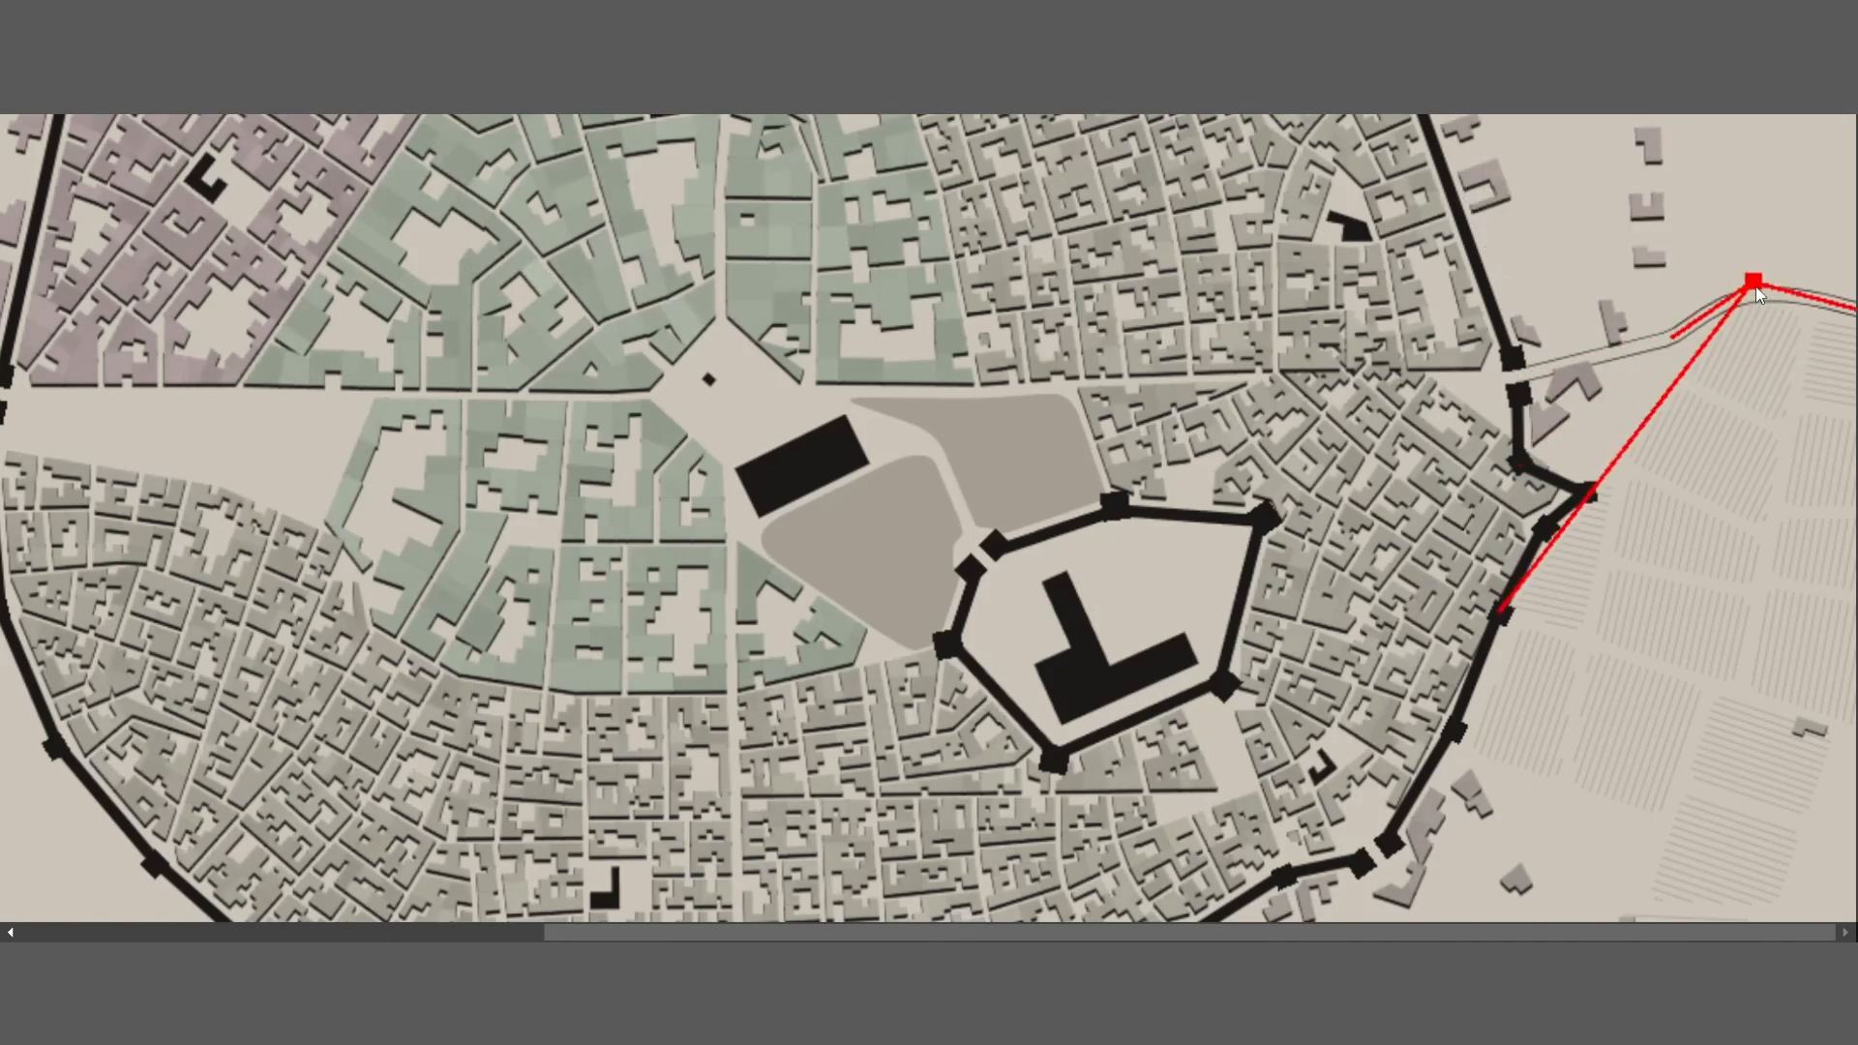
{"action": "left_click_drag", "start_coordinate": [1760, 295], "coordinate": [1785, 308]}
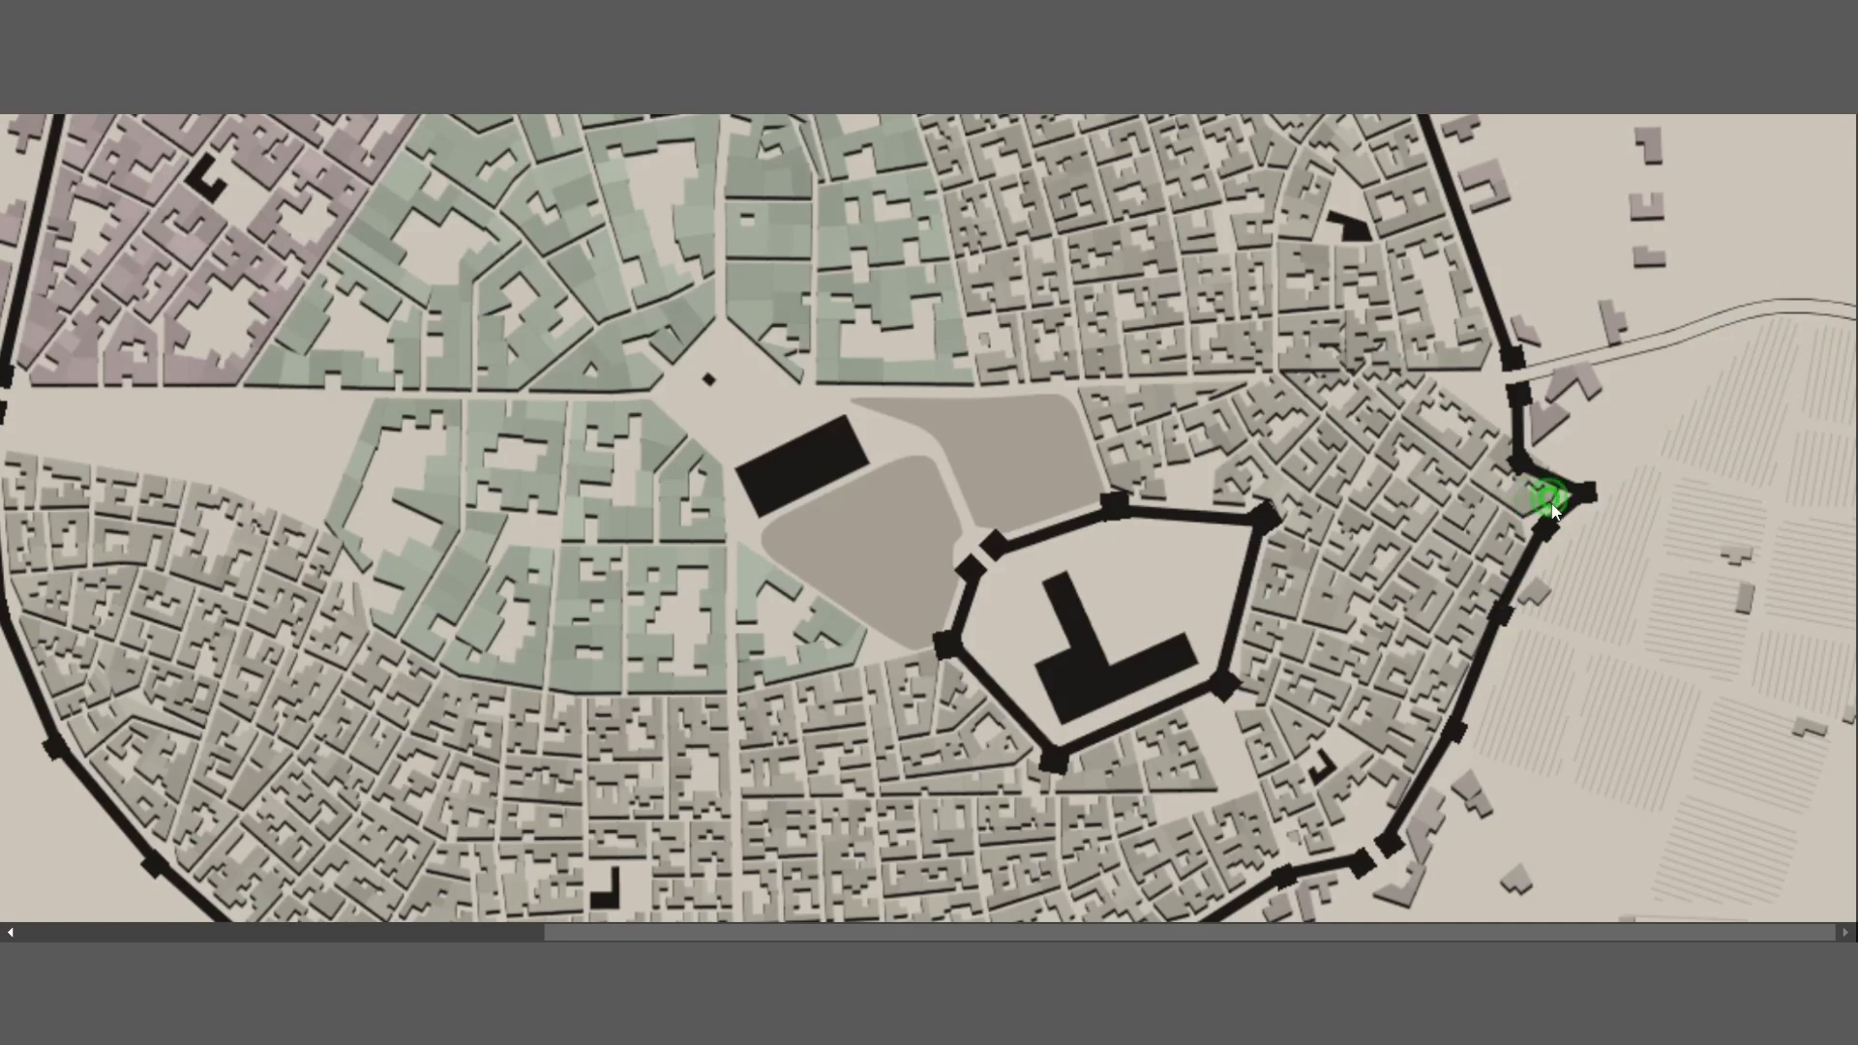
Look over the reshaped streets and the full circuit of the city wall for remaining uneven stretches
{"action": "scroll", "coordinate": [1568, 578], "scroll_direction": "down", "scroll_amount": 3}
{"action": "scroll", "coordinate": [438, 665], "scroll_direction": "up", "scroll_amount": 2}
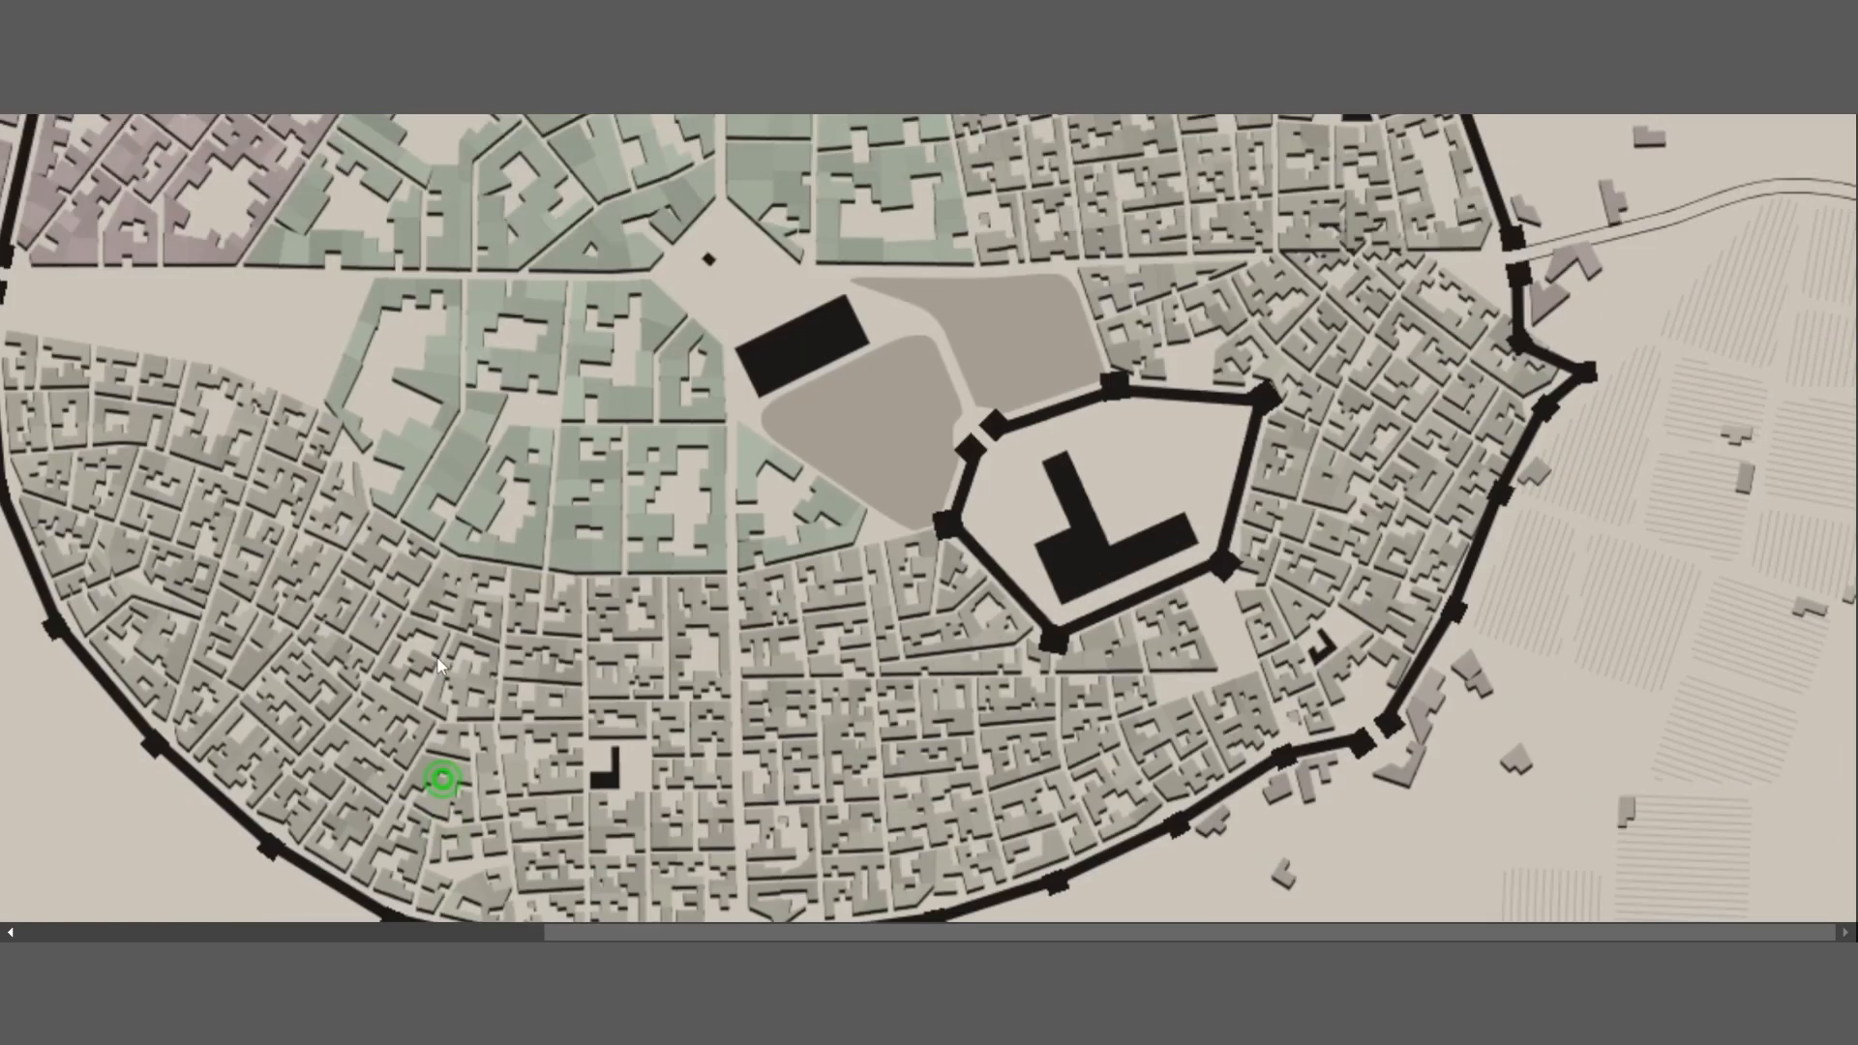
{"action": "scroll", "coordinate": [438, 666], "scroll_direction": "up", "scroll_amount": 2}
{"action": "scroll", "coordinate": [1394, 910], "scroll_direction": "left", "scroll_amount": 2}
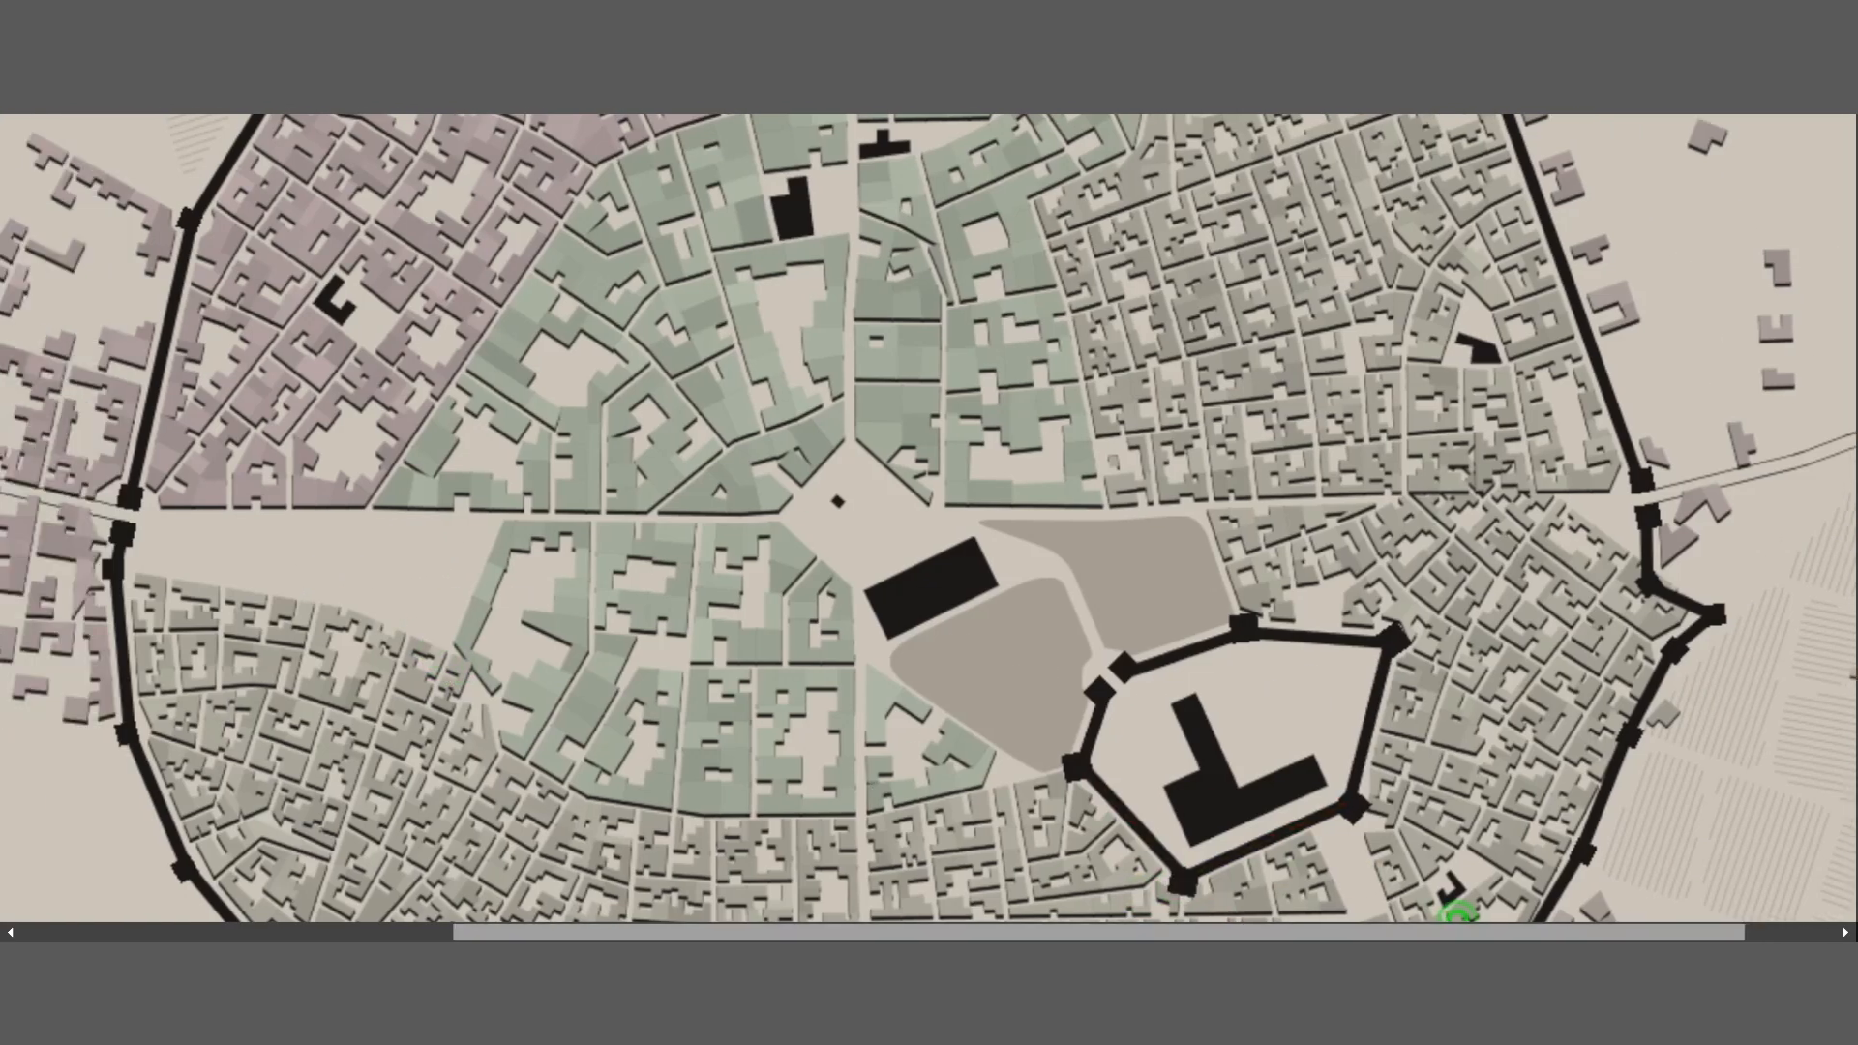
{"action": "scroll", "coordinate": [581, 658], "scroll_direction": "up", "scroll_amount": 1}
{"action": "scroll", "coordinate": [550, 600], "scroll_direction": "up", "scroll_amount": 2}
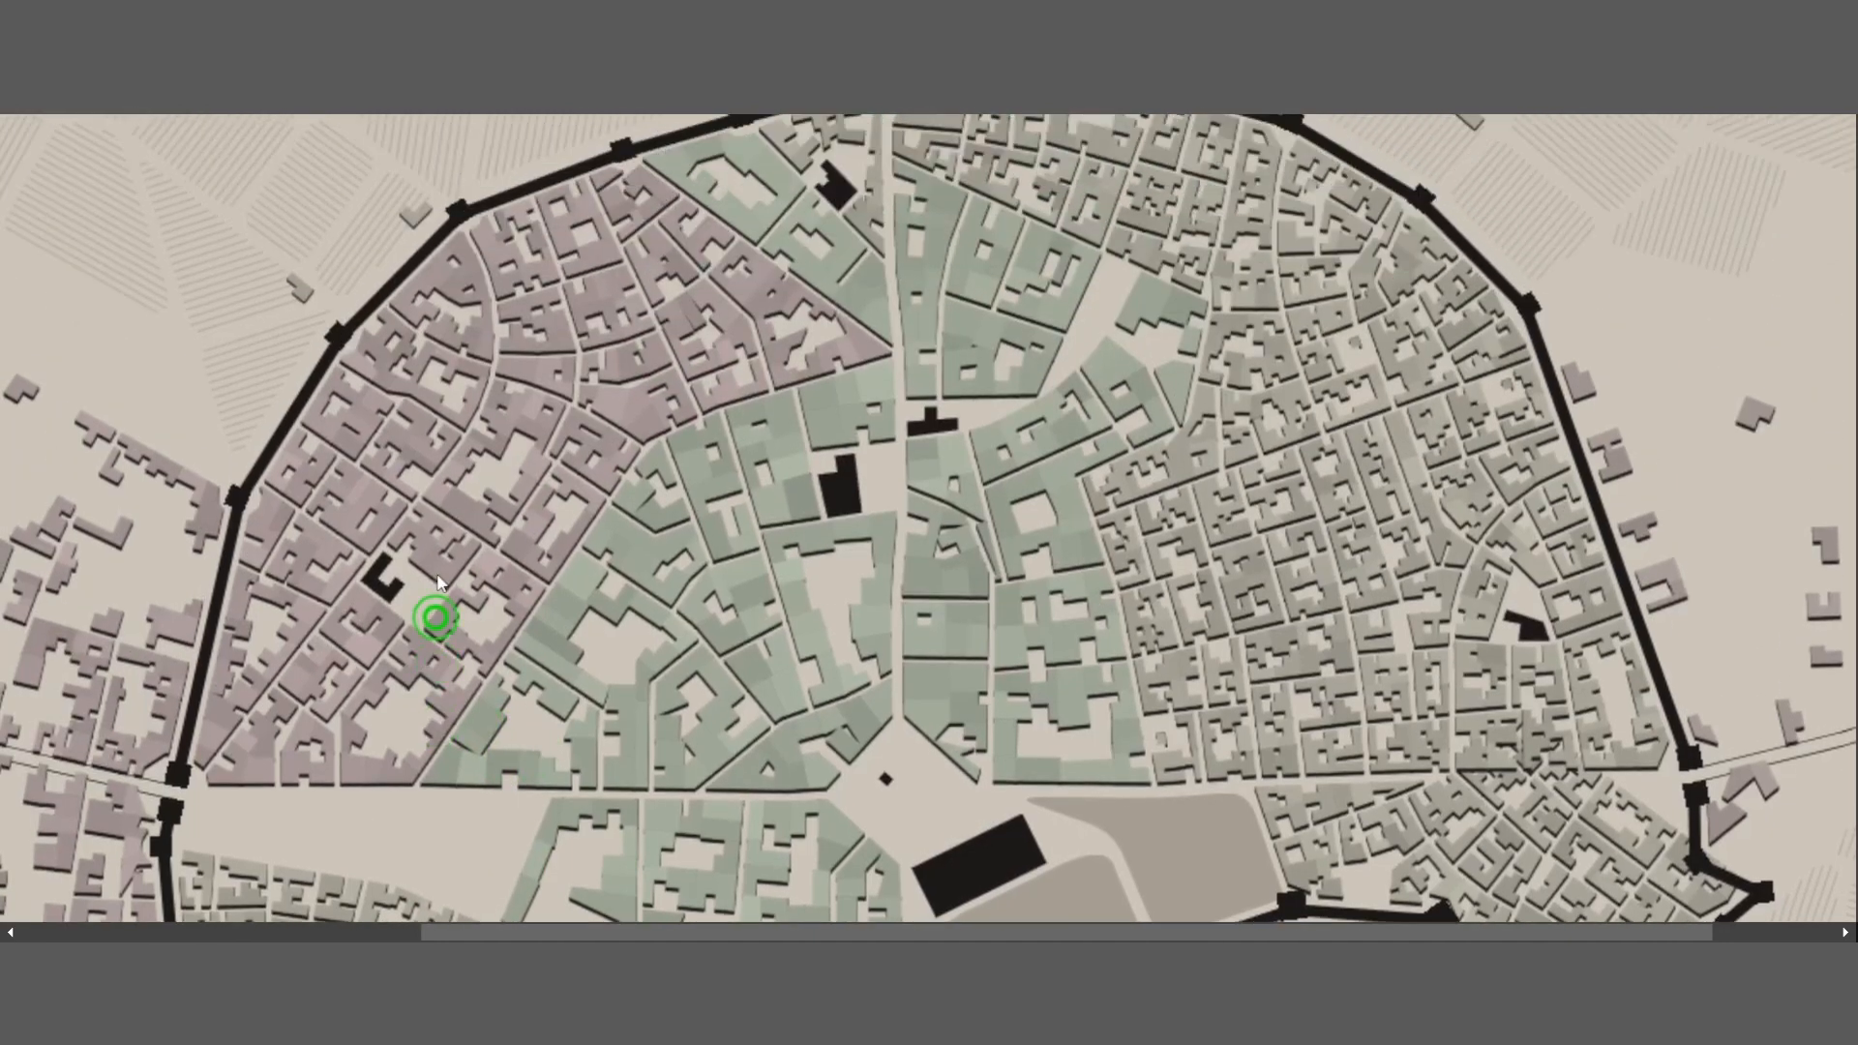
{"action": "scroll", "coordinate": [316, 422], "scroll_direction": "down", "scroll_amount": 5}
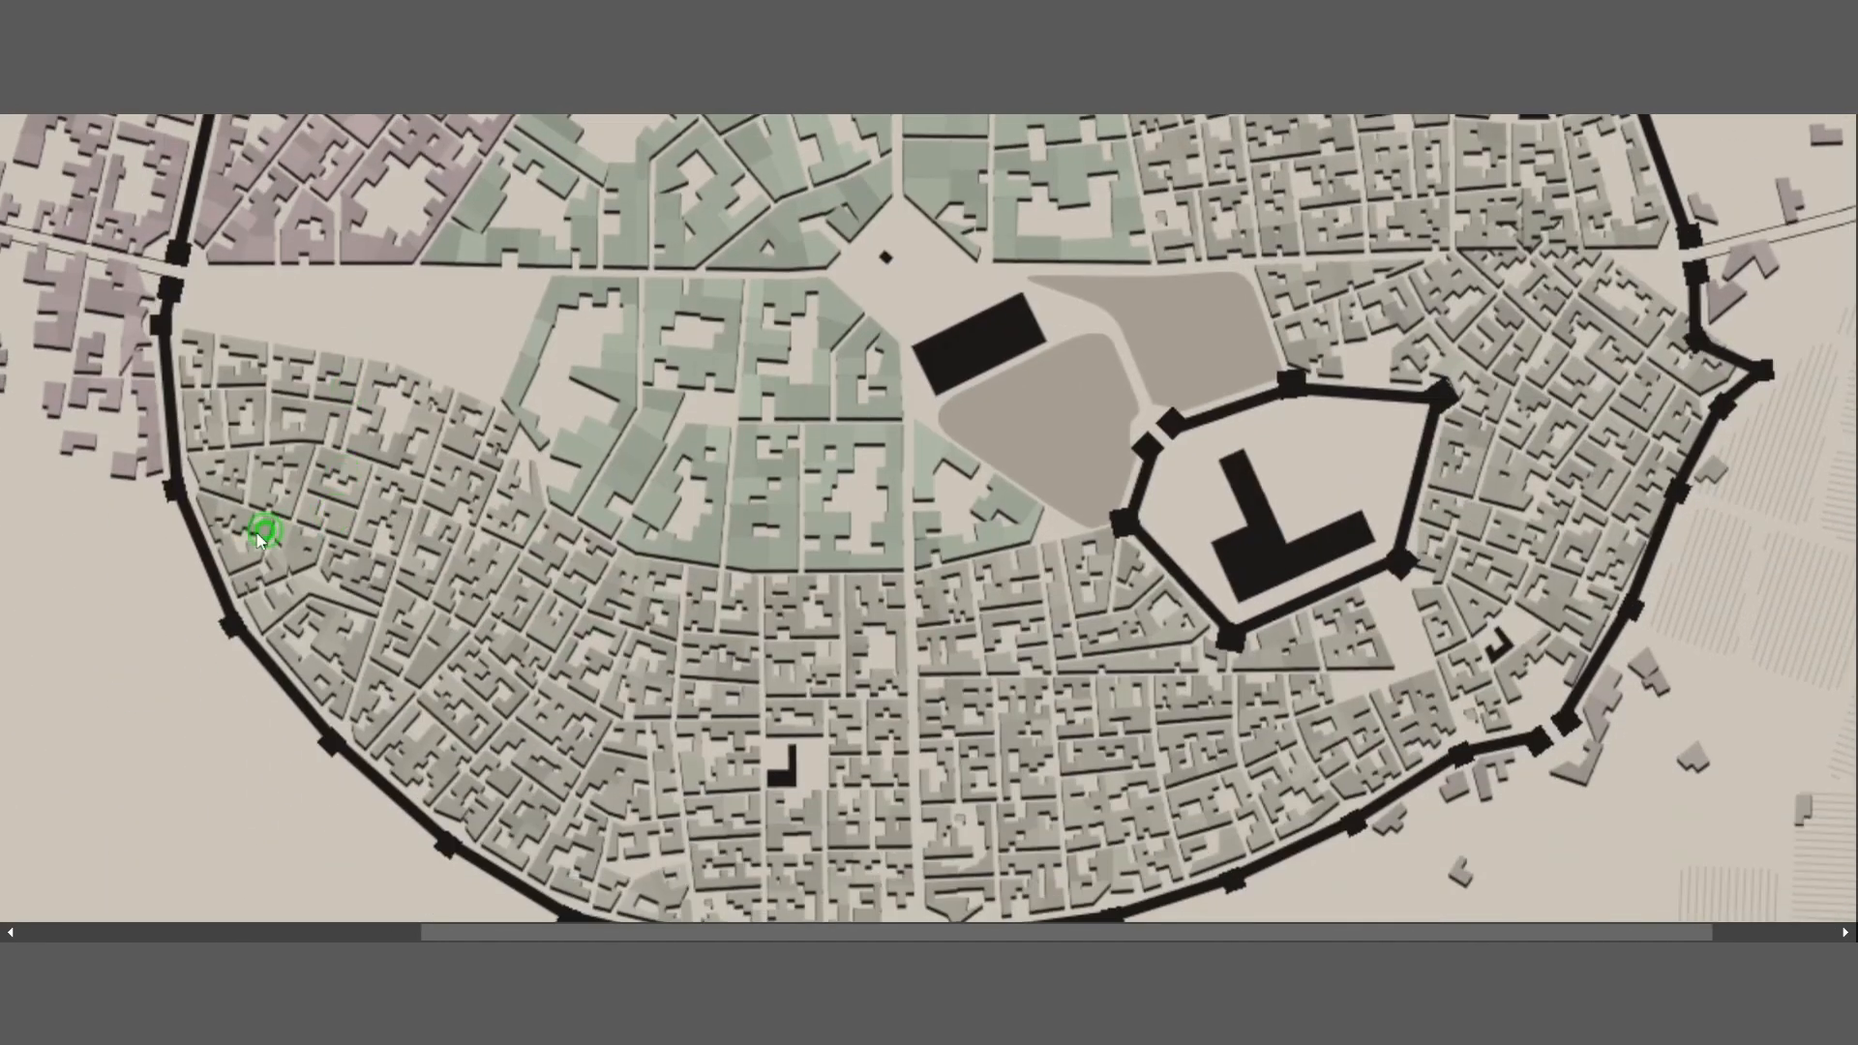
{"action": "scroll", "coordinate": [830, 735], "scroll_direction": "down", "scroll_amount": 2}
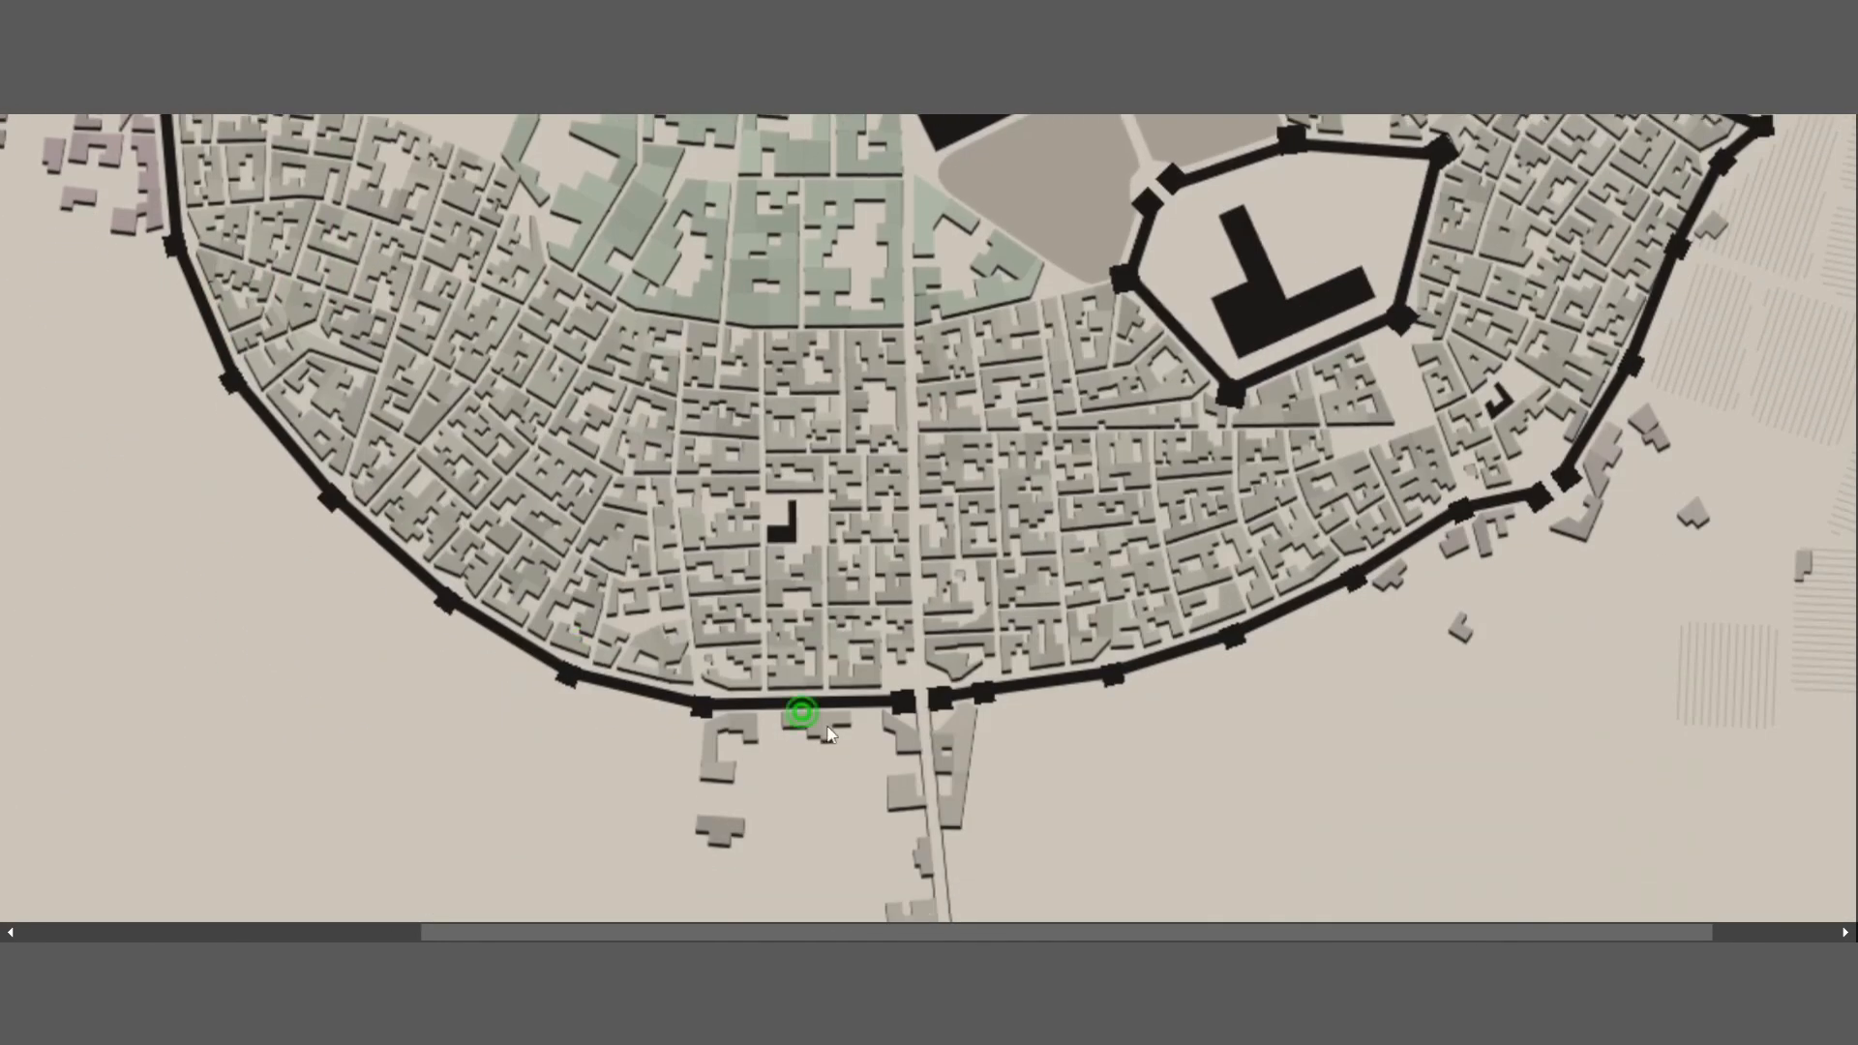
Displace the south gate into line with the southern street and shift the wall corners east of it toward the gate
{"action": "left_click", "coordinate": [953, 712]}
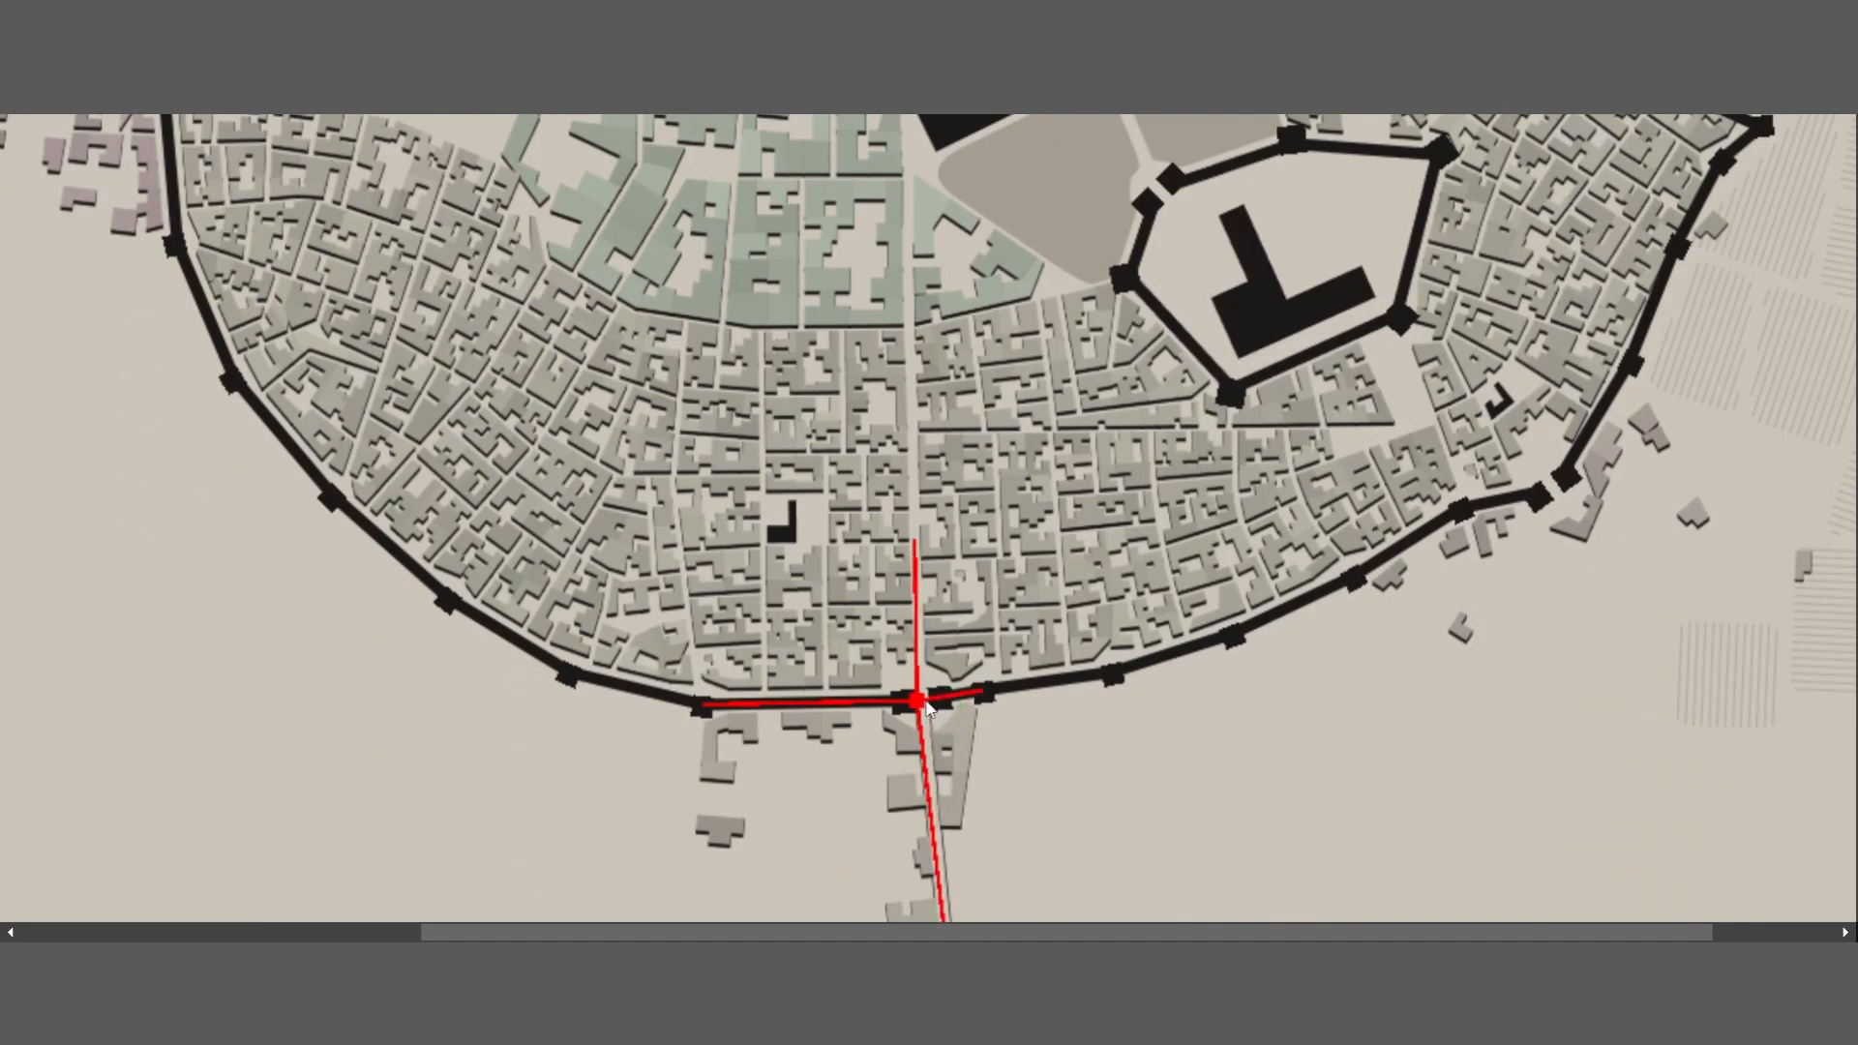
{"action": "left_click", "coordinate": [1019, 698]}
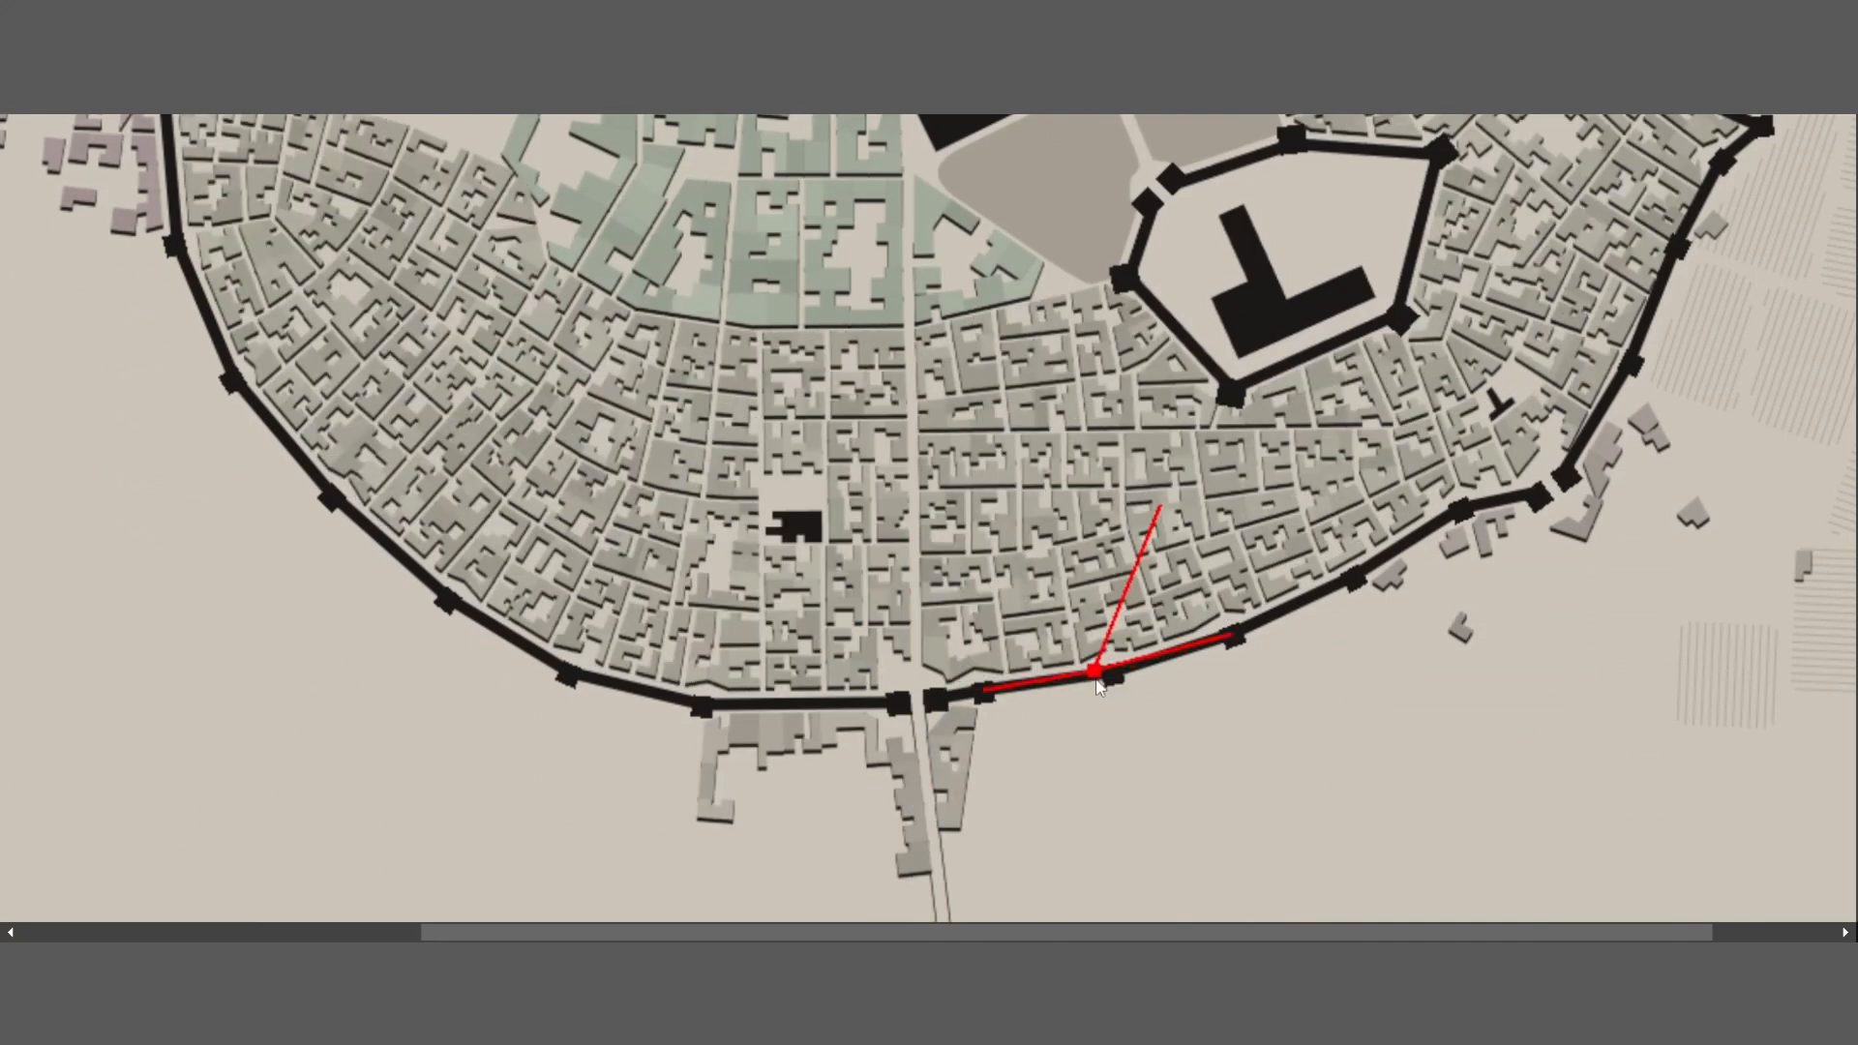
{"action": "left_click", "coordinate": [1274, 654]}
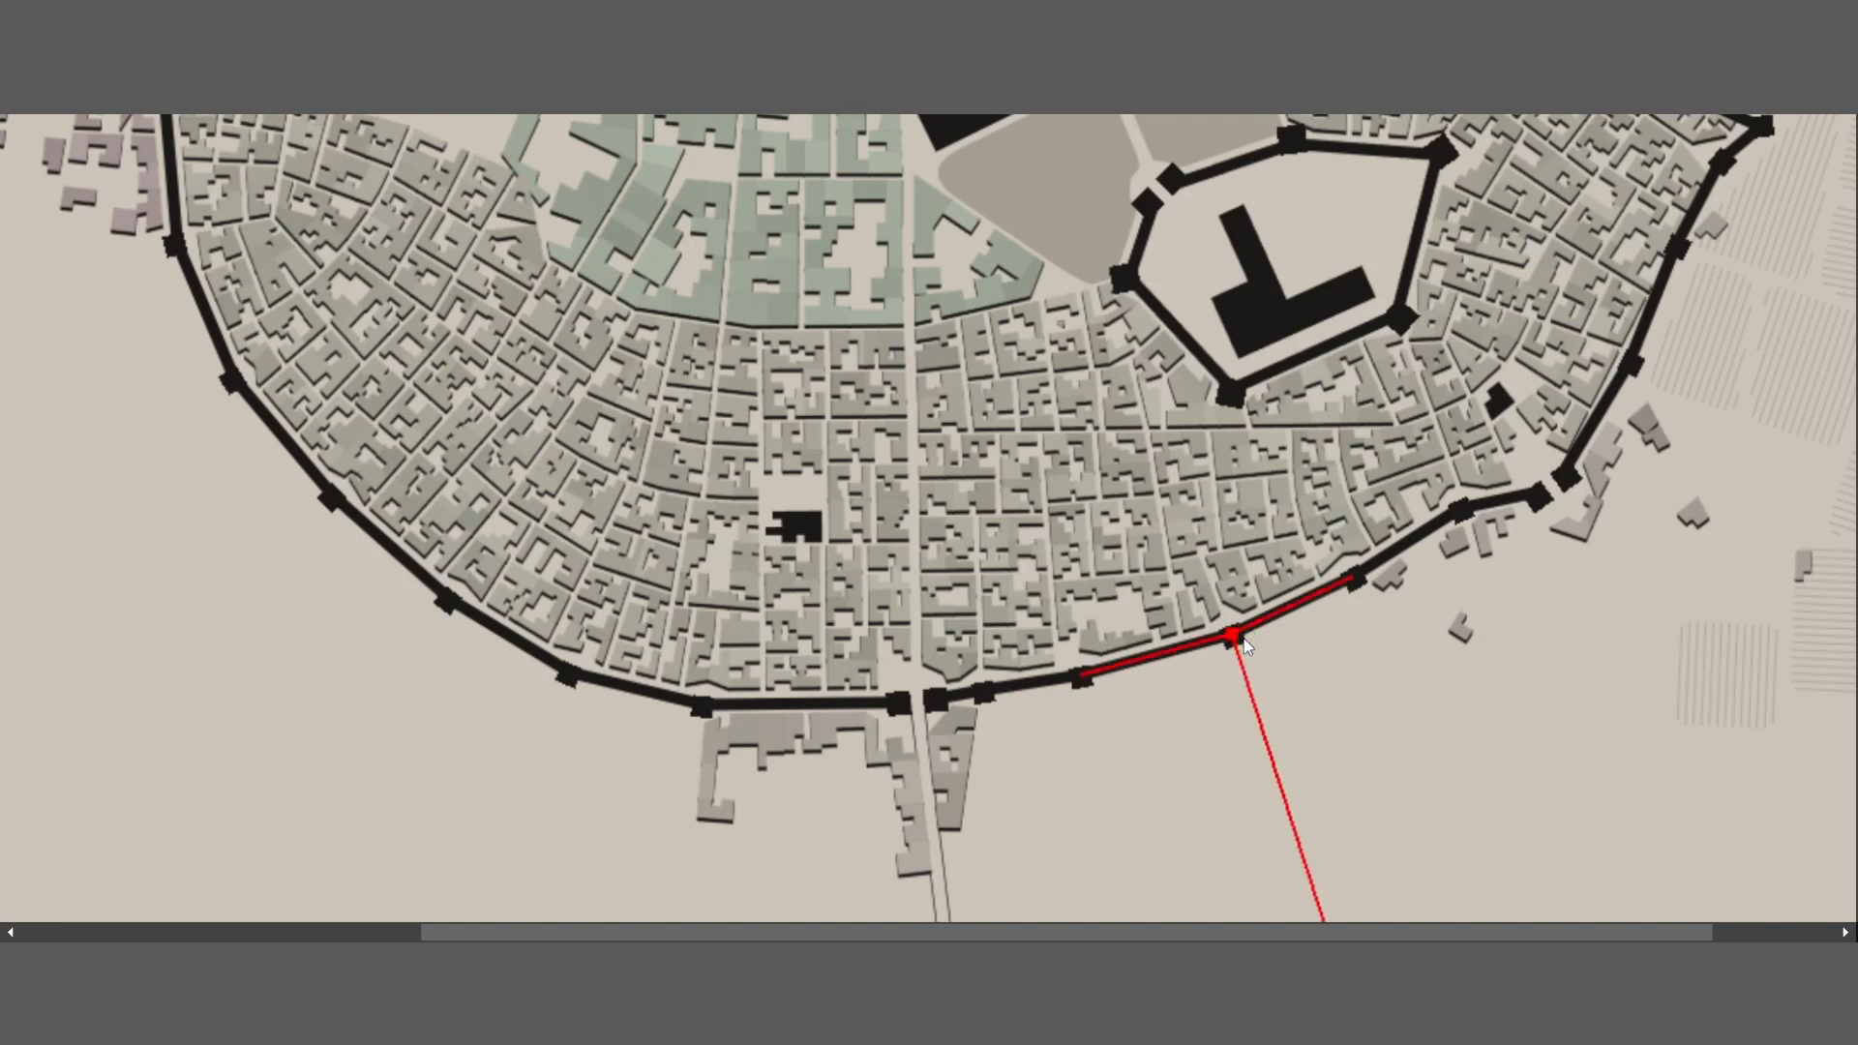
{"action": "left_click_drag", "start_coordinate": [1349, 628], "coordinate": [1199, 650]}
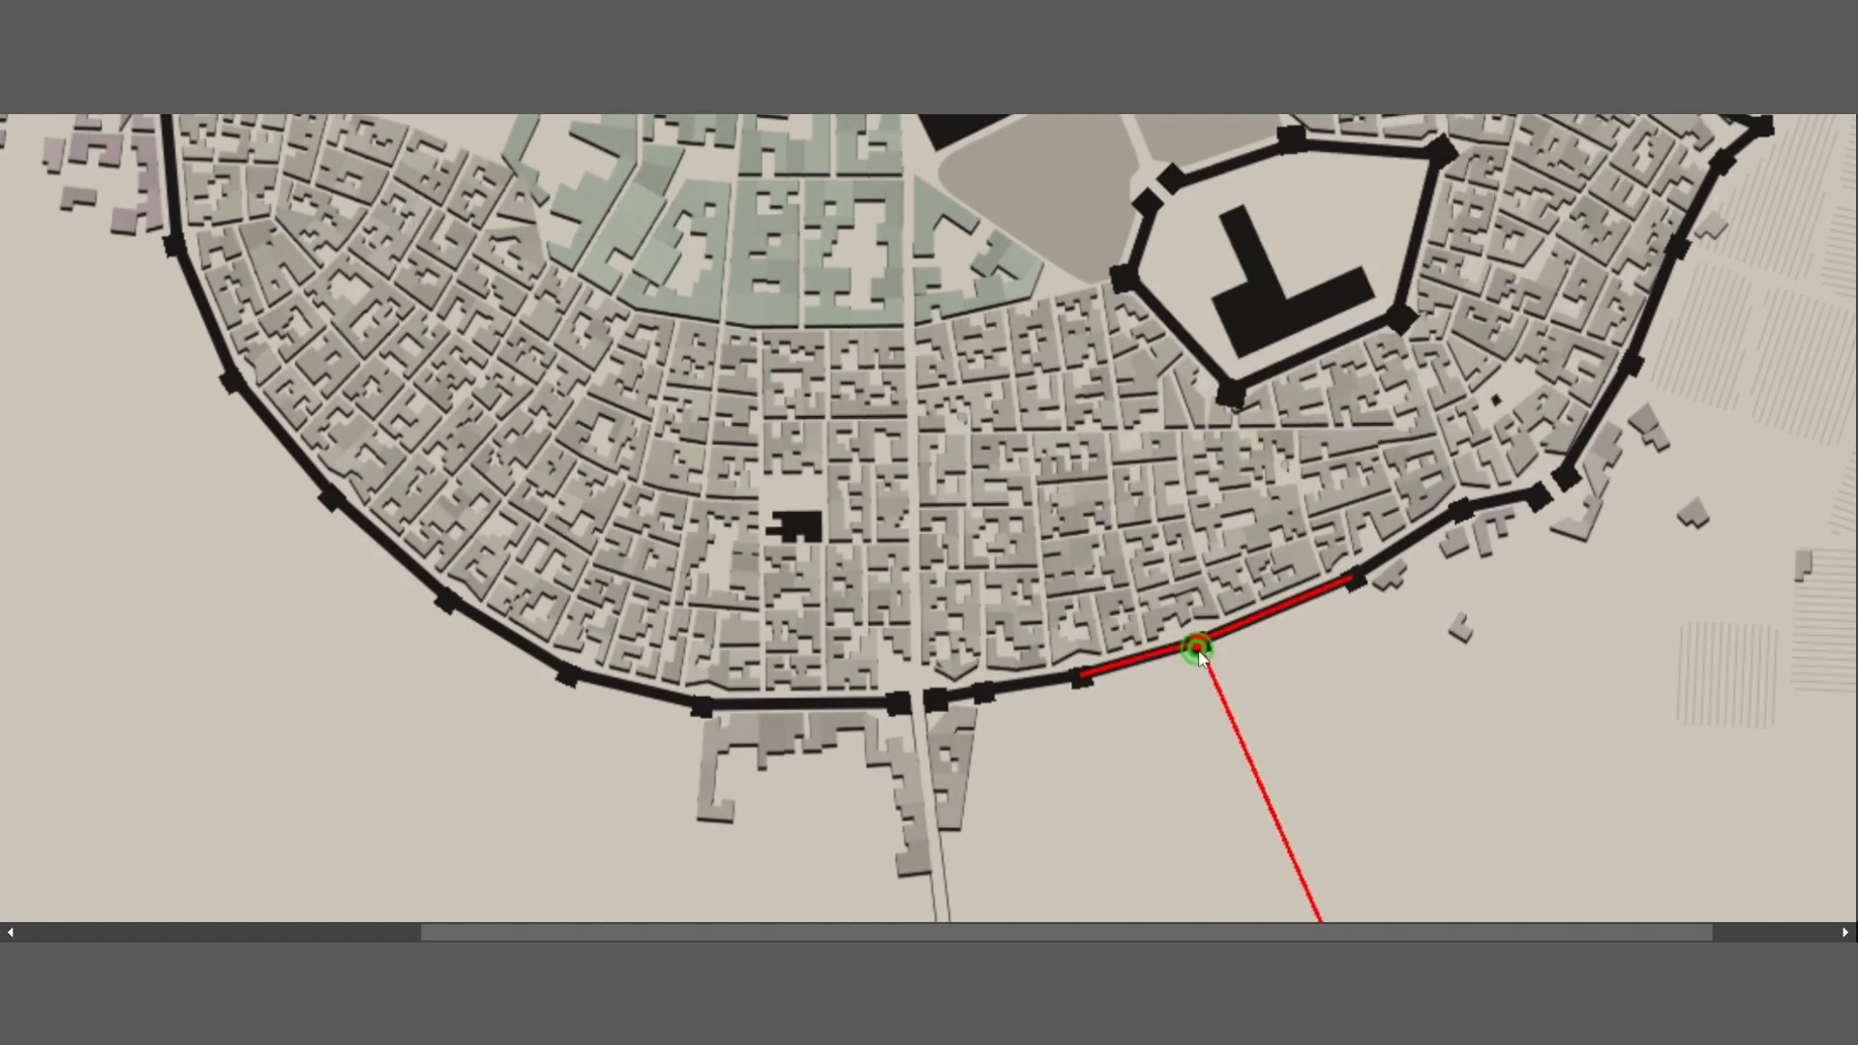
Displace the wall corners southwest of the southeast gate into a smooth curve and shift the gate southwest to follow it
{"action": "left_click", "coordinate": [1353, 600]}
{"action": "left_click", "coordinate": [1439, 560]}
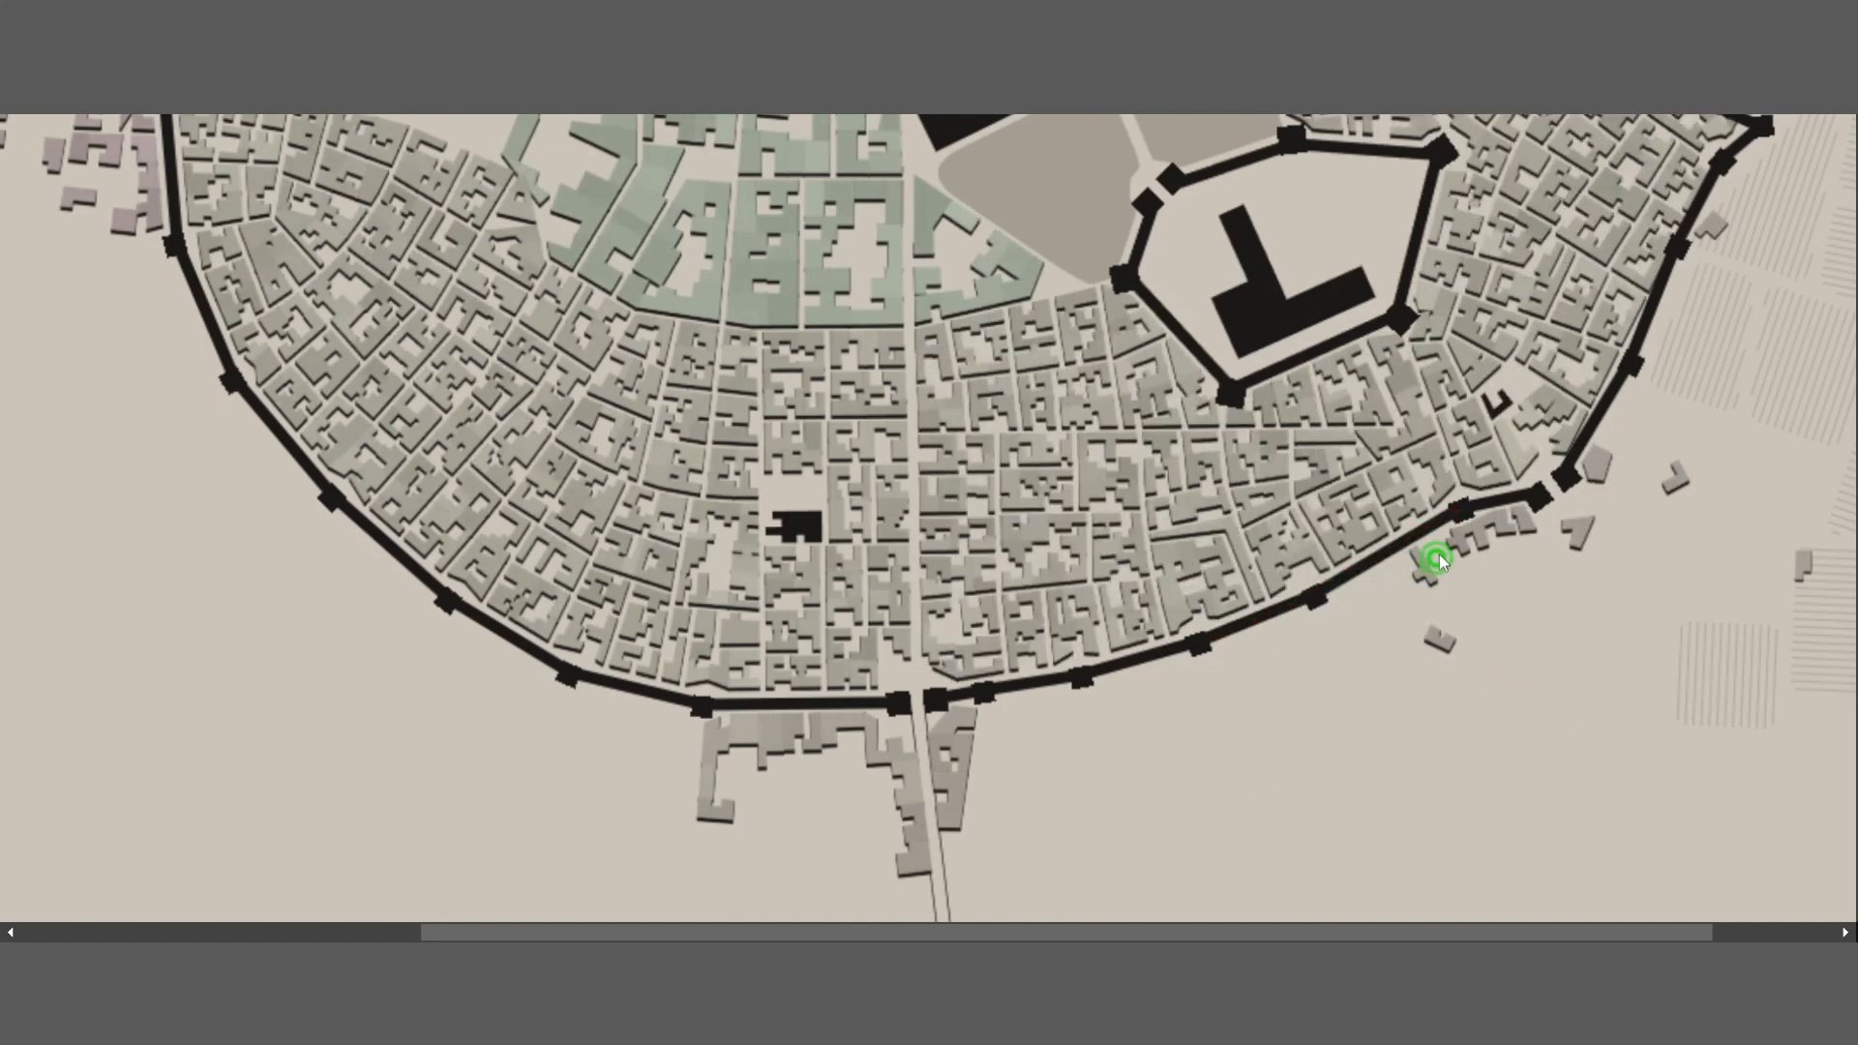
{"action": "left_click_drag", "start_coordinate": [1423, 549], "coordinate": [1416, 553]}
{"action": "scroll", "coordinate": [1500, 569], "scroll_direction": "up", "scroll_amount": 3}
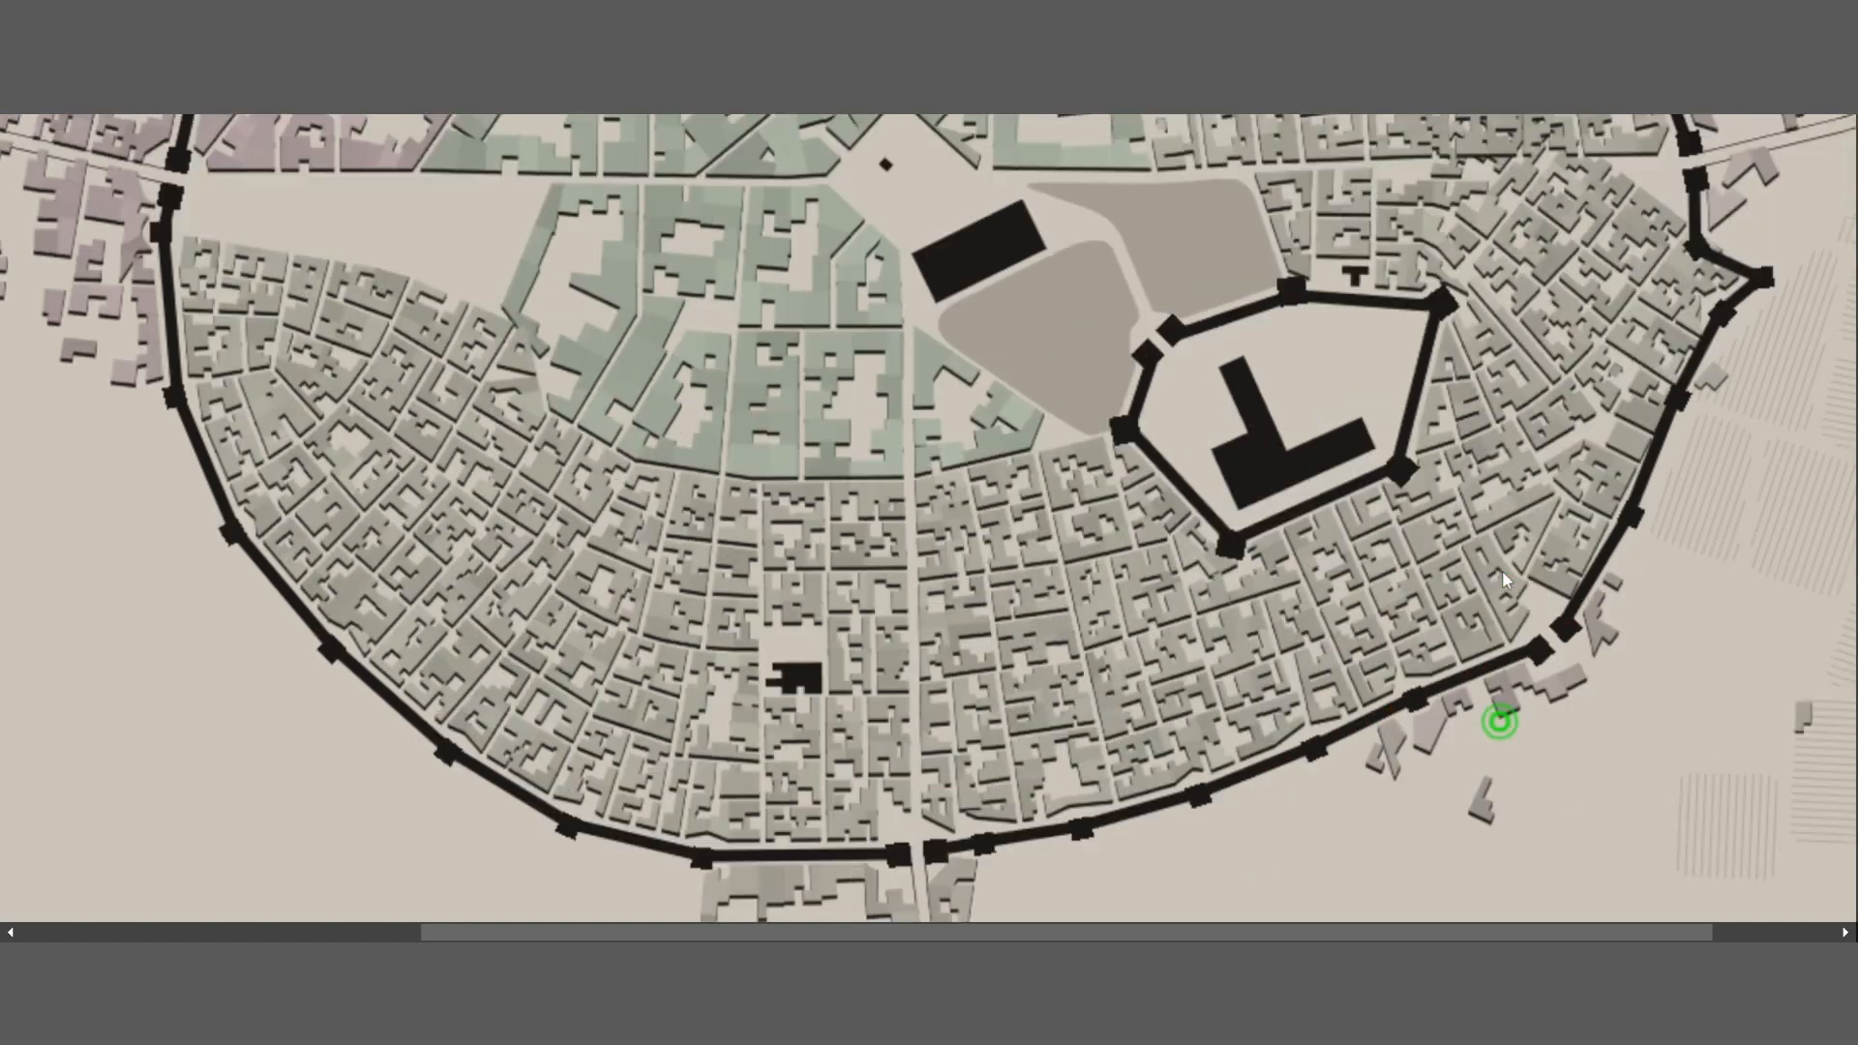
{"action": "left_click_drag", "start_coordinate": [1555, 733], "coordinate": [1529, 724]}
Displace the wall corners between the southeast and east gates, pulling the protruding corner inward to round the eastern wall
{"action": "left_click_drag", "start_coordinate": [1635, 613], "coordinate": [1602, 636]}
{"action": "left_click_drag", "start_coordinate": [1671, 515], "coordinate": [1636, 556]}
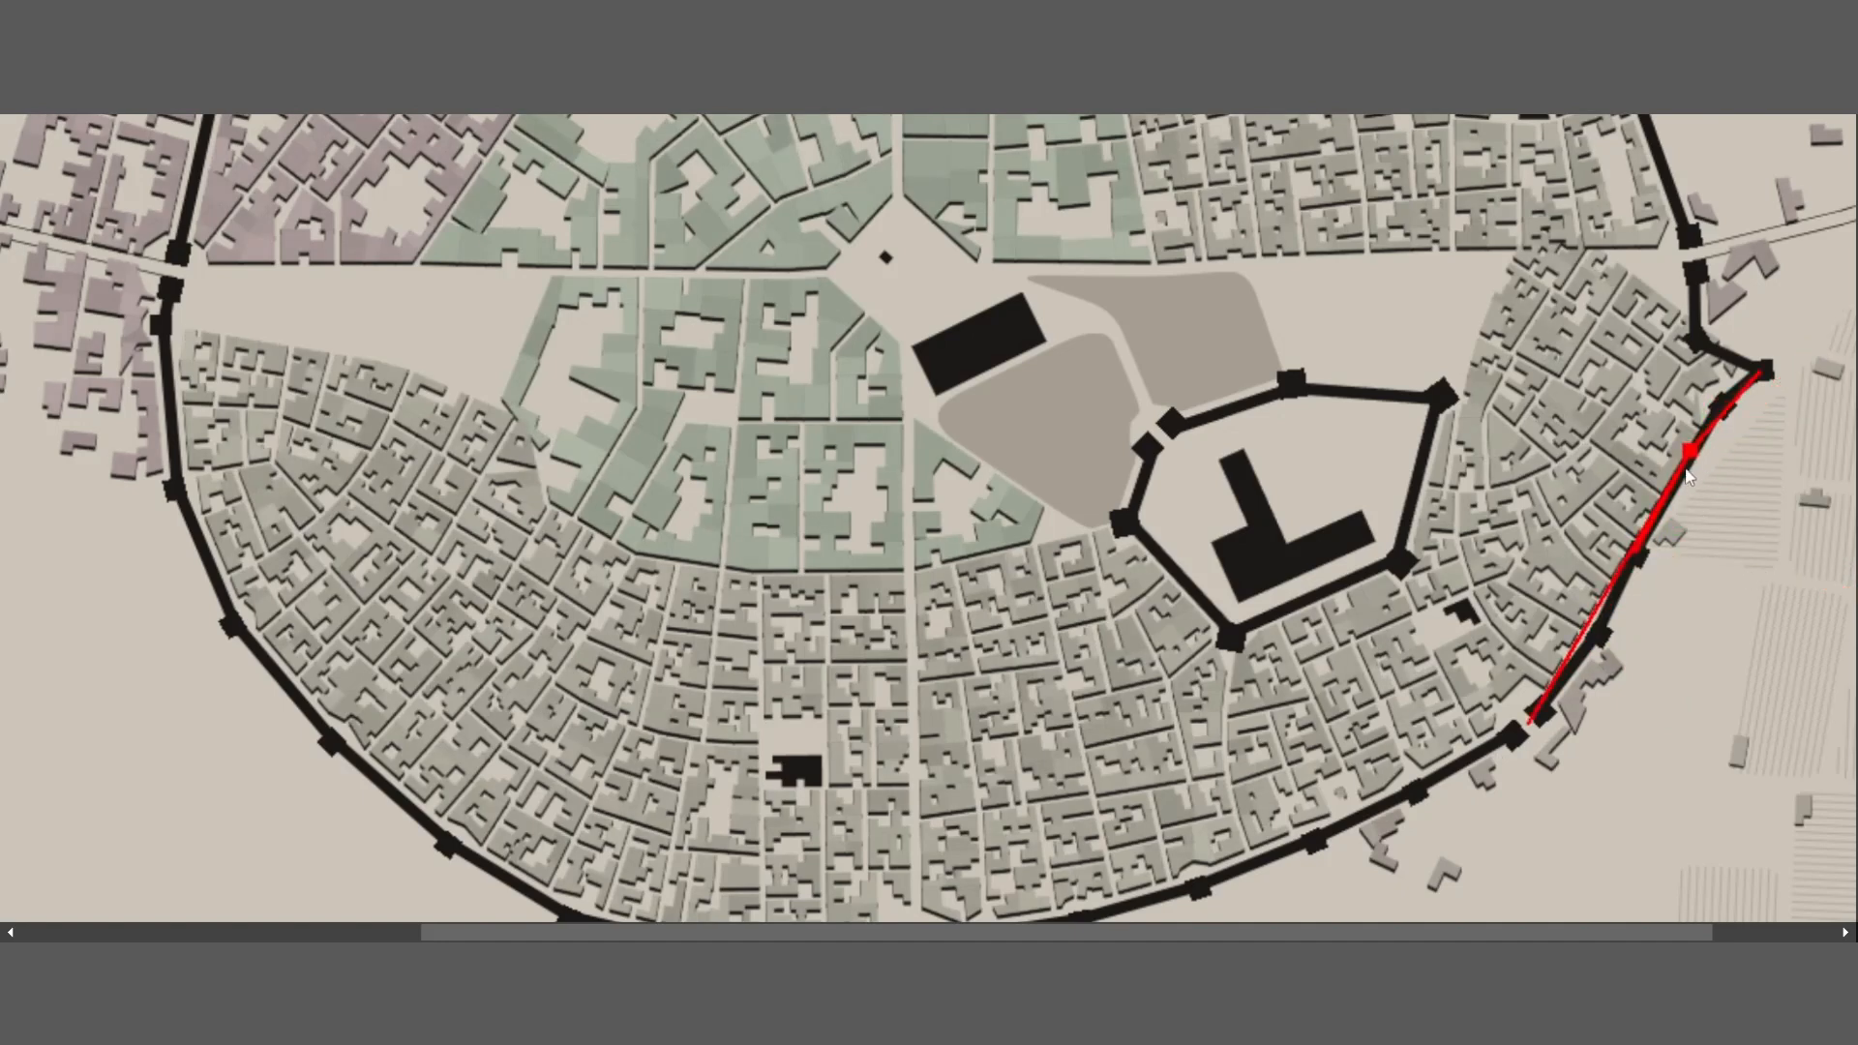
{"action": "left_click_drag", "start_coordinate": [1687, 475], "coordinate": [1682, 497]}
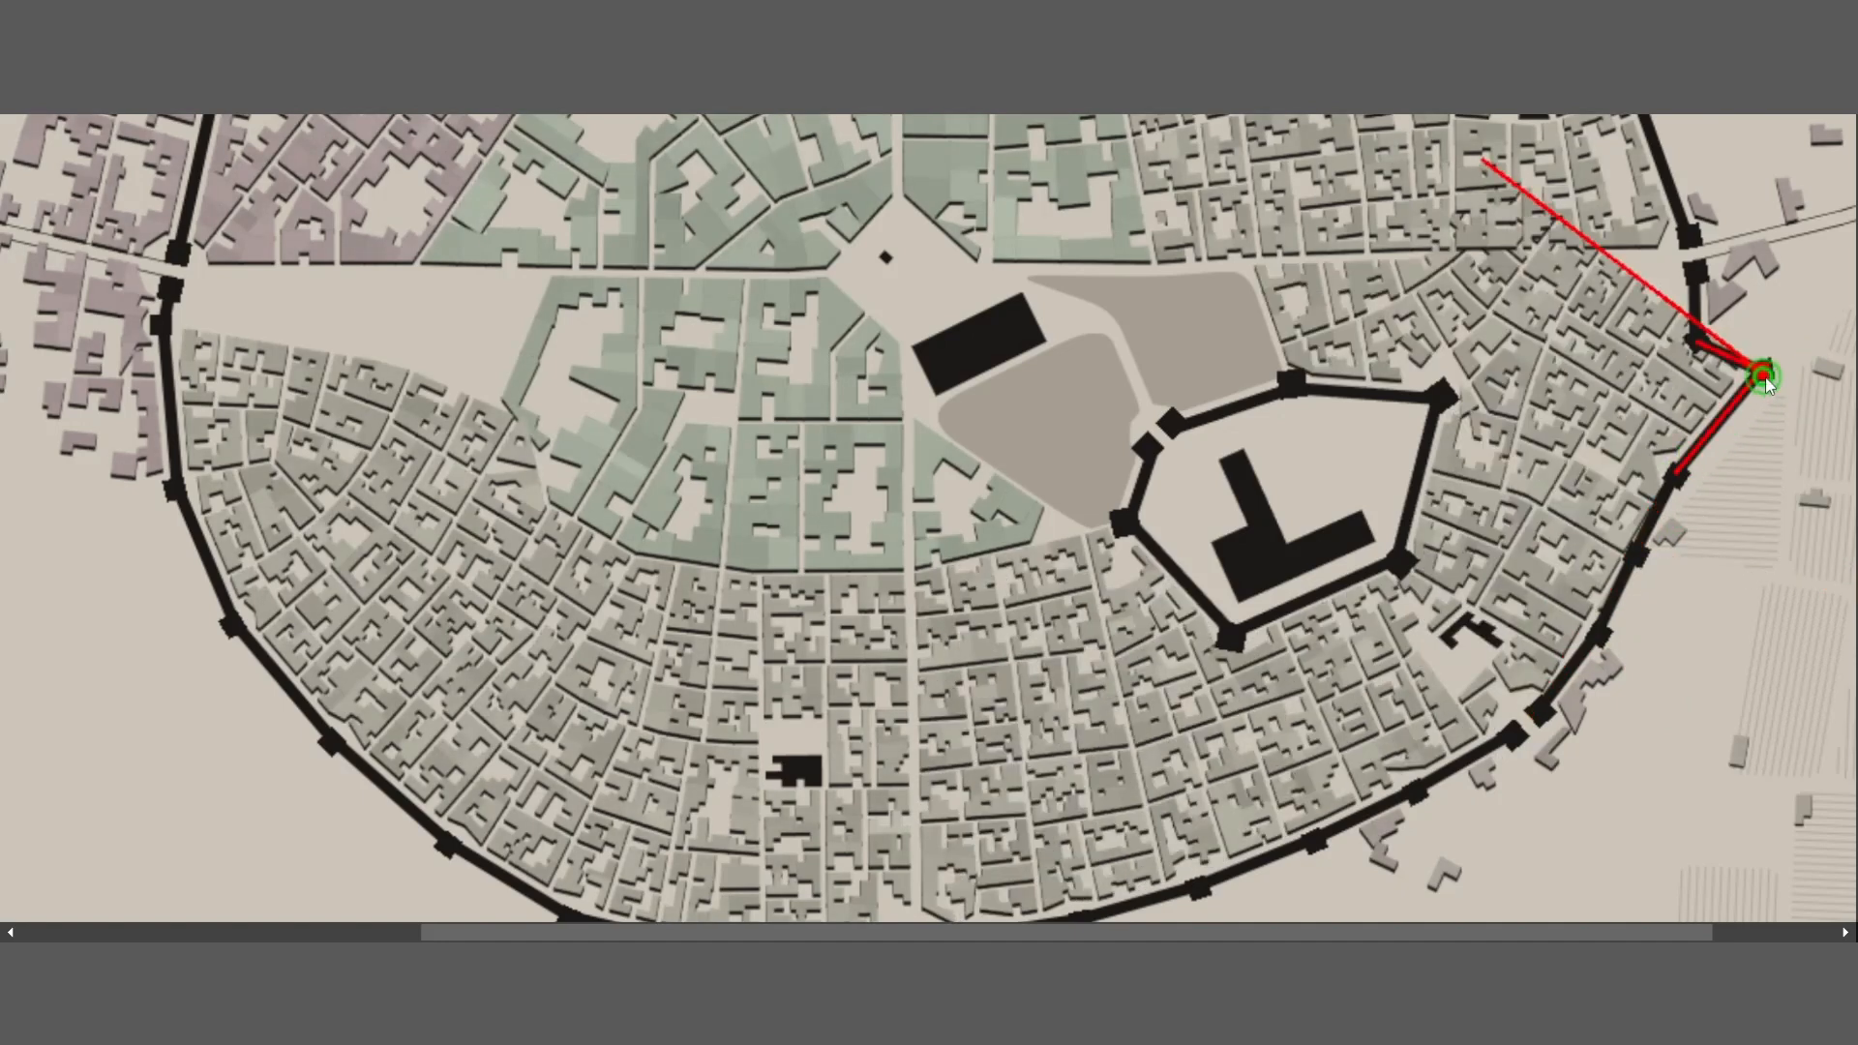
{"action": "left_click_drag", "start_coordinate": [1768, 382], "coordinate": [1699, 406]}
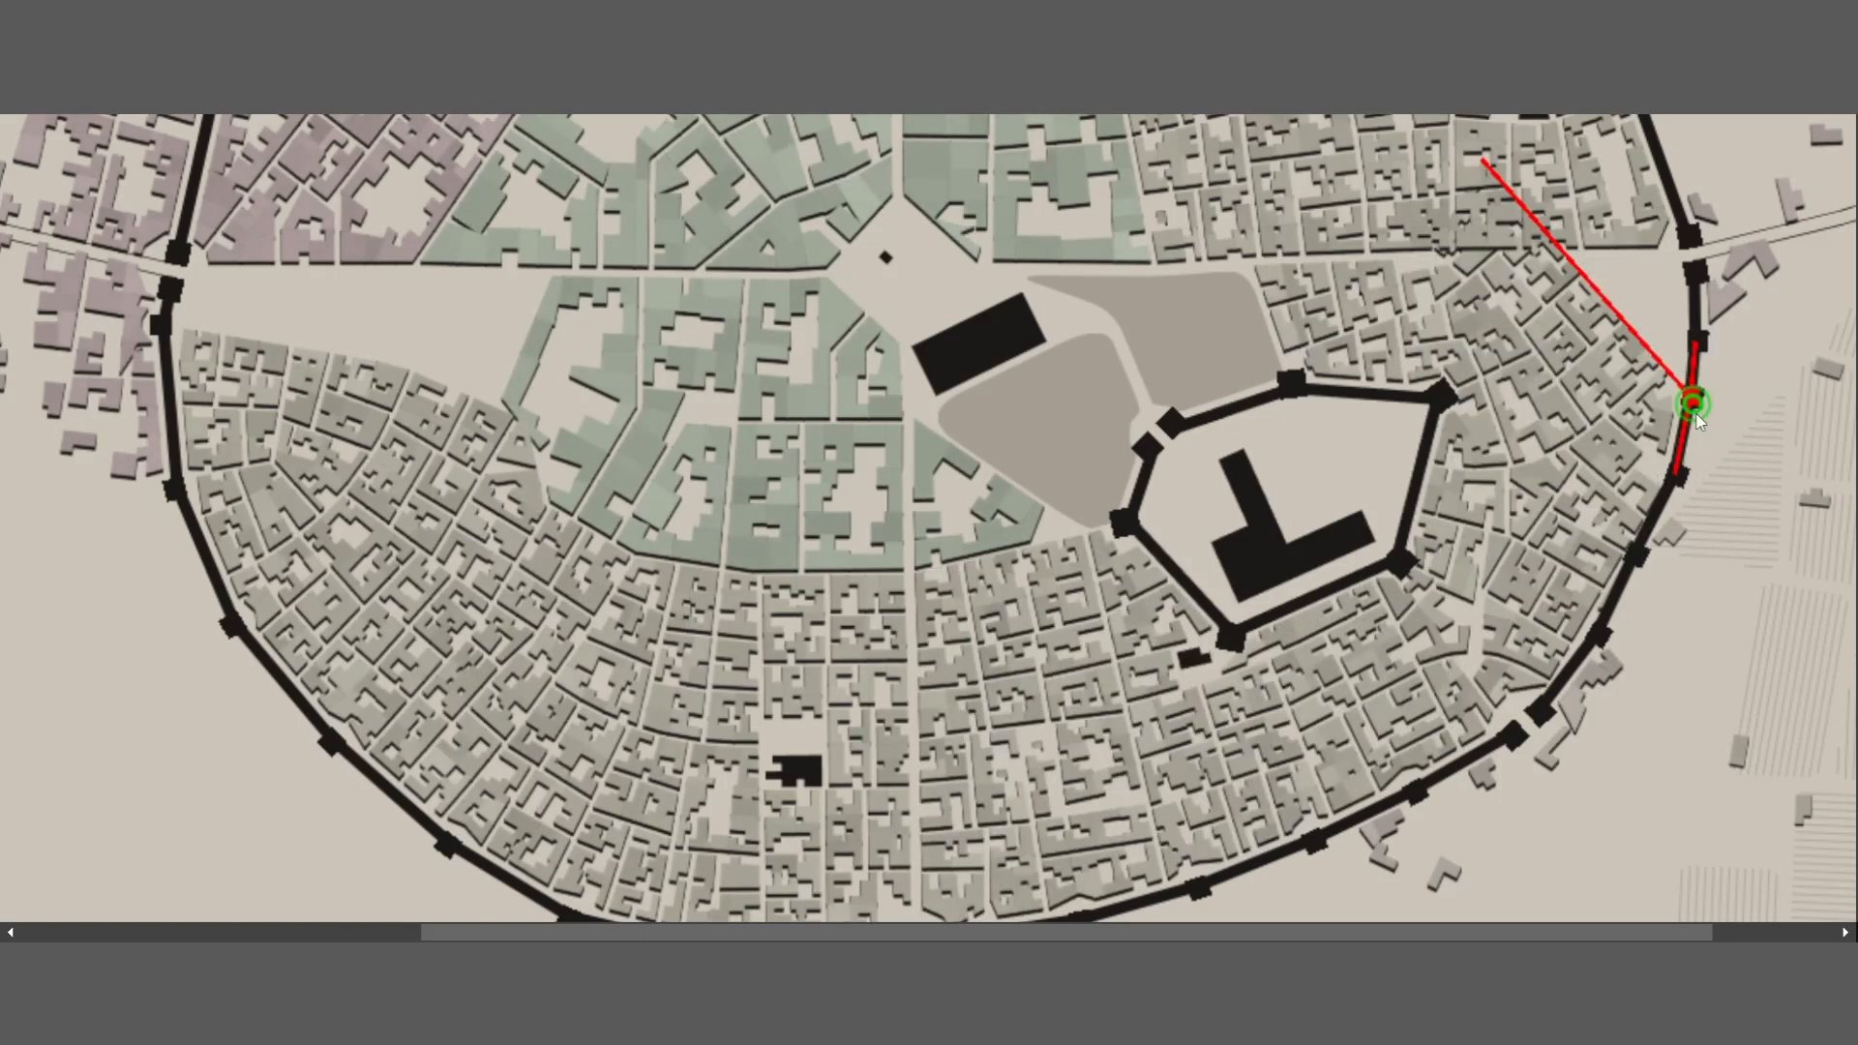
{"action": "scroll", "coordinate": [1642, 677], "scroll_direction": "up", "scroll_amount": 3}
{"action": "left_click_drag", "start_coordinate": [1711, 609], "coordinate": [1715, 766]}
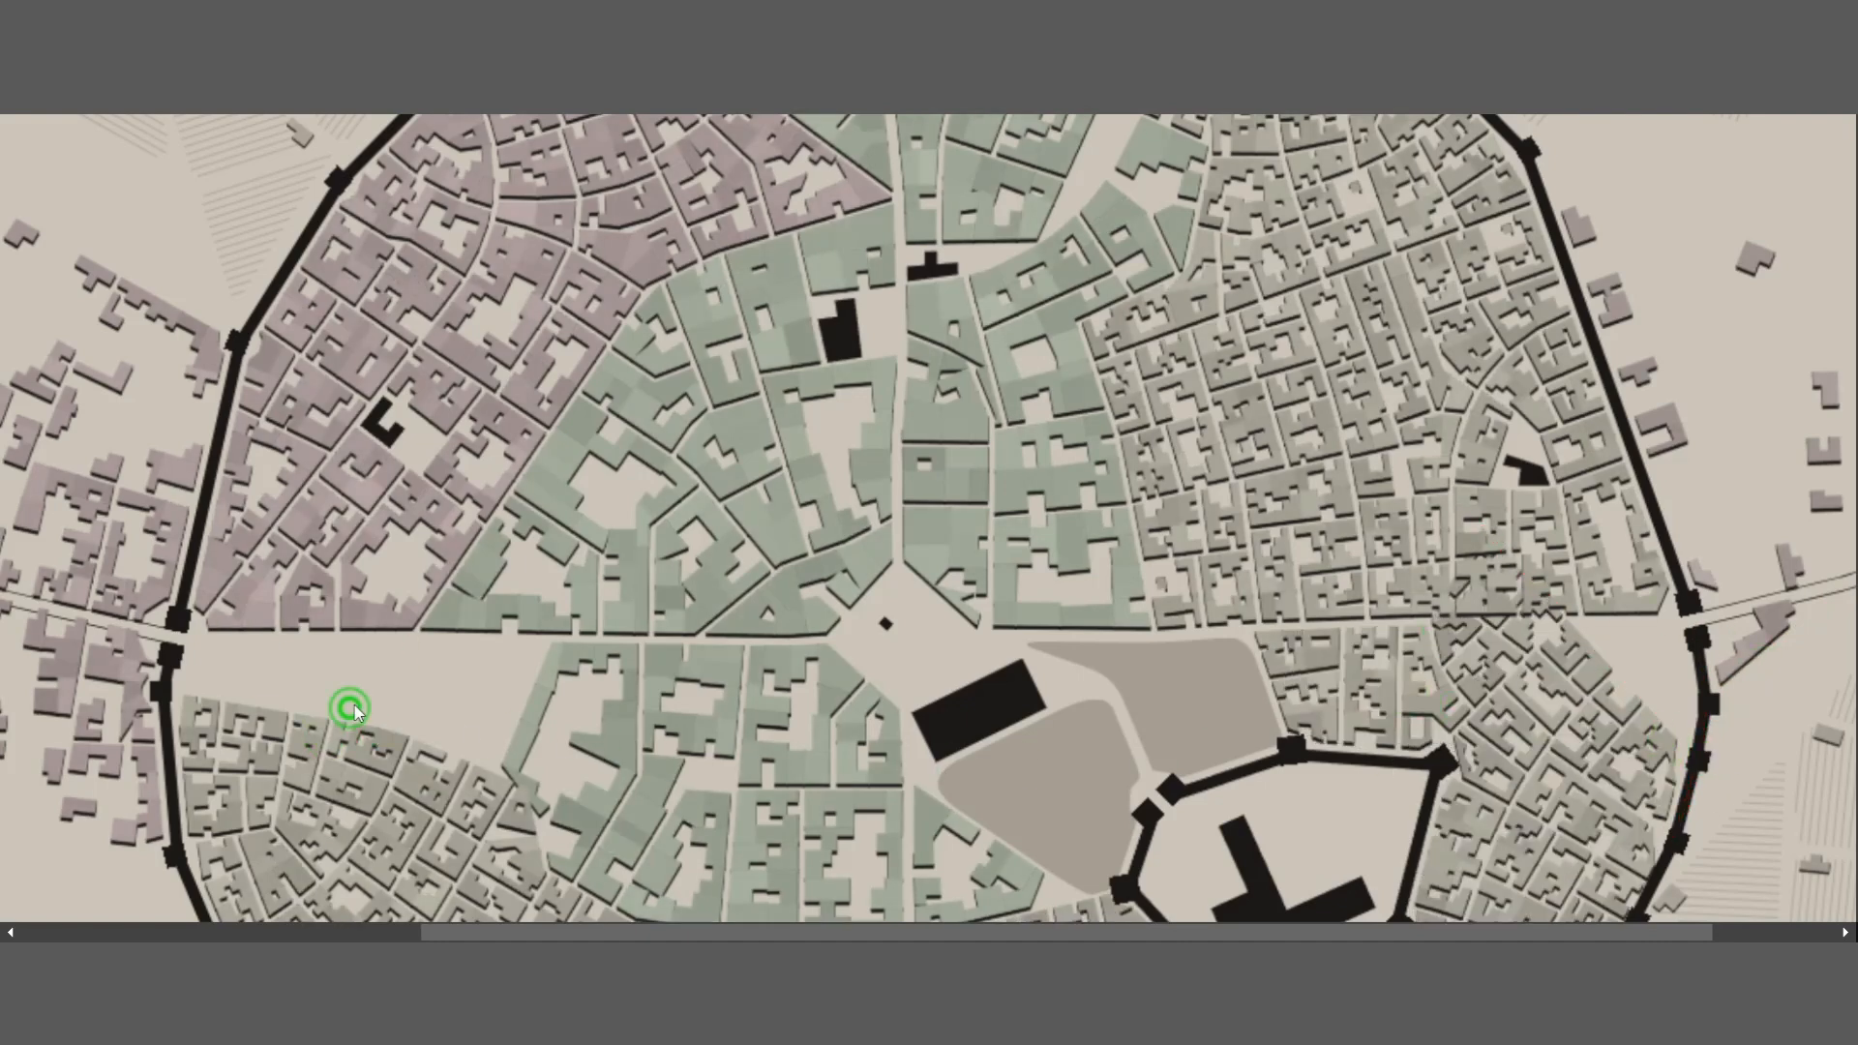
Displace the junction of the western street with the purple ward's edge slightly southward to straighten the street
{"action": "scroll", "coordinate": [550, 674], "scroll_direction": "up", "scroll_amount": 5}
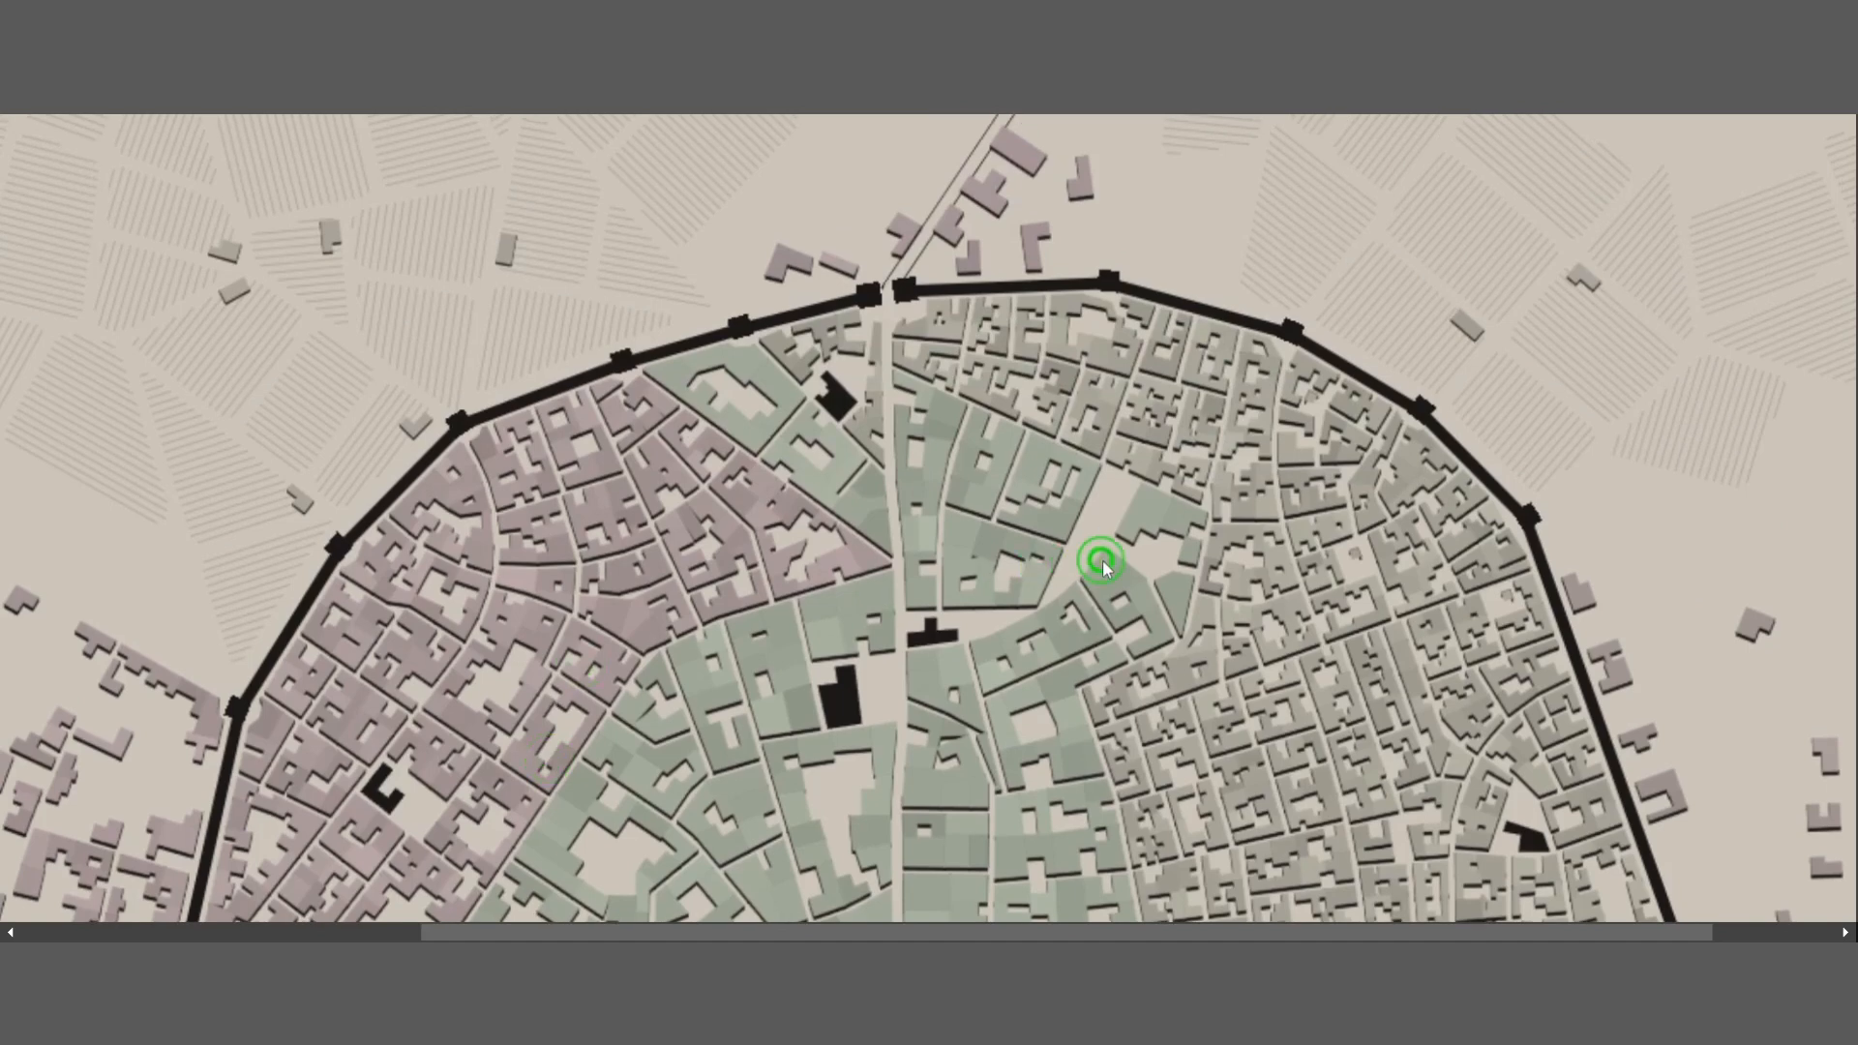
{"action": "scroll", "coordinate": [990, 527], "scroll_direction": "down", "scroll_amount": 5}
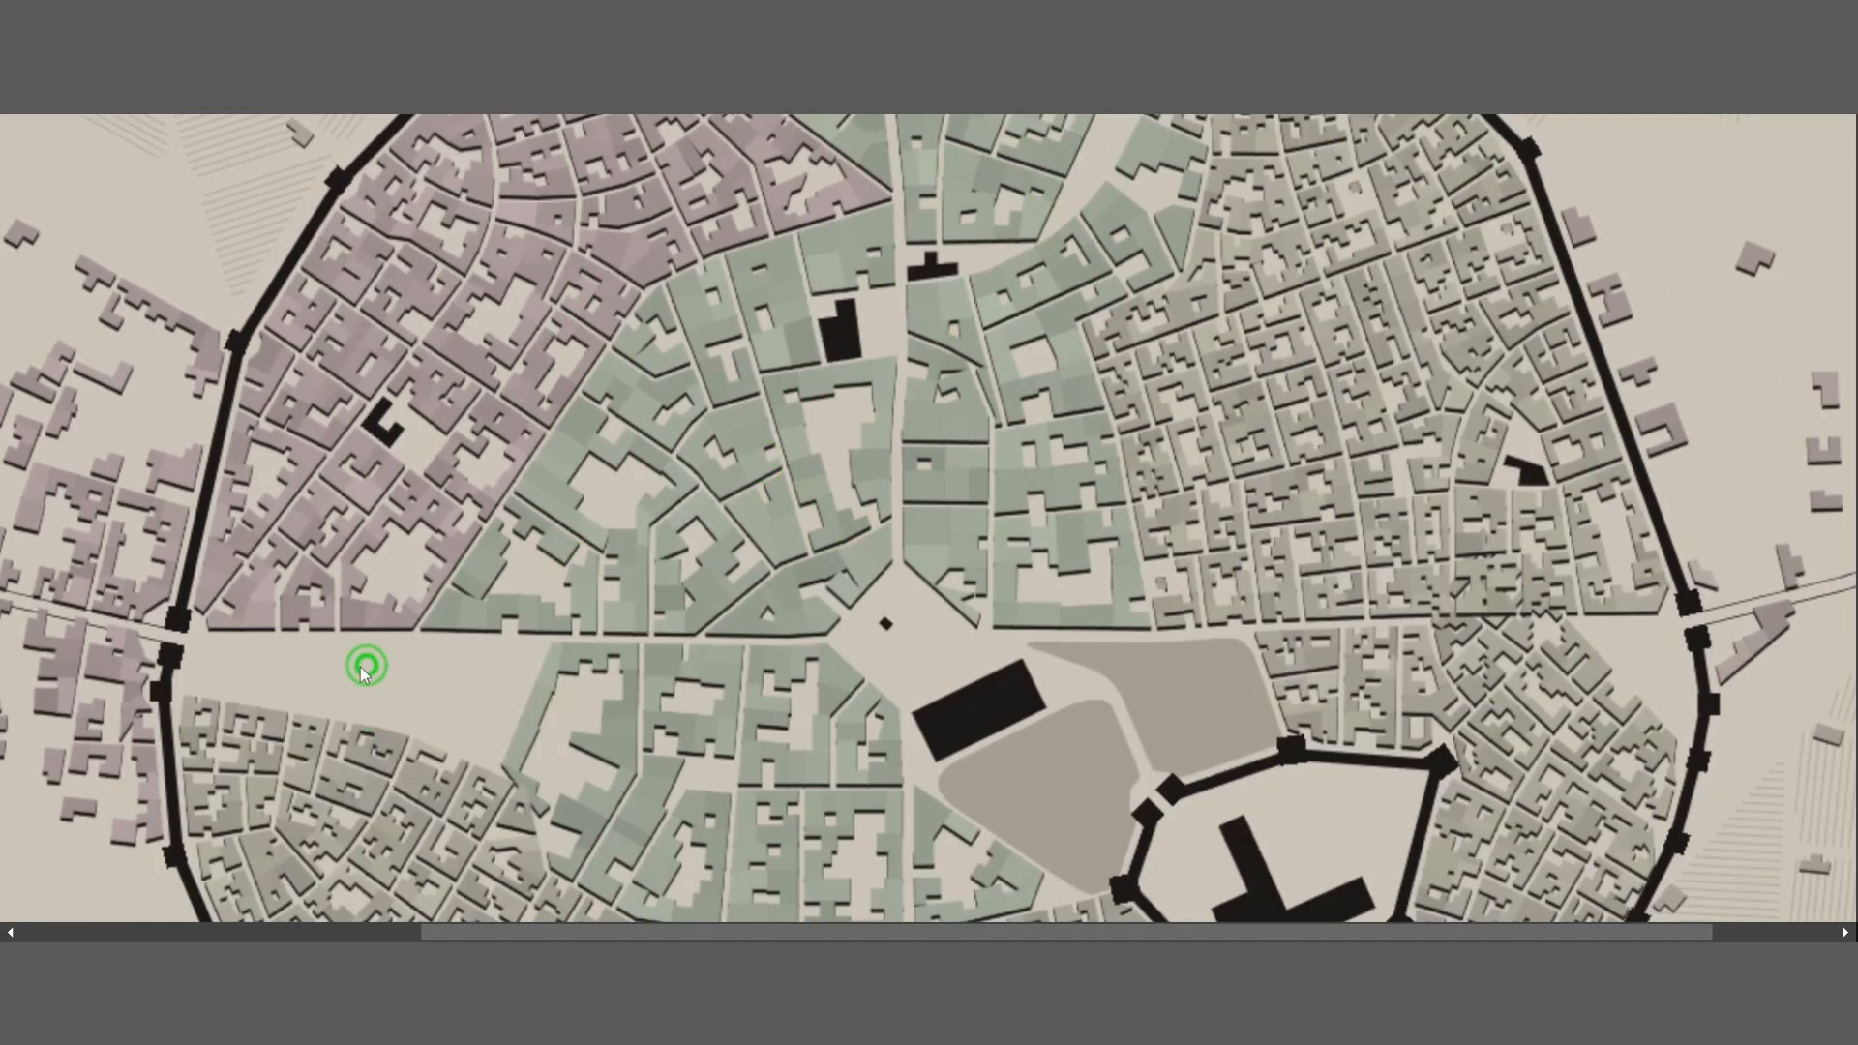
{"action": "mouse_move", "coordinate": [431, 623]}
{"action": "left_mouse_down"}
{"action": "mouse_move", "coordinate": [417, 643]}
{"action": "mouse_move", "coordinate": [437, 648]}
{"action": "mouse_move", "coordinate": [391, 651]}
{"action": "mouse_move", "coordinate": [425, 651]}
{"action": "left_mouse_up"}
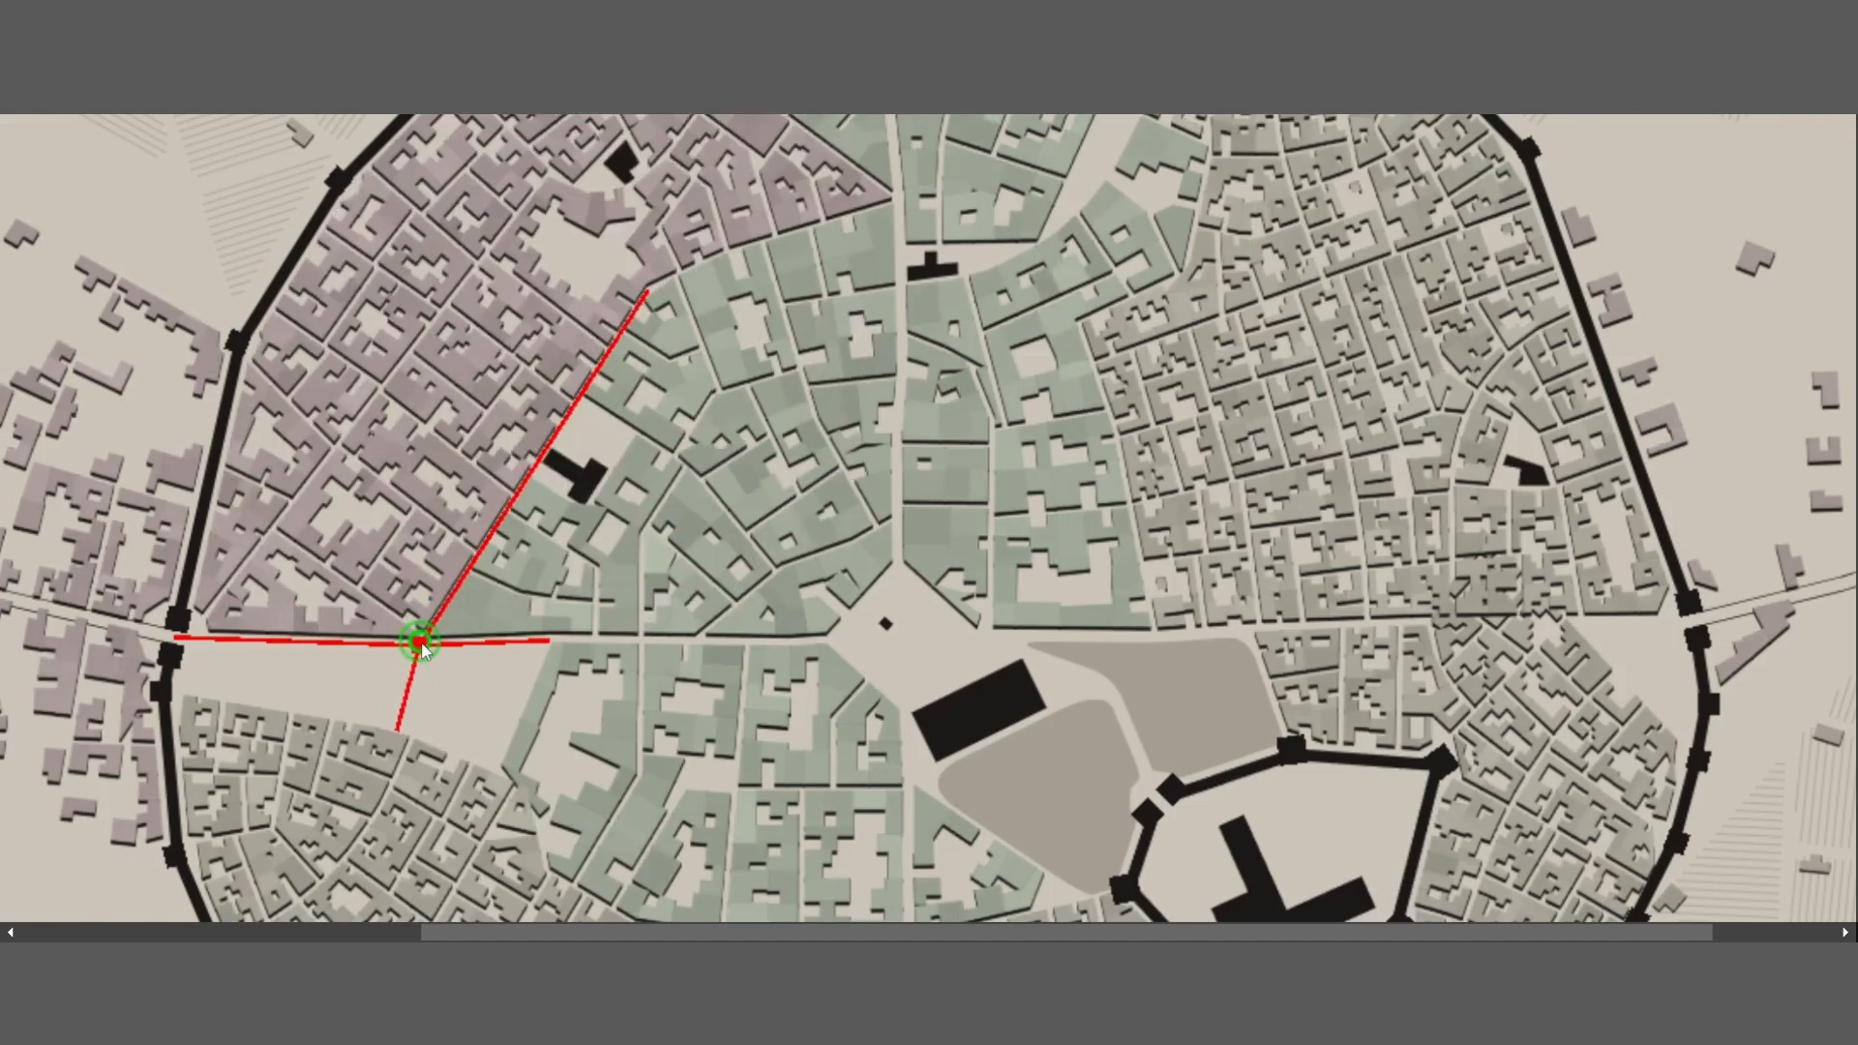
{"action": "right_click", "coordinate": [422, 643]}
{"action": "left_click", "coordinate": [373, 708]}
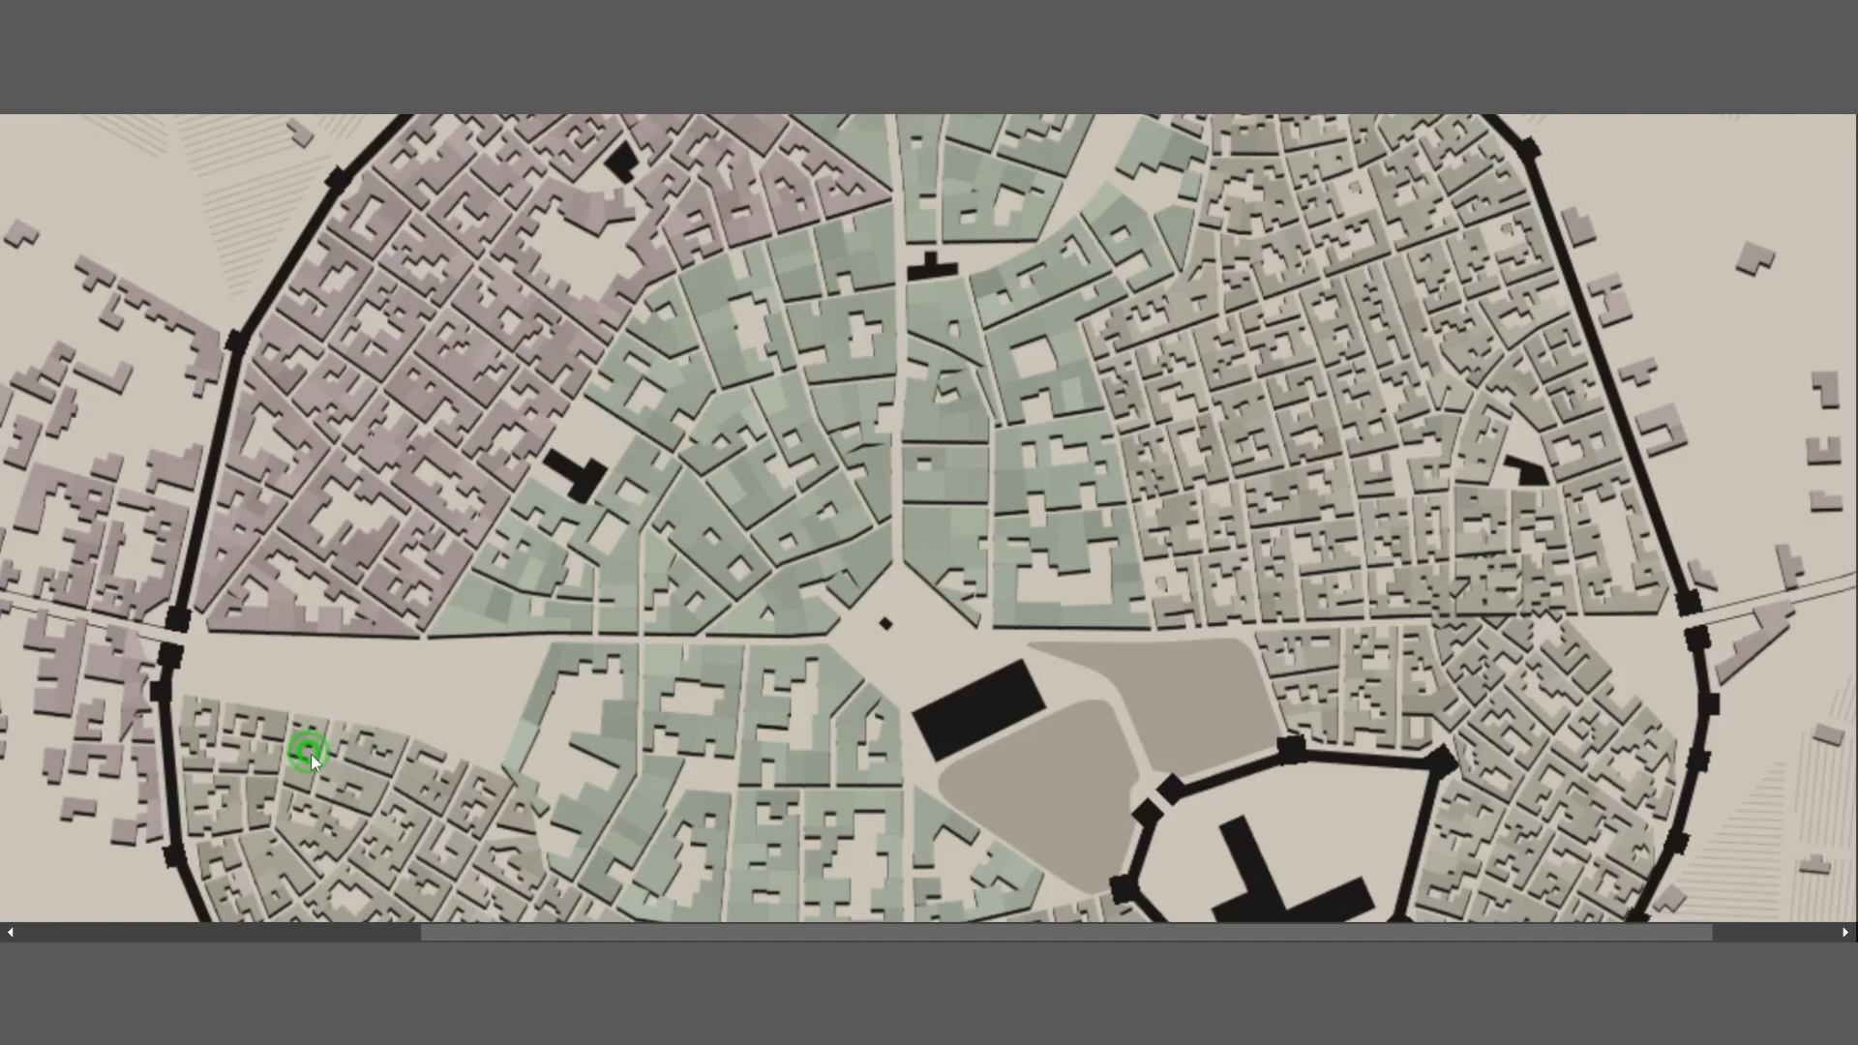
Switch the warp tool to Equalize
{"action": "right_click", "coordinate": [311, 753]}
{"action": "scroll", "coordinate": [416, 764], "scroll_direction": "down", "scroll_amount": 3}
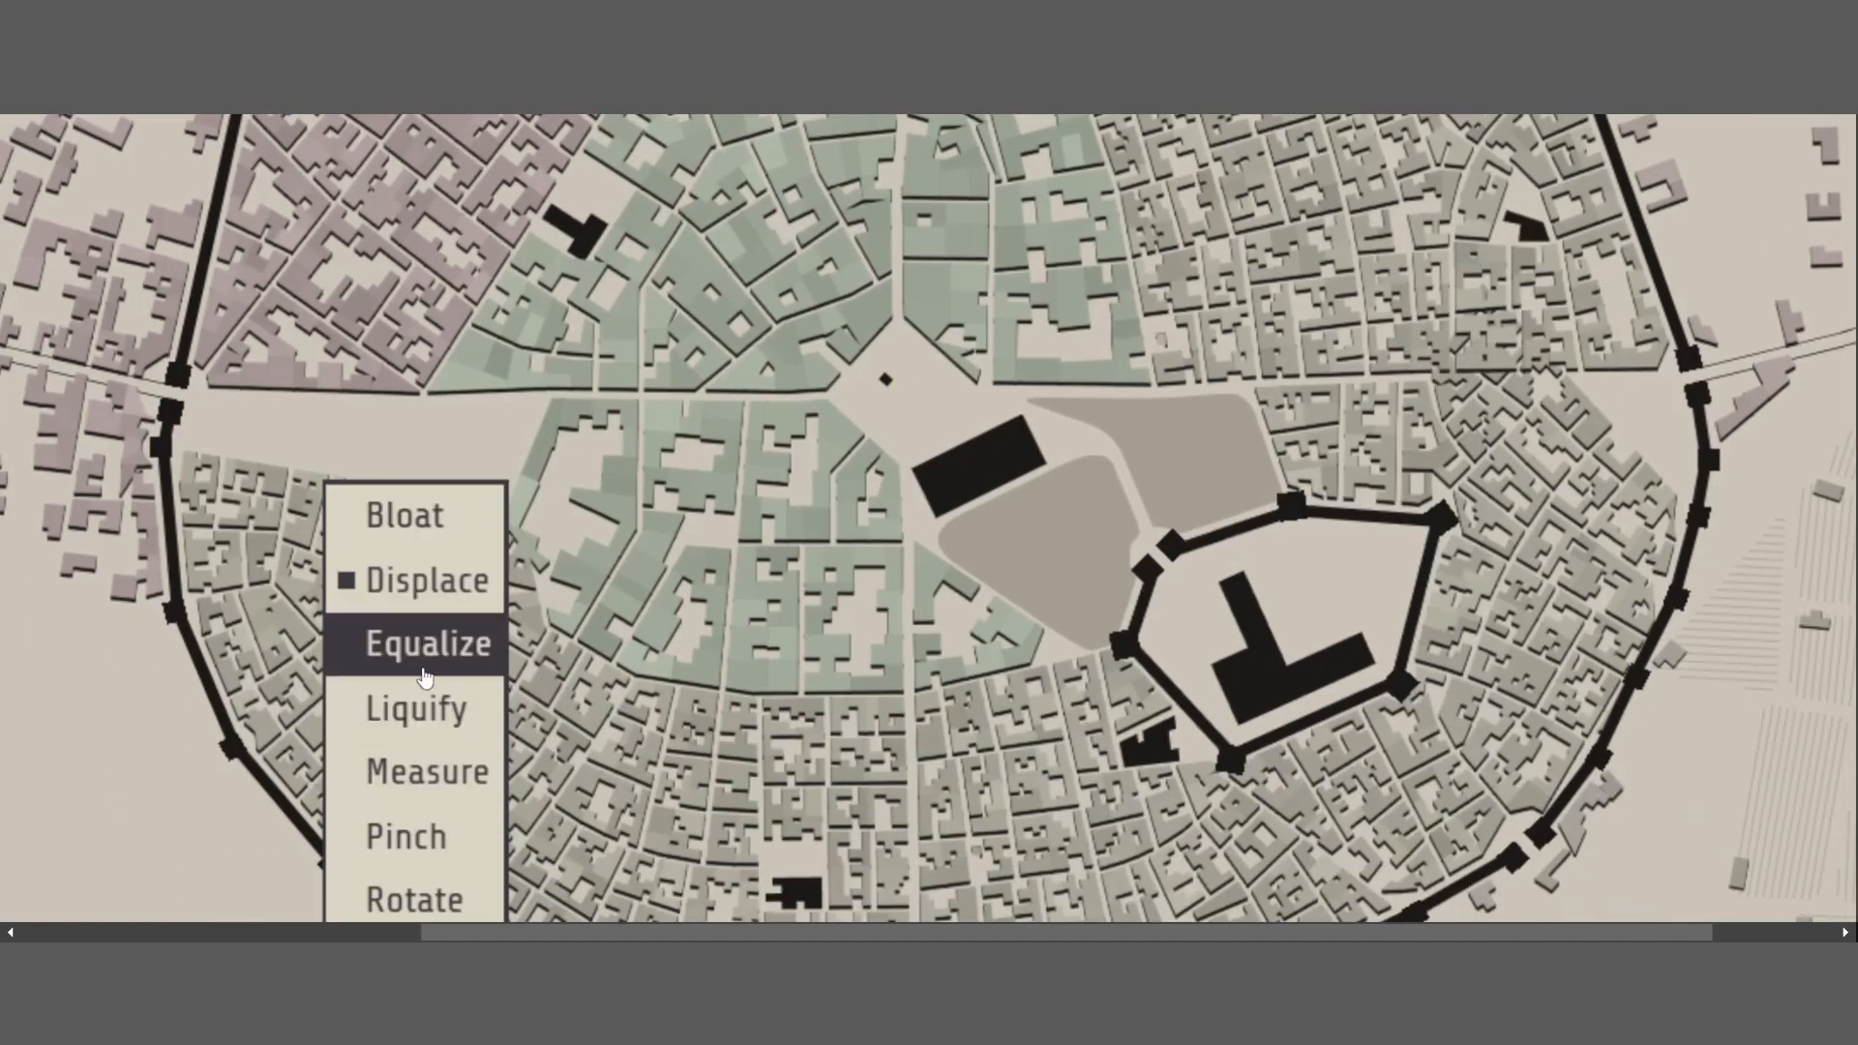
{"action": "left_click", "coordinate": [426, 674]}
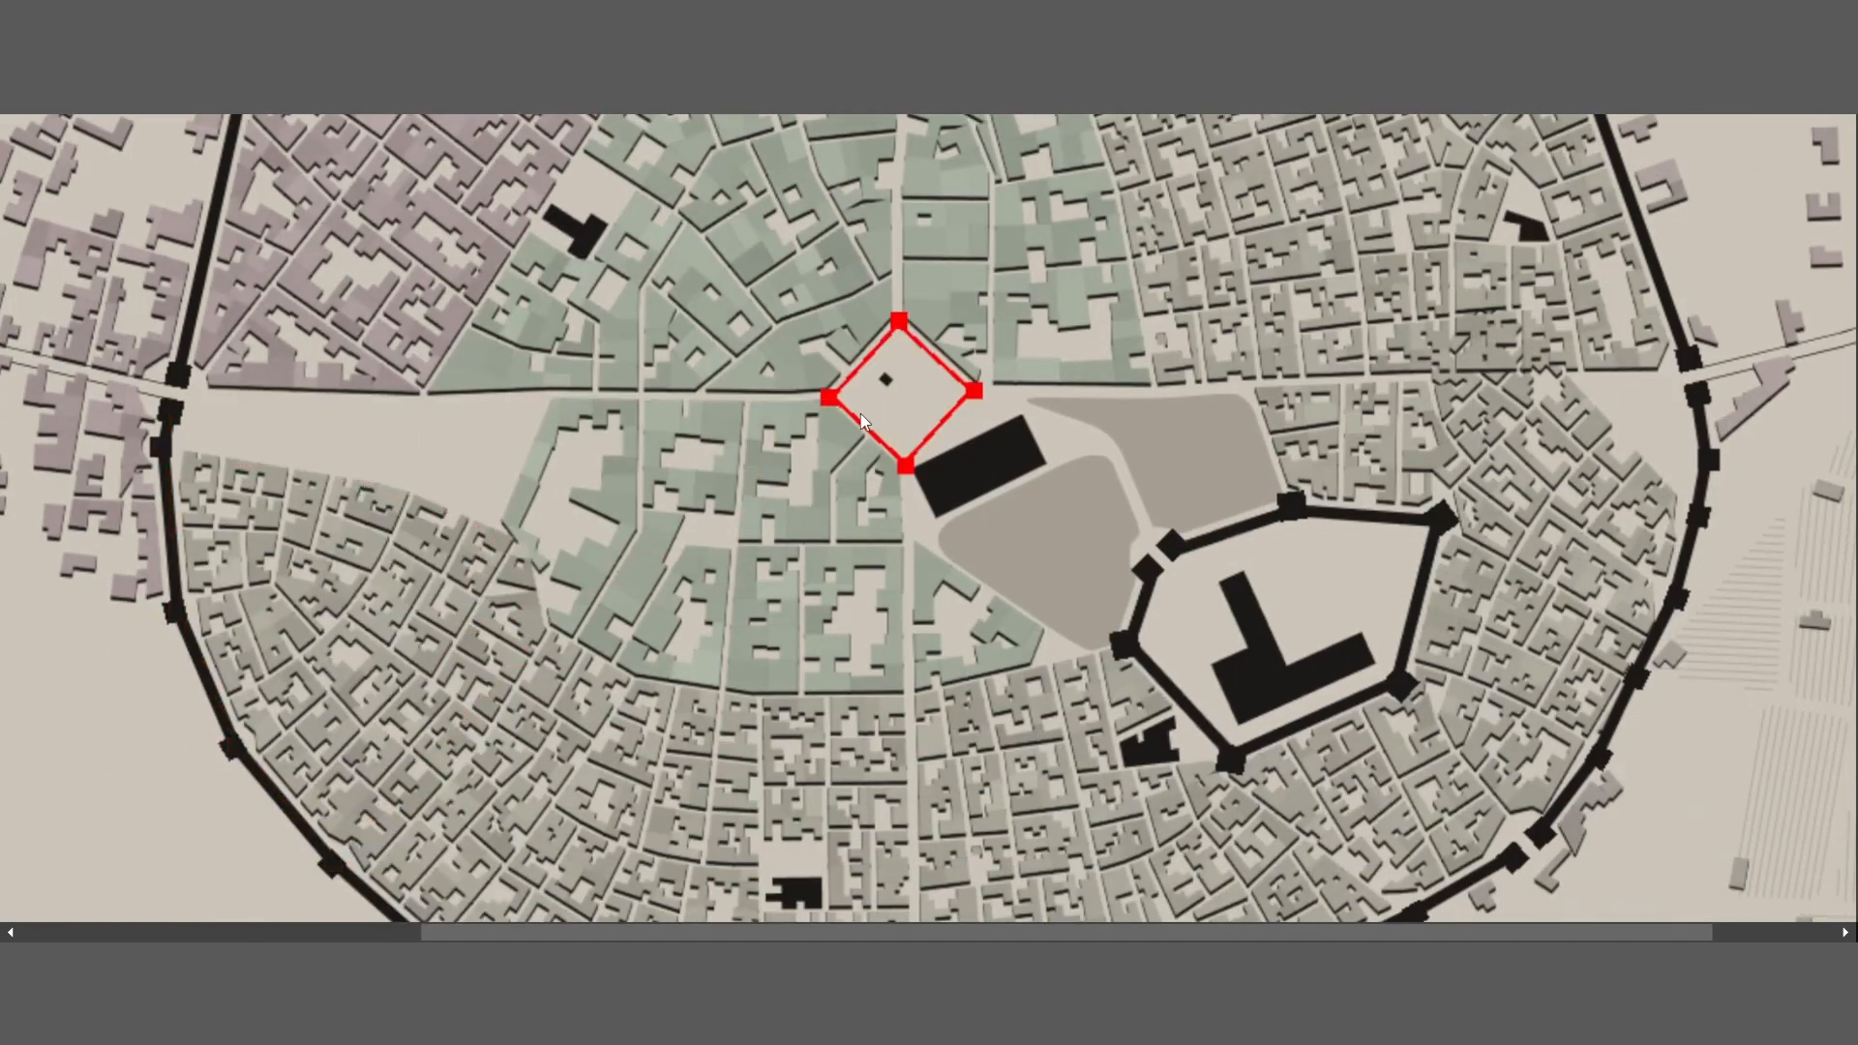
Examine which ward outlines the Equalize brush targets around the plaza, the western street and the southern street
{"action": "scroll", "coordinate": [915, 401], "scroll_direction": "left", "scroll_amount": 4}
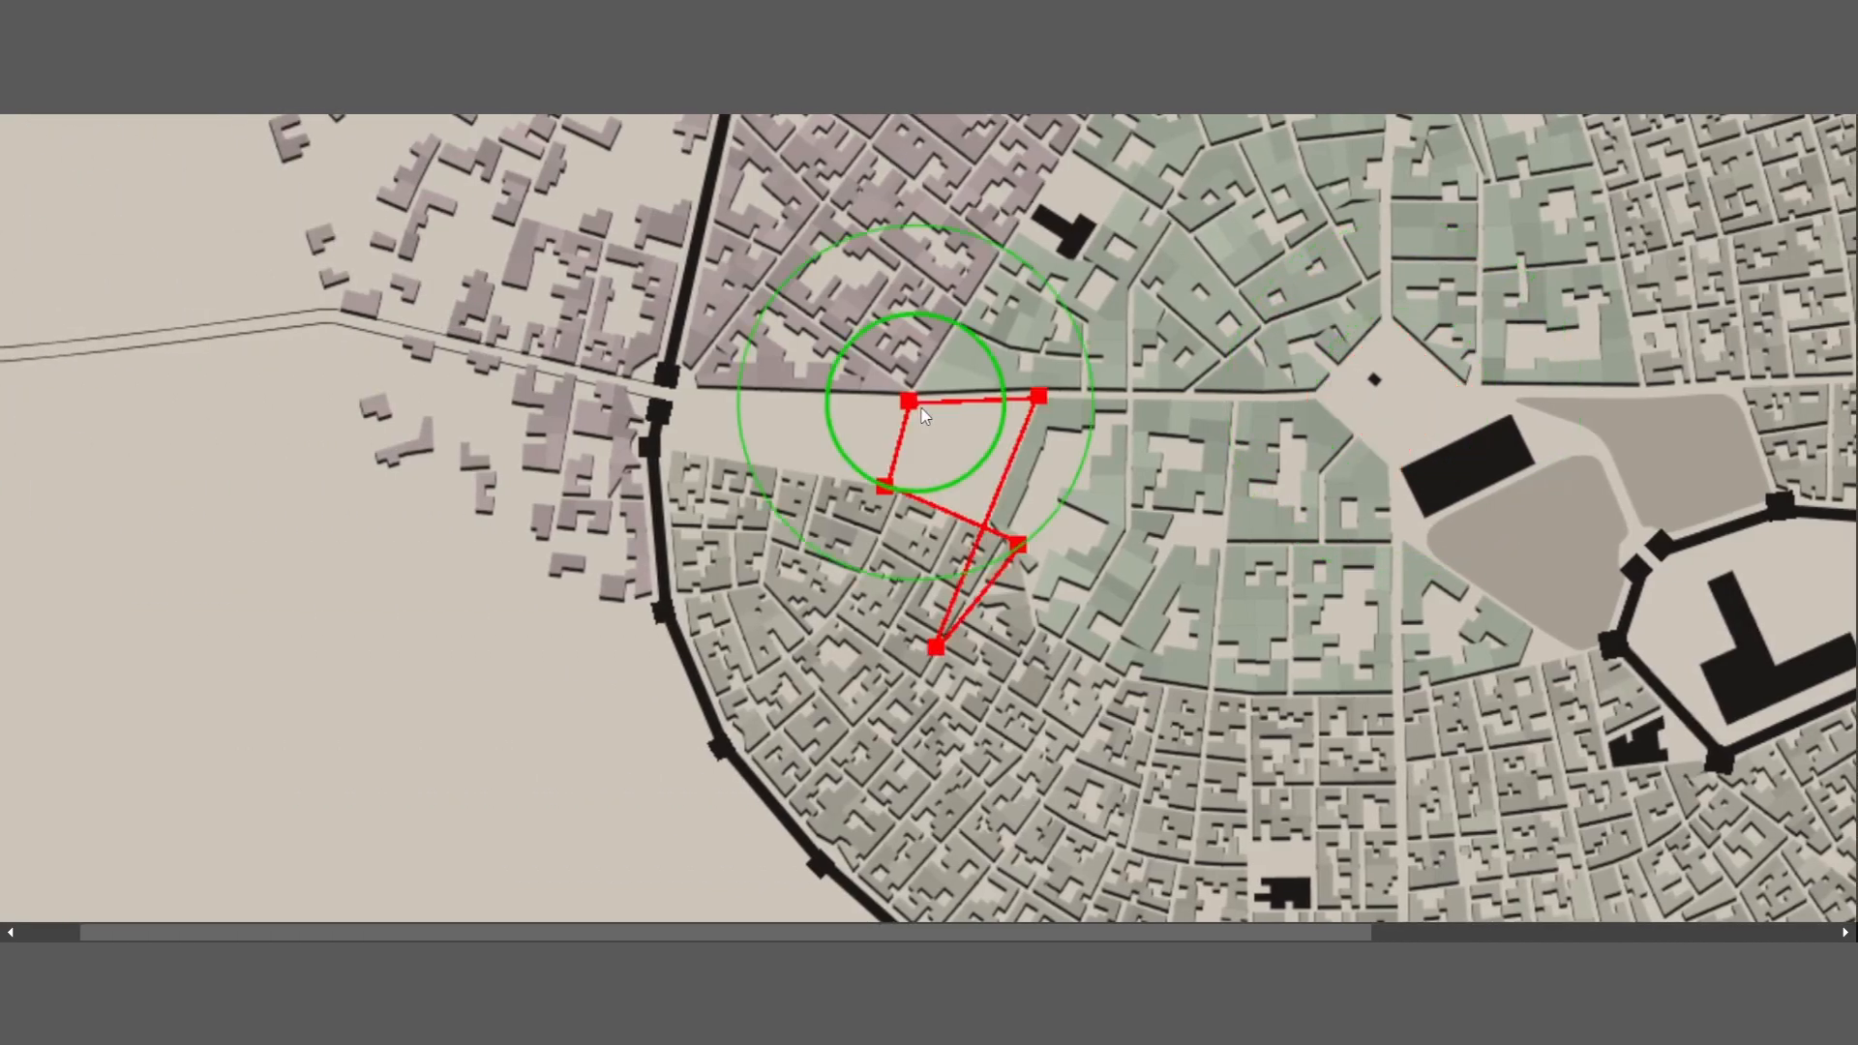
{"action": "scroll", "coordinate": [950, 412], "scroll_direction": "right", "scroll_amount": 4}
{"action": "scroll", "coordinate": [968, 382], "scroll_direction": "up", "scroll_amount": 3}
{"action": "scroll", "coordinate": [934, 503], "scroll_direction": "down", "scroll_amount": 2}
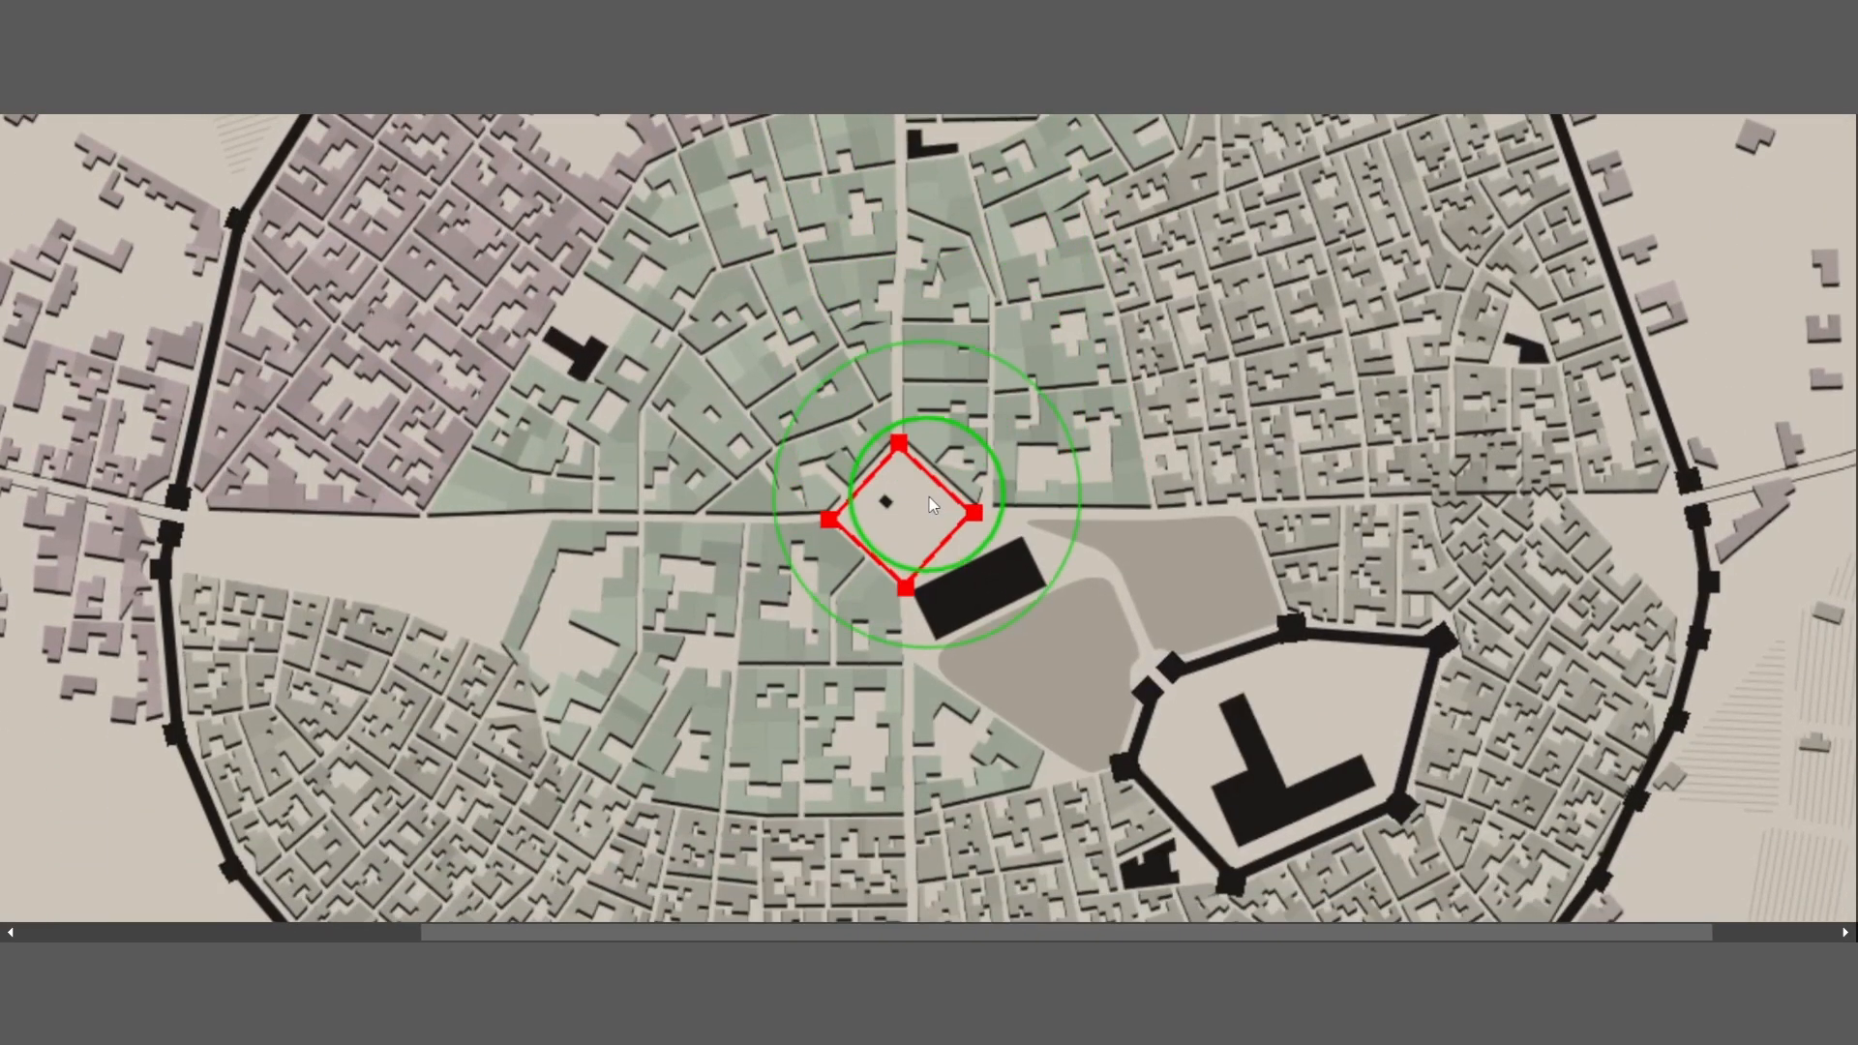
{"action": "scroll", "coordinate": [929, 513], "scroll_direction": "left", "scroll_amount": 1}
{"action": "scroll", "coordinate": [929, 513], "scroll_direction": "right", "scroll_amount": 1}
{"action": "scroll", "coordinate": [927, 513], "scroll_direction": "up", "scroll_amount": 3}
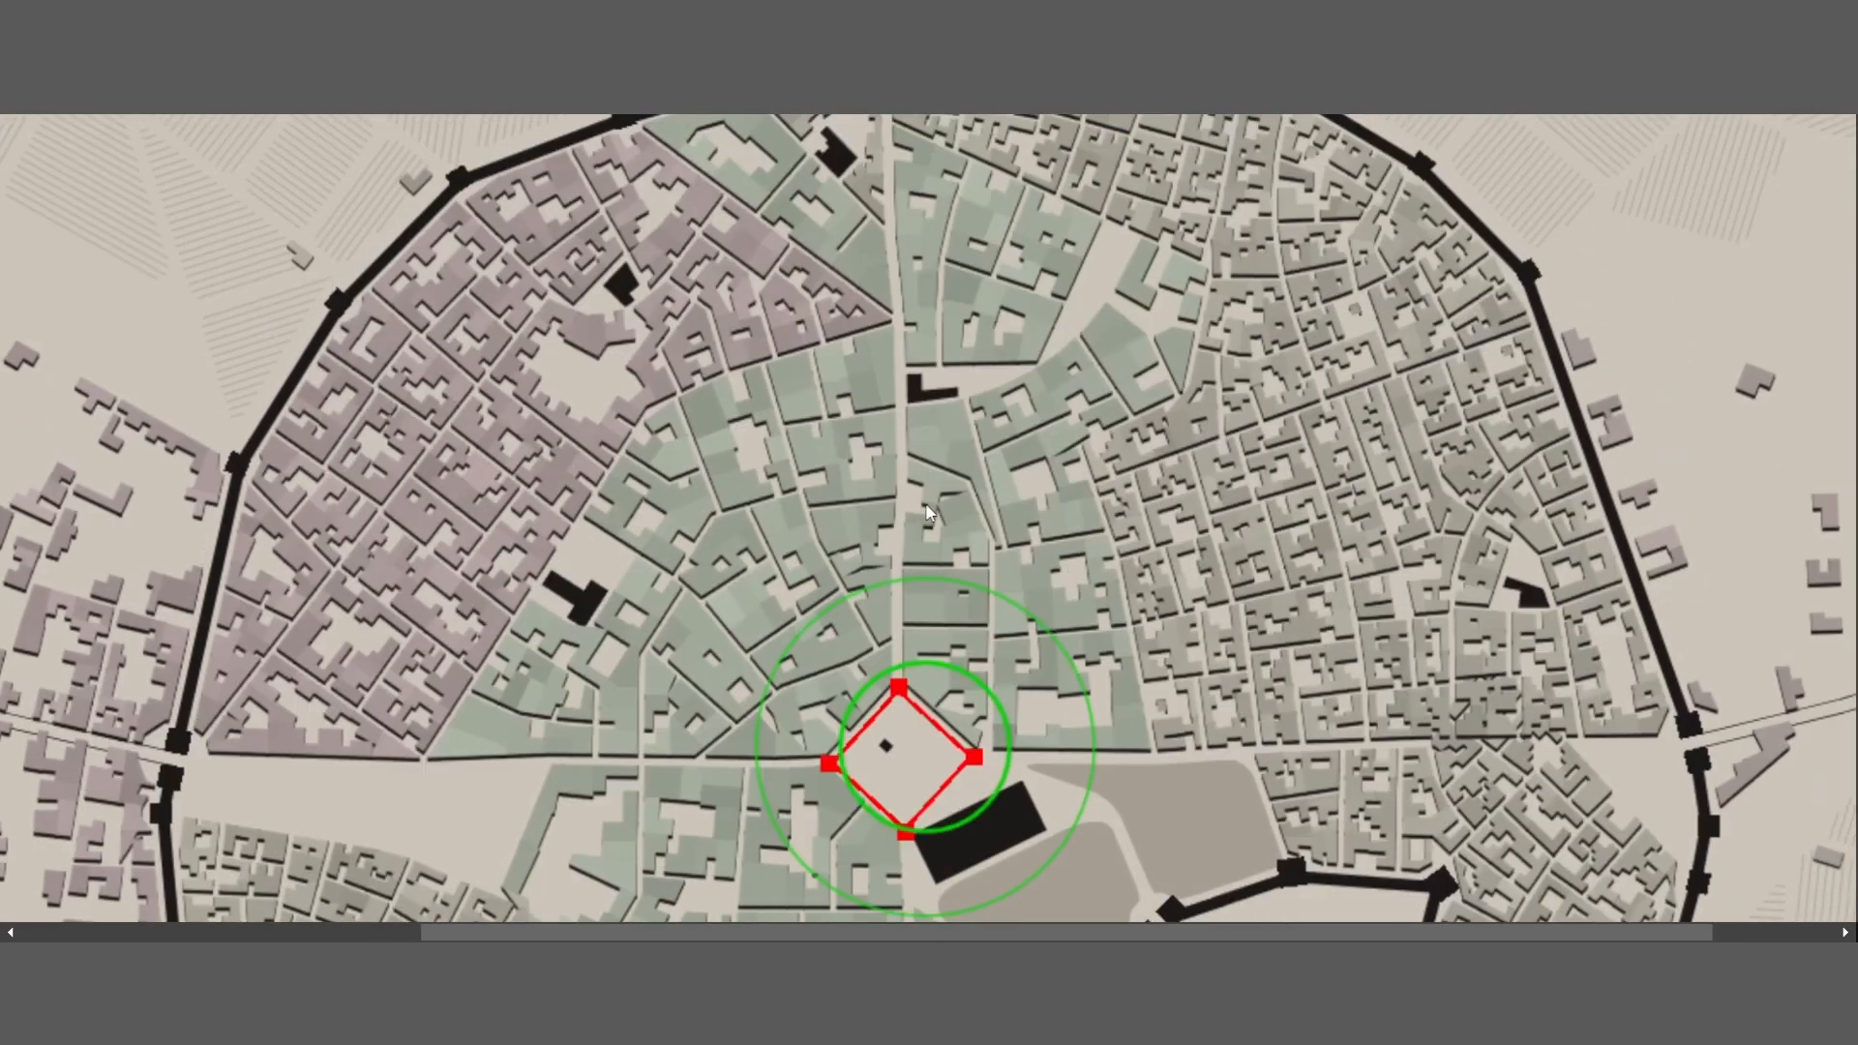
{"action": "scroll", "coordinate": [924, 513], "scroll_direction": "down", "scroll_amount": 3}
{"action": "scroll", "coordinate": [918, 523], "scroll_direction": "up", "scroll_amount": 1}
{"action": "scroll", "coordinate": [914, 525], "scroll_direction": "down", "scroll_amount": 1}
{"action": "scroll", "coordinate": [912, 519], "scroll_direction": "down", "scroll_amount": 1}
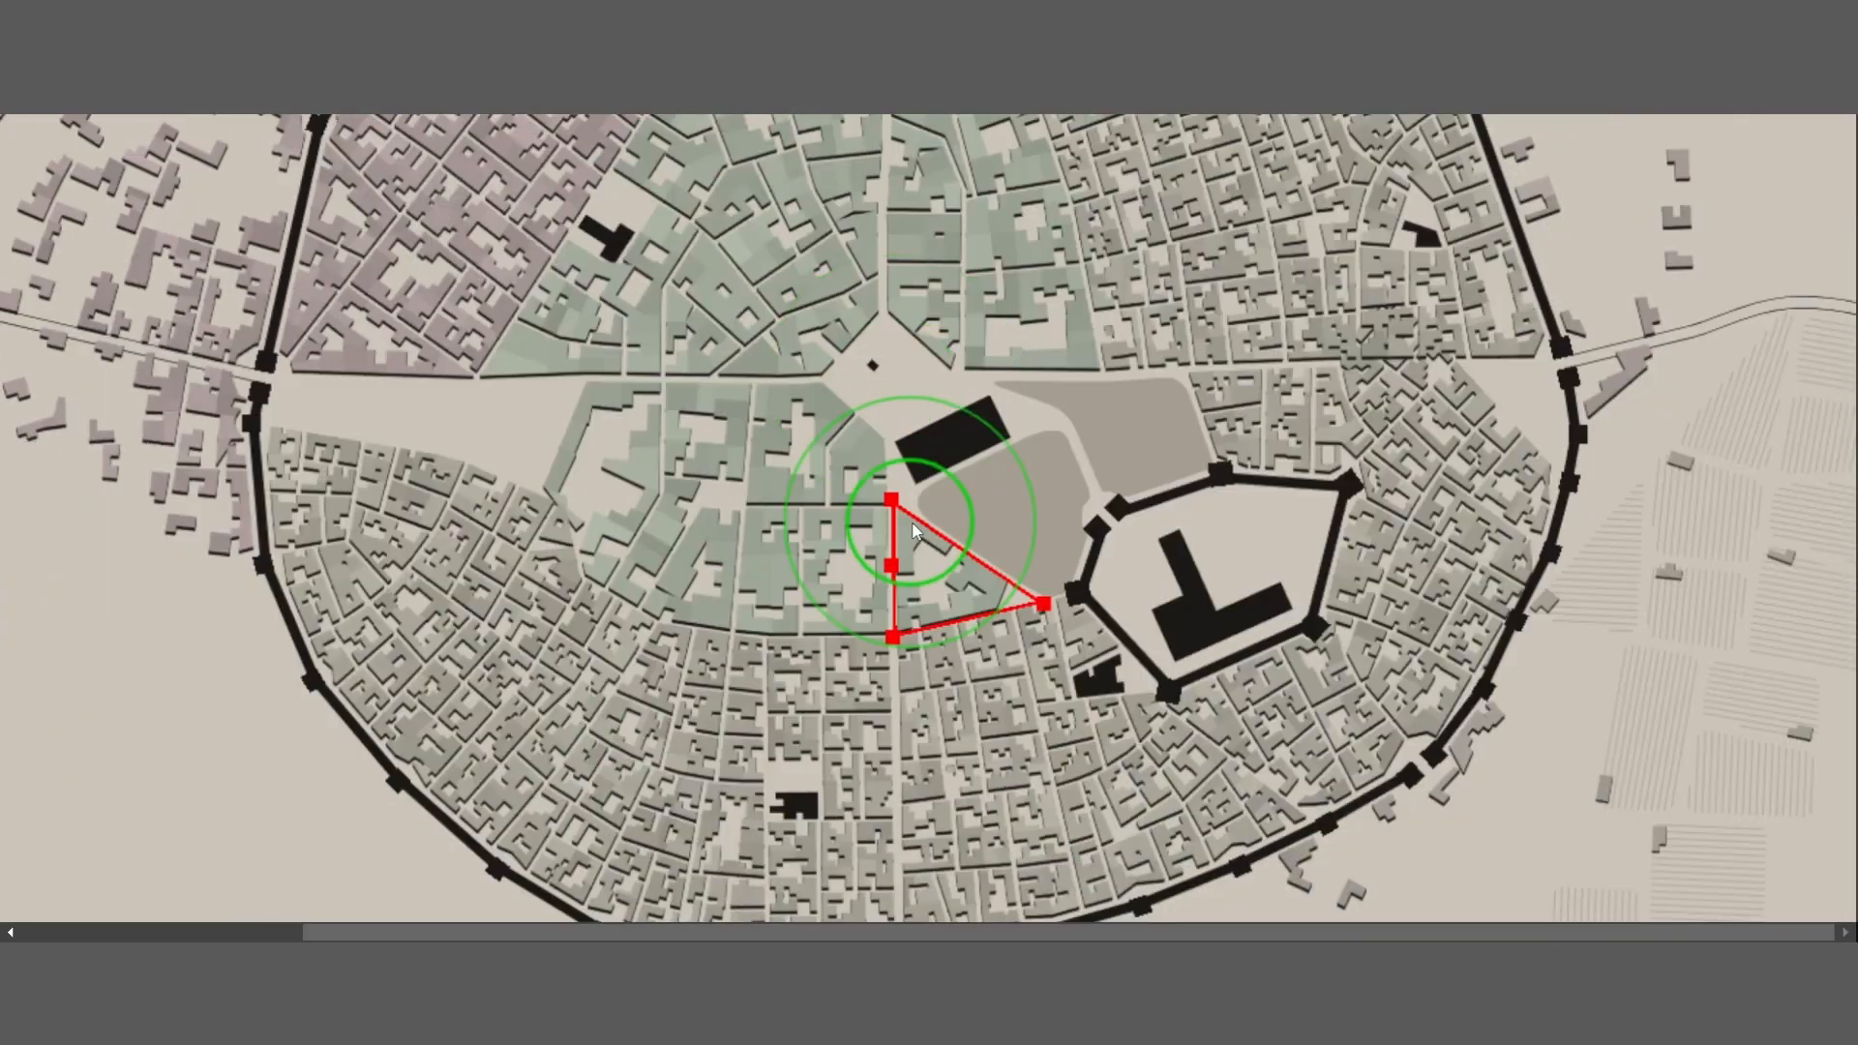
{"action": "scroll", "coordinate": [845, 465], "scroll_direction": "left", "scroll_amount": 2}
{"action": "scroll", "coordinate": [857, 464], "scroll_direction": "right", "scroll_amount": 2}
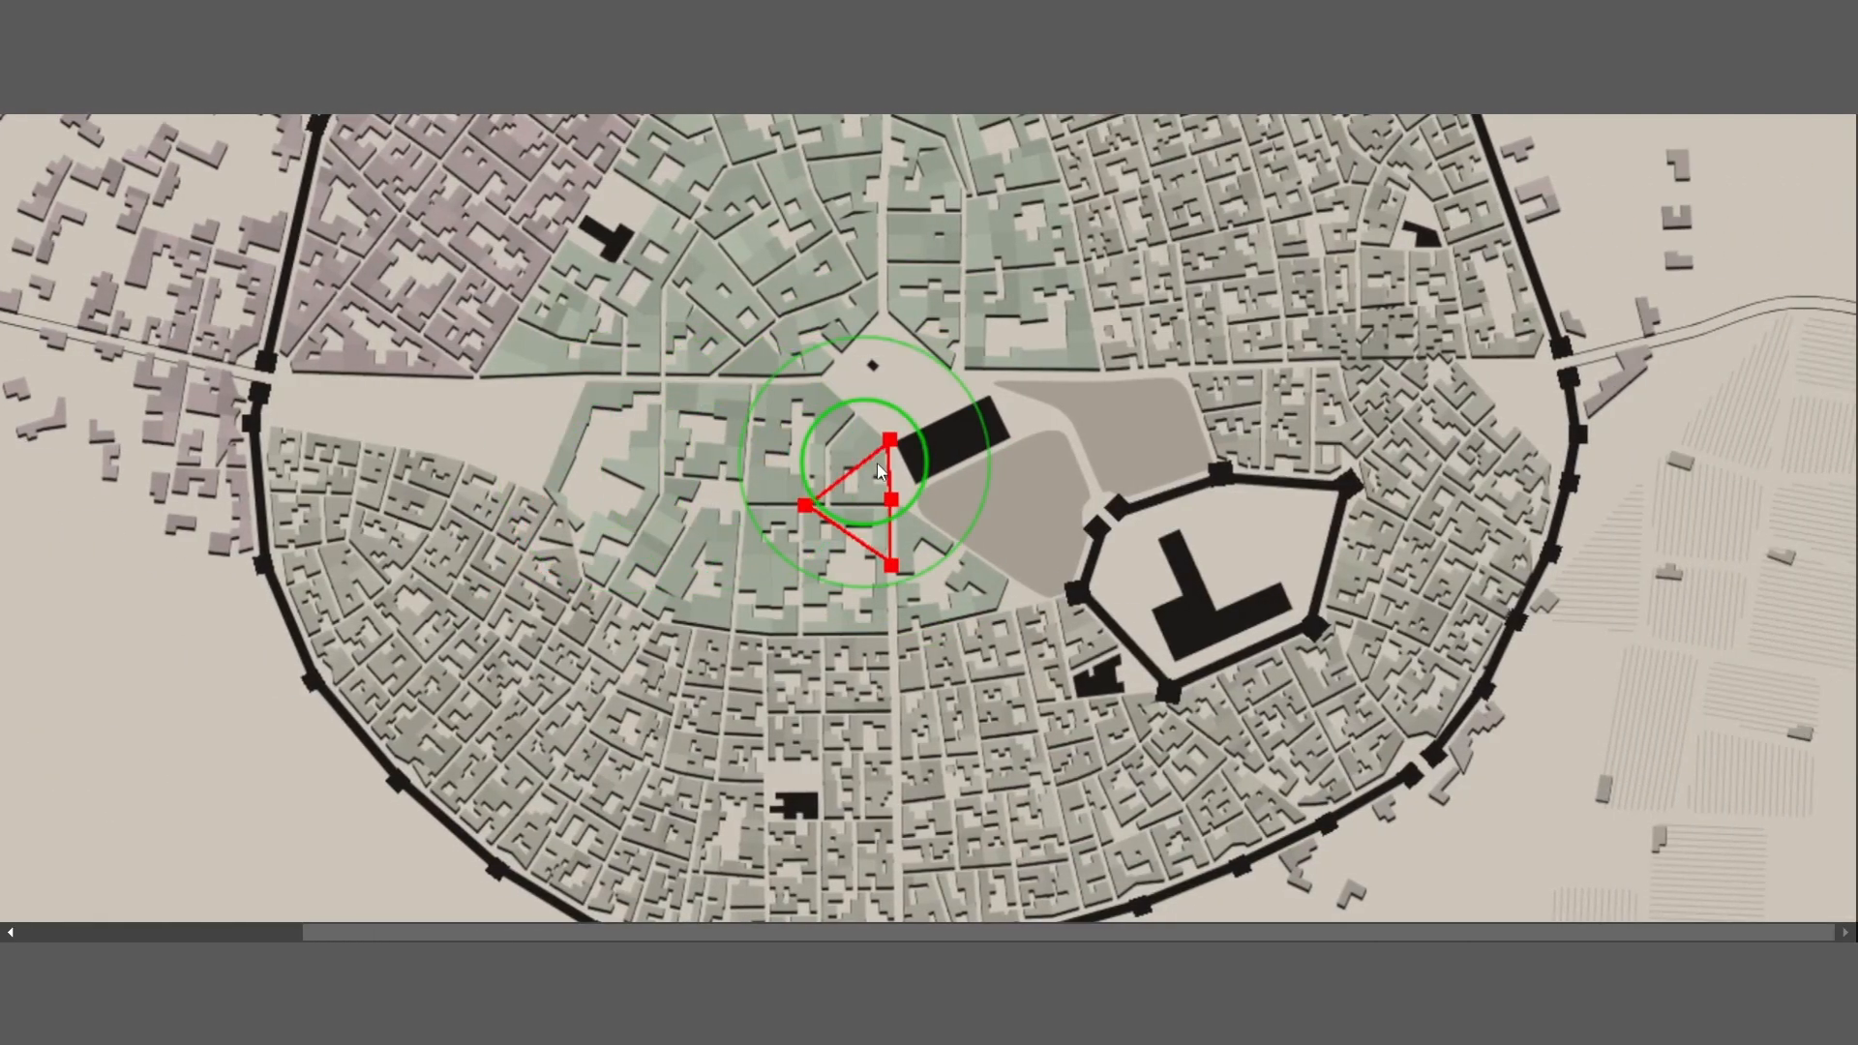
{"action": "scroll", "coordinate": [877, 464], "scroll_direction": "down", "scroll_amount": 1}
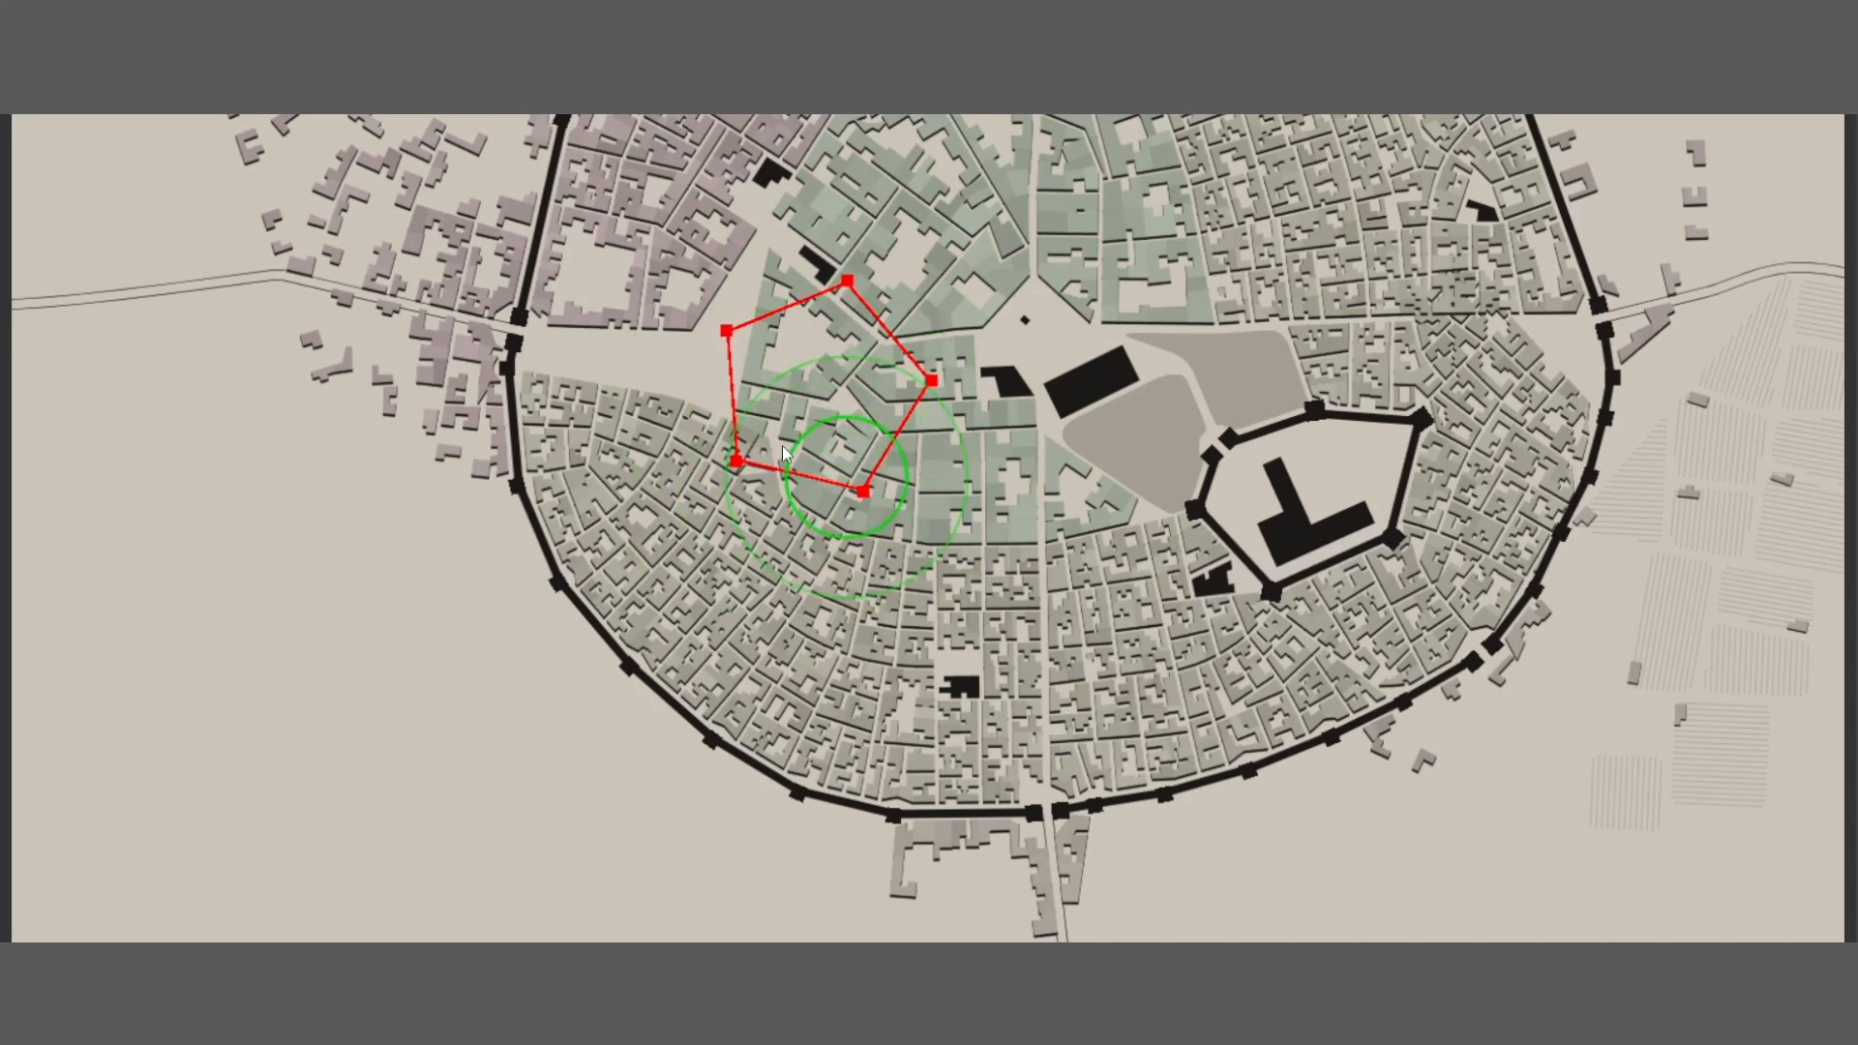
Equalize the green wards west and northwest of the central plaza into more regular shapes
{"action": "left_click_drag", "start_coordinate": [783, 446], "coordinate": [791, 394]}
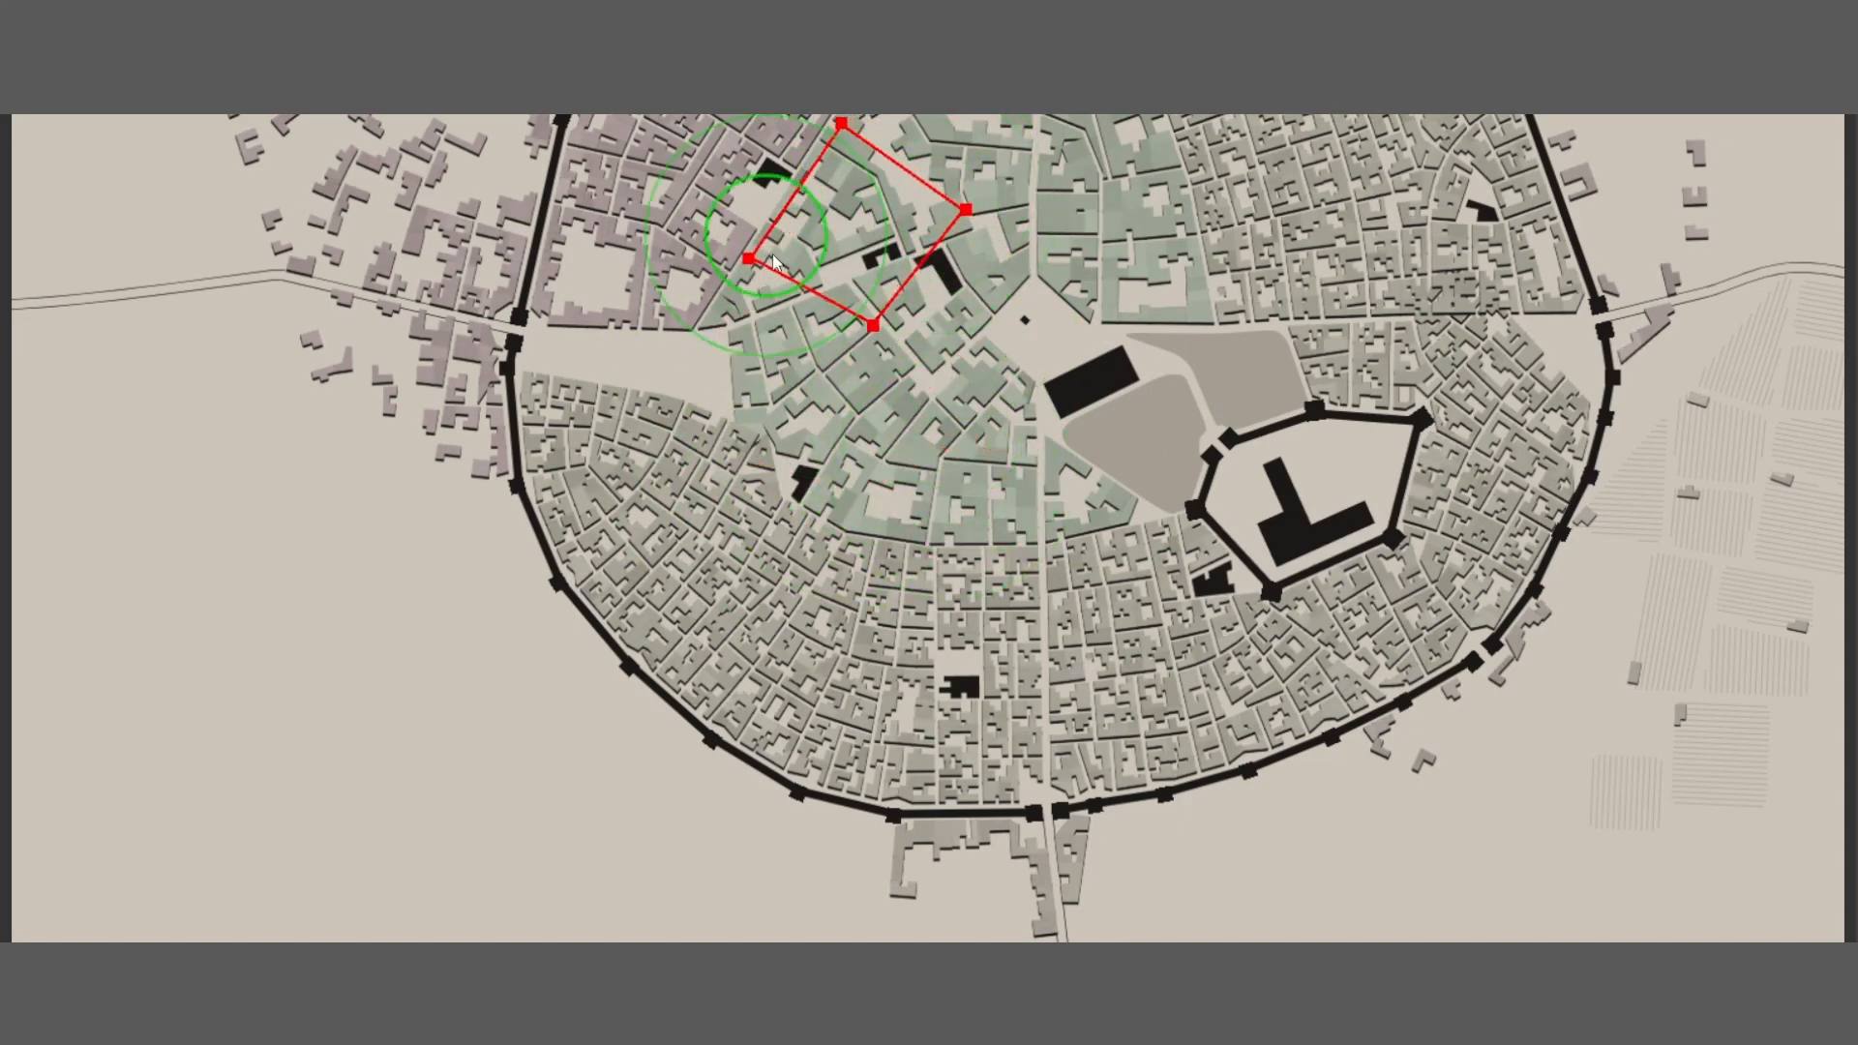
{"action": "left_click_drag", "start_coordinate": [773, 255], "coordinate": [856, 213]}
{"action": "mouse_move", "coordinate": [829, 366]}
{"action": "left_mouse_down"}
{"action": "mouse_move", "coordinate": [863, 364]}
{"action": "mouse_move", "coordinate": [880, 432]}
{"action": "mouse_move", "coordinate": [823, 387]}
{"action": "left_mouse_up"}
{"action": "mouse_move", "coordinate": [870, 242]}
{"action": "left_mouse_down"}
{"action": "mouse_move", "coordinate": [948, 262]}
{"action": "mouse_move", "coordinate": [837, 219]}
{"action": "mouse_move", "coordinate": [784, 280]}
{"action": "left_mouse_up"}
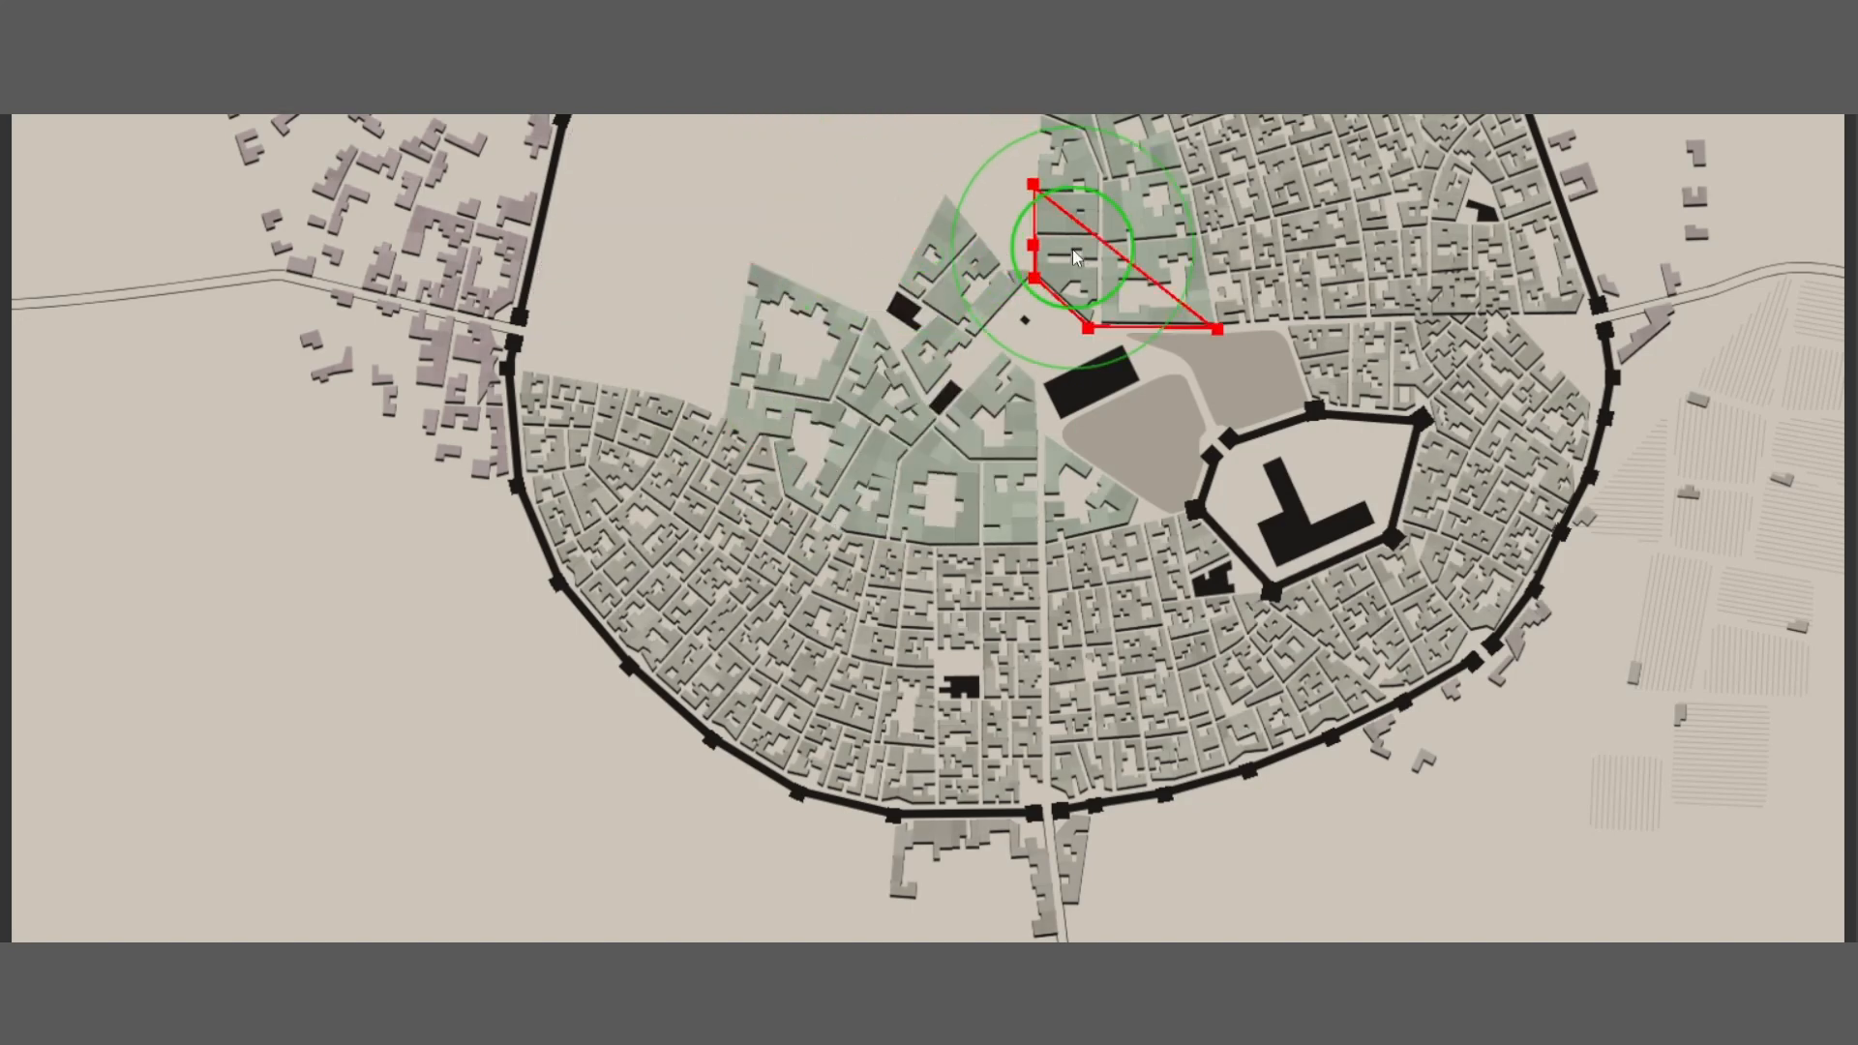
{"action": "scroll", "coordinate": [1029, 362], "scroll_direction": "up", "scroll_amount": 3}
{"action": "mouse_move", "coordinate": [779, 401]}
{"action": "left_mouse_down"}
{"action": "mouse_move", "coordinate": [884, 337]}
{"action": "mouse_move", "coordinate": [941, 426]}
{"action": "left_mouse_up"}
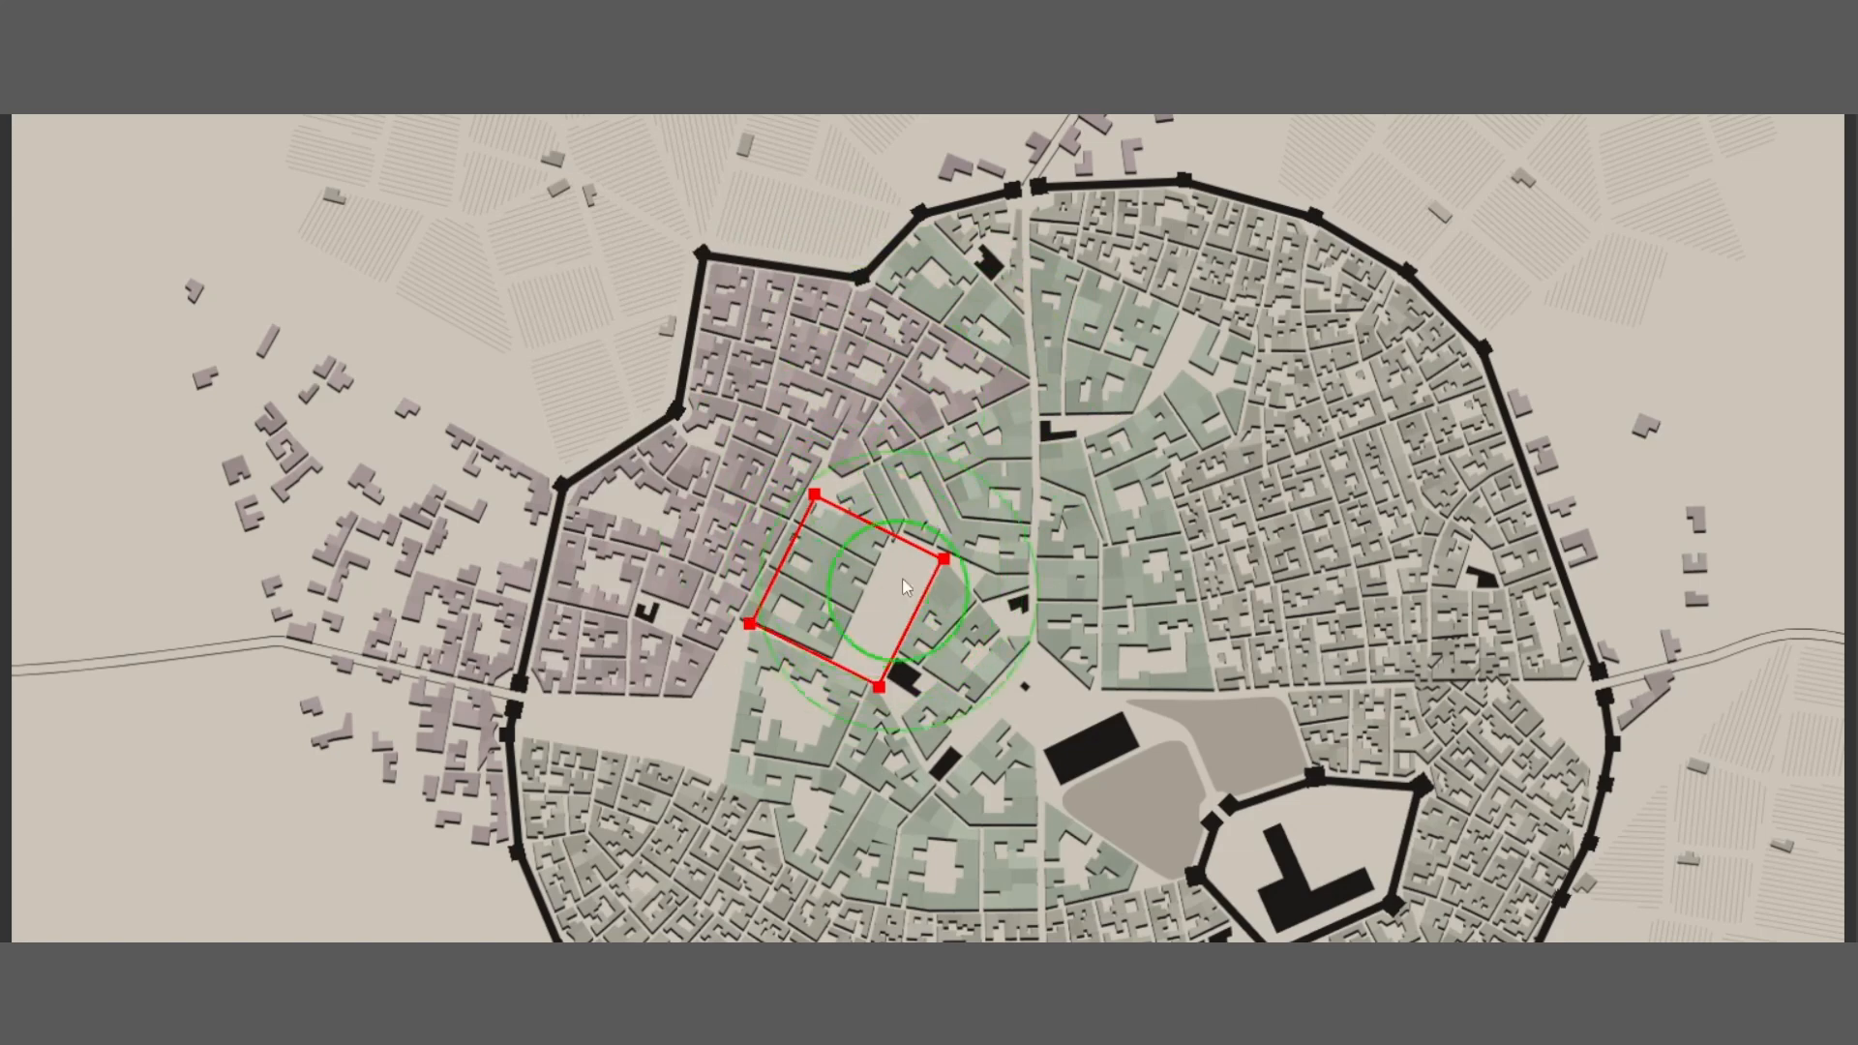
{"action": "left_click_drag", "start_coordinate": [902, 580], "coordinate": [897, 579]}
Equalize the wards inside the western wall, on both sides of the west gate
{"action": "mouse_move", "coordinate": [637, 531]}
{"action": "left_mouse_down"}
{"action": "mouse_move", "coordinate": [672, 502]}
{"action": "mouse_move", "coordinate": [765, 547]}
{"action": "mouse_move", "coordinate": [728, 636]}
{"action": "left_mouse_up"}
{"action": "scroll", "coordinate": [683, 550], "scroll_direction": "down", "scroll_amount": 2}
{"action": "mouse_move", "coordinate": [627, 488]}
{"action": "left_mouse_down"}
{"action": "mouse_move", "coordinate": [606, 539]}
{"action": "mouse_move", "coordinate": [634, 562]}
{"action": "left_mouse_up"}
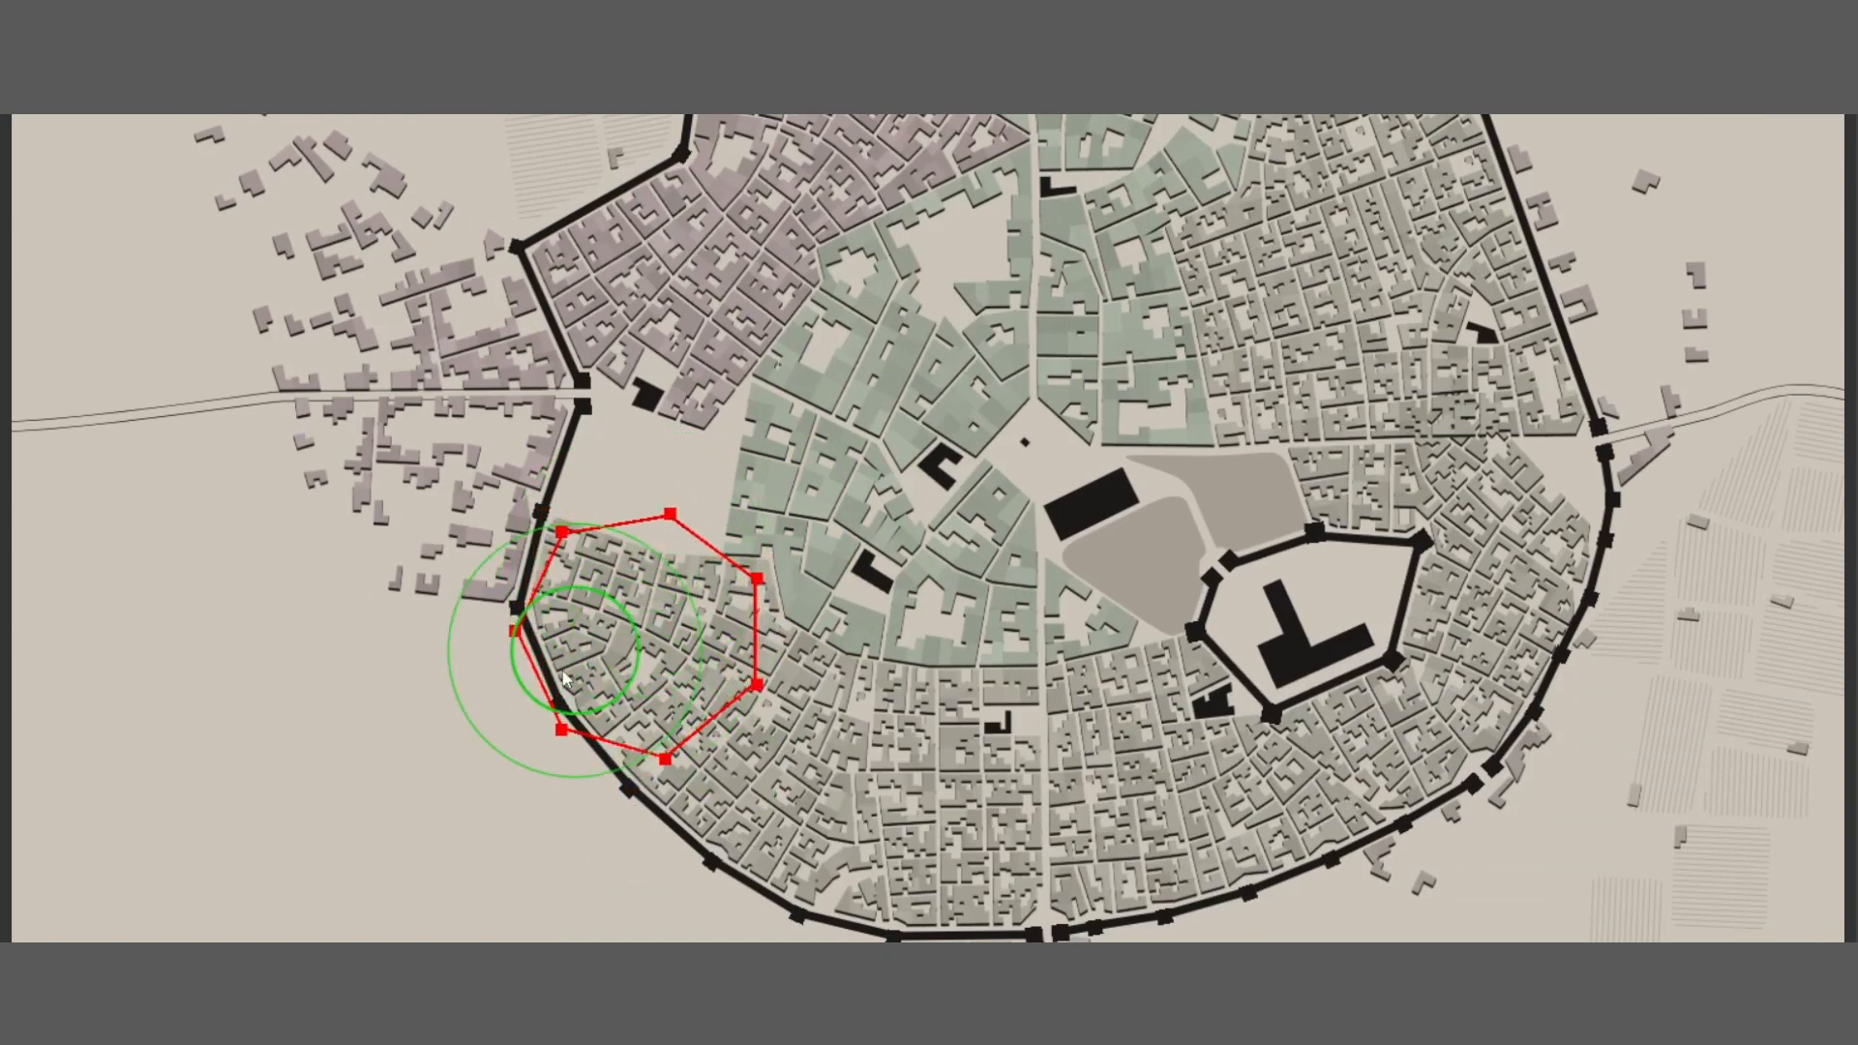
{"action": "left_click_drag", "start_coordinate": [564, 671], "coordinate": [663, 532]}
{"action": "scroll", "coordinate": [822, 639], "scroll_direction": "down", "scroll_amount": 1}
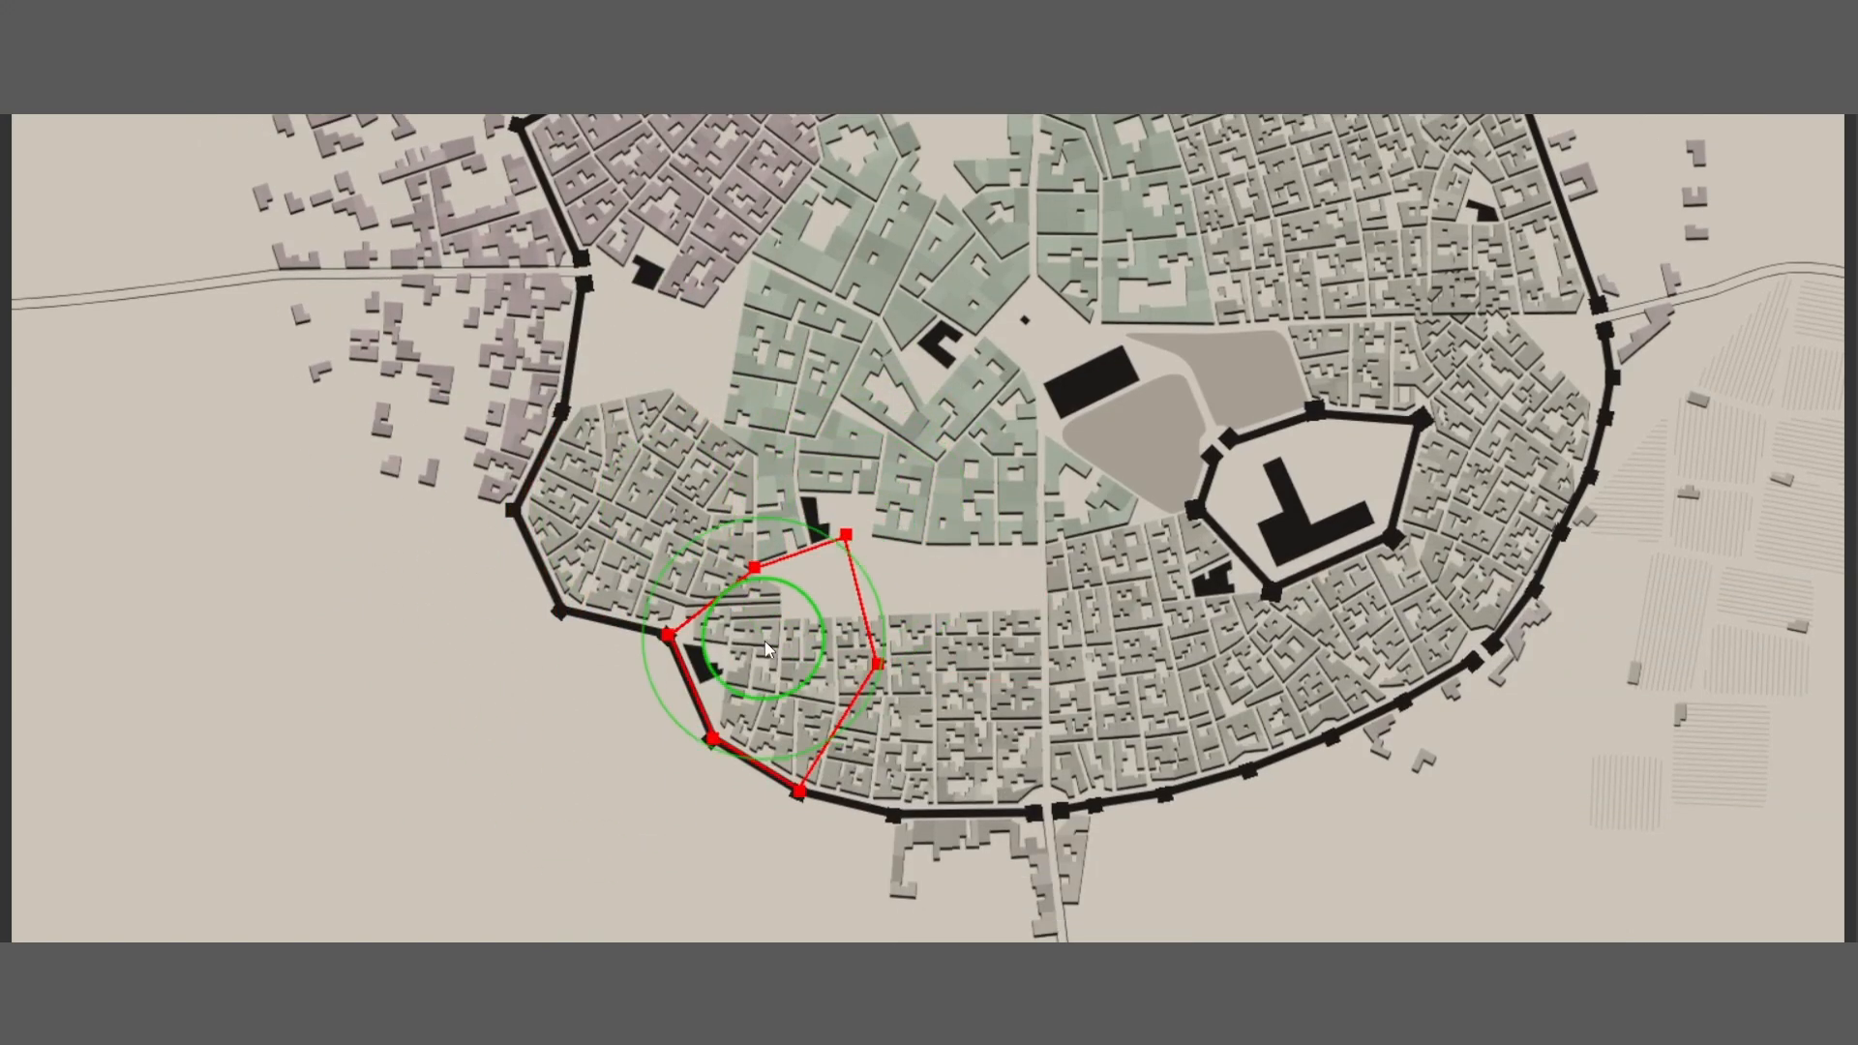
Equalize the wards along the southern and southeastern wall, continuing up to the ward east of the citadel
{"action": "mouse_move", "coordinate": [764, 641]}
{"action": "left_mouse_down"}
{"action": "mouse_move", "coordinate": [879, 569]}
{"action": "mouse_move", "coordinate": [886, 711]}
{"action": "mouse_move", "coordinate": [824, 653]}
{"action": "left_mouse_up"}
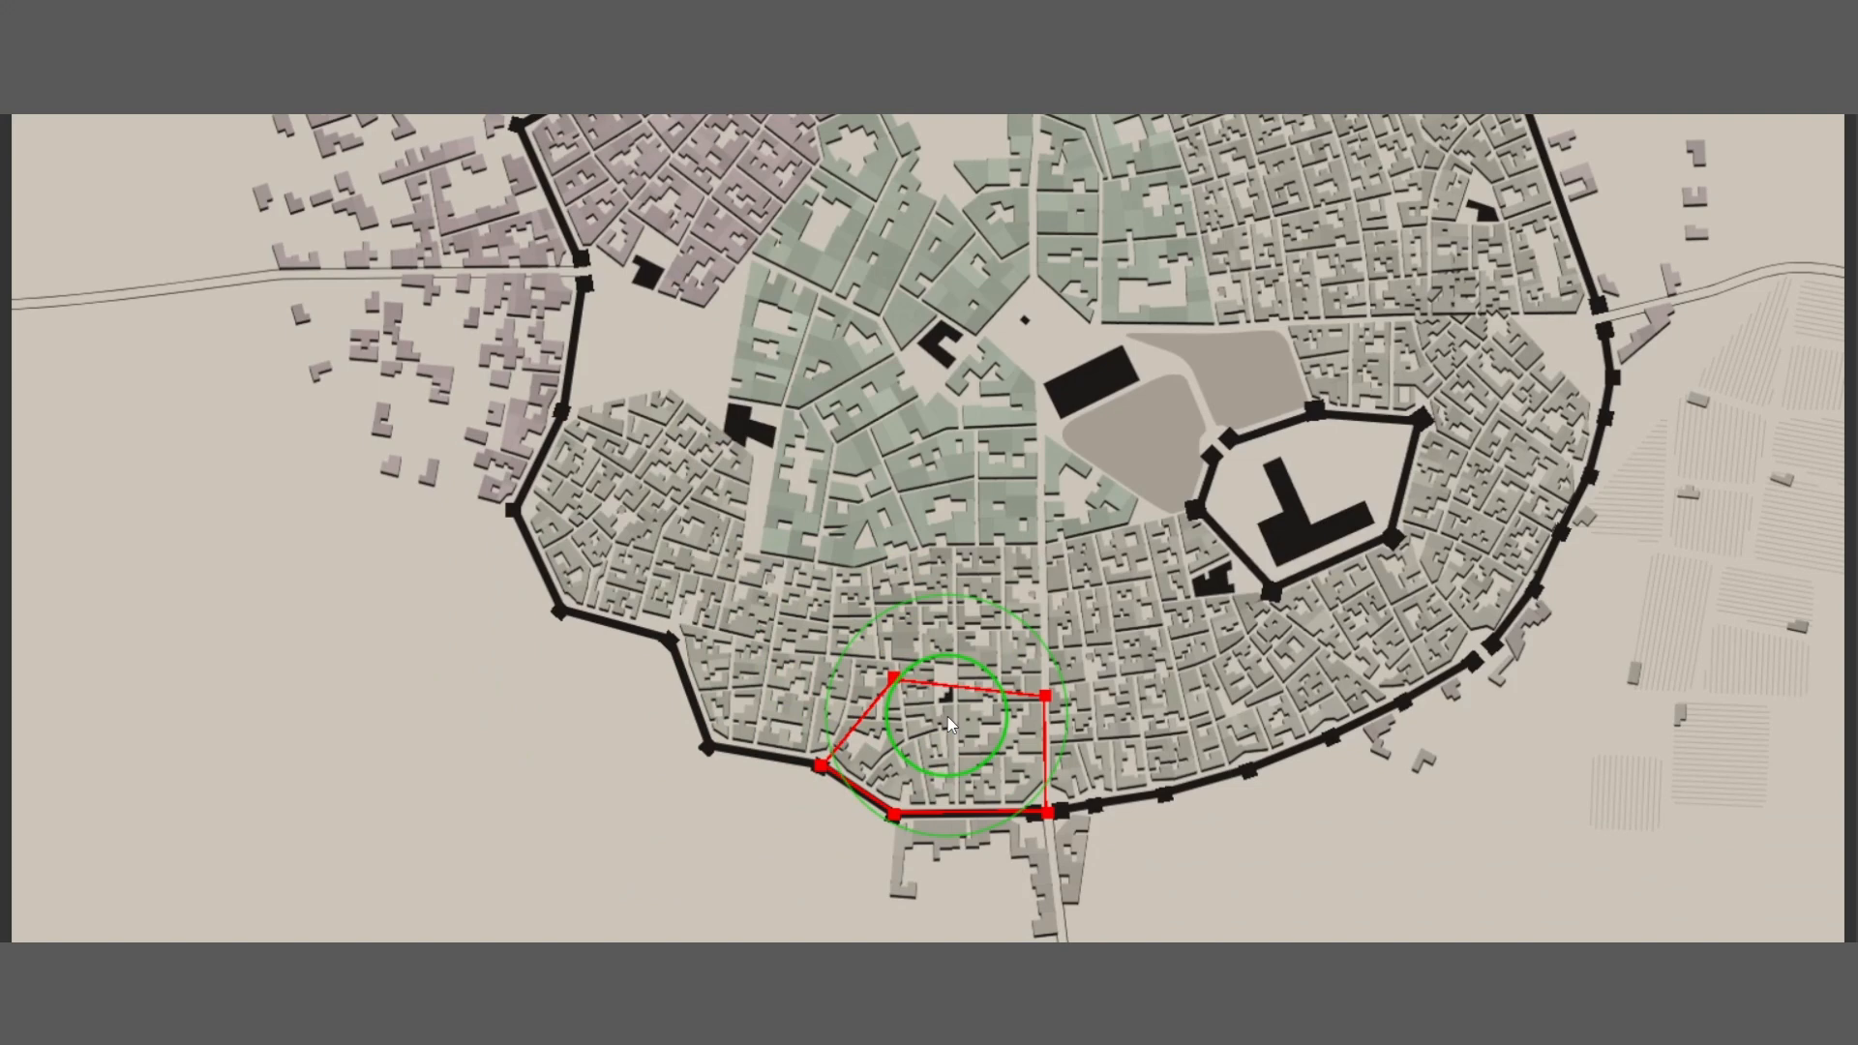
{"action": "mouse_move", "coordinate": [950, 726]}
{"action": "left_mouse_down"}
{"action": "mouse_move", "coordinate": [968, 764]}
{"action": "mouse_move", "coordinate": [935, 811]}
{"action": "left_mouse_up"}
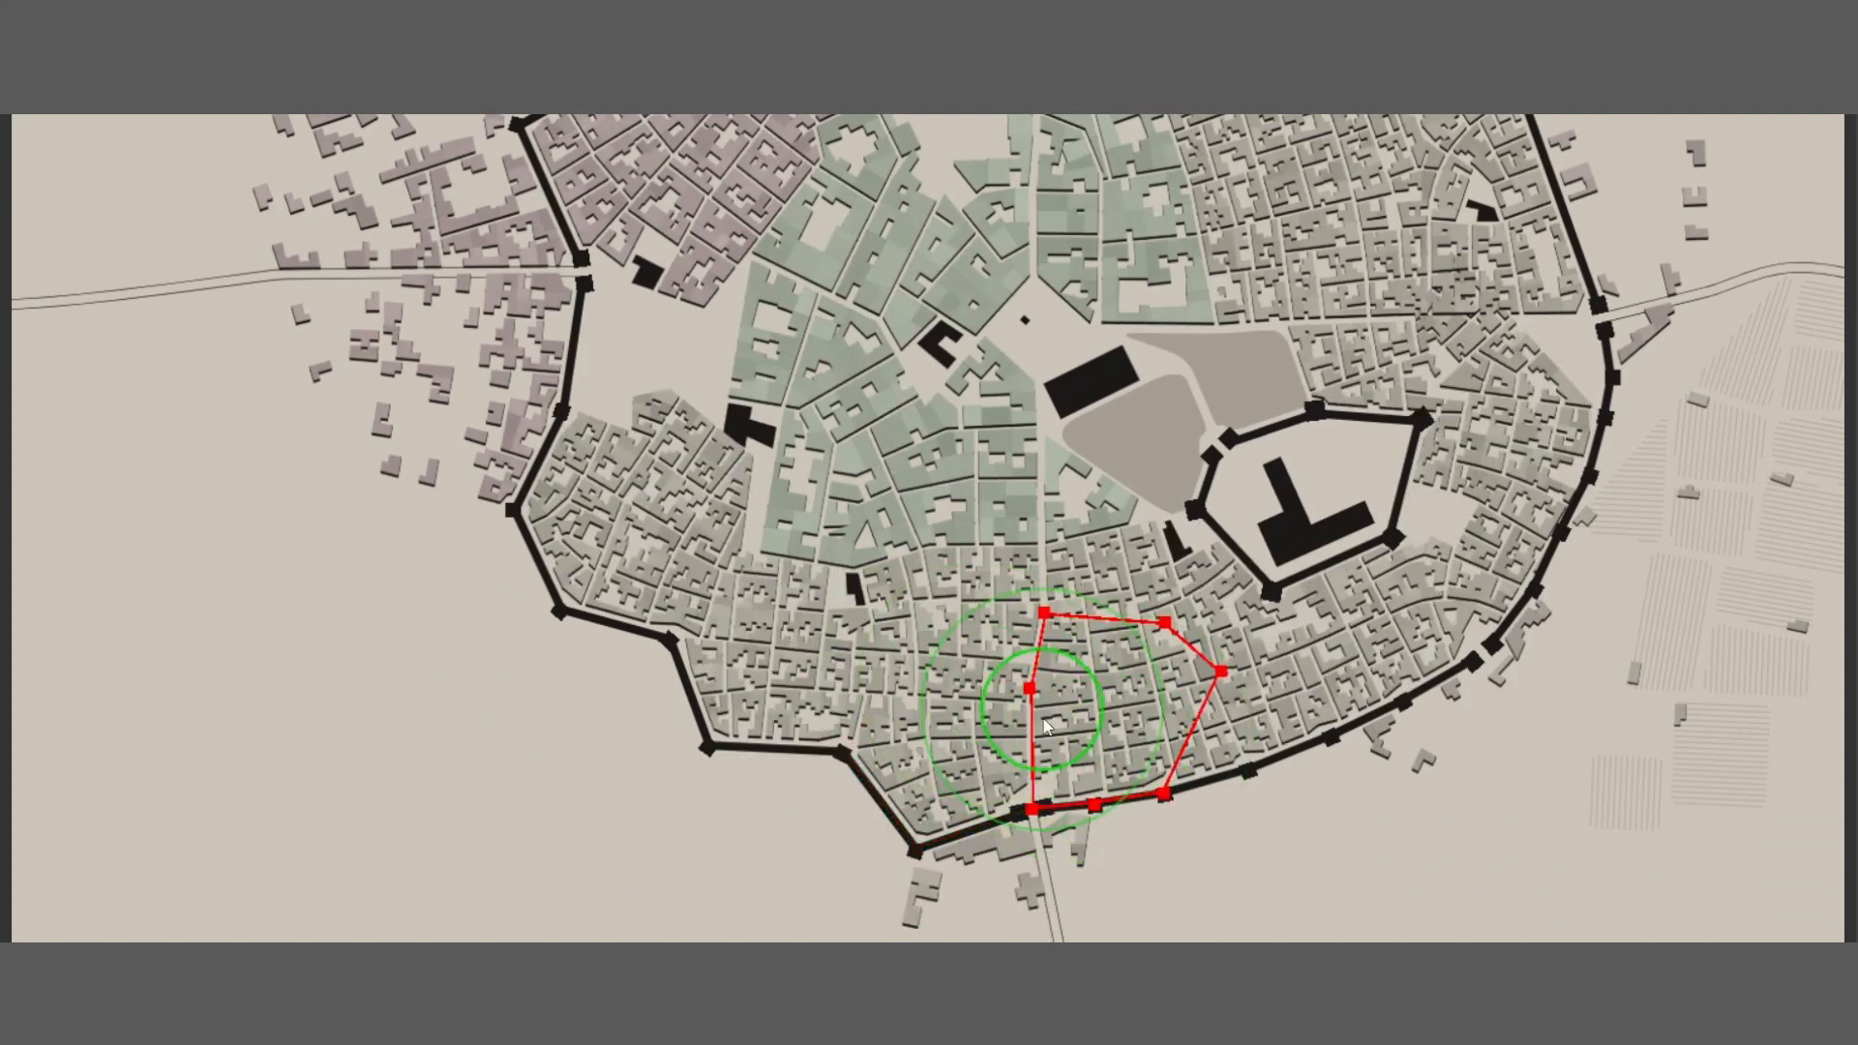
{"action": "mouse_move", "coordinate": [1113, 732]}
{"action": "left_mouse_down"}
{"action": "mouse_move", "coordinate": [1157, 718]}
{"action": "mouse_move", "coordinate": [1192, 755]}
{"action": "mouse_move", "coordinate": [1265, 676]}
{"action": "mouse_move", "coordinate": [1390, 684]}
{"action": "mouse_move", "coordinate": [1422, 666]}
{"action": "mouse_move", "coordinate": [1300, 548]}
{"action": "mouse_move", "coordinate": [1560, 513]}
{"action": "mouse_move", "coordinate": [1529, 553]}
{"action": "mouse_move", "coordinate": [1597, 542]}
{"action": "mouse_move", "coordinate": [1568, 556]}
{"action": "left_mouse_up"}
{"action": "left_click_drag", "start_coordinate": [1496, 487], "coordinate": [1570, 441]}
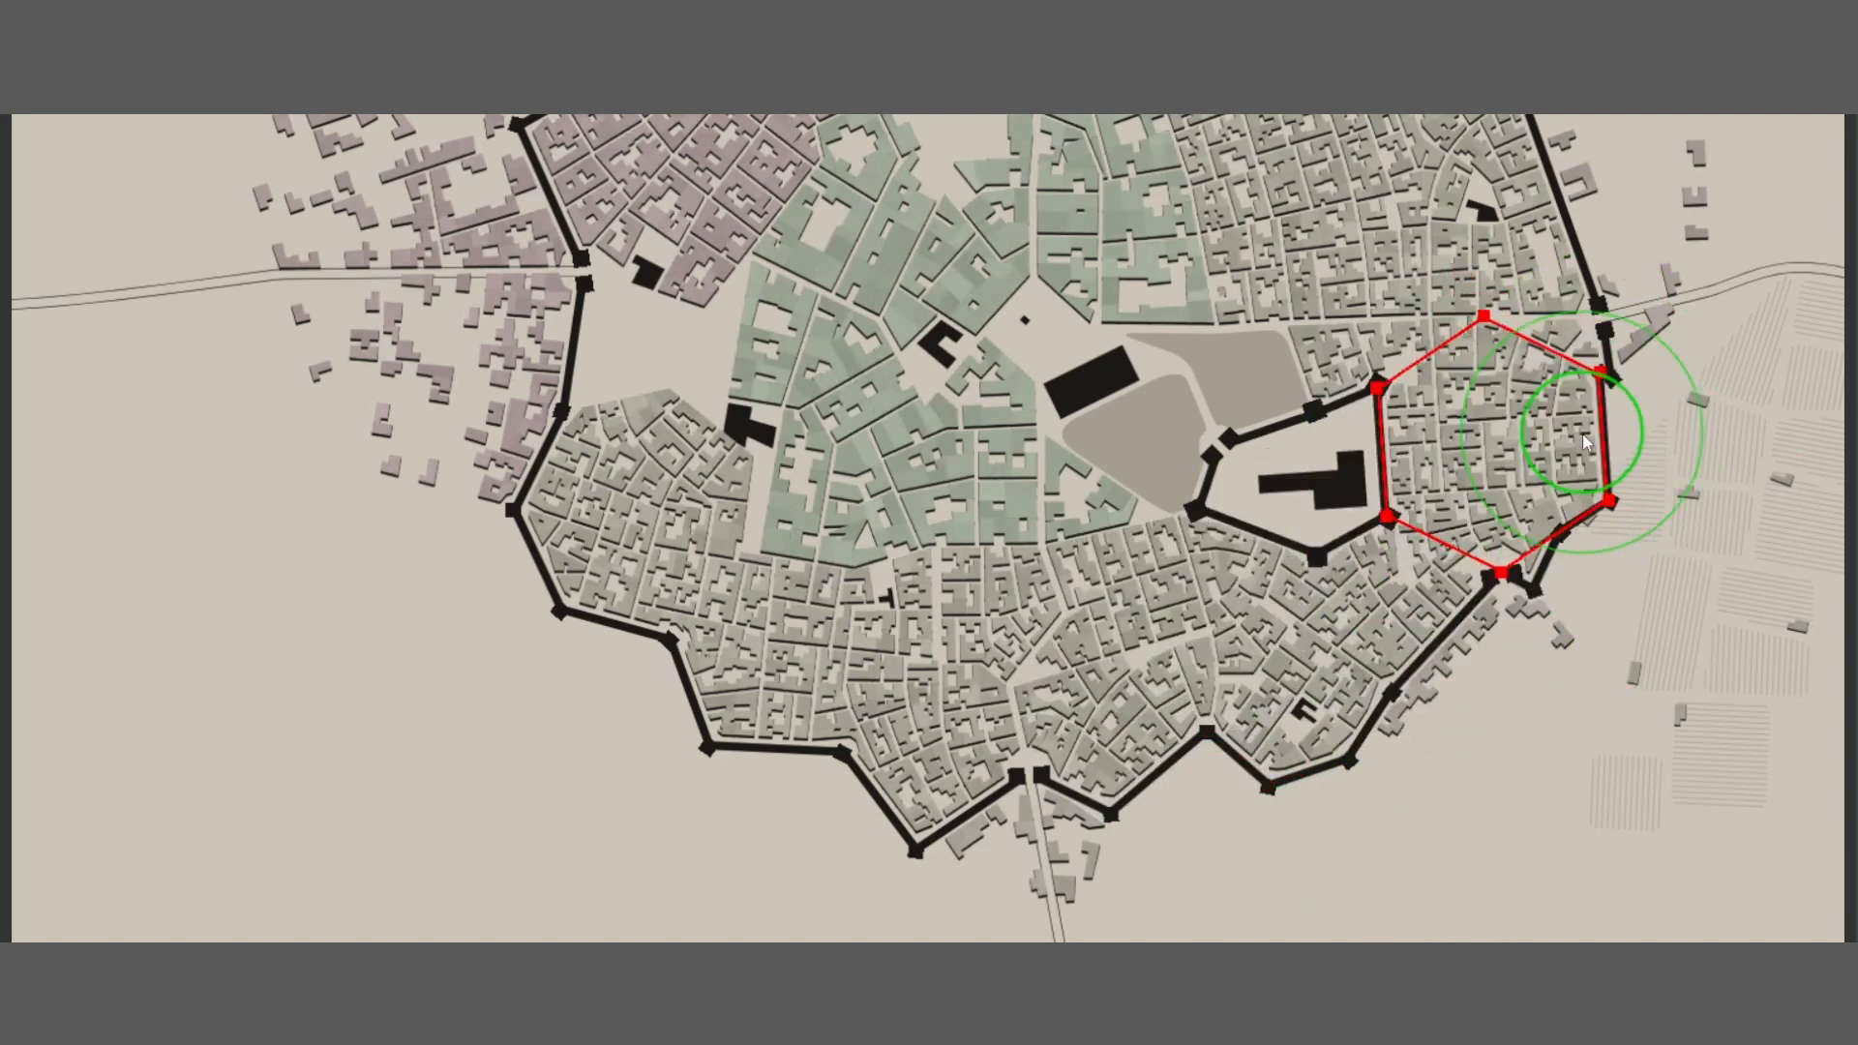
Equalize the citadel toward a regular hexagon and the park west of it toward a pentagon
{"action": "mouse_move", "coordinate": [1340, 489]}
{"action": "left_mouse_down"}
{"action": "mouse_move", "coordinate": [1344, 419]}
{"action": "mouse_move", "coordinate": [1422, 497]}
{"action": "mouse_move", "coordinate": [1343, 549]}
{"action": "mouse_move", "coordinate": [1231, 490]}
{"action": "left_mouse_up"}
{"action": "mouse_move", "coordinate": [1150, 440]}
{"action": "left_mouse_down"}
{"action": "mouse_move", "coordinate": [1211, 415]}
{"action": "mouse_move", "coordinate": [1150, 483]}
{"action": "mouse_move", "coordinate": [1197, 530]}
{"action": "mouse_move", "coordinate": [1168, 463]}
{"action": "mouse_move", "coordinate": [1139, 491]}
{"action": "left_mouse_up"}
{"action": "mouse_move", "coordinate": [1282, 454]}
{"action": "left_mouse_down"}
{"action": "mouse_move", "coordinate": [1368, 443]}
{"action": "mouse_move", "coordinate": [1349, 526]}
{"action": "mouse_move", "coordinate": [1405, 447]}
{"action": "mouse_move", "coordinate": [1429, 481]}
{"action": "mouse_move", "coordinate": [1447, 458]}
{"action": "mouse_move", "coordinate": [1324, 542]}
{"action": "mouse_move", "coordinate": [1267, 513]}
{"action": "left_mouse_up"}
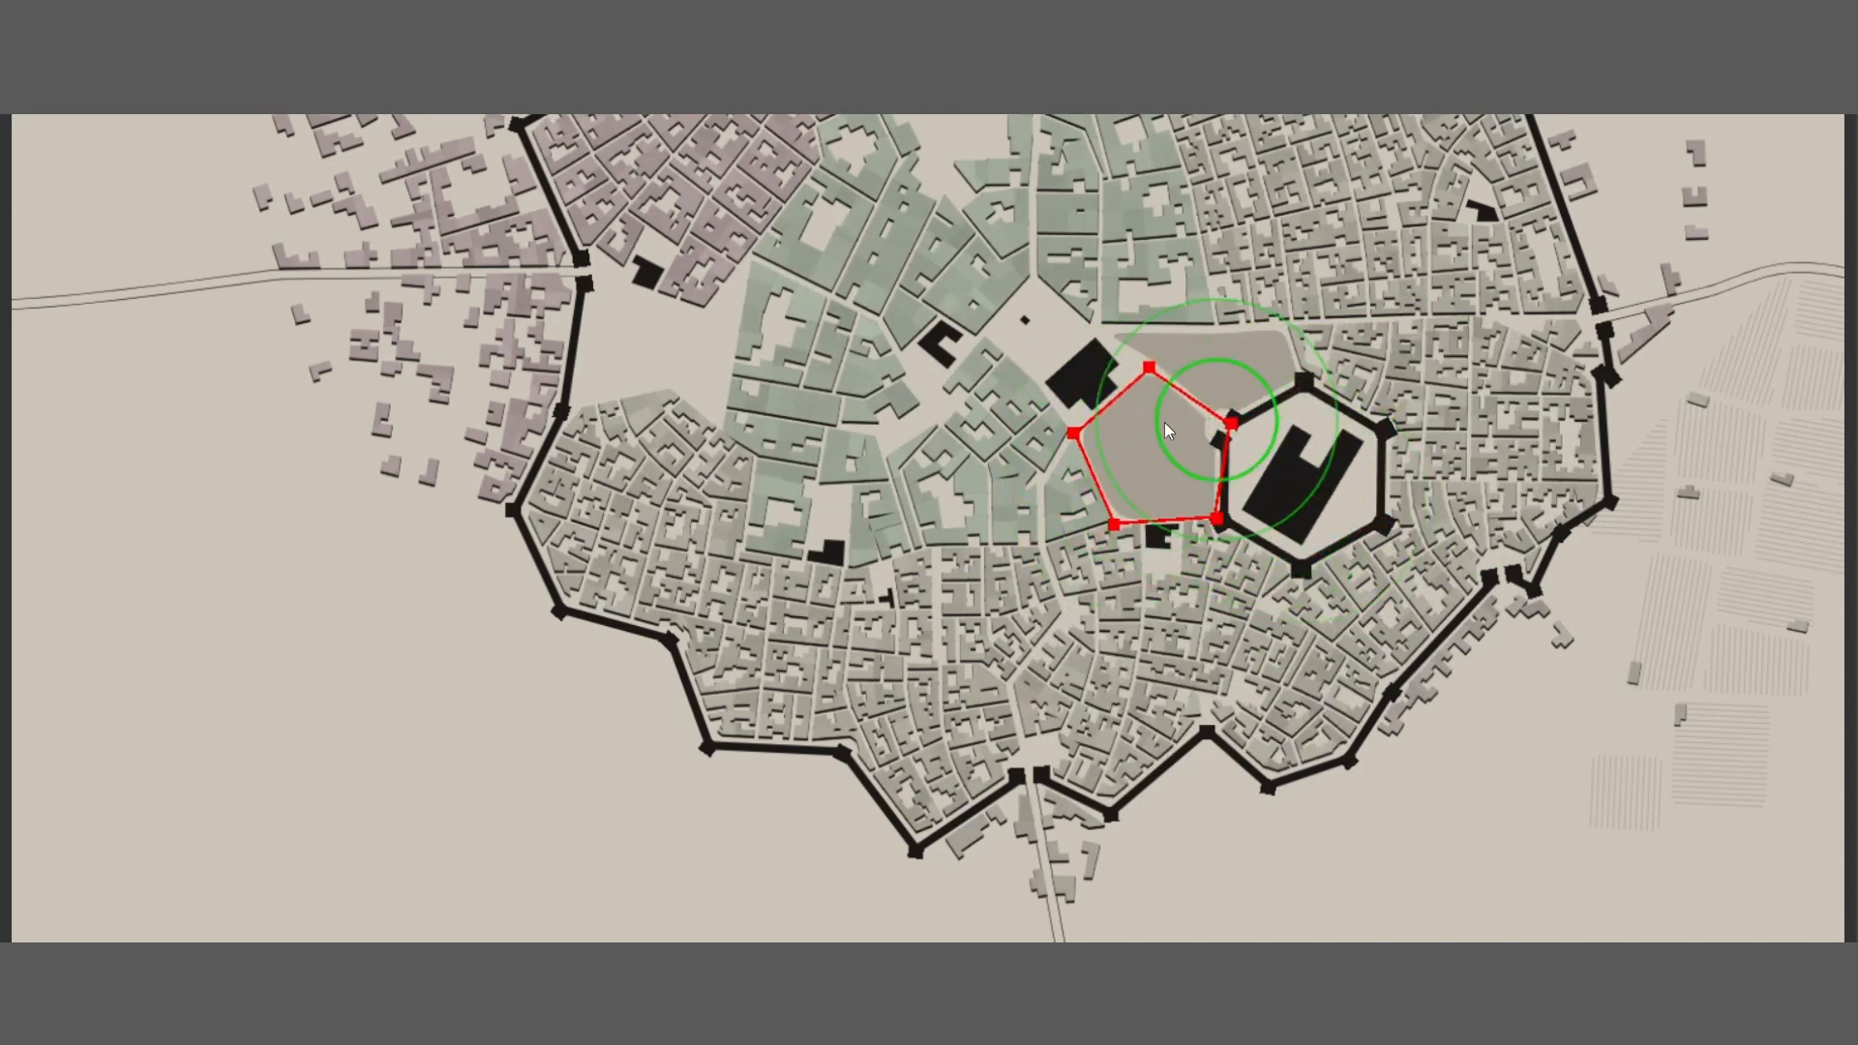
{"action": "mouse_move", "coordinate": [1166, 424]}
{"action": "left_mouse_down"}
{"action": "mouse_move", "coordinate": [1210, 467]}
{"action": "mouse_move", "coordinate": [1201, 441]}
{"action": "mouse_move", "coordinate": [1175, 470]}
{"action": "left_mouse_up"}
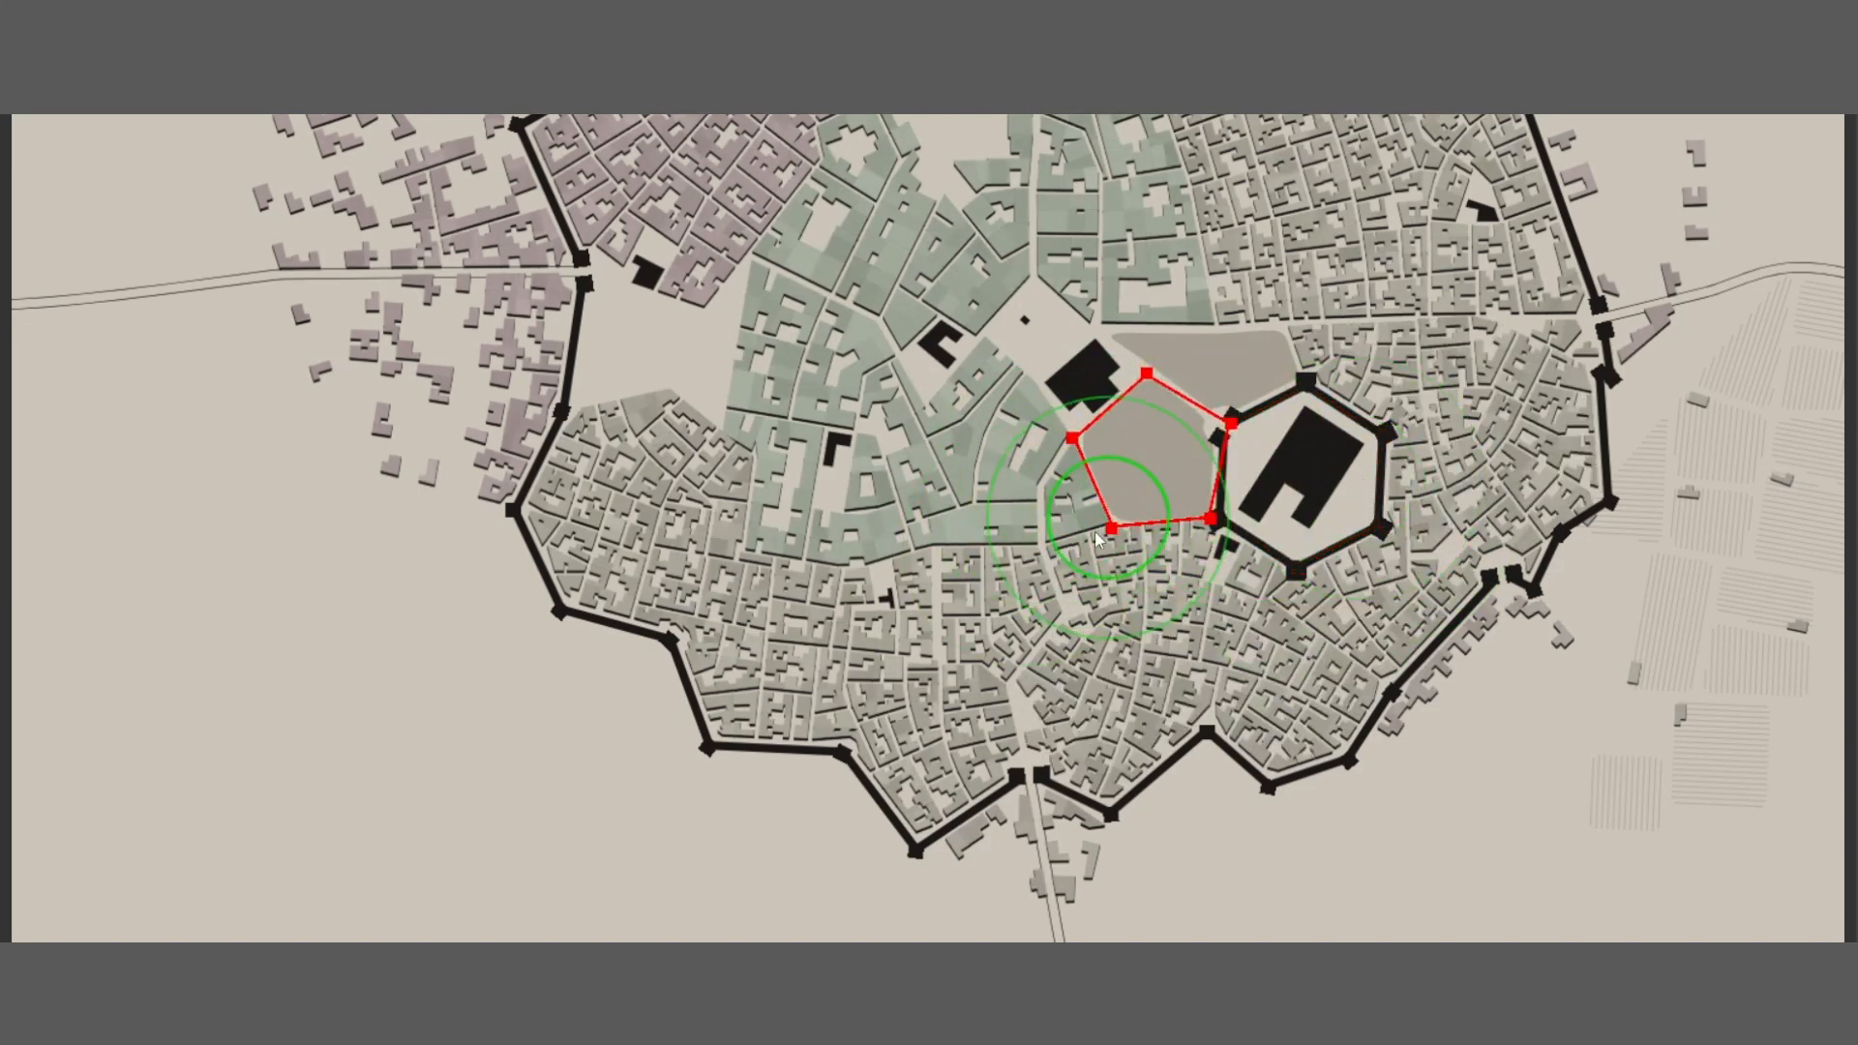
{"action": "left_click_drag", "start_coordinate": [1109, 518], "coordinate": [1096, 532]}
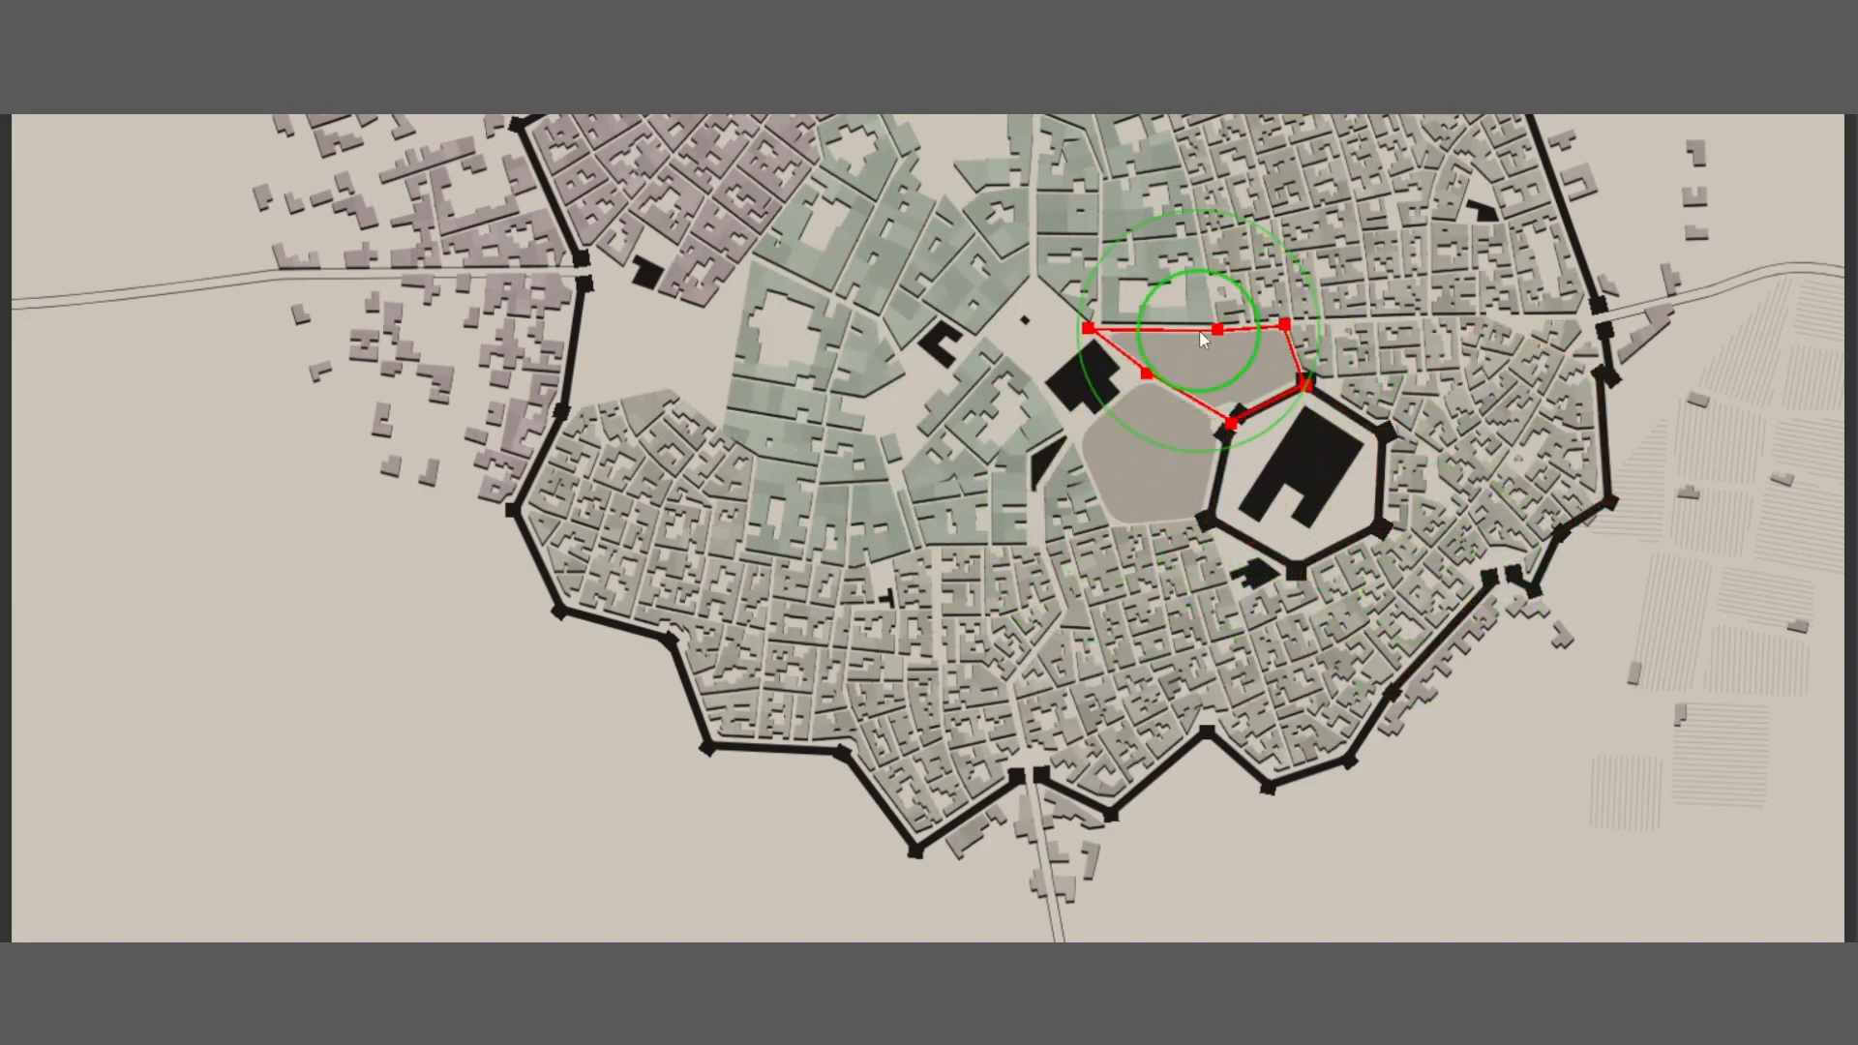
Equalize the park north of the citadel into a hexagon, evening out the adjoining southern park and nearby wards
{"action": "mouse_move", "coordinate": [1251, 368]}
{"action": "left_mouse_down"}
{"action": "mouse_move", "coordinate": [1216, 443]}
{"action": "mouse_move", "coordinate": [1157, 449]}
{"action": "left_mouse_up"}
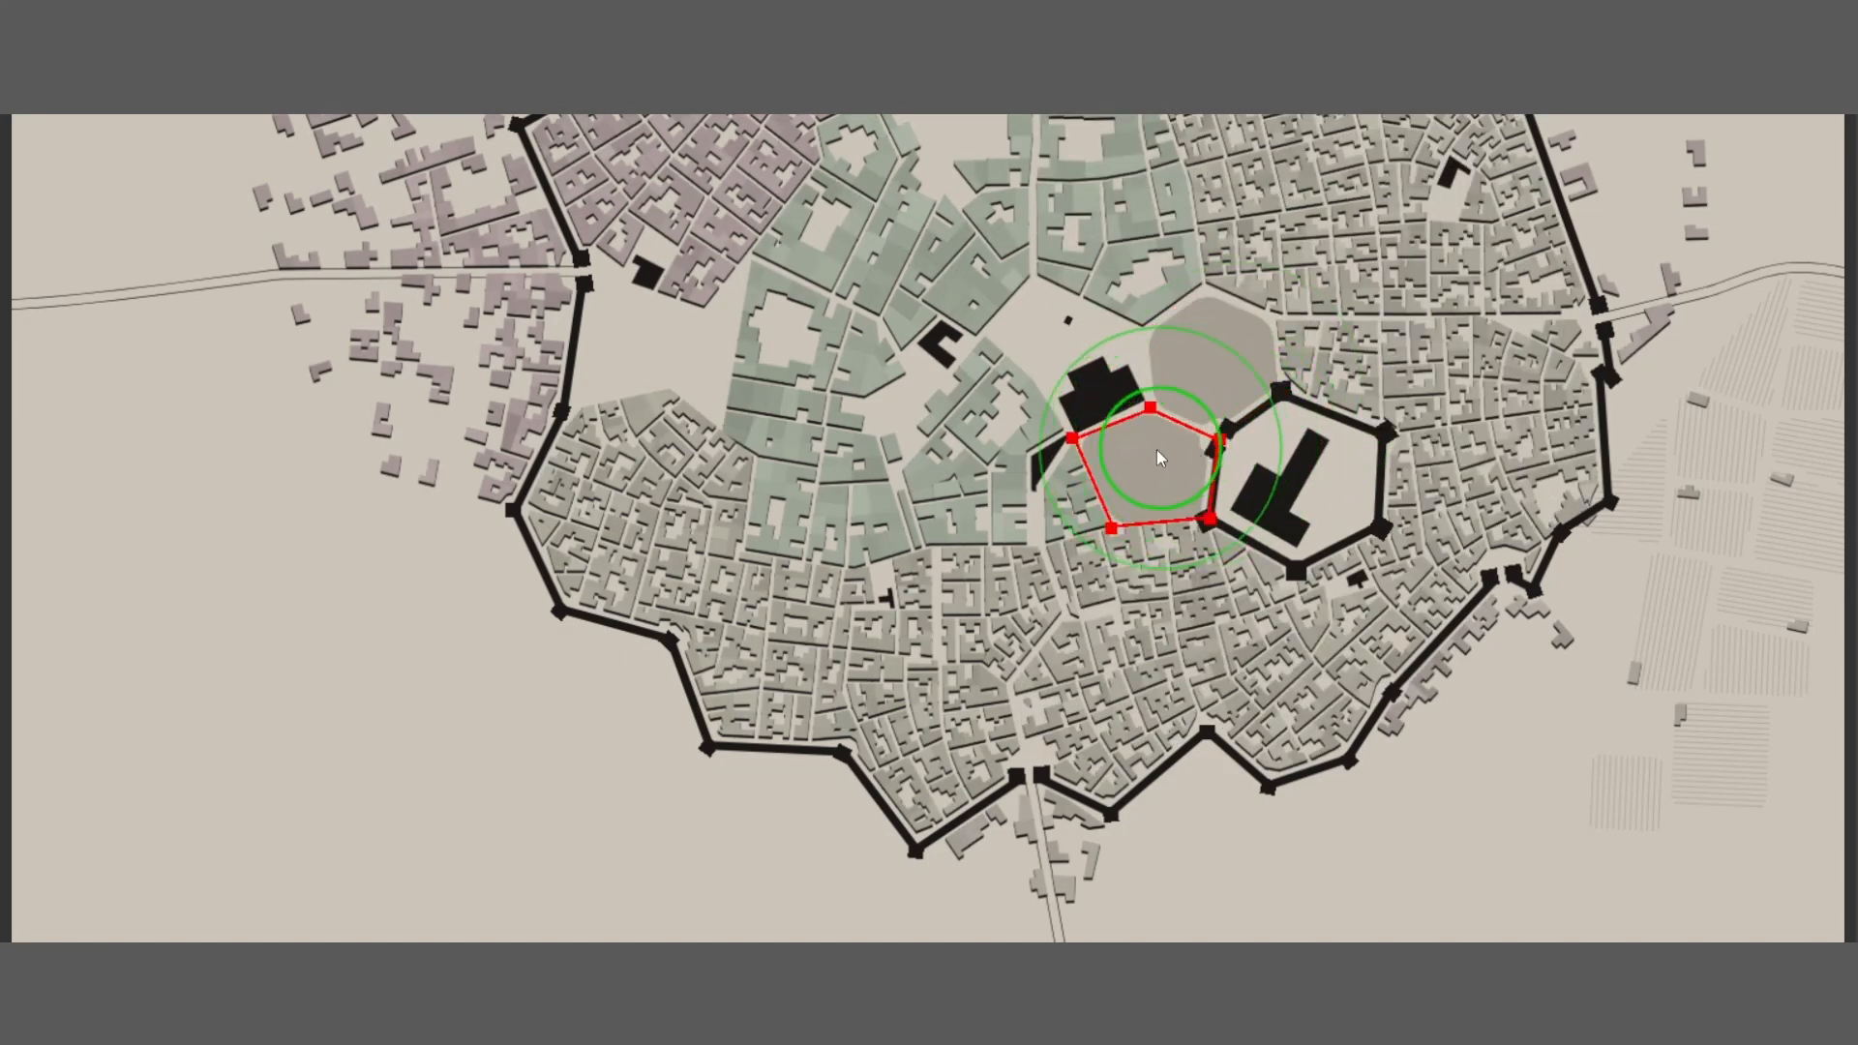
{"action": "mouse_move", "coordinate": [1158, 571]}
{"action": "left_mouse_down"}
{"action": "mouse_move", "coordinate": [1198, 353]}
{"action": "mouse_move", "coordinate": [1253, 345]}
{"action": "mouse_move", "coordinate": [1250, 321]}
{"action": "mouse_move", "coordinate": [1329, 350]}
{"action": "mouse_move", "coordinate": [1262, 433]}
{"action": "mouse_move", "coordinate": [1212, 402]}
{"action": "mouse_move", "coordinate": [1150, 475]}
{"action": "mouse_move", "coordinate": [1145, 607]}
{"action": "left_mouse_up"}
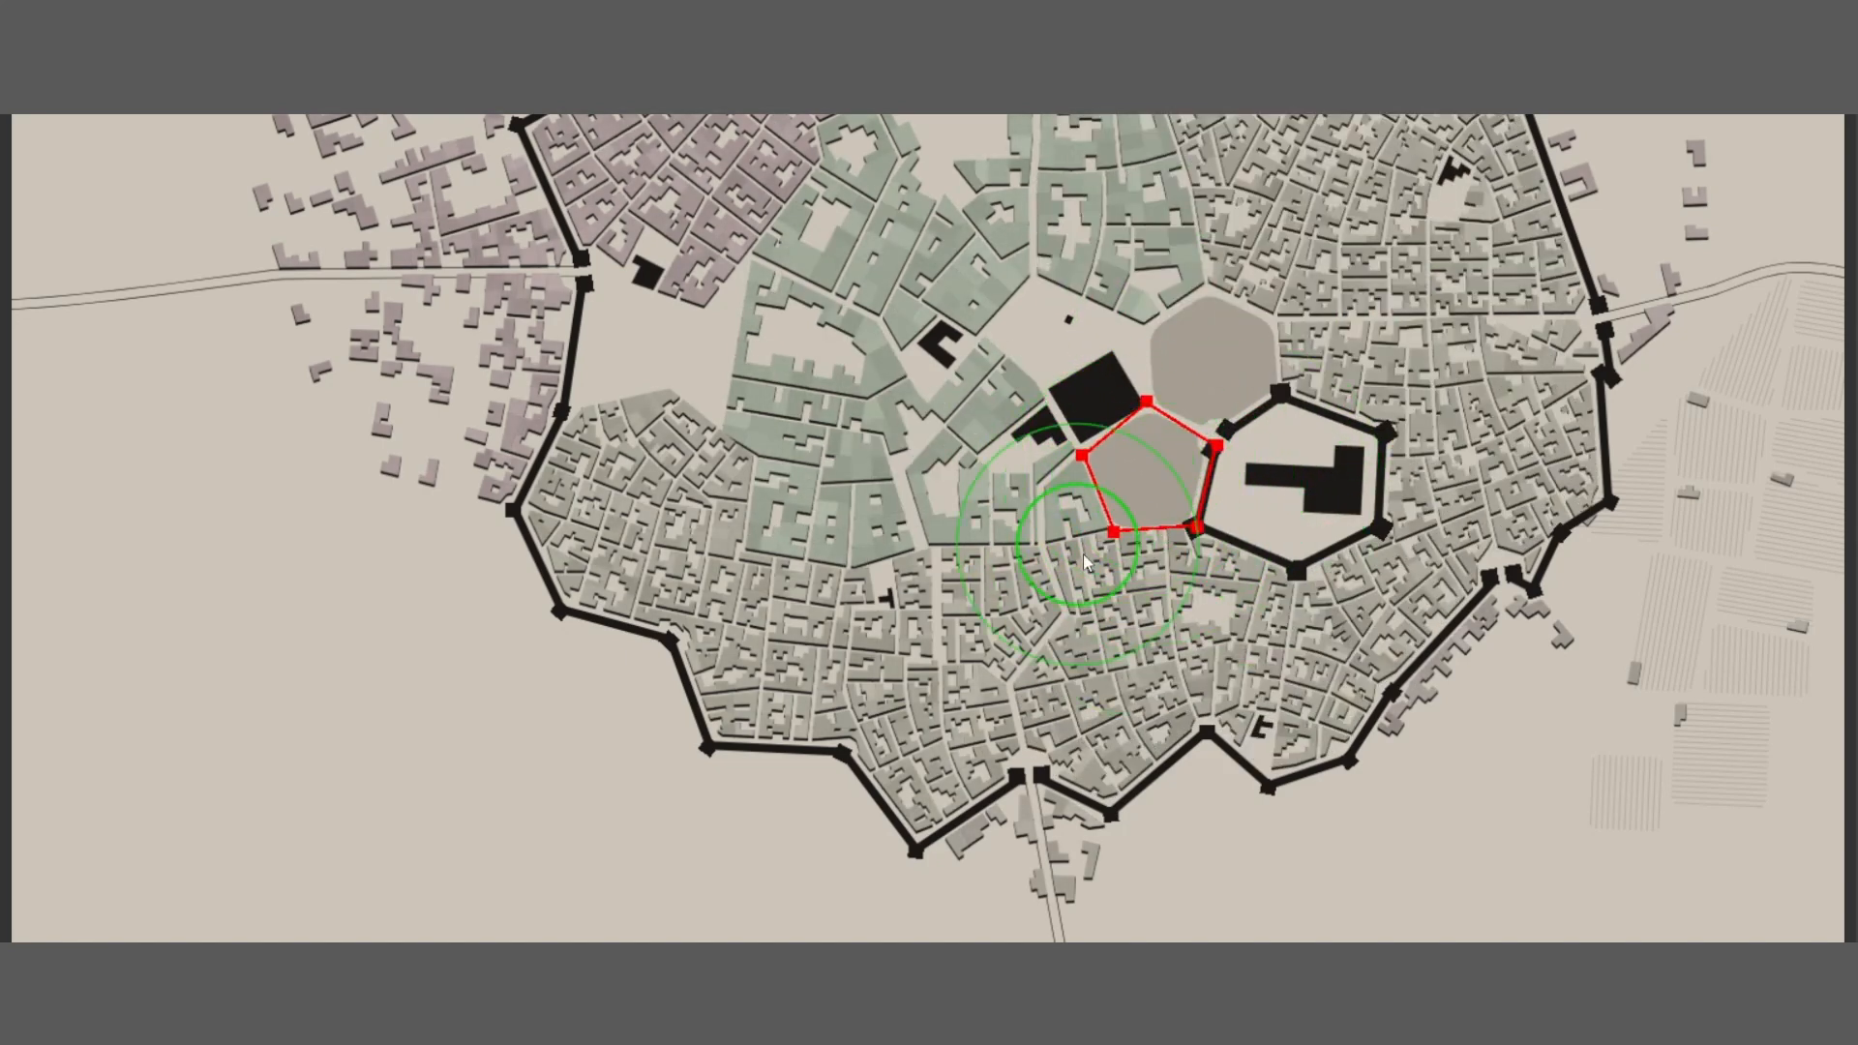
{"action": "mouse_move", "coordinate": [1083, 554]}
{"action": "left_mouse_down"}
{"action": "mouse_move", "coordinate": [1169, 491]}
{"action": "mouse_move", "coordinate": [1208, 329]}
{"action": "mouse_move", "coordinate": [1314, 297]}
{"action": "mouse_move", "coordinate": [1146, 471]}
{"action": "mouse_move", "coordinate": [1255, 446]}
{"action": "mouse_move", "coordinate": [1218, 464]}
{"action": "mouse_move", "coordinate": [1202, 513]}
{"action": "mouse_move", "coordinate": [1242, 379]}
{"action": "mouse_move", "coordinate": [1238, 420]}
{"action": "mouse_move", "coordinate": [1203, 372]}
{"action": "mouse_move", "coordinate": [1244, 380]}
{"action": "mouse_move", "coordinate": [1184, 451]}
{"action": "mouse_move", "coordinate": [1105, 495]}
{"action": "mouse_move", "coordinate": [1245, 445]}
{"action": "left_mouse_up"}
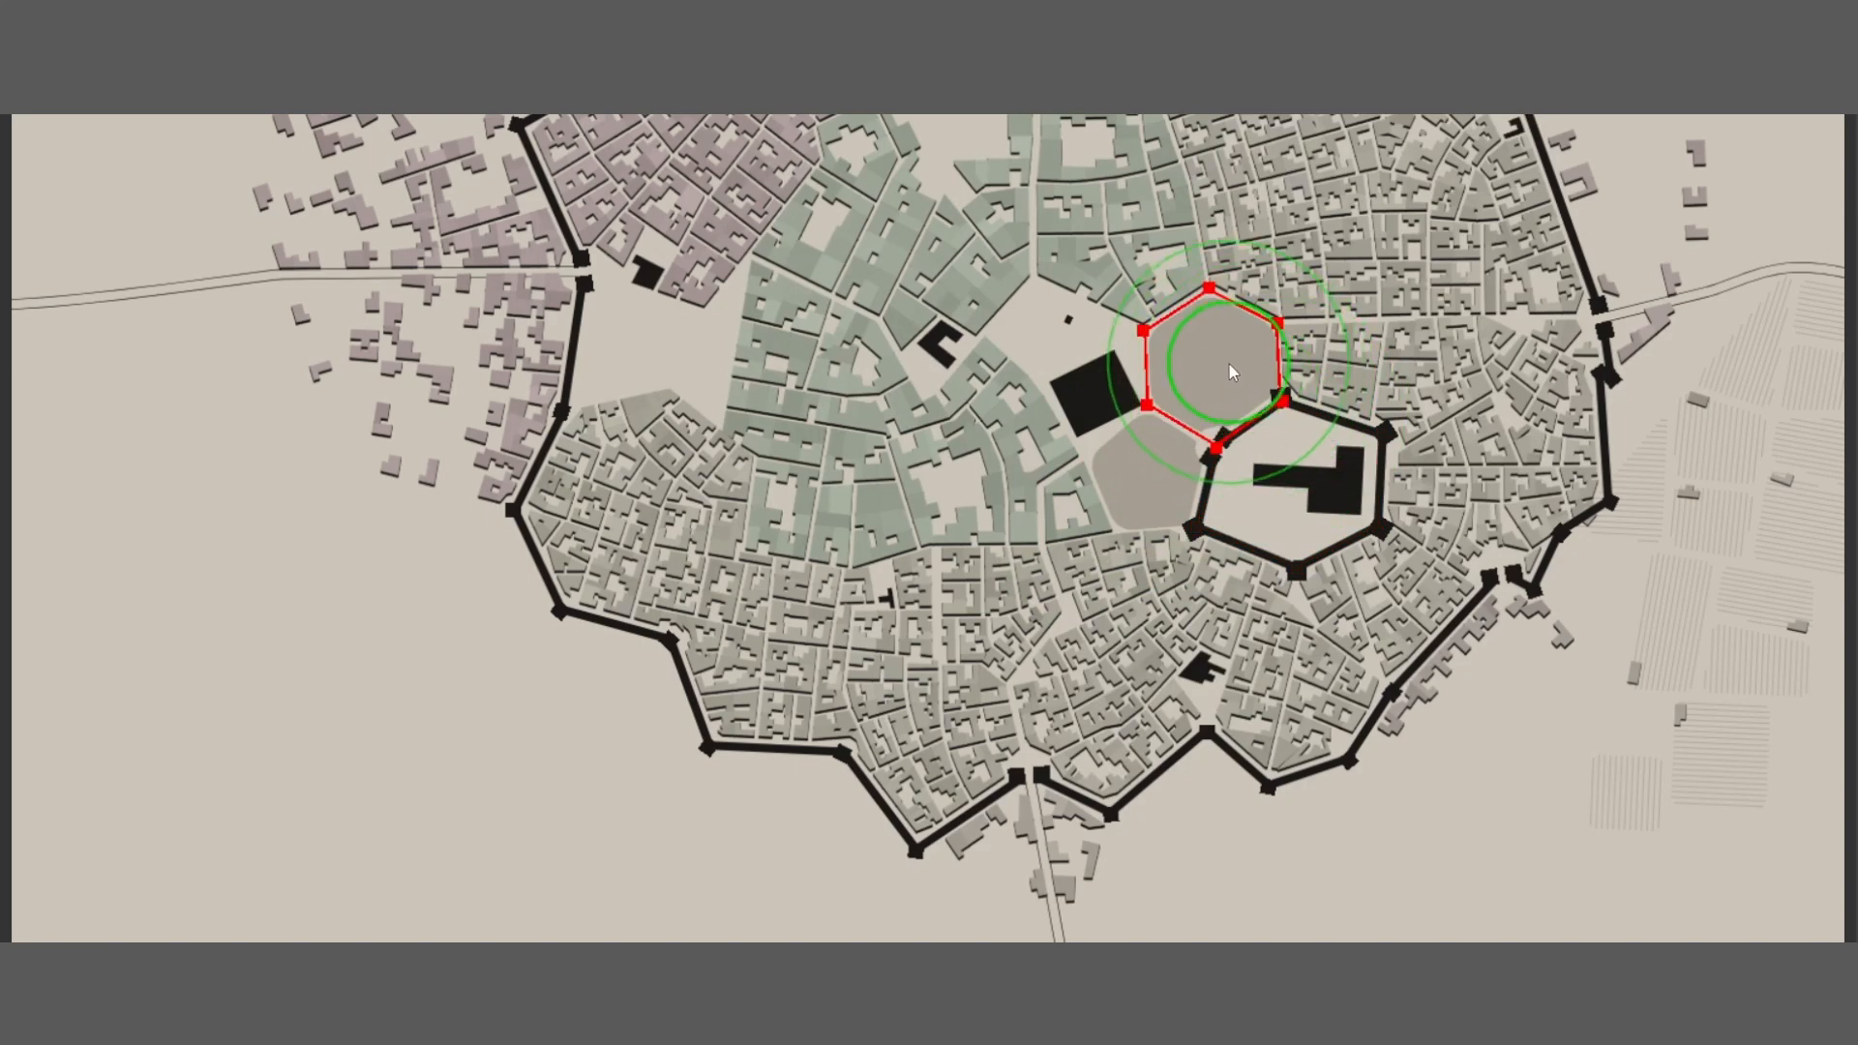
{"action": "left_click_drag", "start_coordinate": [1258, 326], "coordinate": [1187, 466]}
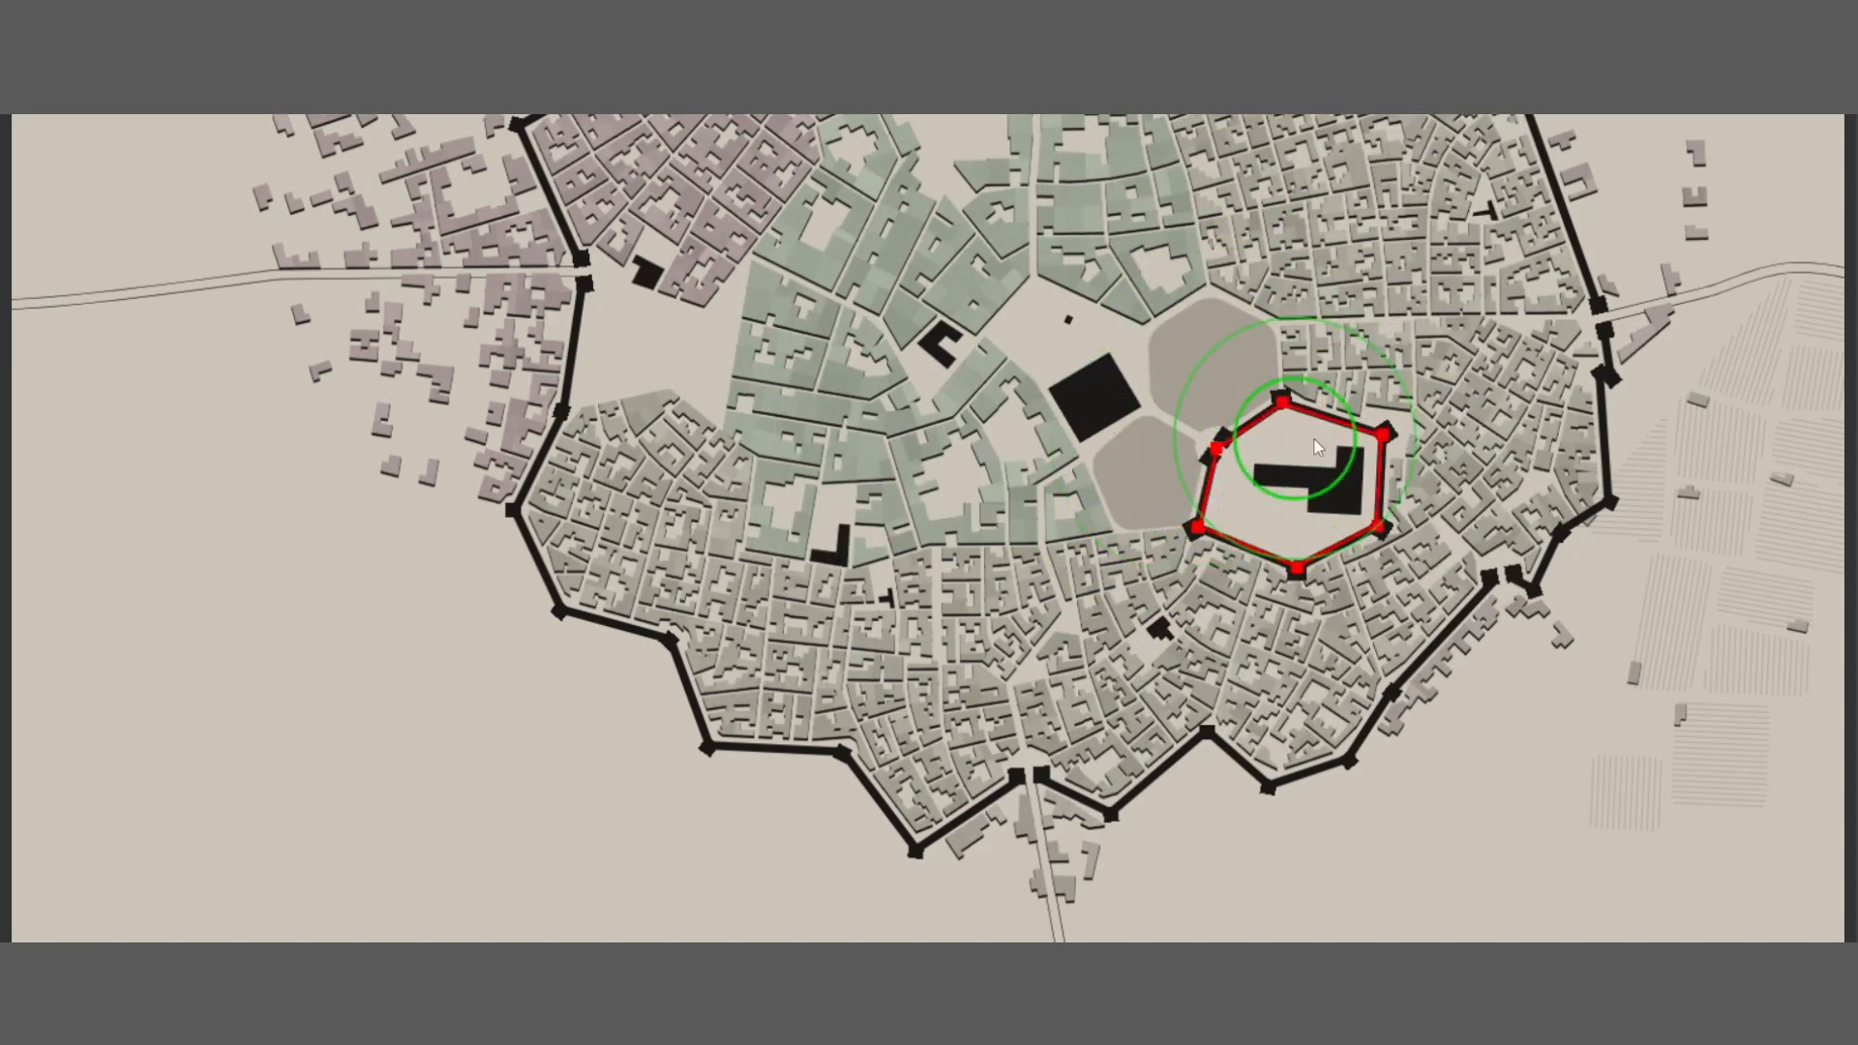
Equalize the citadel's outline again, along with the large landmark building's block beside the plaza and the wards west of it
{"action": "mouse_move", "coordinate": [1312, 490]}
{"action": "left_mouse_down"}
{"action": "mouse_move", "coordinate": [1339, 538]}
{"action": "mouse_move", "coordinate": [1334, 471]}
{"action": "mouse_move", "coordinate": [1372, 519]}
{"action": "mouse_move", "coordinate": [1336, 539]}
{"action": "left_mouse_up"}
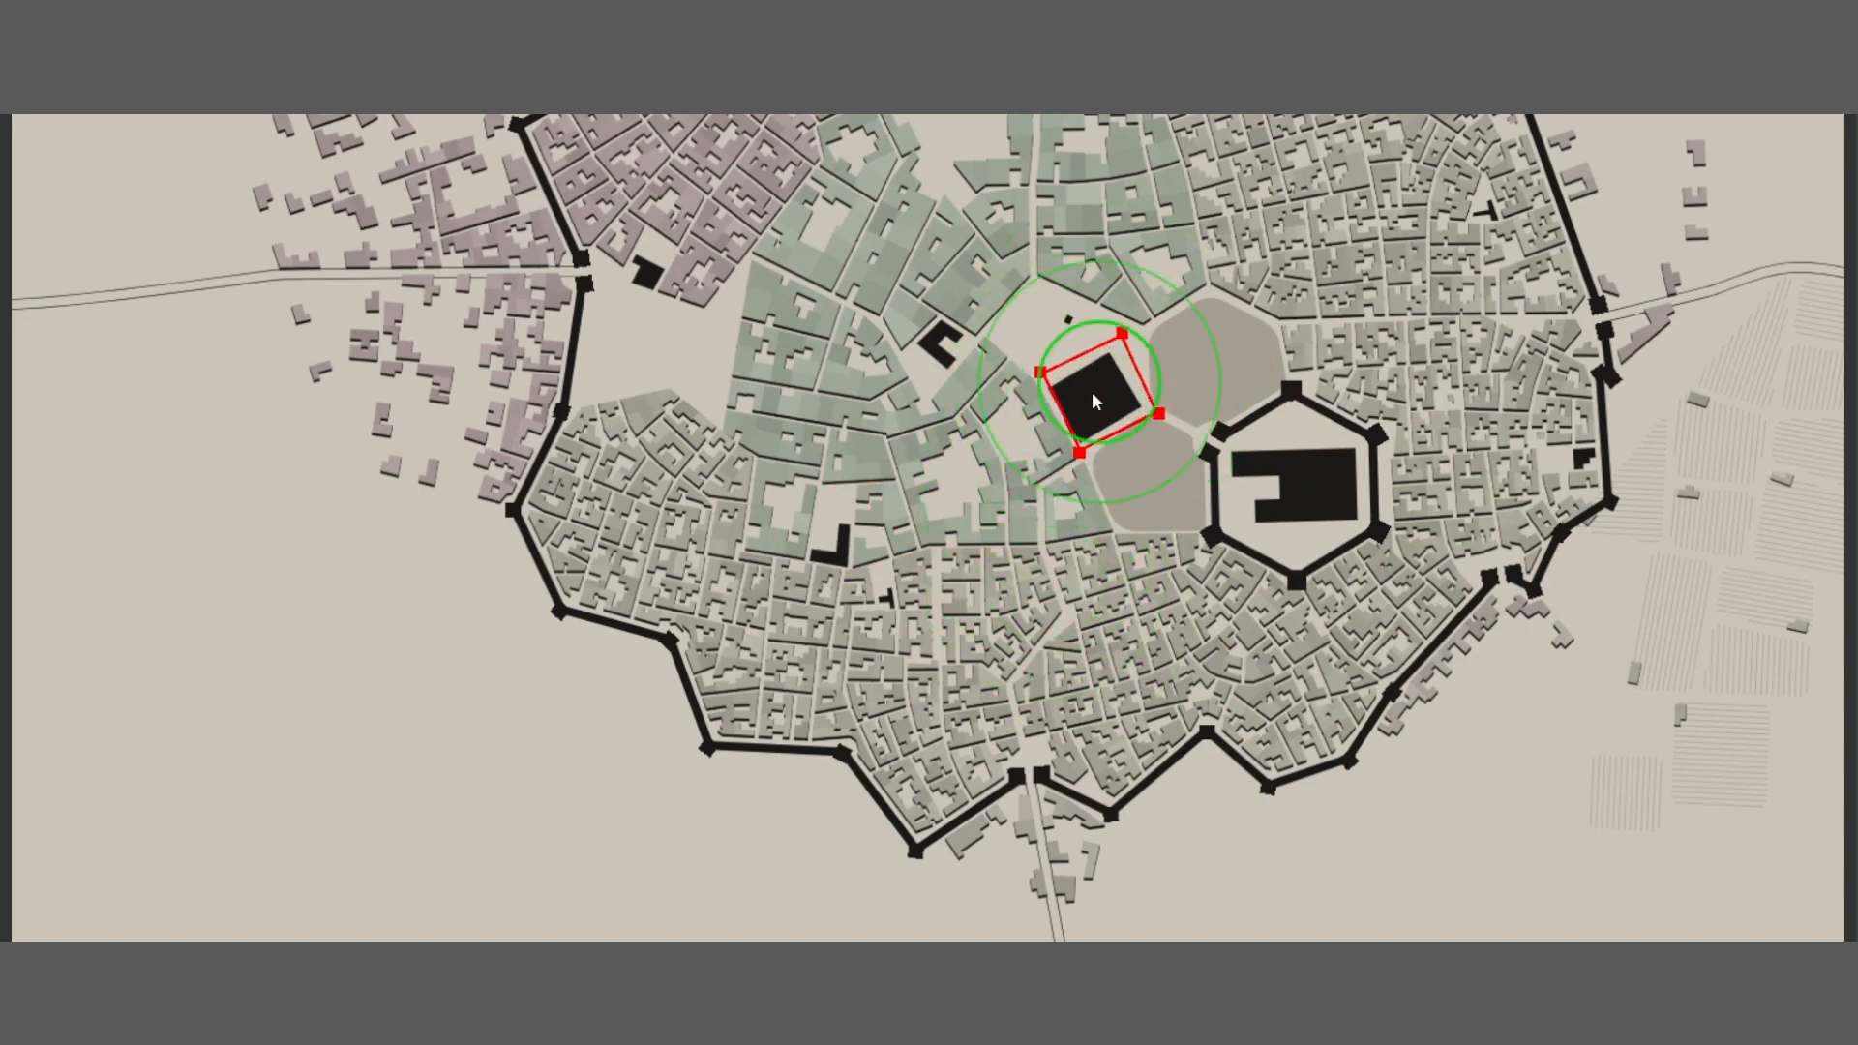
{"action": "left_click_drag", "start_coordinate": [1163, 420], "coordinate": [1165, 419]}
{"action": "mouse_move", "coordinate": [1017, 379]}
{"action": "left_mouse_down"}
{"action": "mouse_move", "coordinate": [1125, 275]}
{"action": "mouse_move", "coordinate": [1032, 382]}
{"action": "mouse_move", "coordinate": [1118, 371]}
{"action": "left_mouse_up"}
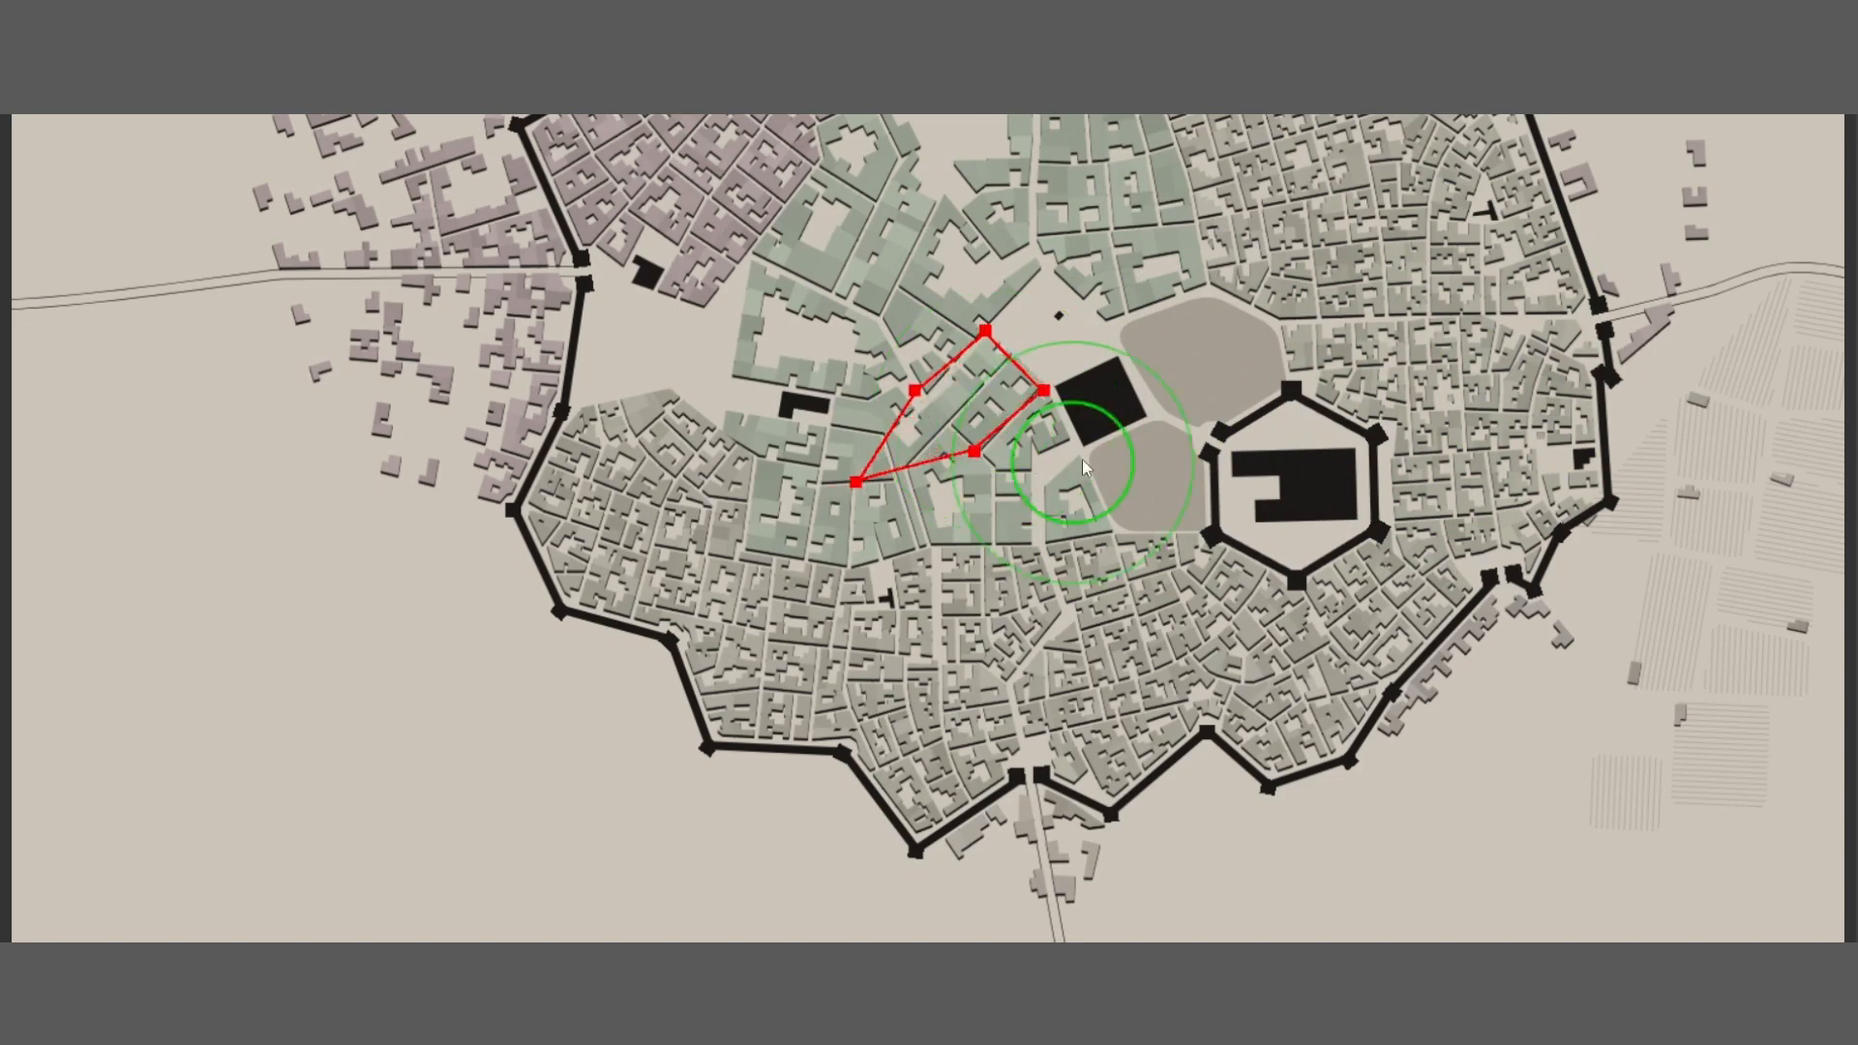
Equalize the wards west of the large landmark building and the wards just inside the western gate
{"action": "left_click_drag", "start_coordinate": [1016, 569], "coordinate": [1043, 503]}
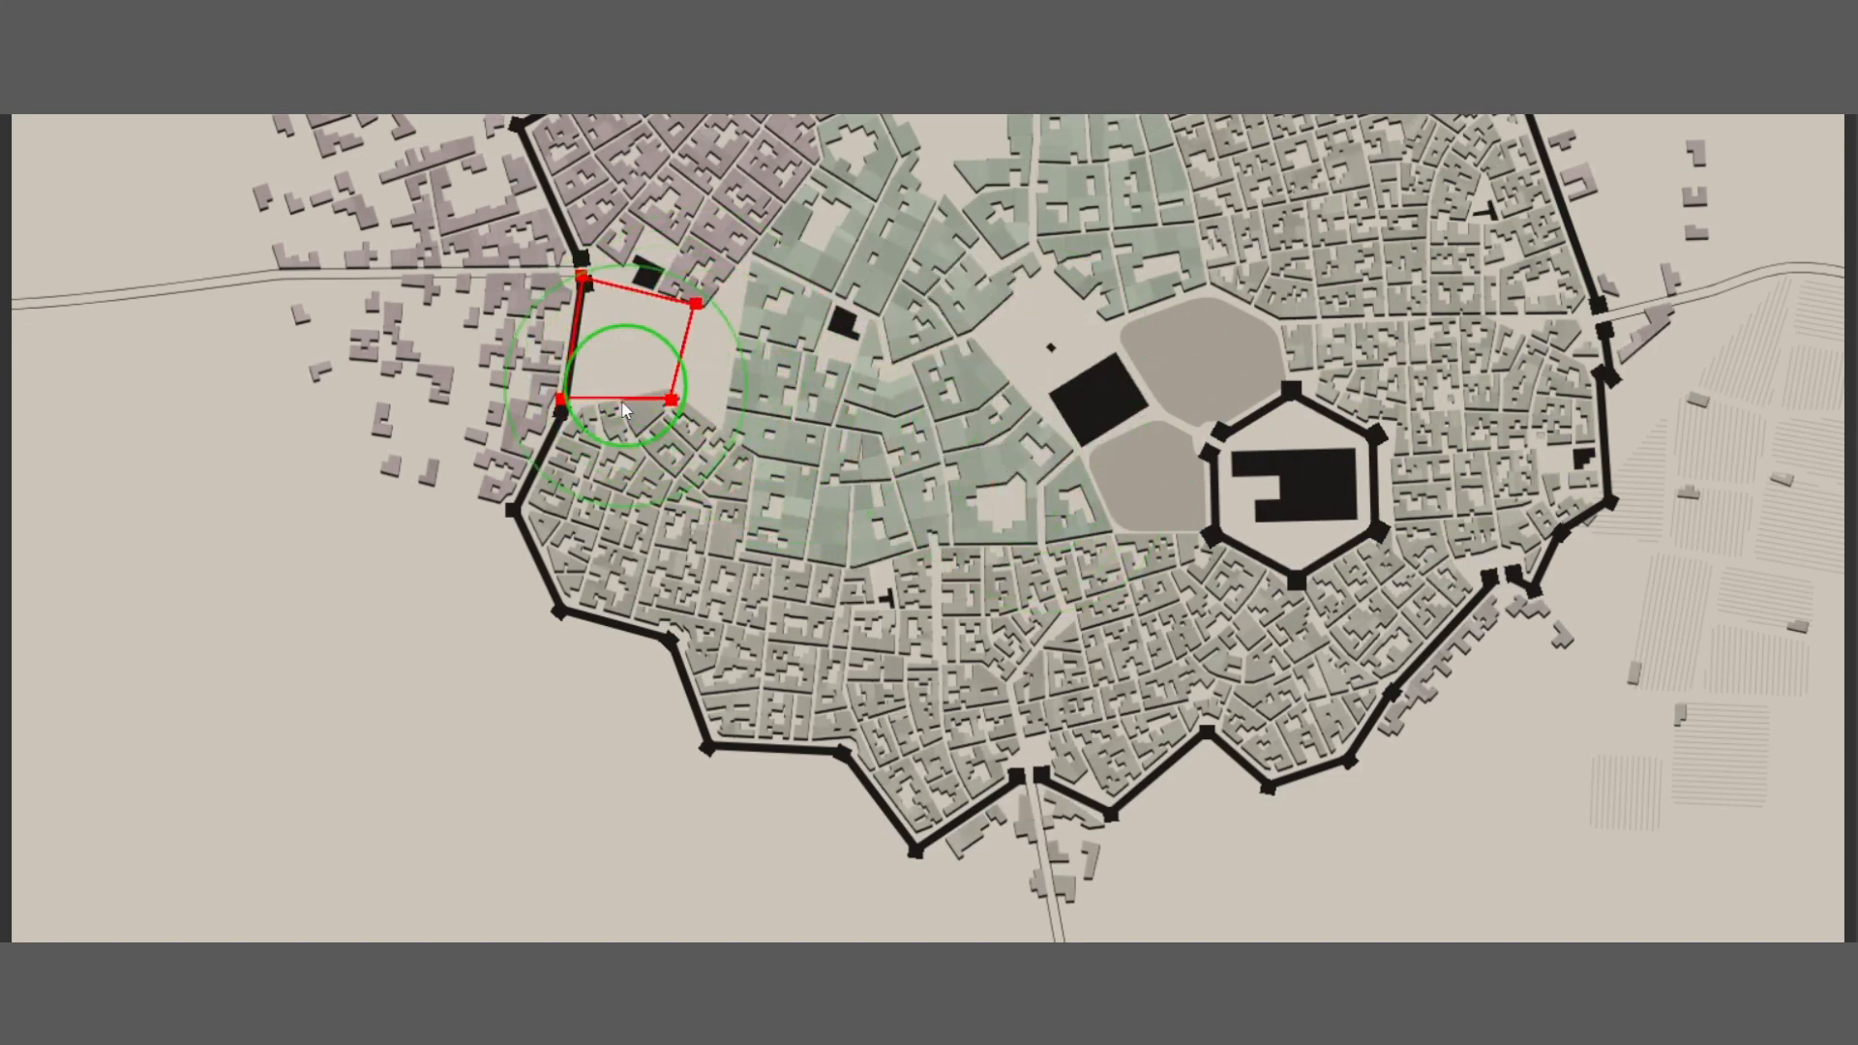
{"action": "left_click_drag", "start_coordinate": [693, 401], "coordinate": [695, 401]}
{"action": "mouse_move", "coordinate": [719, 337]}
{"action": "left_mouse_down"}
{"action": "mouse_move", "coordinate": [800, 332]}
{"action": "mouse_move", "coordinate": [807, 392]}
{"action": "left_mouse_up"}
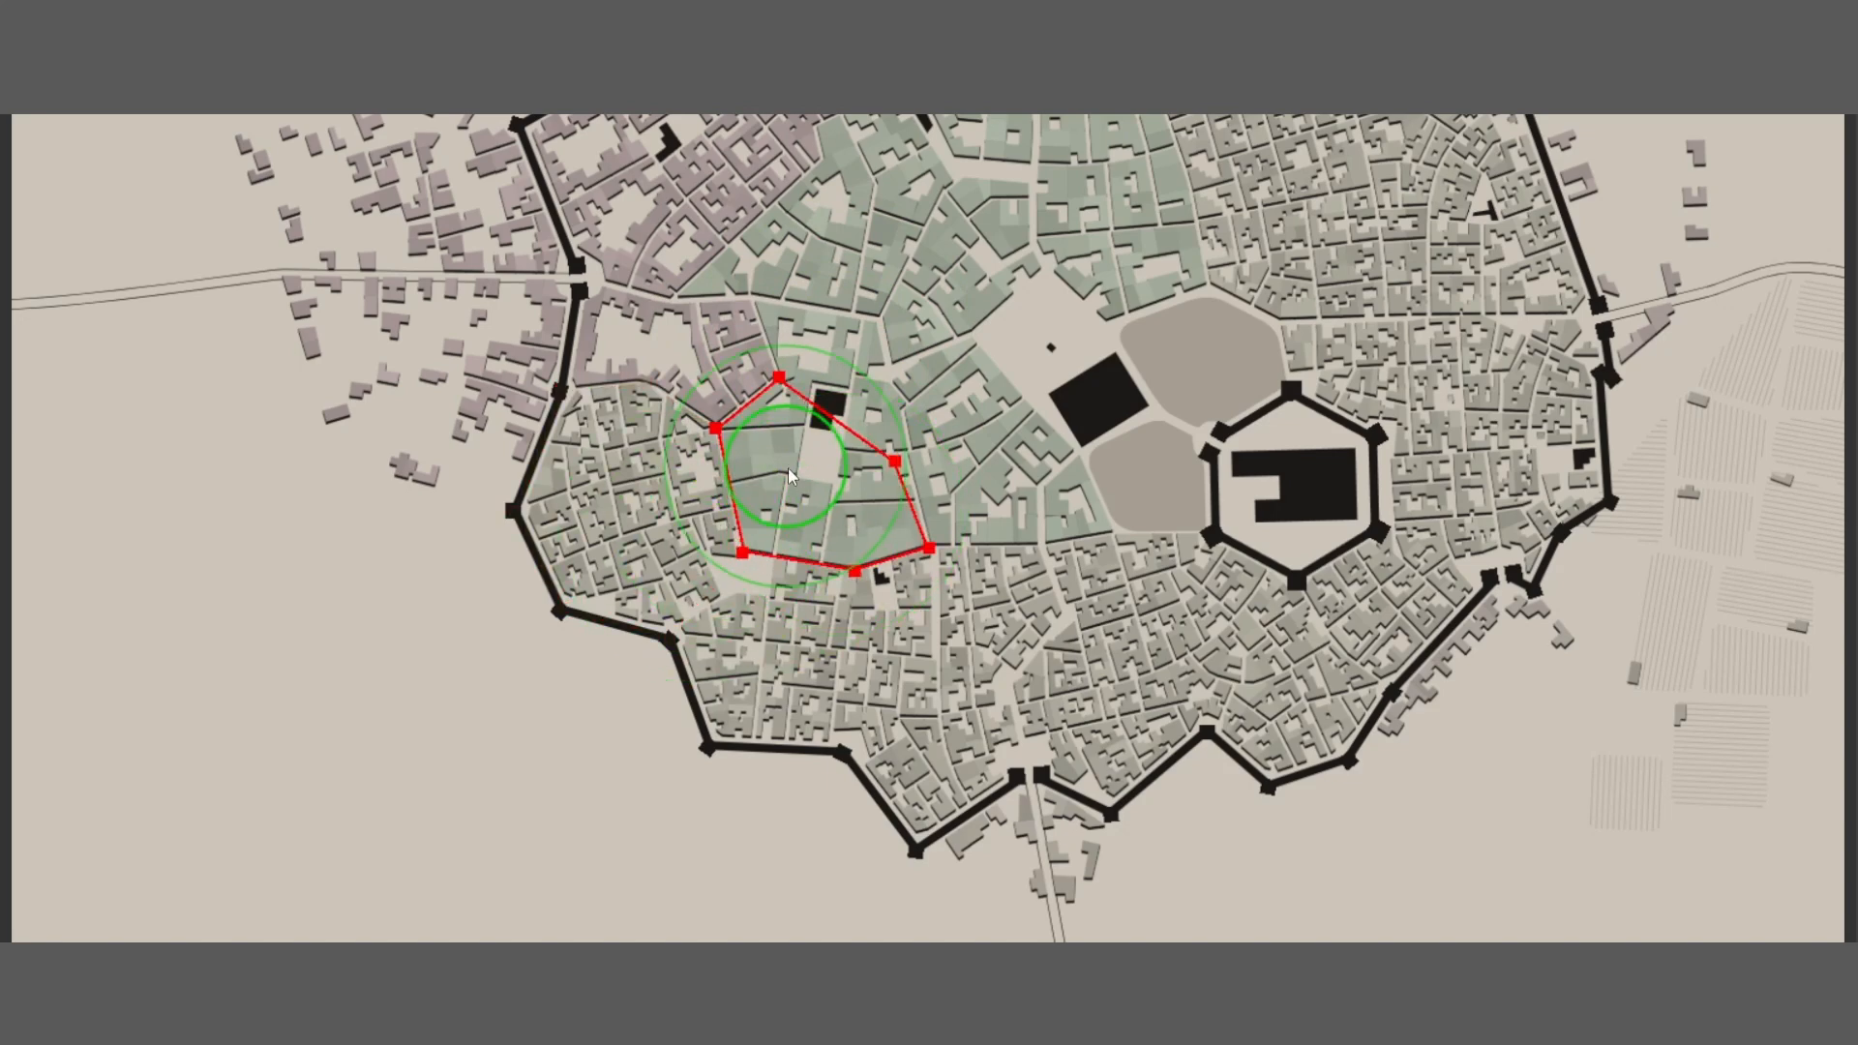
Equalize the wards around the northern gate and along the northeastern wall as far as the eastern gate
{"action": "scroll", "coordinate": [820, 513], "scroll_direction": "up", "scroll_amount": 1}
{"action": "scroll", "coordinate": [820, 513], "scroll_direction": "up", "scroll_amount": 1}
{"action": "scroll", "coordinate": [1075, 387], "scroll_direction": "up", "scroll_amount": 1}
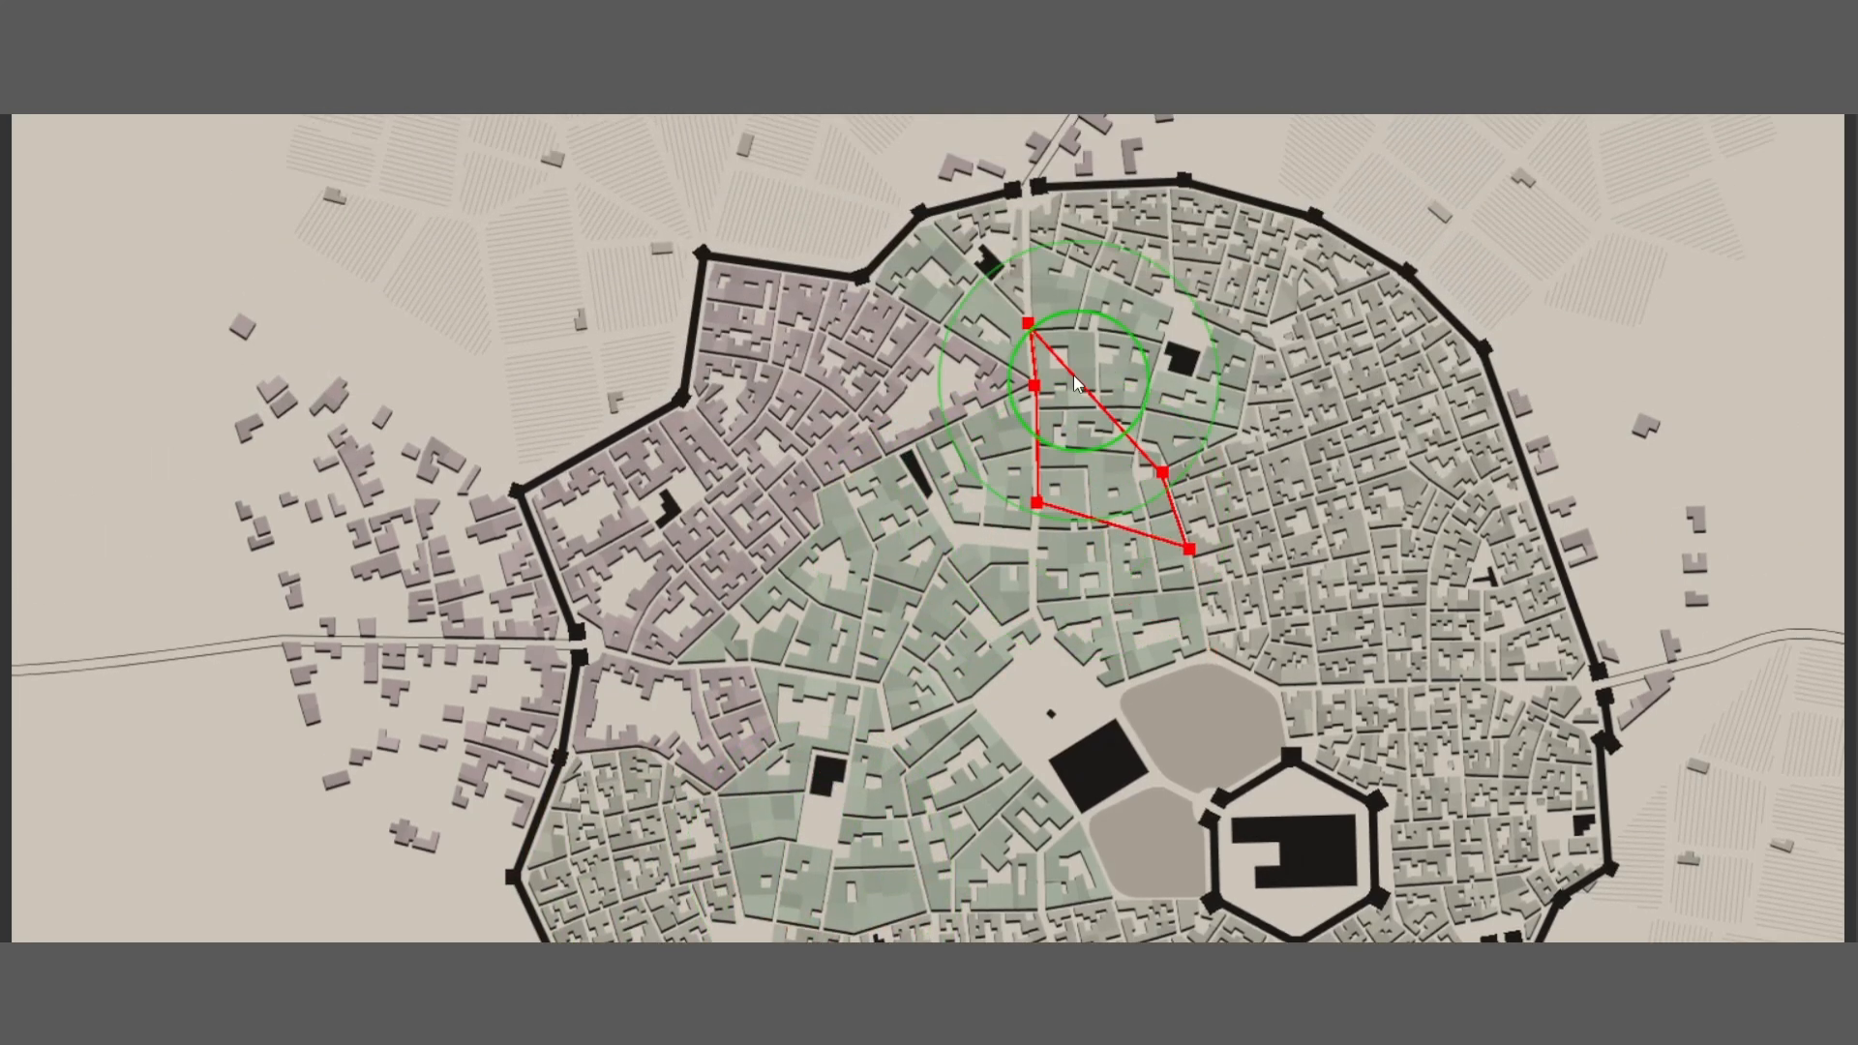
{"action": "left_click_drag", "start_coordinate": [982, 279], "coordinate": [986, 282]}
{"action": "left_click_drag", "start_coordinate": [1148, 252], "coordinate": [1156, 255]}
{"action": "left_click_drag", "start_coordinate": [1432, 402], "coordinate": [1446, 417]}
{"action": "left_click_drag", "start_coordinate": [1359, 540], "coordinate": [1366, 547]}
{"action": "left_click_drag", "start_coordinate": [1417, 482], "coordinate": [1420, 489]}
{"action": "left_click_drag", "start_coordinate": [1419, 579], "coordinate": [1399, 590]}
{"action": "left_click_drag", "start_coordinate": [1262, 322], "coordinate": [1248, 314]}
{"action": "left_click", "coordinate": [1476, 441]}
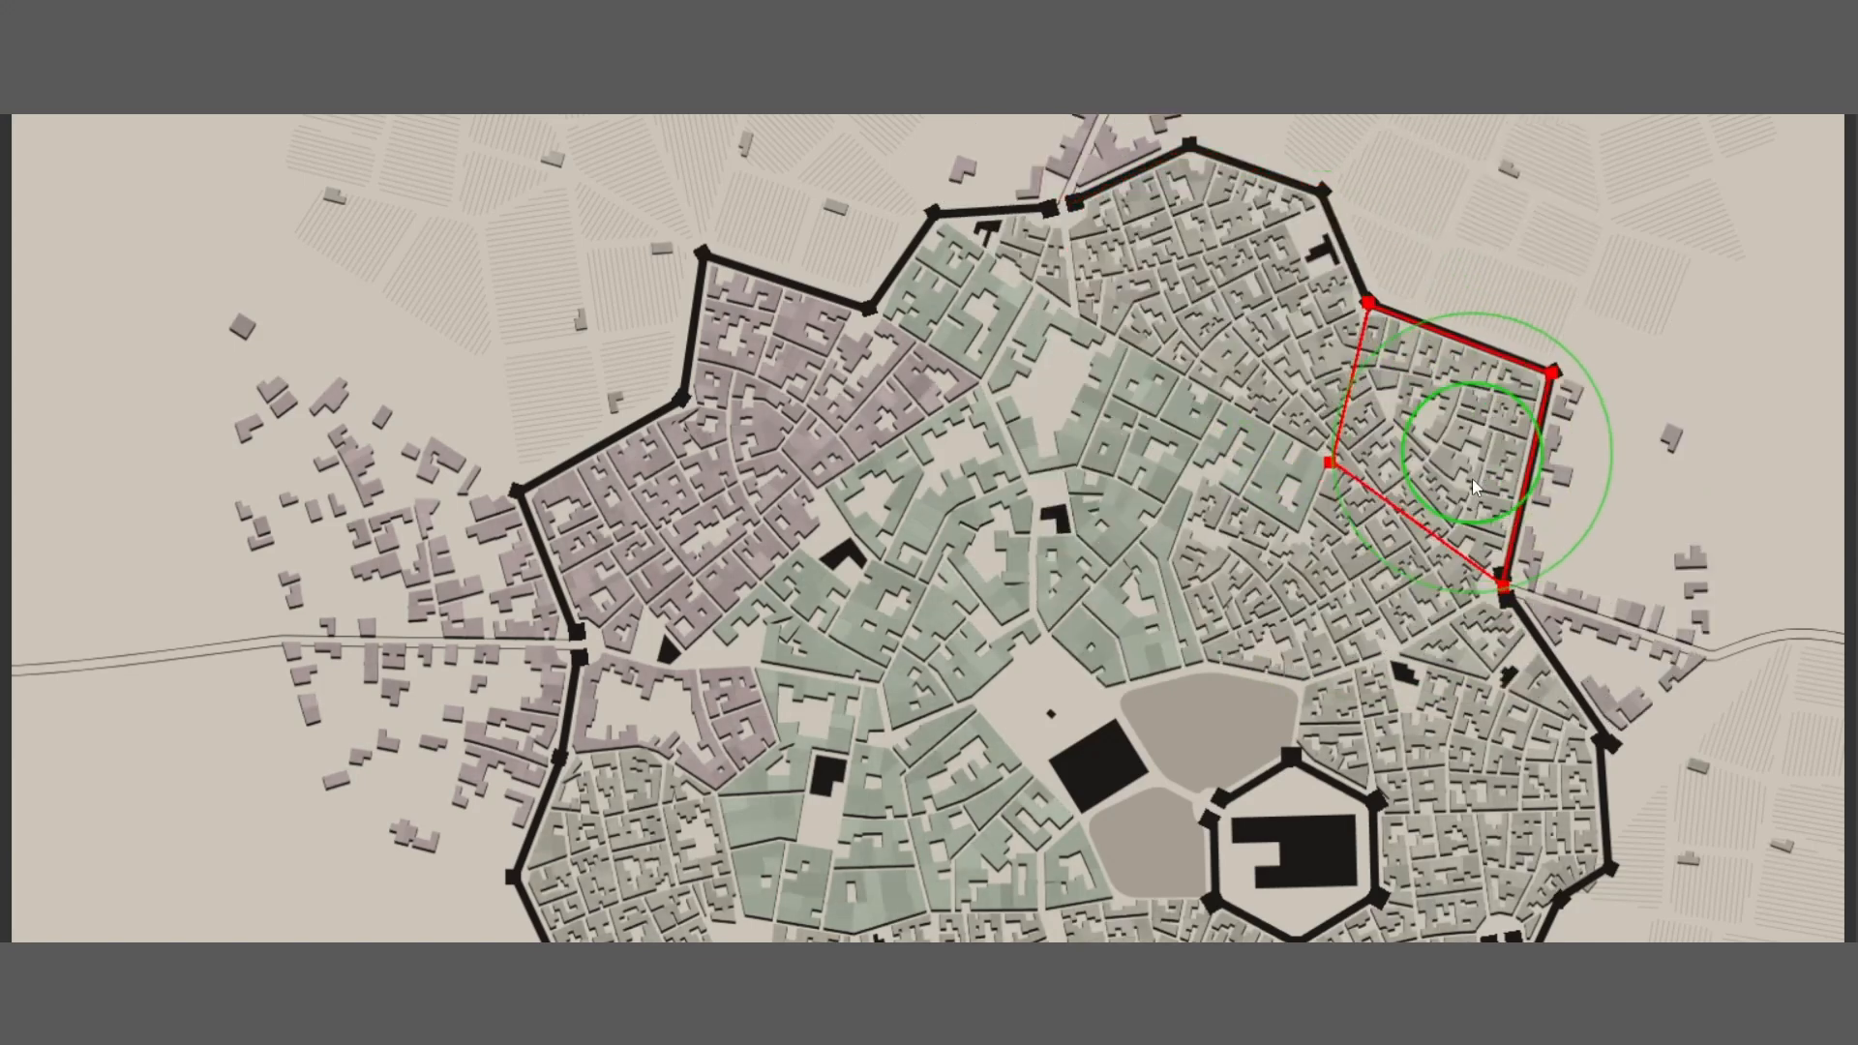
Equalize the citadel toward a regular hexagon, along with its neighbouring wards and the outer plot beside the eastern gate
{"action": "scroll", "coordinate": [1474, 647], "scroll_direction": "down", "scroll_amount": 1}
{"action": "left_click_drag", "start_coordinate": [1382, 593], "coordinate": [1408, 595]}
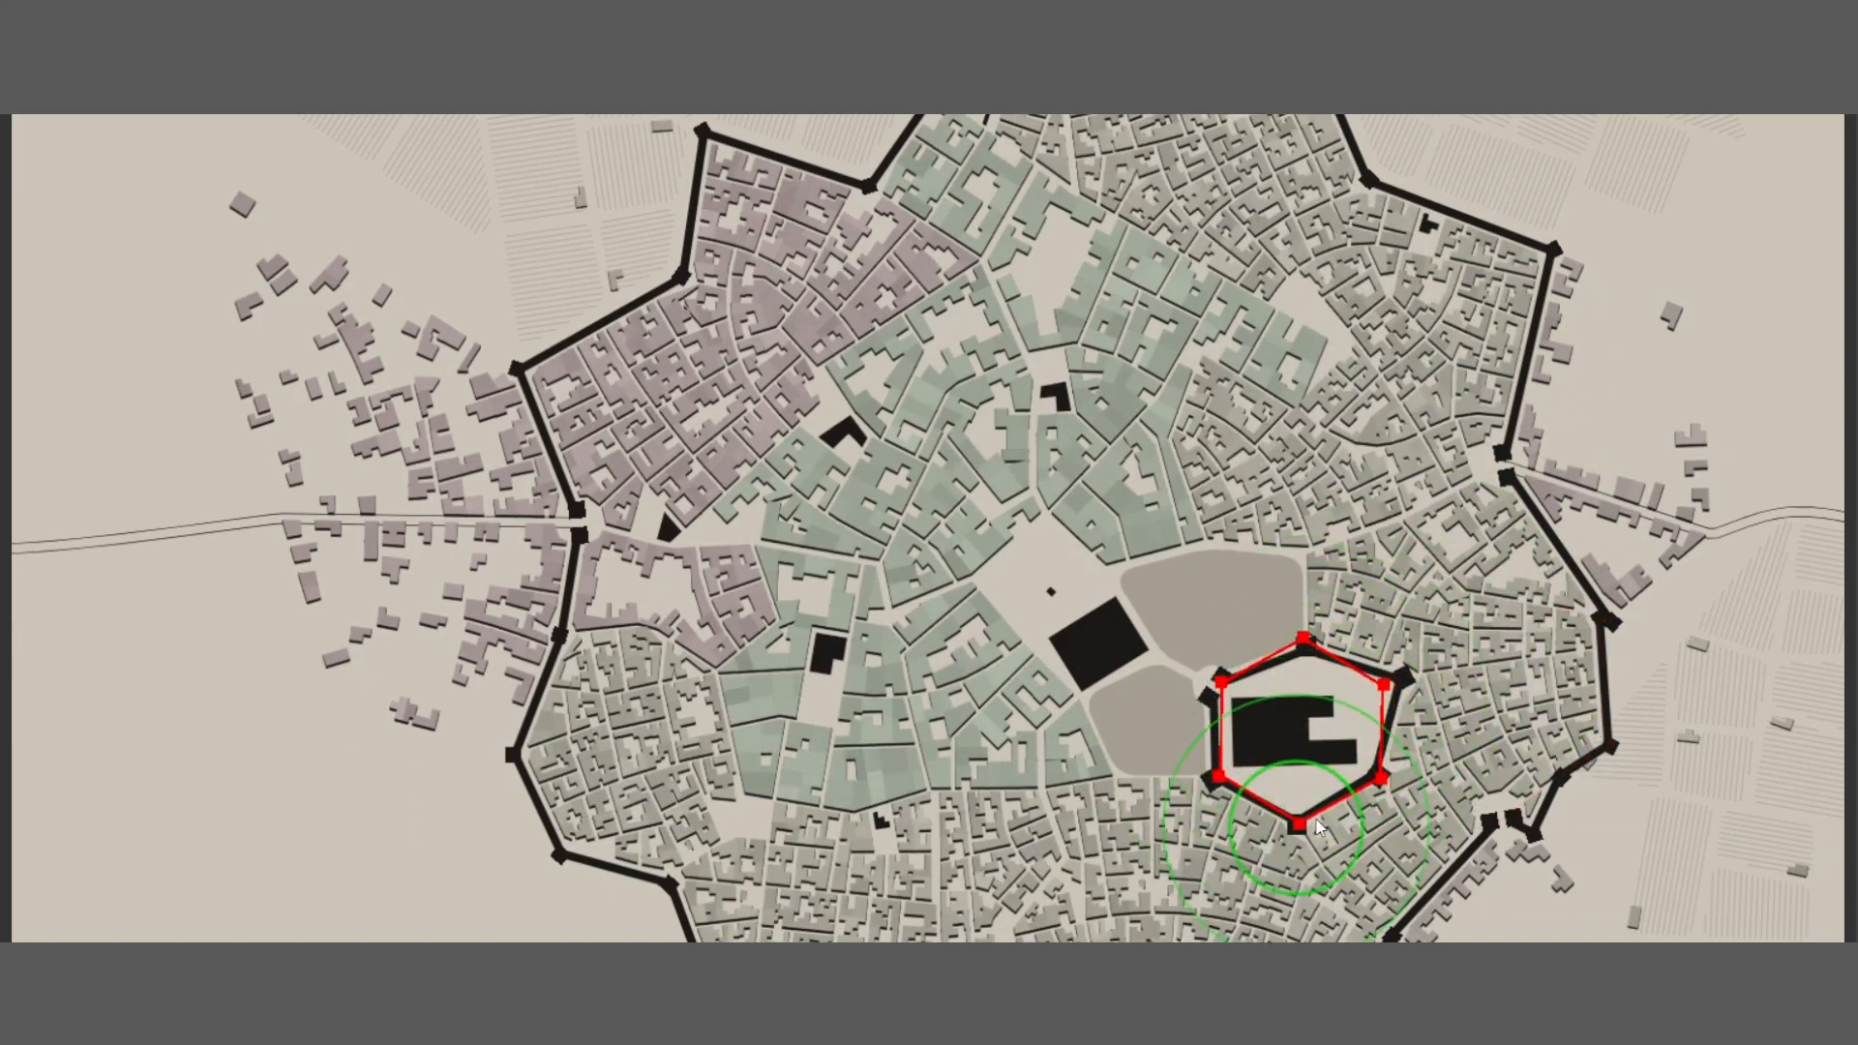
{"action": "mouse_move", "coordinate": [1410, 615]}
{"action": "left_mouse_down"}
{"action": "mouse_move", "coordinate": [1397, 659]}
{"action": "mouse_move", "coordinate": [1235, 724]}
{"action": "mouse_move", "coordinate": [1274, 753]}
{"action": "left_mouse_up"}
{"action": "mouse_move", "coordinate": [1465, 653]}
{"action": "left_mouse_down"}
{"action": "mouse_move", "coordinate": [1560, 691]}
{"action": "mouse_move", "coordinate": [1508, 726]}
{"action": "left_mouse_up"}
{"action": "mouse_move", "coordinate": [1328, 752]}
{"action": "left_mouse_down"}
{"action": "mouse_move", "coordinate": [1192, 736]}
{"action": "mouse_move", "coordinate": [1252, 716]}
{"action": "left_mouse_up"}
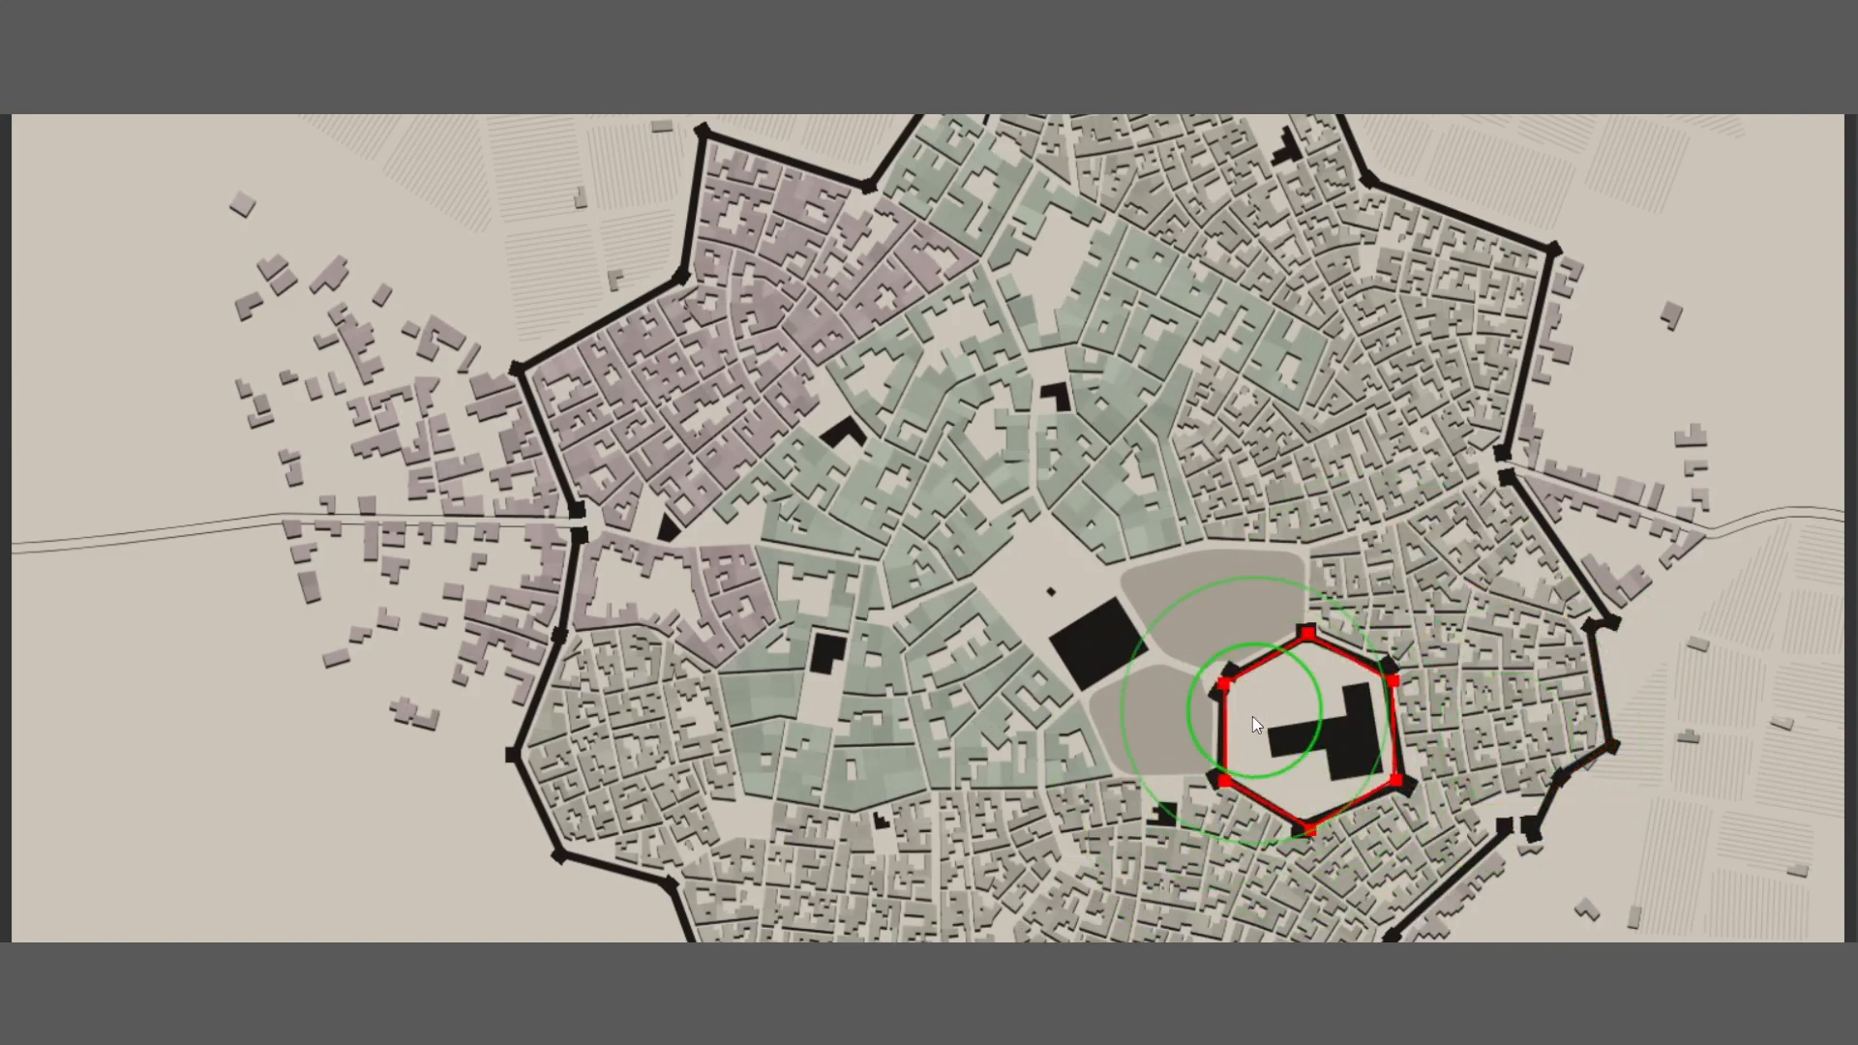
{"action": "mouse_move", "coordinate": [1520, 559]}
{"action": "left_mouse_down"}
{"action": "mouse_move", "coordinate": [1539, 489]}
{"action": "mouse_move", "coordinate": [1680, 412]}
{"action": "mouse_move", "coordinate": [1820, 232]}
{"action": "mouse_move", "coordinate": [1688, 481]}
{"action": "left_mouse_up"}
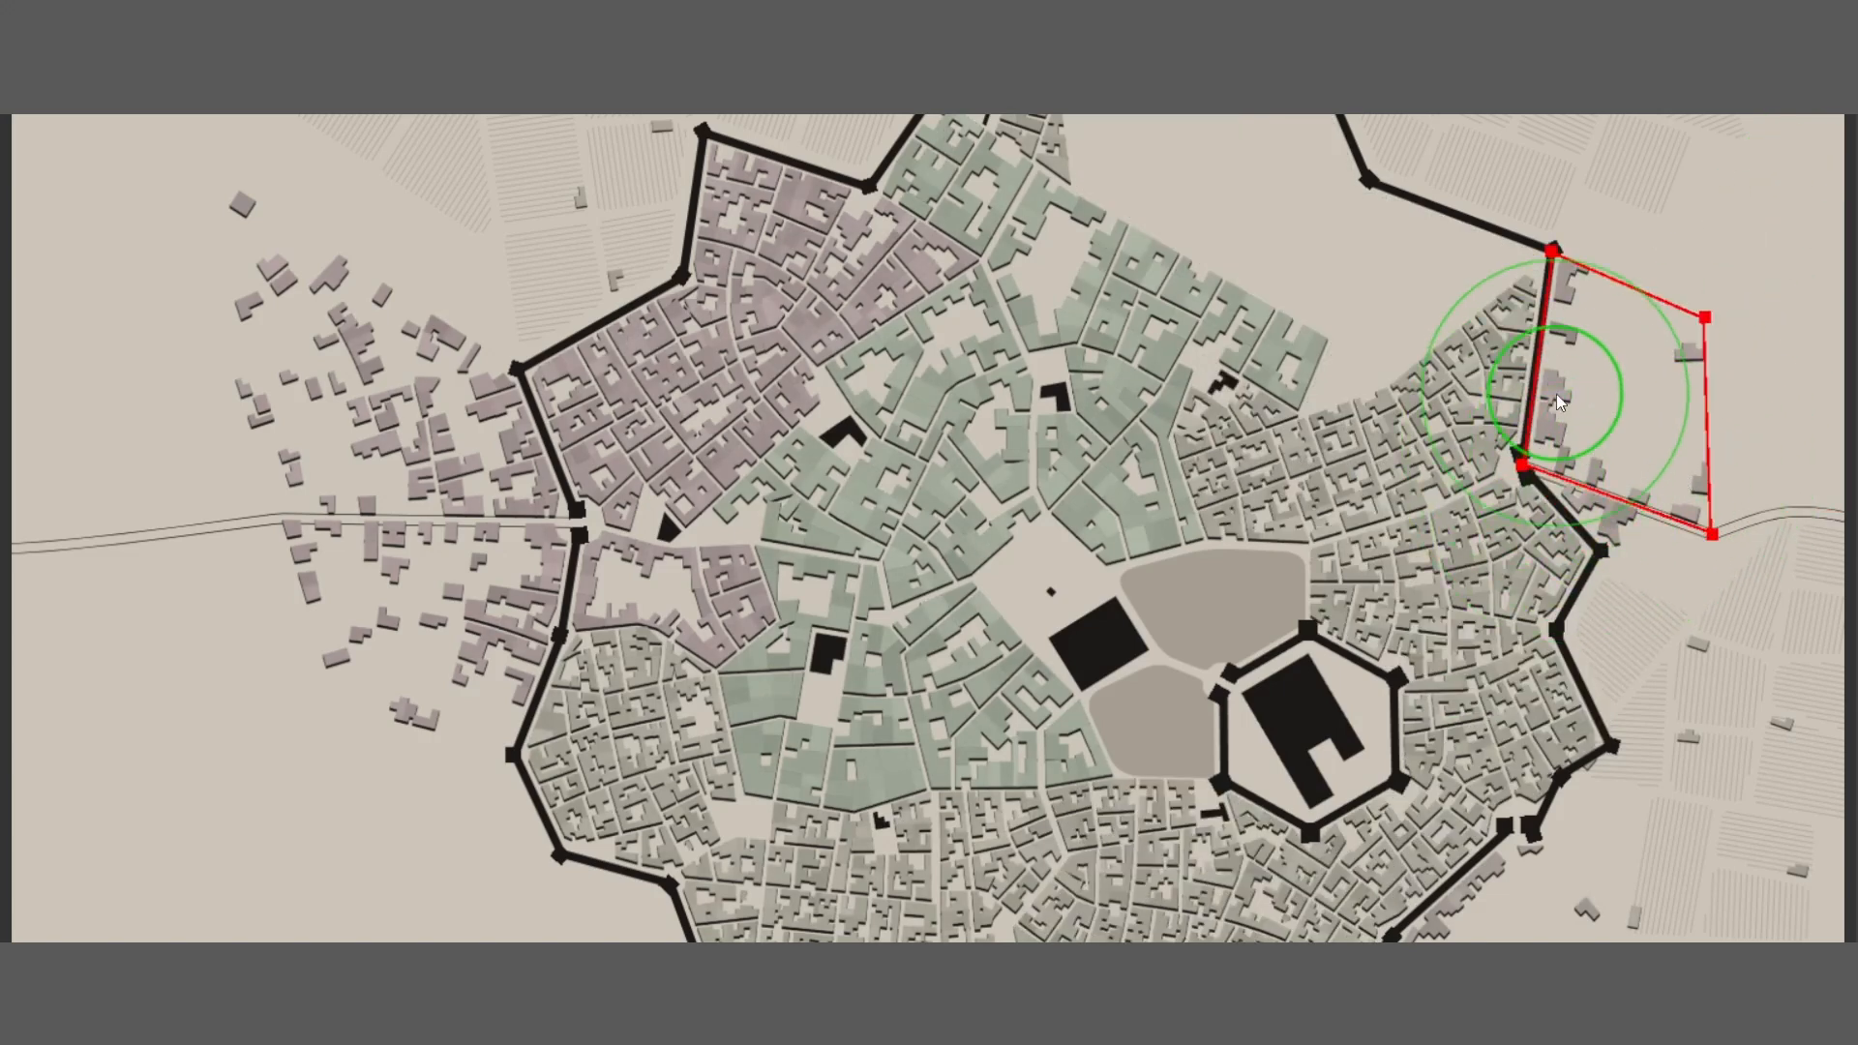
Equalize the wards inside the northeastern wall and those on both sides of the northern gate
{"action": "scroll", "coordinate": [1378, 387], "scroll_direction": "up", "scroll_amount": 2}
{"action": "right_click", "coordinate": [1380, 471]}
{"action": "mouse_move", "coordinate": [1291, 478]}
{"action": "left_mouse_down"}
{"action": "mouse_move", "coordinate": [1339, 428]}
{"action": "mouse_move", "coordinate": [1331, 410]}
{"action": "left_mouse_up"}
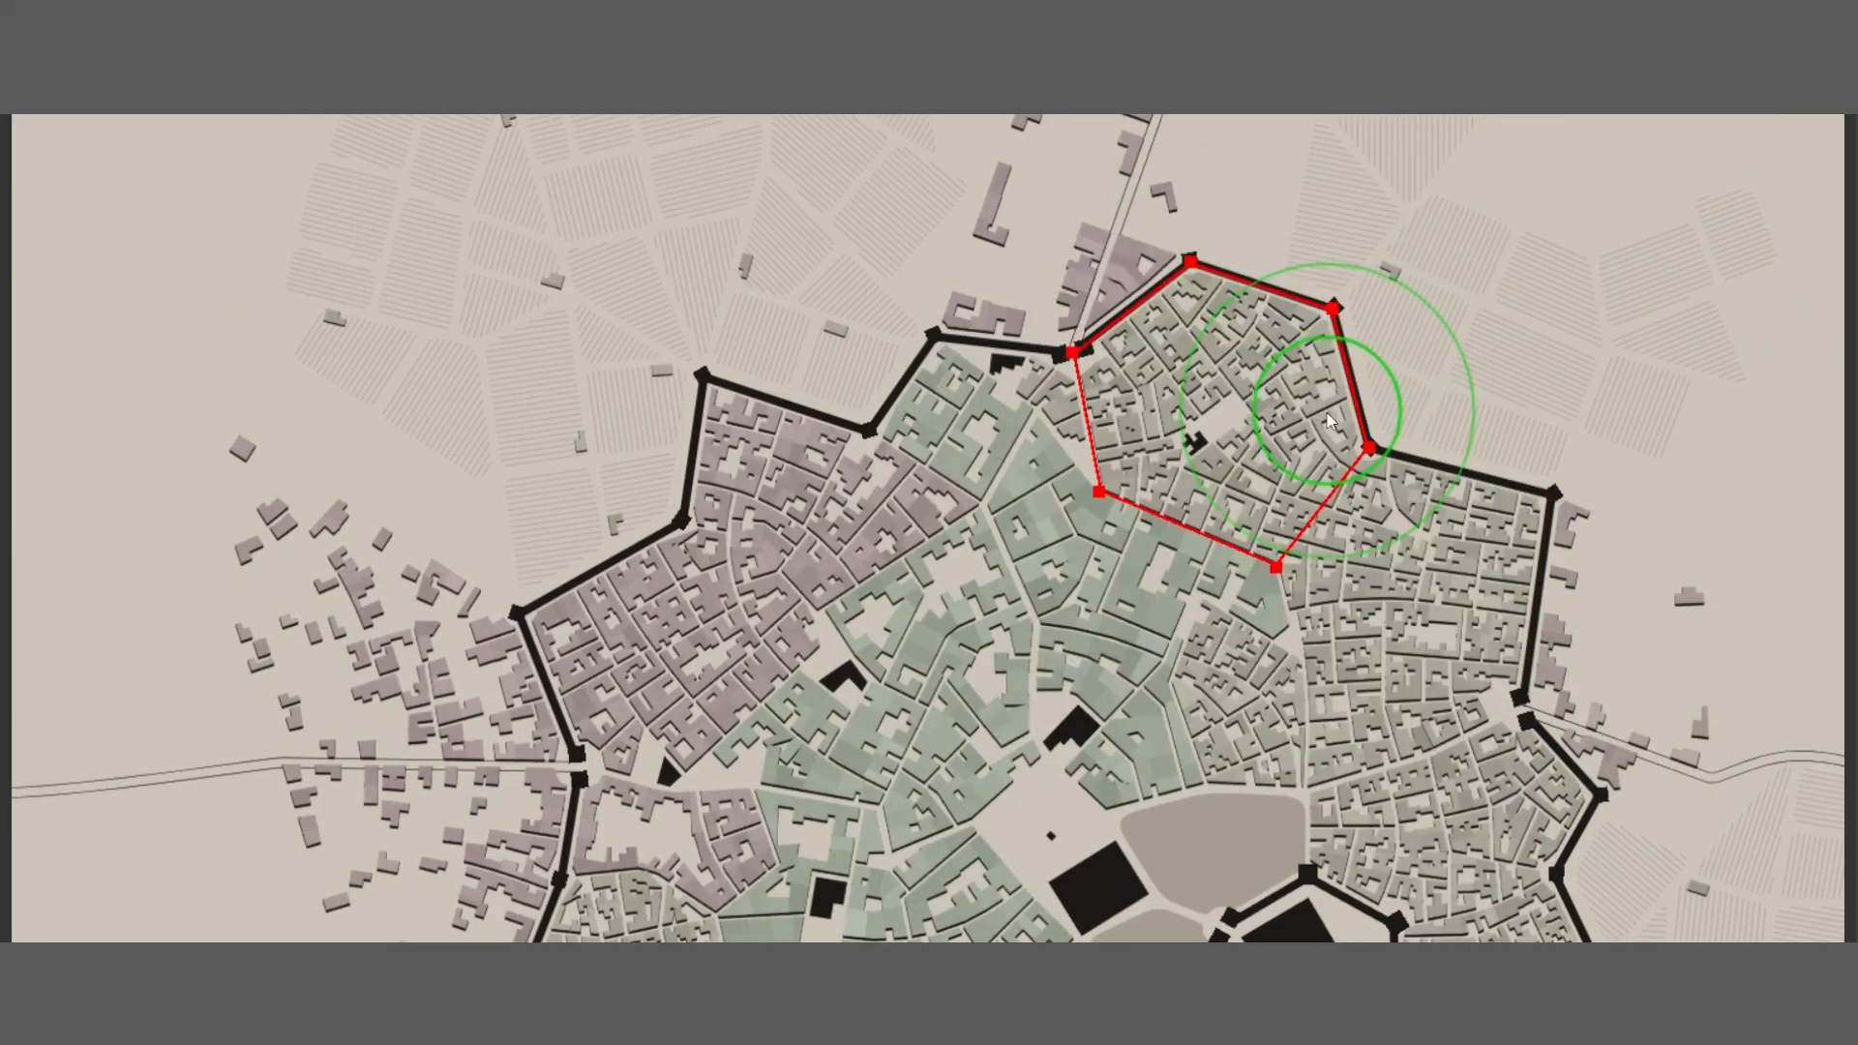
{"action": "mouse_move", "coordinate": [1189, 398]}
{"action": "left_mouse_down"}
{"action": "mouse_move", "coordinate": [1201, 356]}
{"action": "mouse_move", "coordinate": [1205, 379]}
{"action": "mouse_move", "coordinate": [1162, 392]}
{"action": "left_mouse_up"}
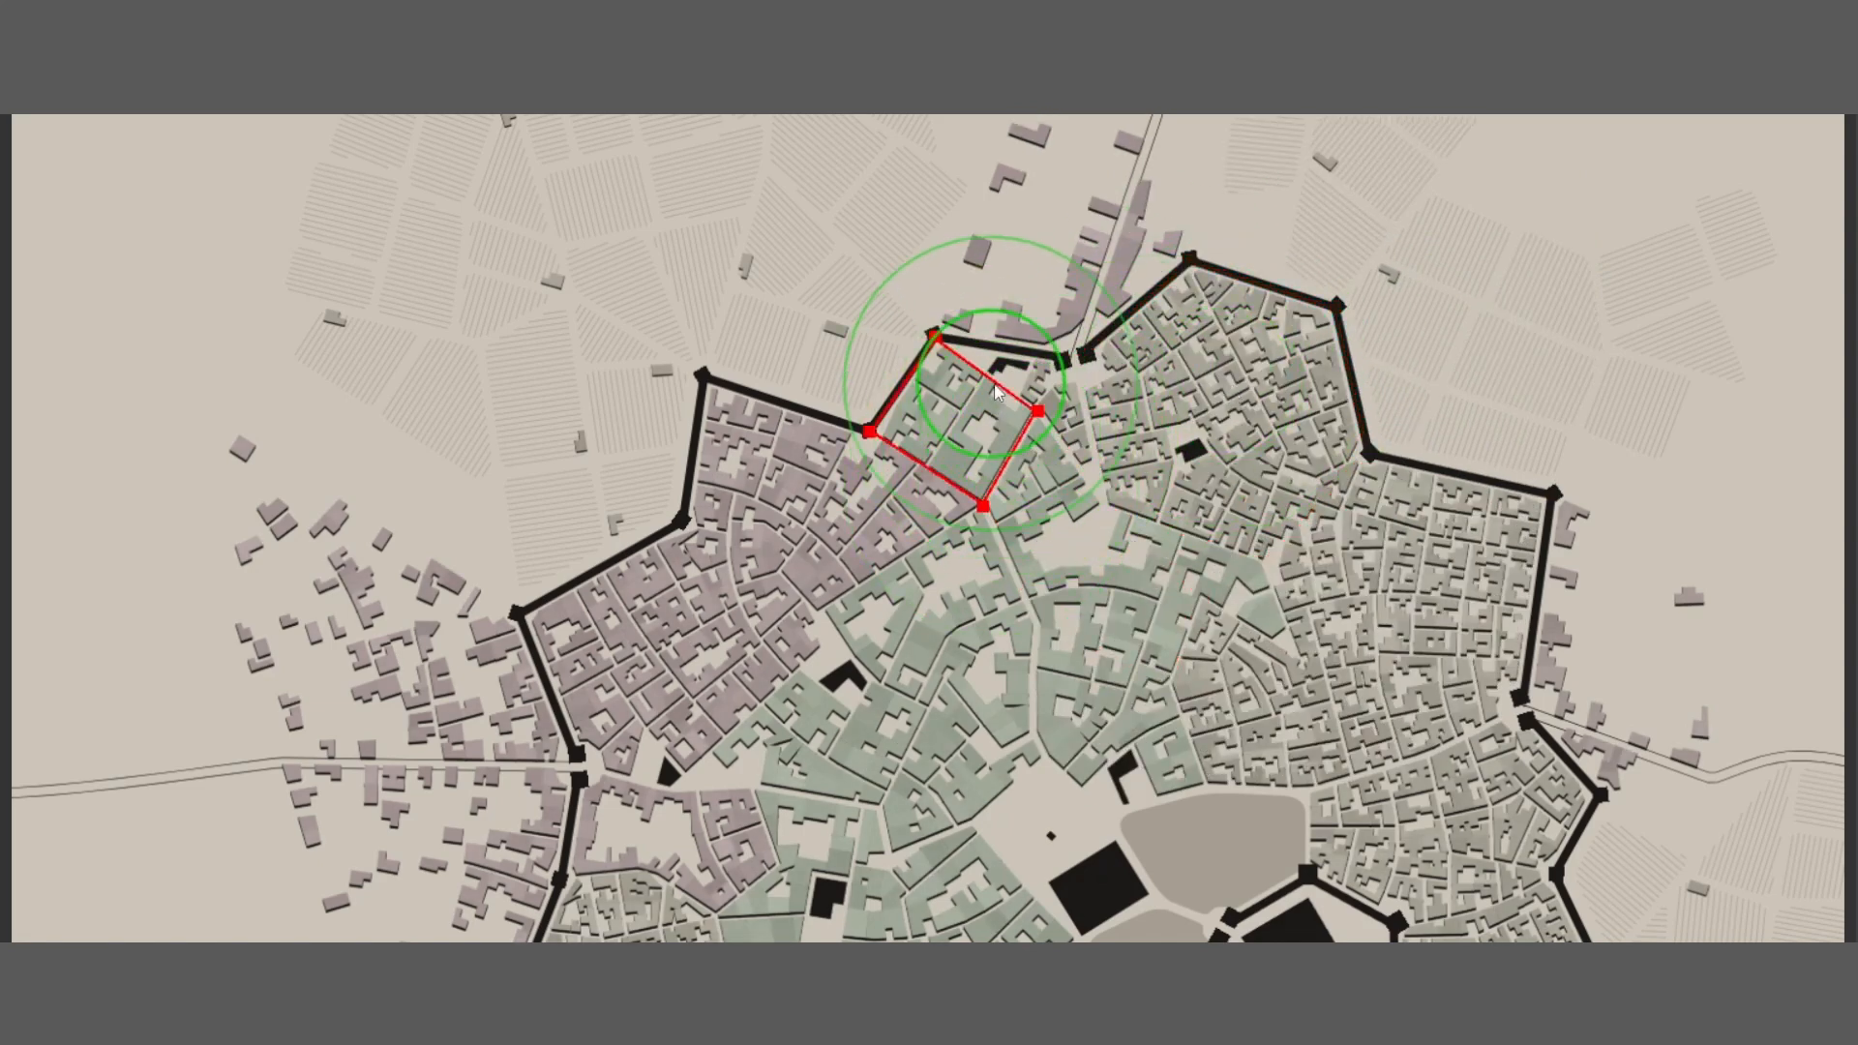
{"action": "mouse_move", "coordinate": [996, 390]}
{"action": "left_mouse_down"}
{"action": "mouse_move", "coordinate": [1062, 358]}
{"action": "mouse_move", "coordinate": [1041, 400]}
{"action": "mouse_move", "coordinate": [1056, 414]}
{"action": "mouse_move", "coordinate": [972, 432]}
{"action": "mouse_move", "coordinate": [1085, 376]}
{"action": "mouse_move", "coordinate": [1086, 425]}
{"action": "mouse_move", "coordinate": [943, 414]}
{"action": "mouse_move", "coordinate": [939, 433]}
{"action": "mouse_move", "coordinate": [801, 438]}
{"action": "mouse_move", "coordinate": [940, 473]}
{"action": "mouse_move", "coordinate": [1011, 408]}
{"action": "mouse_move", "coordinate": [1074, 384]}
{"action": "mouse_move", "coordinate": [999, 427]}
{"action": "mouse_move", "coordinate": [1048, 420]}
{"action": "mouse_move", "coordinate": [943, 418]}
{"action": "mouse_move", "coordinate": [919, 444]}
{"action": "mouse_move", "coordinate": [956, 406]}
{"action": "left_mouse_up"}
Equalize the central plaza, the large landmark building's block and the wards west of them
{"action": "scroll", "coordinate": [1151, 512], "scroll_direction": "down", "scroll_amount": 4}
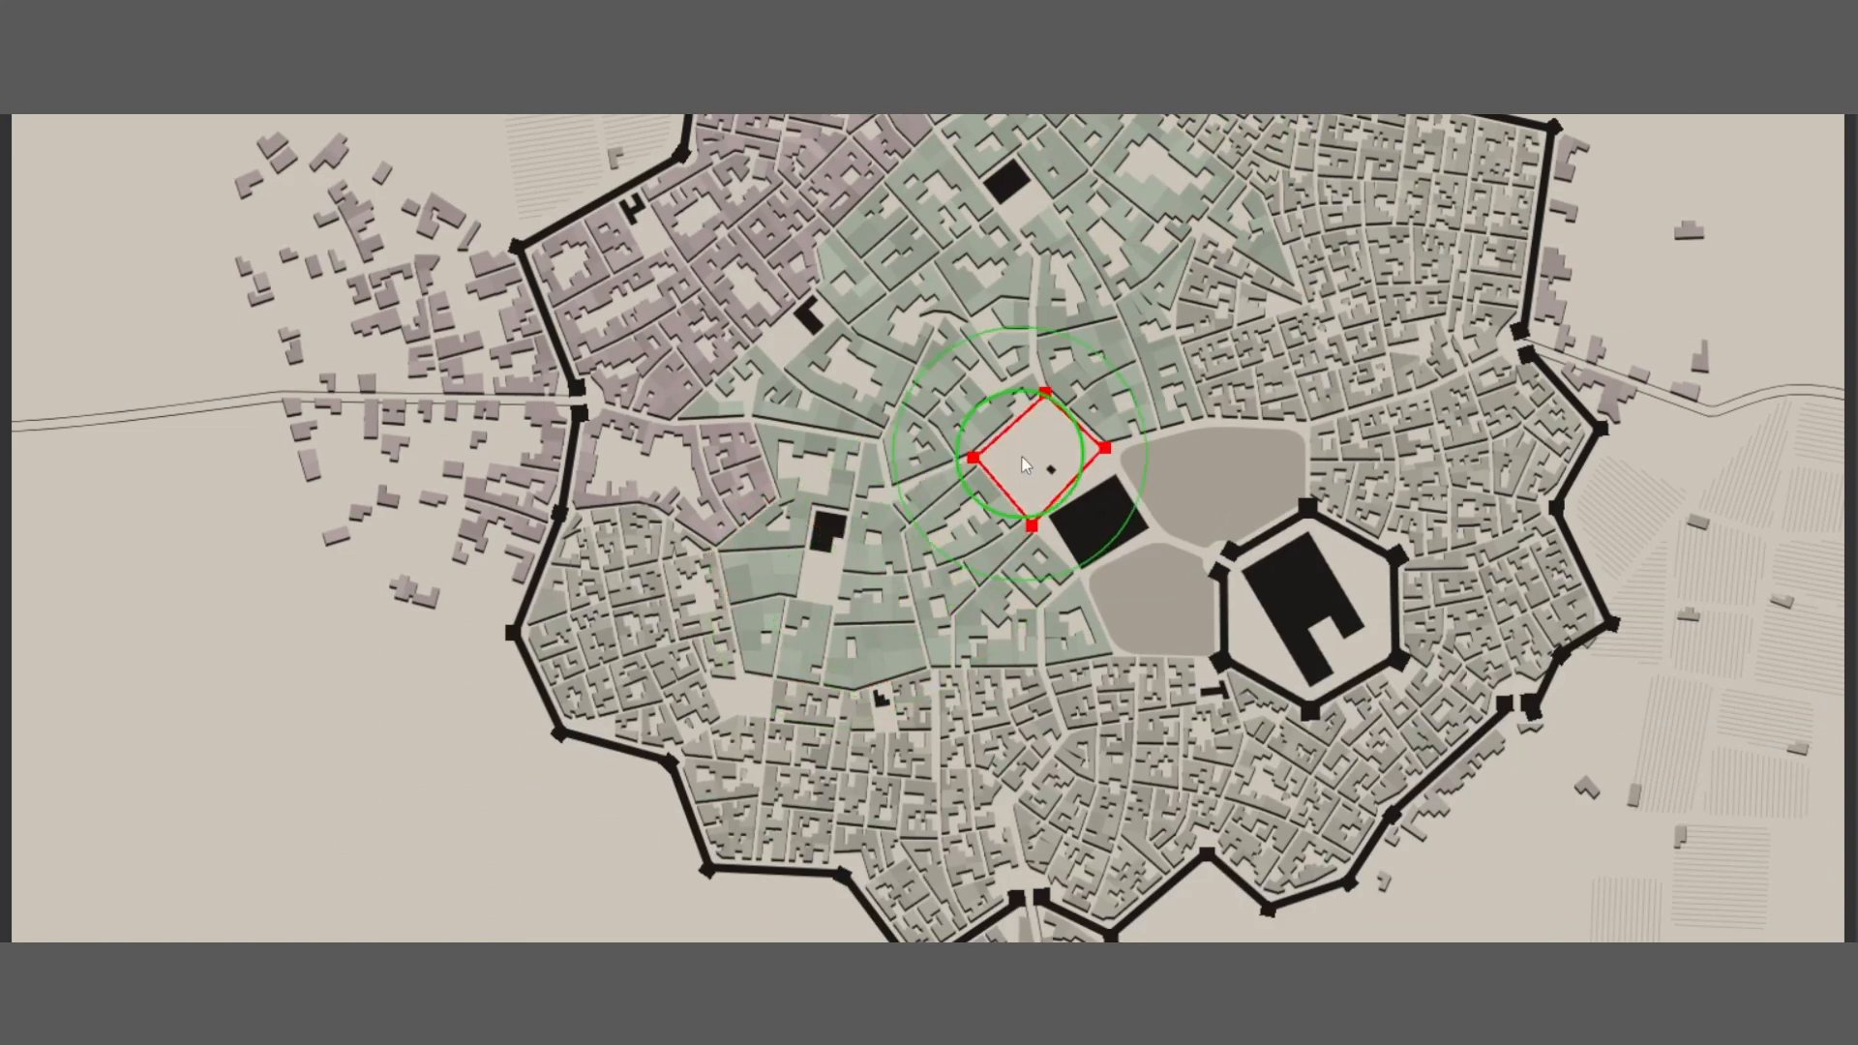
{"action": "left_click", "coordinate": [1058, 455]}
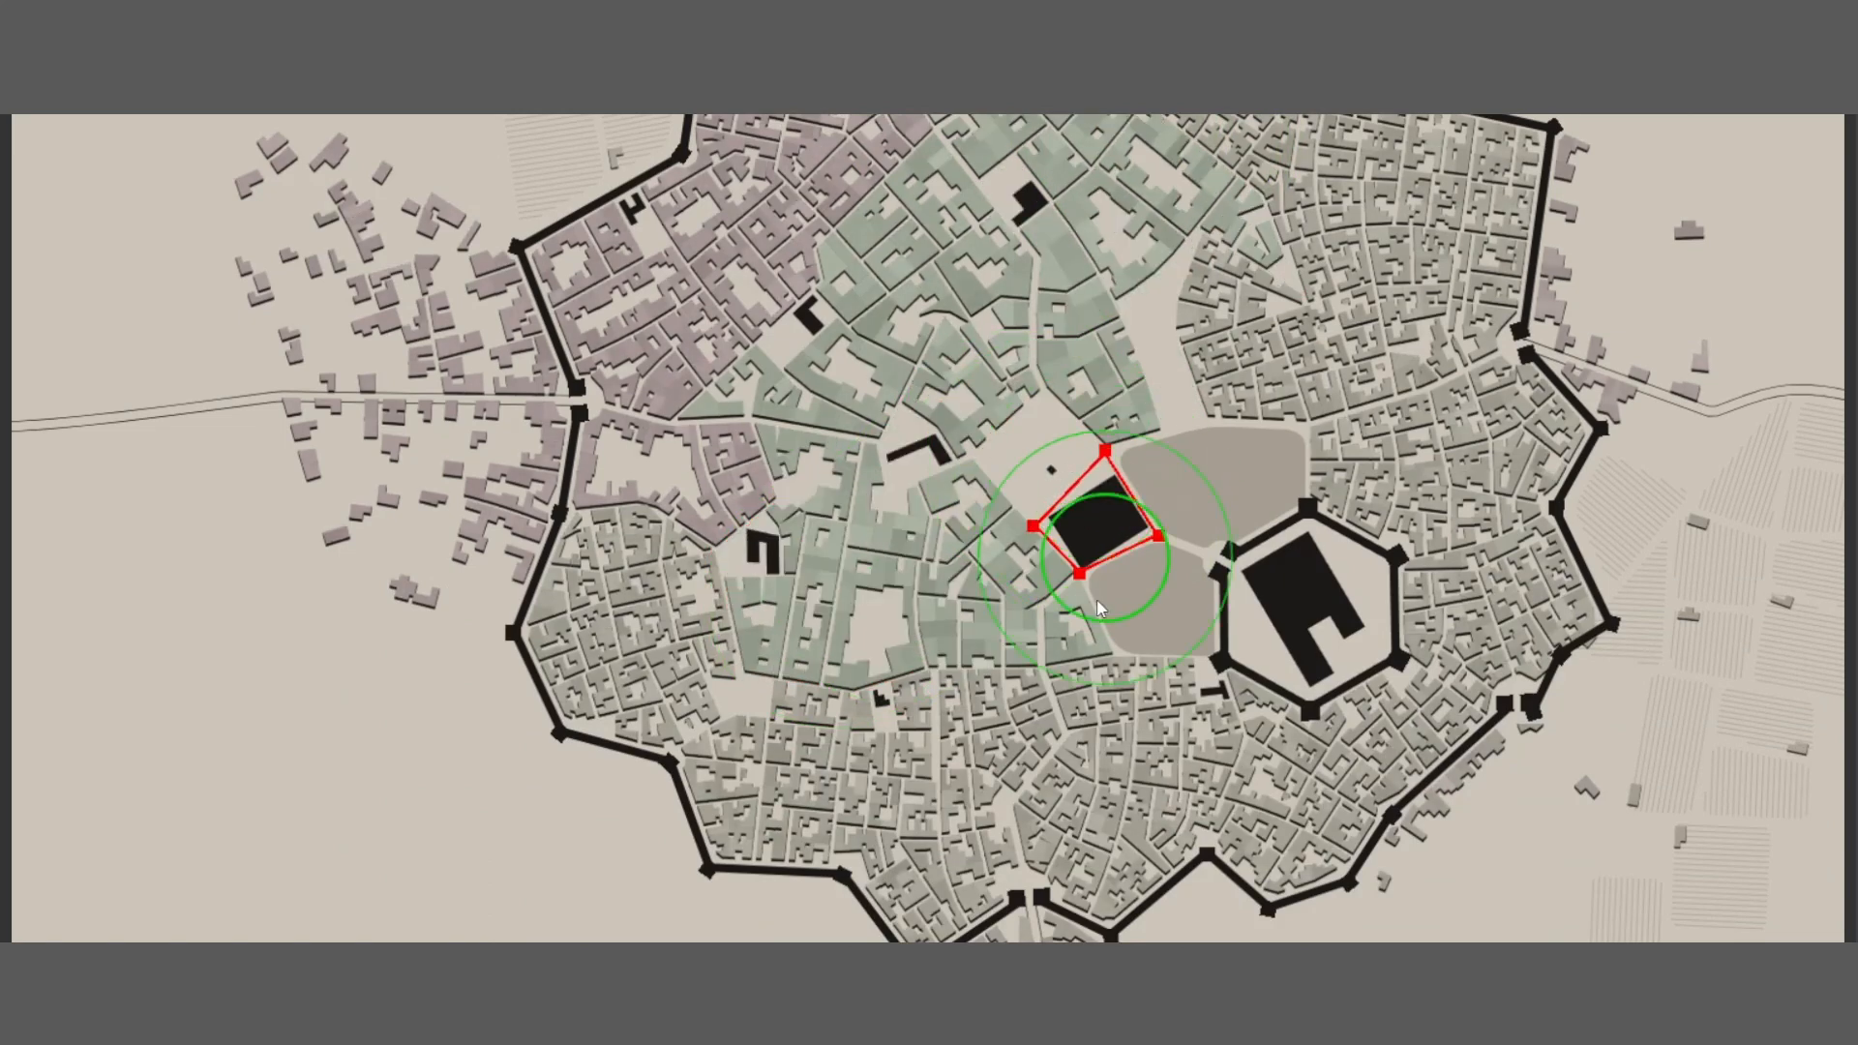
{"action": "left_click", "coordinate": [929, 603]}
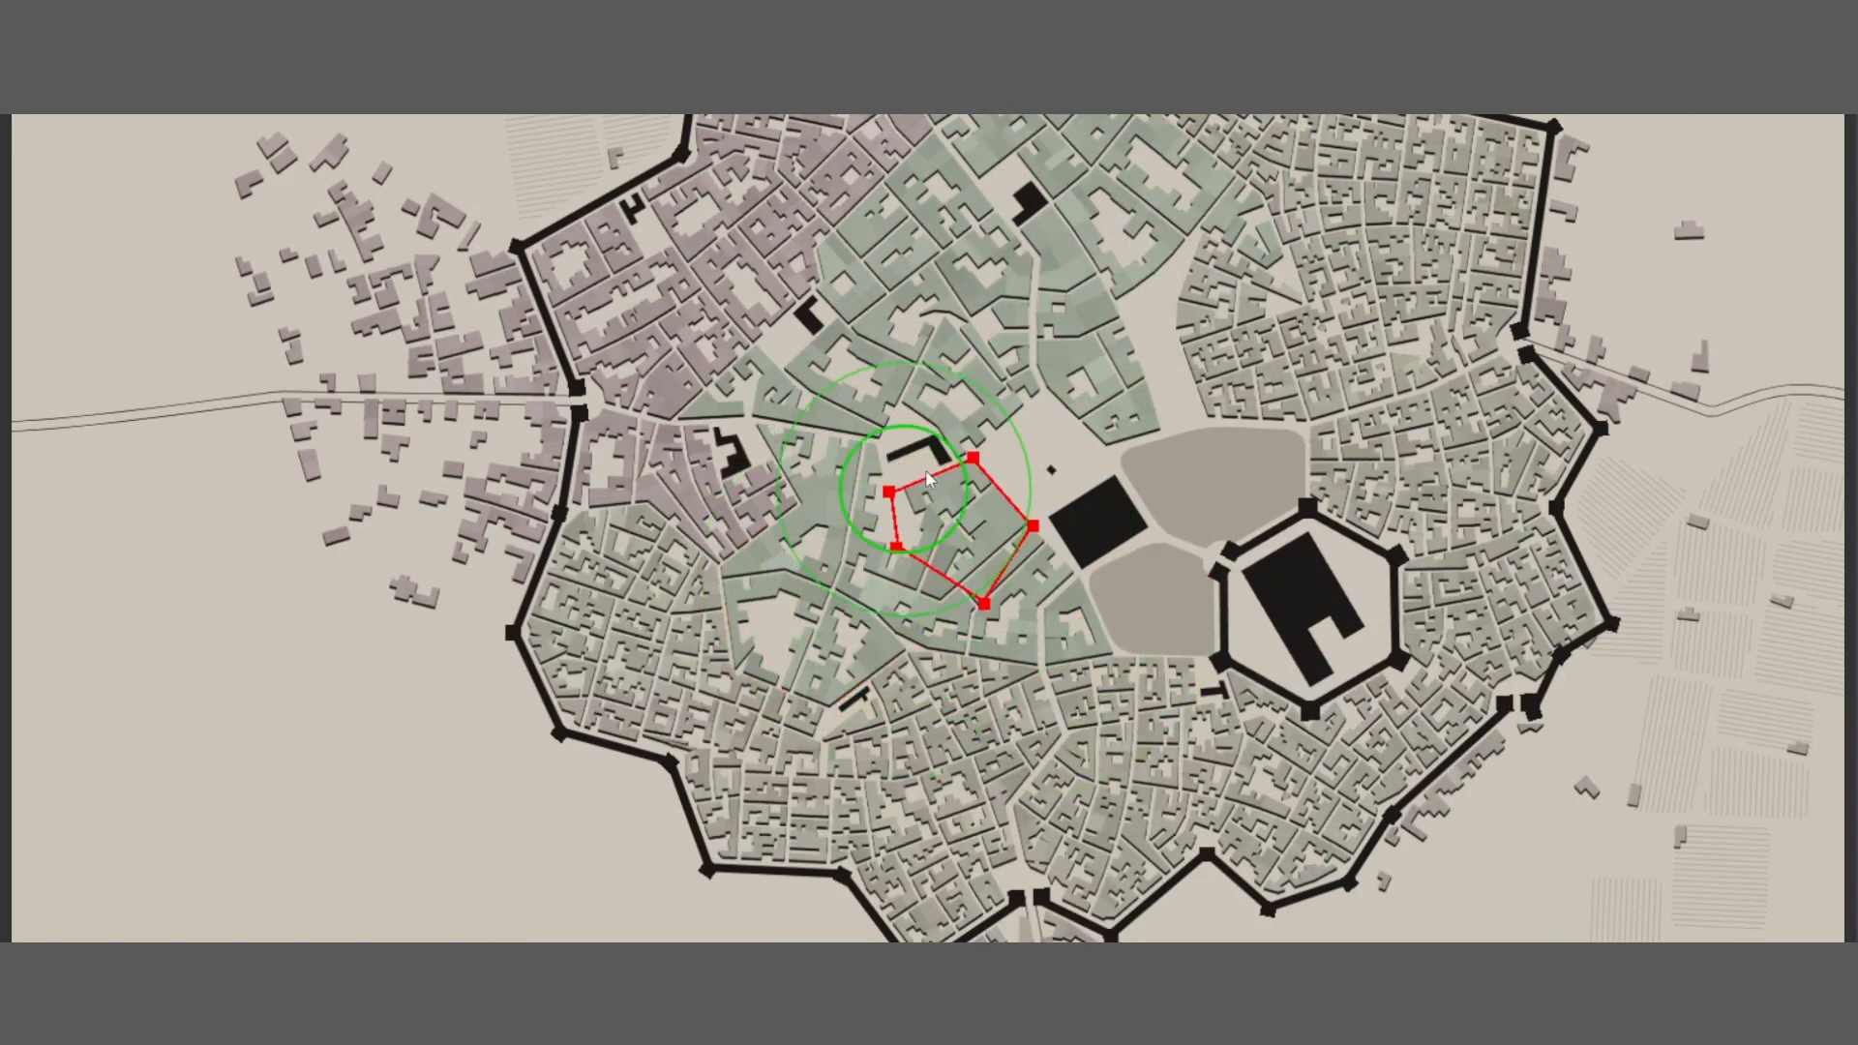
{"action": "left_click", "coordinate": [963, 465]}
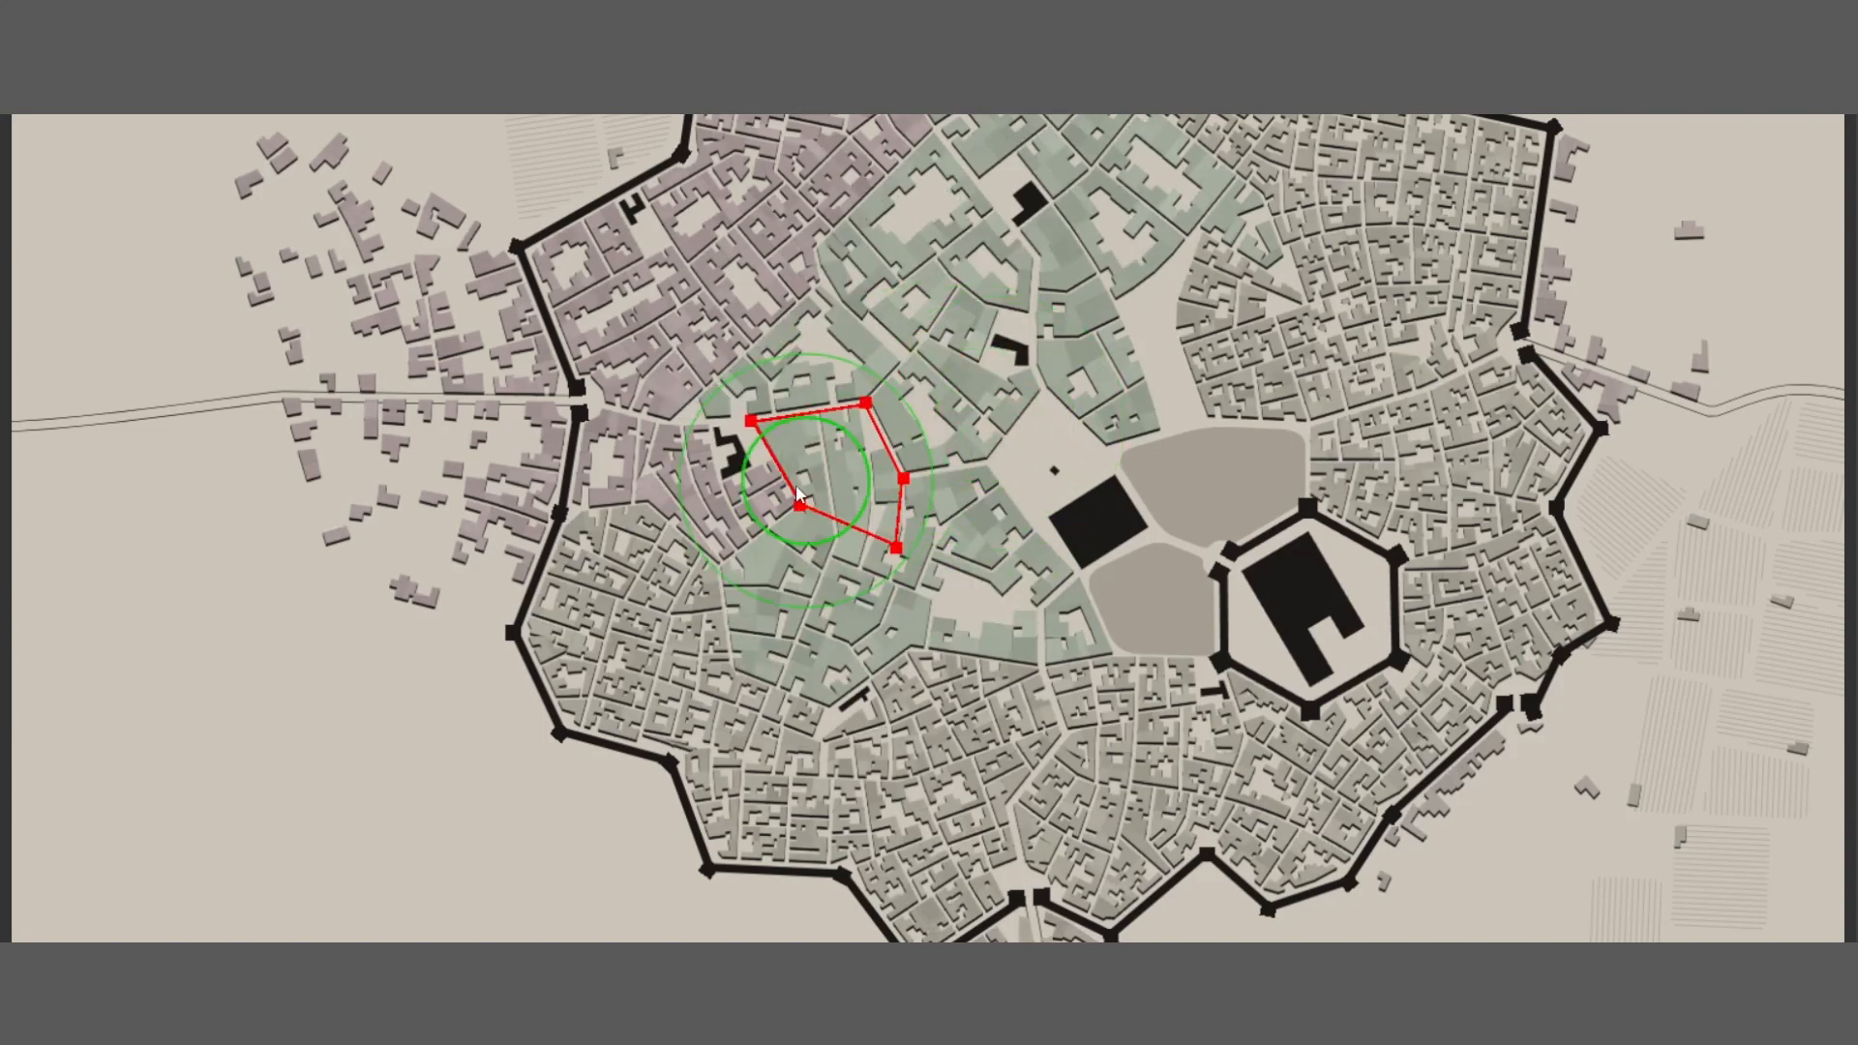
{"action": "left_click", "coordinate": [777, 410]}
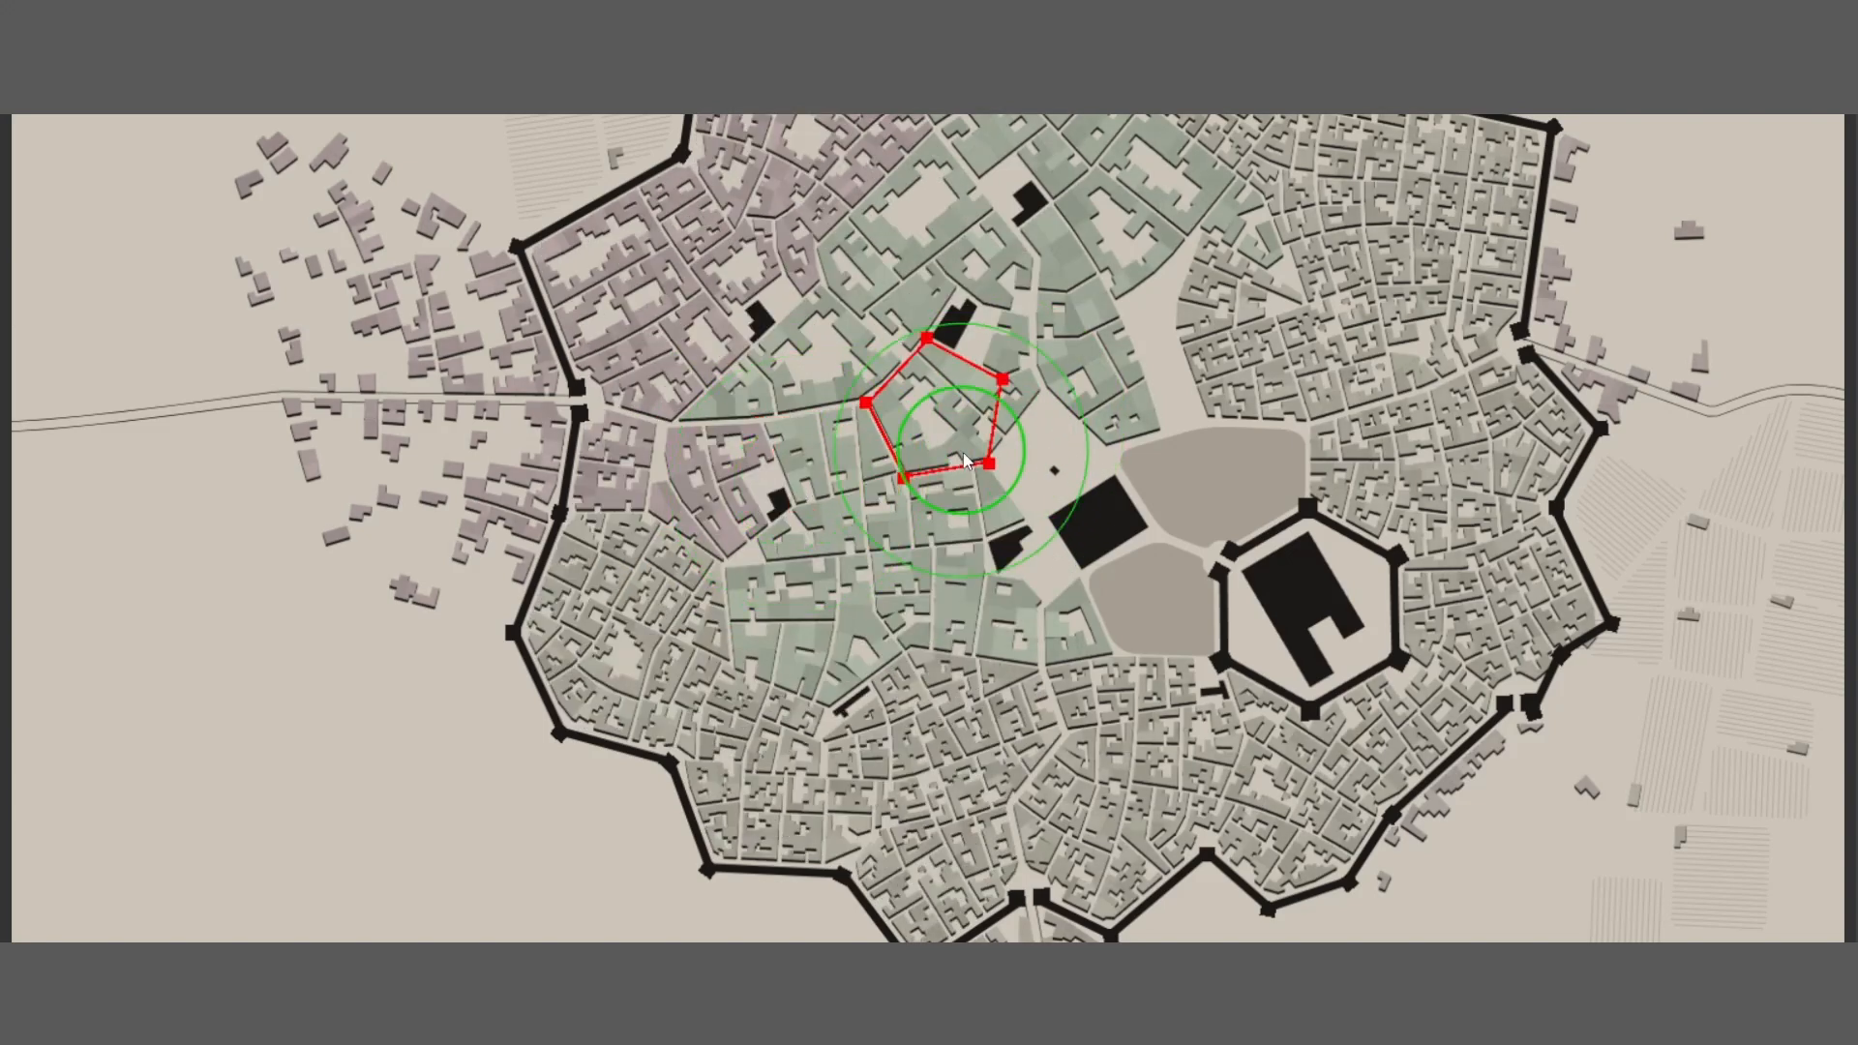
Equalize the outer plots around the southern gate and the adjoining wards along the southern wall
{"action": "left_click_drag", "start_coordinate": [1212, 537], "coordinate": [1212, 172]}
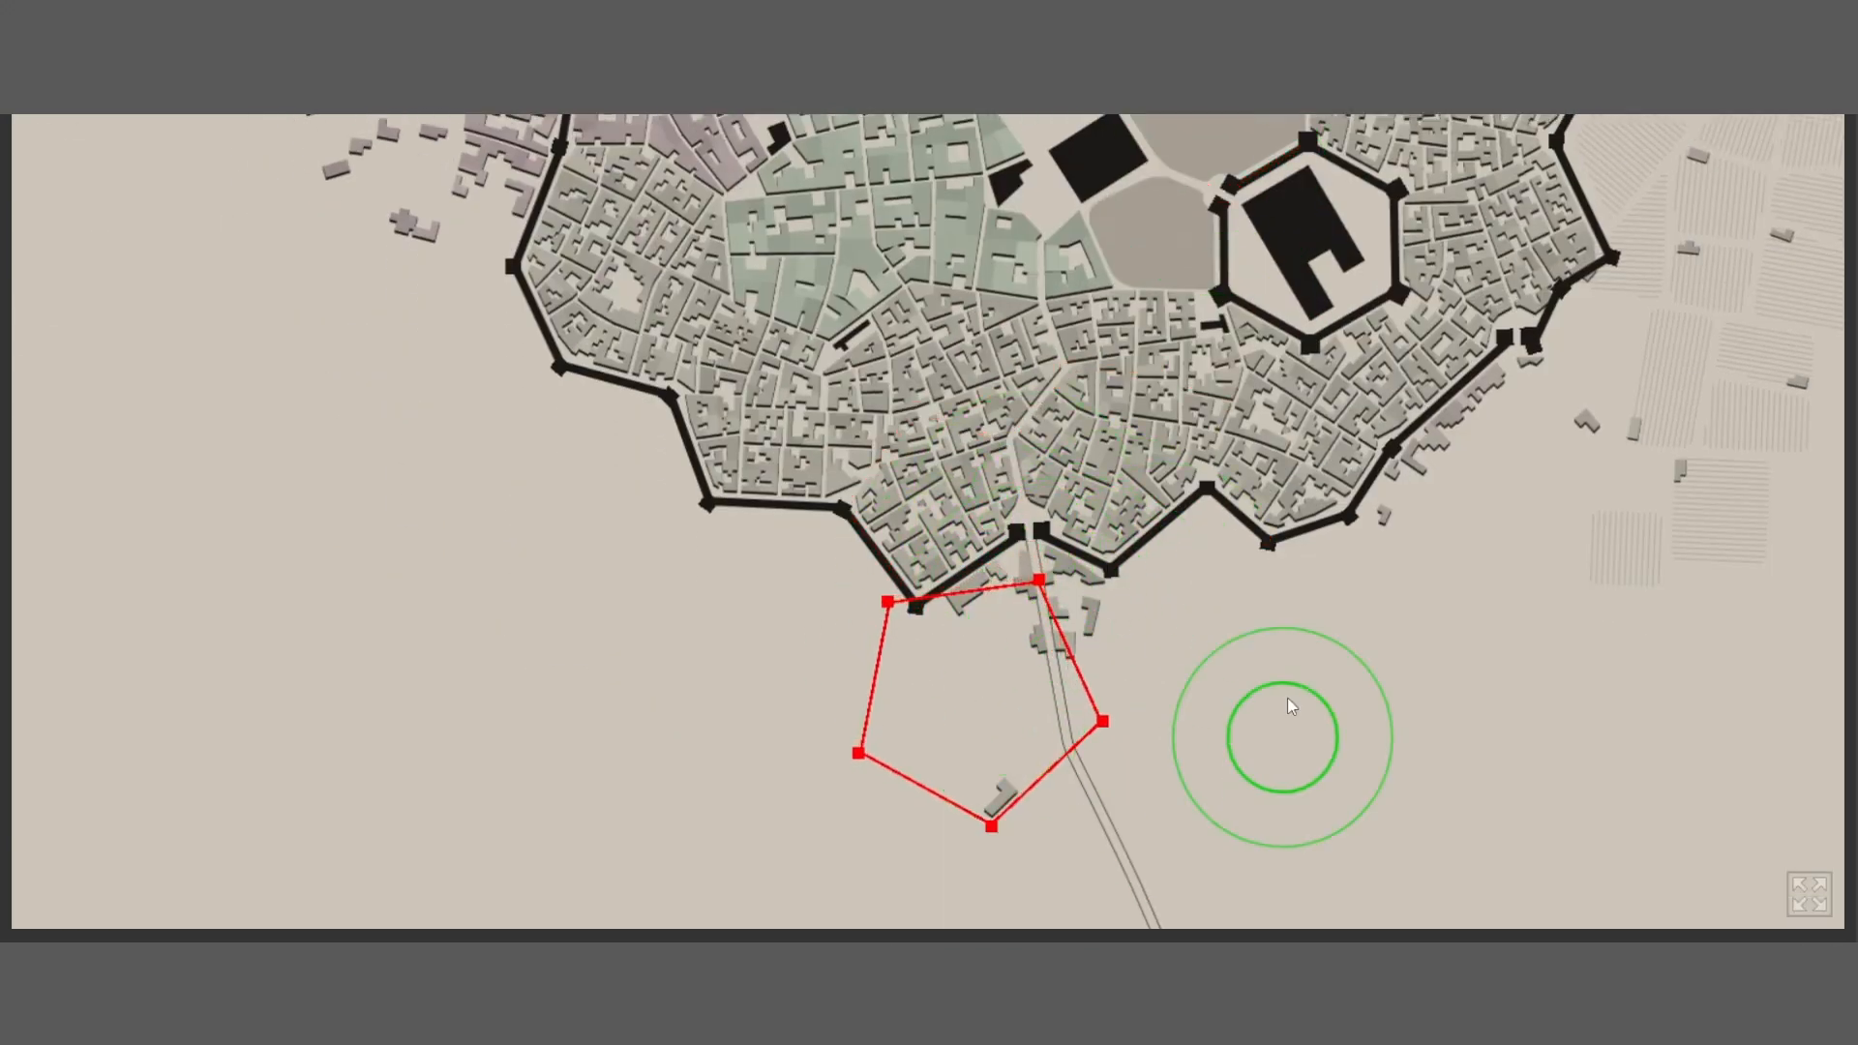
{"action": "left_click", "coordinate": [1100, 707]}
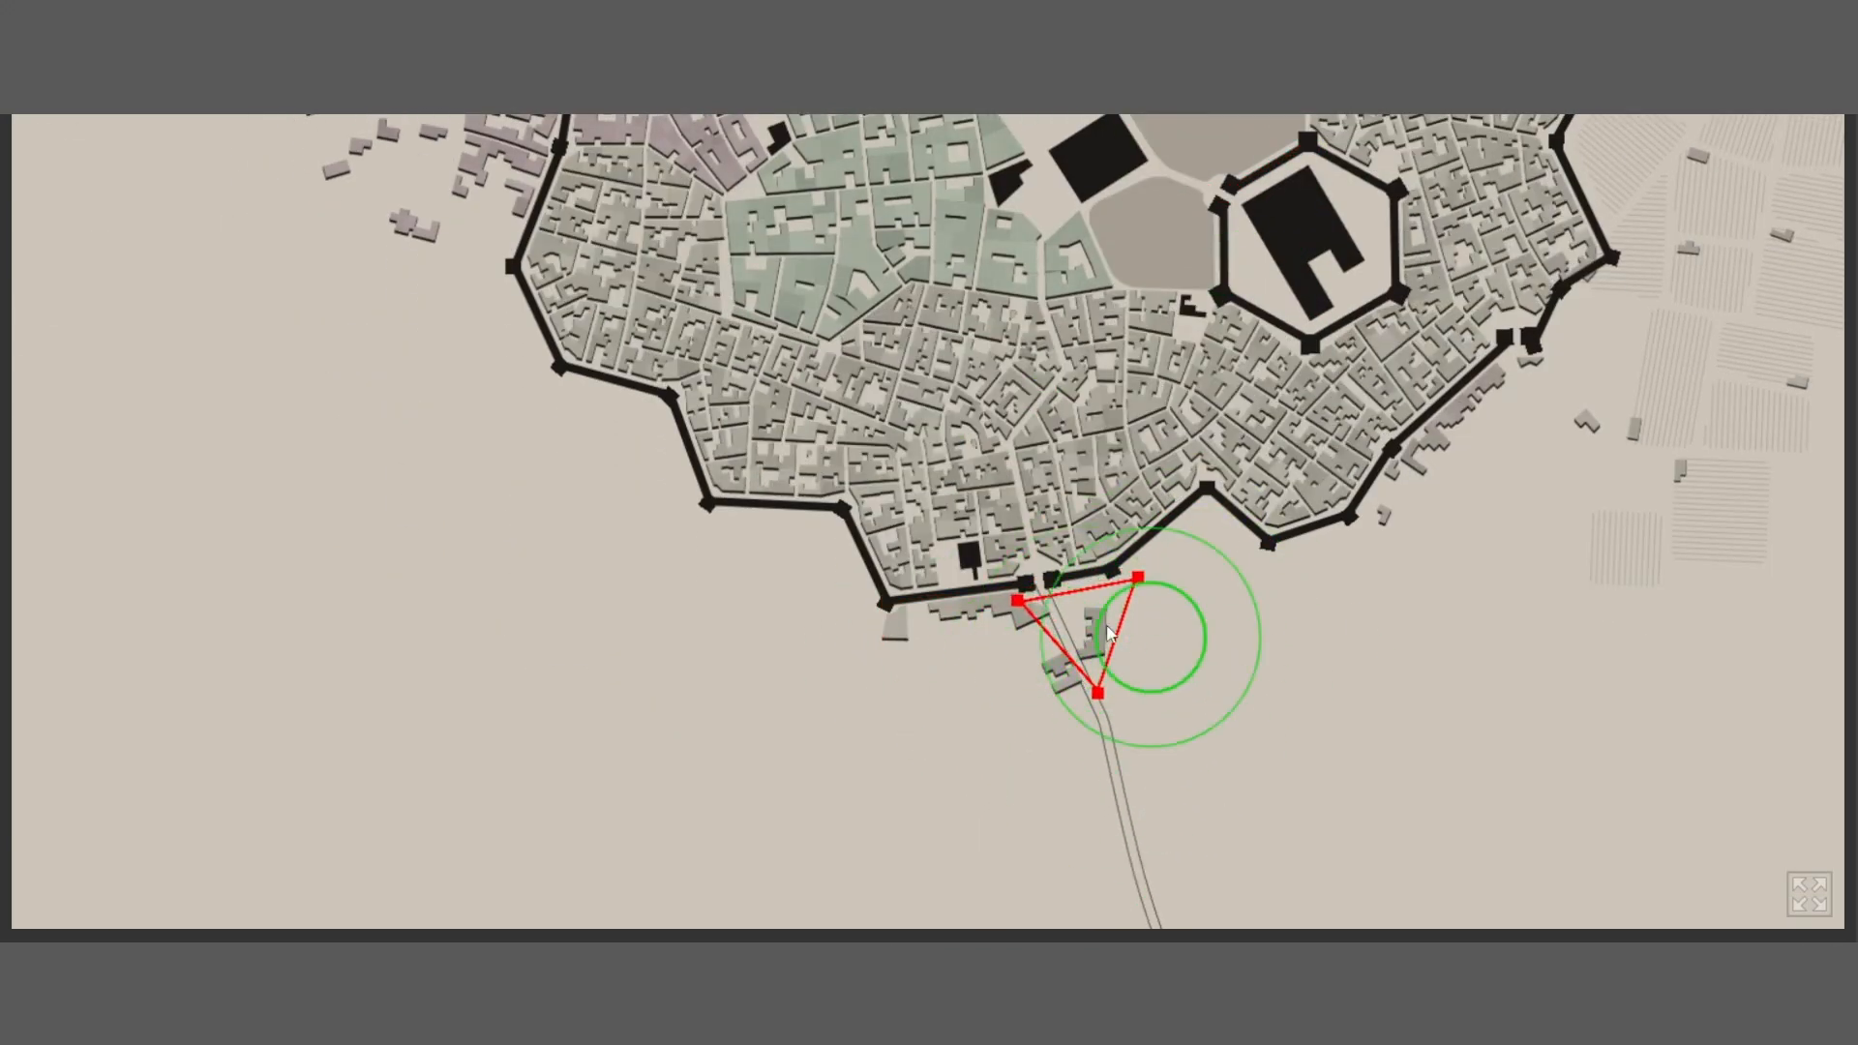
{"action": "left_click", "coordinate": [1156, 629]}
{"action": "mouse_move", "coordinate": [1207, 660]}
{"action": "left_mouse_down"}
{"action": "mouse_move", "coordinate": [1112, 659]}
{"action": "mouse_move", "coordinate": [1059, 804]}
{"action": "mouse_move", "coordinate": [978, 766]}
{"action": "mouse_move", "coordinate": [1086, 718]}
{"action": "left_mouse_up"}
{"action": "mouse_move", "coordinate": [1310, 517]}
{"action": "left_mouse_down"}
{"action": "mouse_move", "coordinate": [1435, 455]}
{"action": "mouse_move", "coordinate": [1487, 408]}
{"action": "mouse_move", "coordinate": [1483, 377]}
{"action": "mouse_move", "coordinate": [1440, 451]}
{"action": "left_mouse_up"}
{"action": "mouse_move", "coordinate": [1227, 644]}
{"action": "left_mouse_down"}
{"action": "mouse_move", "coordinate": [1228, 800]}
{"action": "mouse_move", "coordinate": [1256, 784]}
{"action": "mouse_move", "coordinate": [1141, 764]}
{"action": "left_mouse_up"}
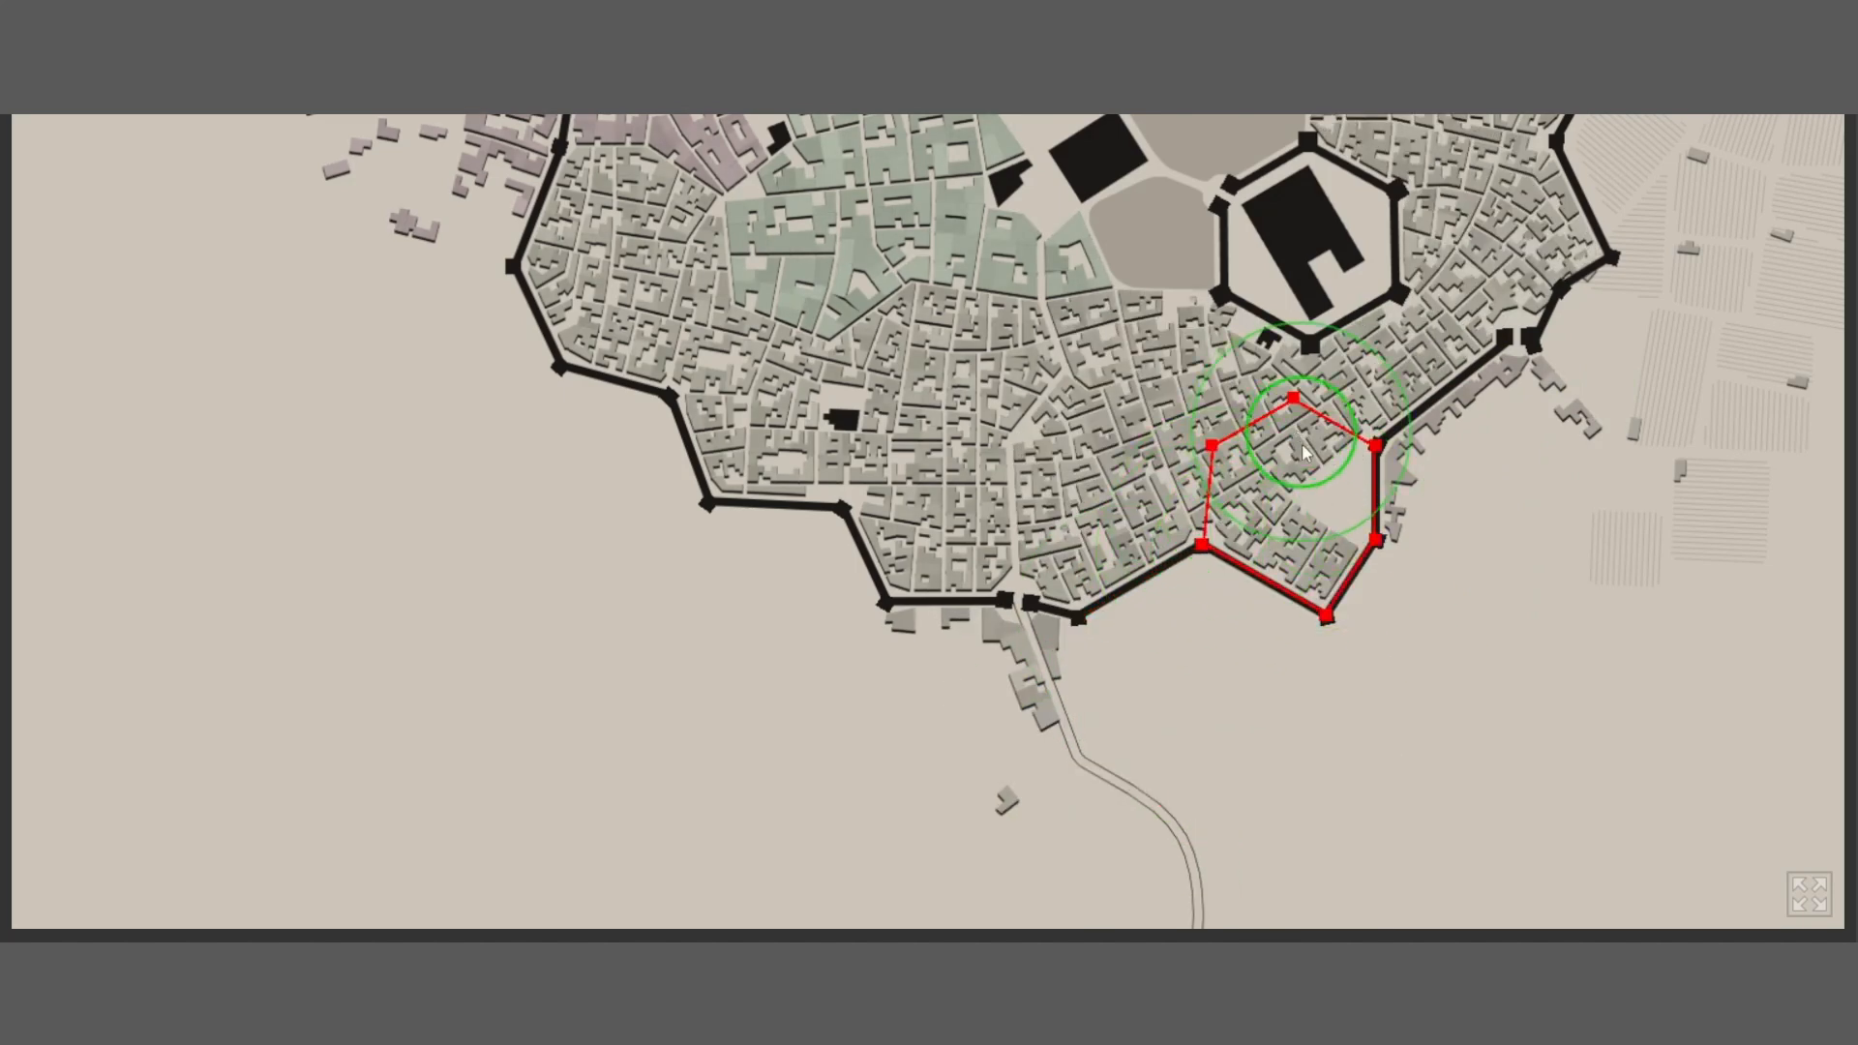
Equalize the wards south of the citadel and the outer plots along the southeastern wall
{"action": "left_click_drag", "start_coordinate": [1305, 452], "coordinate": [1235, 597]}
{"action": "left_click_drag", "start_coordinate": [1280, 509], "coordinate": [1299, 514]}
{"action": "mouse_move", "coordinate": [1484, 581]}
{"action": "left_mouse_down"}
{"action": "mouse_move", "coordinate": [1427, 538]}
{"action": "mouse_move", "coordinate": [1425, 619]}
{"action": "mouse_move", "coordinate": [1486, 678]}
{"action": "left_mouse_up"}
{"action": "mouse_move", "coordinate": [1532, 471]}
{"action": "left_mouse_down"}
{"action": "mouse_move", "coordinate": [1542, 597]}
{"action": "mouse_move", "coordinate": [1441, 603]}
{"action": "mouse_move", "coordinate": [1502, 627]}
{"action": "mouse_move", "coordinate": [1236, 597]}
{"action": "mouse_move", "coordinate": [1368, 528]}
{"action": "left_mouse_up"}
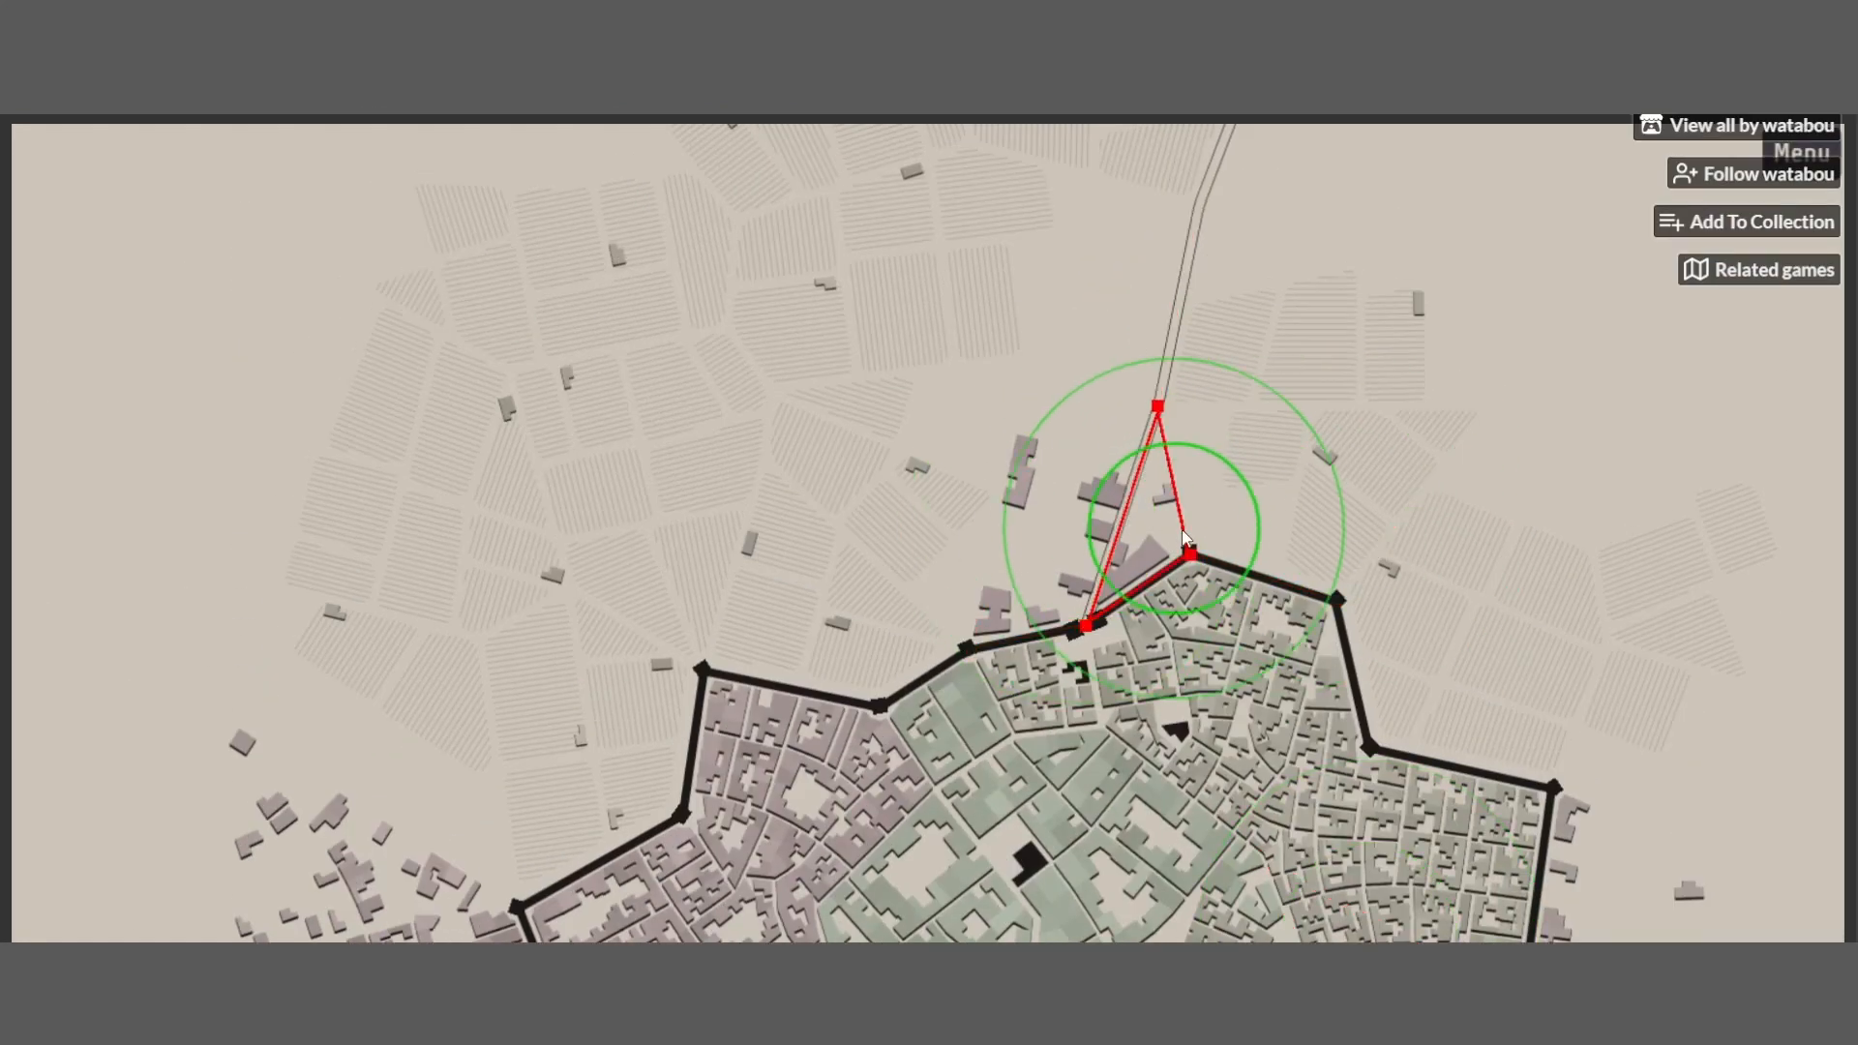
Equalize the plot outside the northern gate and the small ward northwest of the plaza
{"action": "left_click_drag", "start_coordinate": [1129, 539], "coordinate": [1203, 539]}
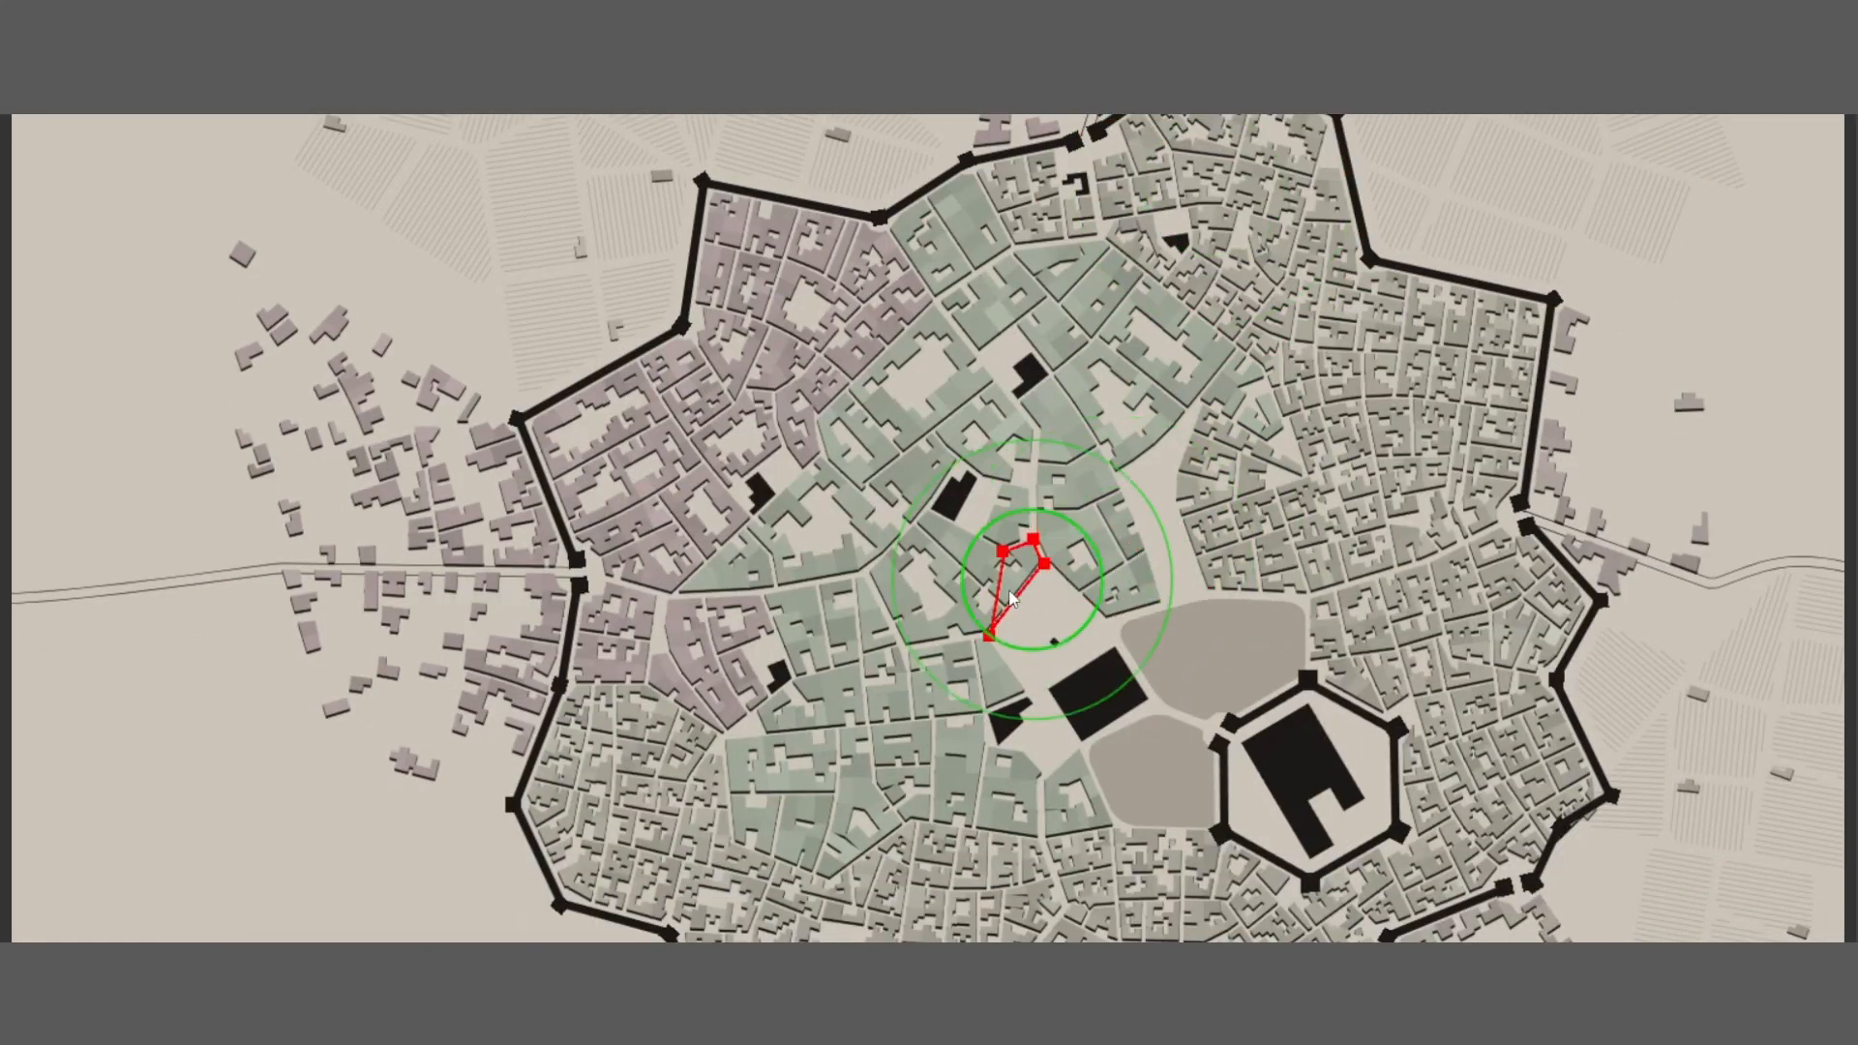
{"action": "mouse_move", "coordinate": [1011, 598]}
{"action": "left_mouse_down"}
{"action": "mouse_move", "coordinate": [955, 620]}
{"action": "mouse_move", "coordinate": [904, 595]}
{"action": "left_mouse_up"}
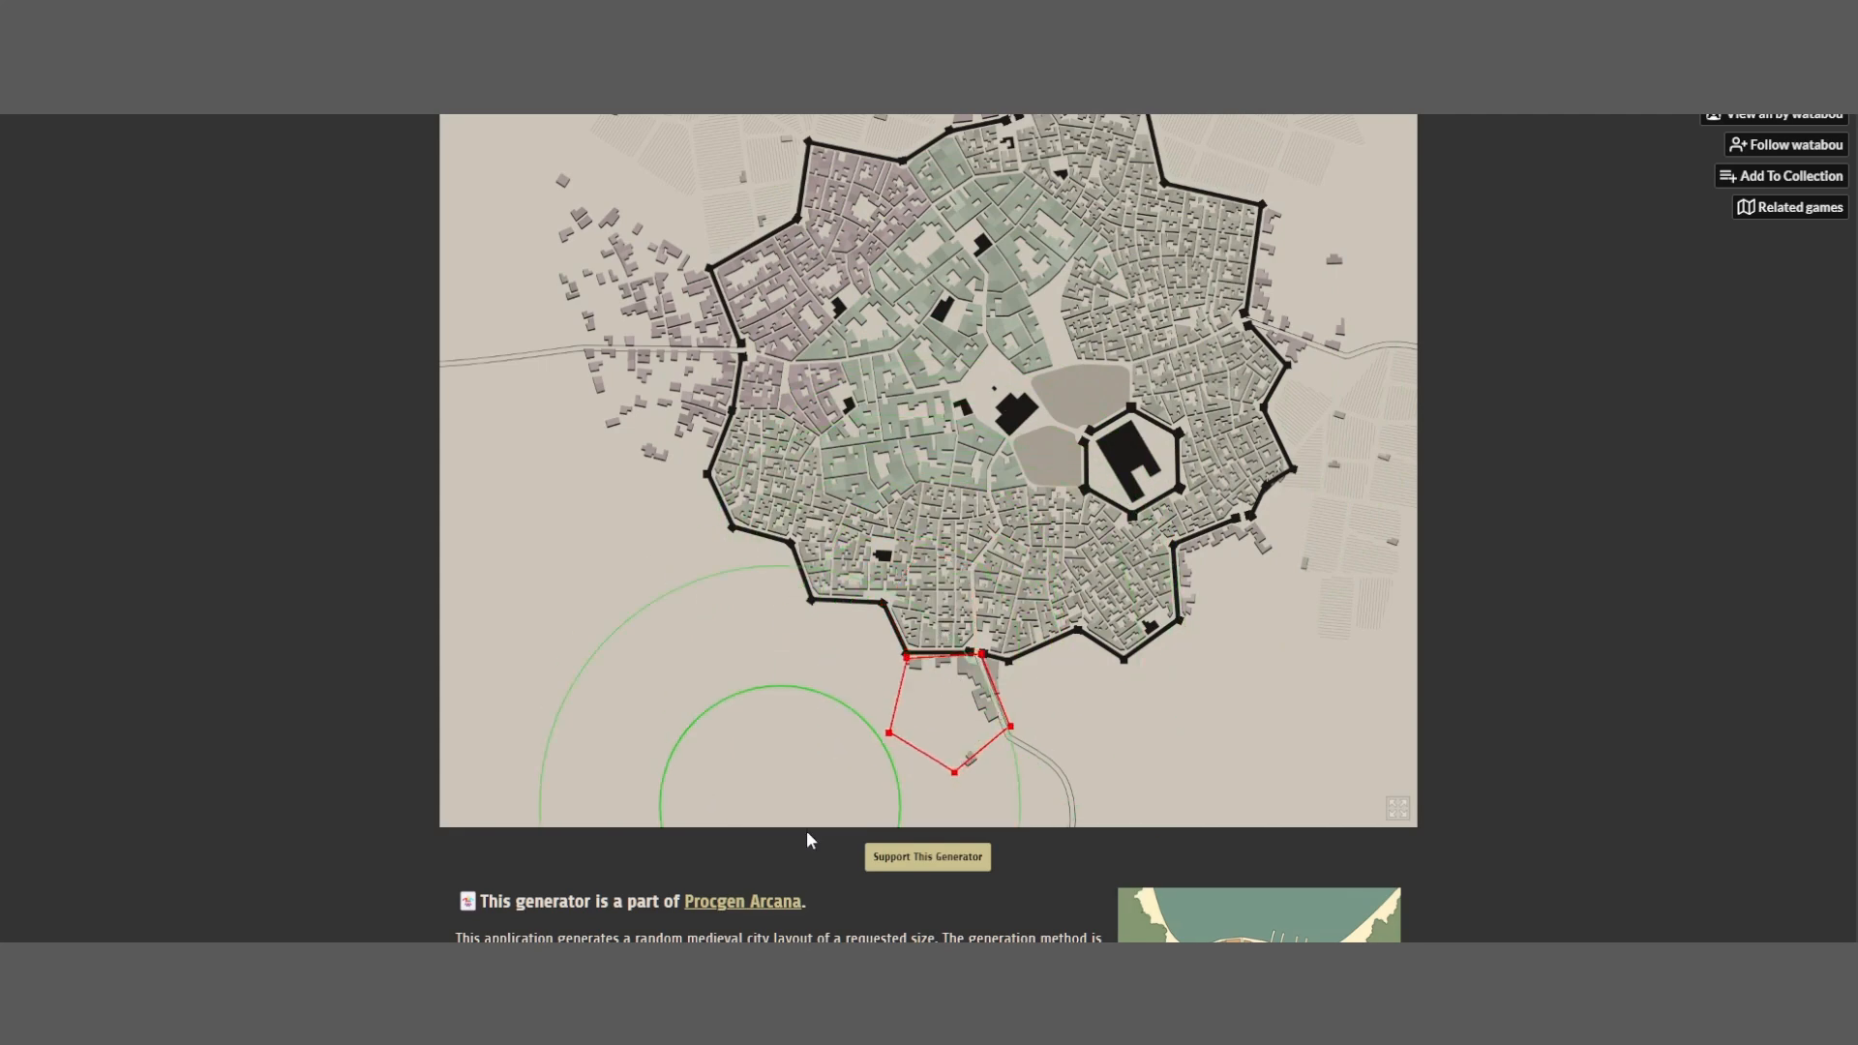
Equalize the outer plots southwest and west of the city, then the wards beside the western gate and northwestern wall
{"action": "left_click", "coordinate": [877, 608]}
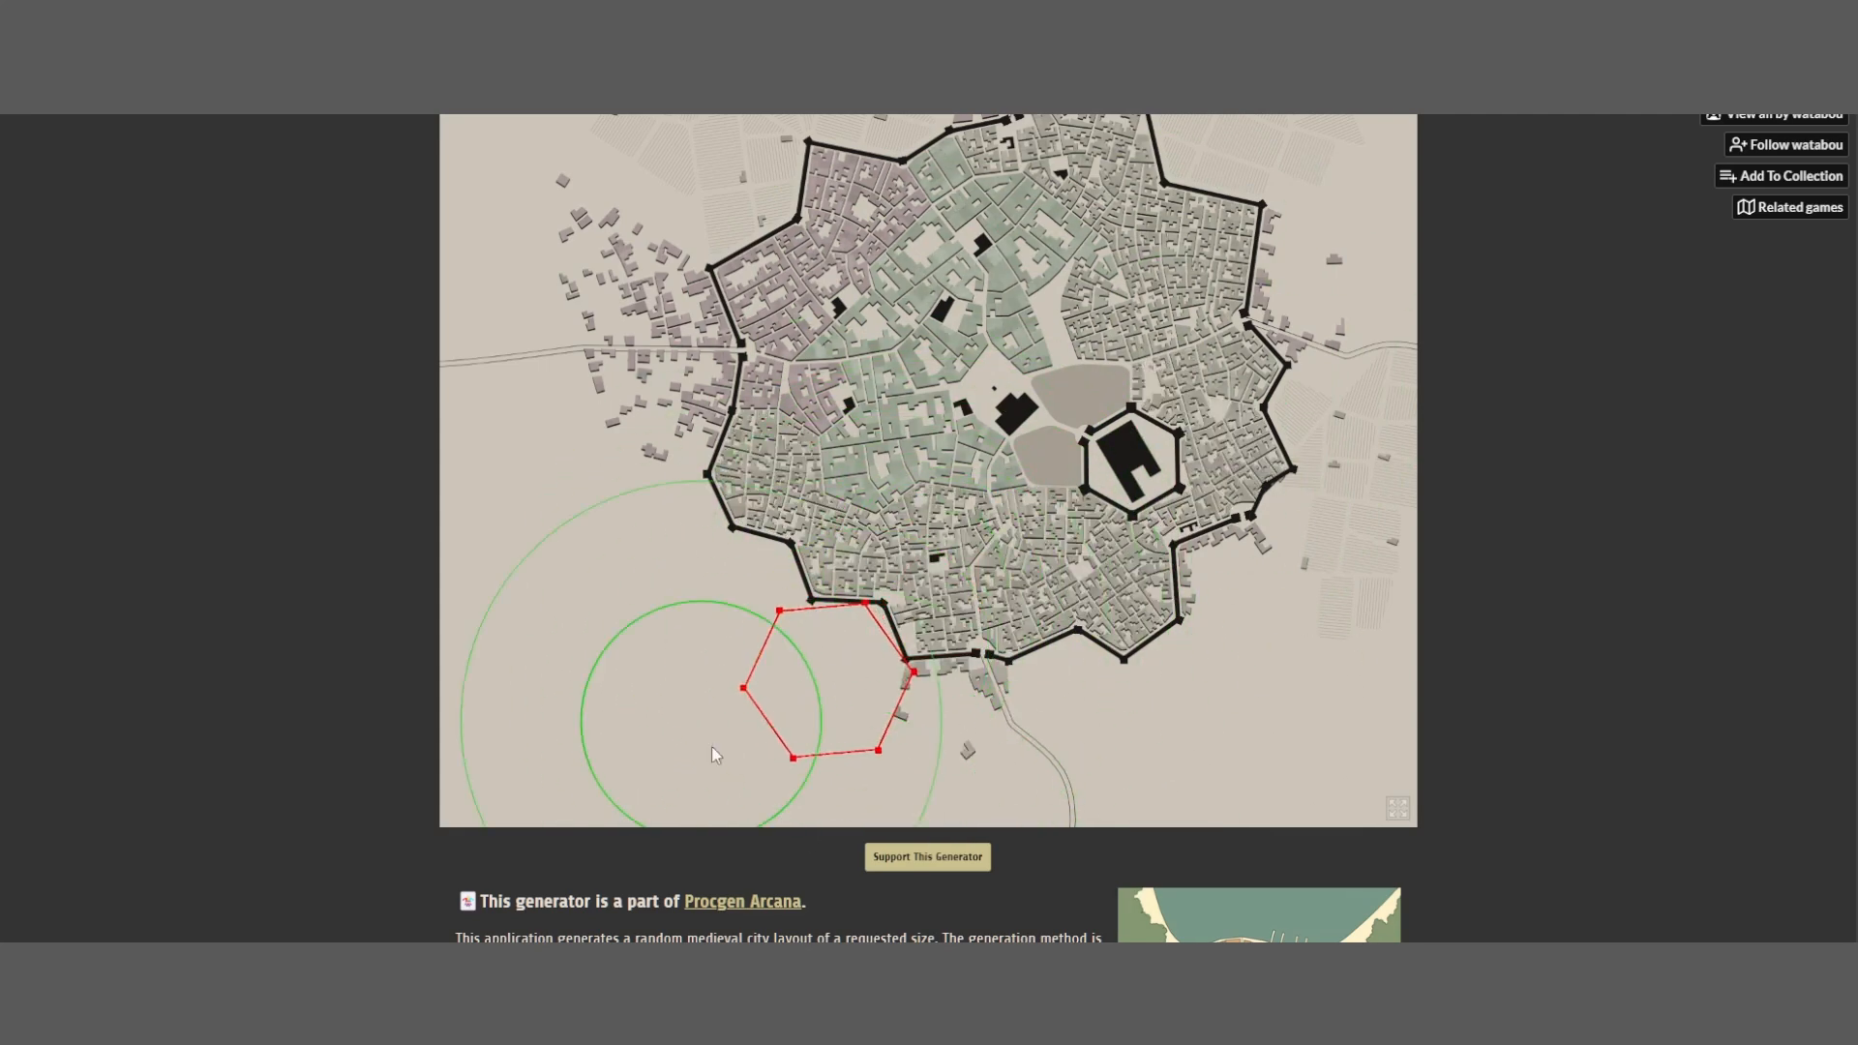
{"action": "left_click", "coordinate": [689, 608]}
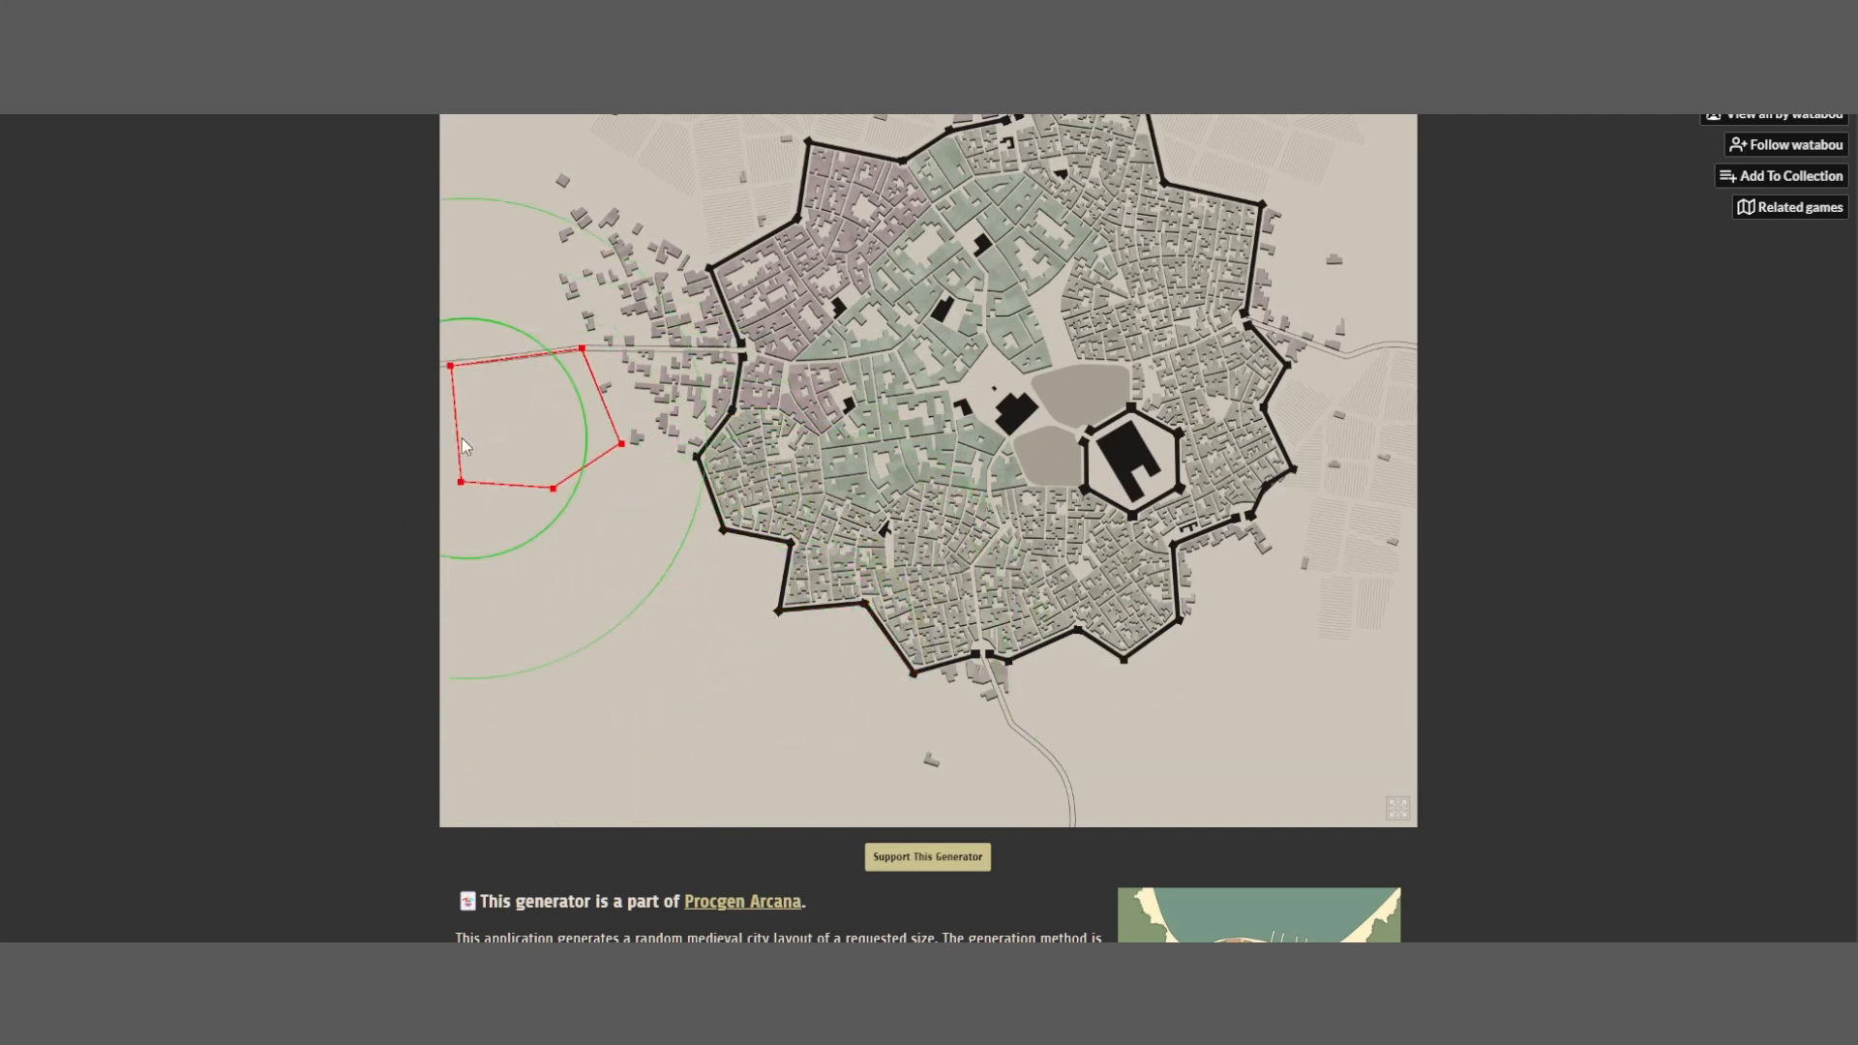
{"action": "left_click", "coordinate": [523, 421]}
{"action": "left_click", "coordinate": [670, 389]}
{"action": "left_click", "coordinate": [759, 358]}
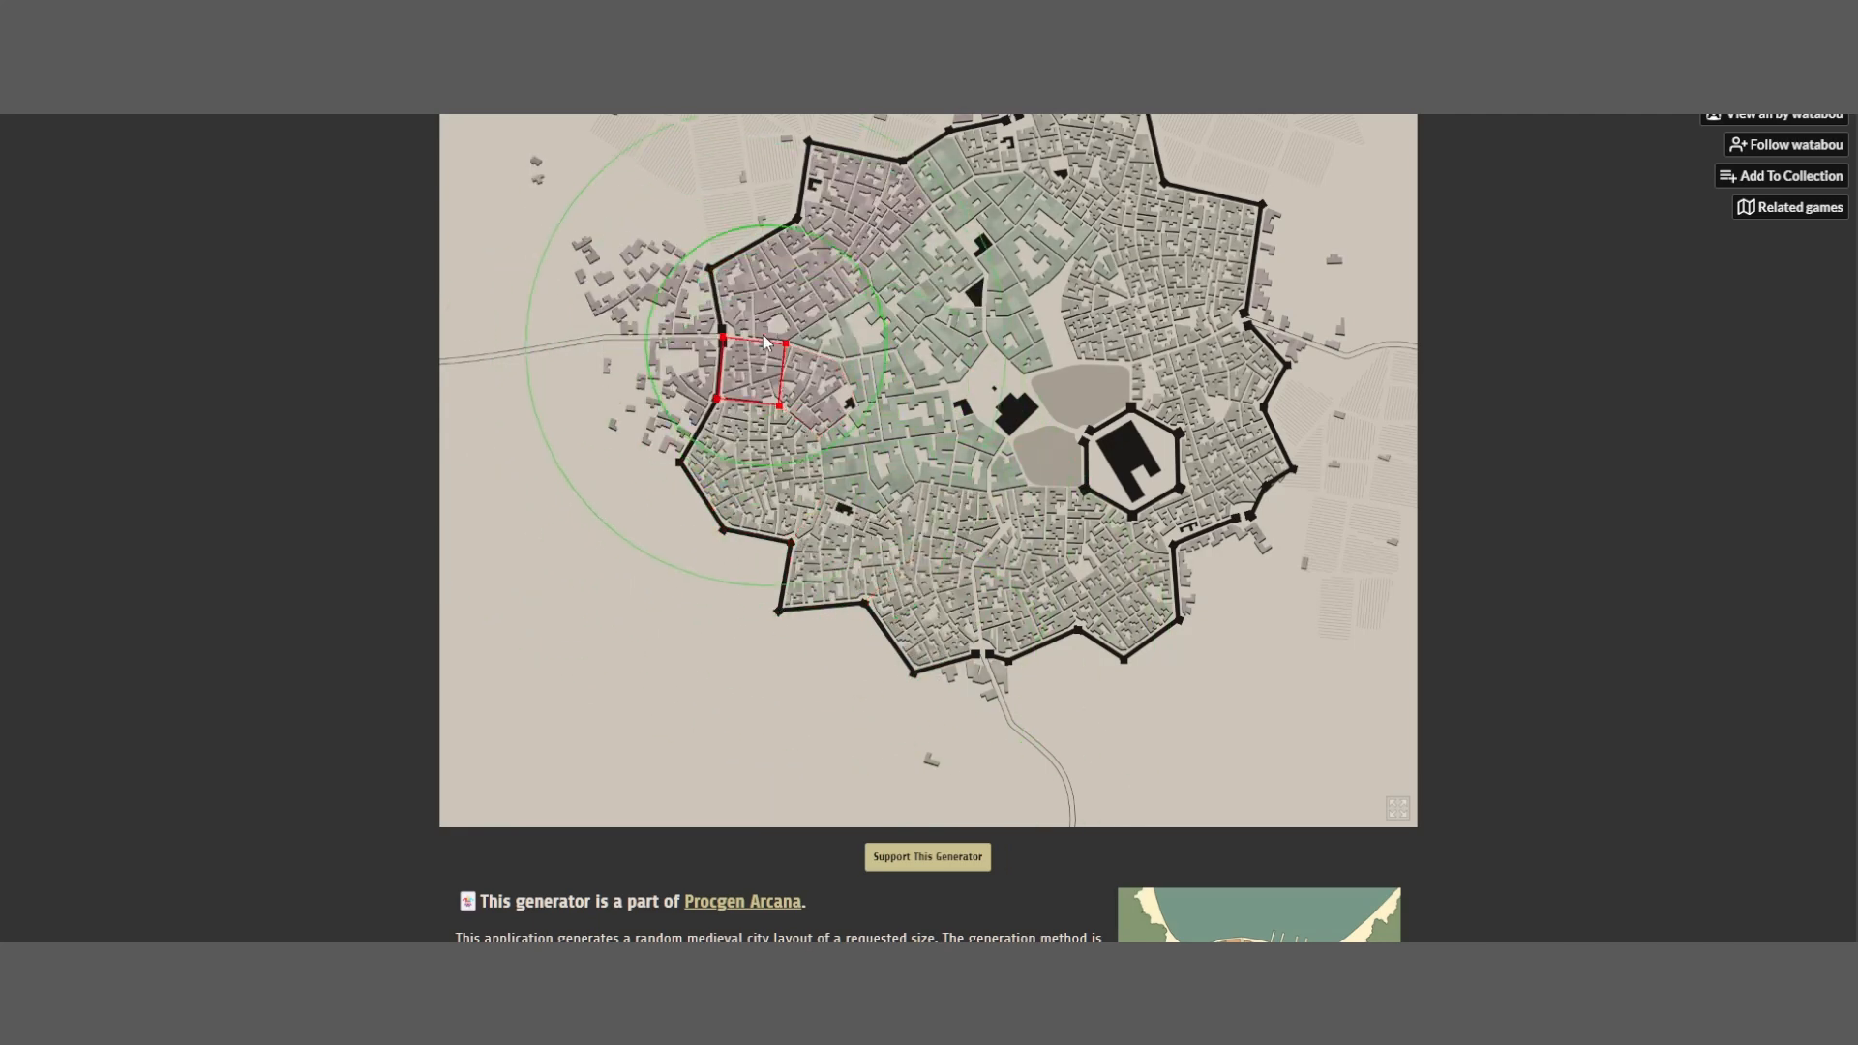
{"action": "left_click_drag", "start_coordinate": [1024, 297], "coordinate": [1018, 298]}
{"action": "left_click_drag", "start_coordinate": [634, 263], "coordinate": [334, 346]}
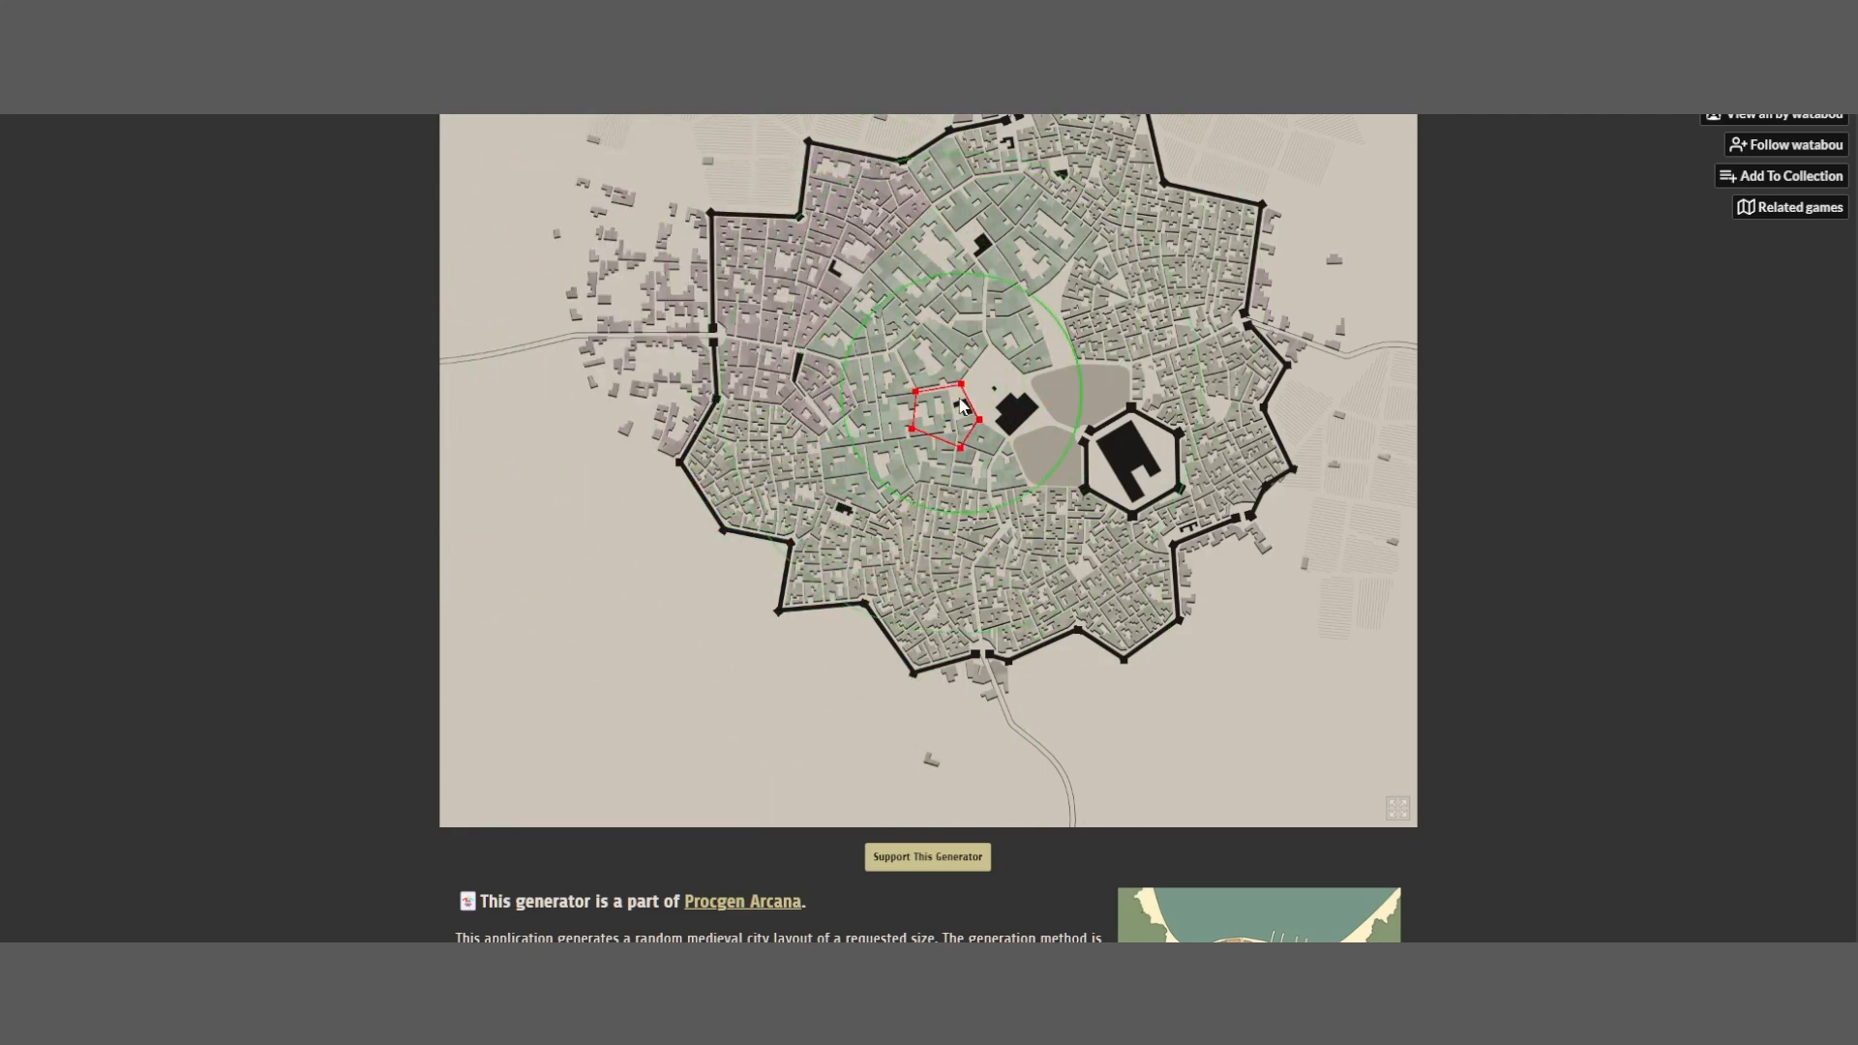
Equalize the farmland plots outside the northwestern wall and around the northern gate
{"action": "scroll", "coordinate": [862, 440], "scroll_direction": "up", "scroll_amount": 3}
{"action": "left_click_drag", "start_coordinate": [856, 441], "coordinate": [780, 199]}
{"action": "left_click_drag", "start_coordinate": [782, 389], "coordinate": [448, 399]}
{"action": "left_click_drag", "start_coordinate": [711, 324], "coordinate": [562, 308]}
{"action": "left_click_drag", "start_coordinate": [801, 287], "coordinate": [718, 260]}
{"action": "left_click_drag", "start_coordinate": [898, 291], "coordinate": [676, 332]}
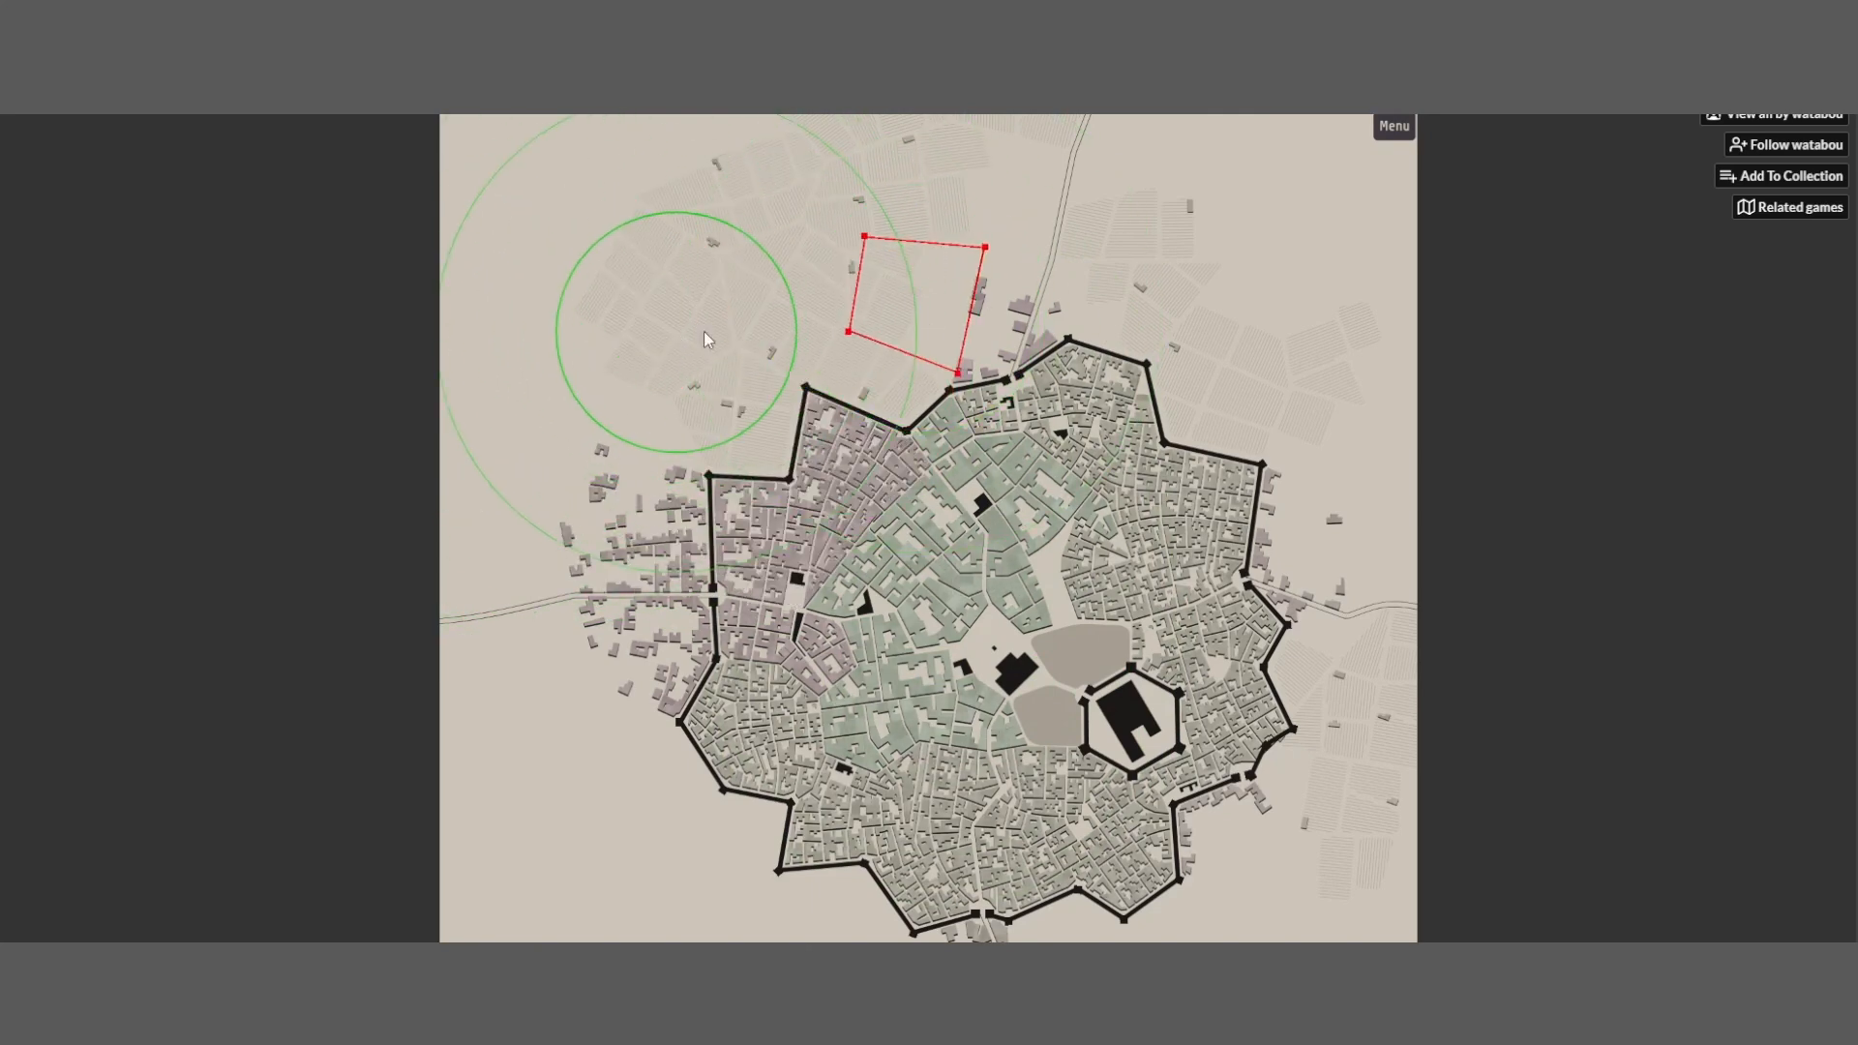
{"action": "left_click_drag", "start_coordinate": [871, 363], "coordinate": [942, 204]}
{"action": "left_click_drag", "start_coordinate": [1007, 301], "coordinate": [1032, 225]}
{"action": "mouse_move", "coordinate": [755, 402]}
{"action": "left_mouse_down"}
{"action": "mouse_move", "coordinate": [697, 364]}
{"action": "mouse_move", "coordinate": [740, 444]}
{"action": "left_mouse_up"}
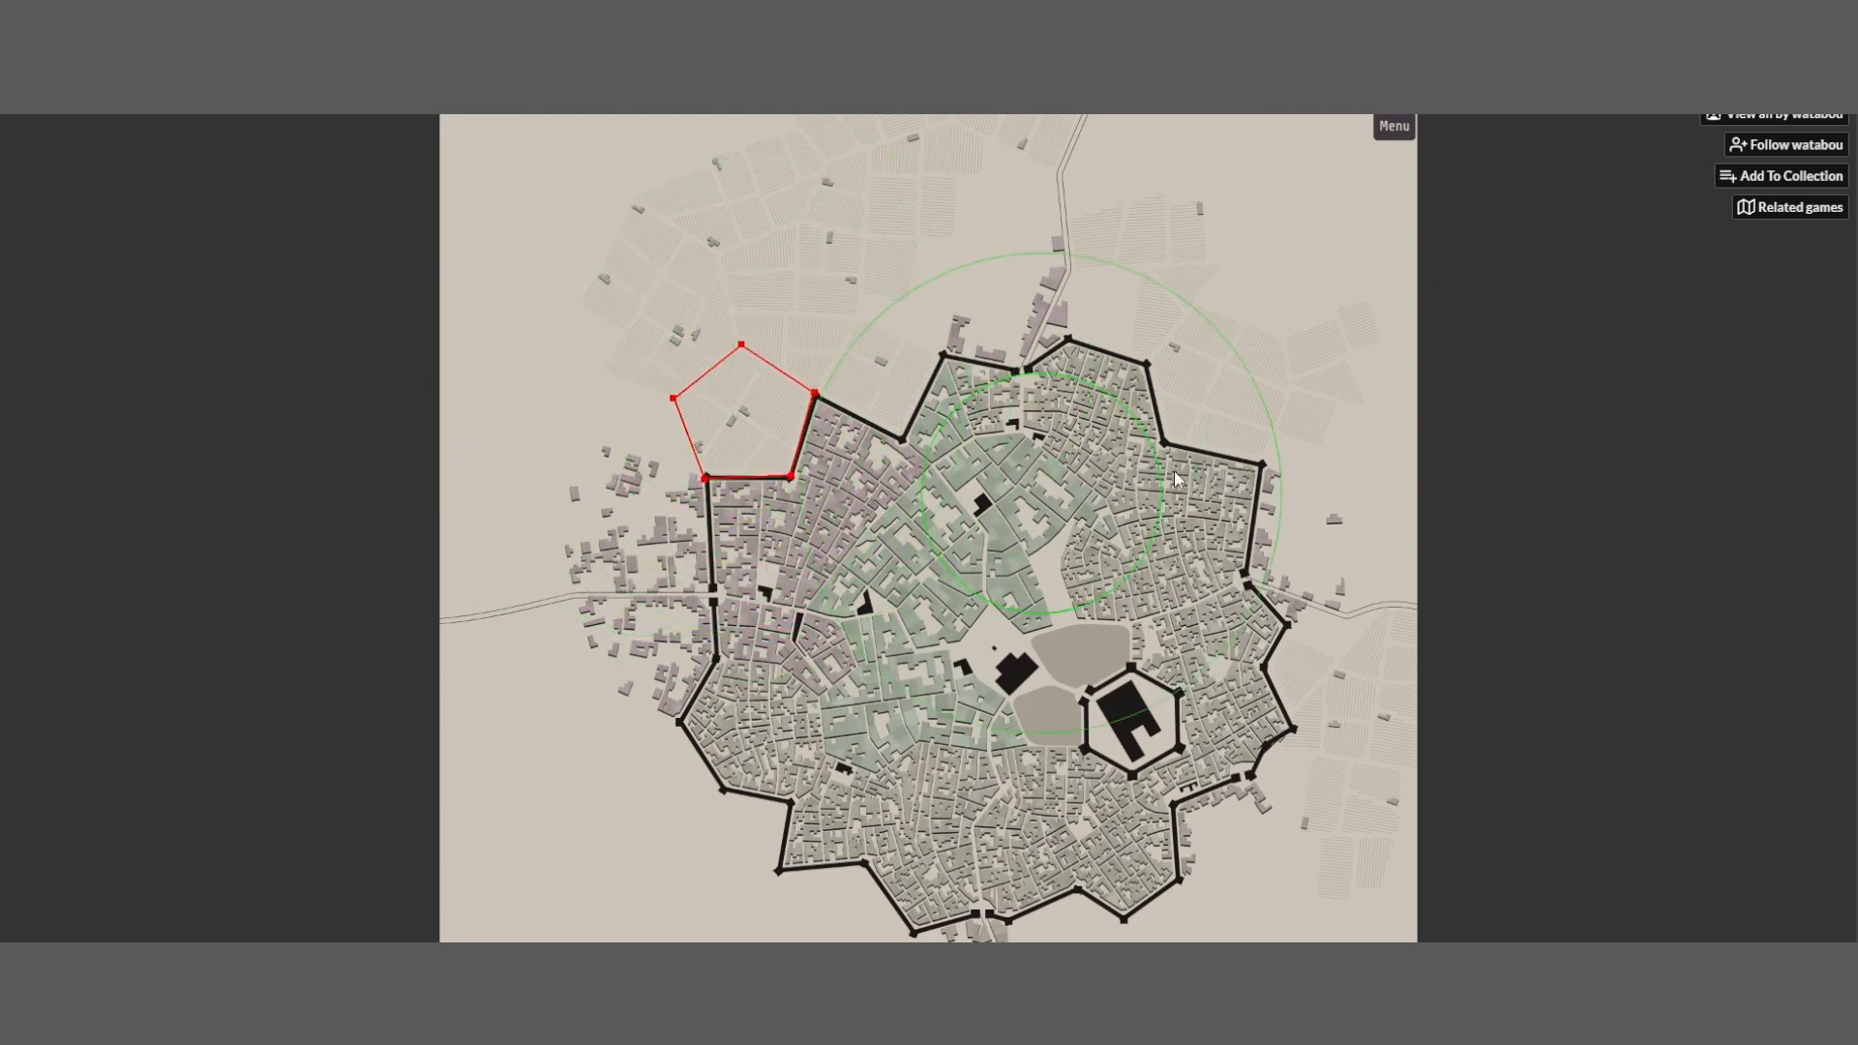
Equalize the large ward inside the northwestern wall and the wards southeast of the western gate
{"action": "left_click_drag", "start_coordinate": [717, 509], "coordinate": [804, 403]}
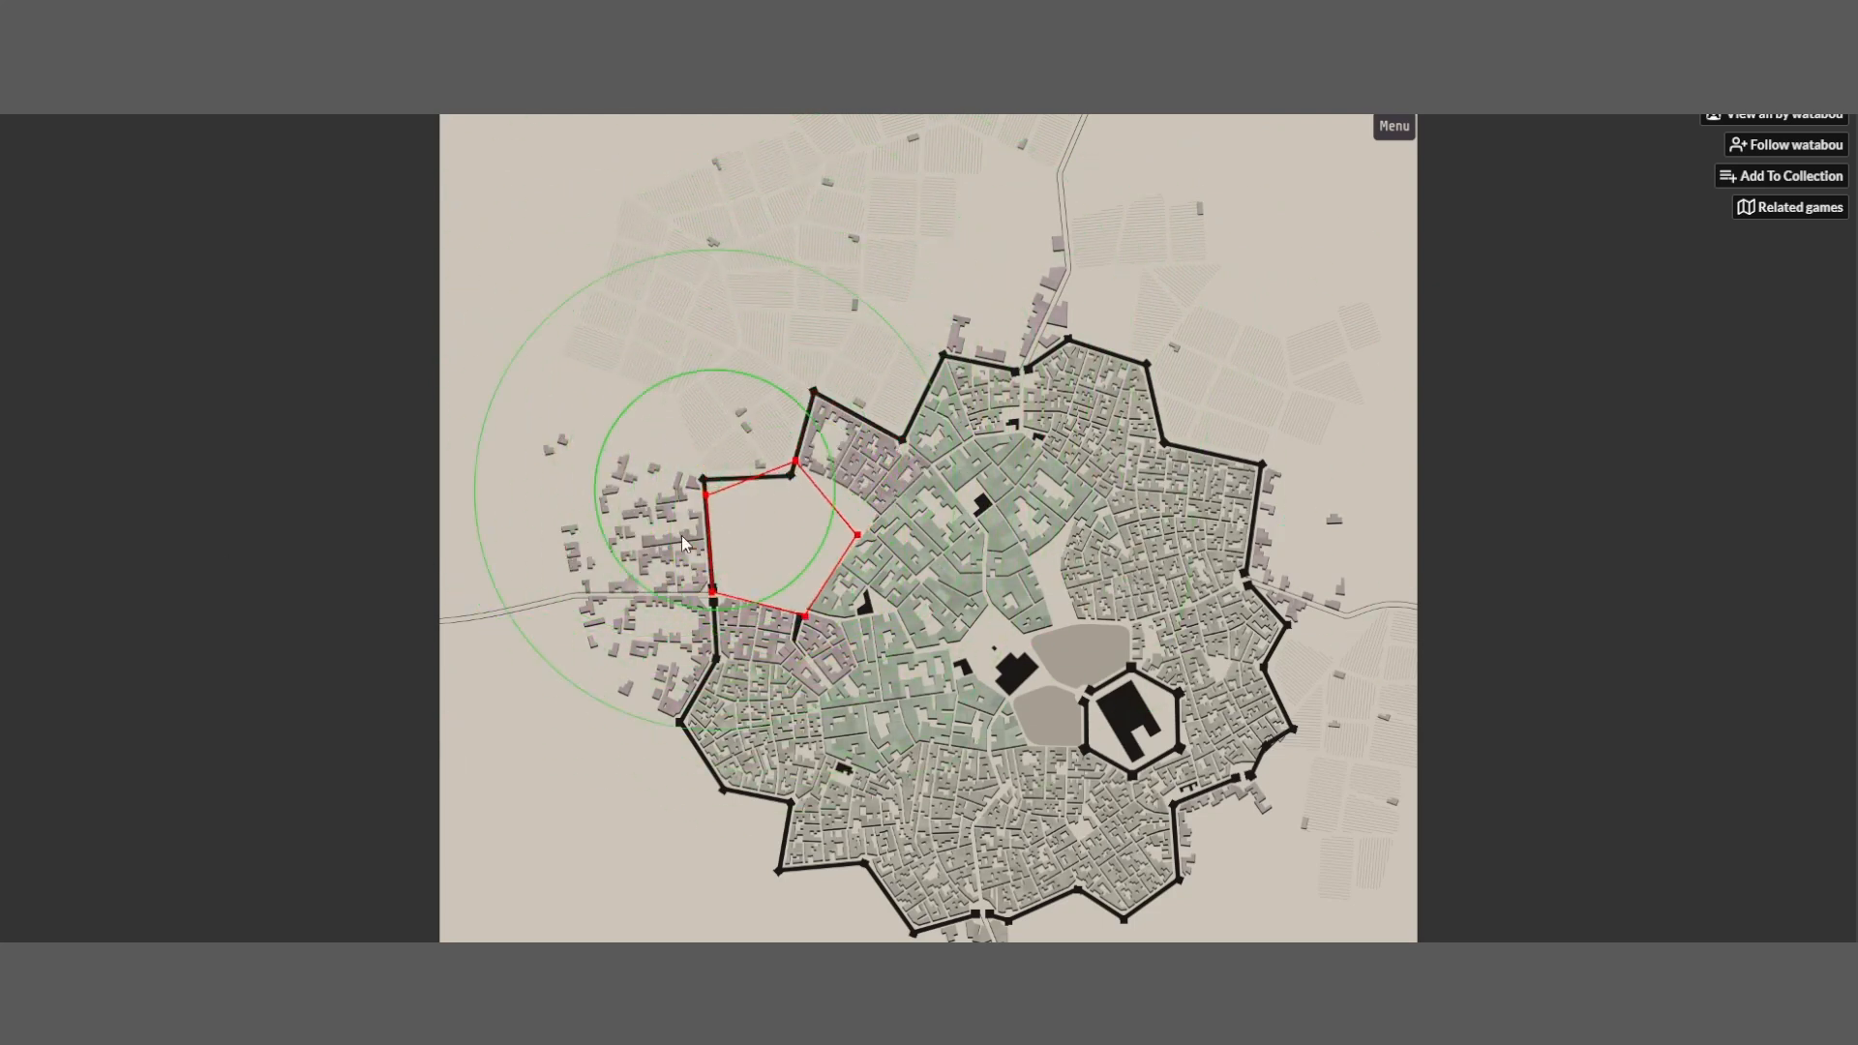
{"action": "mouse_move", "coordinate": [682, 537]}
{"action": "left_mouse_down"}
{"action": "mouse_move", "coordinate": [914, 495]}
{"action": "mouse_move", "coordinate": [866, 489]}
{"action": "mouse_move", "coordinate": [893, 479]}
{"action": "mouse_move", "coordinate": [783, 525]}
{"action": "left_mouse_up"}
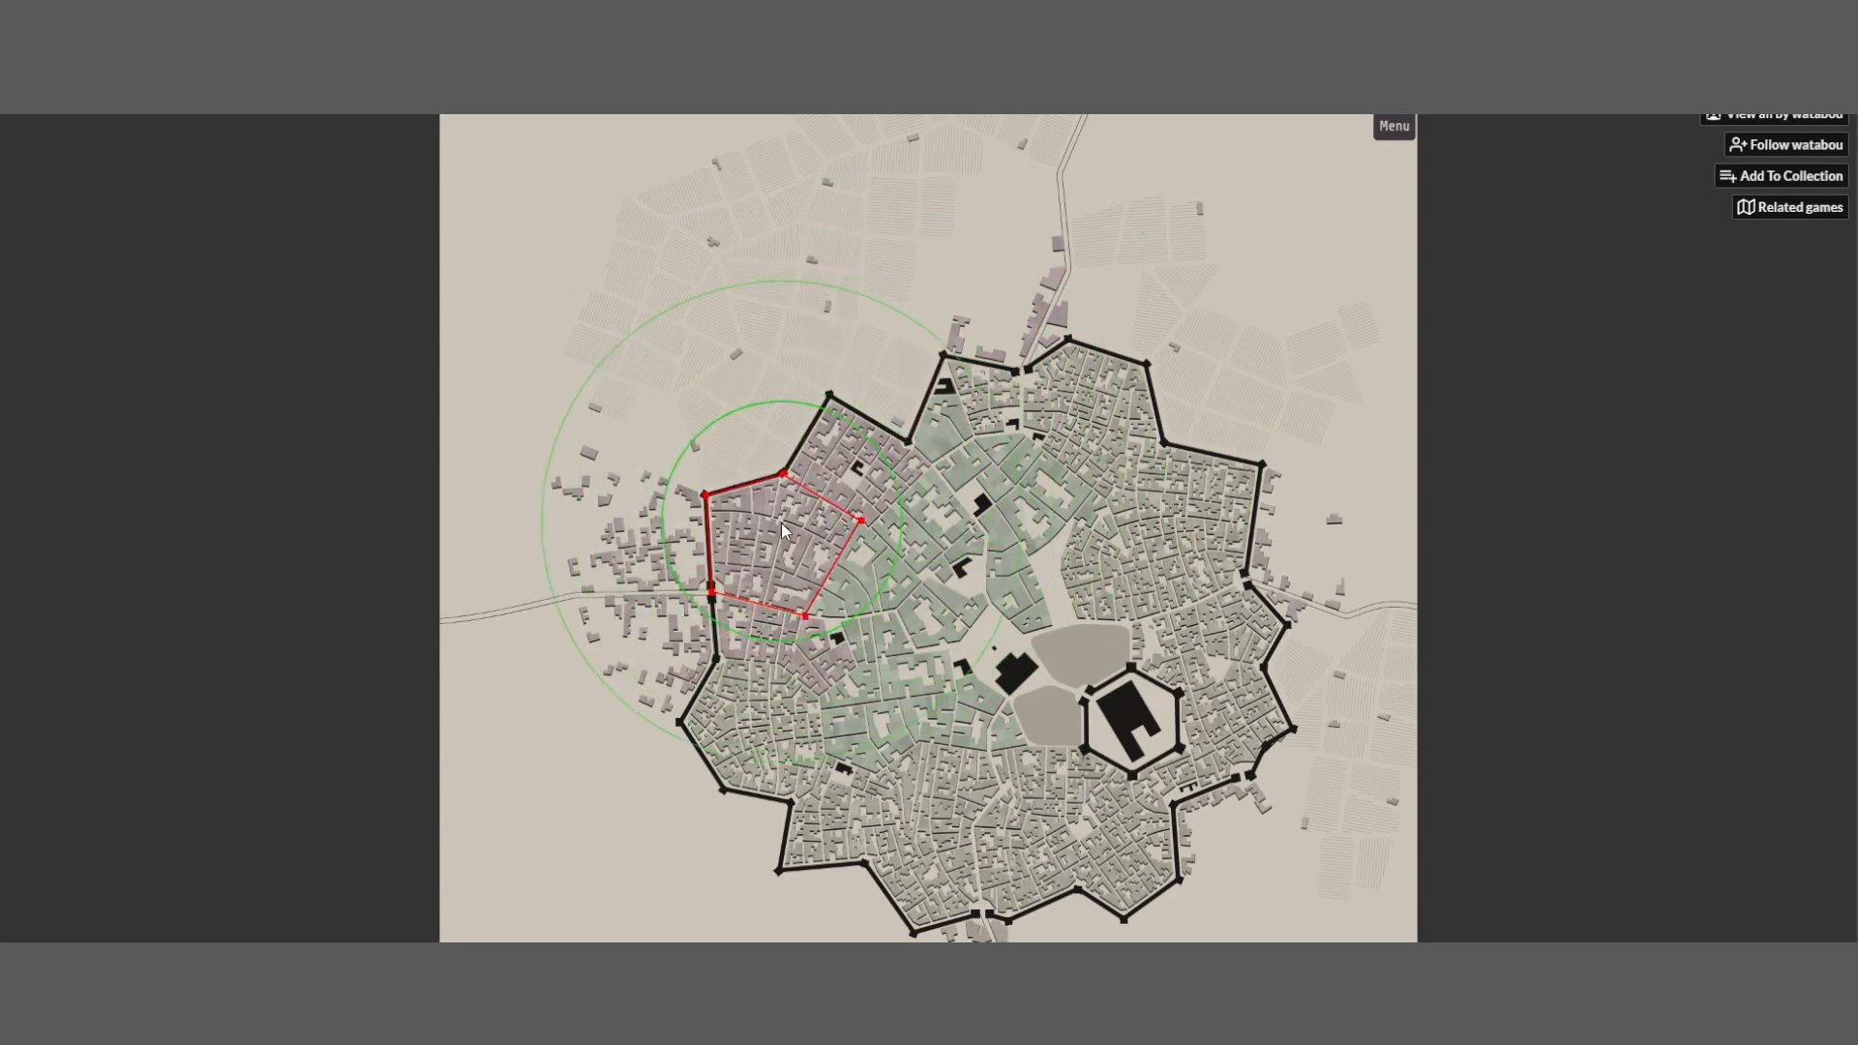
{"action": "mouse_move", "coordinate": [890, 571]}
{"action": "left_mouse_down"}
{"action": "mouse_move", "coordinate": [844, 462]}
{"action": "mouse_move", "coordinate": [754, 556]}
{"action": "left_mouse_up"}
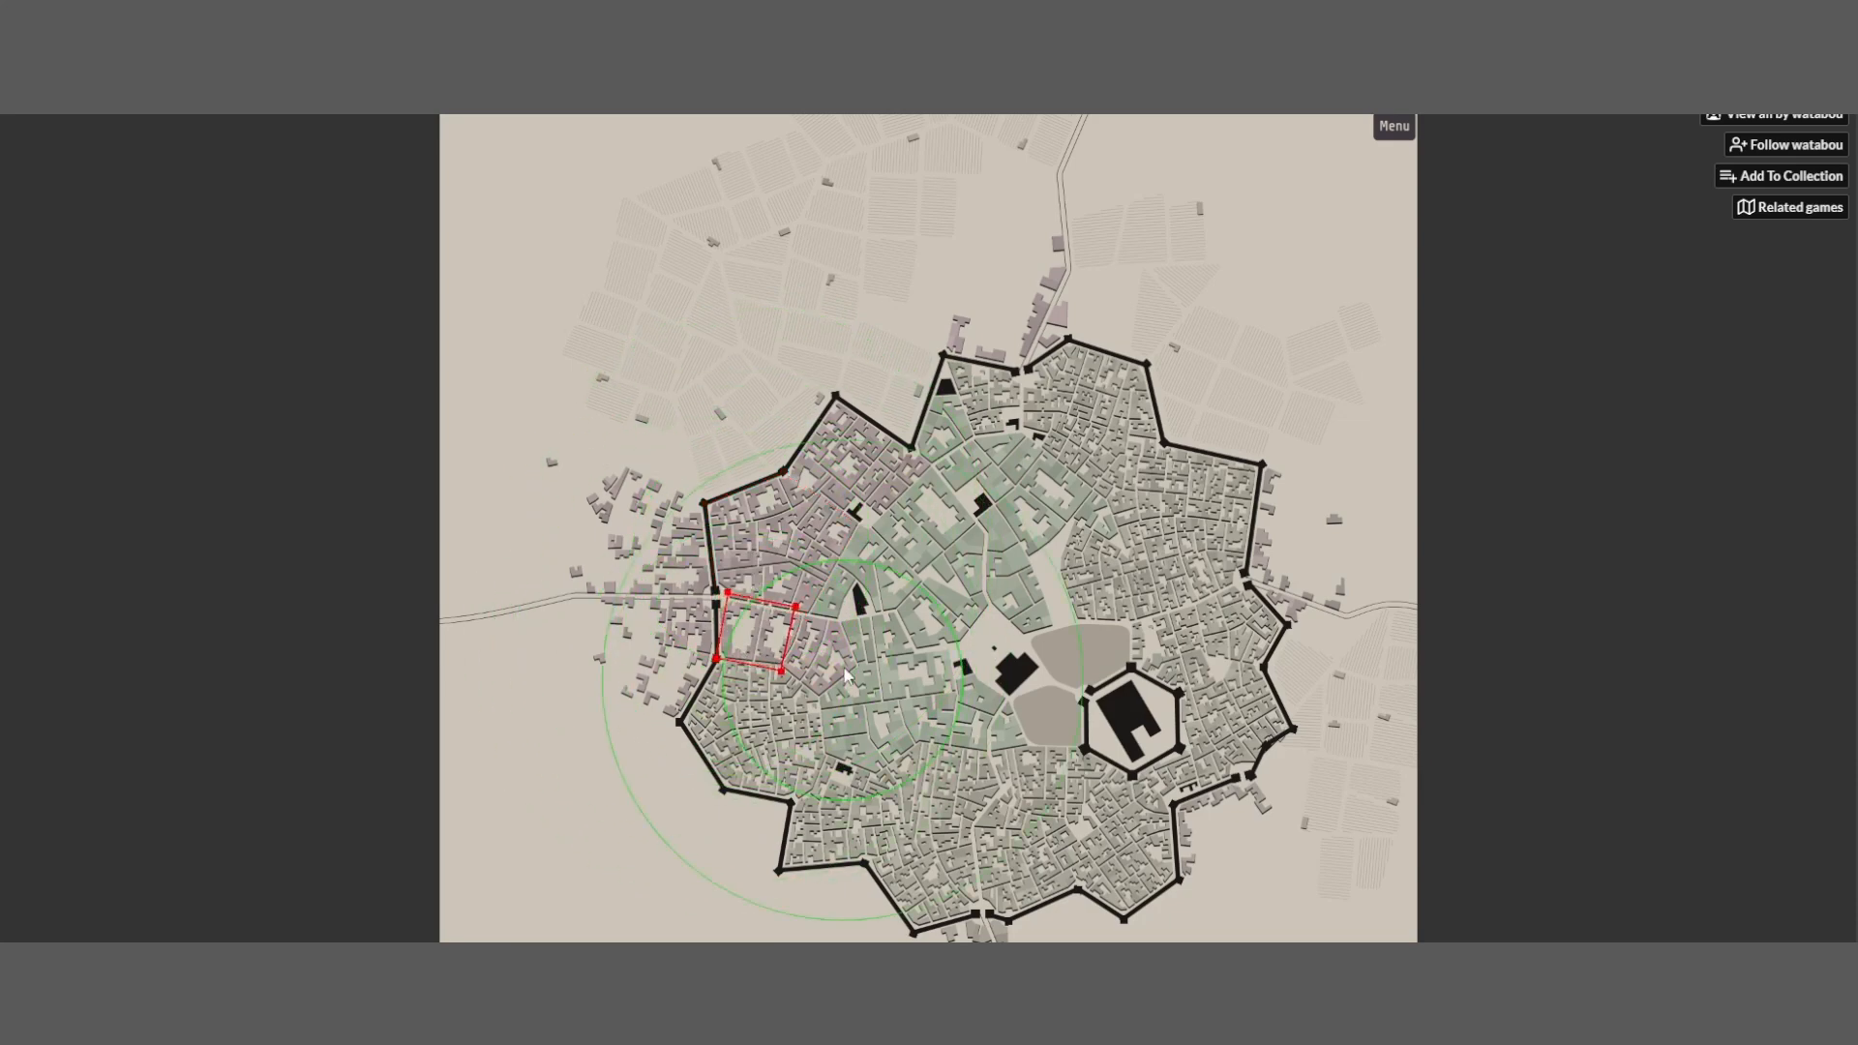
{"action": "mouse_move", "coordinate": [752, 620]}
{"action": "left_mouse_down"}
{"action": "mouse_move", "coordinate": [755, 774]}
{"action": "mouse_move", "coordinate": [845, 683]}
{"action": "left_mouse_up"}
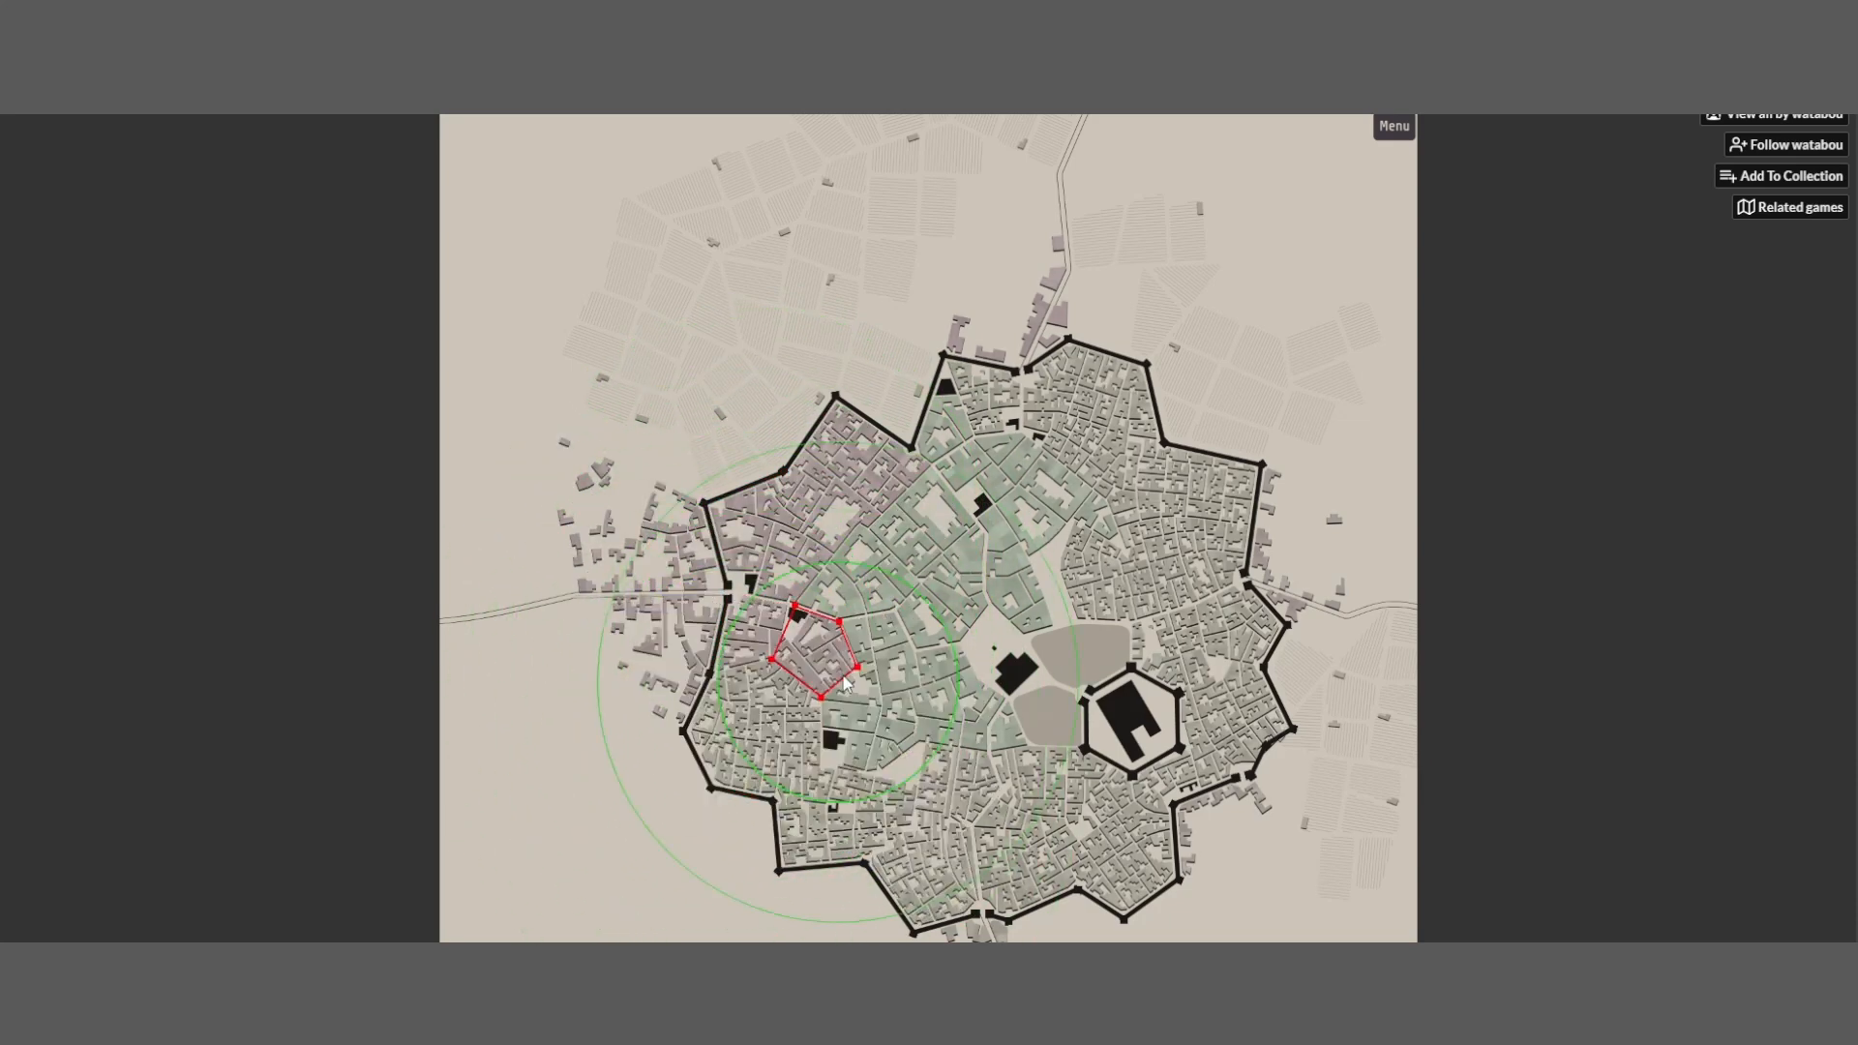
Equalize the ward south of the plaza toward a hexagon, along with the neighbouring wards west and north of it
{"action": "left_click_drag", "start_coordinate": [879, 587], "coordinate": [871, 753]}
{"action": "right_click", "coordinate": [945, 746]}
{"action": "left_click", "coordinate": [959, 813]}
{"action": "left_click_drag", "start_coordinate": [957, 819], "coordinate": [962, 823]}
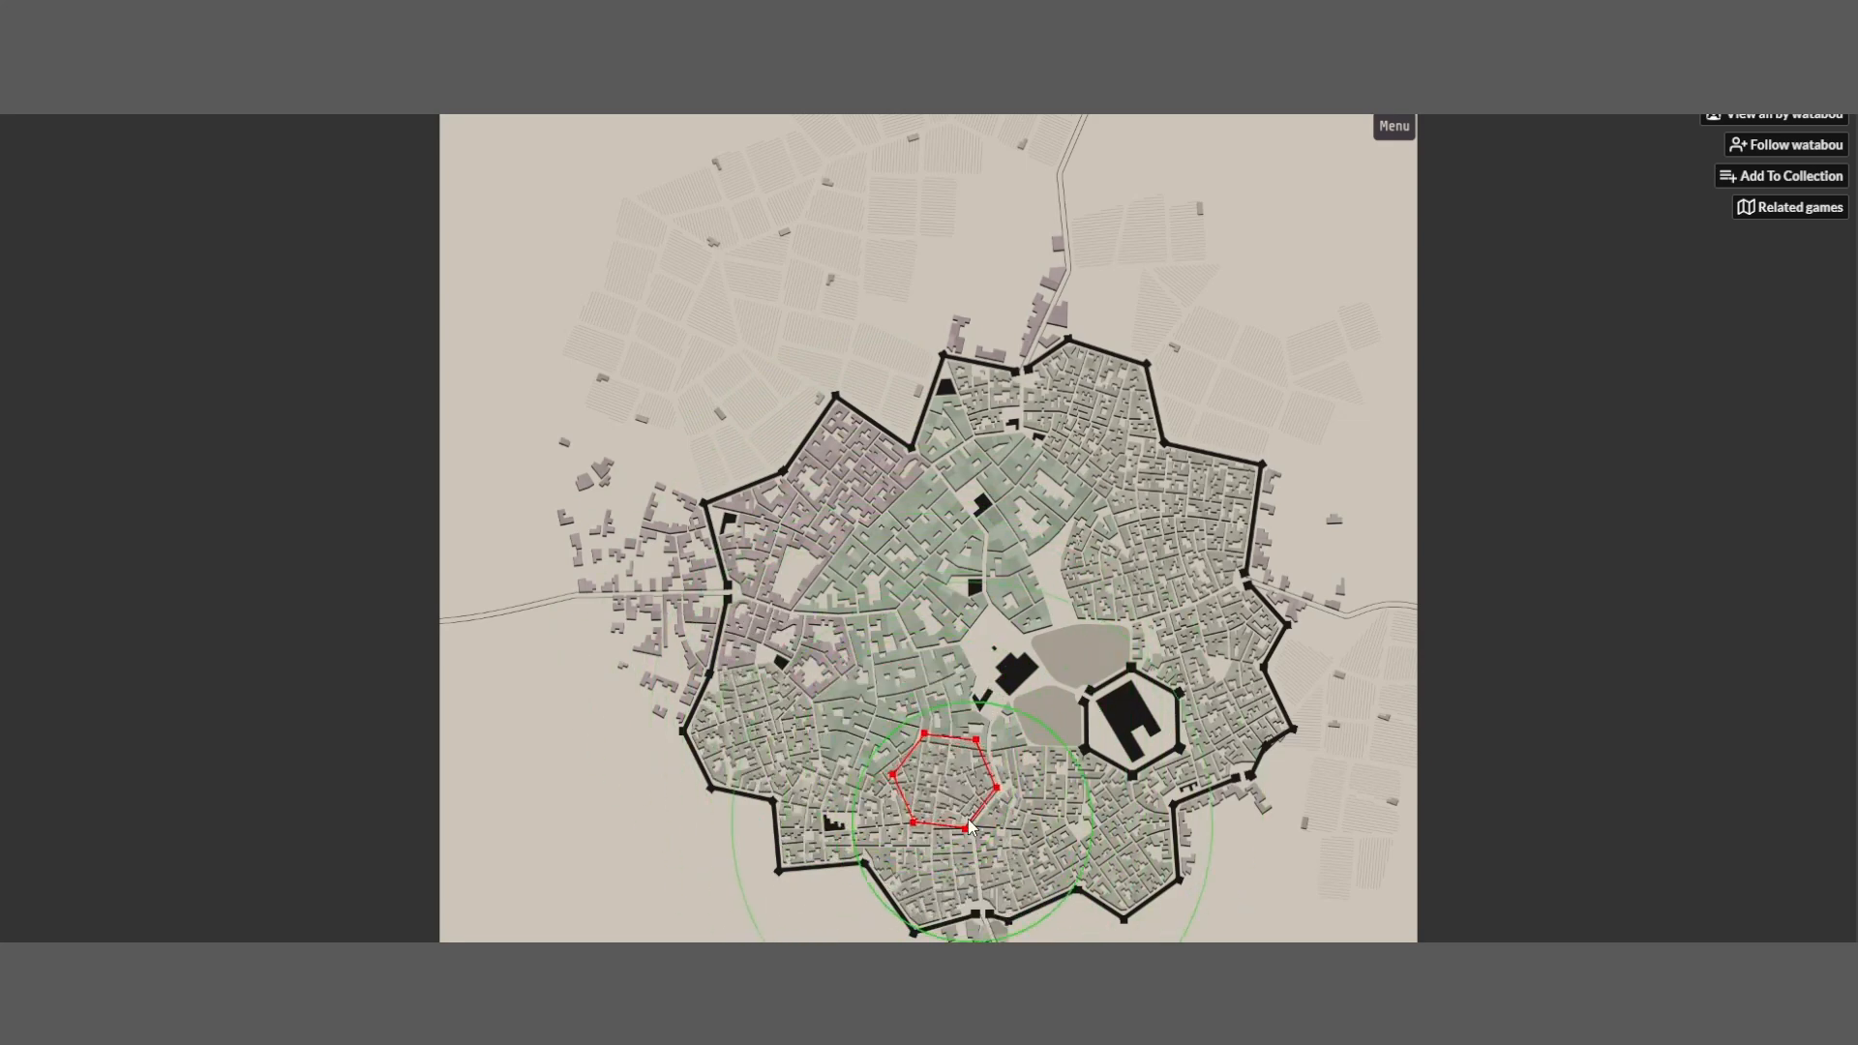
Equalize the wards along the southwestern wall to round out its corners
{"action": "scroll", "coordinate": [971, 826], "scroll_direction": "down", "scroll_amount": 3}
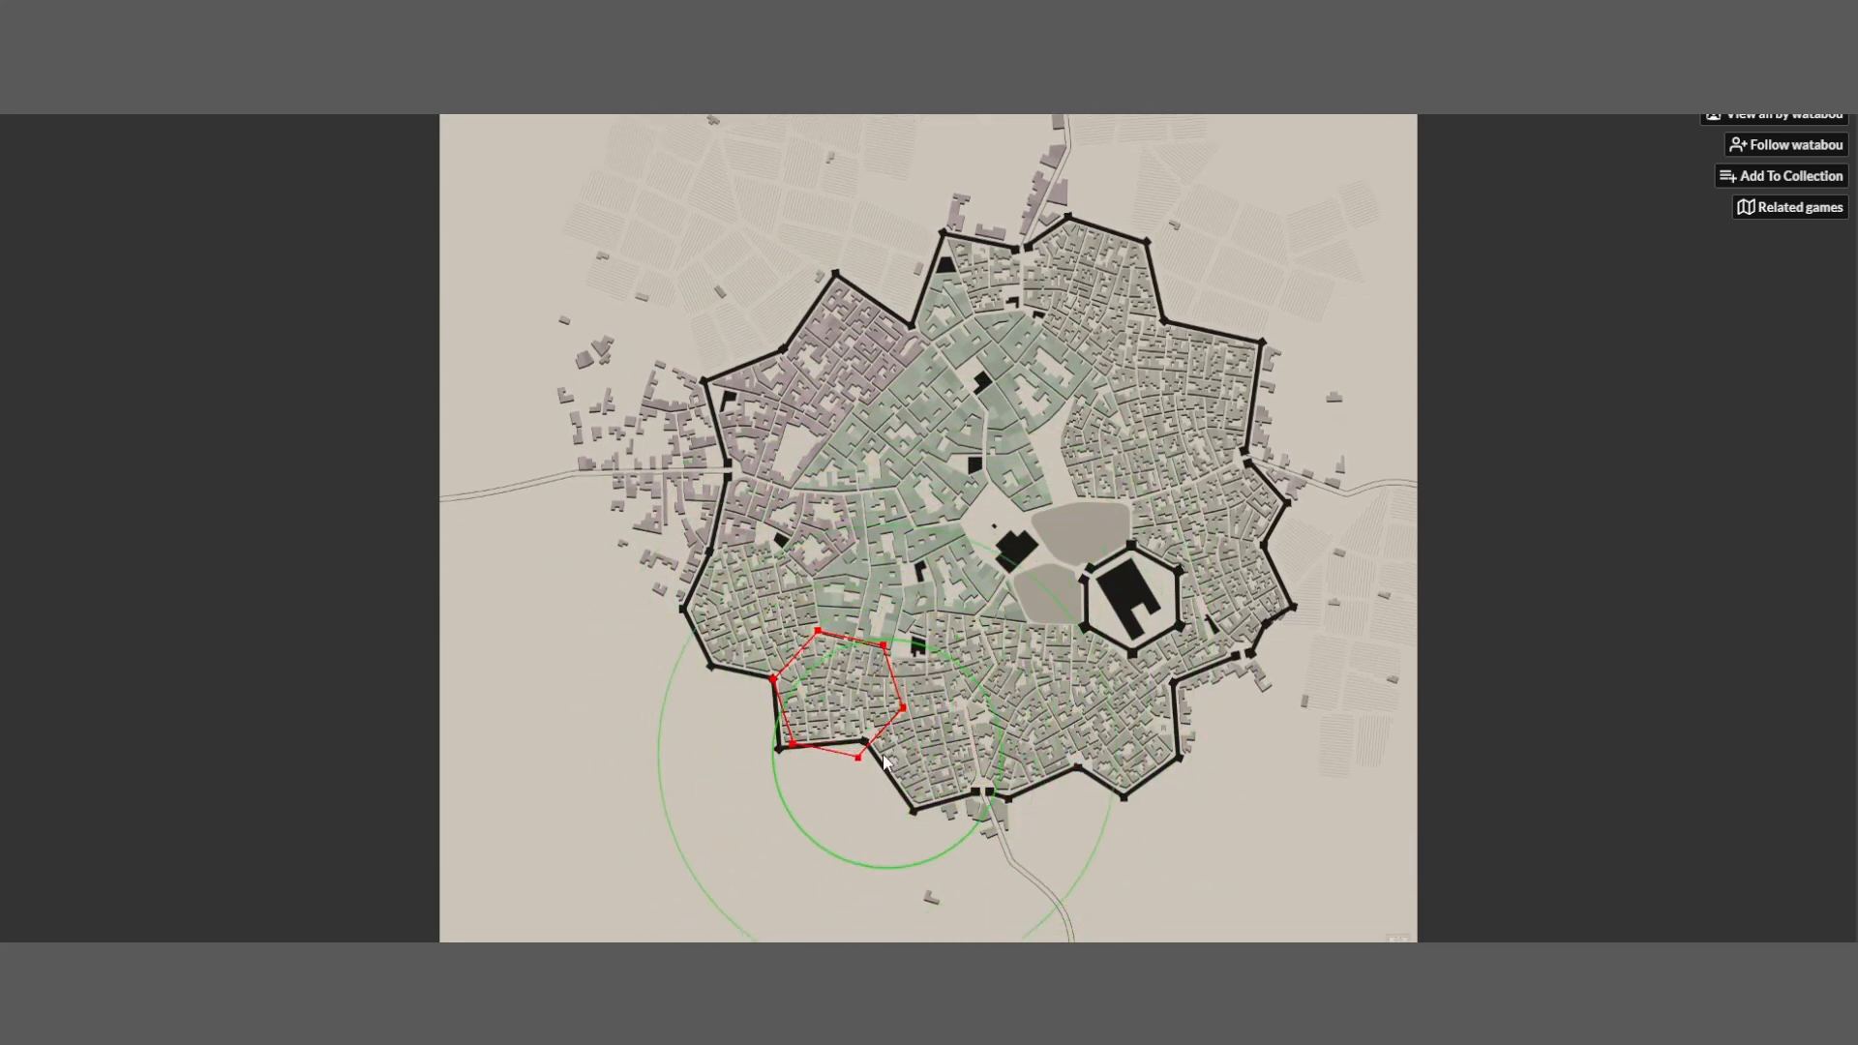
{"action": "left_click_drag", "start_coordinate": [883, 762], "coordinate": [774, 671]}
{"action": "left_click_drag", "start_coordinate": [724, 585], "coordinate": [860, 689]}
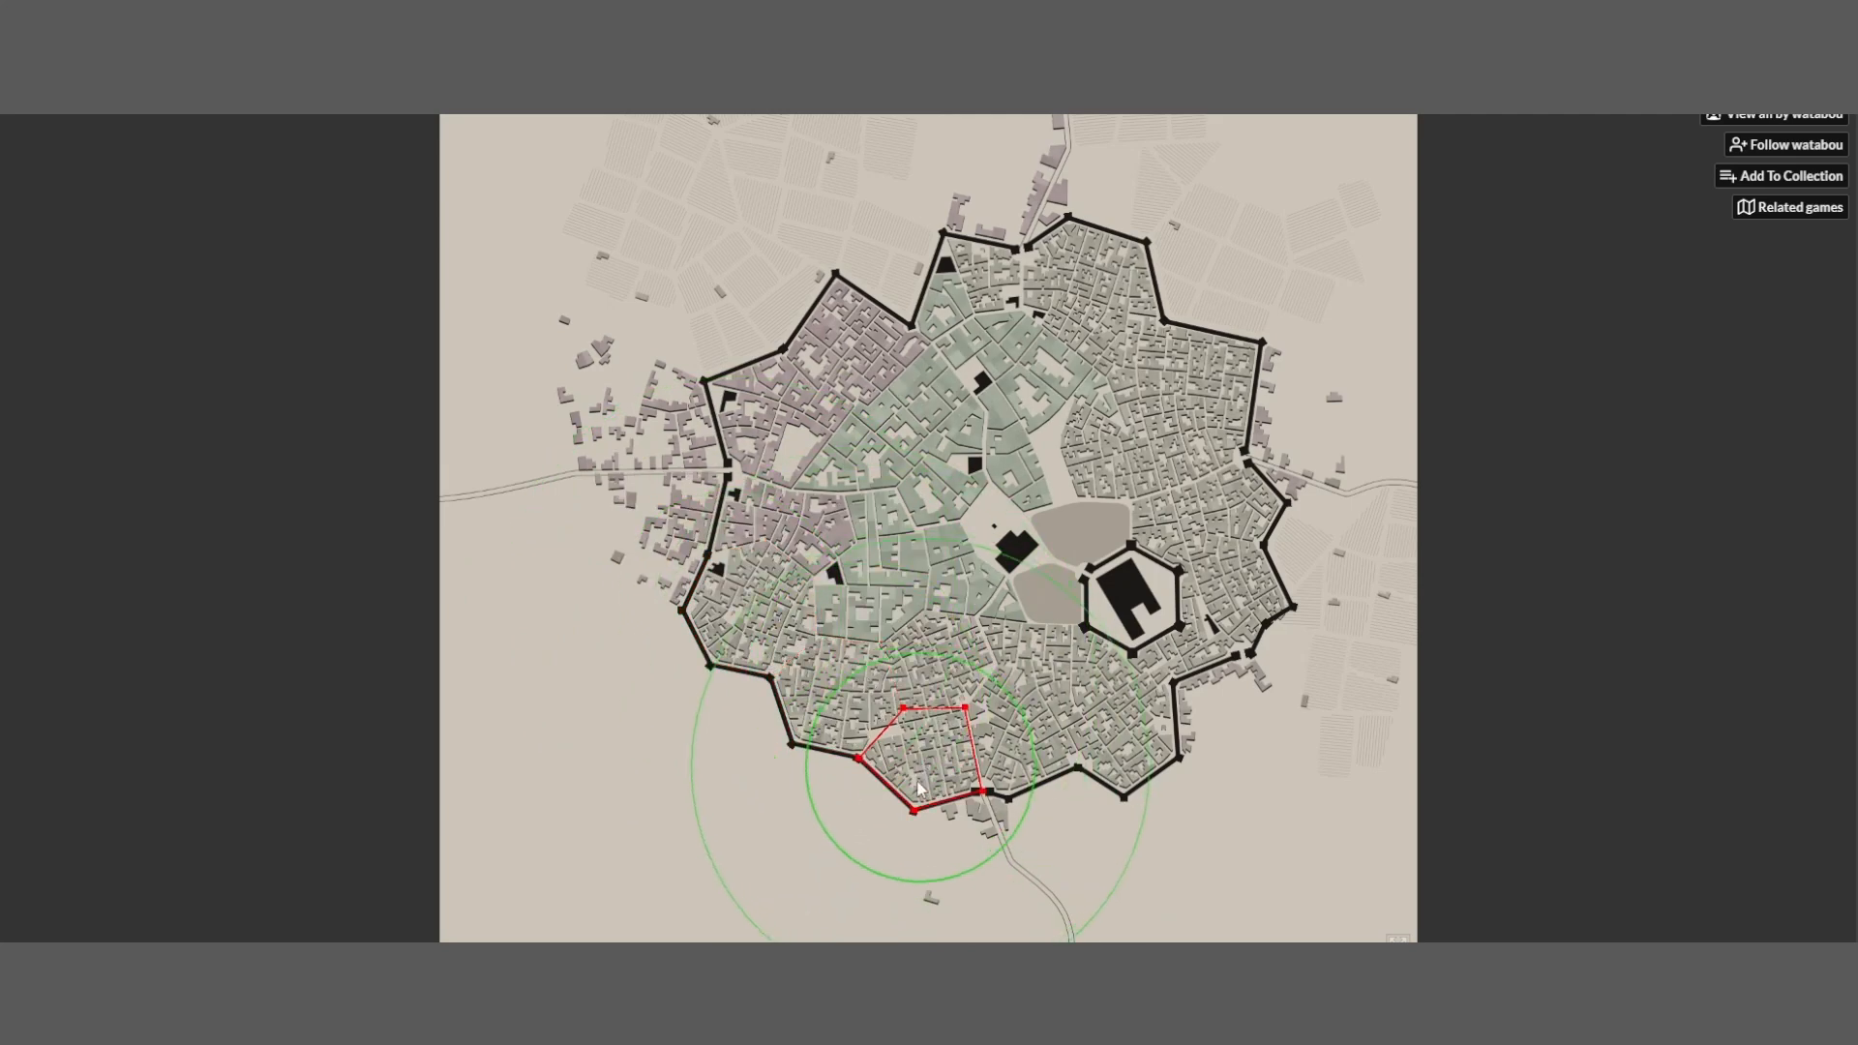
Equalize the wards from the southern gate to the southeastern wall, including those bordering the citadel's southern side
{"action": "mouse_move", "coordinate": [922, 756]}
{"action": "left_mouse_down"}
{"action": "mouse_move", "coordinate": [1221, 741]}
{"action": "mouse_move", "coordinate": [1234, 697]}
{"action": "mouse_move", "coordinate": [1148, 720]}
{"action": "mouse_move", "coordinate": [1249, 712]}
{"action": "mouse_move", "coordinate": [1208, 684]}
{"action": "left_mouse_up"}
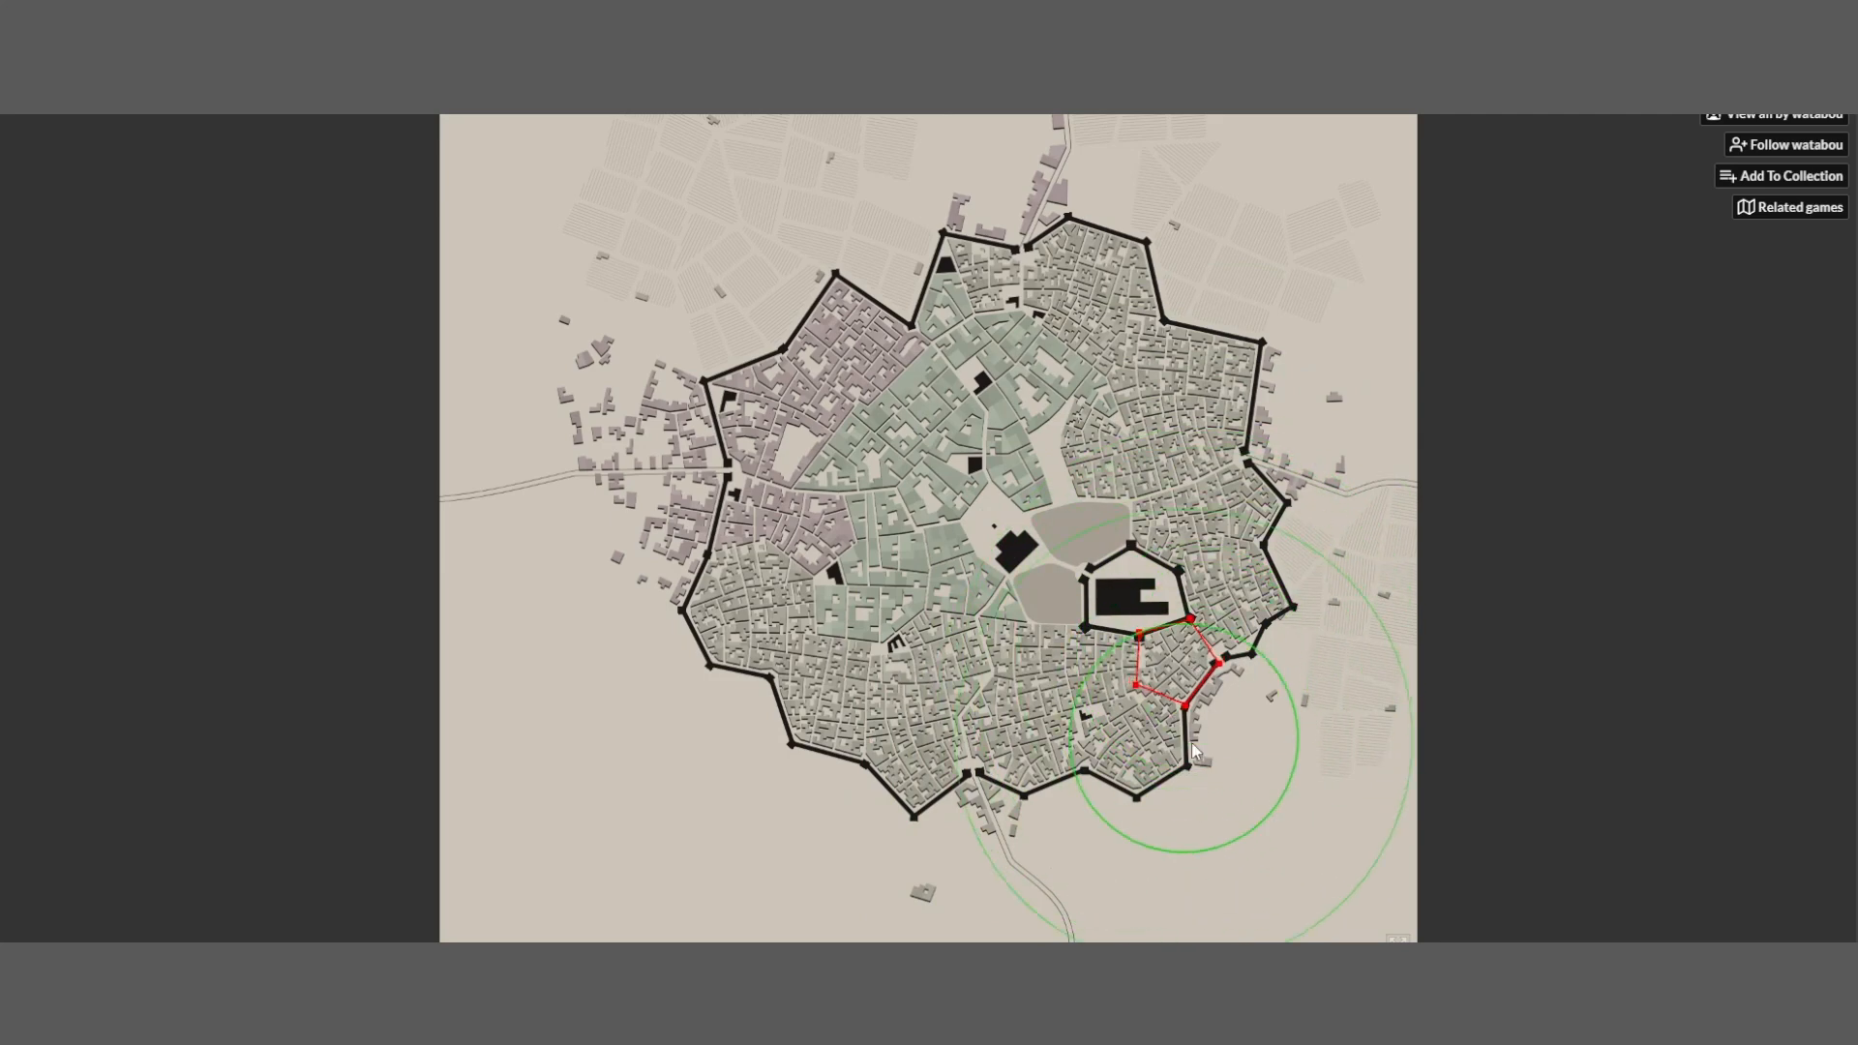
{"action": "left_click_drag", "start_coordinate": [1194, 750], "coordinate": [1126, 738]}
{"action": "left_click_drag", "start_coordinate": [1153, 843], "coordinate": [1116, 732]}
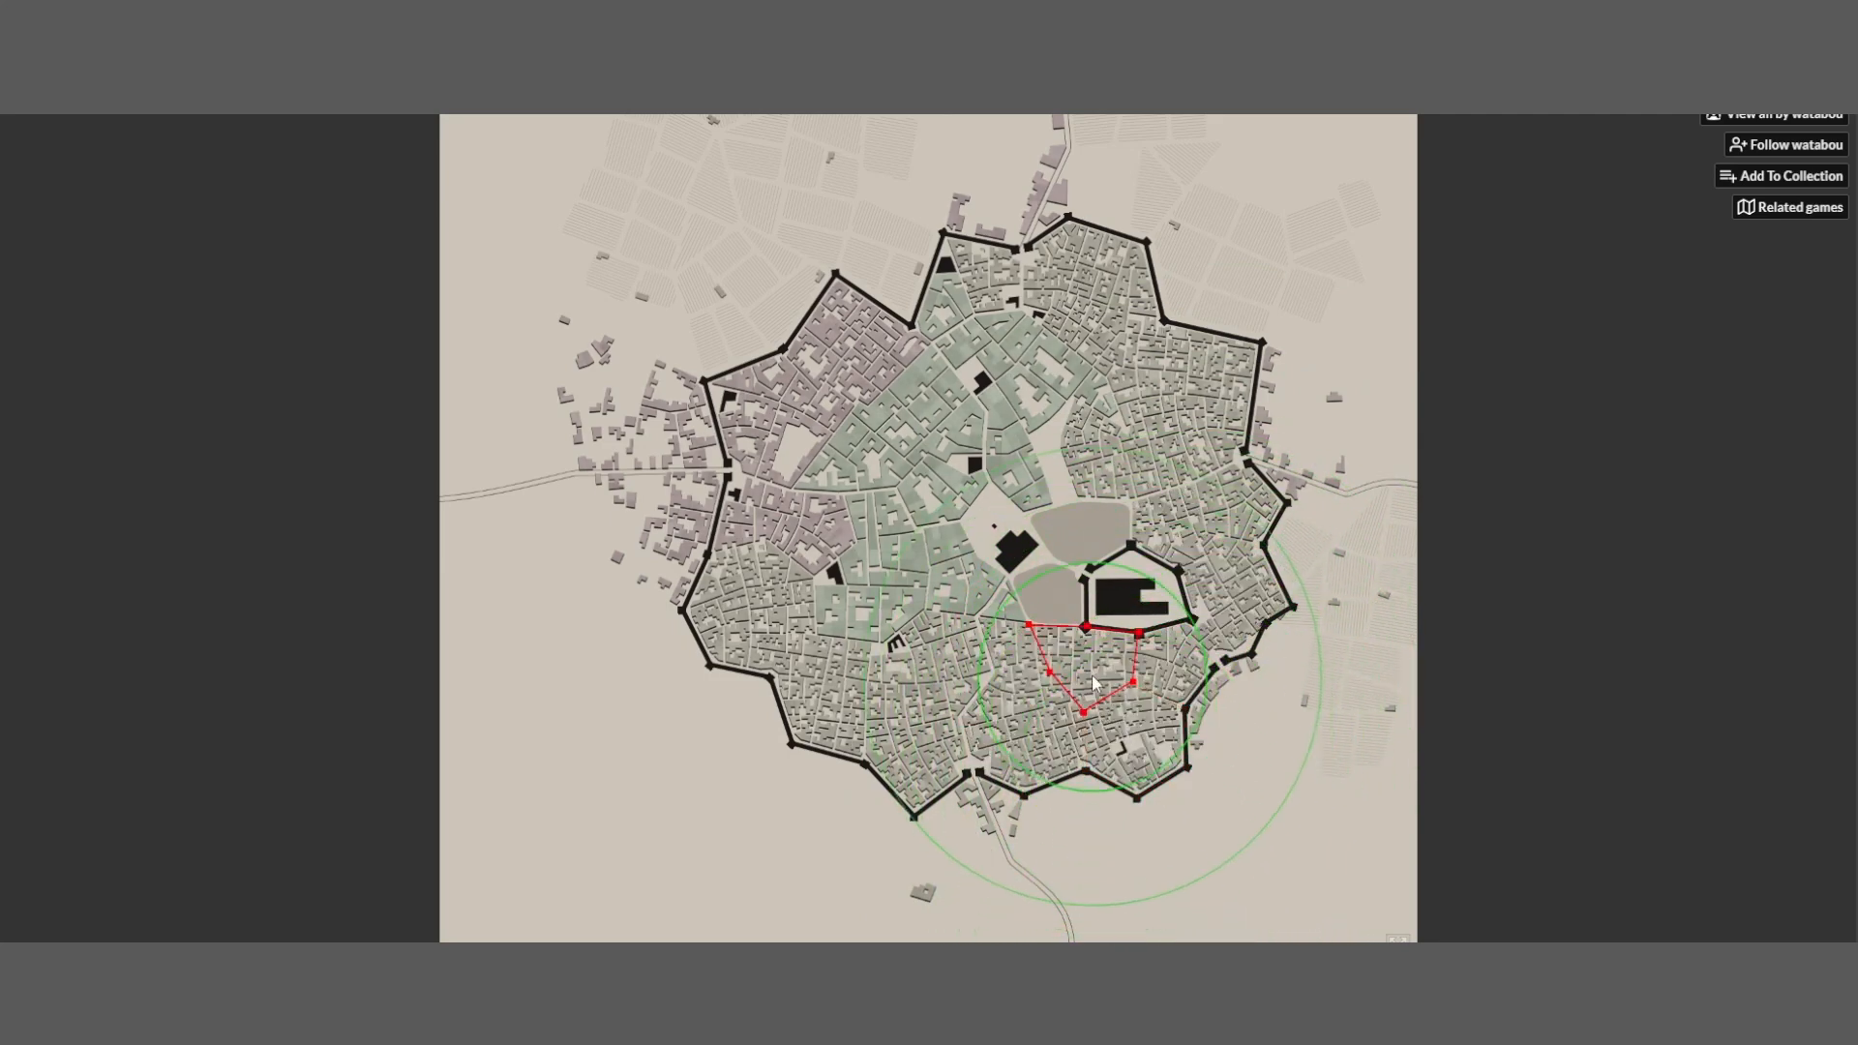
Equalize the wards between the citadel and the southeastern wall, along with the outer plots just beyond the eastern wall
{"action": "mouse_move", "coordinate": [1056, 645]}
{"action": "left_mouse_down"}
{"action": "mouse_move", "coordinate": [1084, 751]}
{"action": "mouse_move", "coordinate": [1176, 712]}
{"action": "left_mouse_up"}
{"action": "mouse_move", "coordinate": [1132, 786]}
{"action": "left_mouse_down"}
{"action": "mouse_move", "coordinate": [1131, 689]}
{"action": "mouse_move", "coordinate": [1003, 664]}
{"action": "mouse_move", "coordinate": [1158, 662]}
{"action": "left_mouse_up"}
{"action": "mouse_move", "coordinate": [1284, 619]}
{"action": "left_mouse_down"}
{"action": "mouse_move", "coordinate": [1240, 610]}
{"action": "mouse_move", "coordinate": [1282, 642]}
{"action": "left_mouse_up"}
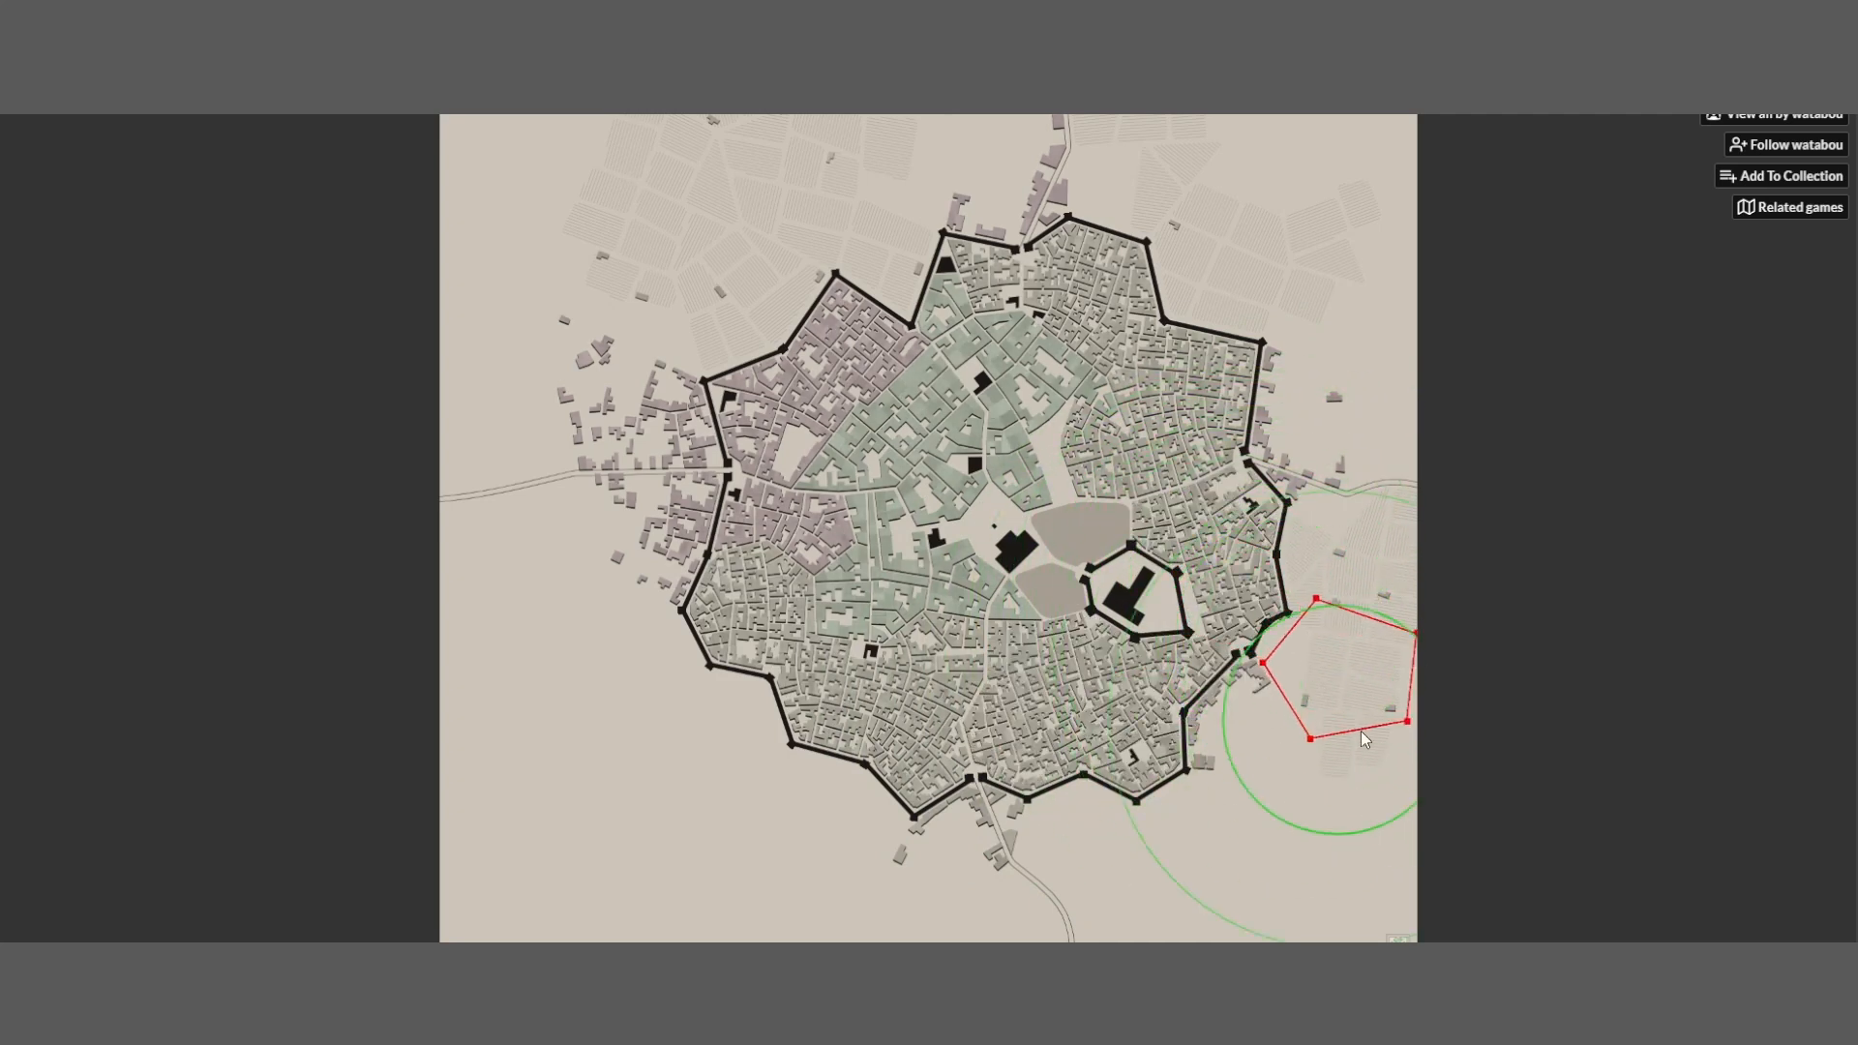
{"action": "left_click_drag", "start_coordinate": [1354, 724], "coordinate": [1253, 594]}
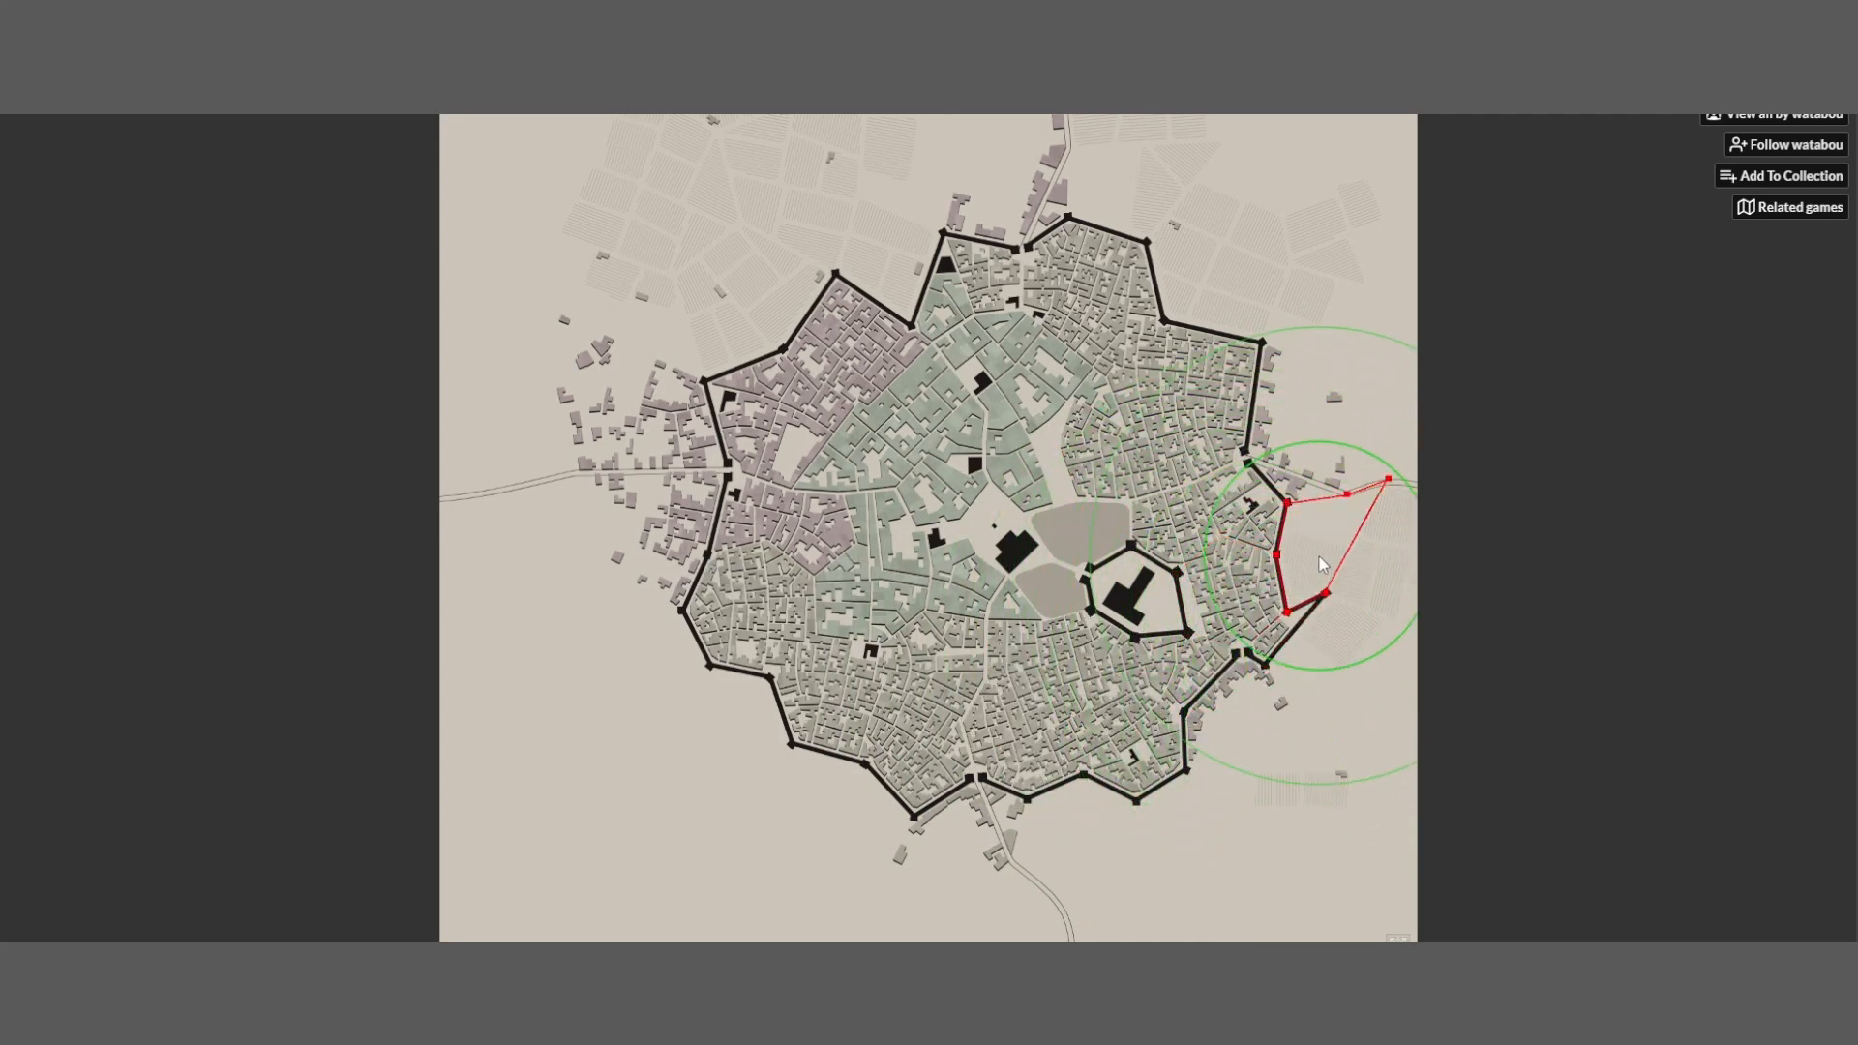
{"action": "mouse_move", "coordinate": [1335, 492]}
{"action": "left_mouse_down"}
{"action": "mouse_move", "coordinate": [1298, 592]}
{"action": "mouse_move", "coordinate": [1180, 531]}
{"action": "mouse_move", "coordinate": [1202, 529]}
{"action": "left_mouse_up"}
{"action": "mouse_move", "coordinate": [1253, 700]}
{"action": "left_mouse_down"}
{"action": "mouse_move", "coordinate": [1212, 670]}
{"action": "mouse_move", "coordinate": [1238, 754]}
{"action": "mouse_move", "coordinate": [1443, 643]}
{"action": "mouse_move", "coordinate": [1356, 661]}
{"action": "mouse_move", "coordinate": [1284, 574]}
{"action": "left_mouse_up"}
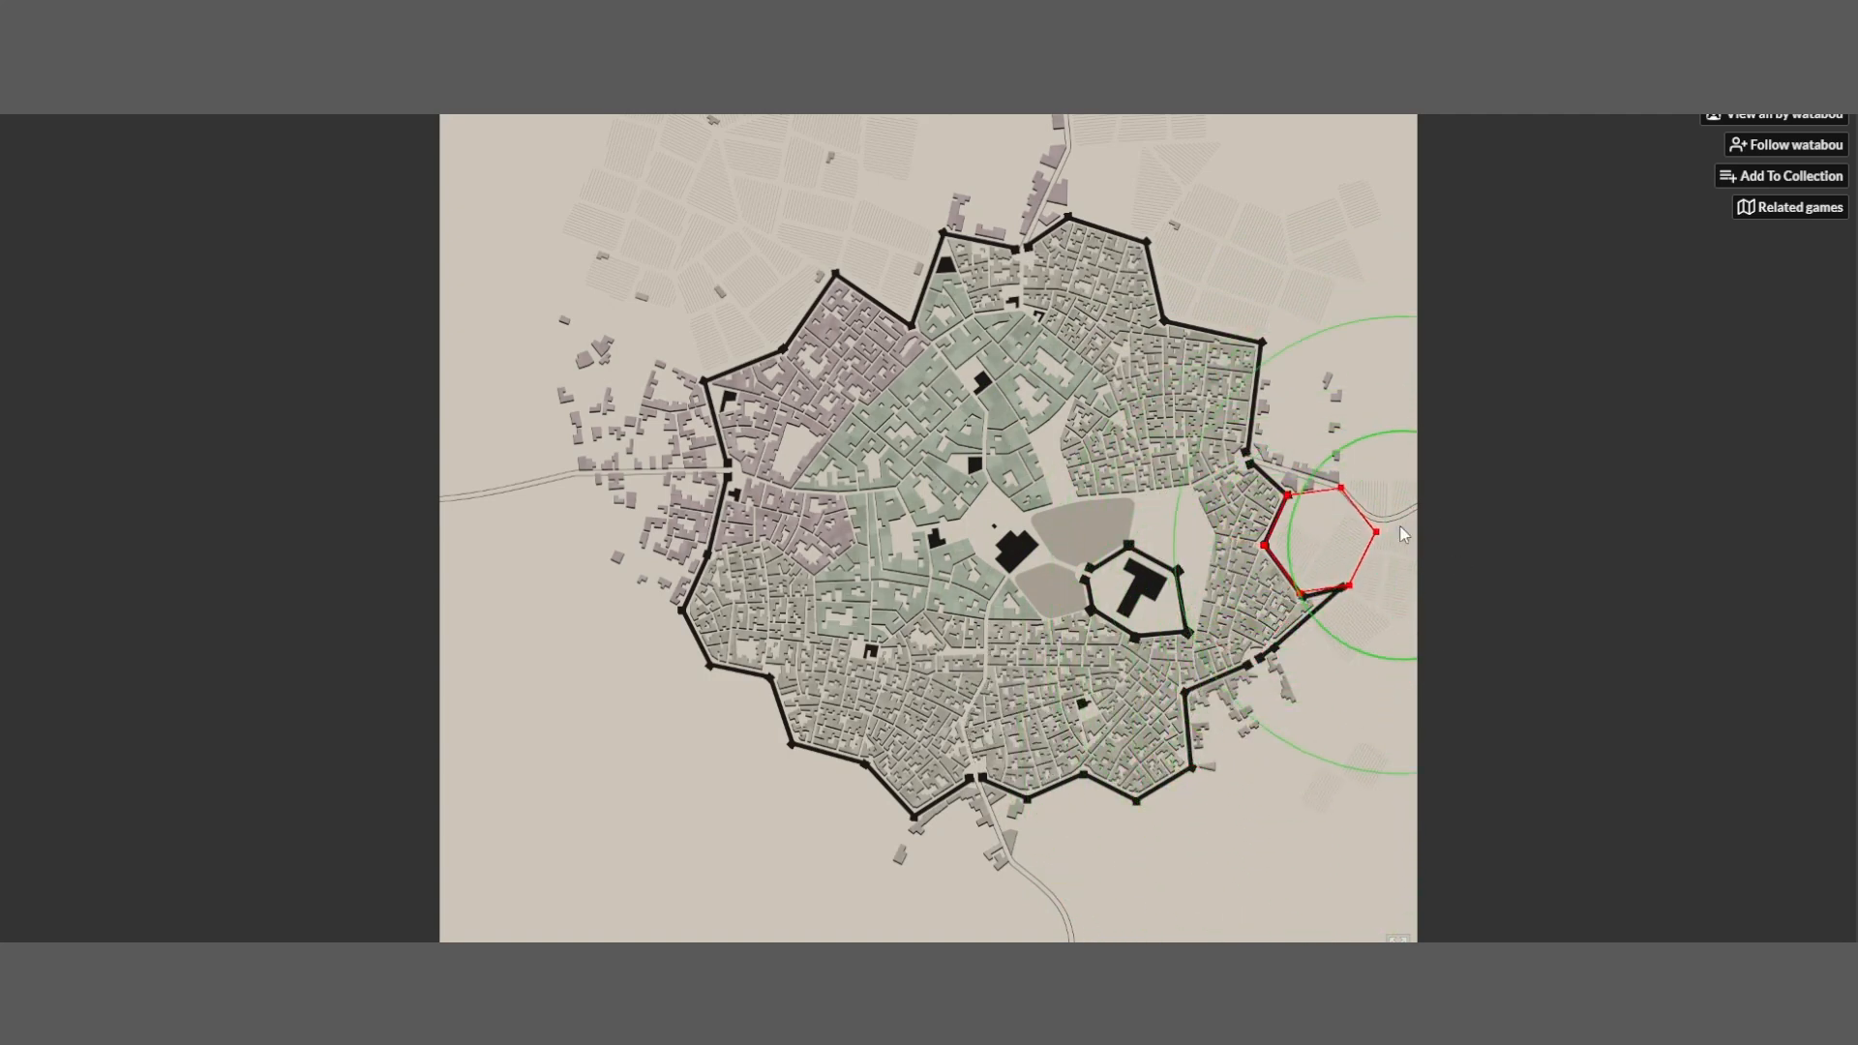
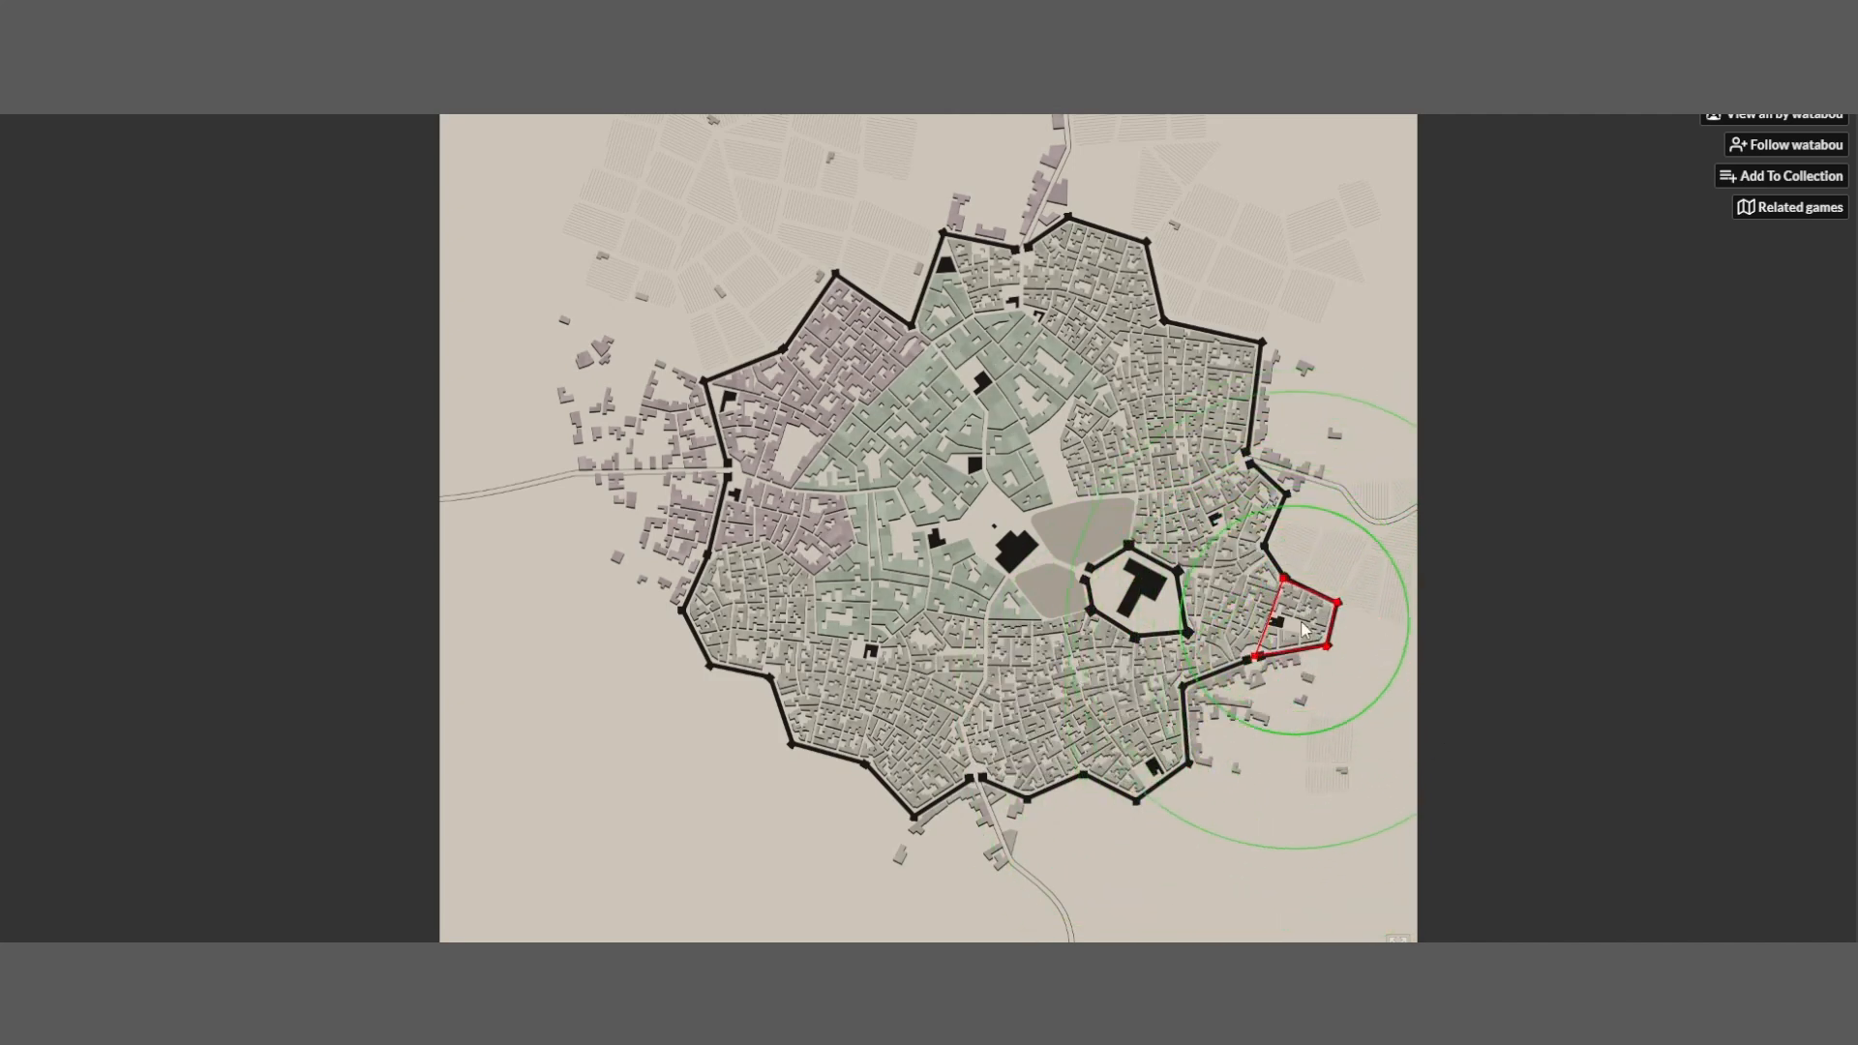
Equalize the ward projecting from the southeastern wall and the small outer plot directly south of it
{"action": "mouse_move", "coordinate": [1294, 622]}
{"action": "left_mouse_down"}
{"action": "mouse_move", "coordinate": [1261, 626]}
{"action": "mouse_move", "coordinate": [1297, 617]}
{"action": "left_mouse_up"}
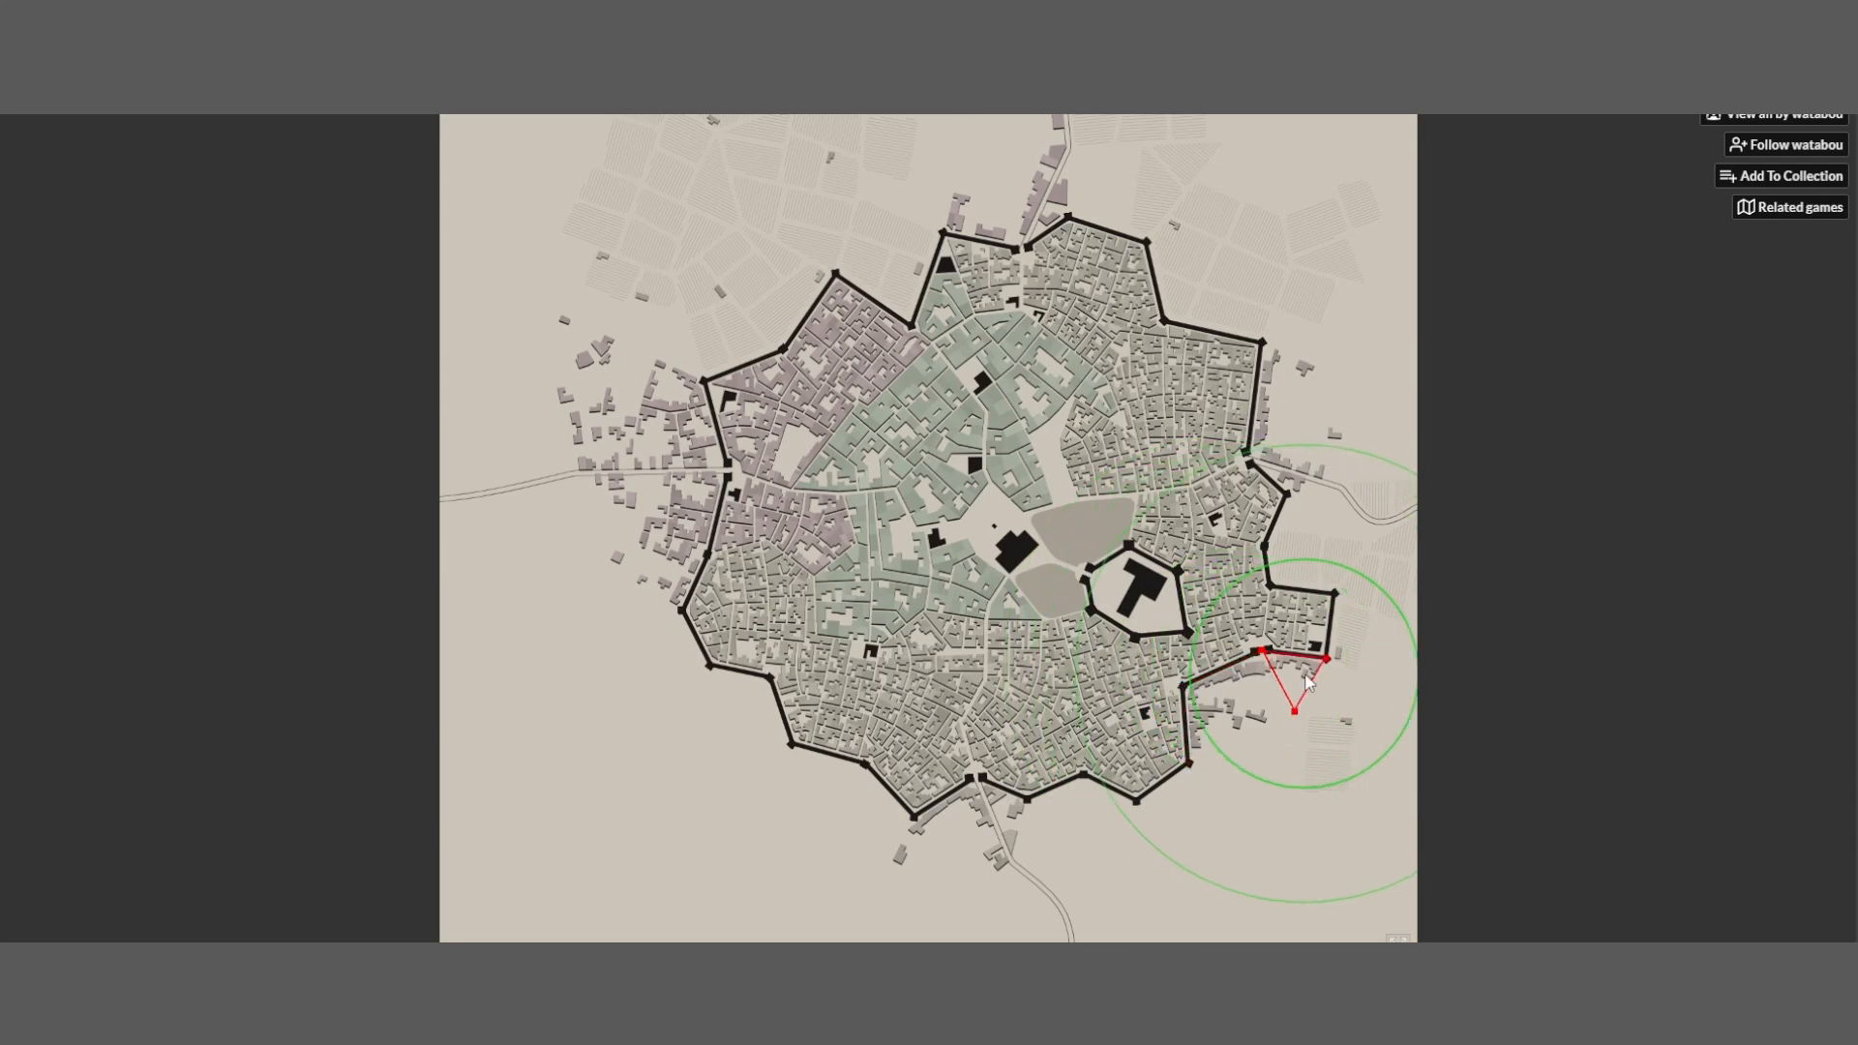
{"action": "mouse_move", "coordinate": [1272, 613]}
{"action": "left_mouse_down"}
{"action": "mouse_move", "coordinate": [1213, 655]}
{"action": "mouse_move", "coordinate": [1204, 631]}
{"action": "mouse_move", "coordinate": [1273, 604]}
{"action": "mouse_move", "coordinate": [1205, 633]}
{"action": "mouse_move", "coordinate": [1309, 609]}
{"action": "mouse_move", "coordinate": [1363, 655]}
{"action": "mouse_move", "coordinate": [1315, 641]}
{"action": "mouse_move", "coordinate": [1342, 671]}
{"action": "mouse_move", "coordinate": [1213, 629]}
{"action": "mouse_move", "coordinate": [1168, 552]}
{"action": "mouse_move", "coordinate": [1311, 556]}
{"action": "mouse_move", "coordinate": [1282, 632]}
{"action": "left_mouse_up"}
{"action": "left_click_drag", "start_coordinate": [1289, 639], "coordinate": [1318, 676]}
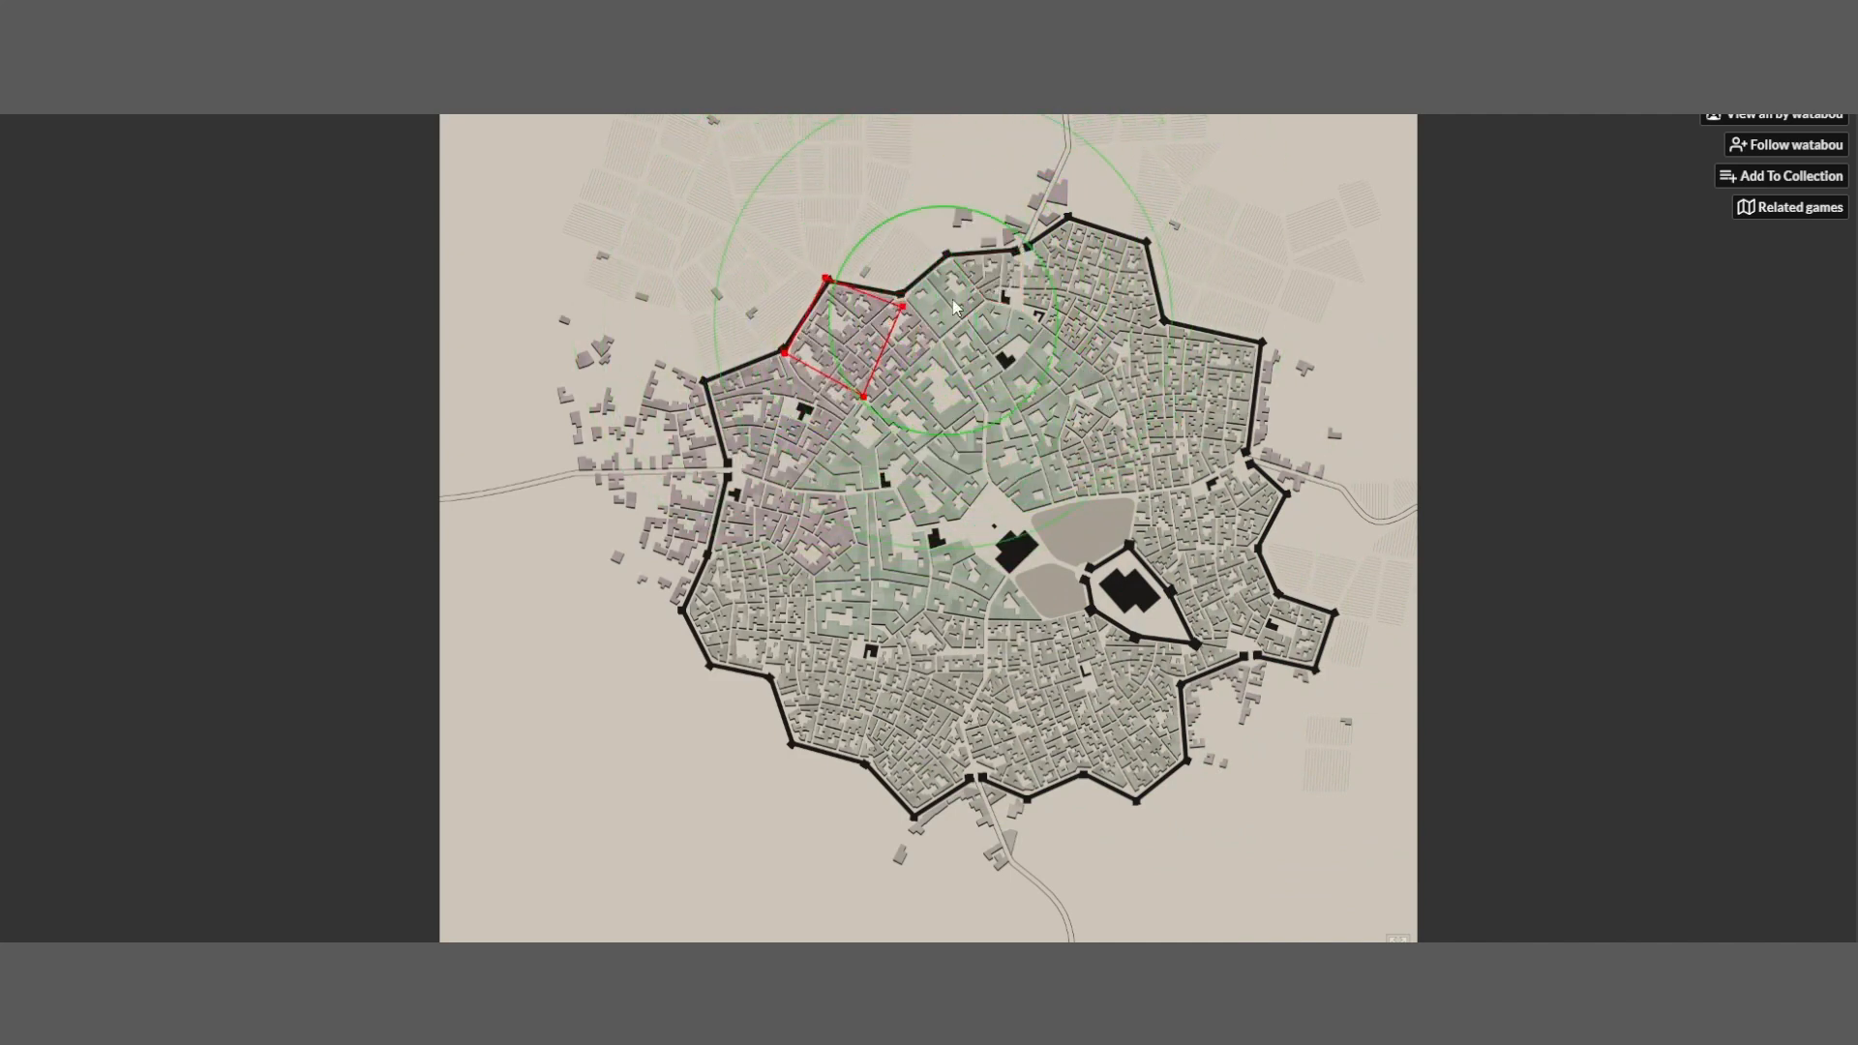
Equalize the wards inside the northwestern wall down to the western gate, and the outer plots north of that wall
{"action": "left_click", "coordinate": [928, 360]}
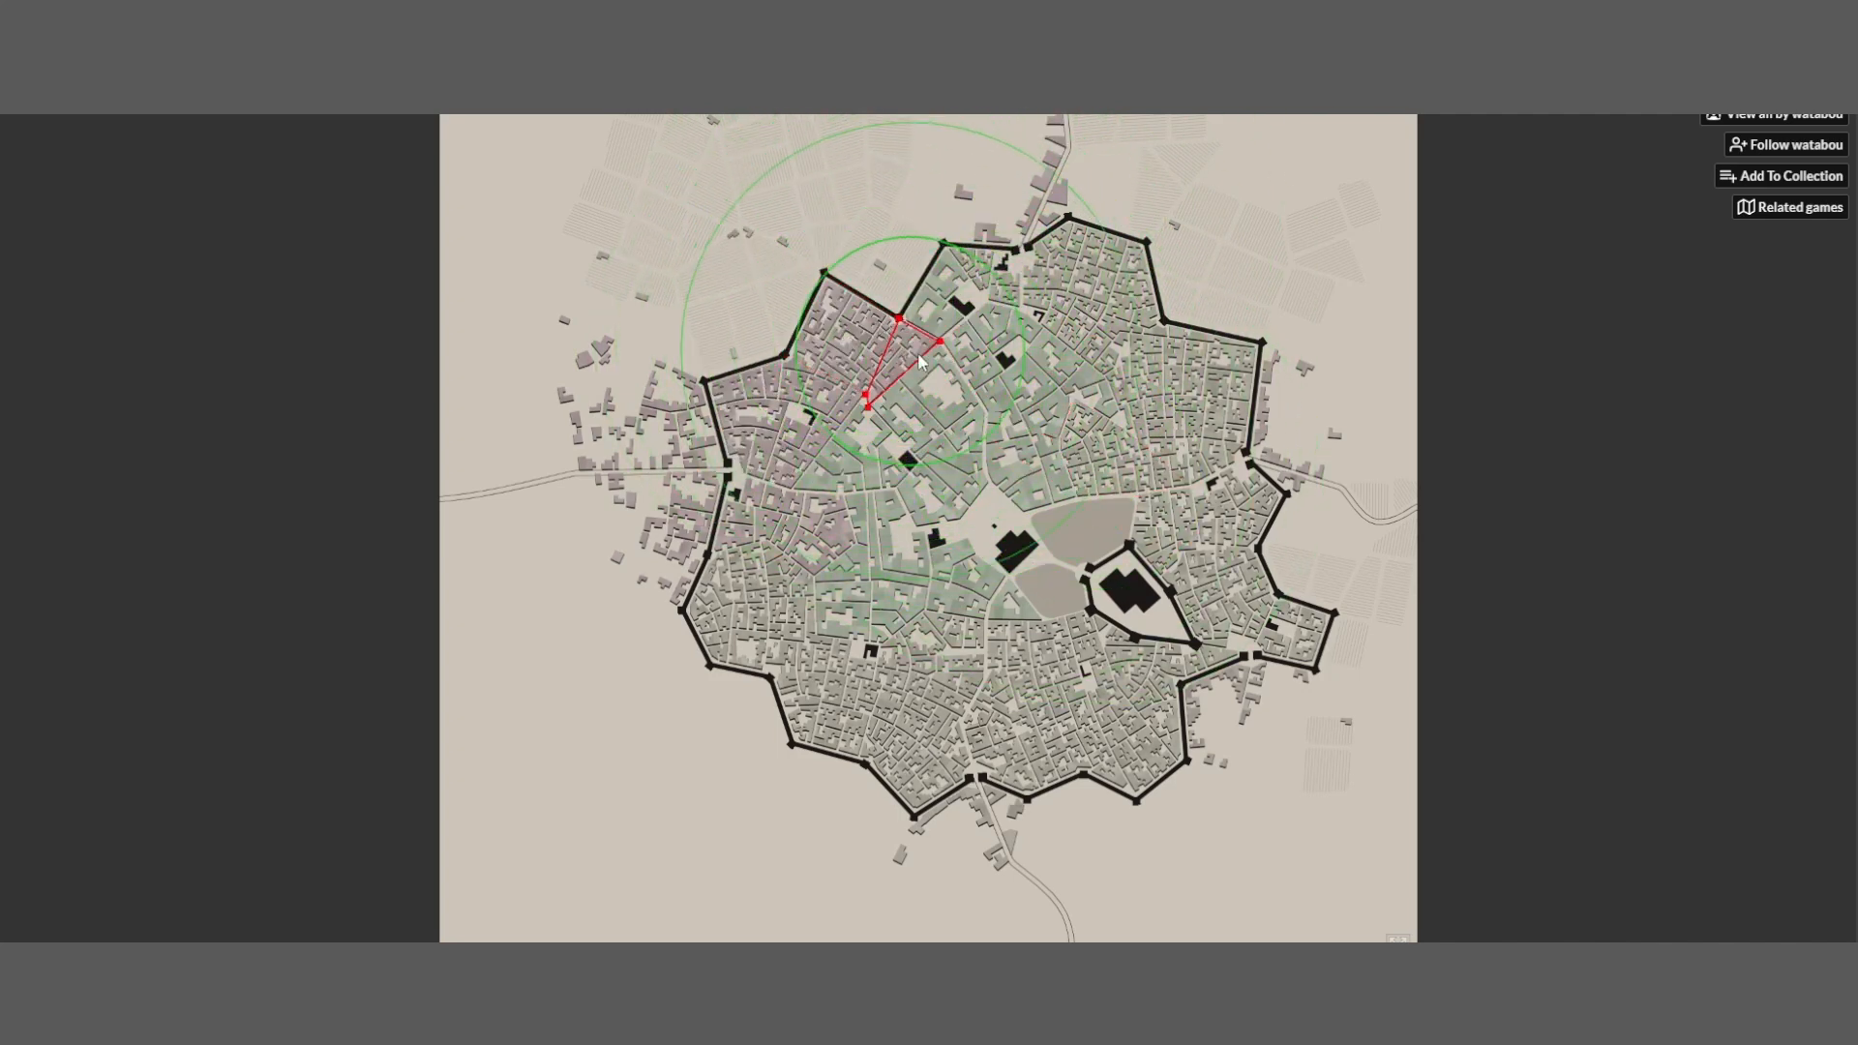
{"action": "left_click", "coordinate": [882, 342]}
{"action": "mouse_move", "coordinate": [881, 345]}
{"action": "left_mouse_down"}
{"action": "mouse_move", "coordinate": [783, 405]}
{"action": "mouse_move", "coordinate": [978, 421]}
{"action": "left_mouse_up"}
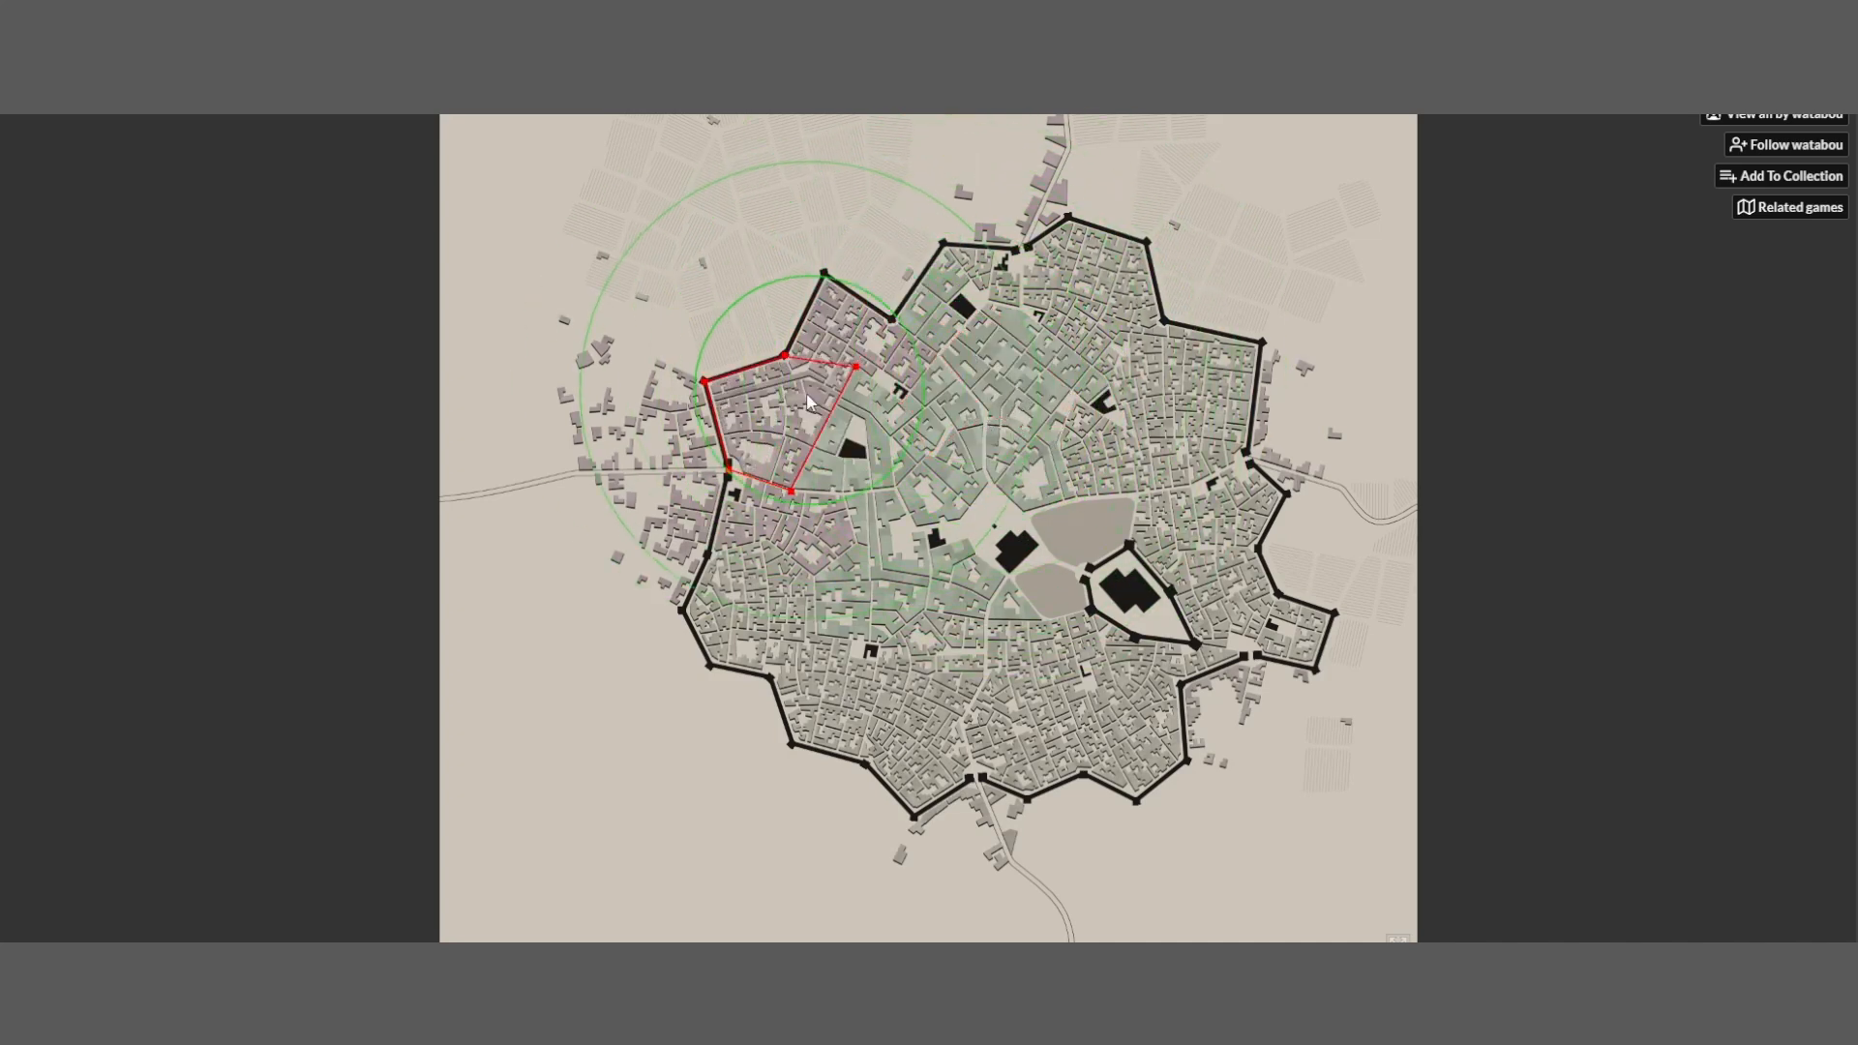
{"action": "left_click", "coordinate": [816, 505]}
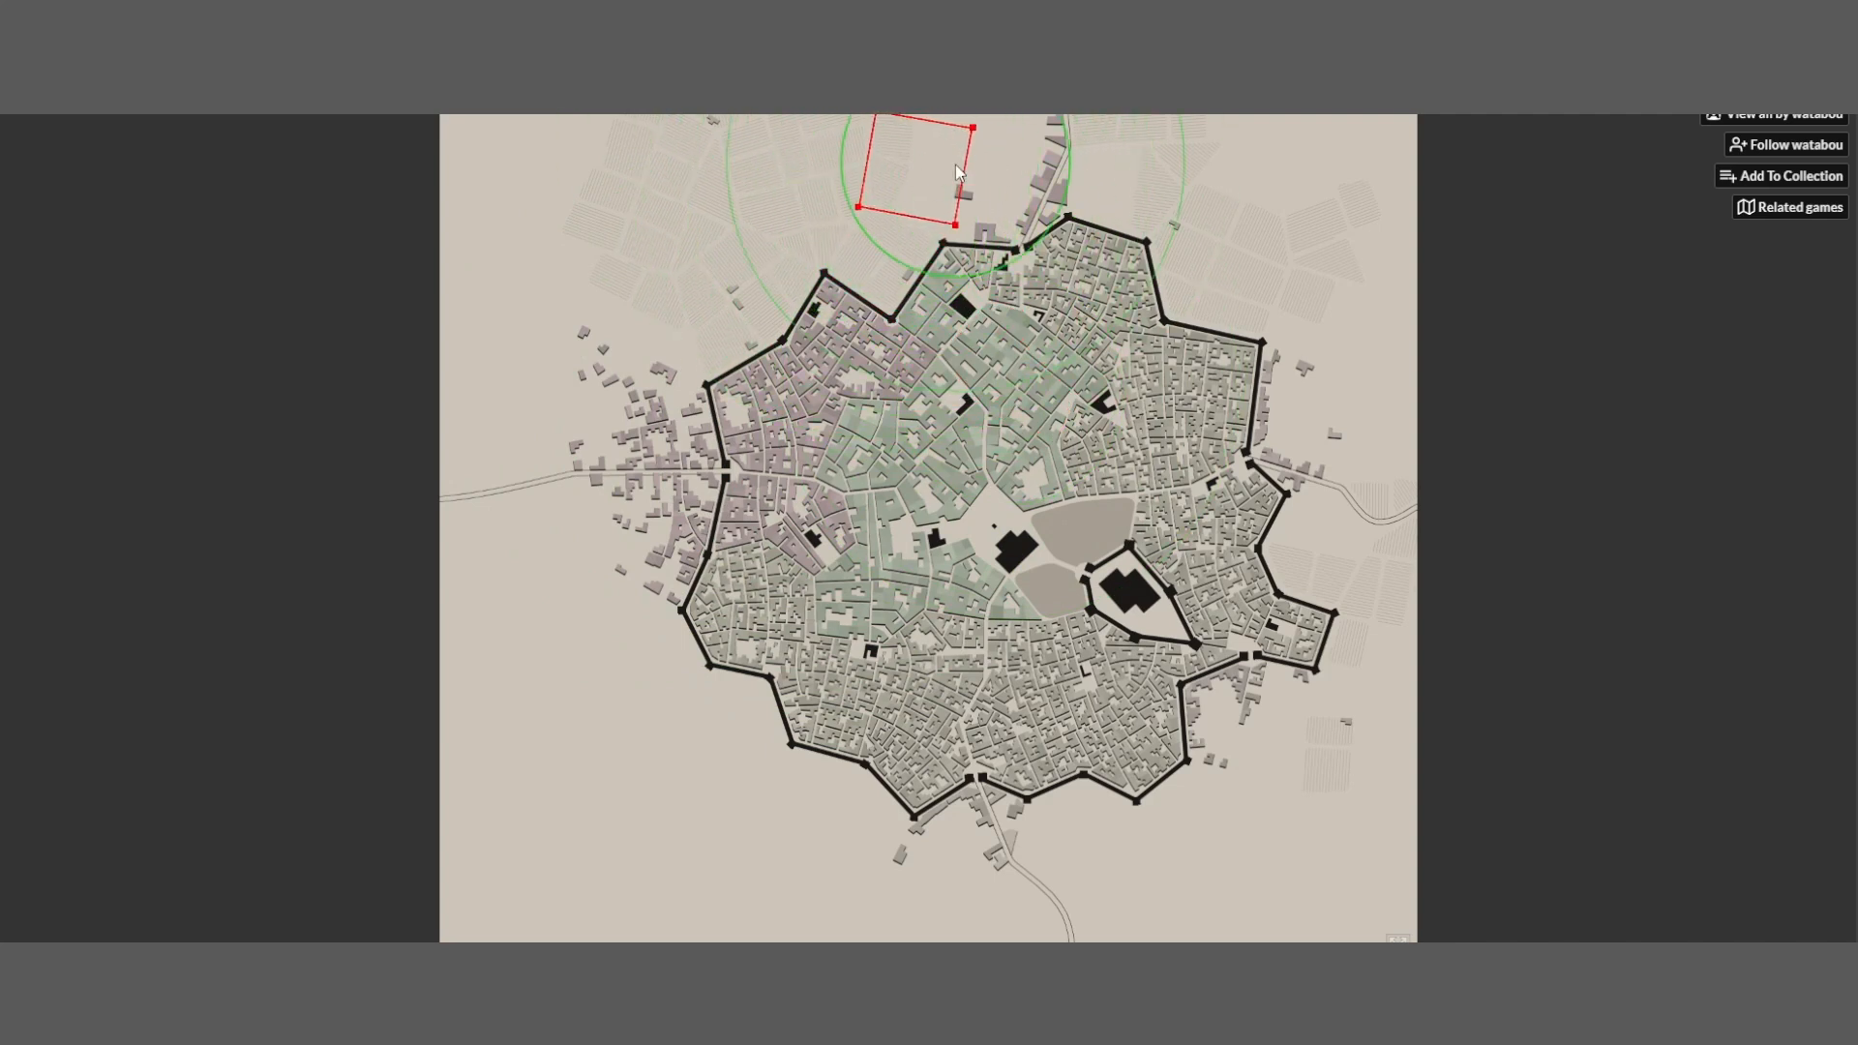
{"action": "left_click", "coordinate": [821, 224]}
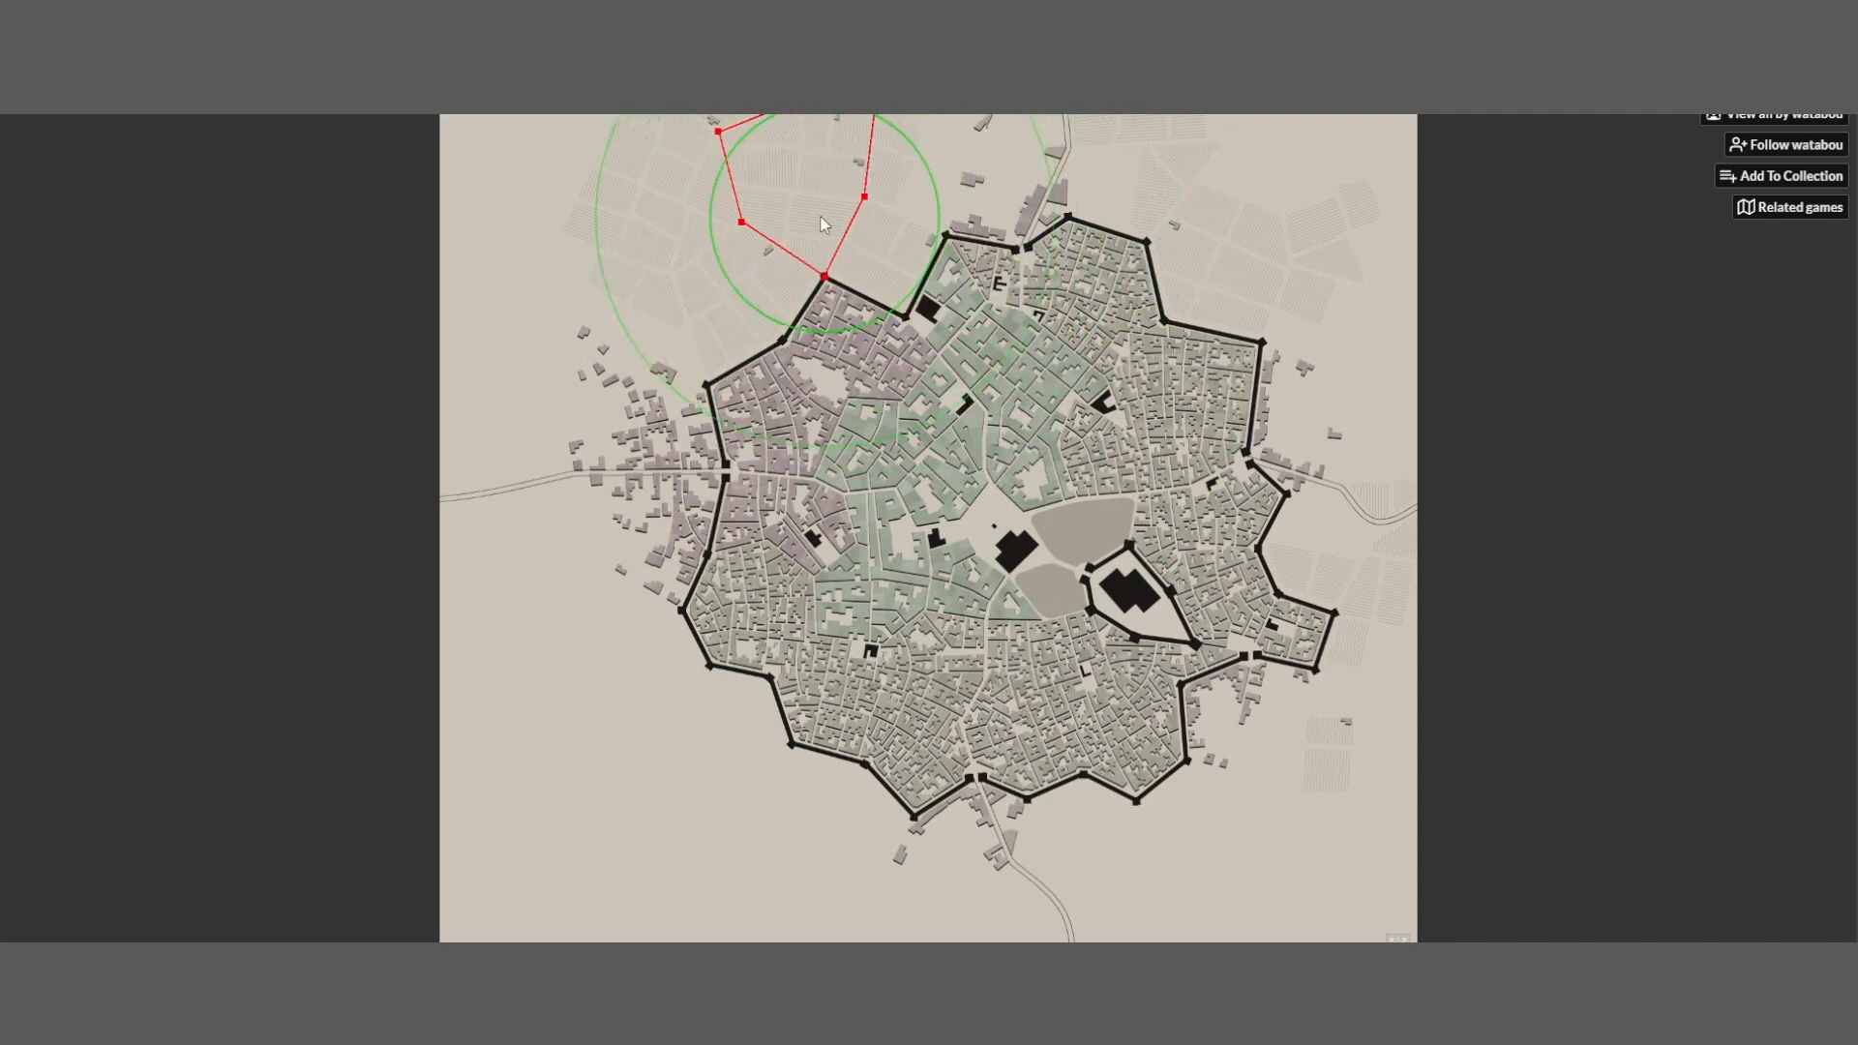
Equalize the outer wards along the northern and eastern city walls with the Equalize warp tool
{"action": "left_click", "coordinate": [760, 212]}
{"action": "mouse_move", "coordinate": [883, 281]}
{"action": "left_mouse_down"}
{"action": "mouse_move", "coordinate": [777, 285]}
{"action": "mouse_move", "coordinate": [851, 269]}
{"action": "left_mouse_up"}
{"action": "mouse_move", "coordinate": [991, 155]}
{"action": "left_mouse_down"}
{"action": "mouse_move", "coordinate": [1011, 85]}
{"action": "mouse_move", "coordinate": [1123, 199]}
{"action": "mouse_move", "coordinate": [1160, 269]}
{"action": "left_mouse_up"}
{"action": "scroll", "coordinate": [1252, 319], "scroll_direction": "up", "scroll_amount": 1}
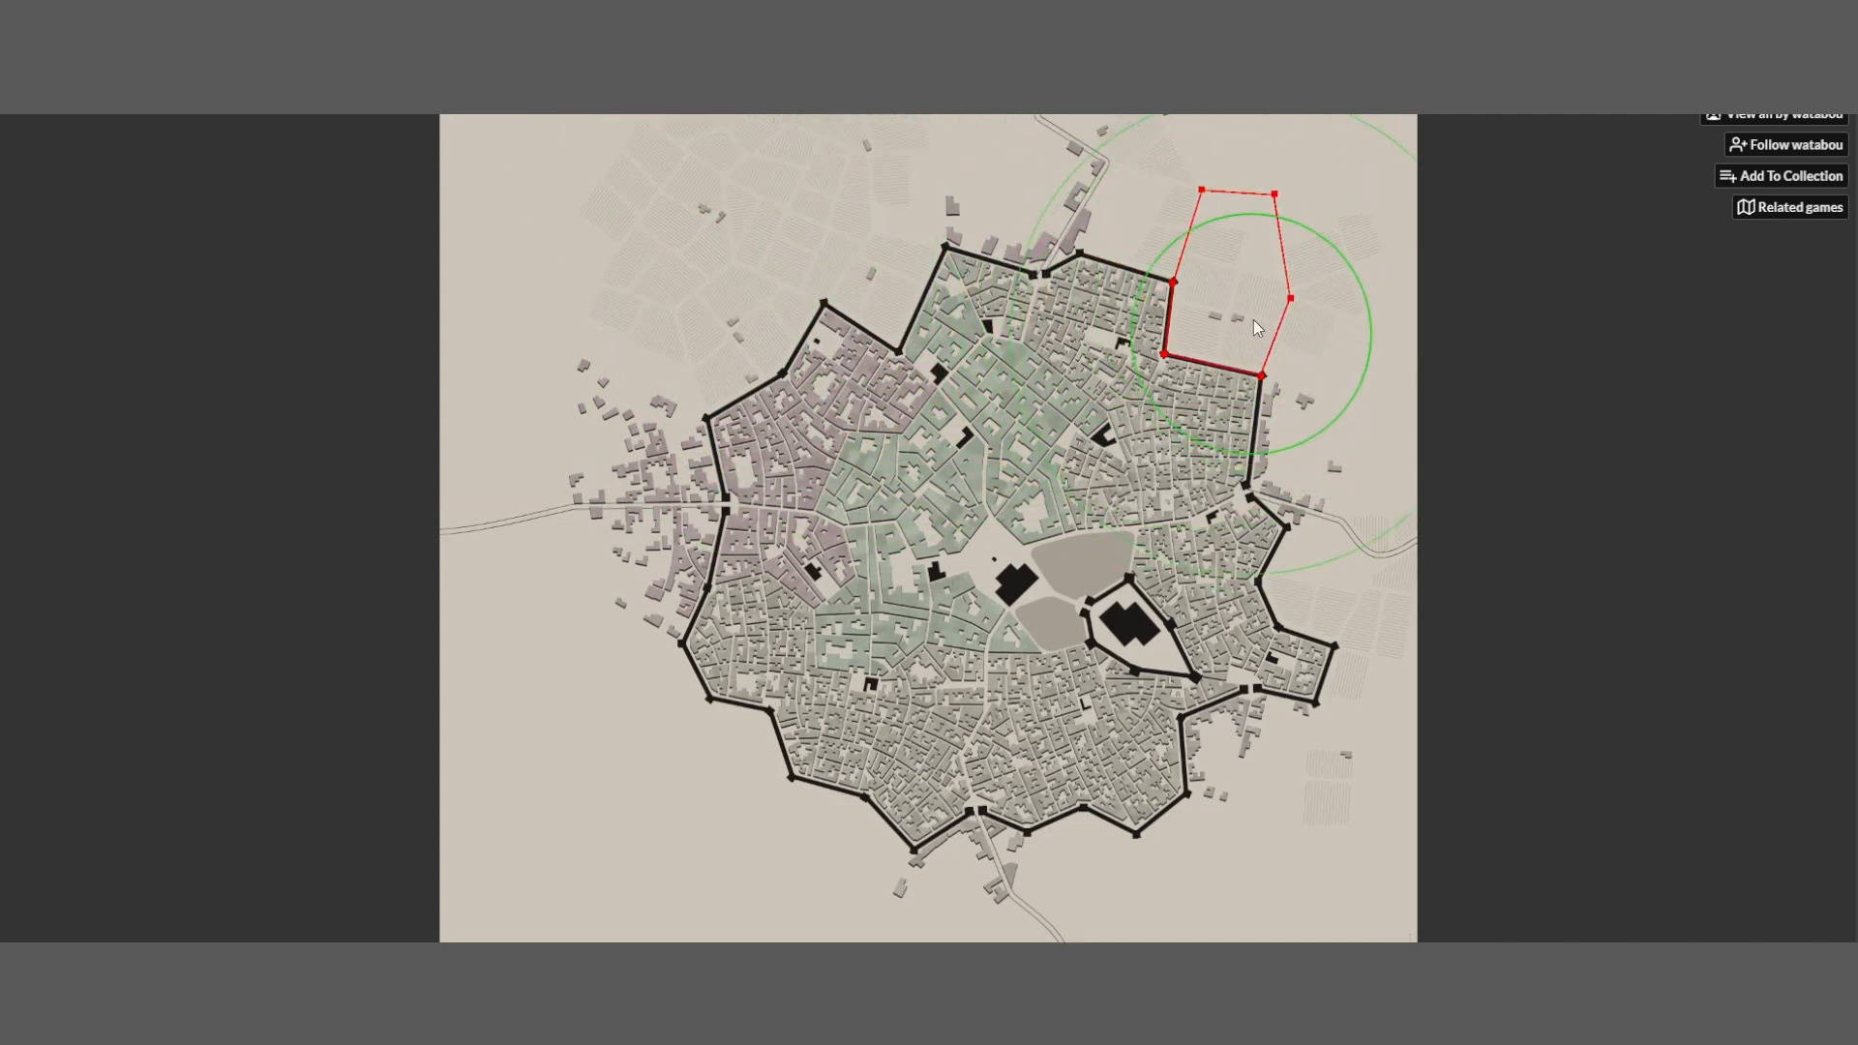
{"action": "mouse_move", "coordinate": [1123, 158]}
{"action": "left_mouse_down"}
{"action": "mouse_move", "coordinate": [1224, 165]}
{"action": "mouse_move", "coordinate": [1226, 264]}
{"action": "mouse_move", "coordinate": [1244, 256]}
{"action": "left_mouse_up"}
{"action": "mouse_move", "coordinate": [1210, 228]}
{"action": "left_mouse_down"}
{"action": "mouse_move", "coordinate": [1187, 197]}
{"action": "mouse_move", "coordinate": [1207, 215]}
{"action": "mouse_move", "coordinate": [1151, 268]}
{"action": "mouse_move", "coordinate": [1203, 273]}
{"action": "mouse_move", "coordinate": [1230, 247]}
{"action": "left_mouse_up"}
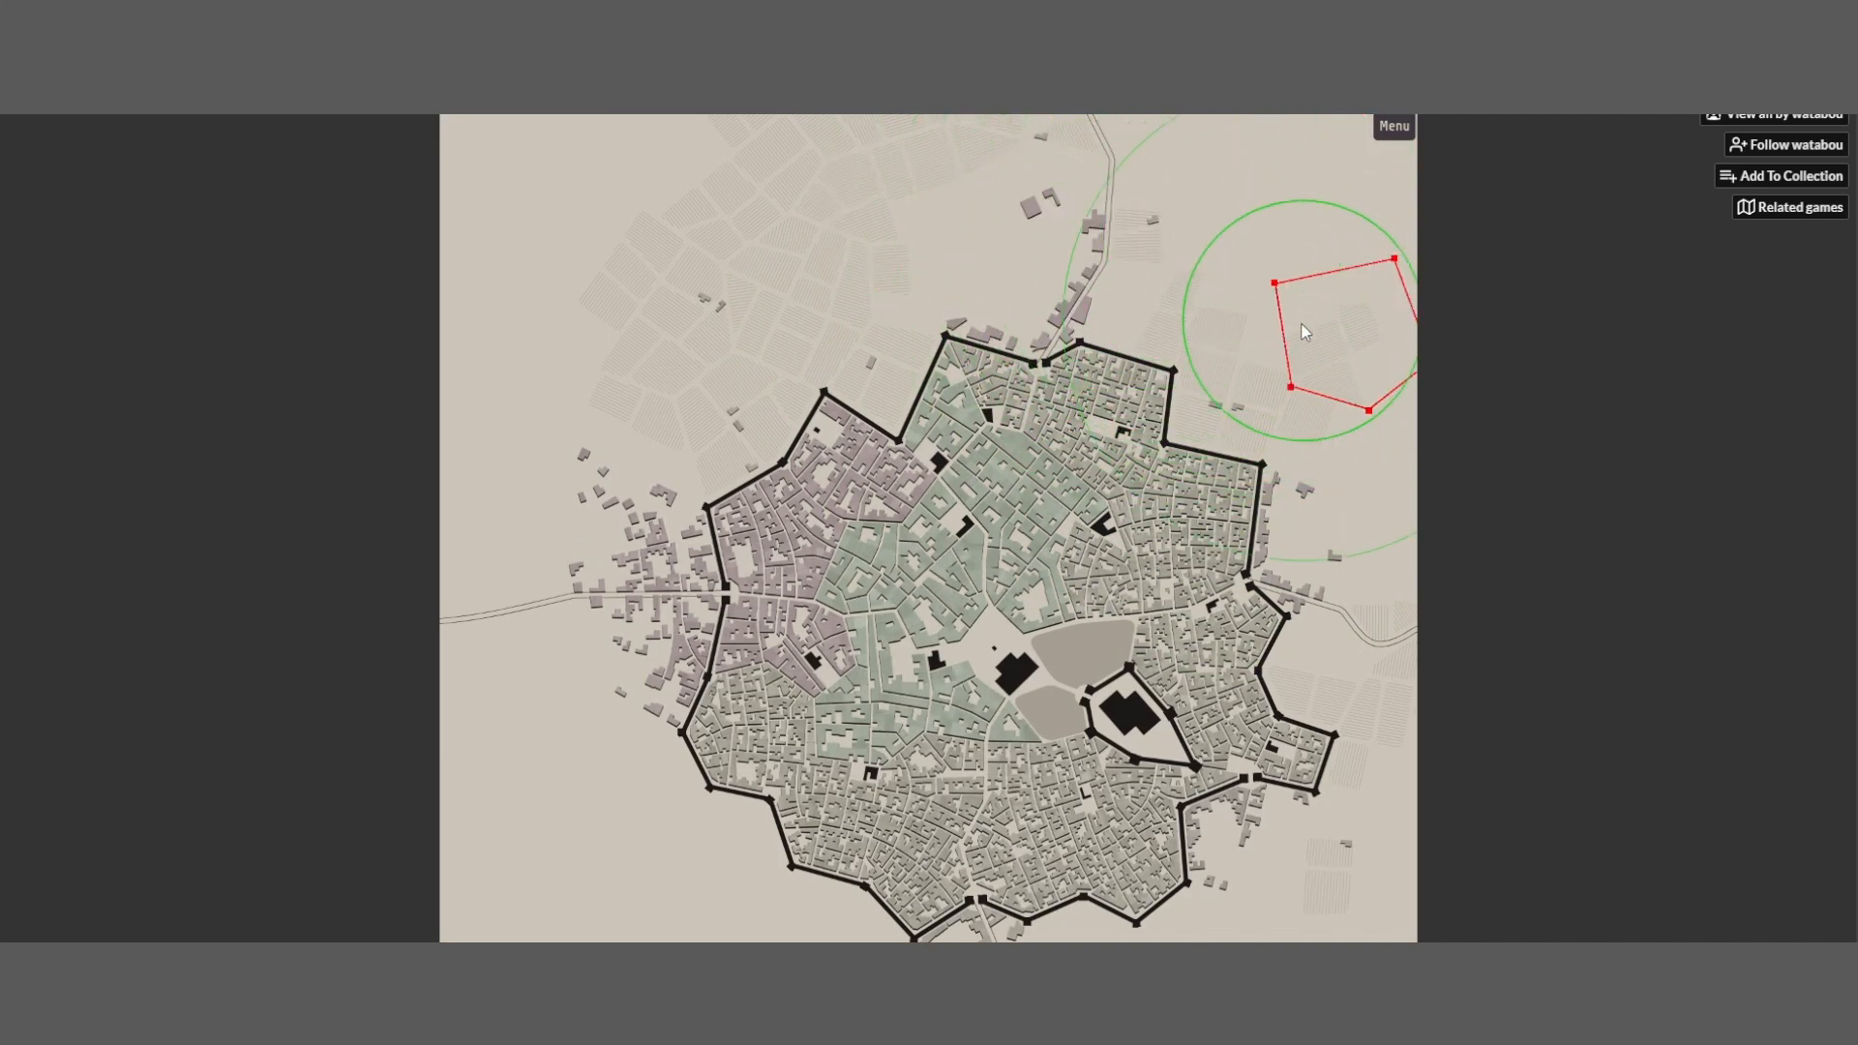
{"action": "mouse_move", "coordinate": [1270, 357]}
{"action": "left_mouse_down"}
{"action": "mouse_move", "coordinate": [1270, 310]}
{"action": "mouse_move", "coordinate": [1319, 436]}
{"action": "left_mouse_up"}
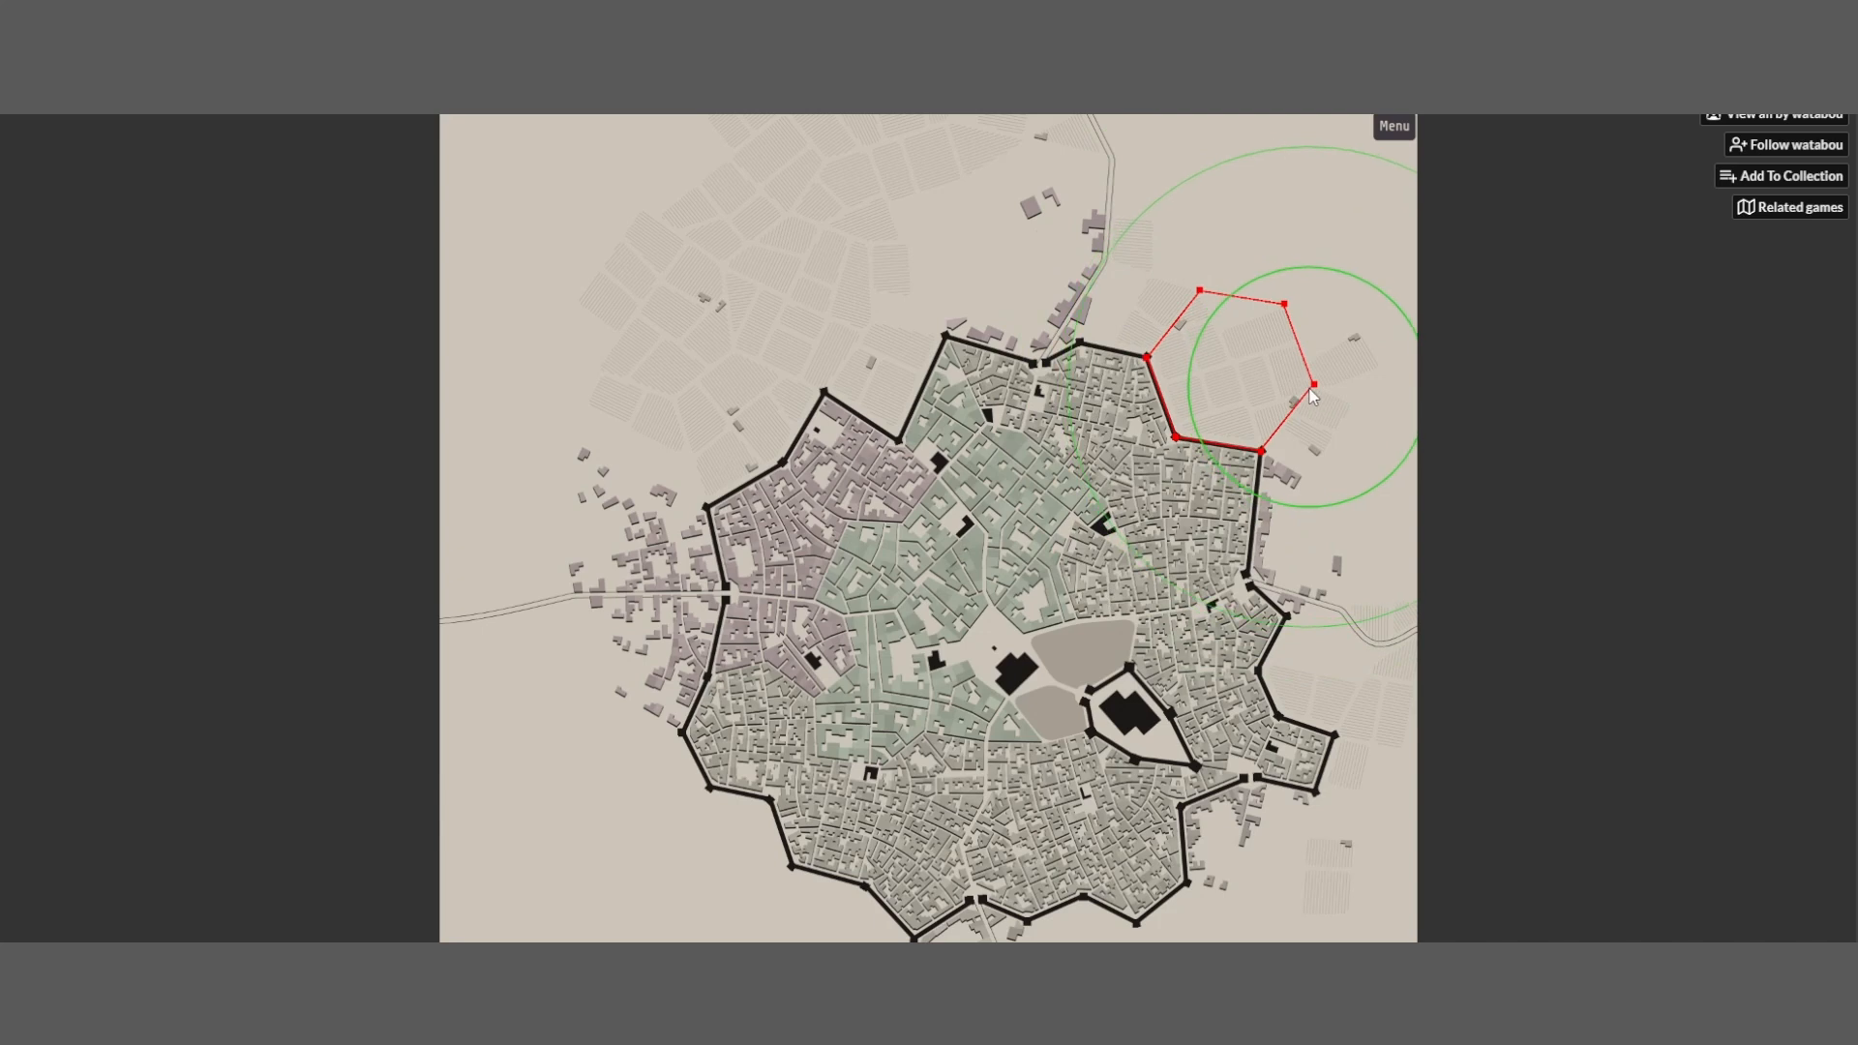
{"action": "mouse_move", "coordinate": [1311, 554]}
{"action": "left_mouse_down"}
{"action": "mouse_move", "coordinate": [1281, 586]}
{"action": "mouse_move", "coordinate": [1317, 524]}
{"action": "left_mouse_up"}
{"action": "mouse_move", "coordinate": [1318, 615]}
{"action": "left_mouse_down"}
{"action": "mouse_move", "coordinate": [1301, 543]}
{"action": "mouse_move", "coordinate": [1339, 518]}
{"action": "mouse_move", "coordinate": [1339, 569]}
{"action": "left_mouse_up"}
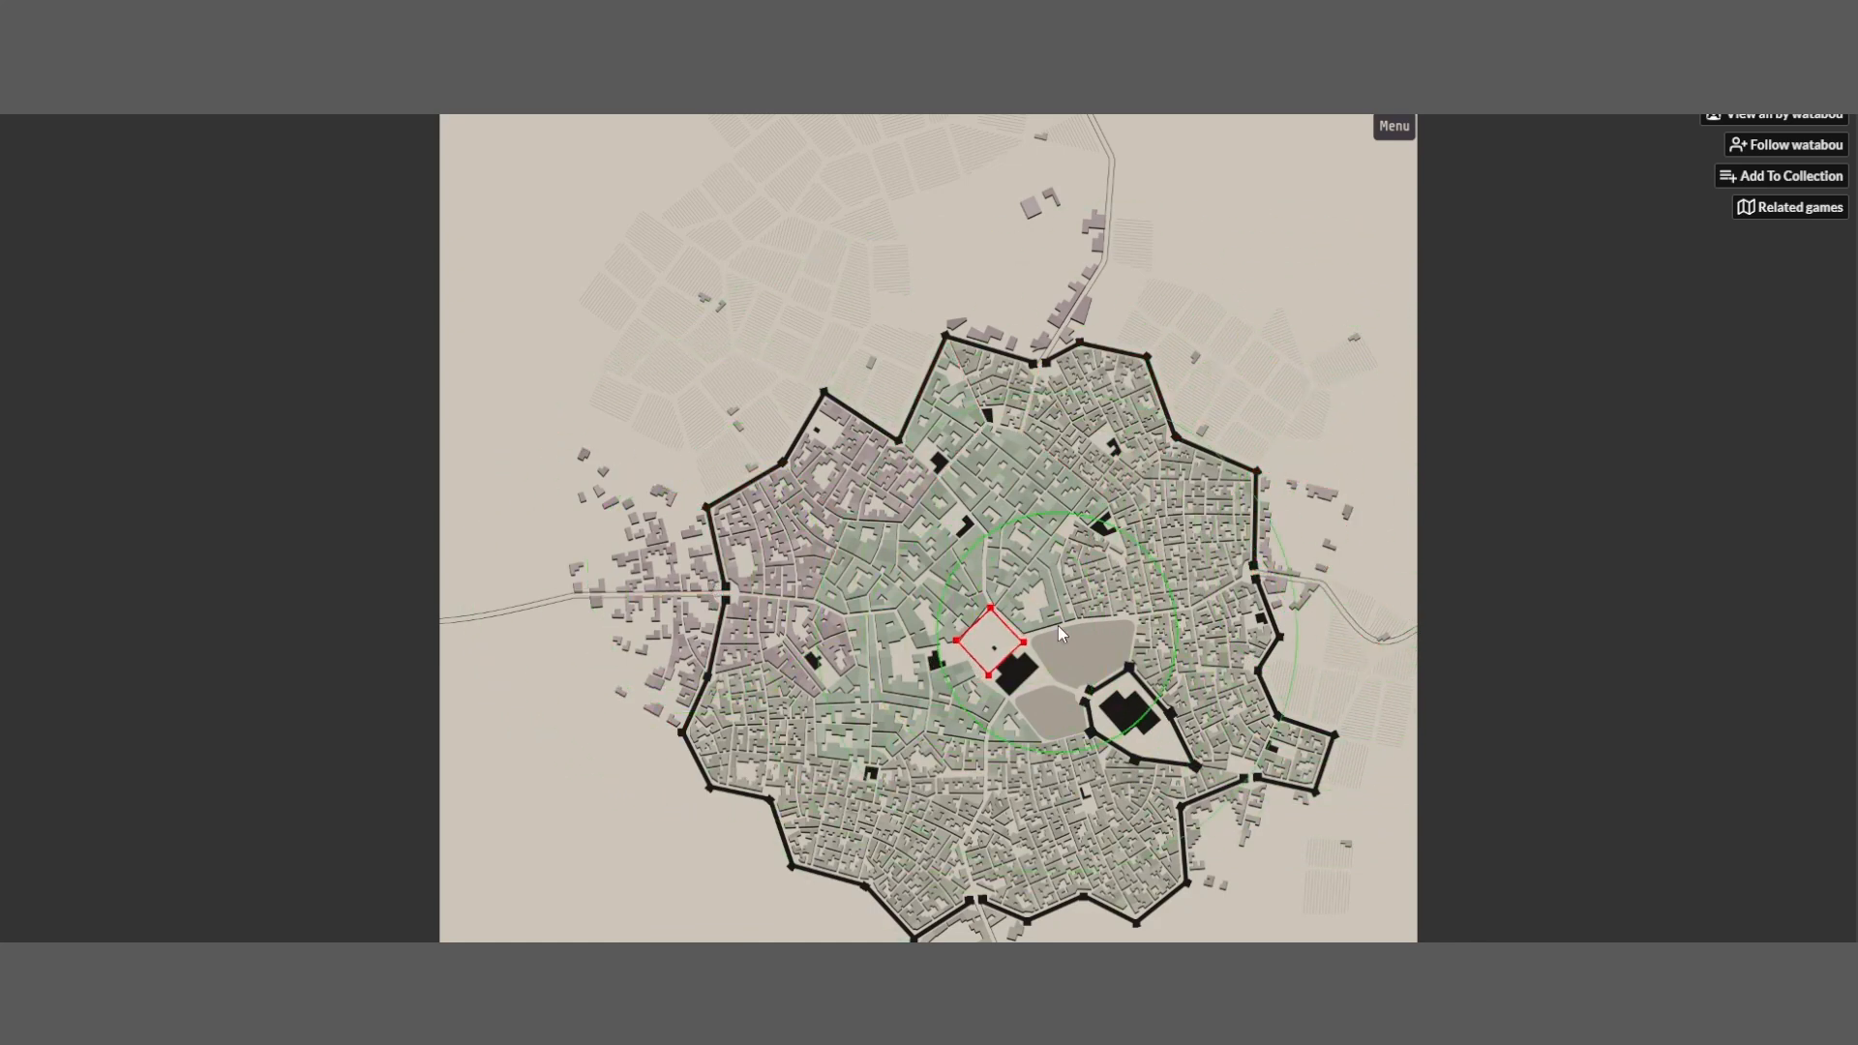
Equalize the inner wards around the central plaza, the two parks and the castle
{"action": "mouse_move", "coordinate": [1058, 626]}
{"action": "left_mouse_down"}
{"action": "mouse_move", "coordinate": [980, 618]}
{"action": "mouse_move", "coordinate": [969, 635]}
{"action": "mouse_move", "coordinate": [1001, 620]}
{"action": "left_mouse_up"}
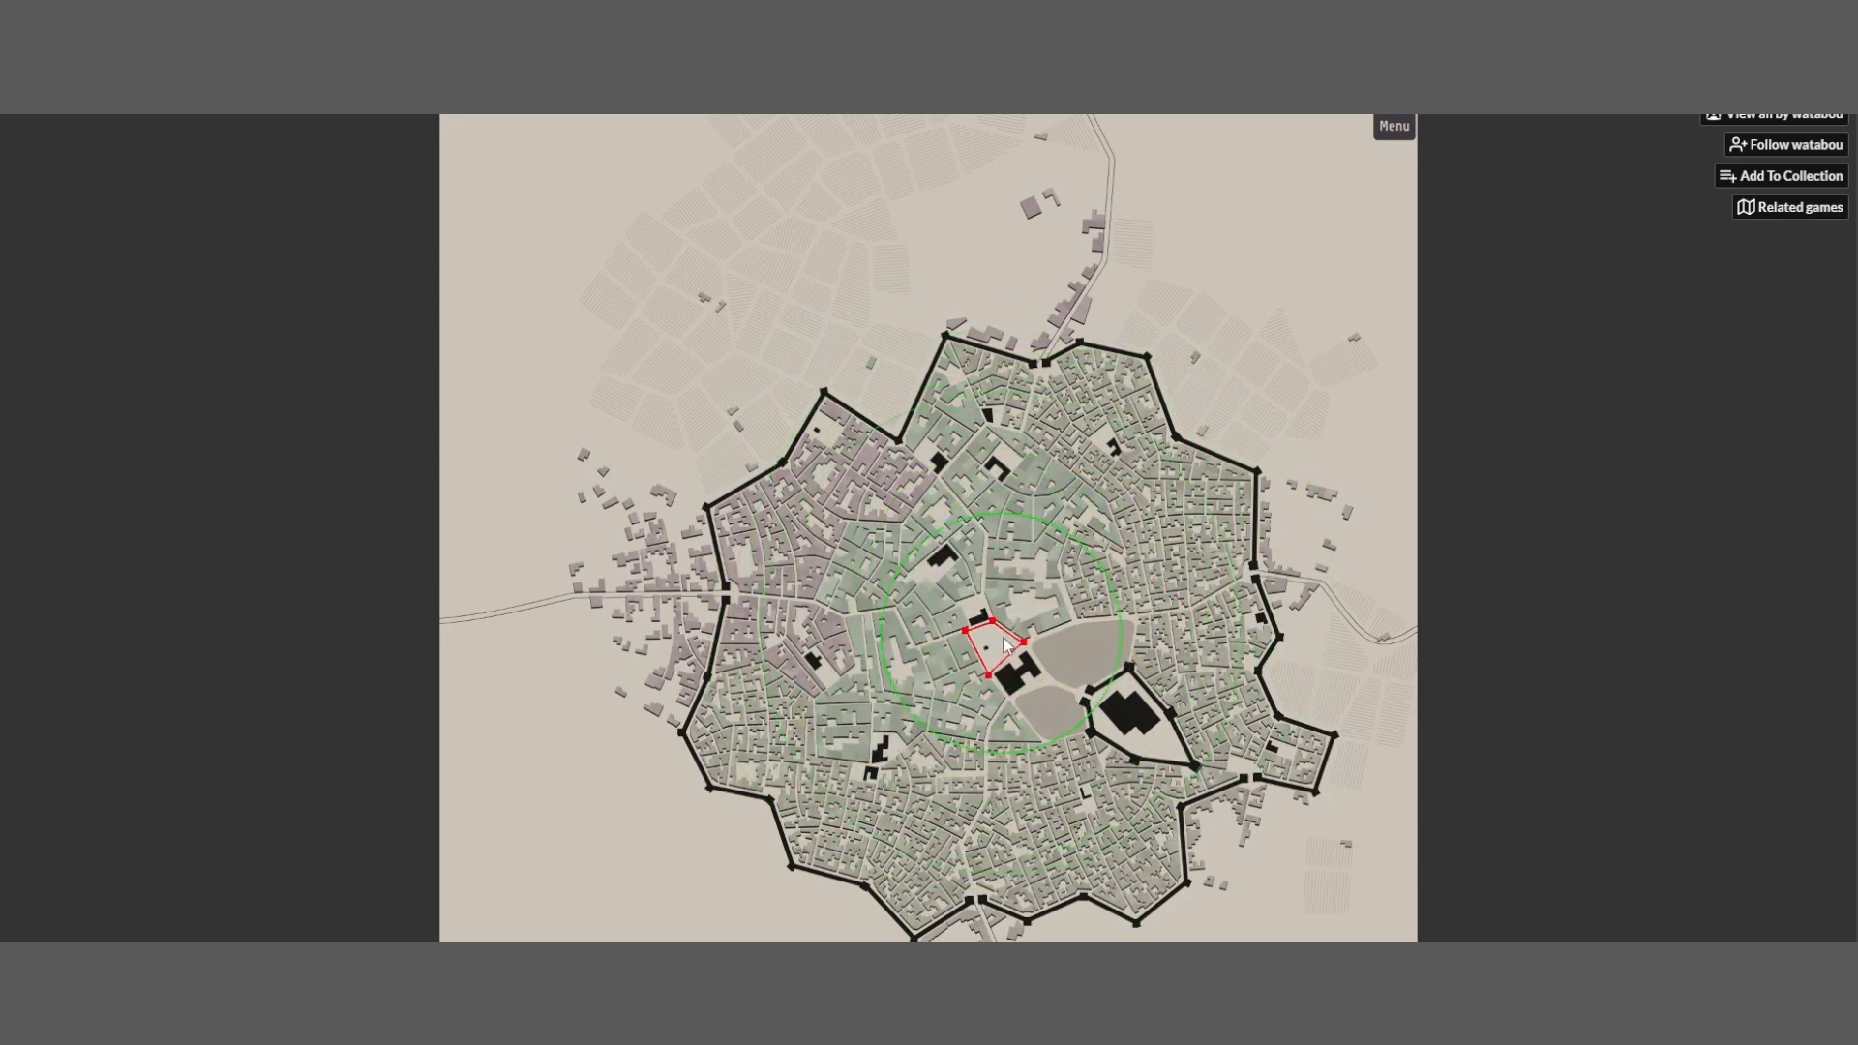
{"action": "mouse_move", "coordinate": [1034, 682]}
{"action": "left_mouse_down"}
{"action": "mouse_move", "coordinate": [998, 625]}
{"action": "mouse_move", "coordinate": [1014, 634]}
{"action": "mouse_move", "coordinate": [1055, 556]}
{"action": "mouse_move", "coordinate": [1128, 748]}
{"action": "mouse_move", "coordinate": [1057, 594]}
{"action": "mouse_move", "coordinate": [946, 650]}
{"action": "mouse_move", "coordinate": [942, 693]}
{"action": "mouse_move", "coordinate": [1175, 312]}
{"action": "left_mouse_up"}
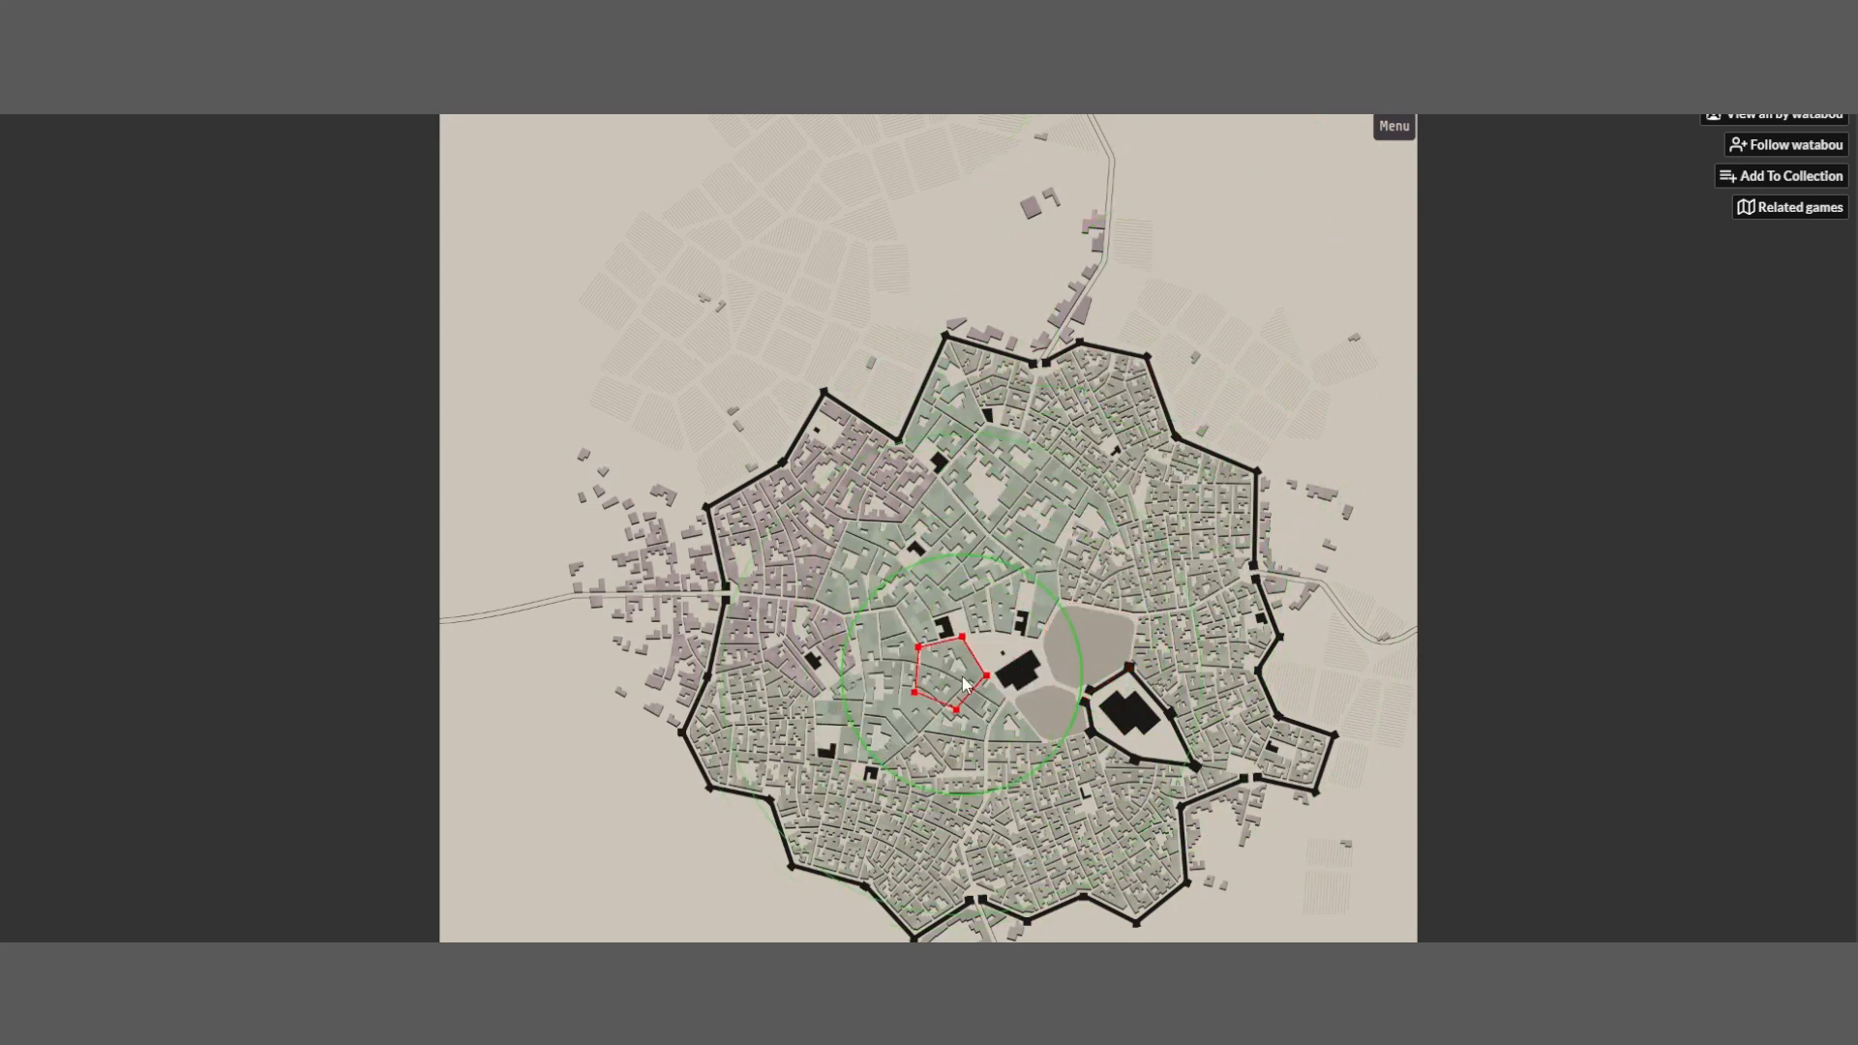
{"action": "left_click_drag", "start_coordinate": [972, 854], "coordinate": [969, 872]}
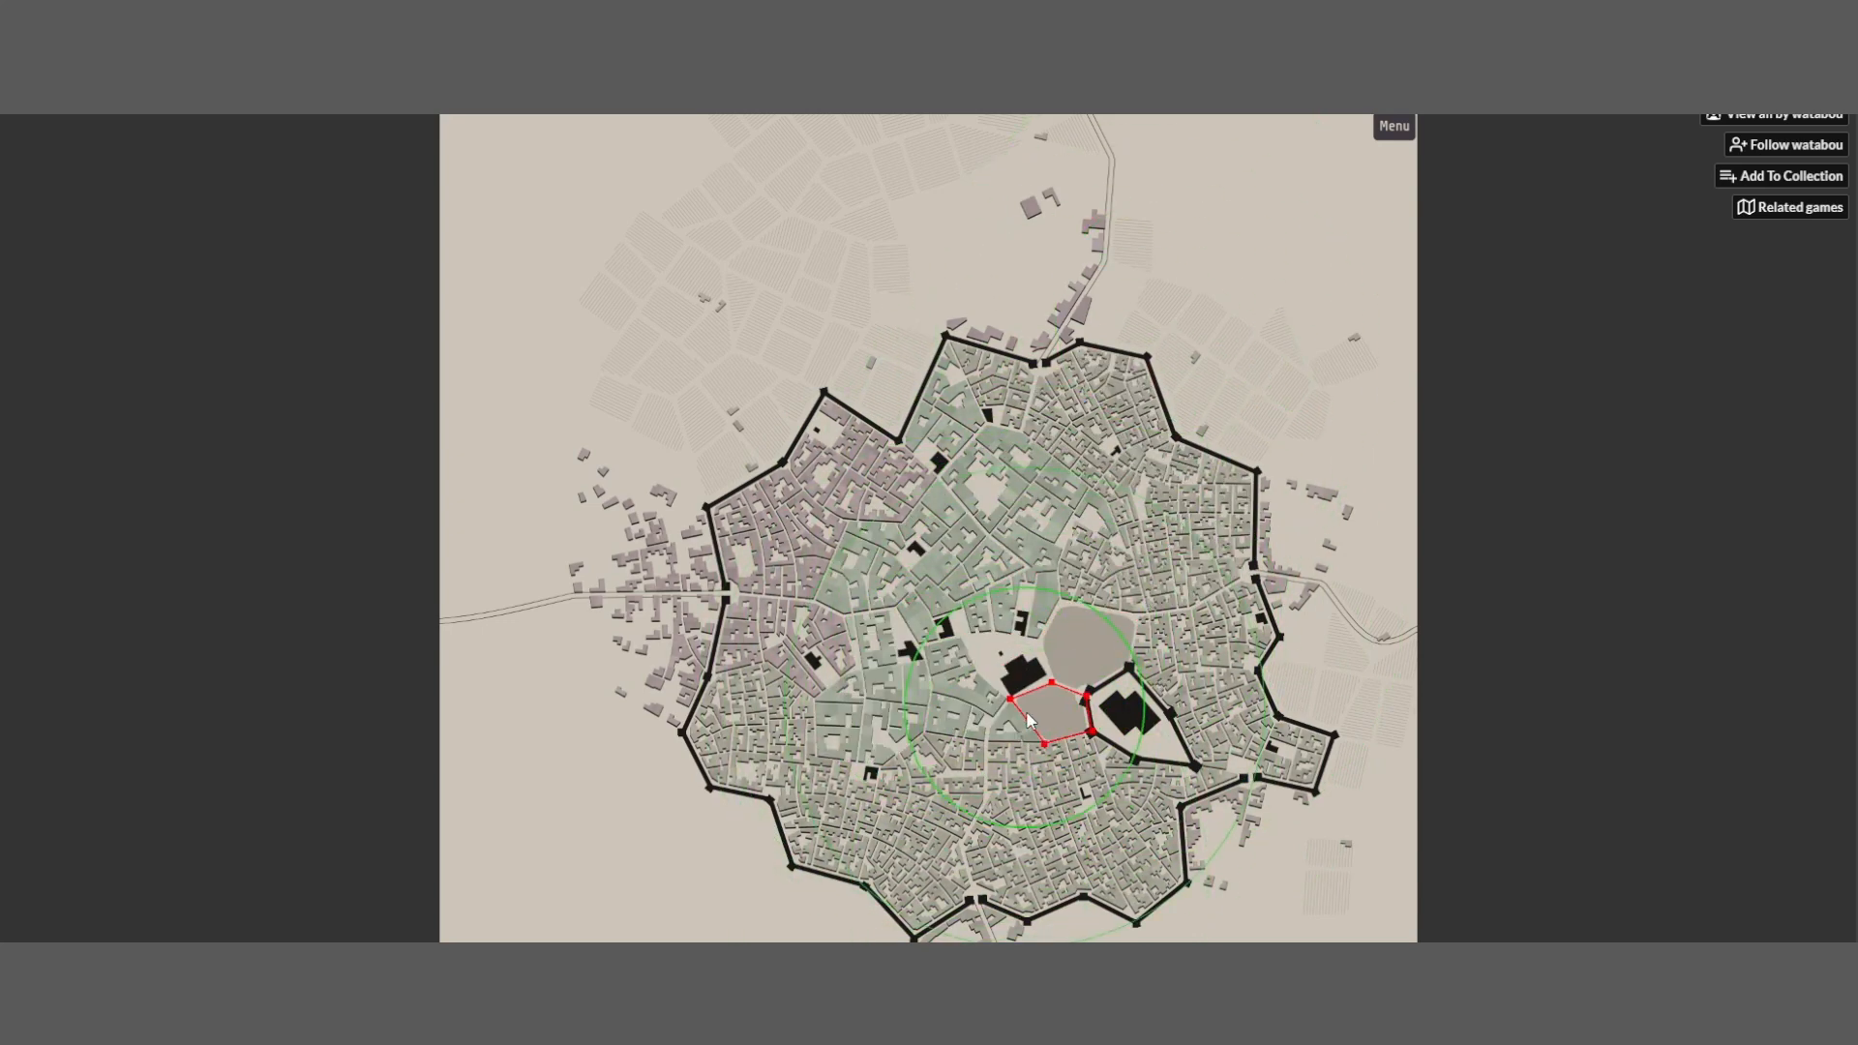
{"action": "left_click_drag", "start_coordinate": [1036, 720], "coordinate": [1100, 808]}
{"action": "left_click", "coordinate": [1090, 613]}
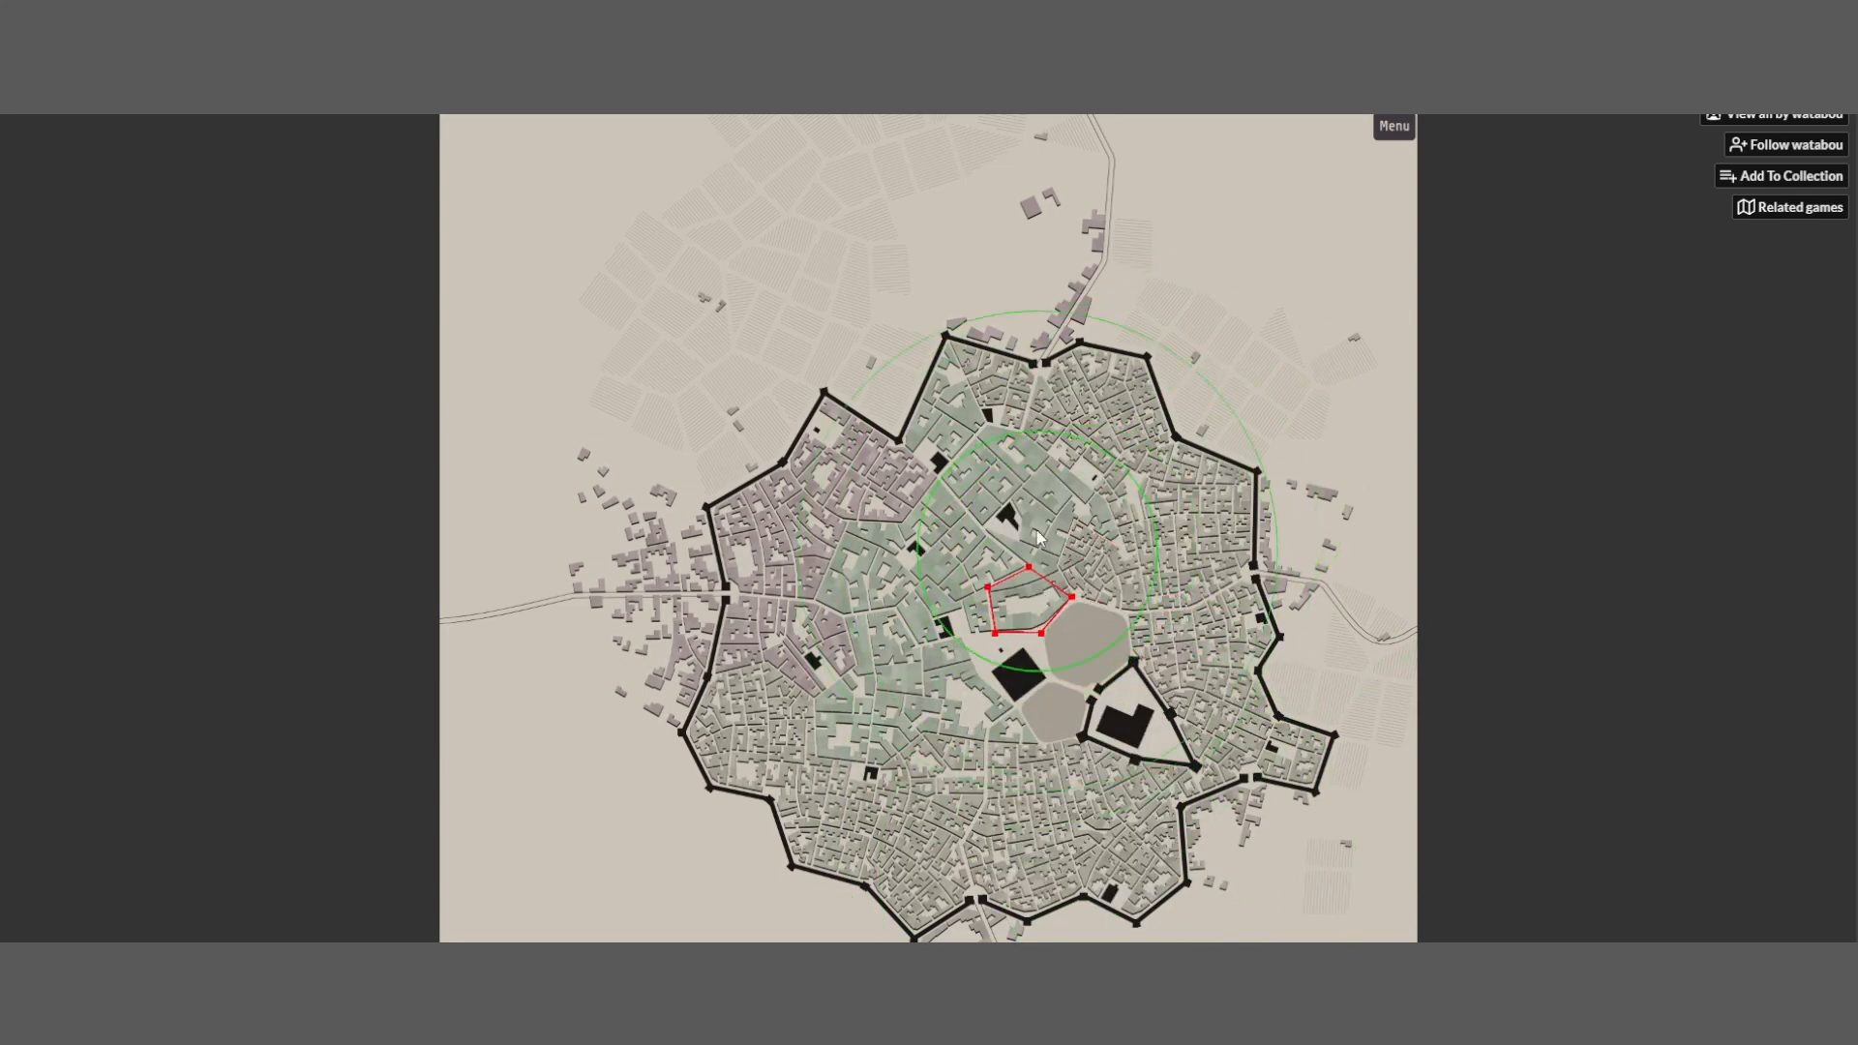
{"action": "left_click_drag", "start_coordinate": [746, 539], "coordinate": [750, 542]}
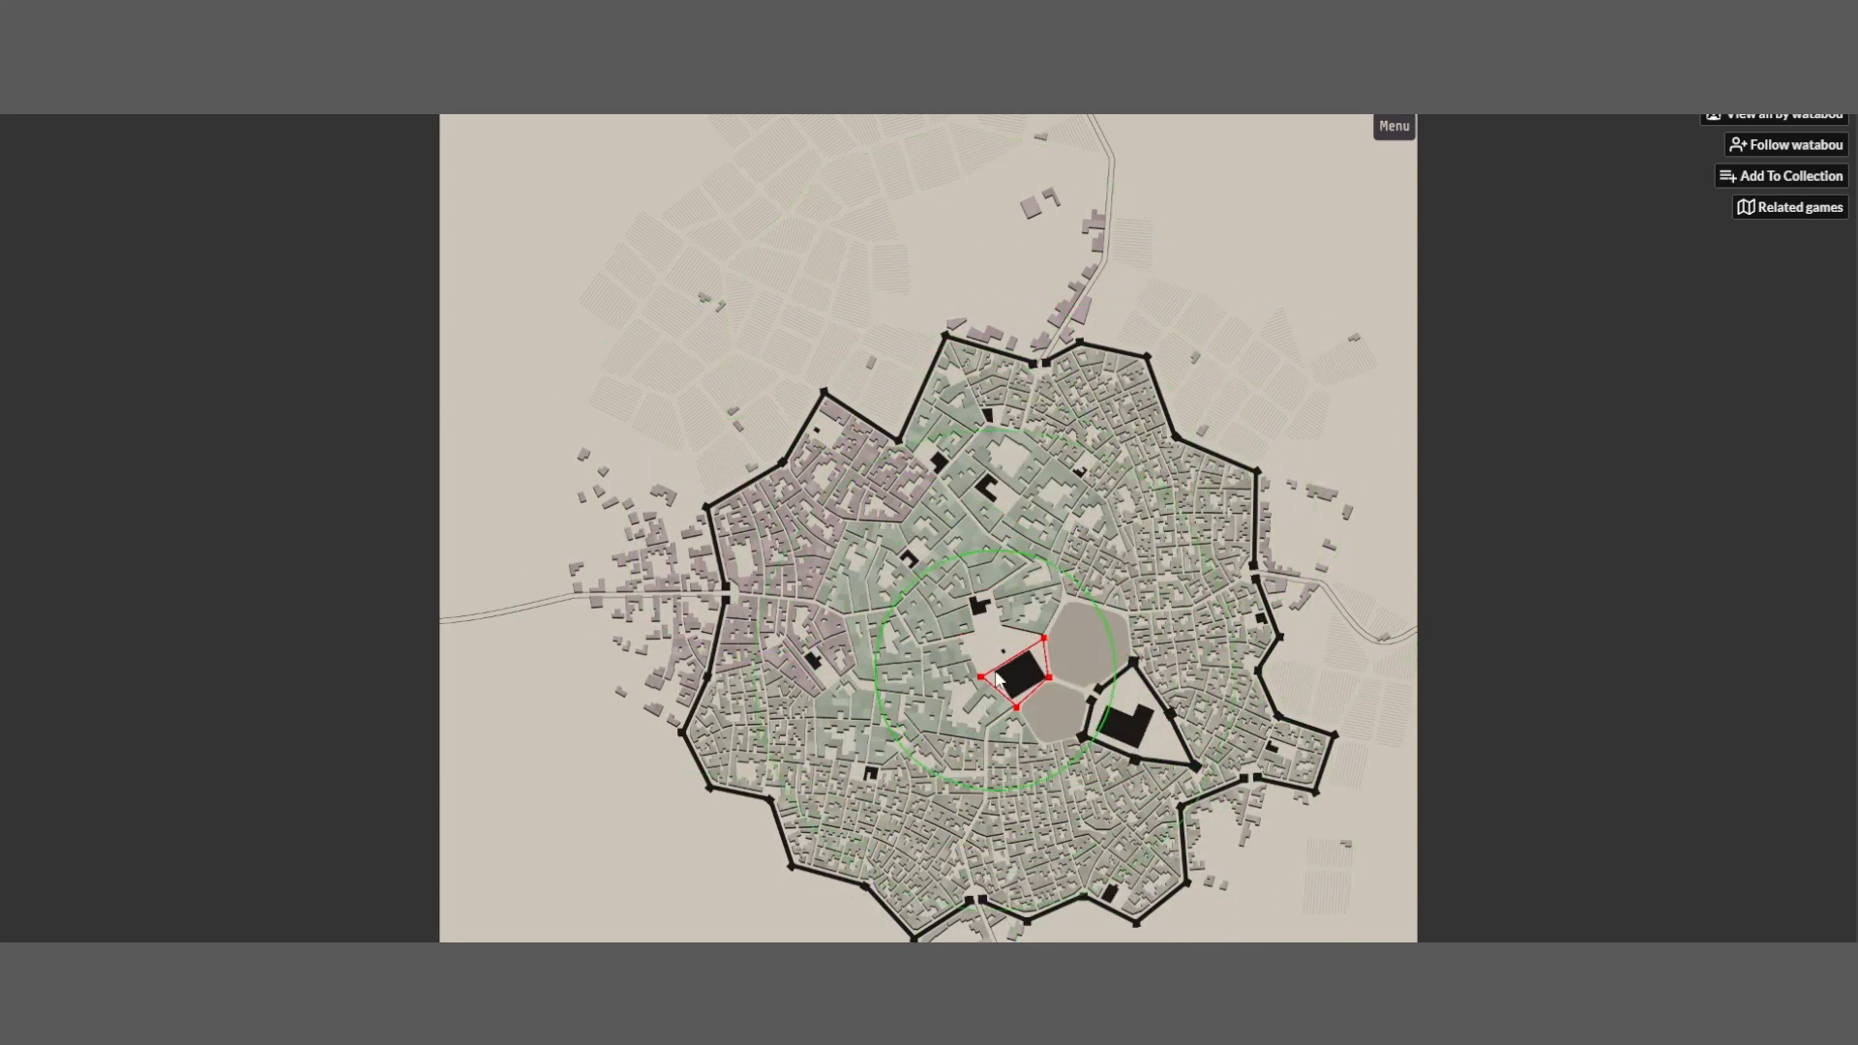
{"action": "scroll", "coordinate": [1047, 569], "scroll_direction": "down", "scroll_amount": 1}
{"action": "left_click", "coordinate": [1053, 569]}
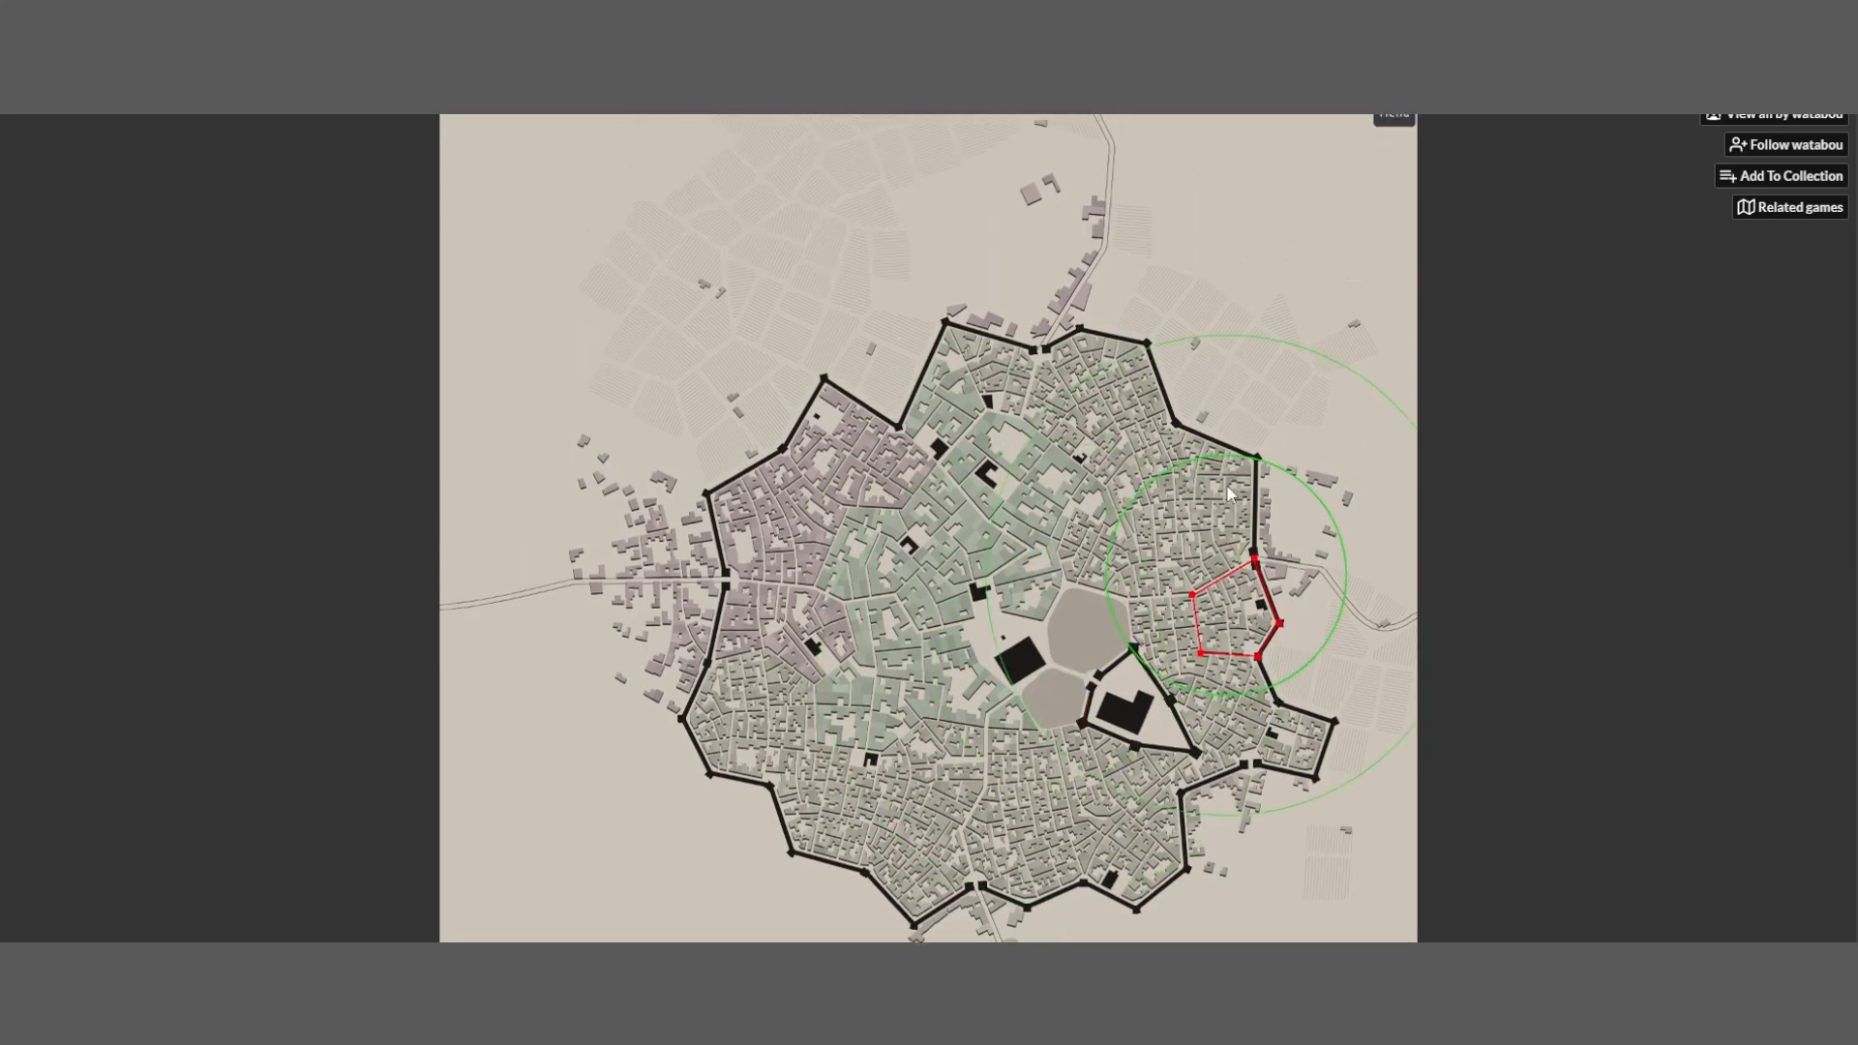
Discard all warp edits and generate a new city
{"action": "scroll", "coordinate": [1228, 484], "scroll_direction": "up", "scroll_amount": 1}
{"action": "left_click", "coordinate": [1402, 126]}
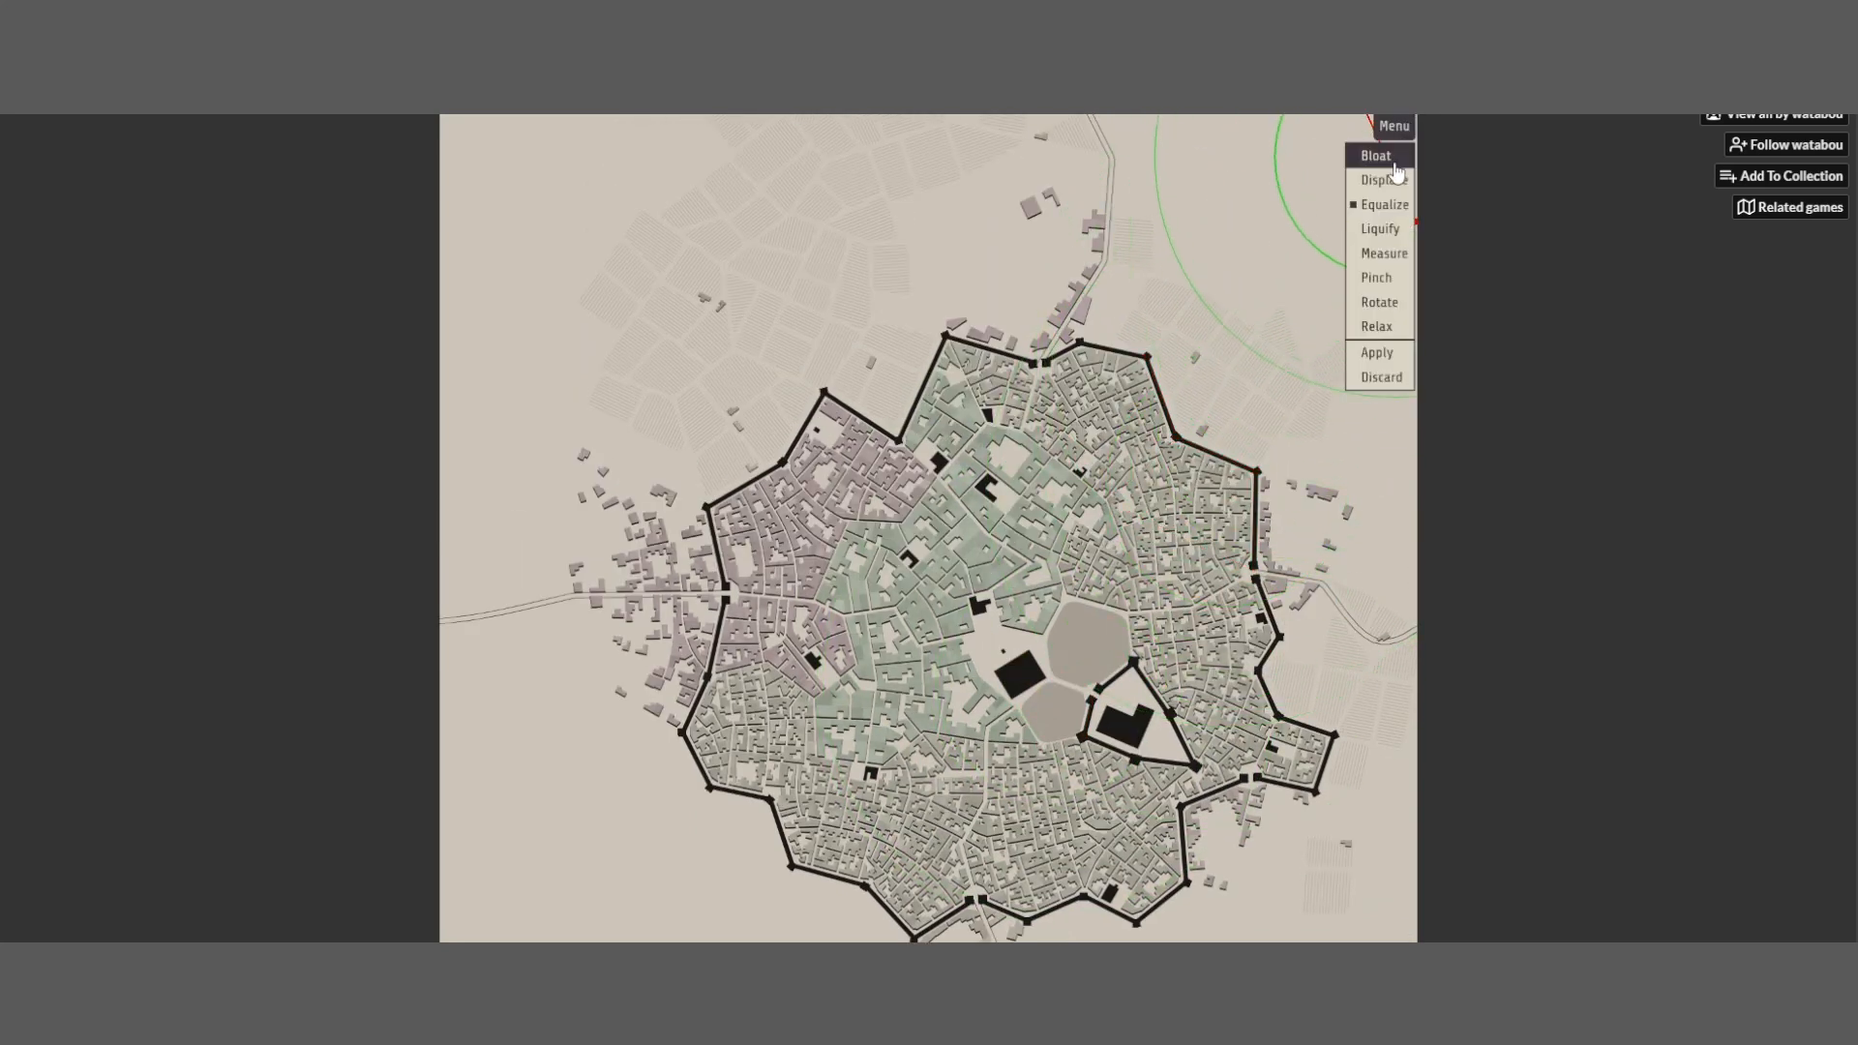
{"action": "left_click", "coordinate": [1383, 377]}
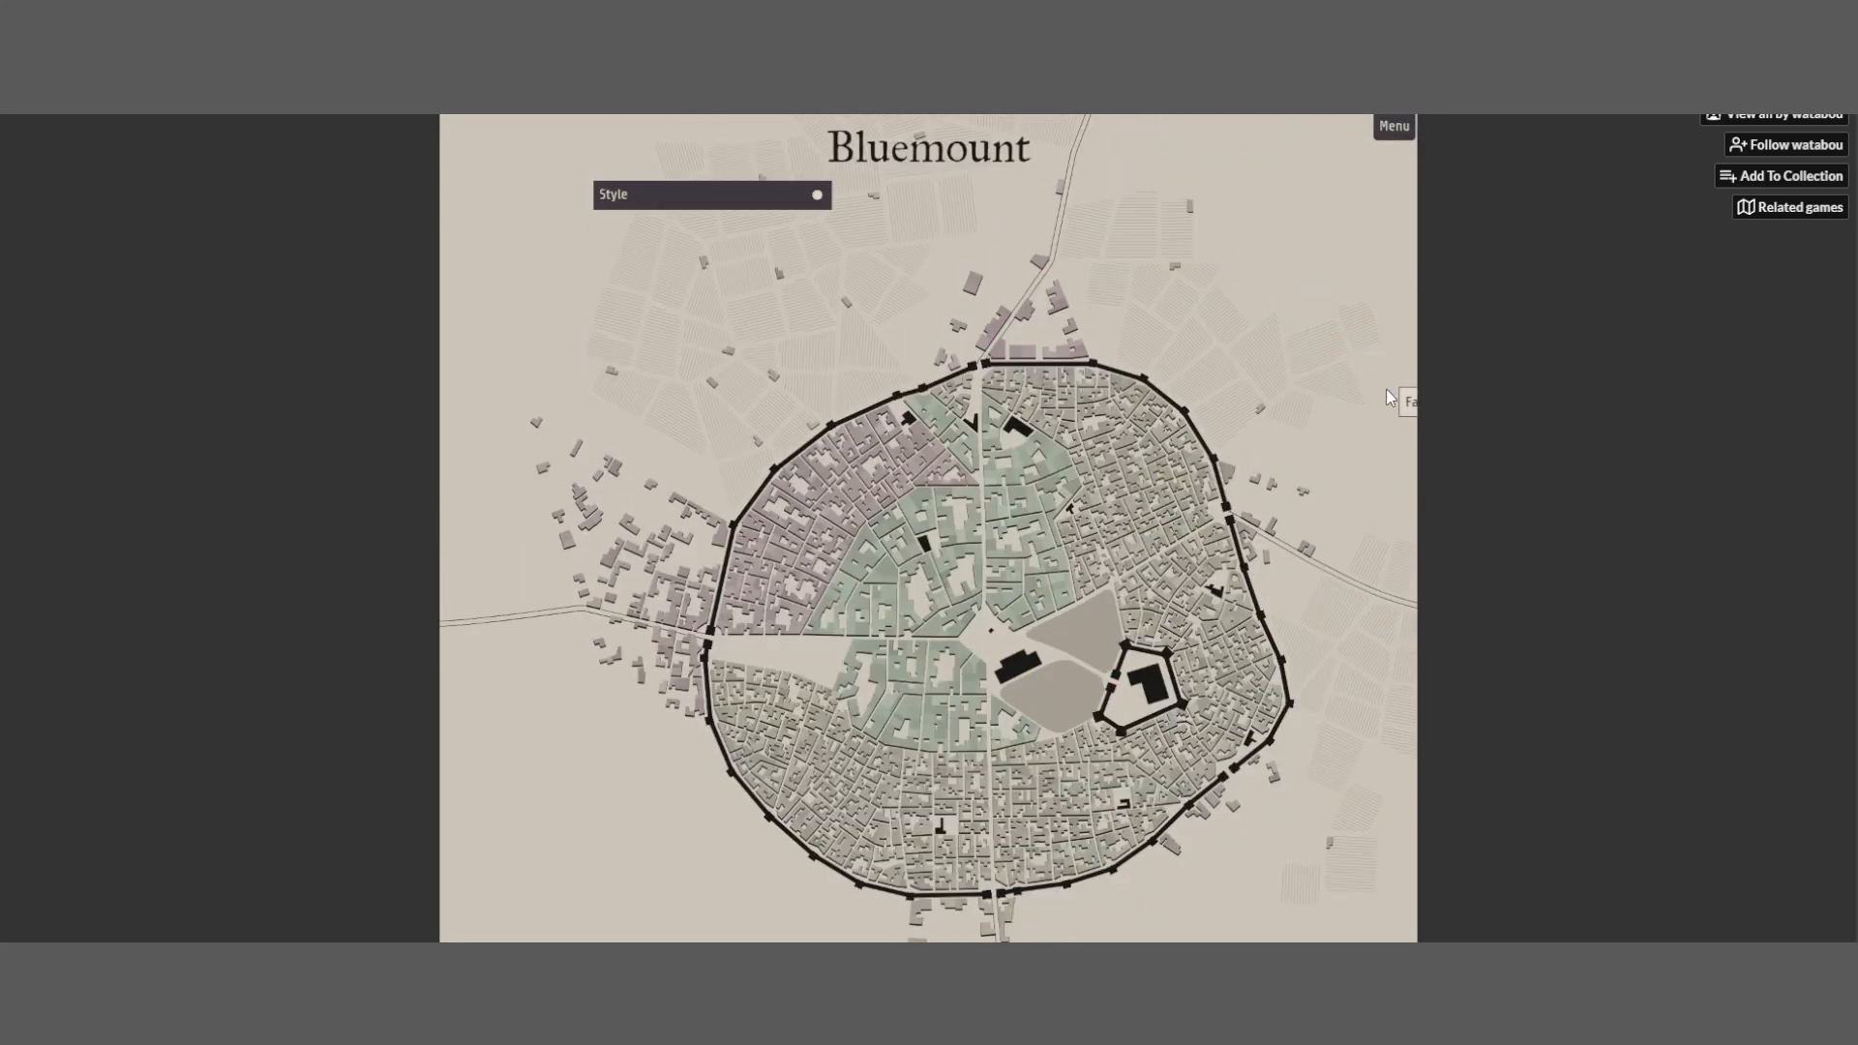
{"action": "left_click", "coordinate": [1401, 116]}
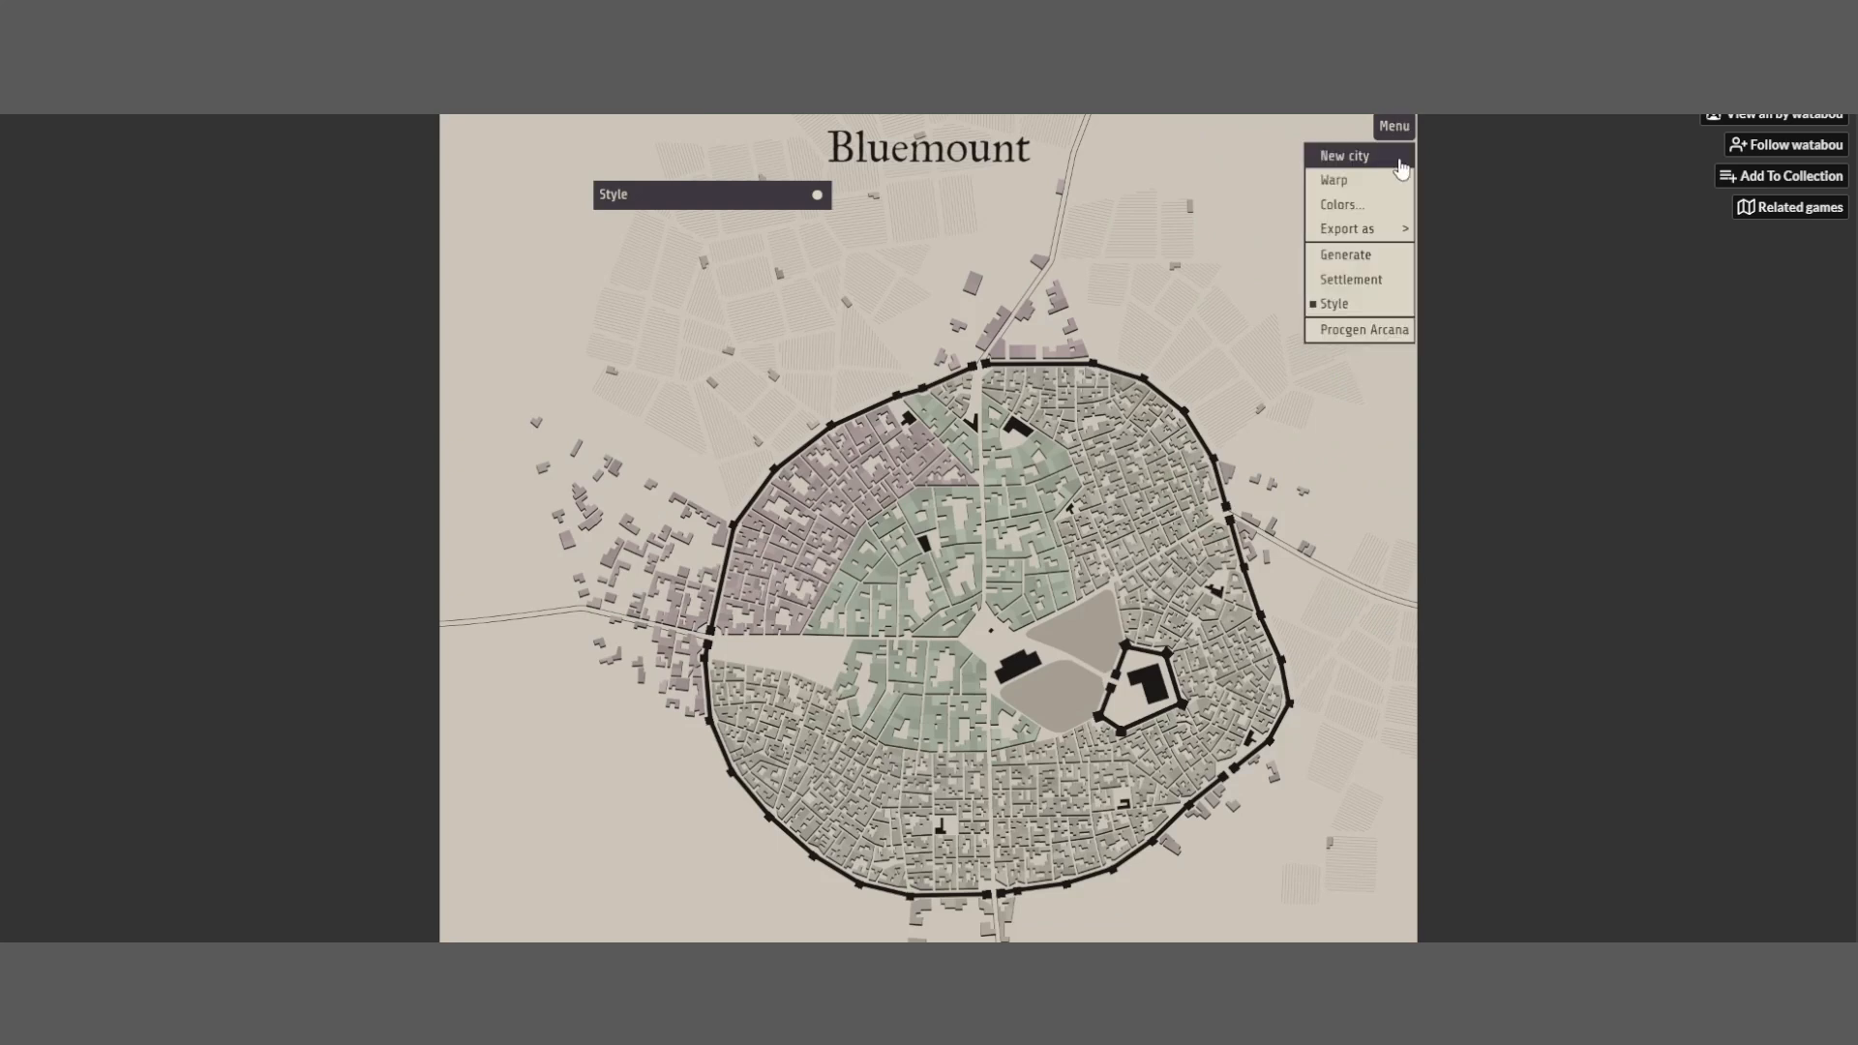
{"action": "left_click", "coordinate": [1393, 158]}
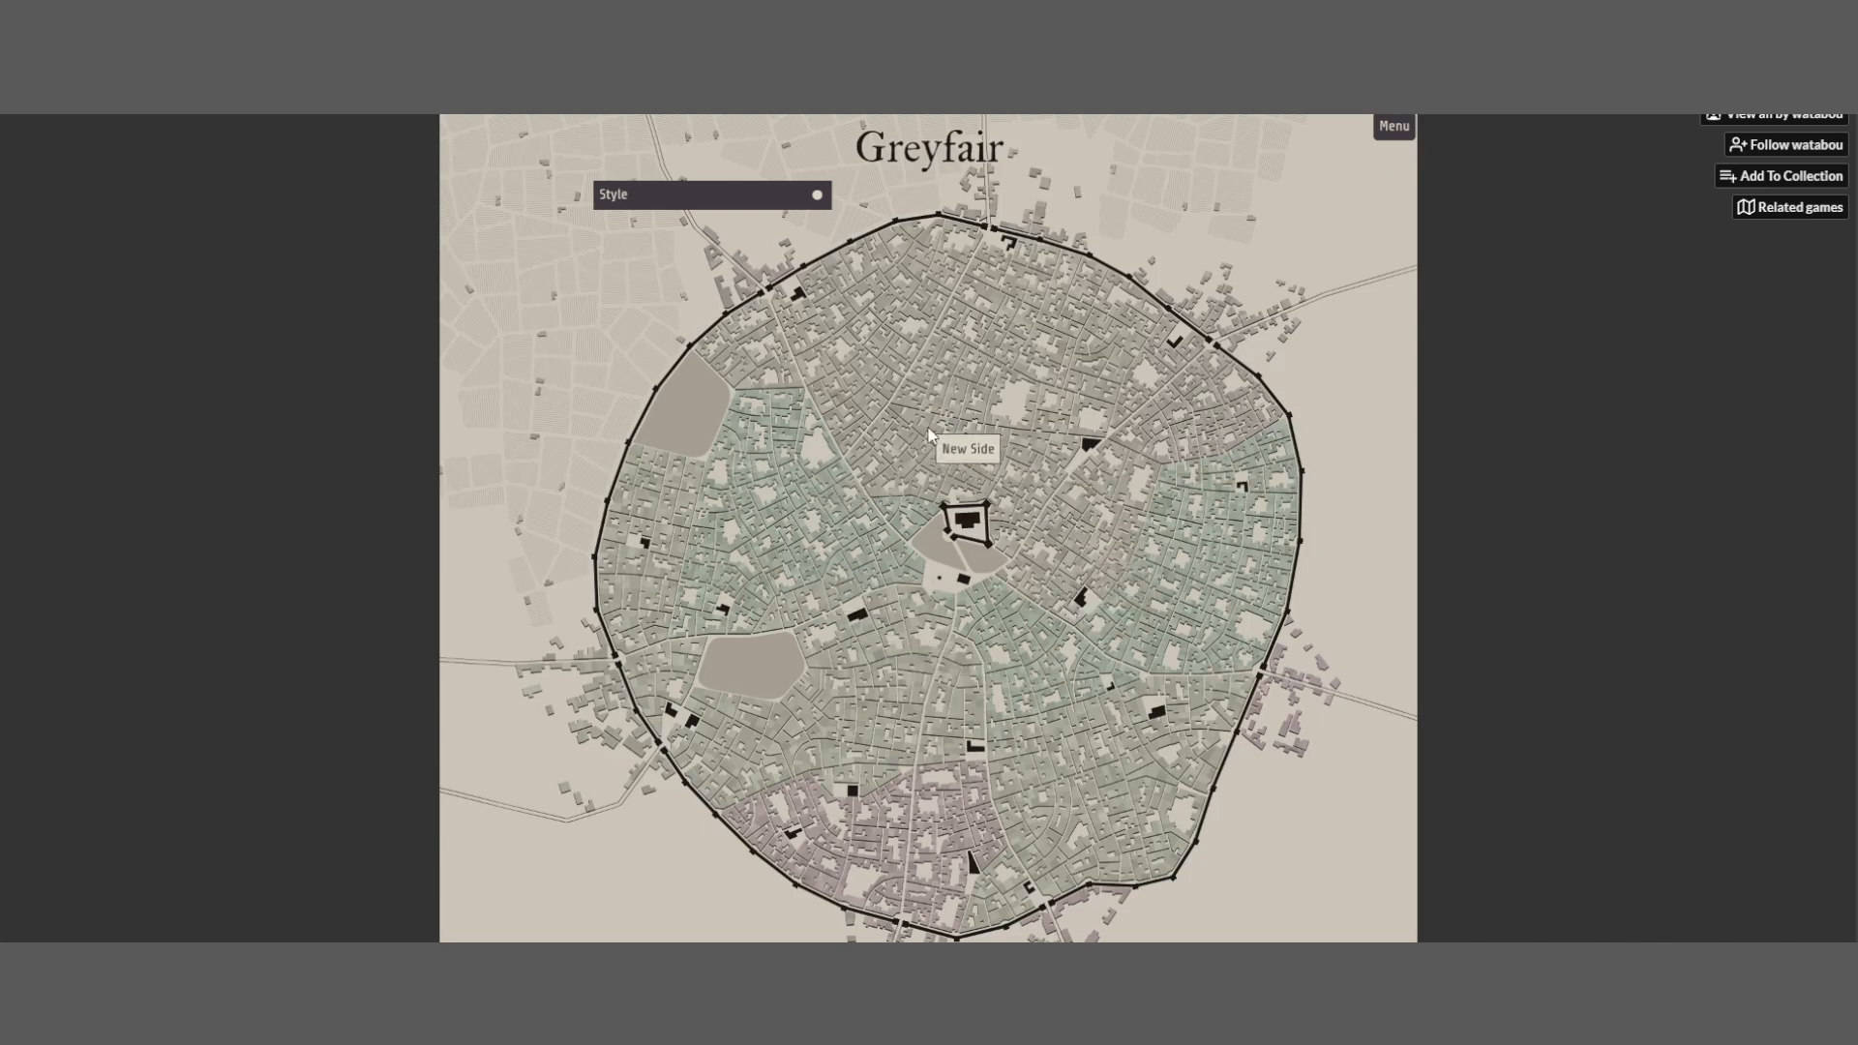
Open the color scheme settings, set the tint method to Brightness and return to the color list
{"action": "left_click", "coordinate": [1401, 122]}
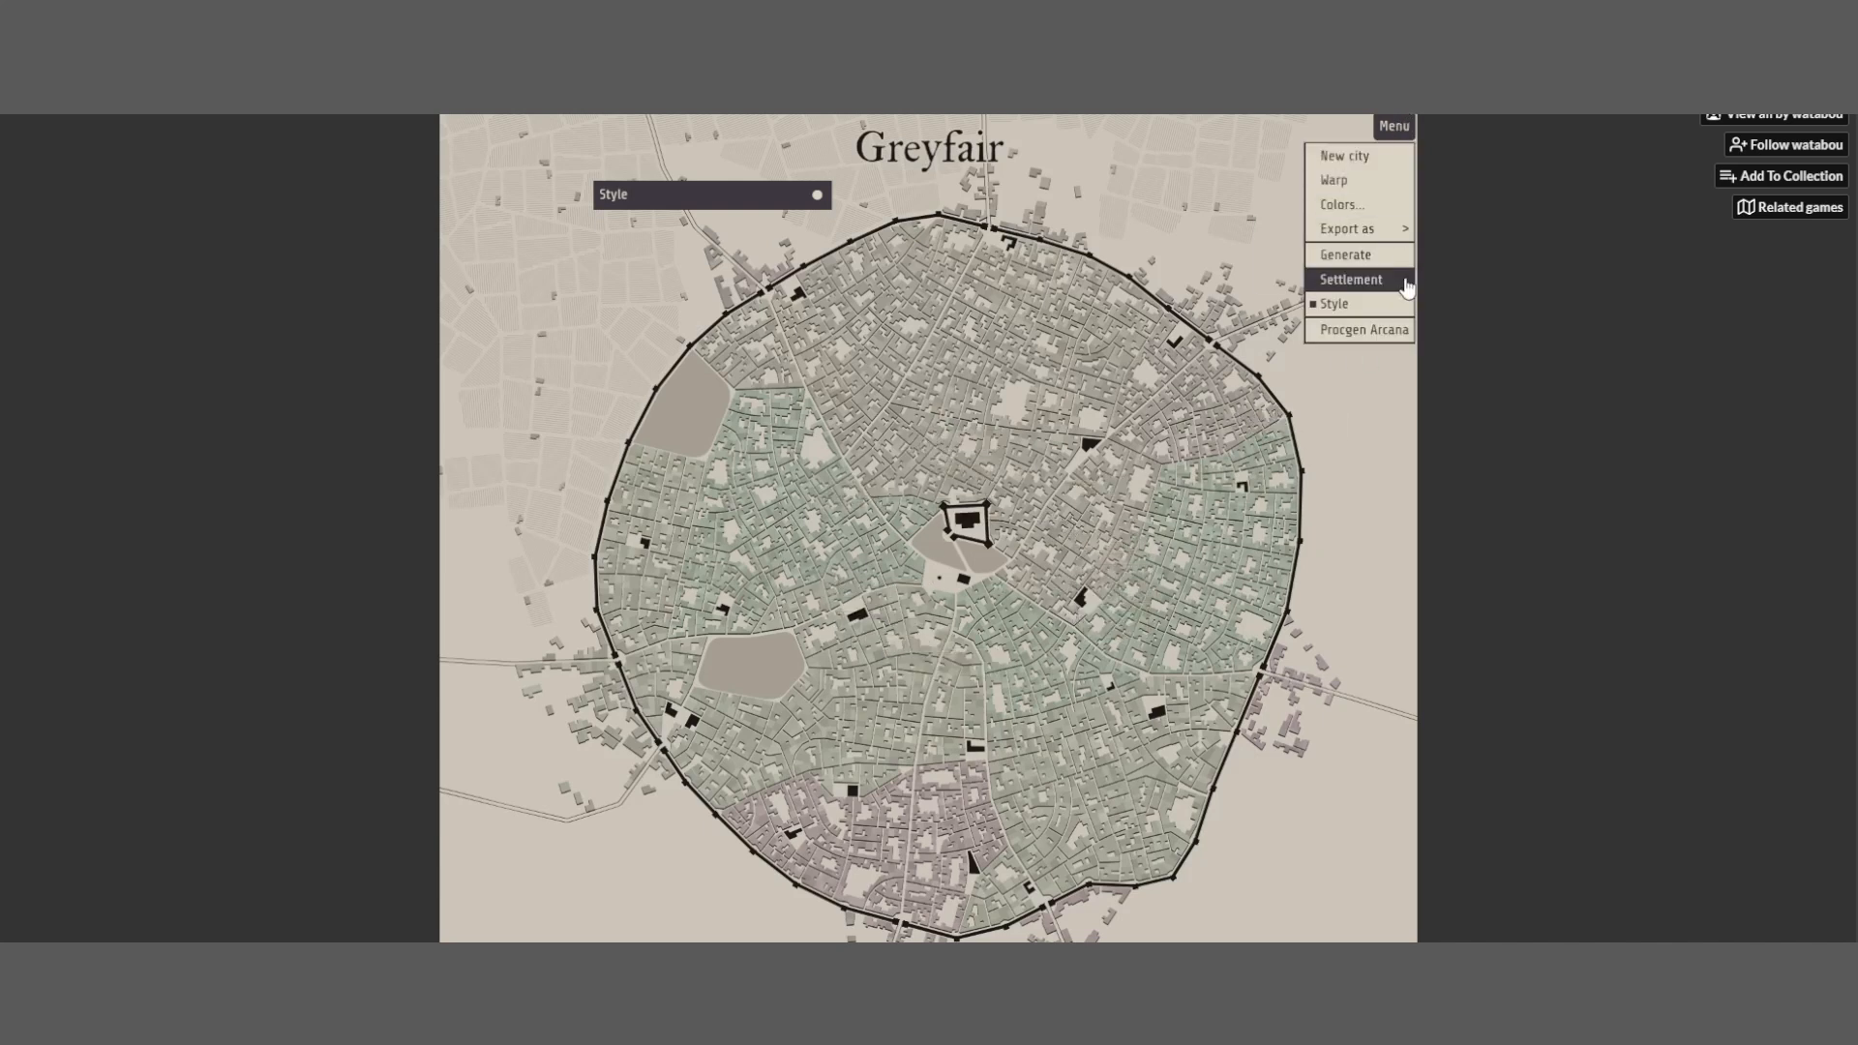
{"action": "left_click", "coordinate": [1368, 213]}
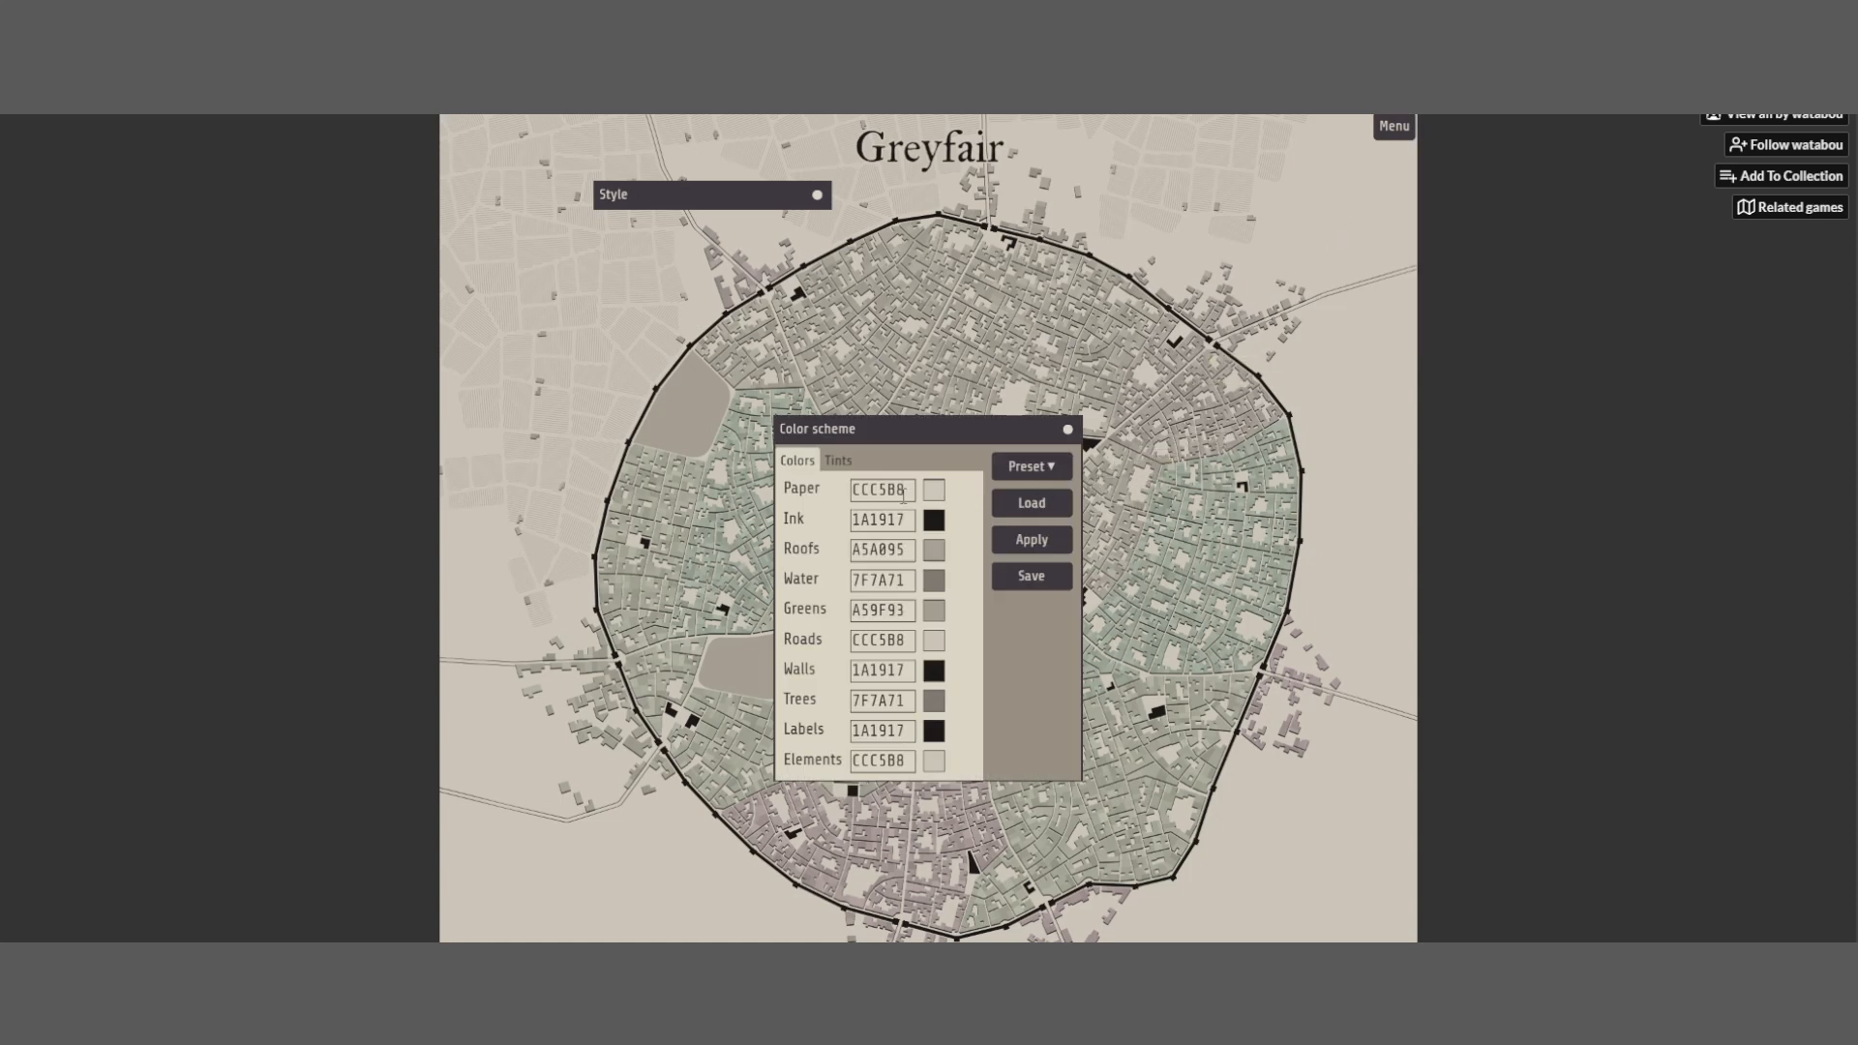
{"action": "left_click_drag", "start_coordinate": [932, 442], "coordinate": [1163, 428]}
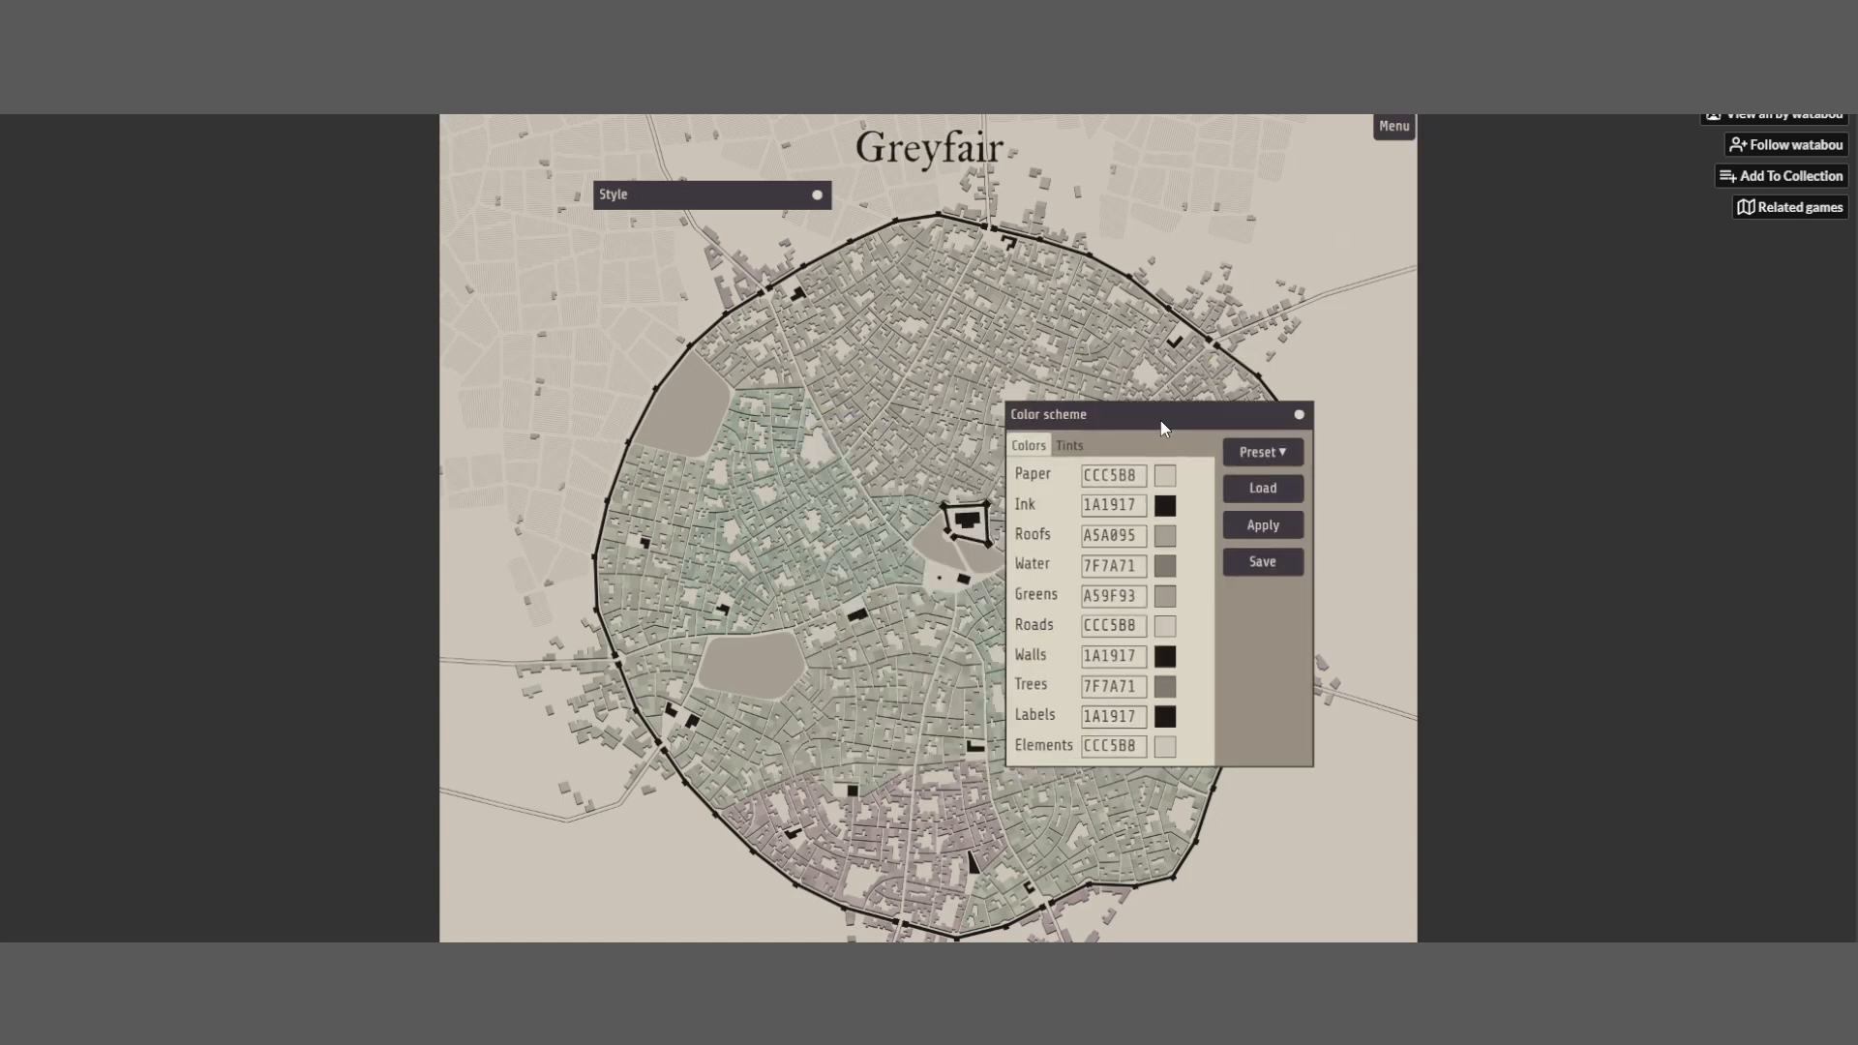
{"action": "left_click", "coordinate": [1068, 447]}
{"action": "left_click", "coordinate": [1158, 481]}
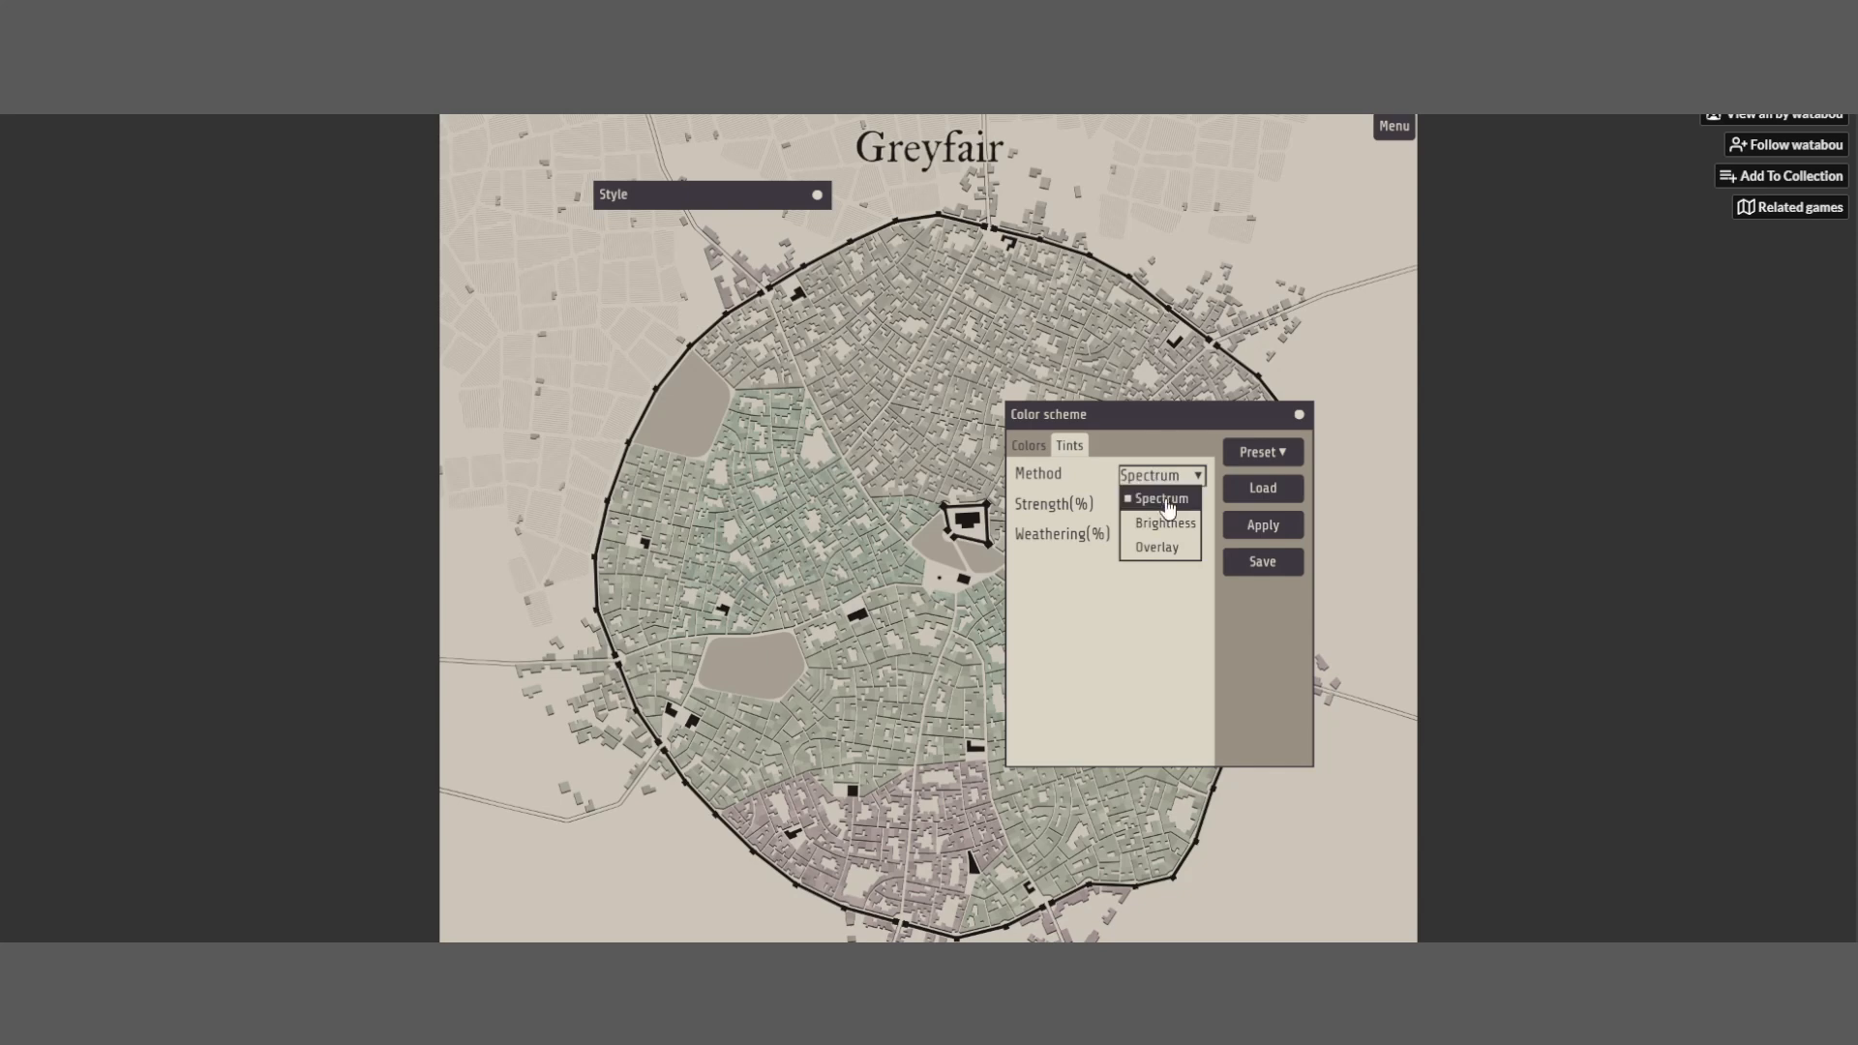
{"action": "left_click", "coordinate": [1173, 523]}
{"action": "left_click", "coordinate": [1032, 450]}
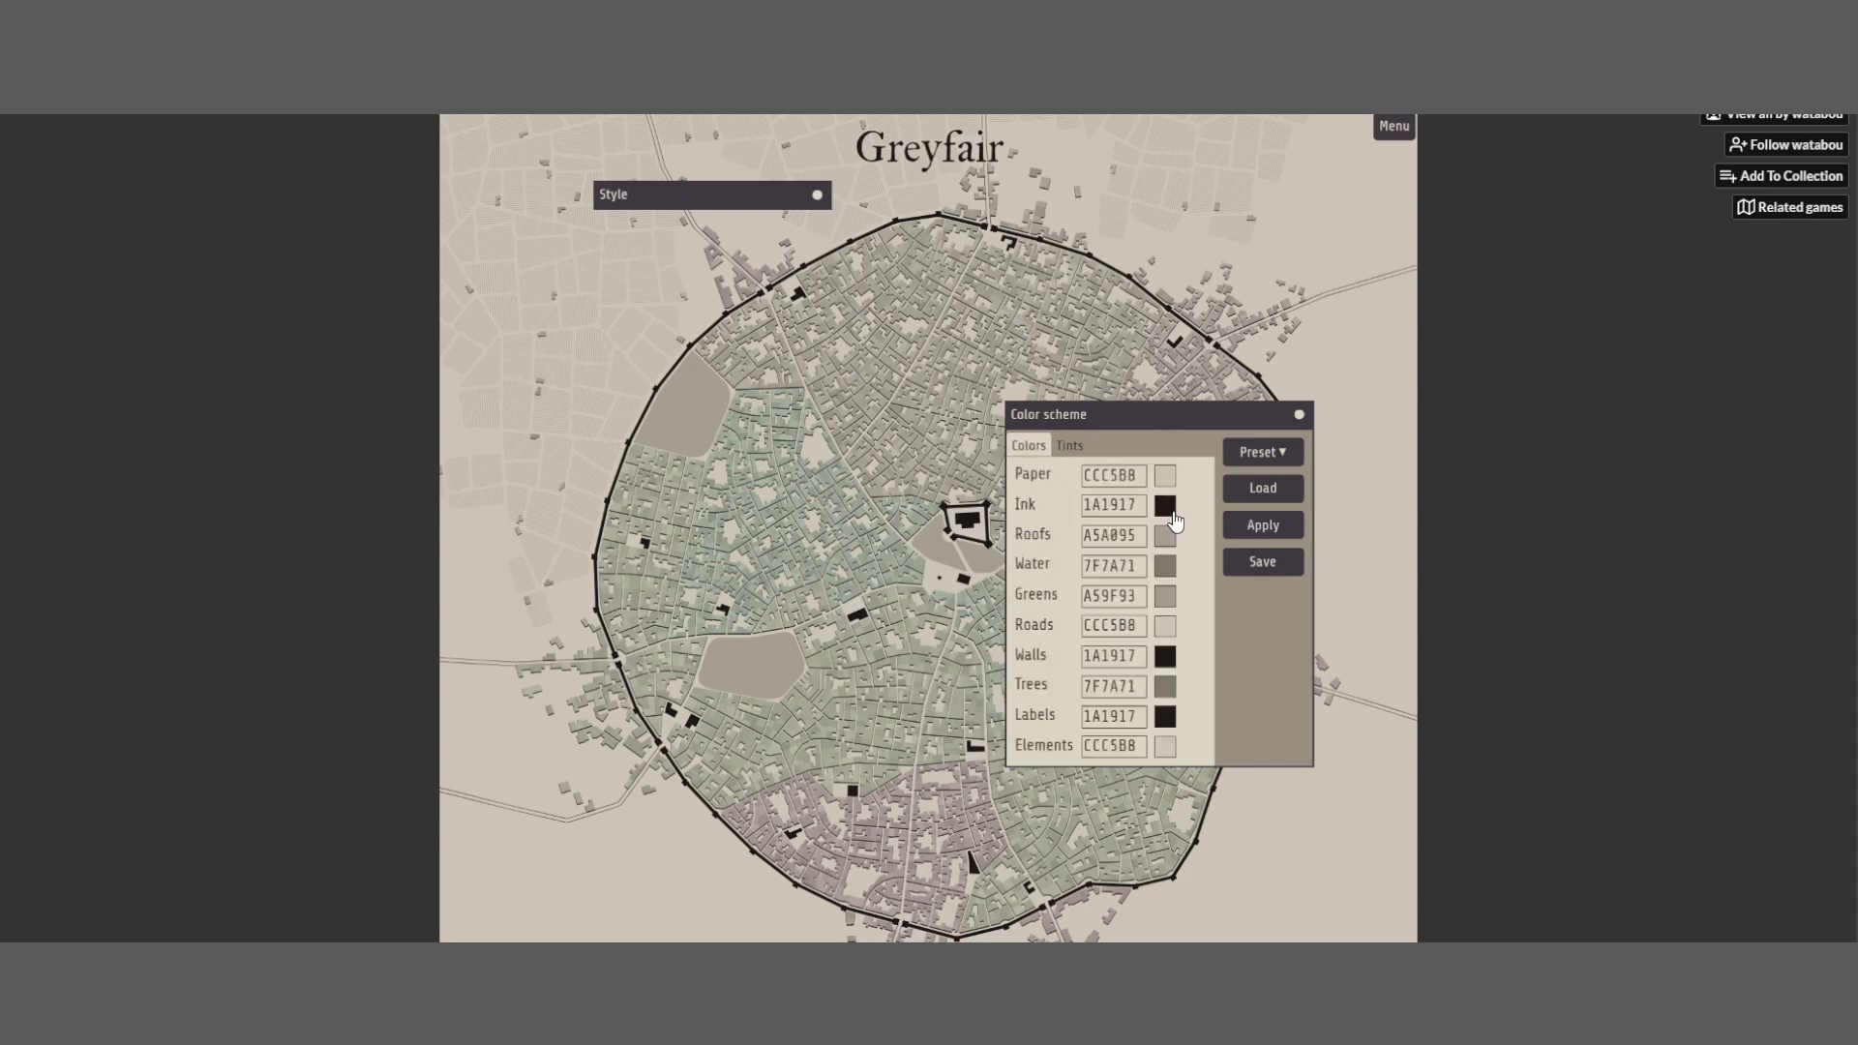
Adjust the hue of the paper color and accept it as CCC6B7
{"action": "scroll", "coordinate": [1168, 494], "scroll_direction": "down", "scroll_amount": 4}
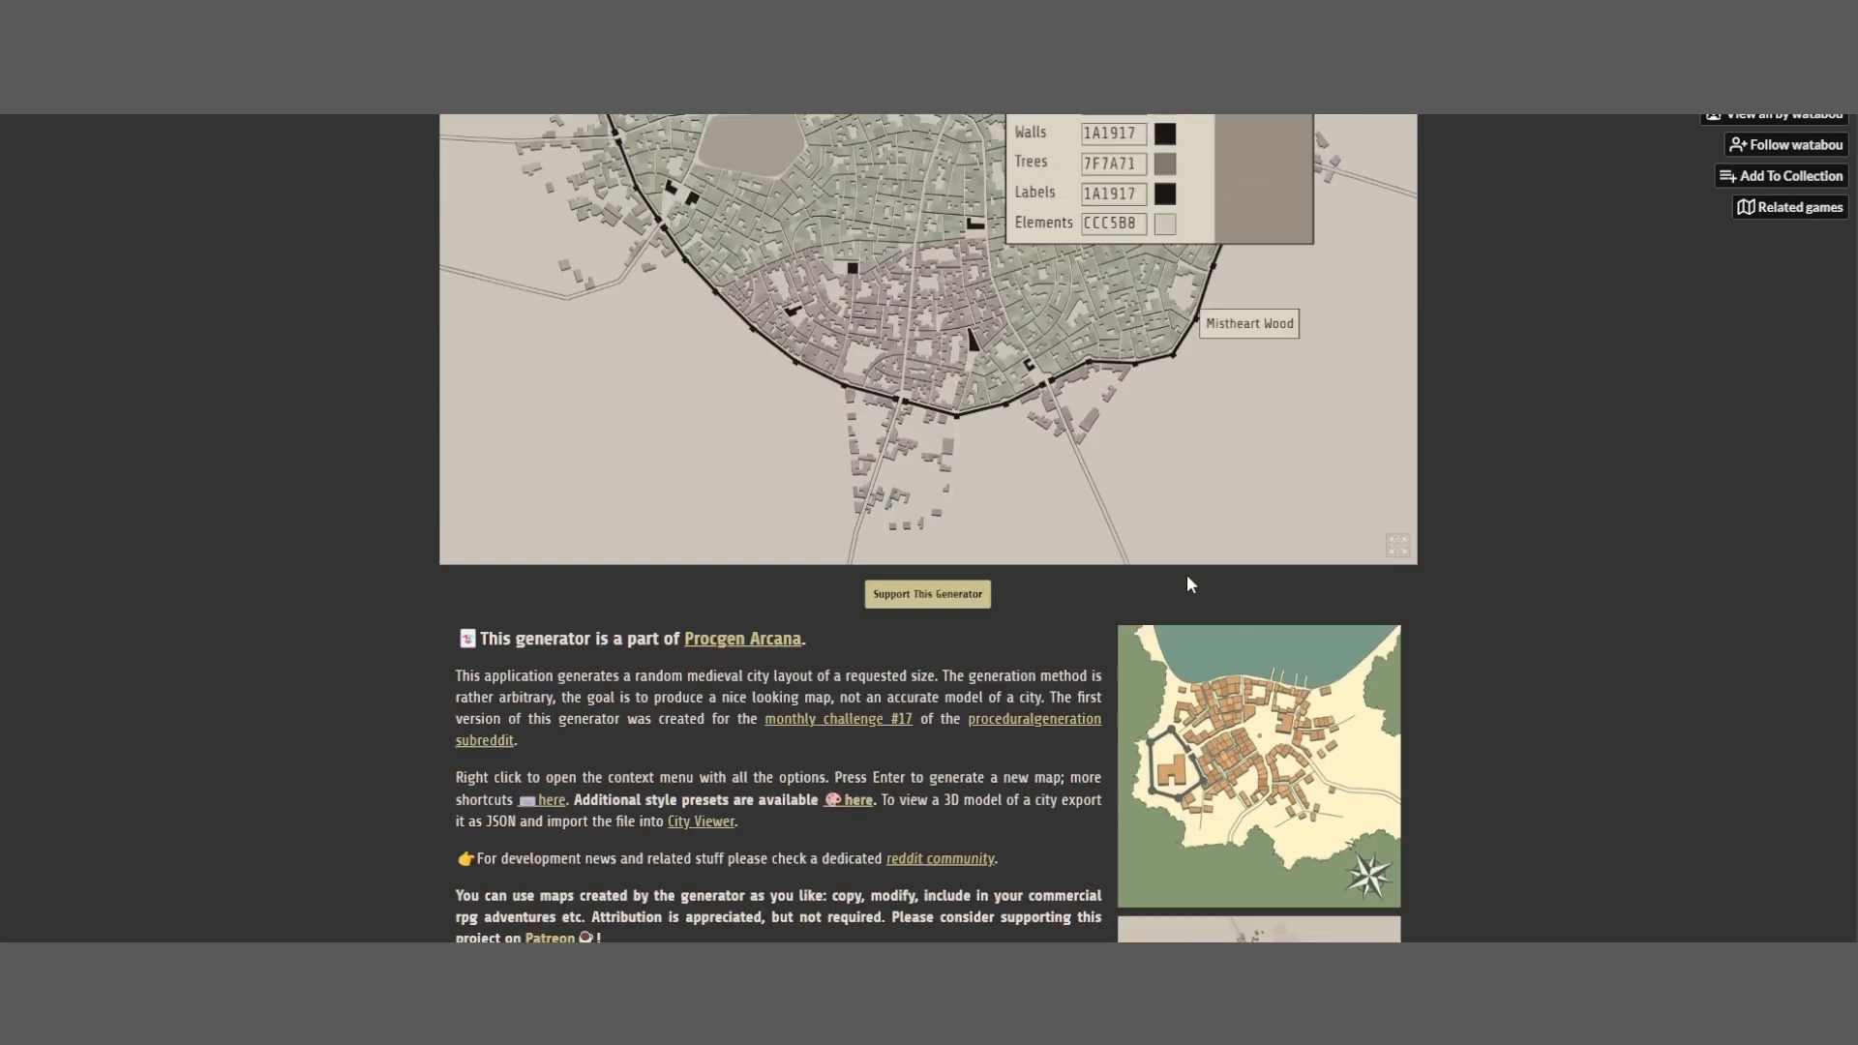
{"action": "scroll", "coordinate": [1187, 573], "scroll_direction": "up", "scroll_amount": 4}
{"action": "left_click", "coordinate": [1166, 477]}
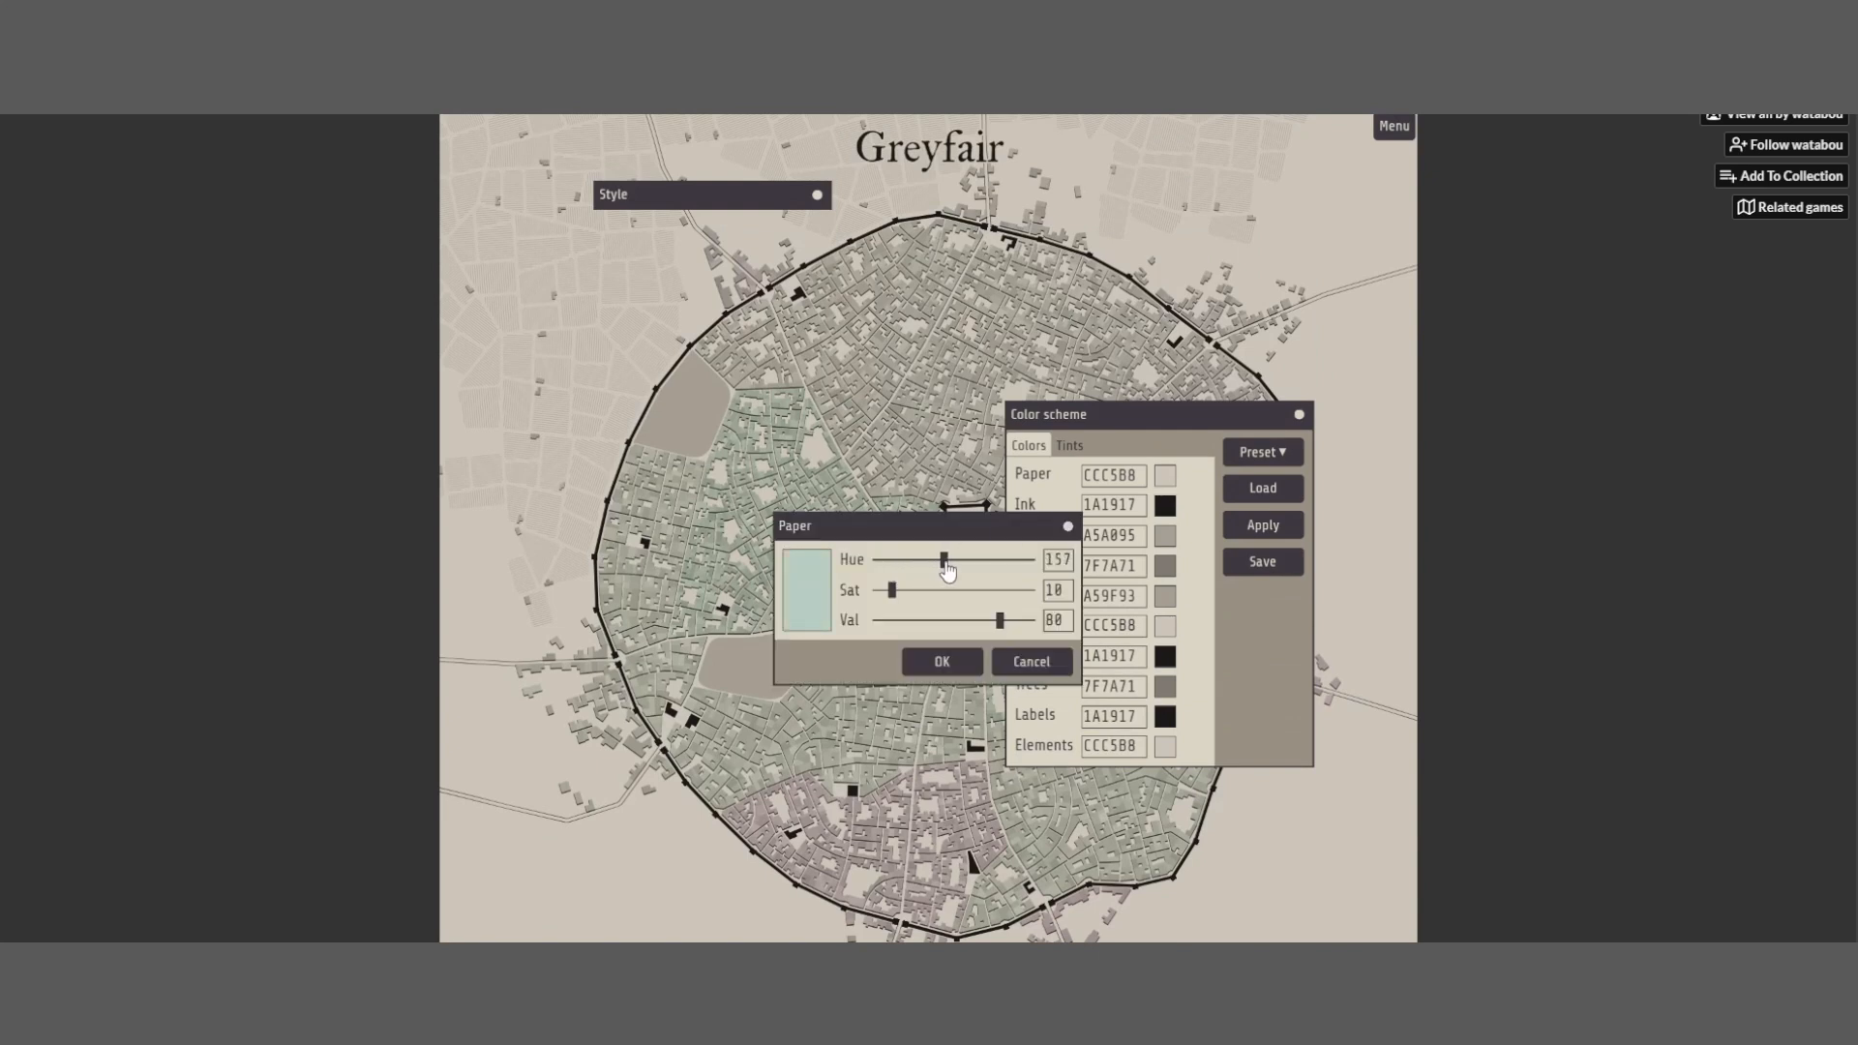
{"action": "left_click_drag", "start_coordinate": [947, 571], "coordinate": [871, 574]}
{"action": "left_click", "coordinate": [943, 663]}
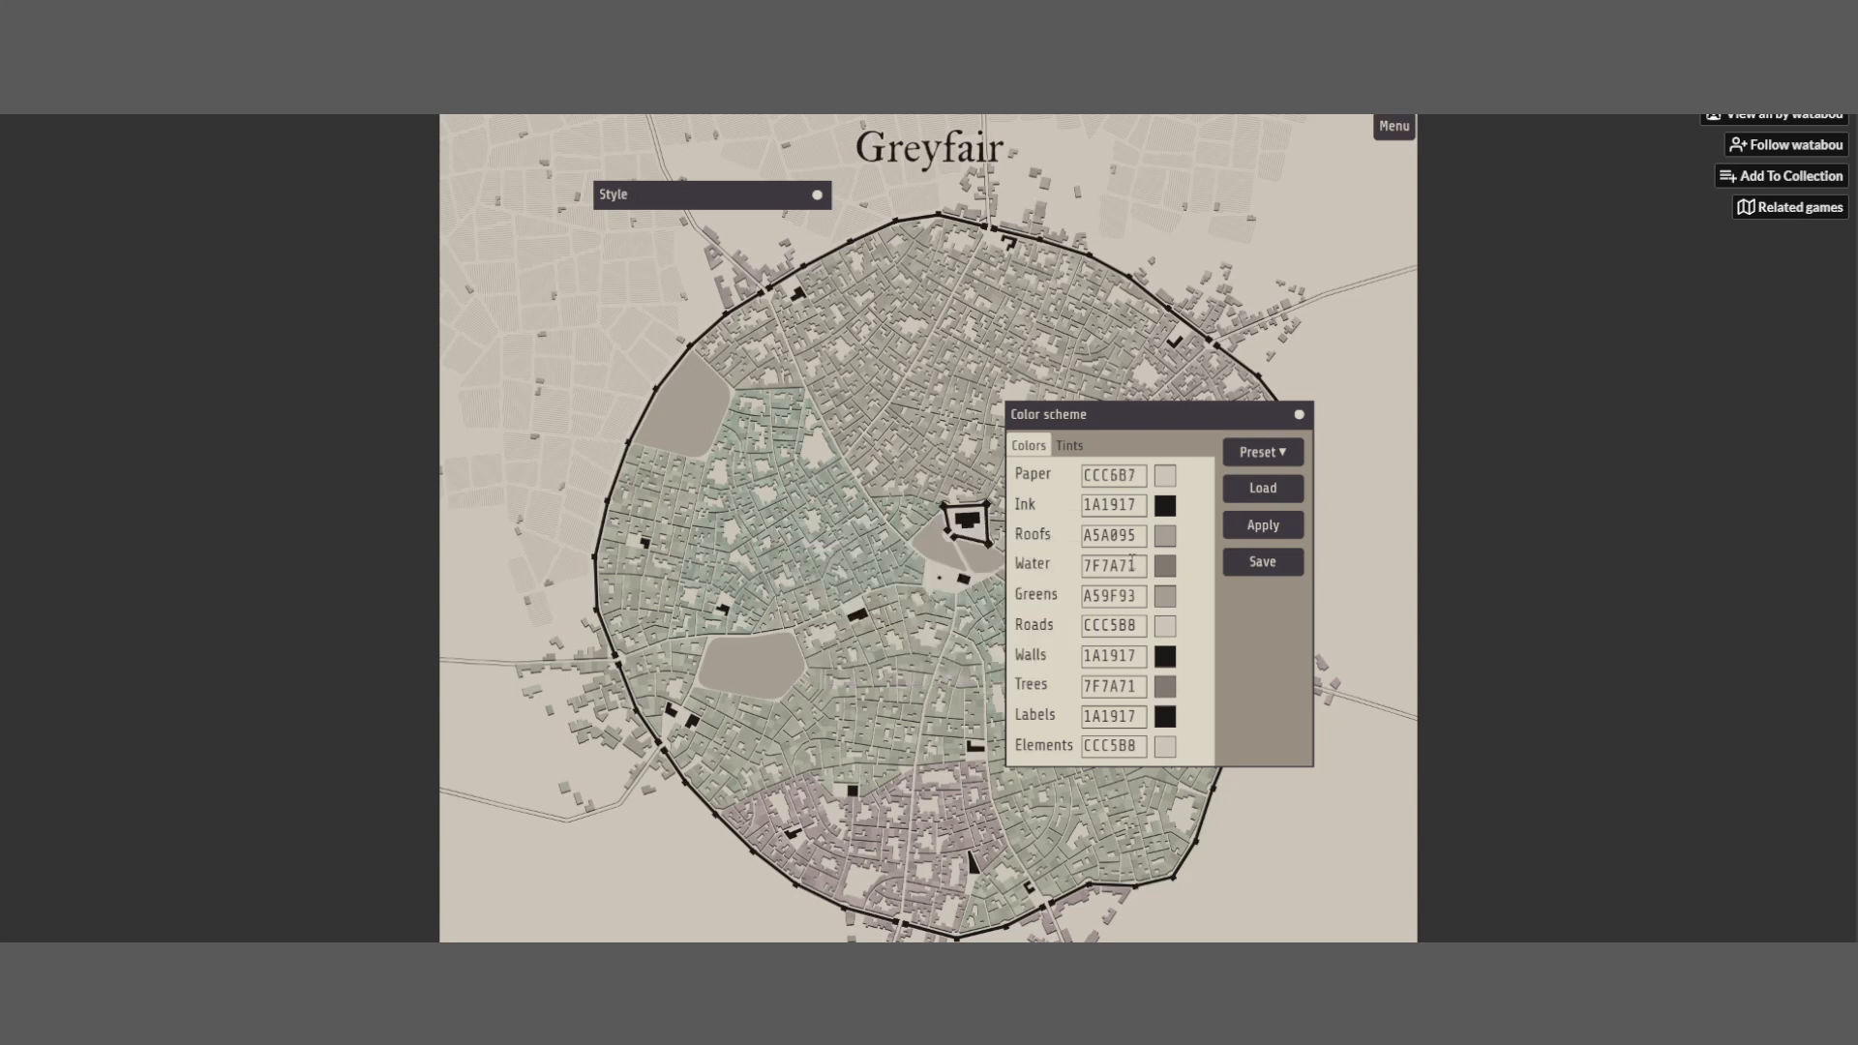
Apply the Vivid color preset to the city map
{"action": "left_click", "coordinate": [1282, 454]}
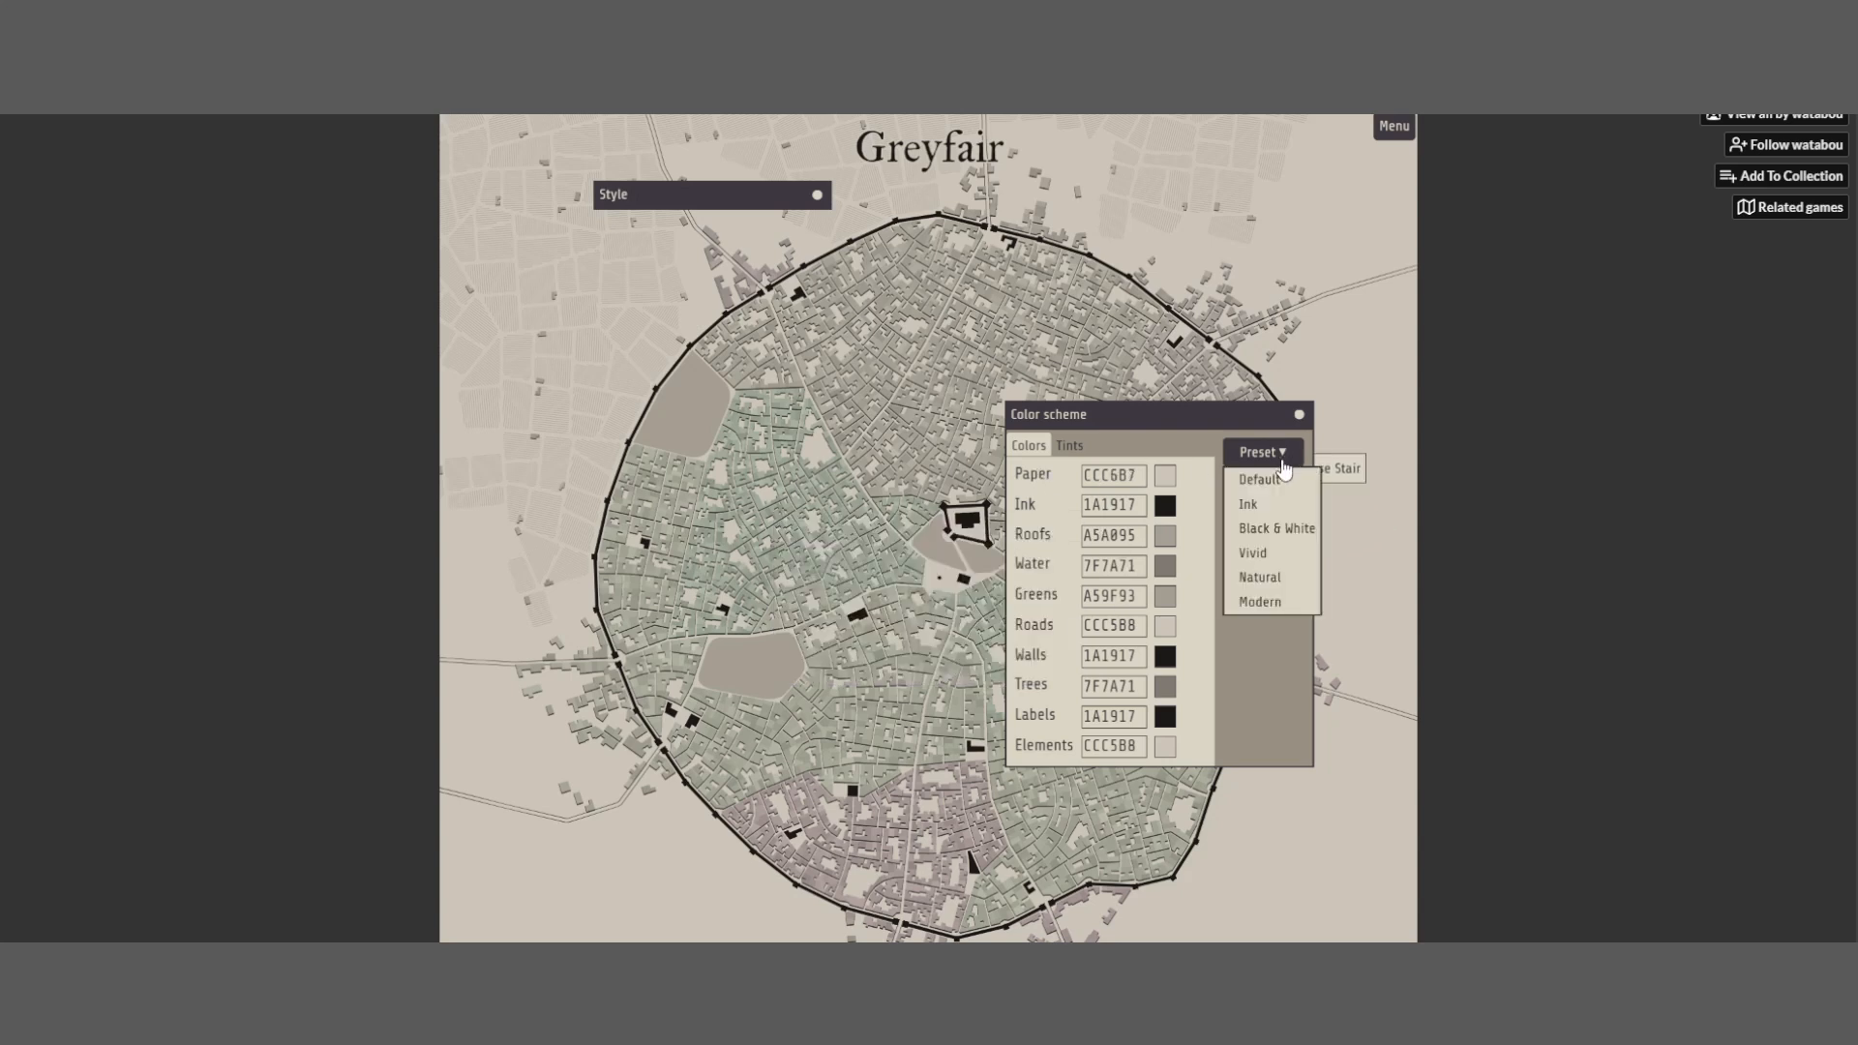
{"action": "left_click", "coordinate": [1295, 559]}
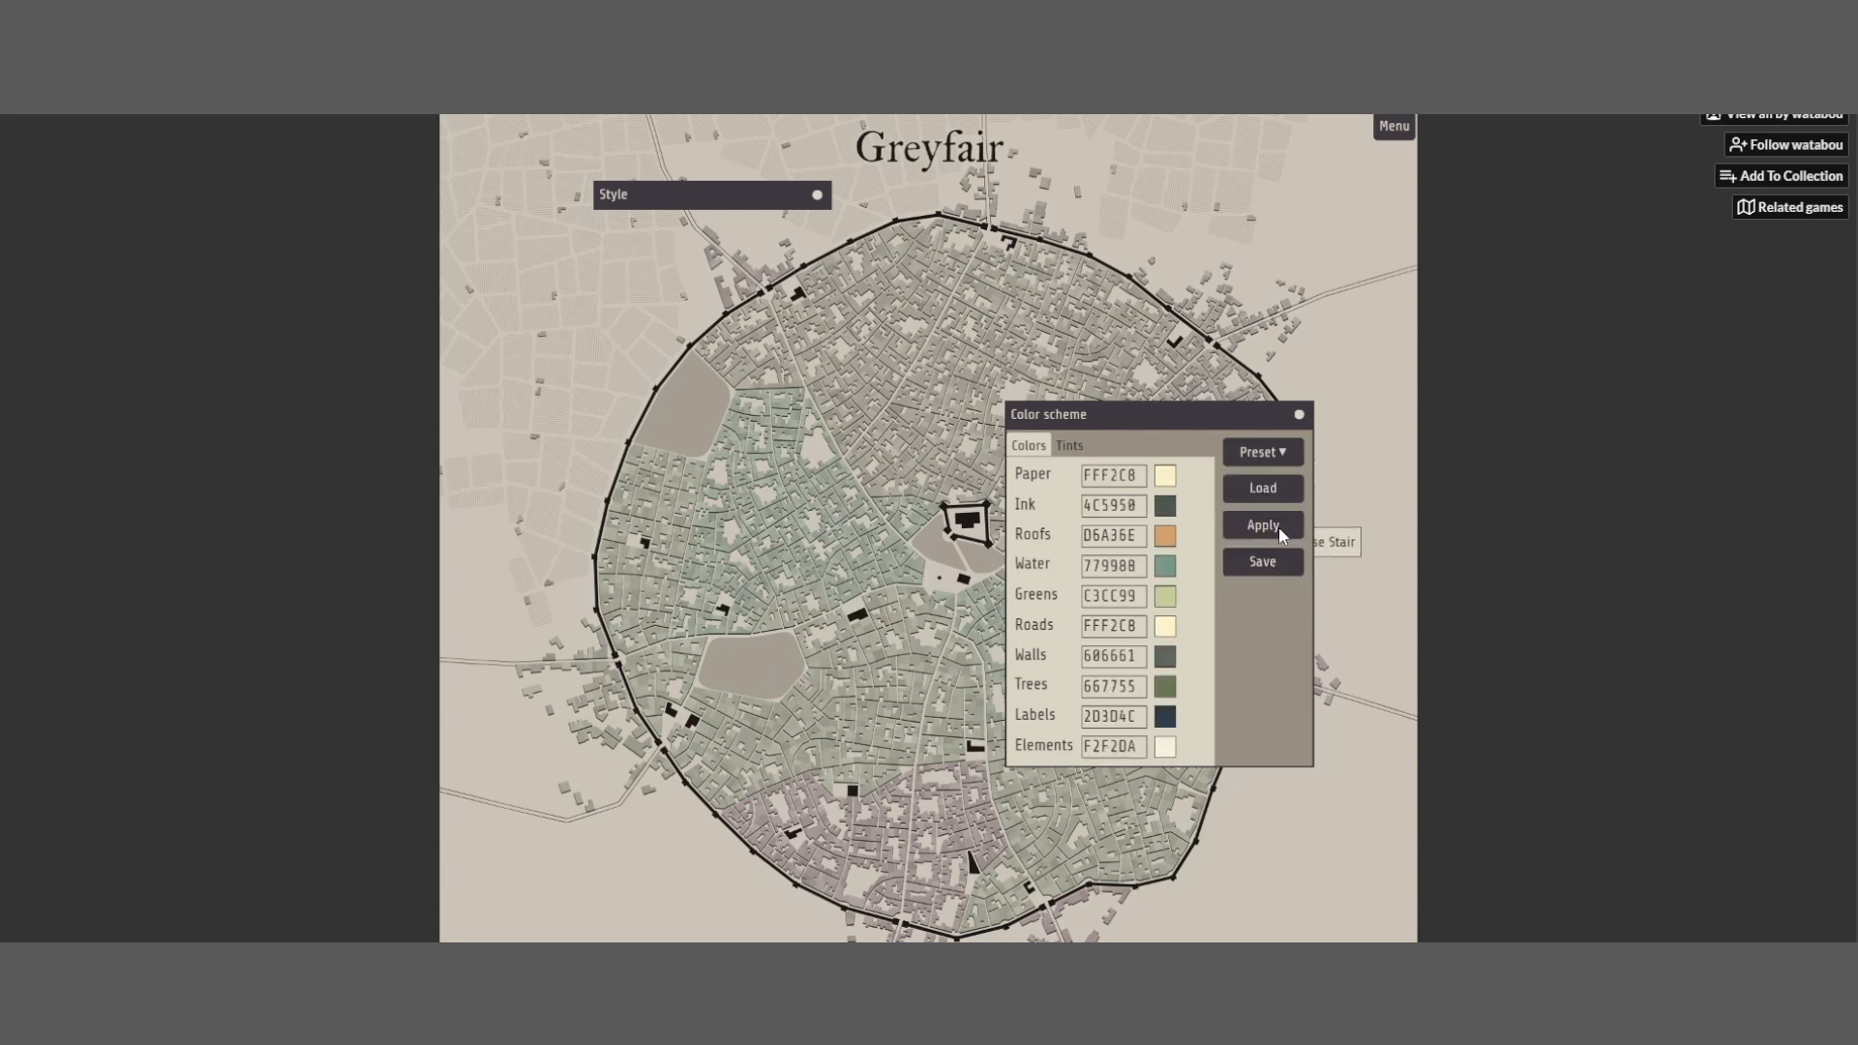
{"action": "left_click", "coordinate": [1280, 531]}
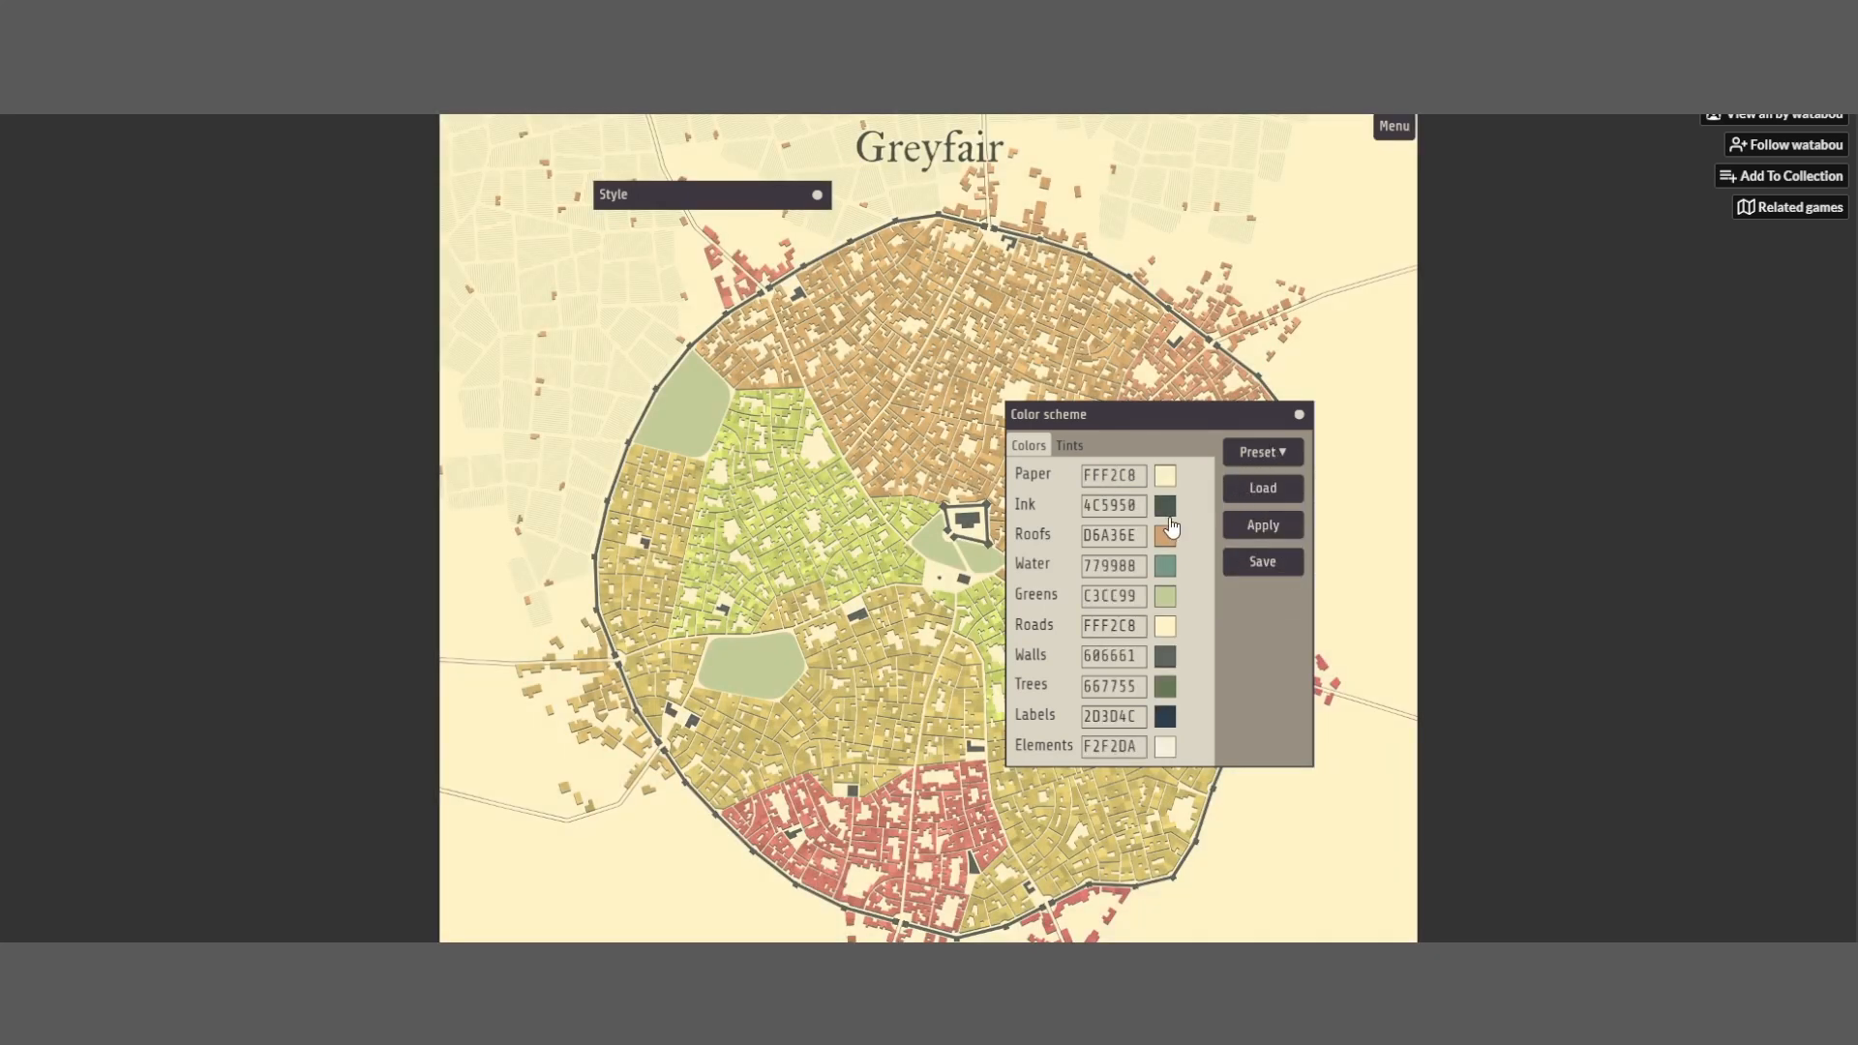
Apply the Natural color preset to the city map
{"action": "left_click", "coordinate": [1258, 455]}
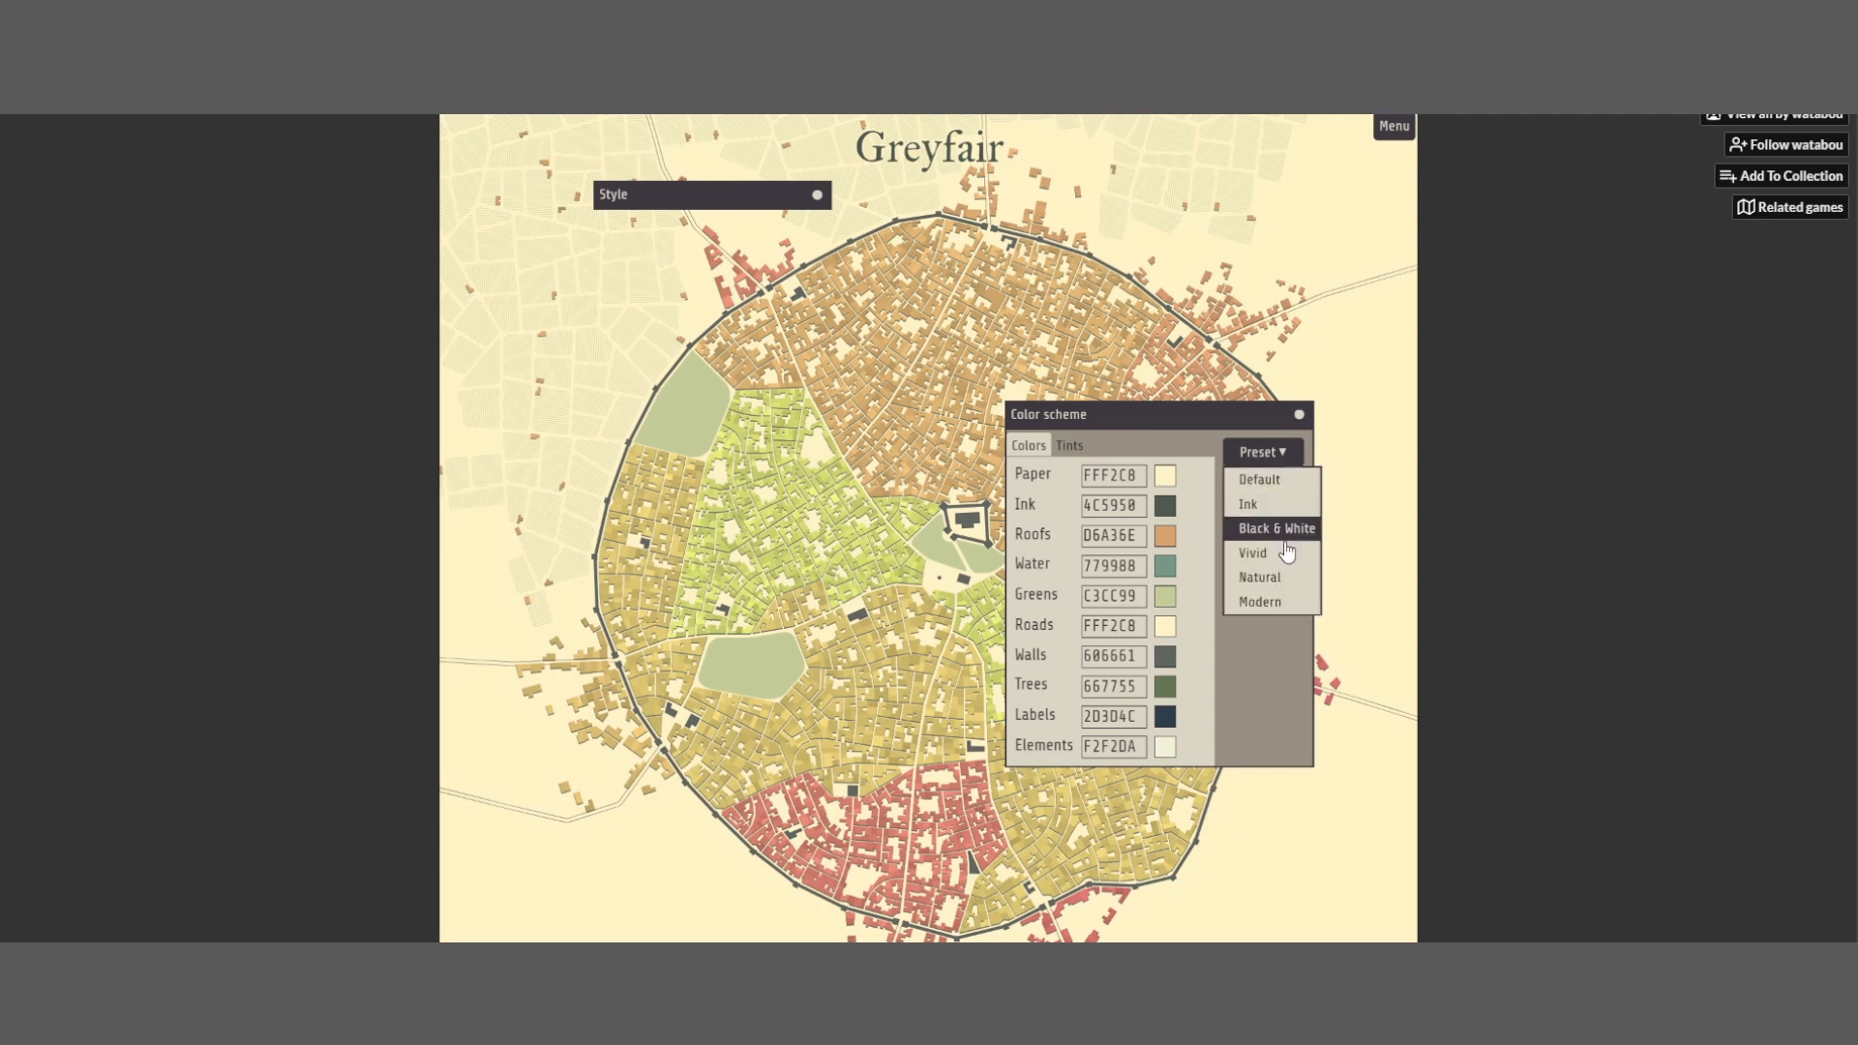
{"action": "left_click", "coordinate": [1292, 578]}
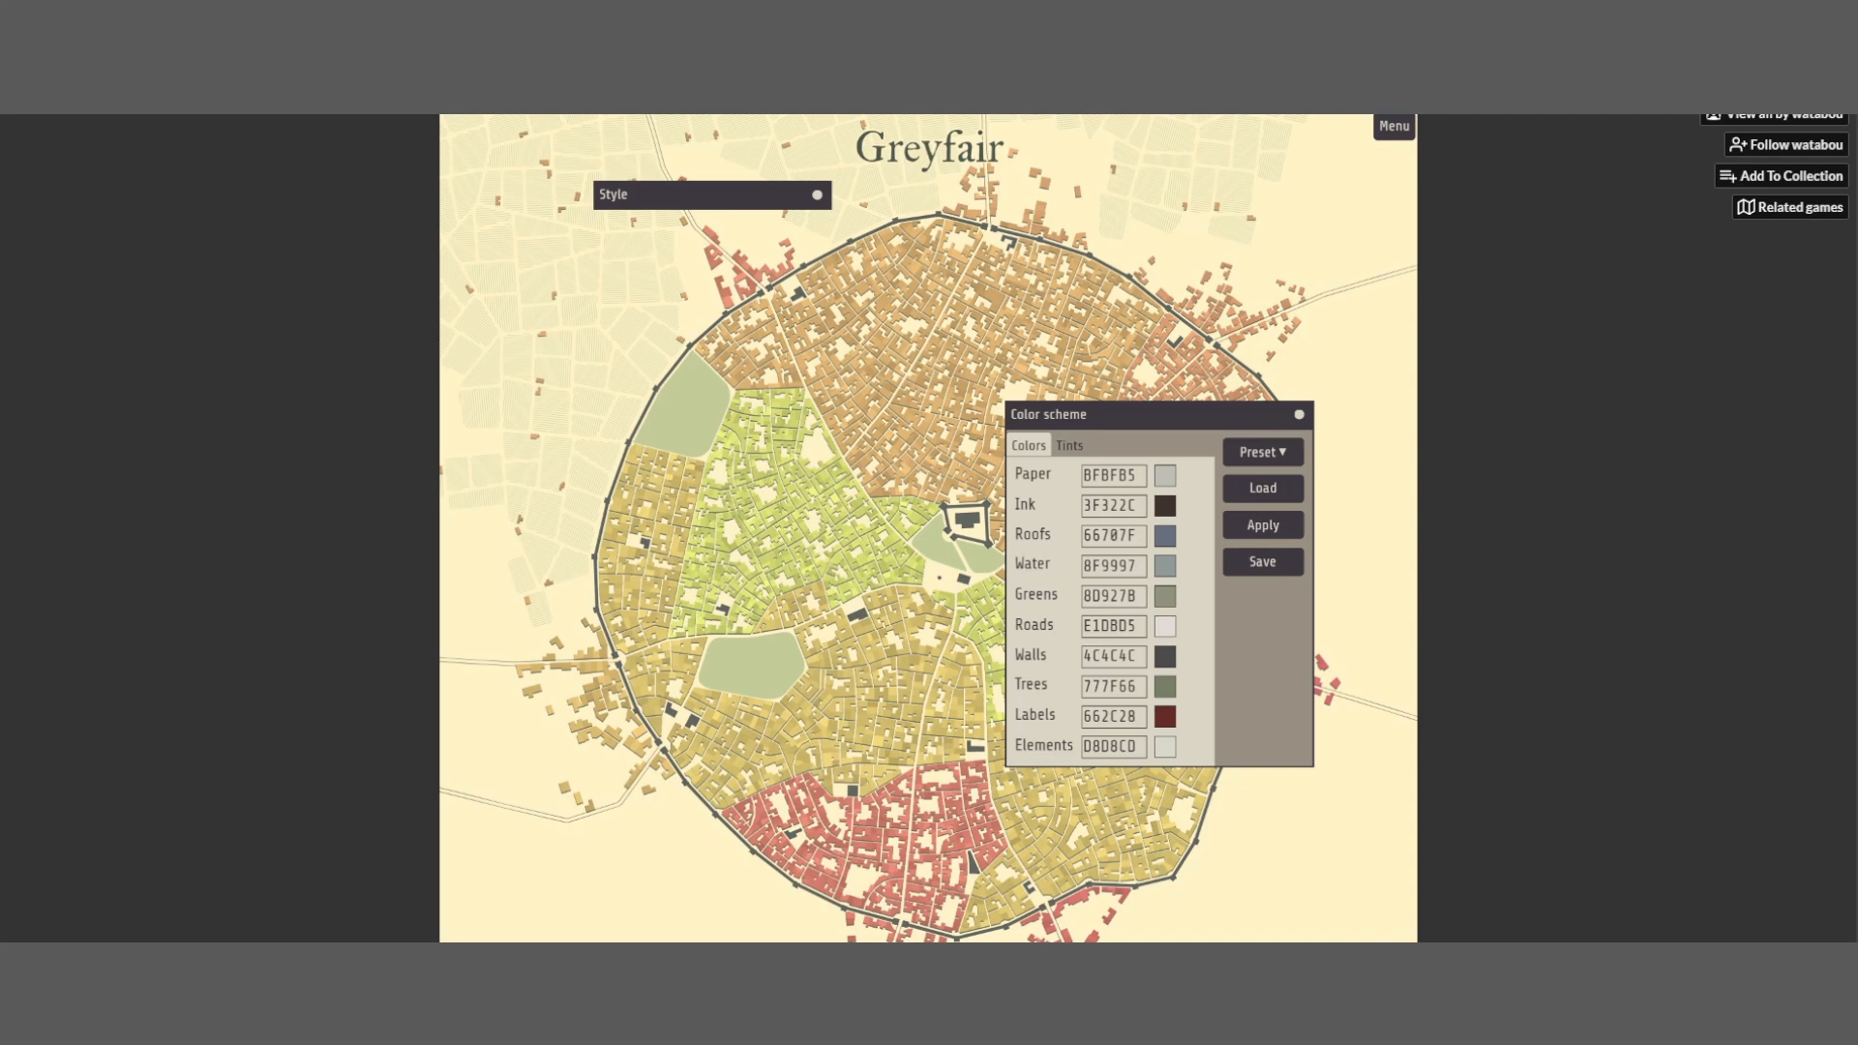
{"action": "left_click", "coordinate": [1262, 526]}
Apply the Modern color preset to the city map
{"action": "left_click", "coordinate": [1245, 458]}
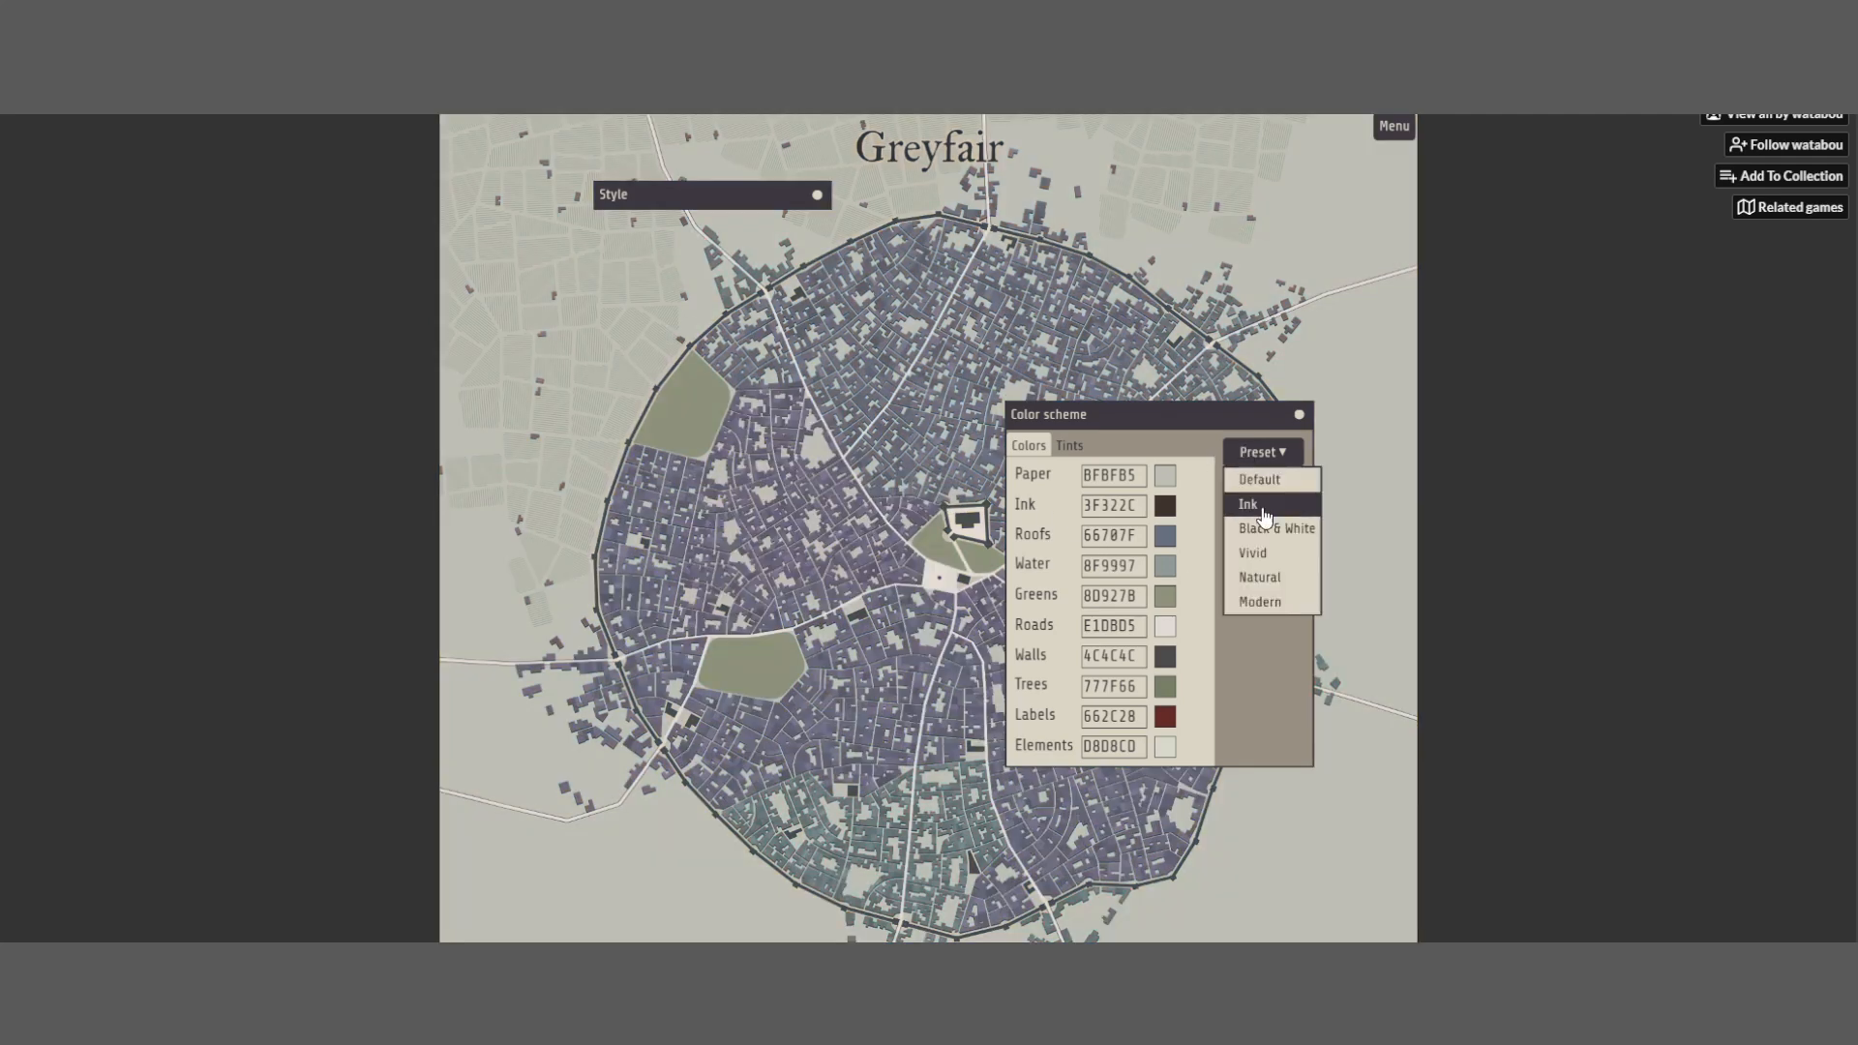
{"action": "left_click", "coordinate": [1283, 602]}
{"action": "left_click", "coordinate": [1263, 526]}
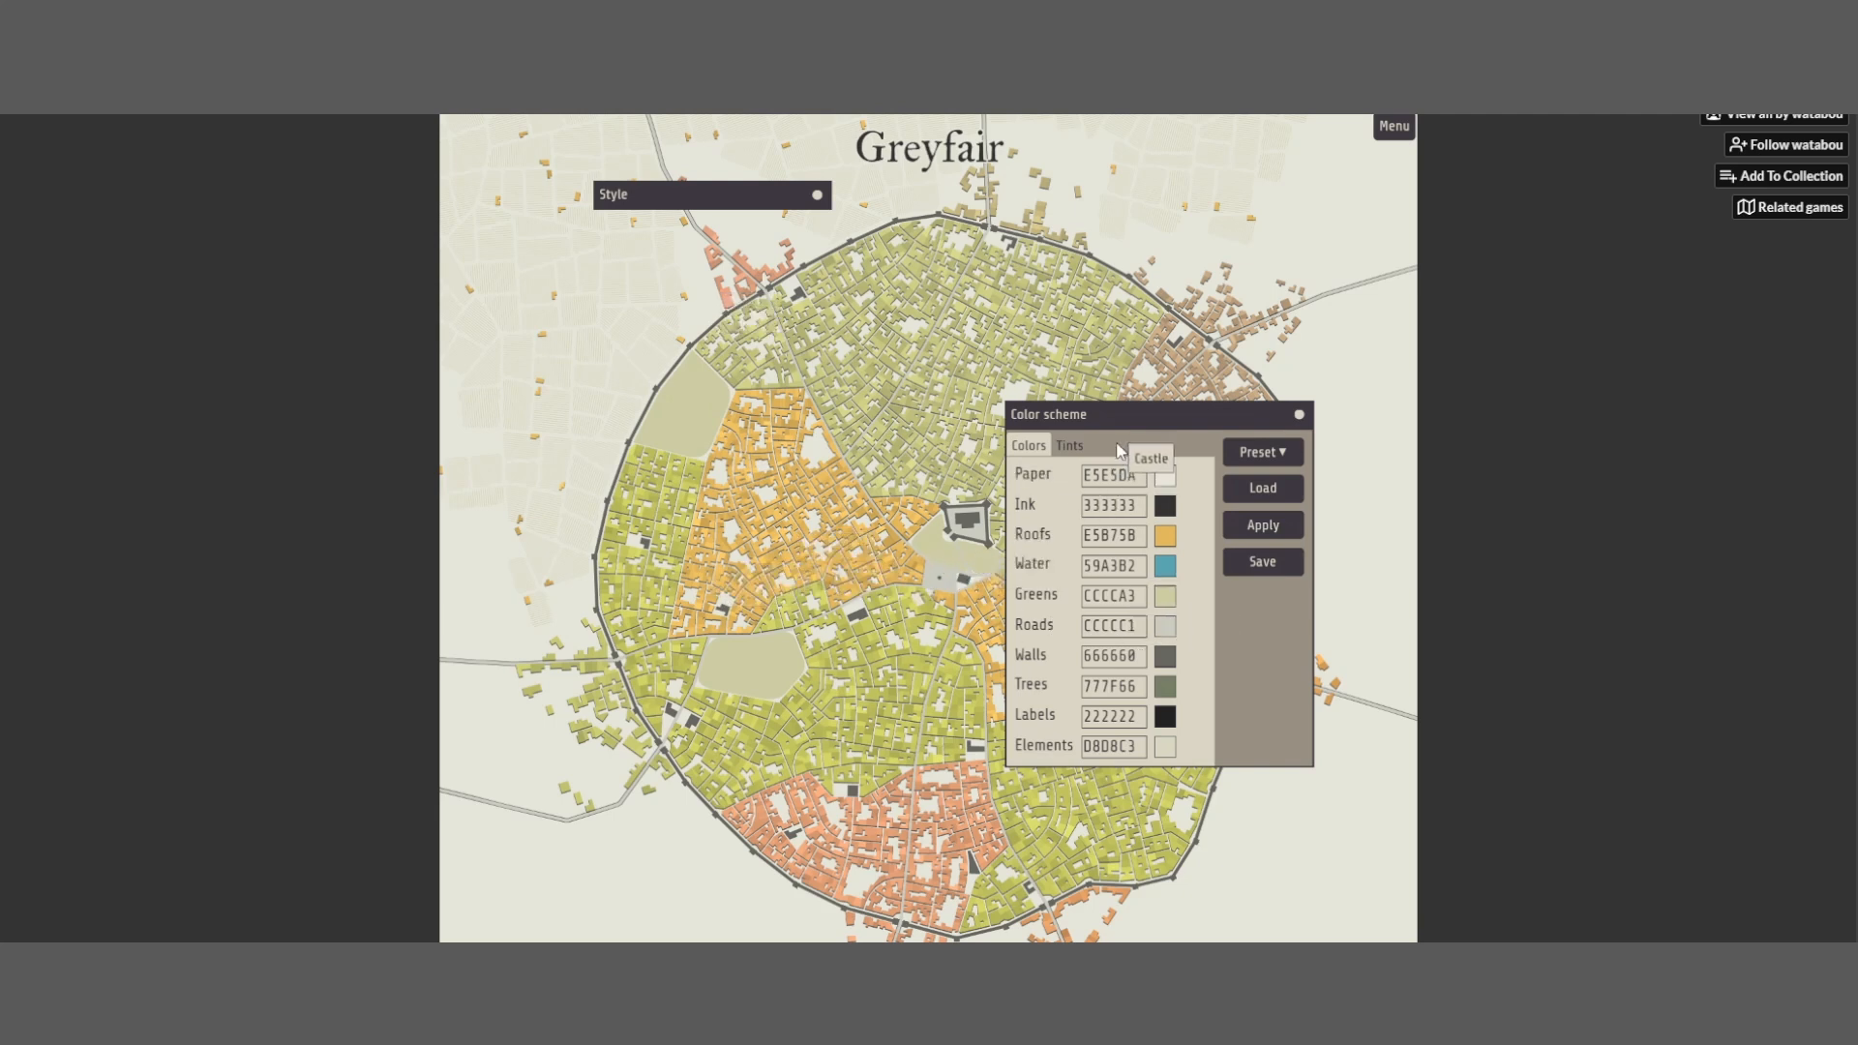
Set the ink color to black (000000) and reposition the color scheme window fully inside the map area
{"action": "left_click_drag", "start_coordinate": [1113, 418], "coordinate": [1271, 398]}
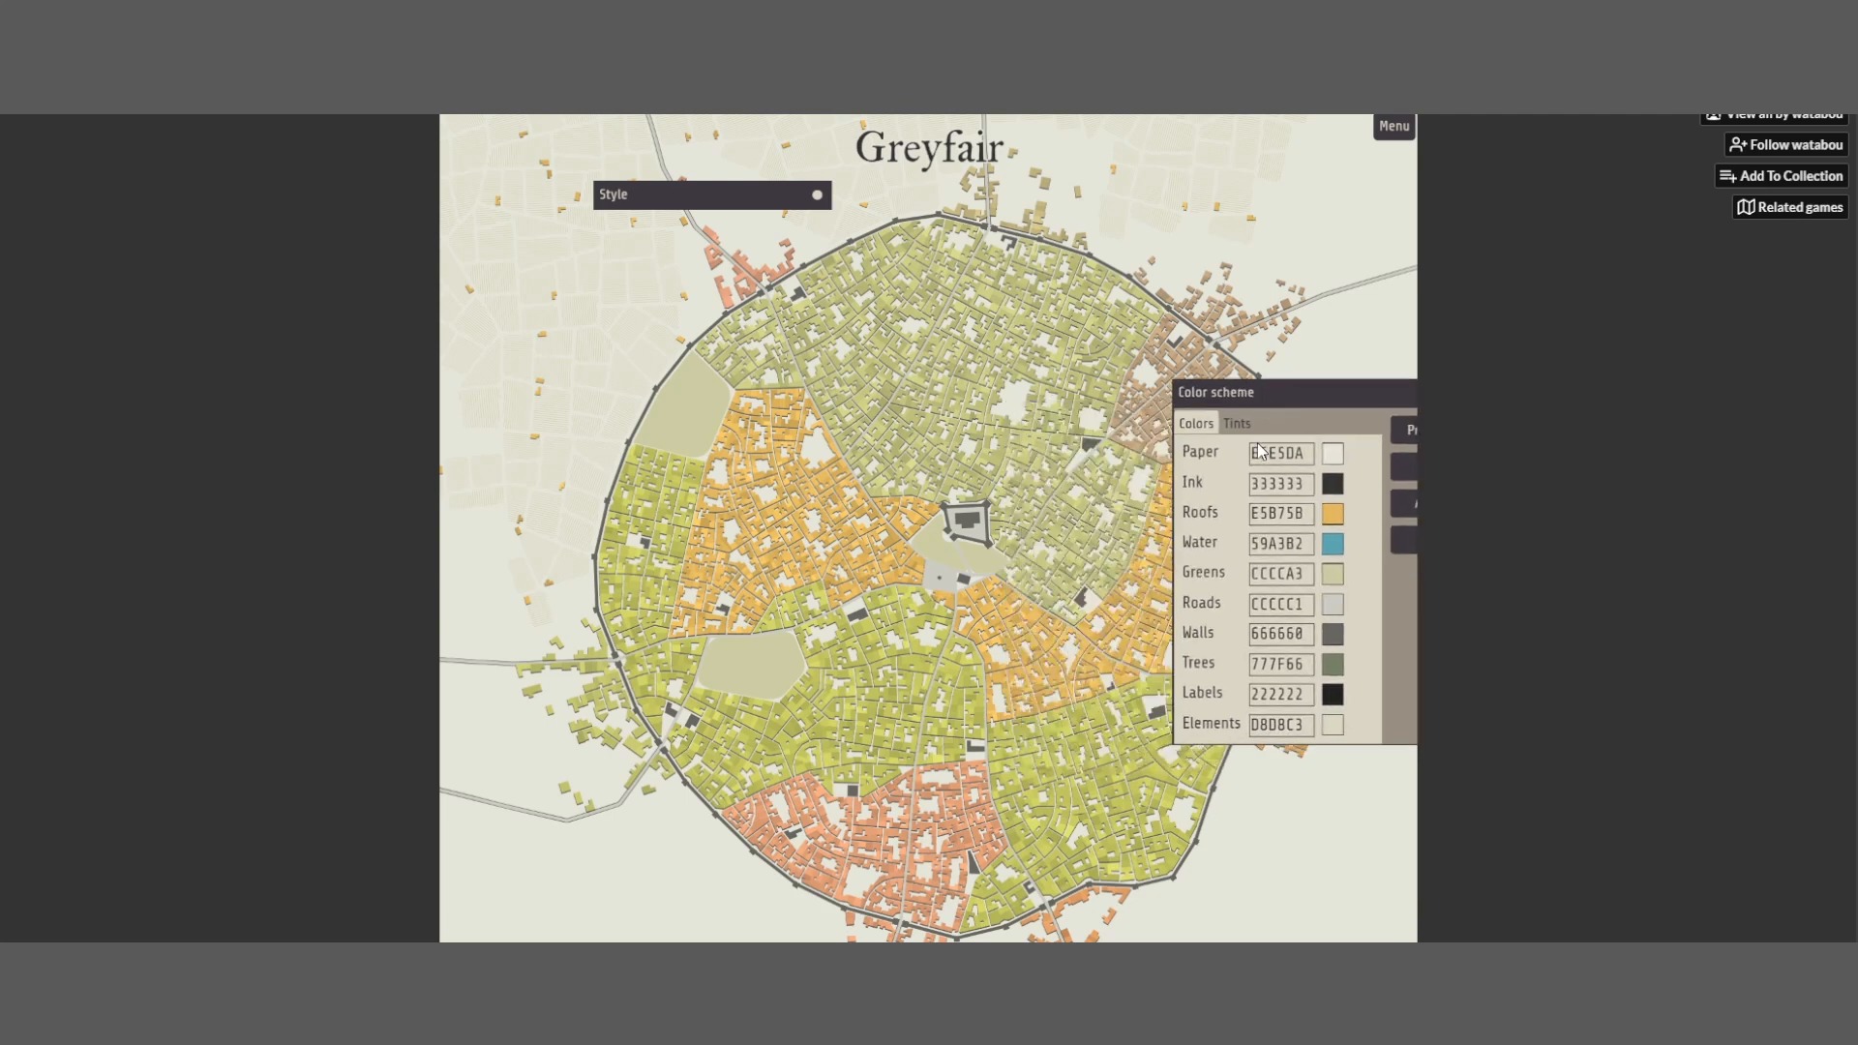
{"action": "left_click", "coordinate": [1333, 485]}
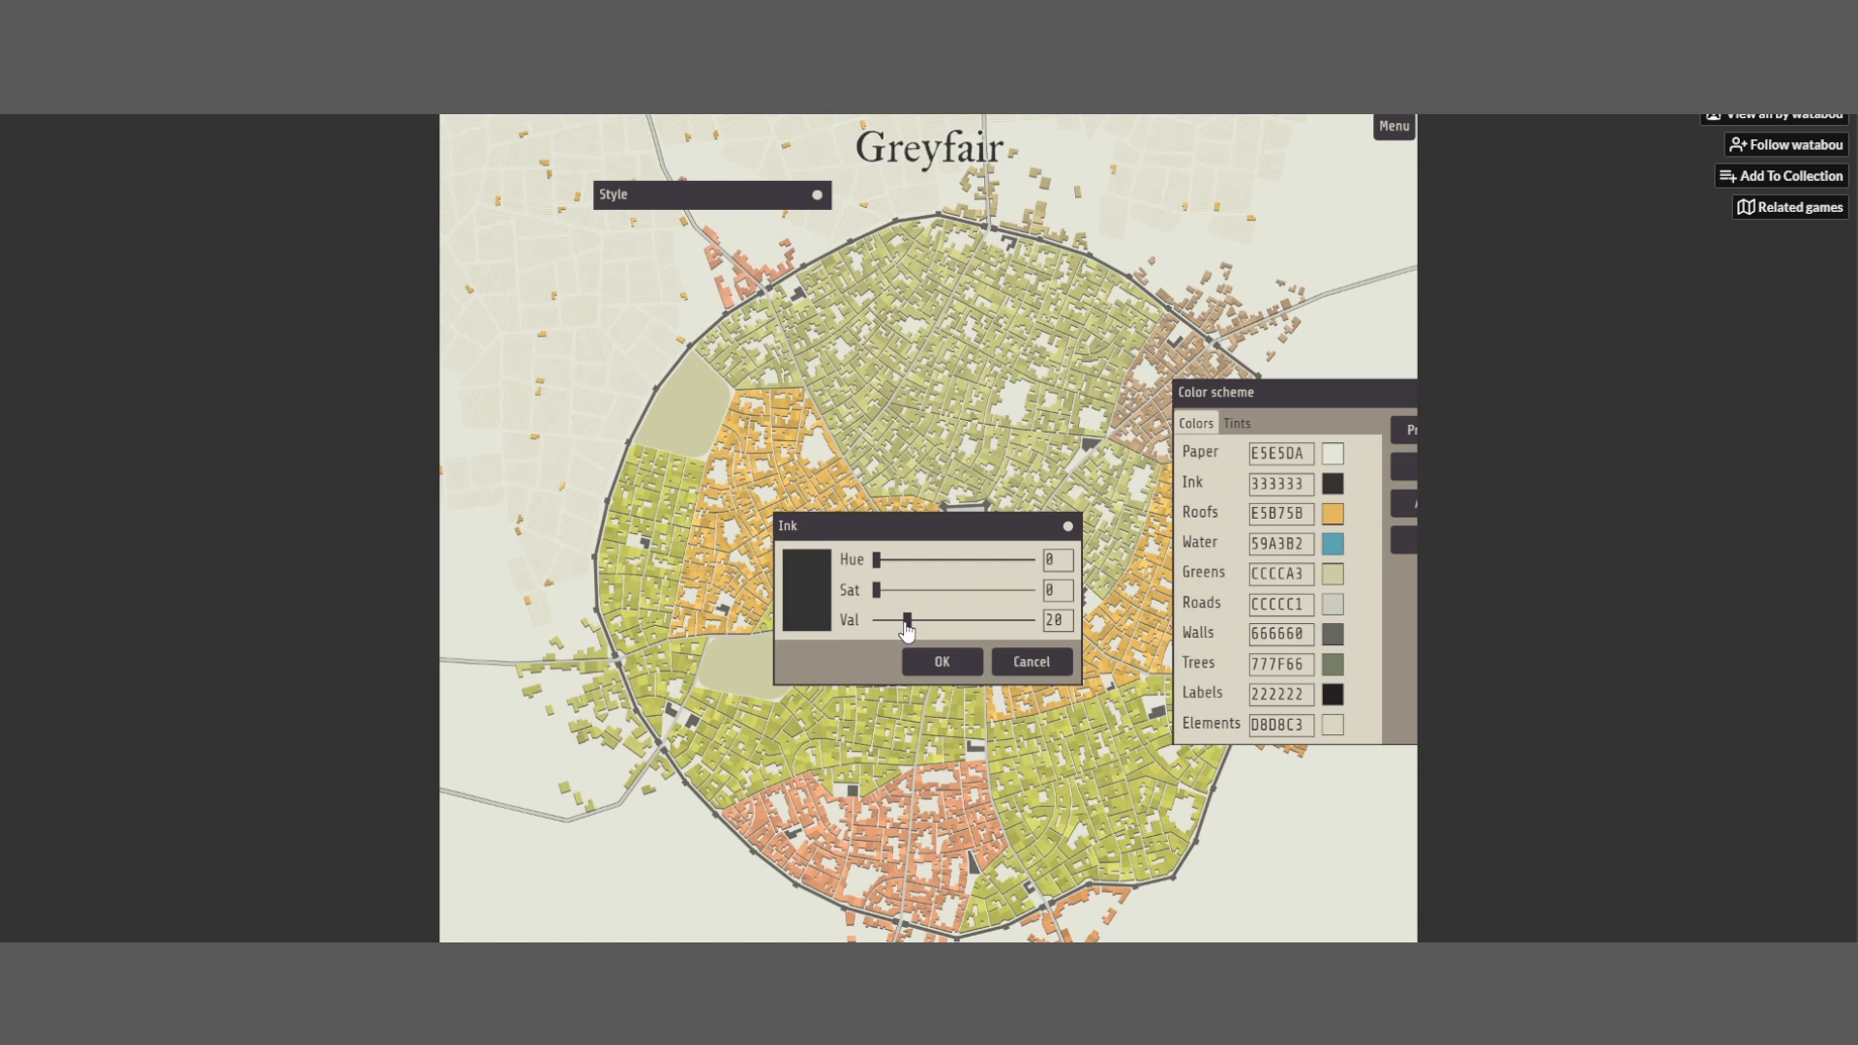
{"action": "mouse_move", "coordinate": [907, 630]}
{"action": "left_mouse_down"}
{"action": "mouse_move", "coordinate": [972, 624]}
{"action": "mouse_move", "coordinate": [877, 639]}
{"action": "left_mouse_up"}
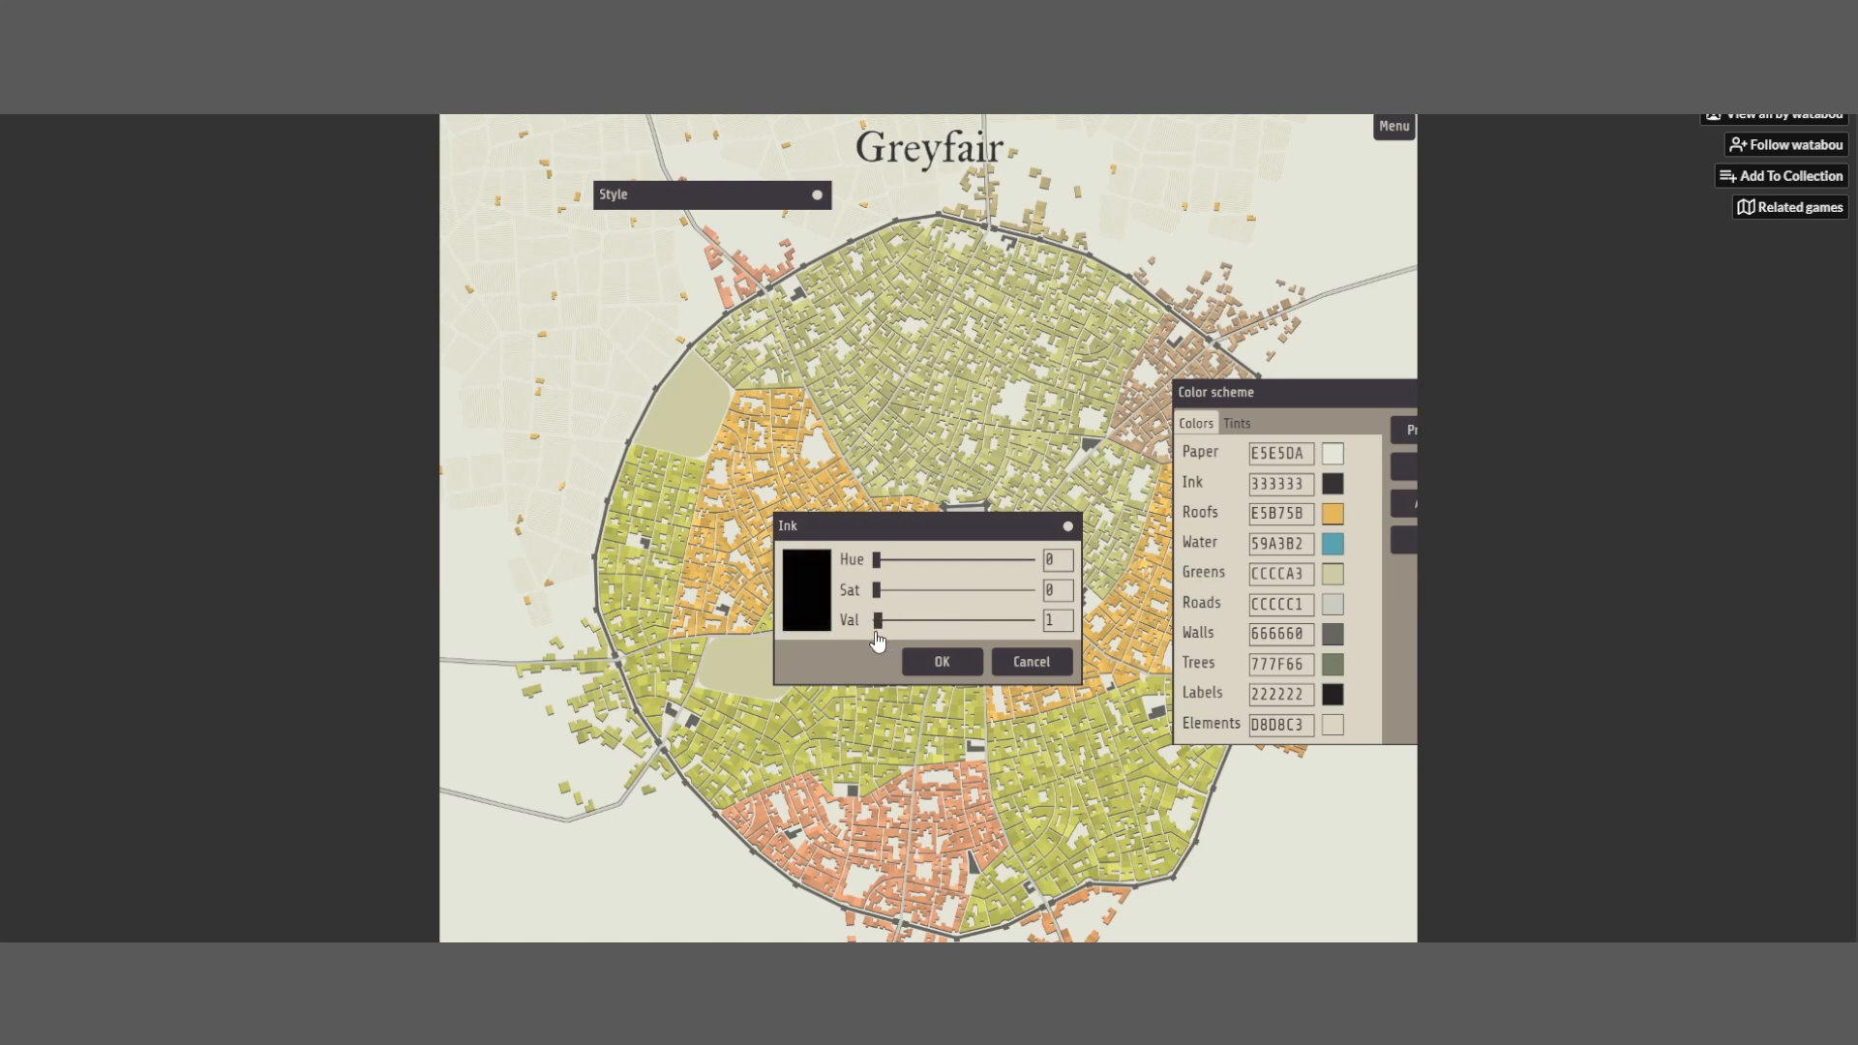
{"action": "left_click", "coordinate": [940, 663]}
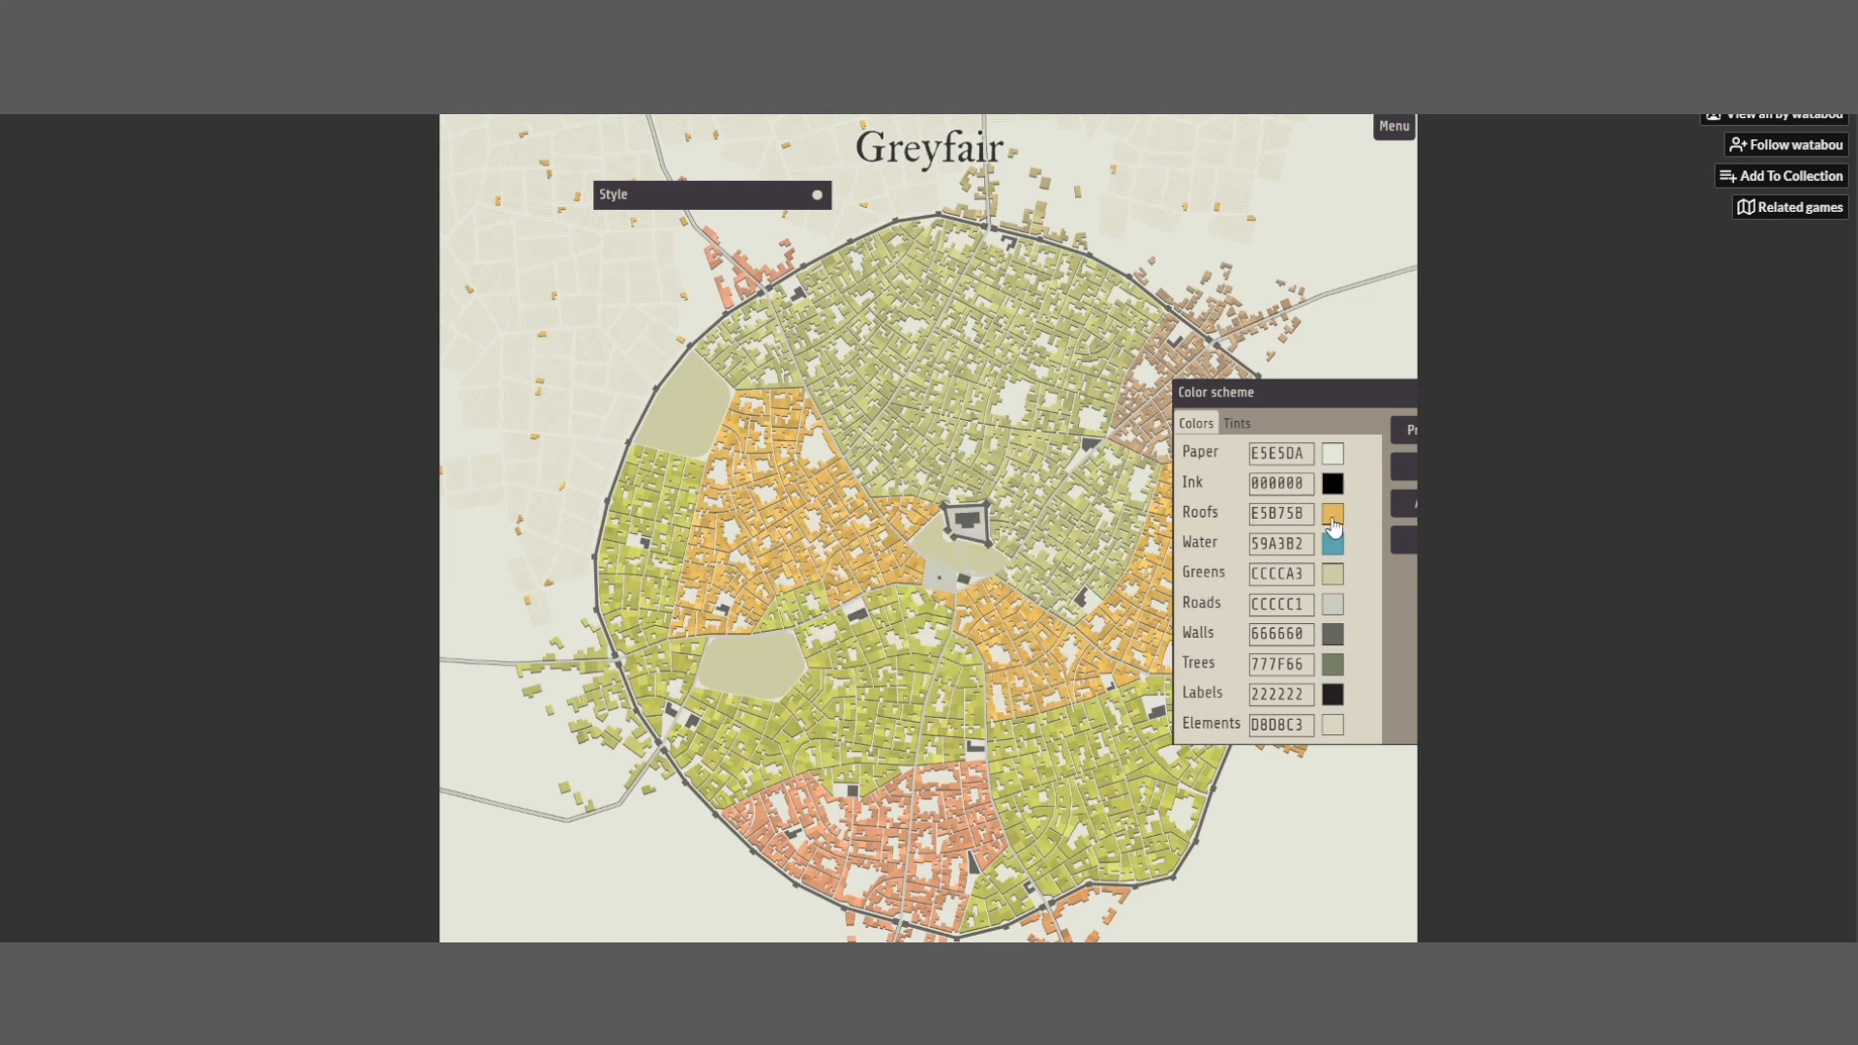
{"action": "scroll", "coordinate": [1215, 608], "scroll_direction": "down", "scroll_amount": 5}
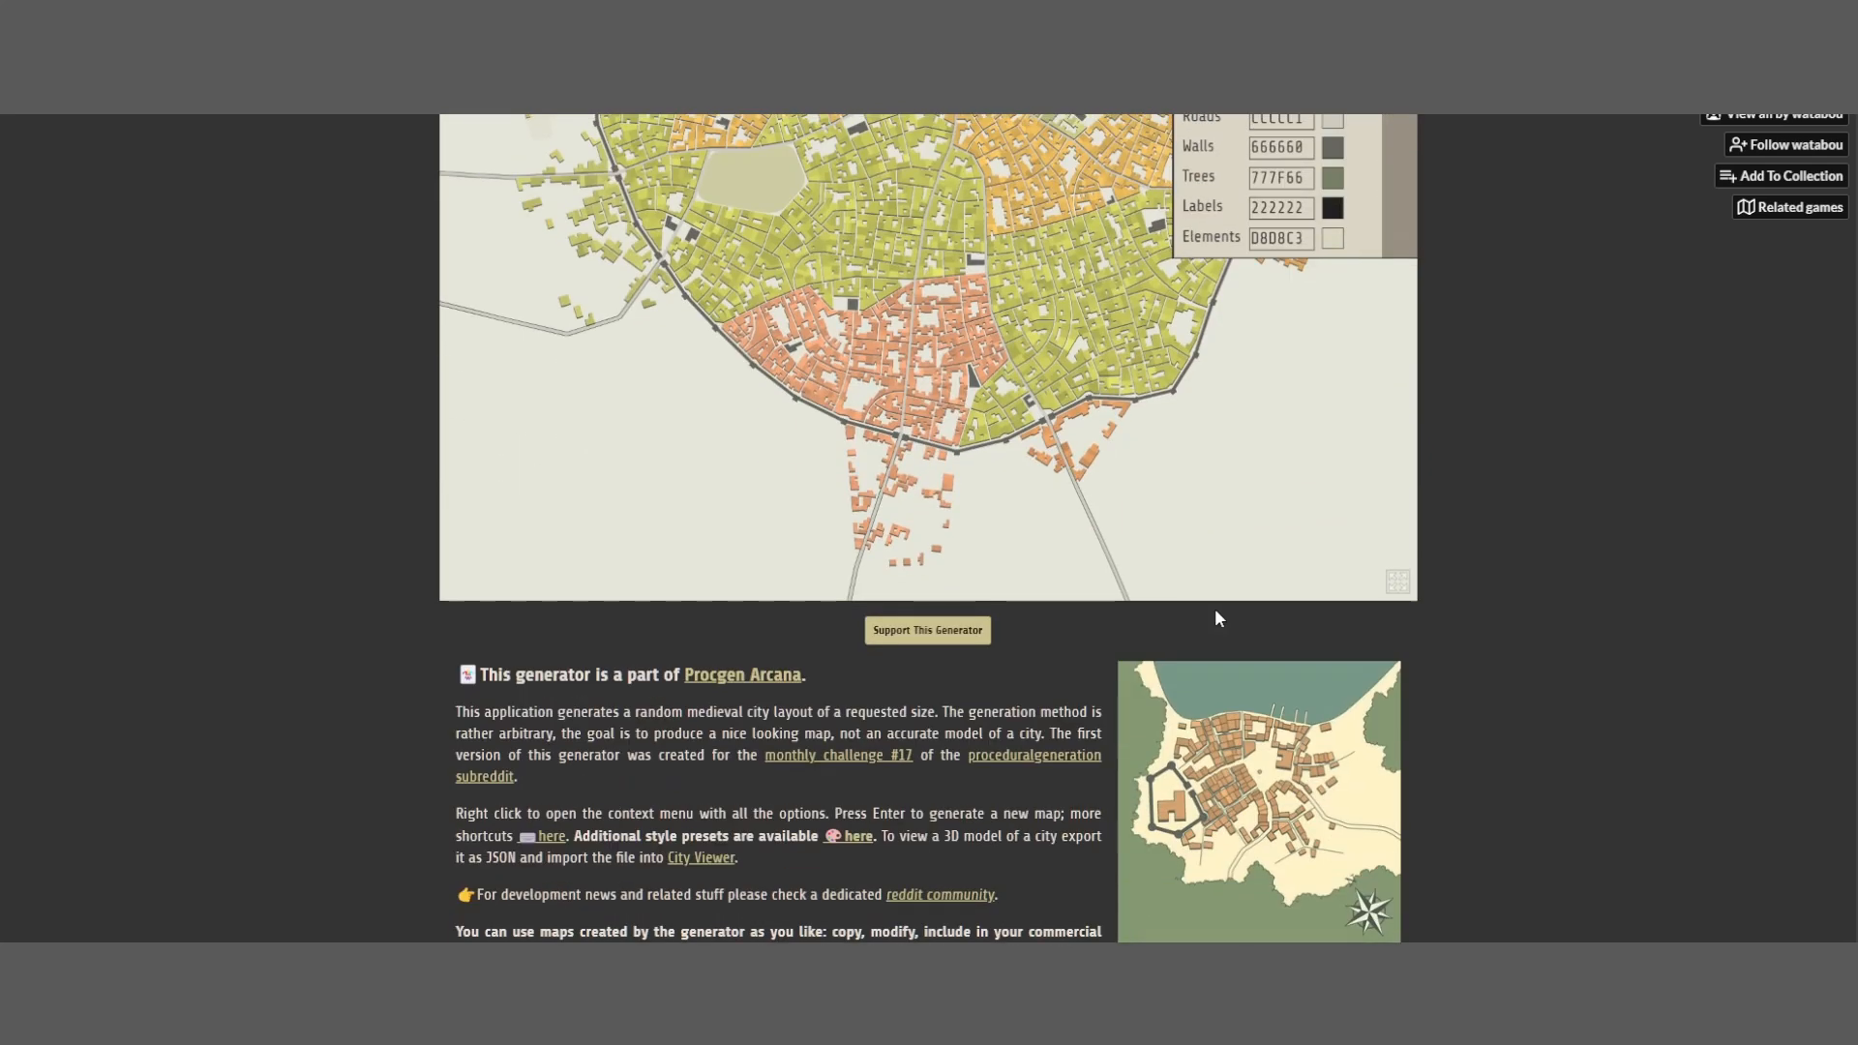
{"action": "scroll", "coordinate": [1216, 608], "scroll_direction": "up", "scroll_amount": 4}
{"action": "left_click_drag", "start_coordinate": [1268, 275], "coordinate": [990, 283]}
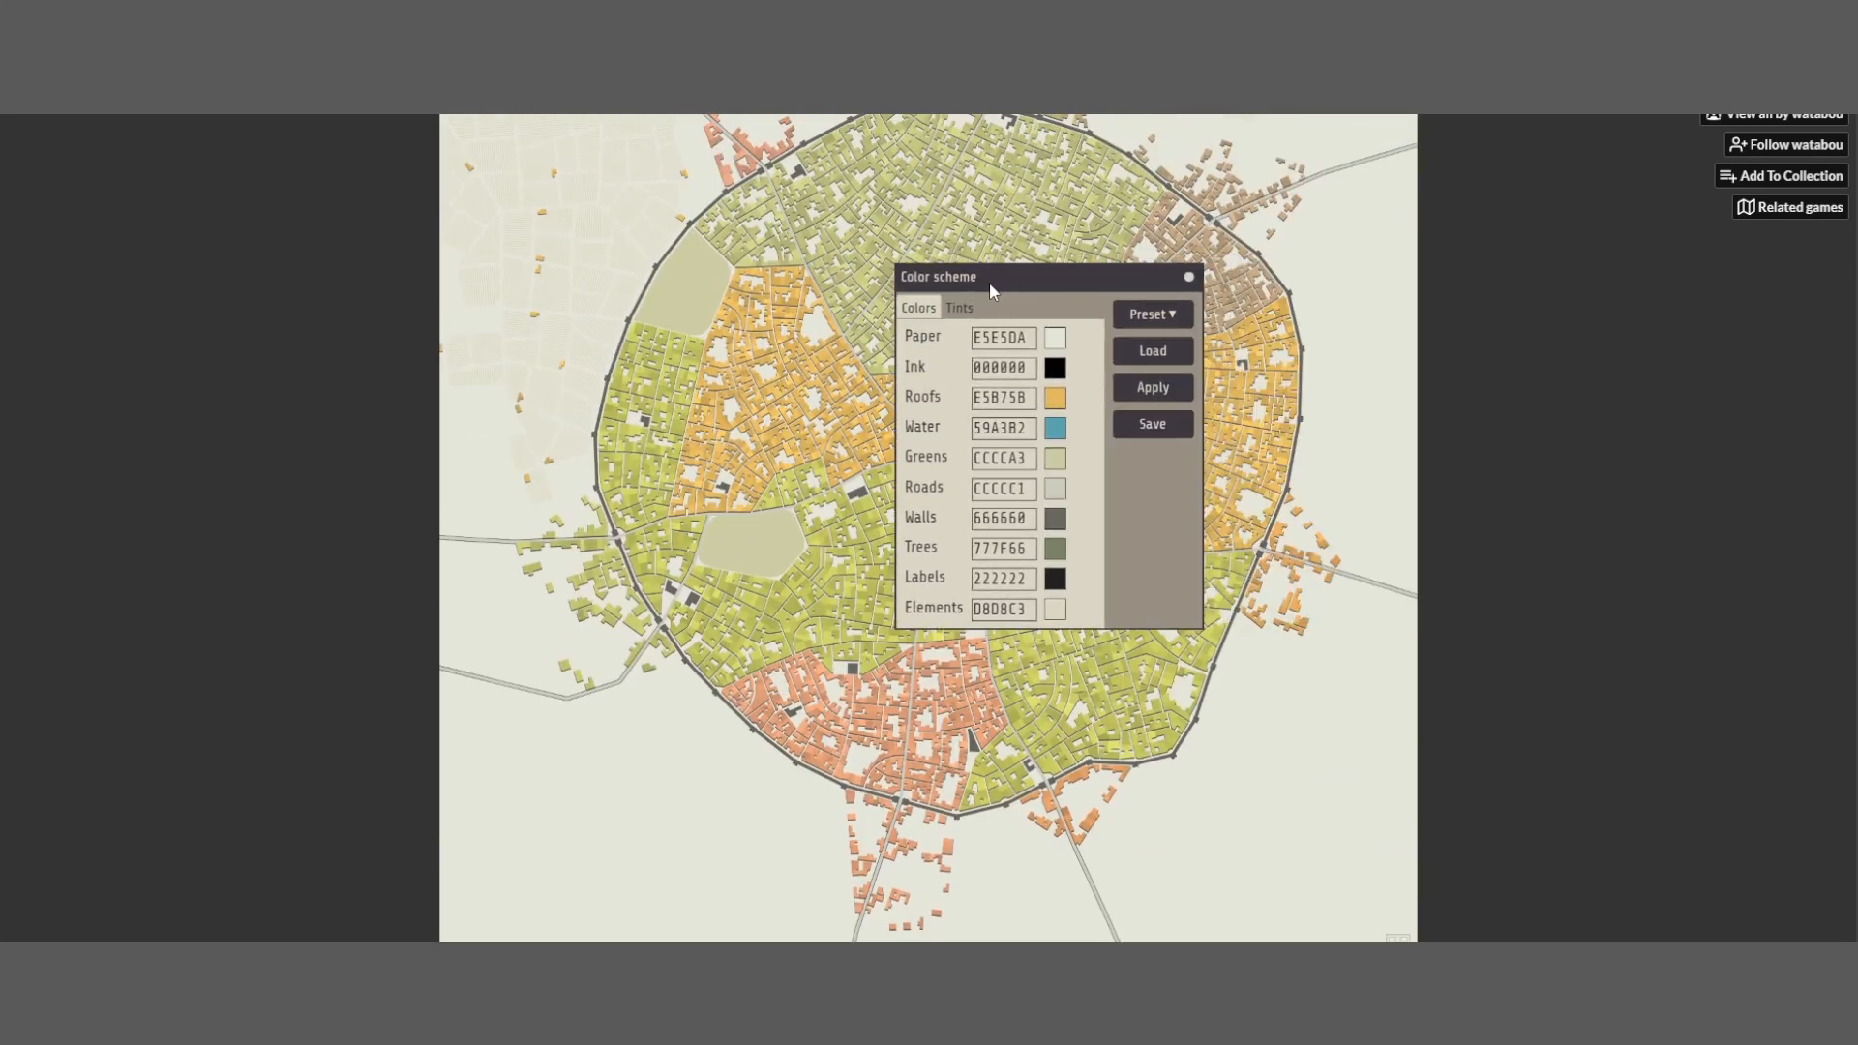
Close the color scheme window and look through the Style window's Misc, Buildings, Outline and Graphics settings
{"action": "left_click", "coordinate": [1189, 281]}
{"action": "scroll", "coordinate": [1167, 413], "scroll_direction": "up", "scroll_amount": 1}
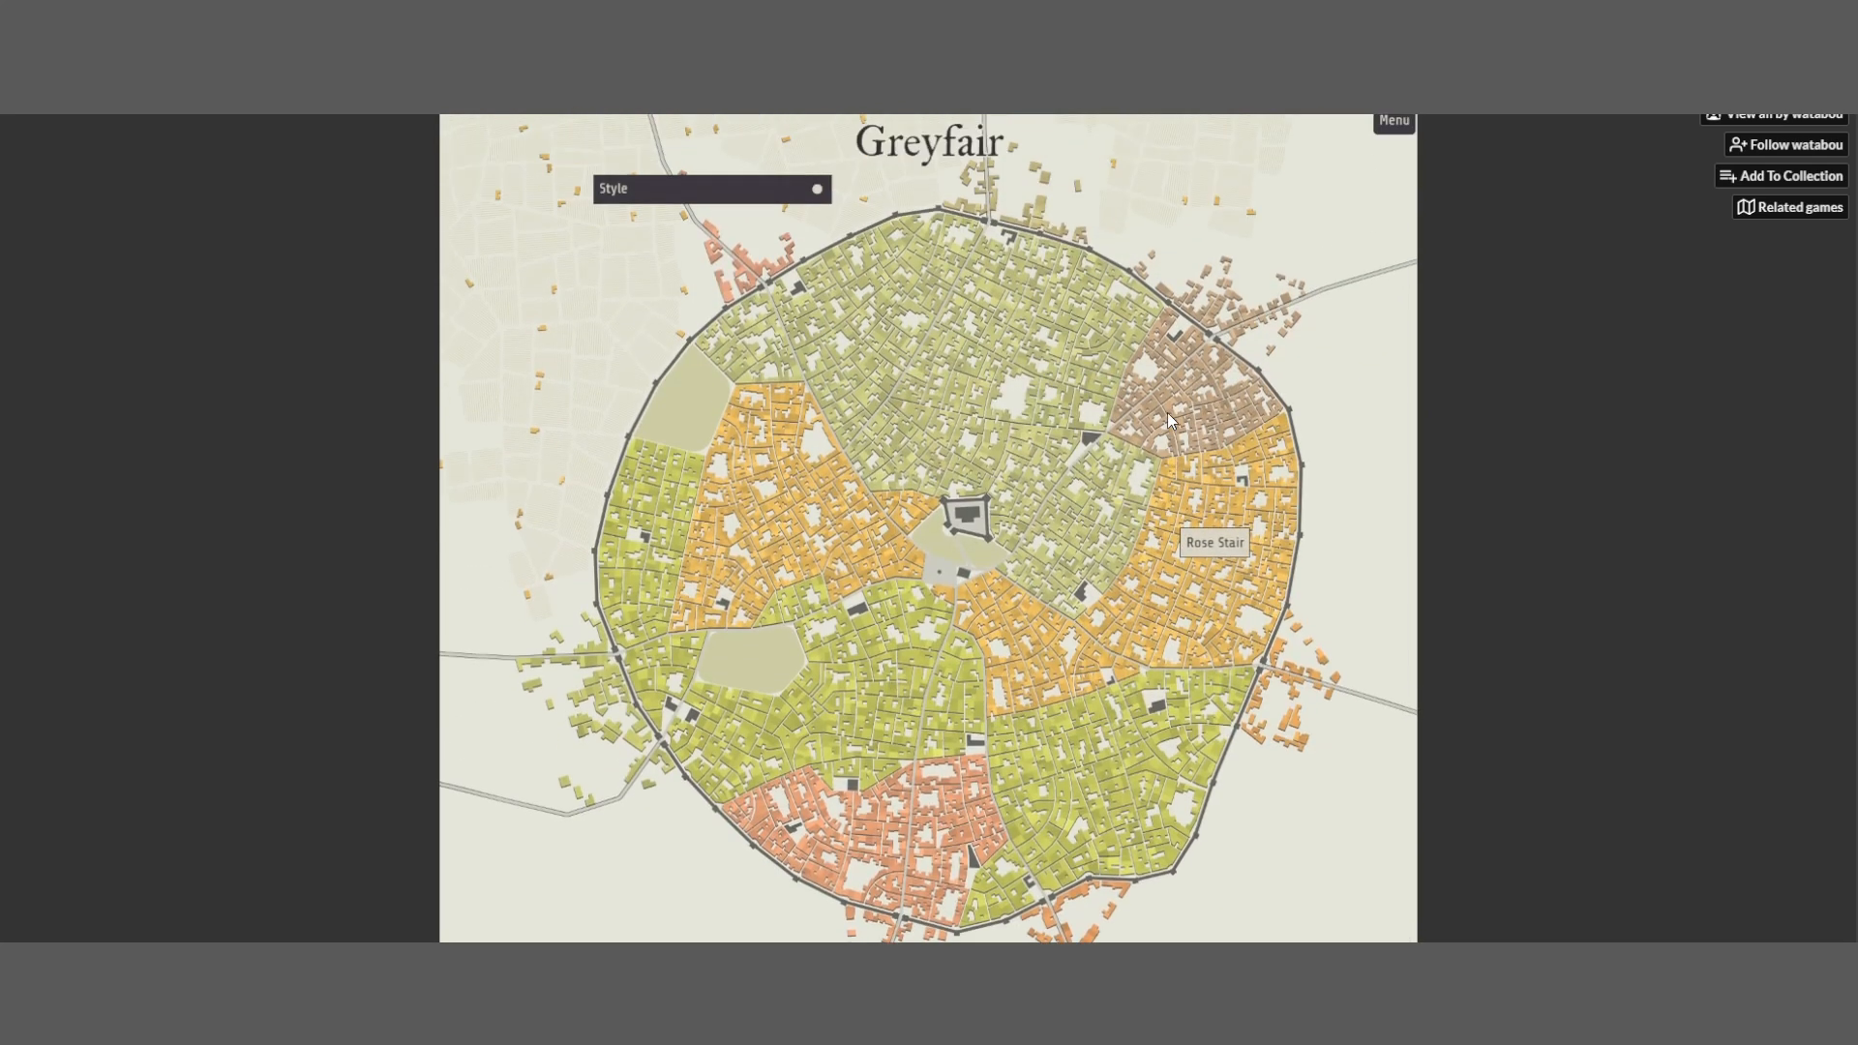
{"action": "left_click", "coordinate": [789, 197]}
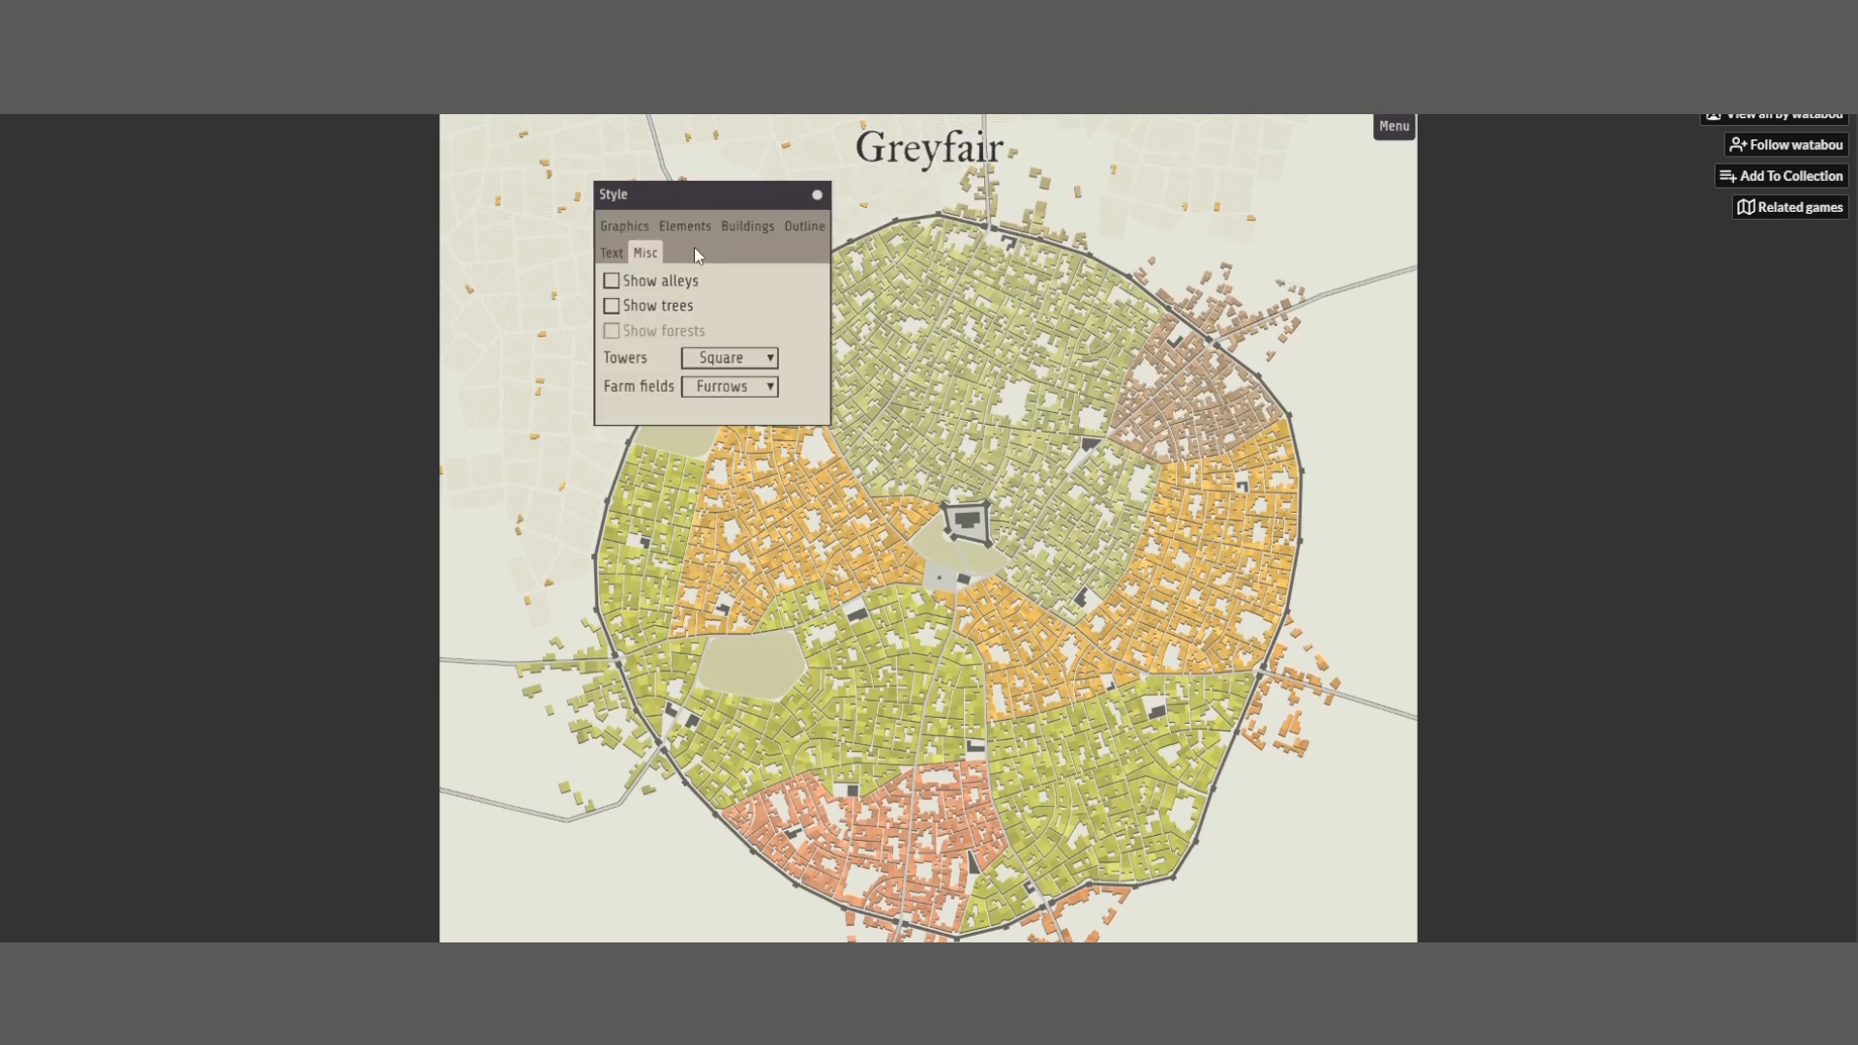
{"action": "left_click", "coordinate": [762, 230]}
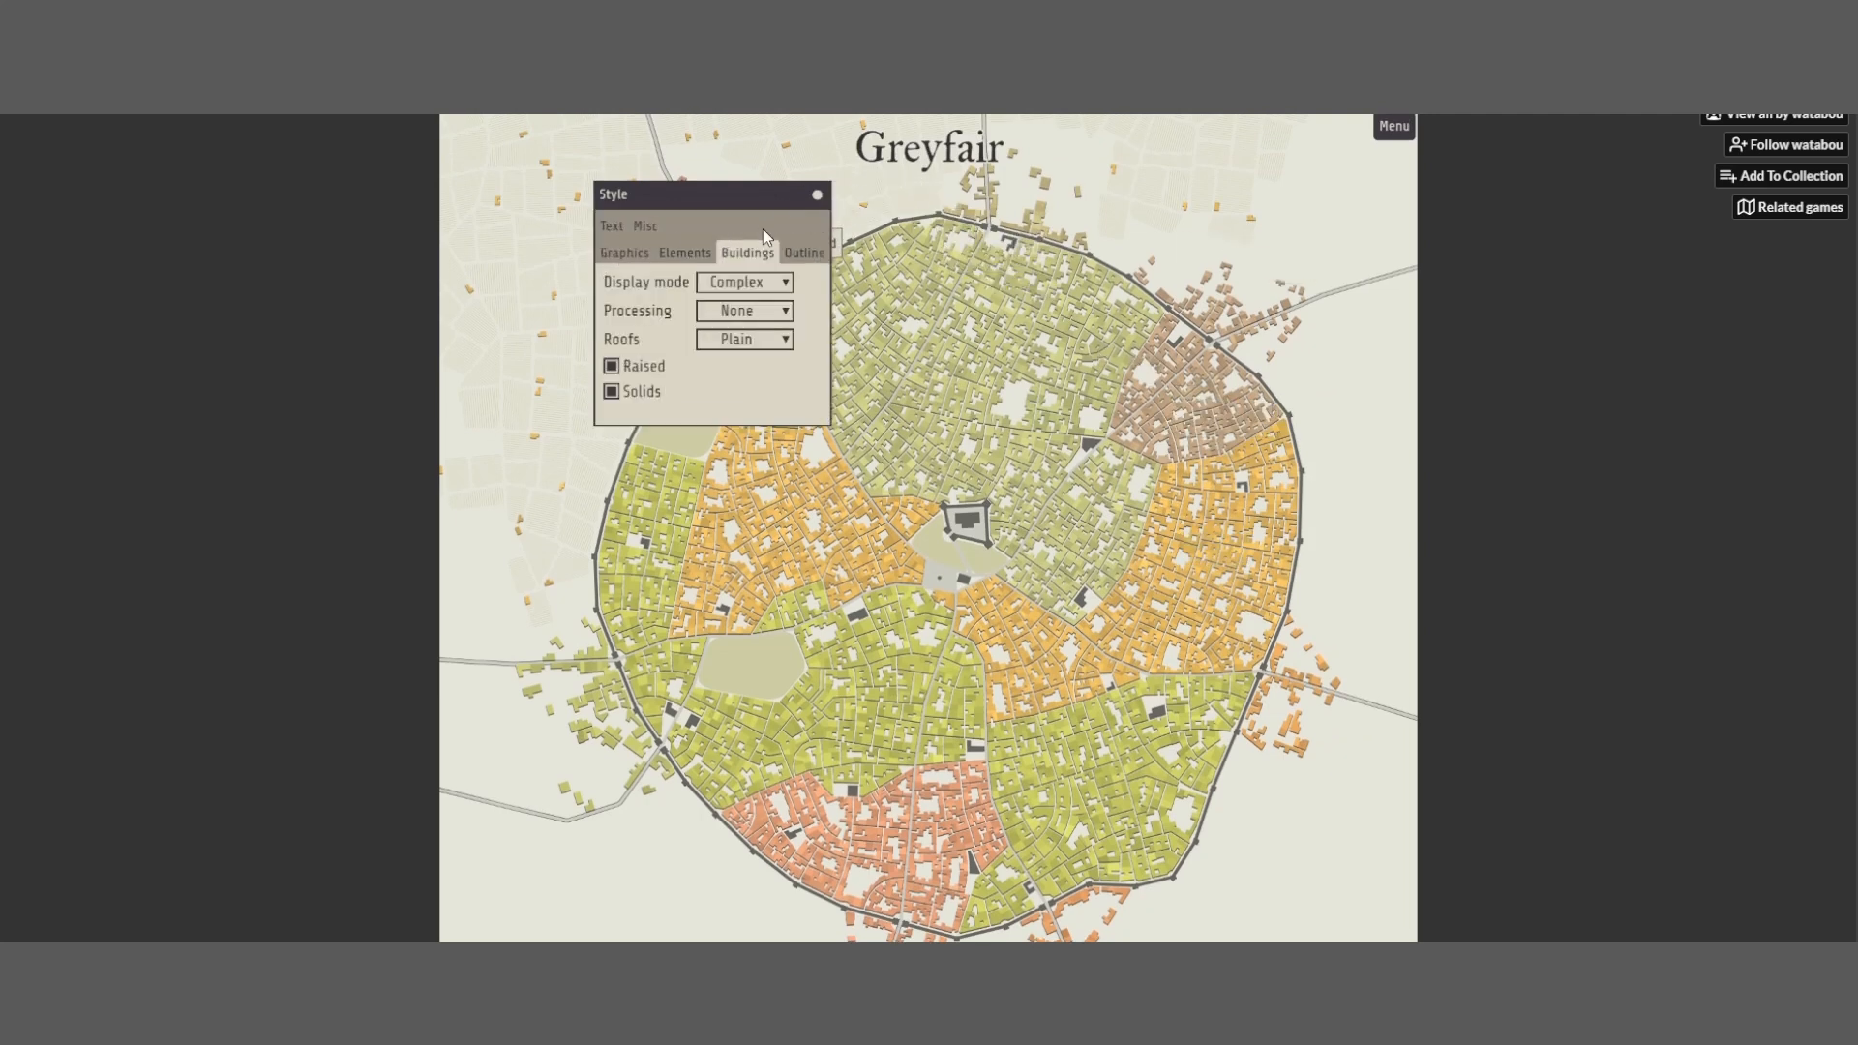
{"action": "left_click", "coordinate": [797, 254]}
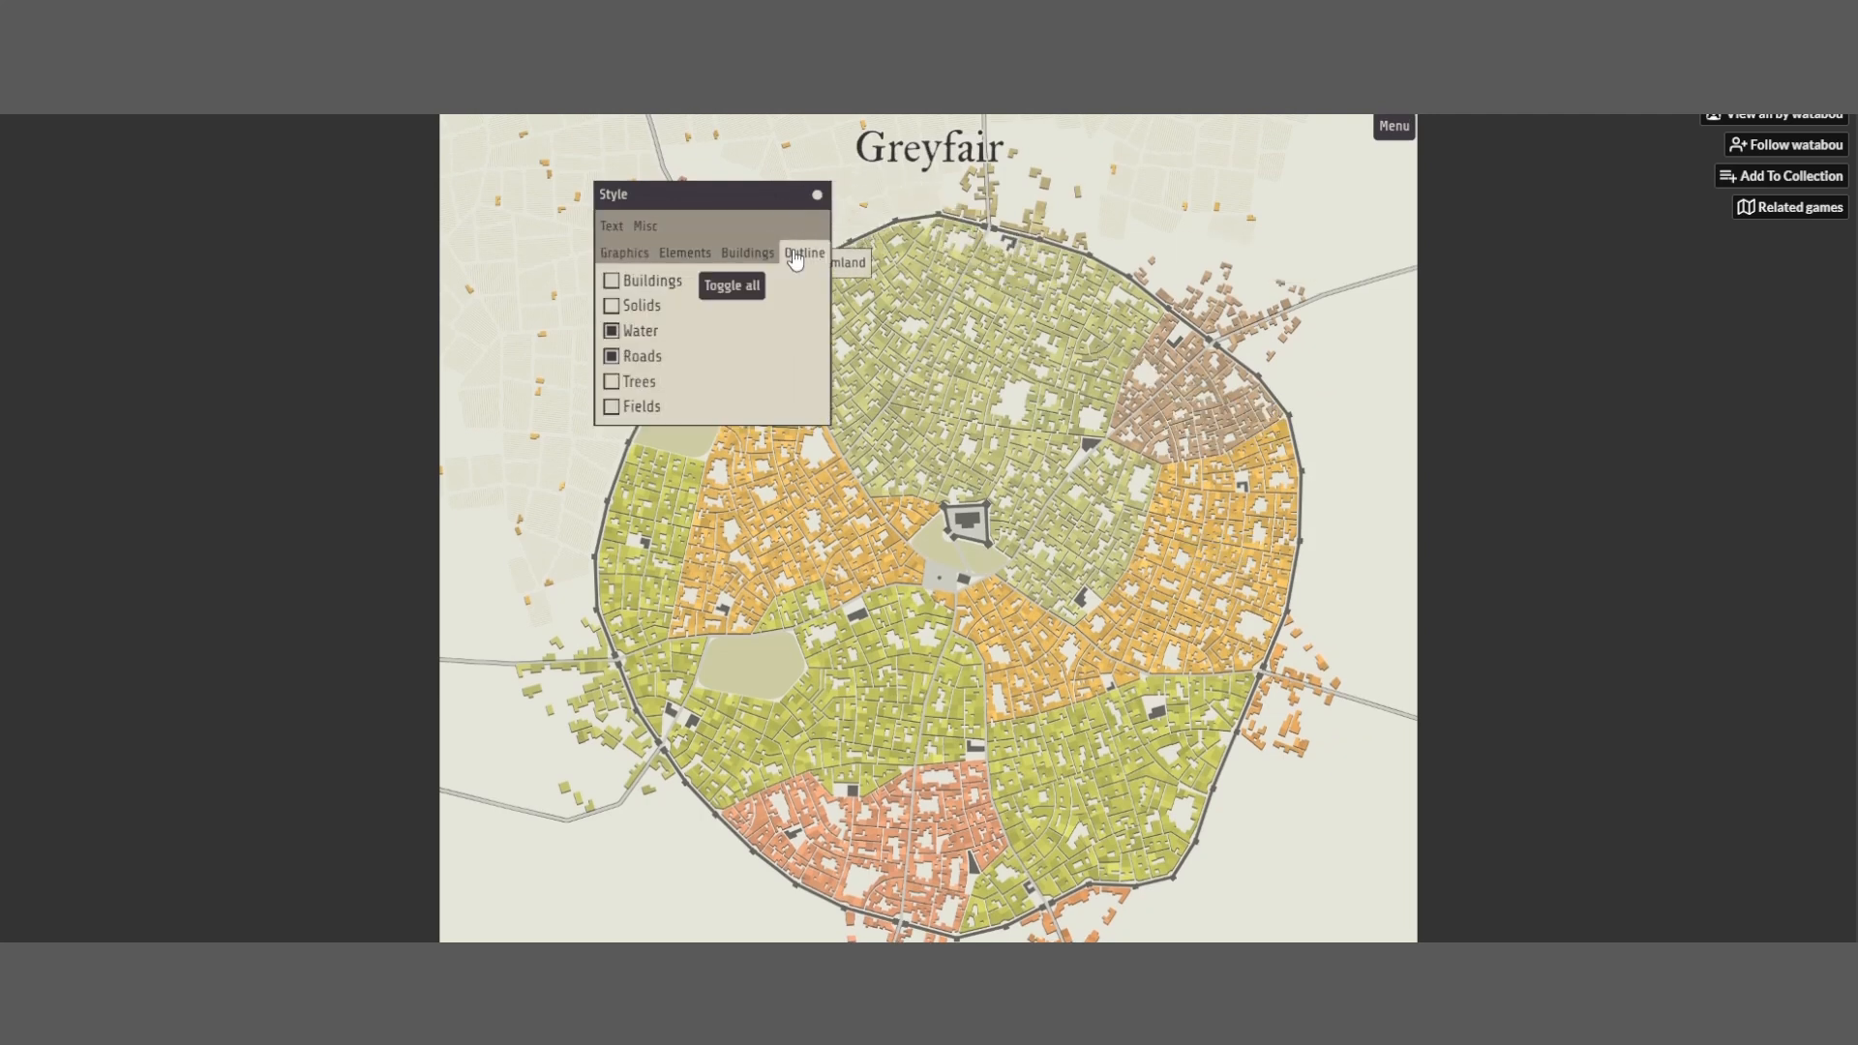
{"action": "left_click", "coordinate": [643, 256]}
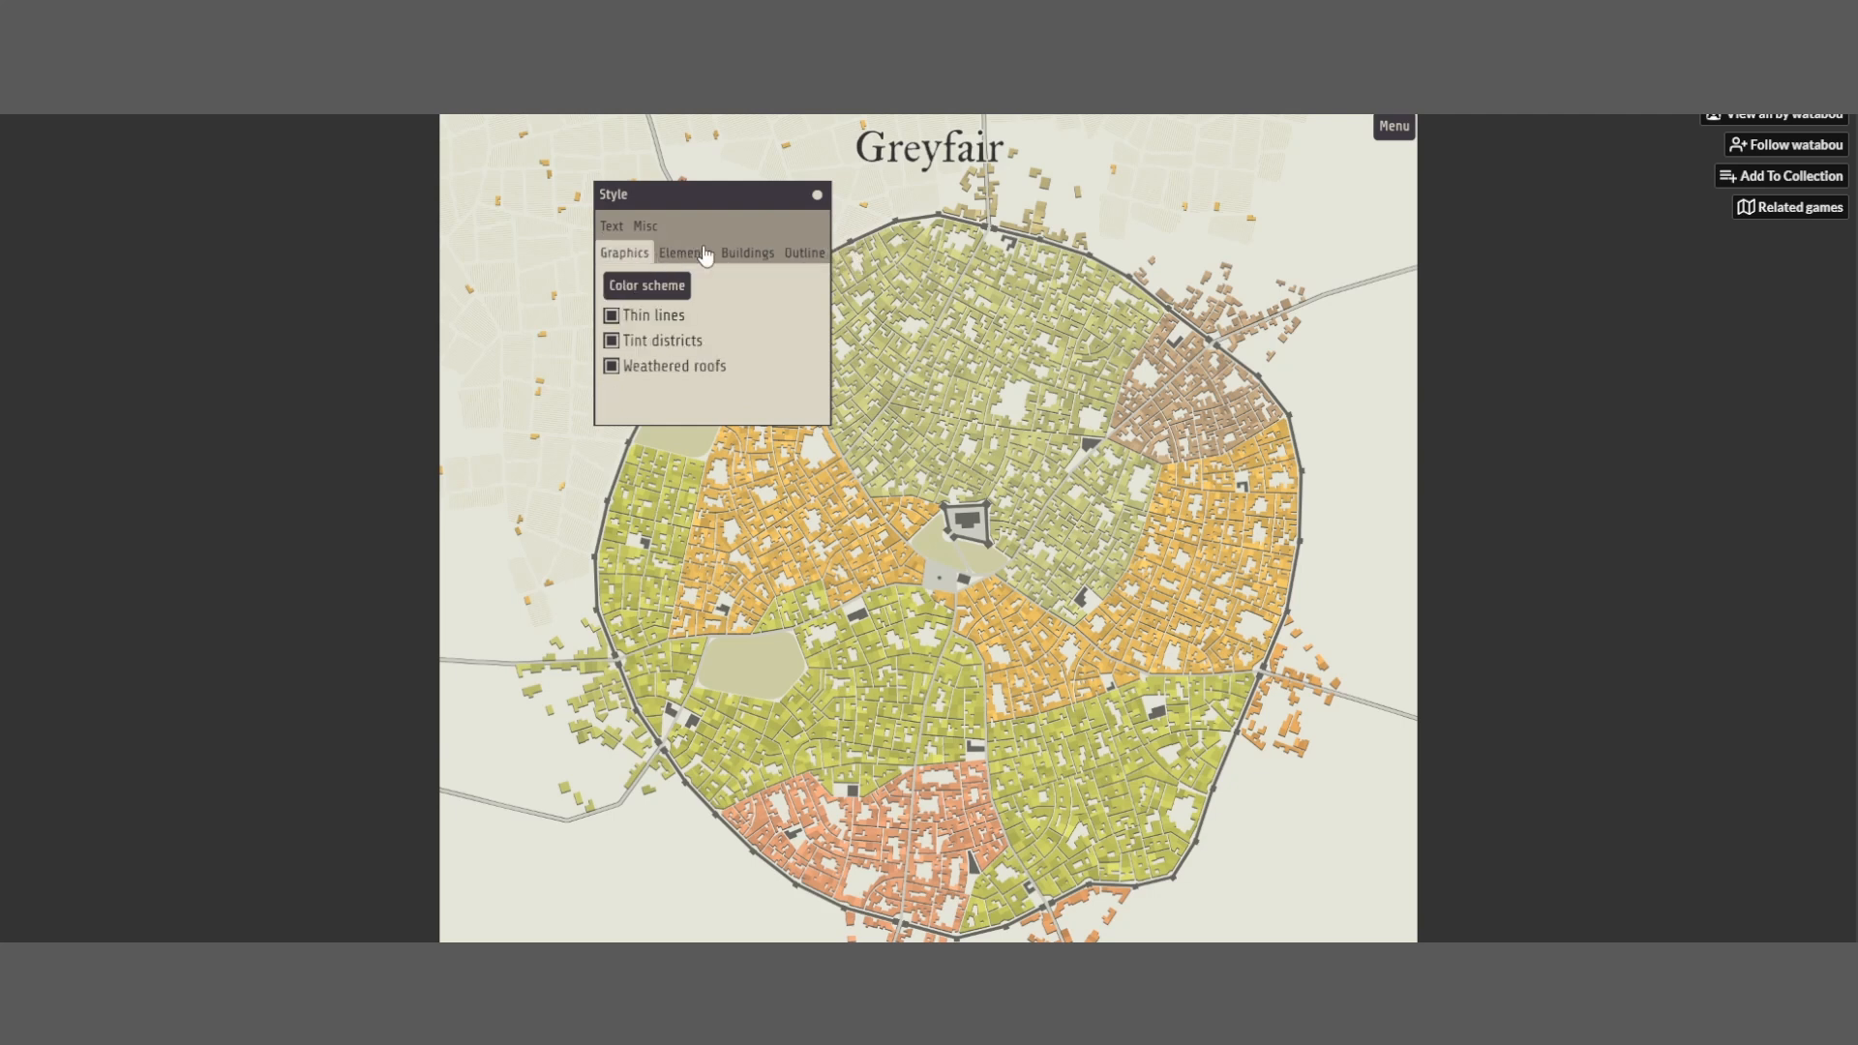
Open the color scheme's tint settings and apply the Spectrum tint method to the city map
{"action": "left_click", "coordinate": [646, 292]}
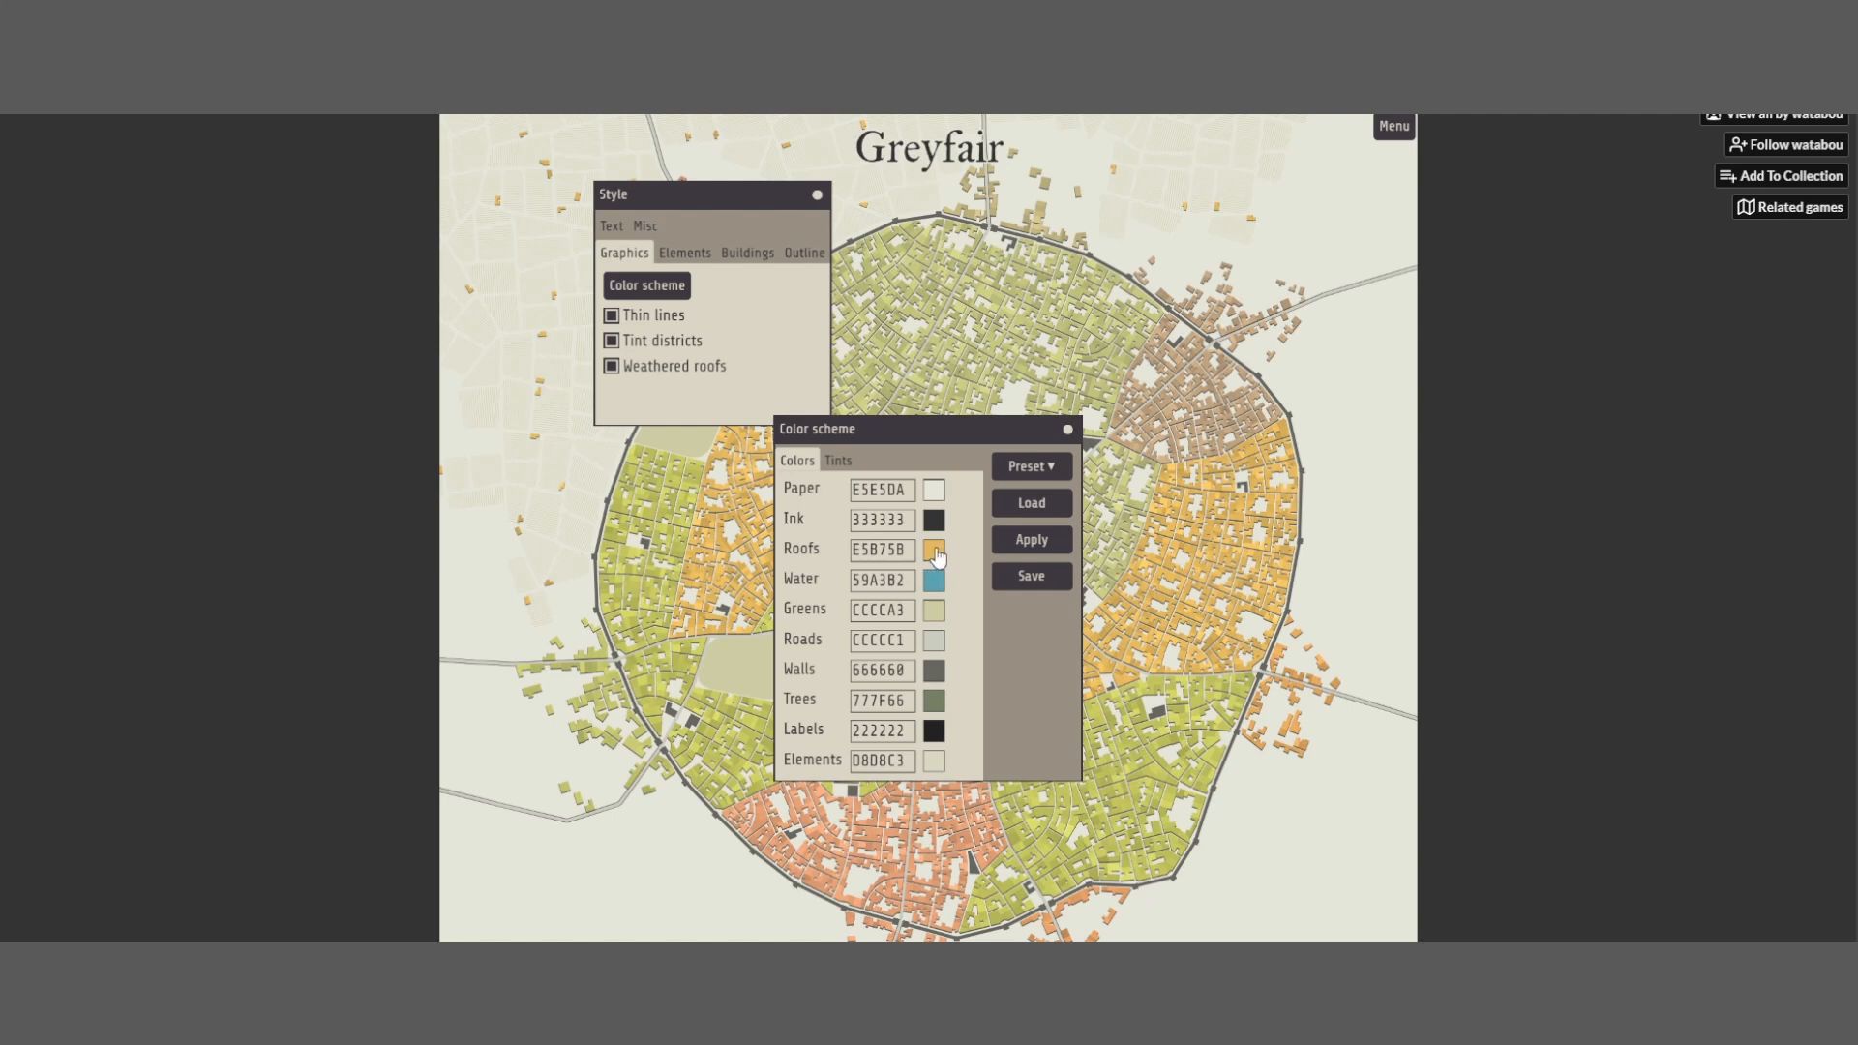
{"action": "scroll", "coordinate": [864, 699], "scroll_direction": "down", "scroll_amount": 3}
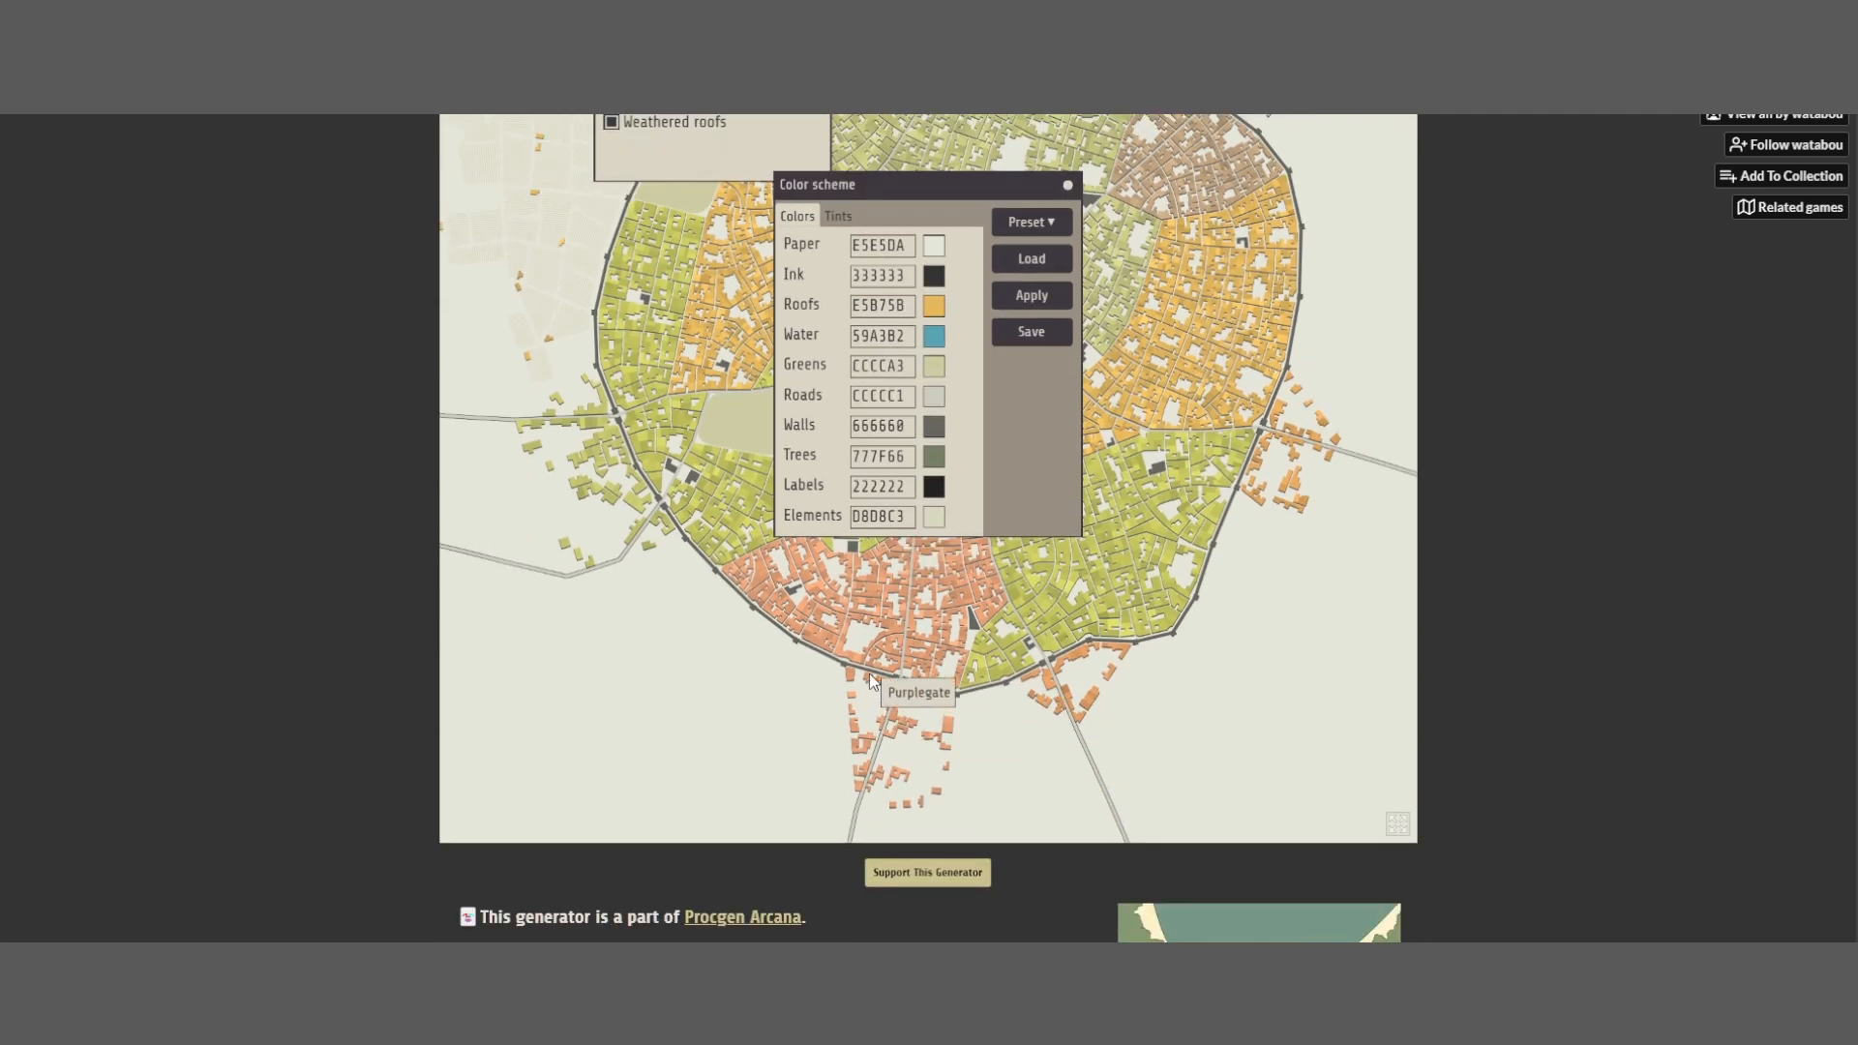
{"action": "scroll", "coordinate": [872, 664], "scroll_direction": "up", "scroll_amount": 3}
{"action": "left_click", "coordinate": [840, 463]}
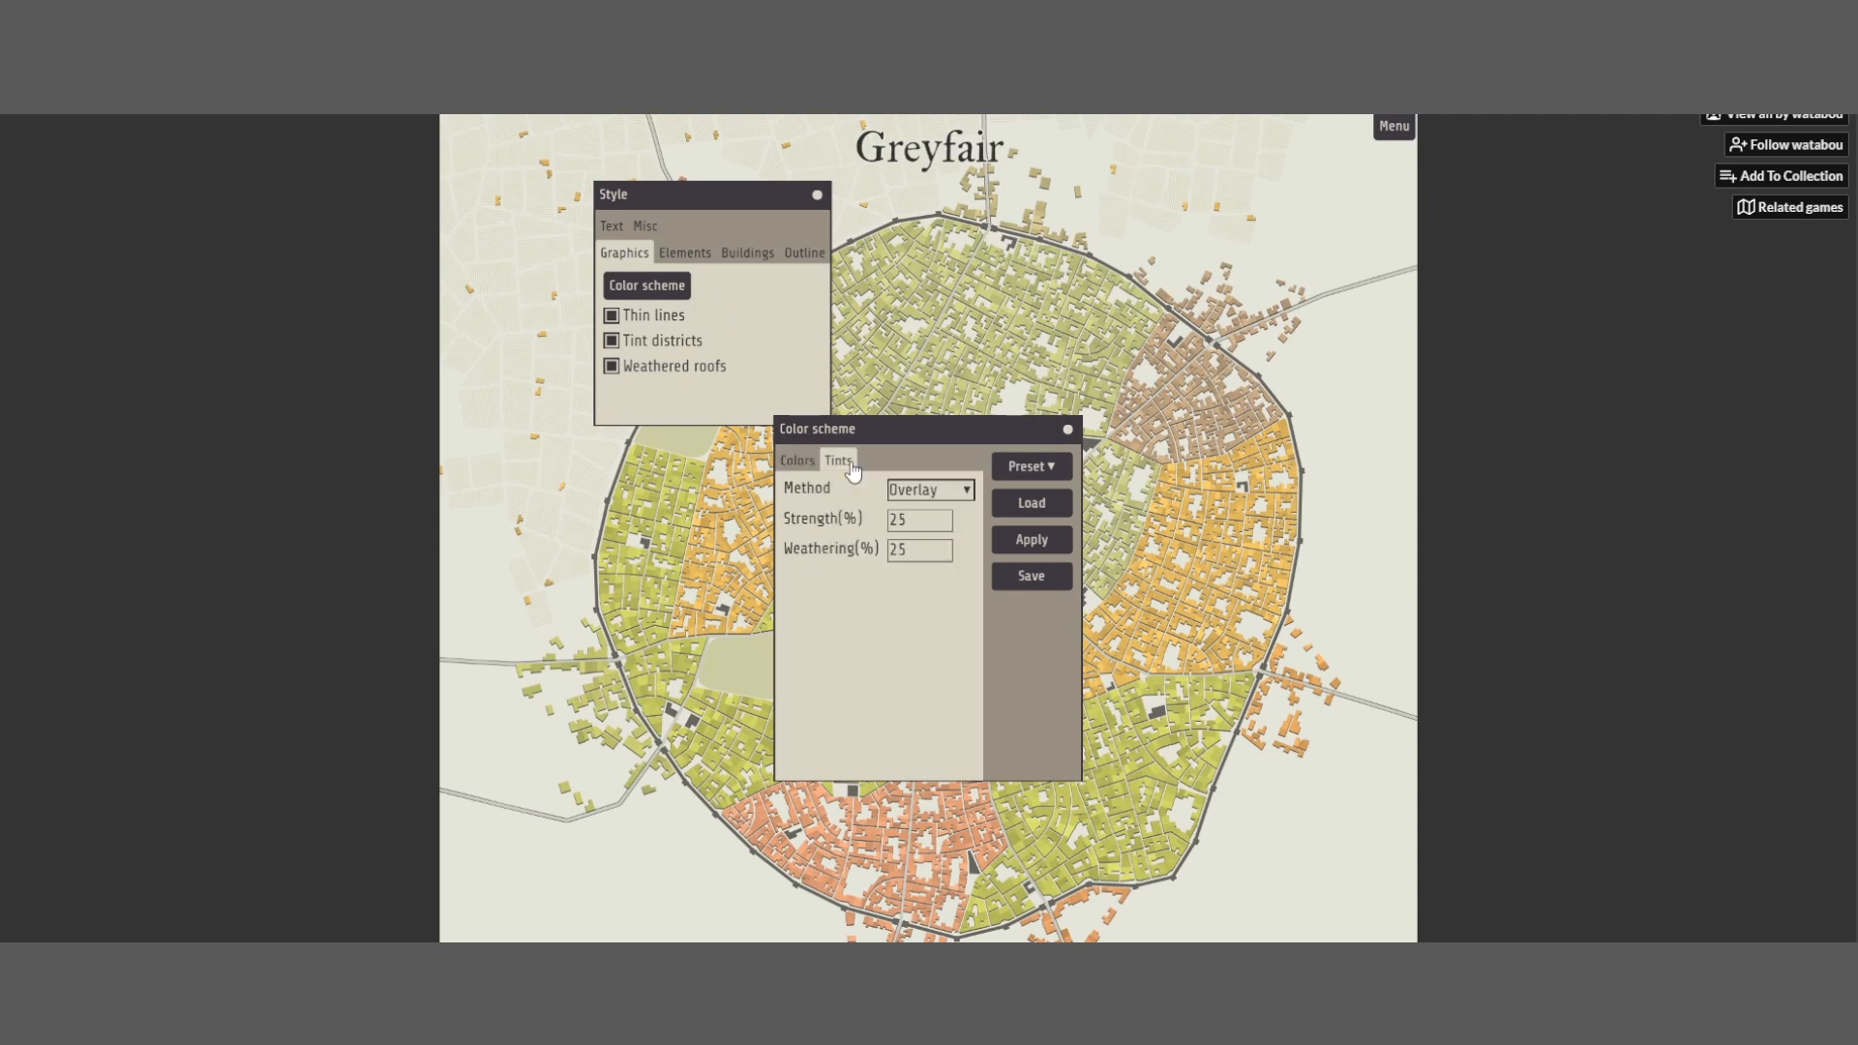
{"action": "left_click", "coordinate": [968, 493]}
{"action": "left_click", "coordinate": [959, 519]}
{"action": "left_click", "coordinate": [1028, 540]}
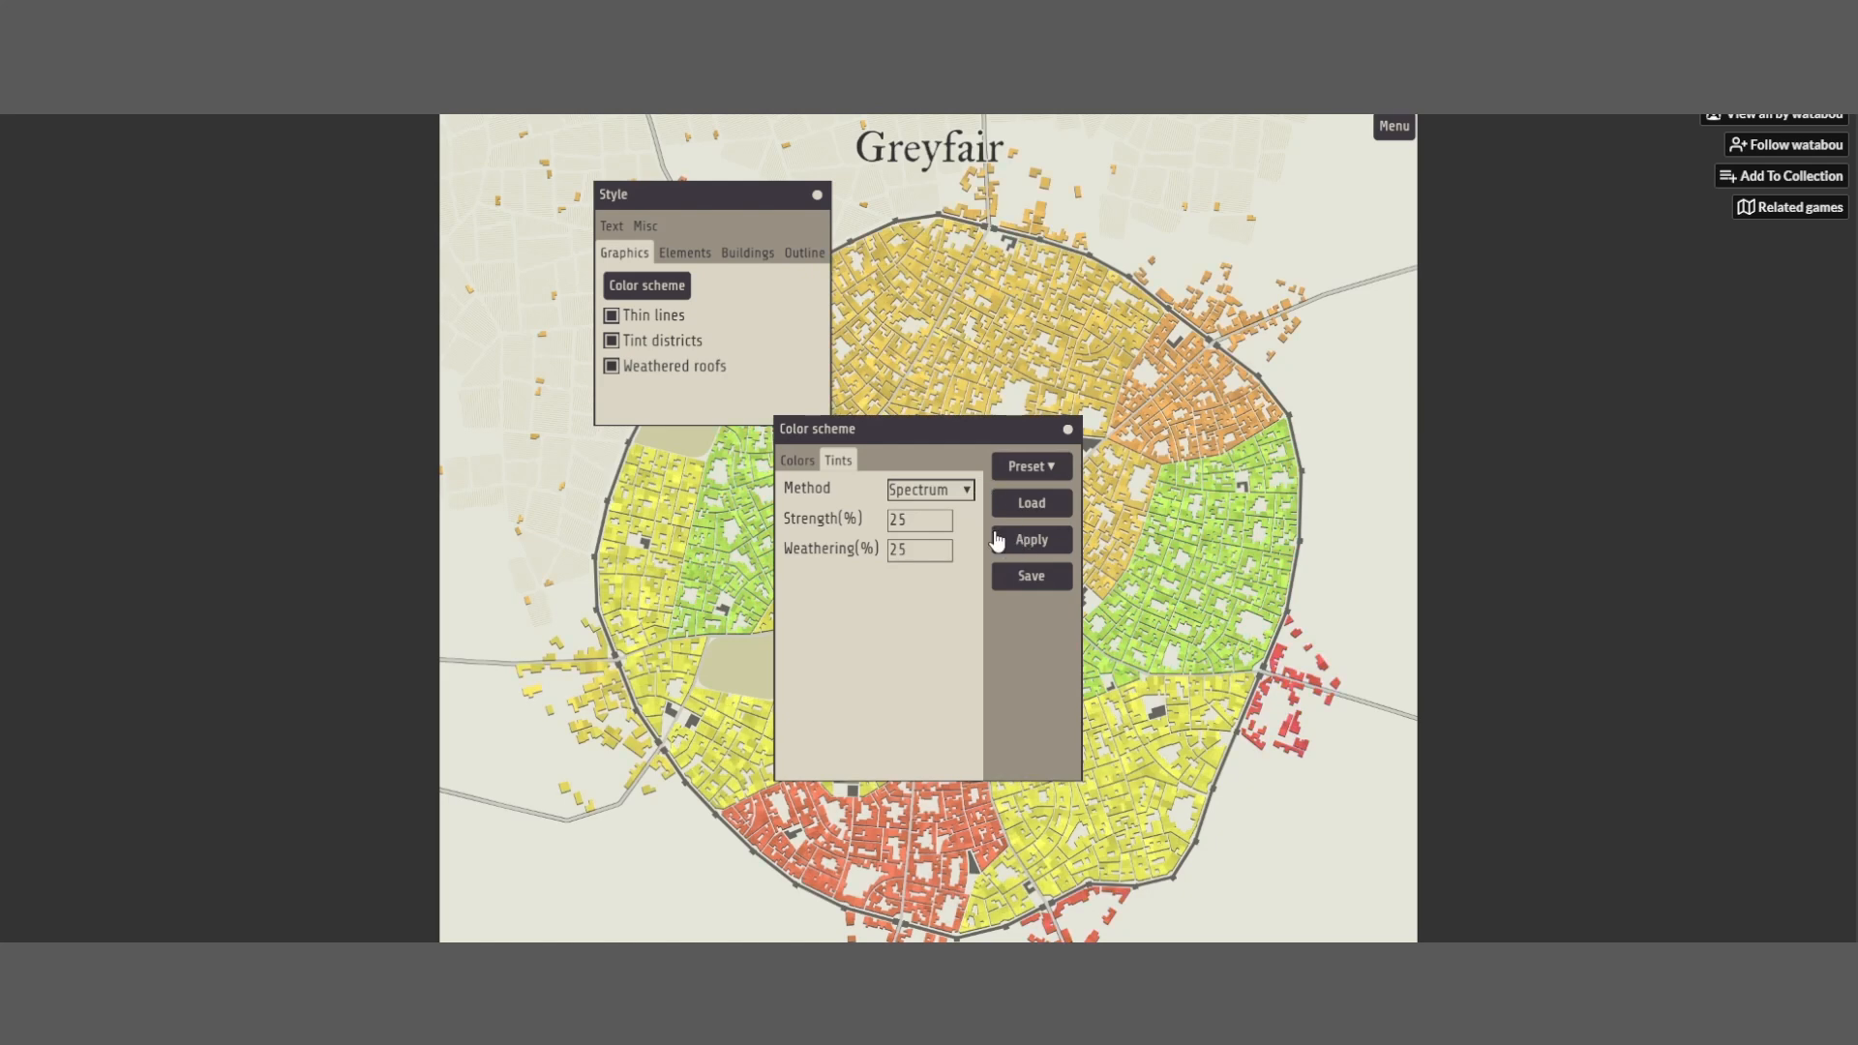
Try the Brightness tint method on the map, restore the Overlay method and close the color scheme window
{"action": "left_click", "coordinate": [949, 538]}
{"action": "left_click", "coordinate": [1022, 545]}
{"action": "left_click", "coordinate": [968, 497]}
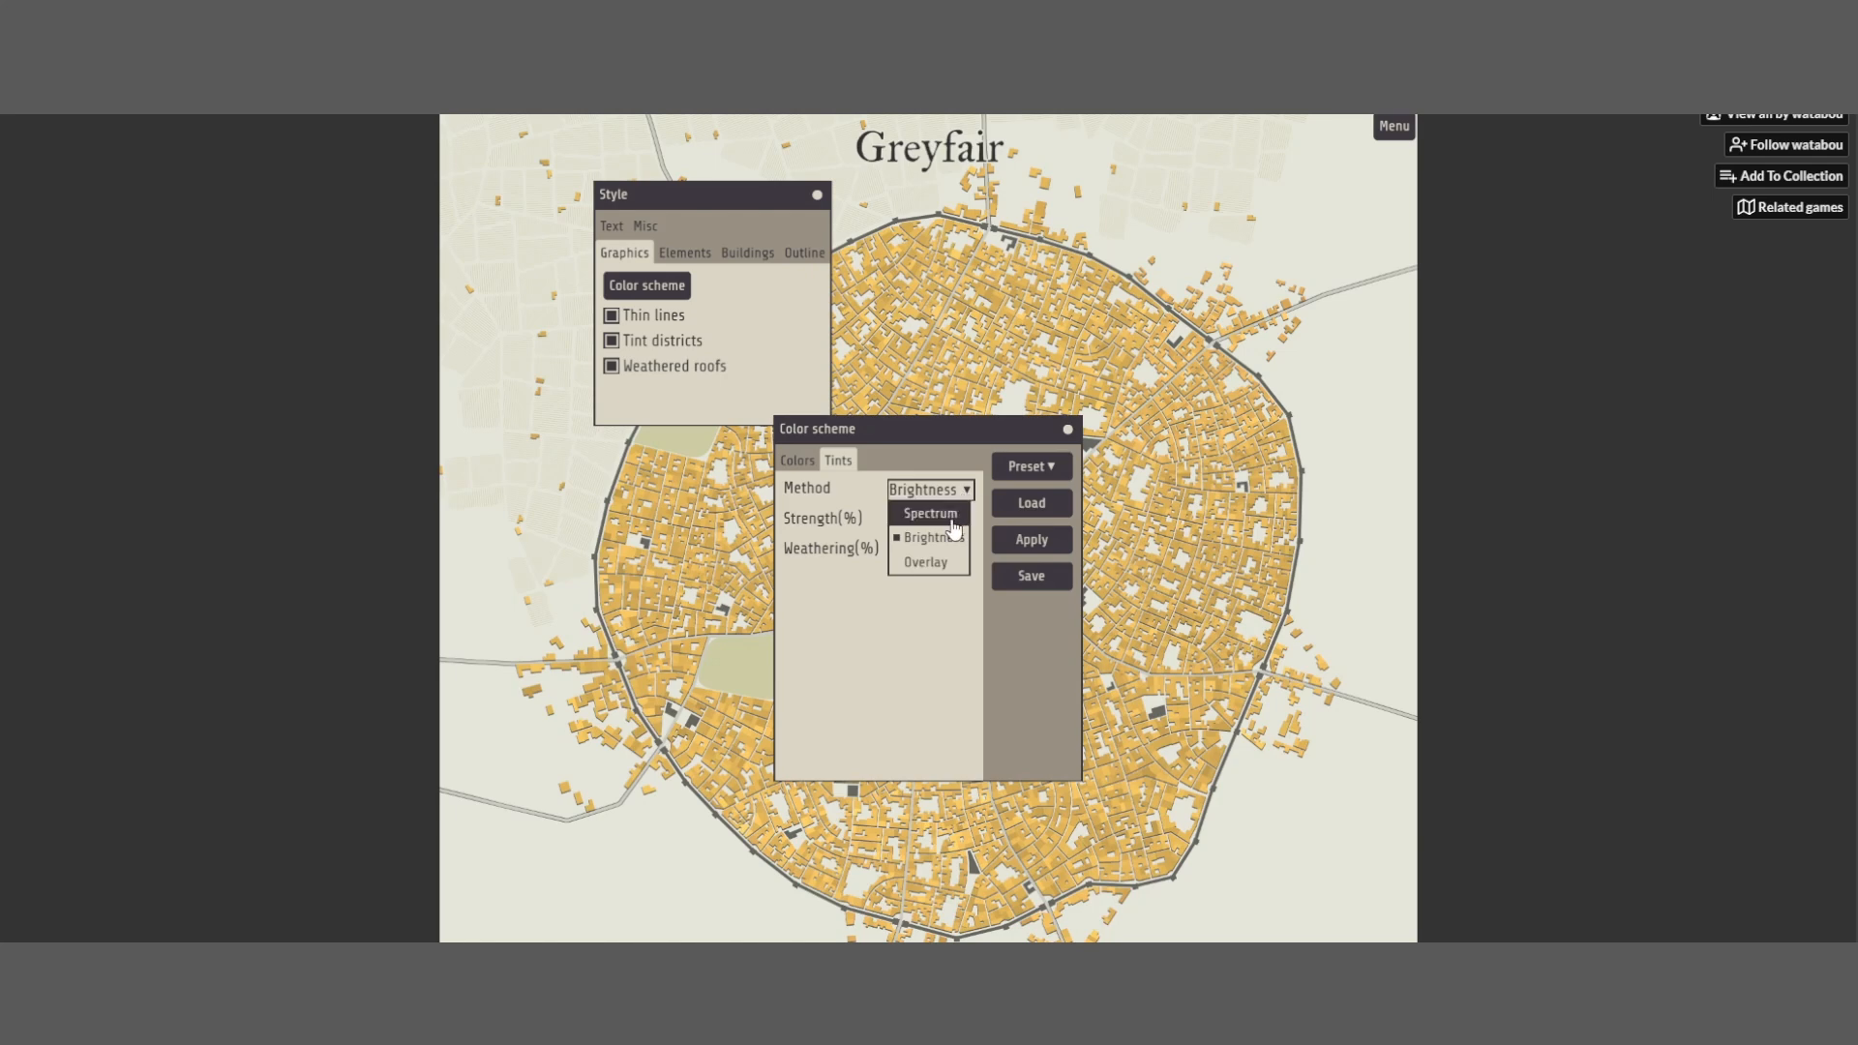
{"action": "left_click", "coordinate": [1040, 551]}
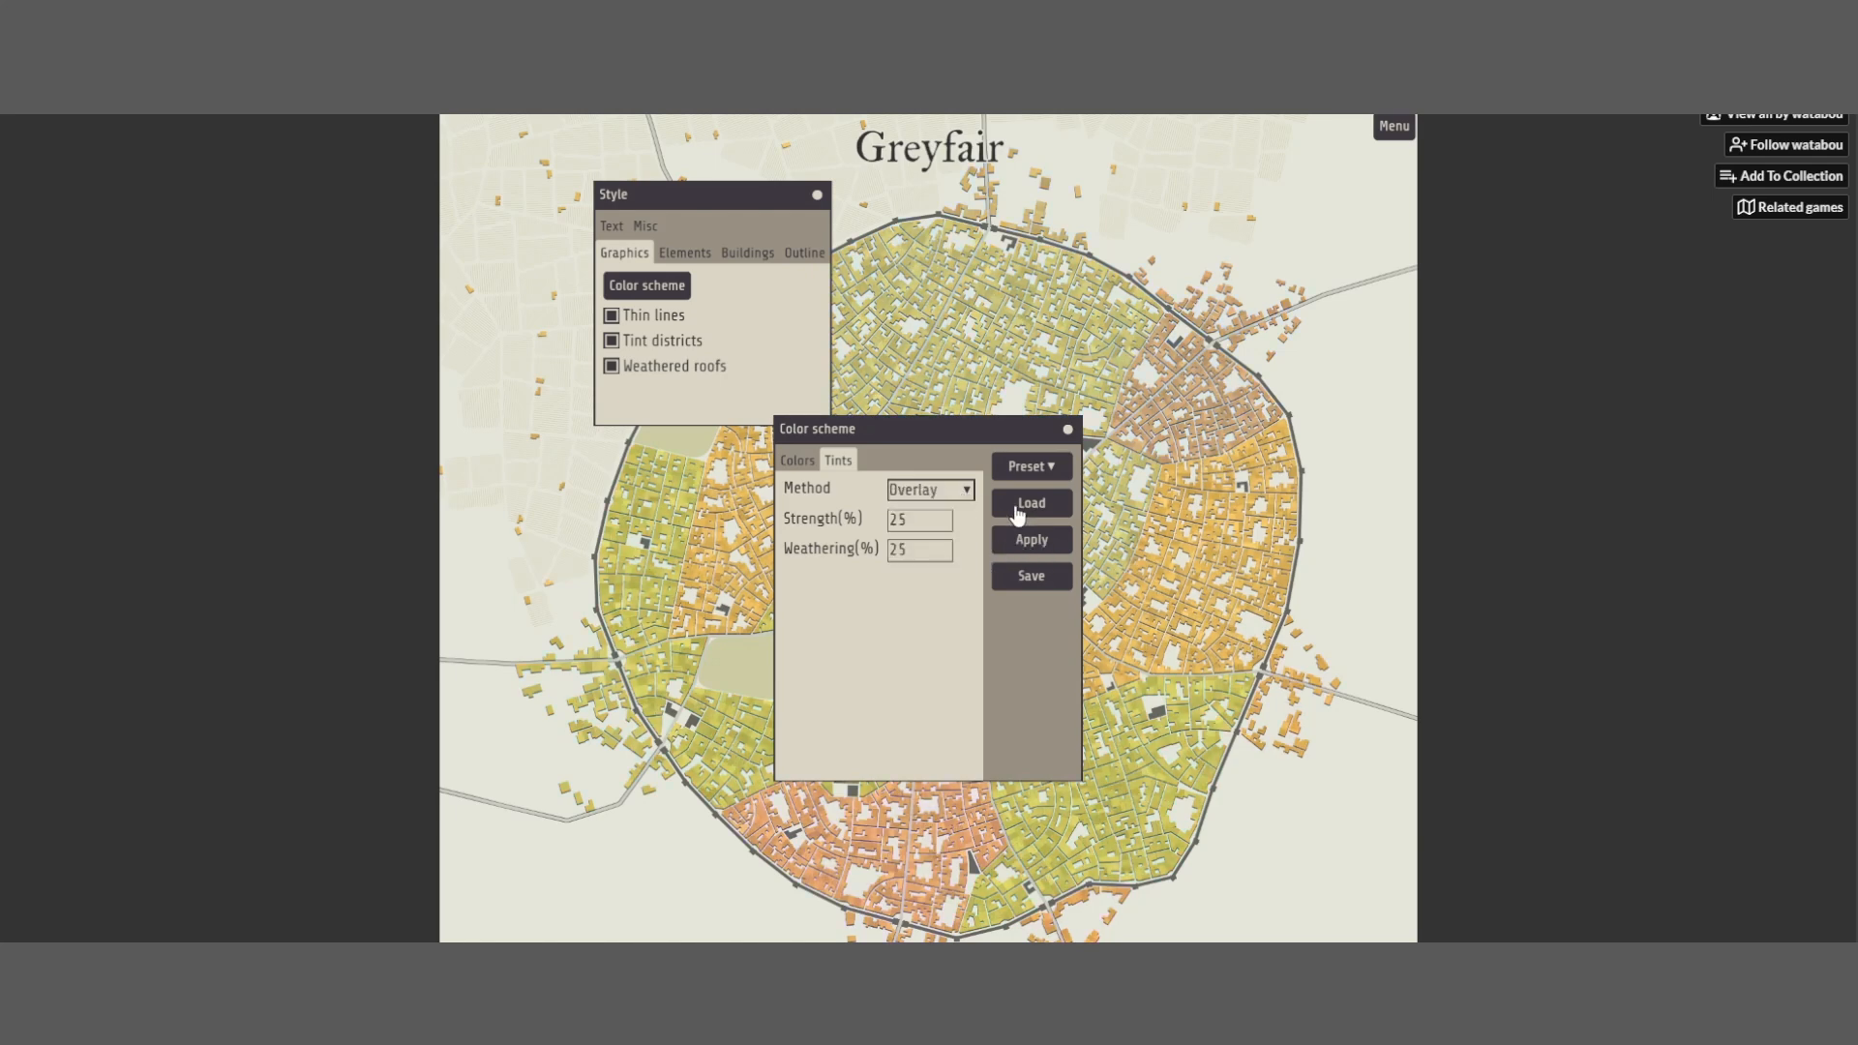
{"action": "left_click", "coordinate": [1067, 431]}
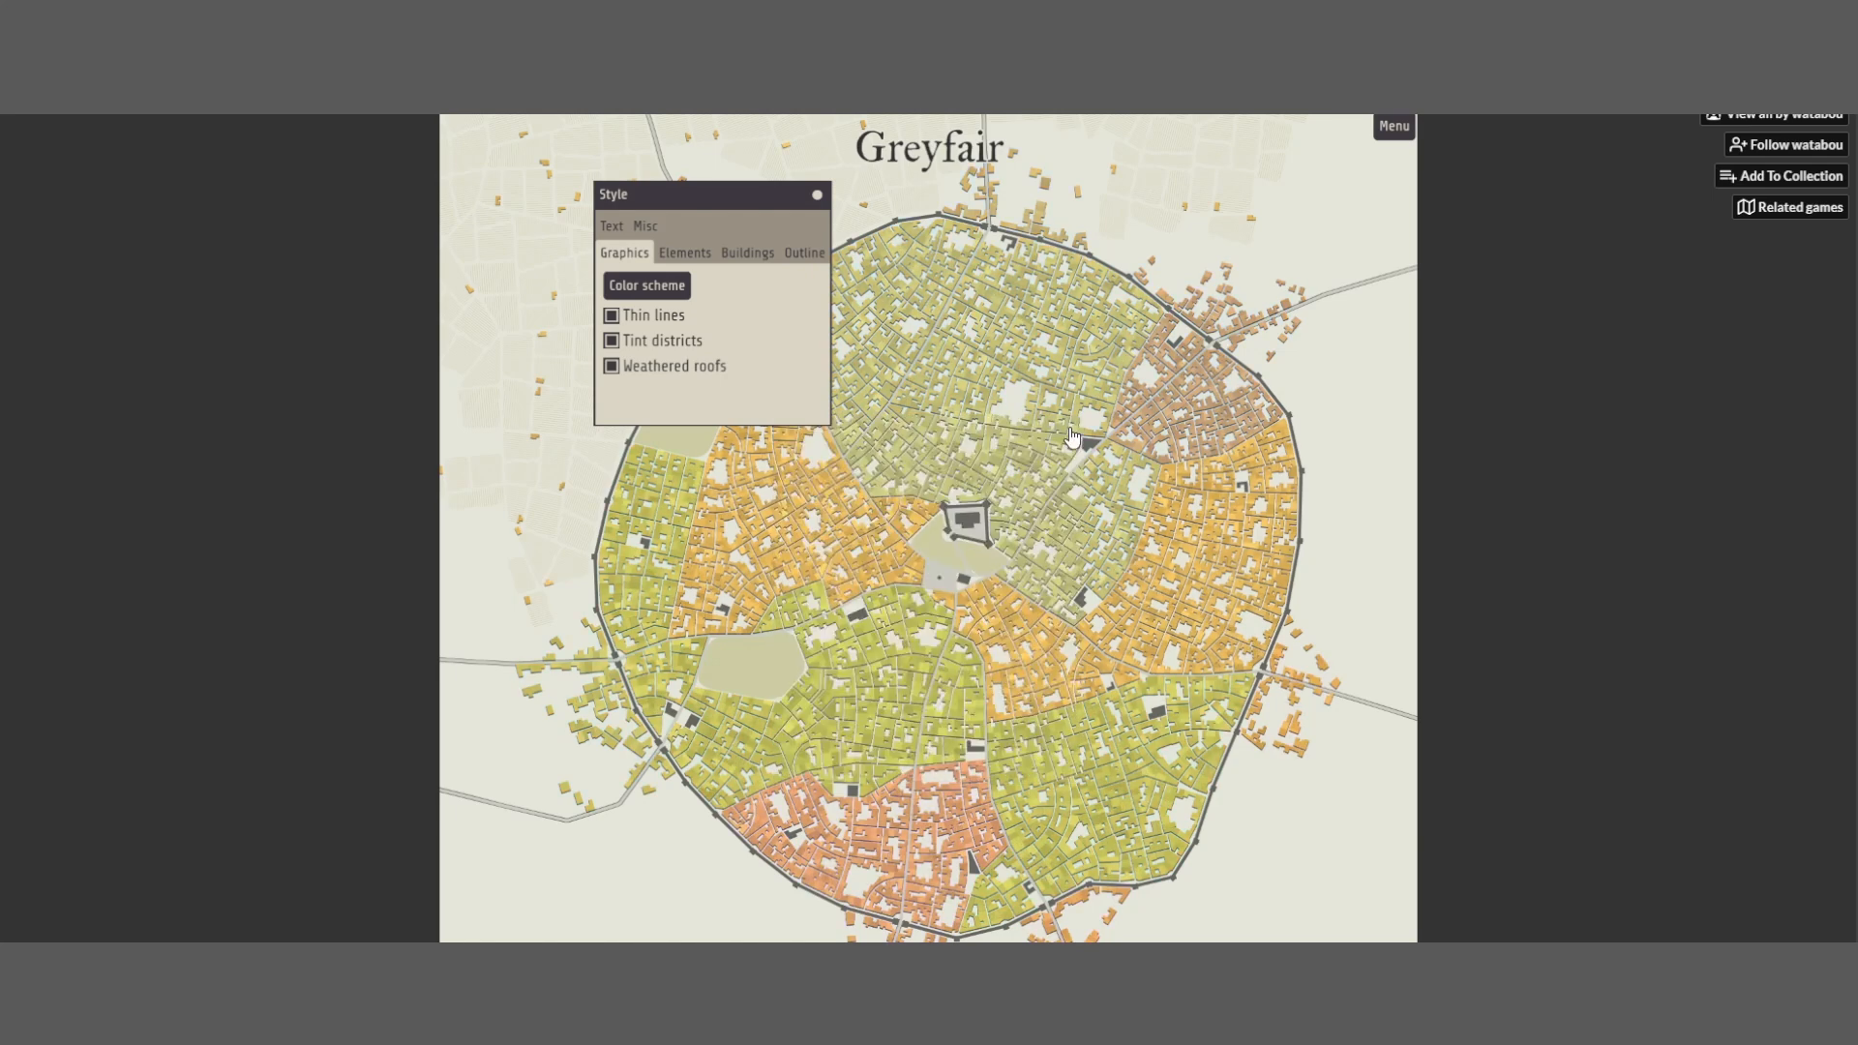
Check the text style settings, switch district tinting off and back on, and close the Style window
{"action": "left_click", "coordinate": [611, 231]}
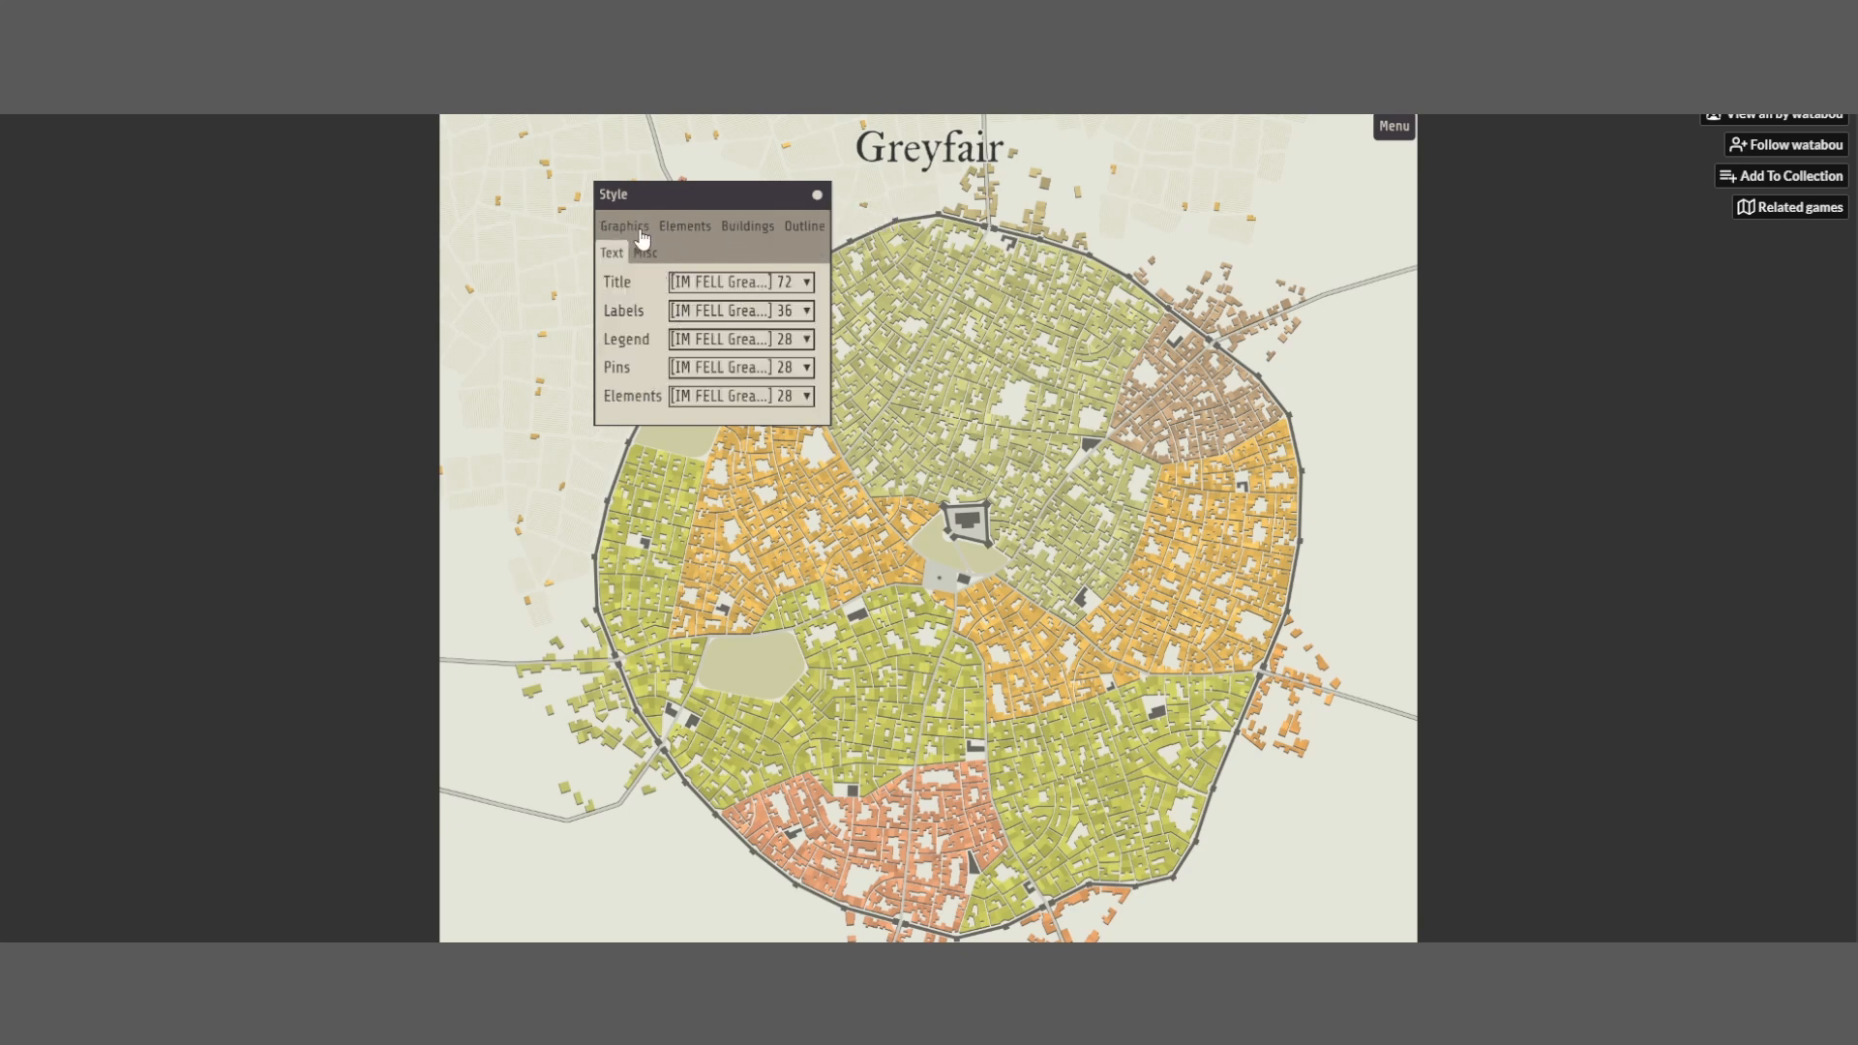
{"action": "left_click", "coordinate": [641, 232]}
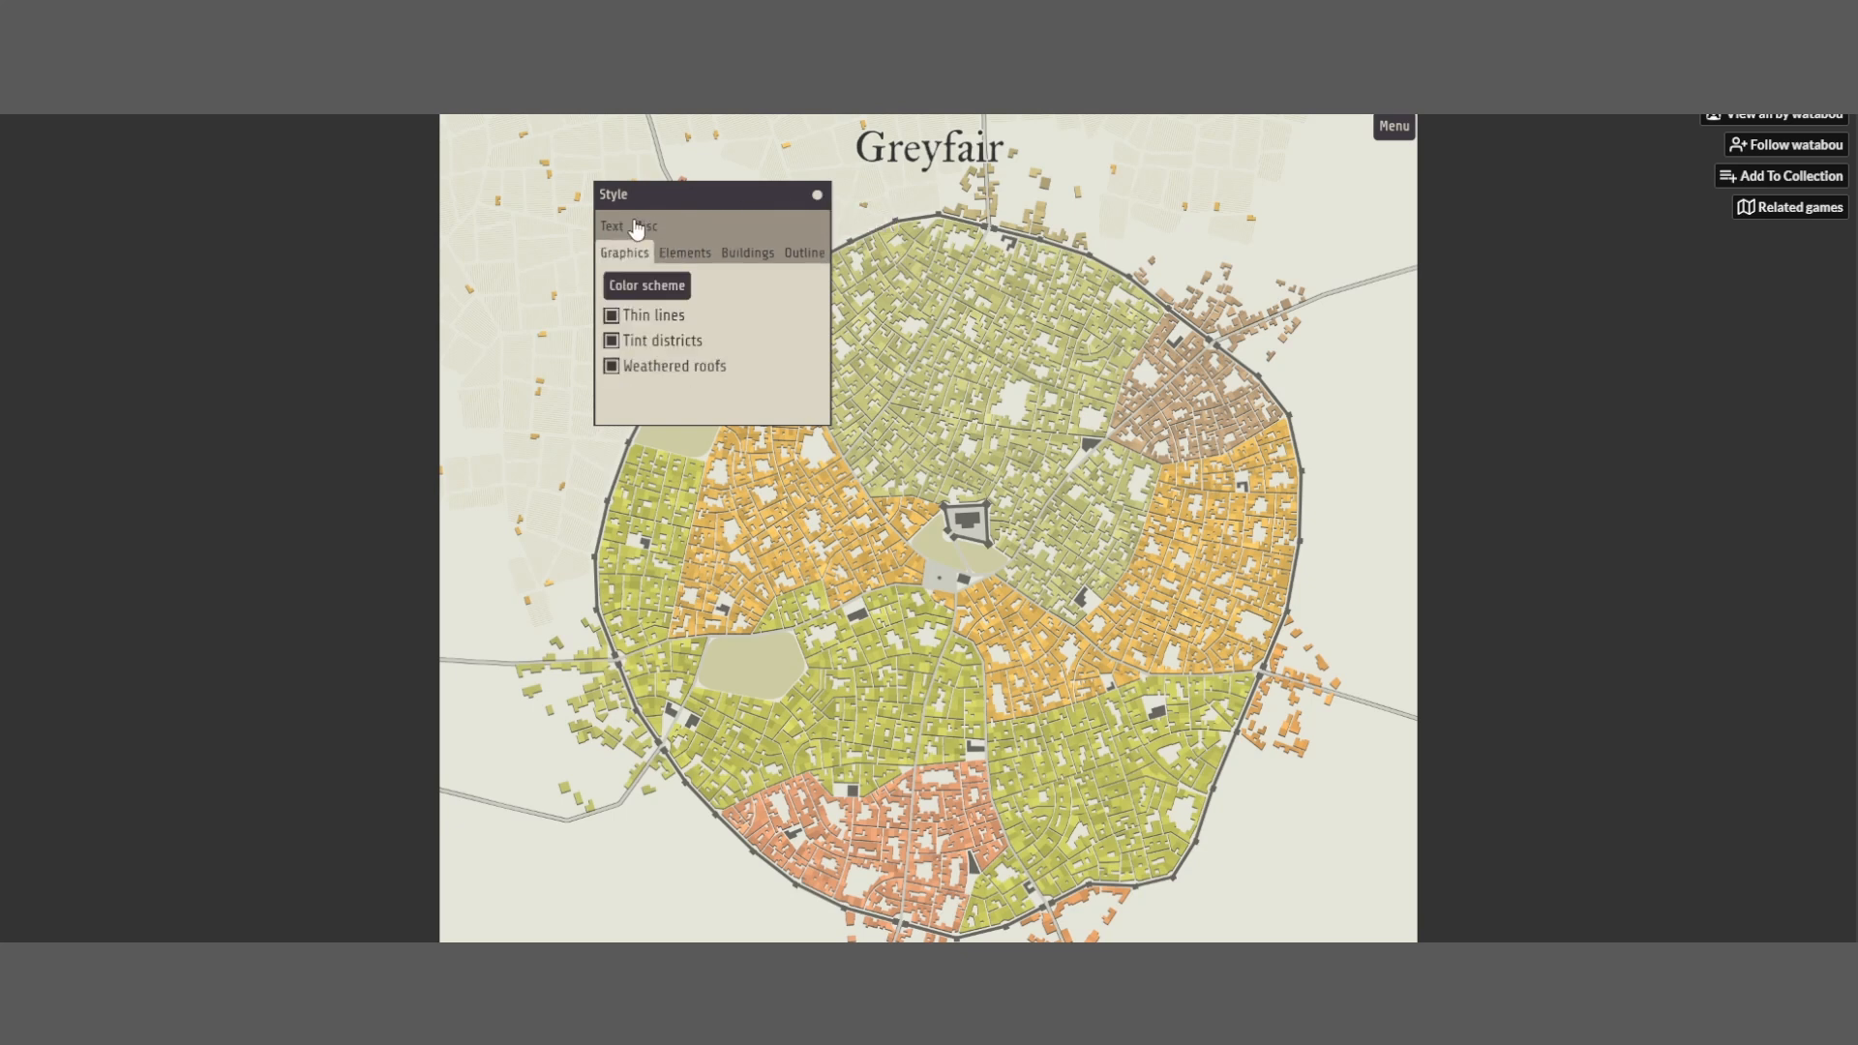
{"action": "left_click", "coordinate": [670, 346]}
{"action": "left_click", "coordinate": [671, 345]}
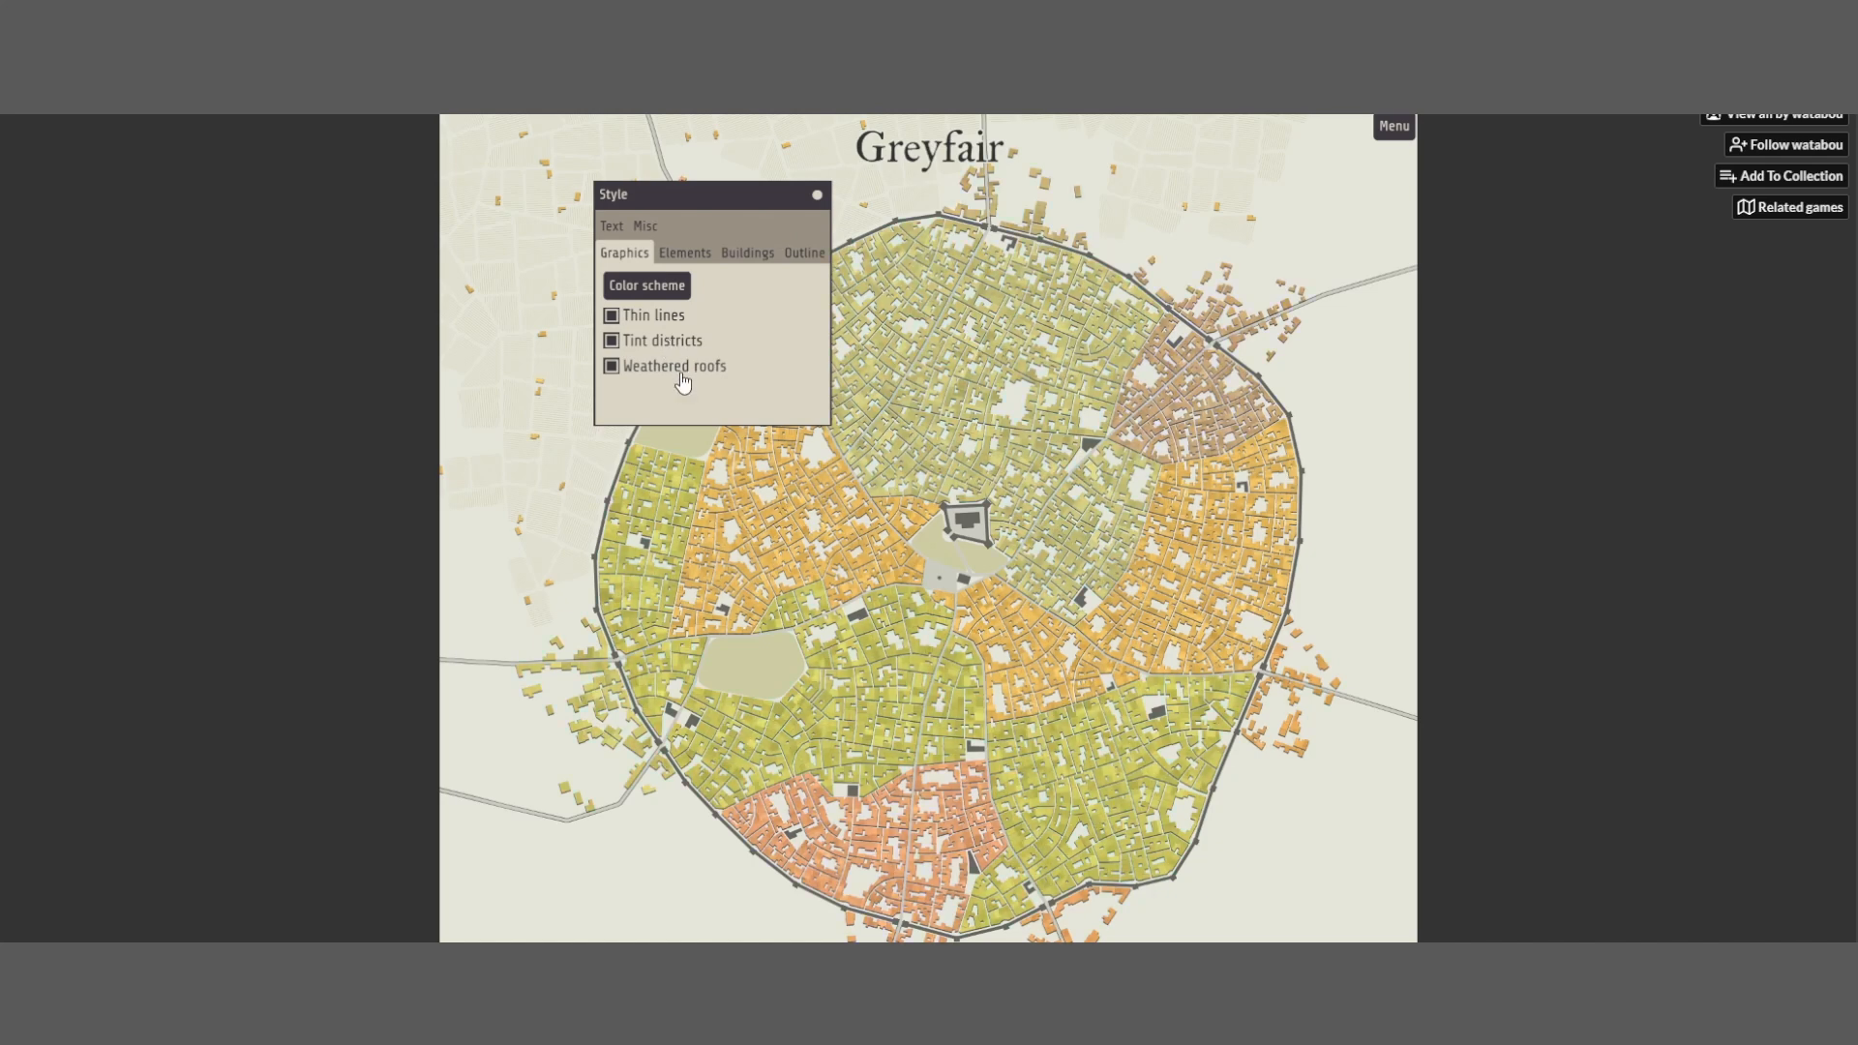
{"action": "left_click", "coordinate": [818, 196]}
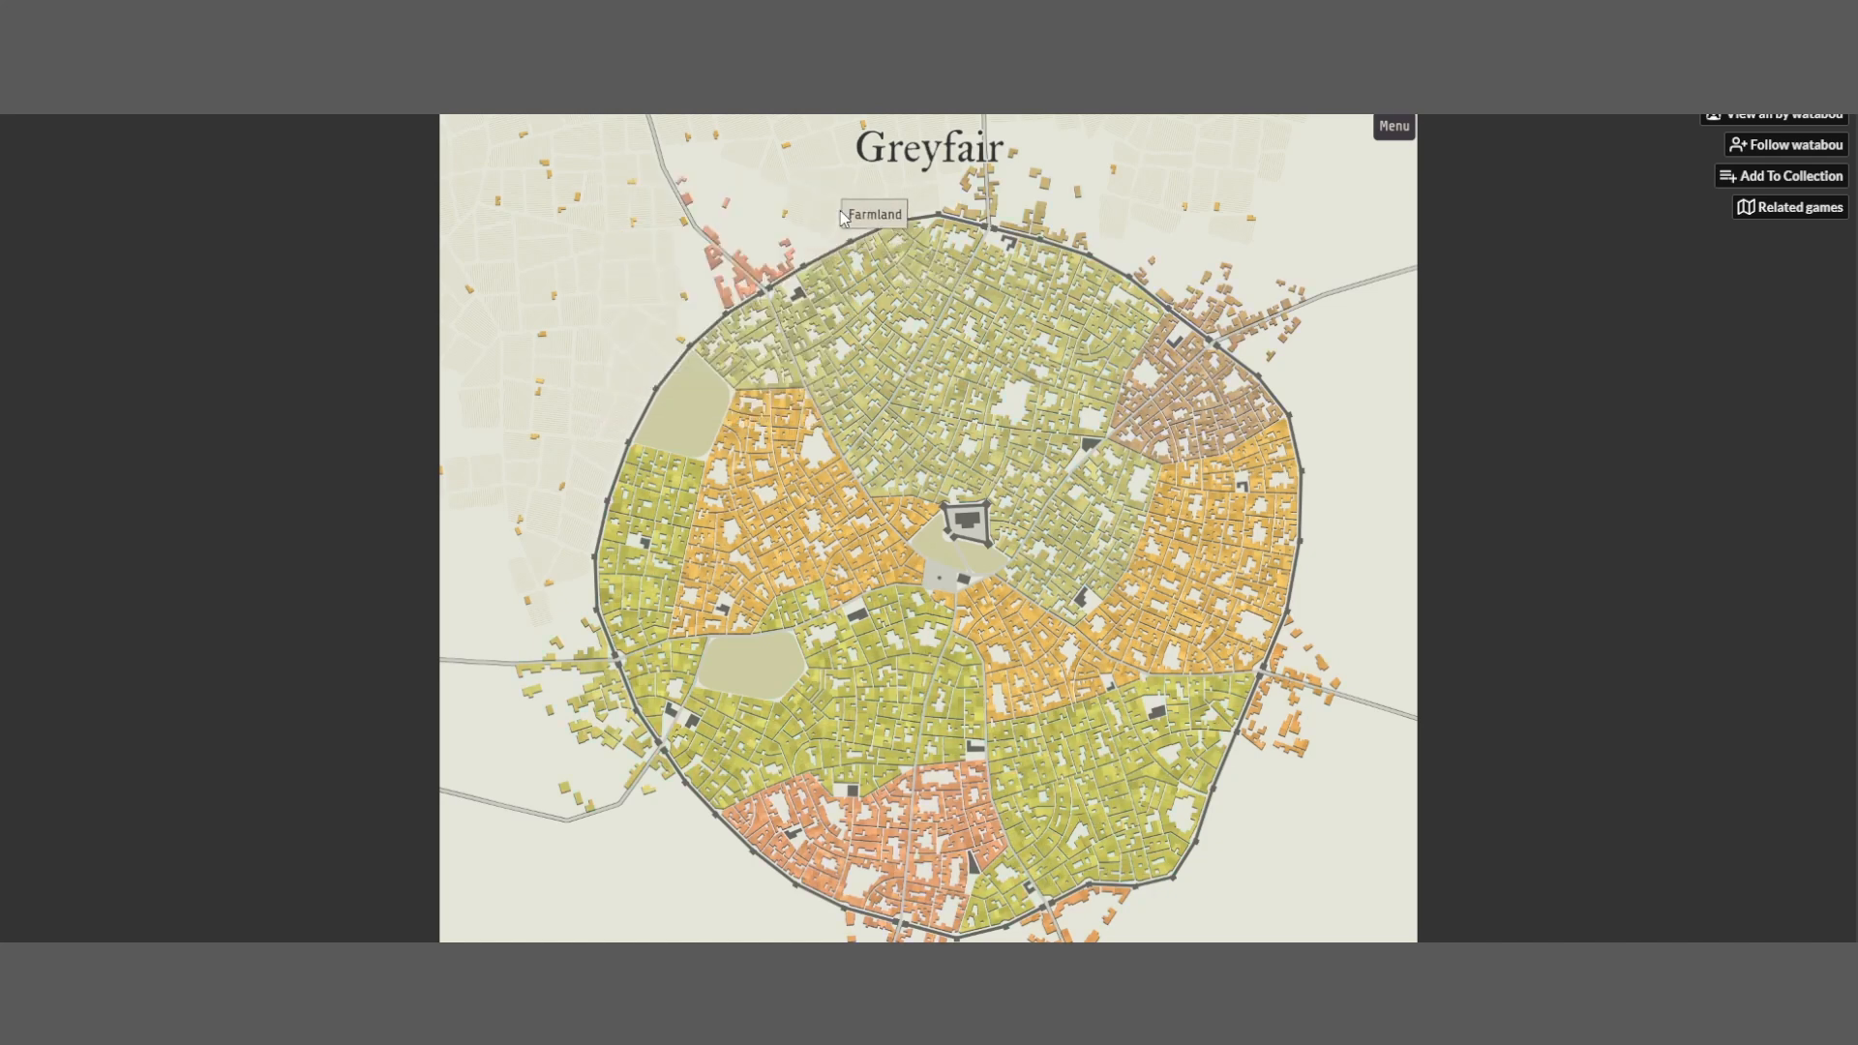
Reopen the color scheme, move its window off the city center, set the Greens color to AFCCA3 and apply it
{"action": "left_click", "coordinate": [1394, 127]}
{"action": "left_click", "coordinate": [1348, 204]}
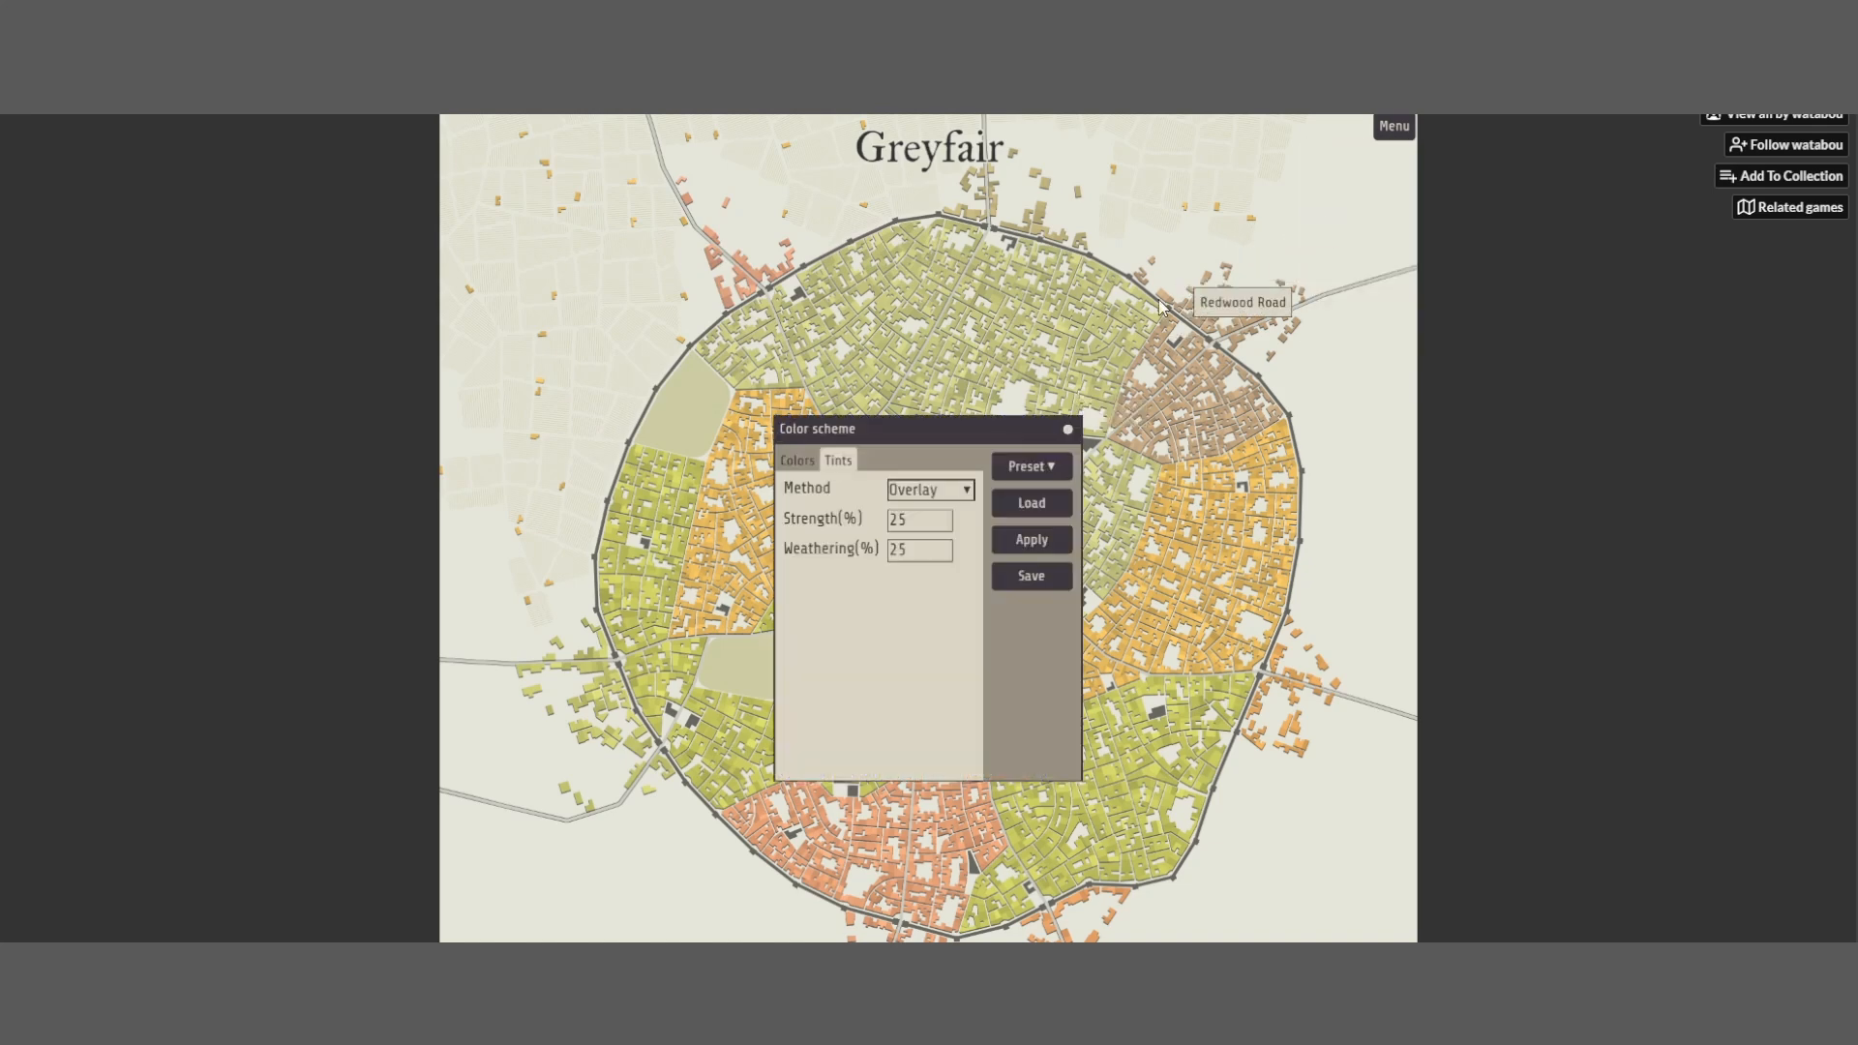
{"action": "left_click", "coordinate": [793, 462]}
{"action": "left_click_drag", "start_coordinate": [877, 438], "coordinate": [1214, 331]}
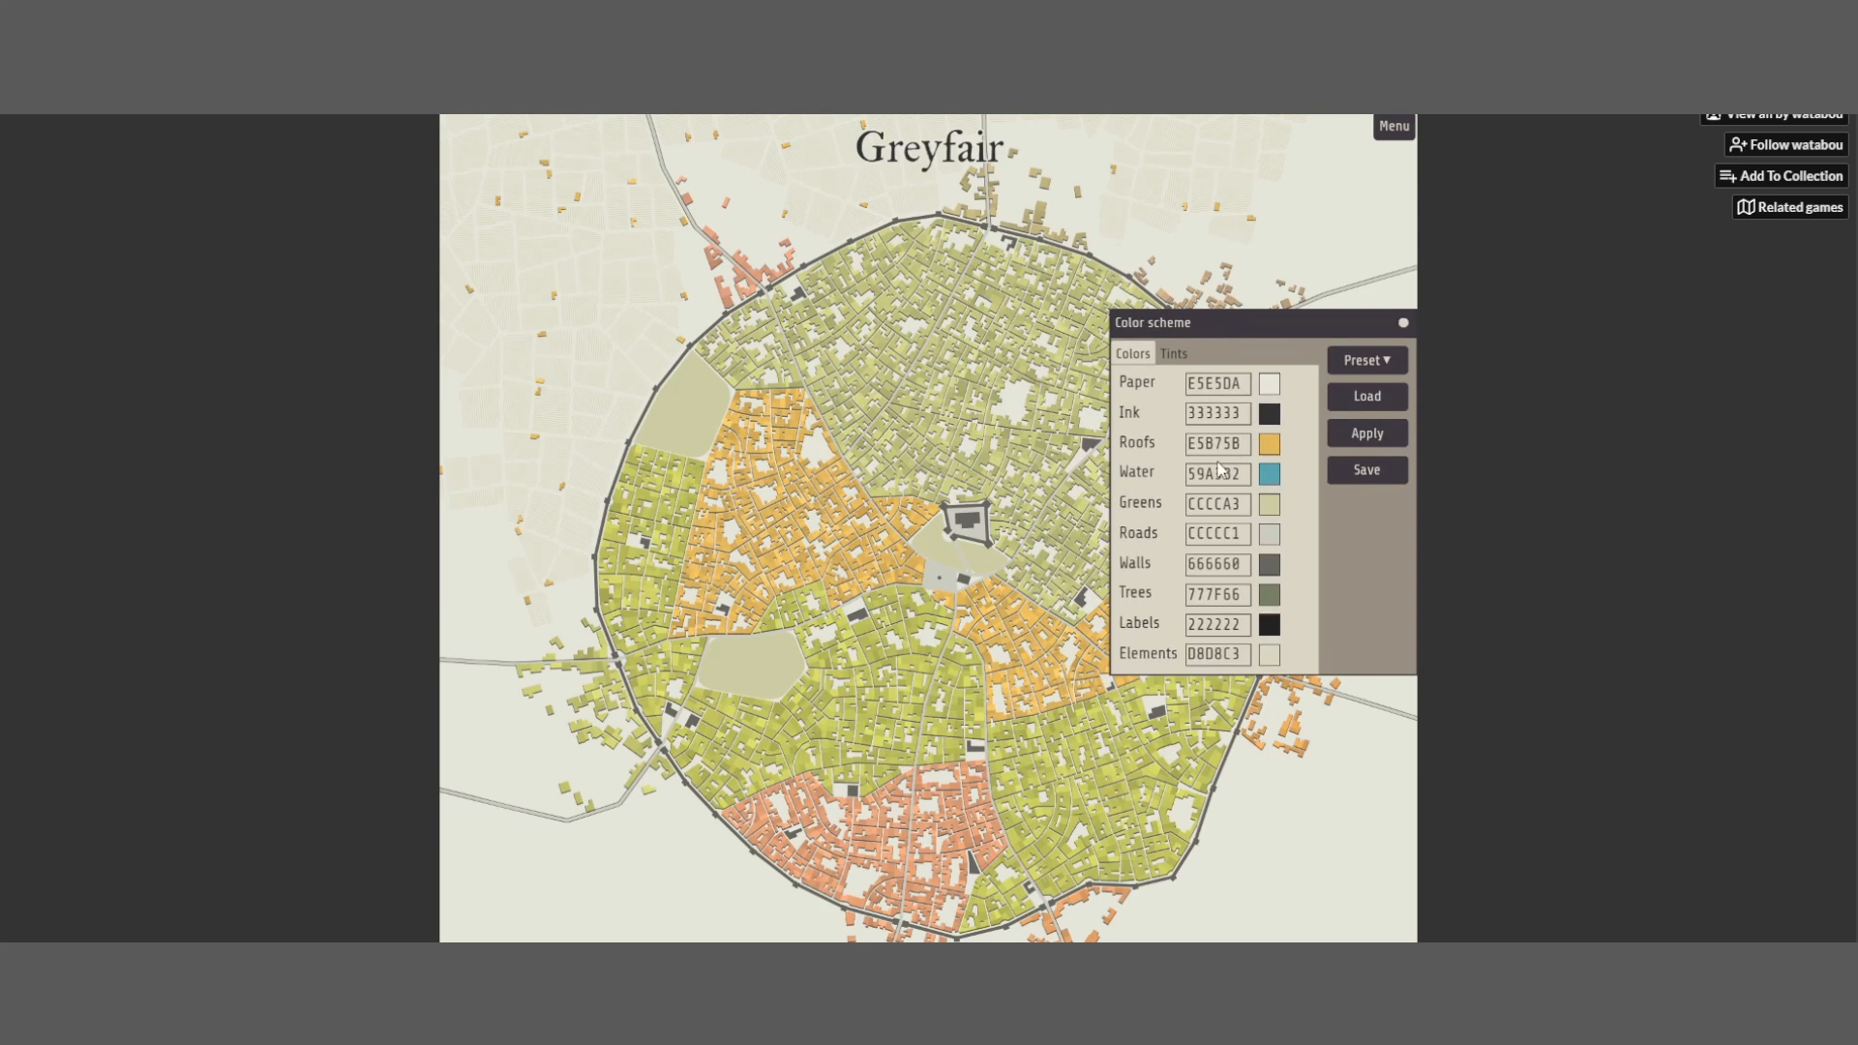
{"action": "left_click", "coordinate": [1271, 517]}
{"action": "left_click_drag", "start_coordinate": [902, 560], "coordinate": [925, 571]}
{"action": "left_click", "coordinate": [933, 665]}
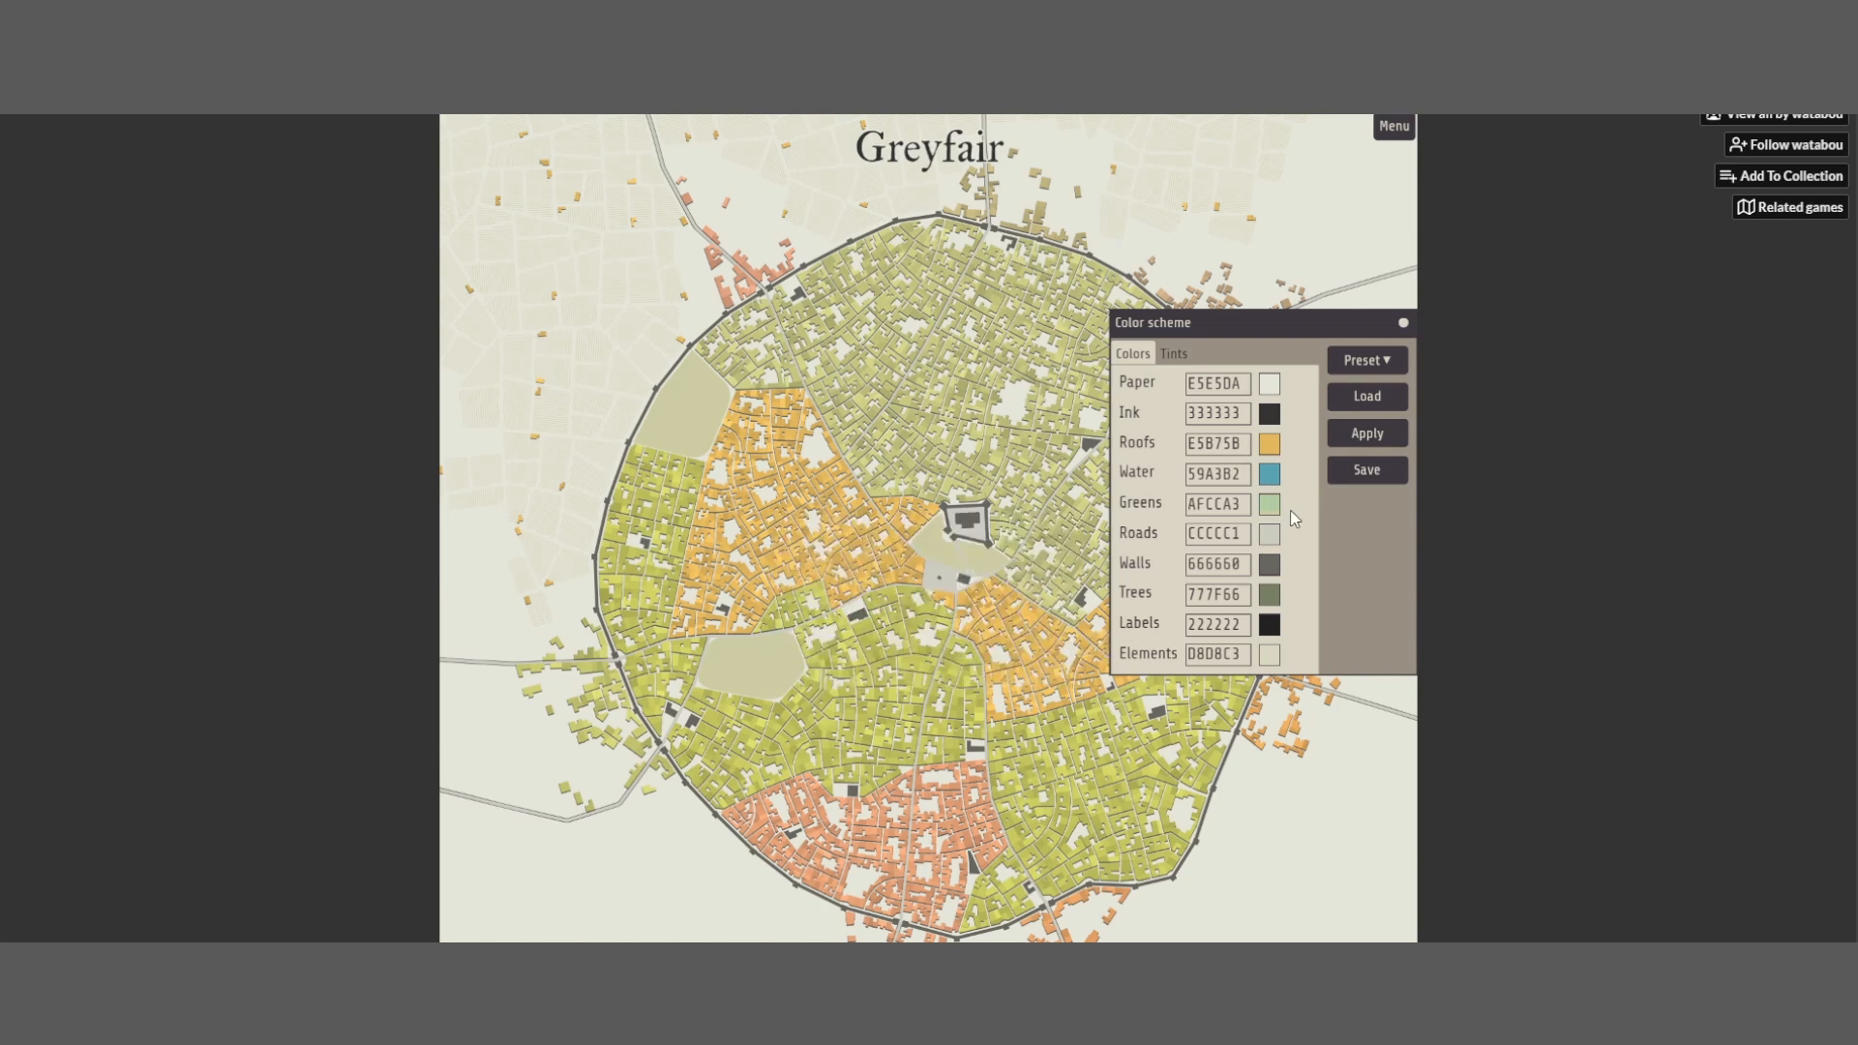
{"action": "left_click", "coordinate": [1355, 446]}
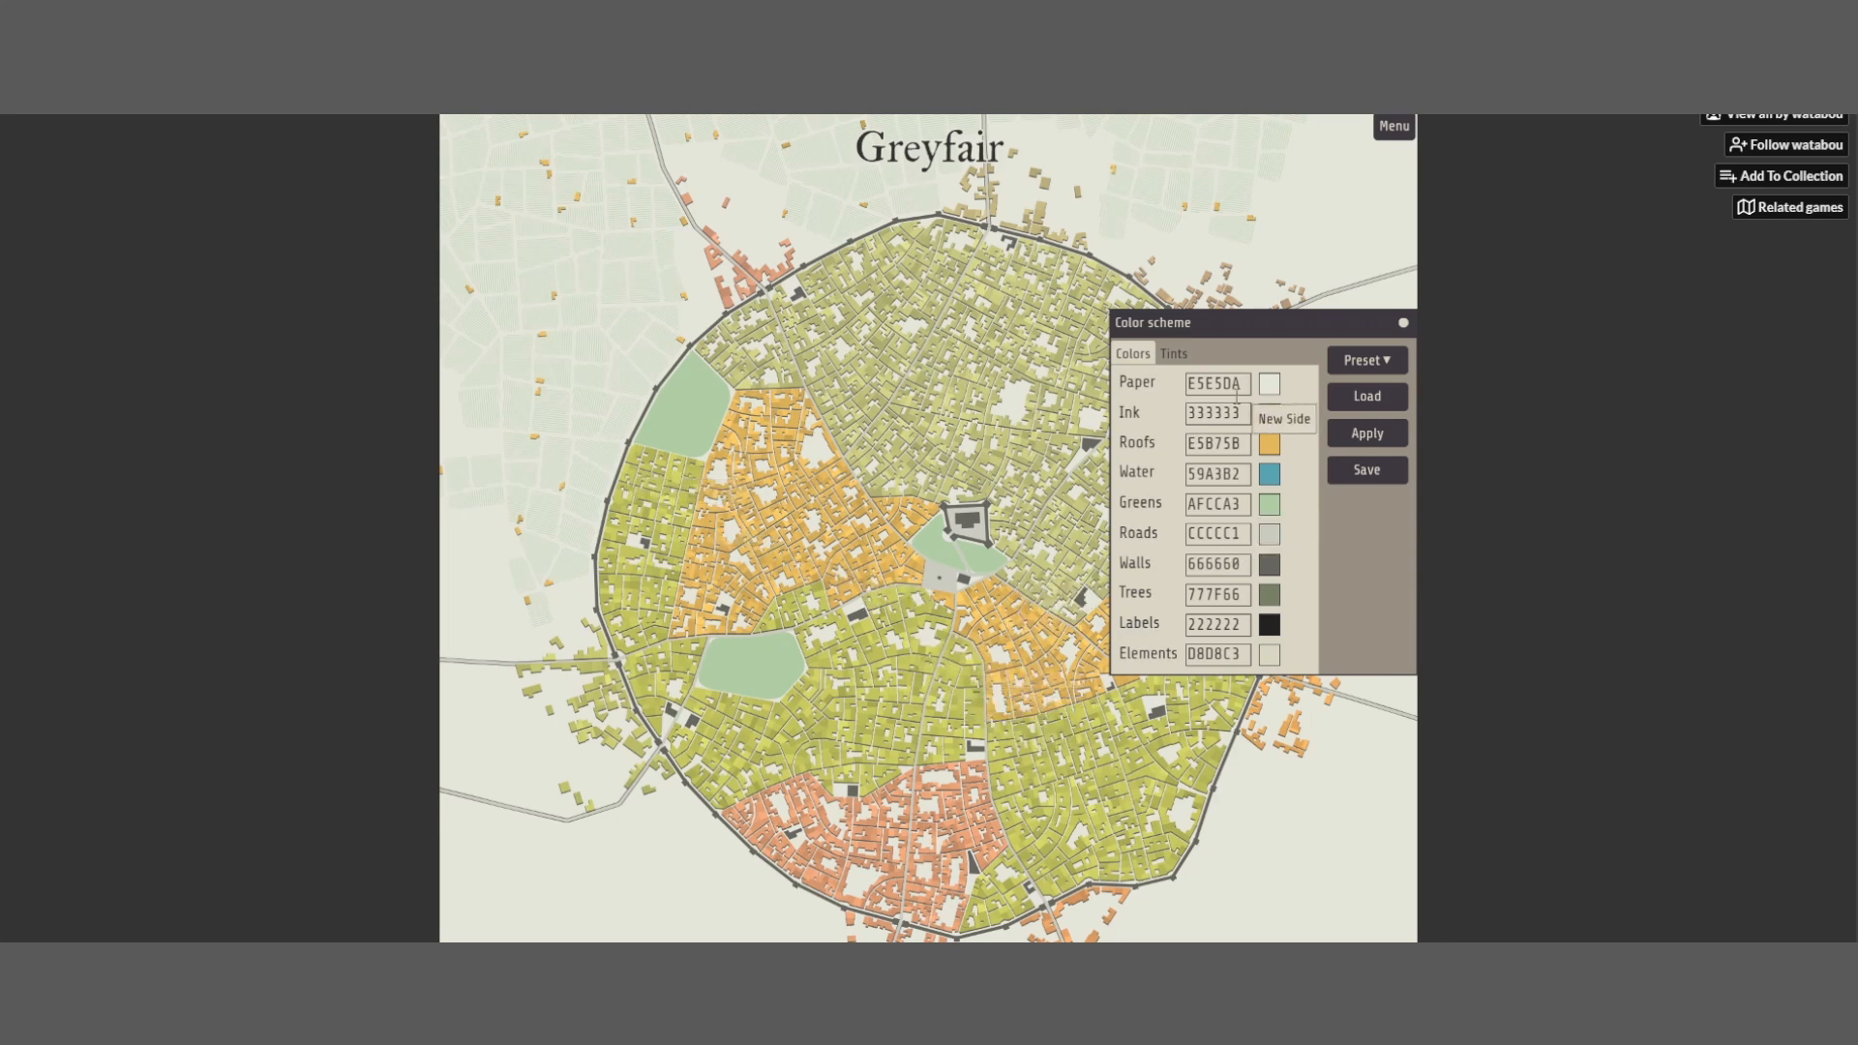
Move the color scheme window up beside the map title and inspect the Roads color settings
{"action": "left_click_drag", "start_coordinate": [1239, 322], "coordinate": [1224, 139]}
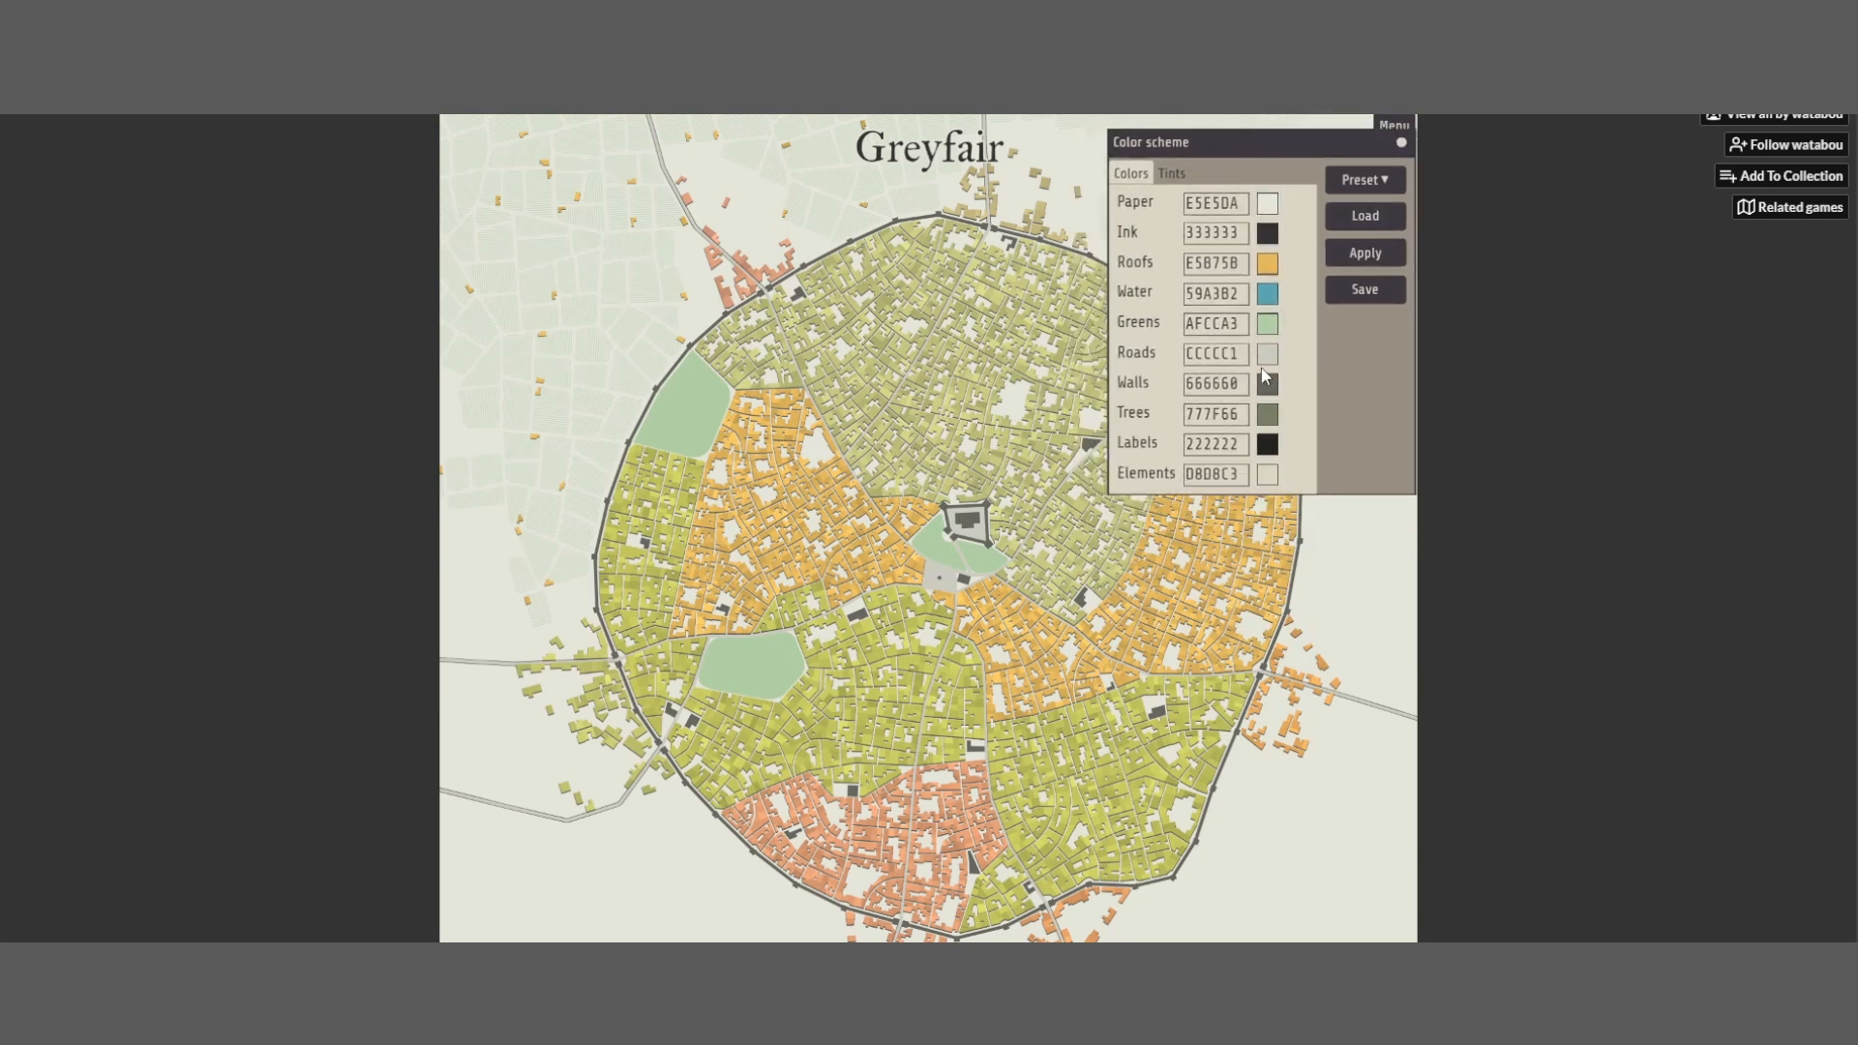
{"action": "left_click", "coordinate": [1271, 357]}
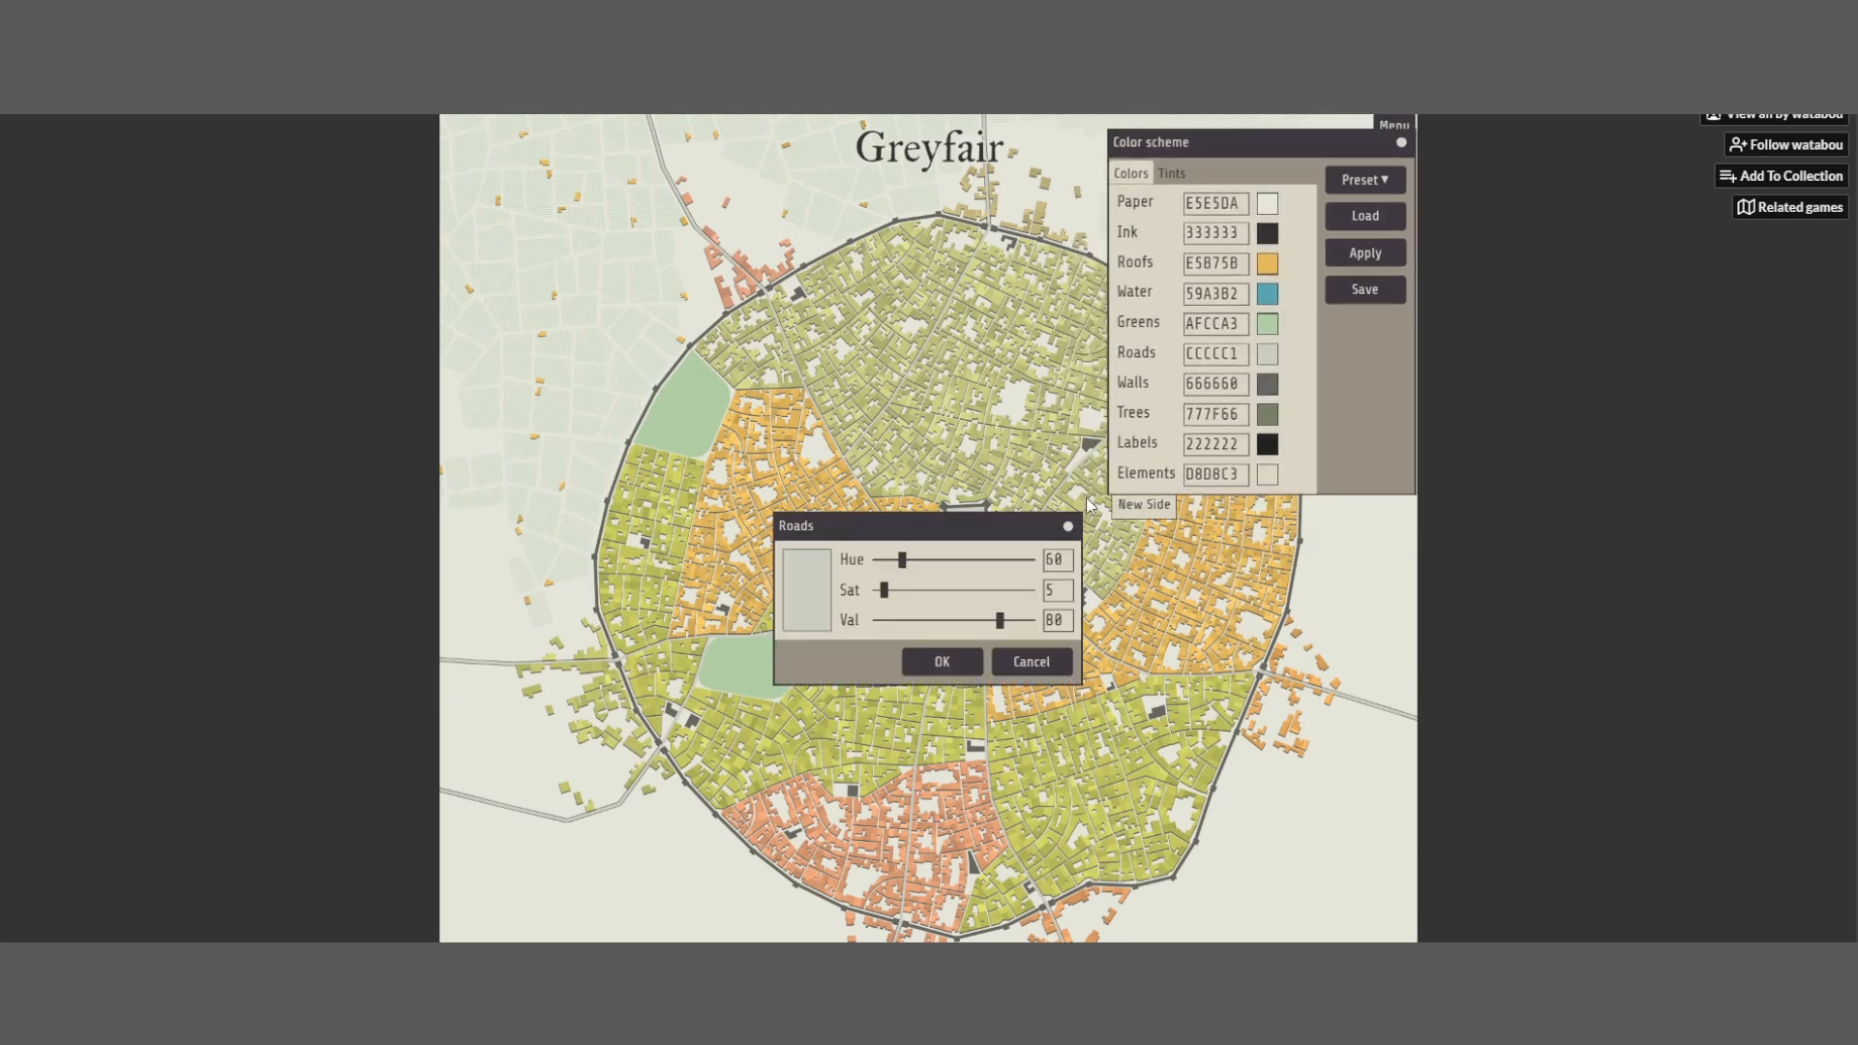
{"action": "left_click", "coordinate": [949, 664]}
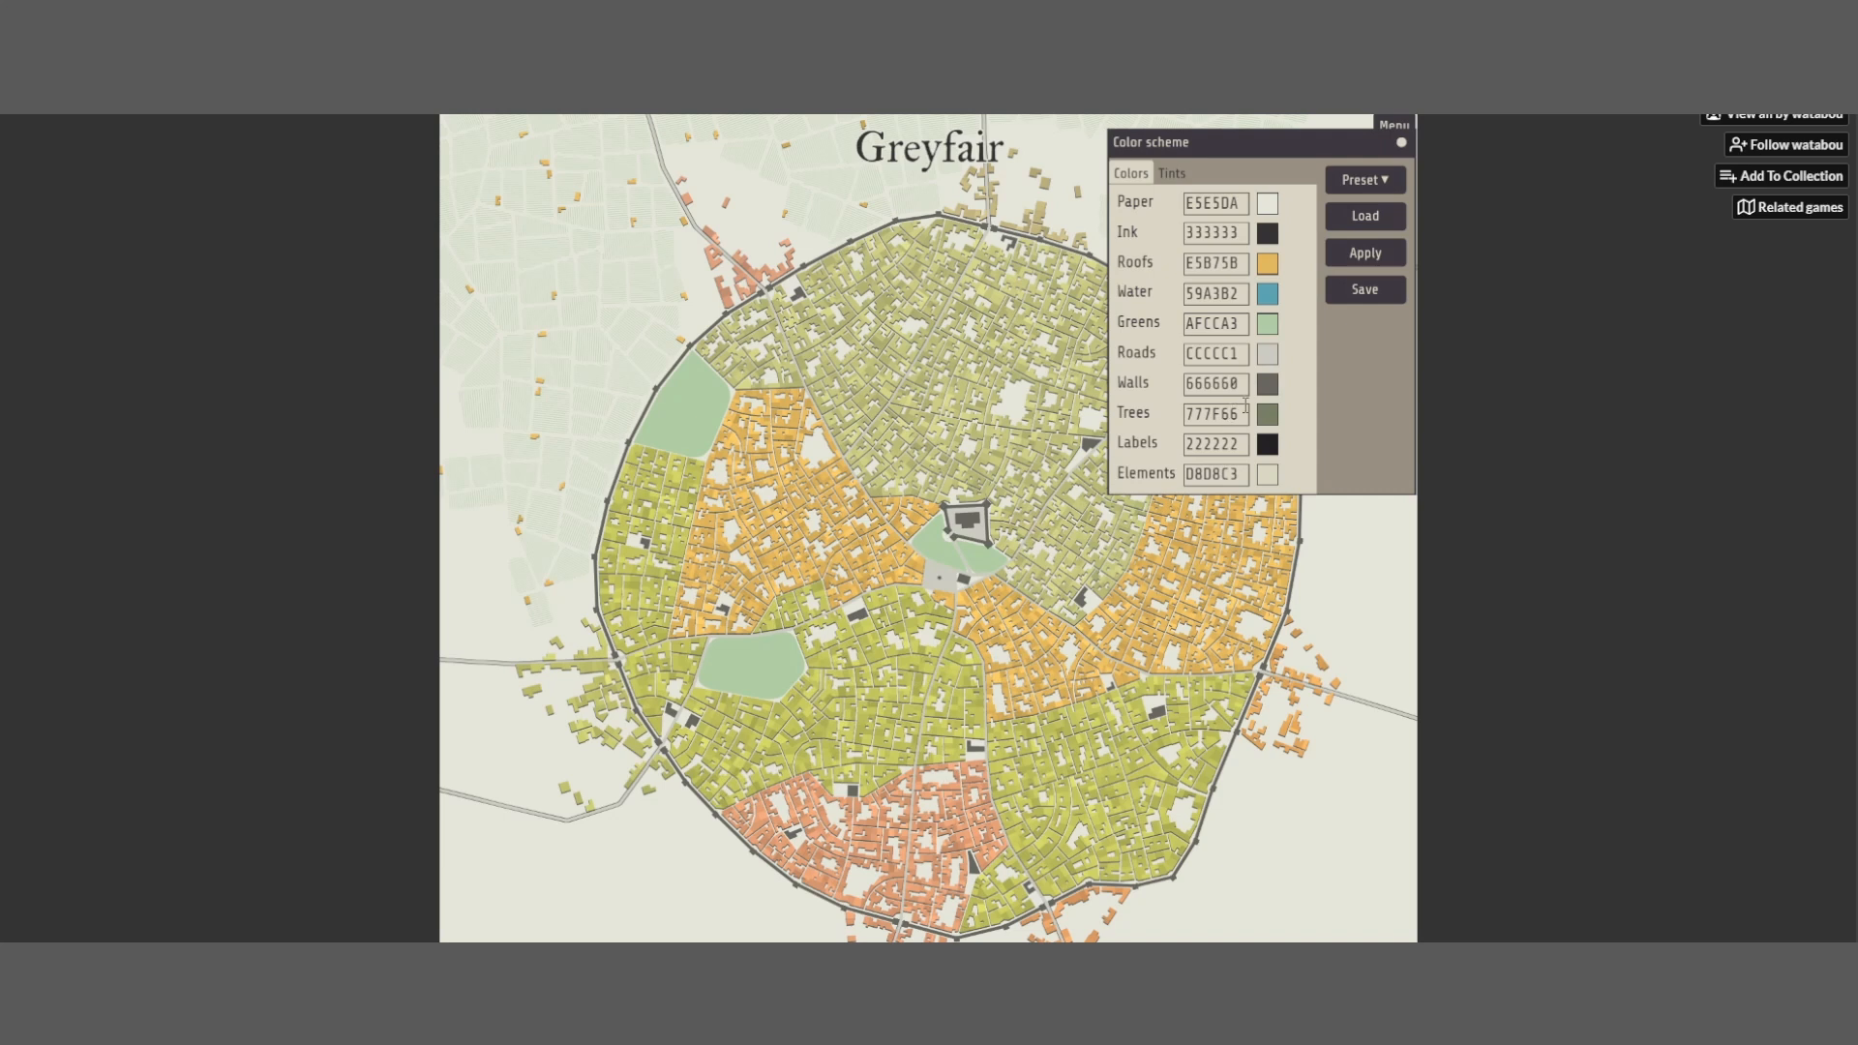
Set the Trees color's saturation to 60 for color 667F31 and apply it to the map
{"action": "left_click", "coordinate": [1270, 416]}
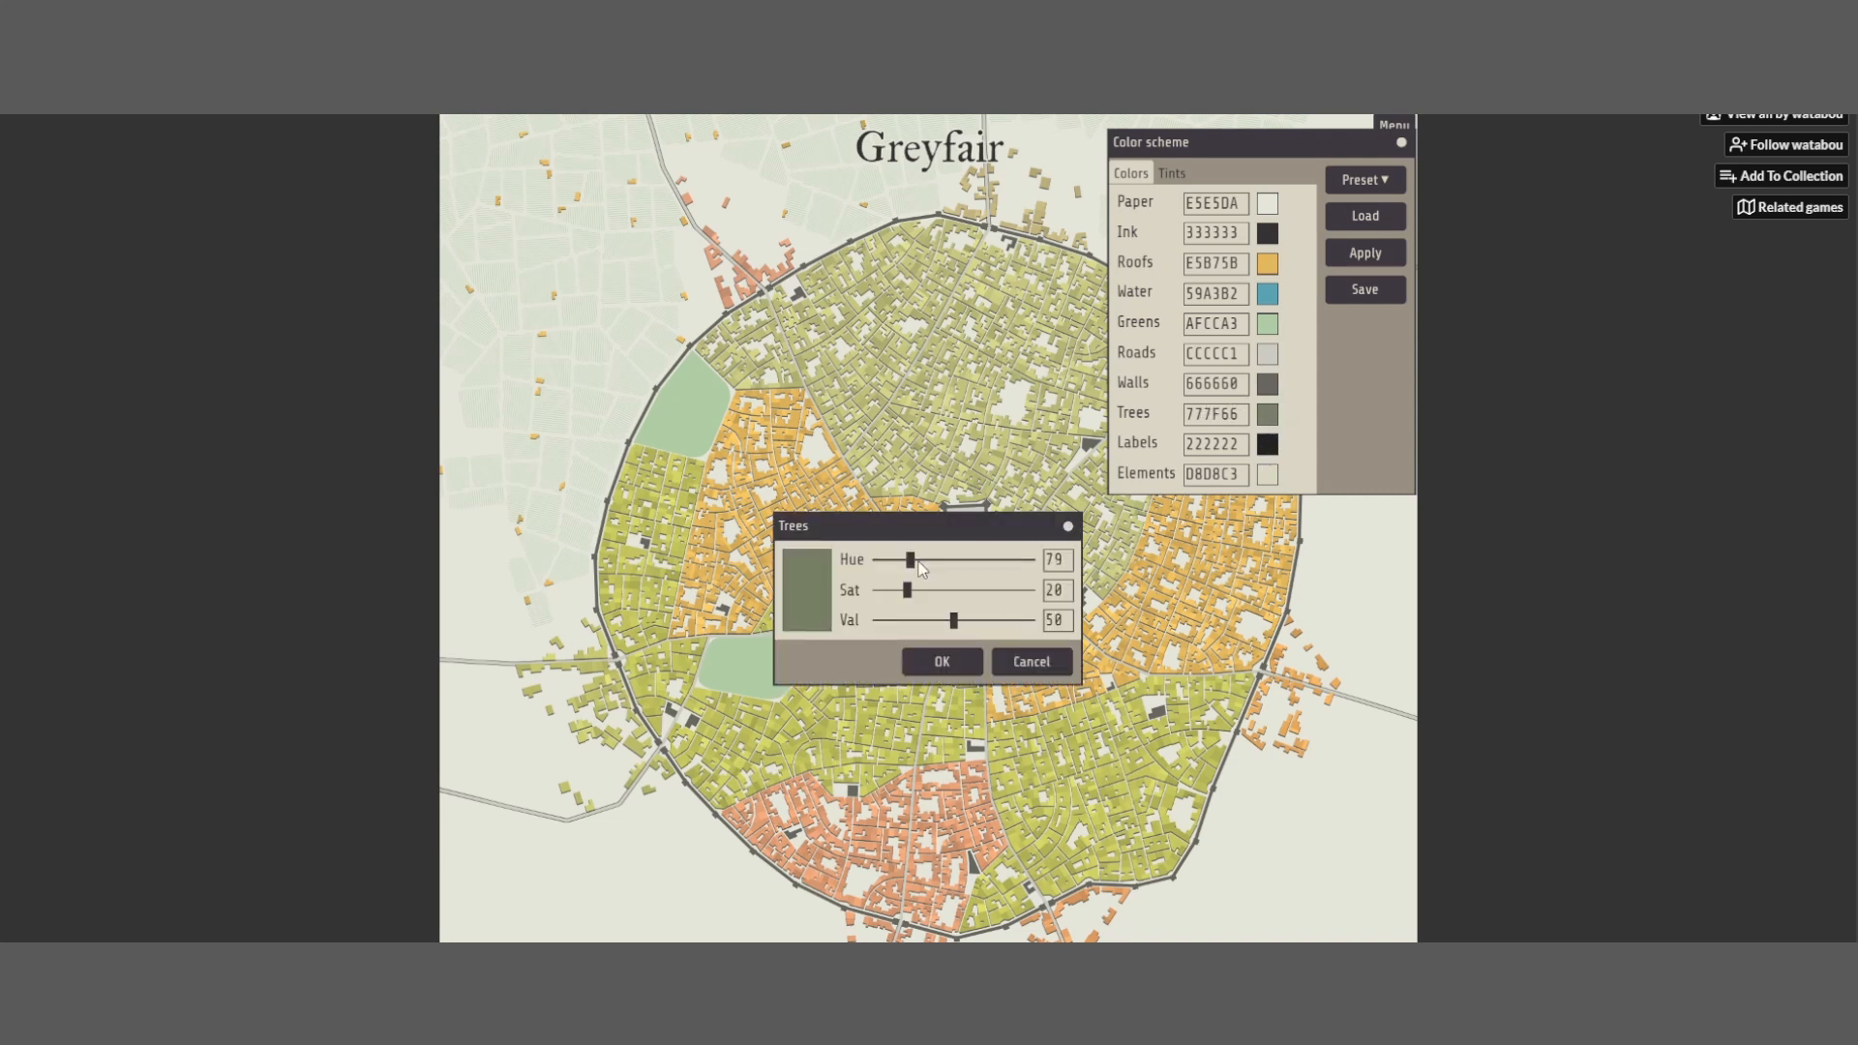
{"action": "left_click_drag", "start_coordinate": [908, 592], "coordinate": [969, 598]}
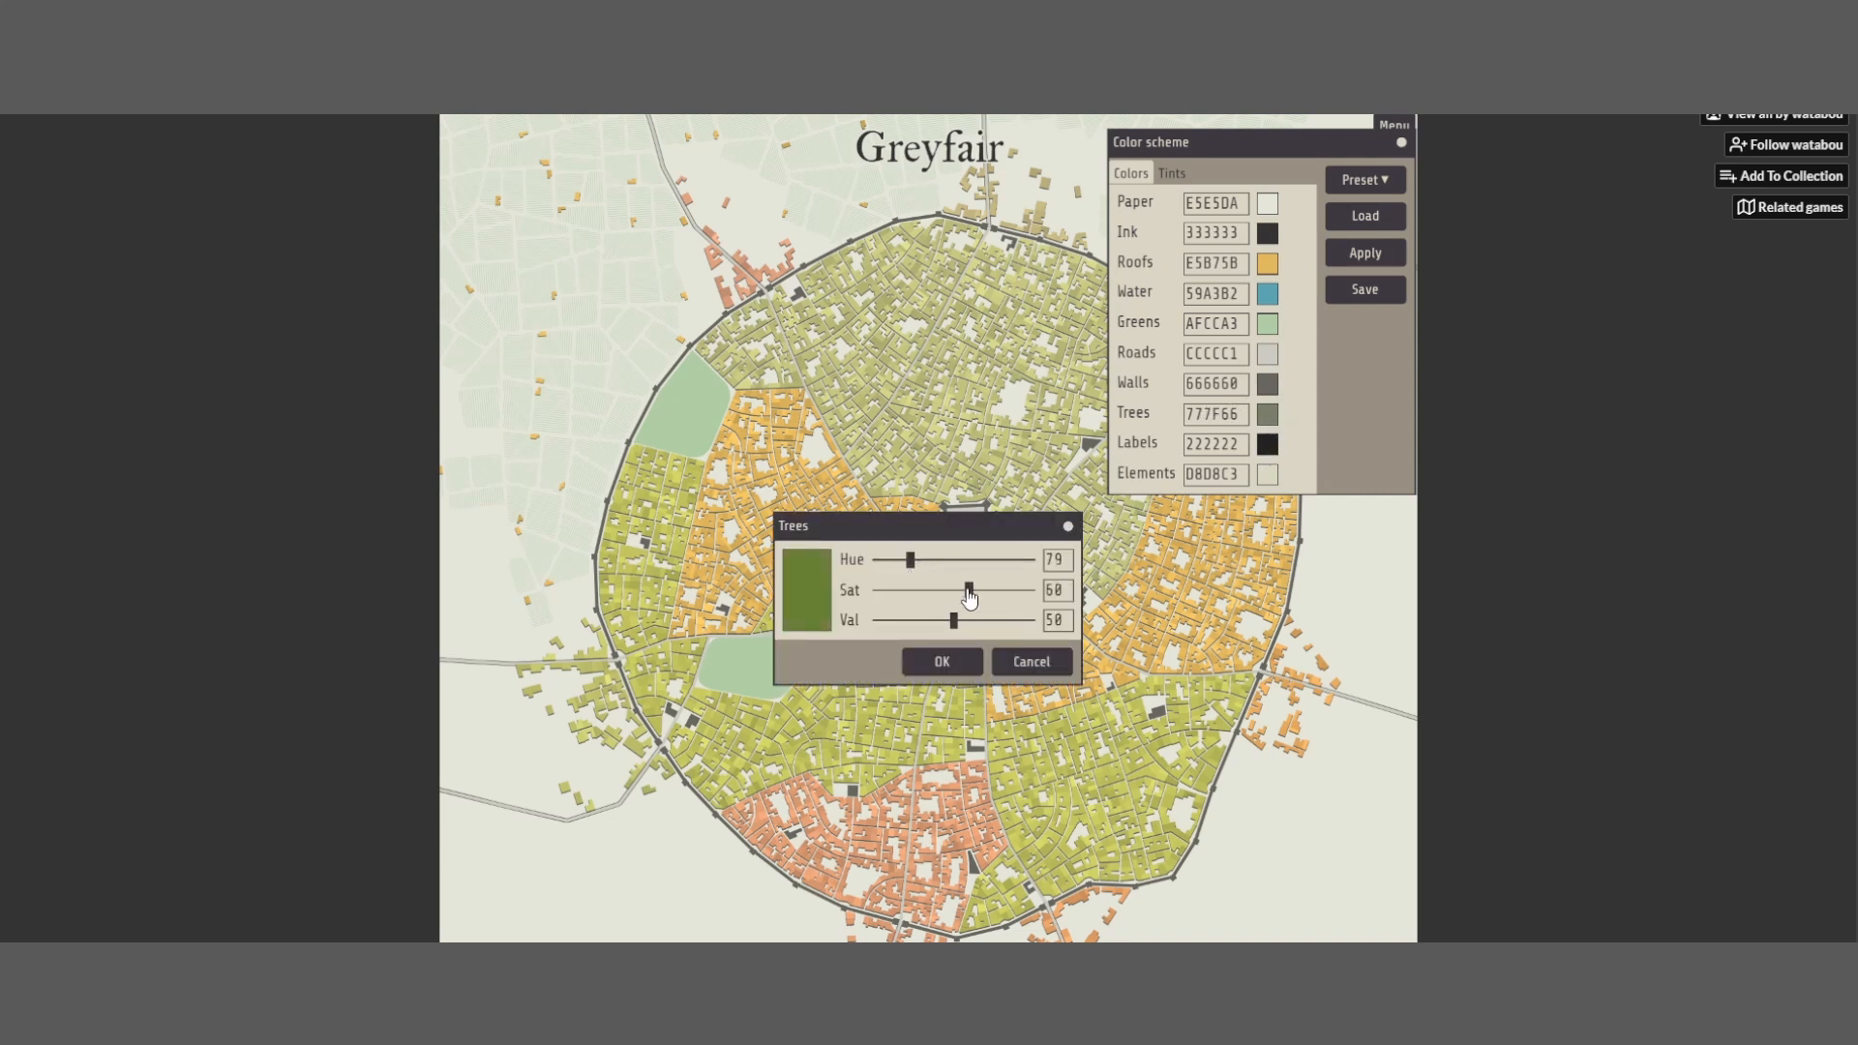
{"action": "left_click", "coordinate": [939, 661]}
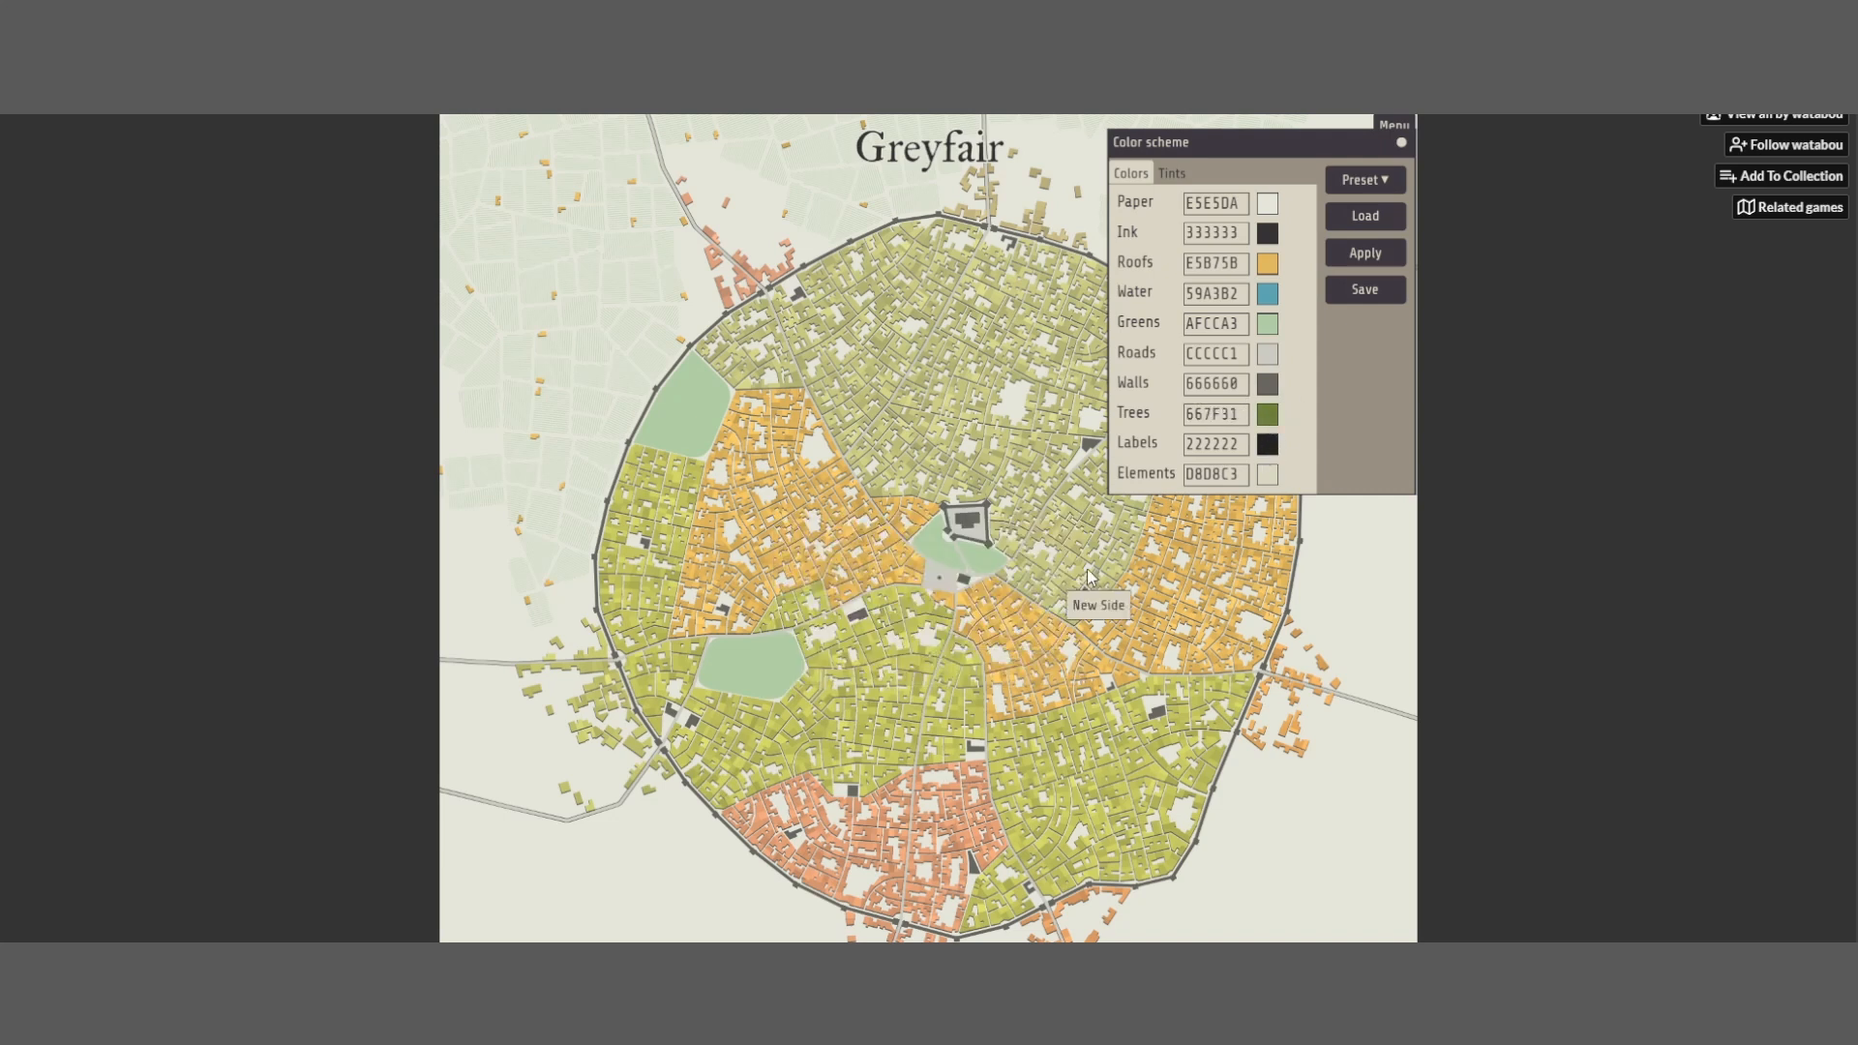
{"action": "left_click", "coordinate": [1375, 260]}
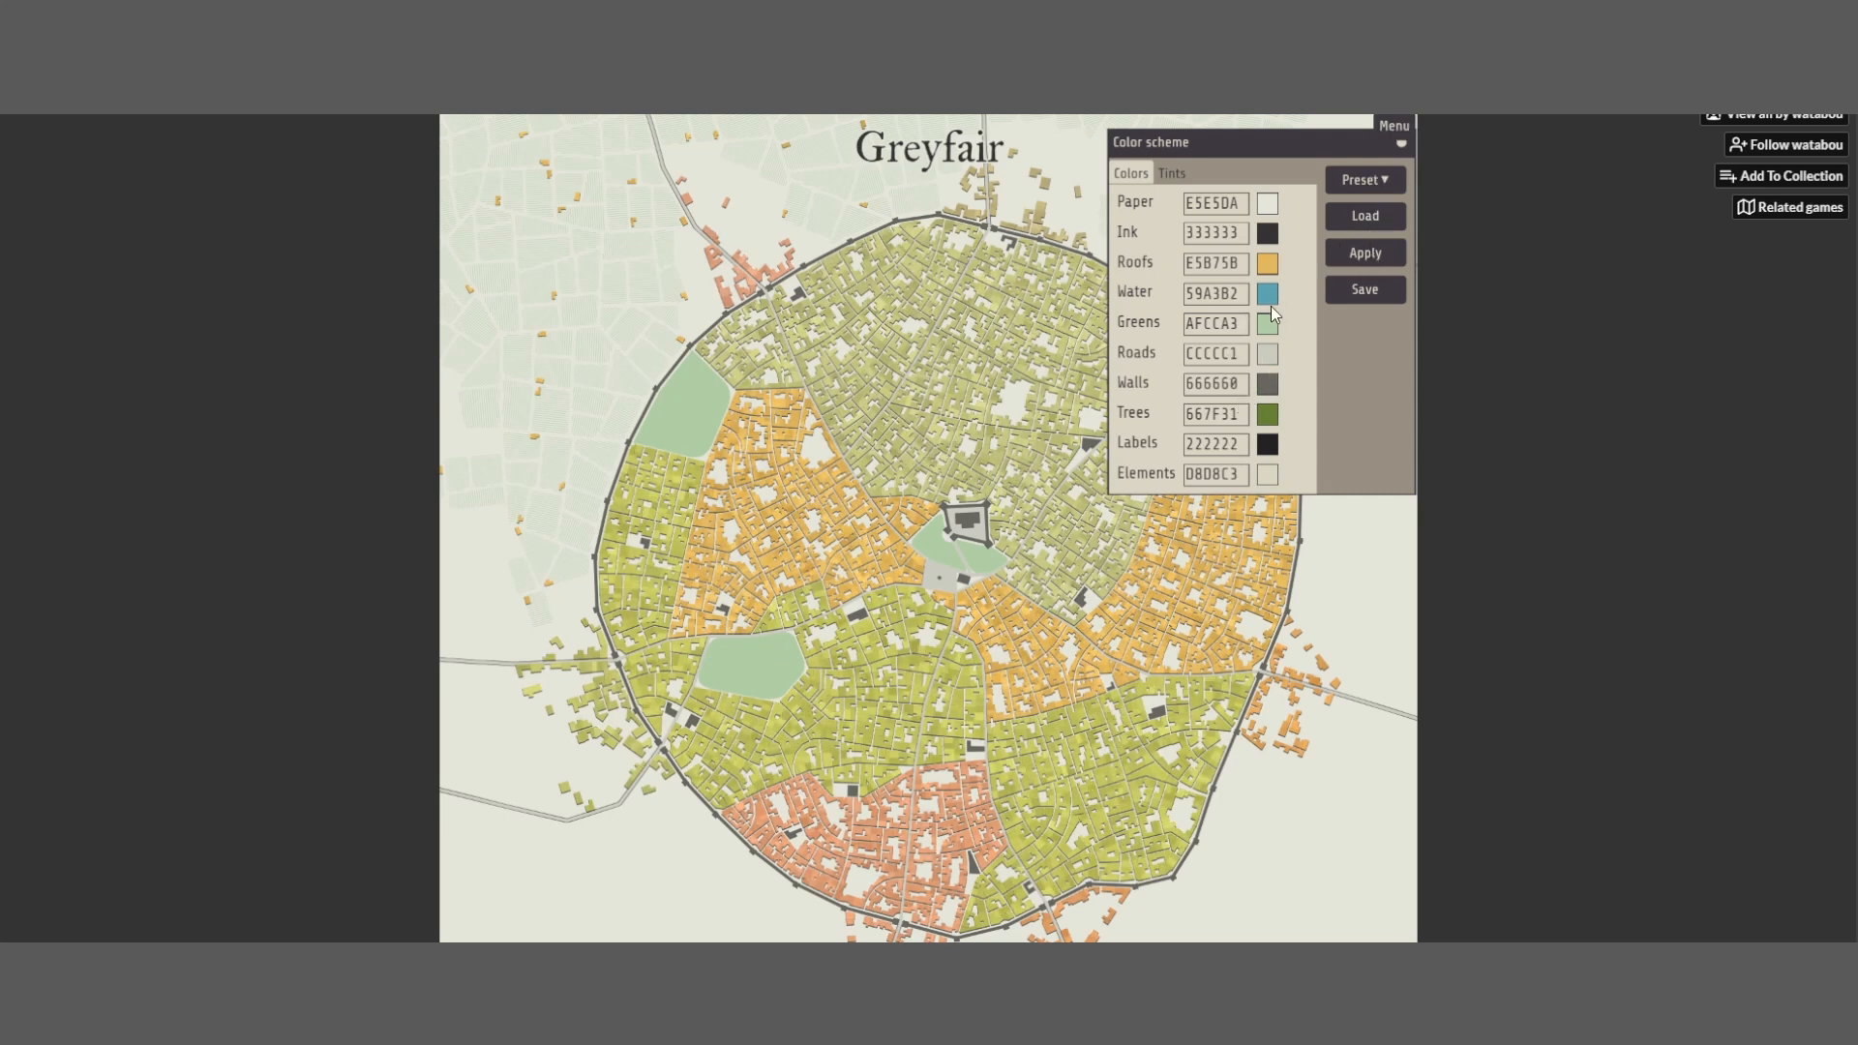
Set the Roofs color to red E5675E with hue 4 and saturation 59, and apply it to the map
{"action": "left_click", "coordinate": [1267, 263]}
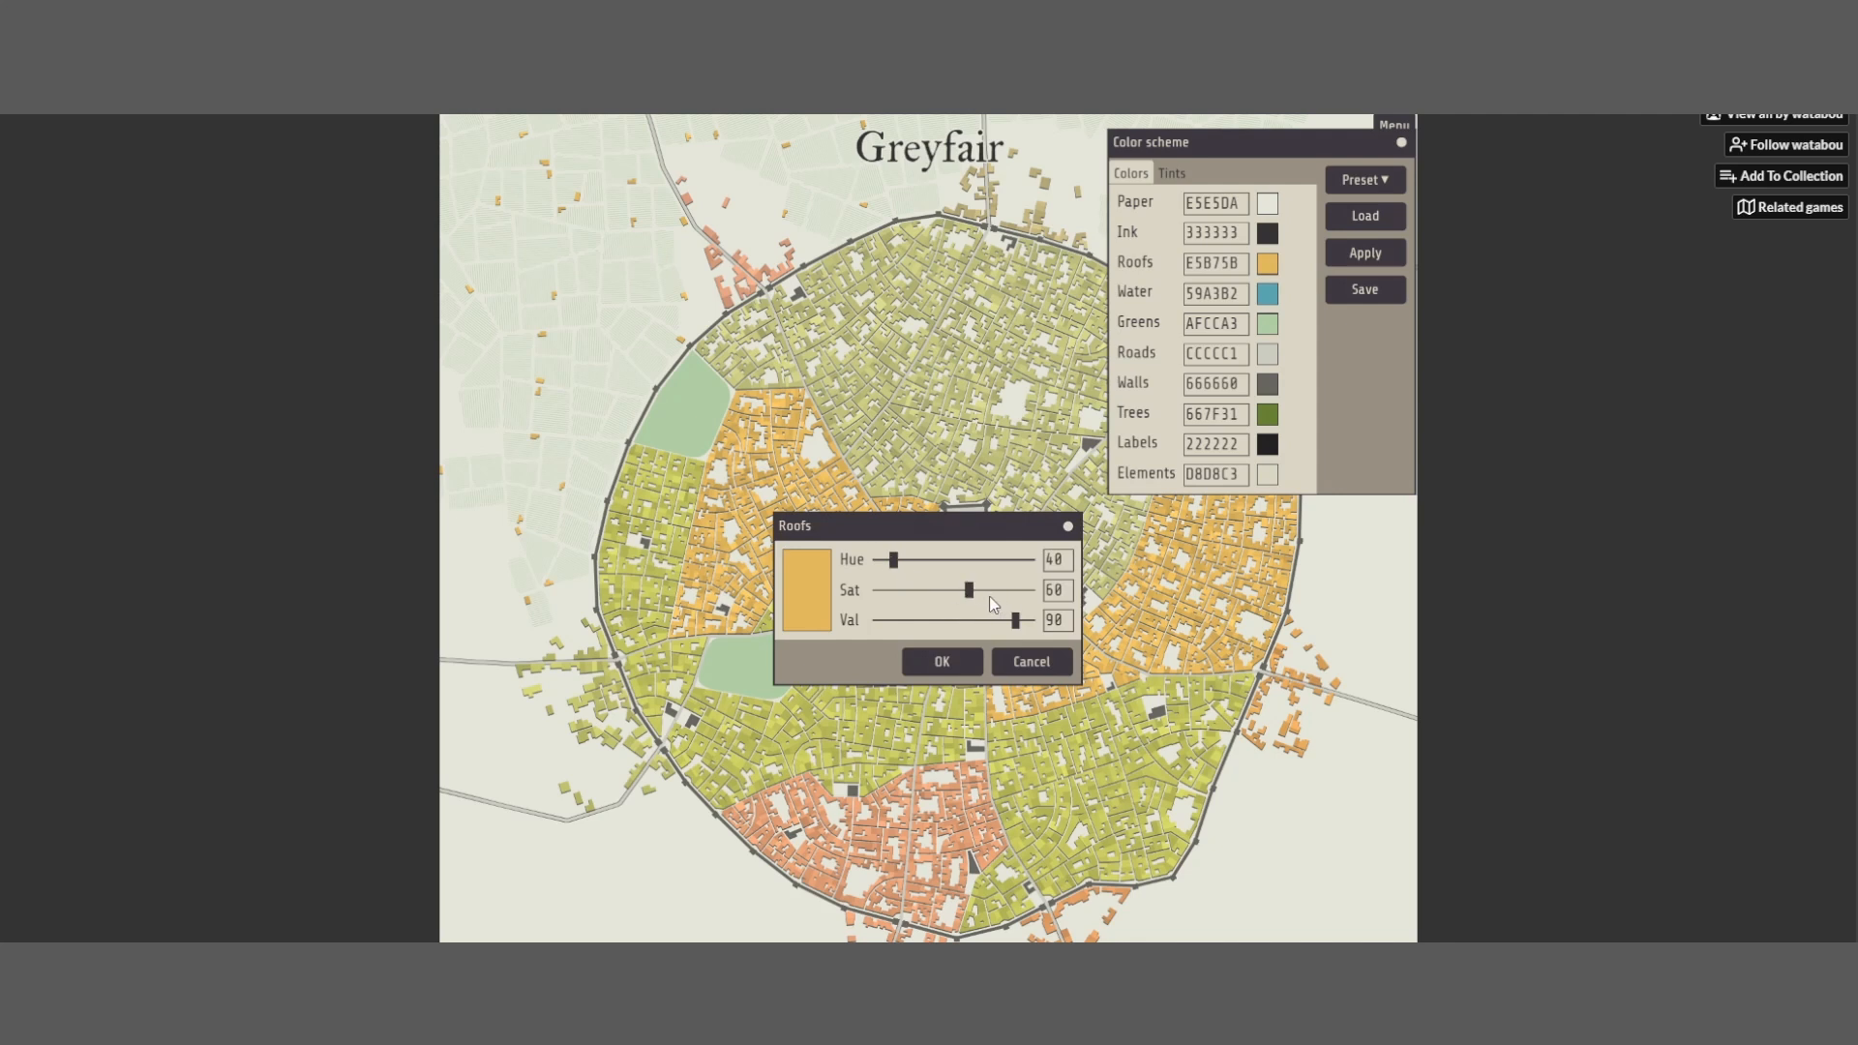
{"action": "left_click_drag", "start_coordinate": [970, 592], "coordinate": [1001, 593]}
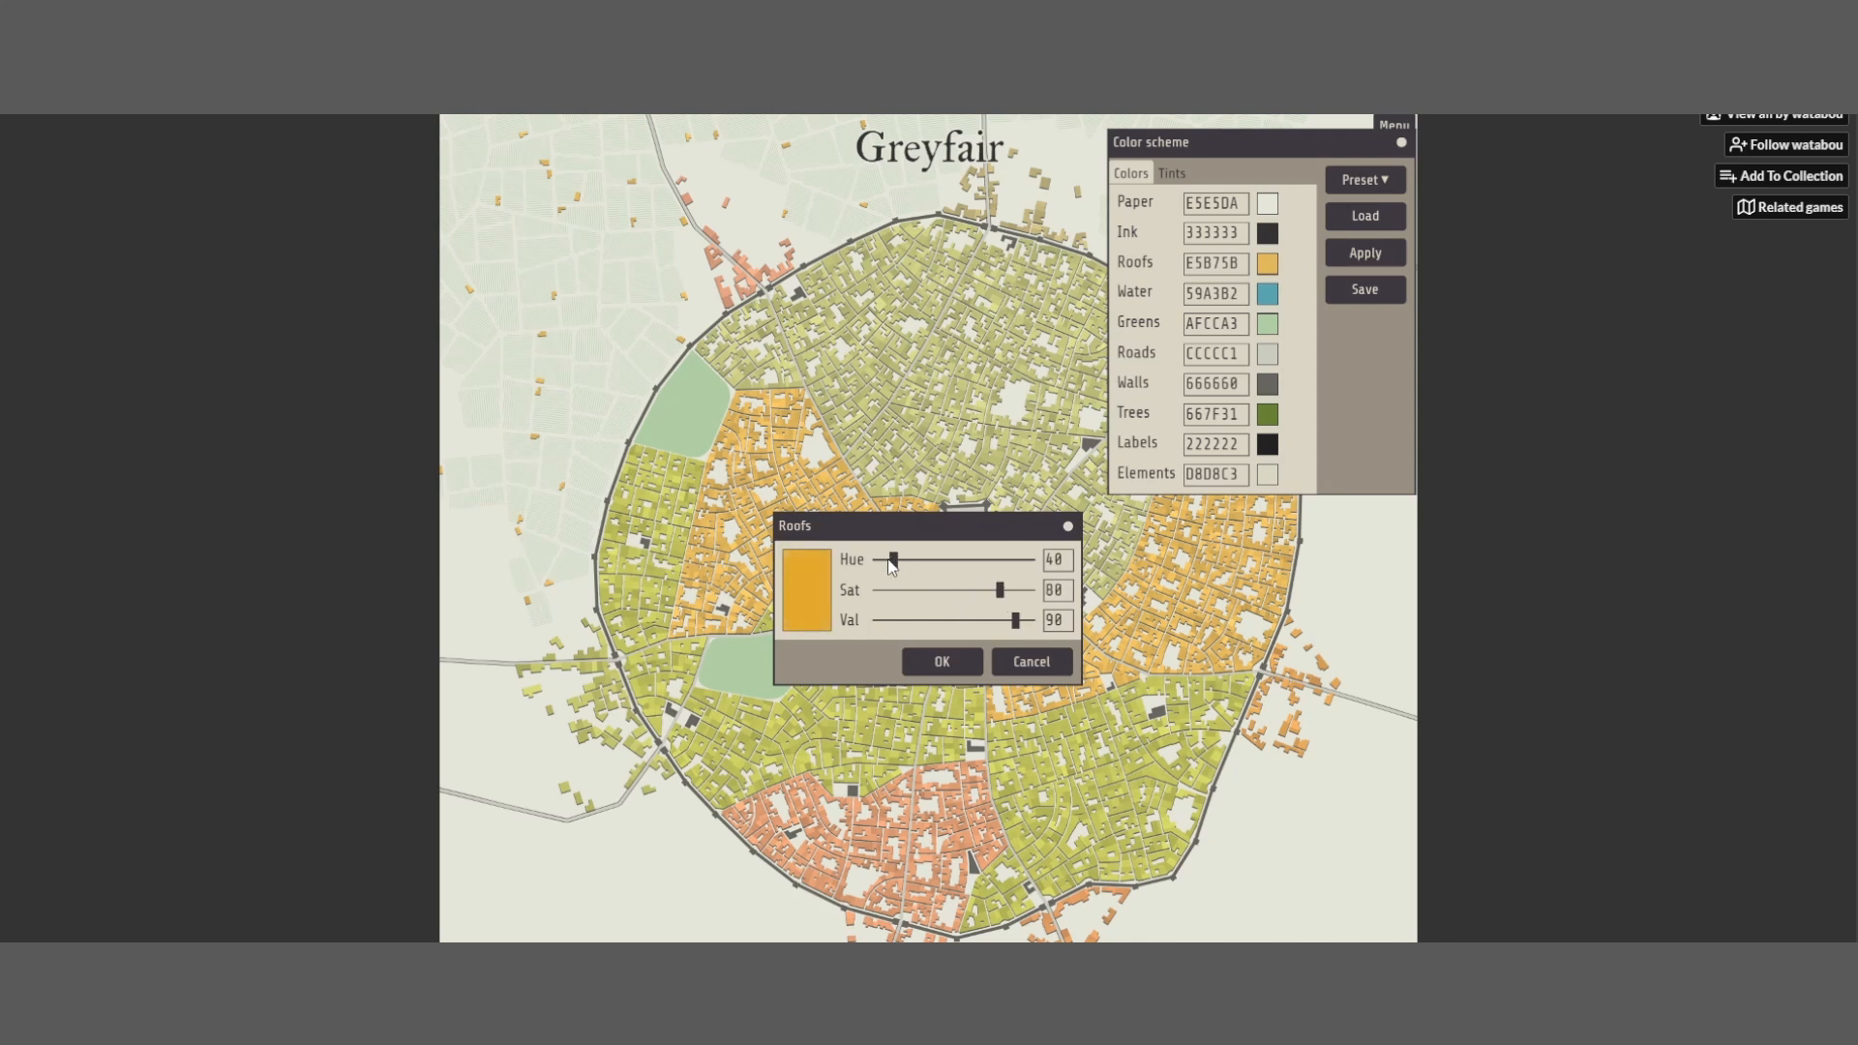
{"action": "left_click_drag", "start_coordinate": [892, 561], "coordinate": [878, 561]}
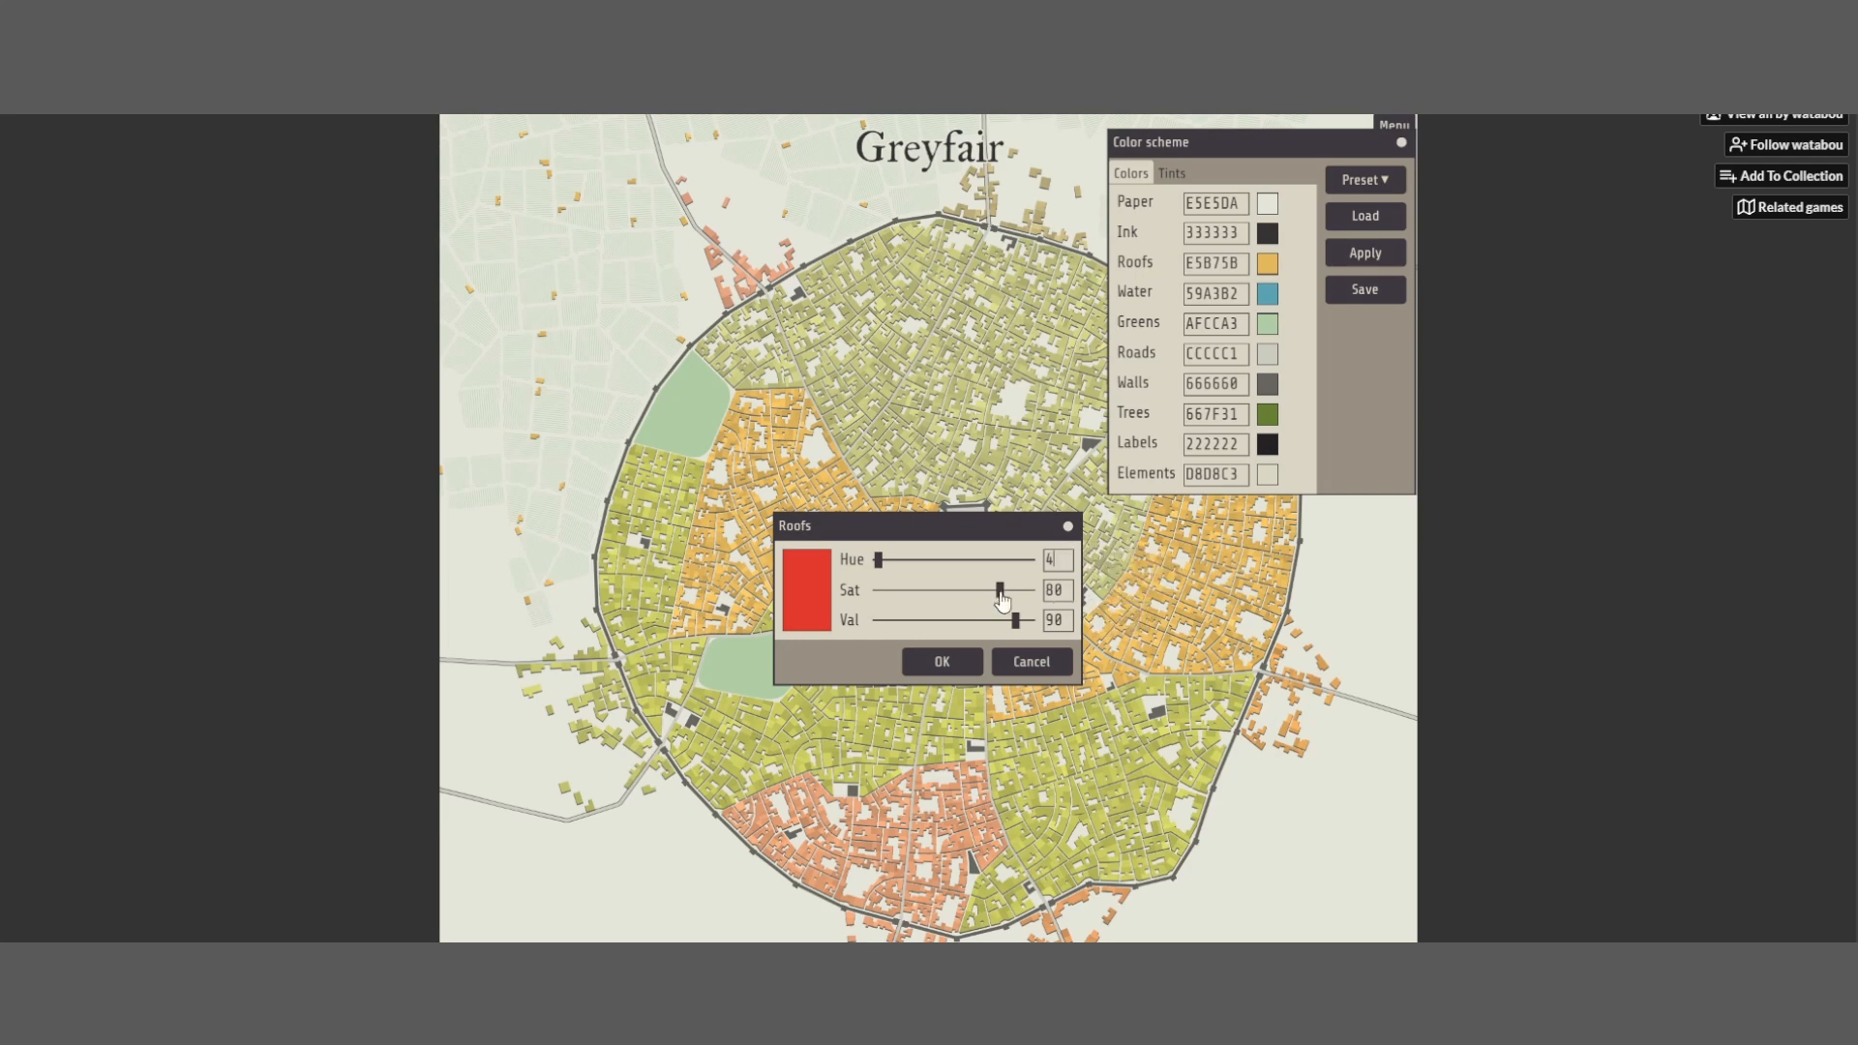
{"action": "left_click_drag", "start_coordinate": [1002, 601], "coordinate": [969, 601]}
{"action": "left_click", "coordinate": [971, 662]}
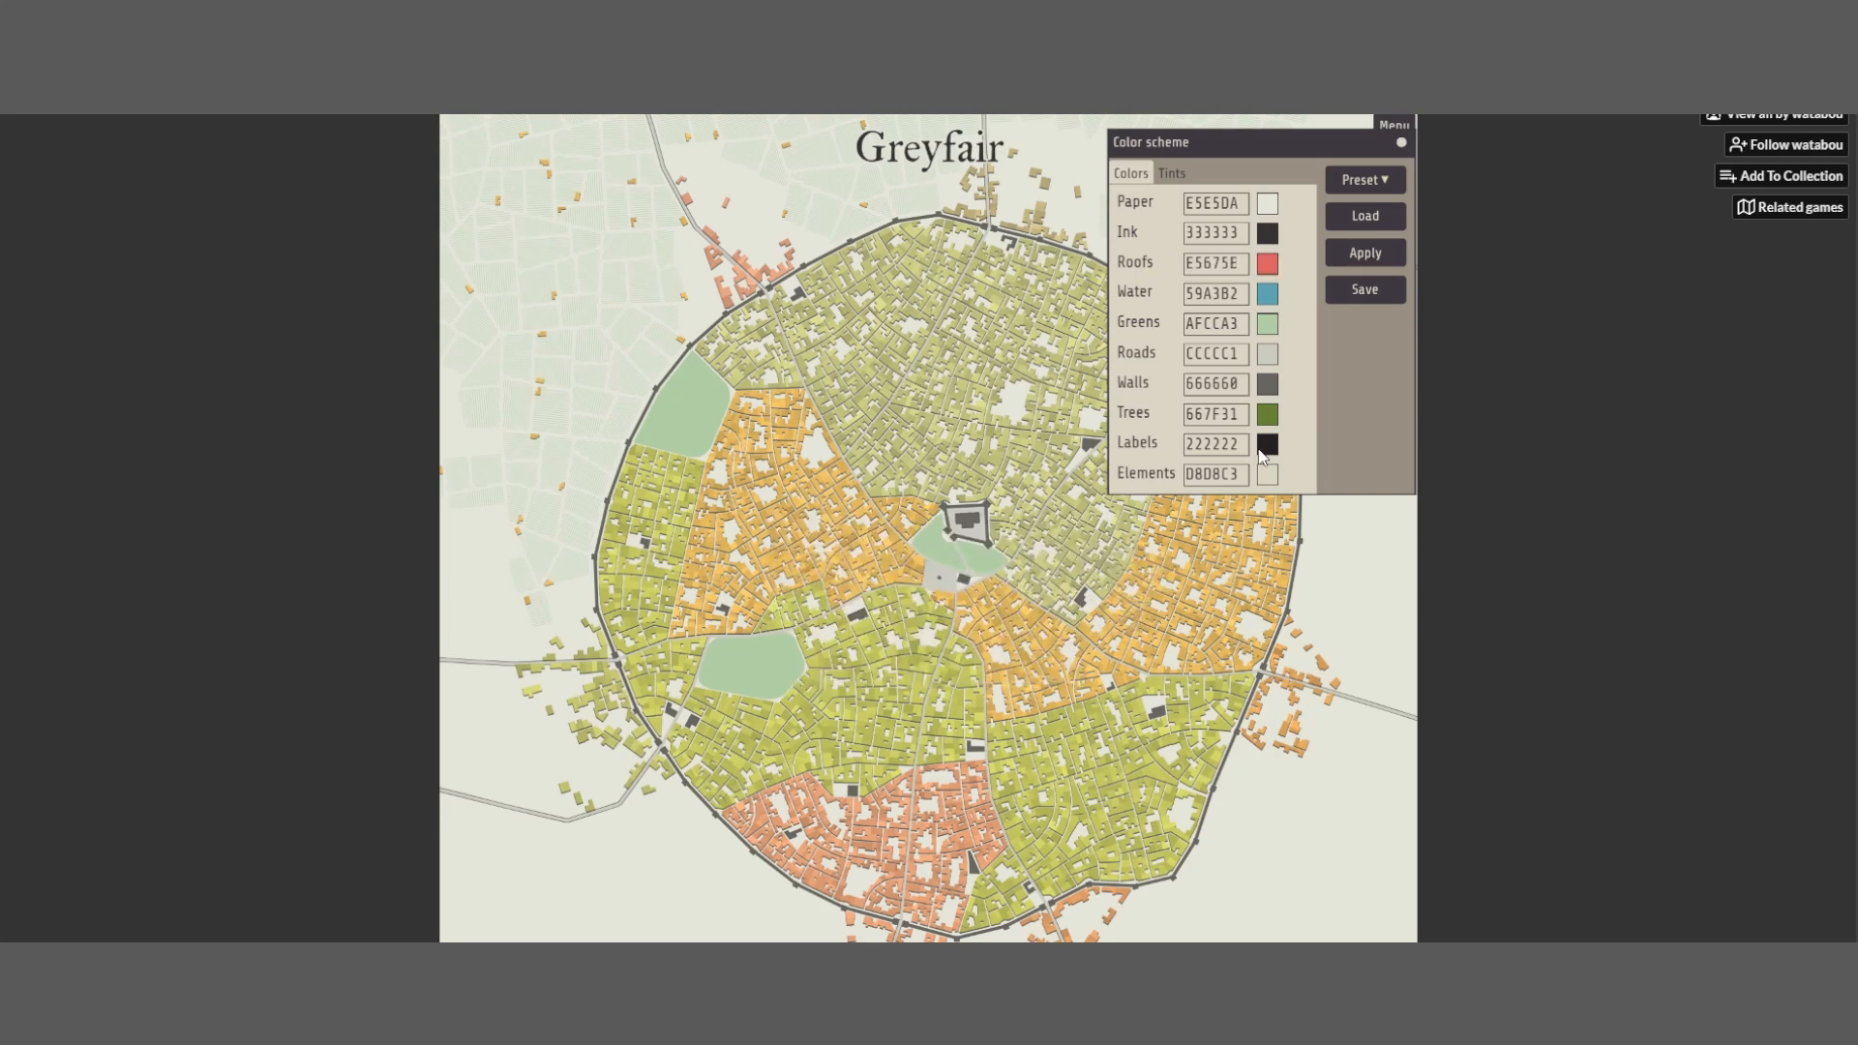
{"action": "left_click", "coordinate": [1395, 257]}
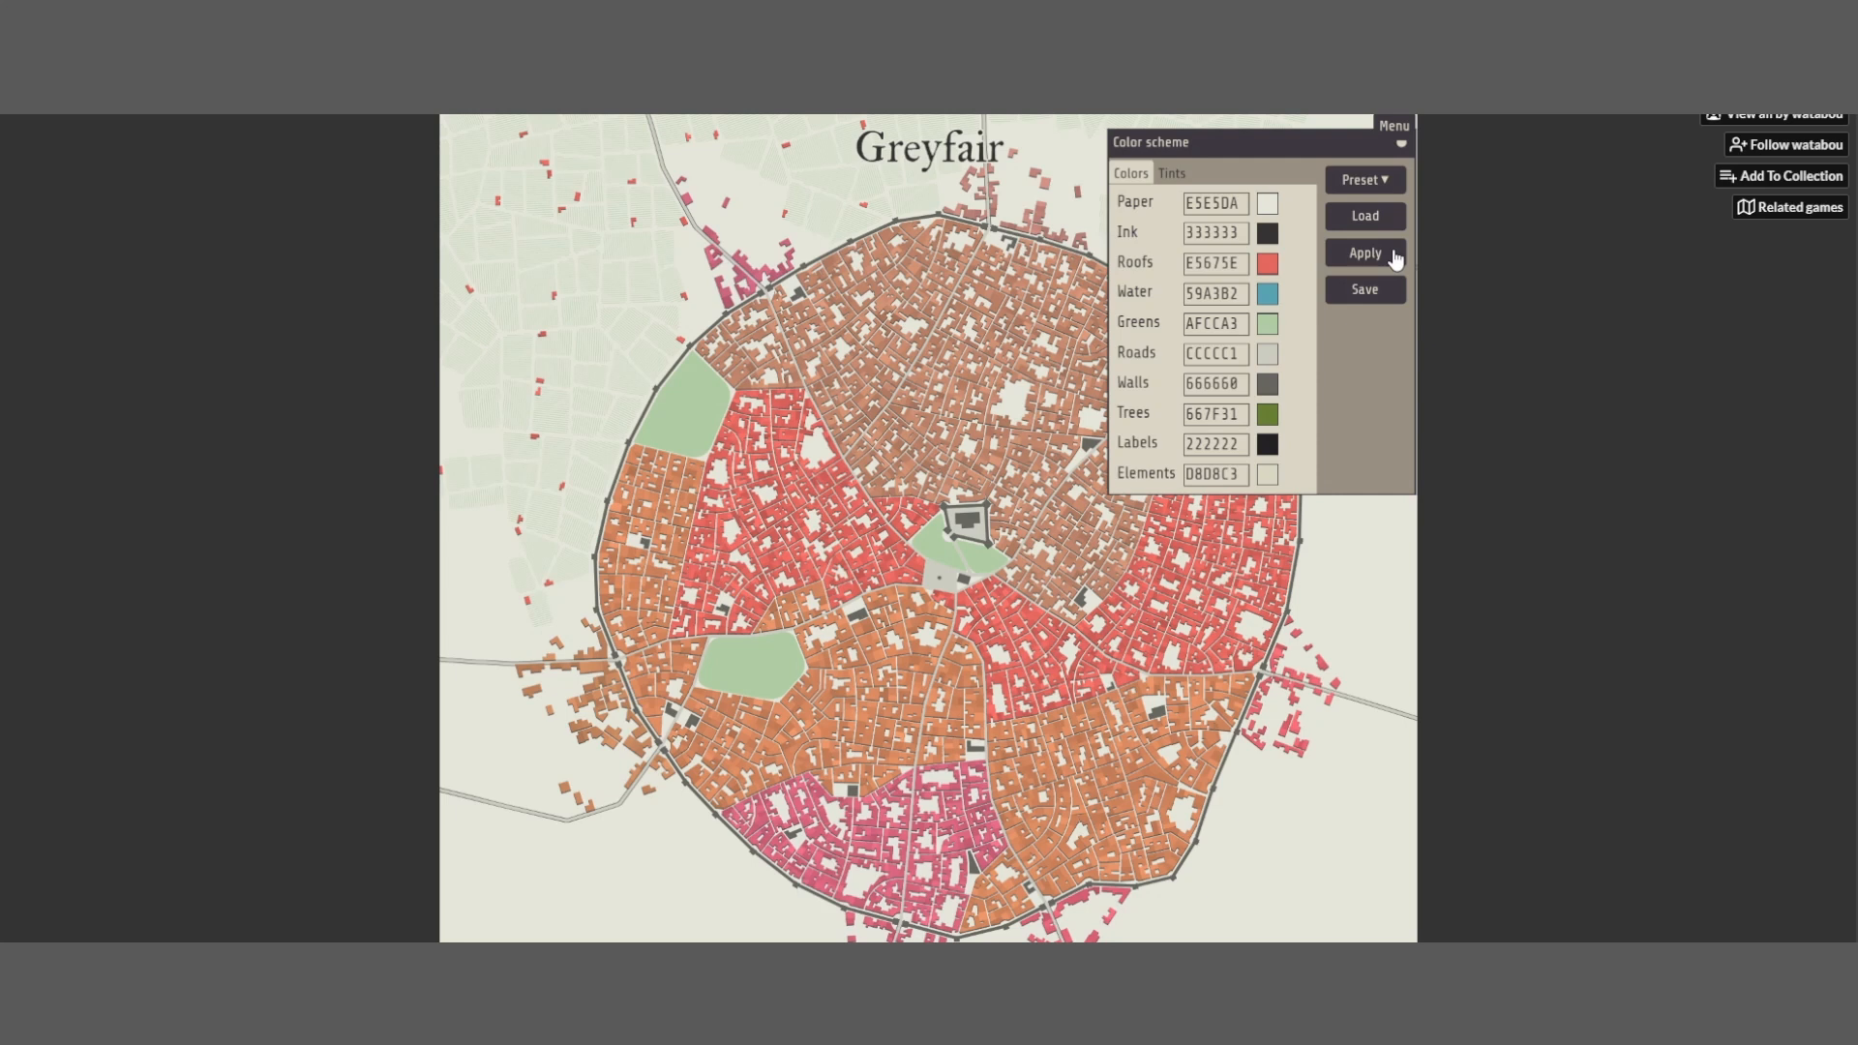
Change the Roofs color to purple CA80E5 and apply it to the map
{"action": "left_click", "coordinate": [1268, 265]}
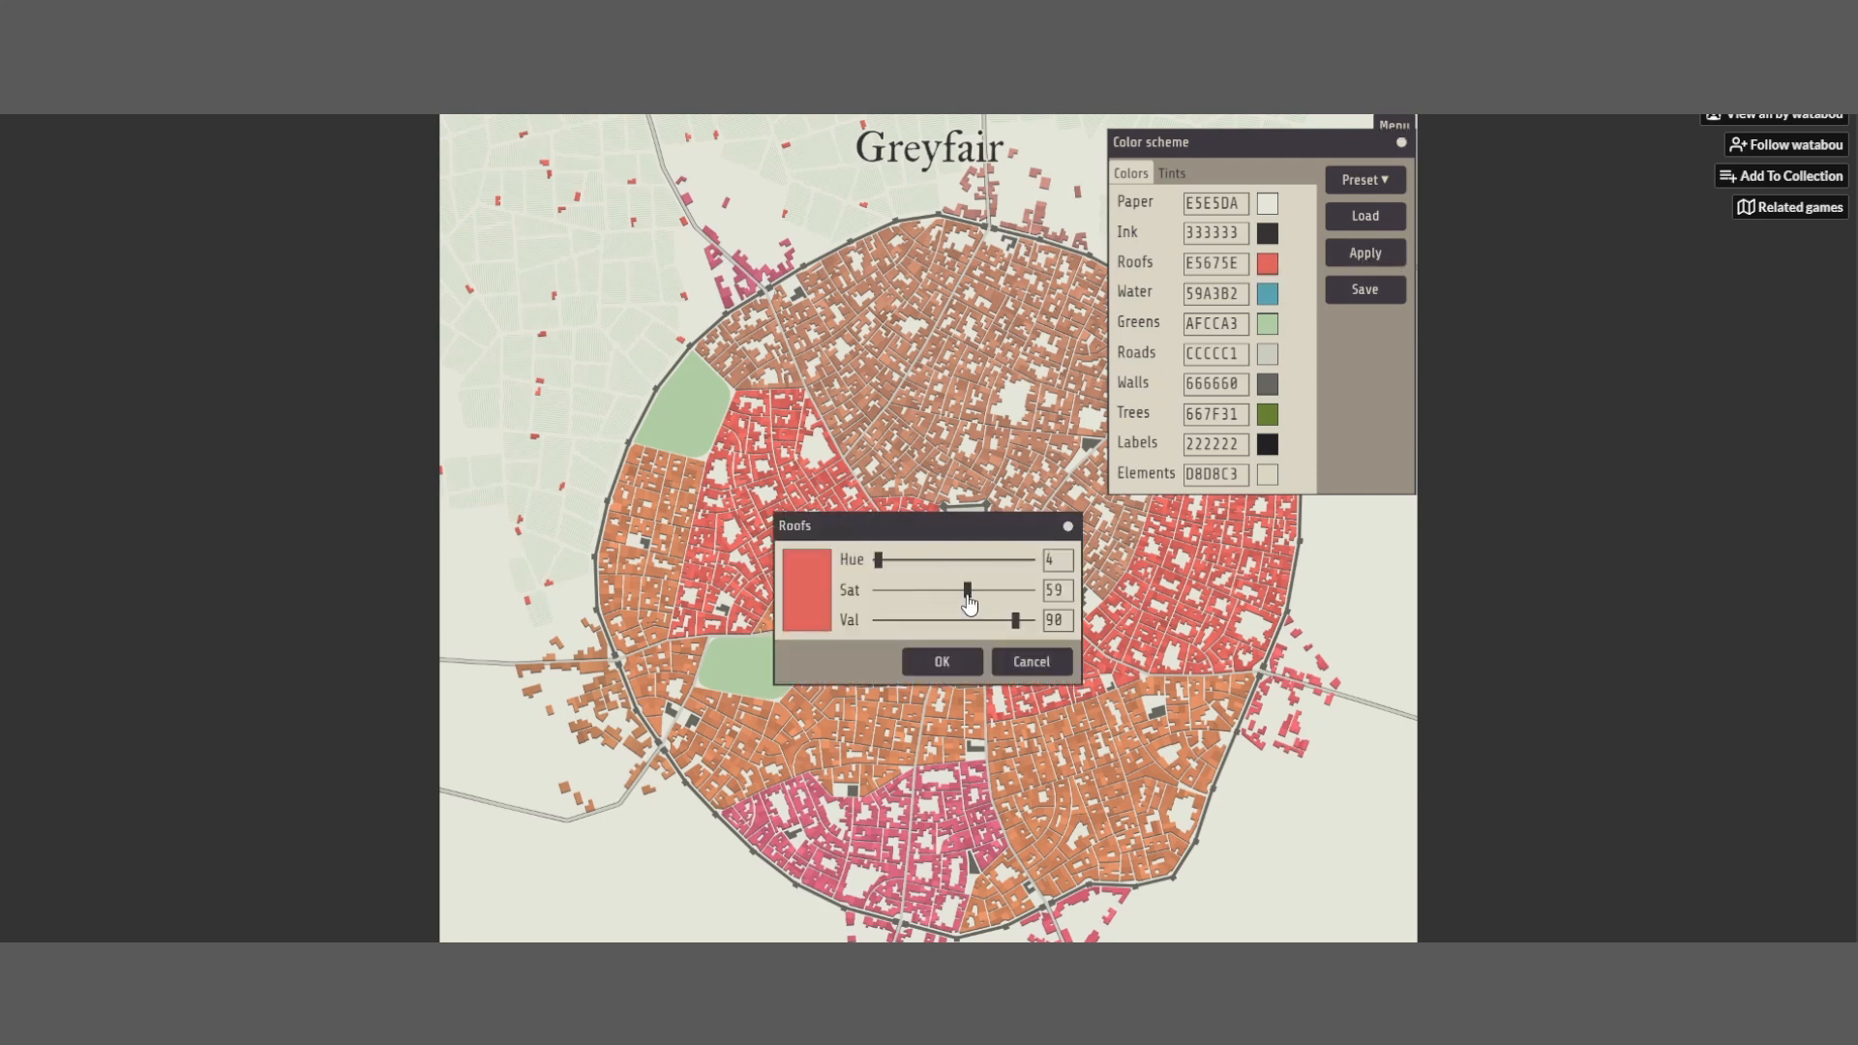
{"action": "left_click_drag", "start_coordinate": [968, 600], "coordinate": [1007, 574]}
{"action": "left_click", "coordinate": [959, 666]}
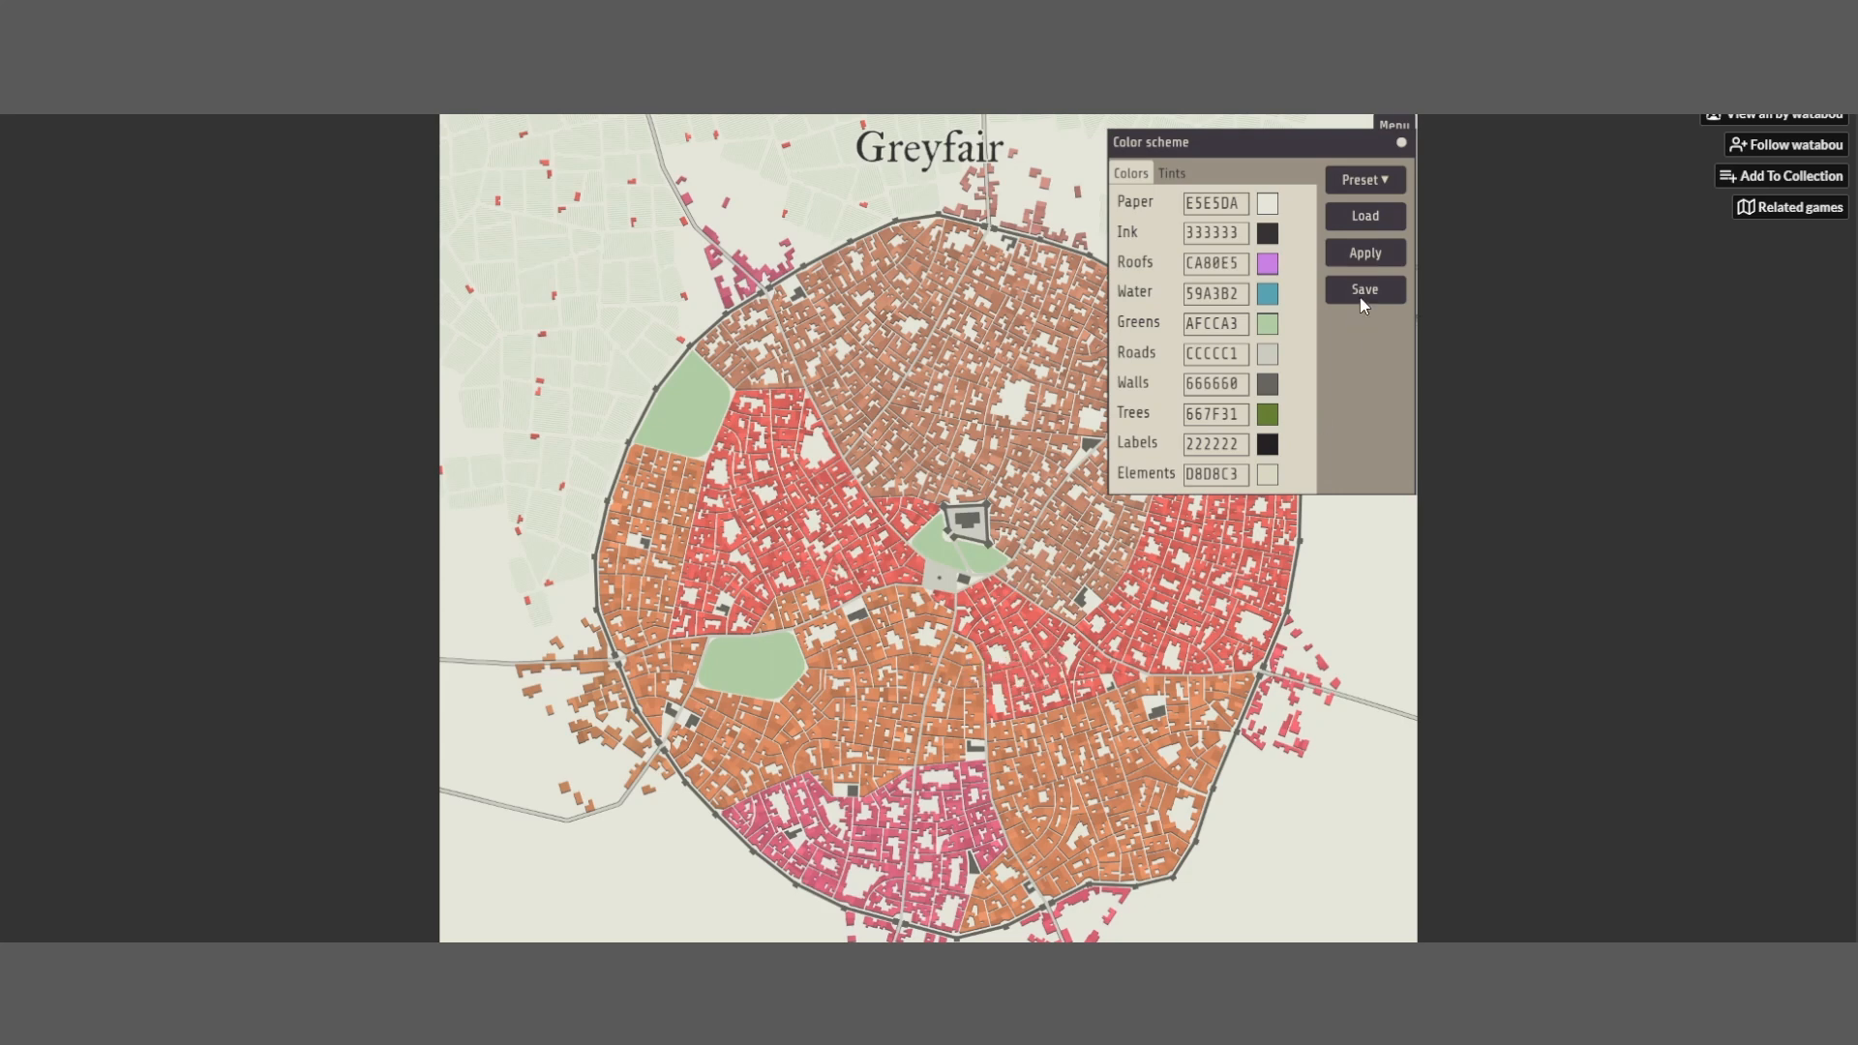
{"action": "left_click", "coordinate": [1376, 258]}
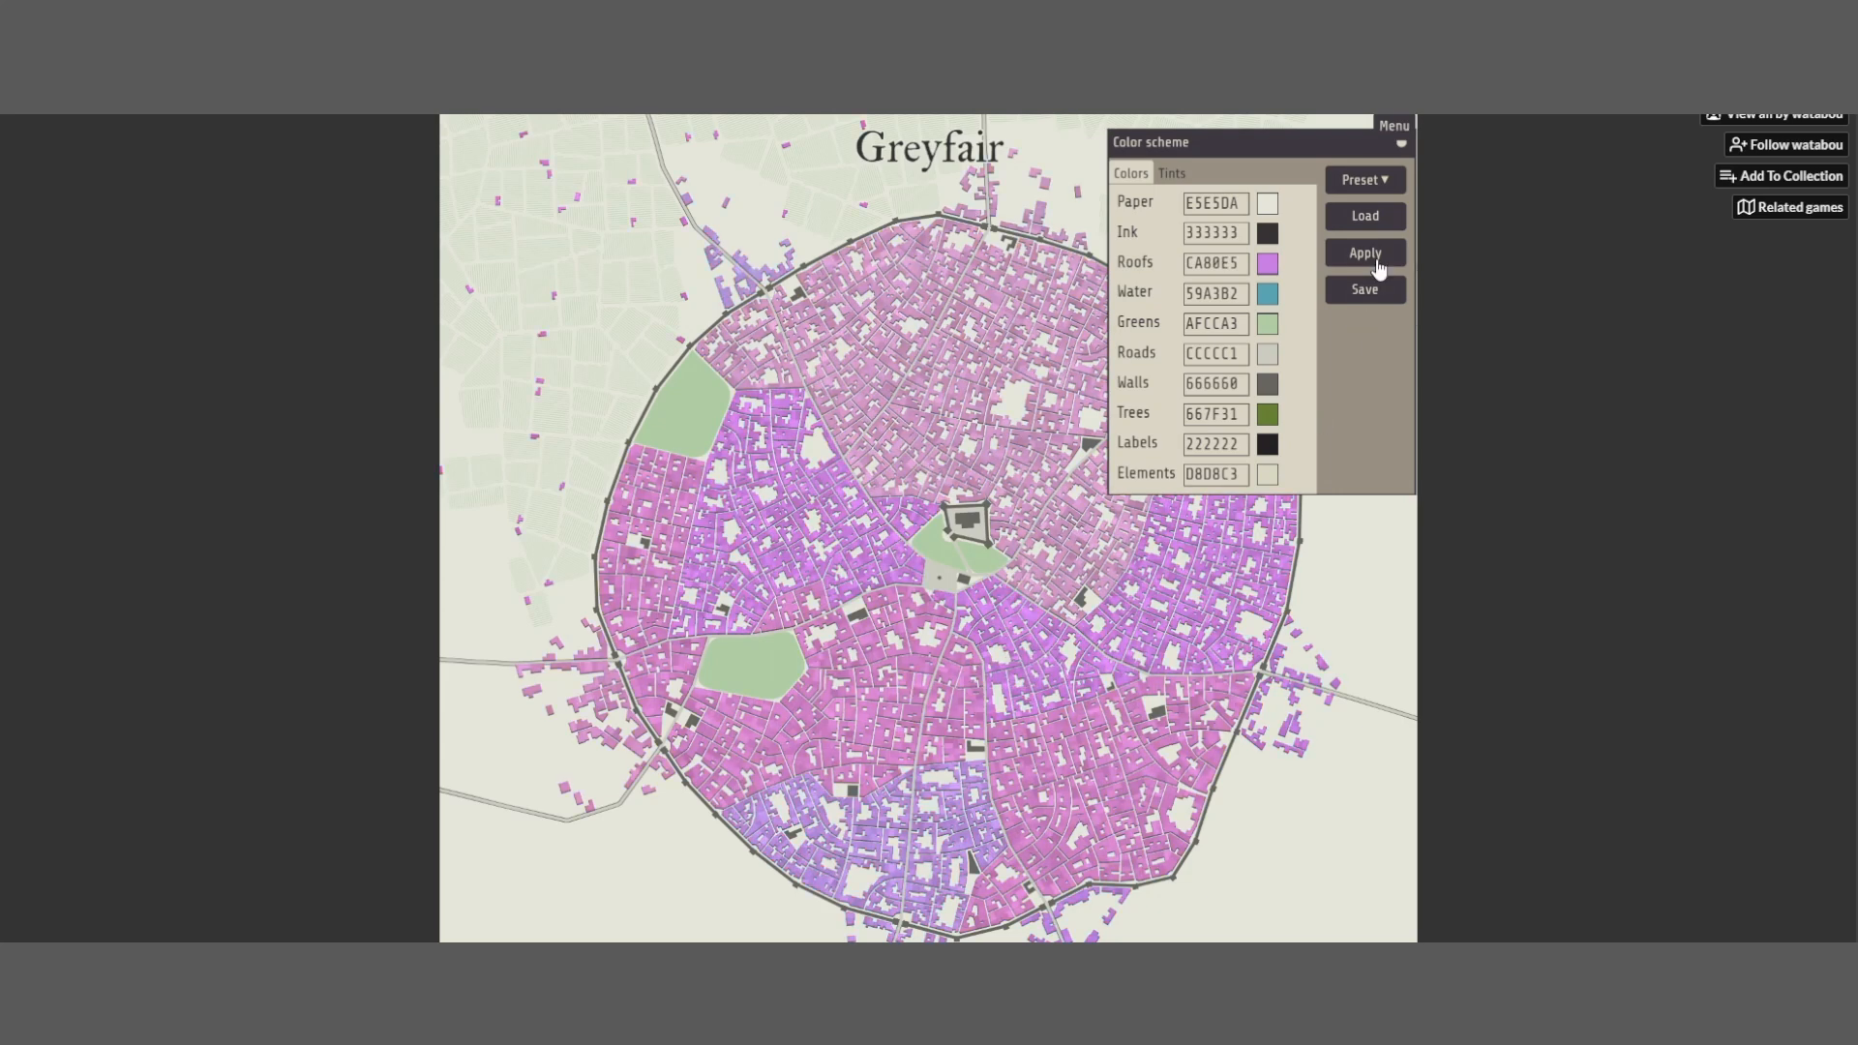
Lower the Roofs color's saturation to 27, giving the lighter purple D4A7E5
{"action": "left_click", "coordinate": [1272, 263]}
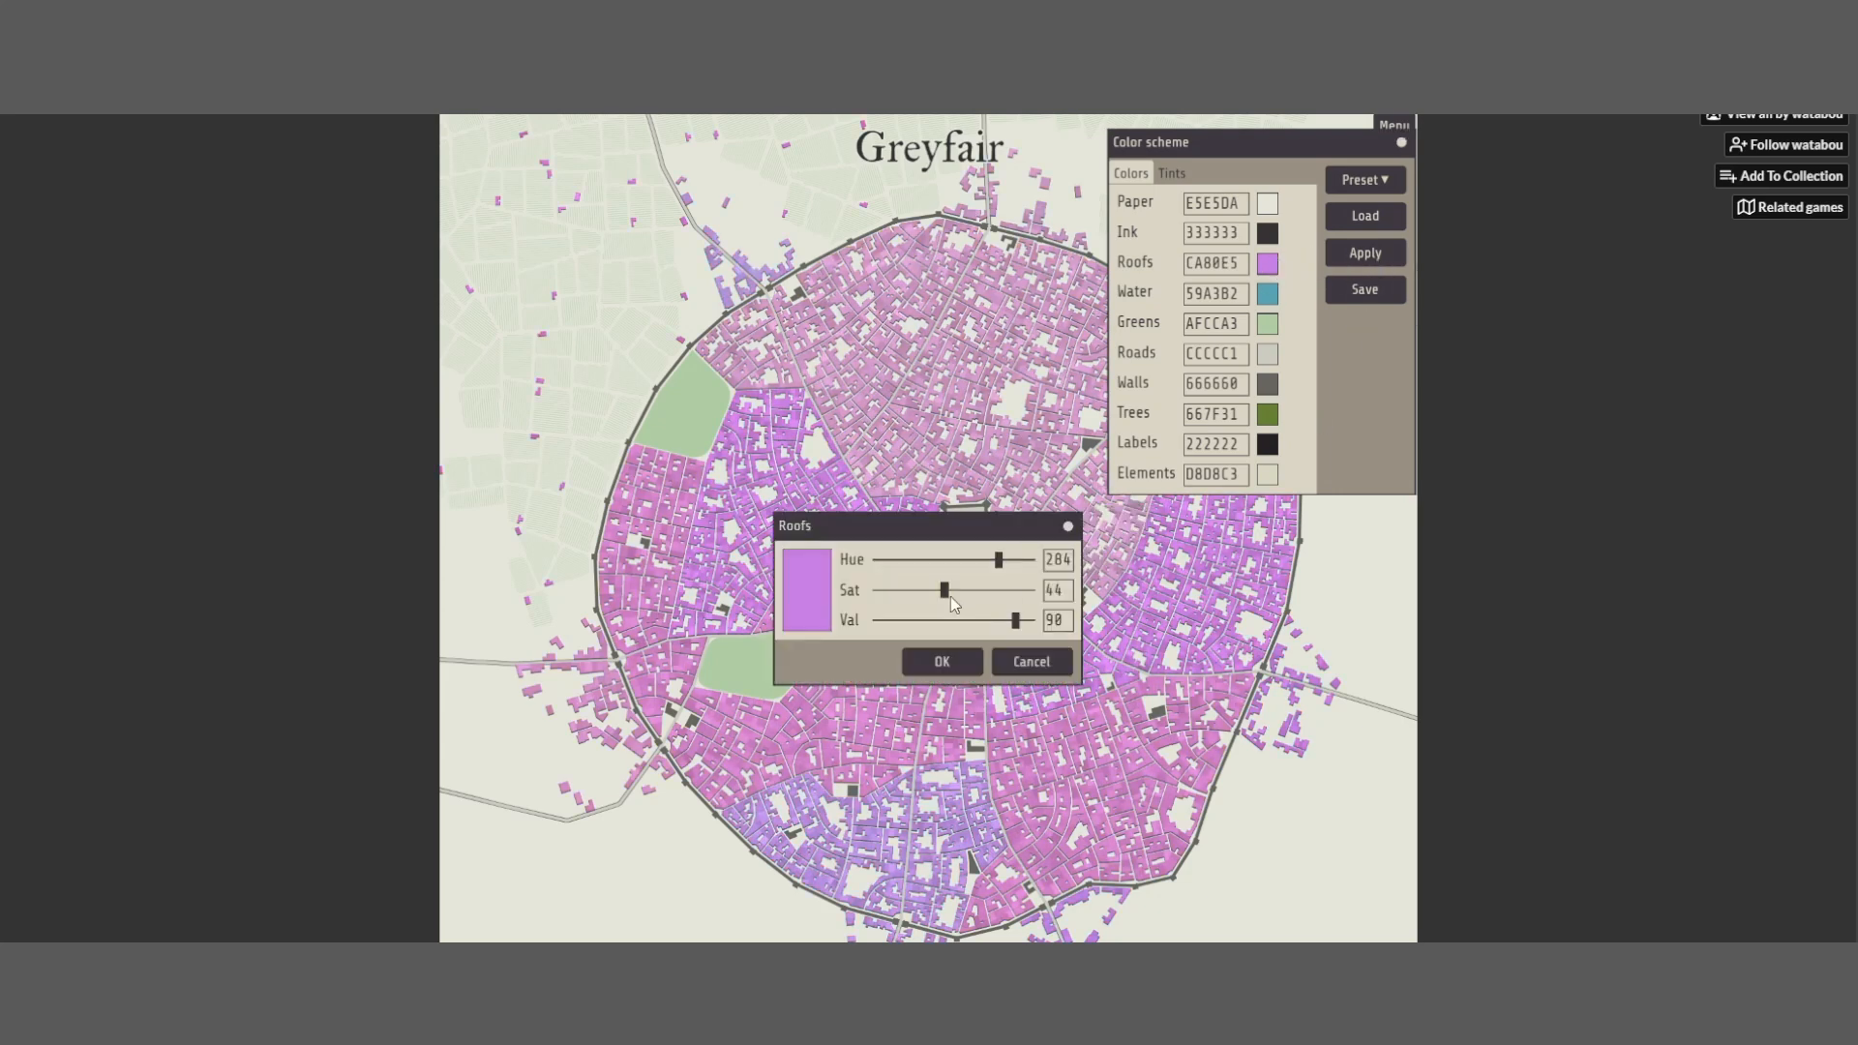
{"action": "left_click_drag", "start_coordinate": [946, 592], "coordinate": [922, 602]}
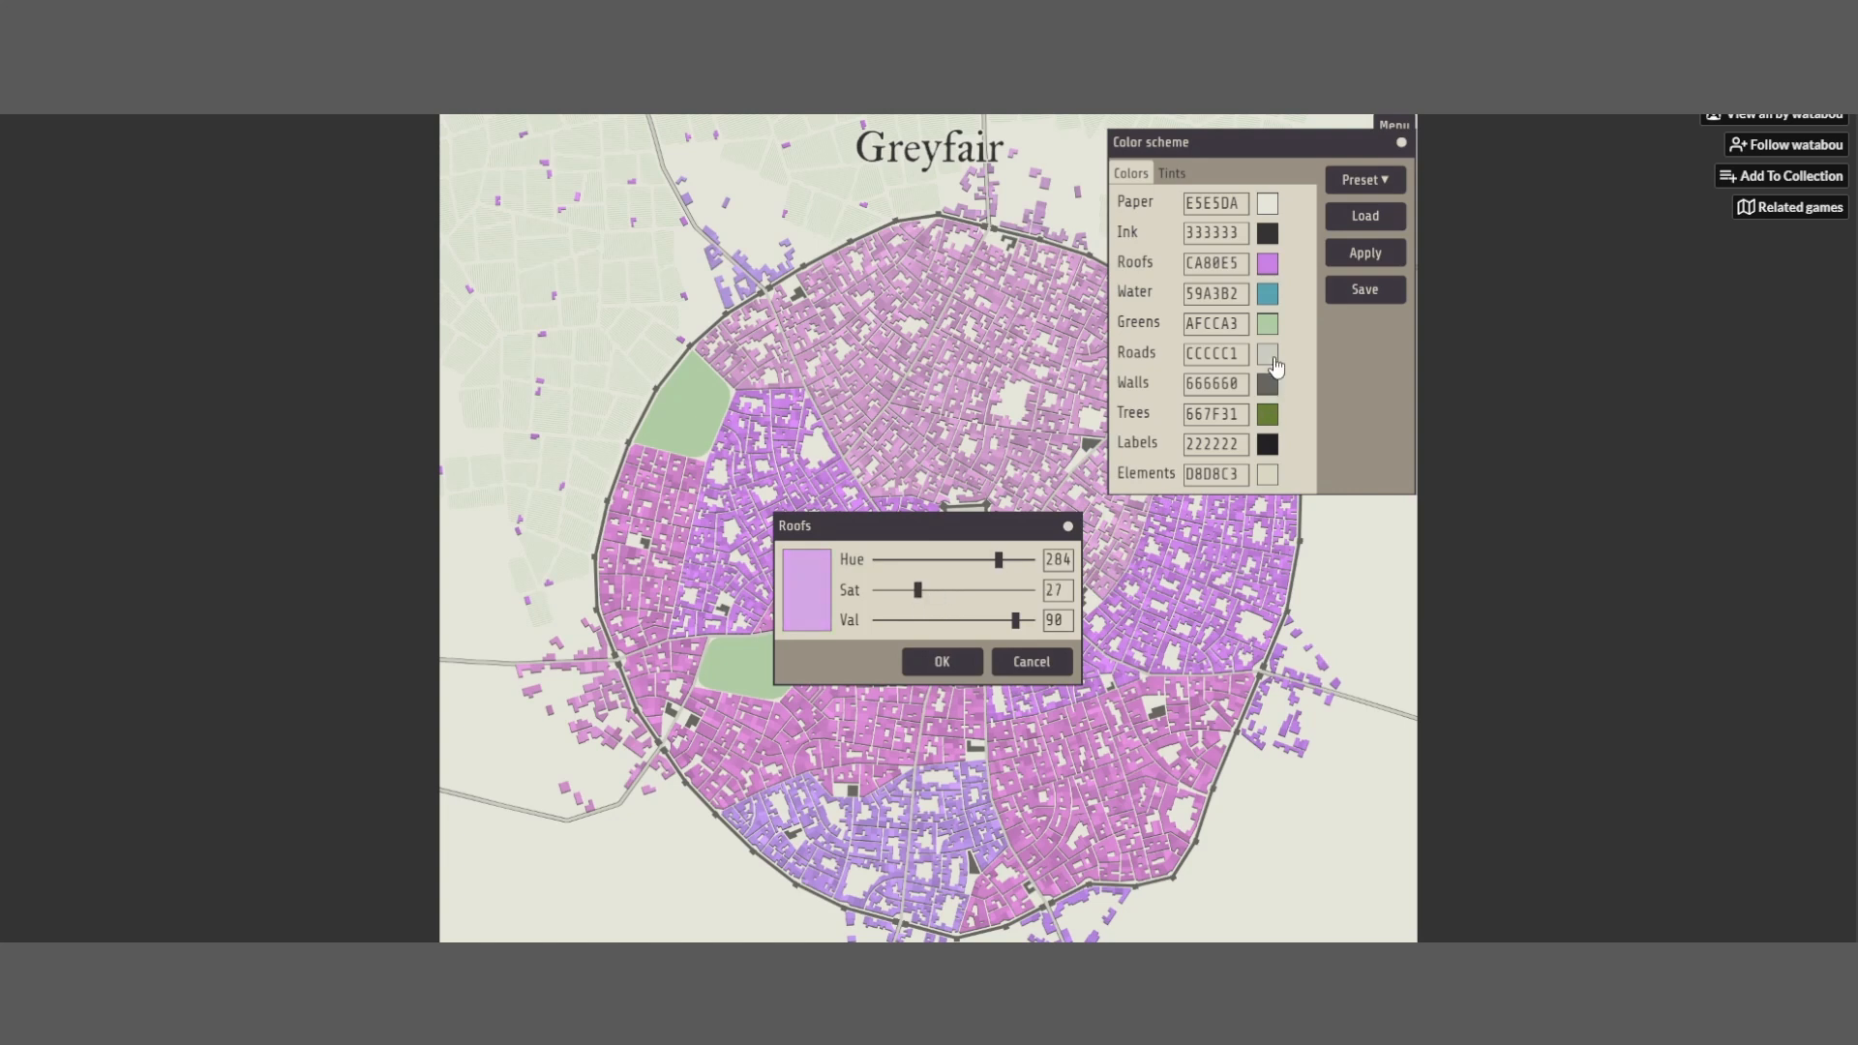
{"action": "left_click", "coordinate": [1362, 253]}
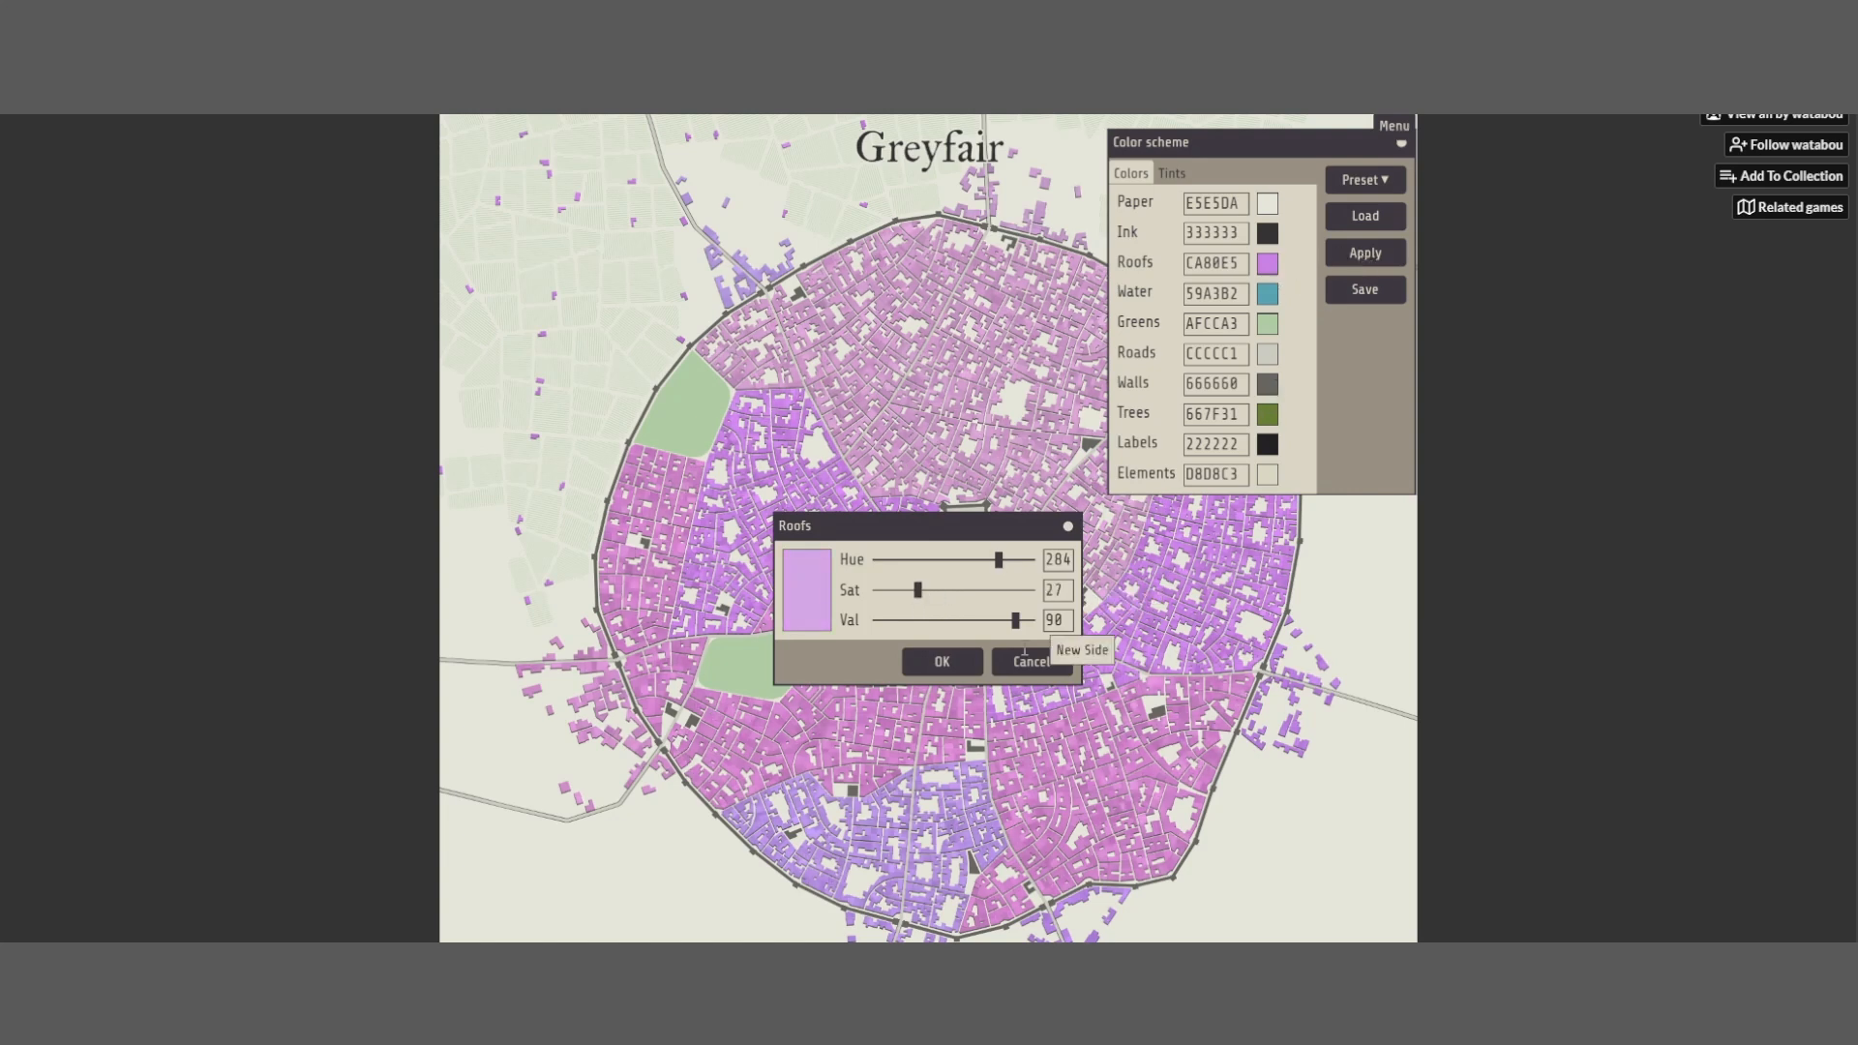
{"action": "left_click", "coordinate": [942, 662]}
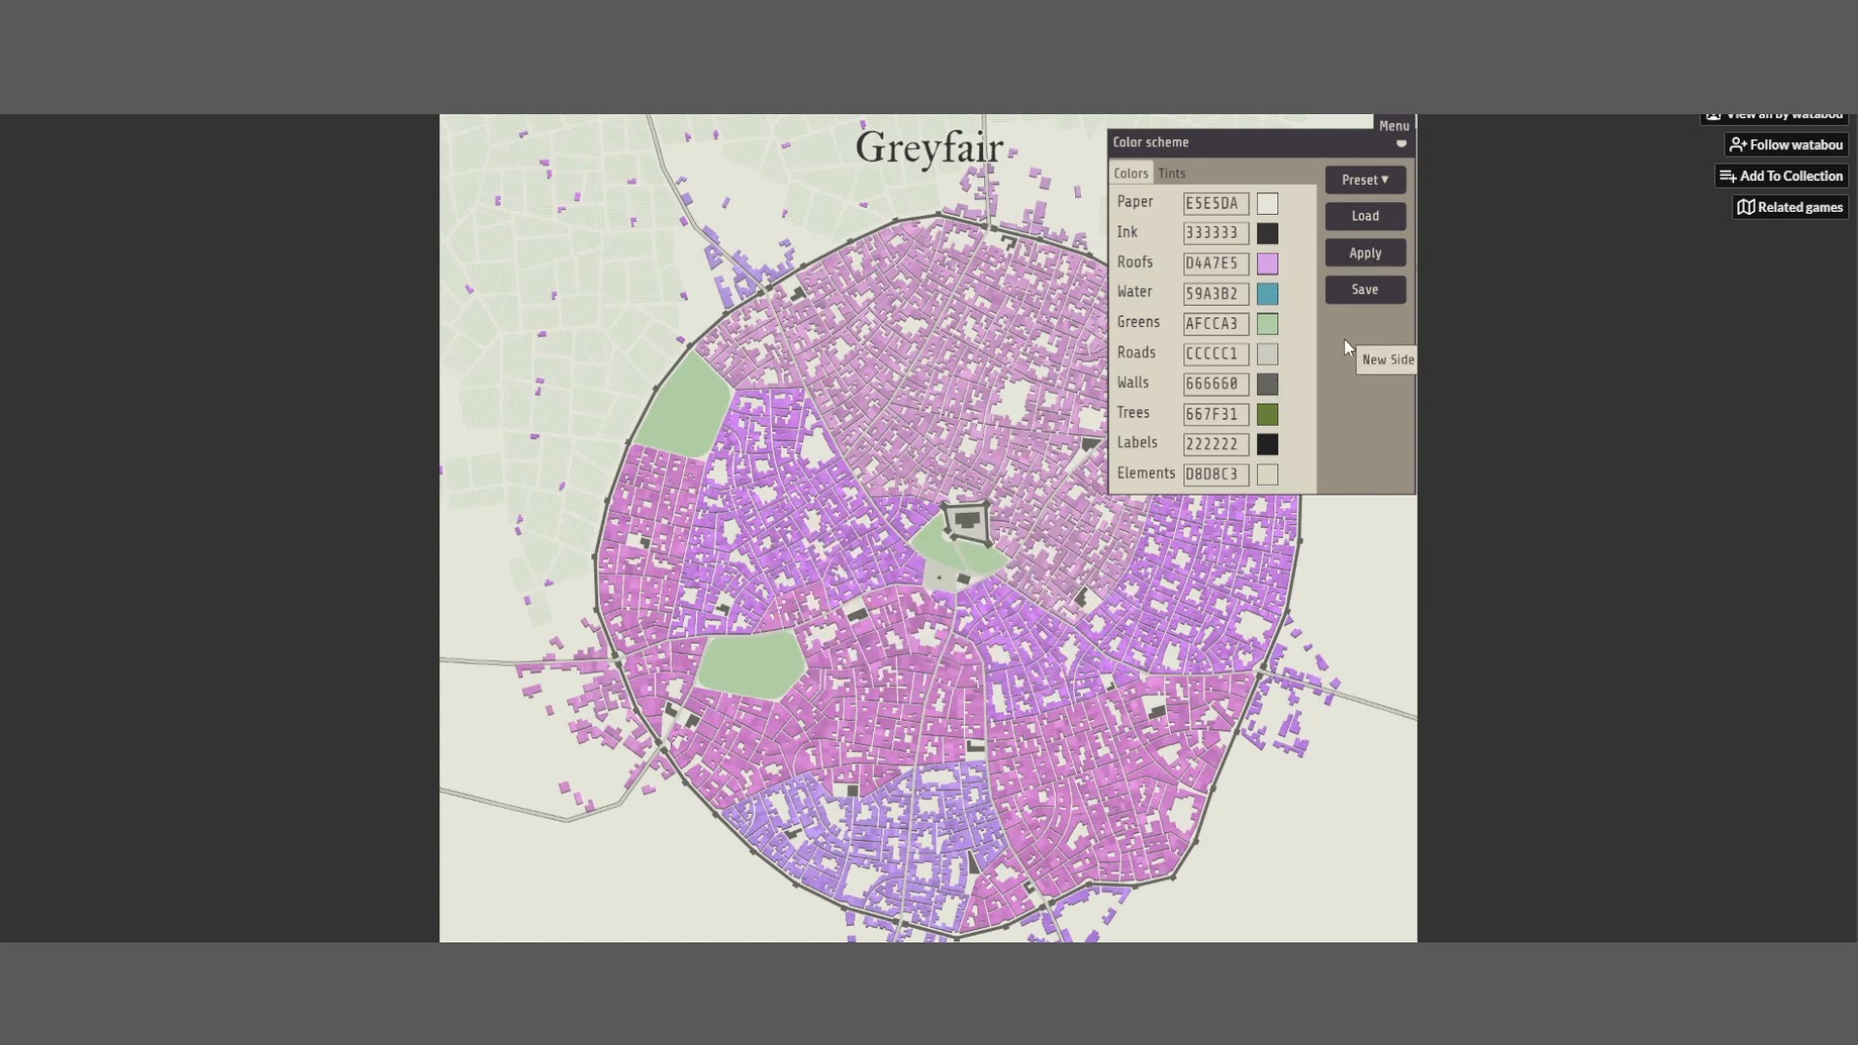
Set the Roofs color to pale purple DBBEE5 and apply it to the map
{"action": "left_click", "coordinate": [1268, 263]}
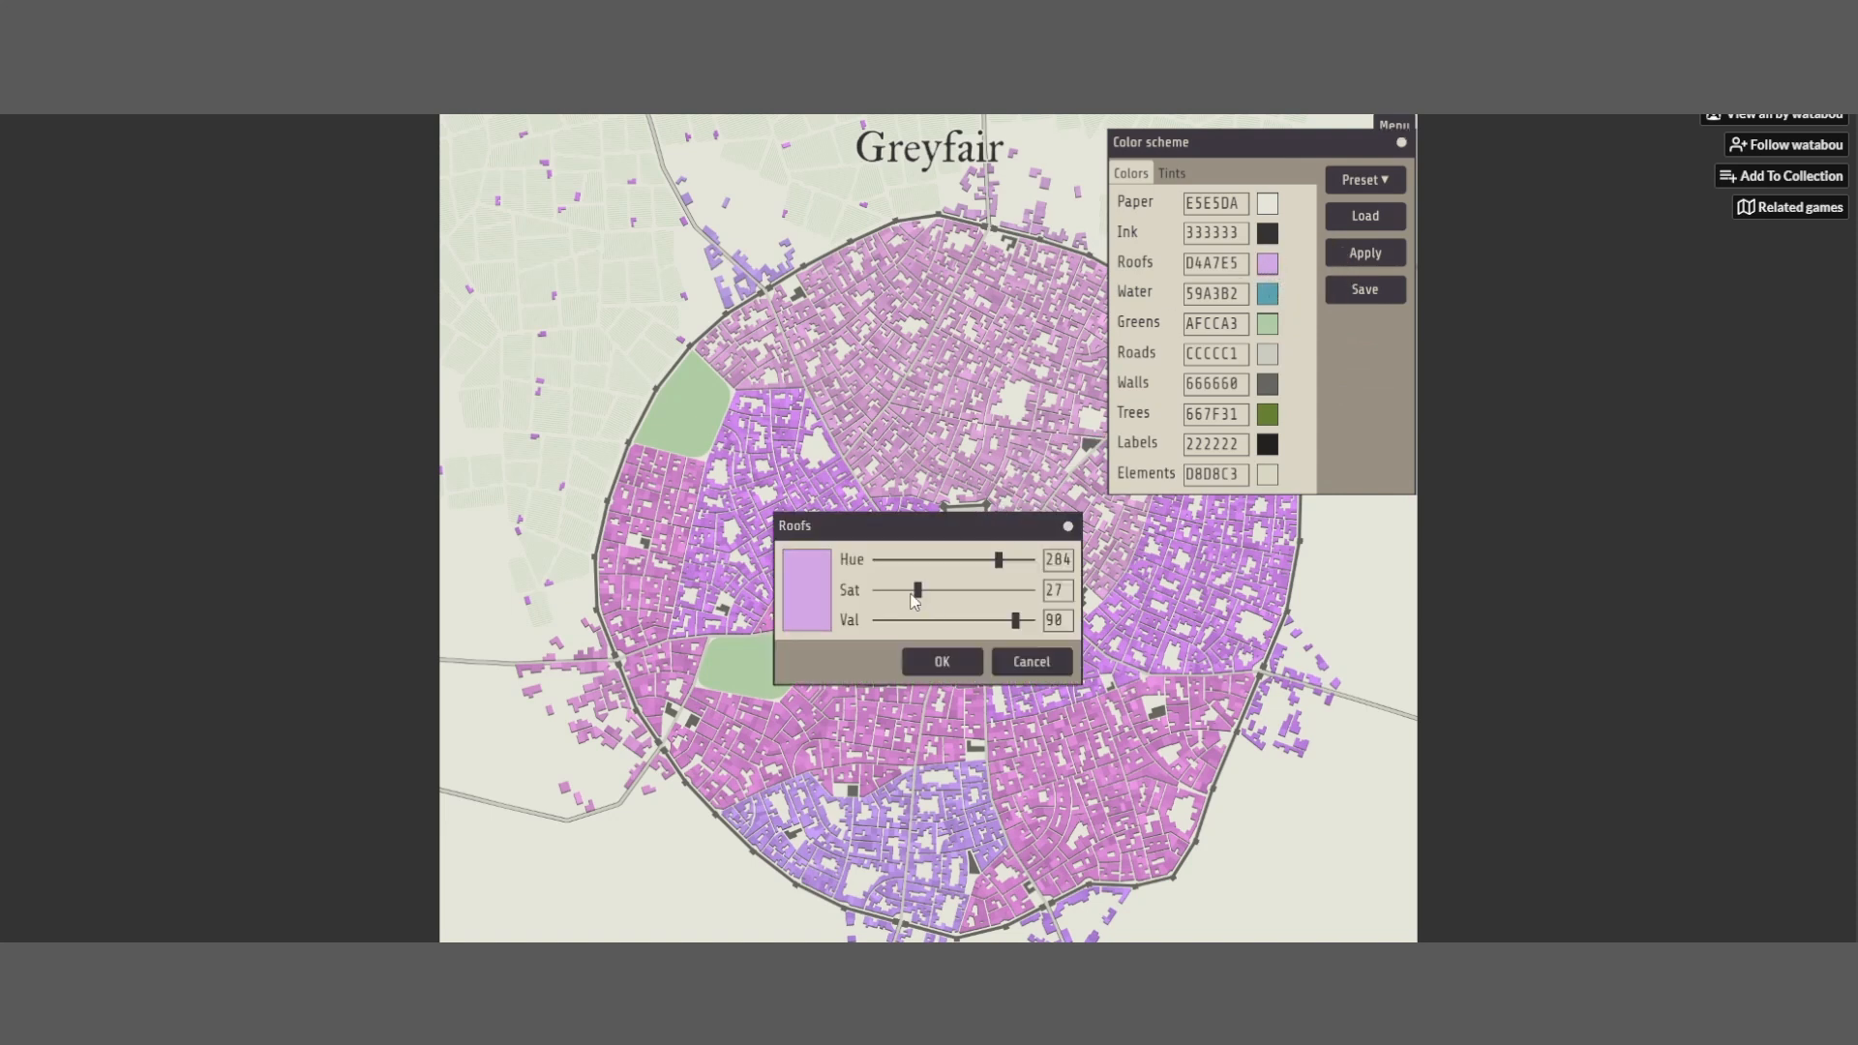
{"action": "left_click_drag", "start_coordinate": [918, 592], "coordinate": [902, 592]}
{"action": "left_click", "coordinate": [949, 663]}
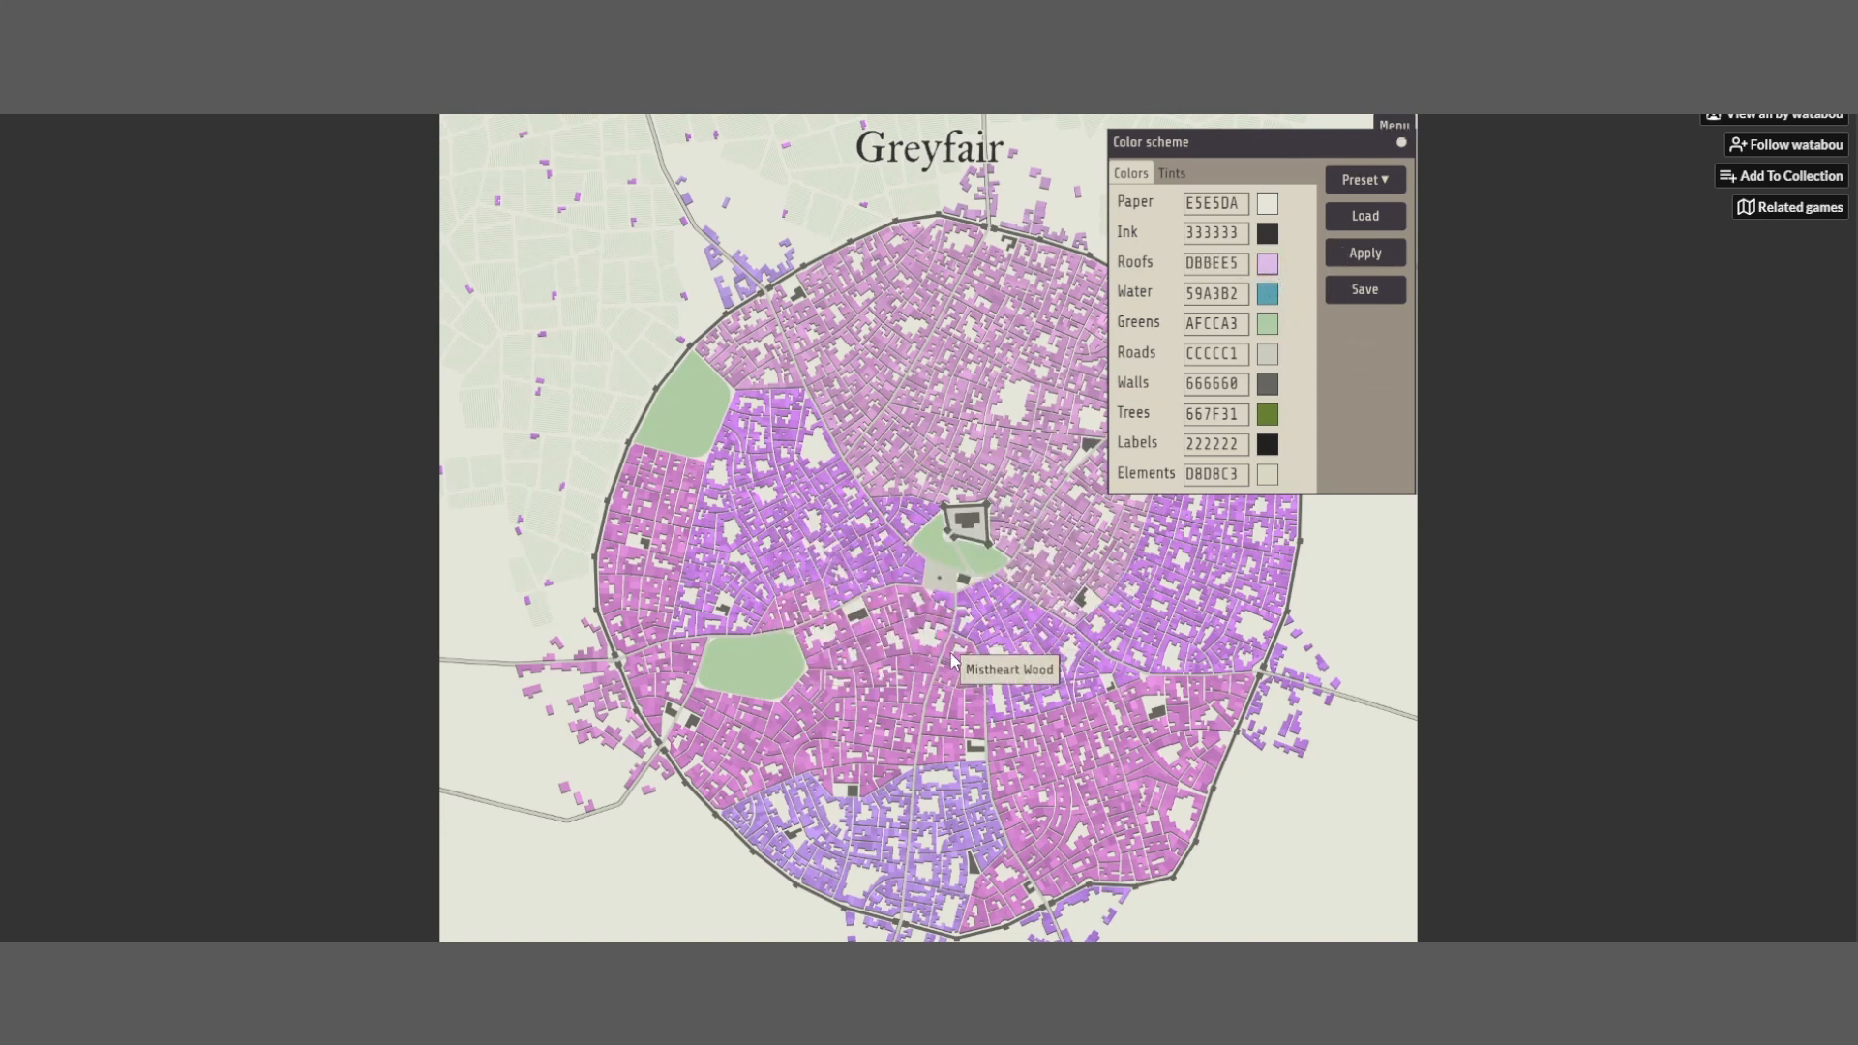
{"action": "left_click", "coordinate": [1174, 176]}
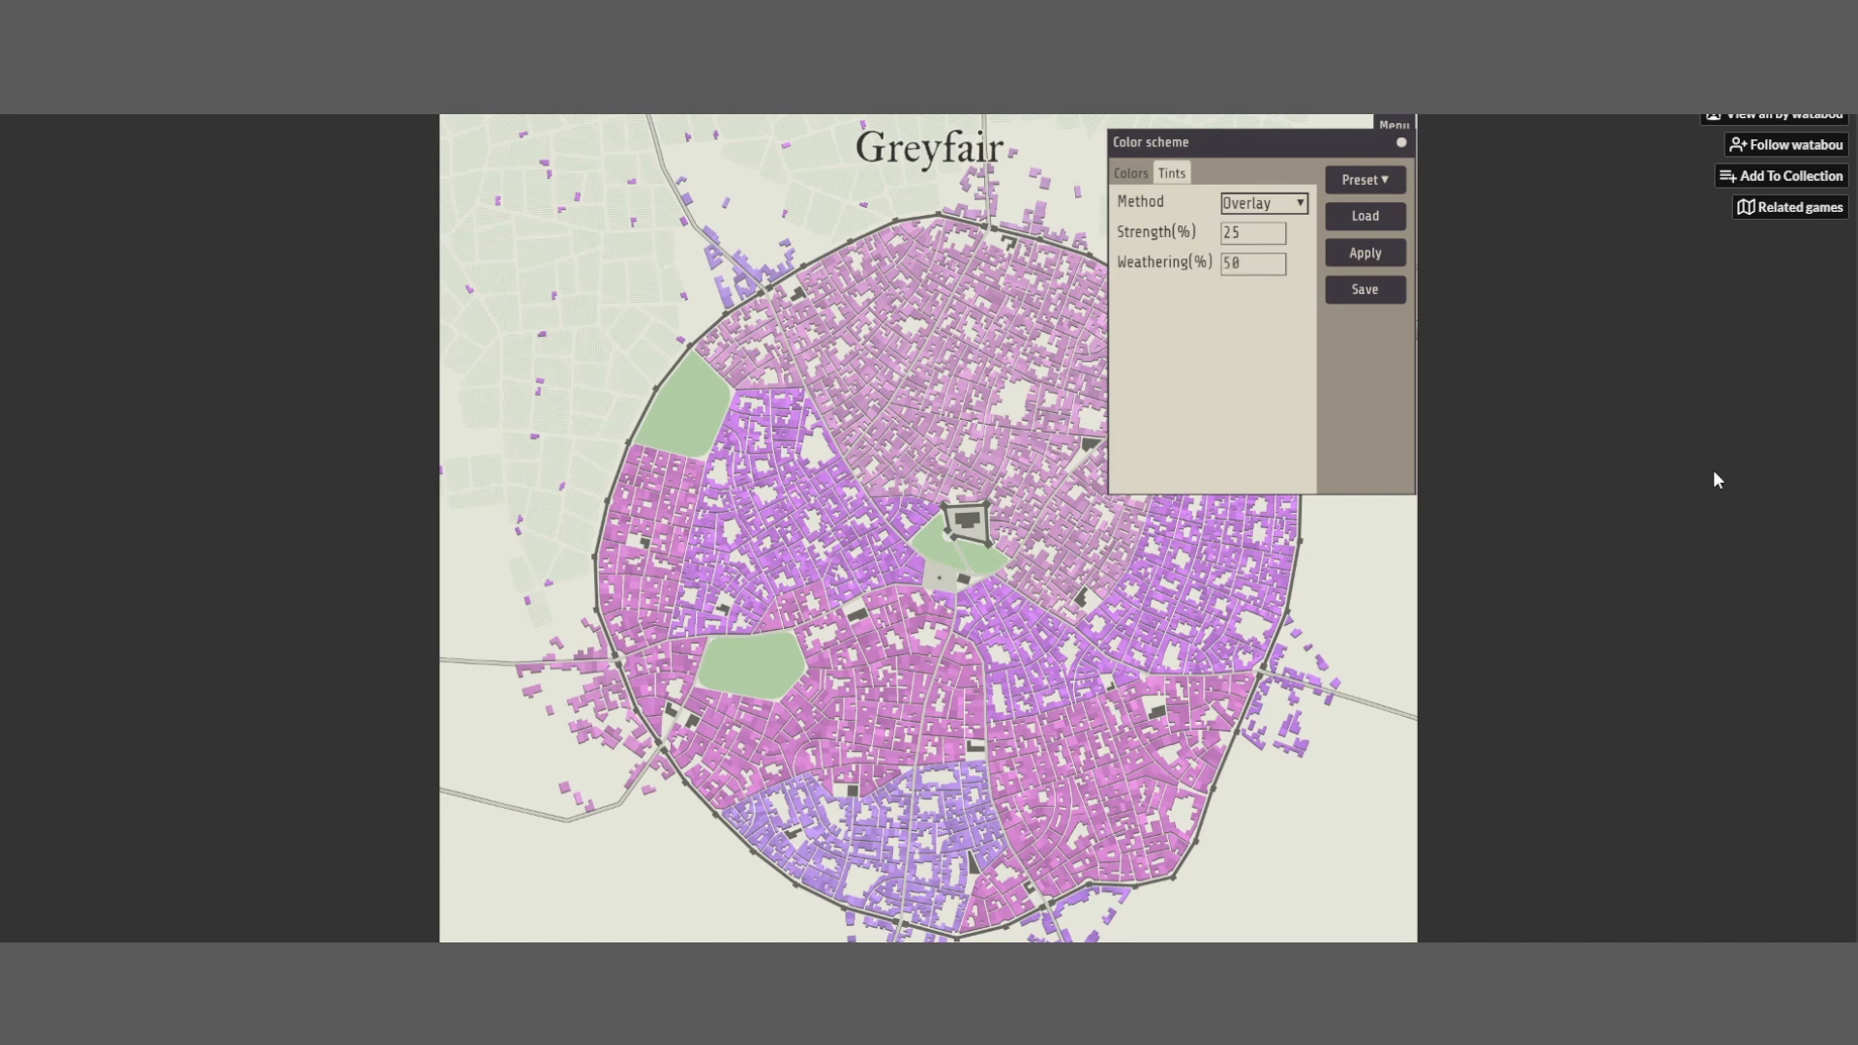
{"action": "left_click", "coordinate": [1379, 252]}
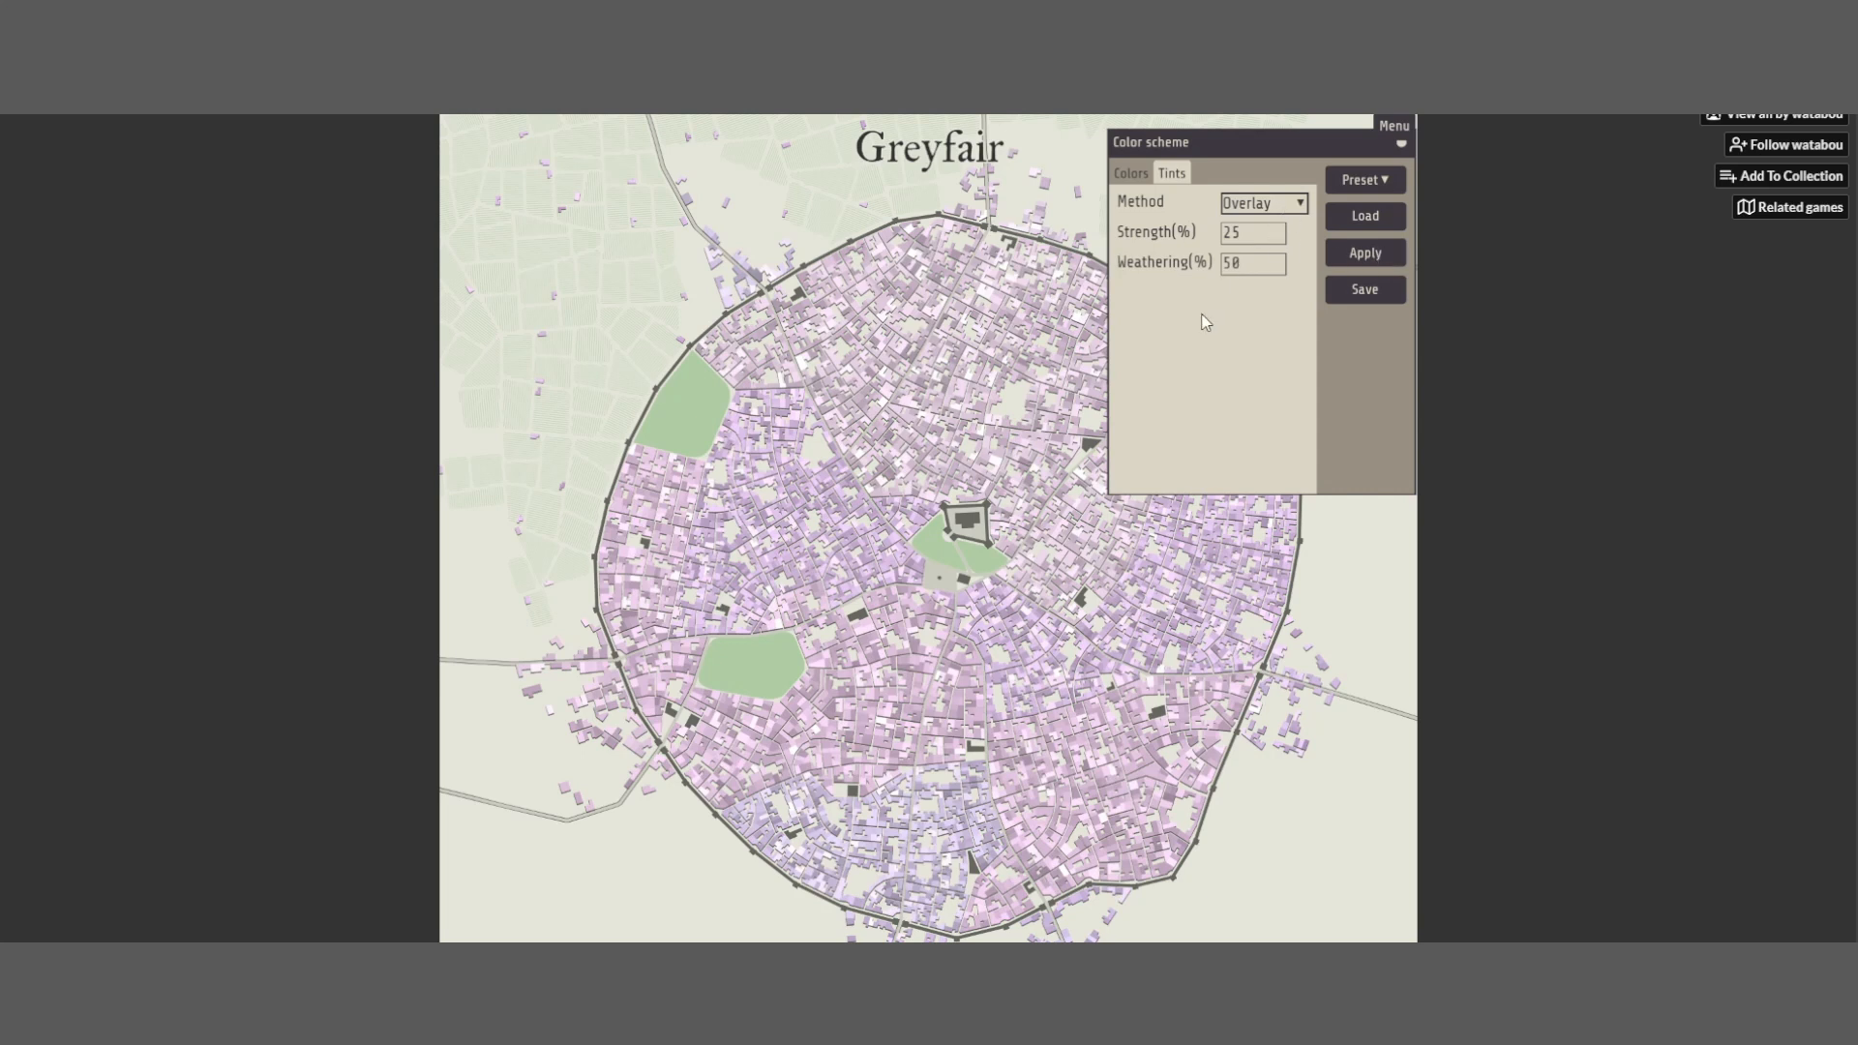
Change the Roofs color to blue 7896BC and apply it to the map
{"action": "left_click", "coordinate": [1137, 179]}
{"action": "left_click", "coordinate": [1266, 263]}
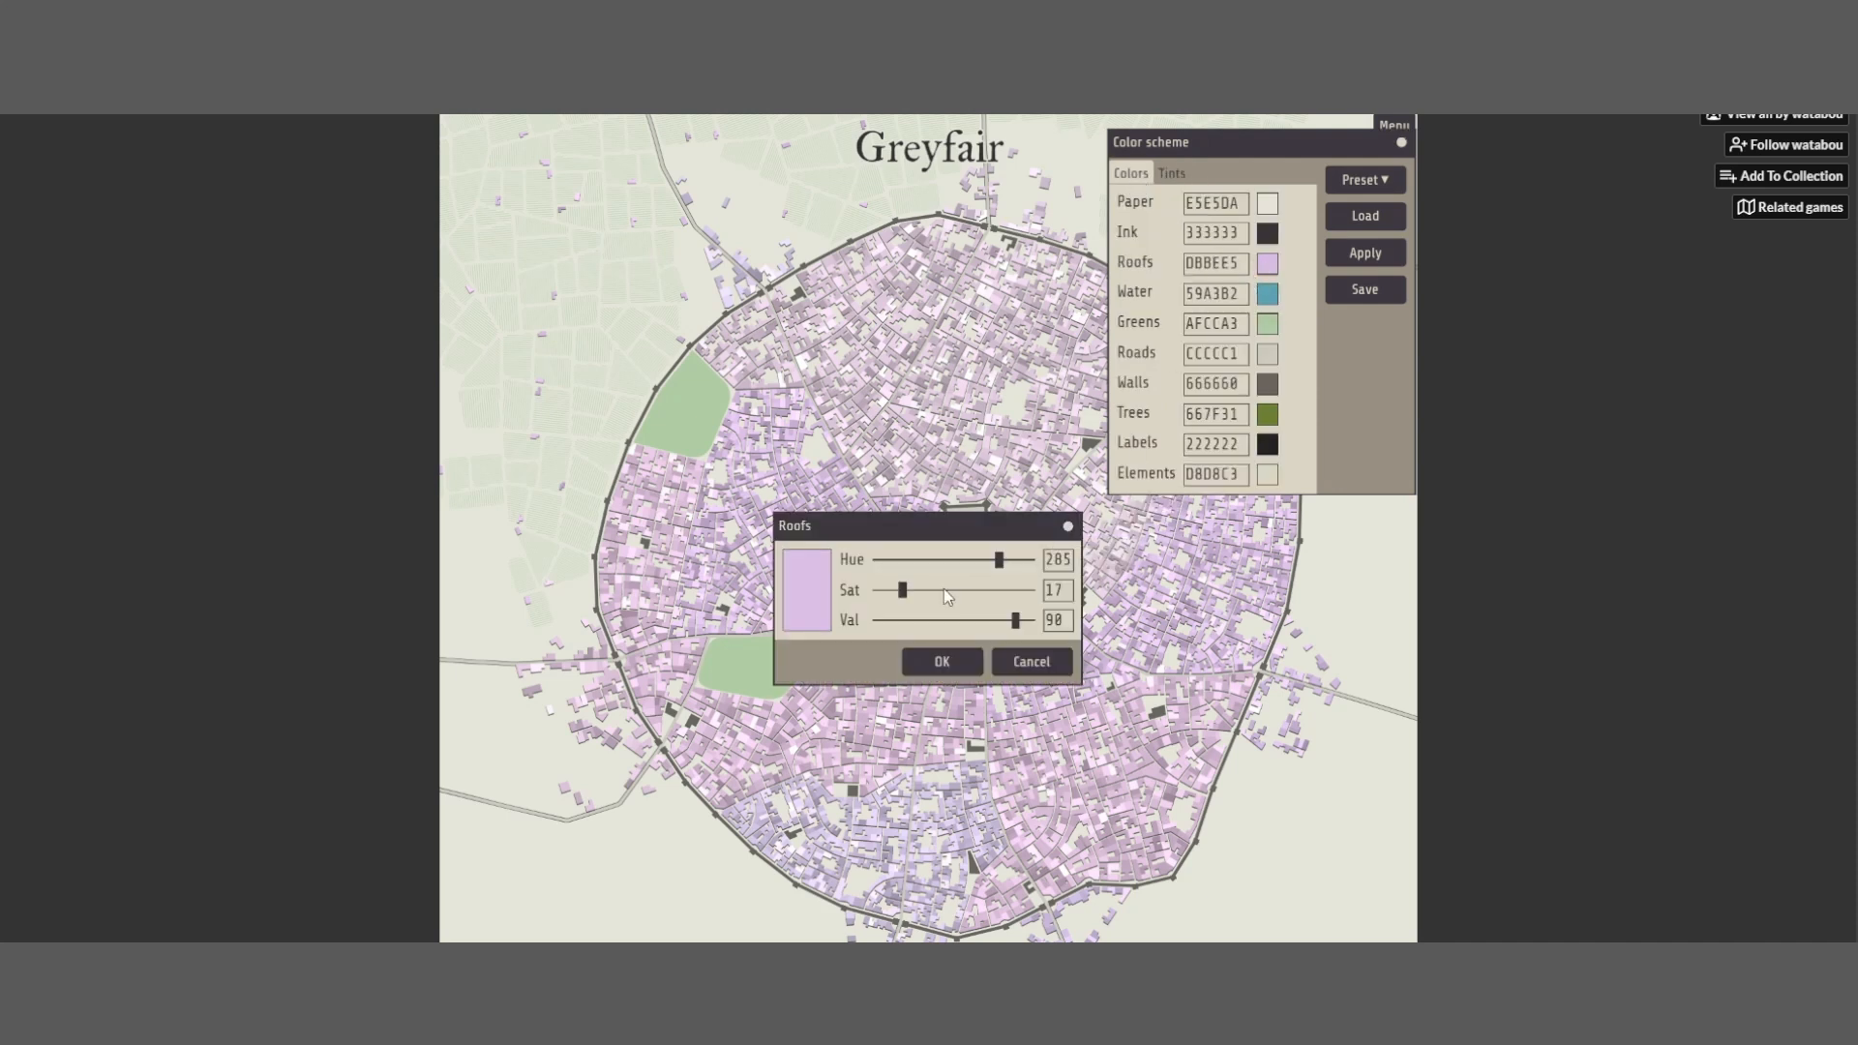
{"action": "left_click_drag", "start_coordinate": [1000, 561], "coordinate": [991, 626]}
{"action": "left_click", "coordinate": [963, 672]}
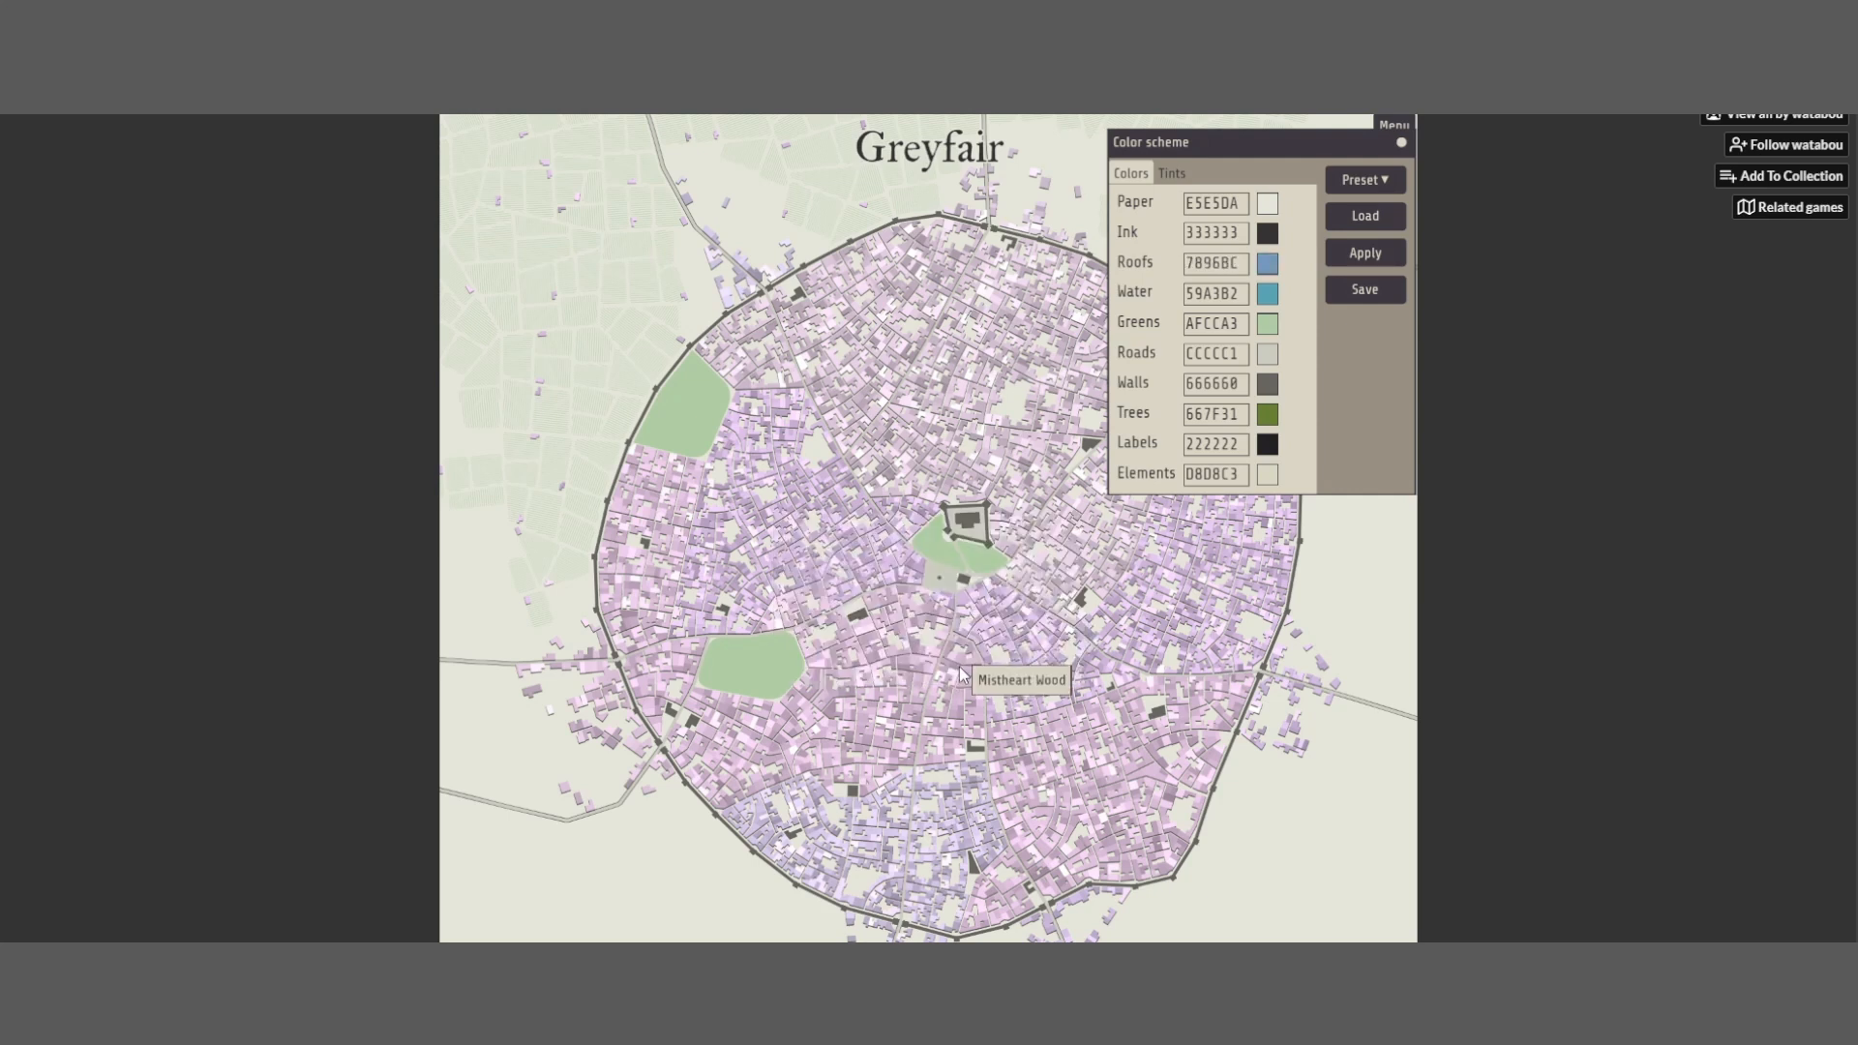
{"action": "left_click", "coordinate": [1349, 274]}
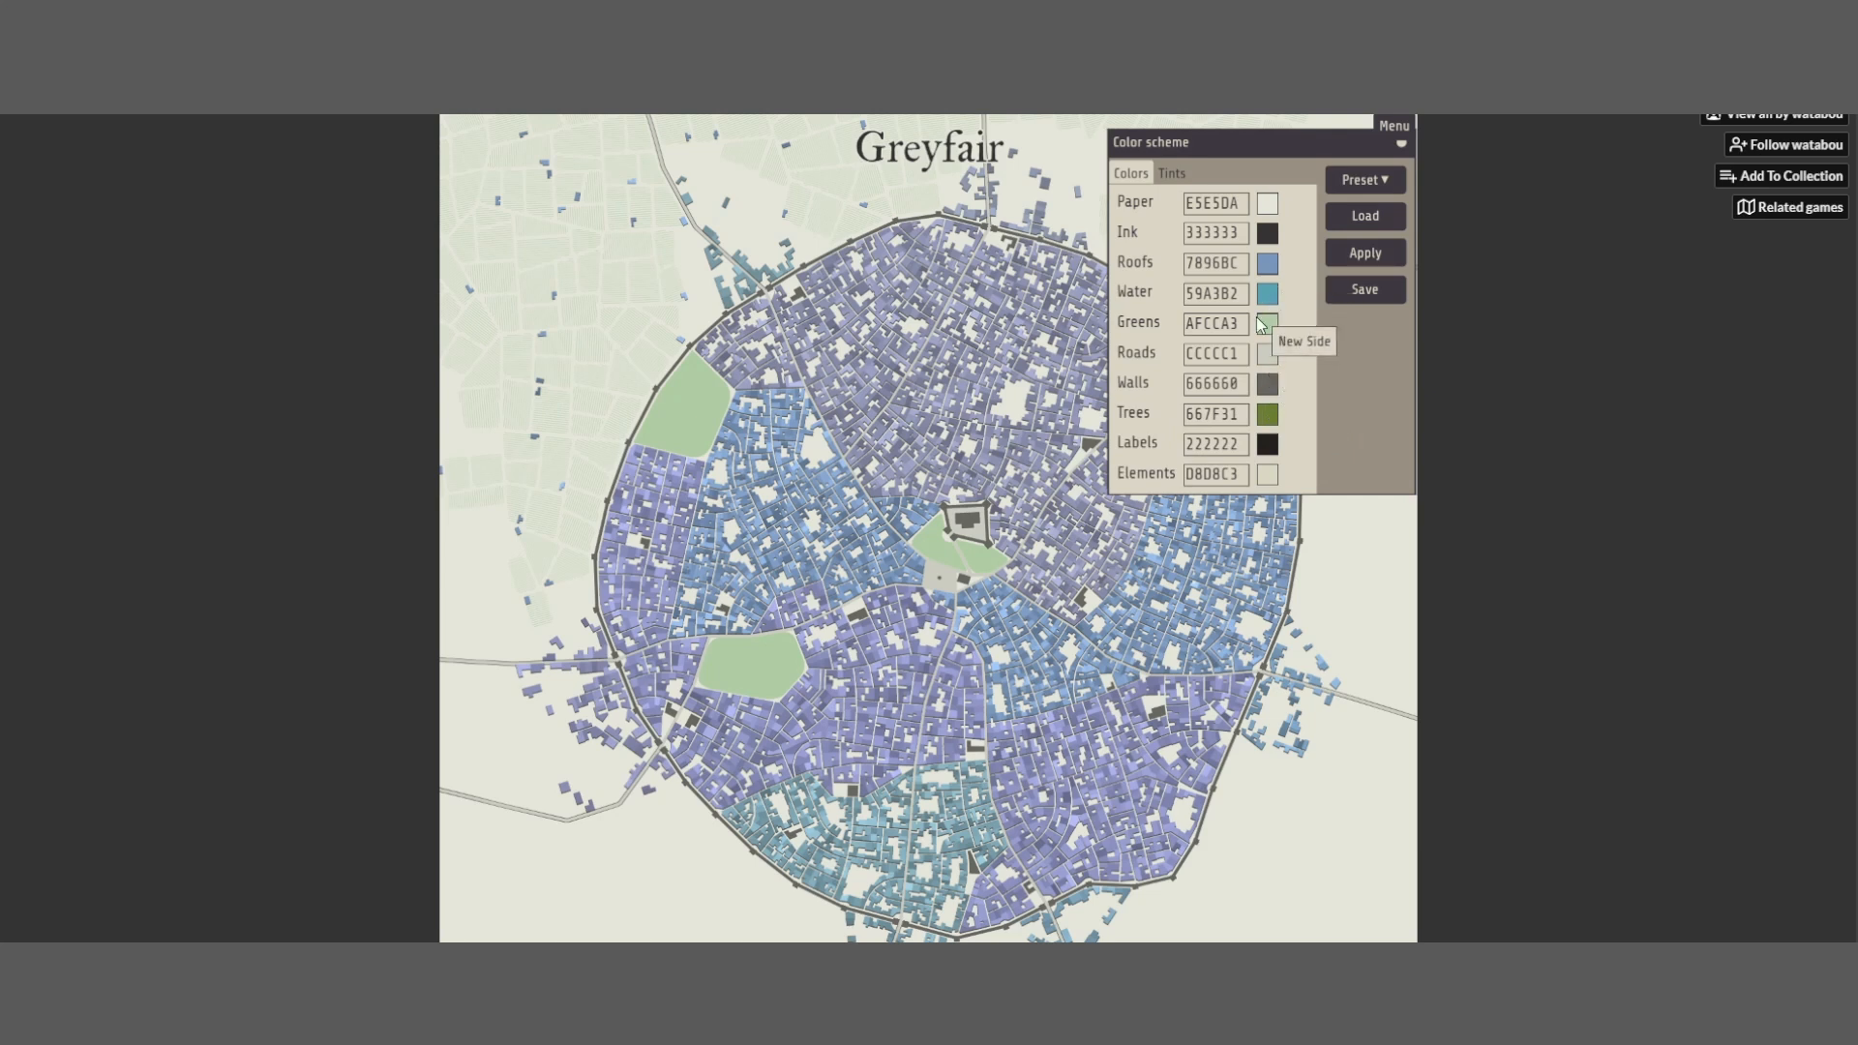
Try the Default and Ink color presets on the map, applying each in turn
{"action": "left_click", "coordinate": [1369, 182]}
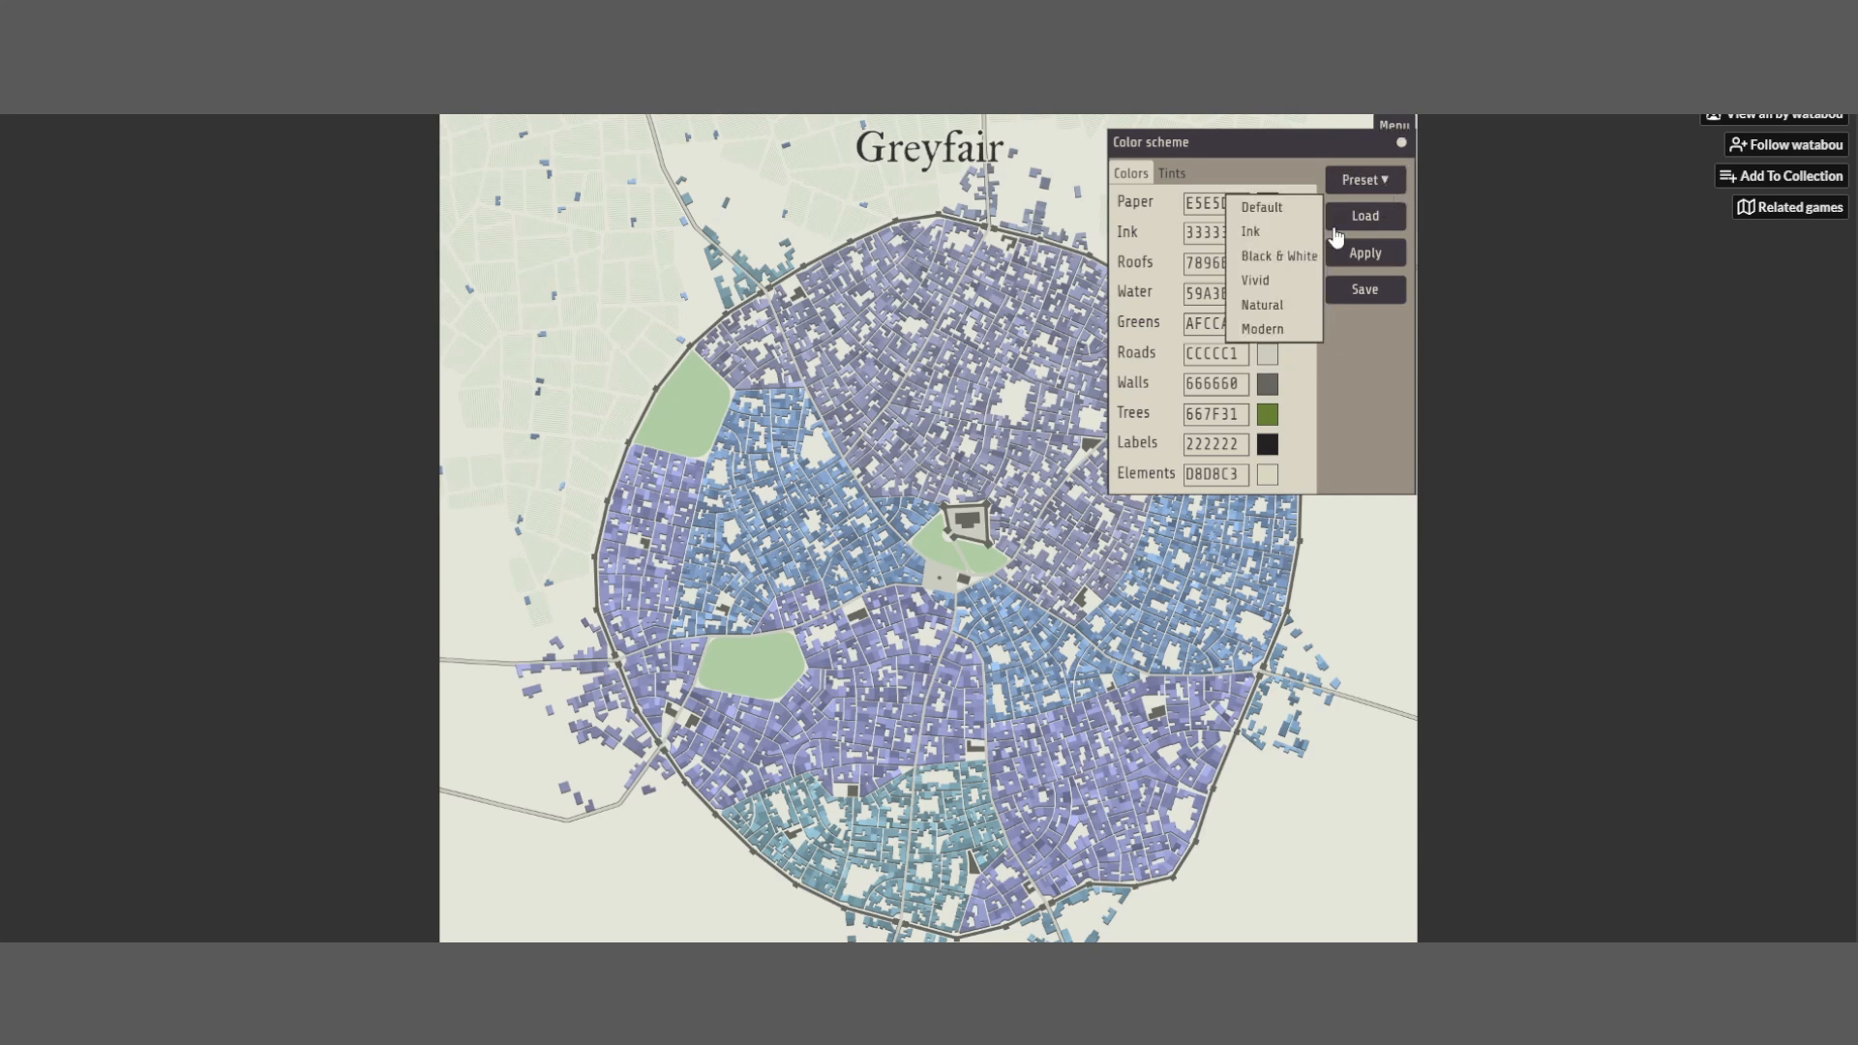
{"action": "left_click", "coordinate": [1276, 208]}
{"action": "left_click", "coordinate": [1374, 255]}
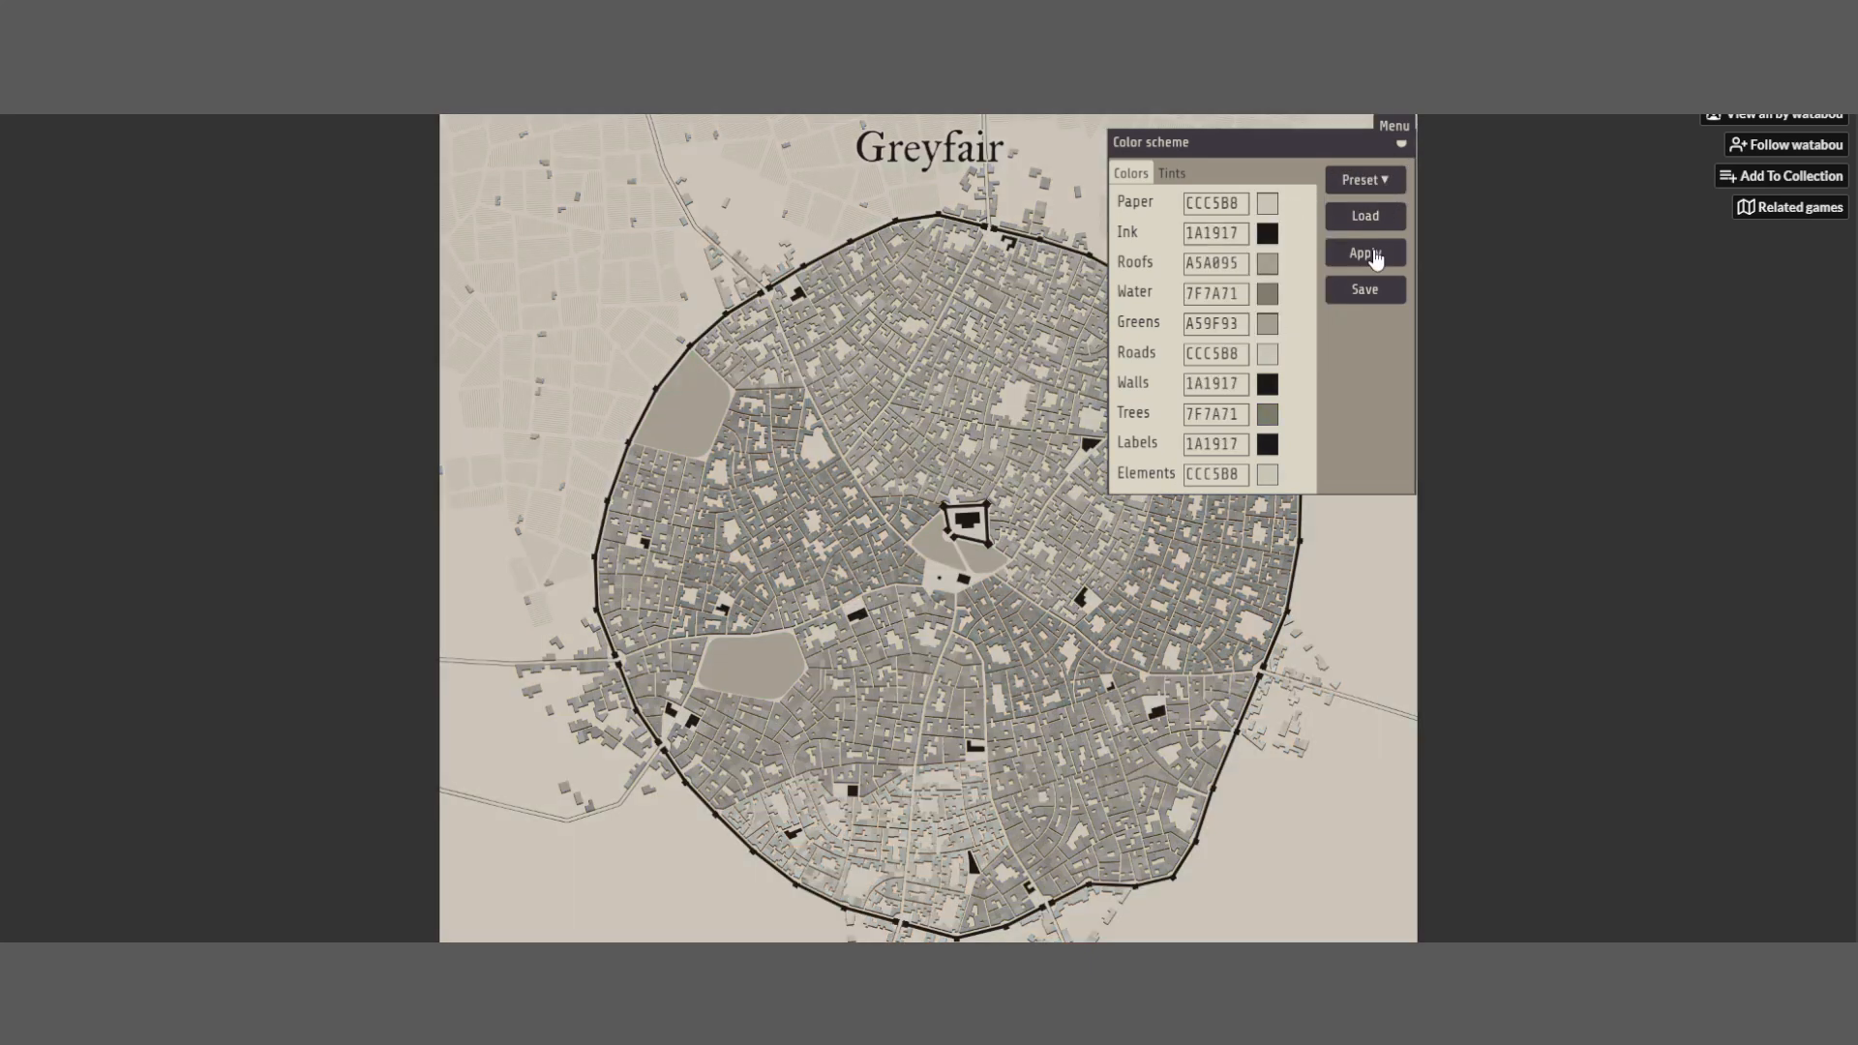
{"action": "left_click", "coordinate": [1382, 184]}
{"action": "left_click", "coordinate": [1288, 250]}
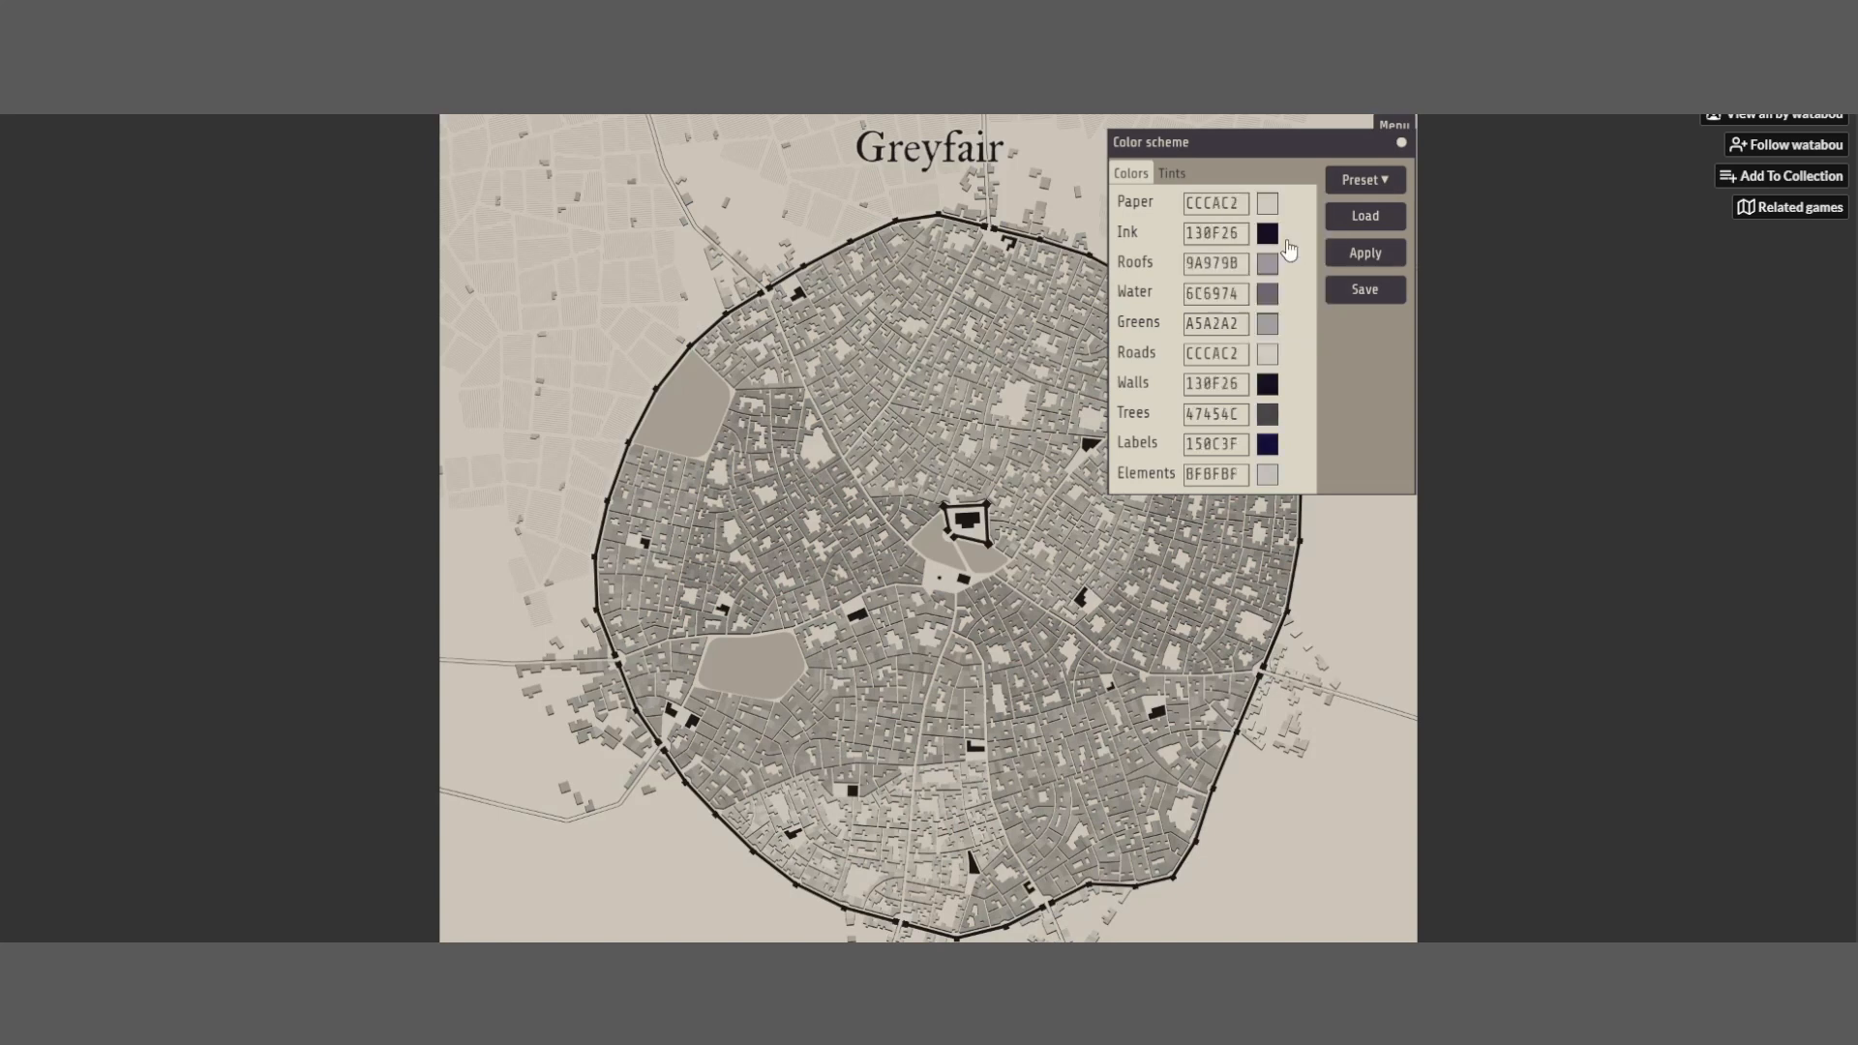
{"action": "left_click", "coordinate": [1375, 254]}
Apply the Black & White color preset to the map, followed by the Vivid preset
{"action": "left_click", "coordinate": [1377, 184]}
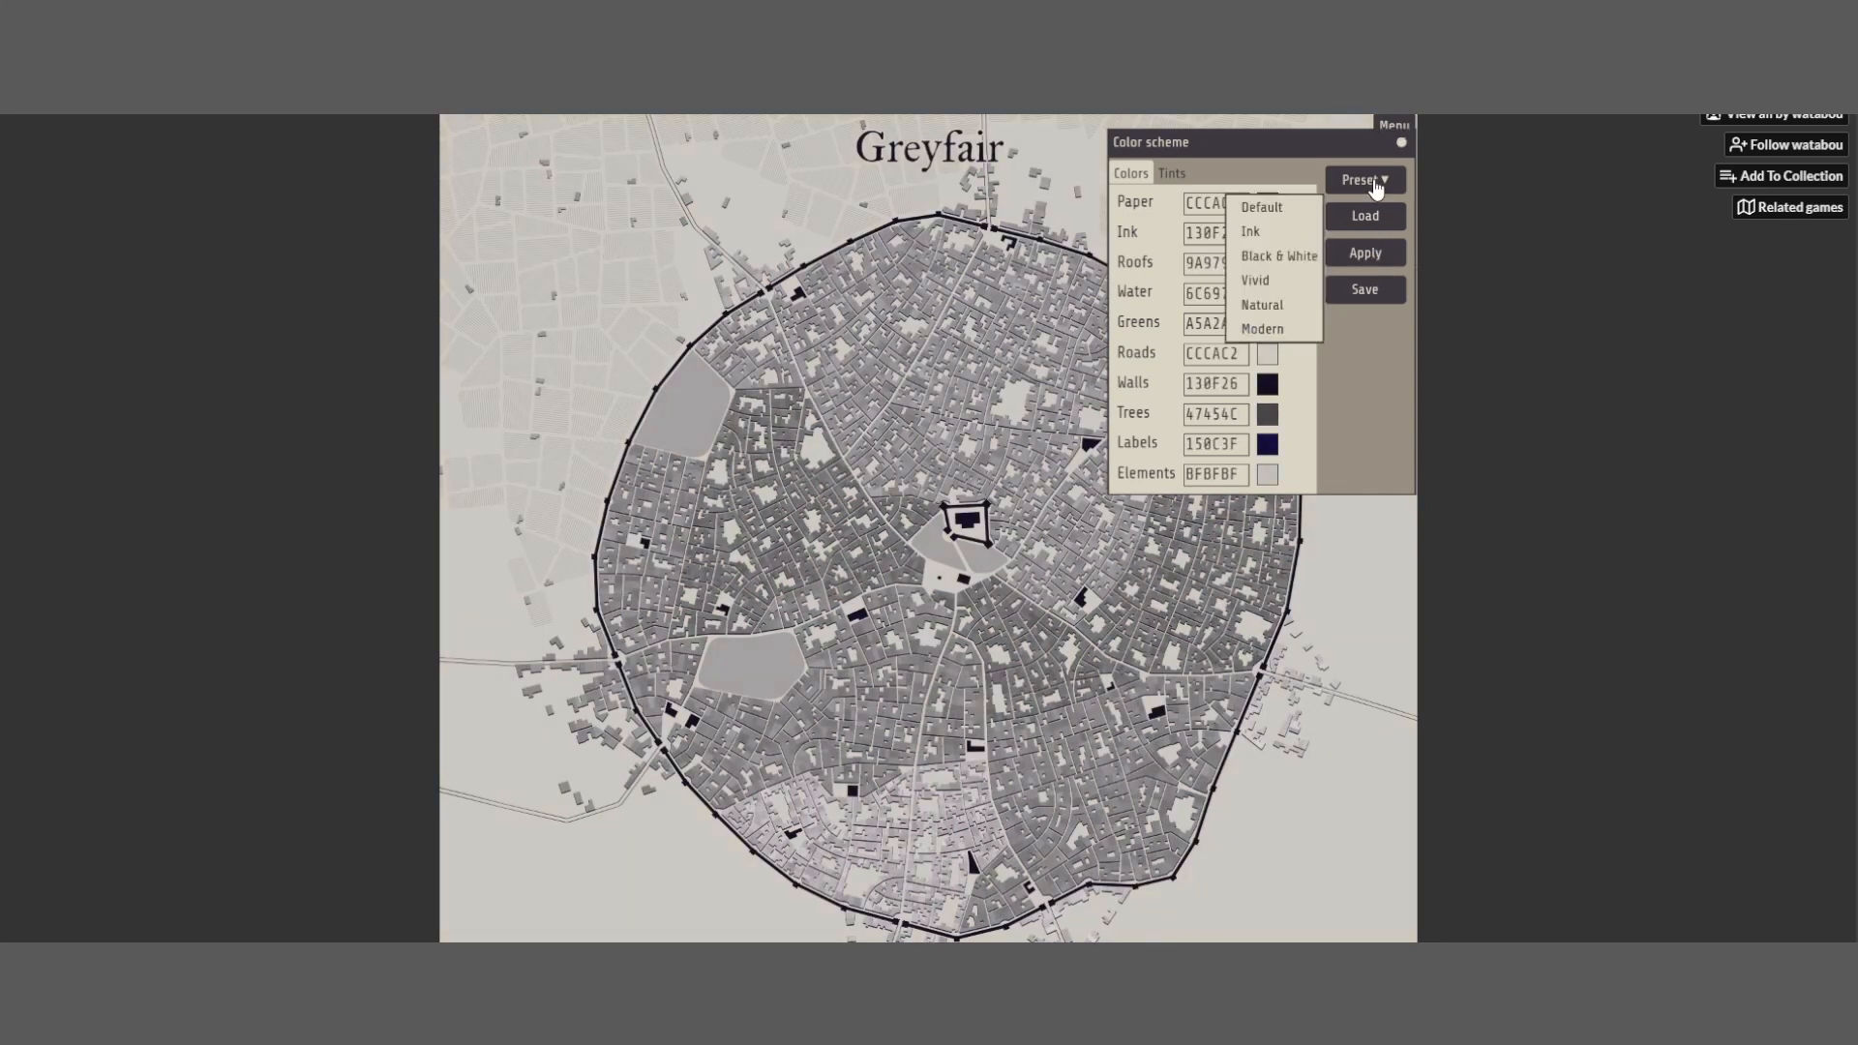
{"action": "left_click", "coordinate": [1306, 256]}
{"action": "left_click", "coordinate": [1369, 259]}
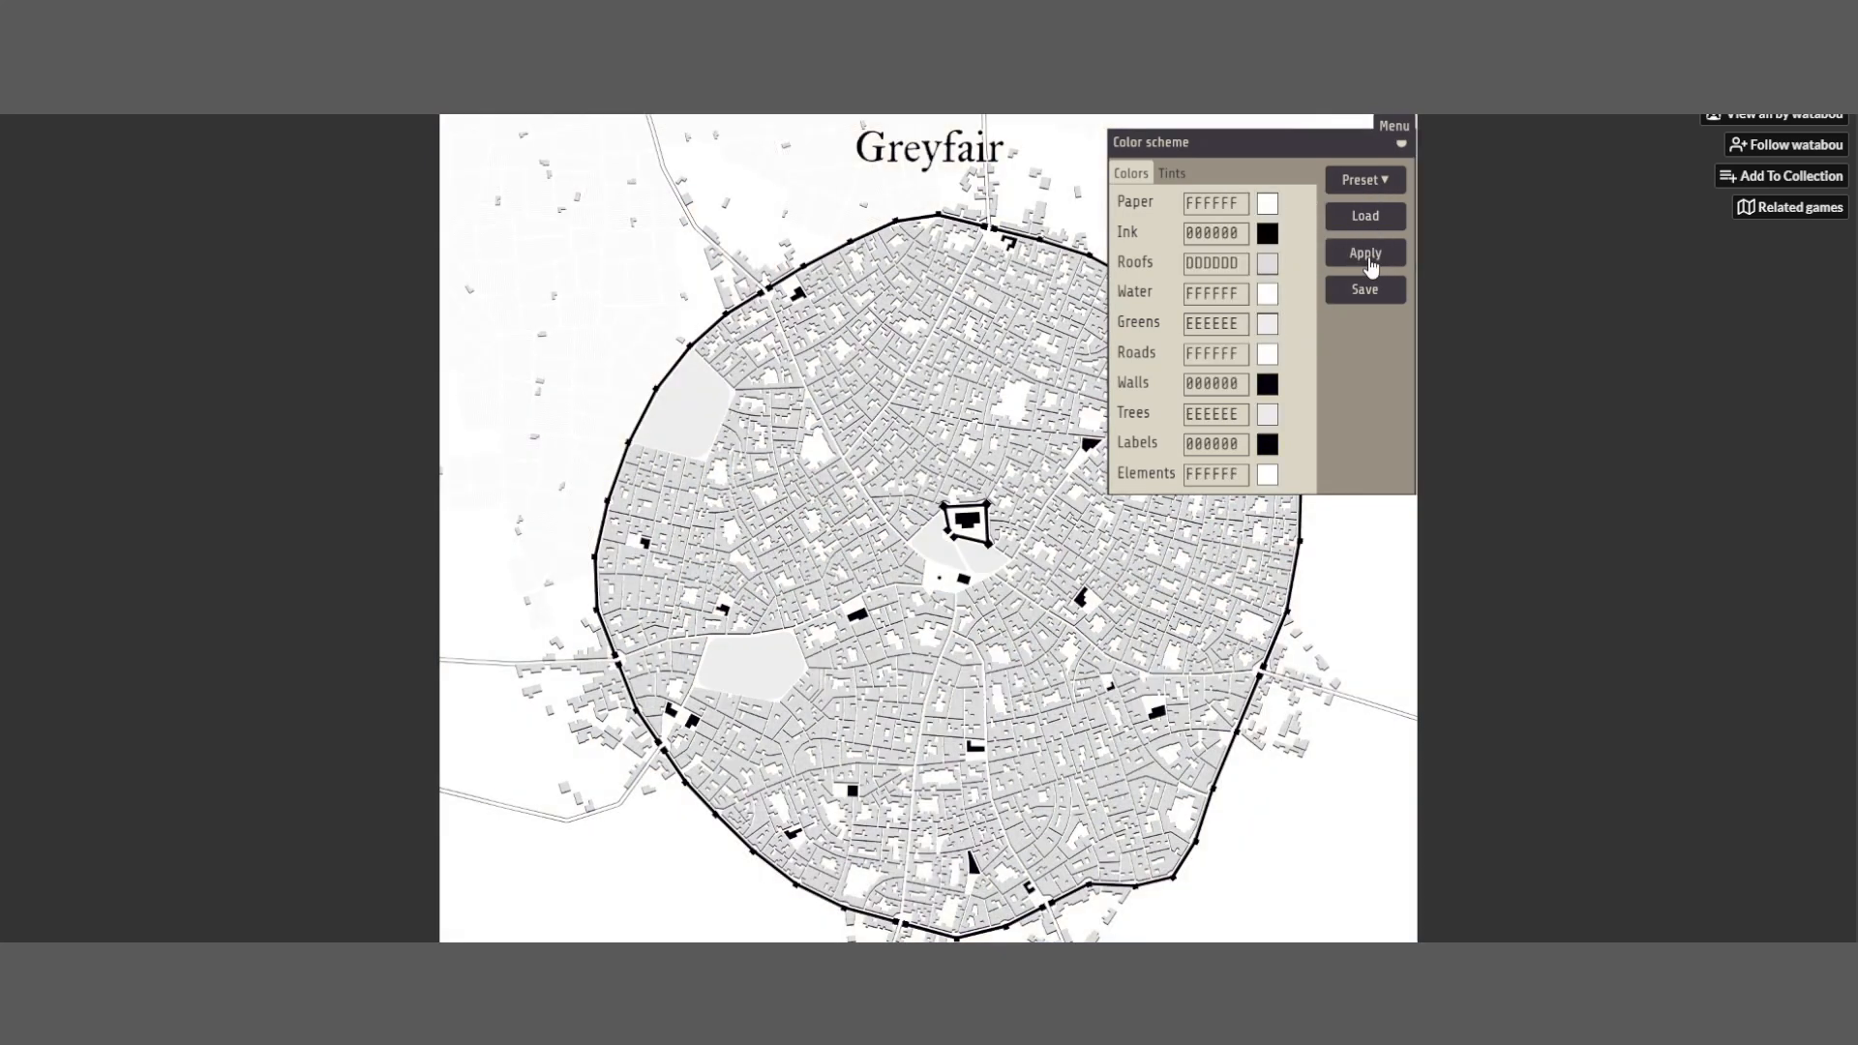
{"action": "left_click", "coordinate": [1374, 180]}
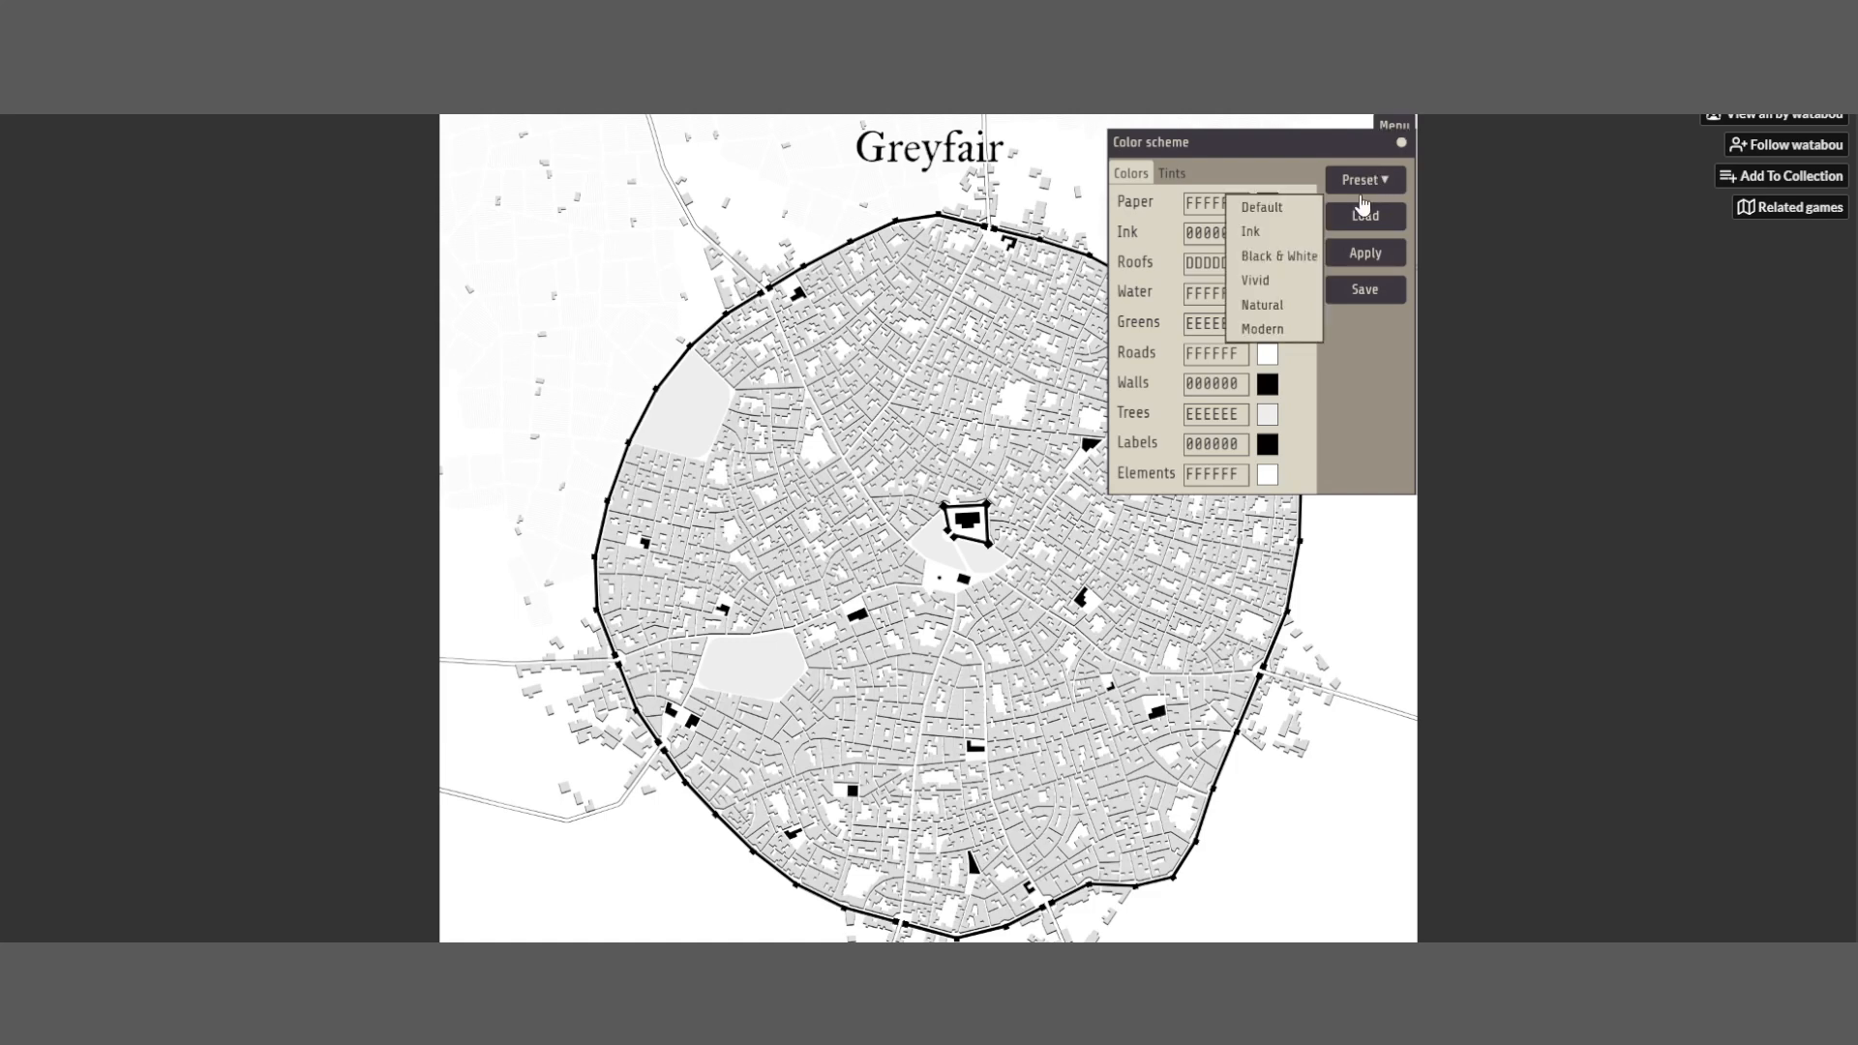
{"action": "left_click", "coordinate": [1295, 281]}
{"action": "left_click", "coordinate": [1355, 259]}
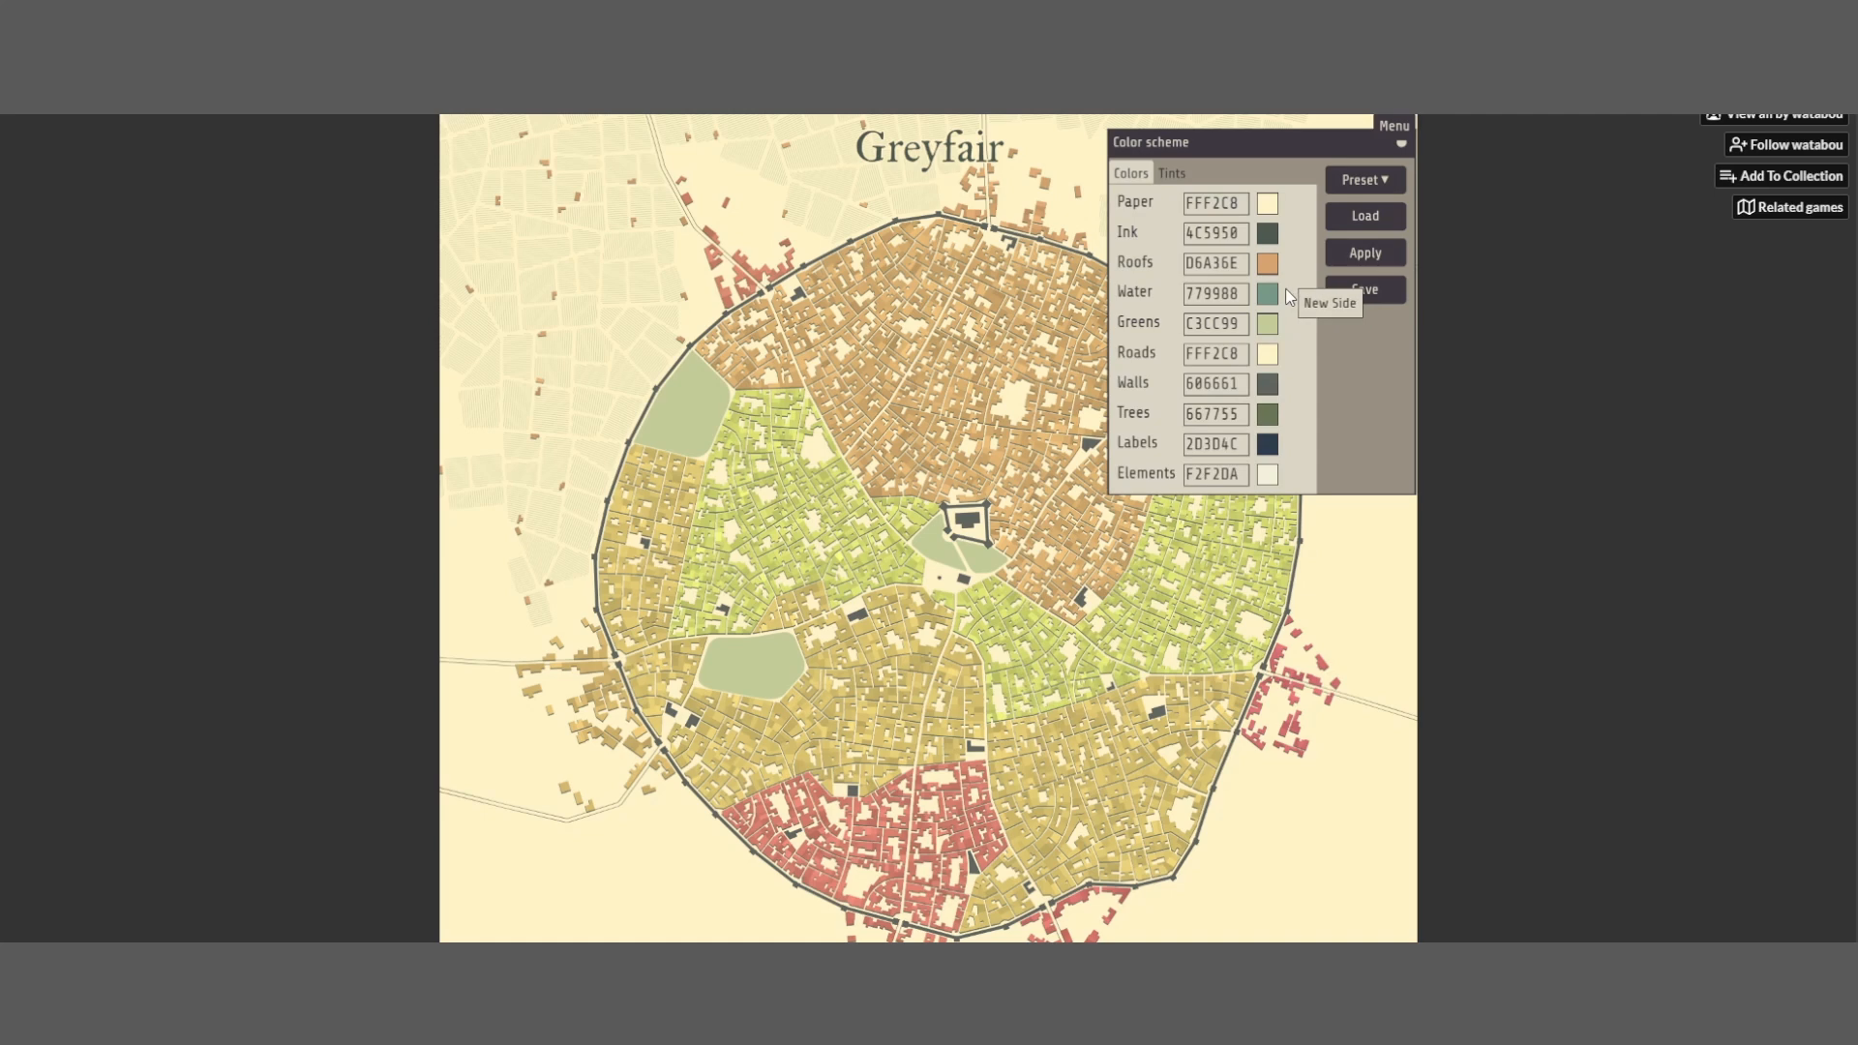
Apply the Natural color preset to the map, followed by the Modern preset
{"action": "left_click", "coordinate": [1375, 184]}
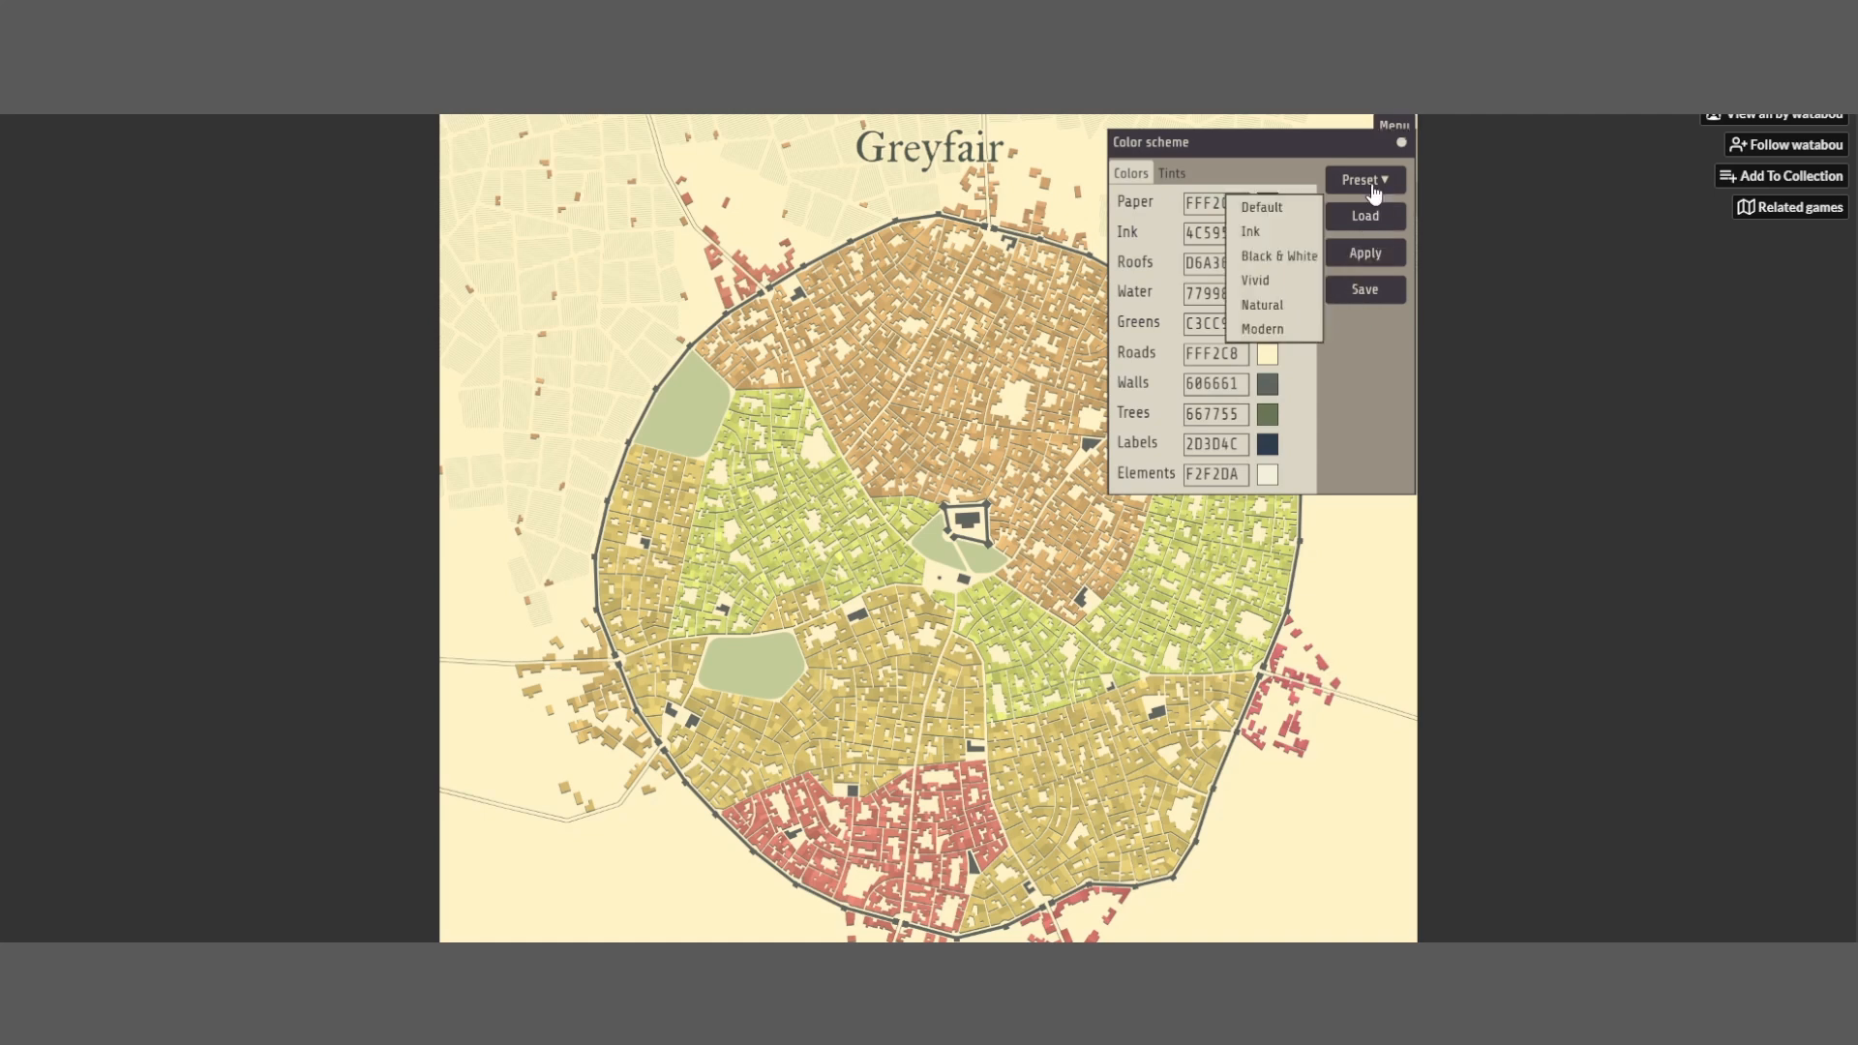
{"action": "left_click", "coordinate": [1284, 306]}
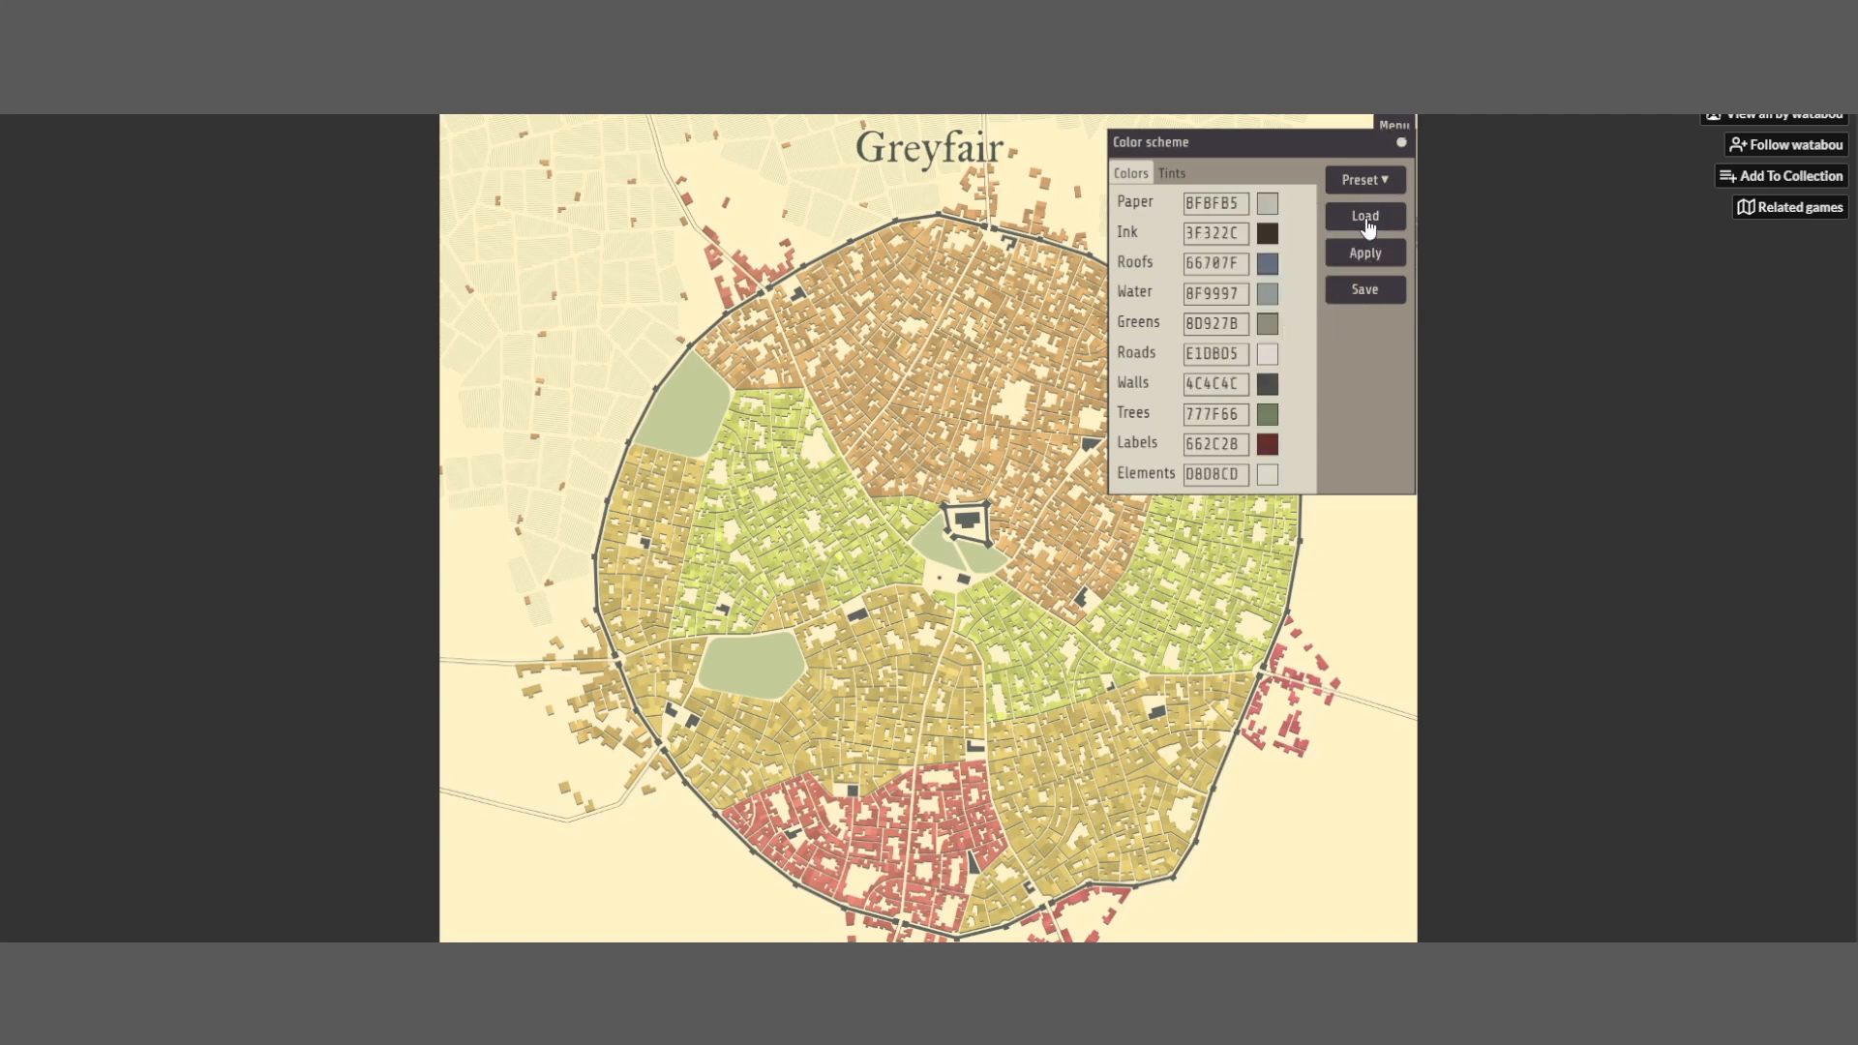
{"action": "left_click", "coordinate": [1366, 254]}
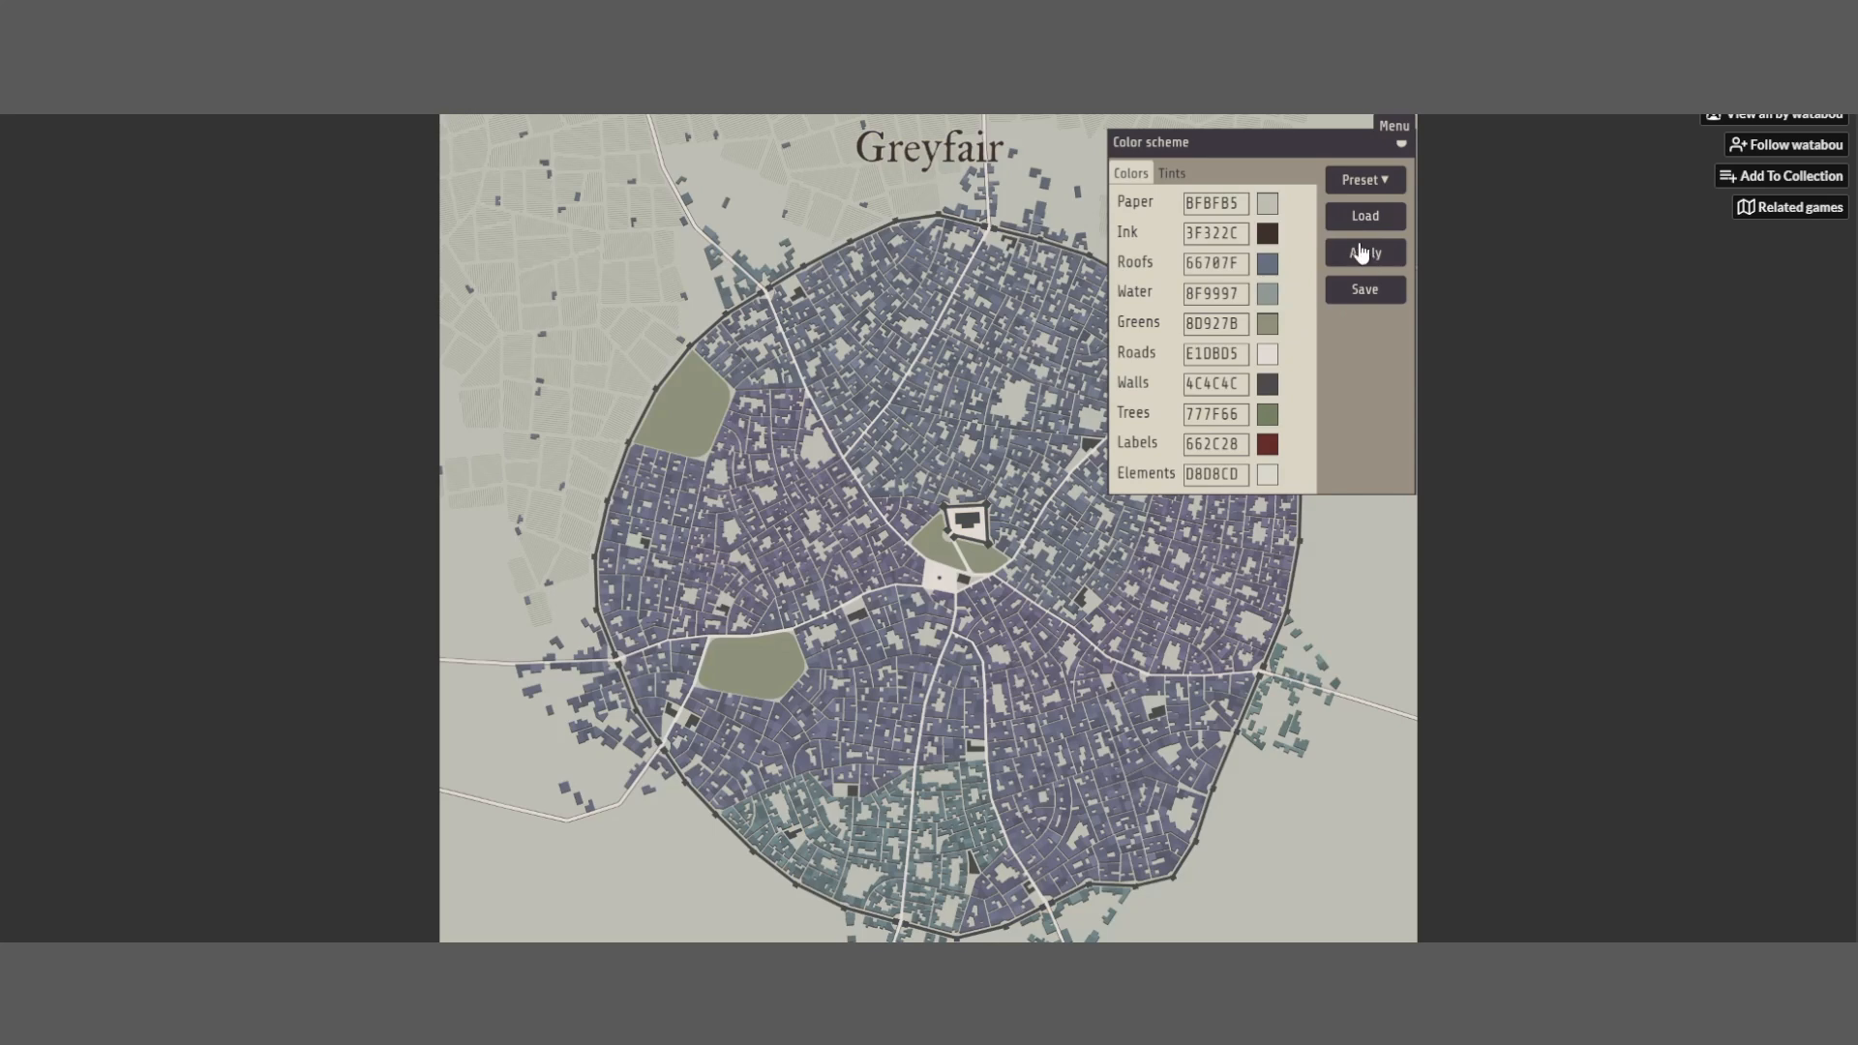
{"action": "left_click", "coordinate": [1365, 183]}
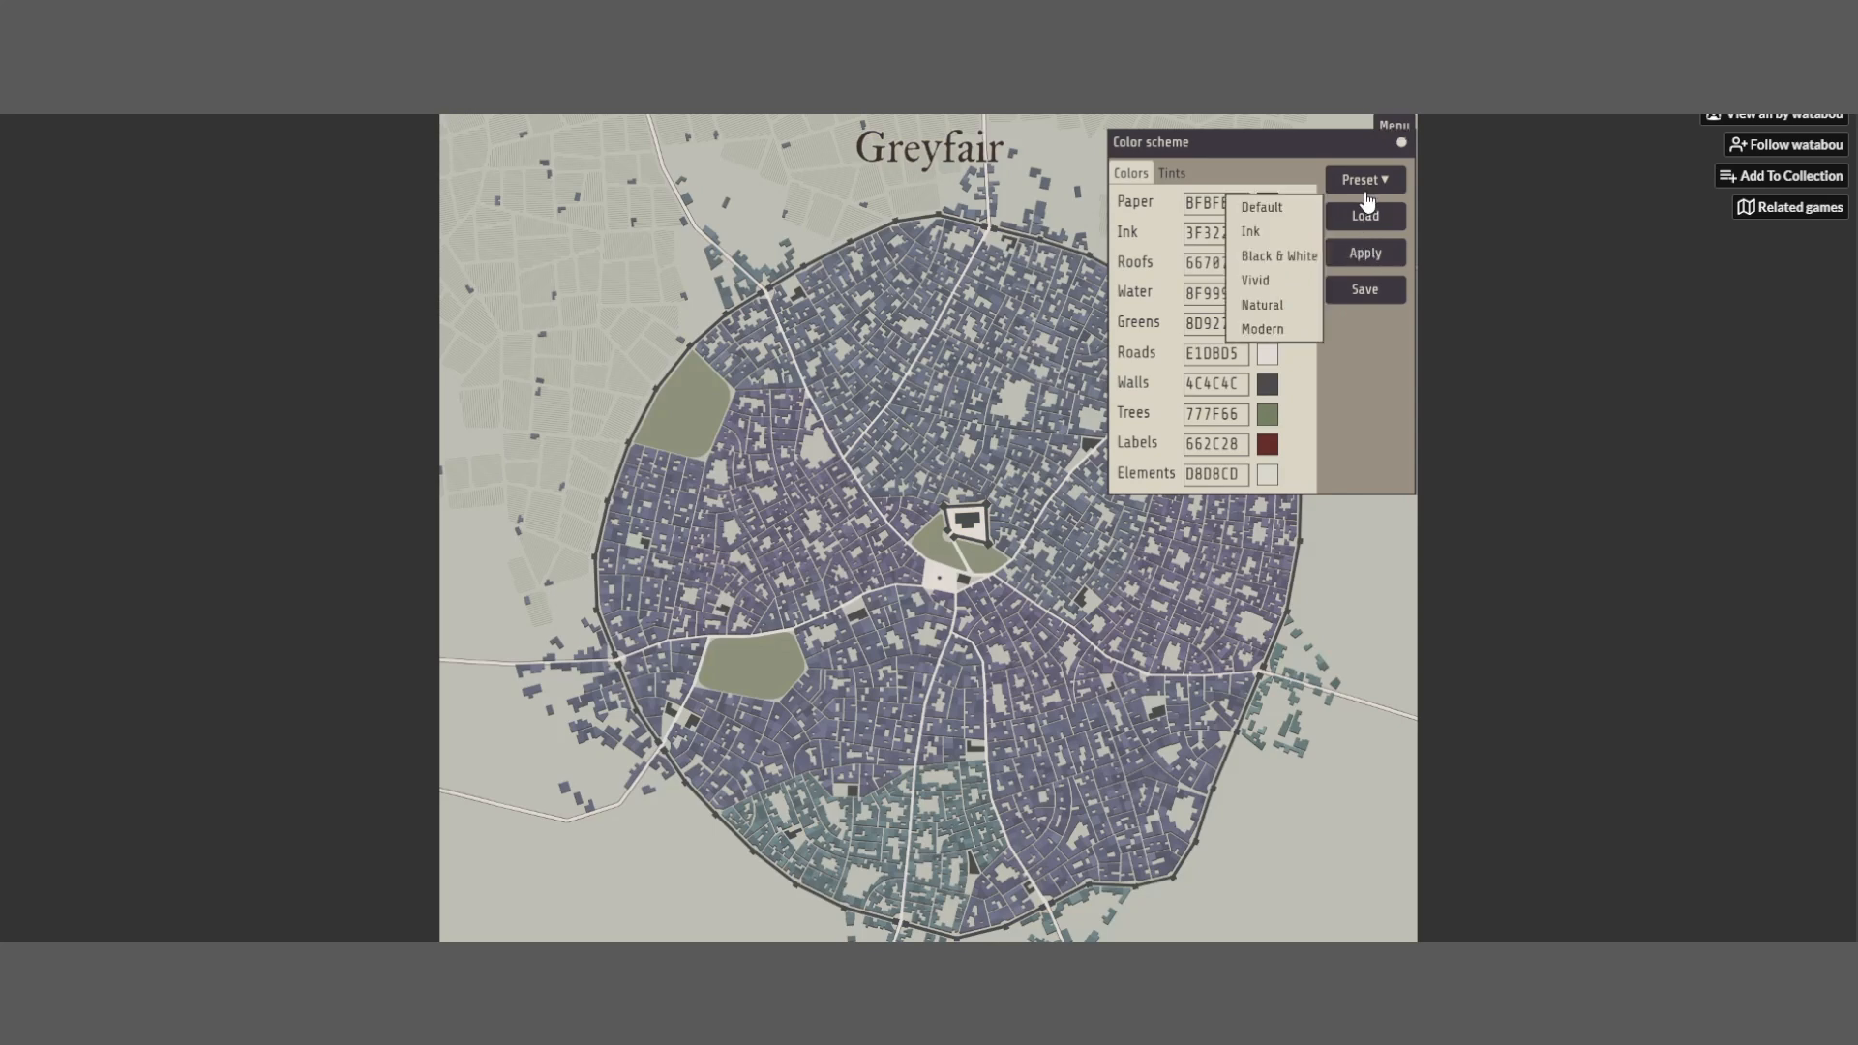
{"action": "left_click", "coordinate": [1279, 327]}
{"action": "left_click", "coordinate": [1345, 263]}
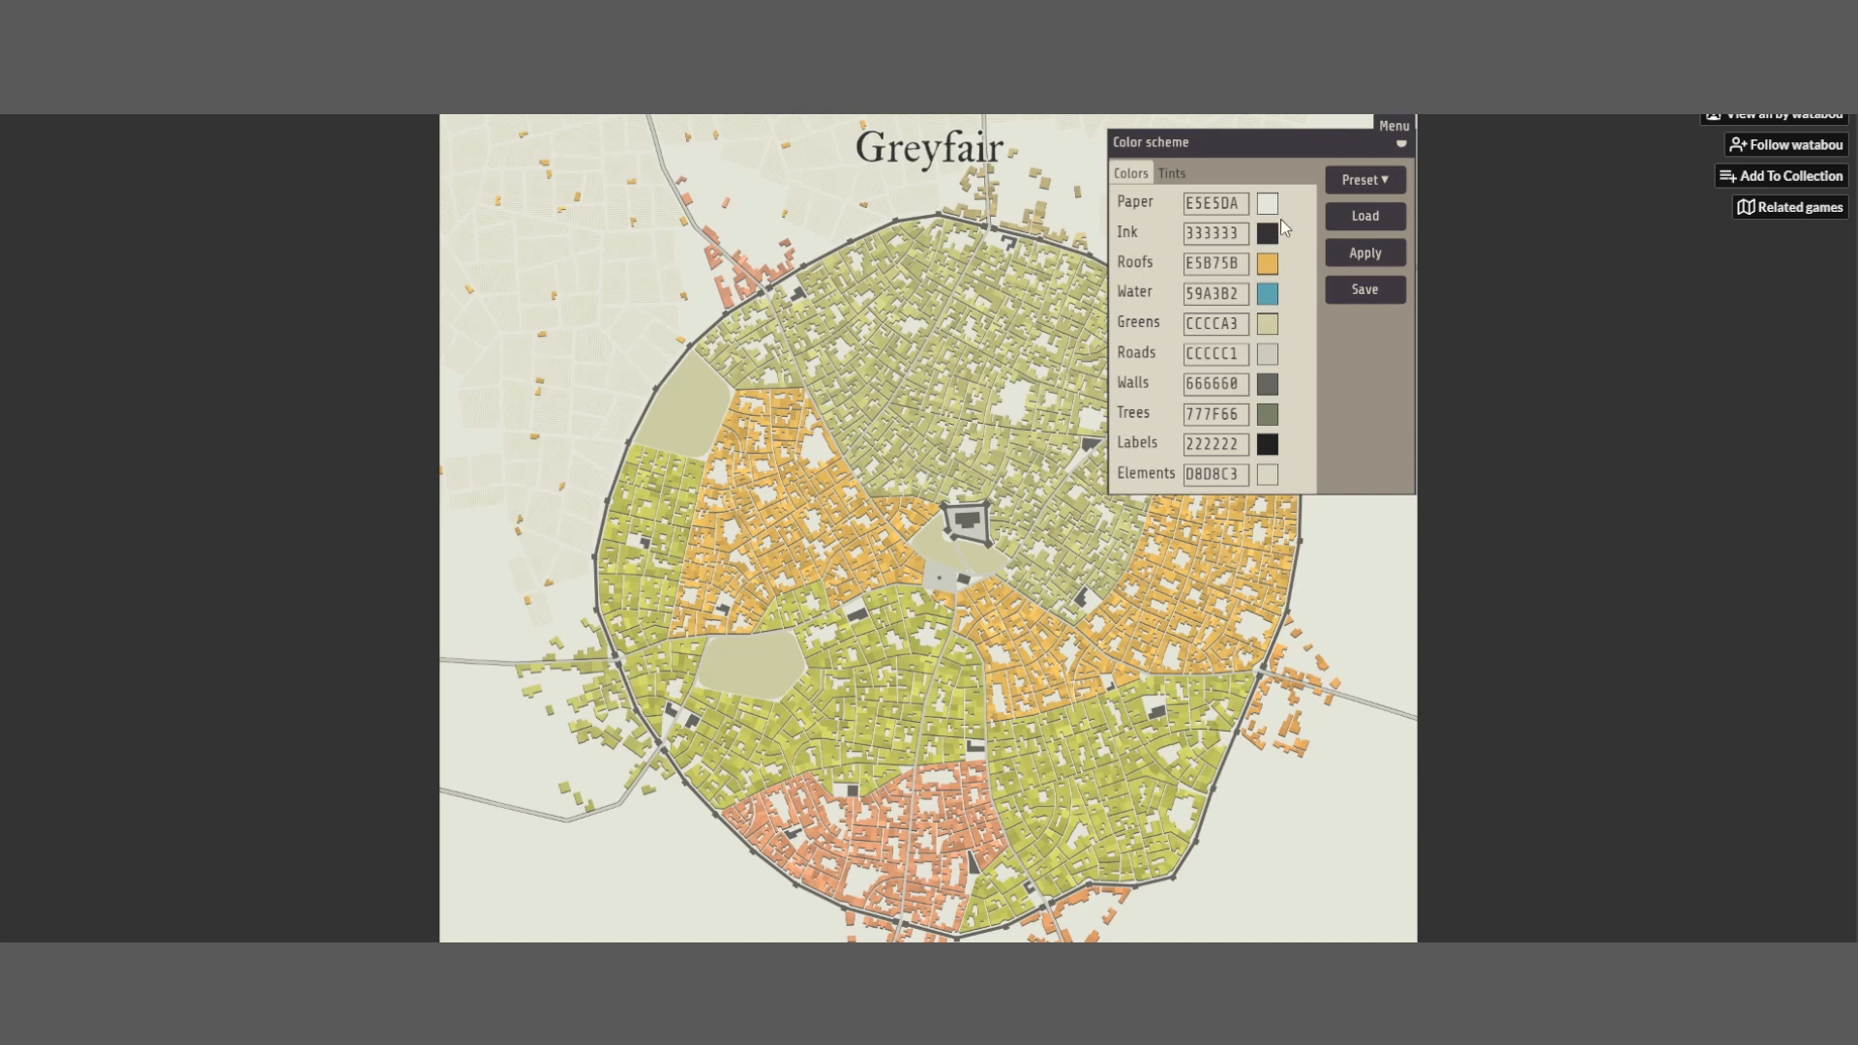
Show the tint settings and switch the map back to the Vivid color preset
{"action": "left_click", "coordinate": [1173, 176]}
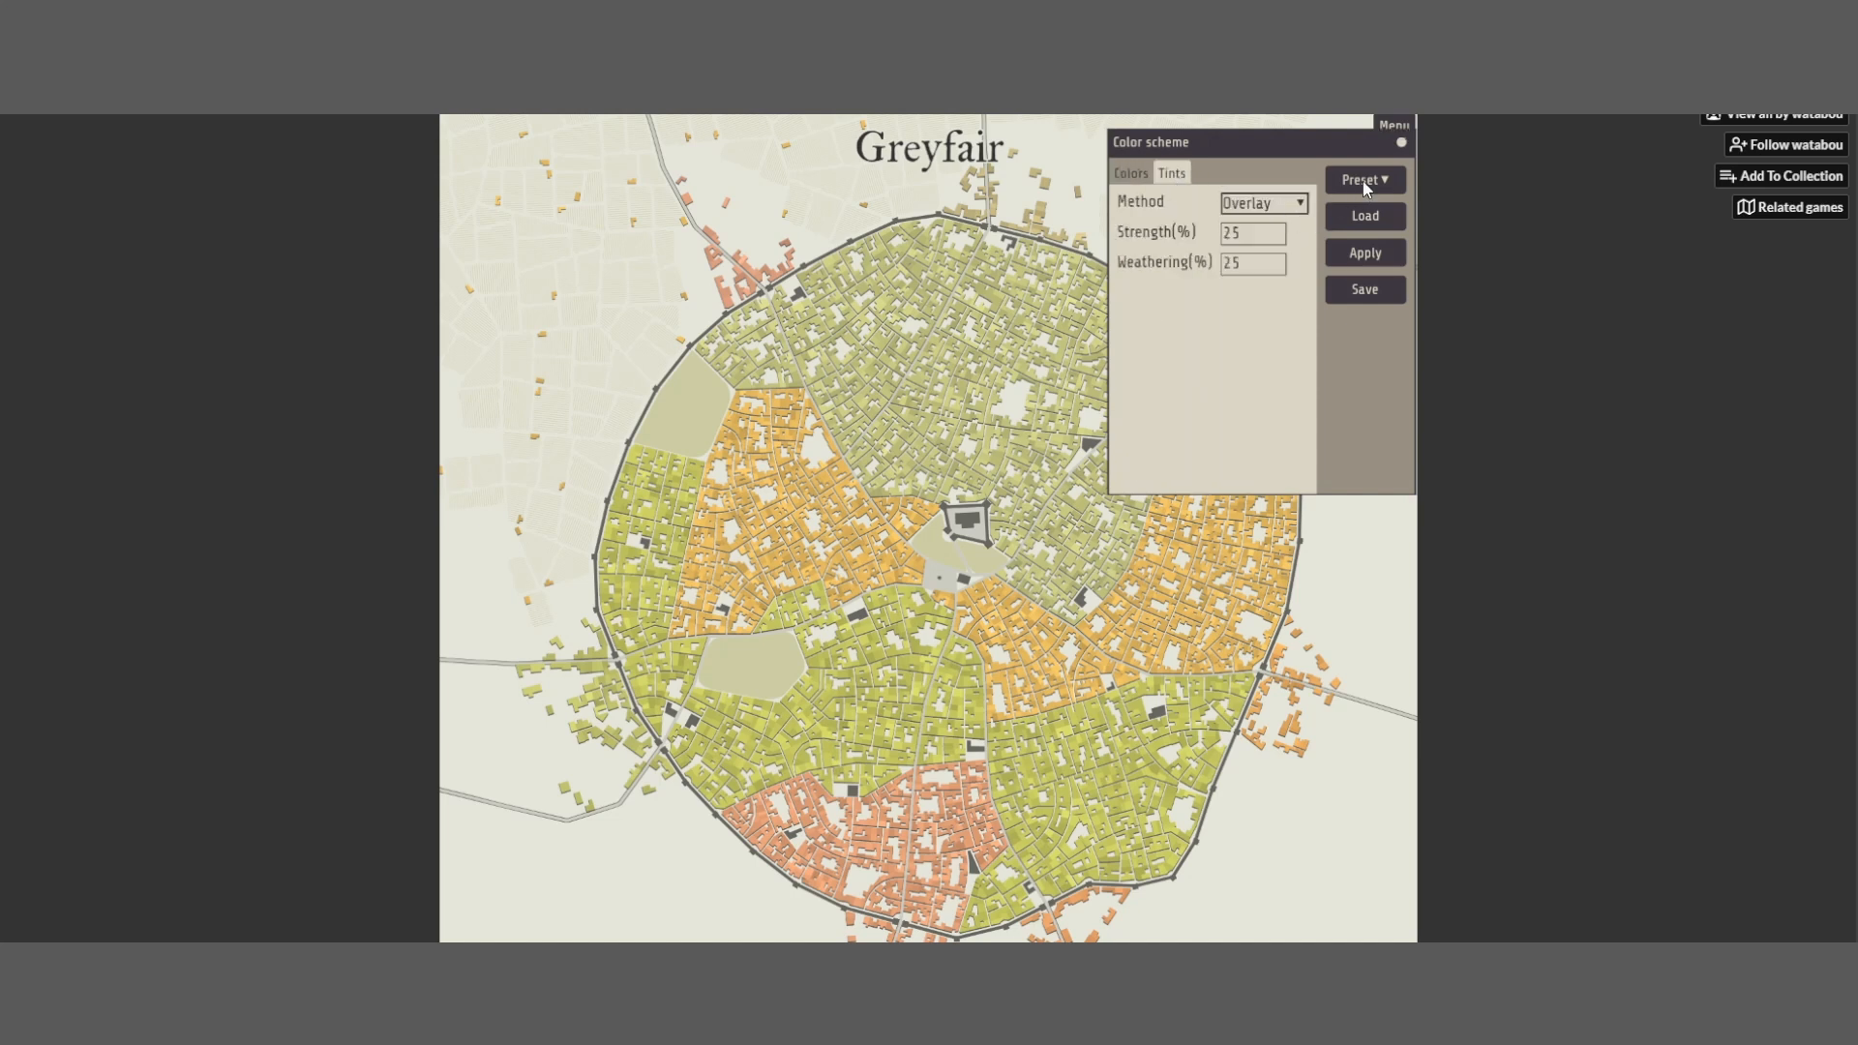
{"action": "left_click", "coordinate": [1297, 205]}
{"action": "left_click", "coordinate": [1301, 282]}
{"action": "left_click", "coordinate": [1359, 254]}
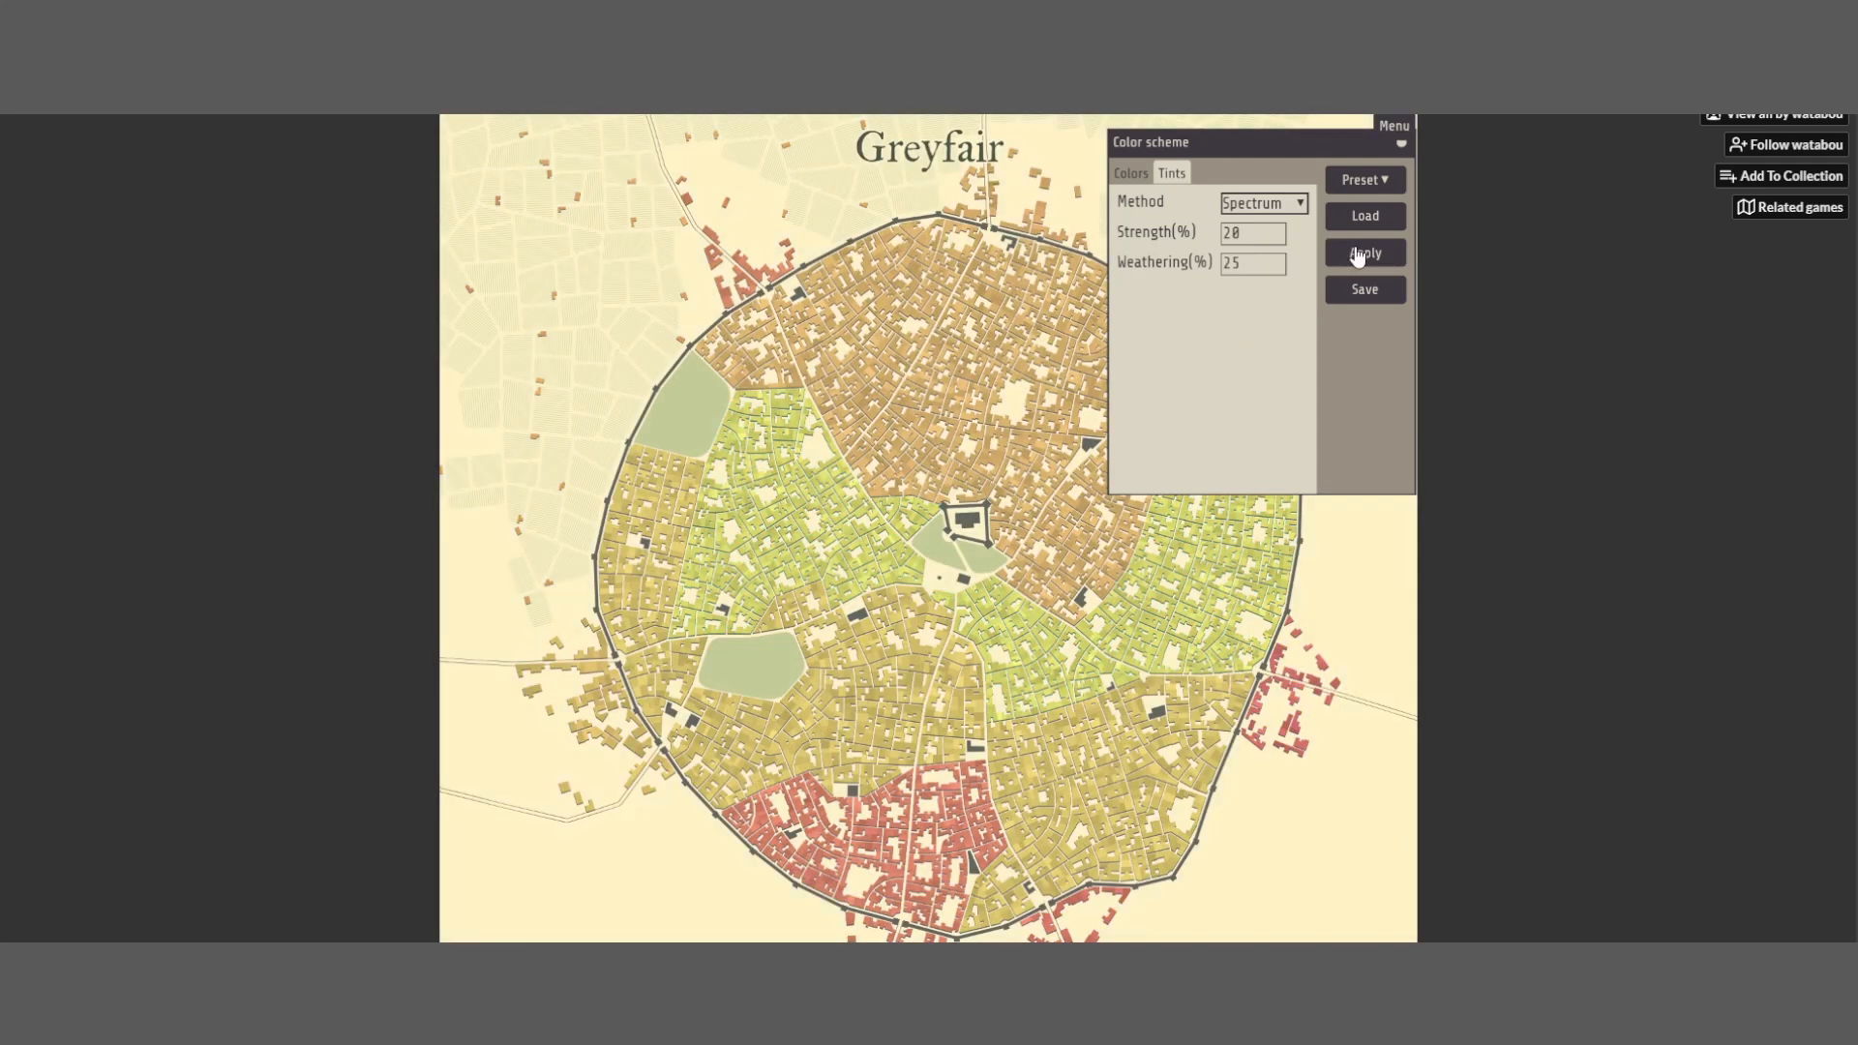
Set the Paper color to white FFFFFF and apply it to the map
{"action": "left_click", "coordinate": [1129, 174]}
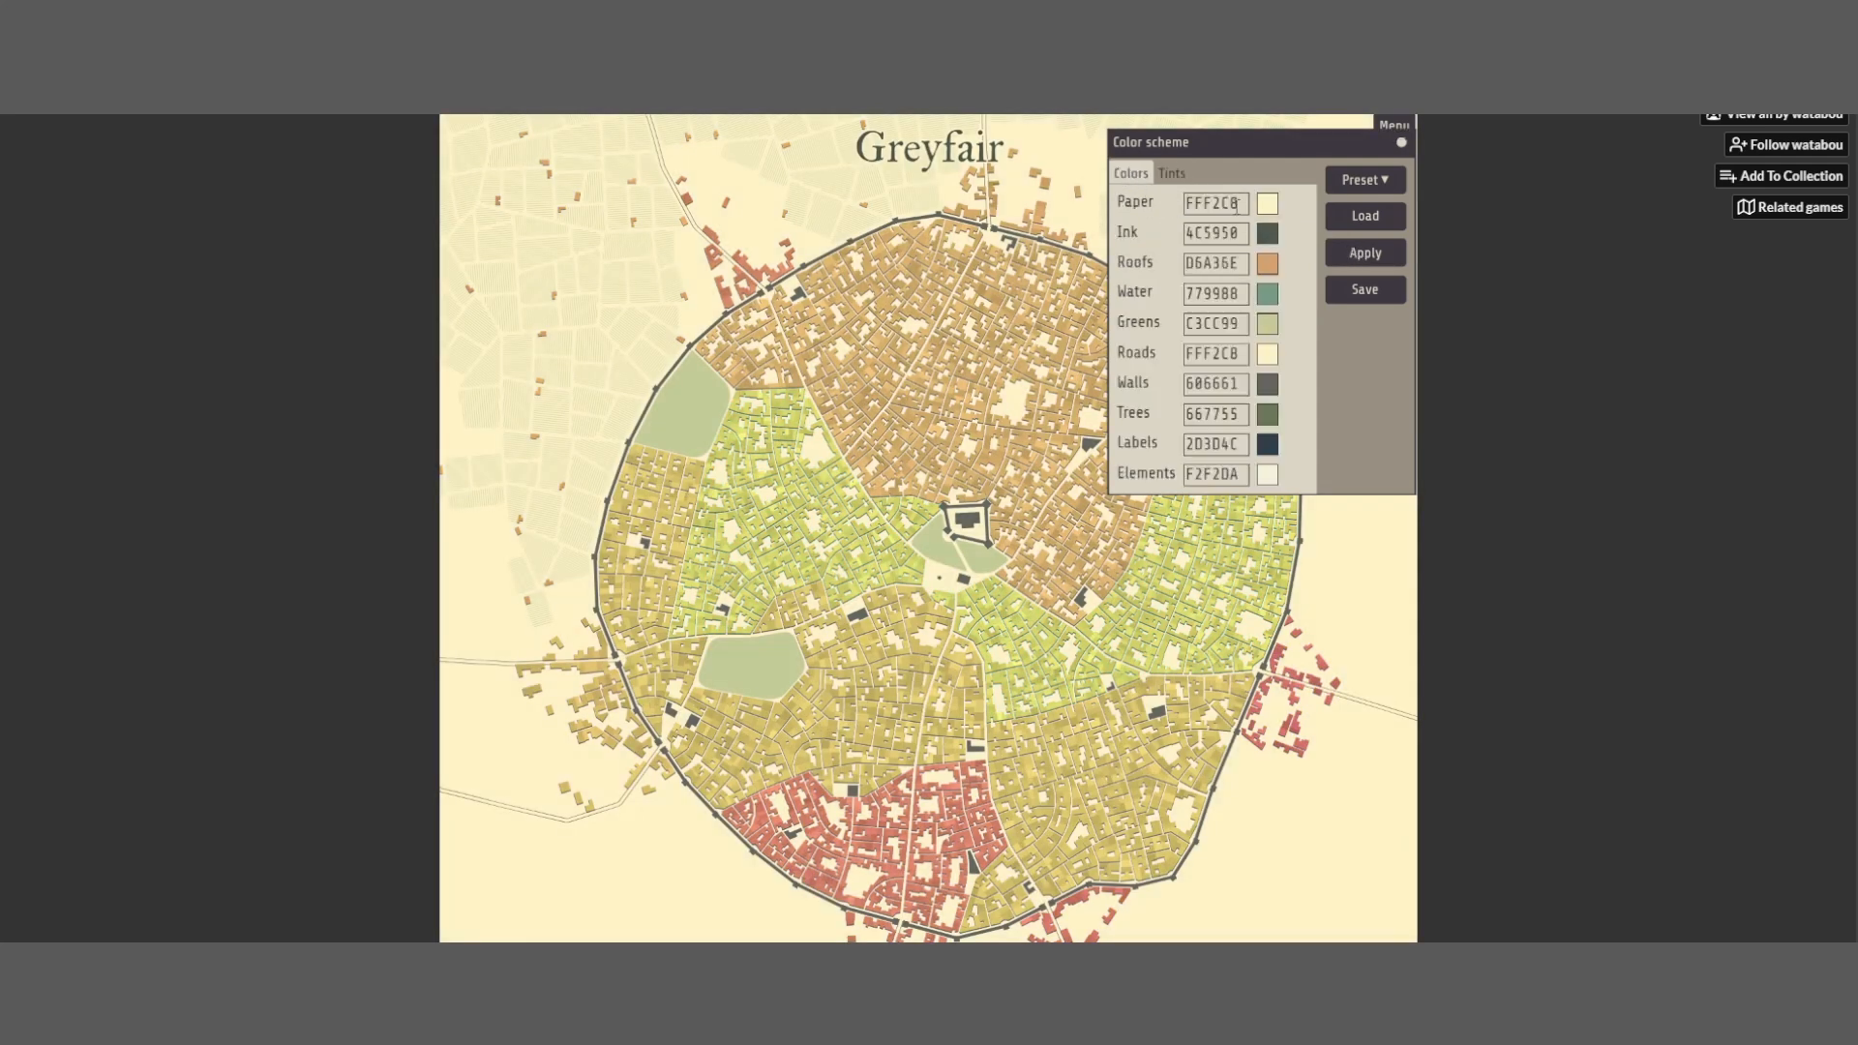
{"action": "left_click", "coordinate": [1267, 205]}
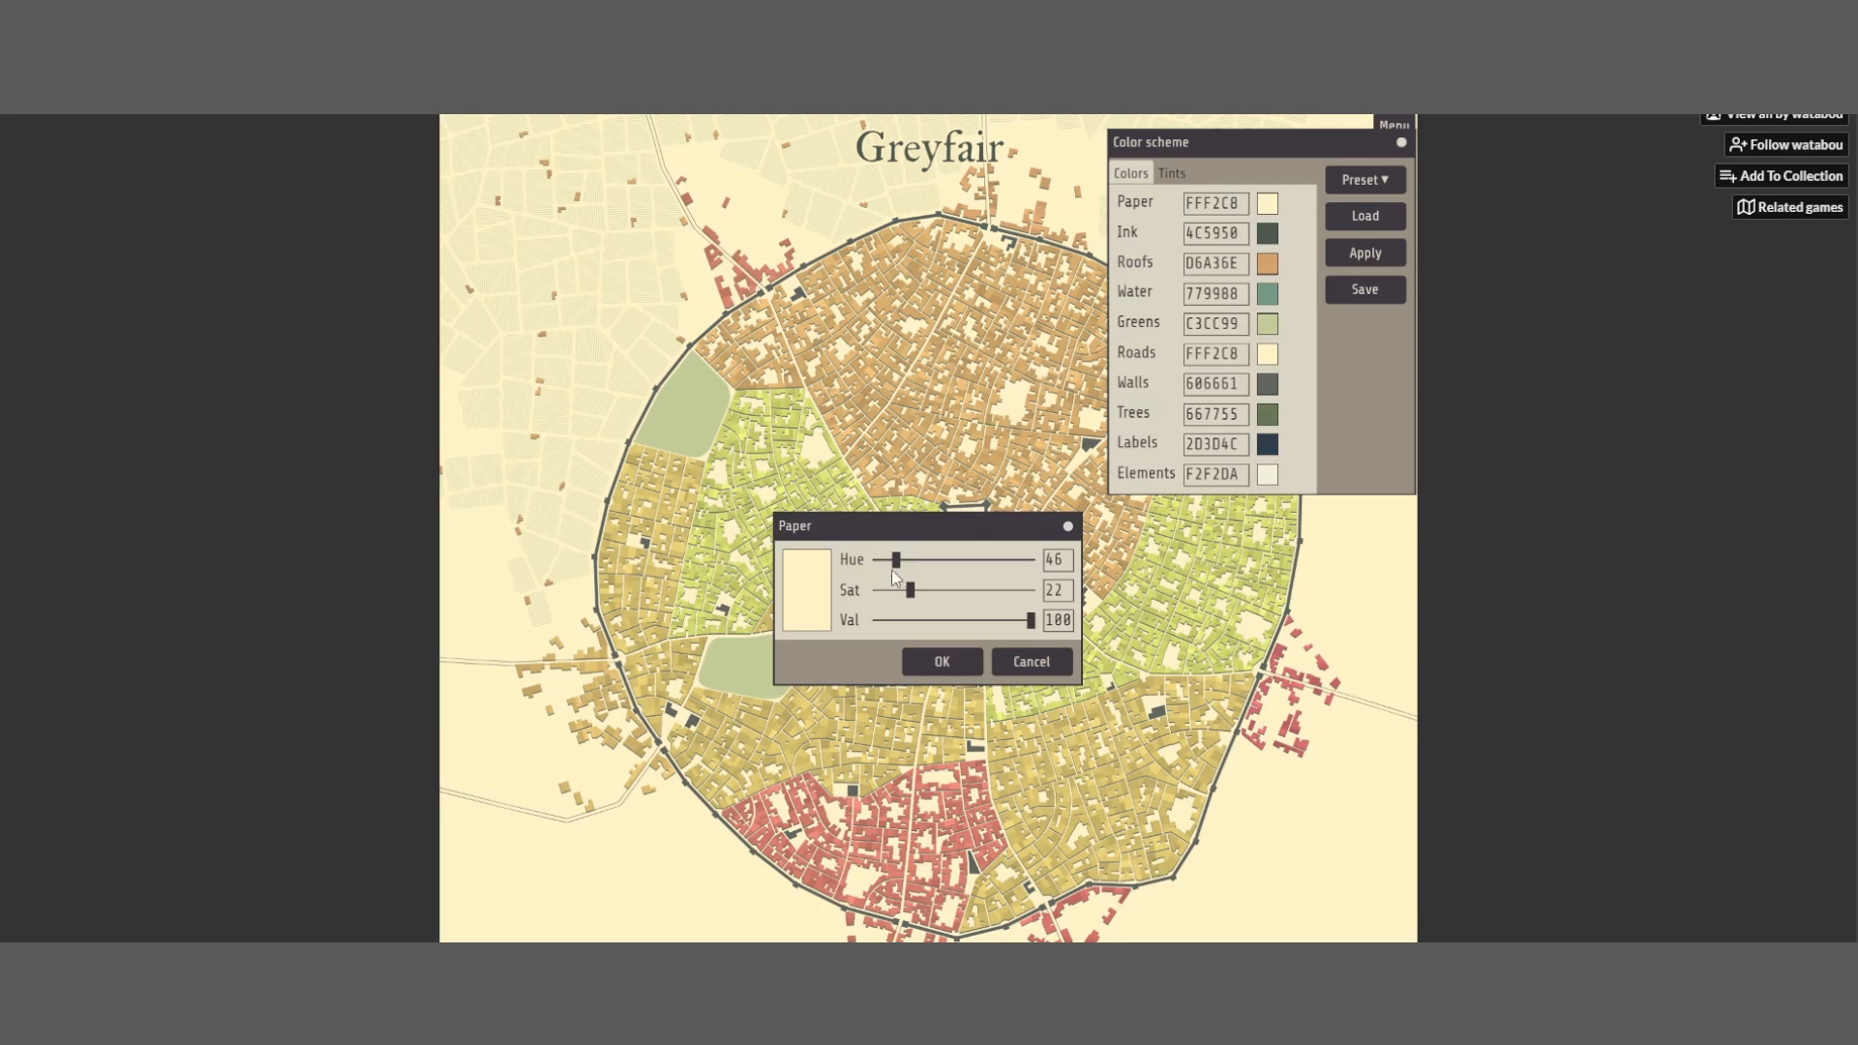
{"action": "left_click_drag", "start_coordinate": [919, 600], "coordinate": [874, 594]}
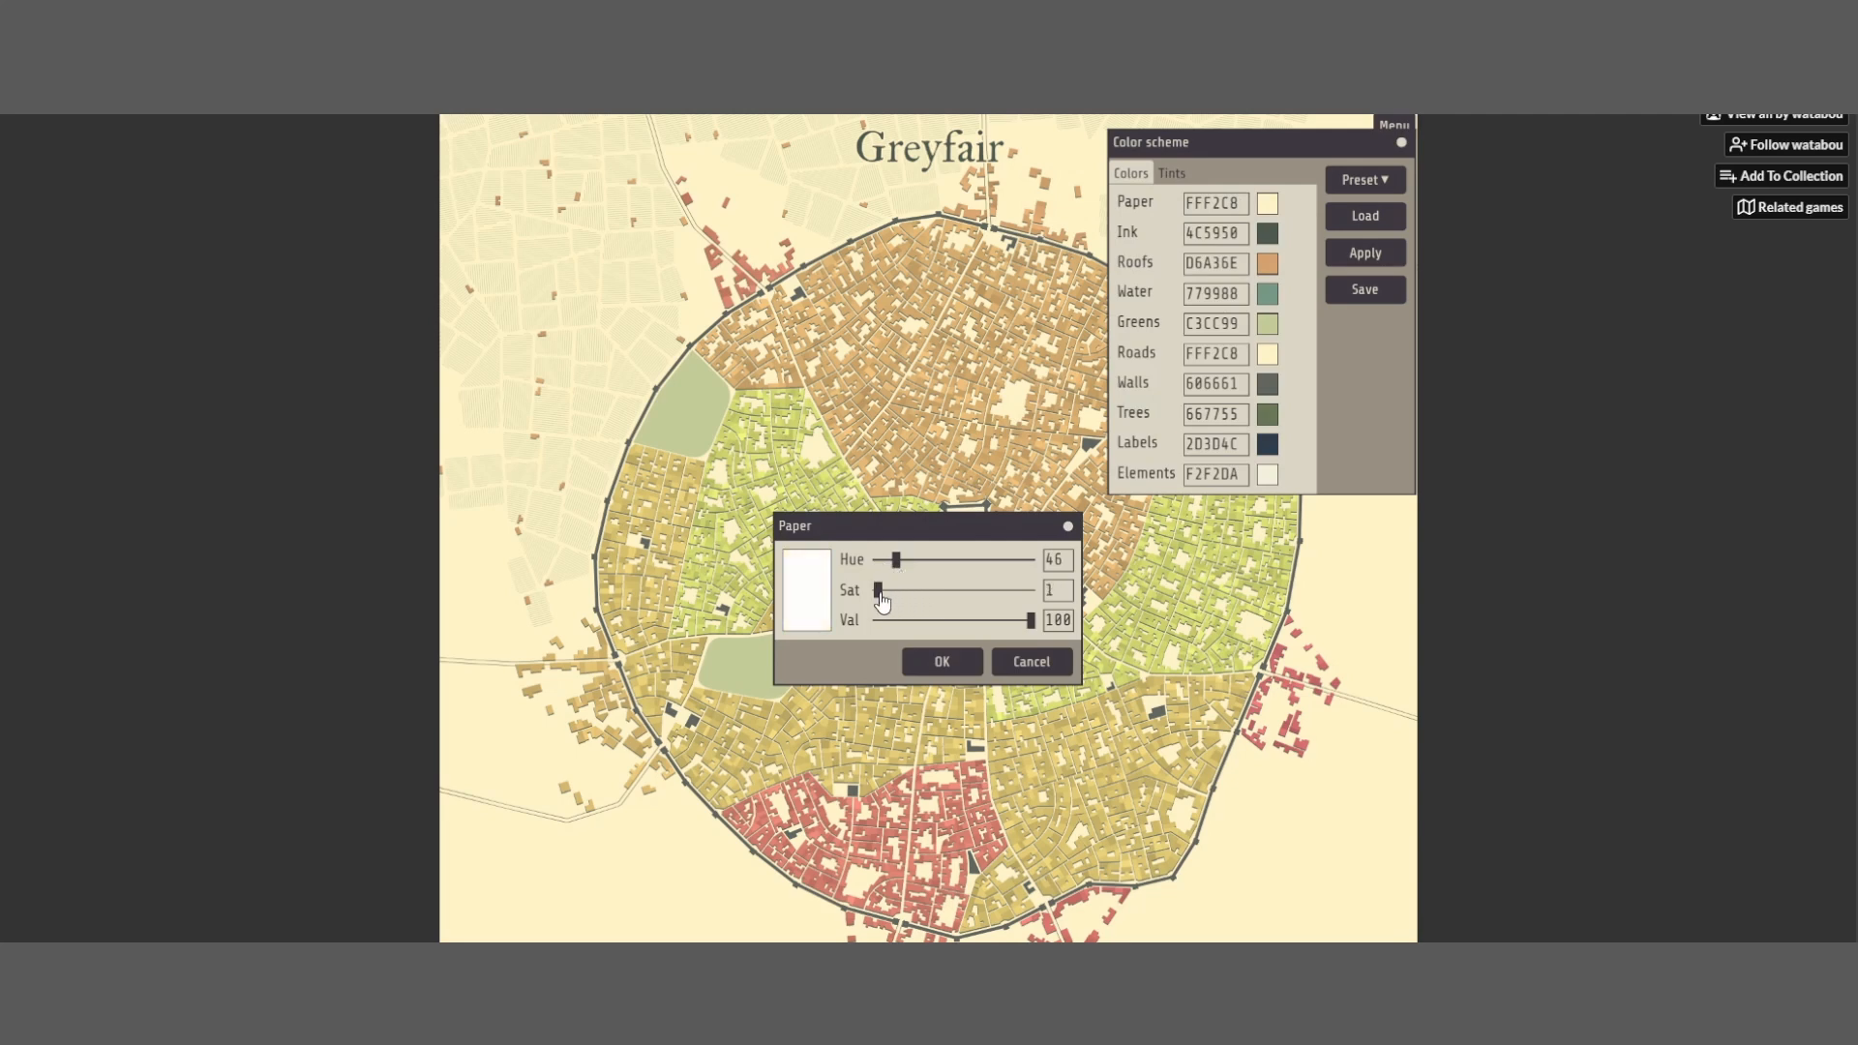
{"action": "left_click", "coordinate": [939, 659]}
{"action": "left_click", "coordinate": [1354, 264]}
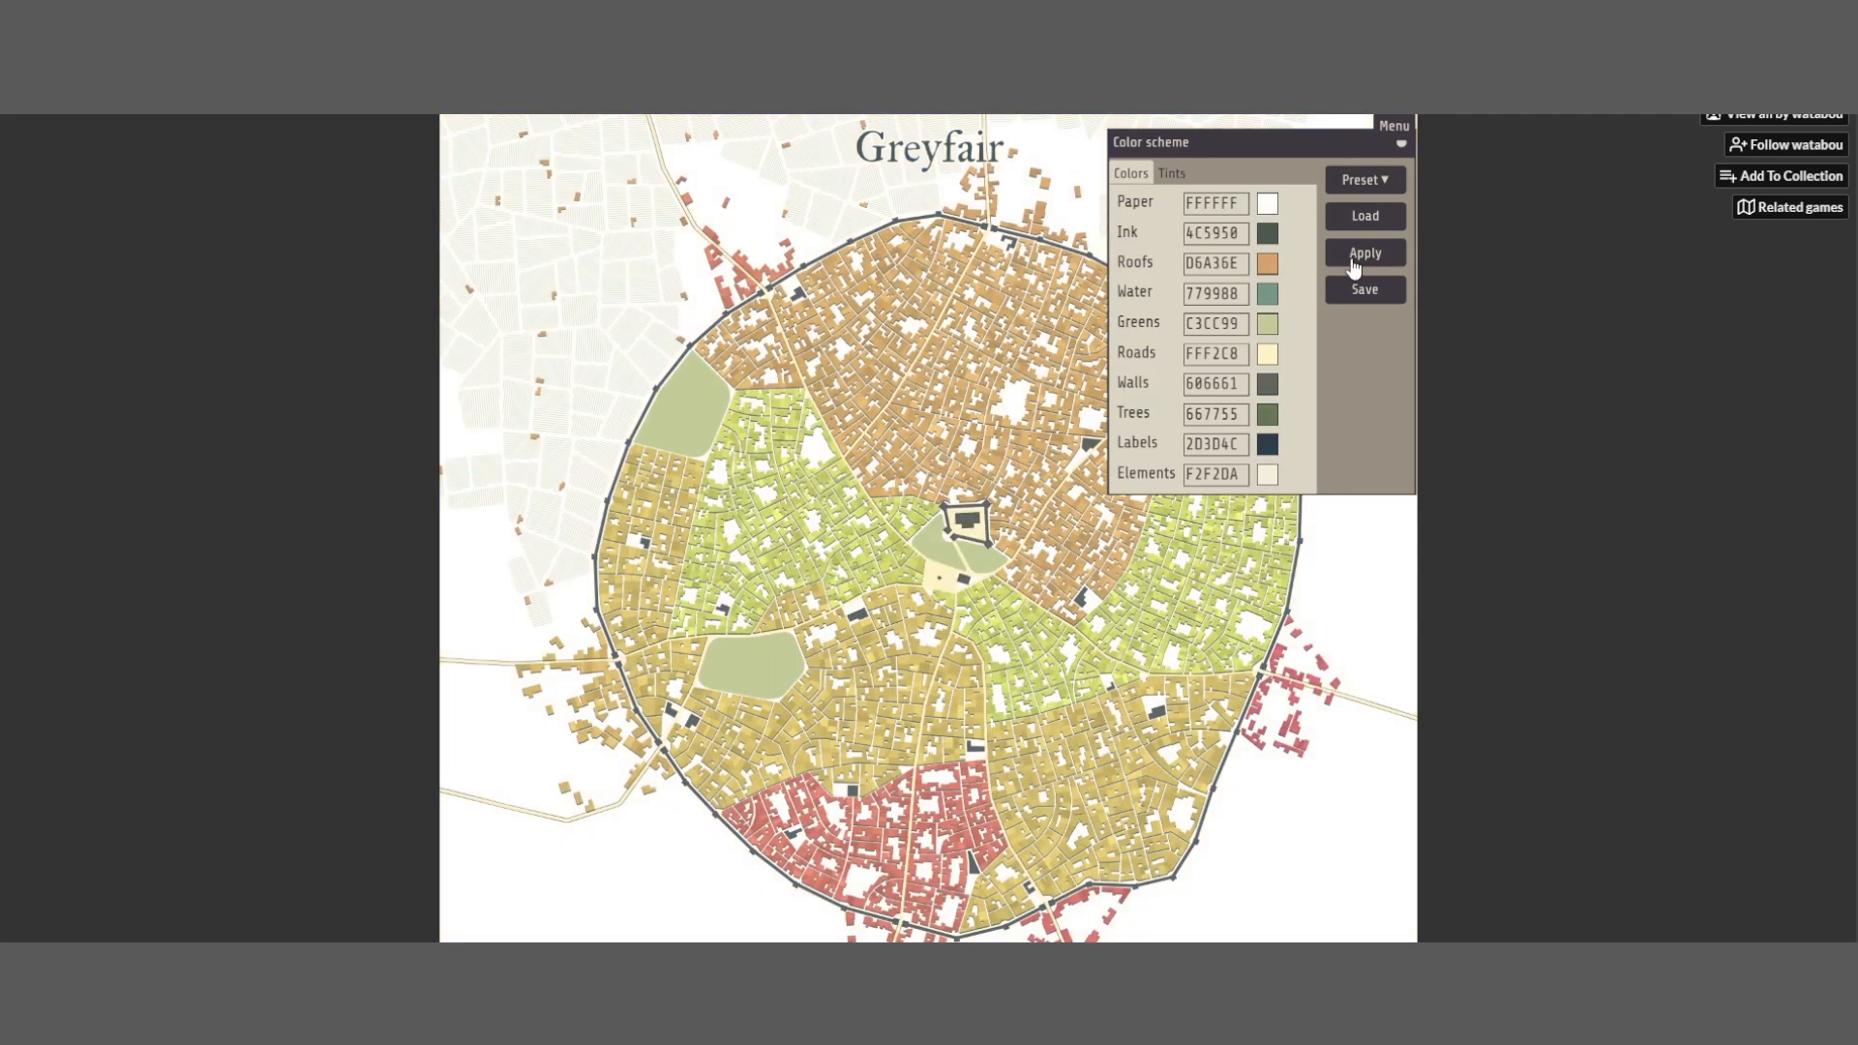
Set the Ink color's saturation to 100 and its value to 0, giving black 000000
{"action": "left_click", "coordinate": [1270, 236]}
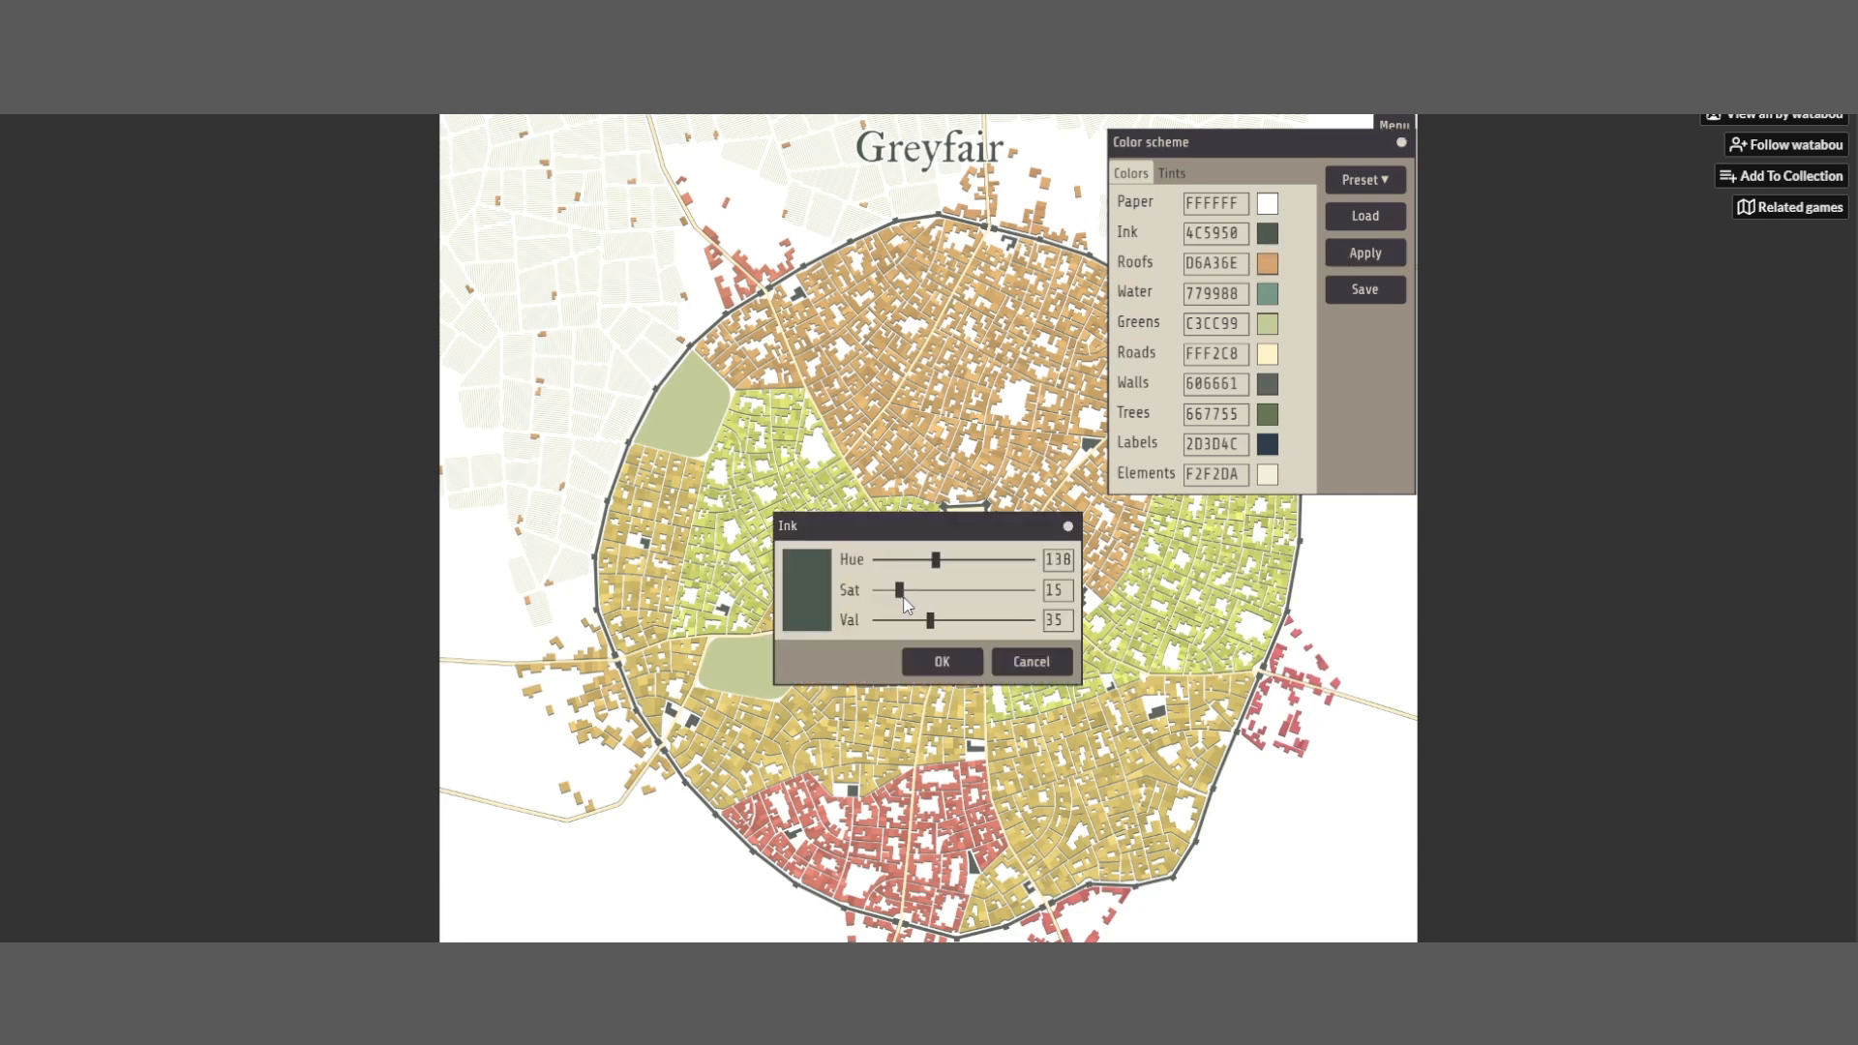
{"action": "left_click_drag", "start_coordinate": [900, 590], "coordinate": [1086, 600]}
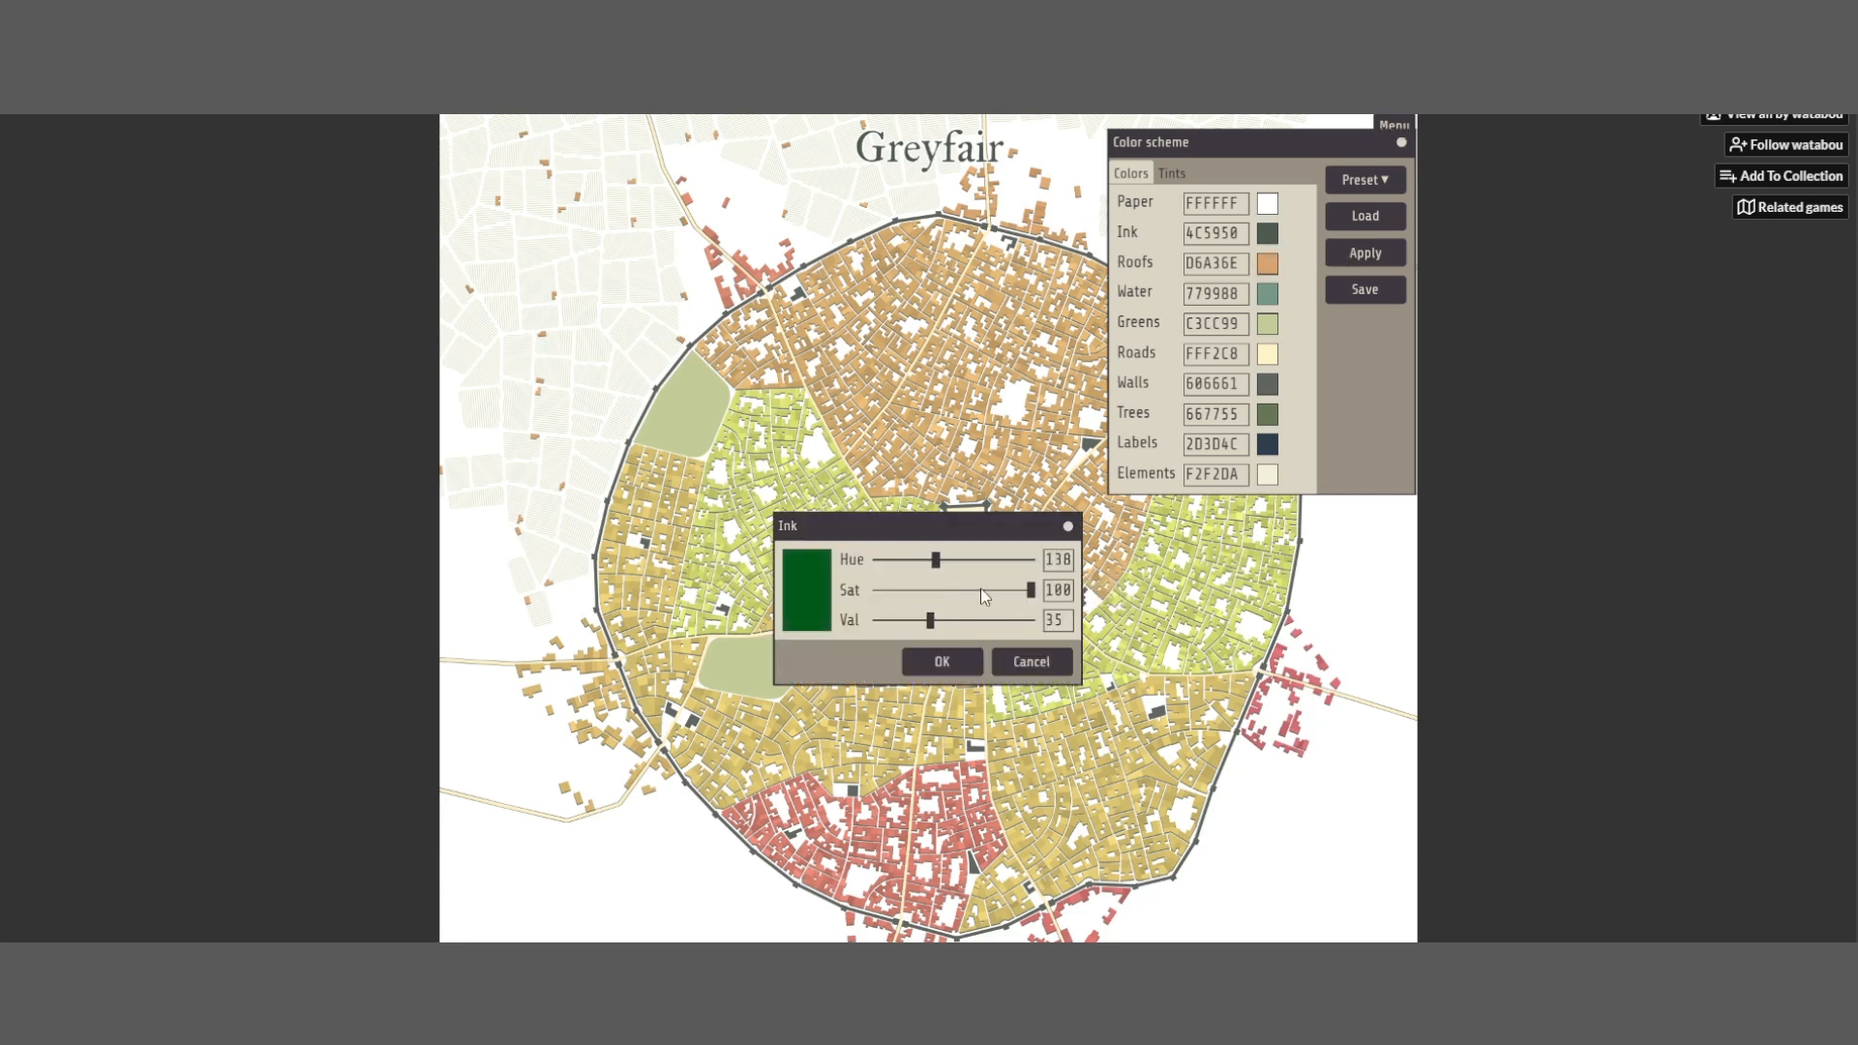
{"action": "left_click", "coordinate": [943, 663]}
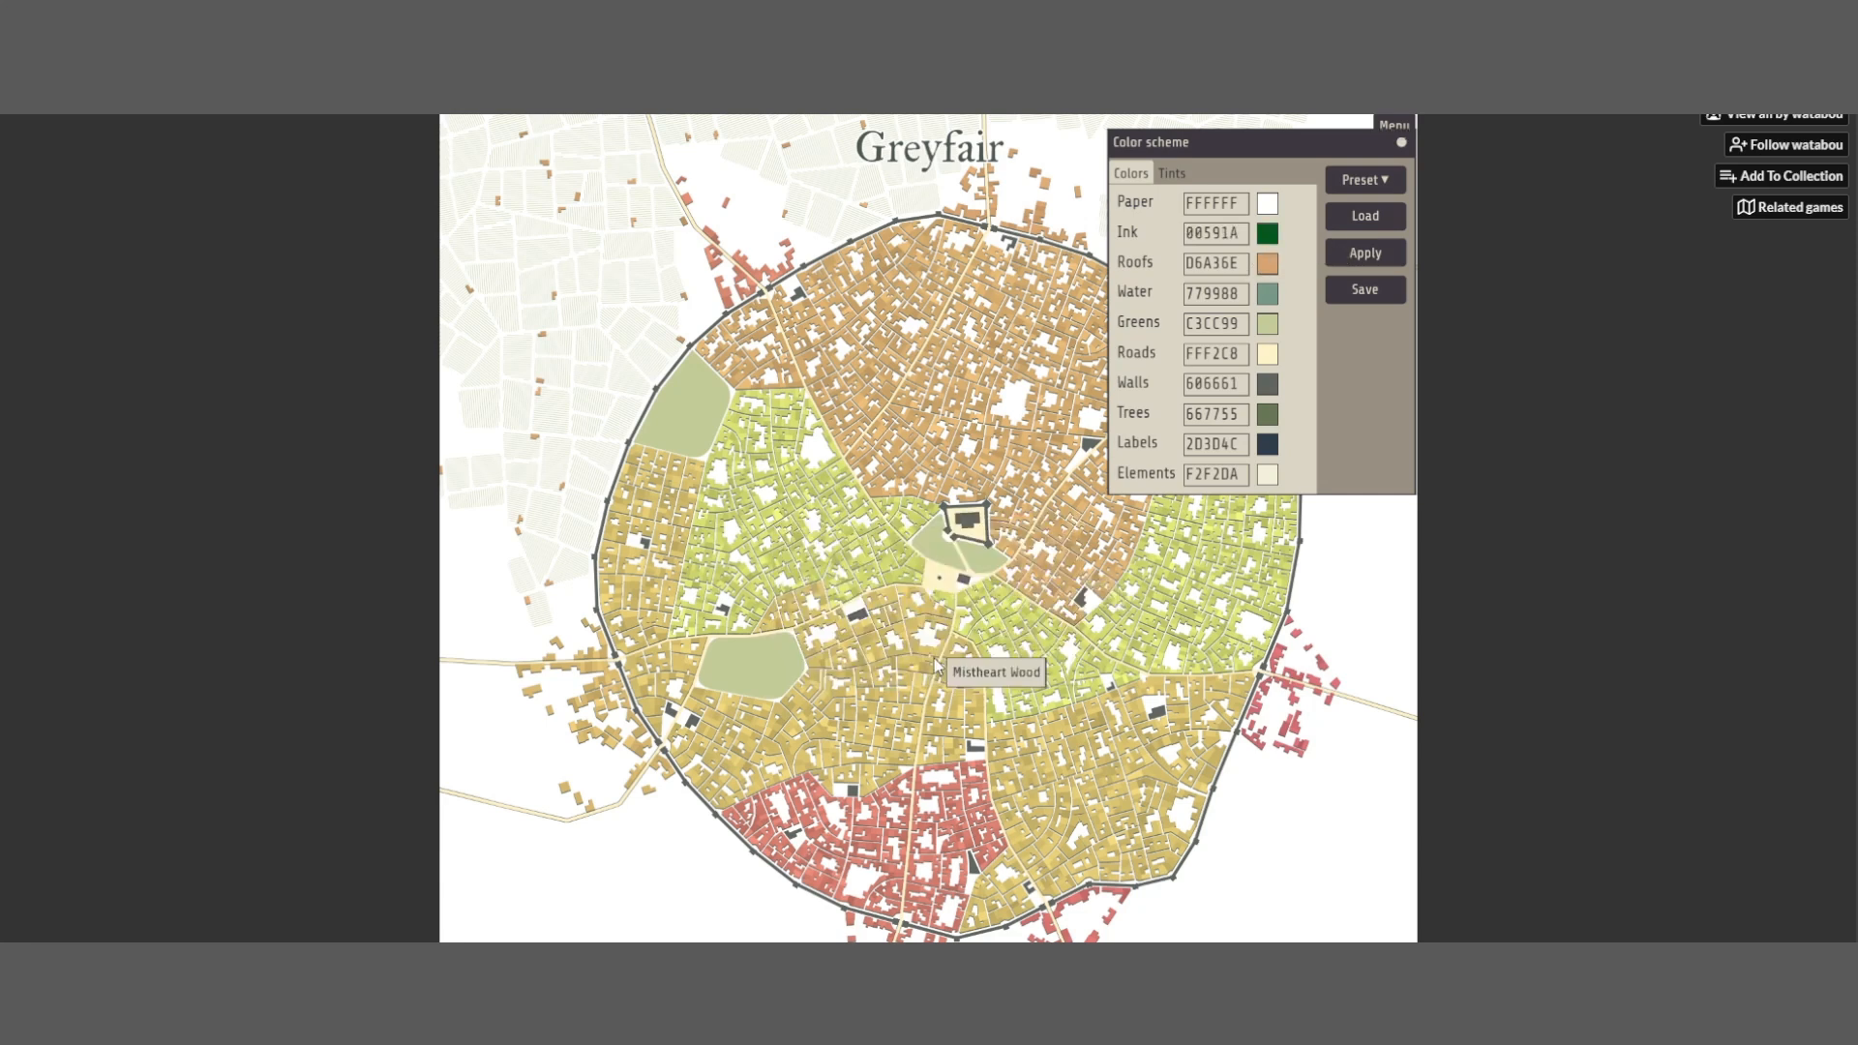
{"action": "left_click", "coordinate": [1270, 235]}
{"action": "left_click_drag", "start_coordinate": [939, 627], "coordinate": [874, 624]}
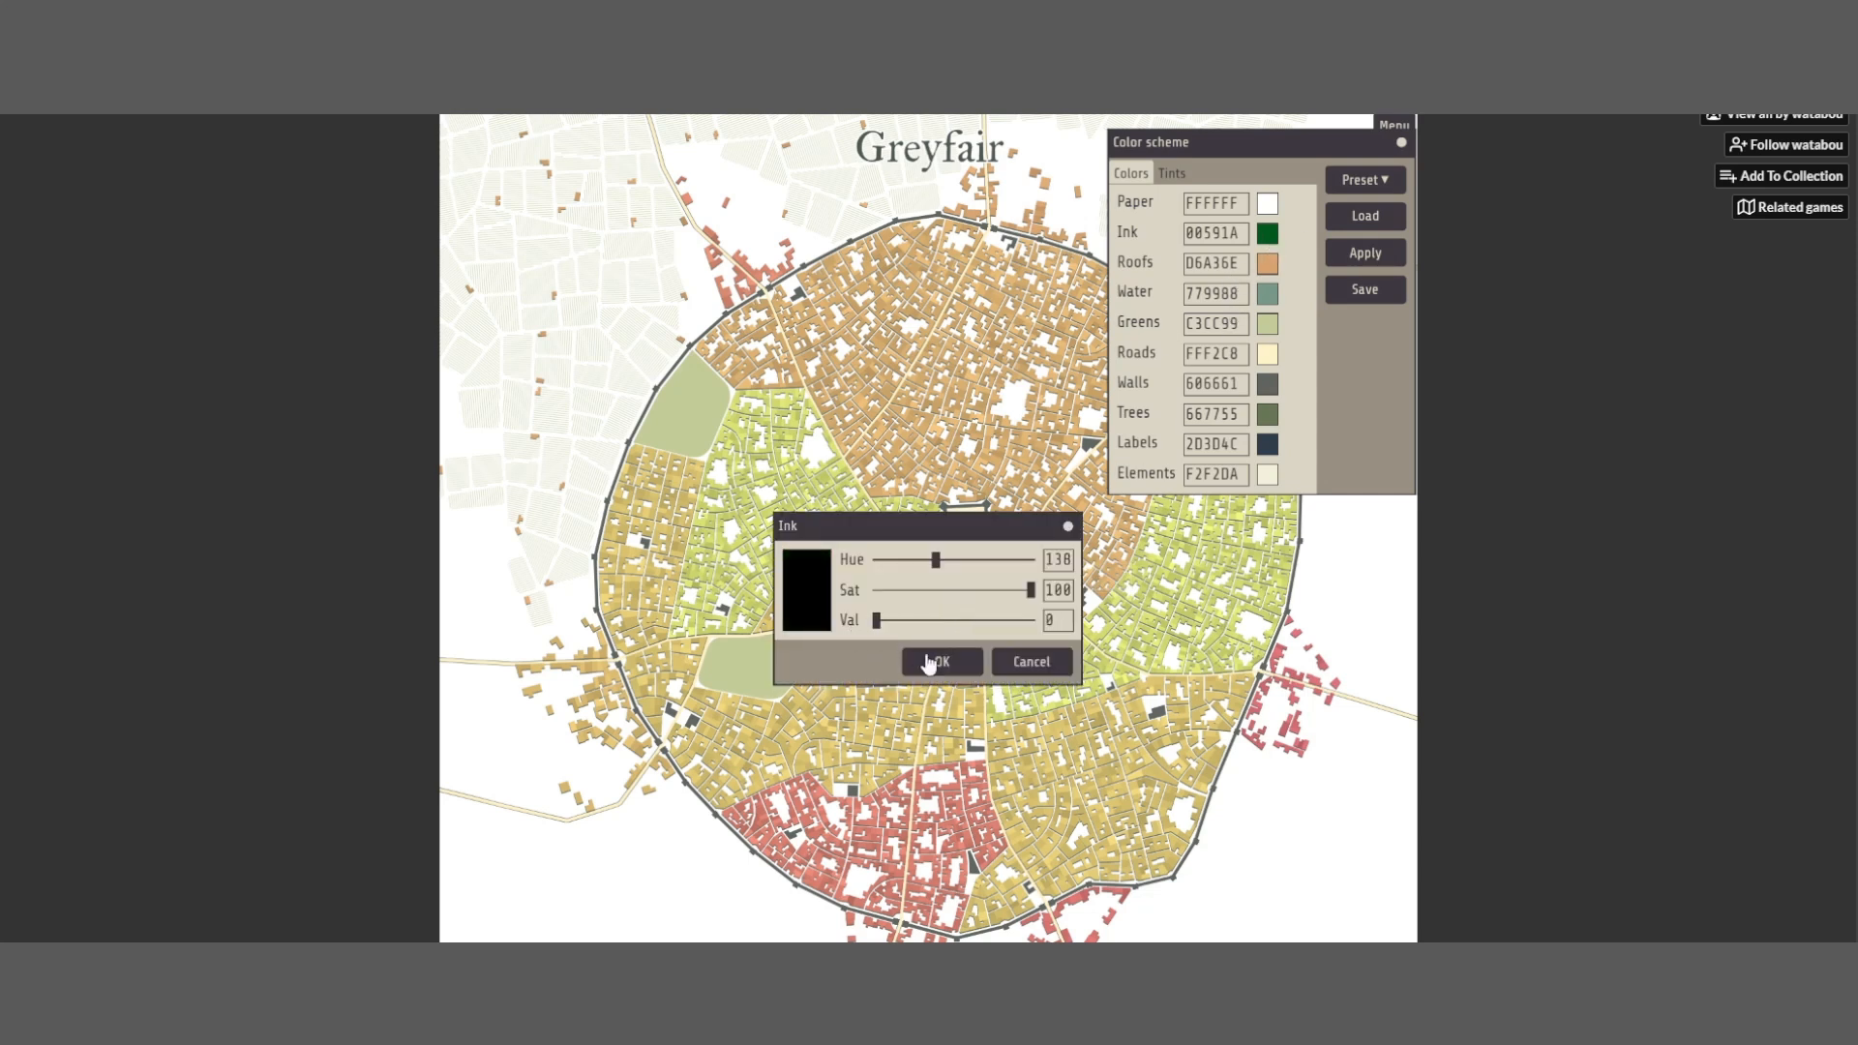
{"action": "left_click", "coordinate": [942, 662]}
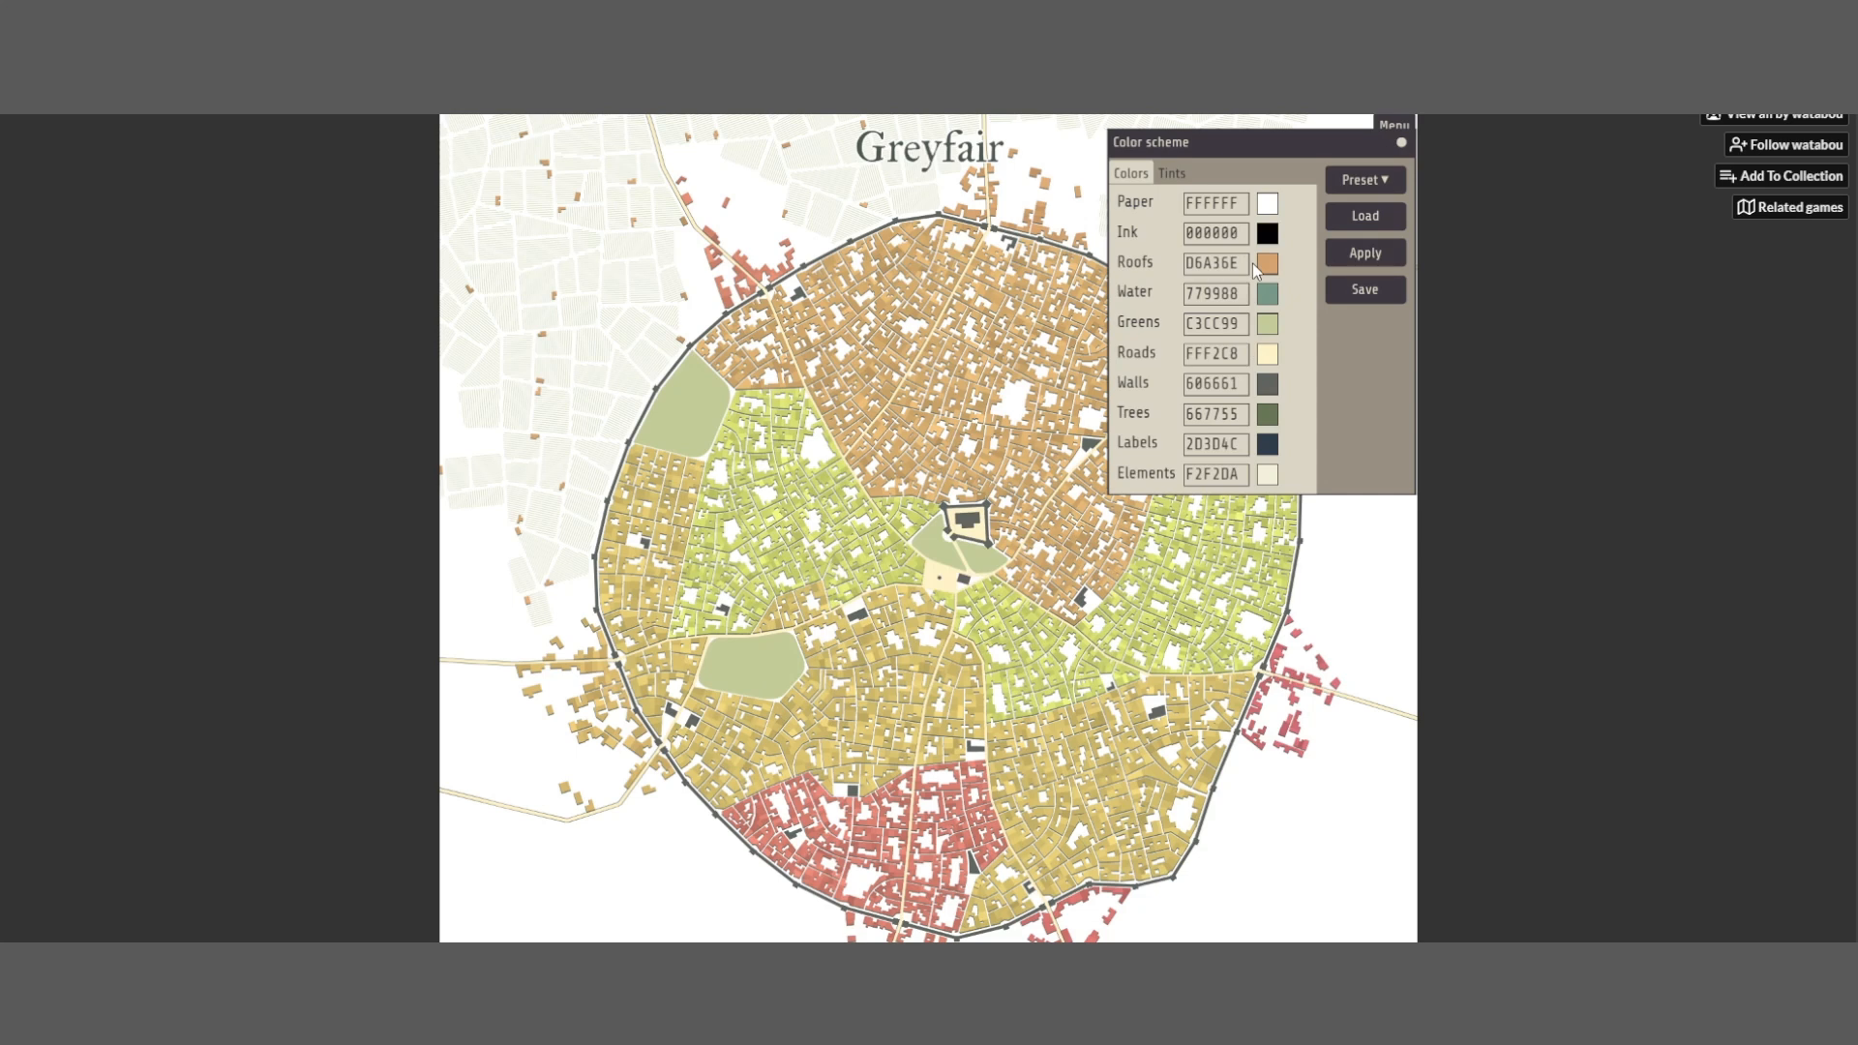
Increase the Greens color's saturation to produce the brighter green BACC6C
{"action": "left_click", "coordinate": [1268, 326]}
{"action": "left_click_drag", "start_coordinate": [916, 591], "coordinate": [949, 599]}
{"action": "left_click", "coordinate": [941, 662]}
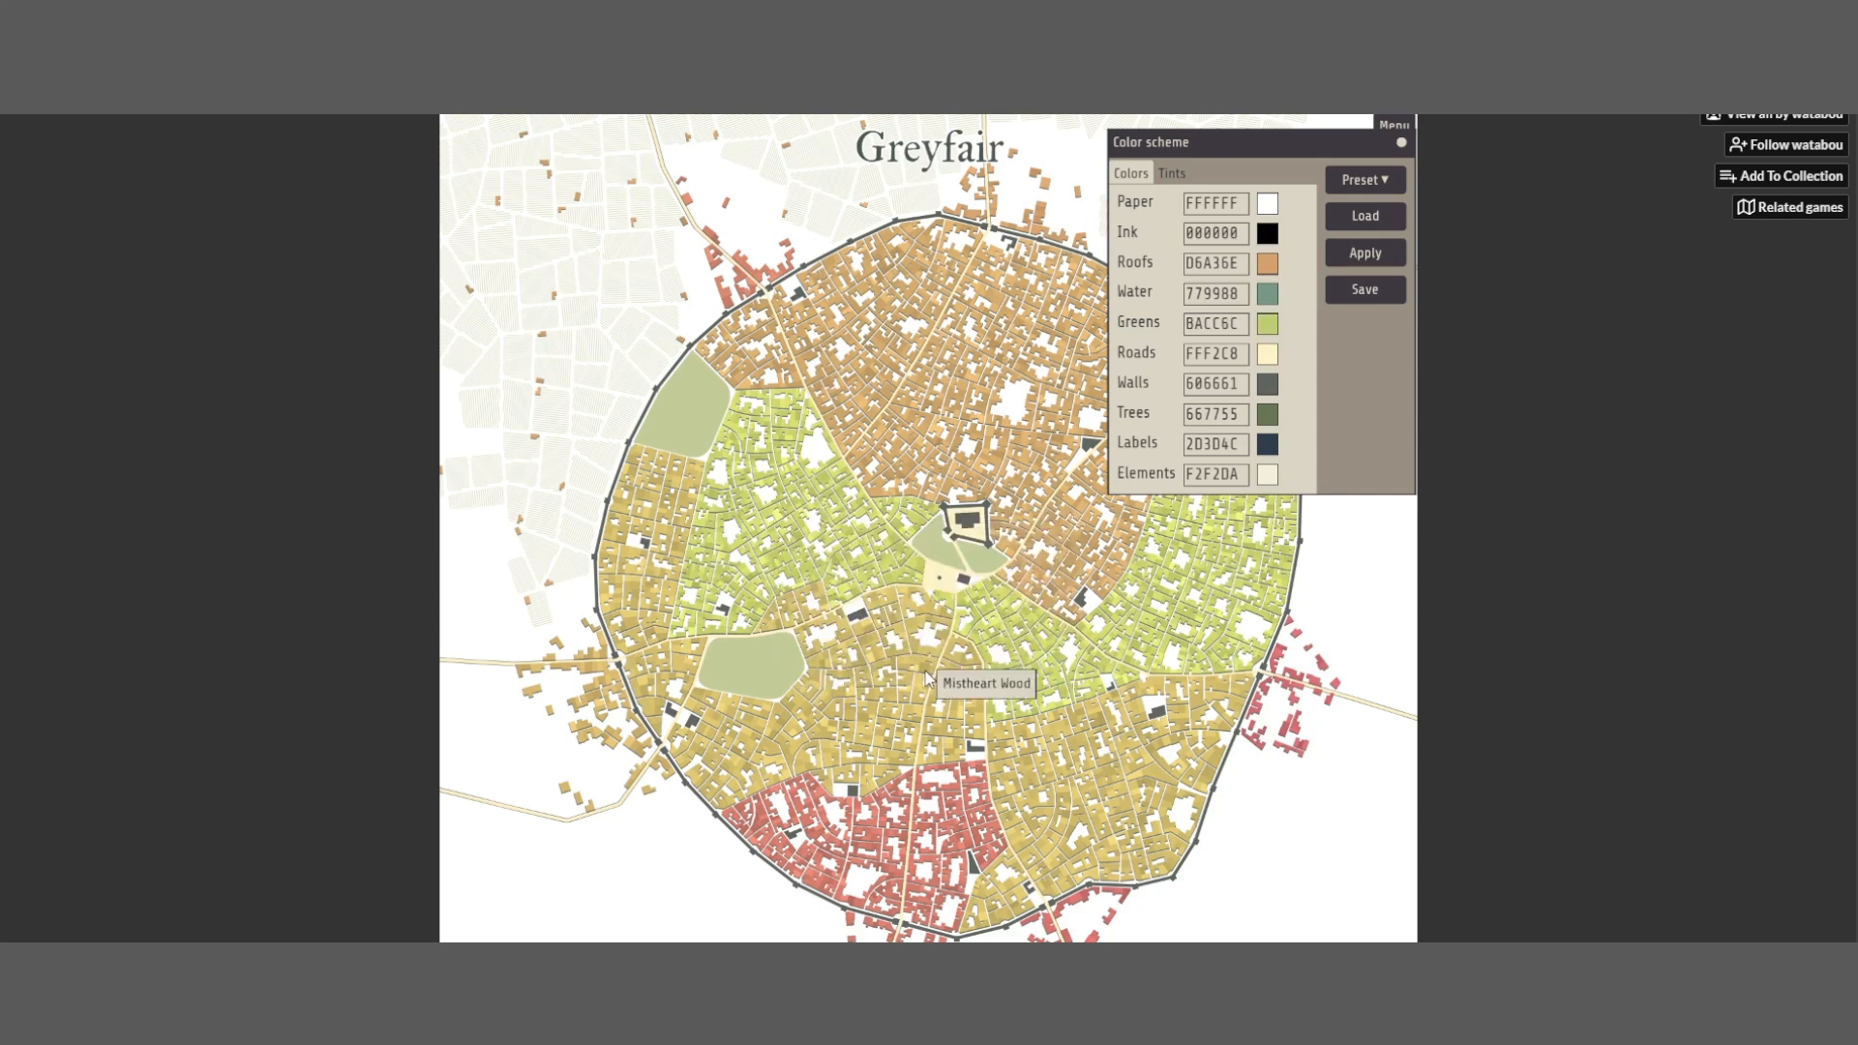
Set the Greens color to hue 100 and saturation 100 with a lower value, giving dark green 297C00, and apply it to the map
{"action": "left_click", "coordinate": [1264, 325]}
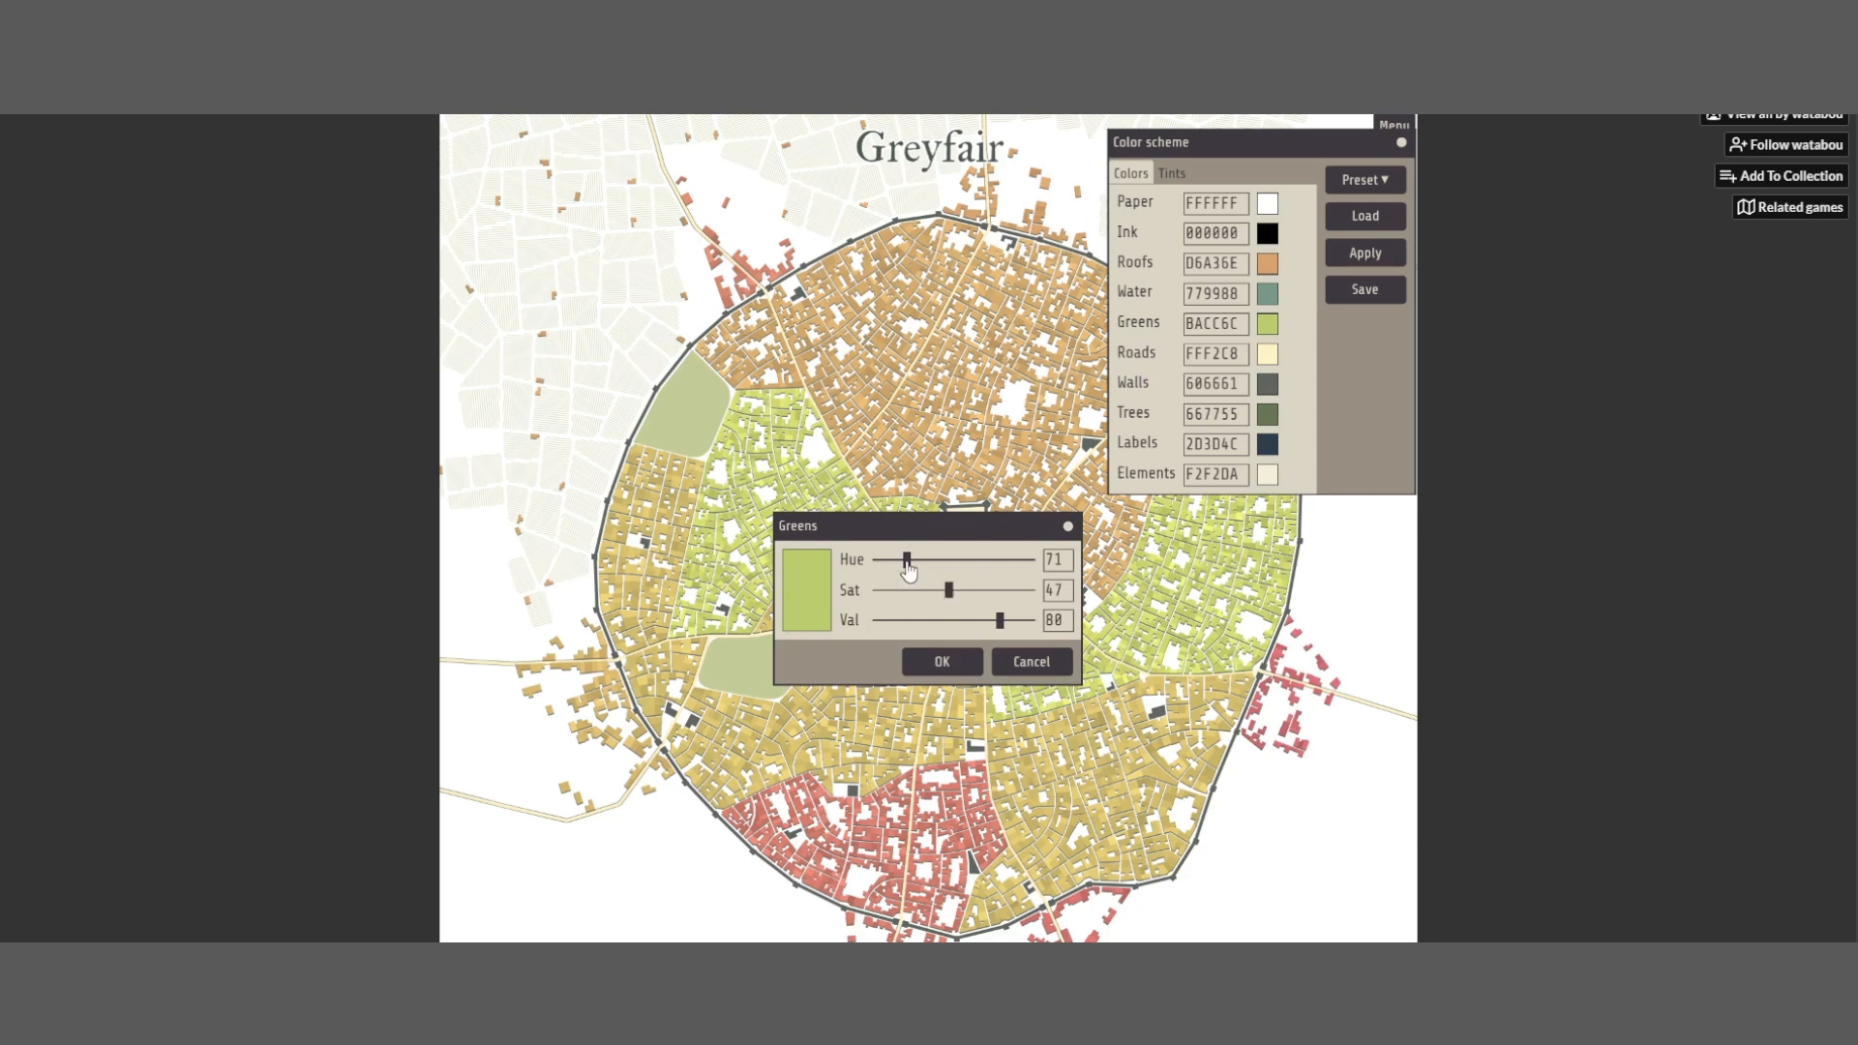
{"action": "left_click_drag", "start_coordinate": [908, 571], "coordinate": [1030, 590]}
{"action": "left_click_drag", "start_coordinate": [917, 561], "coordinate": [920, 571]}
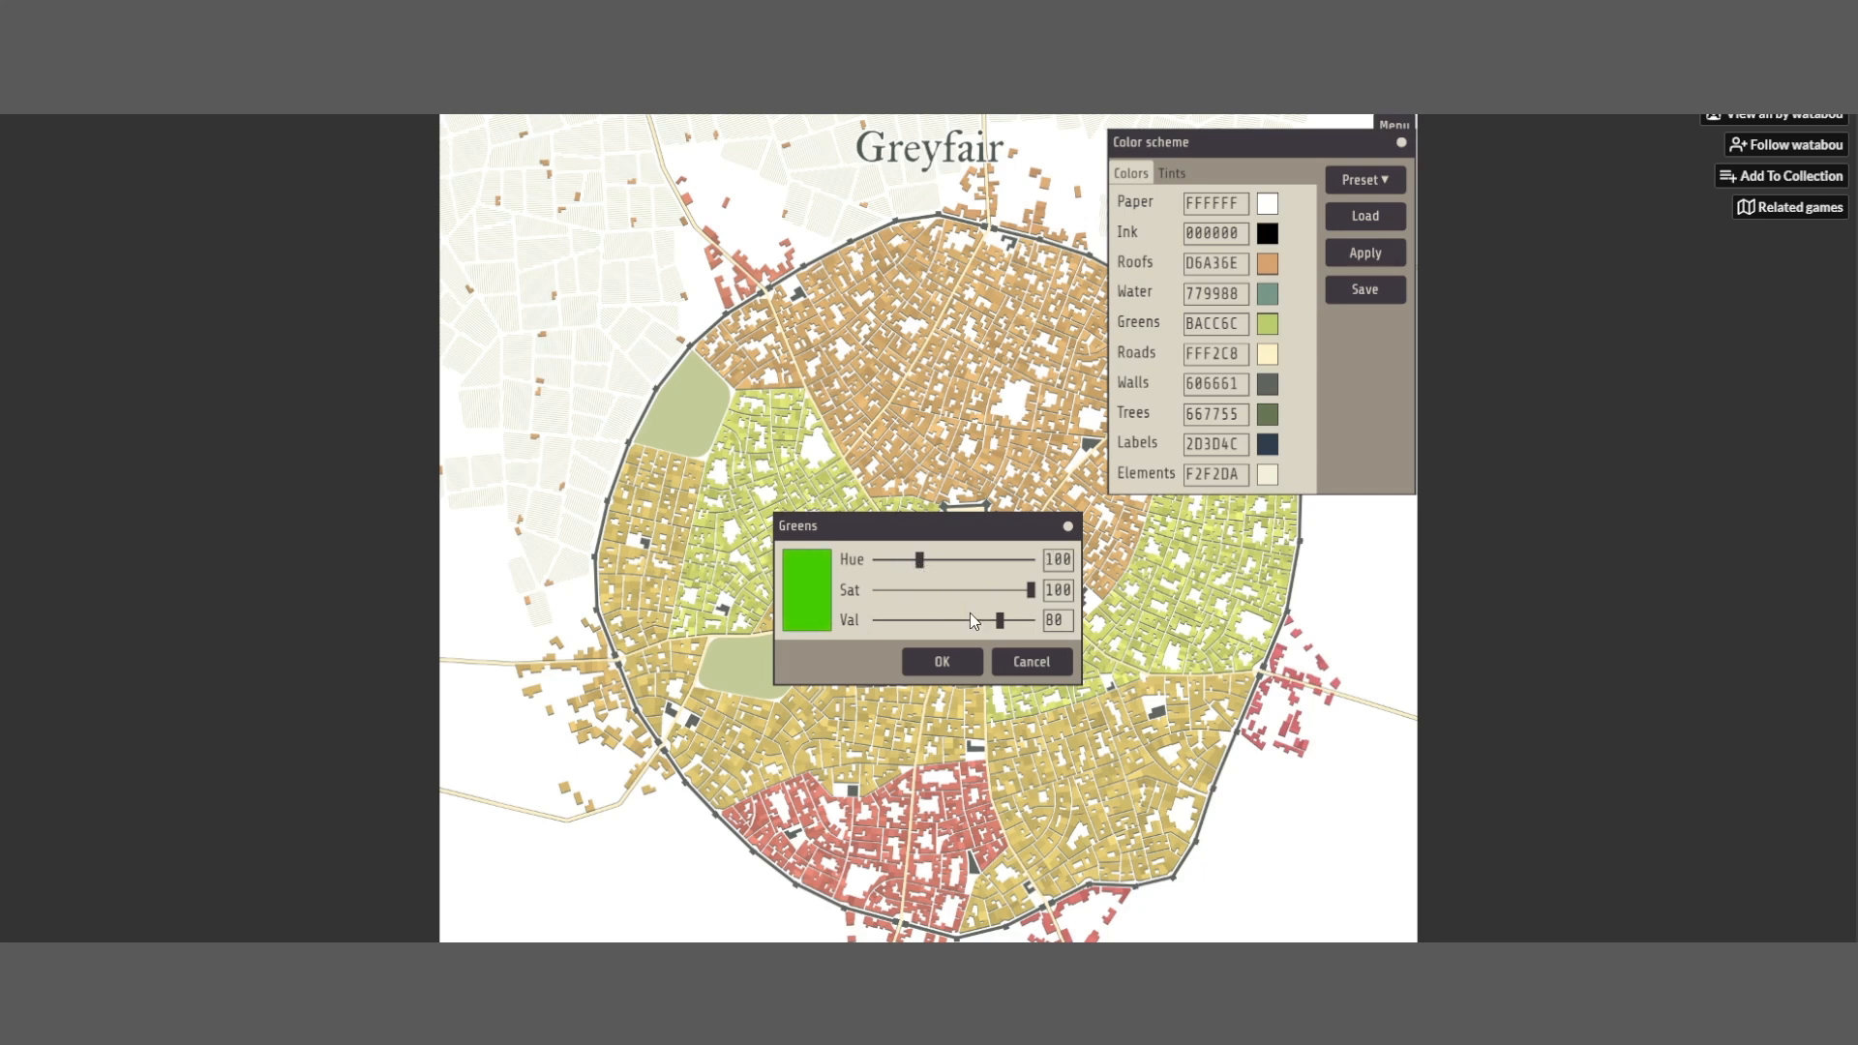
{"action": "left_click_drag", "start_coordinate": [1002, 631], "coordinate": [956, 637]}
{"action": "left_click", "coordinate": [958, 664]}
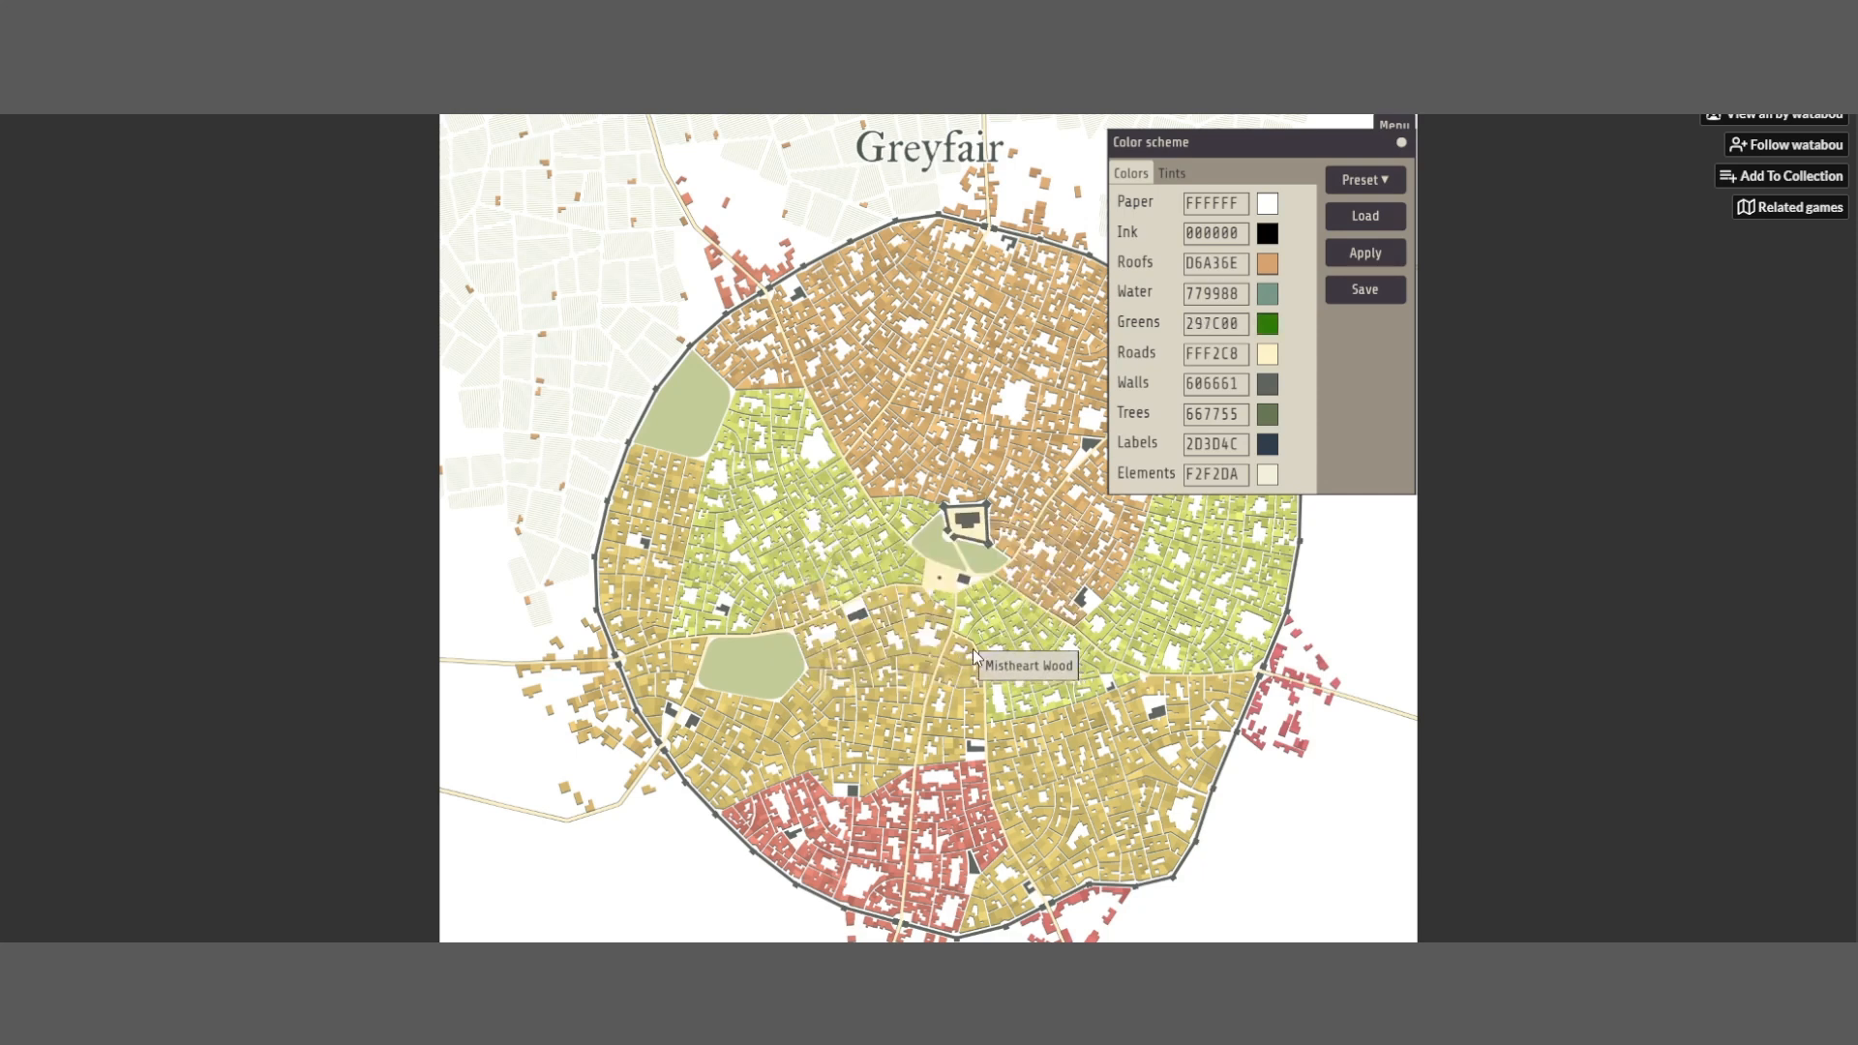
{"action": "left_click", "coordinate": [1359, 259]}
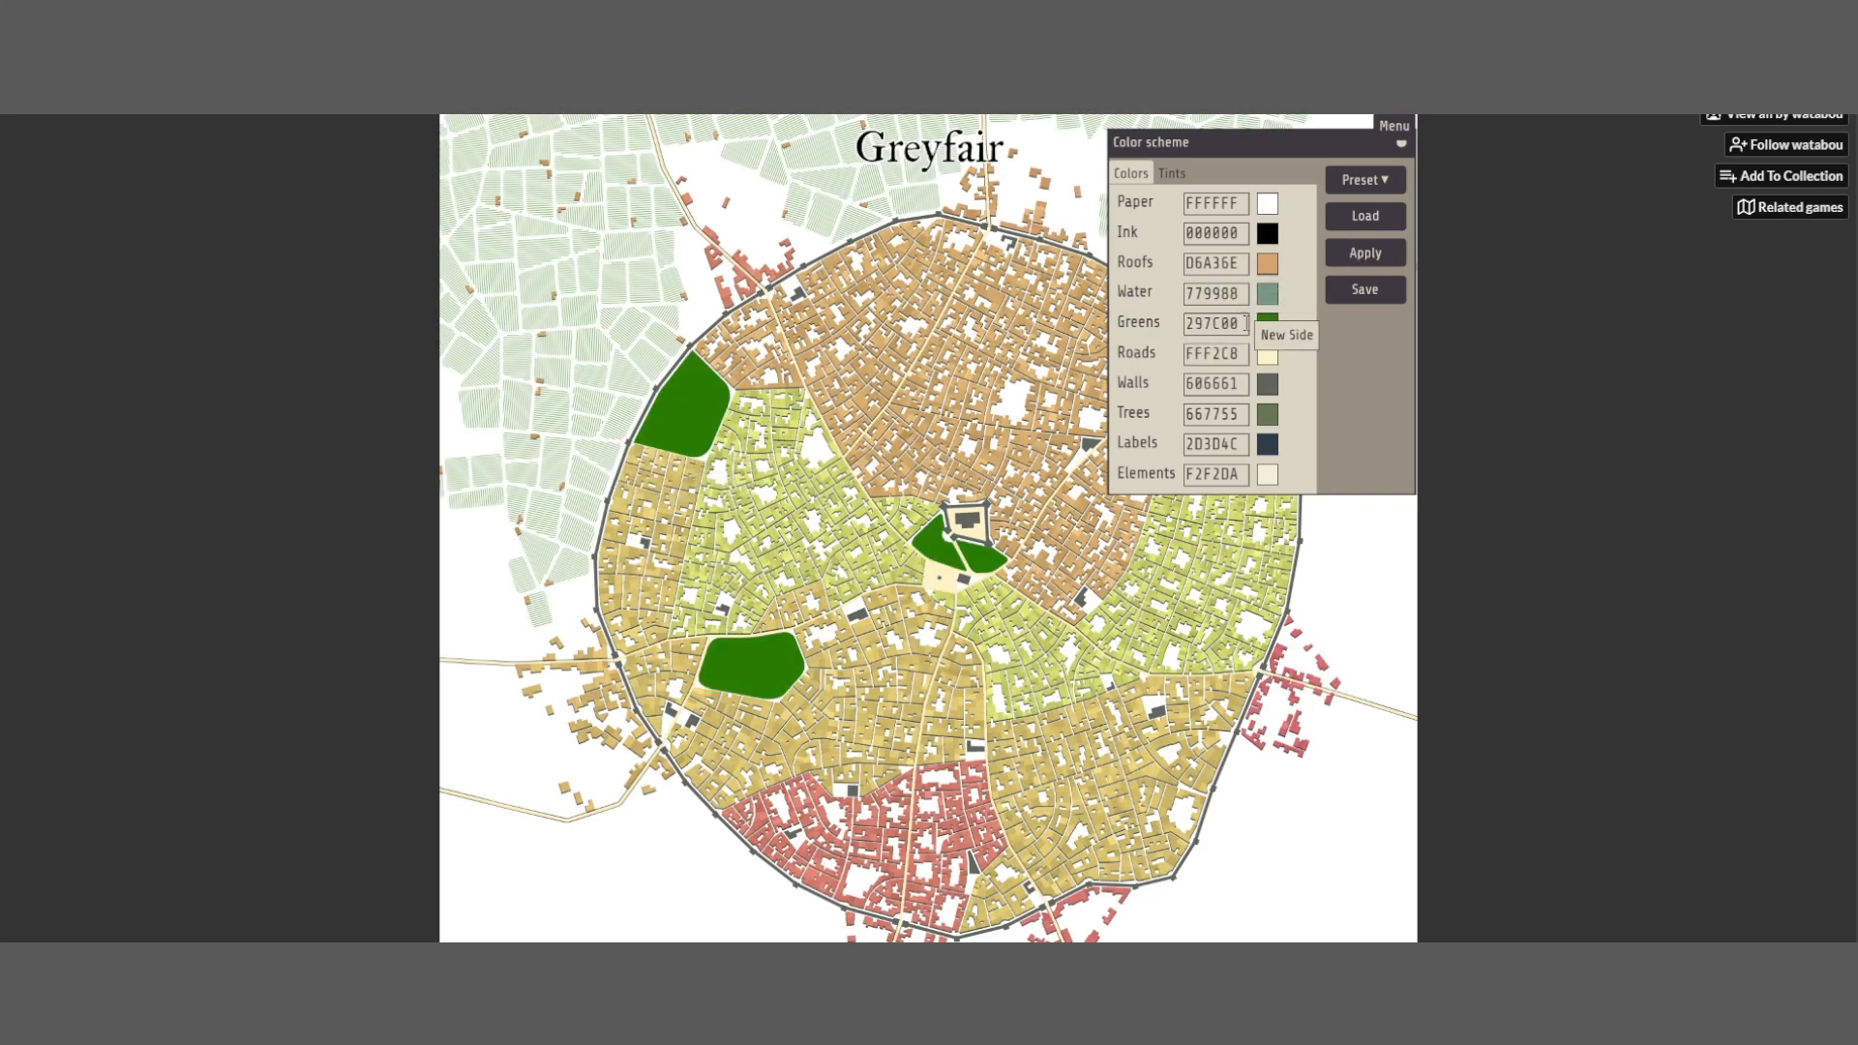
Change the Roads color to the neutral light gray BFBFBF by removing its saturation and lowering its value, and apply it
{"action": "left_click", "coordinate": [1268, 353]}
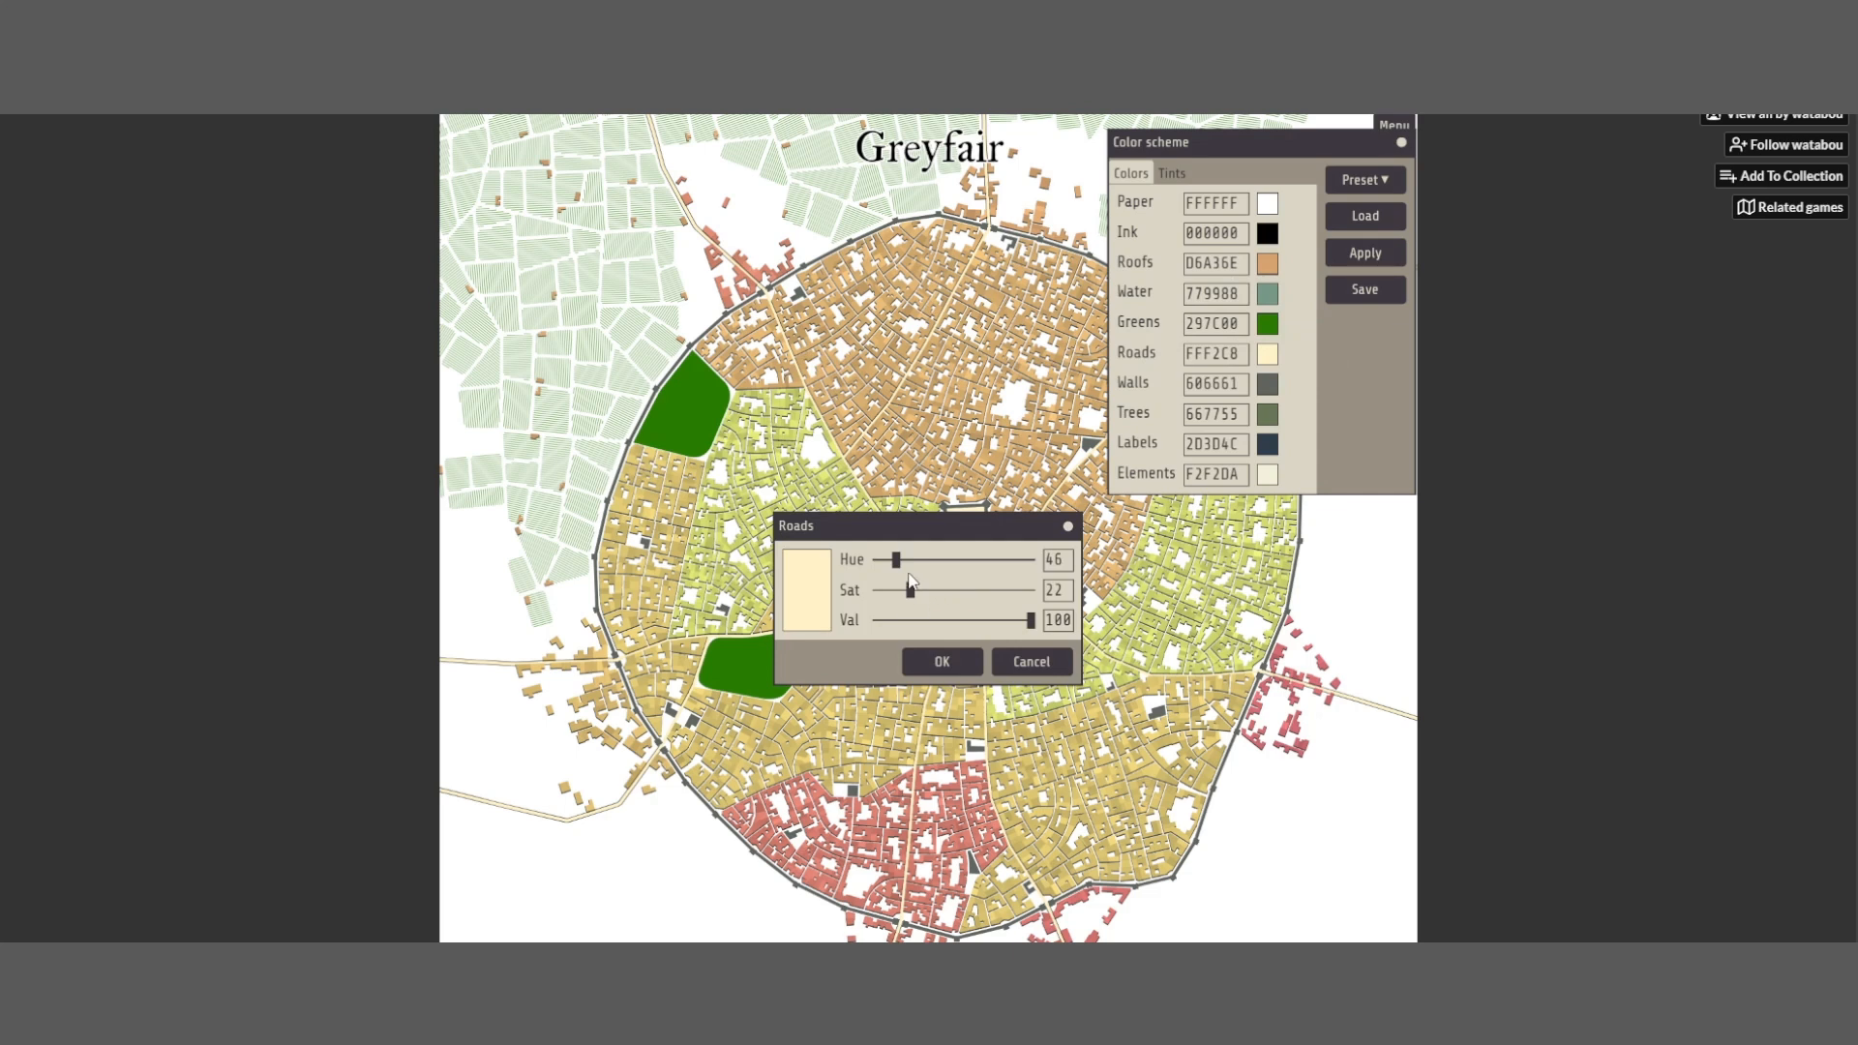
{"action": "mouse_move", "coordinate": [911, 595]}
{"action": "left_mouse_down"}
{"action": "mouse_move", "coordinate": [887, 594]}
{"action": "mouse_move", "coordinate": [904, 564]}
{"action": "left_mouse_up"}
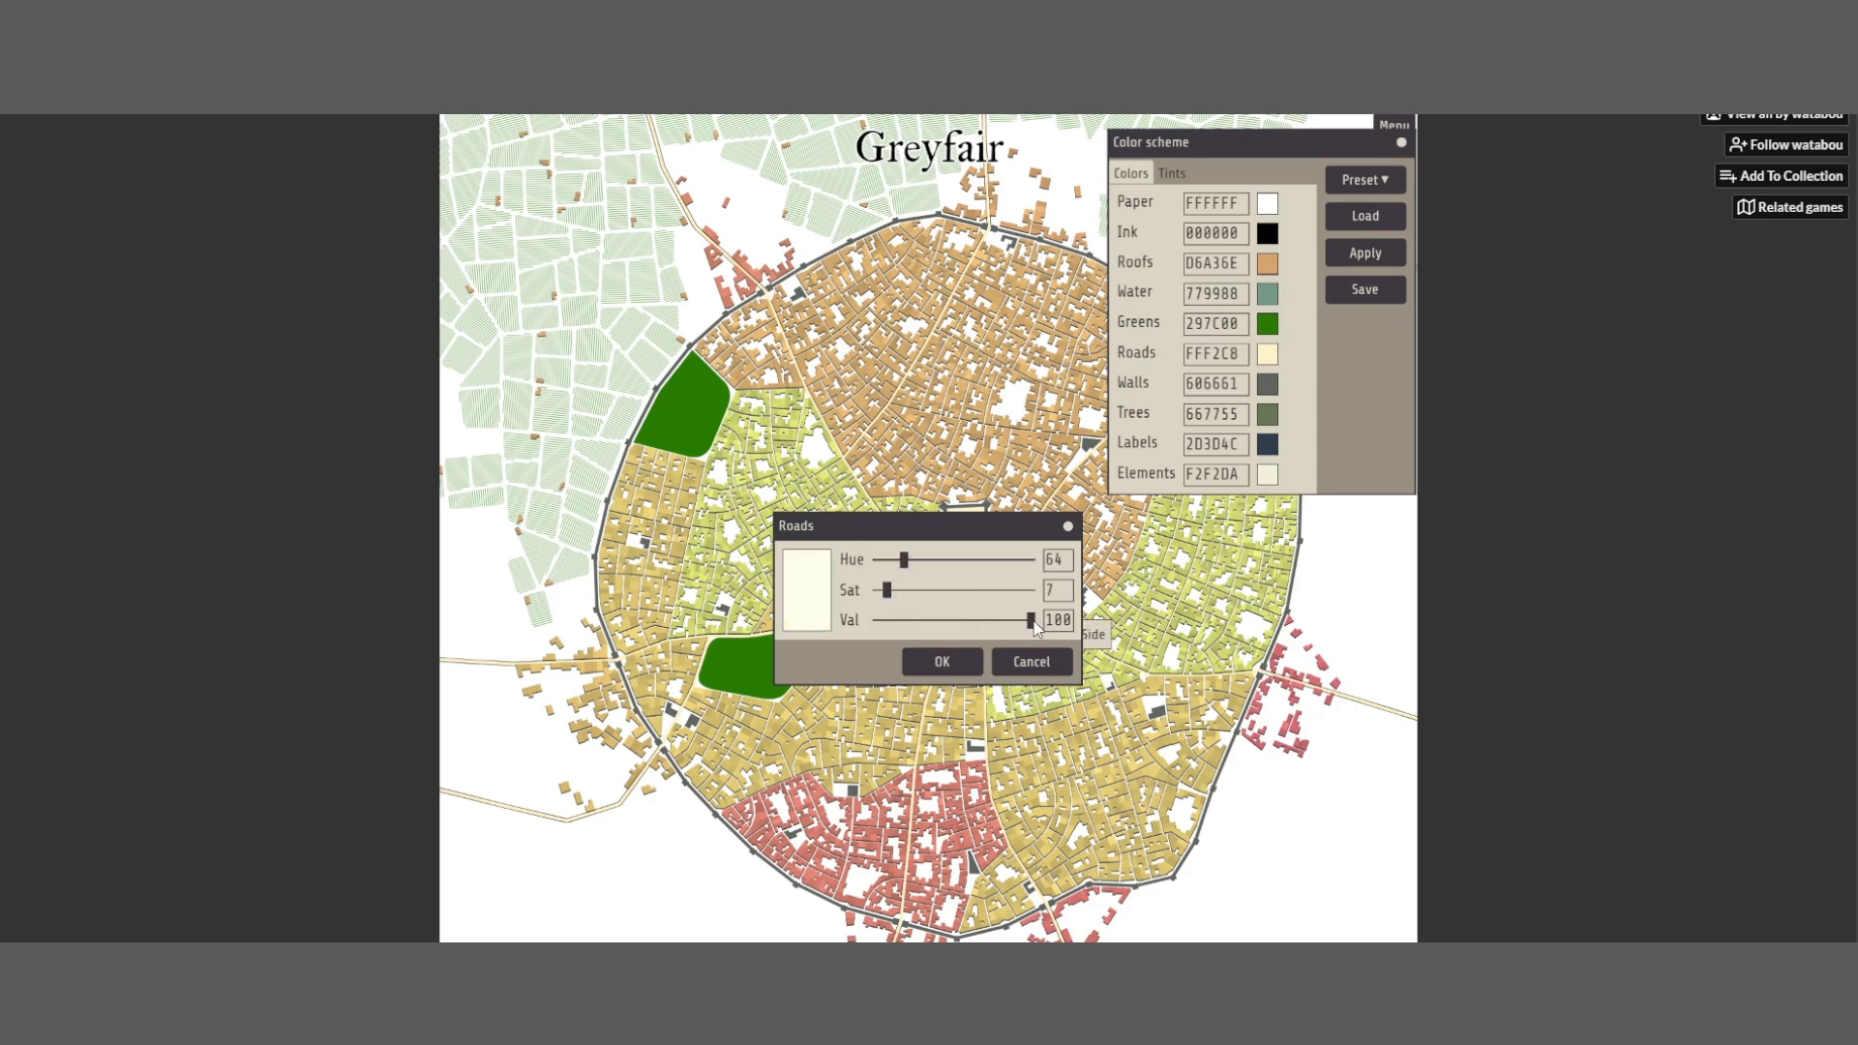
{"action": "left_click_drag", "start_coordinate": [1031, 621], "coordinate": [874, 594]}
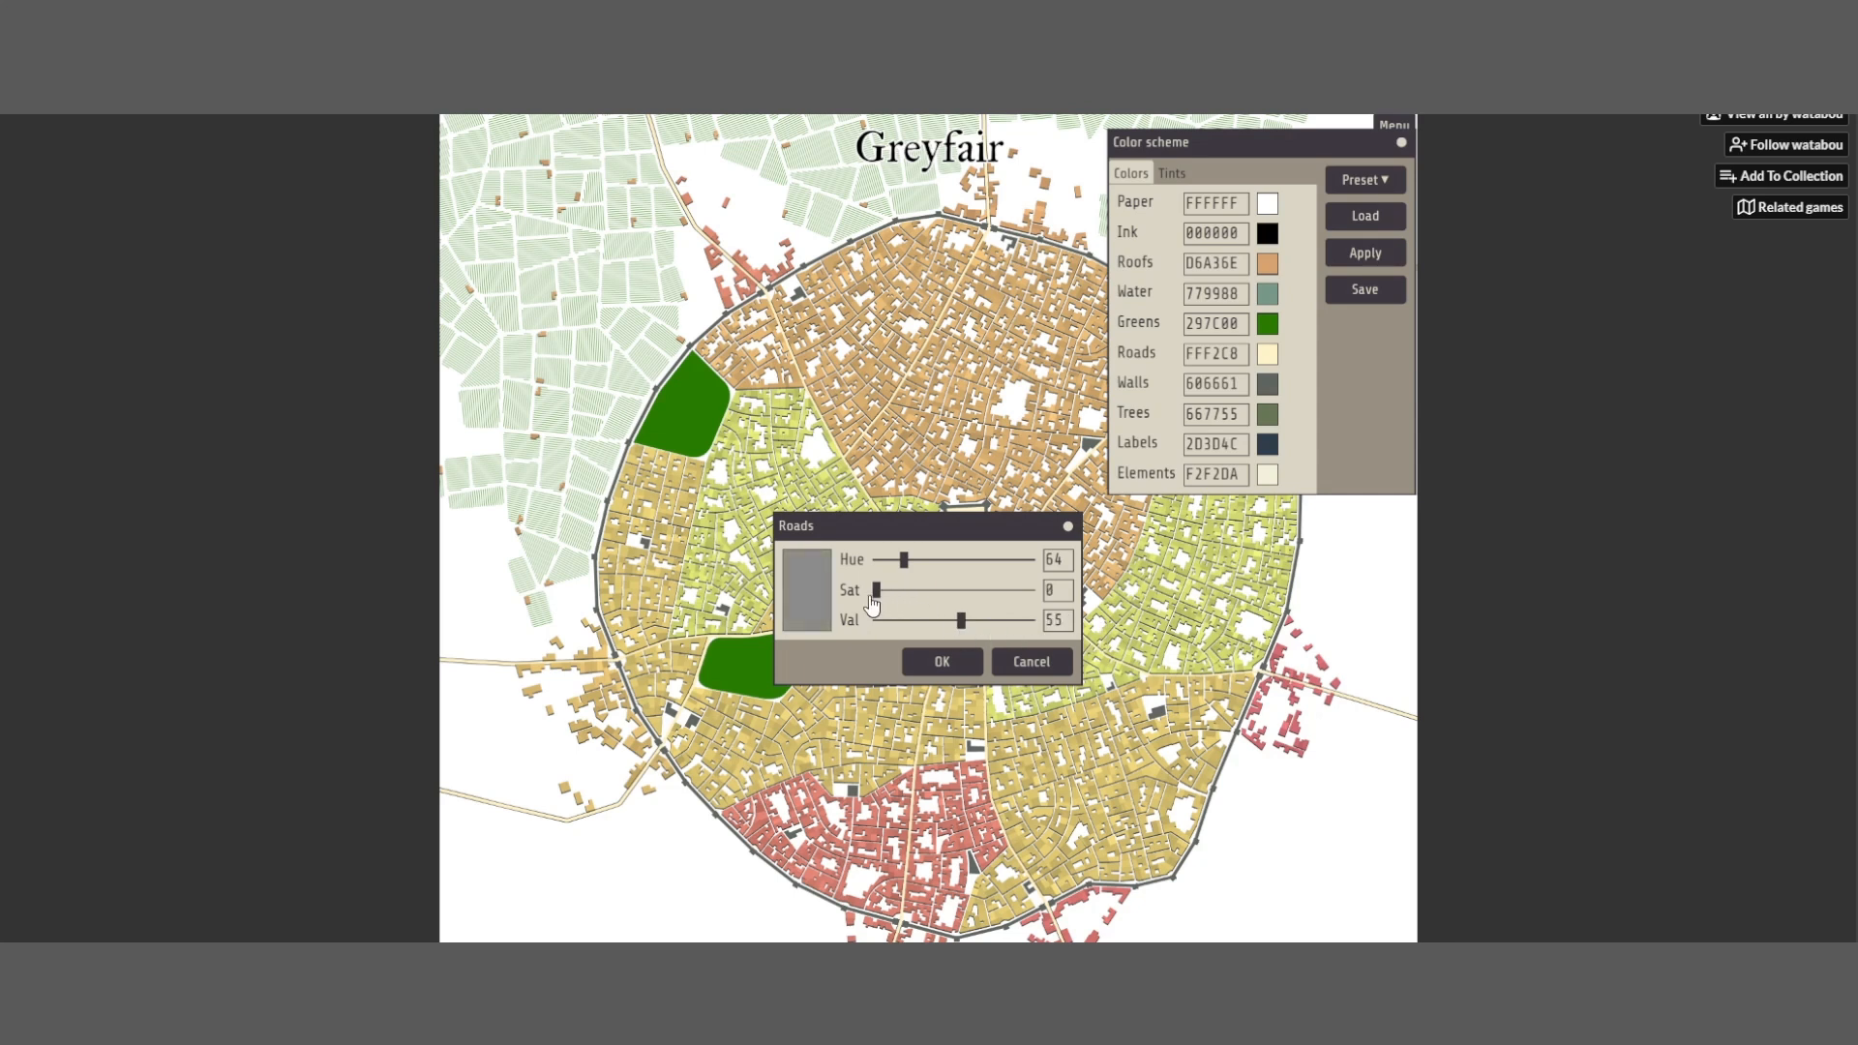
{"action": "left_click_drag", "start_coordinate": [967, 631], "coordinate": [972, 633]}
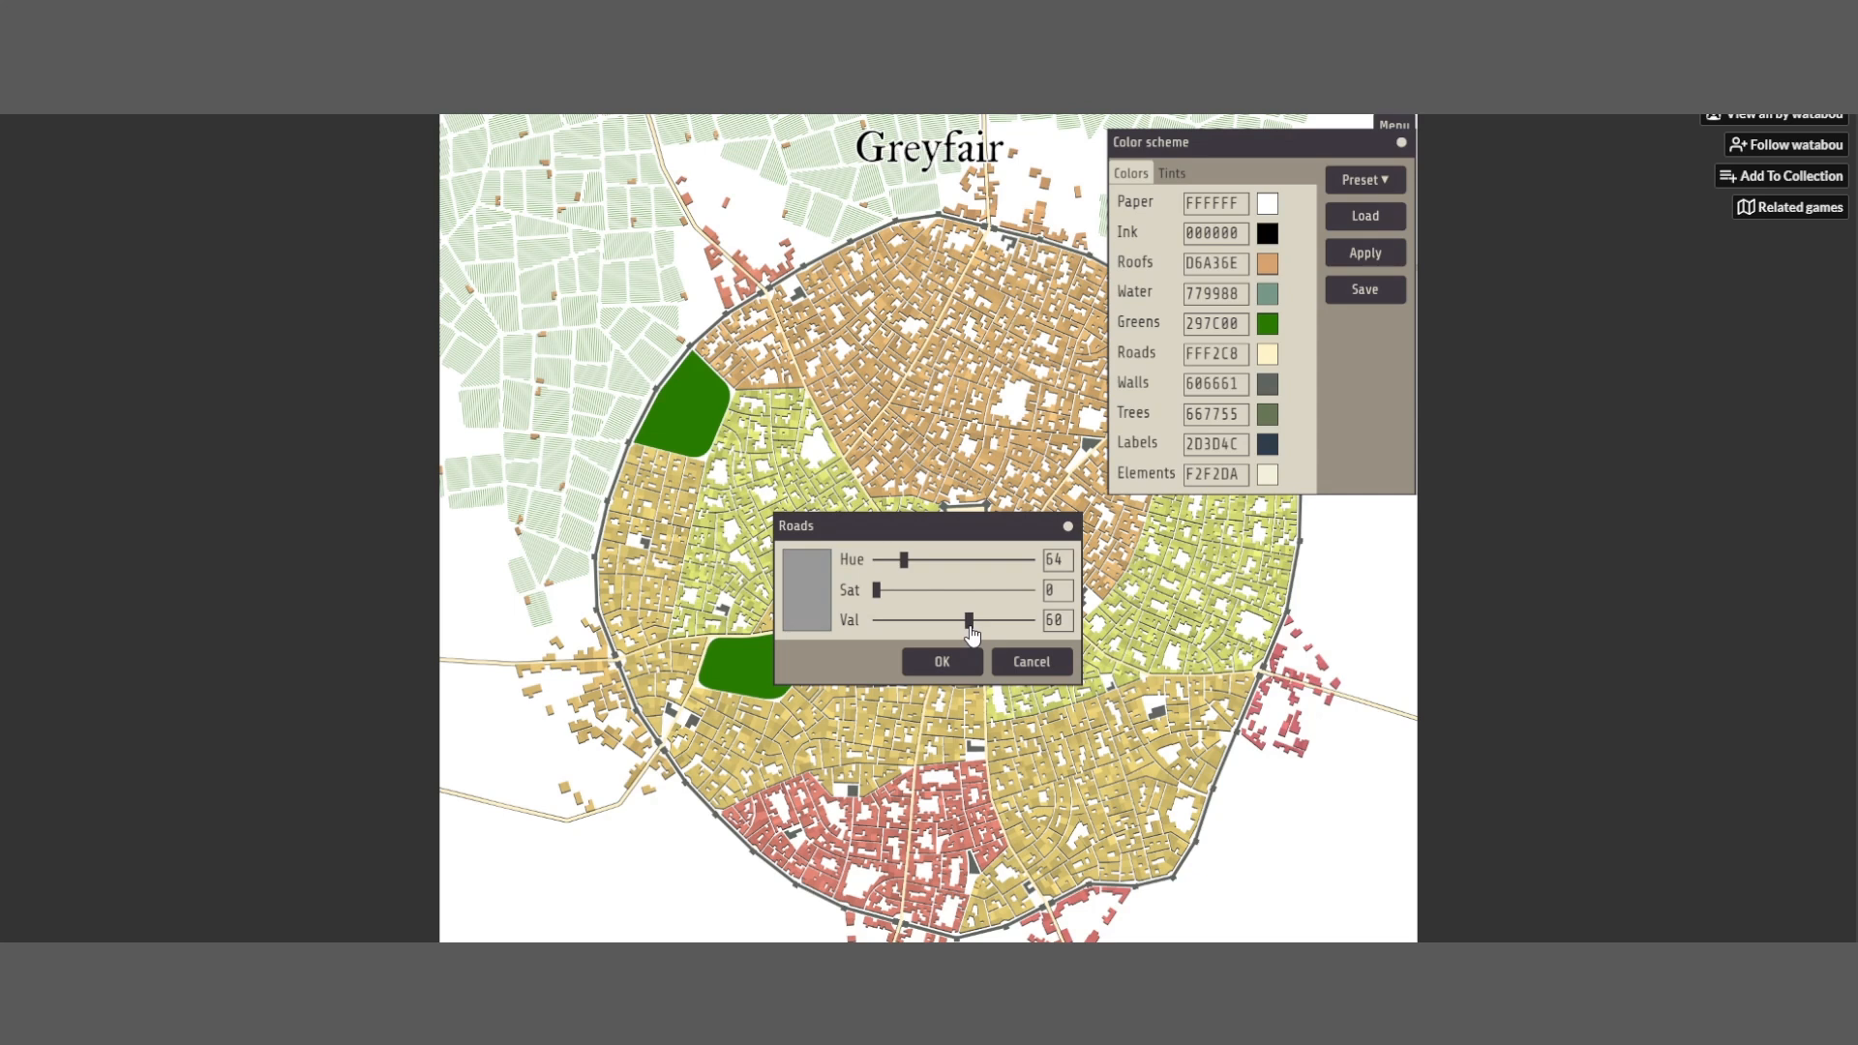
{"action": "left_click_drag", "start_coordinate": [902, 558], "coordinate": [993, 630]}
{"action": "left_click", "coordinate": [956, 661]}
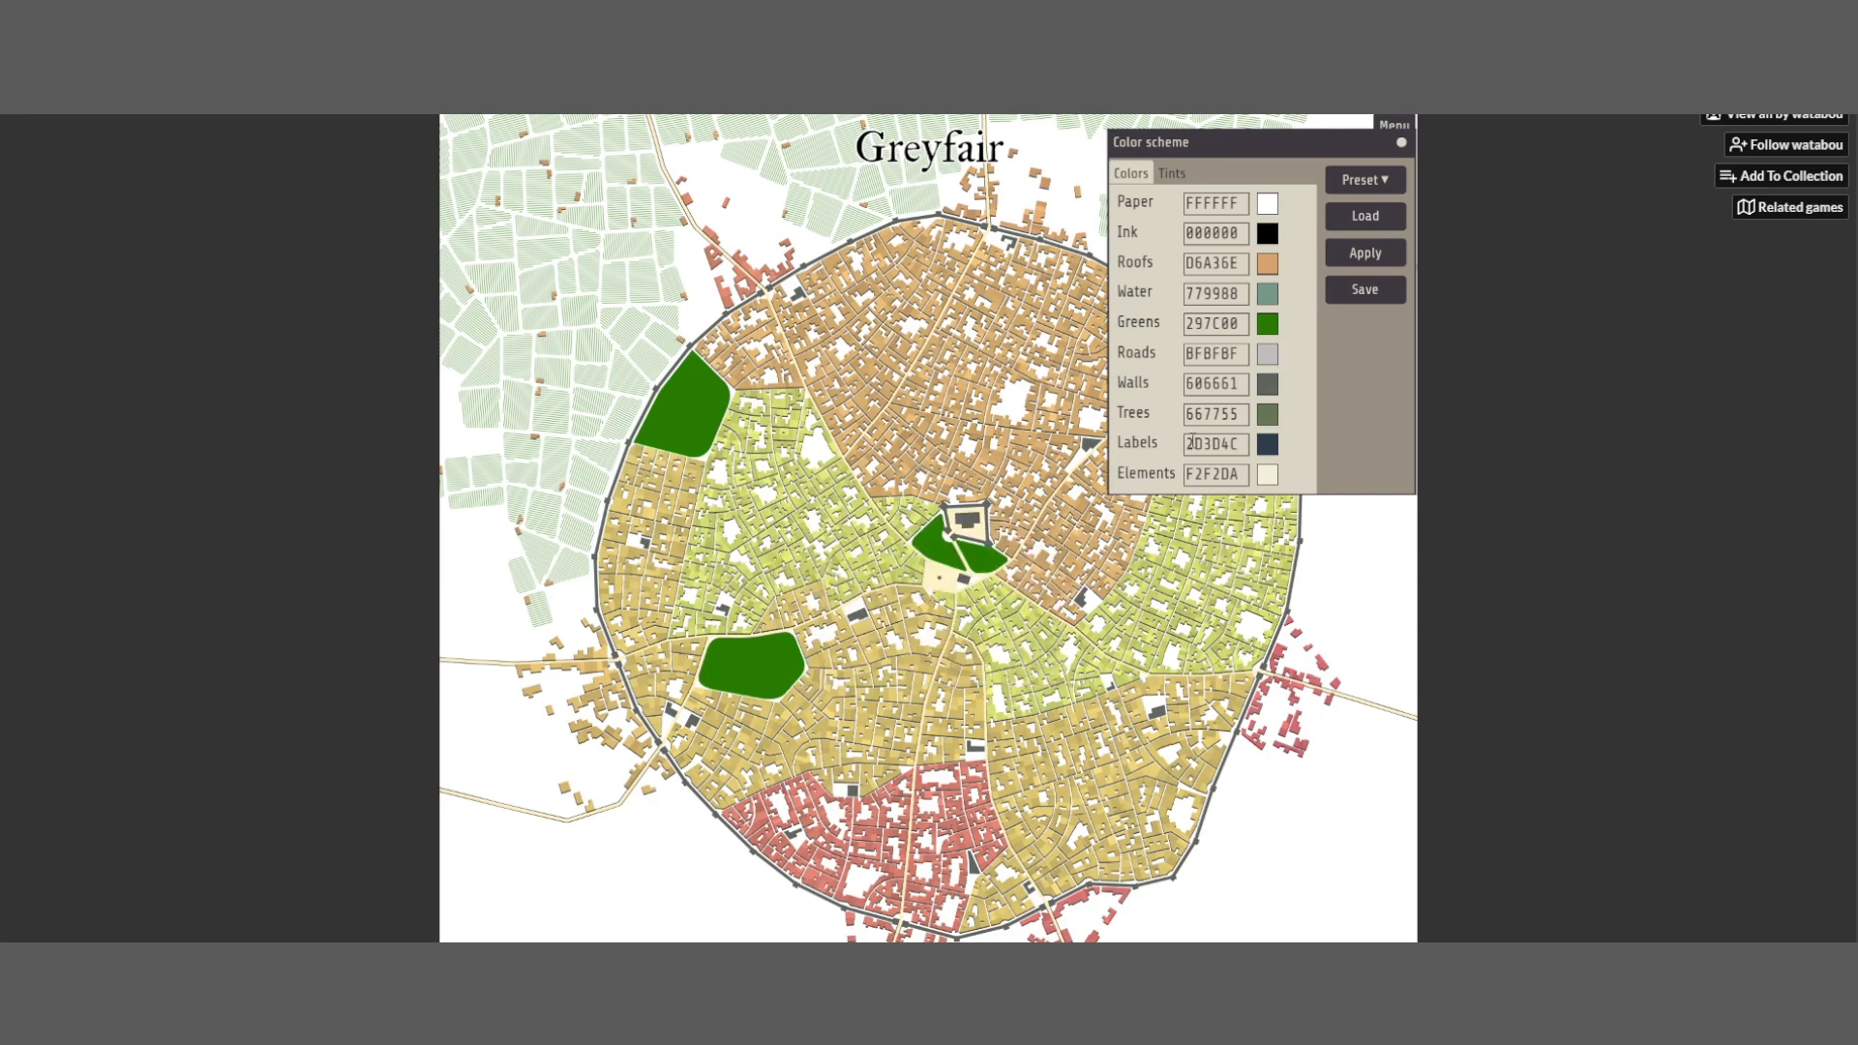
{"action": "left_click", "coordinate": [1355, 253]}
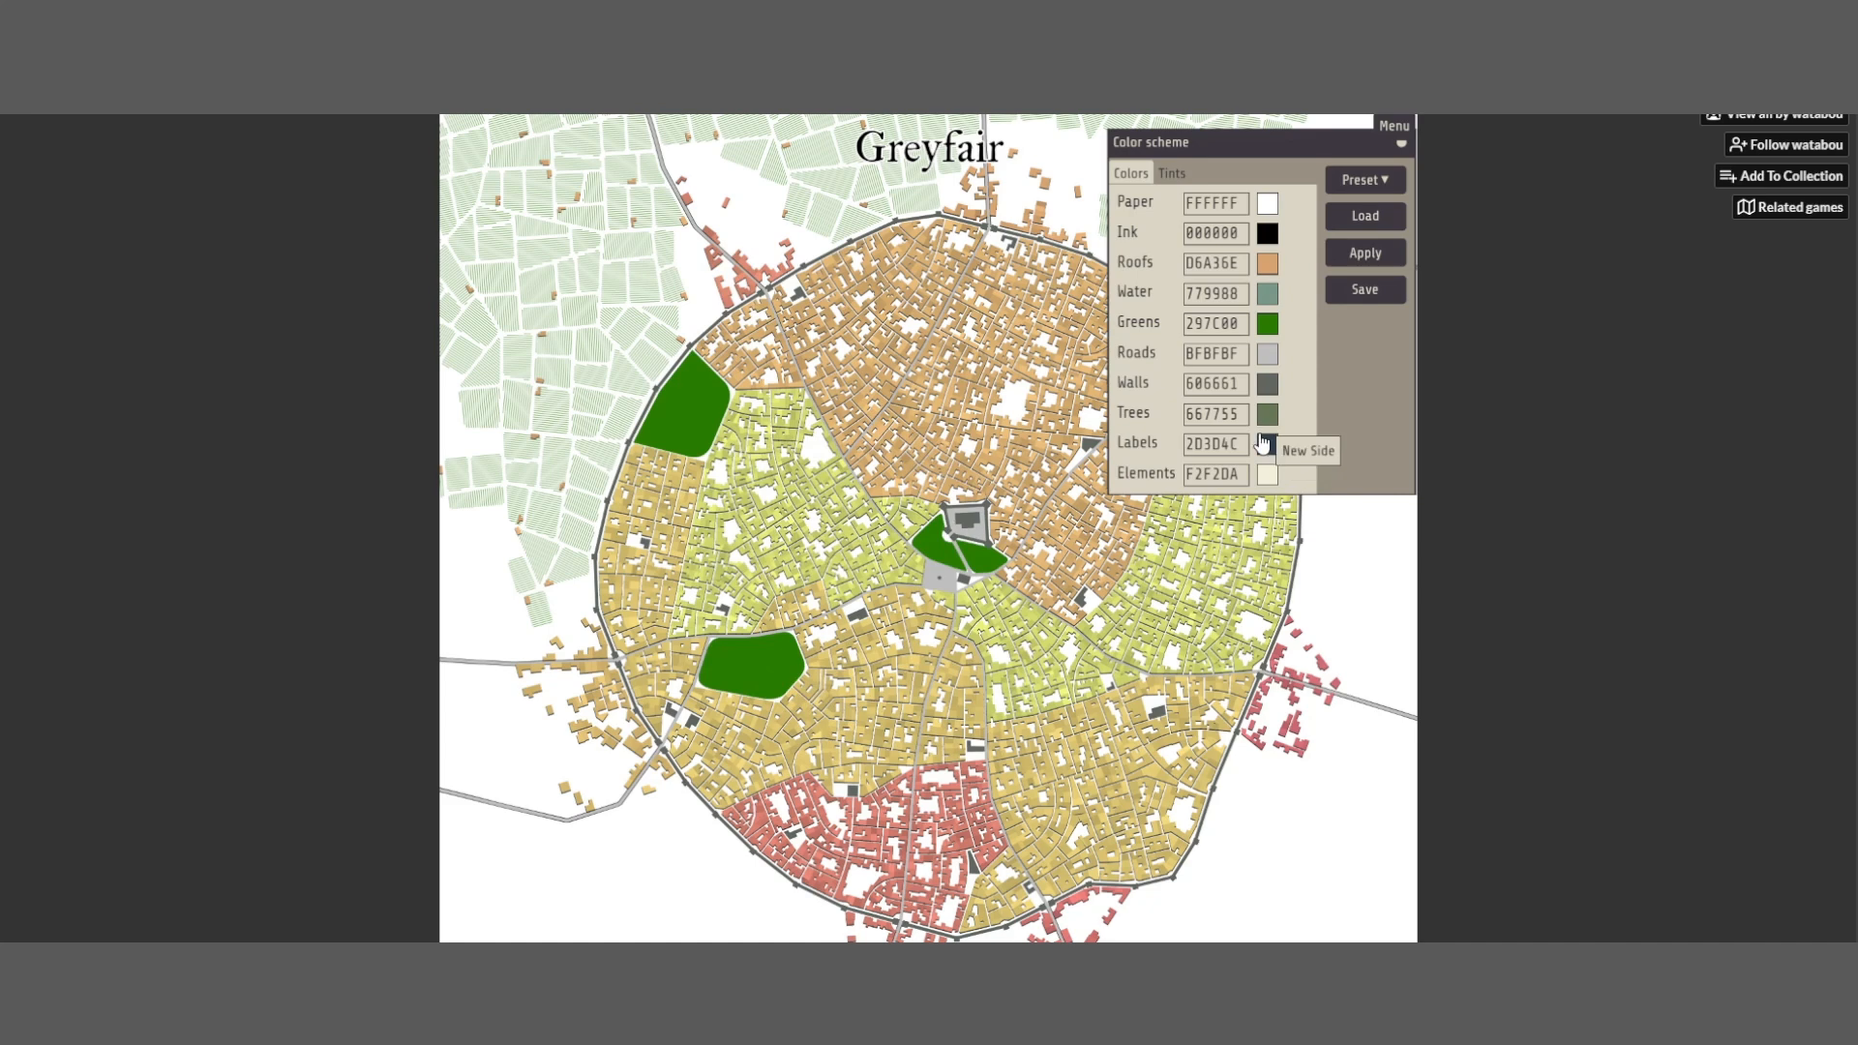
Check the Walls color settings and try a hue of 185 for the Elements color
{"action": "left_click", "coordinate": [1268, 384]}
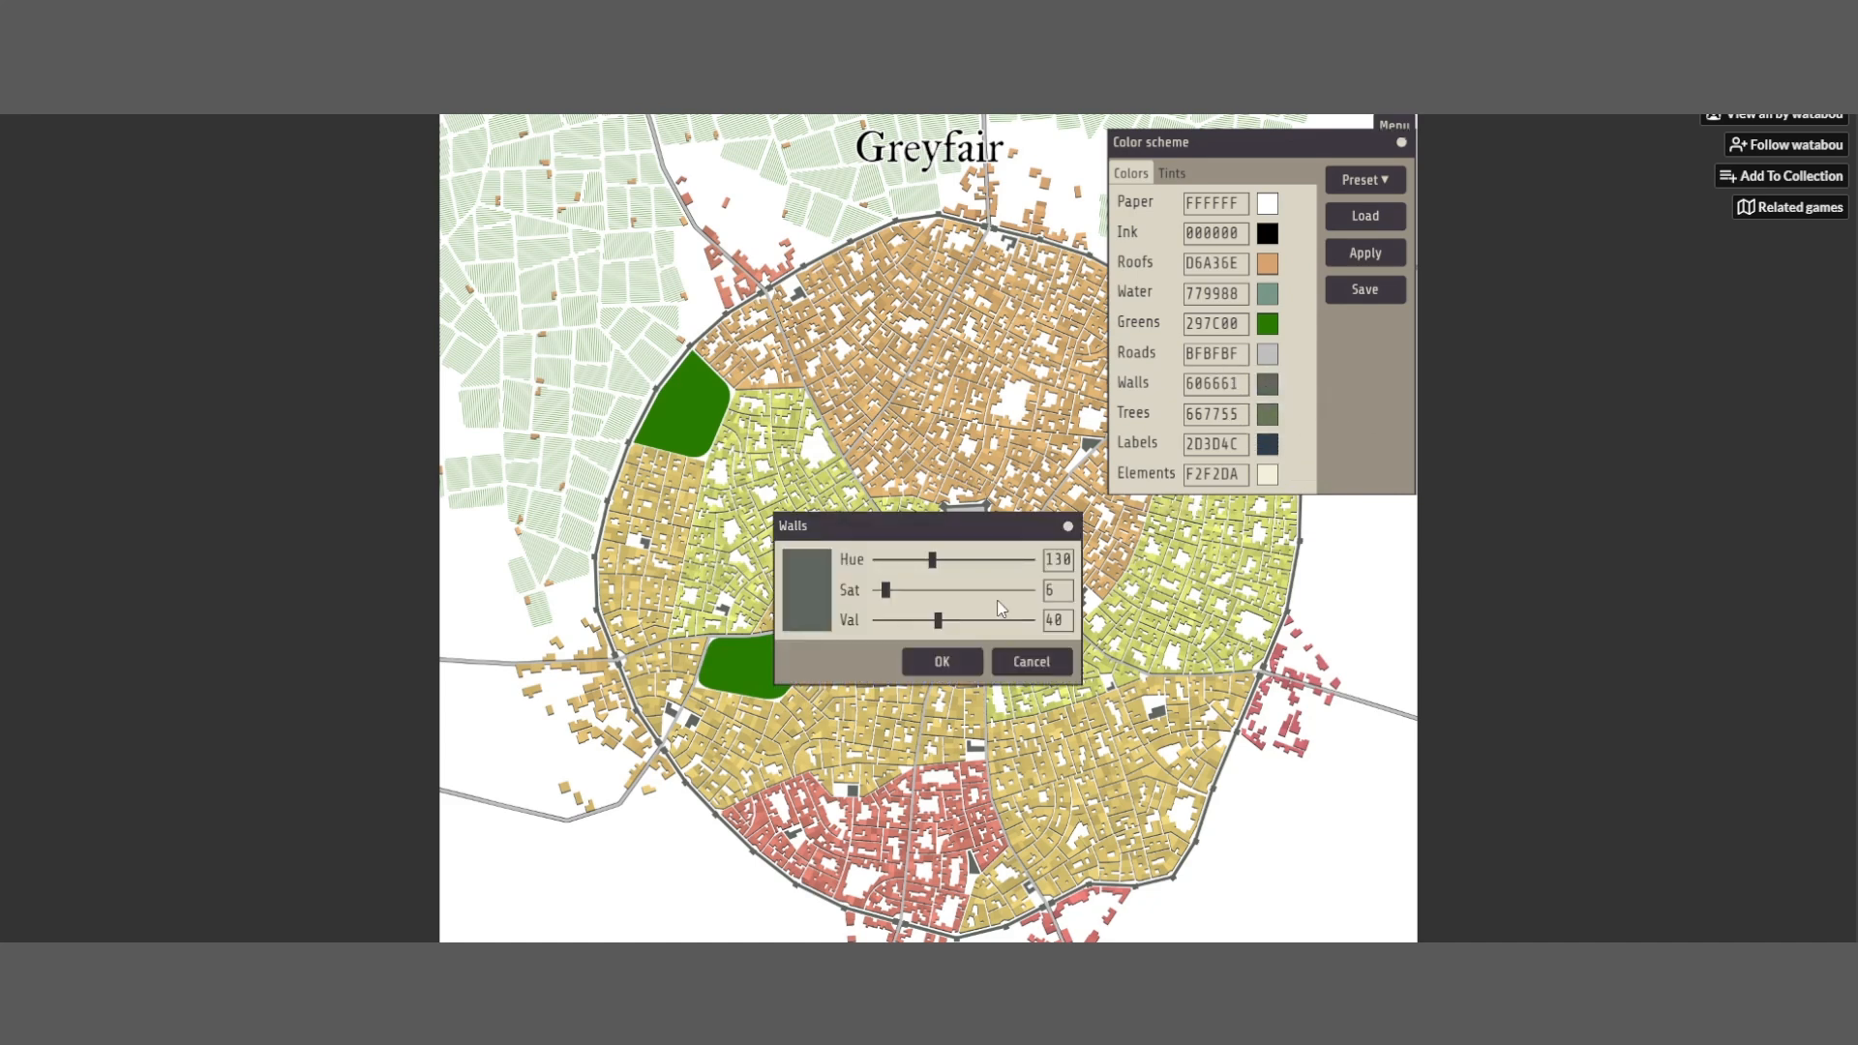
{"action": "left_click", "coordinate": [942, 662]}
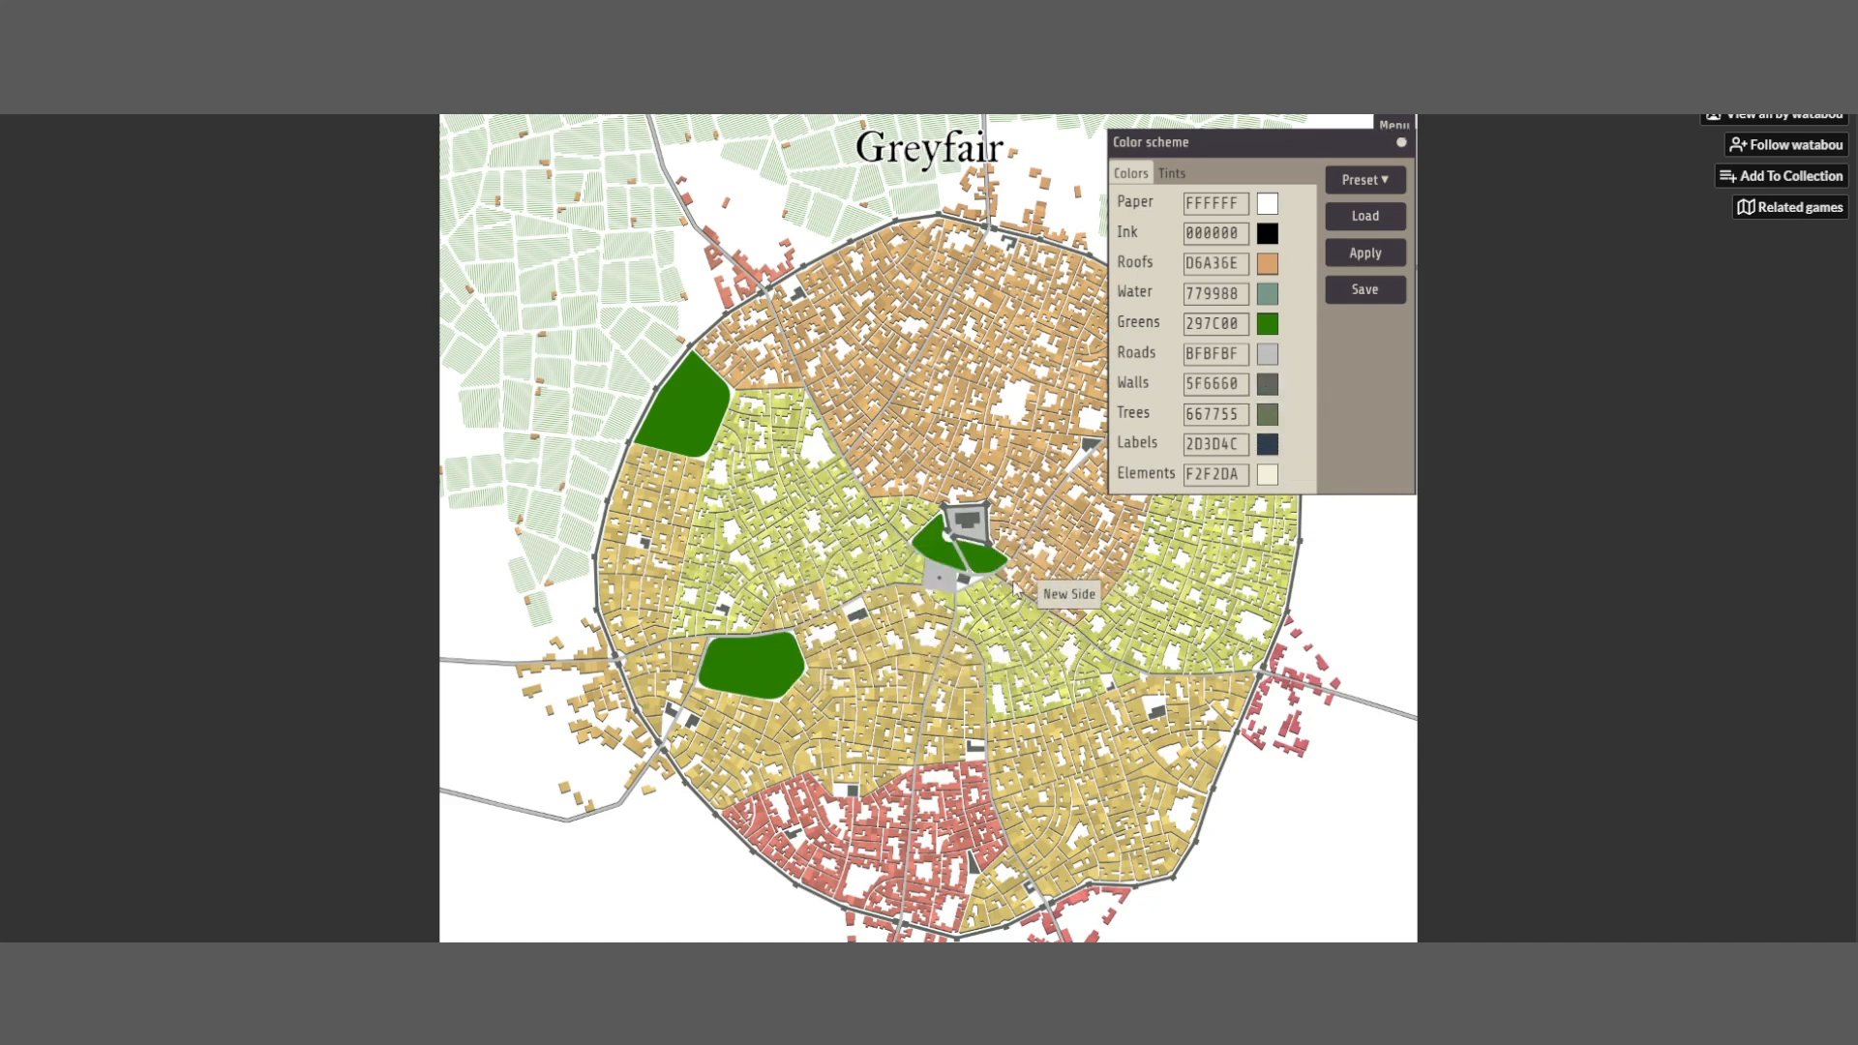
{"action": "left_click", "coordinate": [1268, 474]}
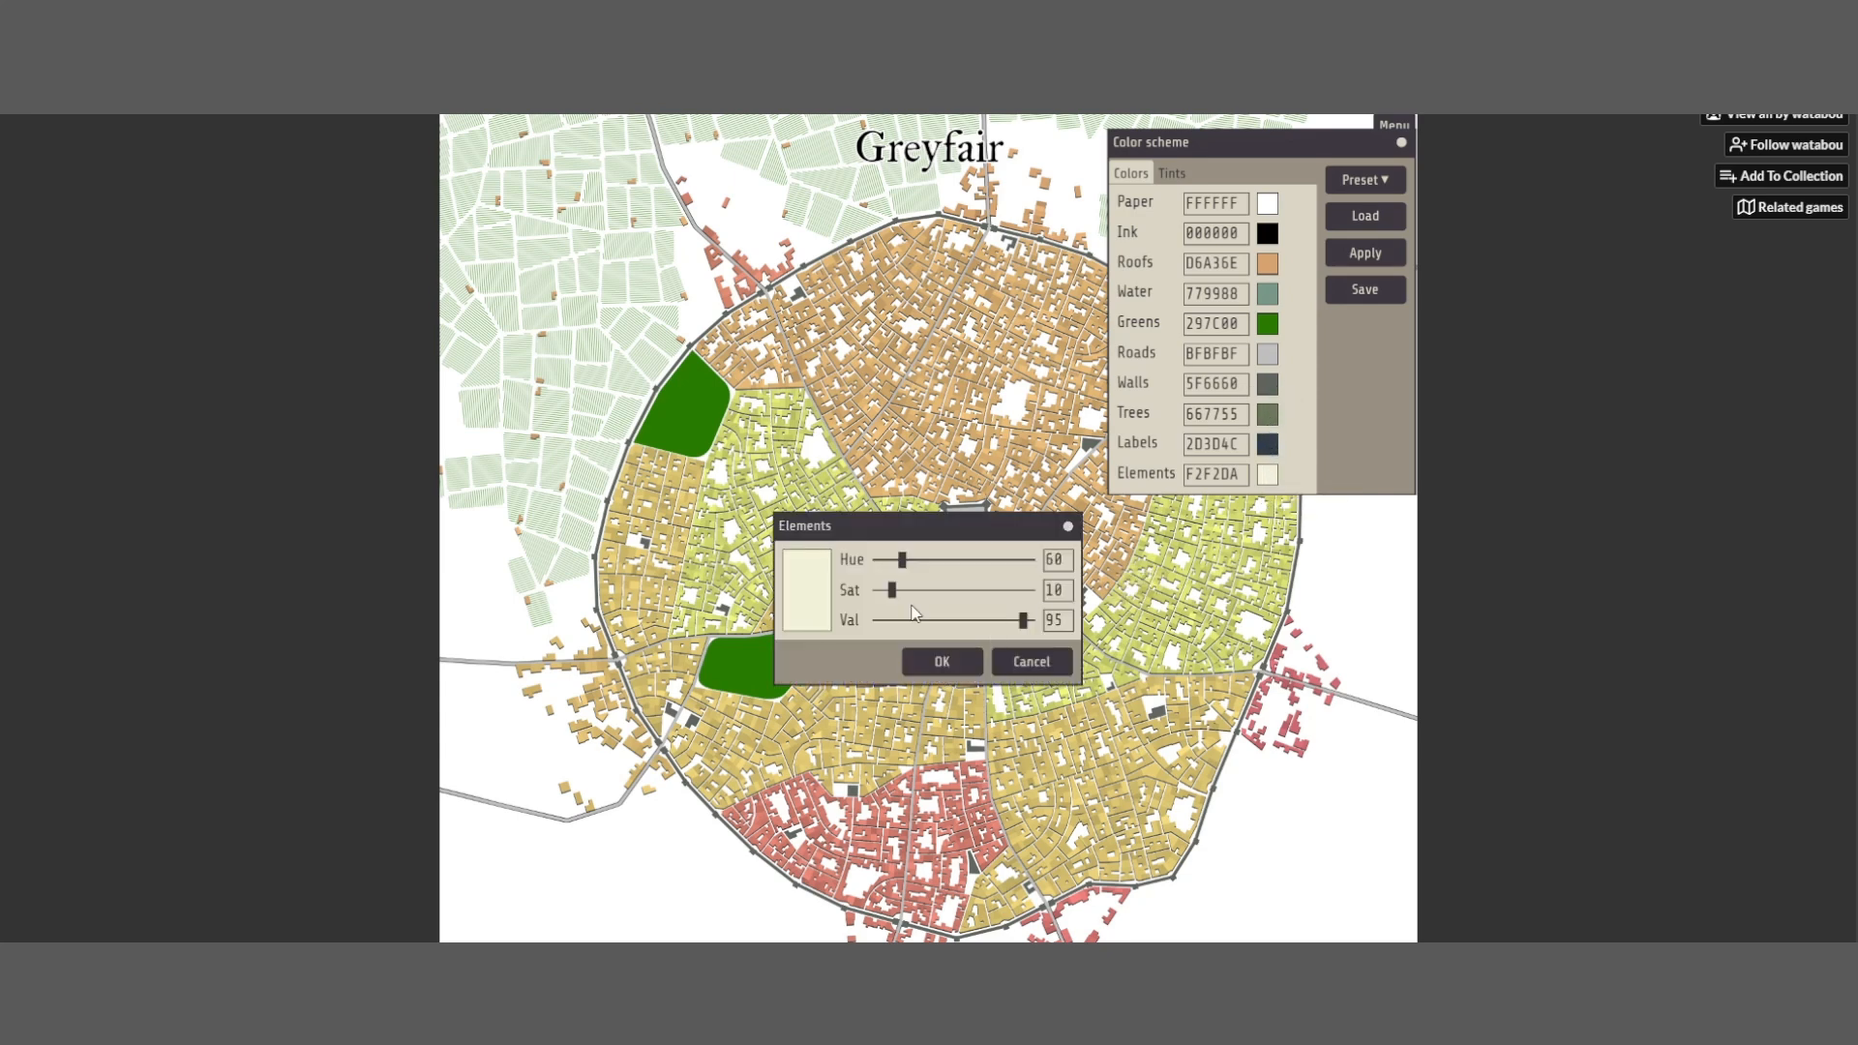
{"action": "left_click_drag", "start_coordinate": [902, 560], "coordinate": [956, 560]}
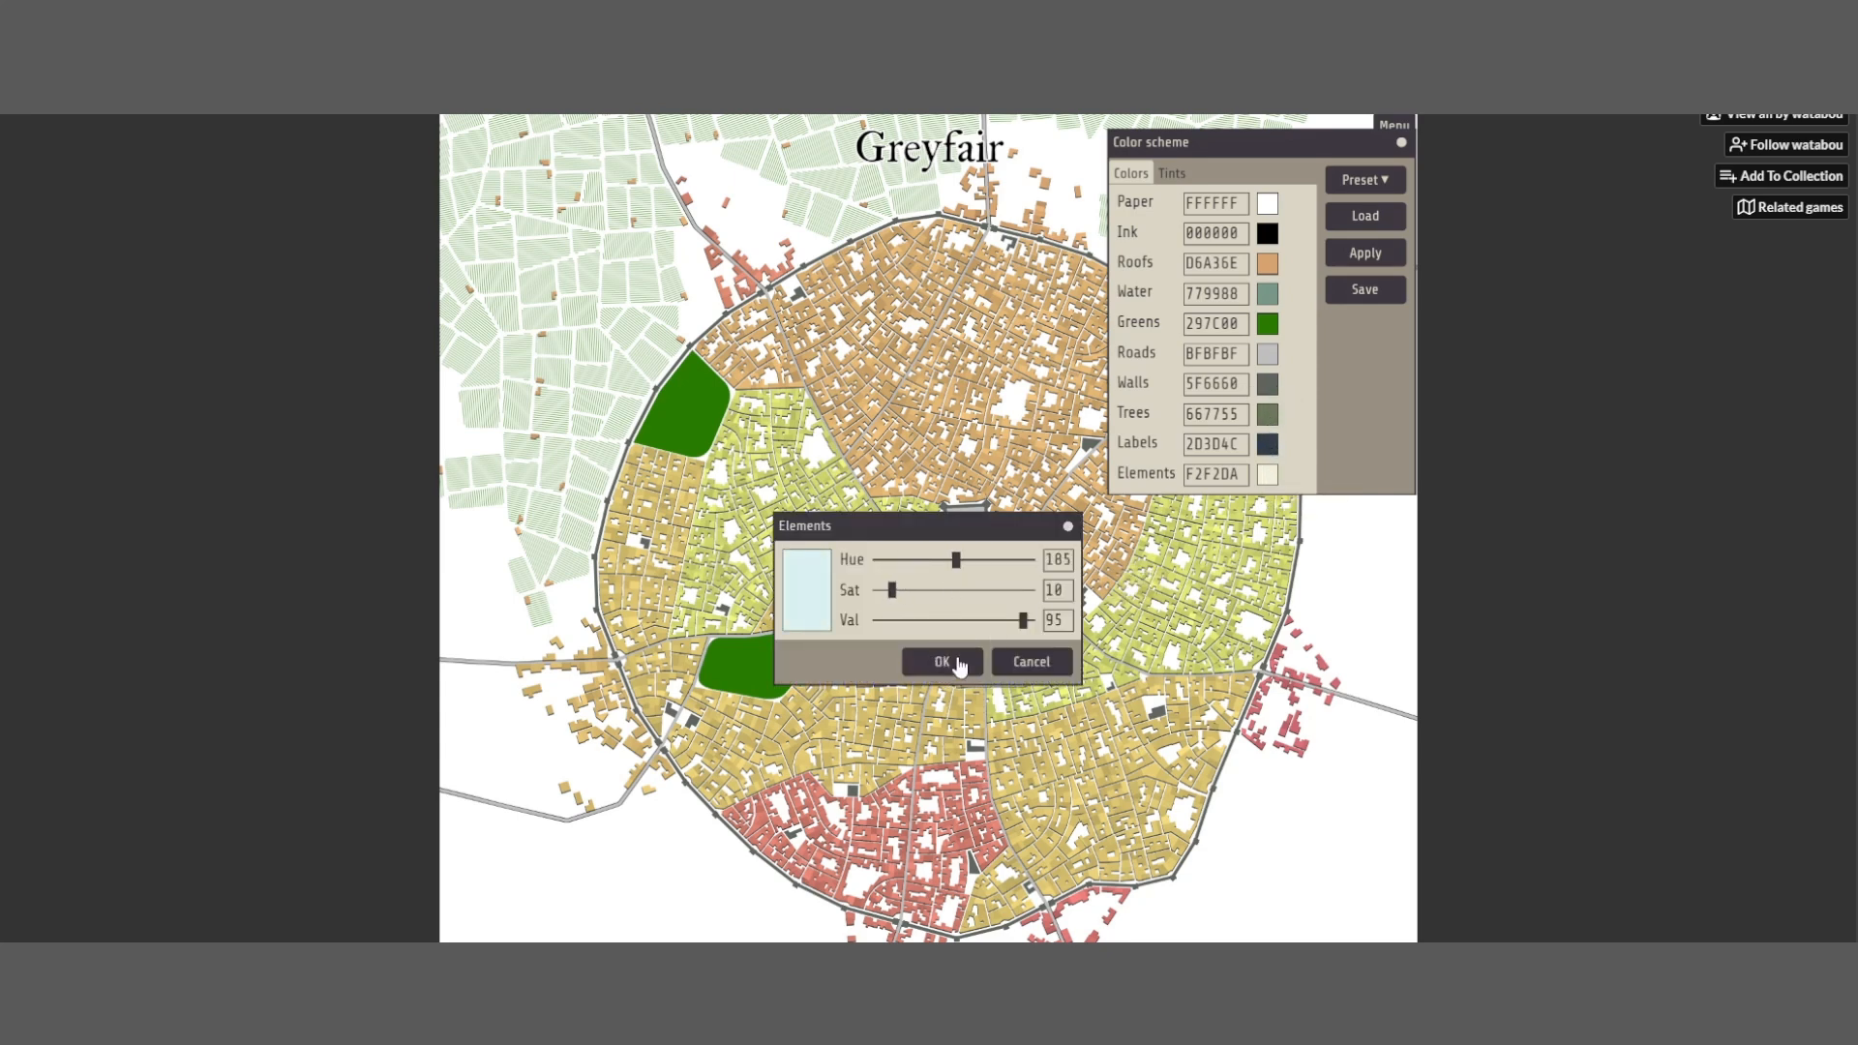
{"action": "left_click", "coordinate": [997, 664]}
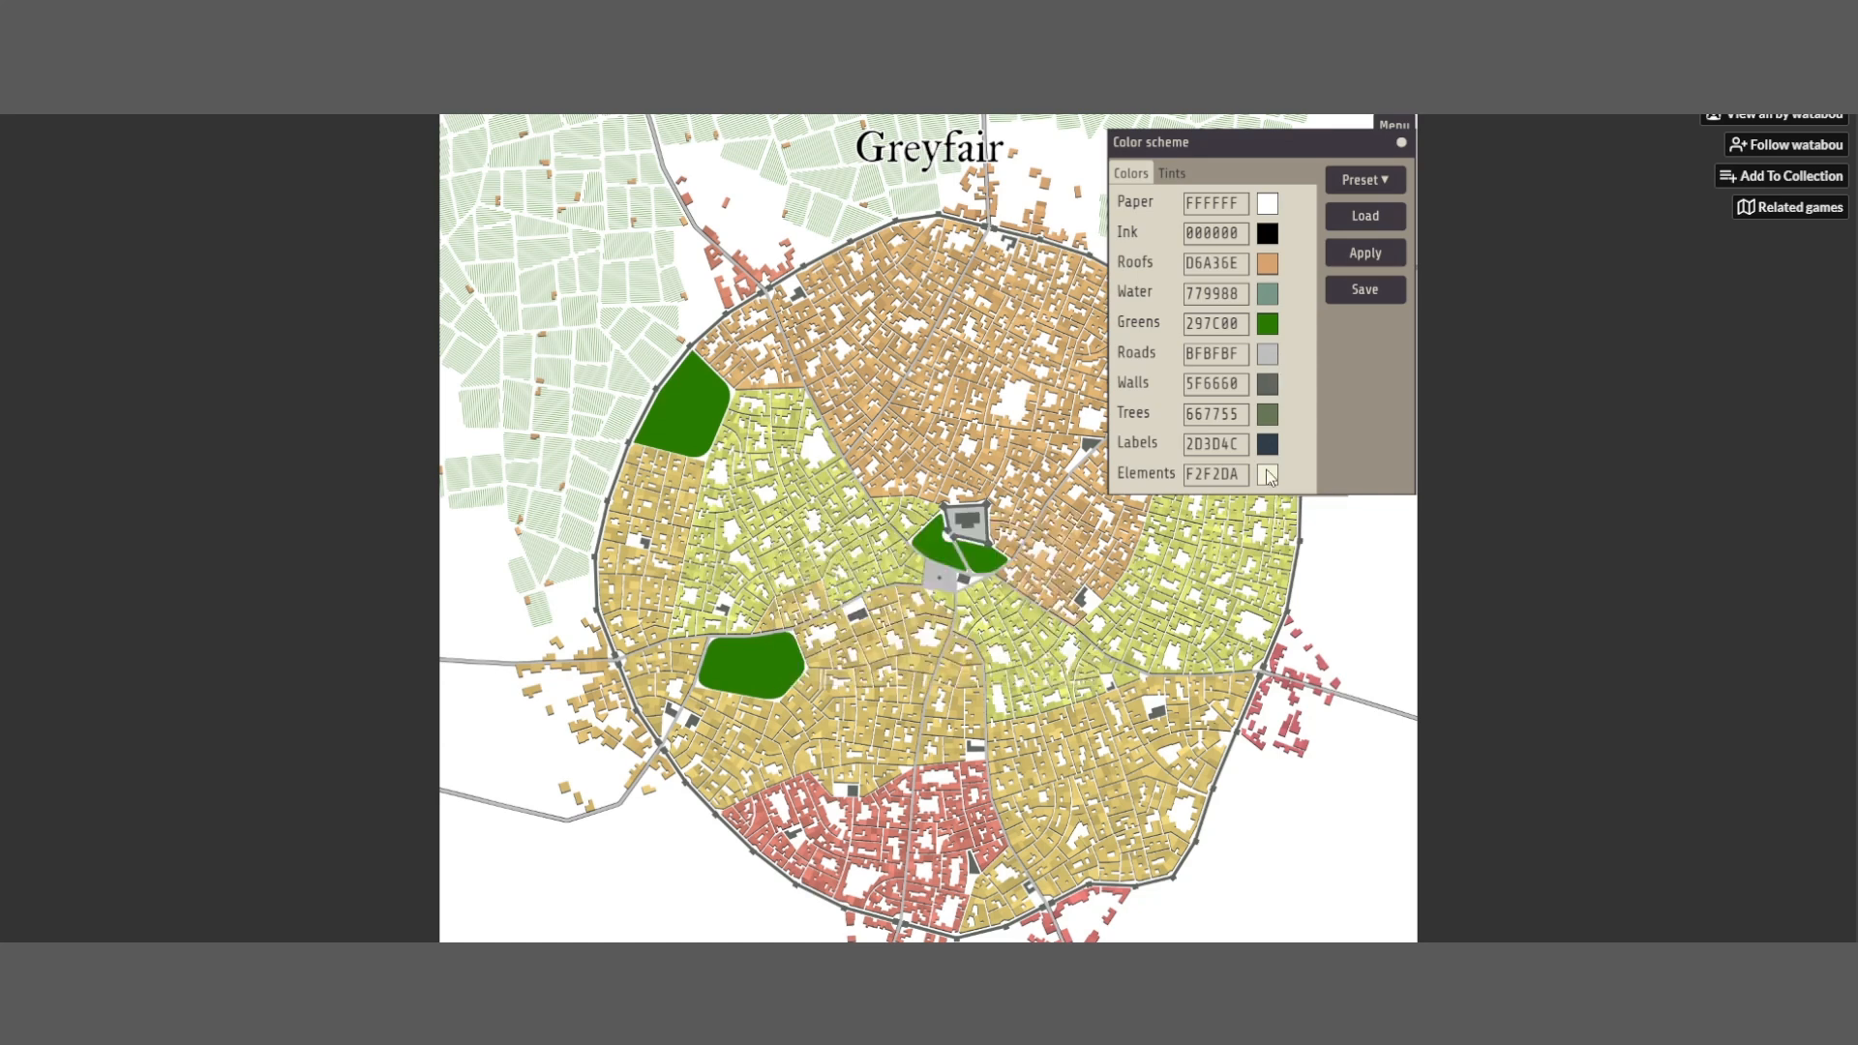
Set the Elements color's hue to 168, giving pale teal DAF2ED, and apply it to the map
{"action": "left_click", "coordinate": [1269, 478]}
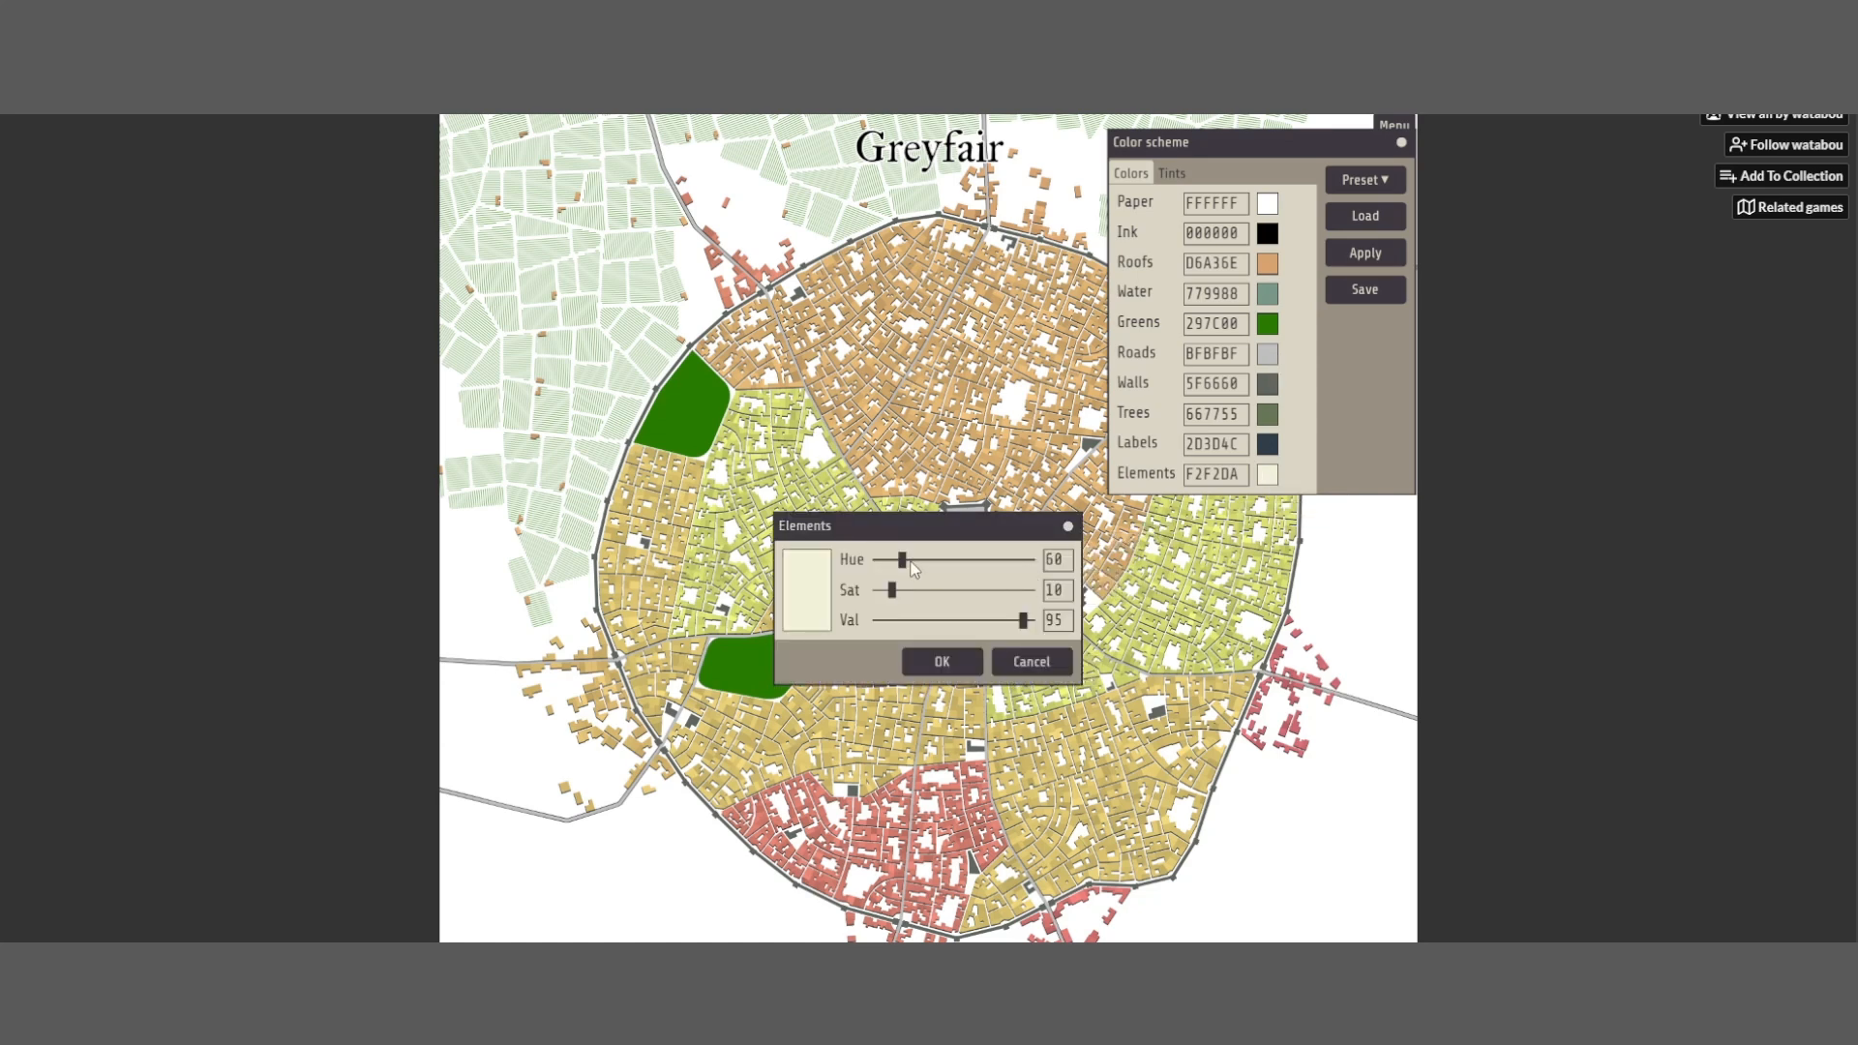
{"action": "left_click", "coordinate": [995, 558]}
{"action": "left_click", "coordinate": [942, 662]}
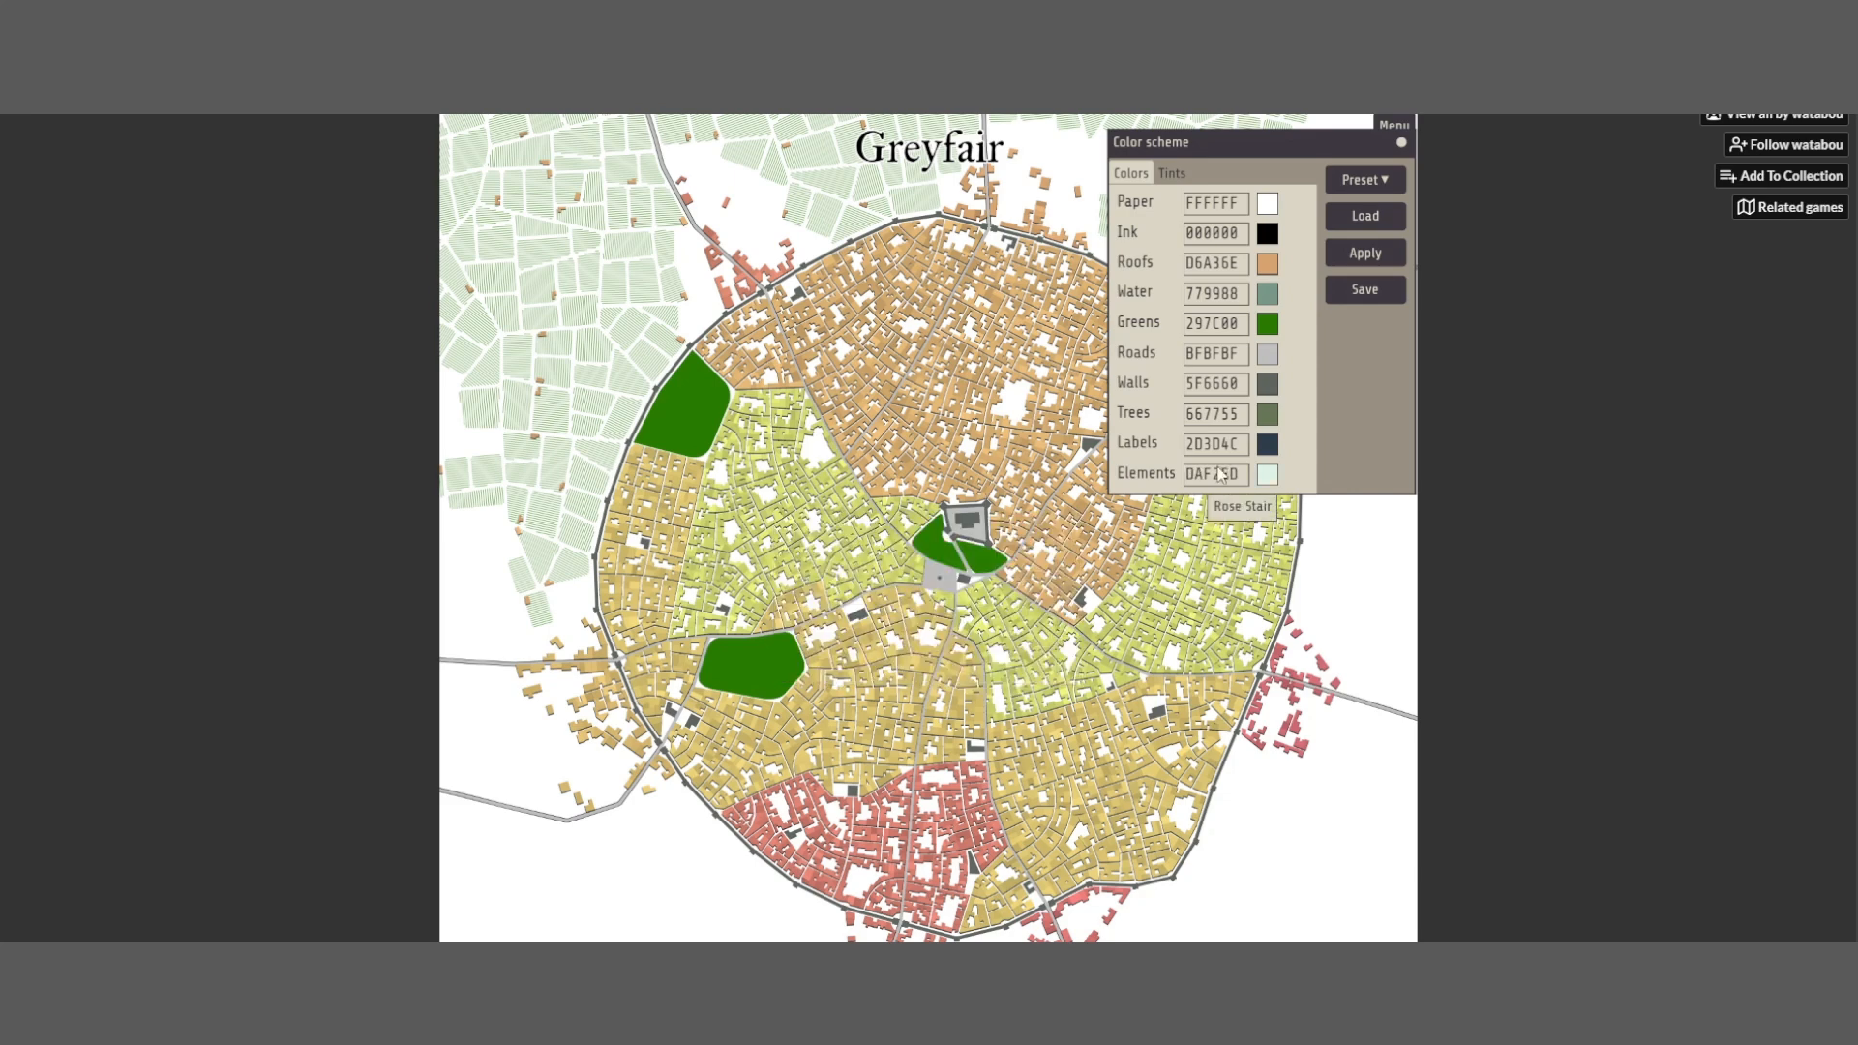
{"action": "left_click", "coordinate": [1360, 258]}
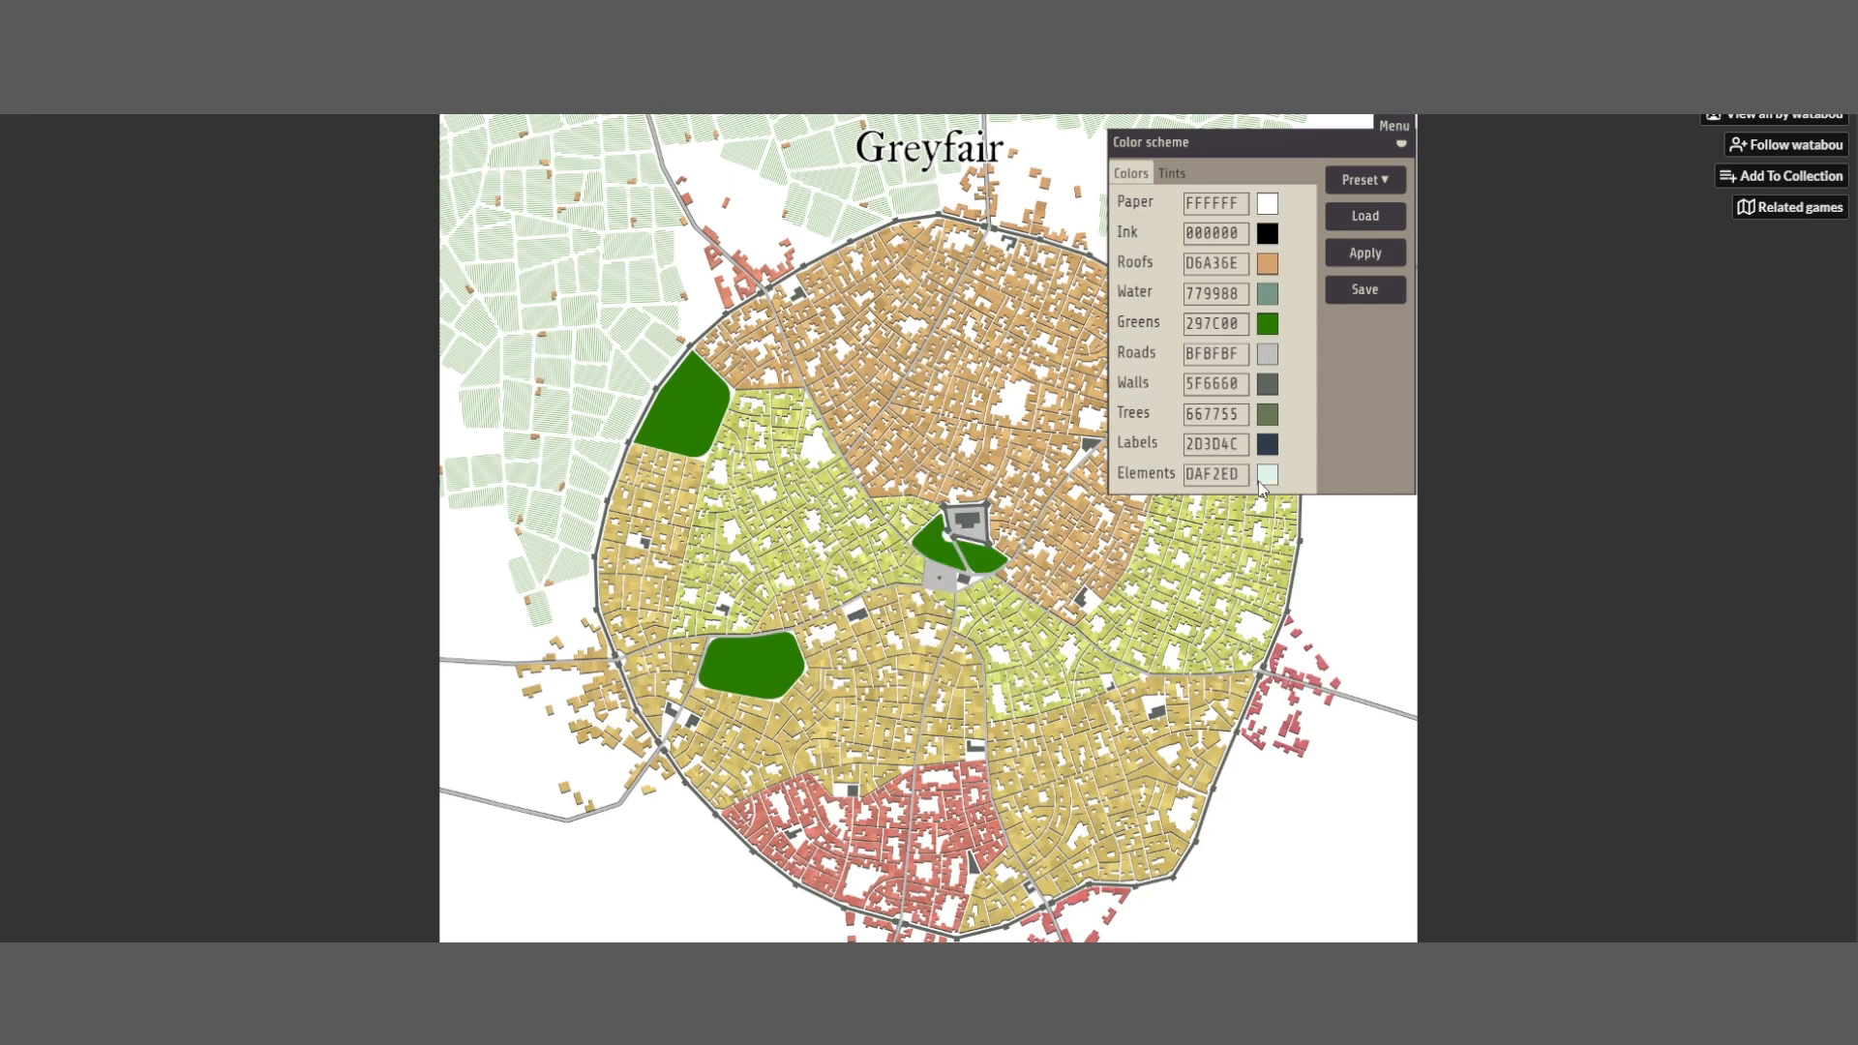
Raise the Elements color's saturation to 100, giving bright turquoise 00F2C1, and apply it to the map
{"action": "left_click", "coordinate": [1263, 476]}
{"action": "left_click_drag", "start_coordinate": [926, 594], "coordinate": [1014, 595]}
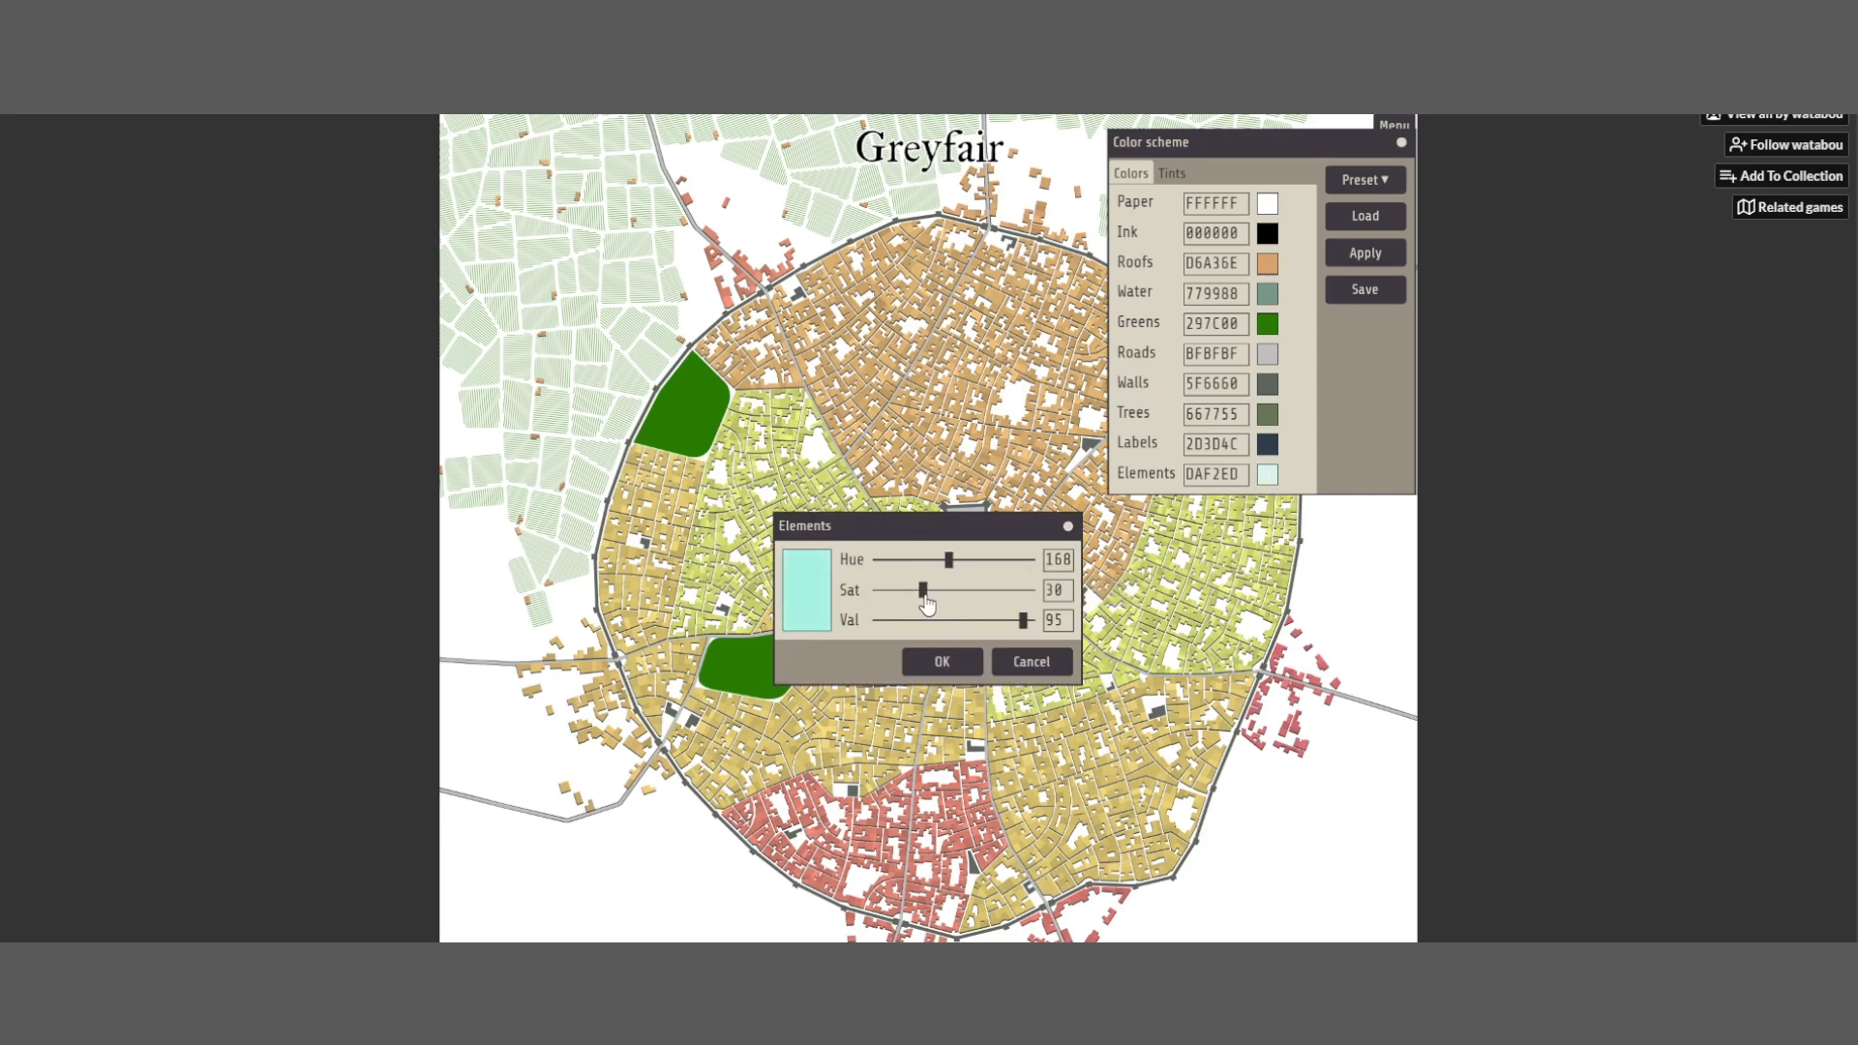
{"action": "left_click", "coordinate": [1028, 664]}
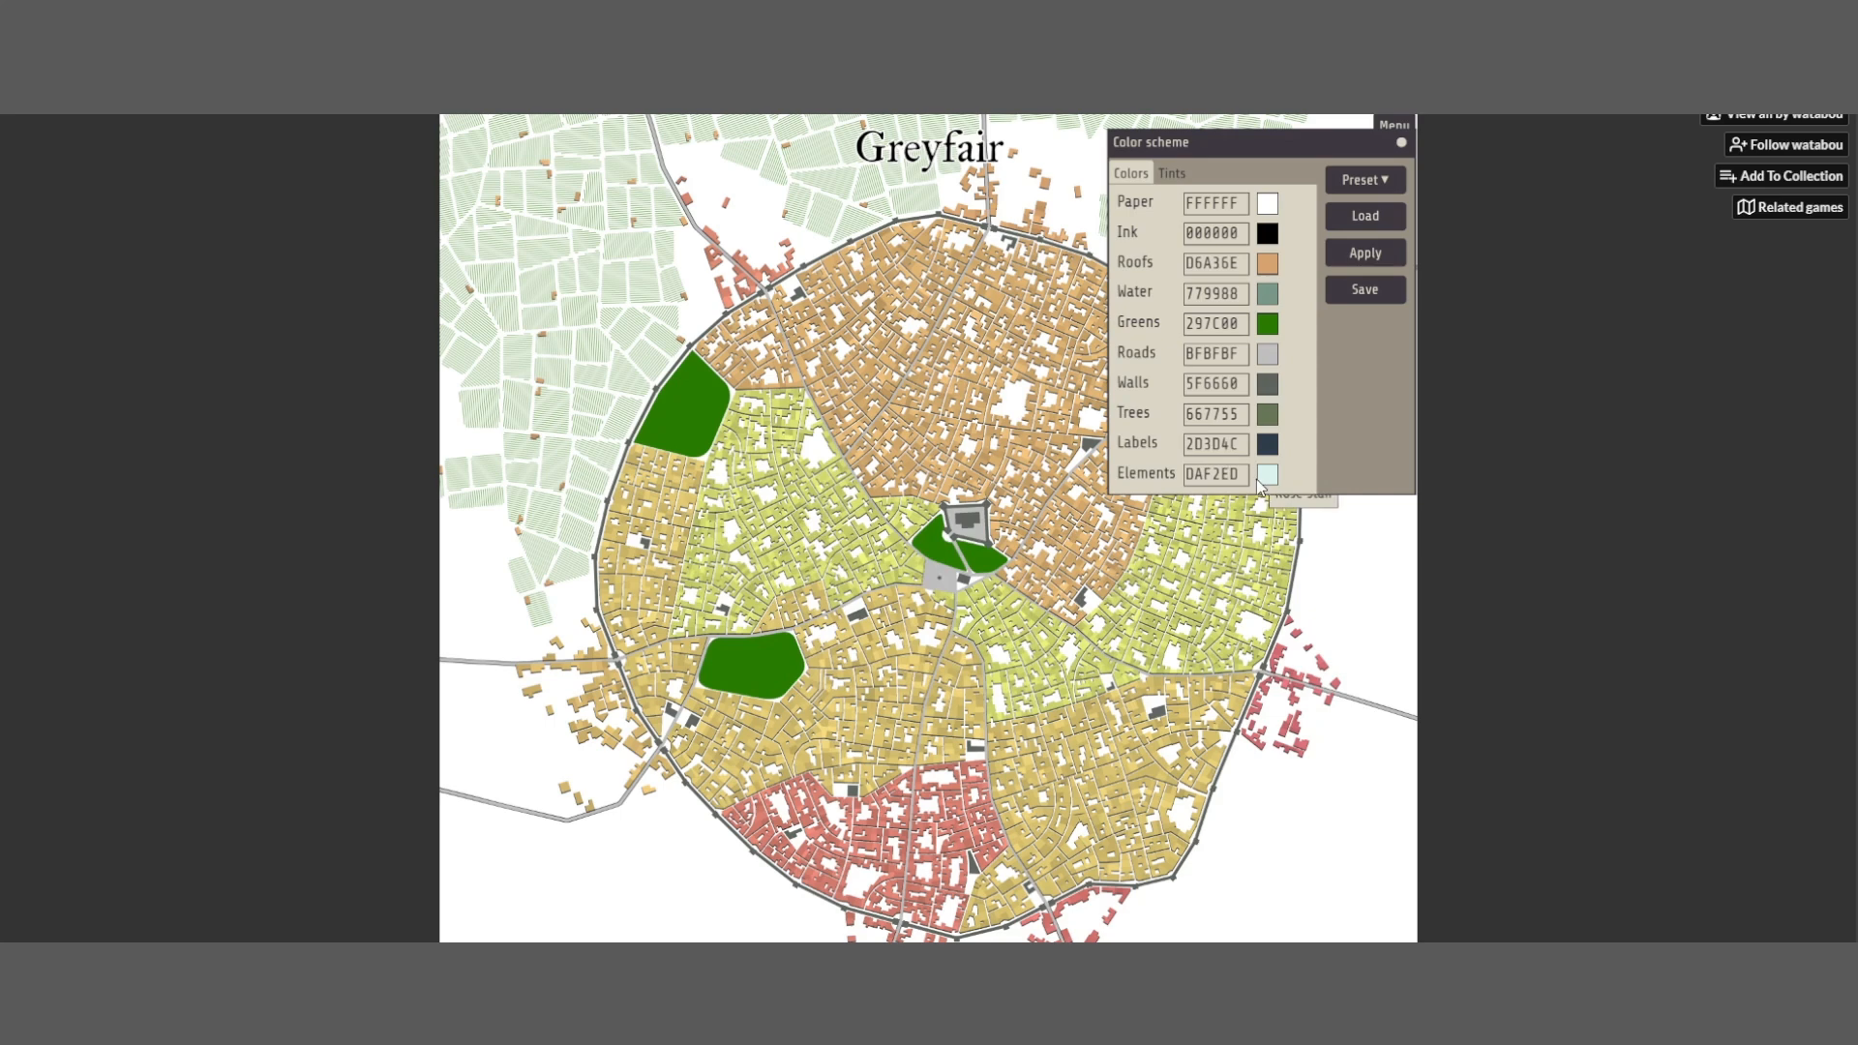
{"action": "left_click", "coordinate": [1263, 476]}
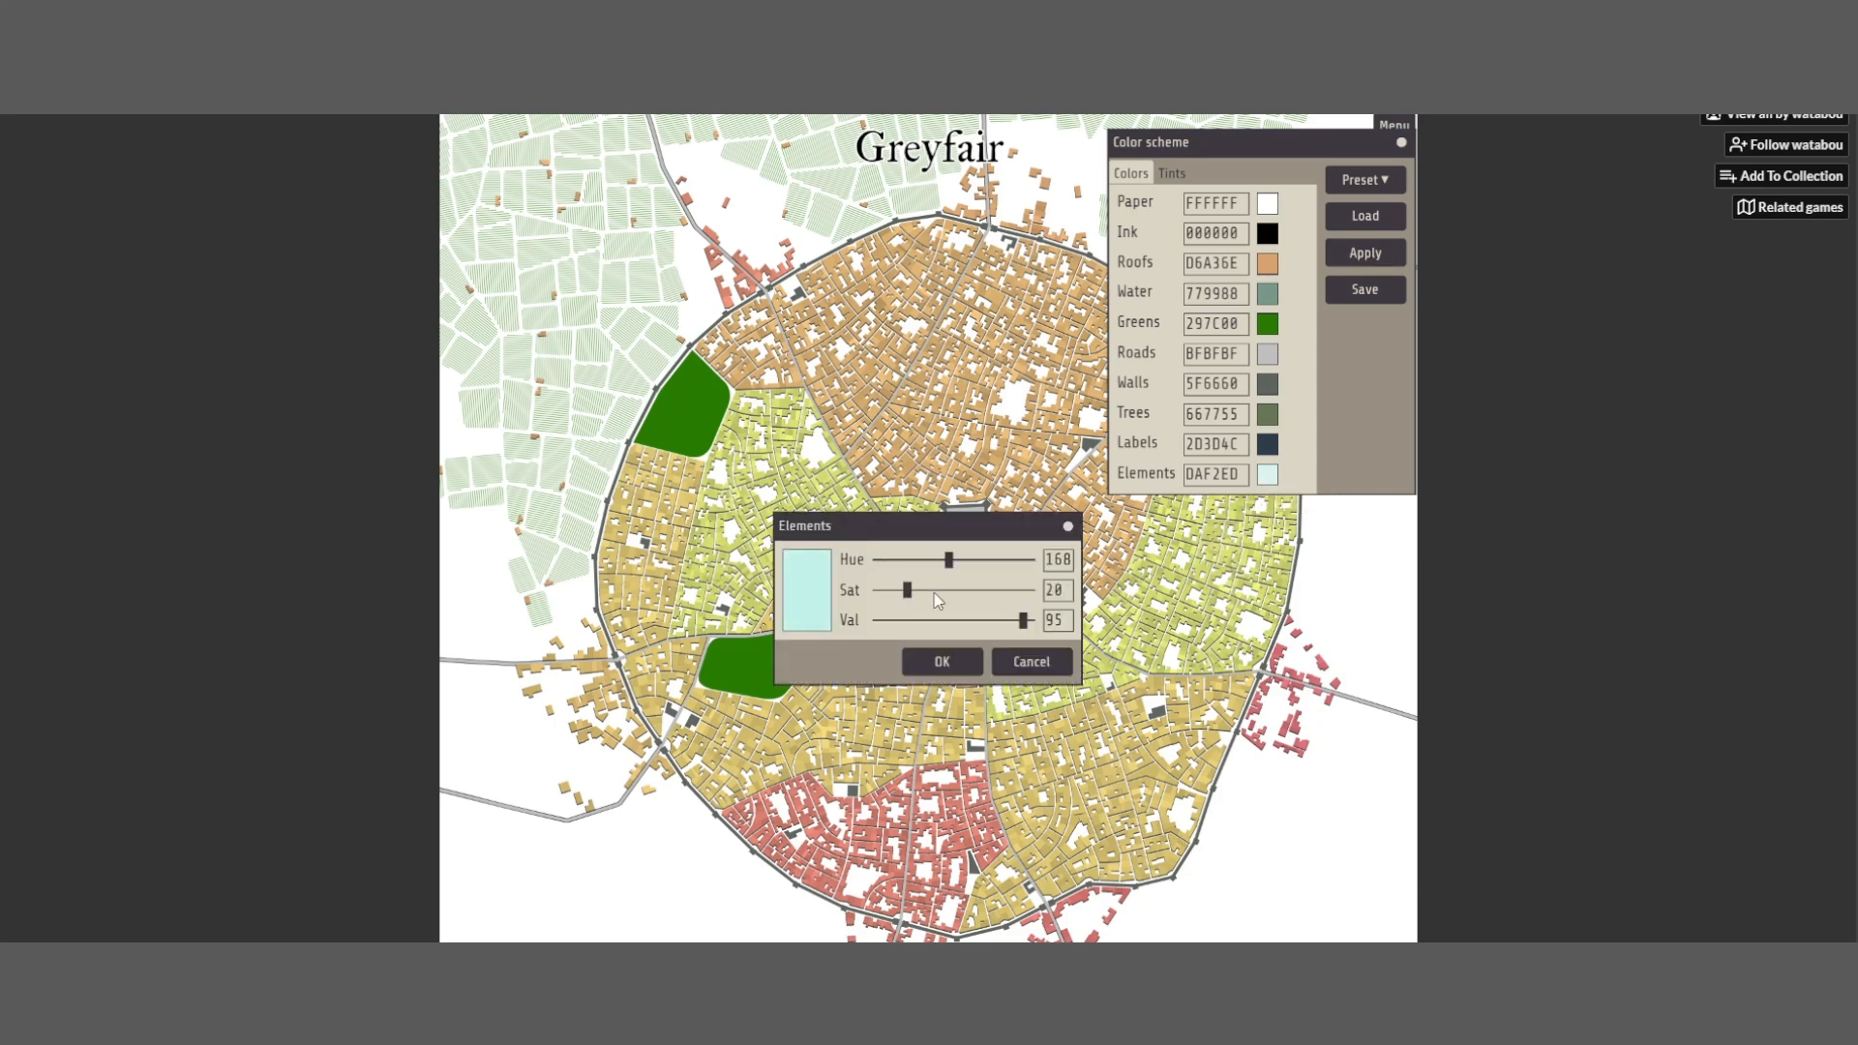
{"action": "left_click", "coordinate": [990, 591]}
{"action": "left_click_drag", "start_coordinate": [930, 595], "coordinate": [1033, 591]}
{"action": "left_click", "coordinate": [943, 664]}
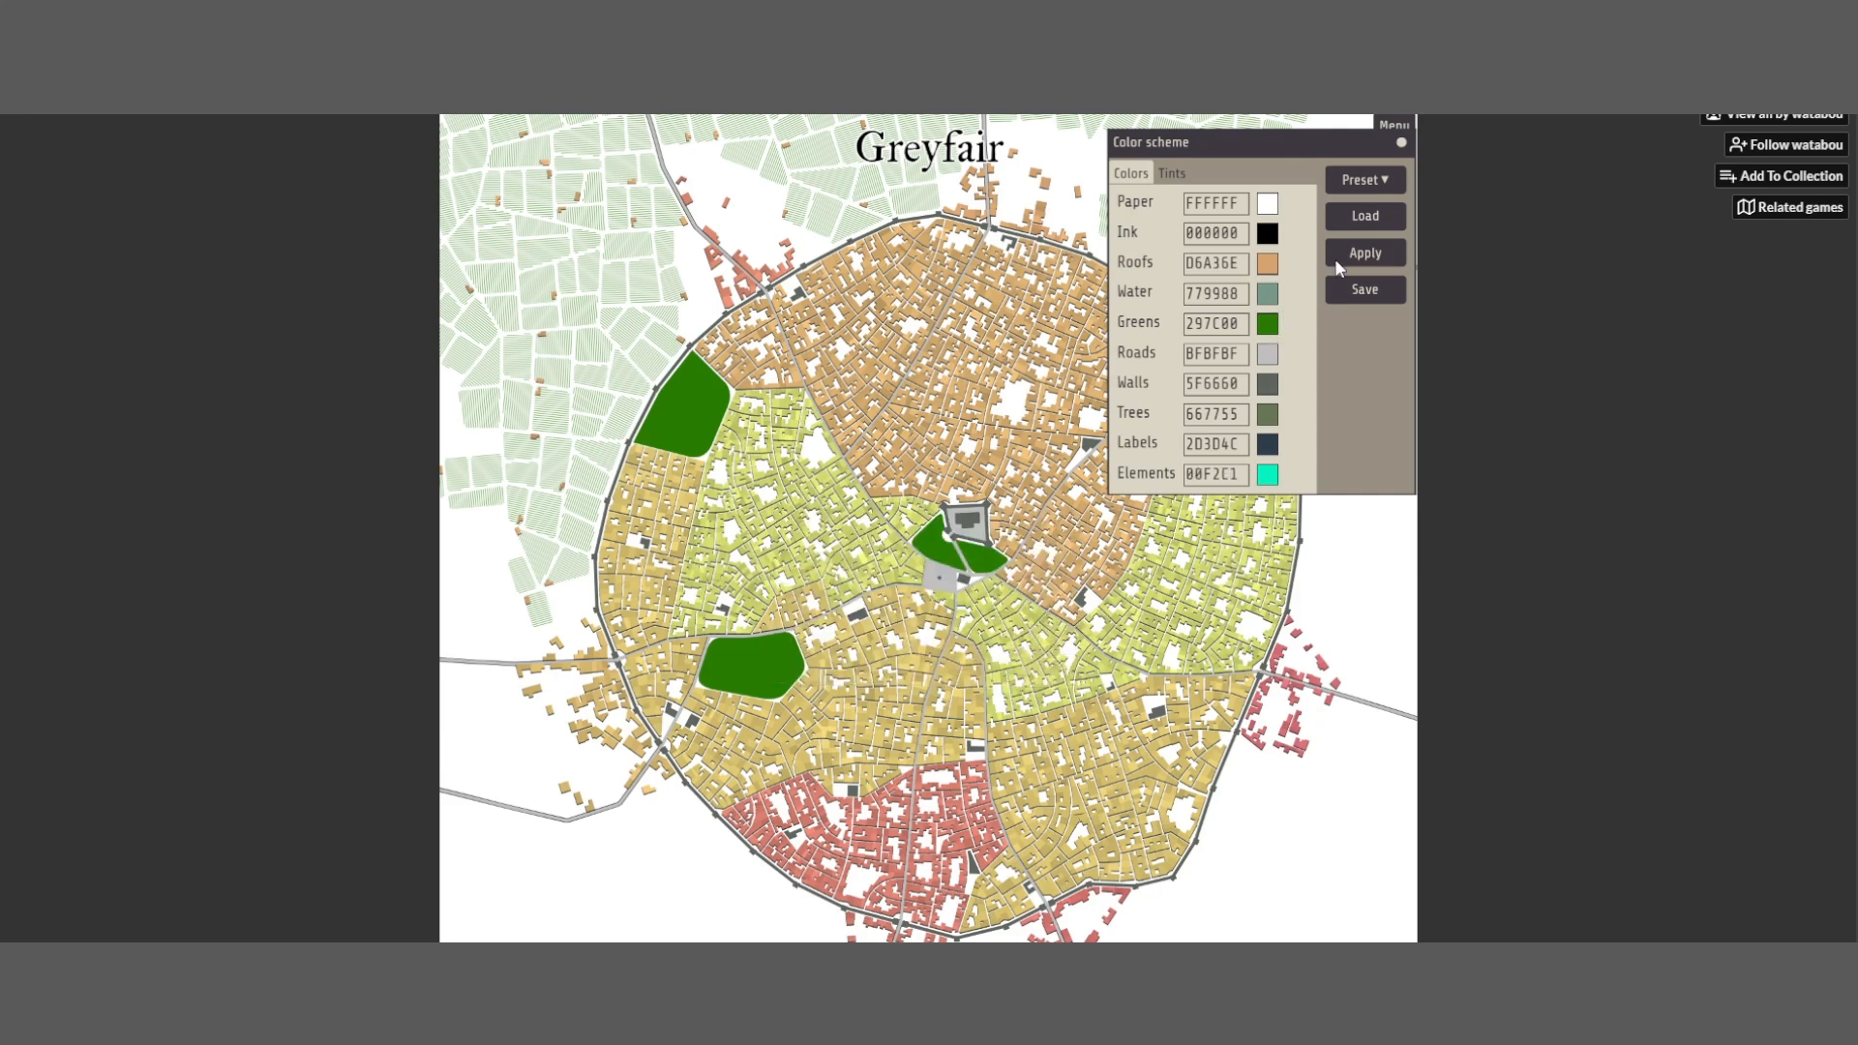
{"action": "left_click", "coordinate": [1362, 265]}
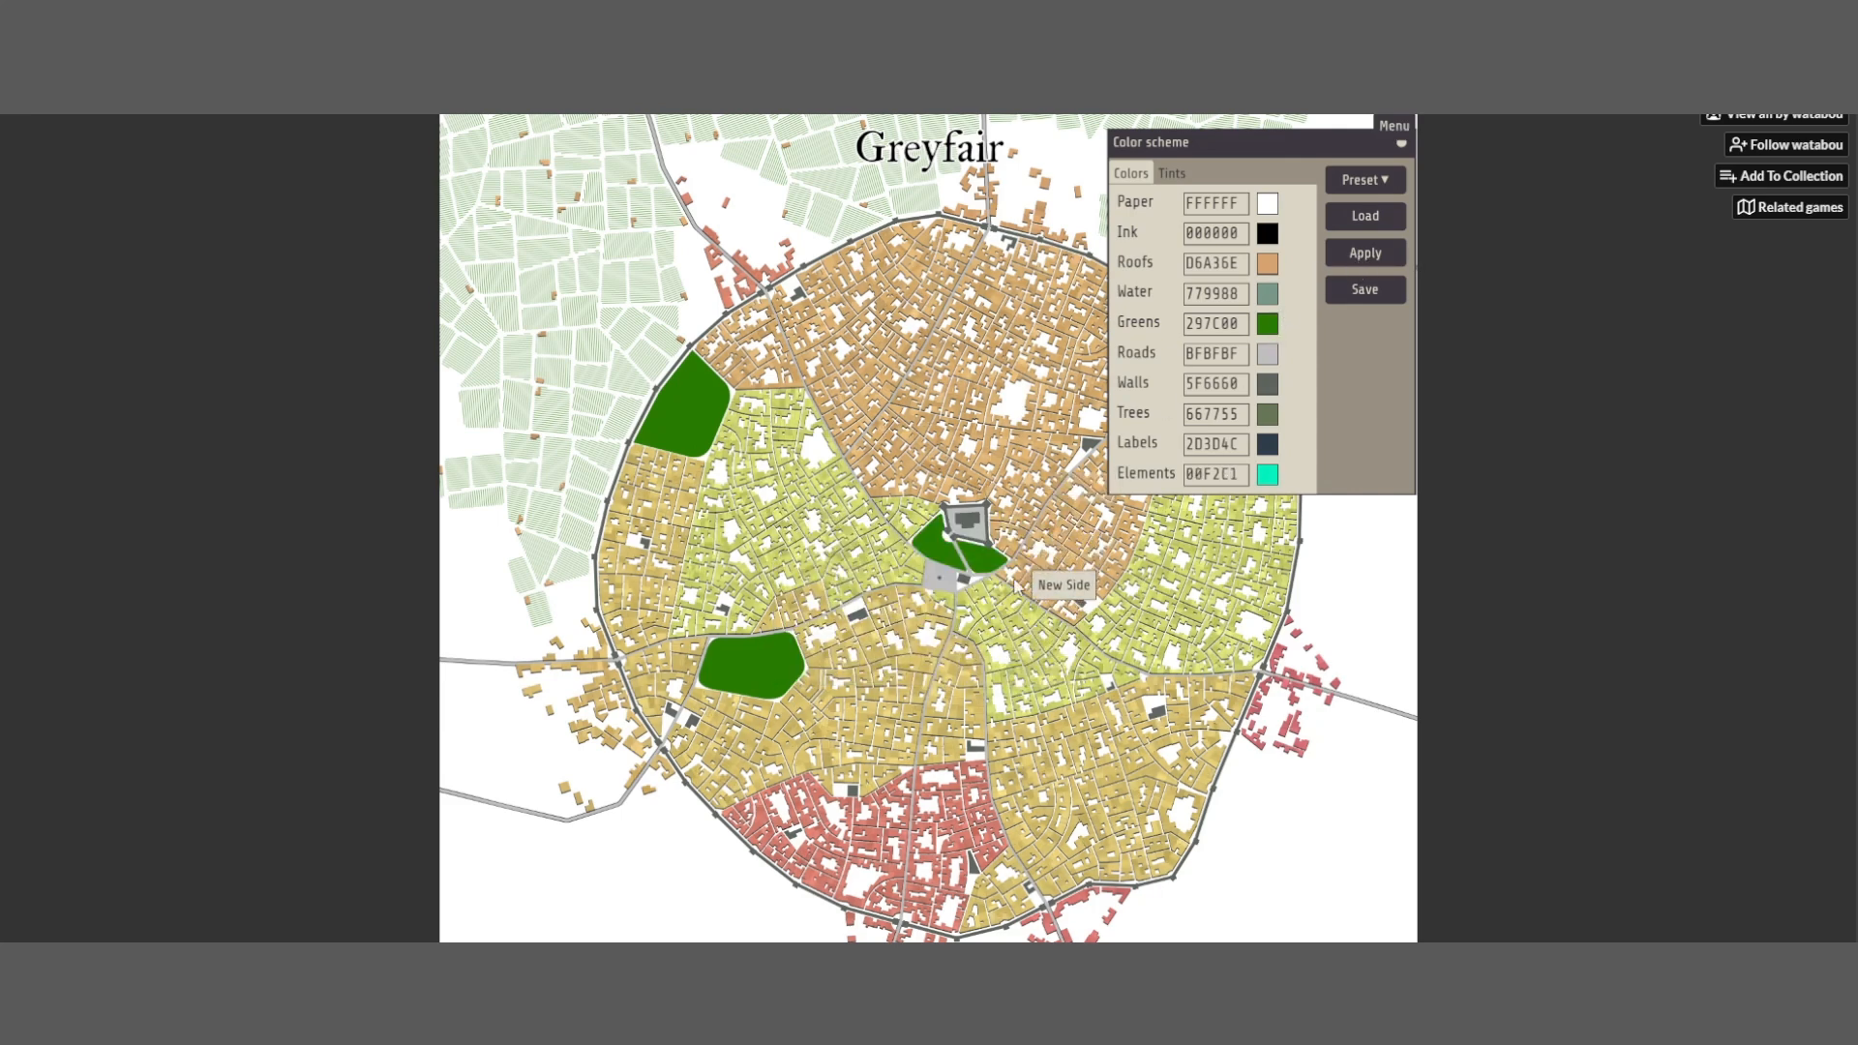
Set the Elements color's hue back to 60
{"action": "left_click", "coordinate": [1268, 475]}
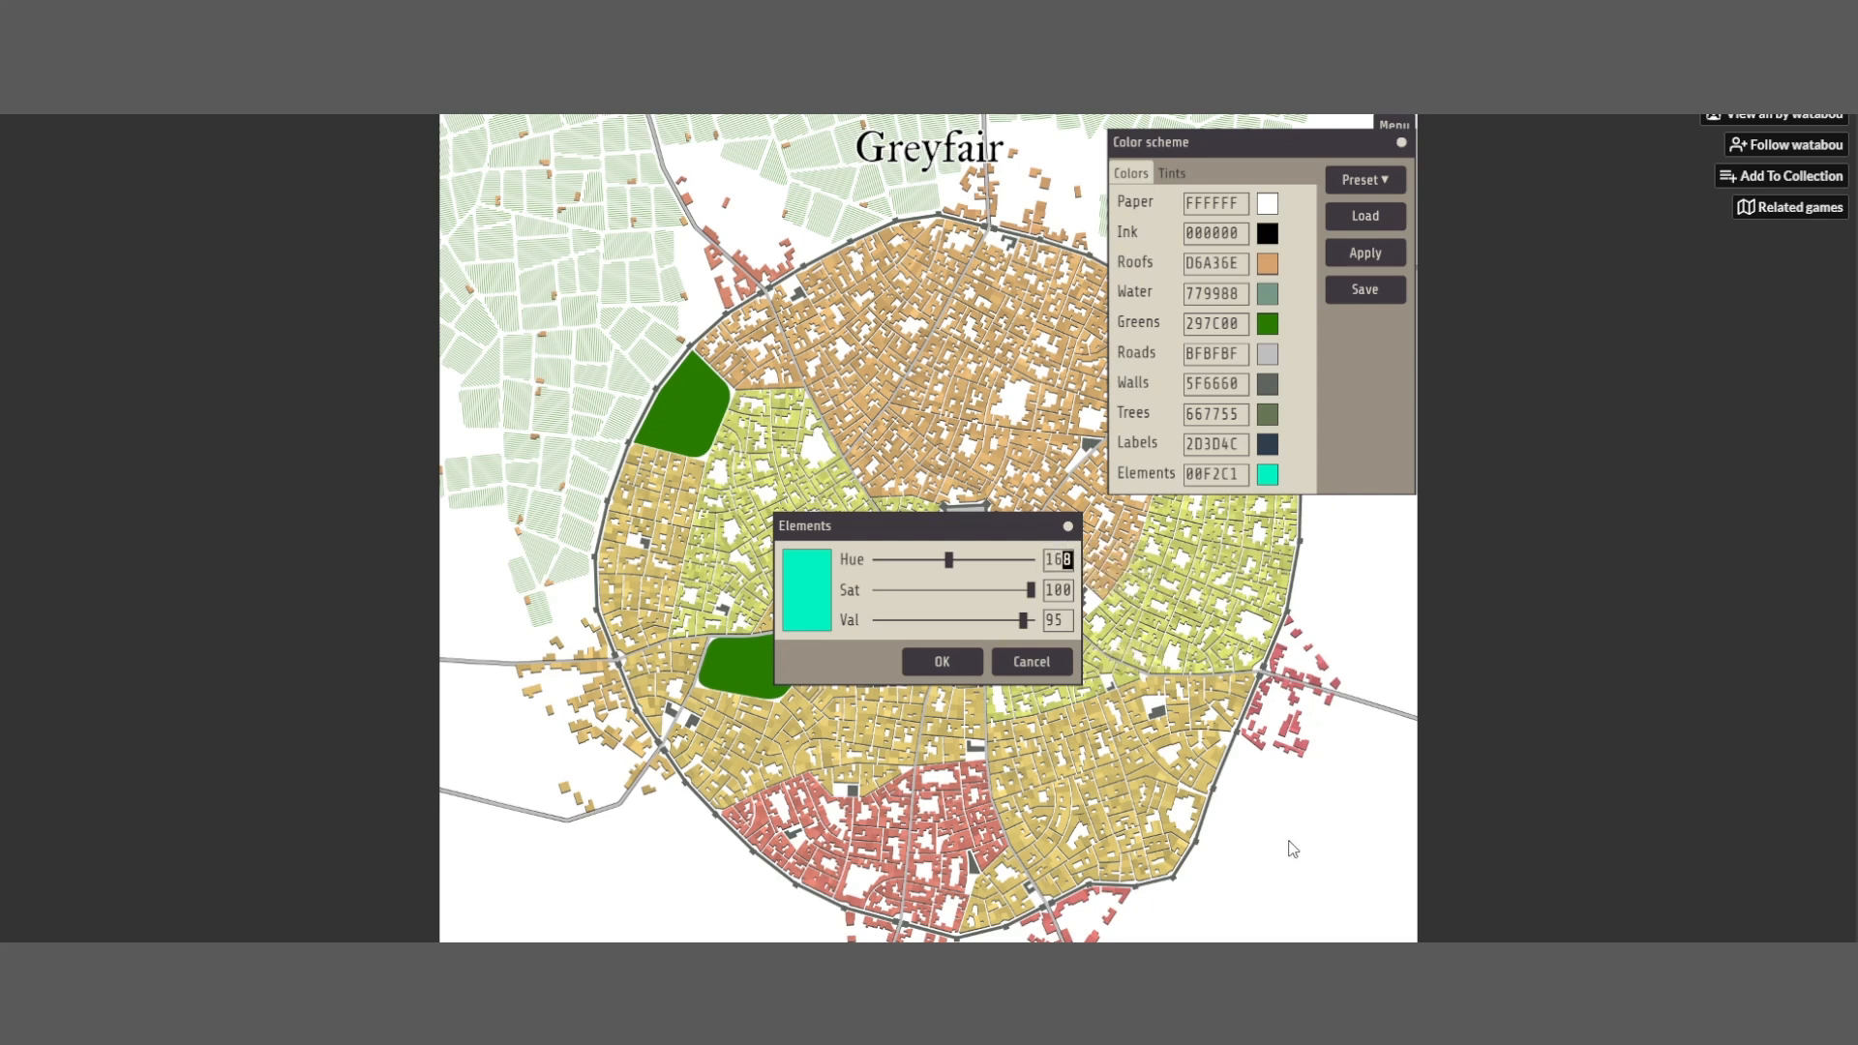
{"action": "key", "text": "BackSpace"}
{"action": "key", "text": "BackSpace"}
{"action": "key", "text": "BackSpace"}
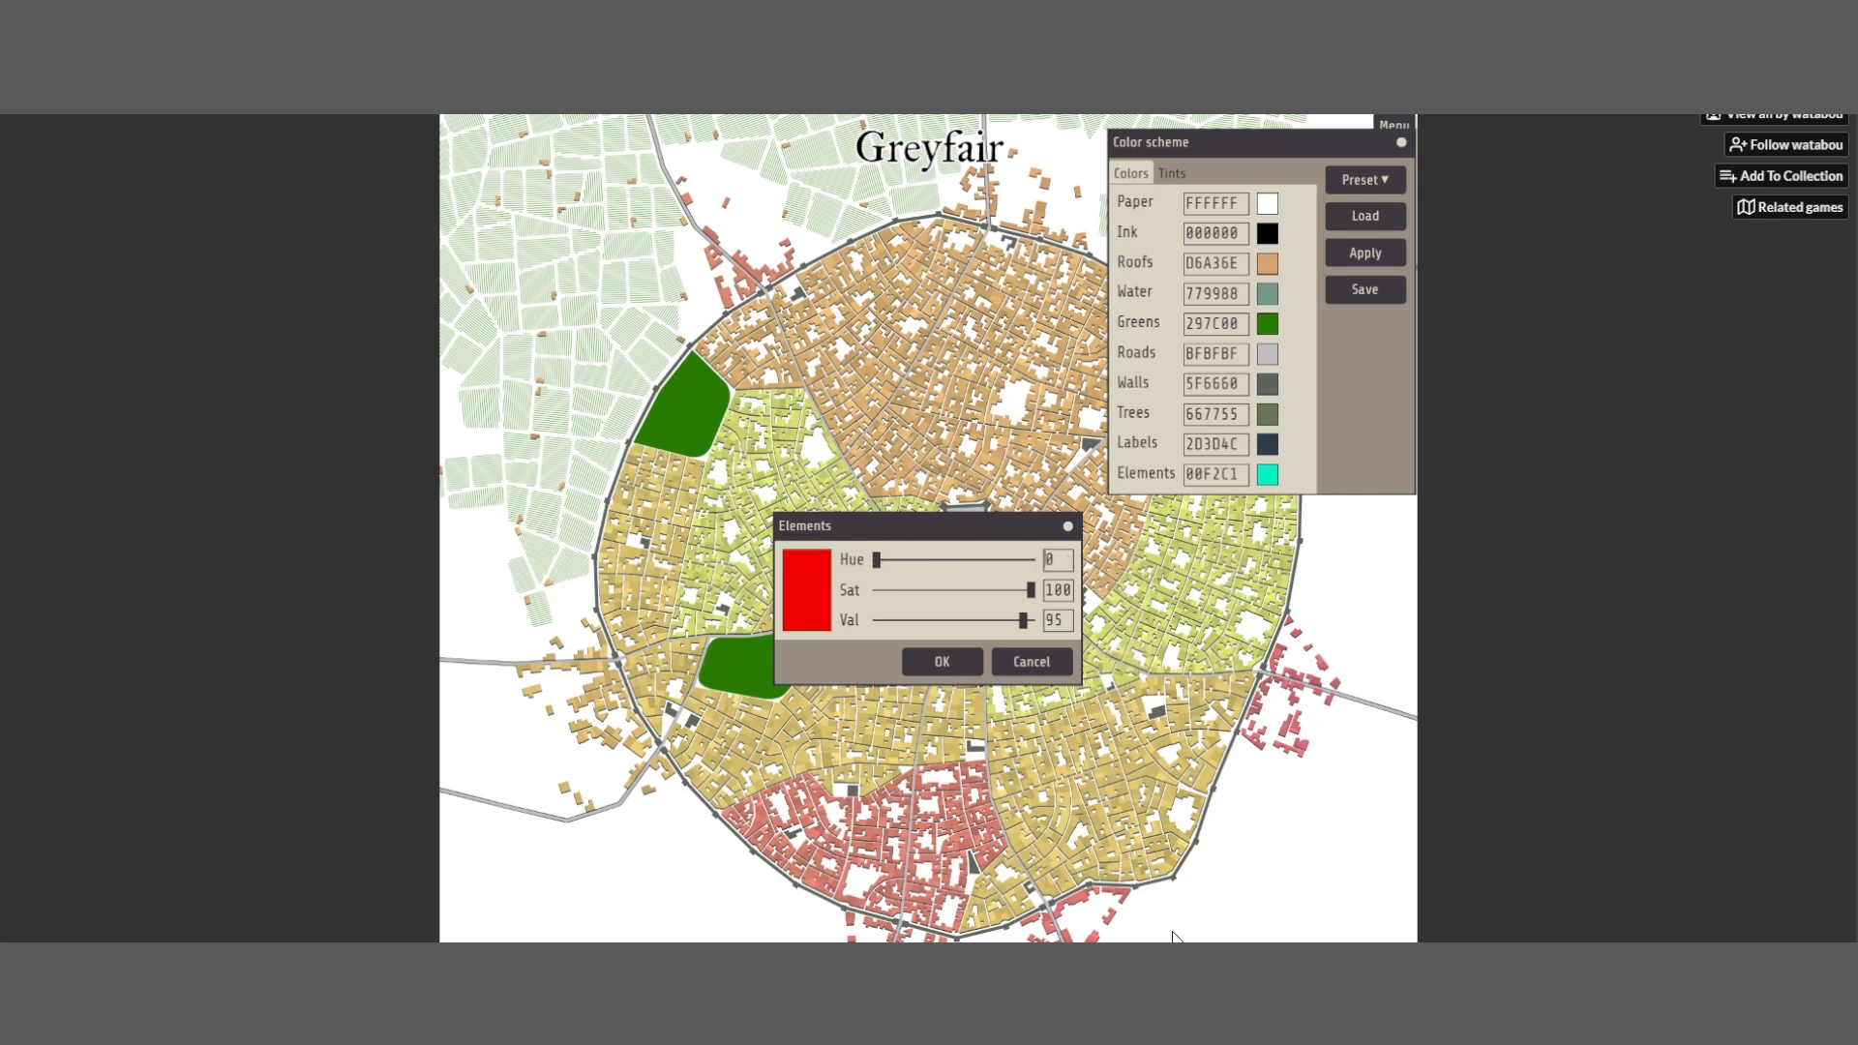
{"action": "type", "text": "509"}
{"action": "key", "text": "BackSpace"}
{"action": "key", "text": "BackSpace"}
{"action": "key", "text": "BackSpace"}
{"action": "type", "text": "60"}
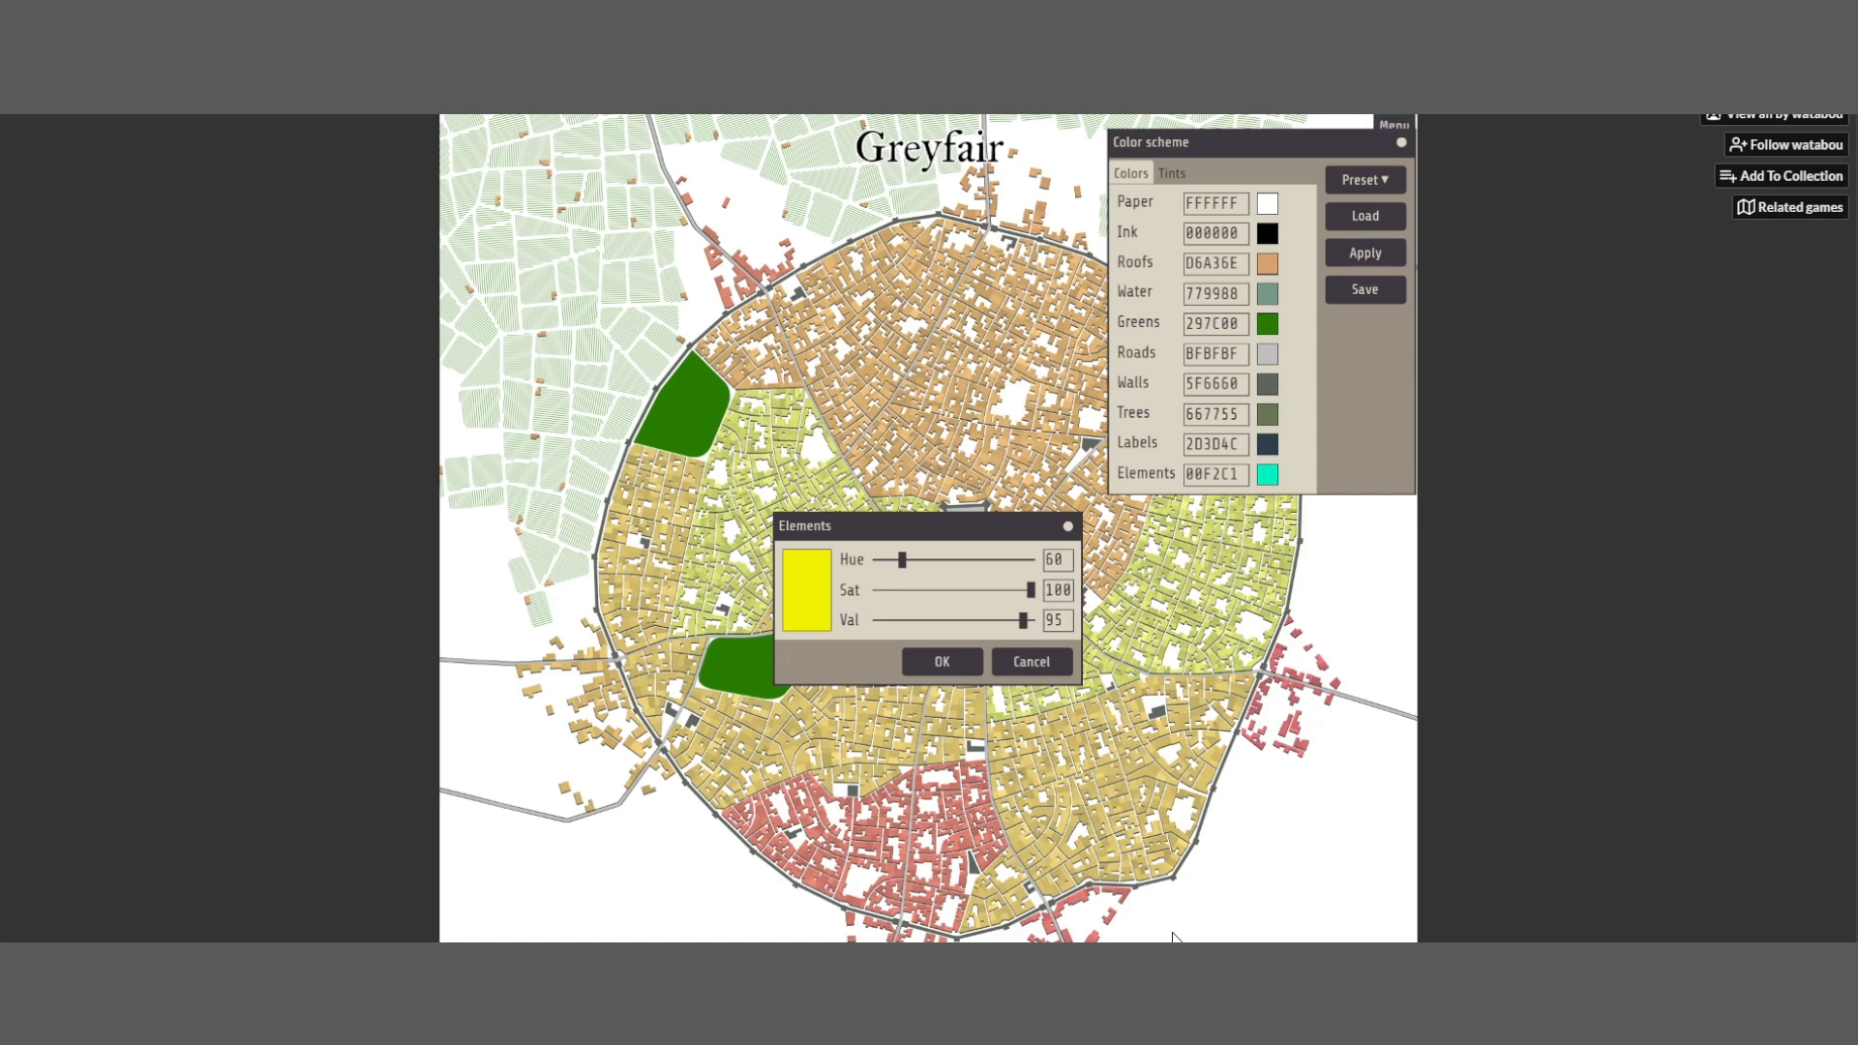
Set the Elements color's saturation back to 10 and apply the resulting cream F2F2DA to the map
{"action": "left_click", "coordinate": [1062, 594]}
{"action": "key", "text": "BackSpace"}
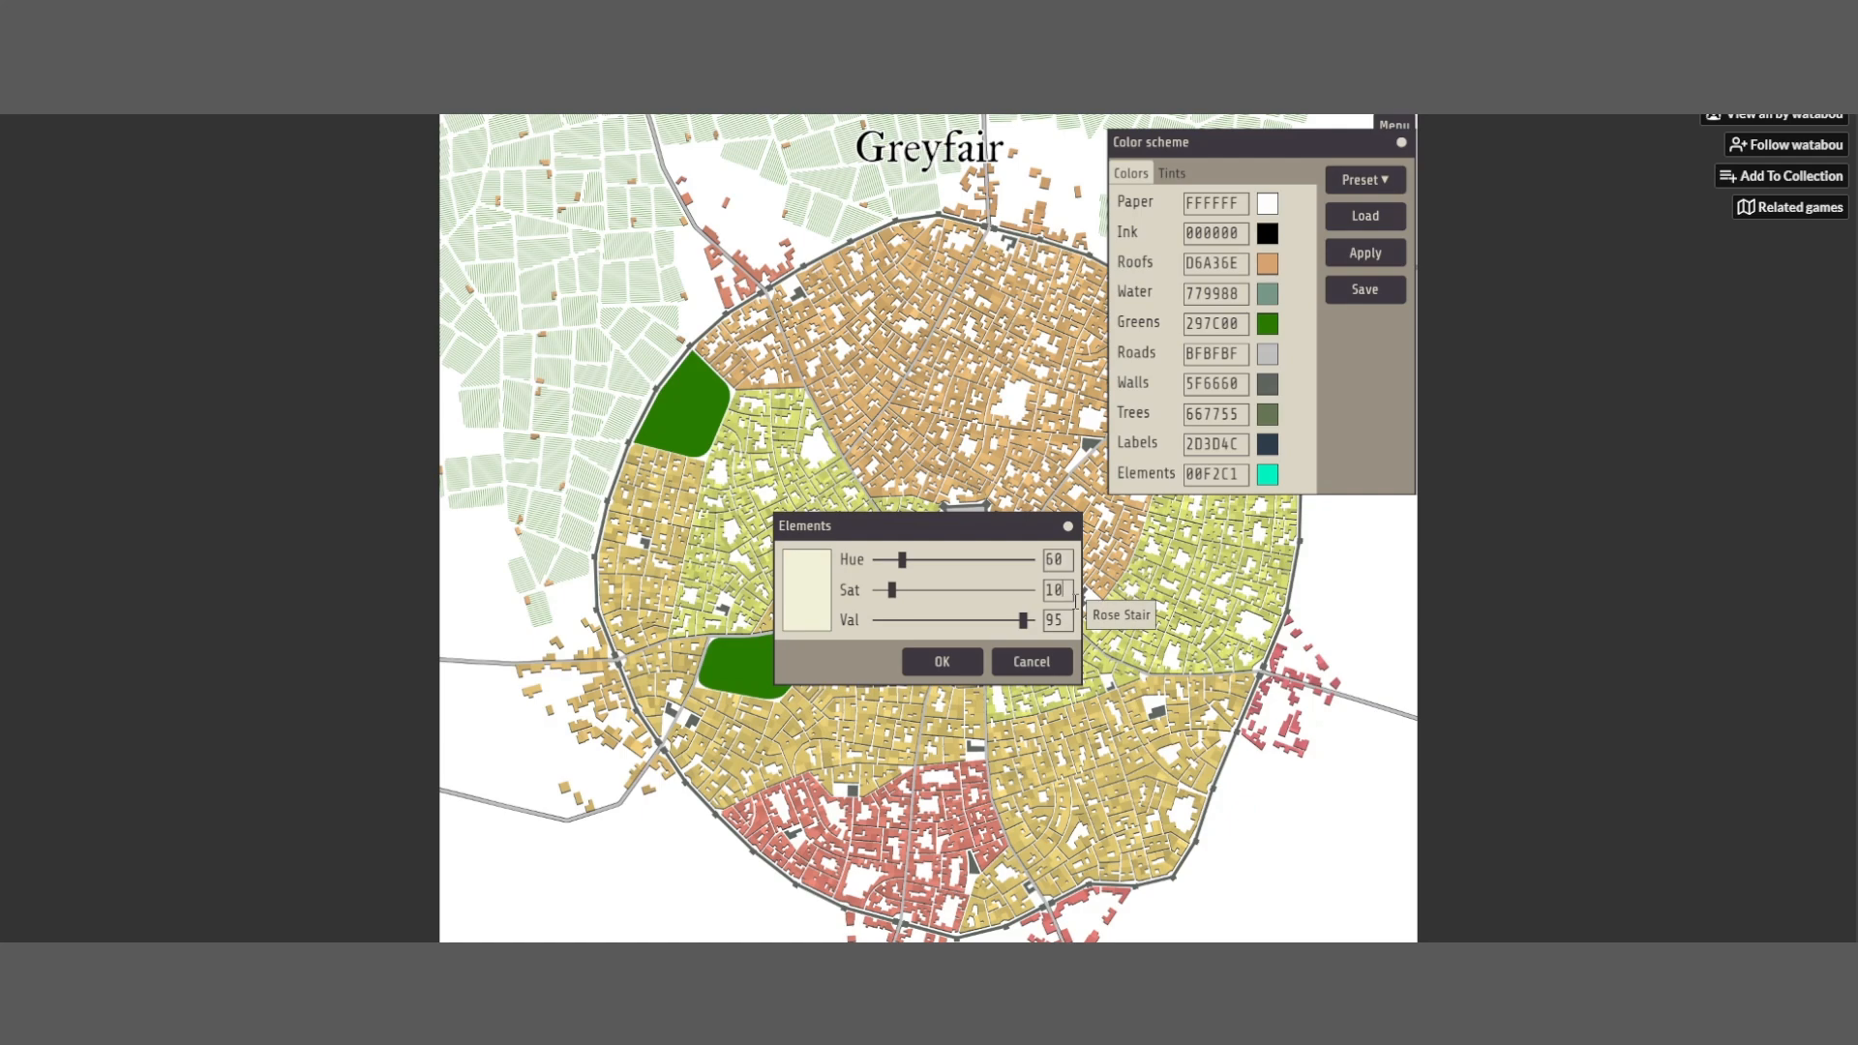
{"action": "left_click", "coordinate": [944, 663]}
{"action": "scroll", "coordinate": [1355, 421], "scroll_direction": "down", "scroll_amount": 4}
{"action": "scroll", "coordinate": [1342, 387], "scroll_direction": "up", "scroll_amount": 4}
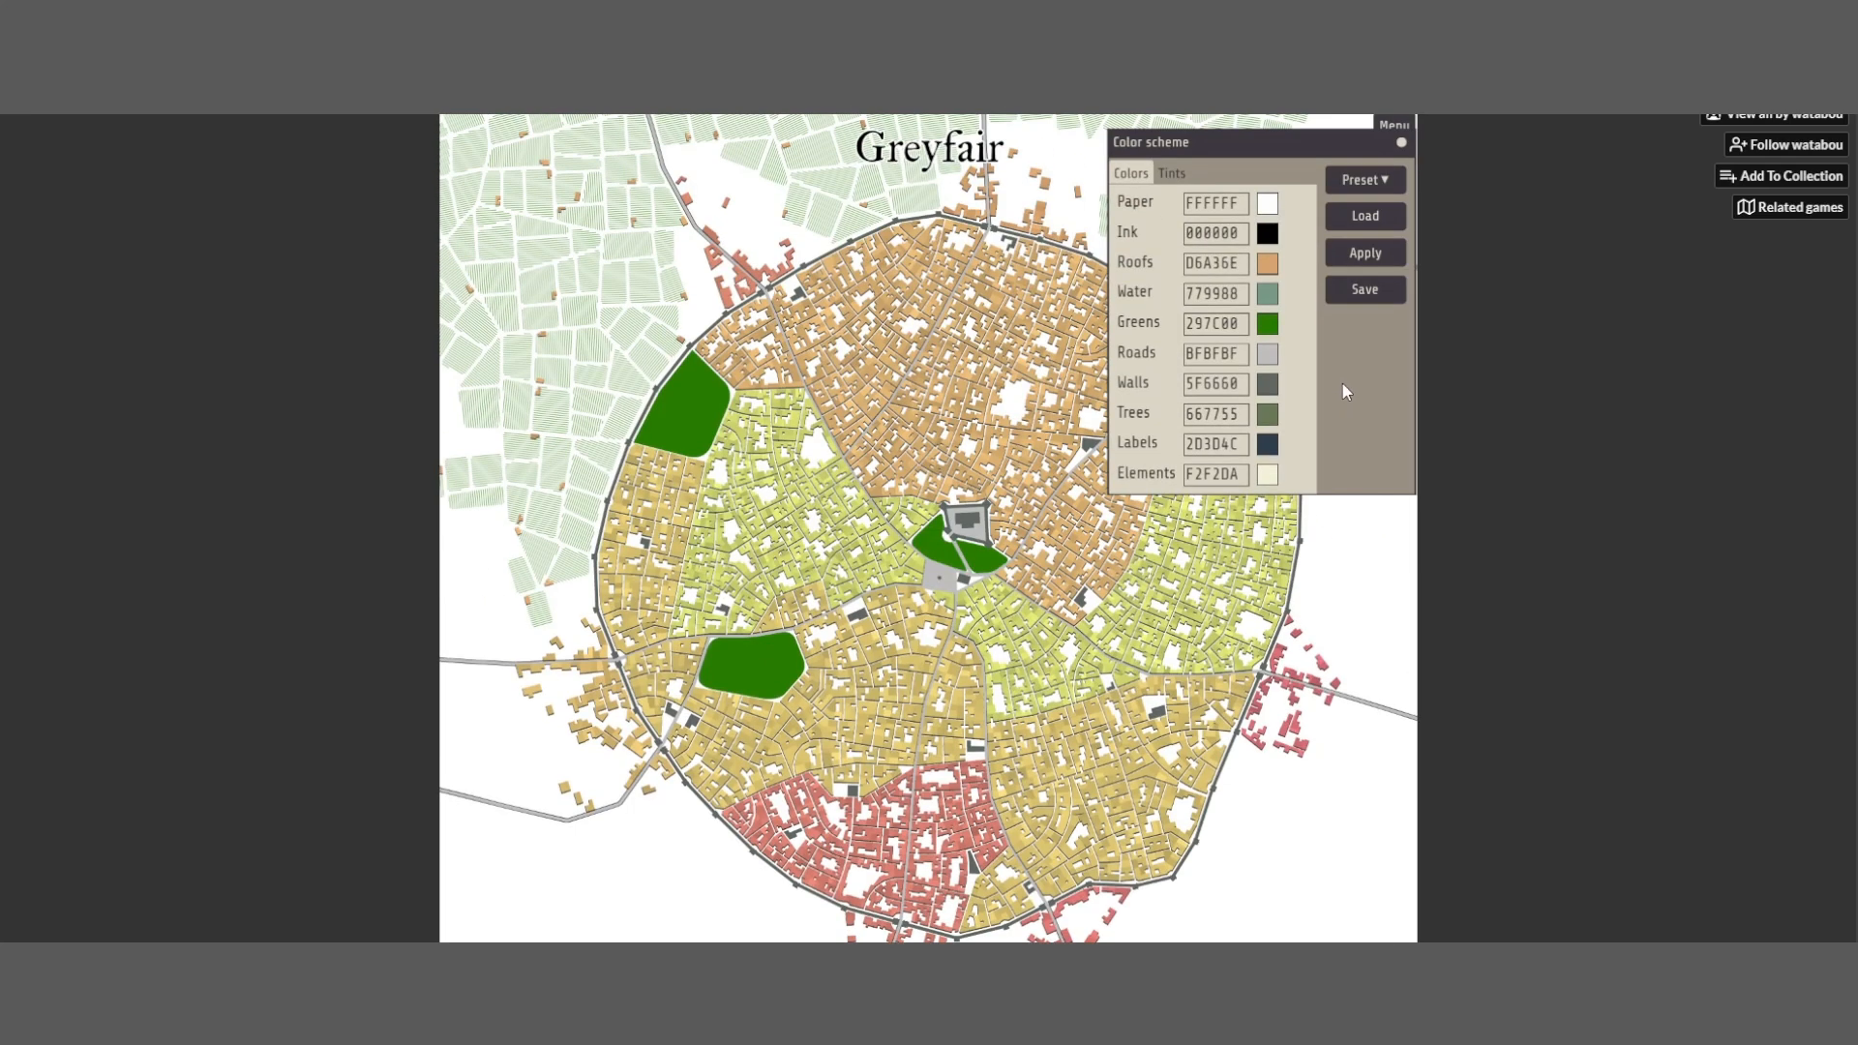
{"action": "left_click", "coordinate": [1386, 256]}
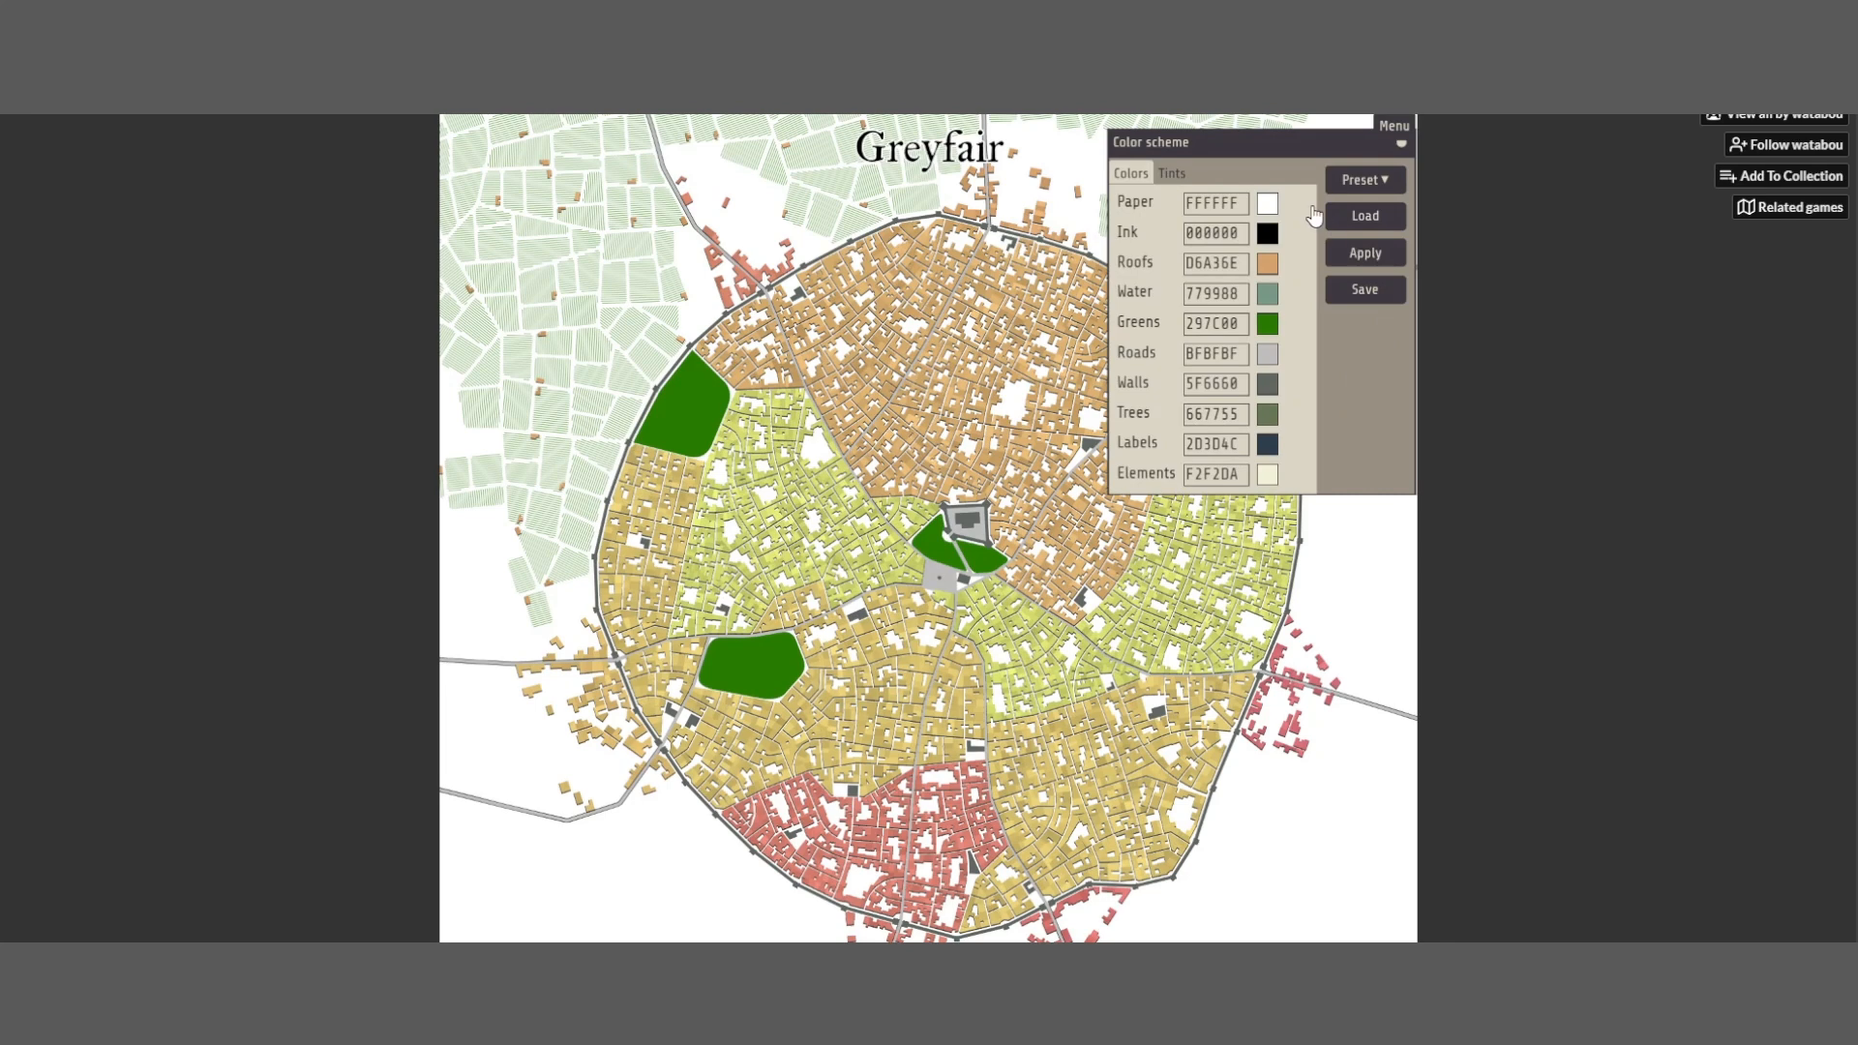
Close the color scheme settings and open the map's Style settings
{"action": "left_click", "coordinate": [1400, 143]}
{"action": "scroll", "coordinate": [989, 569], "scroll_direction": "down", "scroll_amount": 3}
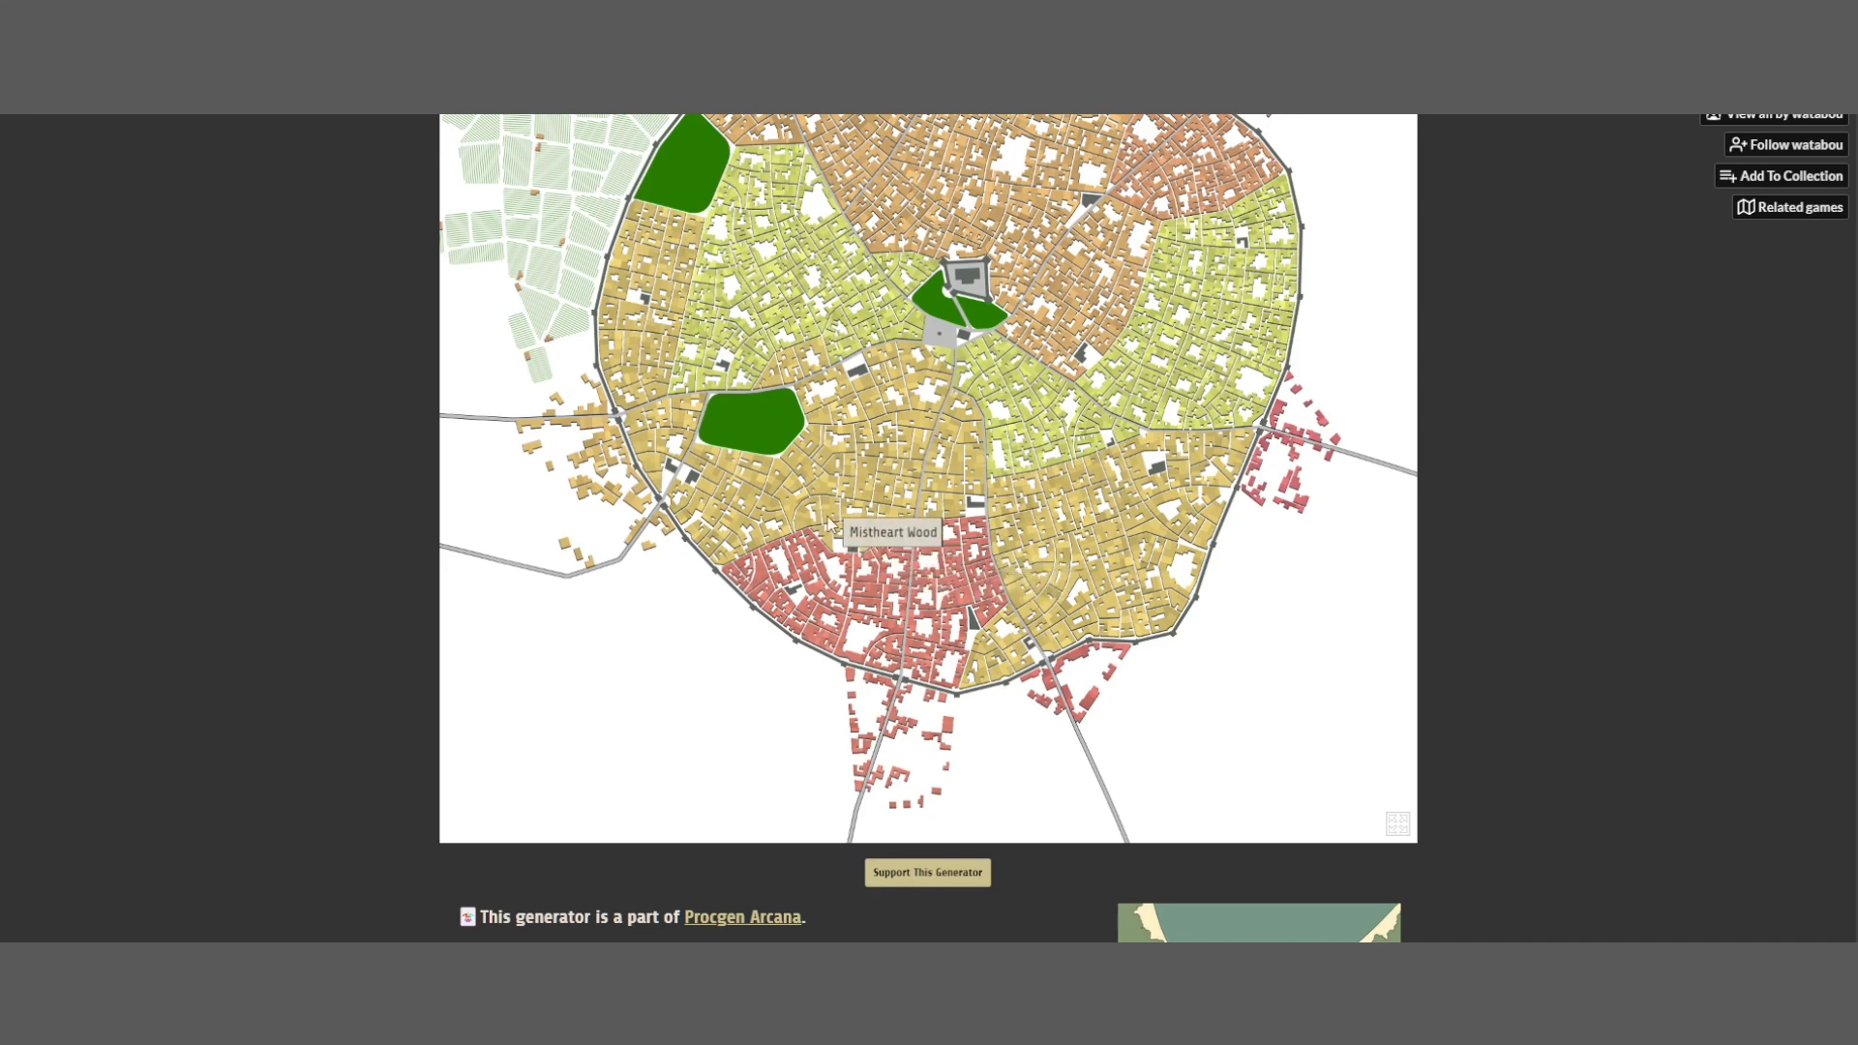
{"action": "scroll", "coordinate": [1377, 259], "scroll_direction": "up", "scroll_amount": 3}
{"action": "left_click", "coordinate": [1394, 130]}
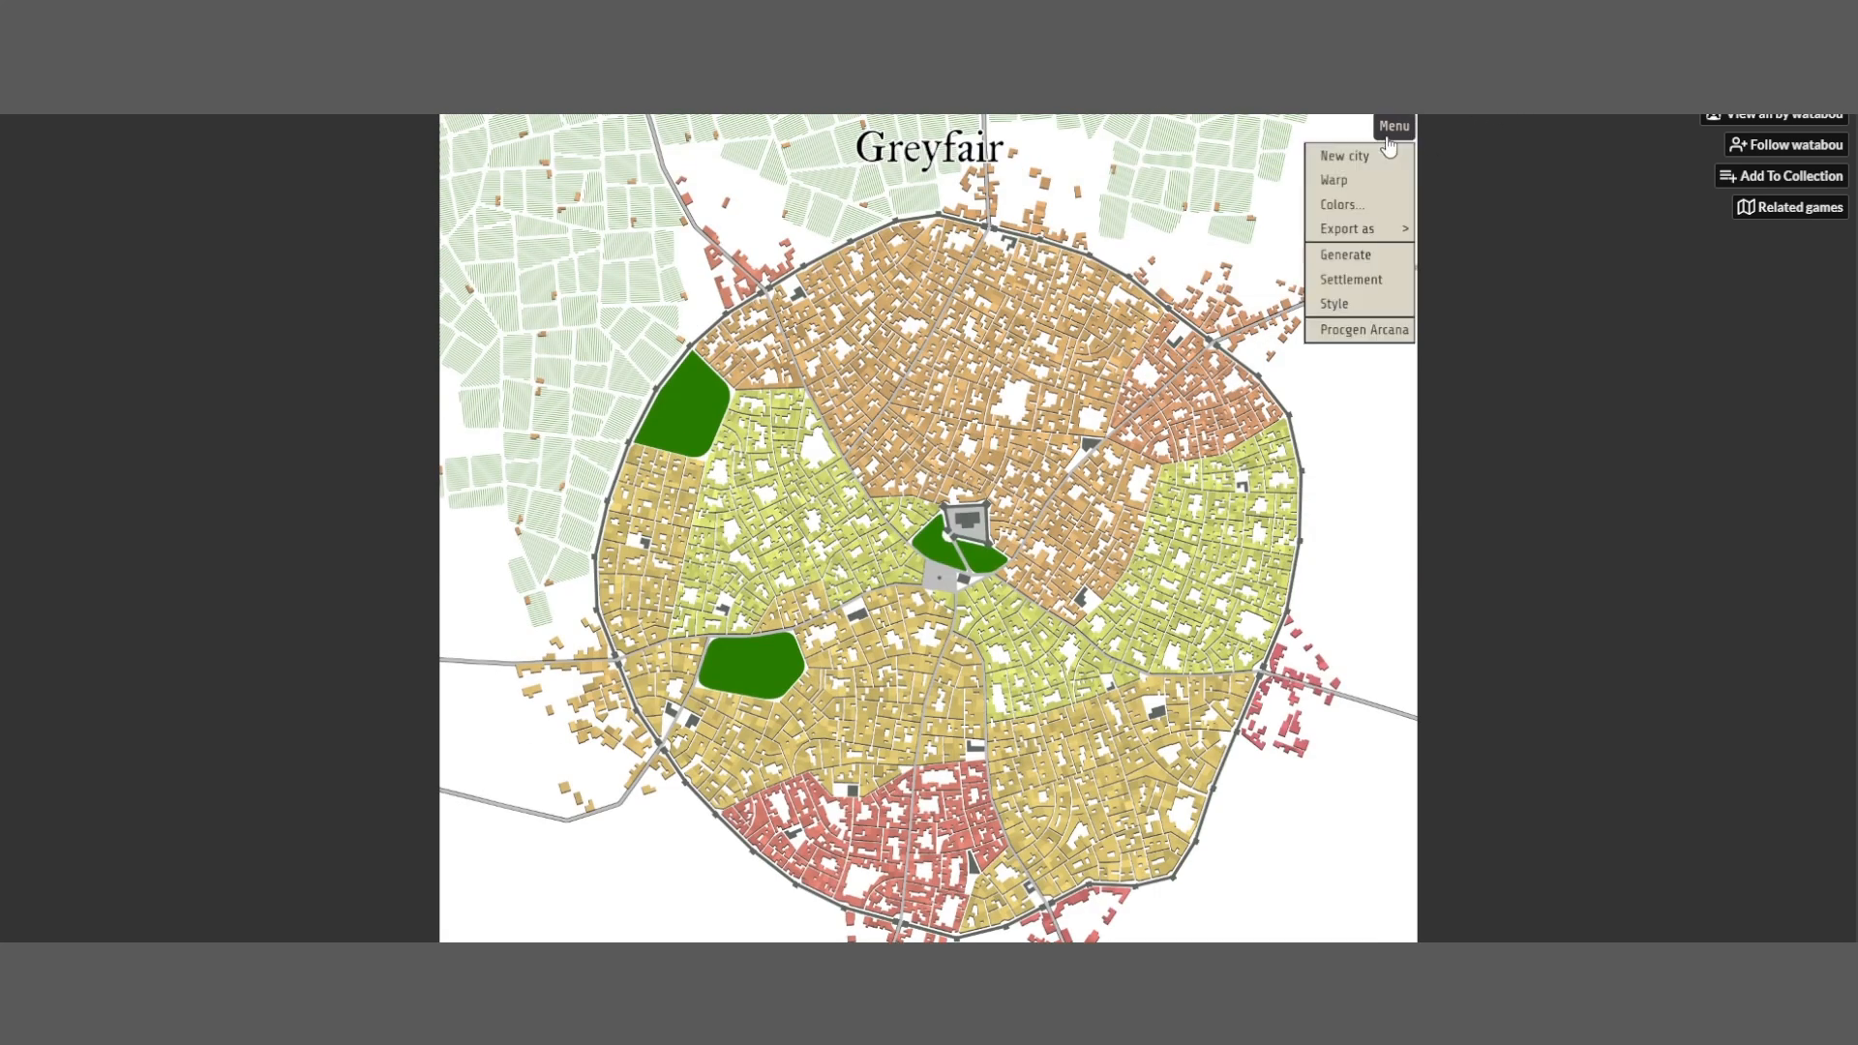
{"action": "left_click", "coordinate": [1382, 306]}
{"action": "left_click", "coordinate": [610, 226]}
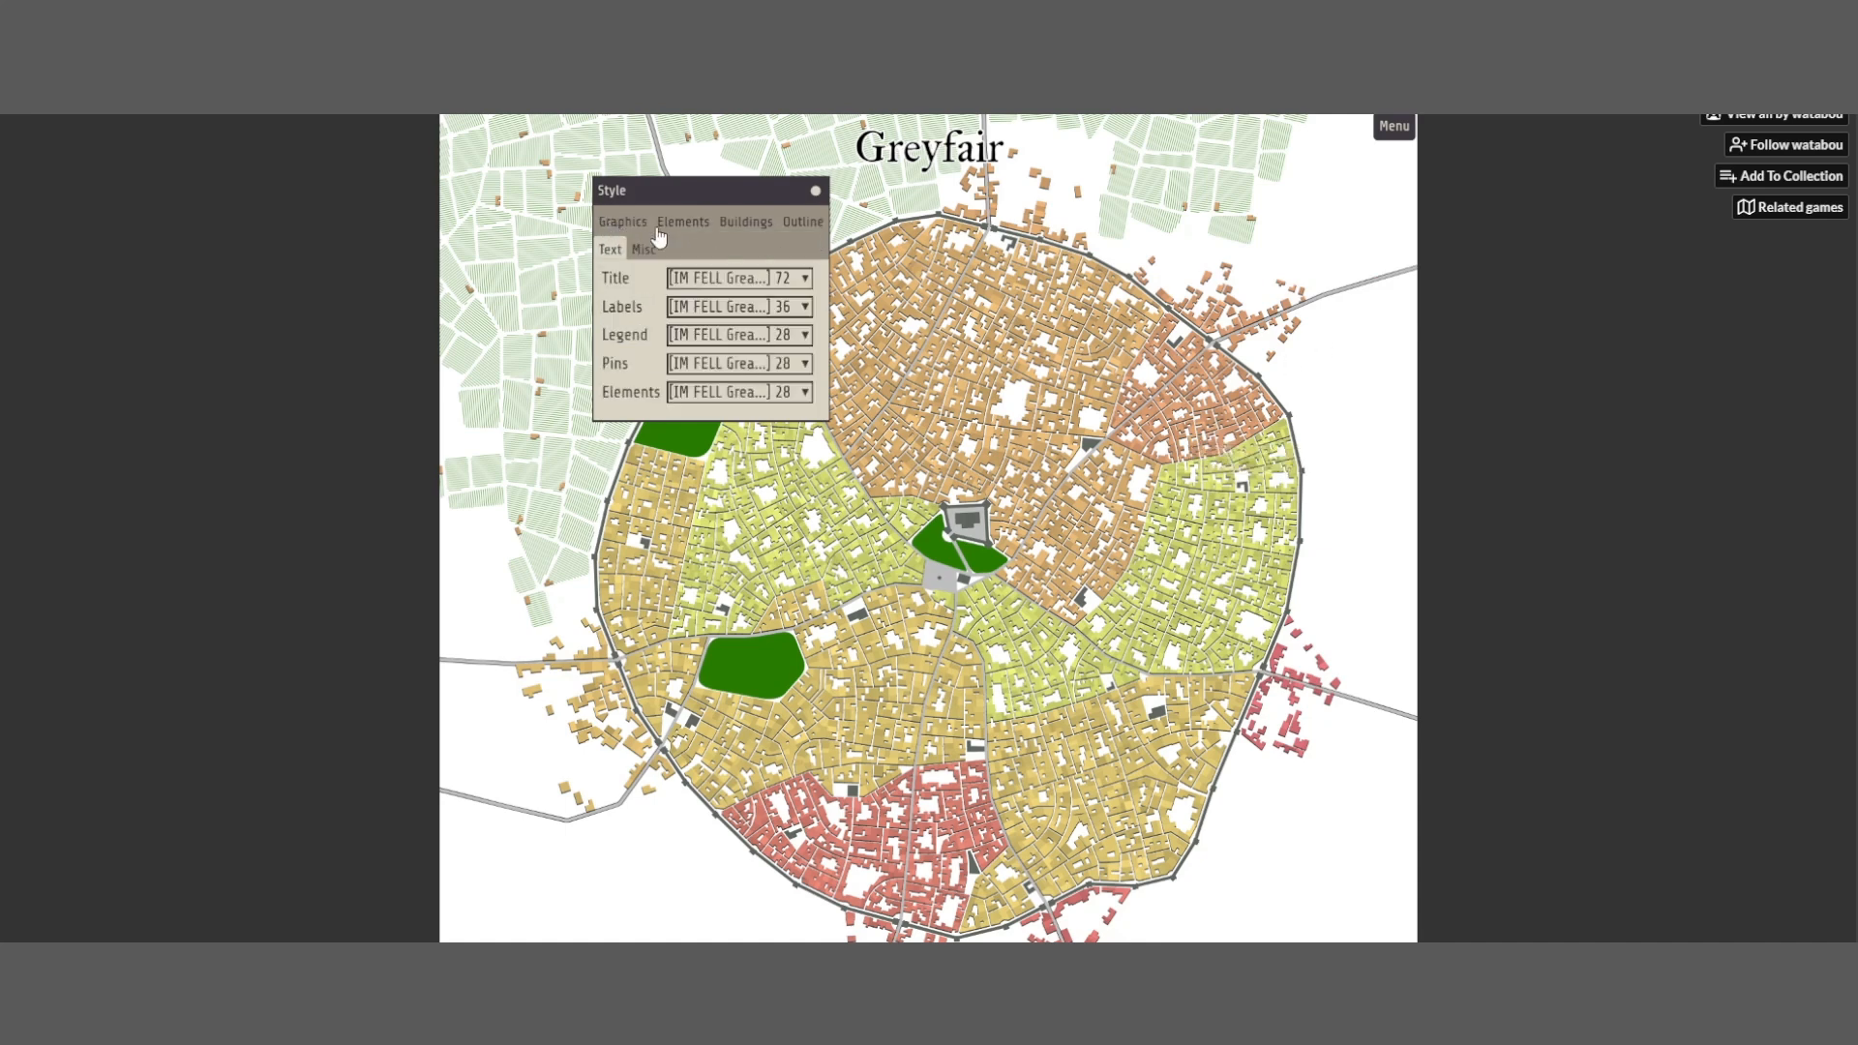
Show the alleys on the map, and switch the display of trees on and off again
{"action": "left_click", "coordinate": [644, 250]}
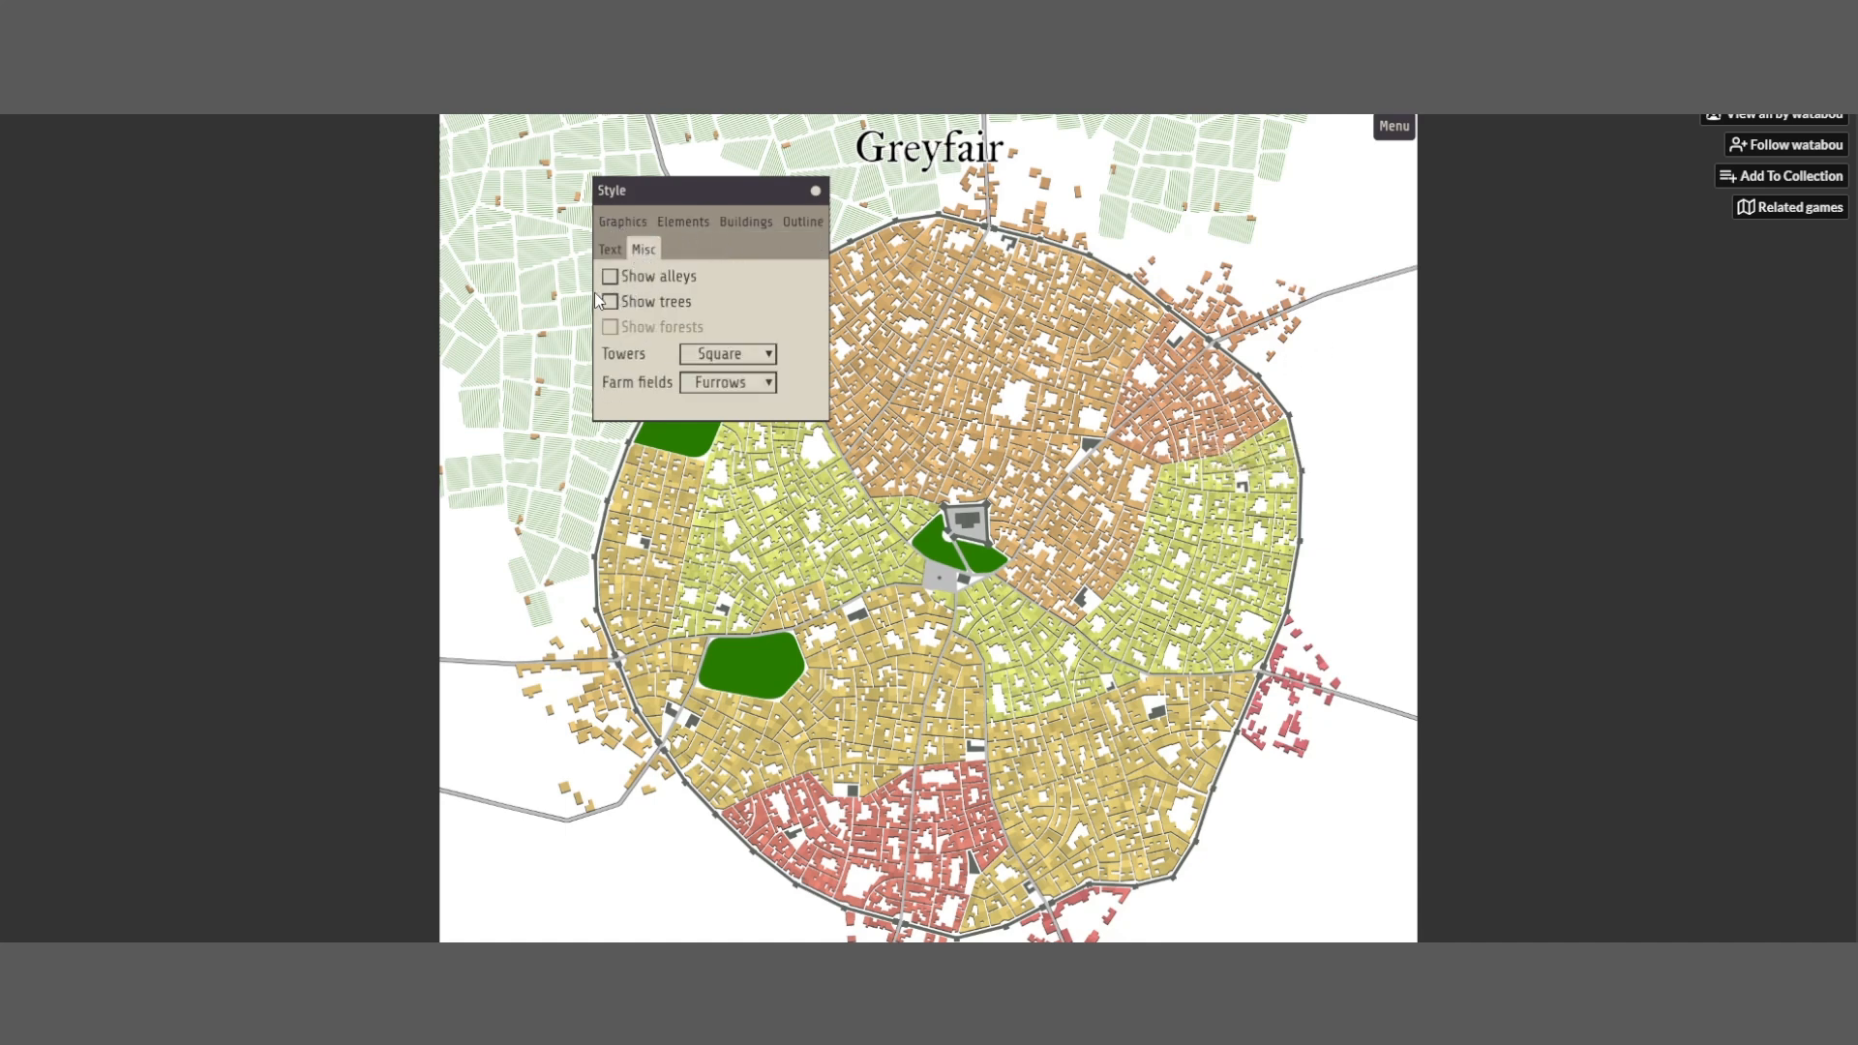
{"action": "left_click", "coordinate": [610, 279]}
{"action": "left_click", "coordinate": [614, 305]}
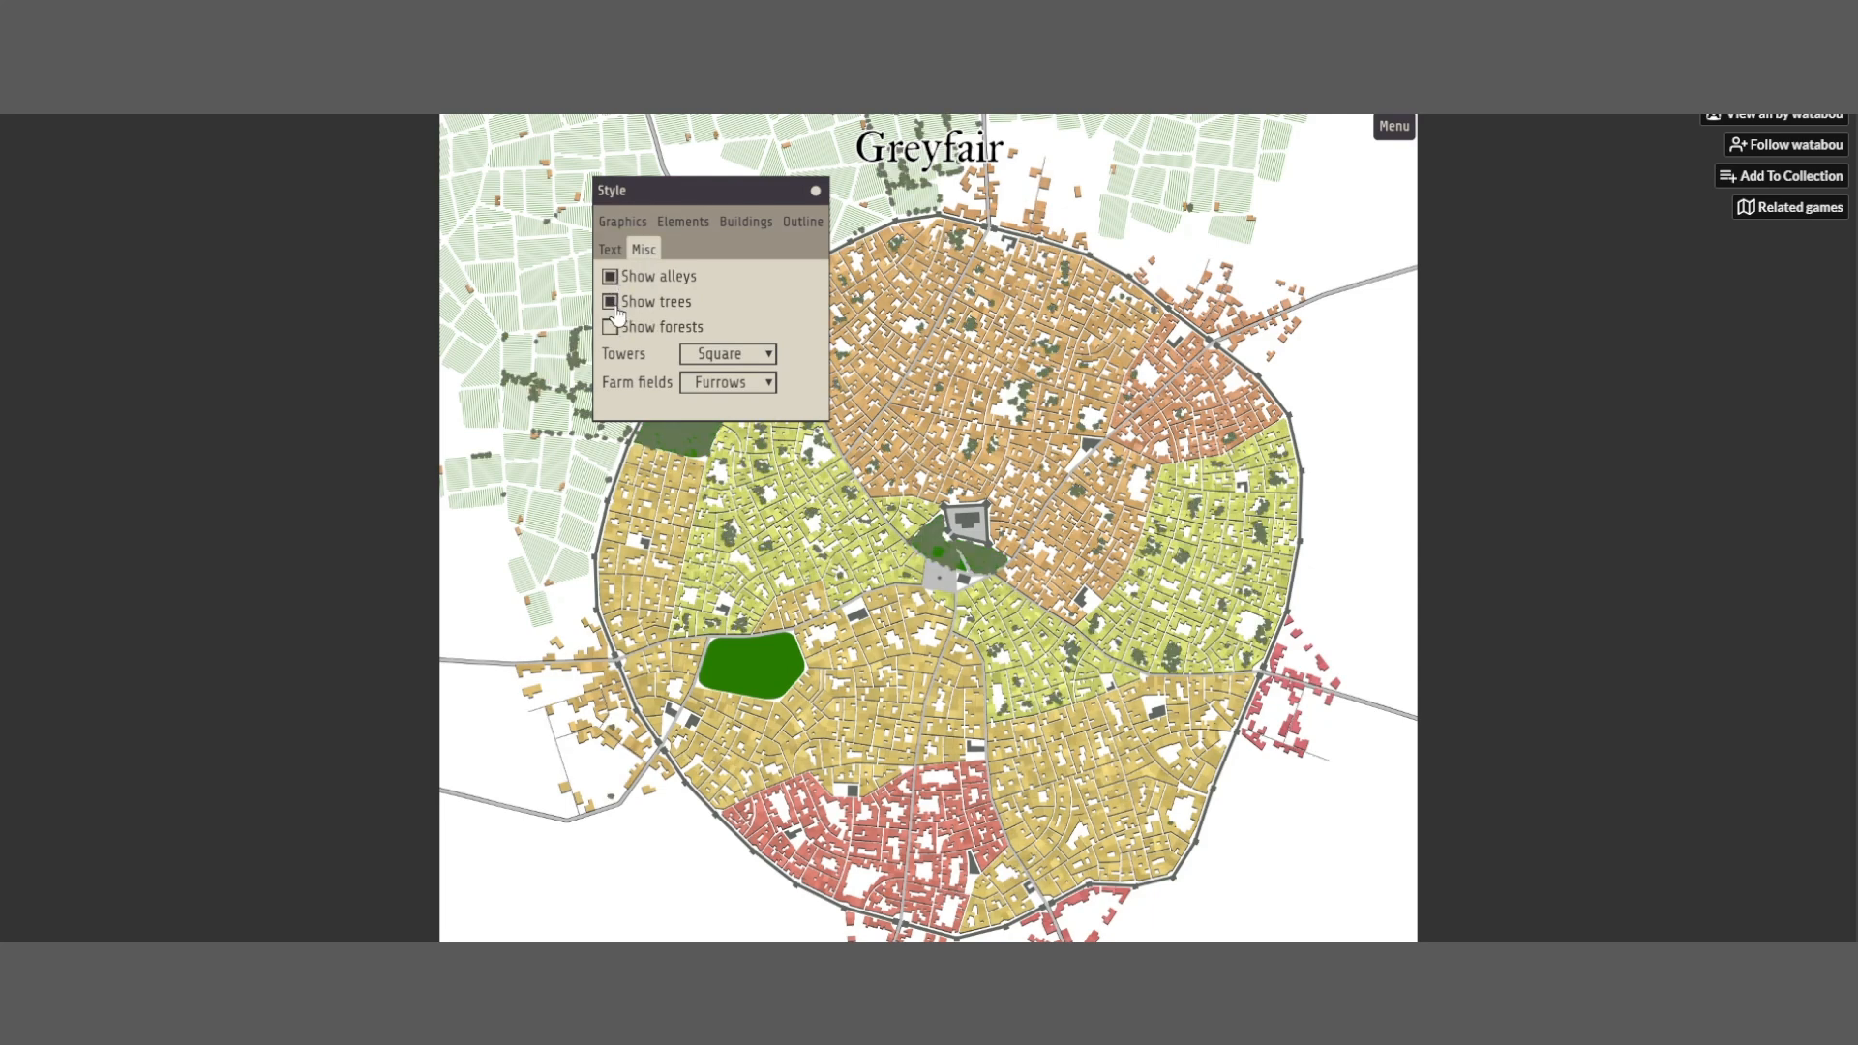
{"action": "left_click", "coordinate": [612, 303]}
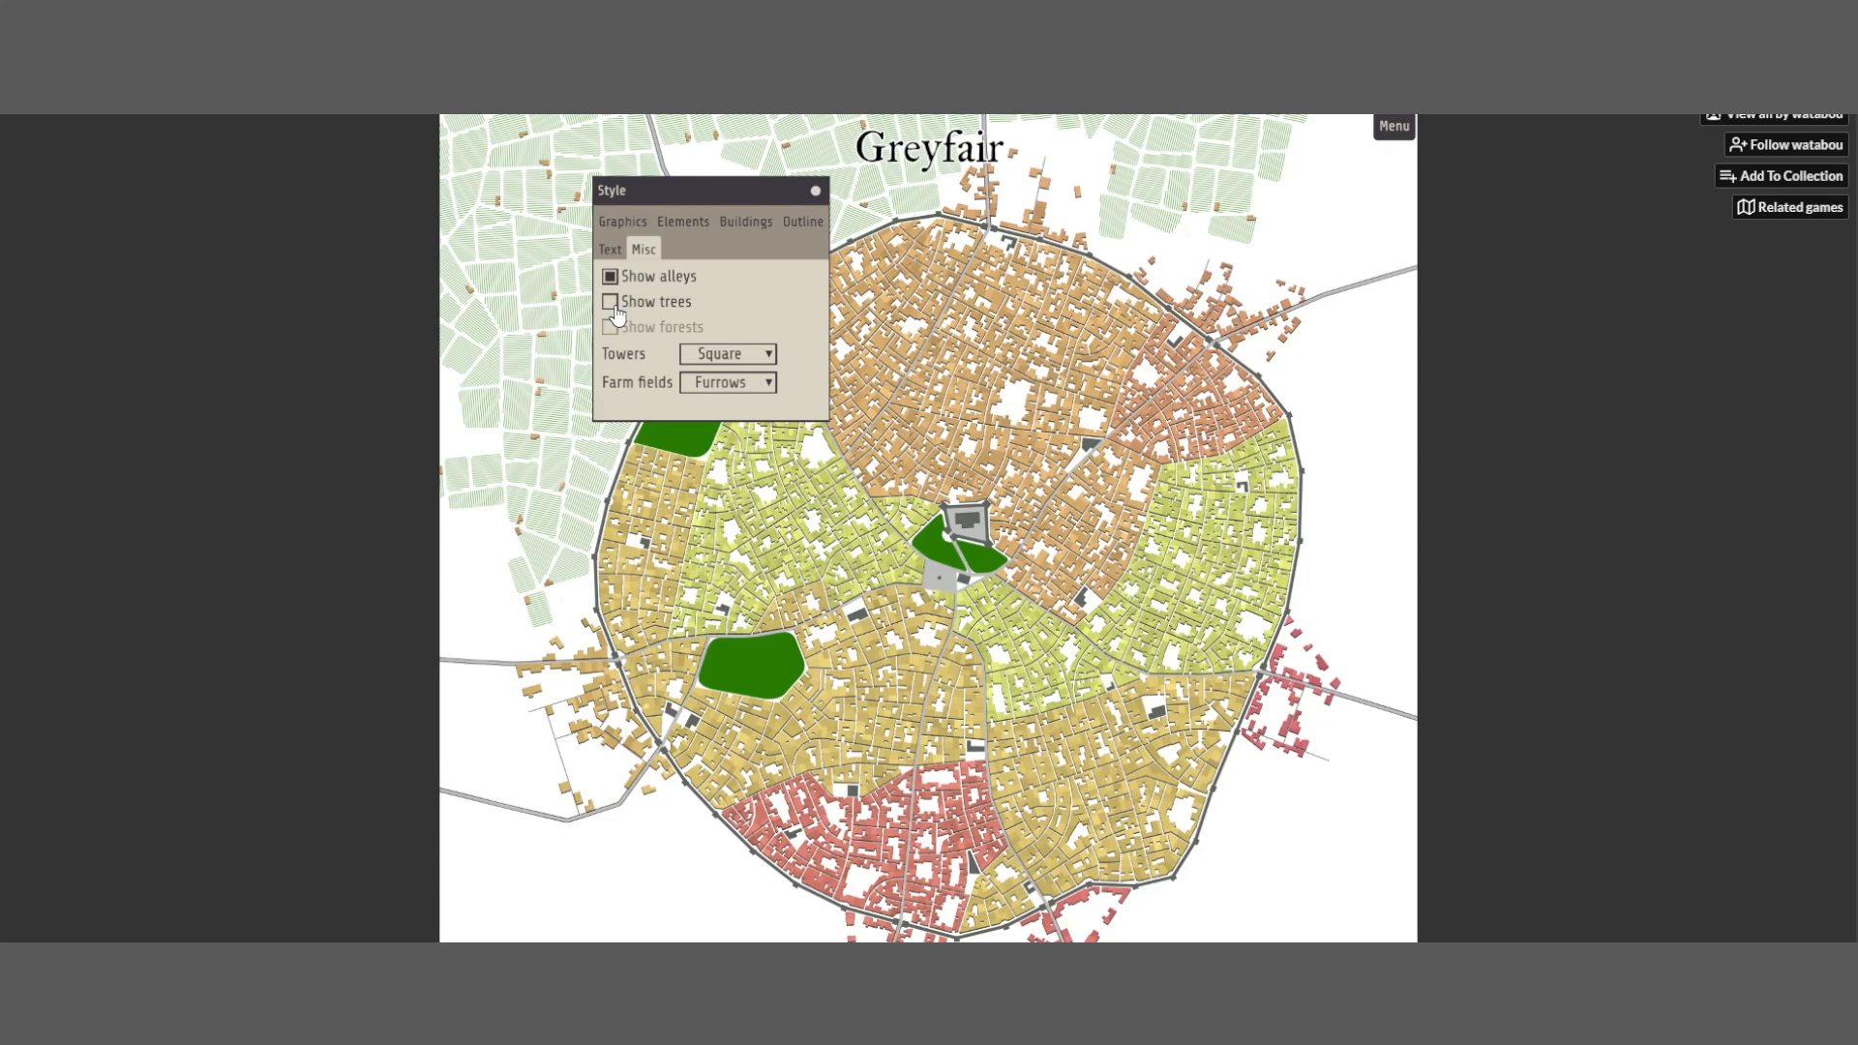
Set the style of the towers to Round and open the display options for the farm fields
{"action": "left_click", "coordinate": [753, 356]}
{"action": "left_click", "coordinate": [719, 386]}
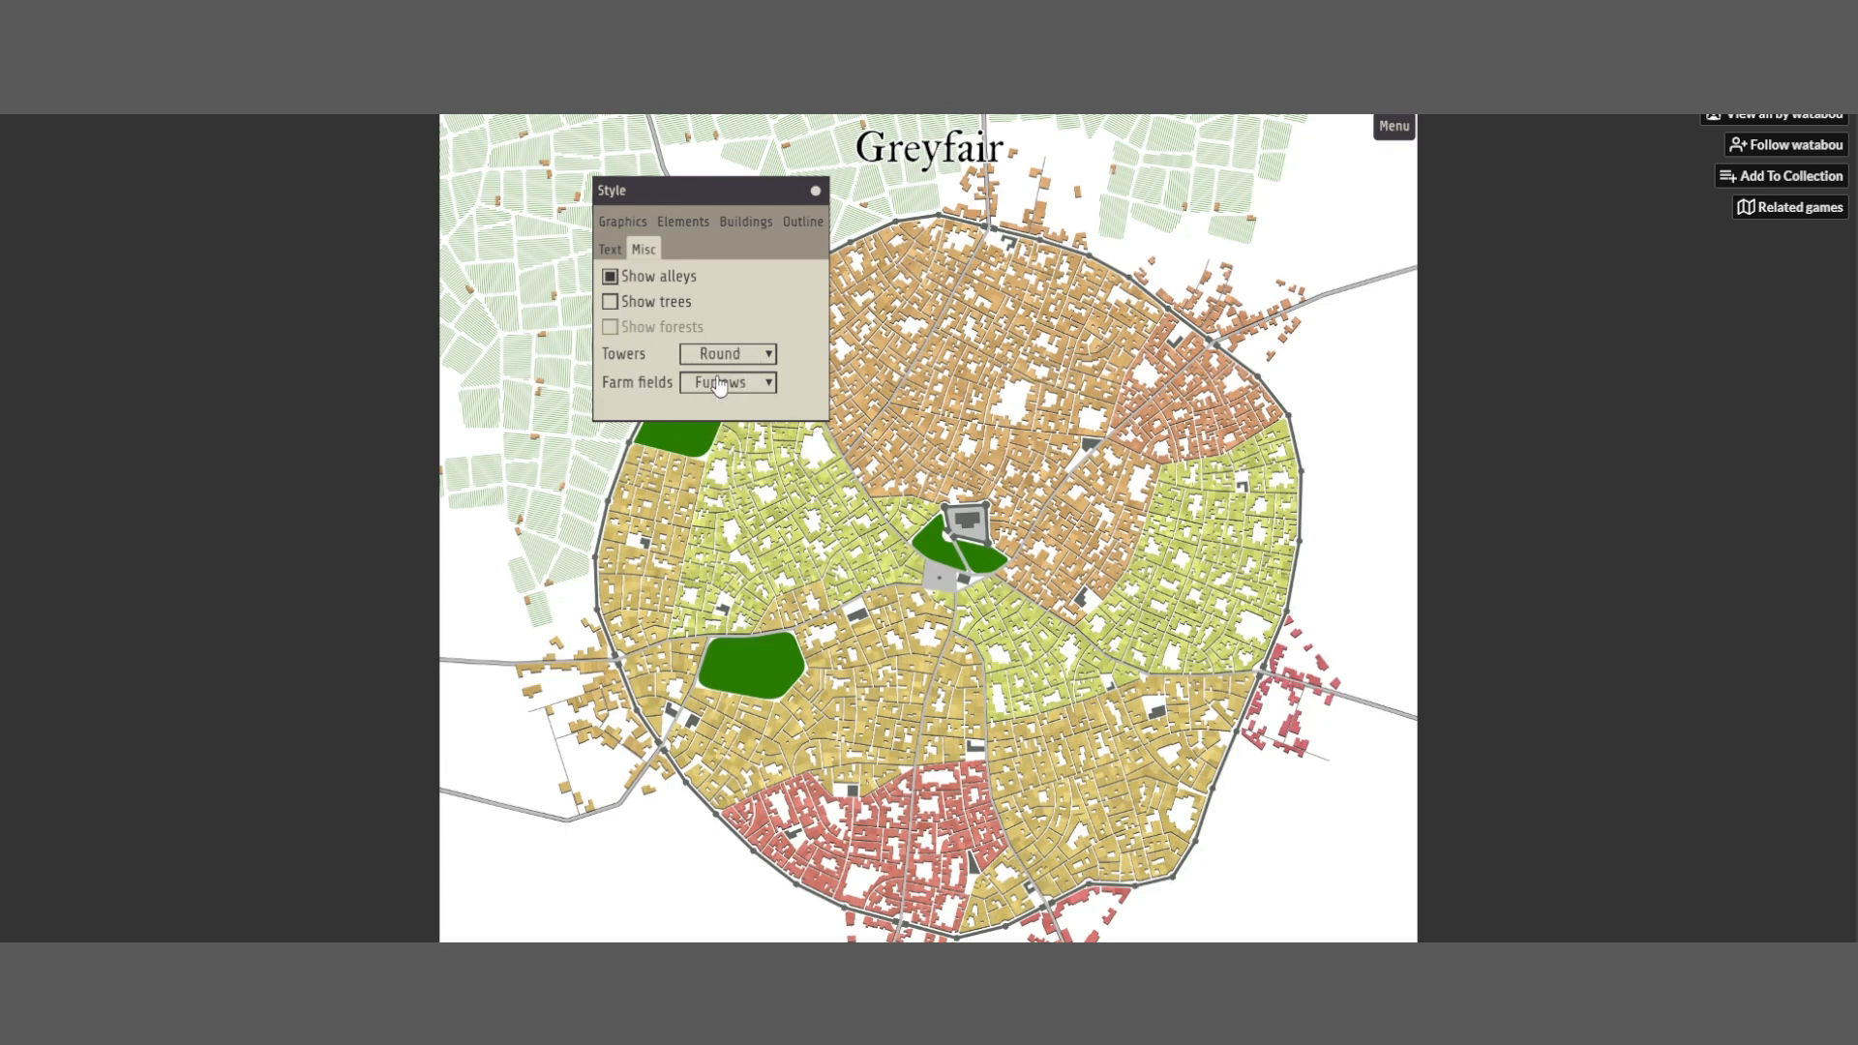
{"action": "left_click", "coordinate": [755, 385]}
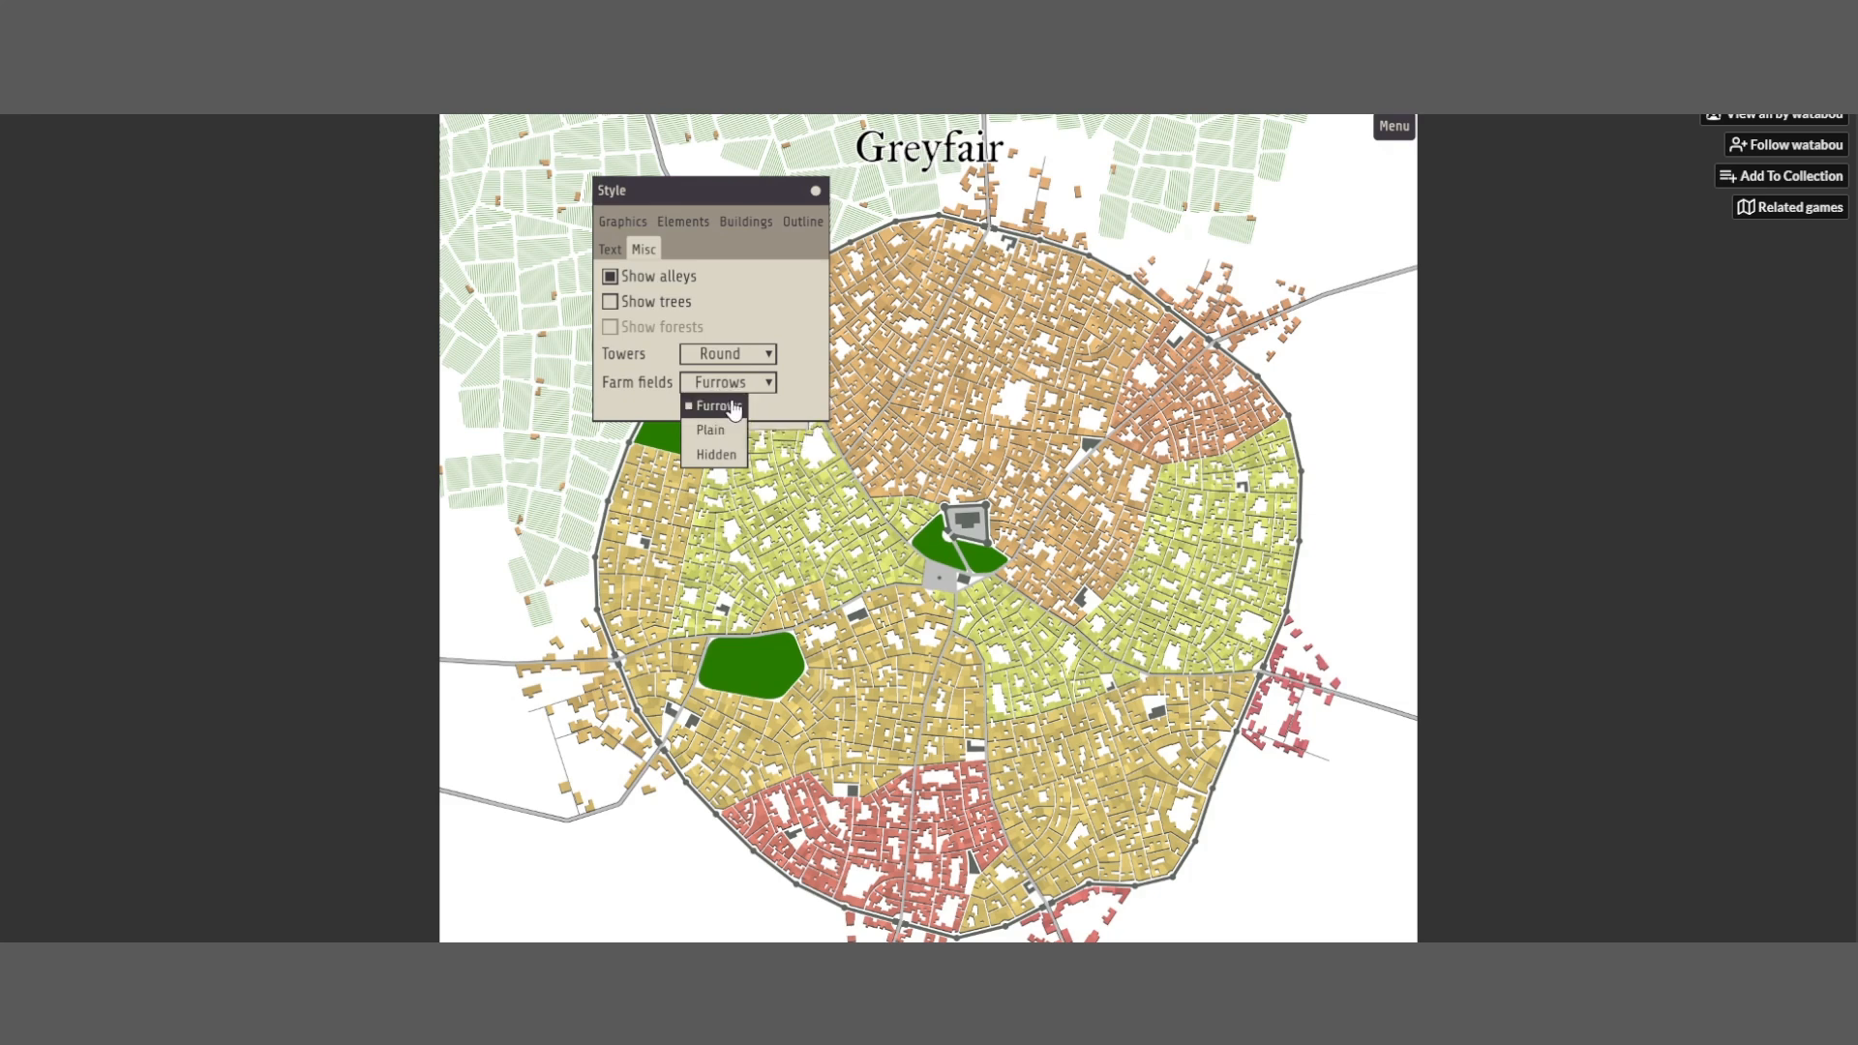
Switch weathered roofs, district tinting and thin lines off and on again, one after another
{"action": "left_click", "coordinate": [621, 220]}
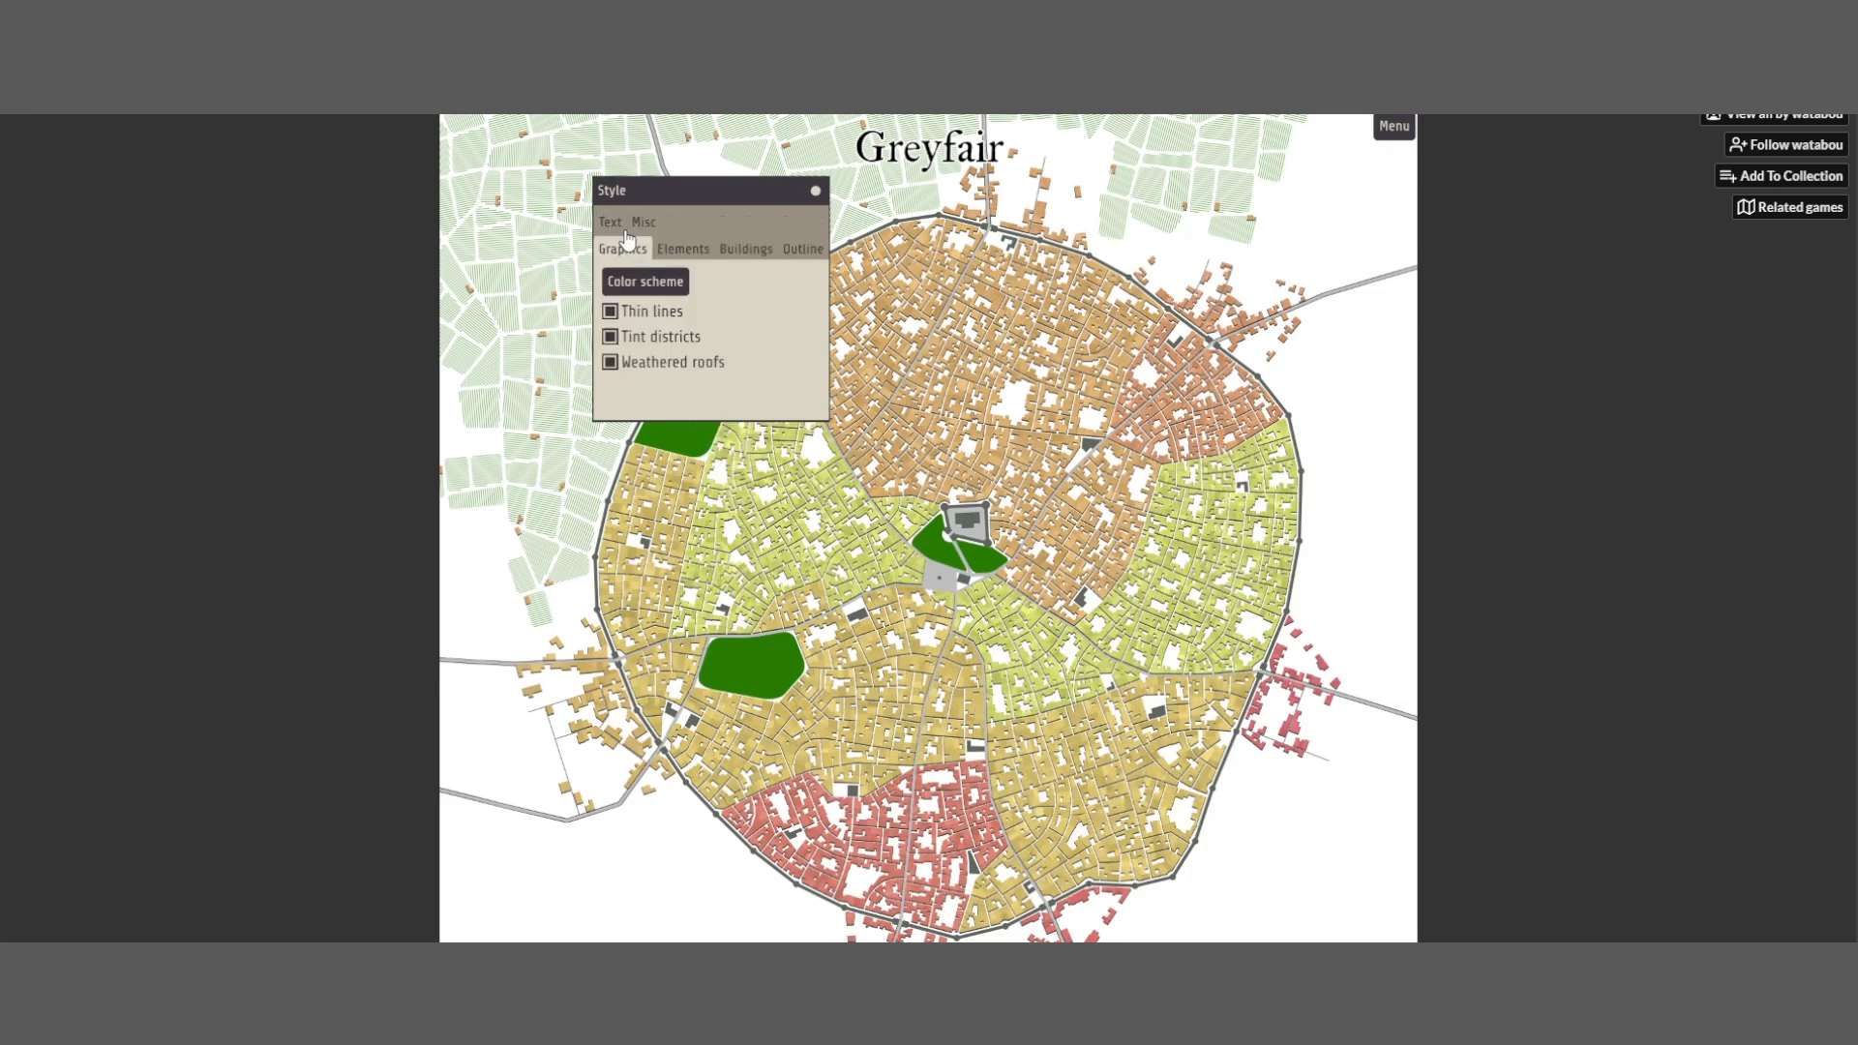
{"action": "left_click", "coordinate": [667, 371]}
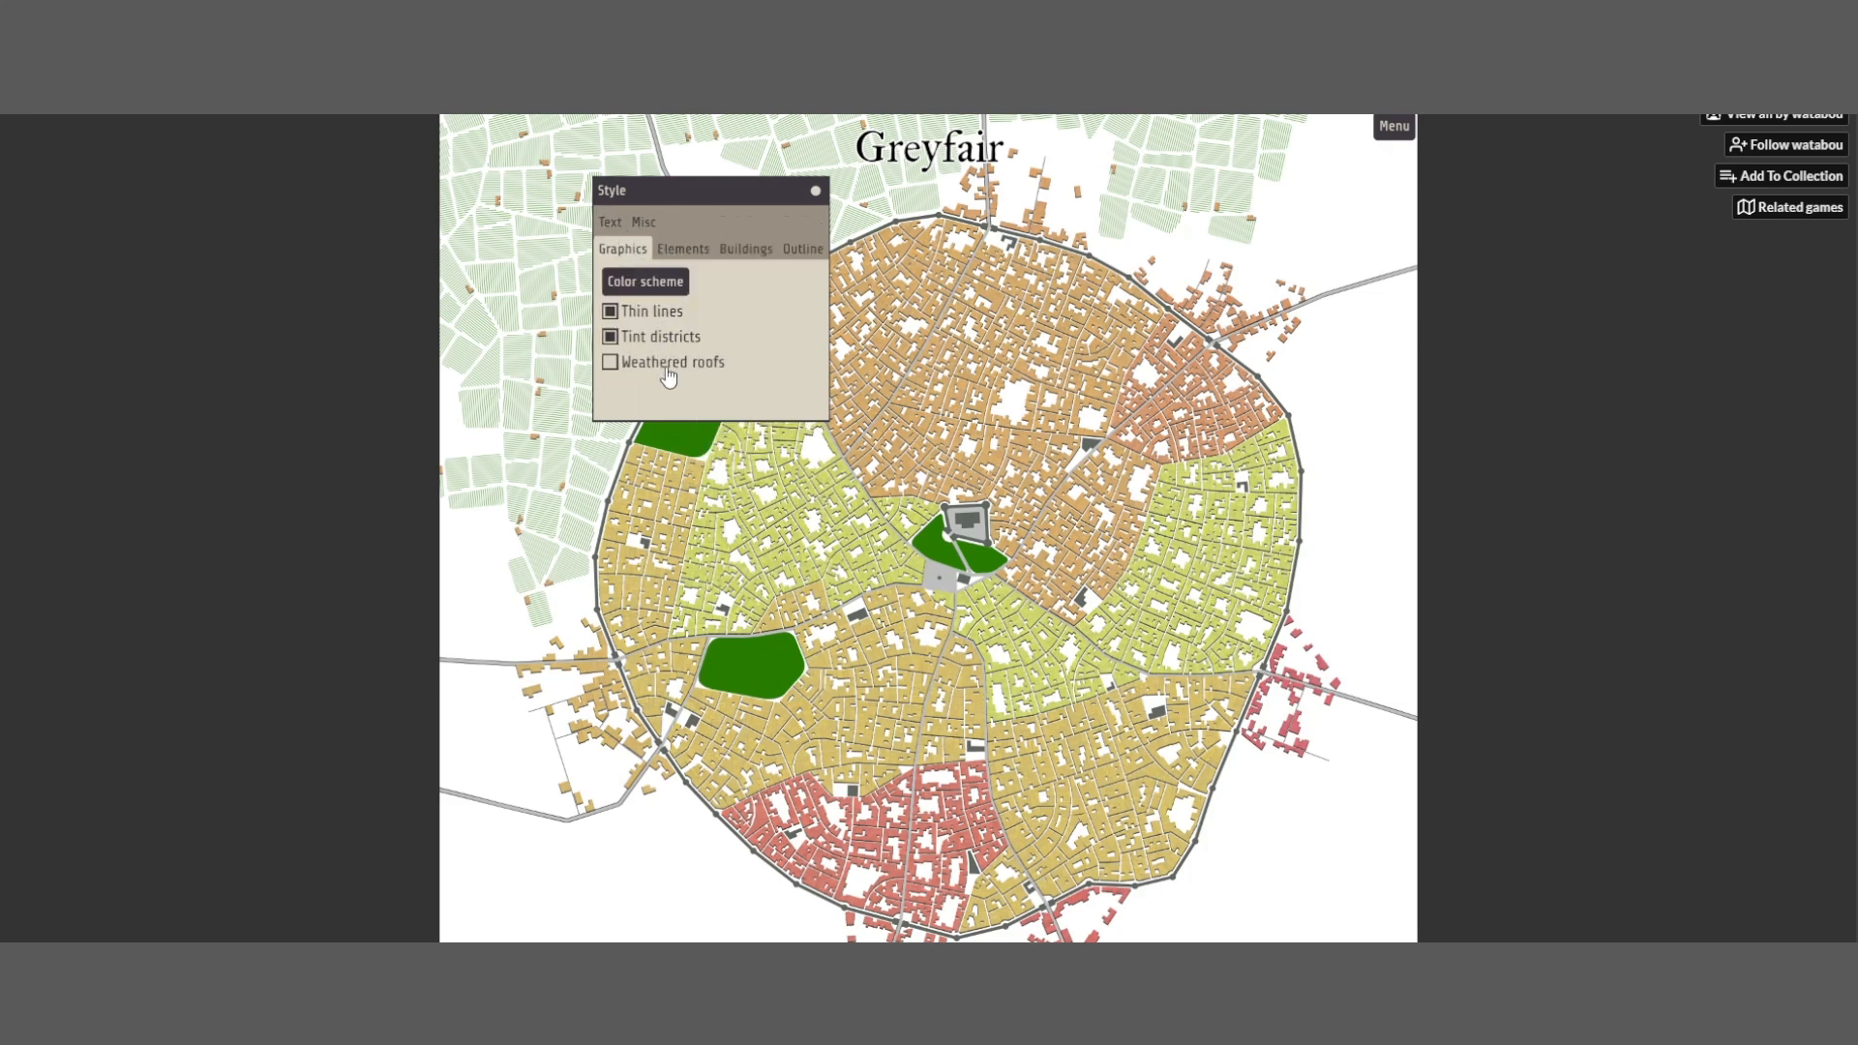
{"action": "left_click", "coordinate": [668, 374]}
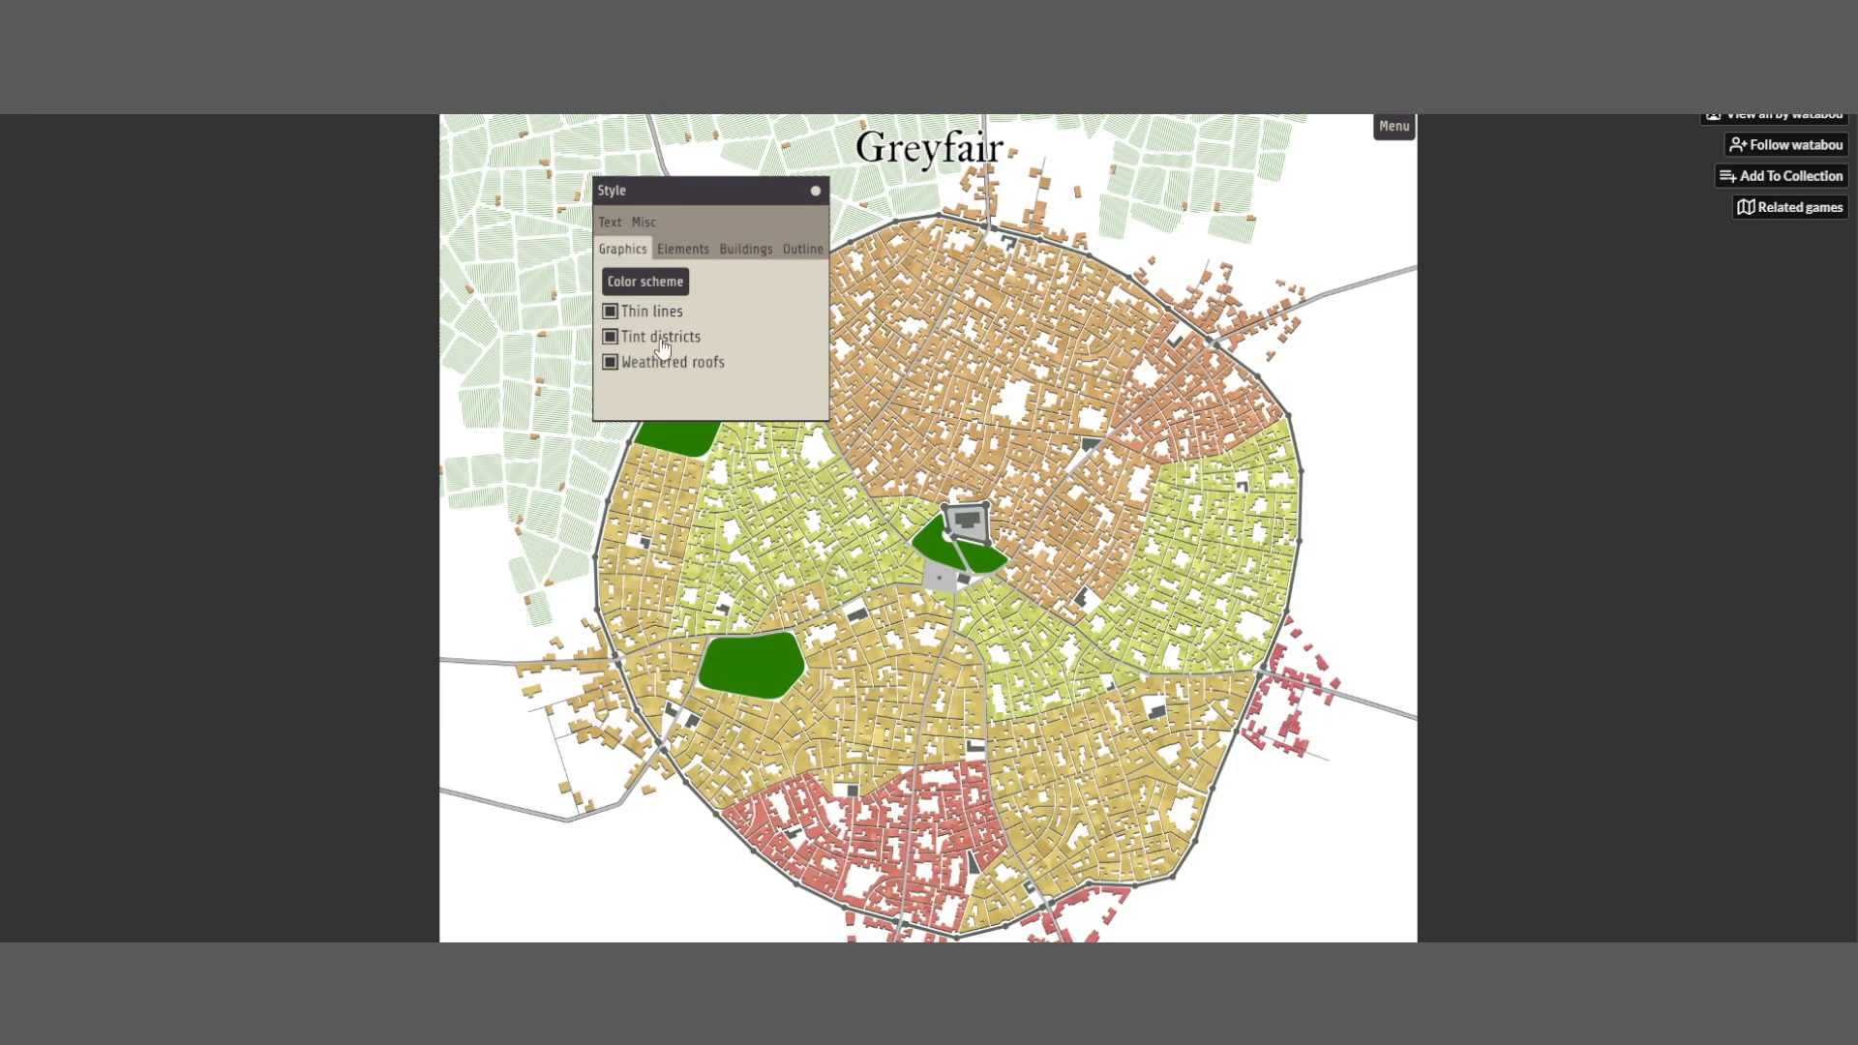
{"action": "left_click", "coordinate": [661, 341]}
{"action": "left_click", "coordinate": [661, 341]}
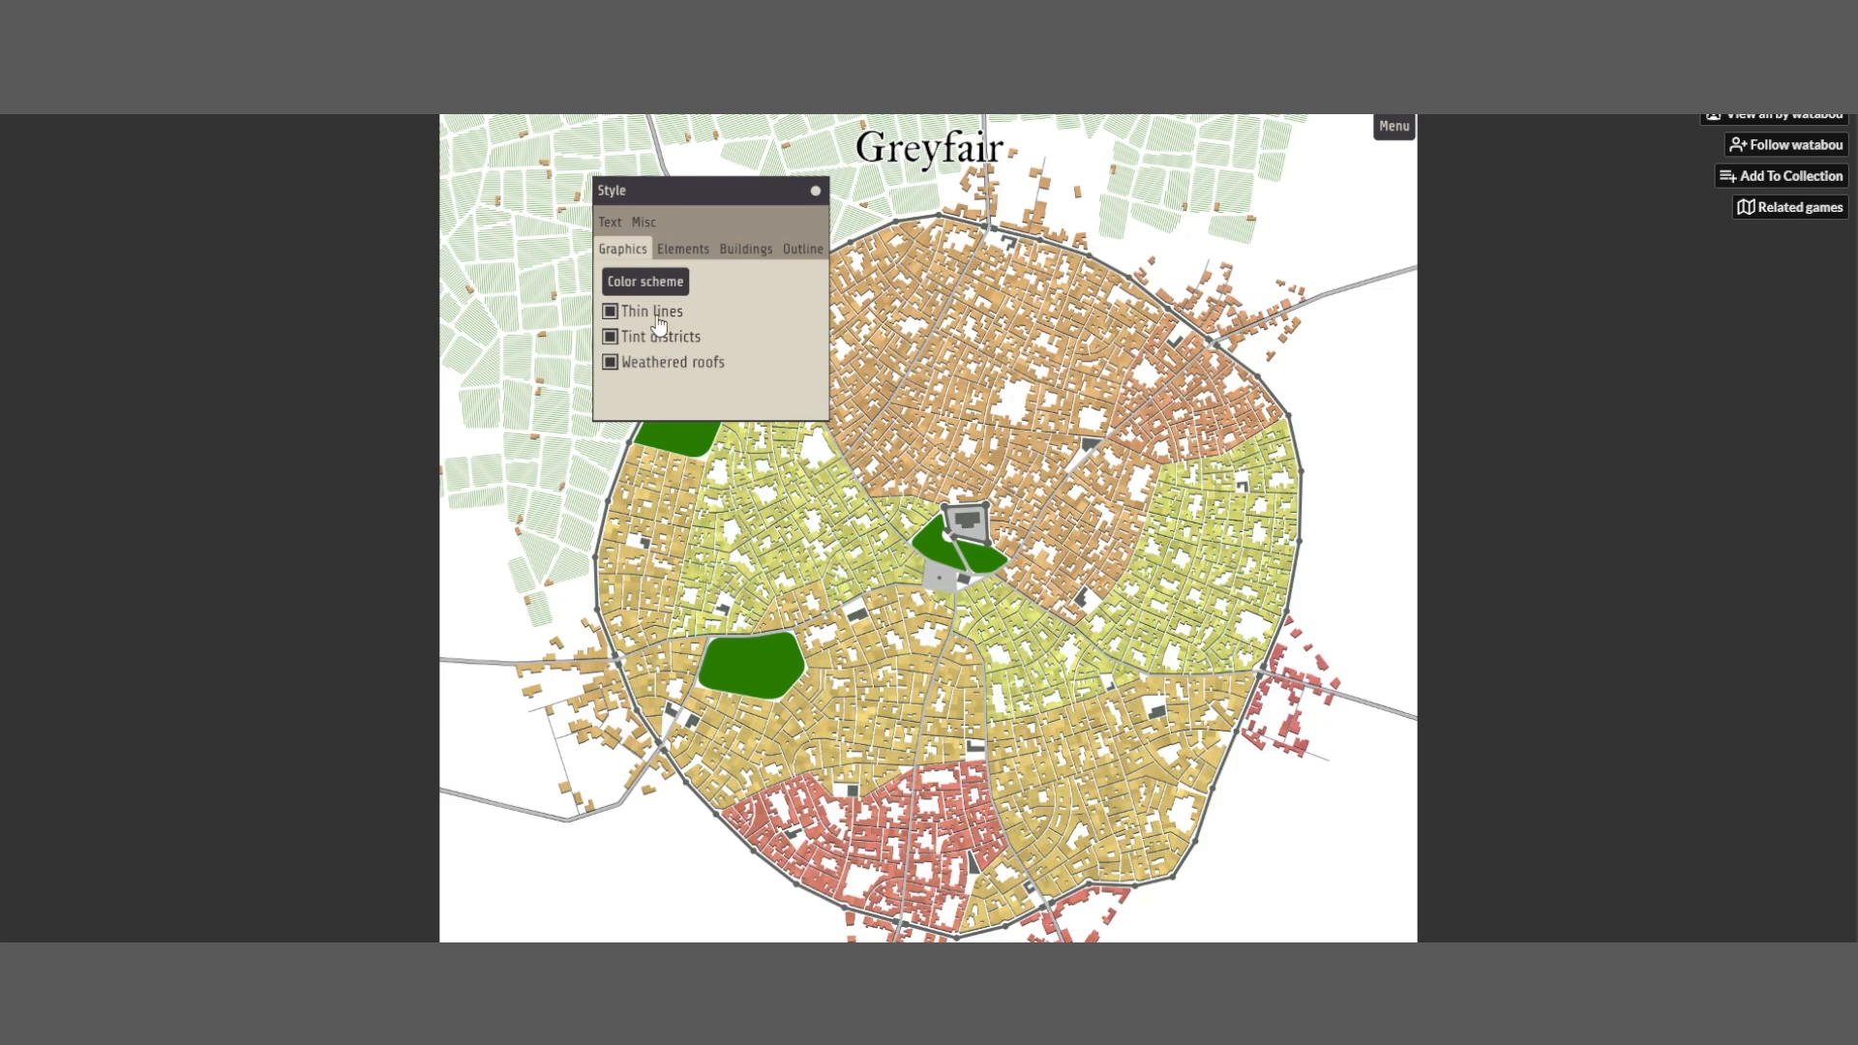
{"action": "left_click", "coordinate": [658, 320]}
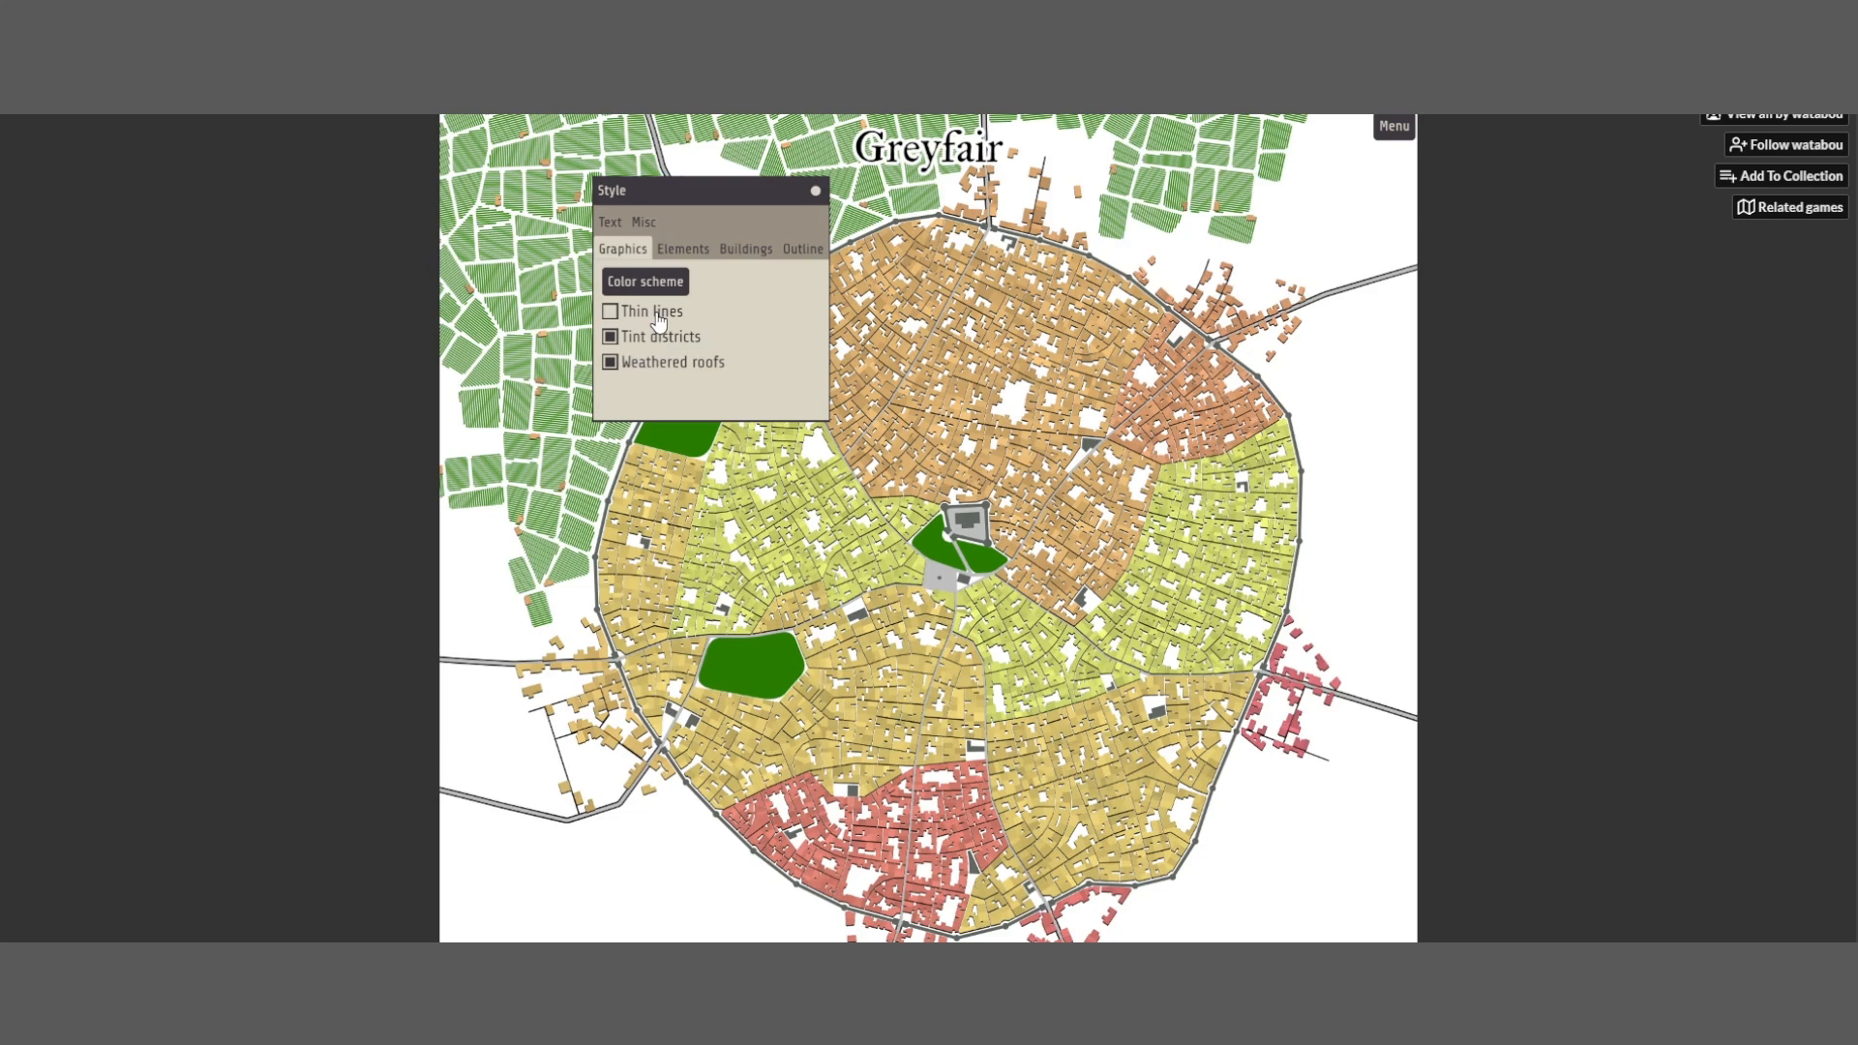
{"action": "left_click", "coordinate": [658, 320]}
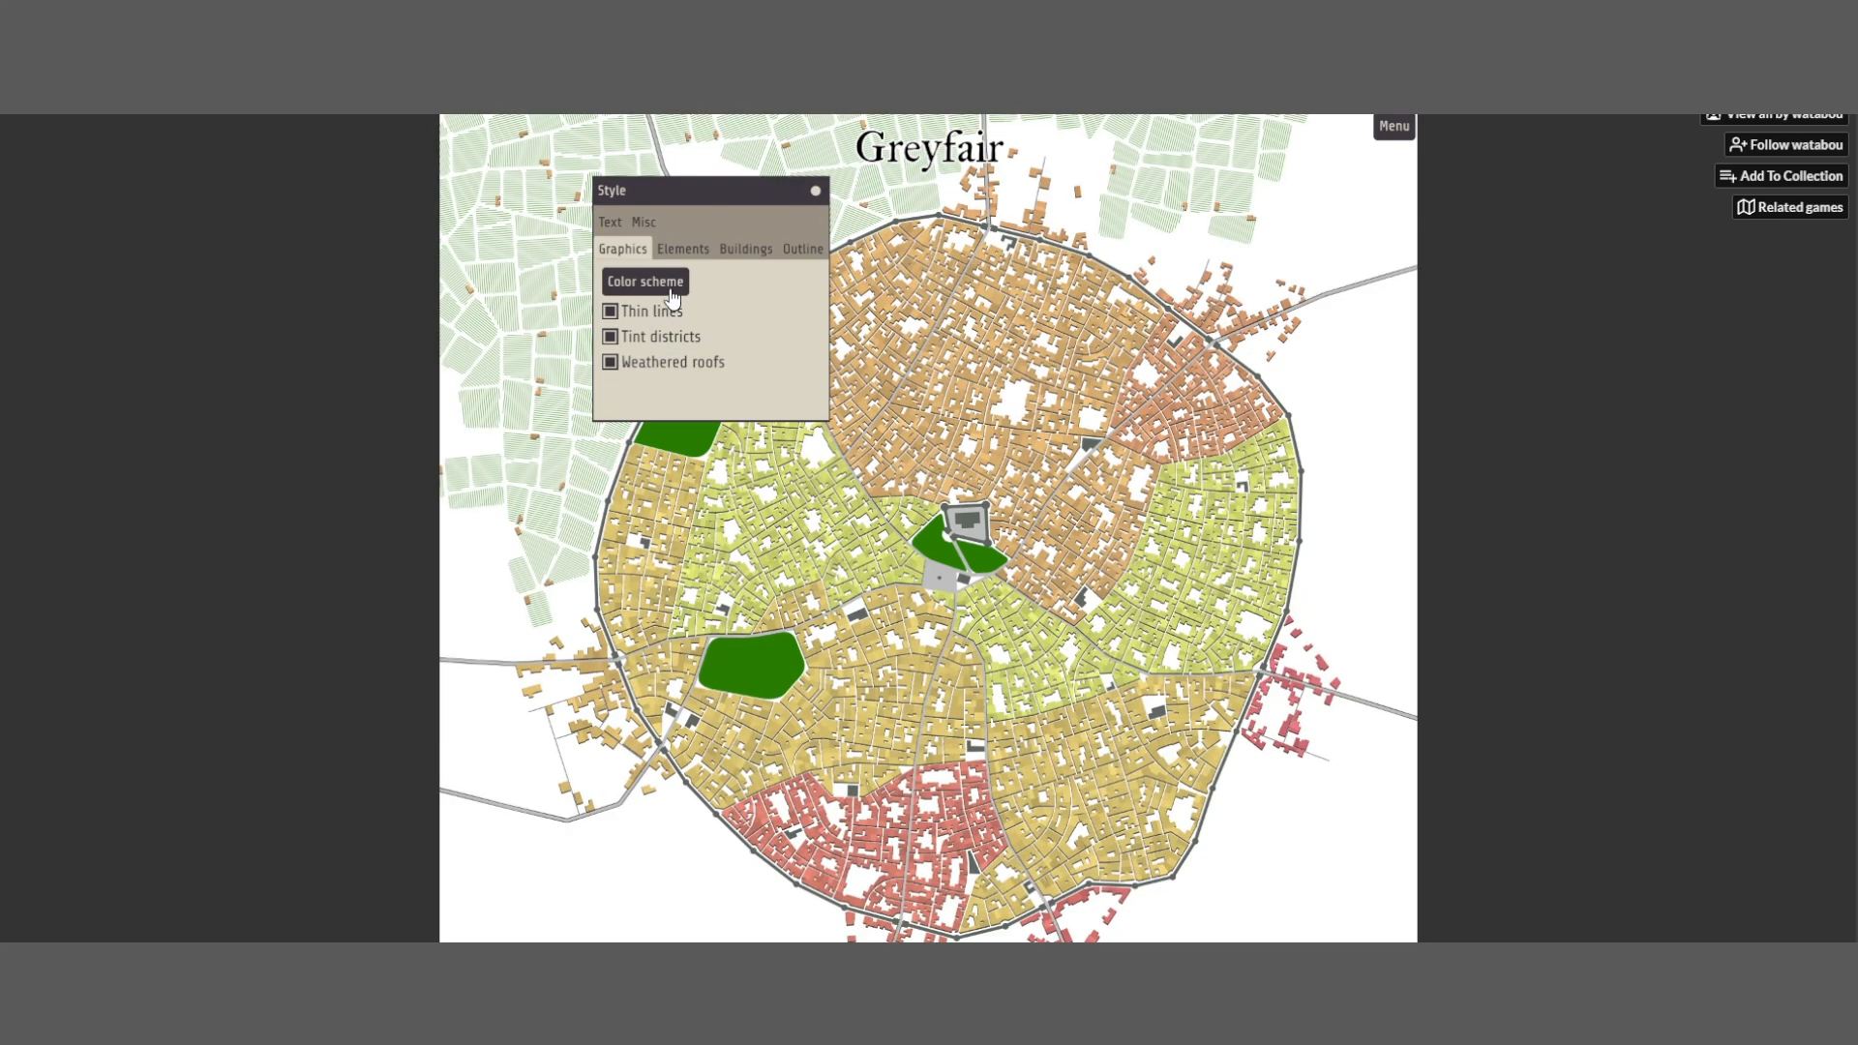
Show the district names on the map as a Legend
{"action": "left_click", "coordinate": [697, 255]}
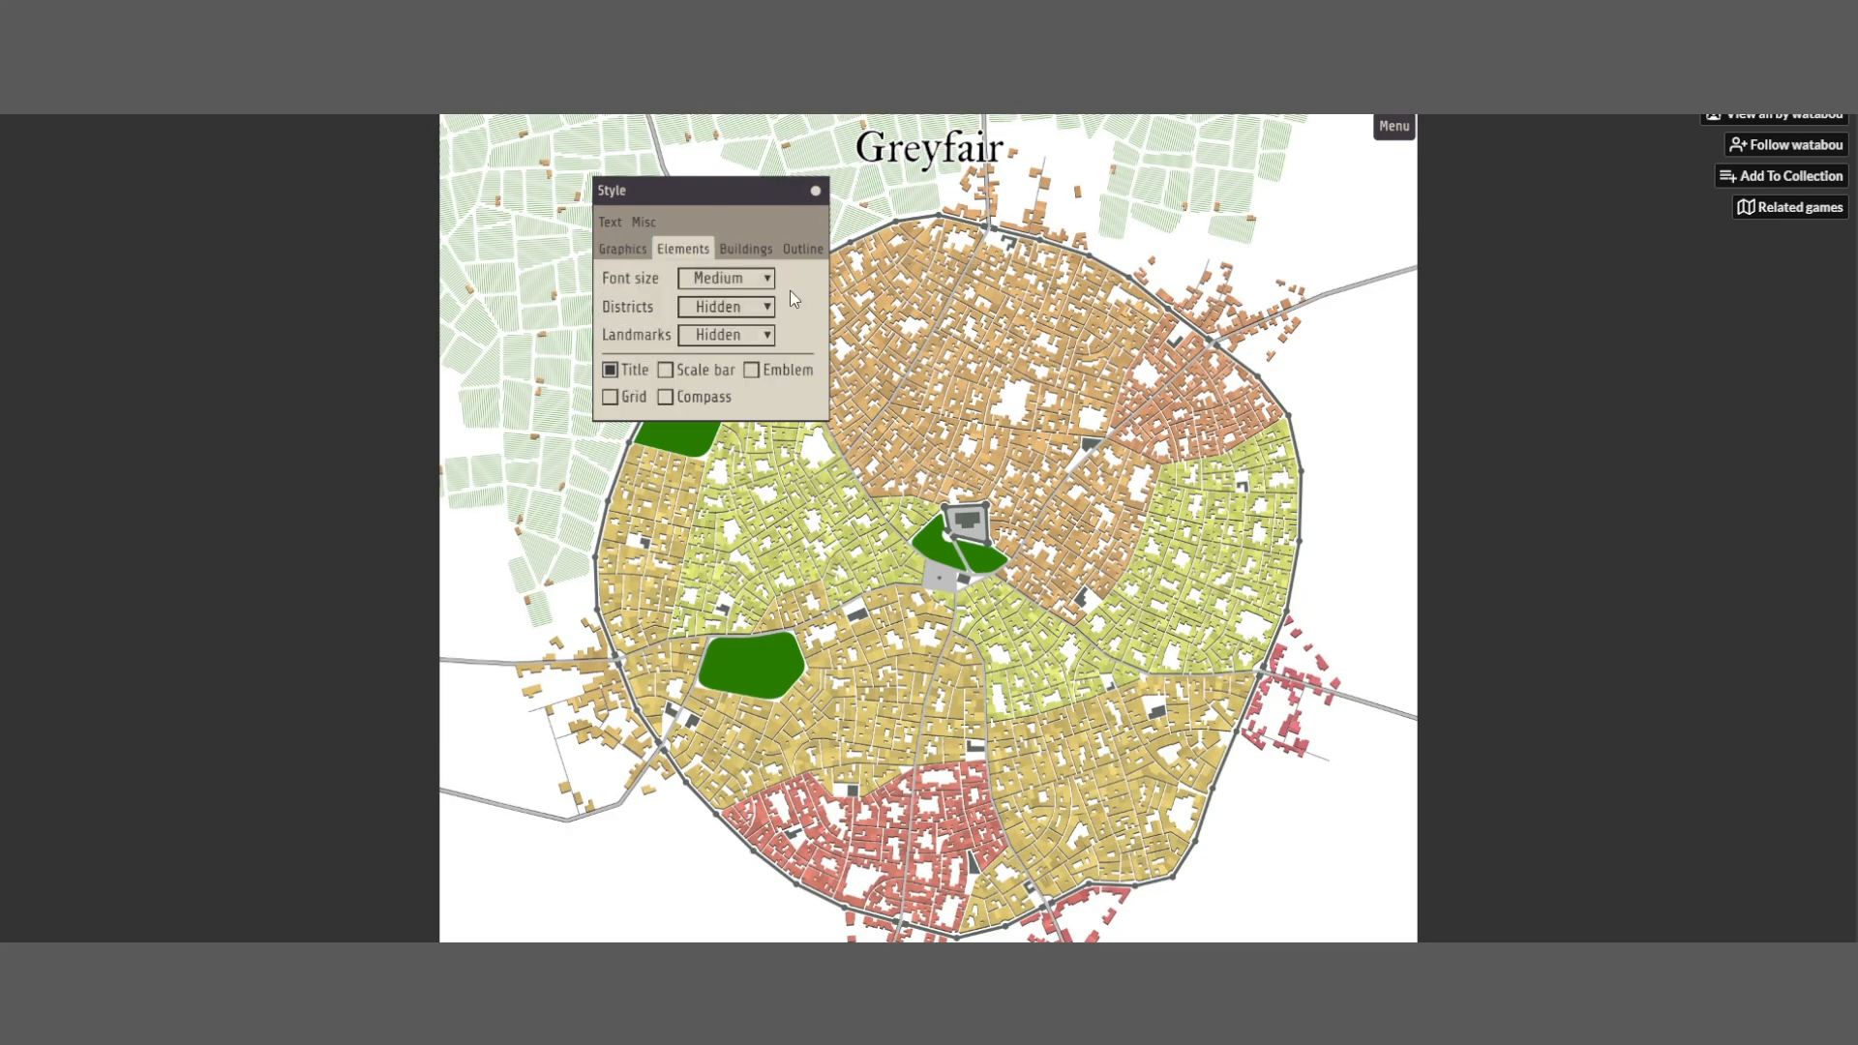
{"action": "left_click", "coordinate": [764, 308]}
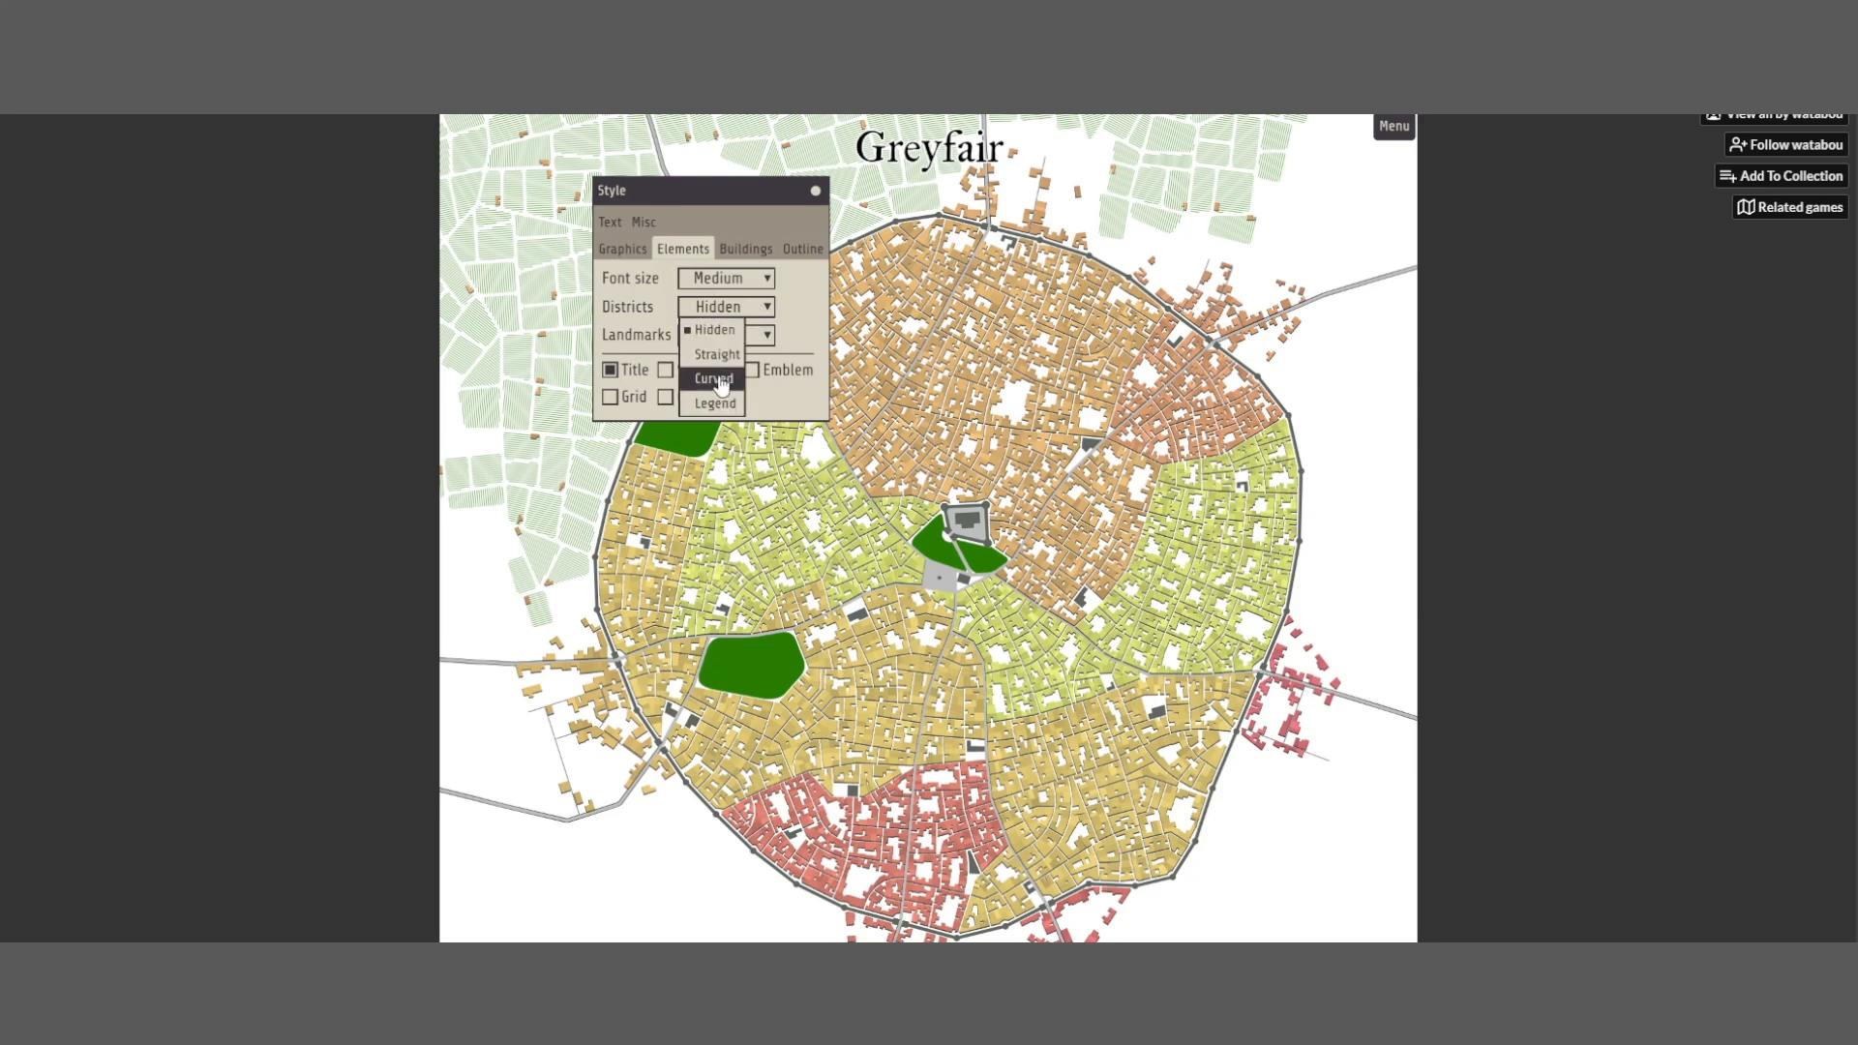
{"action": "left_click", "coordinate": [728, 412]}
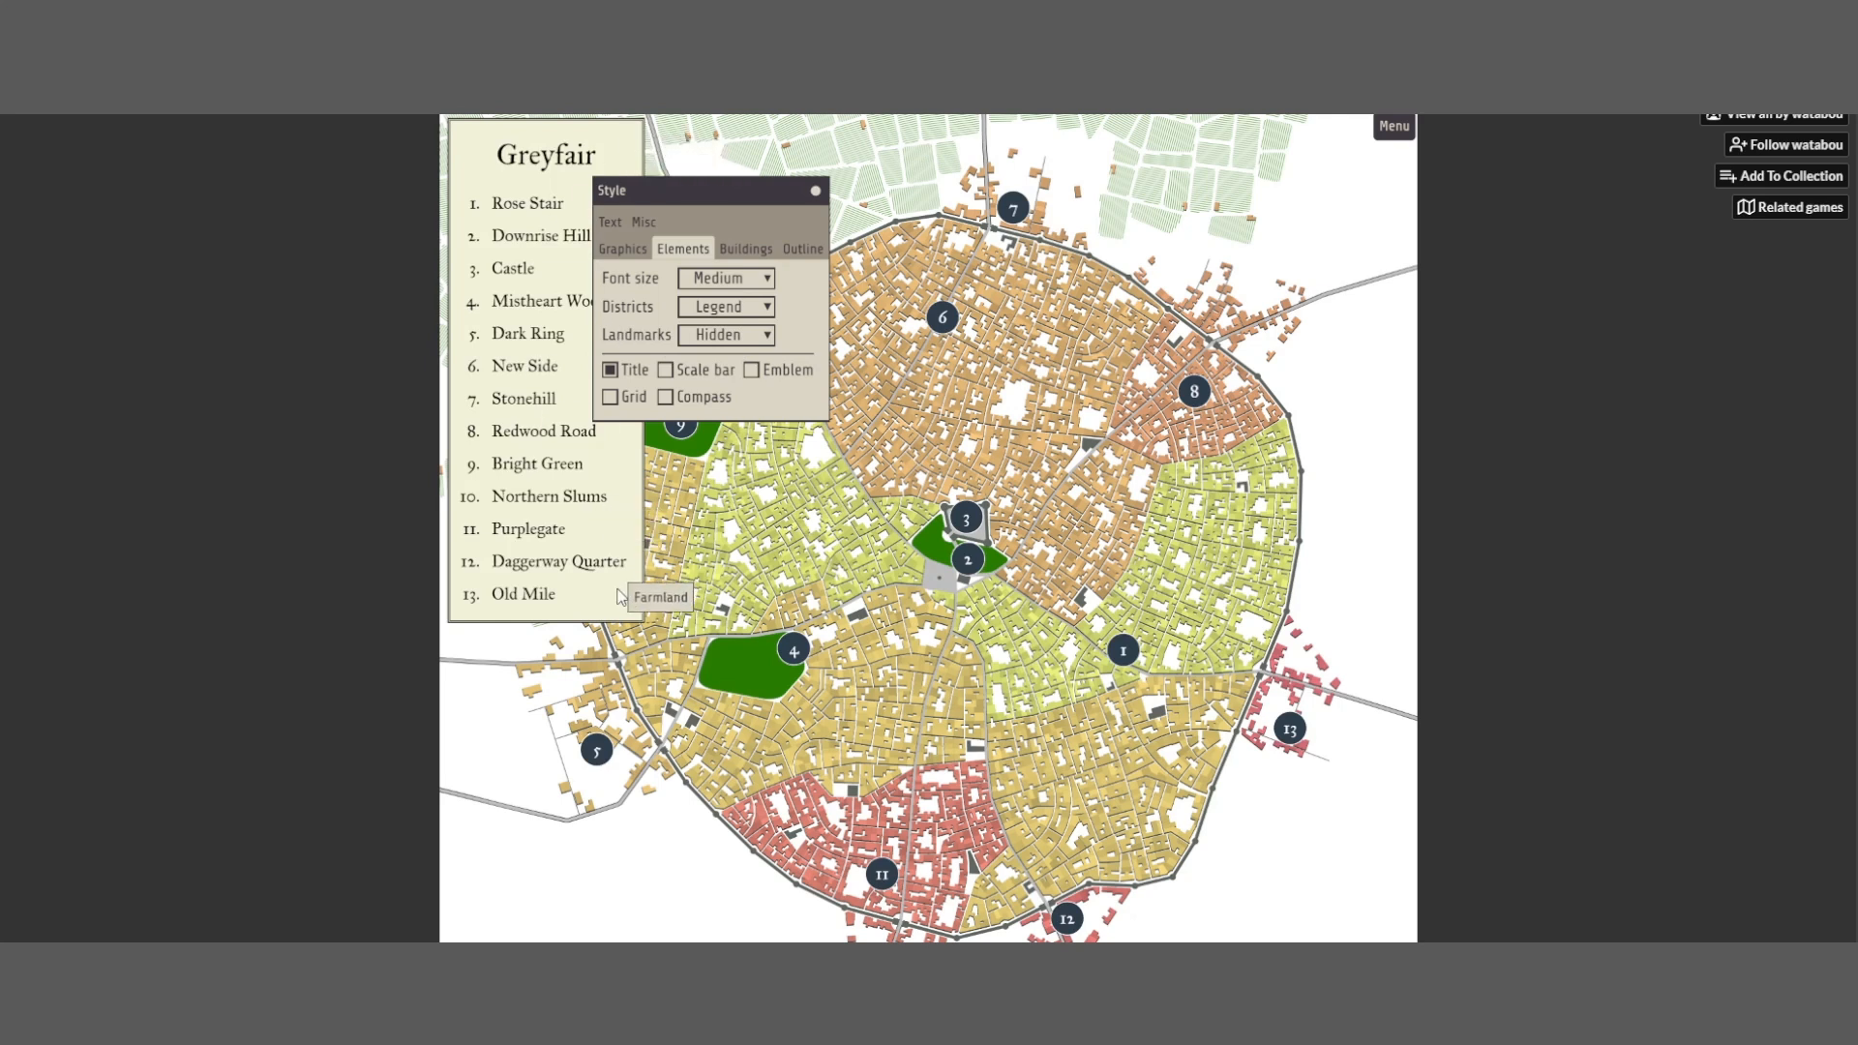
Toggle the map's title, emblem and scale bar in turn, leaving only the title switched on
{"action": "left_click", "coordinate": [612, 371]}
{"action": "left_click", "coordinate": [612, 371]}
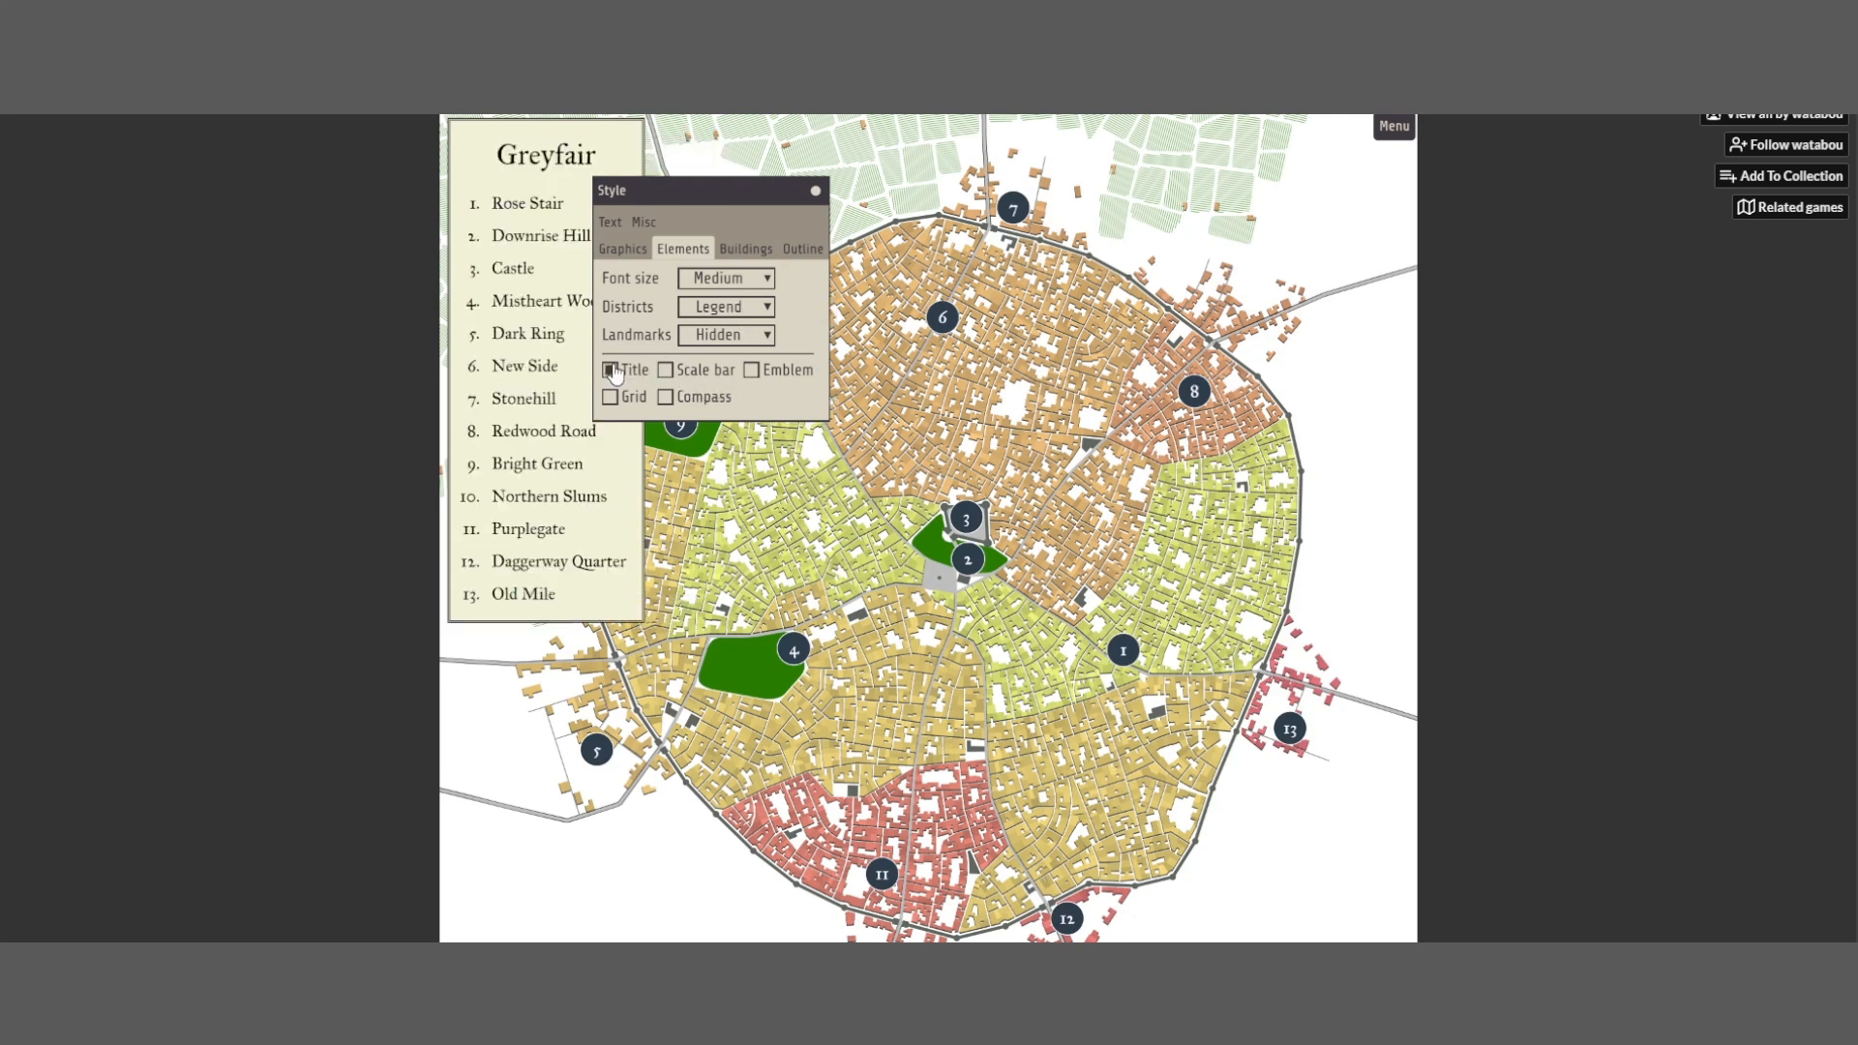
{"action": "left_click", "coordinate": [752, 371]}
{"action": "left_click", "coordinate": [759, 375]}
{"action": "left_click", "coordinate": [728, 378]}
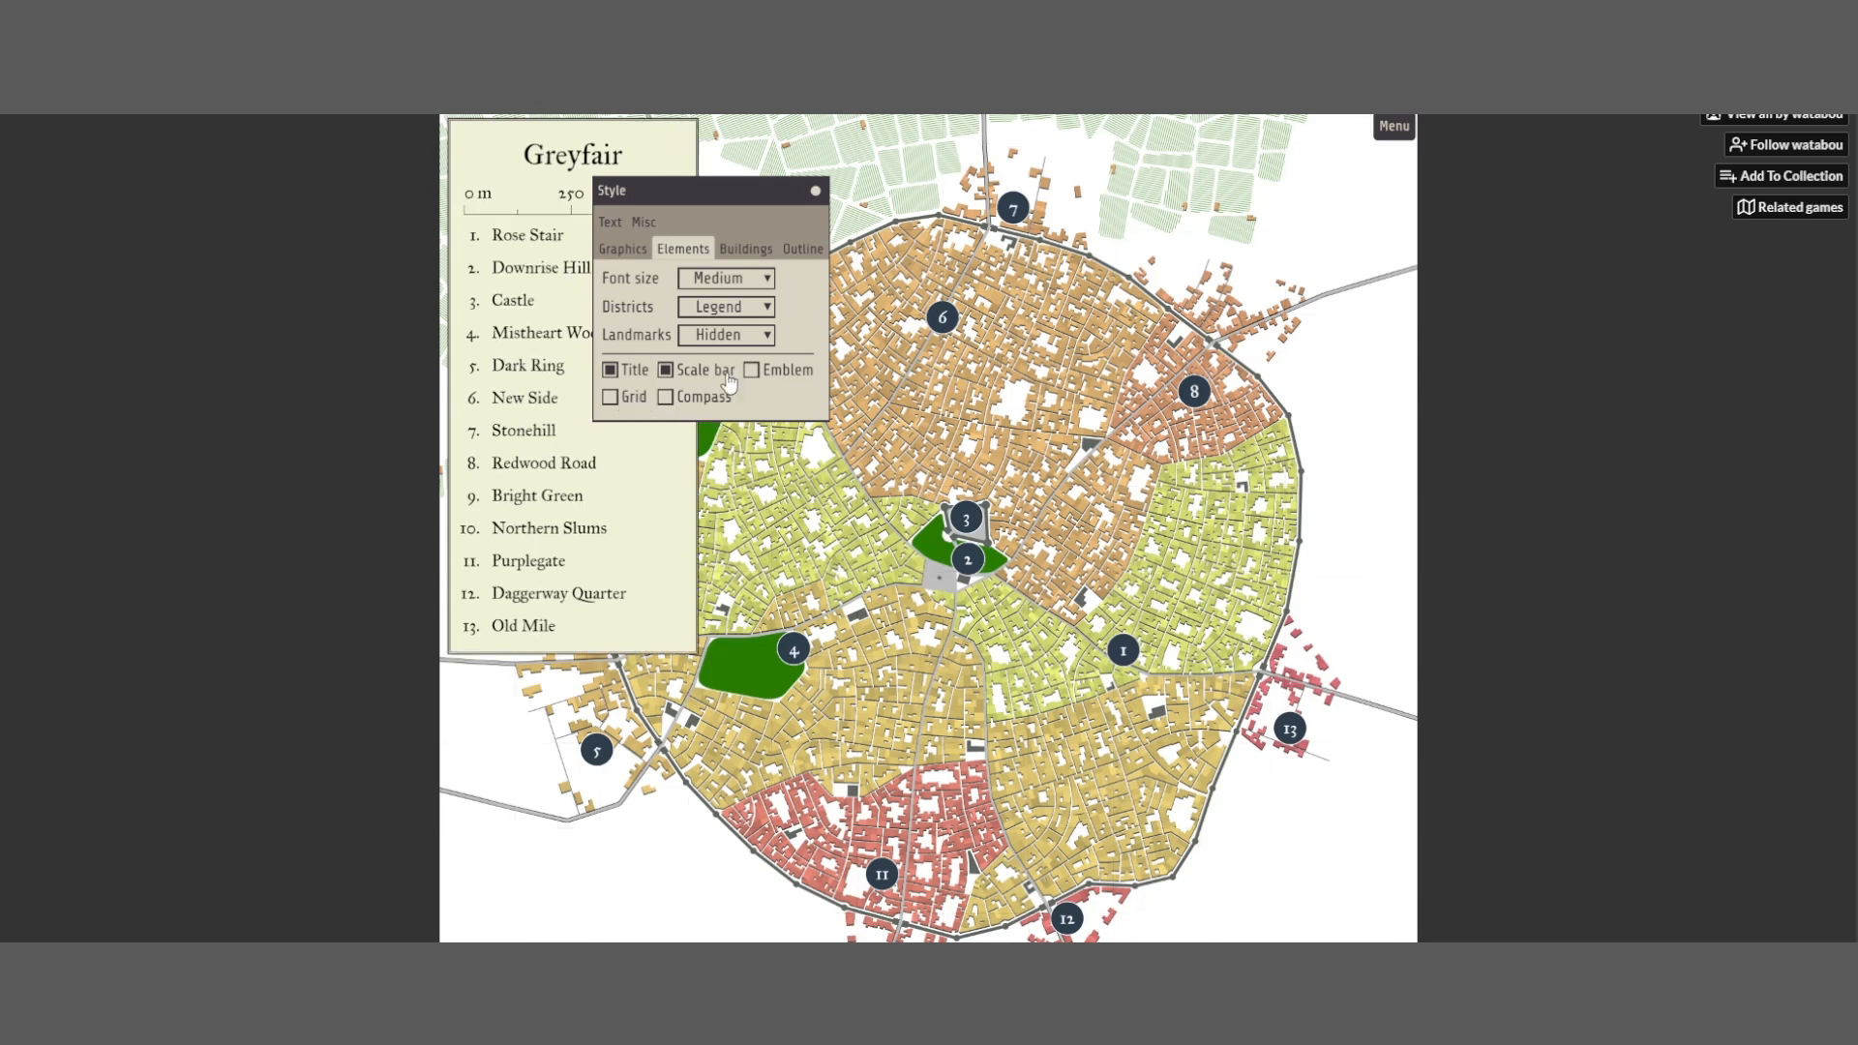
{"action": "left_click", "coordinate": [727, 378]}
Set the font size of the map elements to Small
{"action": "left_click", "coordinate": [746, 281]}
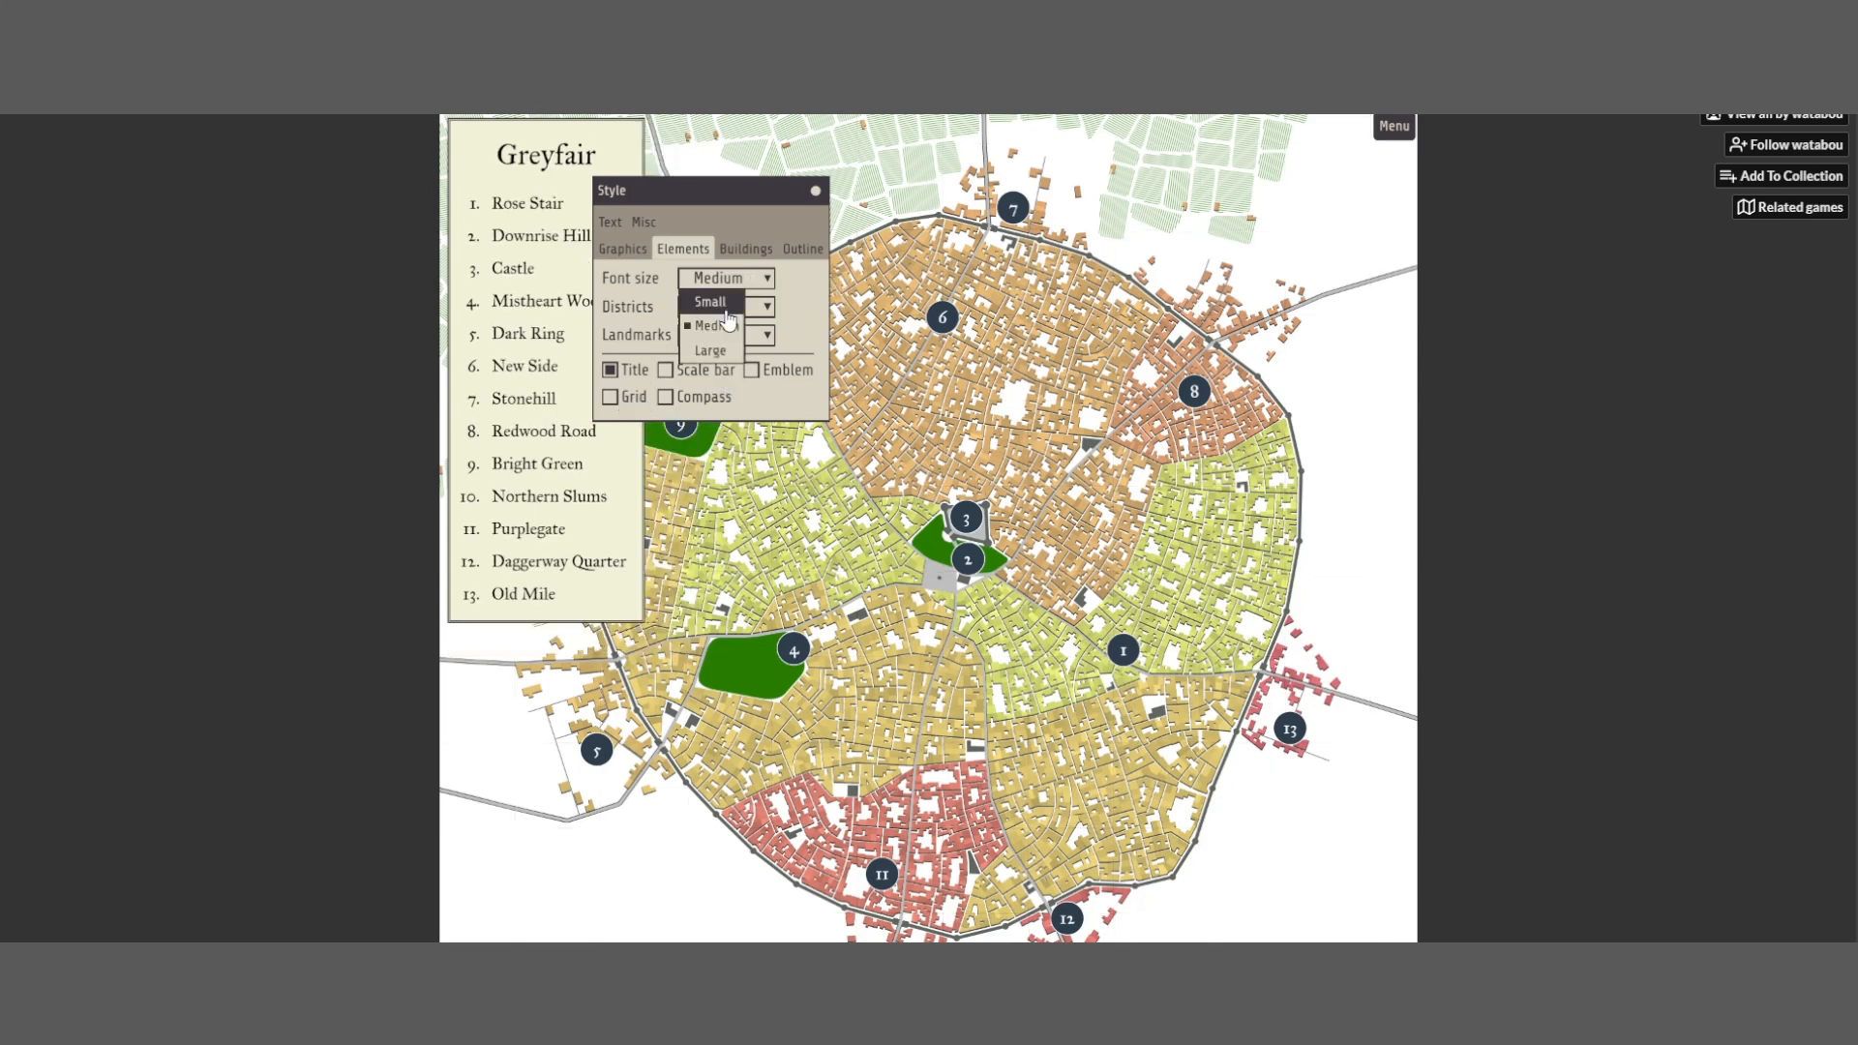
{"action": "left_click", "coordinate": [726, 308]}
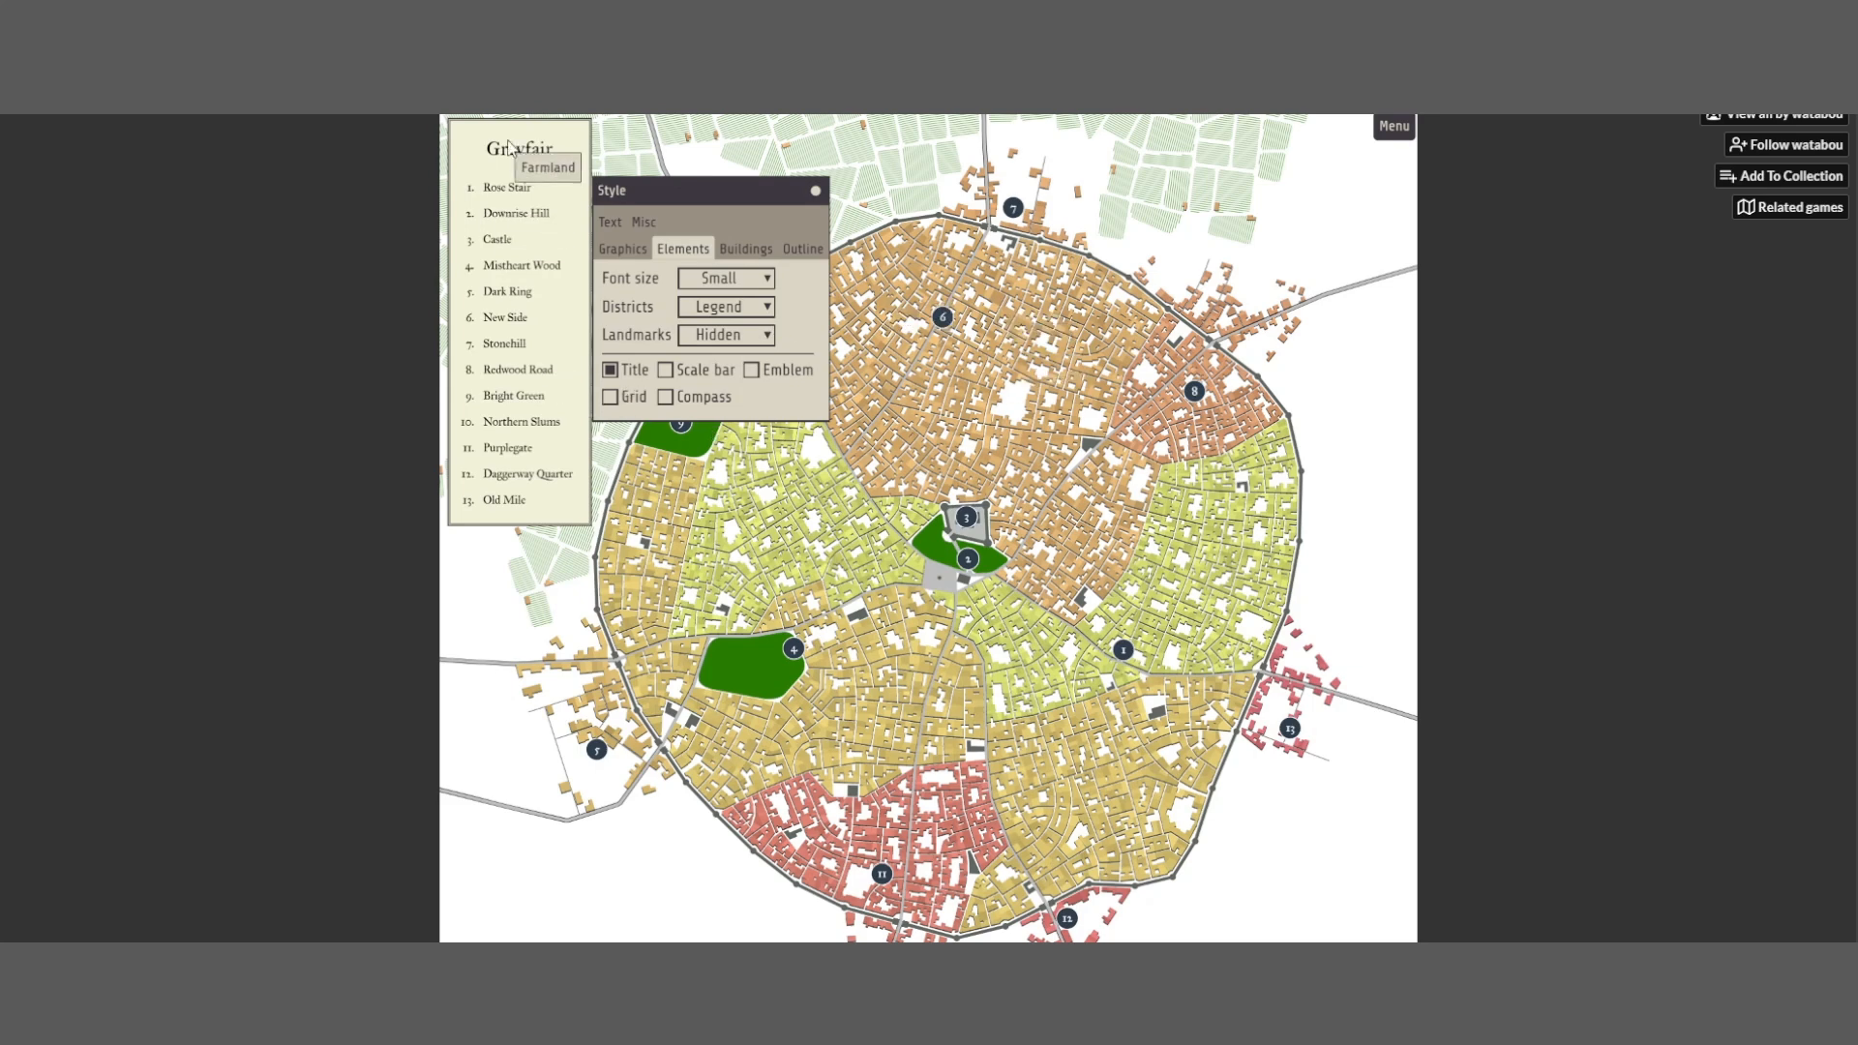
Try displaying the landmarks as Icon and as Legend, and set them back to Hidden
{"action": "left_click", "coordinate": [751, 336]}
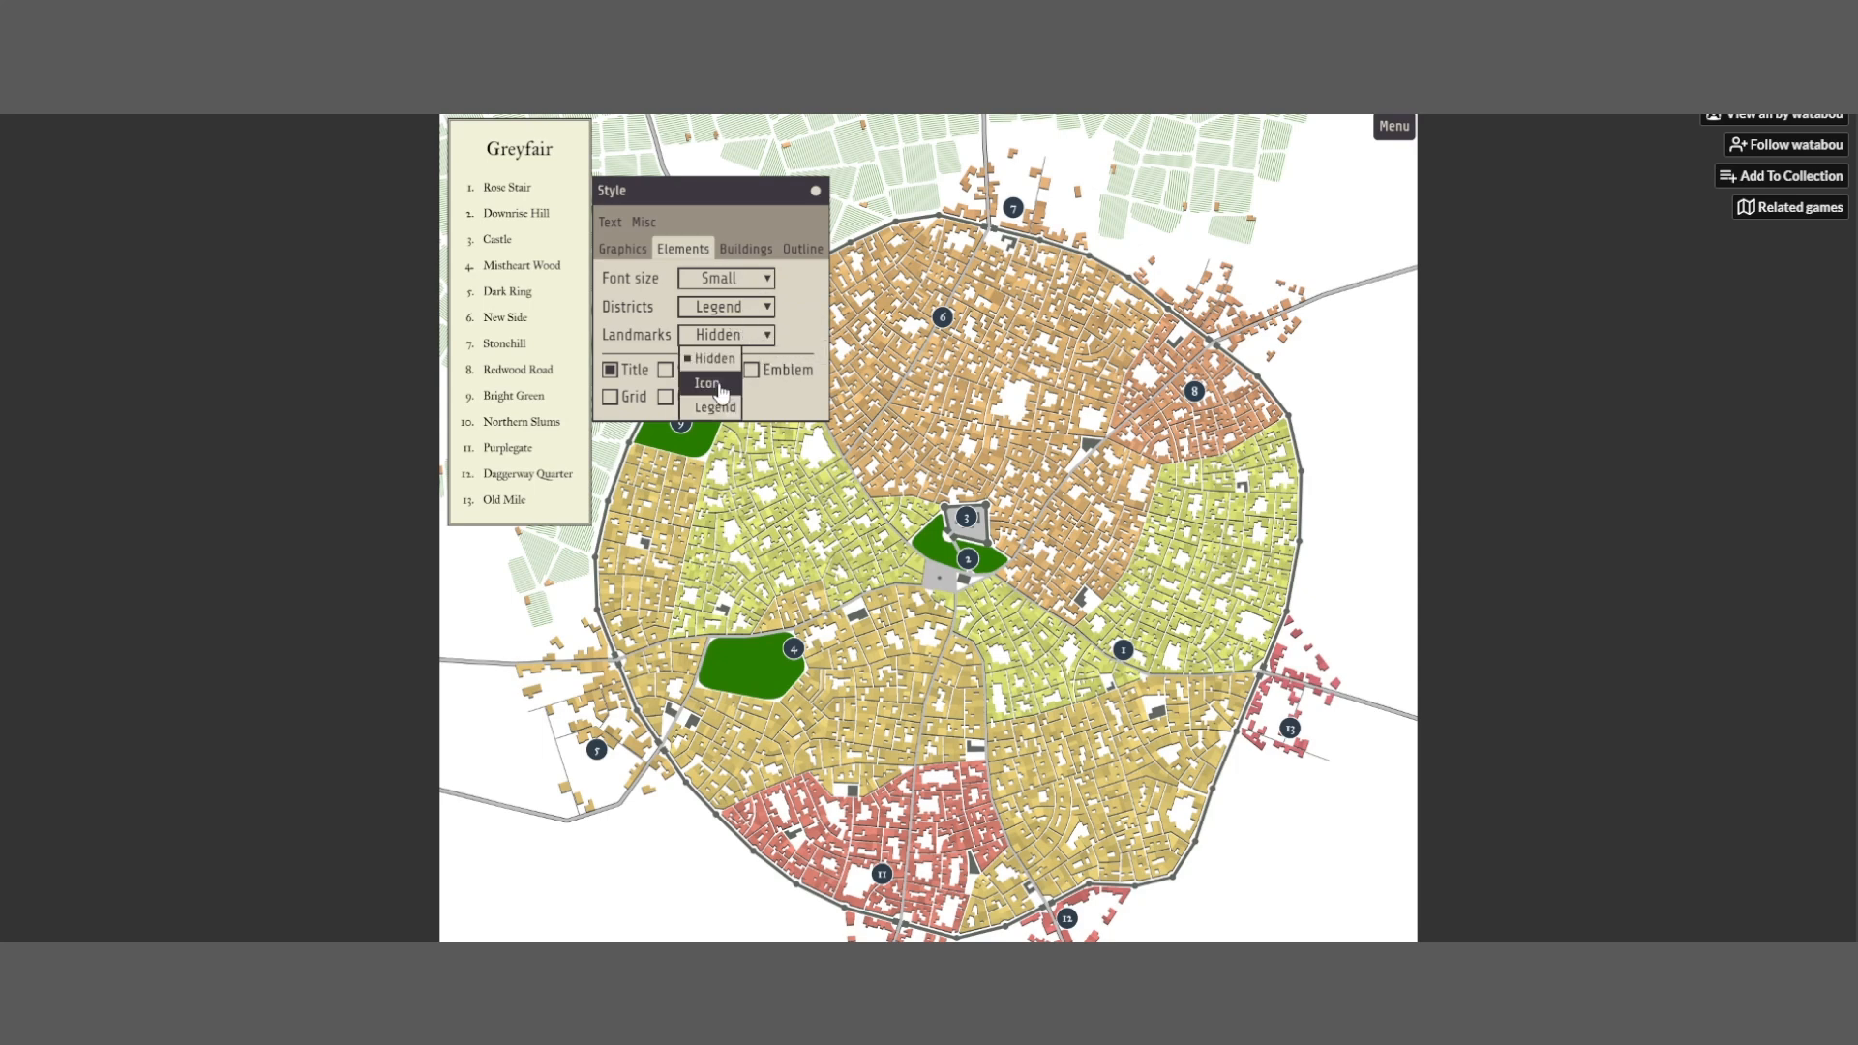
{"action": "left_click", "coordinate": [717, 385]}
{"action": "left_click", "coordinate": [768, 336]}
{"action": "left_click", "coordinate": [716, 407]}
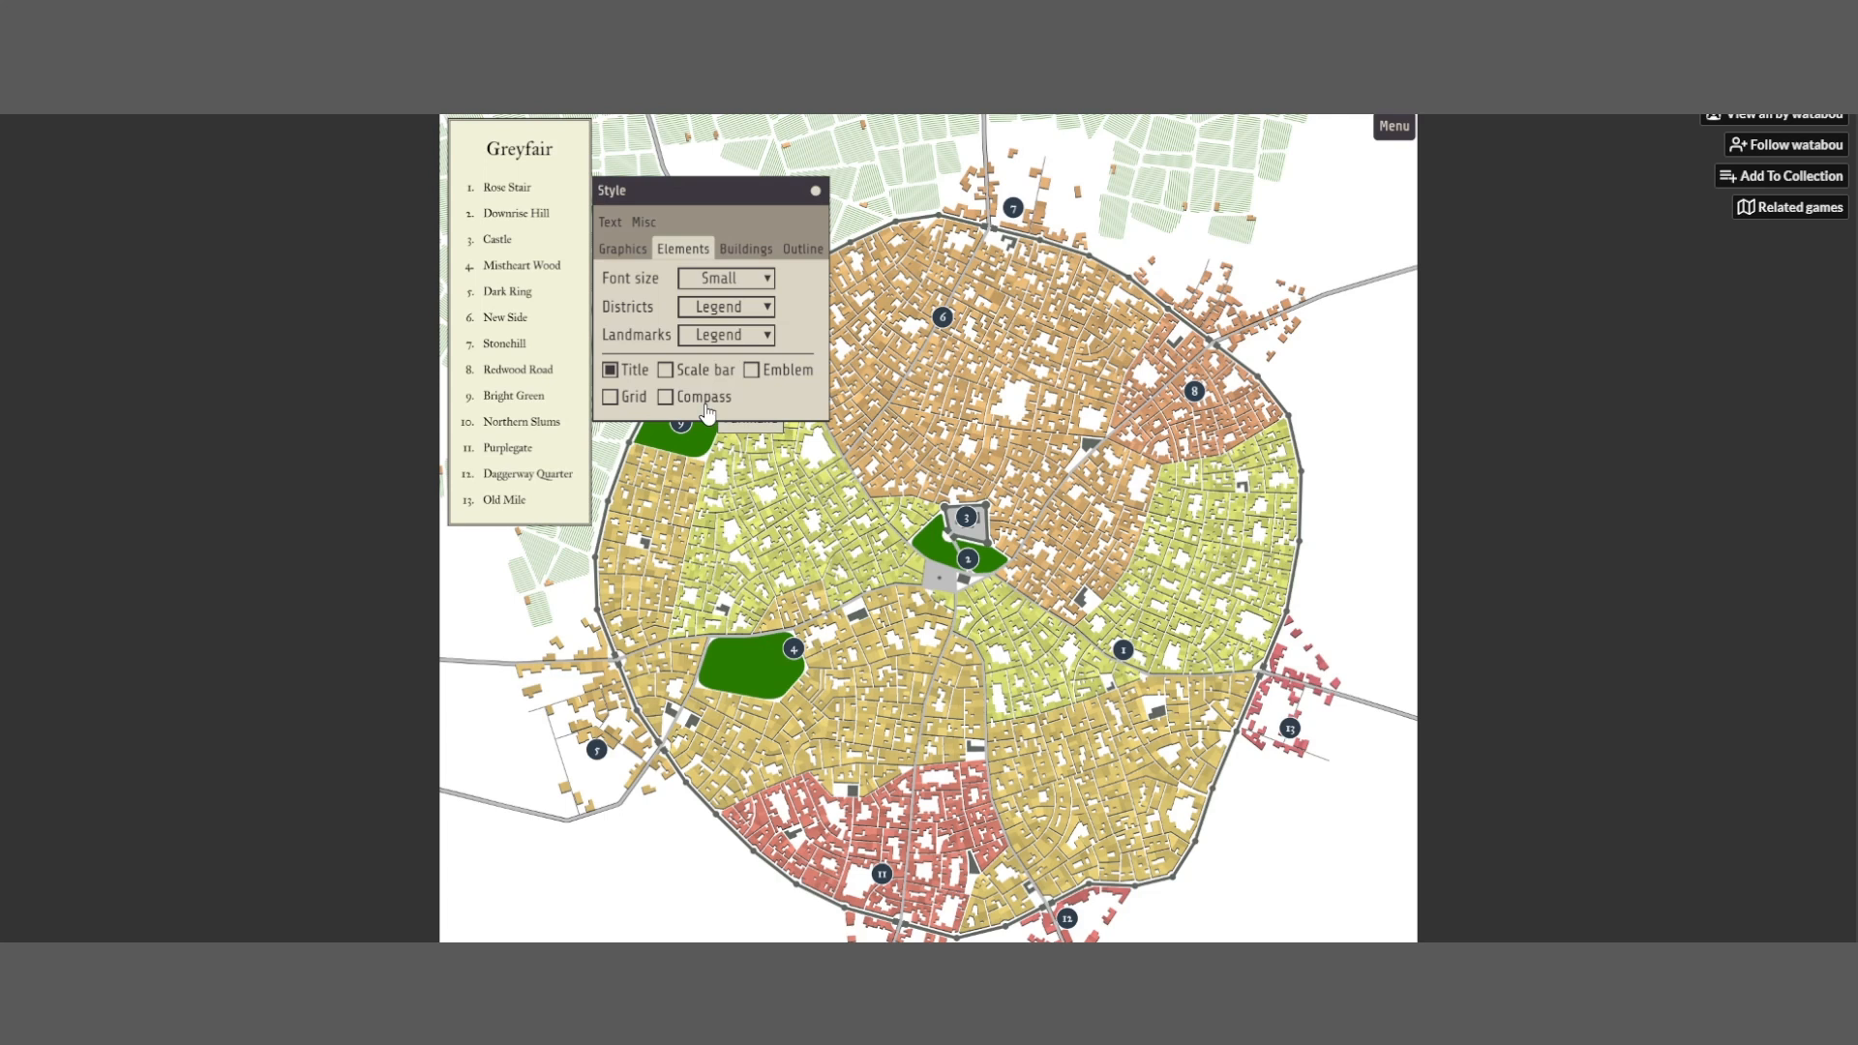
{"action": "left_click", "coordinate": [757, 336]}
{"action": "left_click", "coordinate": [724, 359]}
{"action": "left_click", "coordinate": [734, 340]}
Set the buildings' display mode to Block, compare it with Lots, and return to Block
{"action": "left_click", "coordinate": [751, 248]}
{"action": "left_click", "coordinate": [784, 281]}
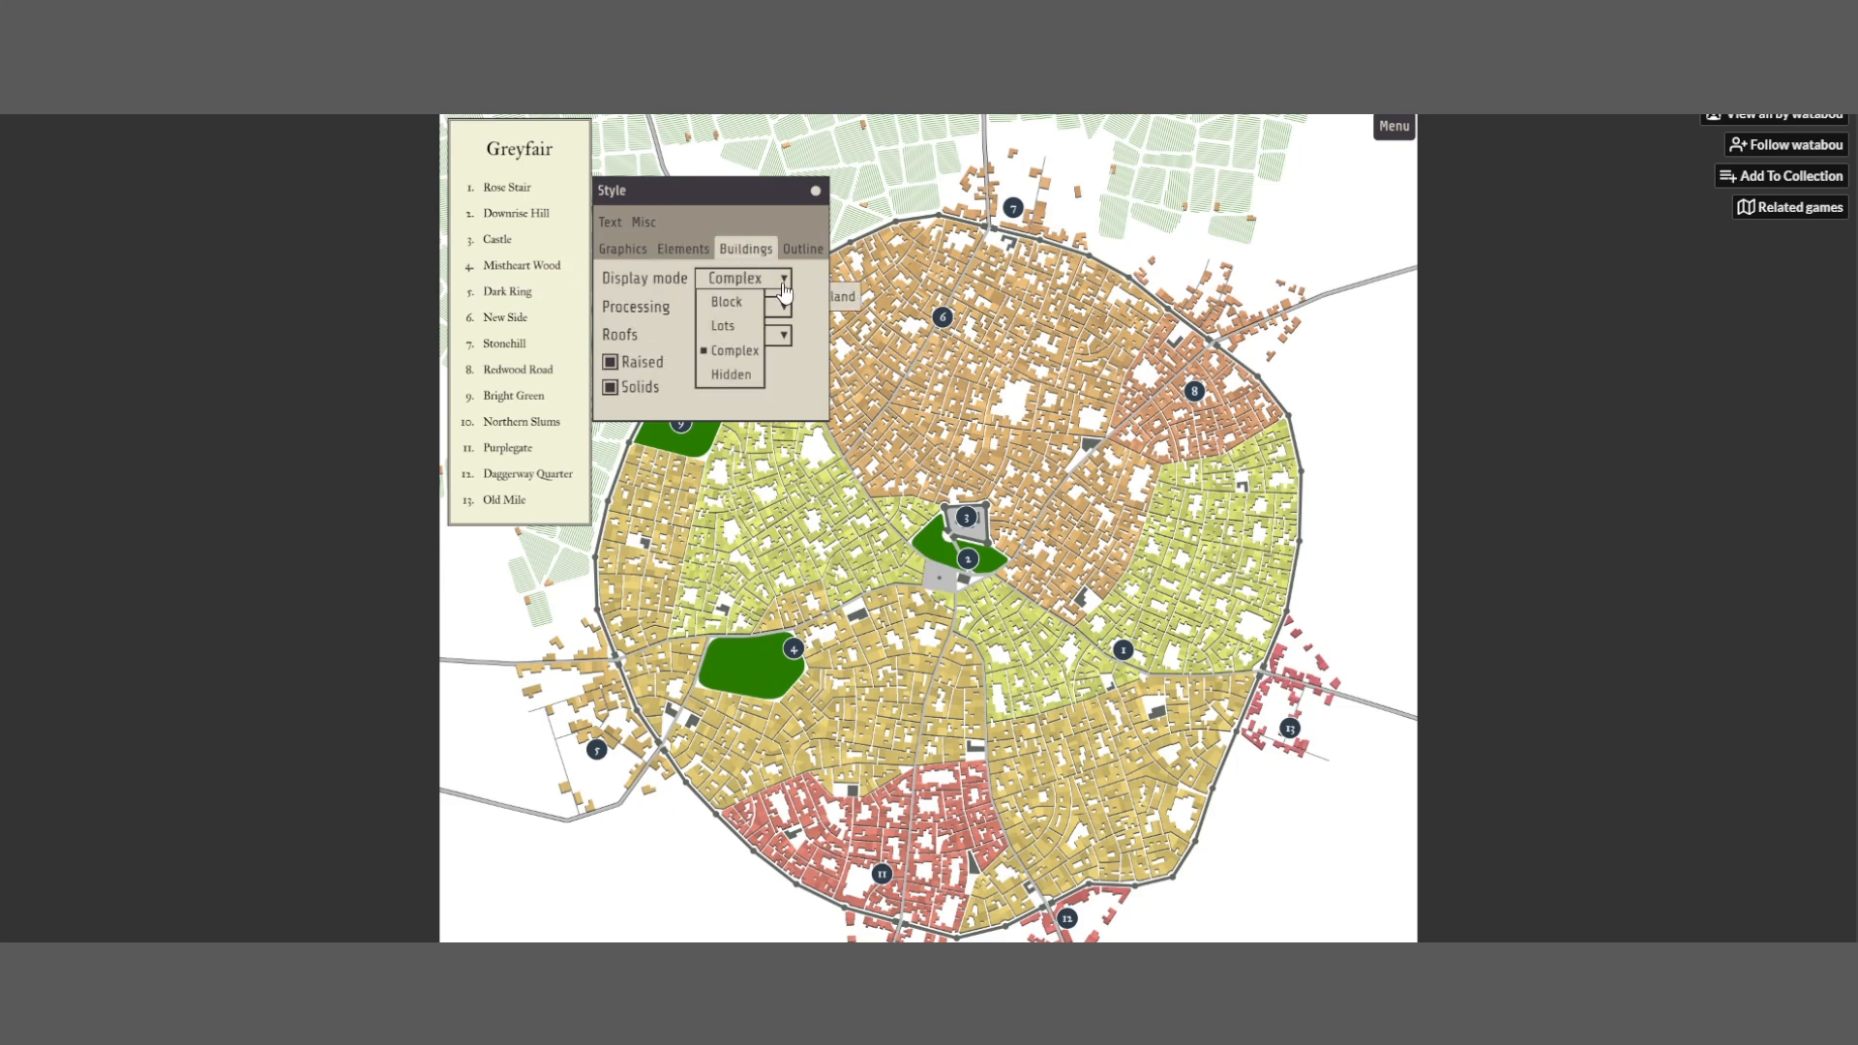
{"action": "left_click", "coordinate": [746, 300]}
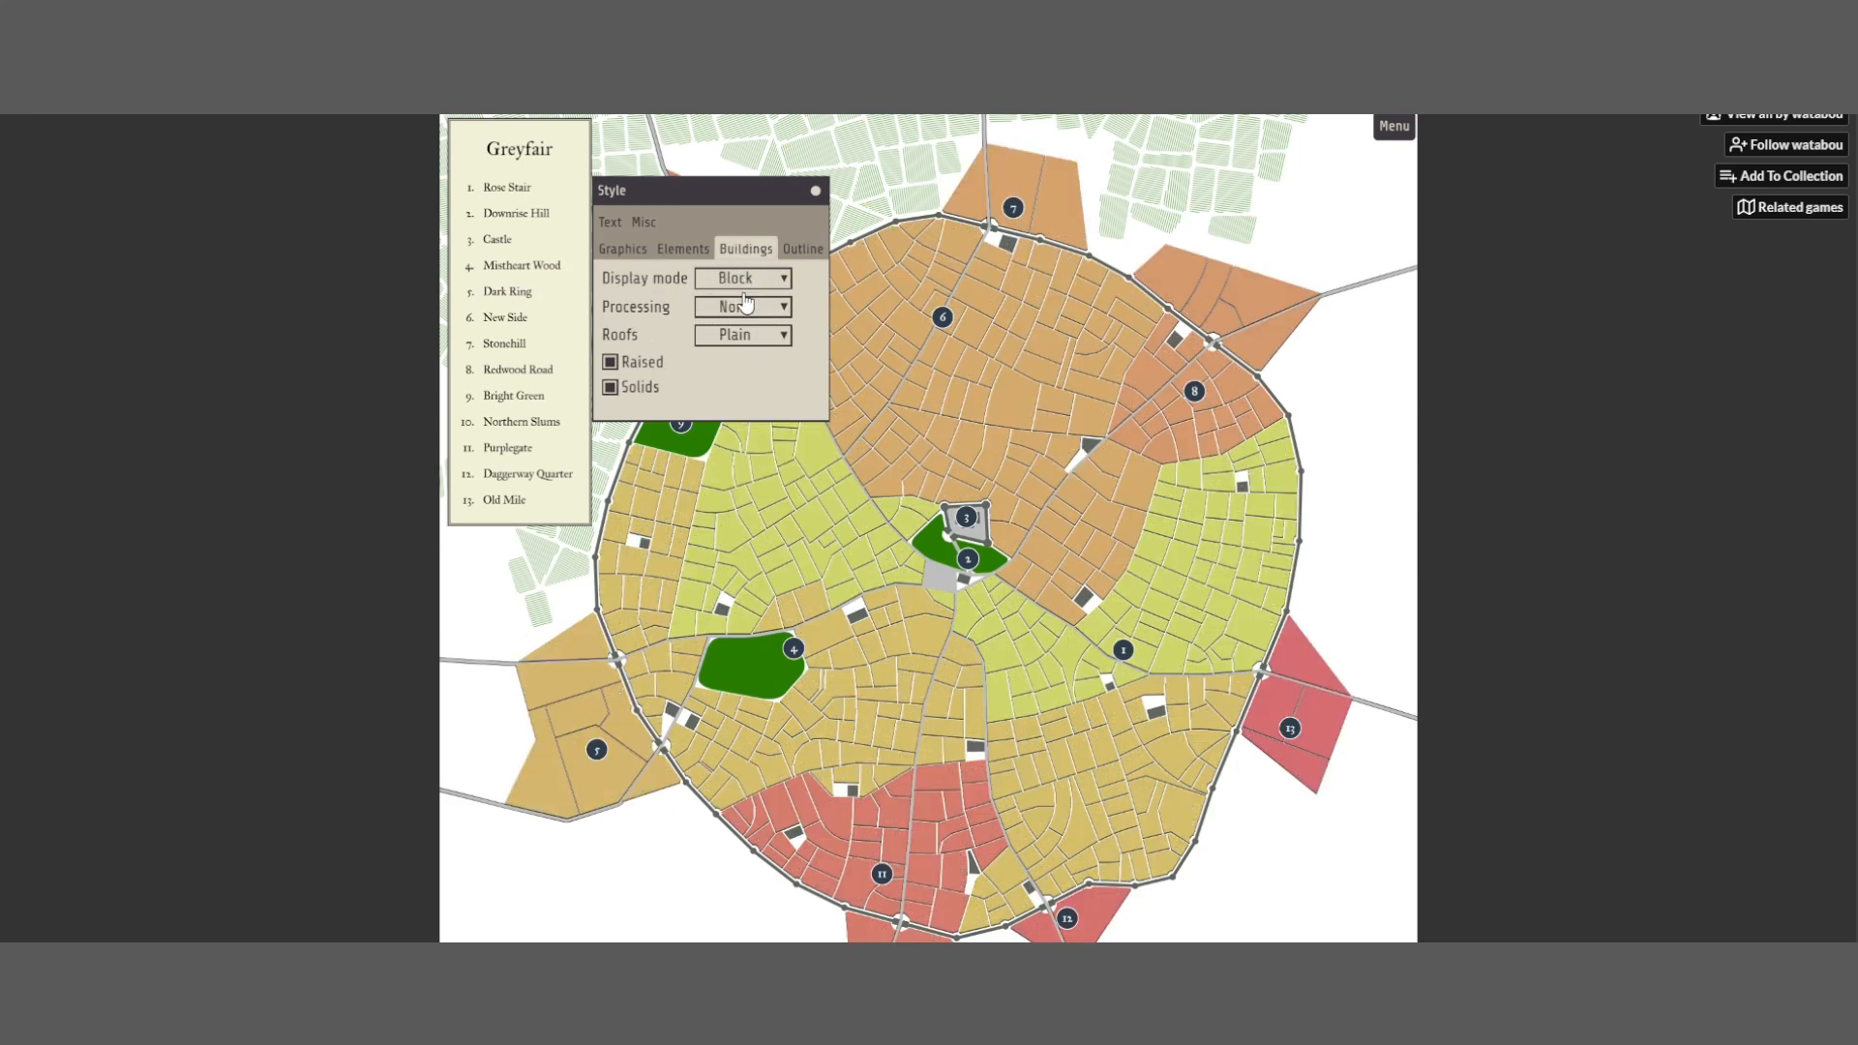
{"action": "left_click", "coordinate": [777, 282]}
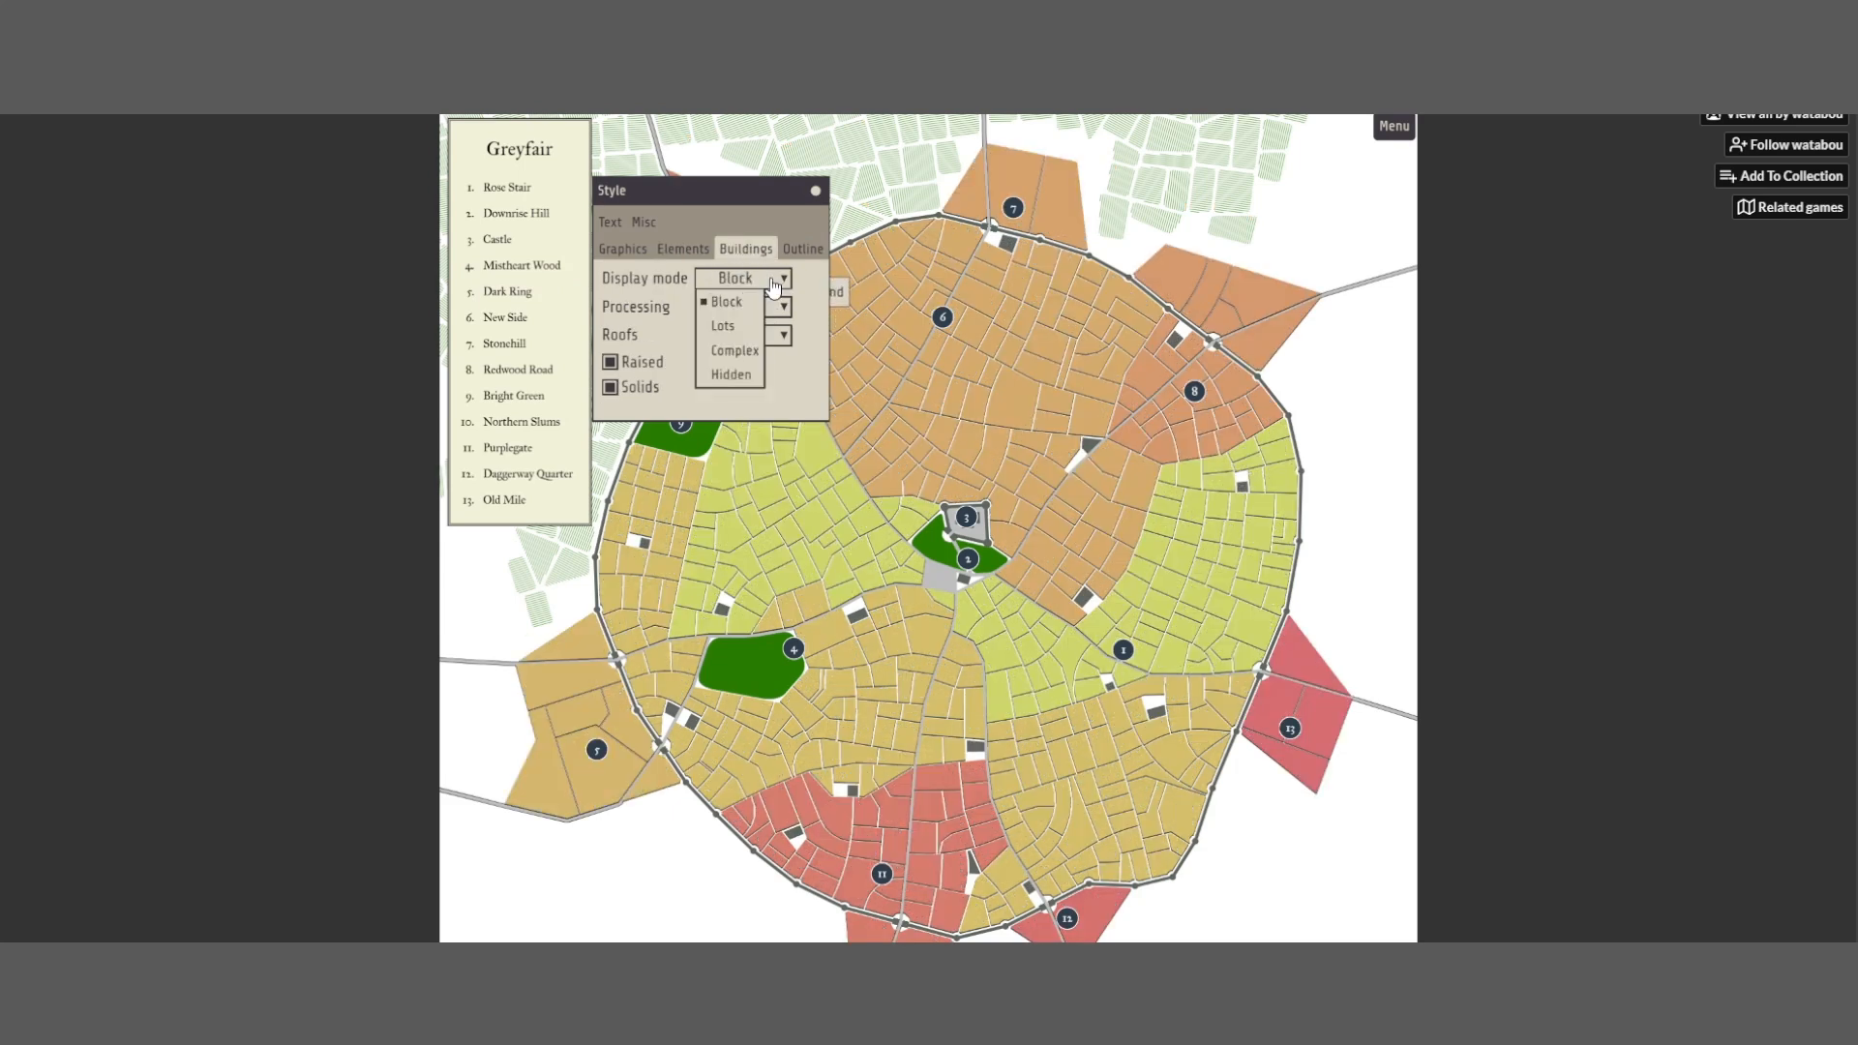
{"action": "left_click", "coordinate": [746, 329]}
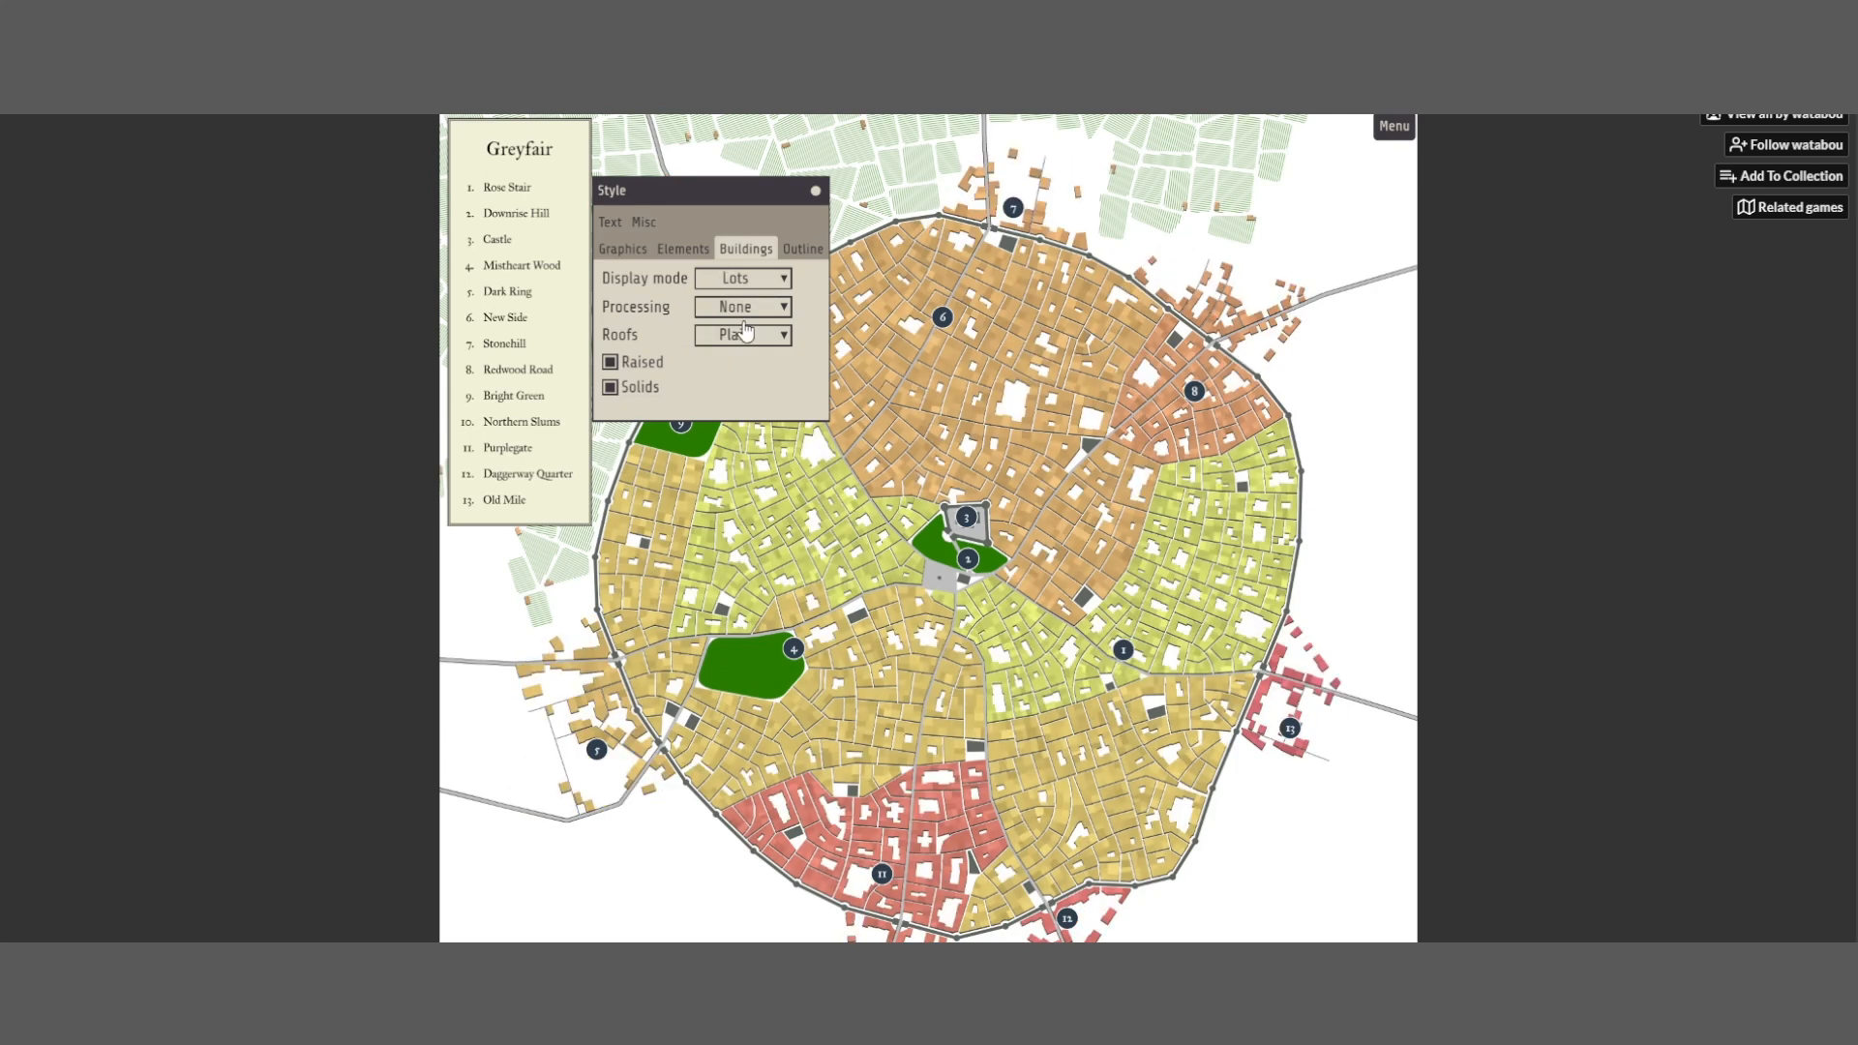
{"action": "left_click", "coordinate": [765, 279]}
{"action": "left_click", "coordinate": [745, 300]}
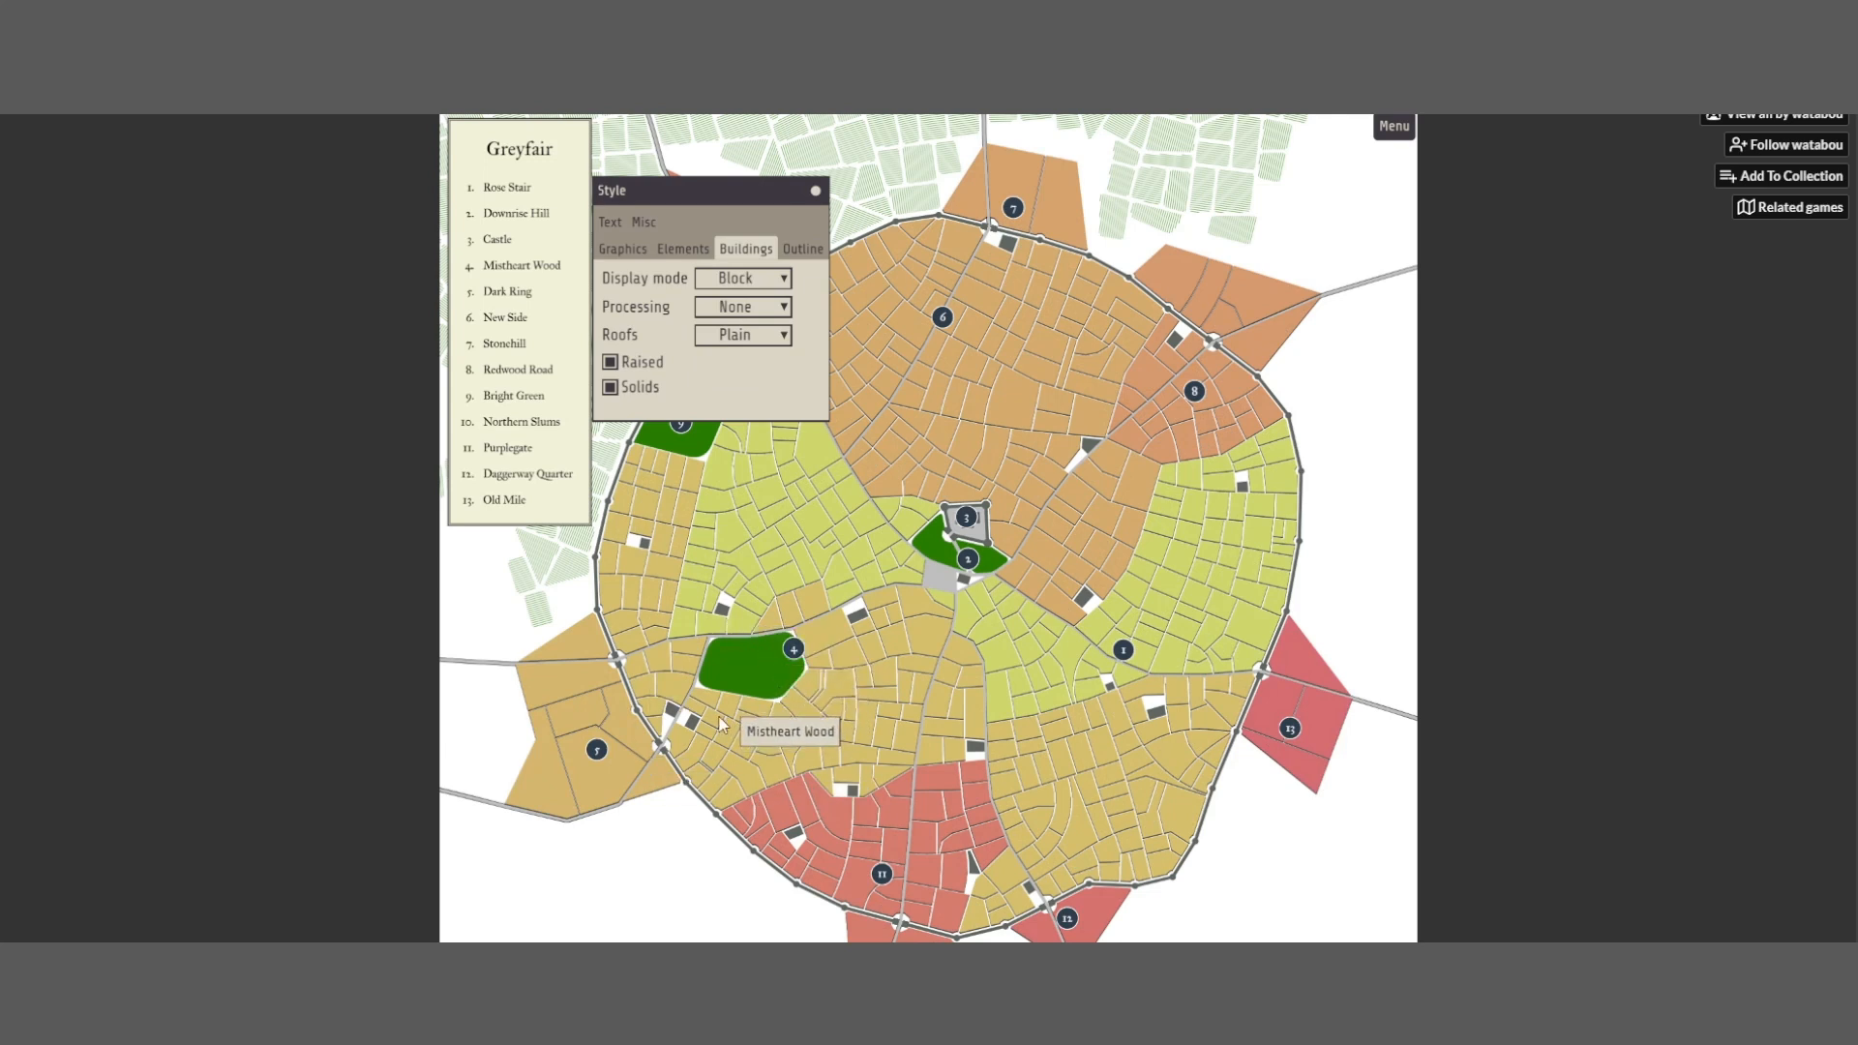
Give the buildings Hip roofs and set their processing to Offset
{"action": "left_click", "coordinate": [774, 335]}
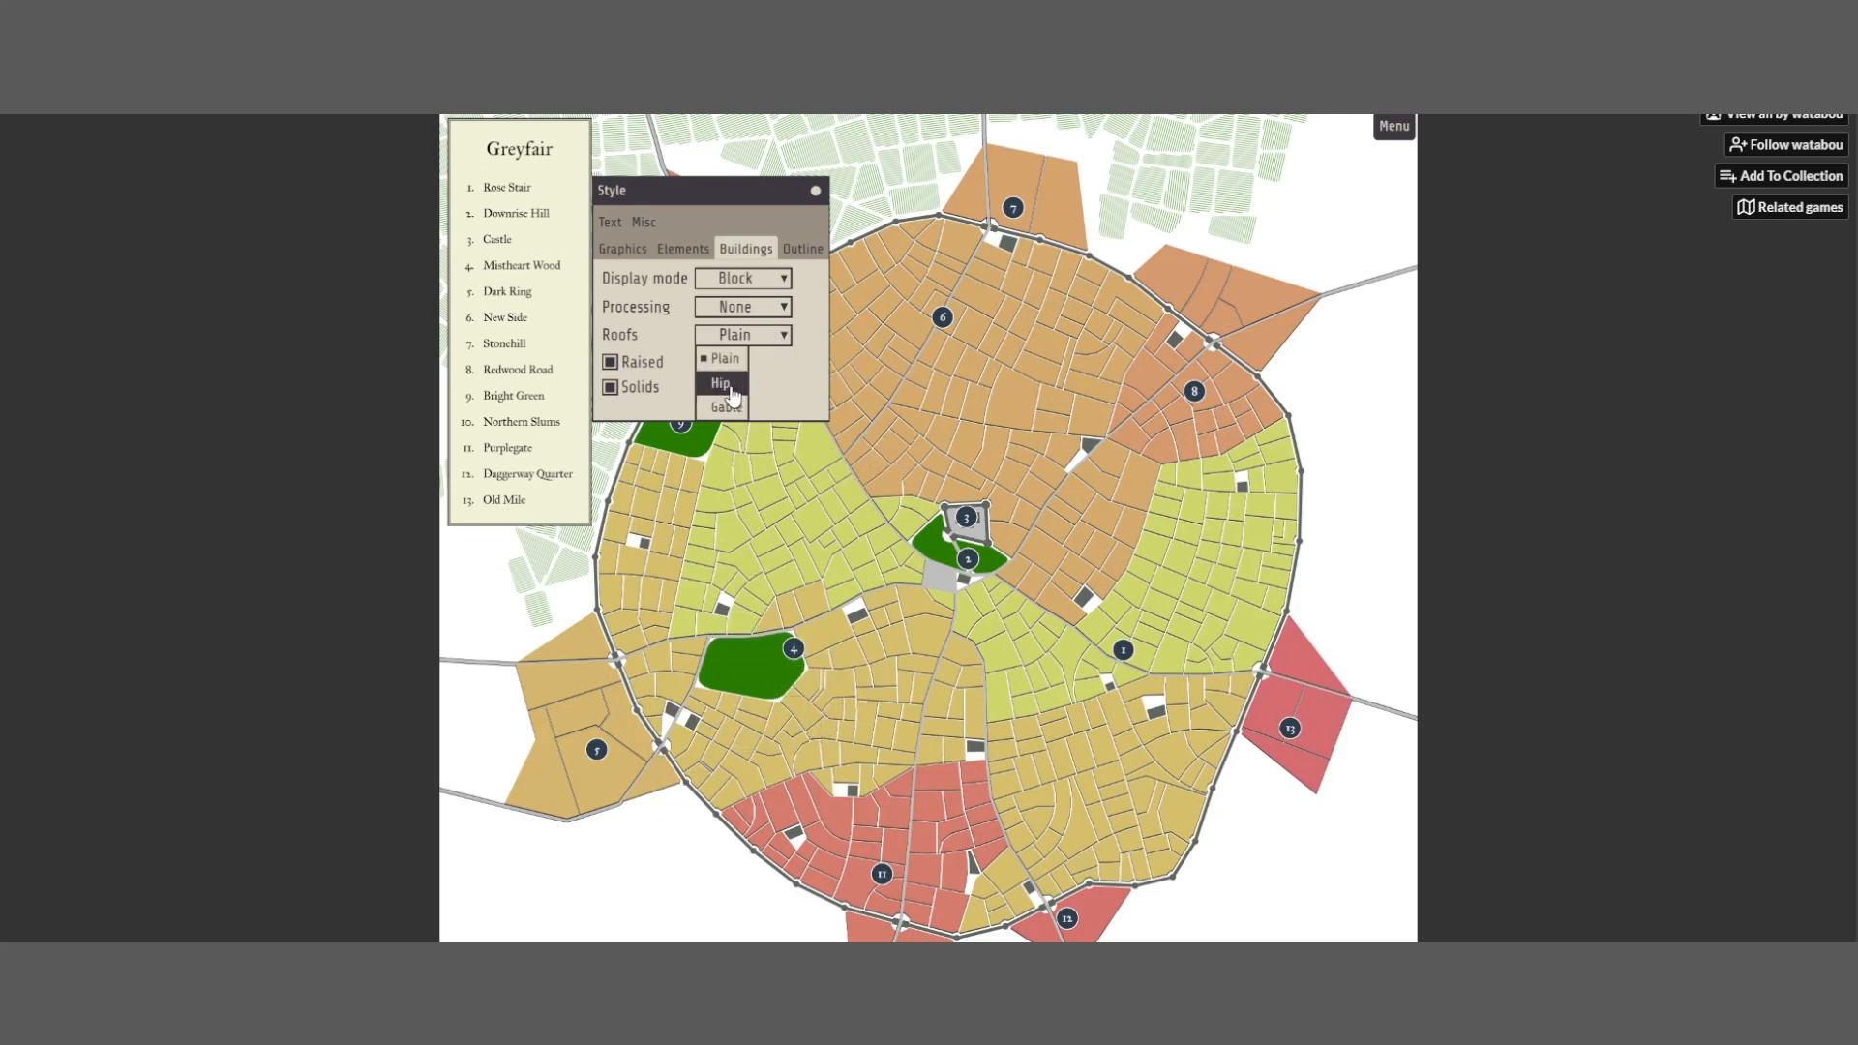
{"action": "left_click", "coordinate": [774, 307]}
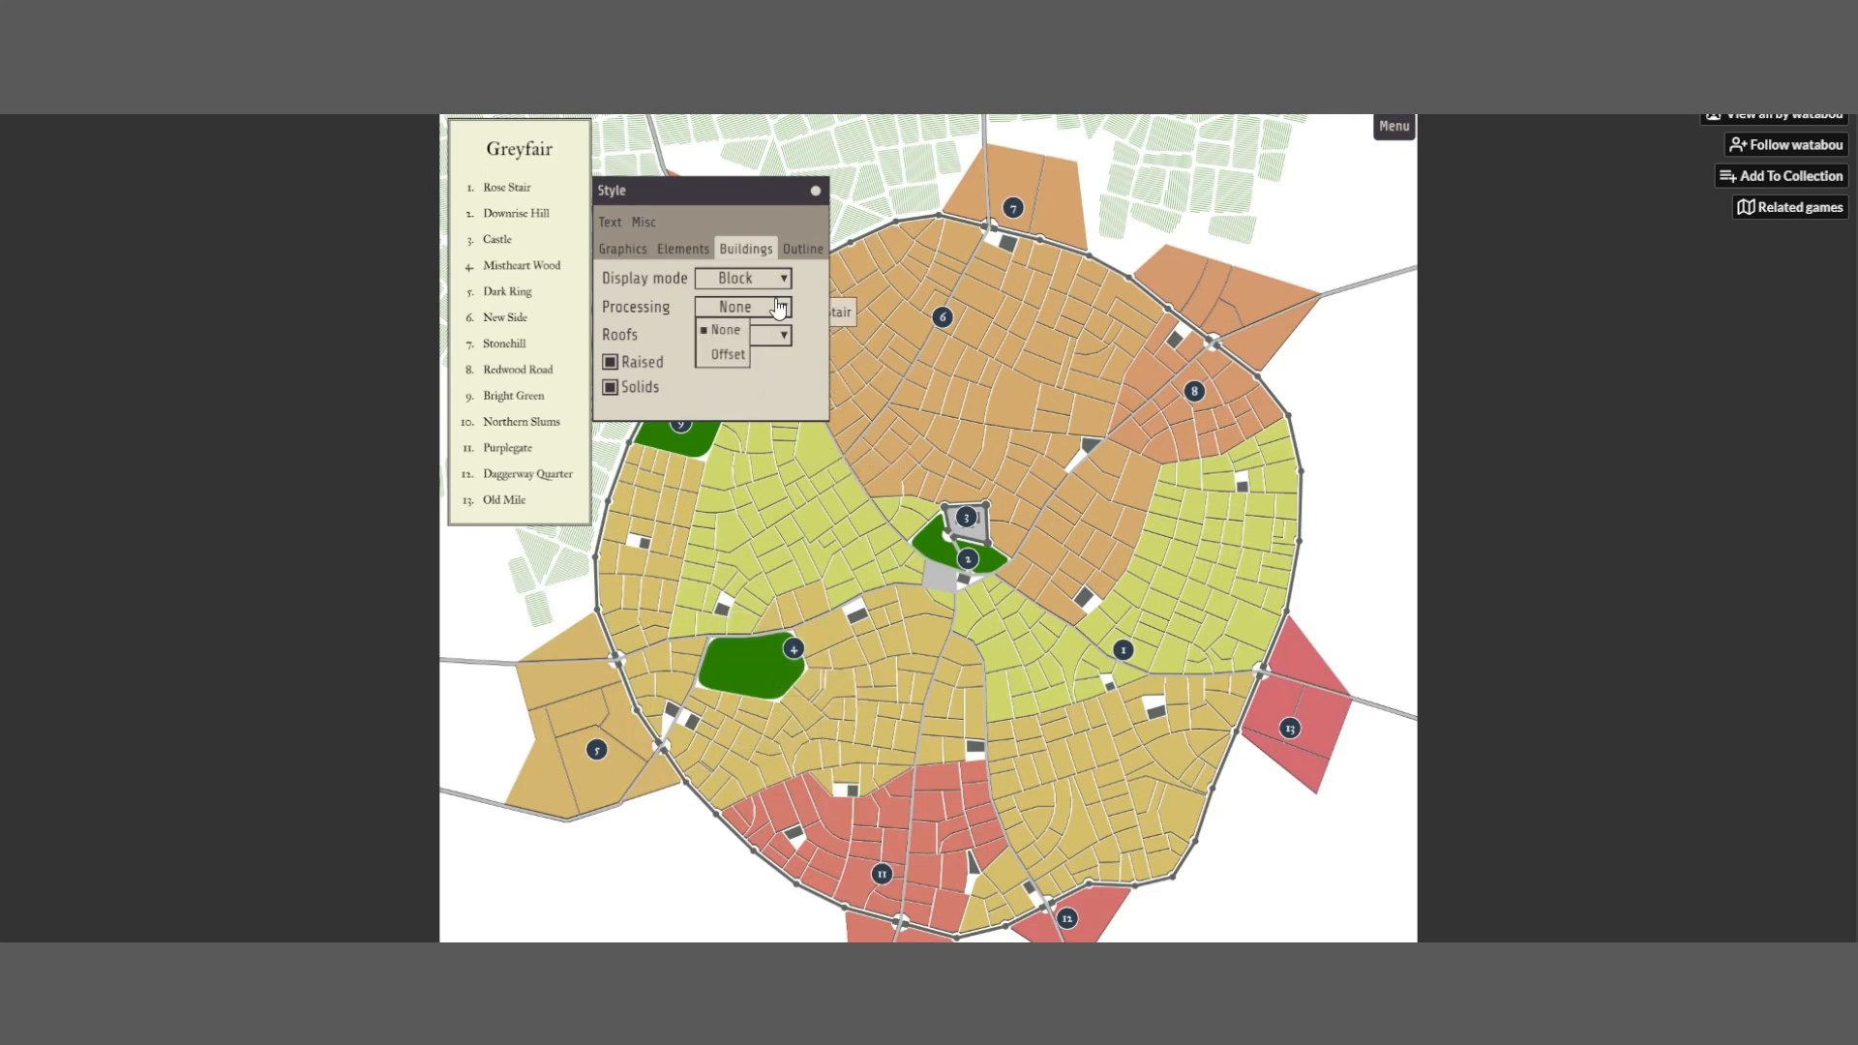
{"action": "left_click", "coordinate": [722, 355]}
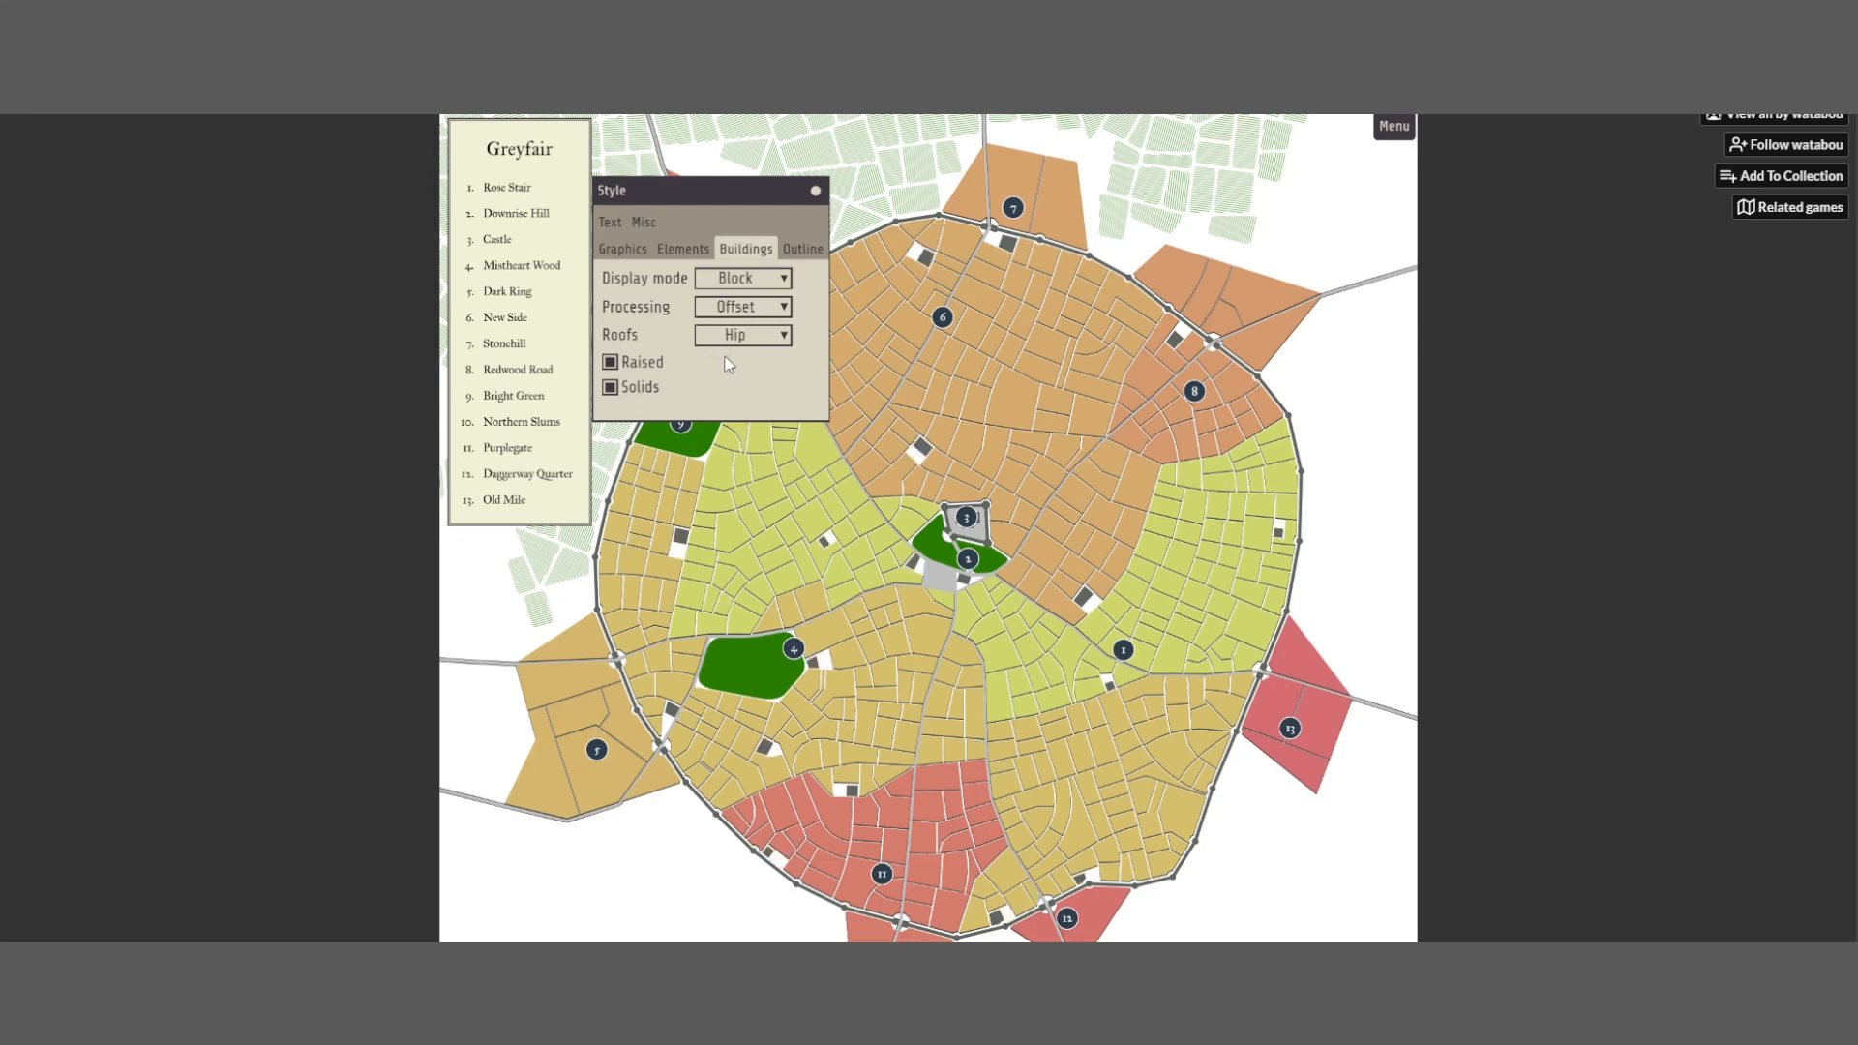
Display the buildings as Lots and compare None and Offset processing, finishing with None
{"action": "left_click", "coordinate": [769, 281]}
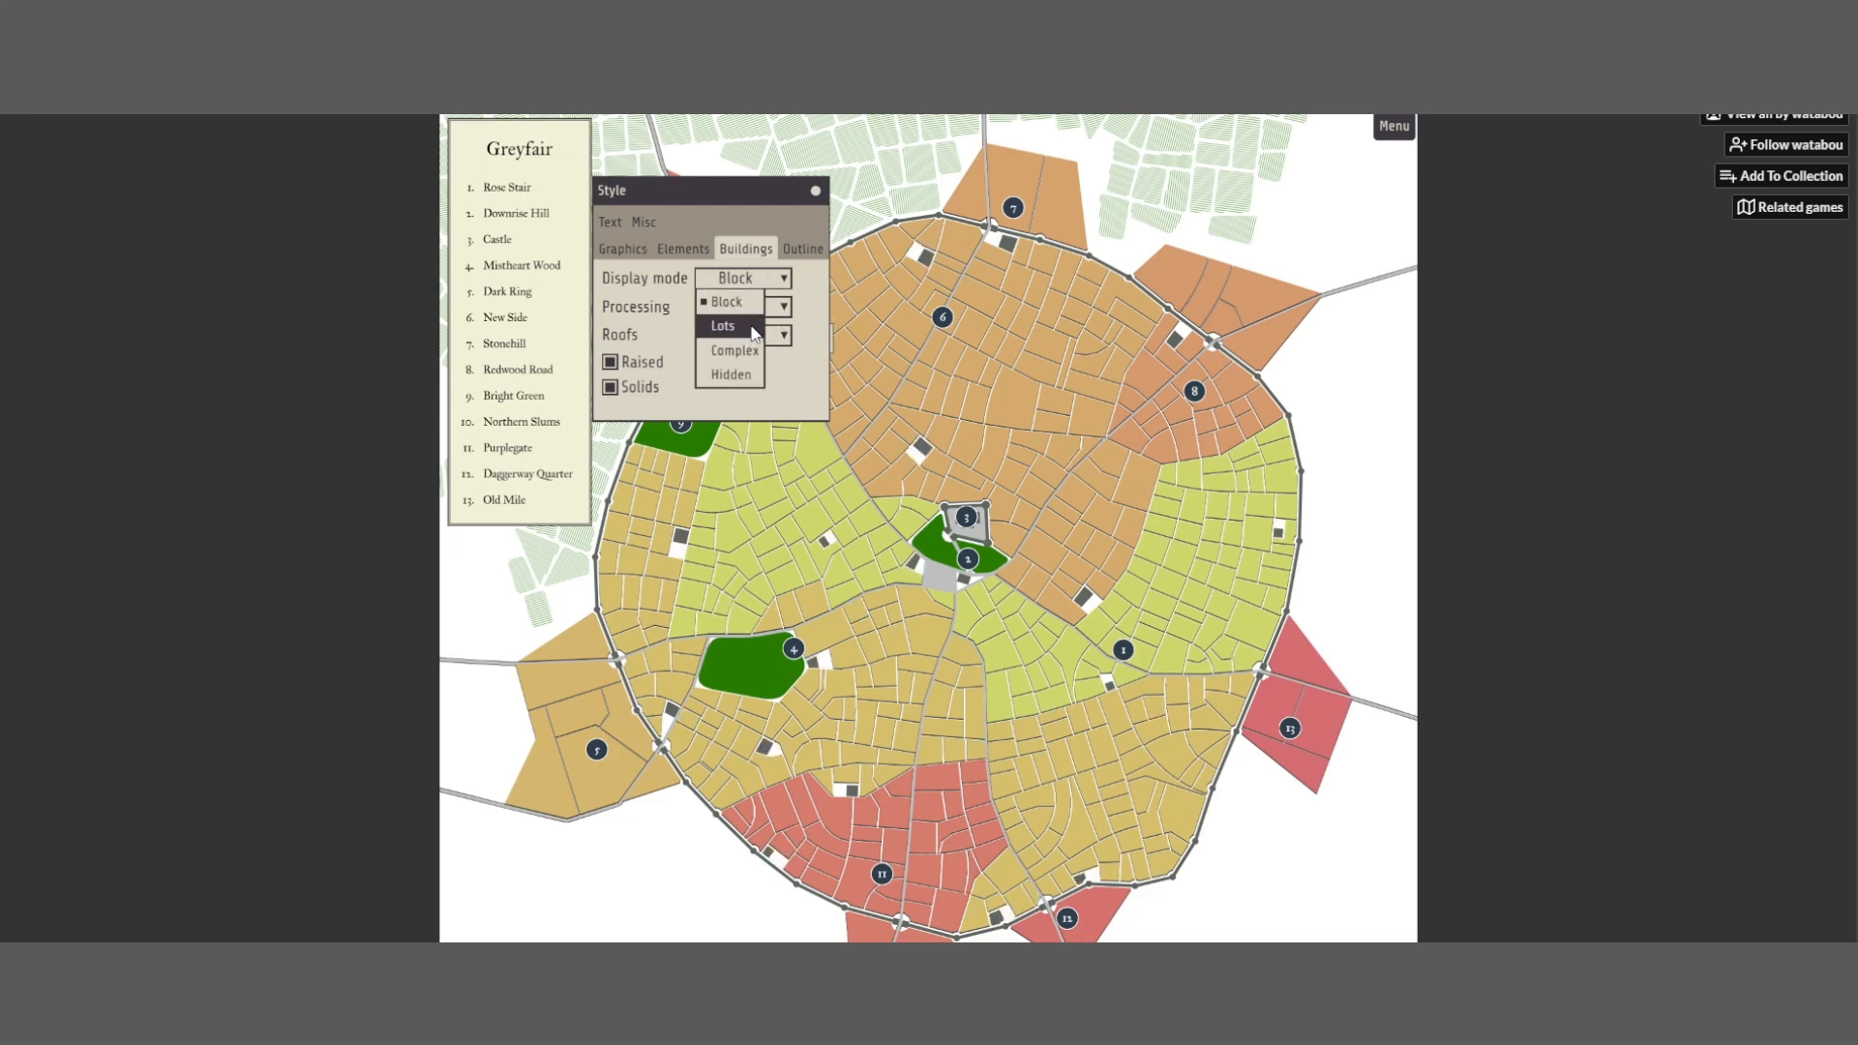
{"action": "left_click", "coordinate": [754, 330]}
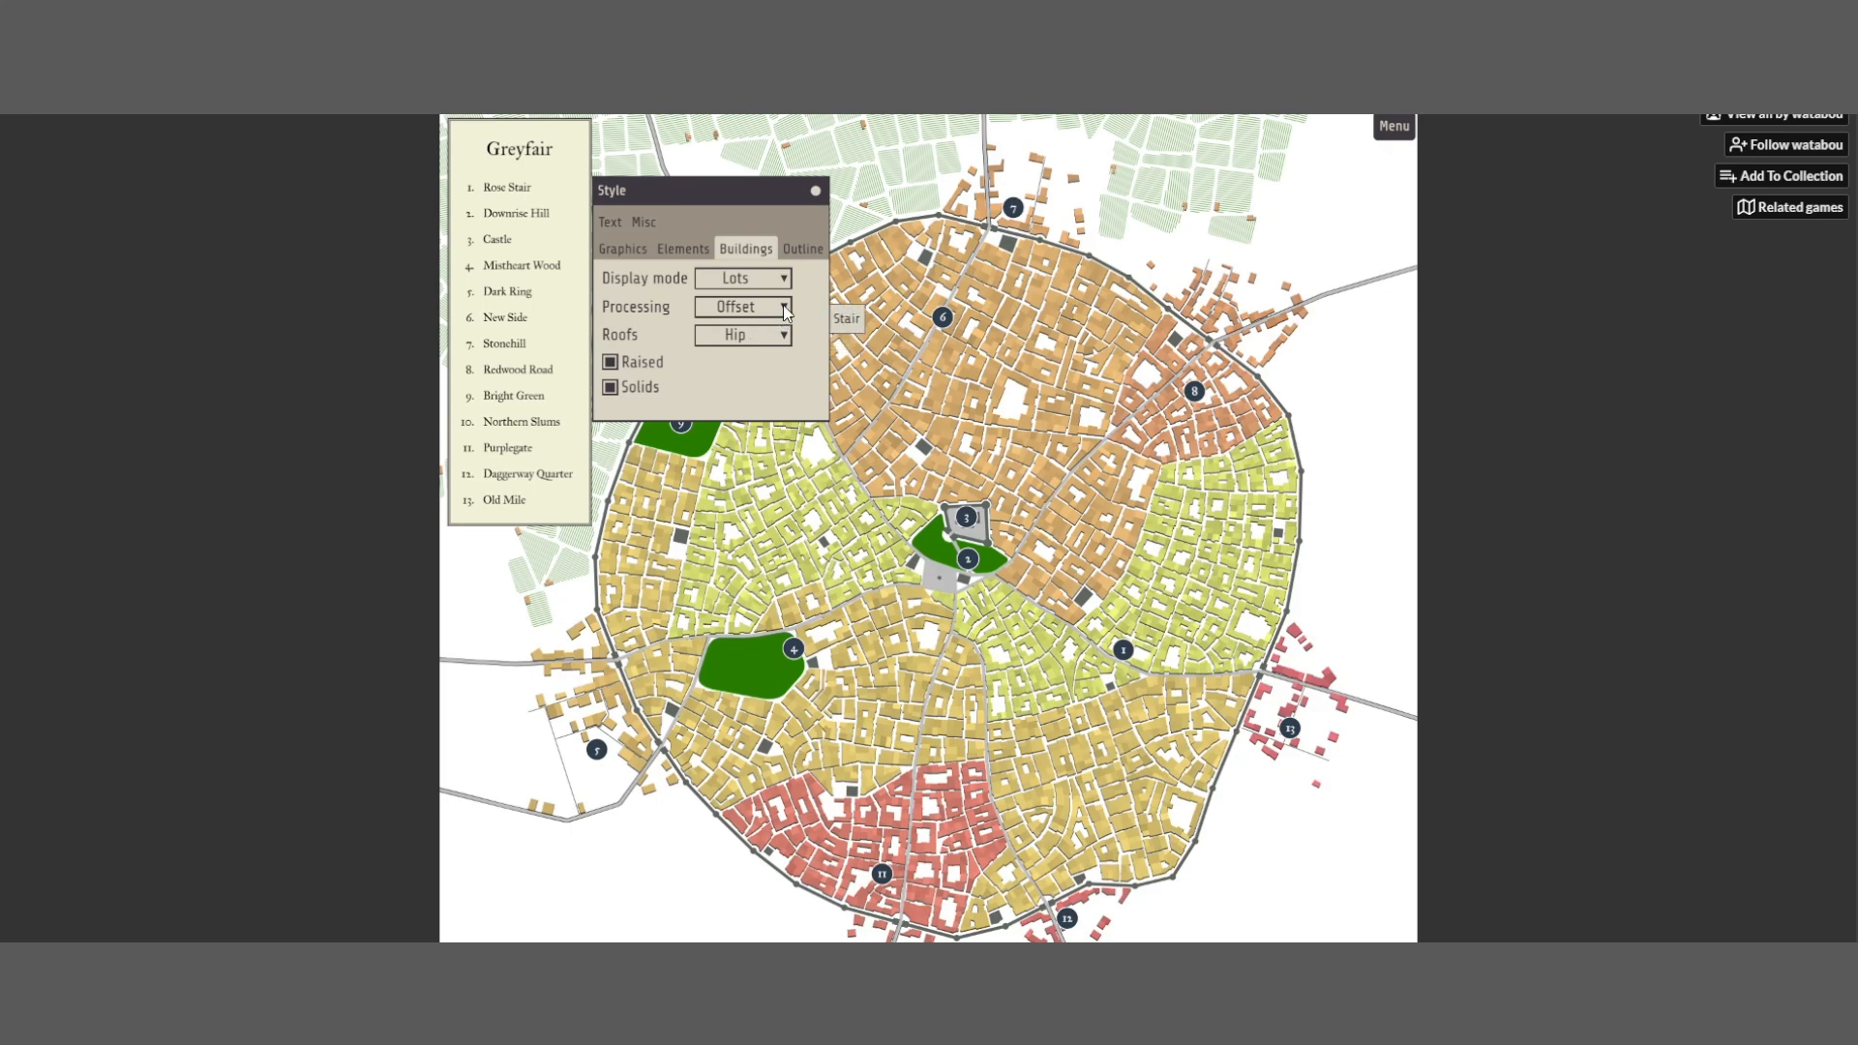
{"action": "left_click", "coordinate": [784, 308]}
{"action": "left_click", "coordinate": [727, 330]}
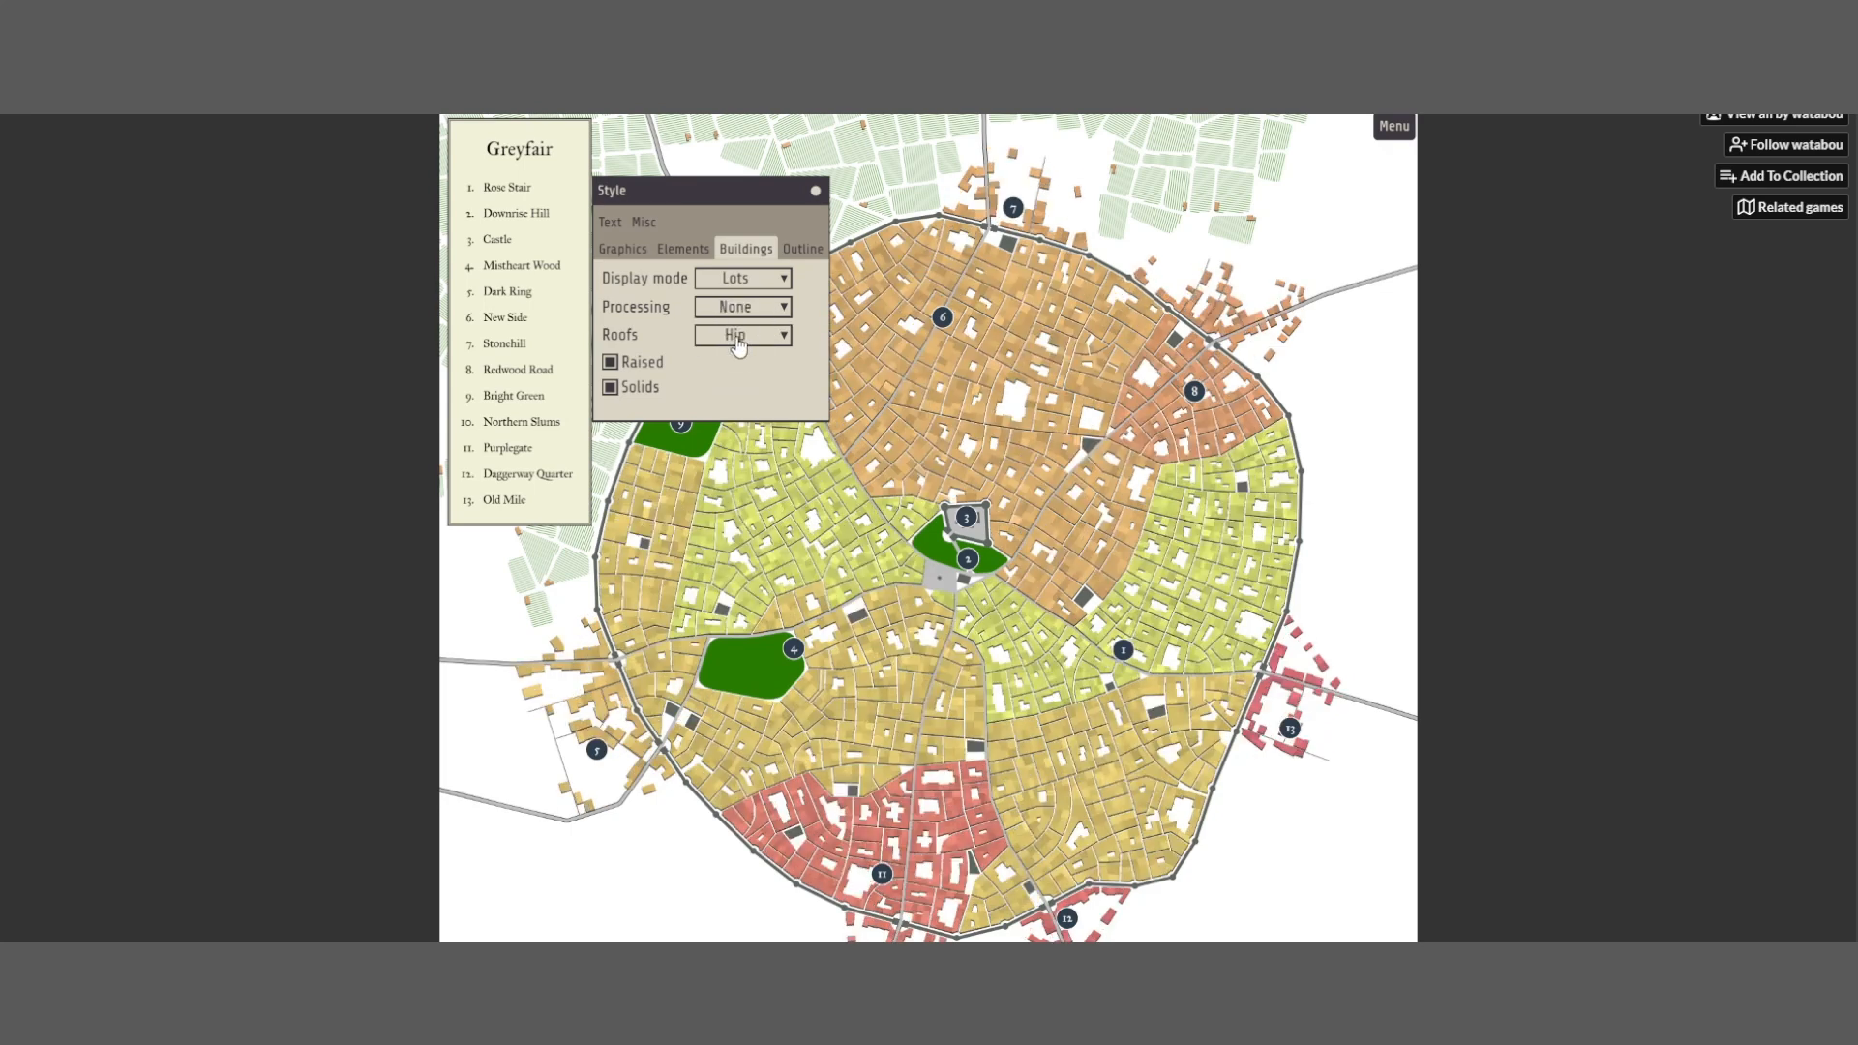
{"action": "left_click", "coordinate": [775, 310]}
{"action": "left_click", "coordinate": [717, 366]}
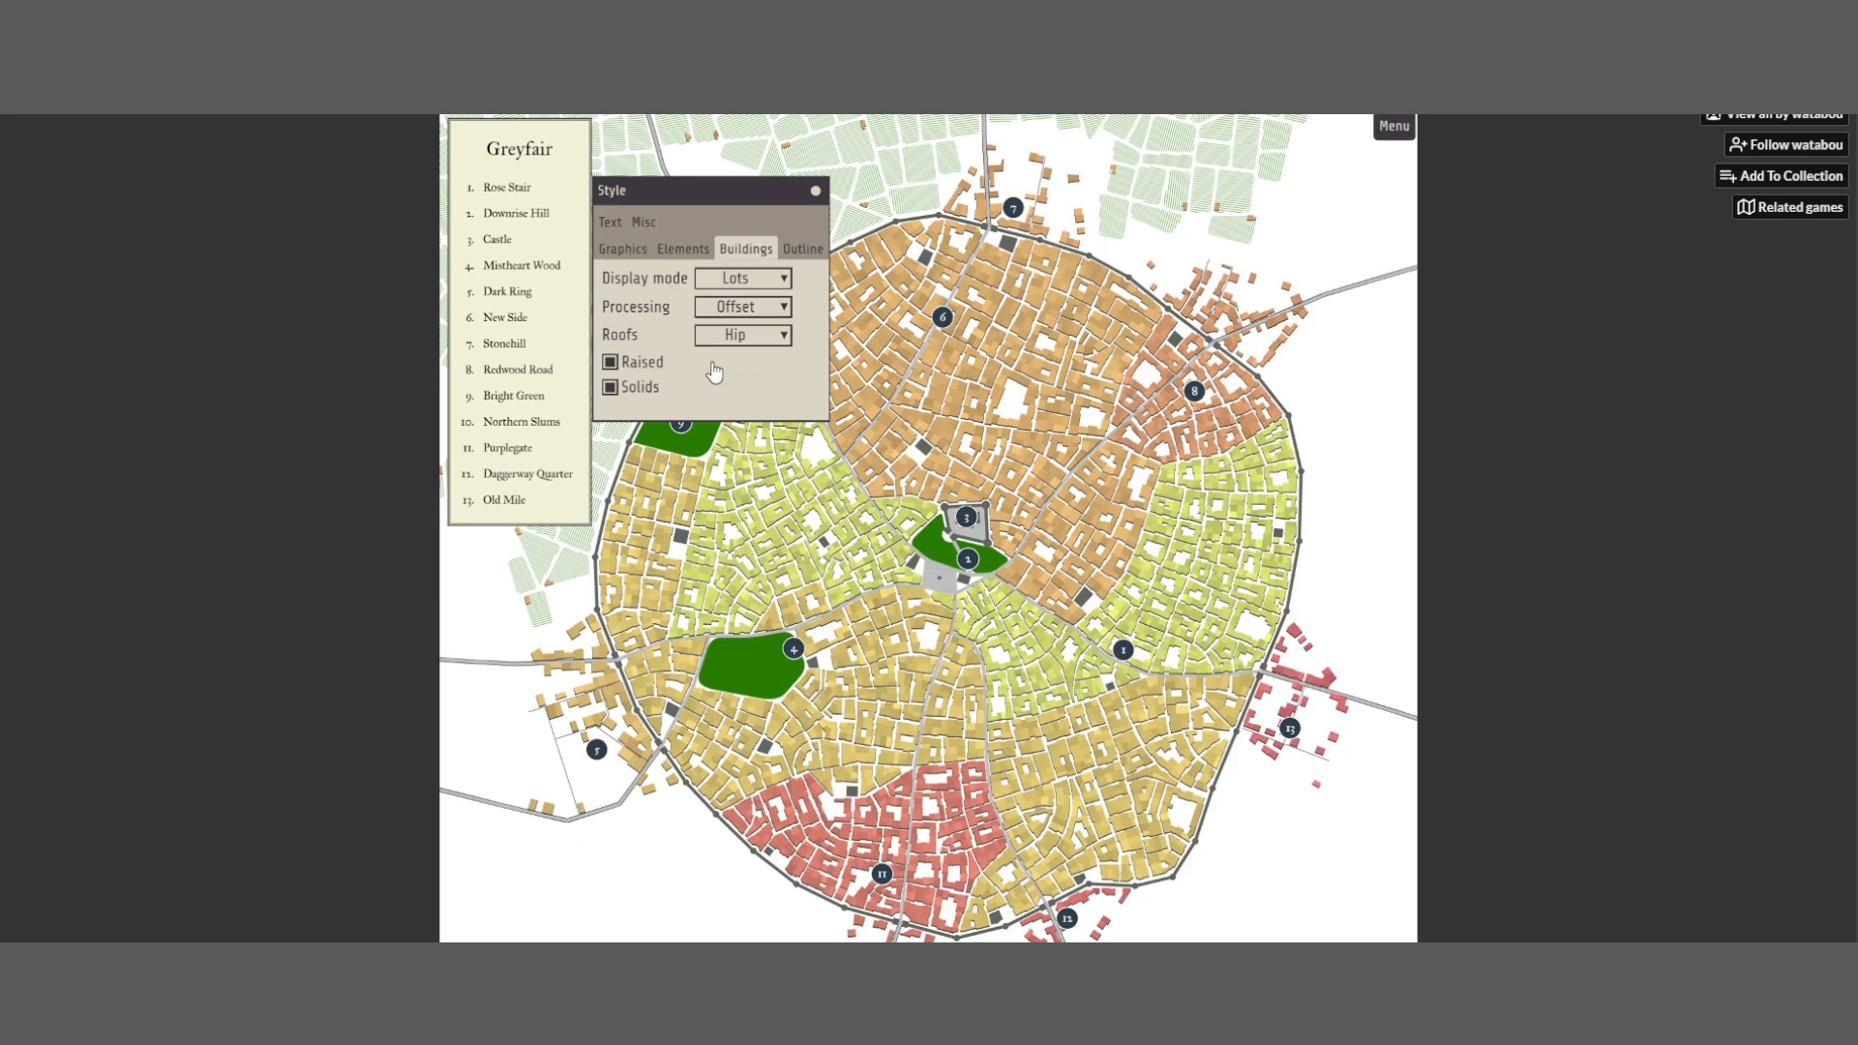
{"action": "left_click", "coordinate": [773, 310]}
{"action": "left_click", "coordinate": [740, 336]}
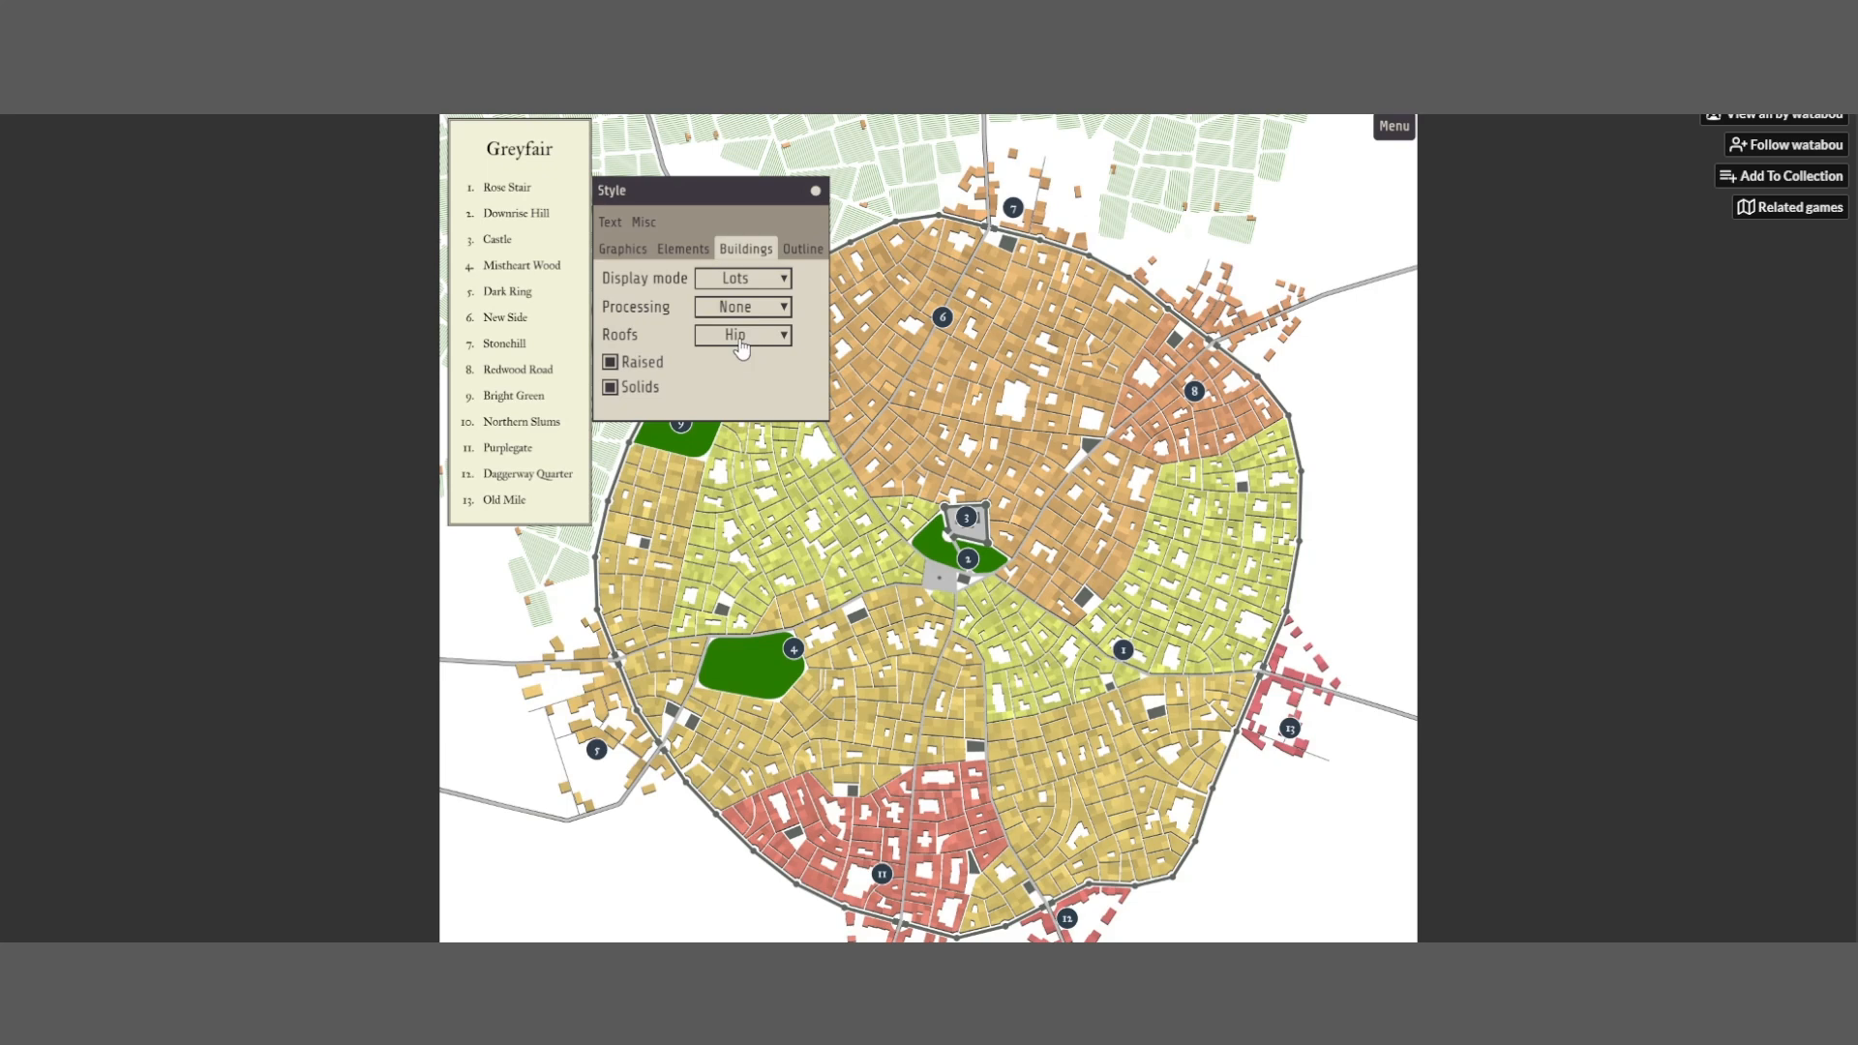
Try the Hidden display mode for the buildings and set it back to Lots
{"action": "left_click", "coordinate": [764, 277]}
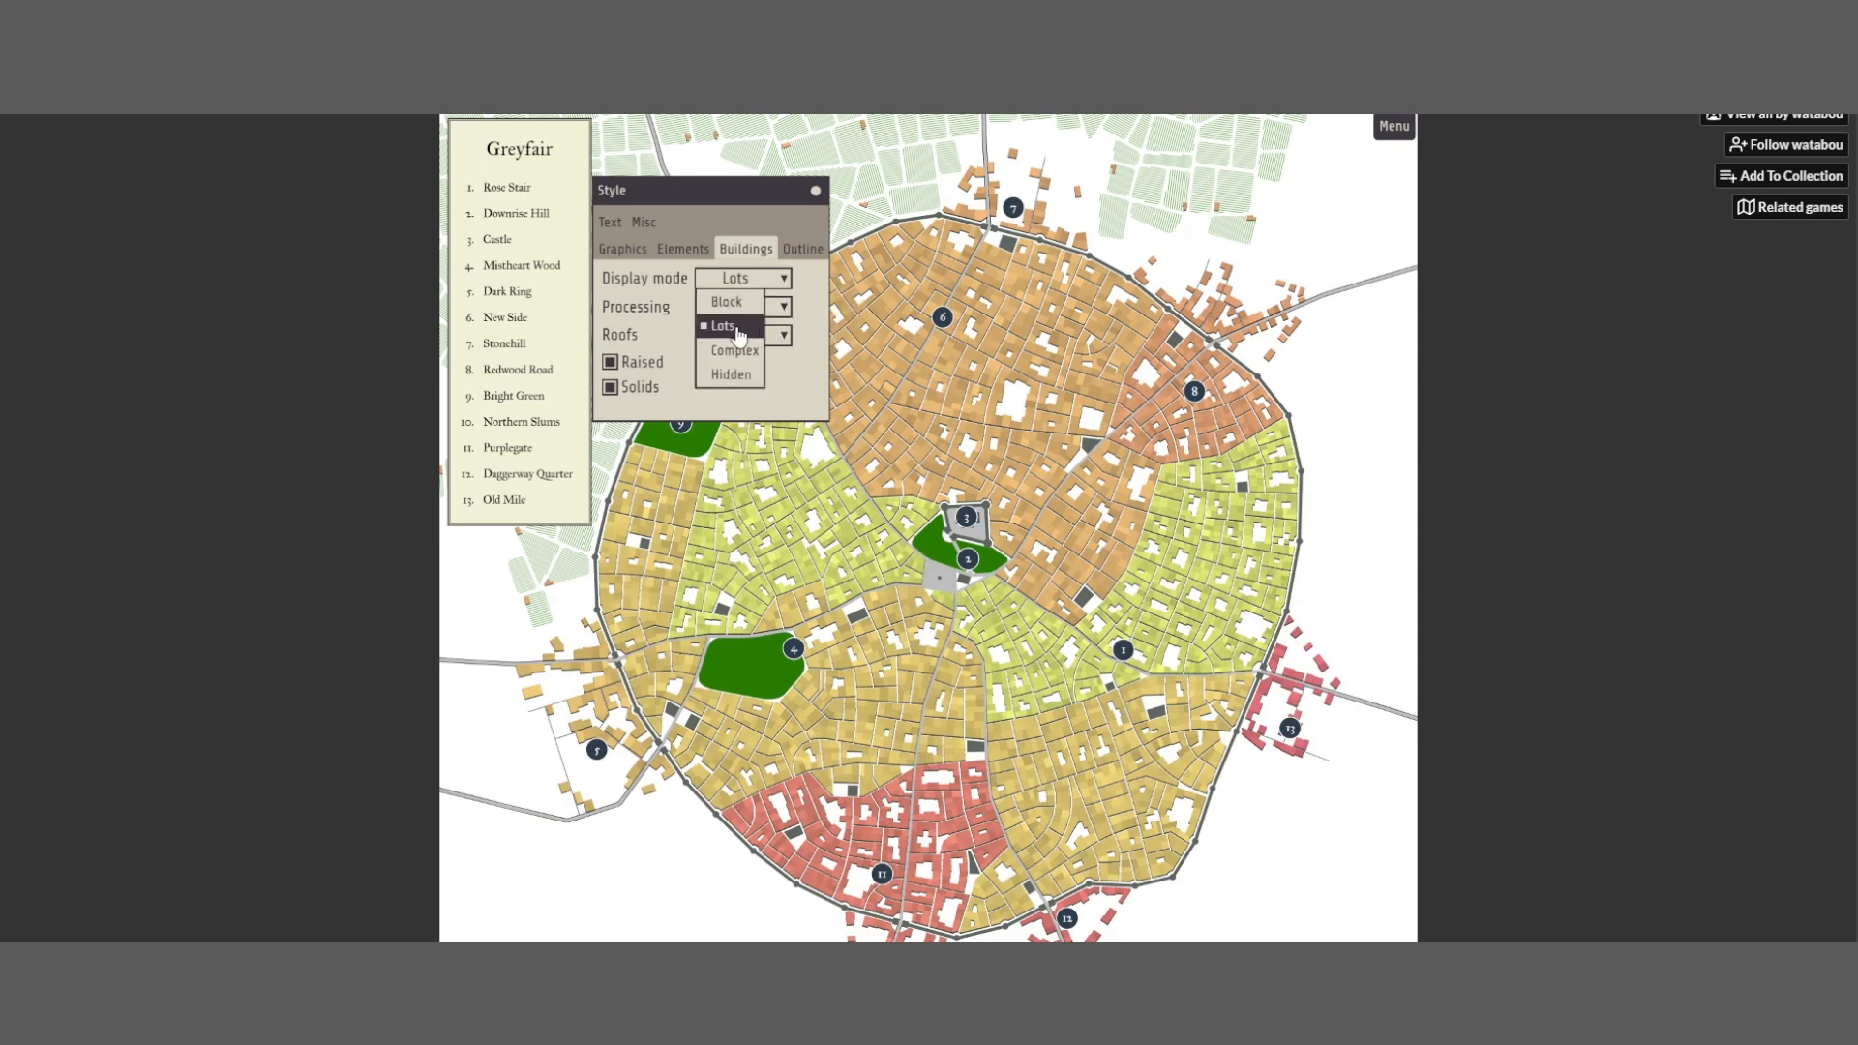
{"action": "left_click", "coordinate": [751, 377]}
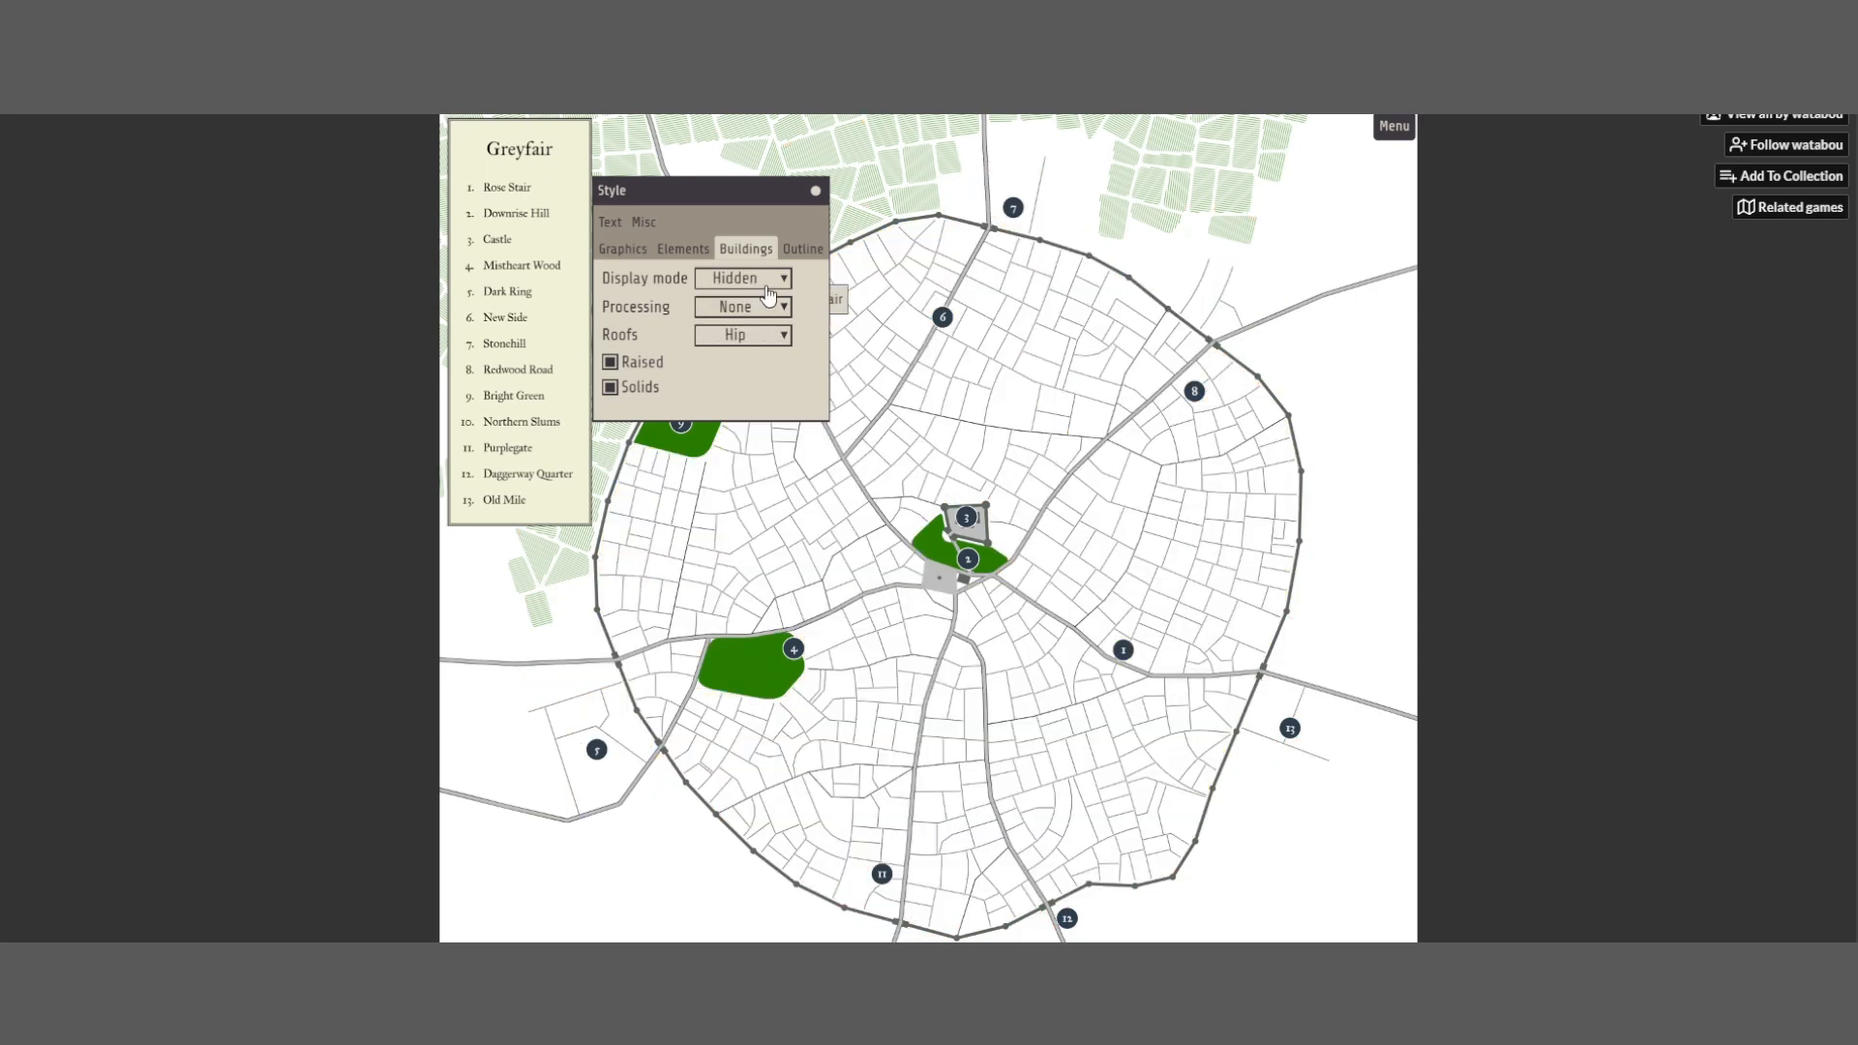
{"action": "left_click", "coordinate": [764, 280]}
{"action": "left_click", "coordinate": [751, 327]}
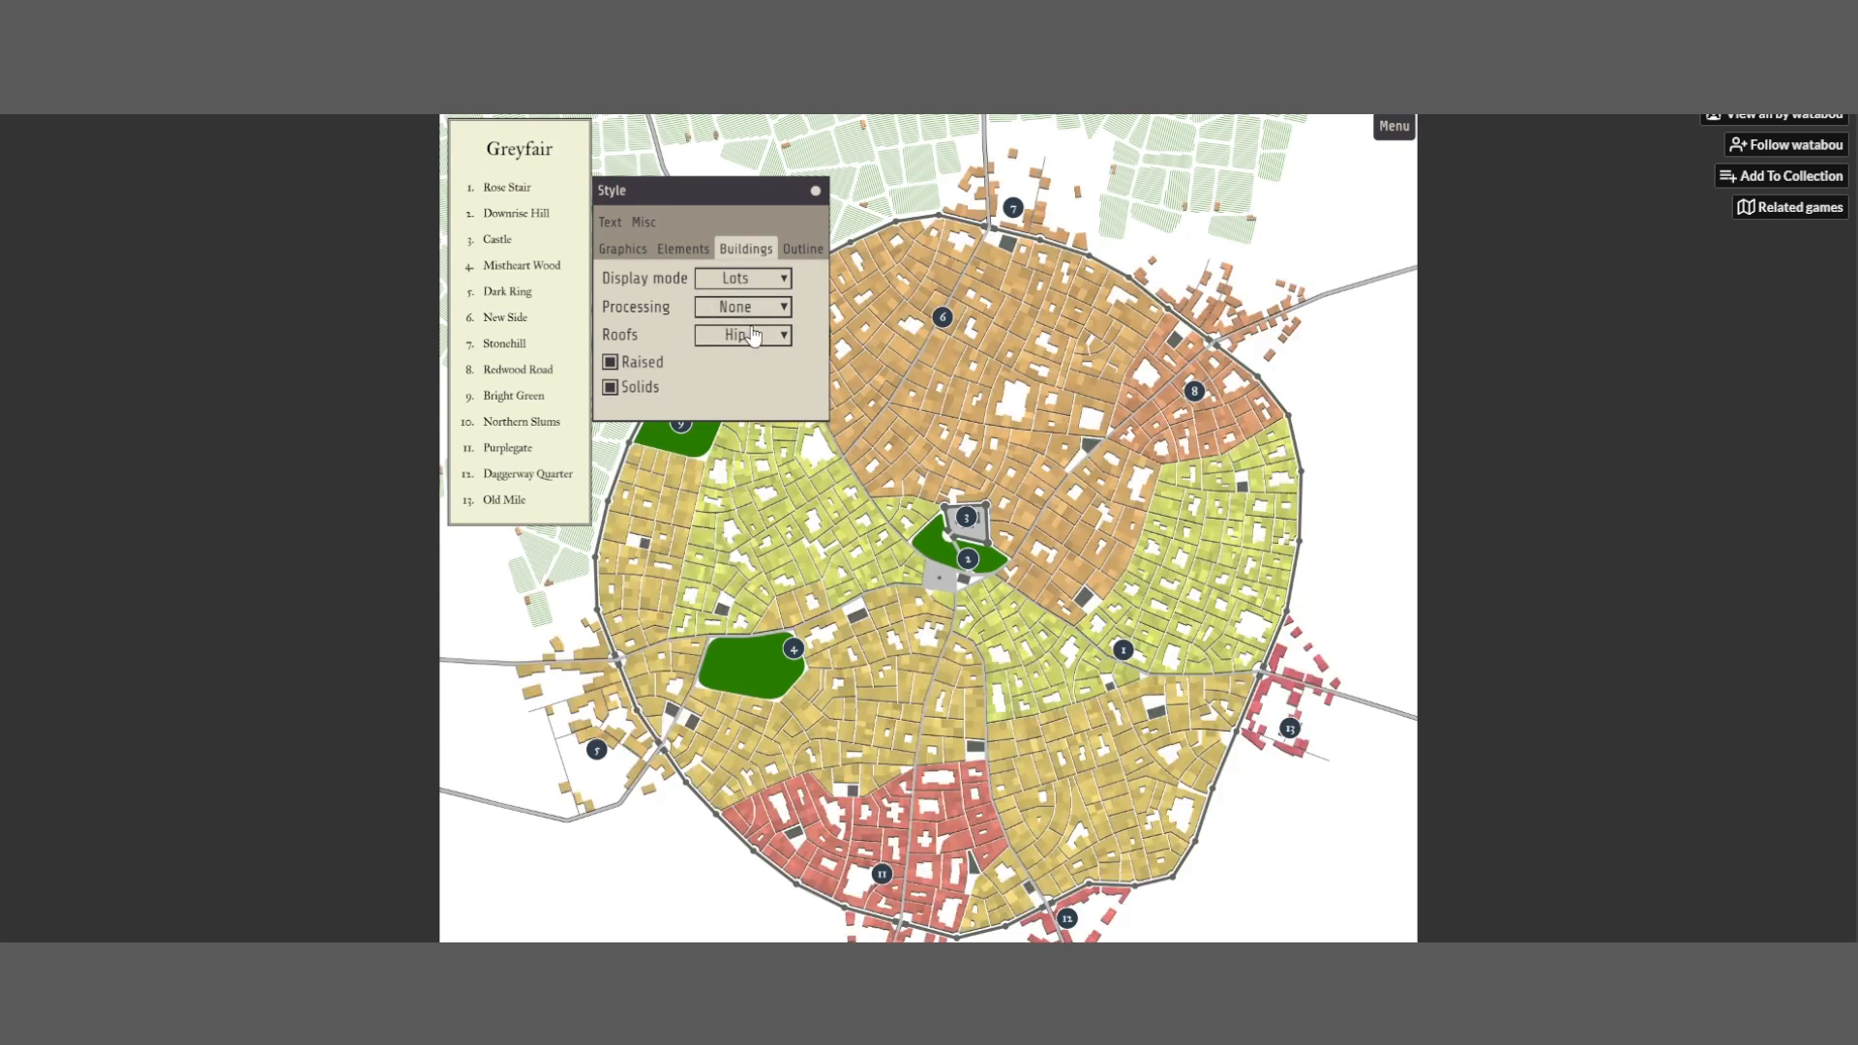
Compare the Block and Lots display modes for the buildings, finishing with Block
{"action": "left_click", "coordinate": [775, 280]}
{"action": "left_click", "coordinate": [753, 302]}
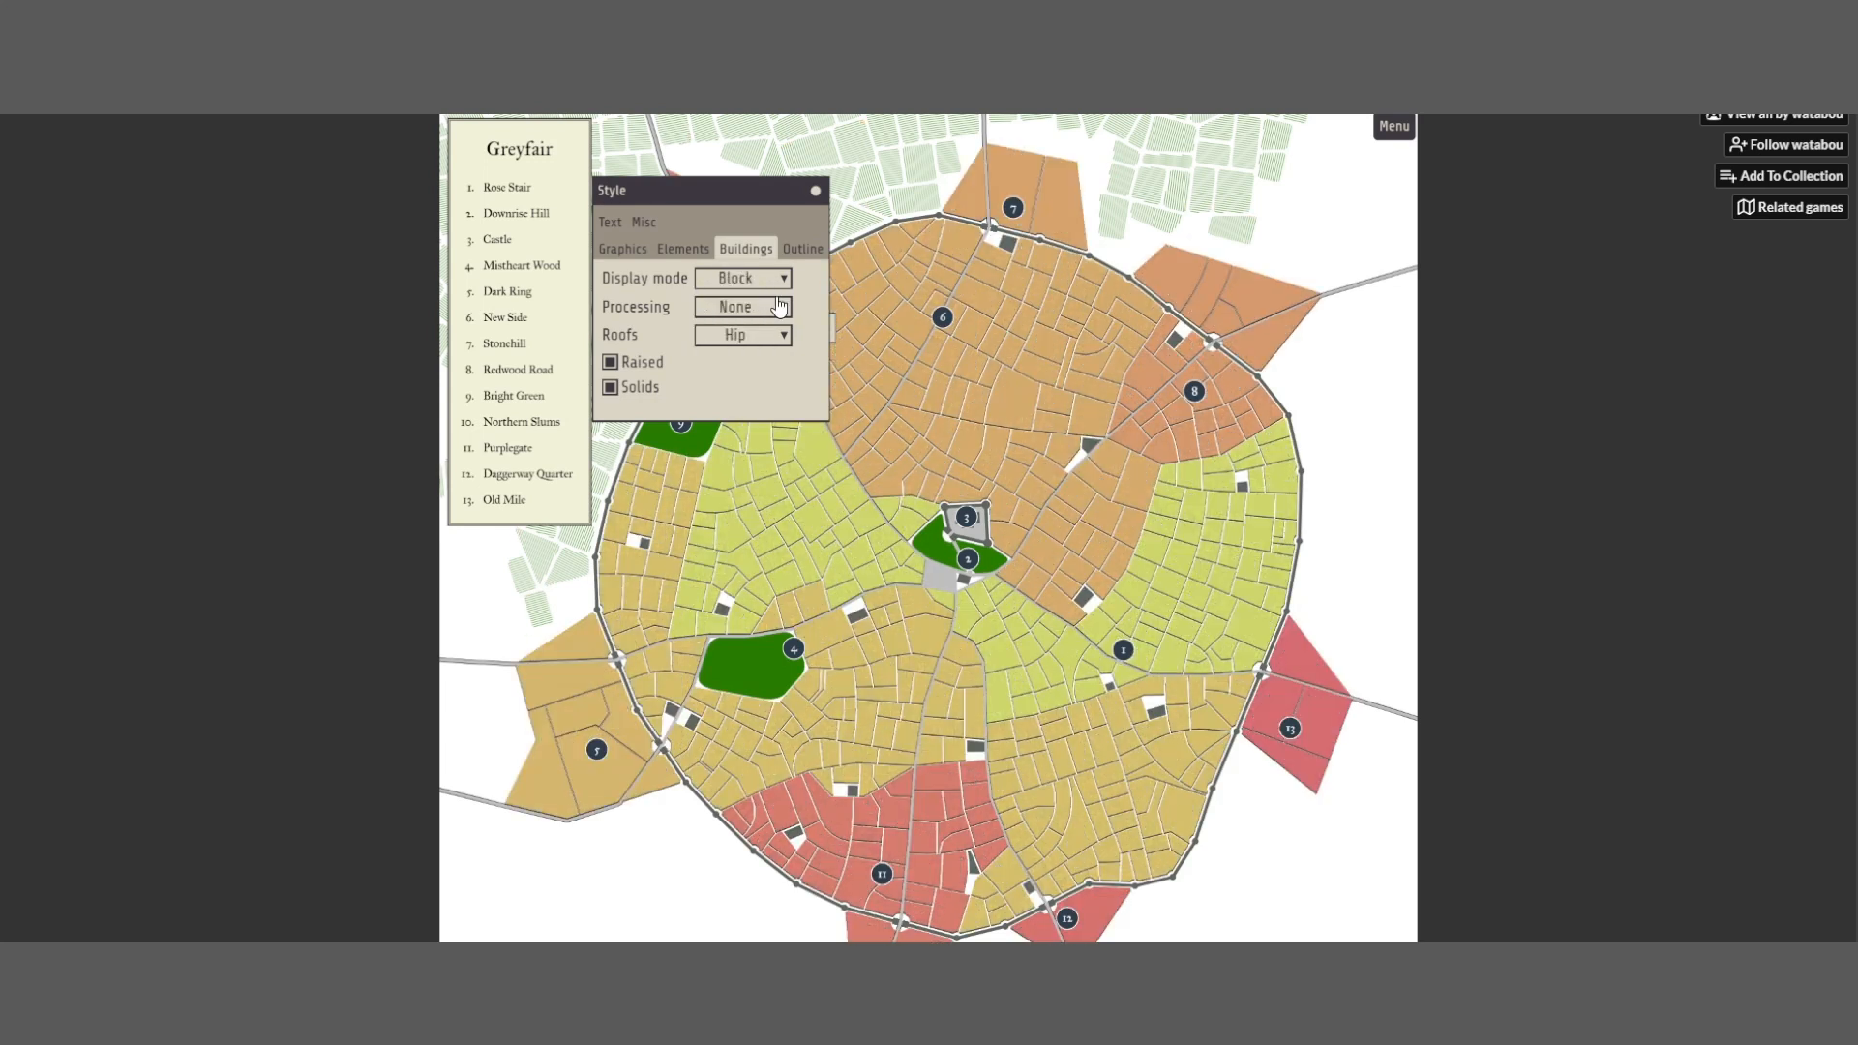
{"action": "left_click", "coordinate": [780, 279]}
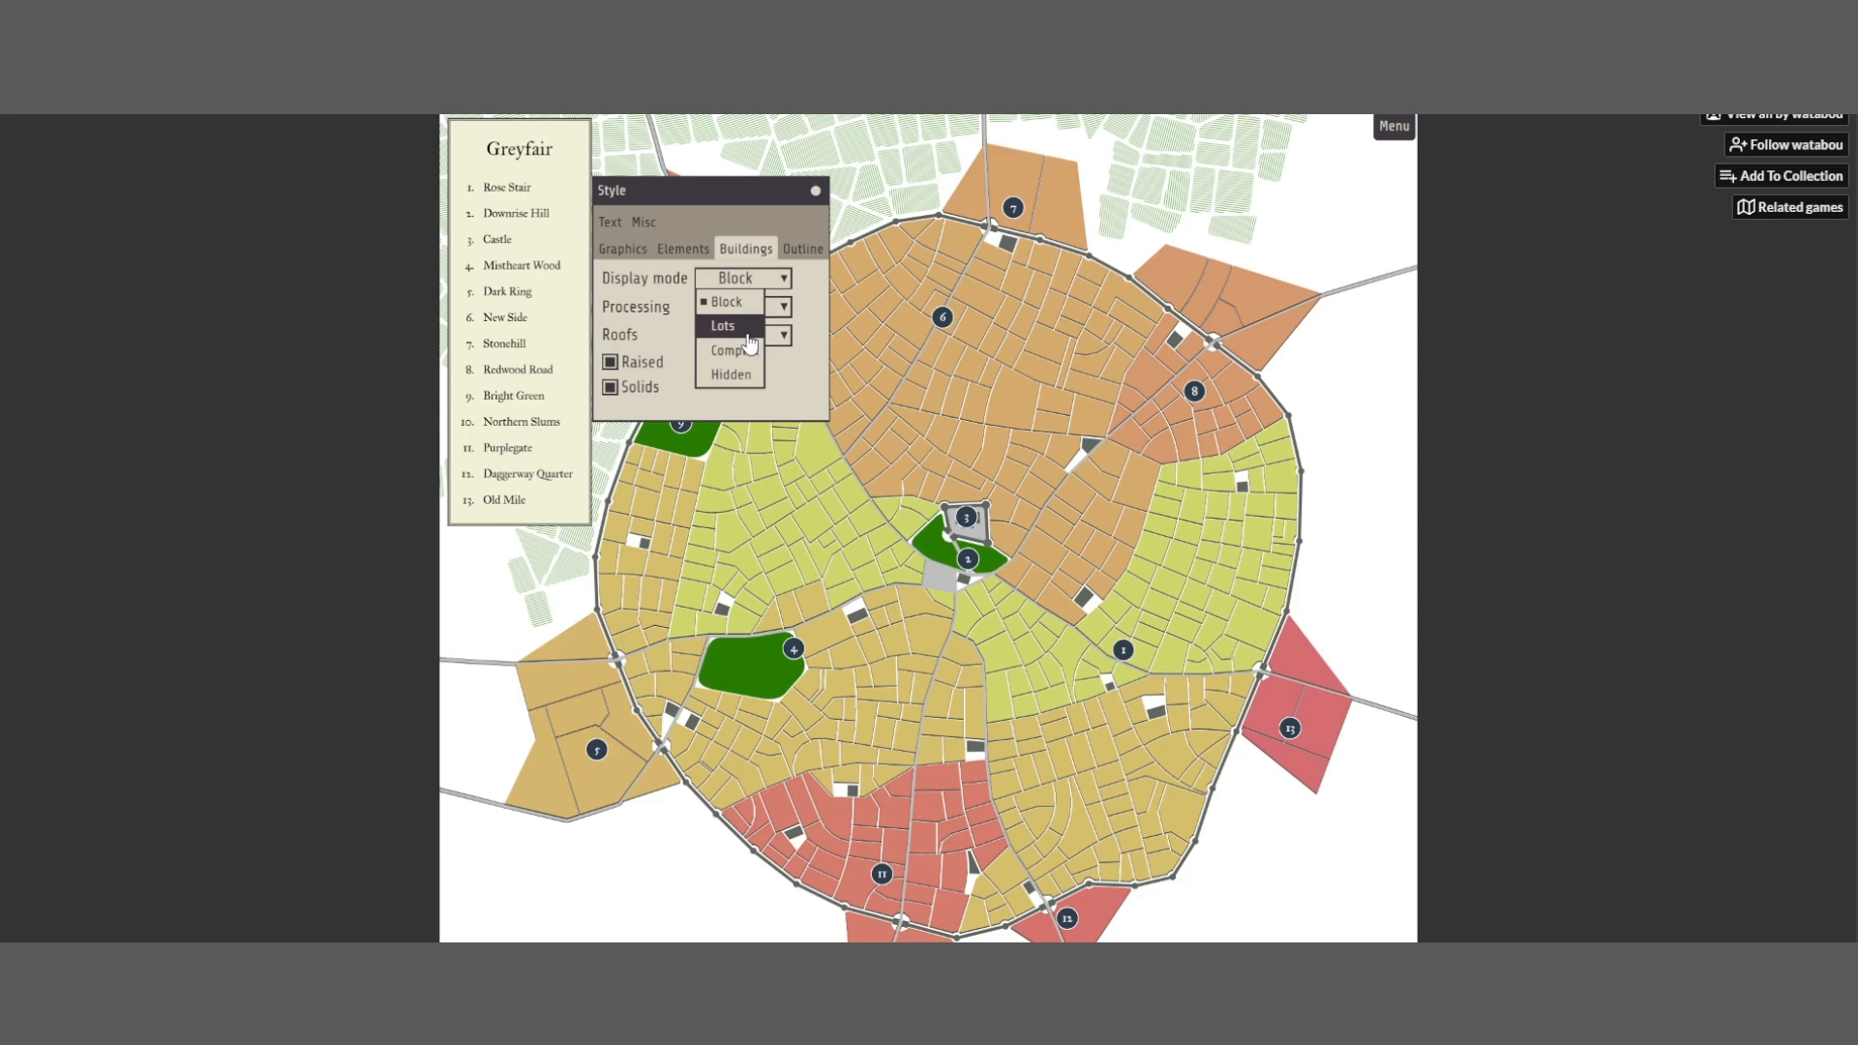
{"action": "left_click", "coordinate": [750, 334]}
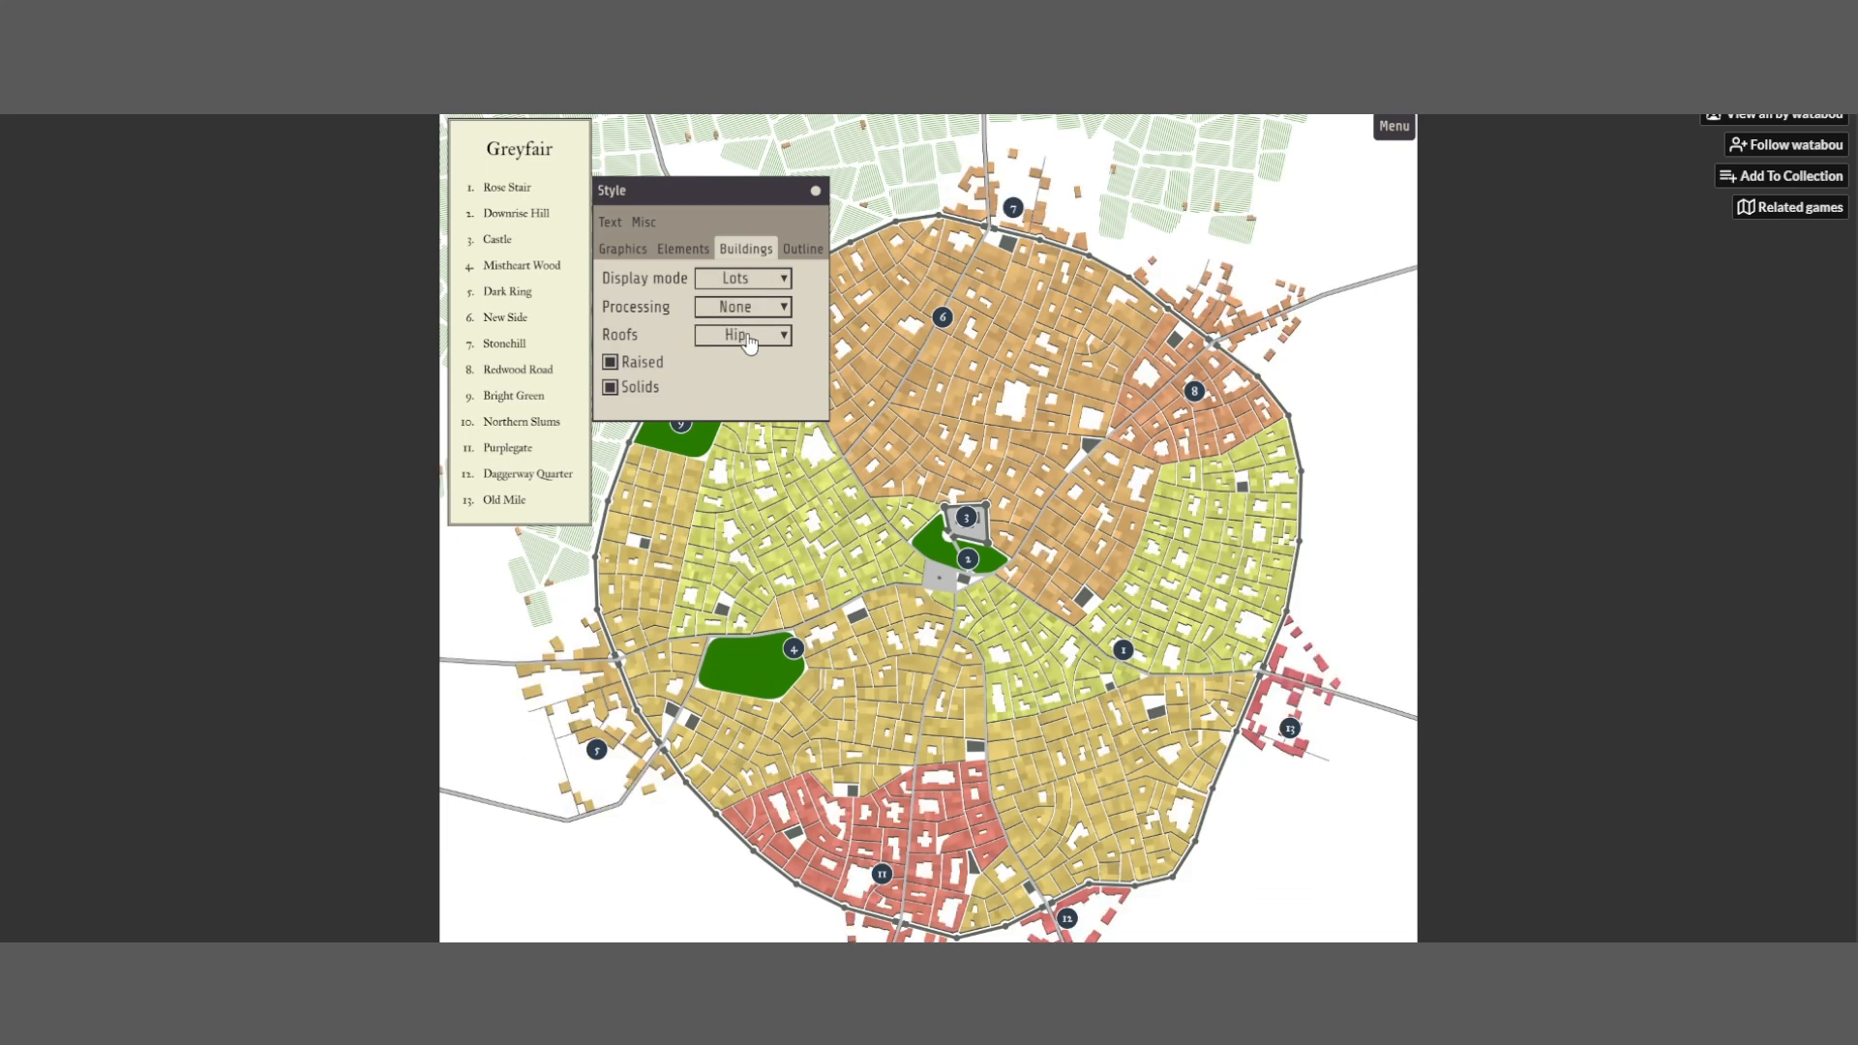
{"action": "left_click", "coordinate": [764, 279]}
{"action": "left_click", "coordinate": [755, 303]}
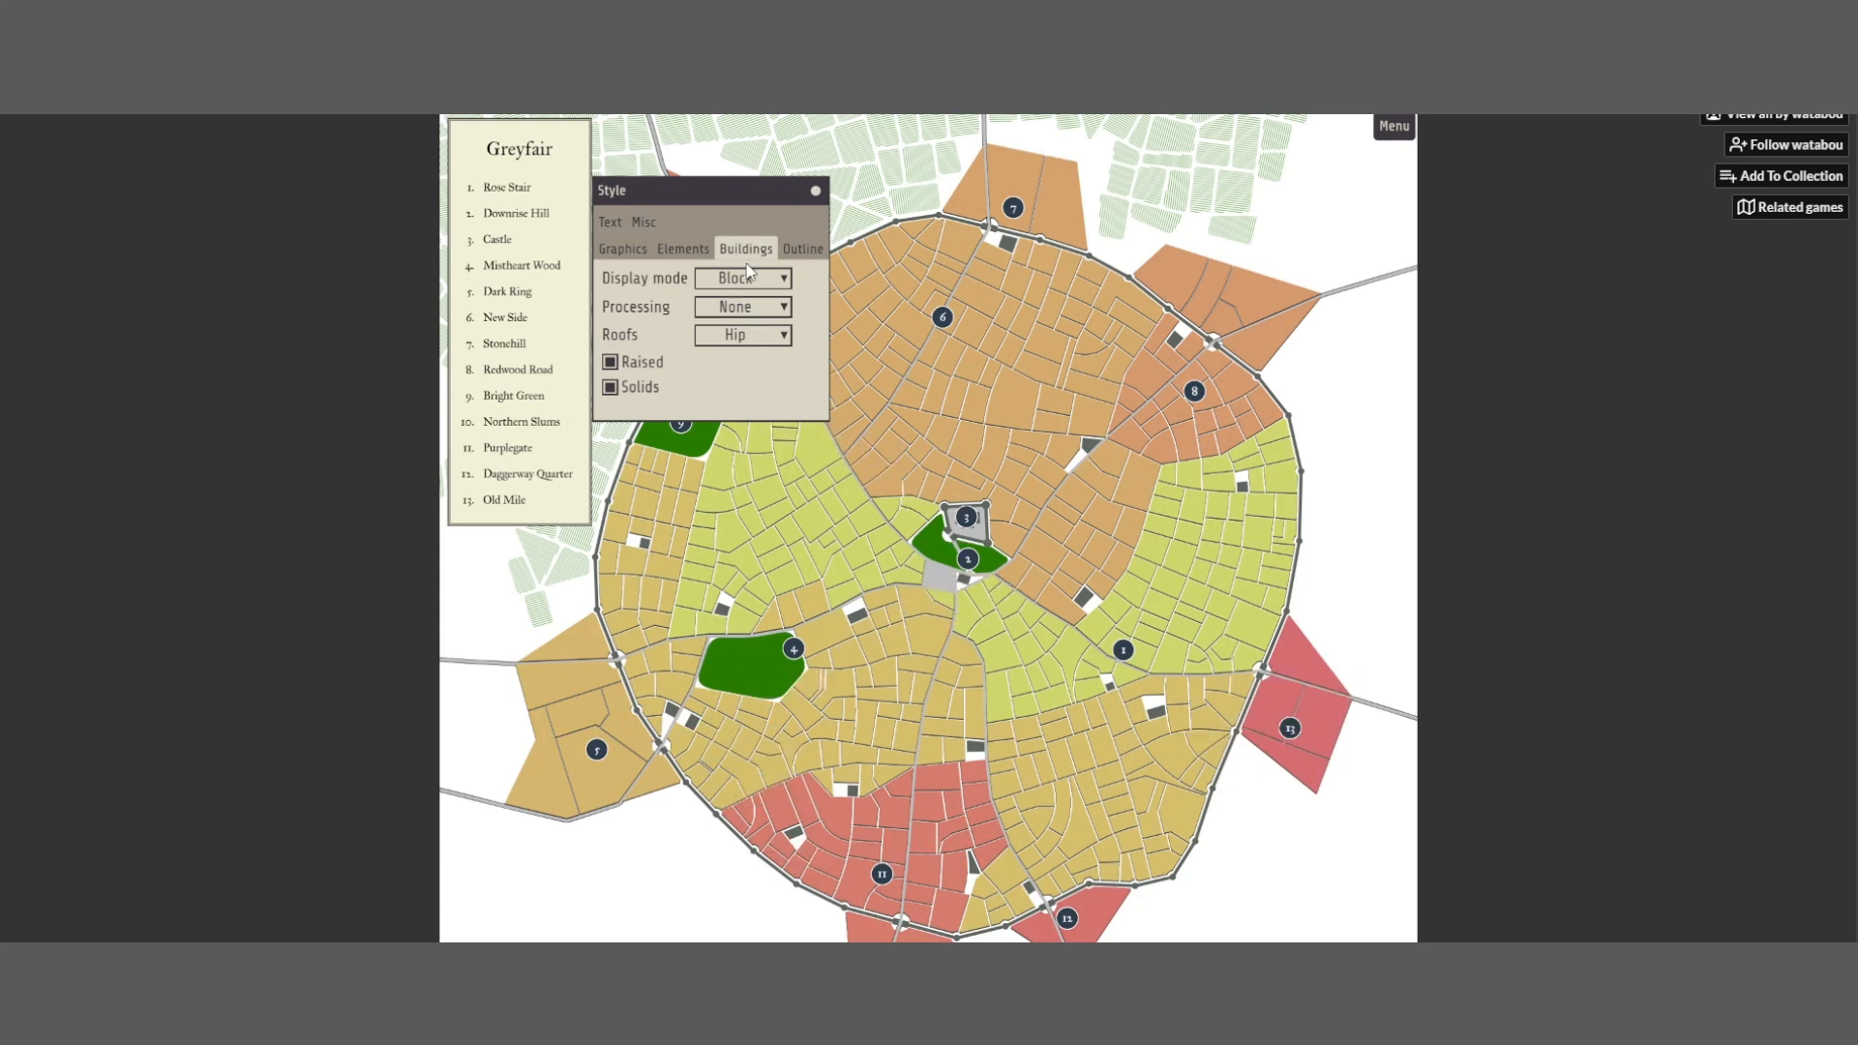
Try switching the buildings' Solids and Raised options off and back on, keeping the Hip roofs
{"action": "left_click", "coordinate": [611, 389]}
{"action": "left_click", "coordinate": [611, 391]}
{"action": "left_click", "coordinate": [612, 366]}
{"action": "left_click", "coordinate": [613, 373]}
{"action": "left_click", "coordinate": [615, 374]}
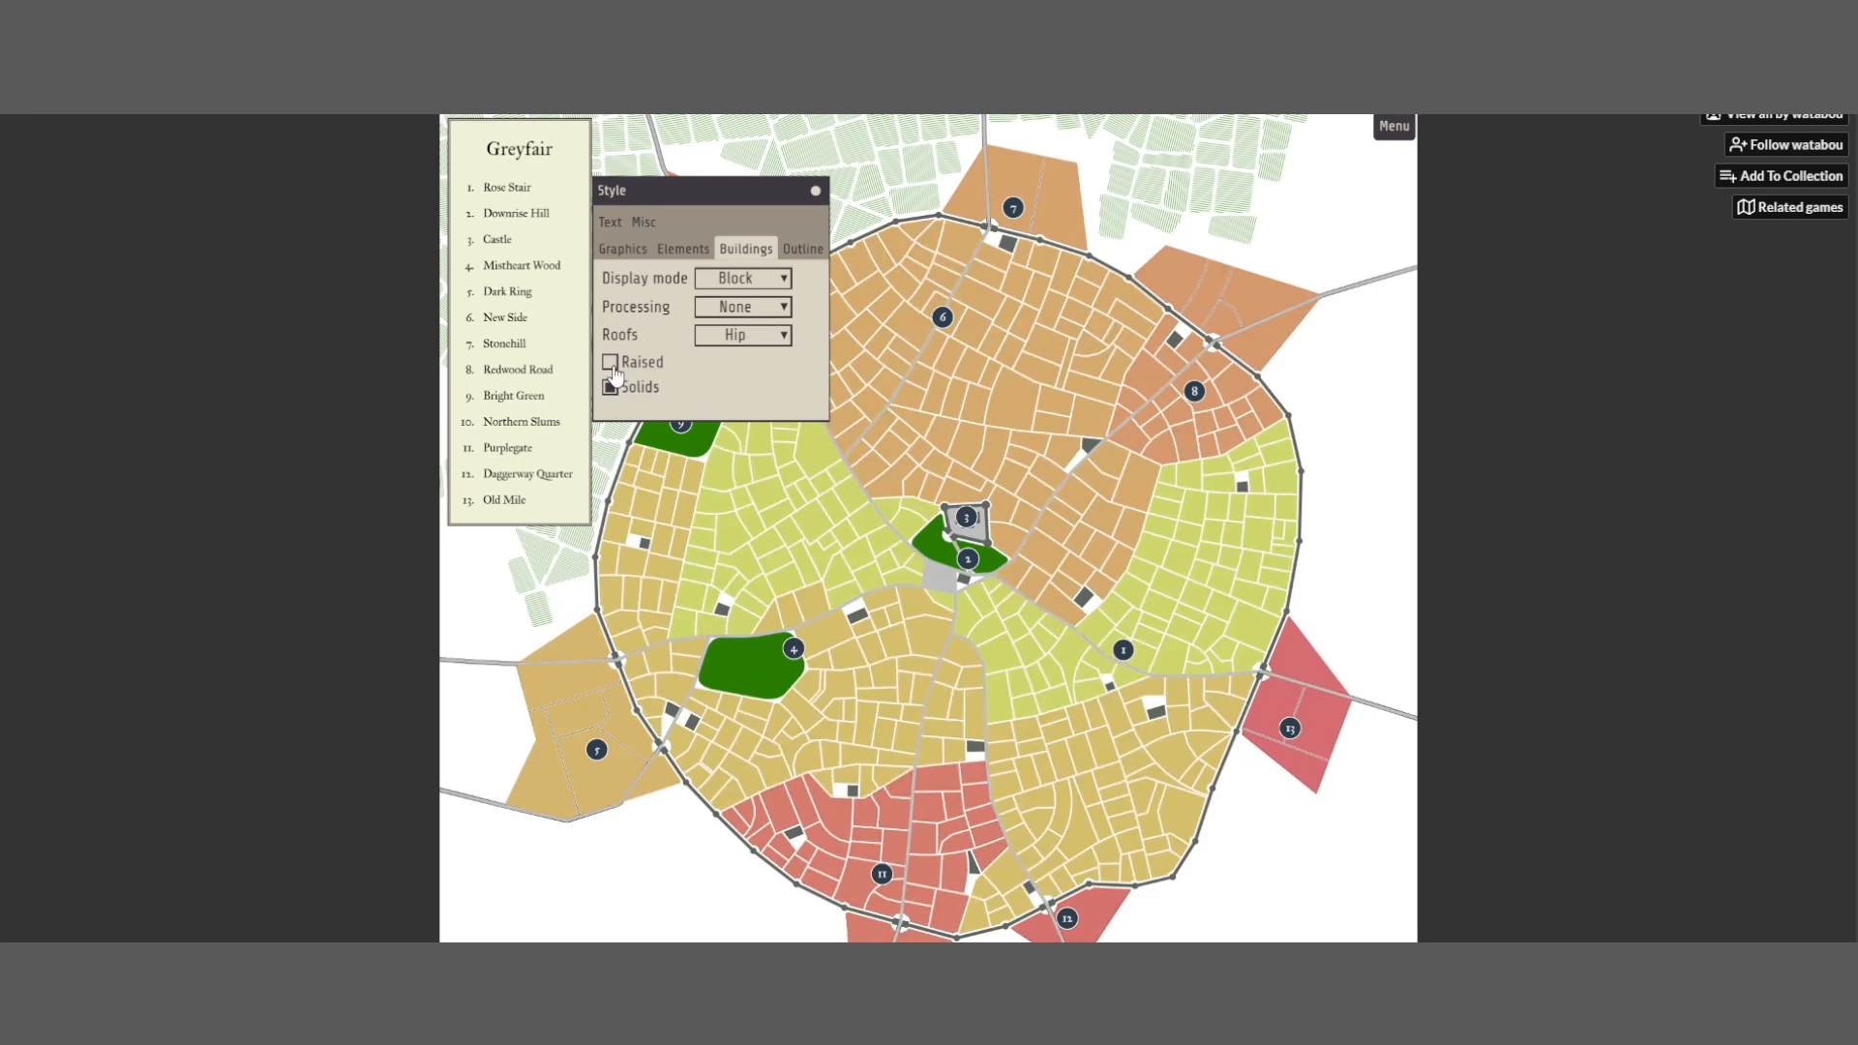
{"action": "left_click", "coordinate": [614, 373]}
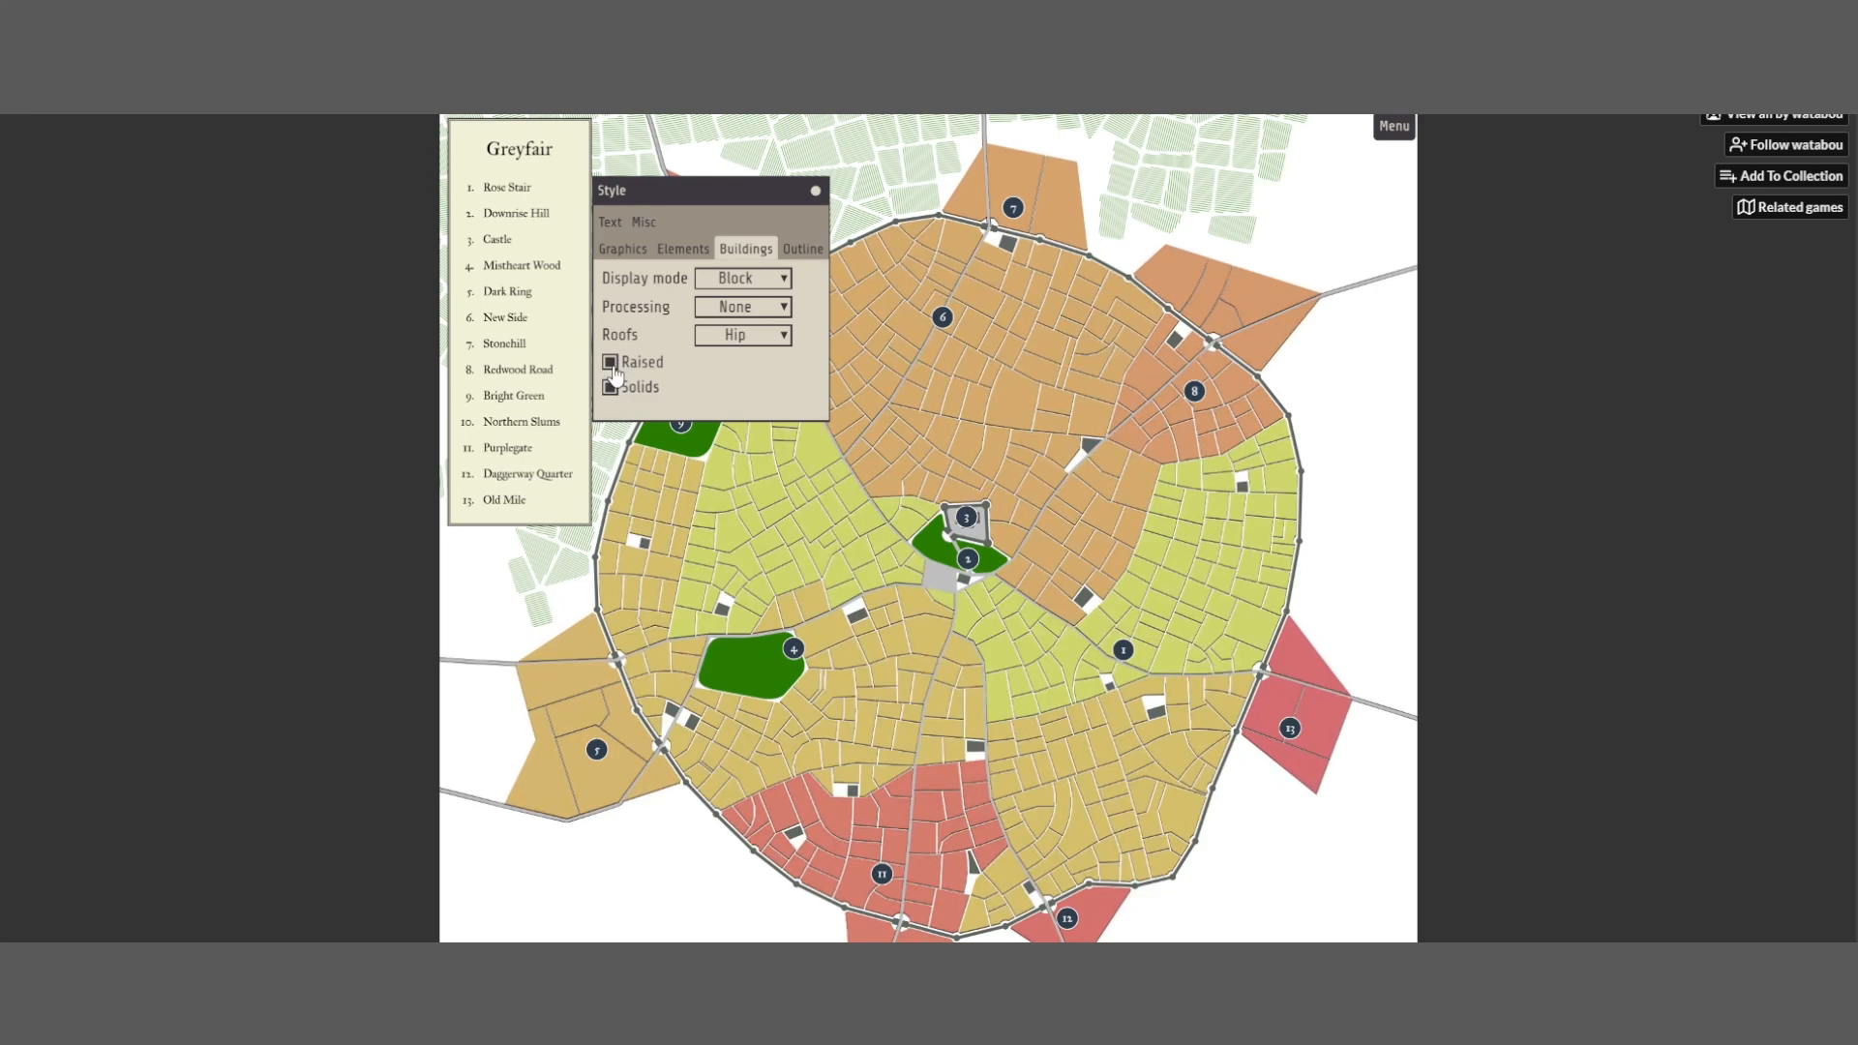
{"action": "left_click", "coordinate": [764, 336]}
{"action": "left_click", "coordinate": [724, 415]}
Try outlining the buildings and solids, and switch both outlines off again
{"action": "left_click", "coordinate": [803, 248]}
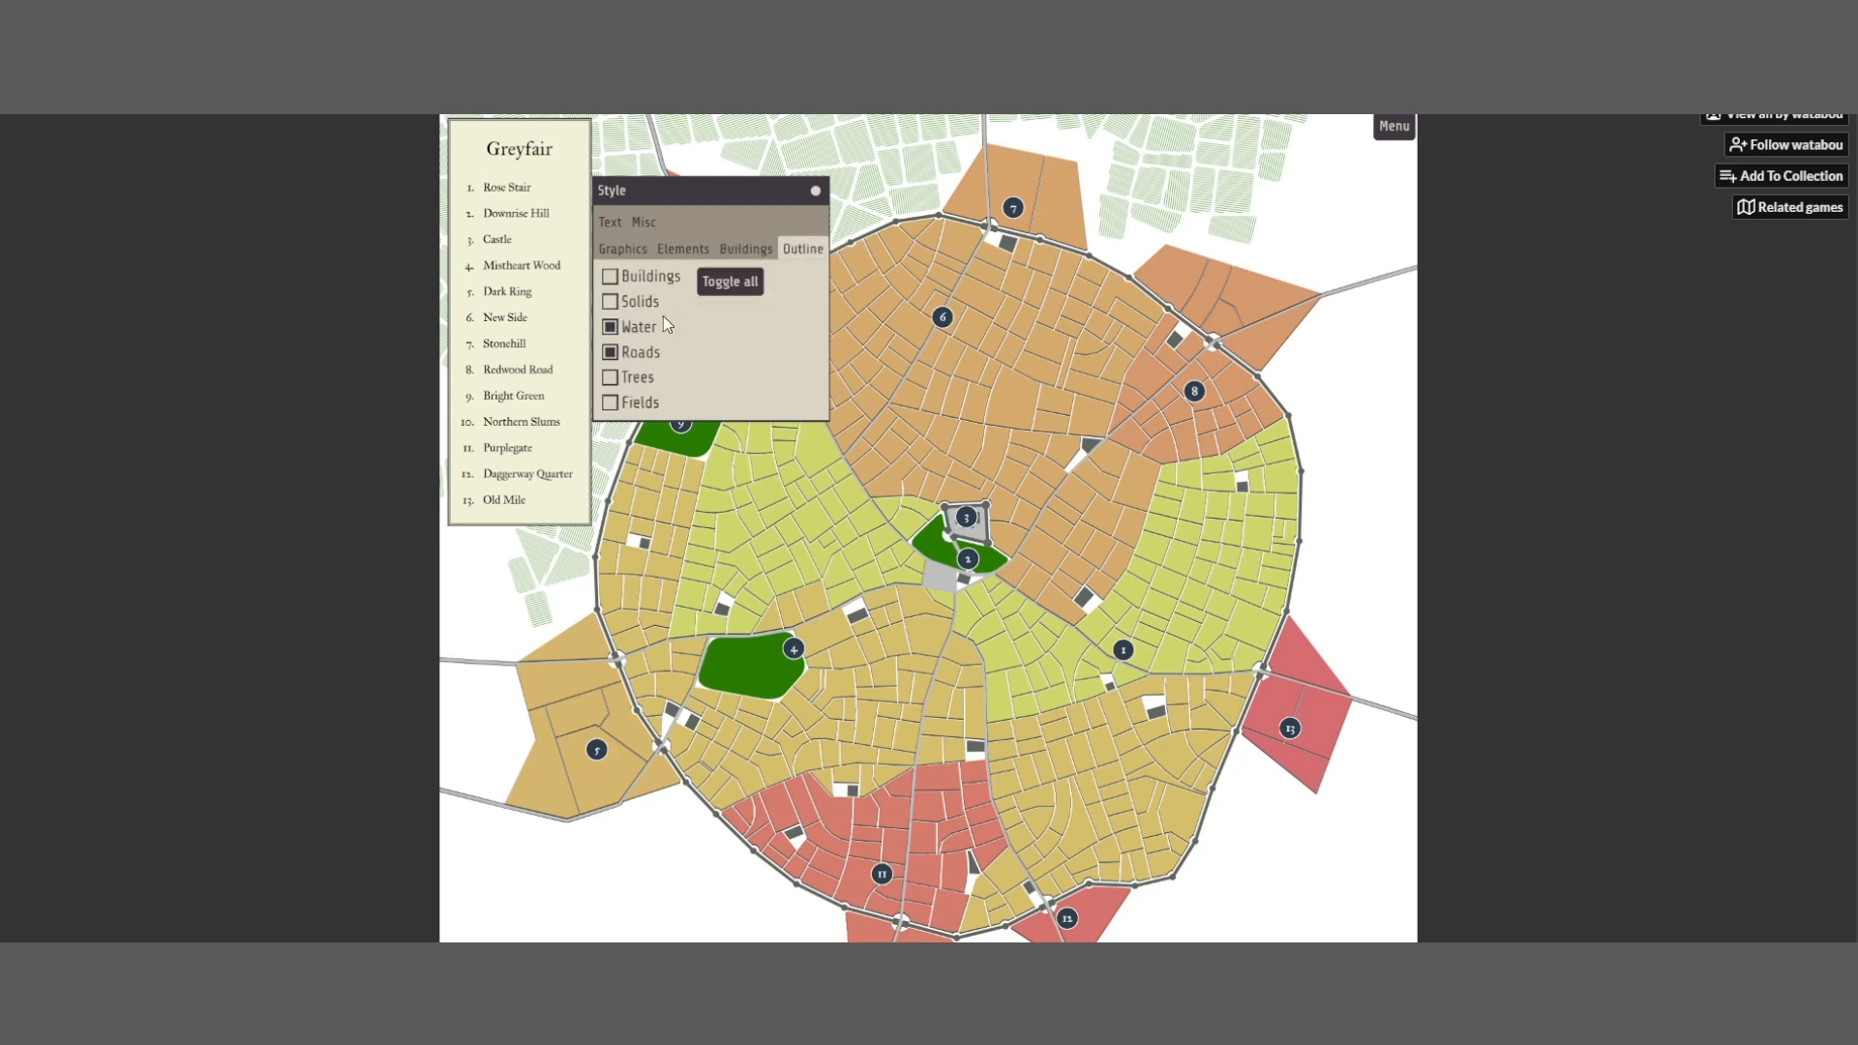
{"action": "left_click", "coordinate": [612, 279]}
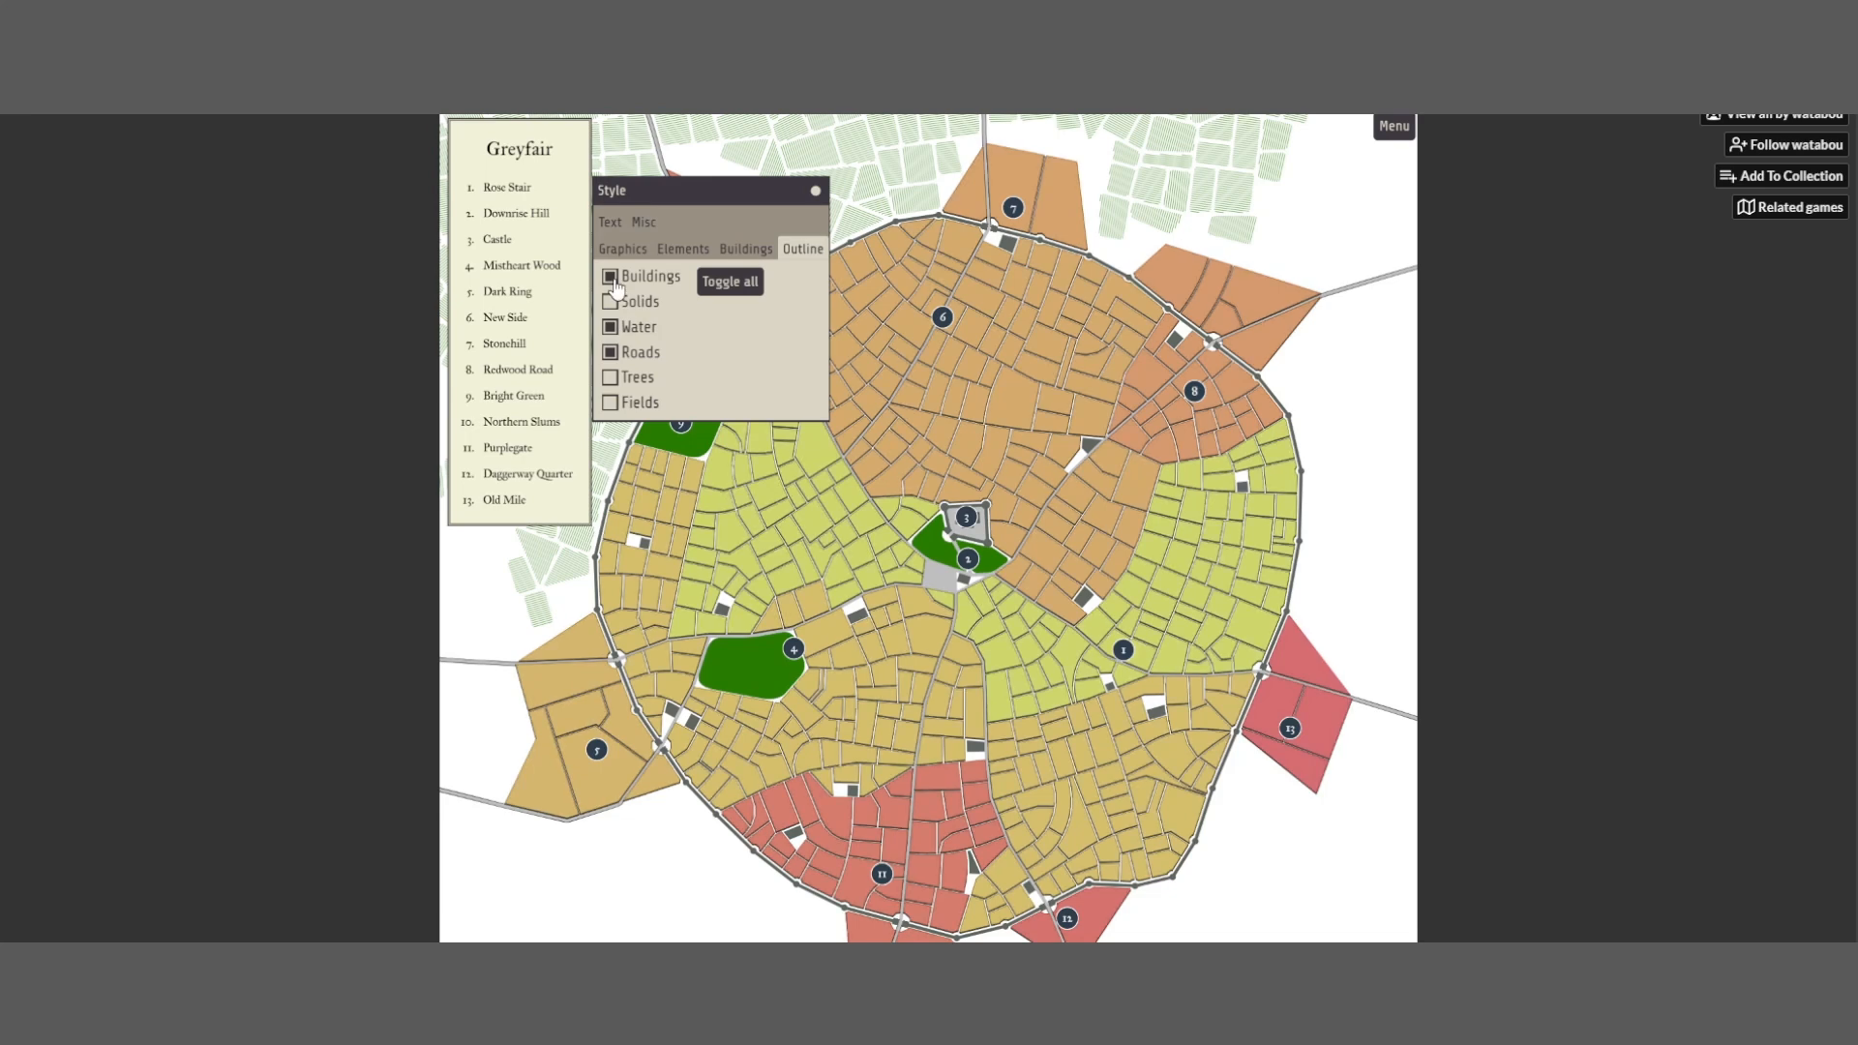
{"action": "left_click", "coordinate": [614, 280]}
{"action": "left_click", "coordinate": [617, 305]}
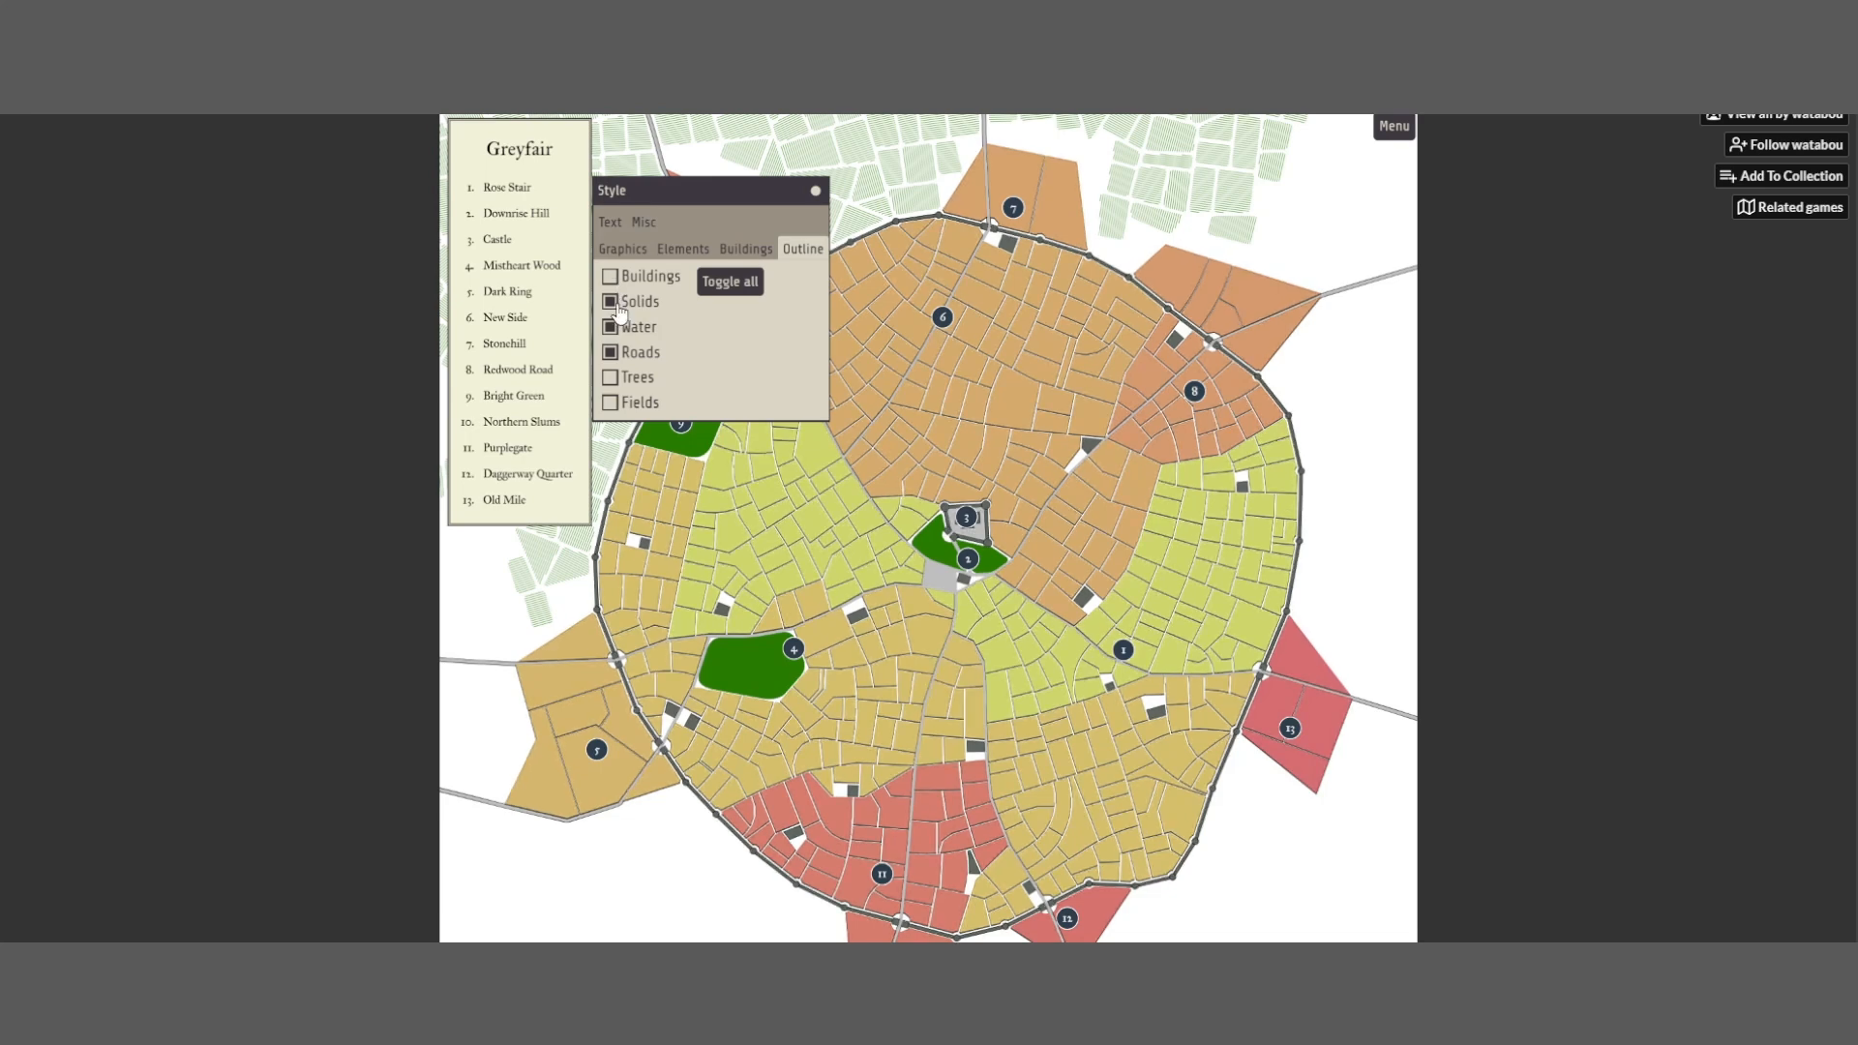
{"action": "left_click", "coordinate": [618, 306]}
{"action": "left_click", "coordinate": [618, 306]}
{"action": "left_click", "coordinate": [618, 306]}
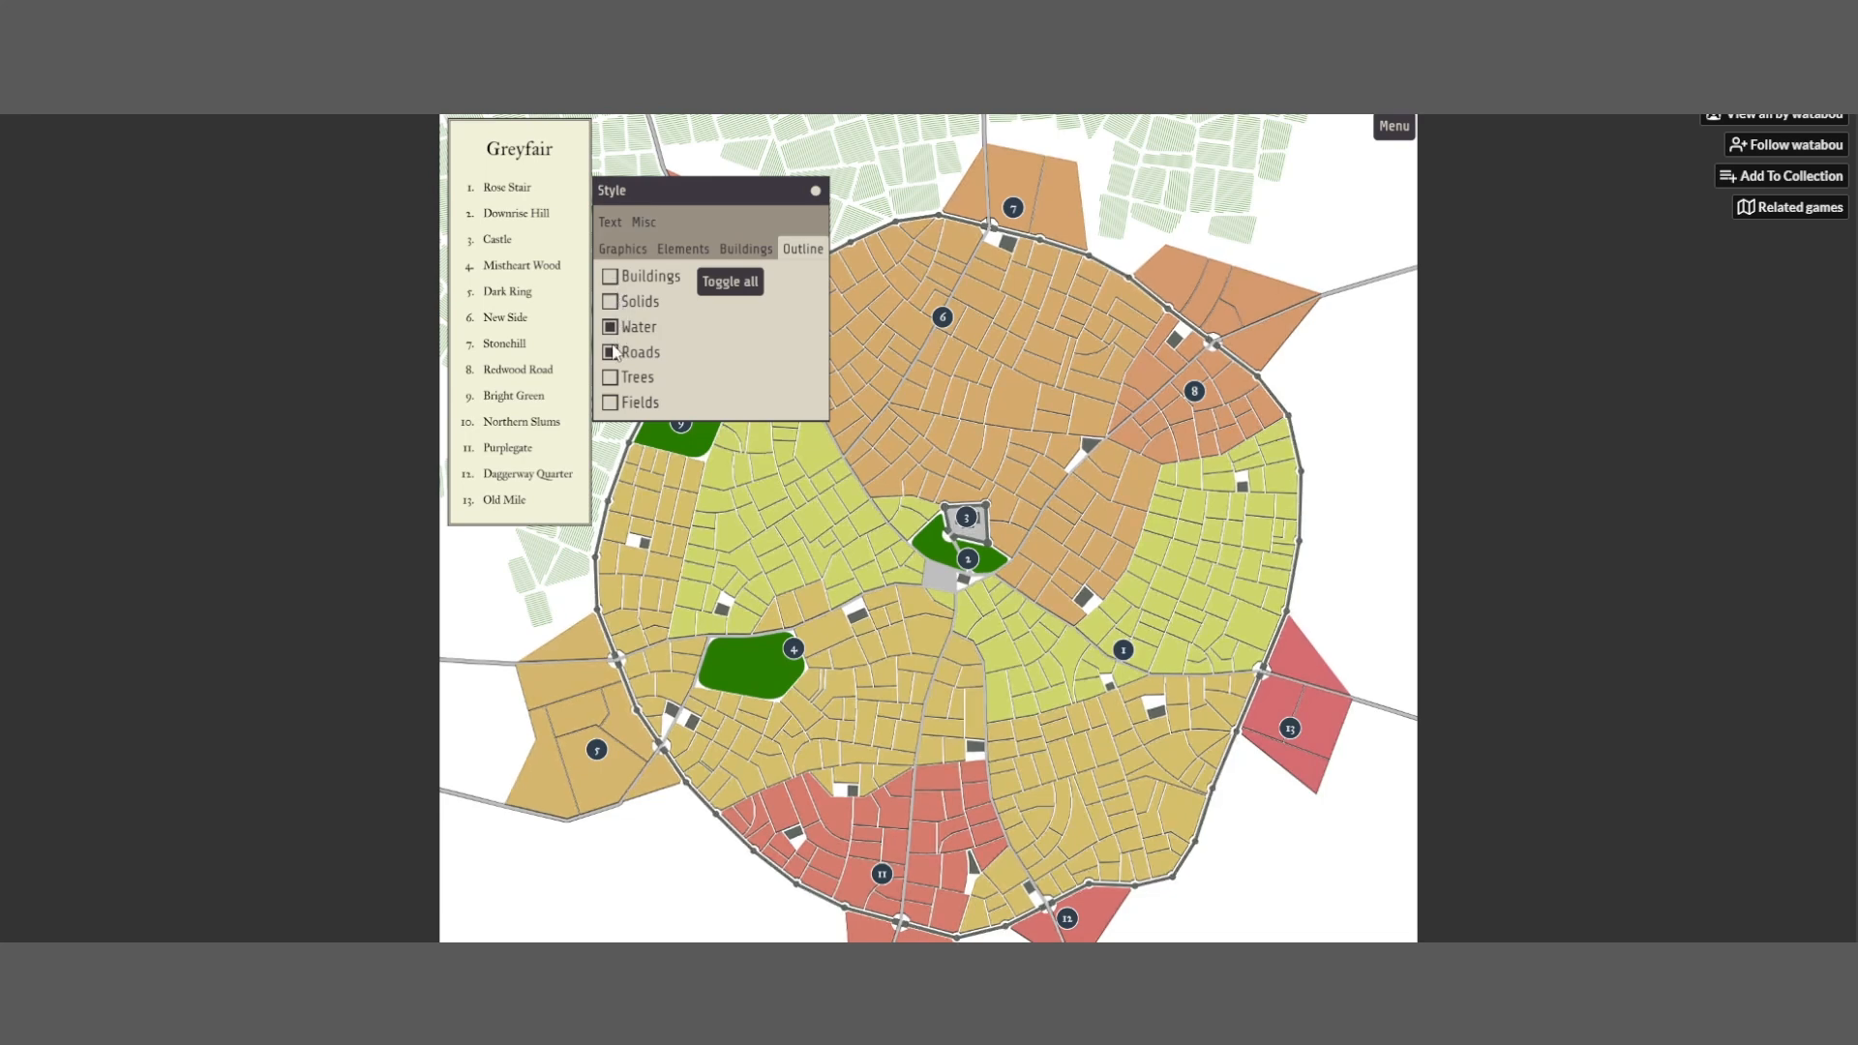
Turn off the water outline and turn on the field outlines, leaving roads outlined and trees without an outline
{"action": "left_click", "coordinate": [611, 333]}
{"action": "left_click", "coordinate": [614, 358]}
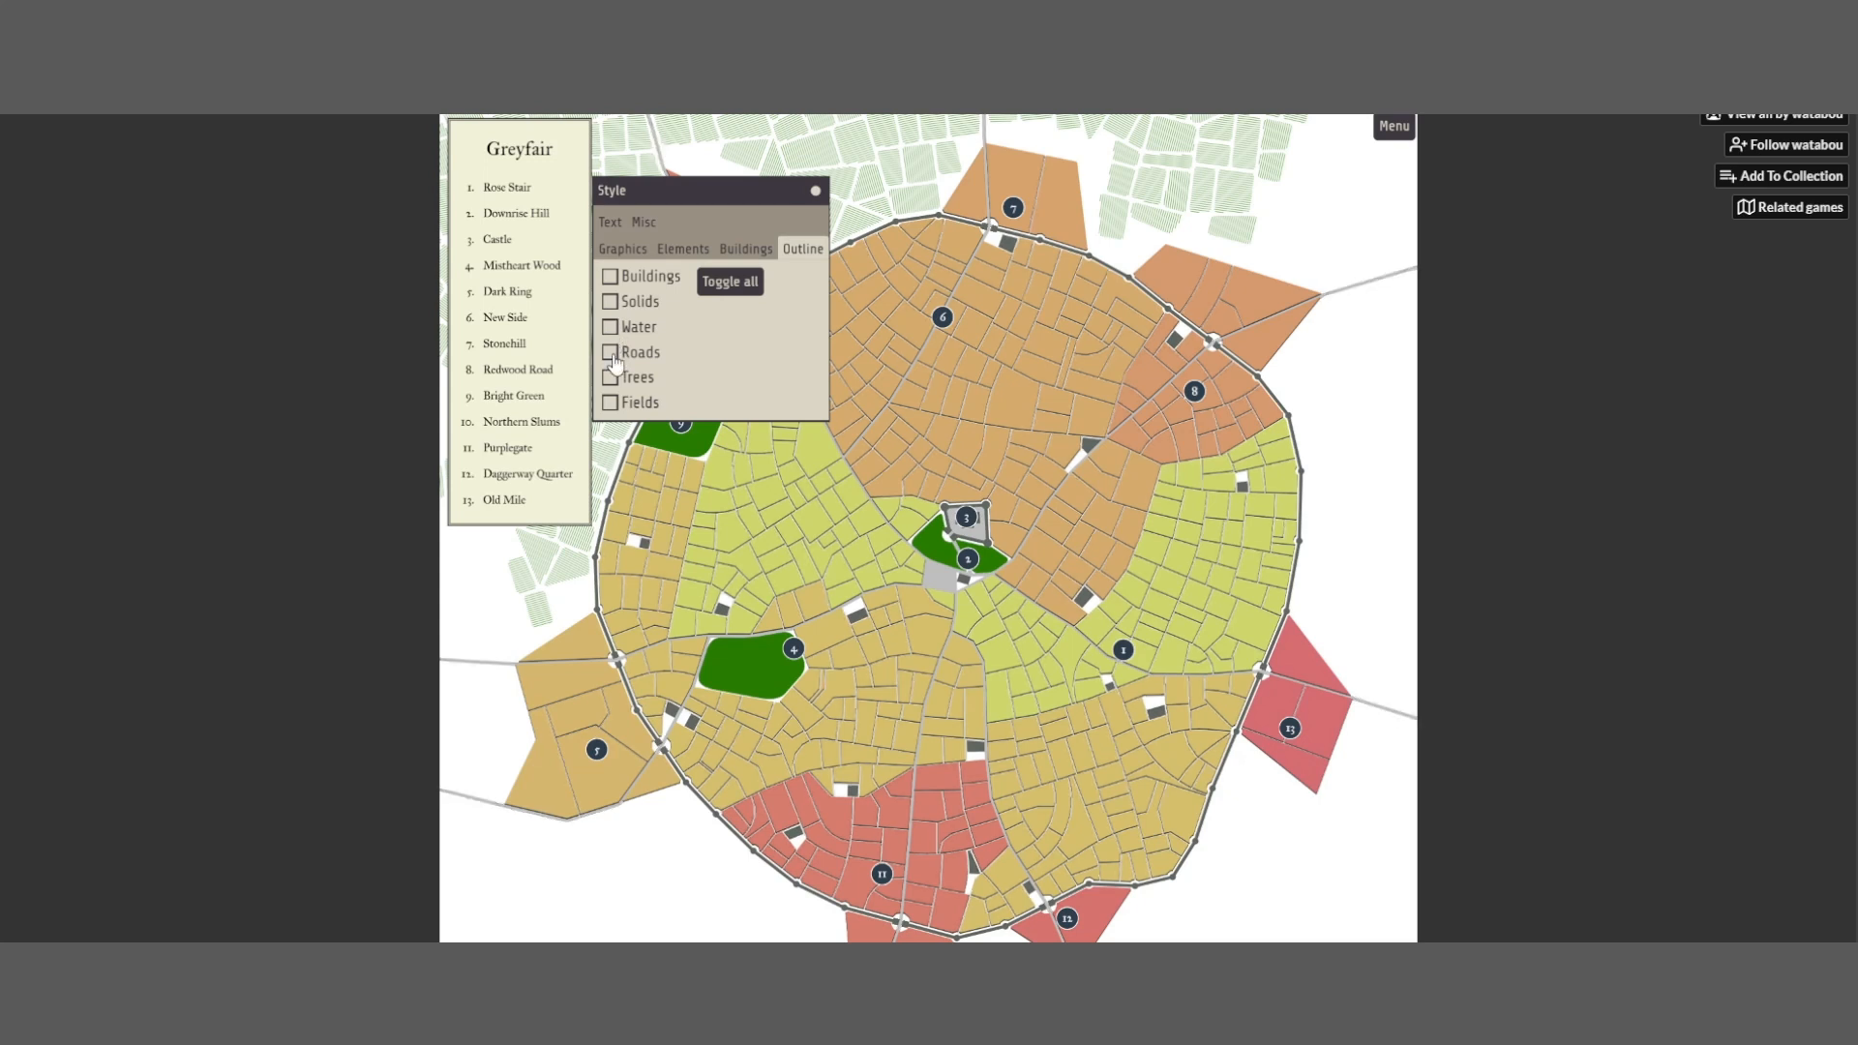
{"action": "left_click", "coordinate": [615, 360]}
{"action": "left_click", "coordinate": [615, 360]}
{"action": "left_click", "coordinate": [614, 360]}
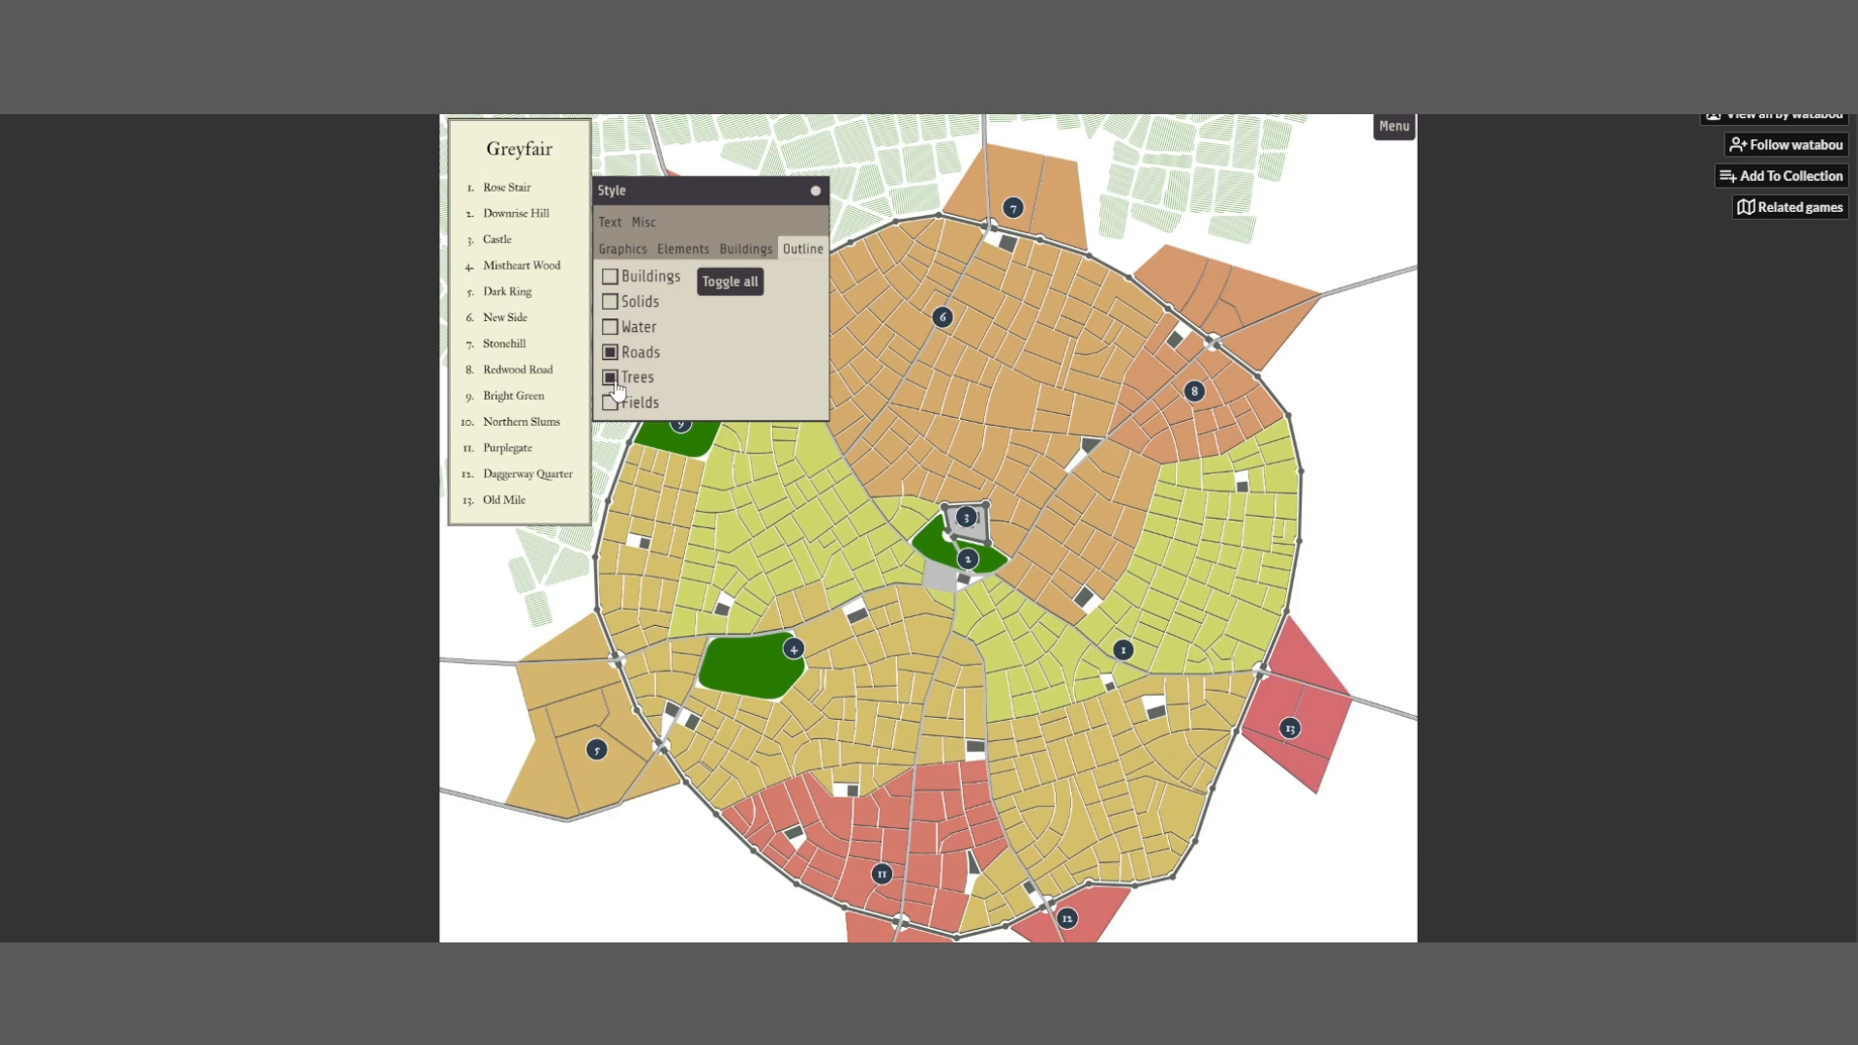
{"action": "left_click", "coordinate": [611, 405]}
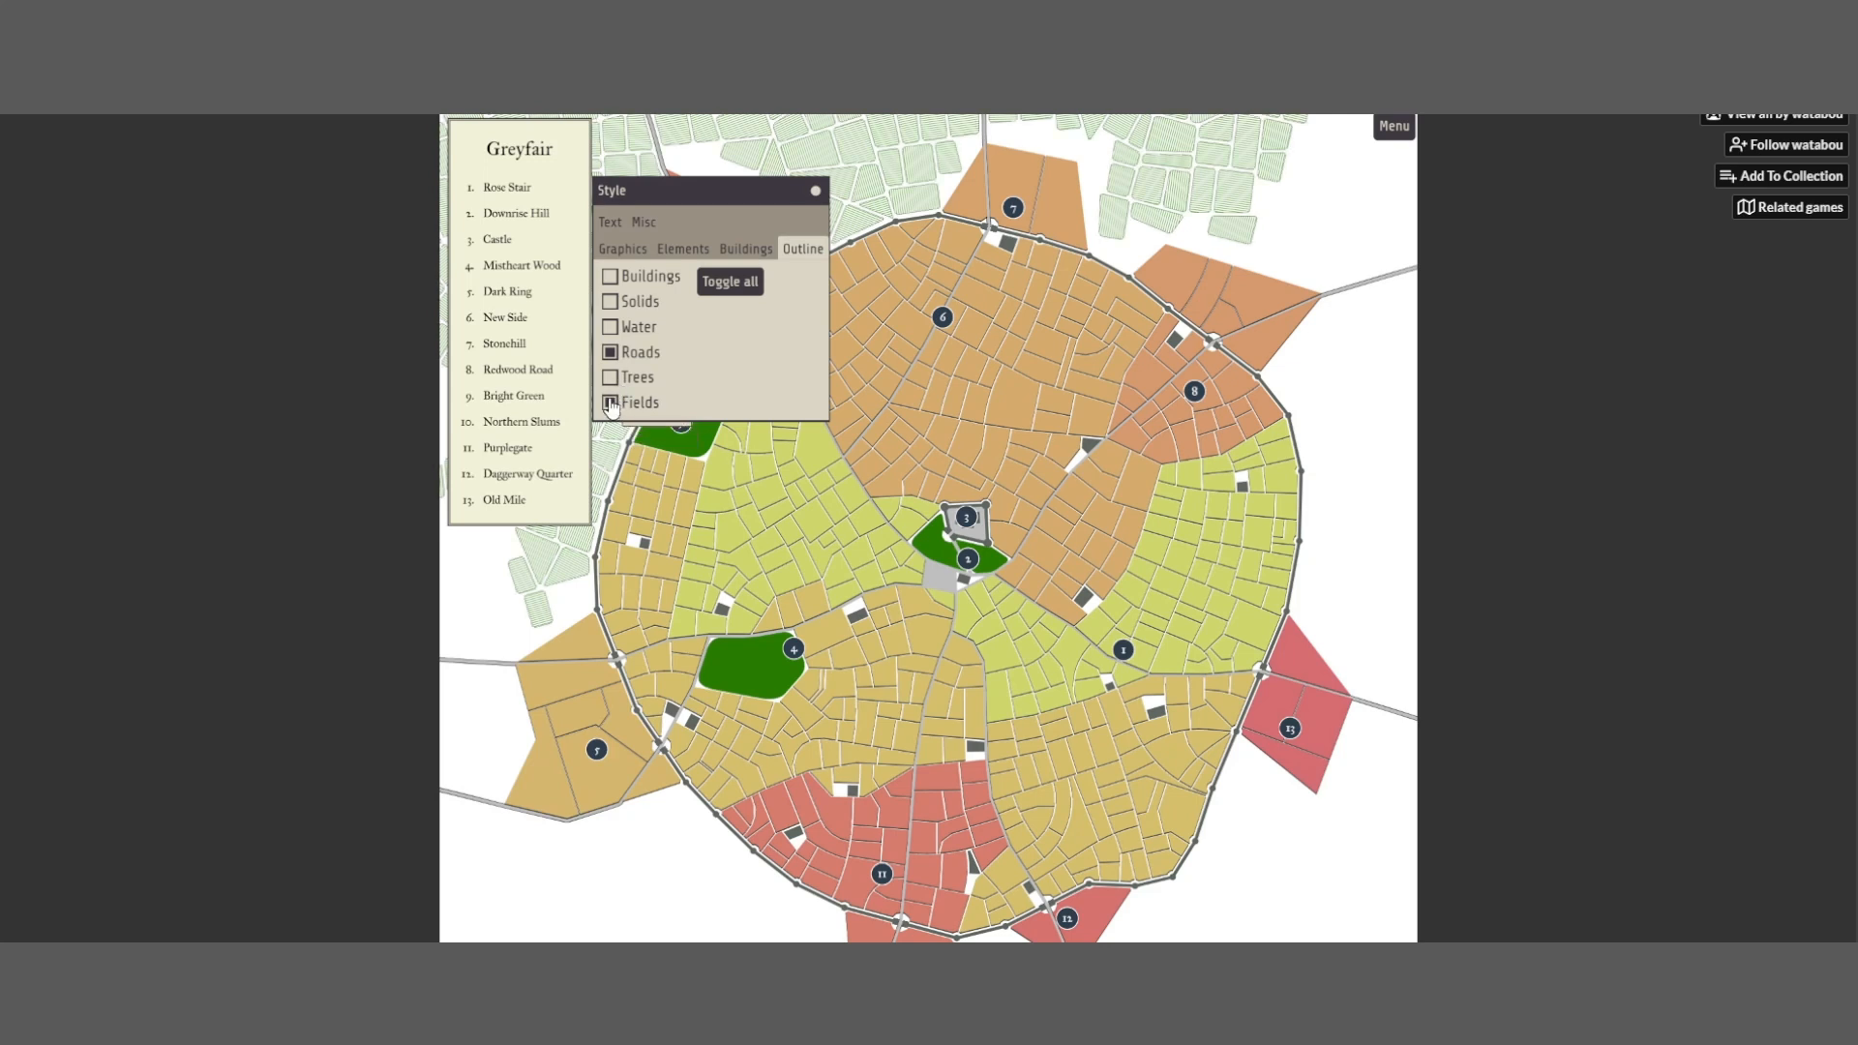
Move the Style window off the legend and set the title font to Jewel in bold, without italics
{"action": "left_click", "coordinate": [640, 224]}
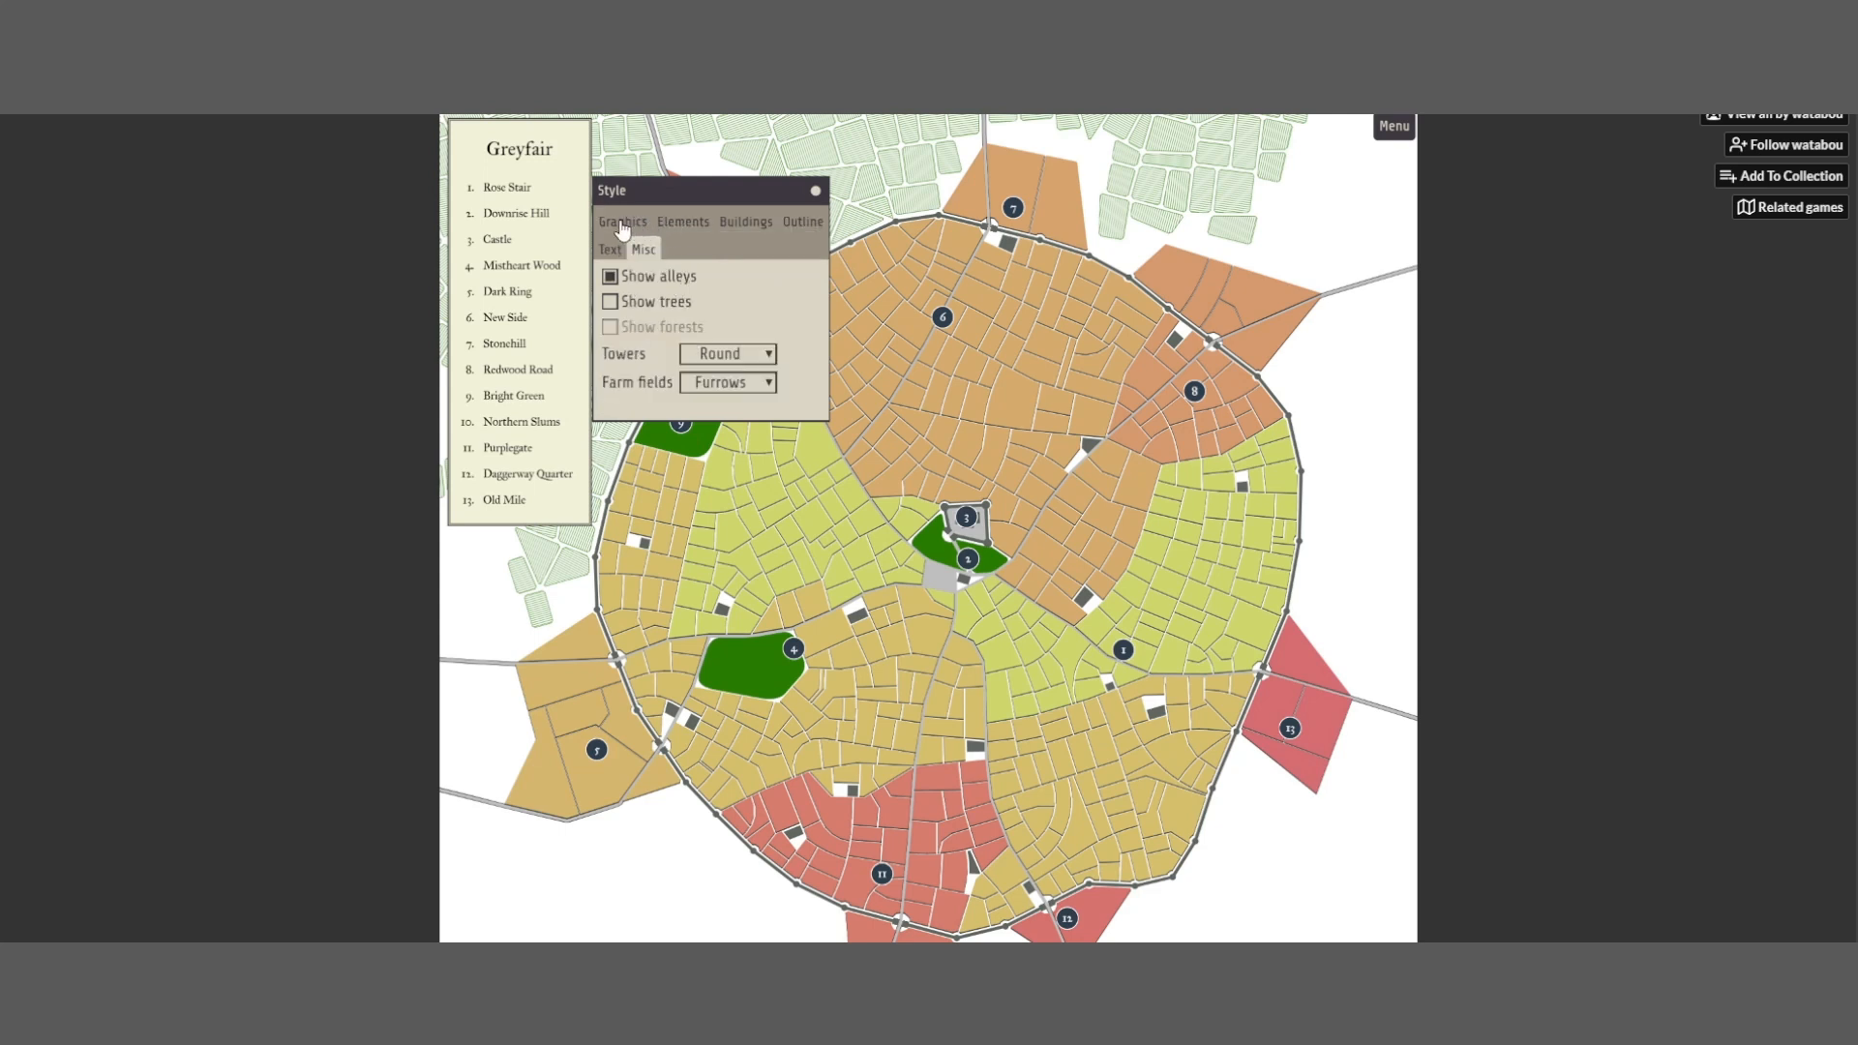
{"action": "left_click", "coordinate": [619, 253]}
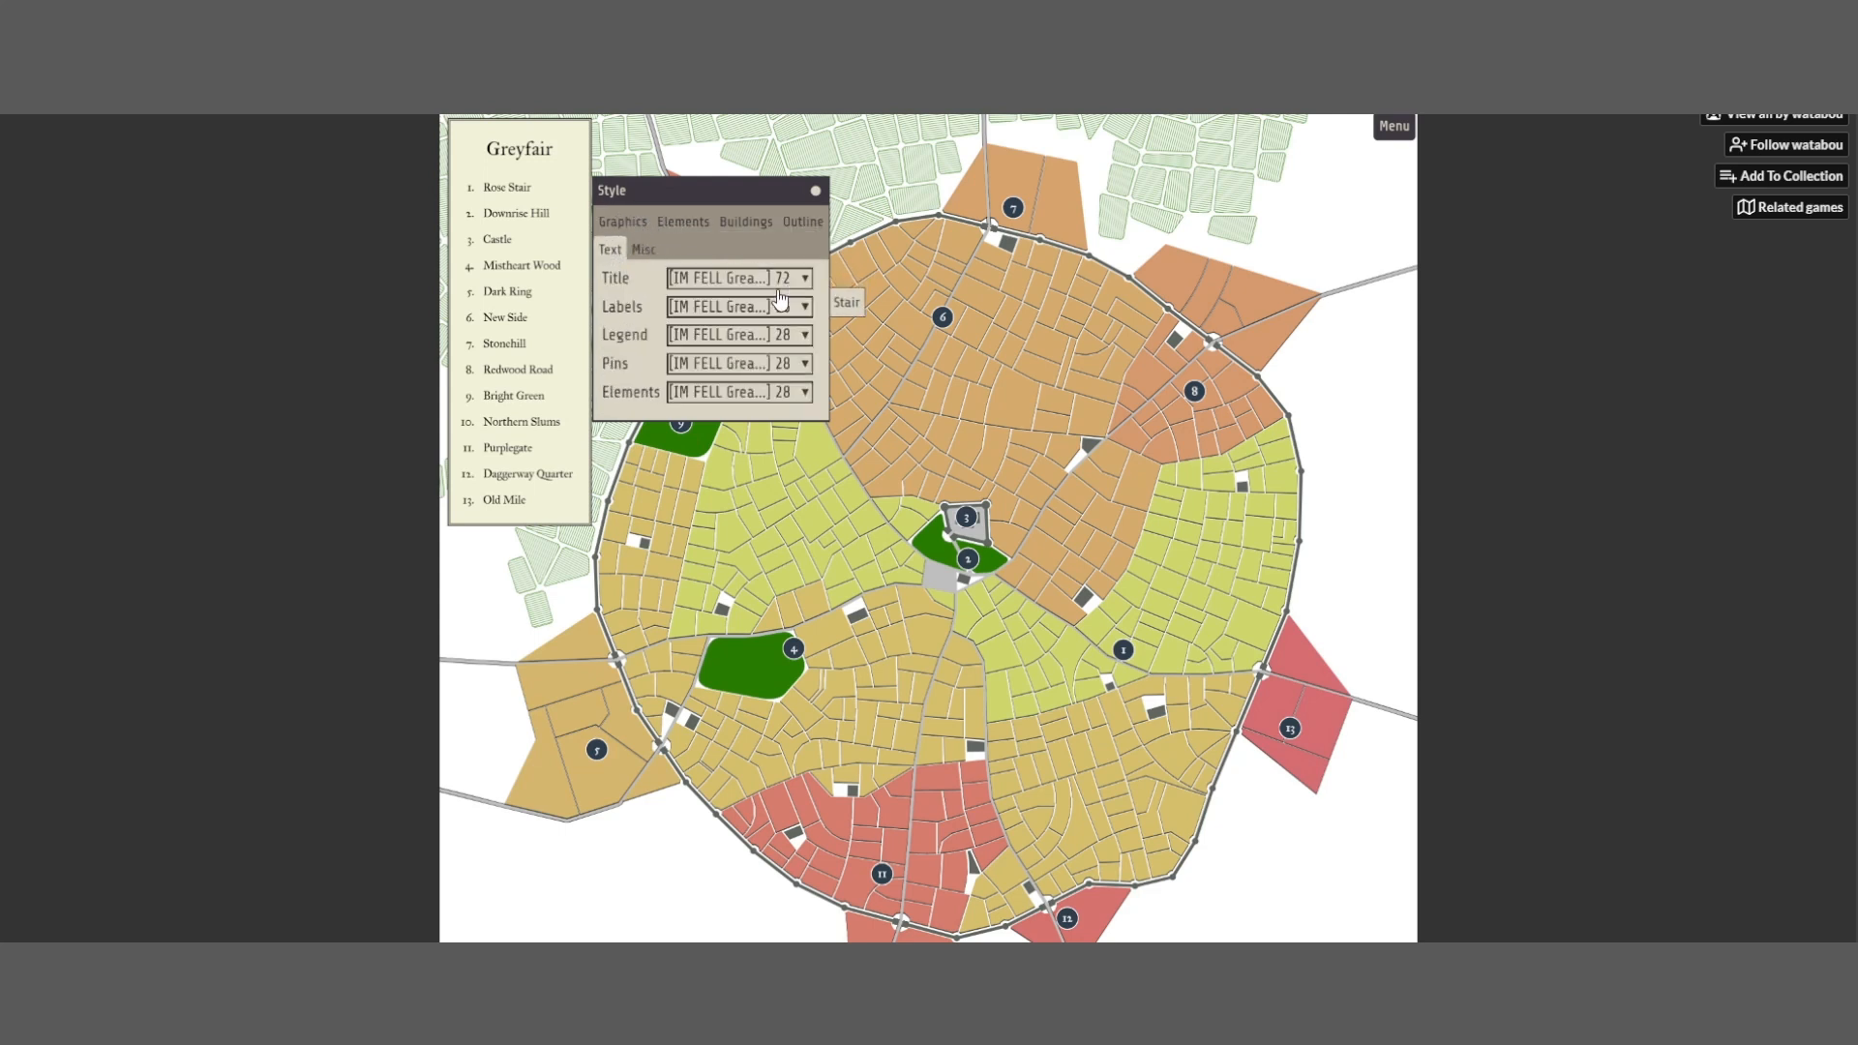
{"action": "left_click_drag", "start_coordinate": [724, 188], "coordinate": [1142, 211]}
{"action": "left_click", "coordinate": [1165, 300]}
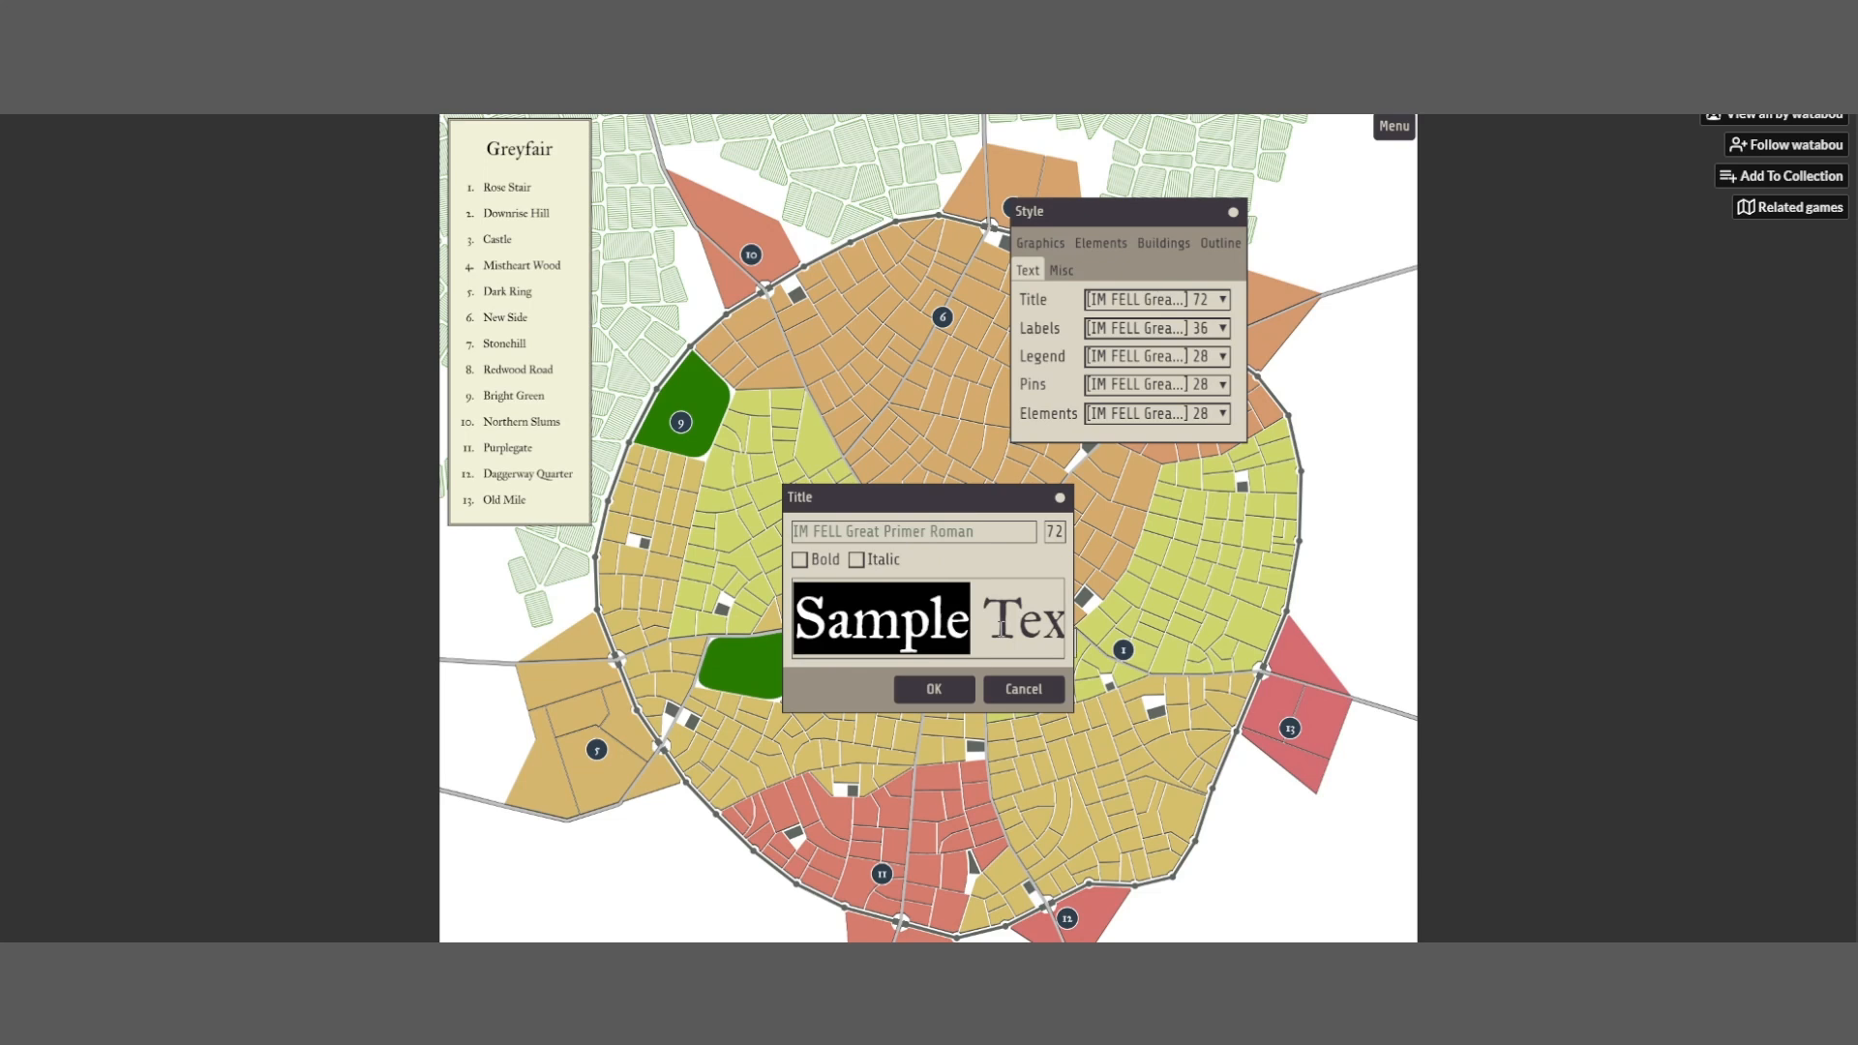
{"action": "left_click", "coordinate": [925, 533]}
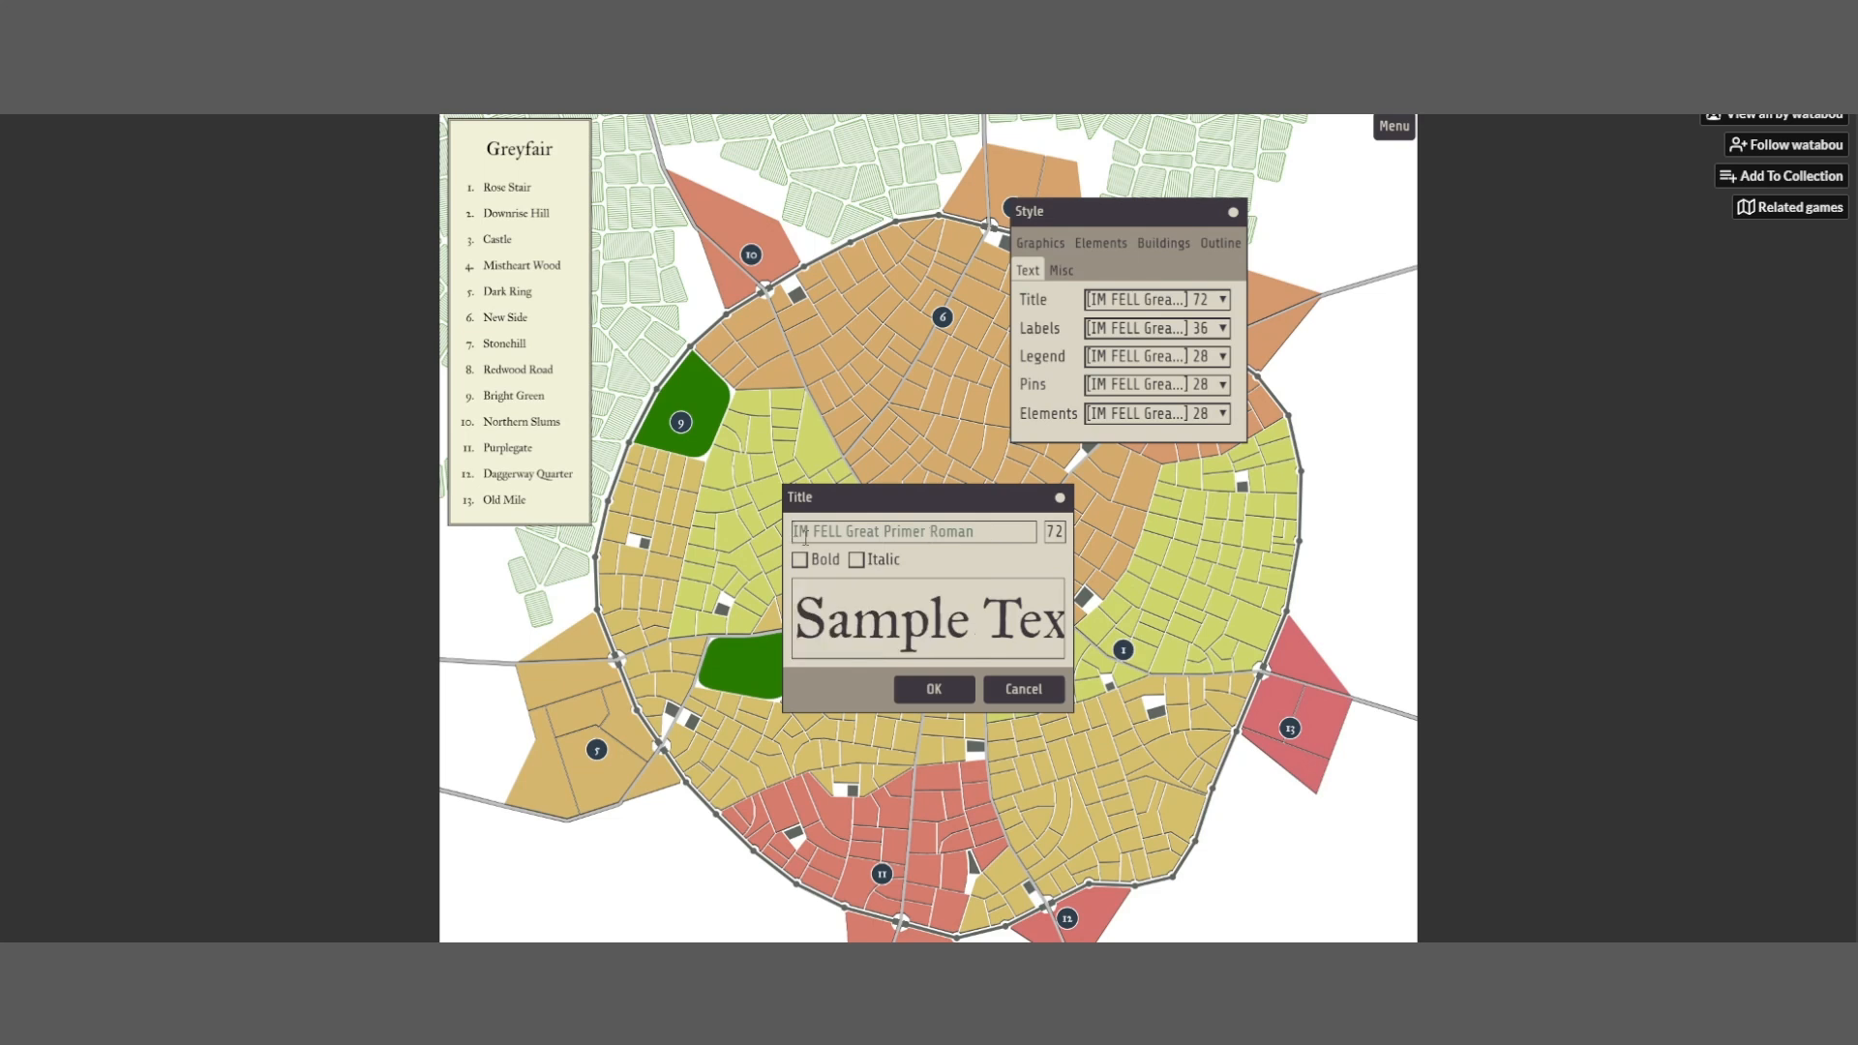
{"action": "type", "text": "Jewel"}
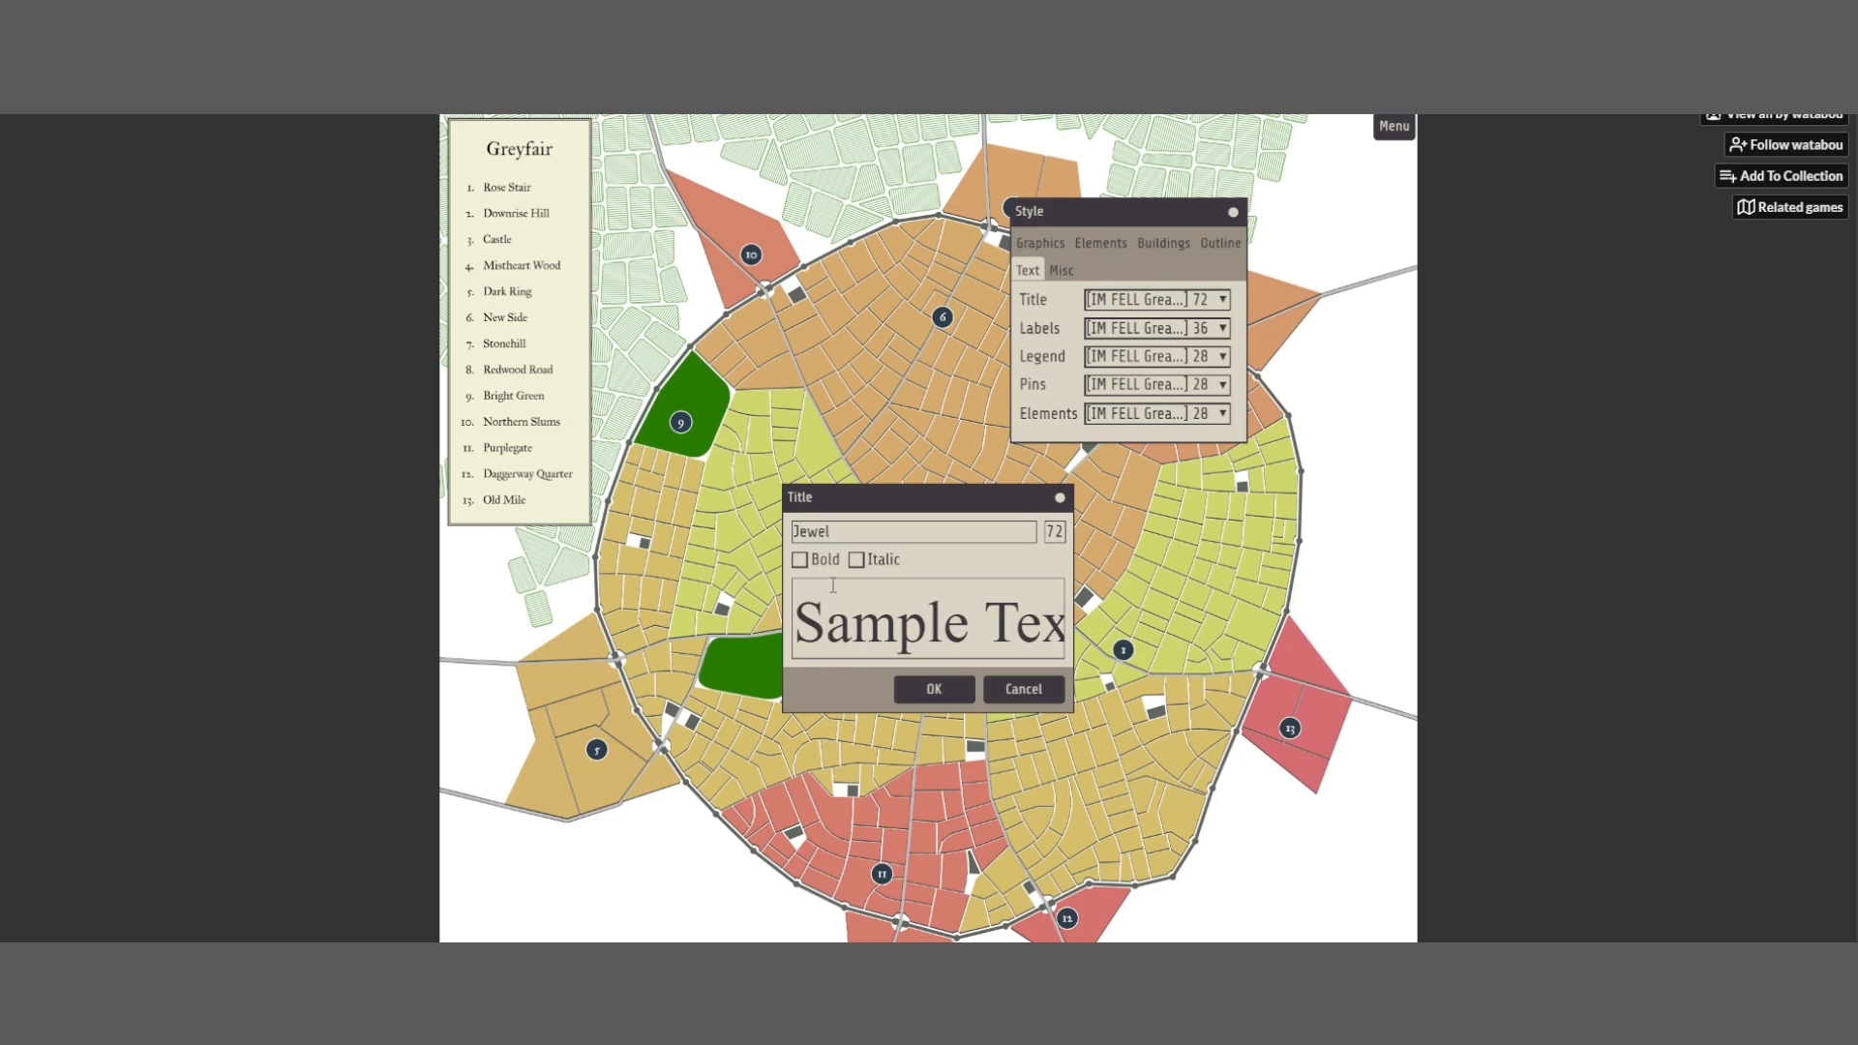
{"action": "left_click", "coordinate": [855, 562]}
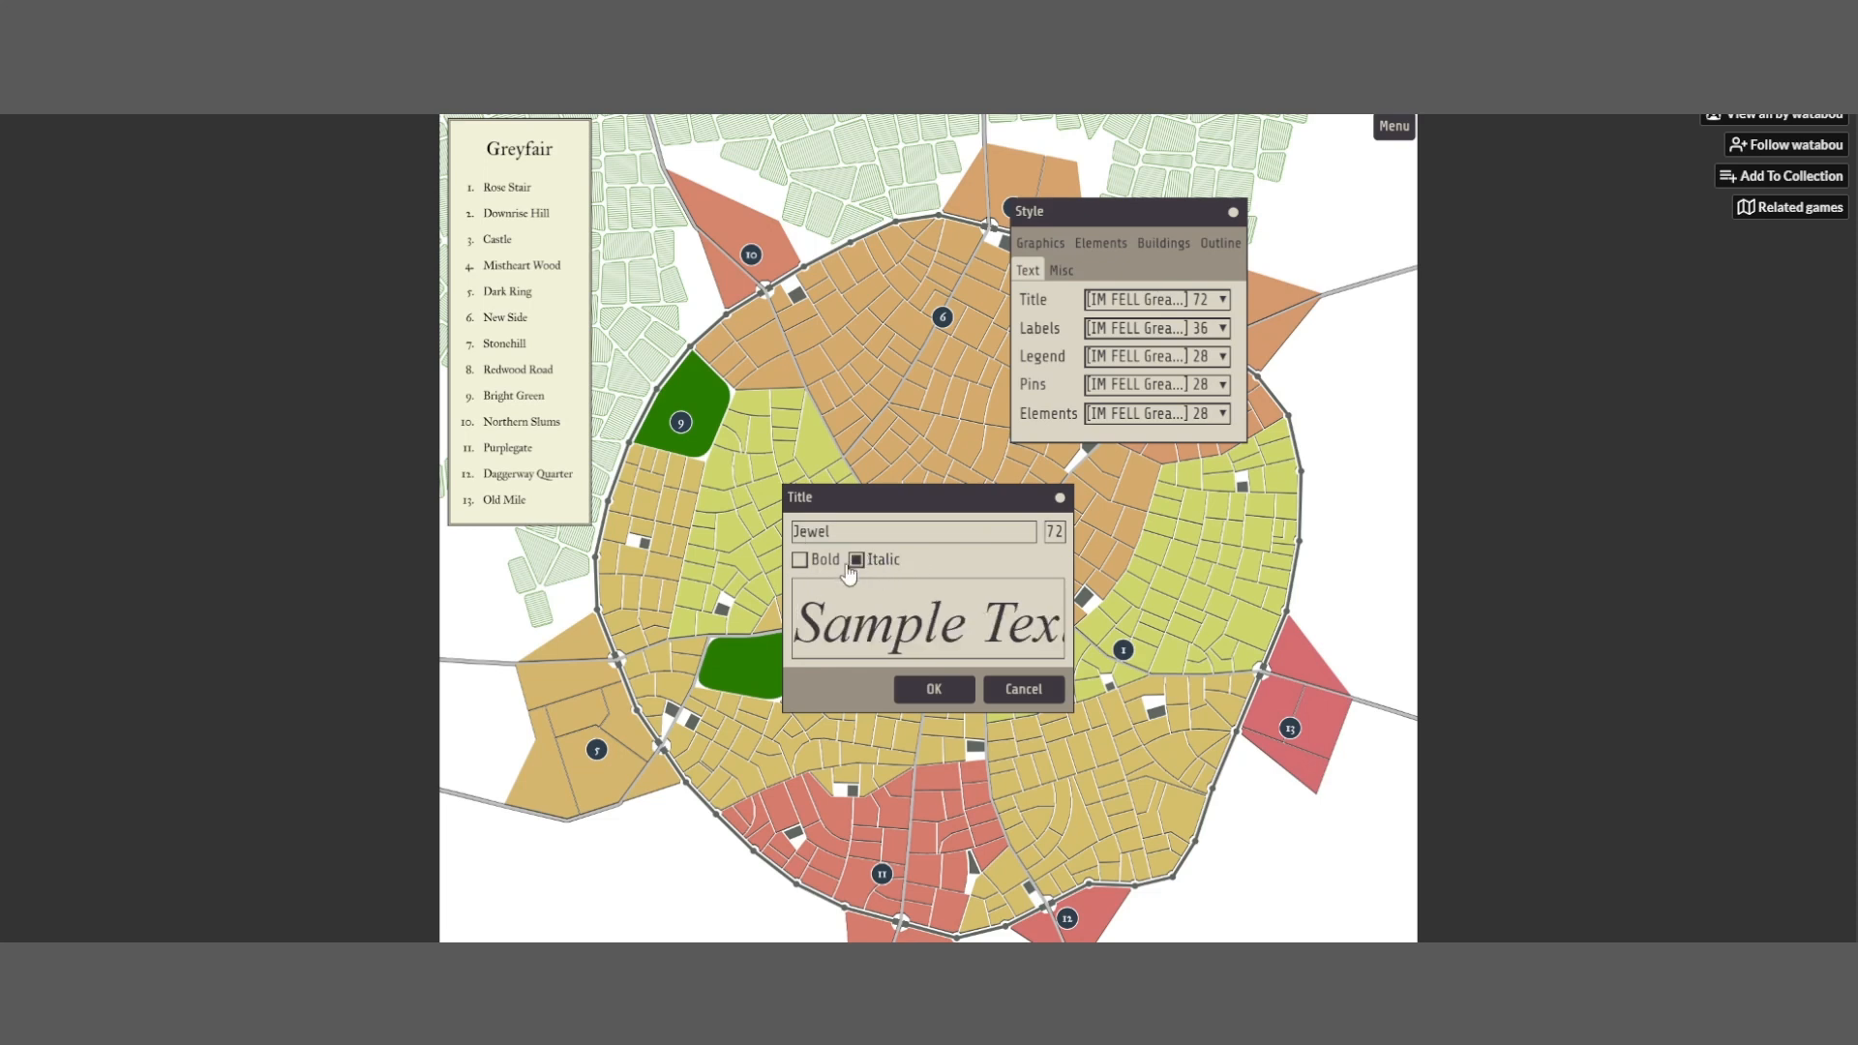
{"action": "left_click", "coordinate": [800, 560]}
{"action": "left_click", "coordinate": [857, 561]}
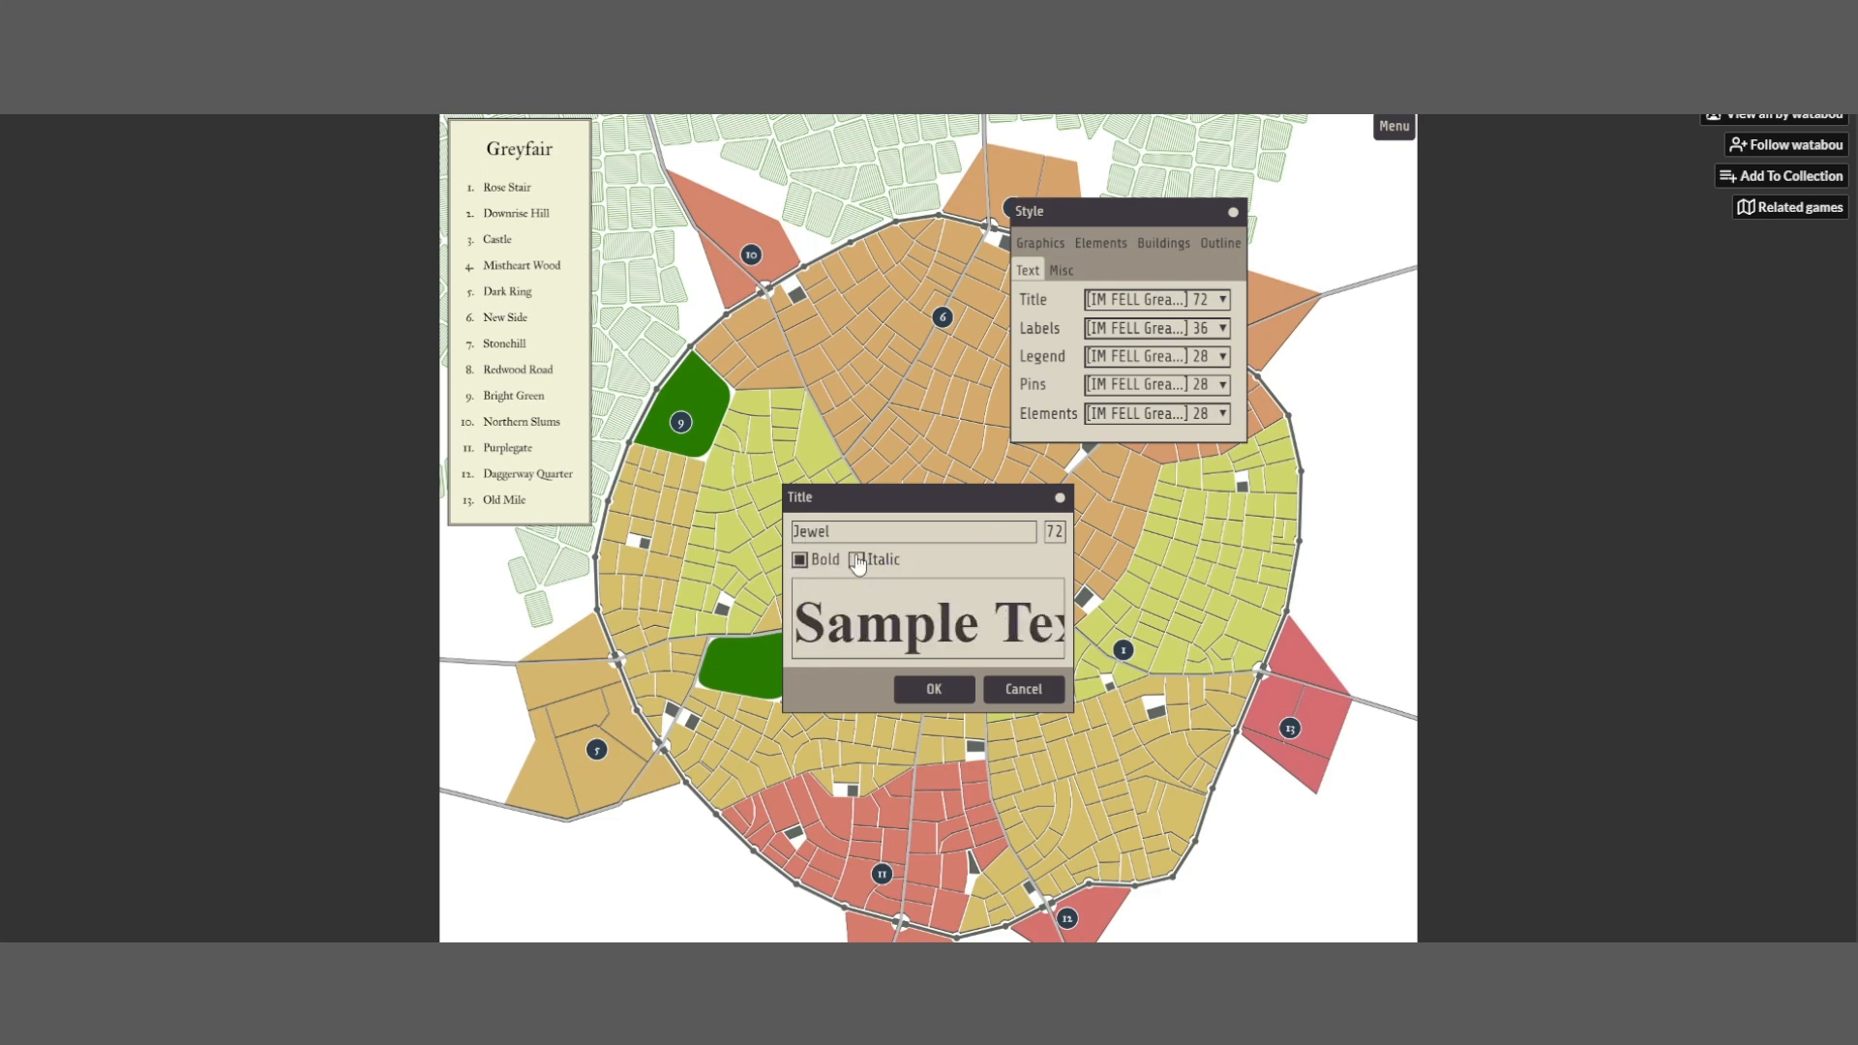
{"action": "left_click", "coordinate": [924, 688]}
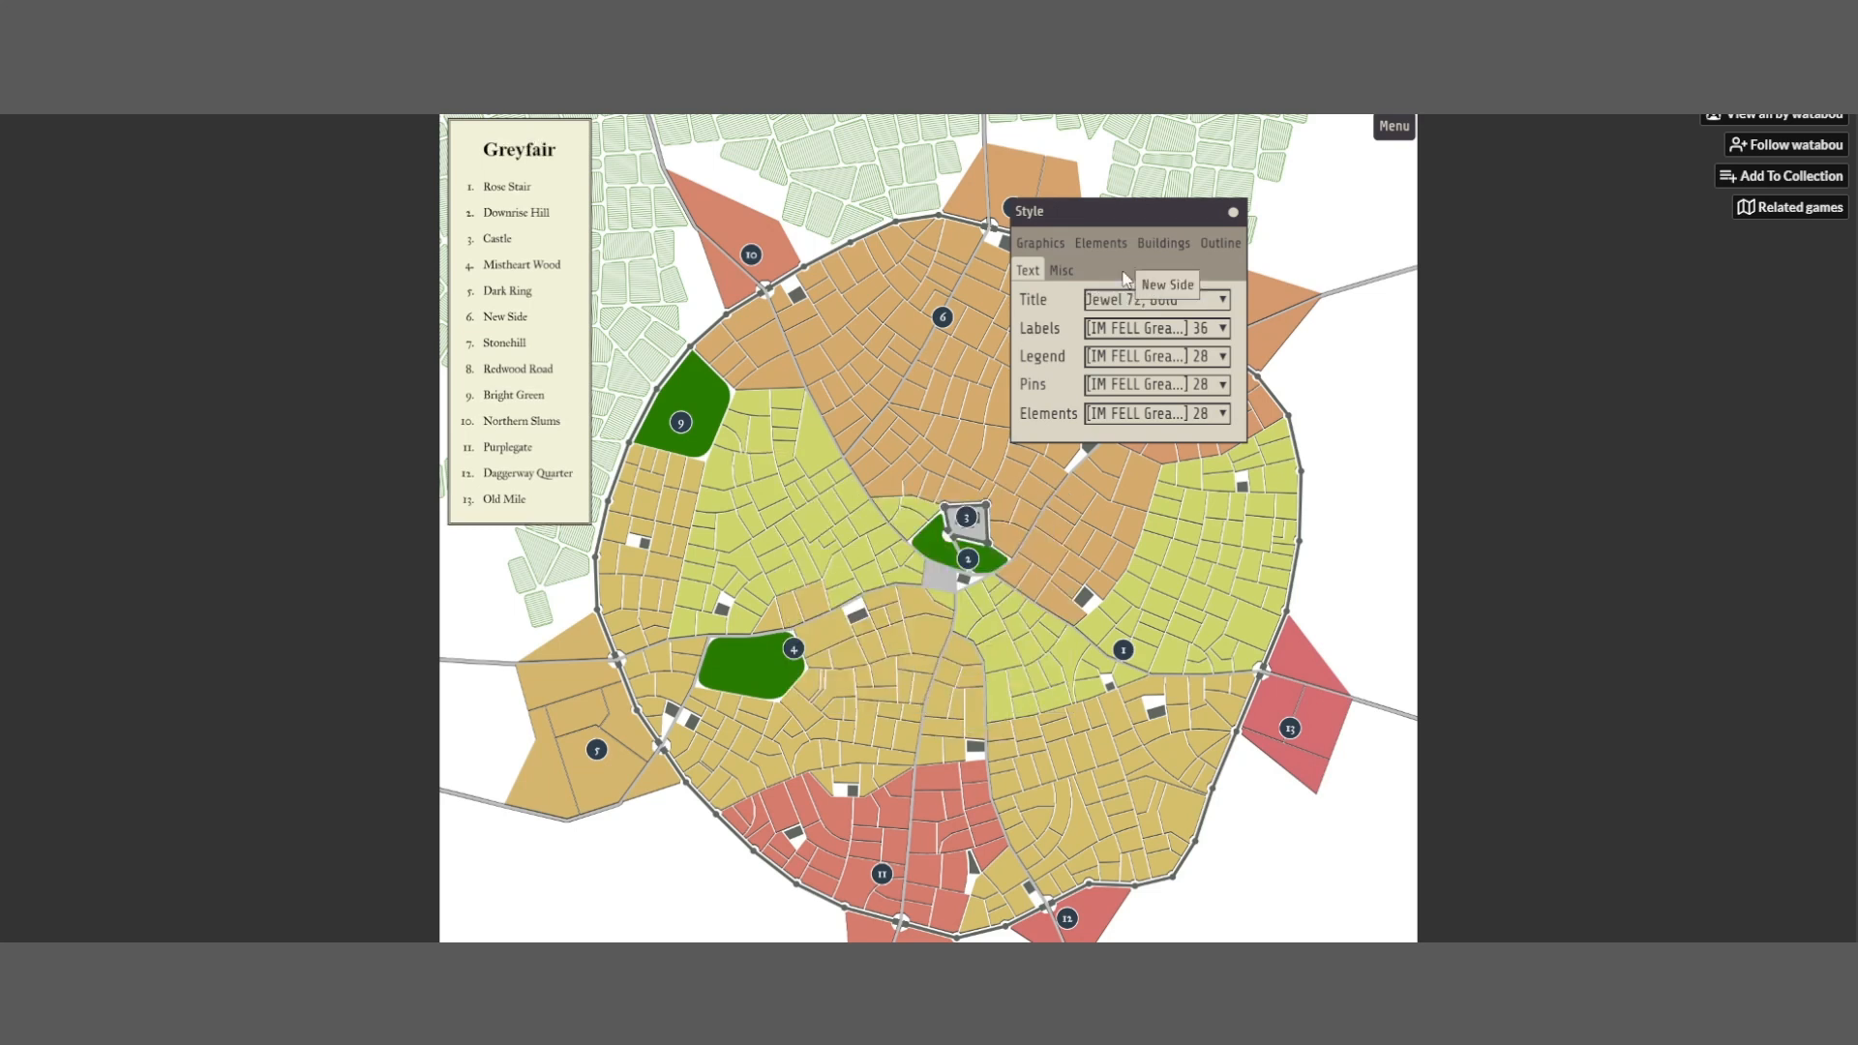
Rename the city title in the legend as Jewel and close the title font settings
{"action": "left_click", "coordinate": [1232, 306]}
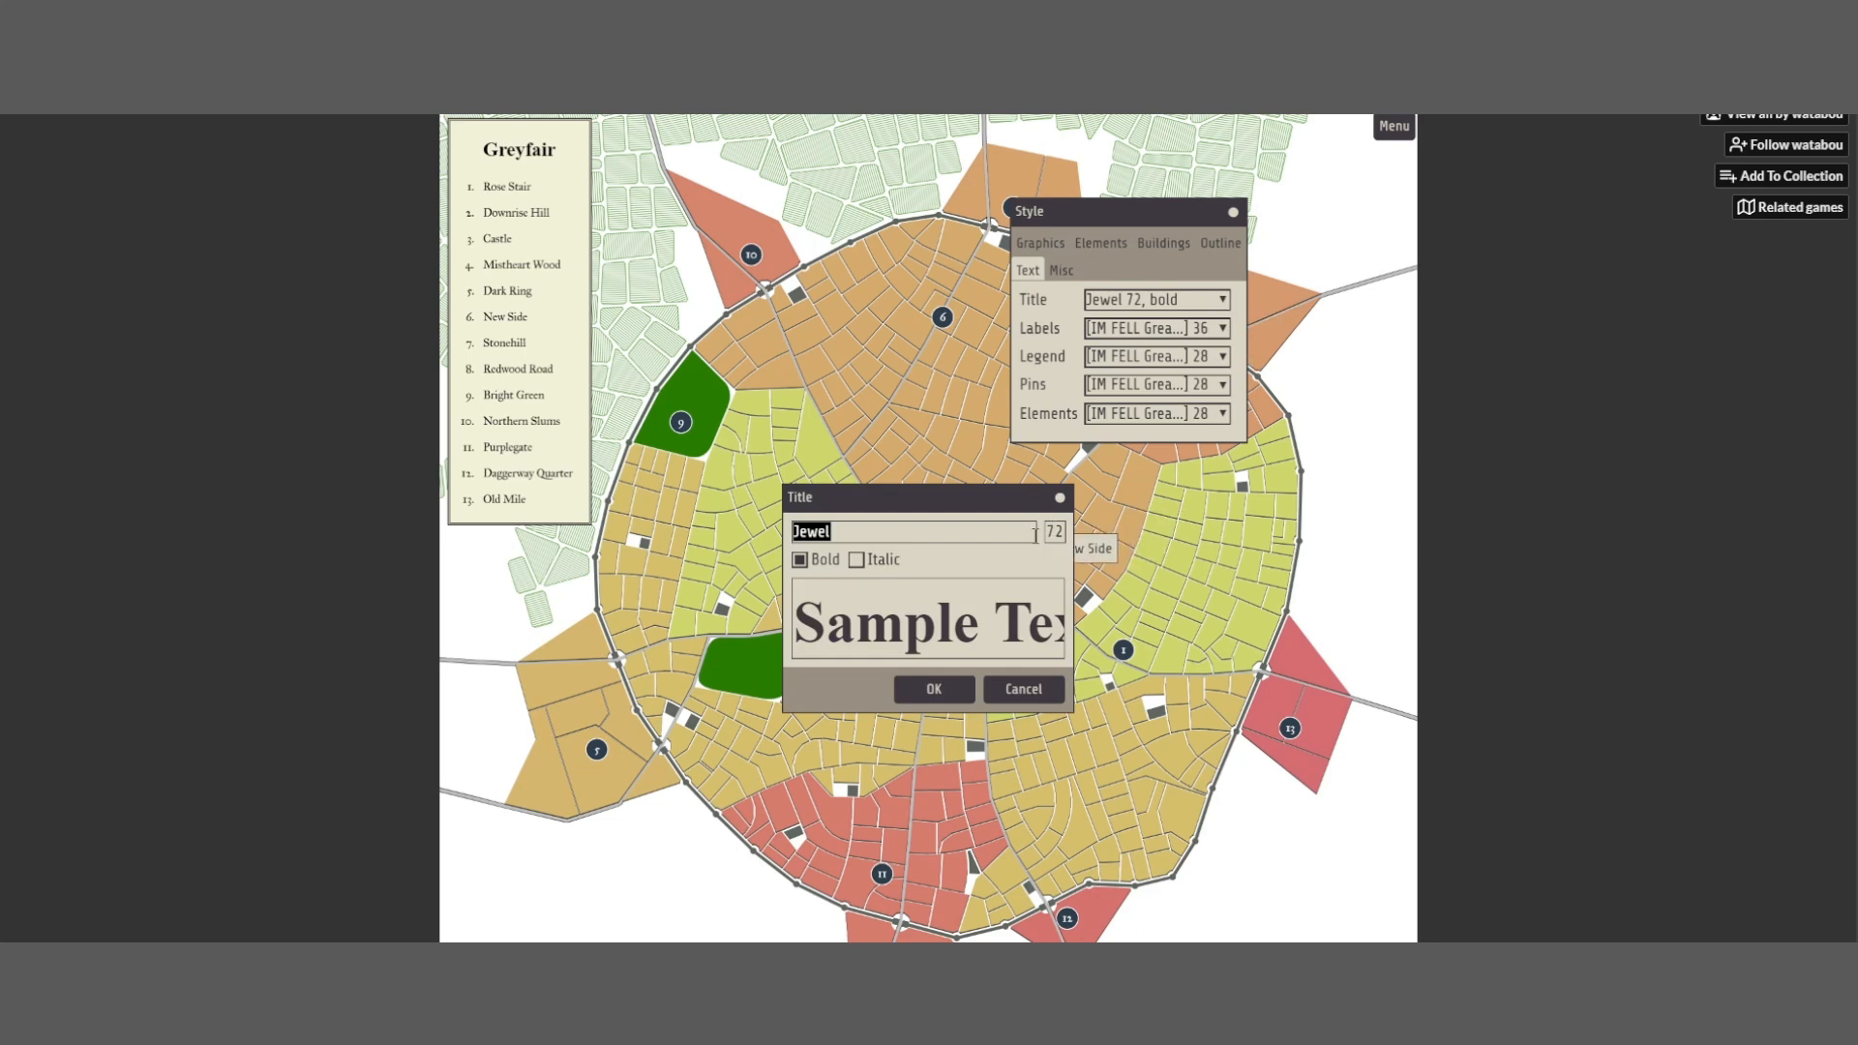
{"action": "left_click", "coordinate": [517, 147]}
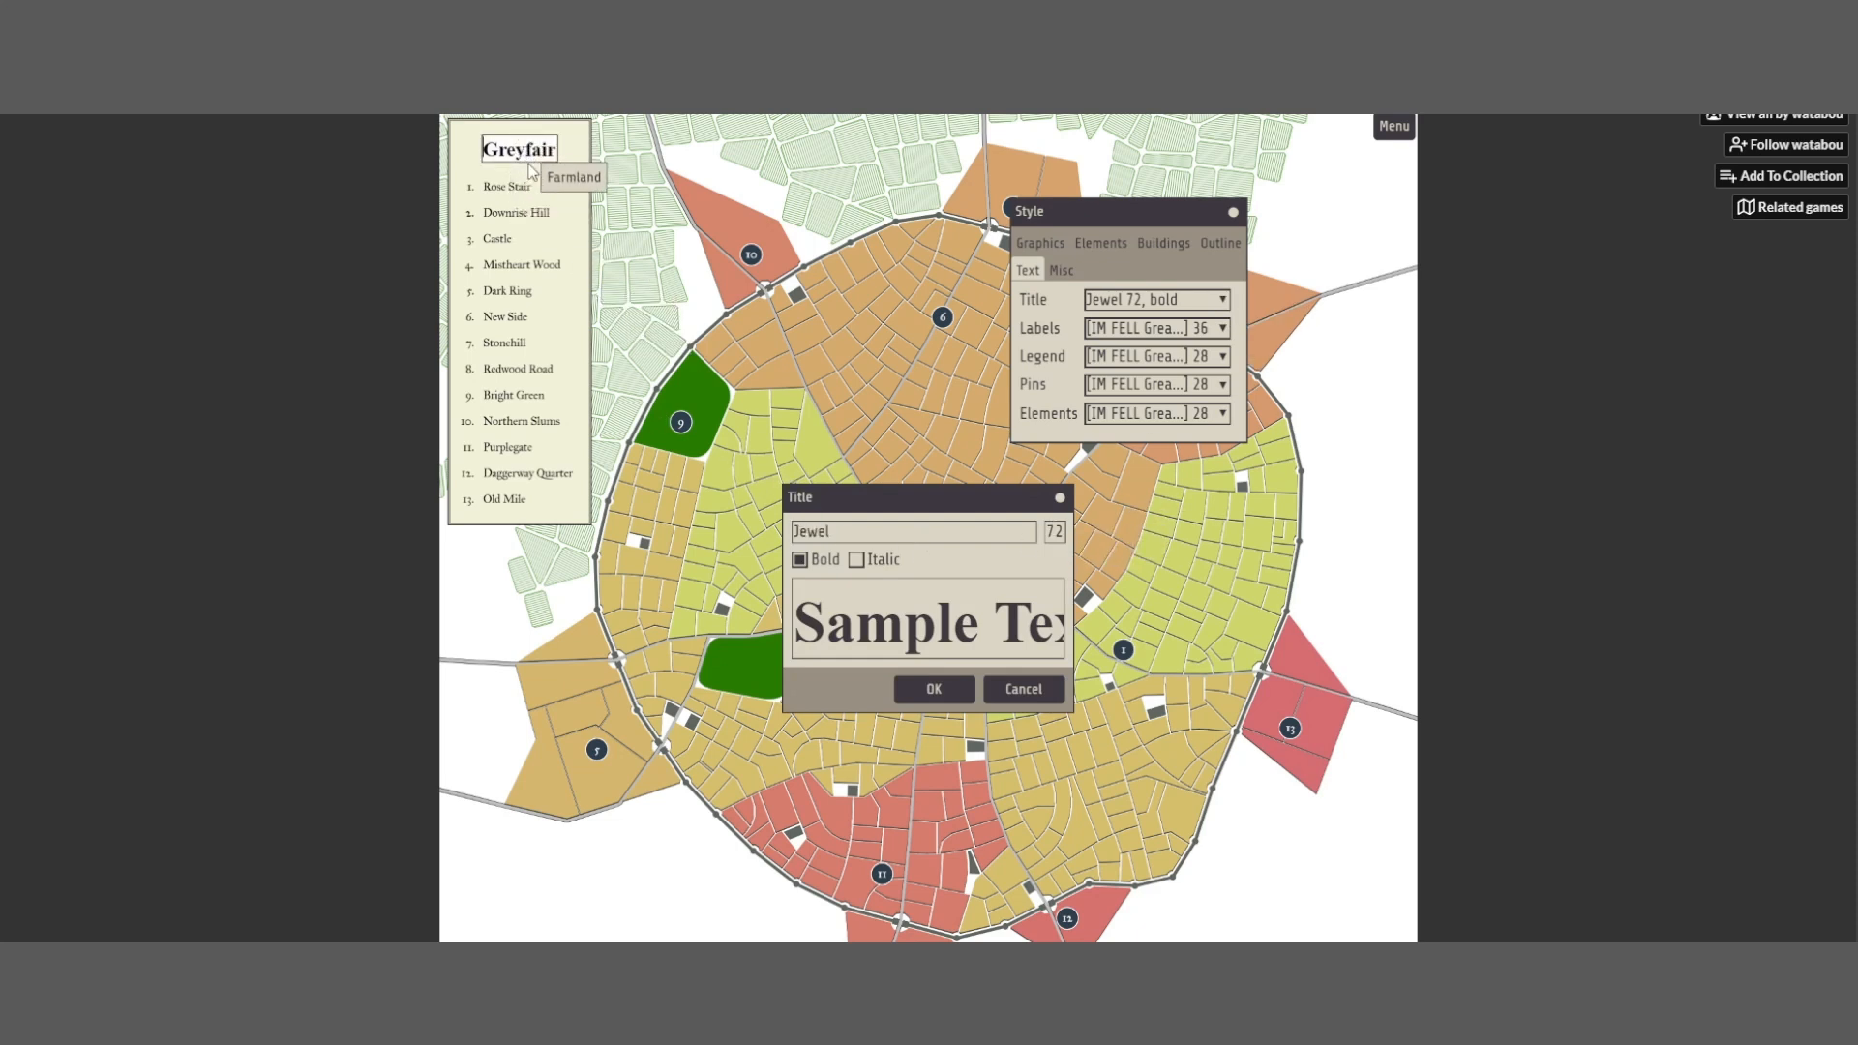
{"action": "double_click", "coordinate": [548, 152]}
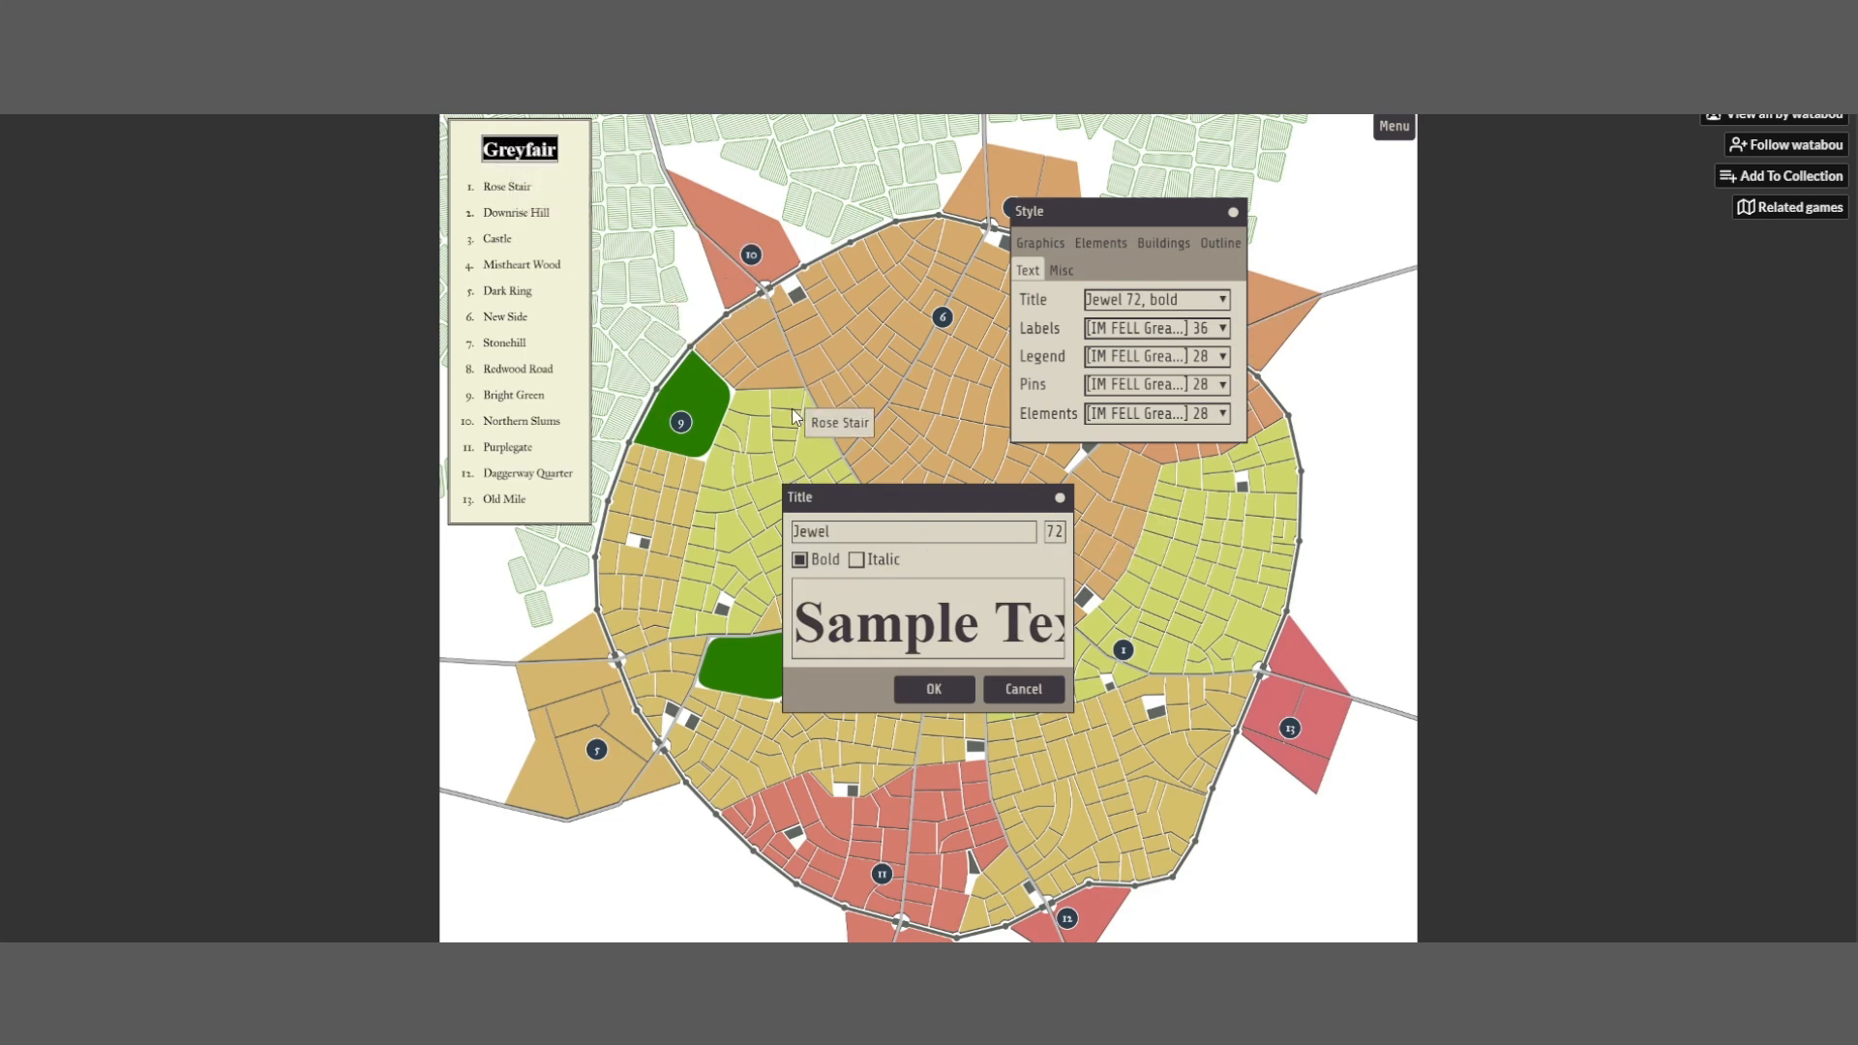
{"action": "type", "text": "Jewel"}
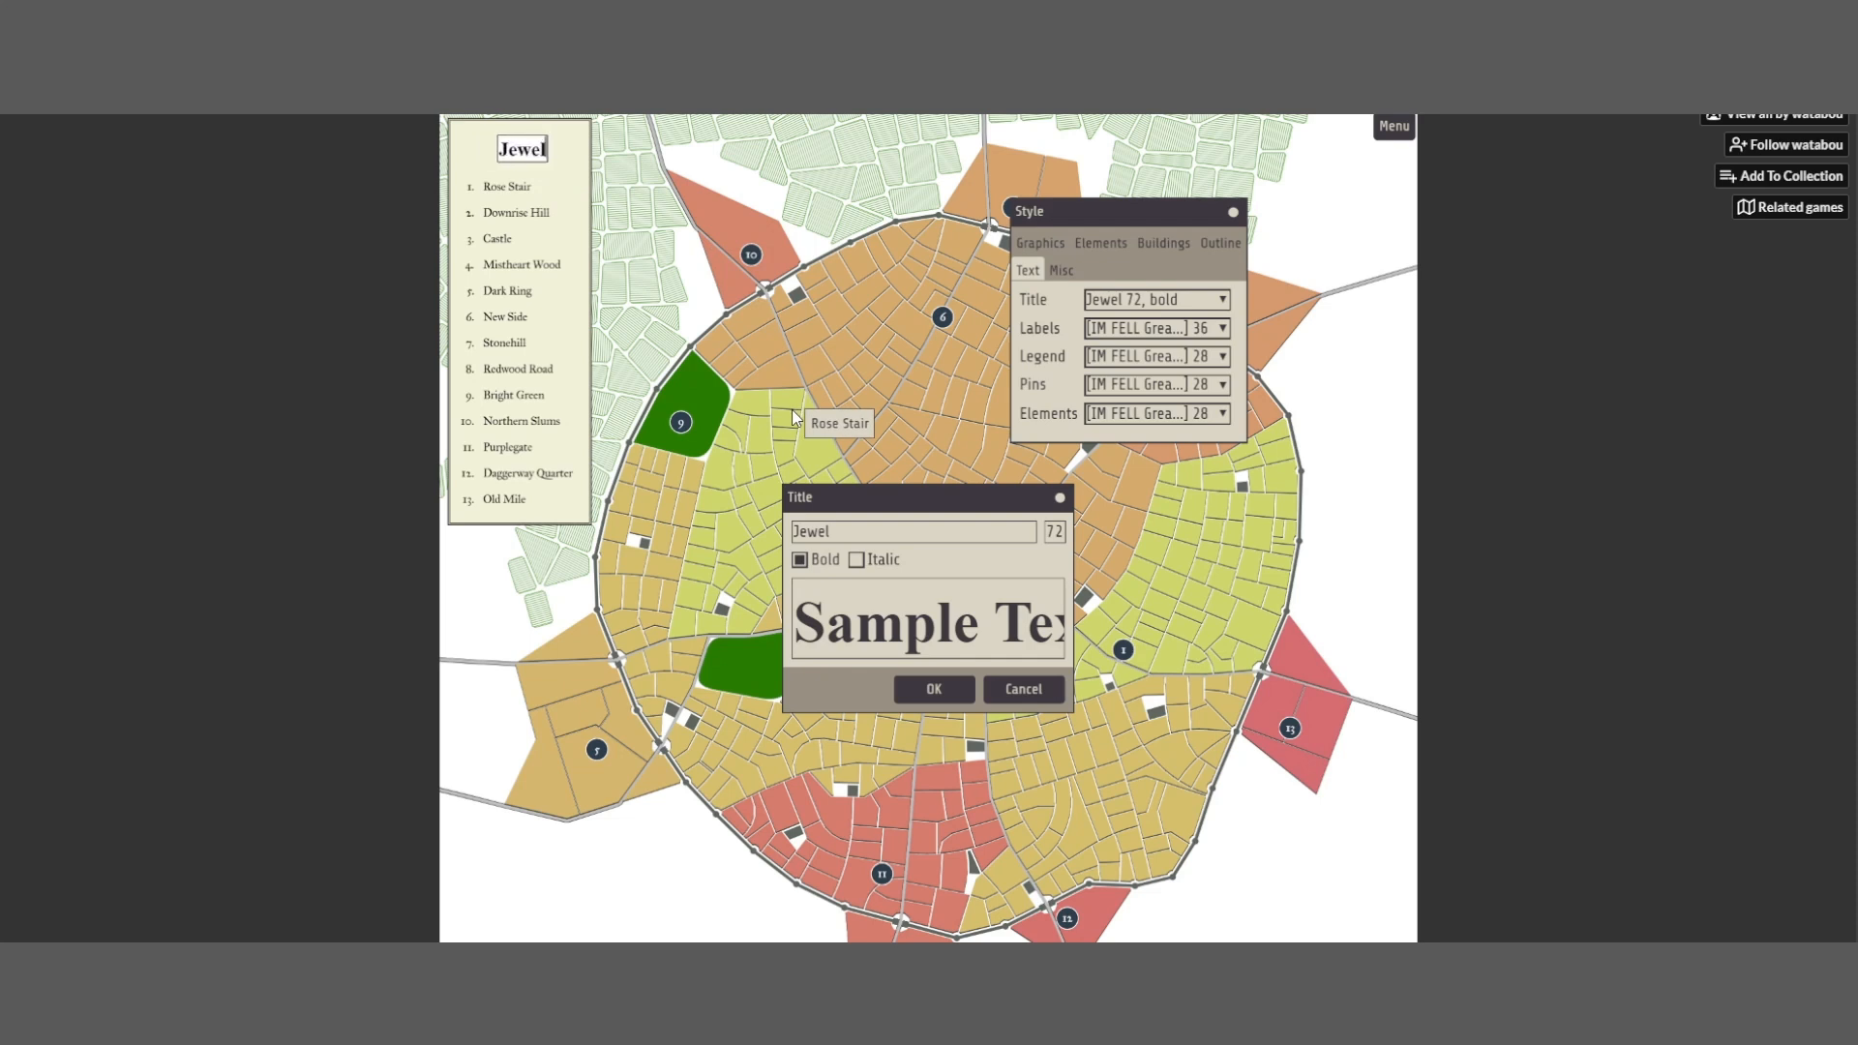
{"action": "left_click", "coordinate": [936, 691]}
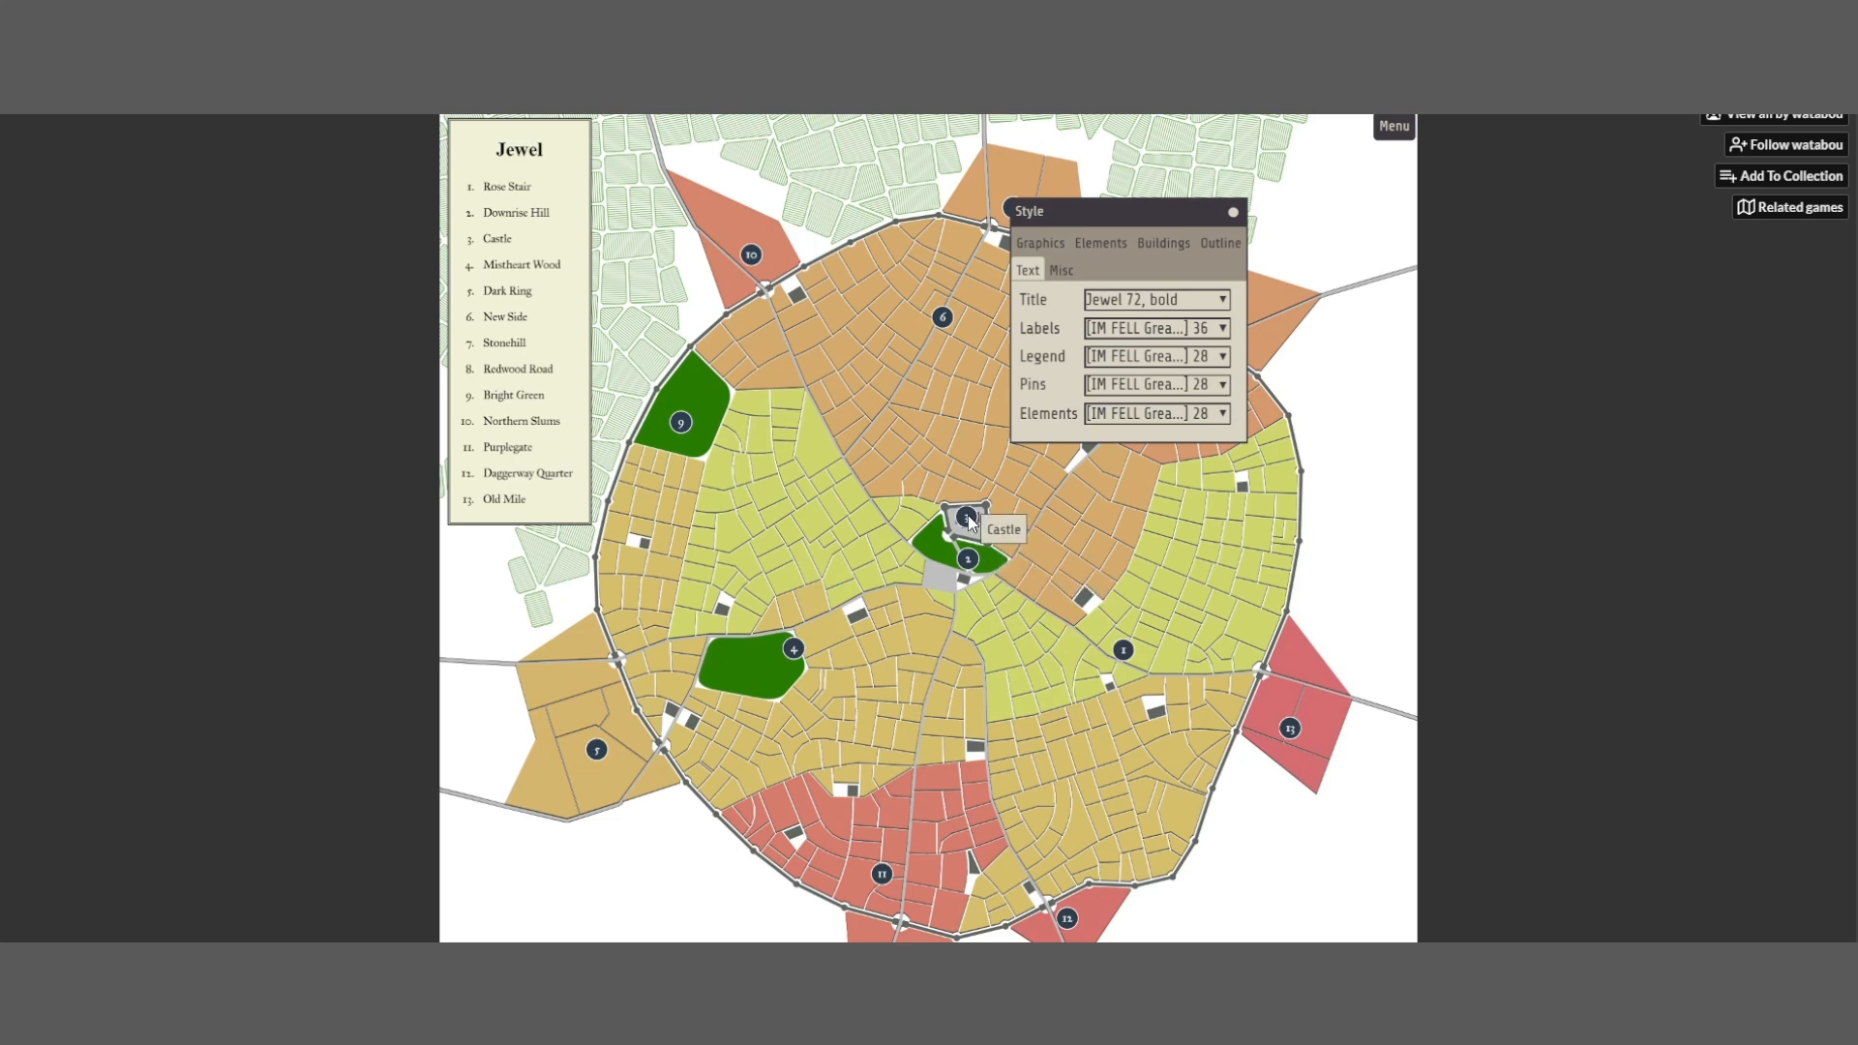
Rename the first district in the legend as Highest Light
{"action": "left_click", "coordinate": [513, 186]}
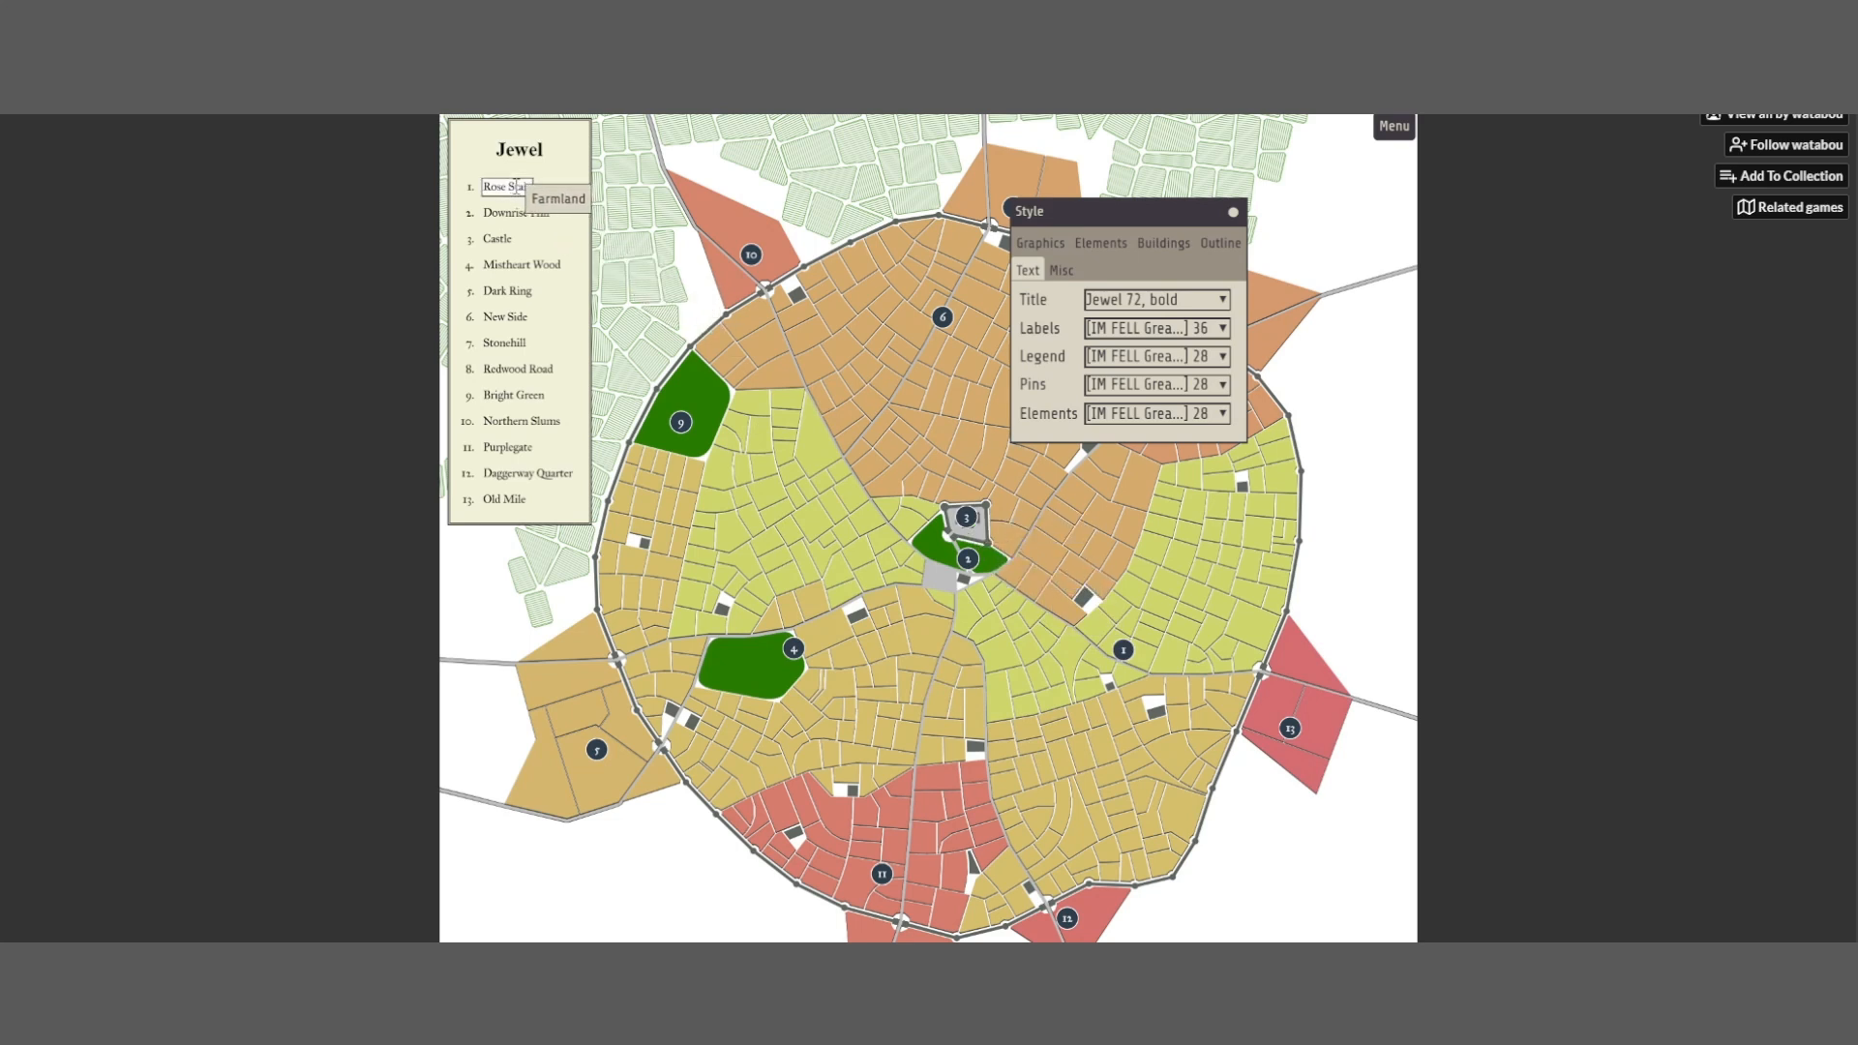
{"action": "key", "text": "BackSpace"}
{"action": "key", "text": "BackSpace"}
{"action": "key", "text": "BackSpace"}
{"action": "key", "text": "BackSpace"}
{"action": "key", "text": "BackSpace"}
{"action": "key", "text": "BackSpace"}
{"action": "key", "text": "BackSpace"}
{"action": "key", "text": "BackSpace"}
{"action": "key", "text": "BackSpace"}
{"action": "key", "text": "BackSpace"}
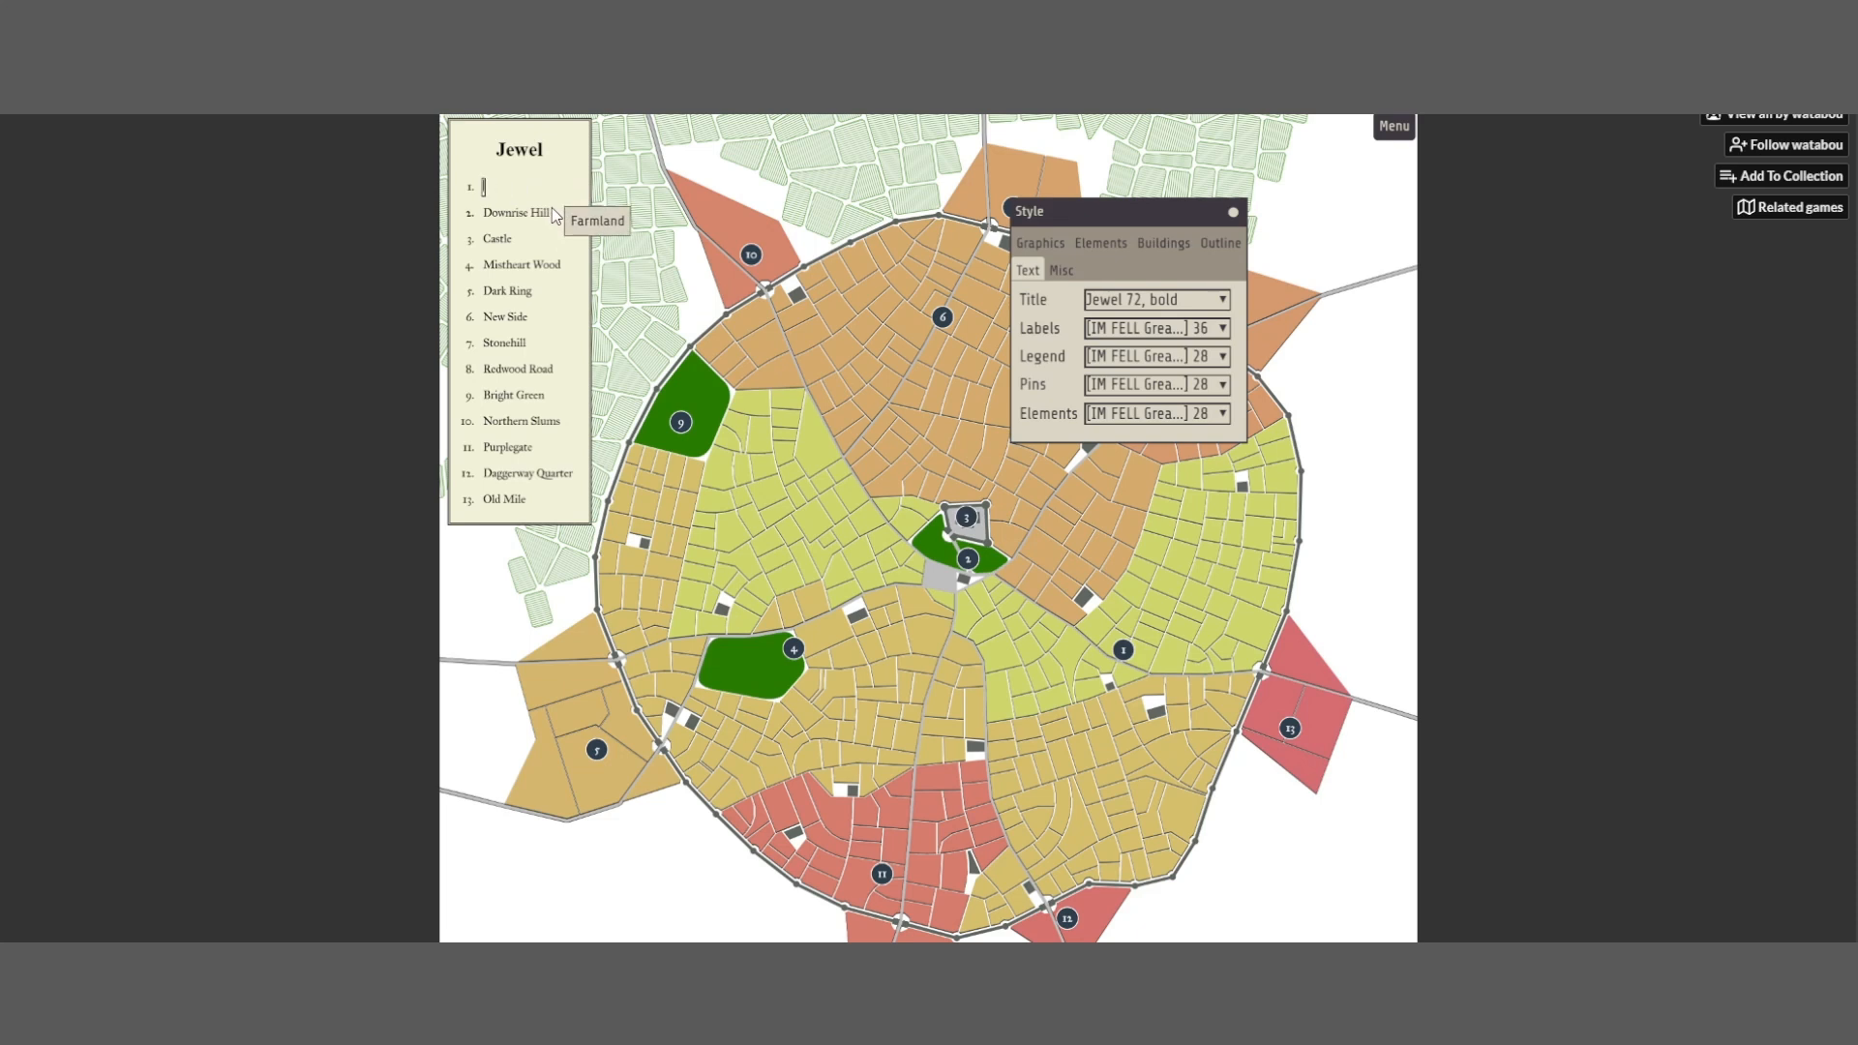
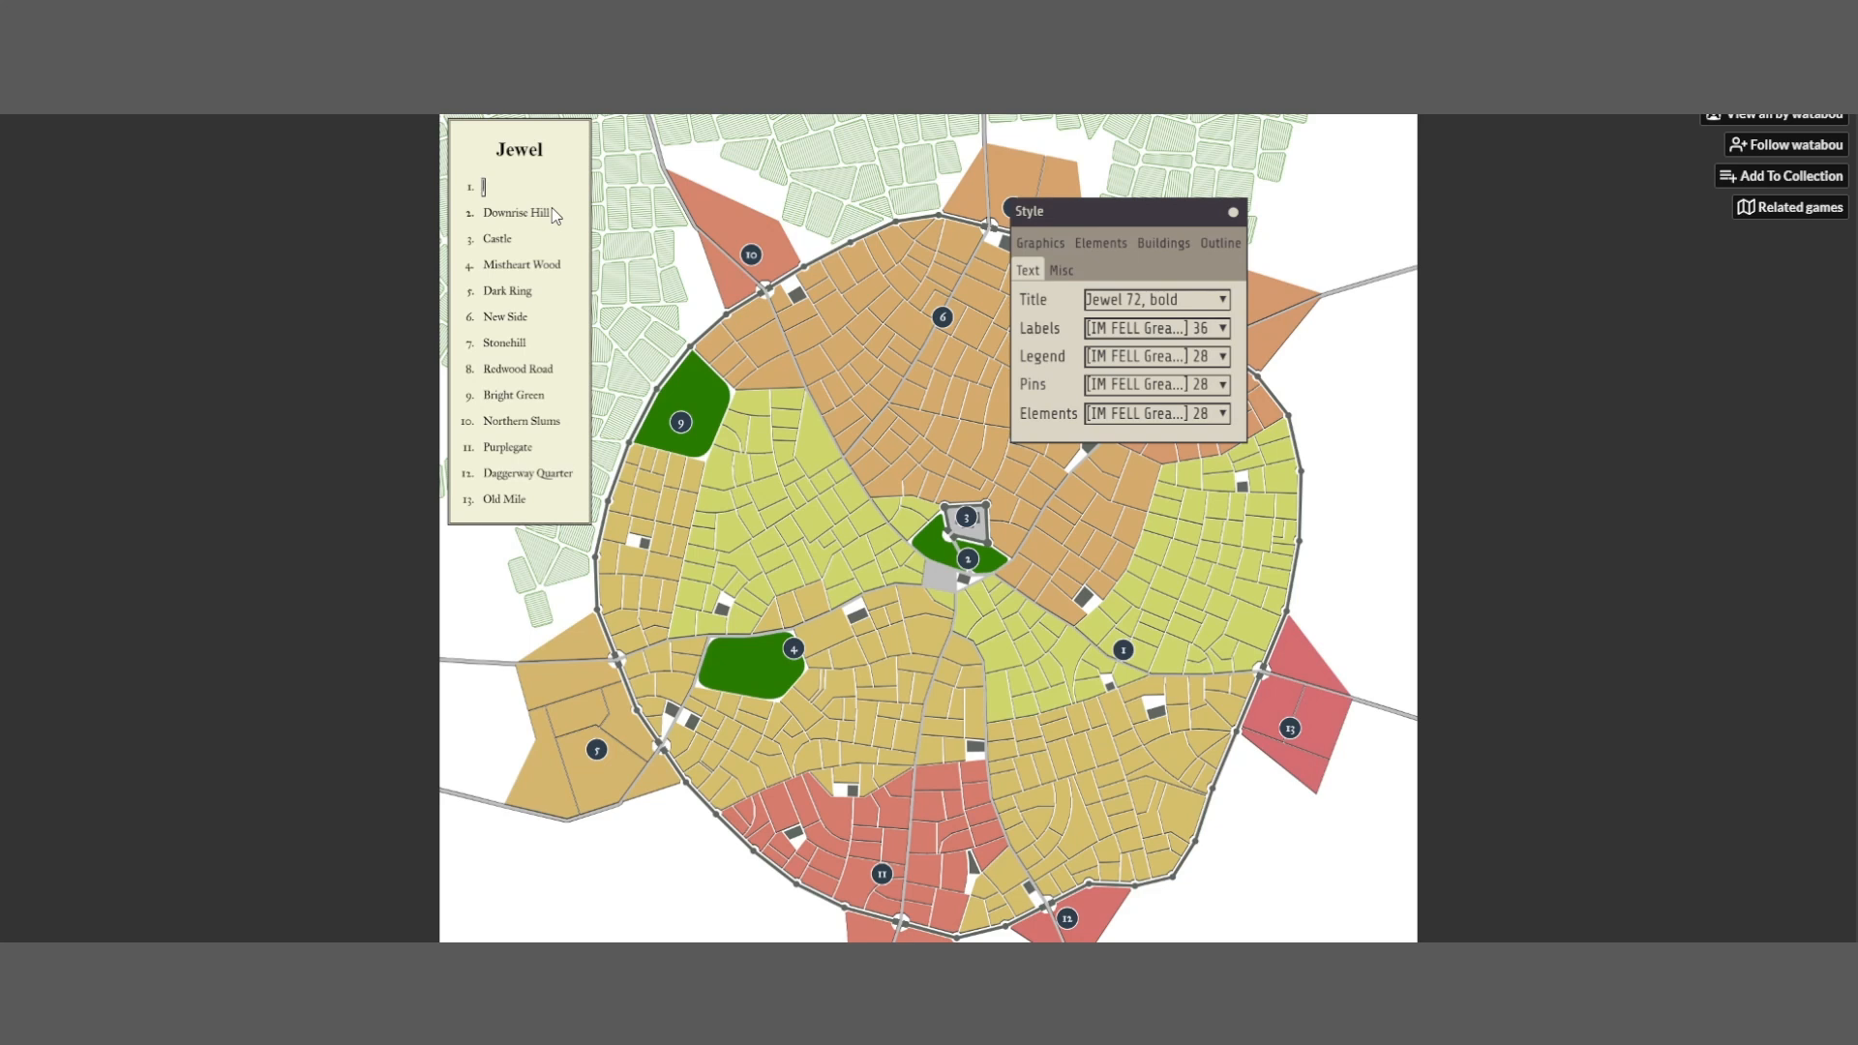
{"action": "type", "text": "Highest Light"}
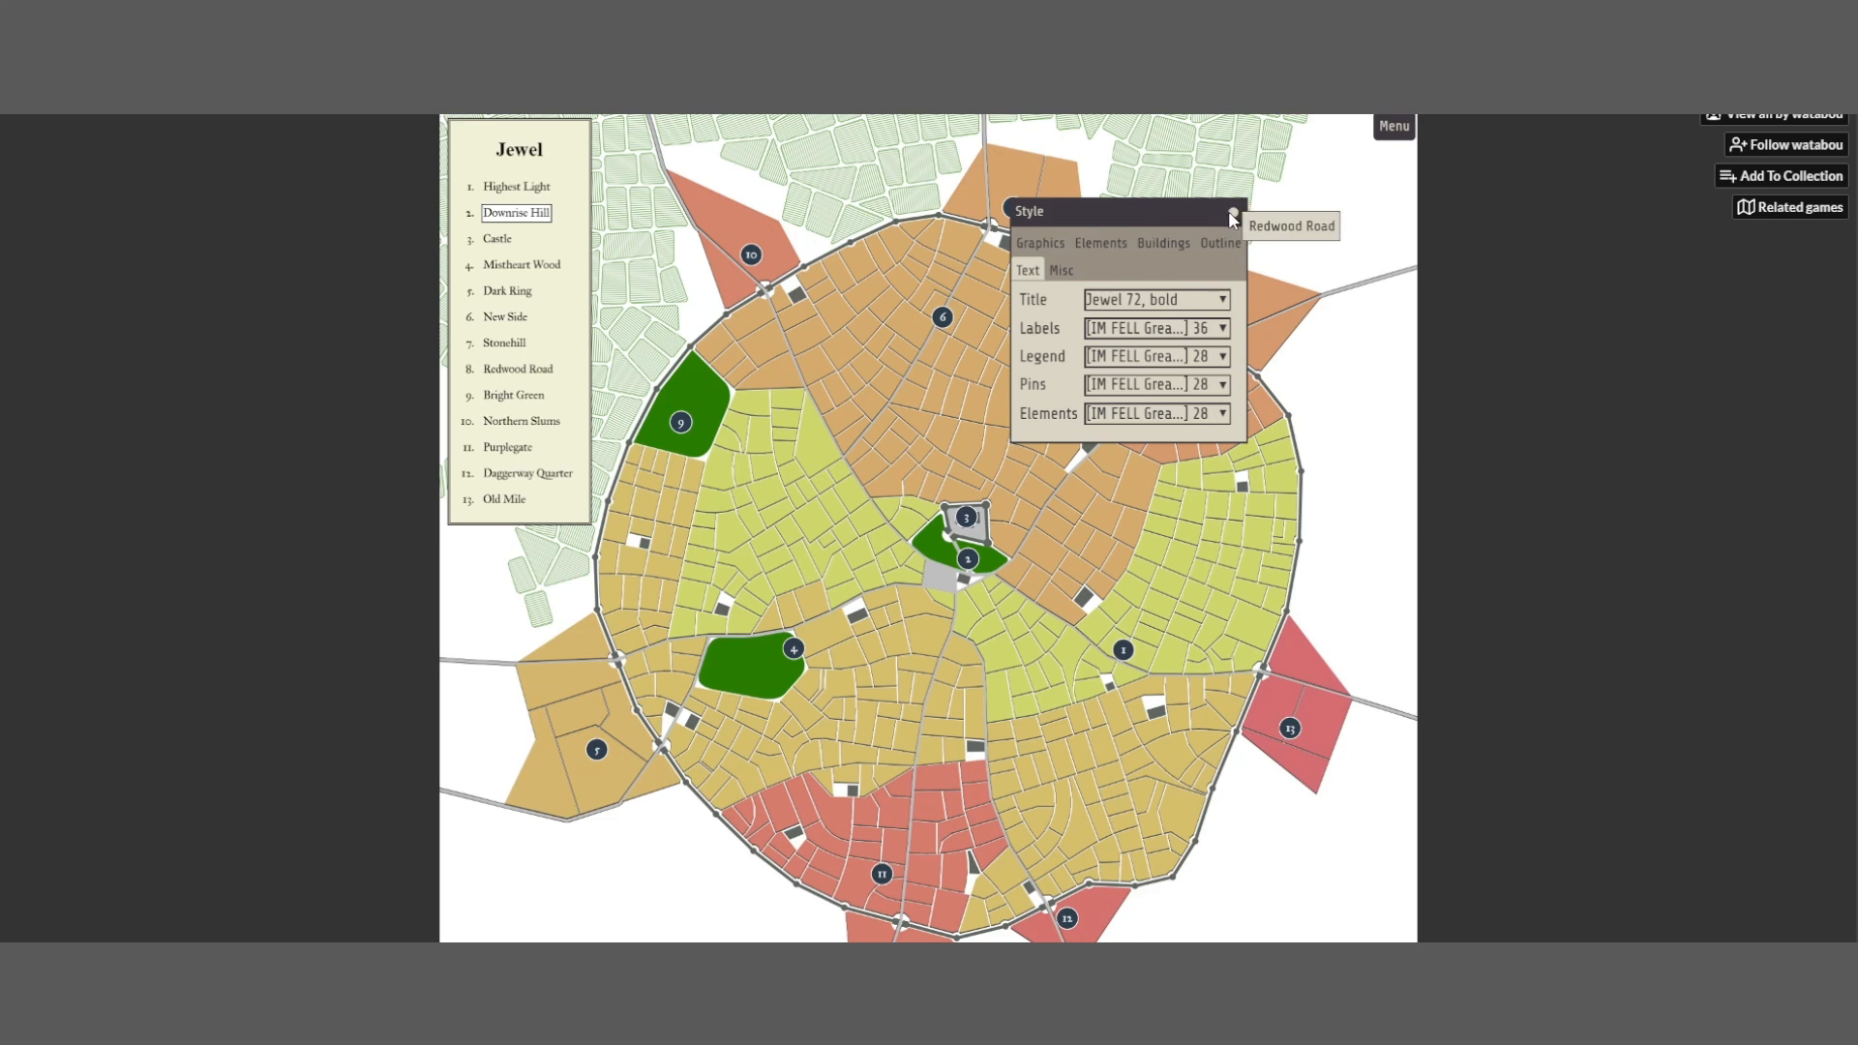
Collapse the Style window and rename the Castle entry in the legend as Higest Light
{"action": "left_click", "coordinate": [1233, 213]}
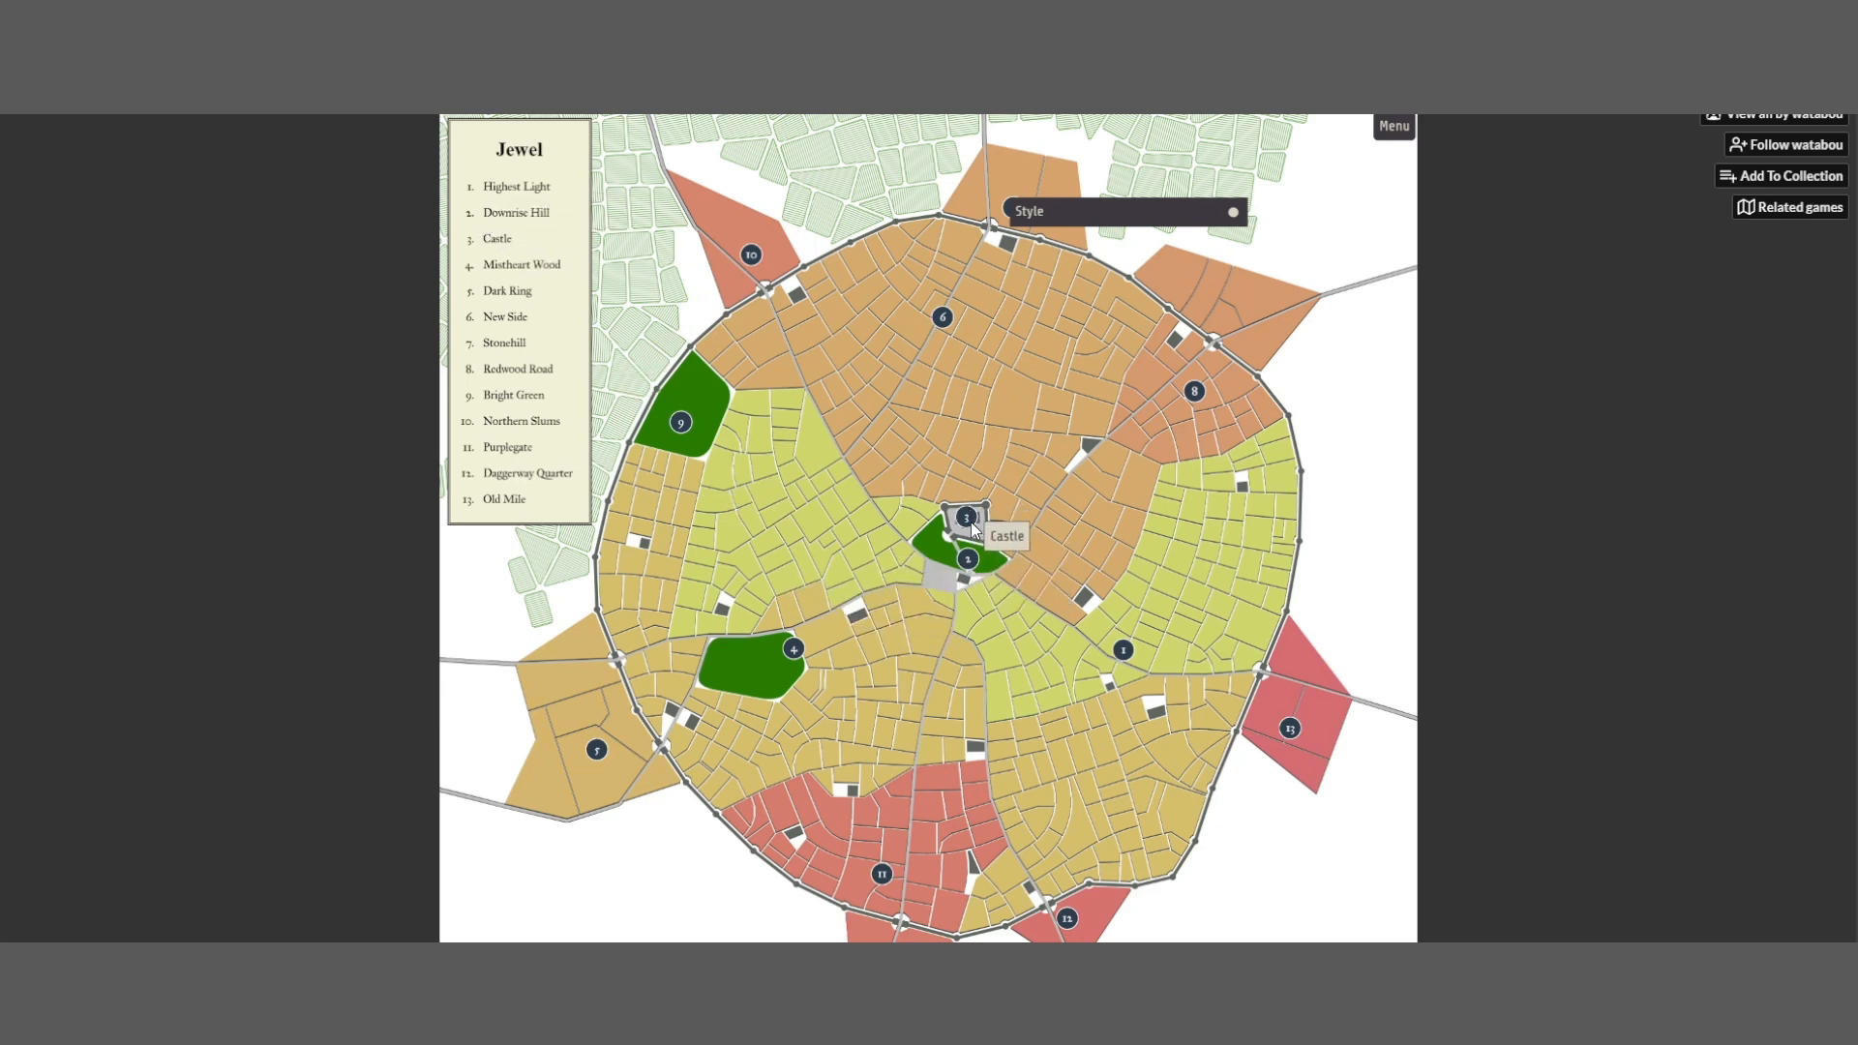
{"action": "left_click", "coordinate": [503, 240]}
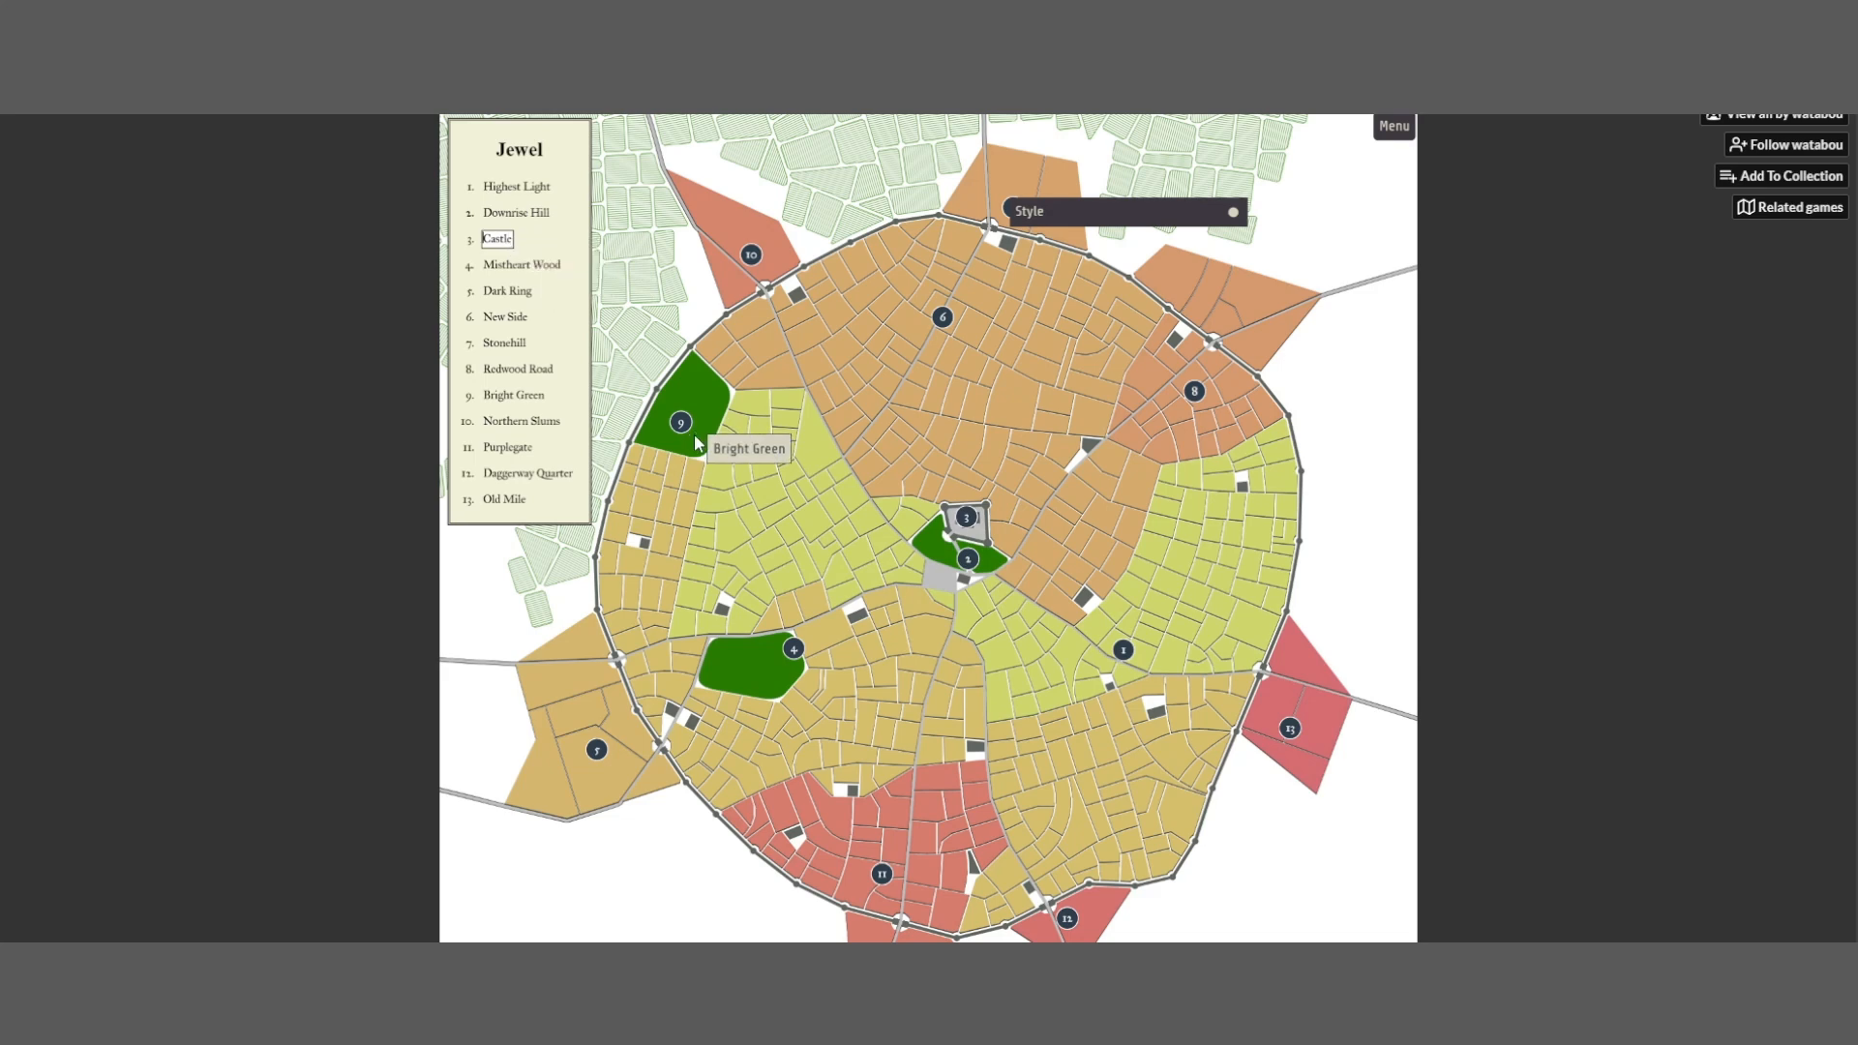
{"action": "scroll", "coordinate": [694, 436], "scroll_direction": "up", "scroll_amount": 3}
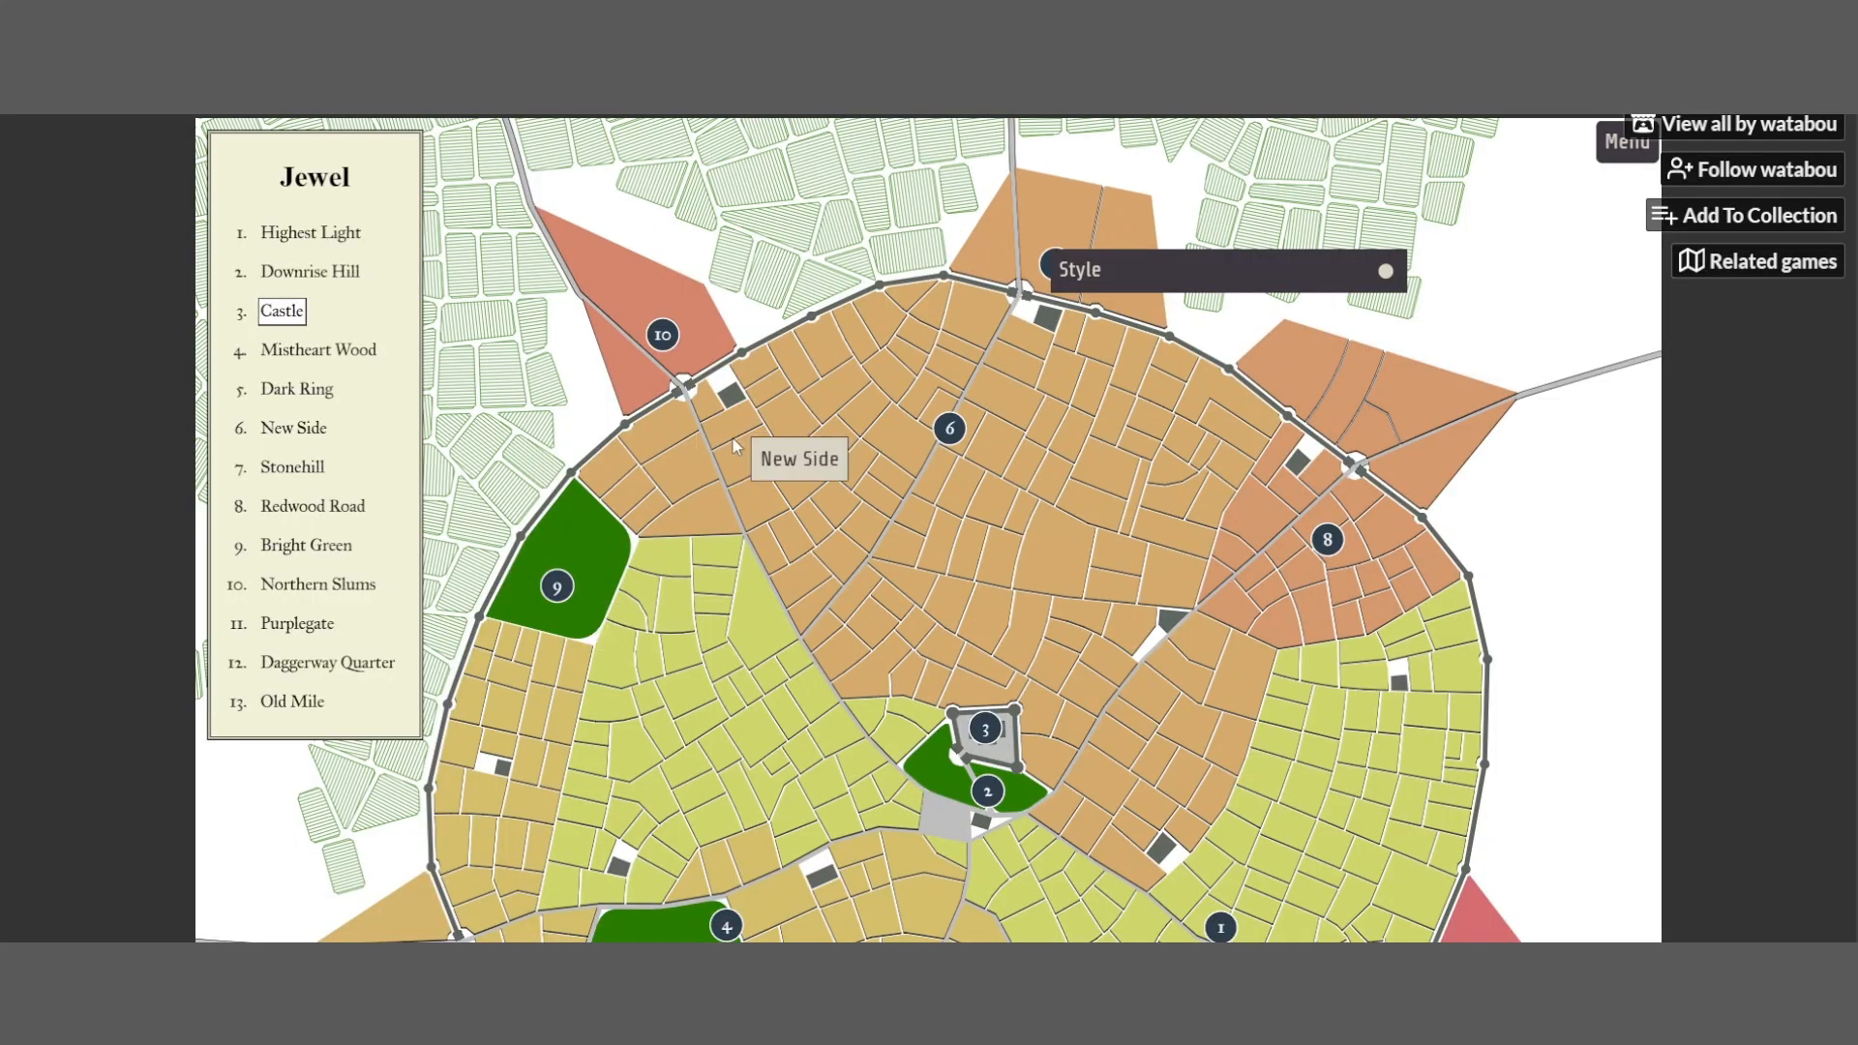
{"action": "scroll", "coordinate": [1078, 542], "scroll_direction": "down", "scroll_amount": 2}
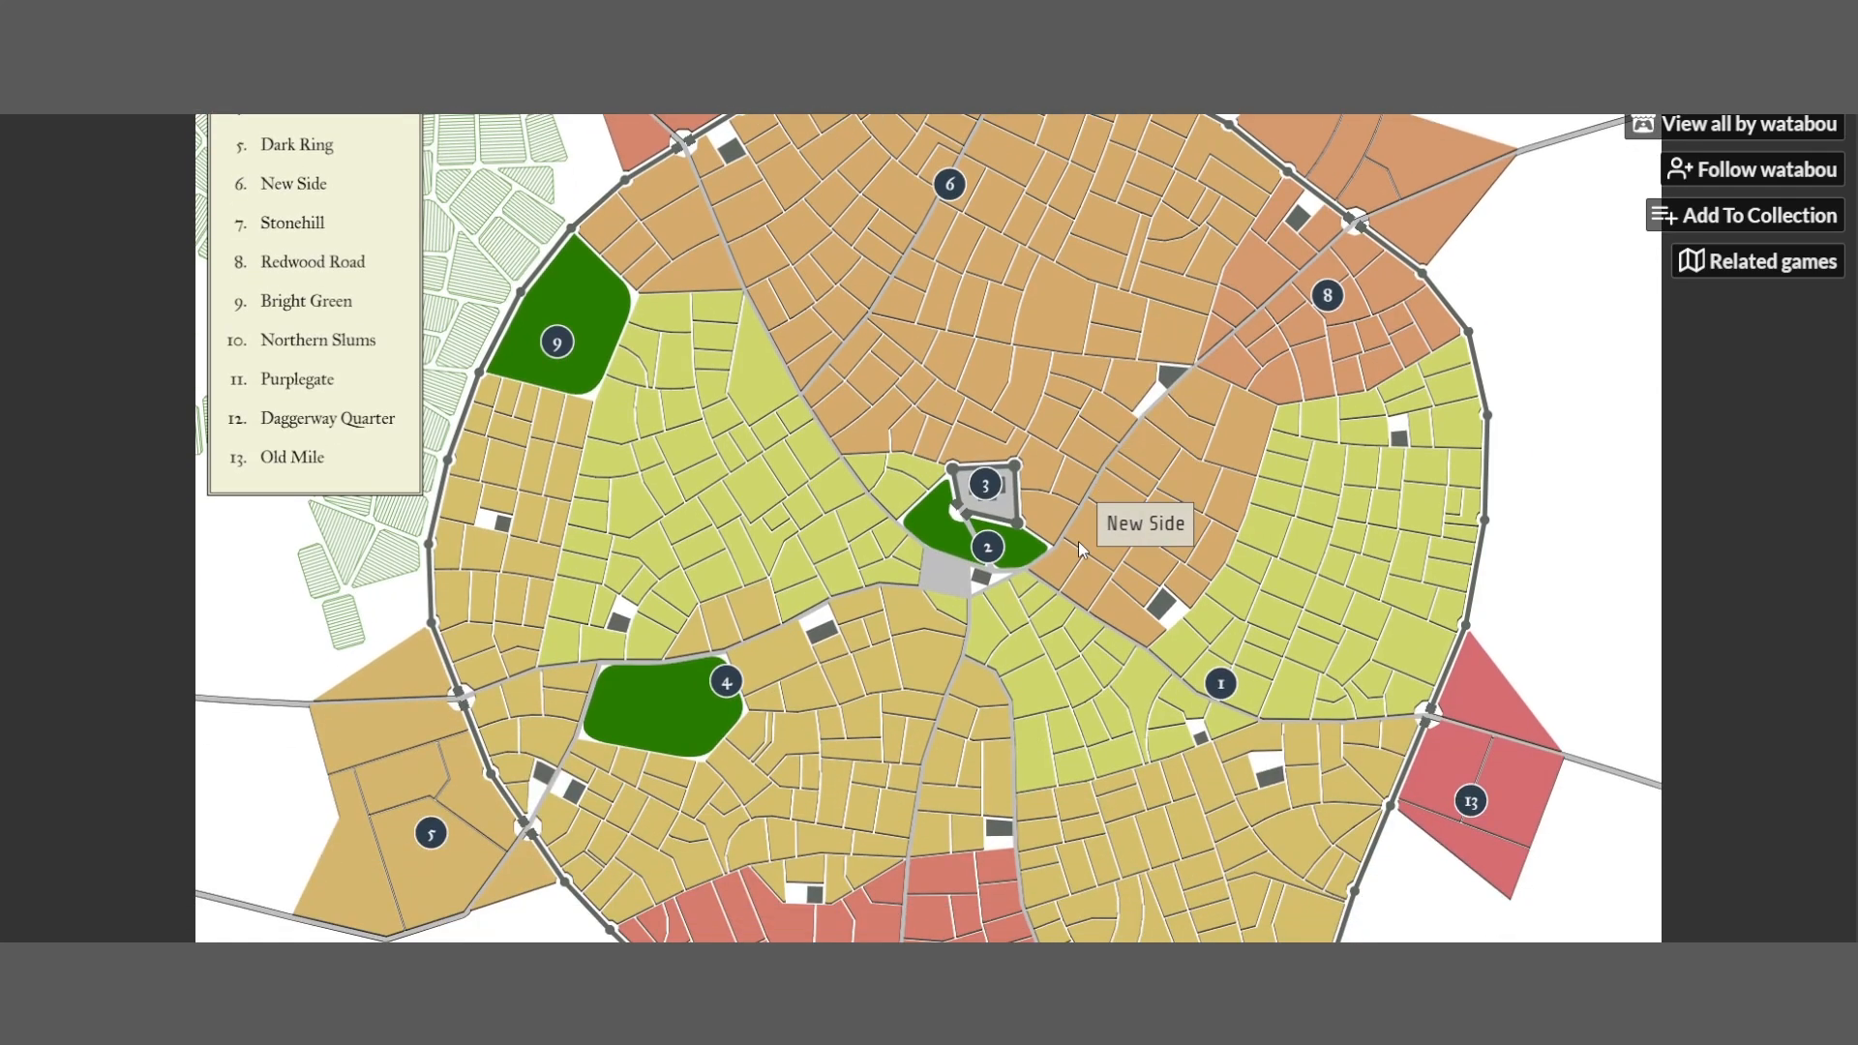
{"action": "scroll", "coordinate": [764, 533], "scroll_direction": "down", "scroll_amount": 1}
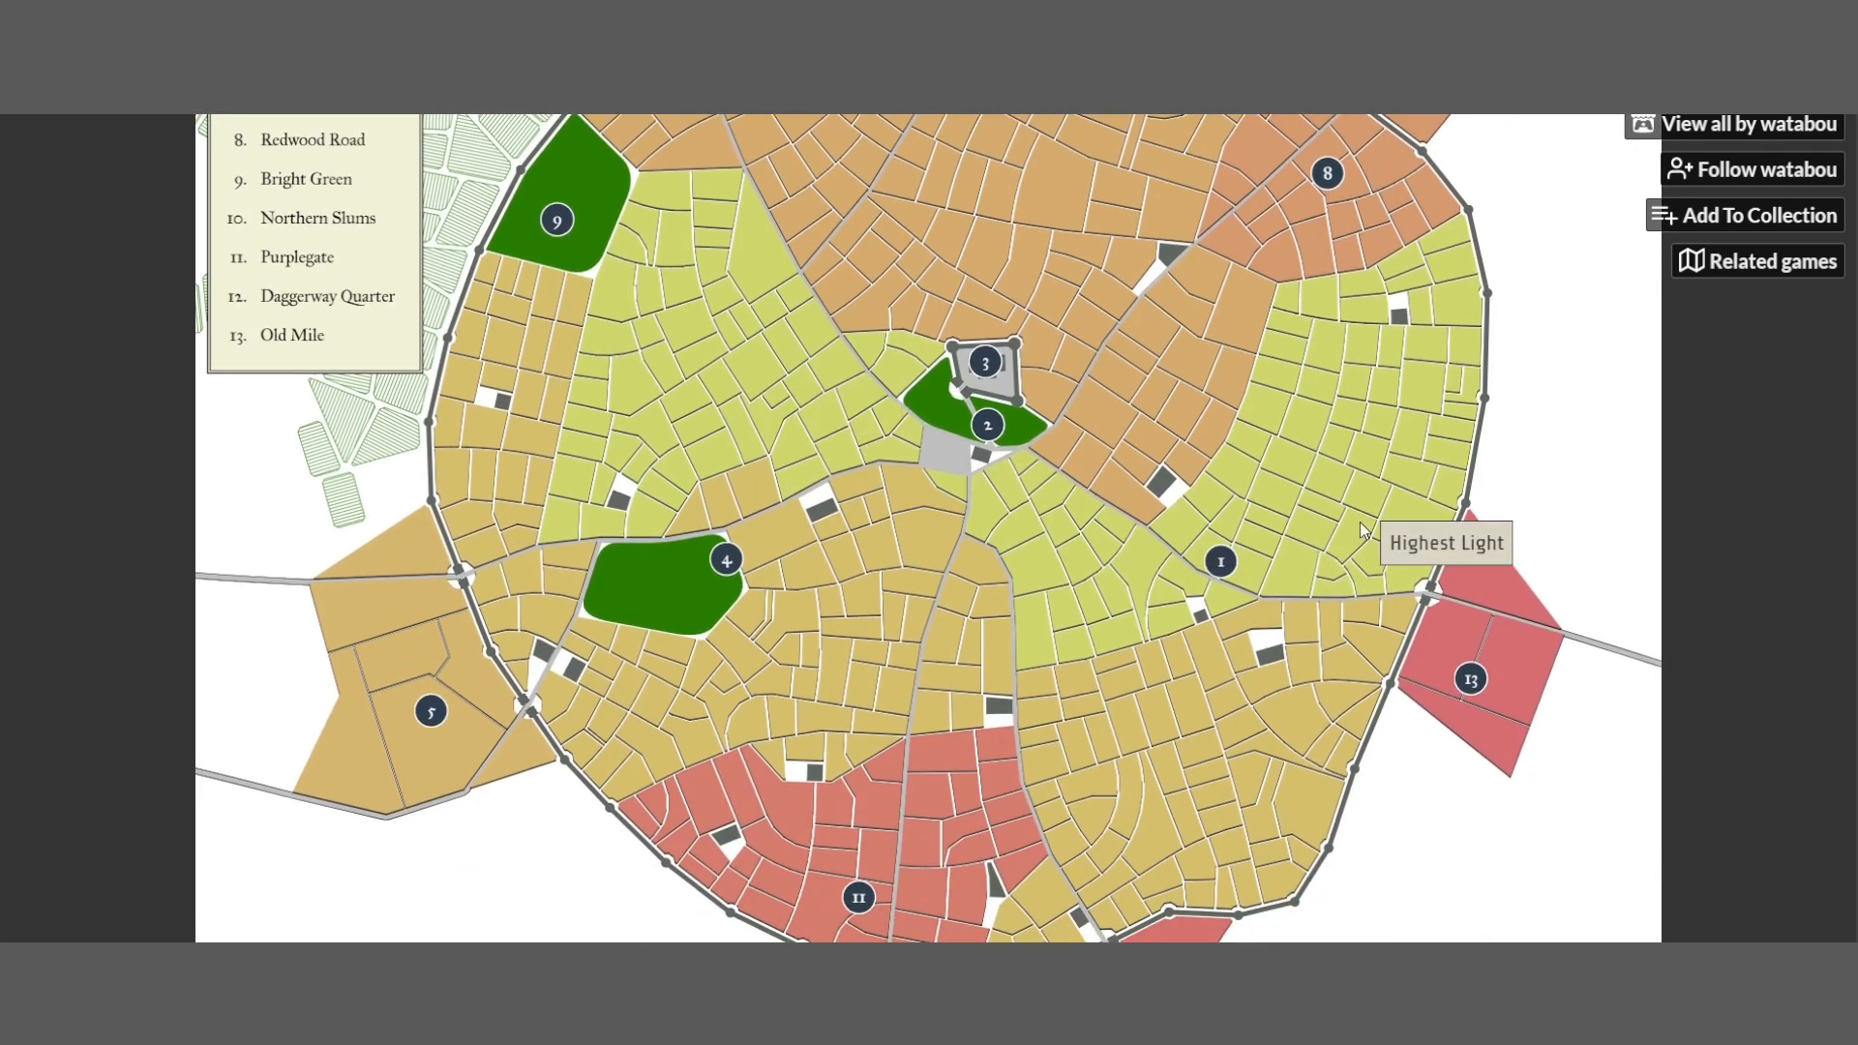
{"action": "scroll", "coordinate": [1222, 571], "scroll_direction": "up", "scroll_amount": 1}
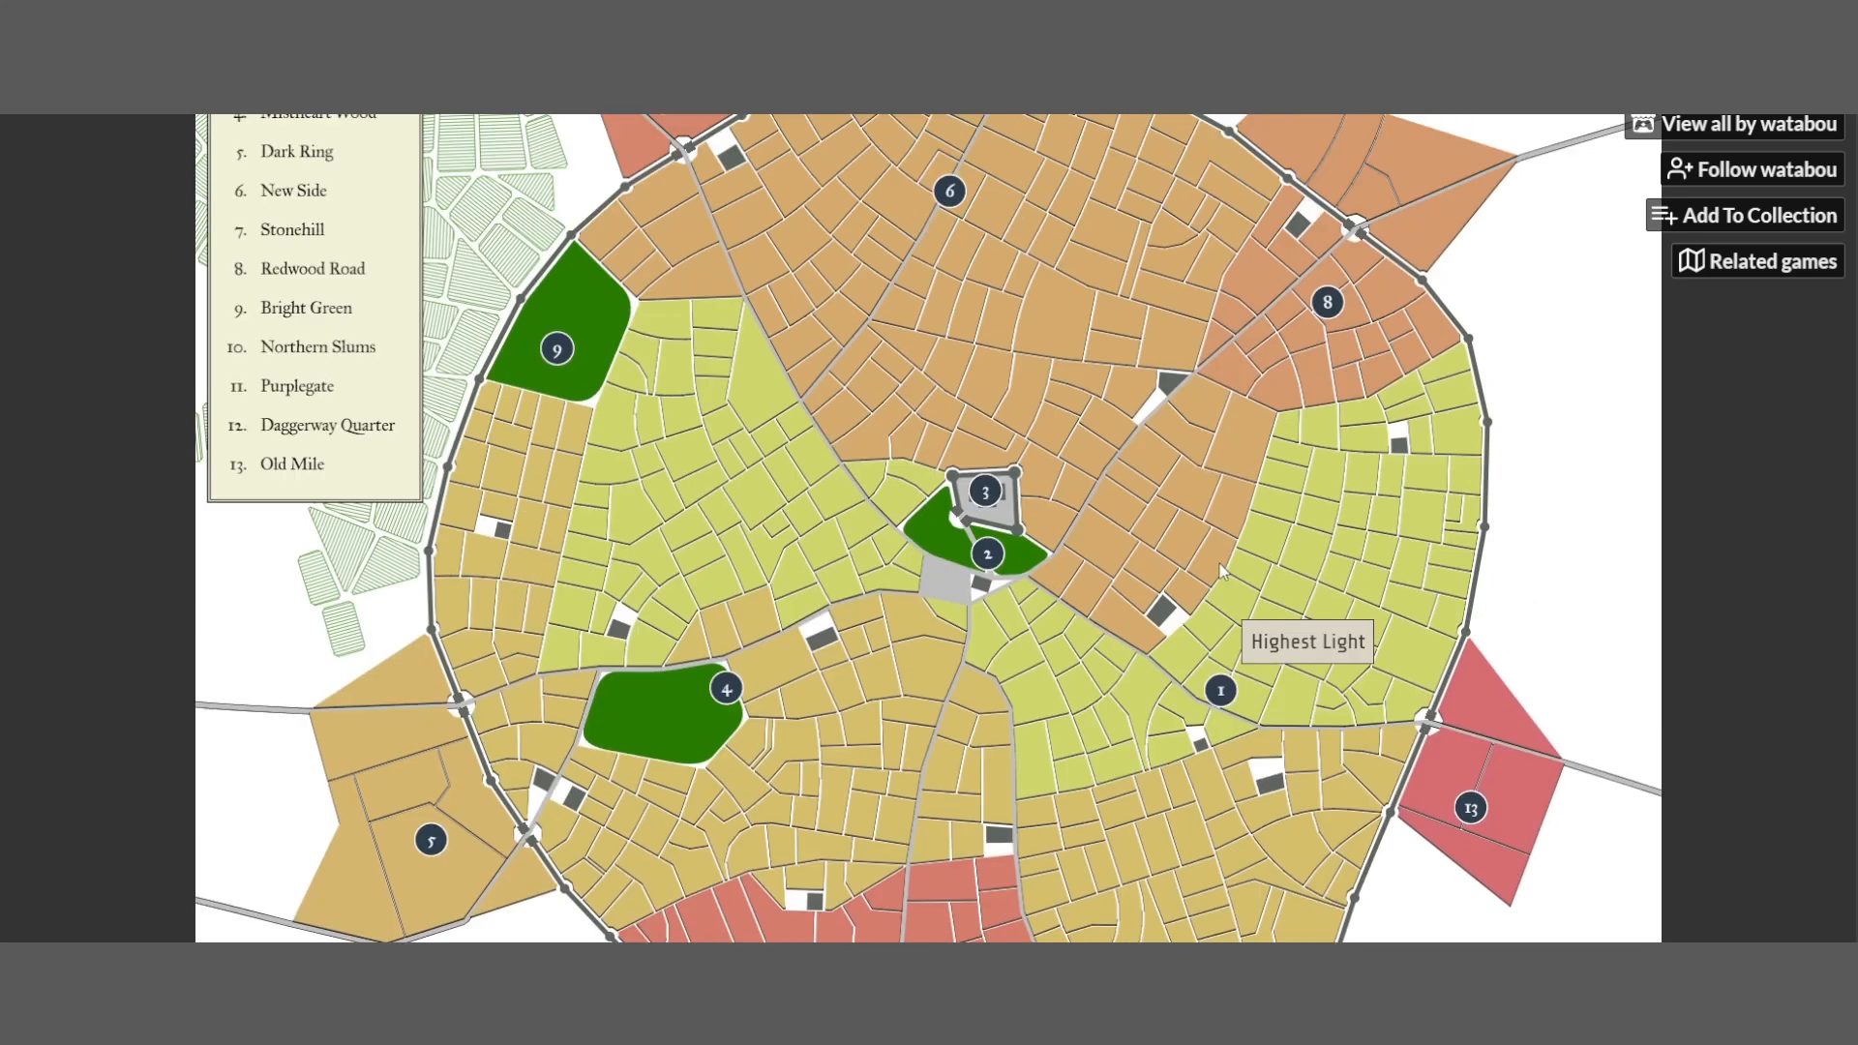
{"action": "scroll", "coordinate": [1221, 571], "scroll_direction": "up", "scroll_amount": 2}
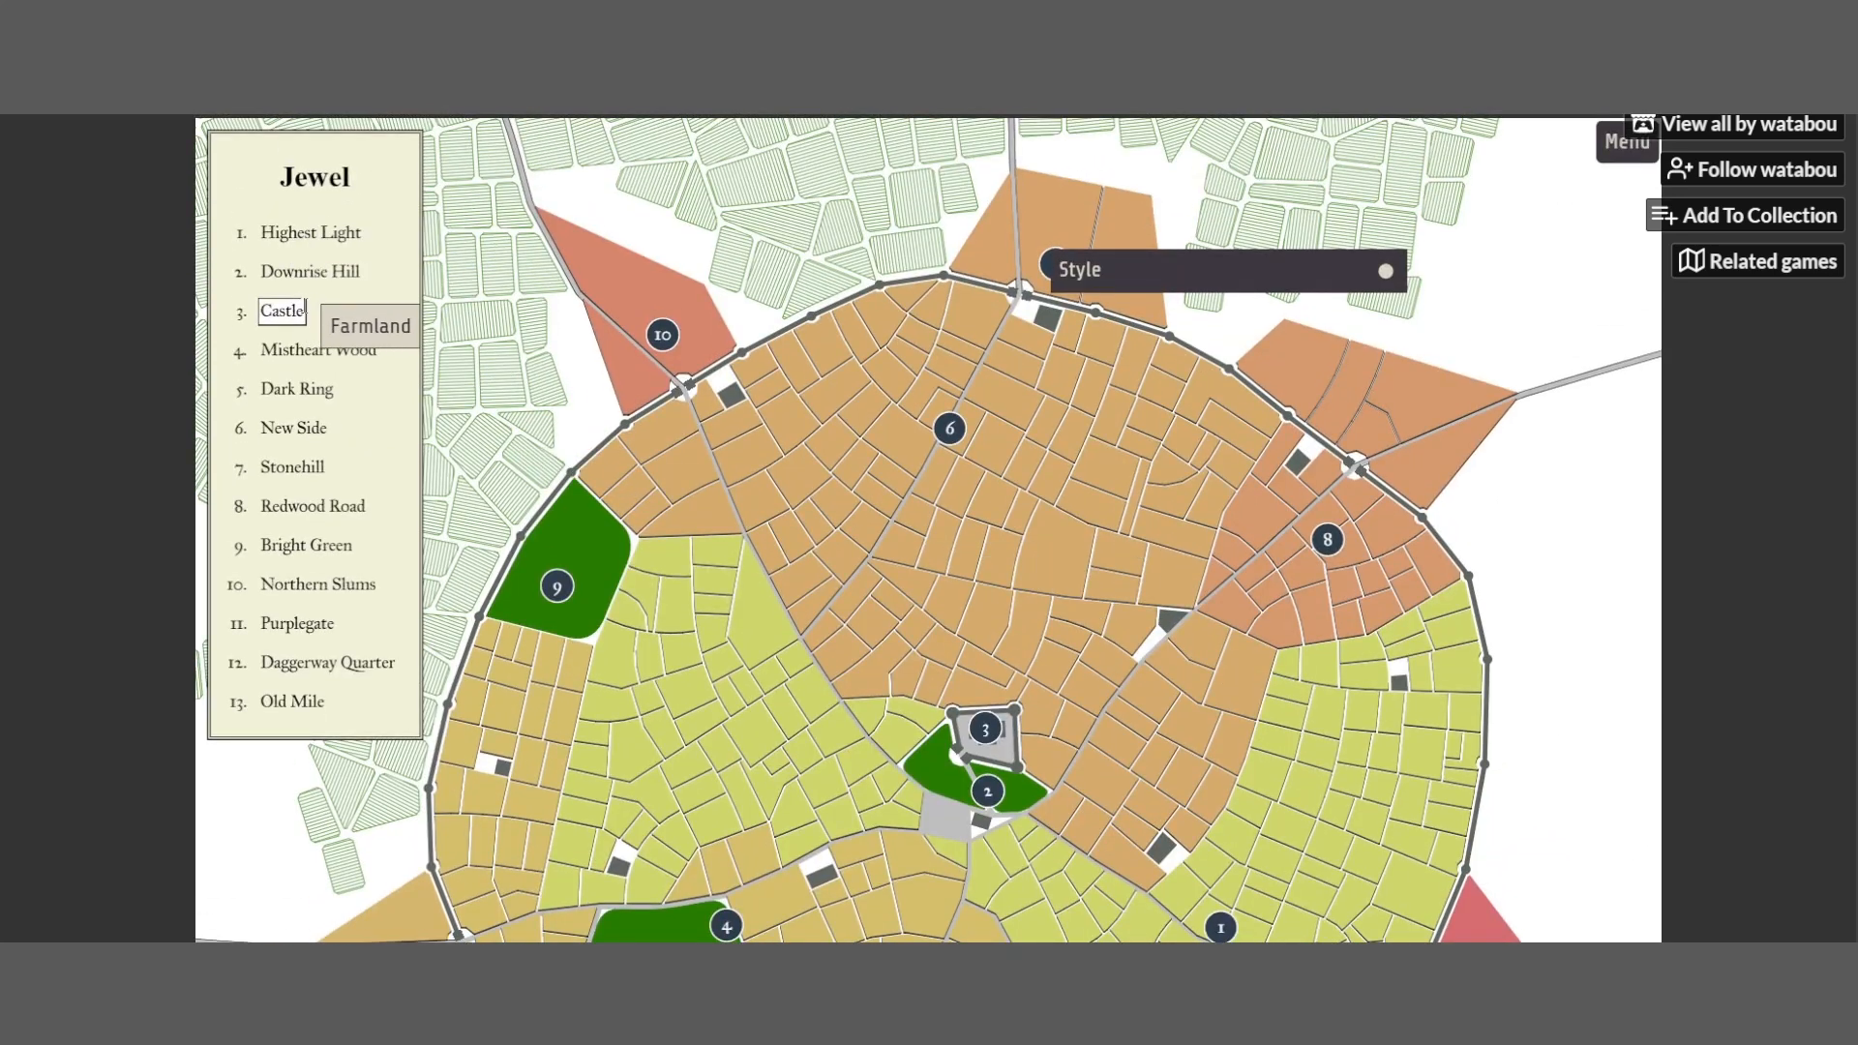
{"action": "key", "text": "BackSpace"}
{"action": "key", "text": "BackSpace"}
{"action": "key", "text": "BackSpace"}
{"action": "key", "text": "BackSpace"}
{"action": "key", "text": "BackSpace"}
{"action": "key", "text": "BackSpace"}
{"action": "type", "text": "Huig"}
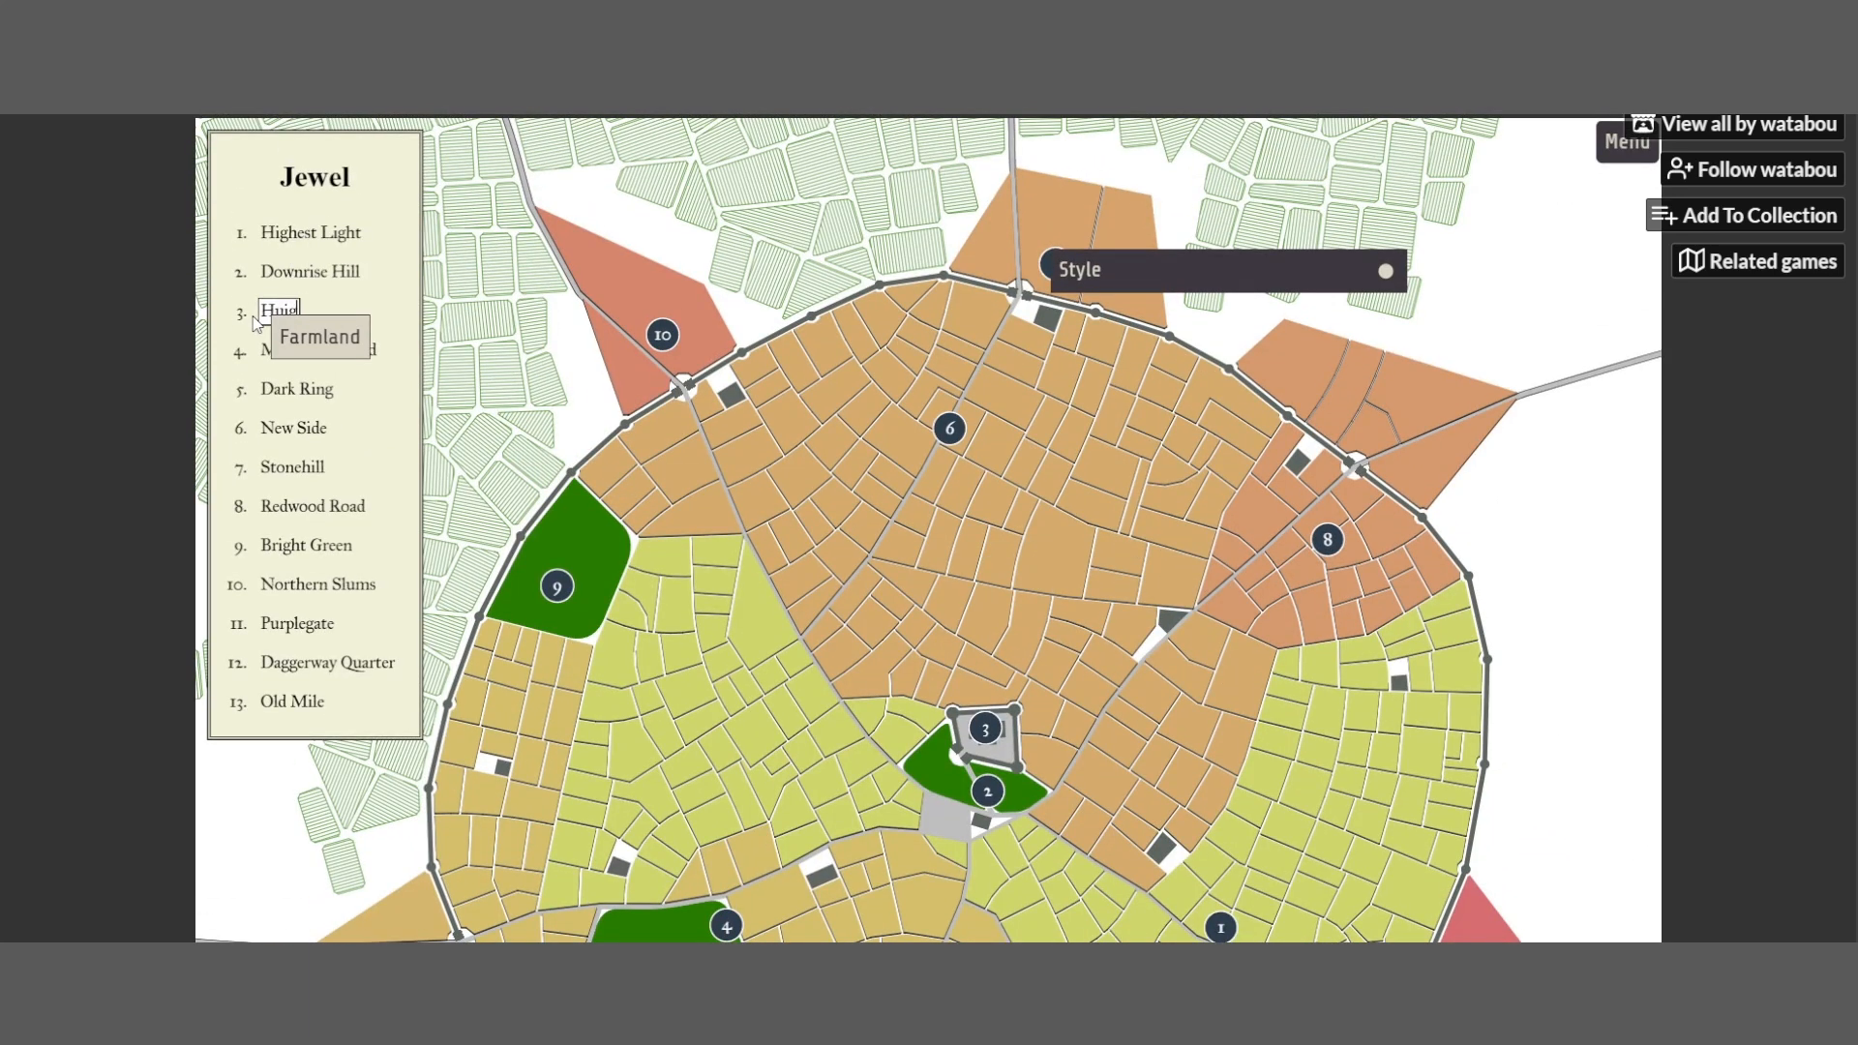
{"action": "key", "text": "BackSpace"}
{"action": "key", "text": "BackSpace"}
{"action": "key", "text": "BackSpace"}
{"action": "type", "text": "igest"}
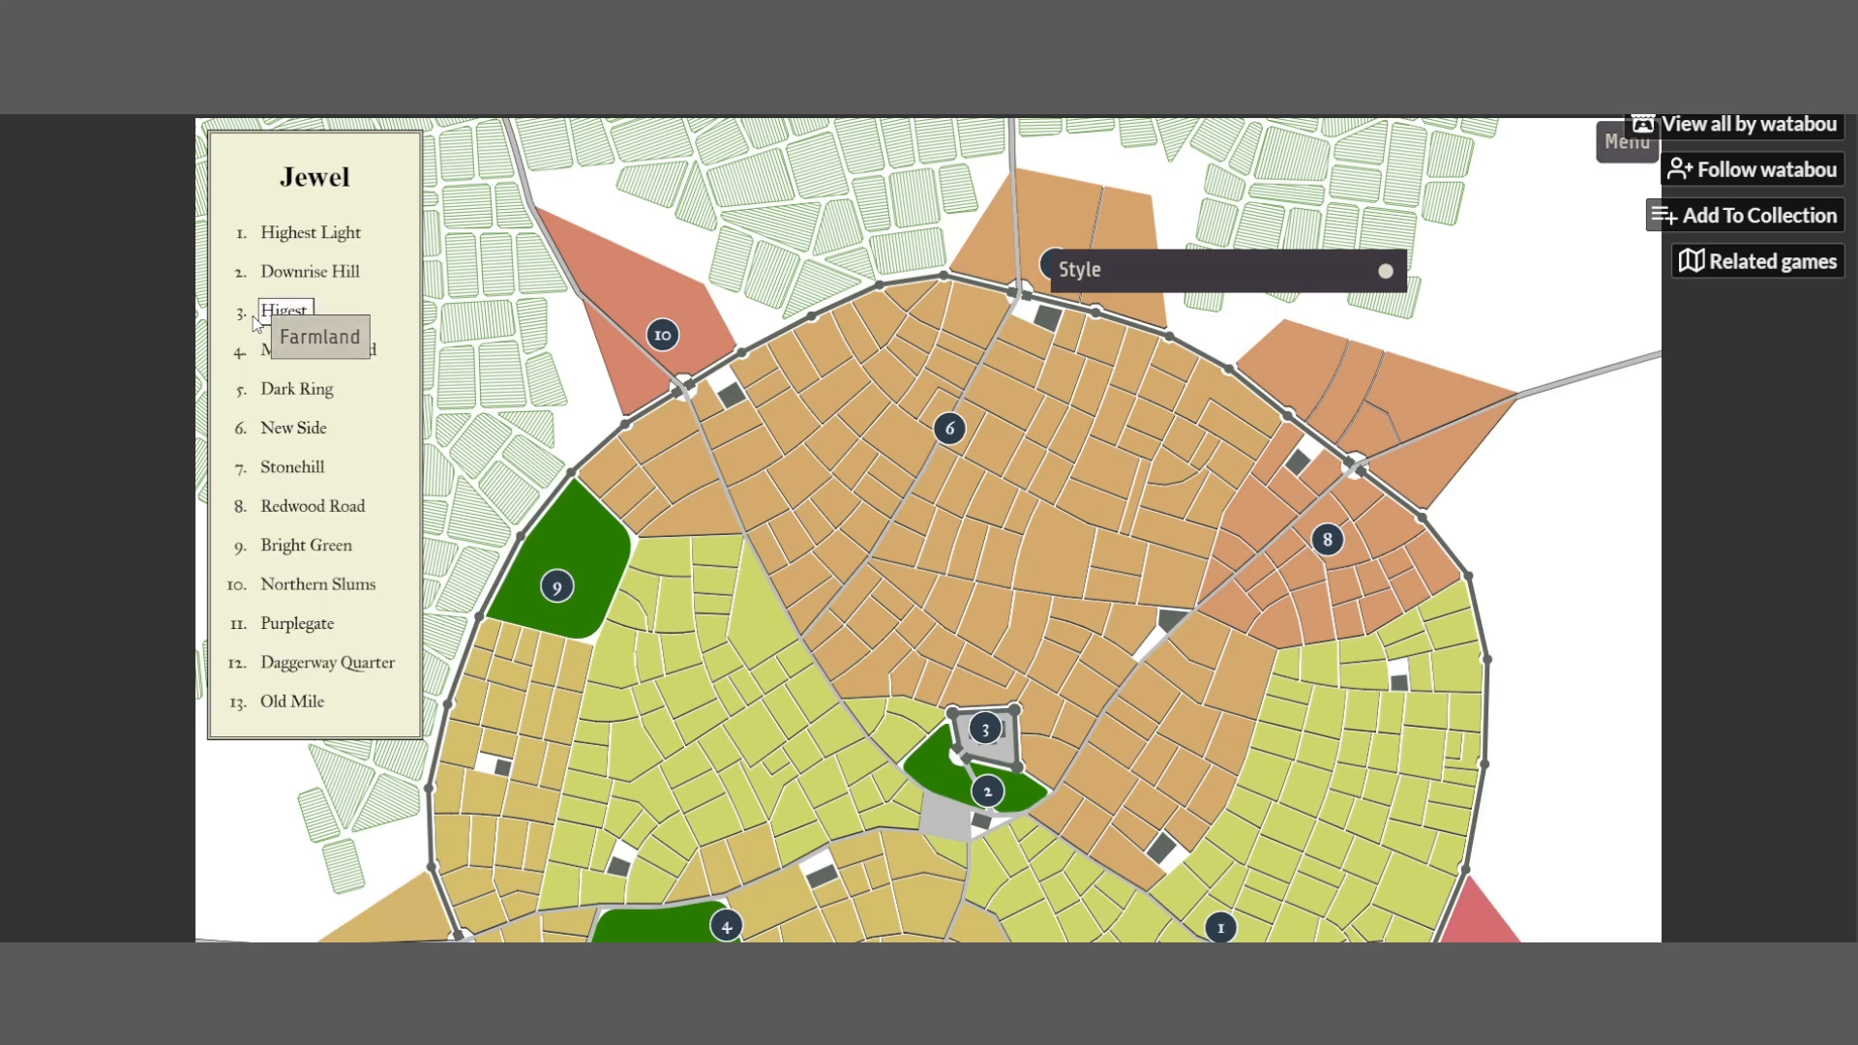
{"action": "type", "text": " Light"}
{"action": "scroll", "coordinate": [257, 325], "scroll_direction": "down", "scroll_amount": 6}
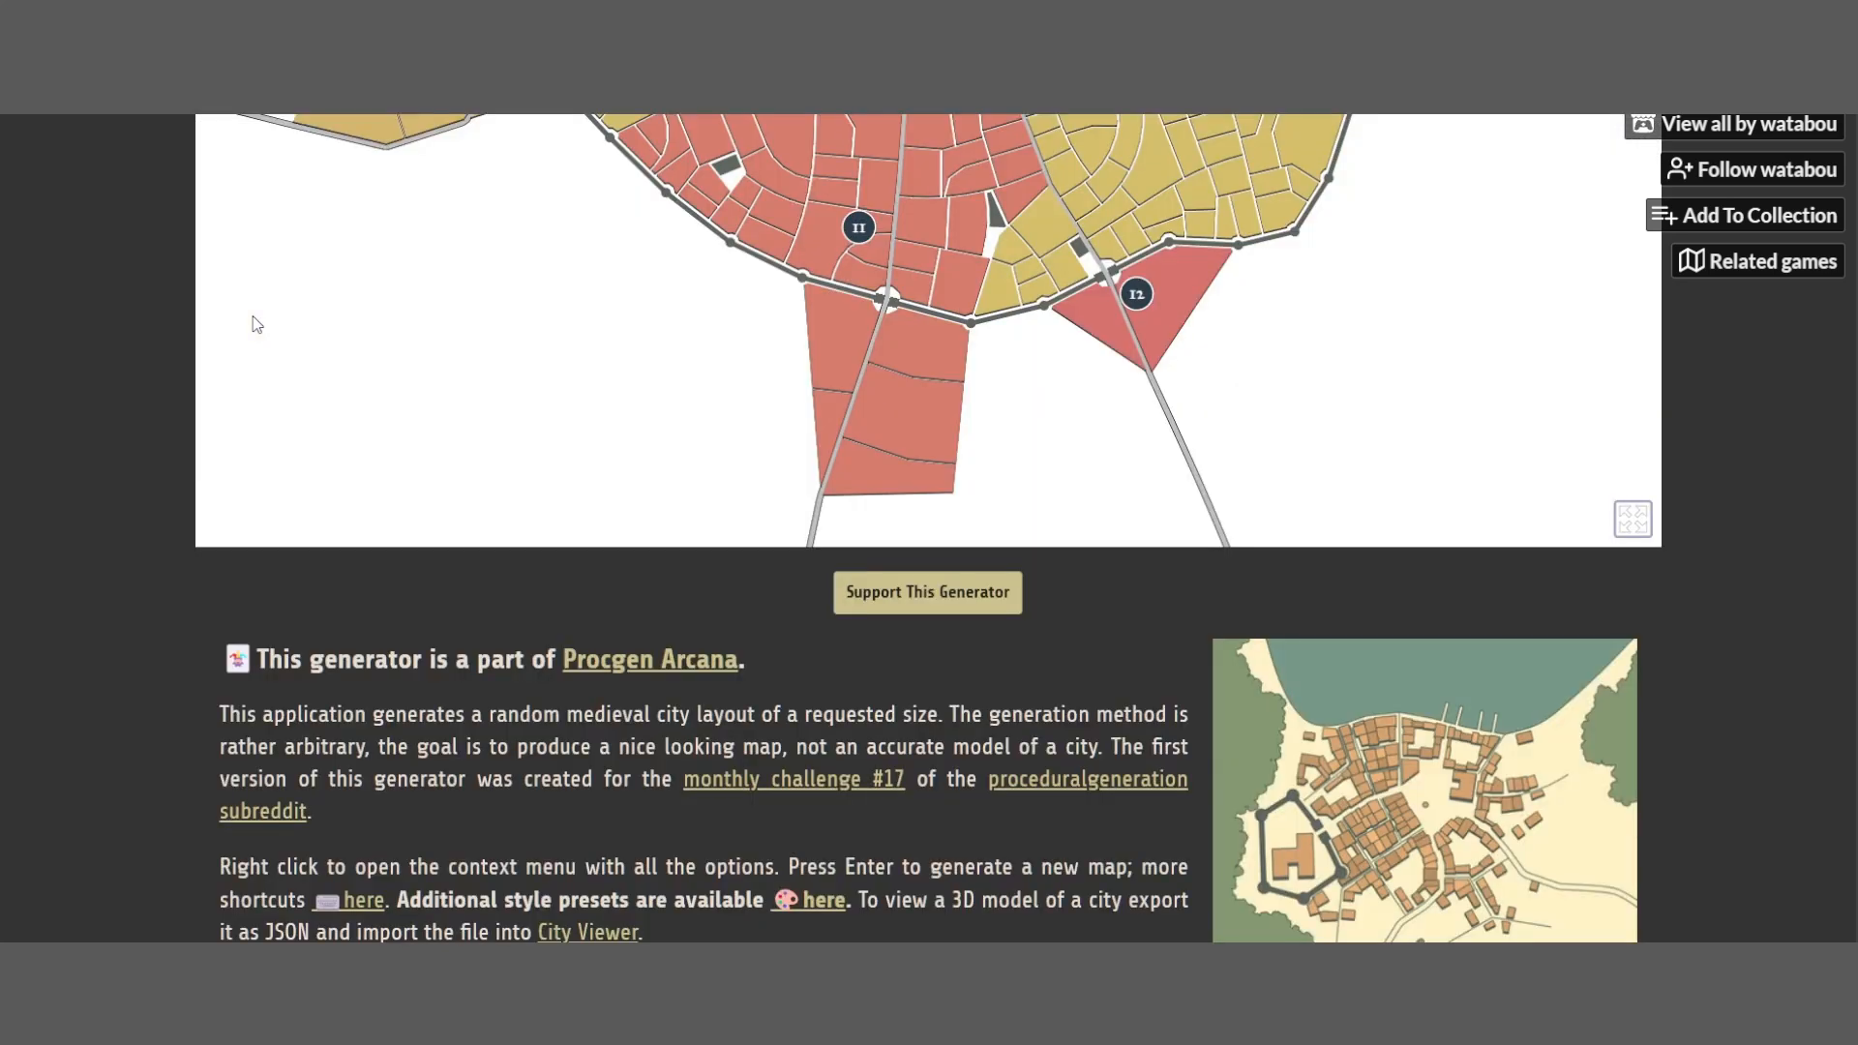
{"action": "scroll", "coordinate": [383, 298], "scroll_direction": "up", "scroll_amount": 6}
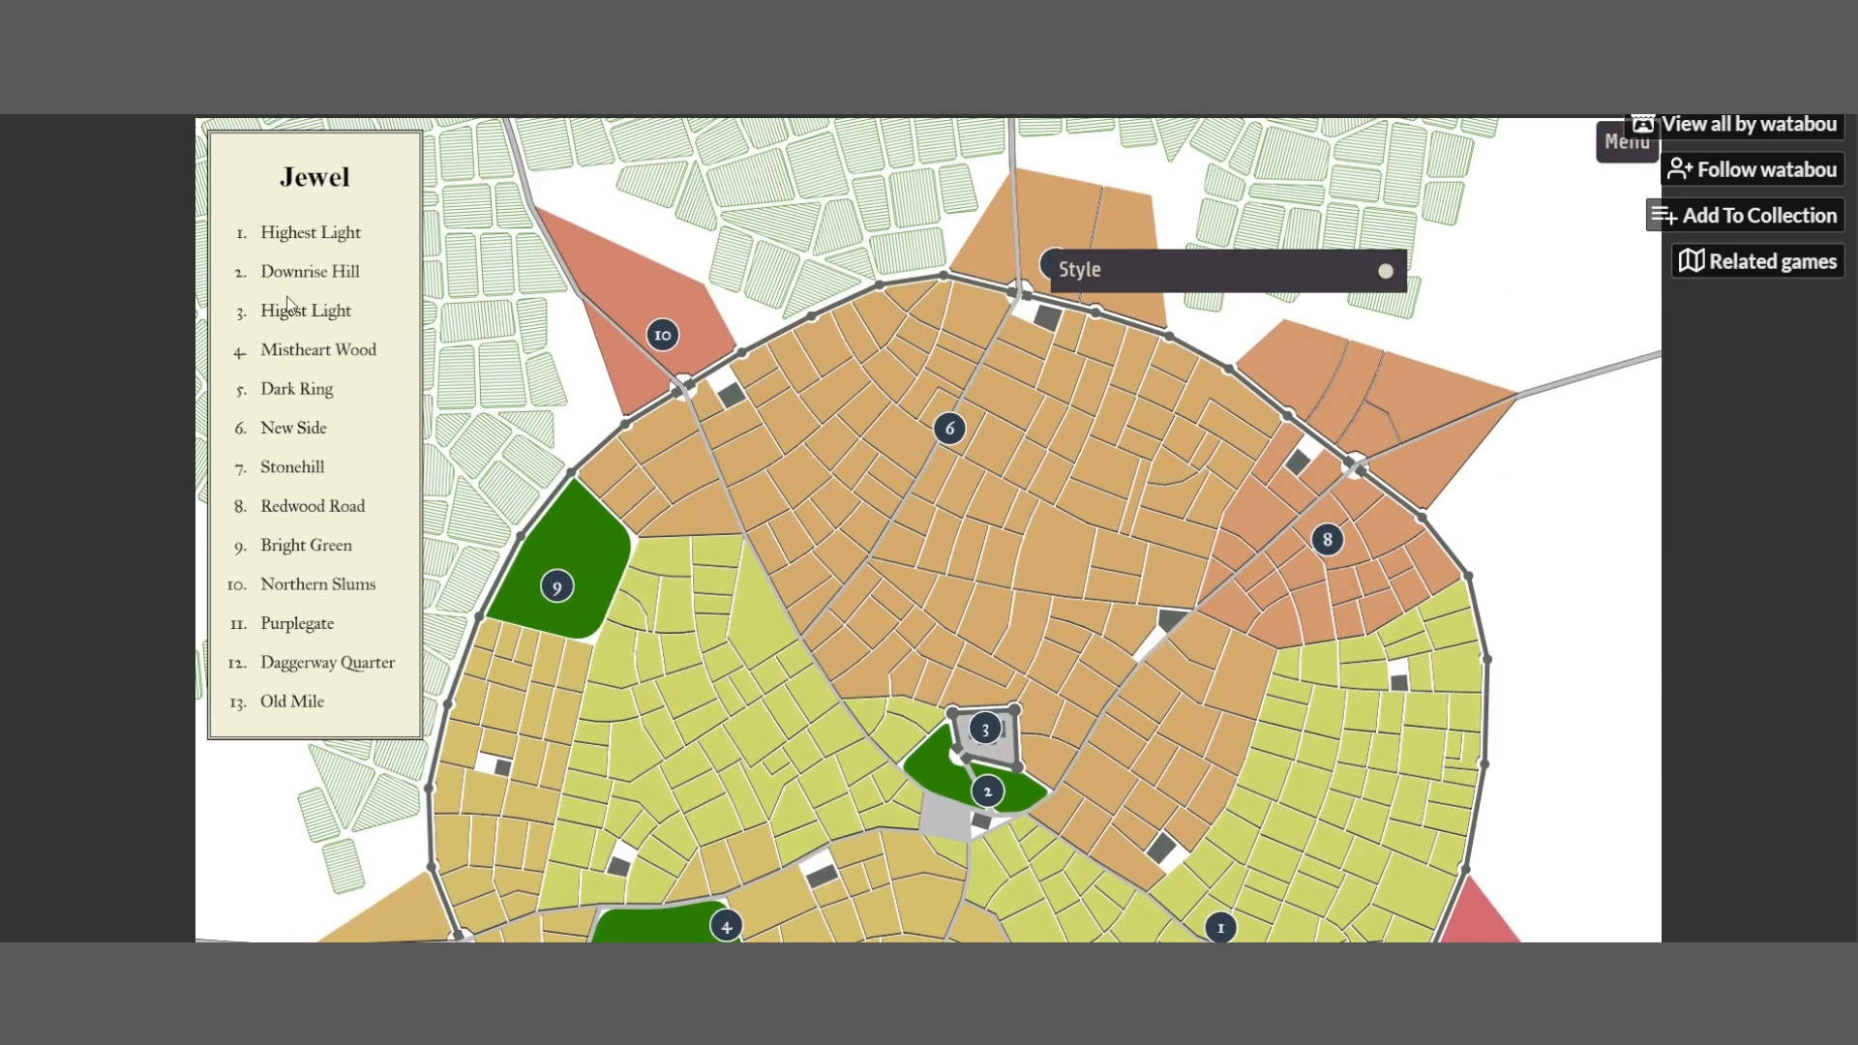
{"action": "left_click", "coordinate": [340, 273]}
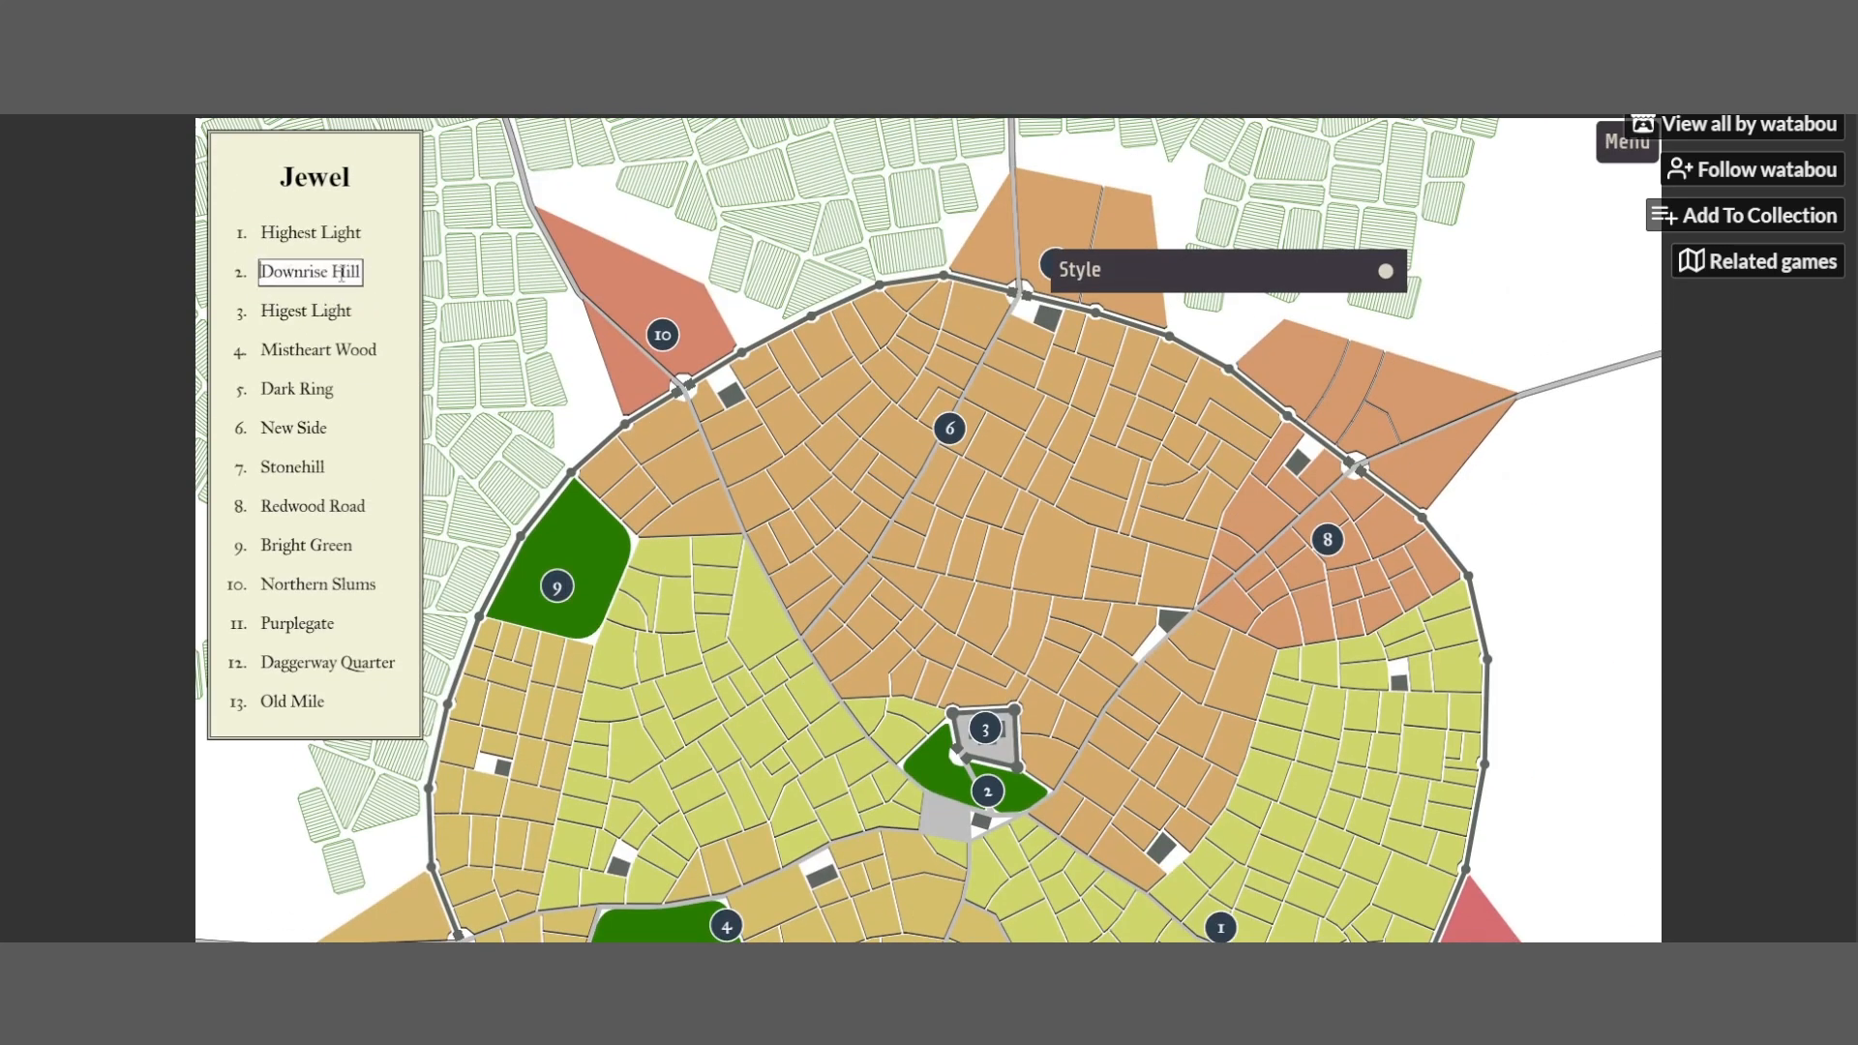
{"action": "left_click", "coordinate": [318, 234]}
{"action": "scroll", "coordinate": [1065, 693], "scroll_direction": "down", "scroll_amount": 2}
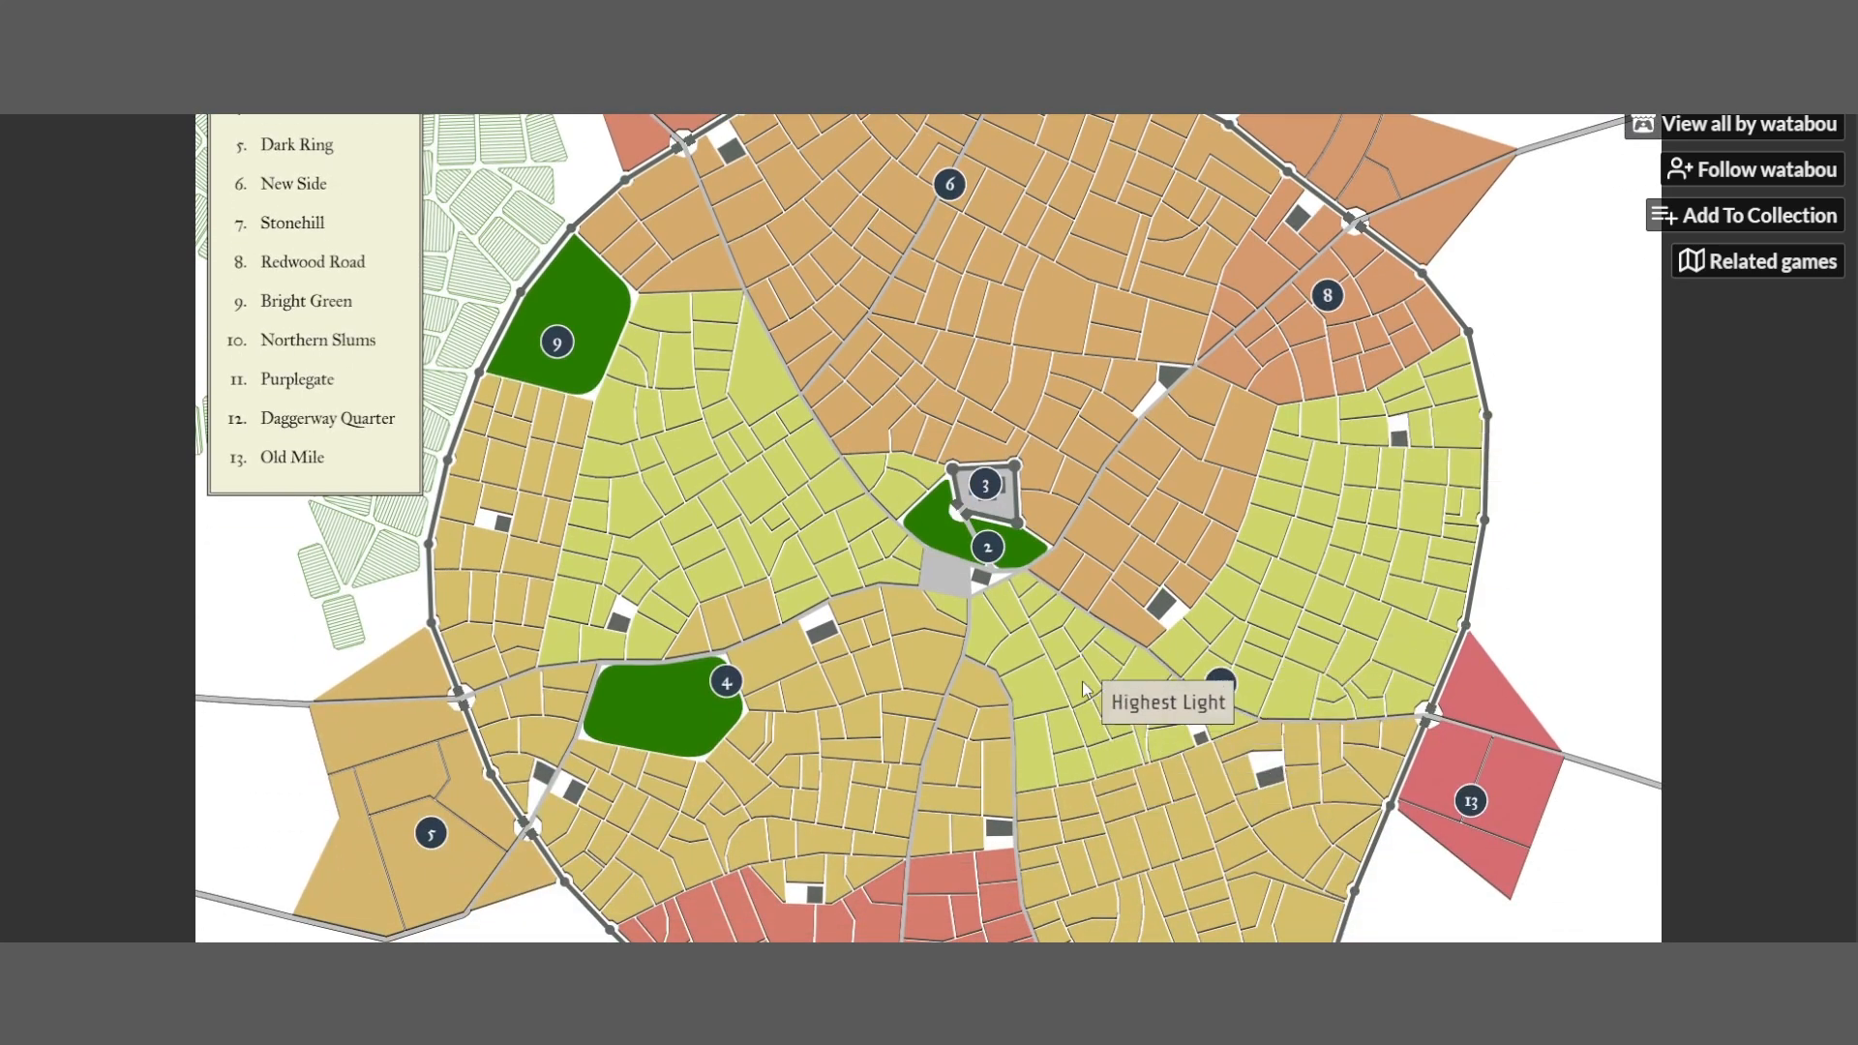
{"action": "scroll", "coordinate": [861, 542], "scroll_direction": "up", "scroll_amount": 2}
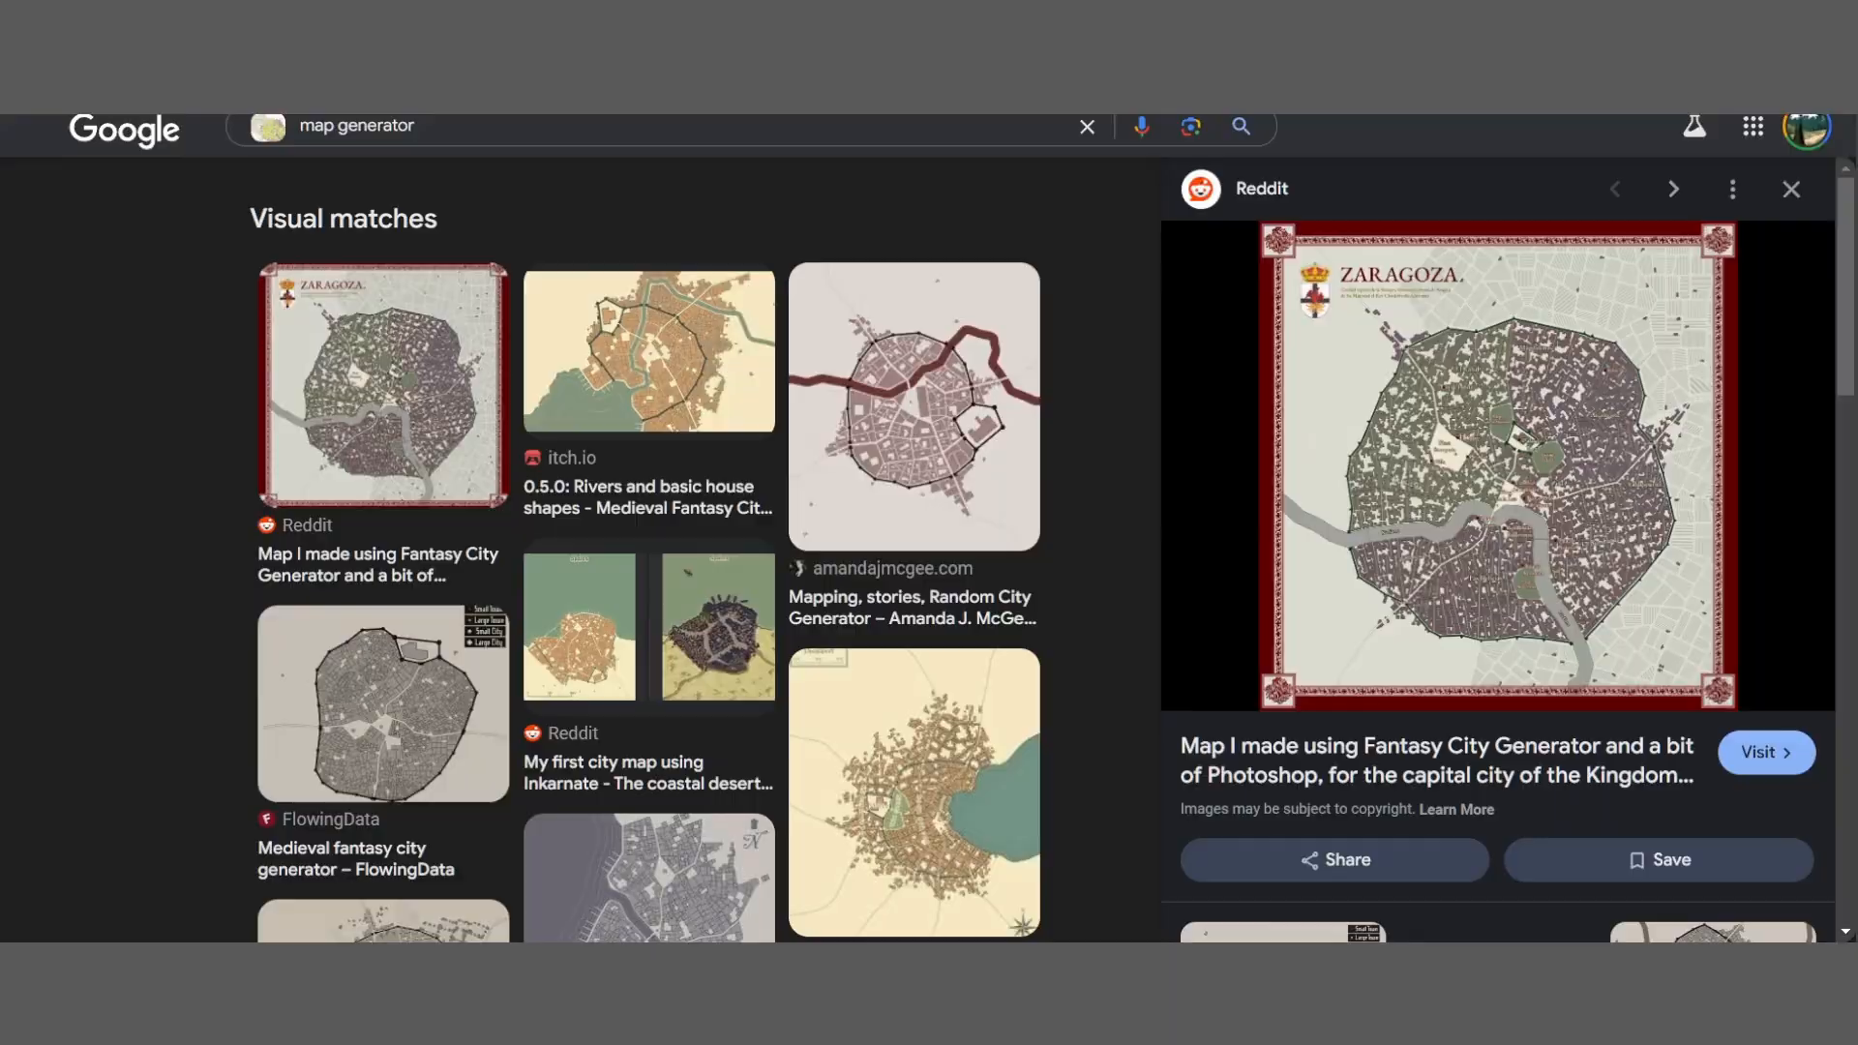
Switch to the D&D Beyond website and show the My Characters collection
{"action": "type", "text": "dnd"}
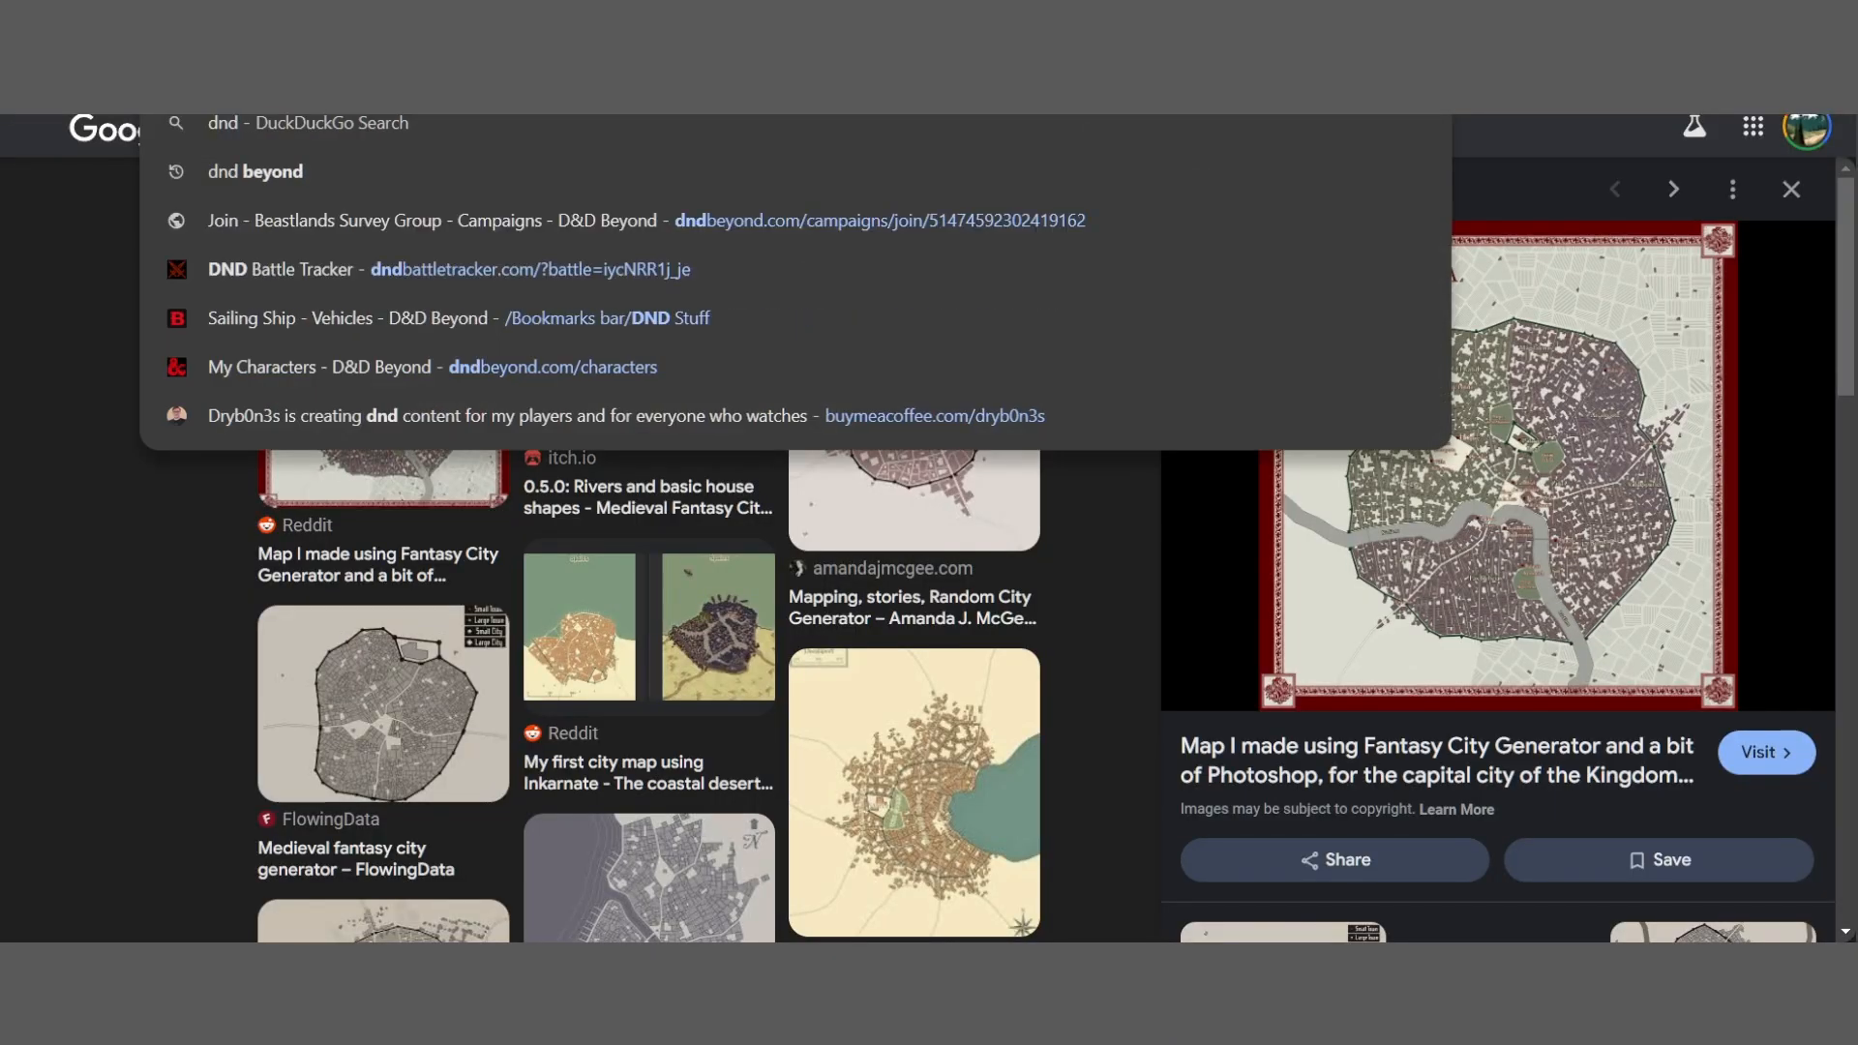
{"action": "key", "text": "Return"}
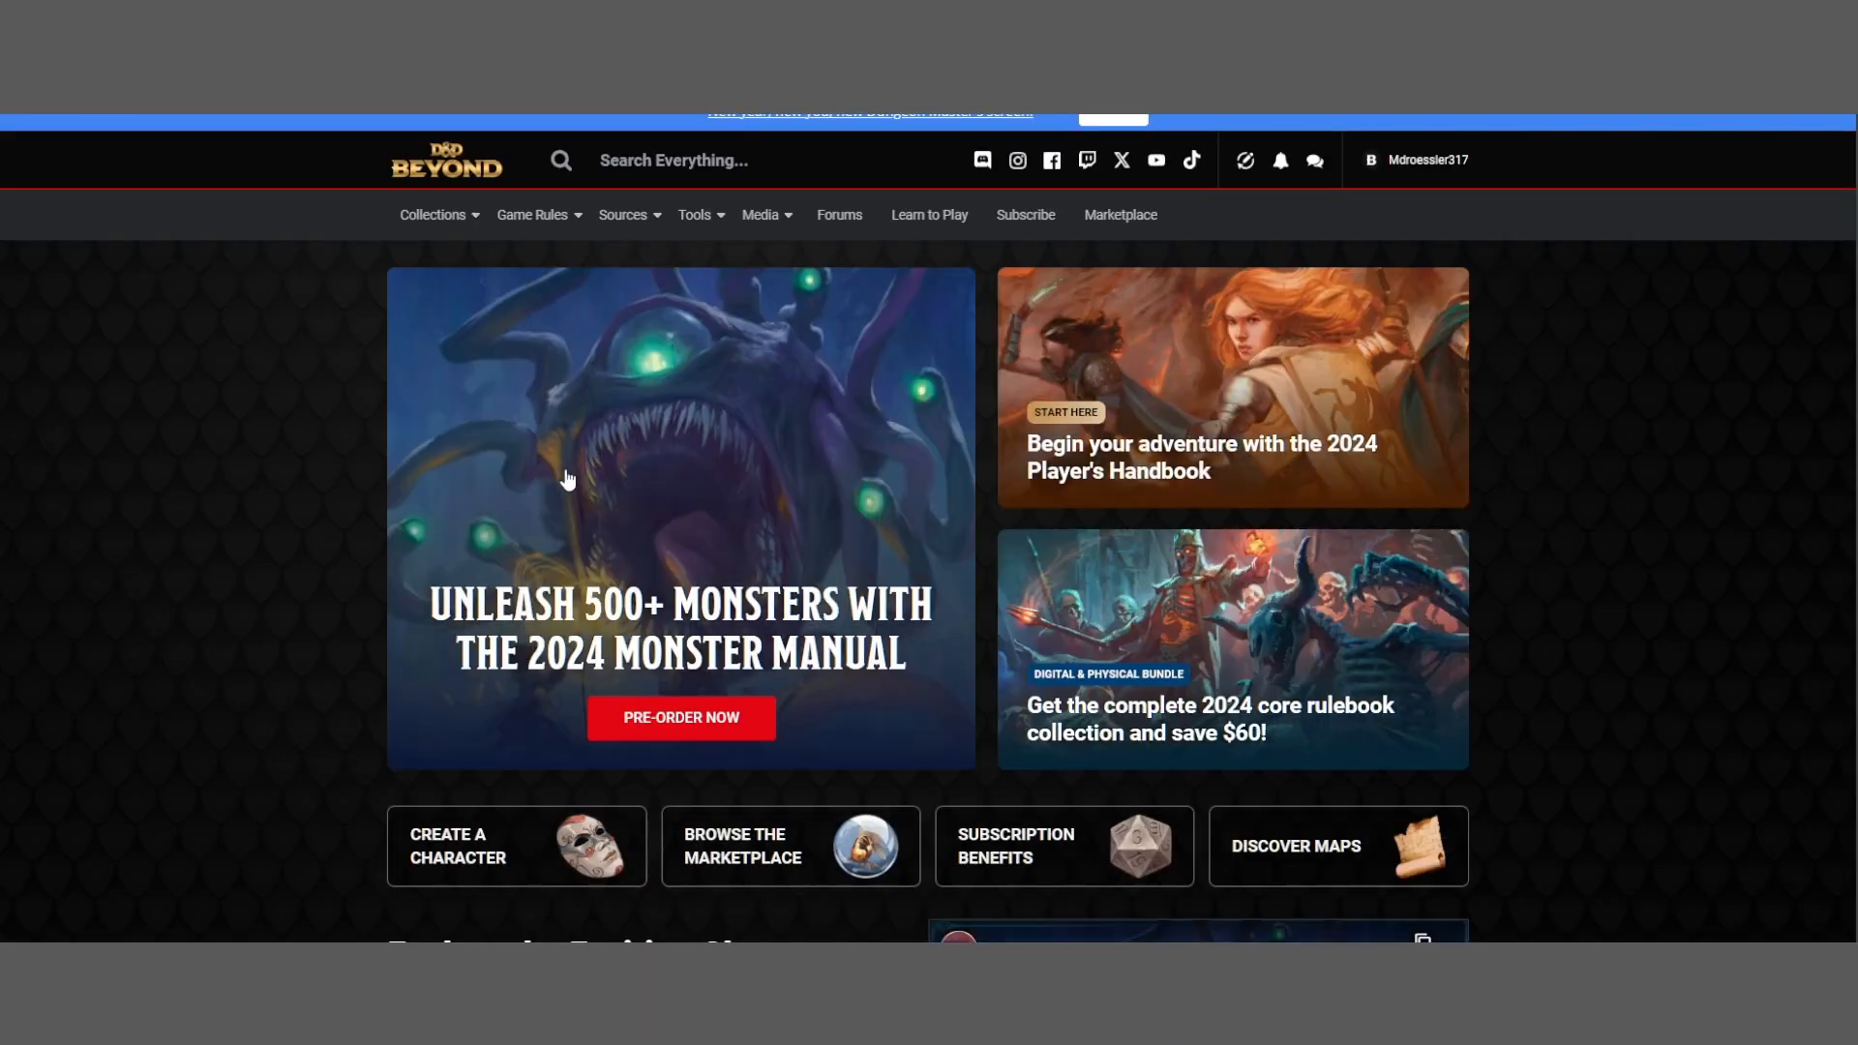
{"action": "mouse_move", "coordinate": [556, 221]}
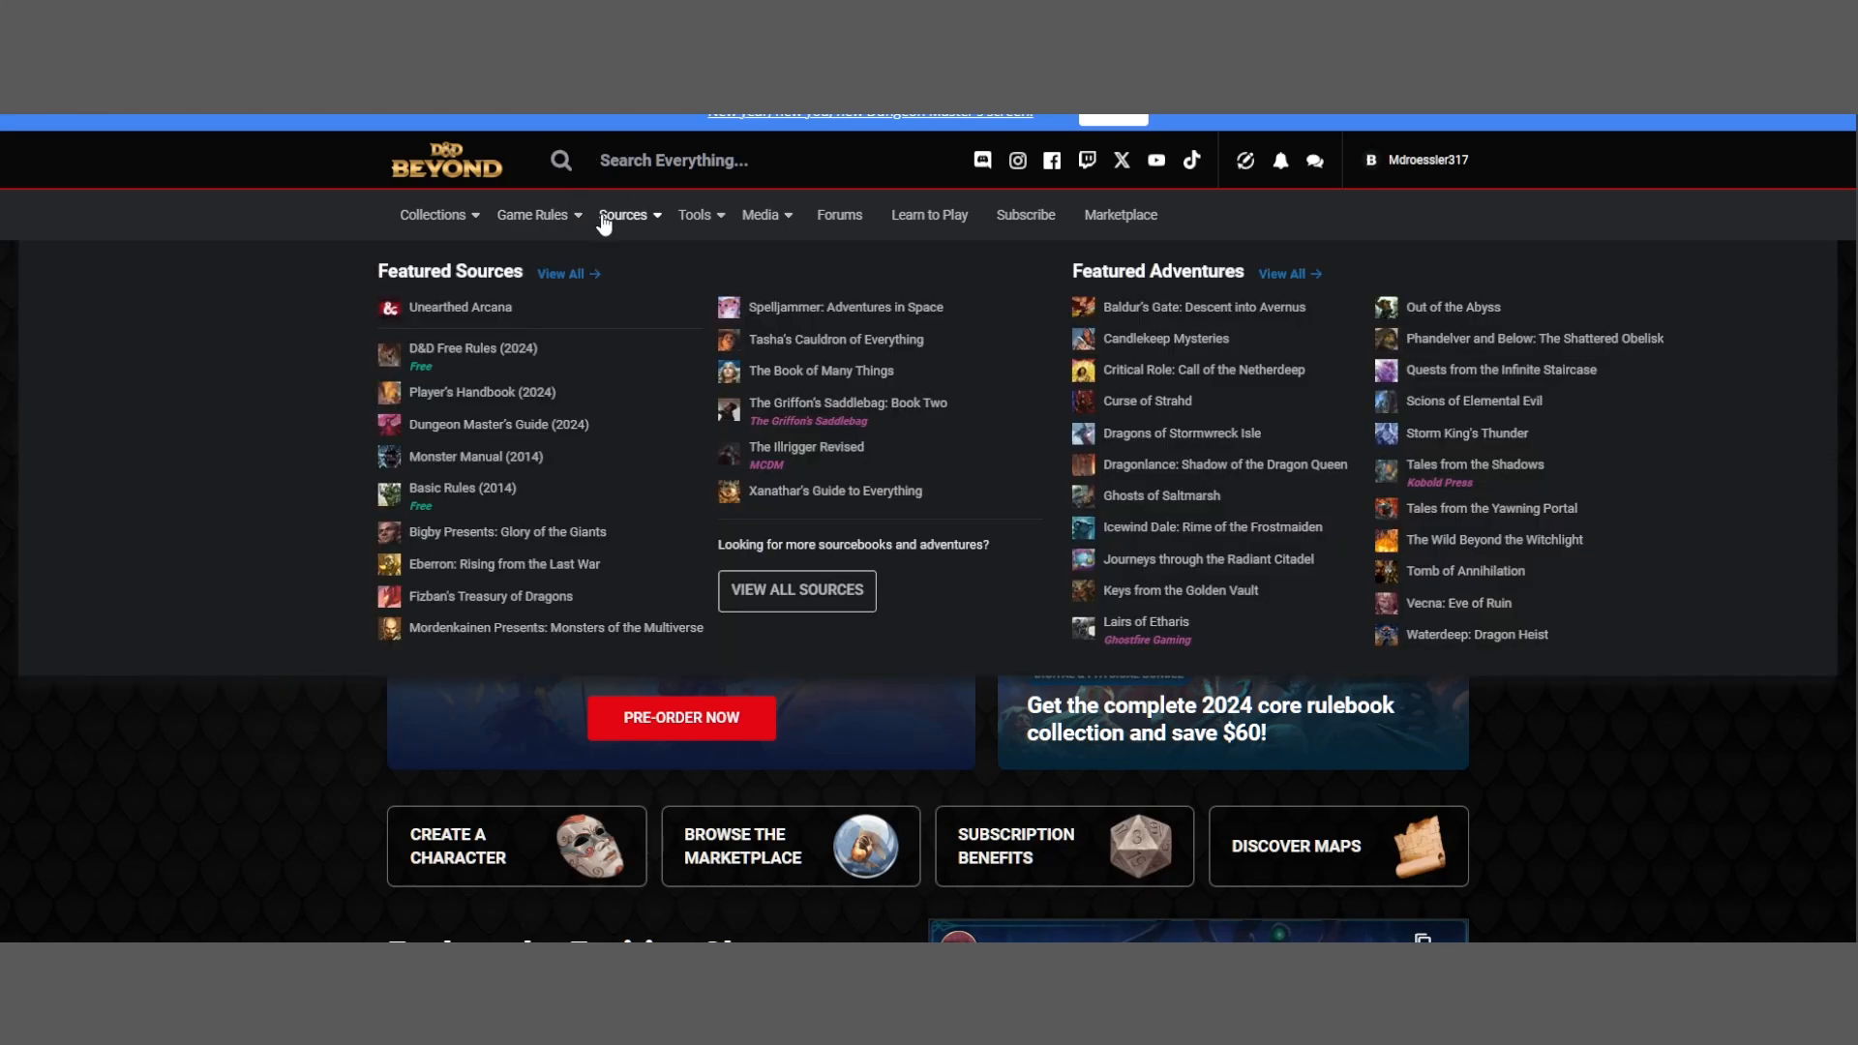
{"action": "mouse_move", "coordinate": [448, 222]}
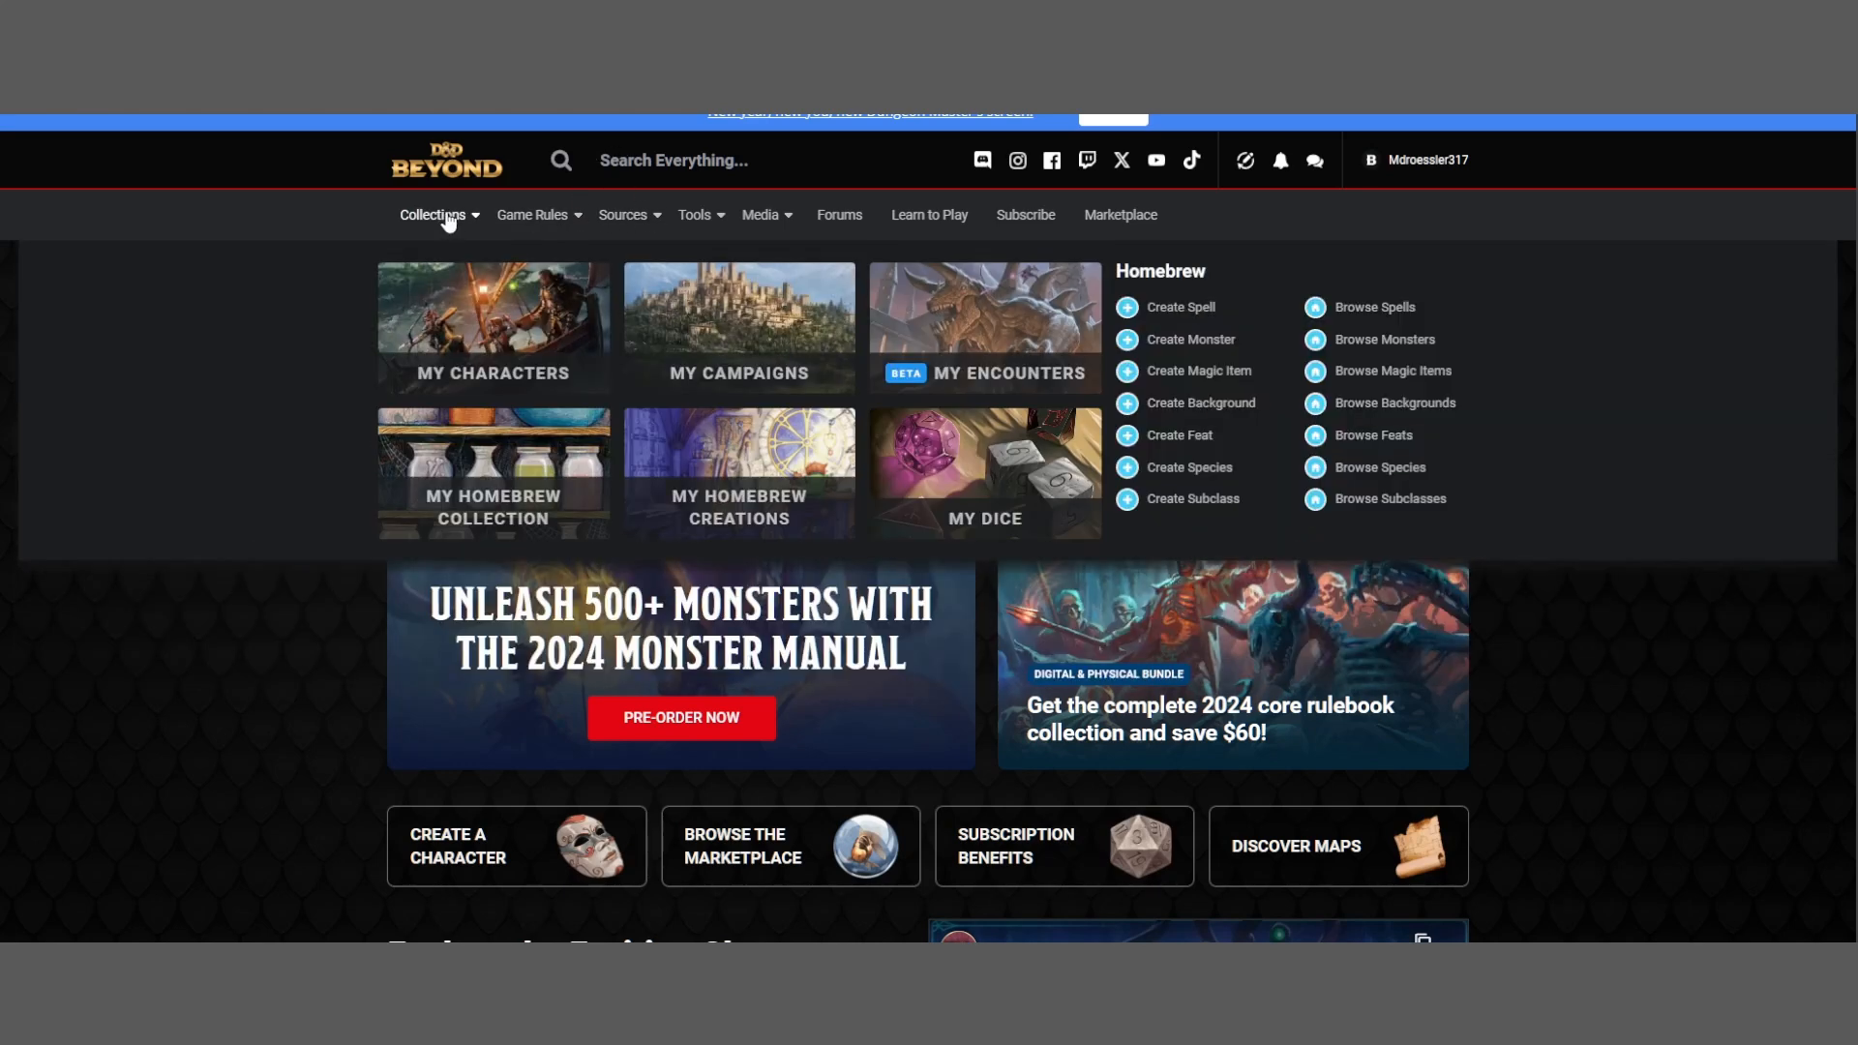
{"action": "left_click", "coordinate": [448, 312]}
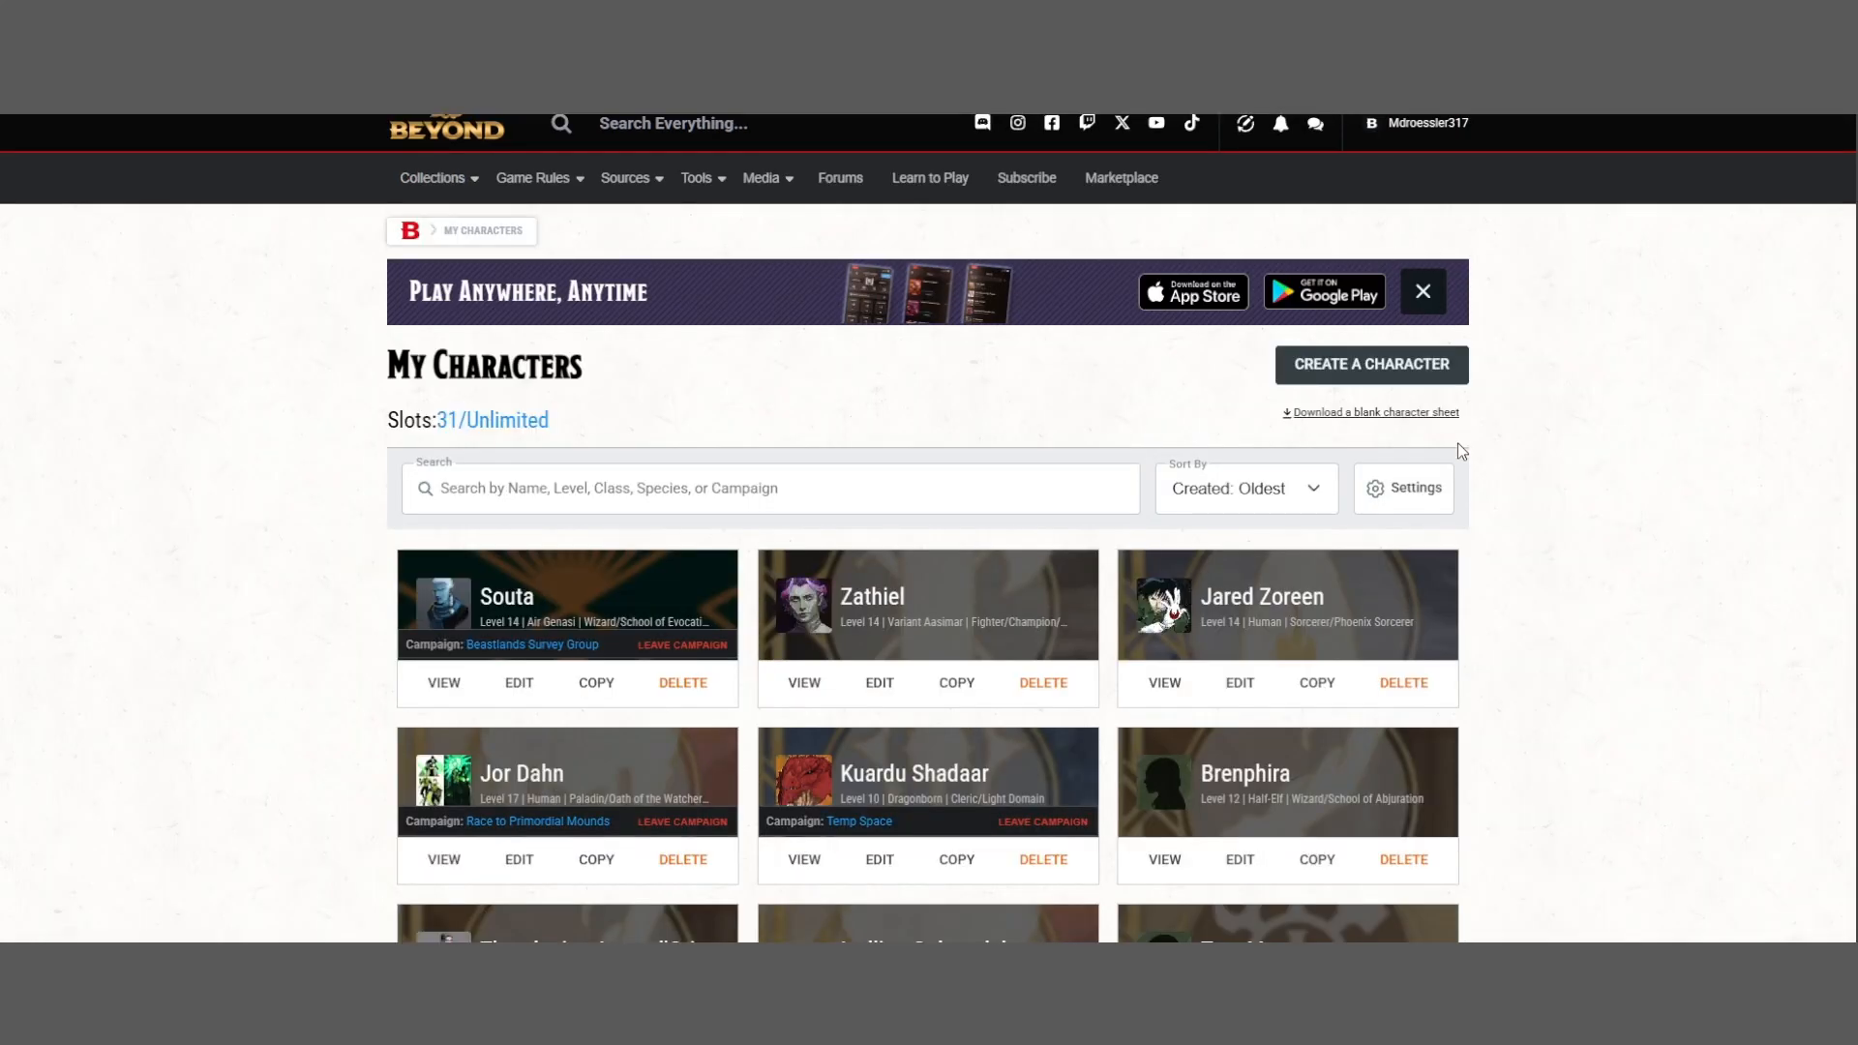
View the Chromalon - Harmonite character sheet and read the backstory in its notes
{"action": "scroll", "coordinate": [1505, 498], "scroll_direction": "down", "scroll_amount": 15}
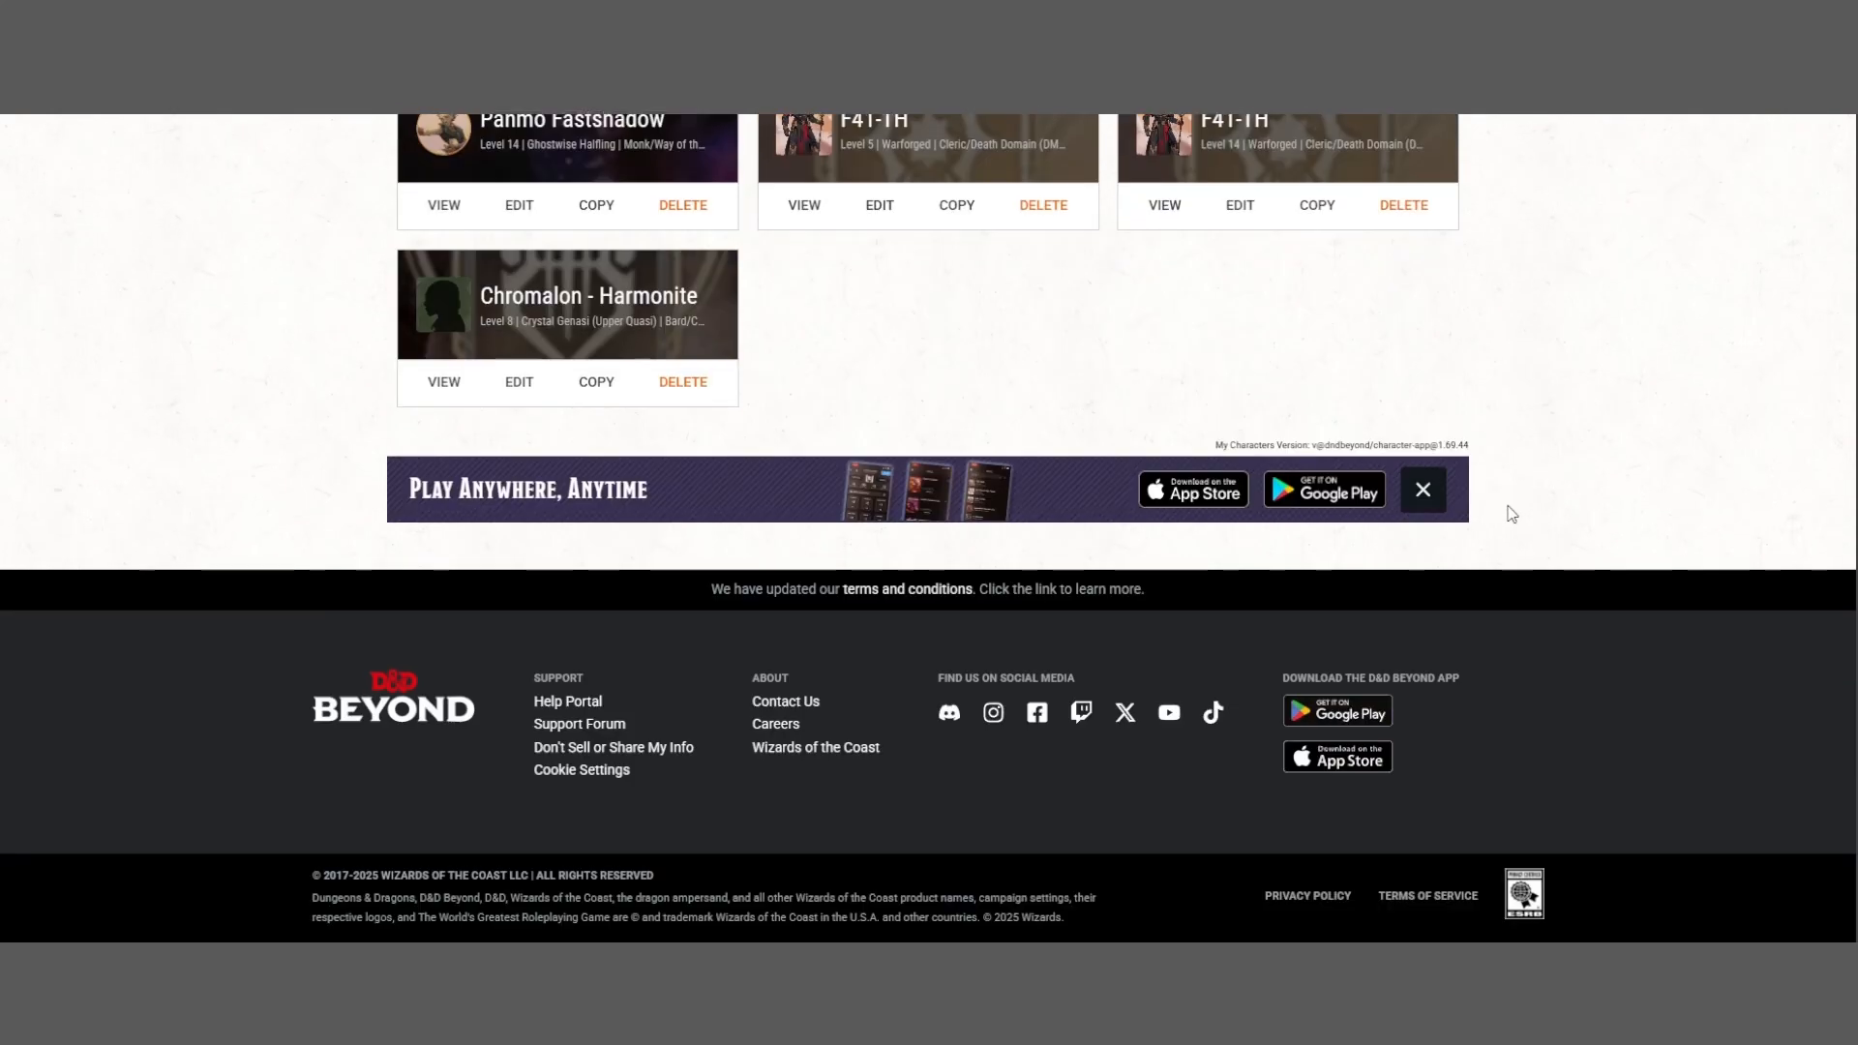
{"action": "scroll", "coordinate": [1341, 515], "scroll_direction": "up", "scroll_amount": 3}
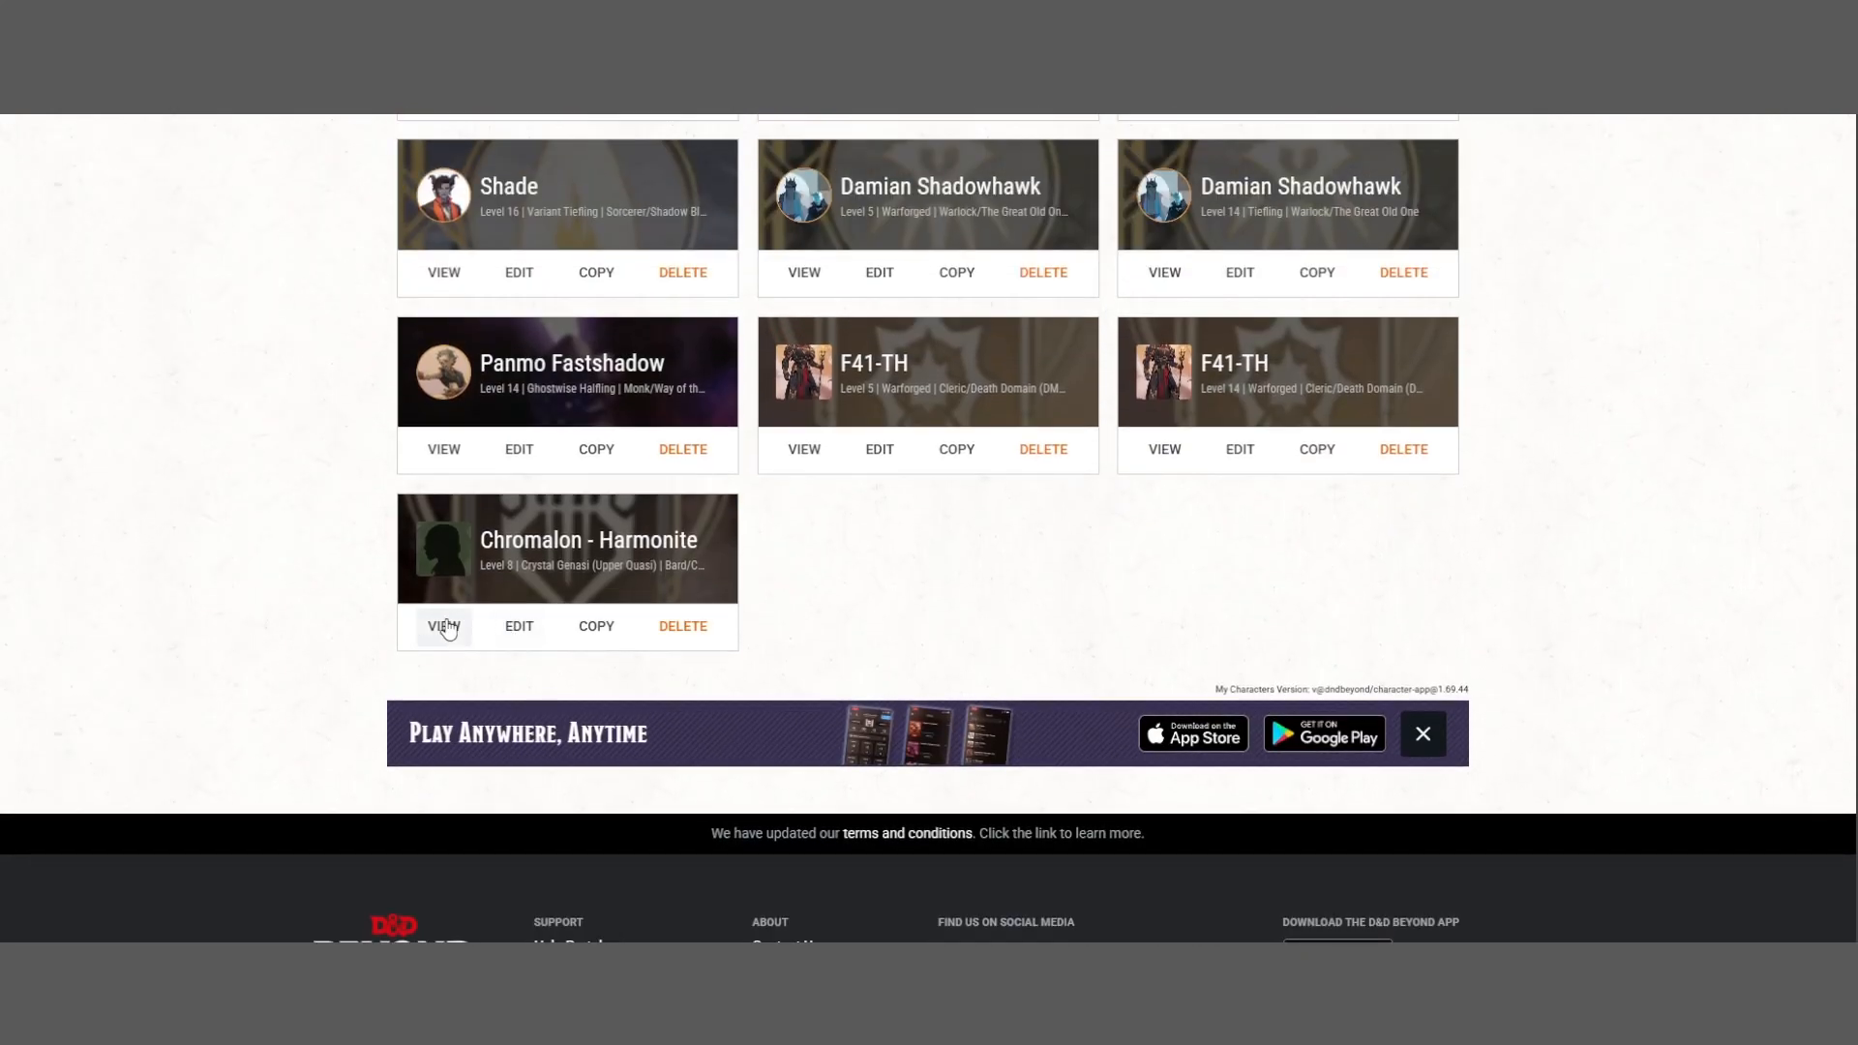
{"action": "left_click", "coordinate": [444, 626]}
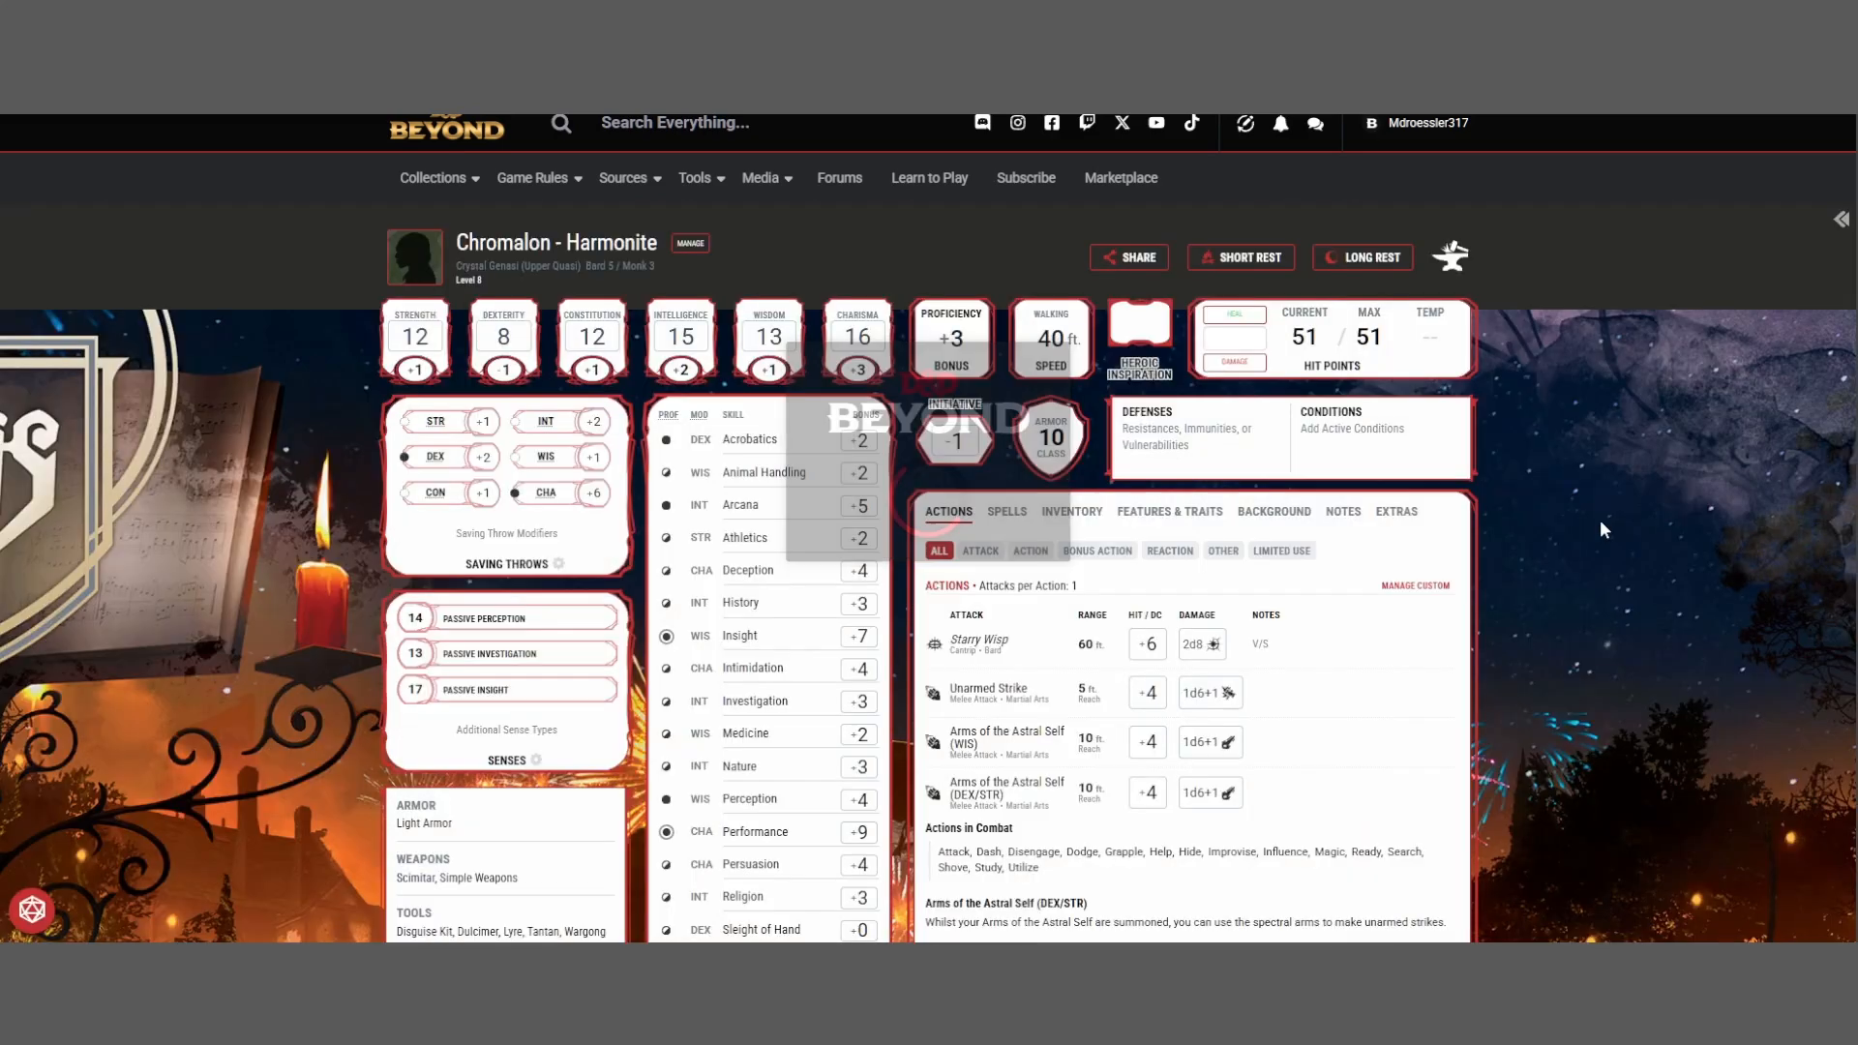
{"action": "left_click", "coordinate": [1341, 513]}
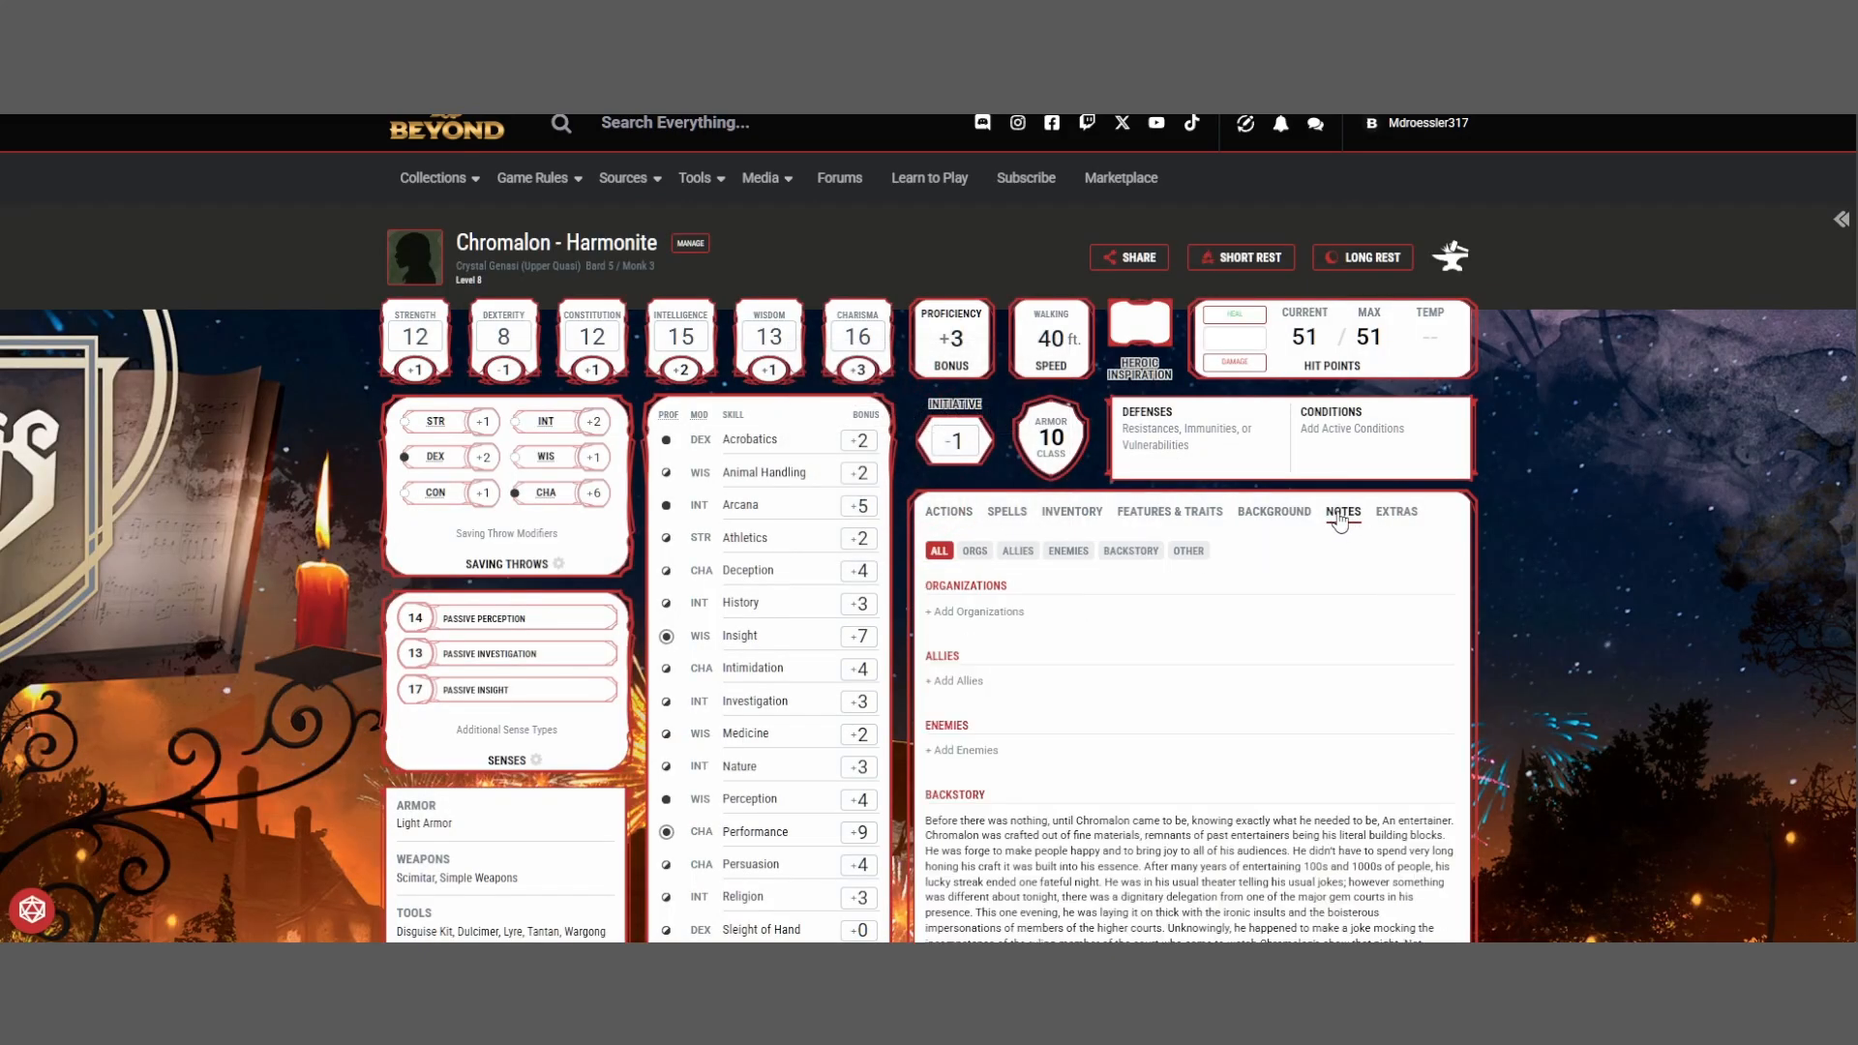
{"action": "scroll", "coordinate": [1176, 682], "scroll_direction": "down", "scroll_amount": 6}
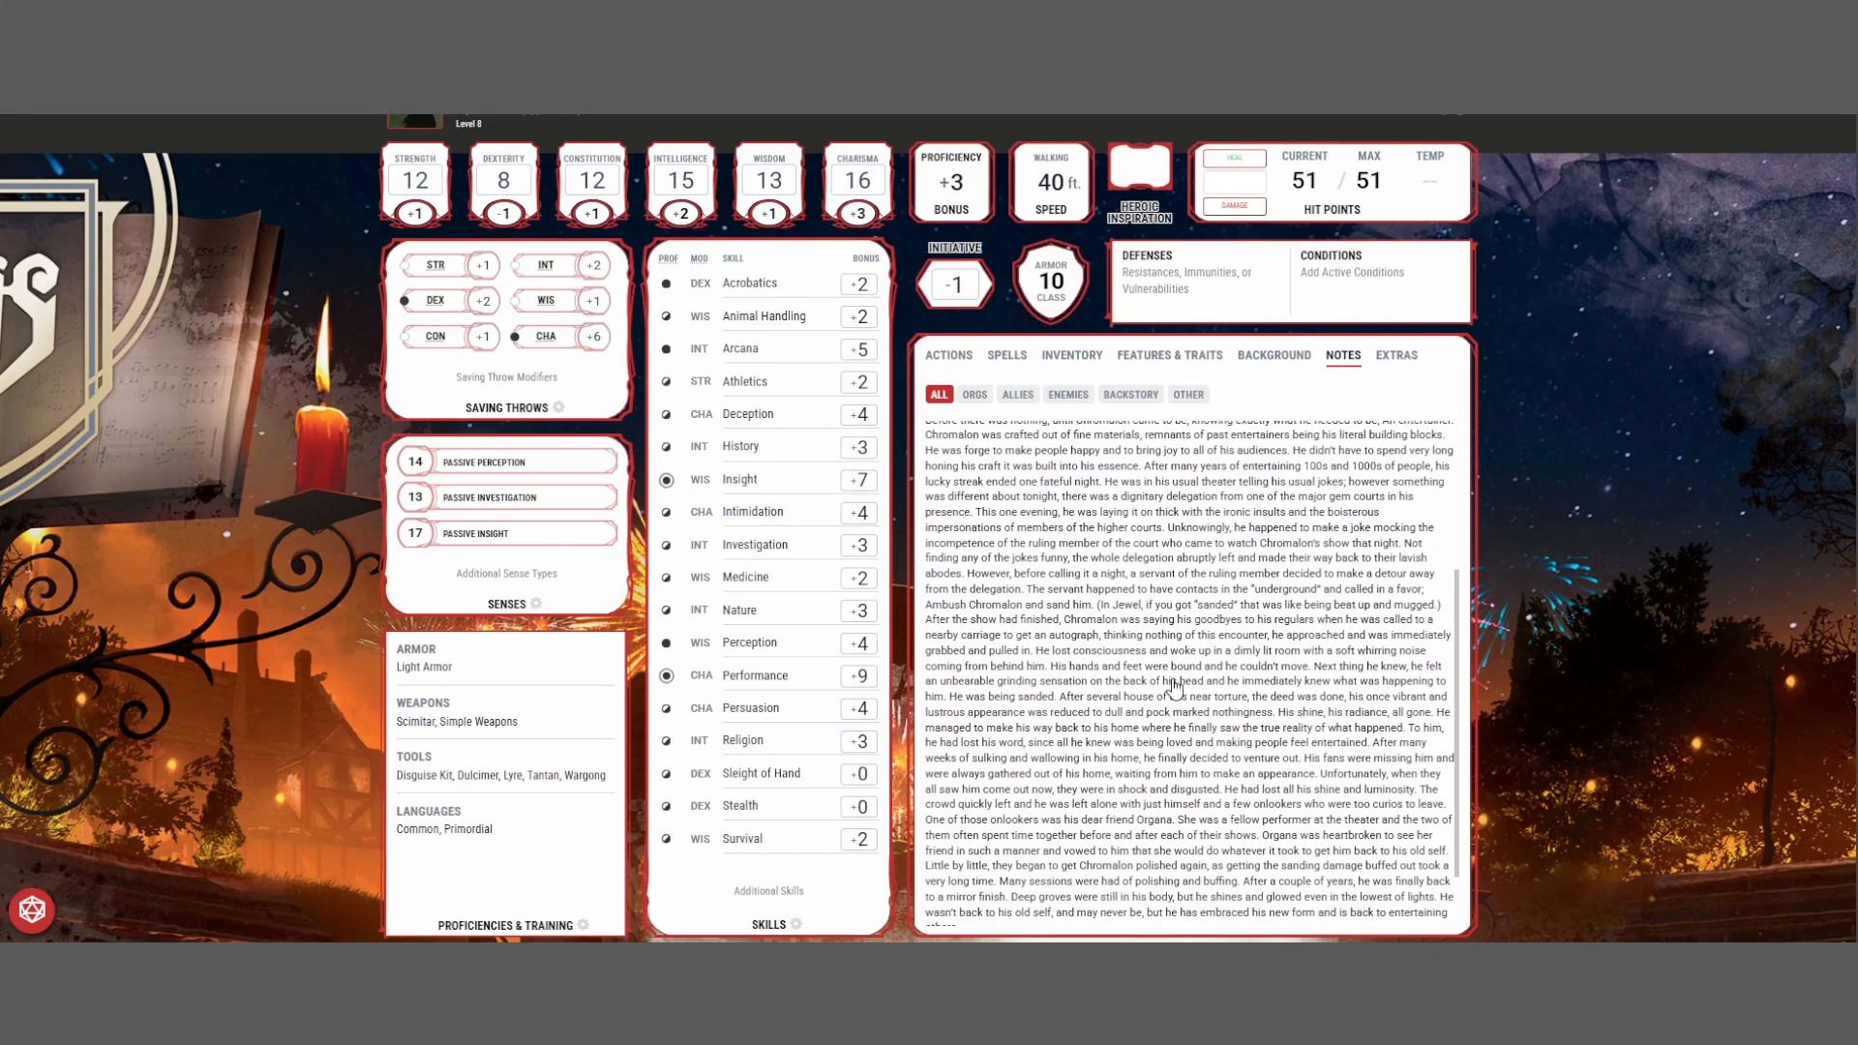
{"action": "left_click", "coordinate": [1174, 685]}
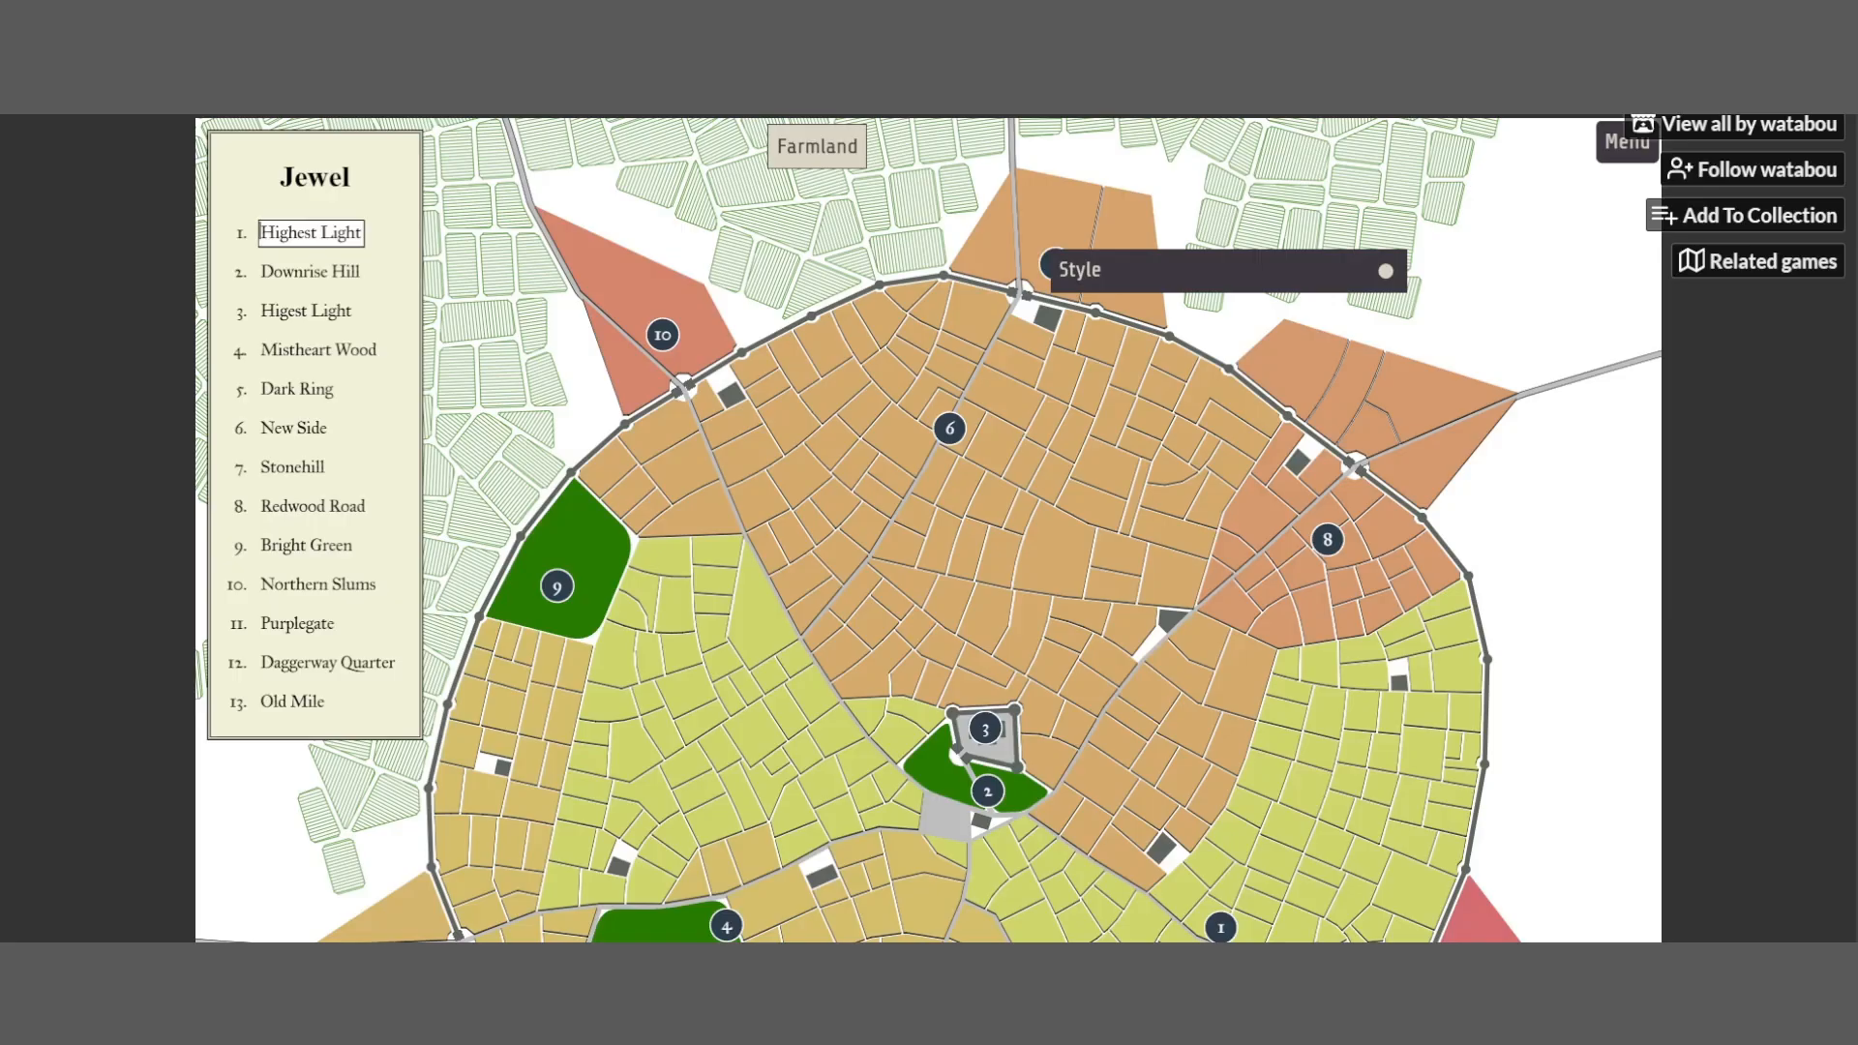
Switch back to the city generator and rename the second legend entry as Radiant Downs
{"action": "scroll", "coordinate": [917, 645], "scroll_direction": "down", "scroll_amount": 3}
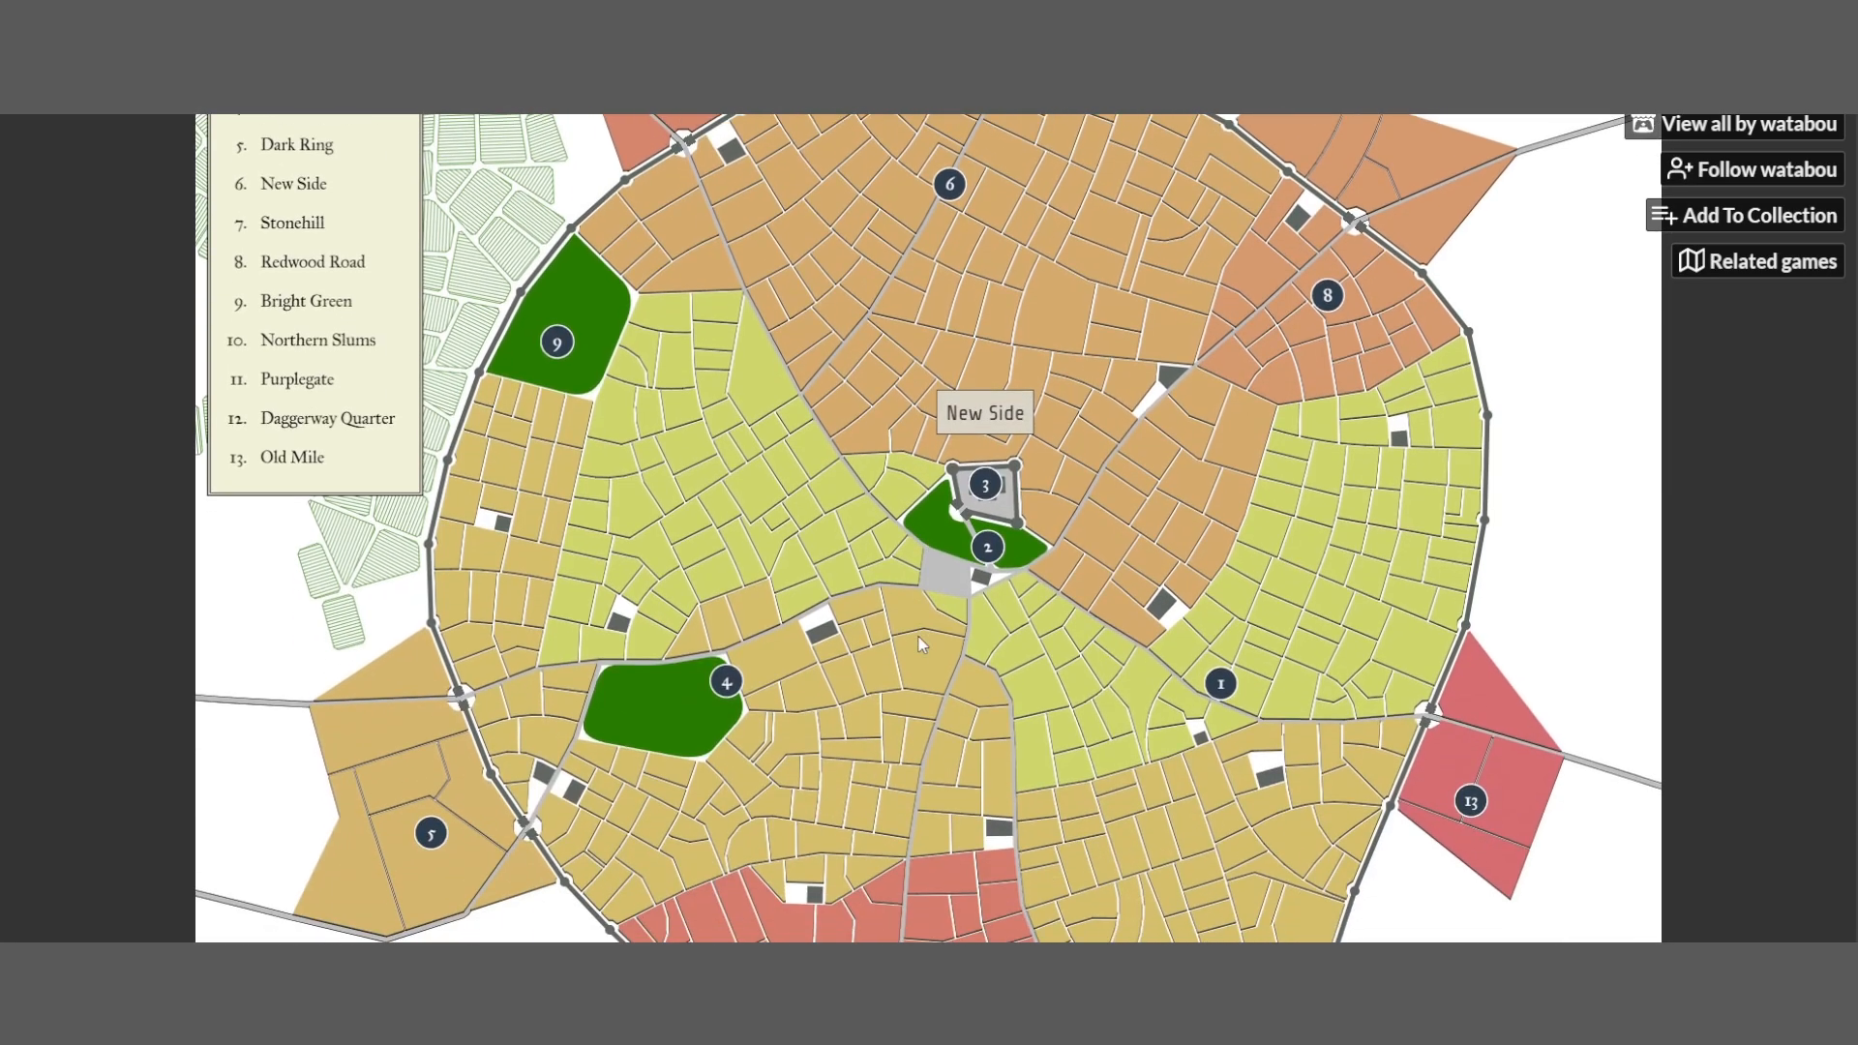
{"action": "scroll", "coordinate": [915, 617], "scroll_direction": "up", "scroll_amount": 3}
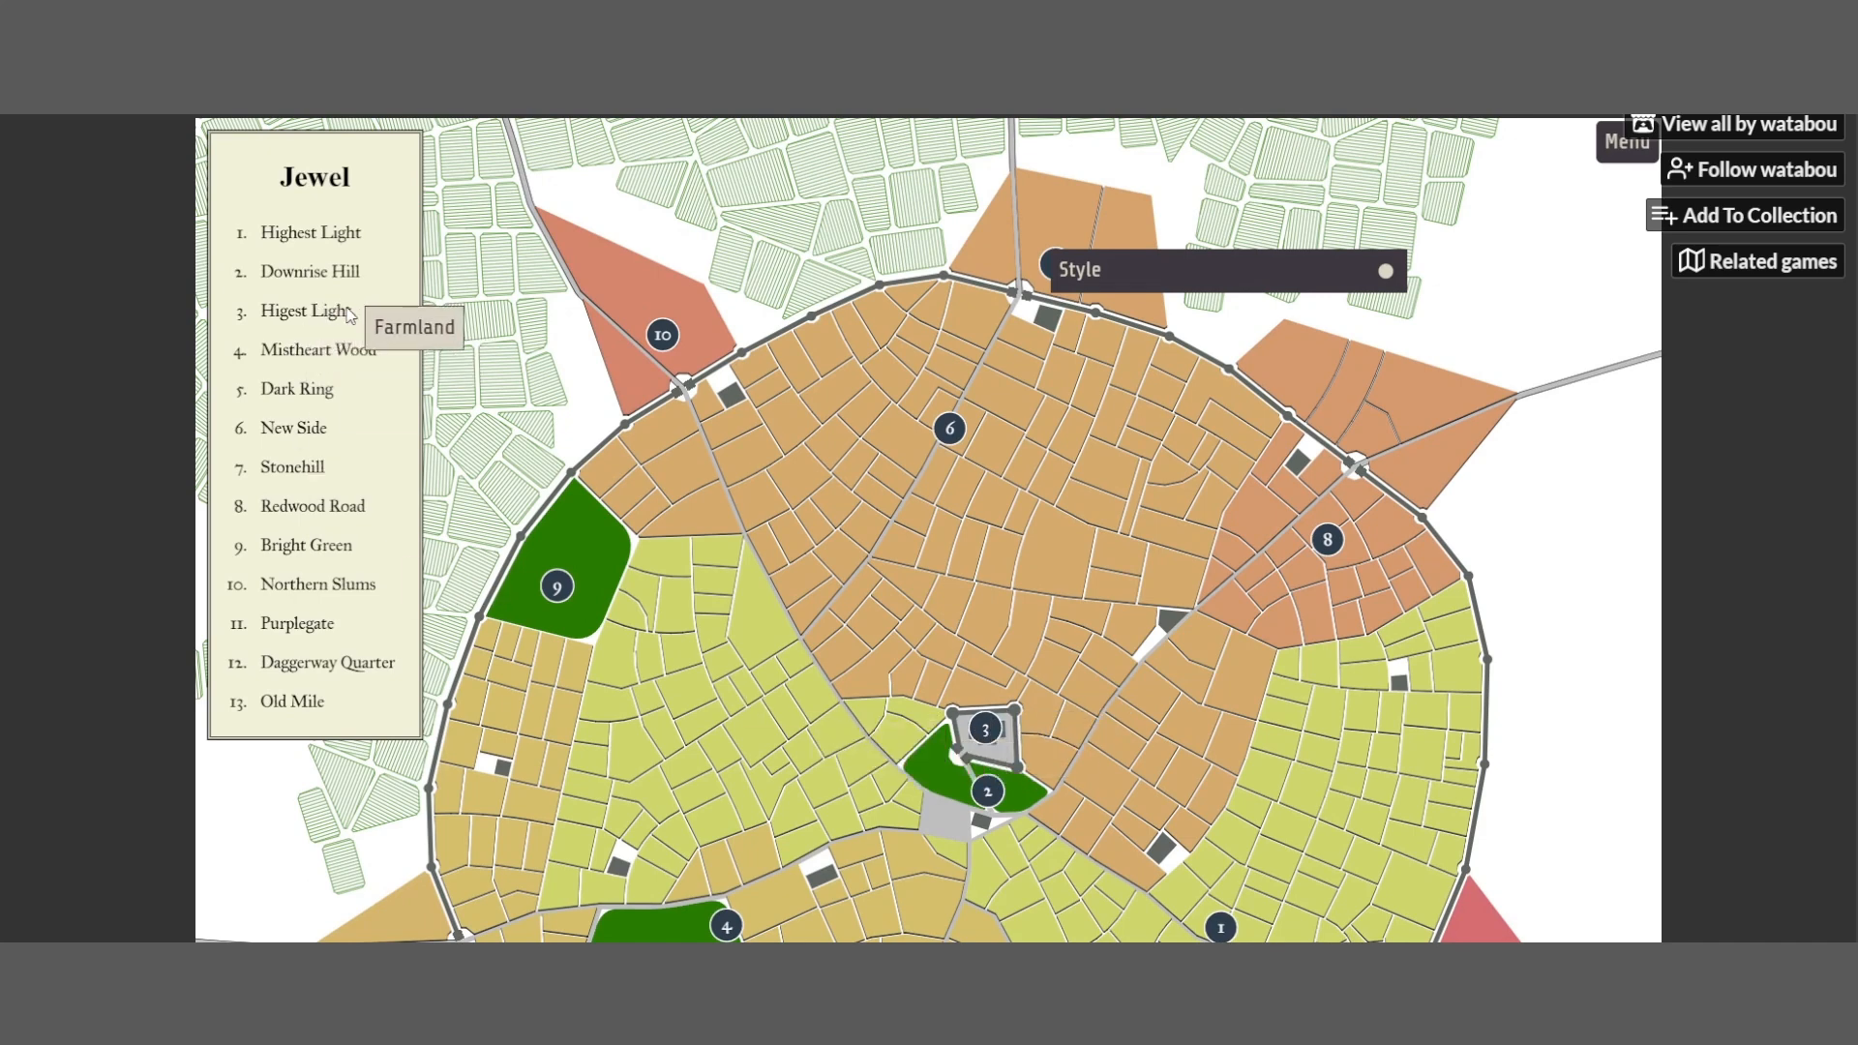
{"action": "left_click", "coordinate": [351, 274]}
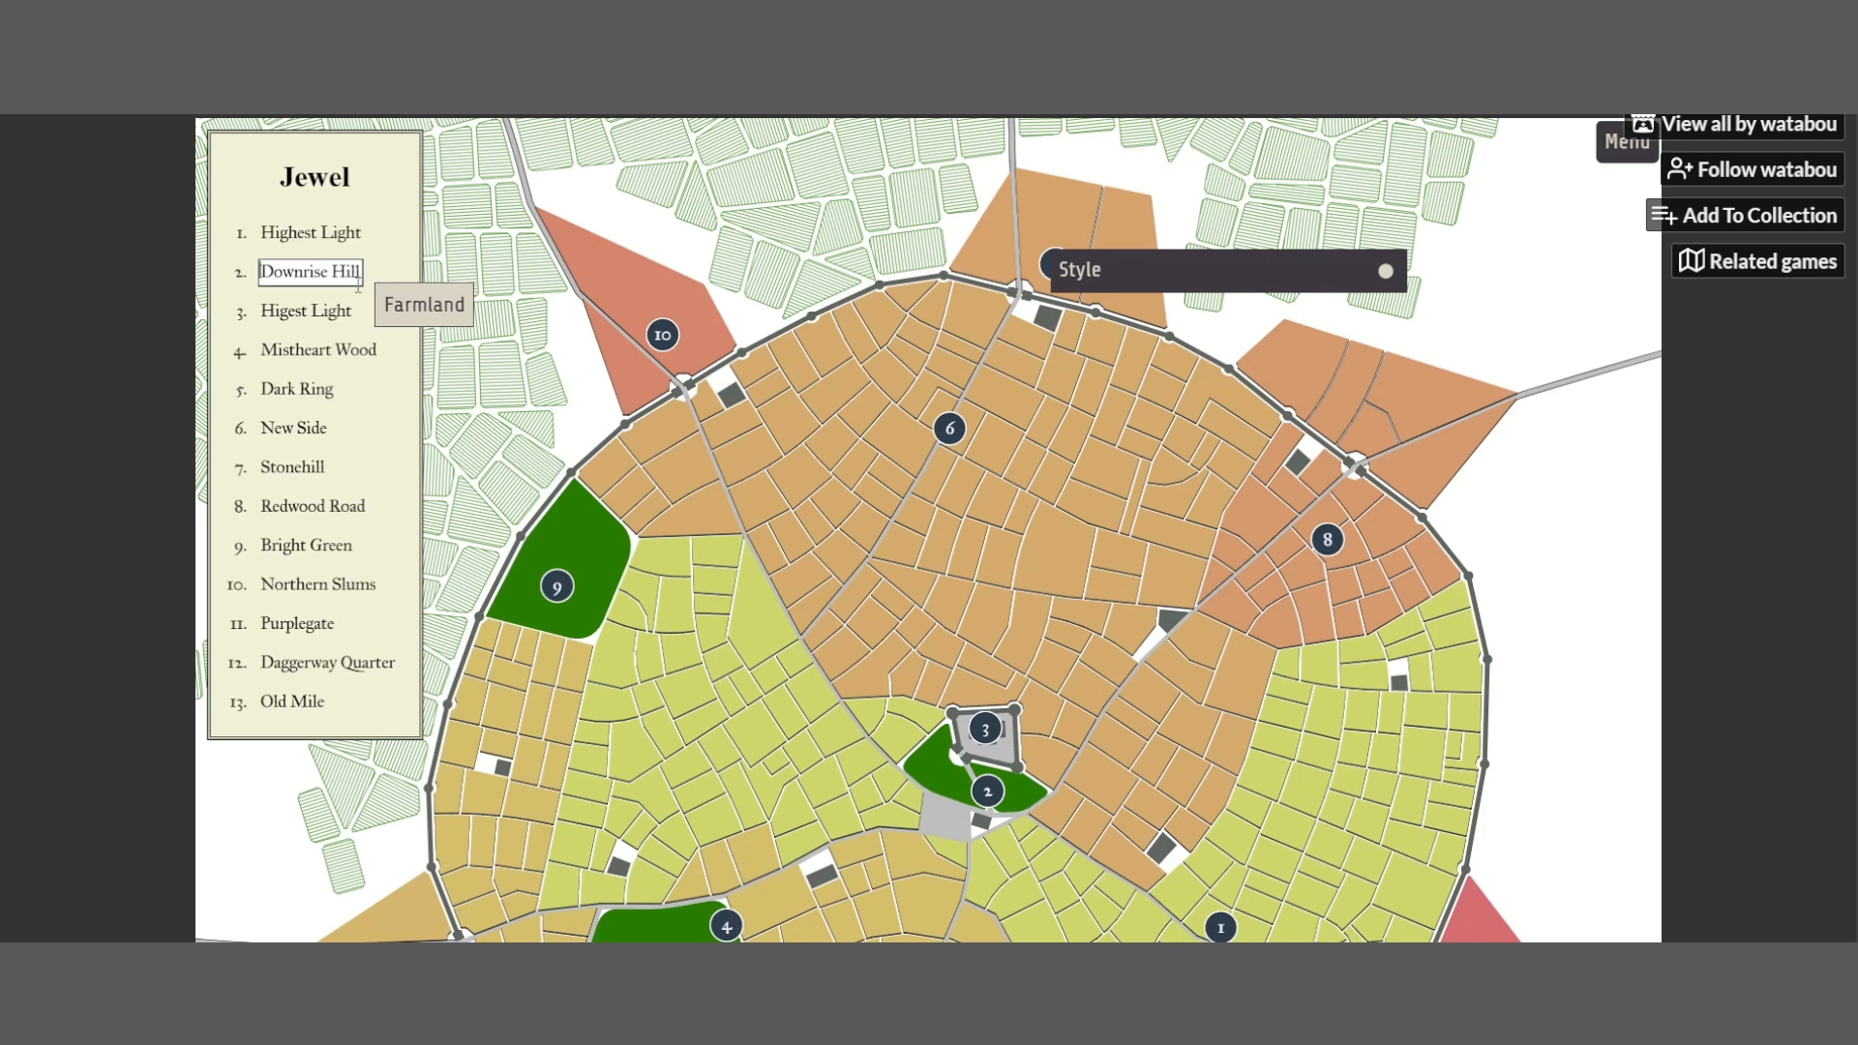
{"action": "key", "text": "Home"}
{"action": "type", "text": "Ra"}
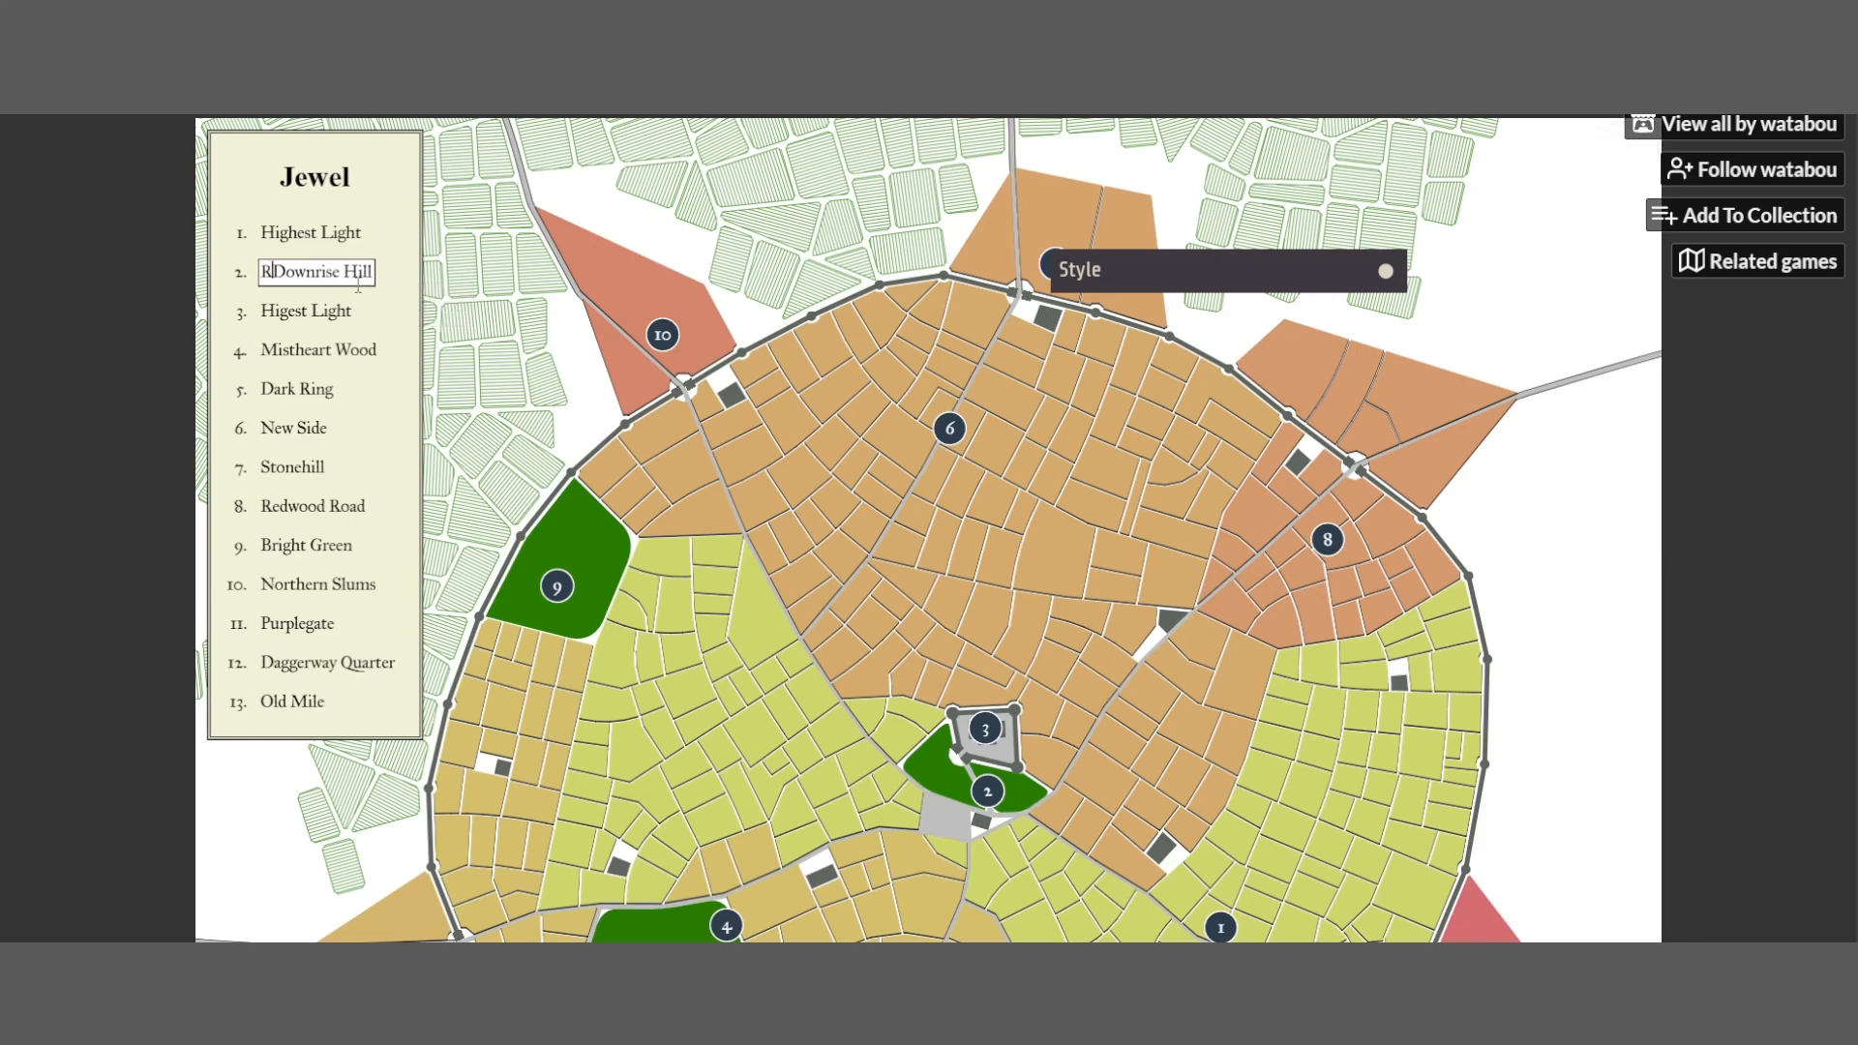
{"action": "key", "text": "shift+End"}
{"action": "key", "text": "Delete"}
{"action": "key", "text": "BackSpace"}
{"action": "key", "text": "BackSpace"}
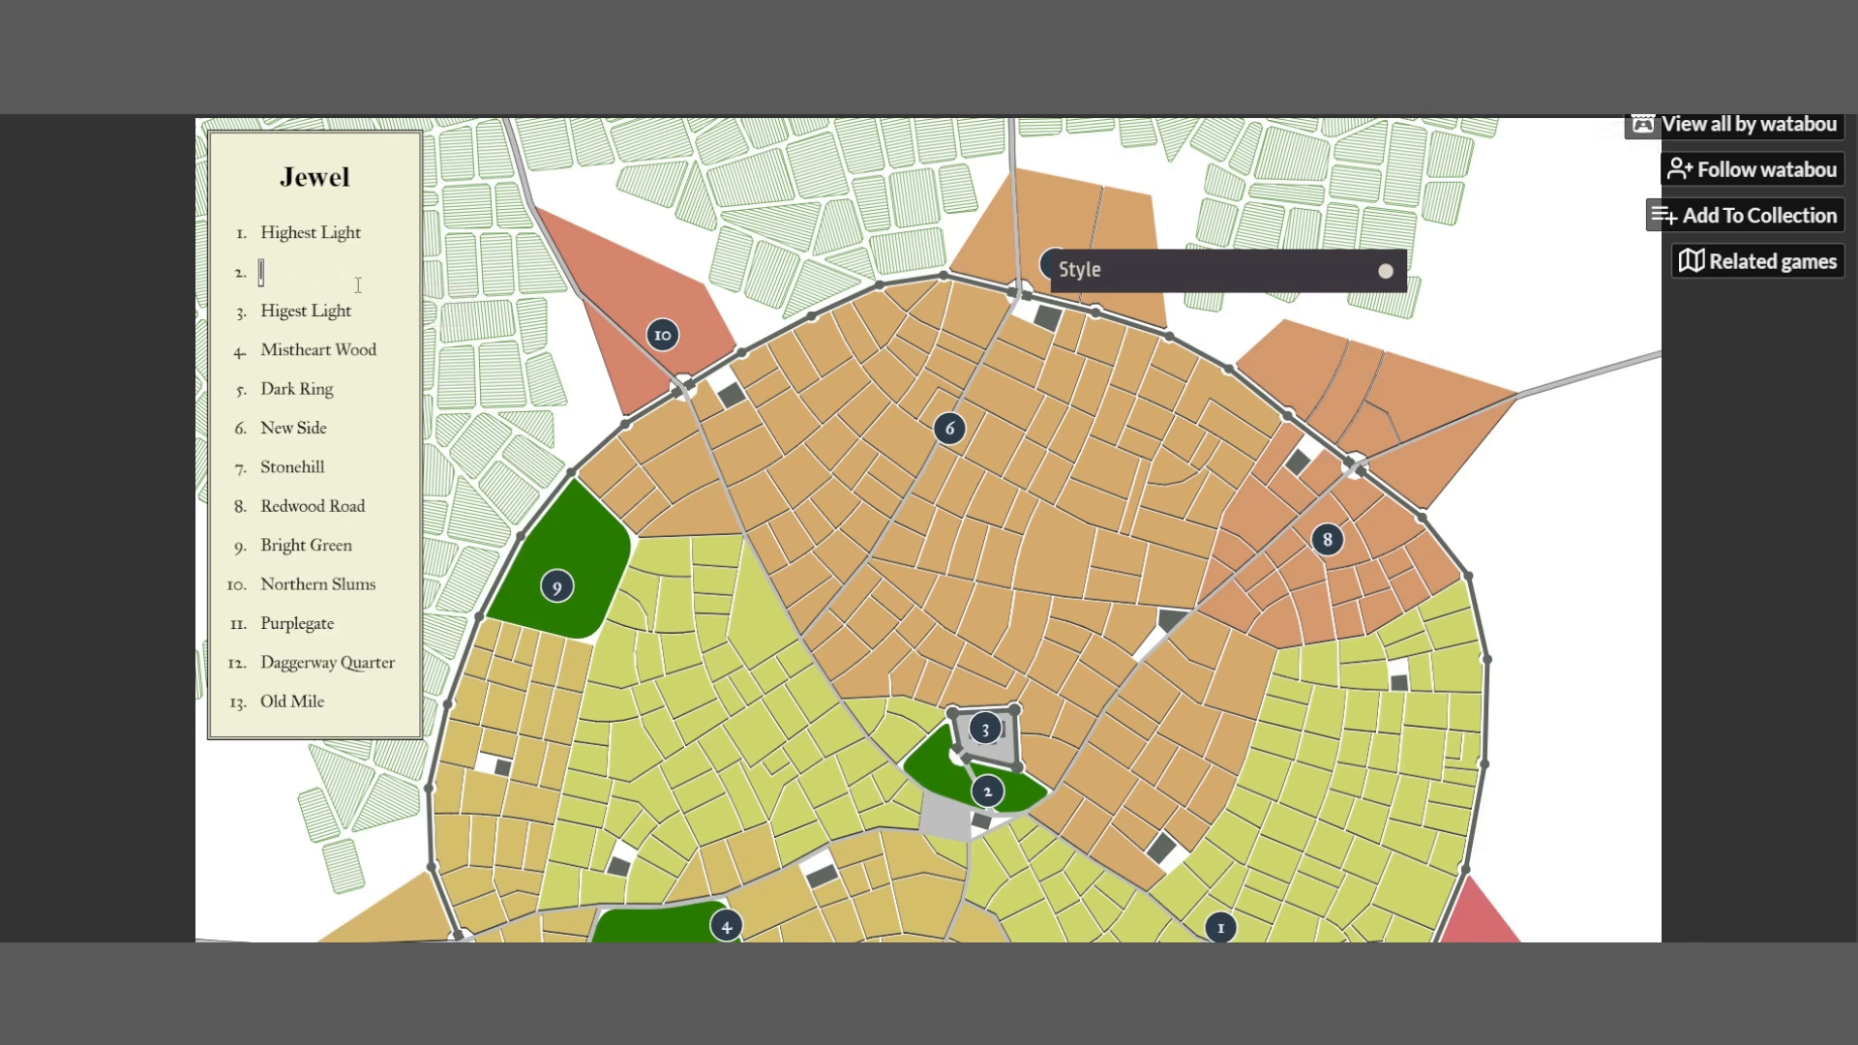
{"action": "type", "text": "Radiant Downs"}
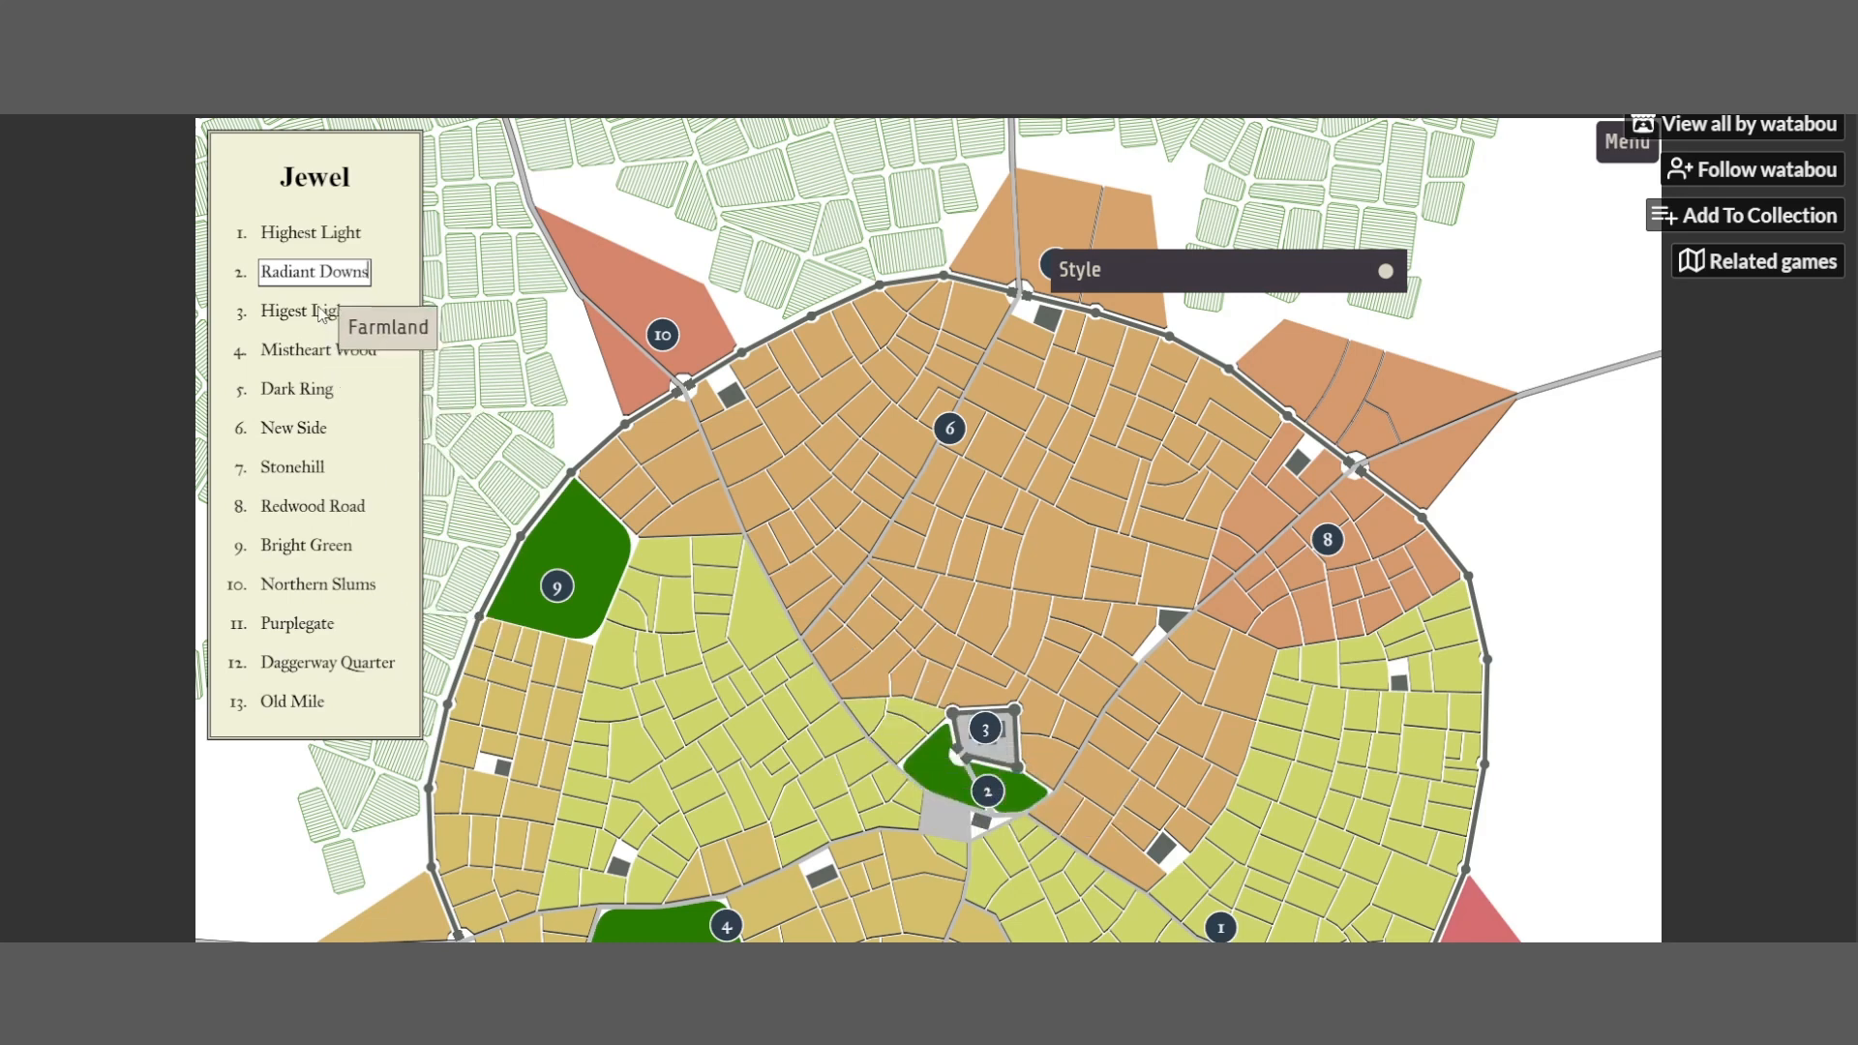
Clear the name Highest Light from the first entry in the map legend
{"action": "left_click", "coordinate": [355, 241]}
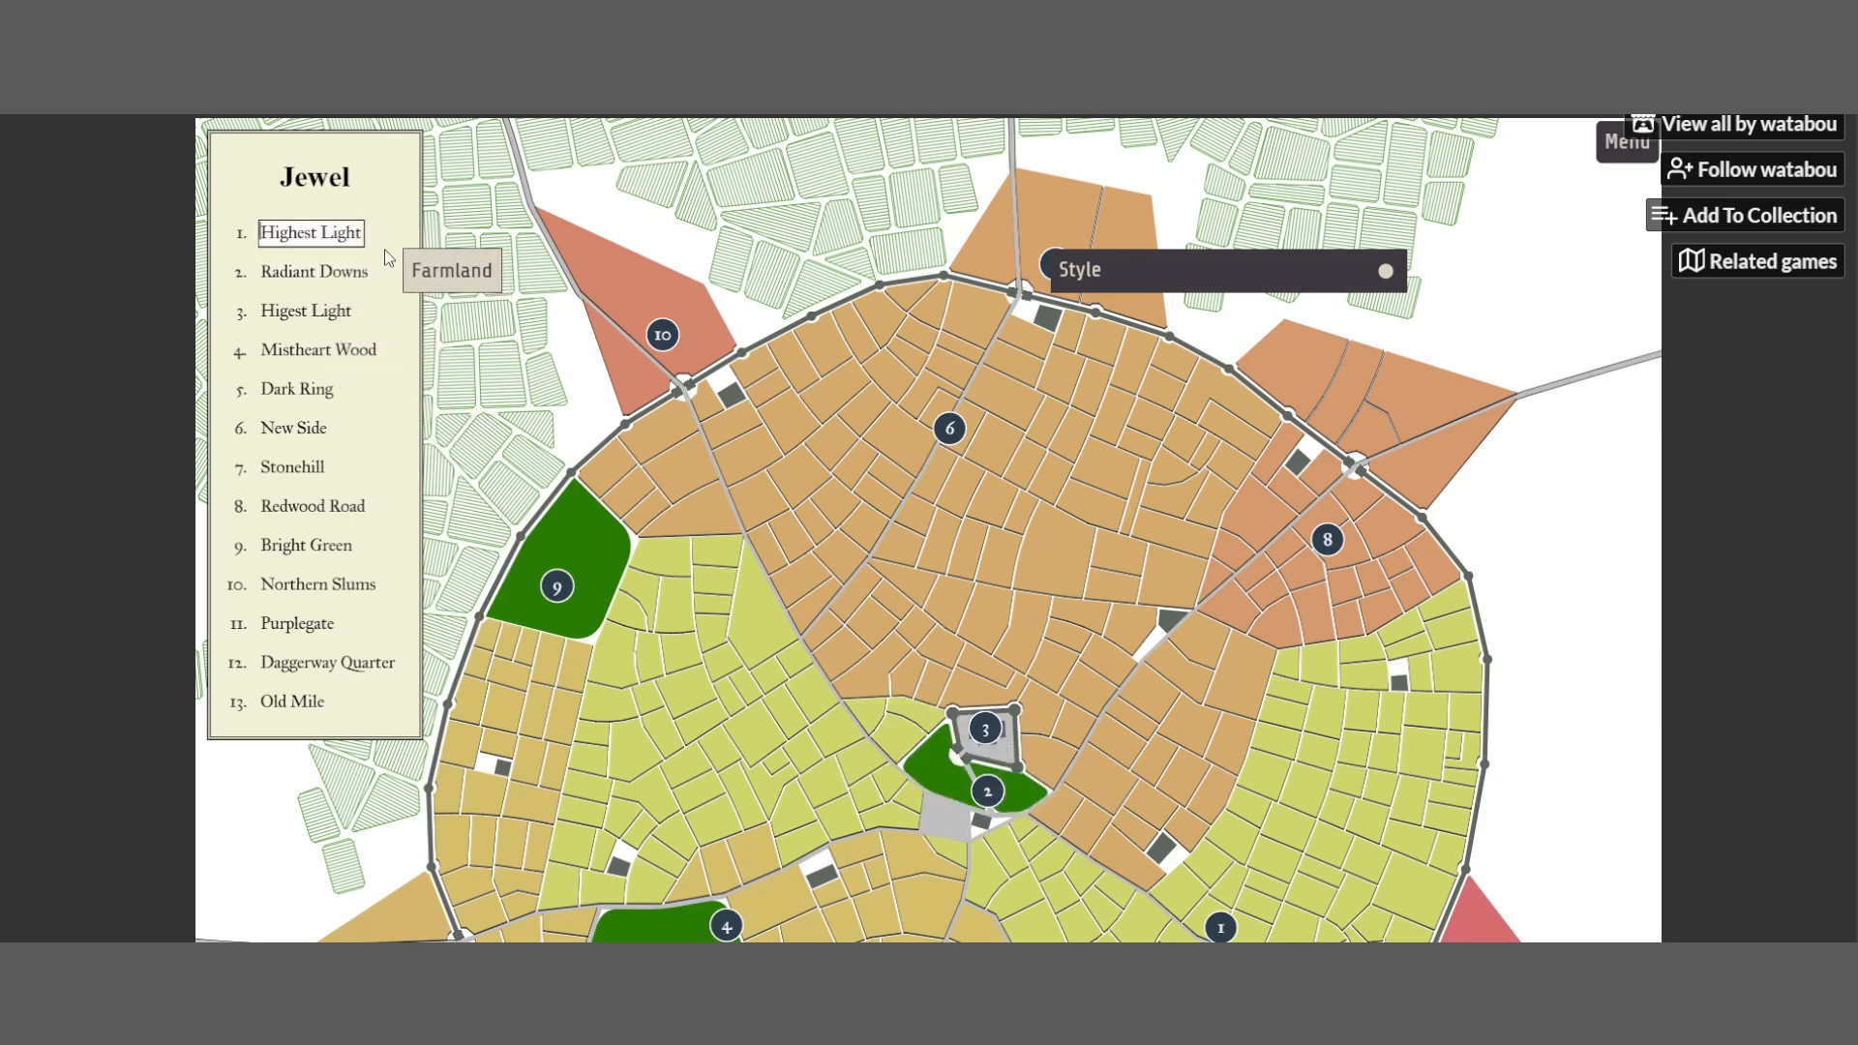
{"action": "key", "text": "Delete"}
{"action": "key", "text": "Delete"}
{"action": "key", "text": "Delete"}
{"action": "key", "text": "Delete"}
{"action": "key", "text": "Delete"}
{"action": "key", "text": "Delete"}
{"action": "key", "text": "Delete"}
{"action": "key", "text": "Delete"}
{"action": "key", "text": "Delete"}
{"action": "key", "text": "Delete"}
{"action": "key", "text": "Delete"}
{"action": "key", "text": "Delete"}
{"action": "key", "text": "Delete"}
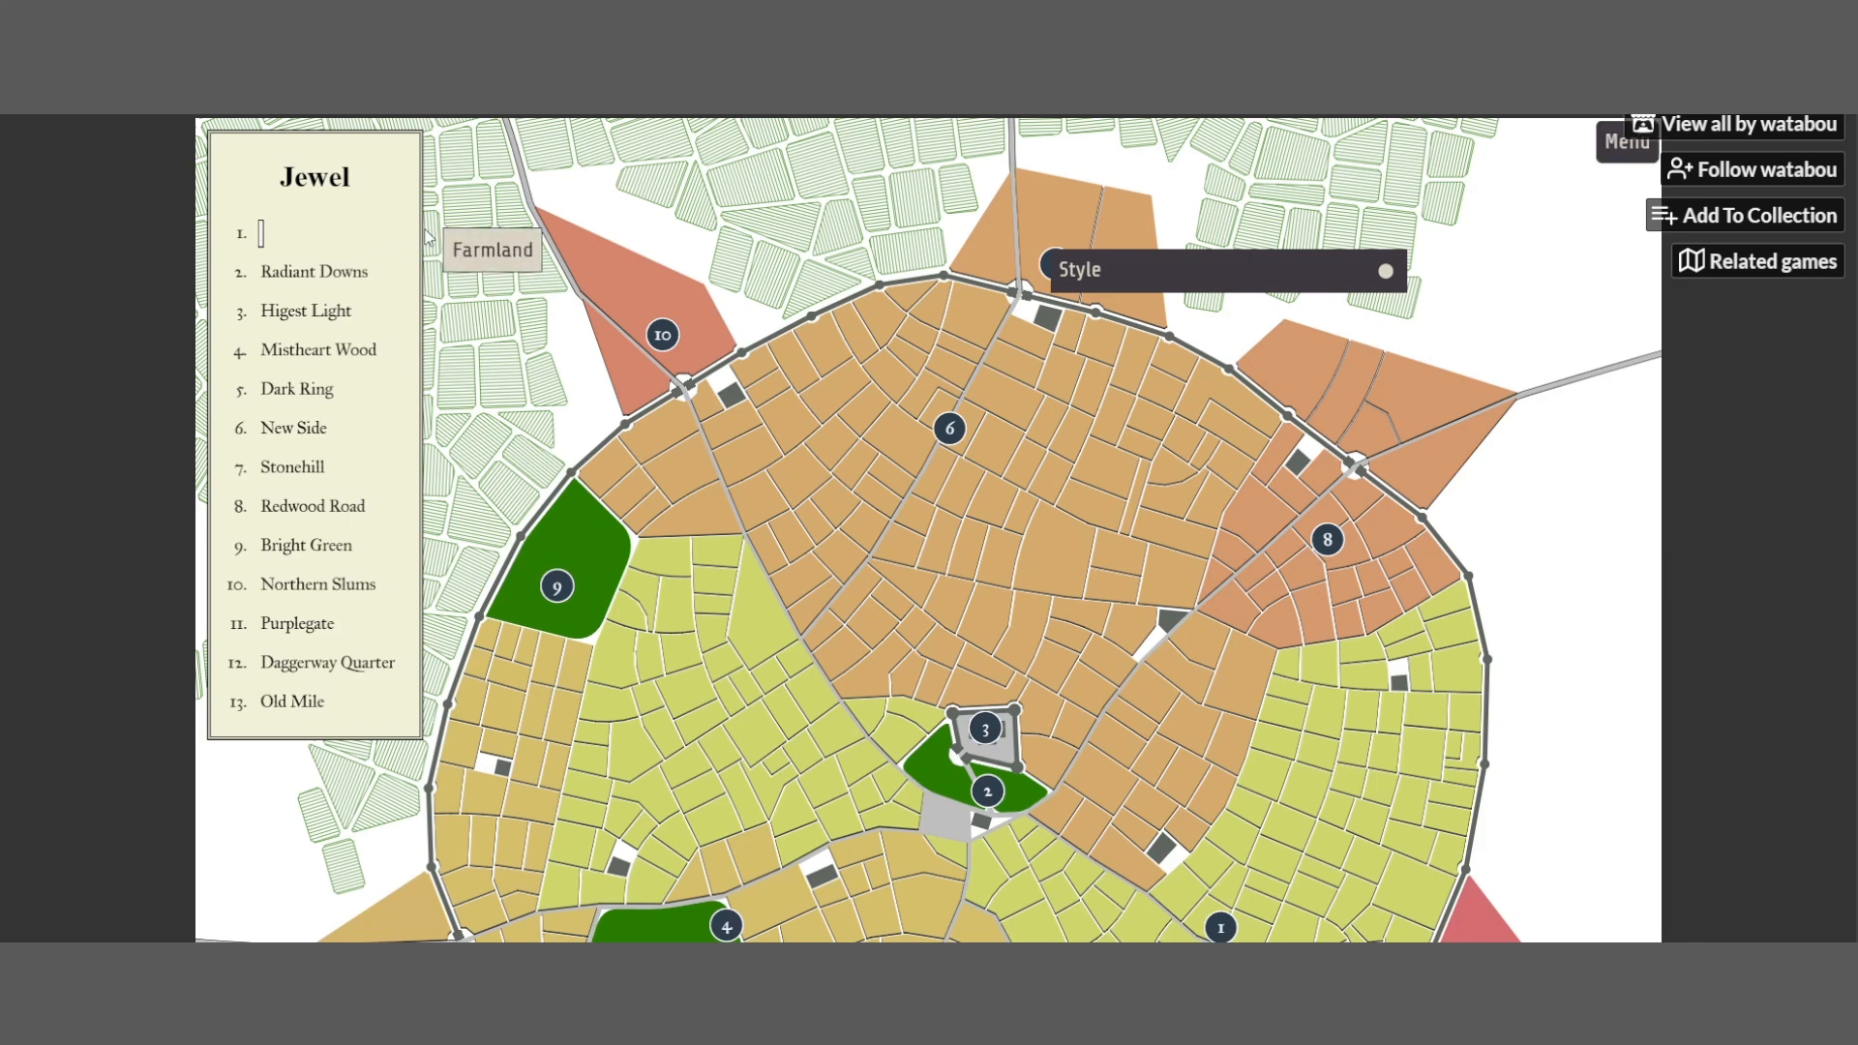
Rename the fourth legend entry, Mistheart Wood, as Organite Trails
{"action": "scroll", "coordinate": [700, 552], "scroll_direction": "down", "scroll_amount": 2}
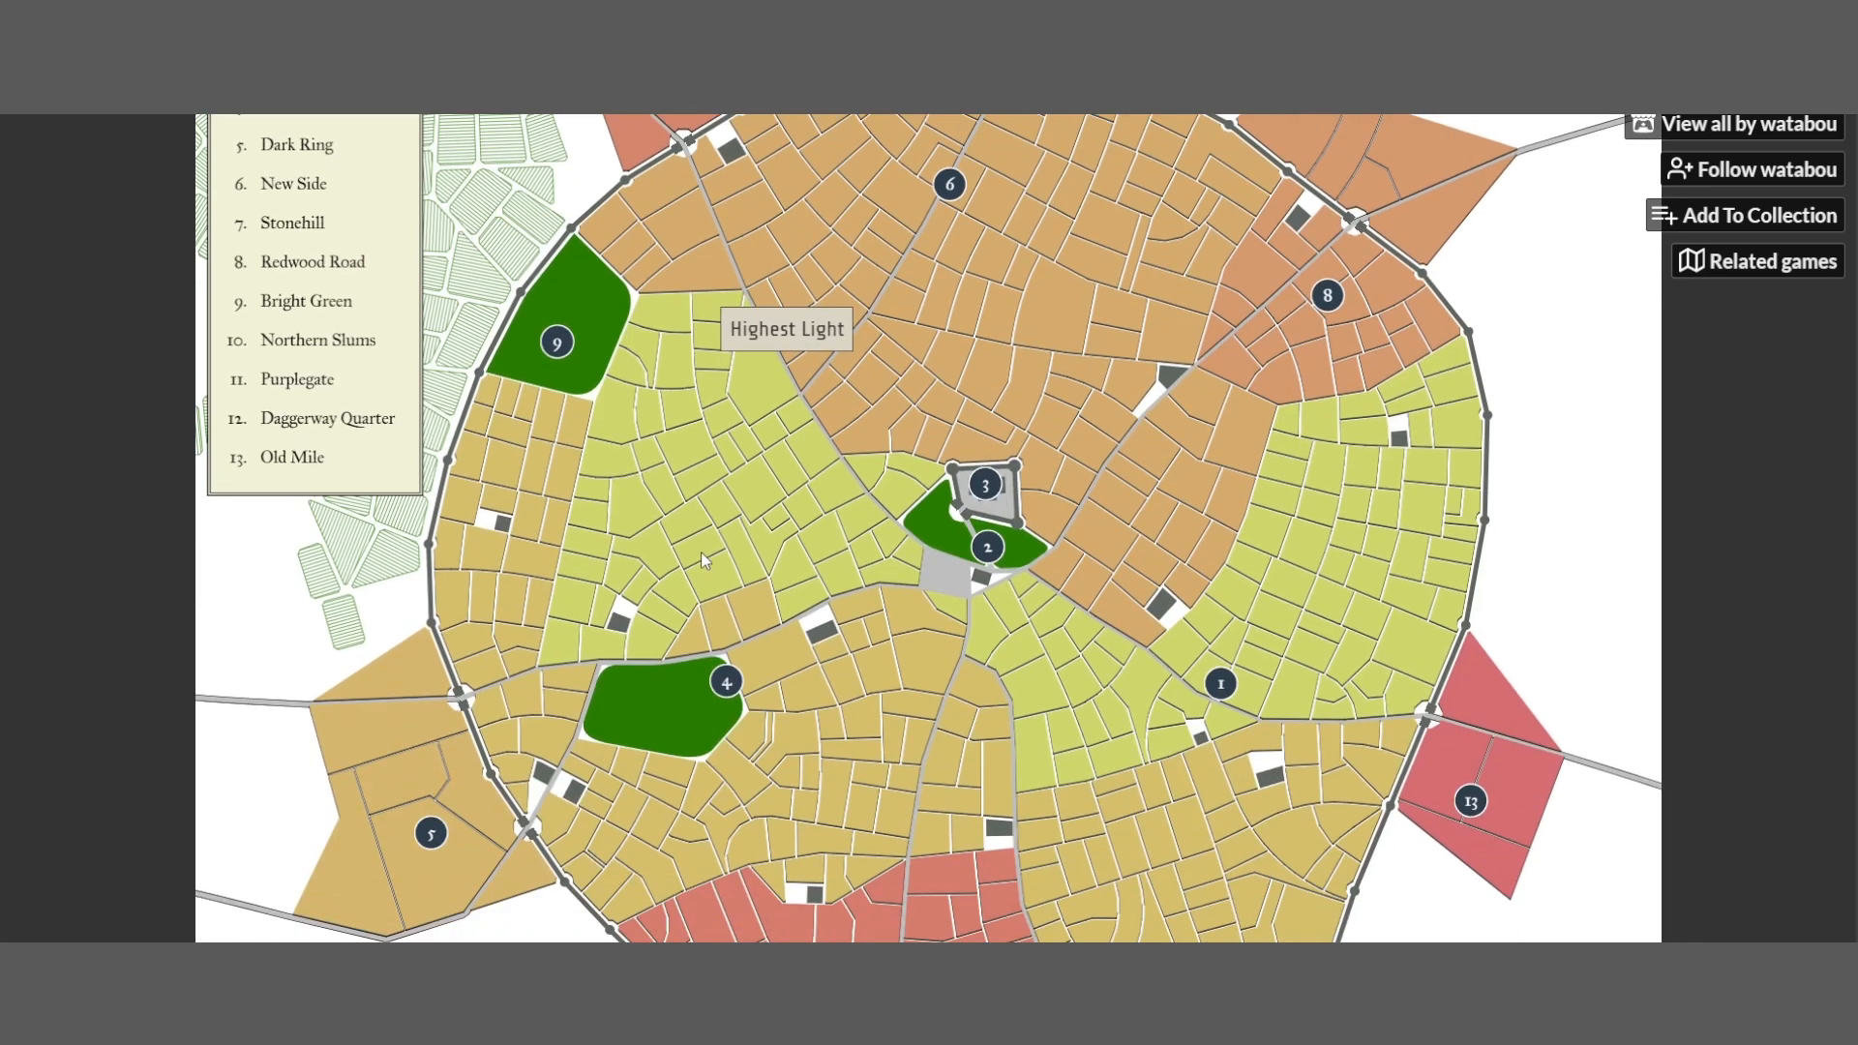
{"action": "scroll", "coordinate": [701, 552], "scroll_direction": "down", "scroll_amount": 1}
{"action": "scroll", "coordinate": [701, 552], "scroll_direction": "up", "scroll_amount": 2}
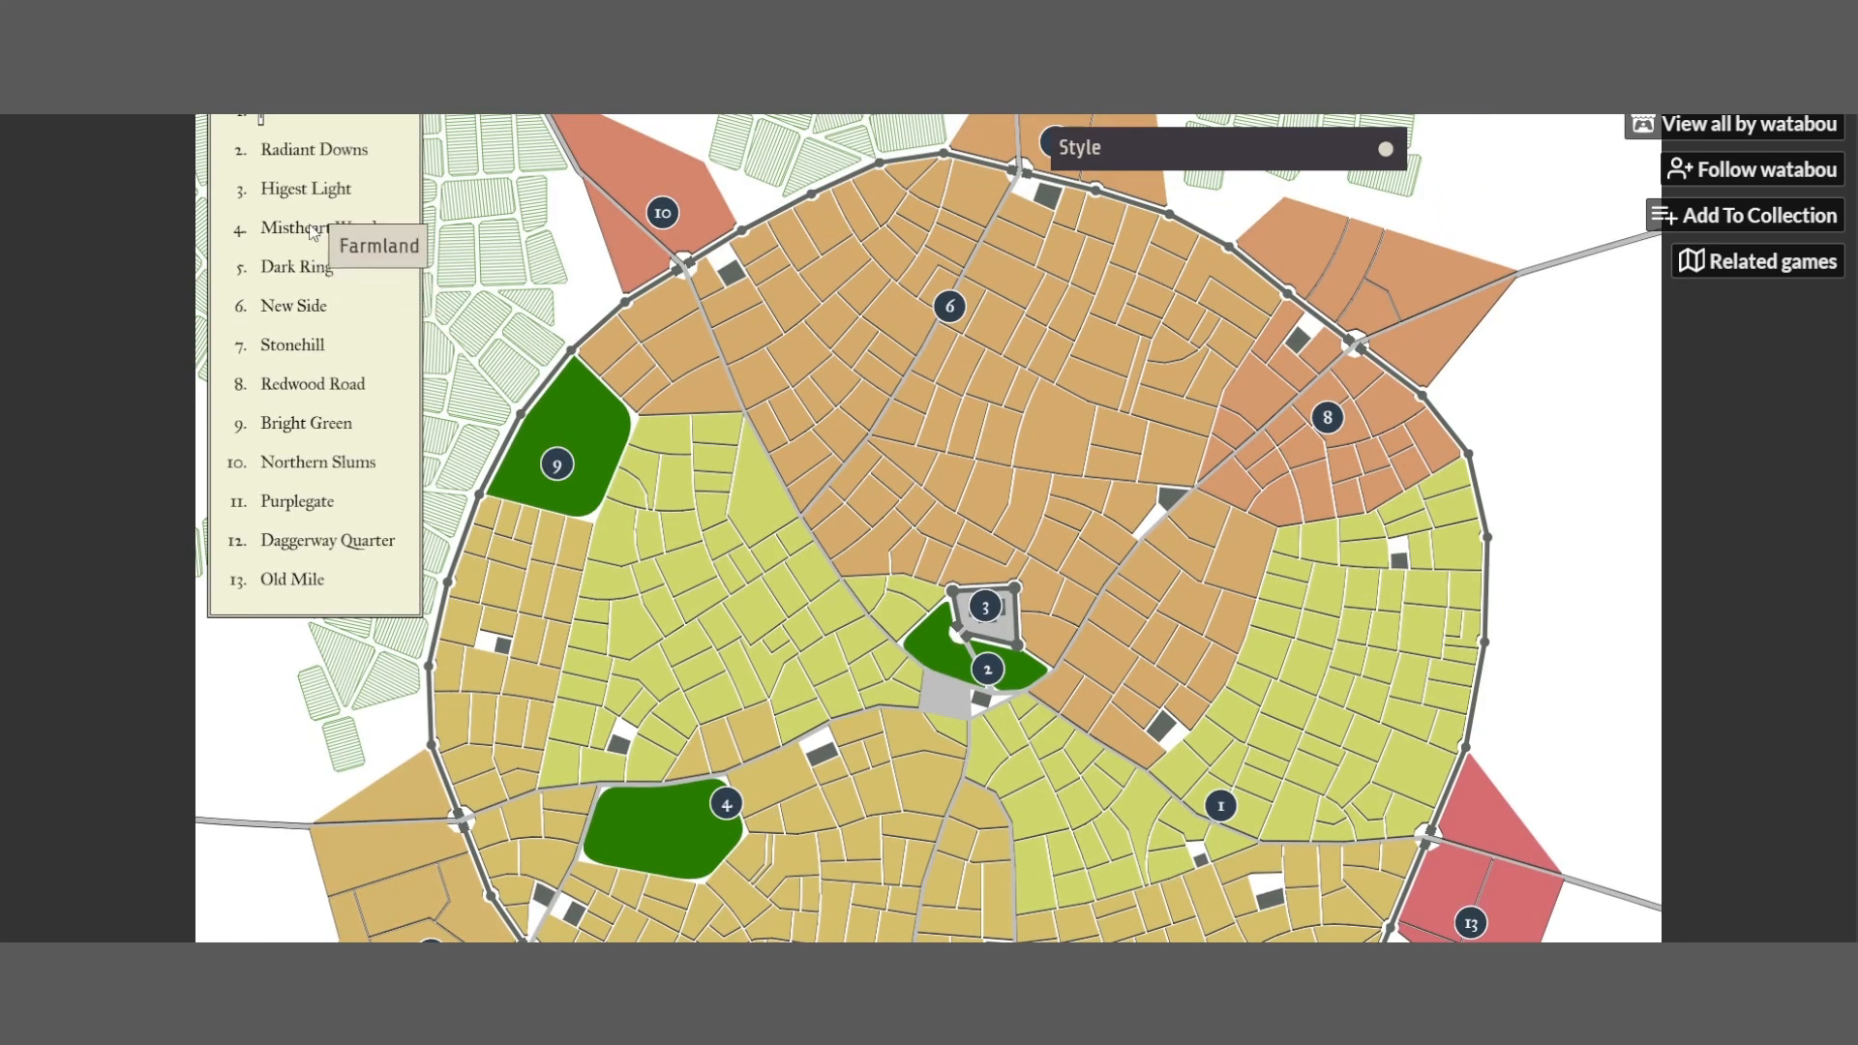
{"action": "left_click", "coordinate": [379, 229]}
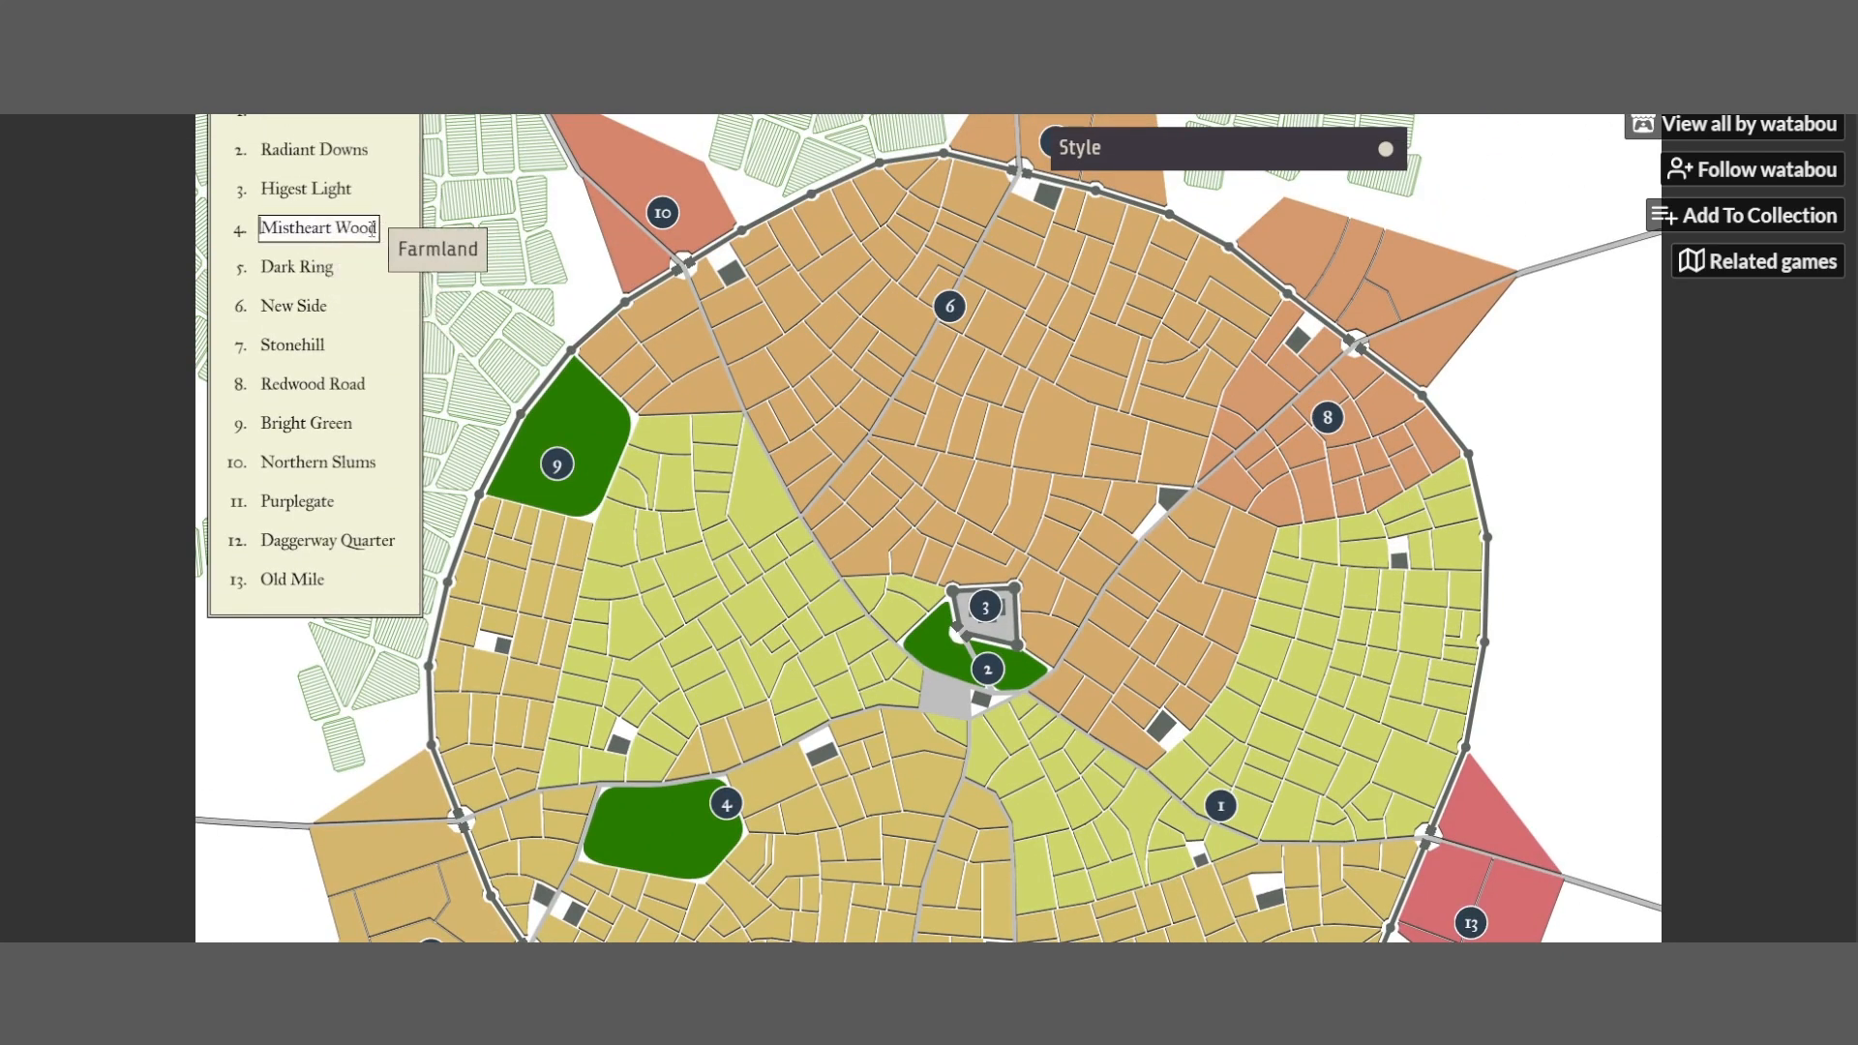
{"action": "left_click_drag", "start_coordinate": [382, 230], "coordinate": [242, 240]}
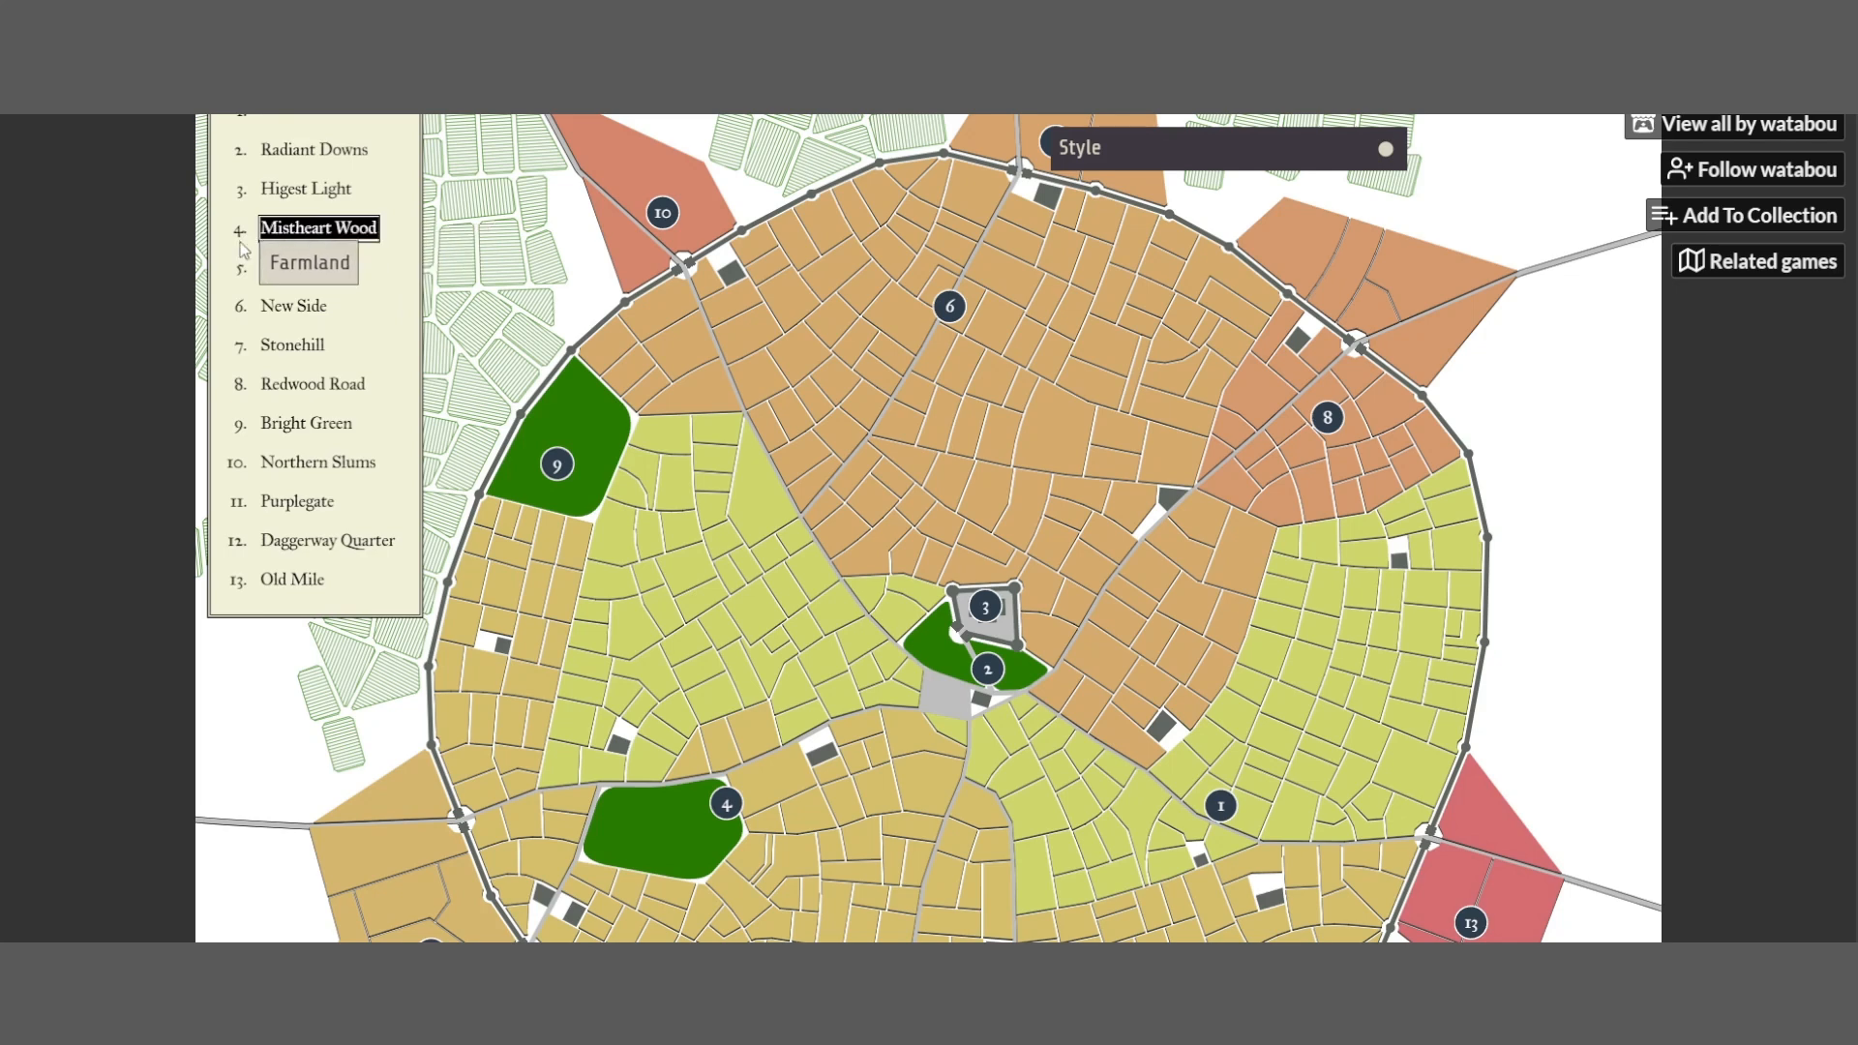
{"action": "key", "text": "BackSpace"}
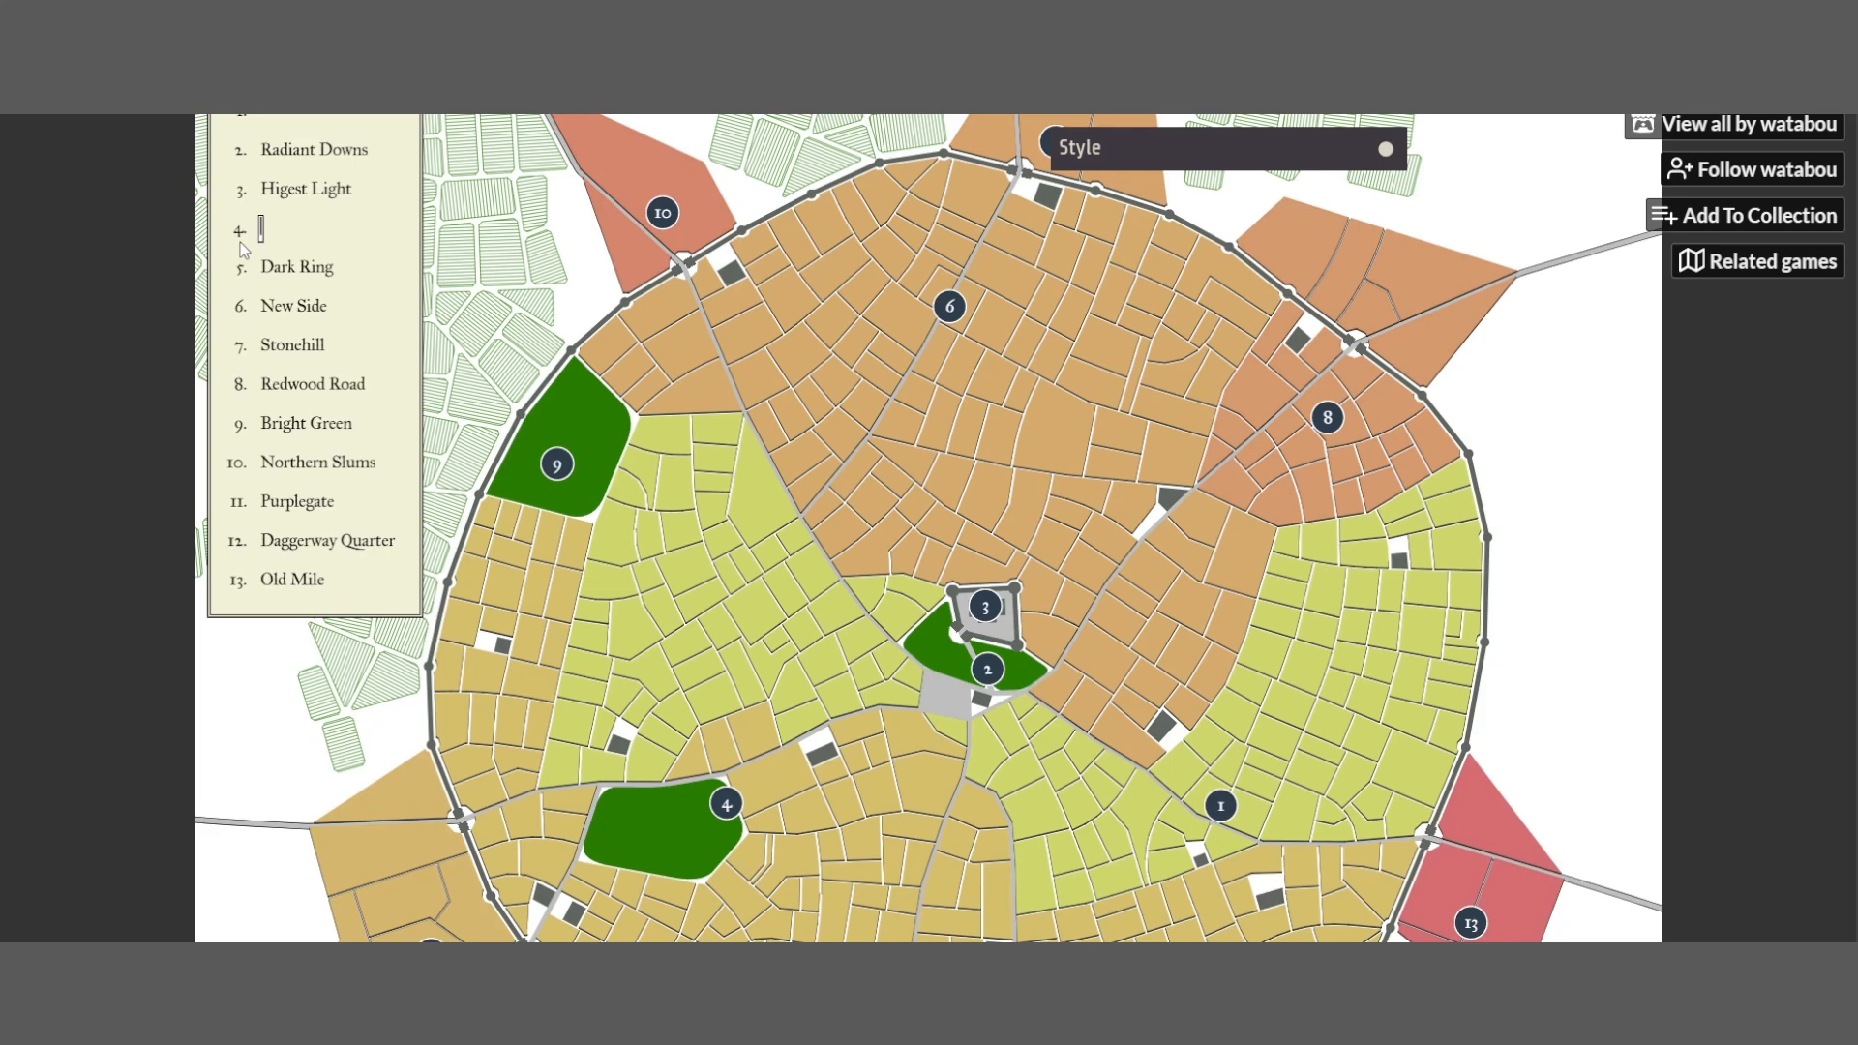
{"action": "type", "text": "rganite Trails"}
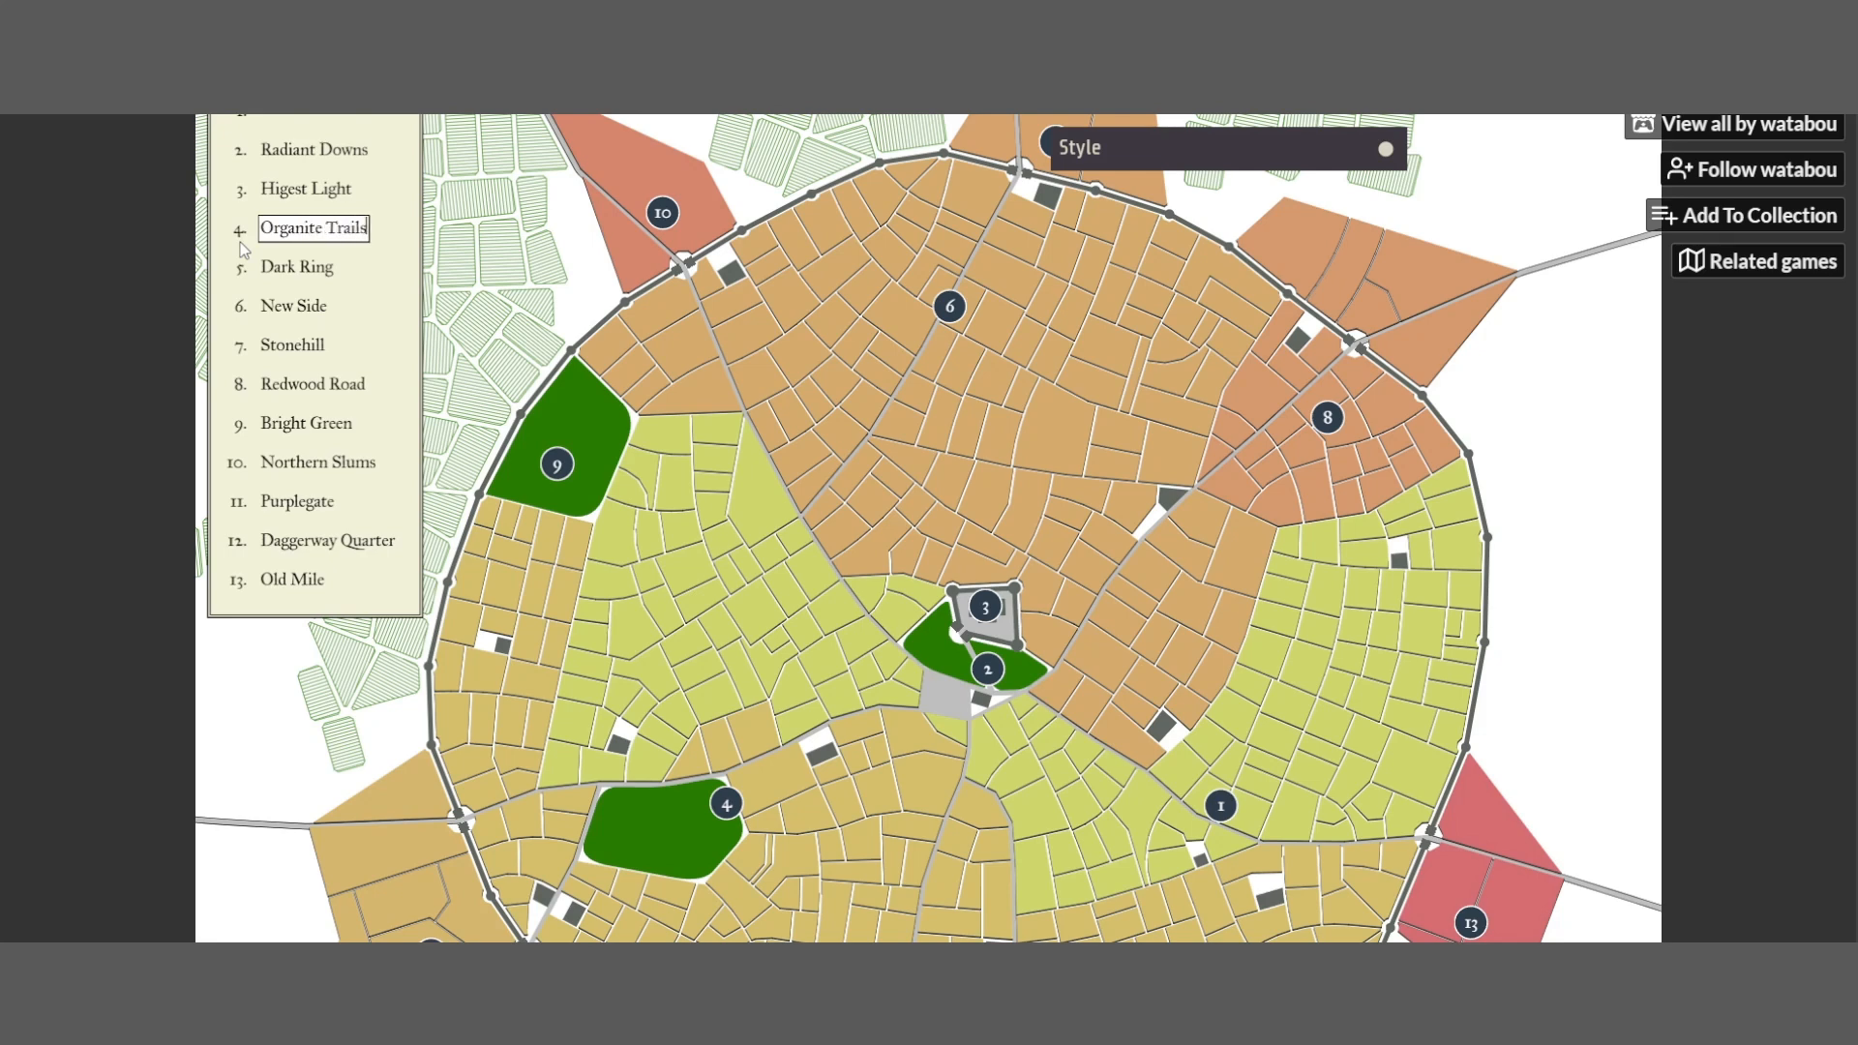
Rename the ninth legend entry, Bright Green, as Petrified Forest
{"action": "left_click", "coordinate": [337, 423]}
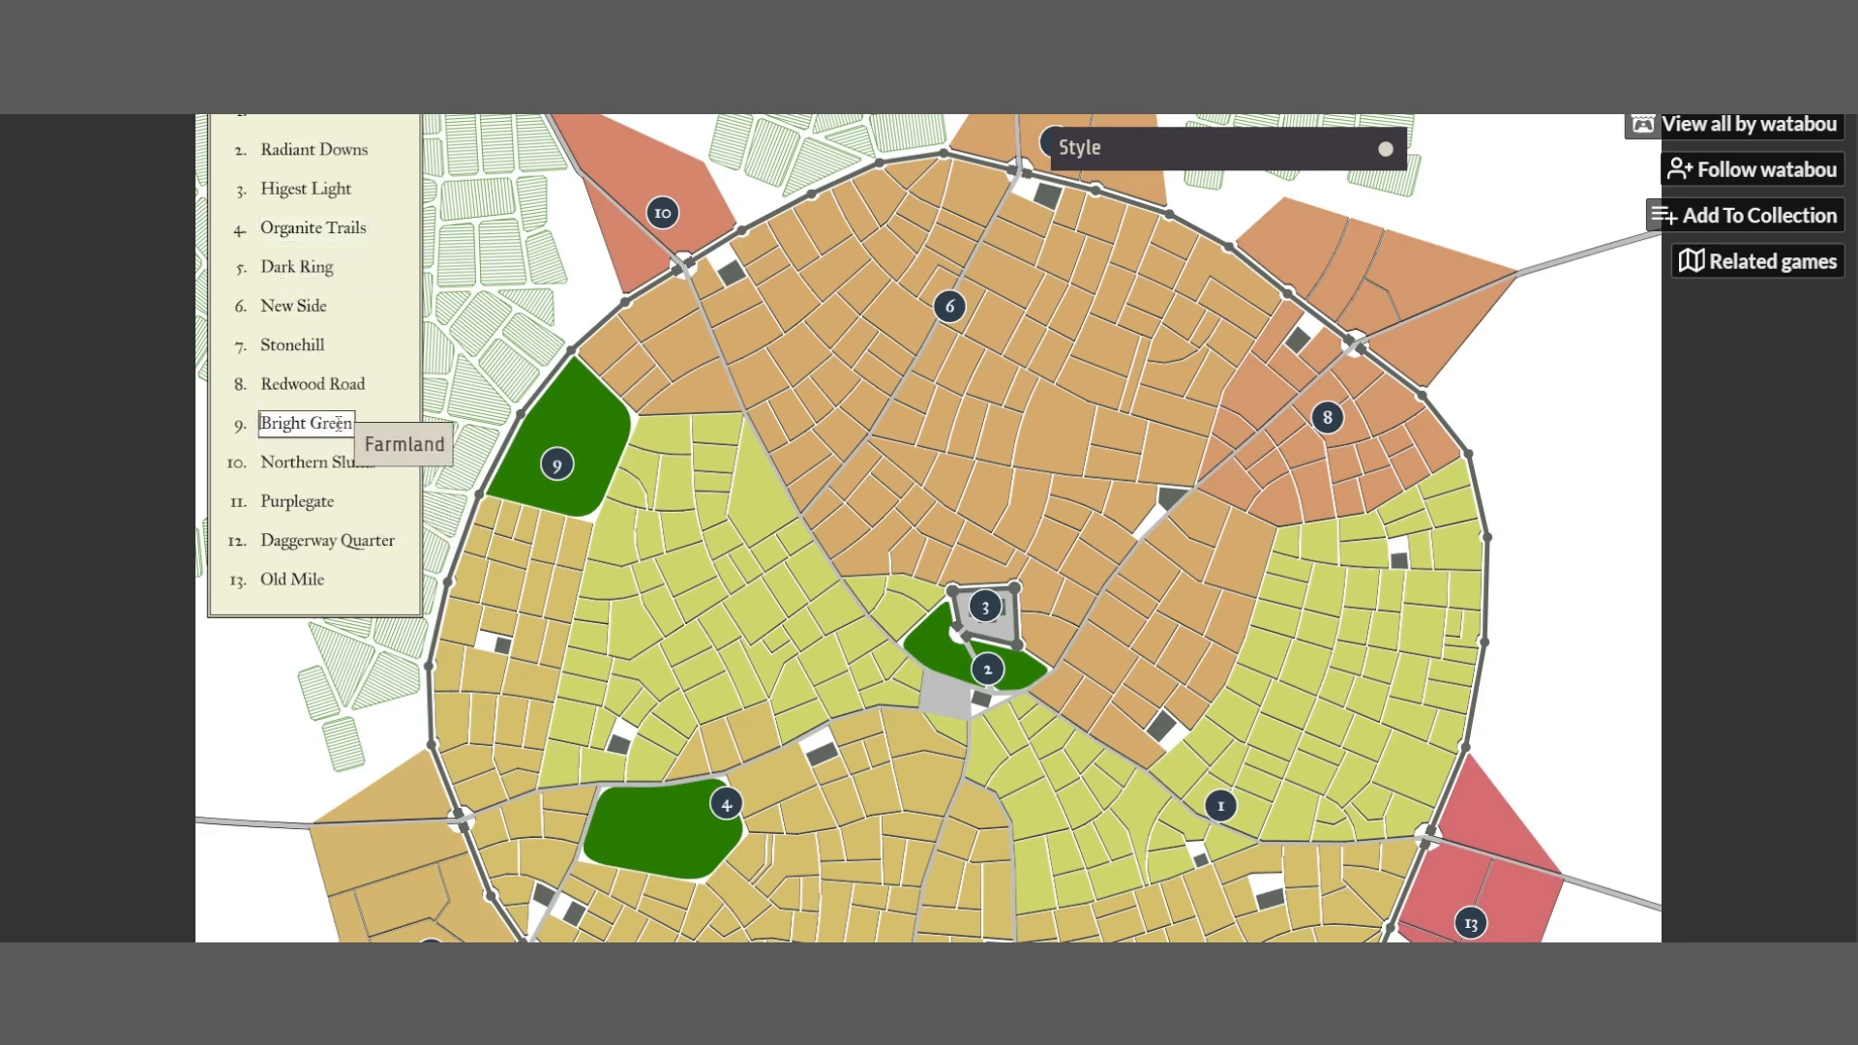
{"action": "double_click", "coordinate": [337, 423]}
{"action": "key", "text": "BackSpace"}
{"action": "key", "text": "BackSpace"}
{"action": "key", "text": "BackSpace"}
{"action": "key", "text": "BackSpace"}
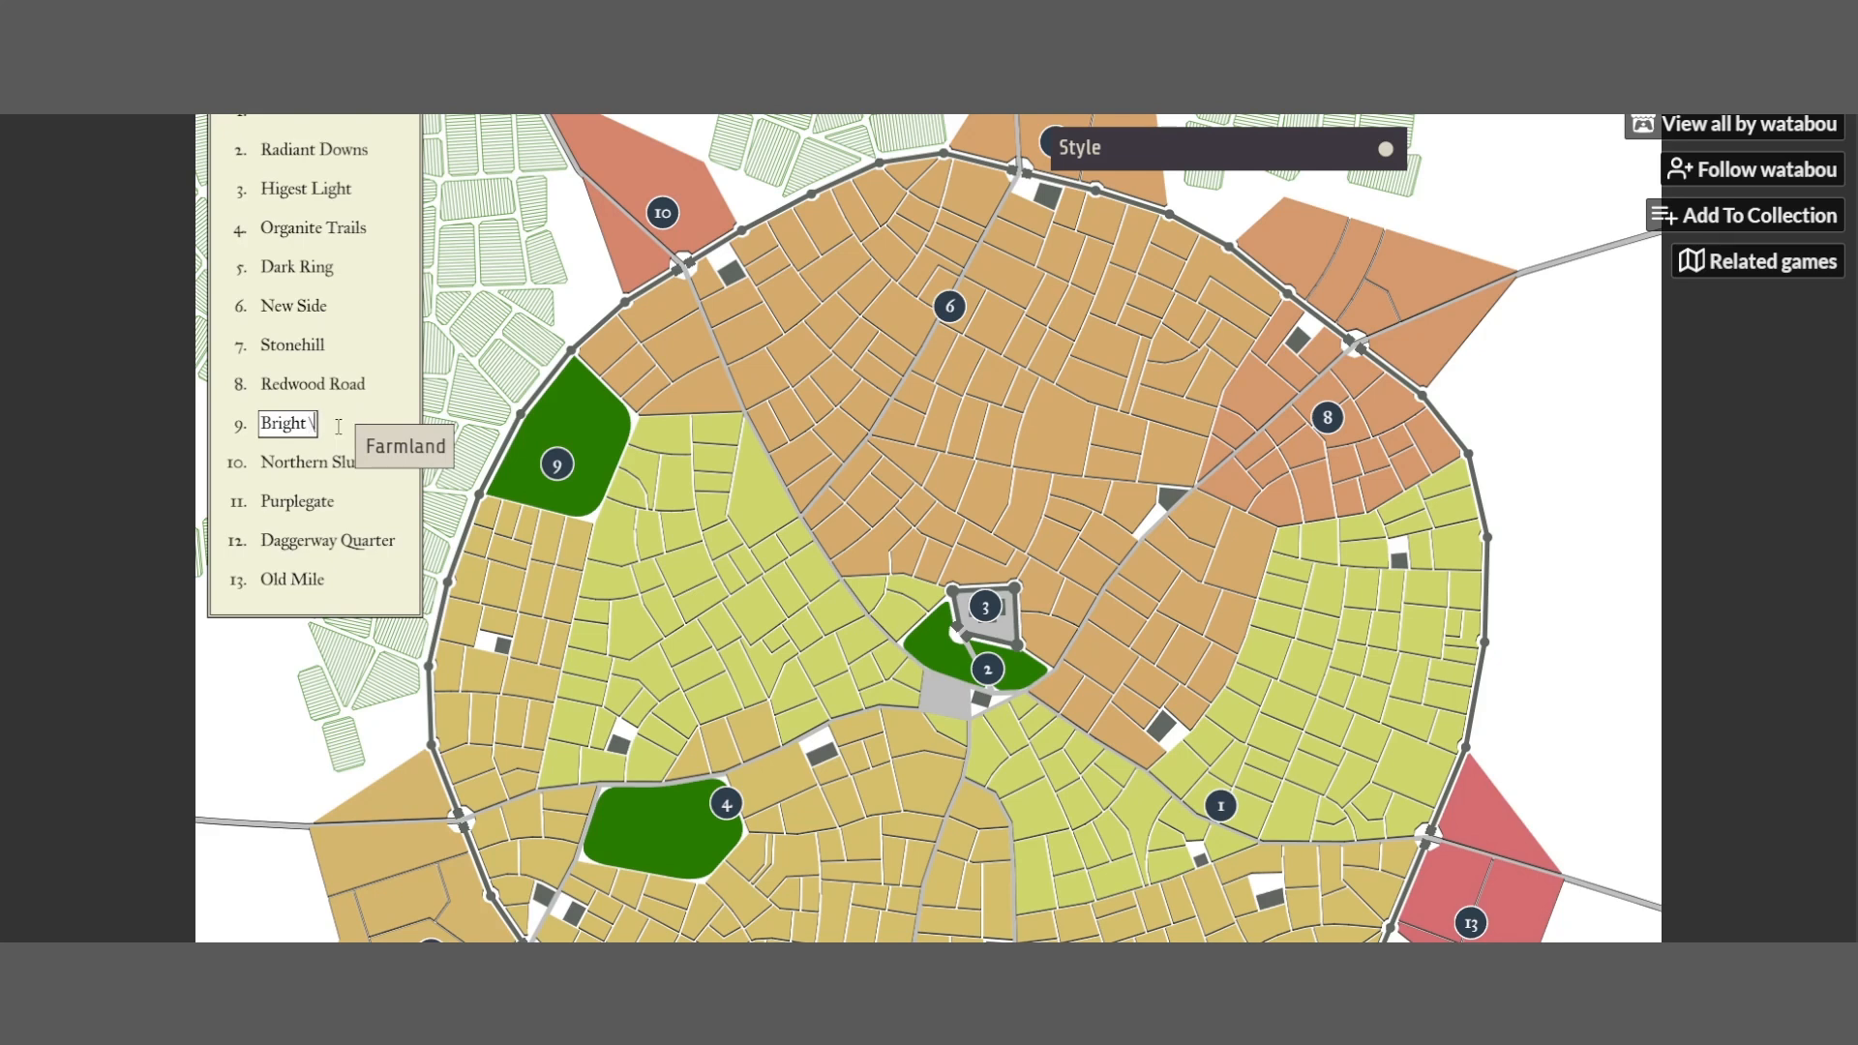
{"action": "key", "text": "BackSpace"}
{"action": "key", "text": "BackSpace"}
{"action": "key", "text": "BackSpace"}
{"action": "key", "text": "BackSpace"}
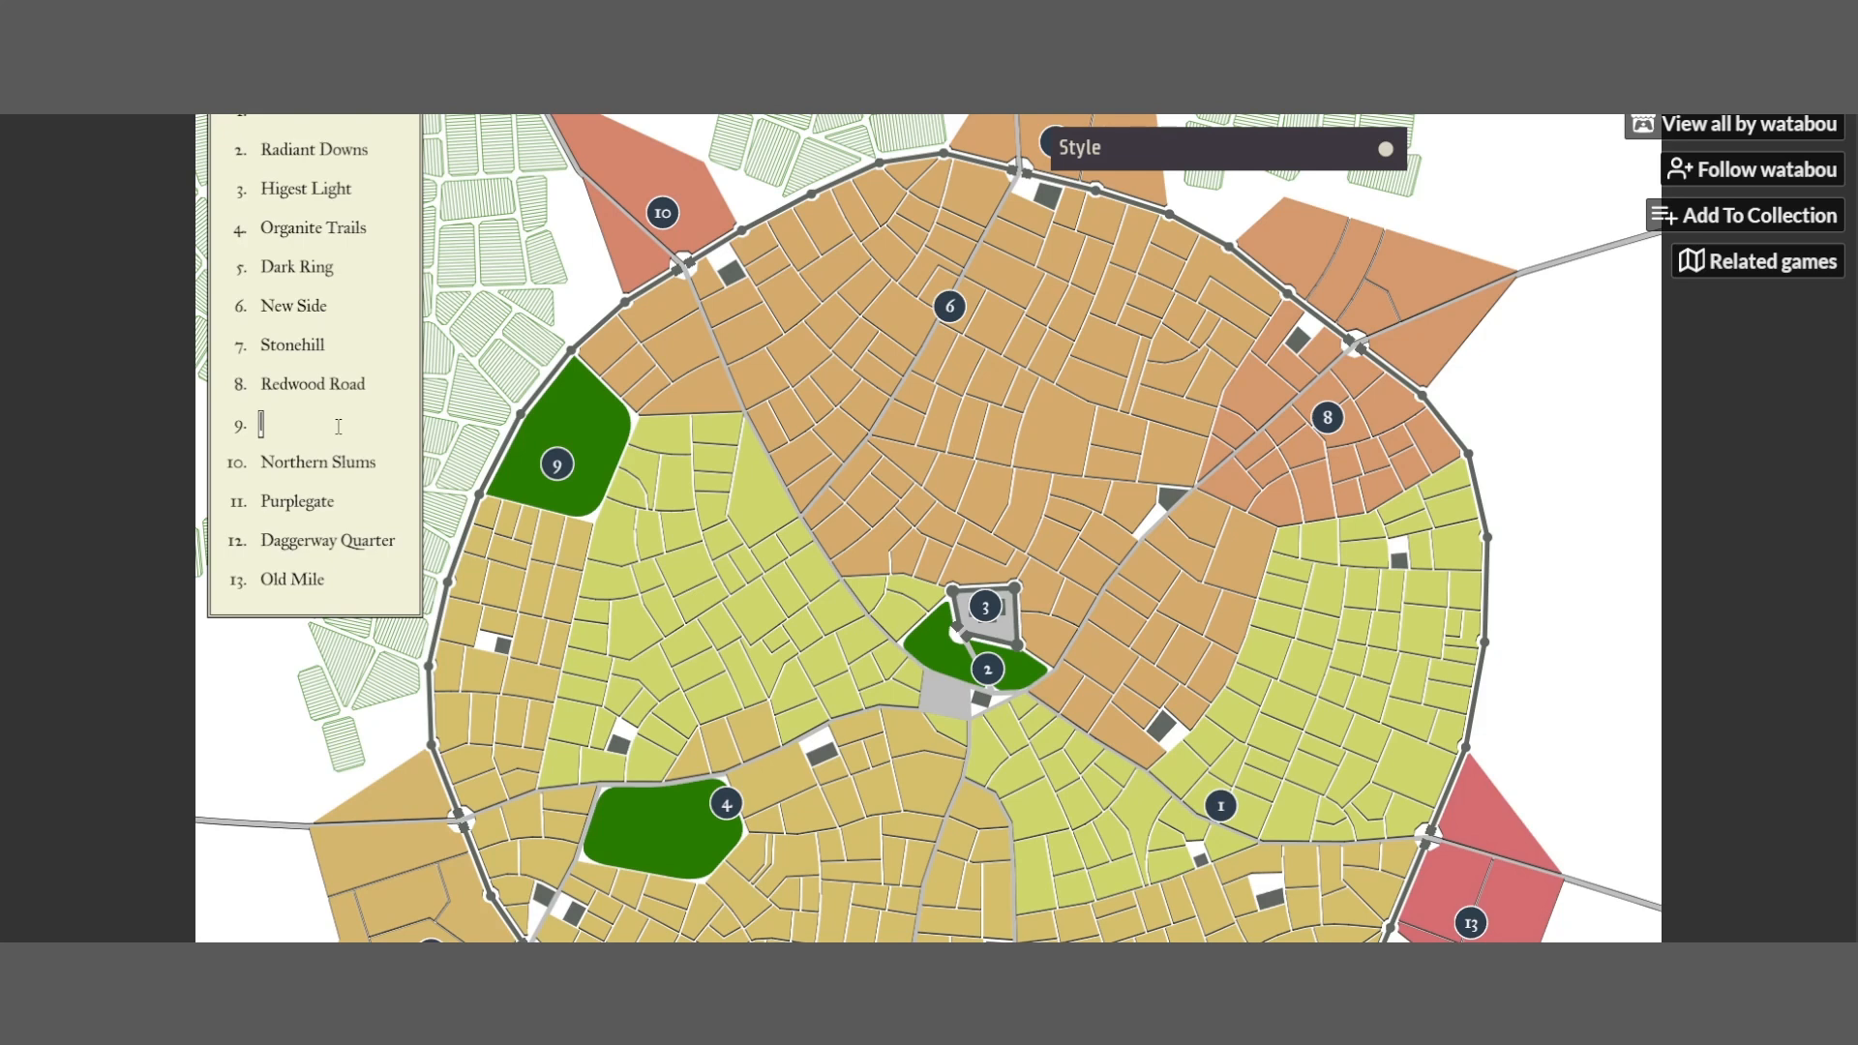
{"action": "type", "text": "Petrified For"}
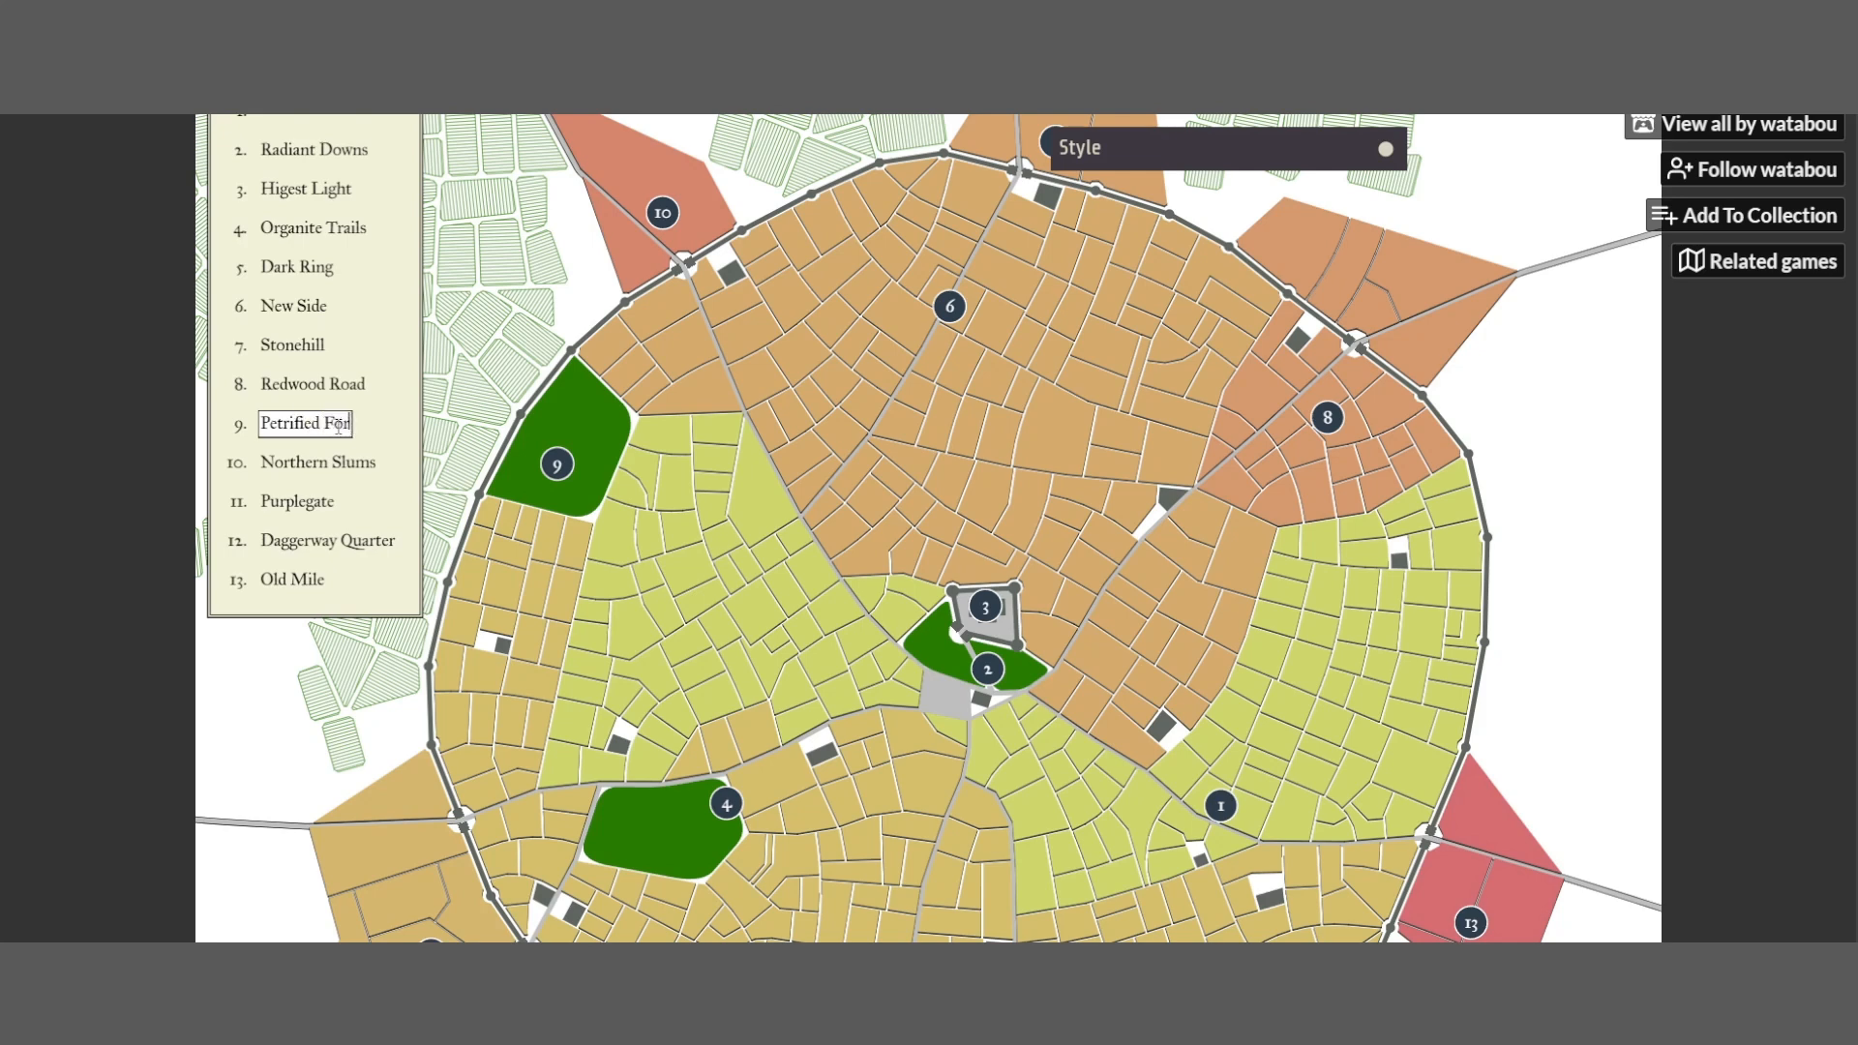
{"action": "type", "text": "est"}
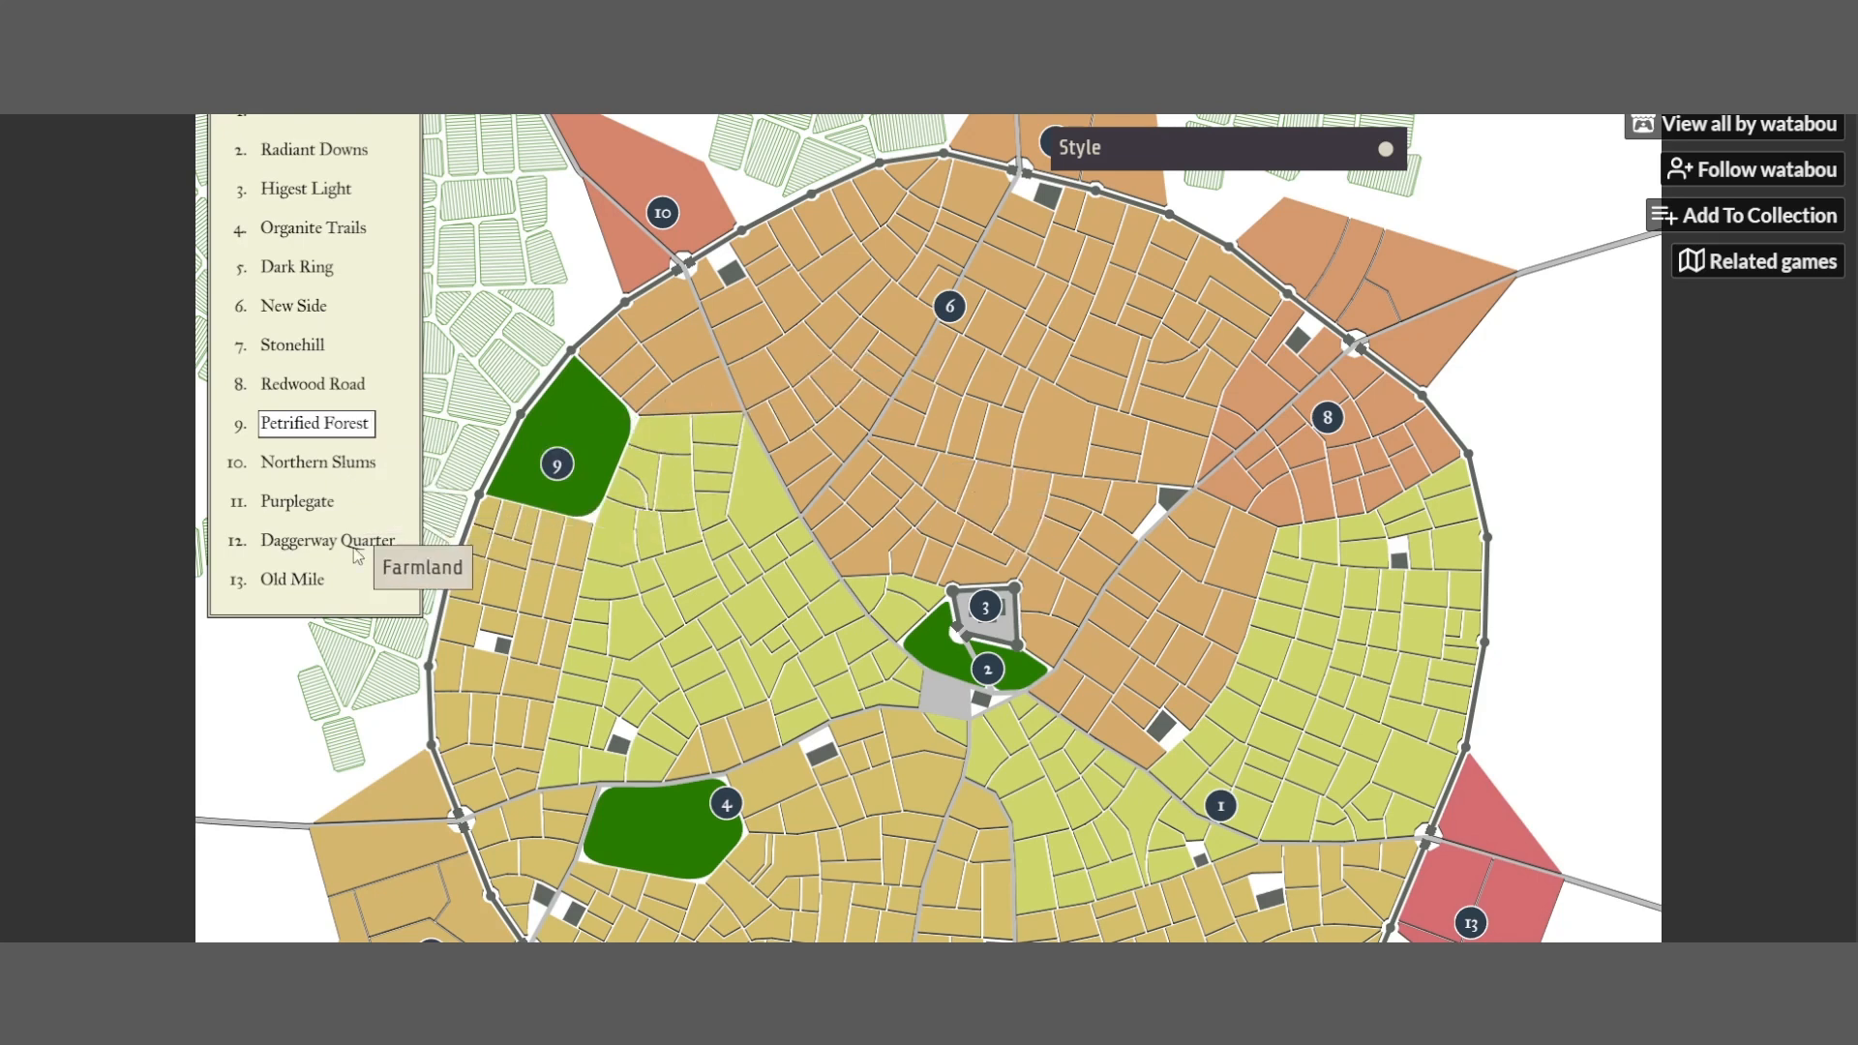
Name the first legend entry Luminus District
{"action": "scroll", "coordinate": [728, 515], "scroll_direction": "down", "scroll_amount": 5}
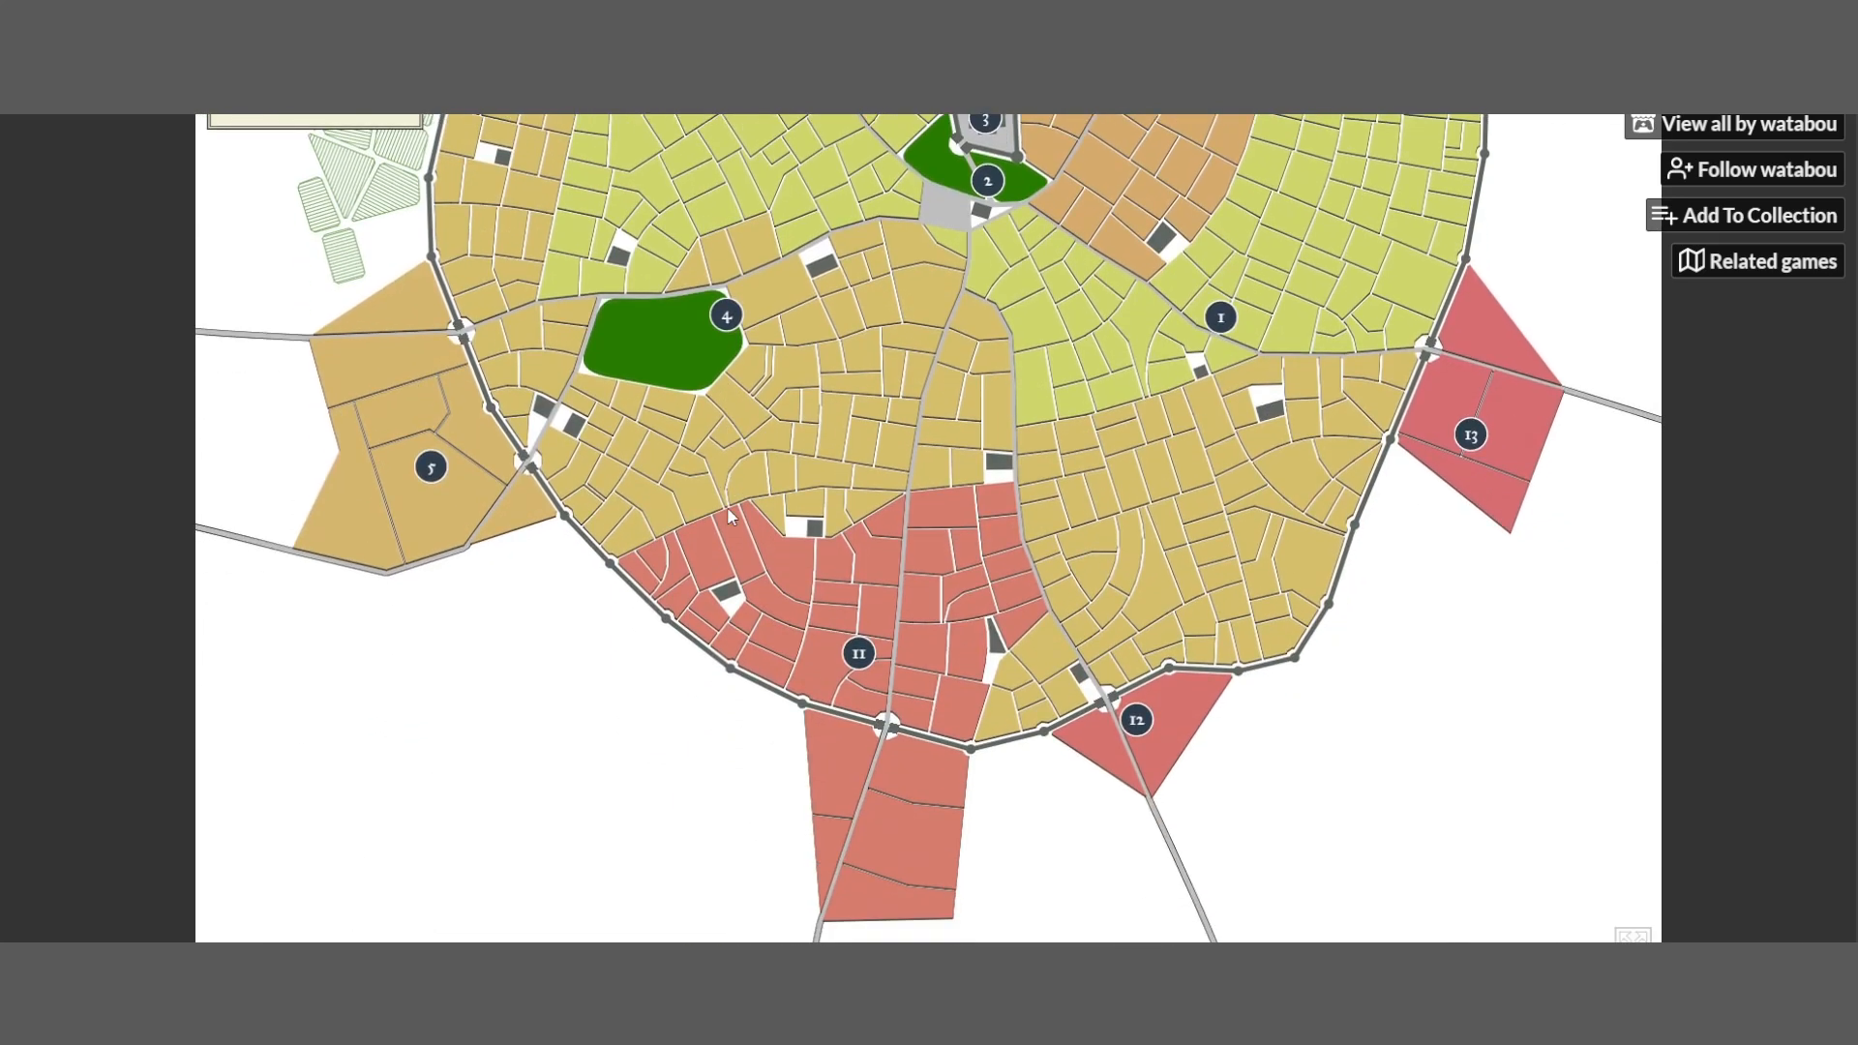
{"action": "scroll", "coordinate": [728, 508], "scroll_direction": "up", "scroll_amount": 5}
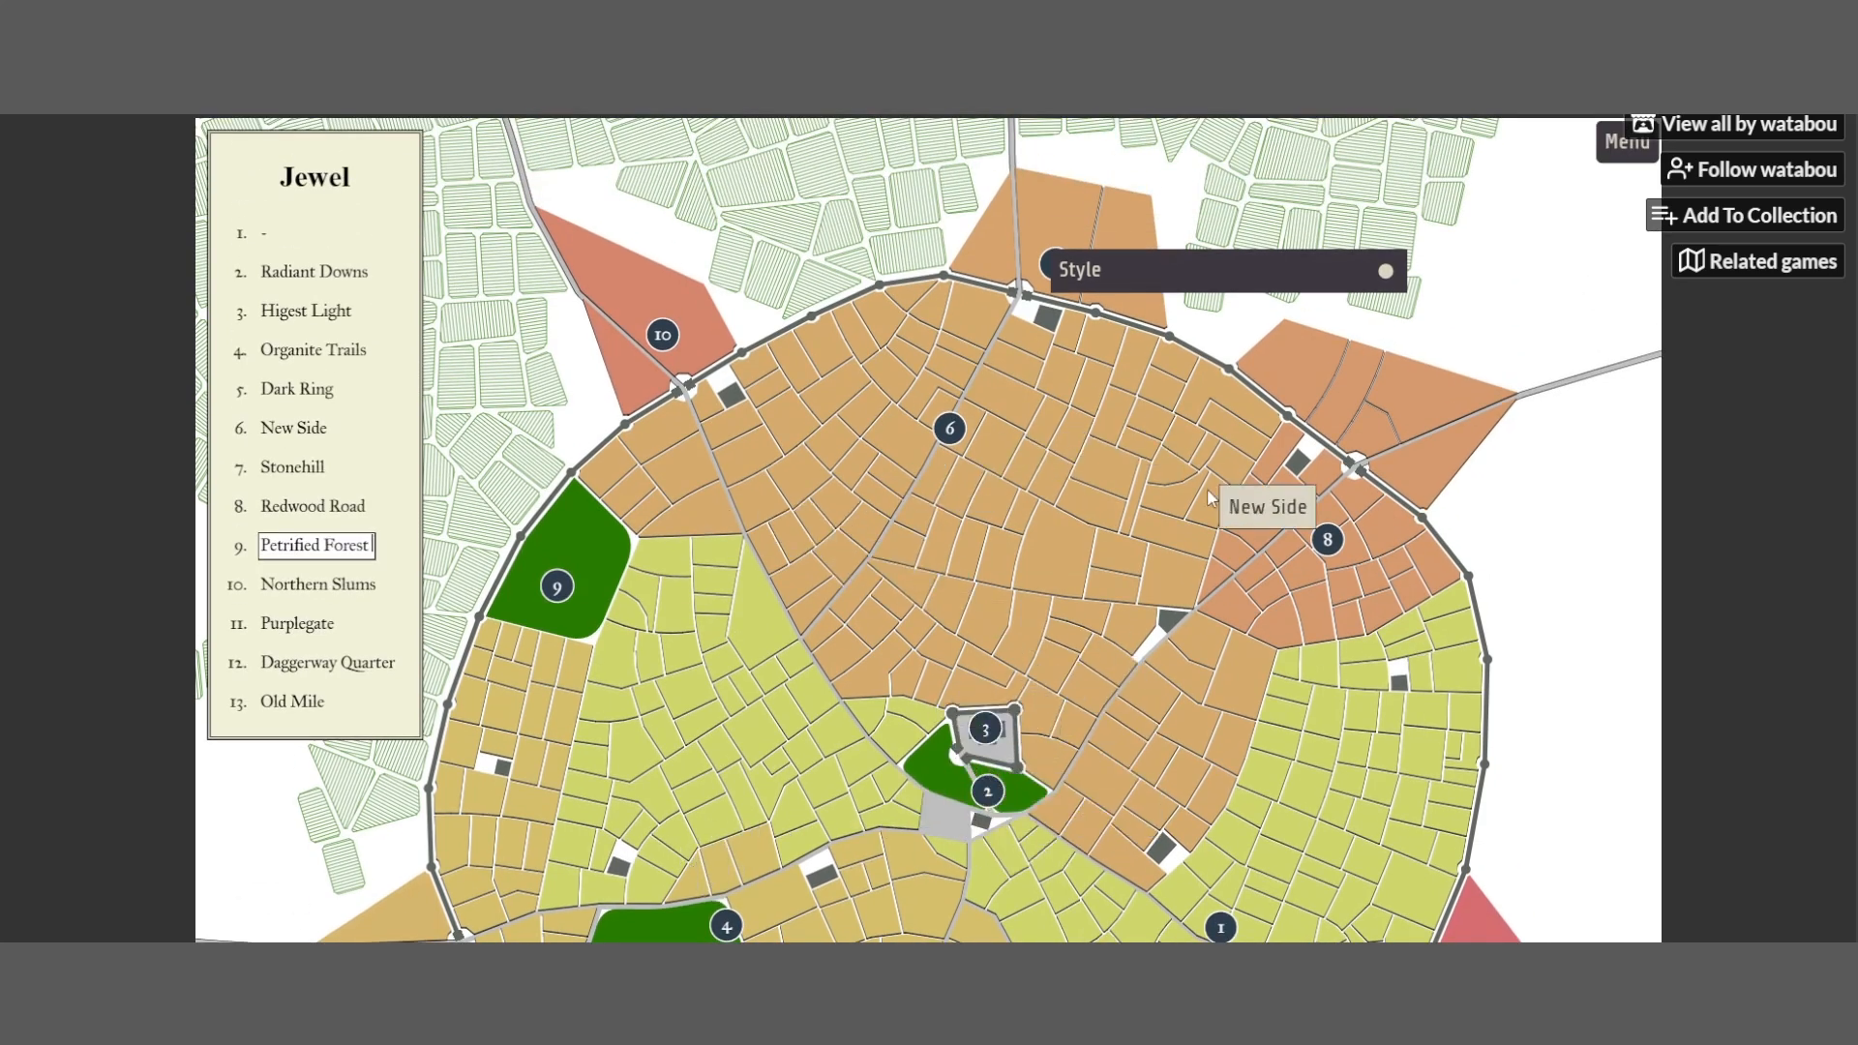
{"action": "scroll", "coordinate": [1175, 660], "scroll_direction": "down", "scroll_amount": 2}
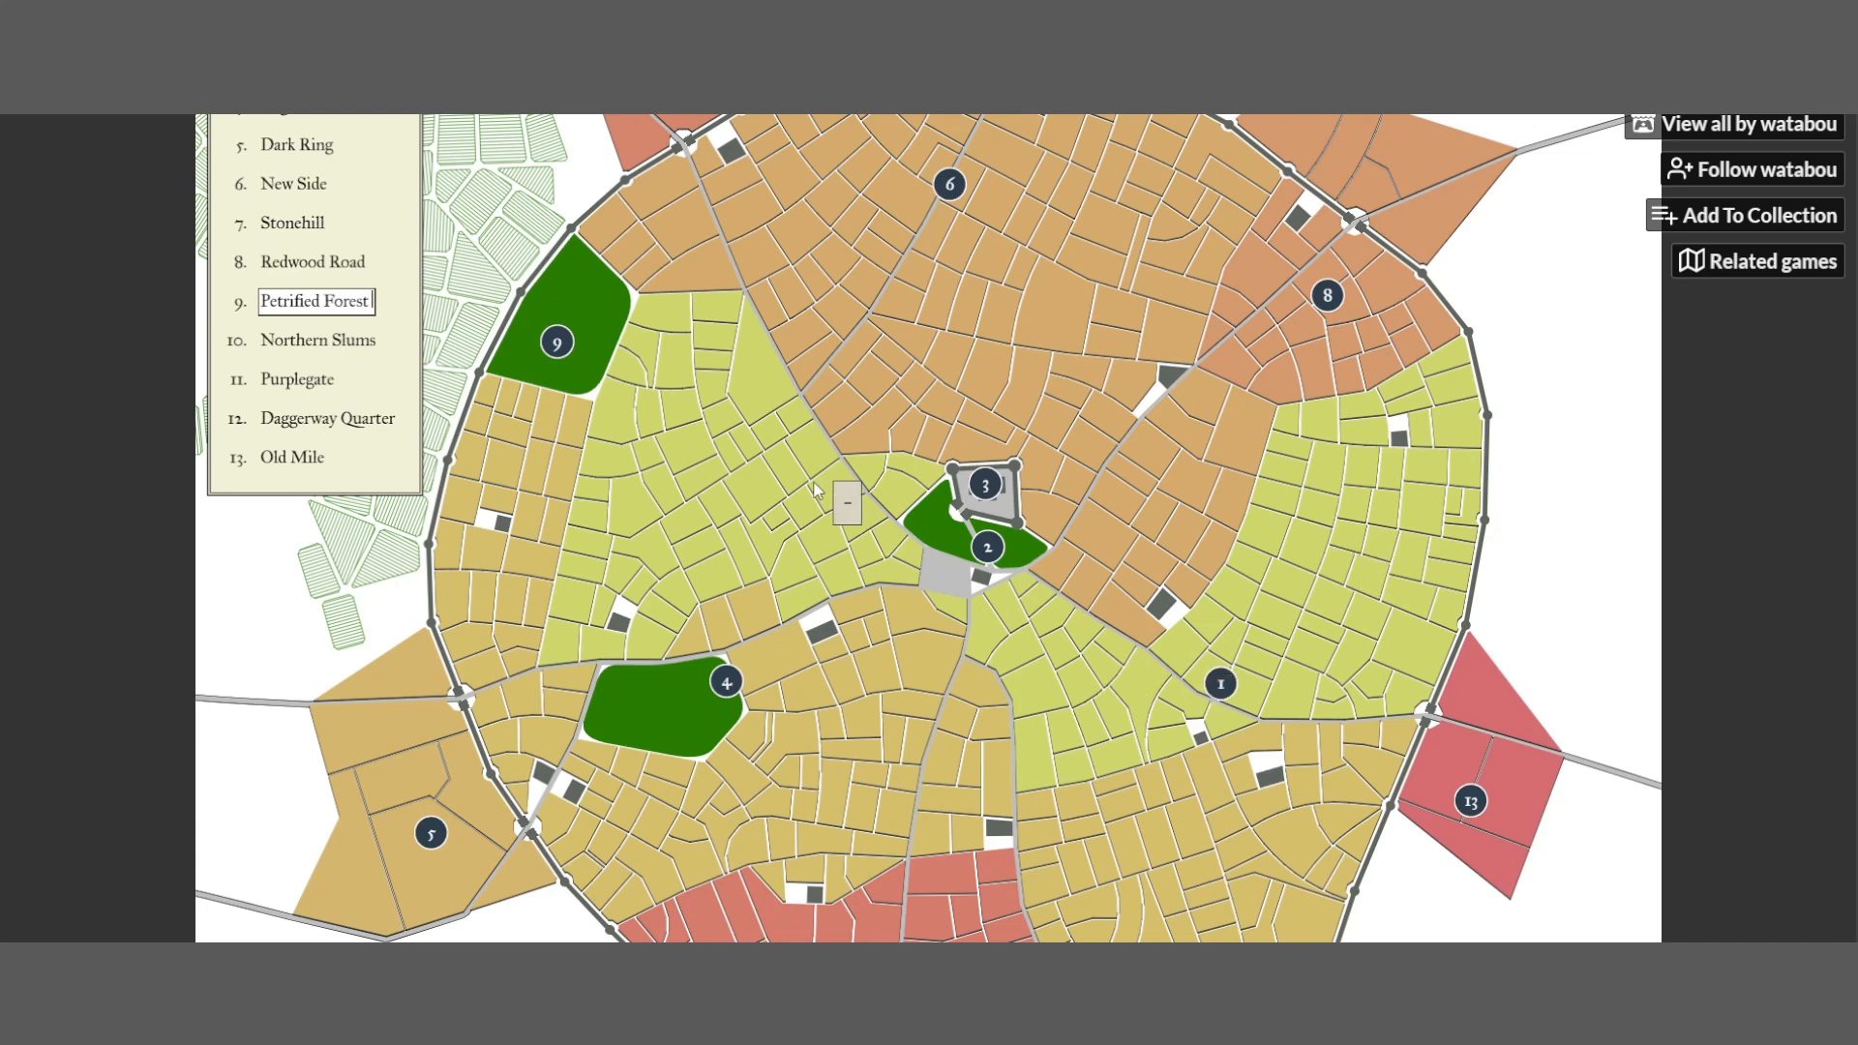
{"action": "scroll", "coordinate": [775, 508], "scroll_direction": "up", "scroll_amount": 2}
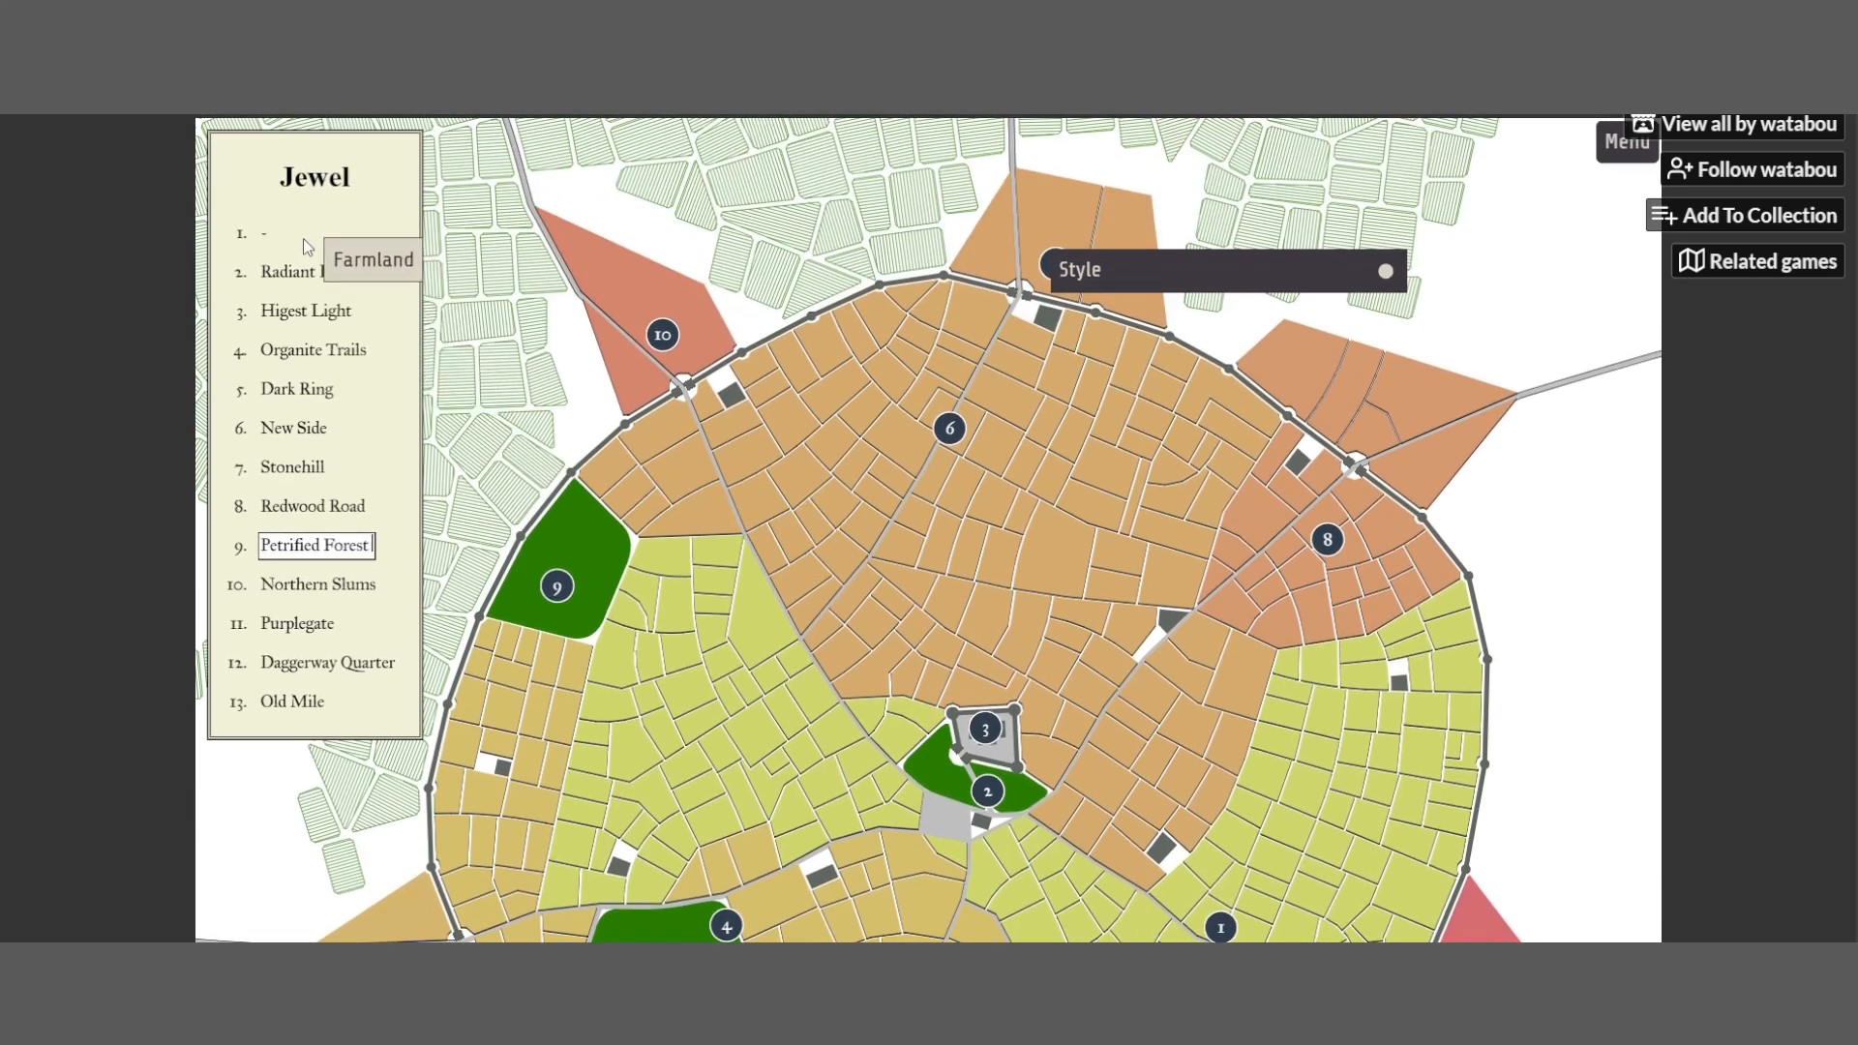
{"action": "left_click", "coordinate": [262, 233]}
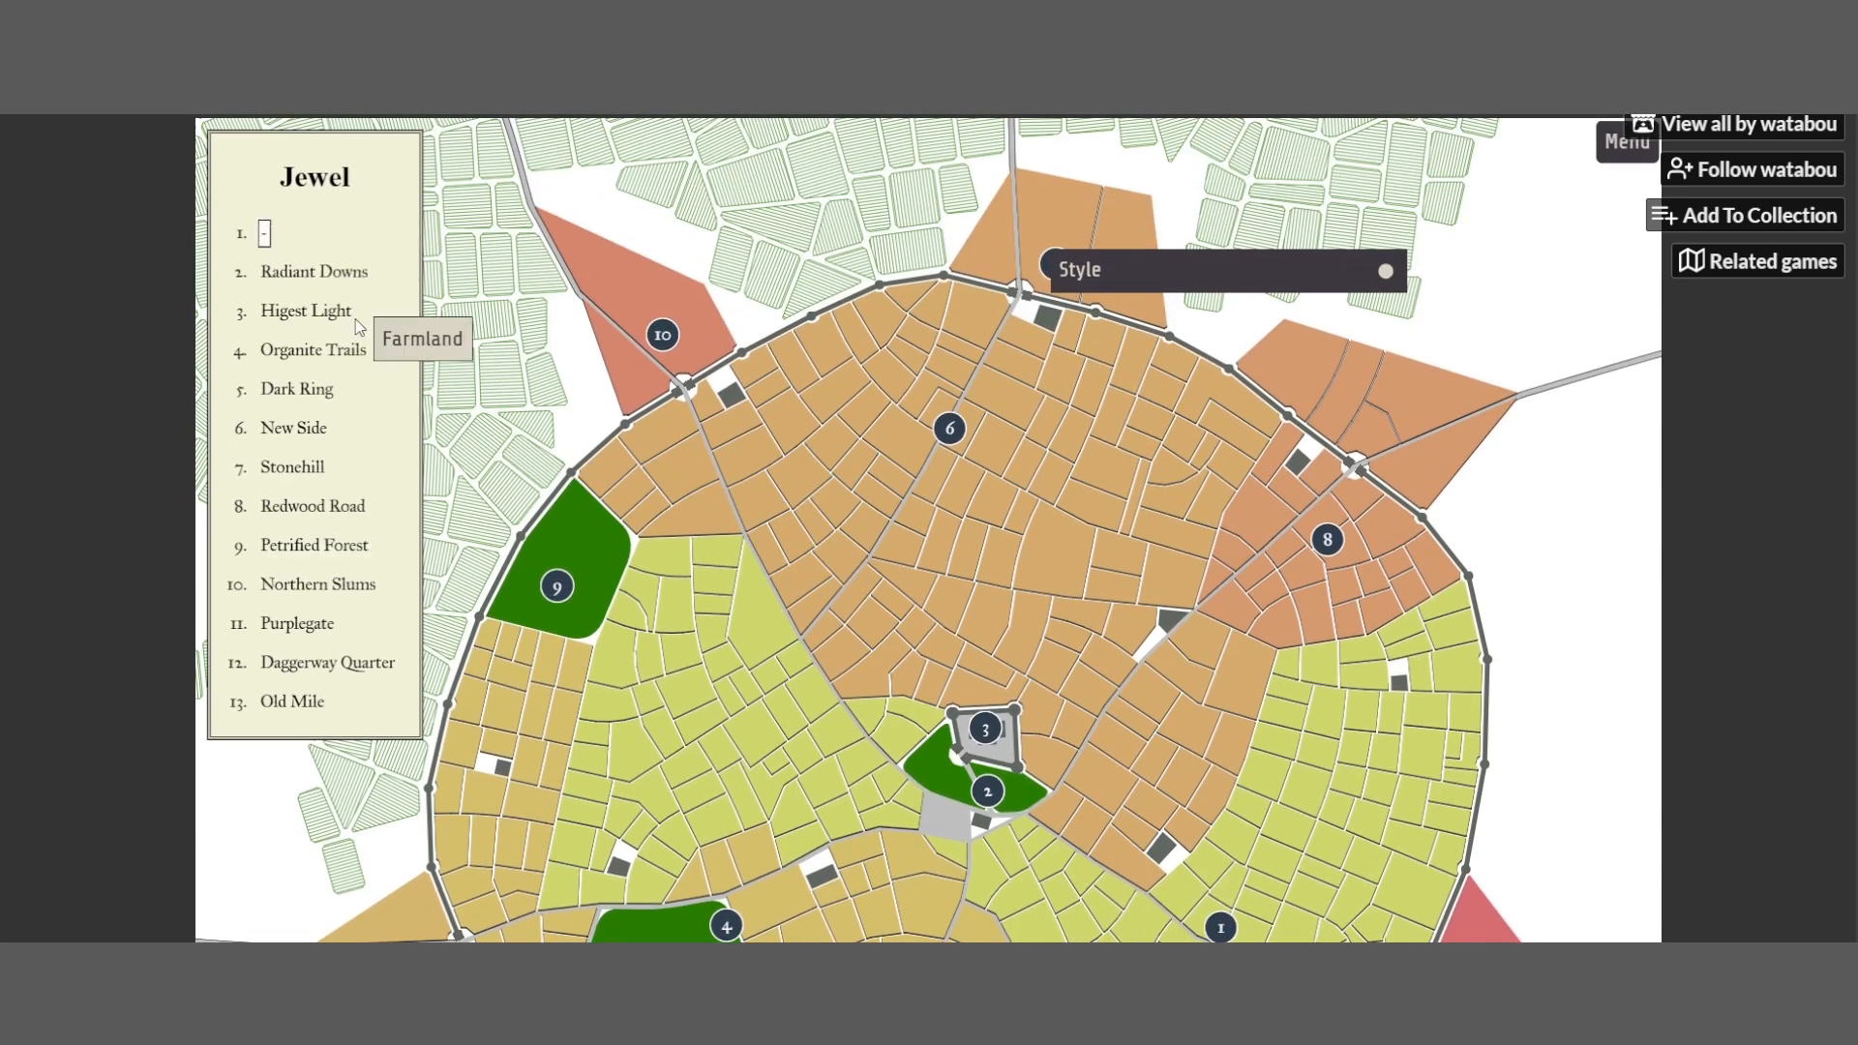
{"action": "key", "text": "BackSpace"}
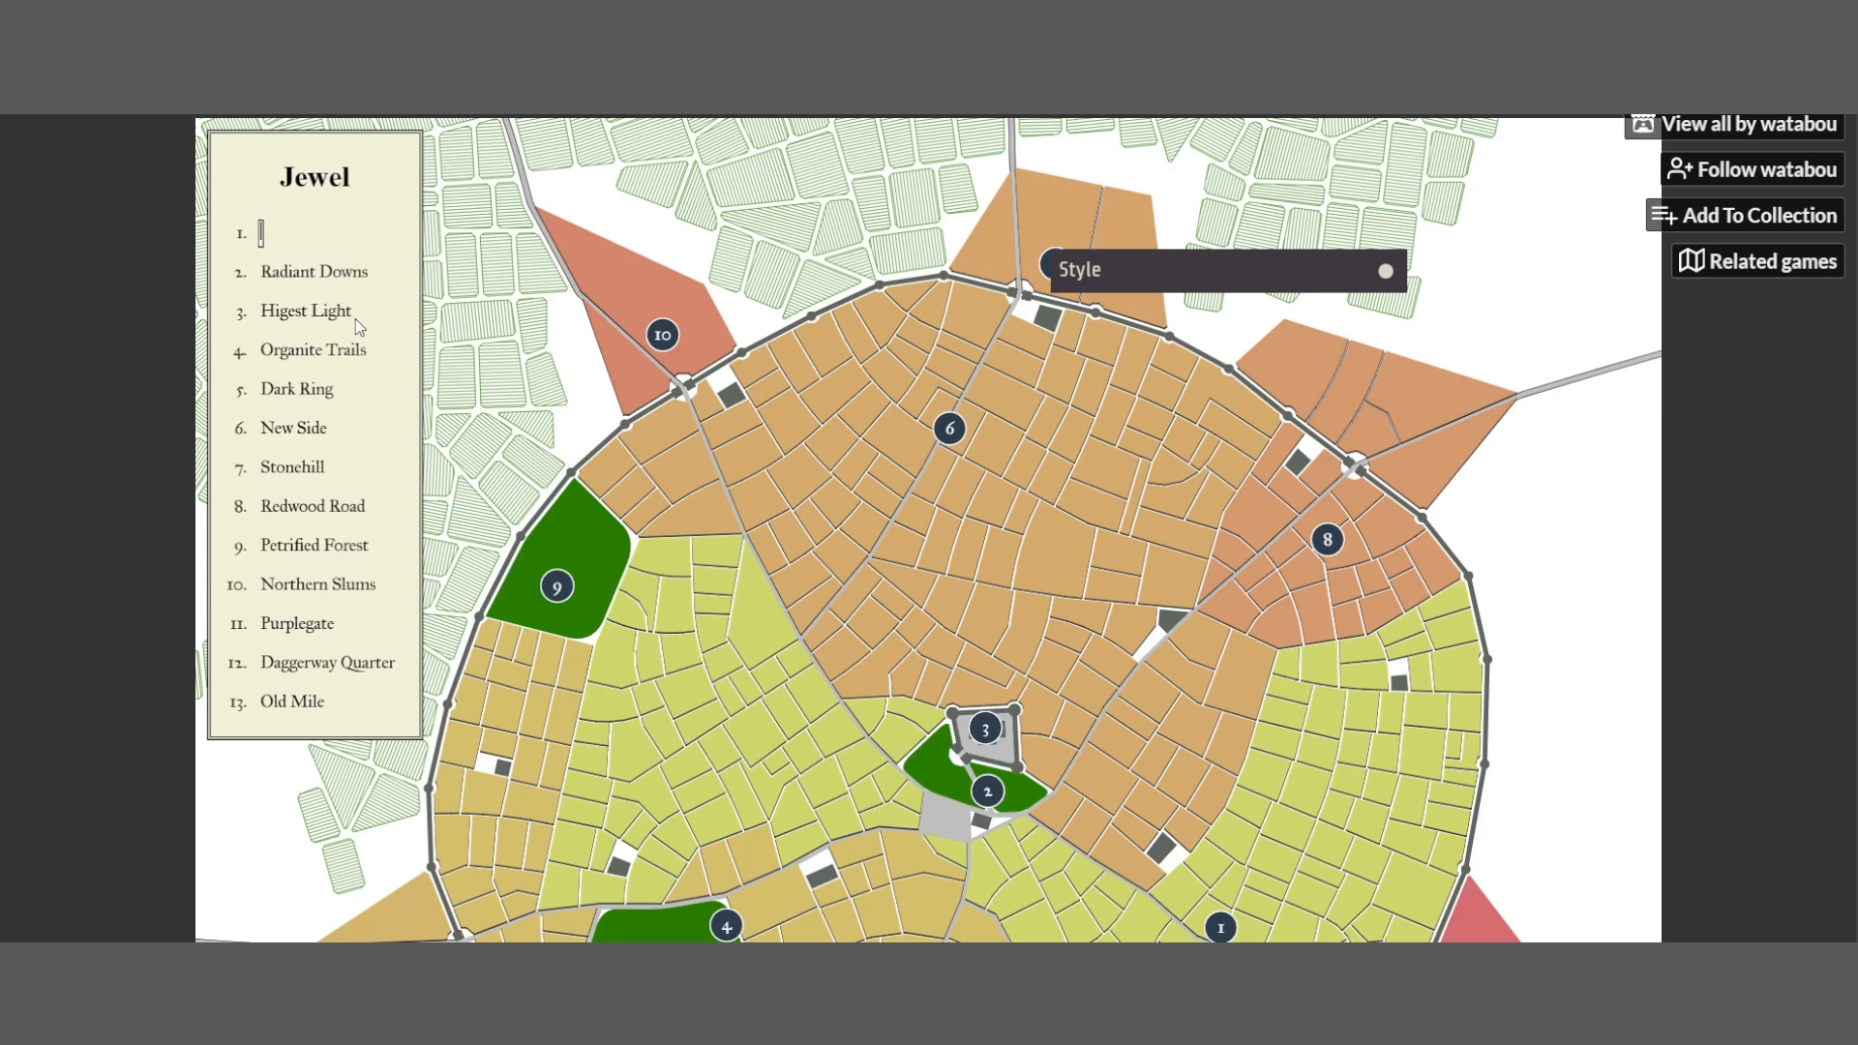
{"action": "type", "text": "L:uni"}
{"action": "key", "text": "BackSpace"}
{"action": "key", "text": "BackSpace"}
{"action": "key", "text": "BackSpace"}
{"action": "key", "text": "BackSpace"}
{"action": "type", "text": "uminus"}
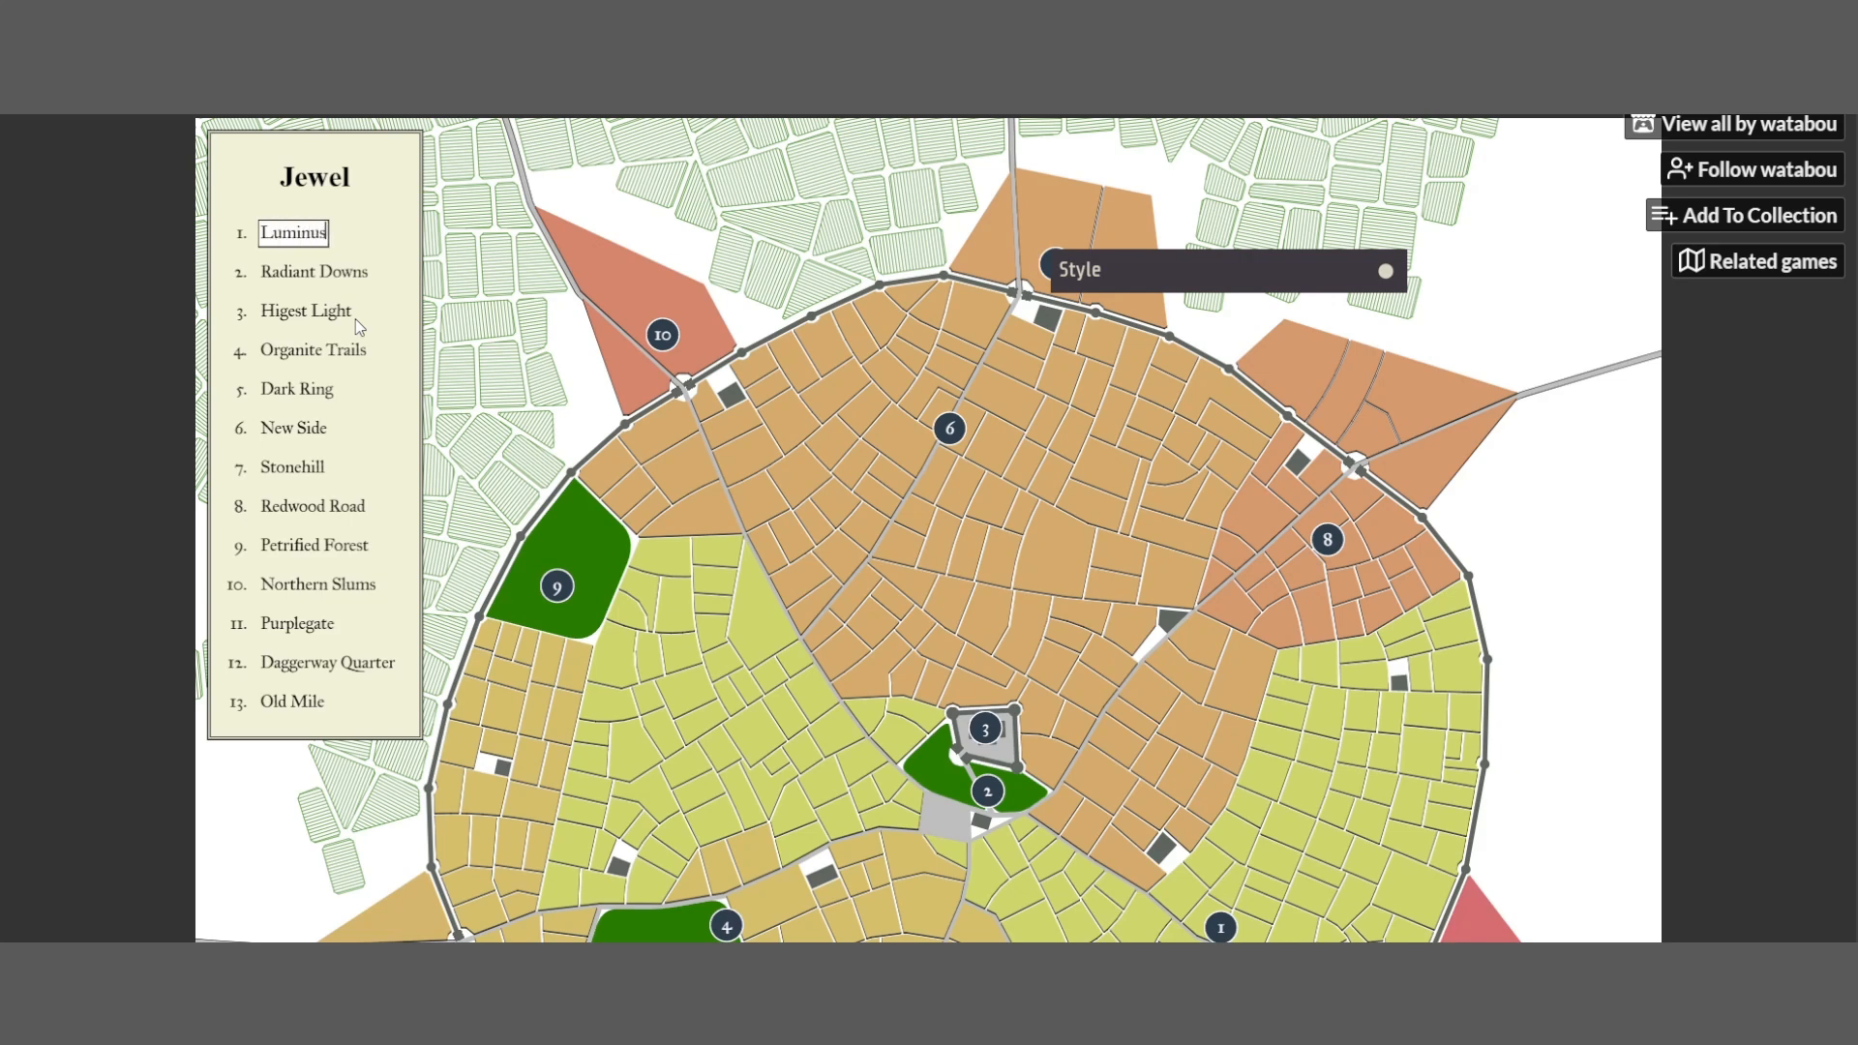
{"action": "type", "text": " District"}
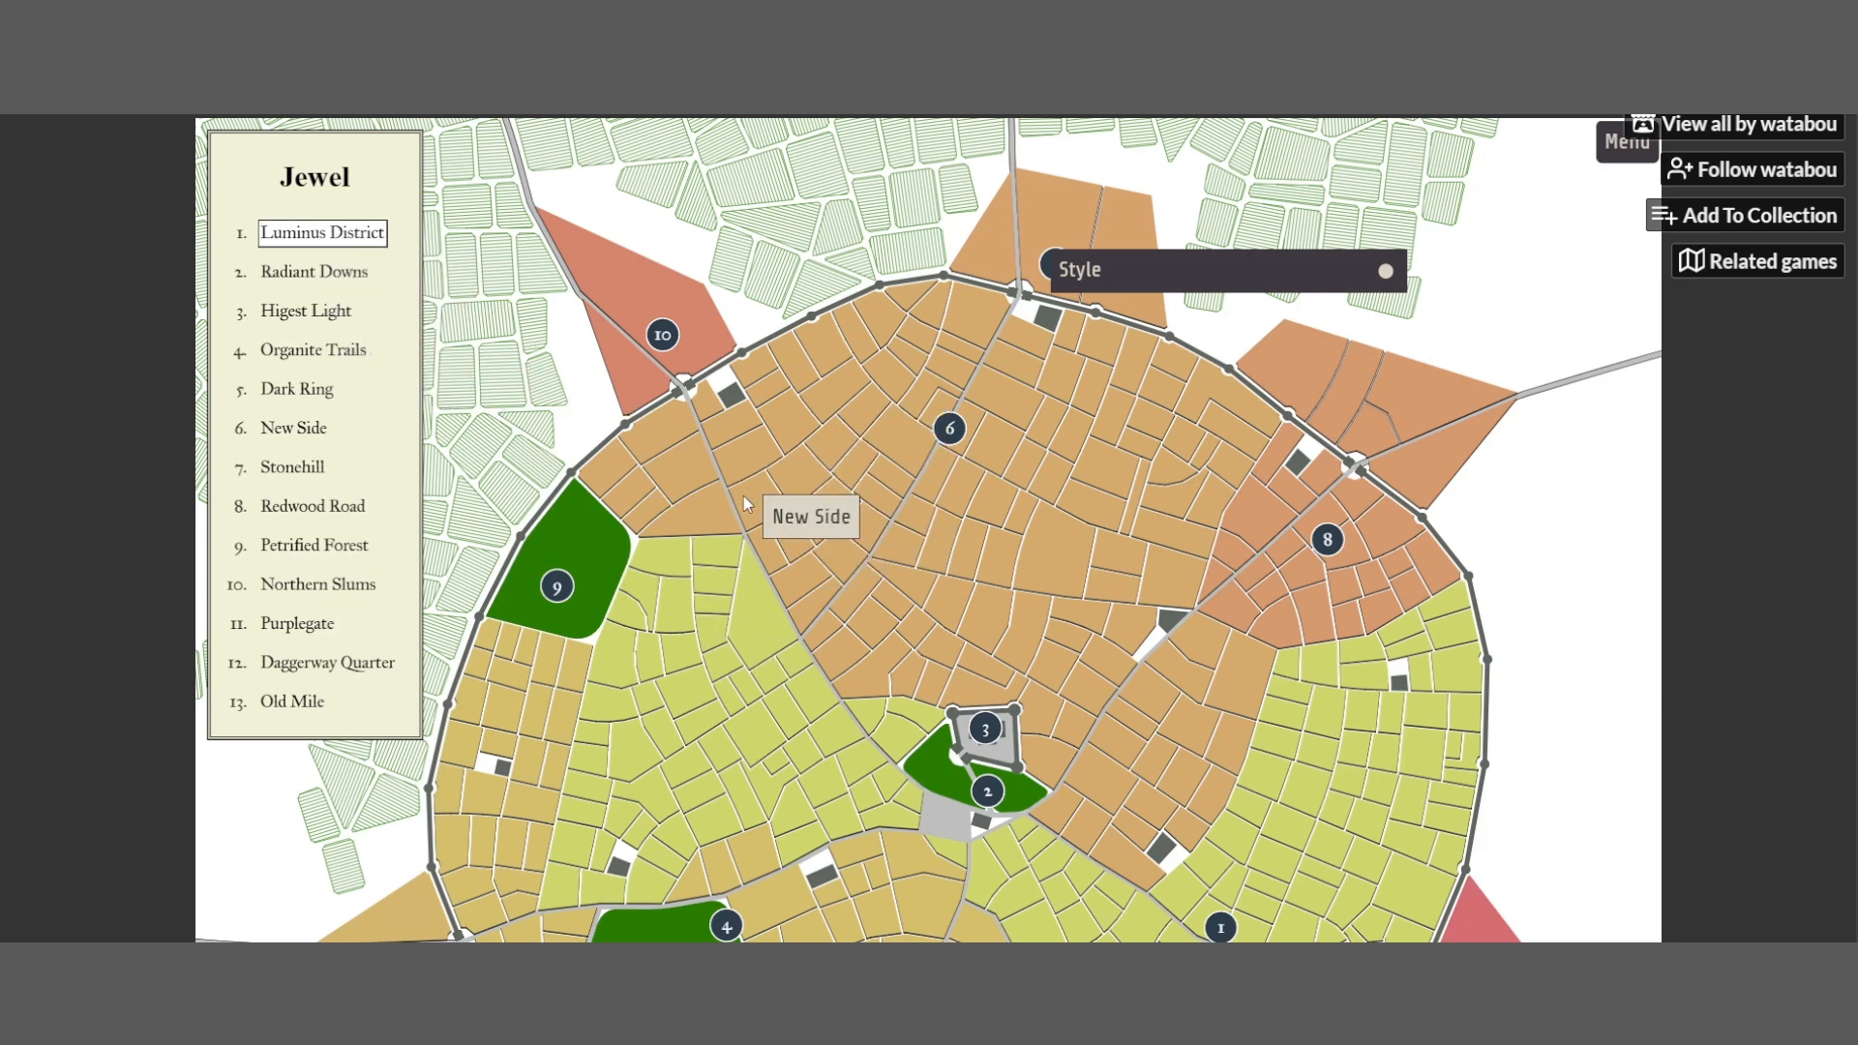
Examine where Dark Ring and the other numbered districts lie across the city map
{"action": "scroll", "coordinate": [743, 496], "scroll_direction": "down", "scroll_amount": 3}
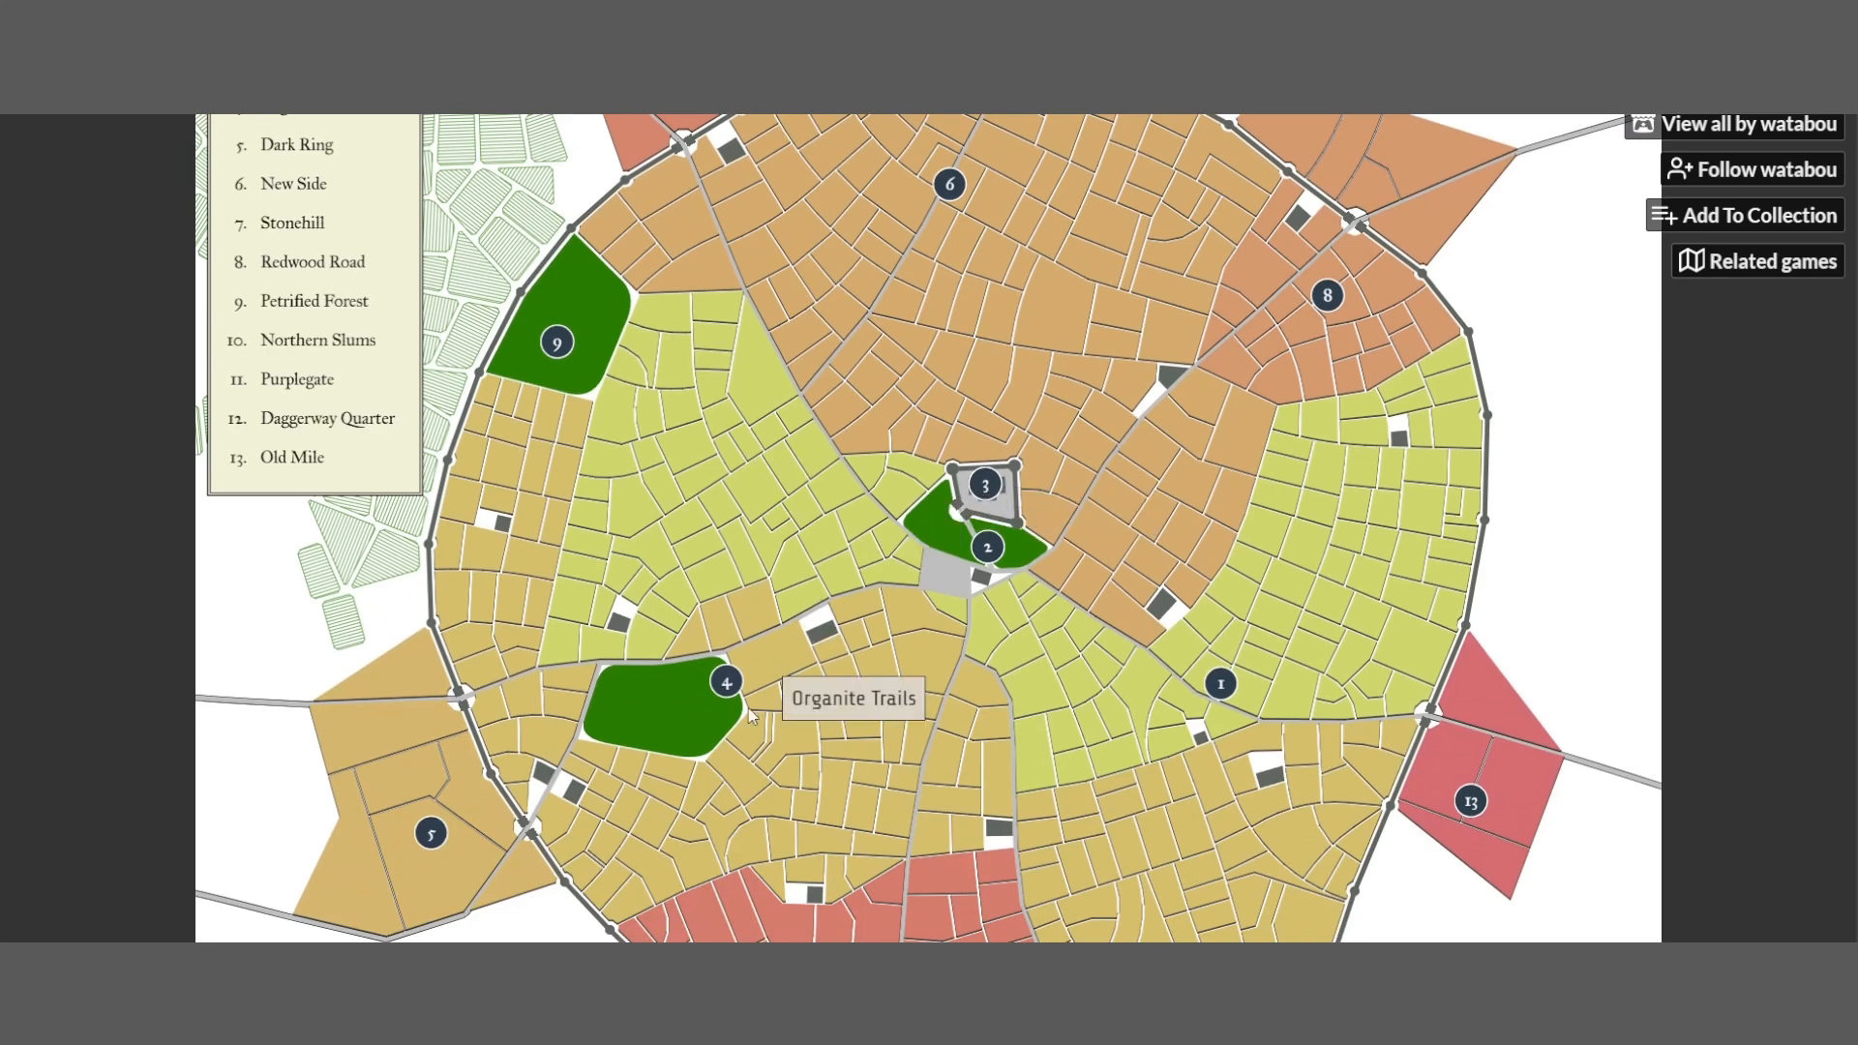
{"action": "scroll", "coordinate": [519, 675], "scroll_direction": "down", "scroll_amount": 1}
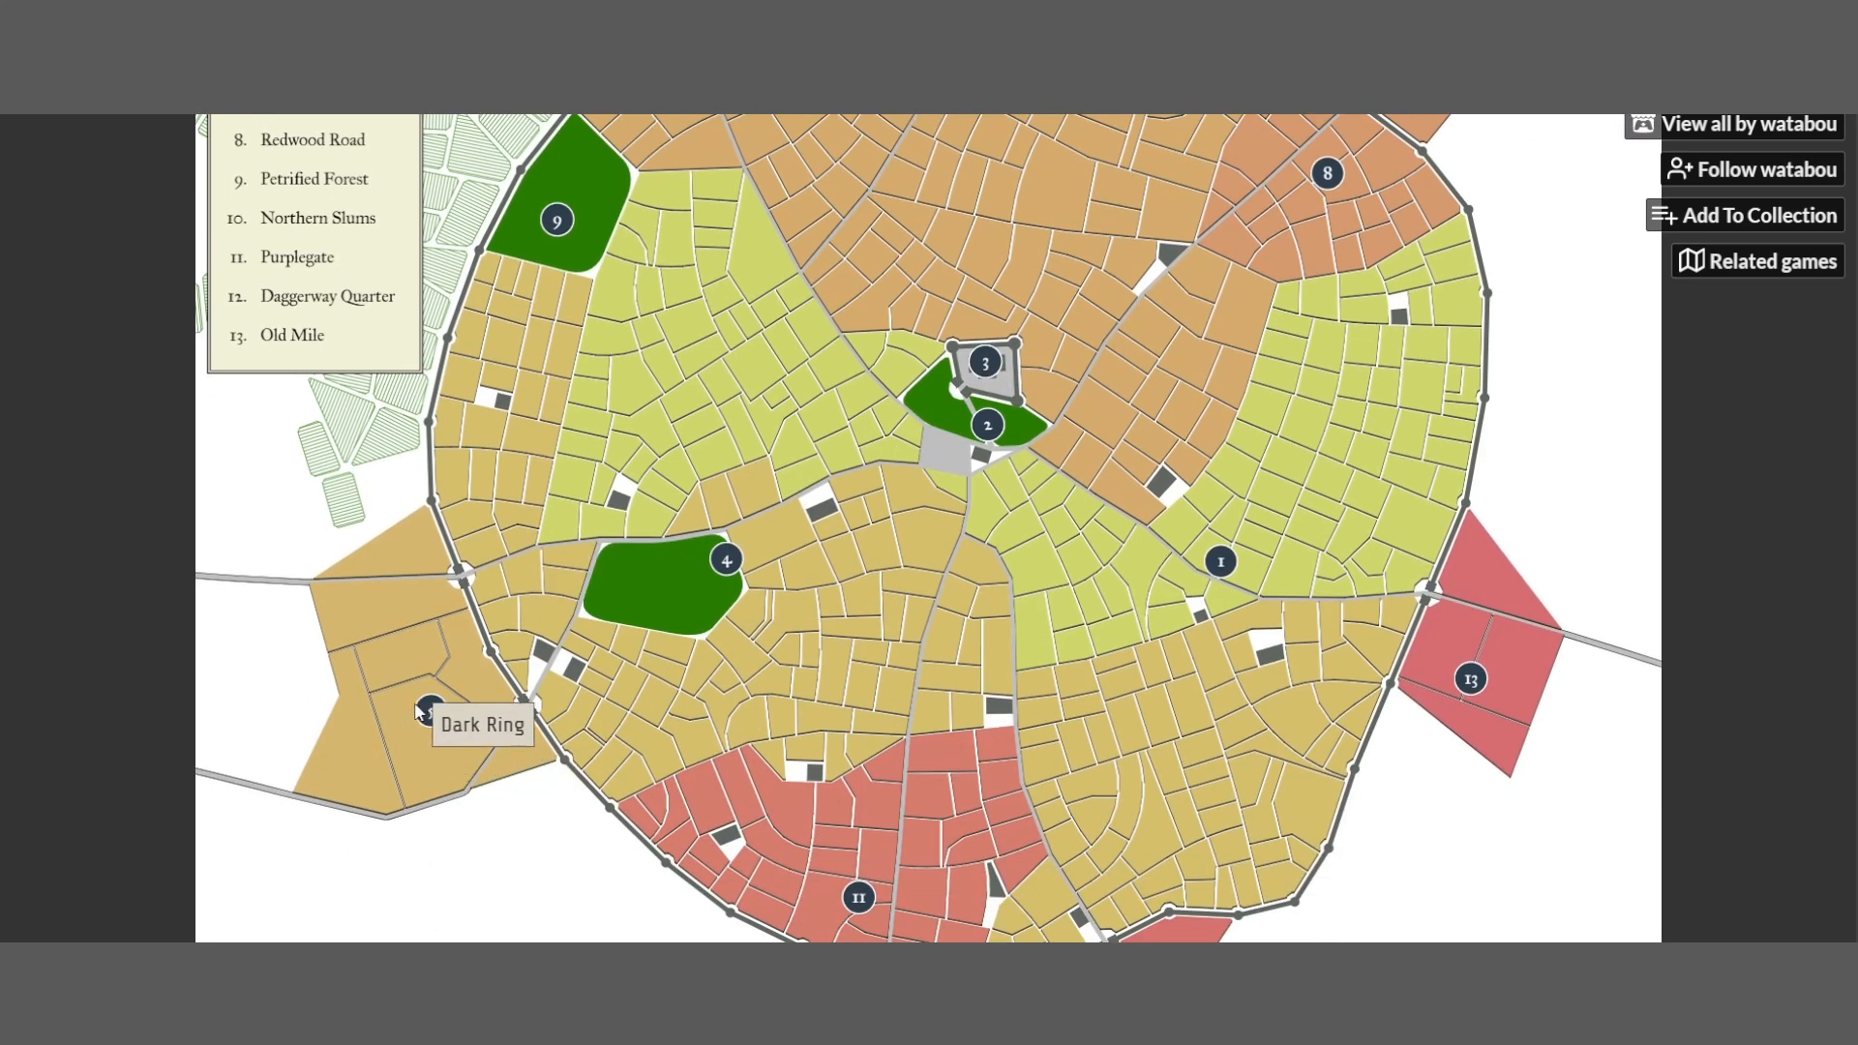
{"action": "scroll", "coordinate": [430, 713], "scroll_direction": "up", "scroll_amount": 3}
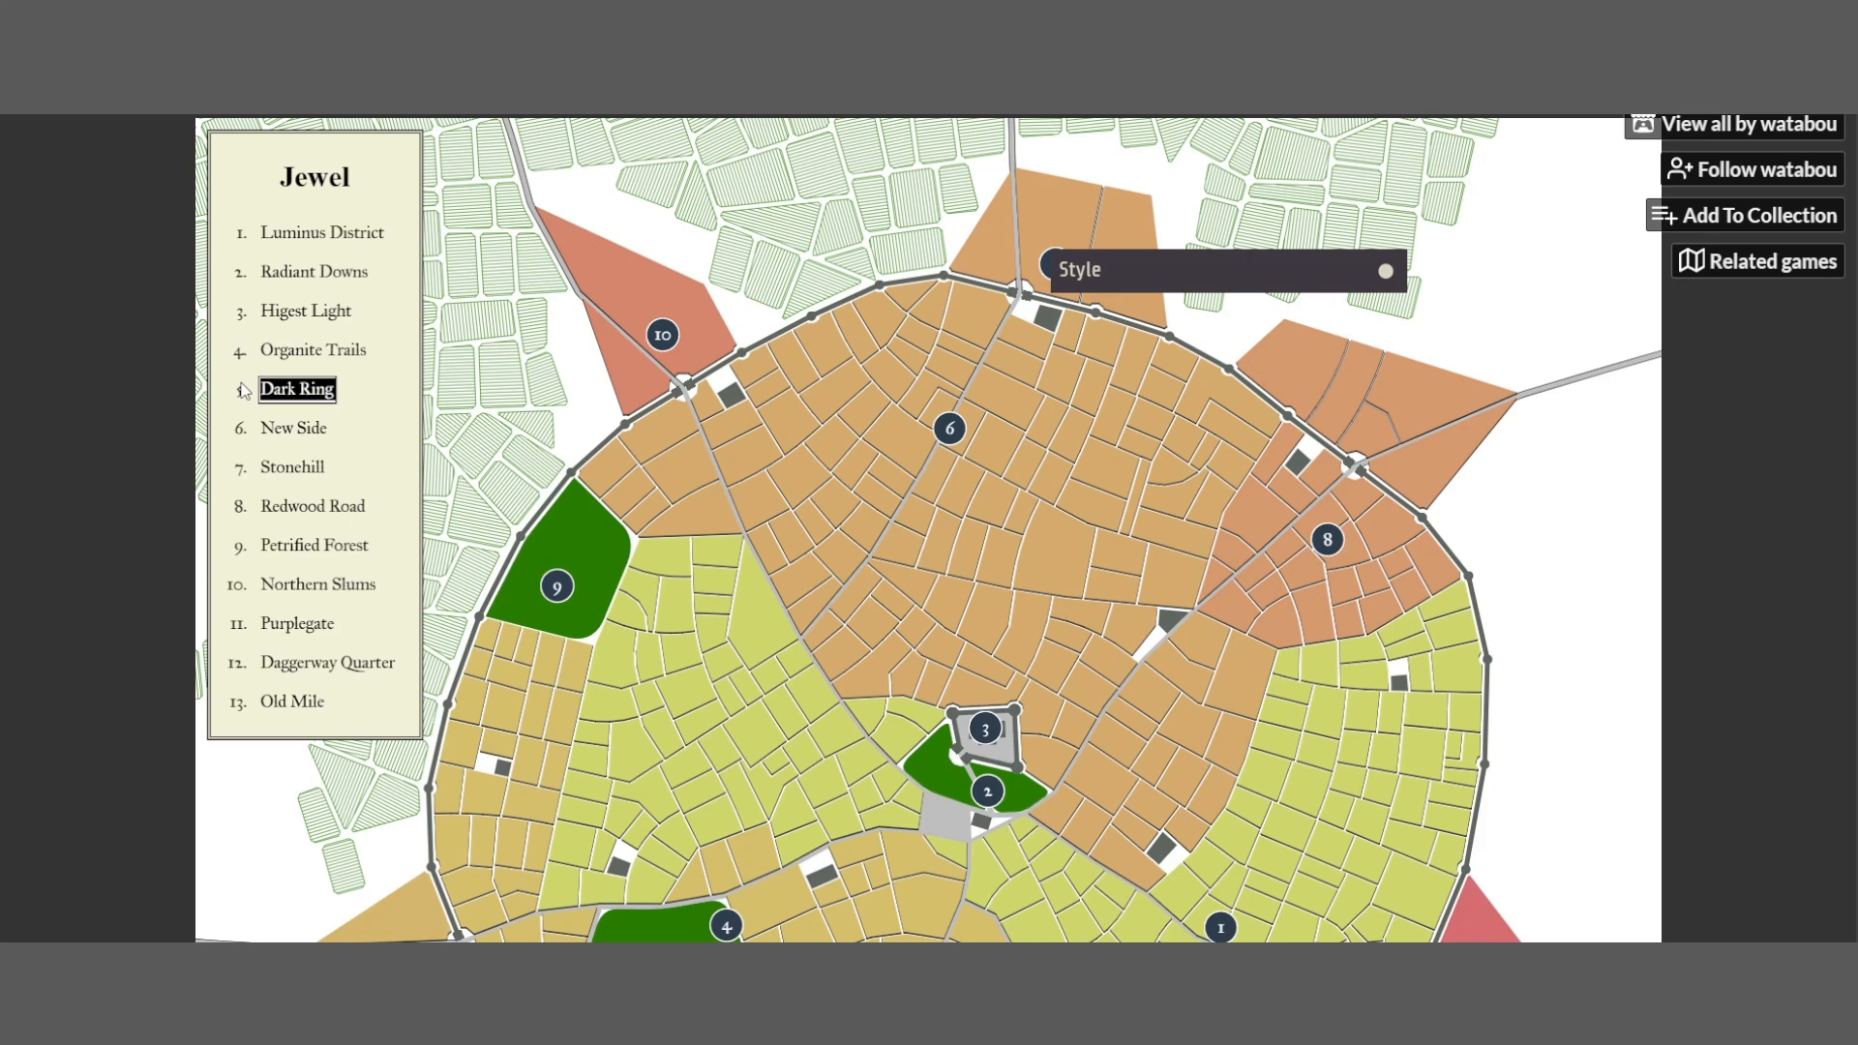
{"action": "scroll", "coordinate": [714, 579], "scroll_direction": "down", "scroll_amount": 4}
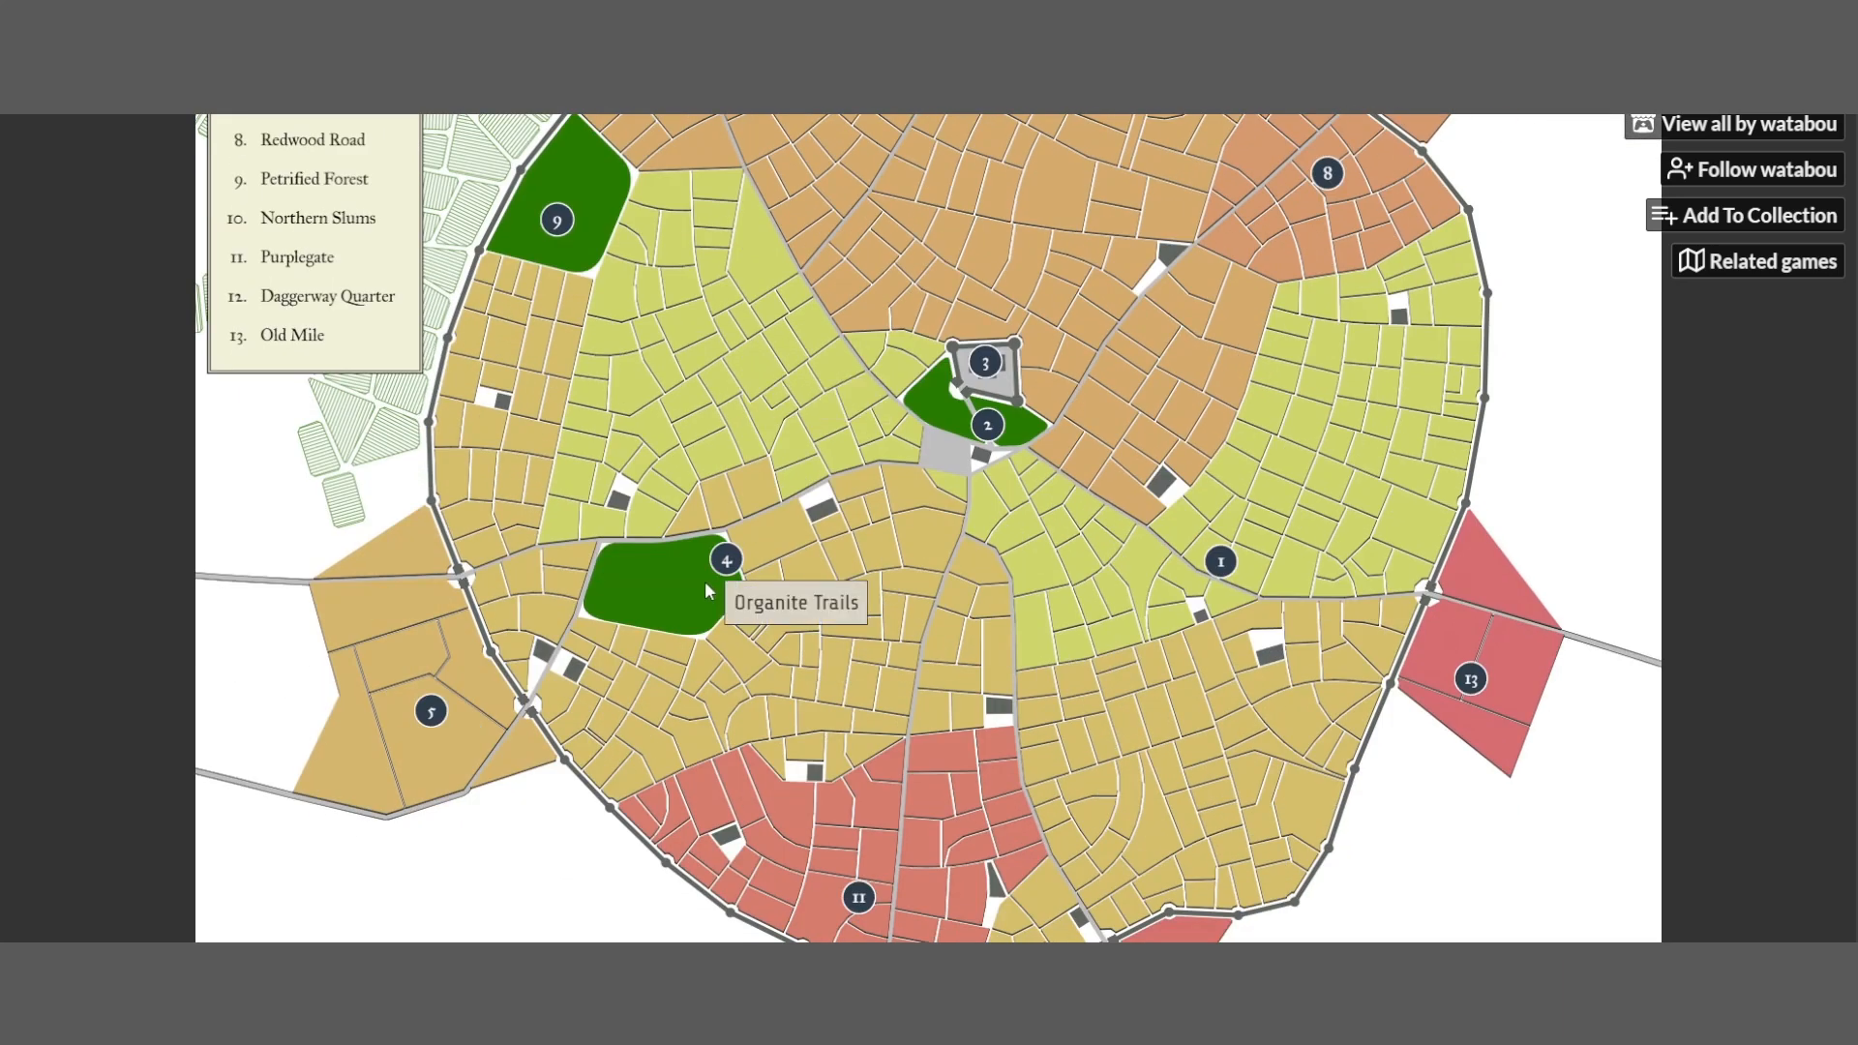
{"action": "scroll", "coordinate": [704, 589], "scroll_direction": "up", "scroll_amount": 4}
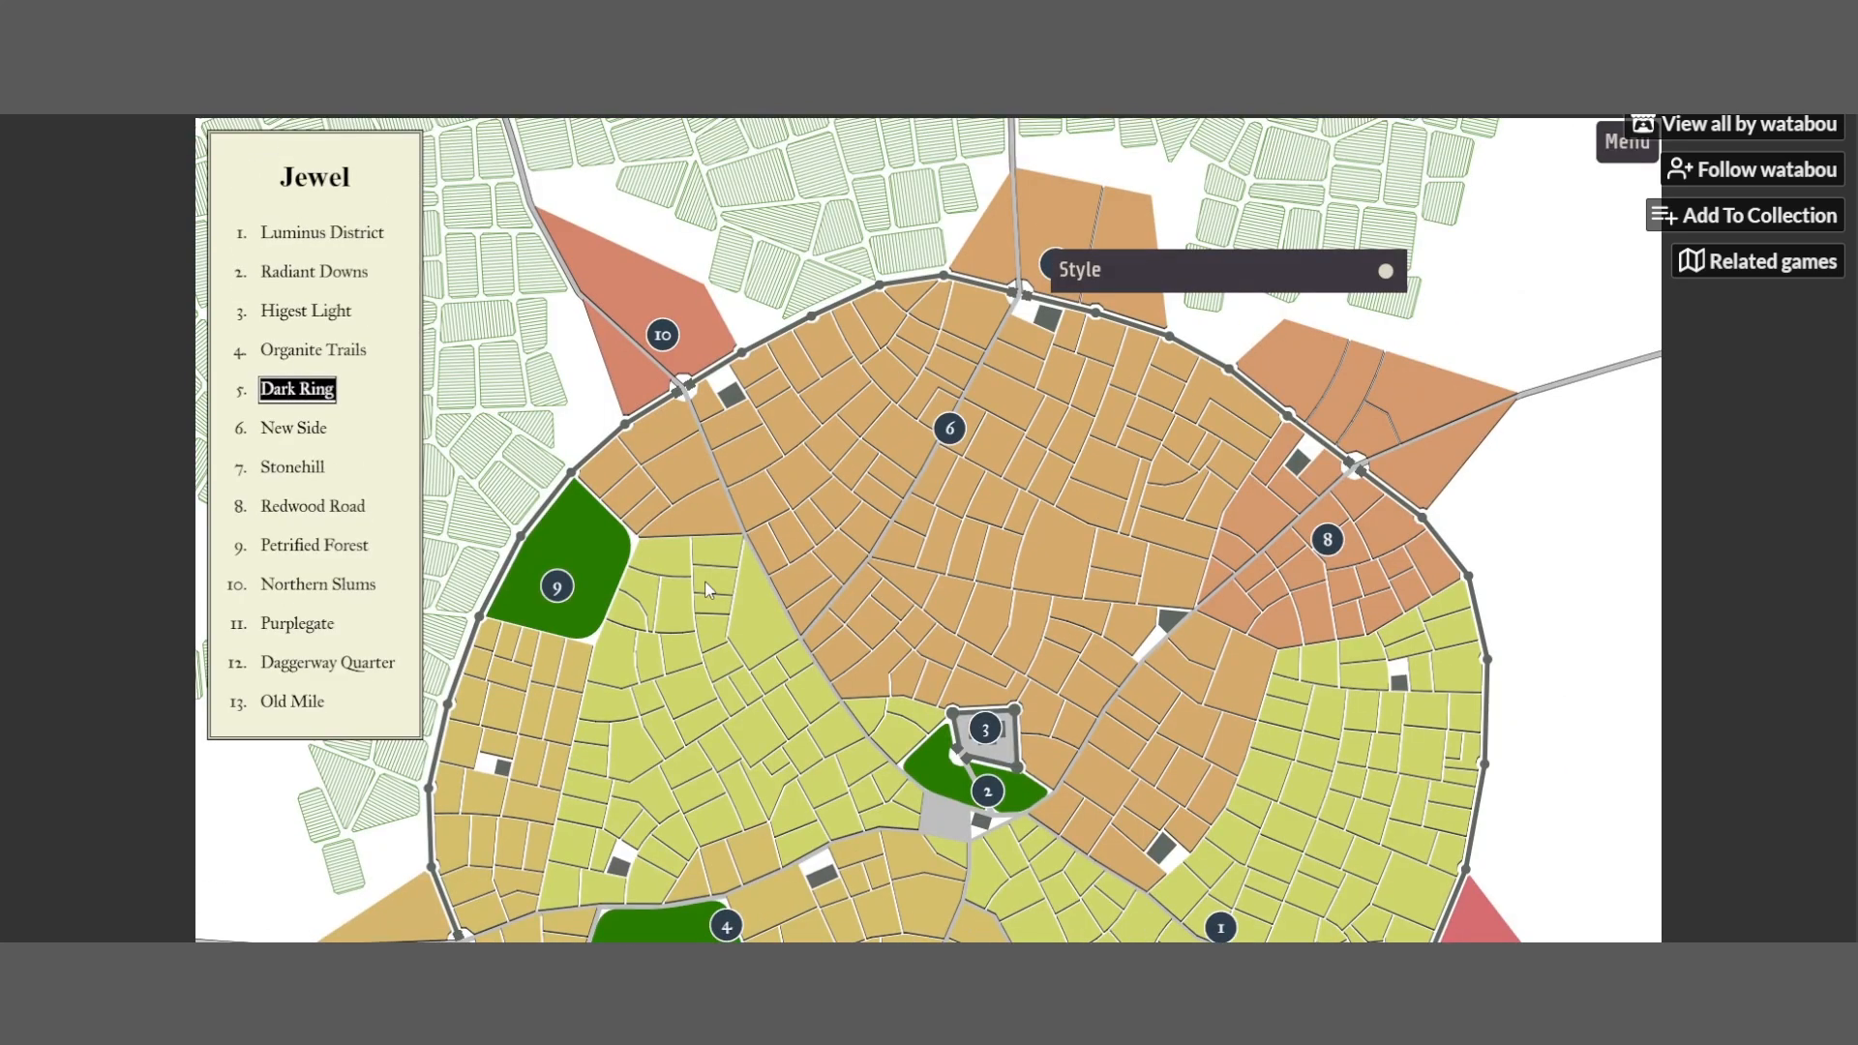
{"action": "scroll", "coordinate": [987, 466], "scroll_direction": "down", "scroll_amount": 3}
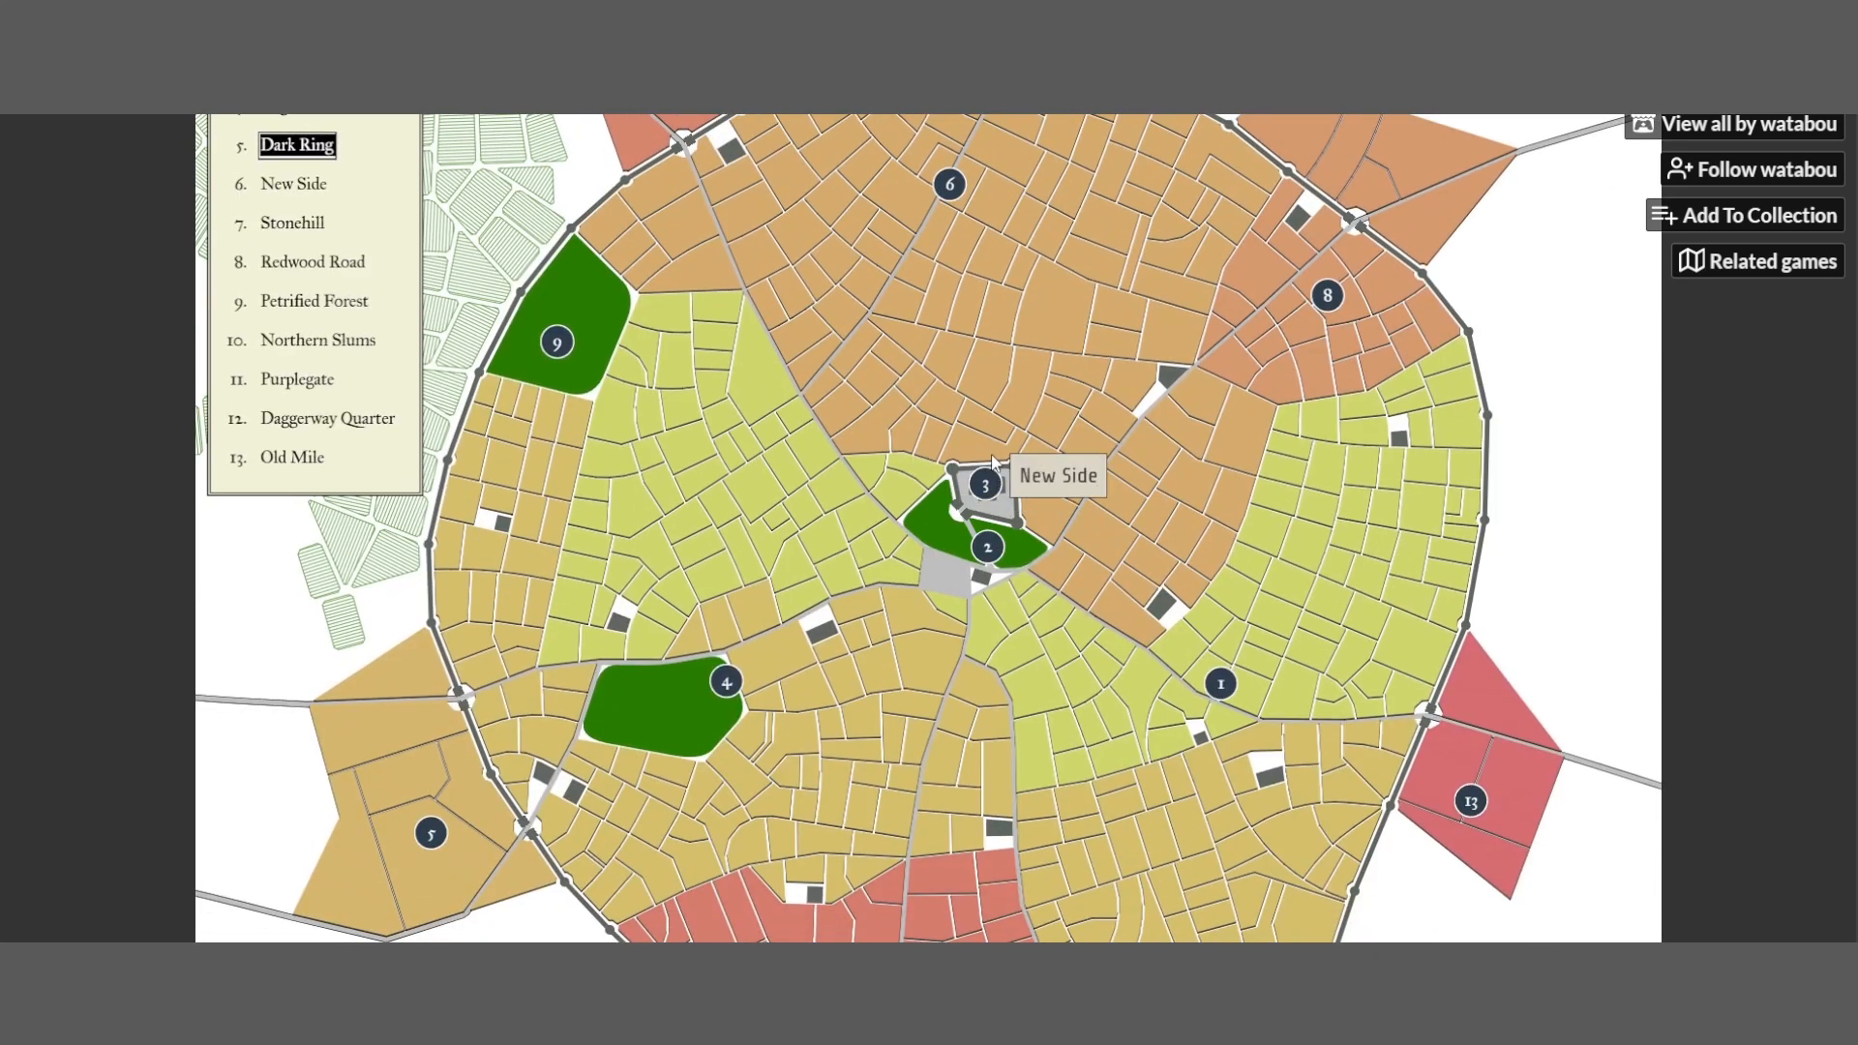
{"action": "scroll", "coordinate": [989, 457], "scroll_direction": "down", "scroll_amount": 3}
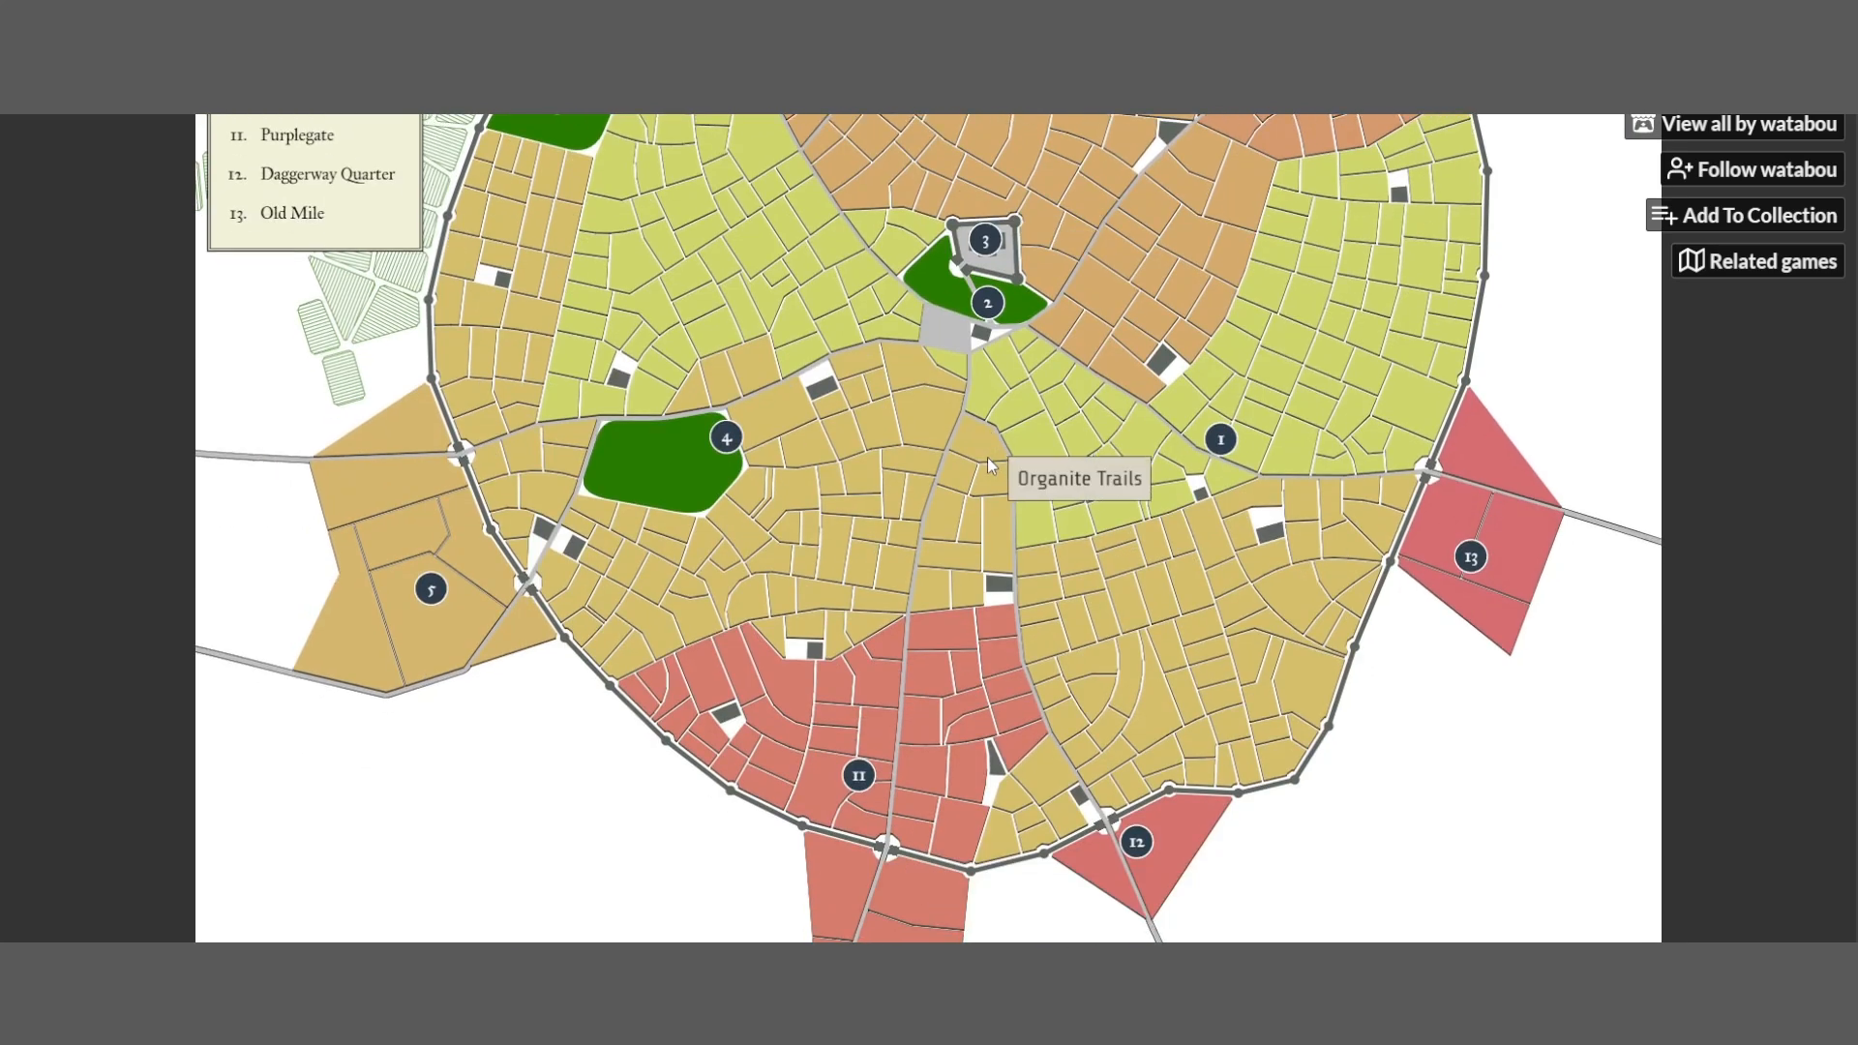
{"action": "scroll", "coordinate": [987, 457], "scroll_direction": "up", "scroll_amount": 5}
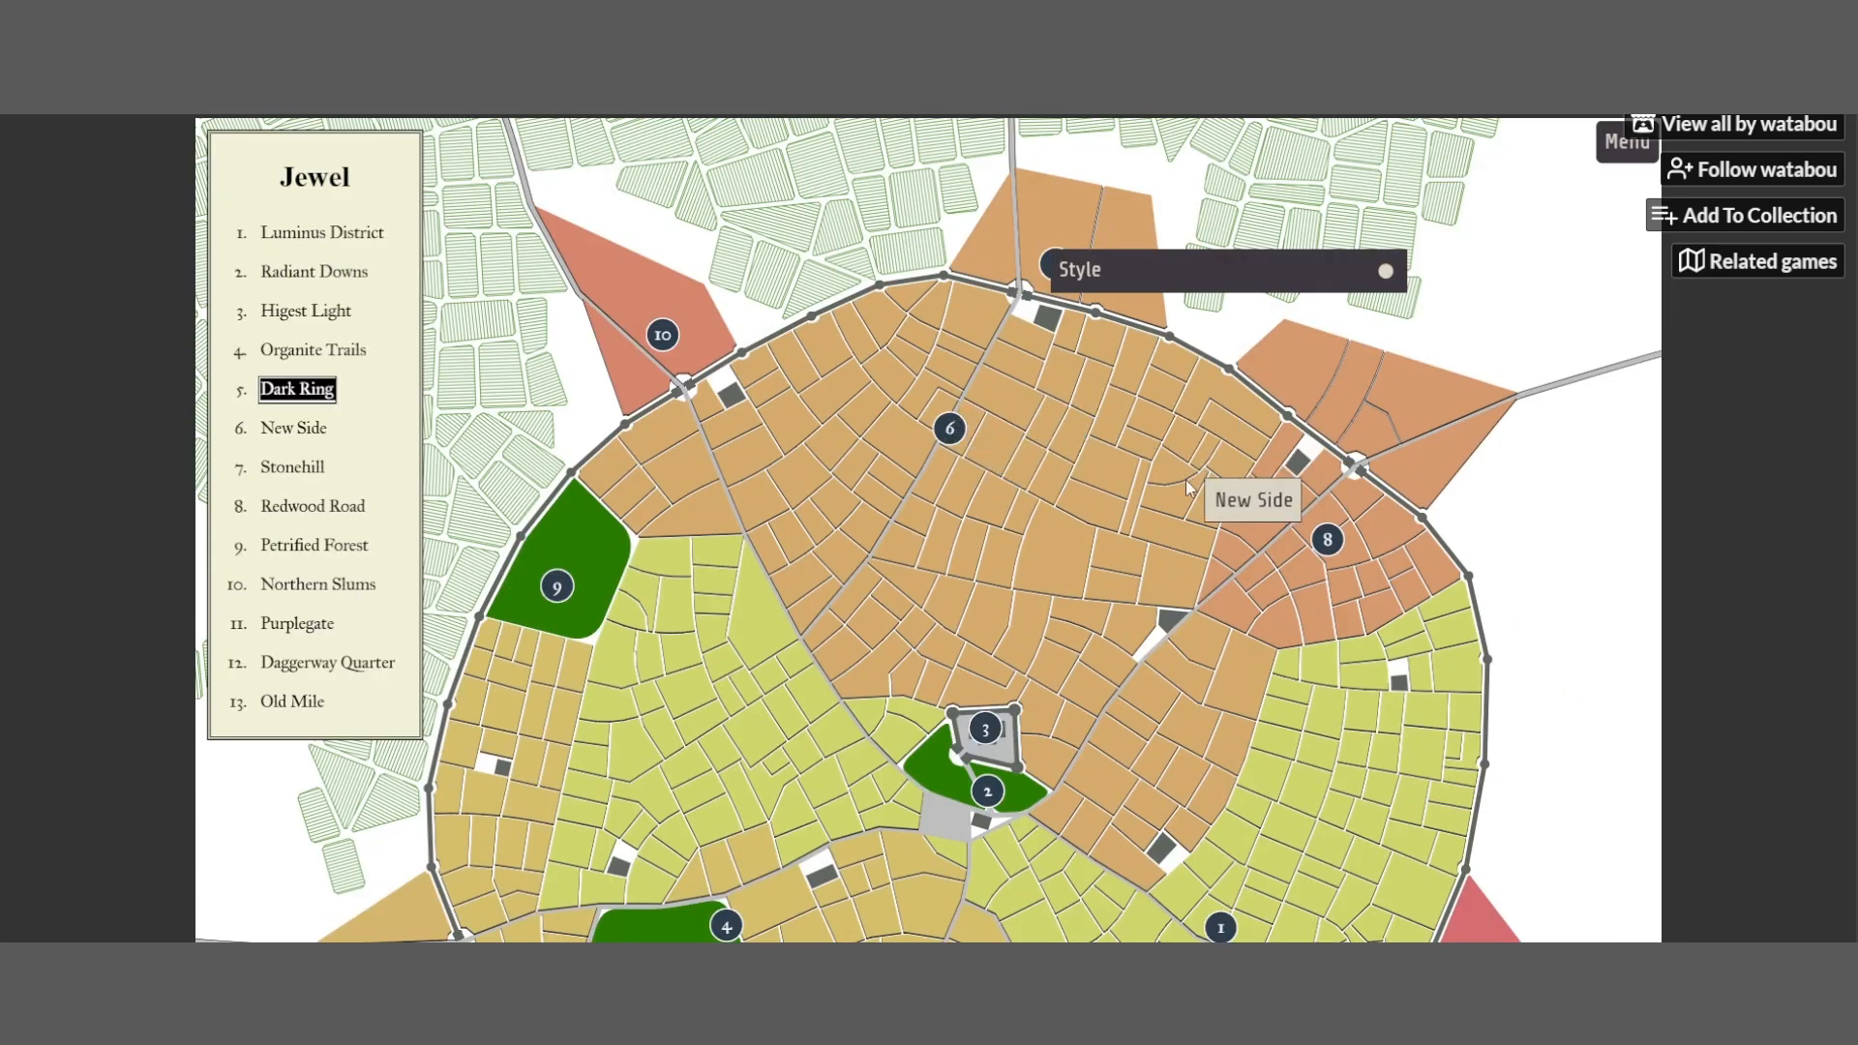
Rename the eighth legend entry, Redwood Road, as Upper Facet
{"action": "left_click", "coordinate": [321, 504]}
{"action": "double_click", "coordinate": [341, 504]}
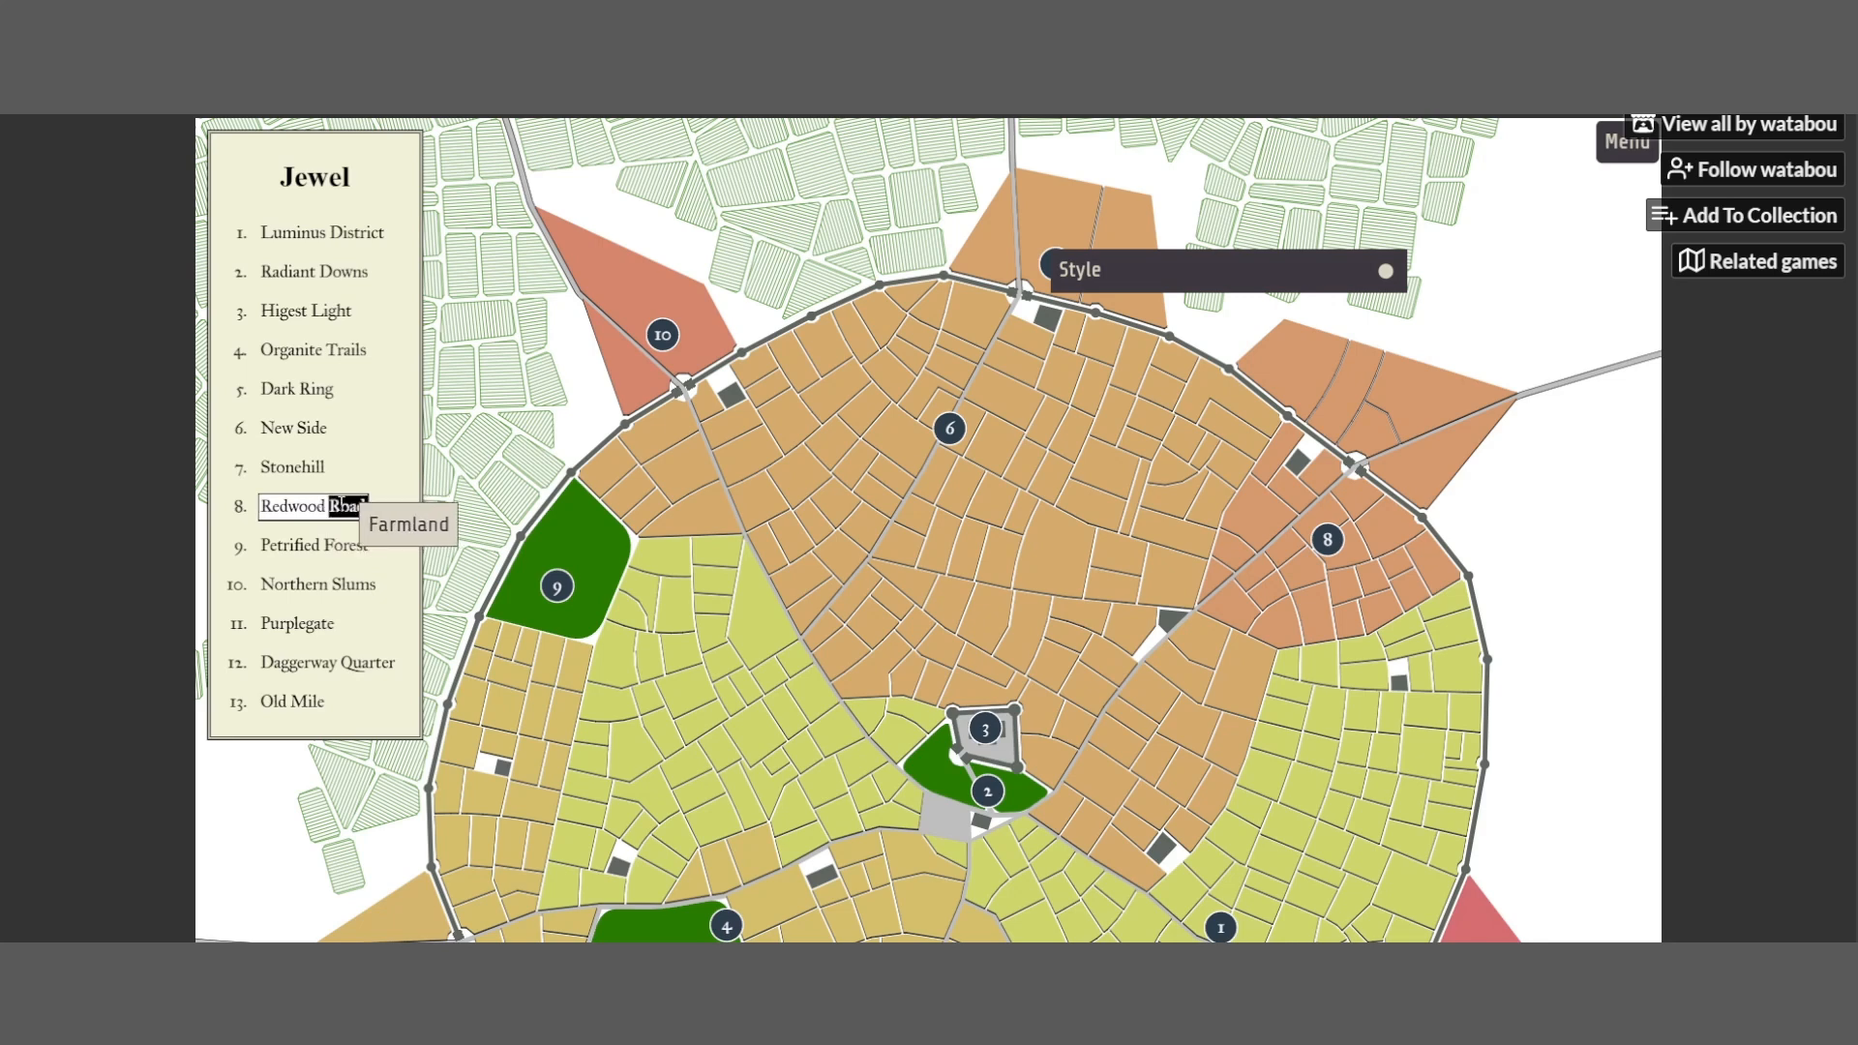
{"action": "key", "text": "BackSpace"}
{"action": "key", "text": "BackSpace"}
{"action": "key", "text": "BackSpace"}
{"action": "key", "text": "BackSpace"}
{"action": "key", "text": "BackSpace"}
{"action": "key", "text": "BackSpace"}
{"action": "key", "text": "BackSpace"}
{"action": "key", "text": "BackSpace"}
{"action": "key", "text": "BackSpace"}
{"action": "type", "text": "Up"}
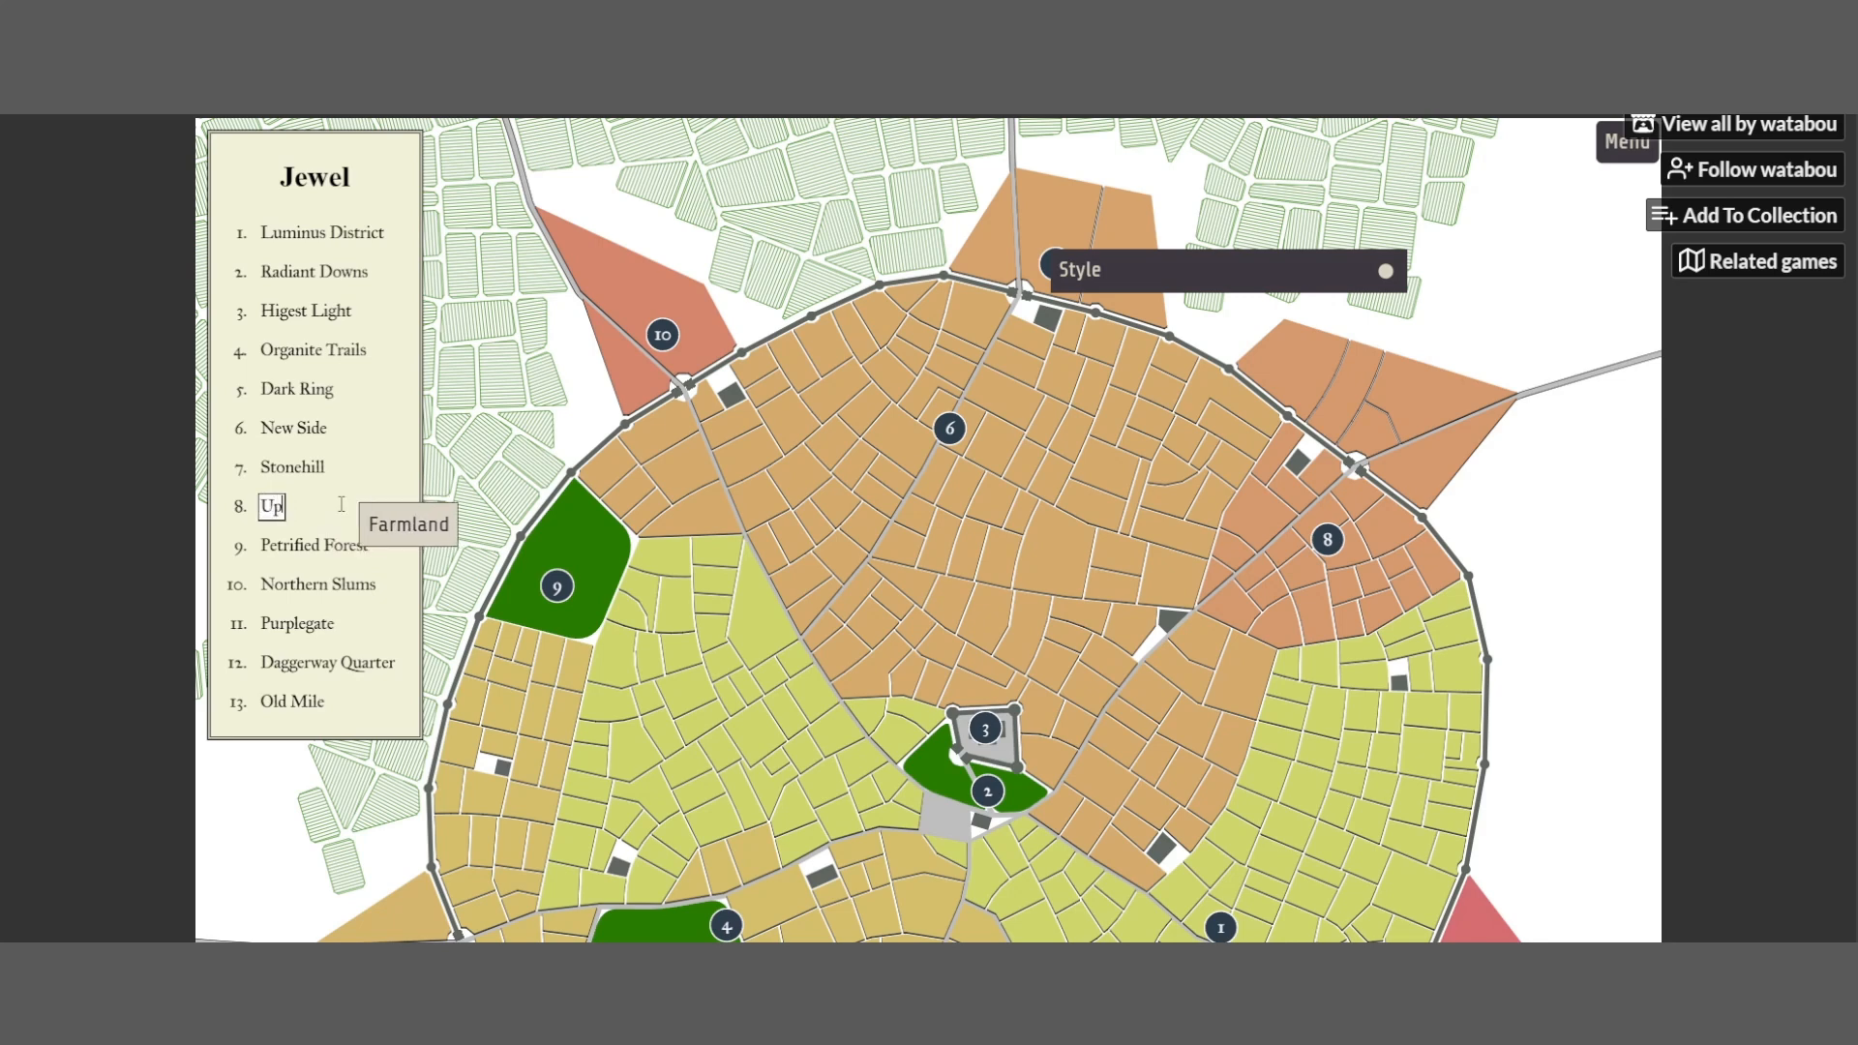
{"action": "type", "text": "per Fadet"}
Rename the eleventh legend entry, Purplegate, as Lowert Facet
{"action": "scroll", "coordinate": [620, 568], "scroll_direction": "down", "scroll_amount": 5}
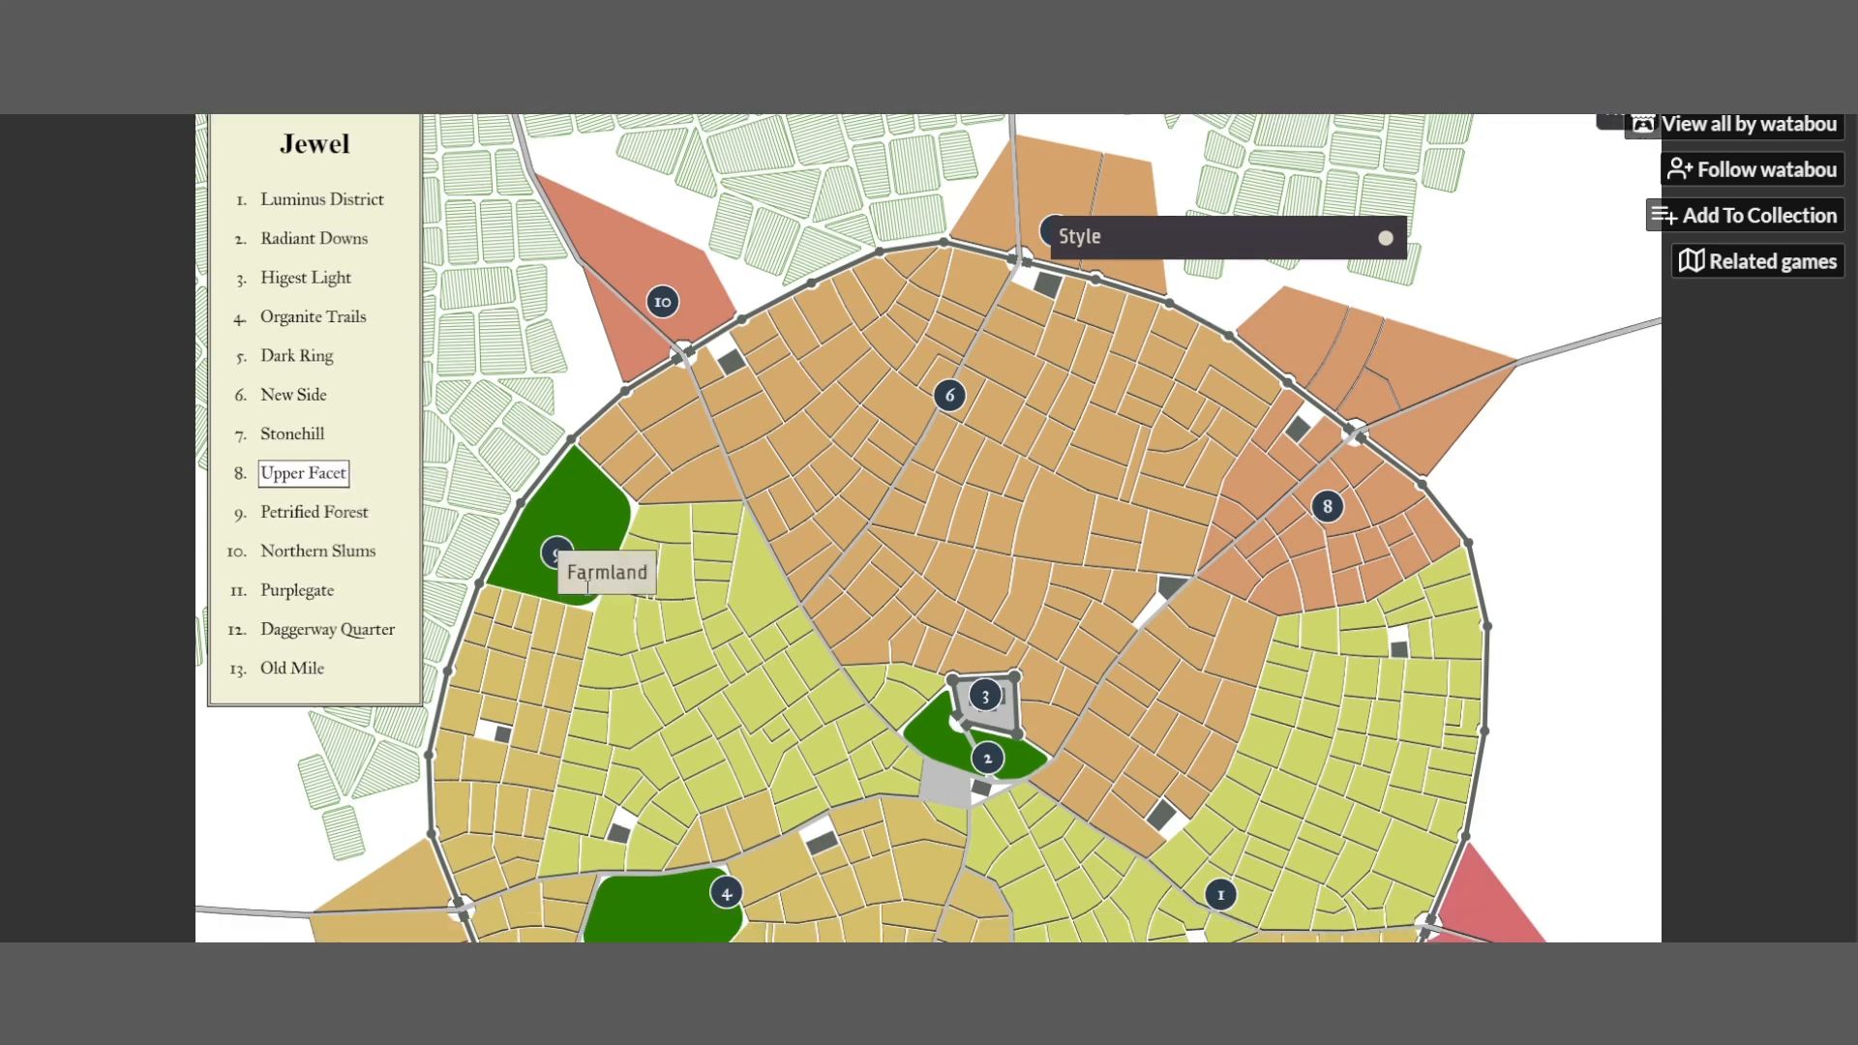
{"action": "scroll", "coordinate": [263, 385], "scroll_direction": "up", "scroll_amount": 1}
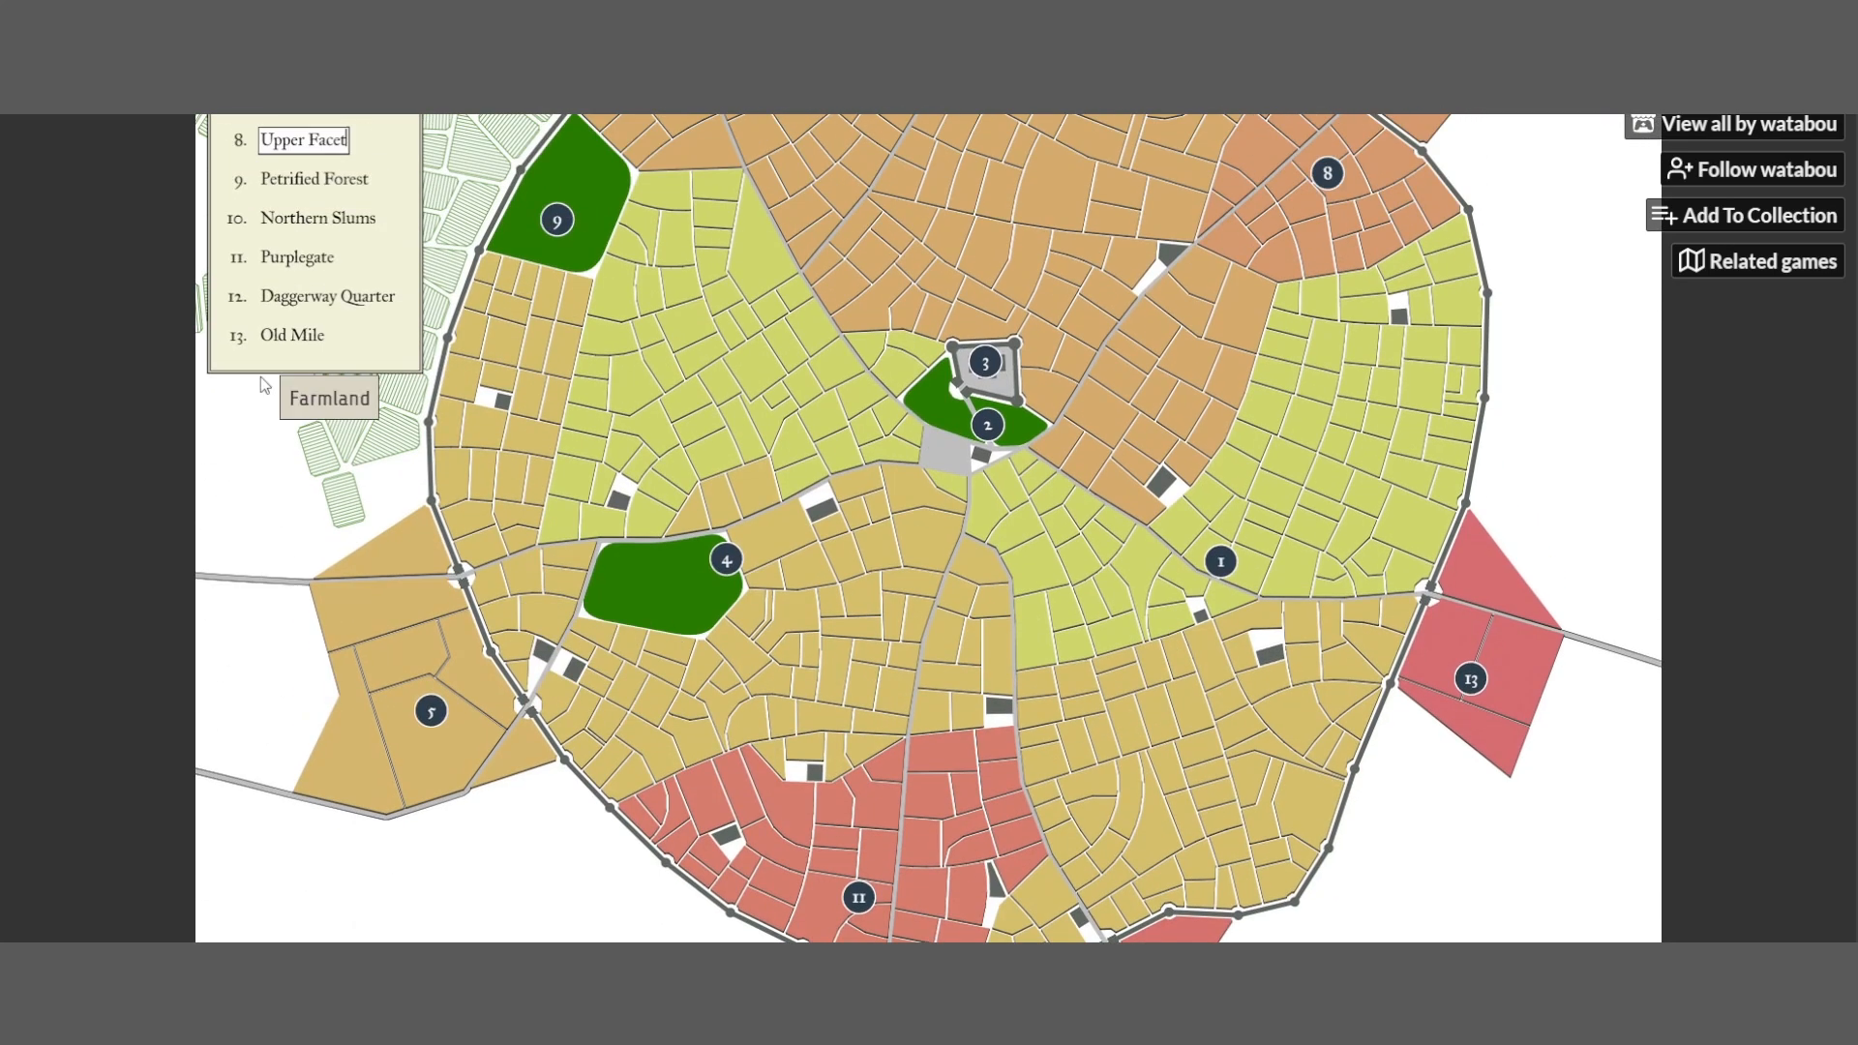
{"action": "left_click", "coordinate": [319, 256]}
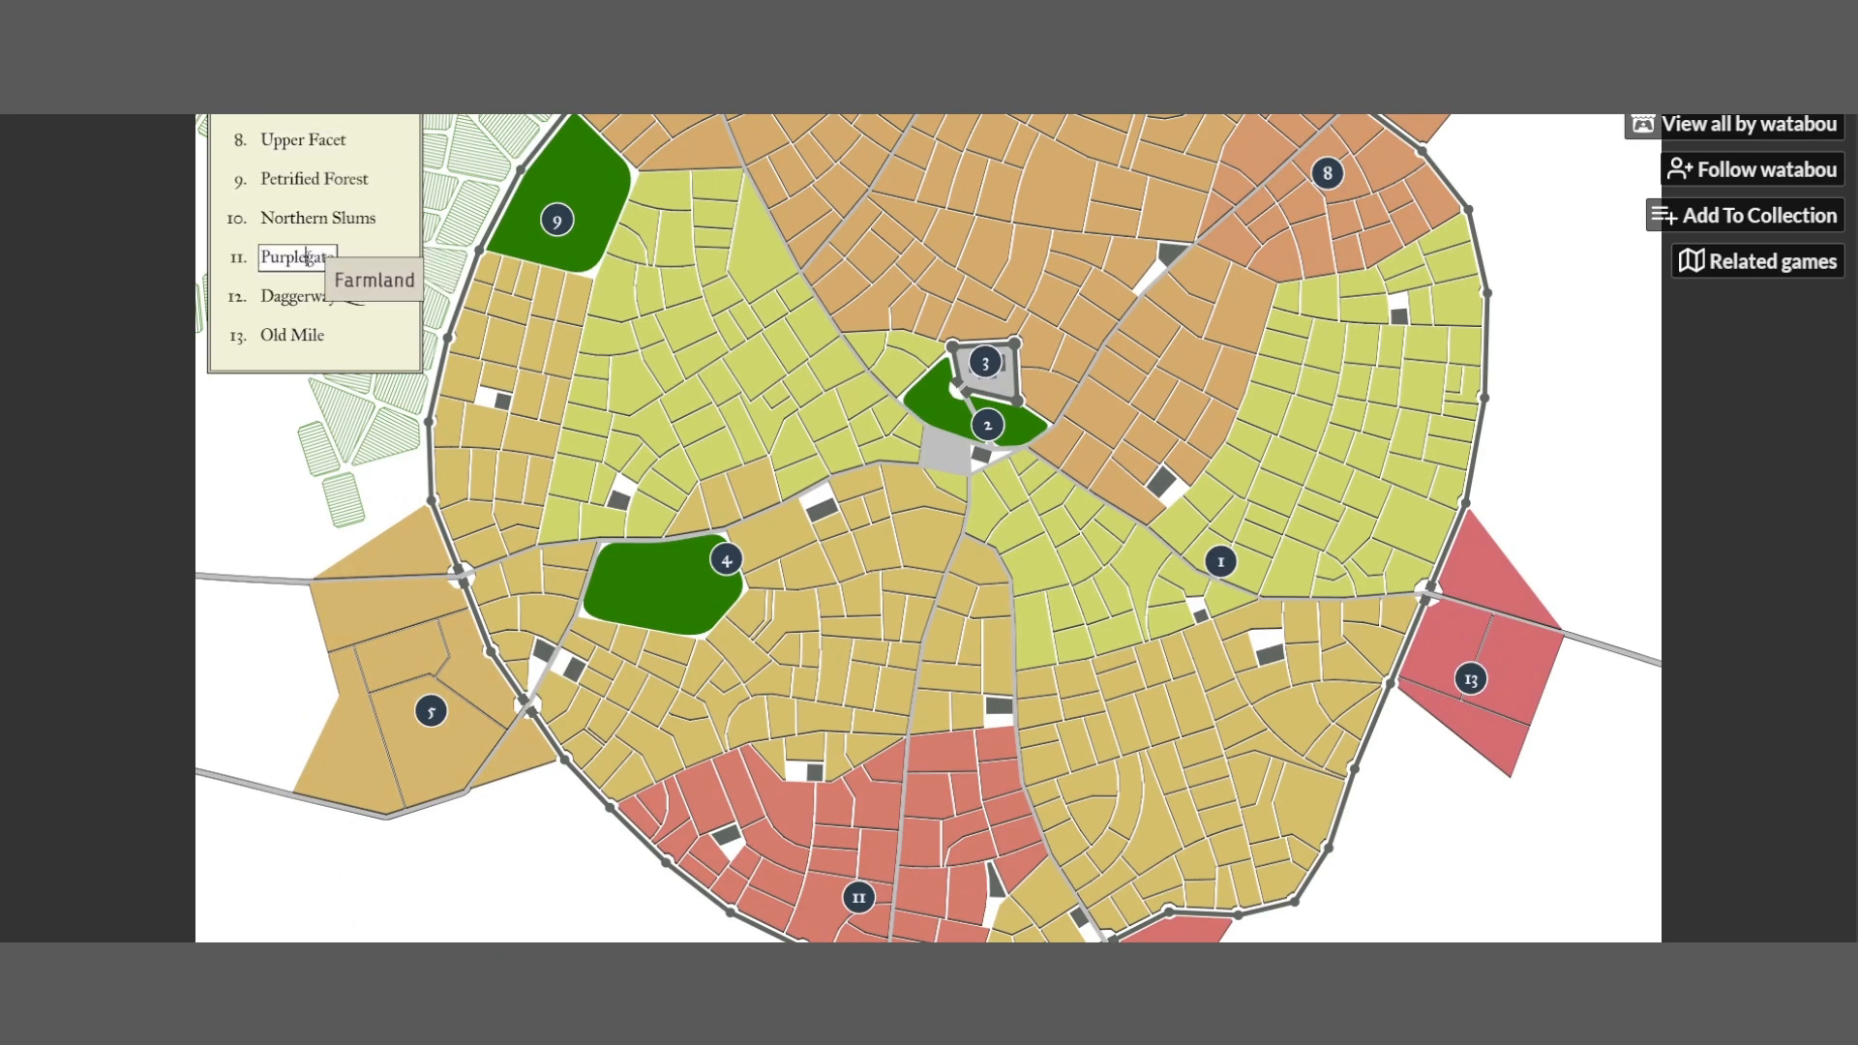
{"action": "key", "text": "BackSpace"}
{"action": "key", "text": "BackSpace"}
{"action": "key", "text": "BackSpace"}
{"action": "key", "text": "BackSpace"}
{"action": "key", "text": "BackSpace"}
{"action": "key", "text": "BackSpace"}
{"action": "key", "text": "BackSpace"}
{"action": "key", "text": "BackSpace"}
{"action": "key", "text": "BackSpace"}
{"action": "key", "text": "BackSpace"}
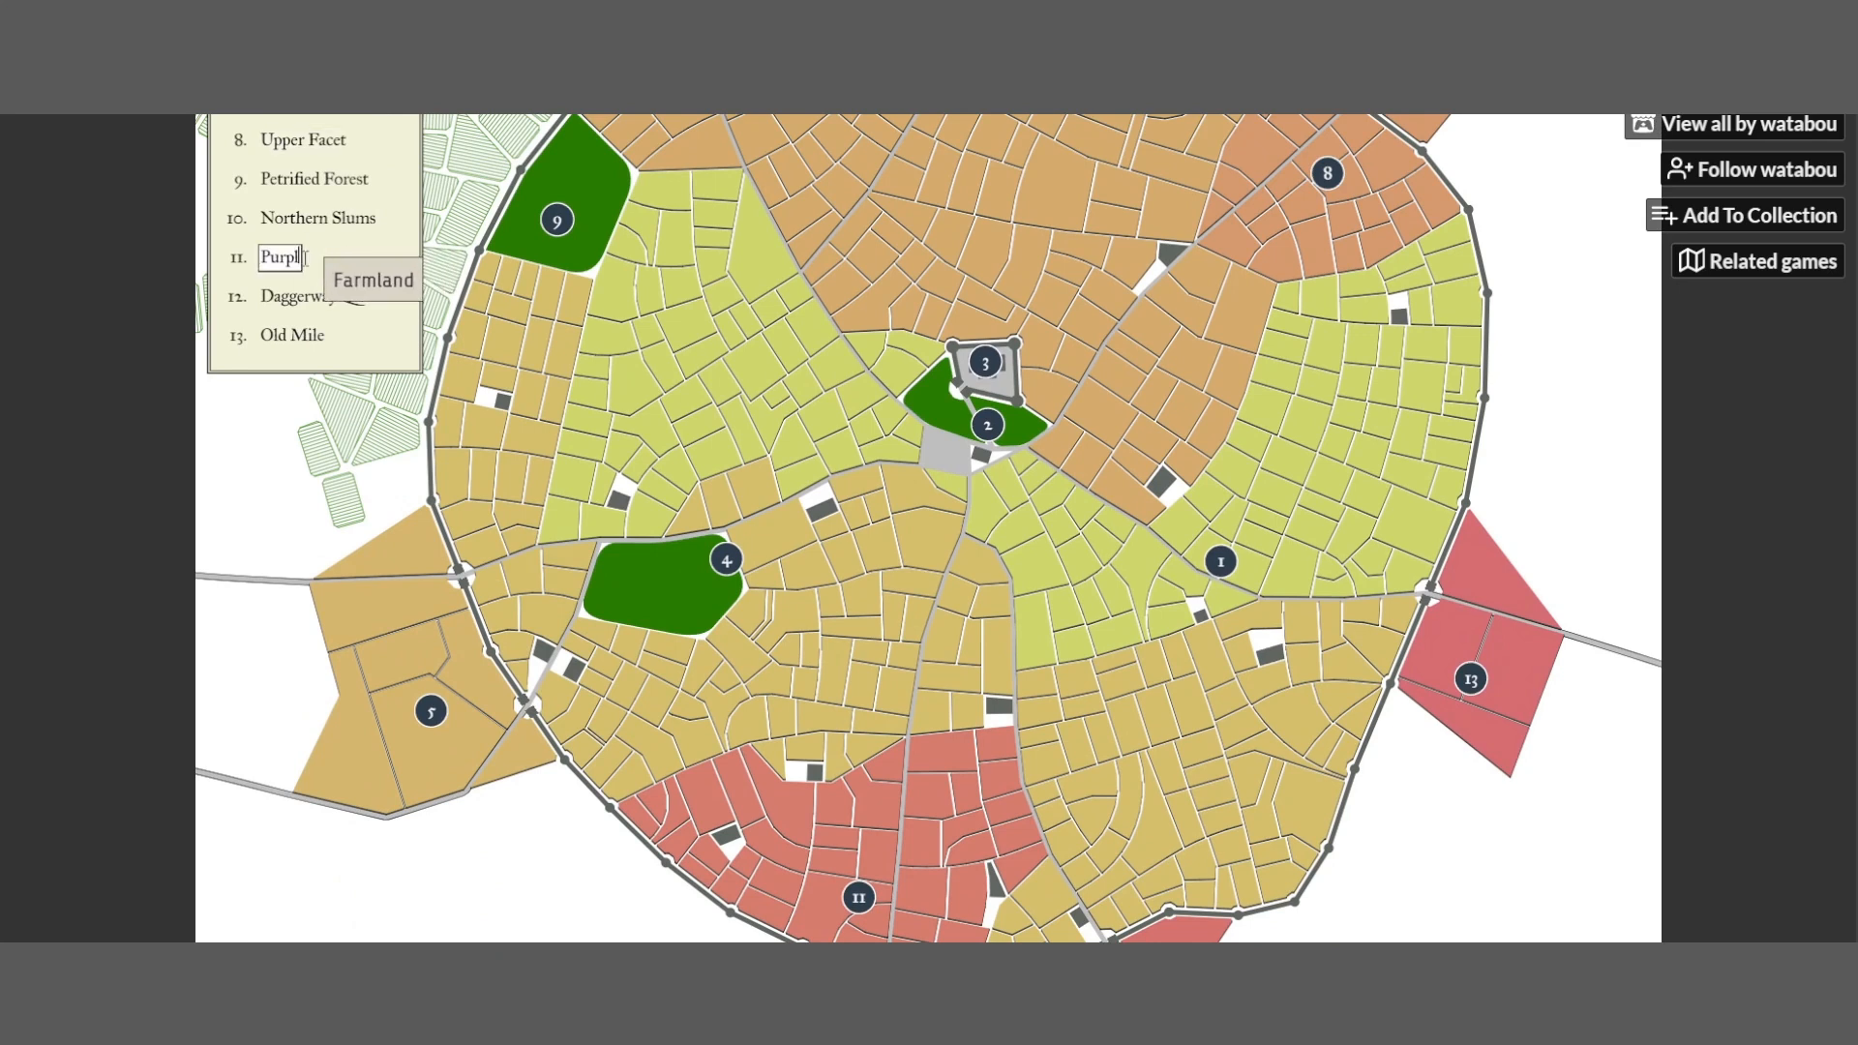
{"action": "type", "text": "Lowest Ford"}
{"action": "type", "text": "t"}
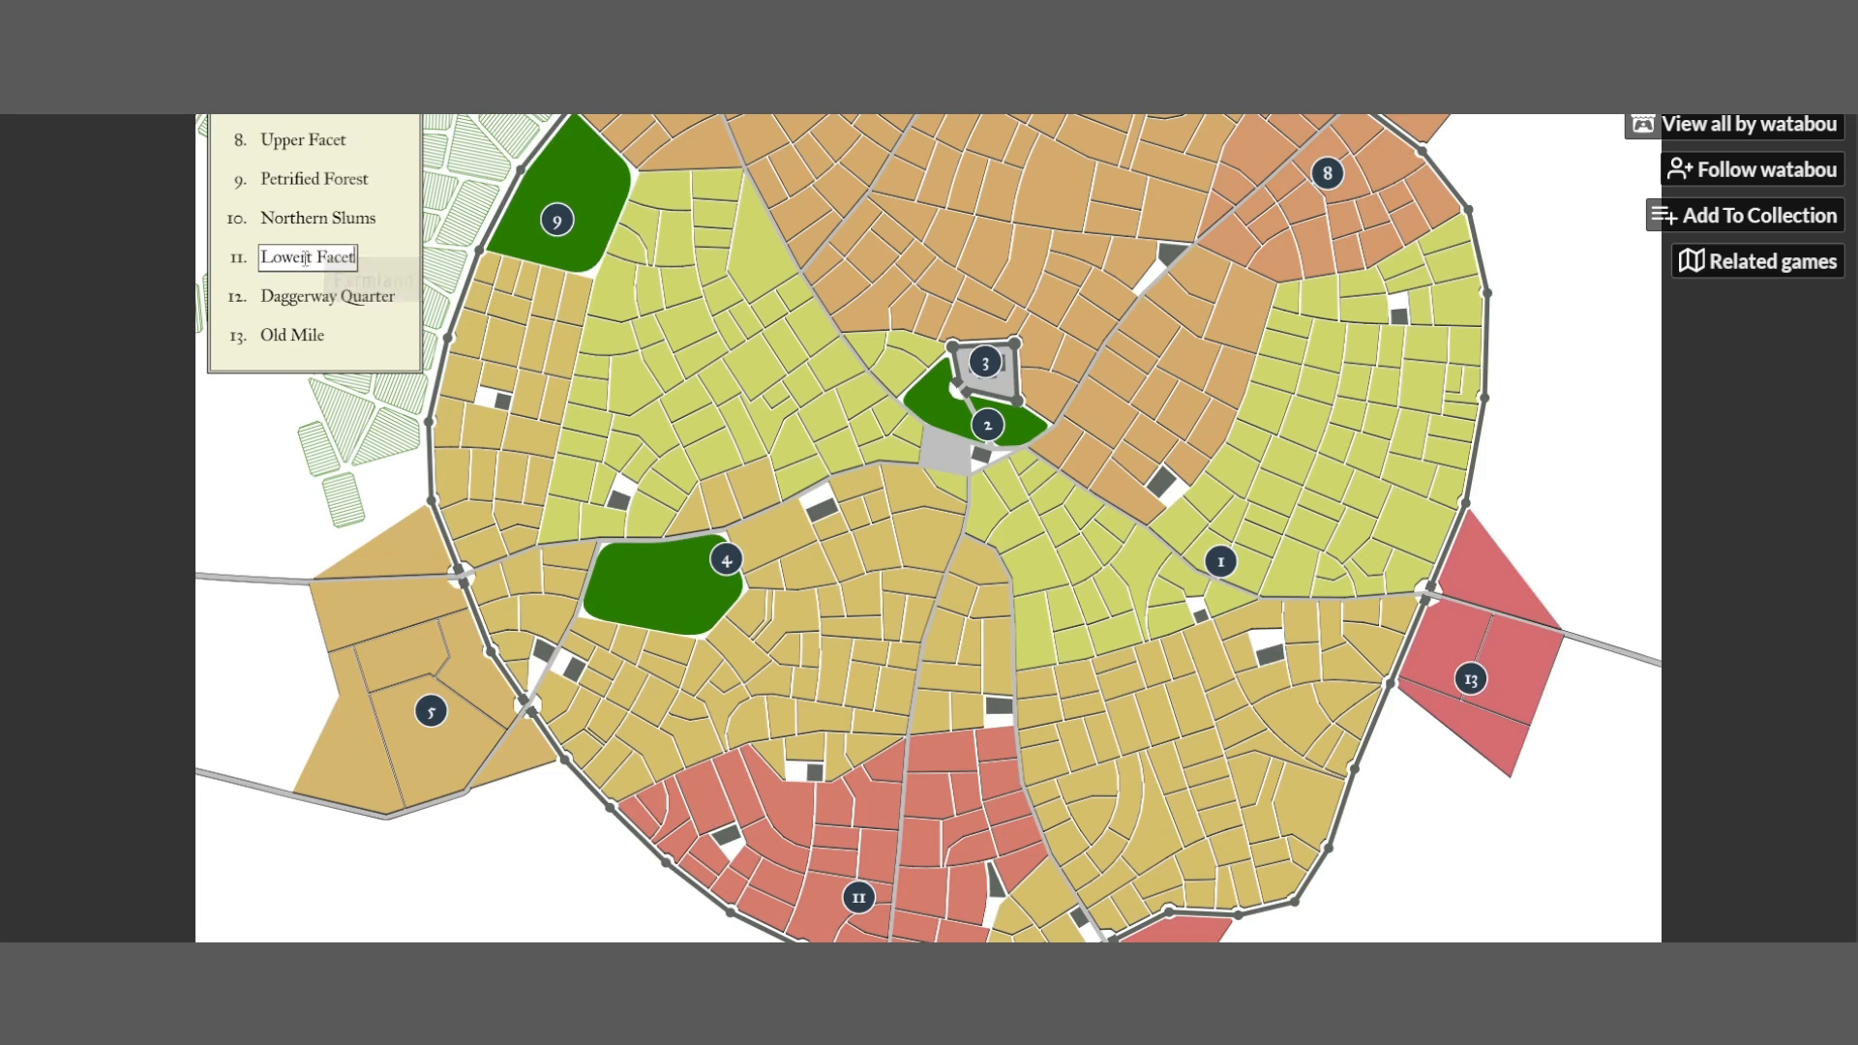
{"action": "key", "text": "Return"}
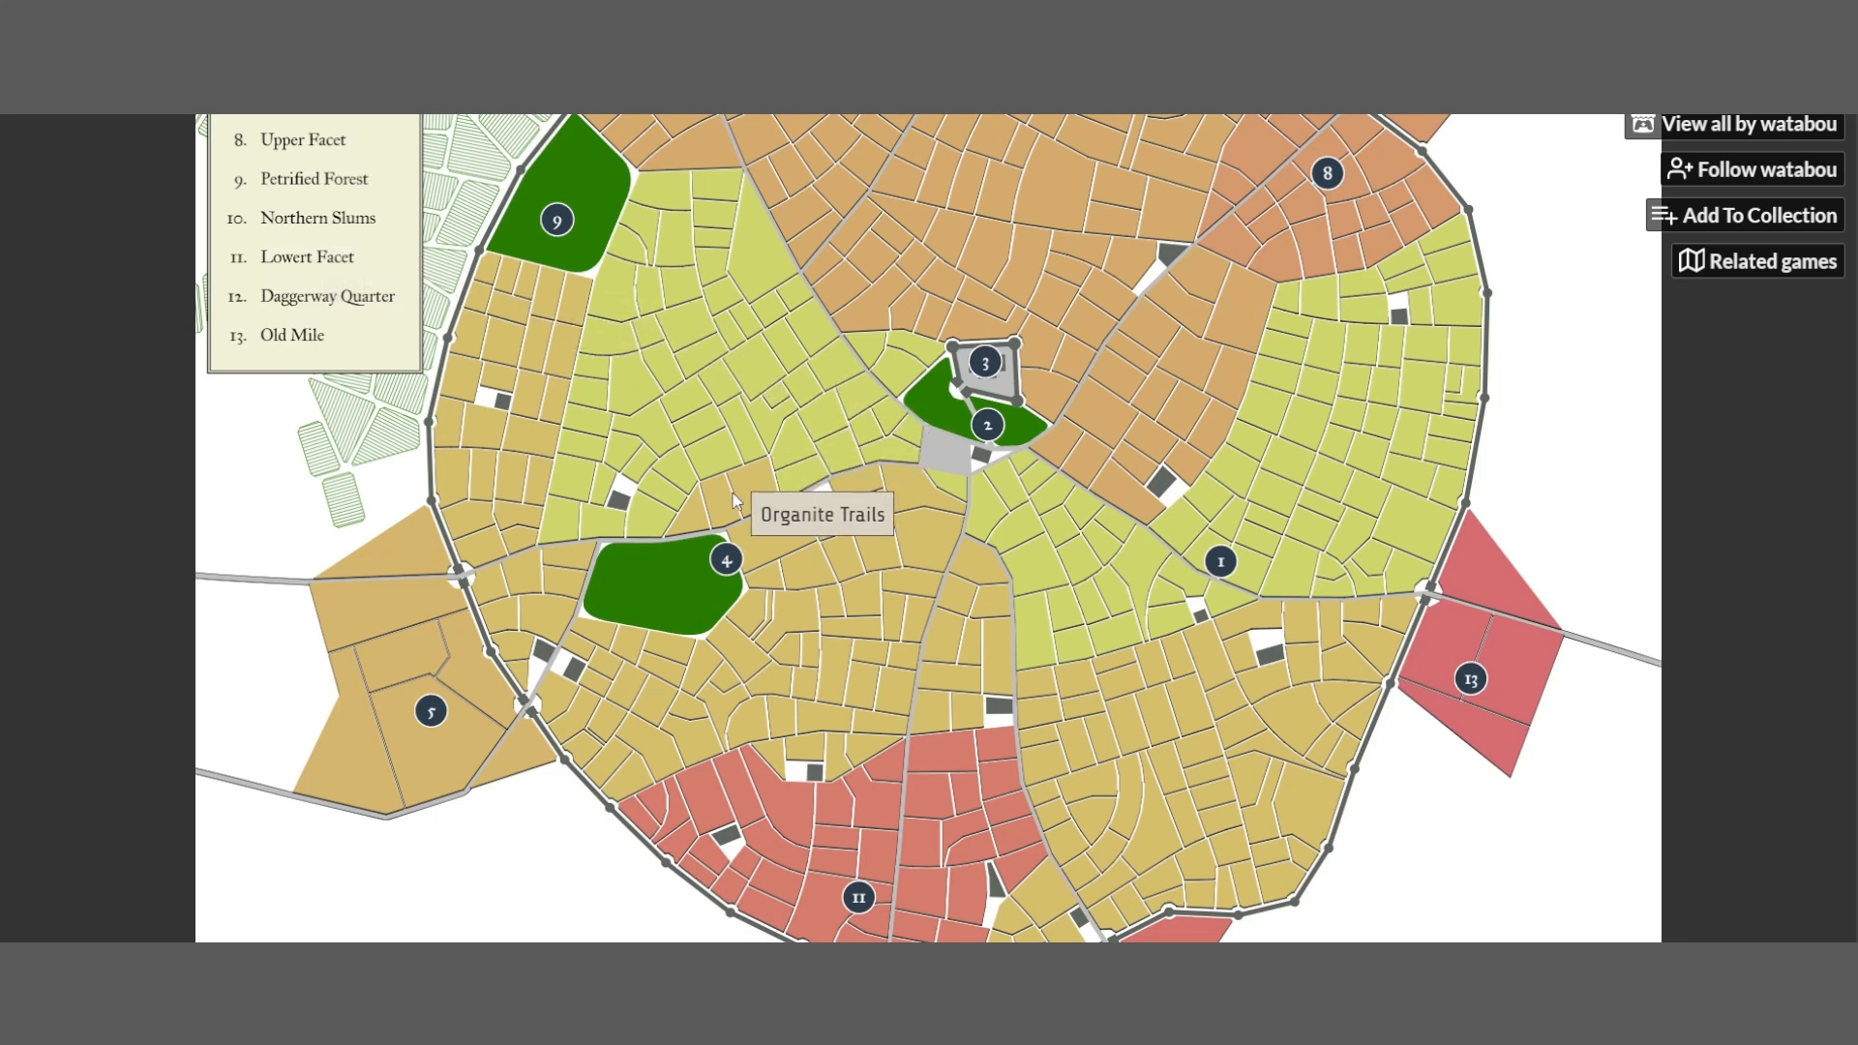
Replace the name of the sixth legend entry, New Side, with the placeholder text sdhfsrgfdhrd
{"action": "scroll", "coordinate": [832, 687], "scroll_direction": "down", "scroll_amount": 3}
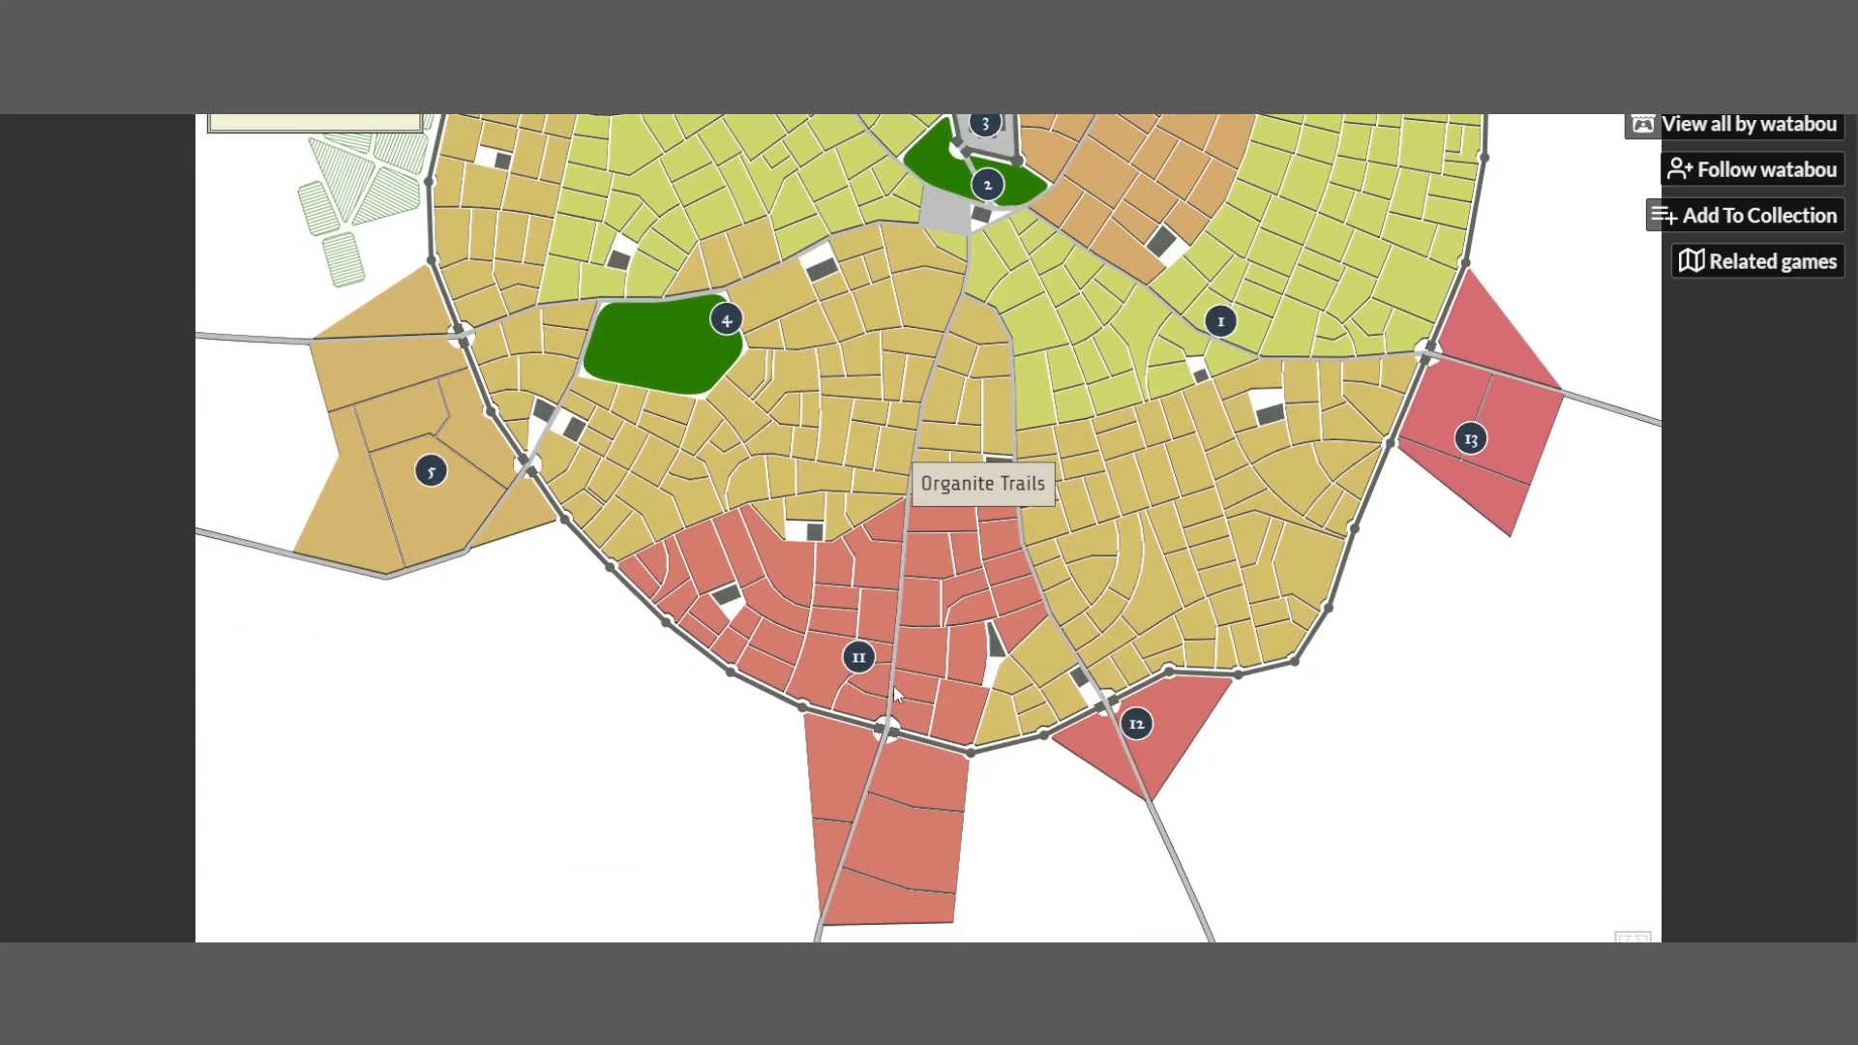
{"action": "scroll", "coordinate": [895, 571], "scroll_direction": "up", "scroll_amount": 4}
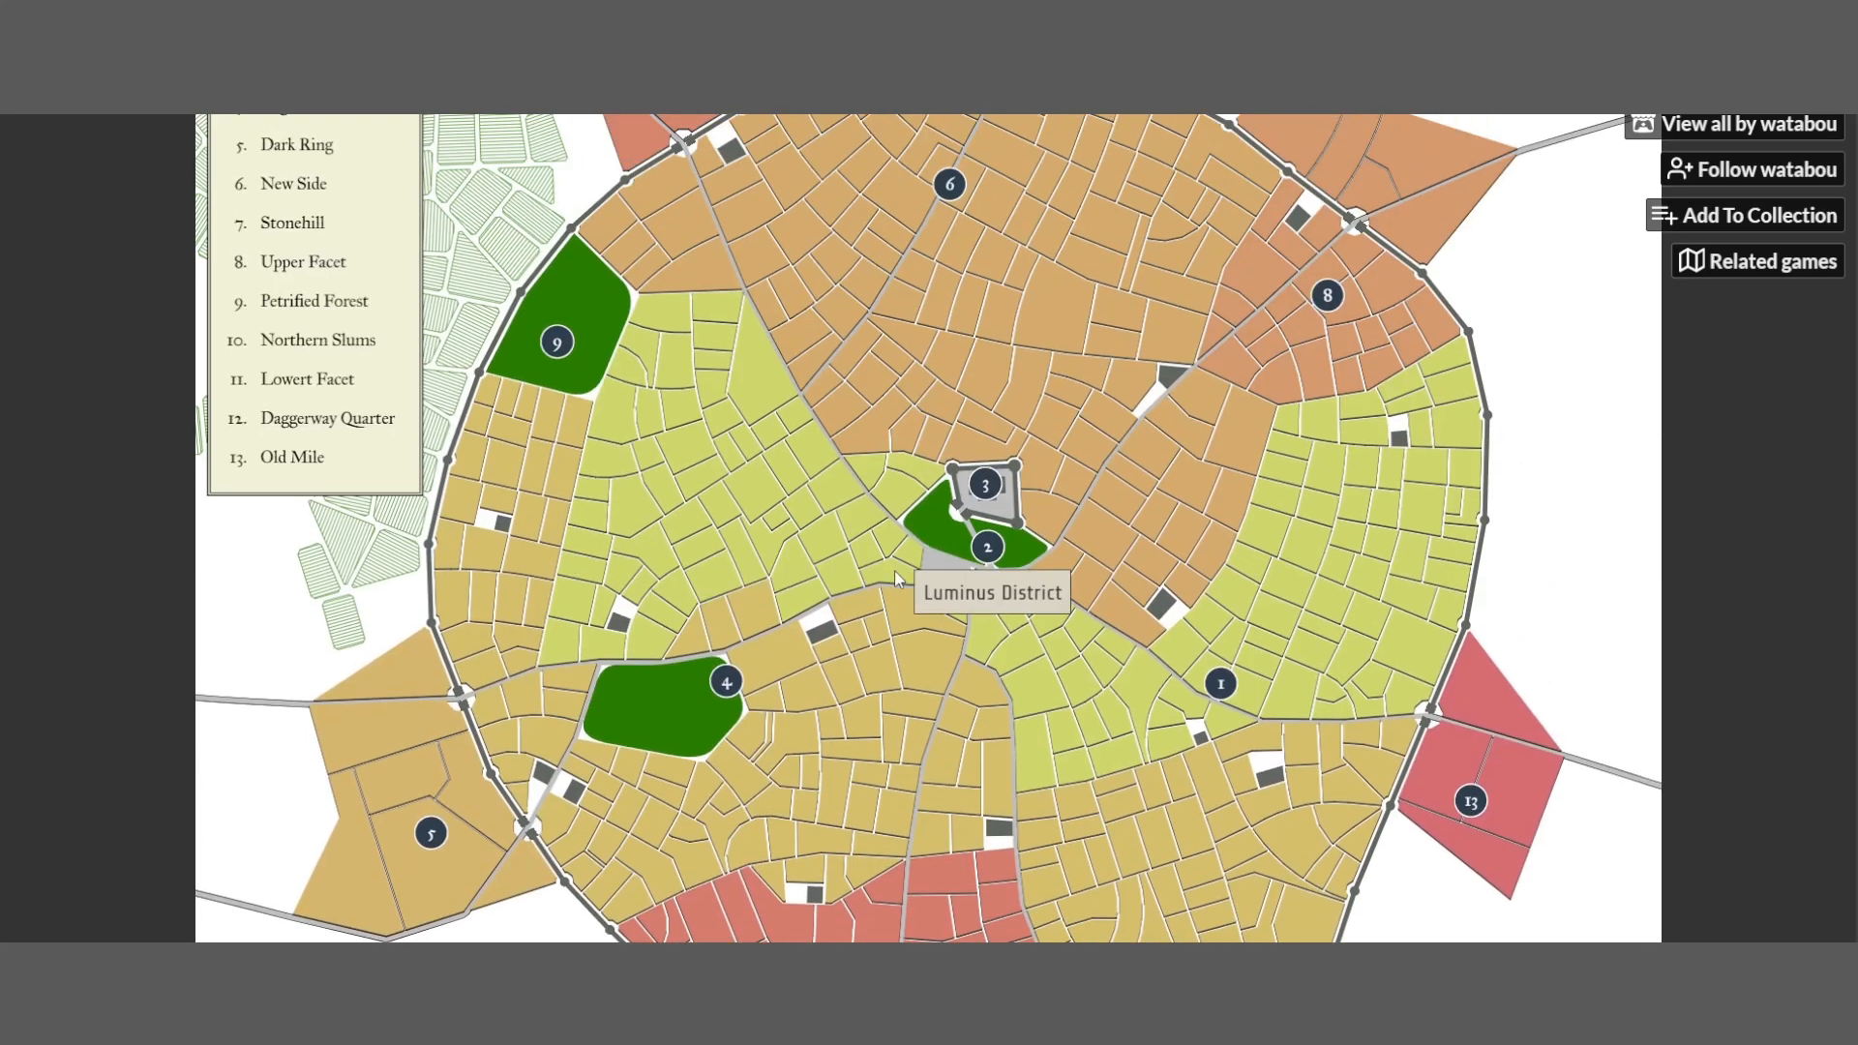
{"action": "scroll", "coordinate": [892, 559], "scroll_direction": "down", "scroll_amount": 3}
{"action": "scroll", "coordinate": [893, 549], "scroll_direction": "up", "scroll_amount": 3}
{"action": "scroll", "coordinate": [892, 549], "scroll_direction": "up", "scroll_amount": 3}
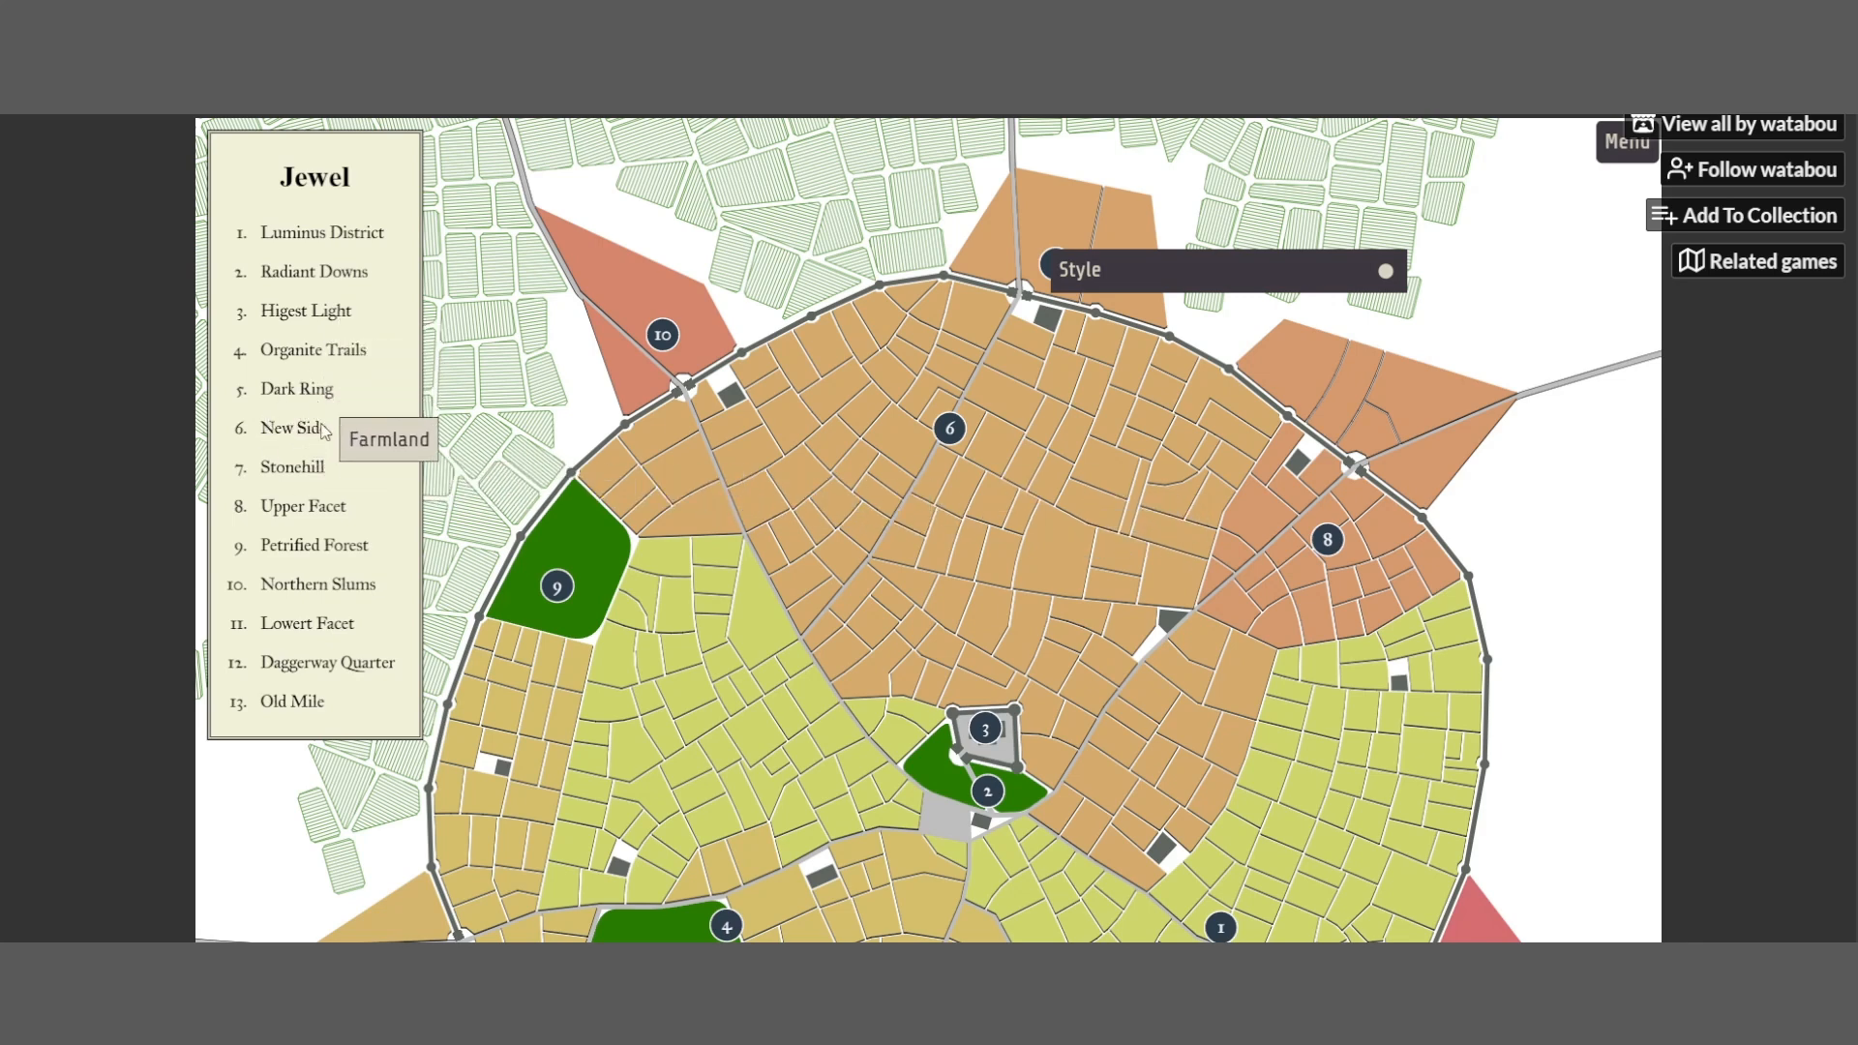
{"action": "scroll", "coordinate": [924, 528], "scroll_direction": "down", "scroll_amount": 4}
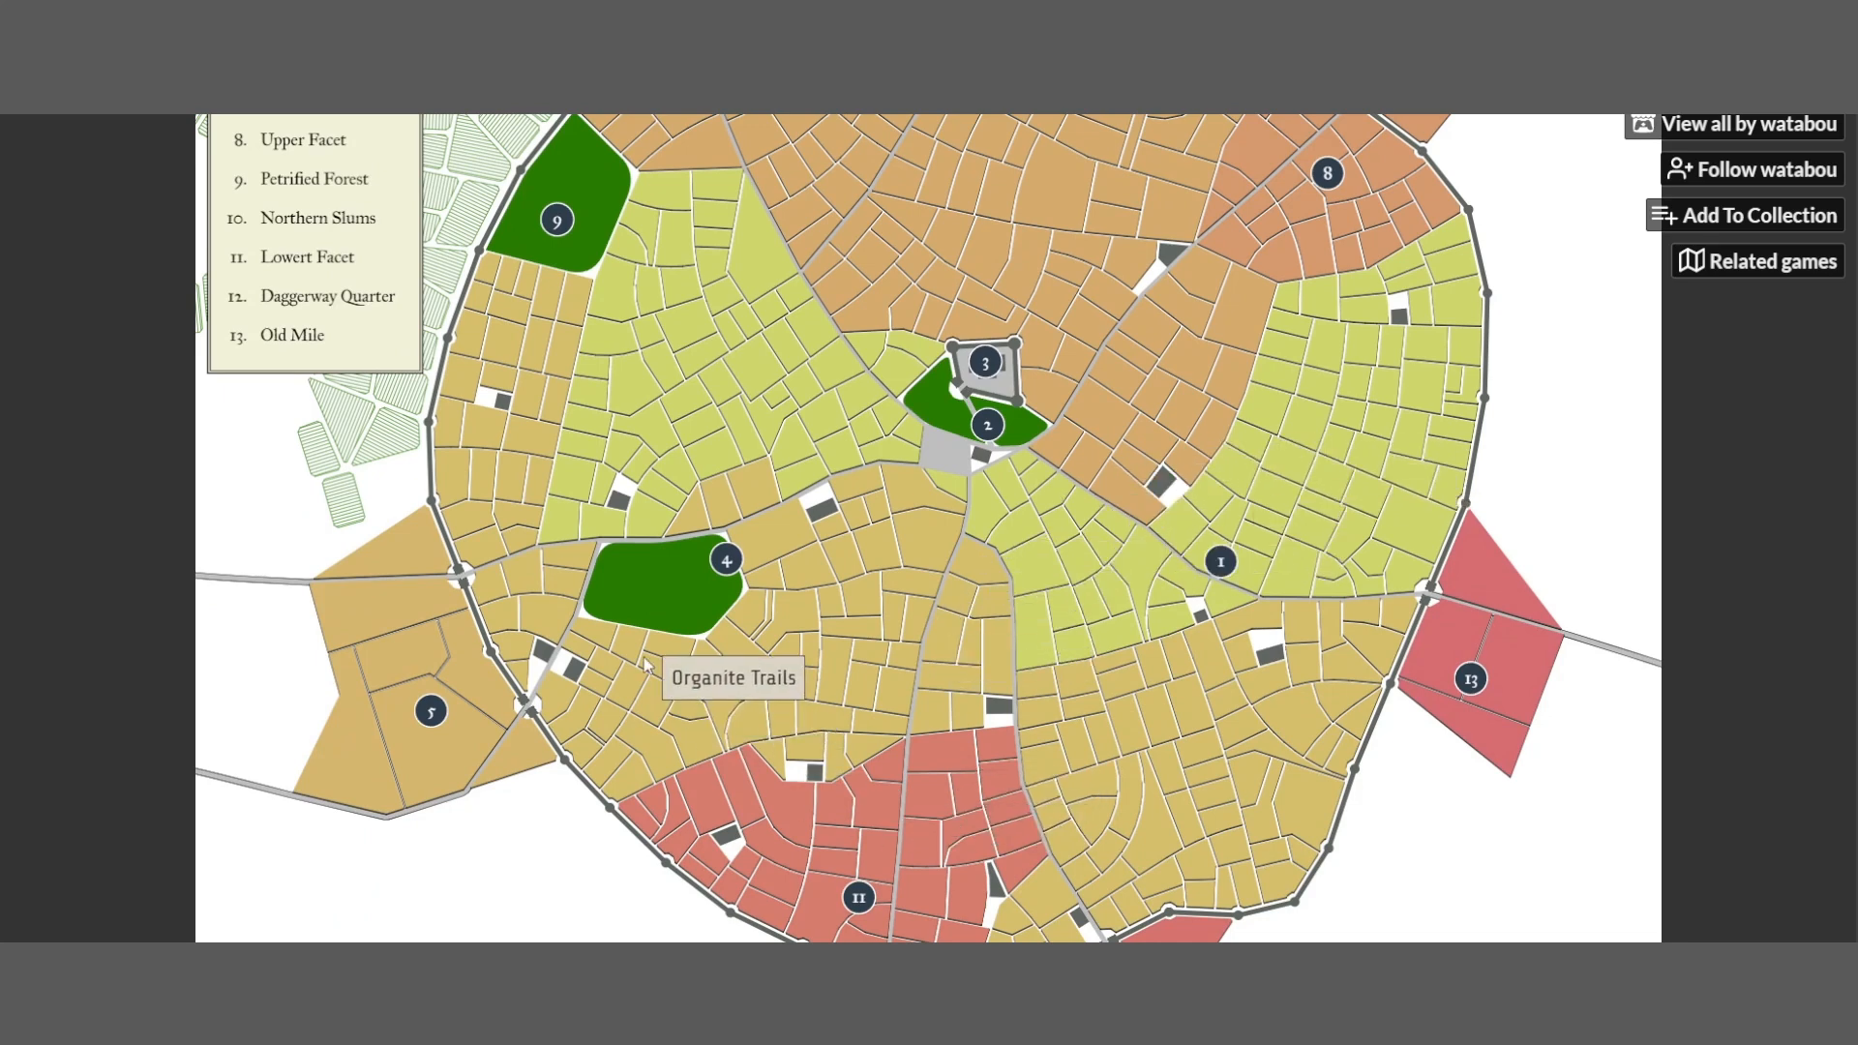
{"action": "scroll", "coordinate": [645, 662], "scroll_direction": "up", "scroll_amount": 3}
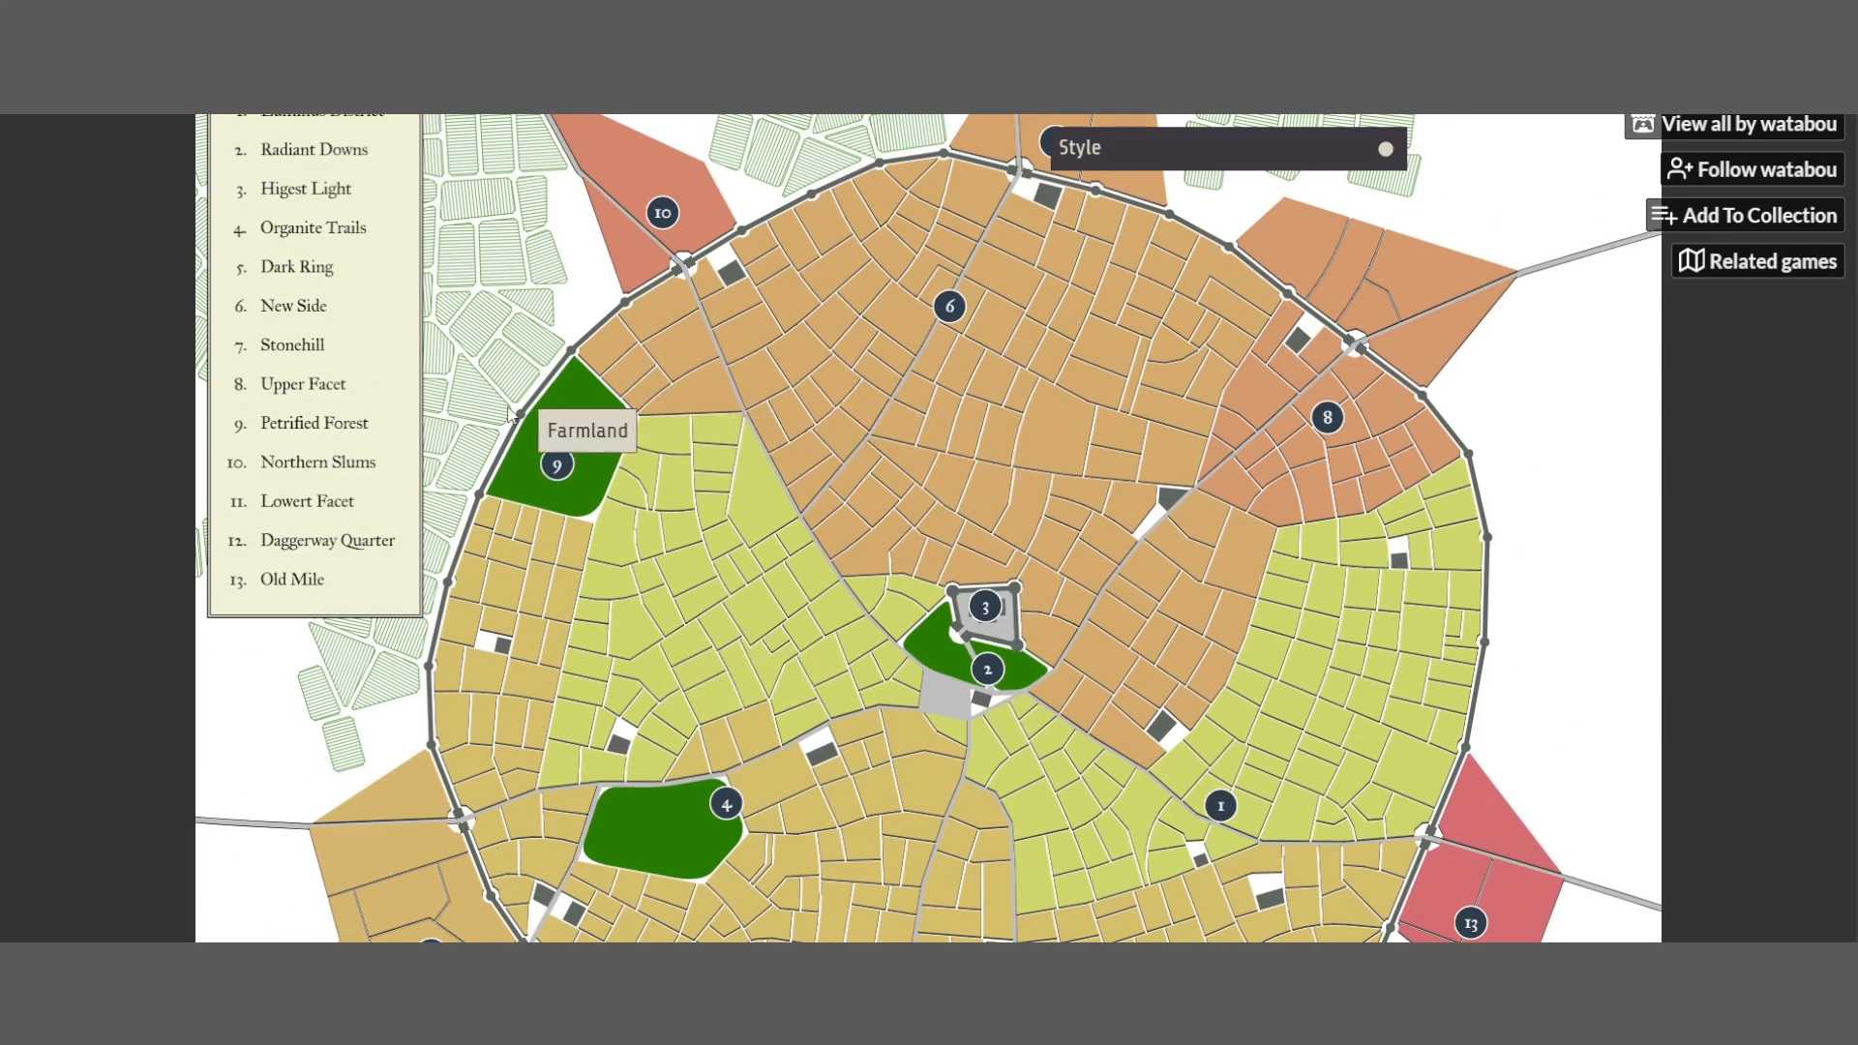
{"action": "left_click", "coordinate": [300, 307]}
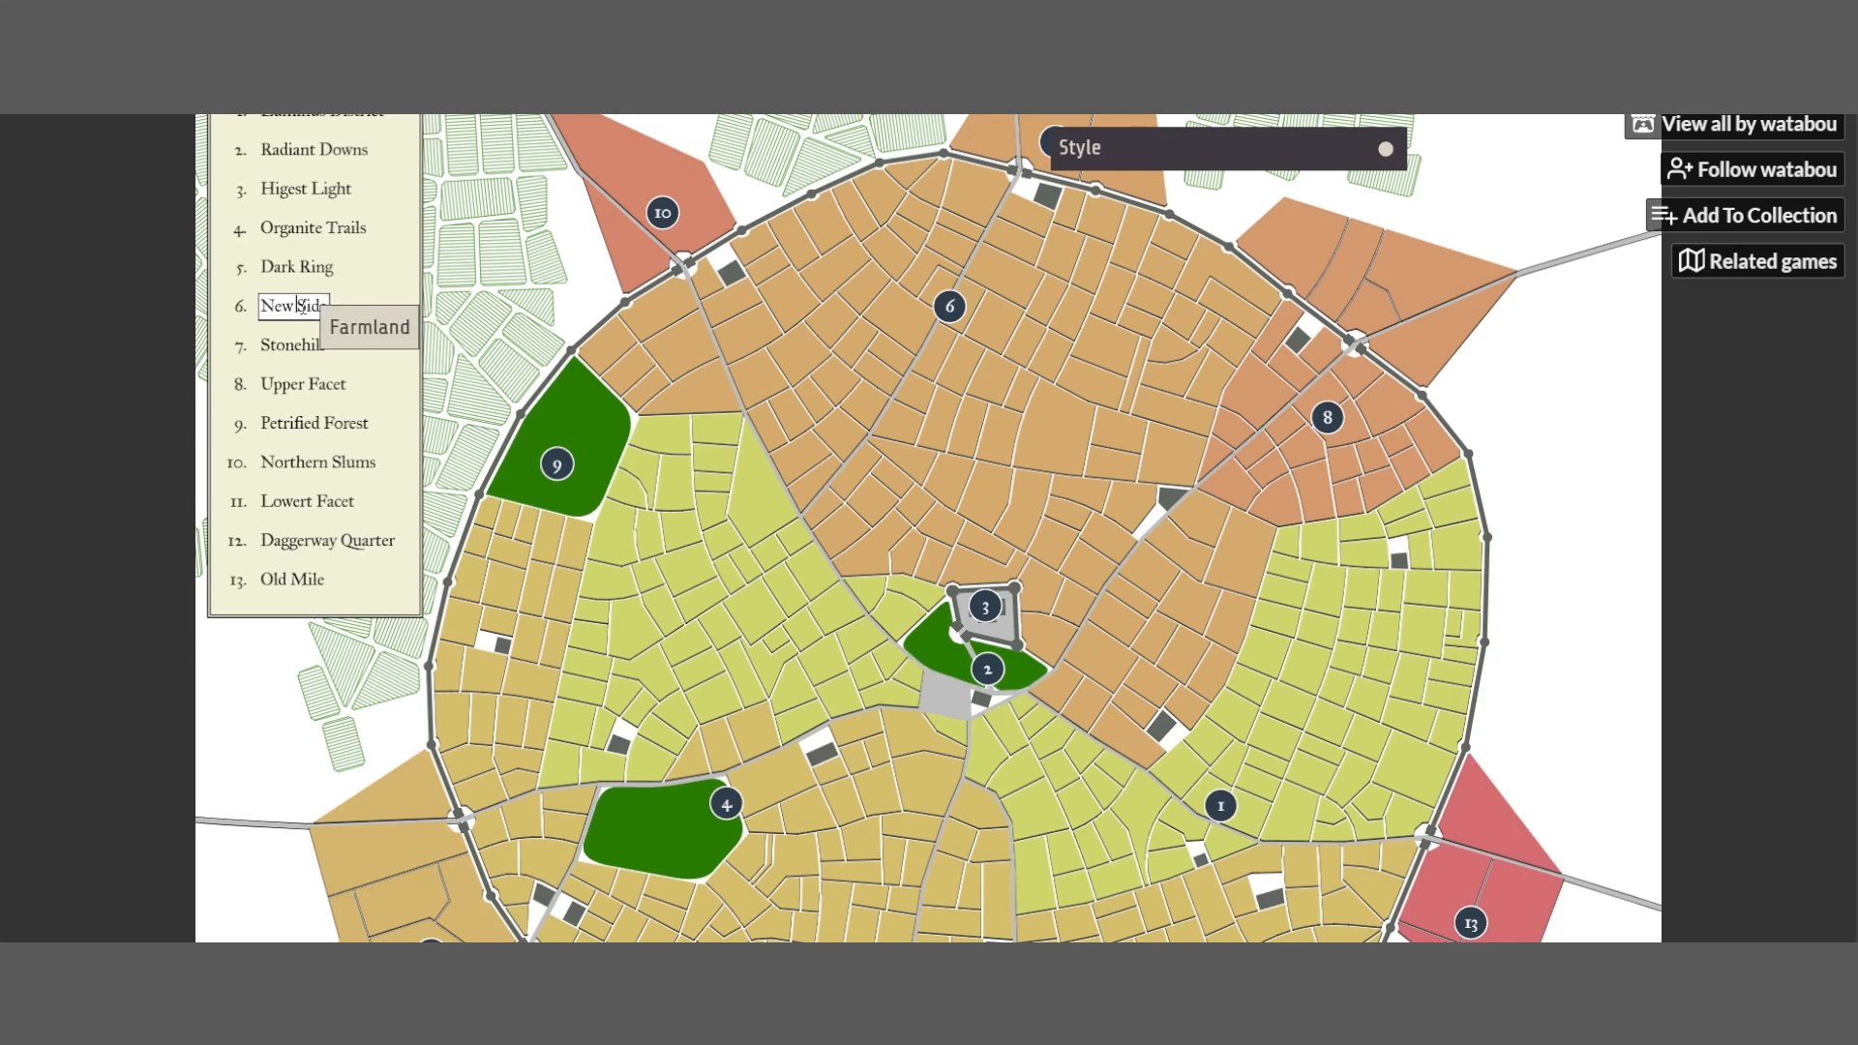
{"action": "key", "text": "BackSpace"}
{"action": "key", "text": "BackSpace"}
{"action": "key", "text": "BackSpace"}
{"action": "key", "text": "BackSpace"}
{"action": "key", "text": "BackSpace"}
{"action": "key", "text": "BackSpace"}
{"action": "key", "text": "BackSpace"}
{"action": "key", "text": "BackSpace"}
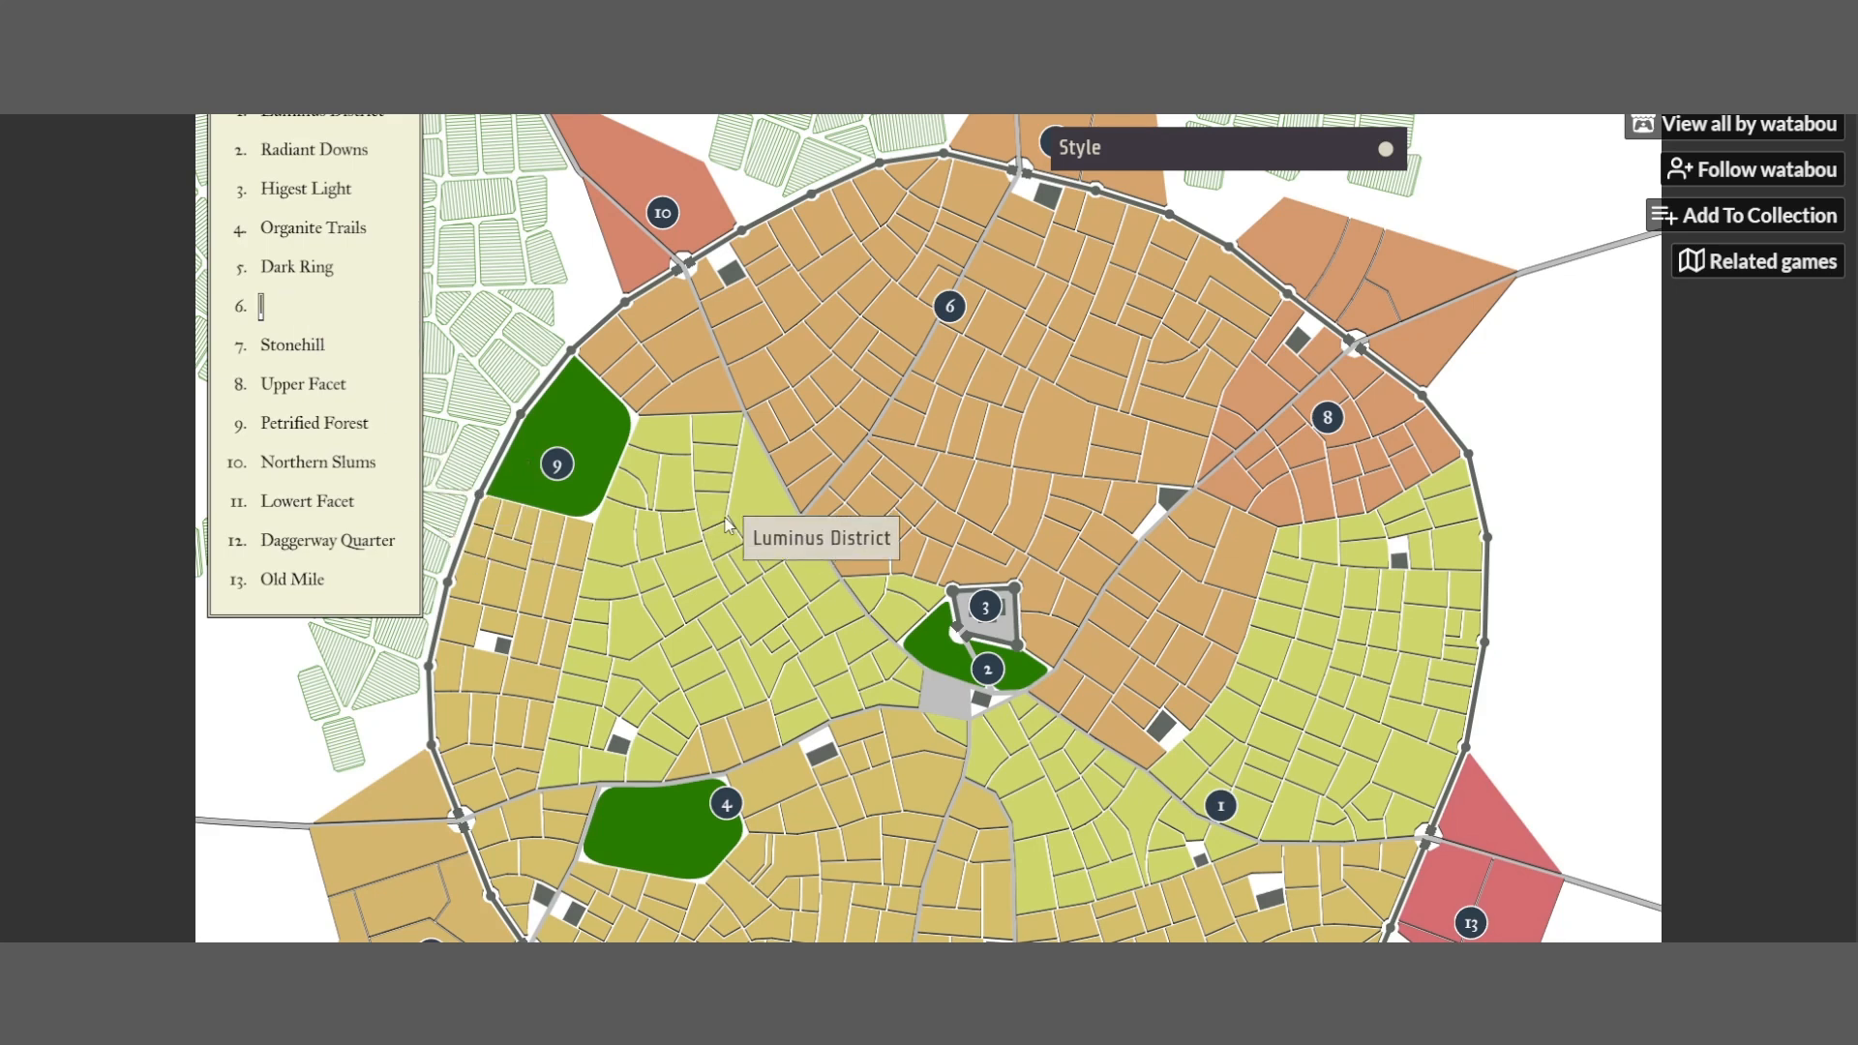
{"action": "scroll", "coordinate": [727, 527], "scroll_direction": "down", "scroll_amount": 3}
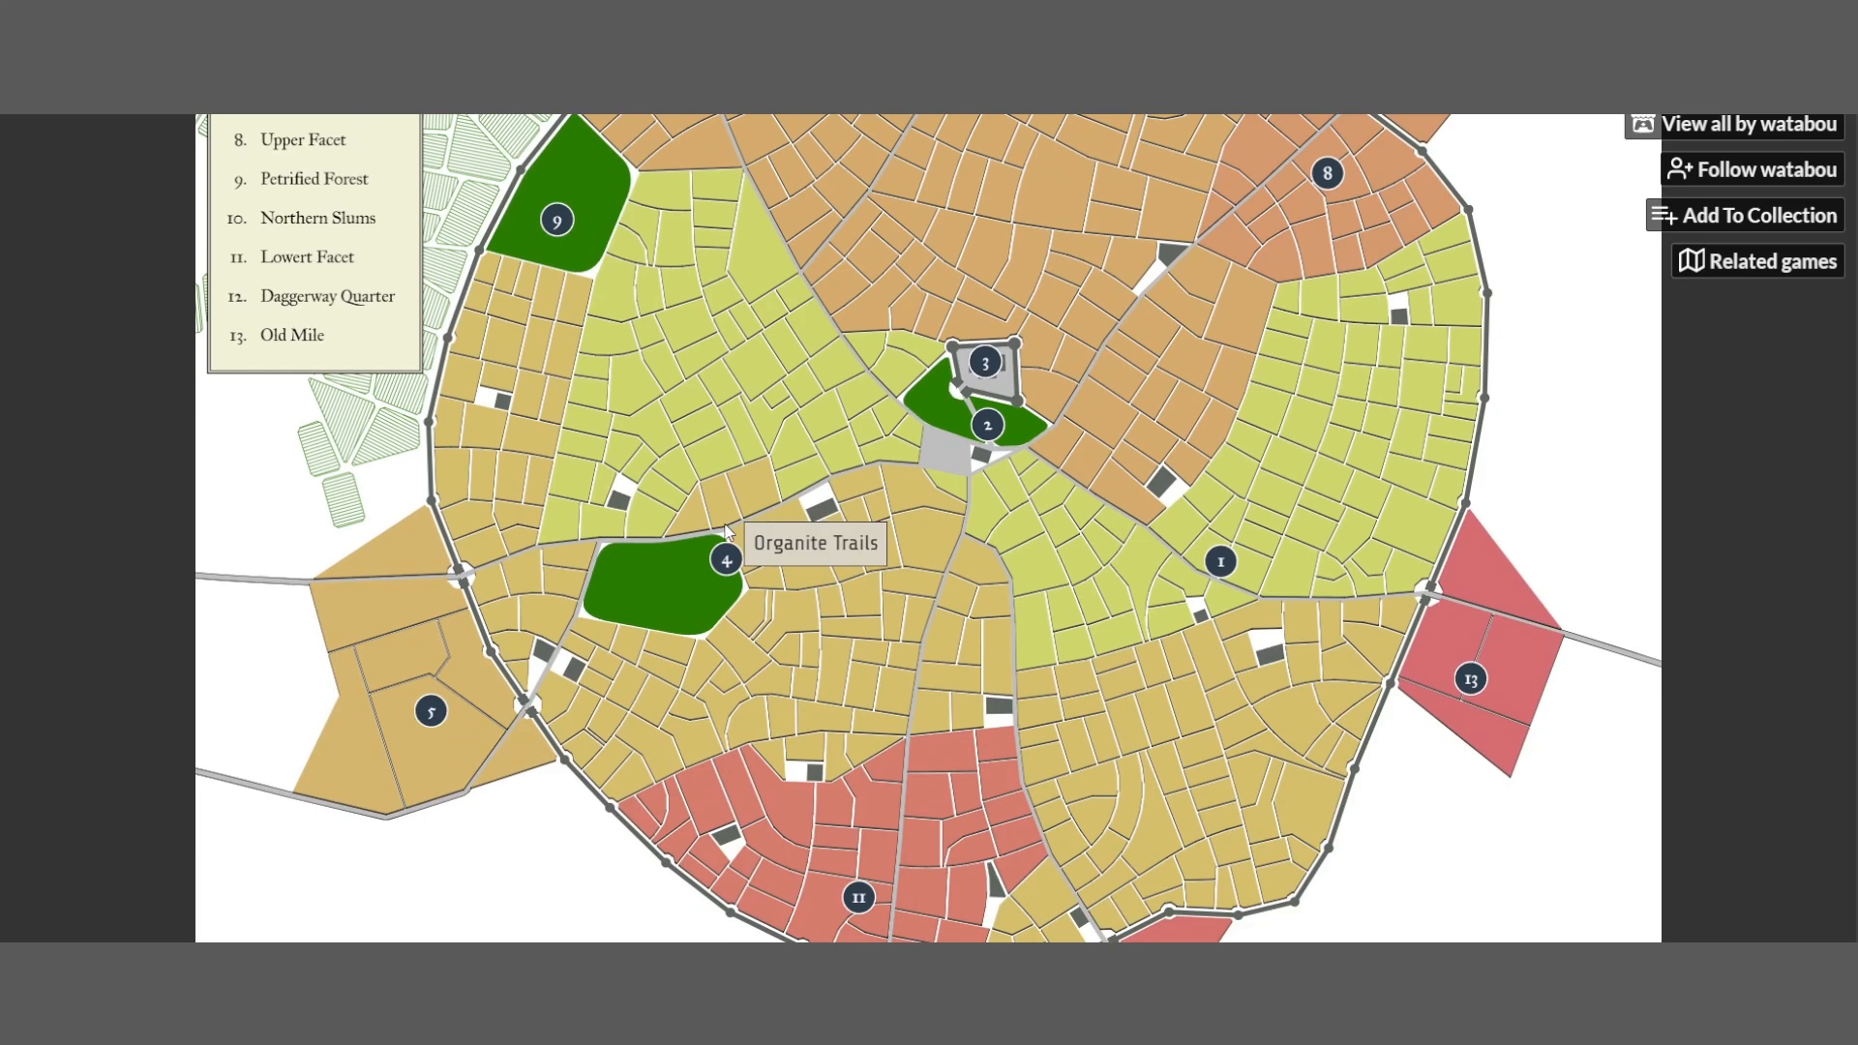
{"action": "scroll", "coordinate": [561, 374], "scroll_direction": "up", "scroll_amount": 3}
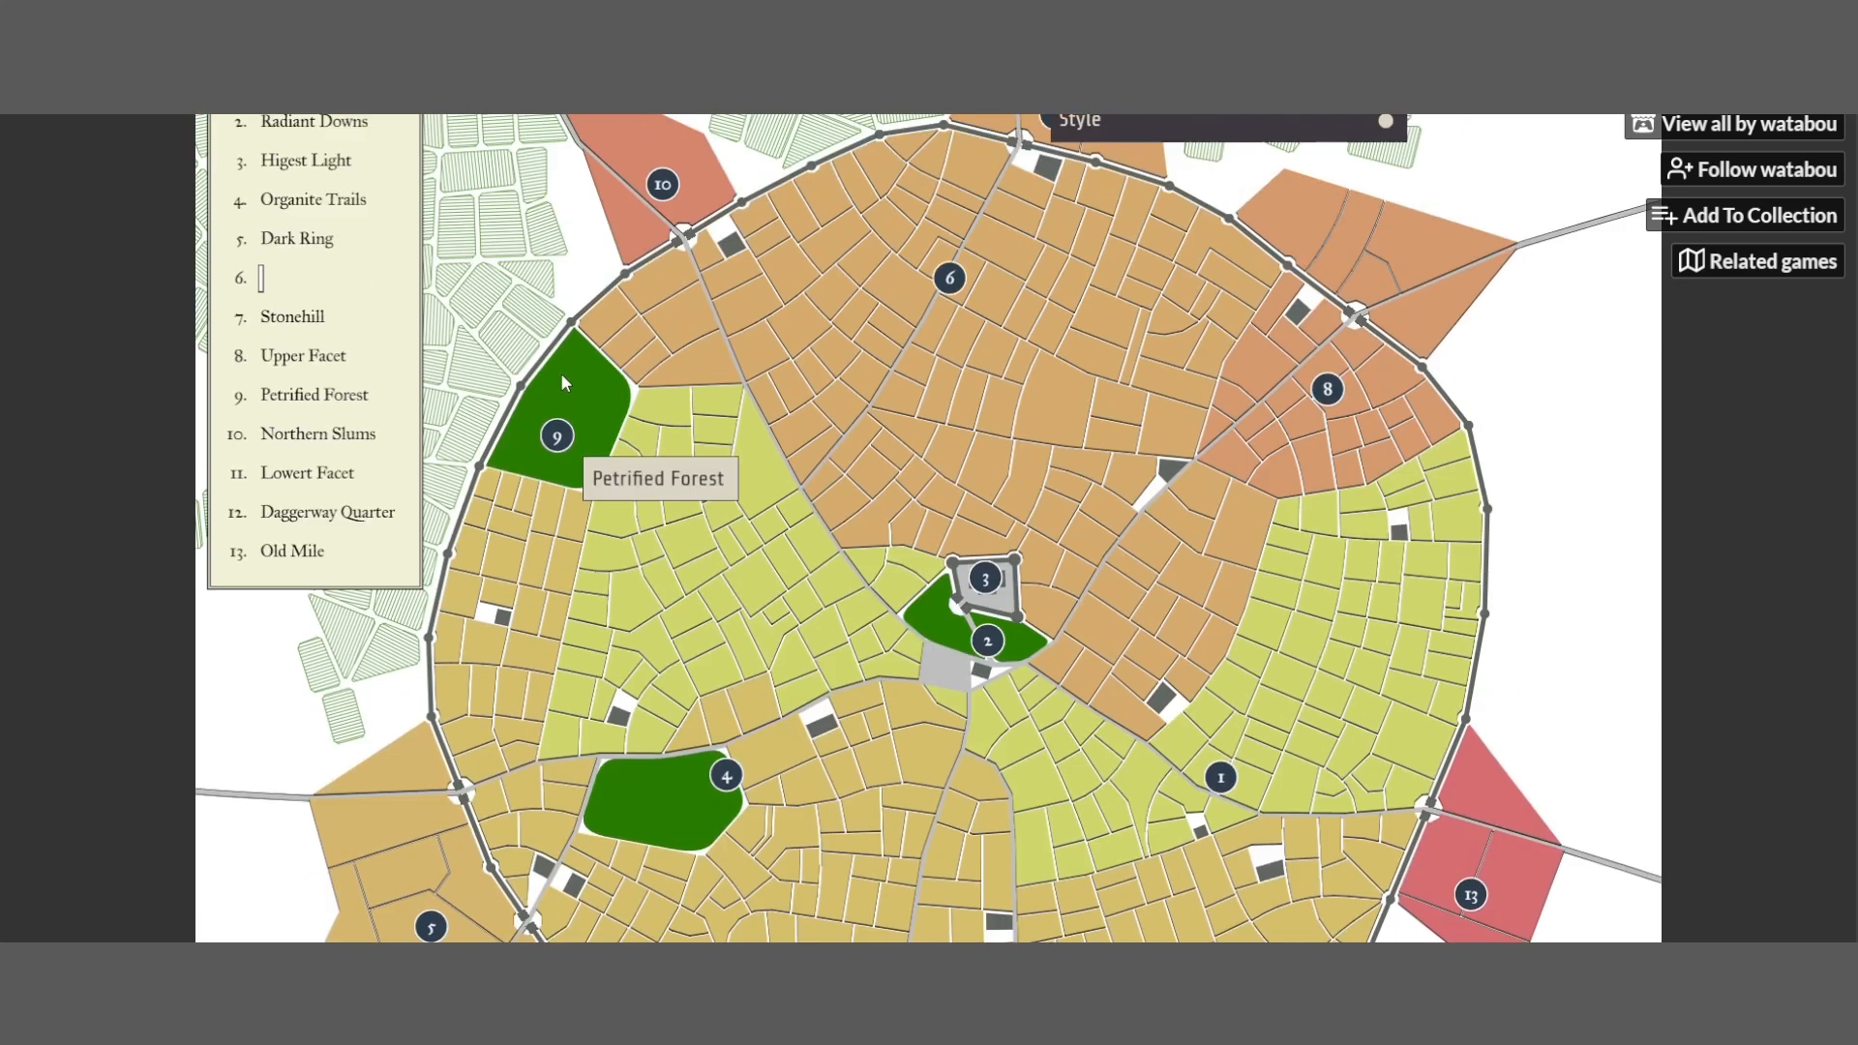
{"action": "type", "text": "sdhfsrgfdfrd"}
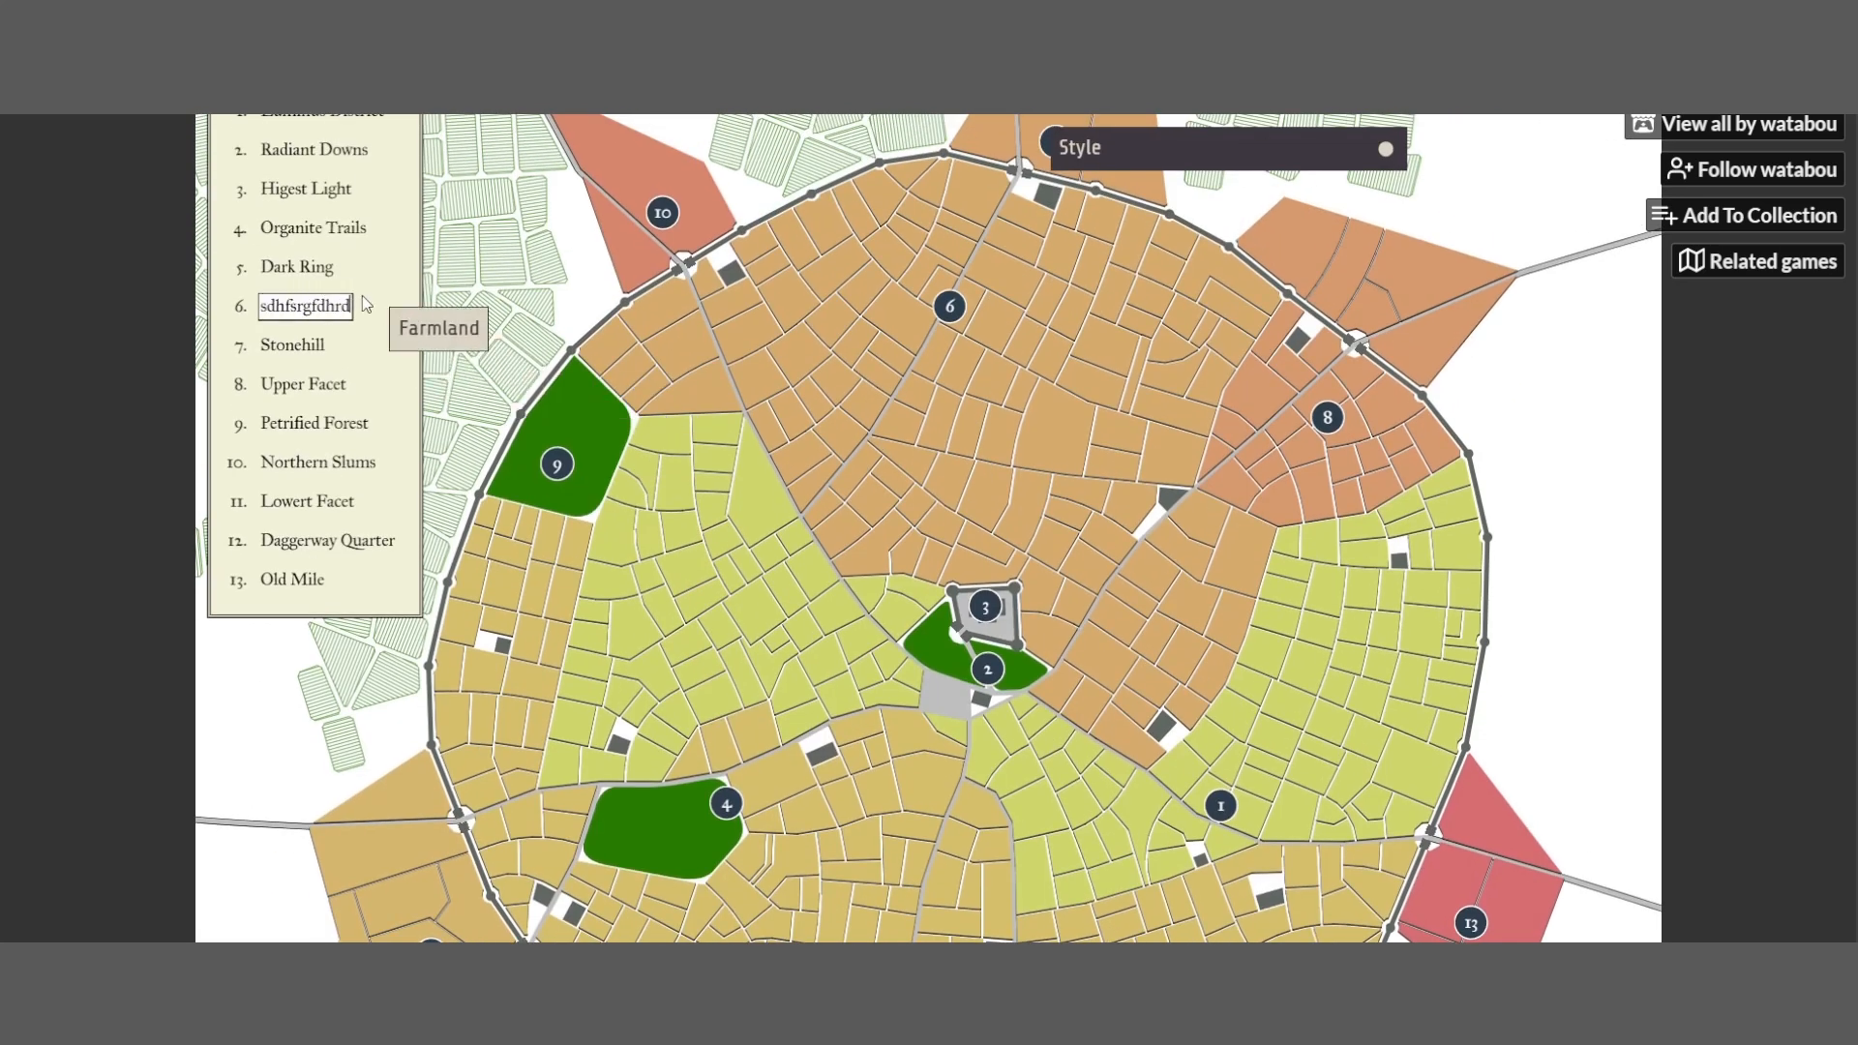
Rename the fifth legend entry, Dark Ring, as Cutter's Loop and check that district on the map
{"action": "left_click", "coordinate": [312, 263]}
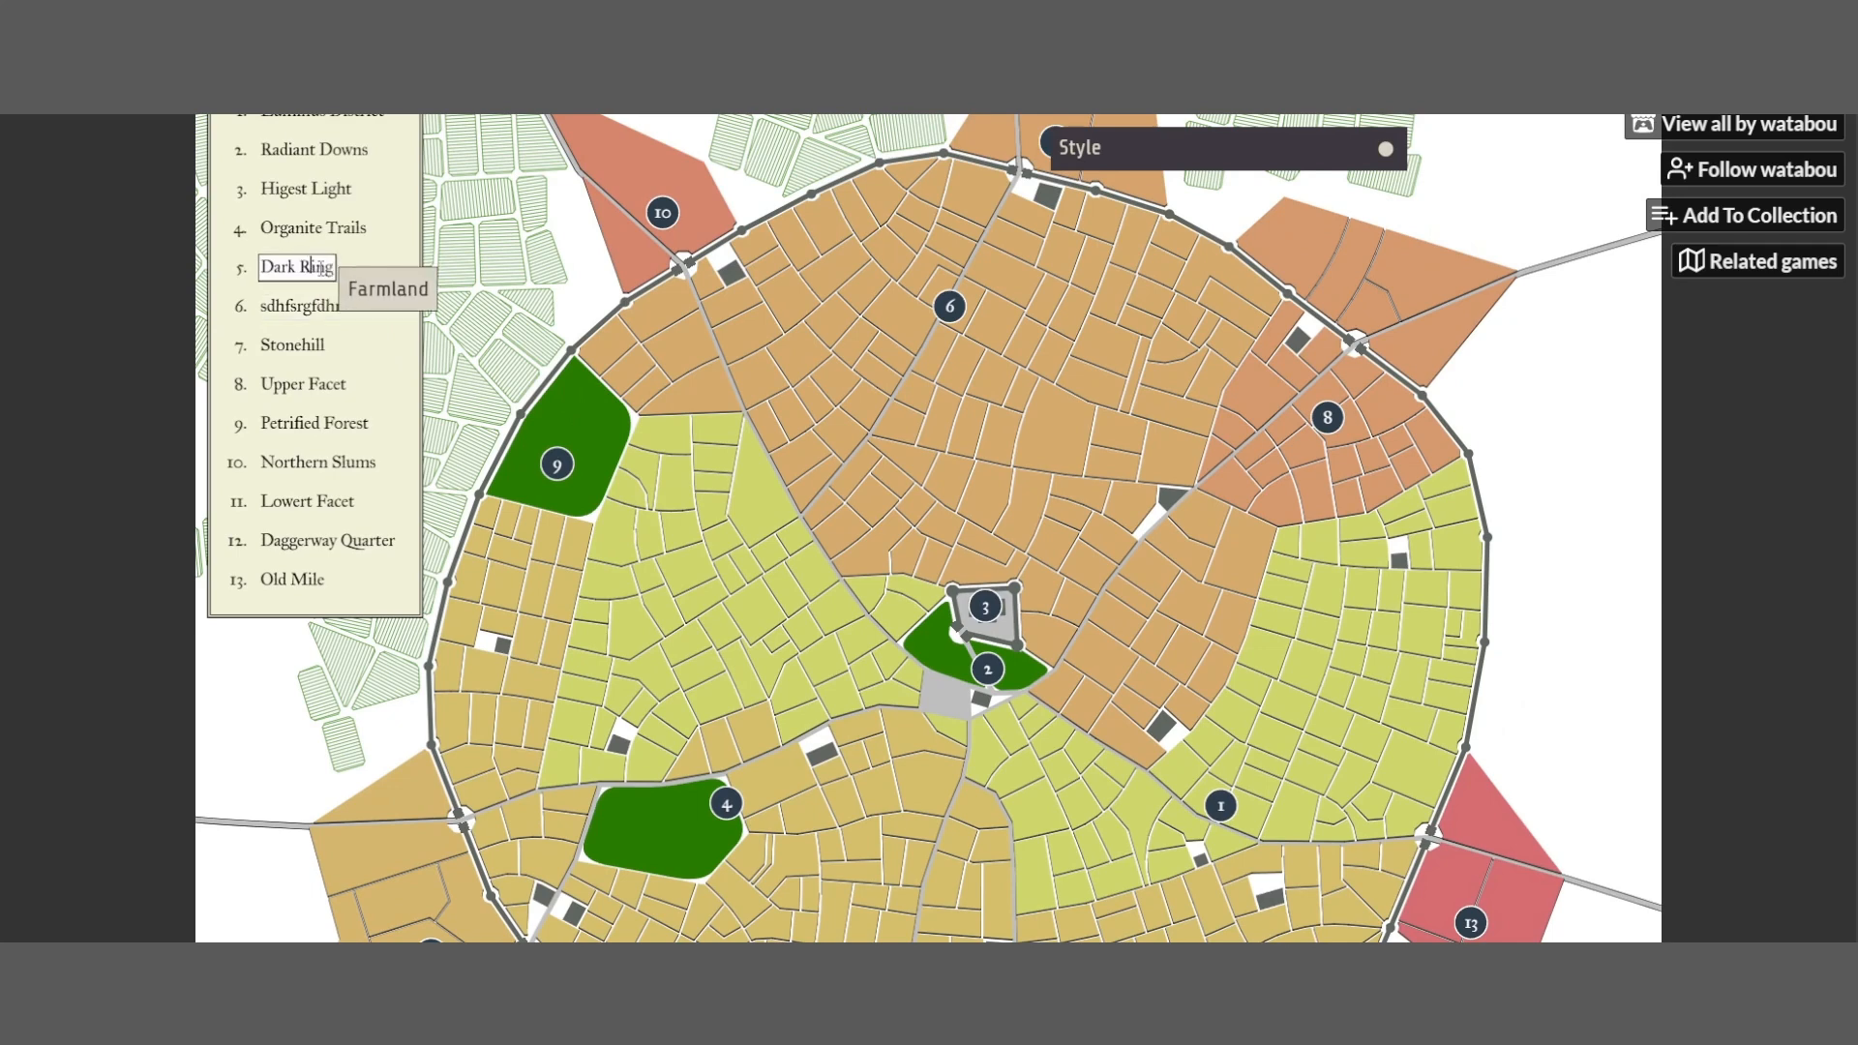
{"action": "key", "text": "BackSpace"}
{"action": "key", "text": "BackSpace"}
{"action": "key", "text": "BackSpace"}
{"action": "key", "text": "BackSpace"}
{"action": "key", "text": "BackSpace"}
{"action": "key", "text": "BackSpace"}
{"action": "key", "text": "Delete"}
{"action": "key", "text": "Delete"}
{"action": "key", "text": "Delete"}
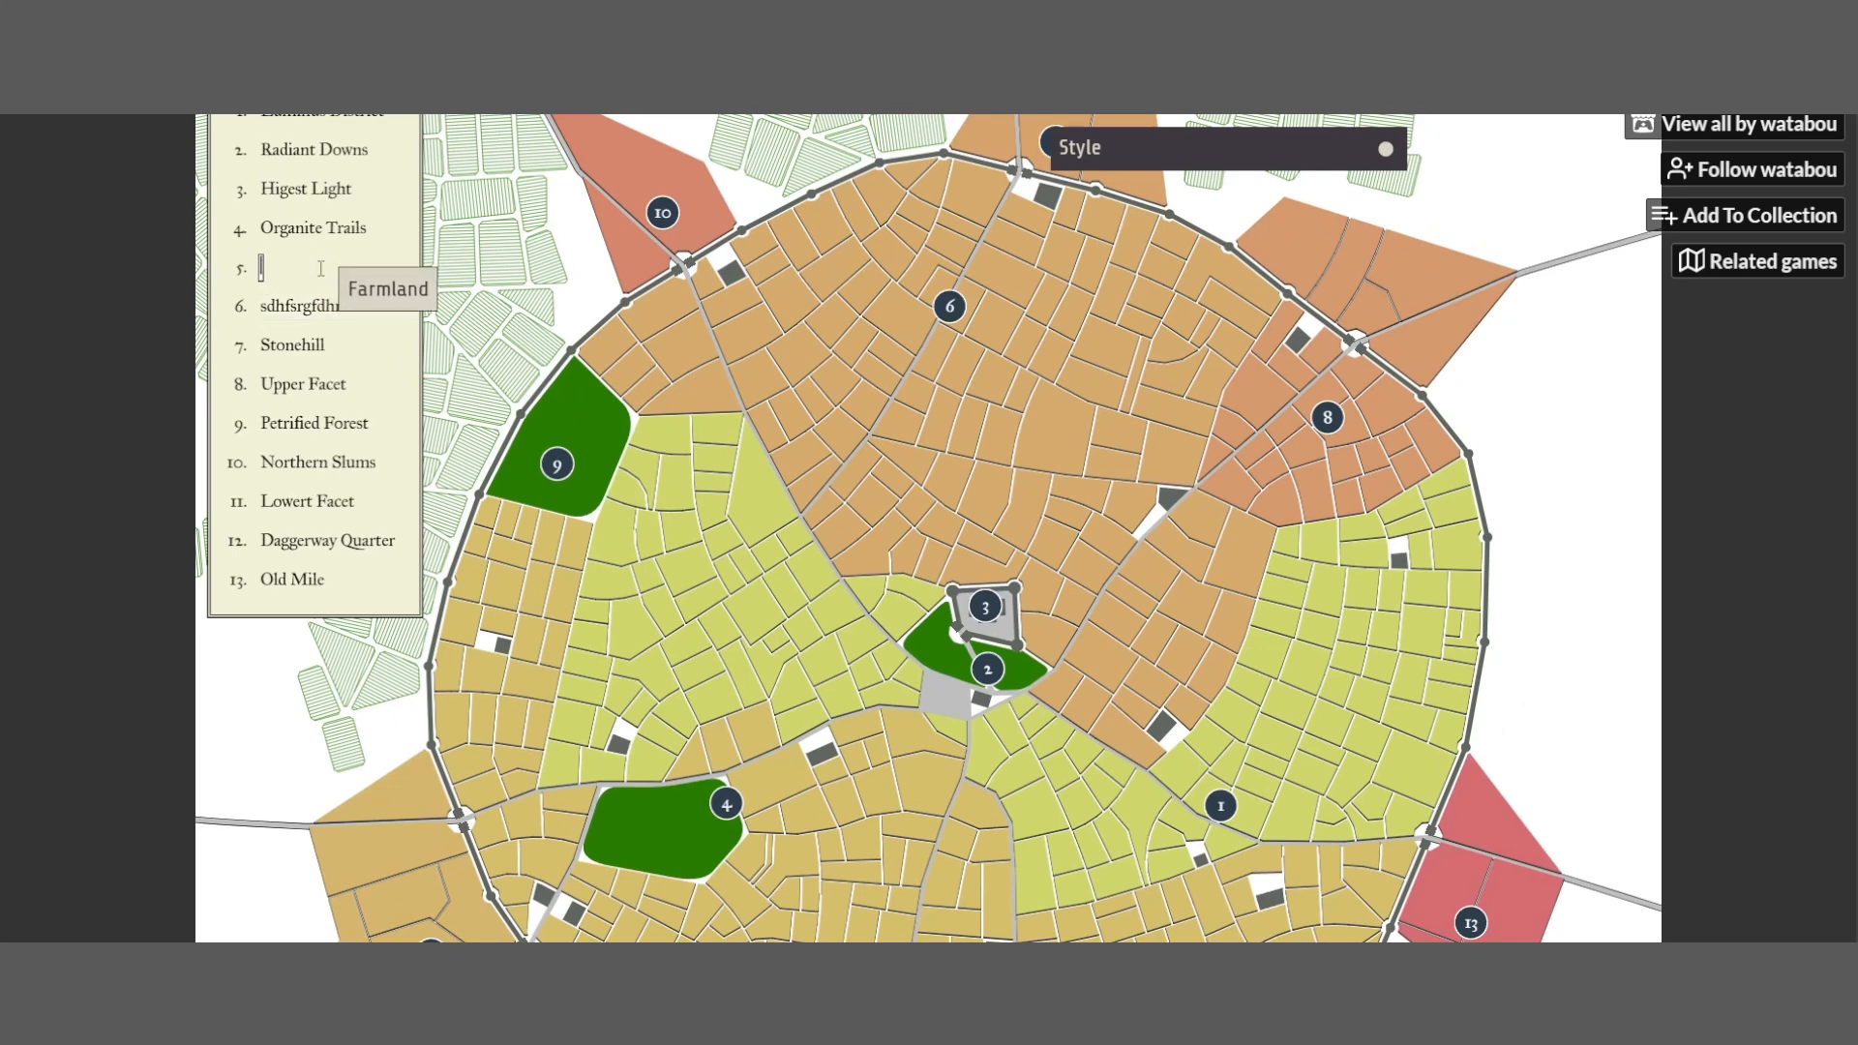
{"action": "type", "text": "Cutter Loops"}
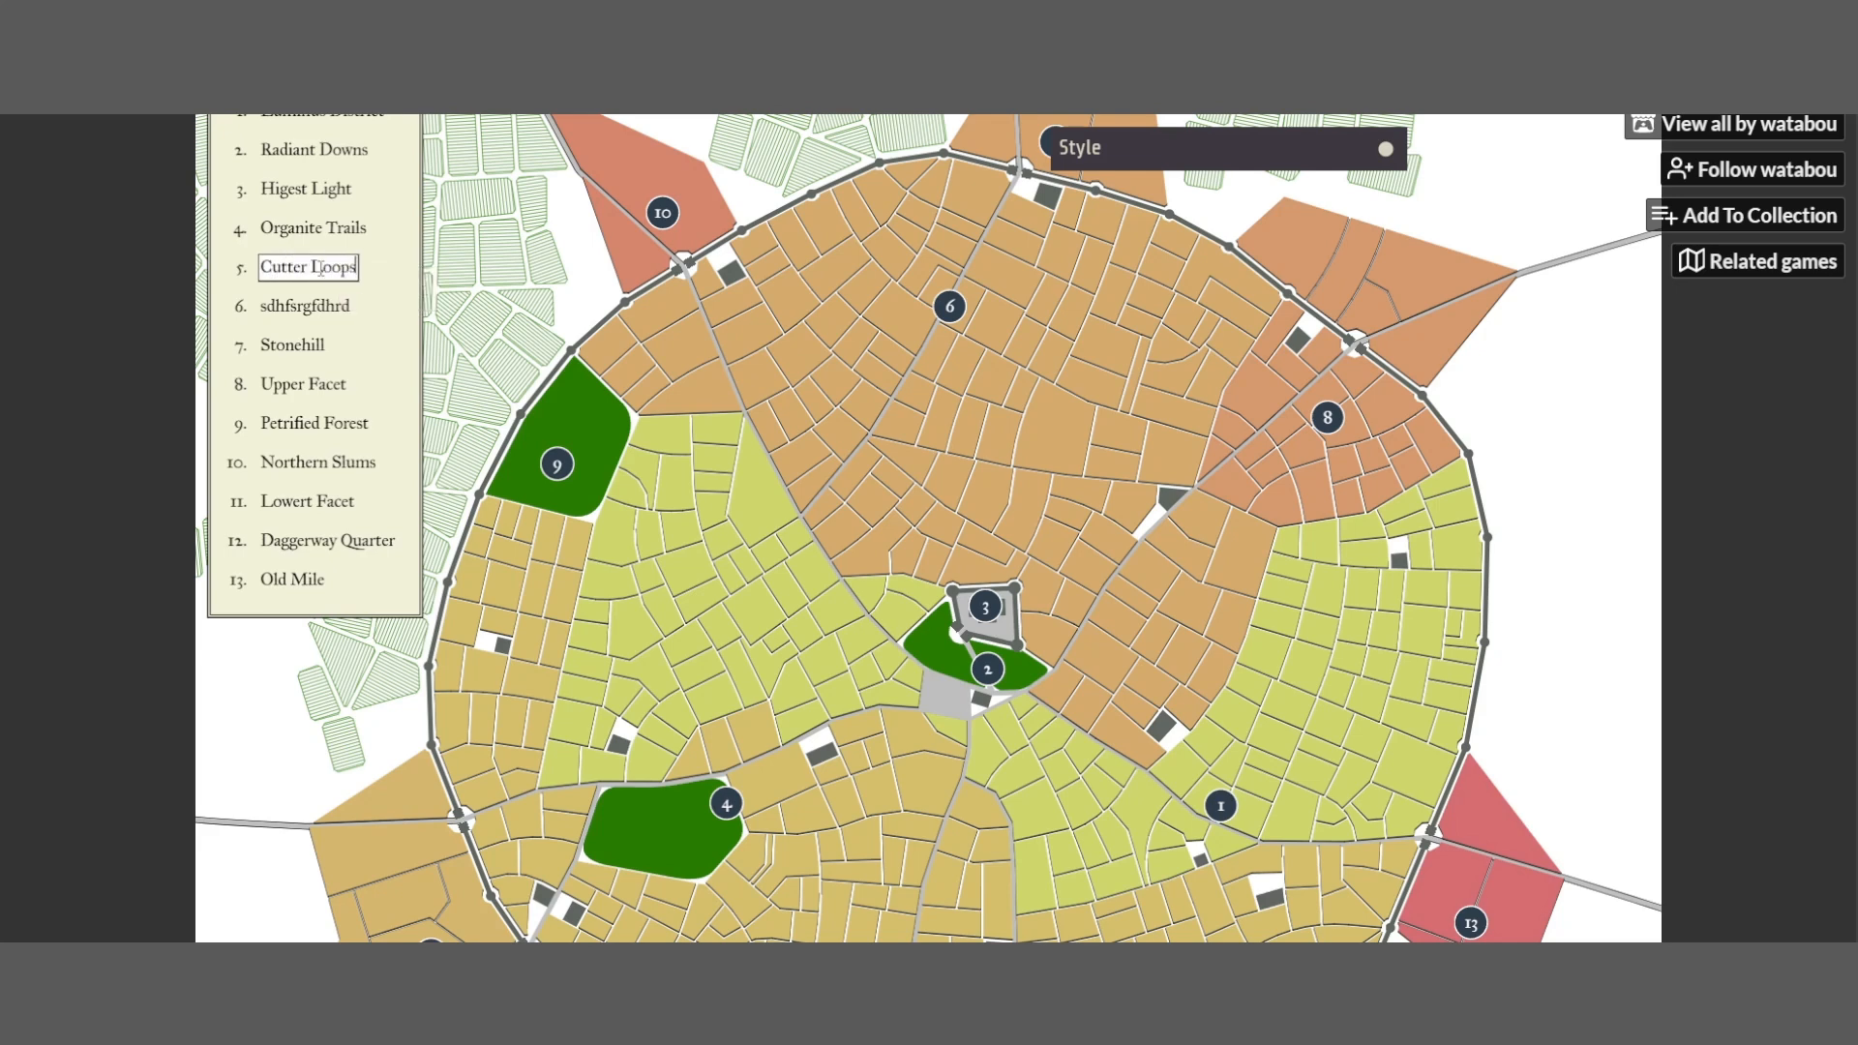
{"action": "key", "text": "BackSpace"}
{"action": "type", "text": "'s Loop"}
{"action": "left_click", "coordinate": [597, 662]}
{"action": "scroll", "coordinate": [597, 664], "scroll_direction": "down", "scroll_amount": 4}
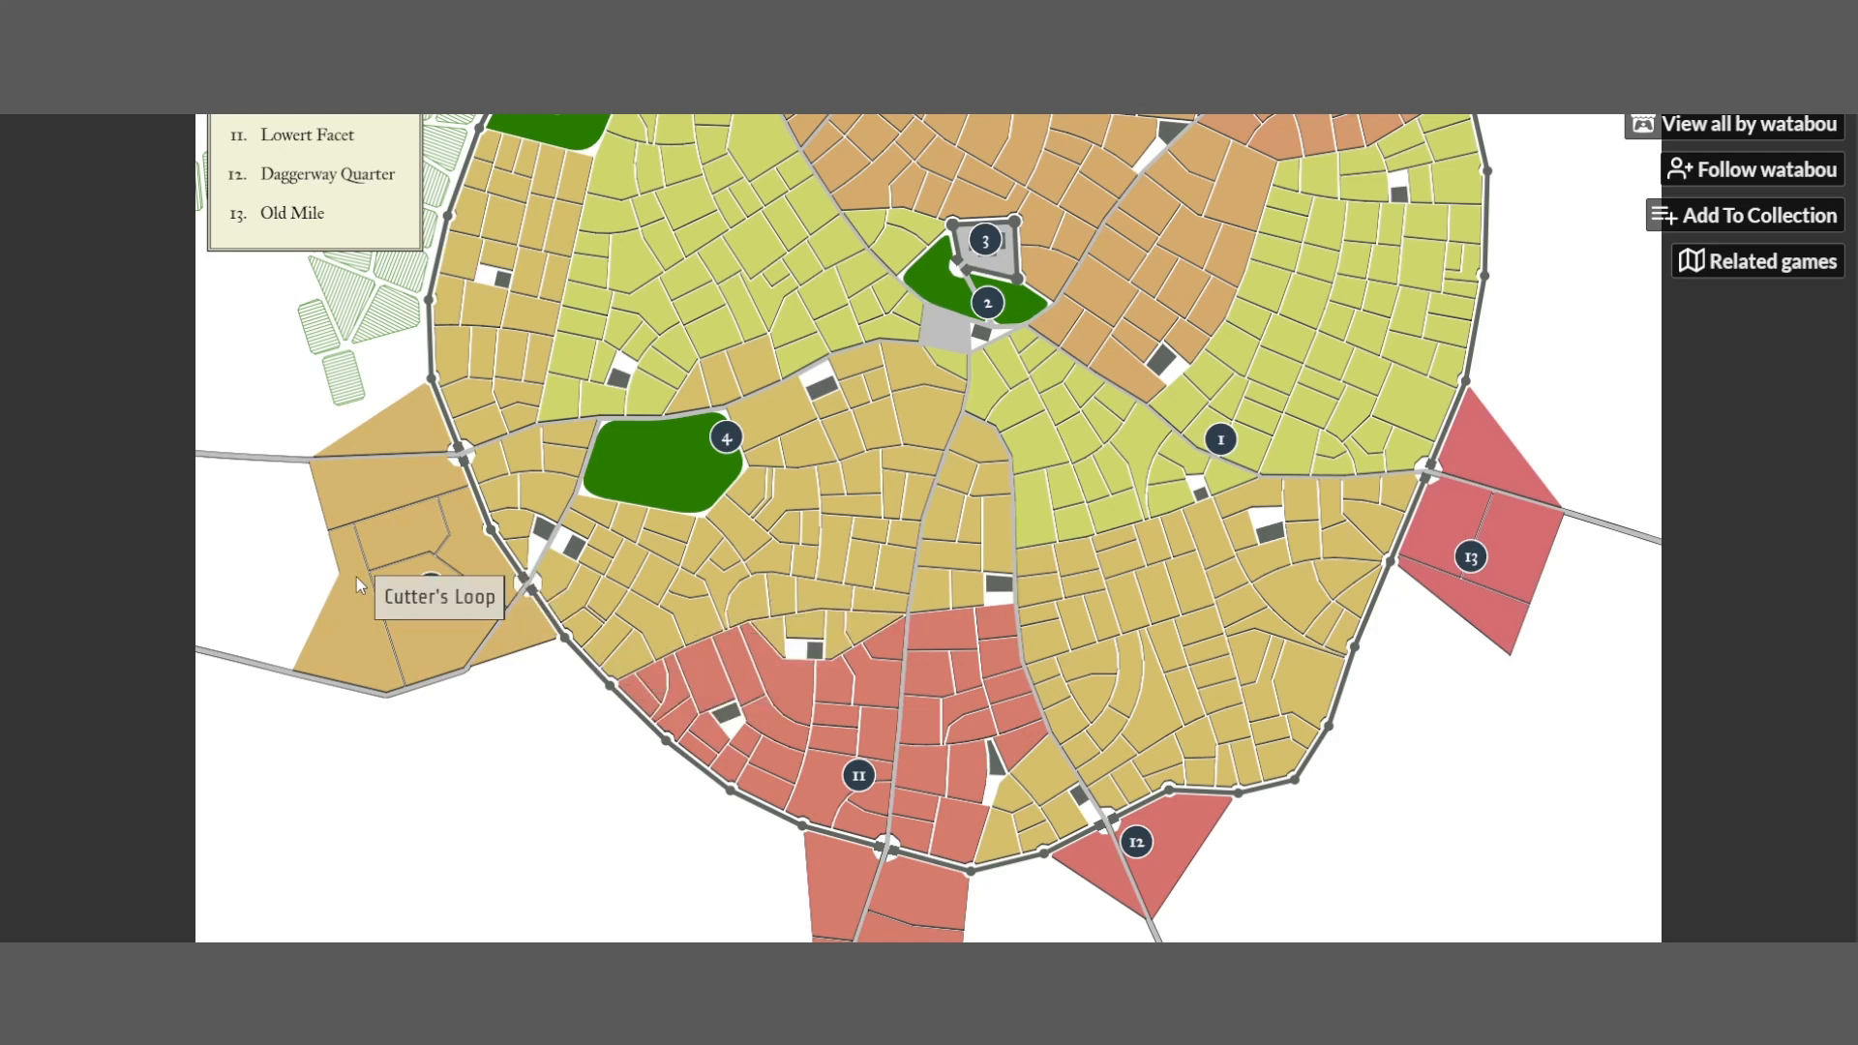
{"action": "scroll", "coordinate": [789, 508], "scroll_direction": "up", "scroll_amount": 5}
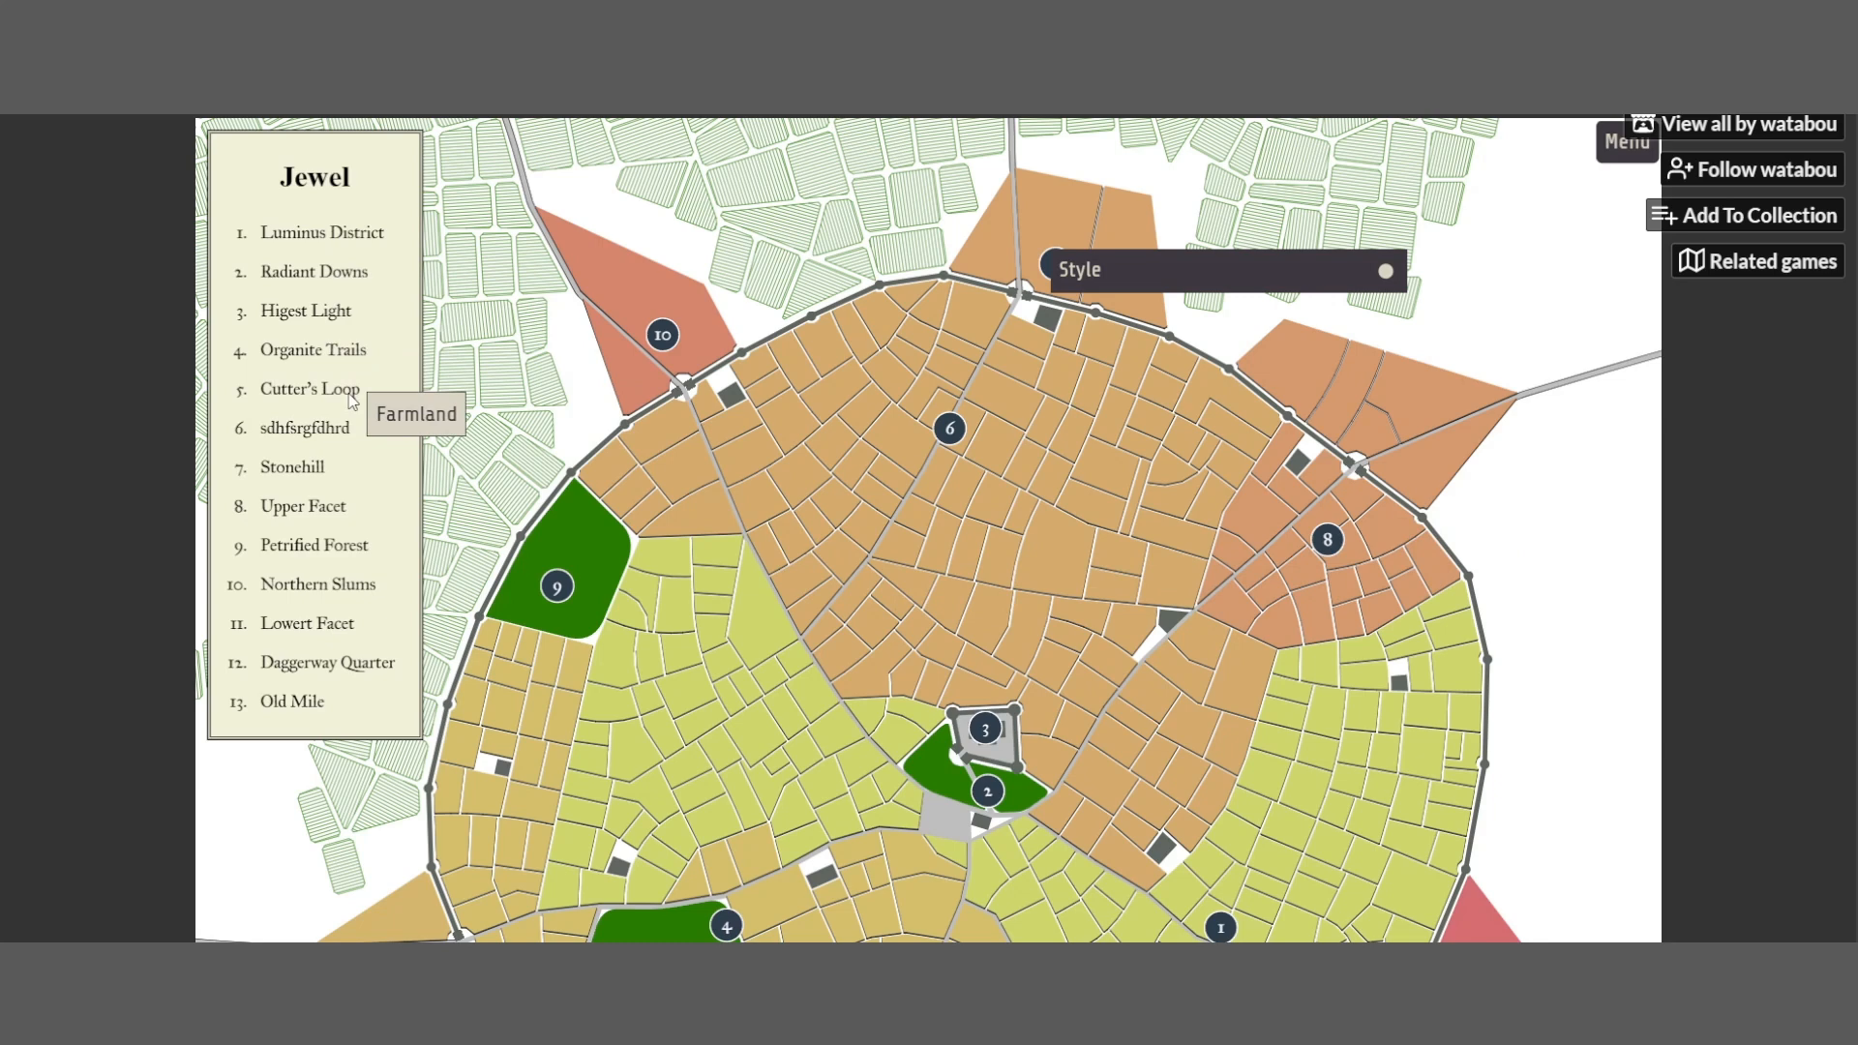
{"action": "scroll", "coordinate": [677, 348], "scroll_direction": "down", "scroll_amount": 5}
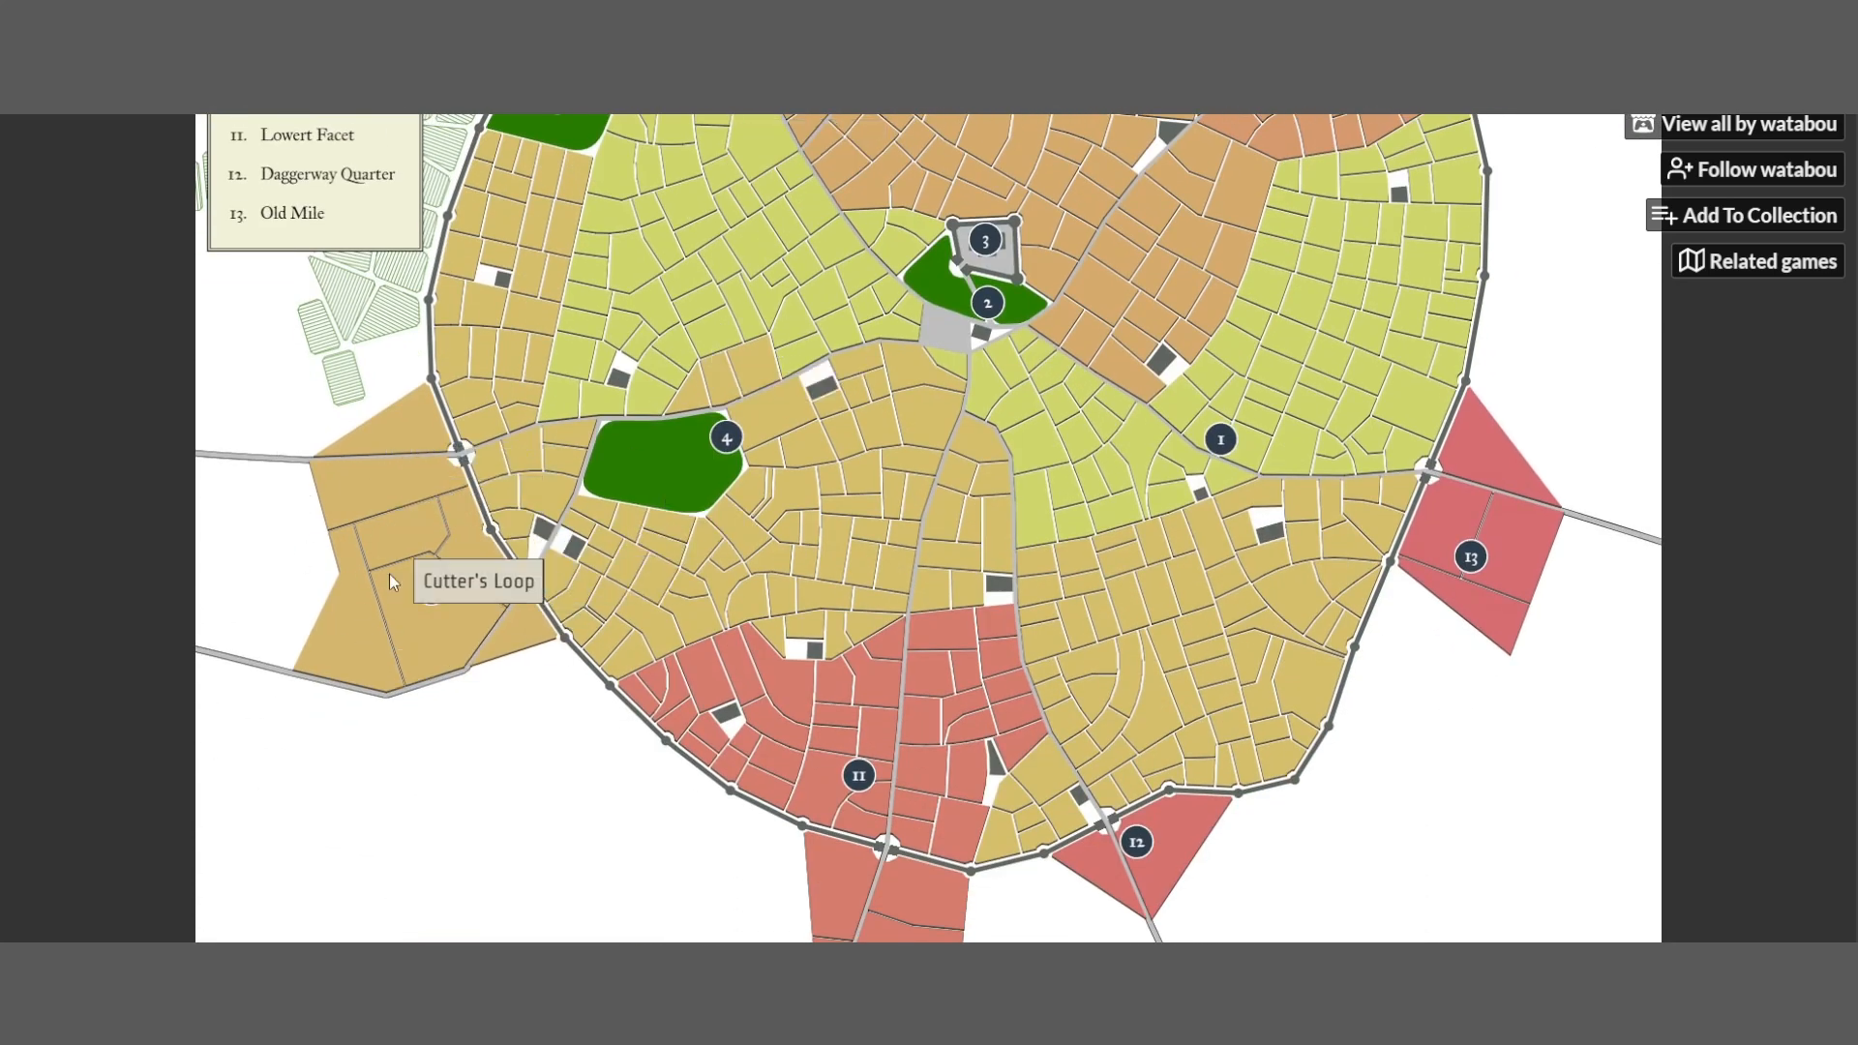
Rename district 9, the green area at the city's northwest wall, as "Organite Trails" in the map legend
{"action": "scroll", "coordinate": [1113, 329], "scroll_direction": "down", "scroll_amount": 1}
{"action": "scroll", "coordinate": [1084, 358], "scroll_direction": "up", "scroll_amount": 5}
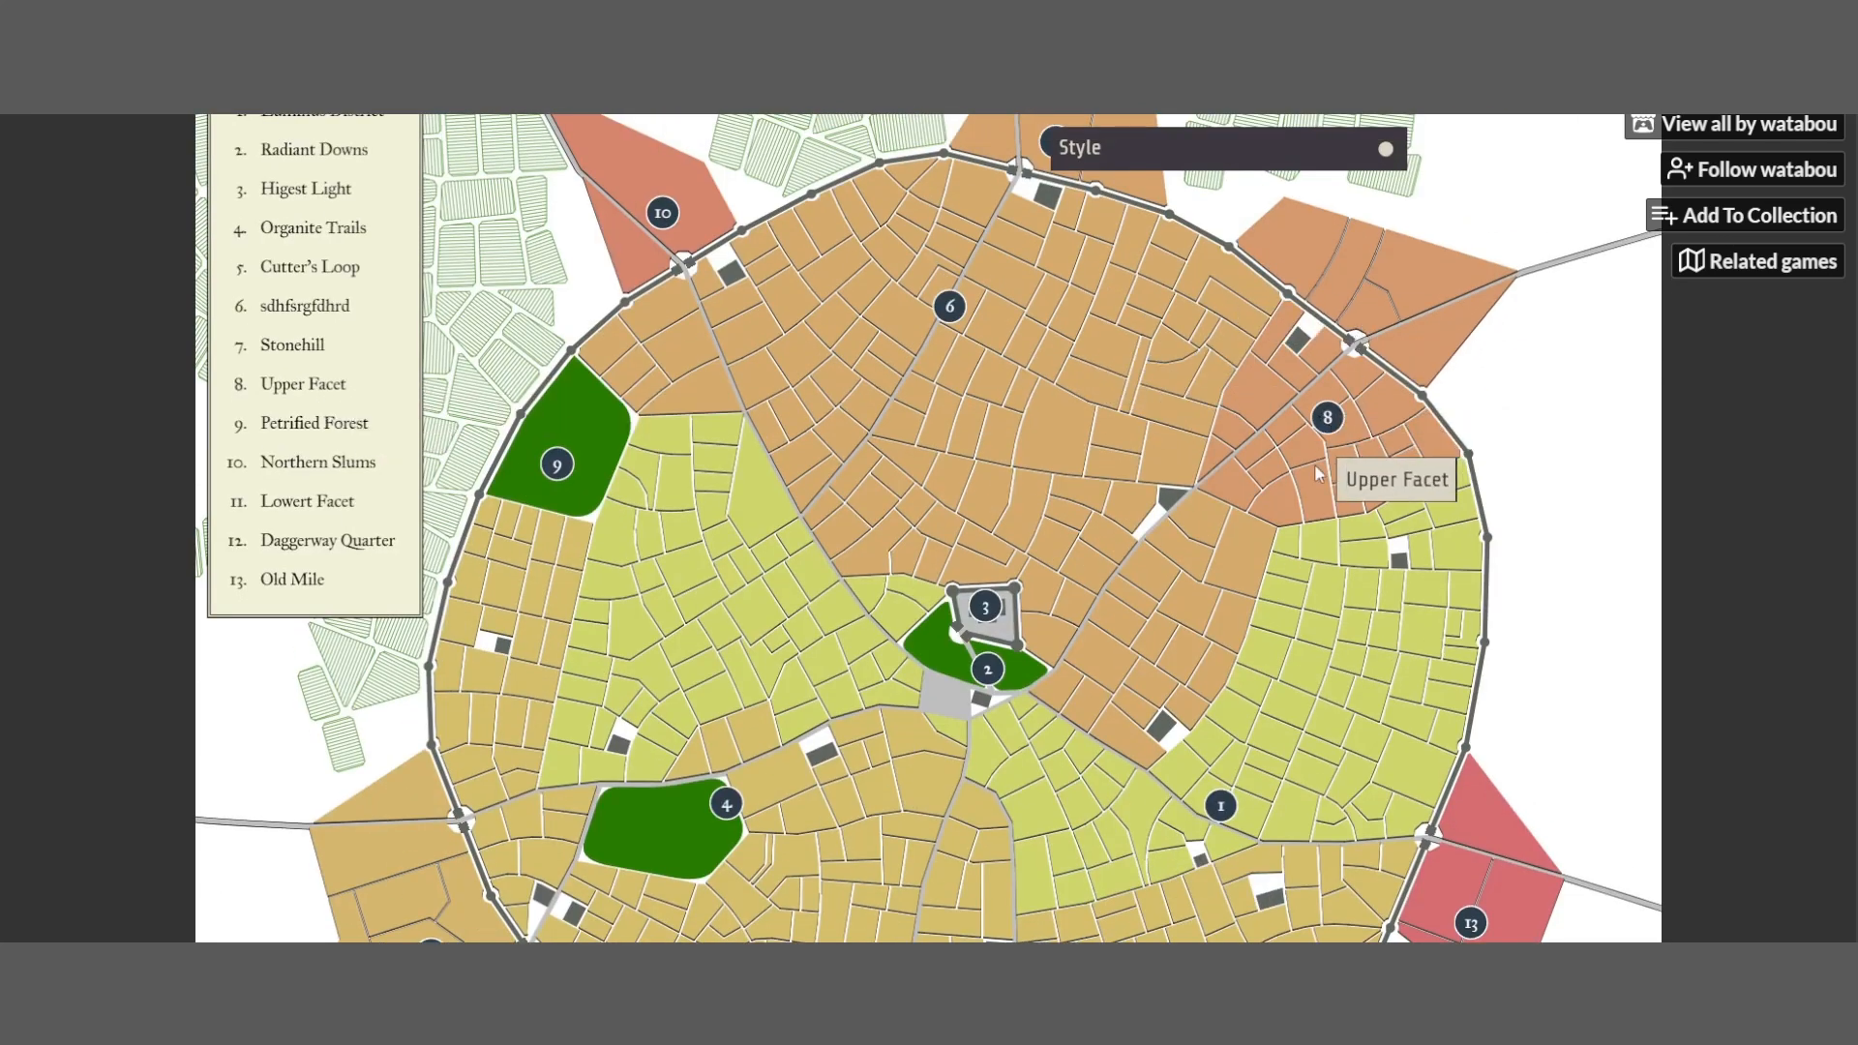
{"action": "scroll", "coordinate": [1324, 491], "scroll_direction": "down", "scroll_amount": 1}
{"action": "scroll", "coordinate": [1008, 644], "scroll_direction": "down", "scroll_amount": 5}
{"action": "scroll", "coordinate": [1007, 711], "scroll_direction": "up", "scroll_amount": 4}
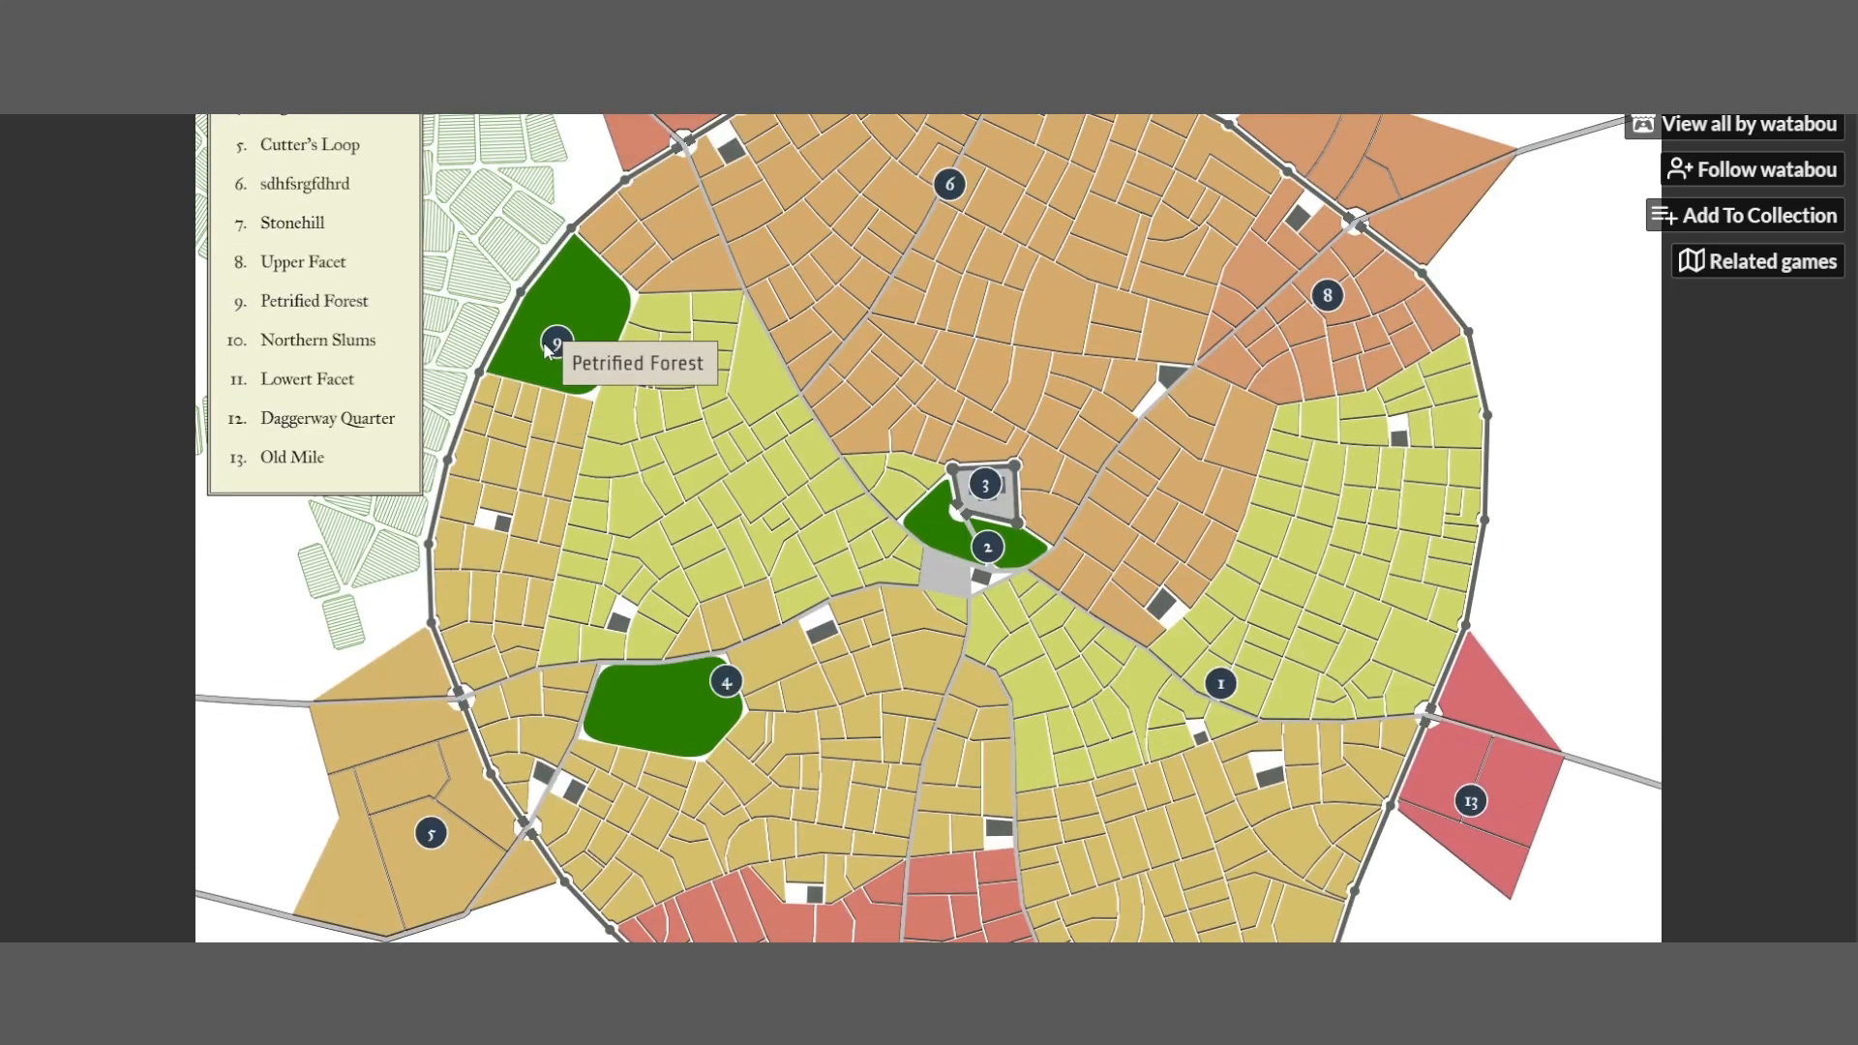
{"action": "scroll", "coordinate": [354, 341], "scroll_direction": "up", "scroll_amount": 3}
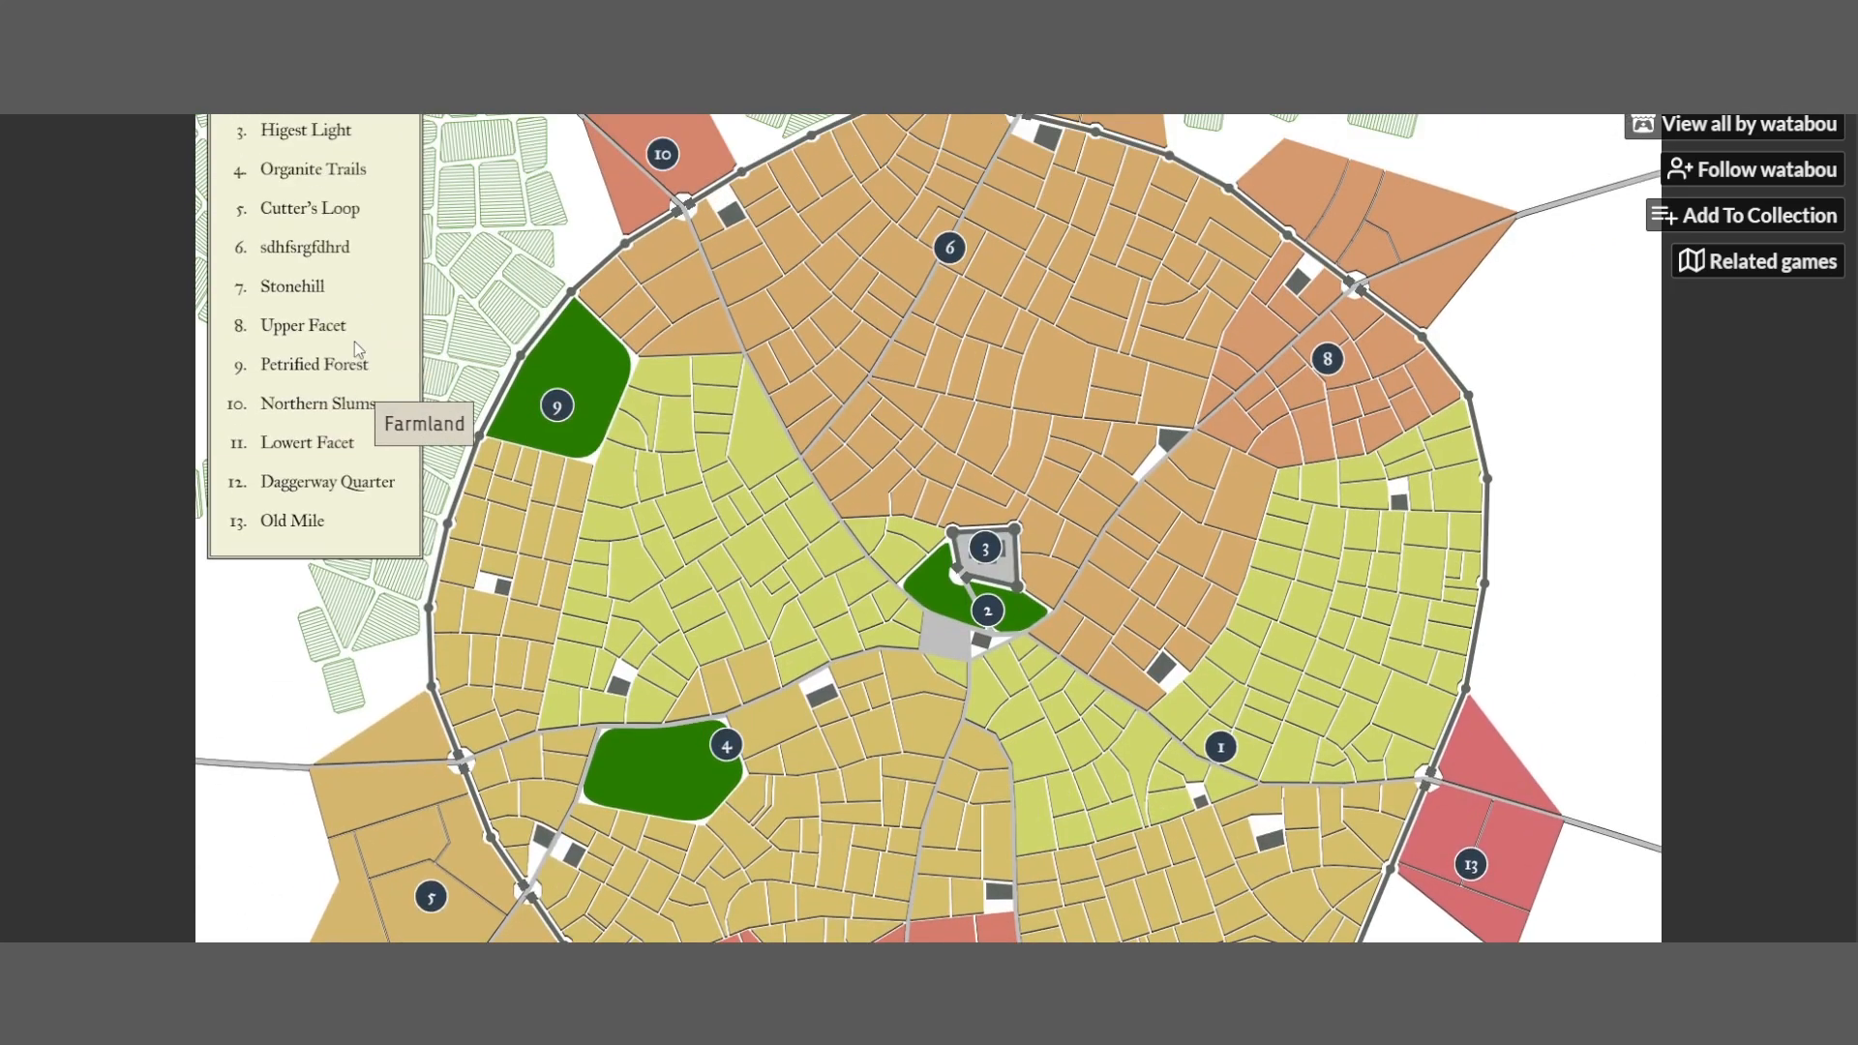
{"action": "left_click", "coordinate": [320, 423]}
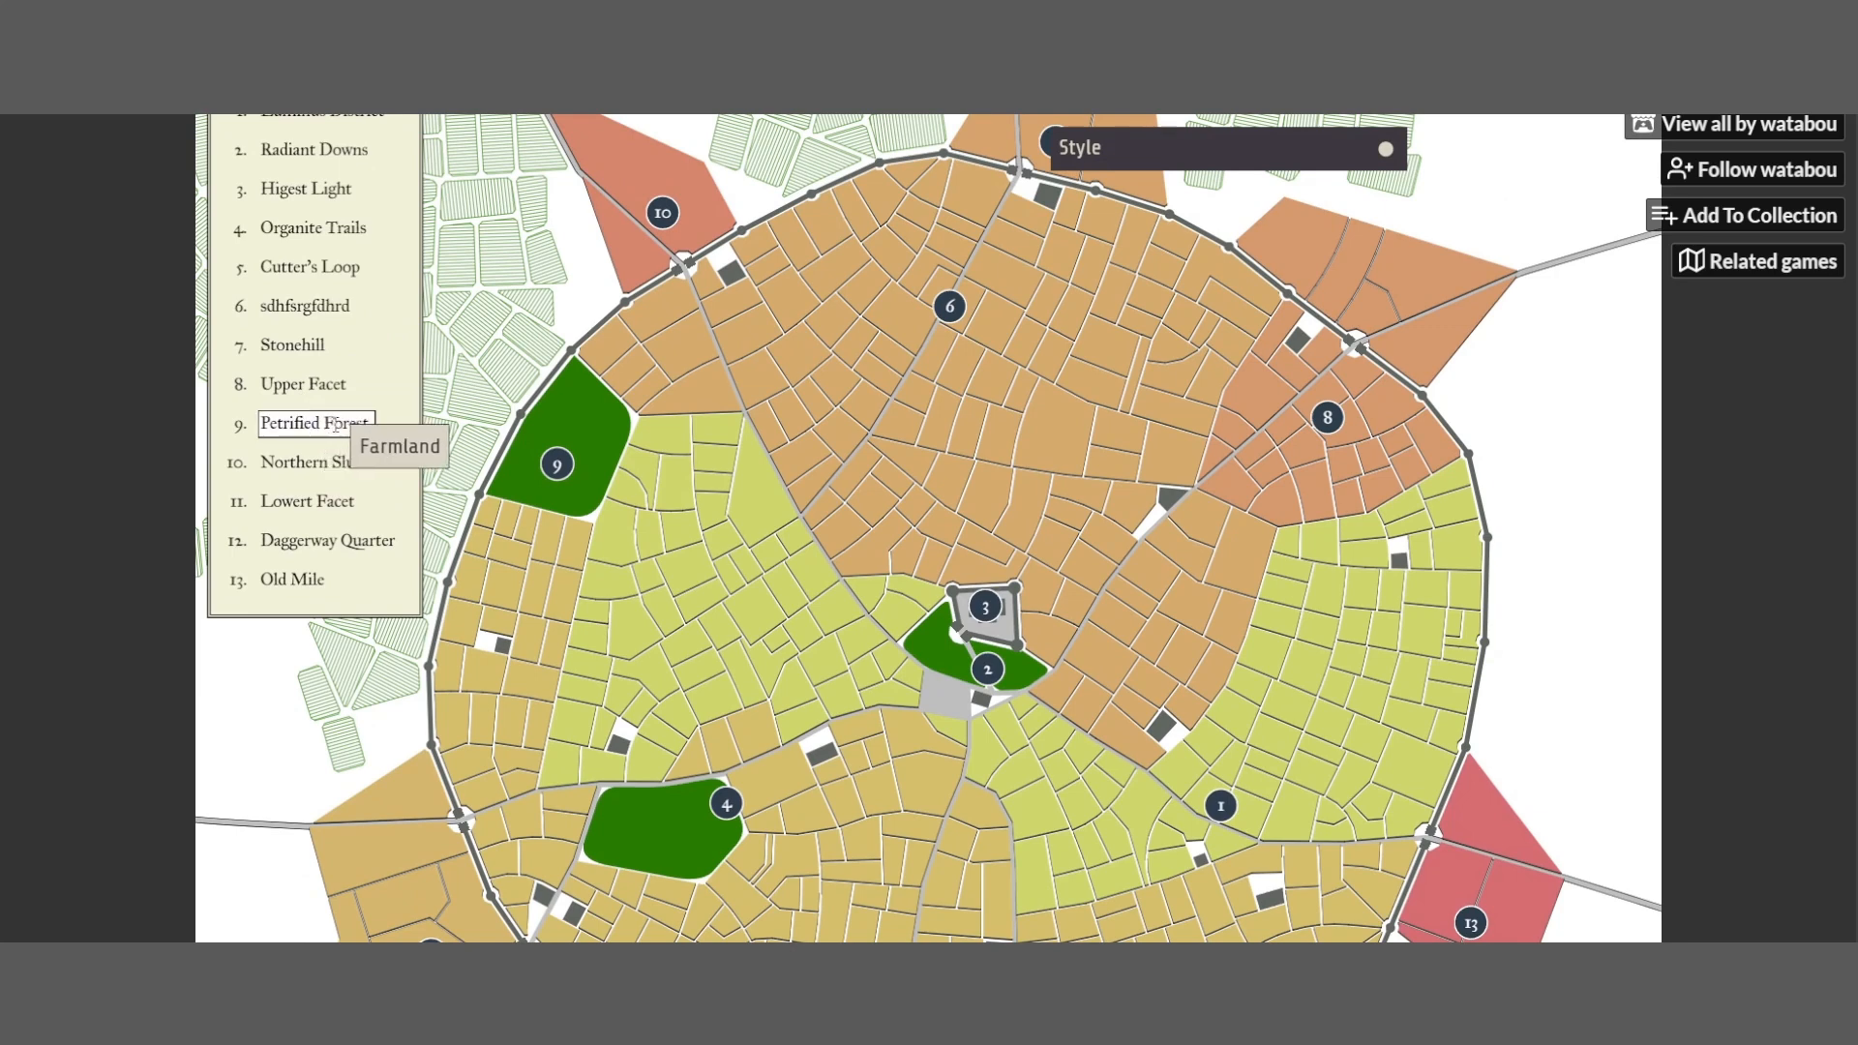
{"action": "left_click_drag", "start_coordinate": [374, 425], "coordinate": [252, 425]}
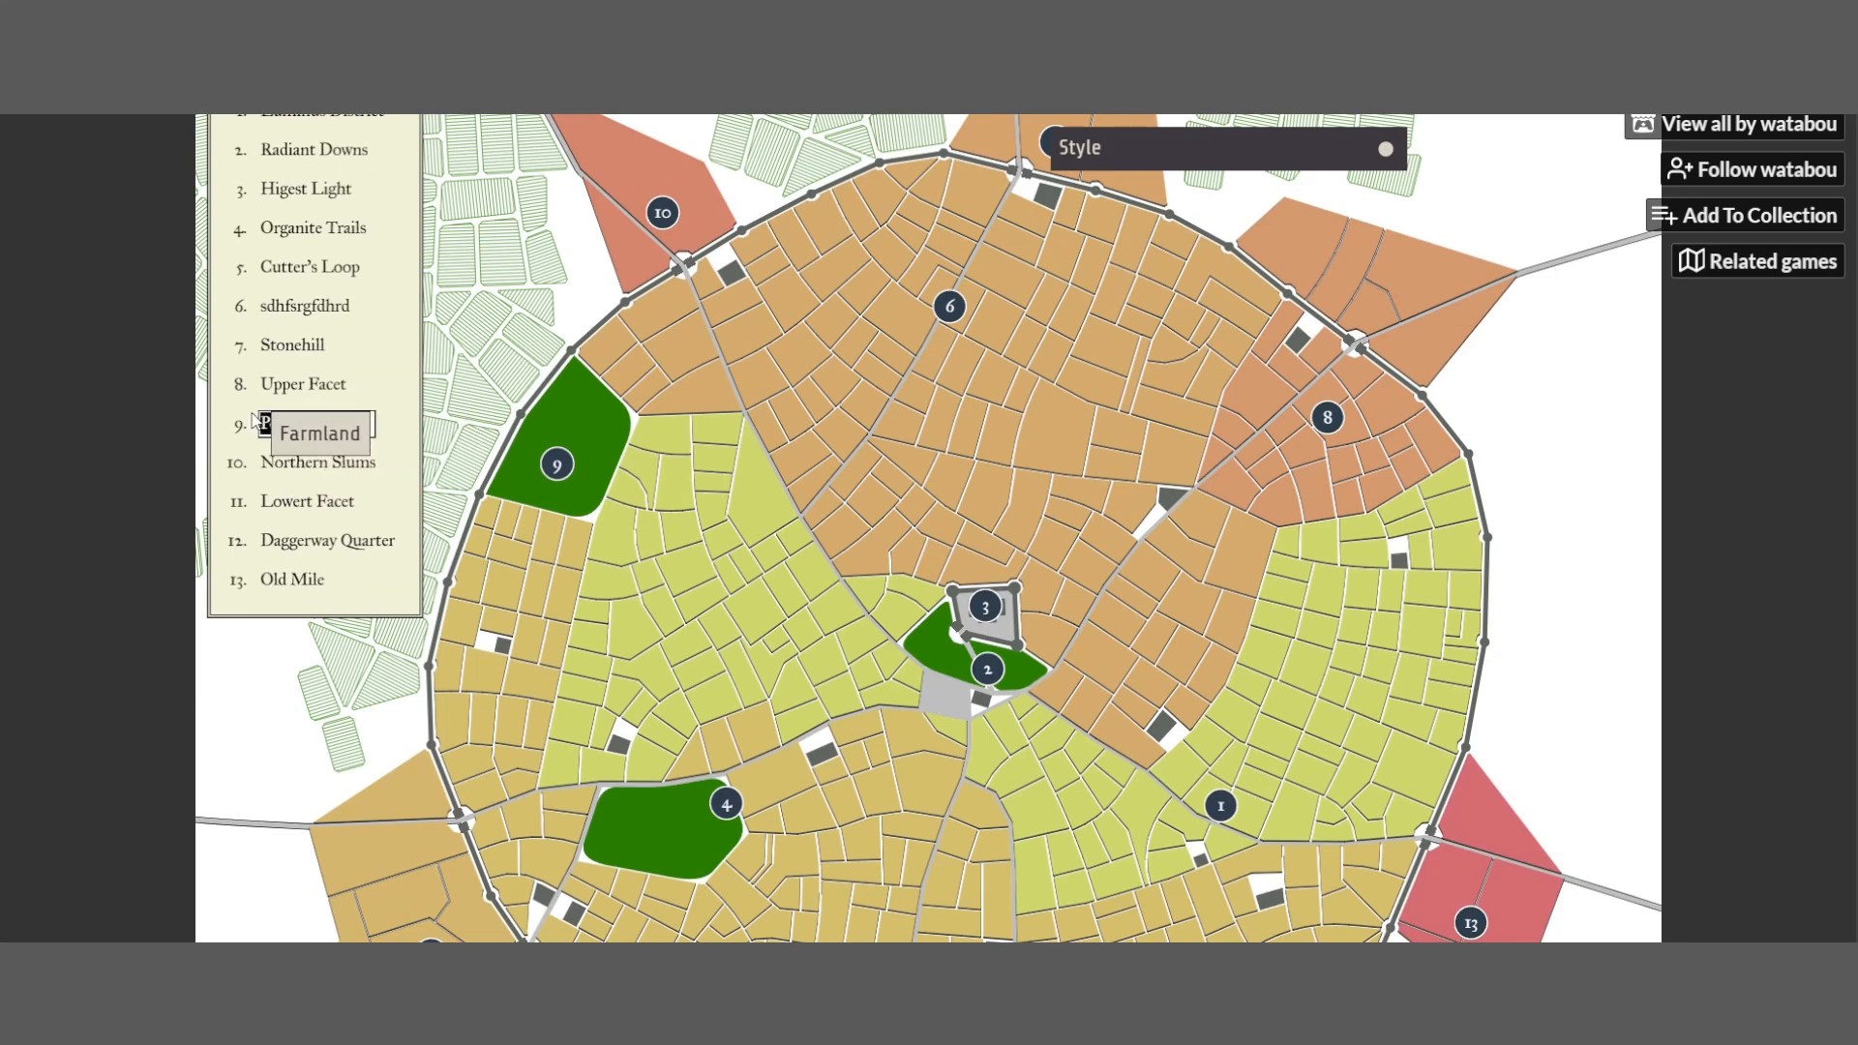
{"action": "type", "text": "Organite"}
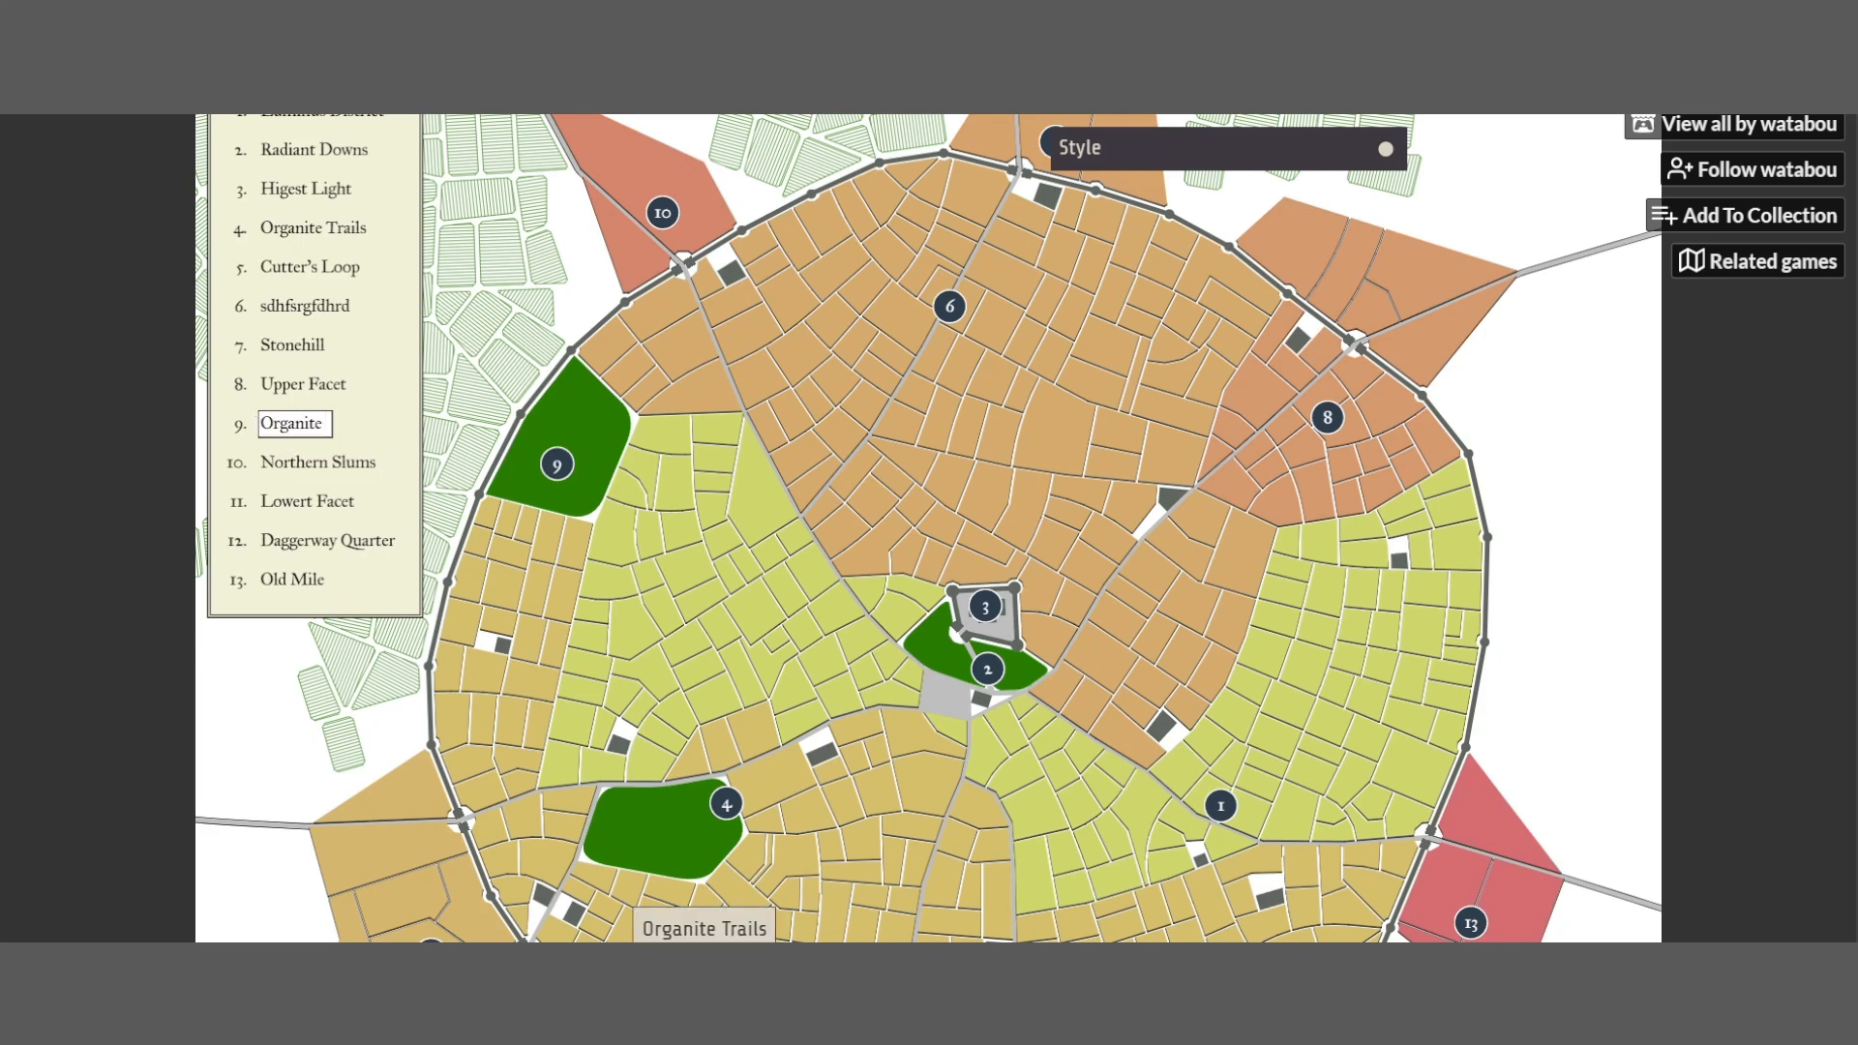
{"action": "type", "text": " Trails"}
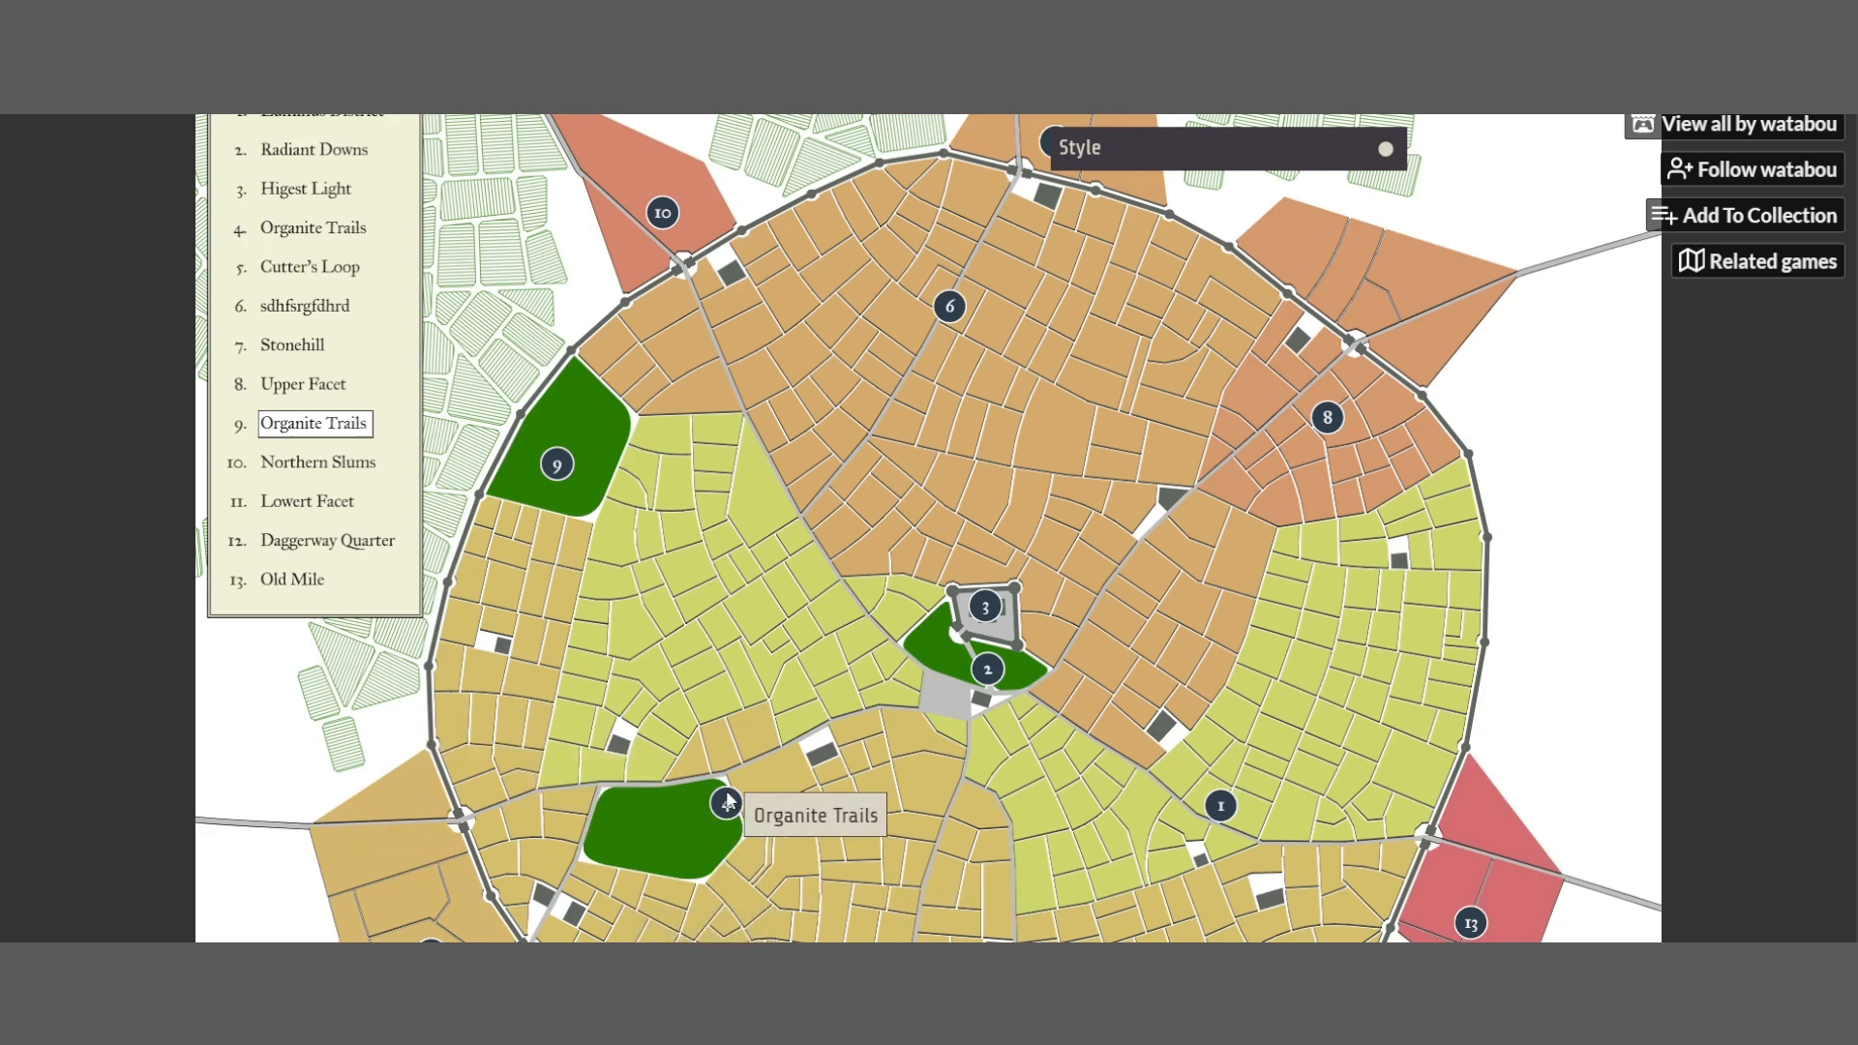
Clear the duplicate "Organite Trails" name from district 4 in the legend
{"action": "scroll", "coordinate": [800, 798], "scroll_direction": "down", "scroll_amount": 3}
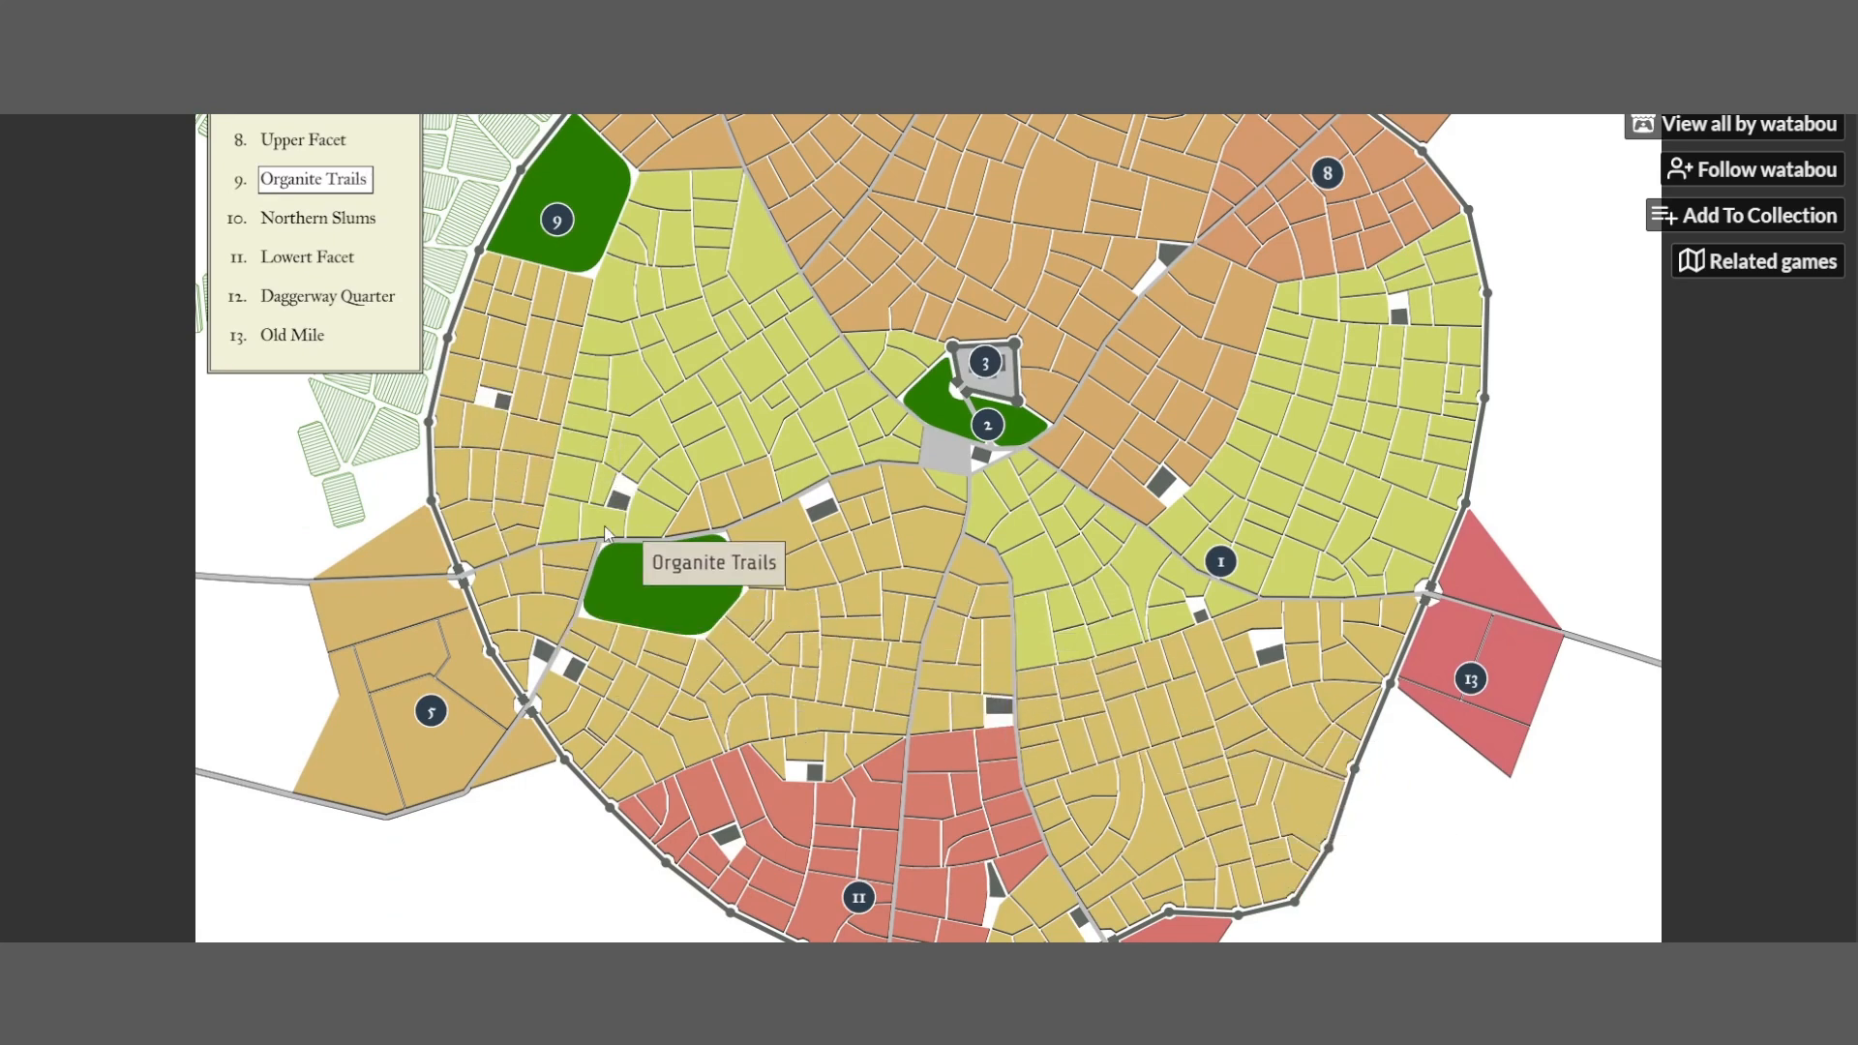
{"action": "scroll", "coordinate": [324, 251], "scroll_direction": "up", "scroll_amount": 2}
{"action": "scroll", "coordinate": [322, 242], "scroll_direction": "up", "scroll_amount": 2}
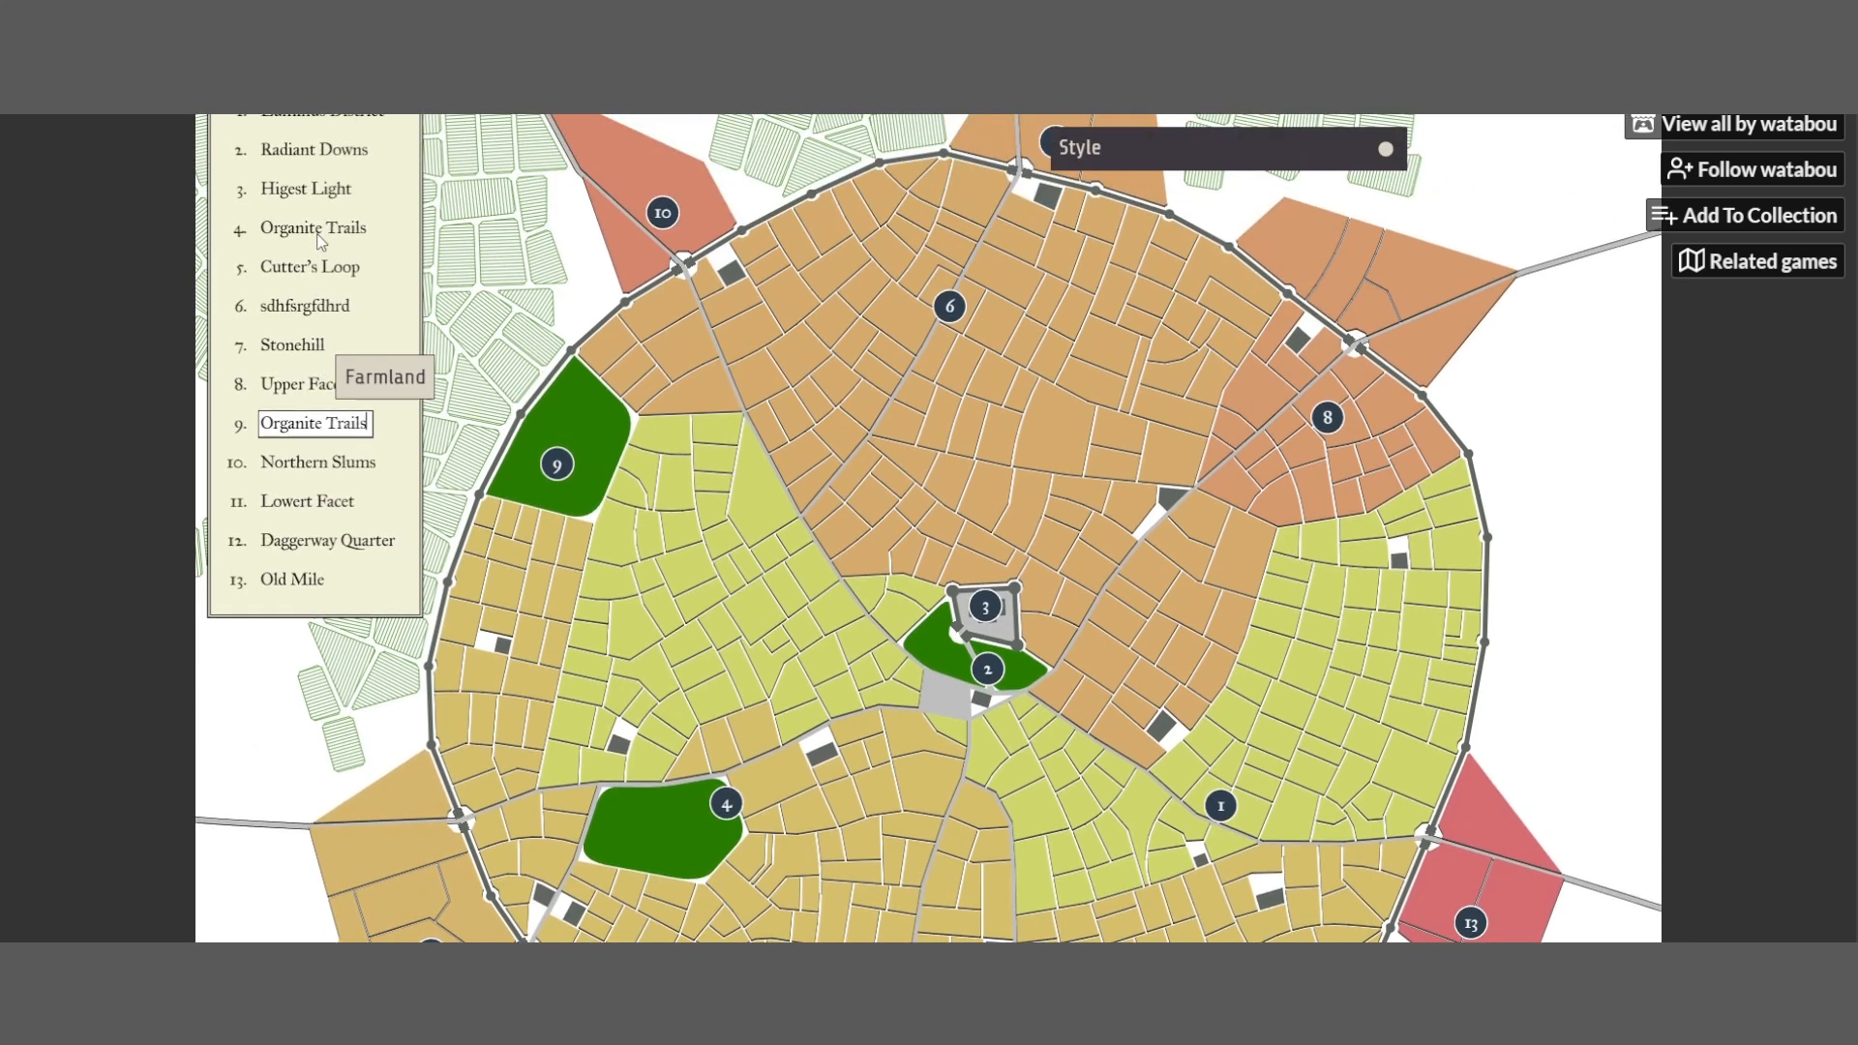
{"action": "left_click", "coordinate": [313, 227]}
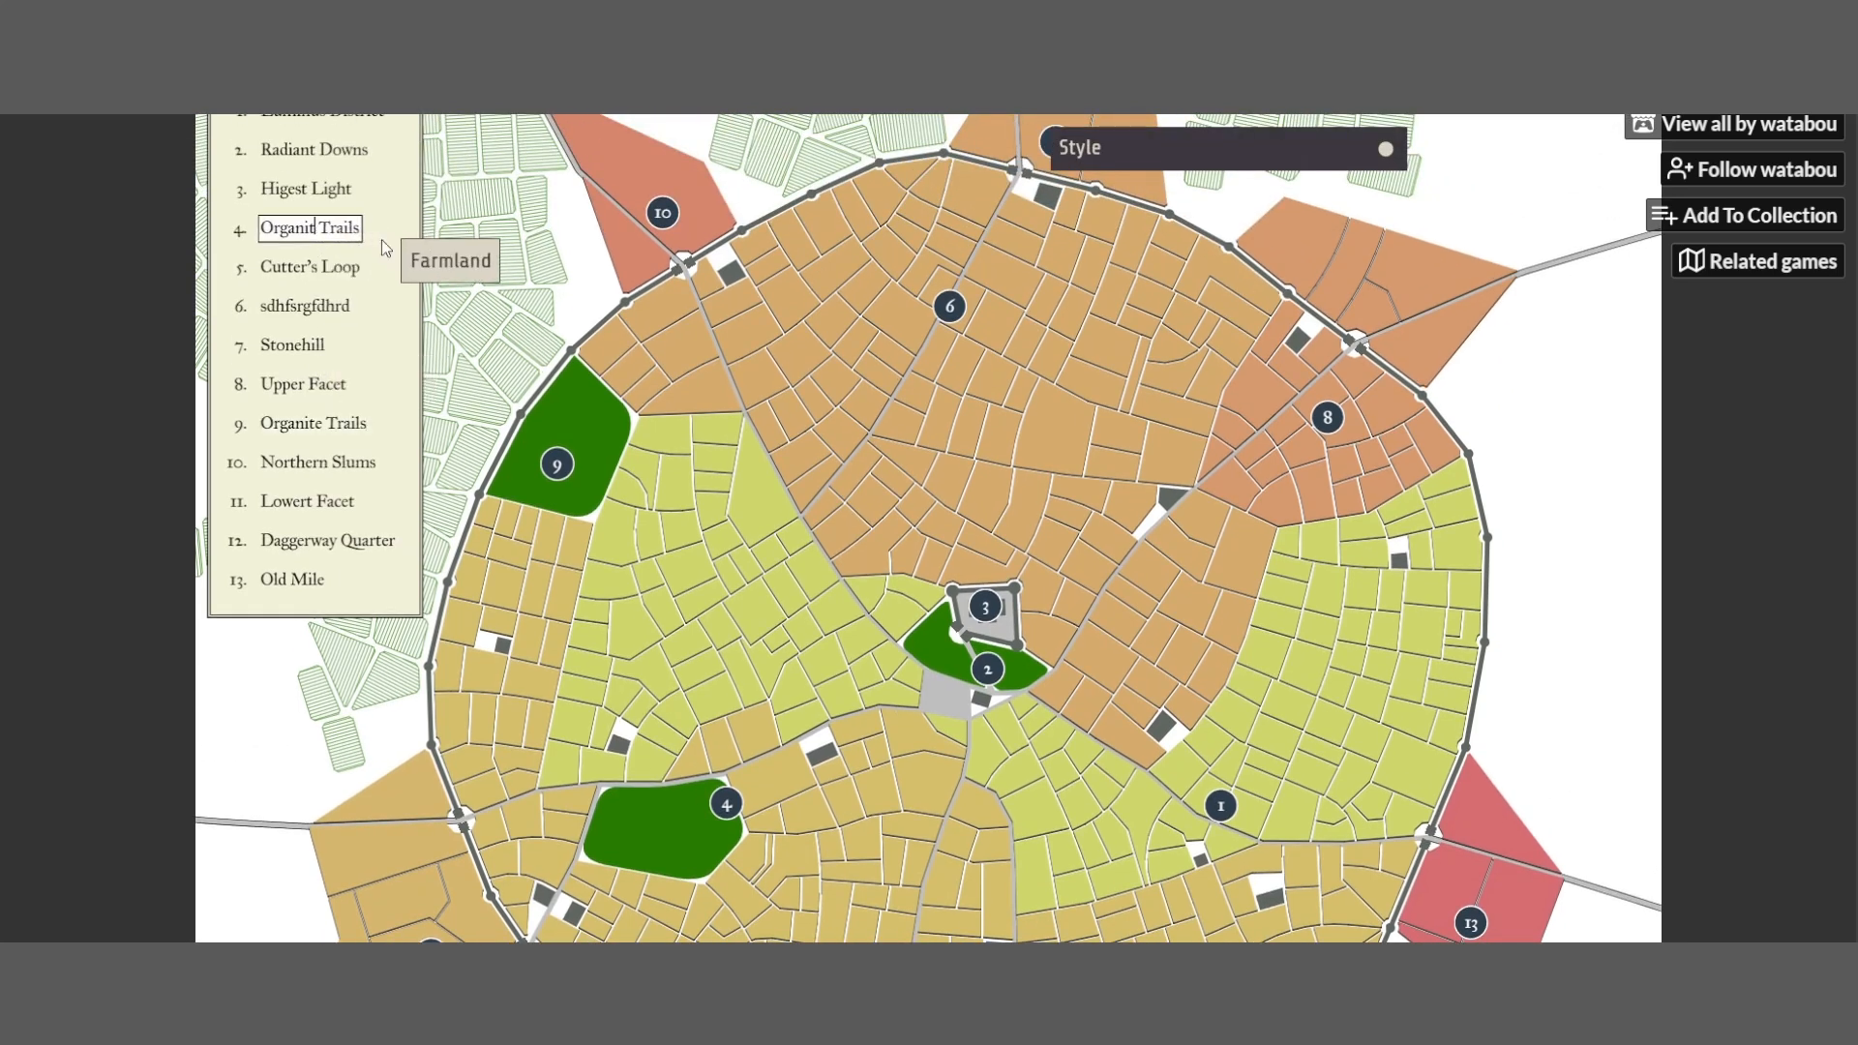
{"action": "key", "text": "BackSpace"}
{"action": "key", "text": "BackSpace"}
{"action": "key", "text": "BackSpace"}
{"action": "key", "text": "BackSpace"}
{"action": "key", "text": "BackSpace"}
{"action": "key", "text": "BackSpace"}
{"action": "key", "text": "BackSpace"}
{"action": "key", "text": "BackSpace"}
{"action": "key", "text": "BackSpace"}
{"action": "key", "text": "BackSpace"}
{"action": "key", "text": "BackSpace"}
{"action": "key", "text": "BackSpace"}
{"action": "key", "text": "BackSpace"}
{"action": "key", "text": "BackSpace"}
{"action": "key", "text": "BackSpace"}
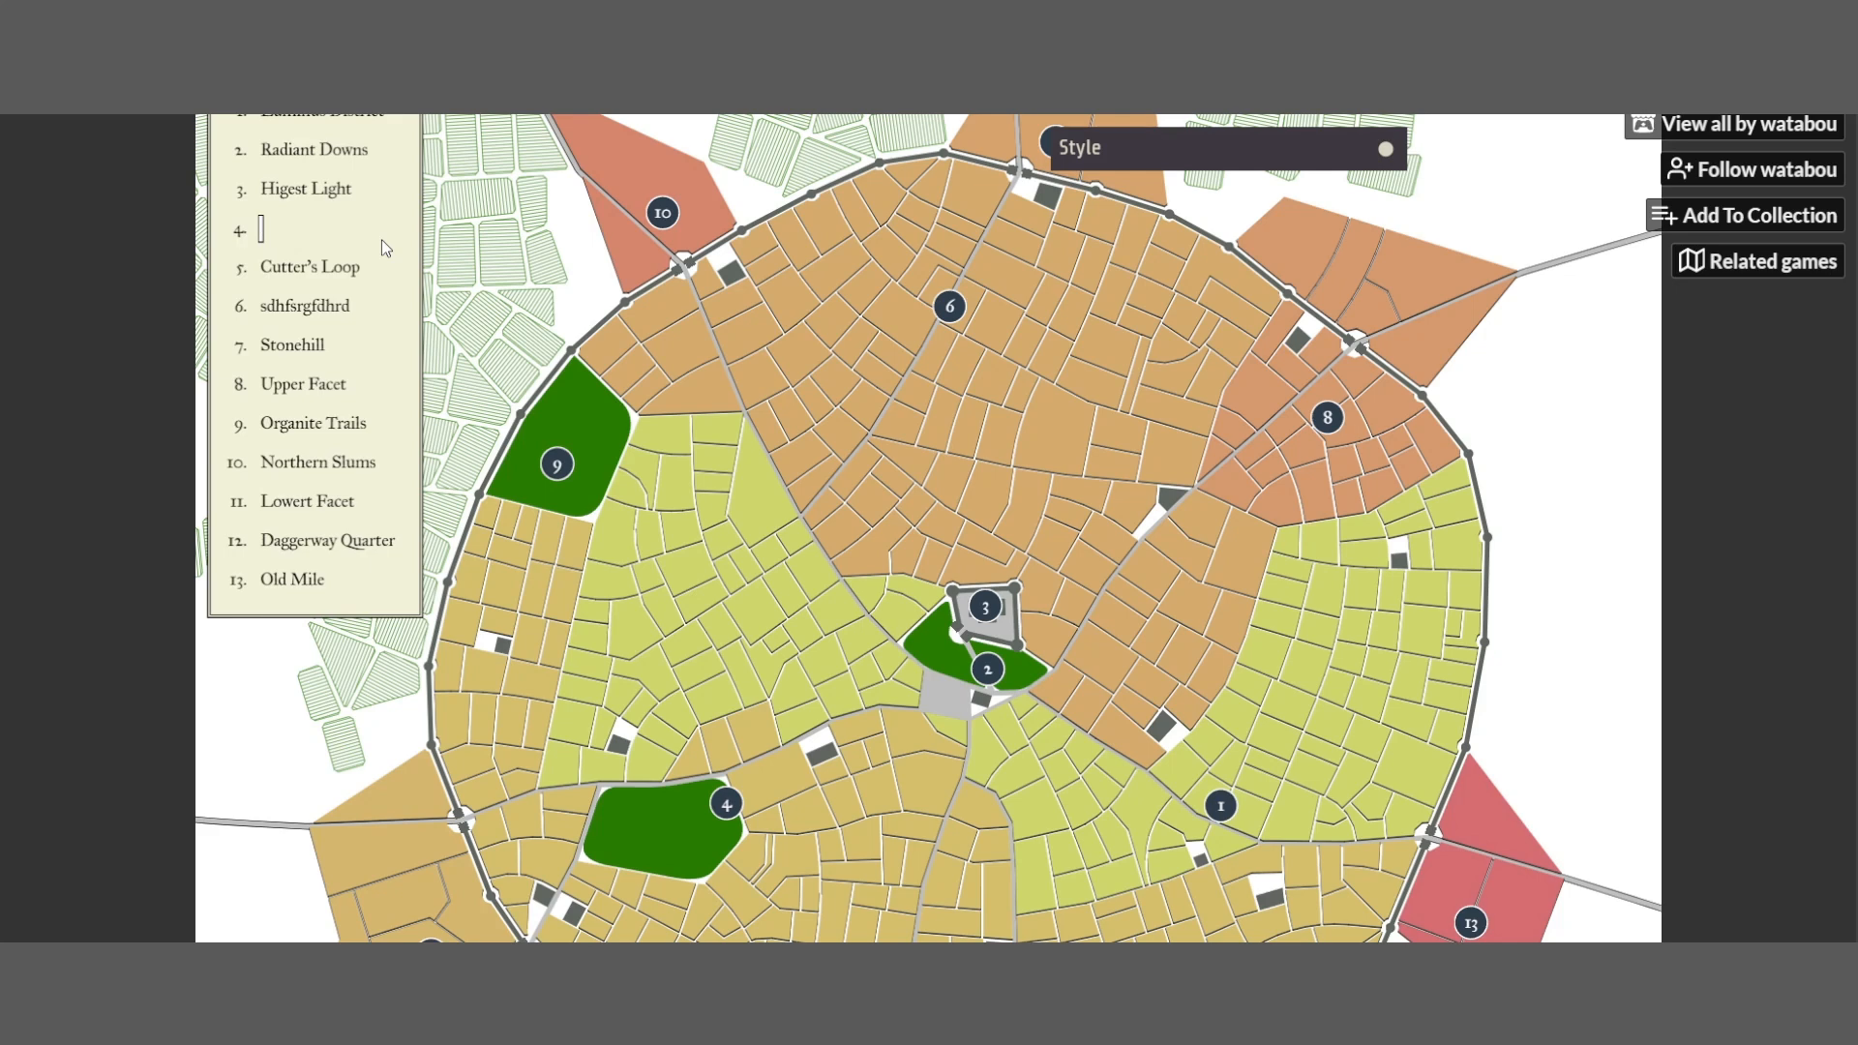
Move the Style window aside so it no longer covers the label of district 7 outside the northern gate
{"action": "left_click", "coordinate": [332, 308]}
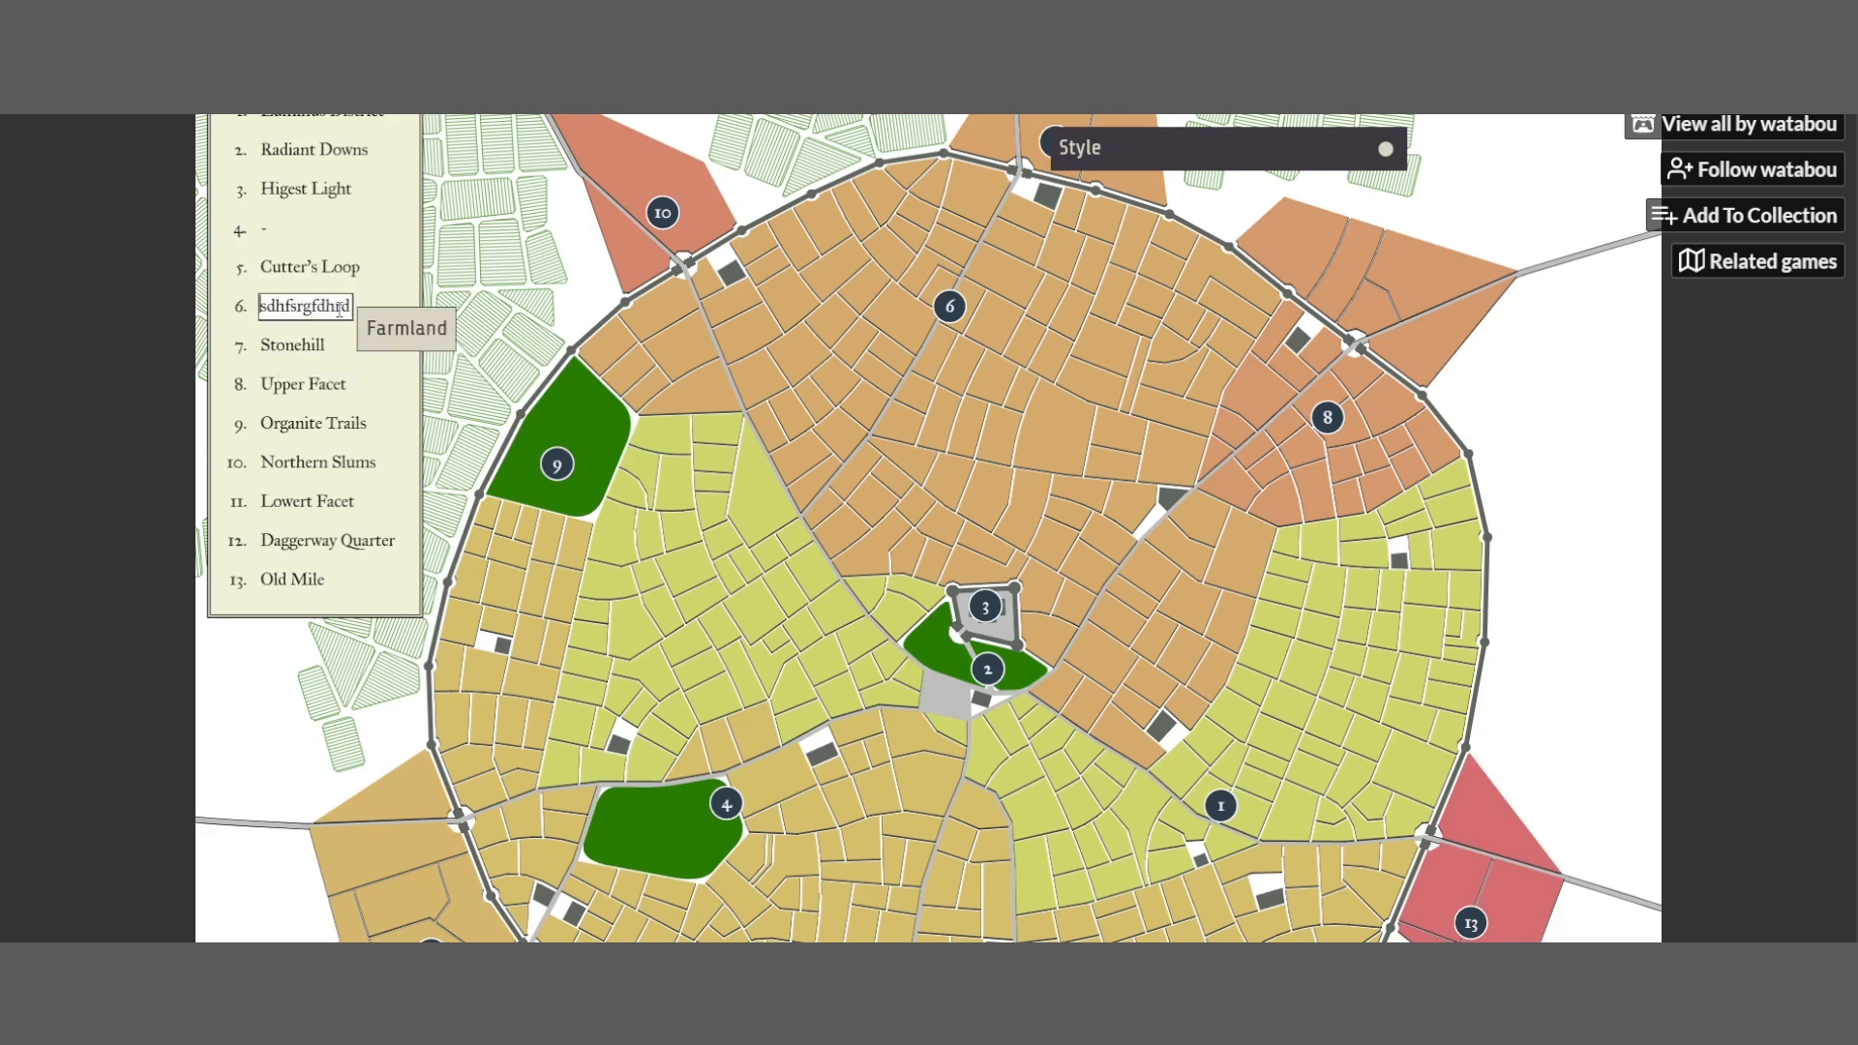
{"action": "scroll", "coordinate": [1046, 491], "scroll_direction": "up", "scroll_amount": 1}
{"action": "mouse_move", "coordinate": [1224, 281]}
{"action": "left_mouse_down"}
{"action": "mouse_move", "coordinate": [1311, 277]}
{"action": "mouse_move", "coordinate": [1460, 204]}
{"action": "left_mouse_up"}
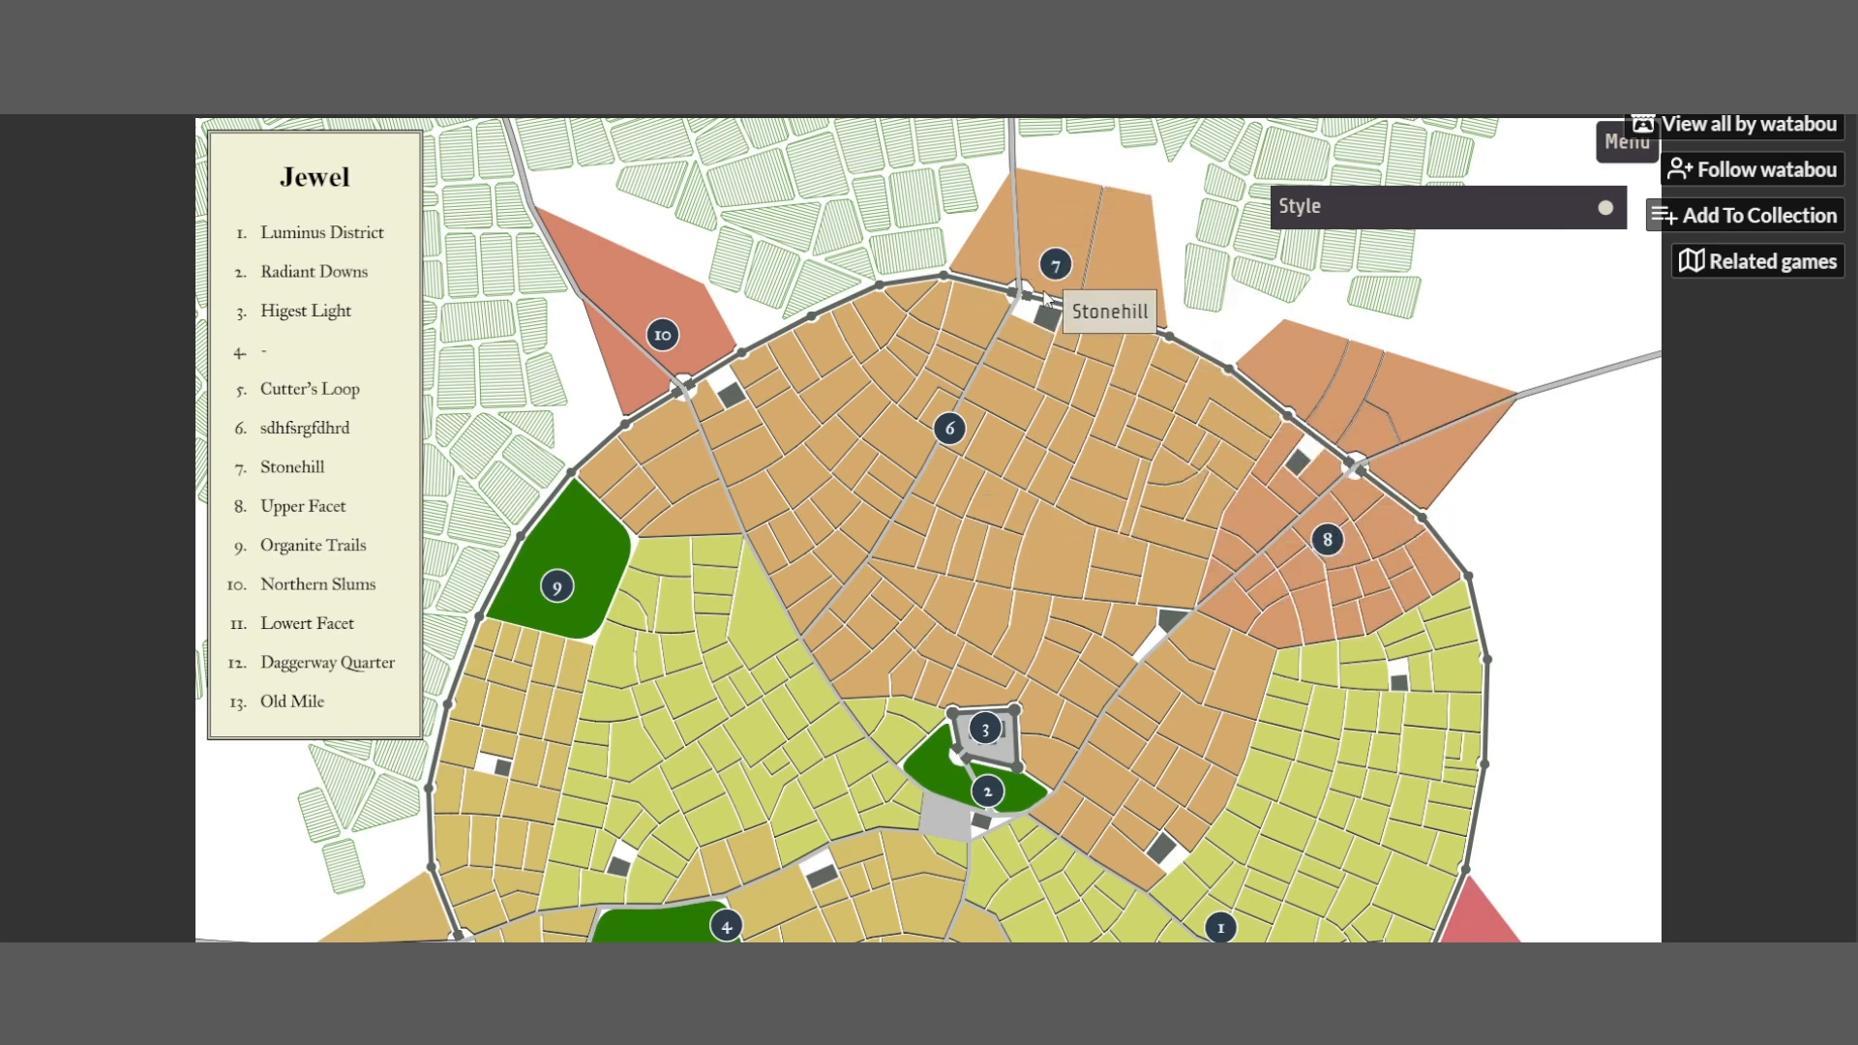
Clear the placeholder dash in district 4's legend entry and rename district 5 as "Cutter's Loupe"
{"action": "left_click", "coordinate": [267, 354]}
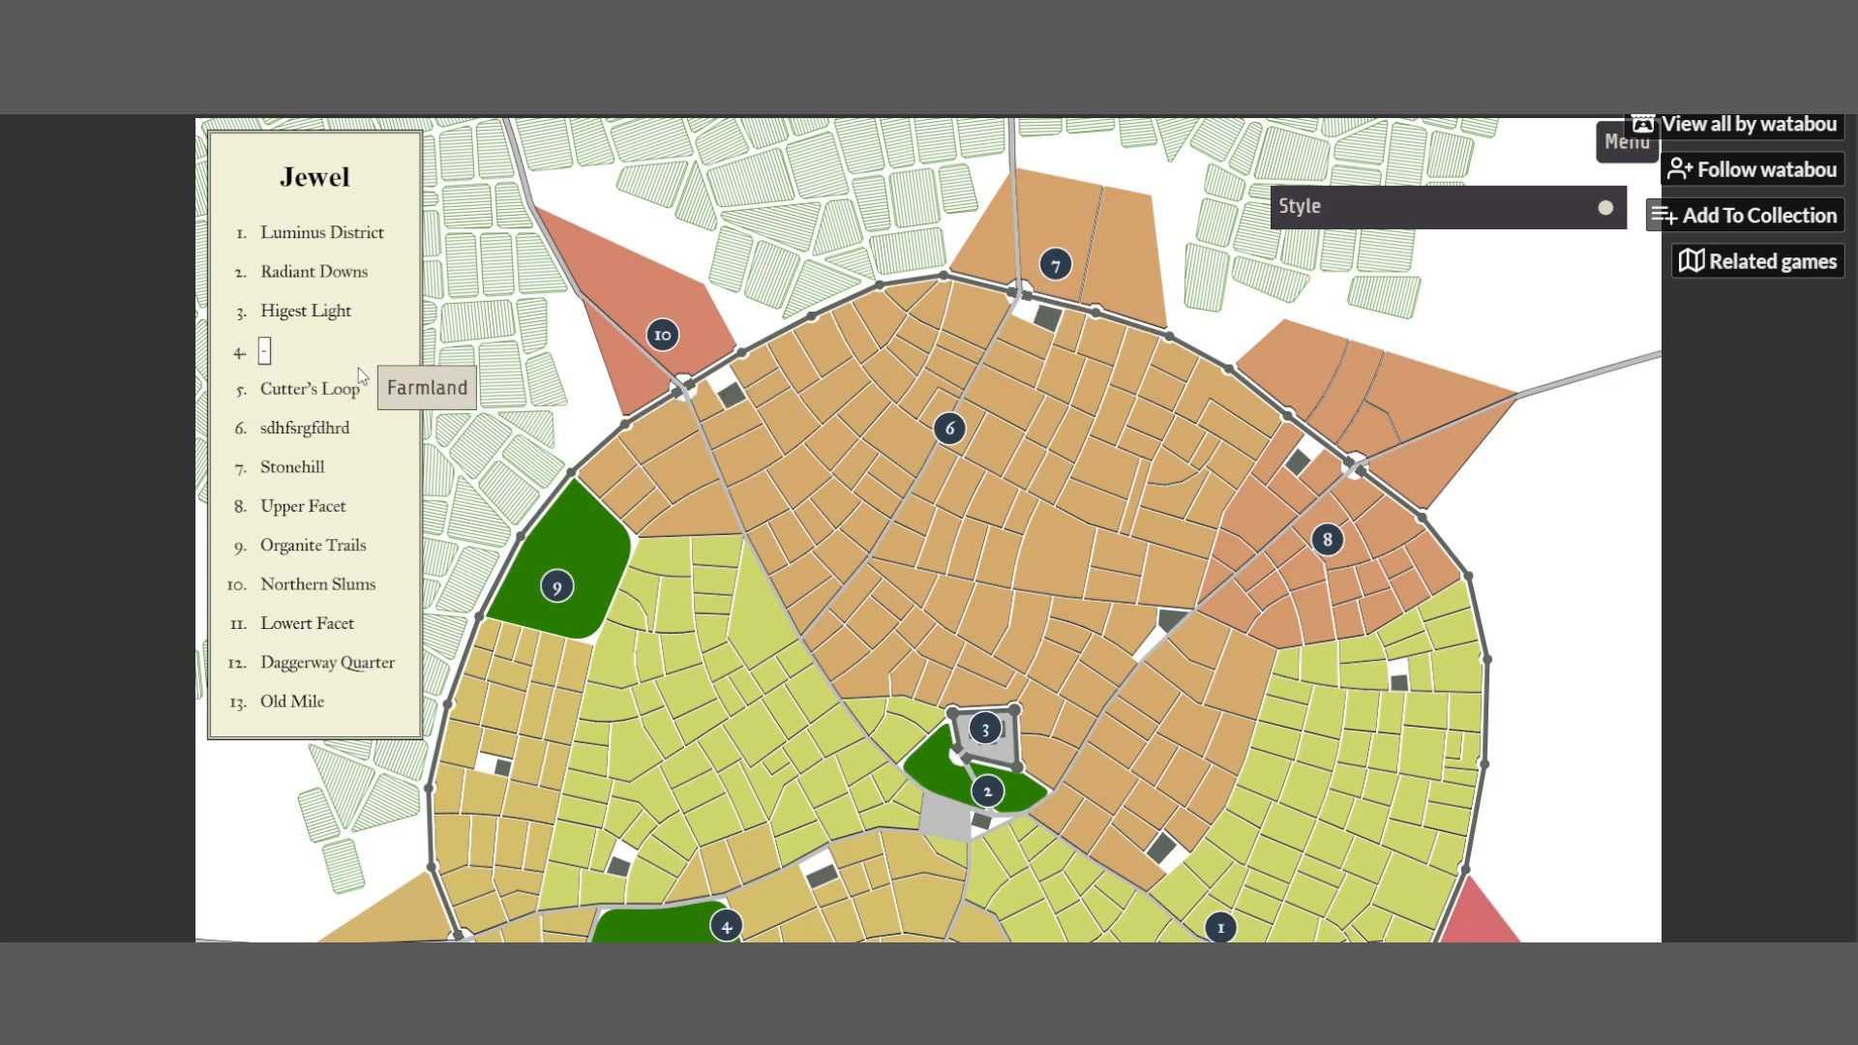
{"action": "key", "text": "BackSpace"}
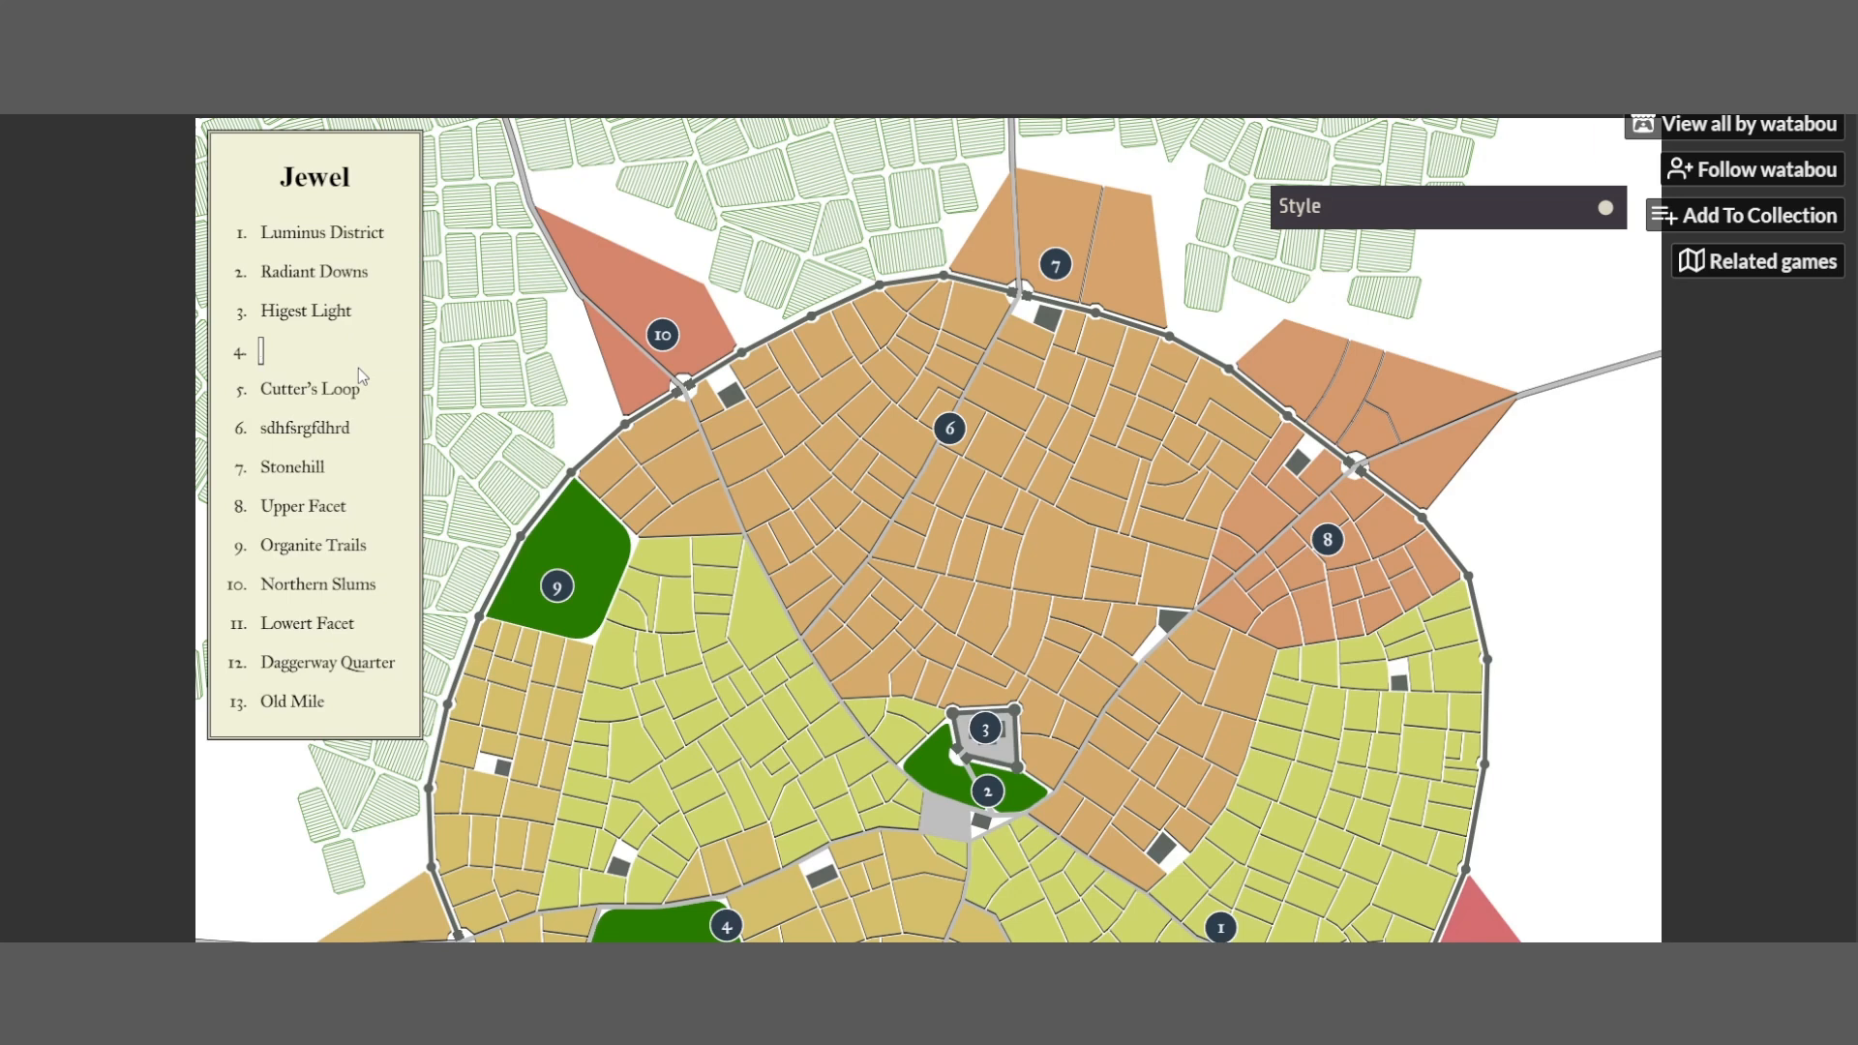
{"action": "left_click", "coordinate": [362, 387]}
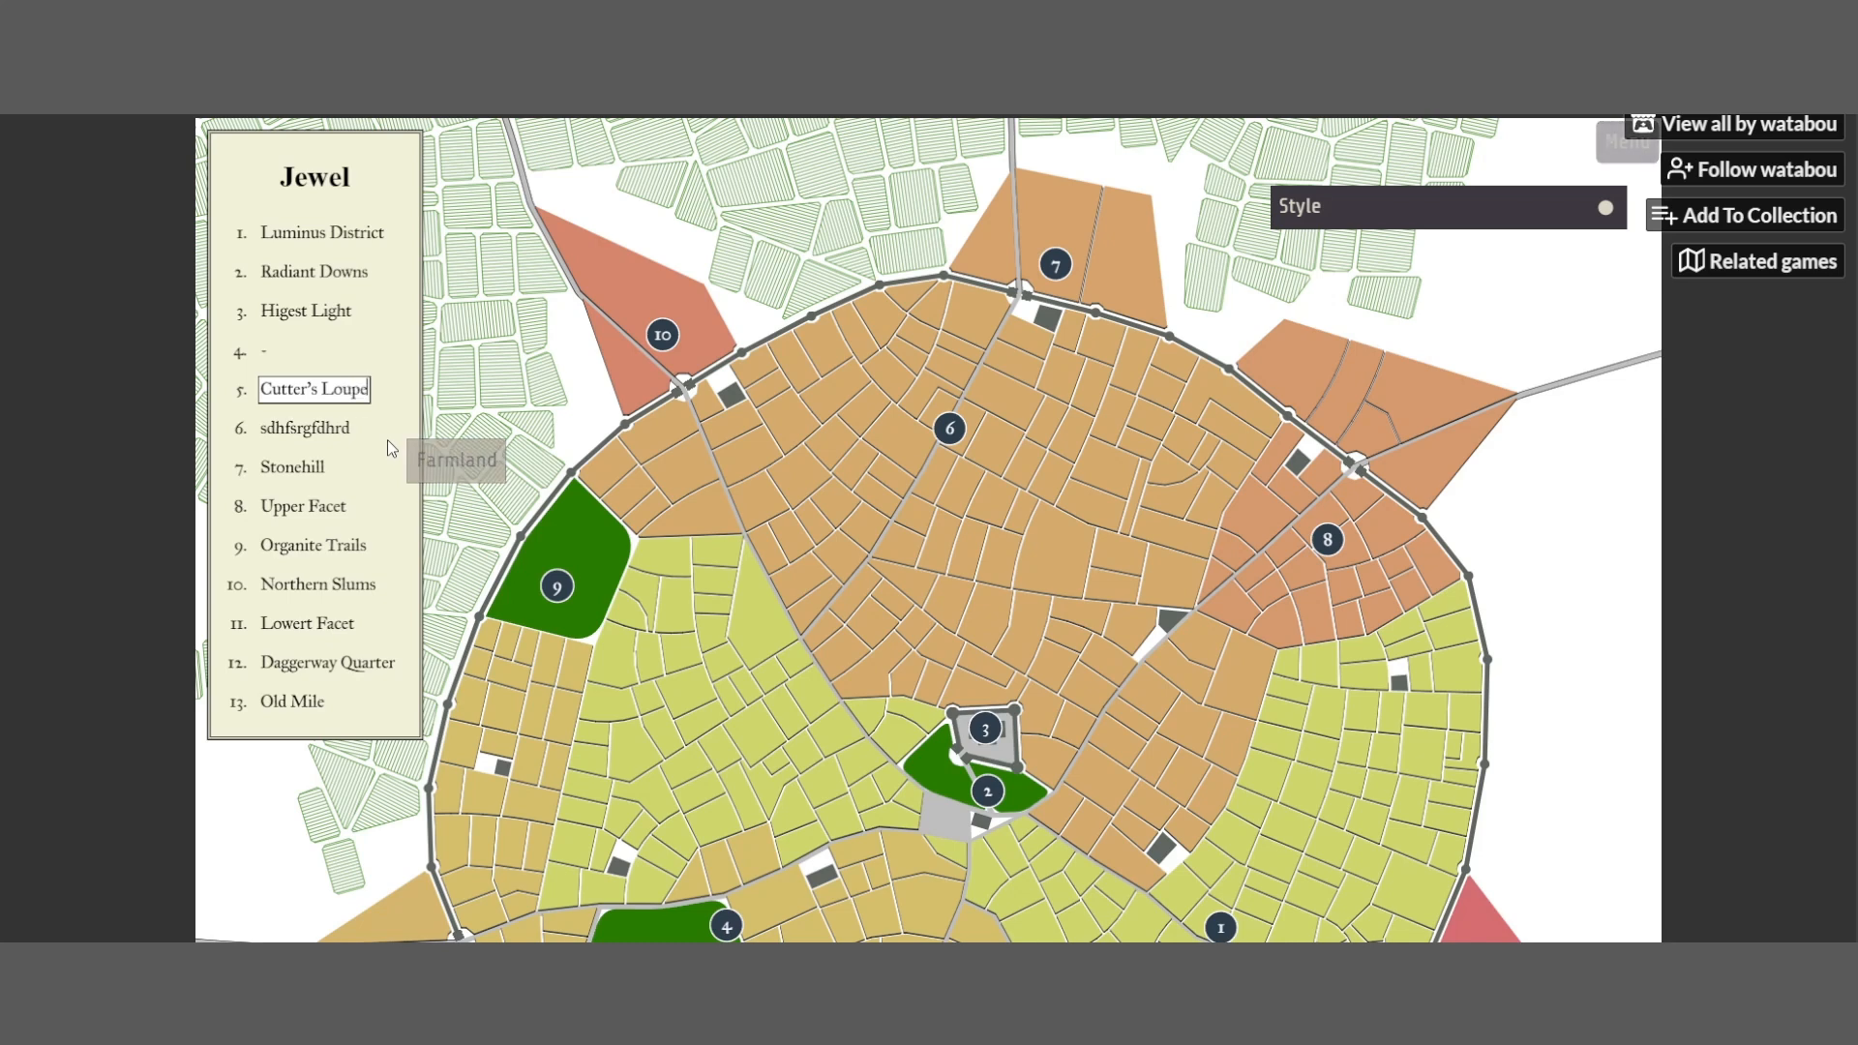
{"action": "left_click", "coordinate": [548, 512]}
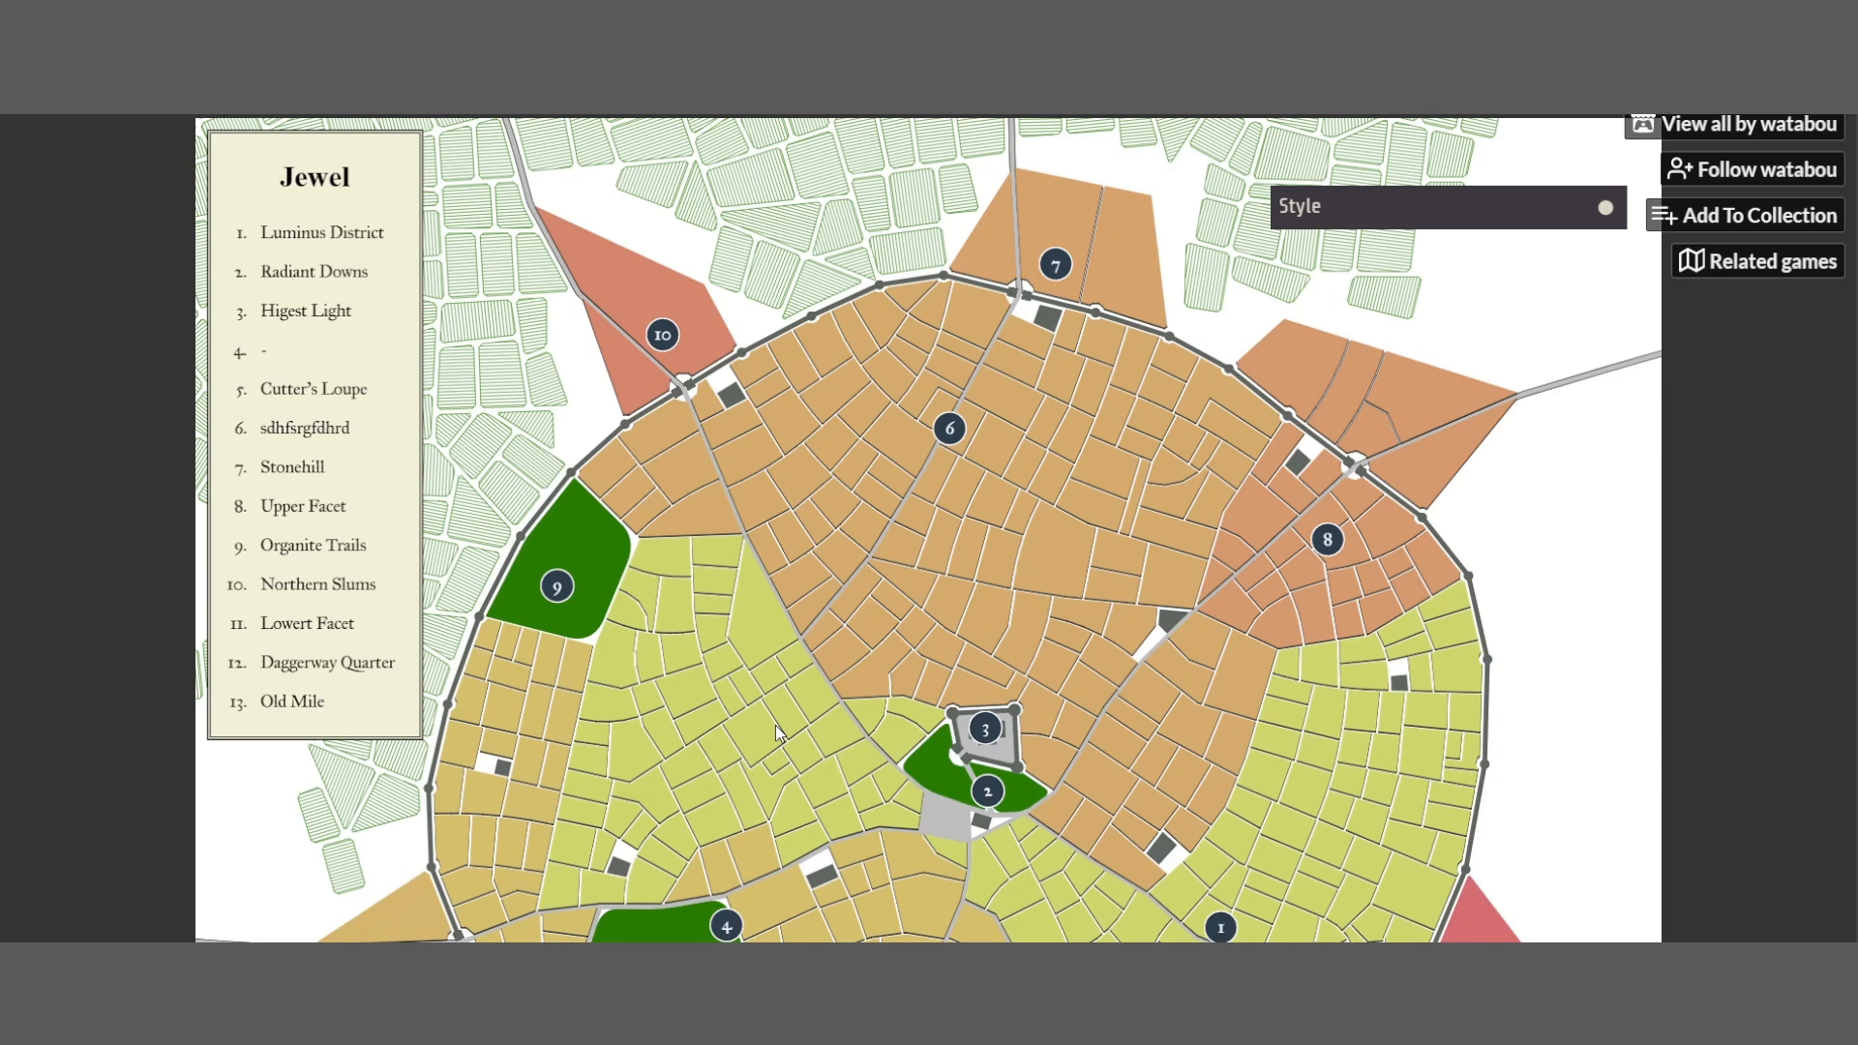
Rename district 4 in the legend as "Phosphorescence District"
{"action": "scroll", "coordinate": [813, 703], "scroll_direction": "down", "scroll_amount": 4}
{"action": "scroll", "coordinate": [620, 620], "scroll_direction": "up", "scroll_amount": 3}
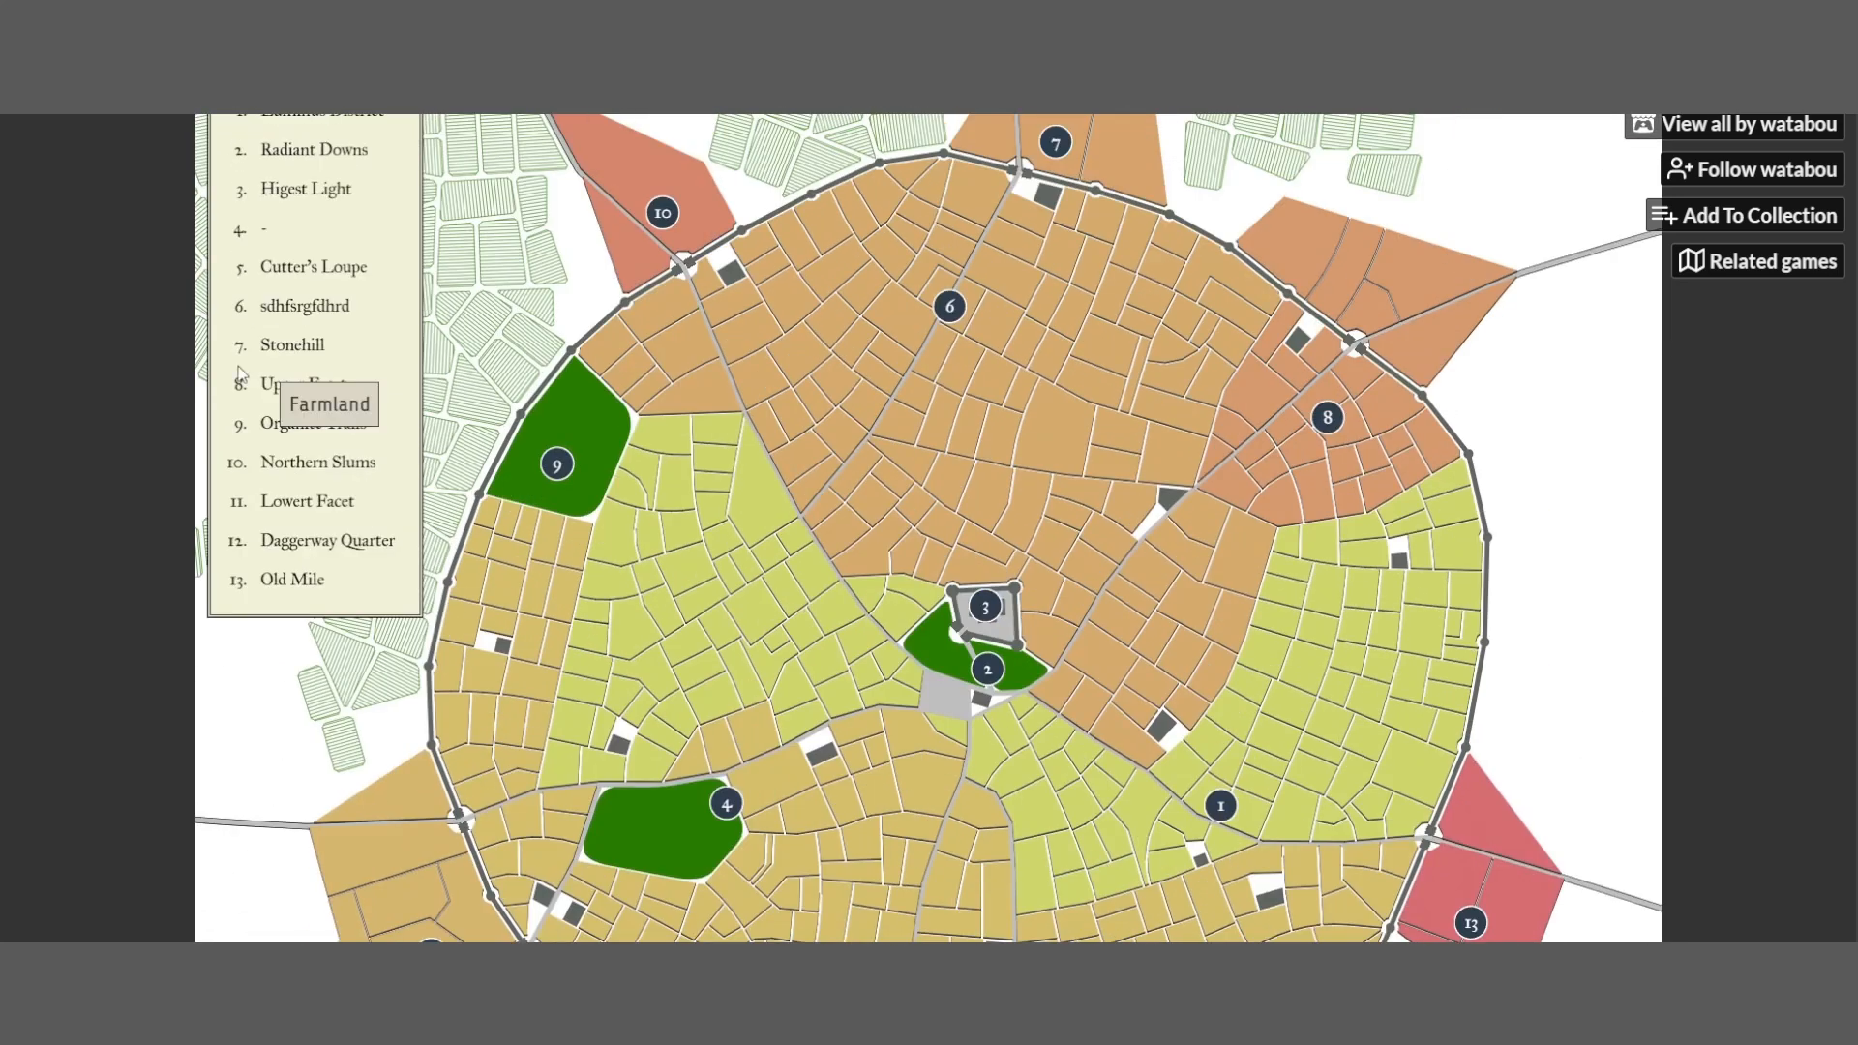
{"action": "left_click", "coordinate": [269, 229]}
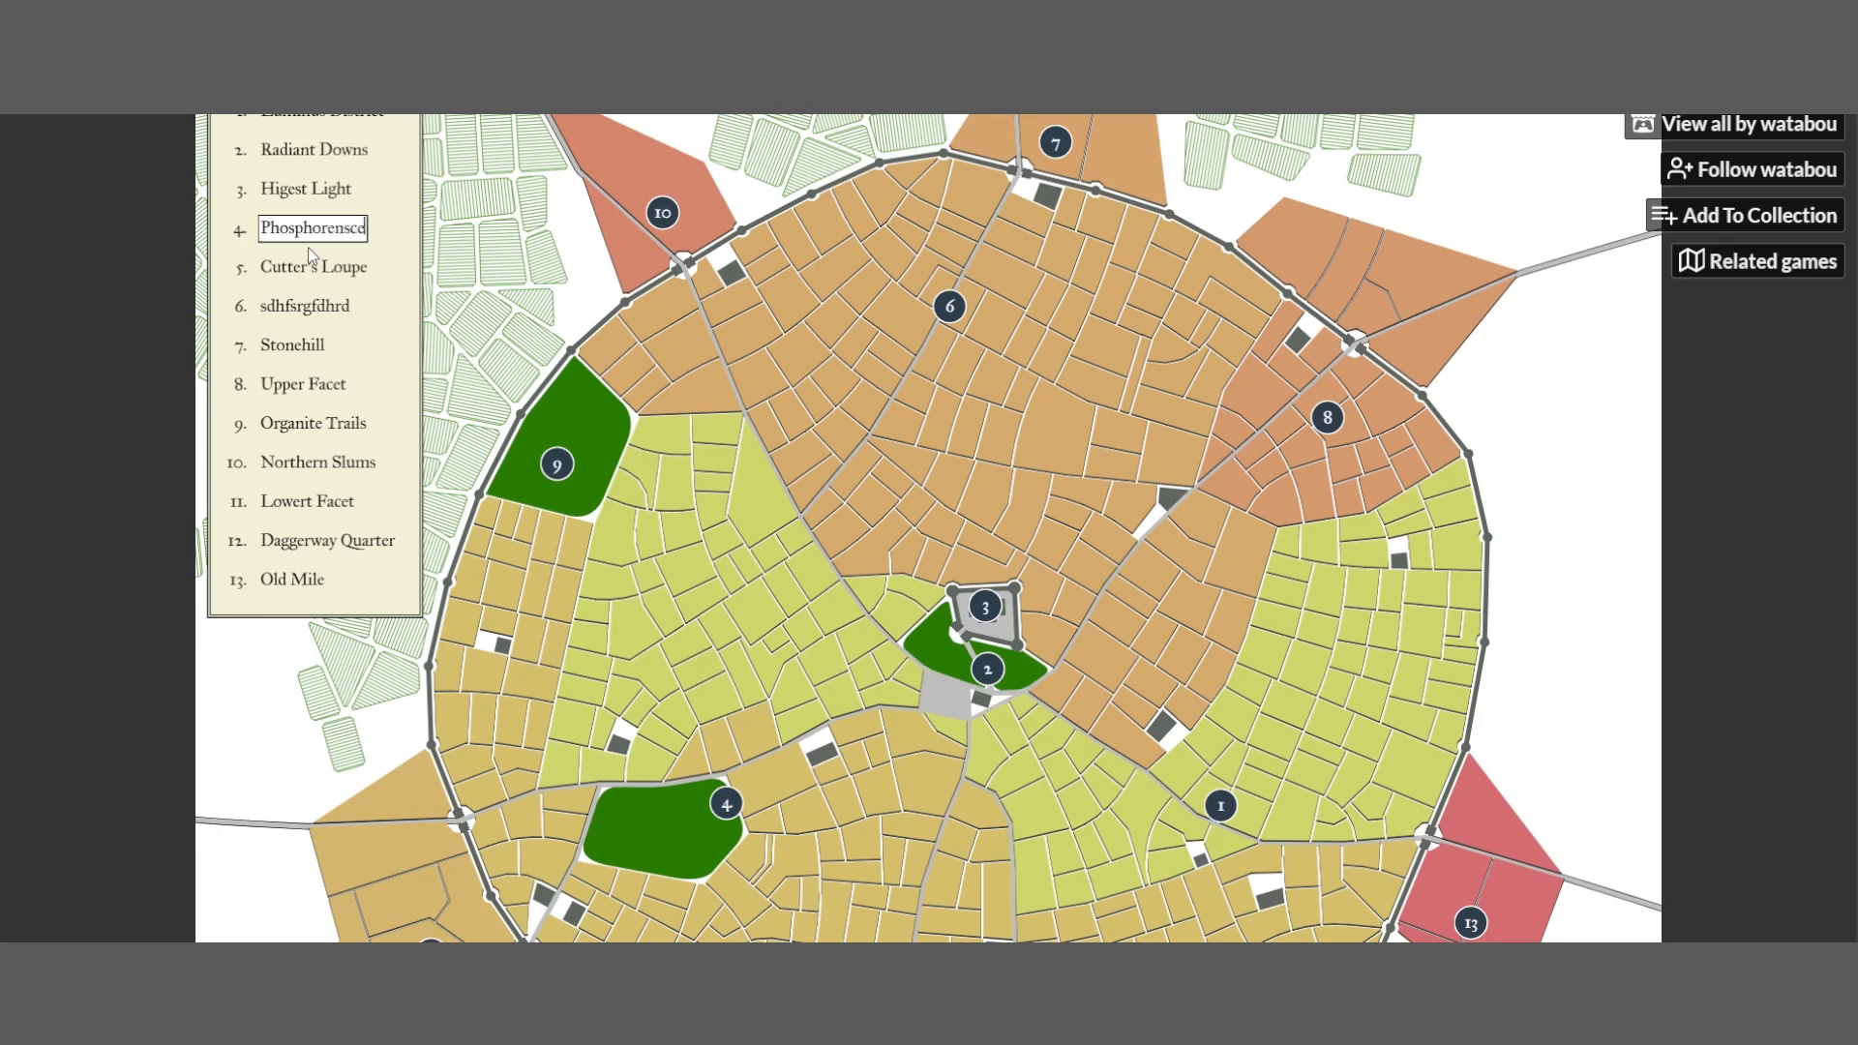
{"action": "type", "text": "scence"}
{"action": "key", "text": "BackSpace"}
{"action": "key", "text": "BackSpace"}
{"action": "key", "text": "BackSpace"}
{"action": "key", "text": "BackSpace"}
{"action": "key", "text": "BackSpace"}
{"action": "key", "text": "BackSpace"}
{"action": "key", "text": "BackSpace"}
{"action": "type", "text": "nce Districs"}
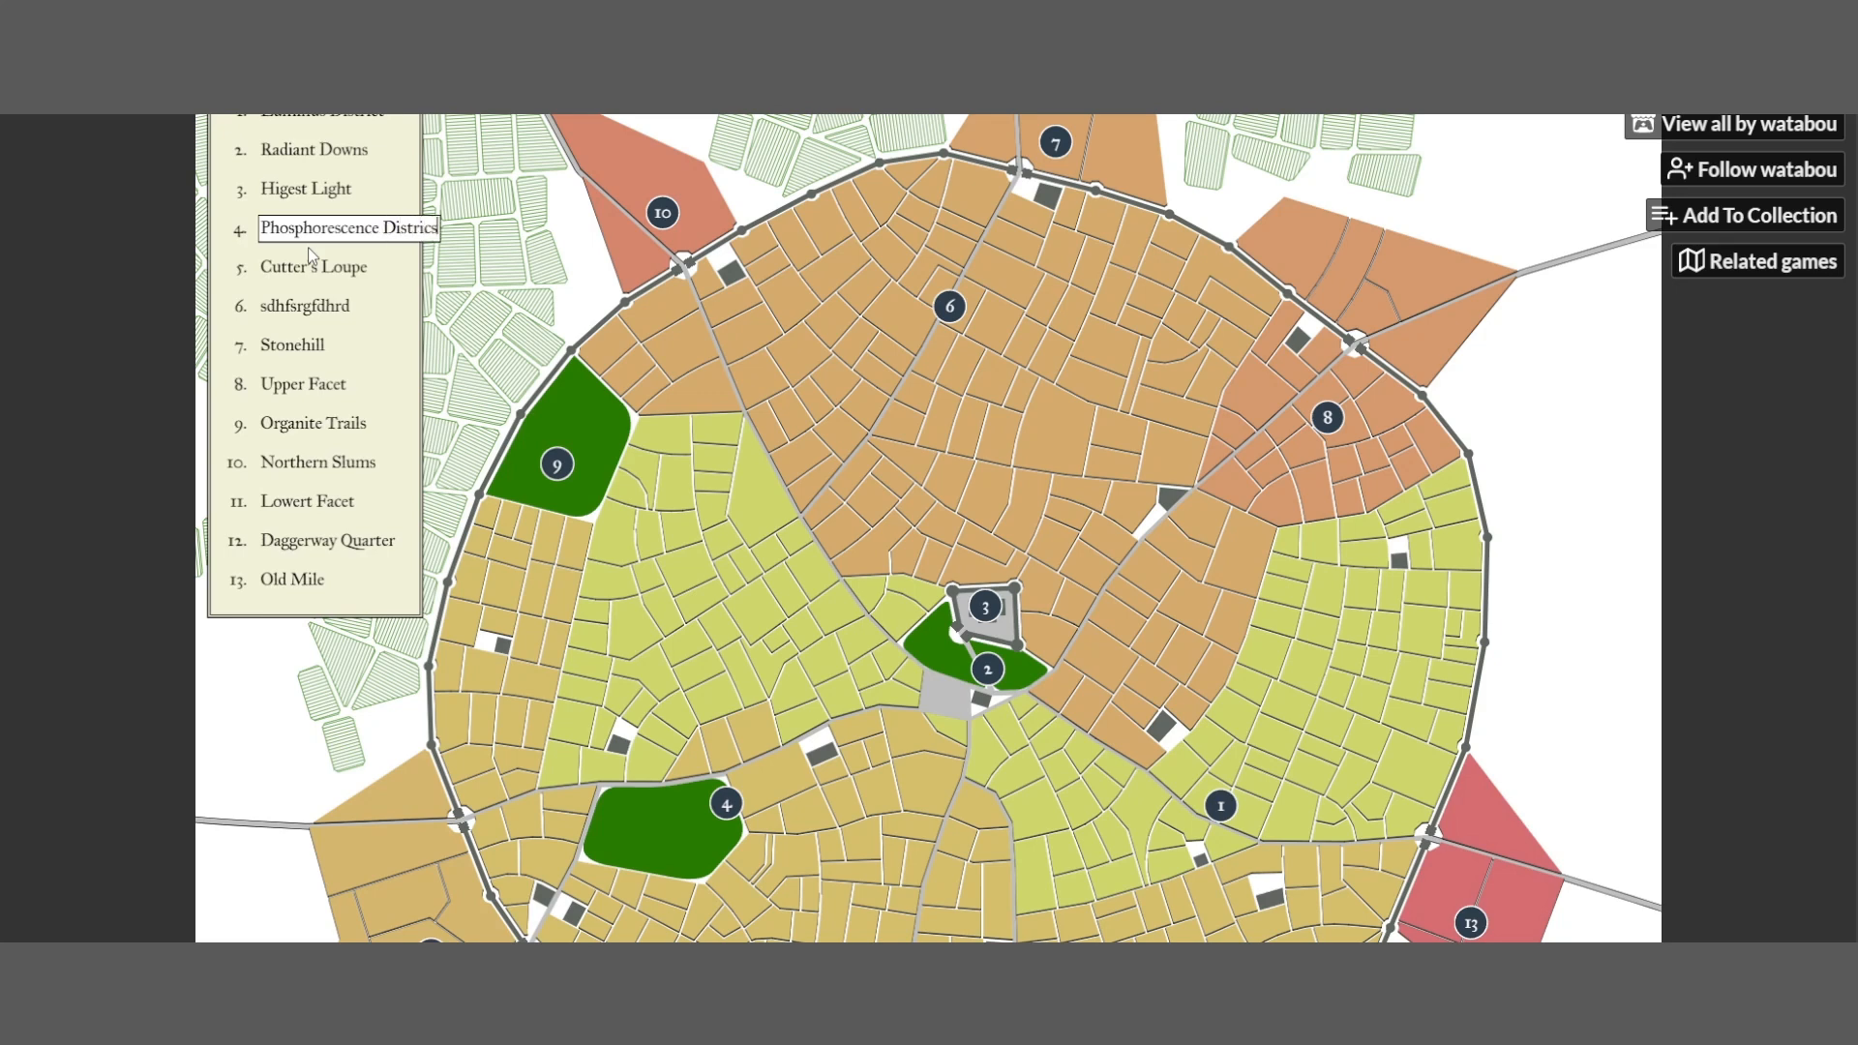
{"action": "key", "text": "Return"}
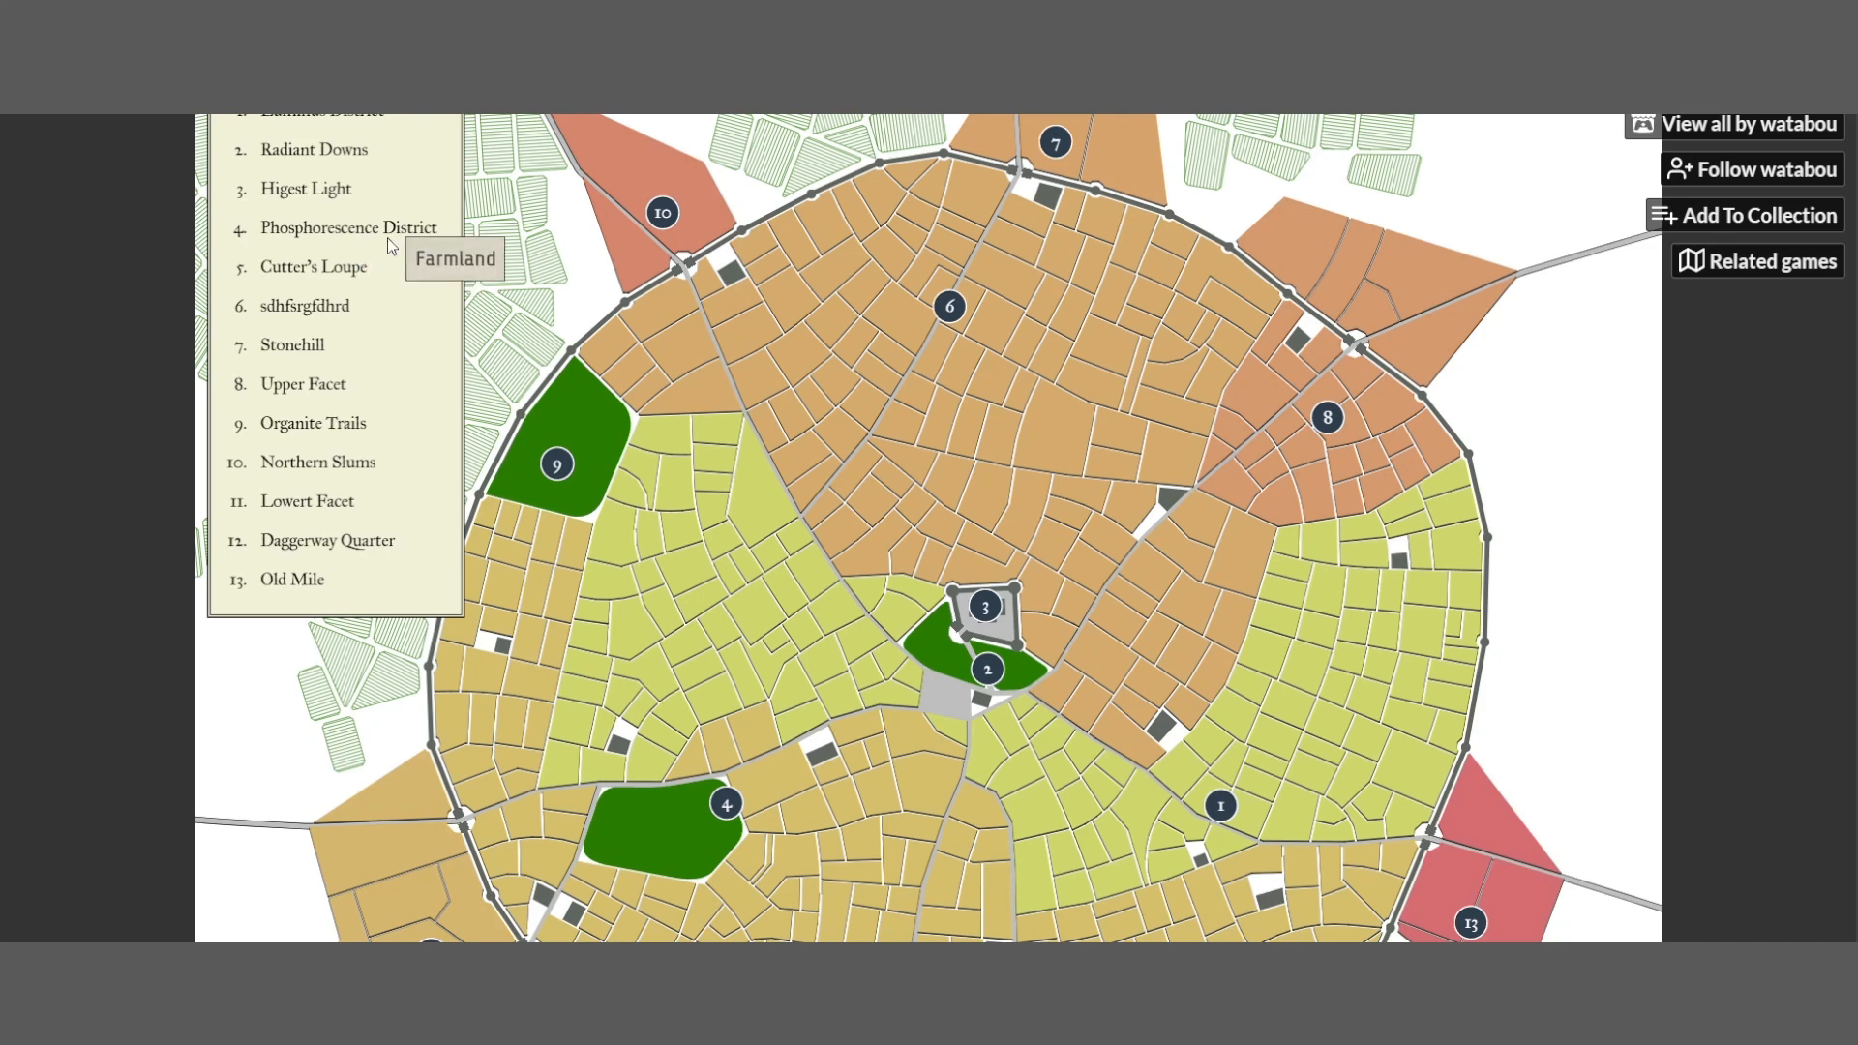
Rename district 13, outside the eastern gate, as "Biaxal Corridor" in the legend
{"action": "scroll", "coordinate": [1029, 540], "scroll_direction": "down", "scroll_amount": 3}
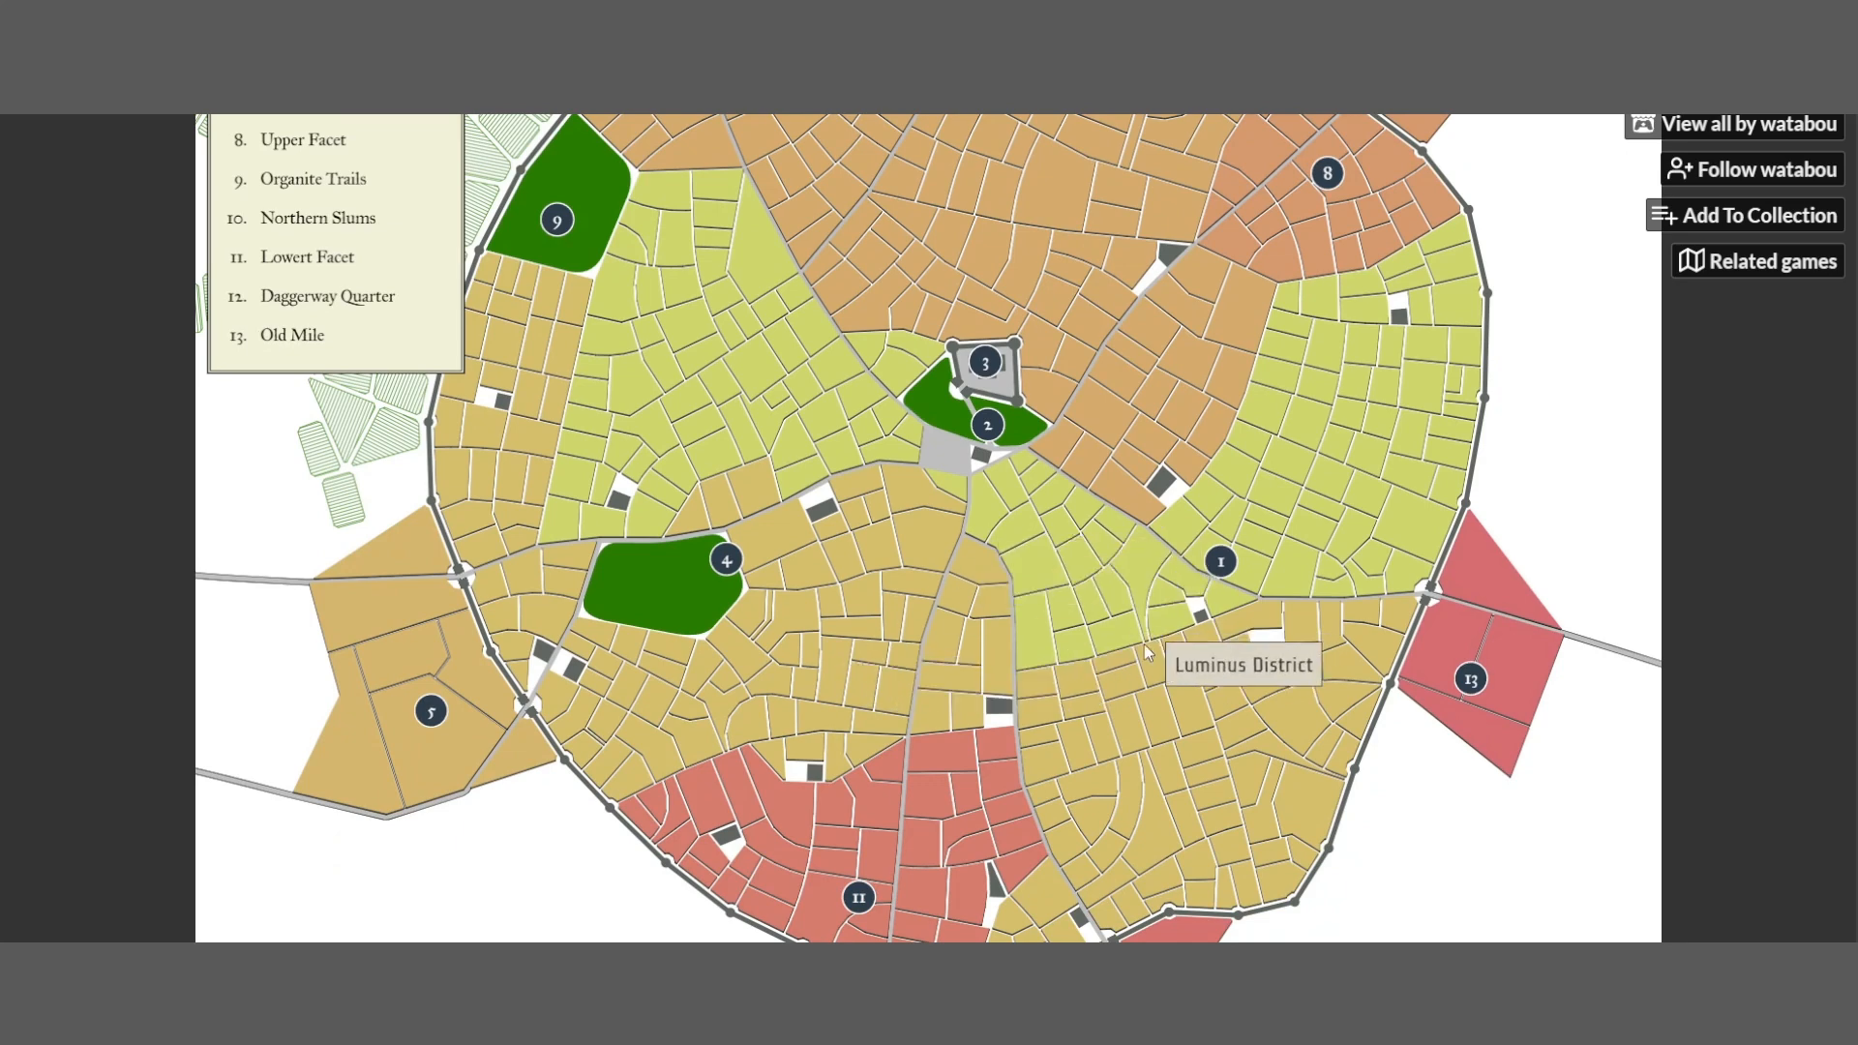
{"action": "scroll", "coordinate": [1142, 648], "scroll_direction": "down", "scroll_amount": 3}
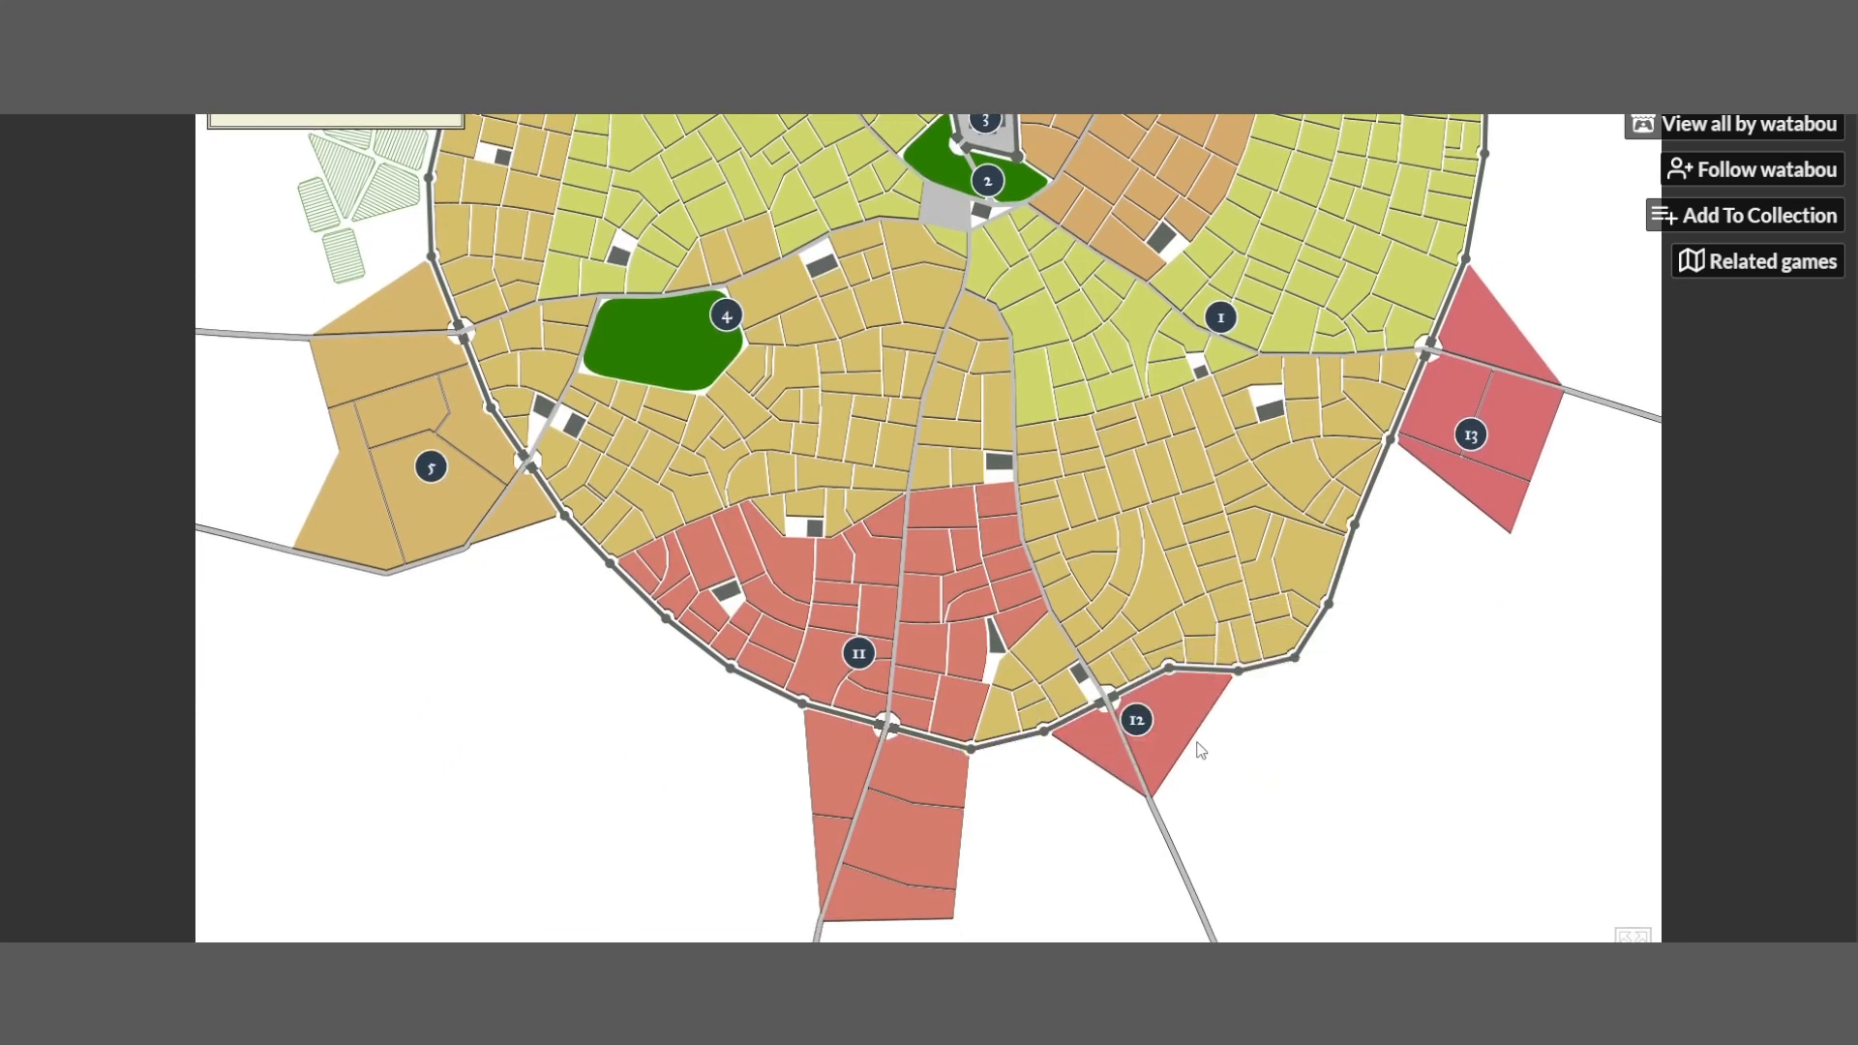
{"action": "scroll", "coordinate": [1386, 658], "scroll_direction": "up", "scroll_amount": 2}
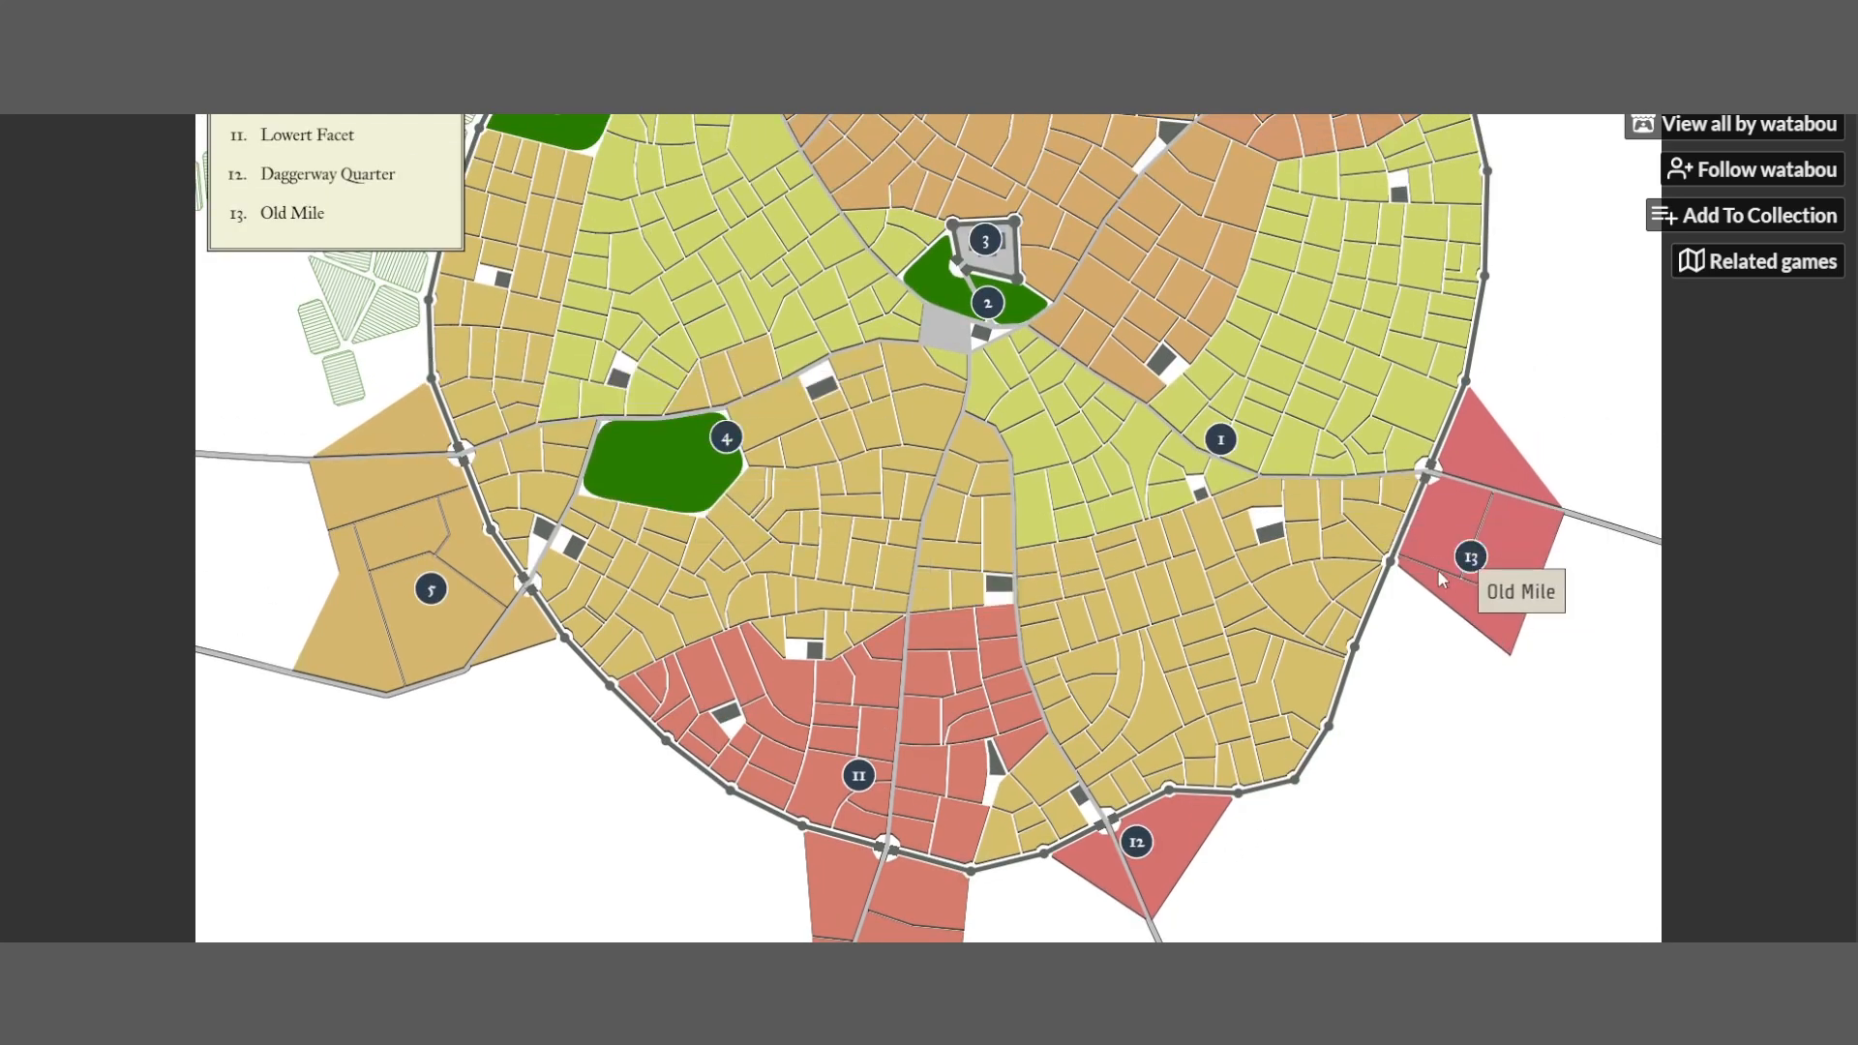
{"action": "scroll", "coordinate": [618, 399], "scroll_direction": "up", "scroll_amount": 1}
{"action": "scroll", "coordinate": [618, 398], "scroll_direction": "up", "scroll_amount": 3}
{"action": "left_click", "coordinate": [280, 462]}
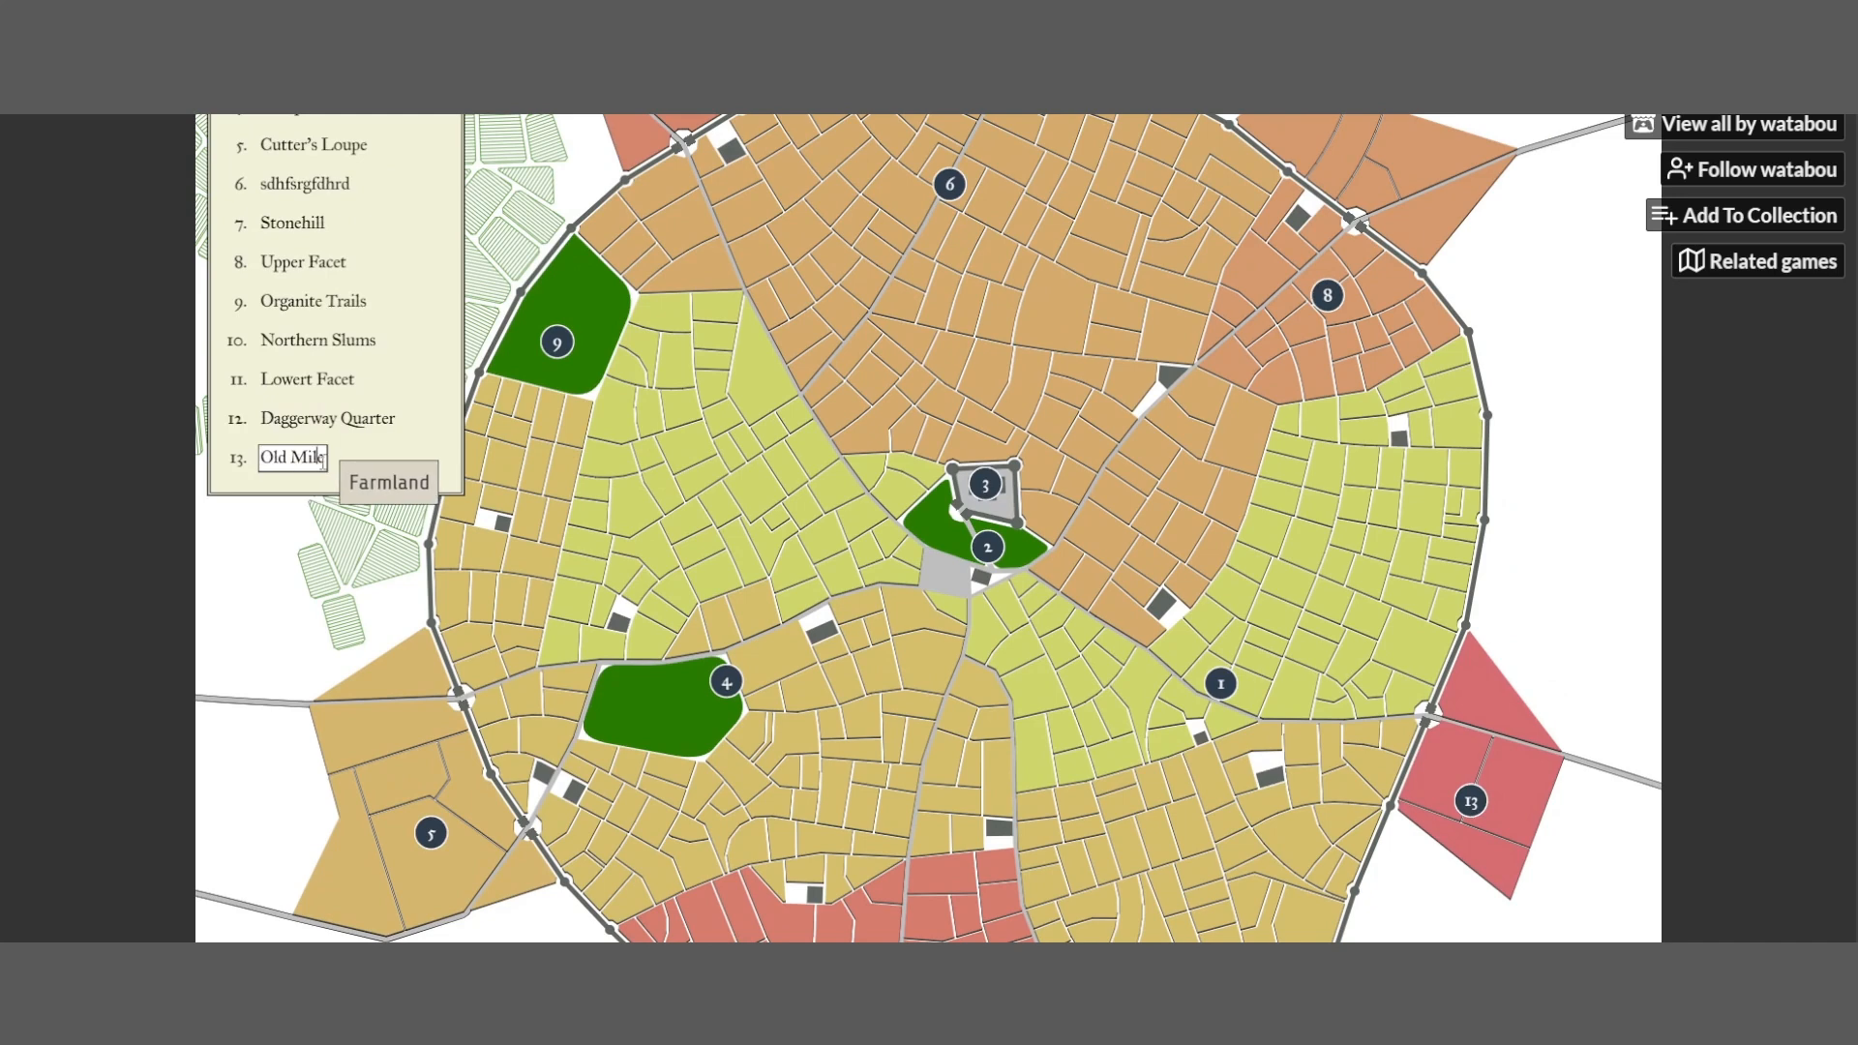
{"action": "left_click_drag", "start_coordinate": [318, 462], "coordinate": [216, 475]}
{"action": "key", "text": "BackSpace"}
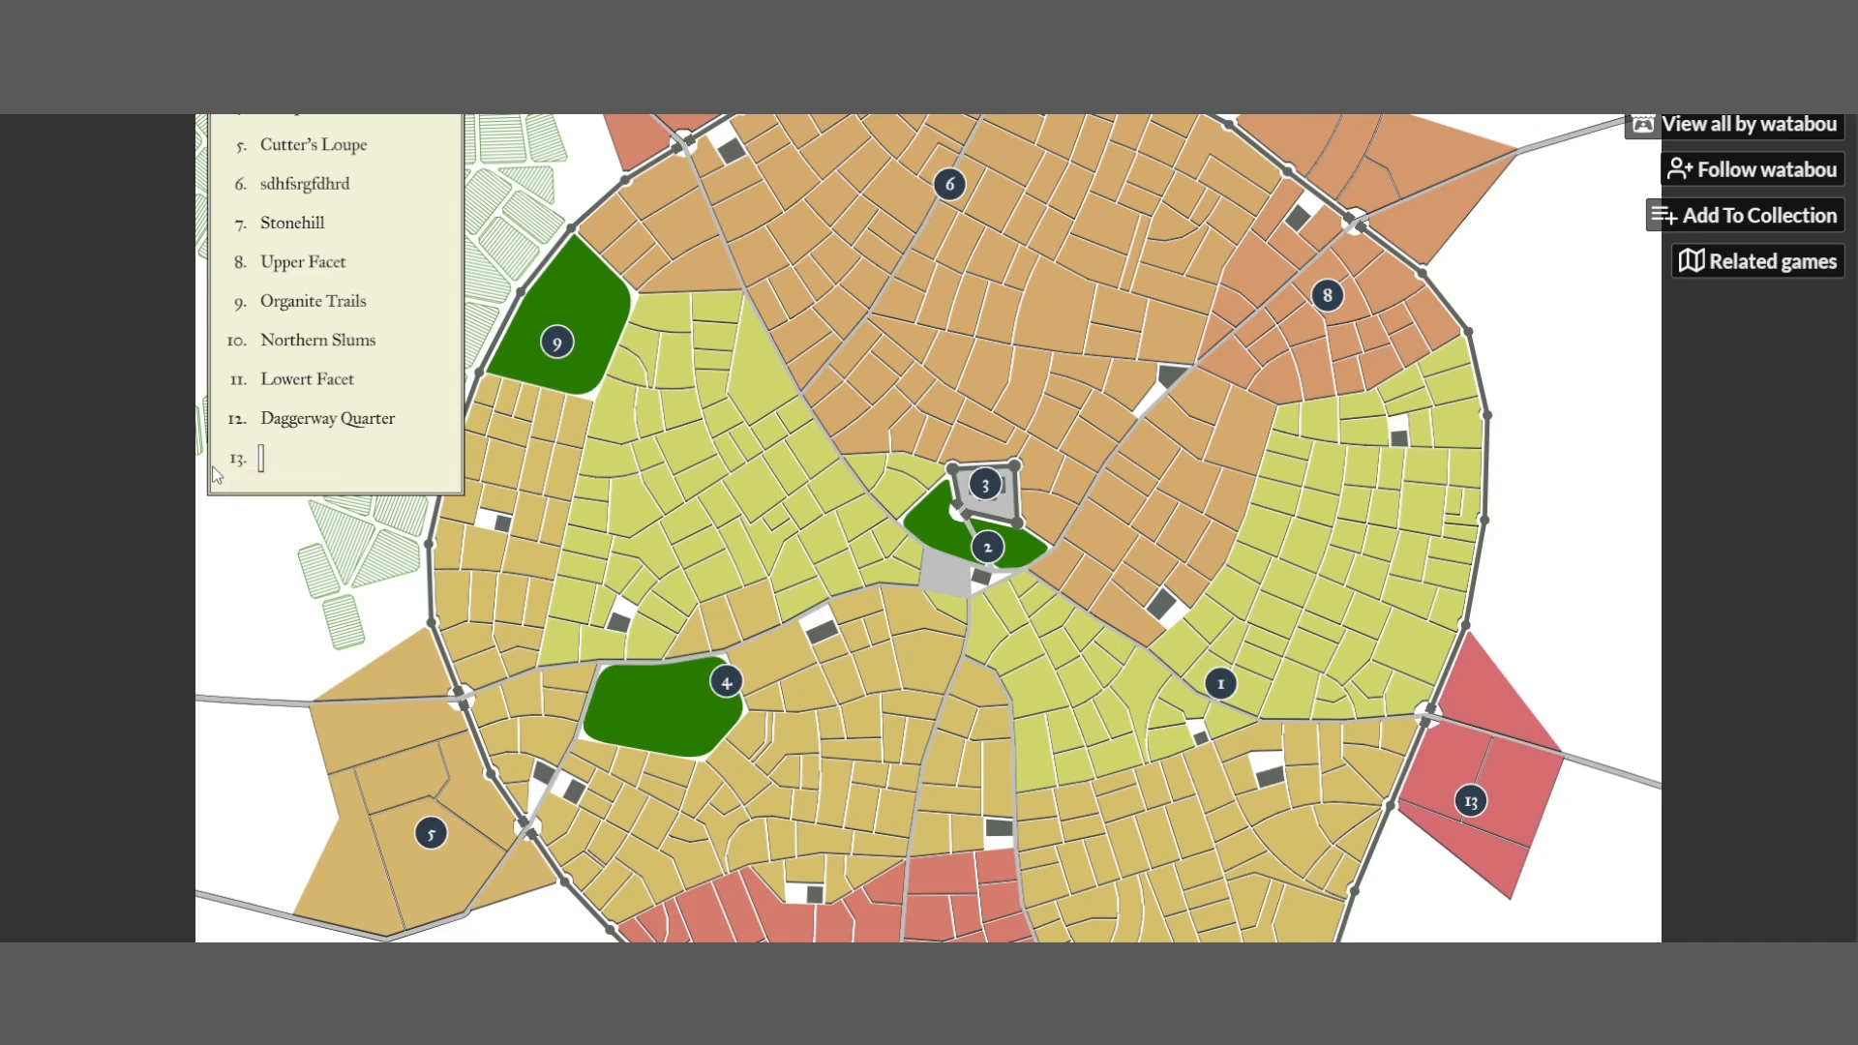
{"action": "type", "text": "Biaxal C"}
{"action": "type", "text": "idor"}
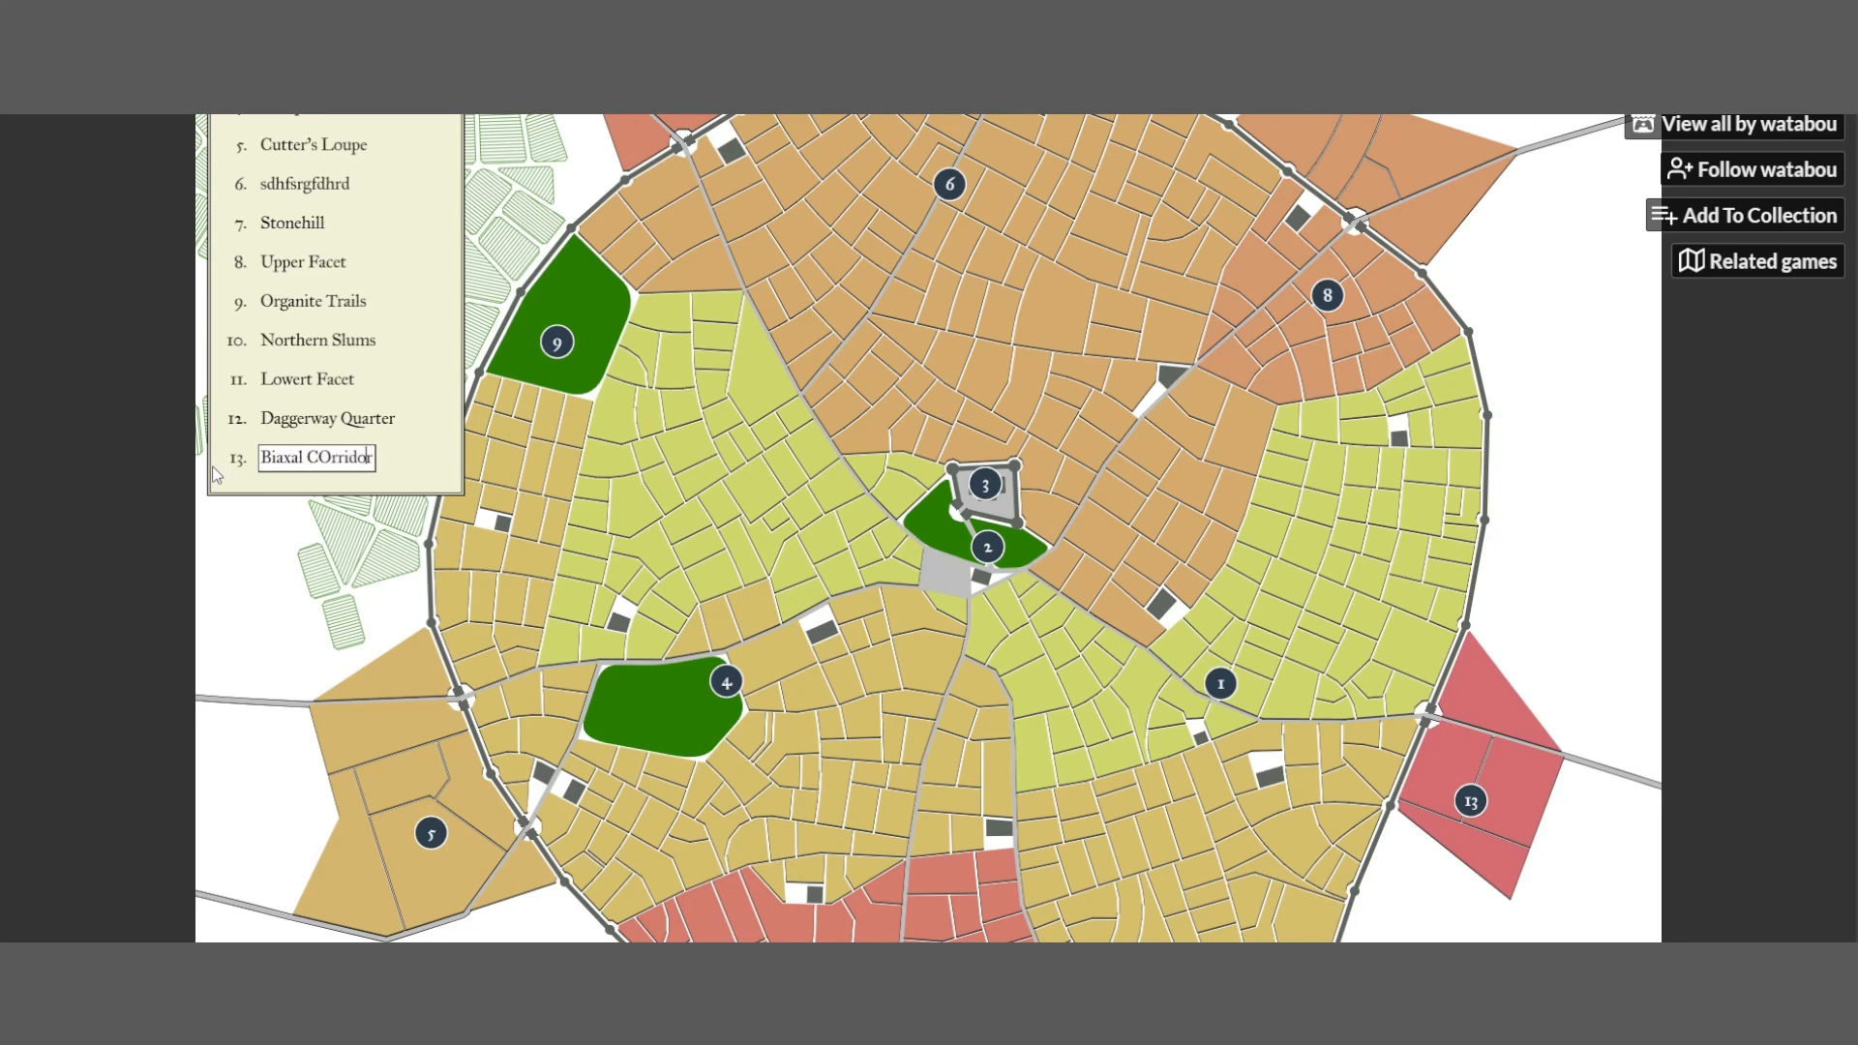
{"action": "key", "text": "Left"}
{"action": "key", "text": "Left"}
{"action": "key", "text": "Left"}
{"action": "key", "text": "Left"}
{"action": "key", "text": "Left"}
{"action": "key", "text": "Left"}
{"action": "key", "text": "BackSpace"}
{"action": "type", "text": "o"}
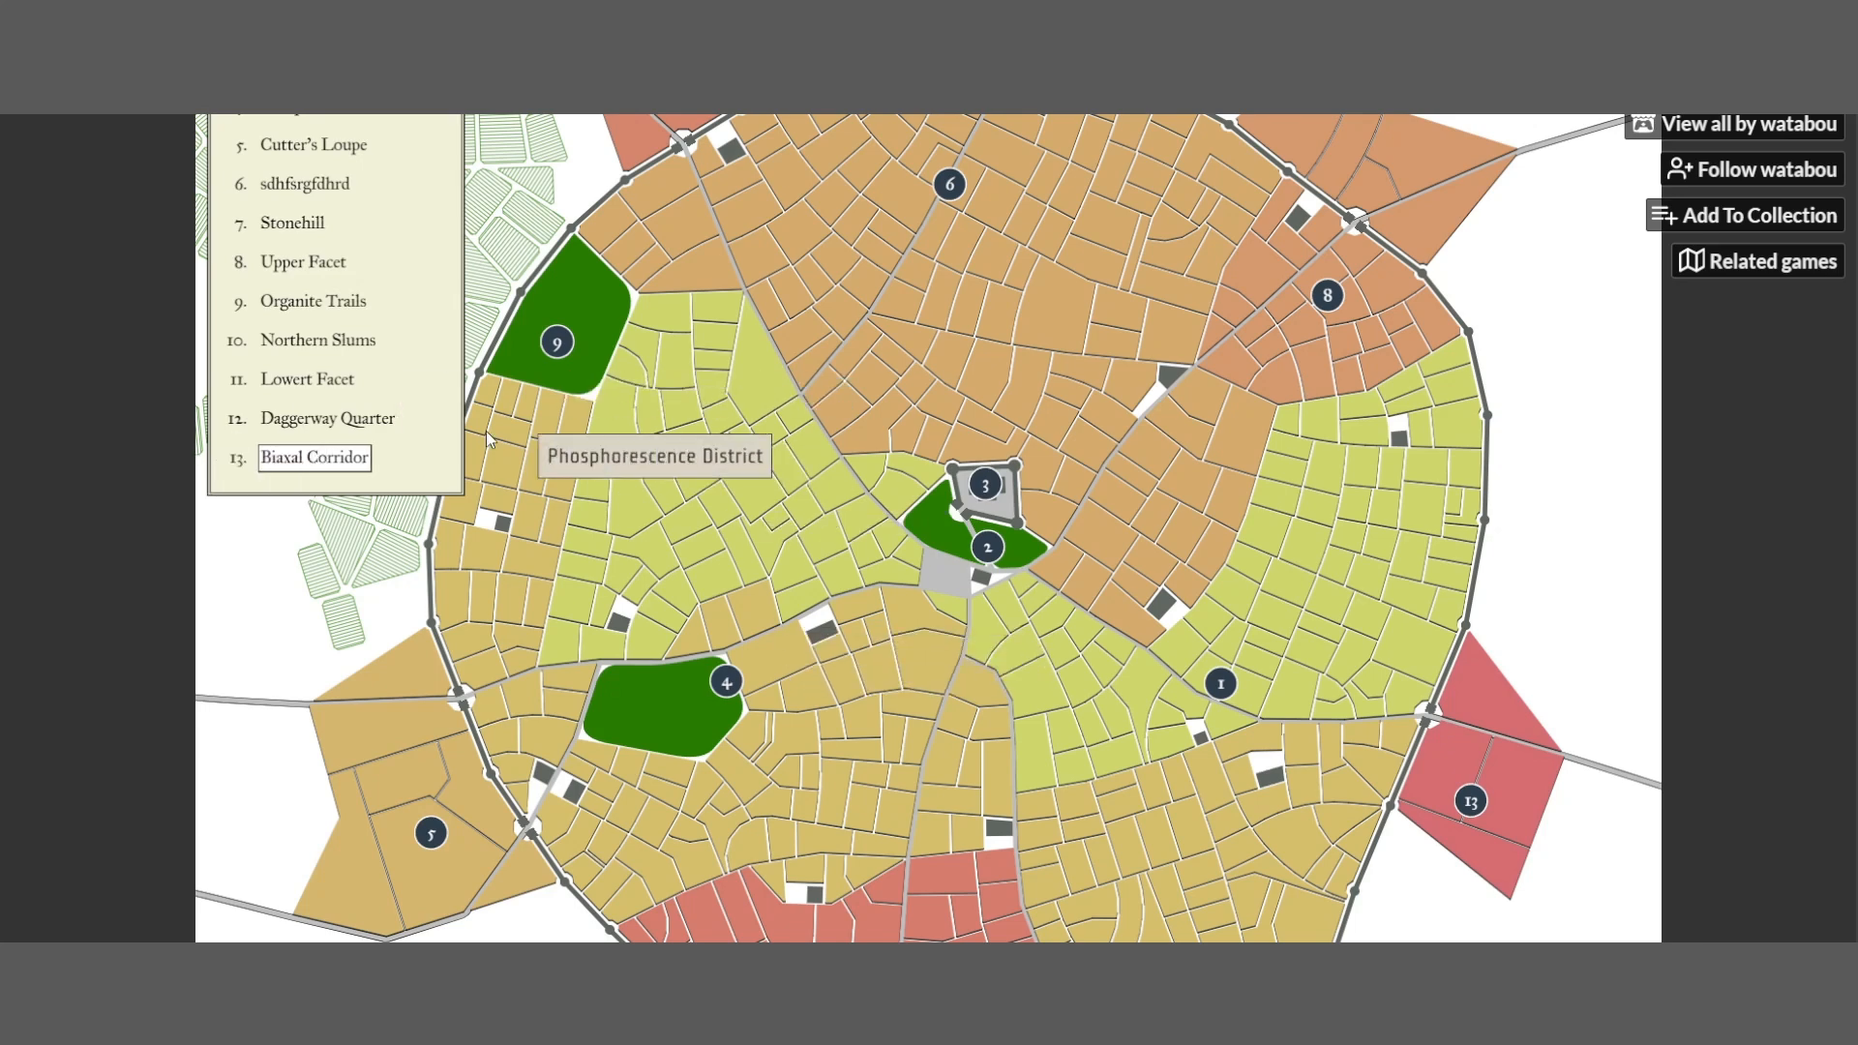
Rename district 12, outside the southeastern gate, as "Clod Quarter" in the legend
{"action": "scroll", "coordinate": [763, 479], "scroll_direction": "down", "scroll_amount": 4}
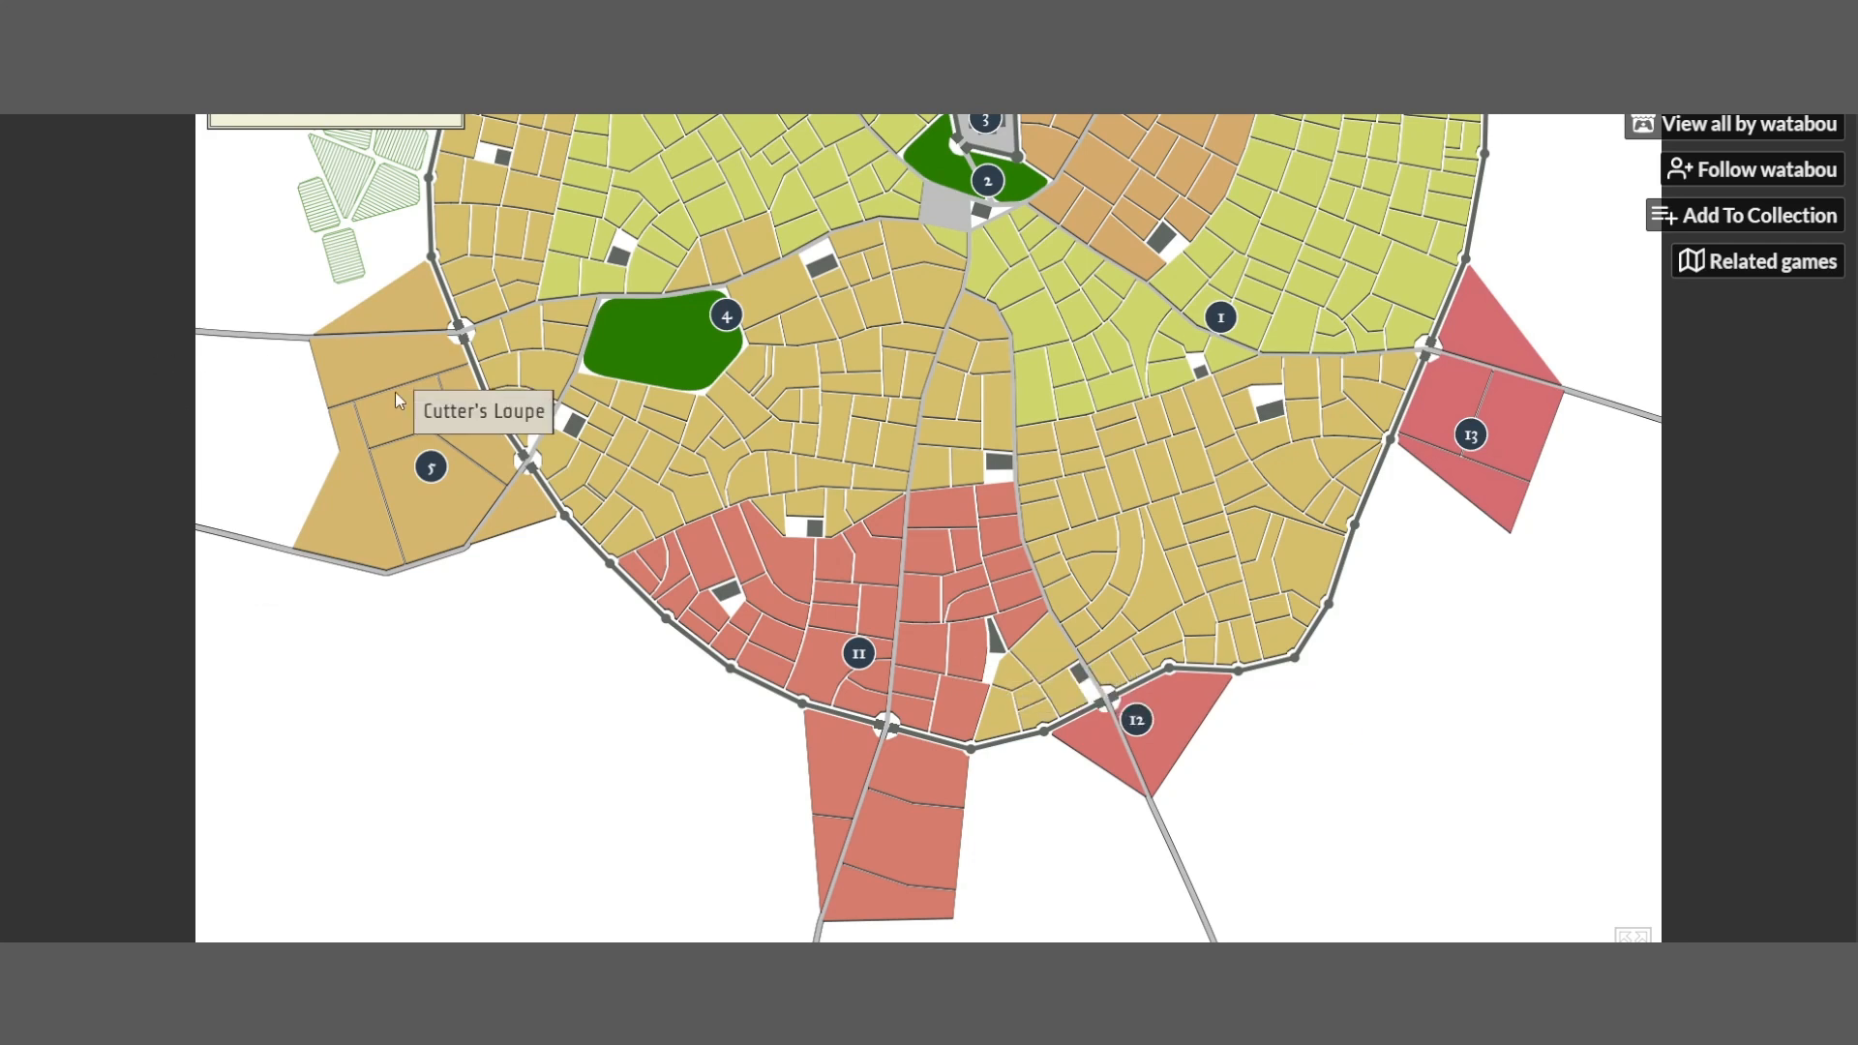
{"action": "scroll", "coordinate": [395, 392], "scroll_direction": "up", "scroll_amount": 3}
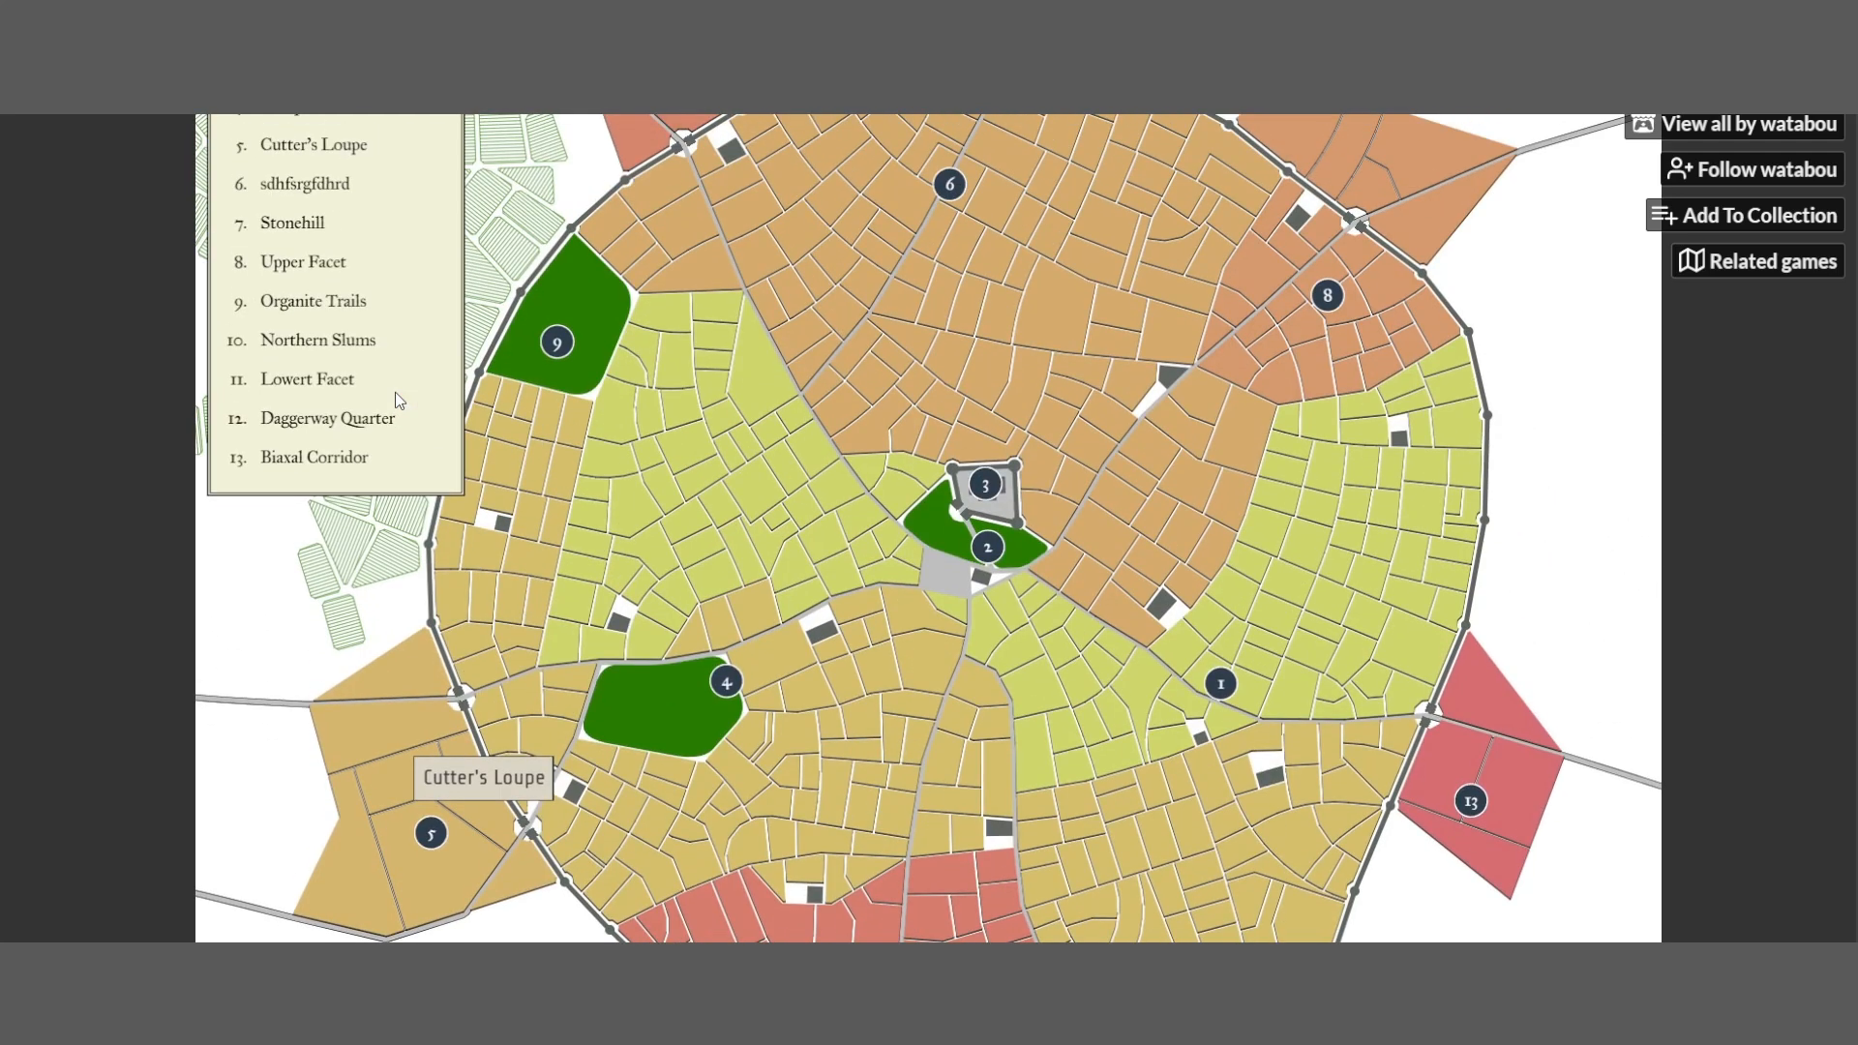
{"action": "scroll", "coordinate": [613, 617], "scroll_direction": "down", "scroll_amount": 2}
{"action": "scroll", "coordinate": [532, 665], "scroll_direction": "up", "scroll_amount": 3}
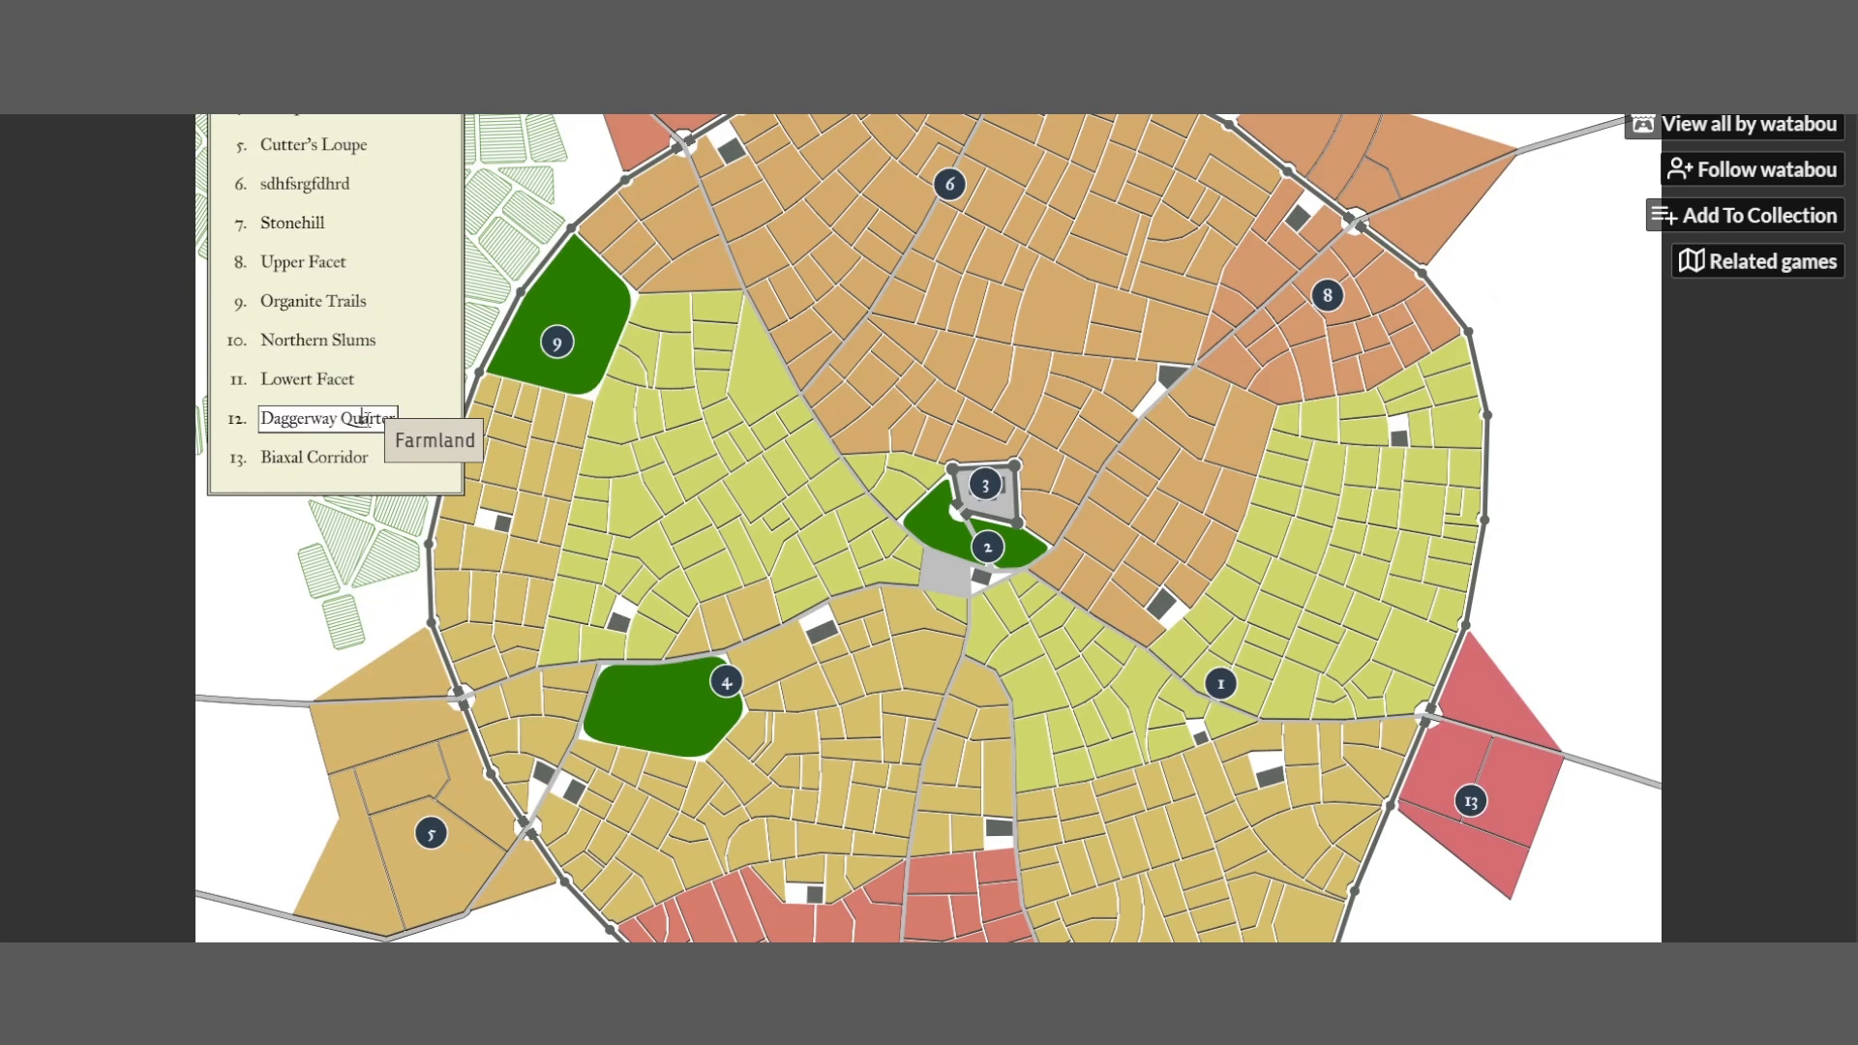
{"action": "left_click", "coordinate": [362, 417]}
{"action": "key", "text": "BackSpace"}
{"action": "key", "text": "BackSpace"}
{"action": "key", "text": "BackSpace"}
{"action": "key", "text": "BackSpace"}
{"action": "key", "text": "BackSpace"}
{"action": "key", "text": "BackSpace"}
{"action": "key", "text": "BackSpace"}
{"action": "key", "text": "BackSpace"}
{"action": "key", "text": "BackSpace"}
{"action": "key", "text": "BackSpace"}
{"action": "key", "text": "BackSpace"}
{"action": "key", "text": "BackSpace"}
{"action": "key", "text": "BackSpace"}
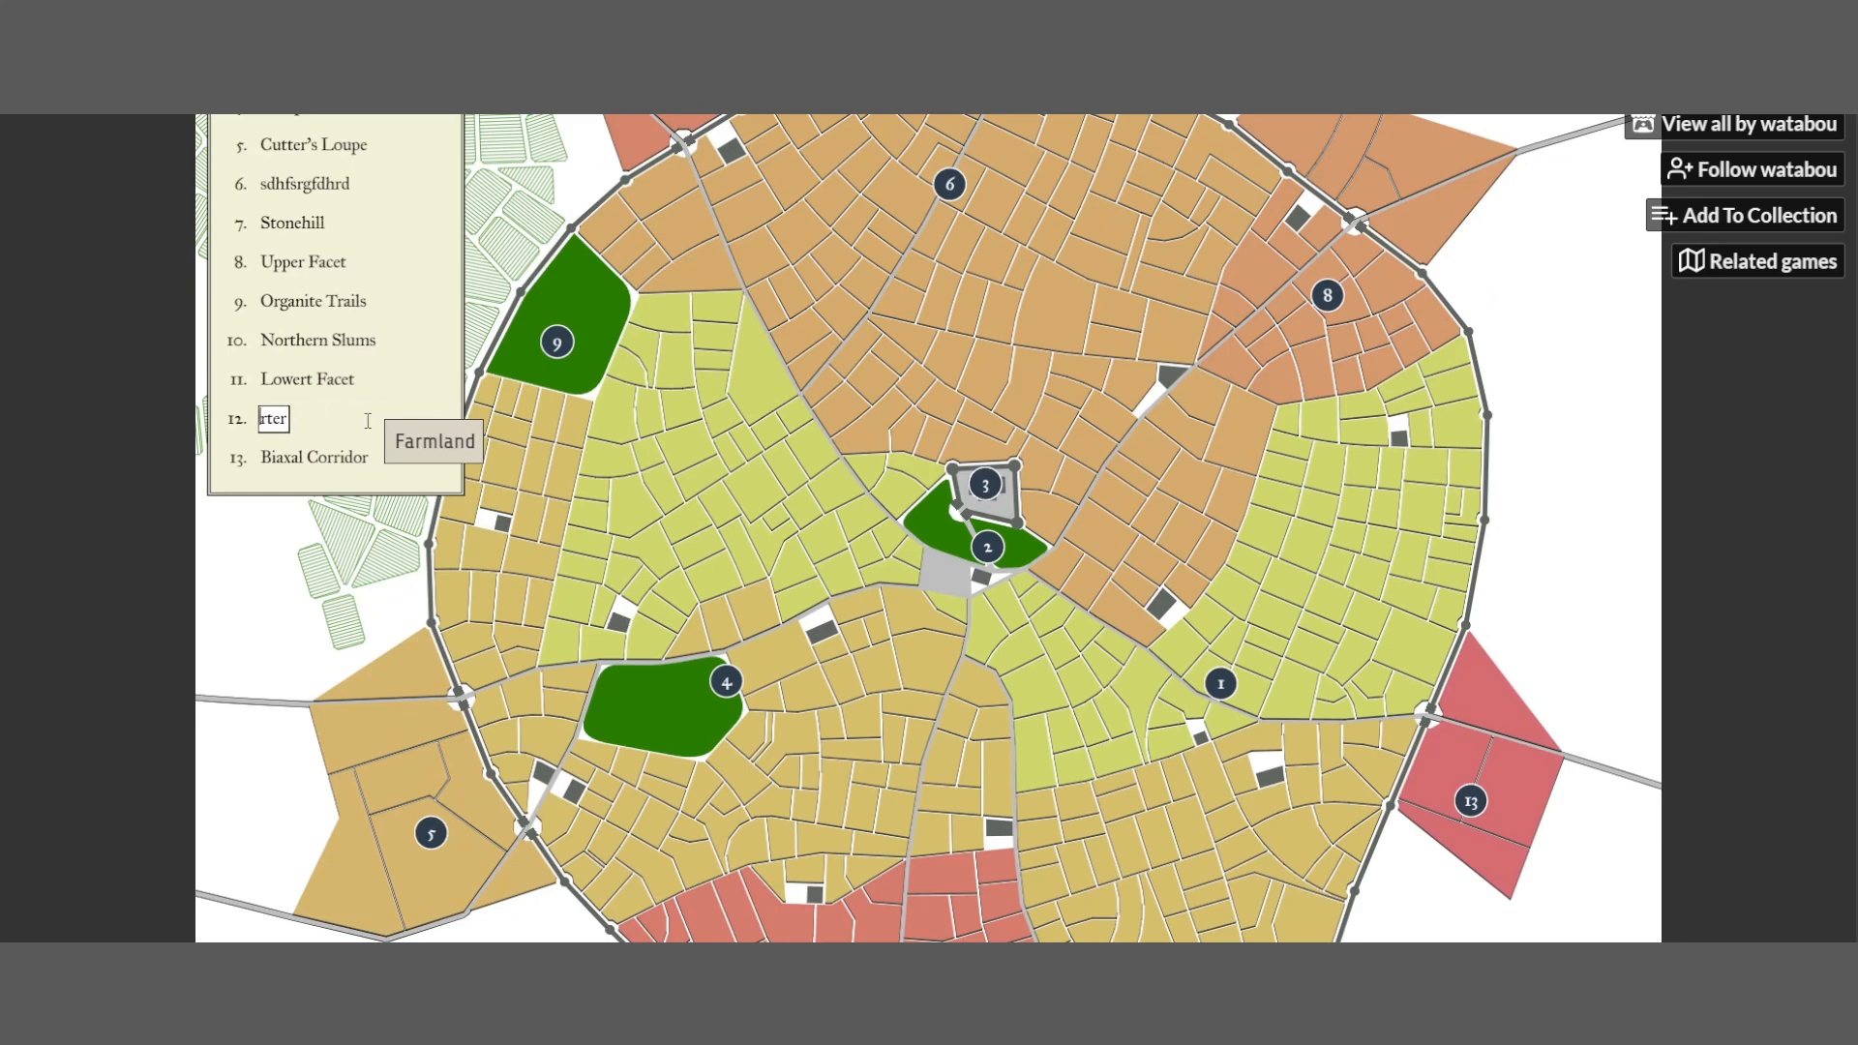
{"action": "key", "text": "Delete"}
{"action": "key", "text": "Delete"}
{"action": "key", "text": "Delete"}
{"action": "key", "text": "Delete"}
{"action": "type", "text": "Clod Quarter"}
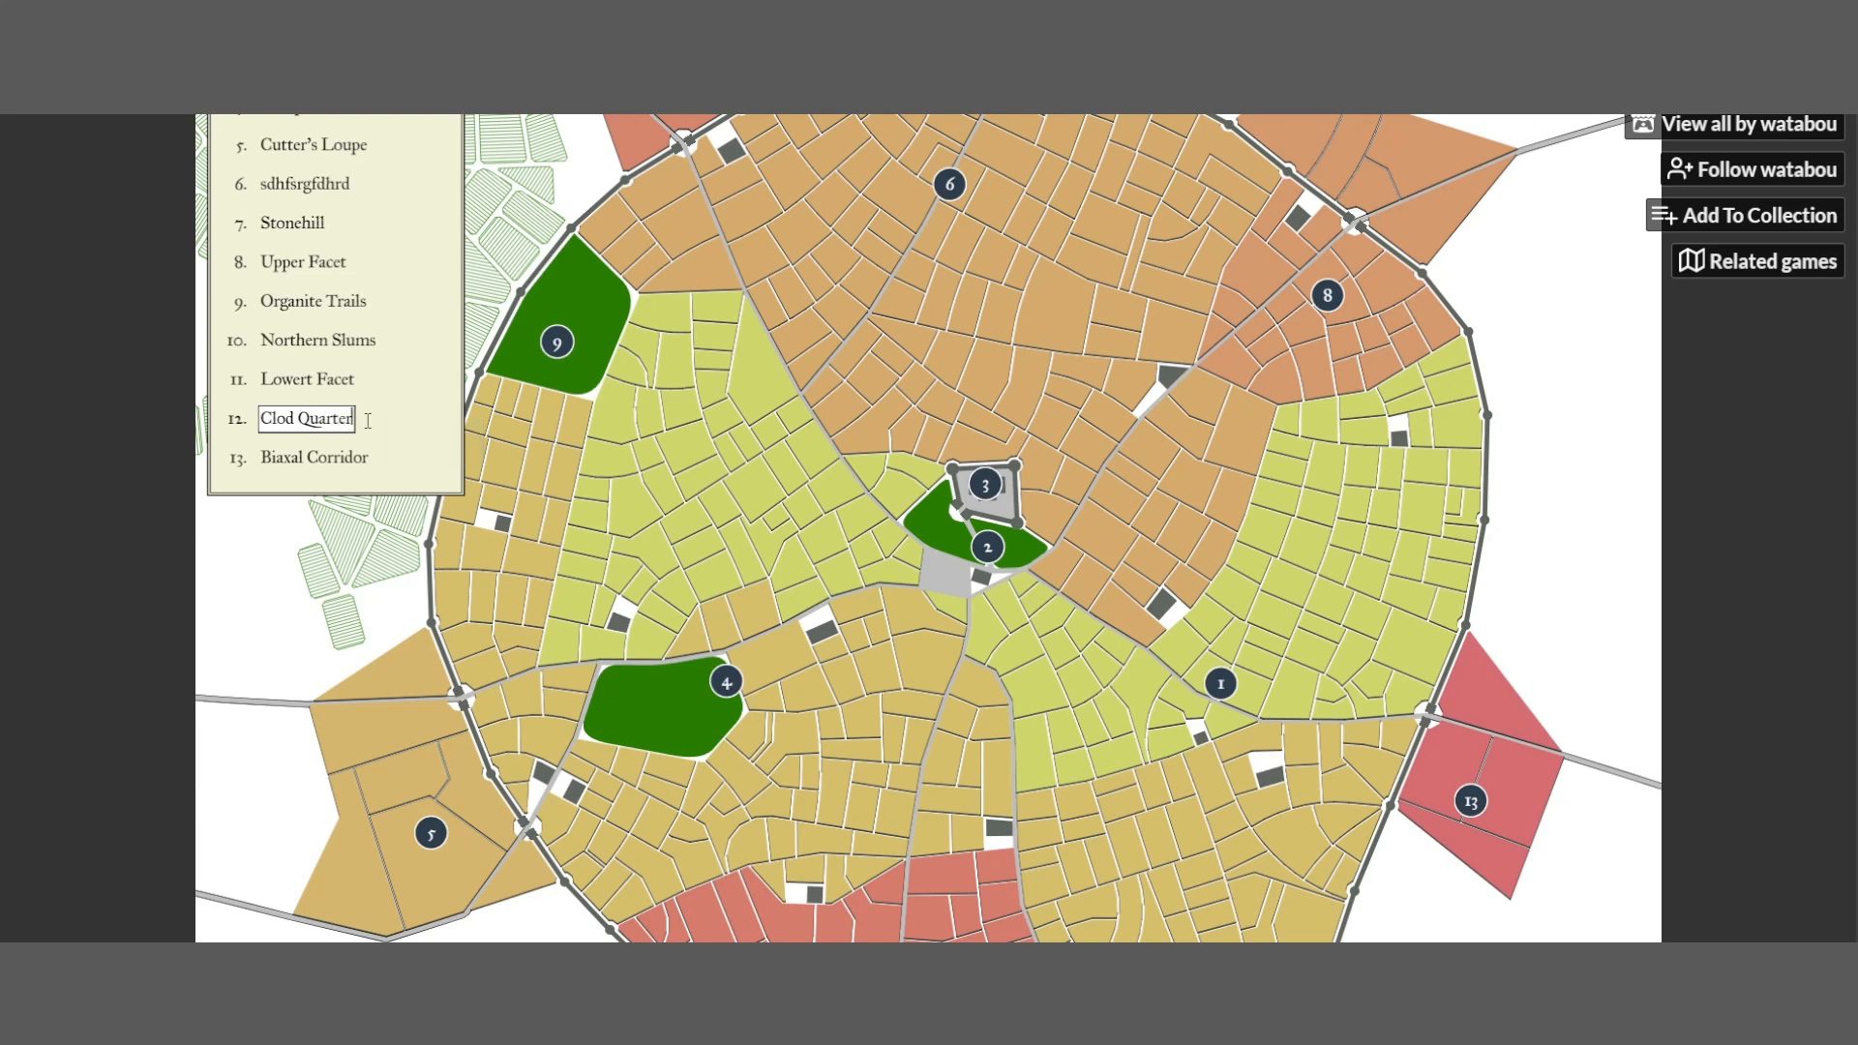
{"action": "left_click", "coordinate": [978, 739]}
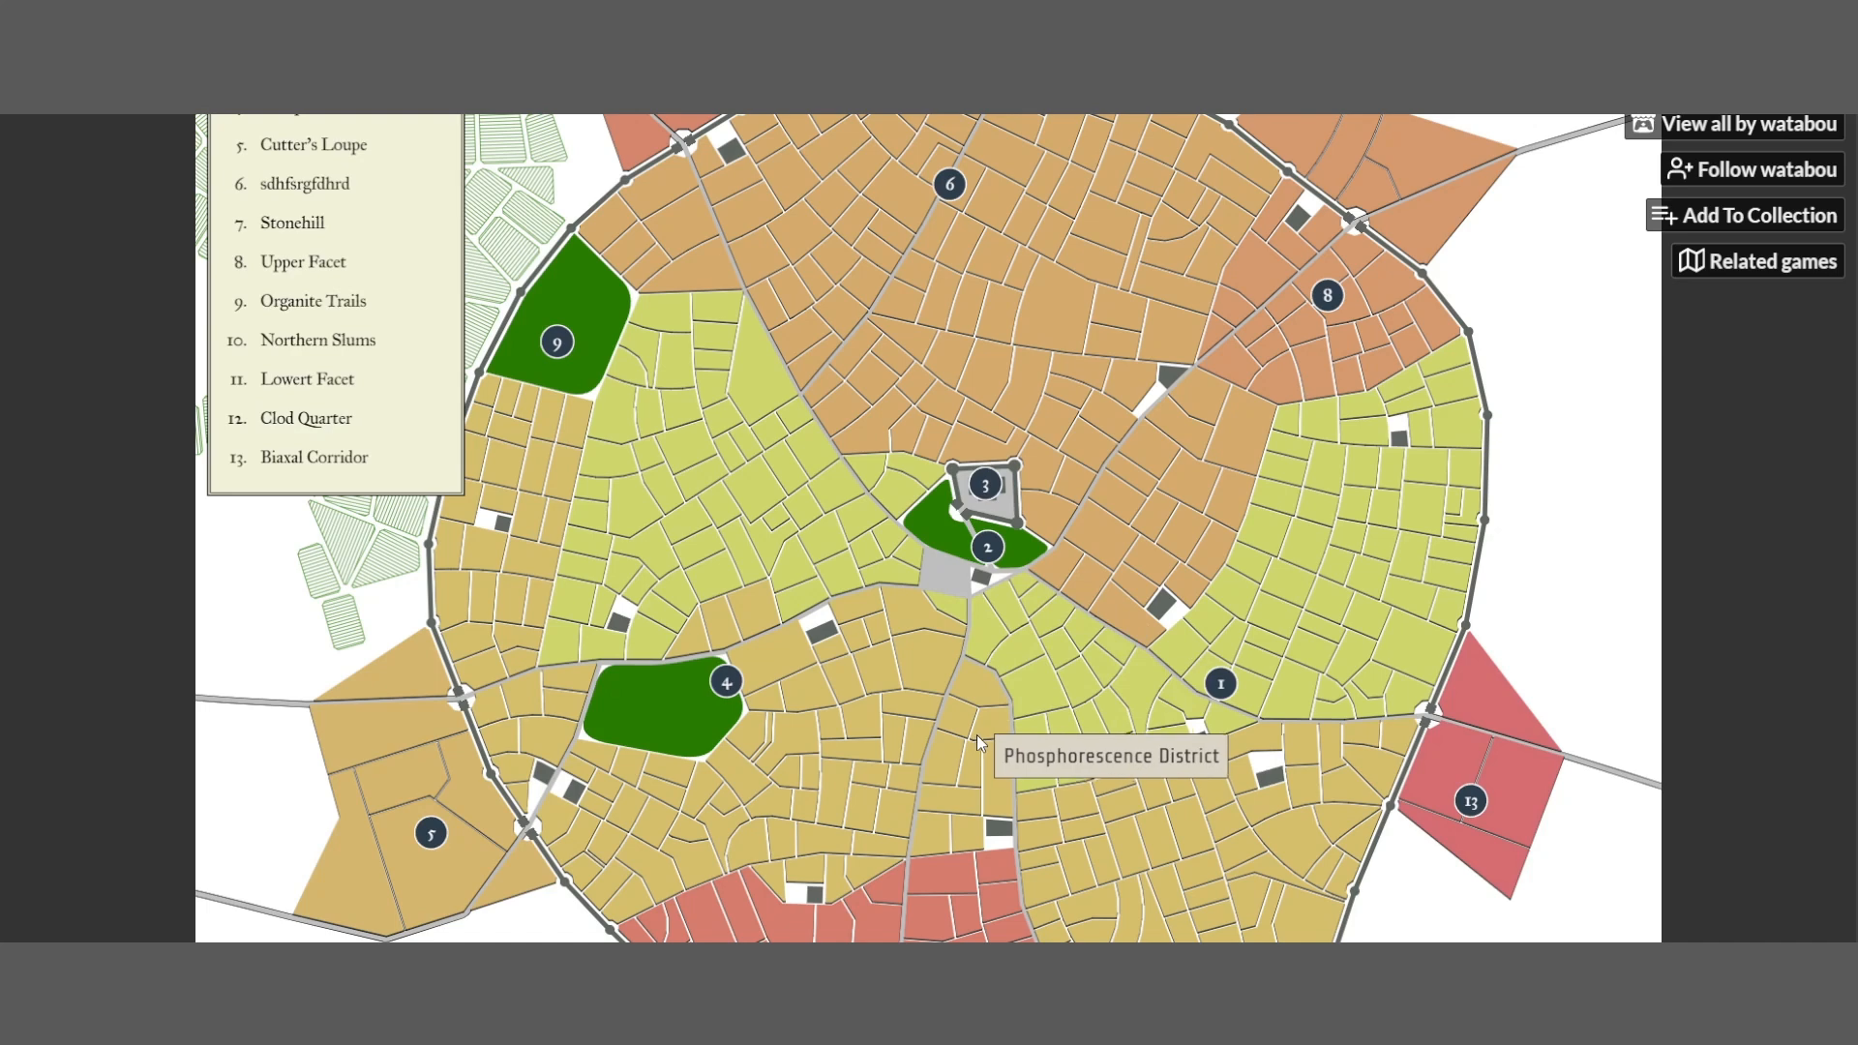
{"action": "scroll", "coordinate": [988, 735], "scroll_direction": "down", "scroll_amount": 3}
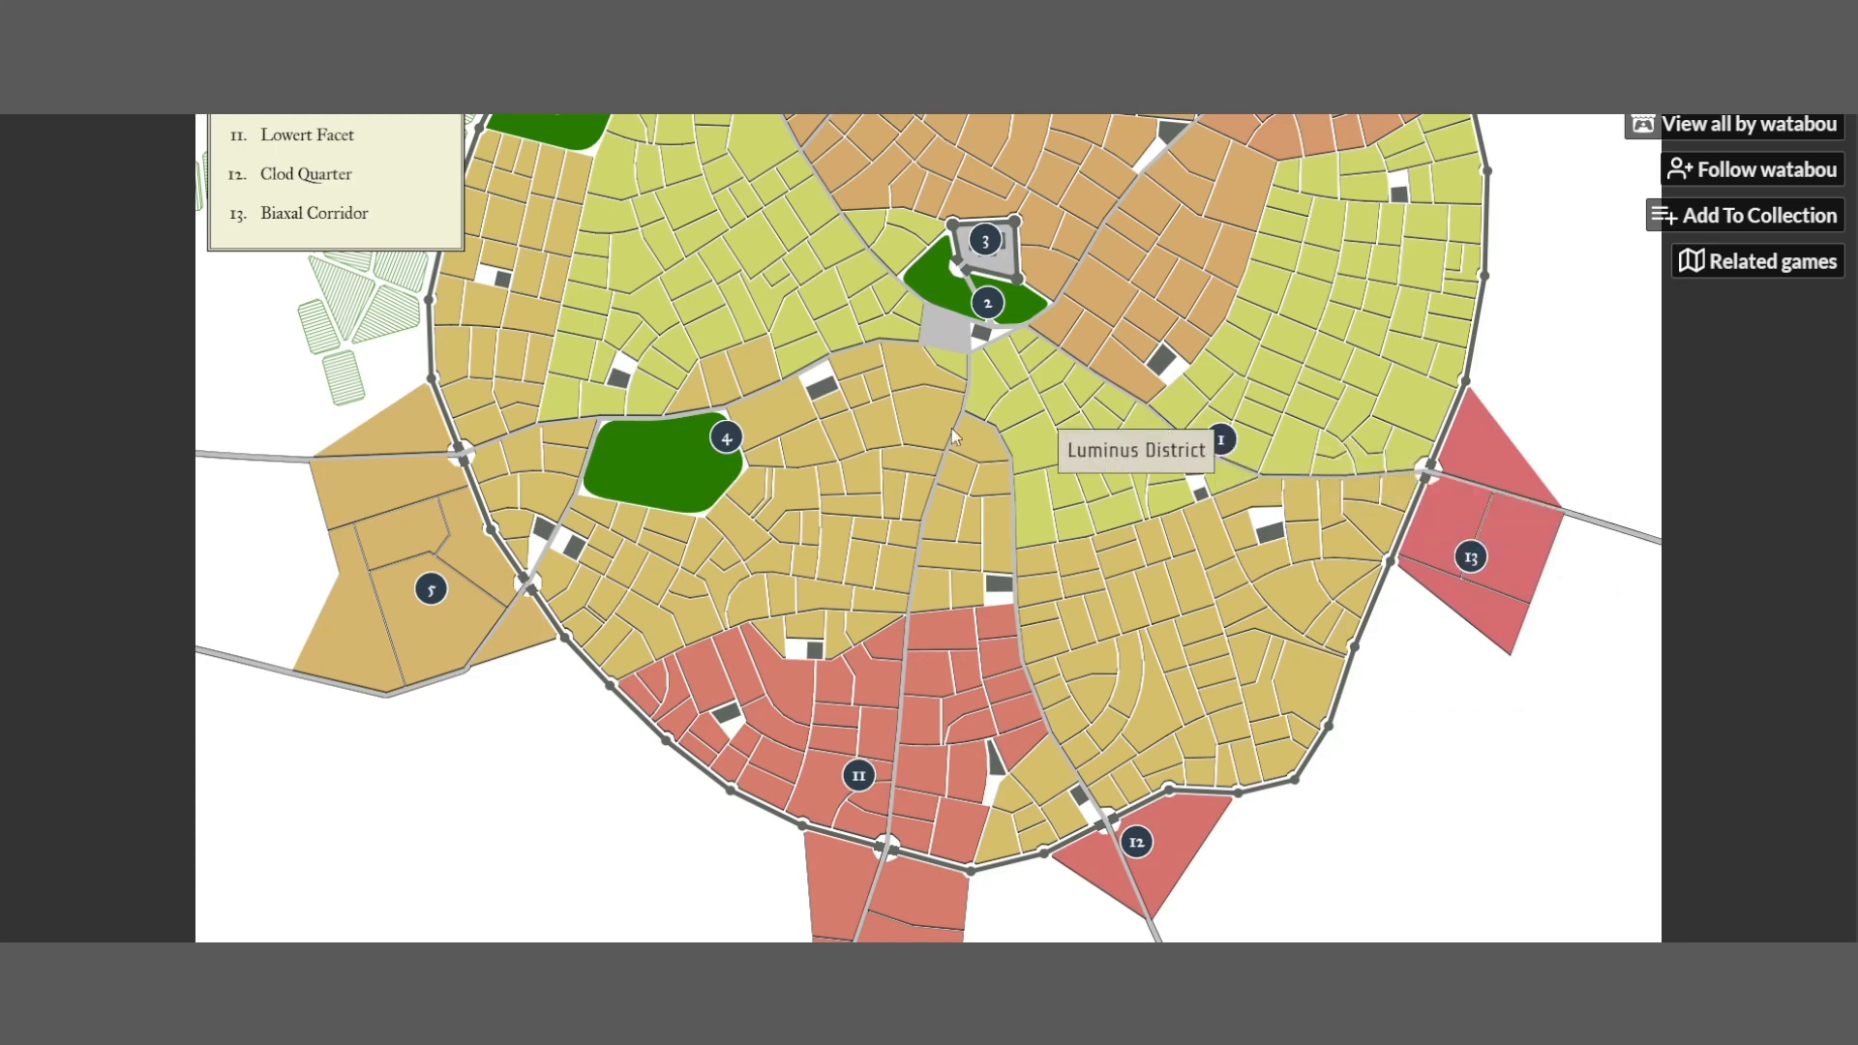
Rename district 12, outside the southeastern gate, as "Igneous Quarter" in the legend and check its map label
{"action": "scroll", "coordinate": [429, 578], "scroll_direction": "up", "scroll_amount": 1}
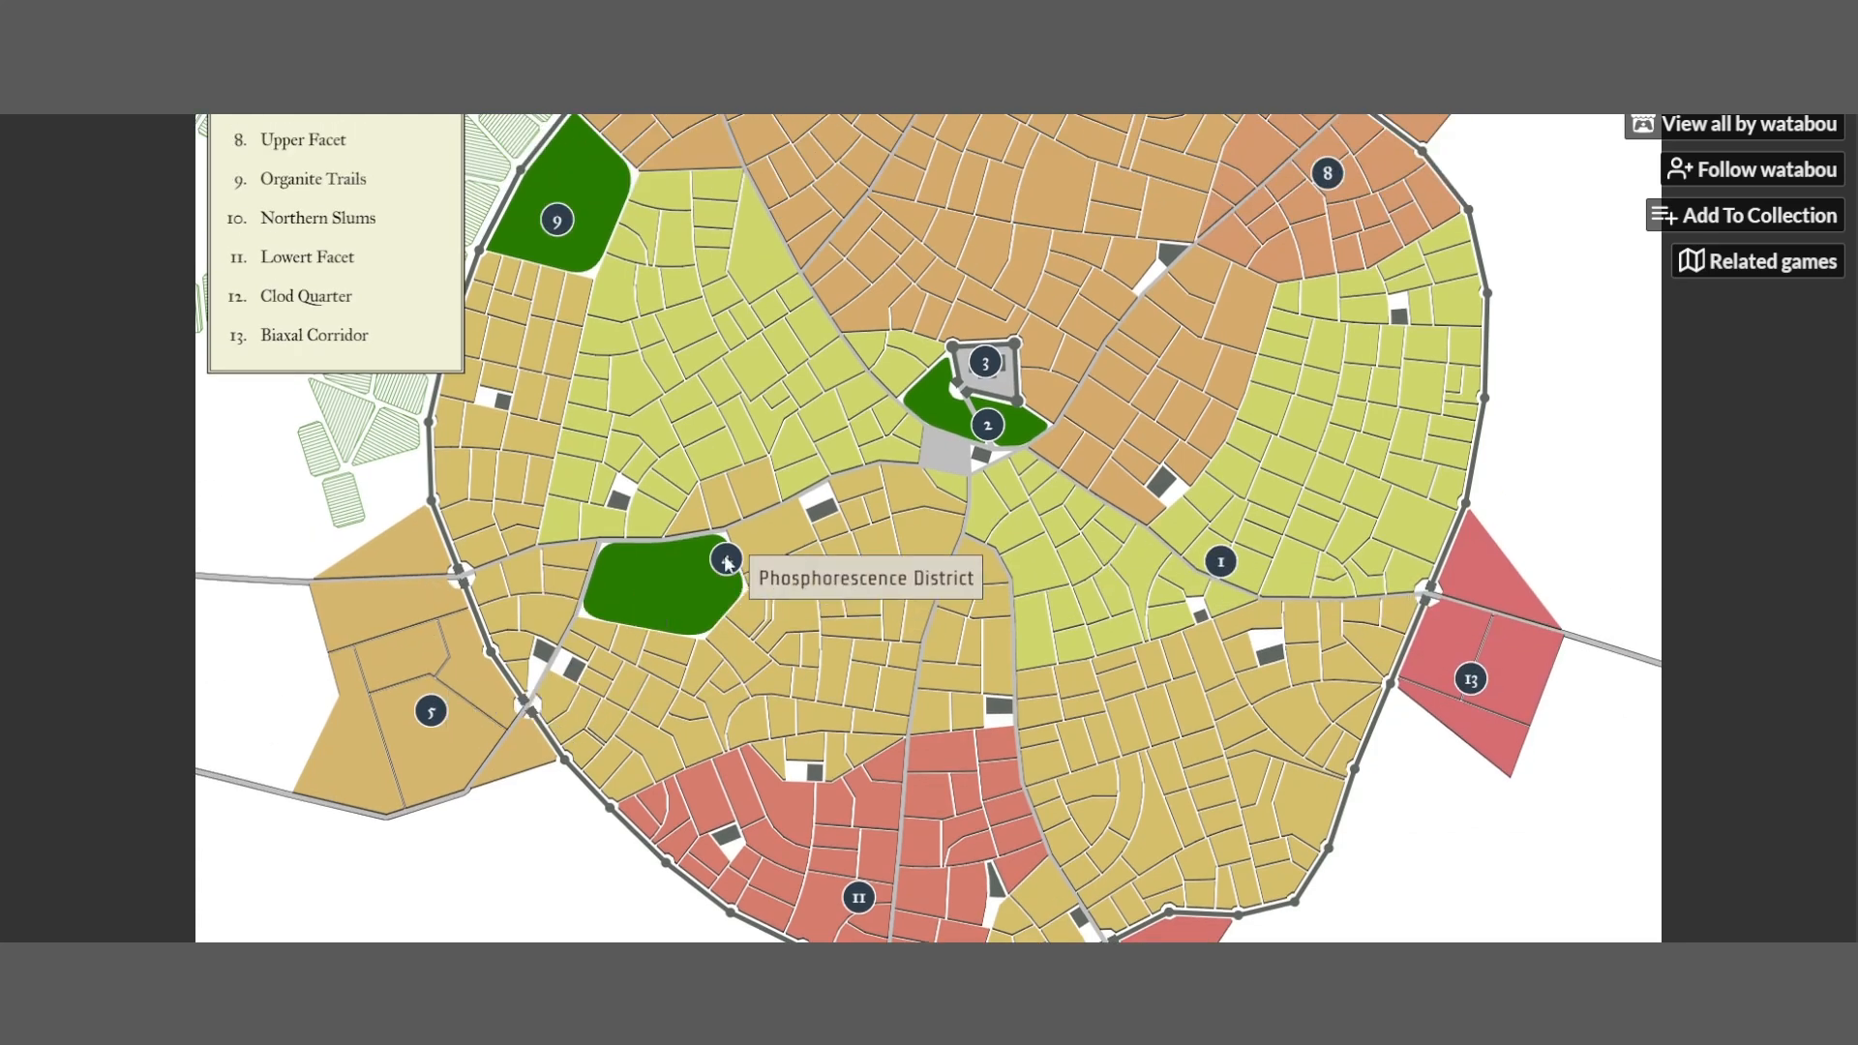
{"action": "scroll", "coordinate": [714, 568], "scroll_direction": "up", "scroll_amount": 2}
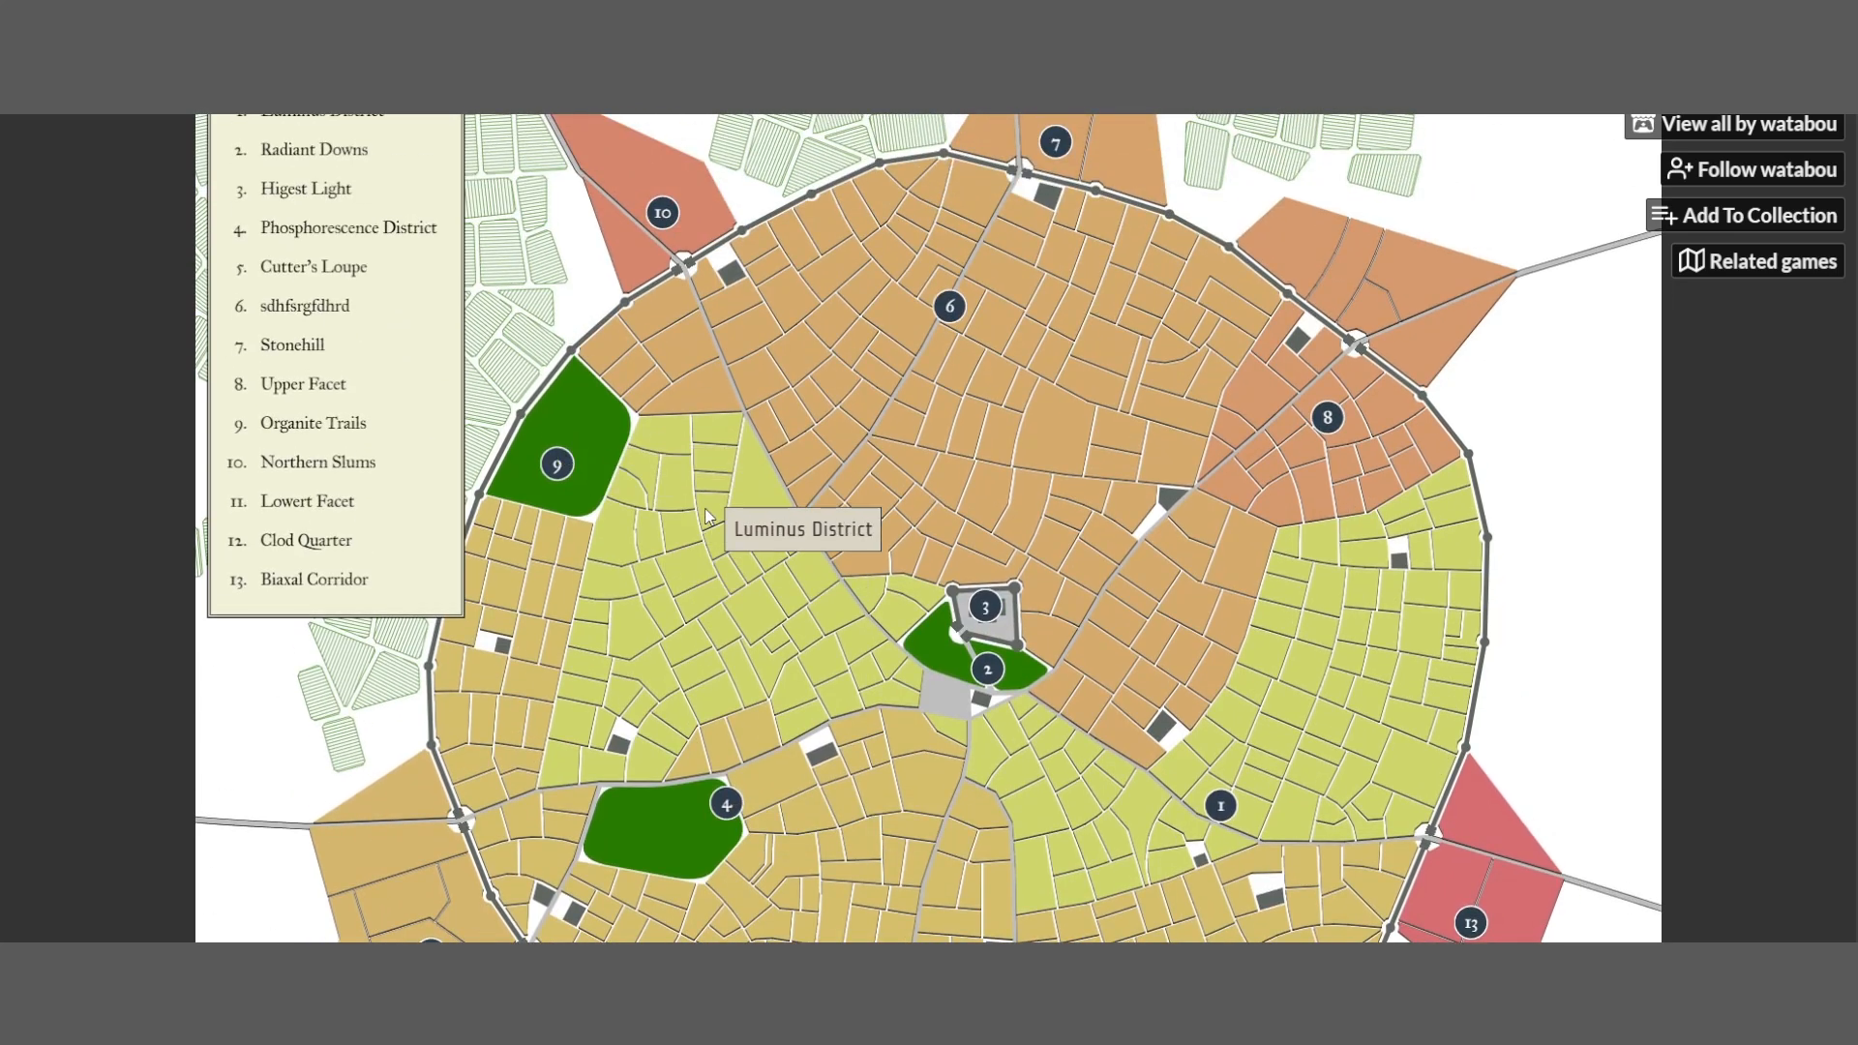
{"action": "scroll", "coordinate": [1001, 532], "scroll_direction": "up", "scroll_amount": 1}
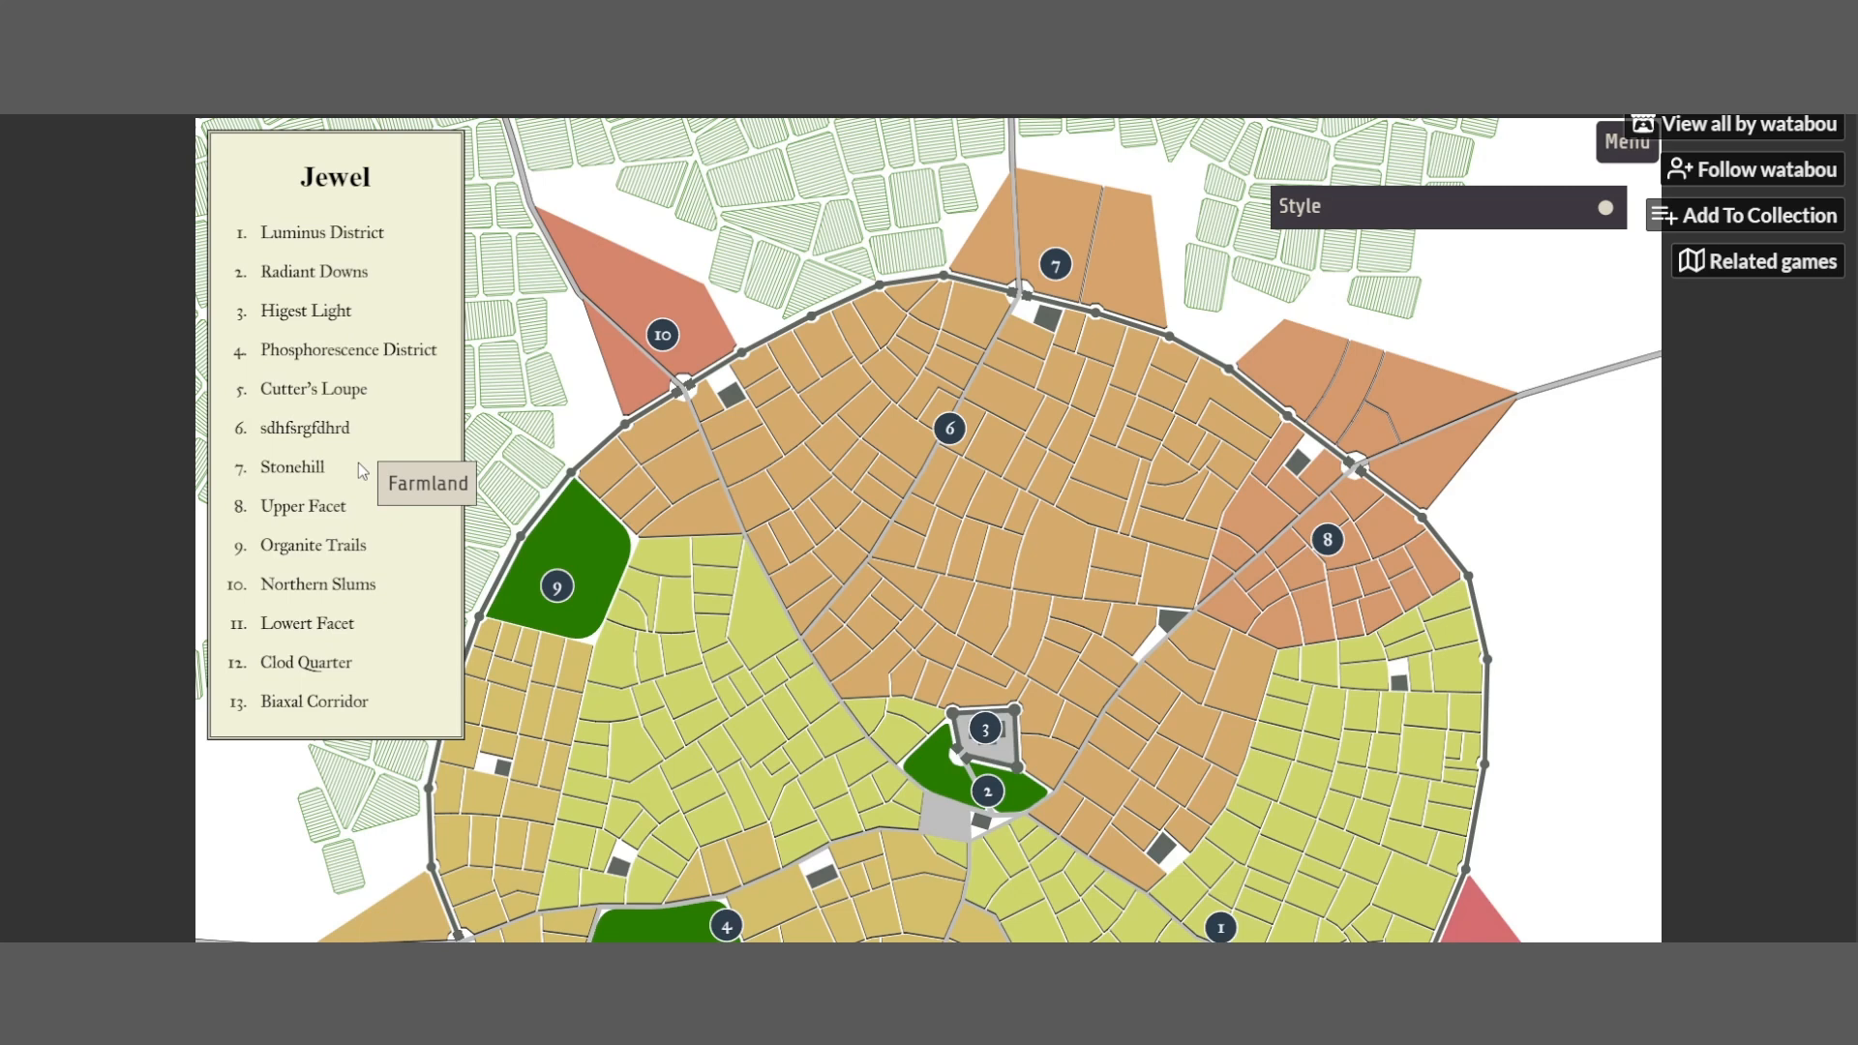
{"action": "scroll", "coordinate": [334, 466], "scroll_direction": "down", "scroll_amount": 6}
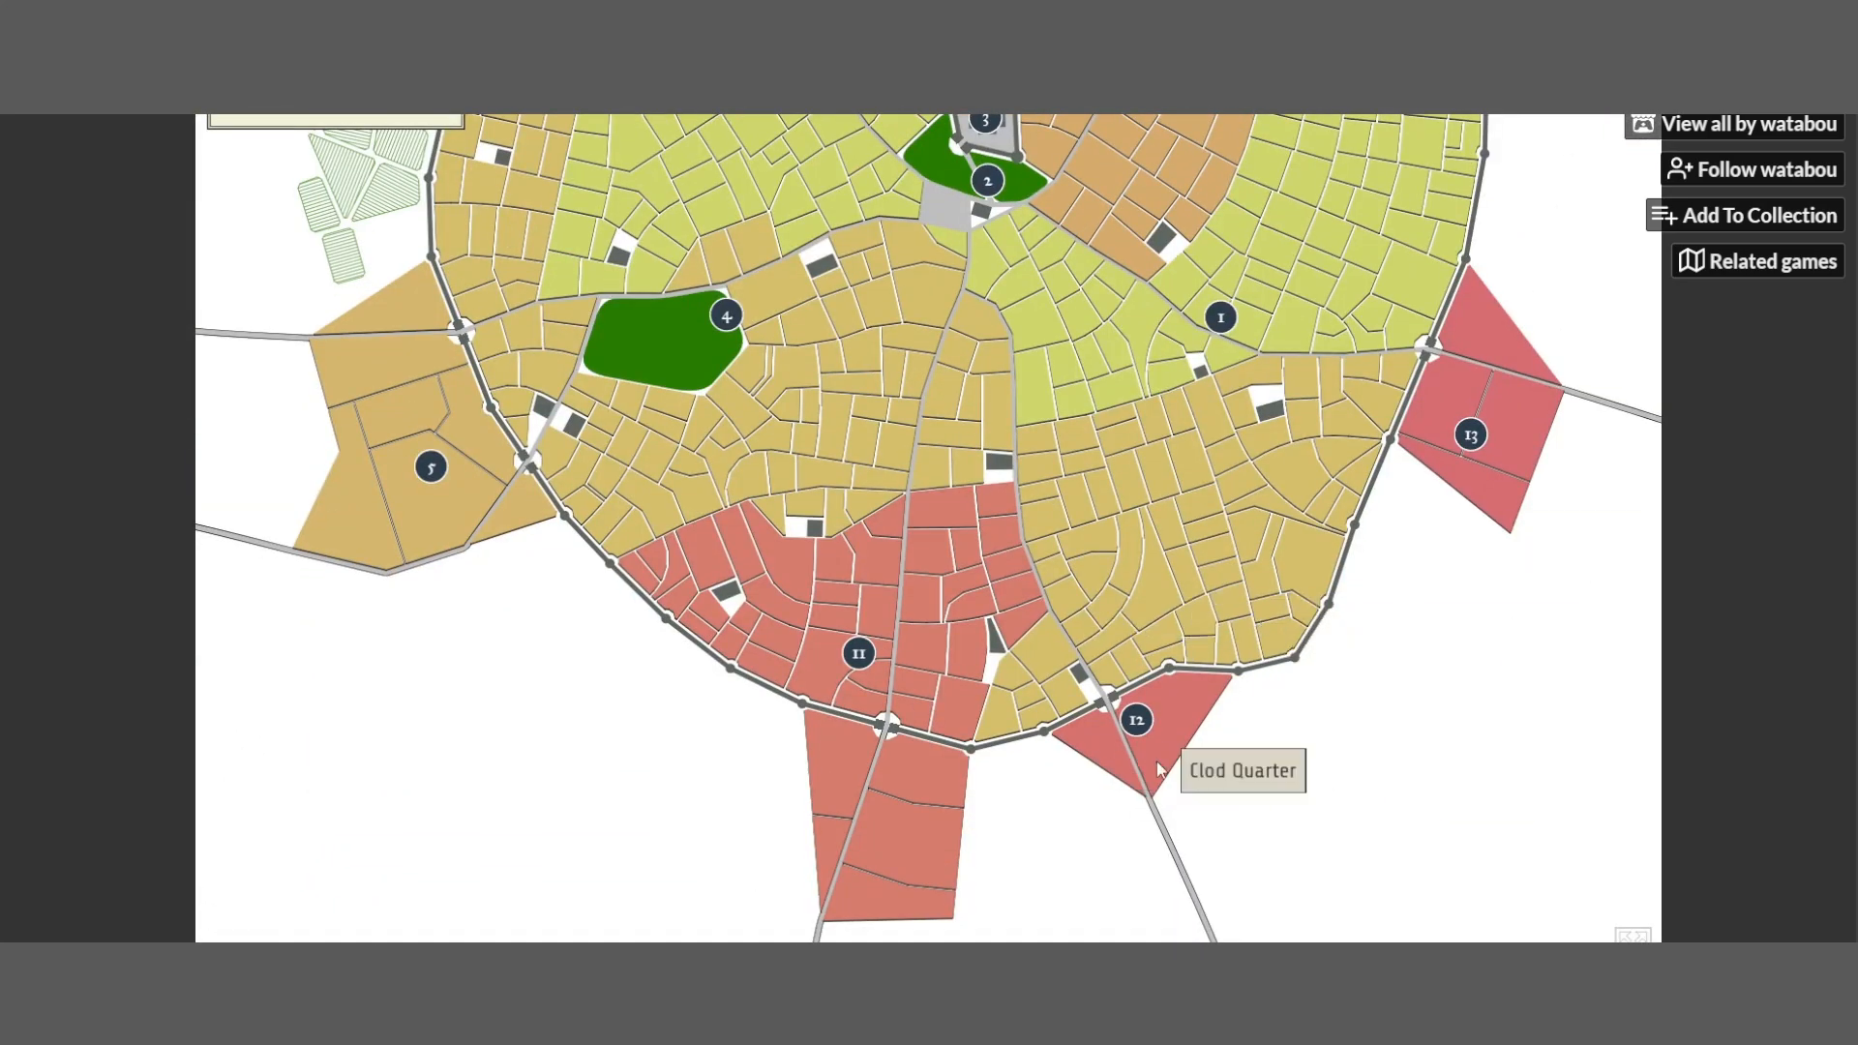
{"action": "scroll", "coordinate": [1161, 765], "scroll_direction": "up", "scroll_amount": 6}
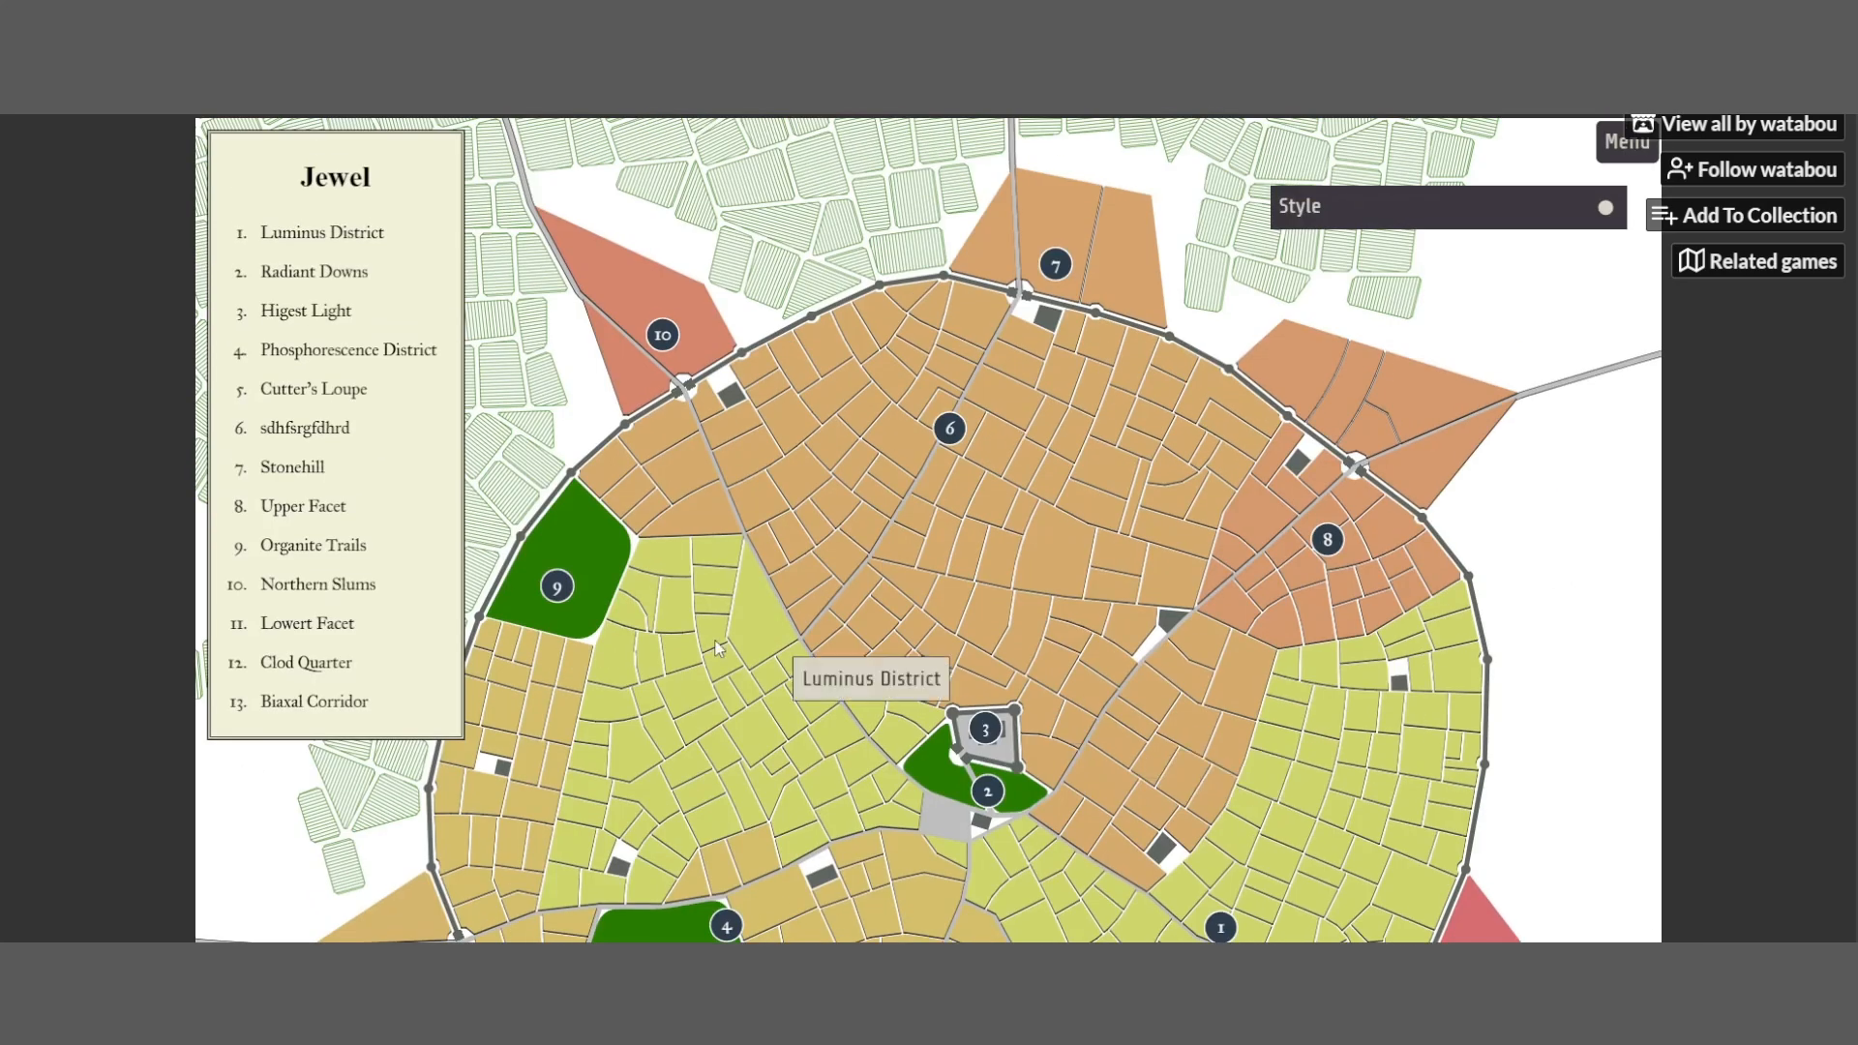
{"action": "left_click", "coordinate": [295, 664]}
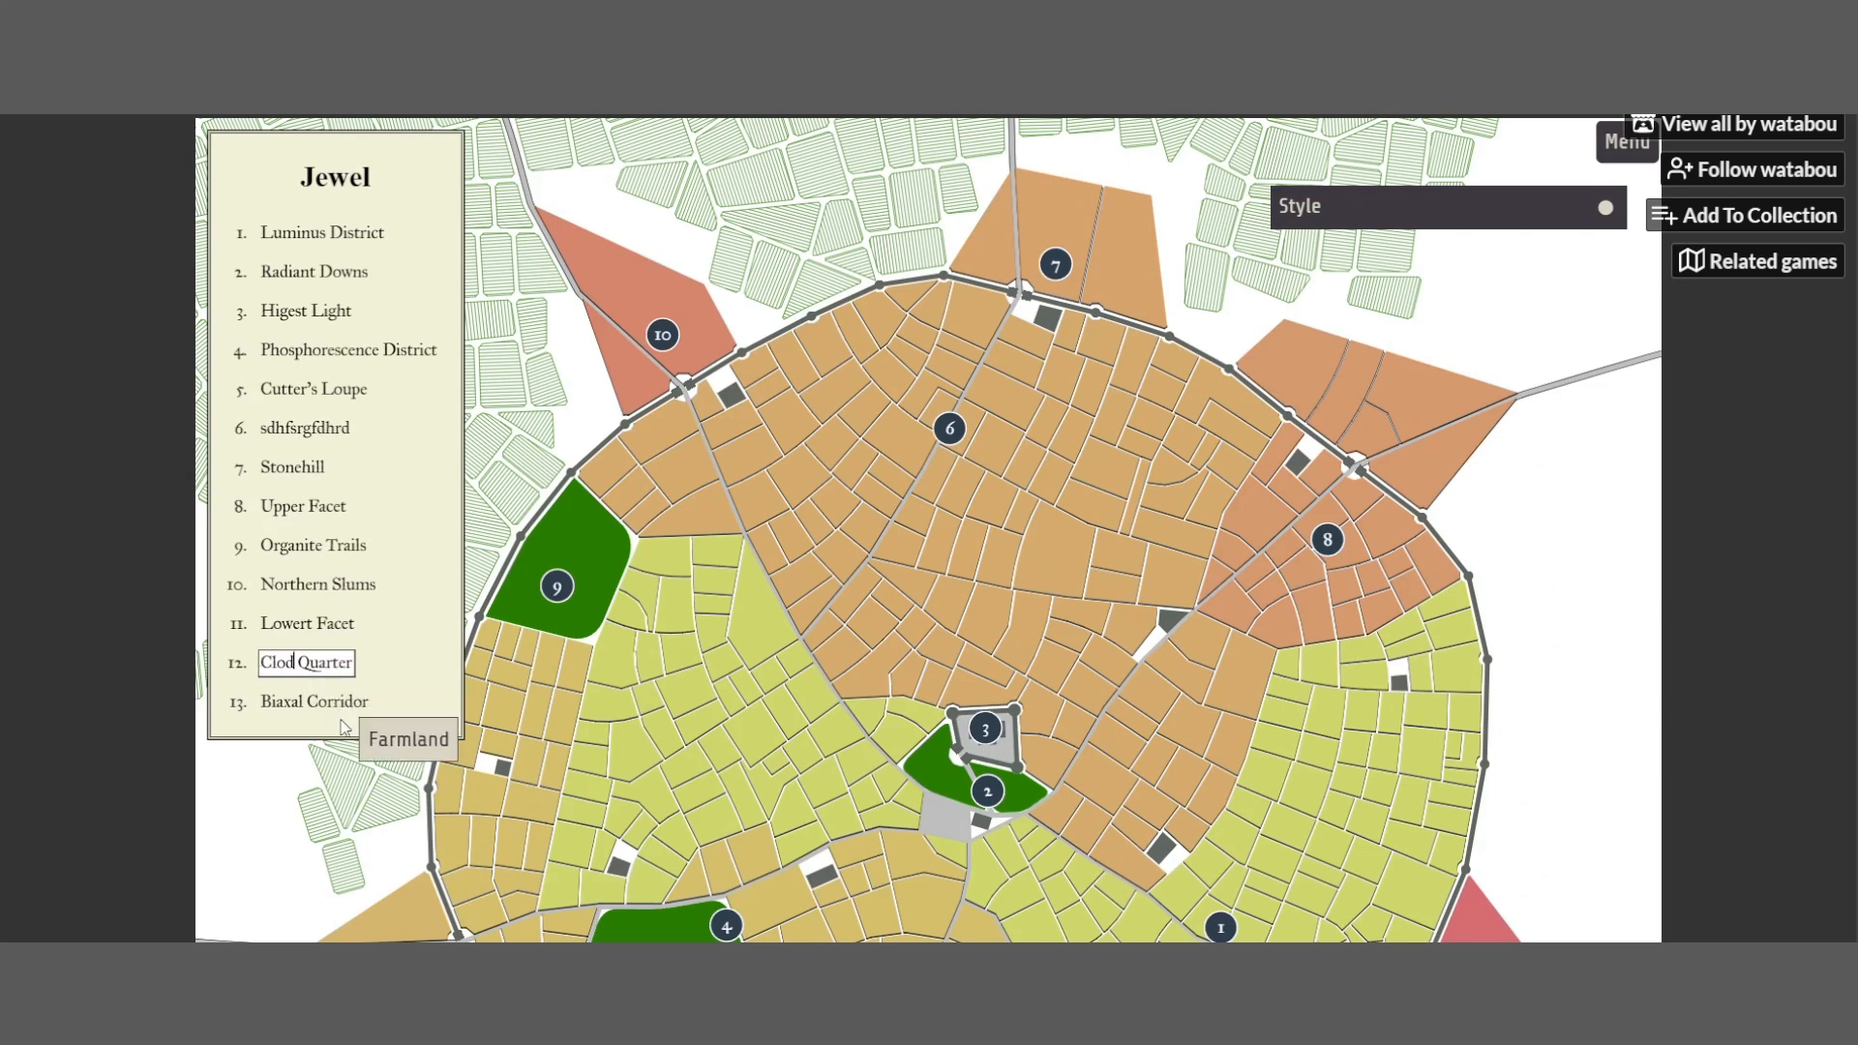
{"action": "key", "text": "BackSpace"}
{"action": "key", "text": "BackSpace"}
{"action": "key", "text": "BackSpace"}
{"action": "key", "text": "BackSpace"}
{"action": "key", "text": "BackSpace"}
{"action": "type", "text": "Igneous"}
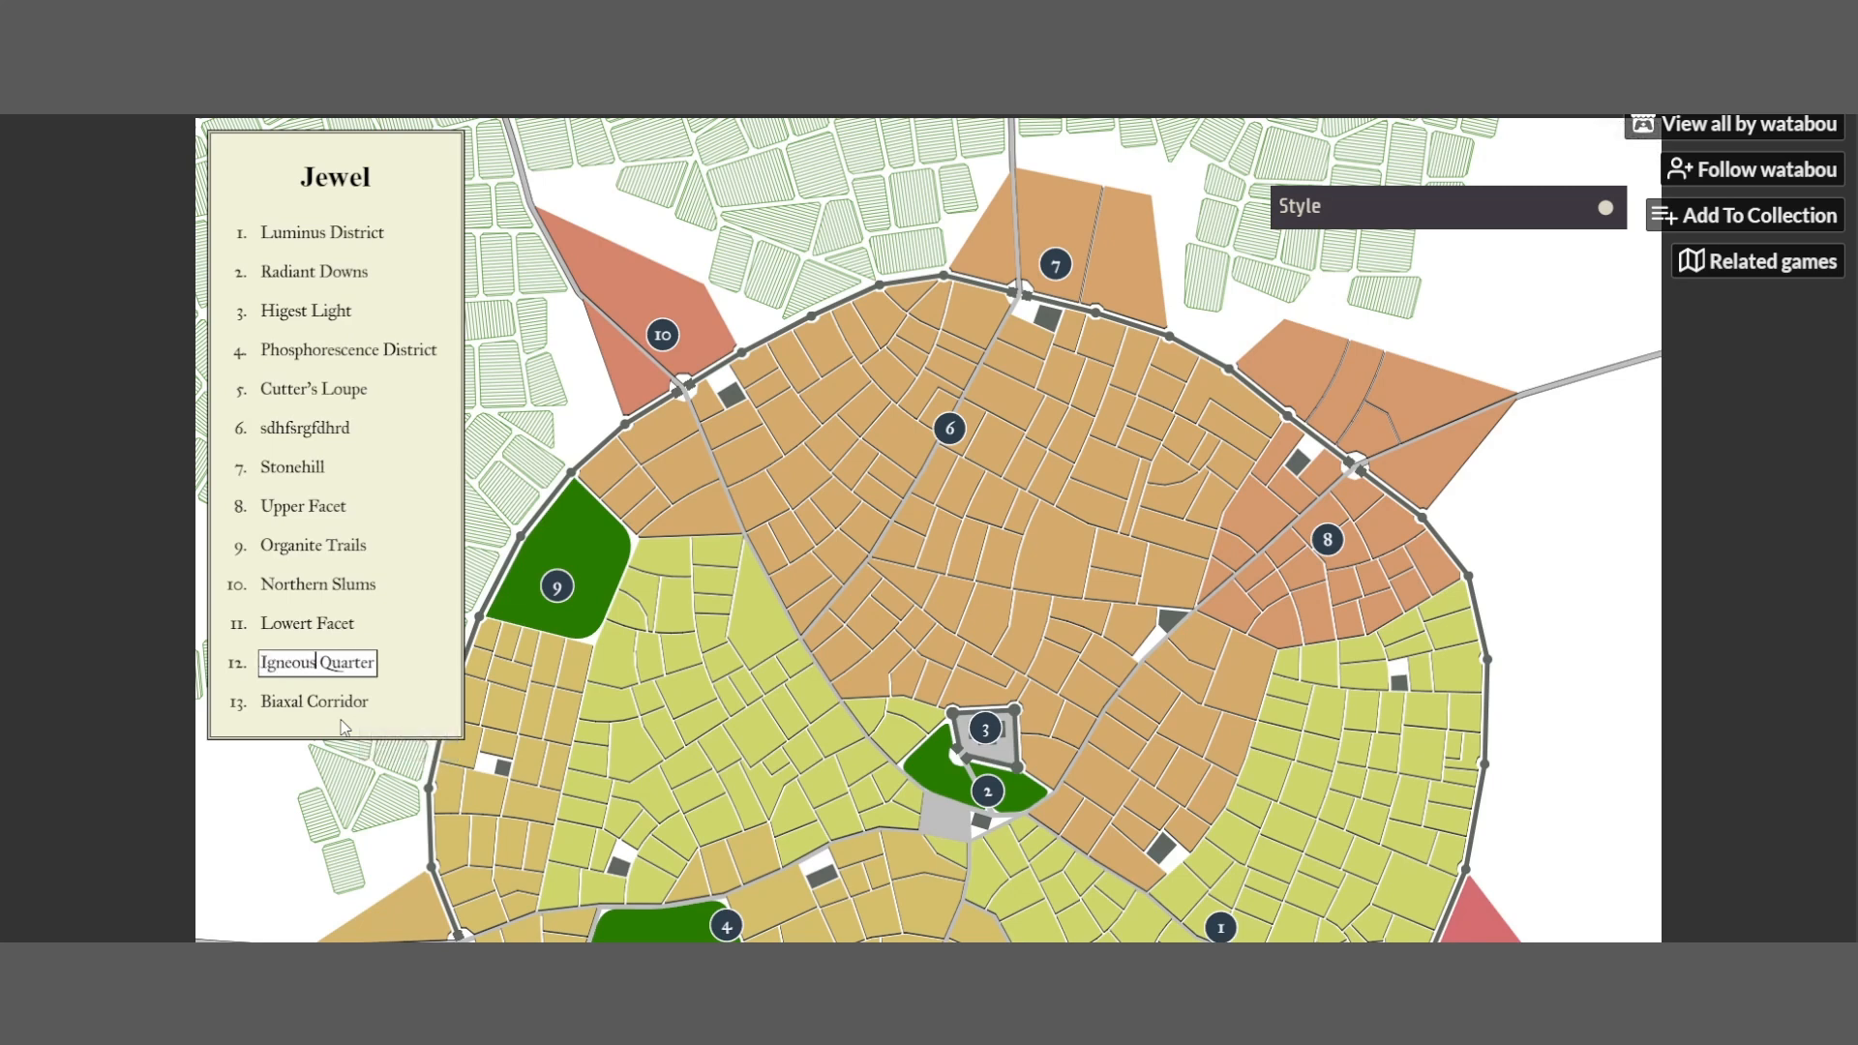
{"action": "left_click", "coordinate": [798, 811]}
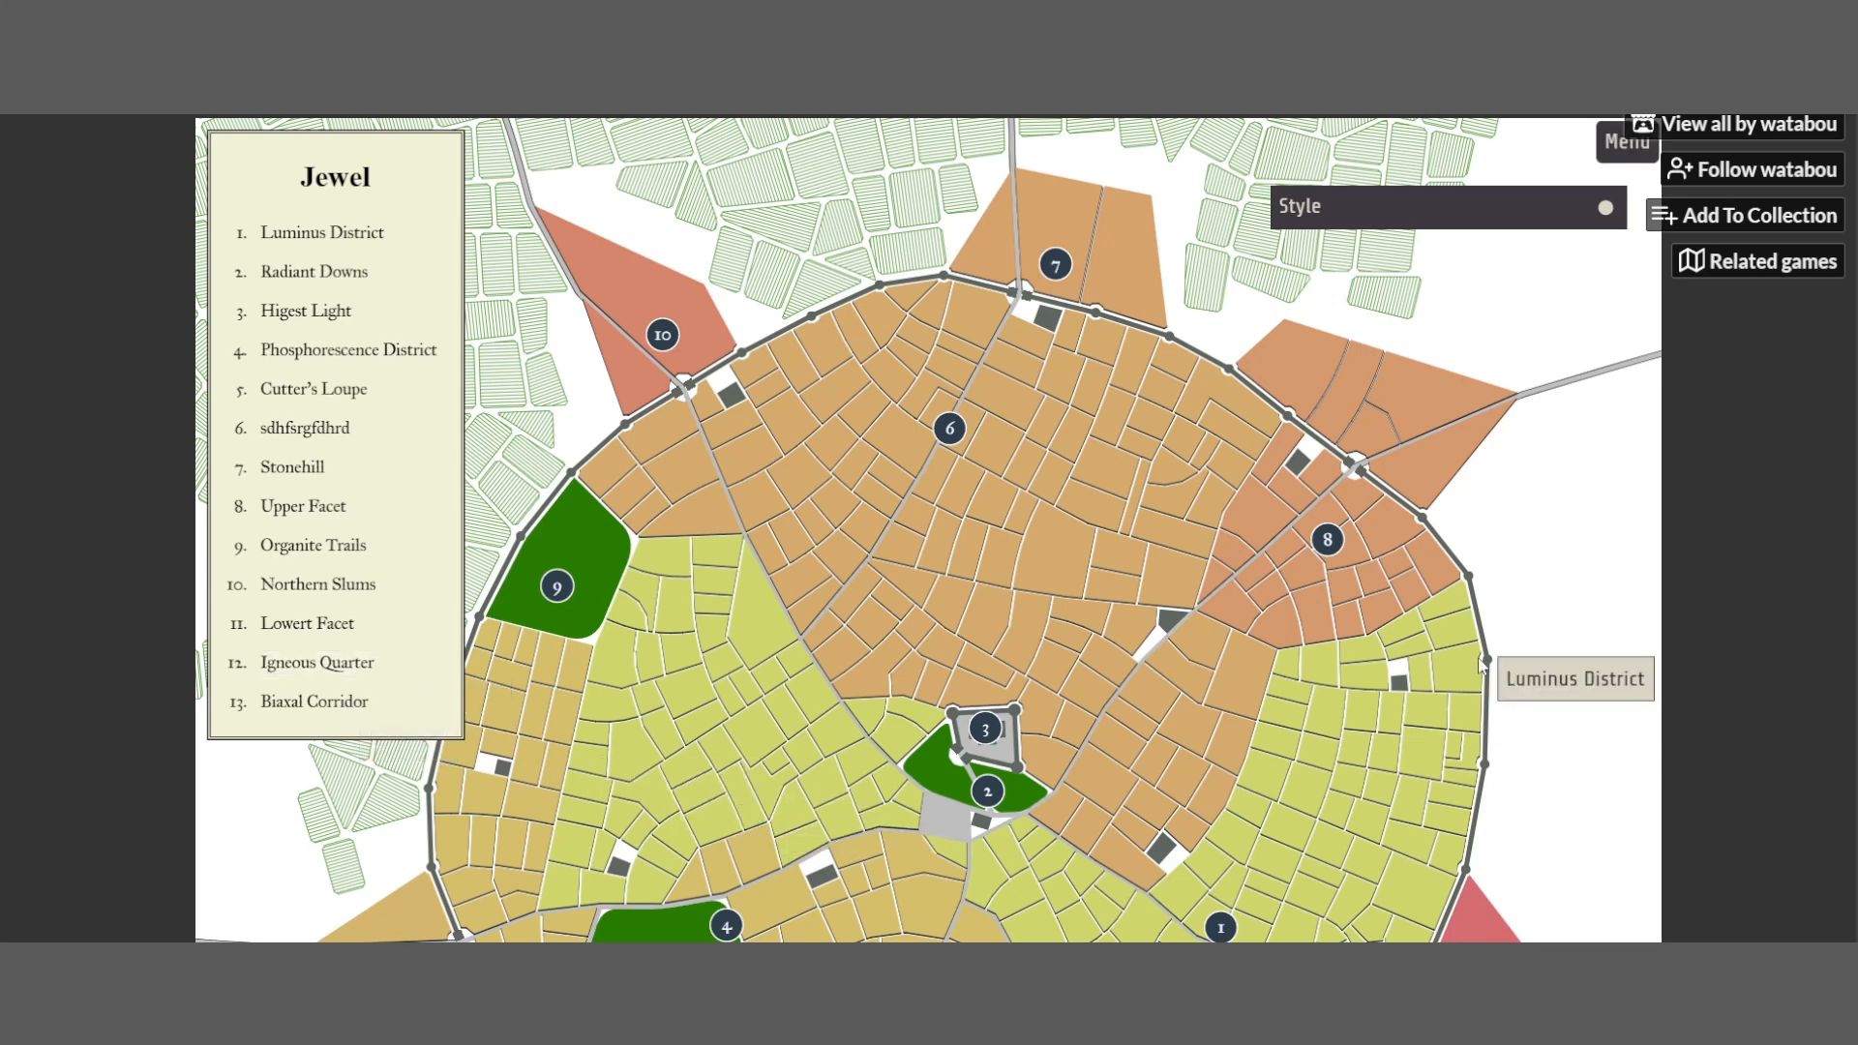
{"action": "scroll", "coordinate": [1689, 648], "scroll_direction": "down", "scroll_amount": 6}
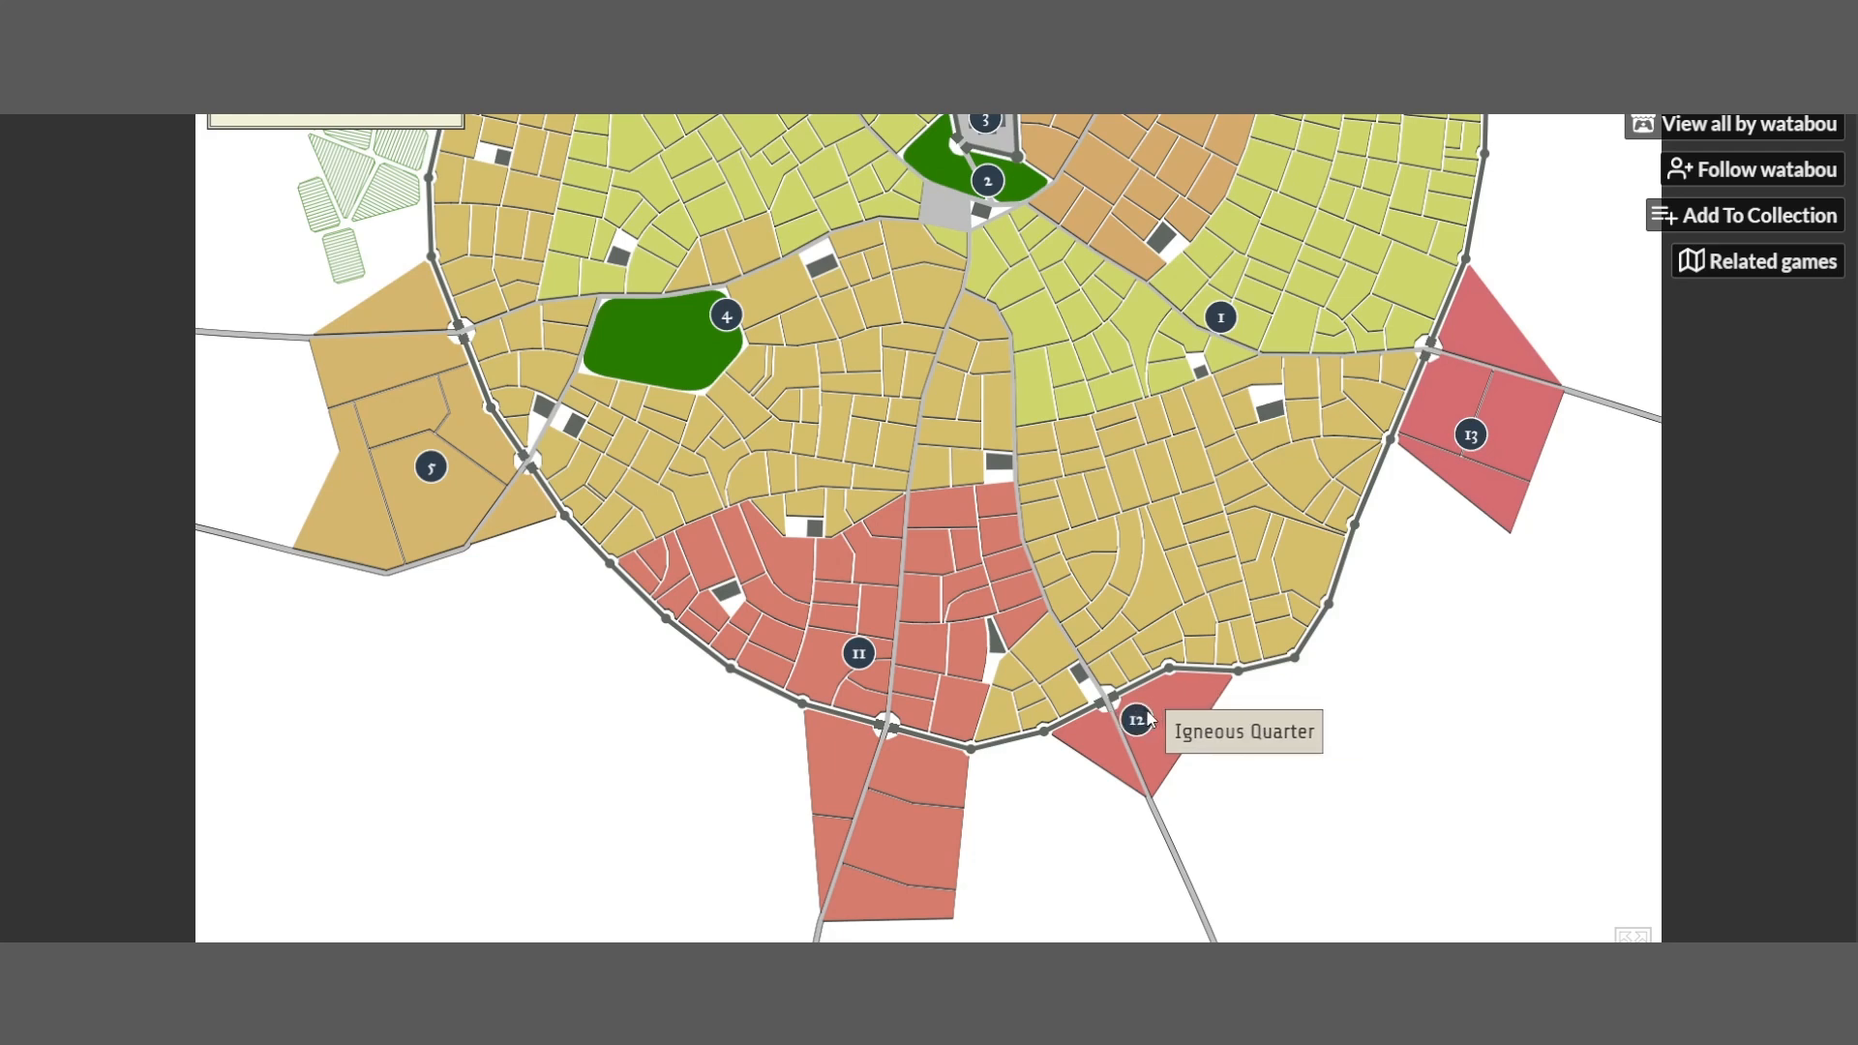
Replace the placeholder name of district 6 in the legend with "Opalescence District"
{"action": "scroll", "coordinate": [1089, 620], "scroll_direction": "up", "scroll_amount": 6}
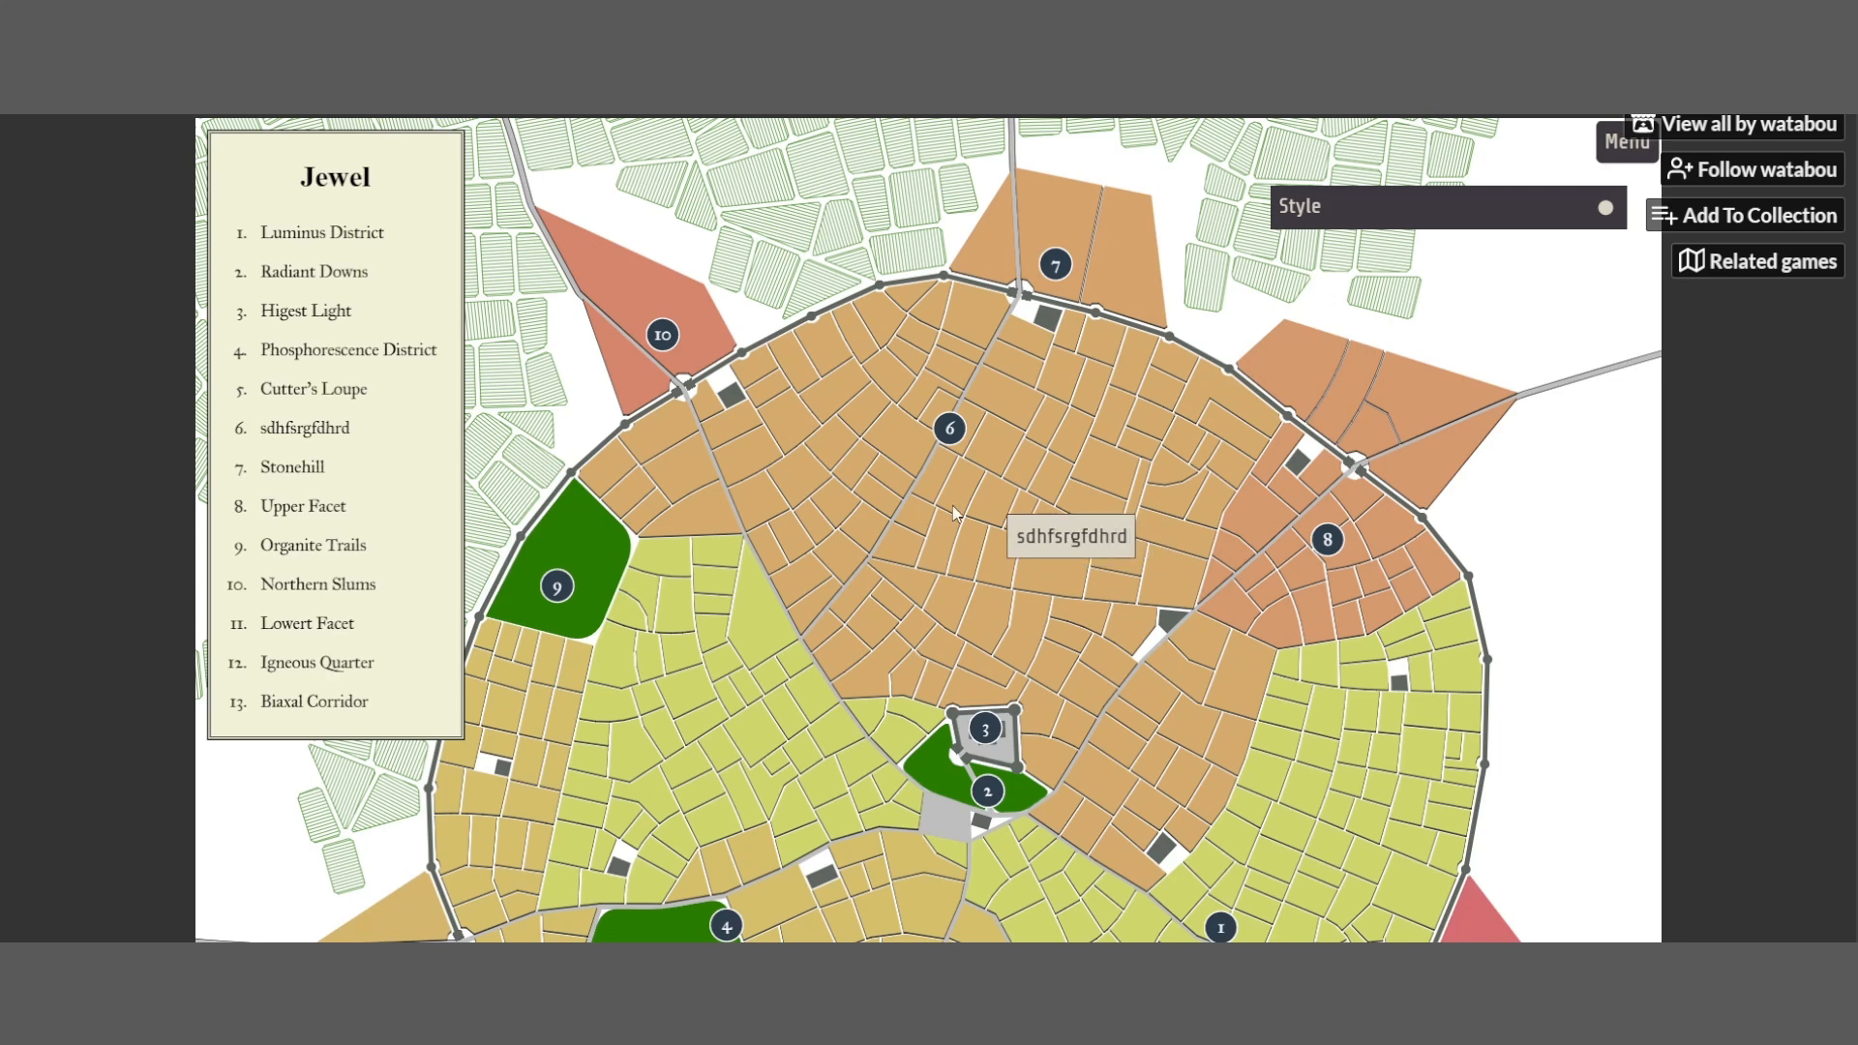
{"action": "left_click", "coordinate": [275, 428]}
{"action": "key", "text": "BackSpace"}
{"action": "key", "text": "BackSpace"}
{"action": "key", "text": "BackSpace"}
{"action": "key", "text": "BackSpace"}
{"action": "key", "text": "BackSpace"}
{"action": "key", "text": "BackSpace"}
{"action": "key", "text": "BackSpace"}
{"action": "key", "text": "BackSpace"}
{"action": "key", "text": "BackSpace"}
{"action": "key", "text": "BackSpace"}
{"action": "key", "text": "BackSpace"}
{"action": "key", "text": "BackSpace"}
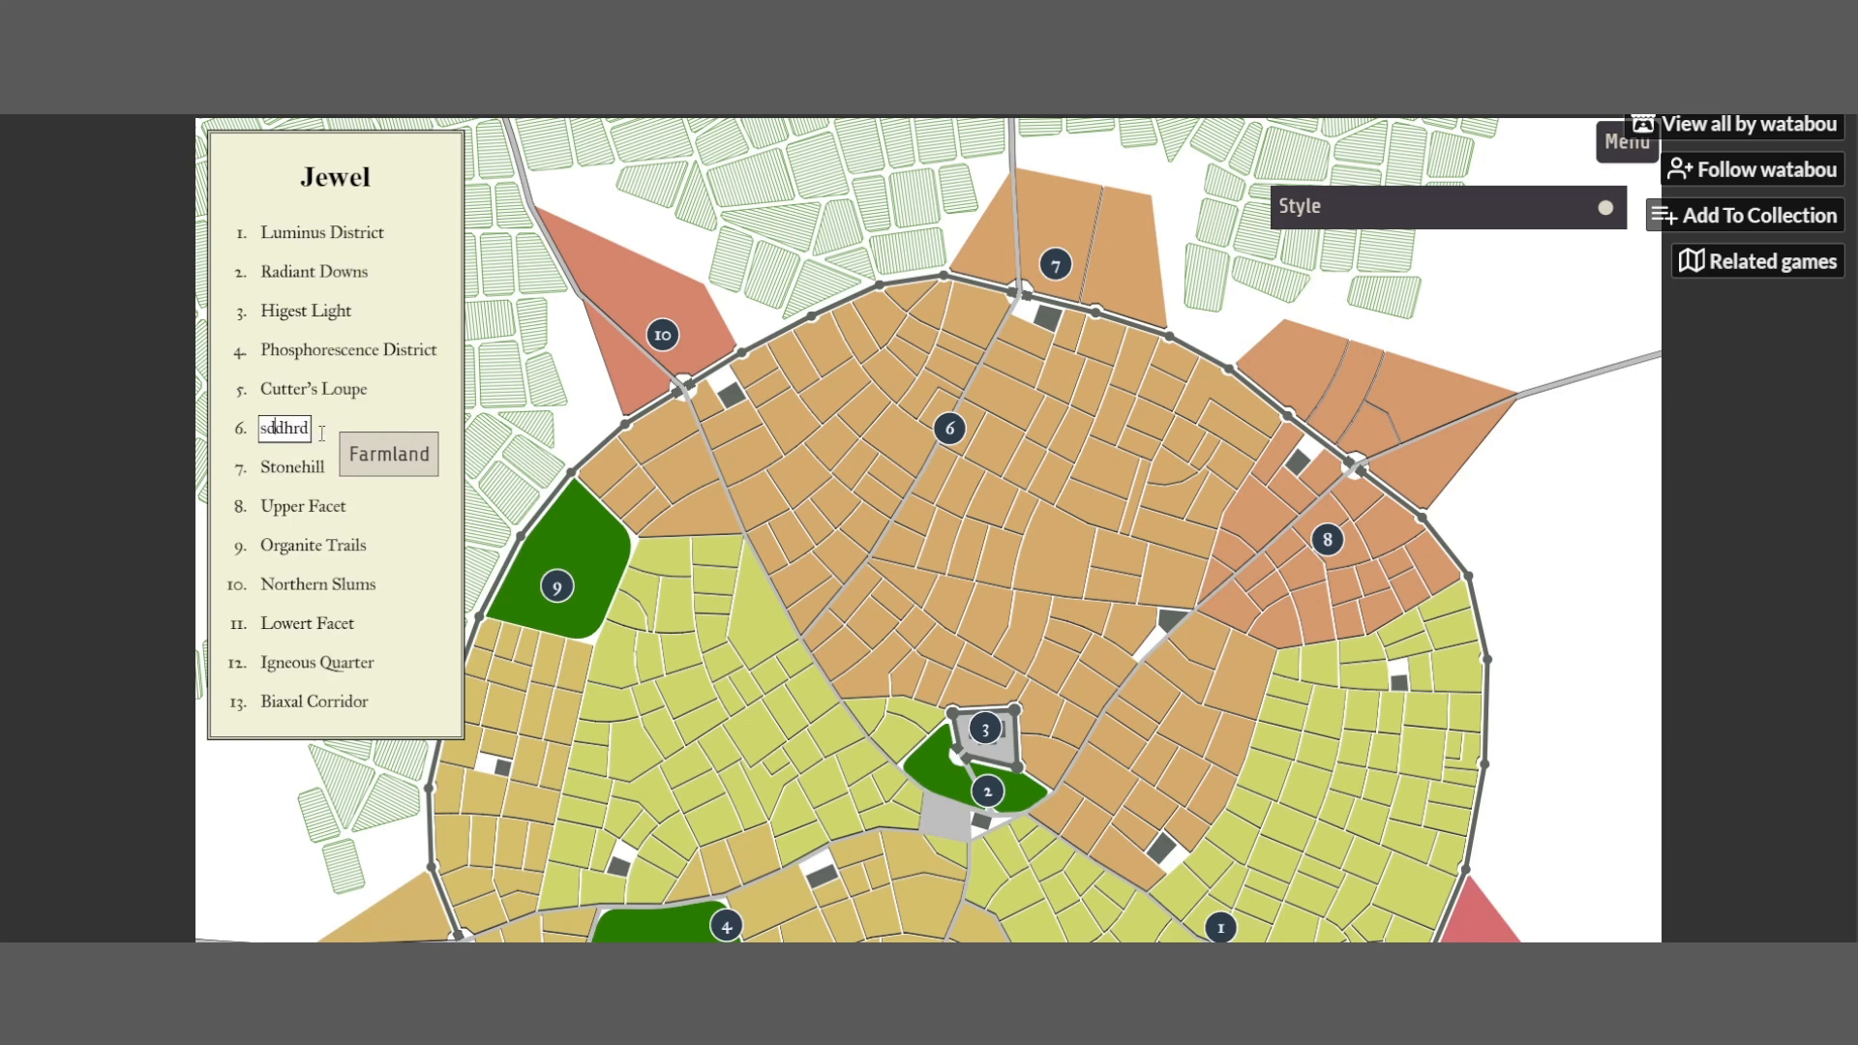
{"action": "type", "text": "Opale"}
{"action": "key", "text": "BackSpace"}
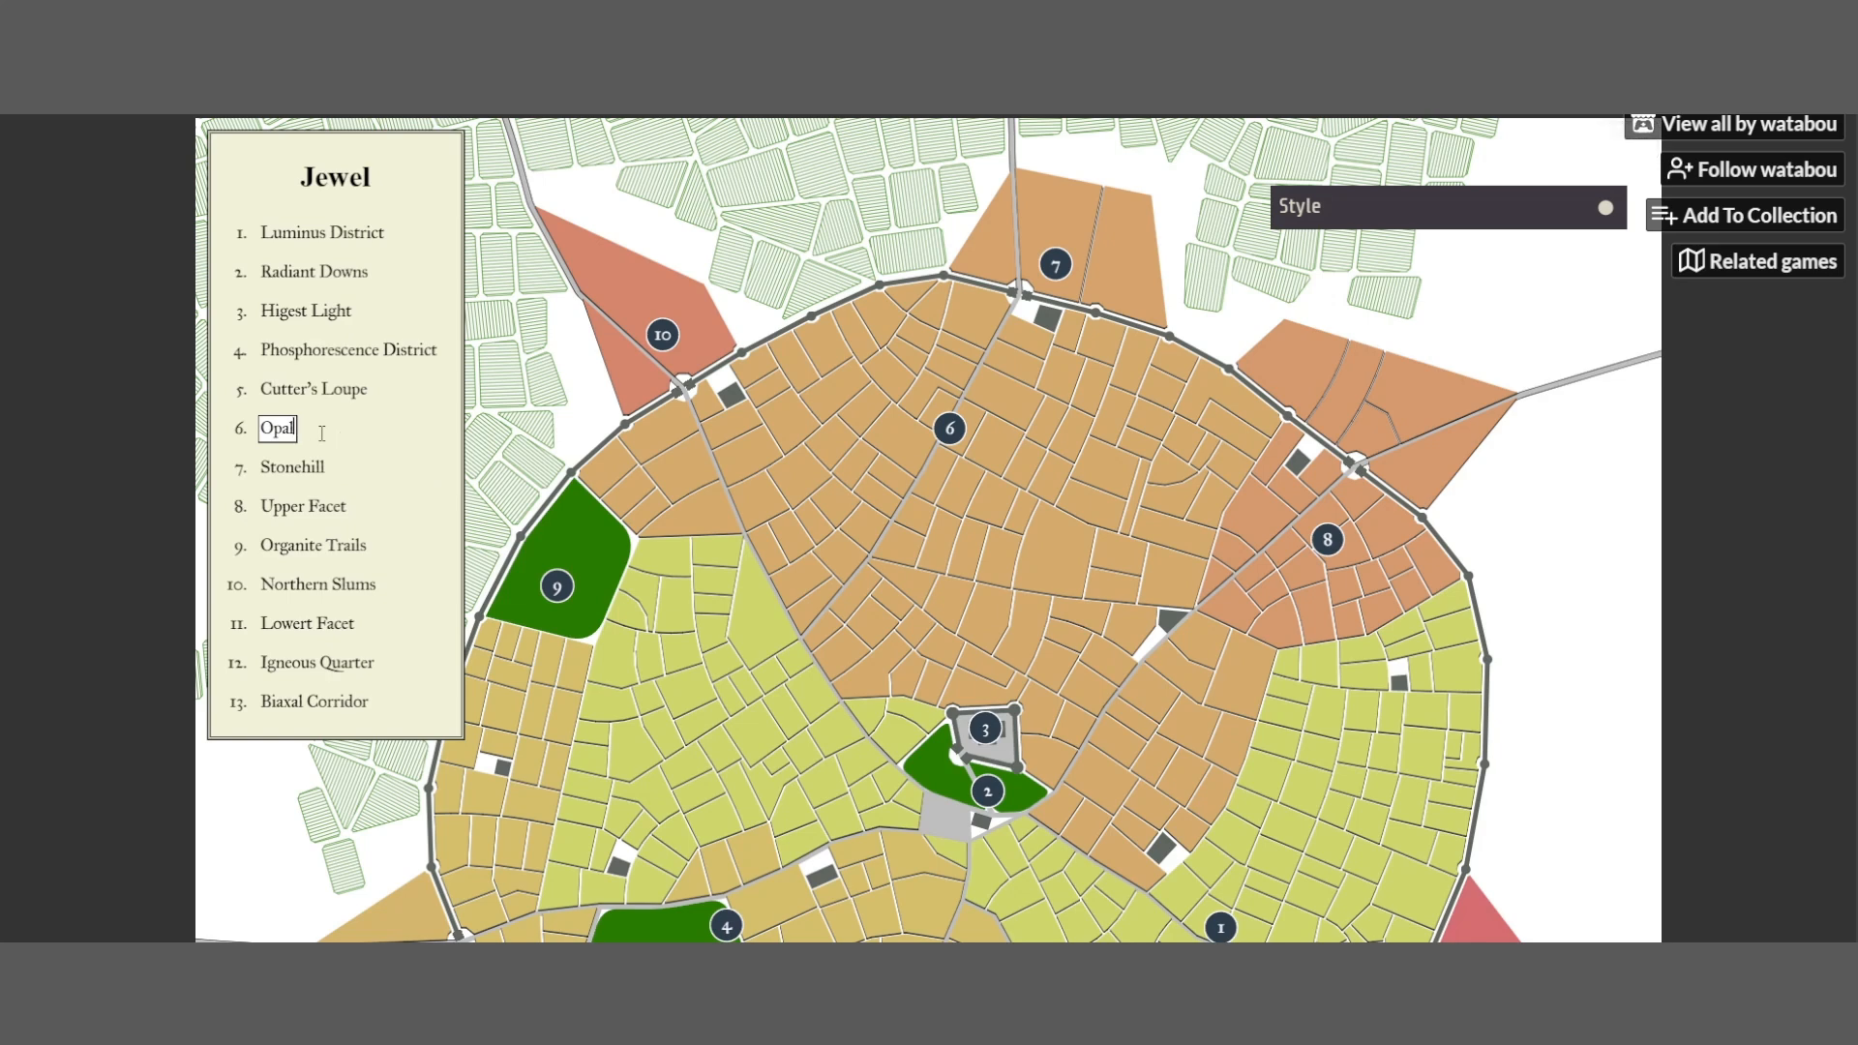
{"action": "type", "text": "escence Districts"}
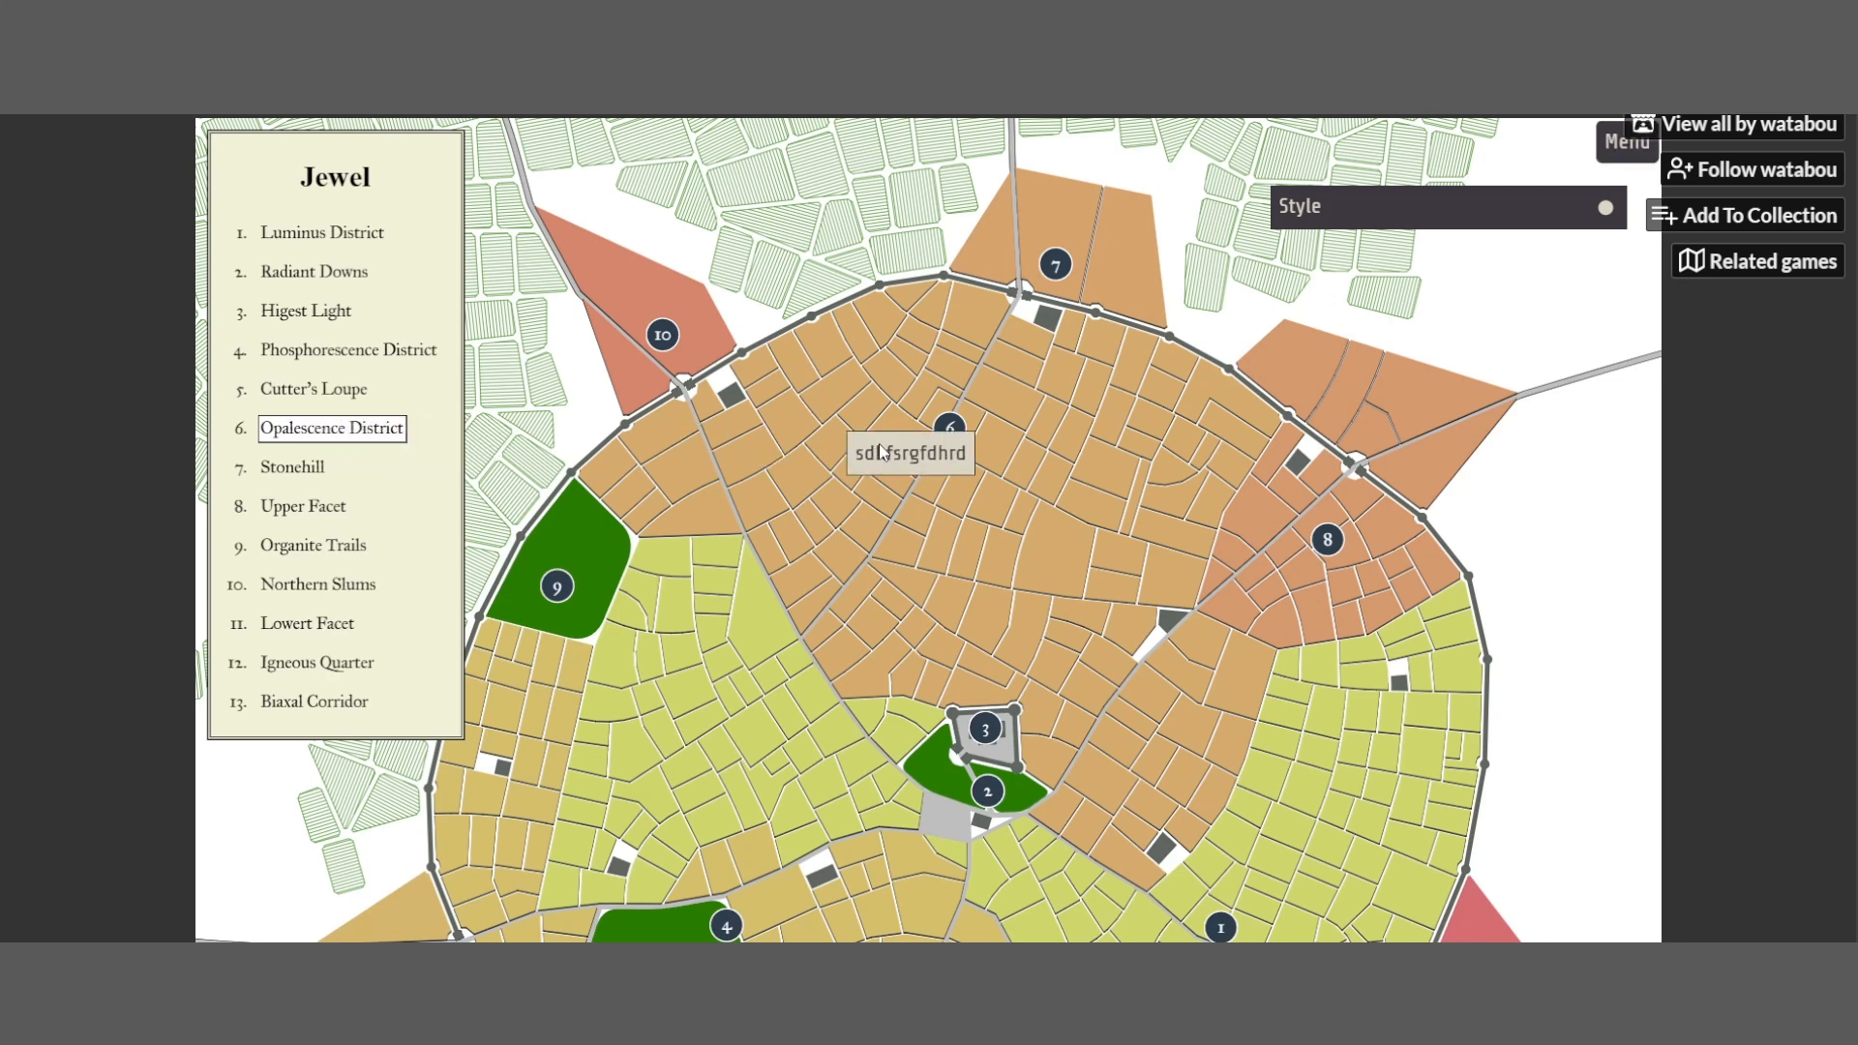
{"action": "left_click", "coordinate": [1063, 535]}
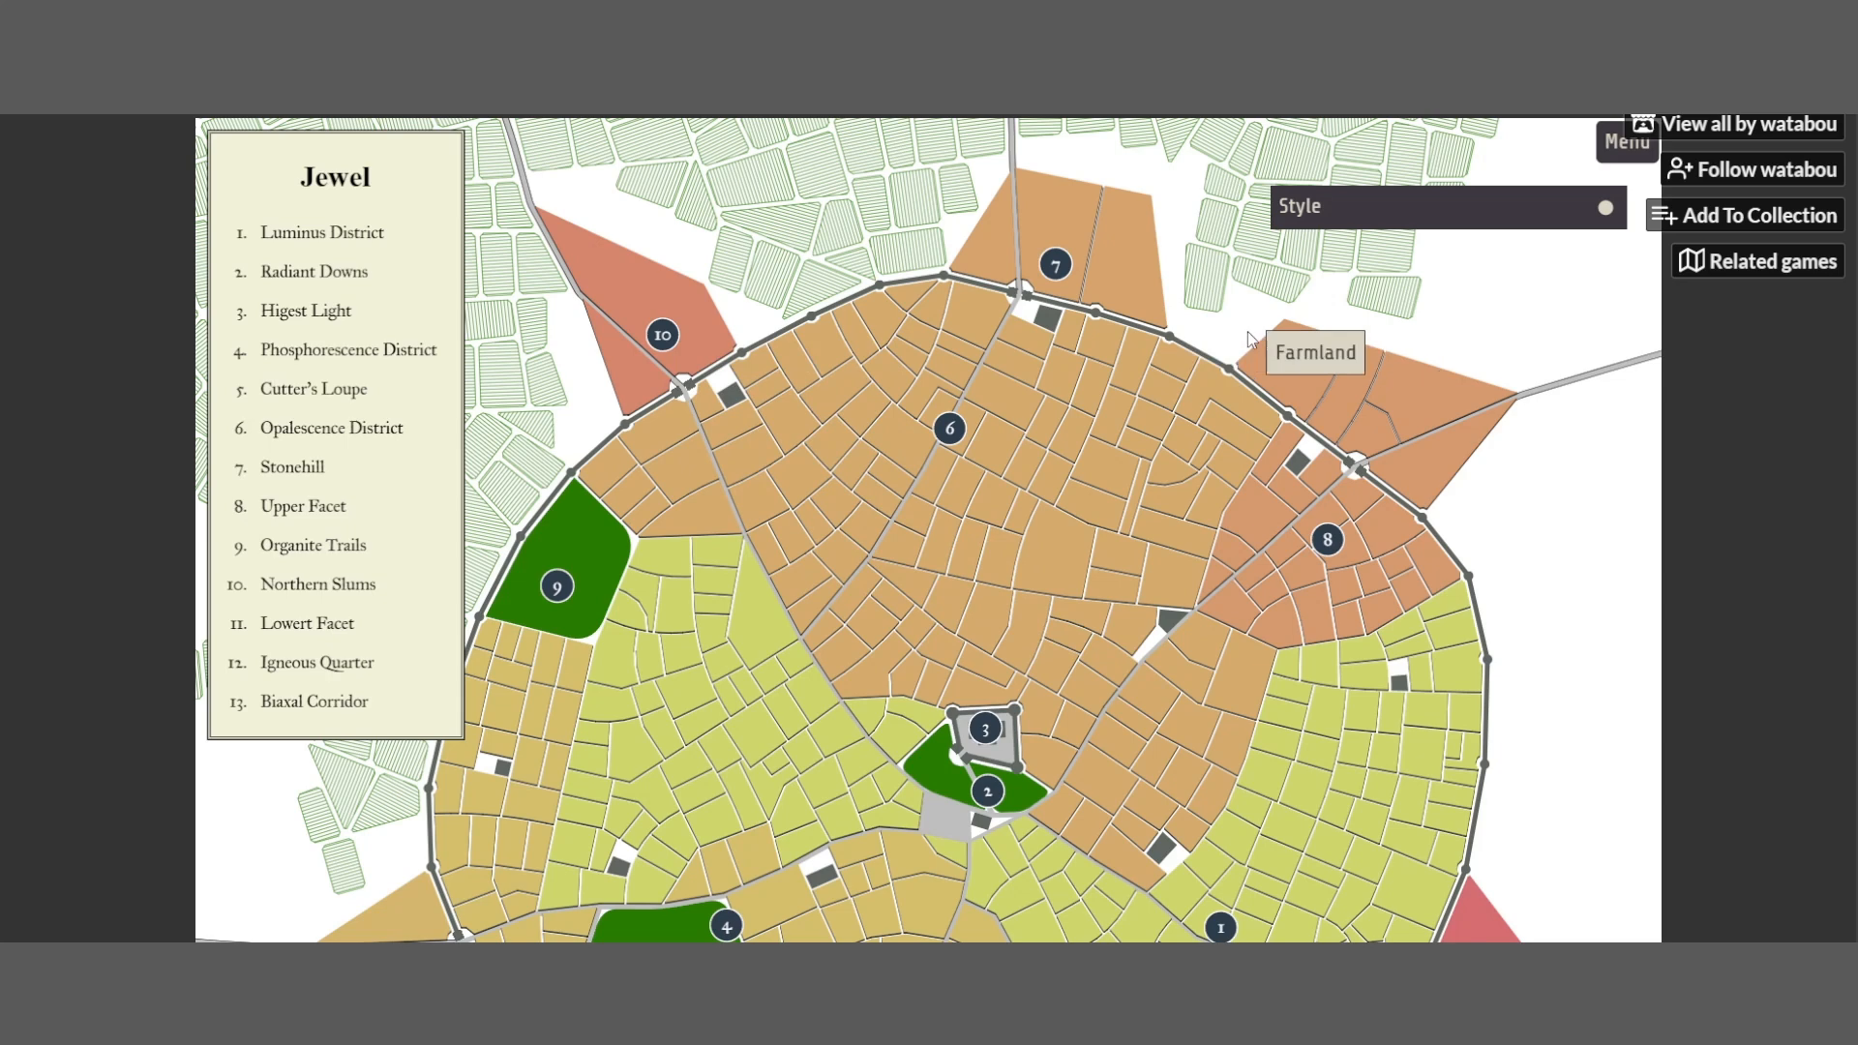
Rename district 10, outside the northwestern gate, as "Tetragonal Commons" in the legend
{"action": "scroll", "coordinate": [1074, 290], "scroll_direction": "down", "scroll_amount": 4}
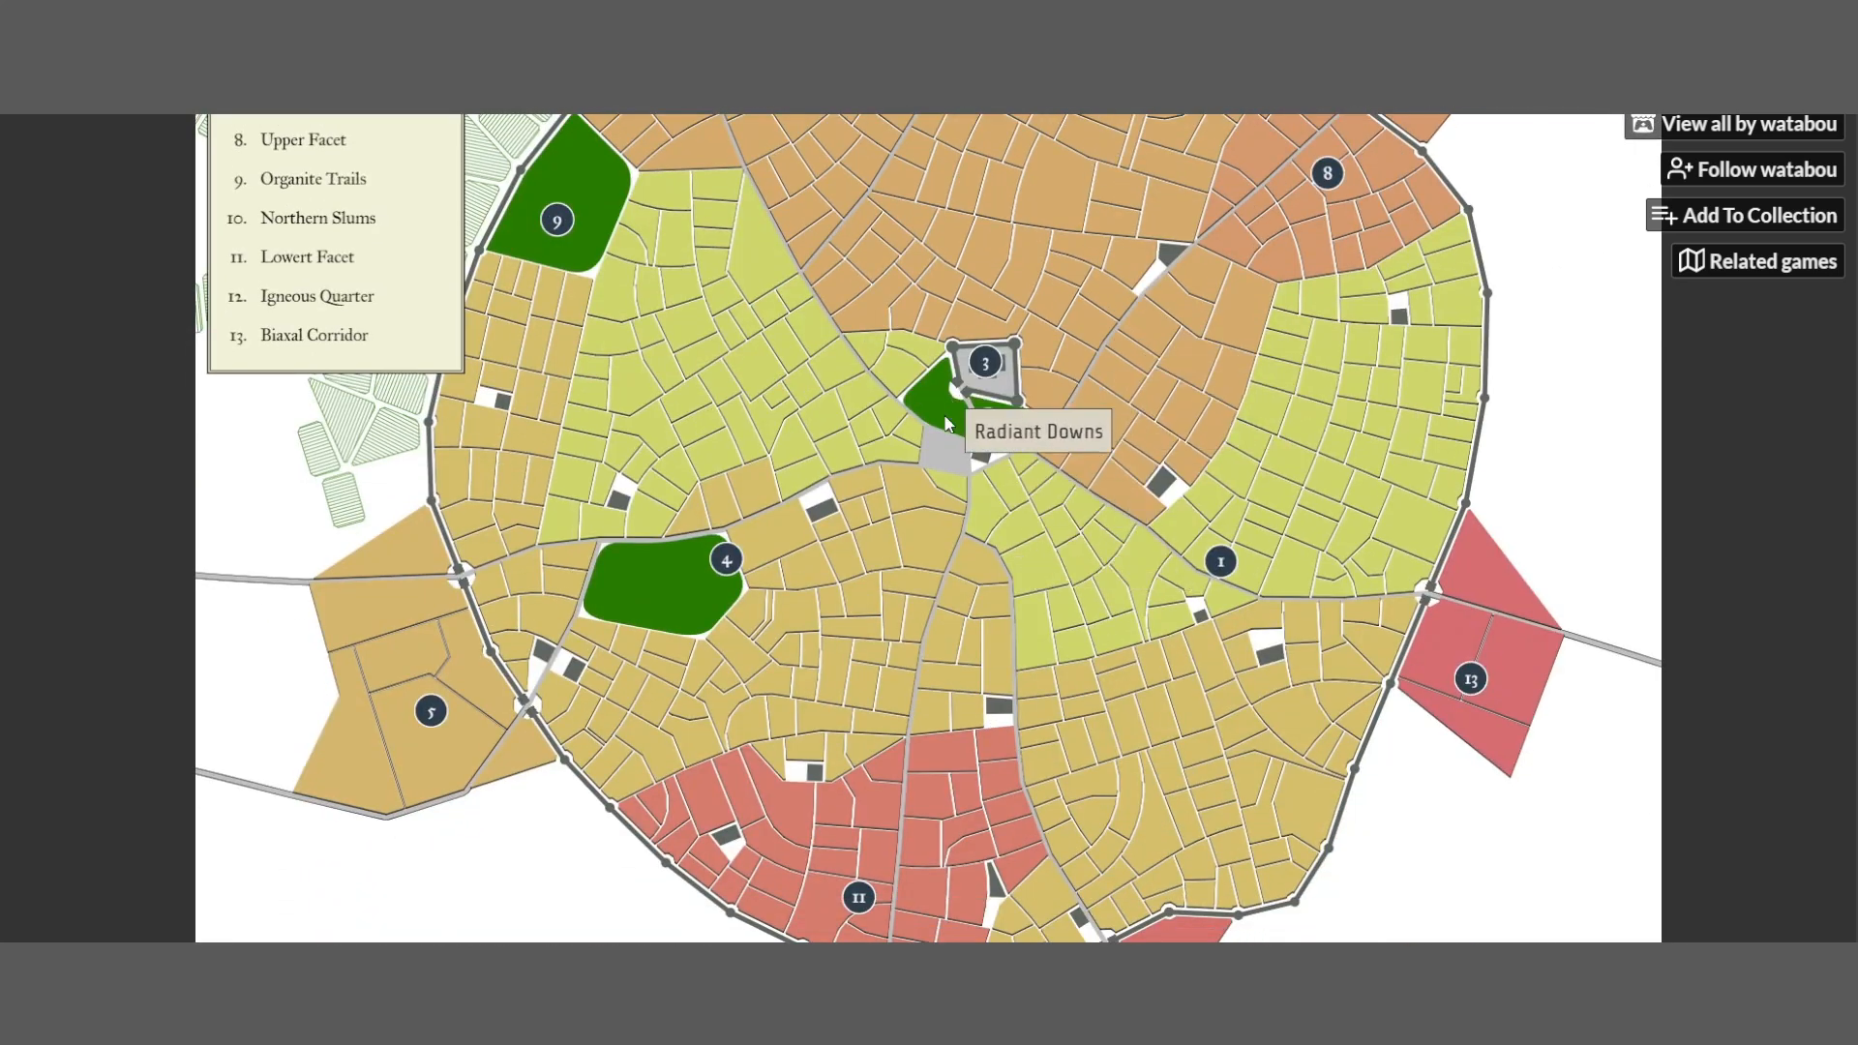
{"action": "scroll", "coordinate": [984, 490], "scroll_direction": "up", "scroll_amount": 4}
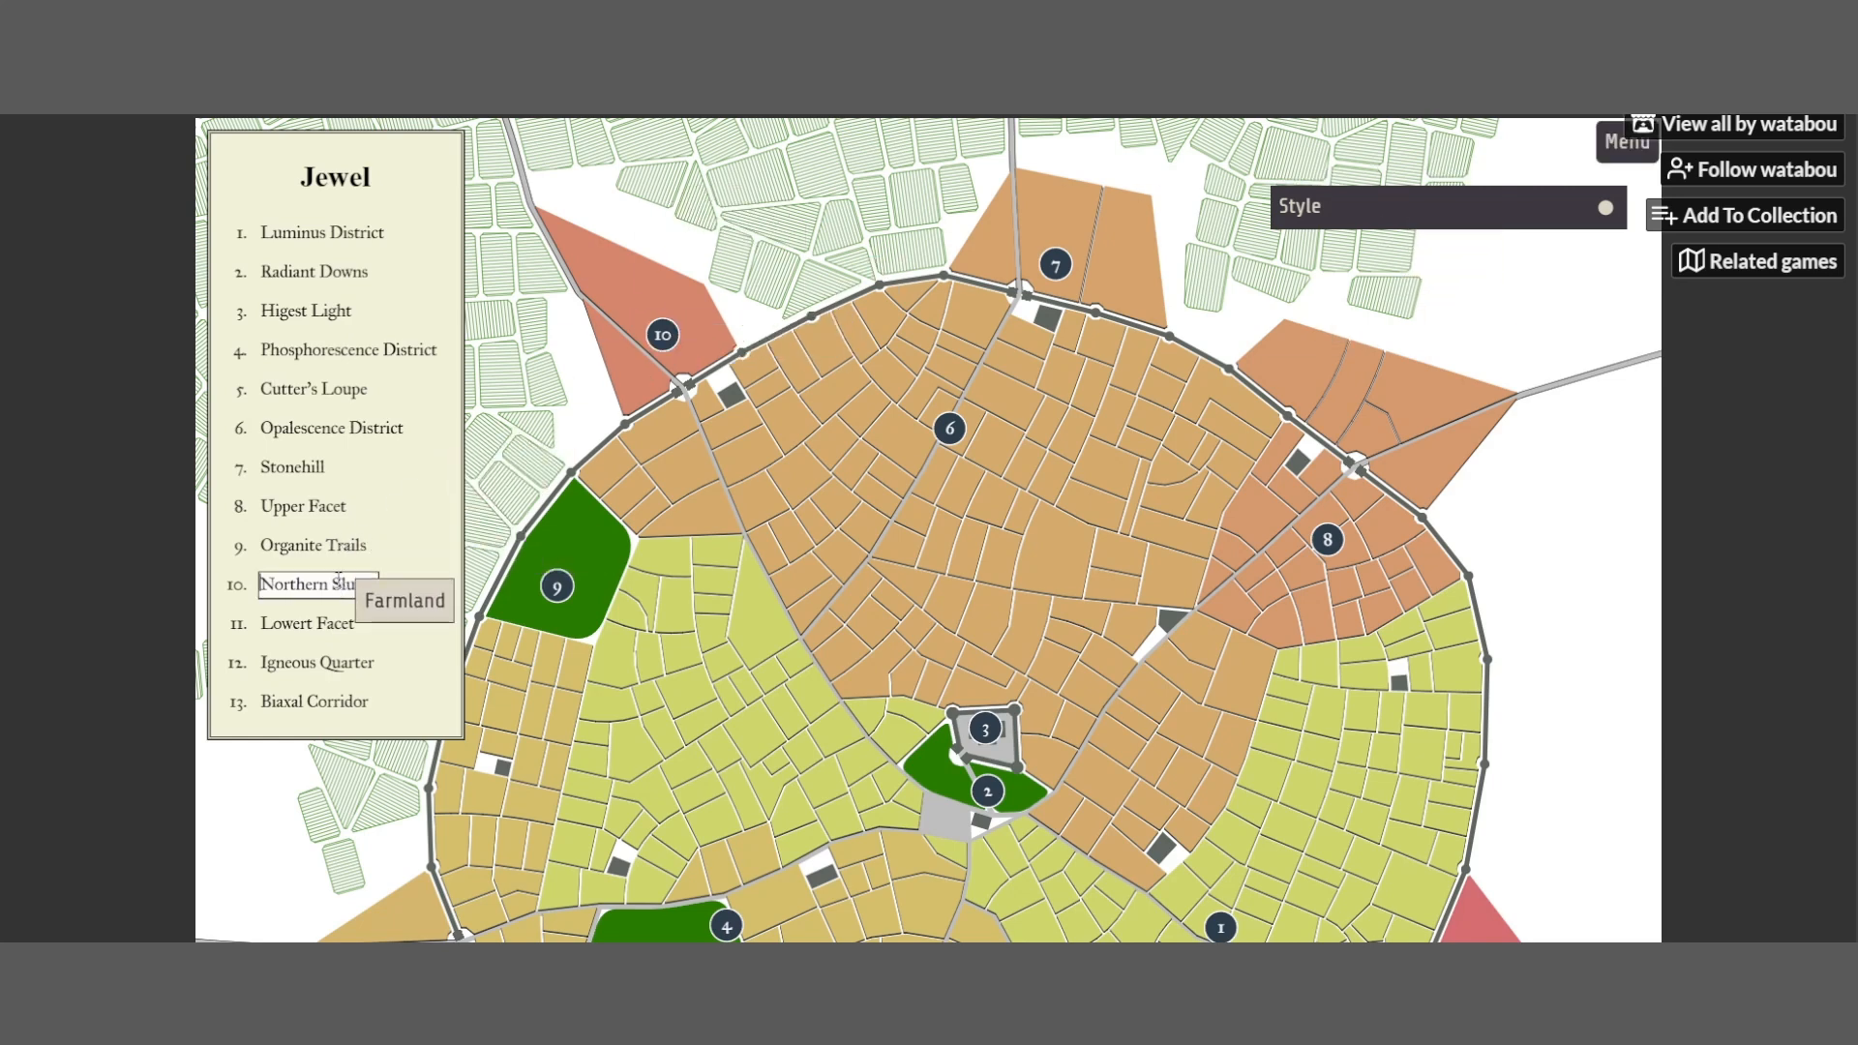
{"action": "left_click_drag", "start_coordinate": [365, 585], "coordinate": [114, 586]}
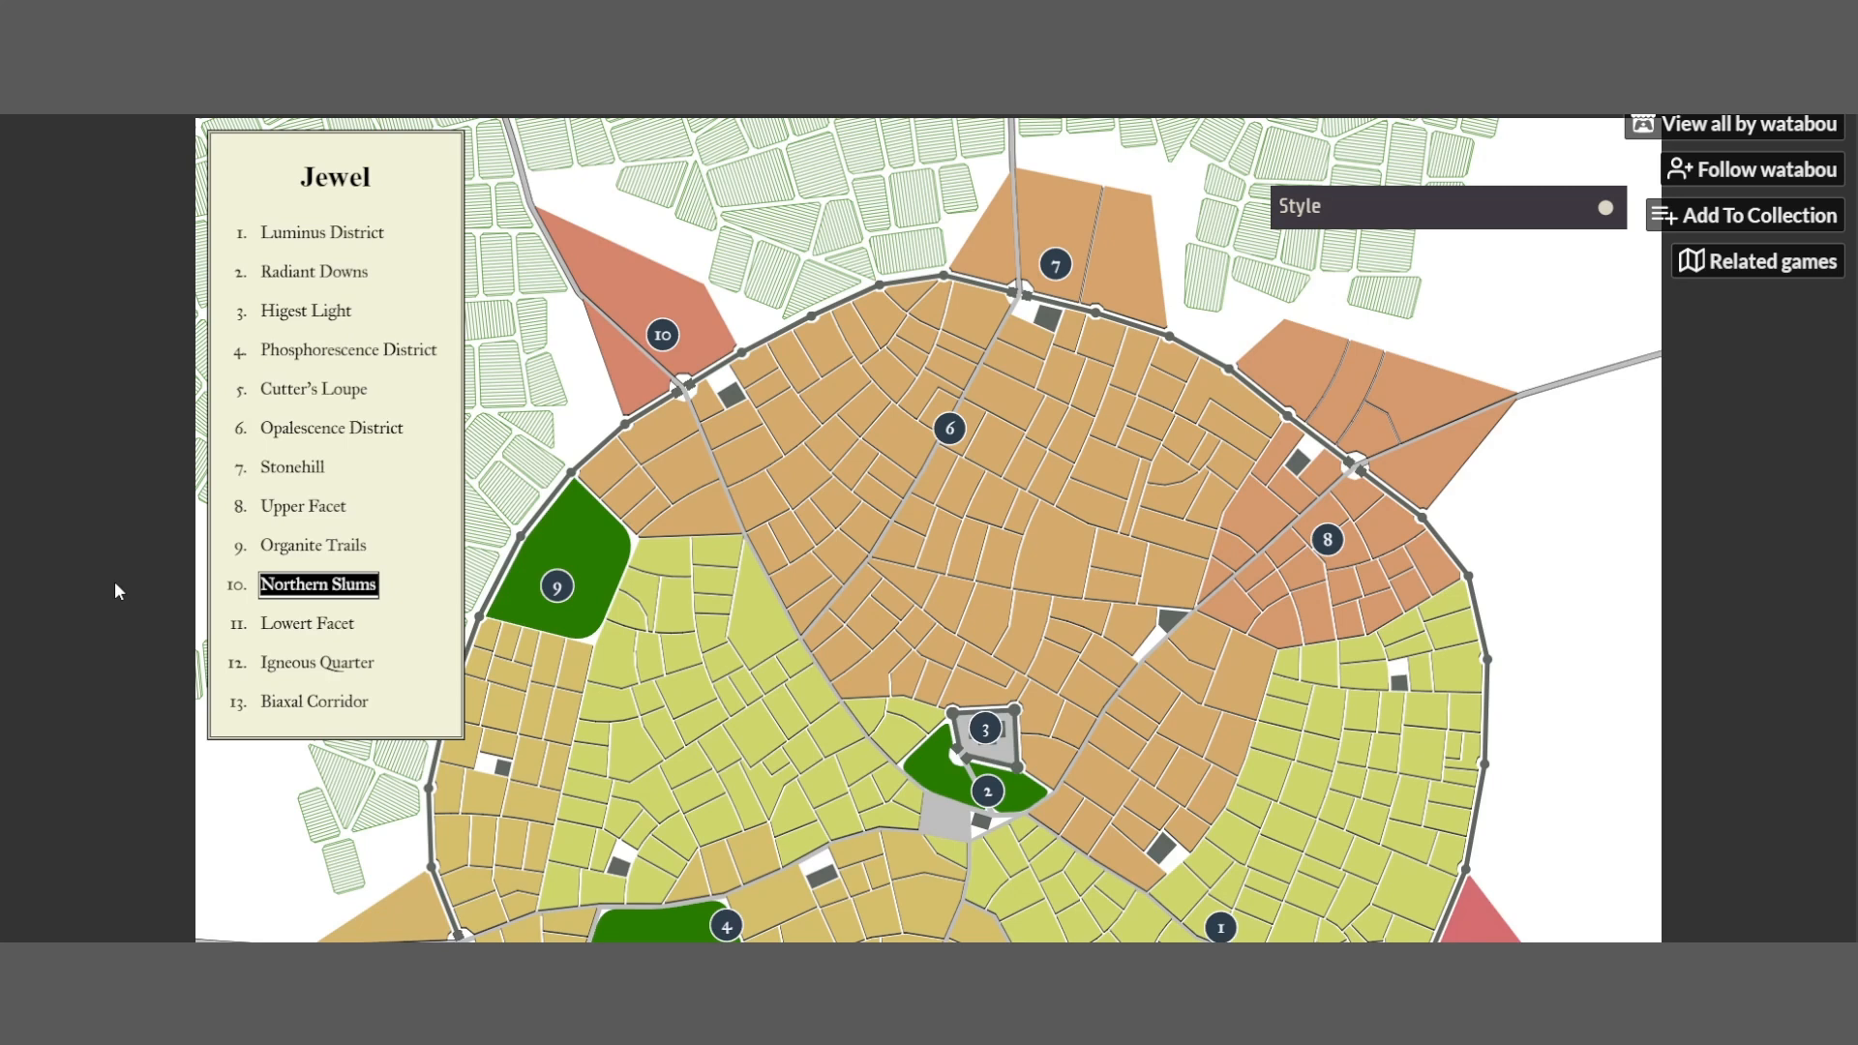
{"action": "type", "text": "Tet"}
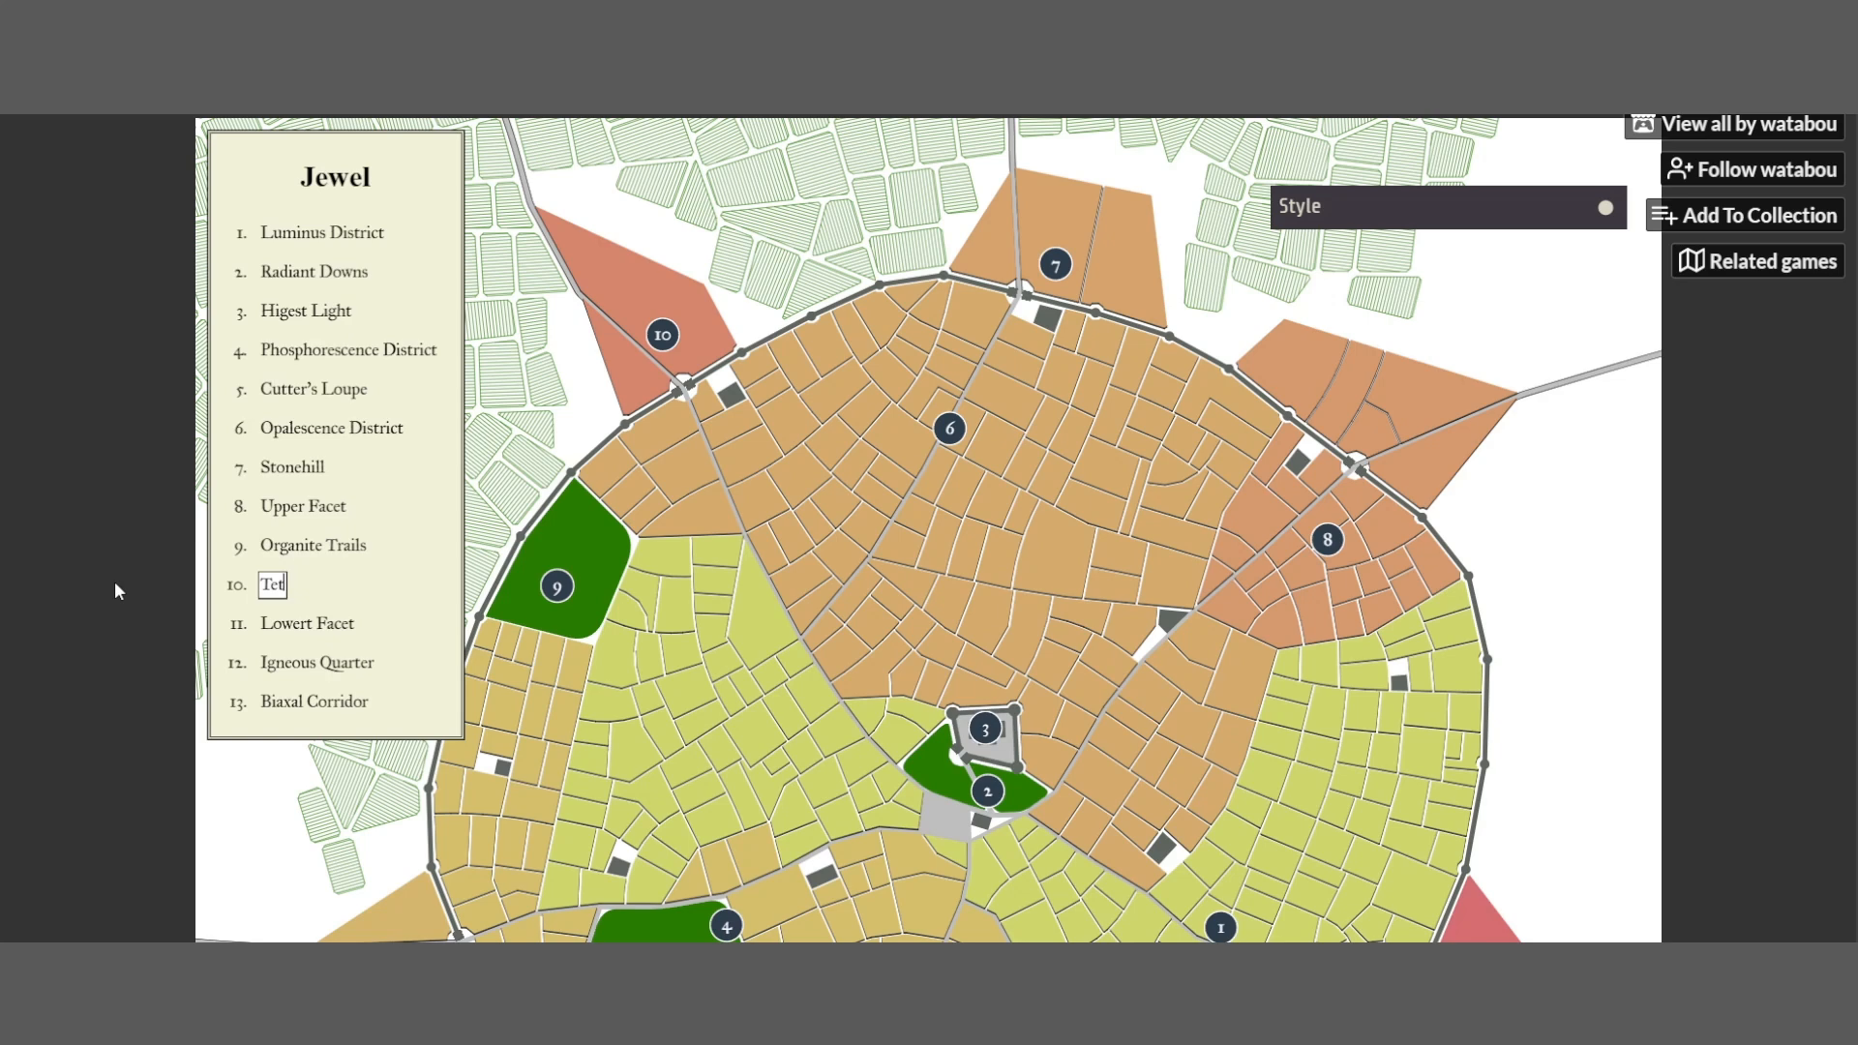
{"action": "type", "text": "ragonal"}
{"action": "type", "text": "Co"}
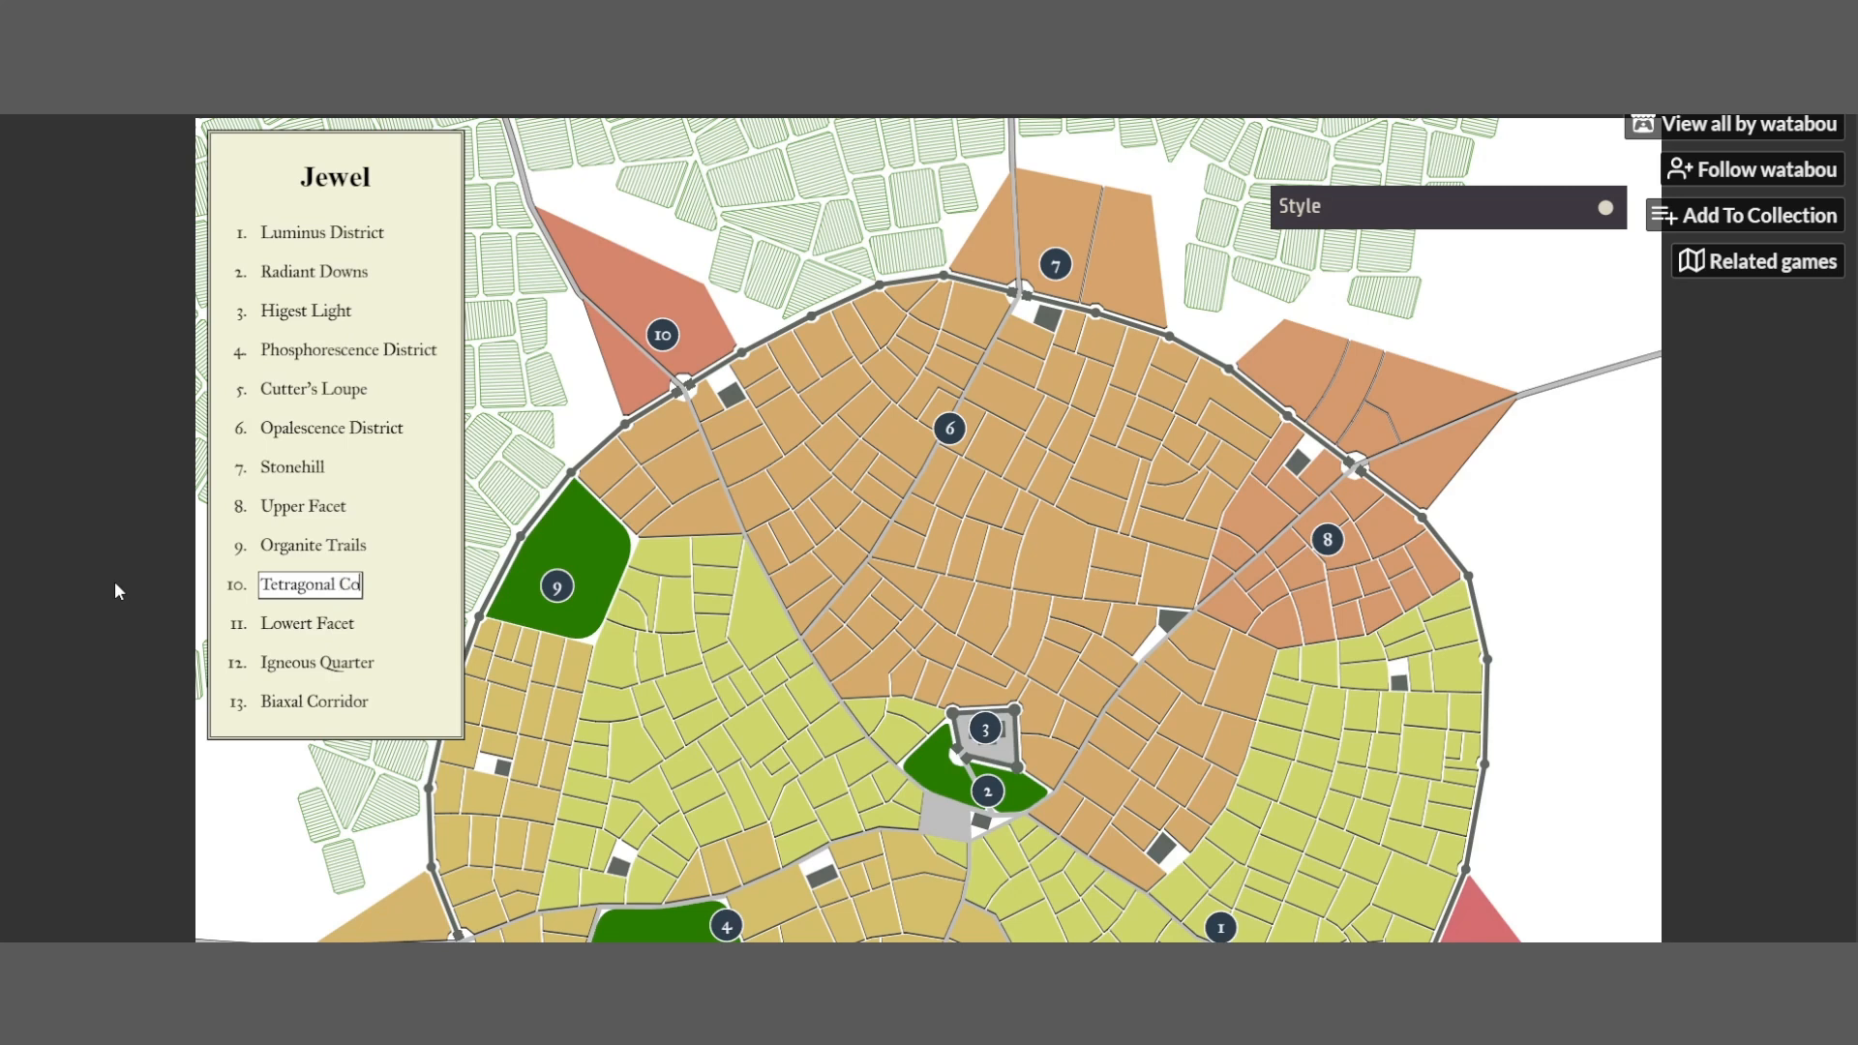
{"action": "type", "text": "mmons"}
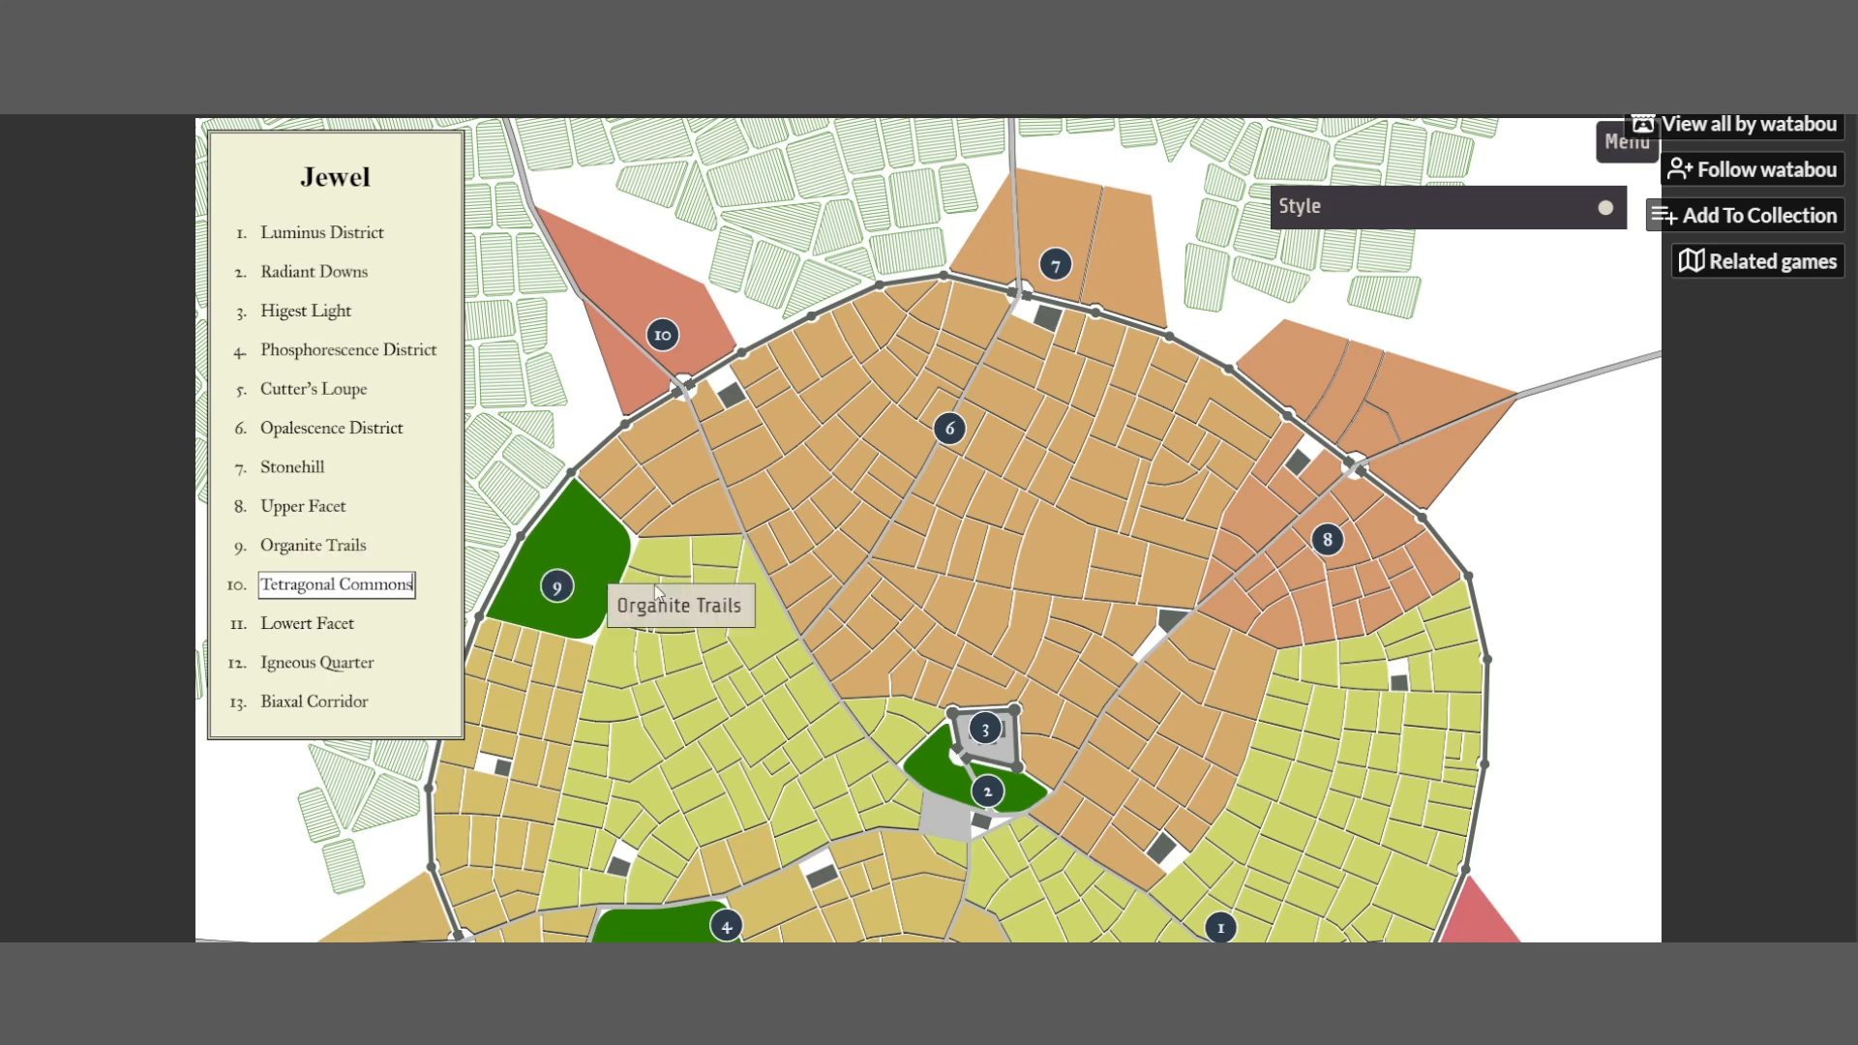
{"action": "left_click", "coordinate": [786, 559]}
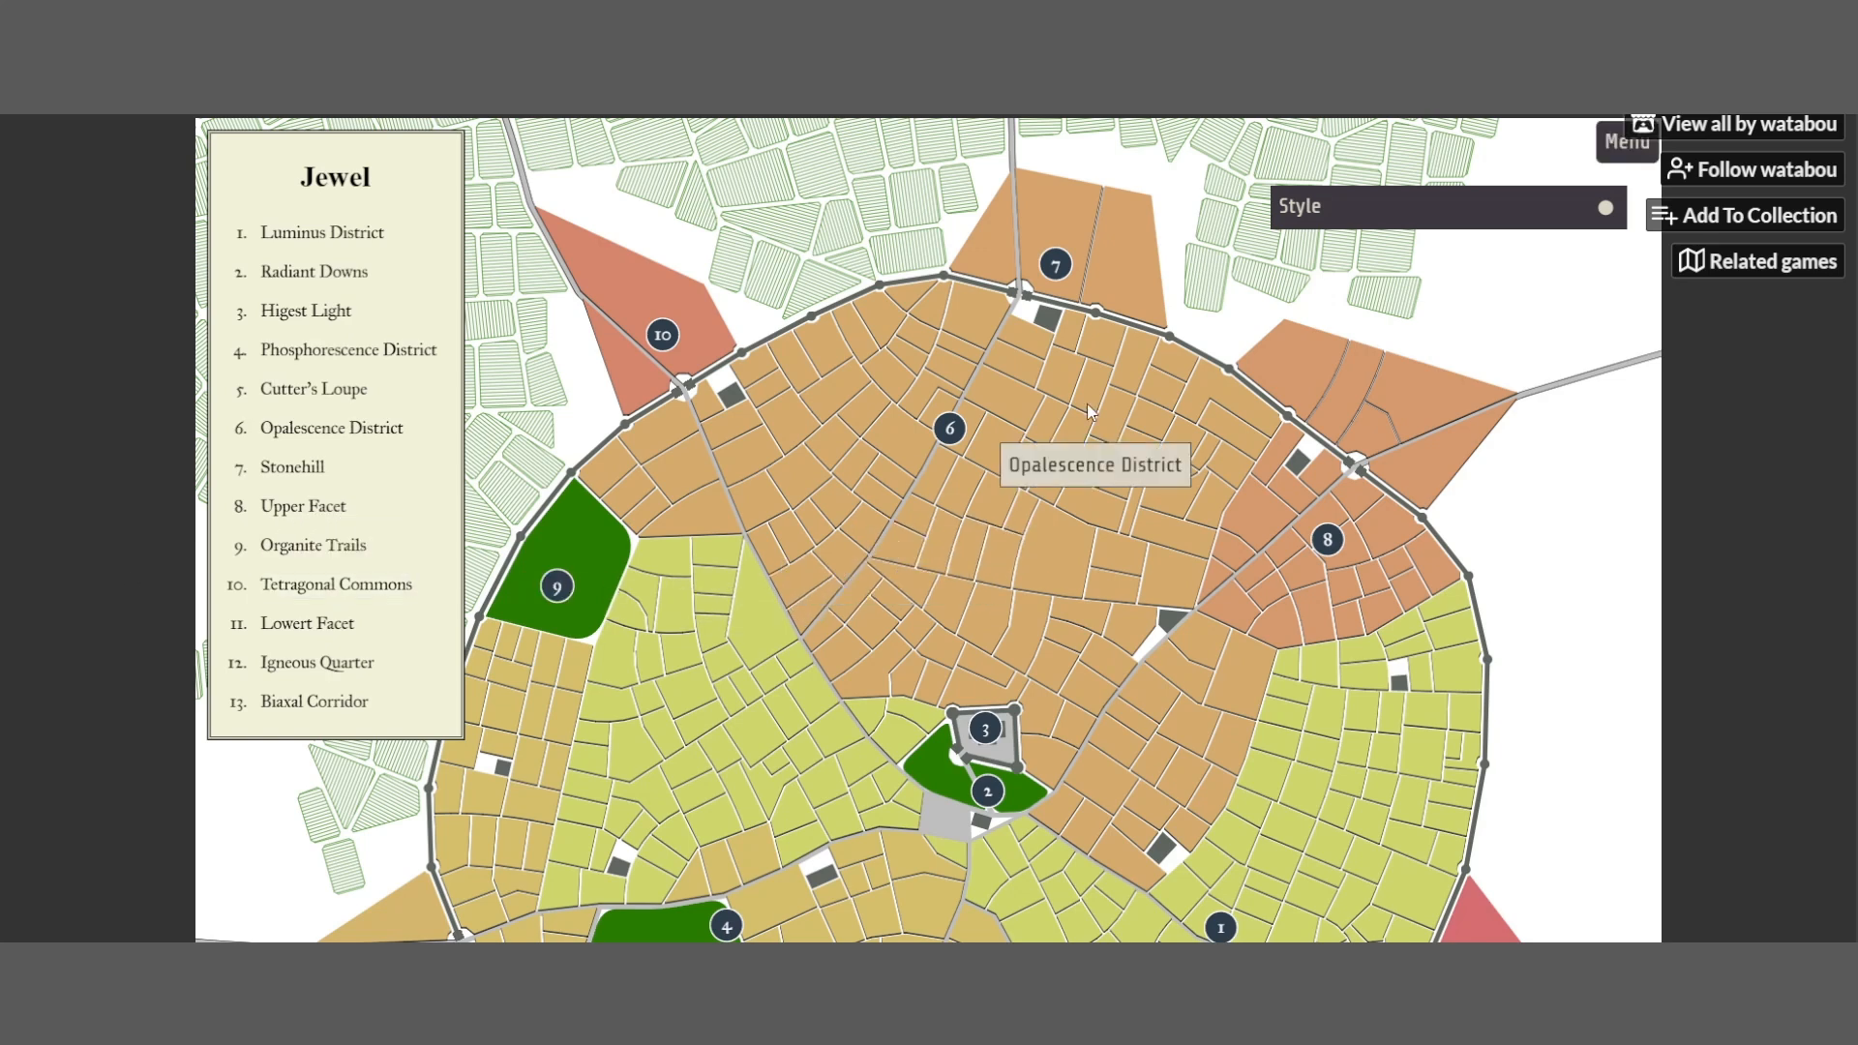
Start warping the city layout and use Displace to pull district 10's outer northeastern corner inward toward the city wall
{"action": "left_click", "coordinate": [1613, 146]}
{"action": "left_click", "coordinate": [1561, 234]}
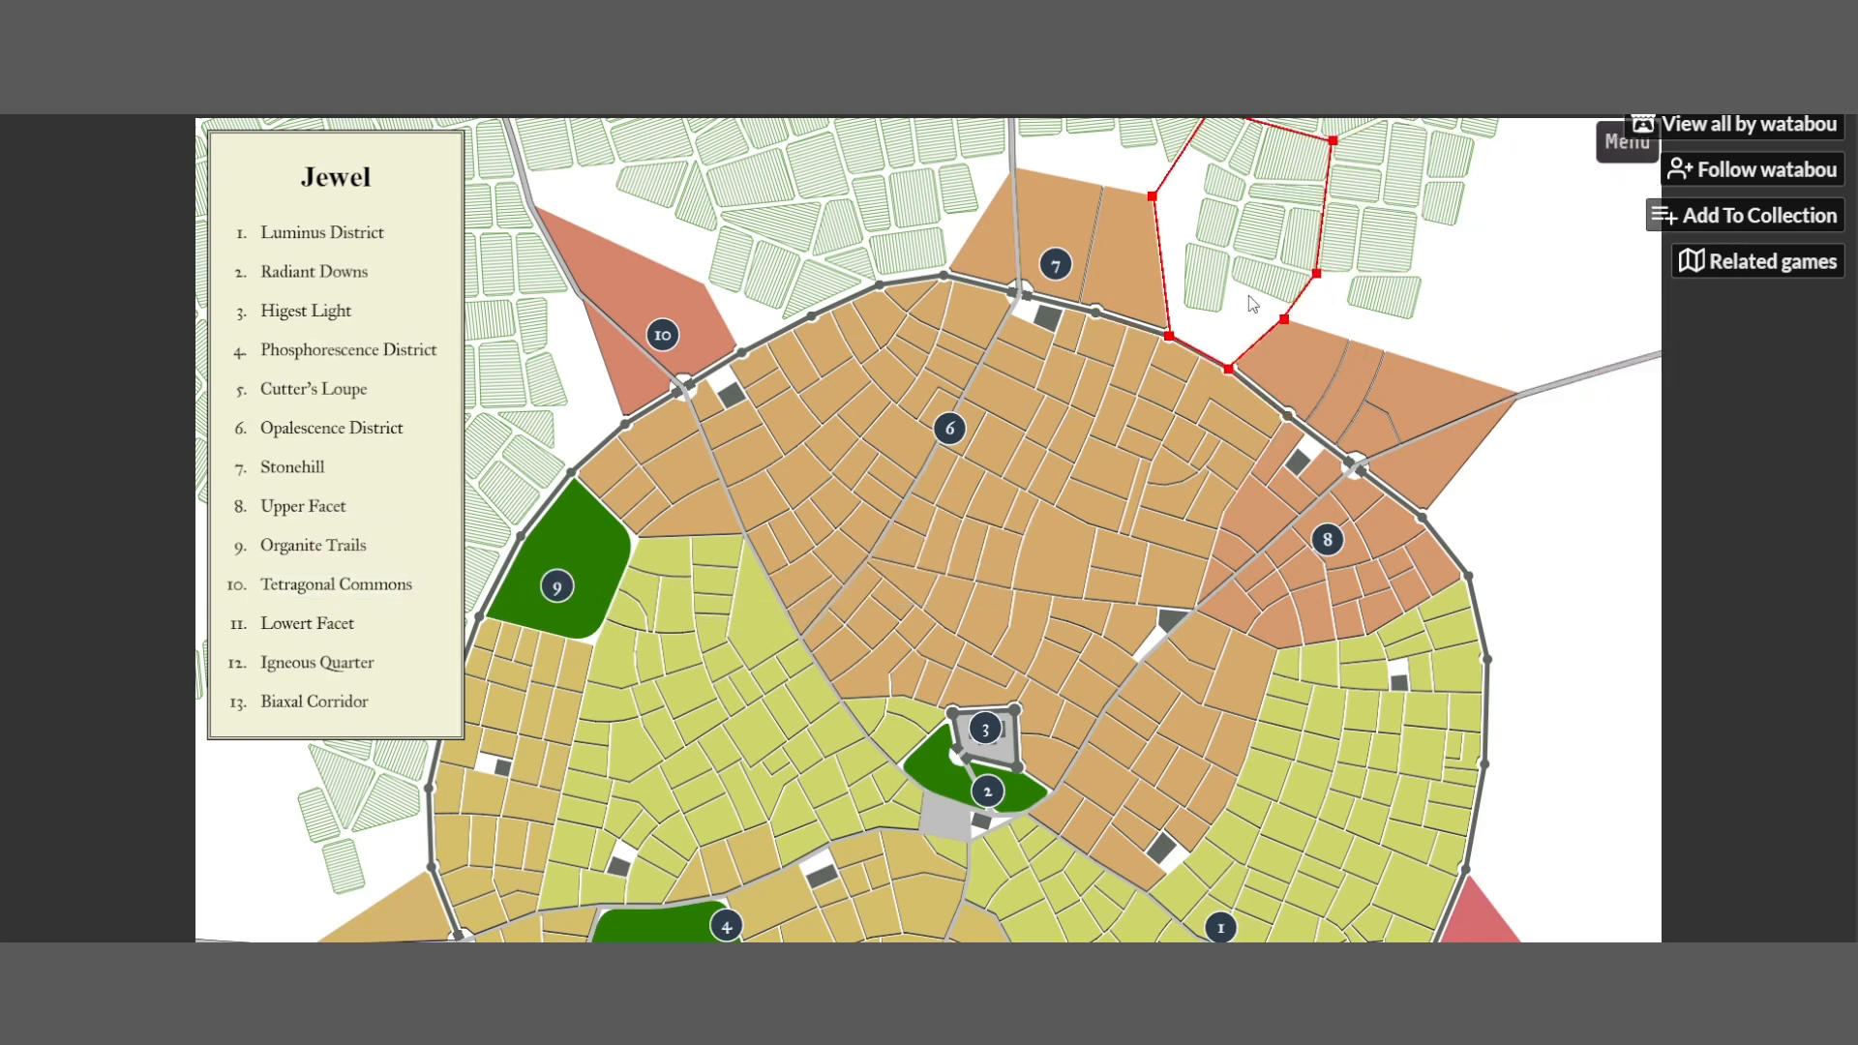
{"action": "left_click", "coordinate": [705, 300]}
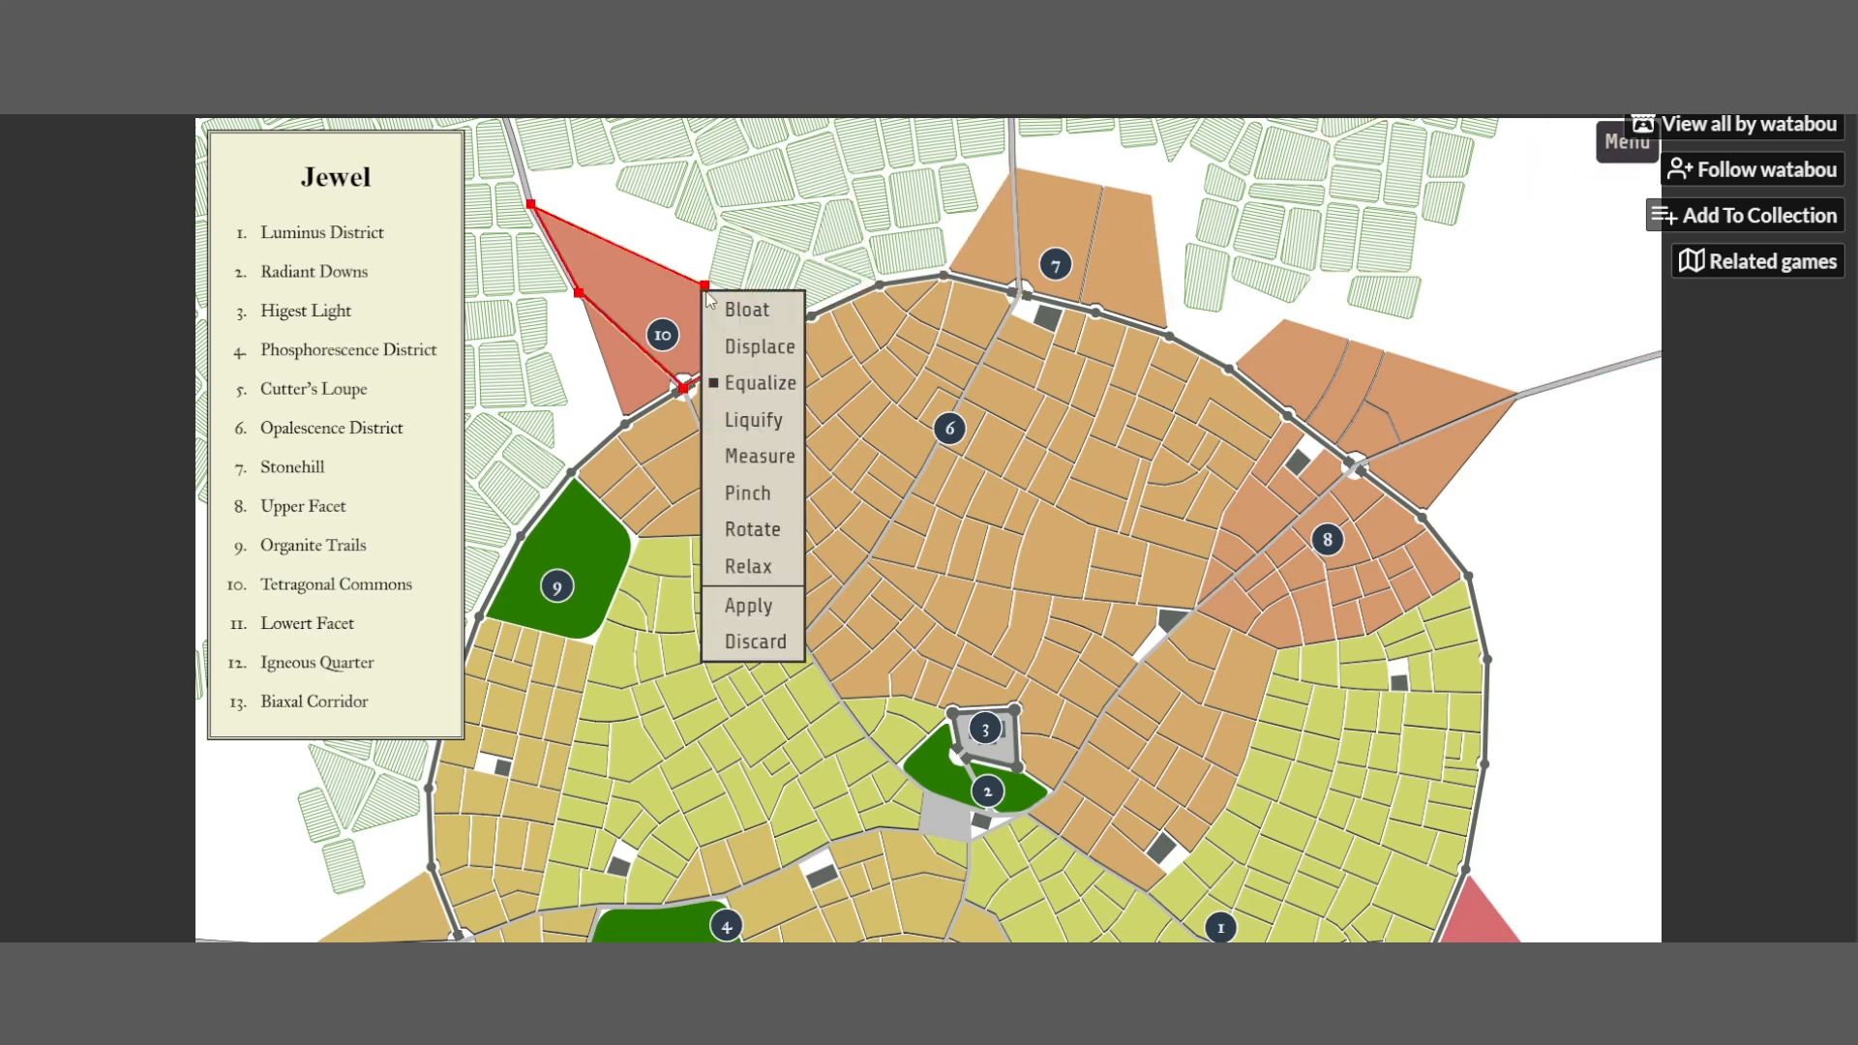
{"action": "left_click", "coordinate": [760, 350]}
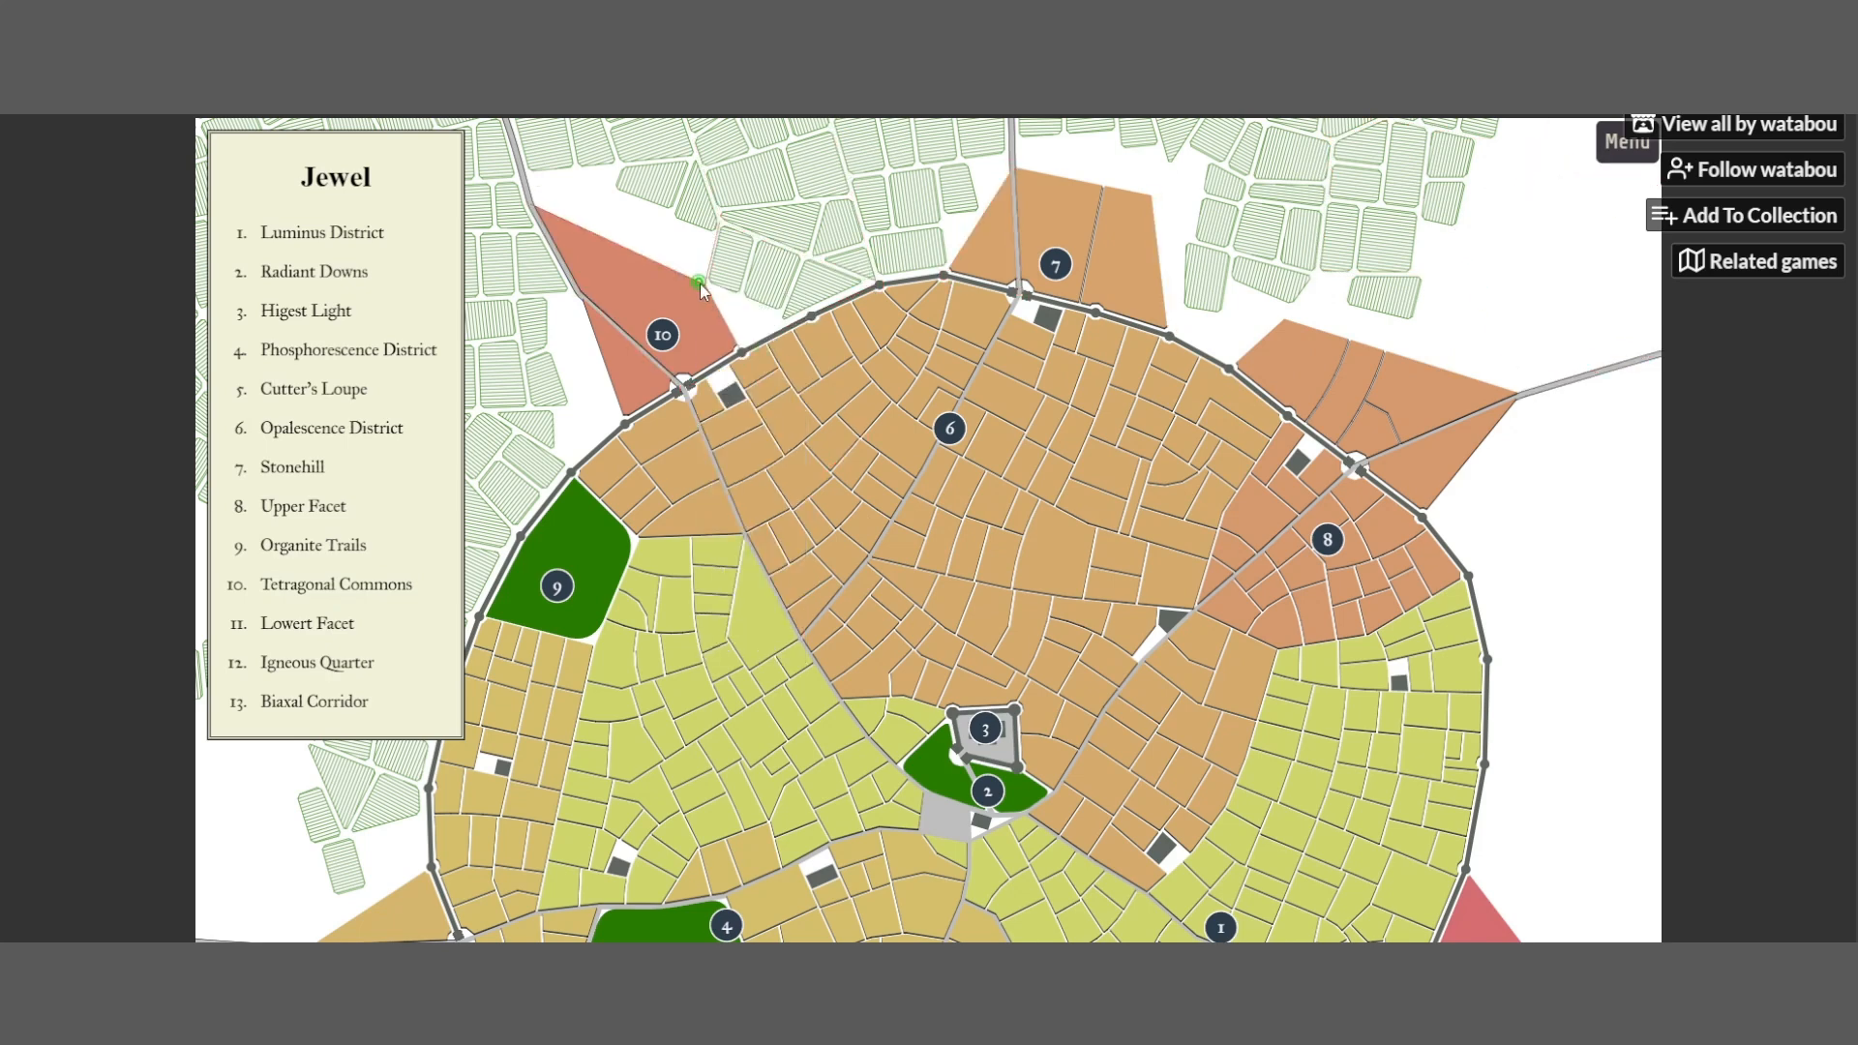
{"action": "left_click_drag", "start_coordinate": [701, 284], "coordinate": [710, 293]}
{"action": "left_click_drag", "start_coordinate": [701, 286], "coordinate": [659, 311]}
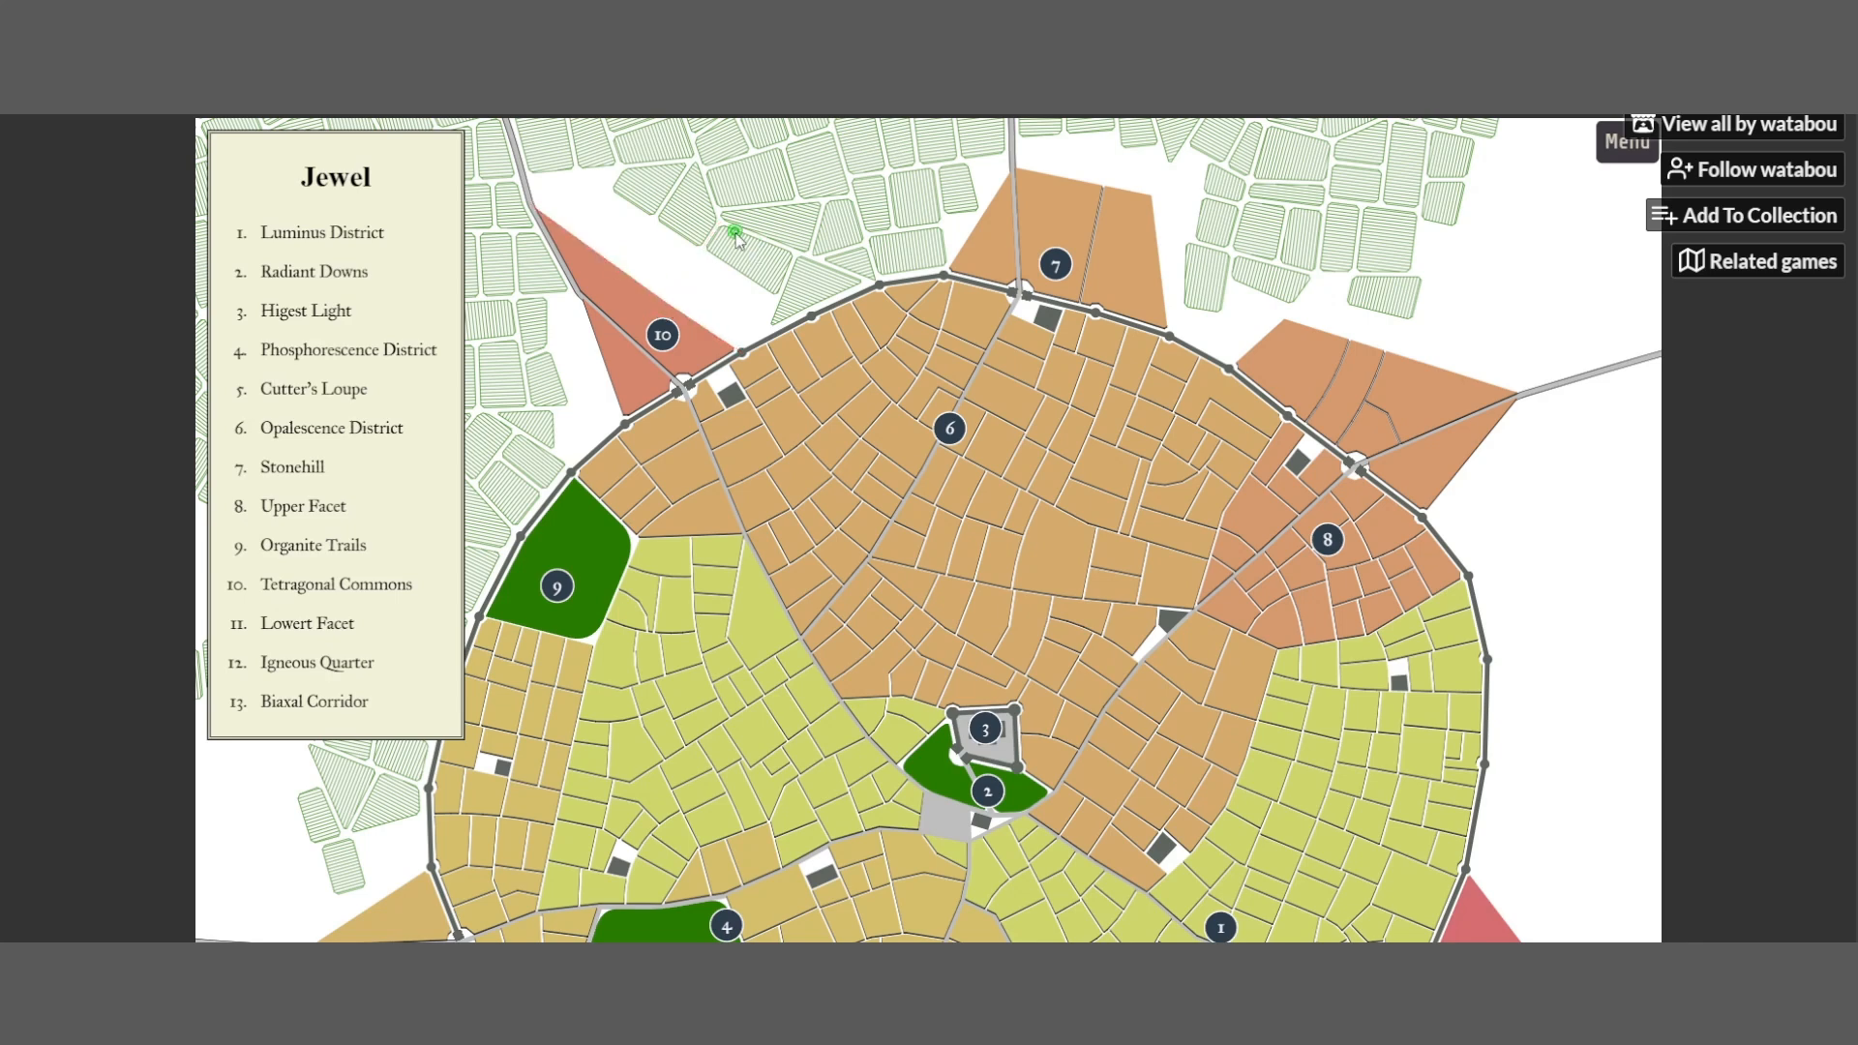
Use the Pinch tool to warp the blocks inside district 6 and the northwestern part of district 1
{"action": "right_click", "coordinate": [647, 247]}
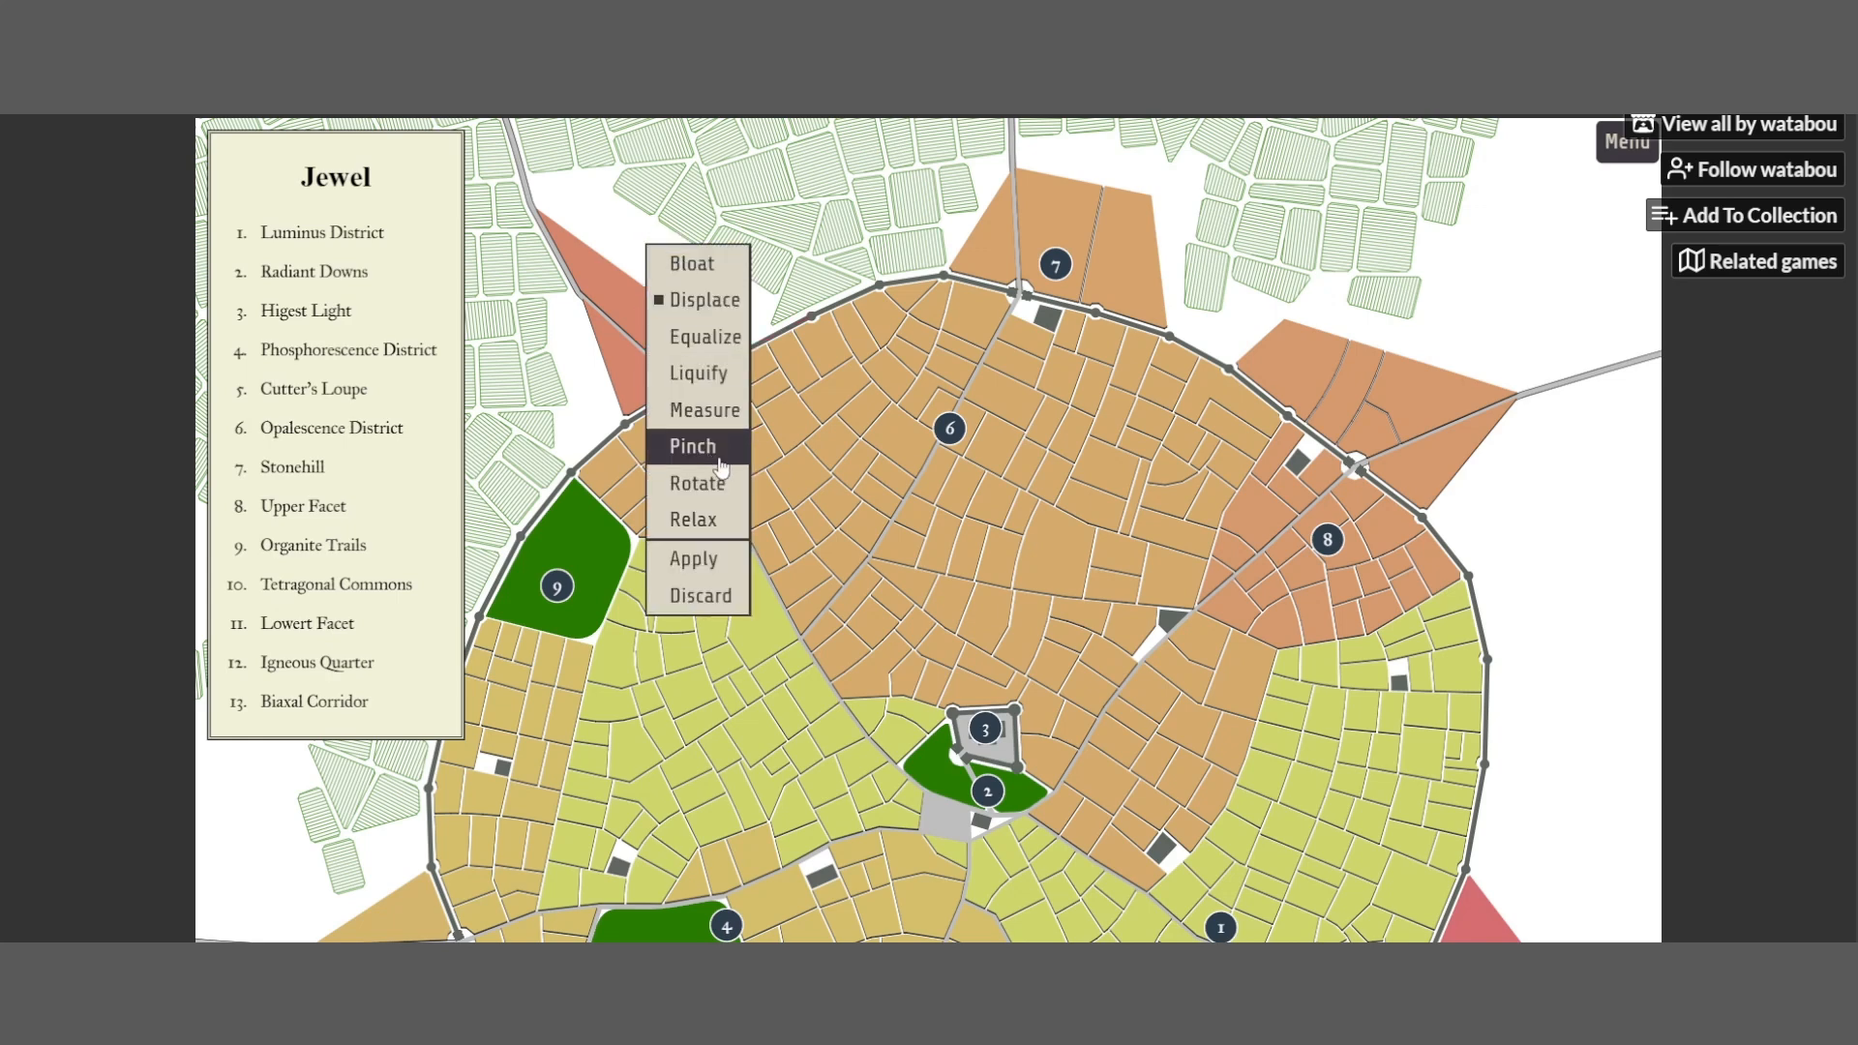
{"action": "left_click", "coordinate": [720, 487]}
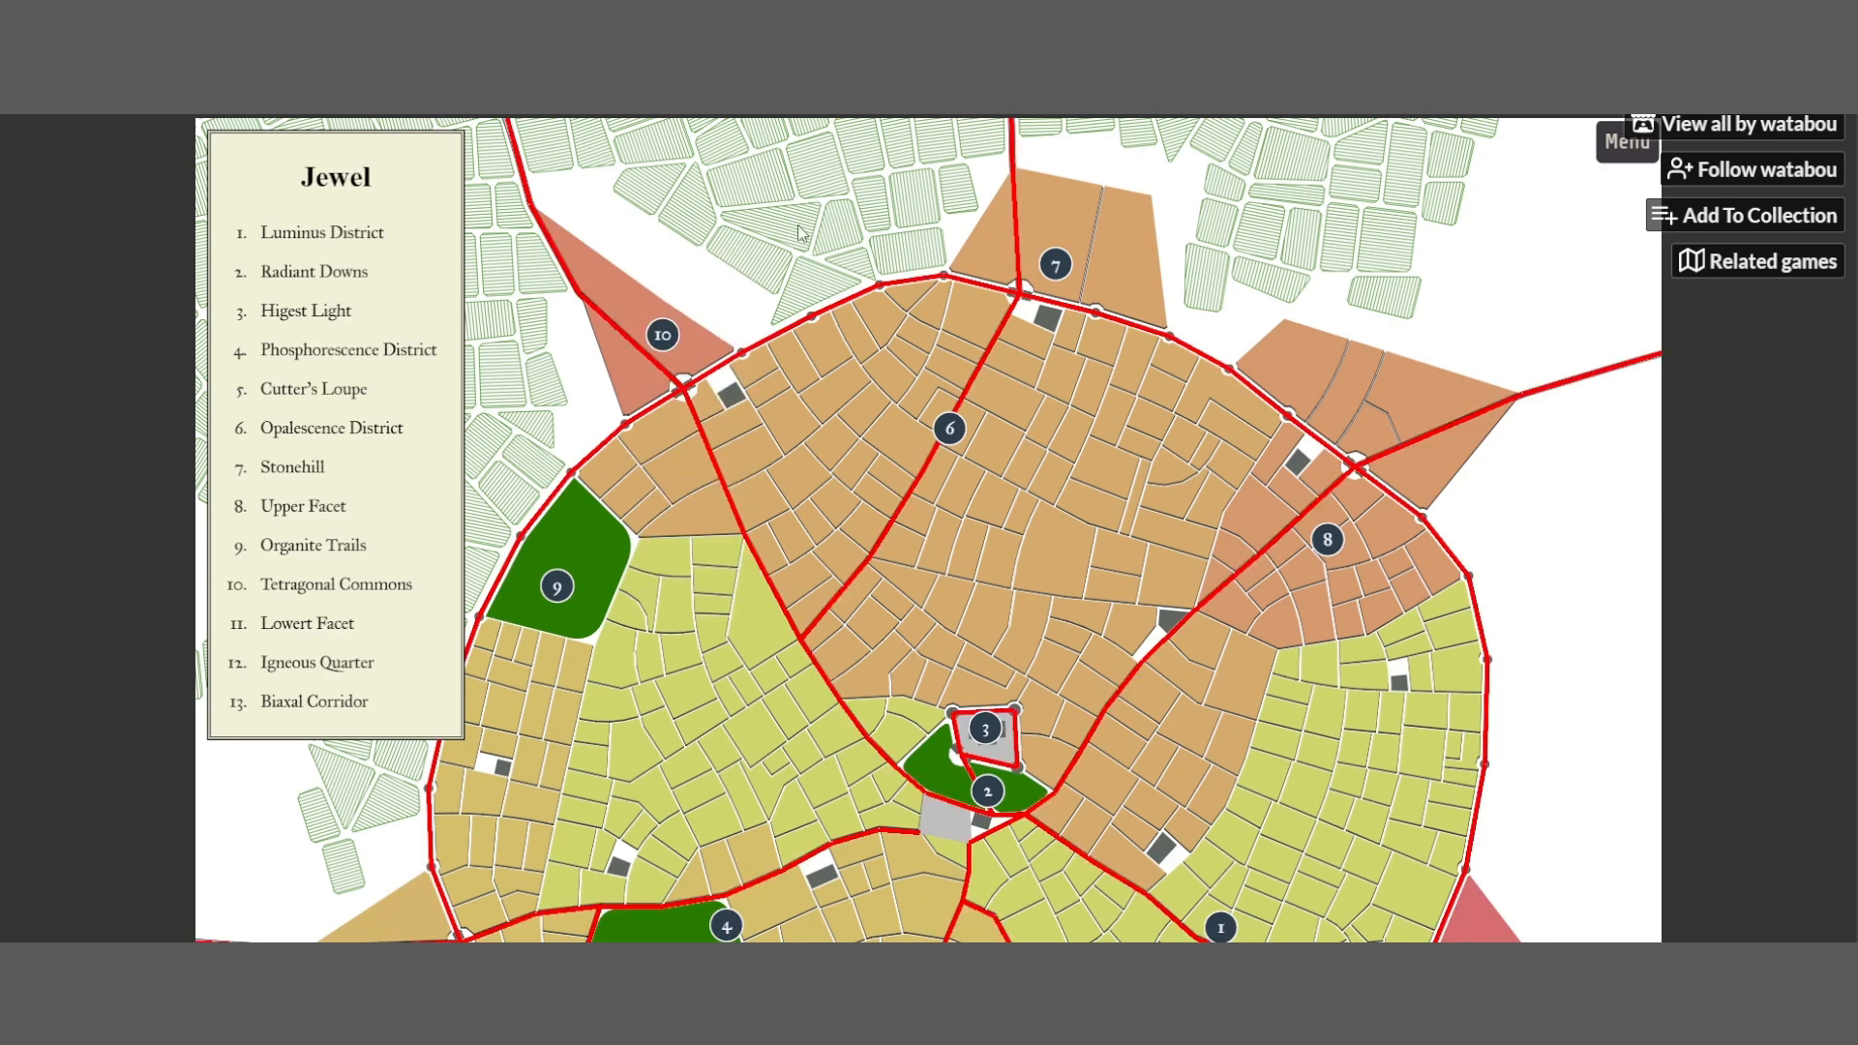
{"action": "right_click", "coordinate": [787, 474]}
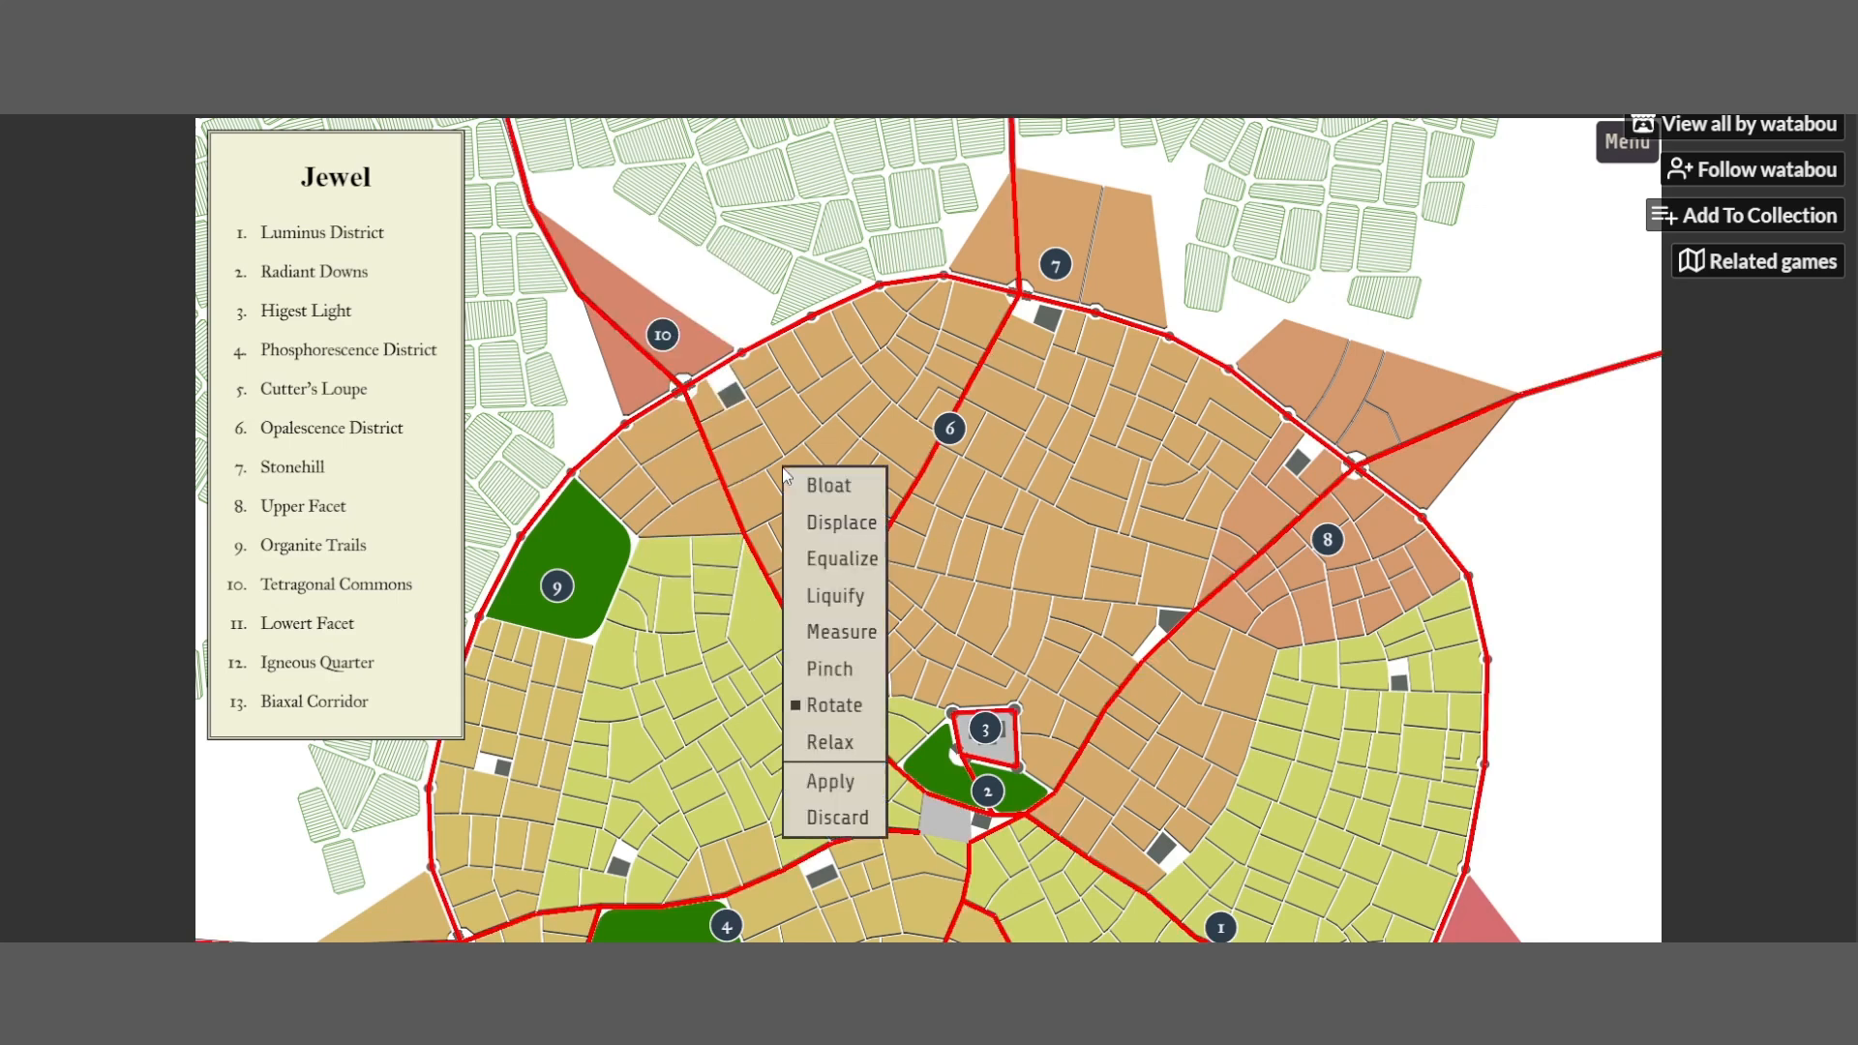
{"action": "left_click", "coordinate": [842, 668]}
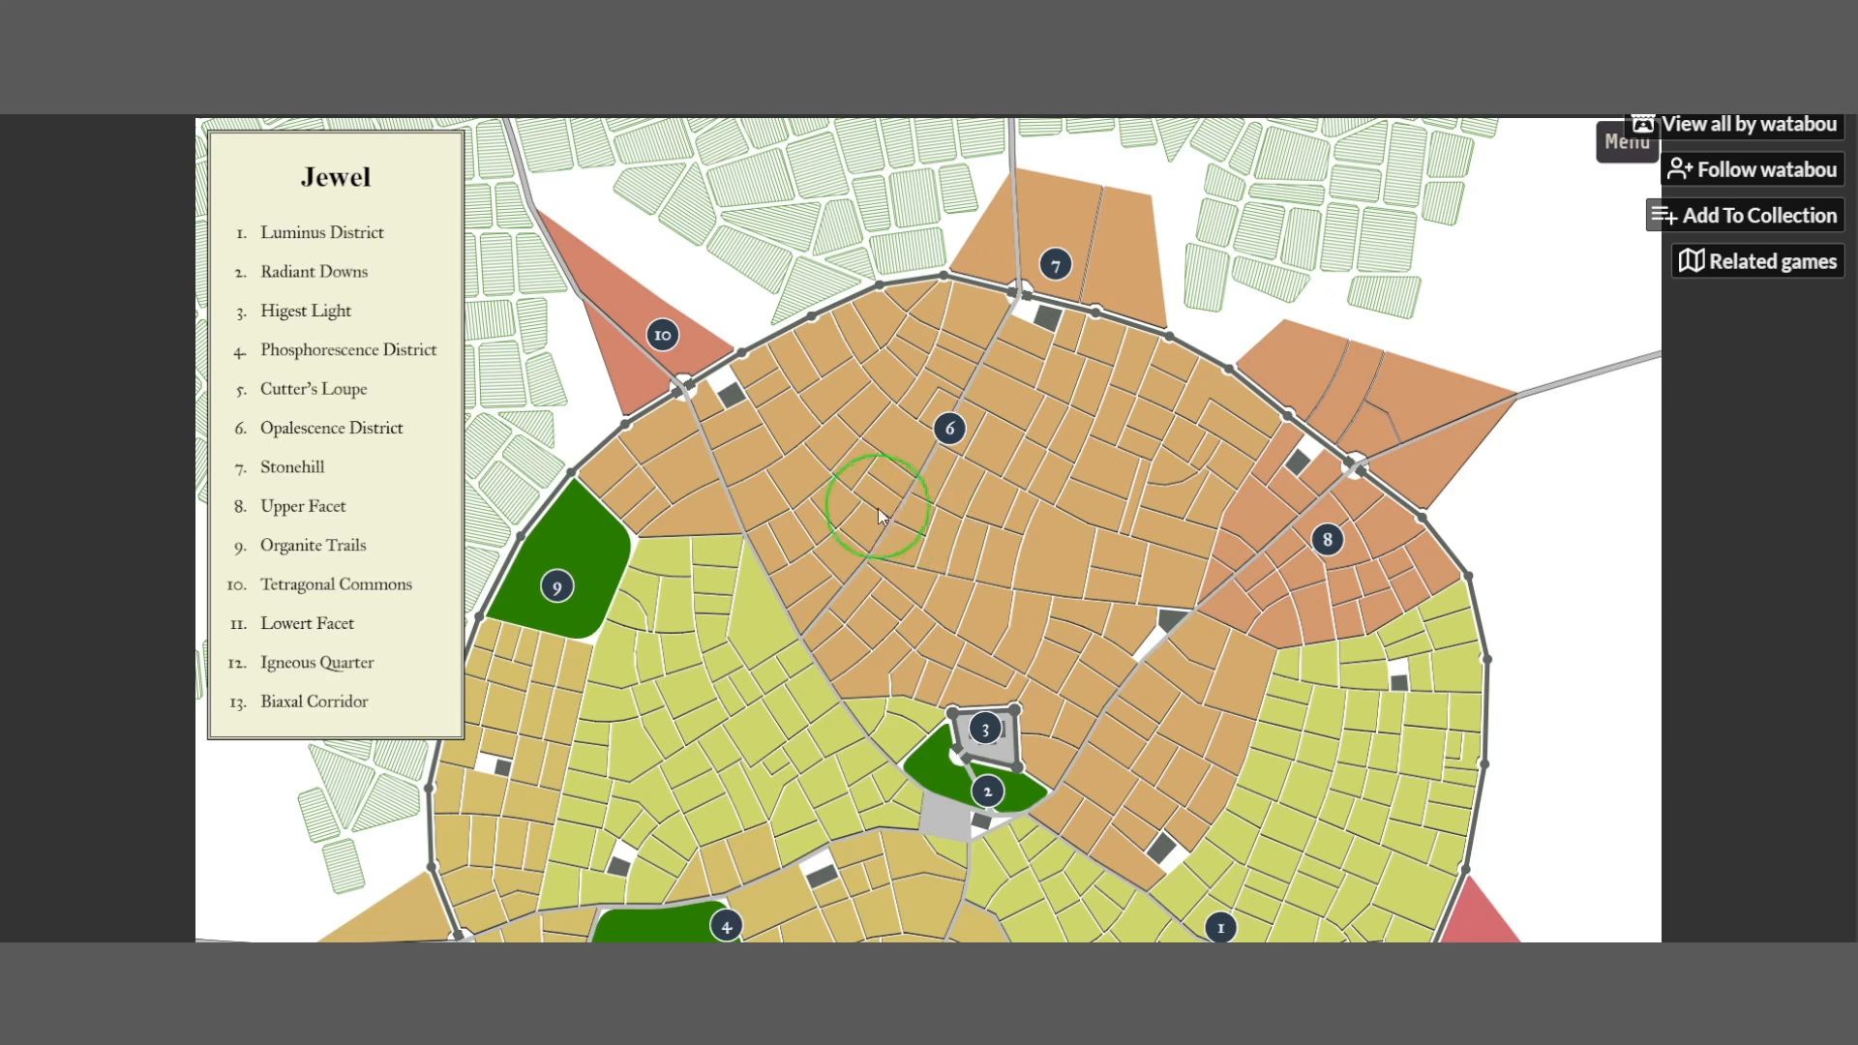
{"action": "mouse_move", "coordinate": [881, 515]}
{"action": "left_mouse_down"}
{"action": "mouse_move", "coordinate": [868, 569]}
{"action": "mouse_move", "coordinate": [877, 550]}
{"action": "mouse_move", "coordinate": [985, 561]}
{"action": "mouse_move", "coordinate": [895, 539]}
{"action": "left_mouse_up"}
{"action": "left_click_drag", "start_coordinate": [869, 446], "coordinate": [873, 444]}
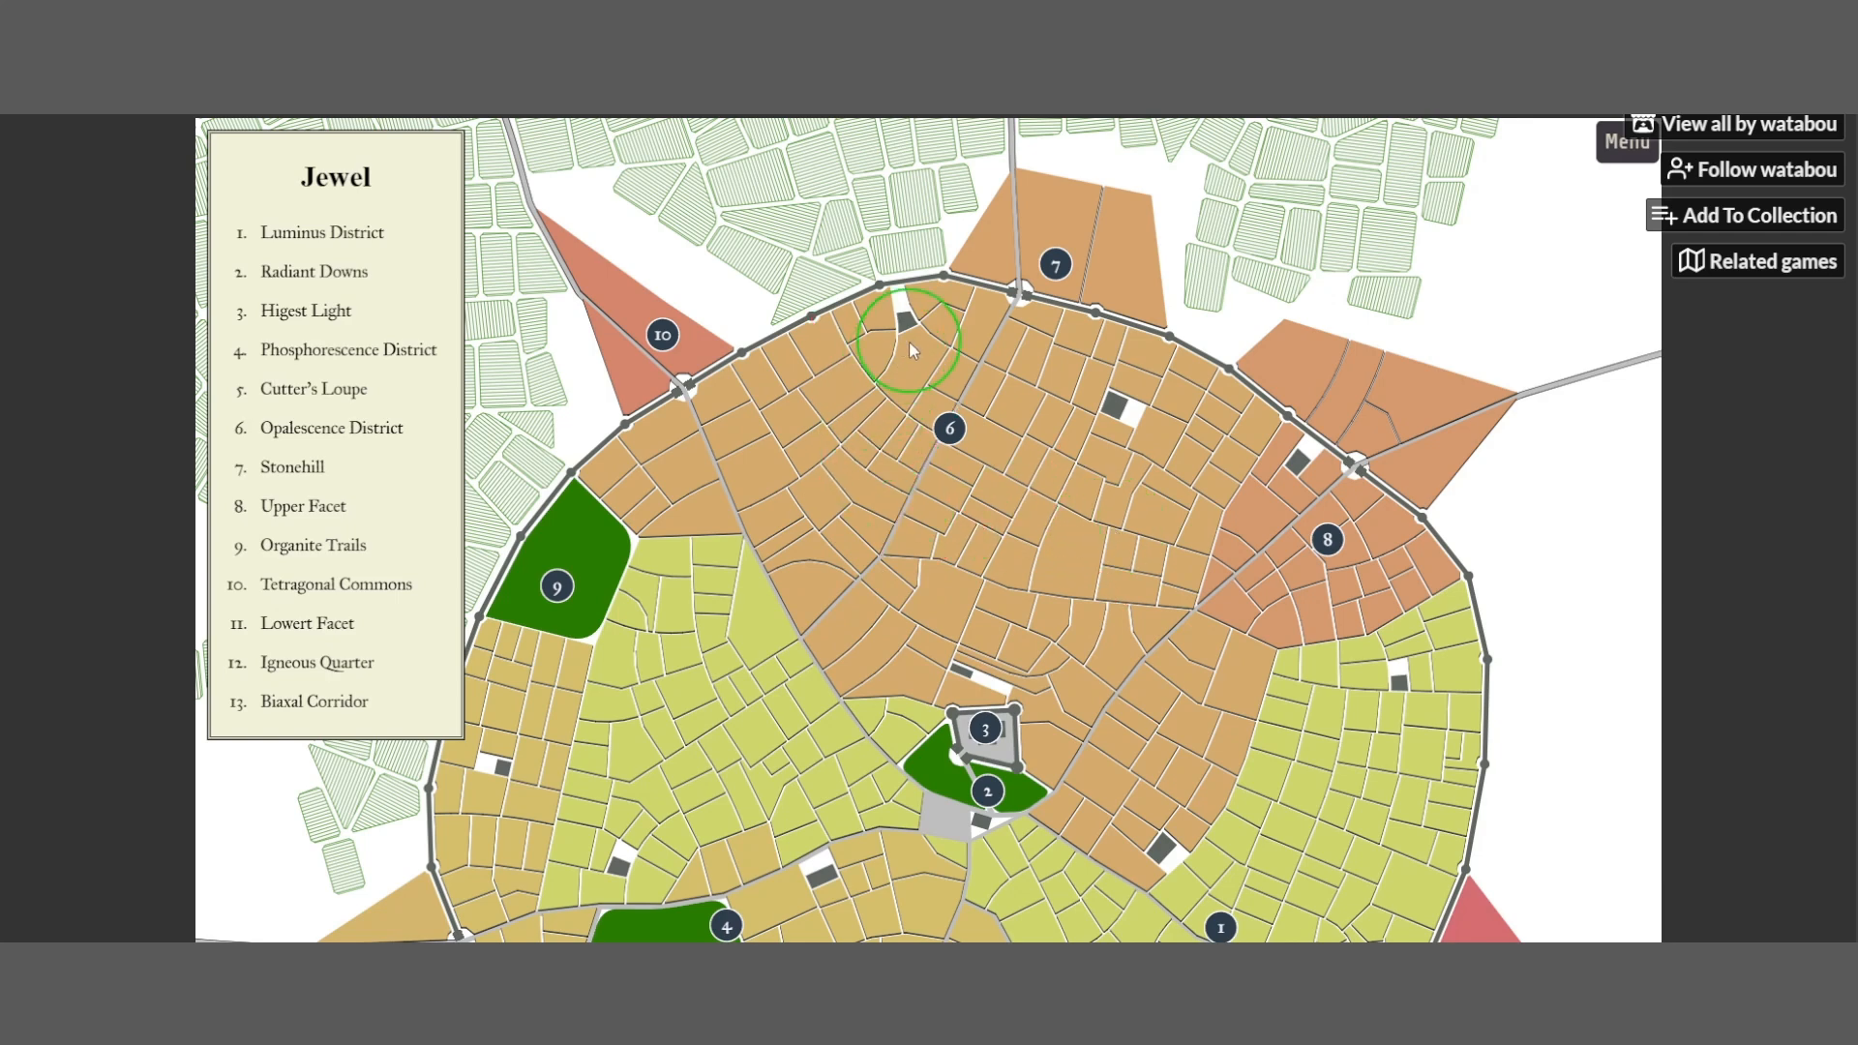
{"action": "left_click_drag", "start_coordinate": [736, 575], "coordinate": [703, 591]}
{"action": "scroll", "coordinate": [890, 530], "scroll_direction": "down", "scroll_amount": 4}
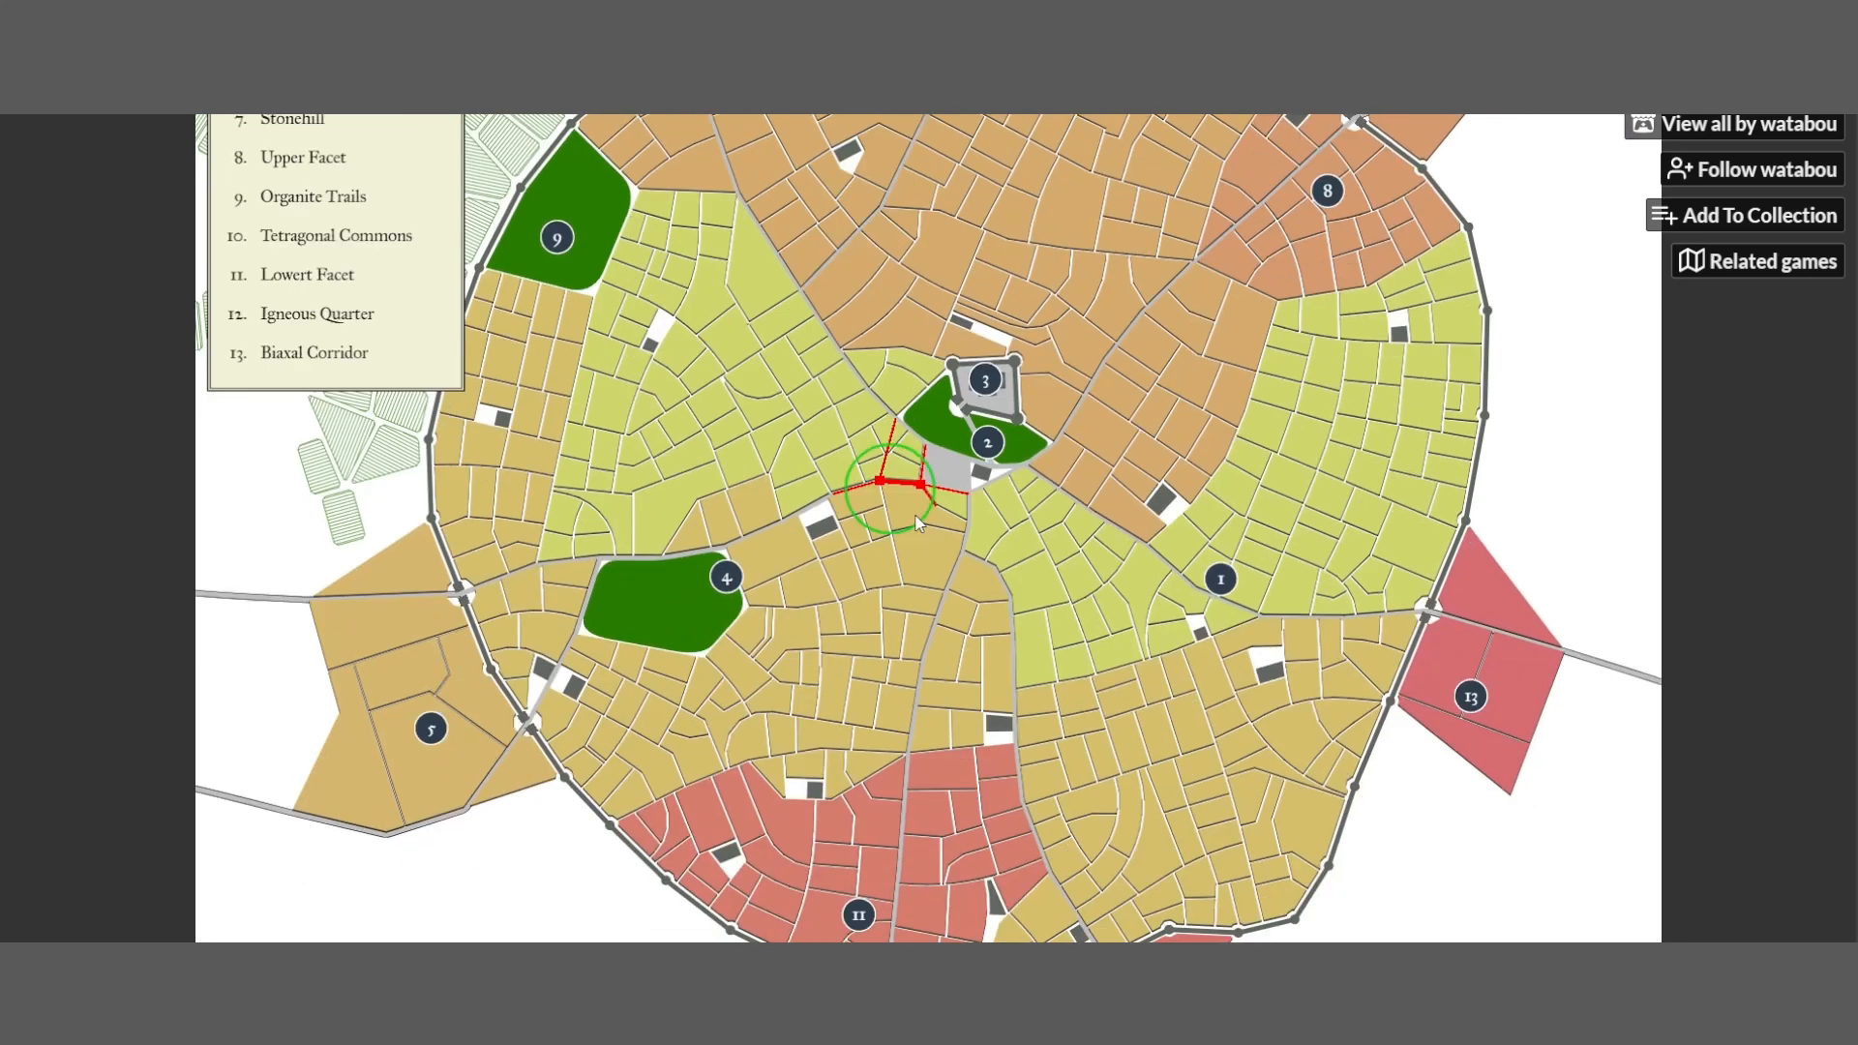
Use the Relax tool to smooth the blocks of district 6 north and east of the citadel
{"action": "right_click", "coordinate": [1113, 378]}
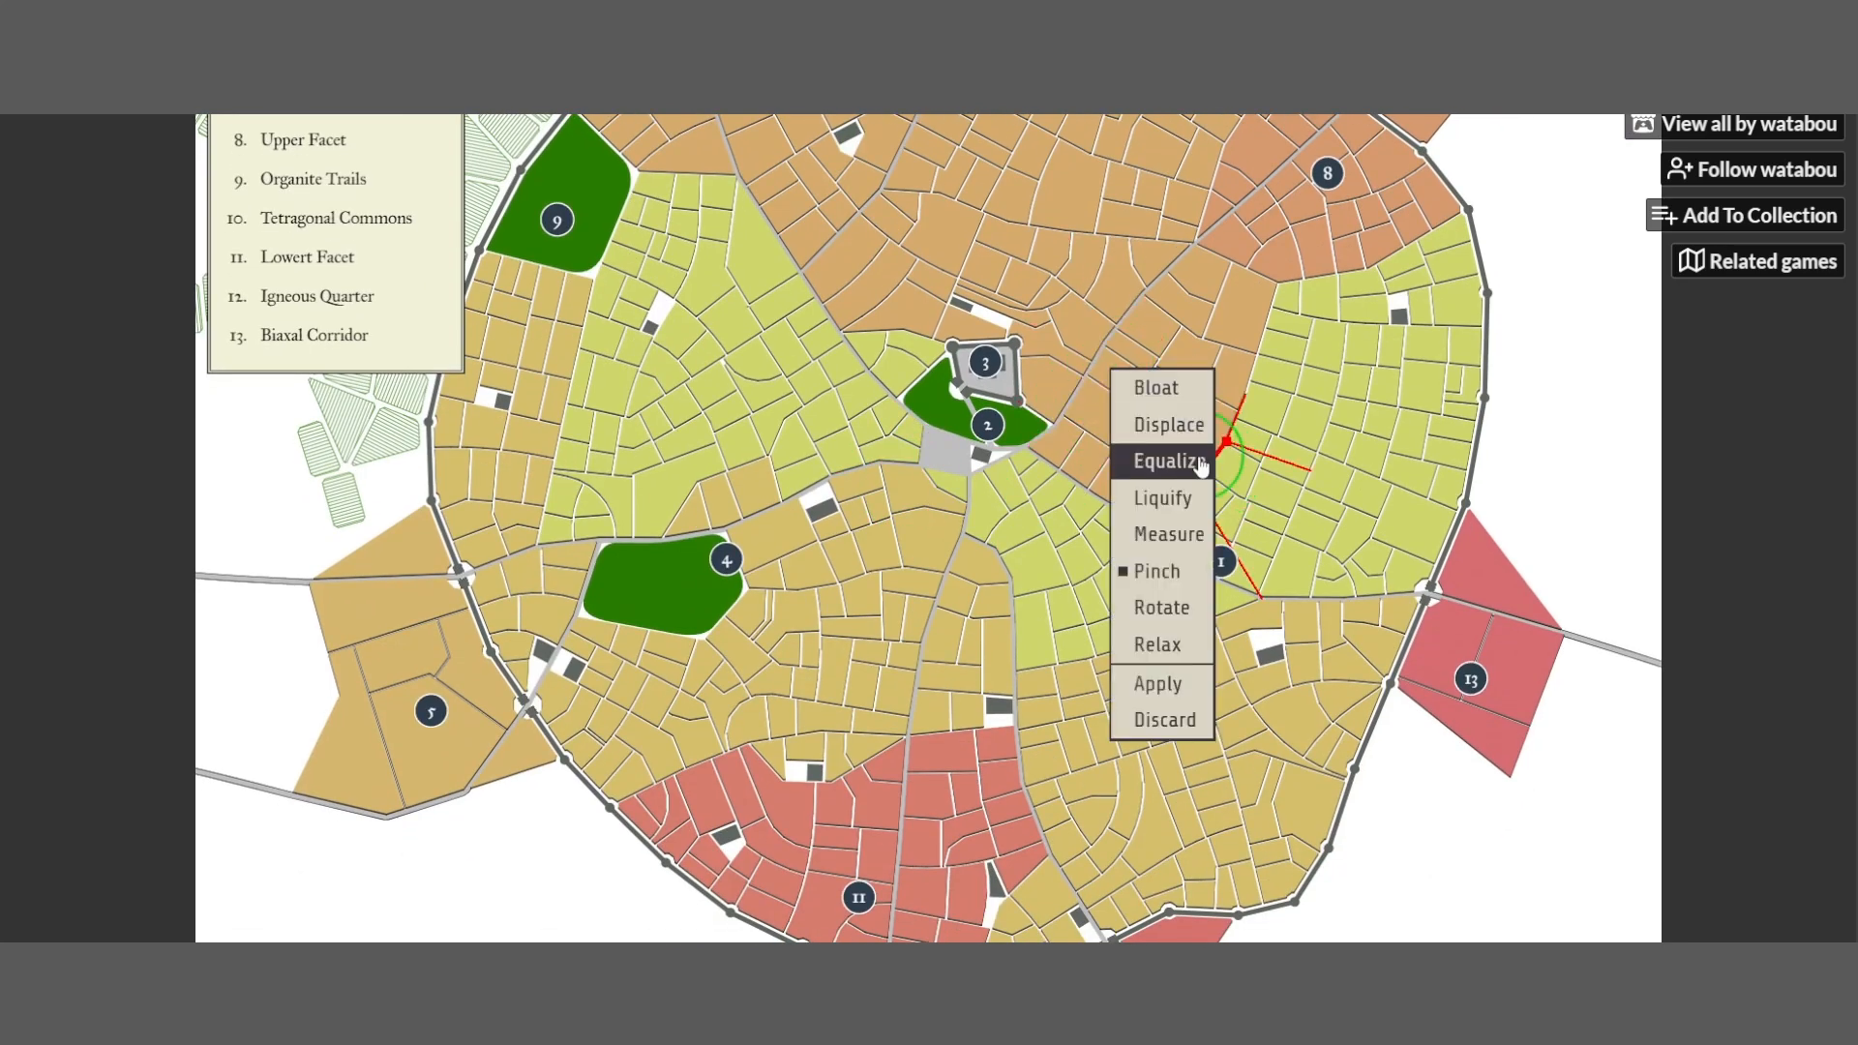
{"action": "left_click", "coordinate": [1177, 643]}
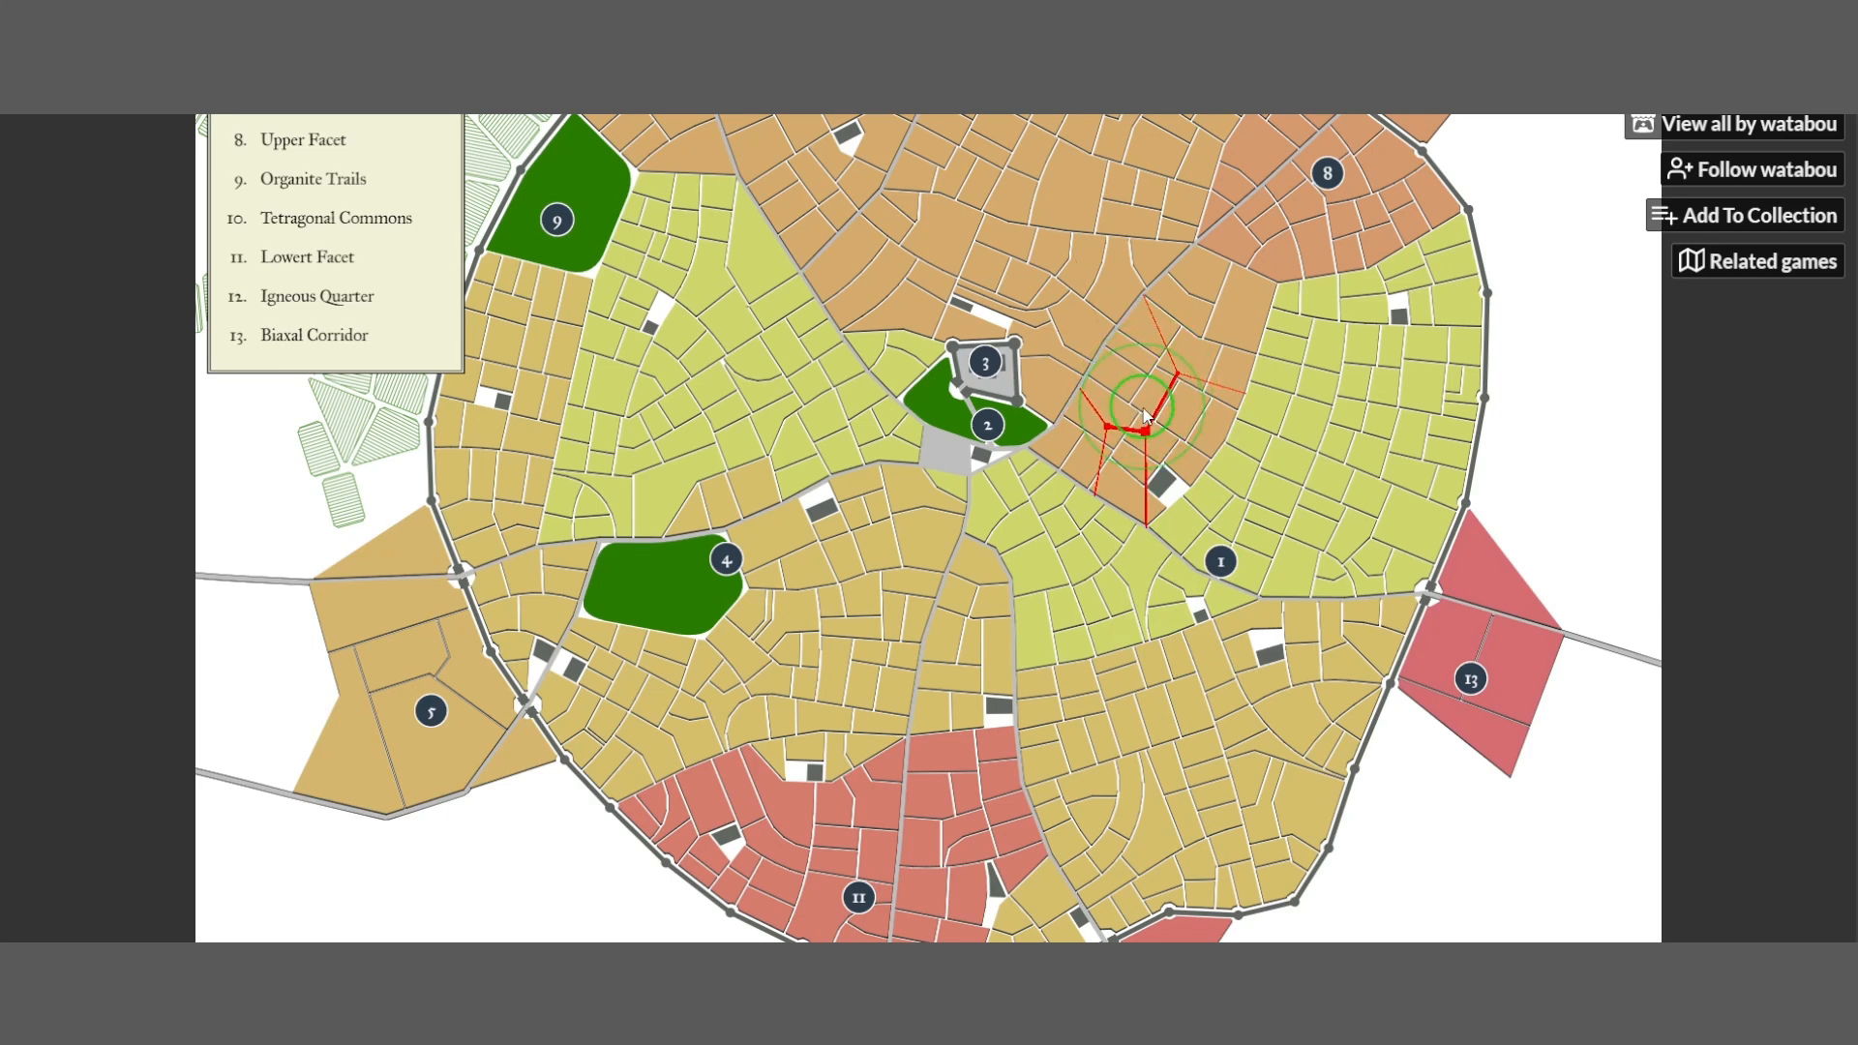
{"action": "left_click", "coordinate": [1027, 282]}
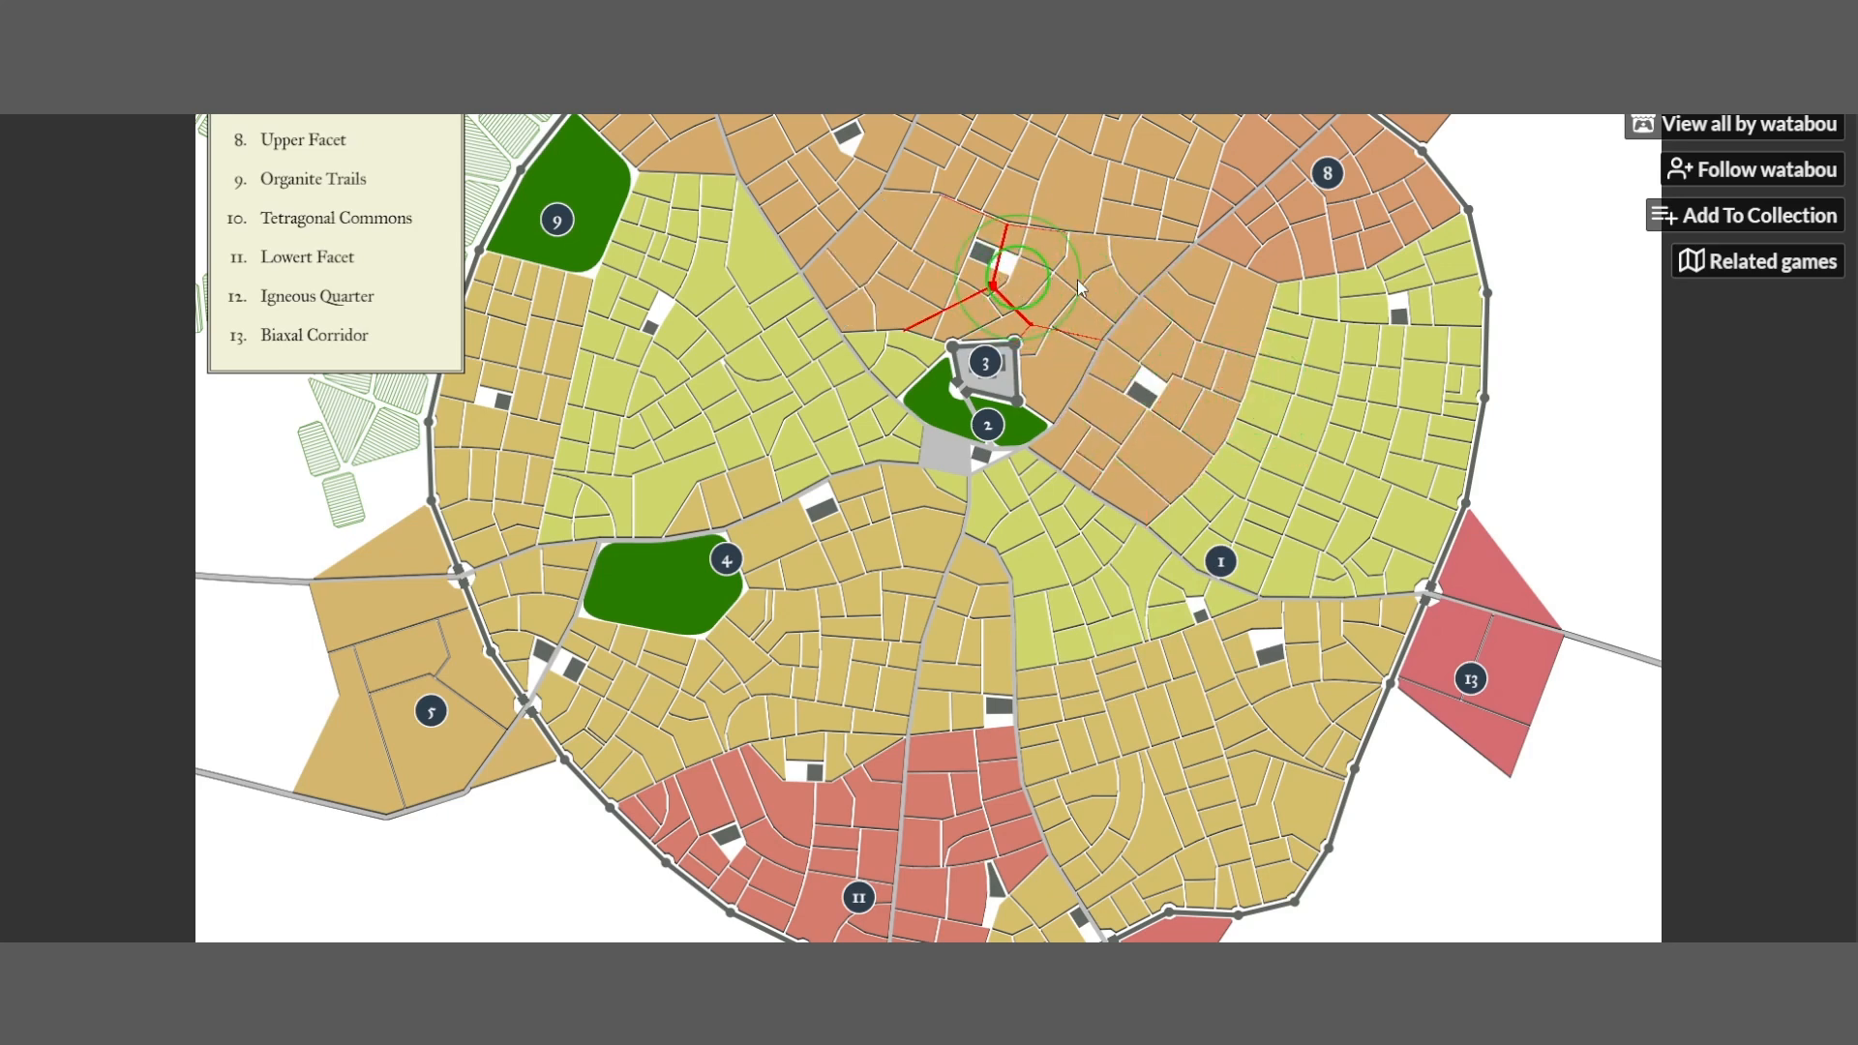
{"action": "scroll", "coordinate": [926, 261], "scroll_direction": "up", "scroll_amount": 2}
{"action": "scroll", "coordinate": [908, 277], "scroll_direction": "down", "scroll_amount": 1}
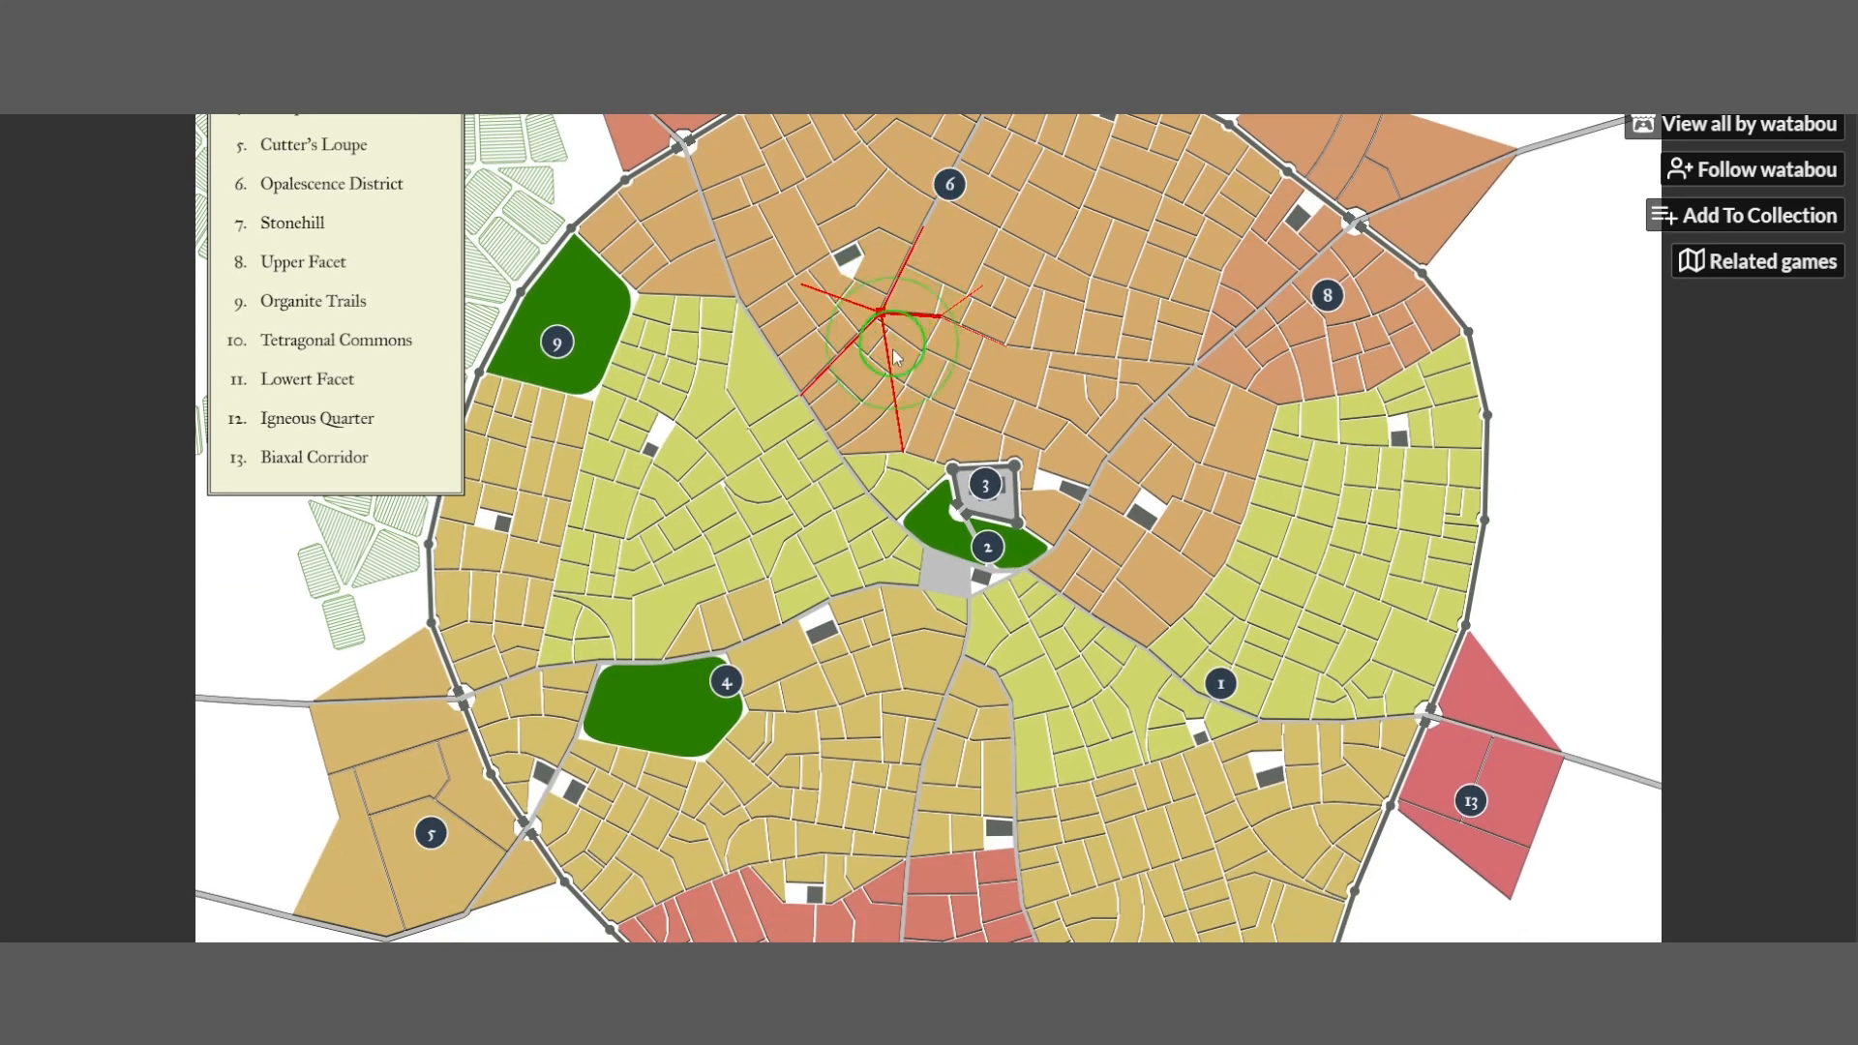
Relax the blocks around the plaza south of the citadel and those just northeast of district 4's park
{"action": "left_click", "coordinate": [931, 586]}
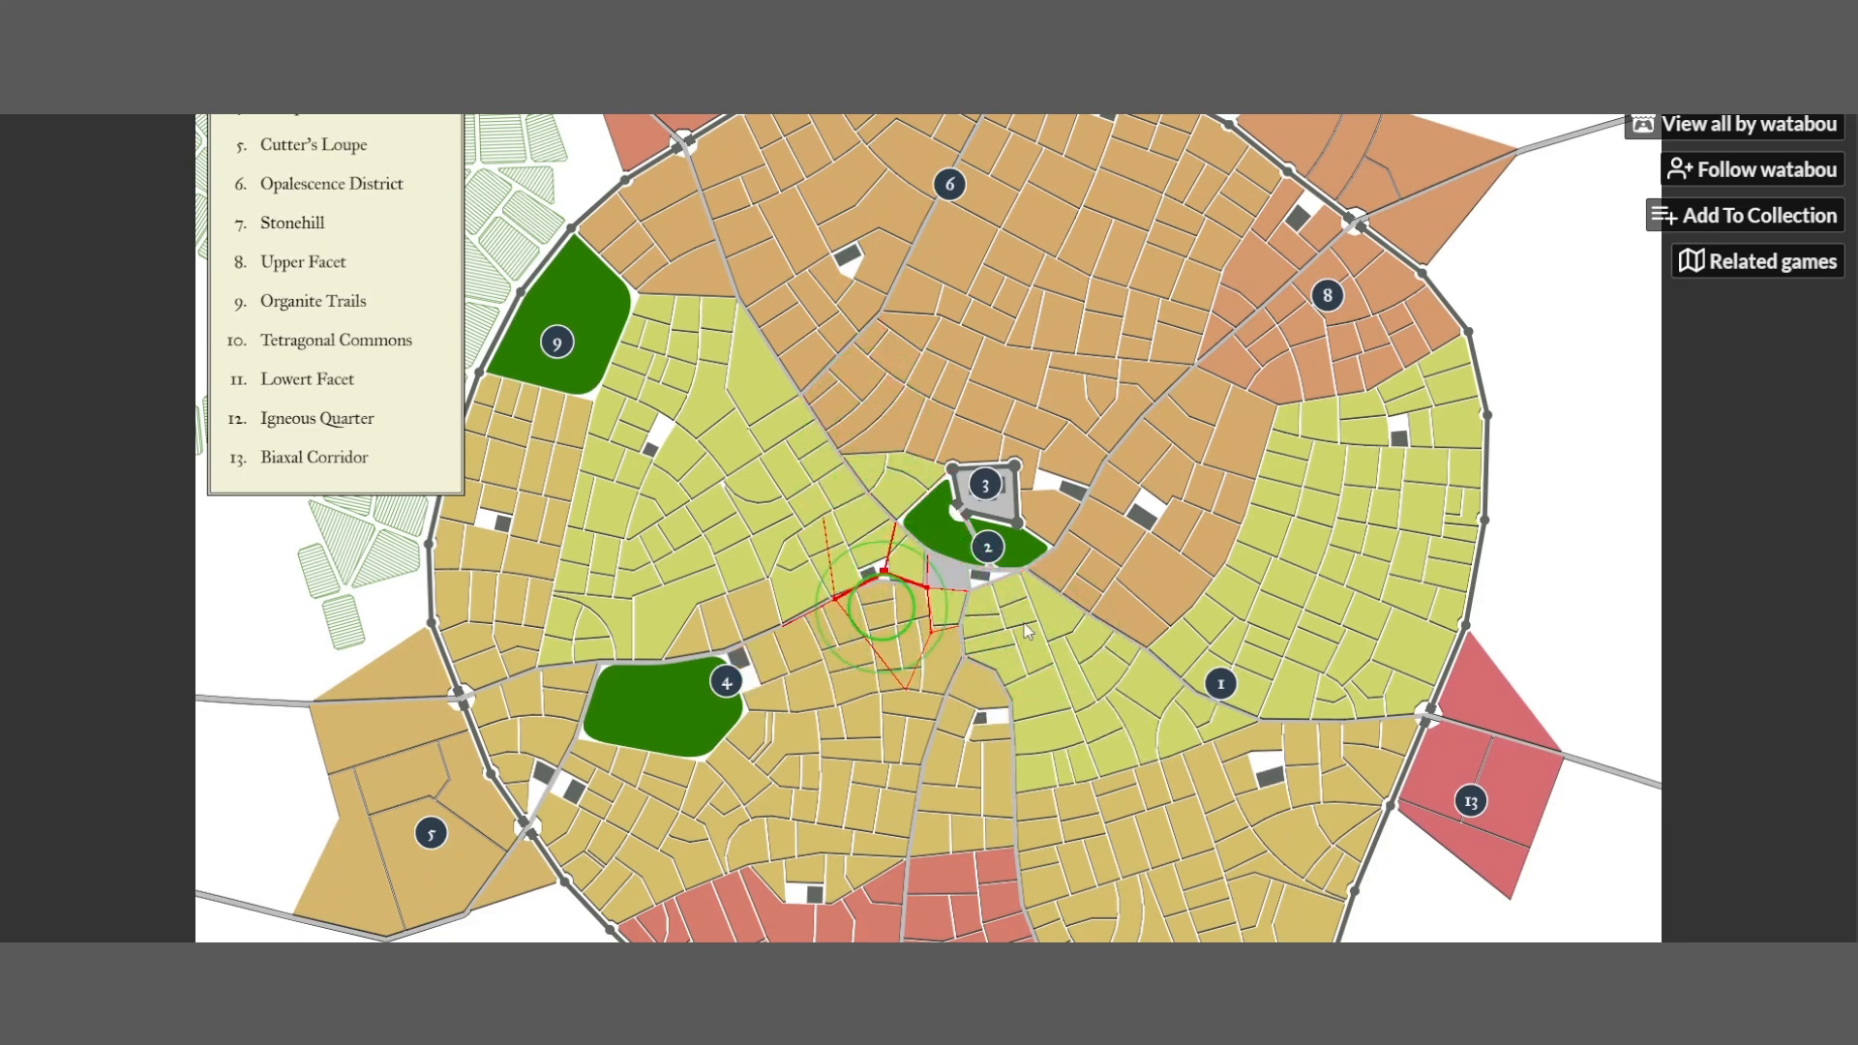
{"action": "left_click", "coordinate": [752, 594]}
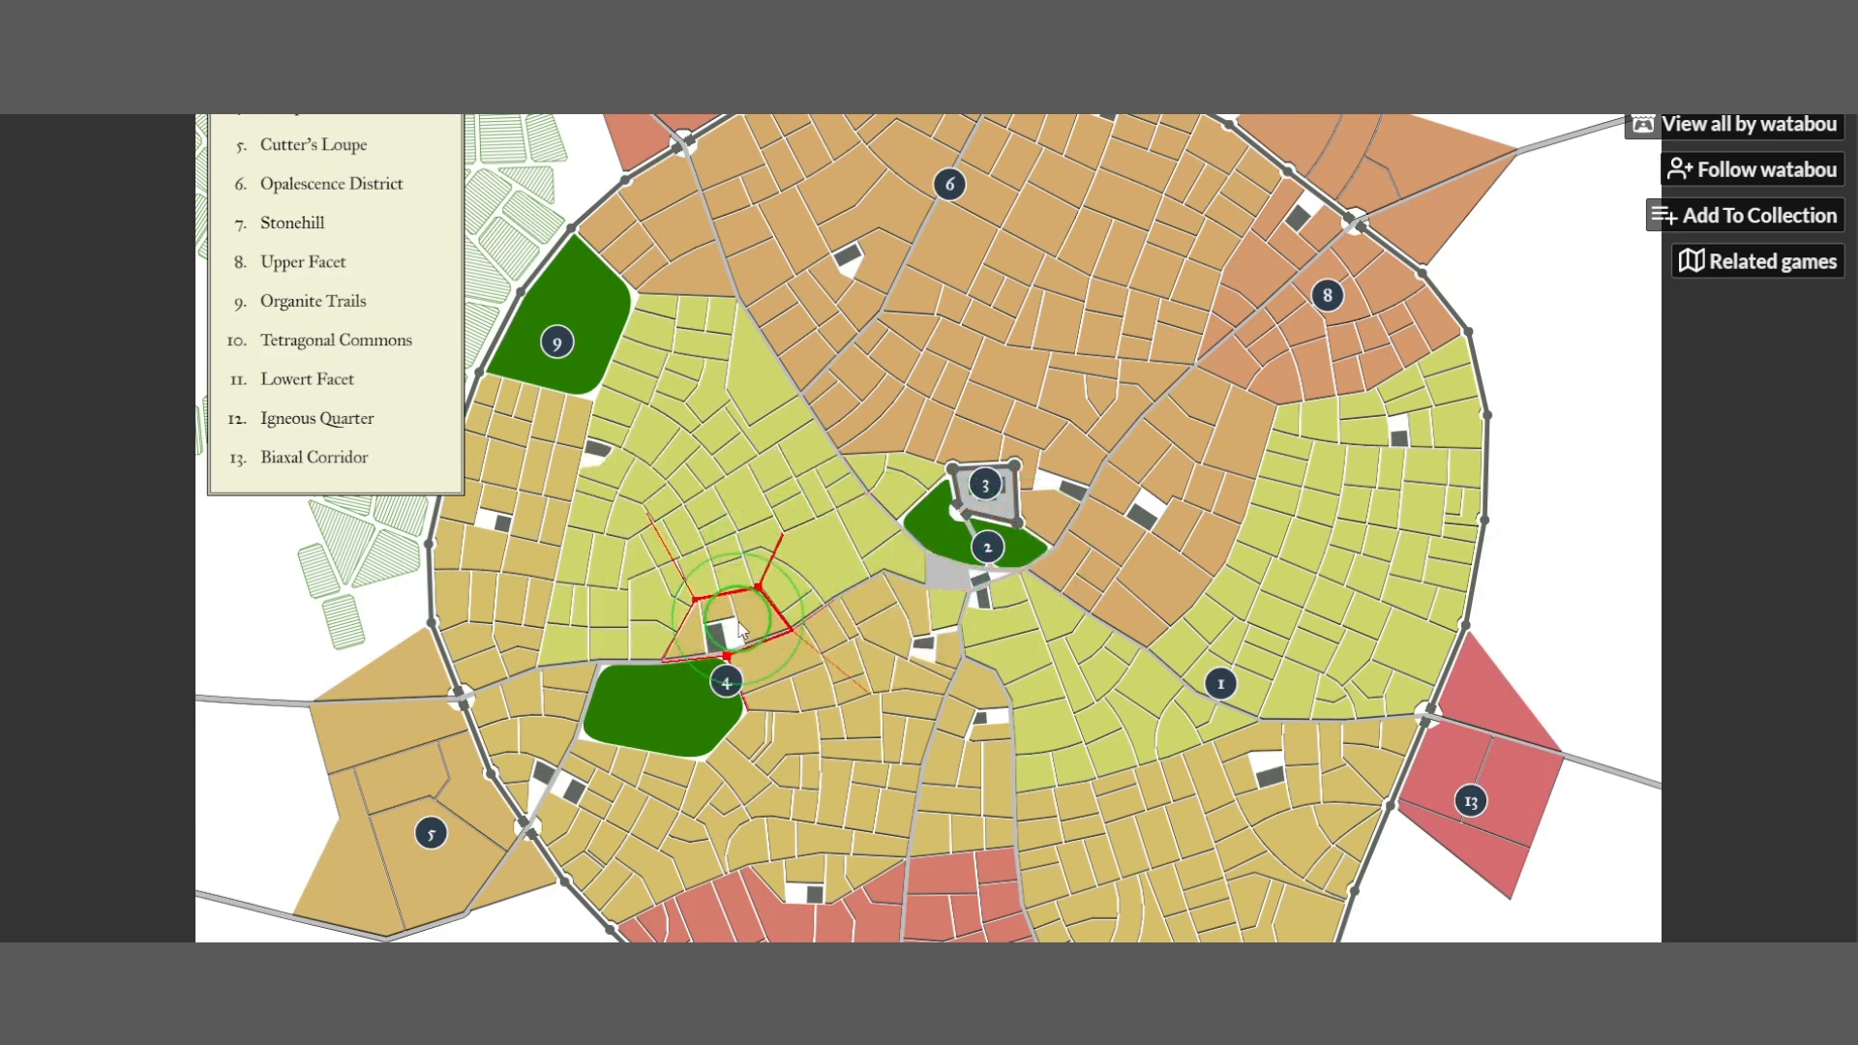
{"action": "left_click", "coordinate": [780, 610]}
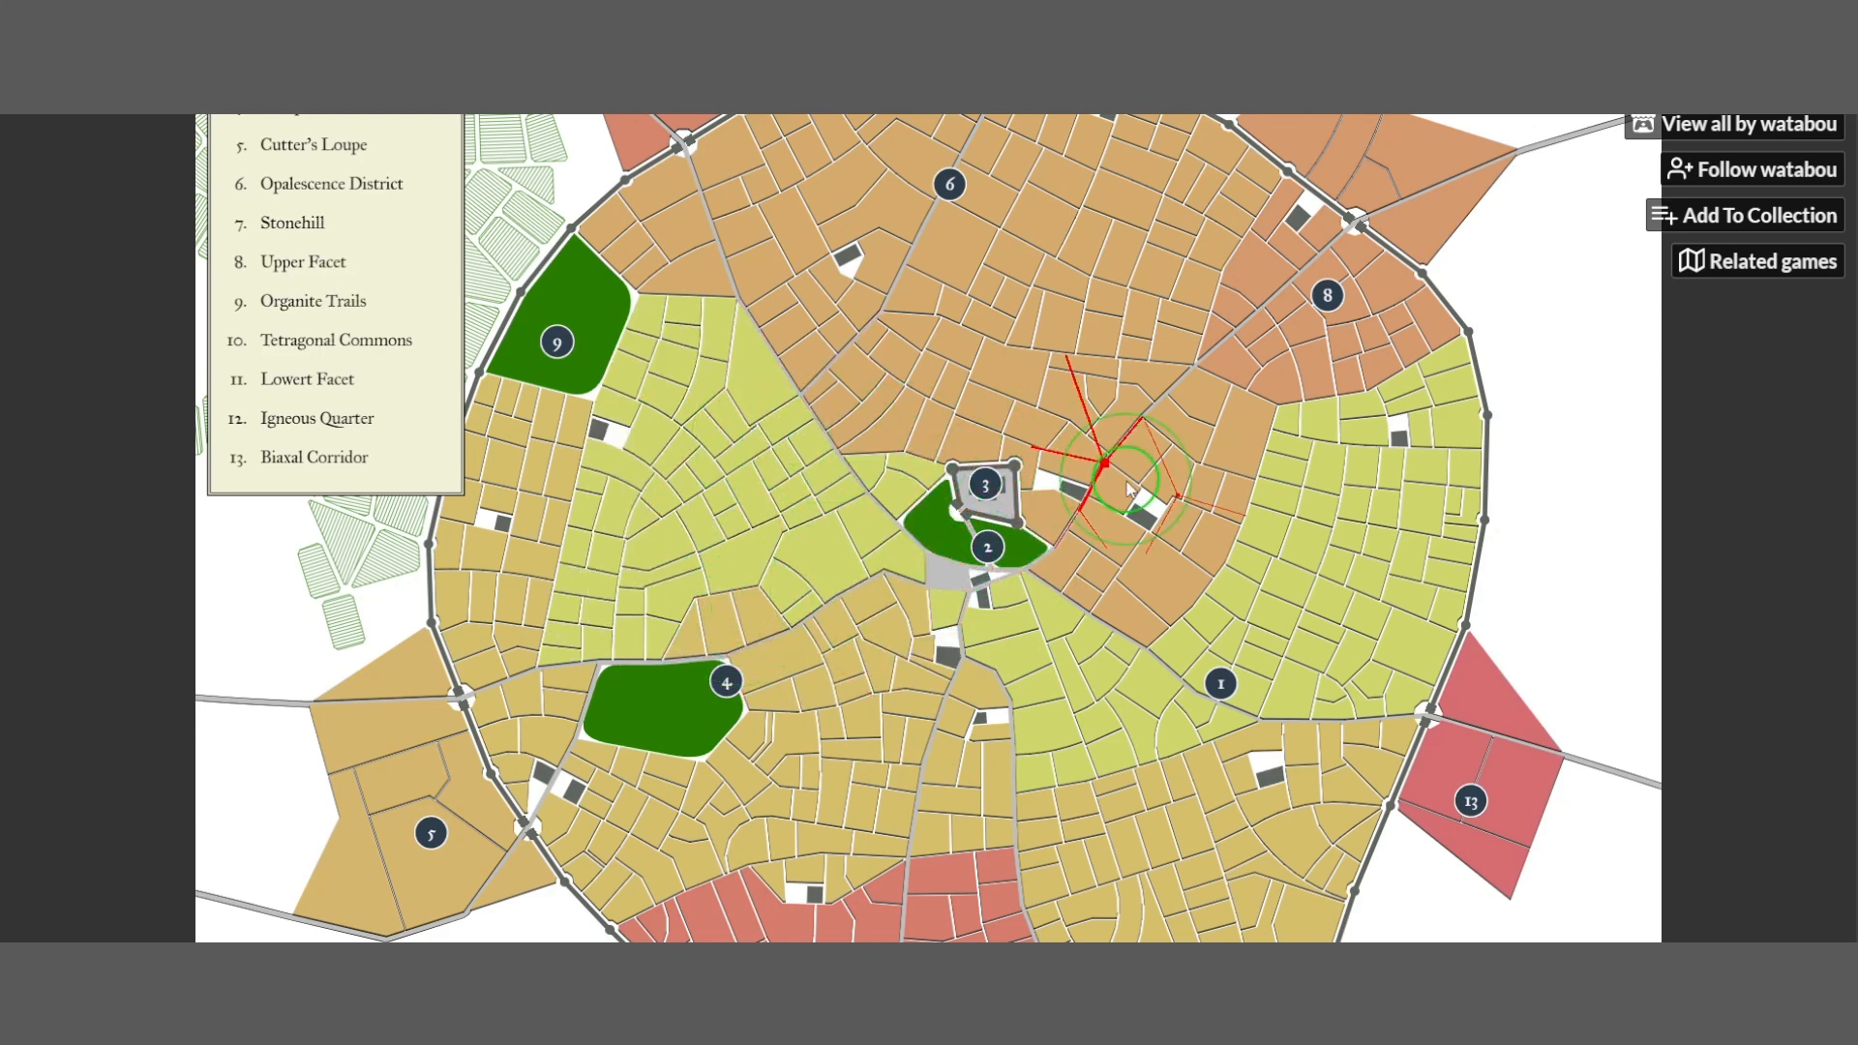
{"action": "scroll", "coordinate": [1243, 434], "scroll_direction": "down", "scroll_amount": 3}
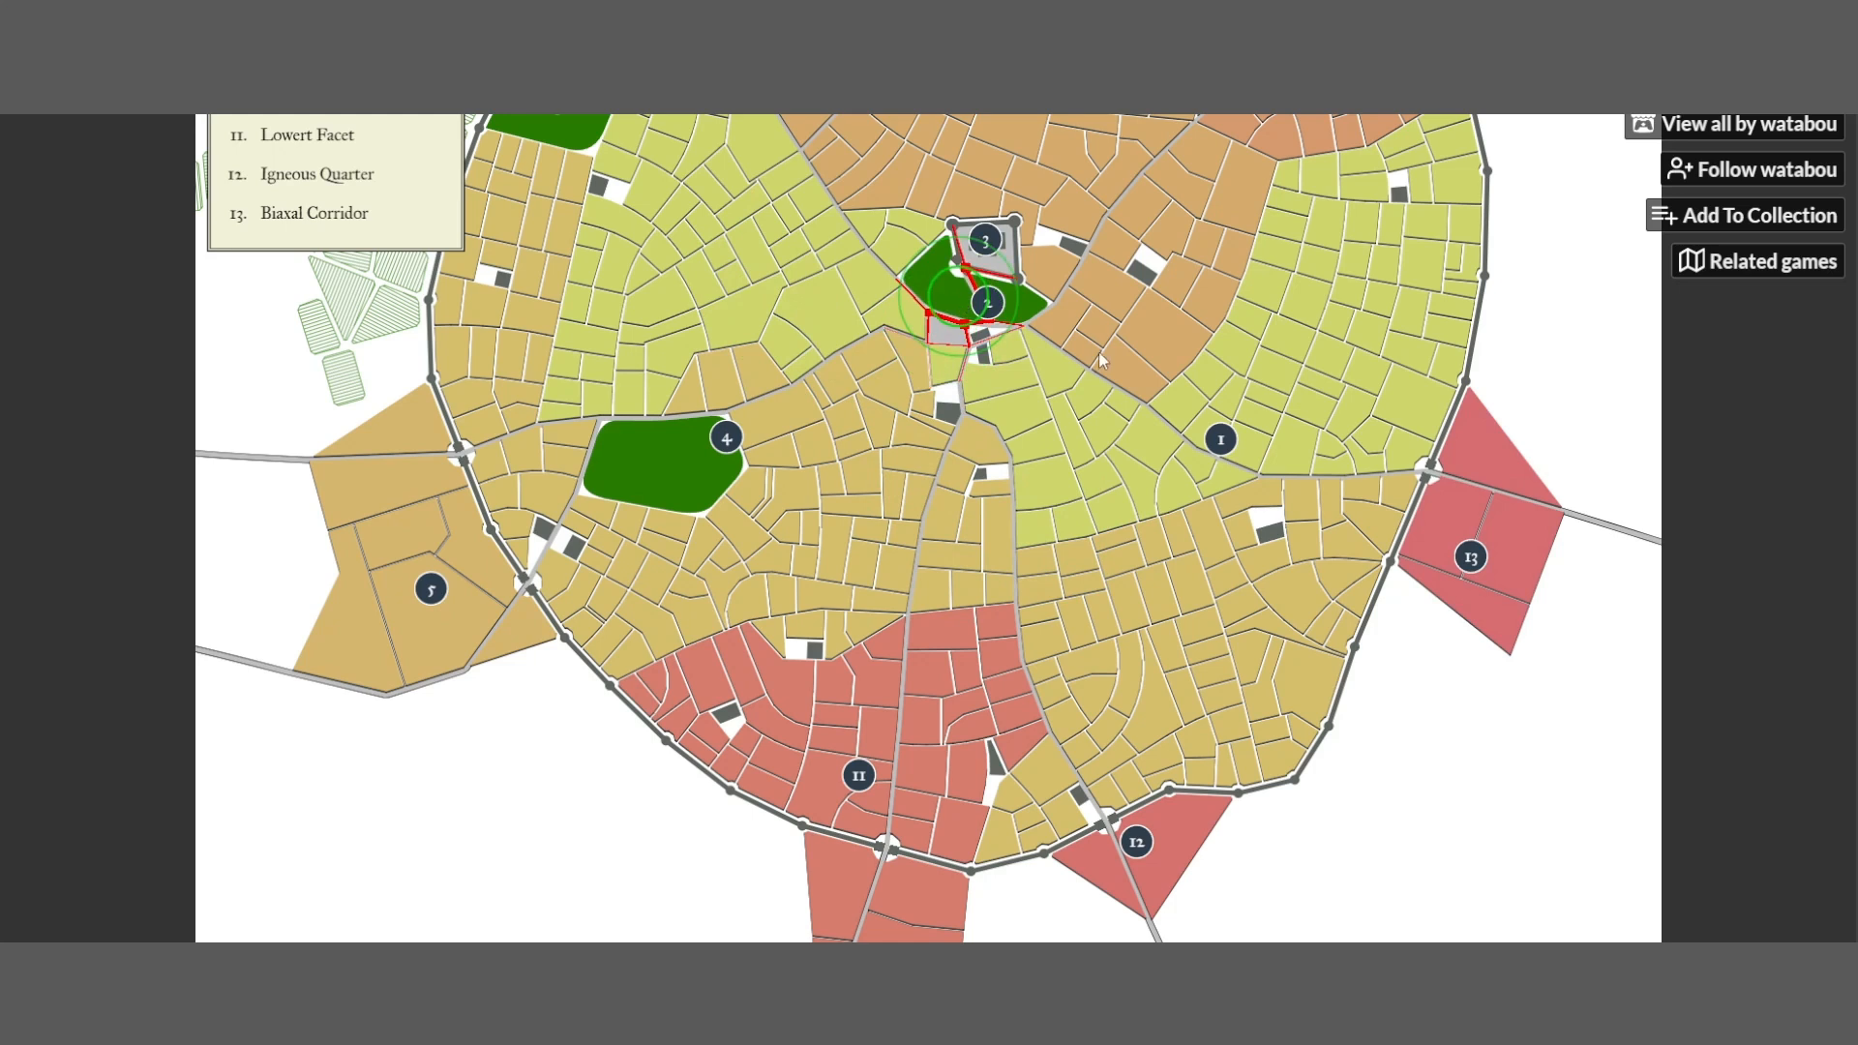
{"action": "left_click", "coordinate": [994, 347]}
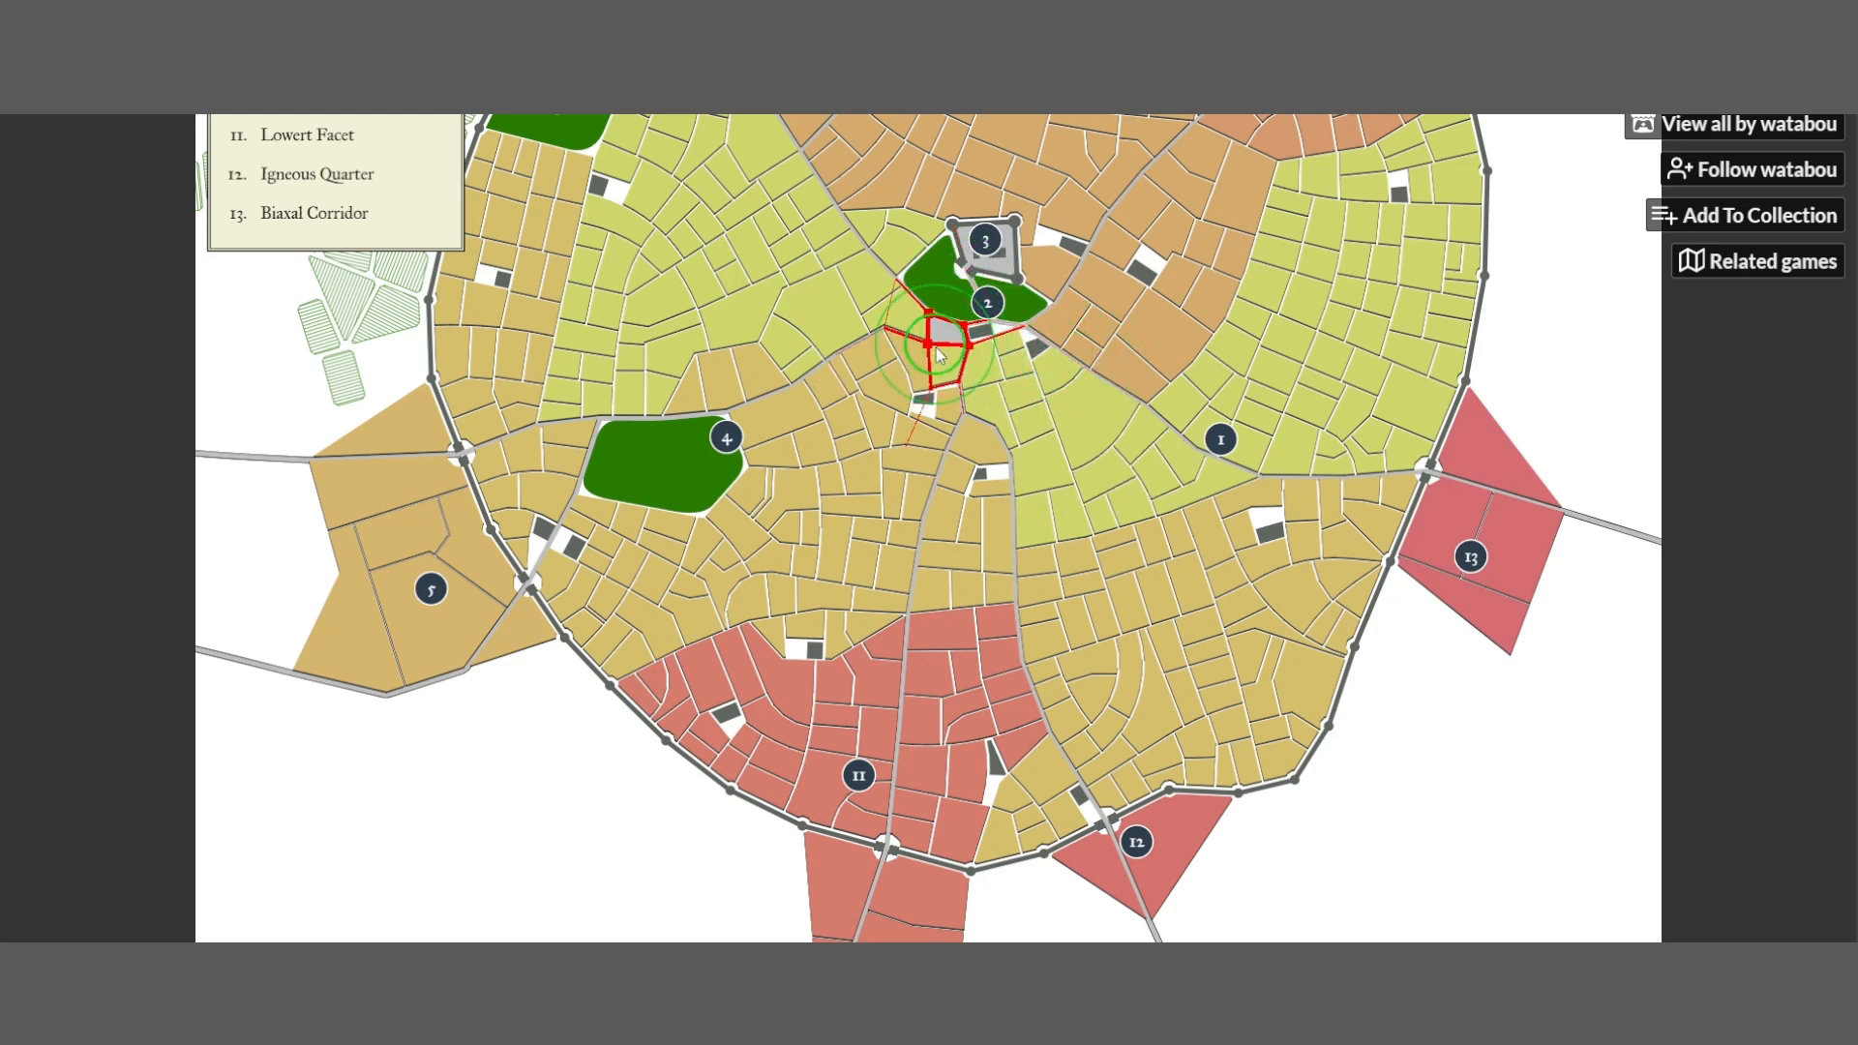
{"action": "left_click", "coordinate": [892, 404]}
Use the Bloat tool to enlarge the grey plaza just south of district 2's park
{"action": "right_click", "coordinate": [936, 325]}
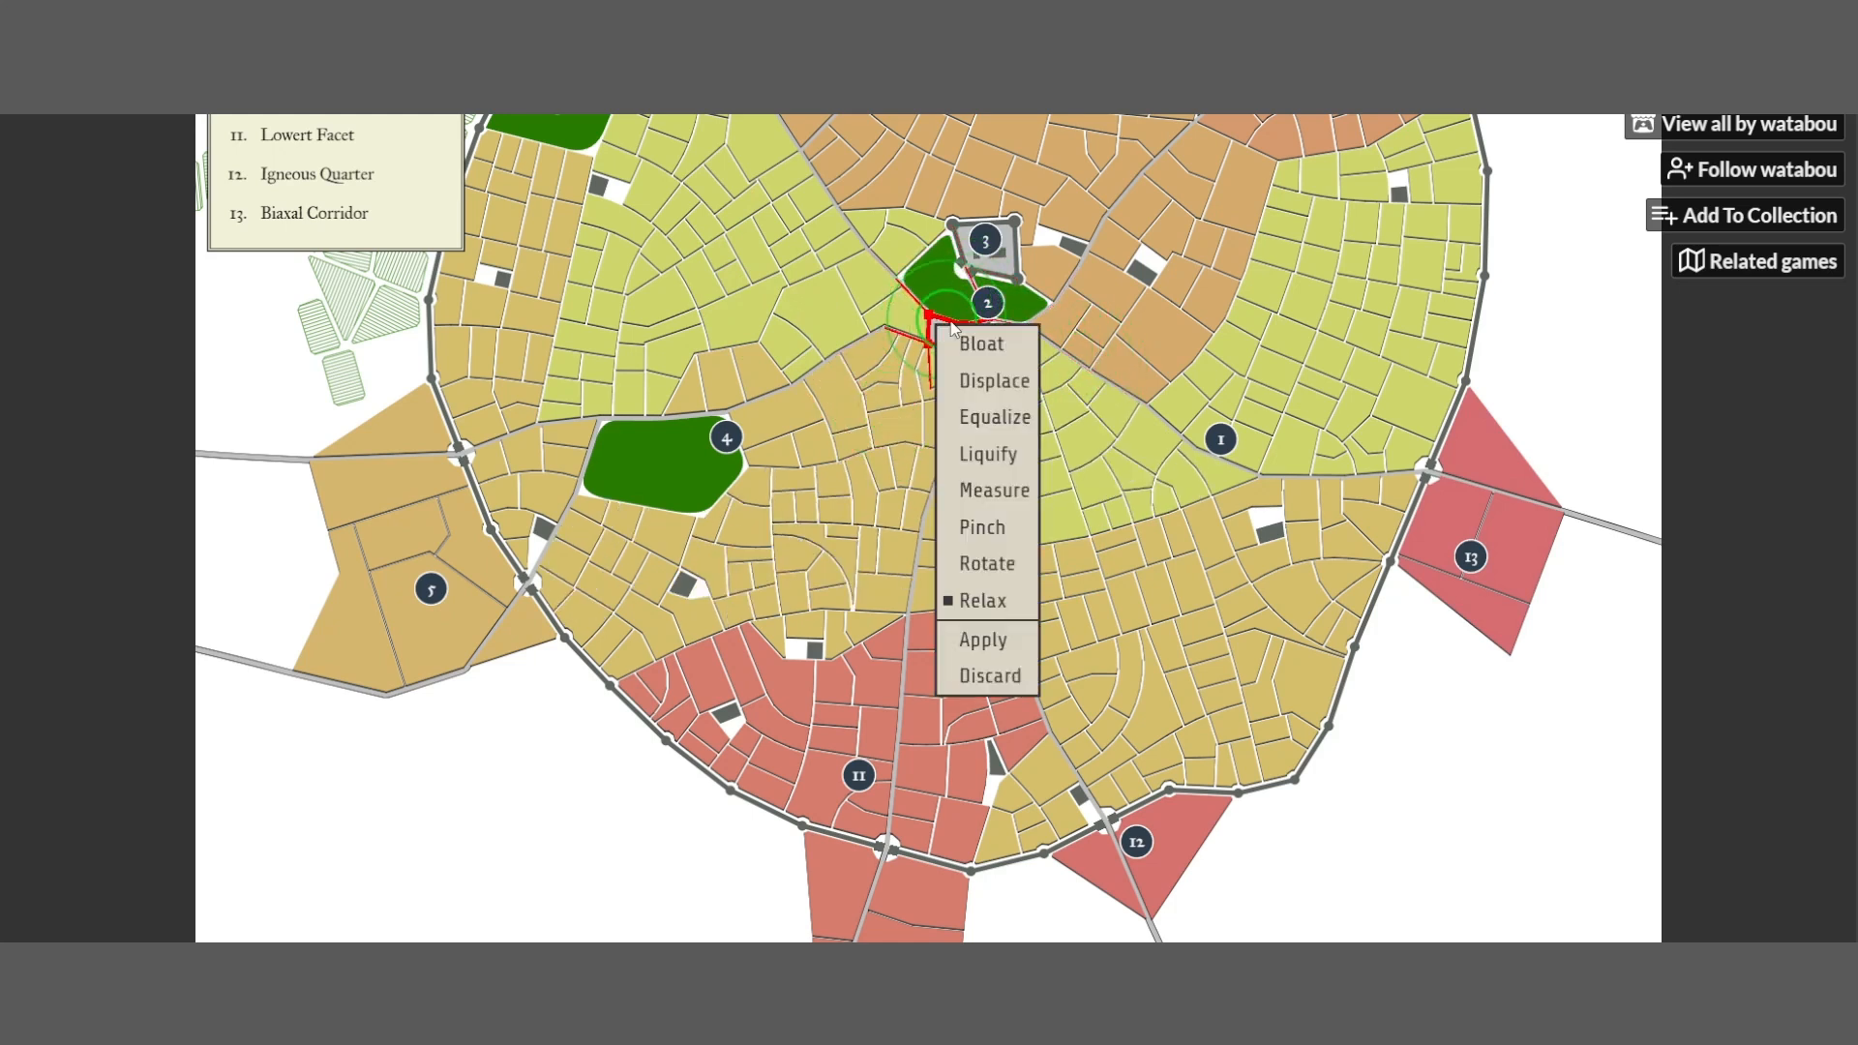
{"action": "left_click", "coordinate": [981, 344]}
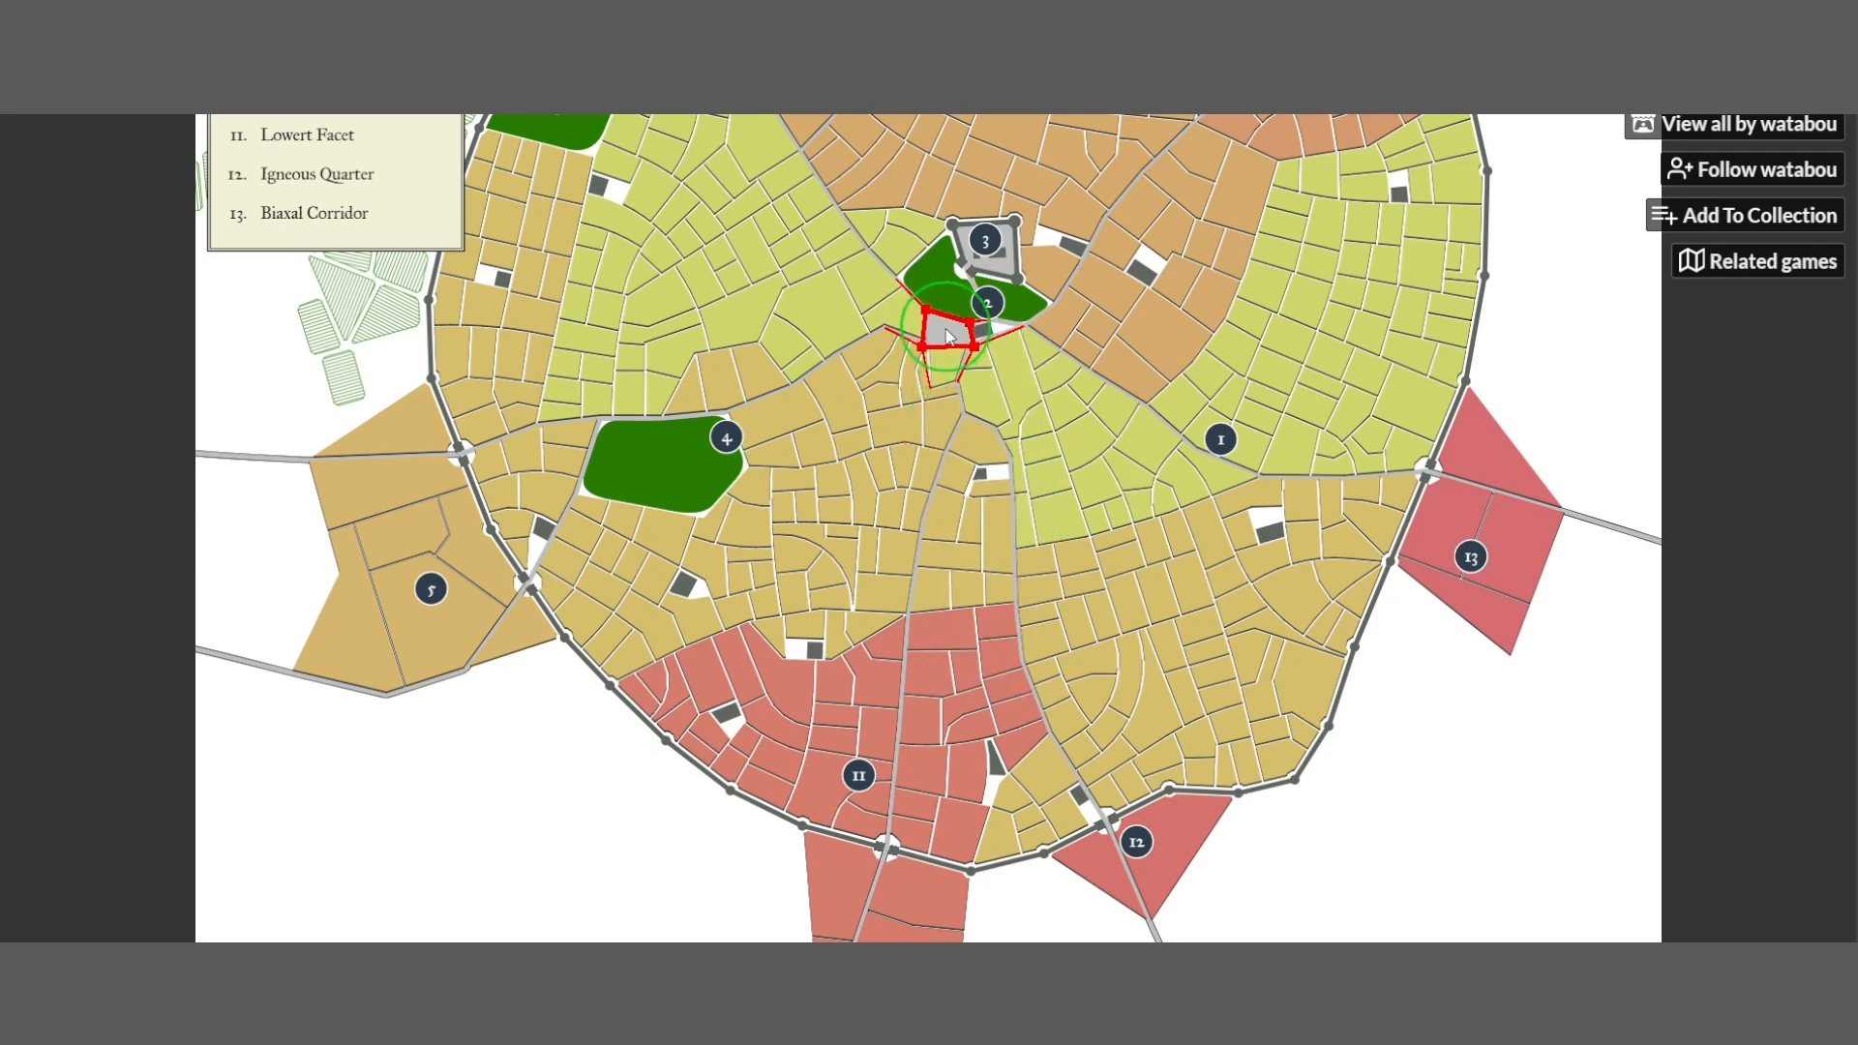
{"action": "left_click", "coordinate": [947, 330]}
Use the Pinch tool to contract the plaza south of district 2 and the blocks southwest of it
{"action": "right_click", "coordinate": [944, 343]}
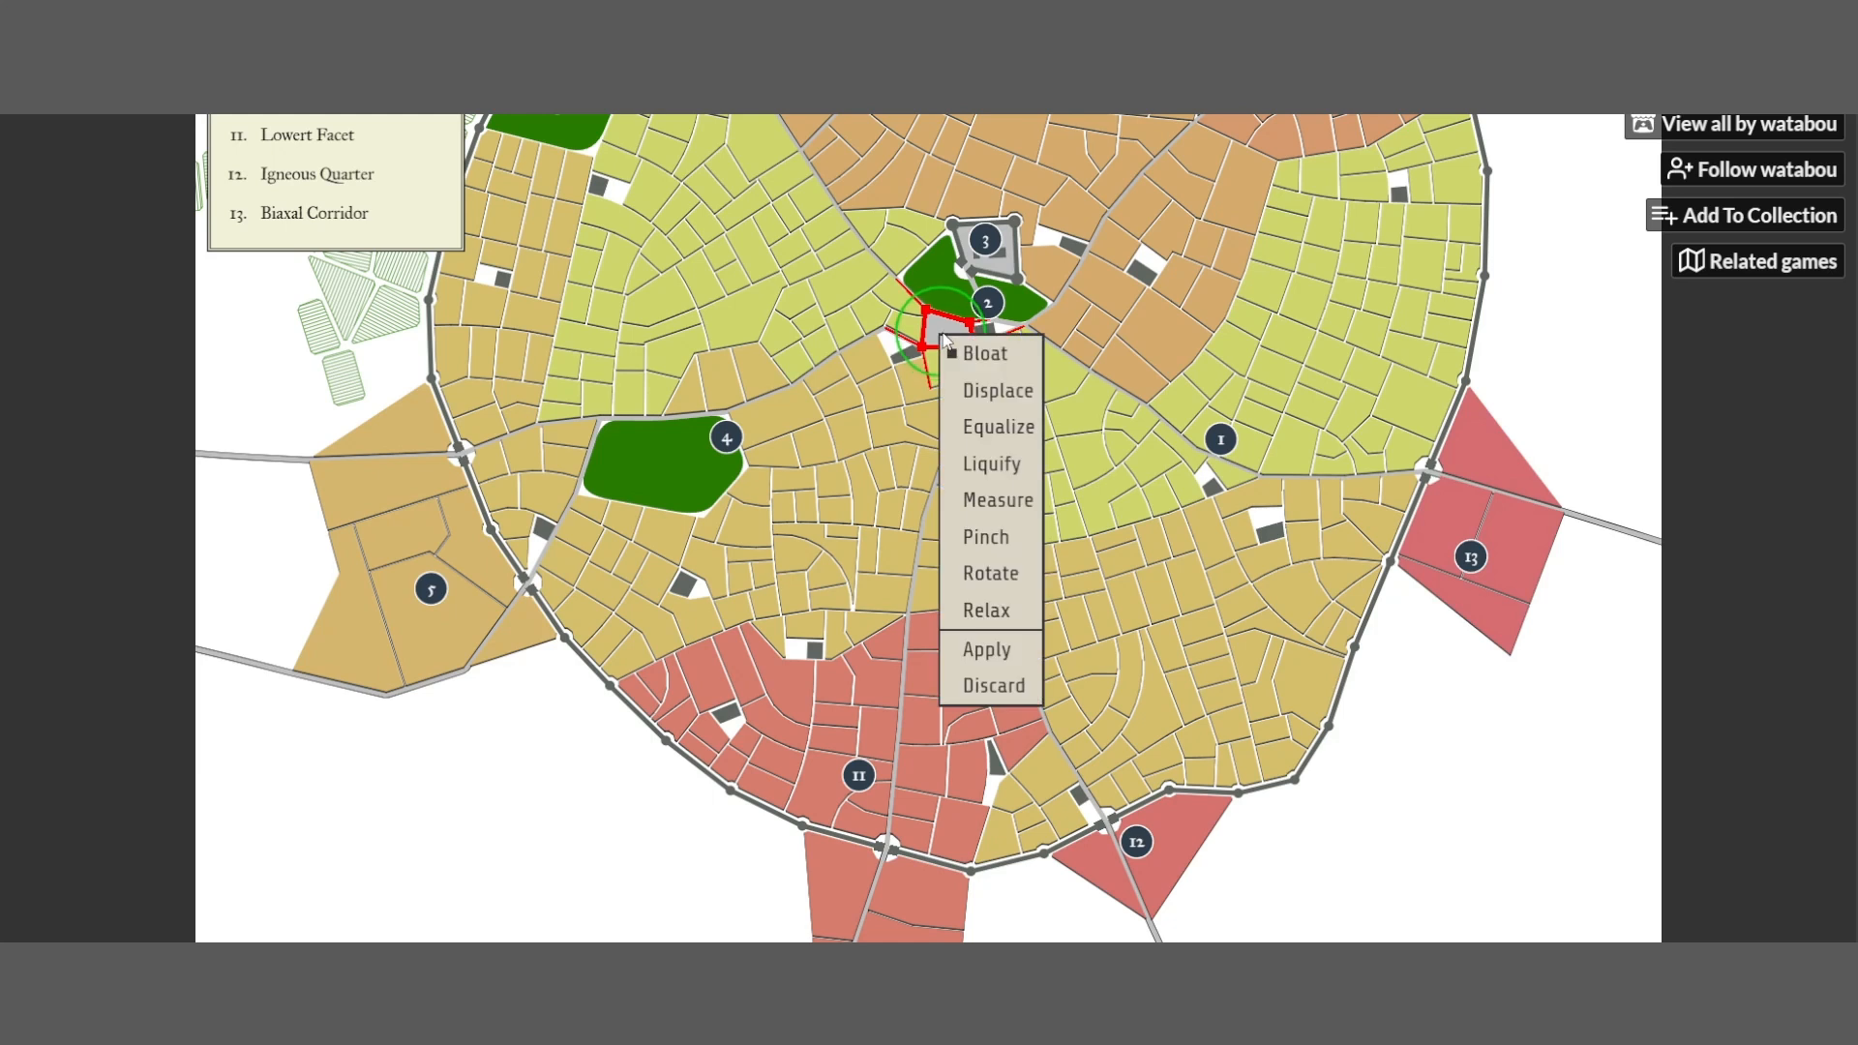
{"action": "left_click", "coordinate": [989, 532]}
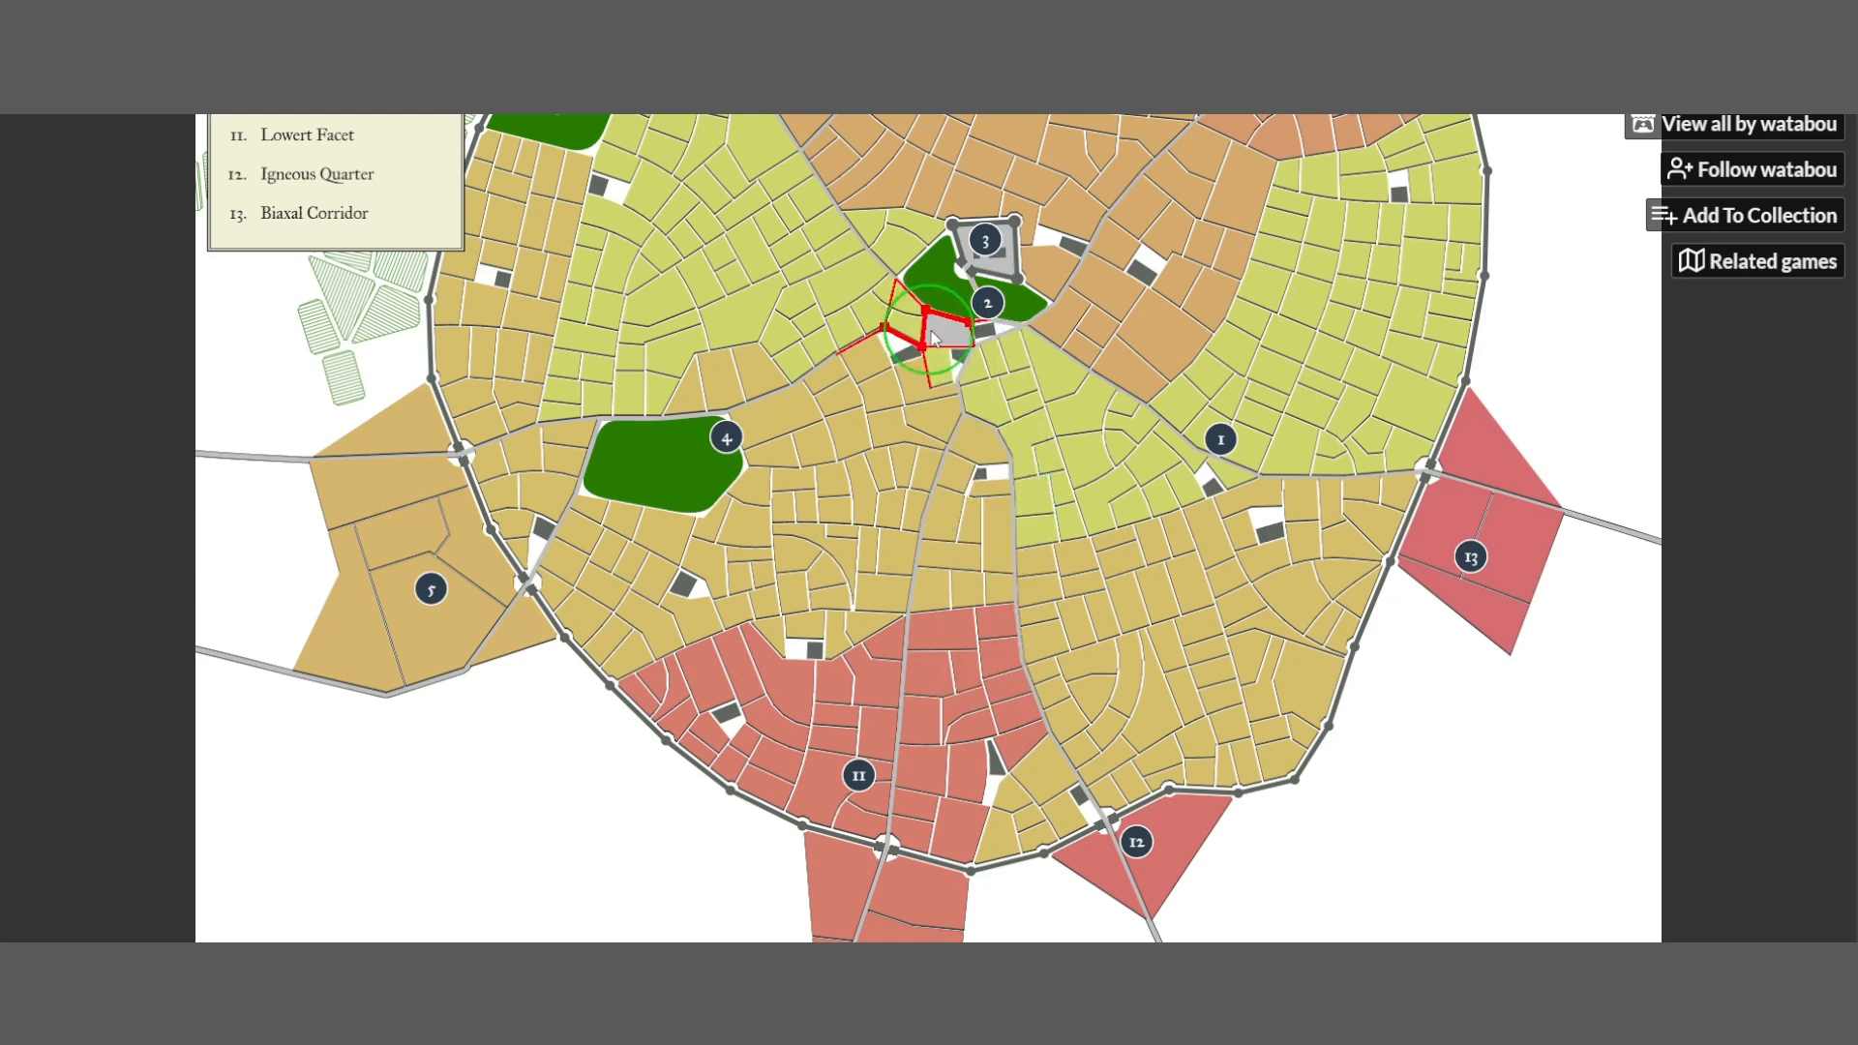
{"action": "left_click", "coordinate": [971, 341]}
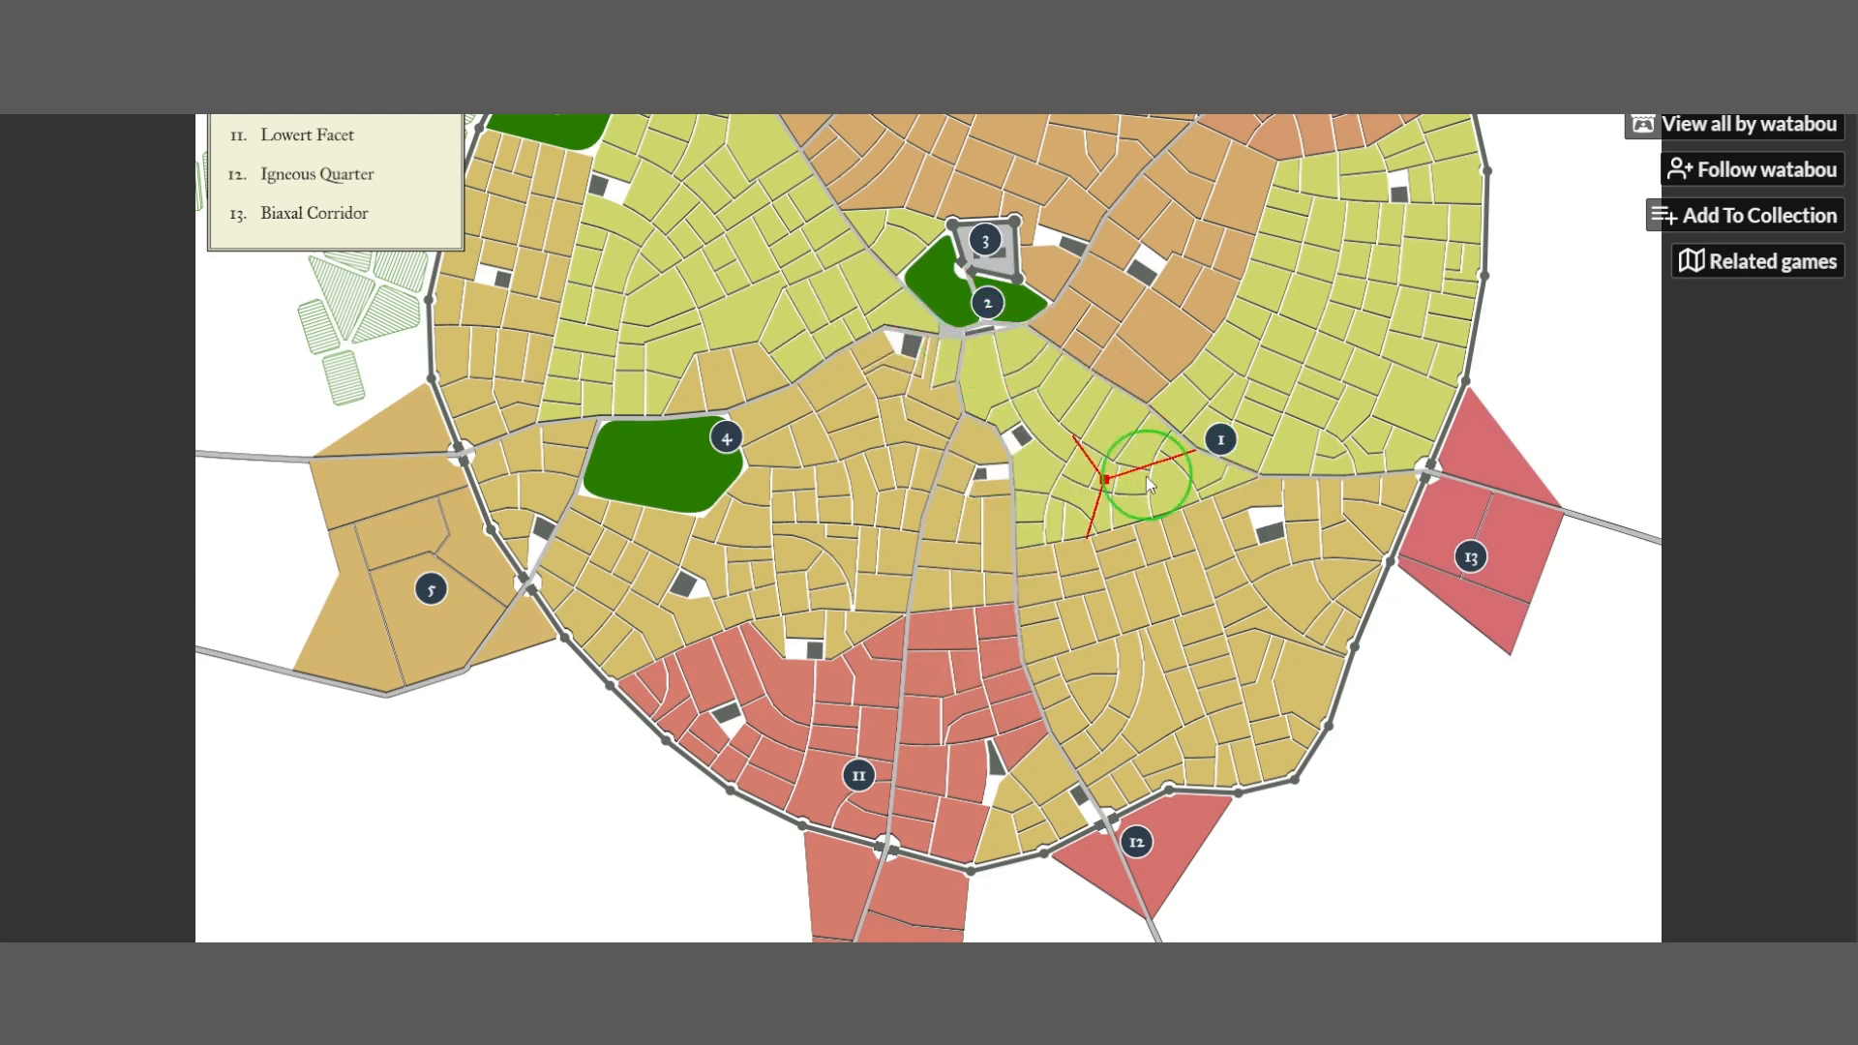
{"action": "left_click", "coordinate": [915, 381]}
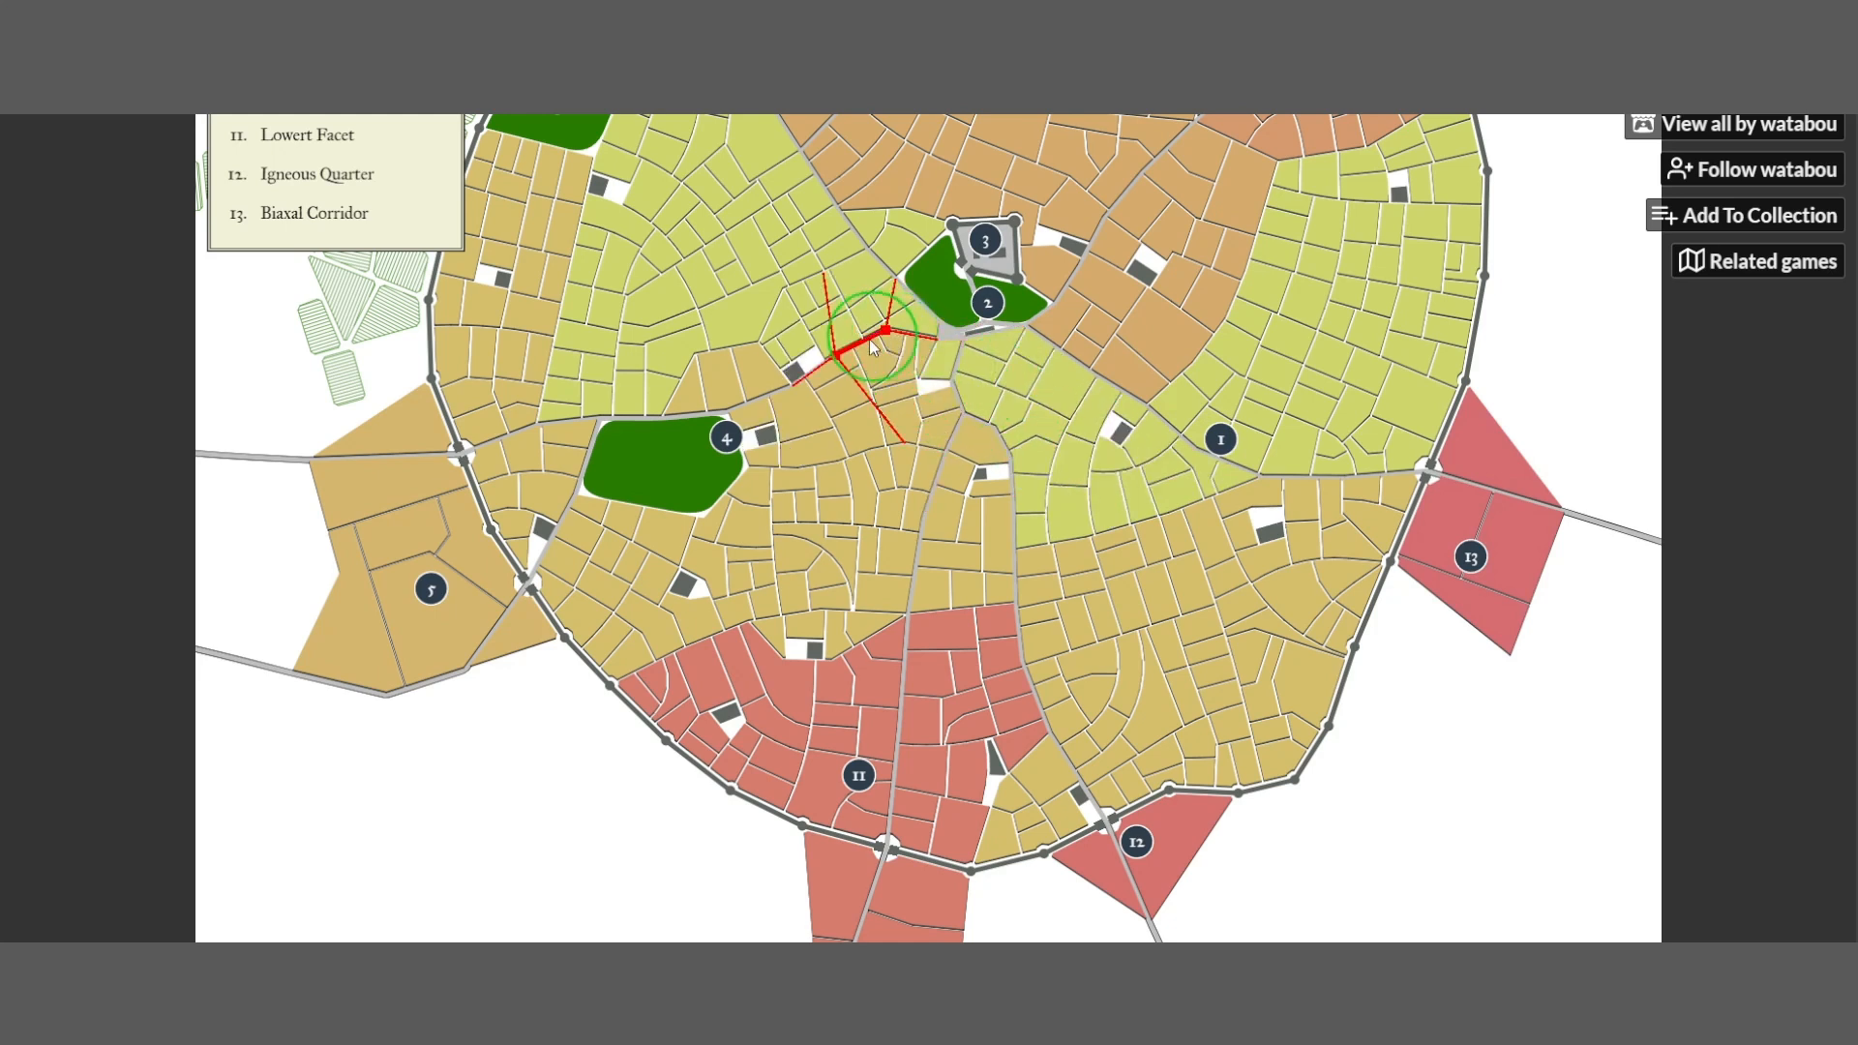
{"action": "left_click", "coordinate": [767, 340]}
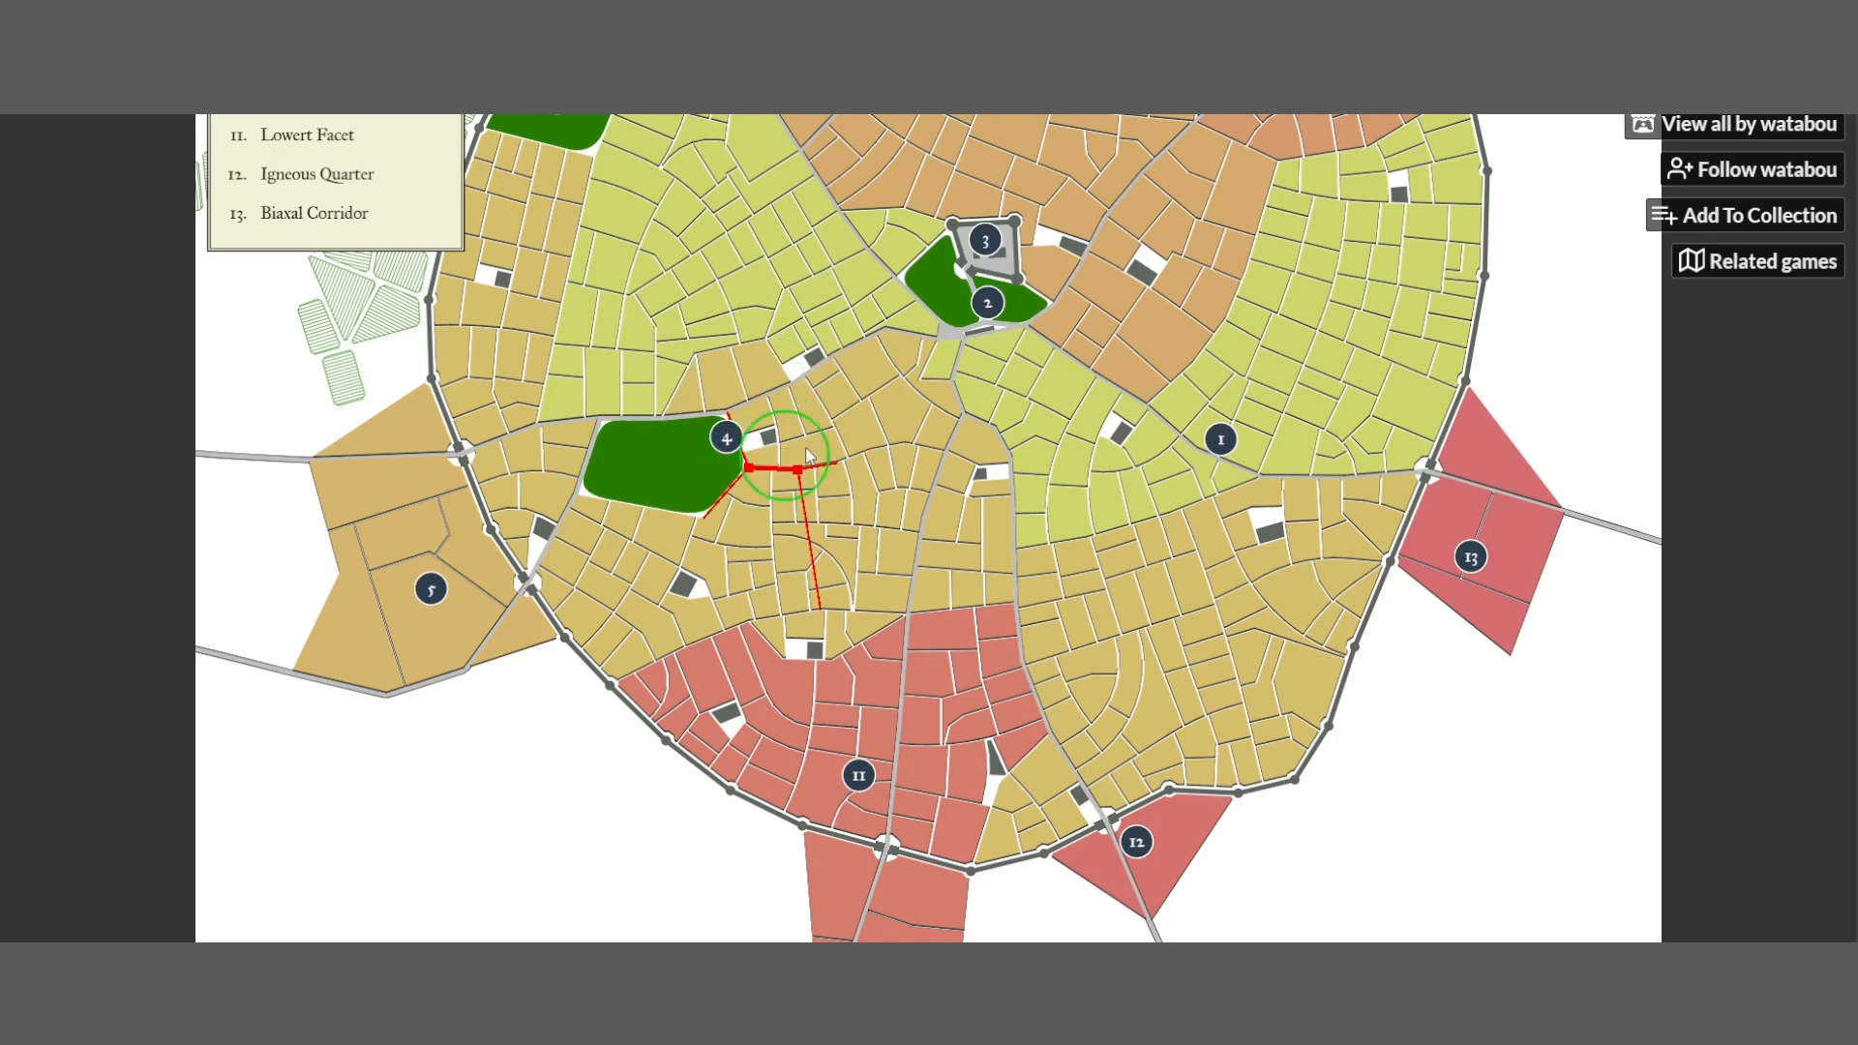
Use the Relax tool to smooth the blocks south and southwest of the plaza, along the border of districts 1 and 4
{"action": "right_click", "coordinate": [871, 410]}
{"action": "left_click", "coordinate": [947, 688]}
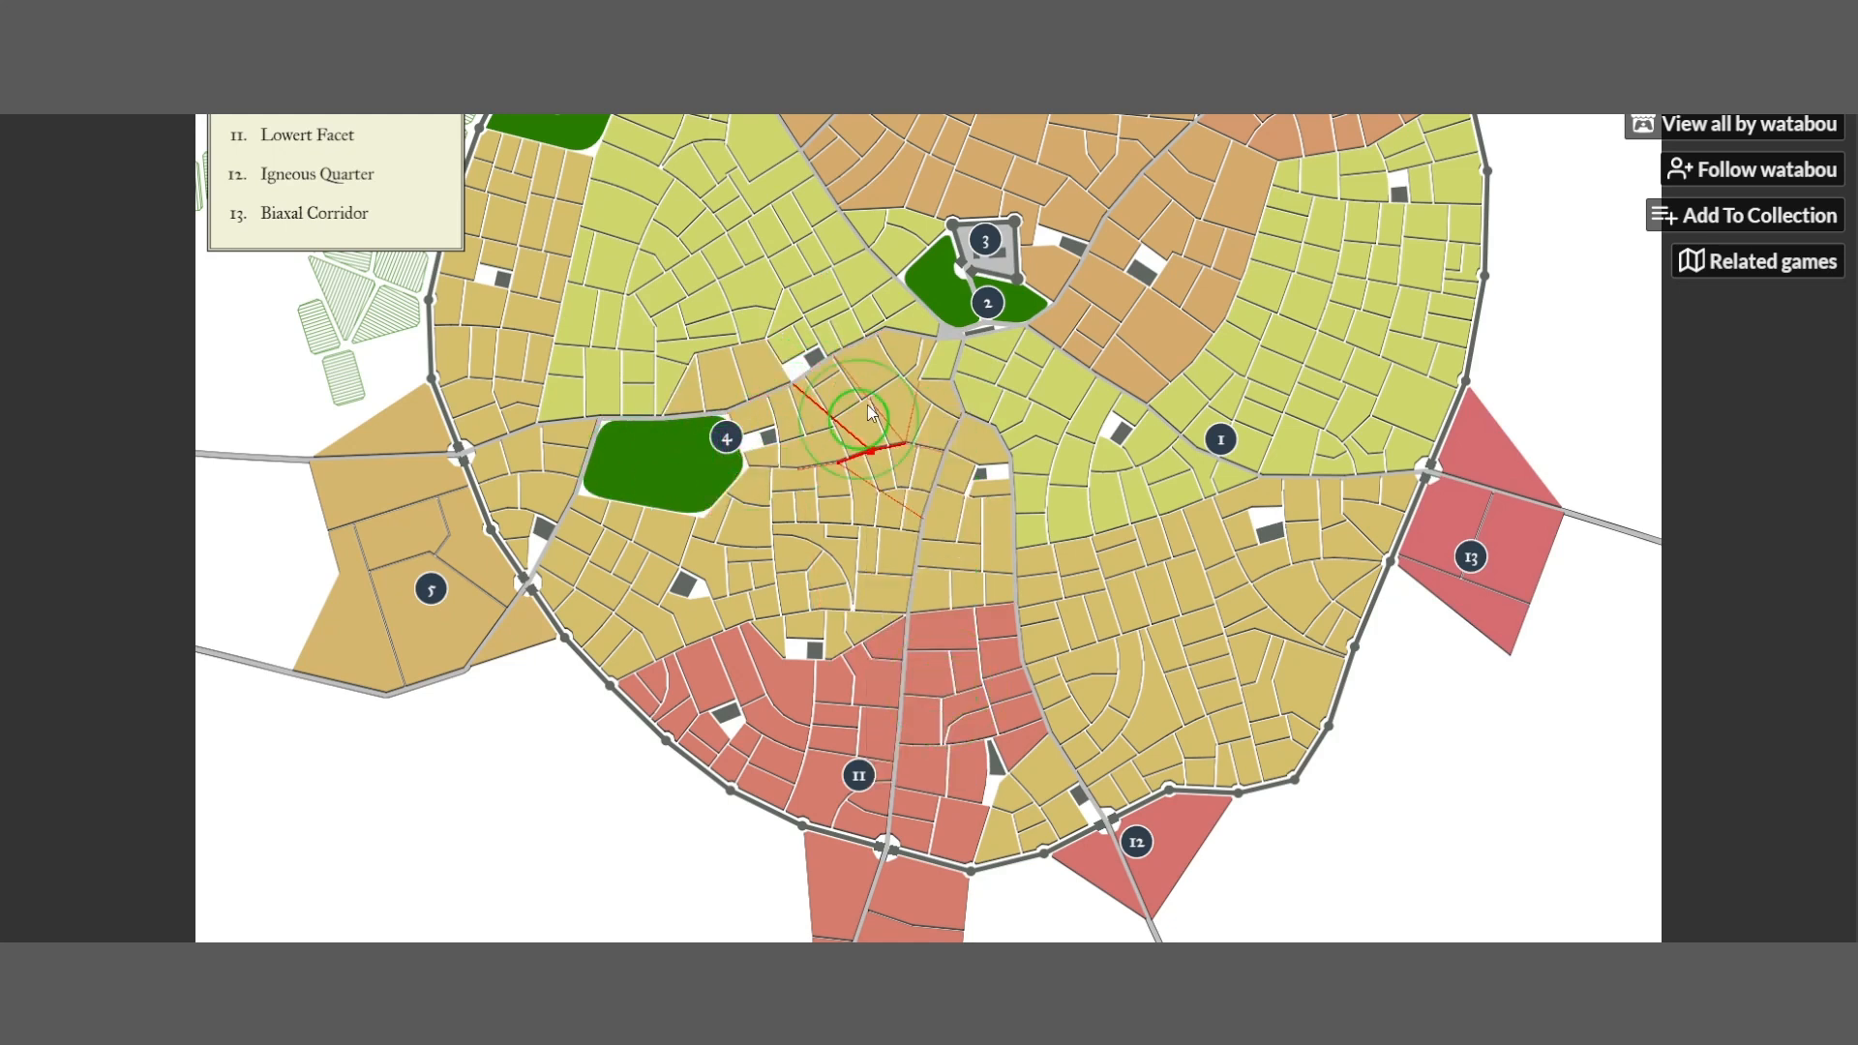
{"action": "left_click", "coordinate": [908, 341]}
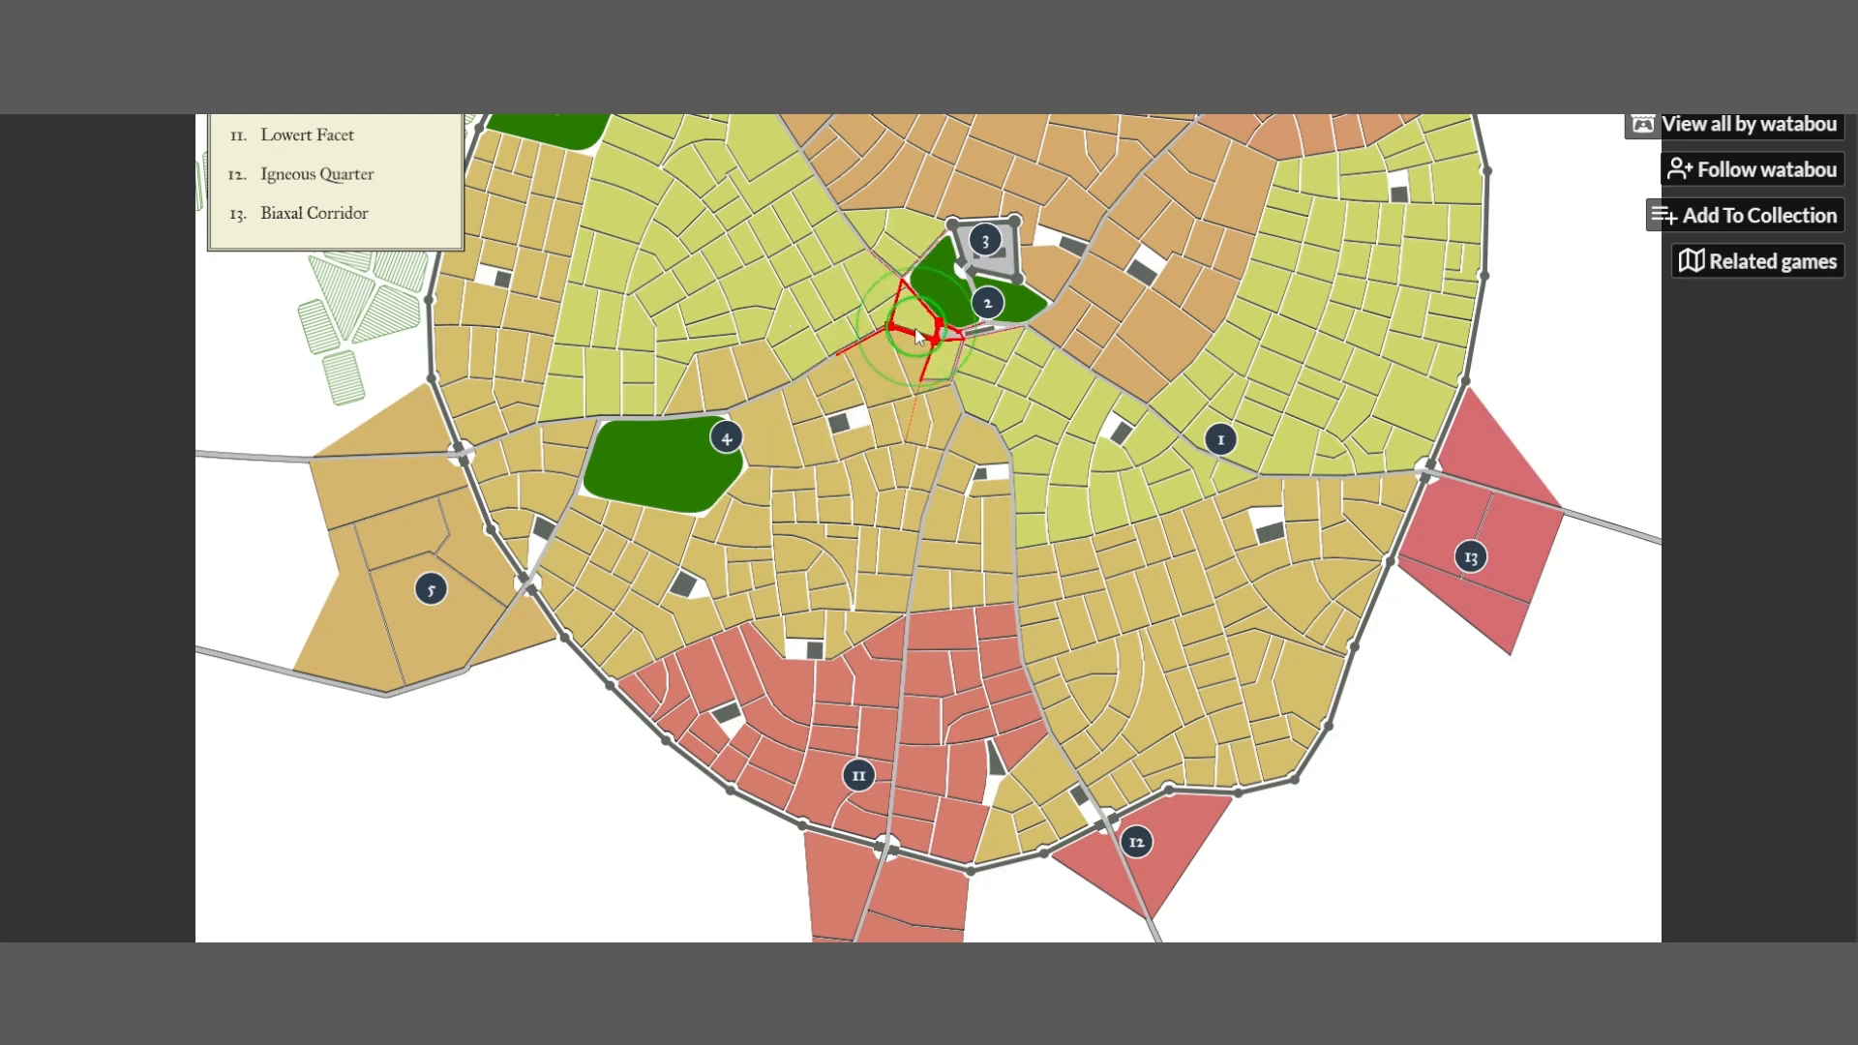
{"action": "left_click", "coordinate": [853, 422]}
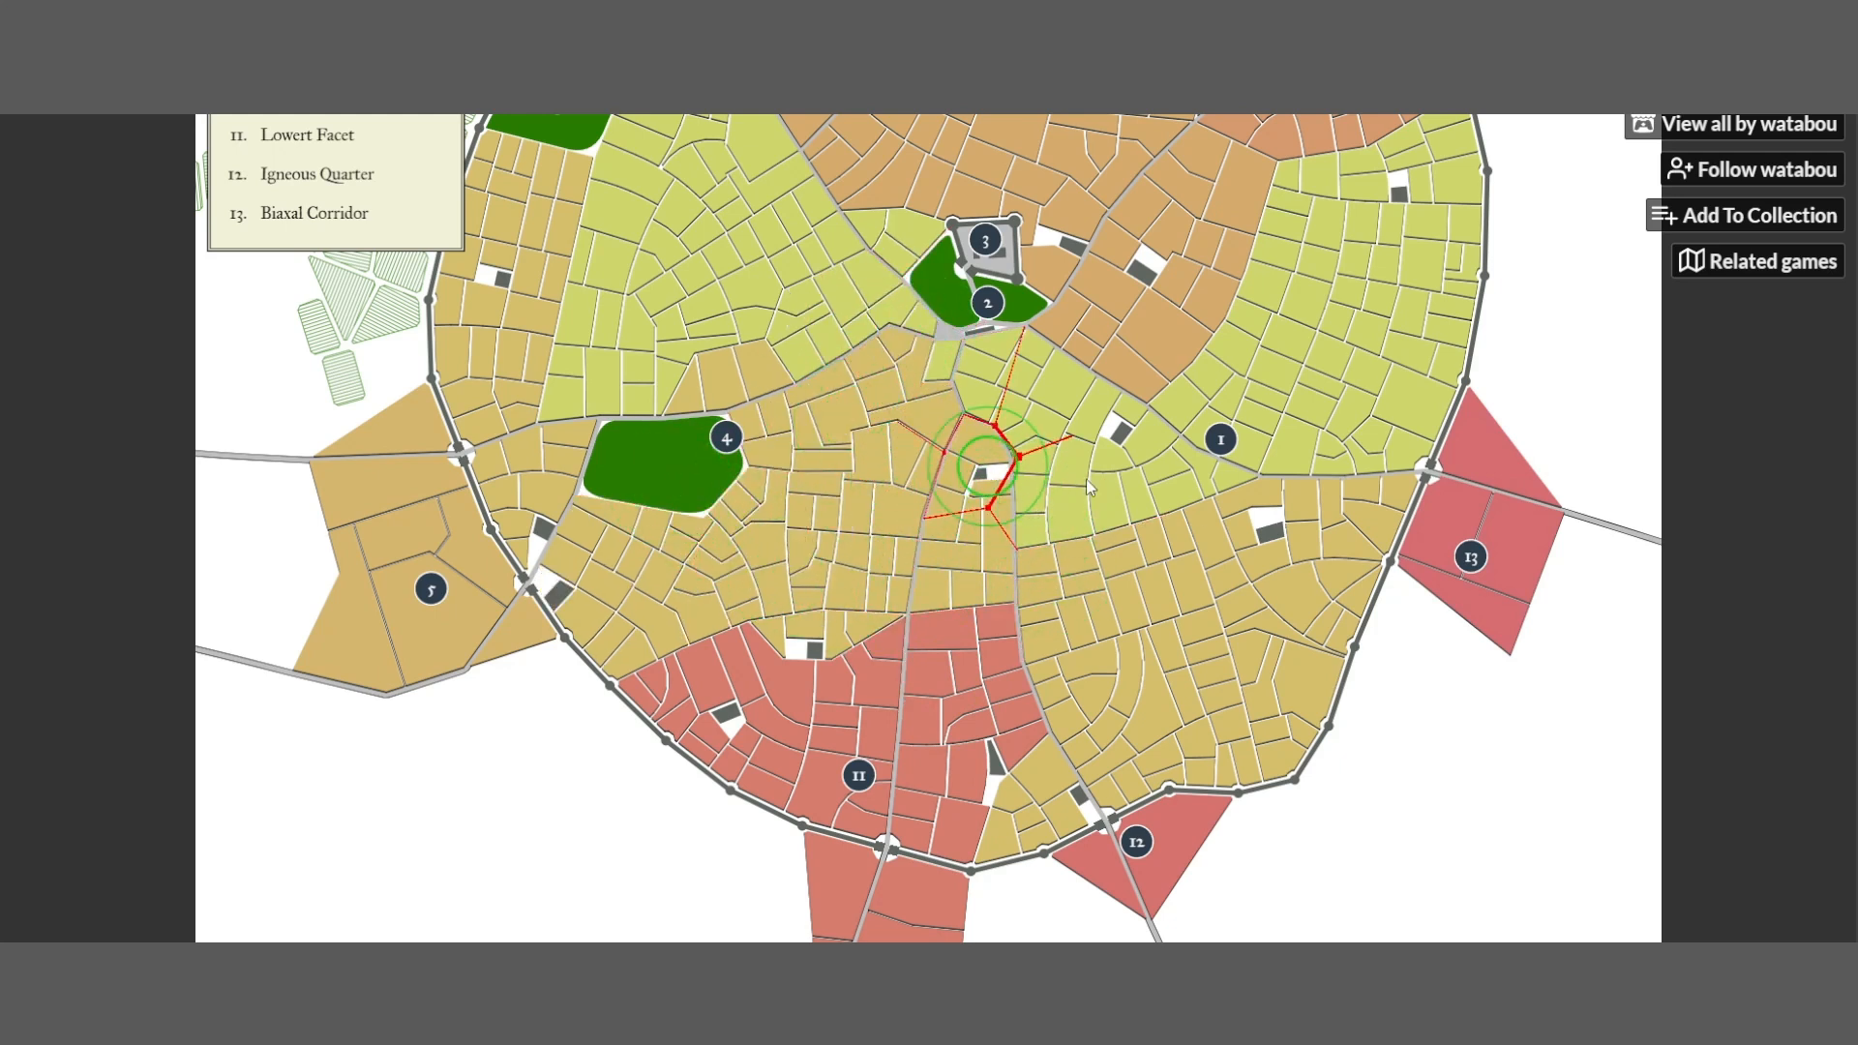
{"action": "left_click", "coordinate": [987, 441]}
{"action": "left_click", "coordinate": [964, 400]}
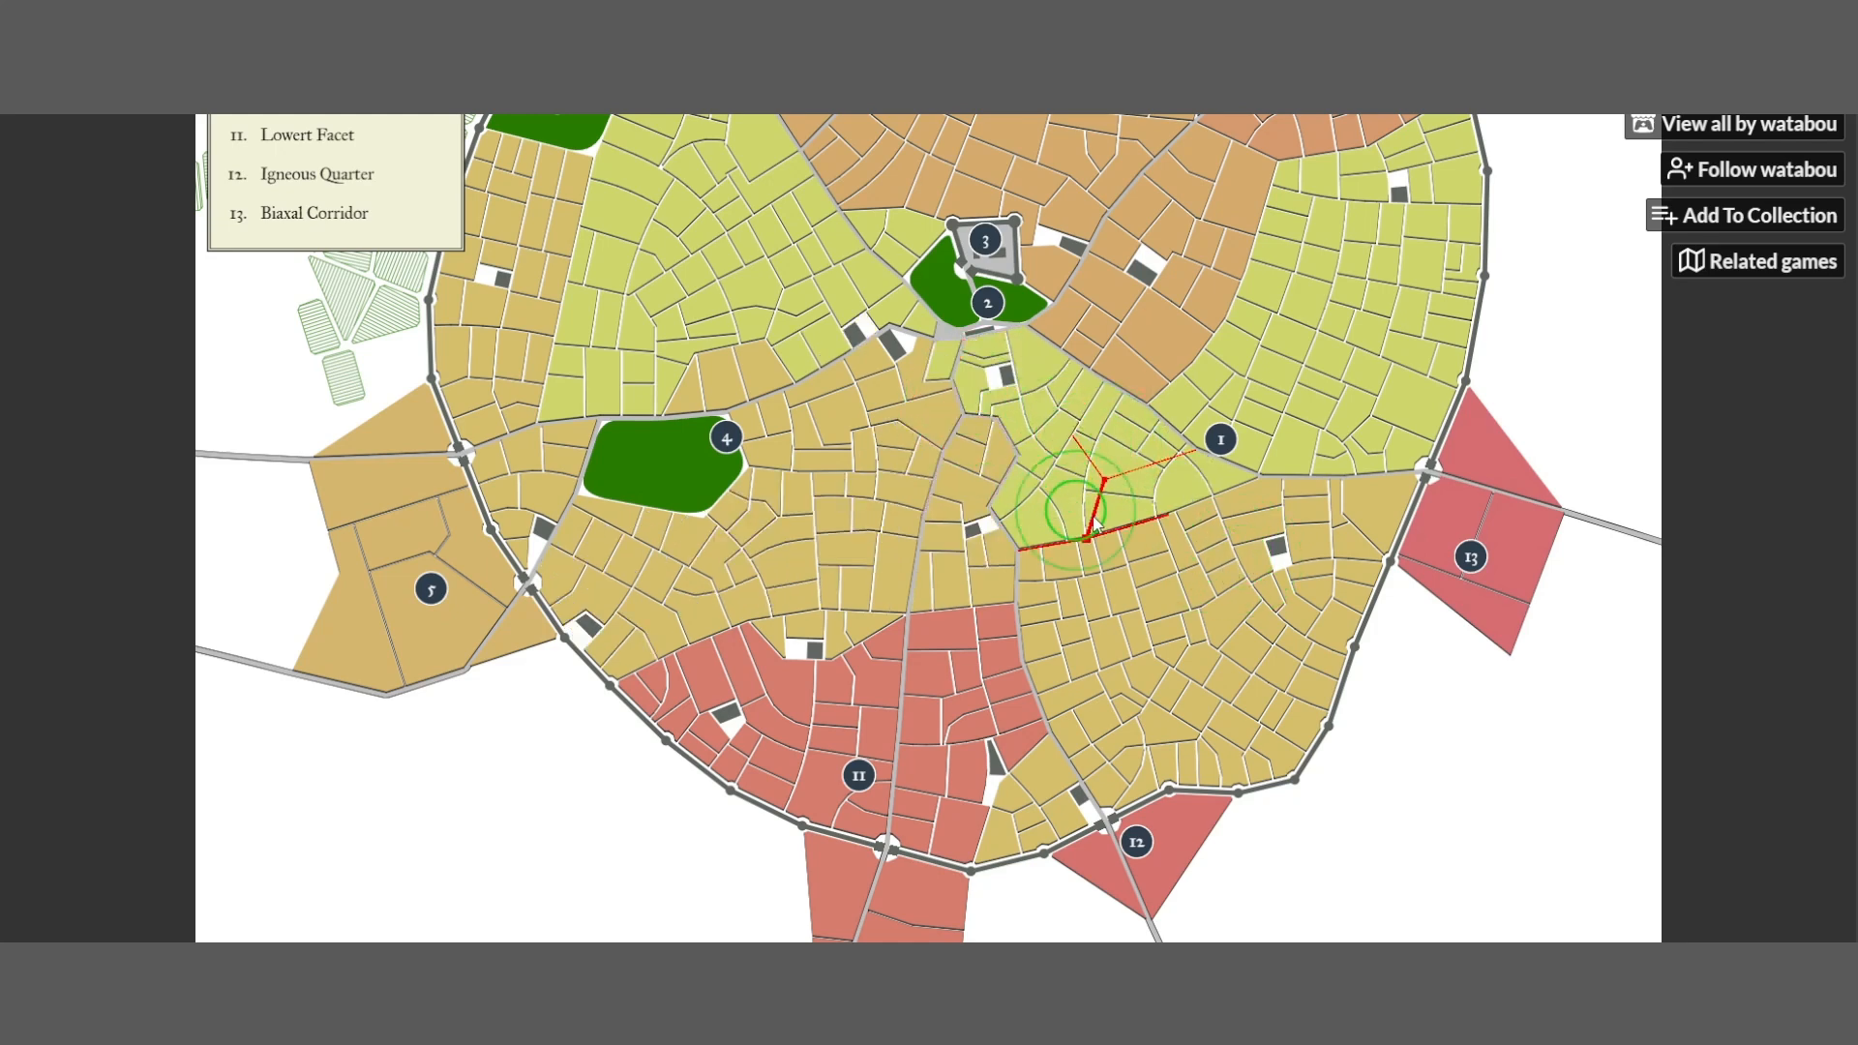
Apply the warp changes to the city layout
{"action": "scroll", "coordinate": [1253, 533], "scroll_direction": "up", "scroll_amount": 5}
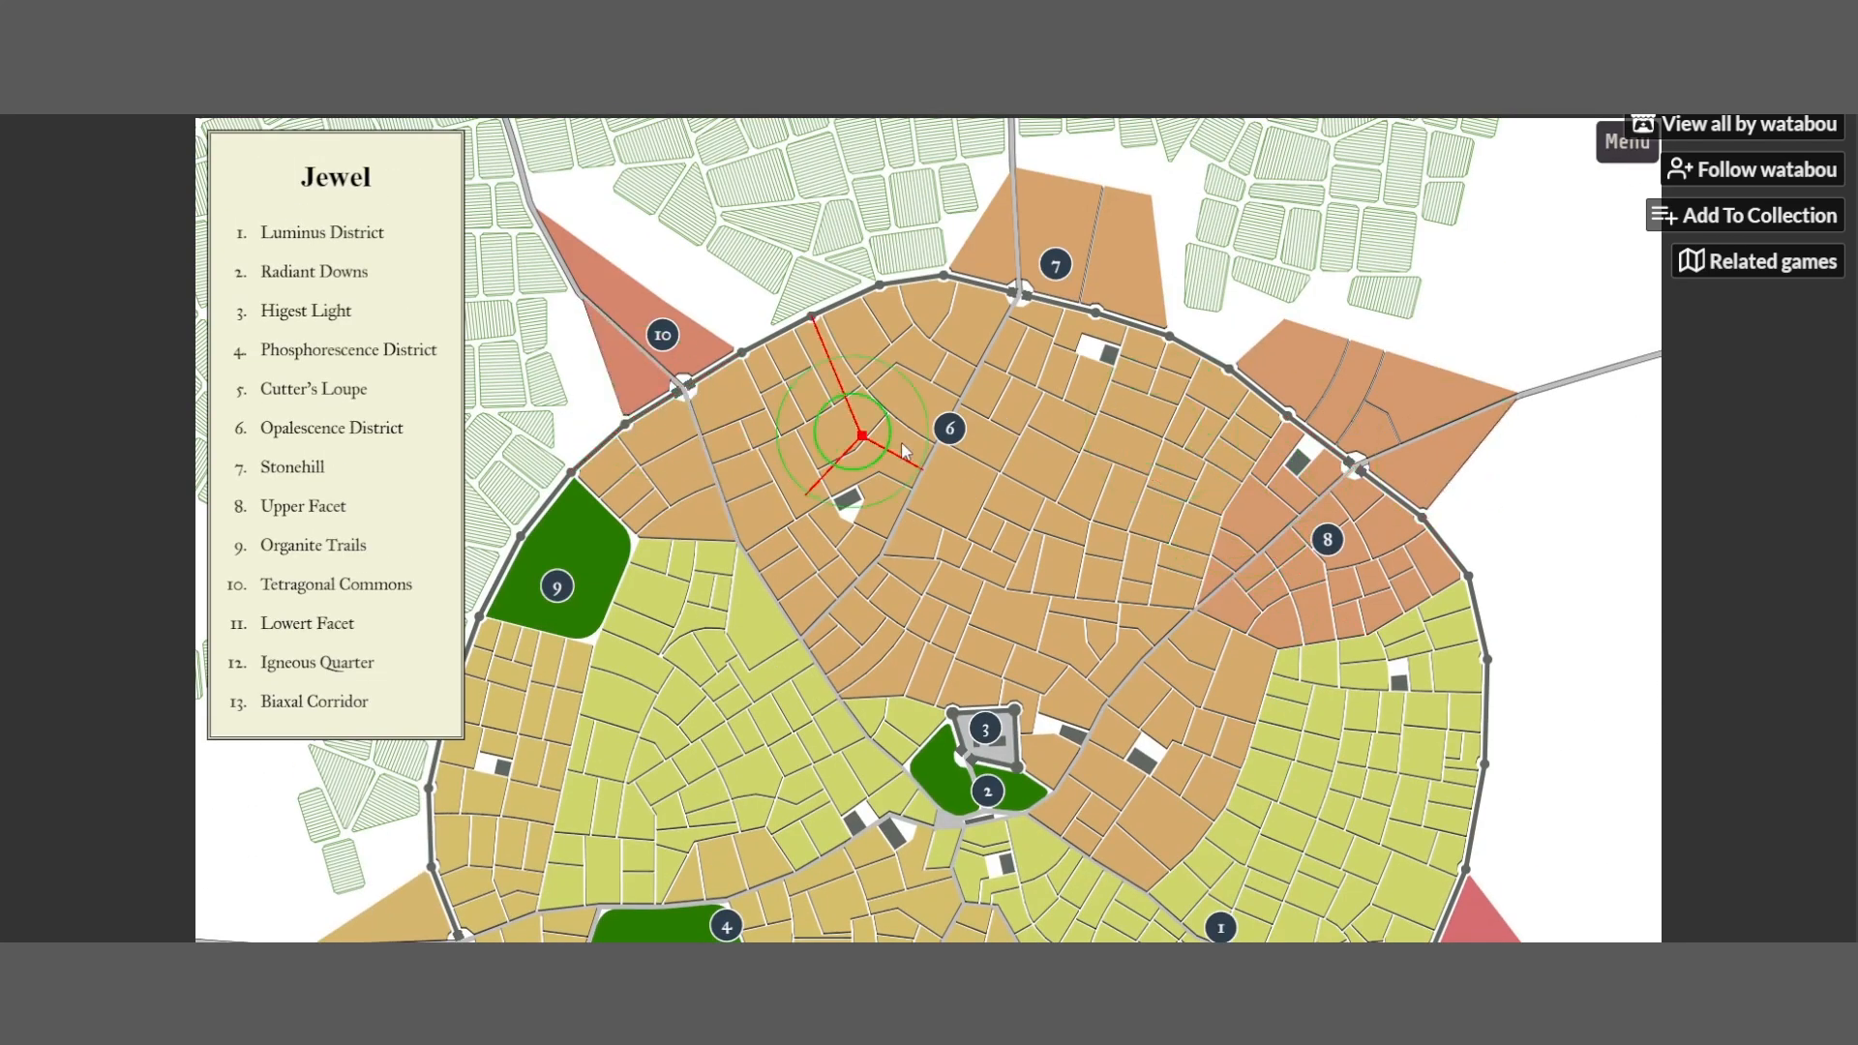
{"action": "right_click", "coordinate": [738, 504]}
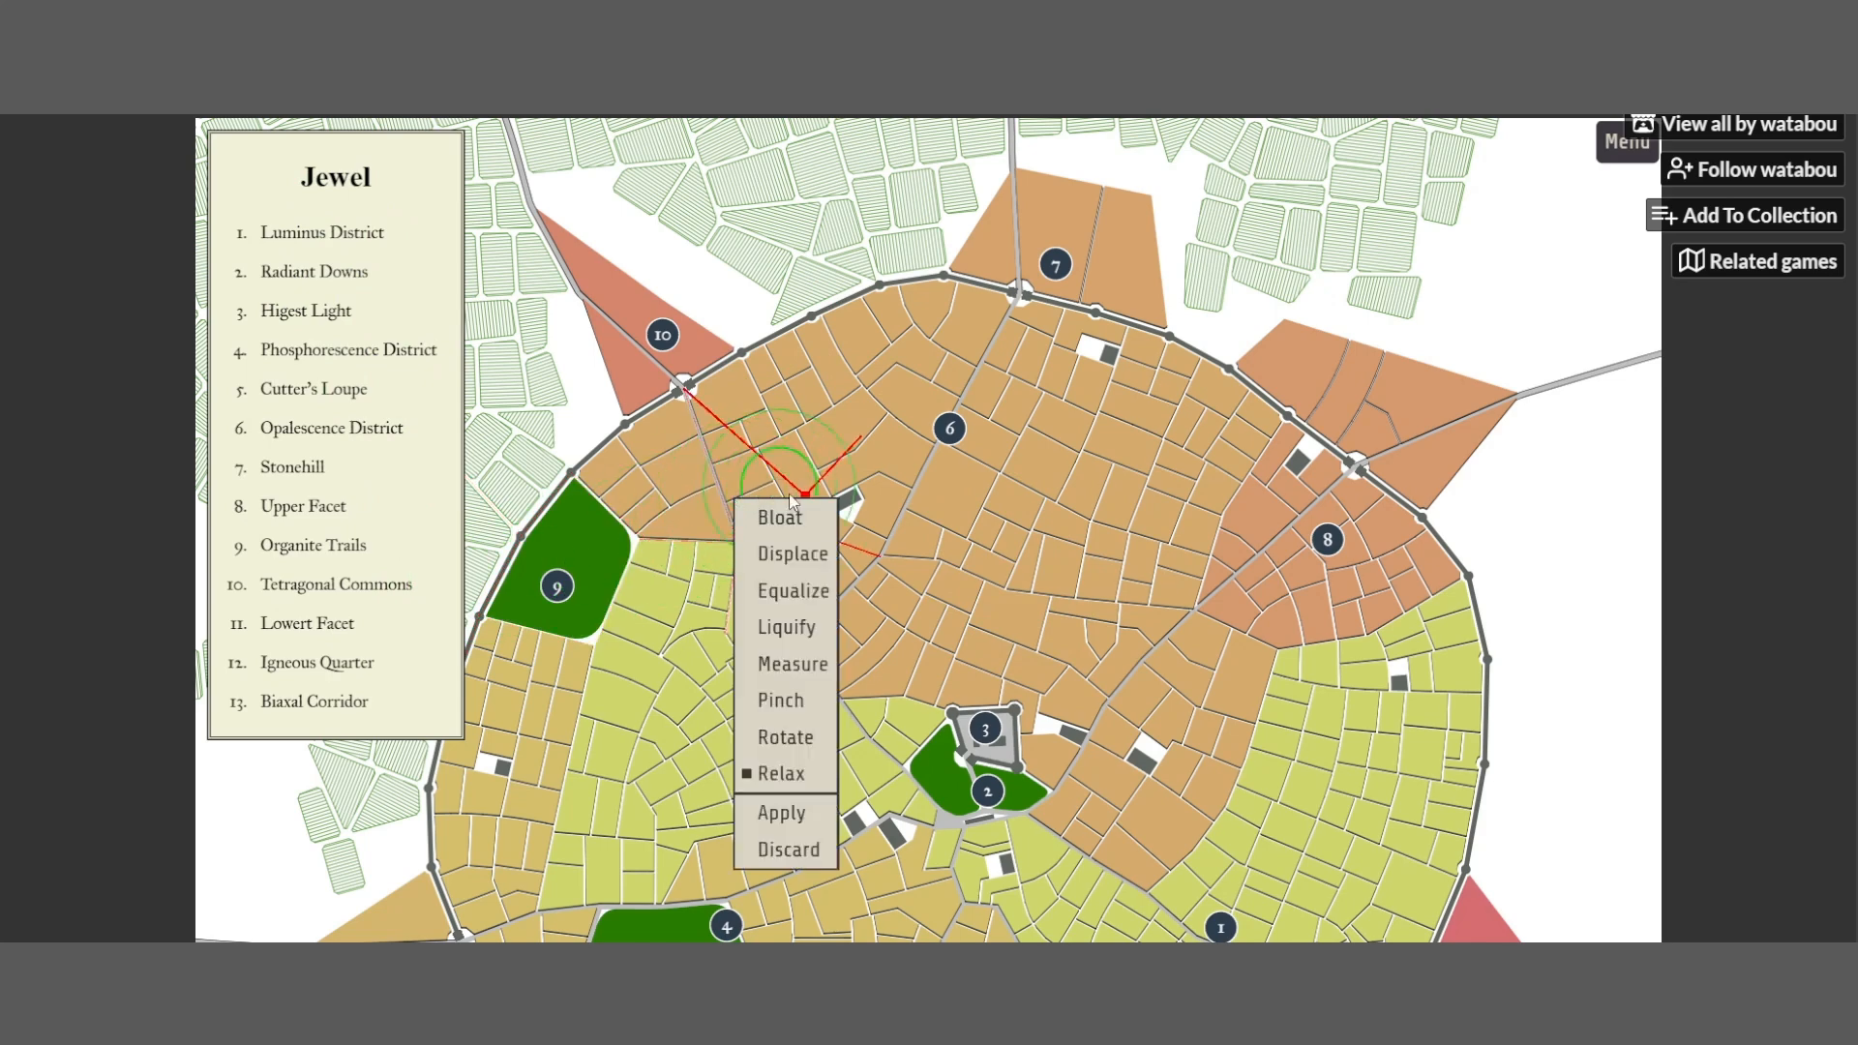
{"action": "left_click", "coordinate": [779, 808]}
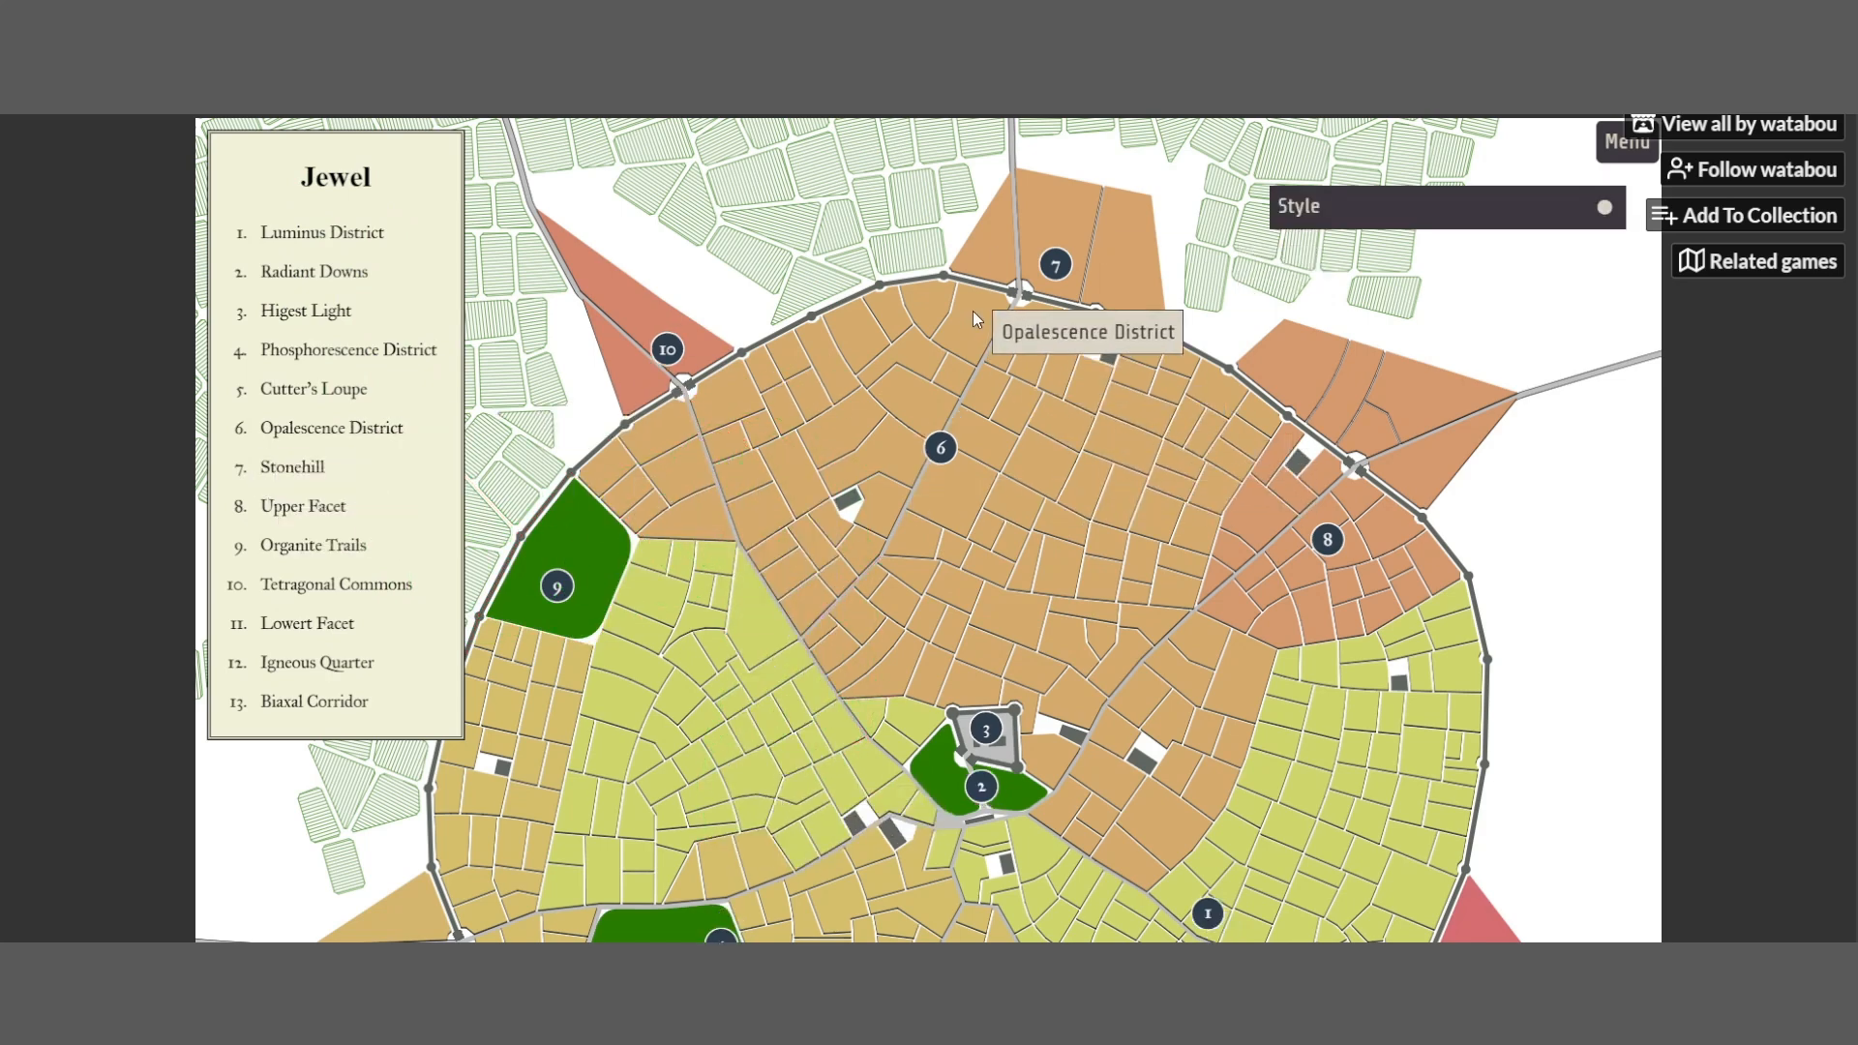
Clear the legend name of district 7, outside the northern gate
{"action": "left_click", "coordinate": [318, 467]}
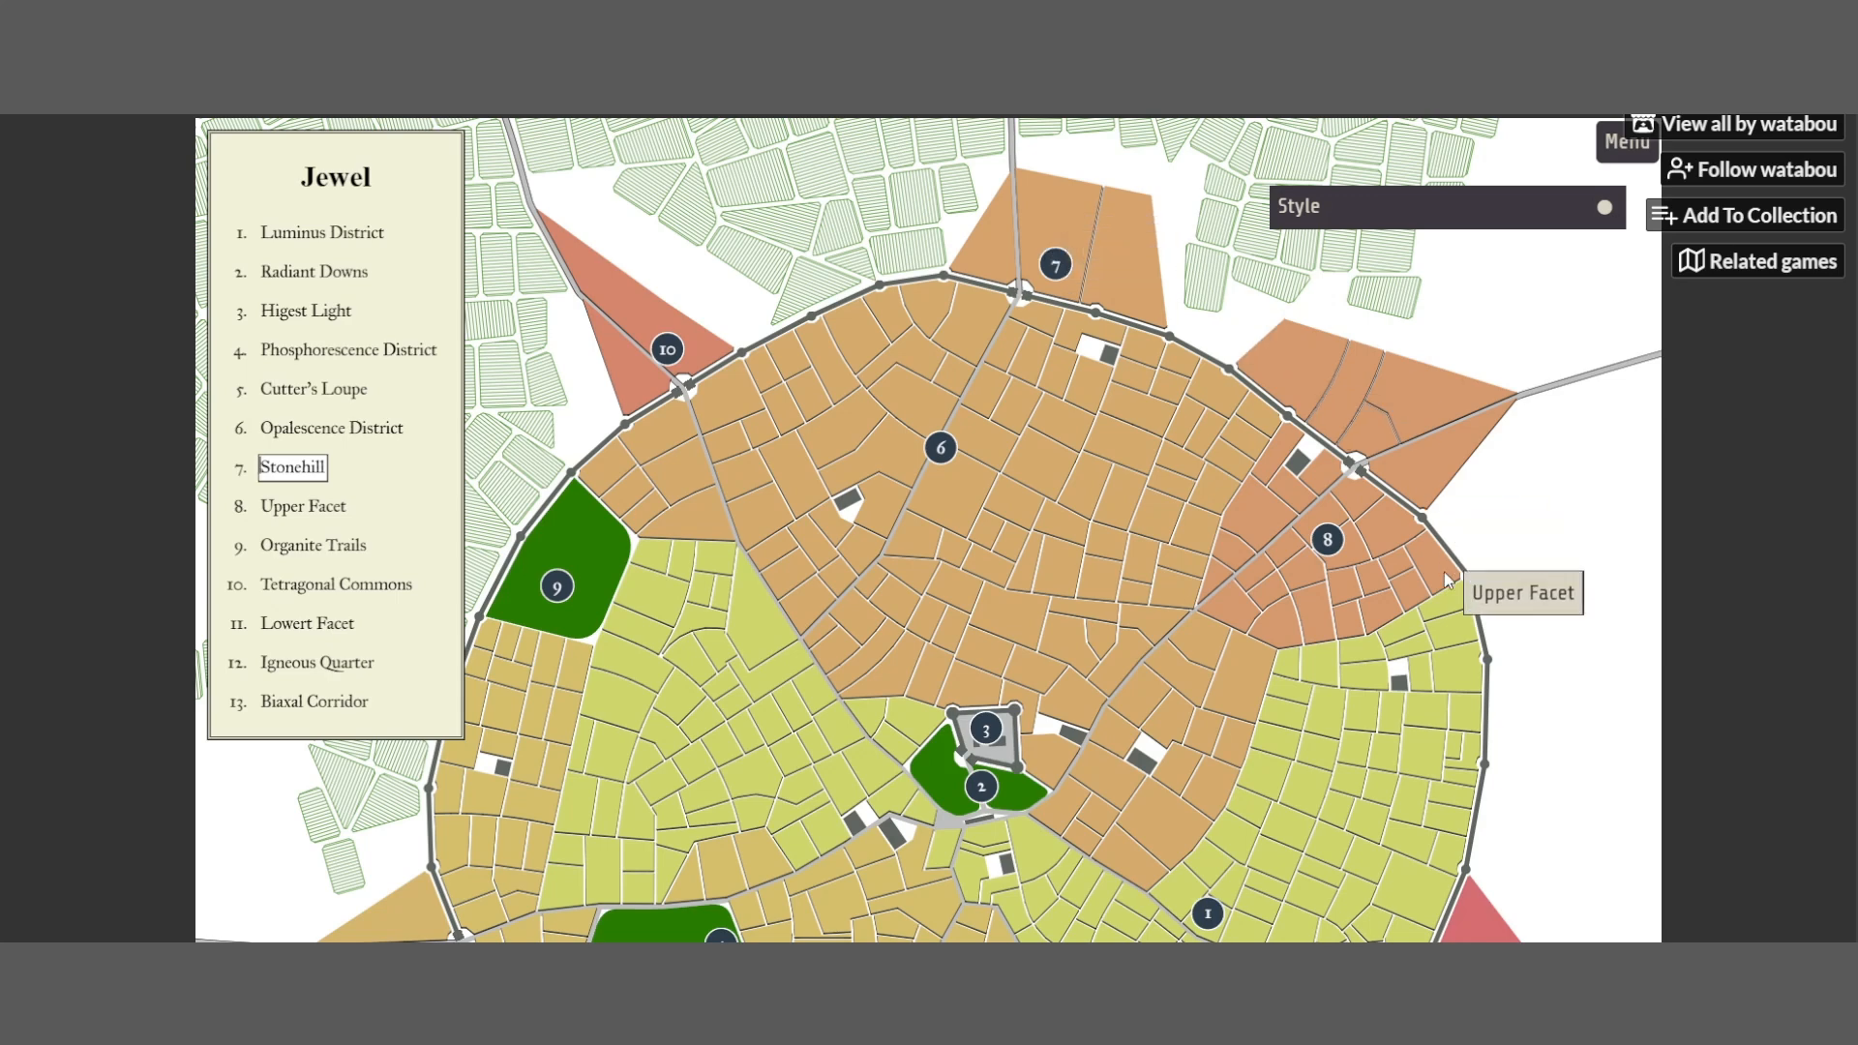
{"action": "scroll", "coordinate": [1423, 596], "scroll_direction": "down", "scroll_amount": 10}
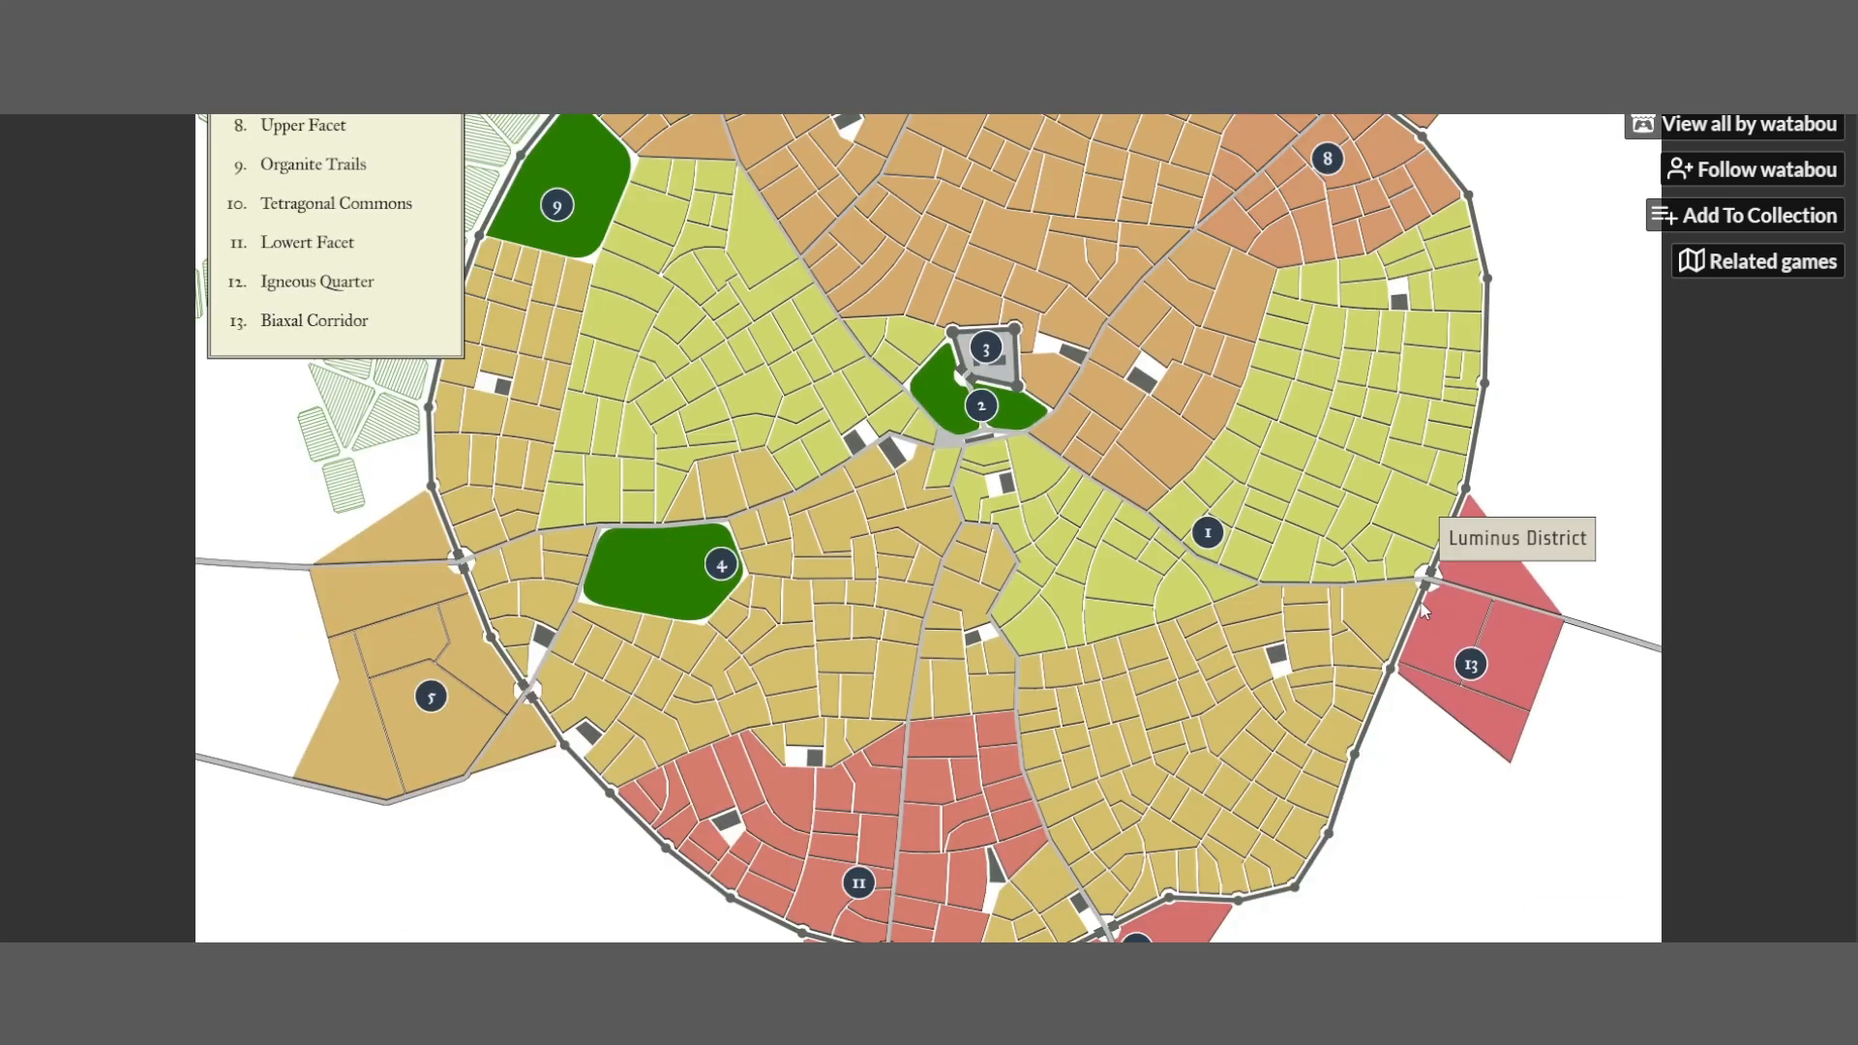
{"action": "scroll", "coordinate": [1416, 612], "scroll_direction": "down", "scroll_amount": 5}
{"action": "scroll", "coordinate": [1289, 573], "scroll_direction": "up", "scroll_amount": 15}
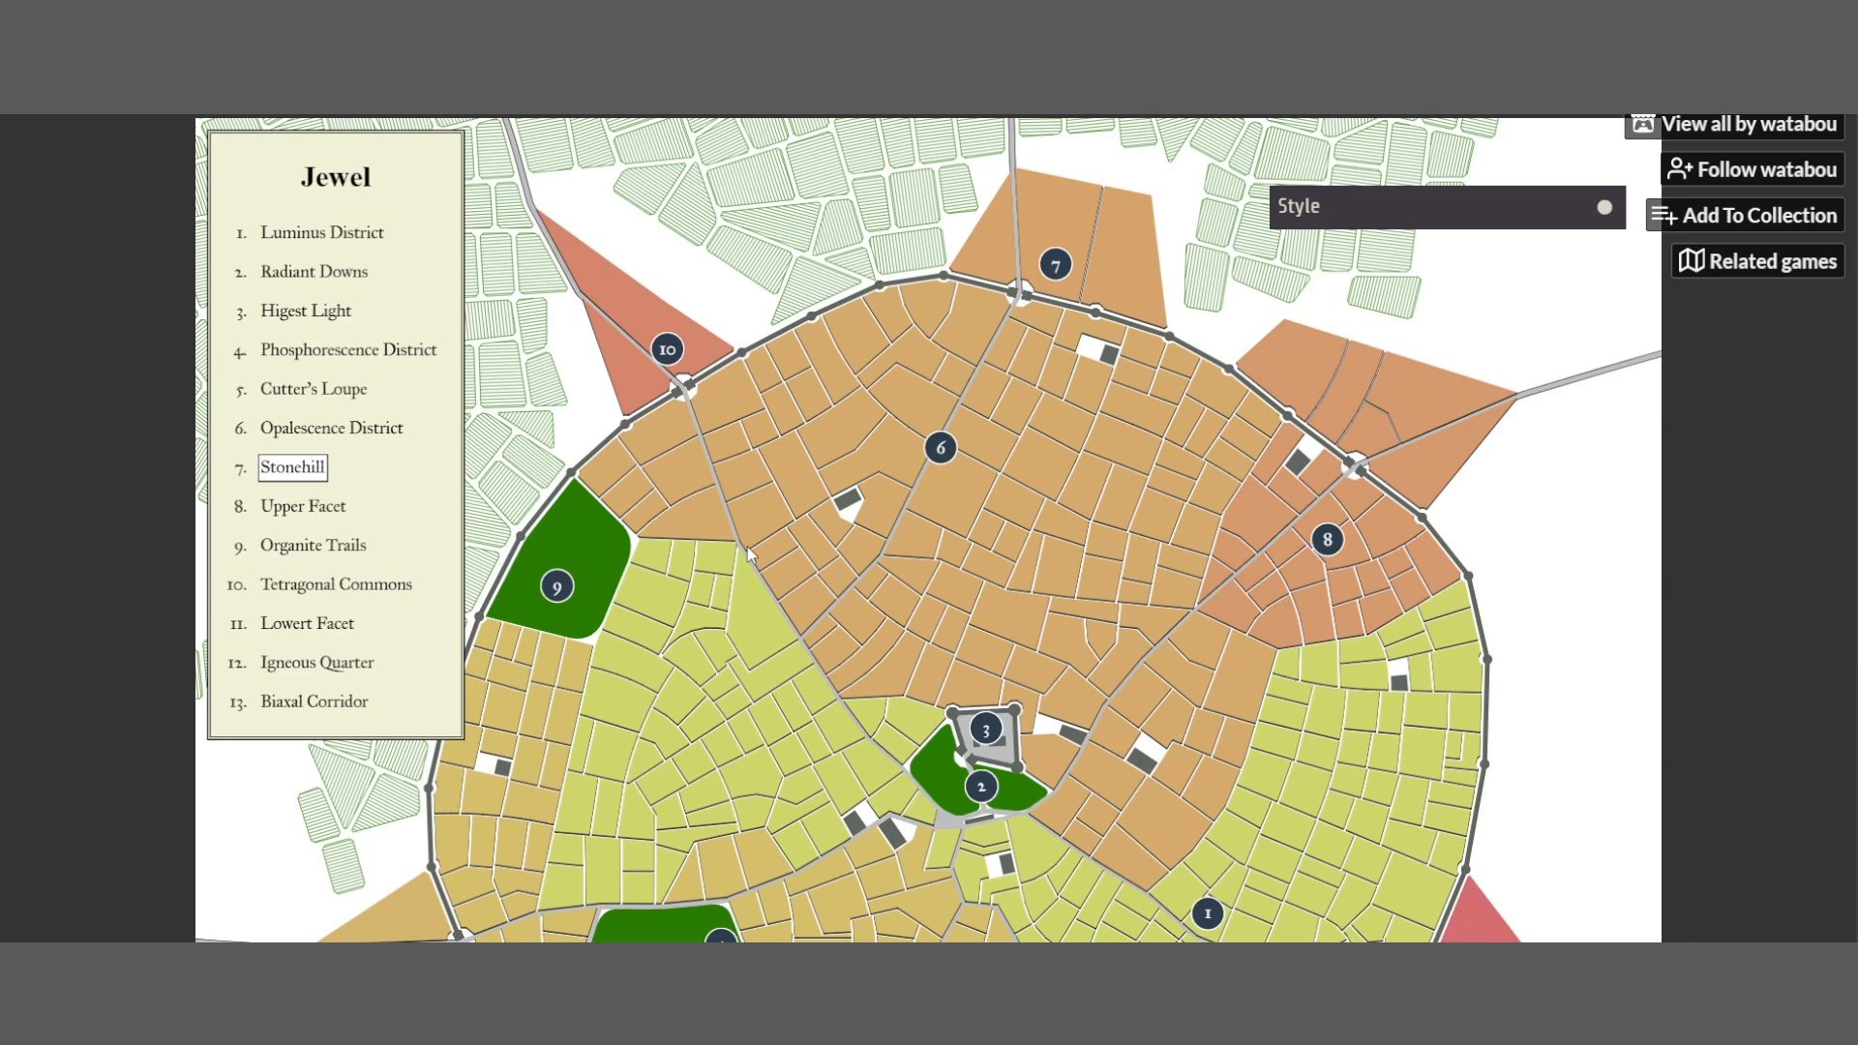
{"action": "mouse_move", "coordinate": [747, 546]}
{"action": "double_click", "coordinate": [315, 469]}
{"action": "key", "text": "BackSpace"}
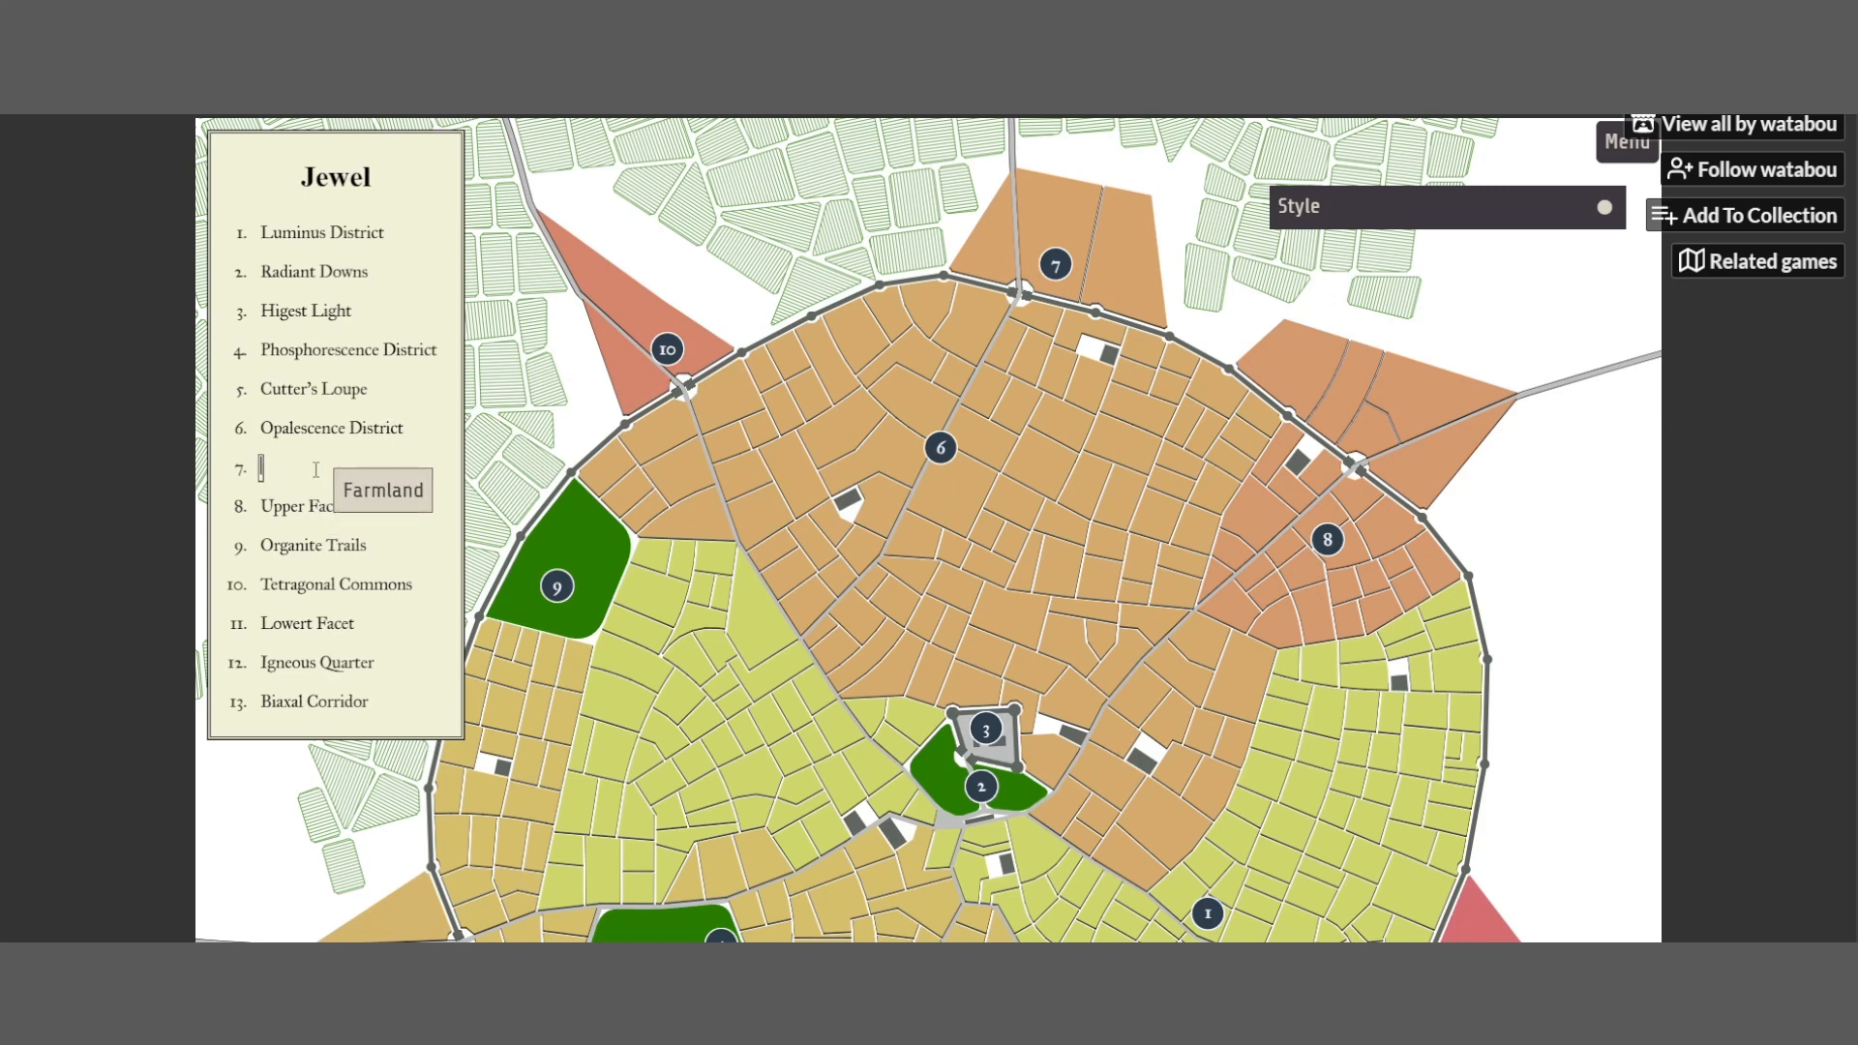
{"action": "type", "text": "Lustd"}
{"action": "key", "text": "BackSpace"}
{"action": "key", "text": "BackSpace"}
{"action": "key", "text": "BackSpace"}
{"action": "key", "text": "BackSpace"}
{"action": "key", "text": "BackSpace"}
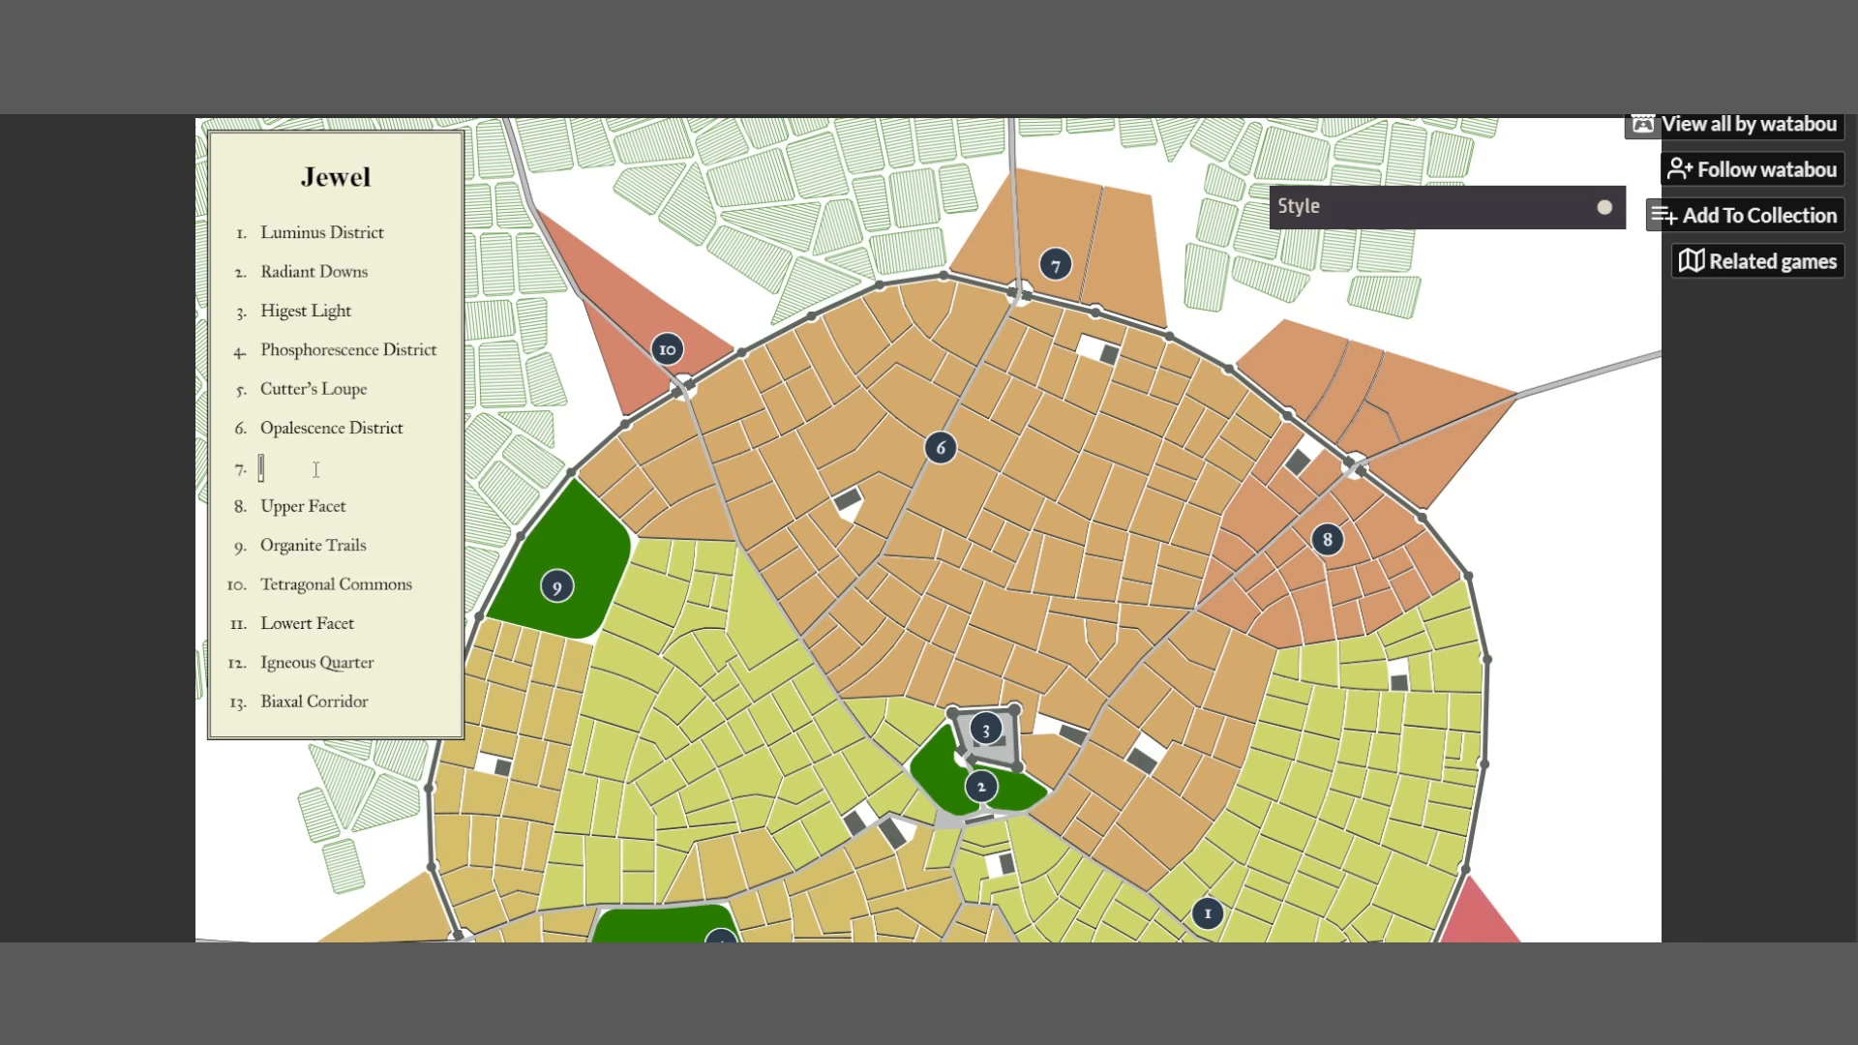
Name district 7 "Halo Markets" in the legend
{"action": "type", "text": "Haloo"}
{"action": "key", "text": "BackSpace"}
{"action": "type", "text": "Markets"}
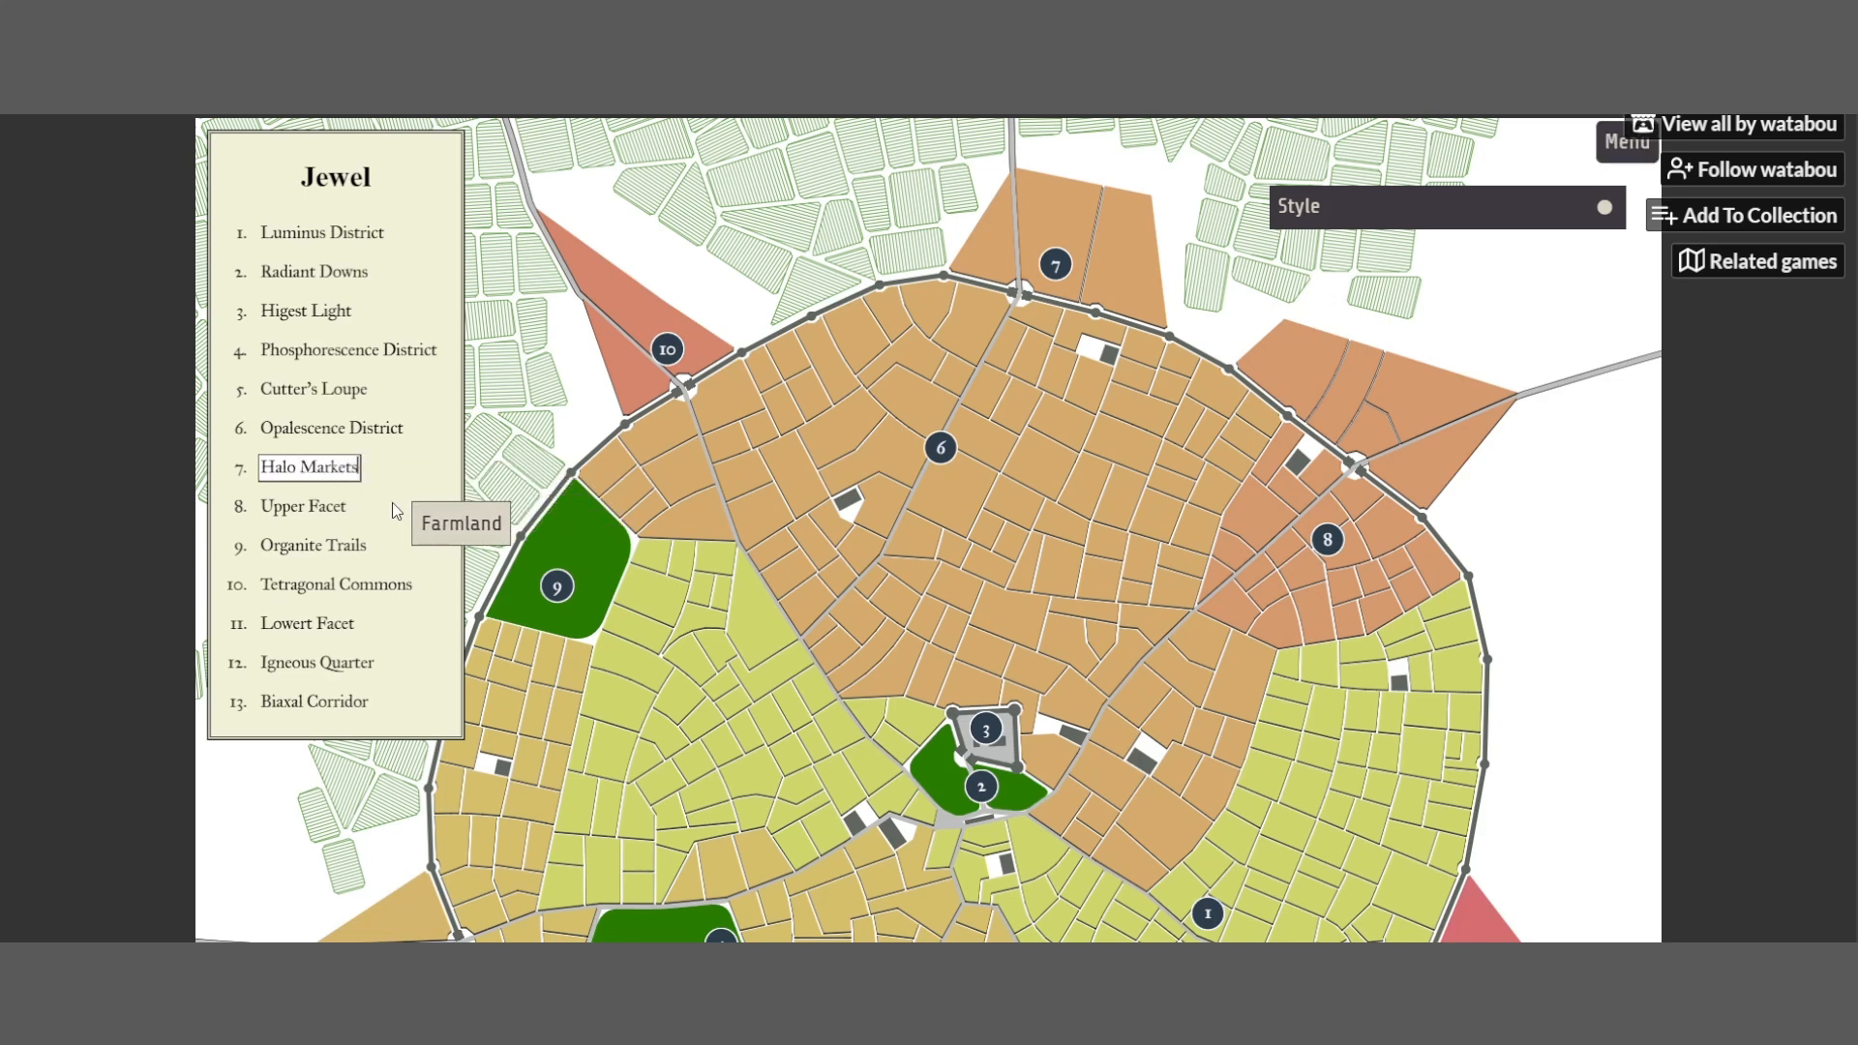
{"action": "key", "text": "Return"}
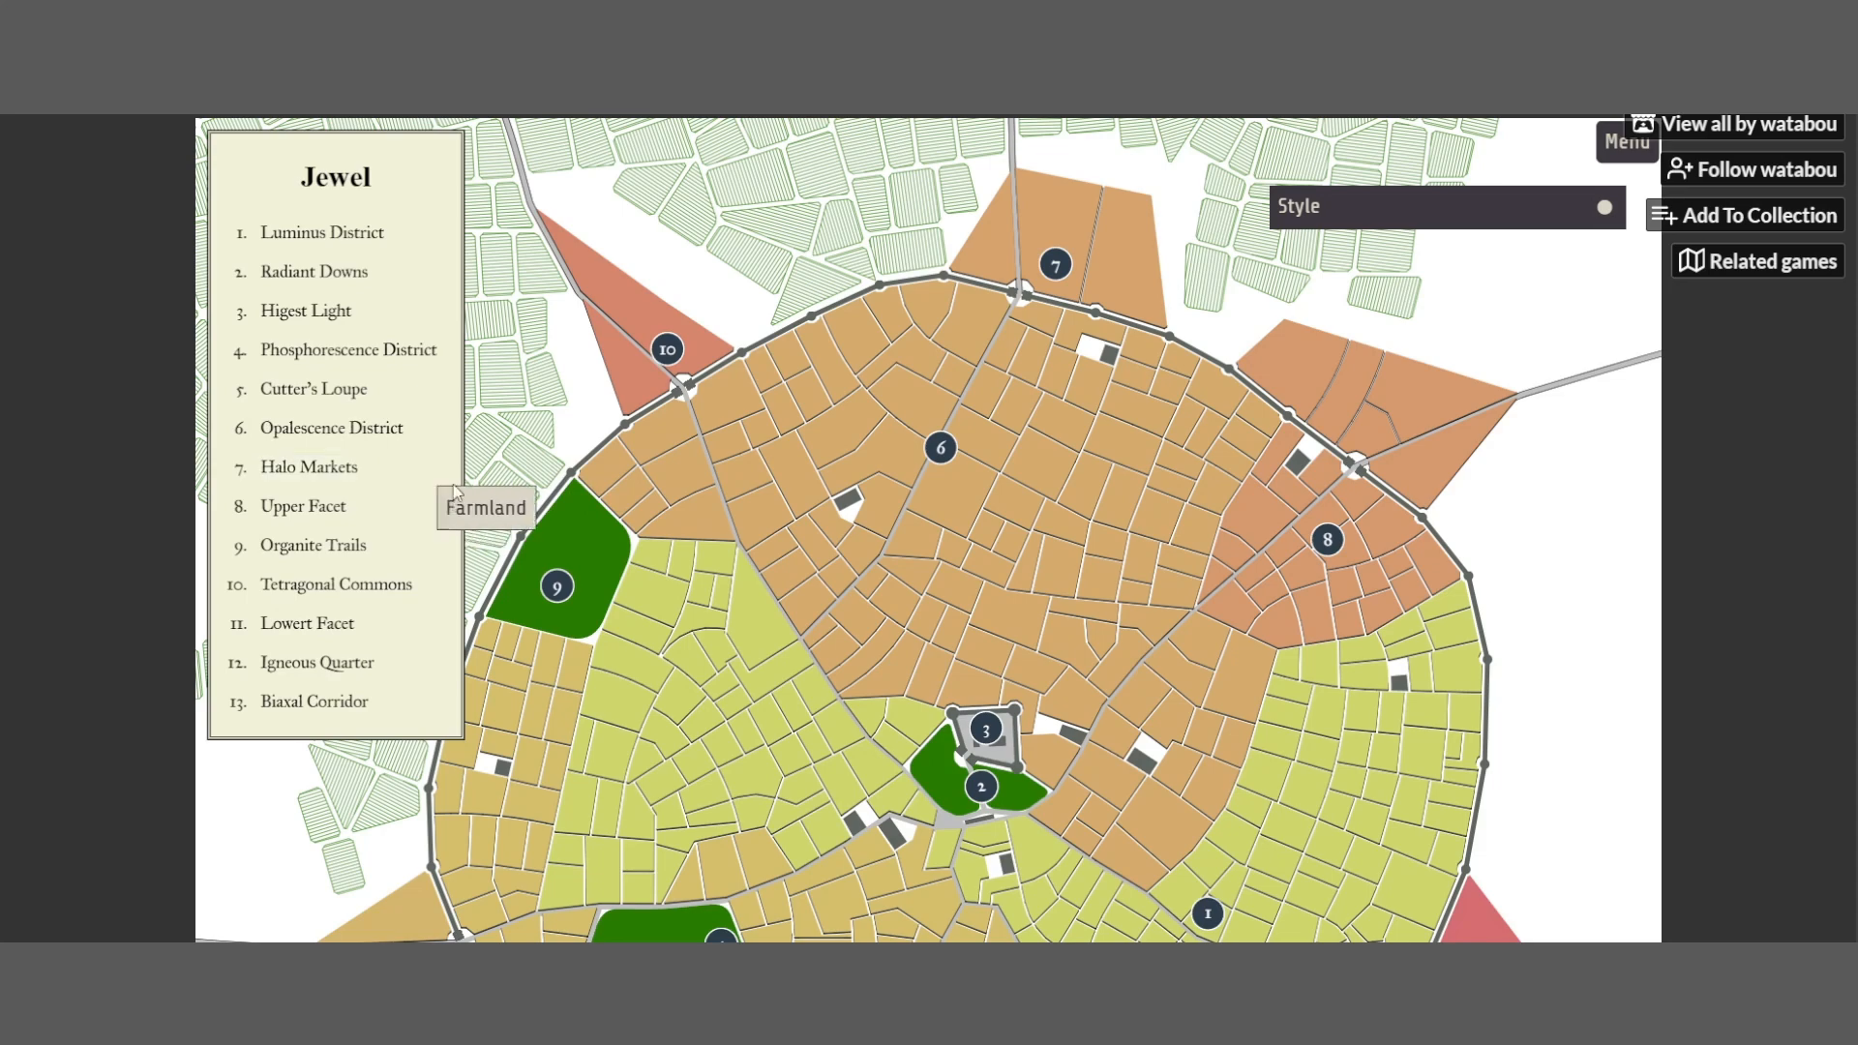
Examine the whole city map from the northern gates to the southern outskirts, checking the district names against the layout
{"action": "scroll", "coordinate": [859, 563], "scroll_direction": "down", "scroll_amount": 6}
{"action": "scroll", "coordinate": [863, 557], "scroll_direction": "up", "scroll_amount": 6}
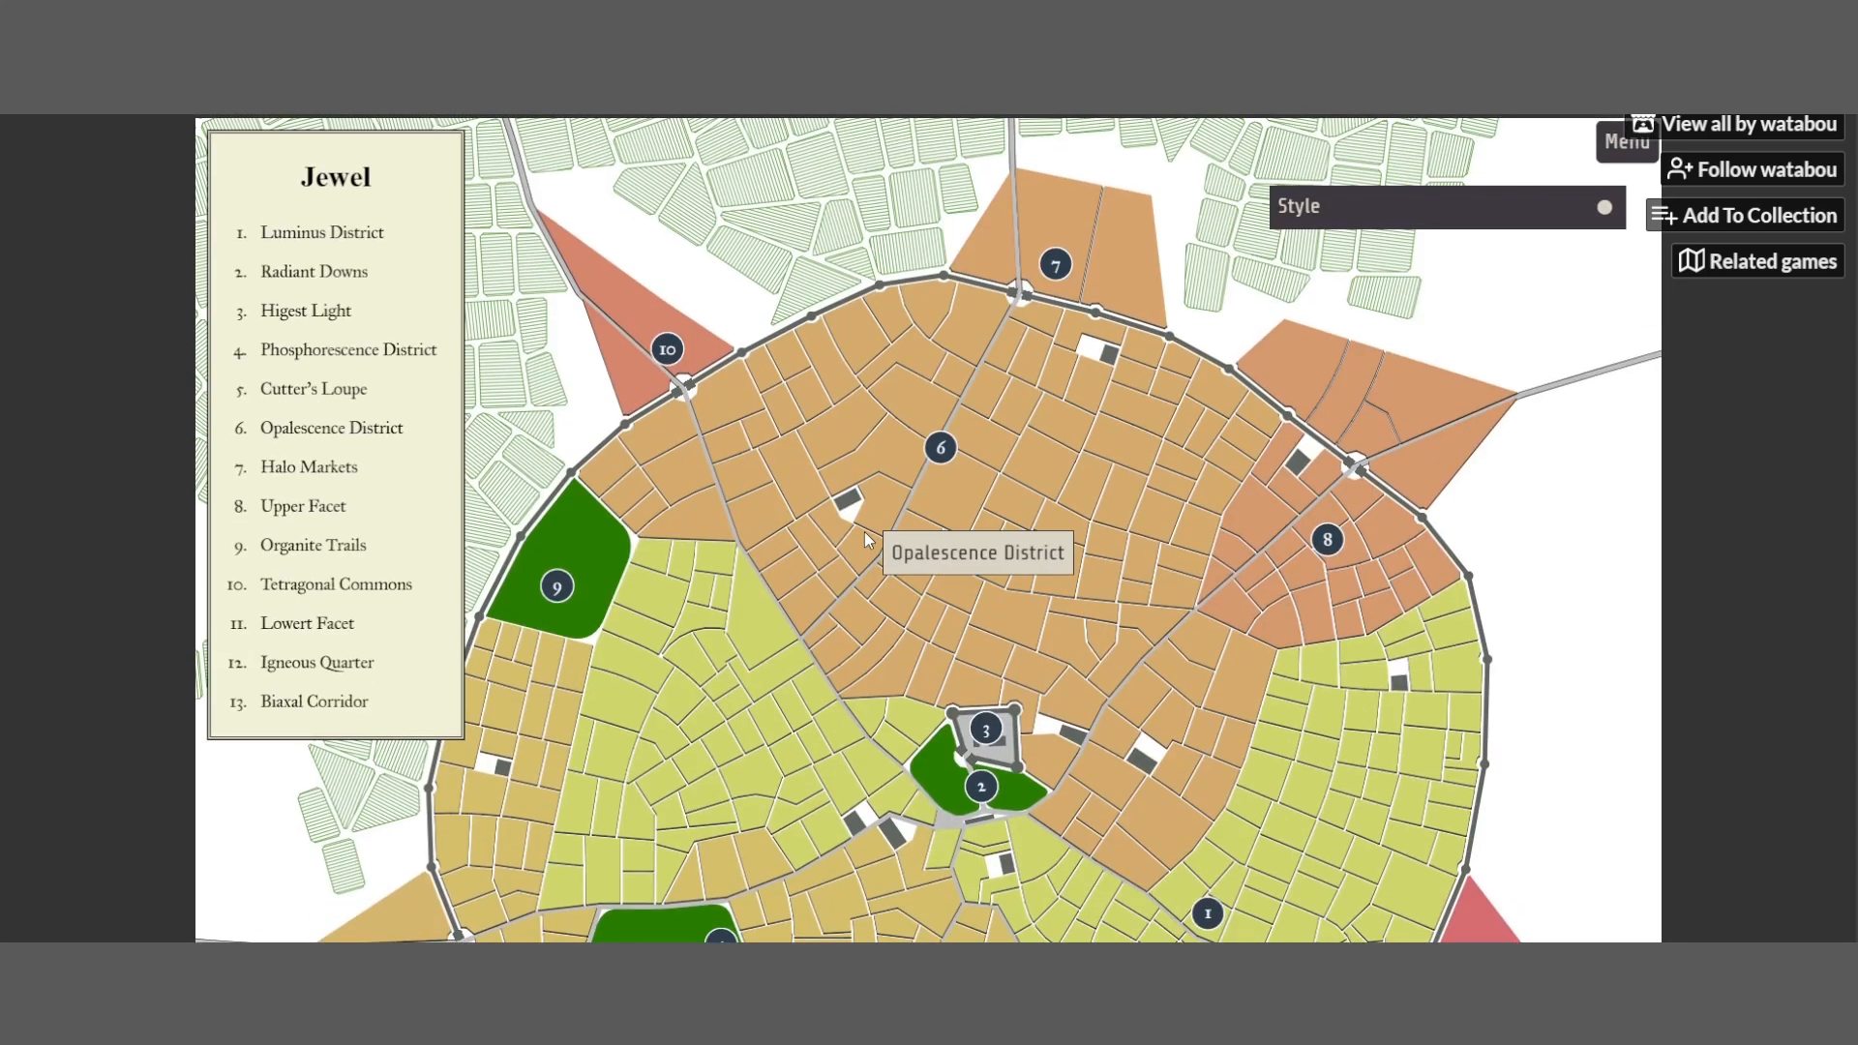
{"action": "scroll", "coordinate": [867, 540], "scroll_direction": "down", "scroll_amount": 7}
{"action": "scroll", "coordinate": [868, 547], "scroll_direction": "up", "scroll_amount": 6}
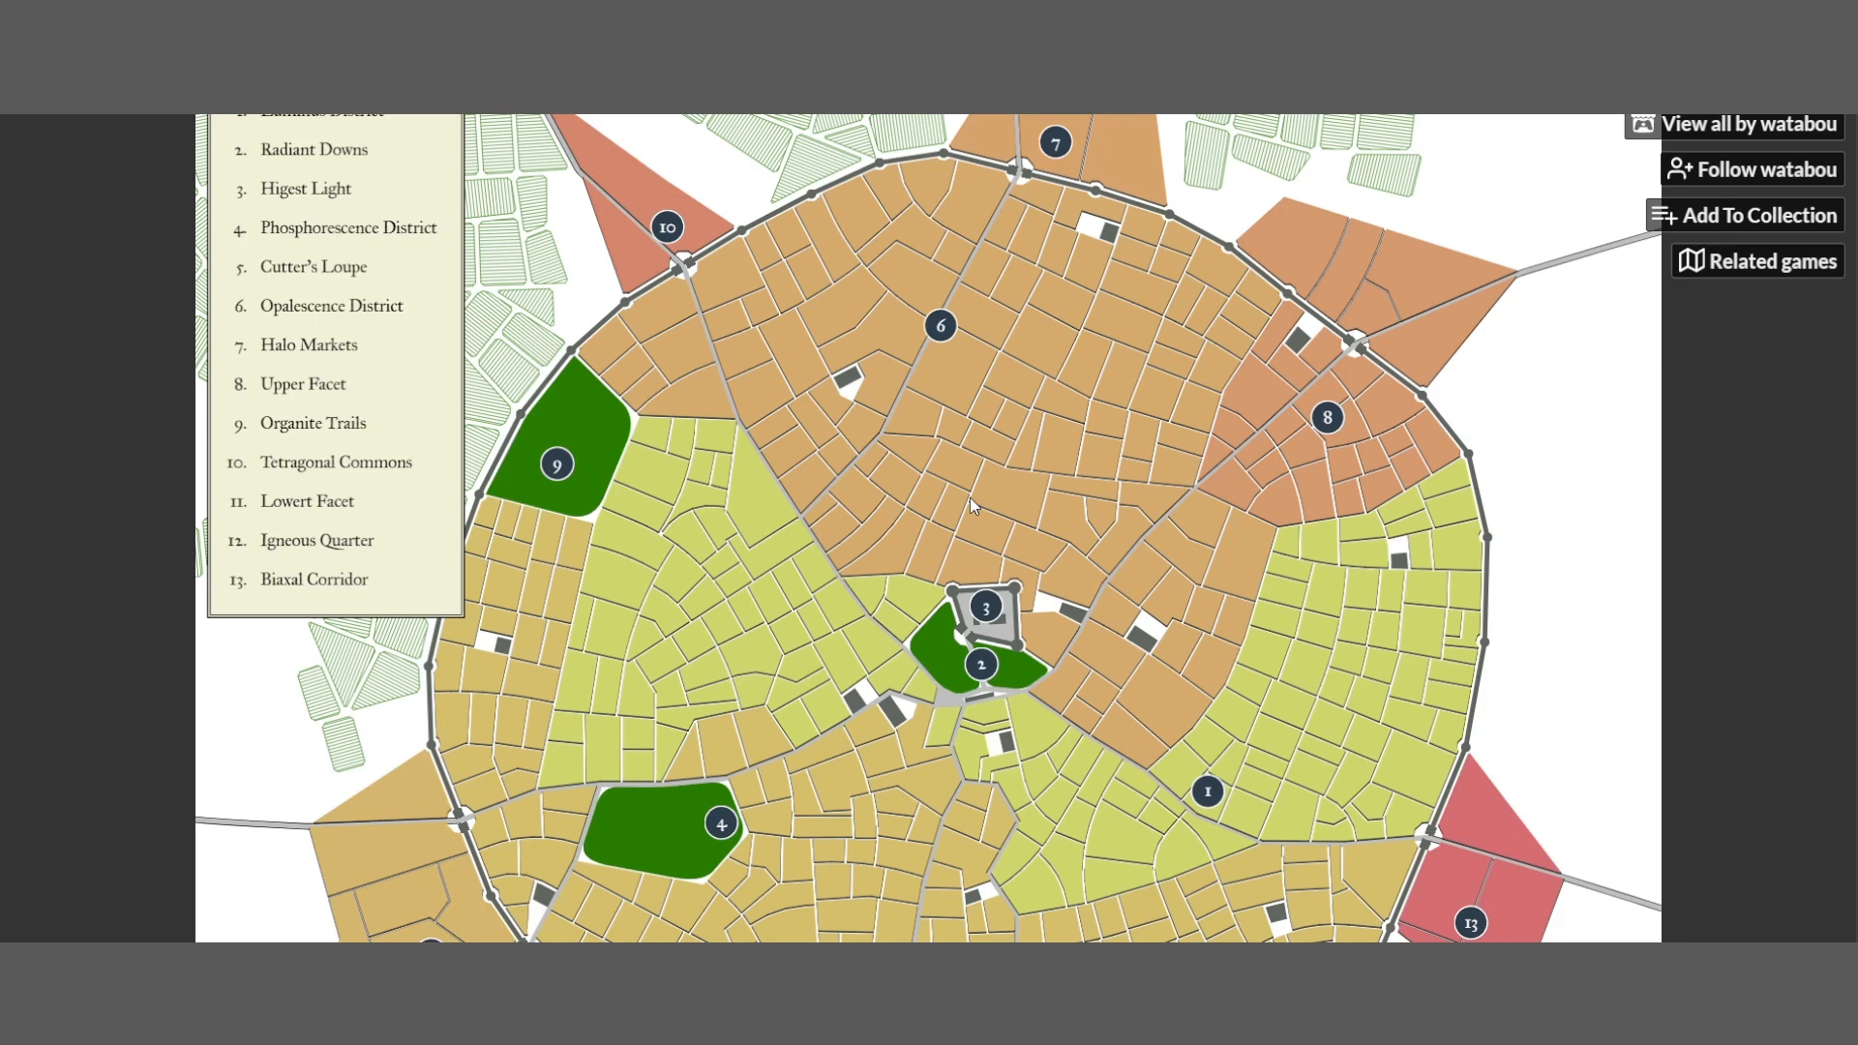
{"action": "scroll", "coordinate": [970, 497], "scroll_direction": "down", "scroll_amount": 5}
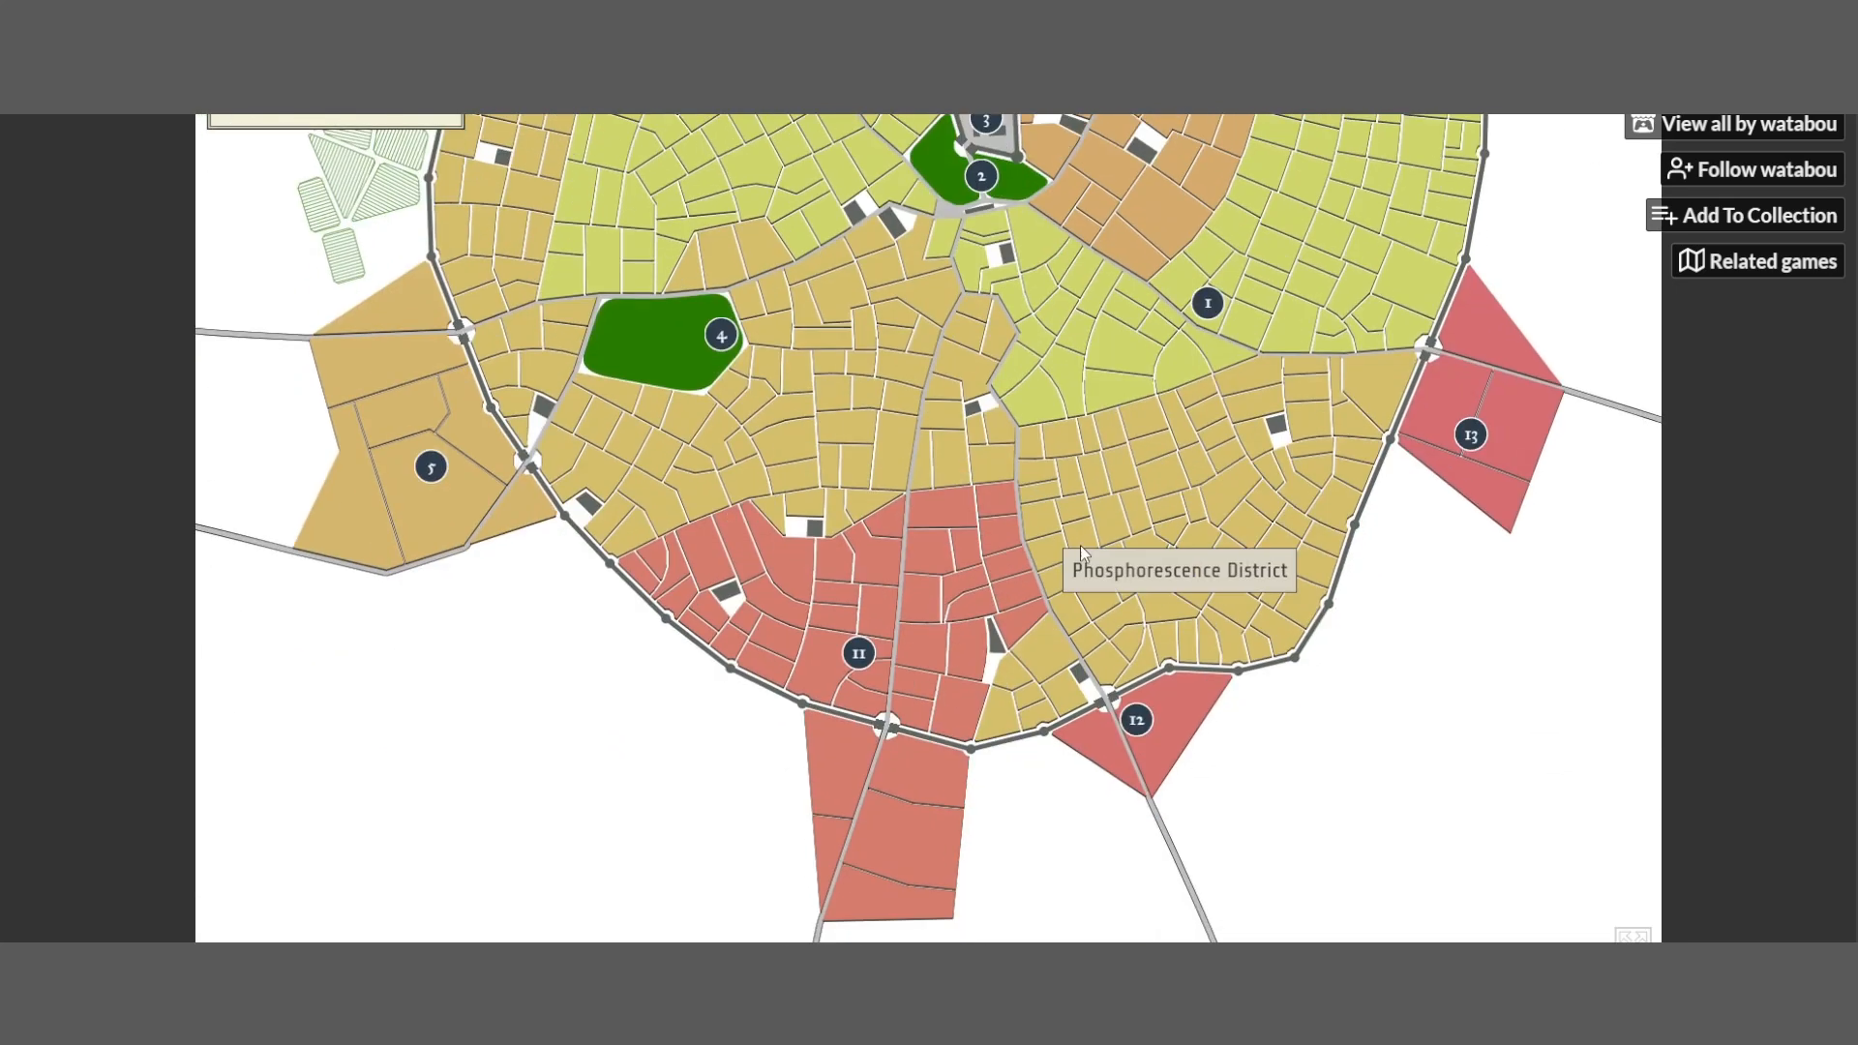
{"action": "scroll", "coordinate": [1080, 486], "scroll_direction": "up", "scroll_amount": 6}
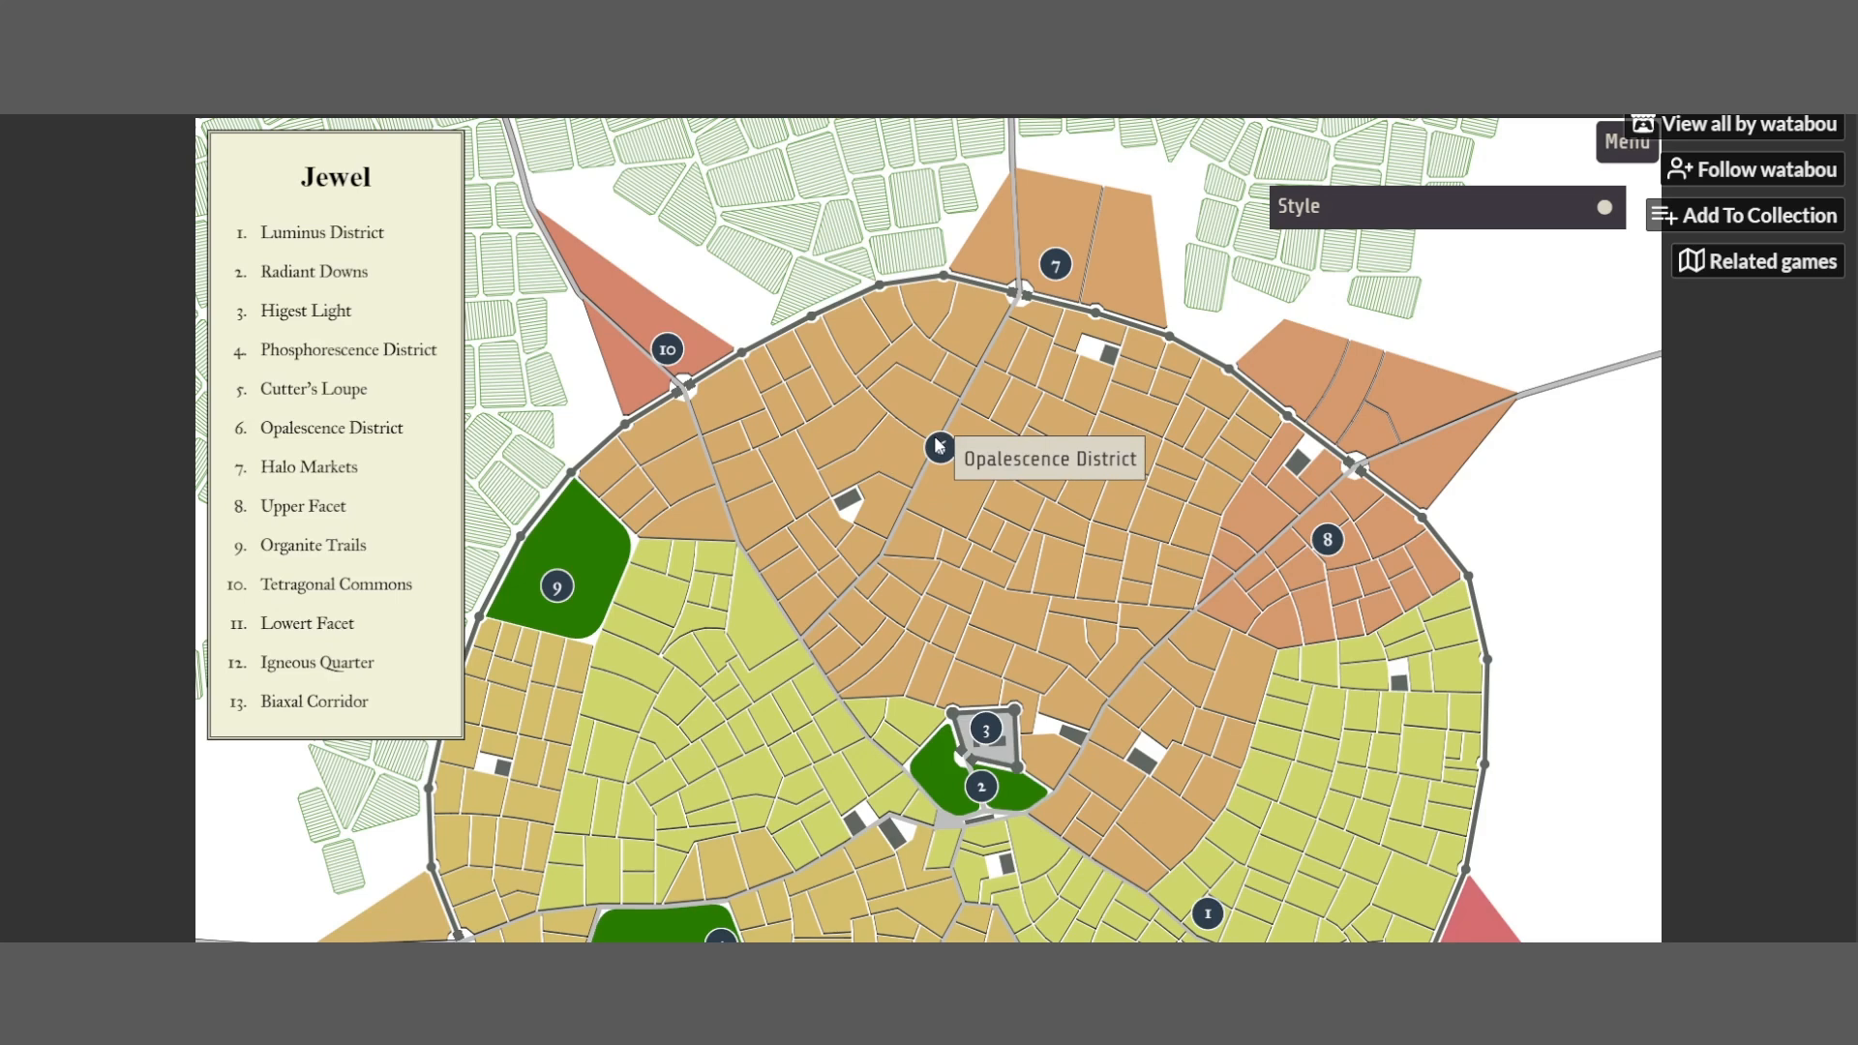
{"action": "scroll", "coordinate": [937, 446], "scroll_direction": "down", "scroll_amount": 4}
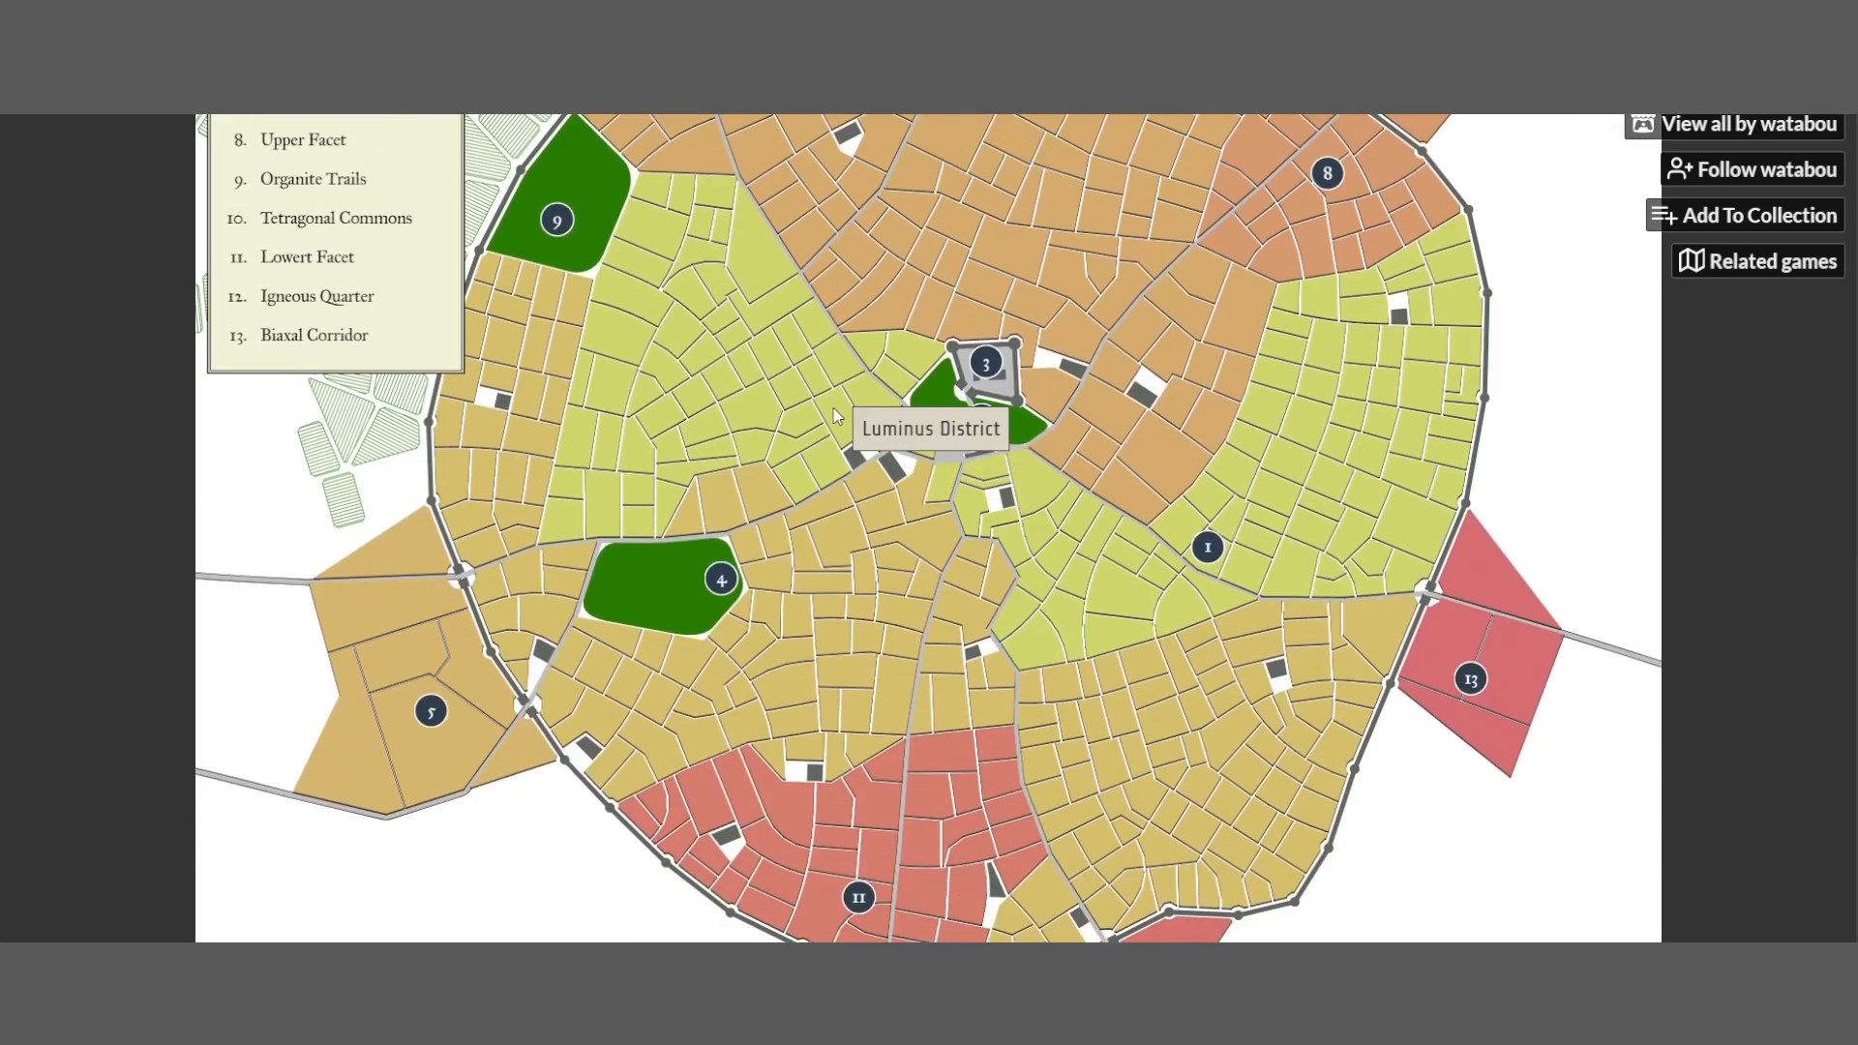
{"action": "scroll", "coordinate": [1046, 305], "scroll_direction": "up", "scroll_amount": 3}
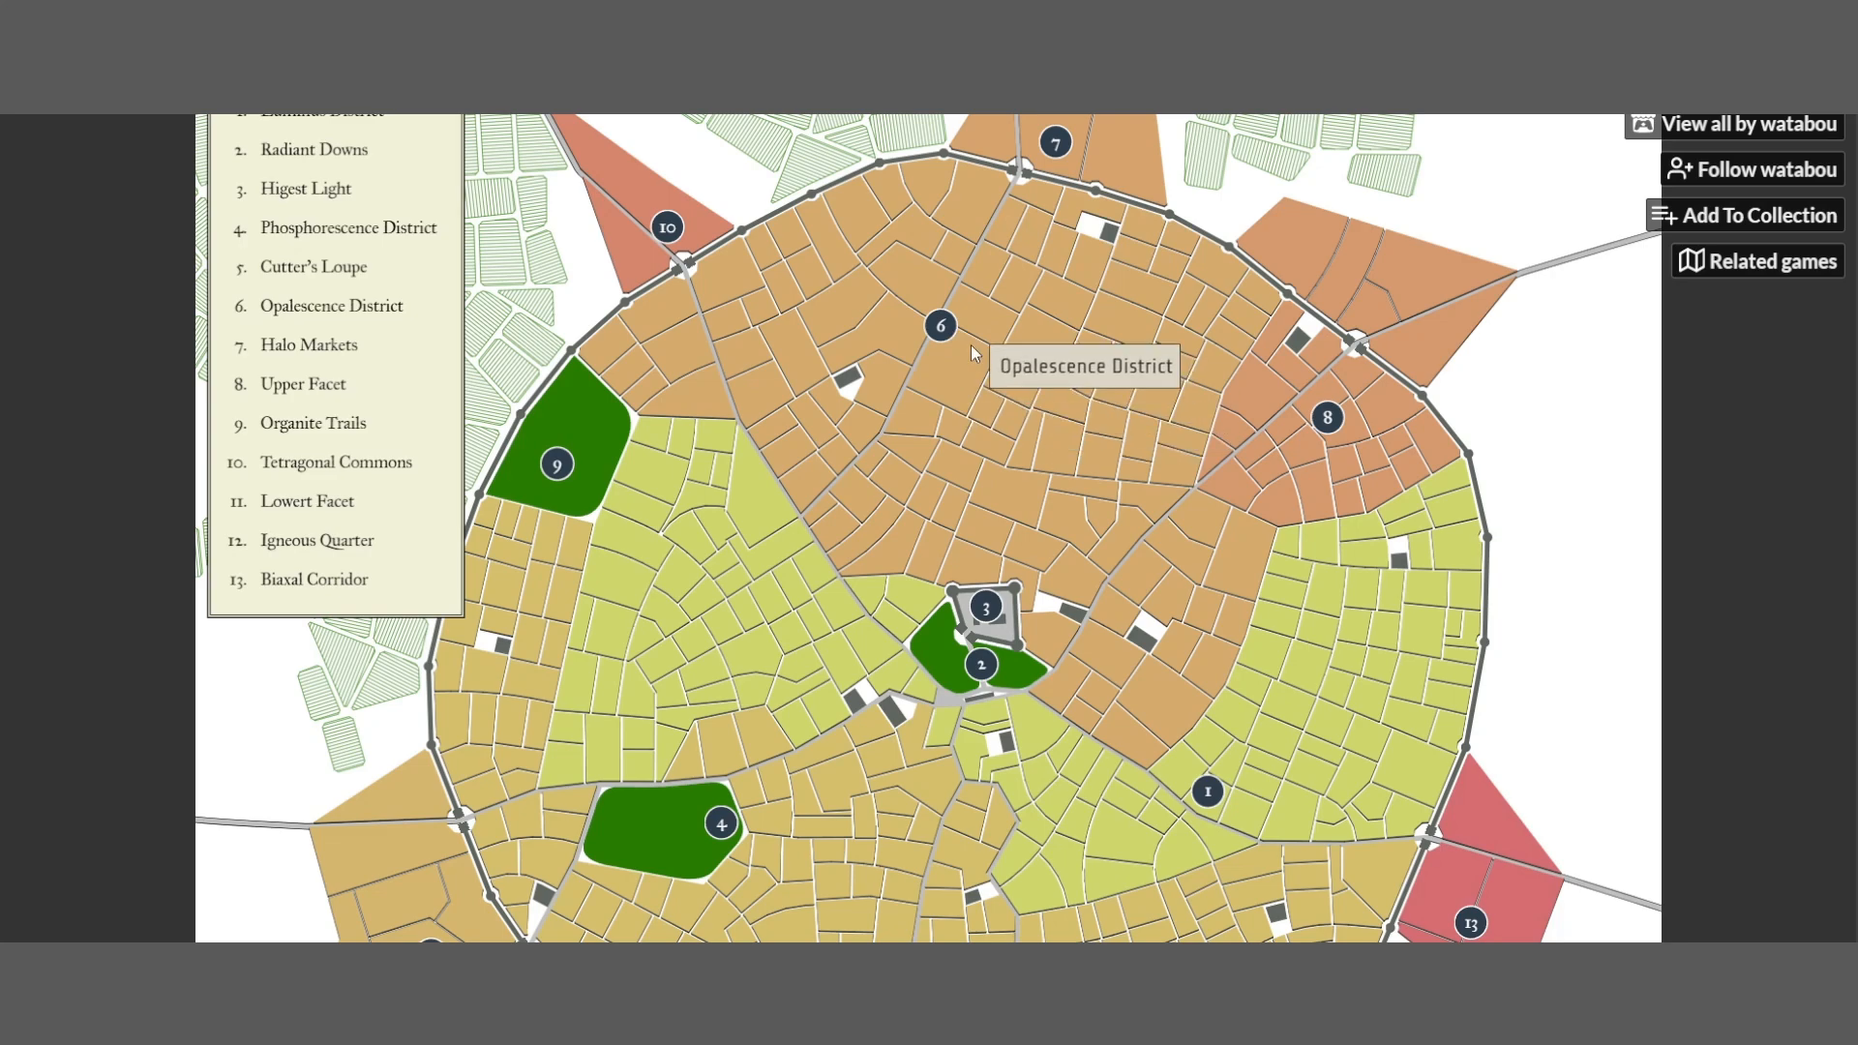
{"action": "scroll", "coordinate": [972, 345], "scroll_direction": "down", "scroll_amount": 3}
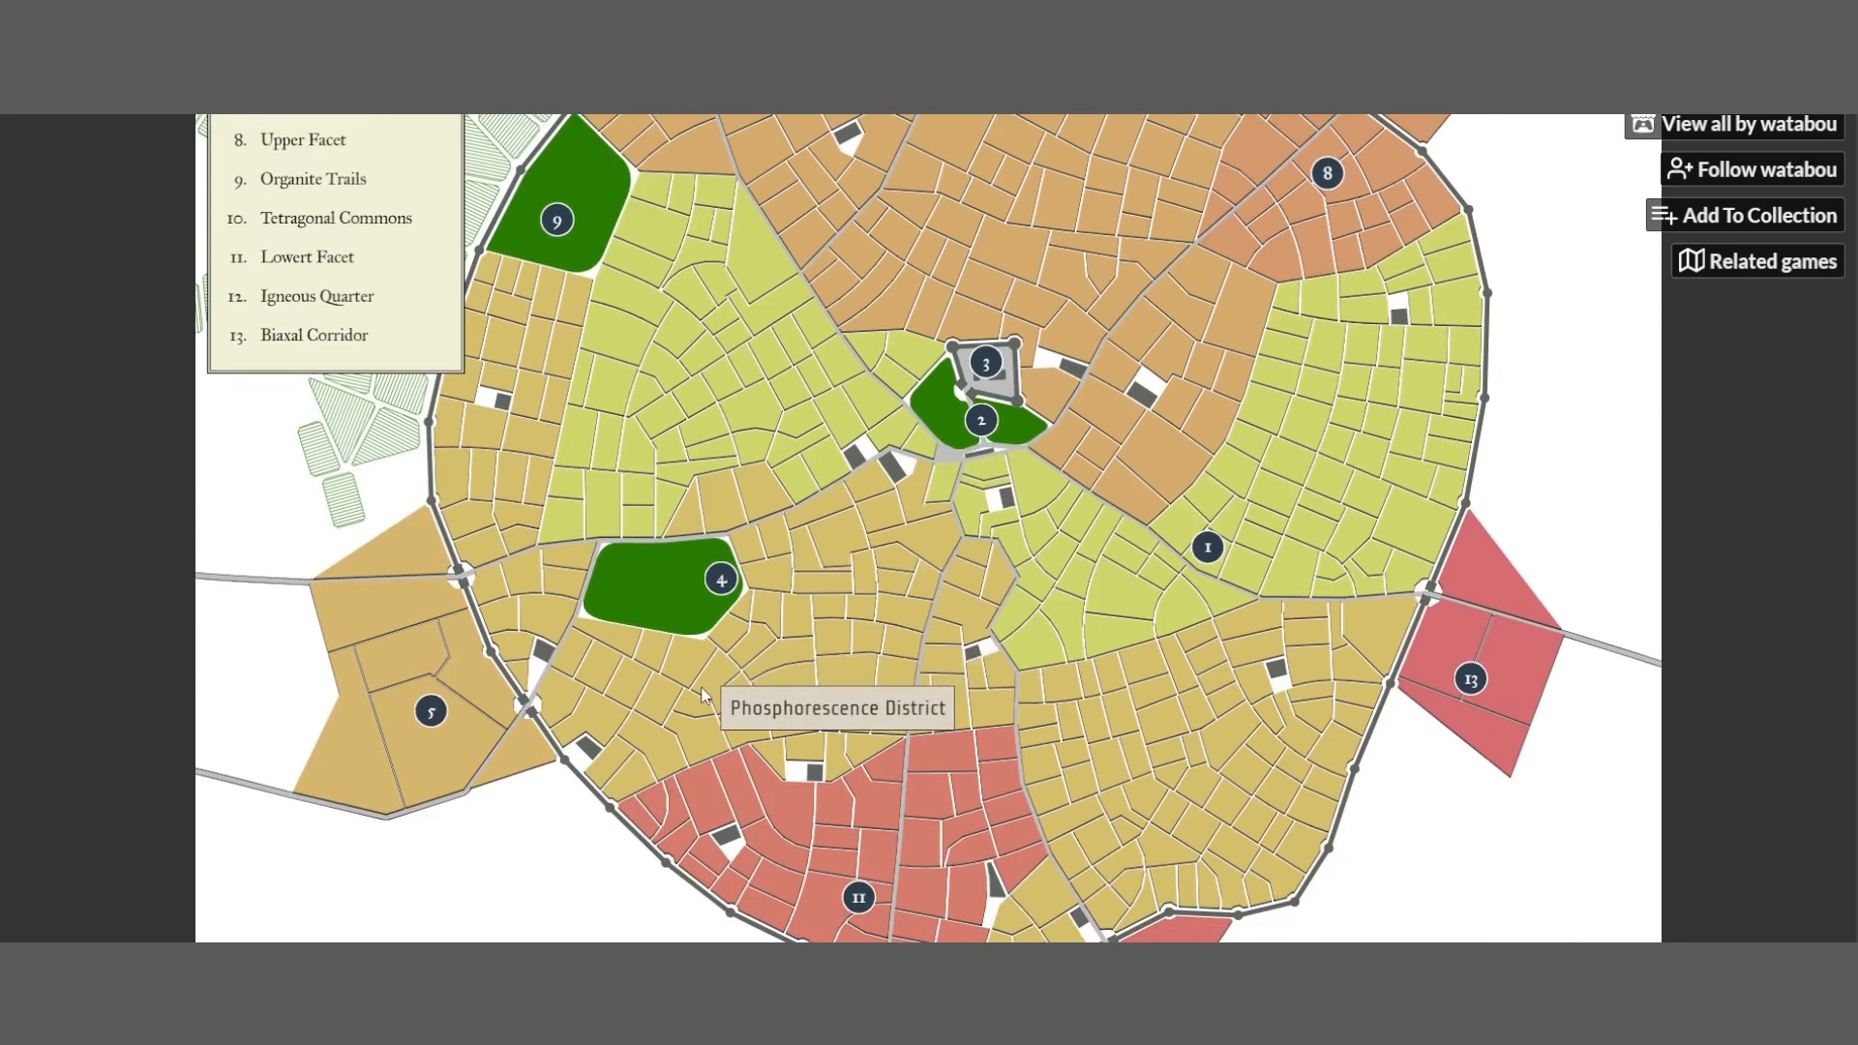
{"action": "scroll", "coordinate": [701, 685], "scroll_direction": "up", "scroll_amount": 5}
{"action": "scroll", "coordinate": [959, 557], "scroll_direction": "down", "scroll_amount": 5}
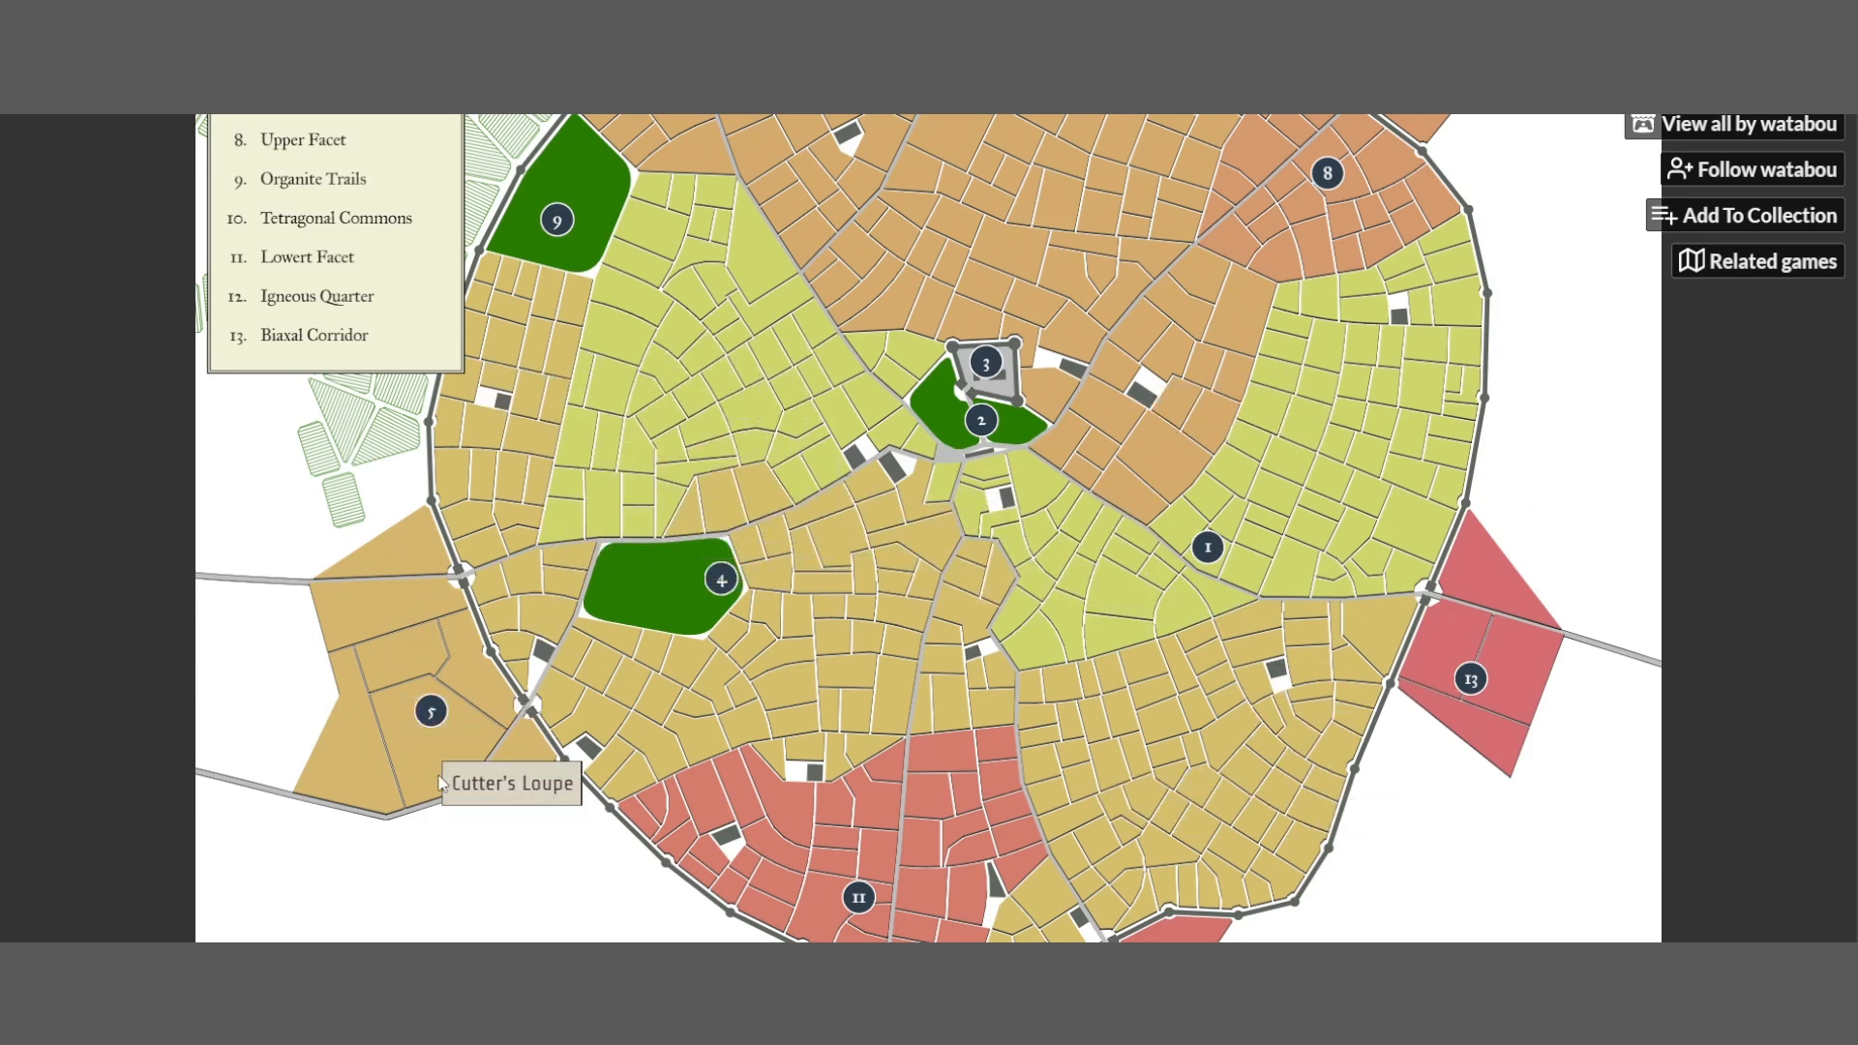
{"action": "scroll", "coordinate": [900, 678], "scroll_direction": "down", "scroll_amount": 5}
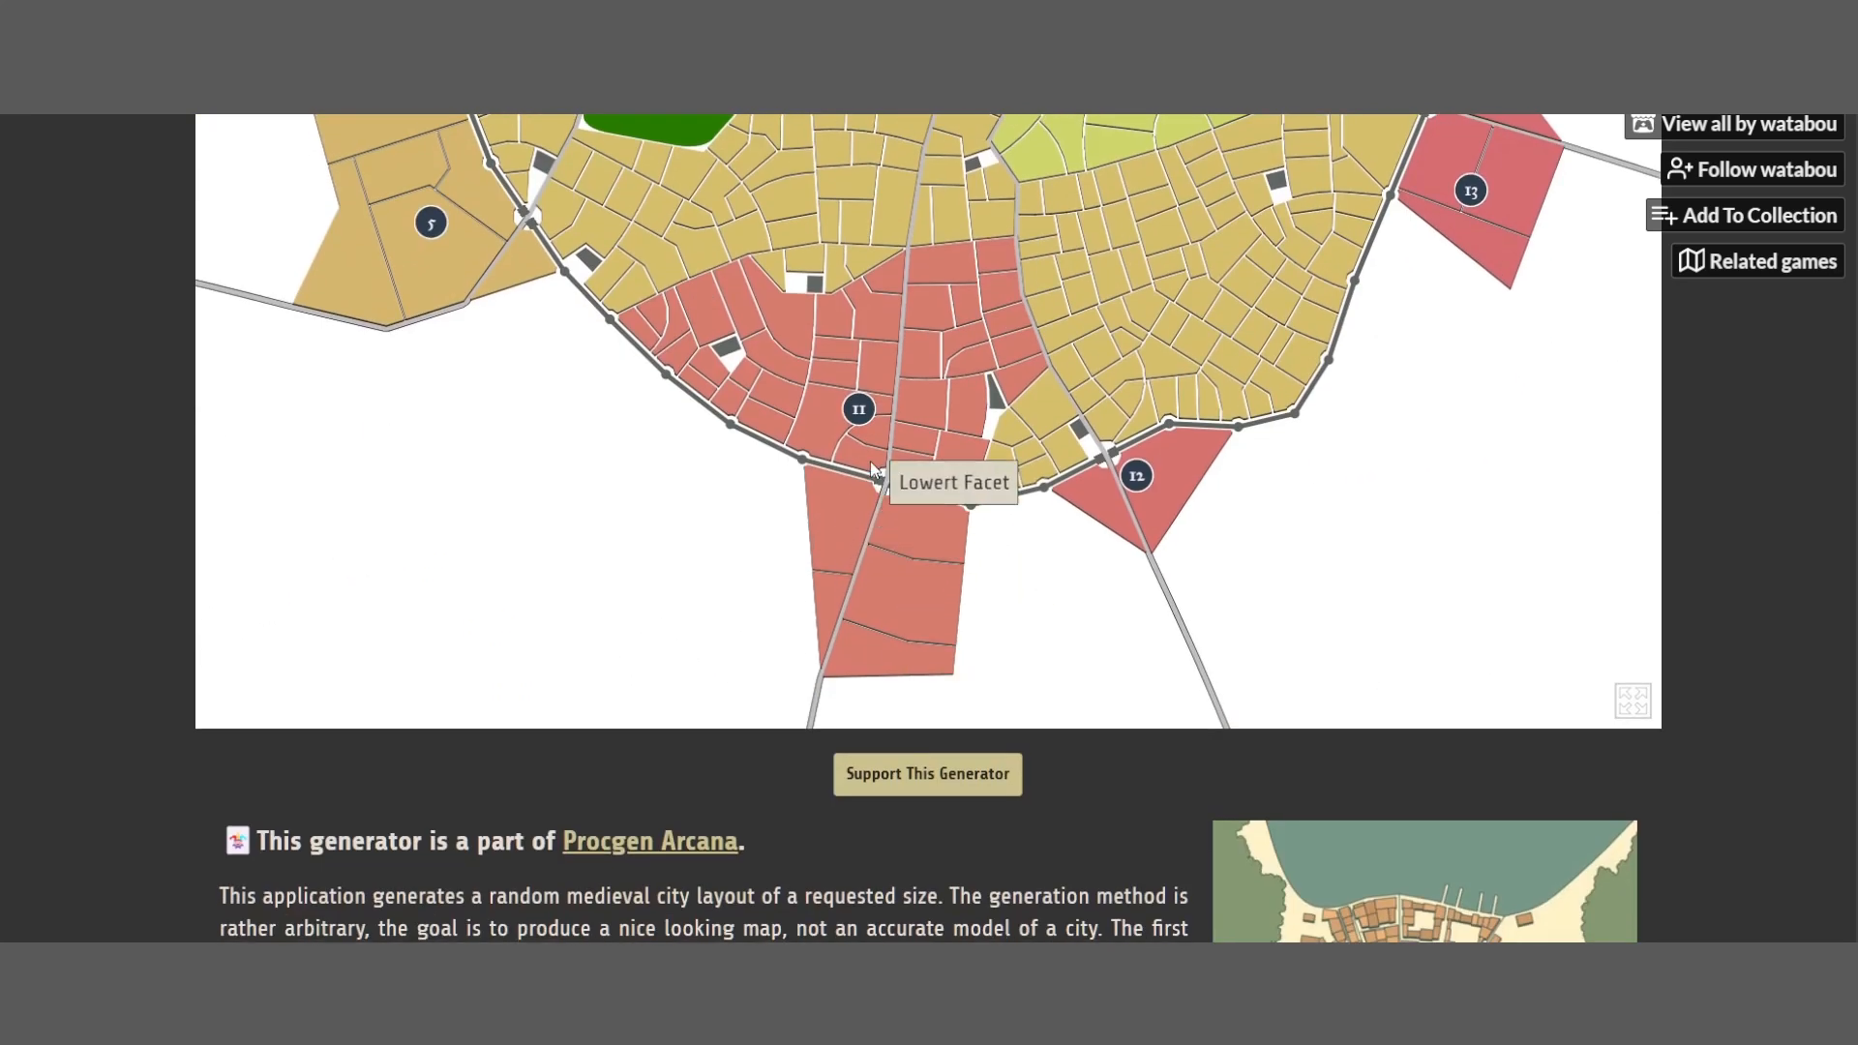
Examine the city map's outer districts, including Tetragonal Commons, Cutter's Loupe, Igneous Quarter and Biaxal Corridor, against the legend
{"action": "scroll", "coordinate": [869, 460], "scroll_direction": "up", "scroll_amount": 5}
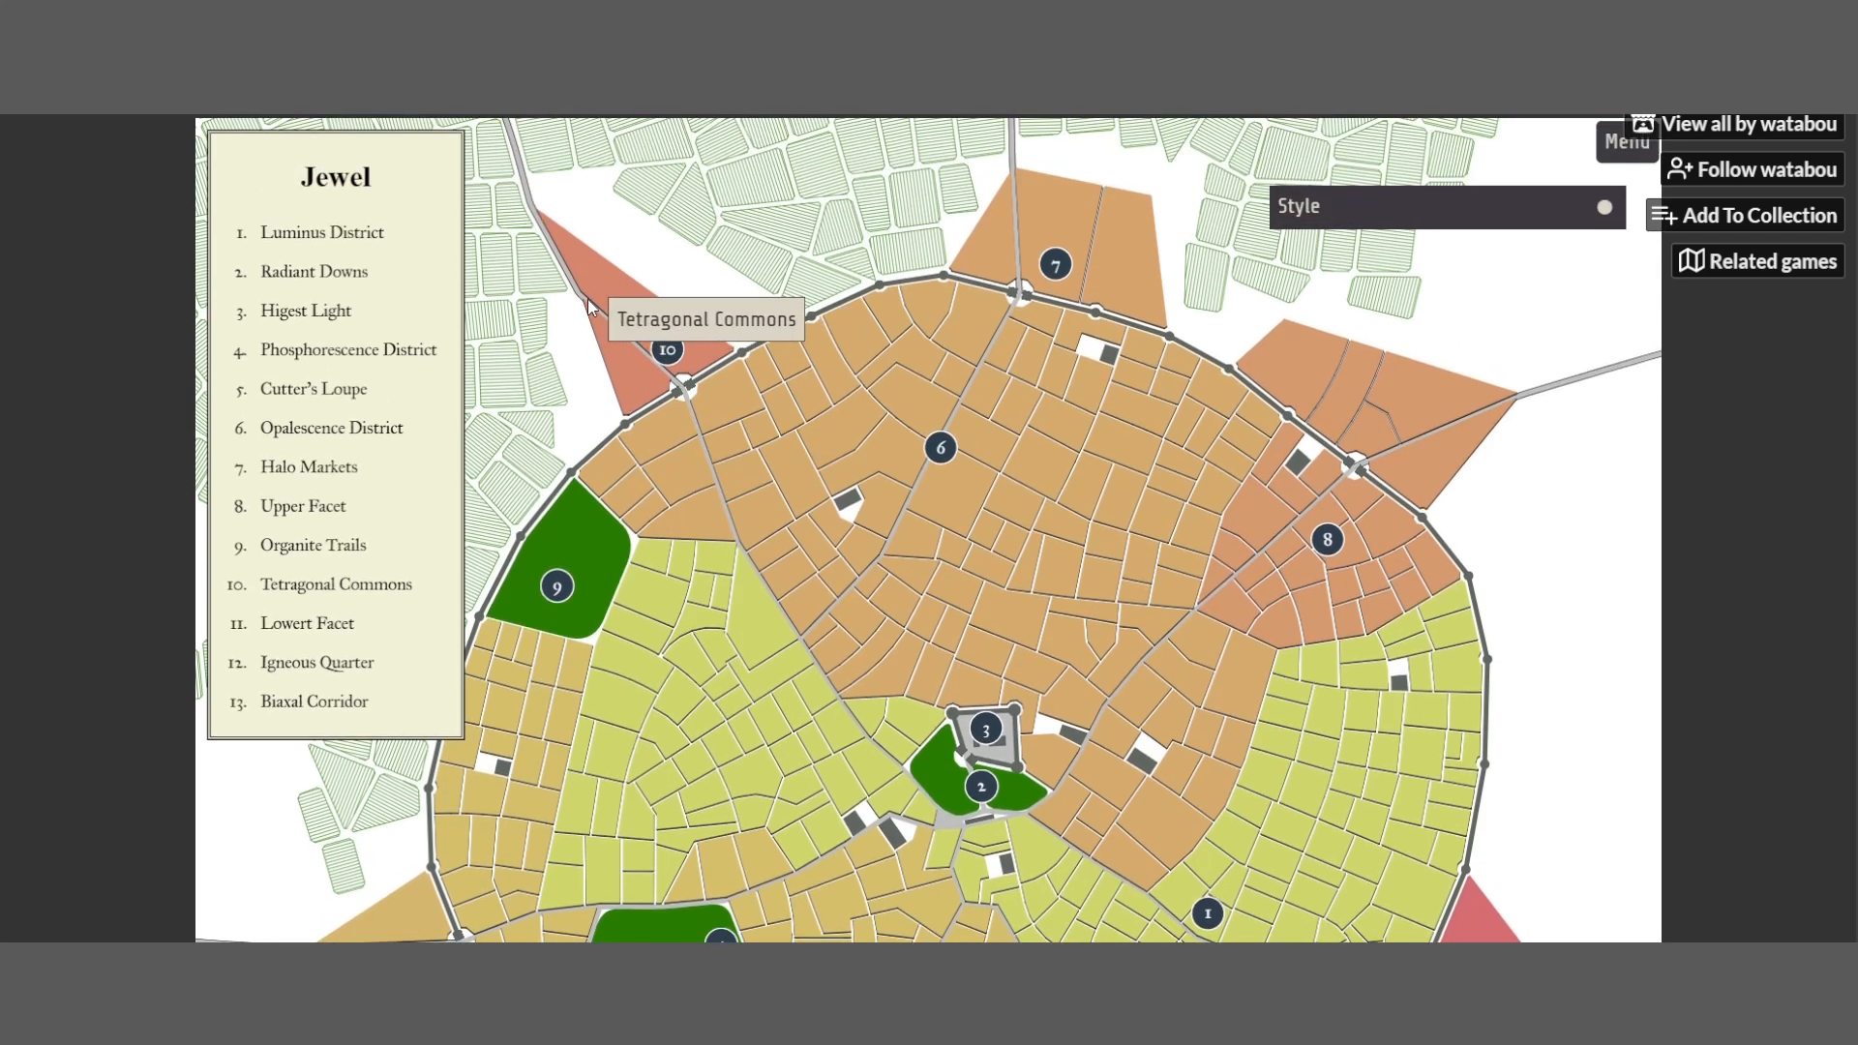
{"action": "scroll", "coordinate": [627, 369], "scroll_direction": "down", "scroll_amount": 2}
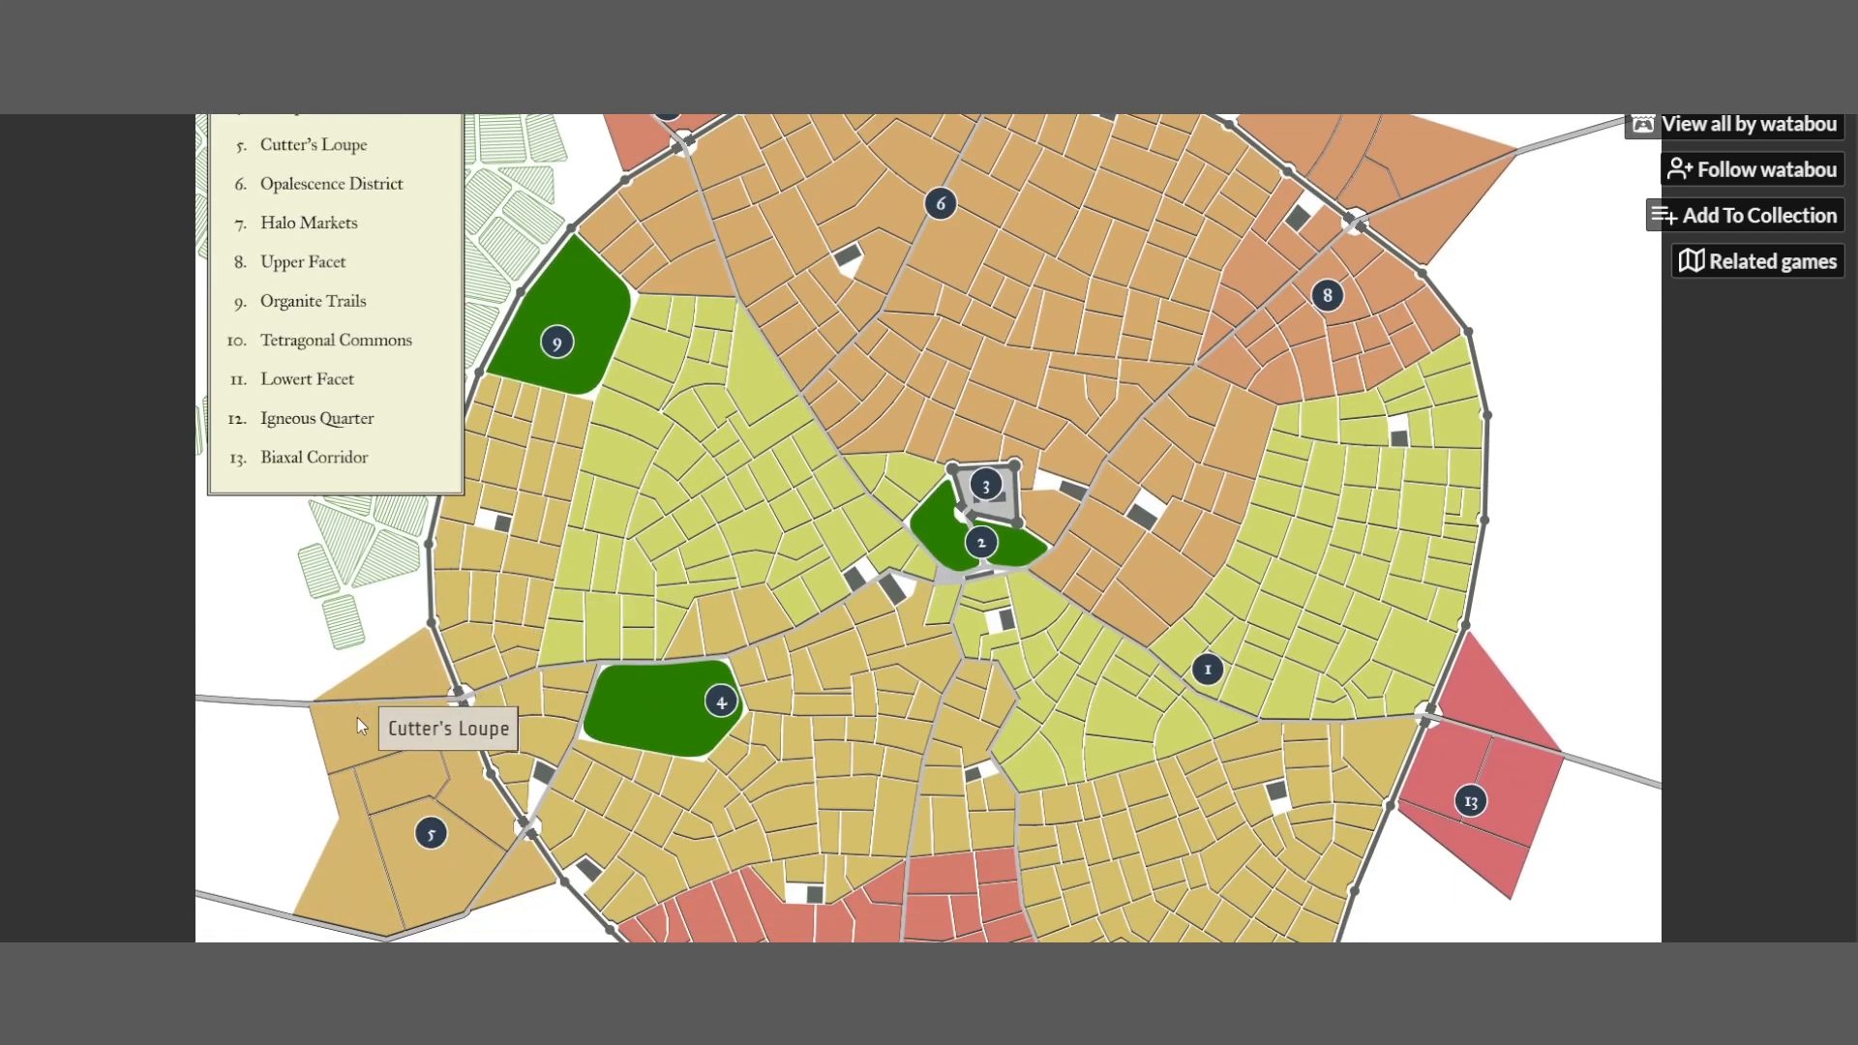
{"action": "scroll", "coordinate": [357, 722], "scroll_direction": "down", "scroll_amount": 1}
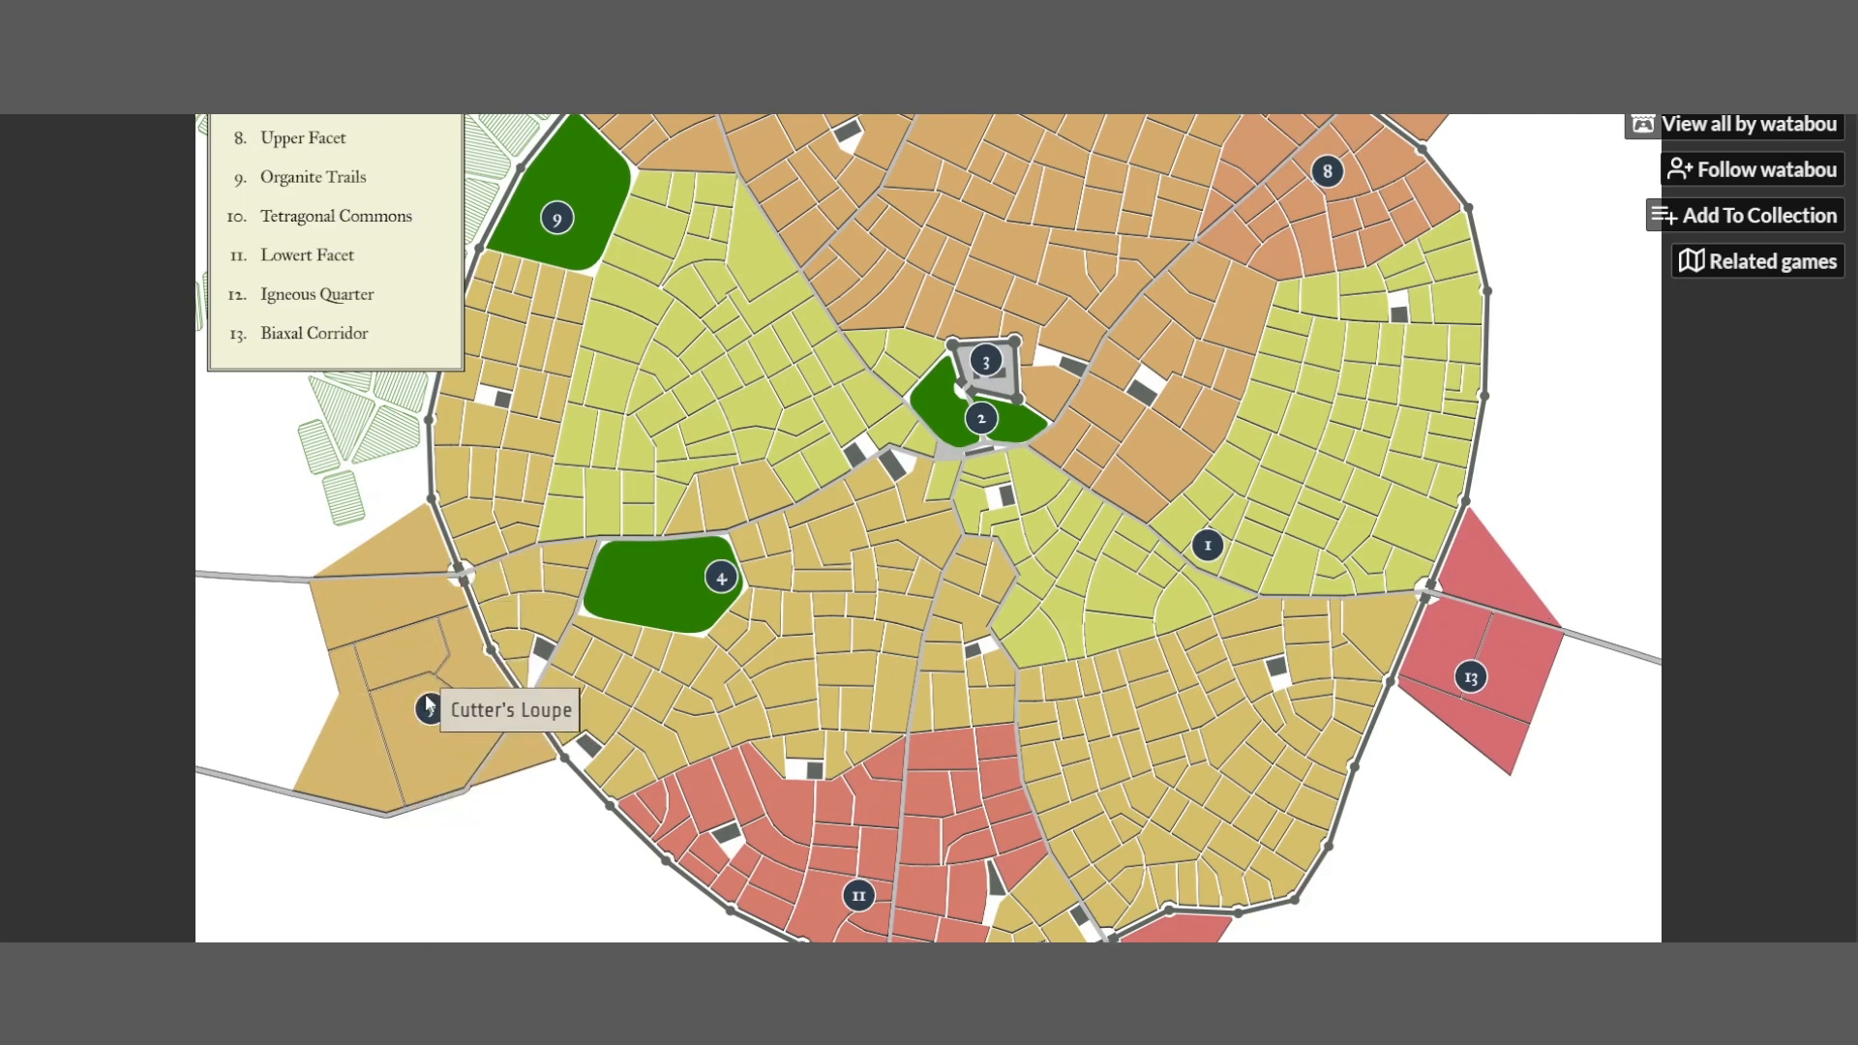
{"action": "scroll", "coordinate": [1092, 746], "scroll_direction": "down", "scroll_amount": 2}
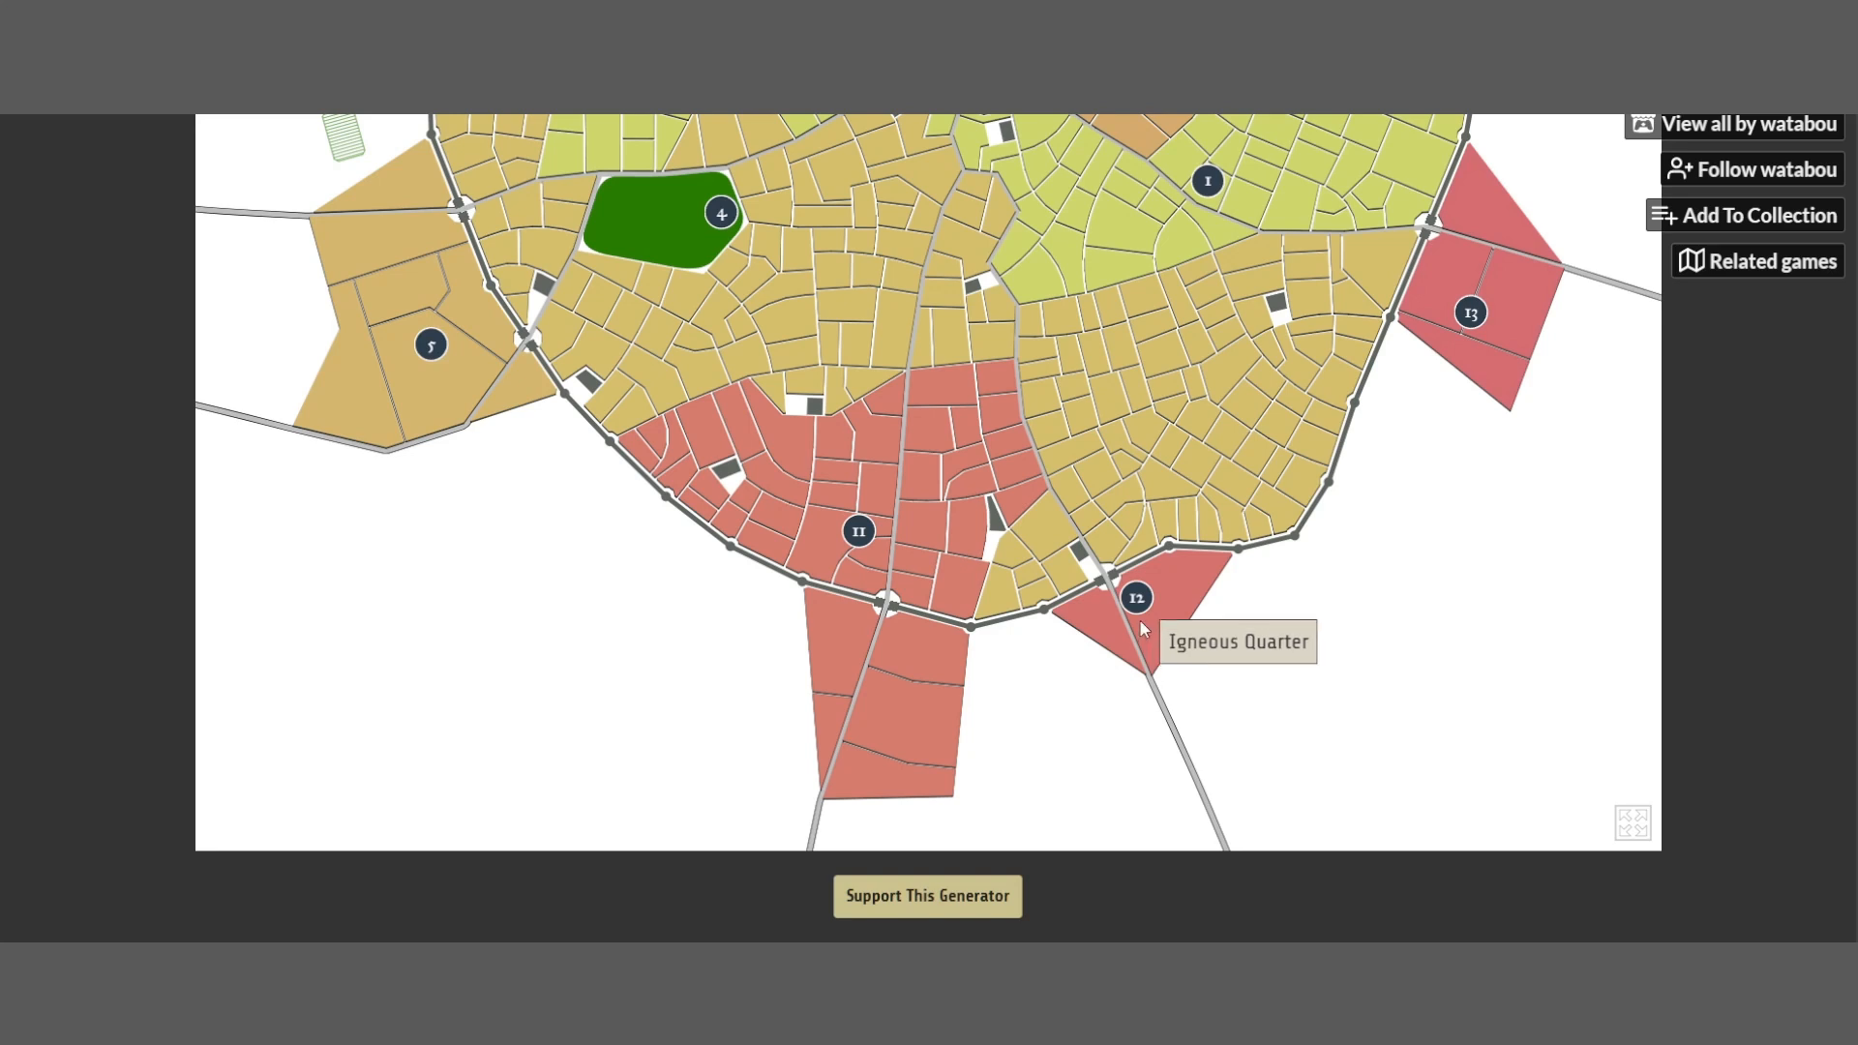
{"action": "scroll", "coordinate": [1140, 619], "scroll_direction": "up", "scroll_amount": 3}
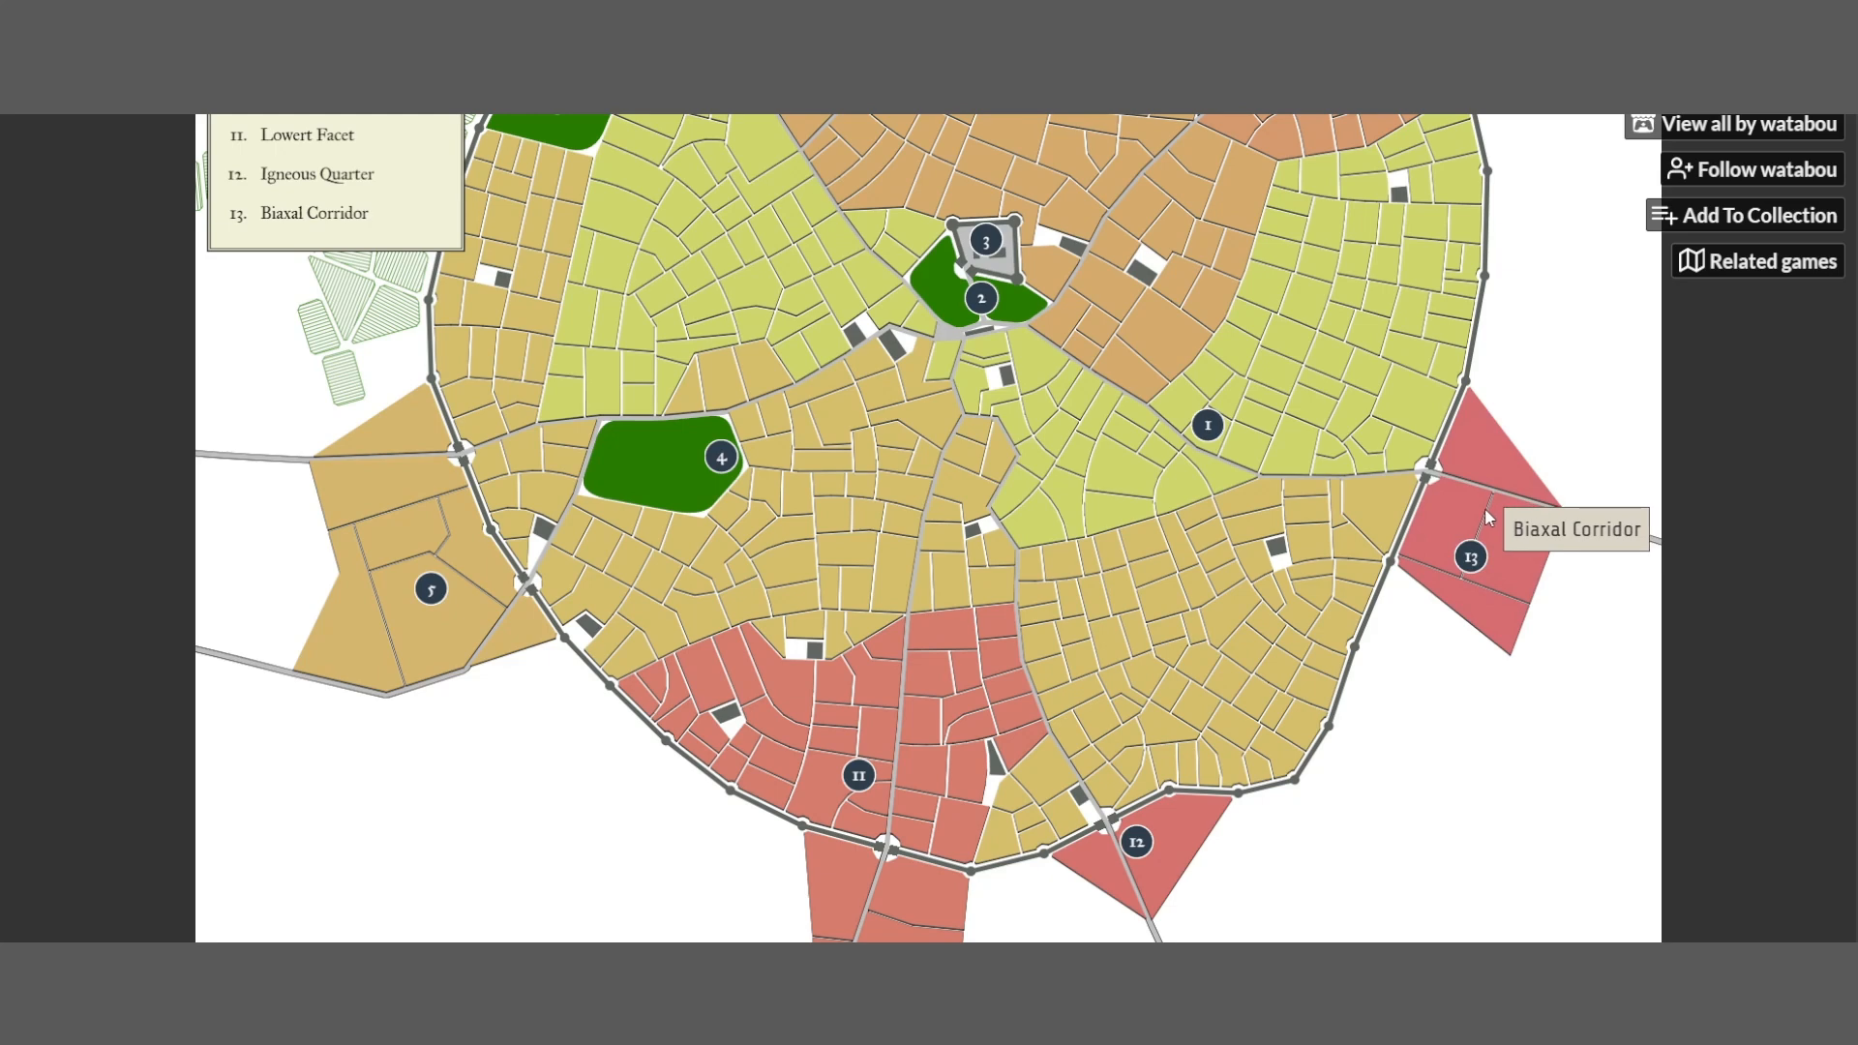
{"action": "scroll", "coordinate": [1481, 513], "scroll_direction": "up", "scroll_amount": 5}
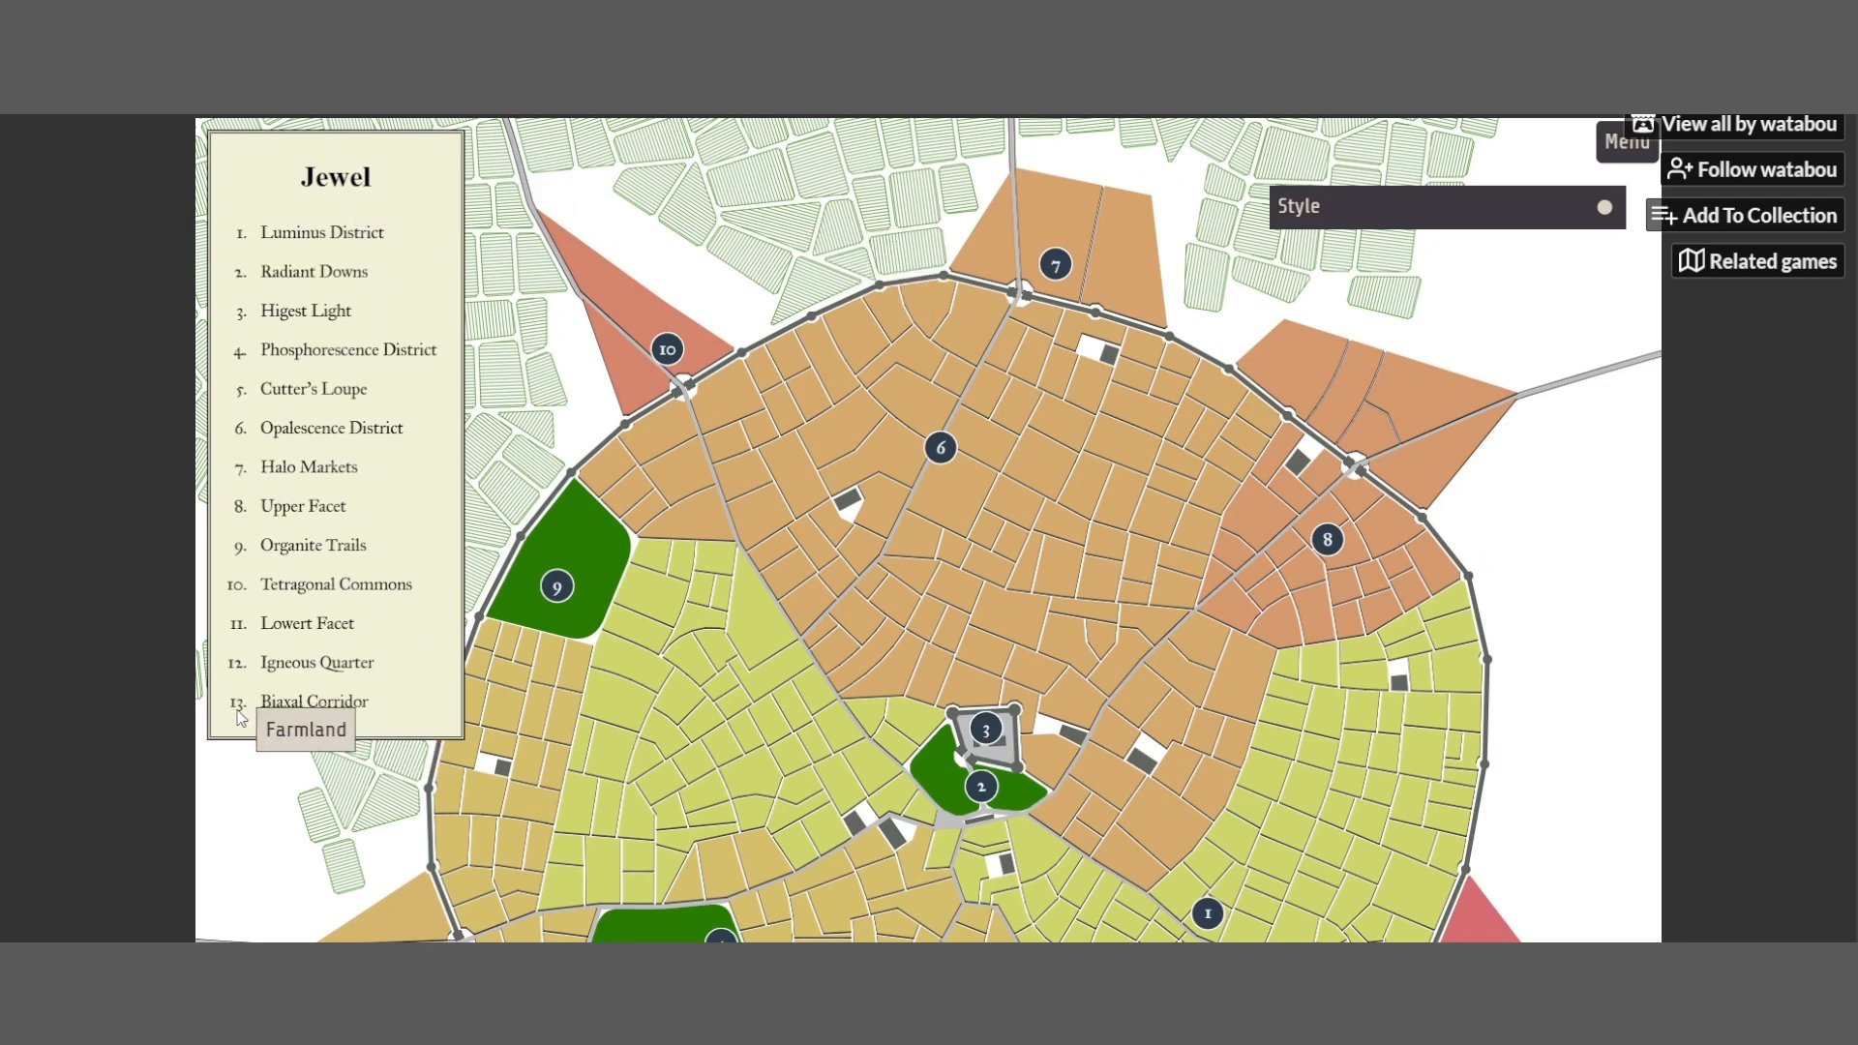
Set the position of the Jewel district legend to Top-right
{"action": "right_click", "coordinate": [318, 257]}
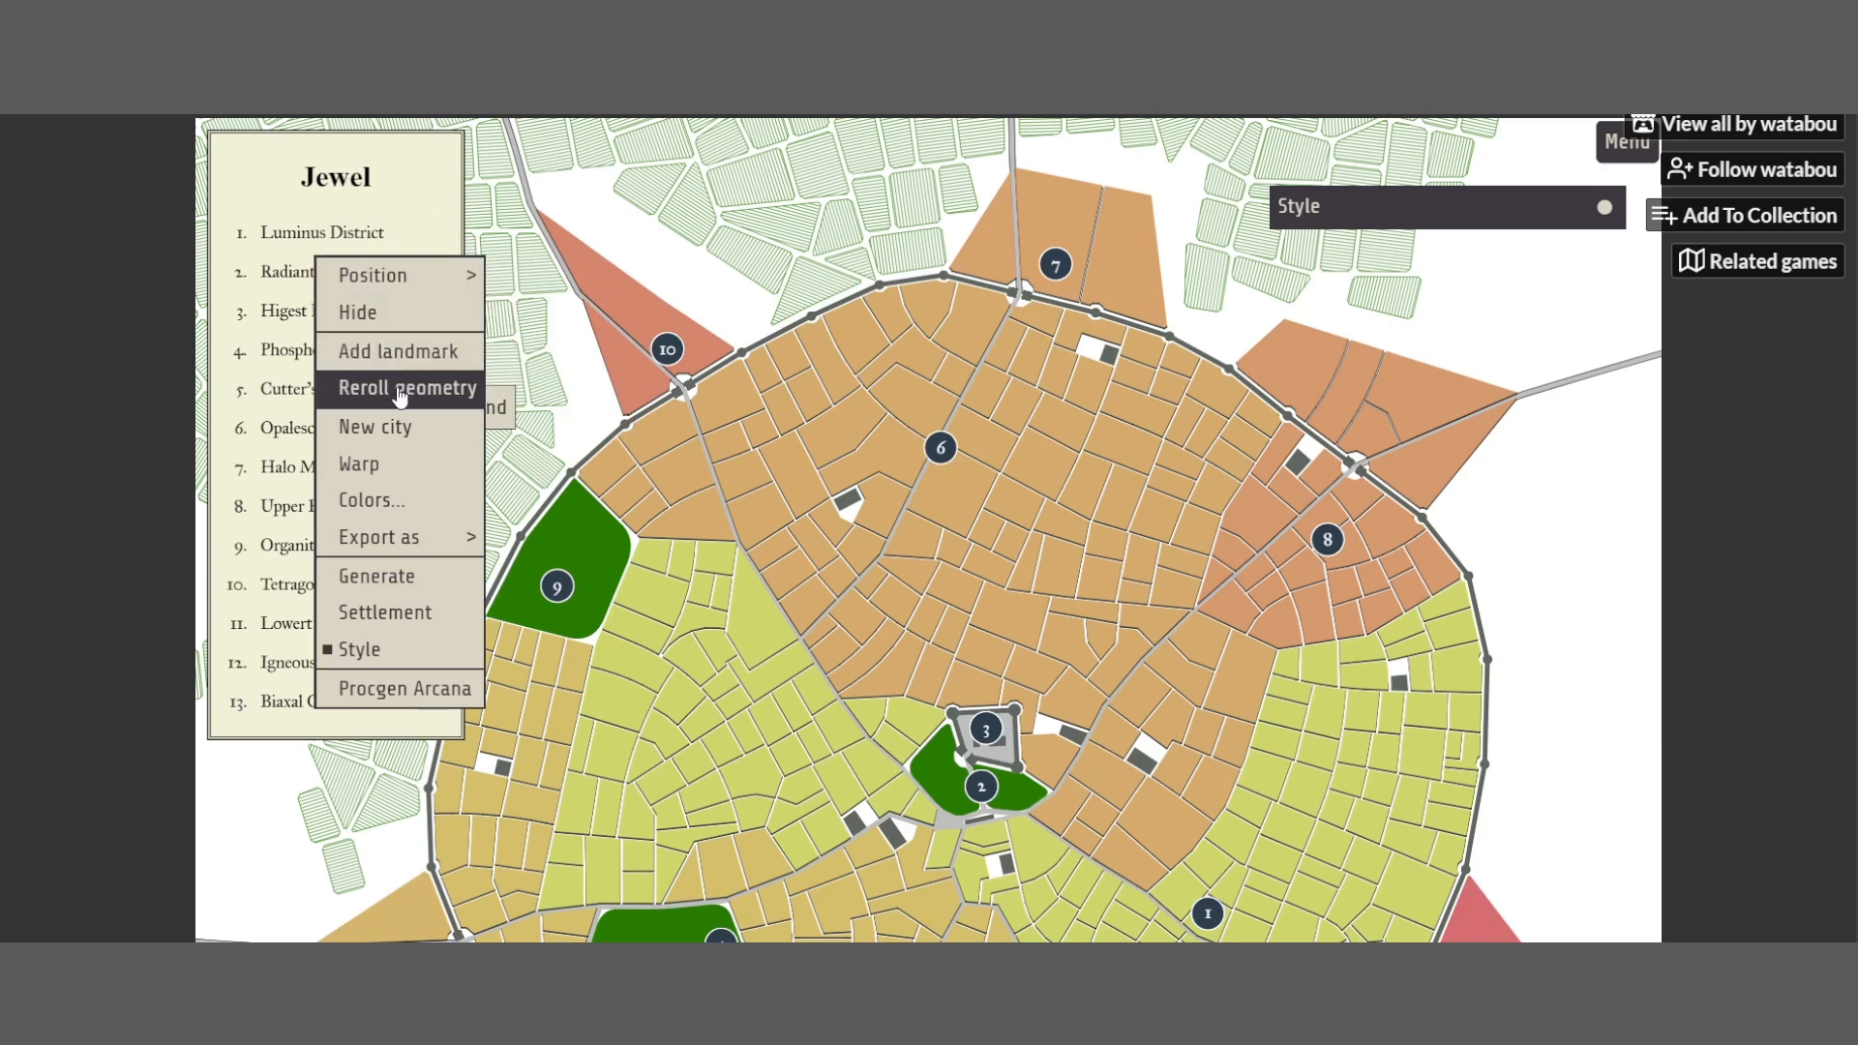
{"action": "mouse_move", "coordinate": [418, 277]}
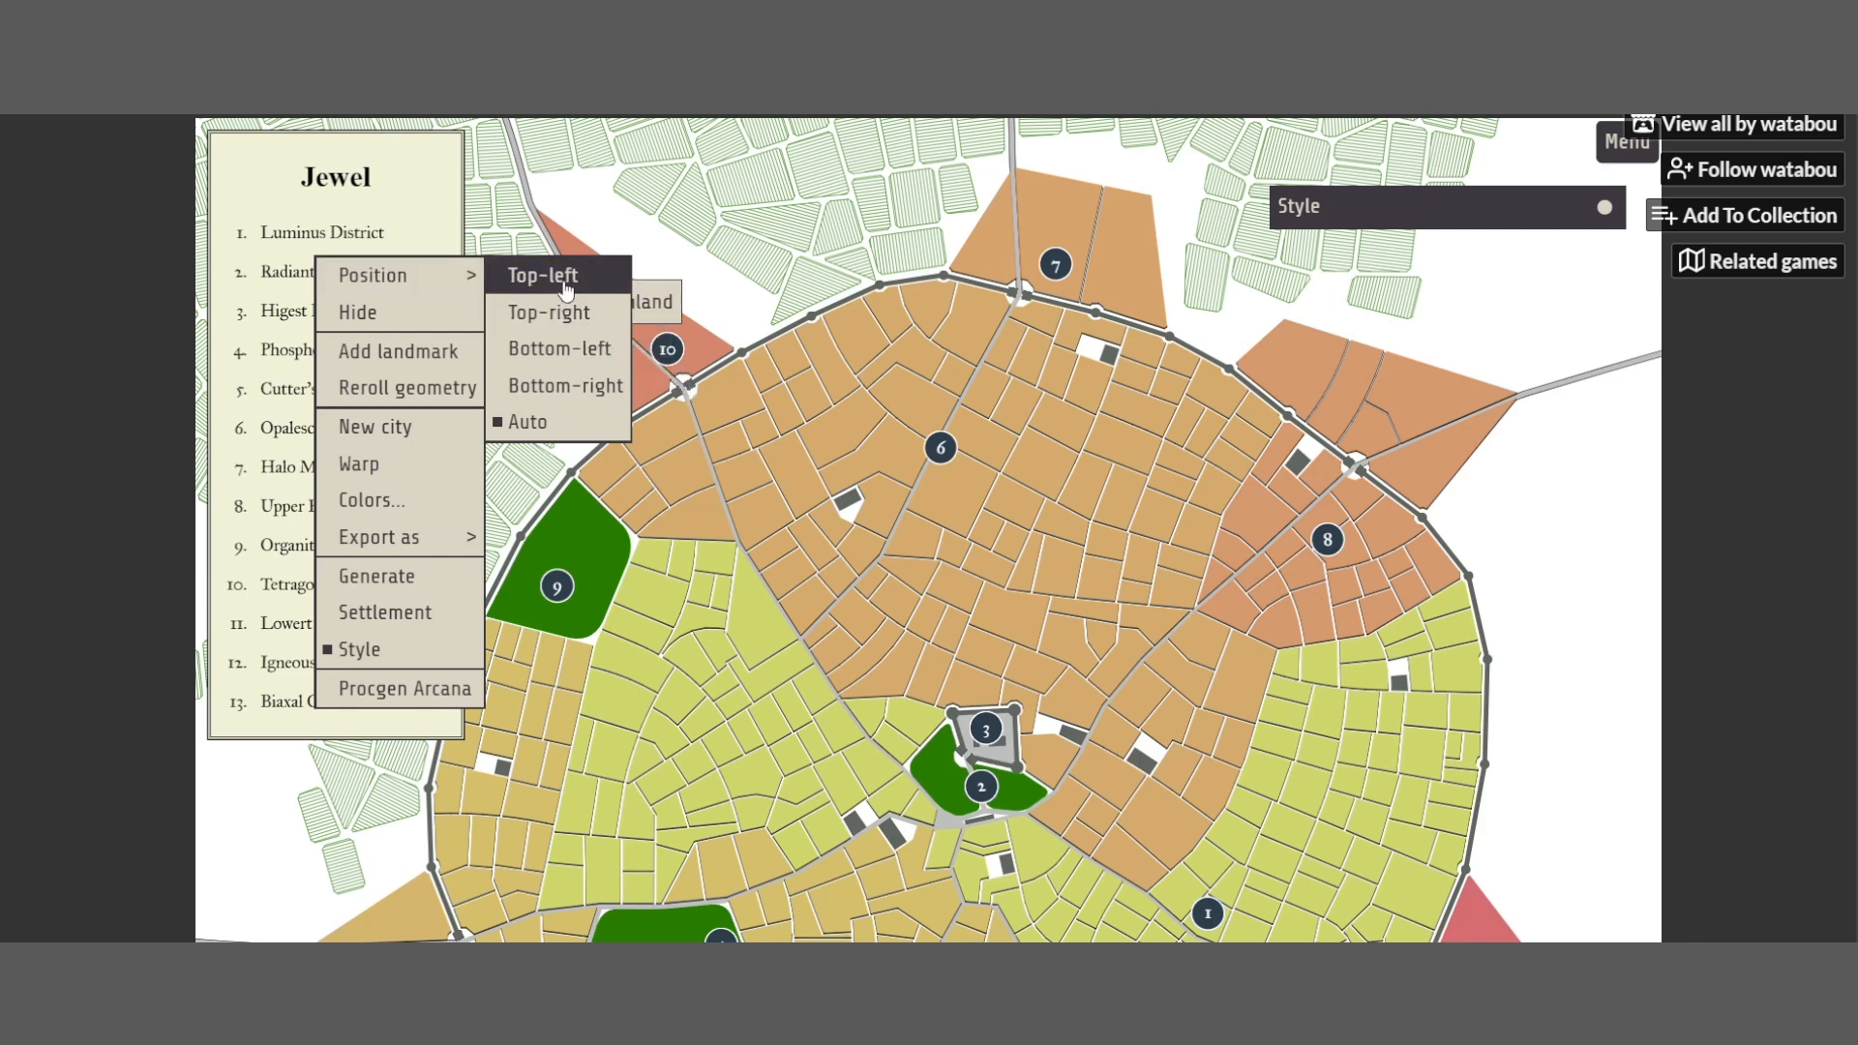
{"action": "left_click", "coordinate": [578, 314]}
{"action": "right_click", "coordinate": [360, 188]}
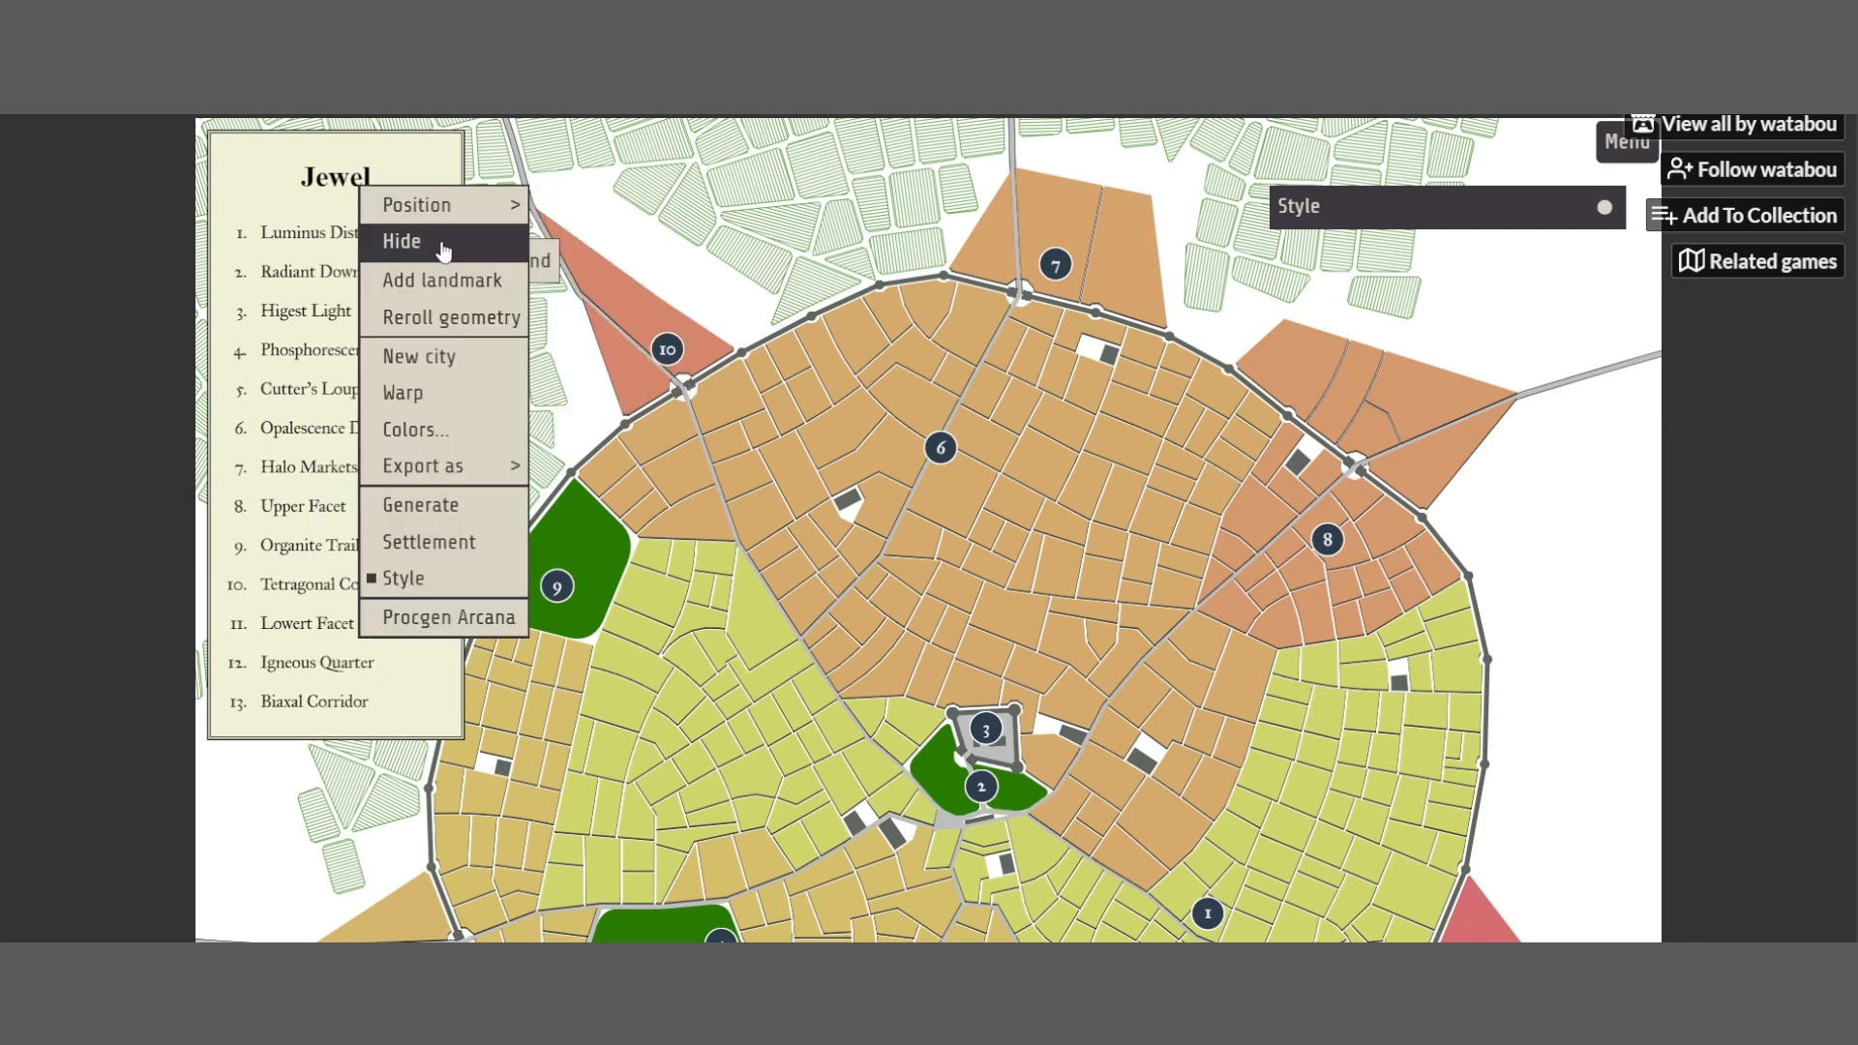
{"action": "mouse_move", "coordinate": [478, 215]}
{"action": "left_click", "coordinate": [592, 241]}
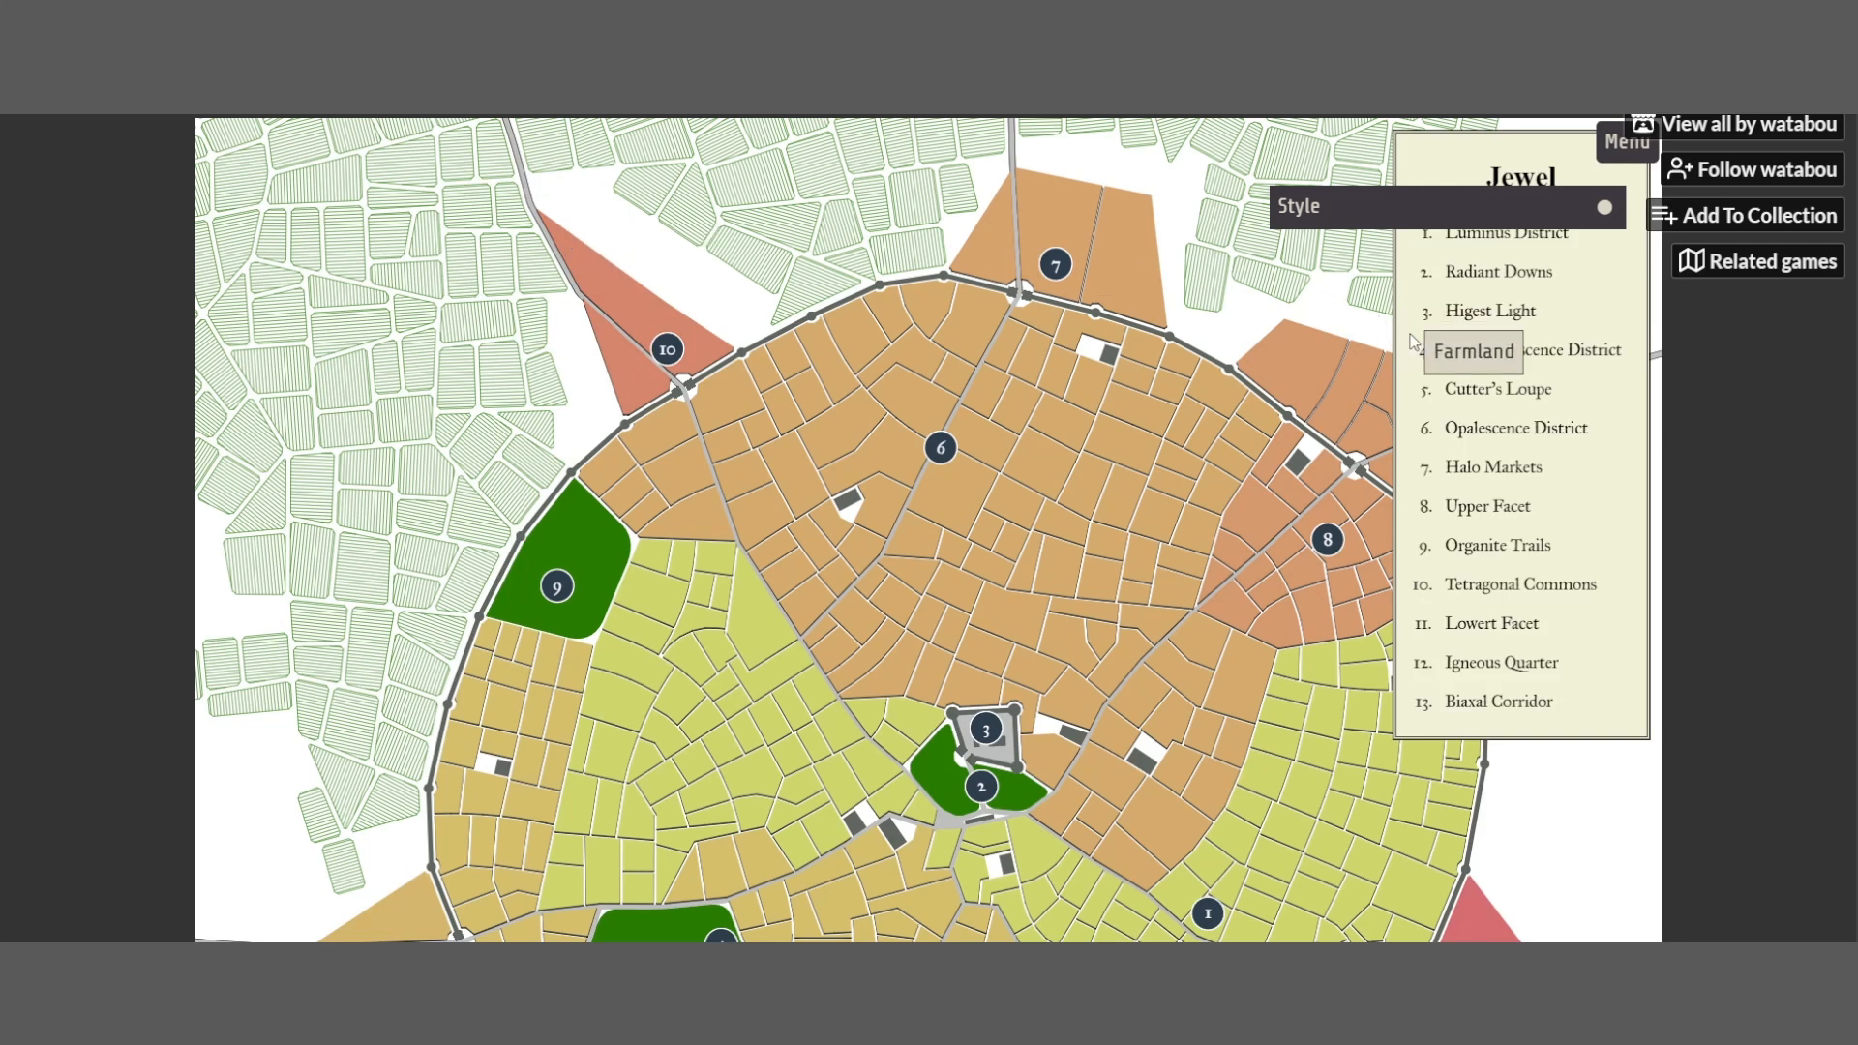
Set the position of the Jewel district legend to Top-left
{"action": "right_click", "coordinate": [1478, 161]}
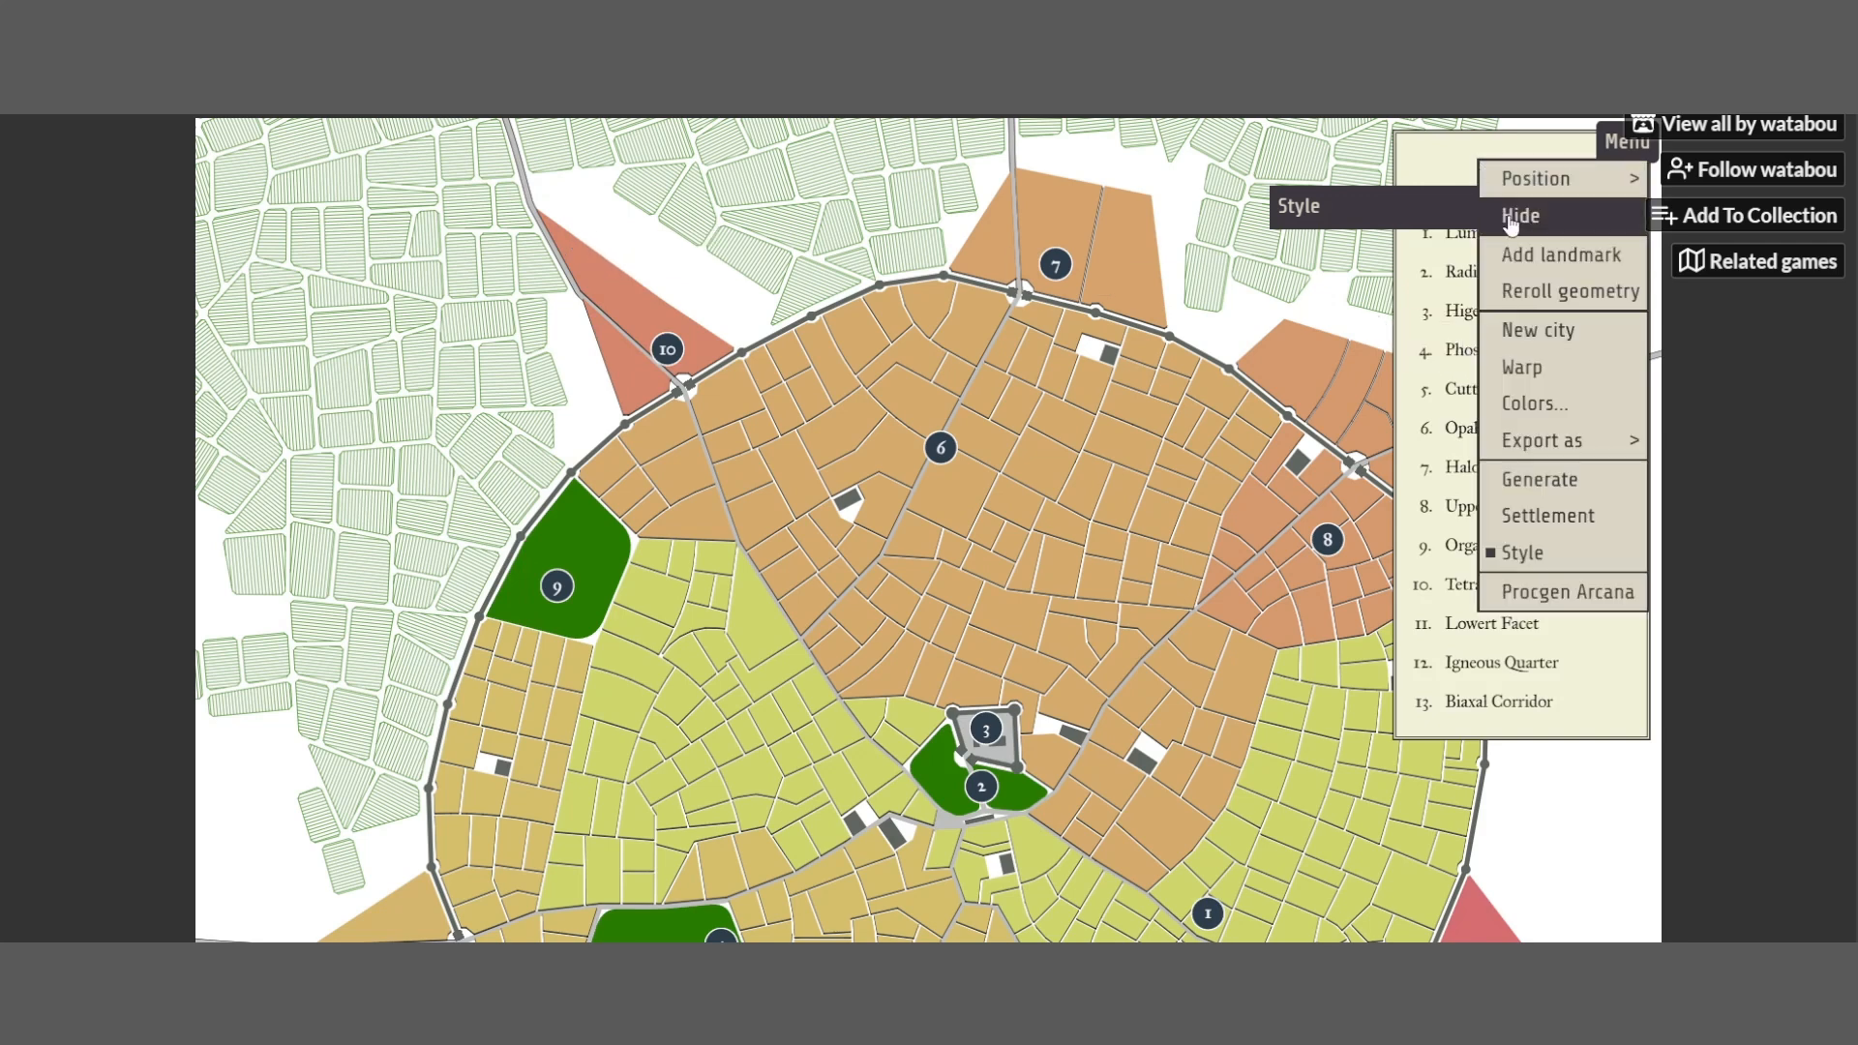
{"action": "mouse_move", "coordinate": [1528, 193]}
{"action": "left_click", "coordinate": [1390, 178]}
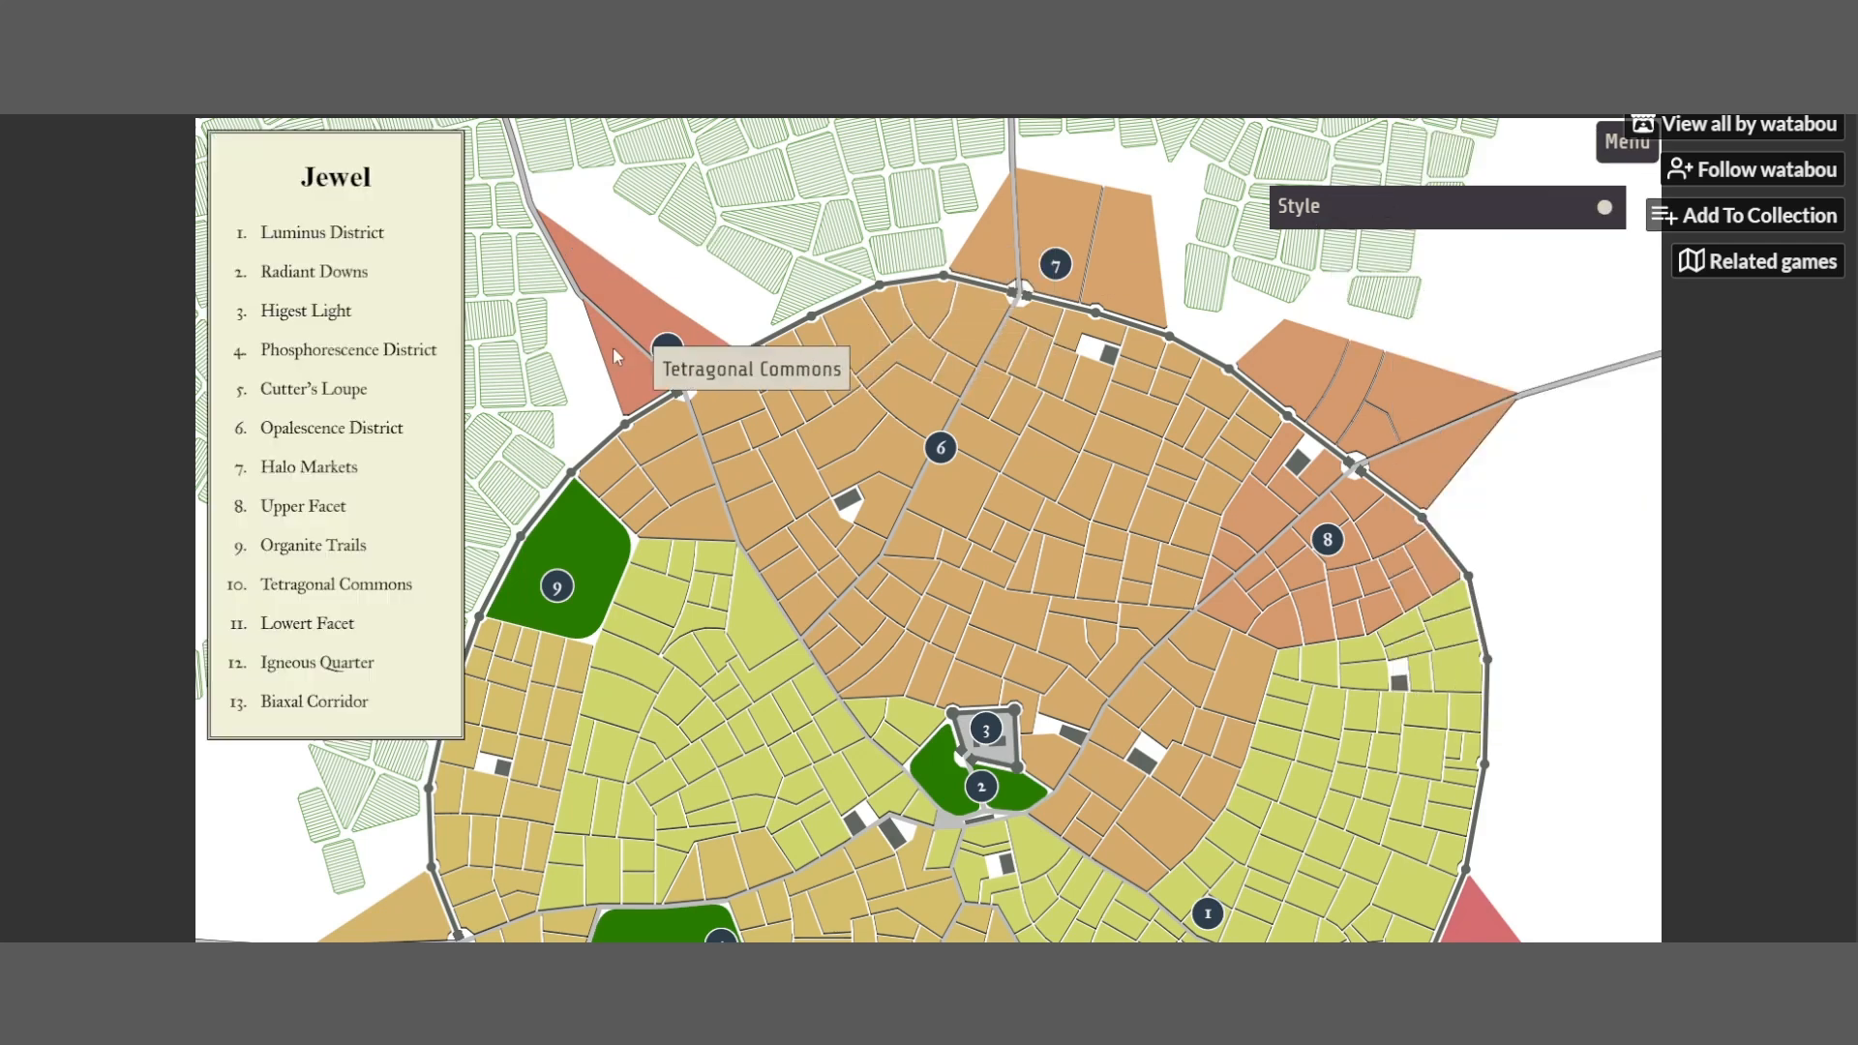
{"action": "right_click", "coordinate": [406, 201]}
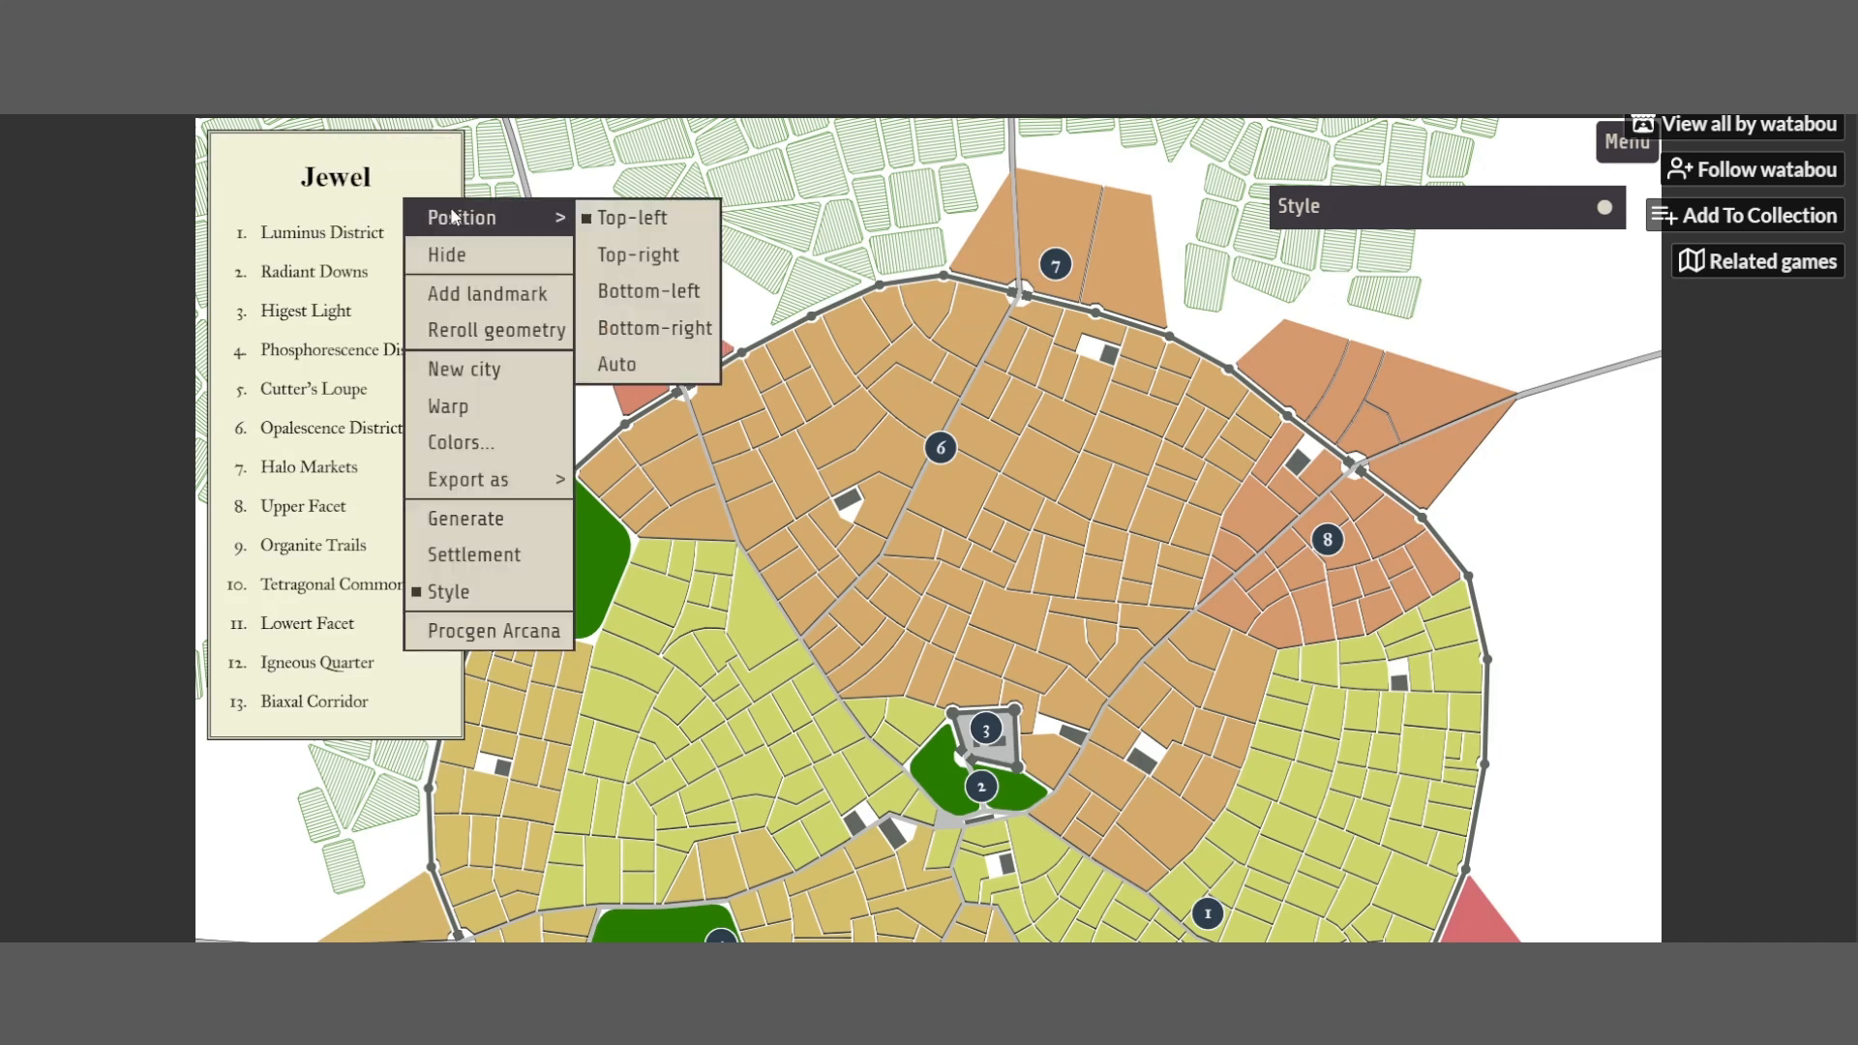
{"action": "left_click", "coordinate": [516, 303]}
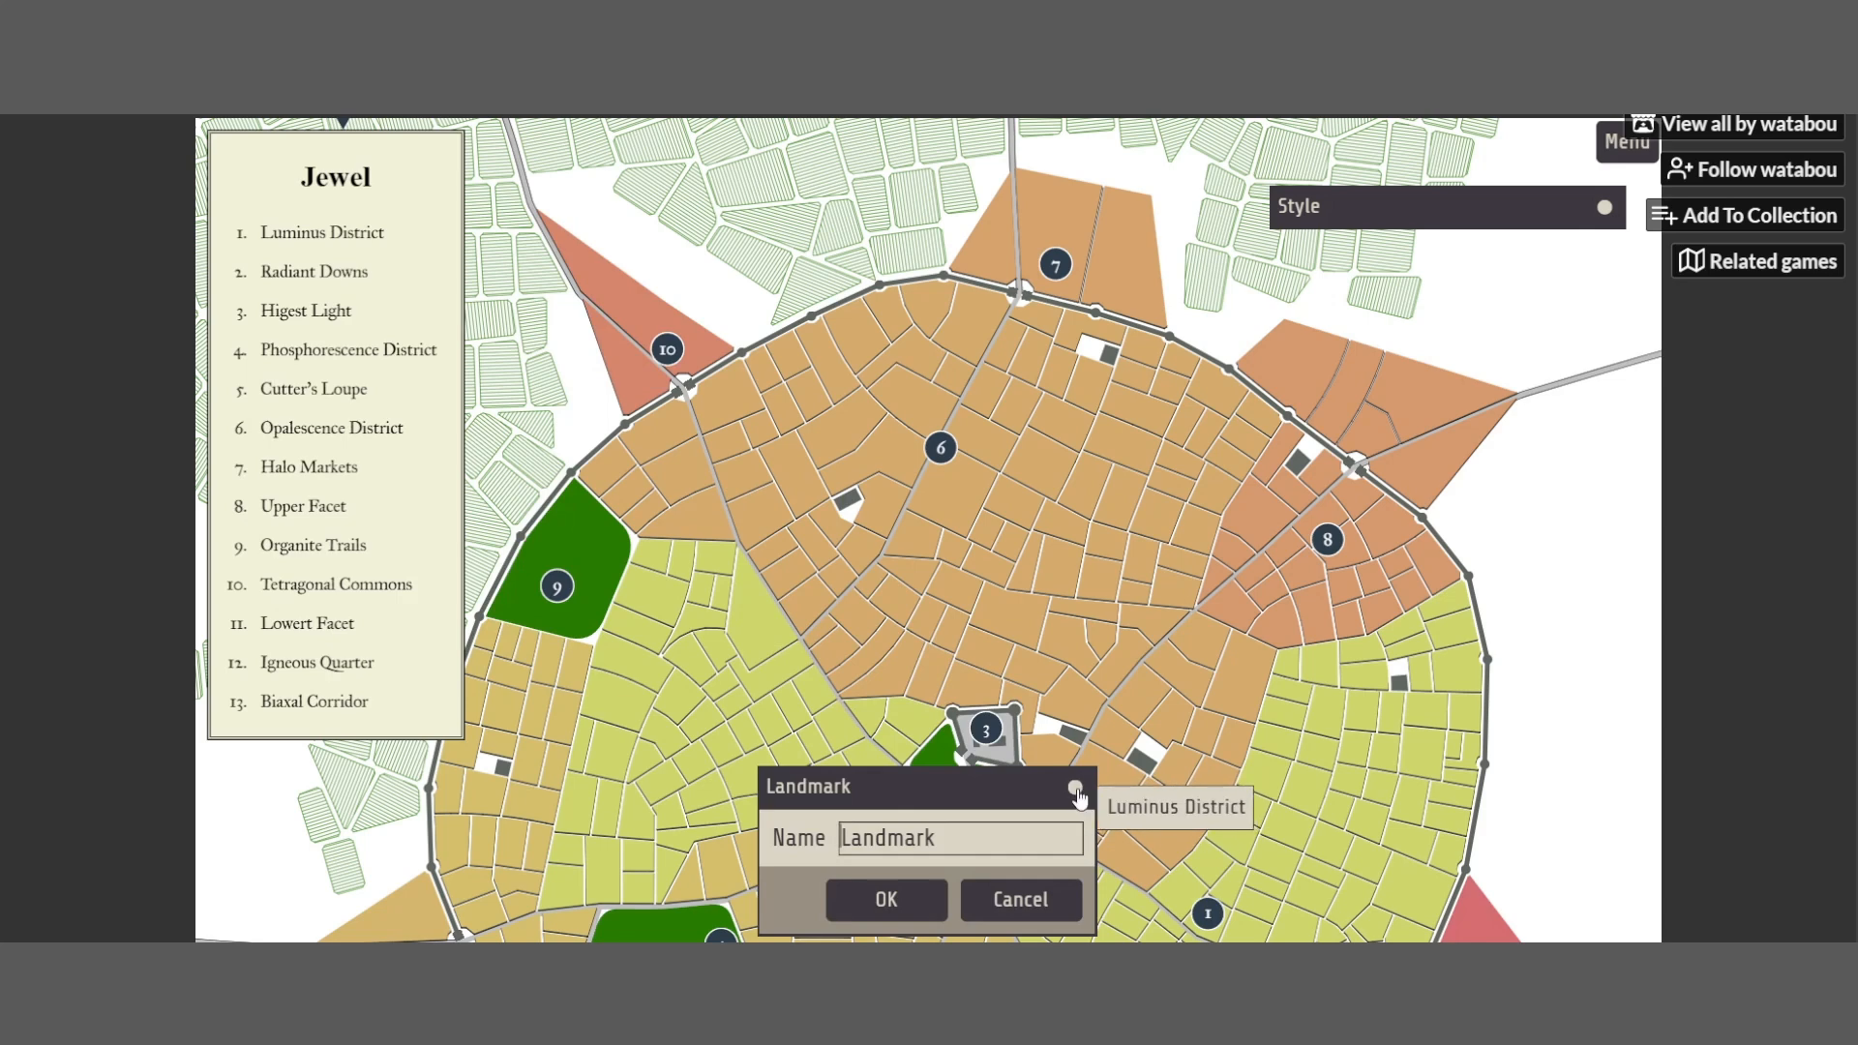
{"action": "left_click", "coordinate": [1034, 905]}
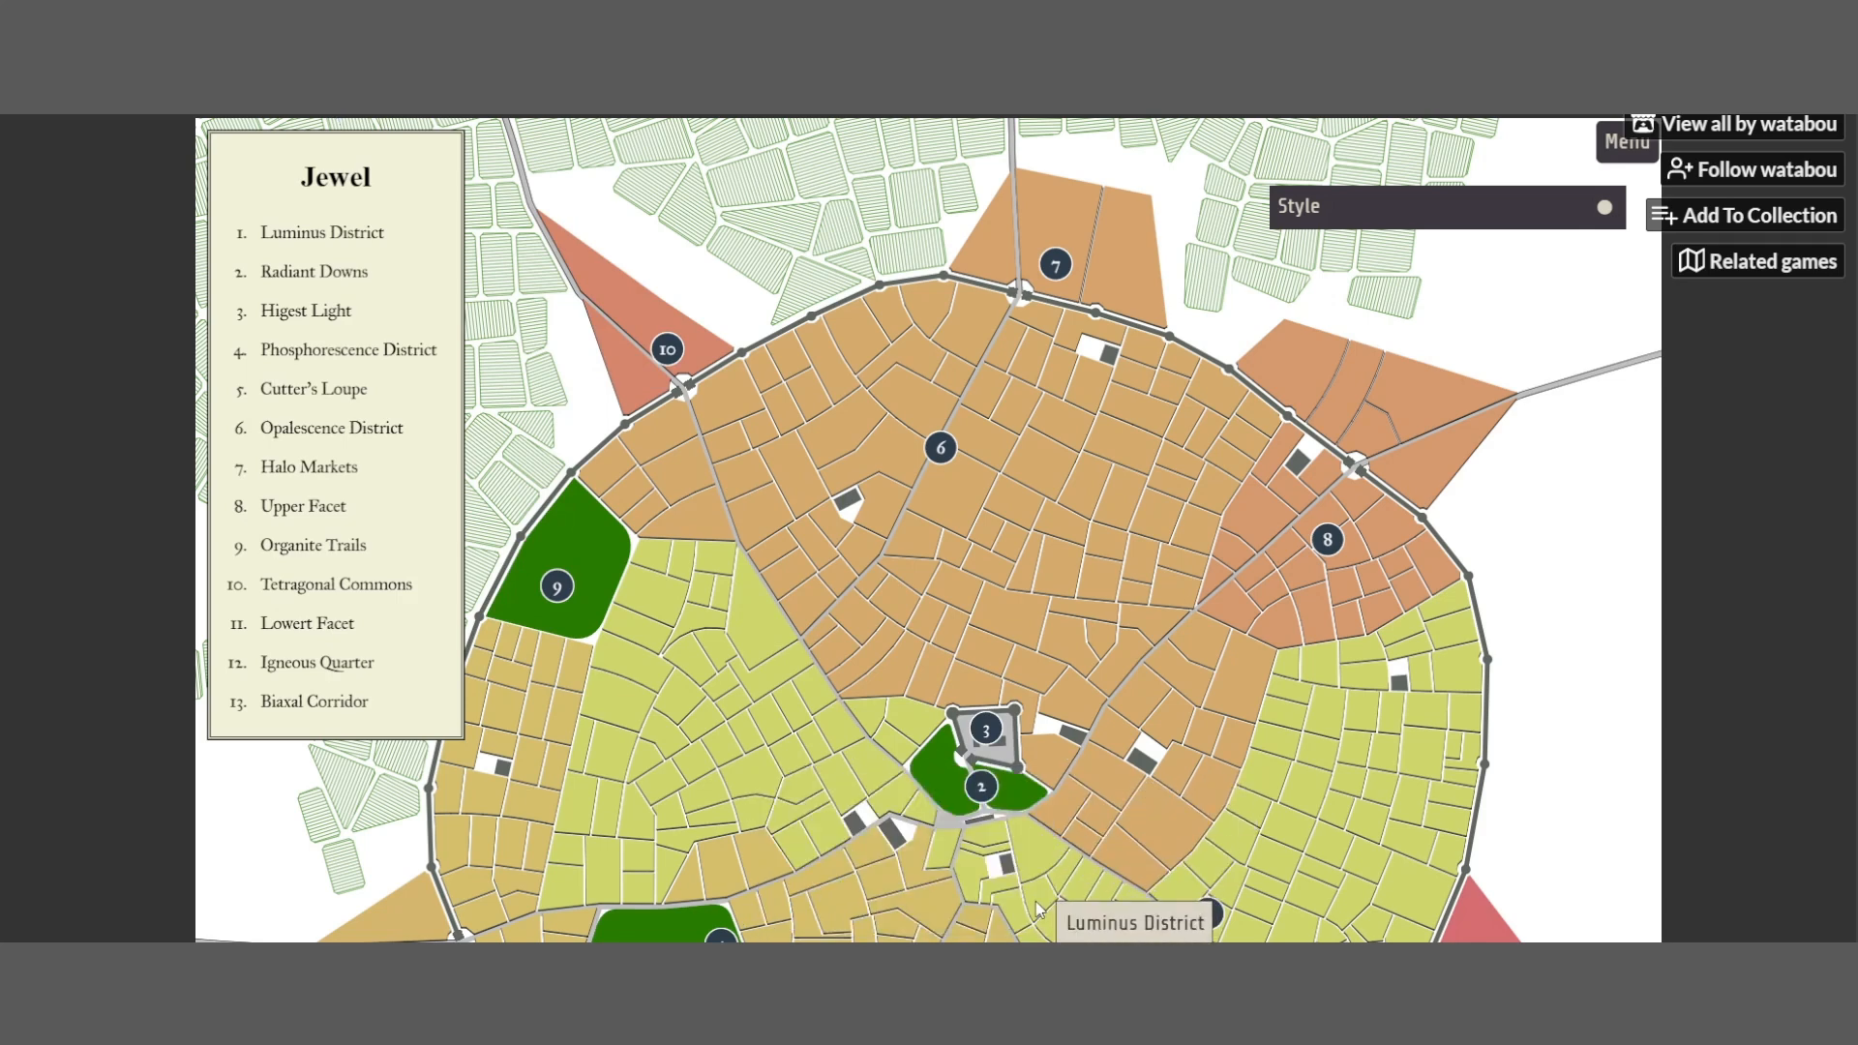
Zoom in on the Organite Trails district to inspect its shape, and zoom back out to the full city
{"action": "right_click", "coordinate": [358, 190]}
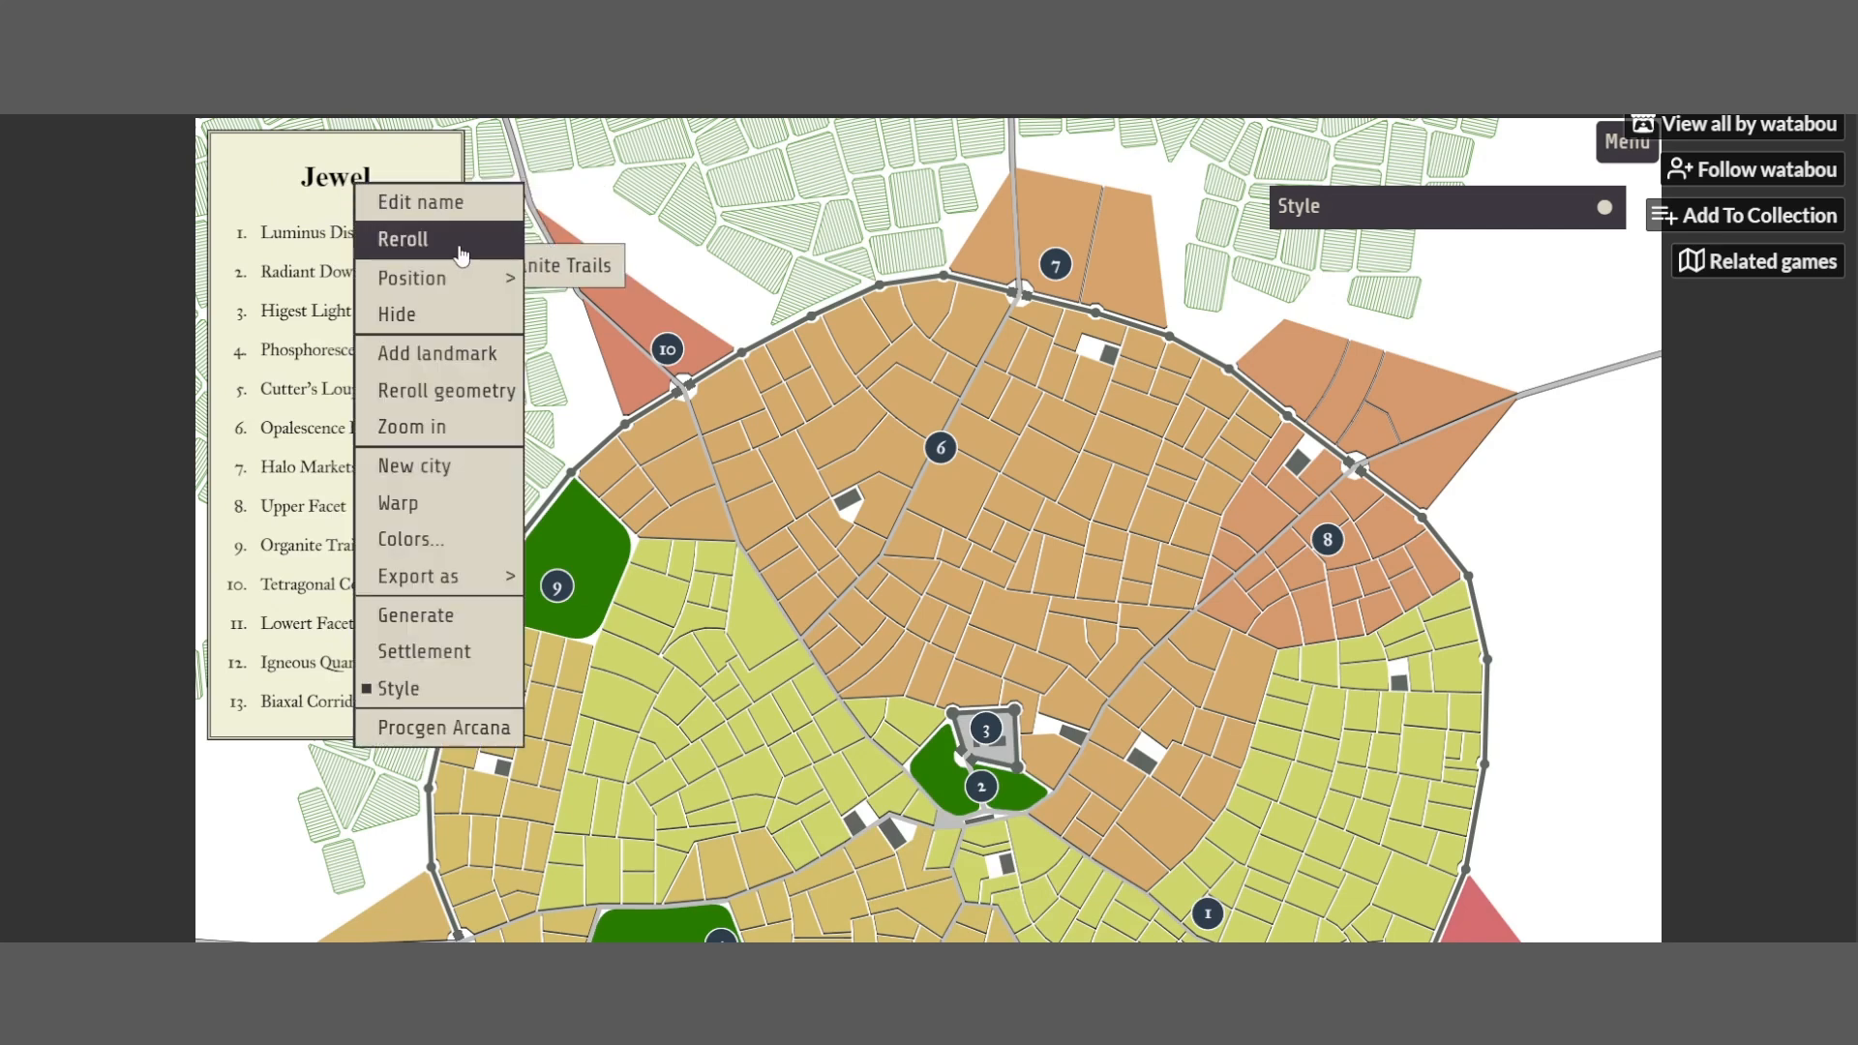
{"action": "mouse_move", "coordinate": [462, 293]}
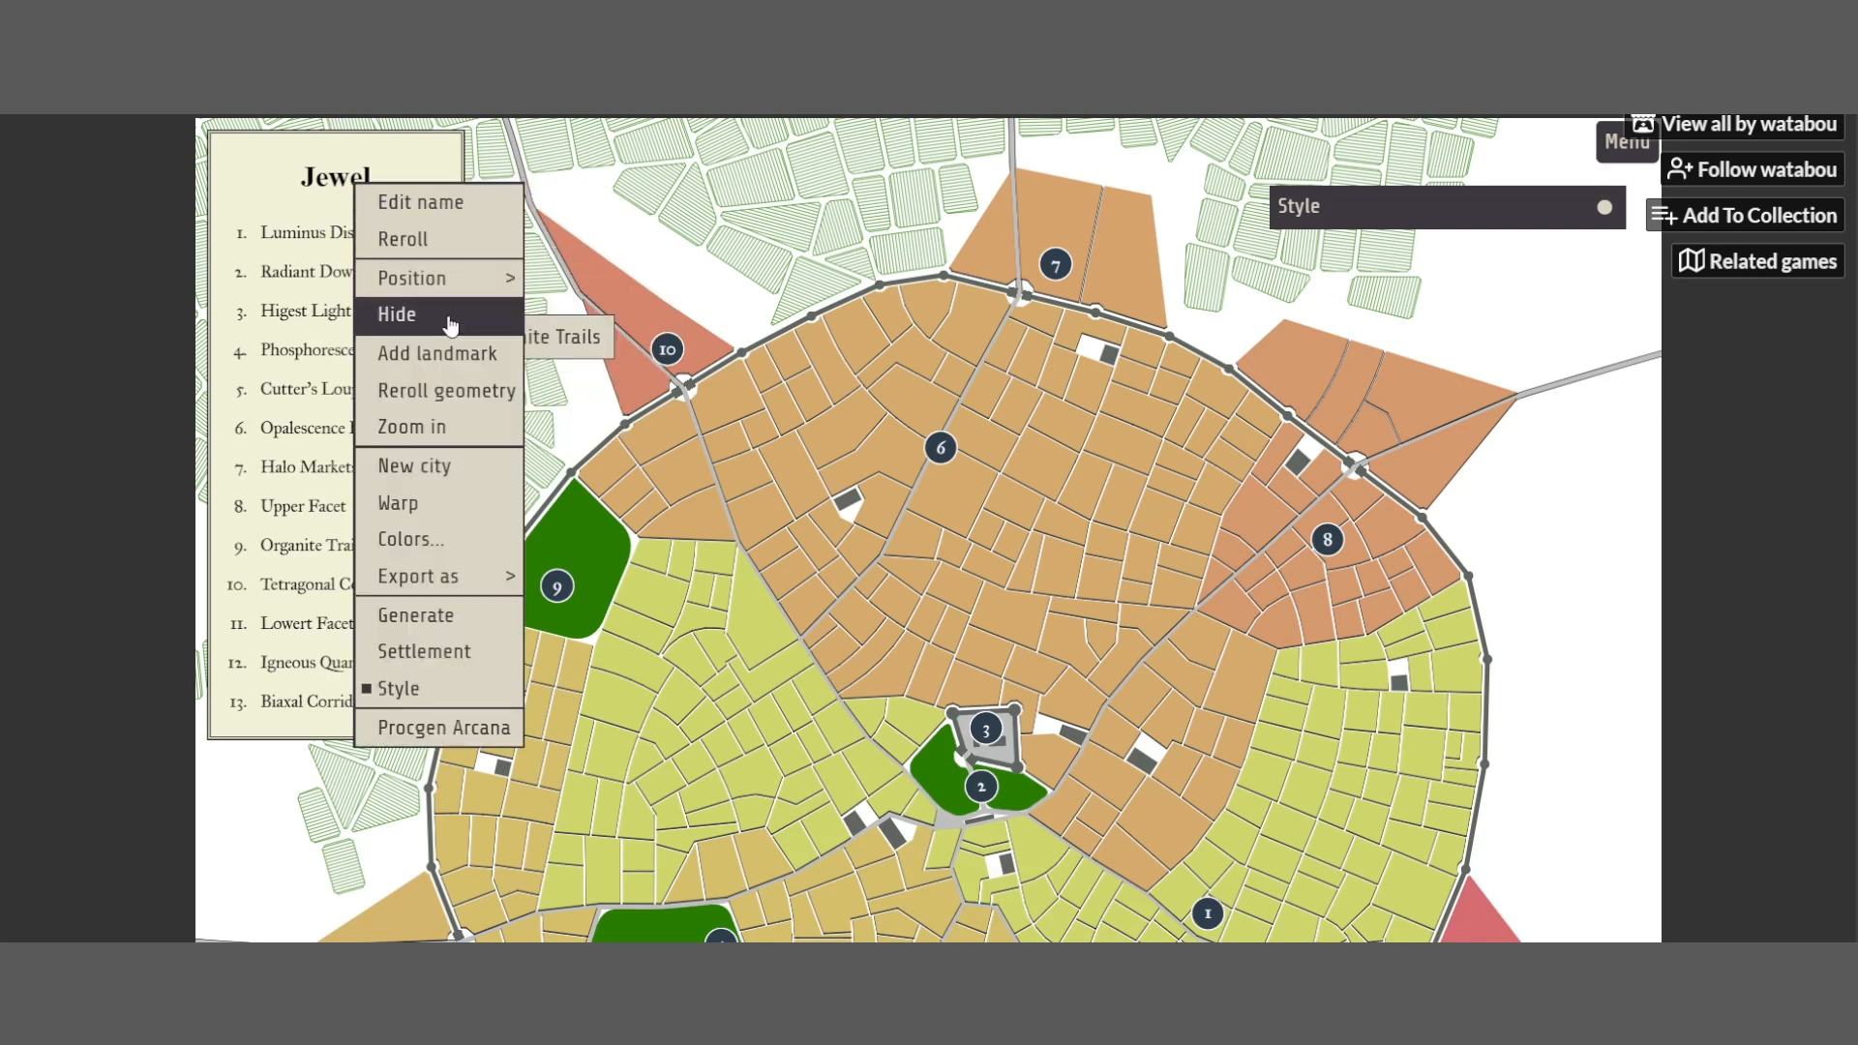
{"action": "left_click", "coordinate": [465, 424]}
{"action": "scroll", "coordinate": [852, 479], "scroll_direction": "down", "scroll_amount": 3}
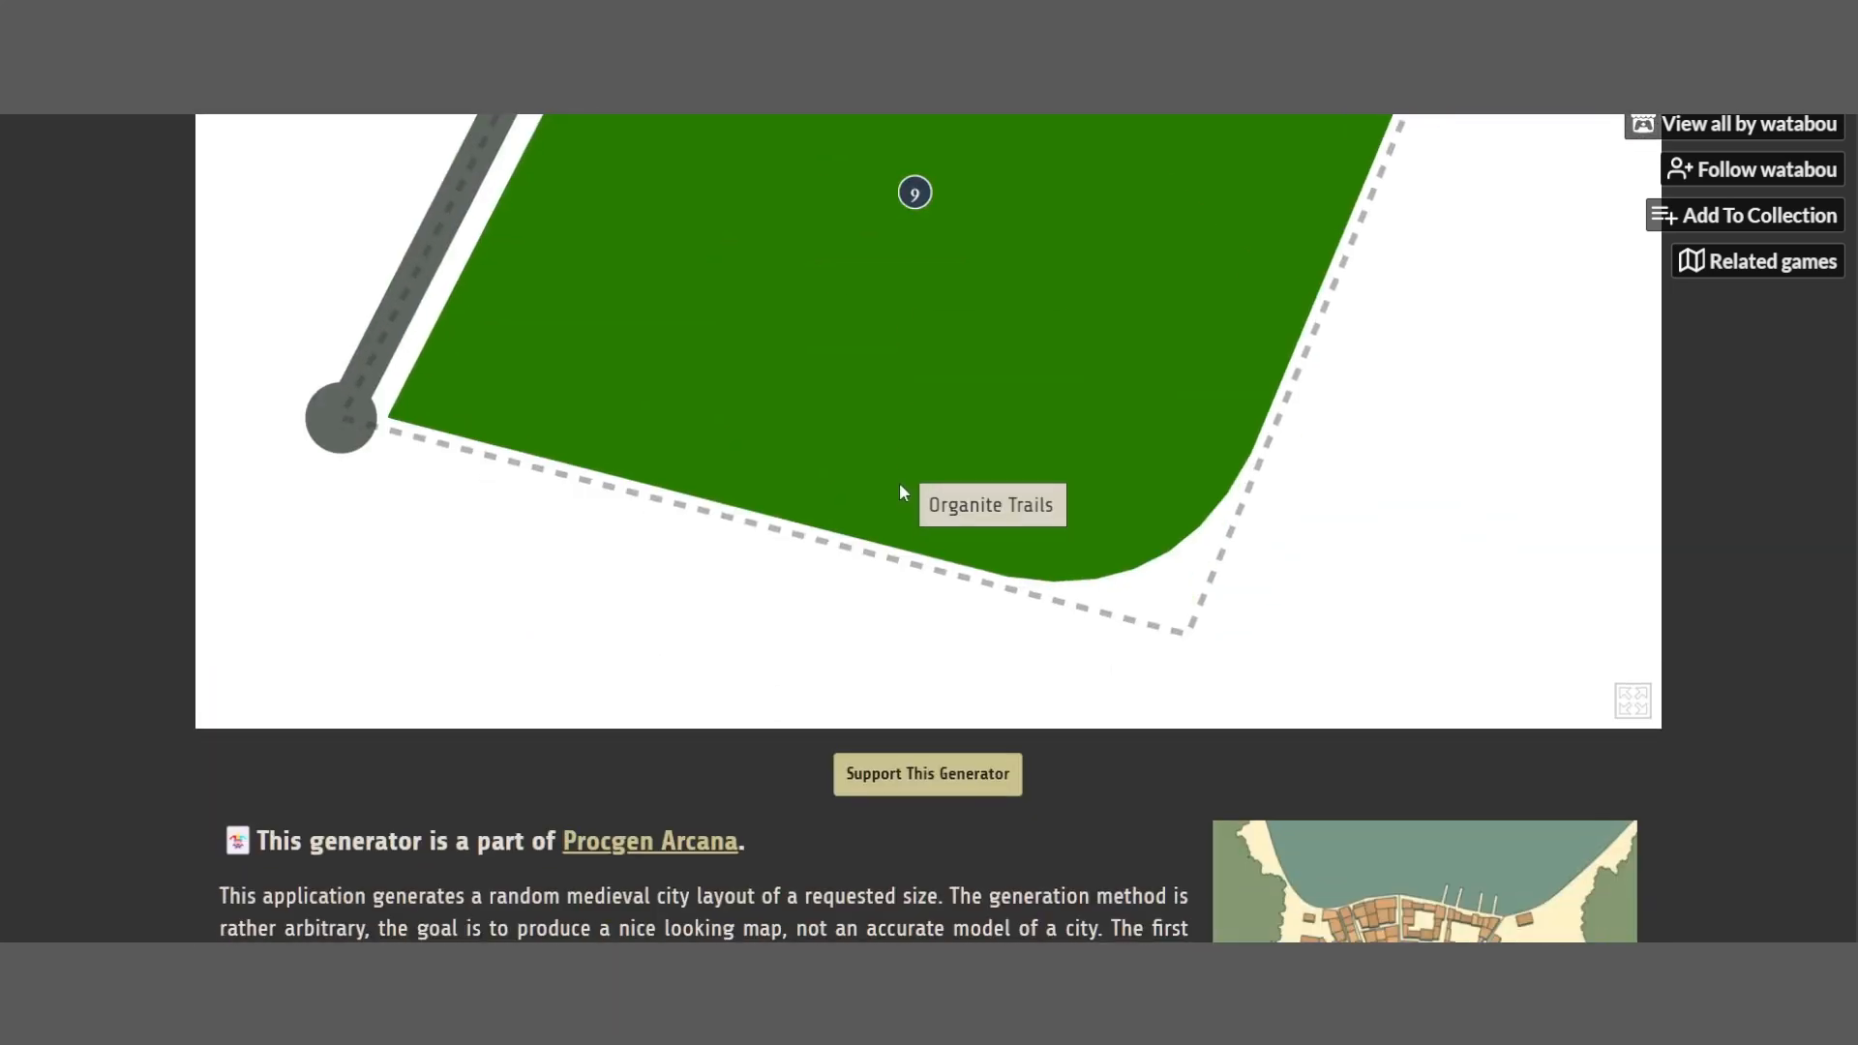
{"action": "scroll", "coordinate": [901, 483], "scroll_direction": "up", "scroll_amount": 7}
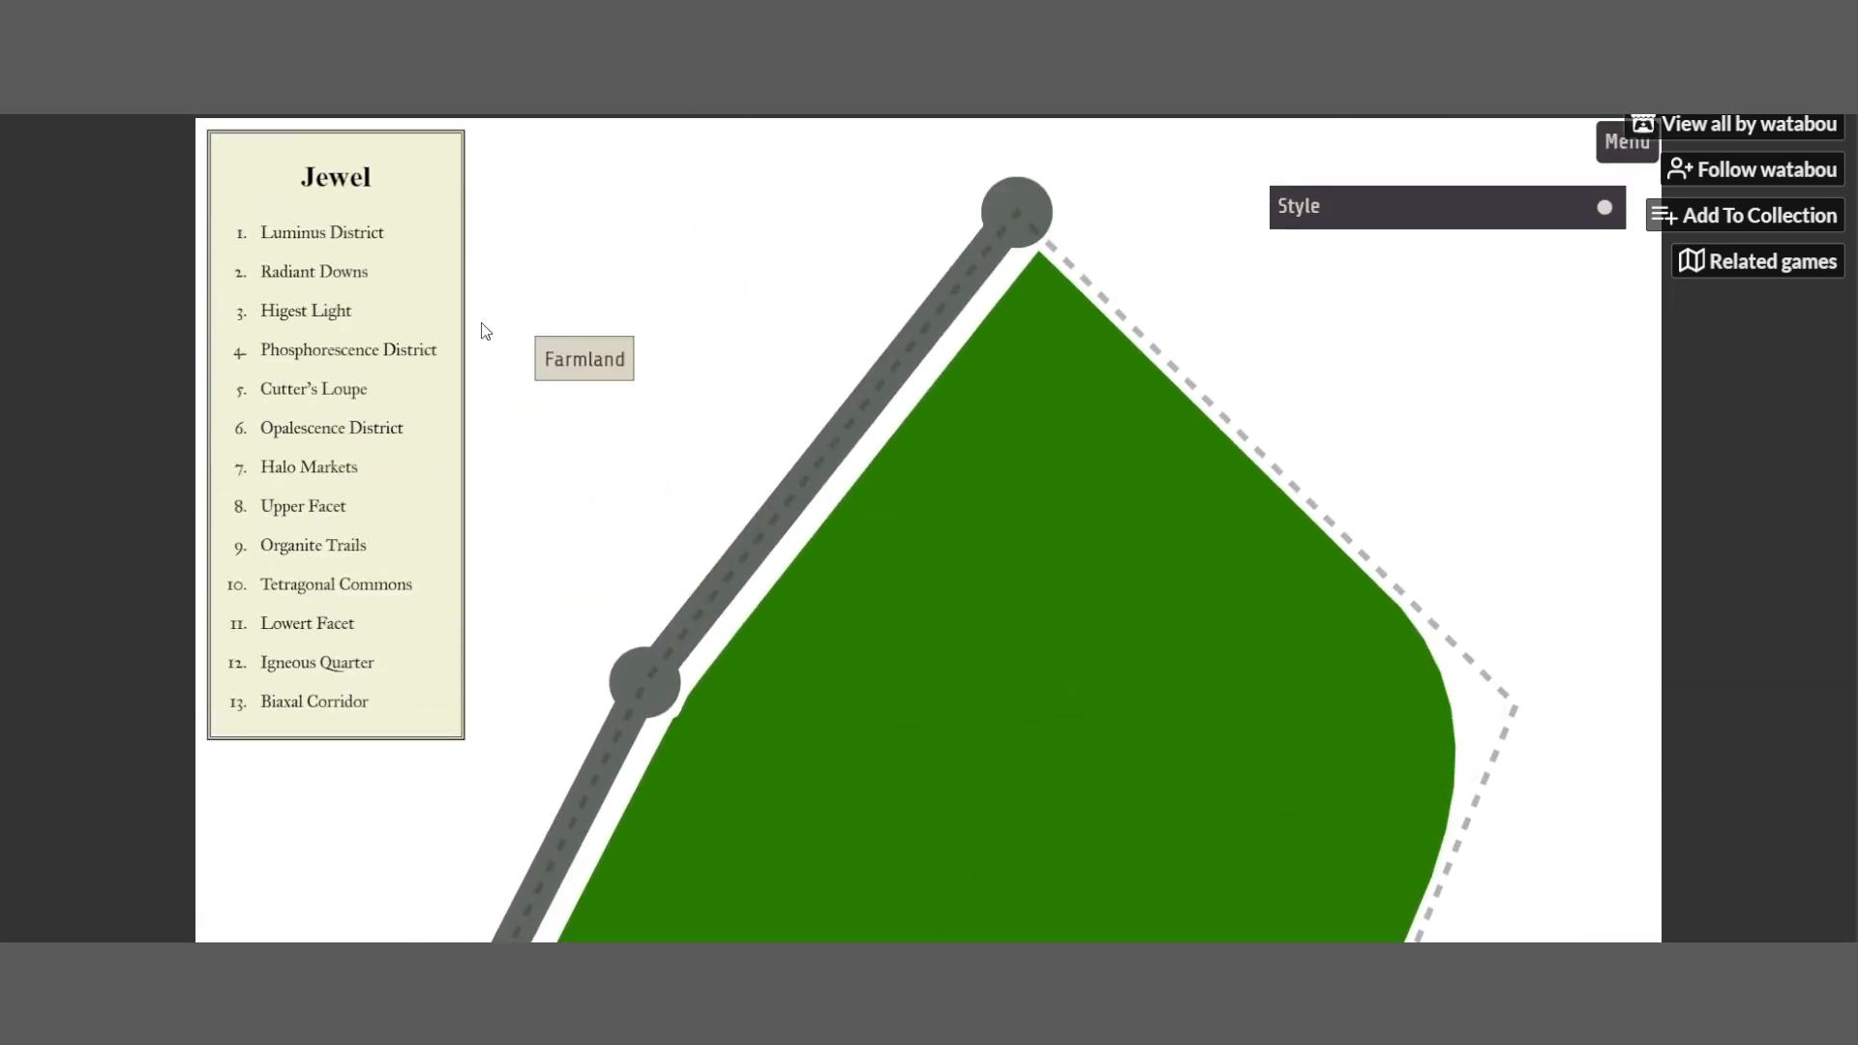
{"action": "right_click", "coordinate": [321, 192]}
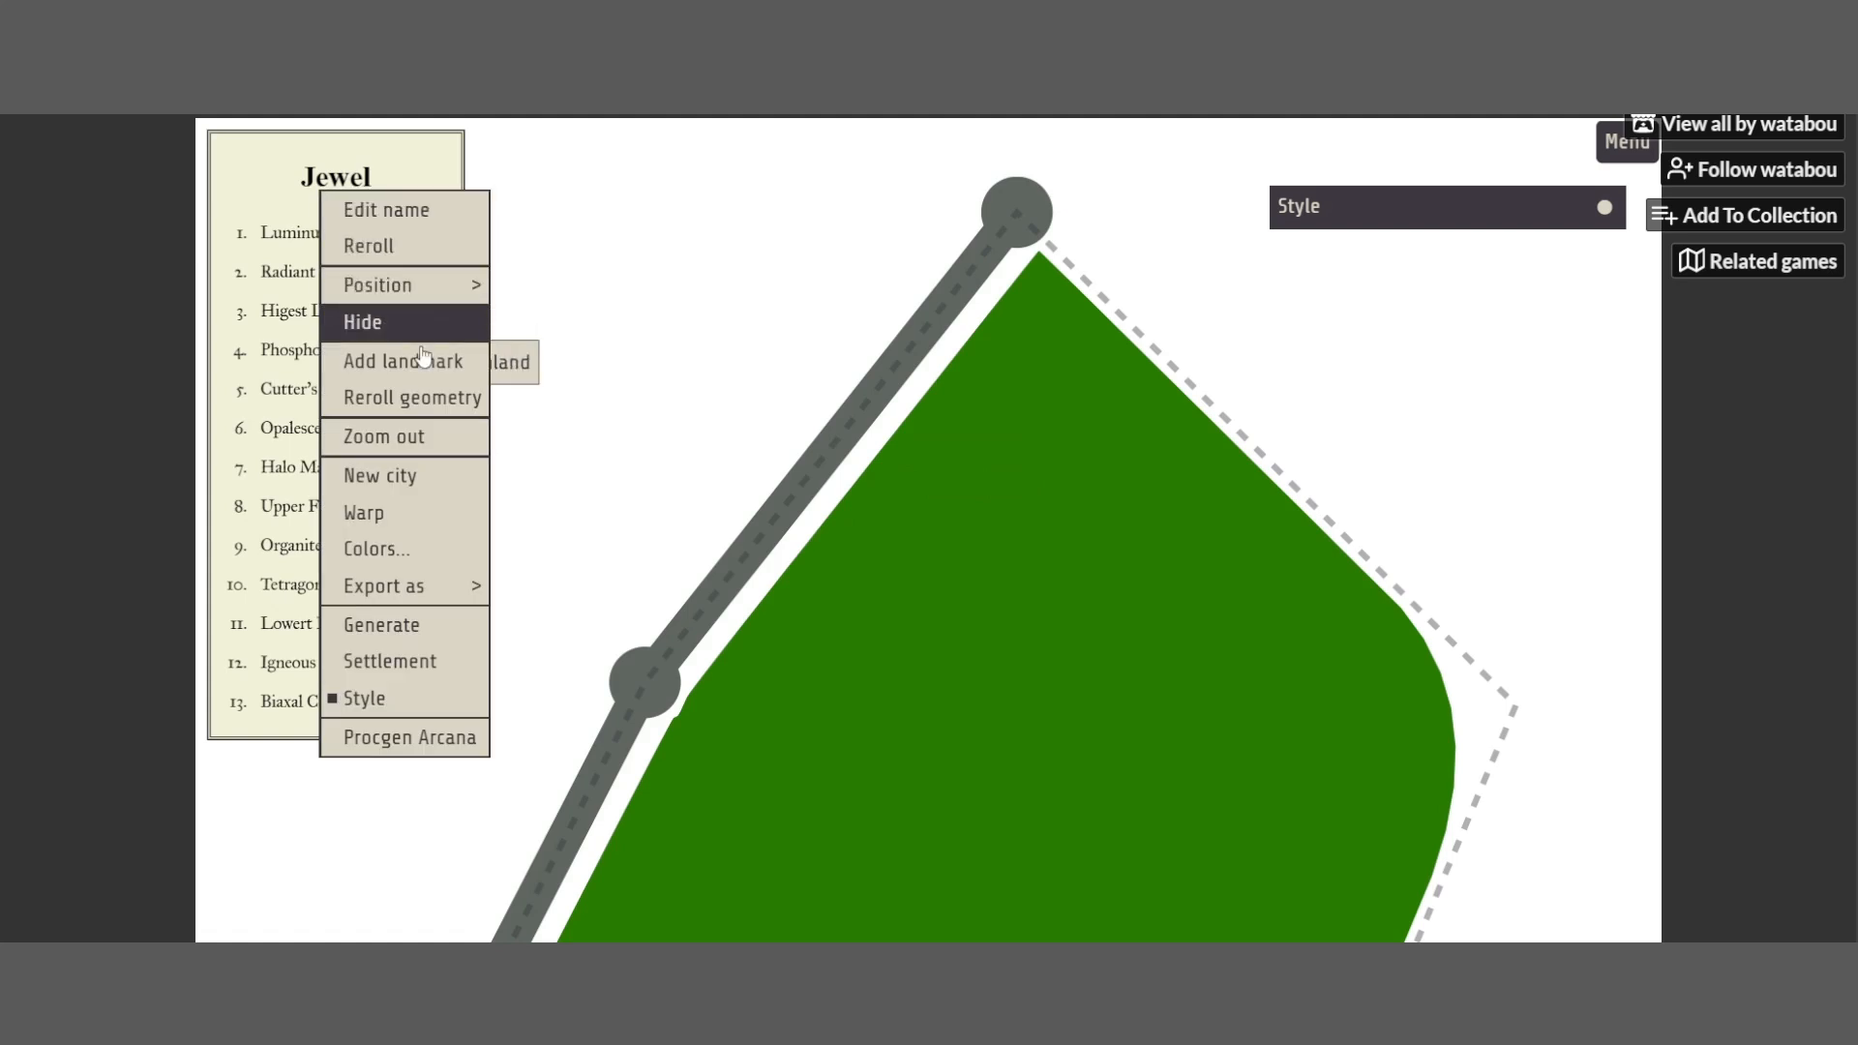
{"action": "left_click", "coordinate": [416, 436]}
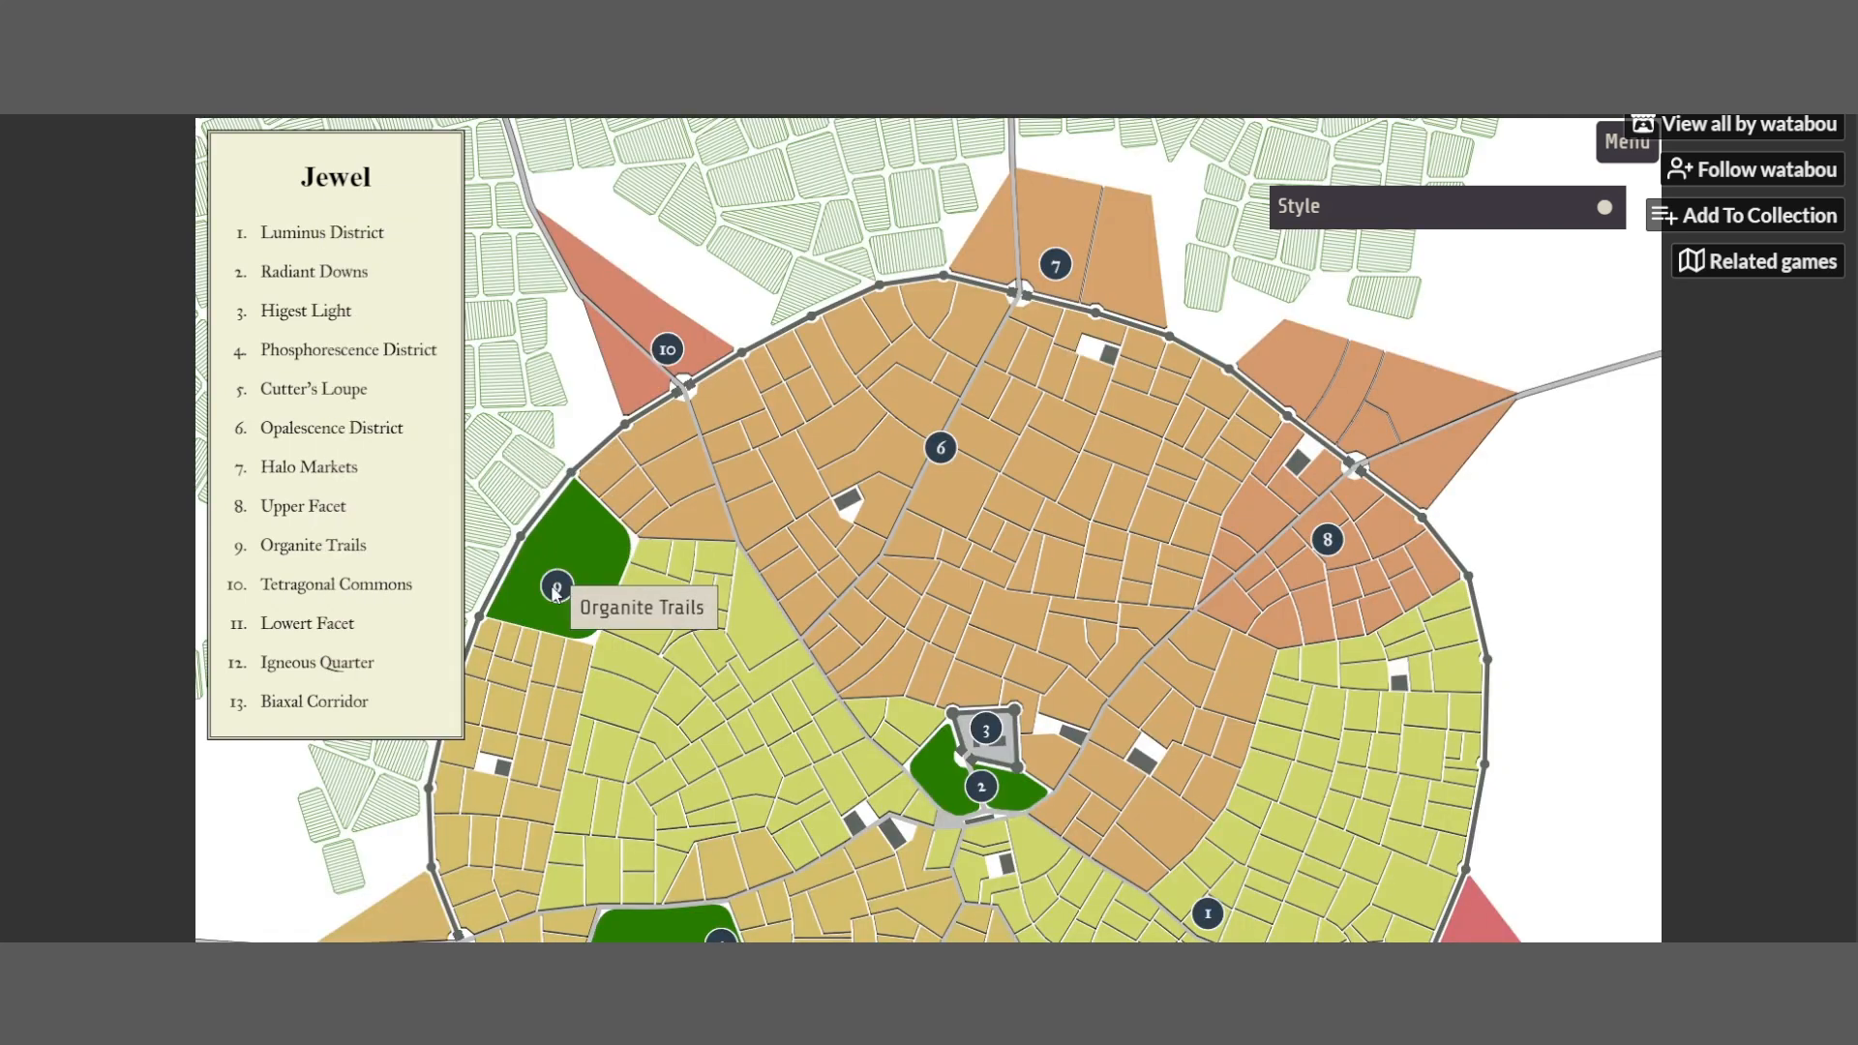
Examine the actions available for the Opalescence District and the file formats offered for exporting the map
{"action": "right_click", "coordinate": [901, 446]}
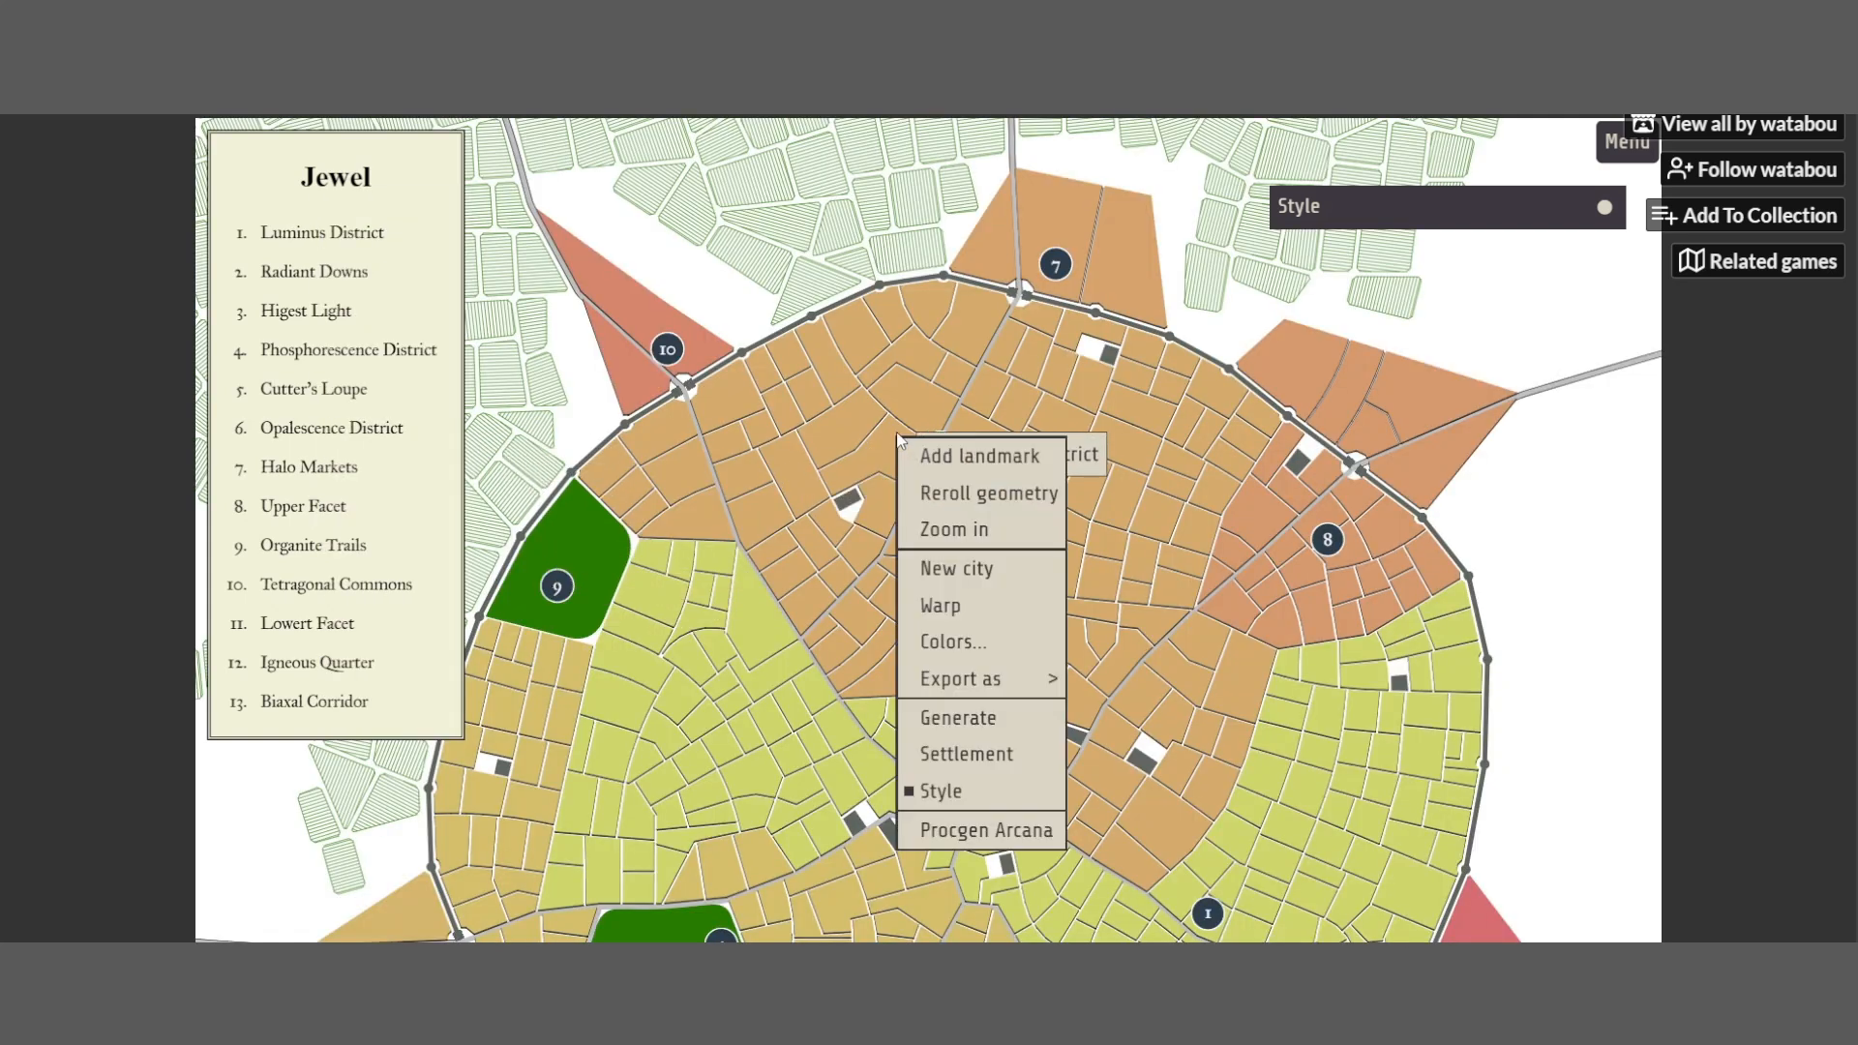
{"action": "left_click", "coordinate": [960, 359]}
{"action": "right_click", "coordinate": [960, 359]}
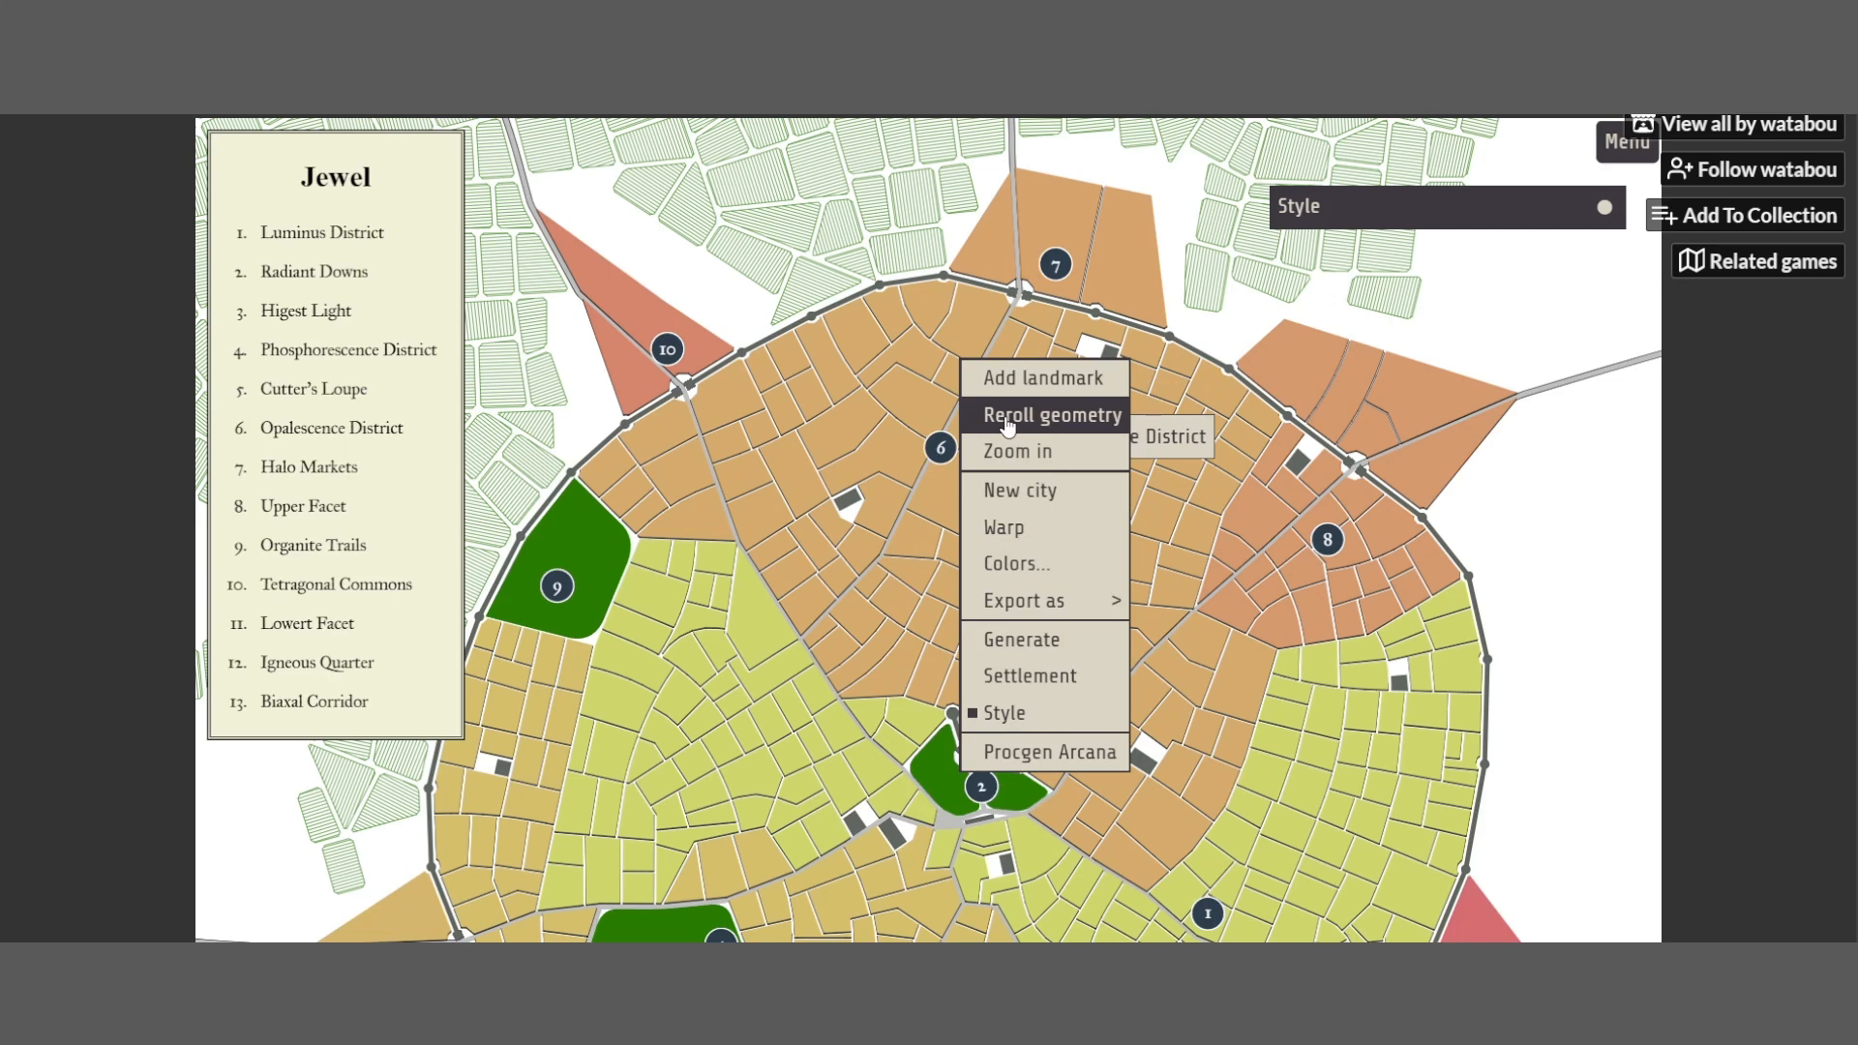
{"action": "left_click", "coordinate": [1599, 142]}
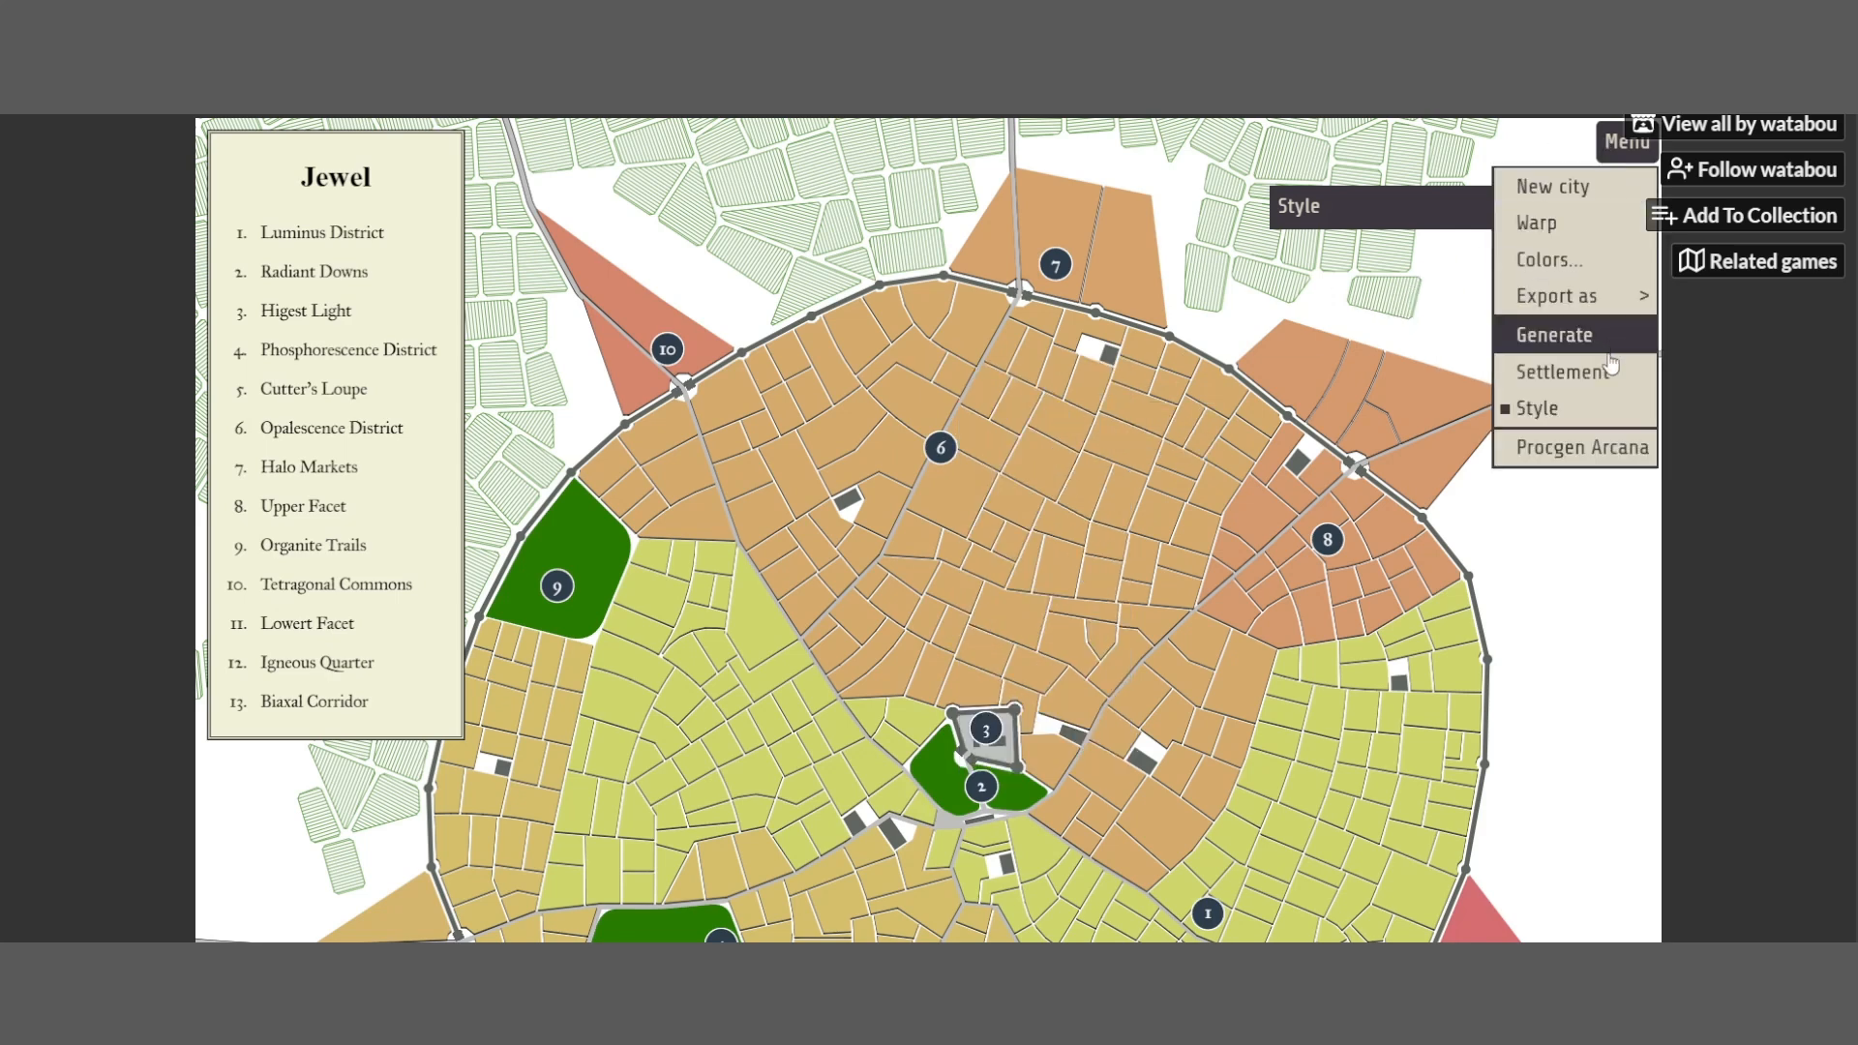
{"action": "mouse_move", "coordinate": [1614, 301]}
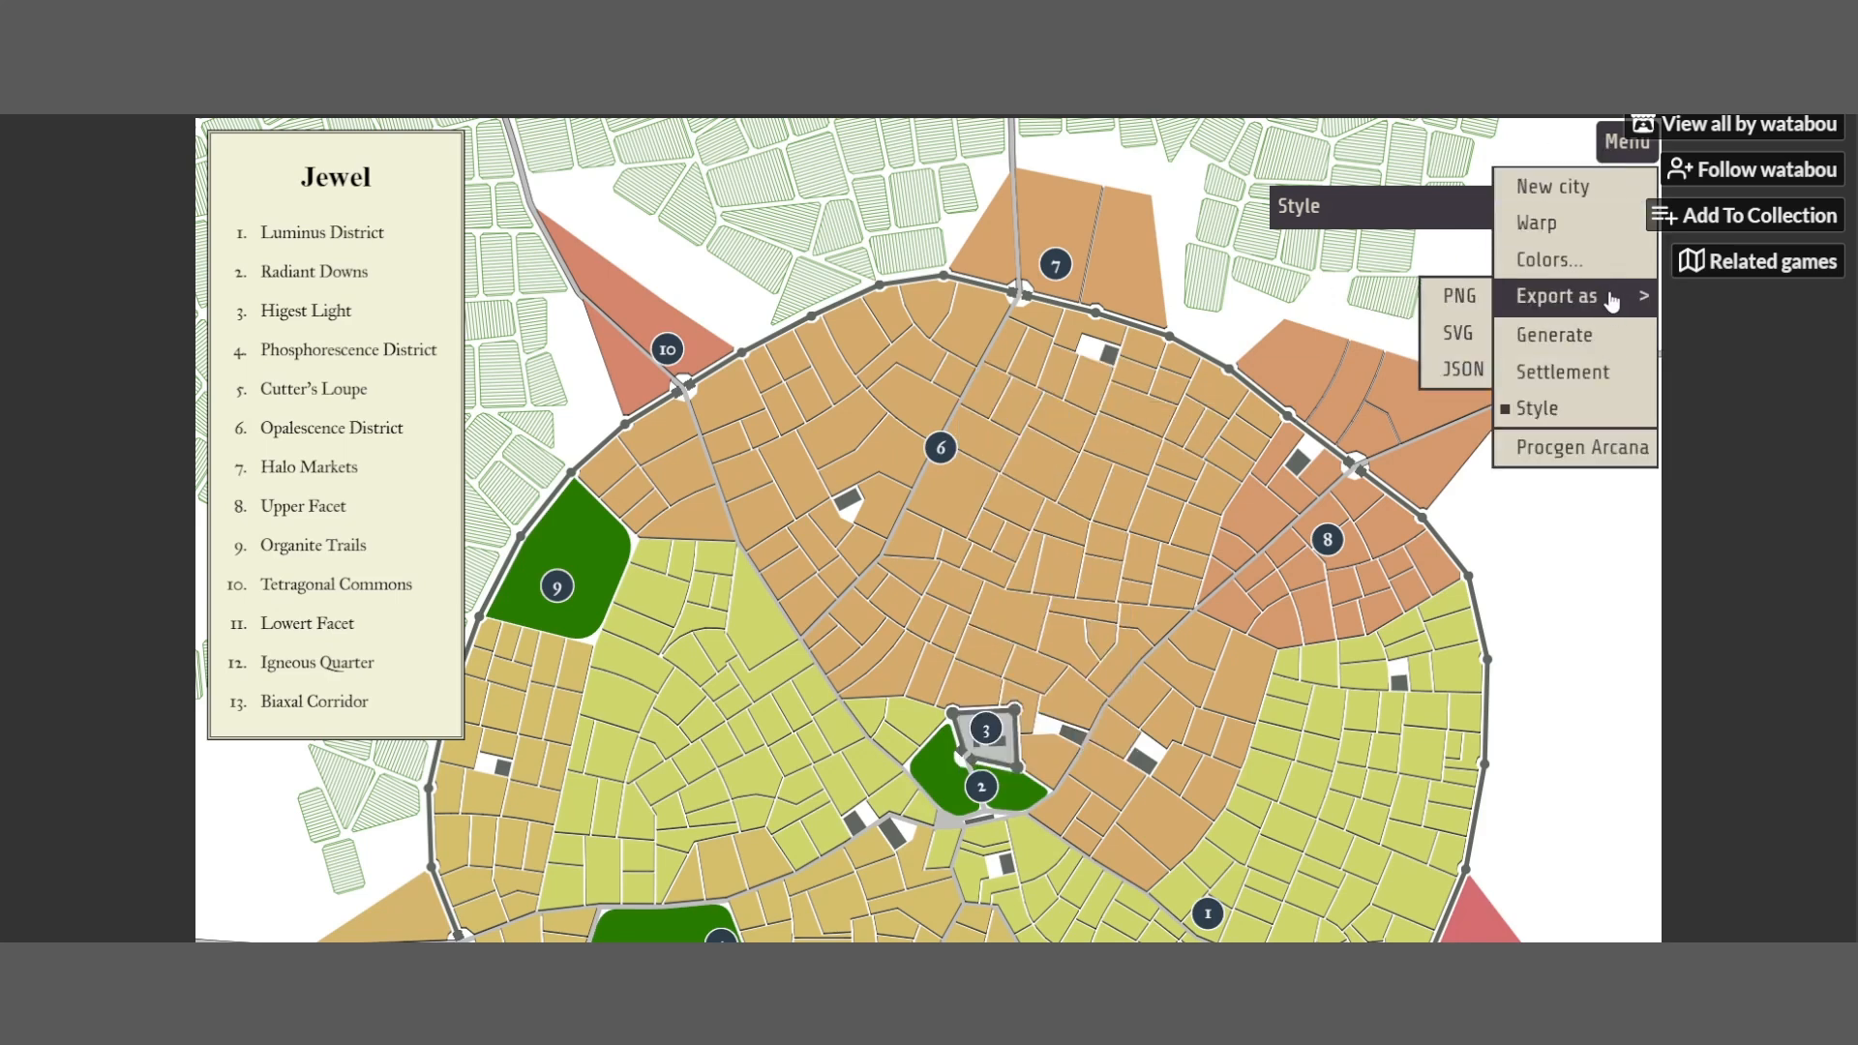
{"action": "right_click", "coordinate": [1159, 318]}
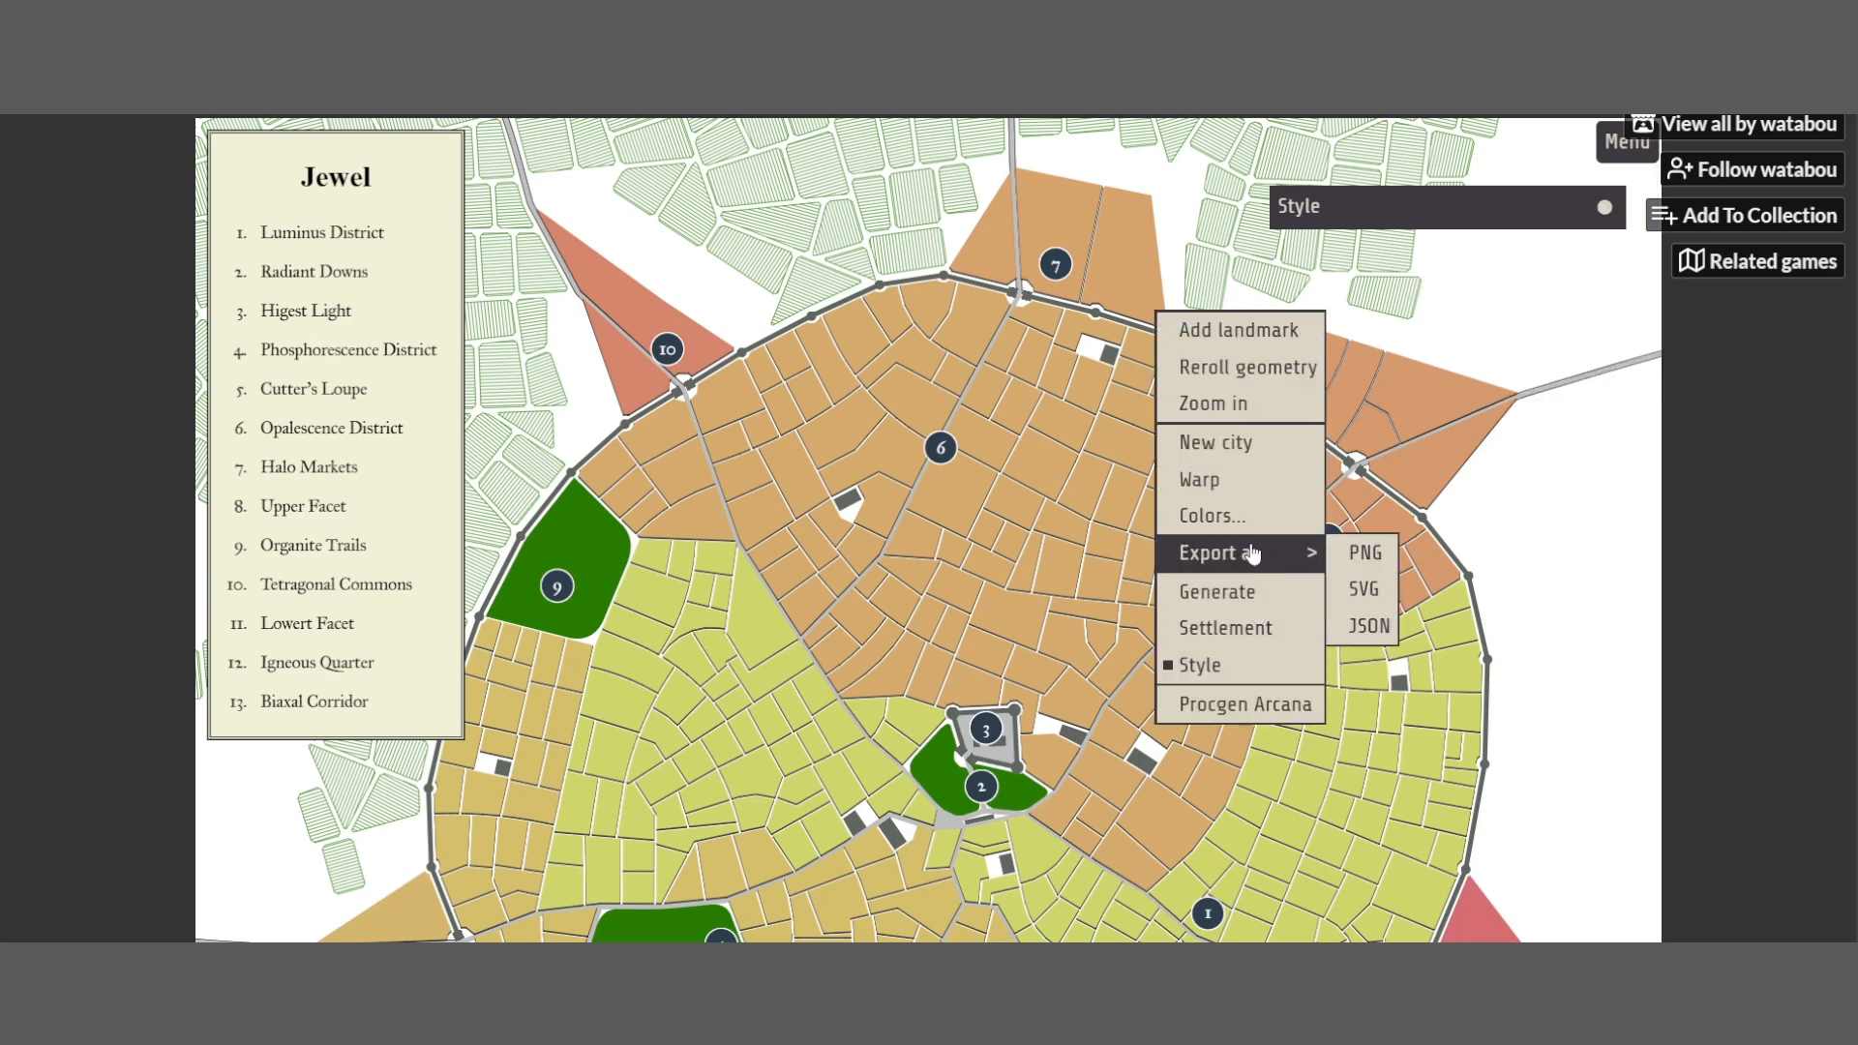
{"action": "left_click", "coordinate": [1626, 145]}
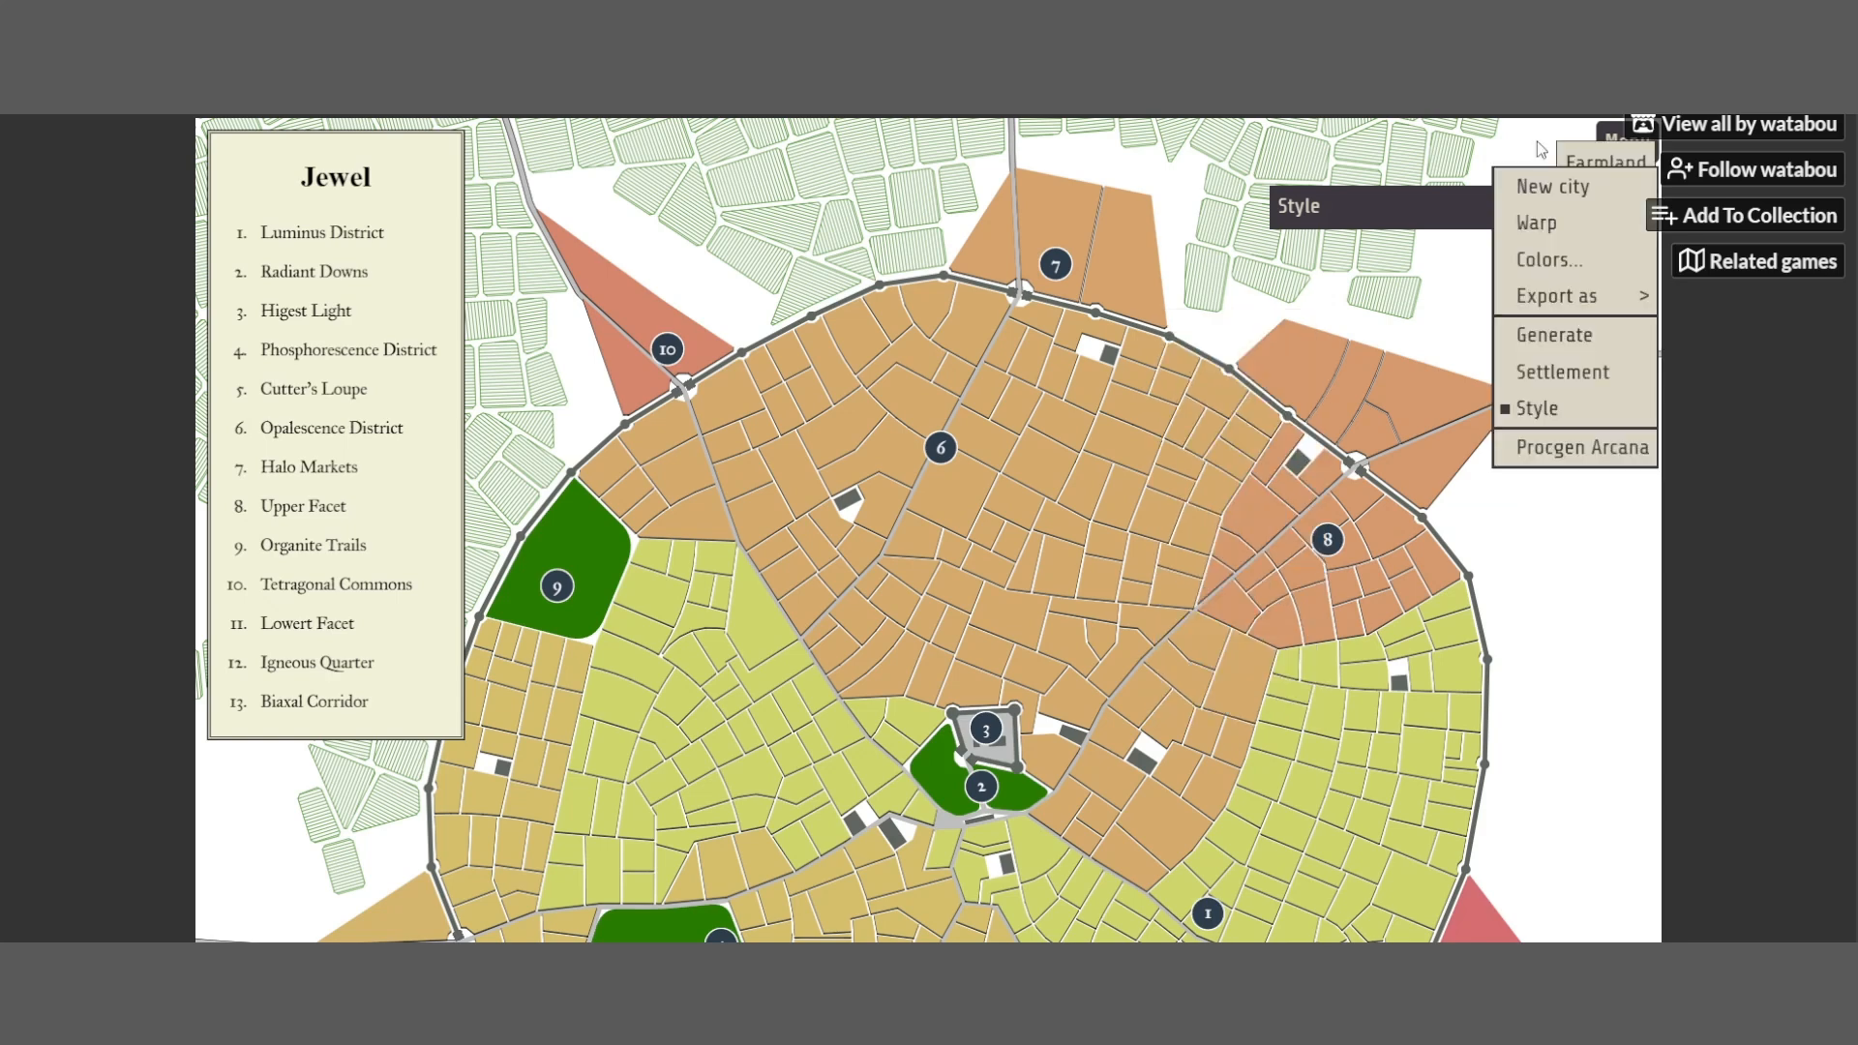
{"action": "mouse_move", "coordinate": [1500, 296]}
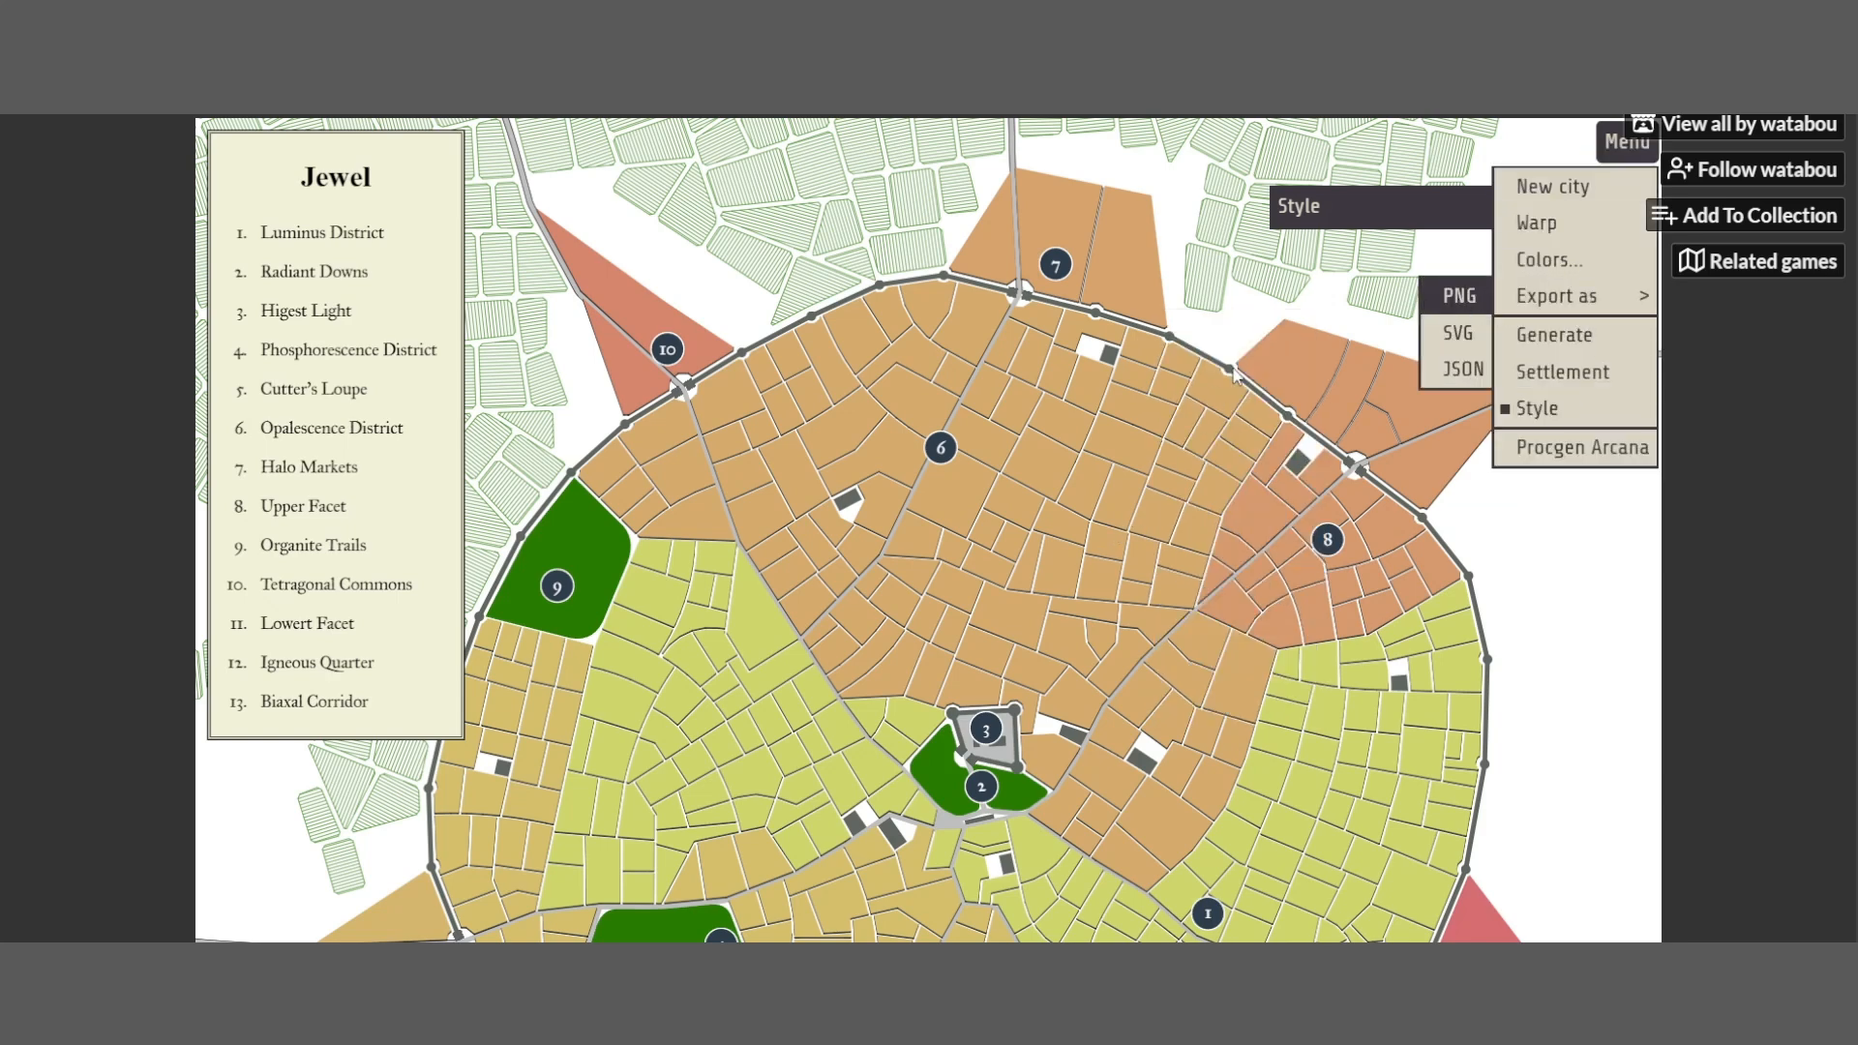
{"action": "left_click", "coordinate": [1303, 333]}
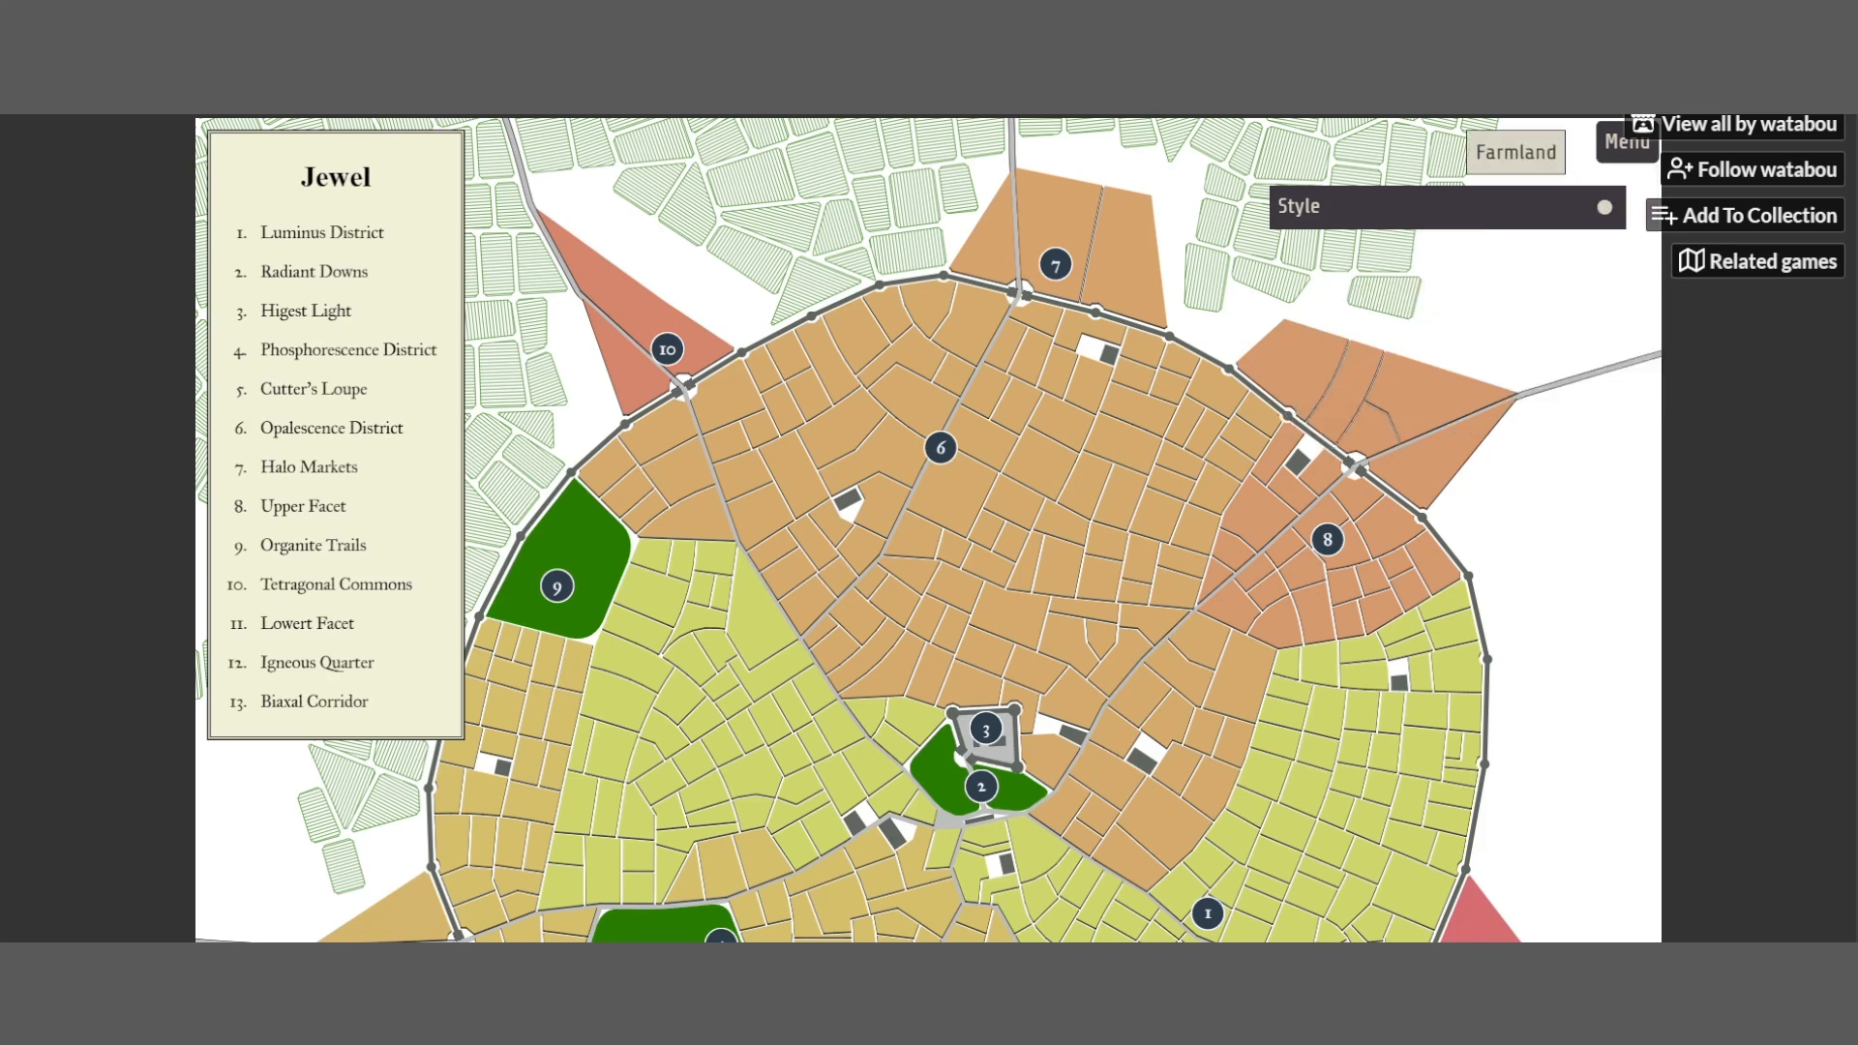
Reroll the building geometry in the northeastern part of the Opalescence District and in the yellow-green area beside Organite Trails
{"action": "right_click", "coordinate": [1007, 386]}
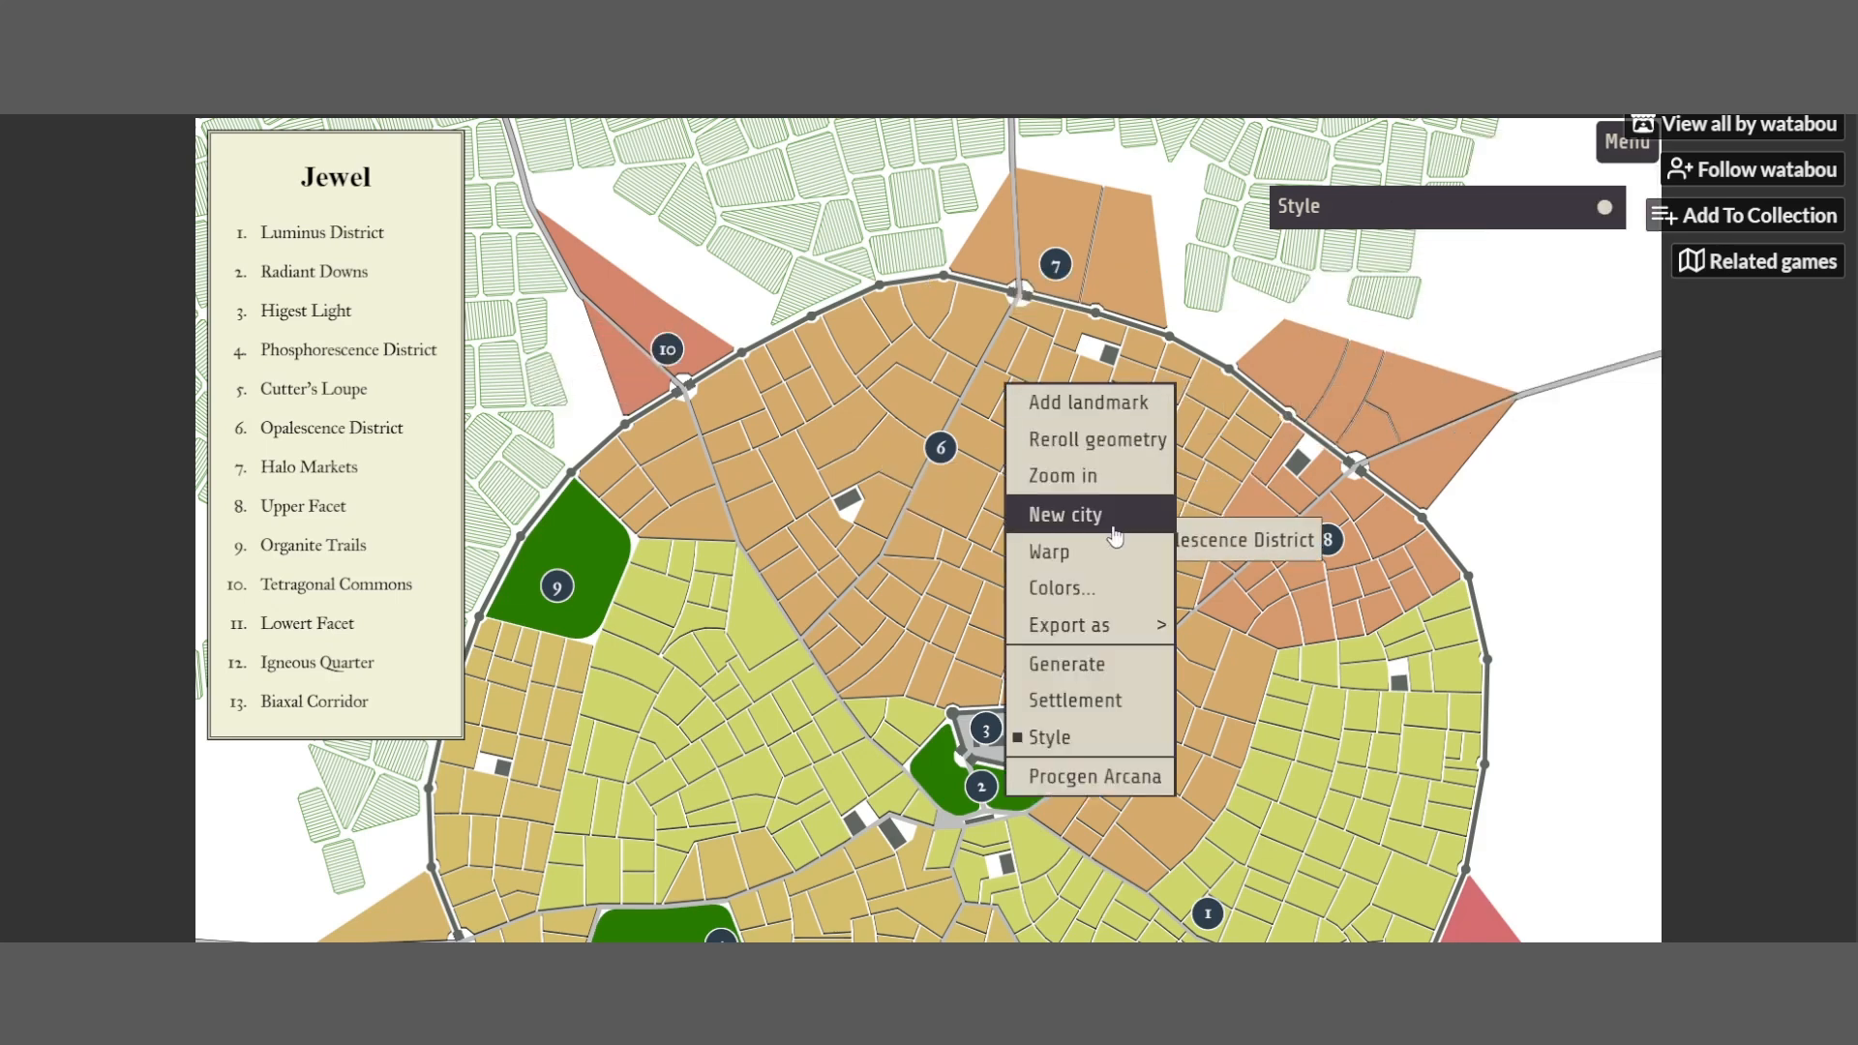
{"action": "left_click", "coordinate": [1128, 460]}
{"action": "right_click", "coordinate": [681, 697]}
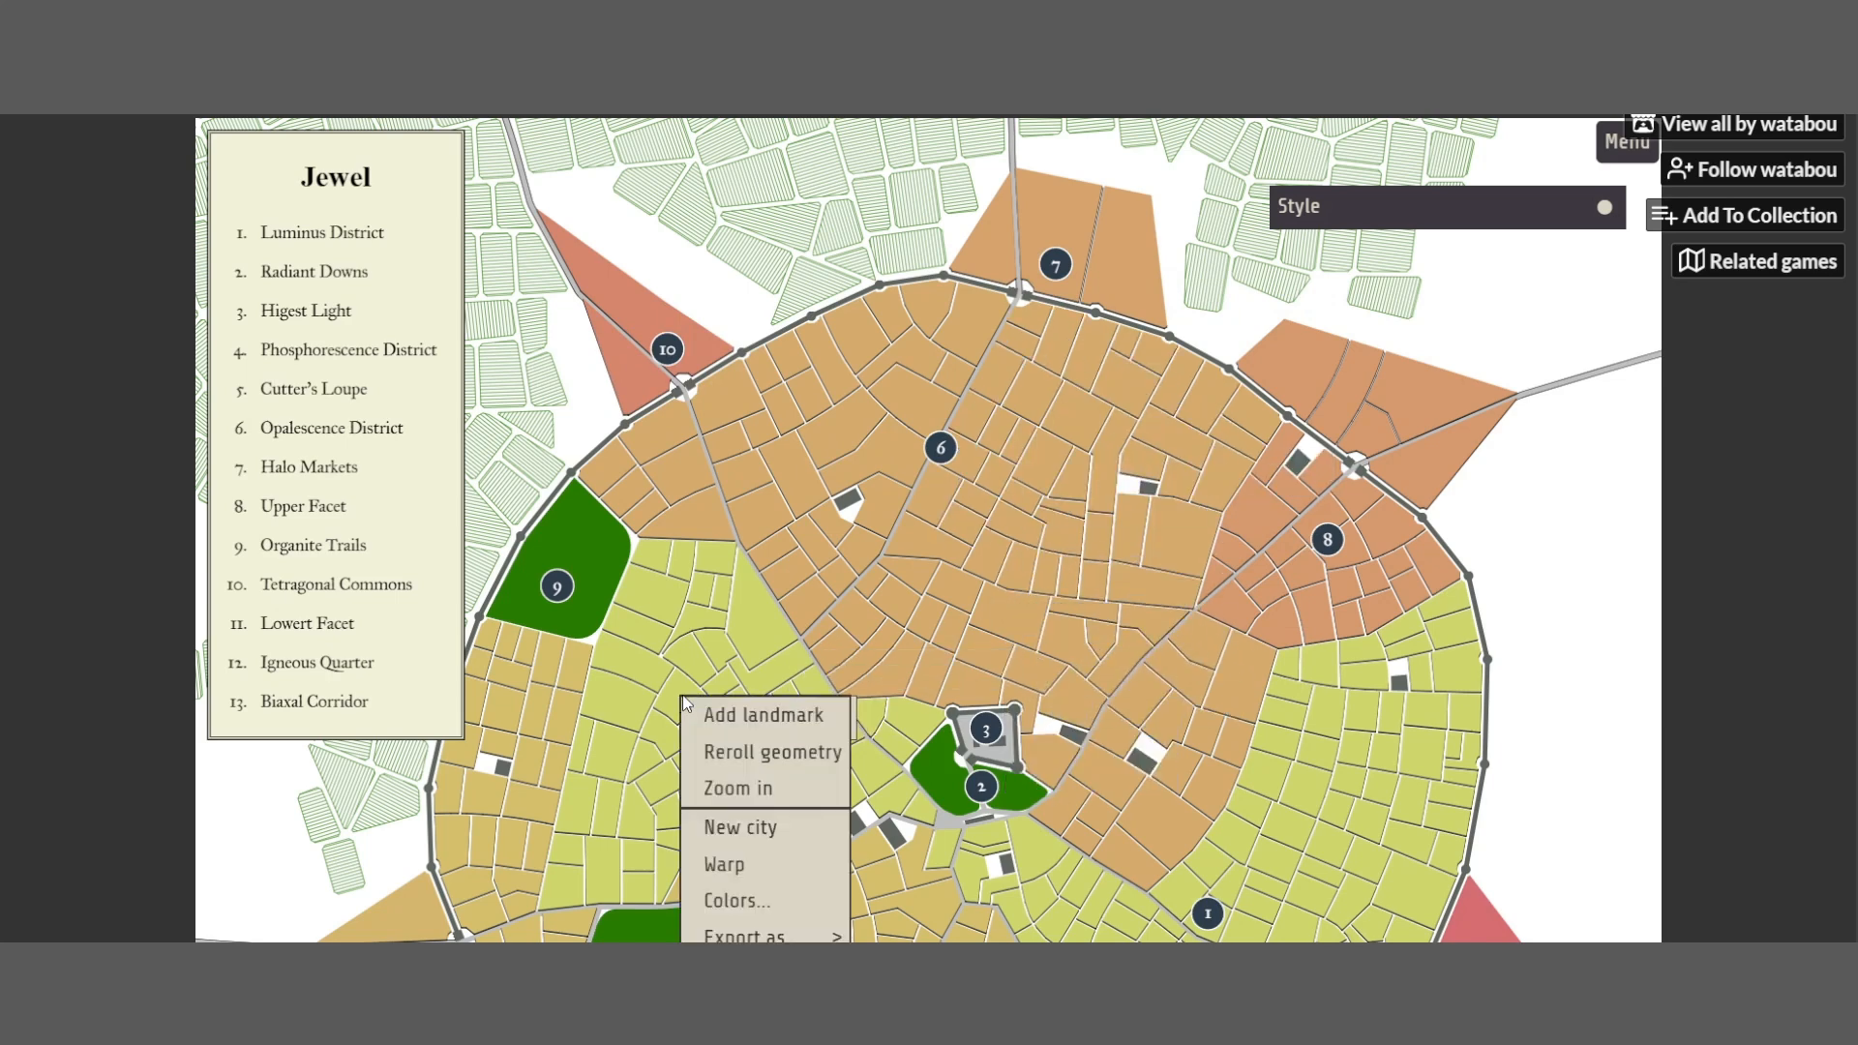
{"action": "left_click", "coordinate": [782, 752]}
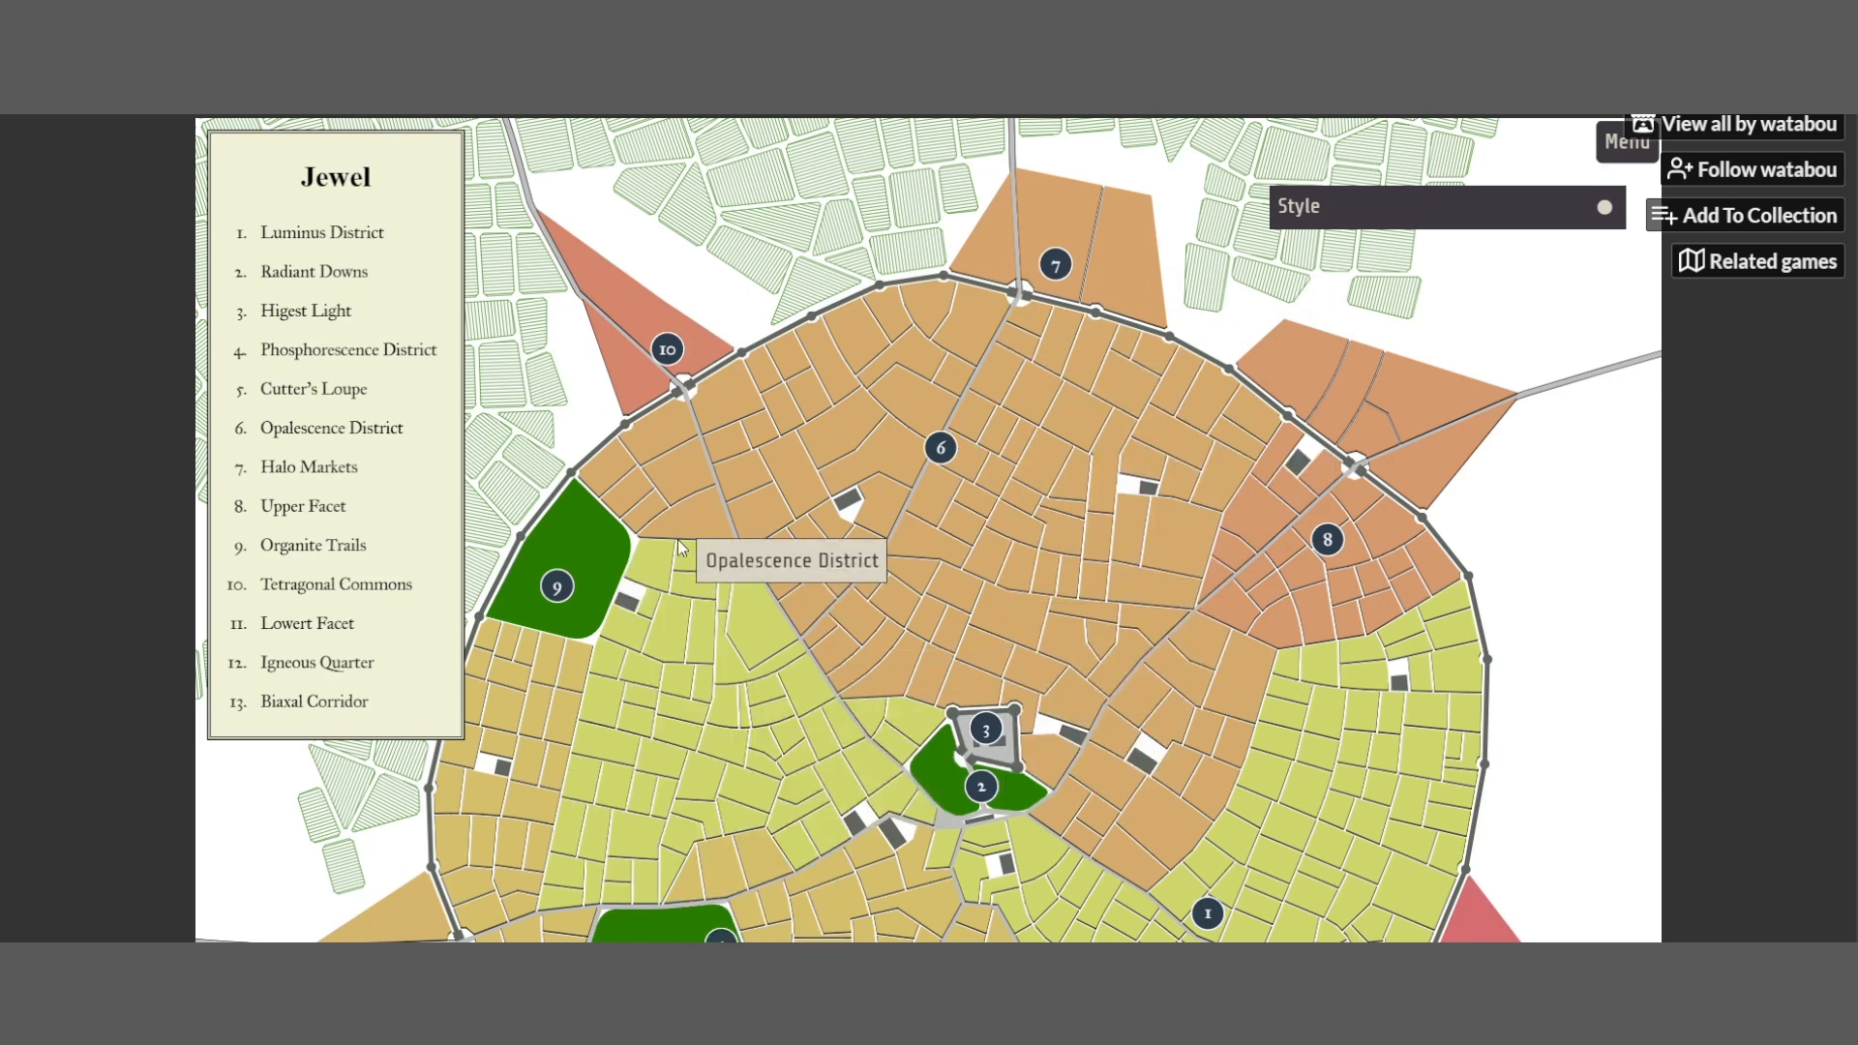
{"action": "right_click", "coordinate": [575, 544]}
{"action": "left_click", "coordinate": [717, 606]}
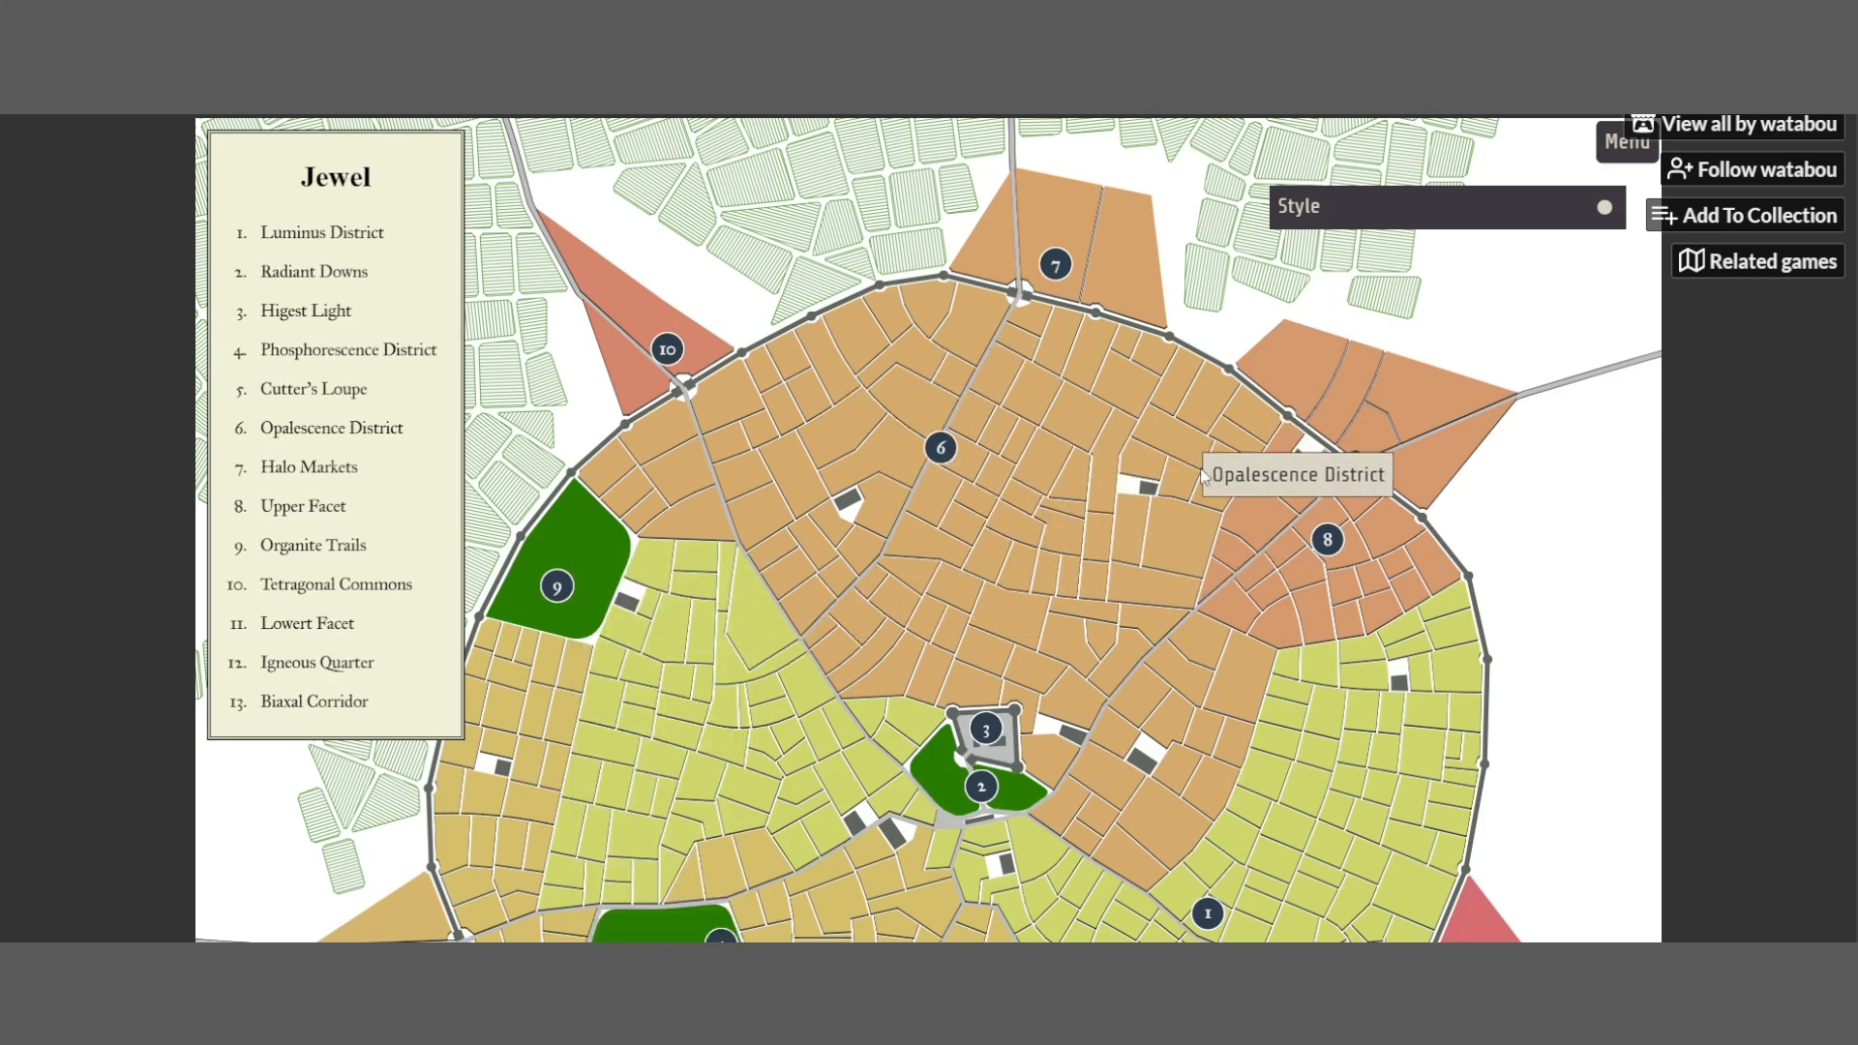
Reroll the building geometry in Upper Facet and in the eastern part of the Luminus District
{"action": "right_click", "coordinate": [1270, 544]}
{"action": "left_click", "coordinate": [1326, 593]}
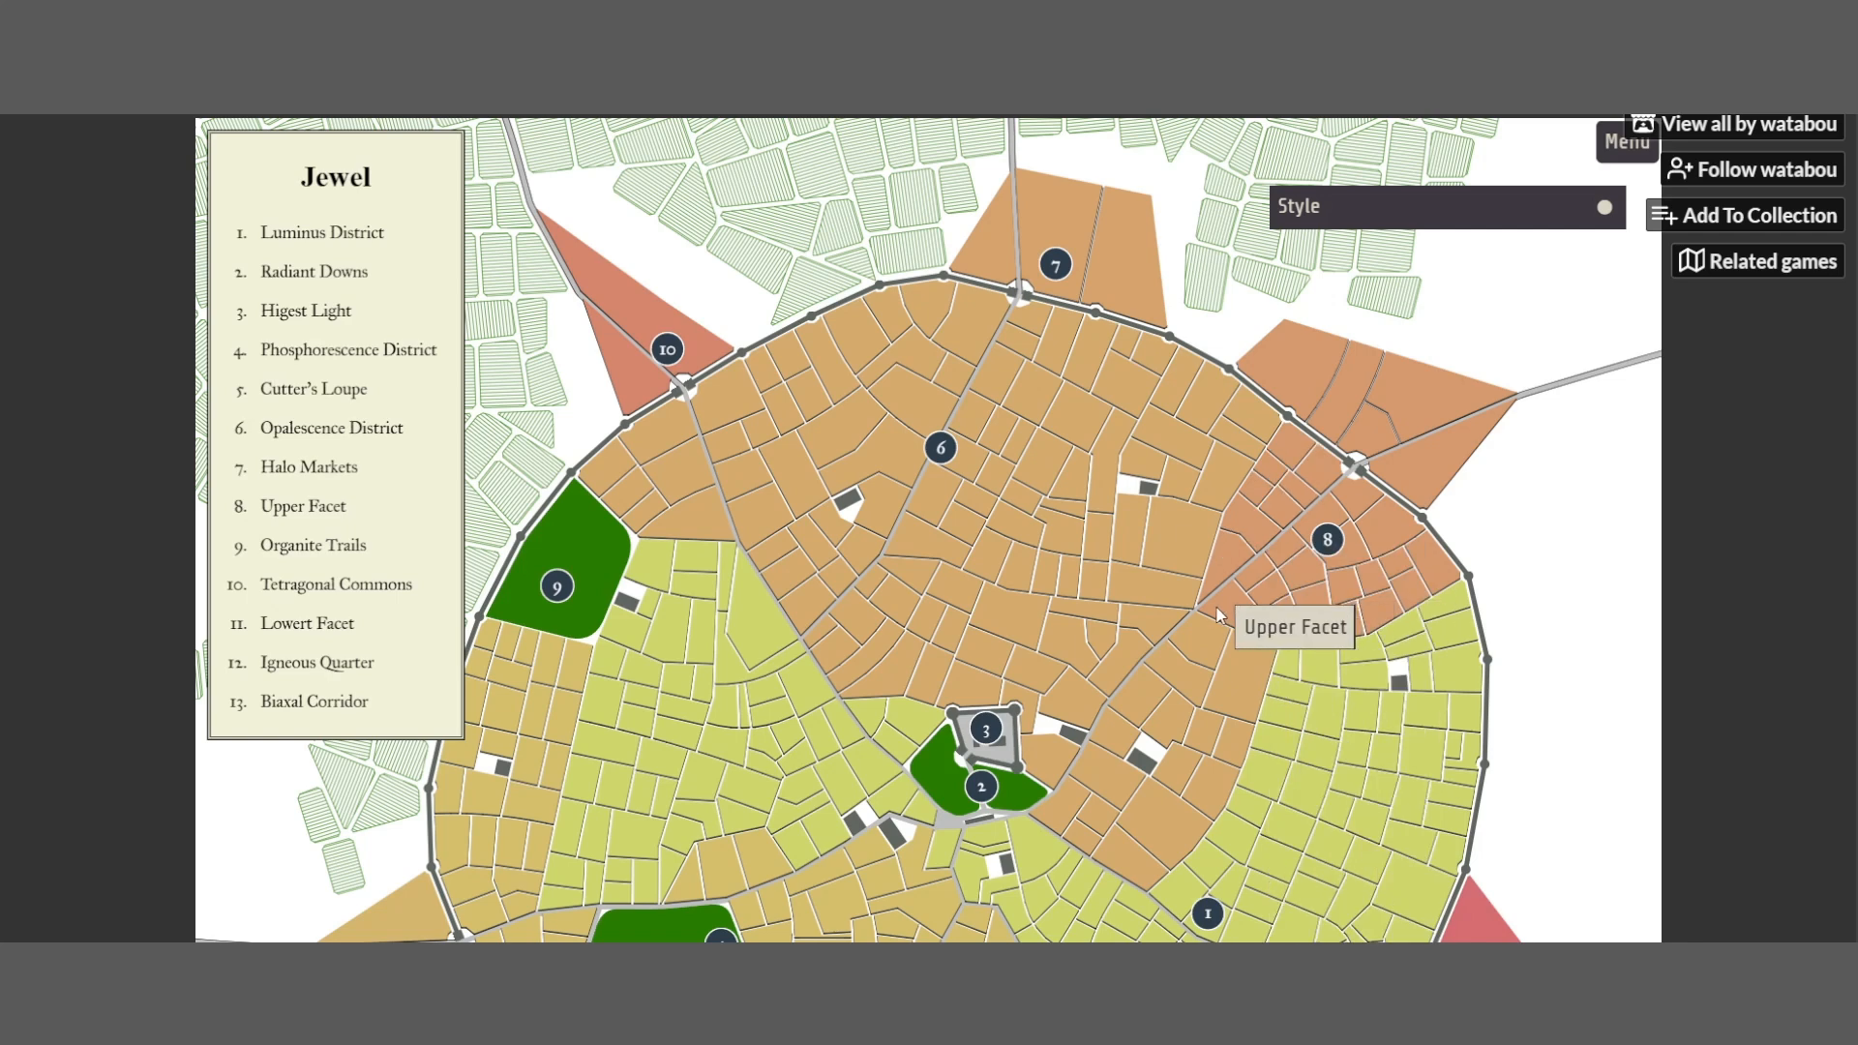
{"action": "scroll", "coordinate": [1200, 580], "scroll_direction": "down", "scroll_amount": 3}
{"action": "right_click", "coordinate": [1275, 549]}
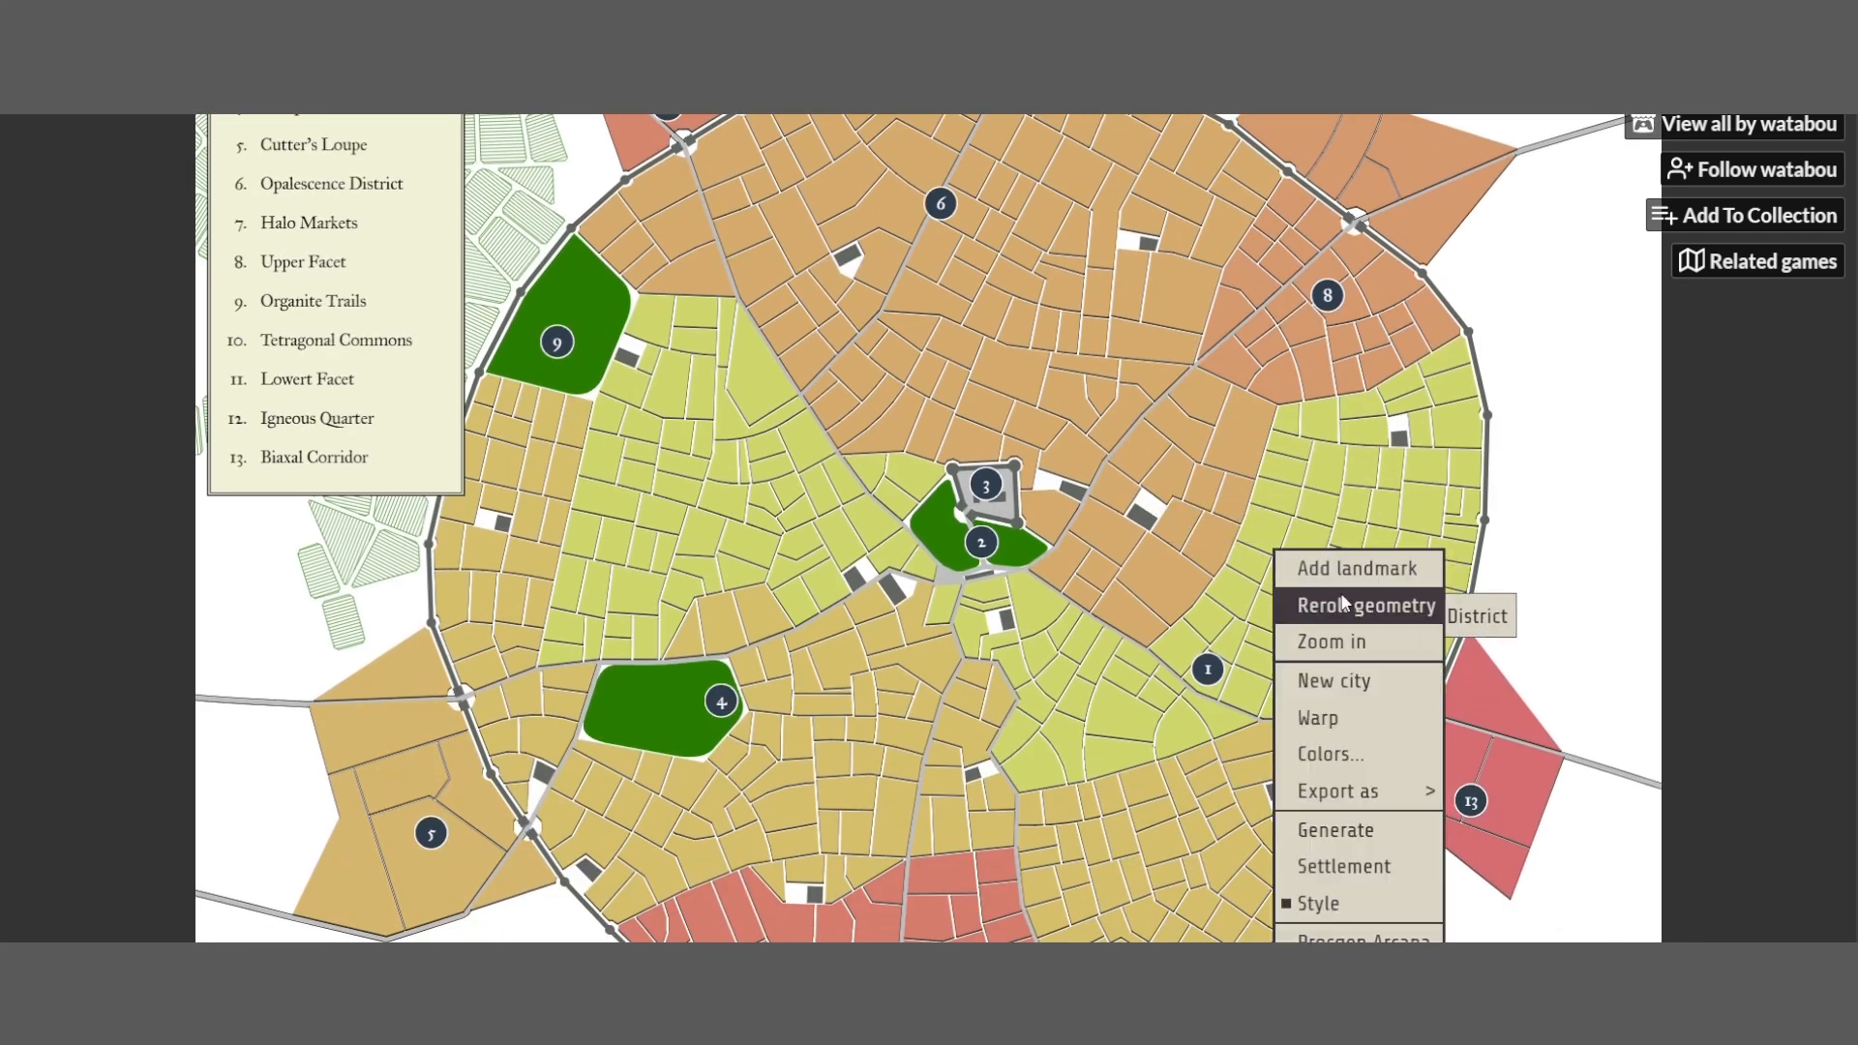
{"action": "left_click", "coordinate": [1342, 603]}
Reroll the building geometry in the southwestern and southeastern parts of the Phosphorescence District
{"action": "scroll", "coordinate": [860, 562], "scroll_direction": "down", "scroll_amount": 3}
{"action": "right_click", "coordinate": [817, 540]}
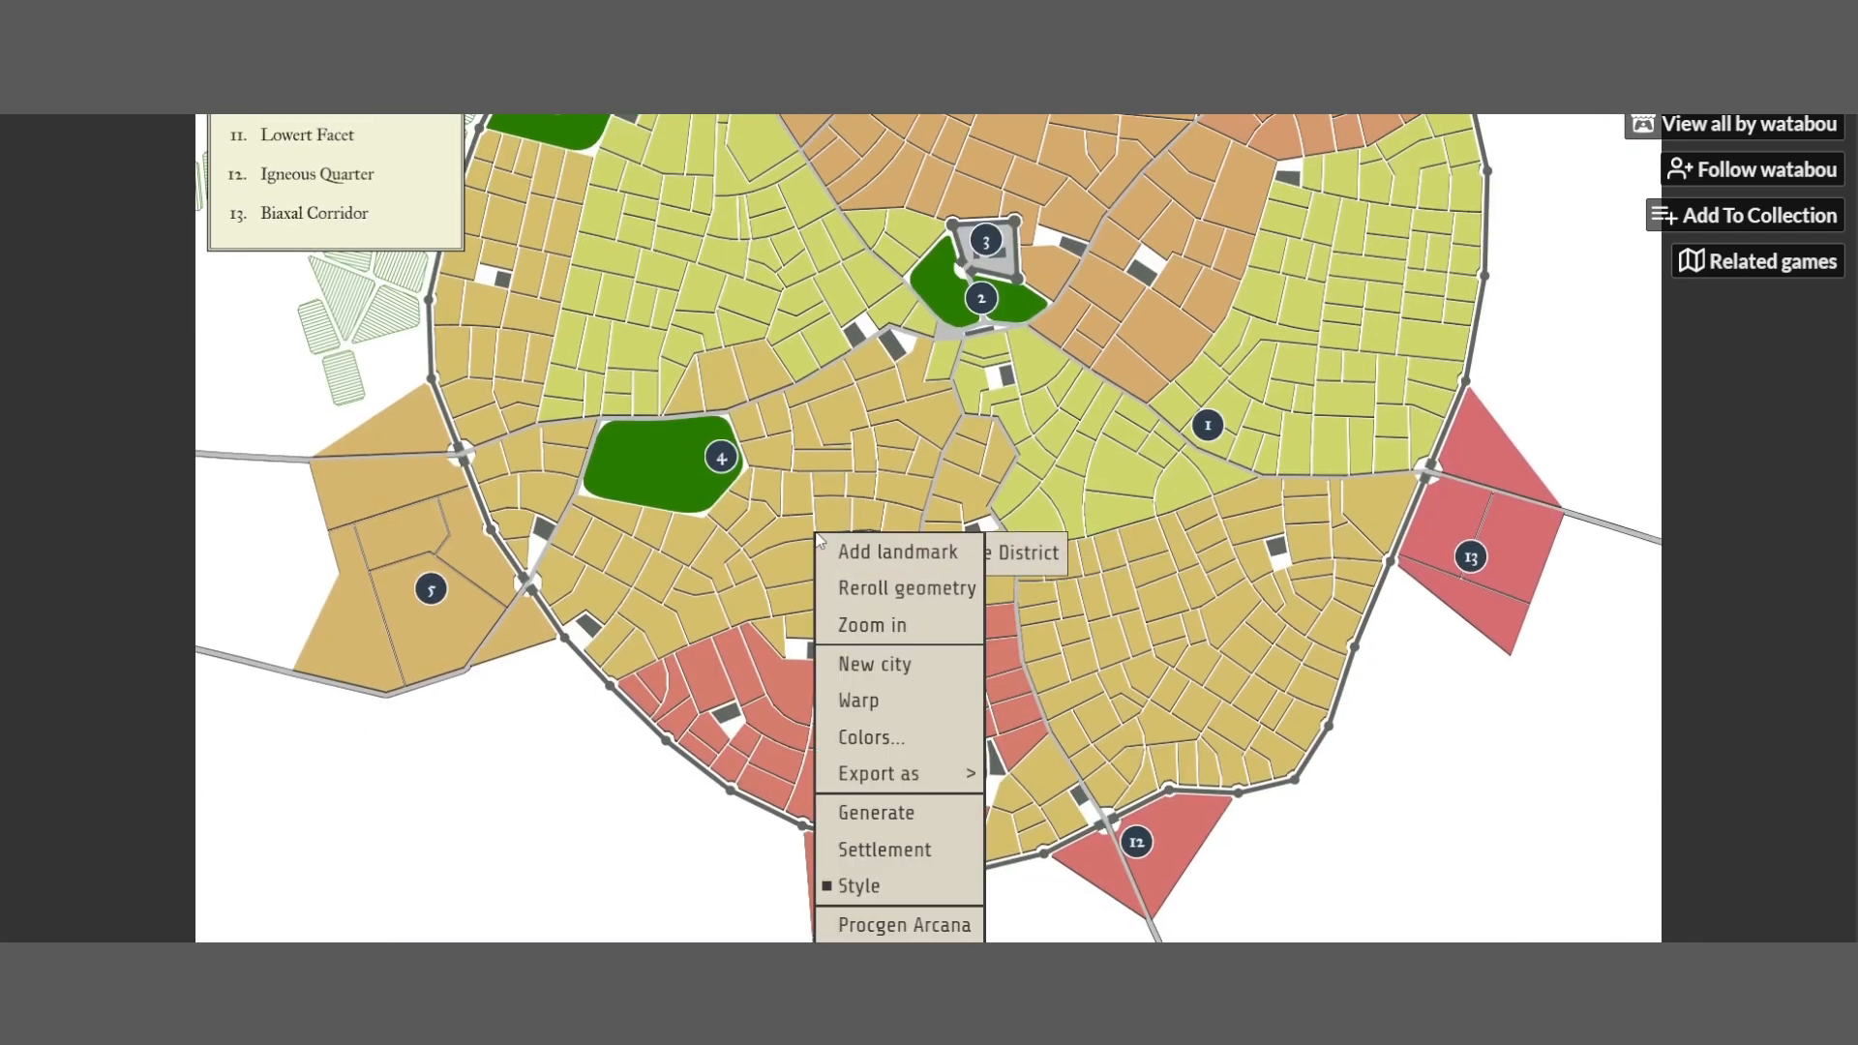
{"action": "left_click", "coordinate": [890, 589]}
{"action": "right_click", "coordinate": [1186, 632]}
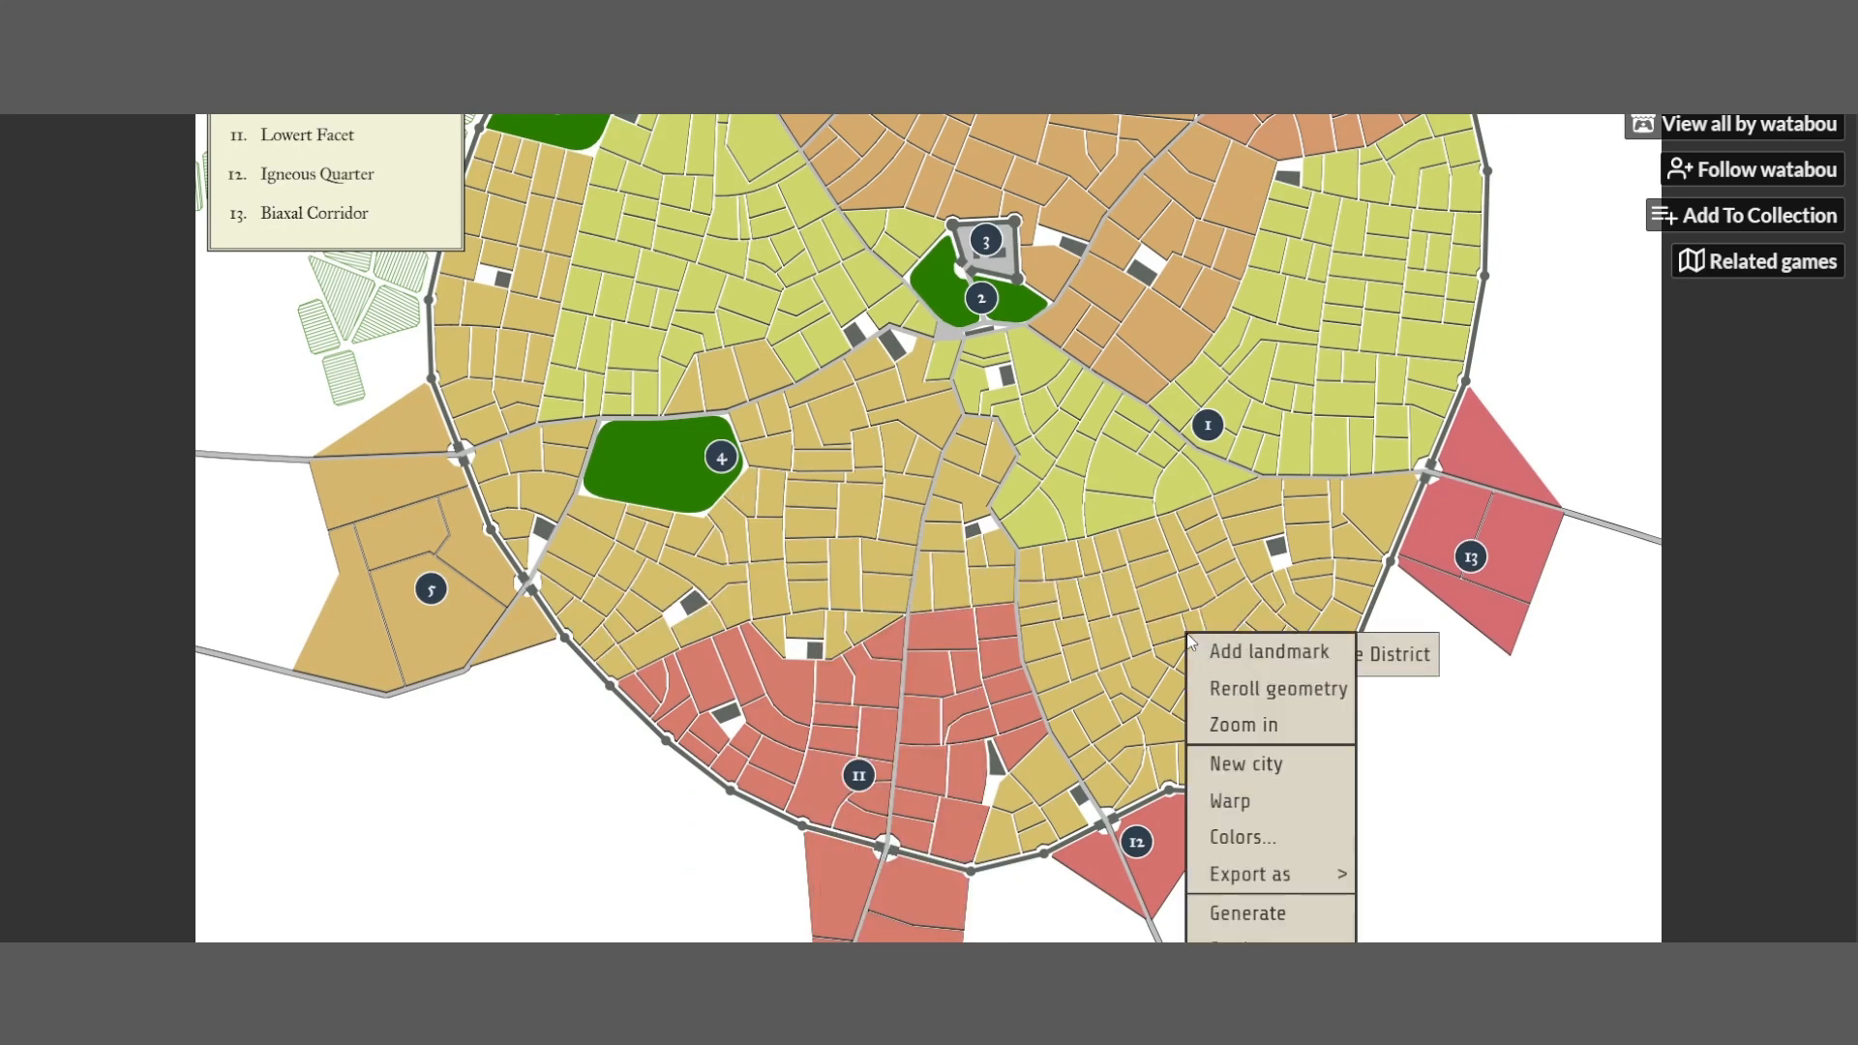
{"action": "left_click", "coordinate": [1227, 685]}
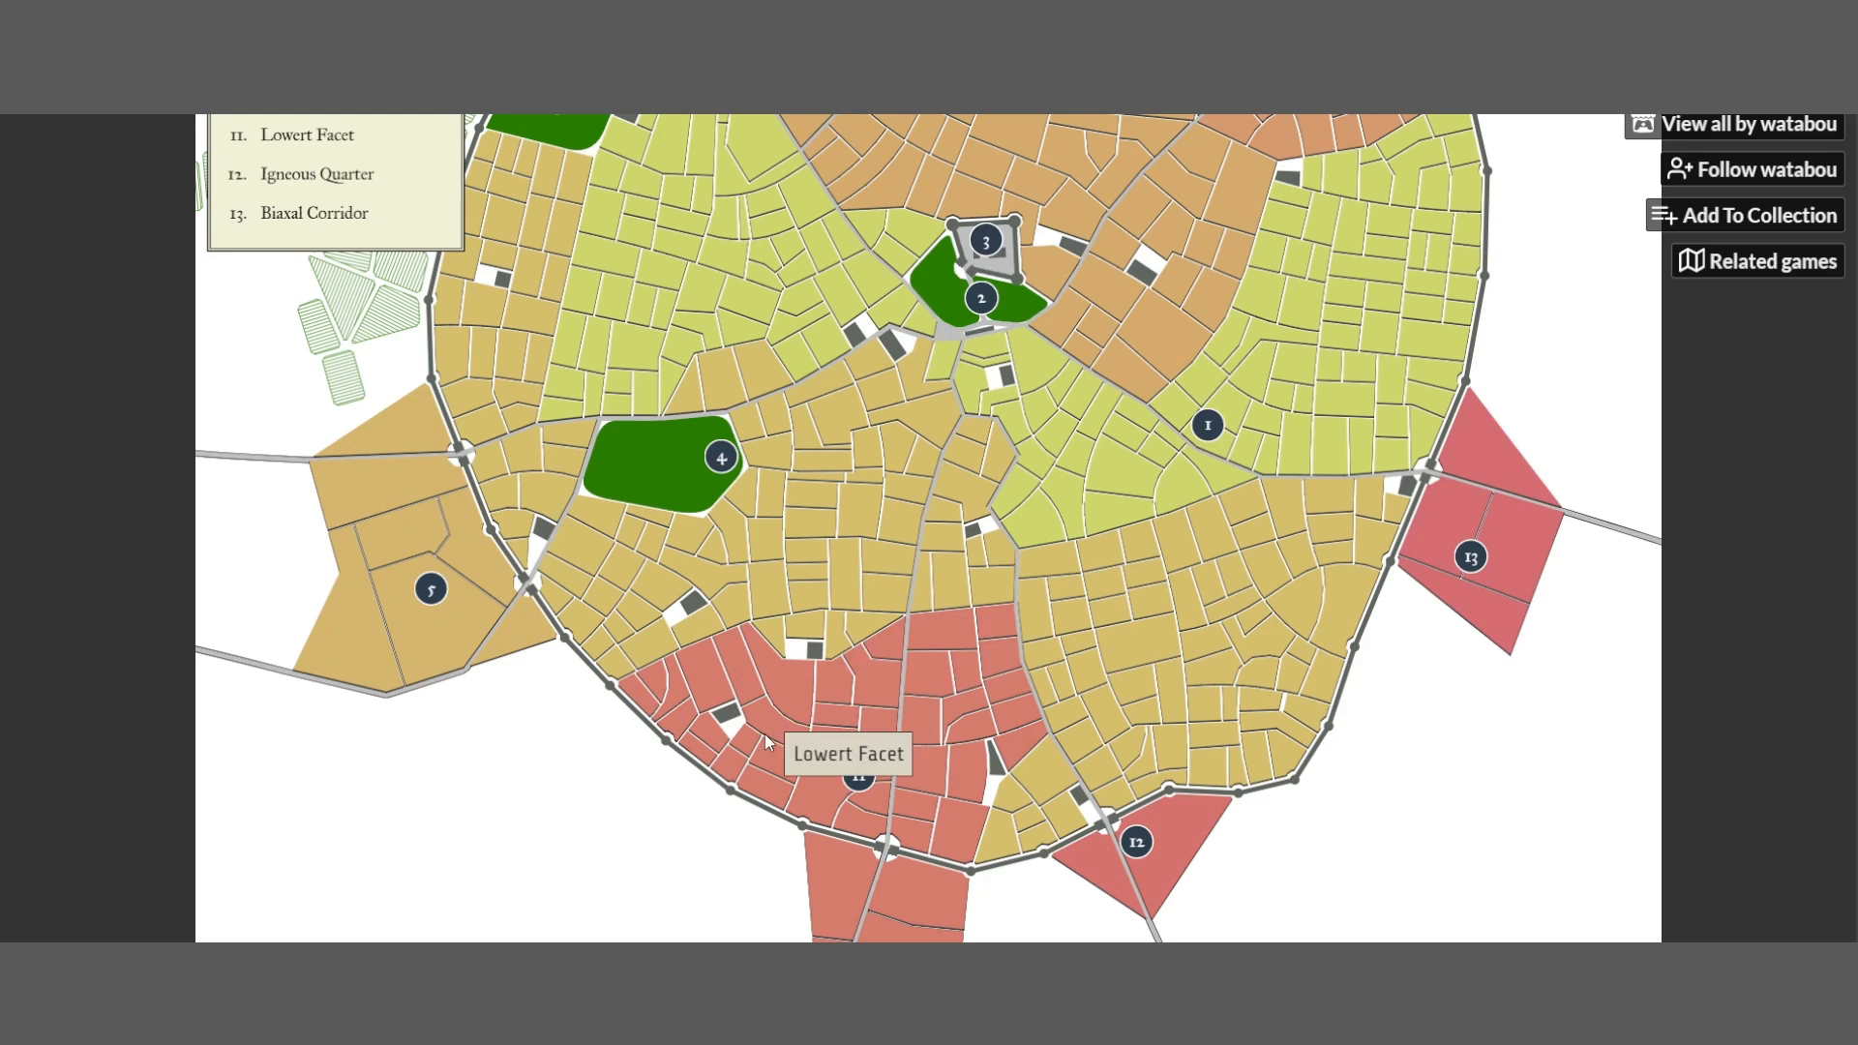
Zoom in on Lowert Facet to inspect its blocks and walls, return to the full city, and review the whole map
{"action": "right_click", "coordinate": [799, 696]}
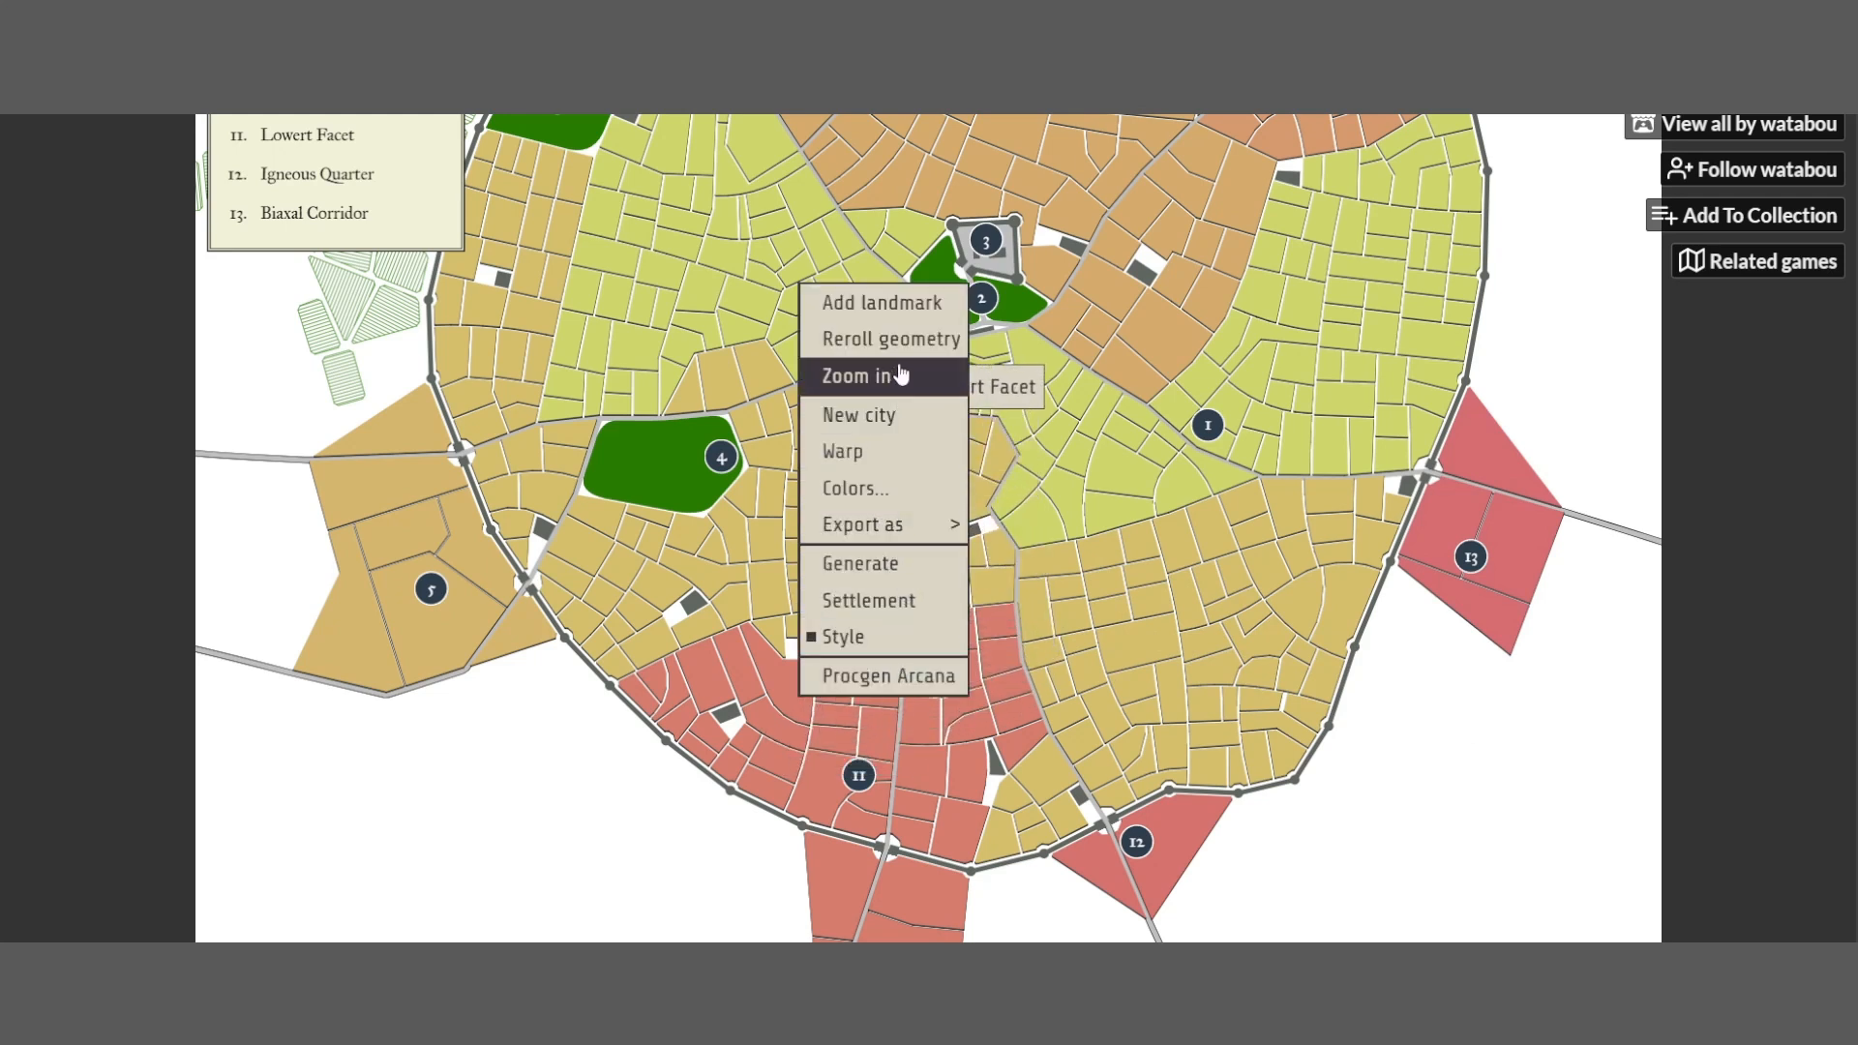
{"action": "left_click", "coordinate": [895, 375]}
{"action": "scroll", "coordinate": [1123, 569], "scroll_direction": "up", "scroll_amount": 3}
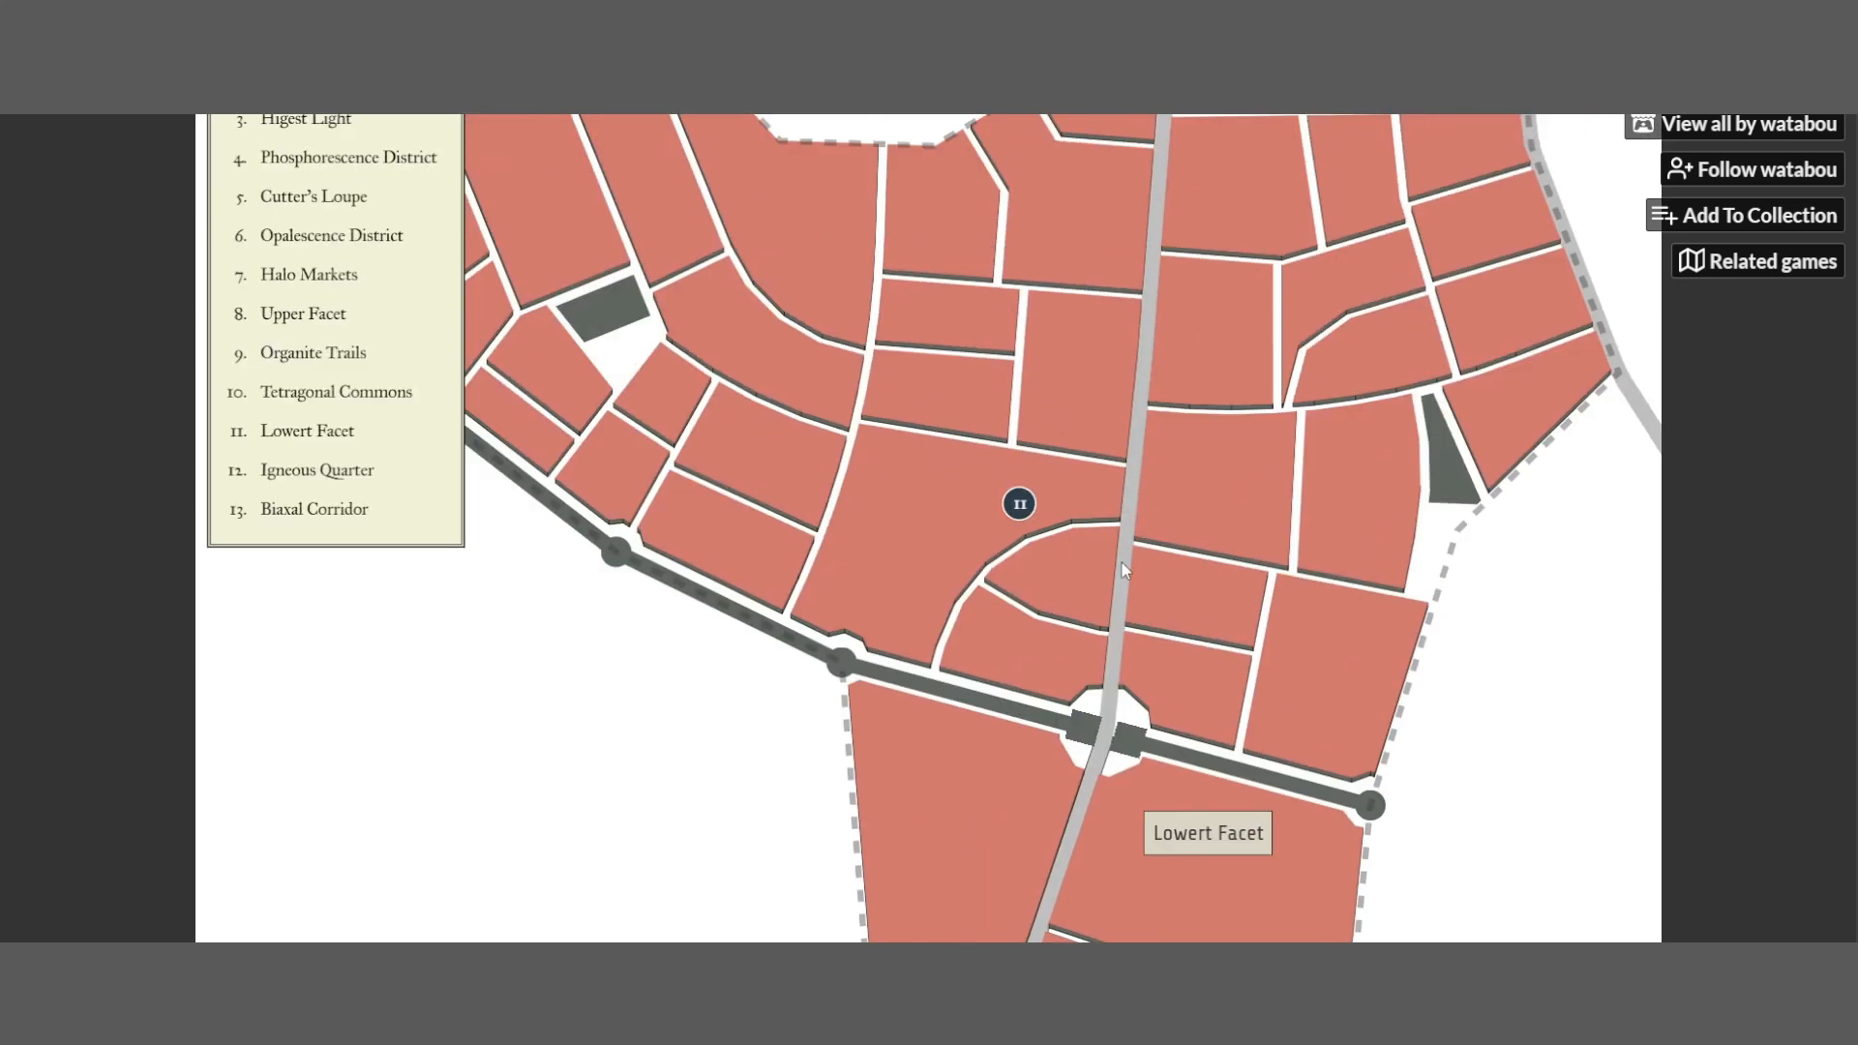
{"action": "scroll", "coordinate": [1122, 569], "scroll_direction": "up", "scroll_amount": 2}
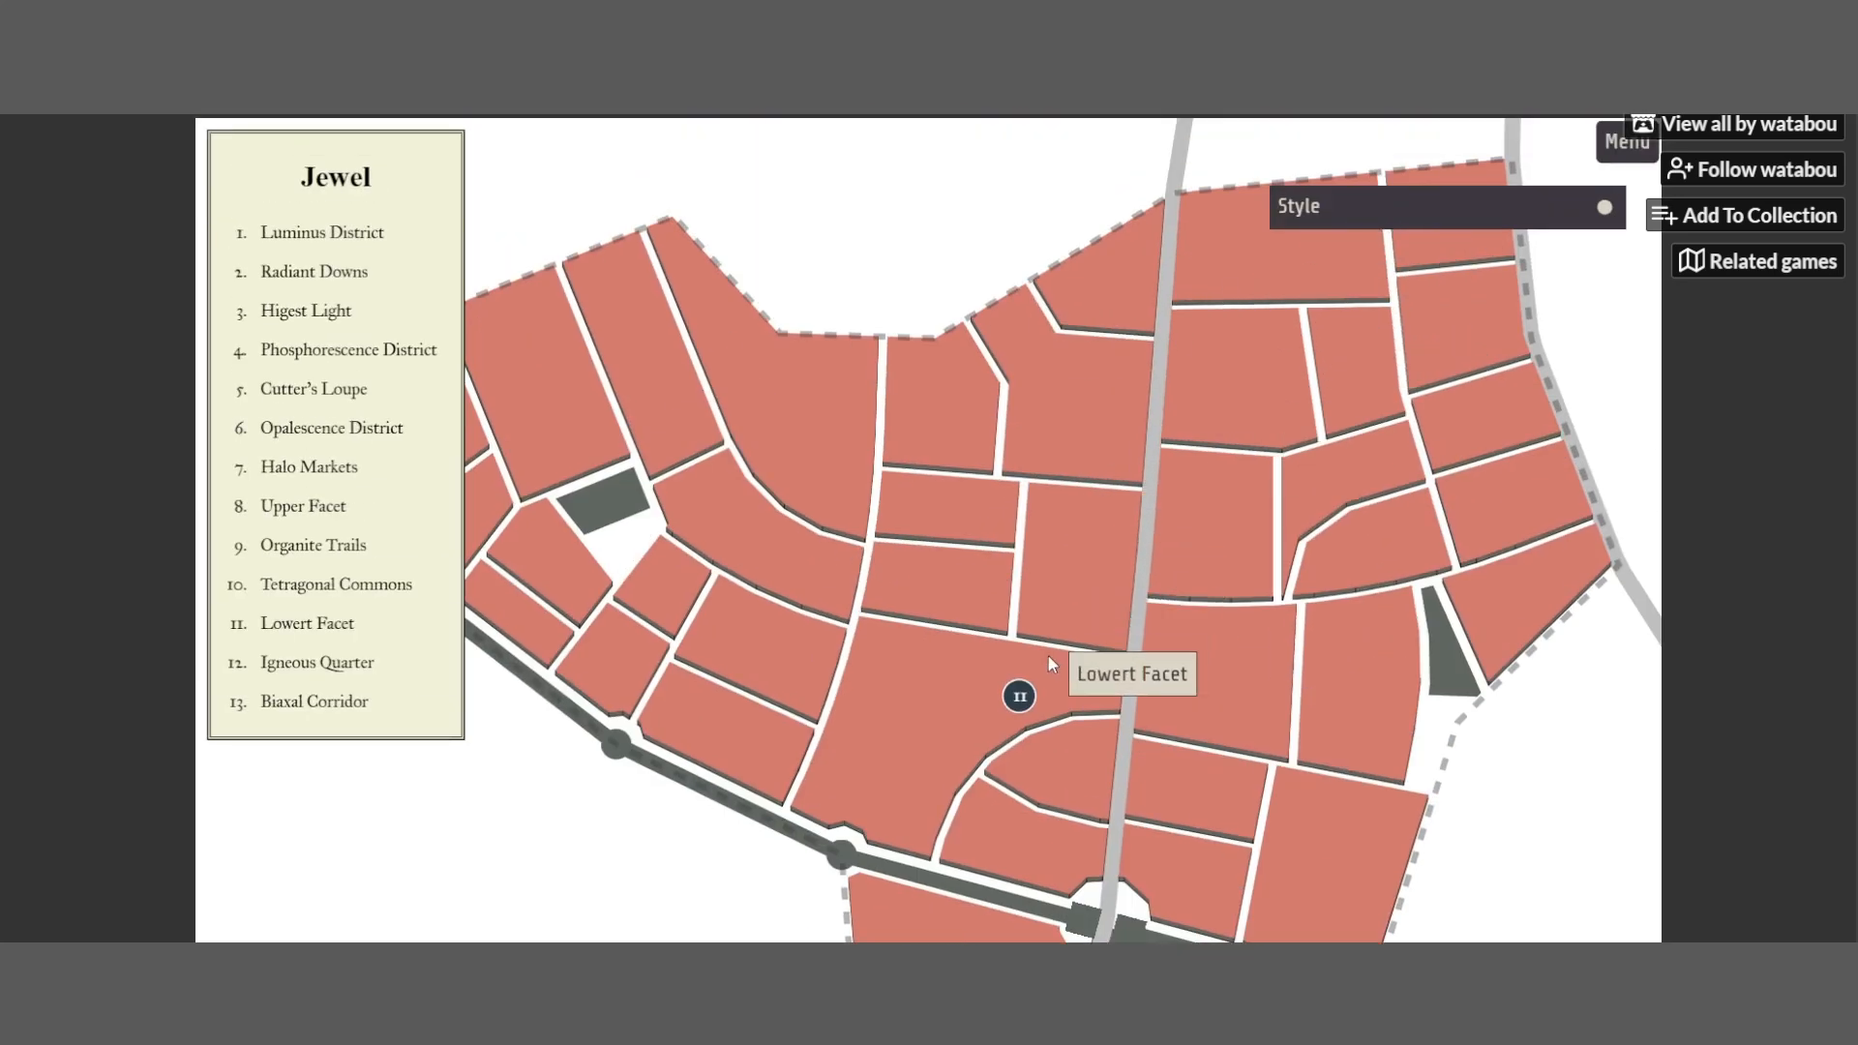
{"action": "scroll", "coordinate": [1045, 536], "scroll_direction": "down", "scroll_amount": 5}
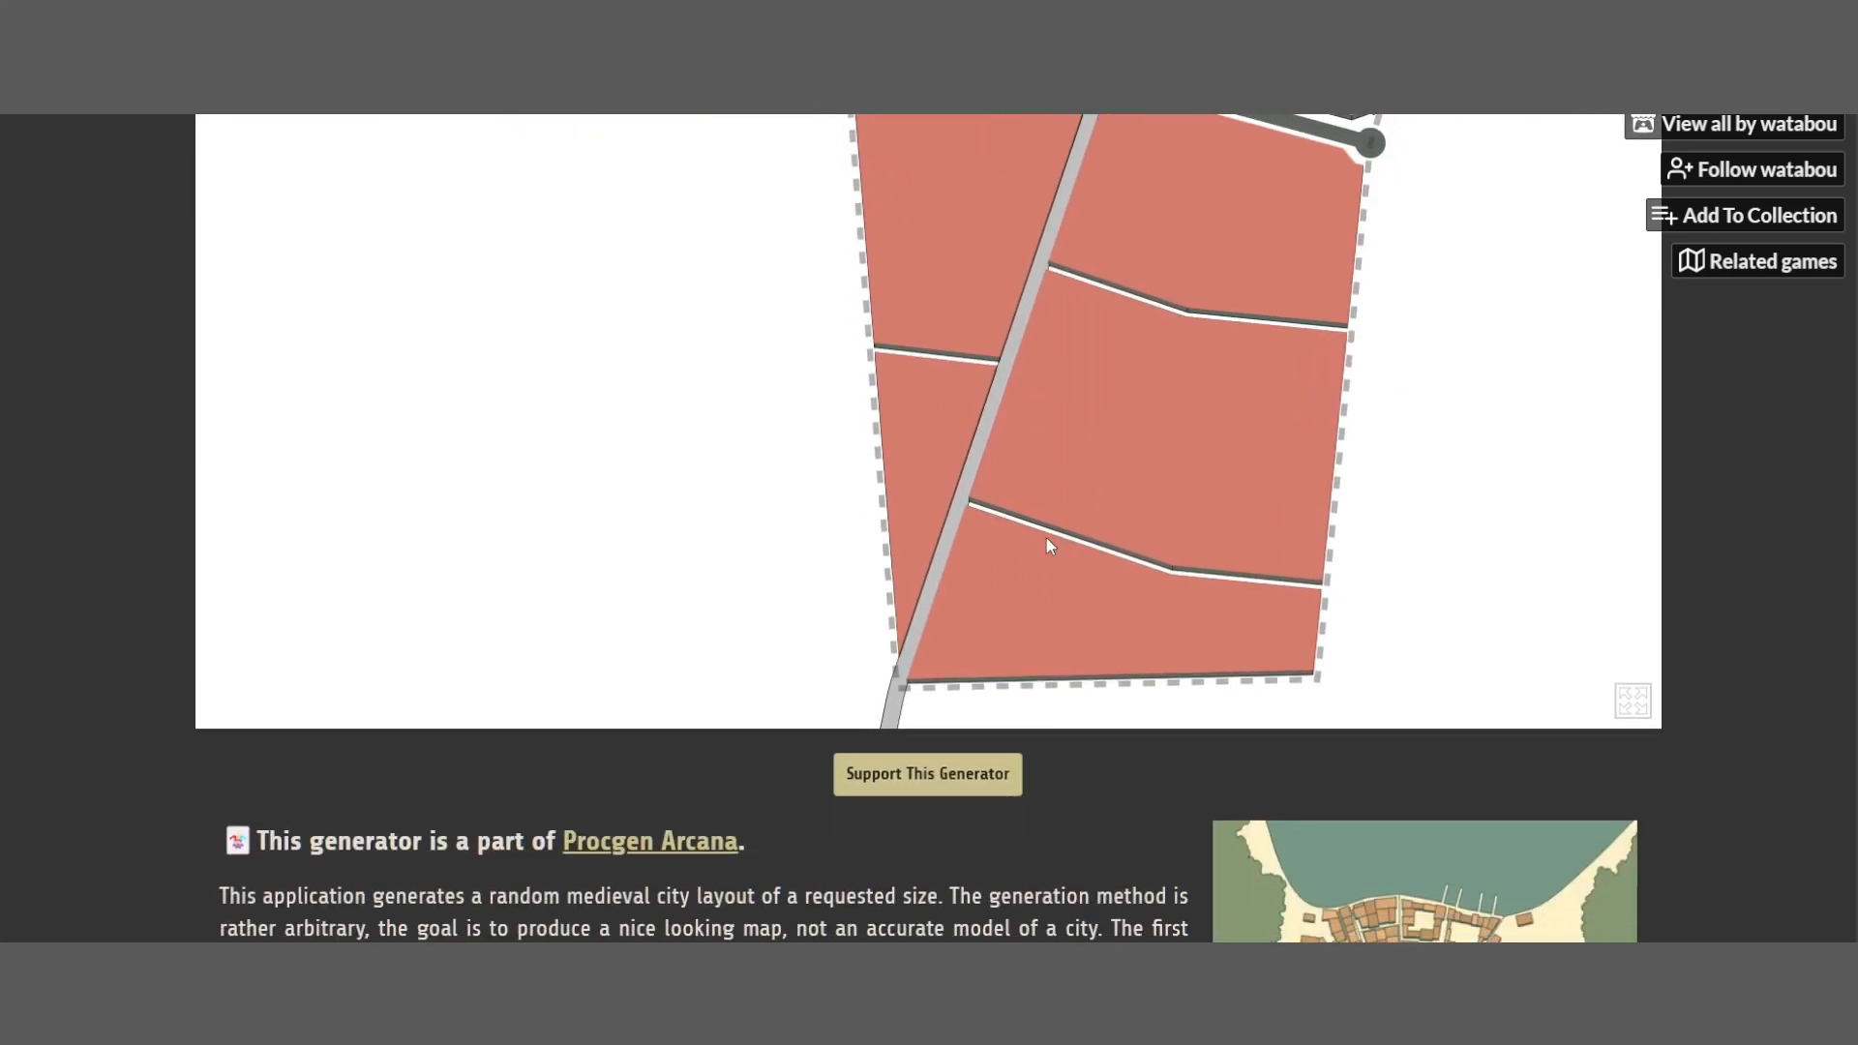
{"action": "scroll", "coordinate": [1045, 536], "scroll_direction": "up", "scroll_amount": 5}
{"action": "right_click", "coordinate": [1043, 532]}
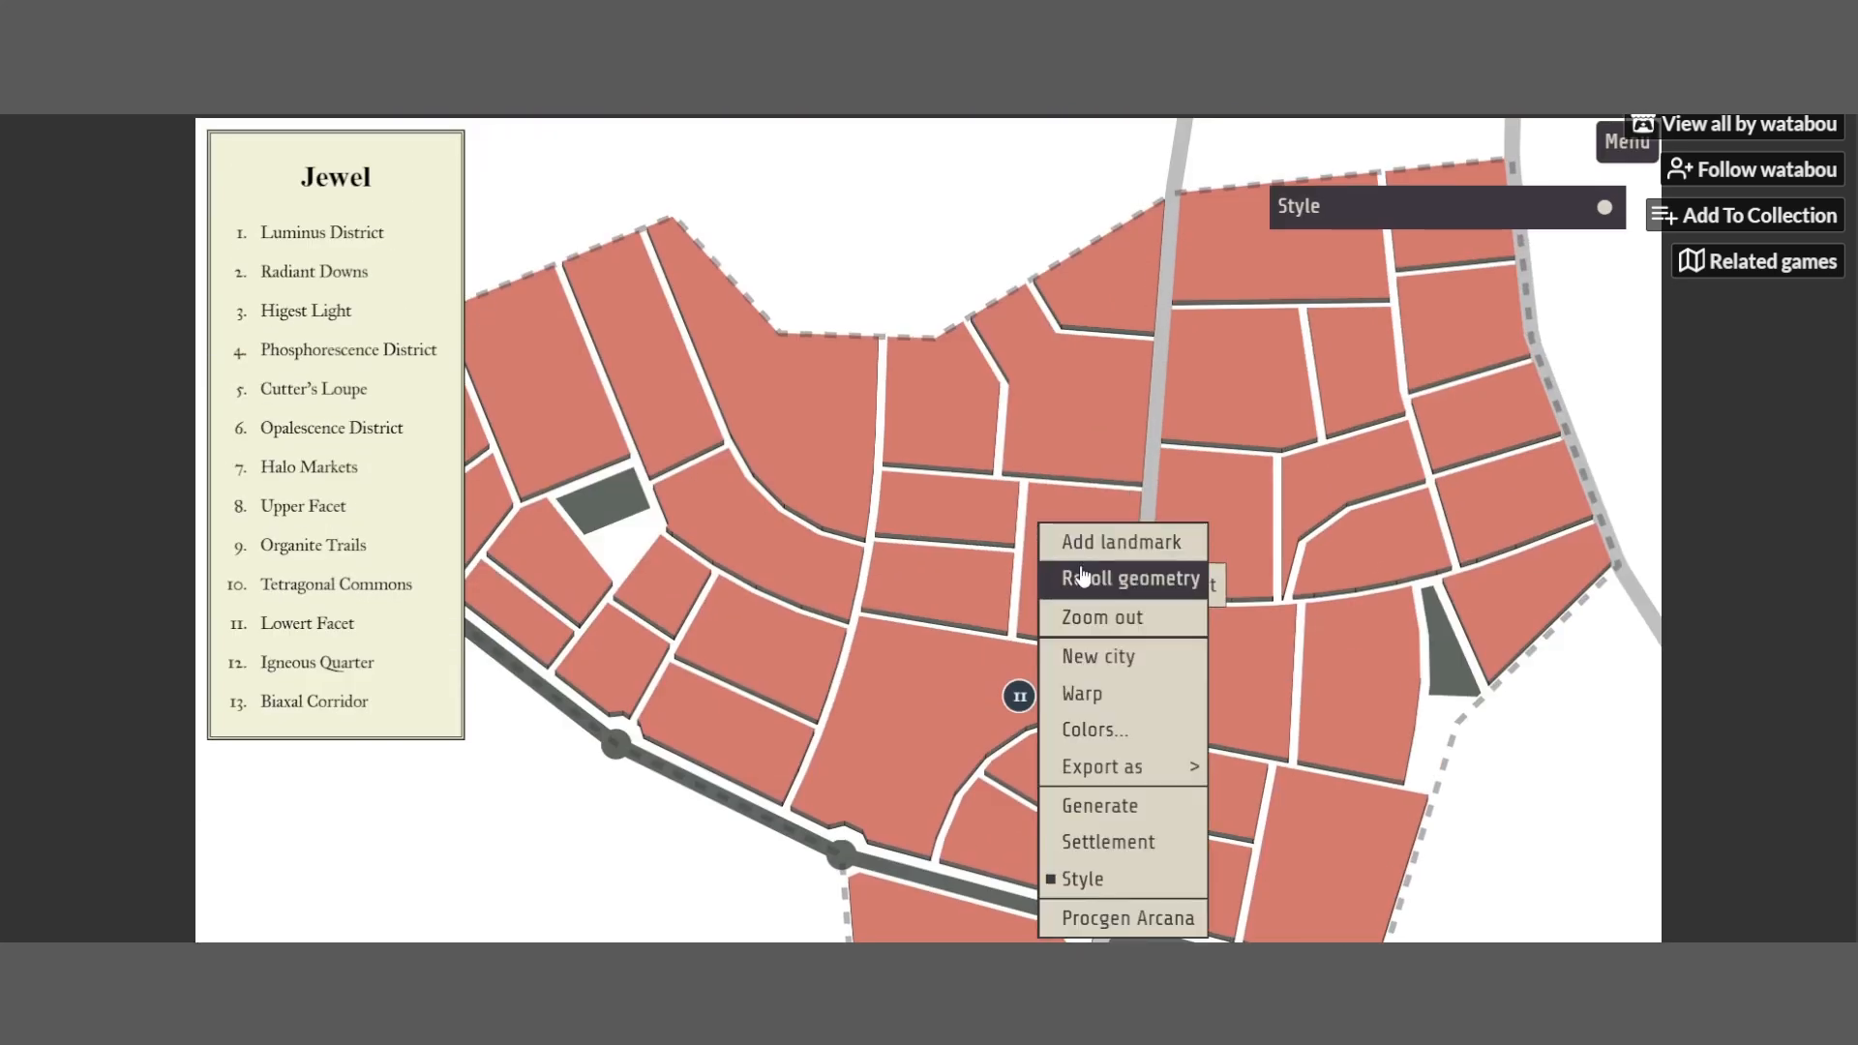
{"action": "left_click", "coordinate": [1154, 636]}
{"action": "scroll", "coordinate": [999, 490], "scroll_direction": "down", "scroll_amount": 5}
{"action": "scroll", "coordinate": [1014, 522], "scroll_direction": "up", "scroll_amount": 3}
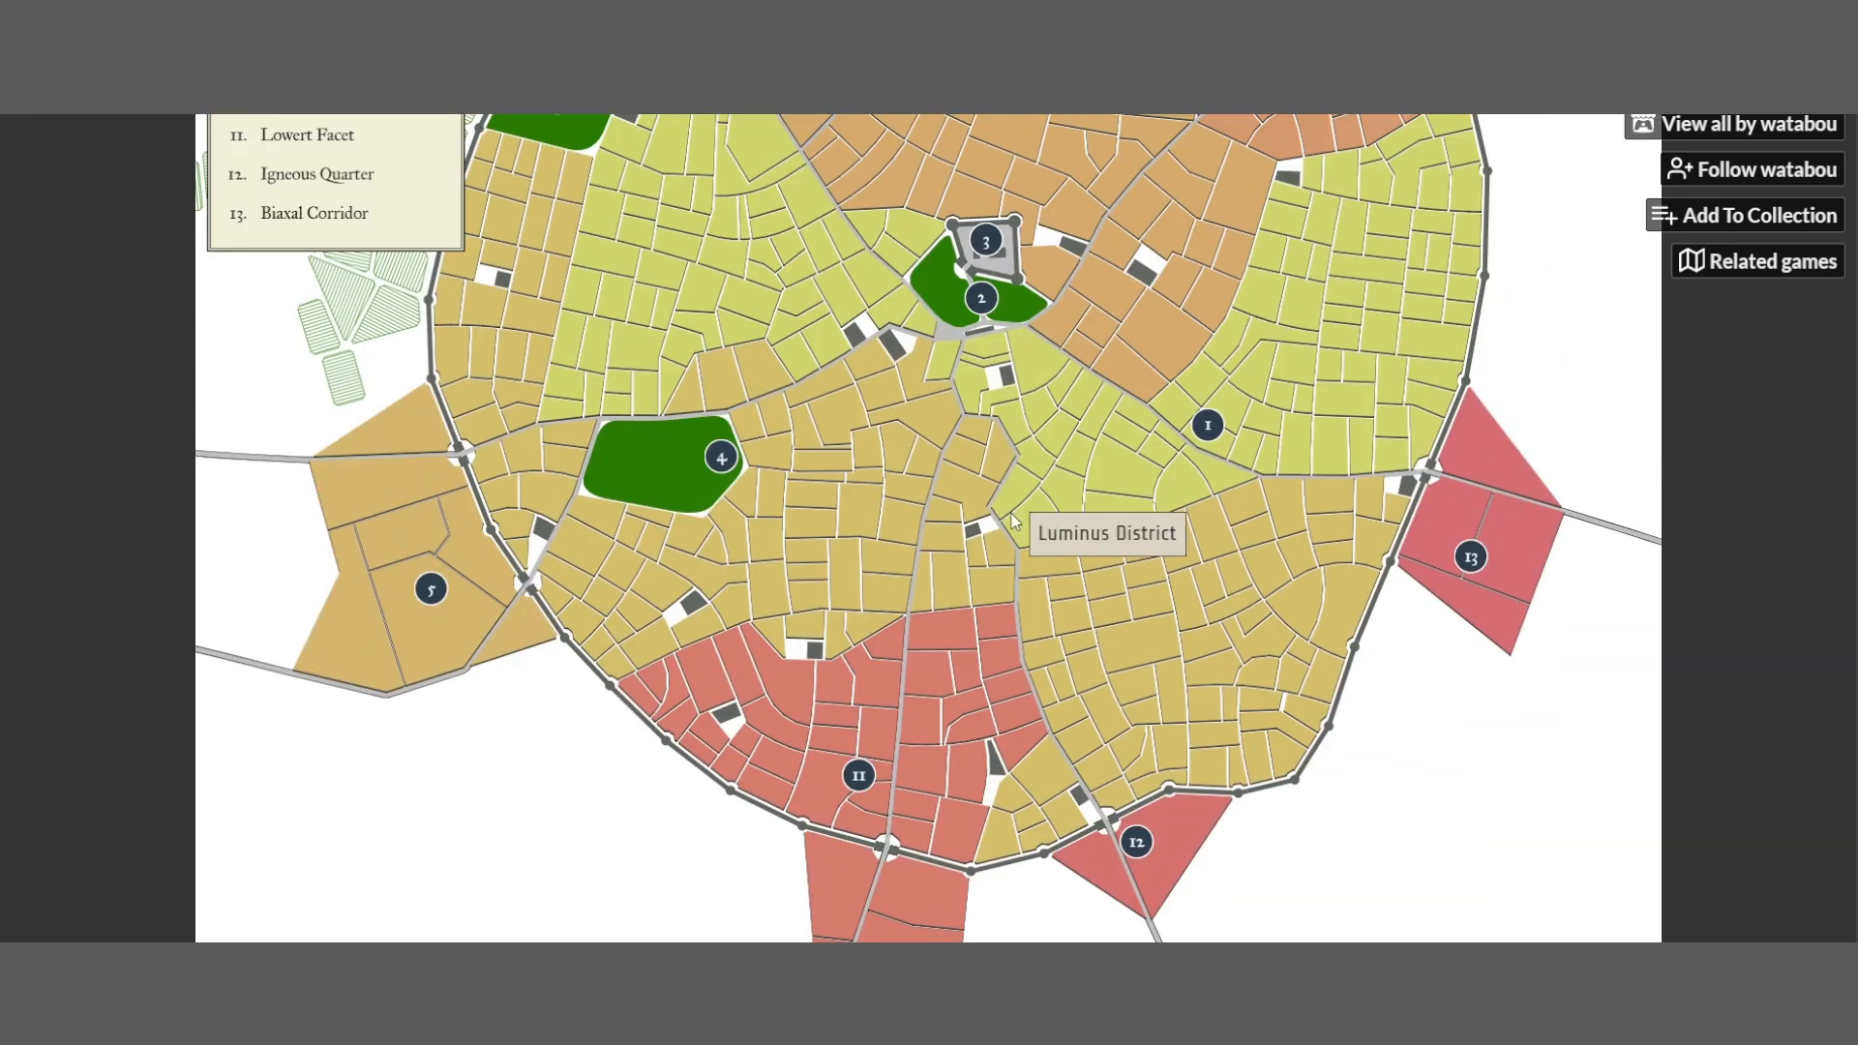
{"action": "scroll", "coordinate": [1013, 521], "scroll_direction": "up", "scroll_amount": 5}
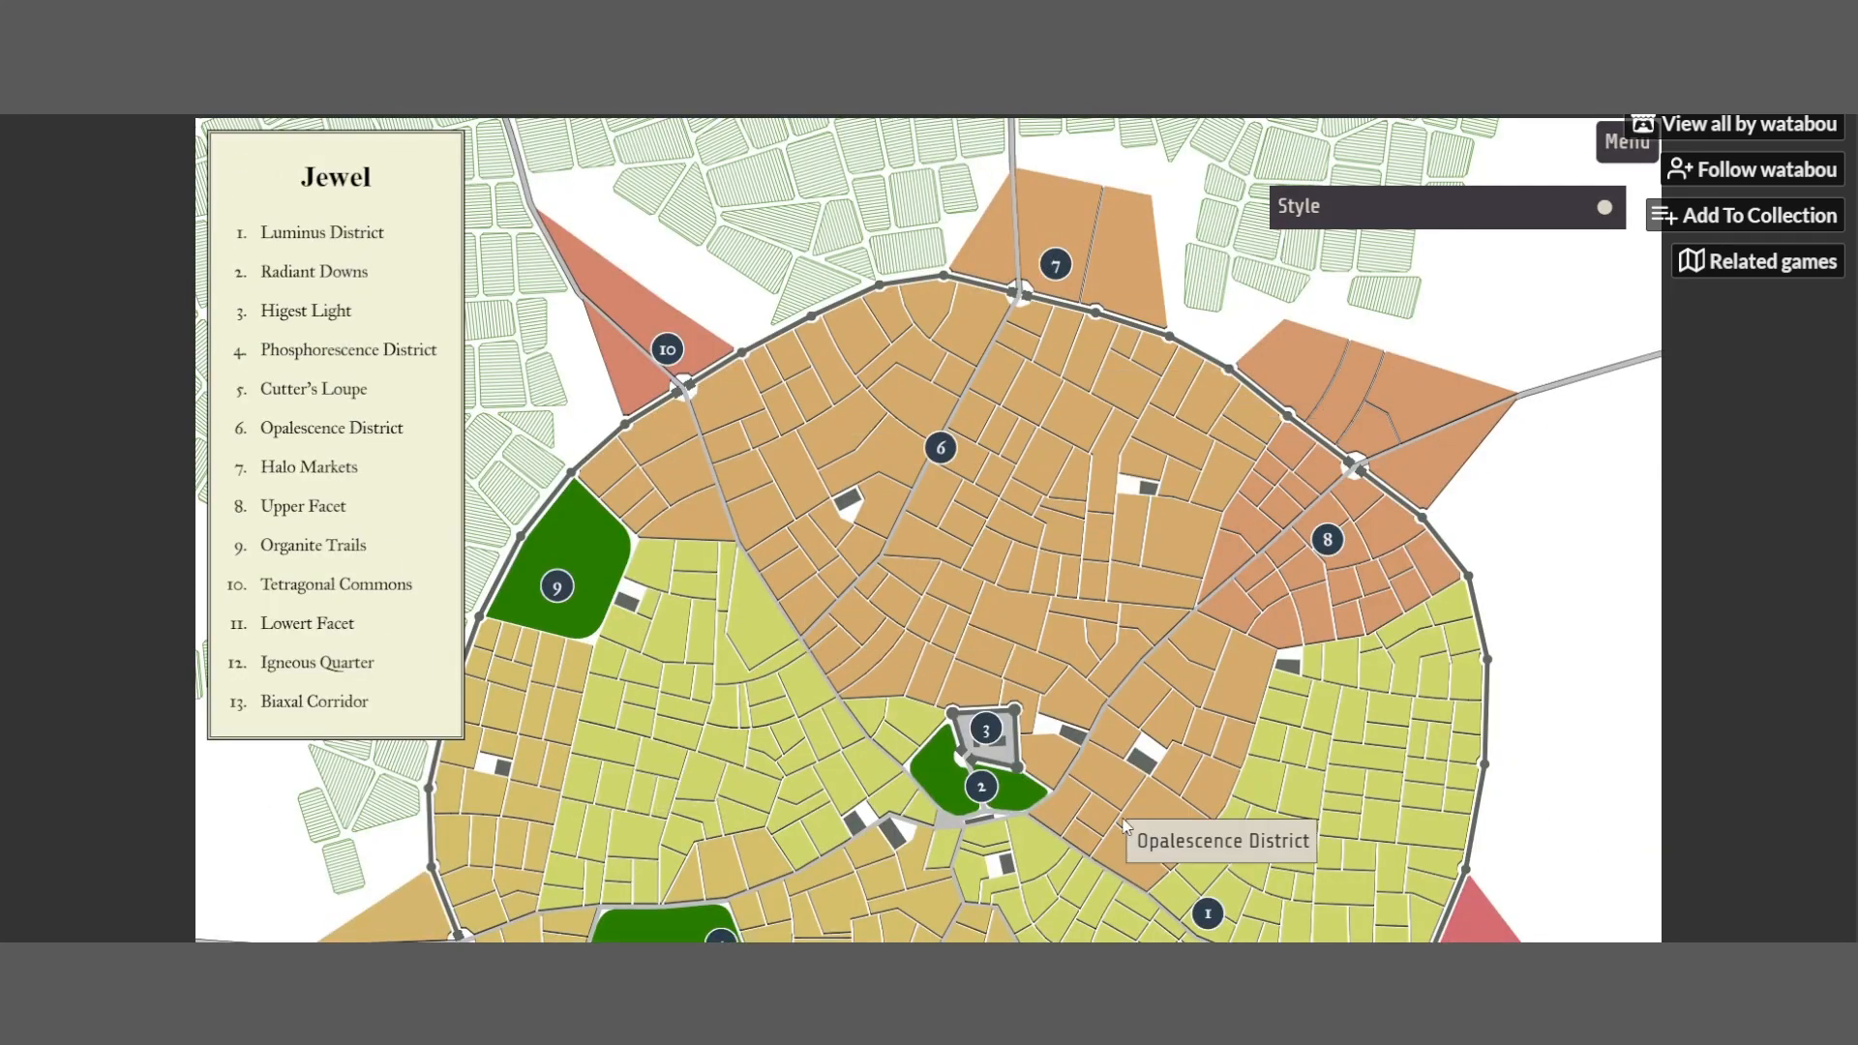
{"action": "scroll", "coordinate": [1057, 365], "scroll_direction": "down", "scroll_amount": 4}
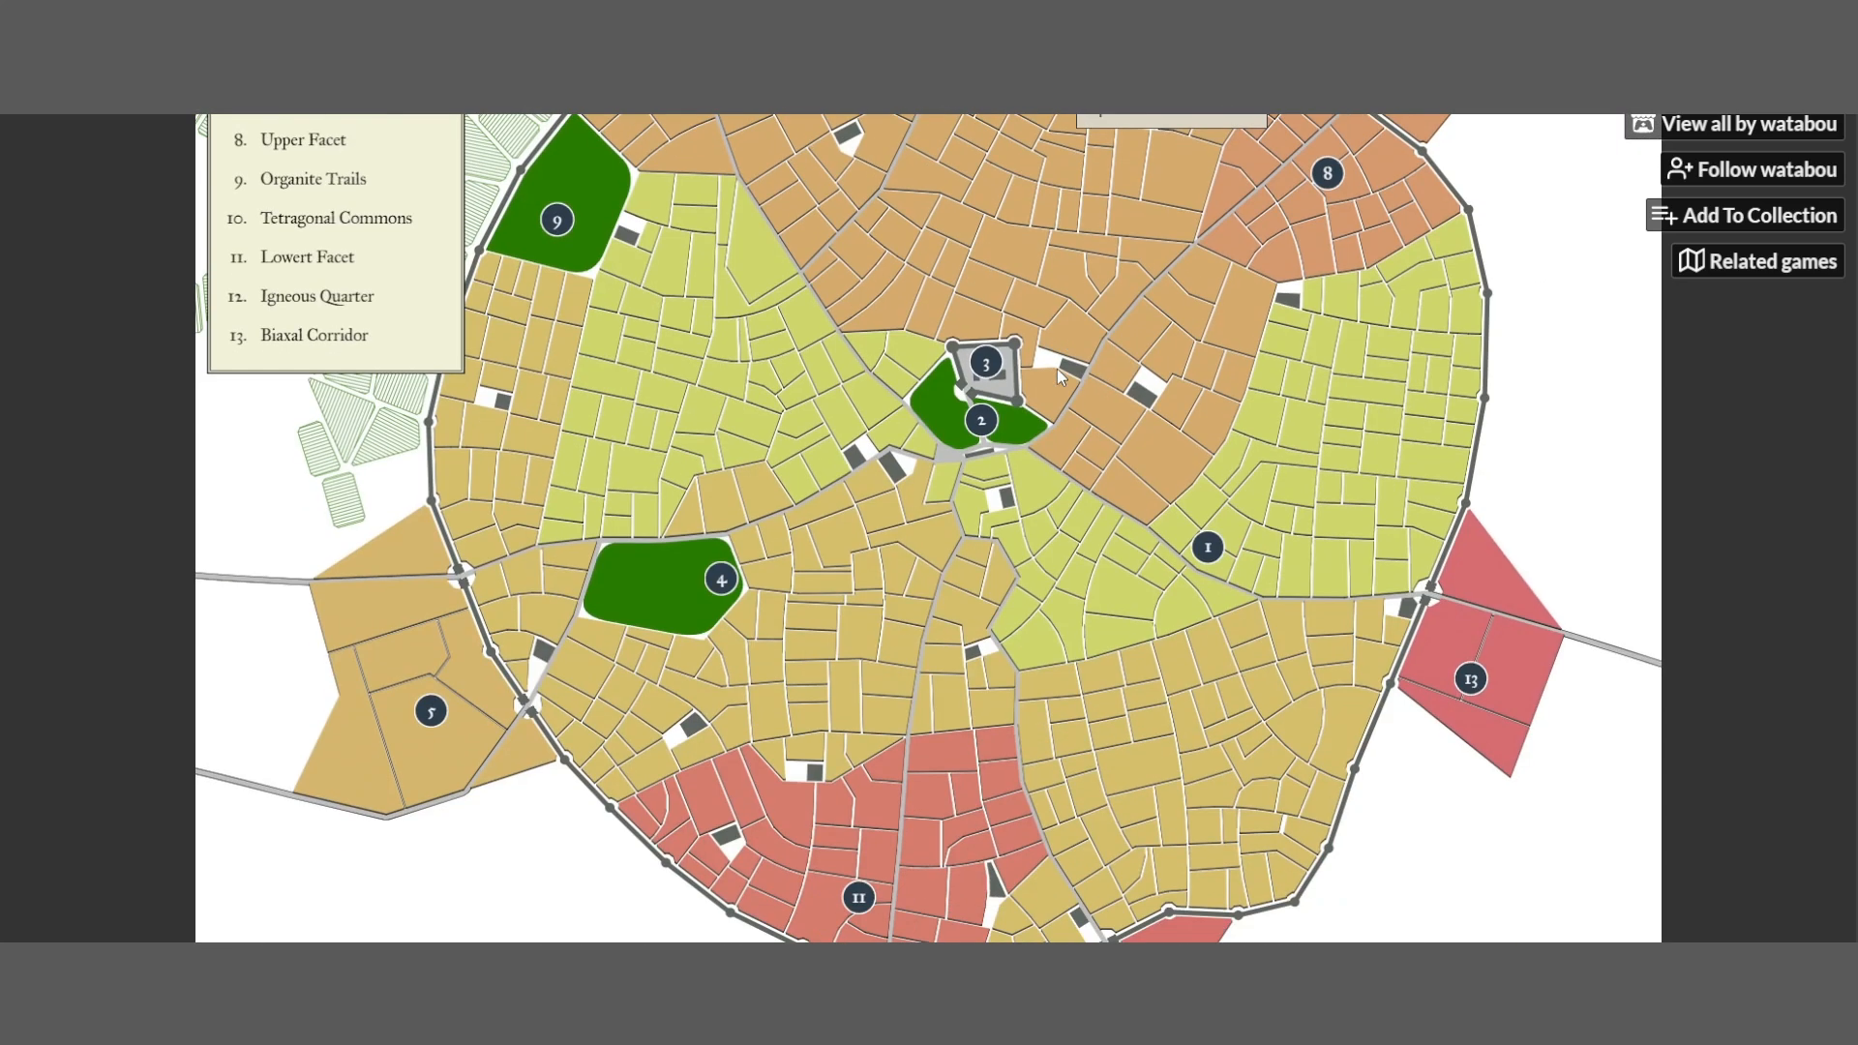
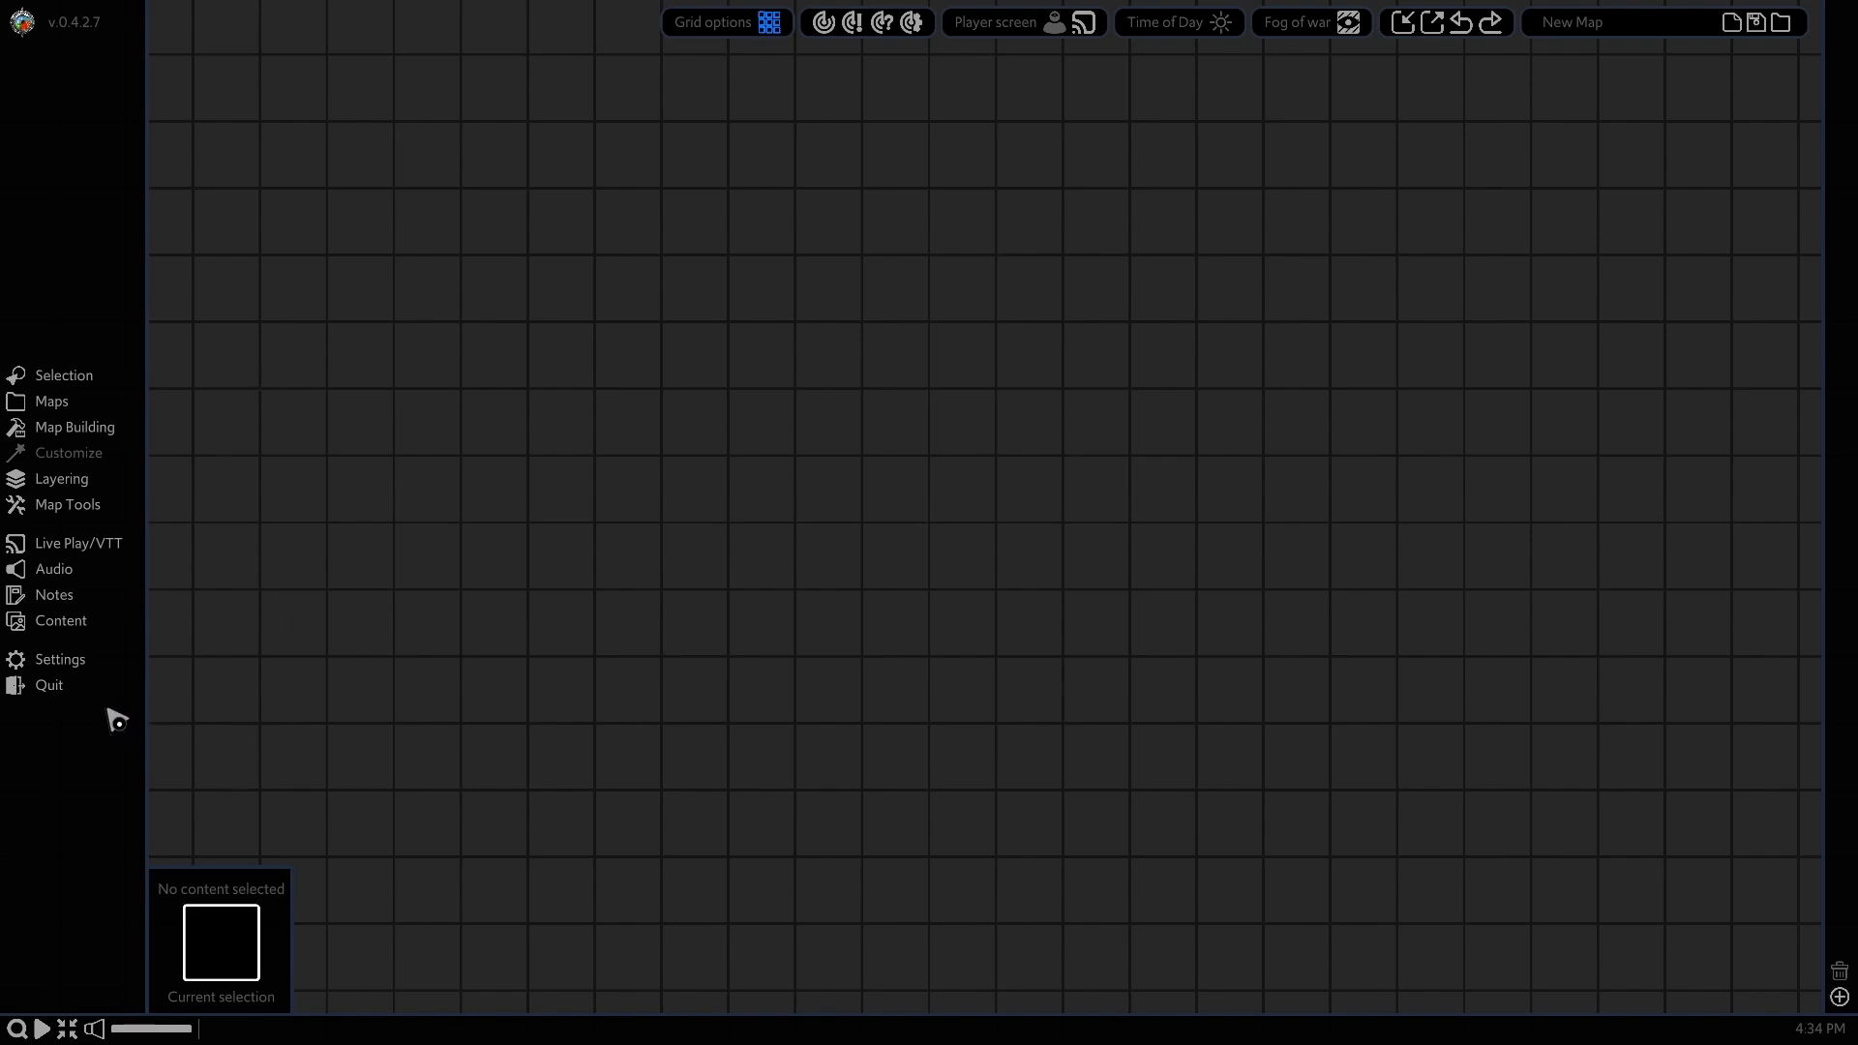
Switch to Arkenforge and create a new map named Jewel with a square, full grid at 50% opacity
{"action": "left_click", "coordinate": [48, 403]}
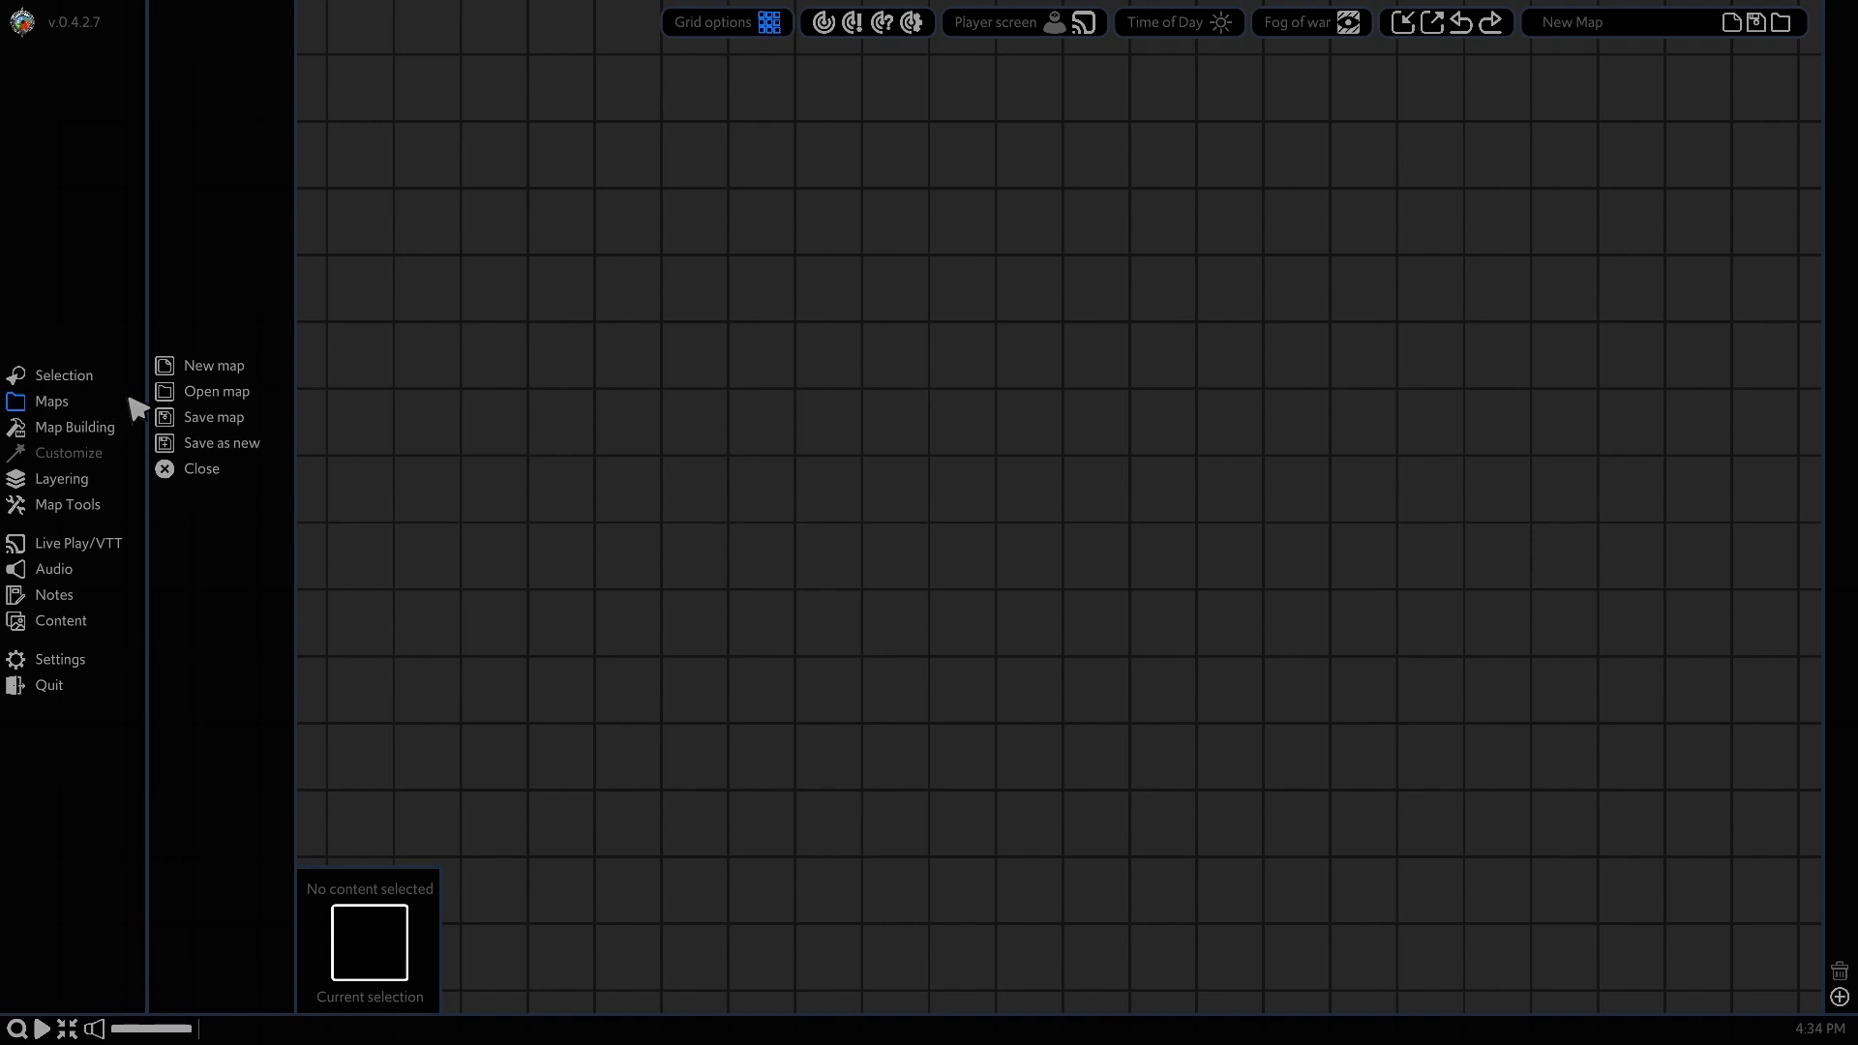
{"action": "left_click", "coordinate": [233, 373]}
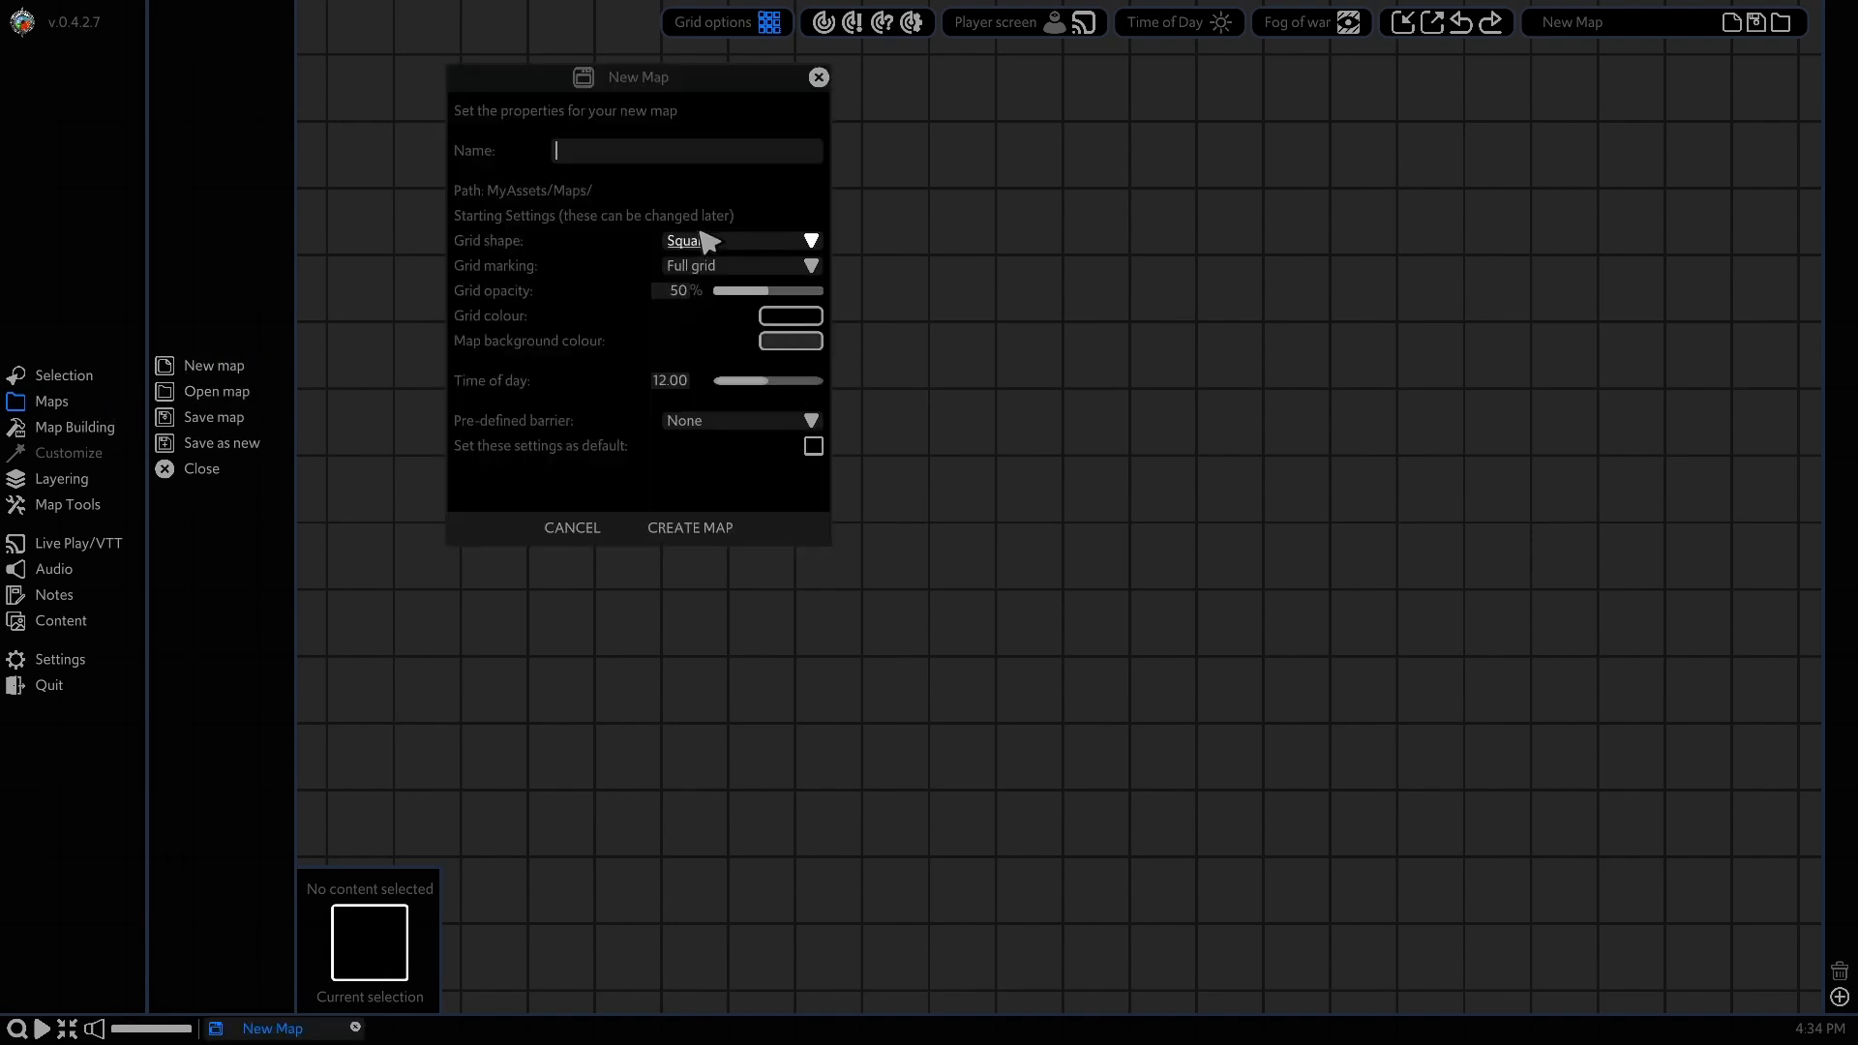
{"action": "type", "text": "Jewel"}
{"action": "key", "text": "BackSpace"}
{"action": "key", "text": "BackSpace"}
{"action": "key", "text": "BackSpace"}
{"action": "key", "text": "BackSpace"}
{"action": "type", "text": "Jewel"}
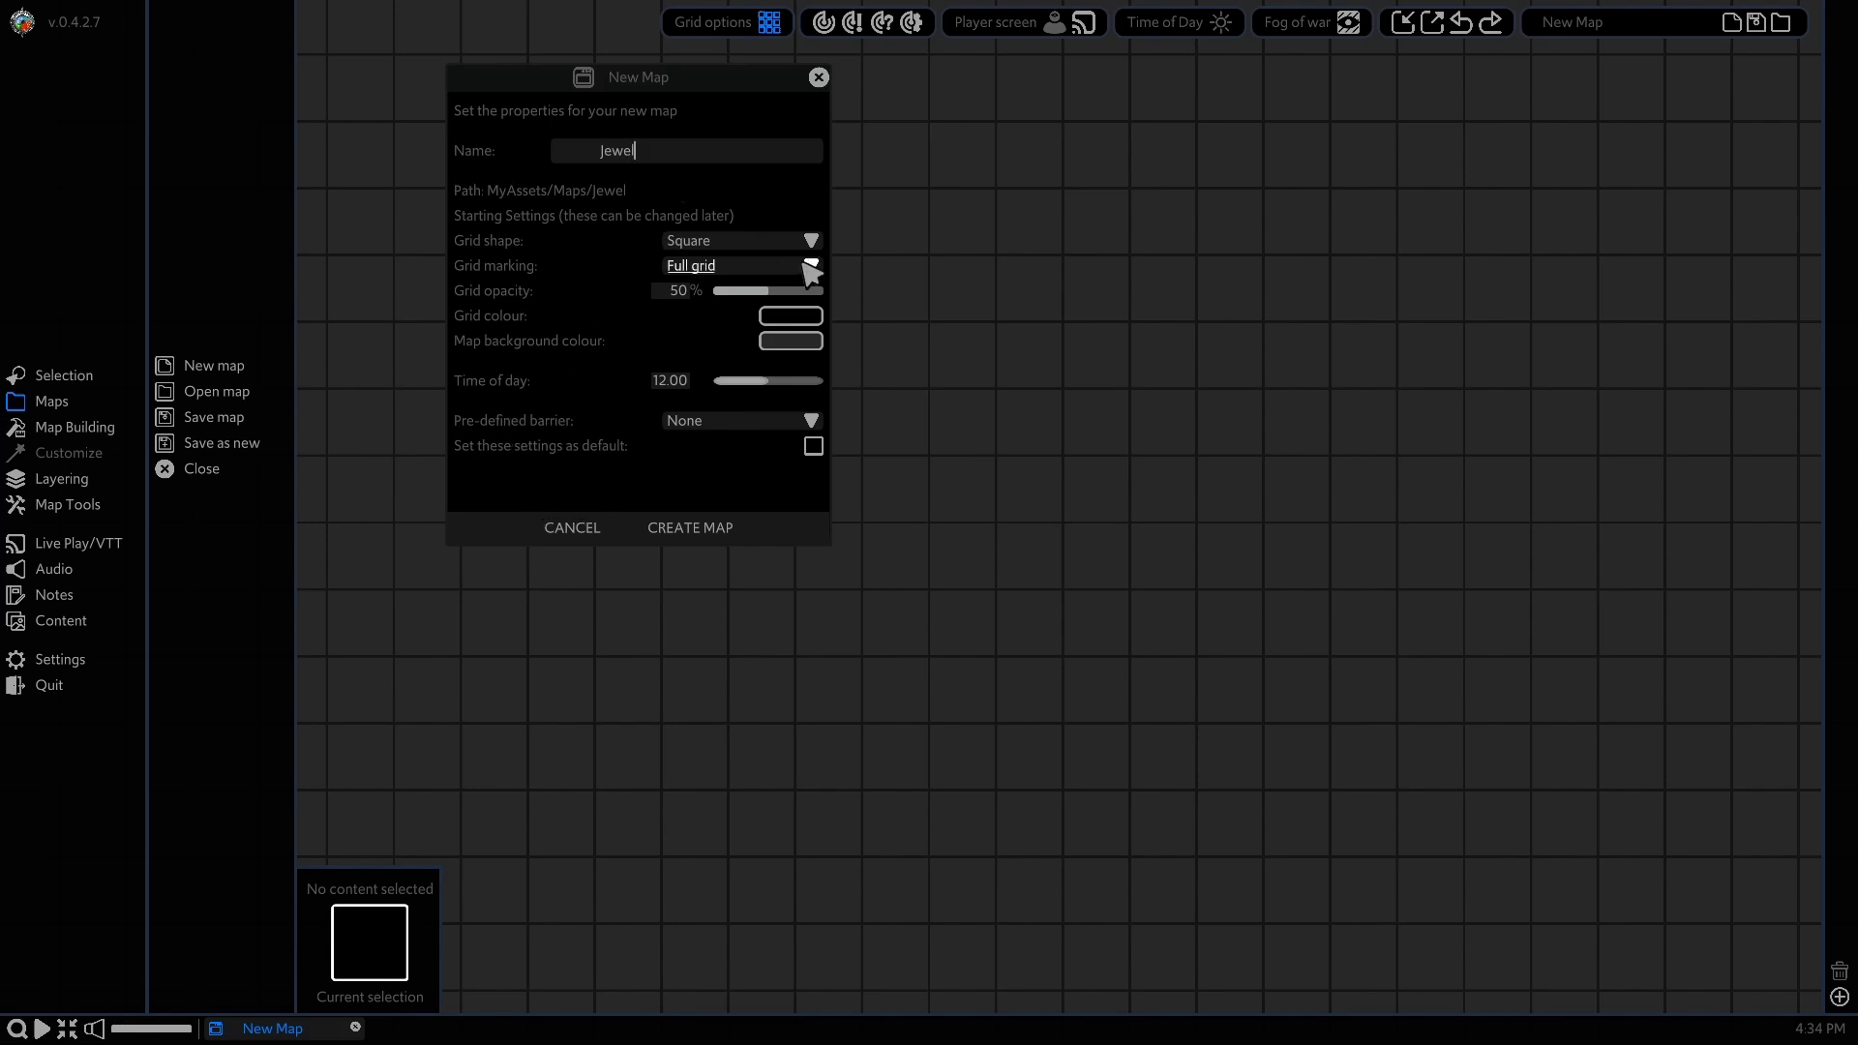
{"action": "left_click", "coordinate": [681, 538]}
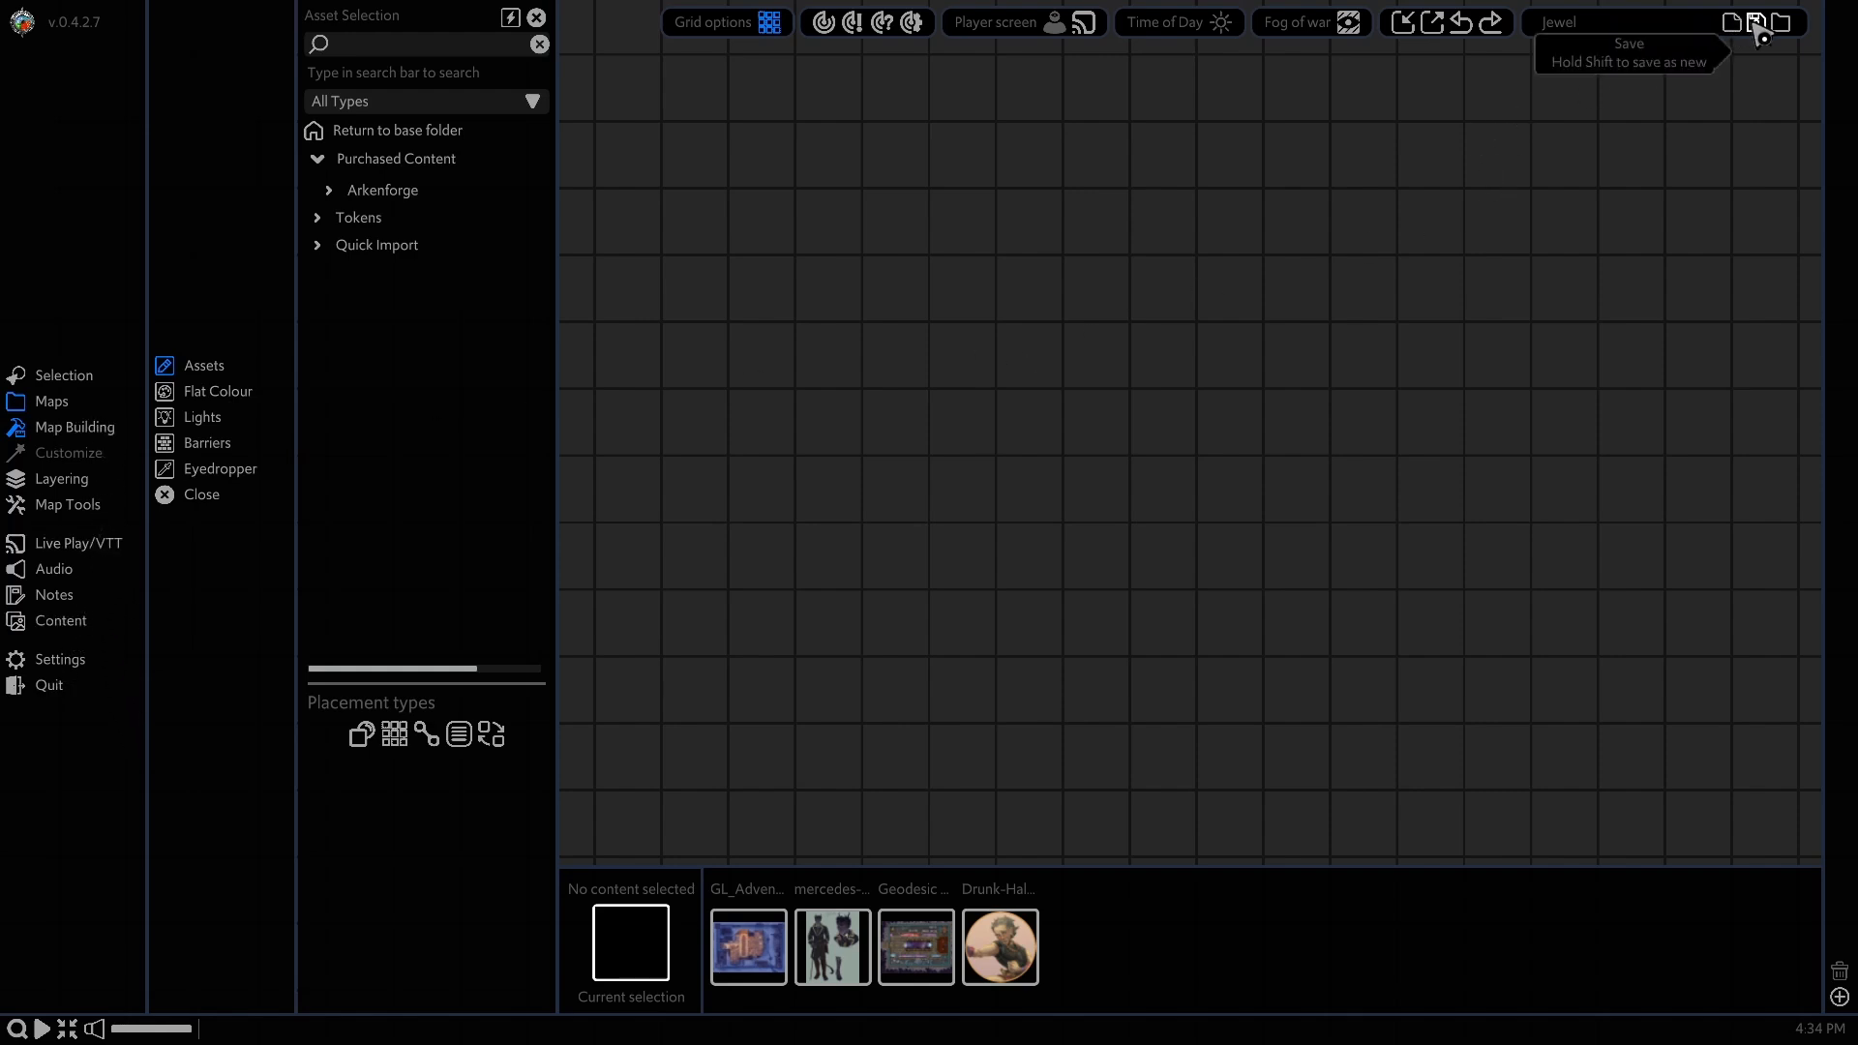
Import the exported jewel city image onto the grid and reposition it
{"action": "left_click", "coordinate": [1404, 30]}
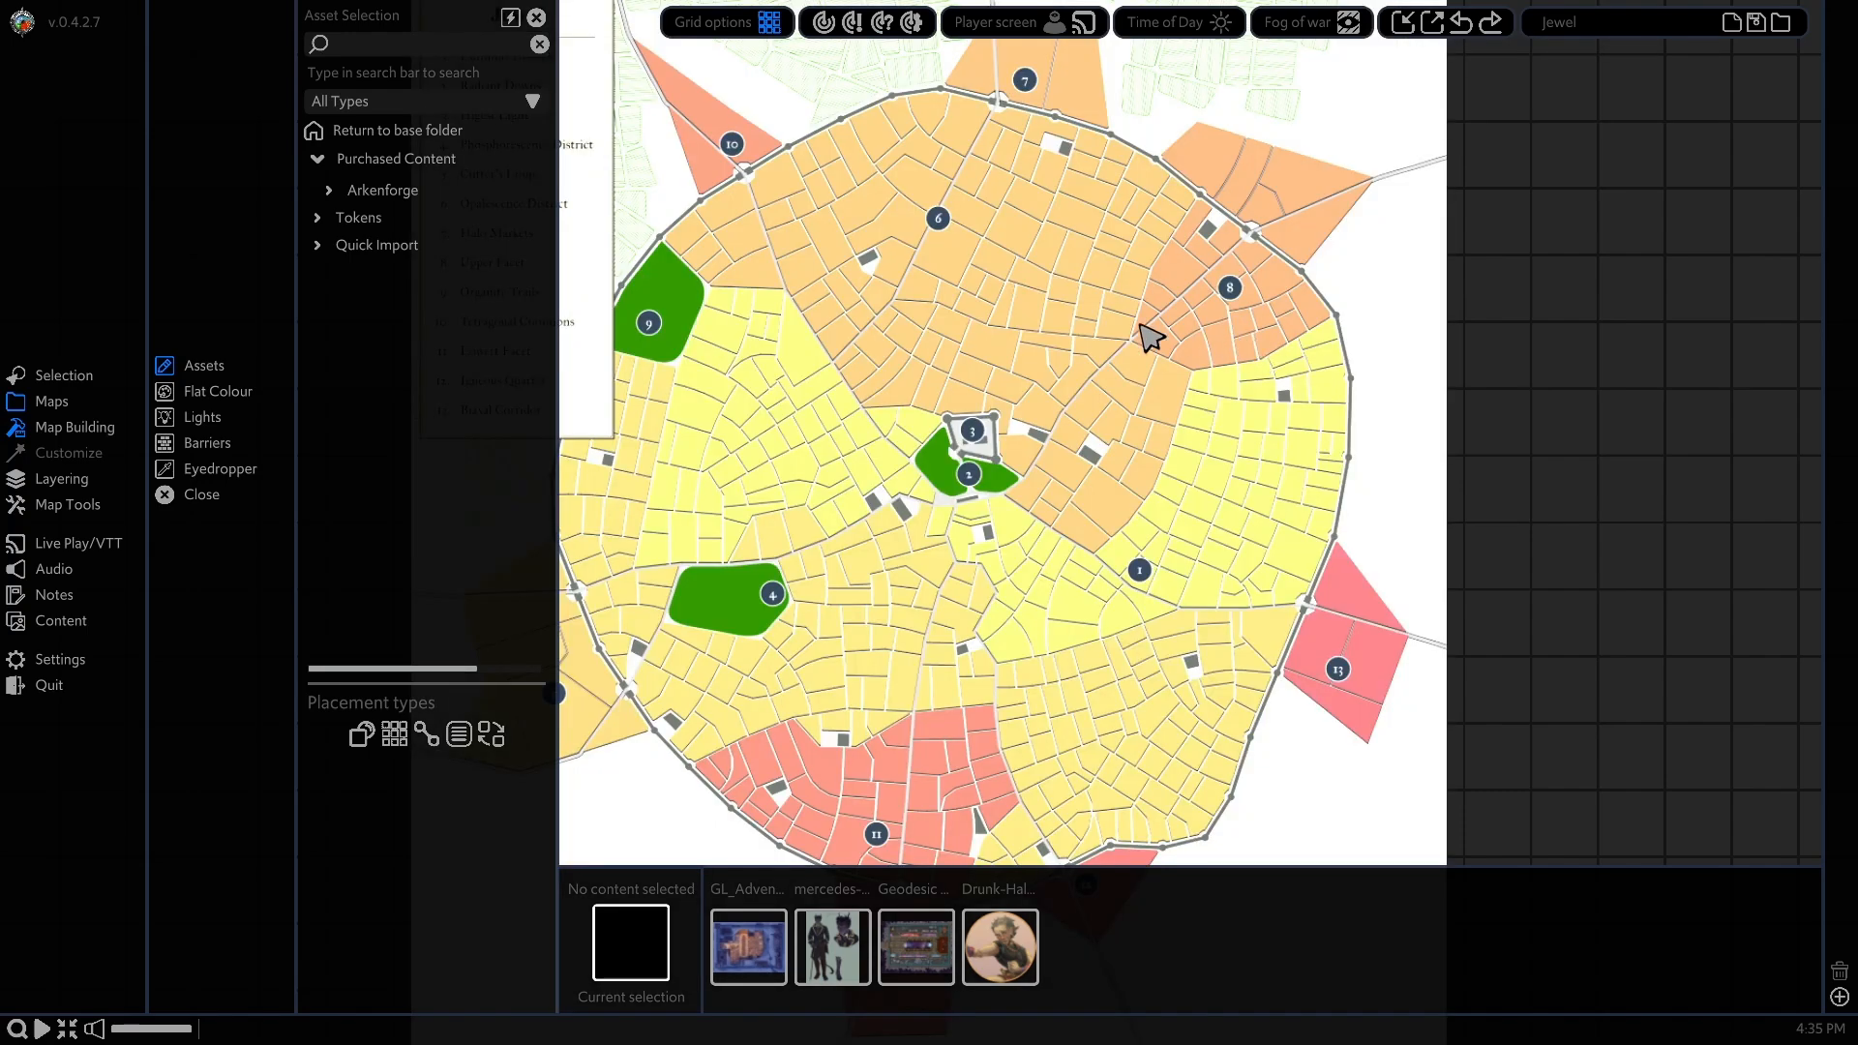
{"action": "scroll", "coordinate": [1110, 373], "scroll_direction": "down", "scroll_amount": 4}
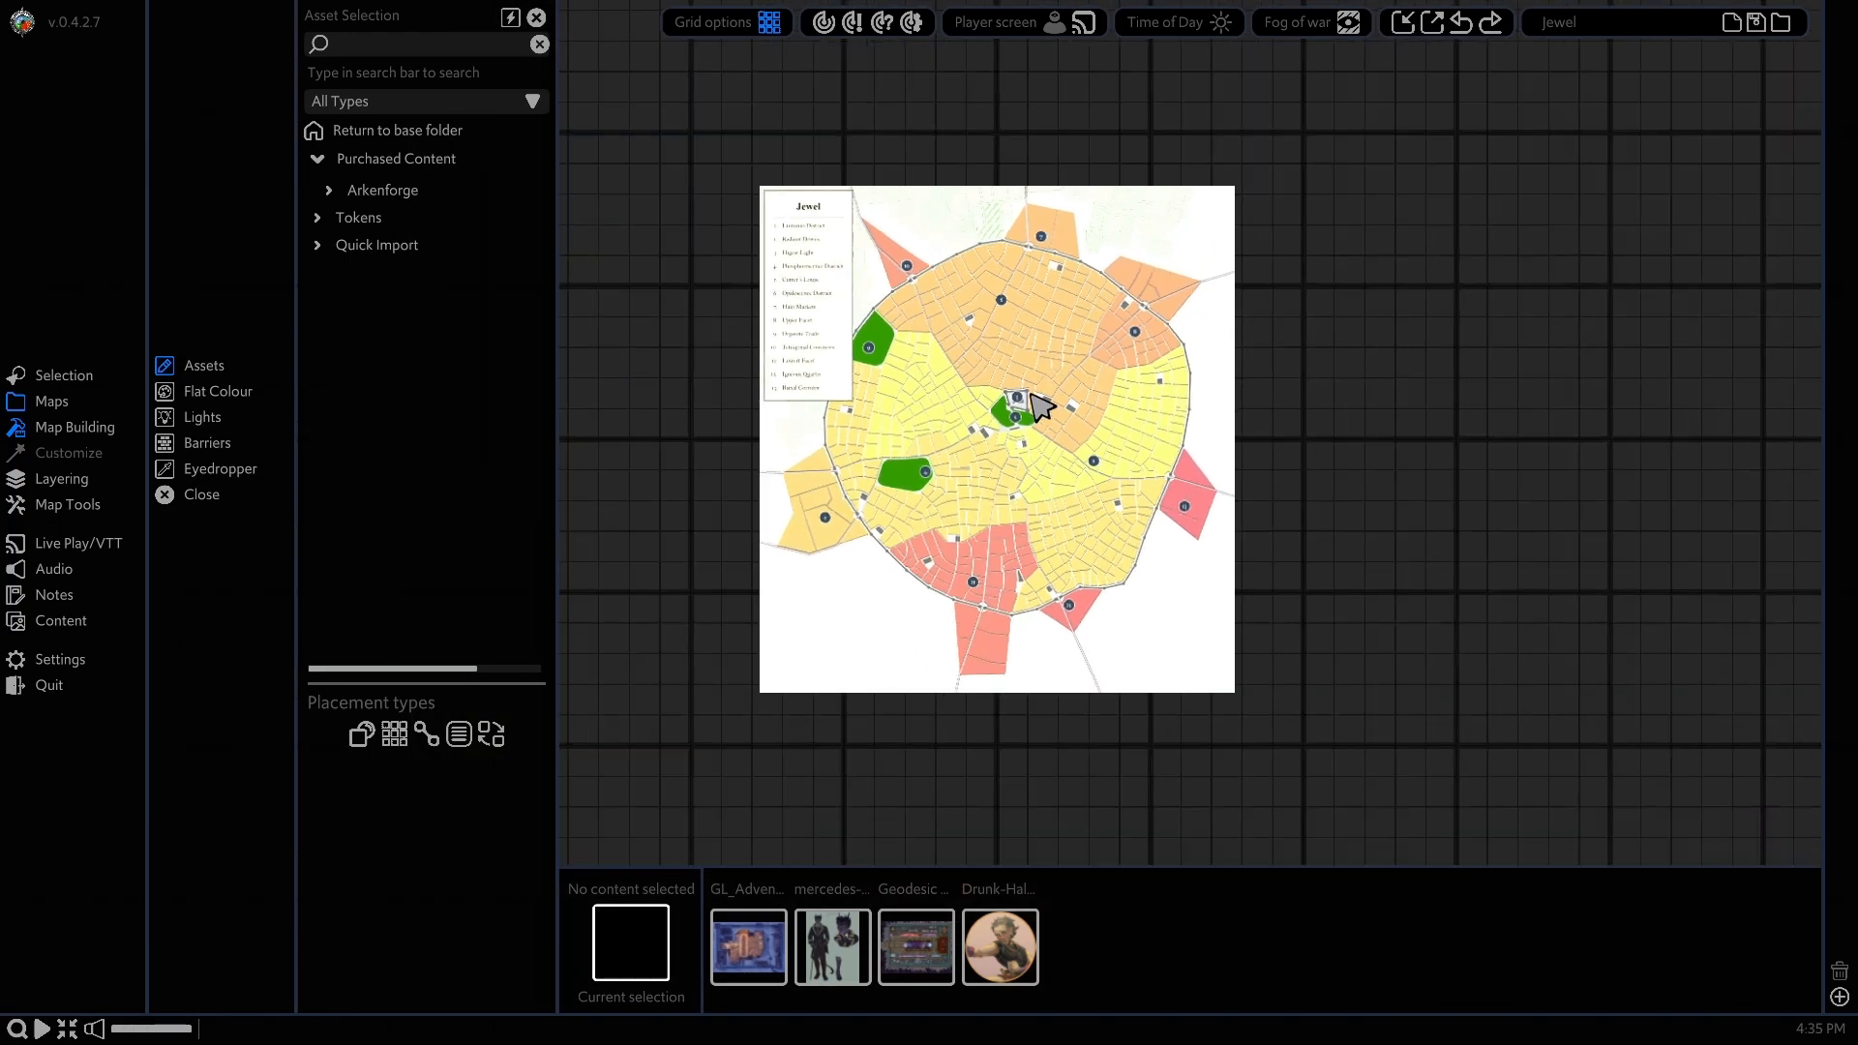
{"action": "scroll", "coordinate": [939, 394], "scroll_direction": "up", "scroll_amount": 2}
{"action": "left_click_drag", "start_coordinate": [1064, 403], "coordinate": [1155, 415]}
{"action": "scroll", "coordinate": [1154, 414], "scroll_direction": "down", "scroll_amount": 2}
Show the player view box, fit the city image within its height, and rotate the image 90° clockwise
{"action": "left_click", "coordinate": [1026, 22]}
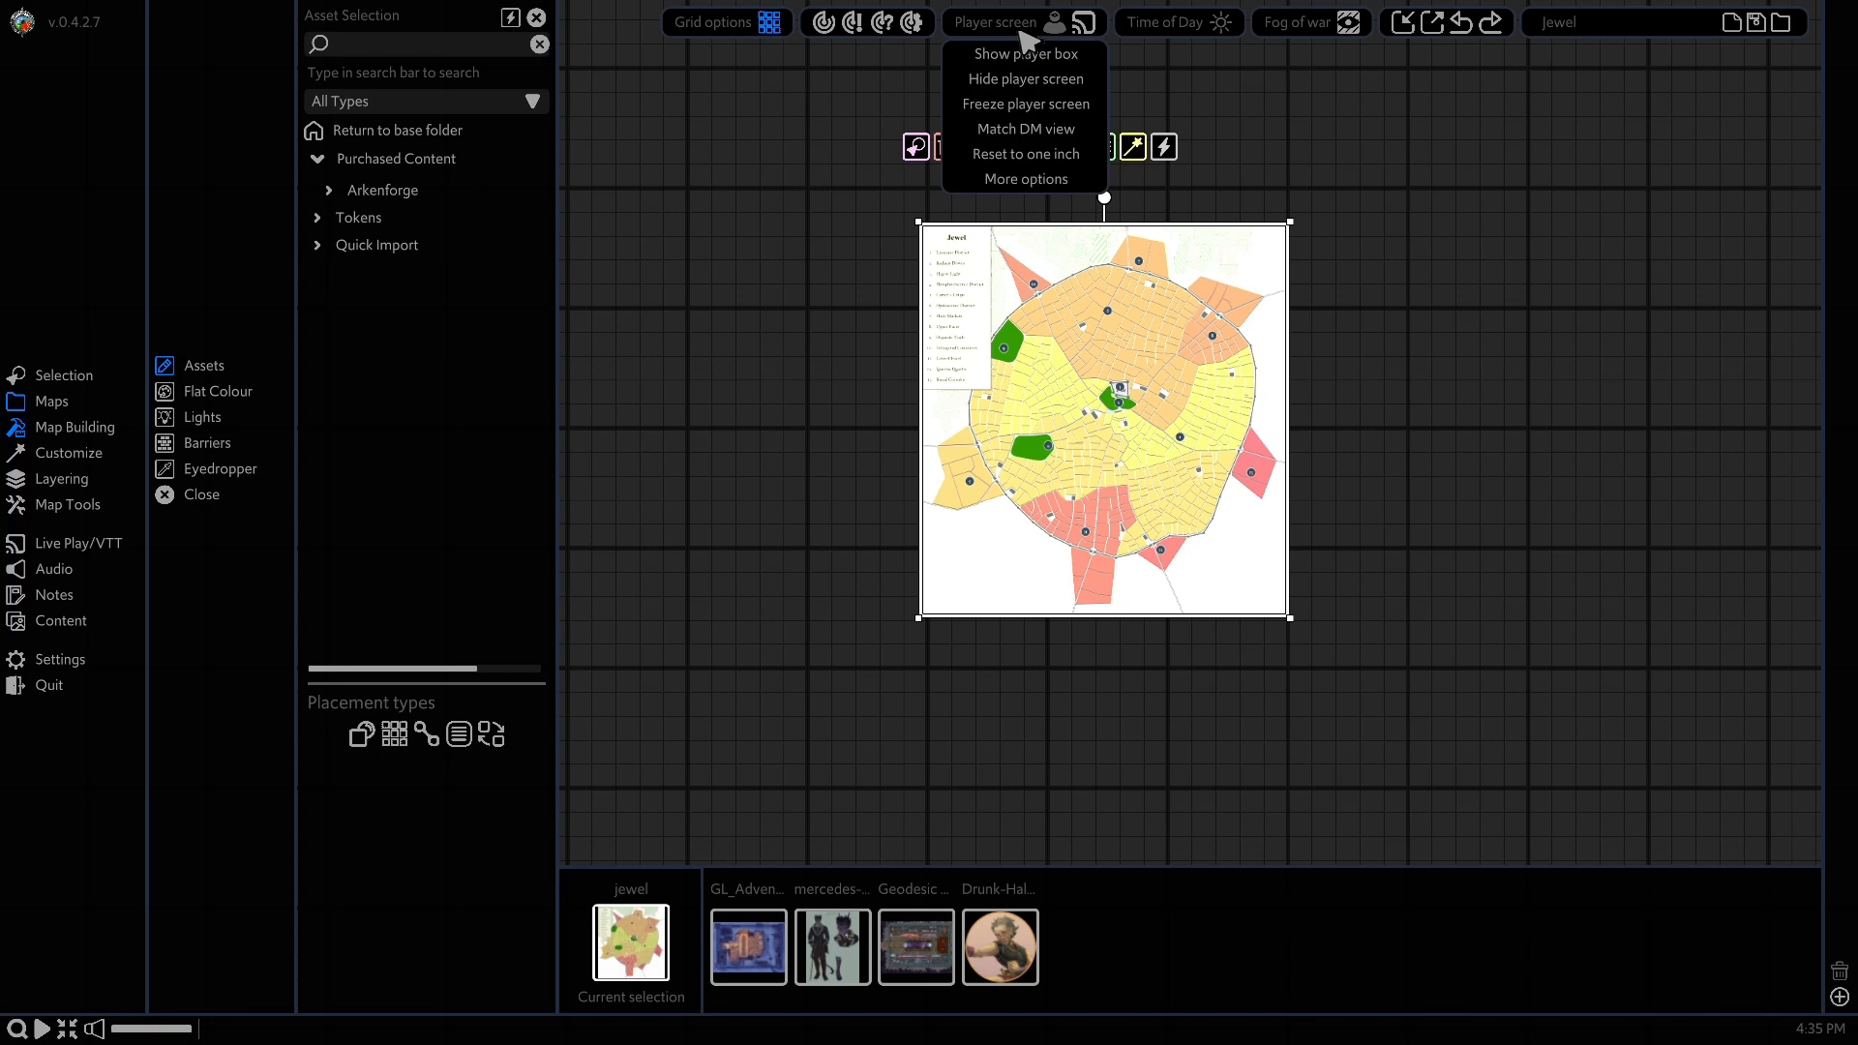
{"action": "left_click", "coordinate": [1041, 57]}
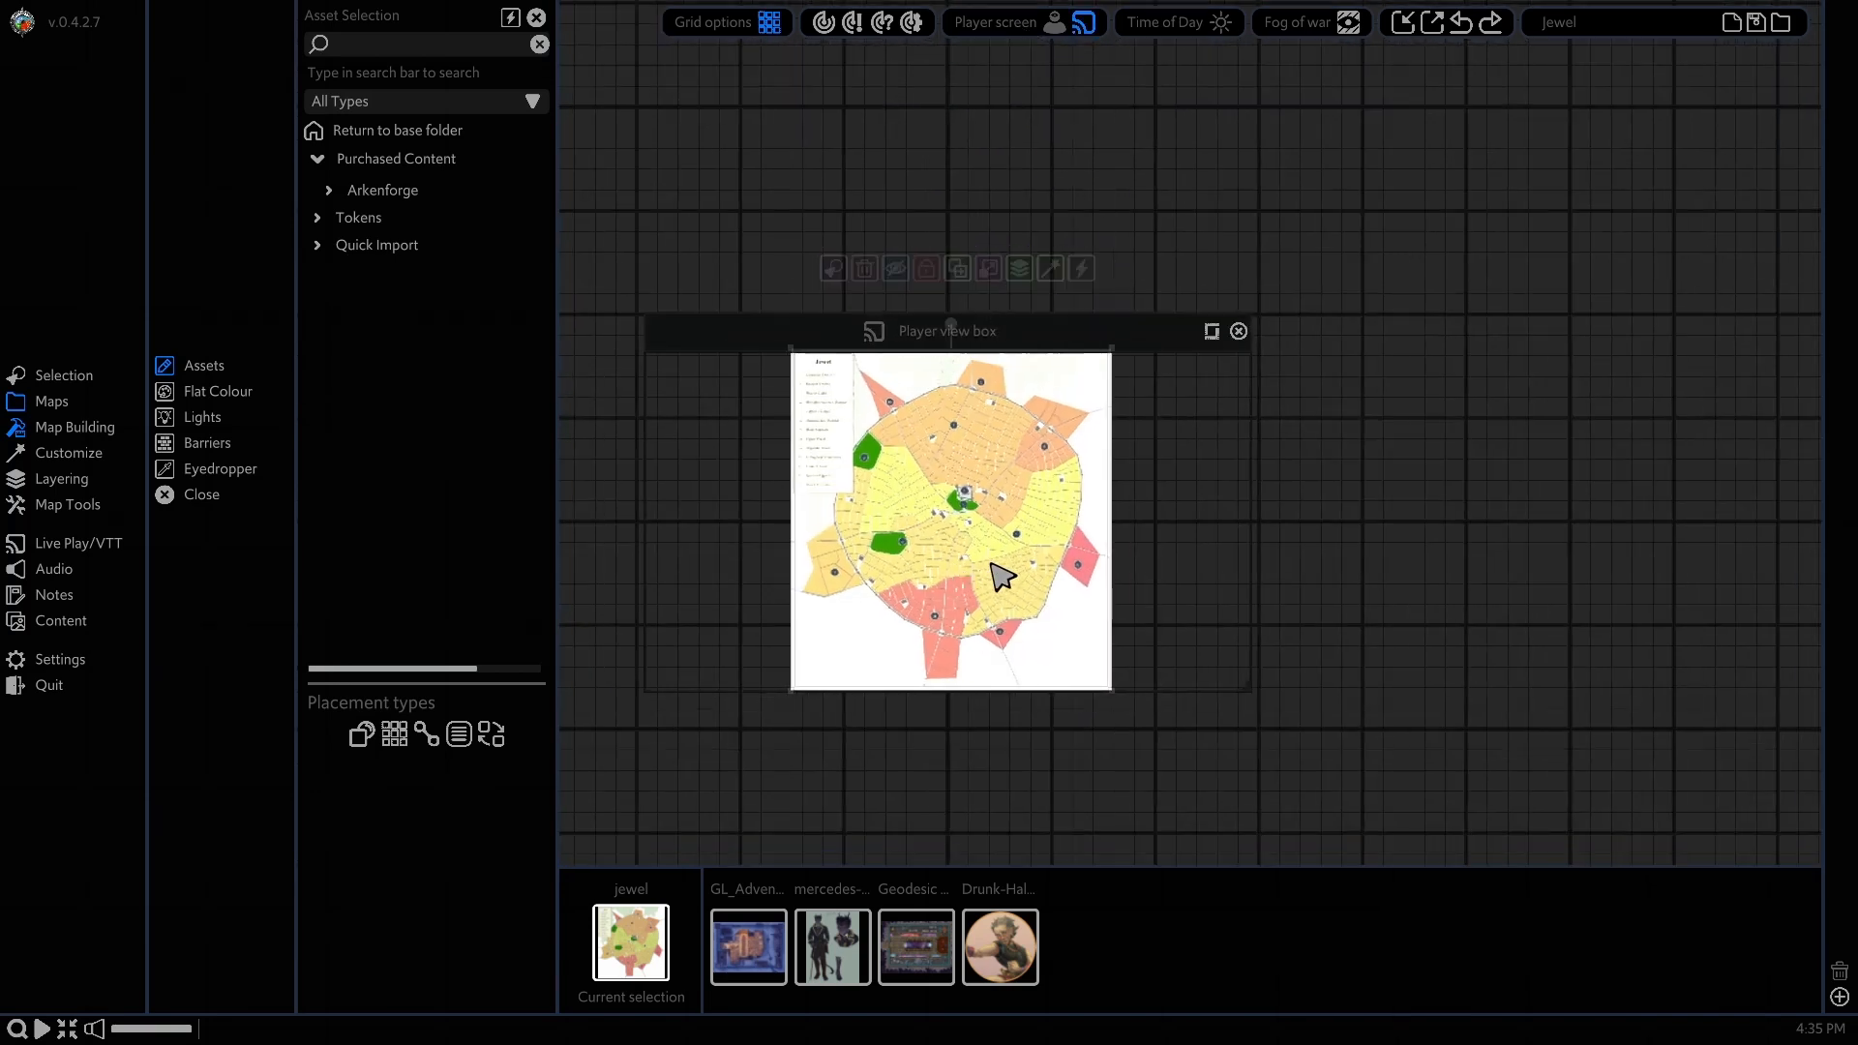
{"action": "left_click_drag", "start_coordinate": [980, 567], "coordinate": [969, 563]}
{"action": "left_click_drag", "start_coordinate": [1098, 689], "coordinate": [1099, 697]}
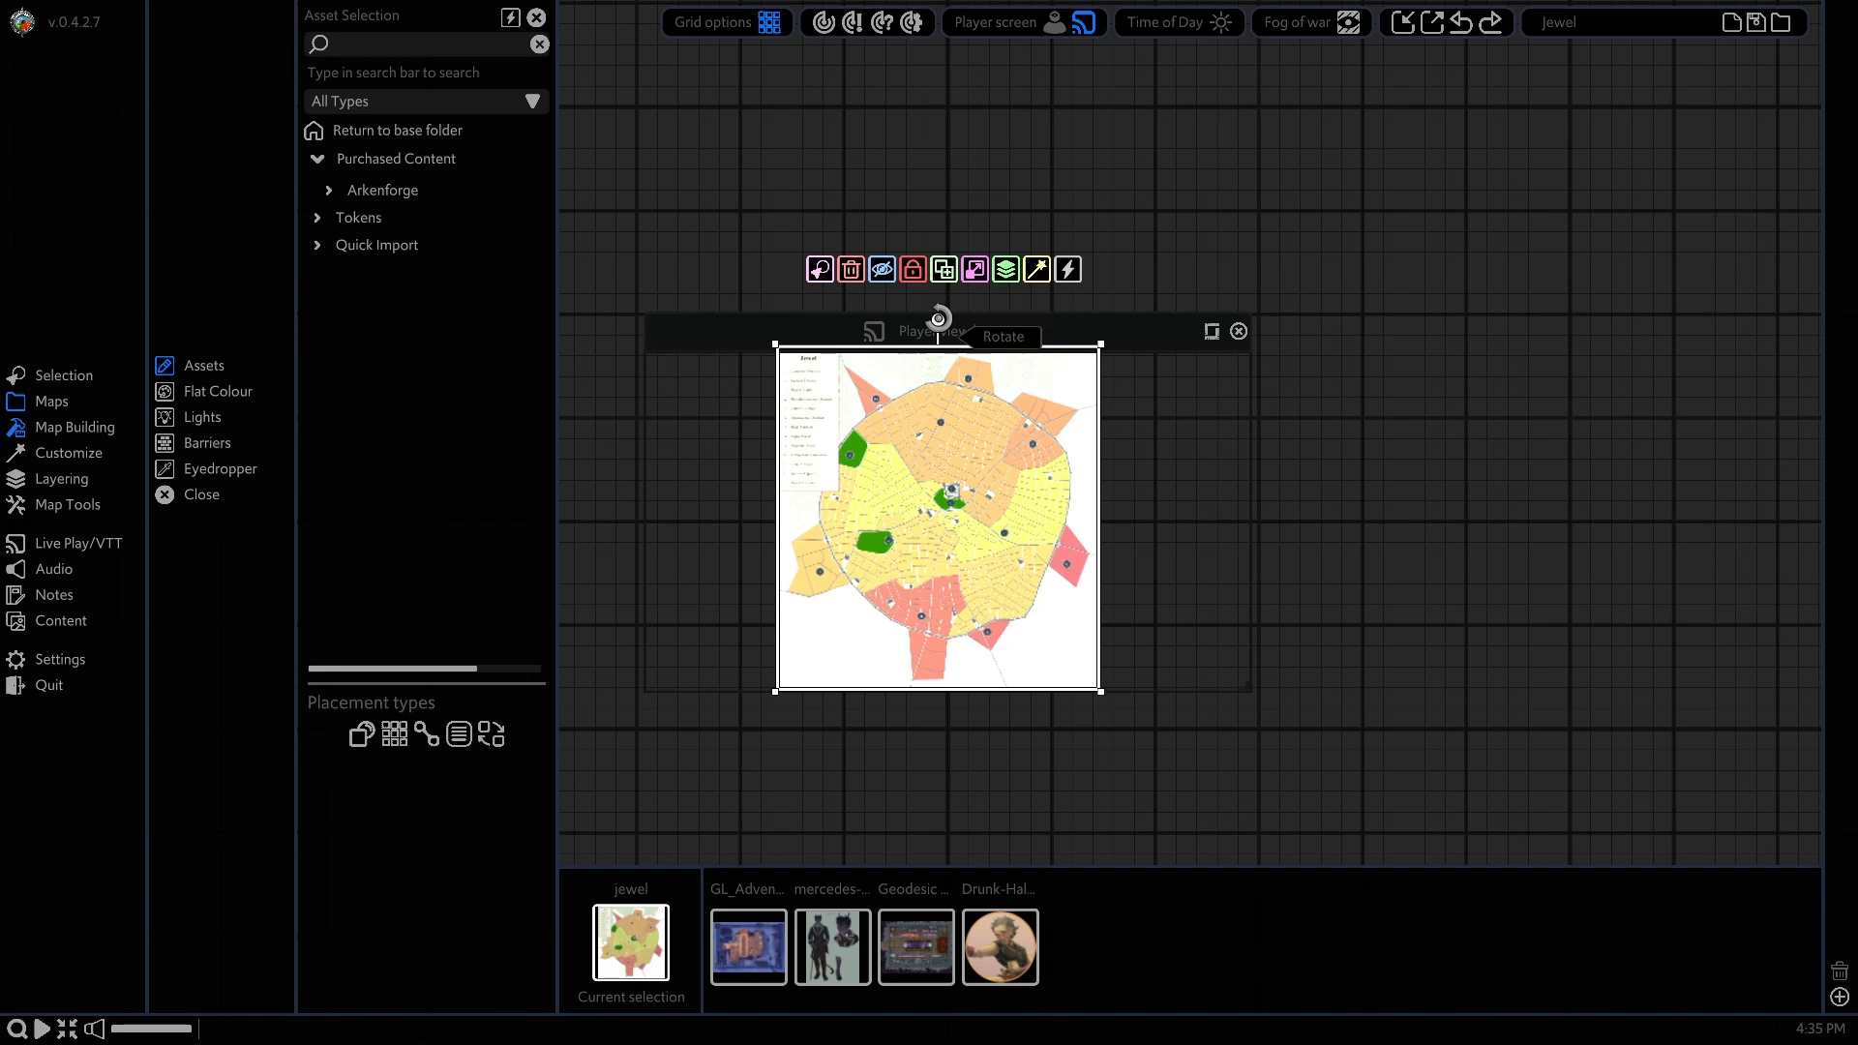
{"action": "left_click_drag", "start_coordinate": [938, 320], "coordinate": [1112, 534]}
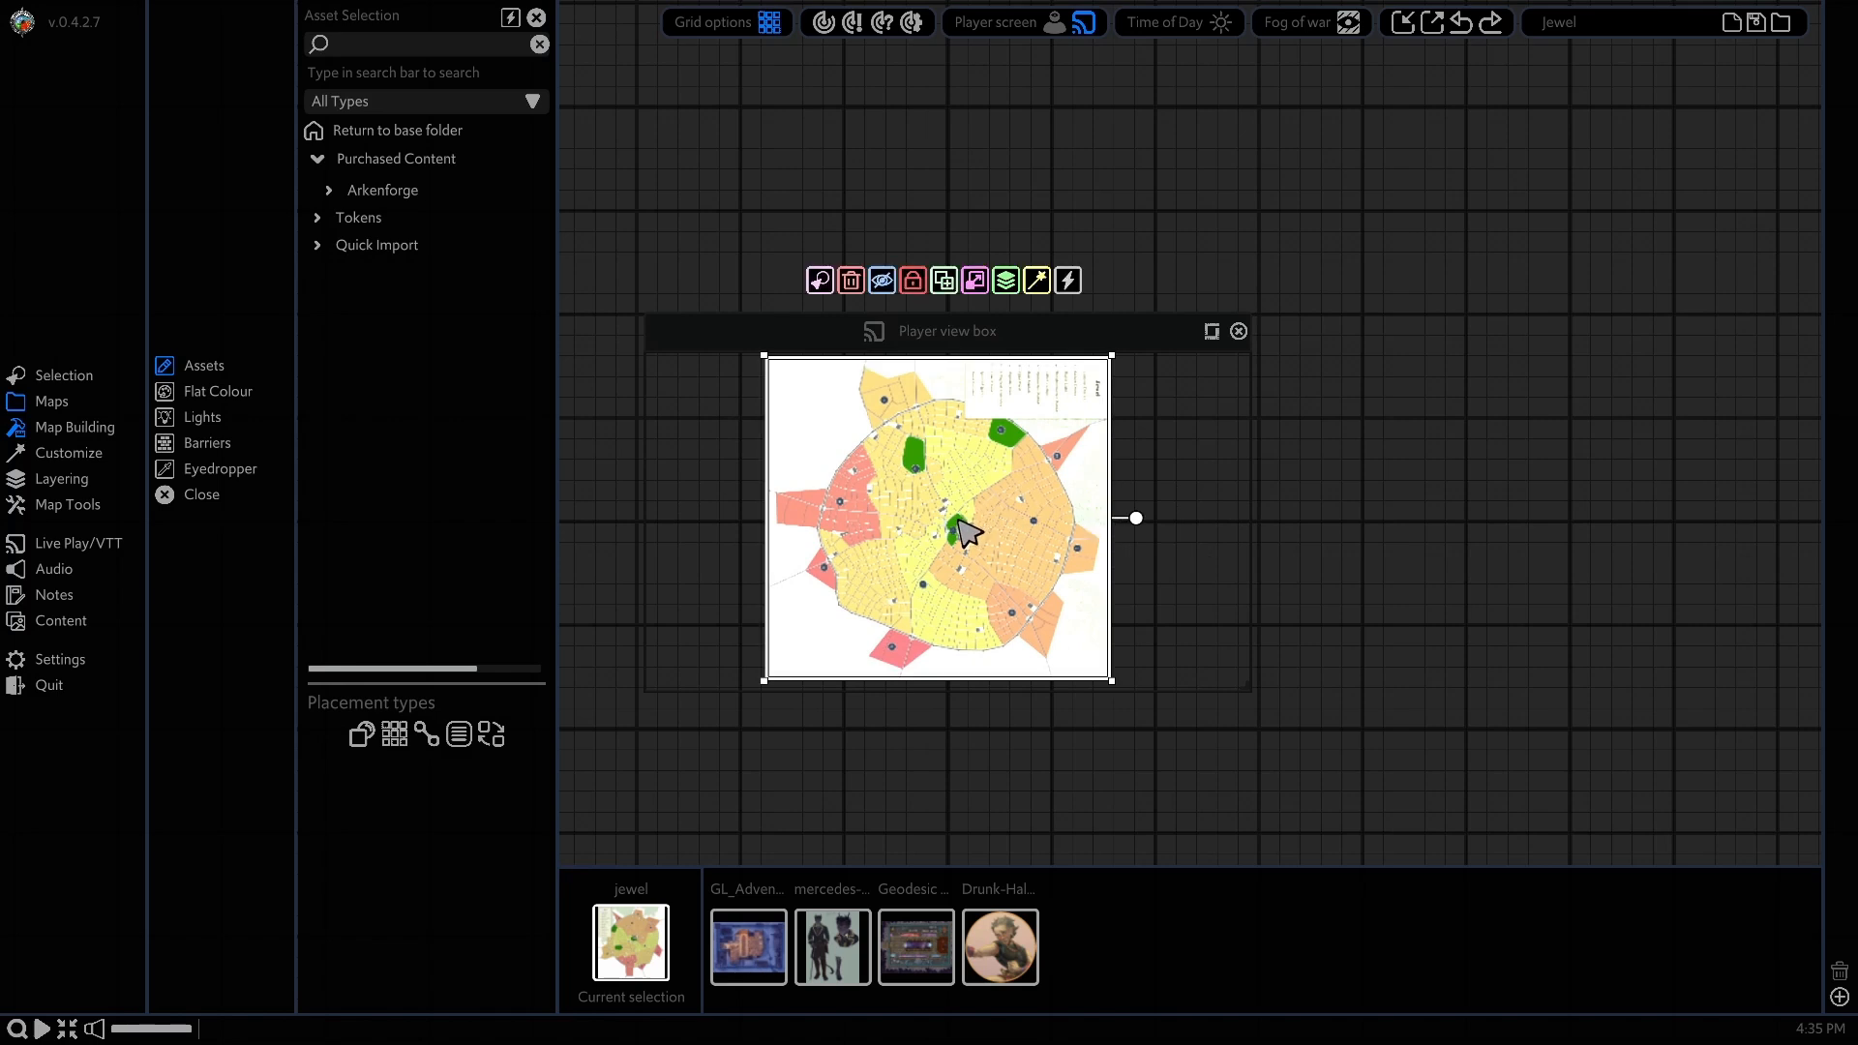
Place a second copy of the city image beside the player view box and try to rotate it upright freehand
{"action": "left_click", "coordinate": [1487, 465]}
{"action": "left_click", "coordinate": [1529, 419]}
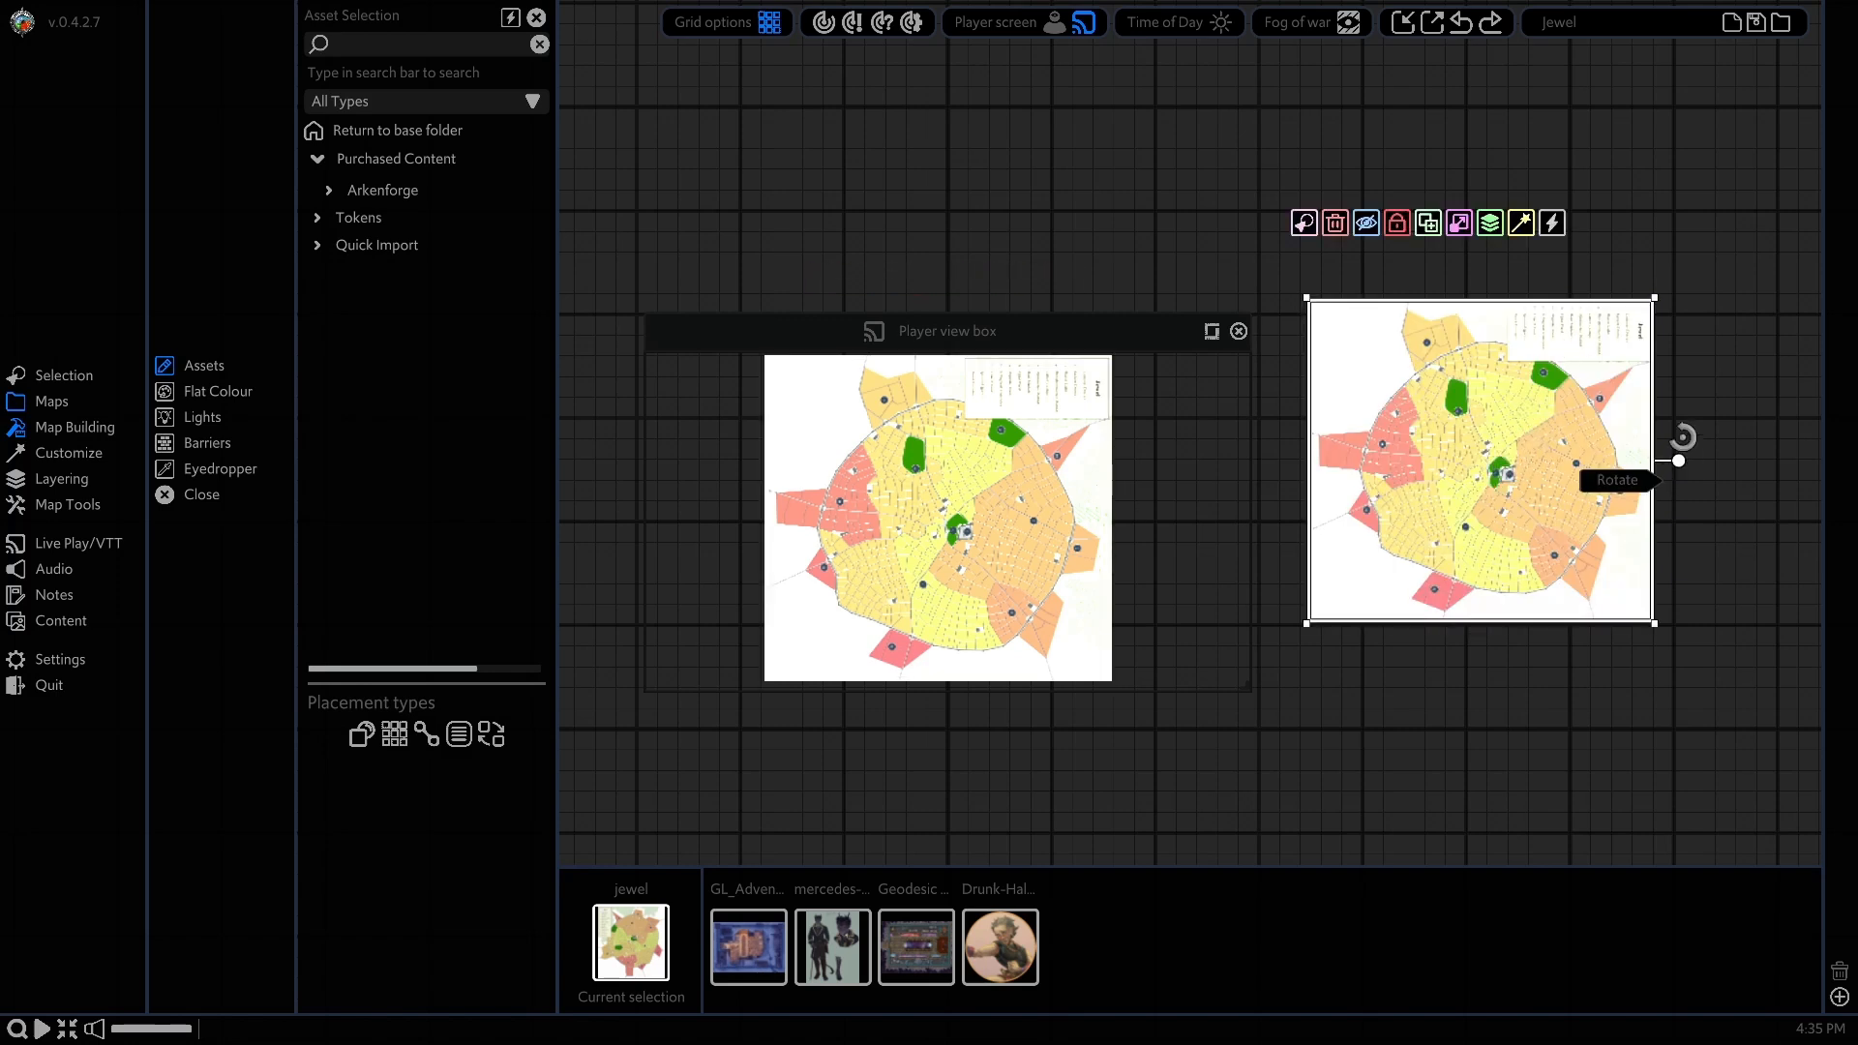
{"action": "left_click_drag", "start_coordinate": [1678, 461], "coordinate": [1476, 284]}
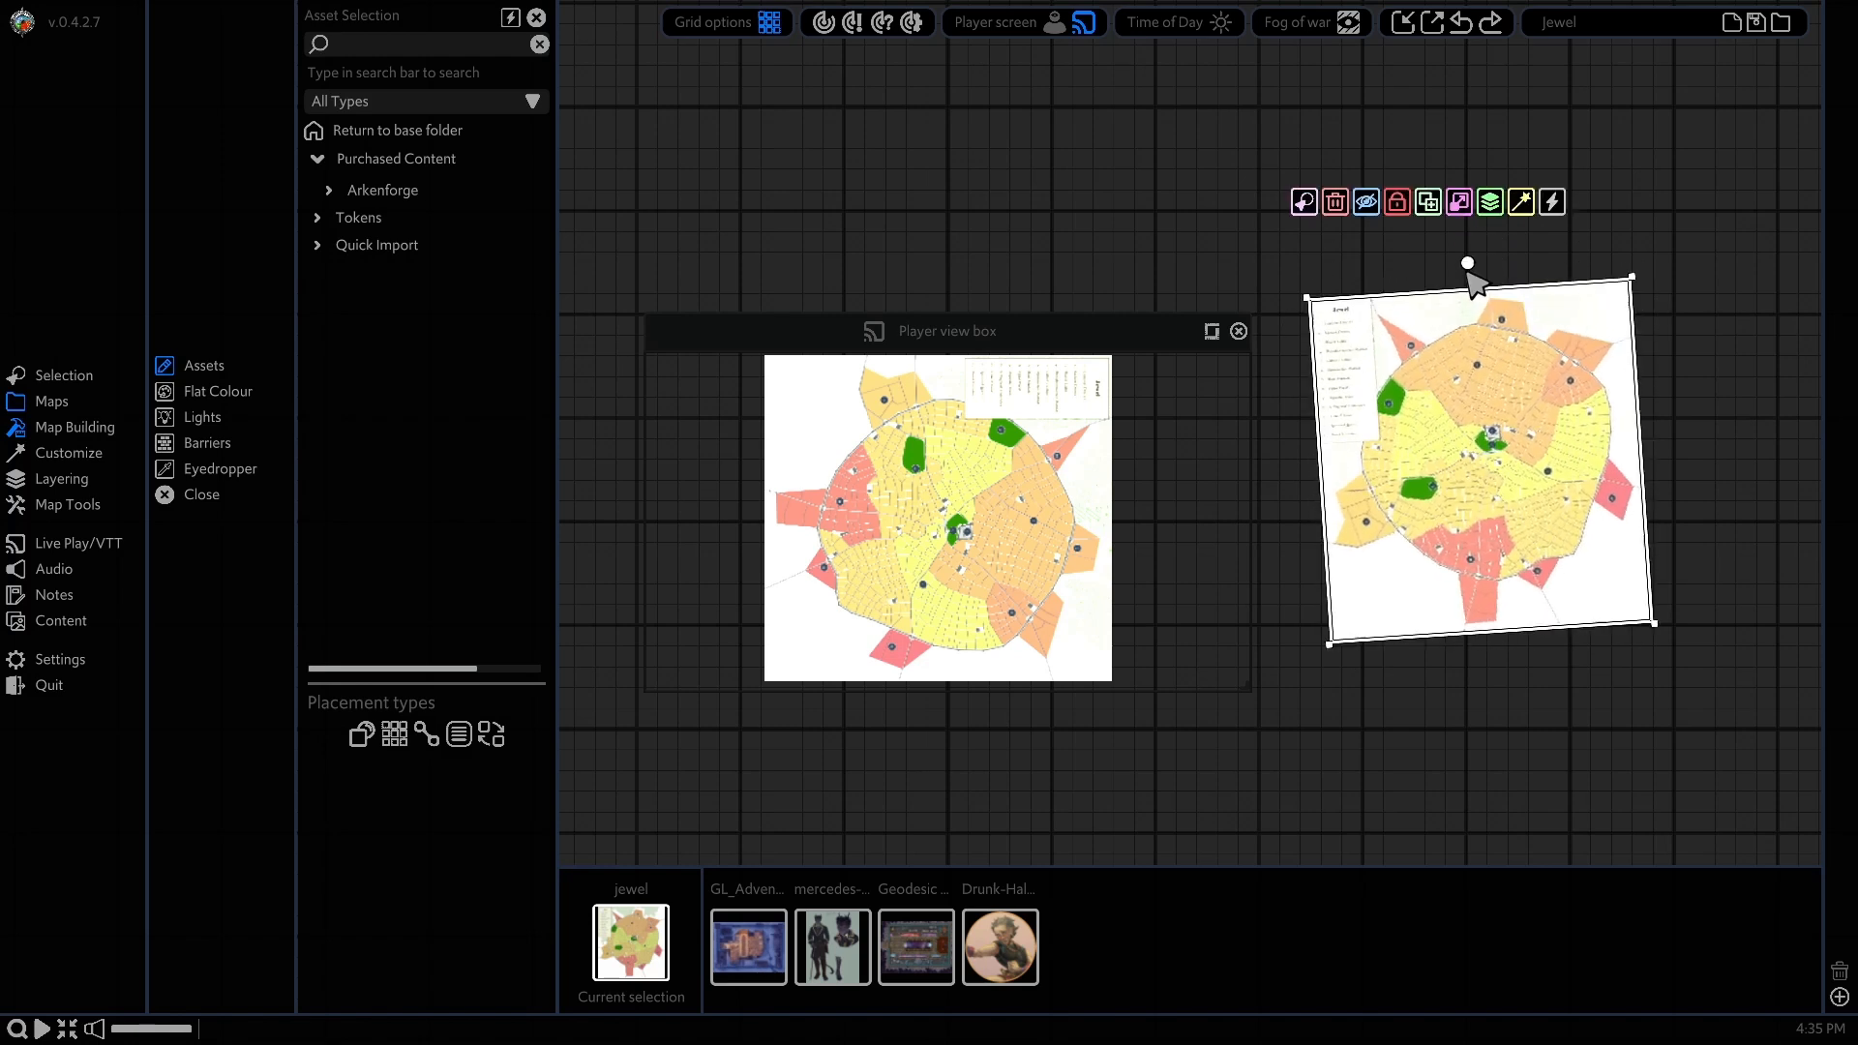
{"action": "right_click", "coordinate": [1508, 366]}
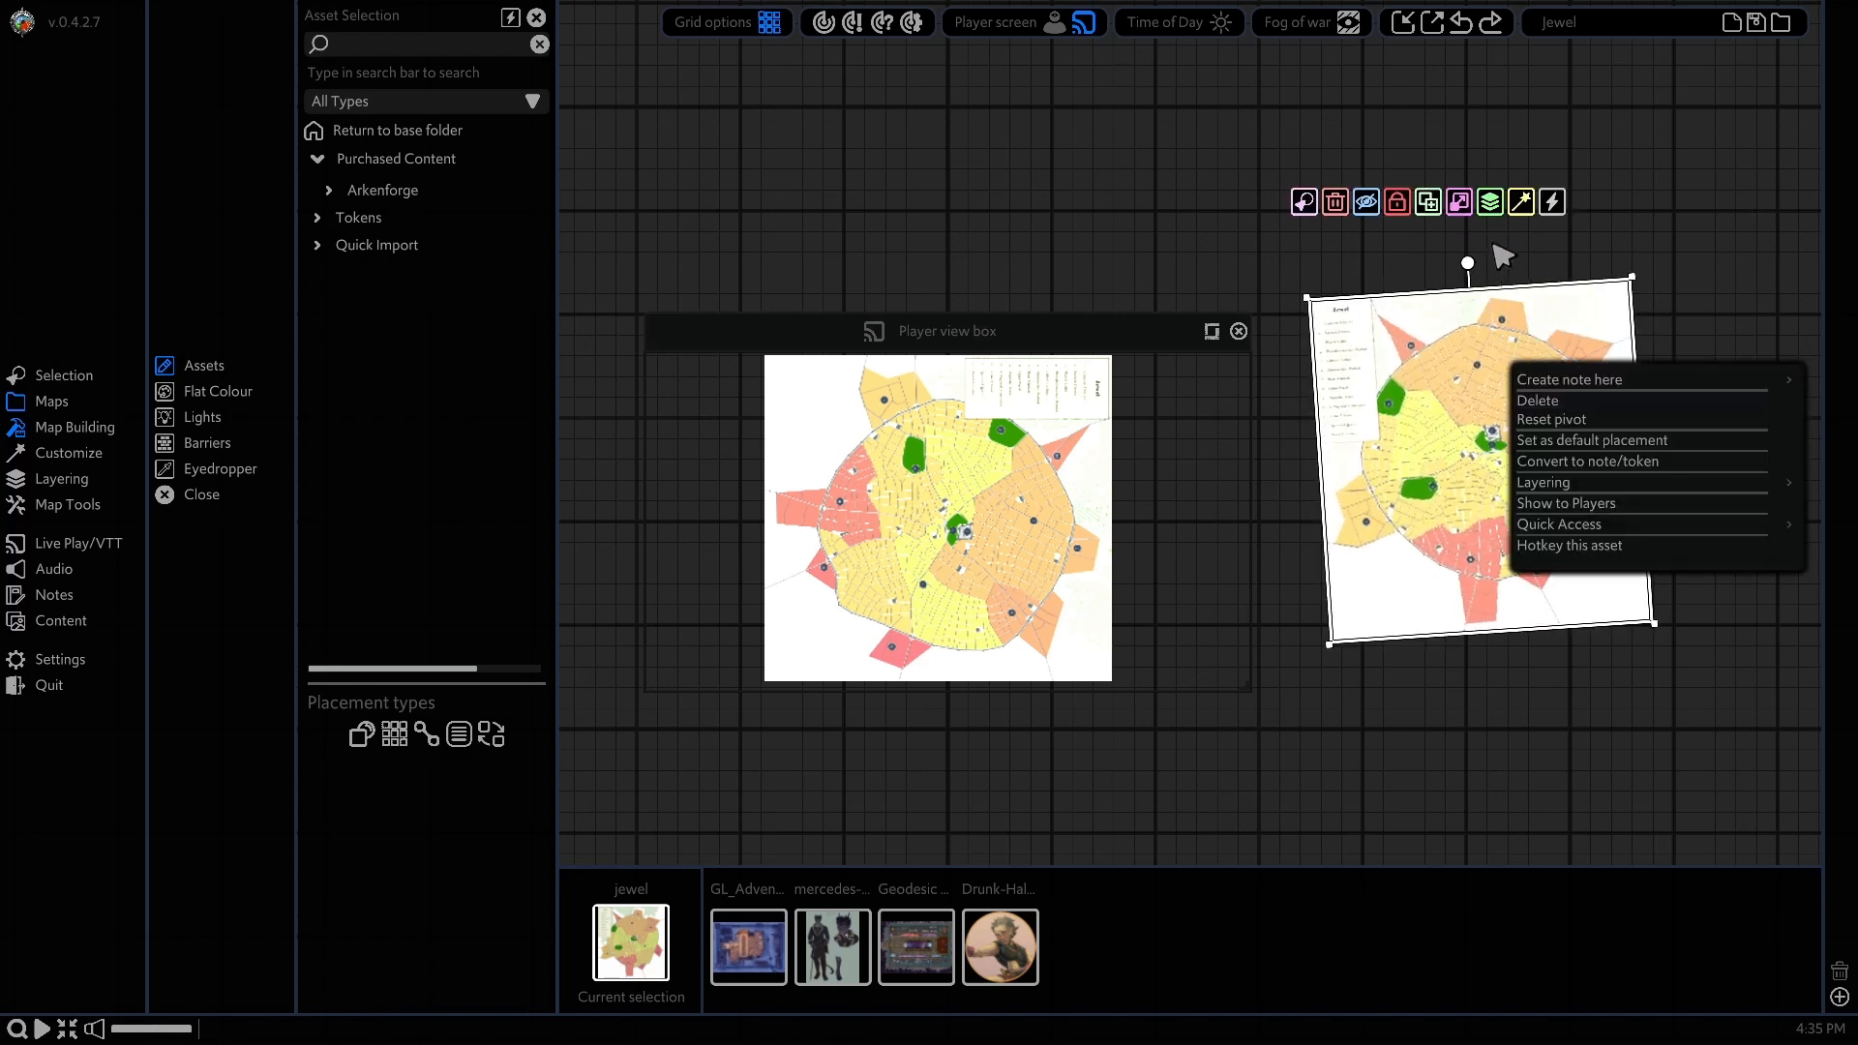
Rotate the copied city image upright using 45° clockwise transform increments, and deselect it
{"action": "left_click", "coordinate": [1460, 203]}
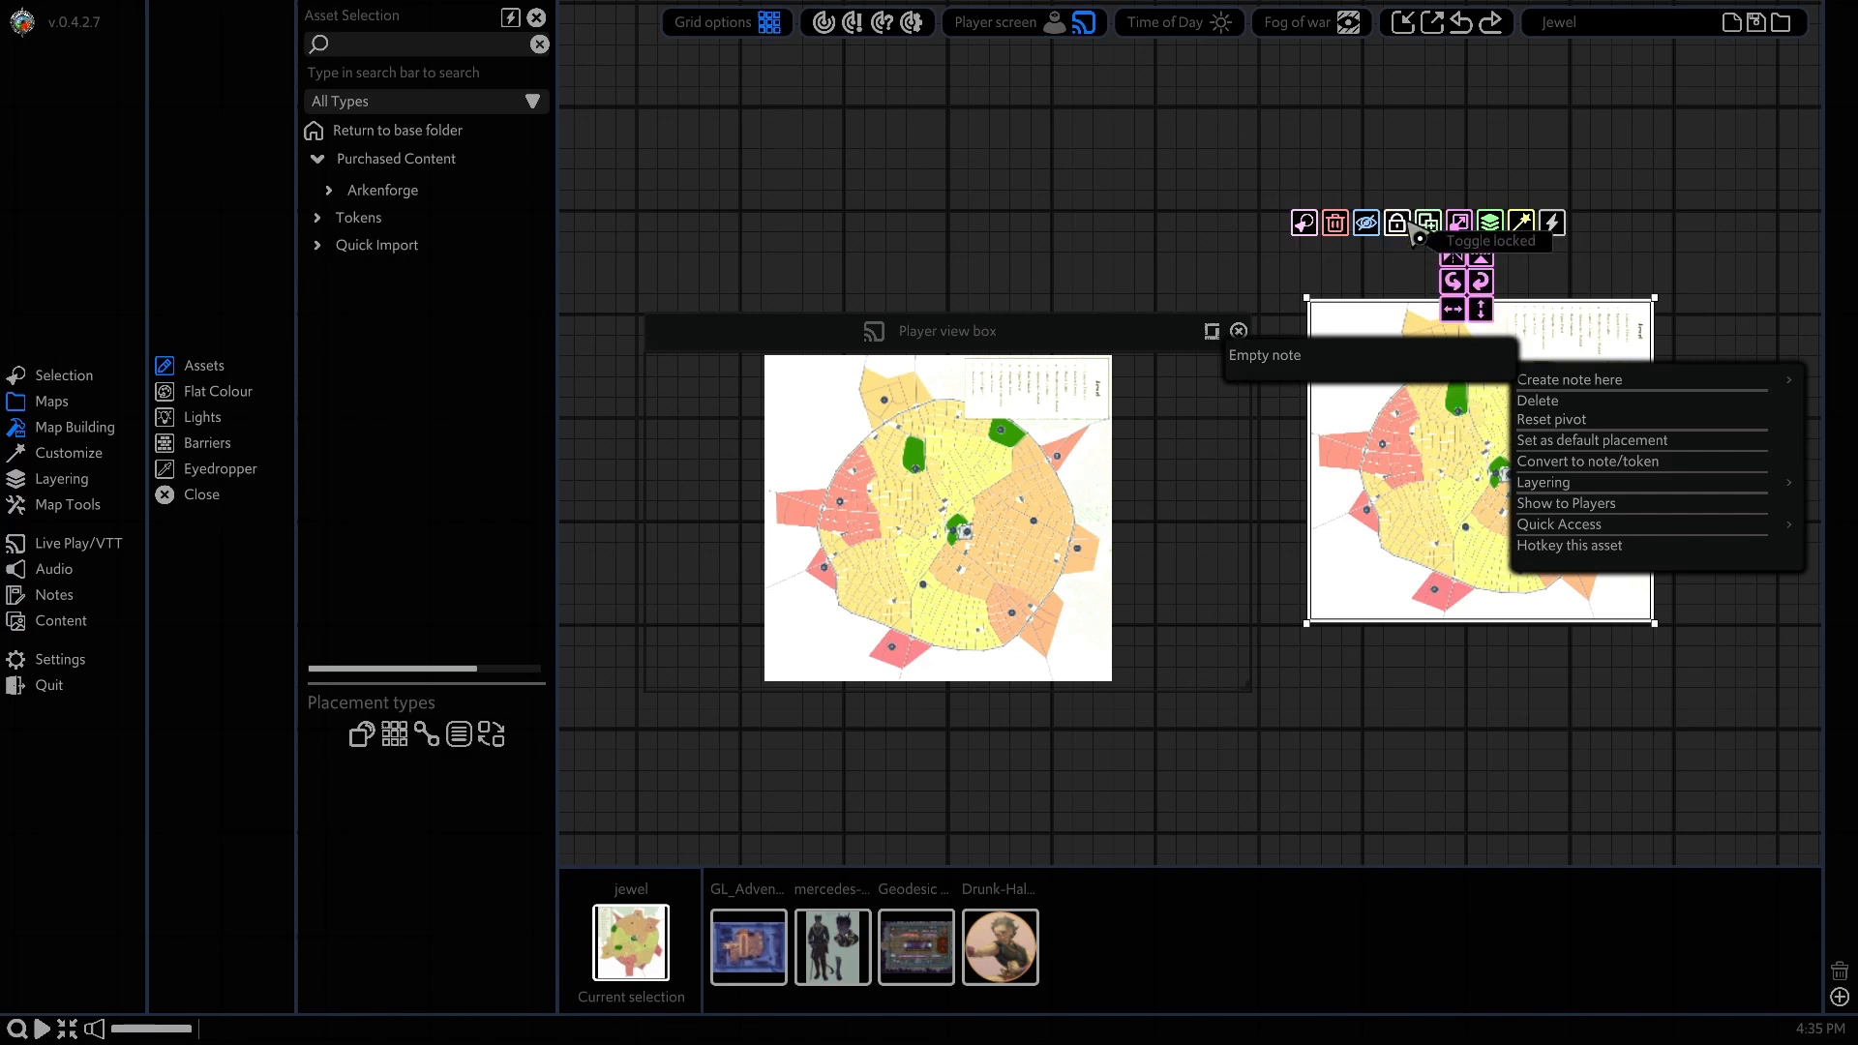
{"action": "left_click", "coordinate": [1405, 223]}
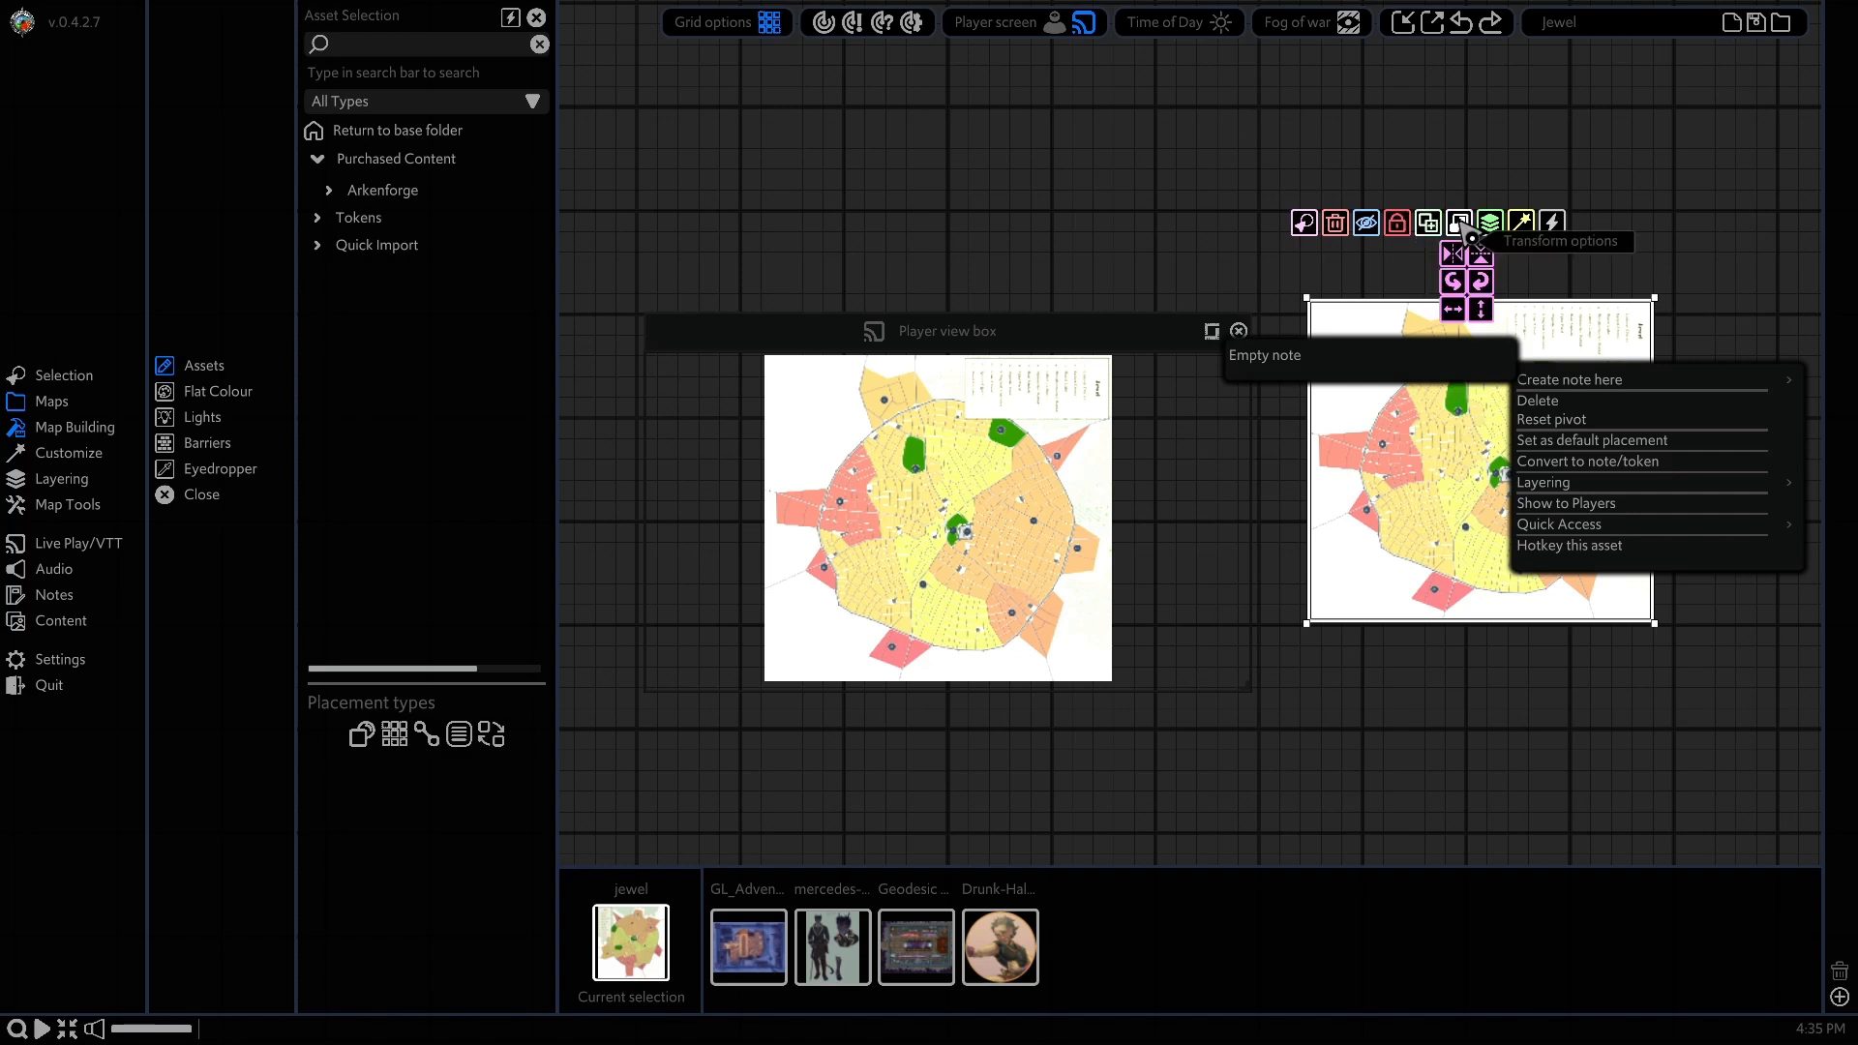
{"action": "left_click", "coordinate": [1481, 282]}
{"action": "left_click", "coordinate": [1481, 283]}
{"action": "left_click", "coordinate": [1481, 282]}
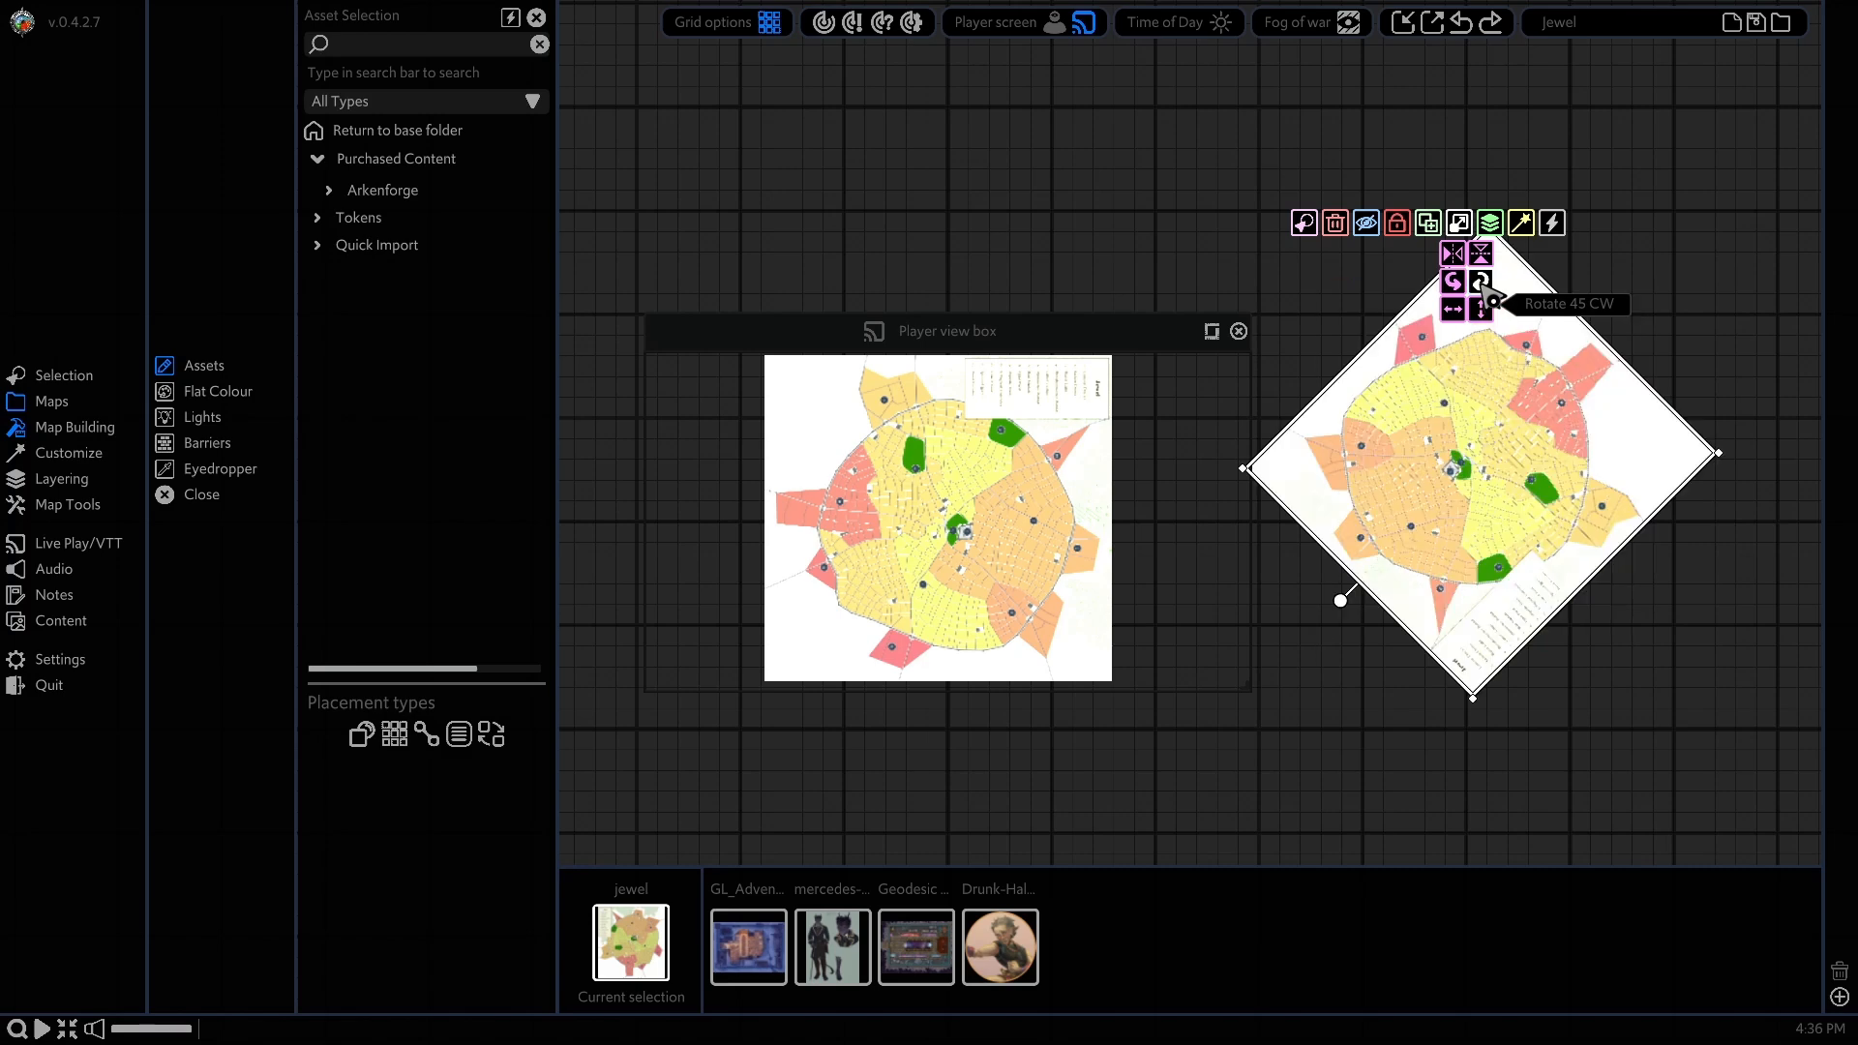
{"action": "left_click", "coordinate": [1481, 283]}
{"action": "left_click", "coordinate": [1480, 283]}
{"action": "left_click", "coordinate": [1481, 283]}
{"action": "left_click", "coordinate": [1773, 348]}
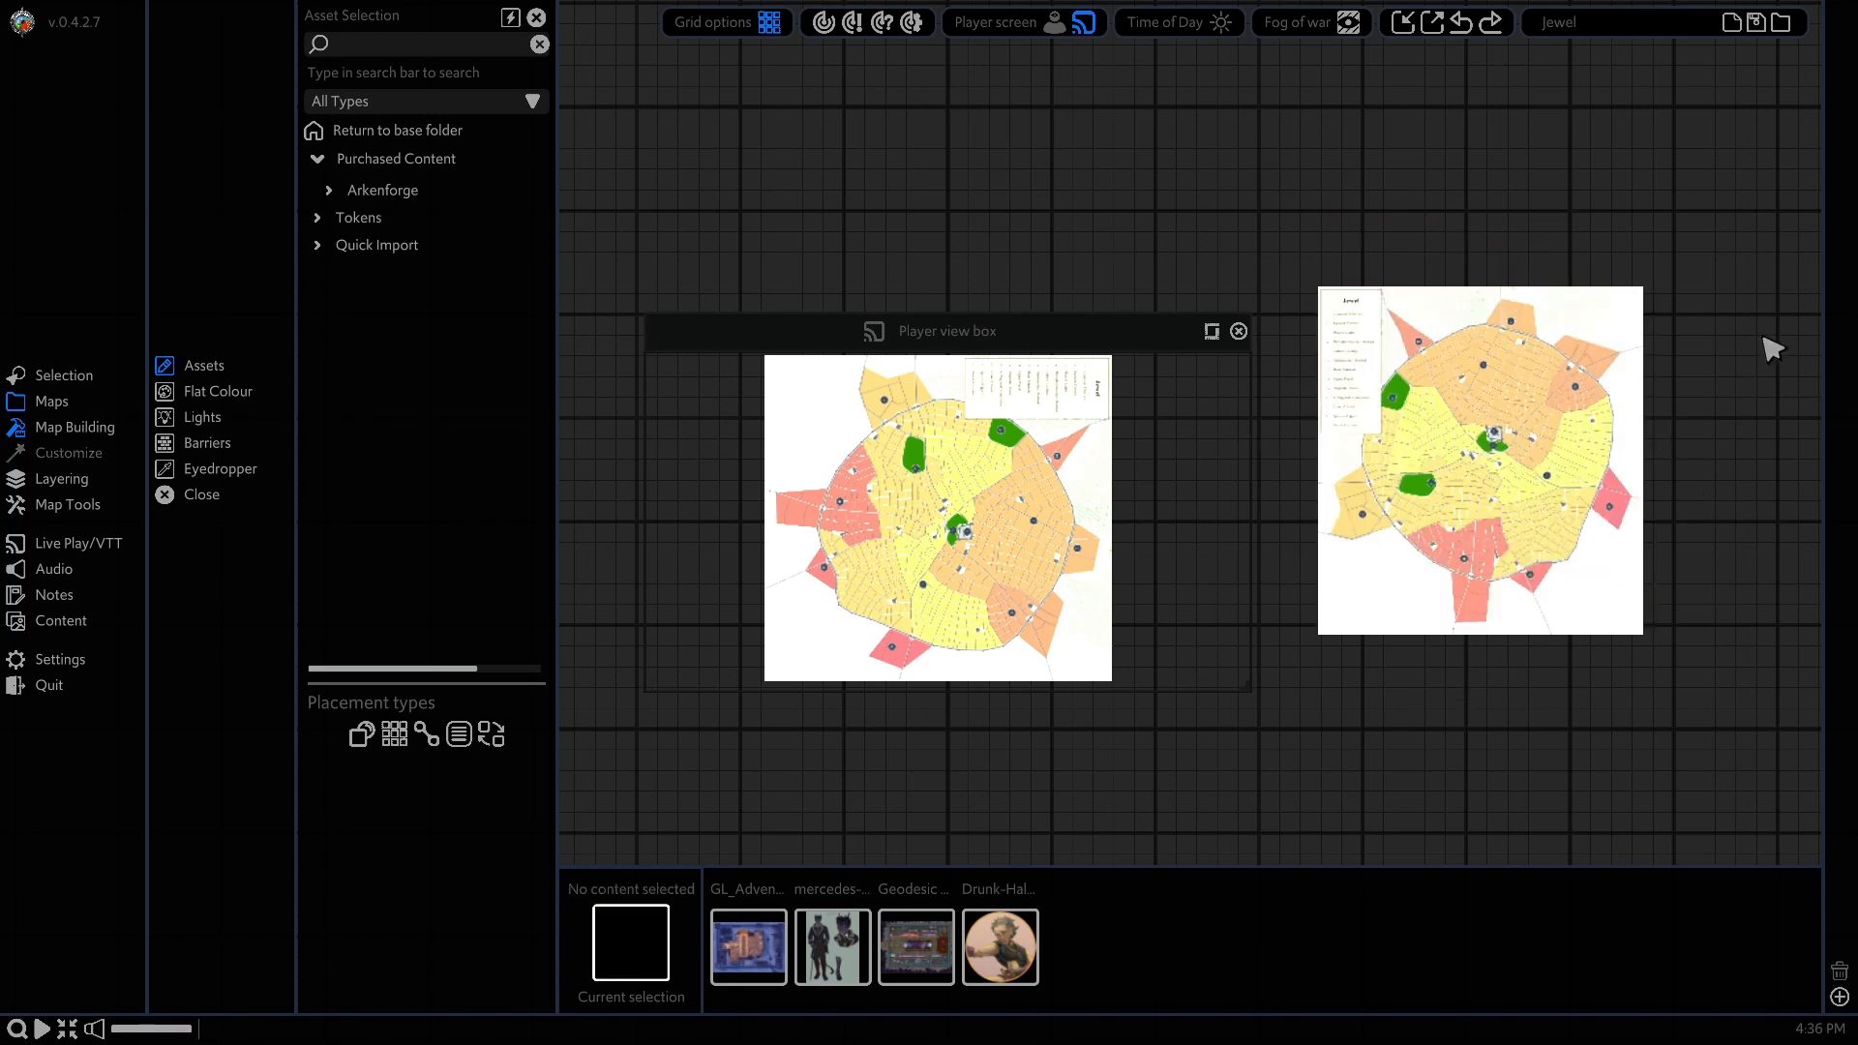
Examine the upright city image up close, including its legend and district markers
{"action": "scroll", "coordinate": [1507, 478], "scroll_direction": "up", "scroll_amount": 5}
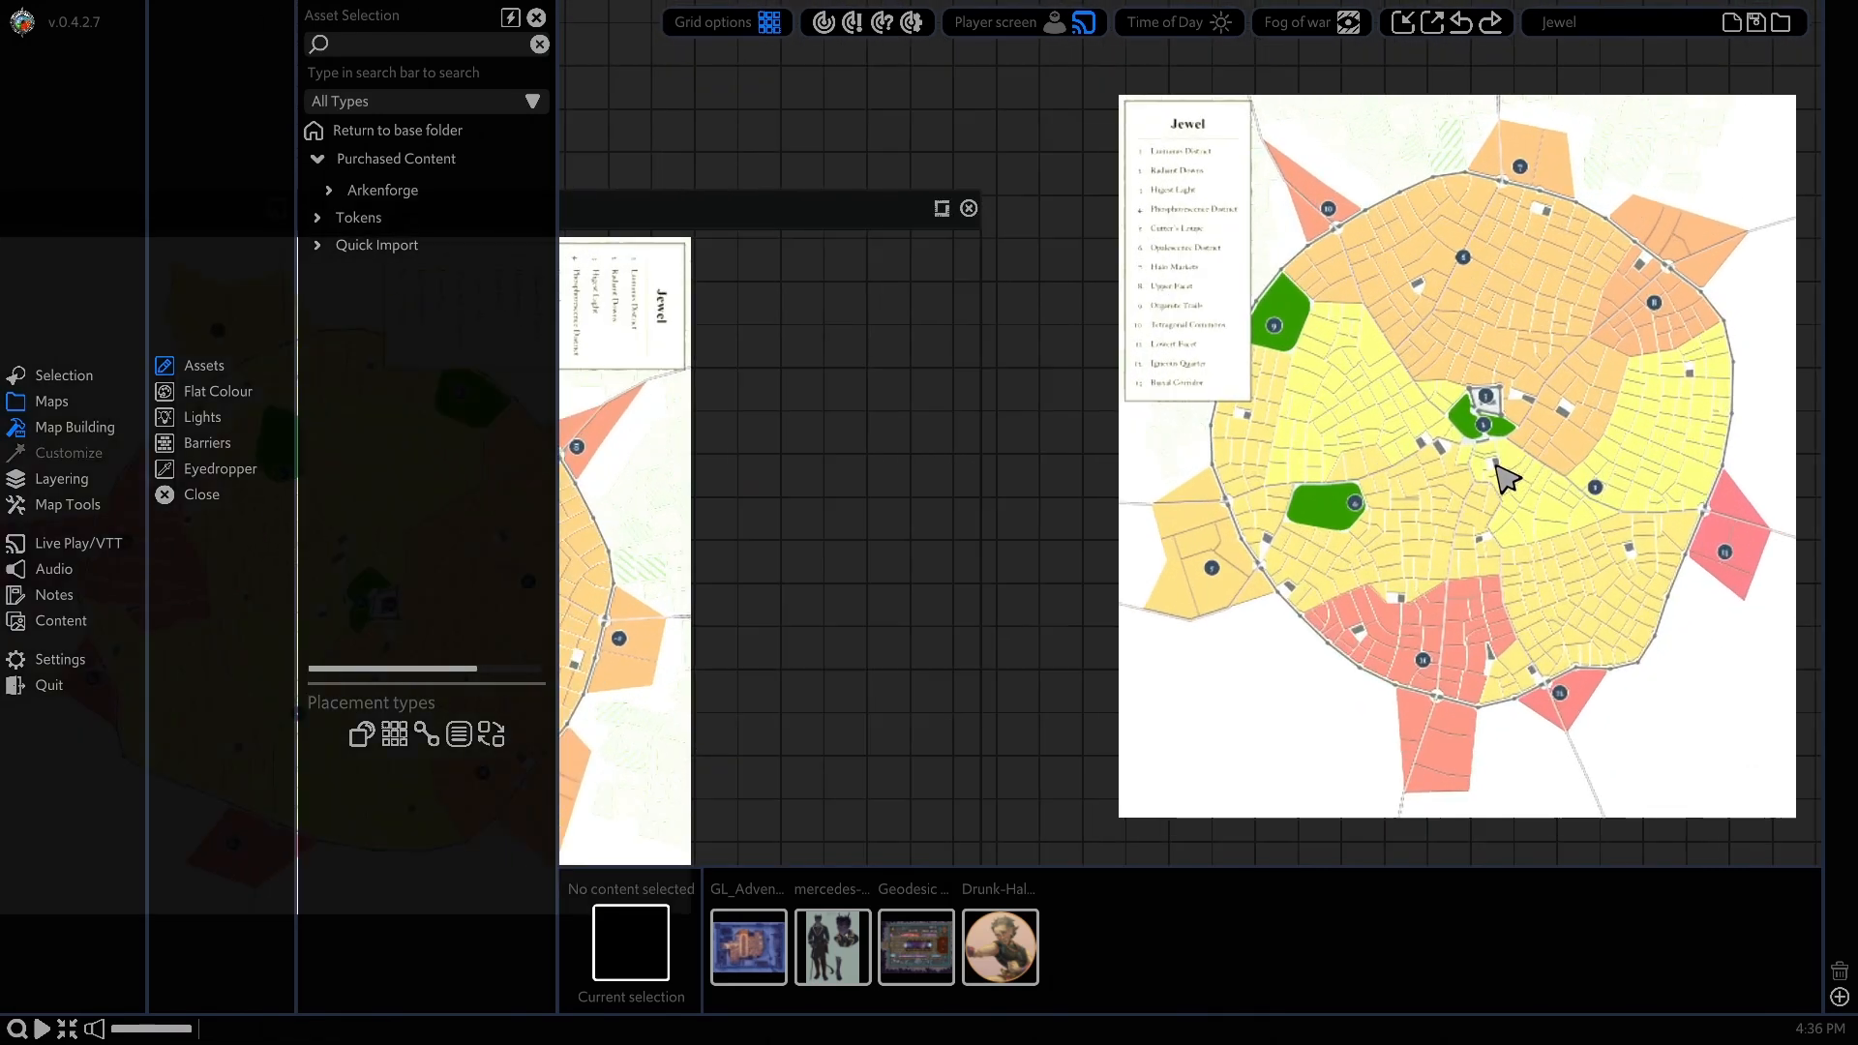
{"action": "scroll", "coordinate": [1496, 466], "scroll_direction": "up", "scroll_amount": 3}
{"action": "left_click", "coordinate": [1274, 364]}
{"action": "left_click_drag", "start_coordinate": [1378, 295], "coordinate": [1269, 545]}
{"action": "left_click_drag", "start_coordinate": [1143, 320], "coordinate": [1093, 341]}
{"action": "left_click_drag", "start_coordinate": [1314, 549], "coordinate": [1074, 366]}
{"action": "scroll", "coordinate": [1076, 366], "scroll_direction": "down", "scroll_amount": 2}
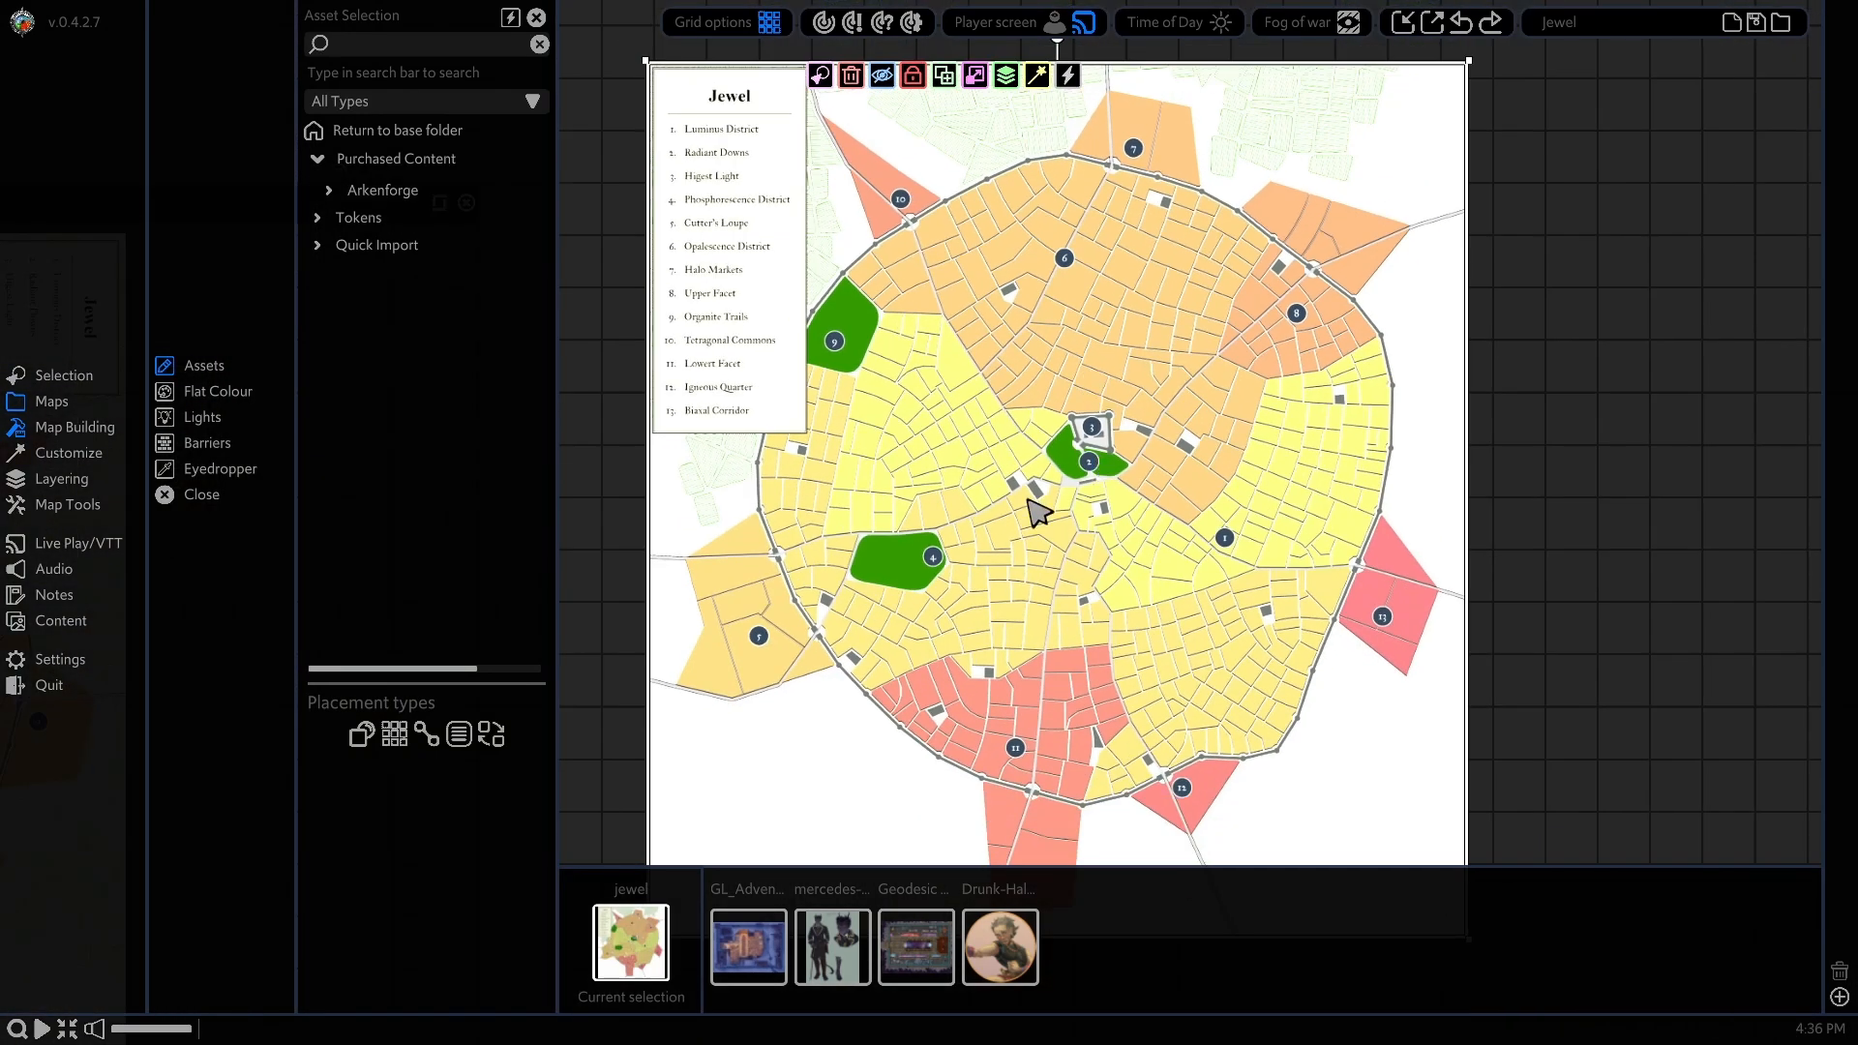
{"action": "scroll", "coordinate": [1038, 513], "scroll_direction": "down", "scroll_amount": 1}
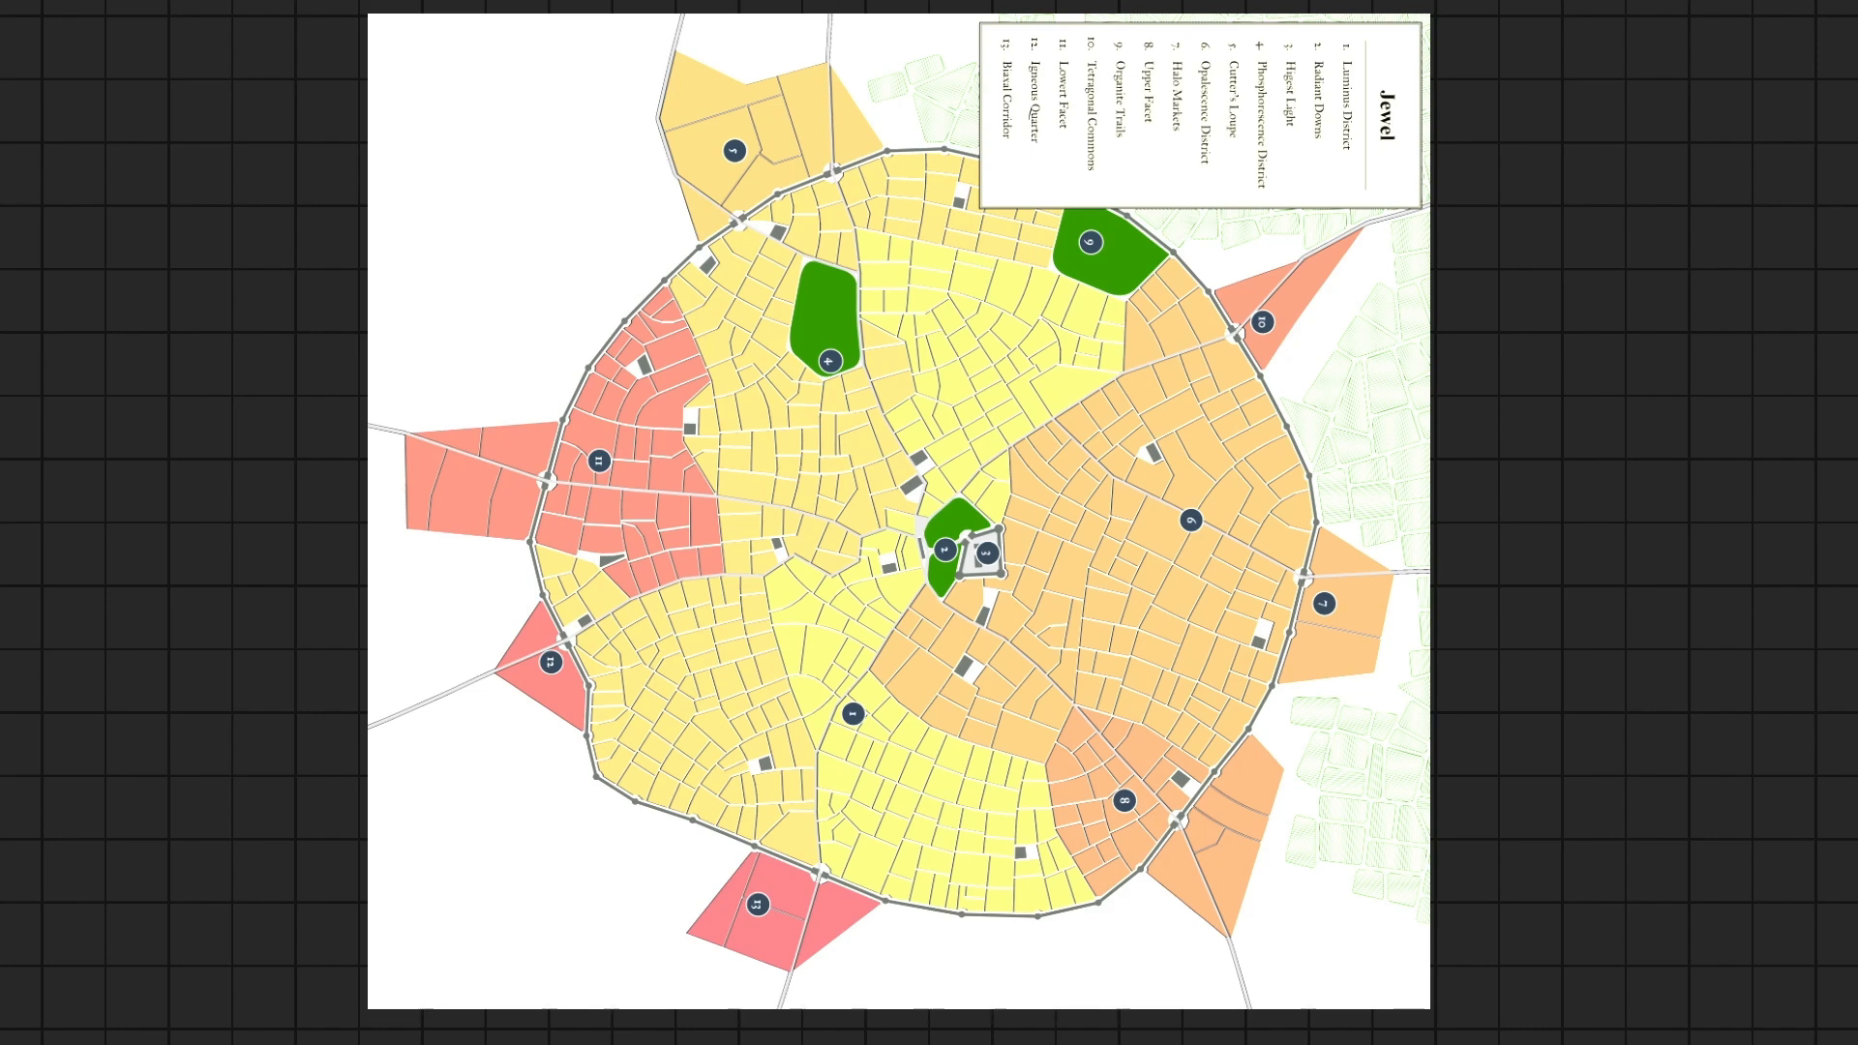
Rotate the sideways Jewel map view a quarter turn counterclockwise so the legend reads upright
{"action": "key", "text": "q"}
{"action": "key", "text": "q"}
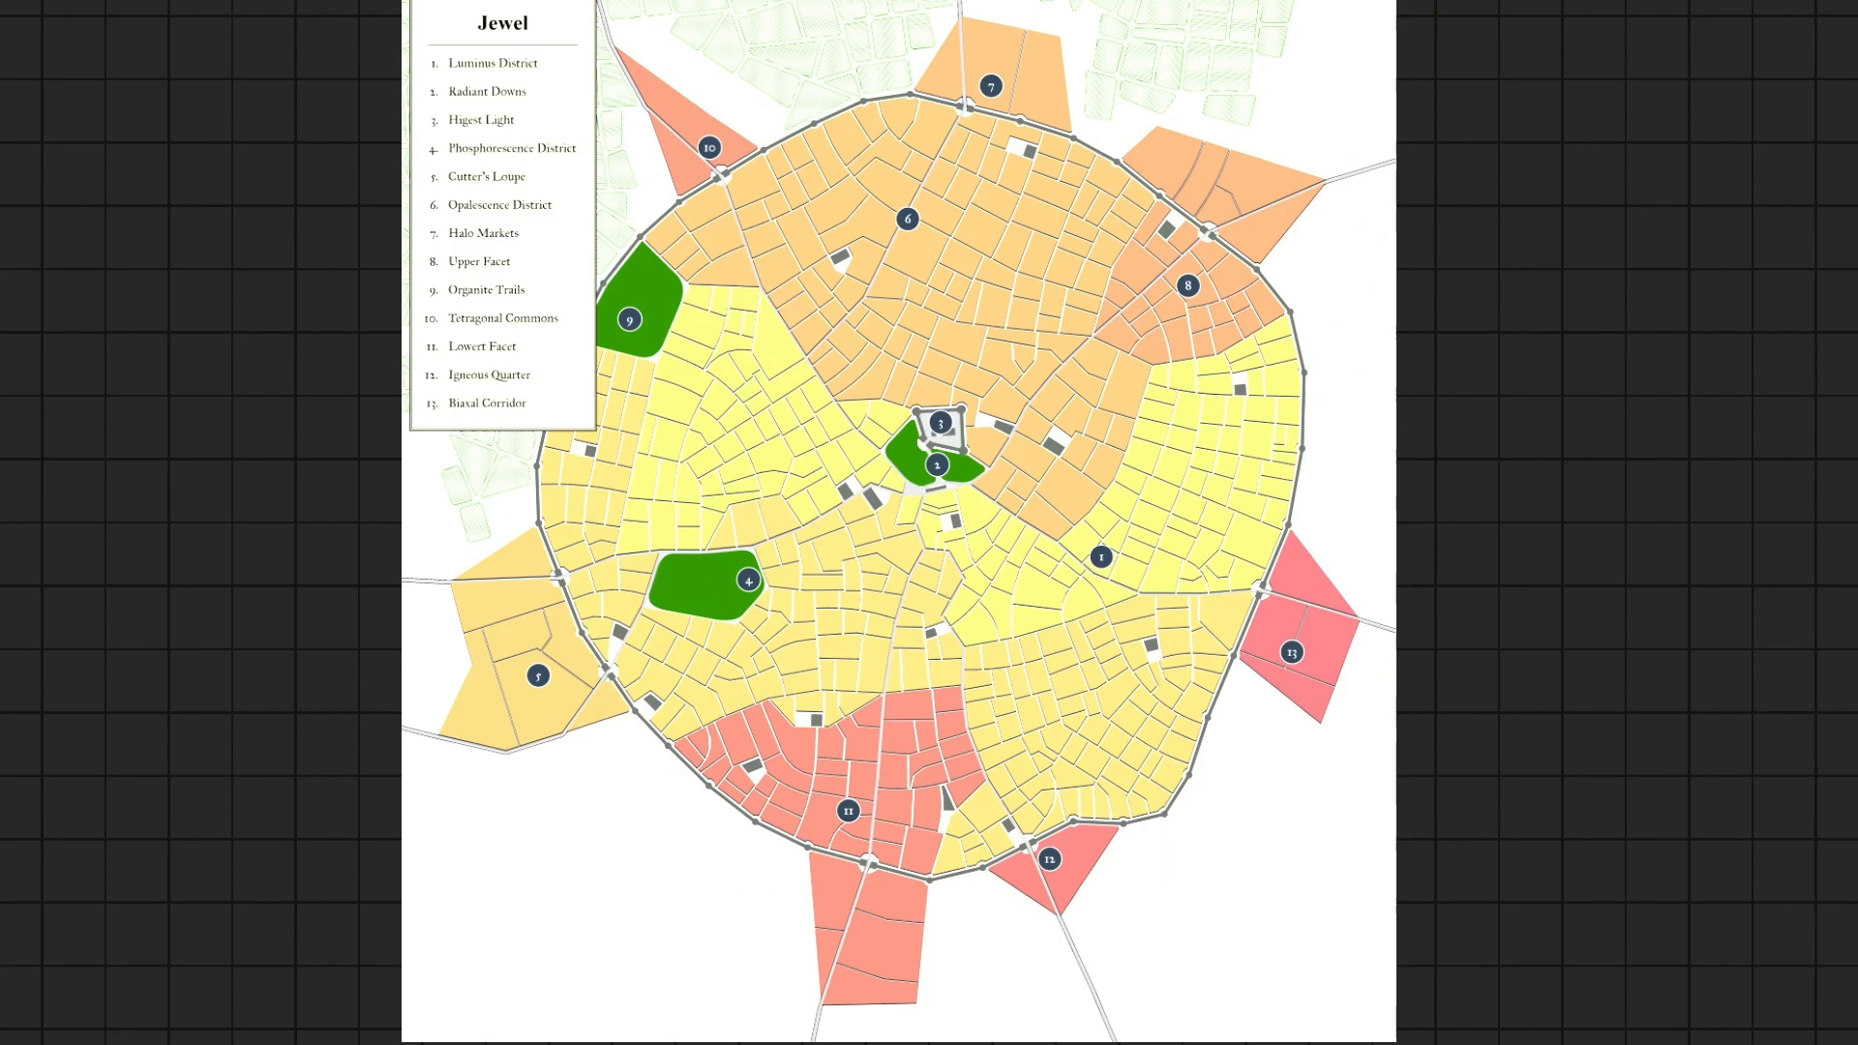
{"action": "key", "text": "q"}
{"action": "key", "text": "q"}
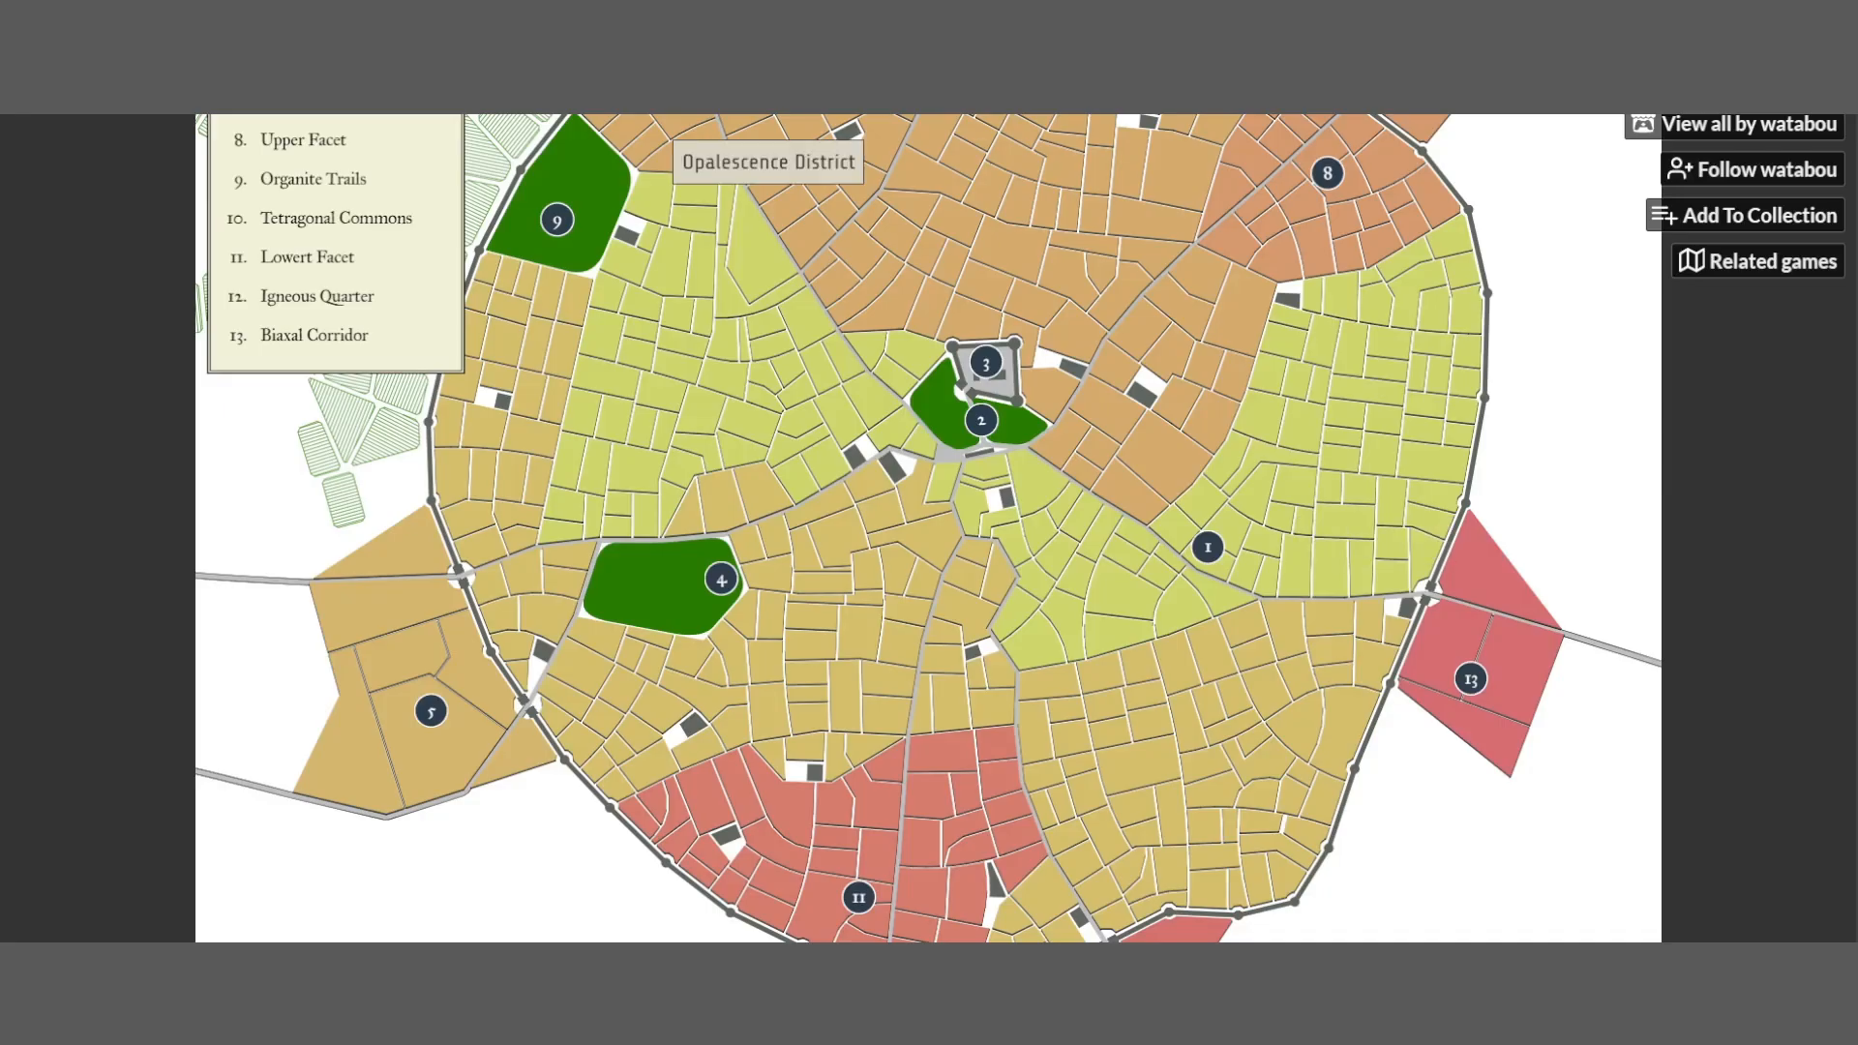
Examine the Jewel map in the browser's city generator, from the legend and northern districts down to the southern gates
{"action": "right_click", "coordinate": [1056, 589]}
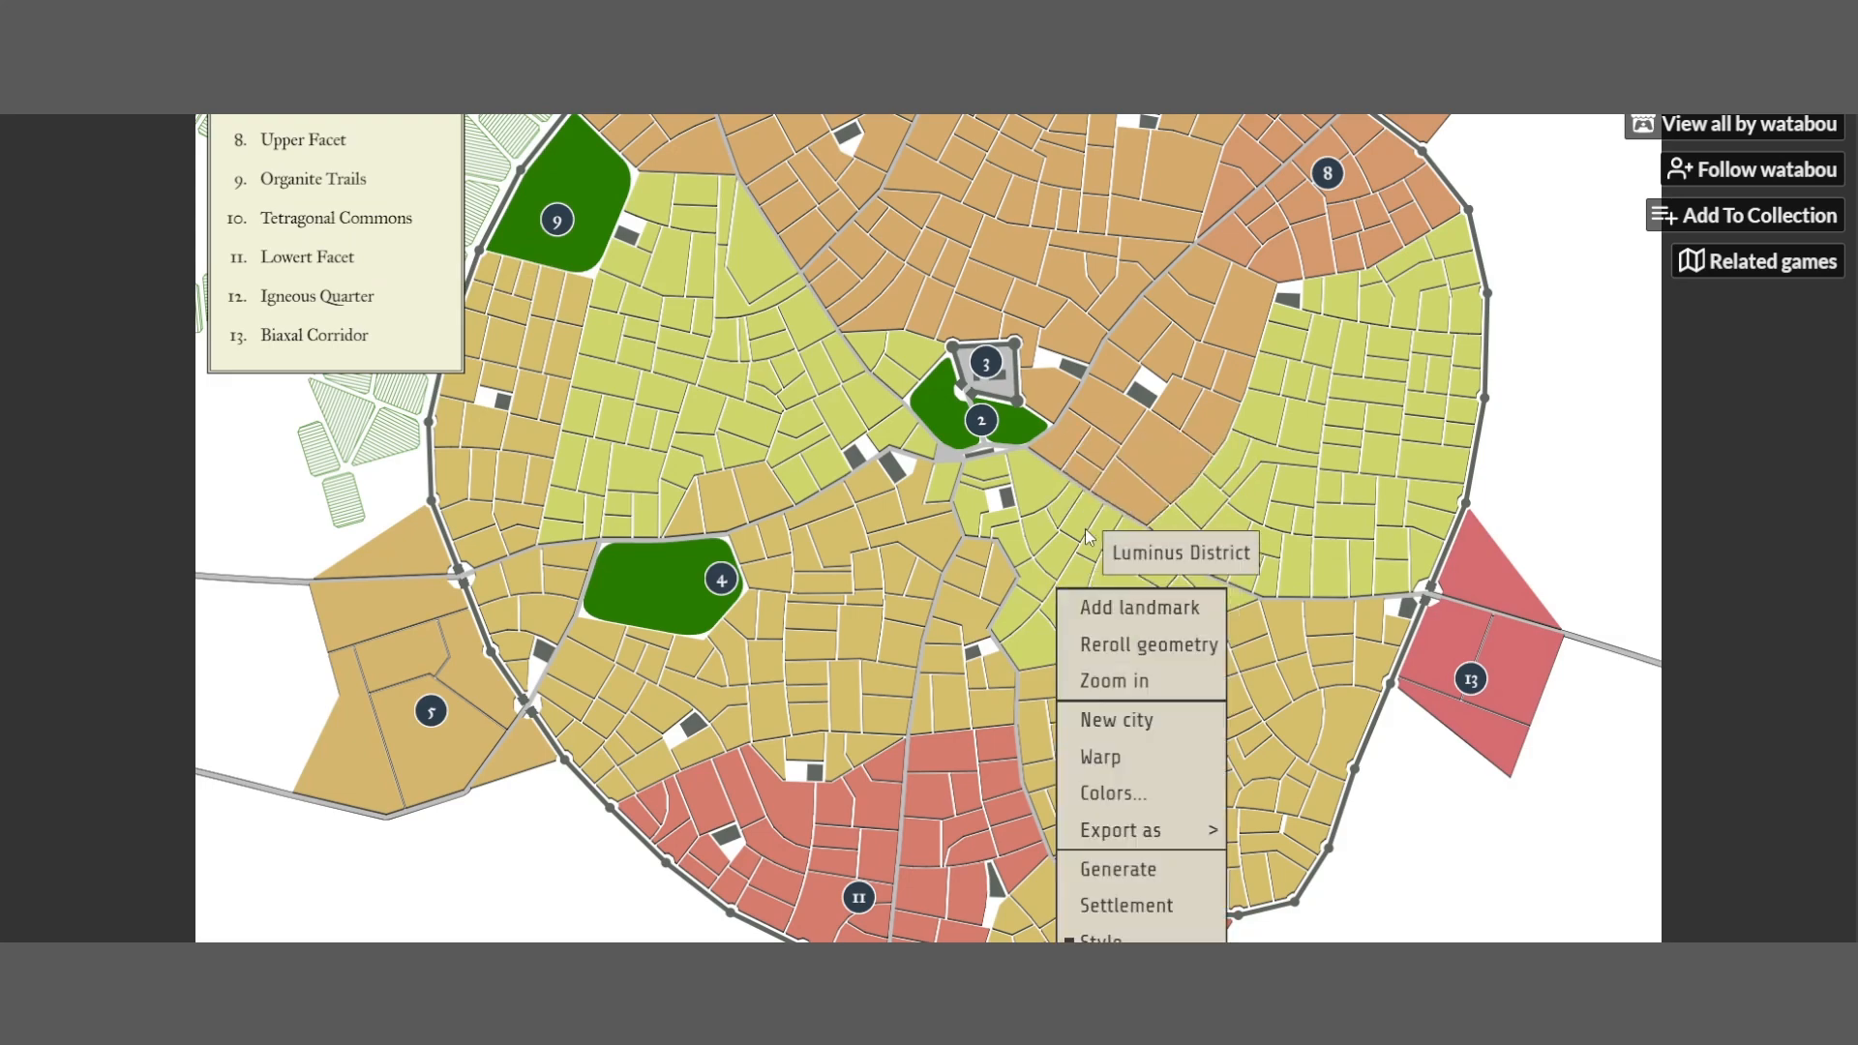
{"action": "left_click", "coordinate": [1089, 521]}
{"action": "scroll", "coordinate": [1433, 459], "scroll_direction": "up", "scroll_amount": 4}
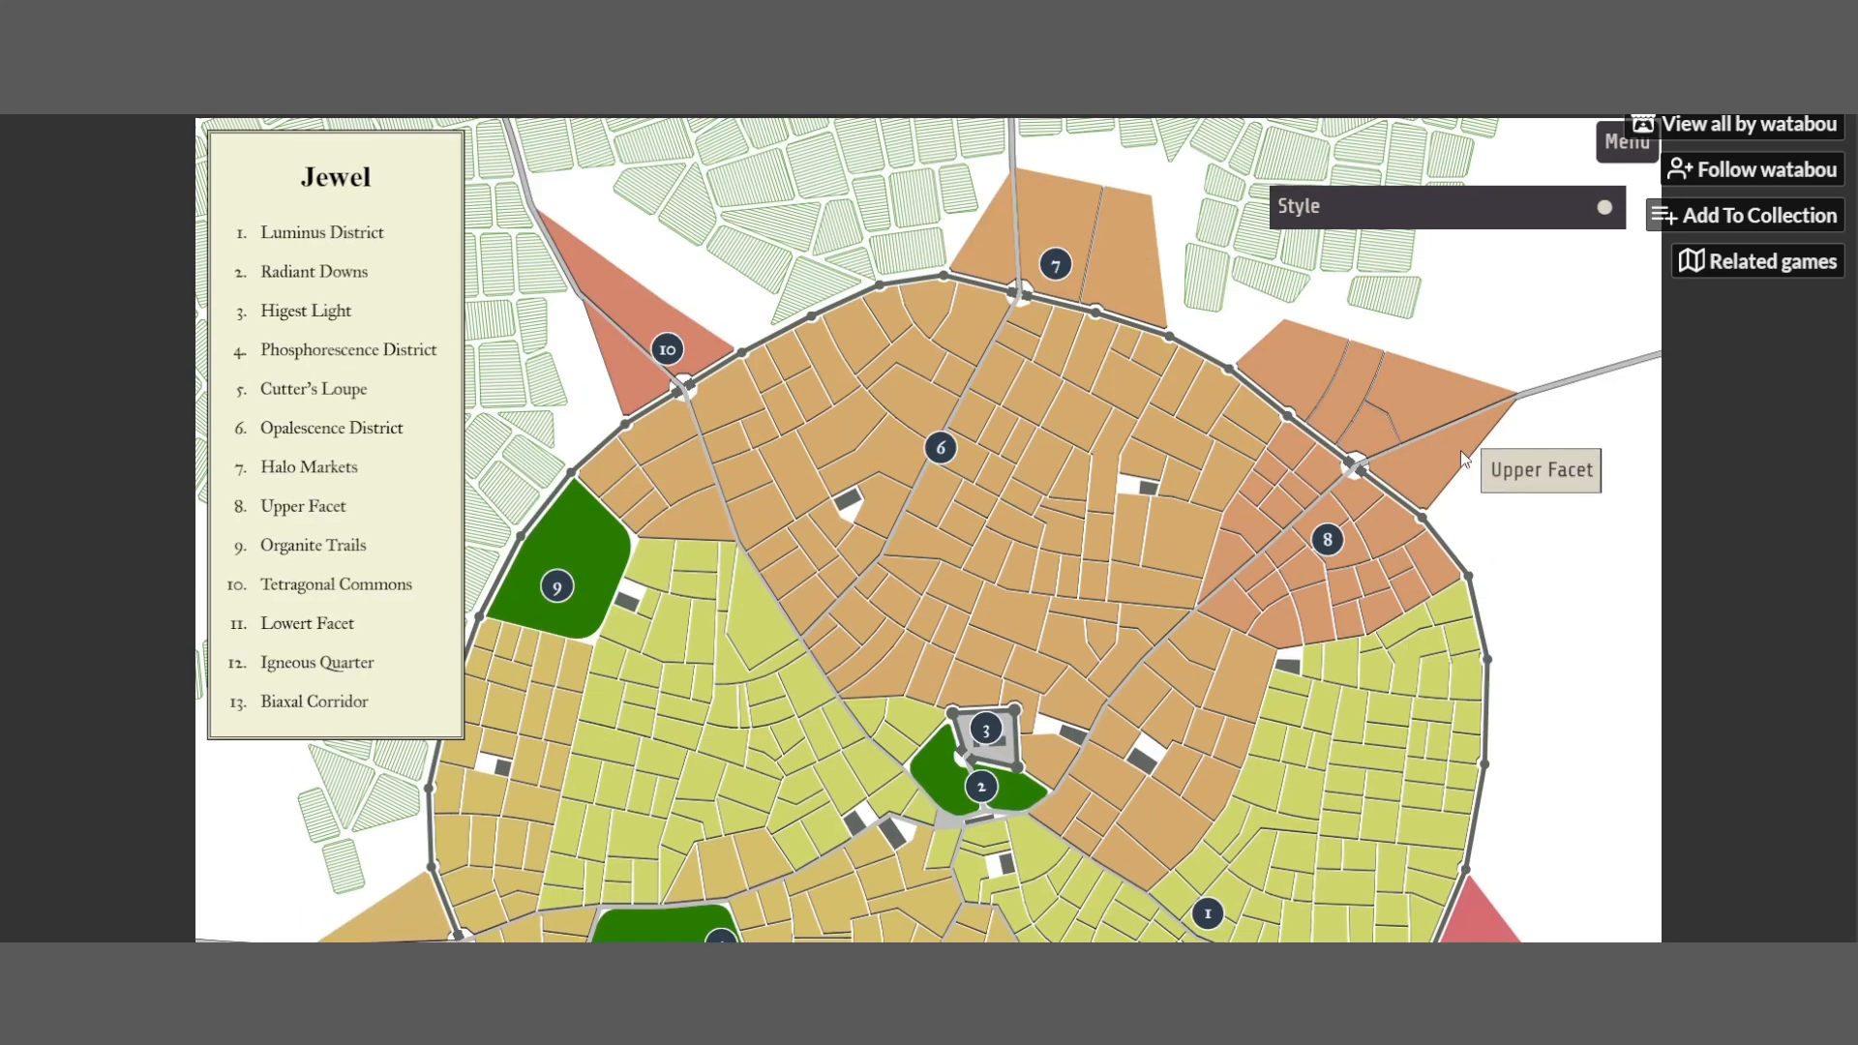
{"action": "scroll", "coordinate": [1460, 450], "scroll_direction": "down", "scroll_amount": 10}
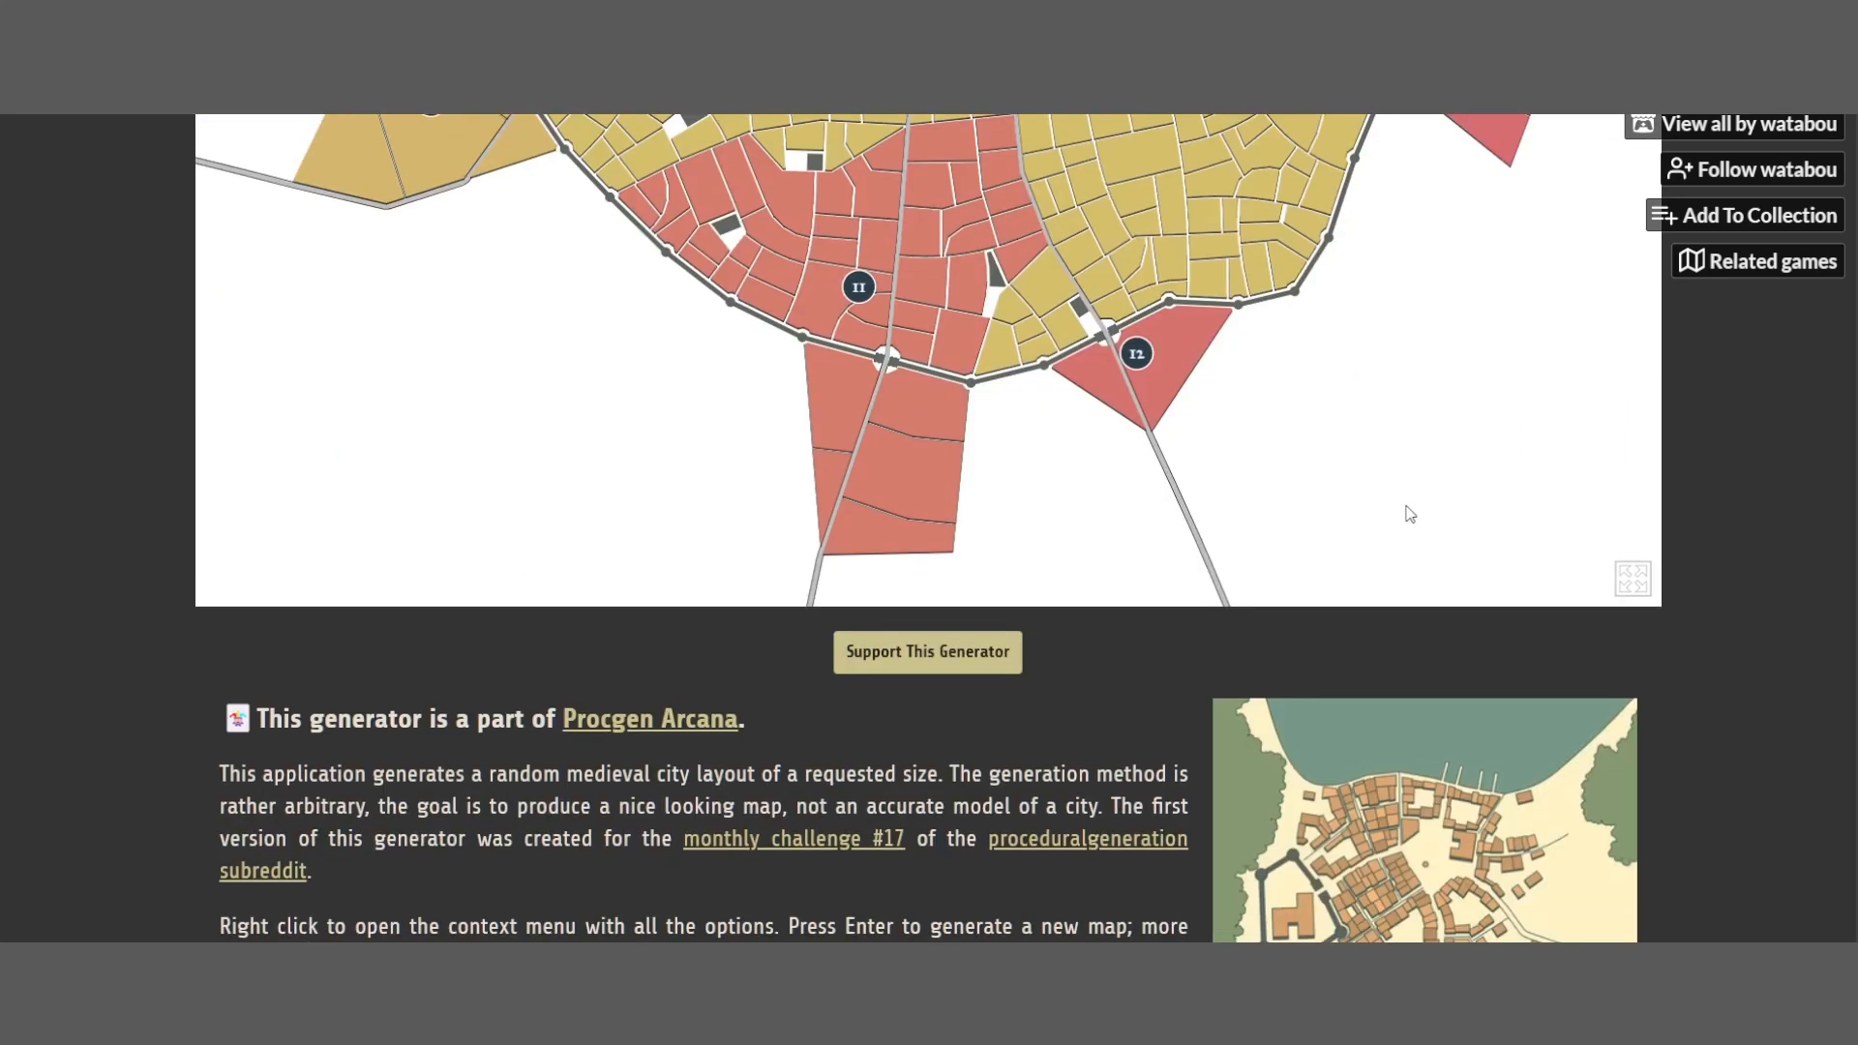
{"action": "scroll", "coordinate": [1410, 513], "scroll_direction": "up", "scroll_amount": 8}
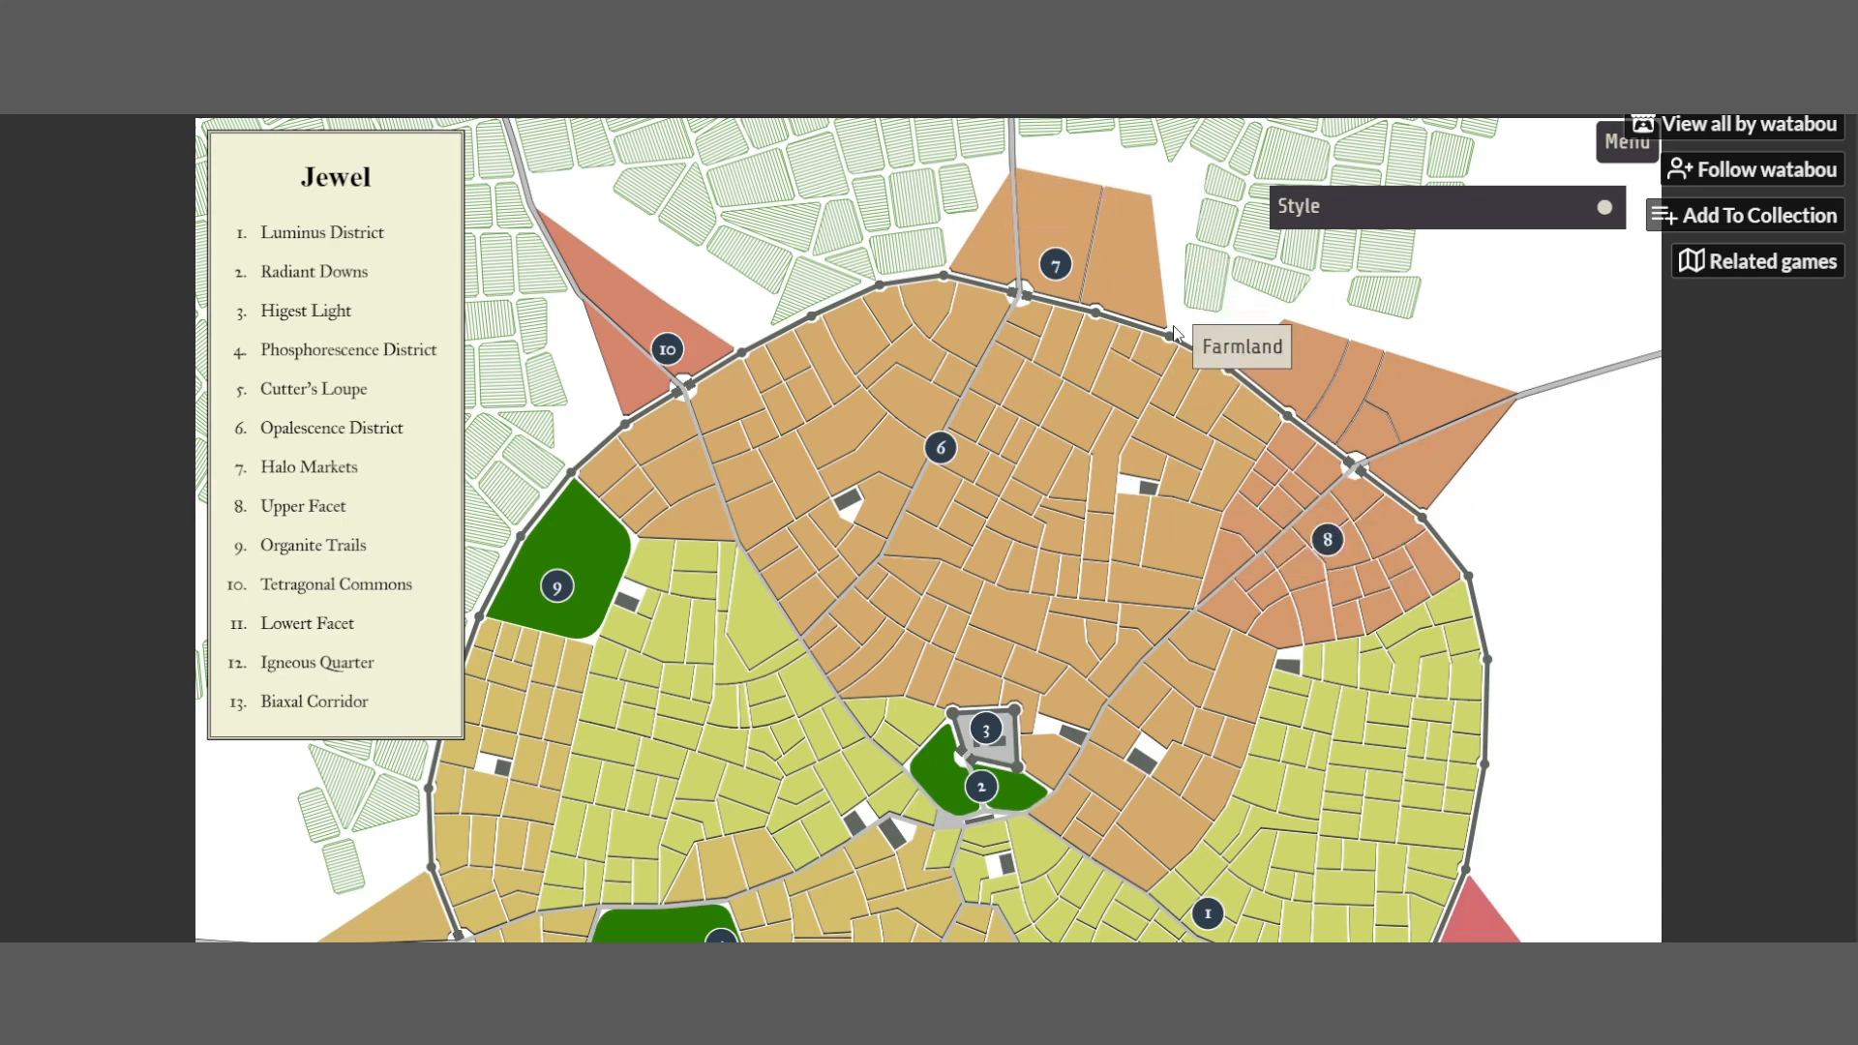
{"action": "scroll", "coordinate": [1053, 584], "scroll_direction": "down", "scroll_amount": 10}
{"action": "scroll", "coordinate": [1053, 585], "scroll_direction": "up", "scroll_amount": 3}
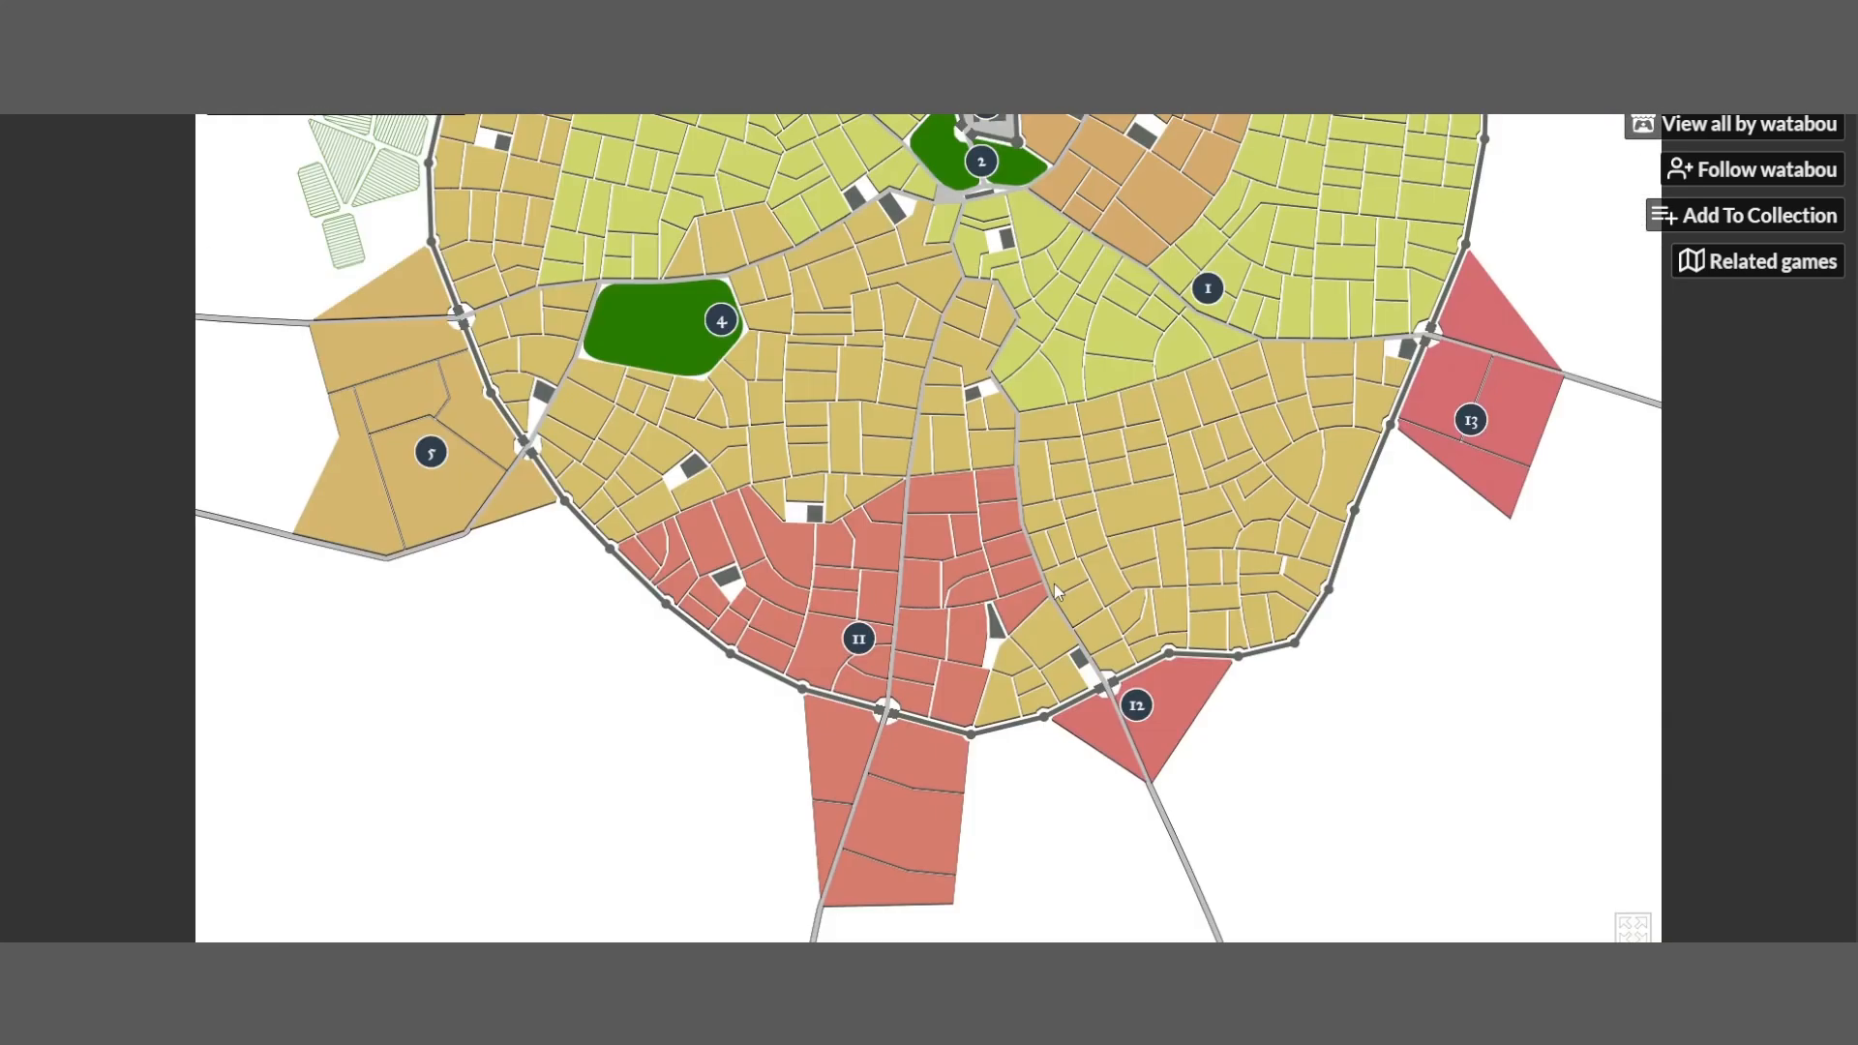
{"action": "scroll", "coordinate": [1054, 589], "scroll_direction": "up", "scroll_amount": 5}
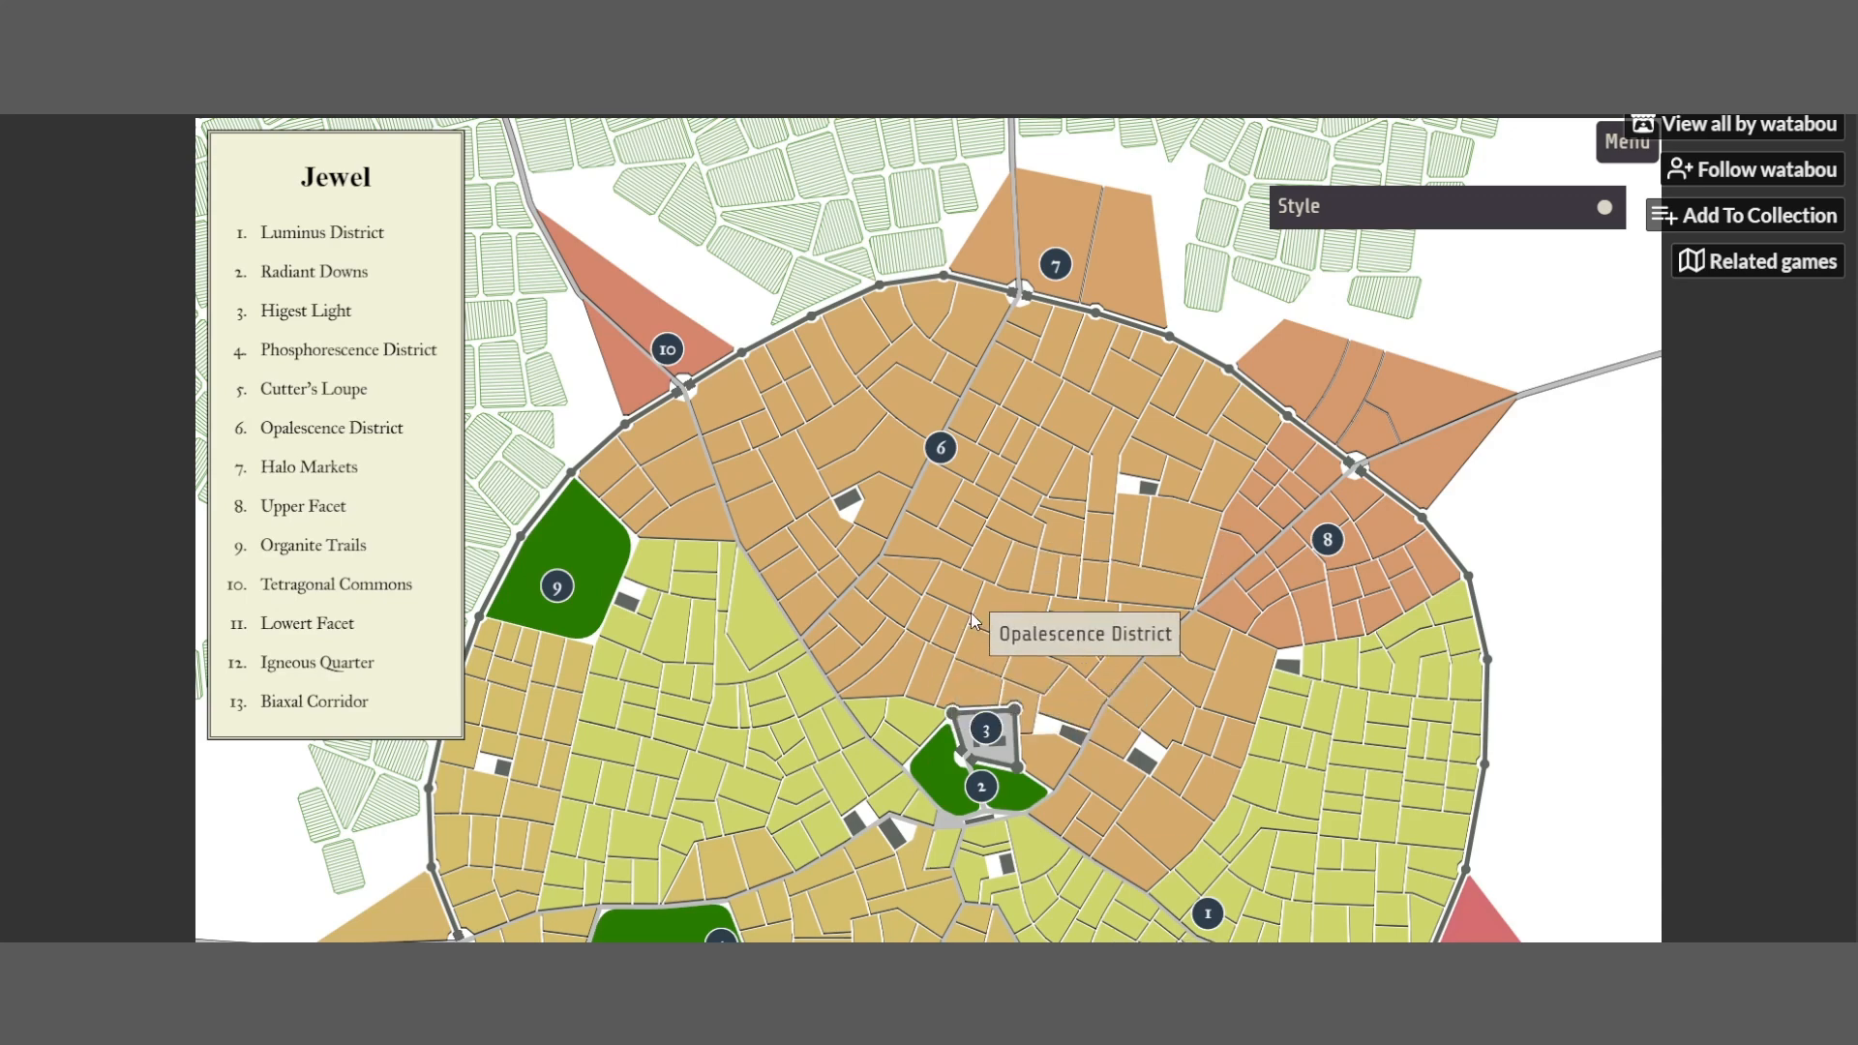
{"action": "scroll", "coordinate": [972, 612], "scroll_direction": "down", "scroll_amount": 2}
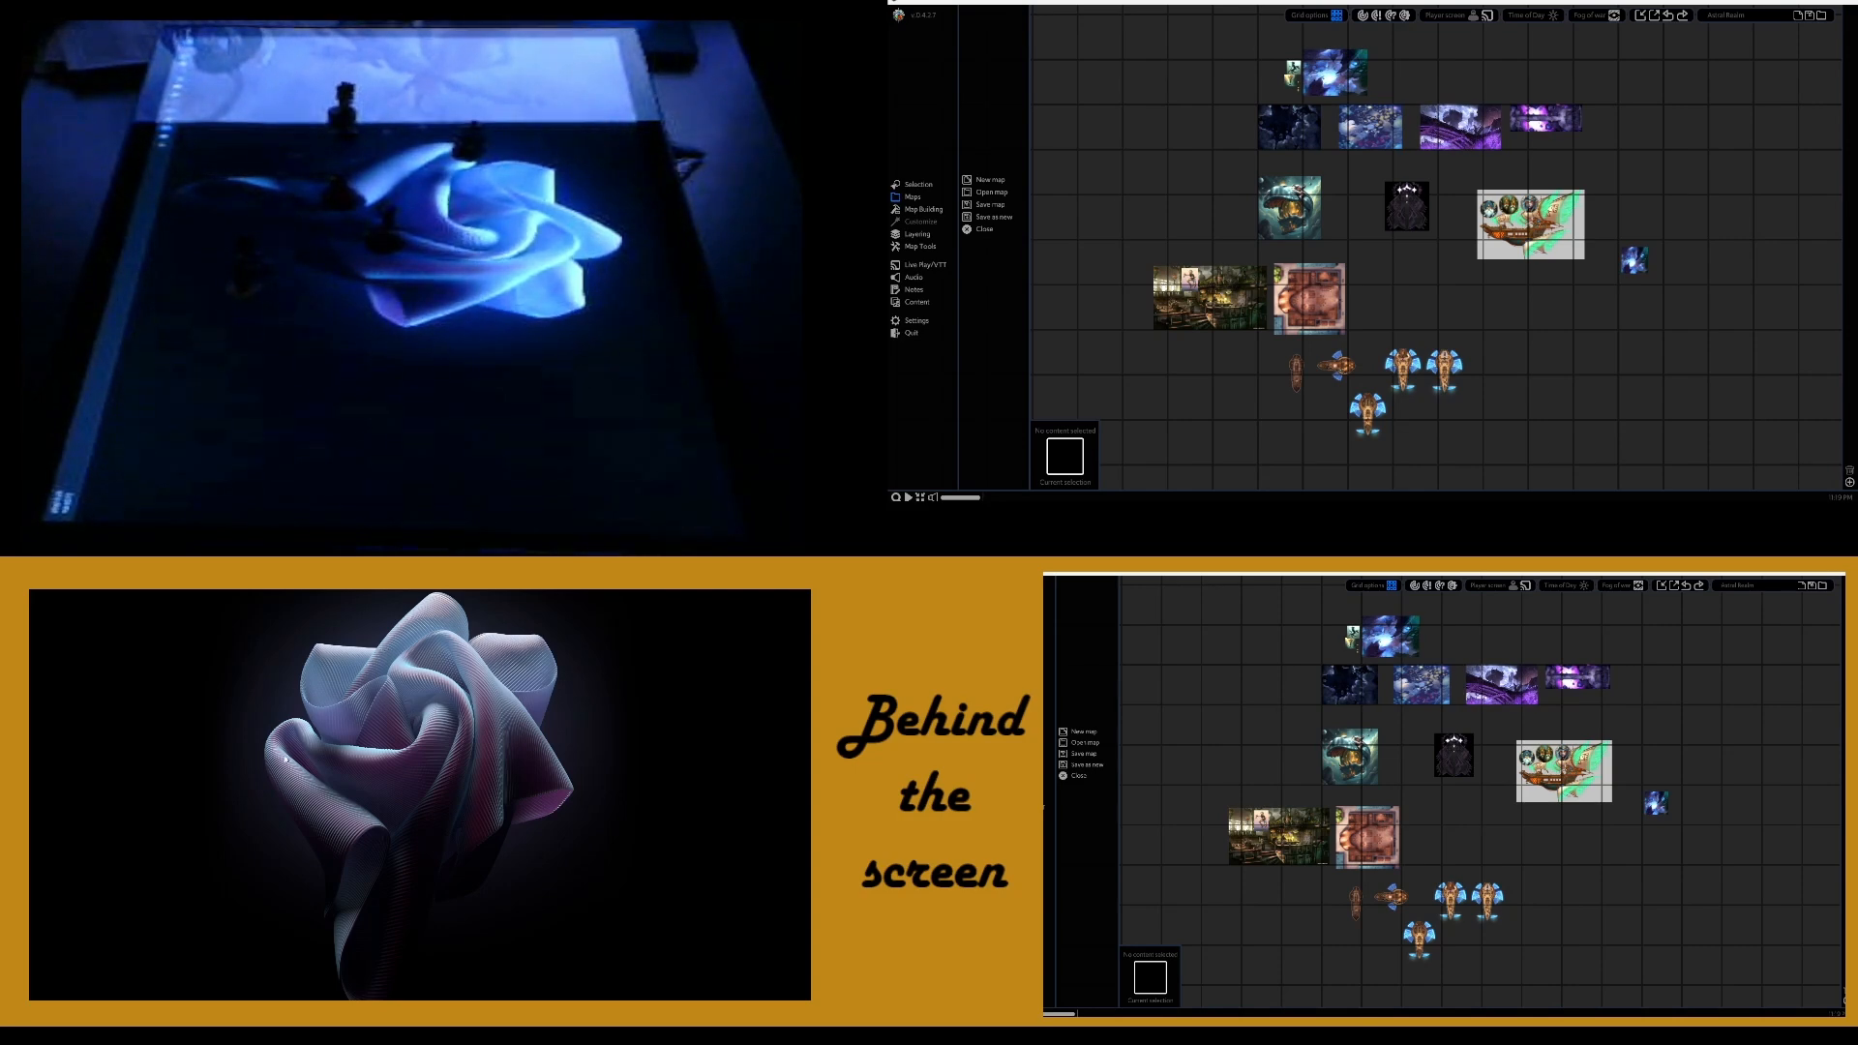
Switch to the browser windows showing the character sheet and the encounter builder side by side
{"action": "mouse_move", "coordinate": [184, 1018]}
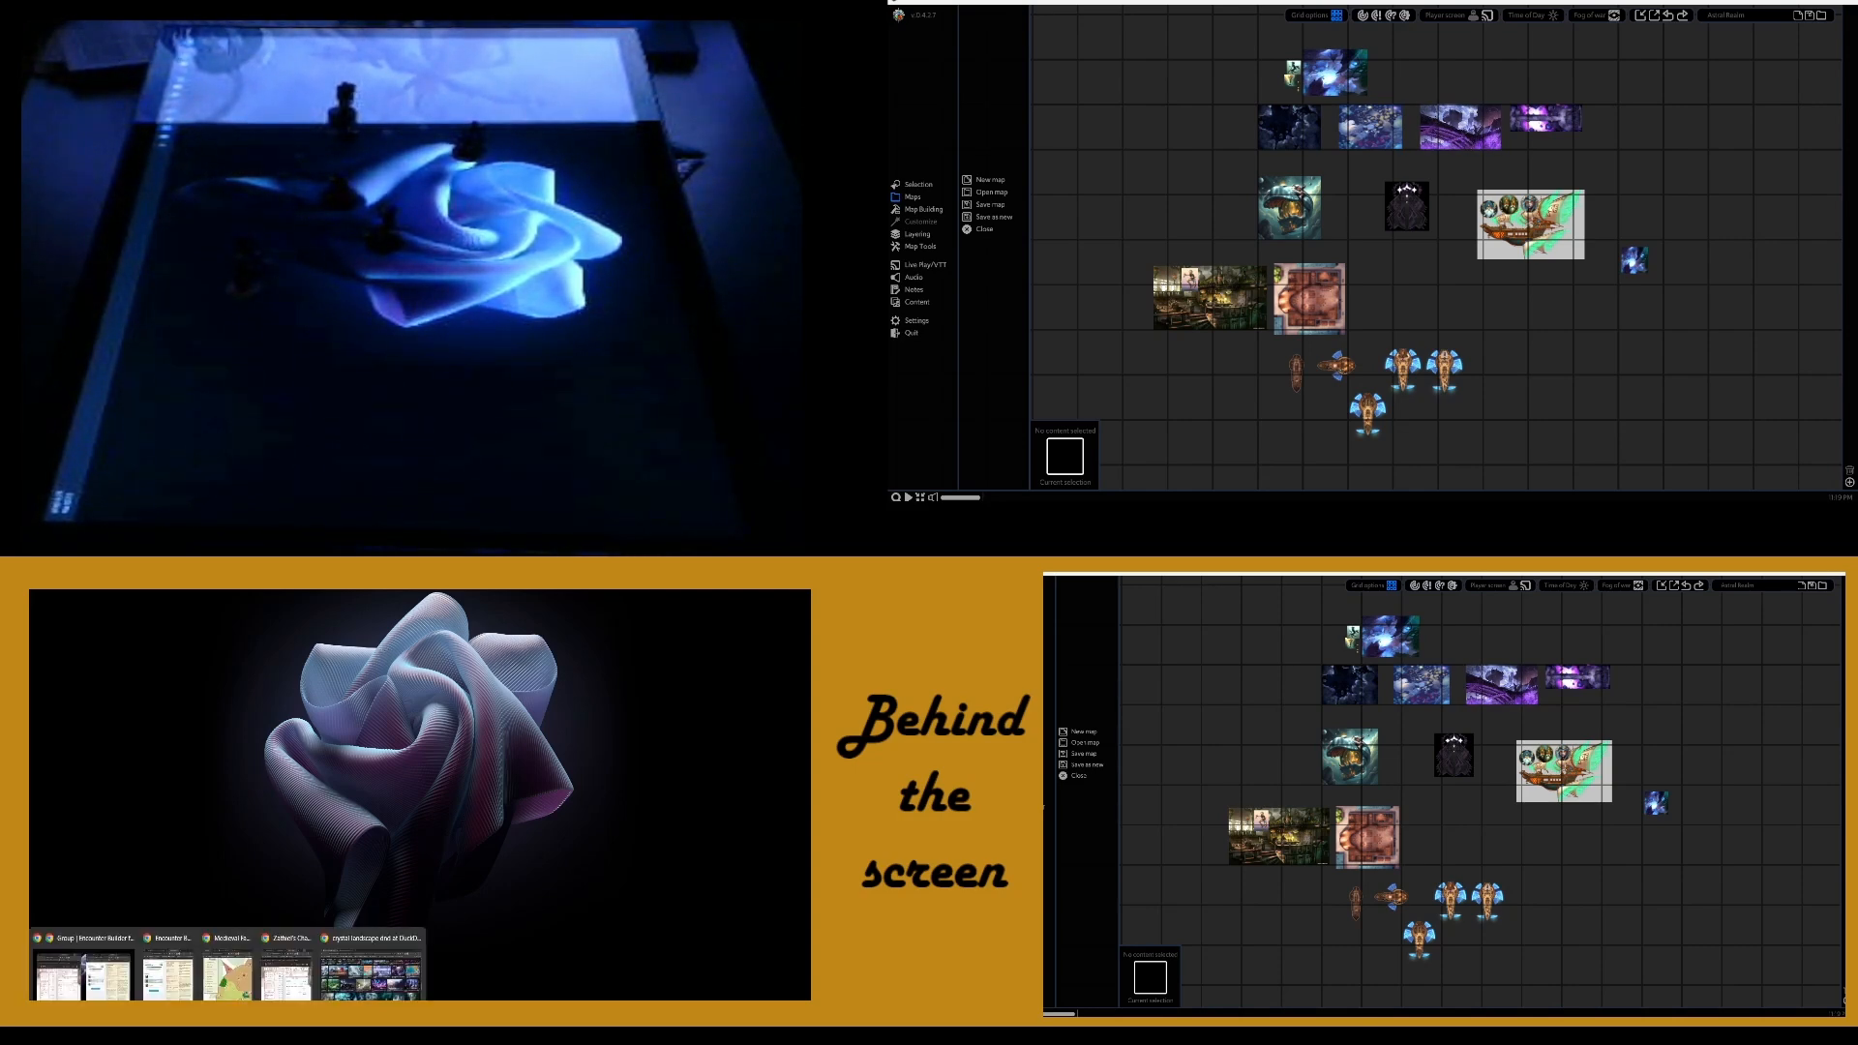
{"action": "left_click", "coordinate": [82, 968]}
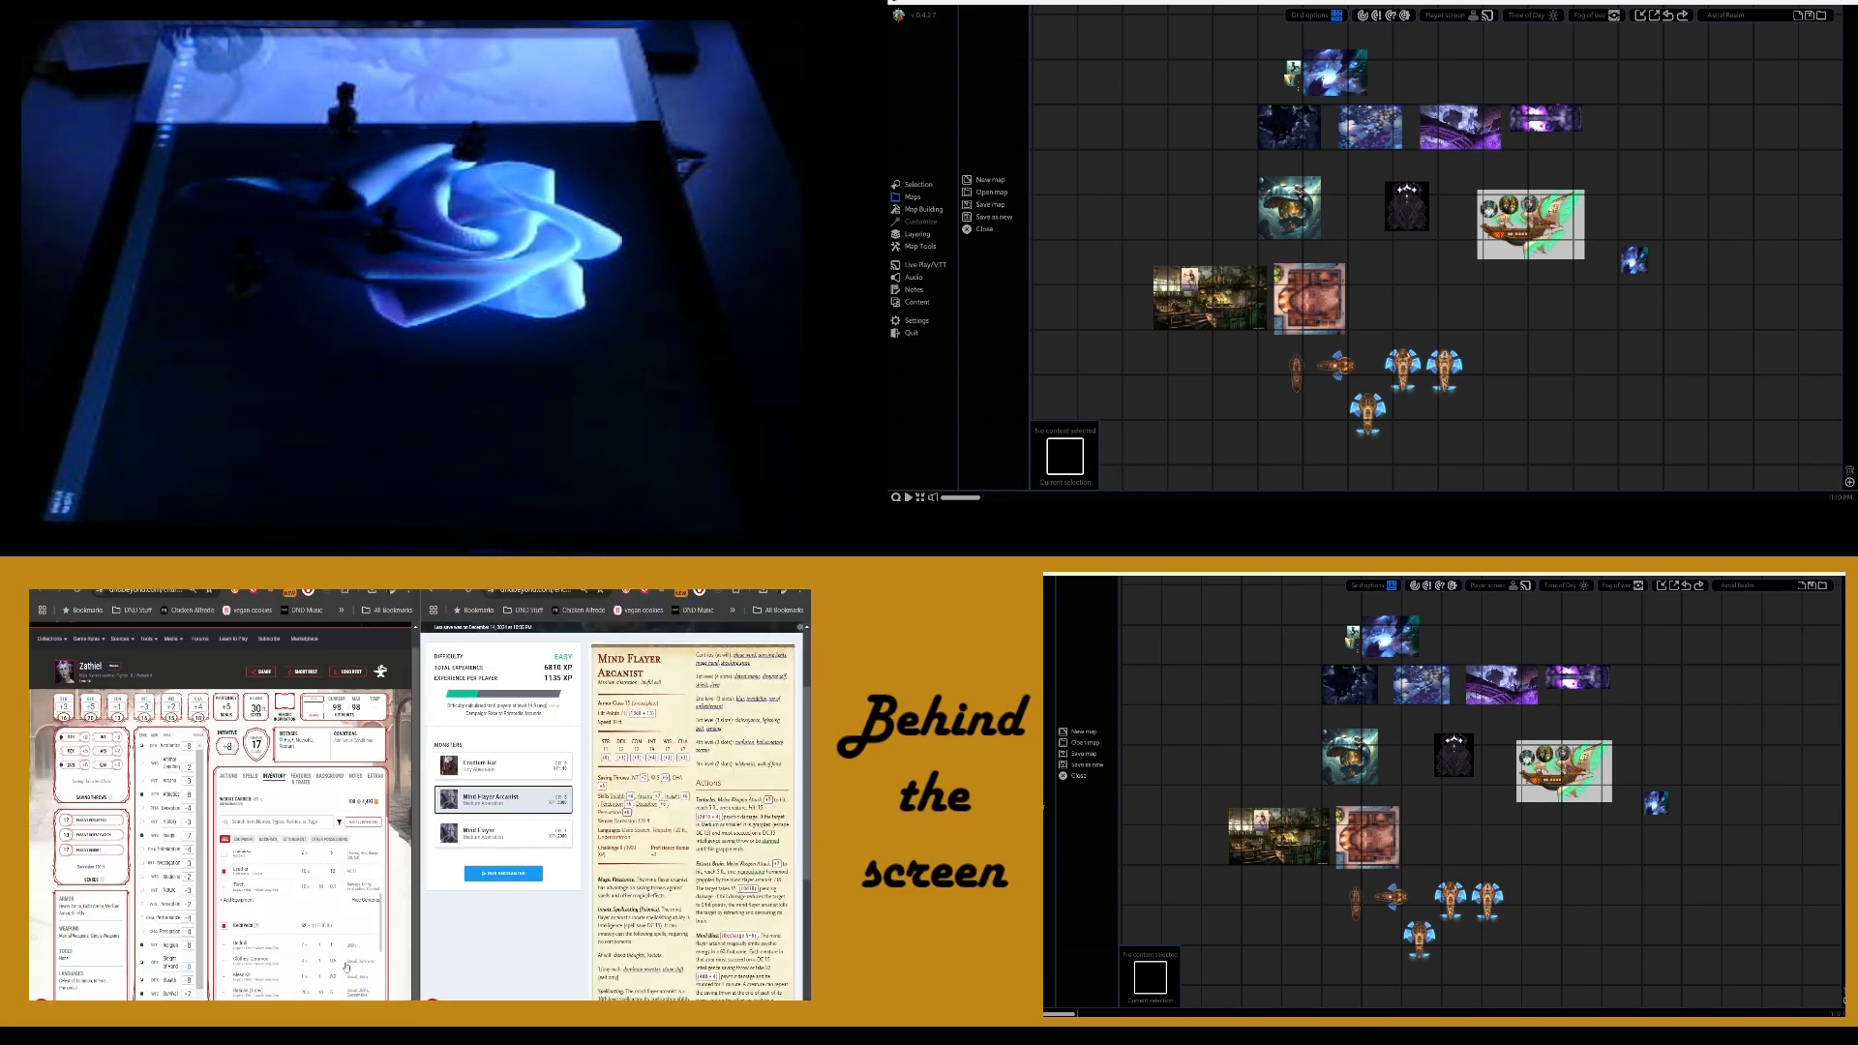
{"action": "mouse_move", "coordinate": [225, 1018]}
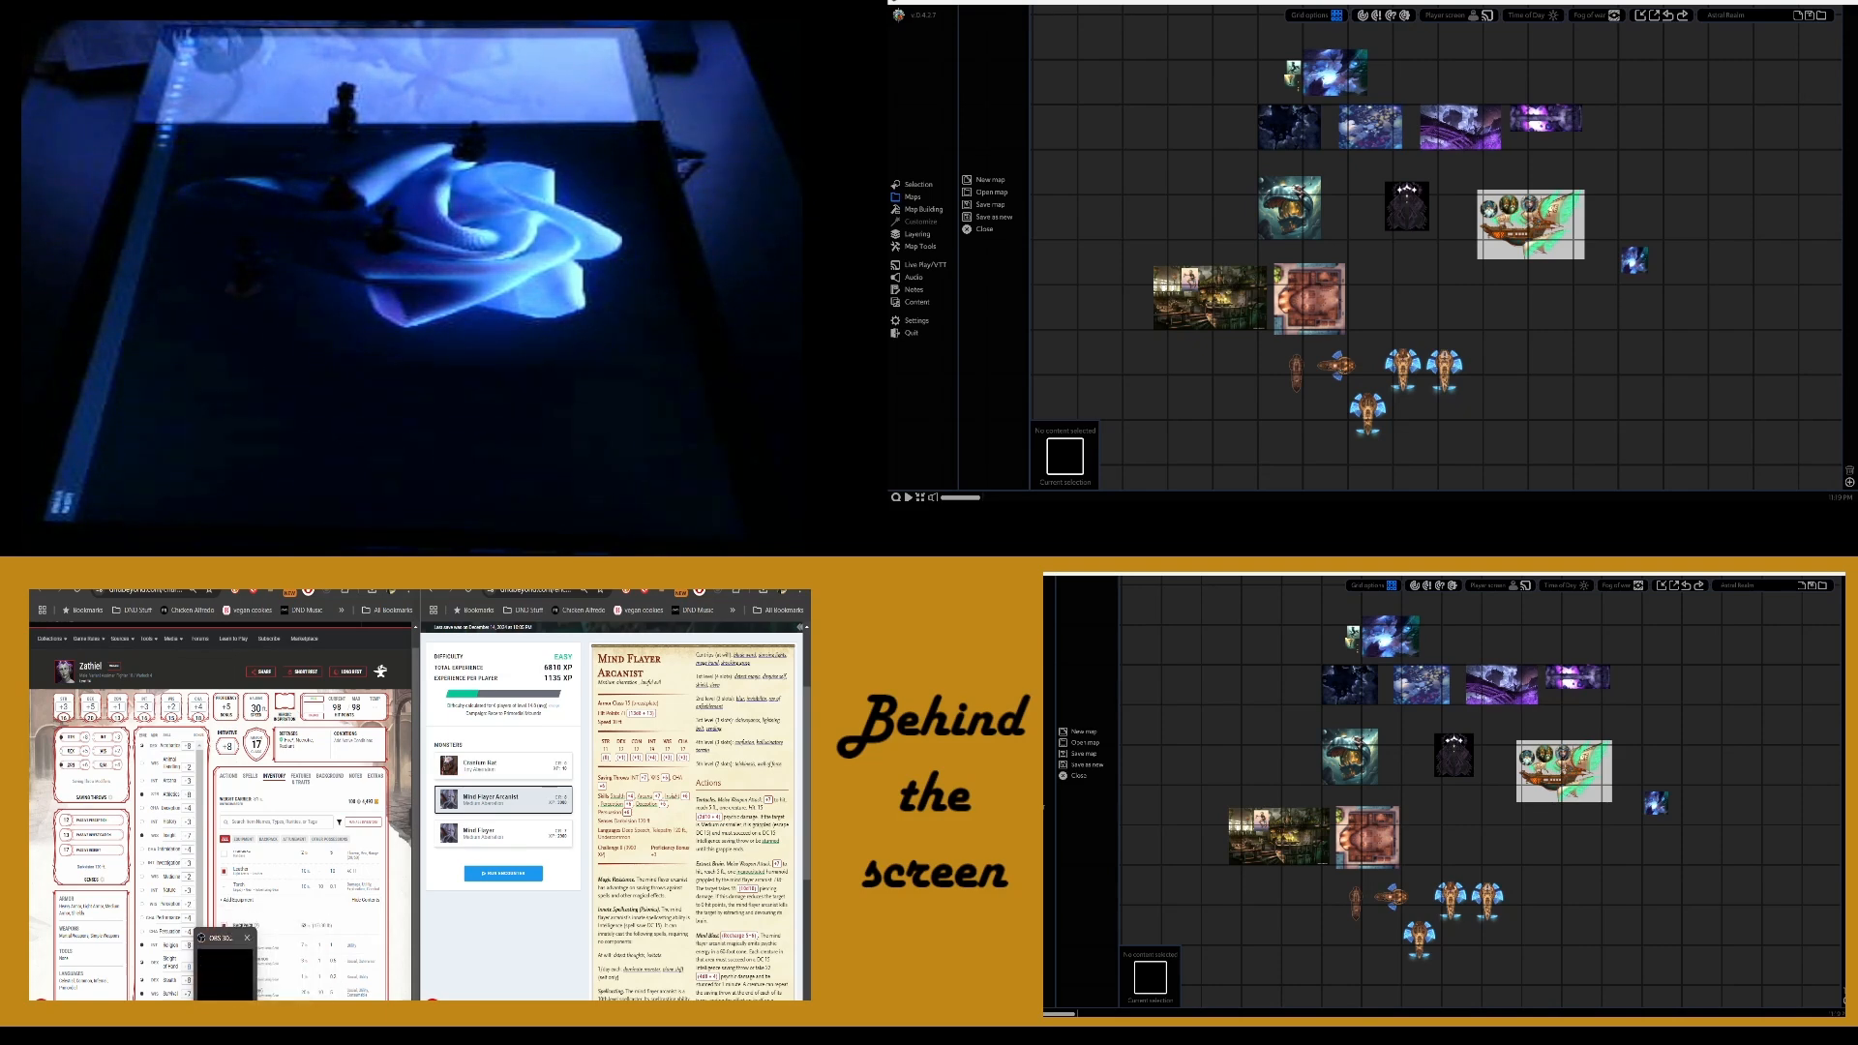
{"action": "mouse_move", "coordinate": [237, 975]}
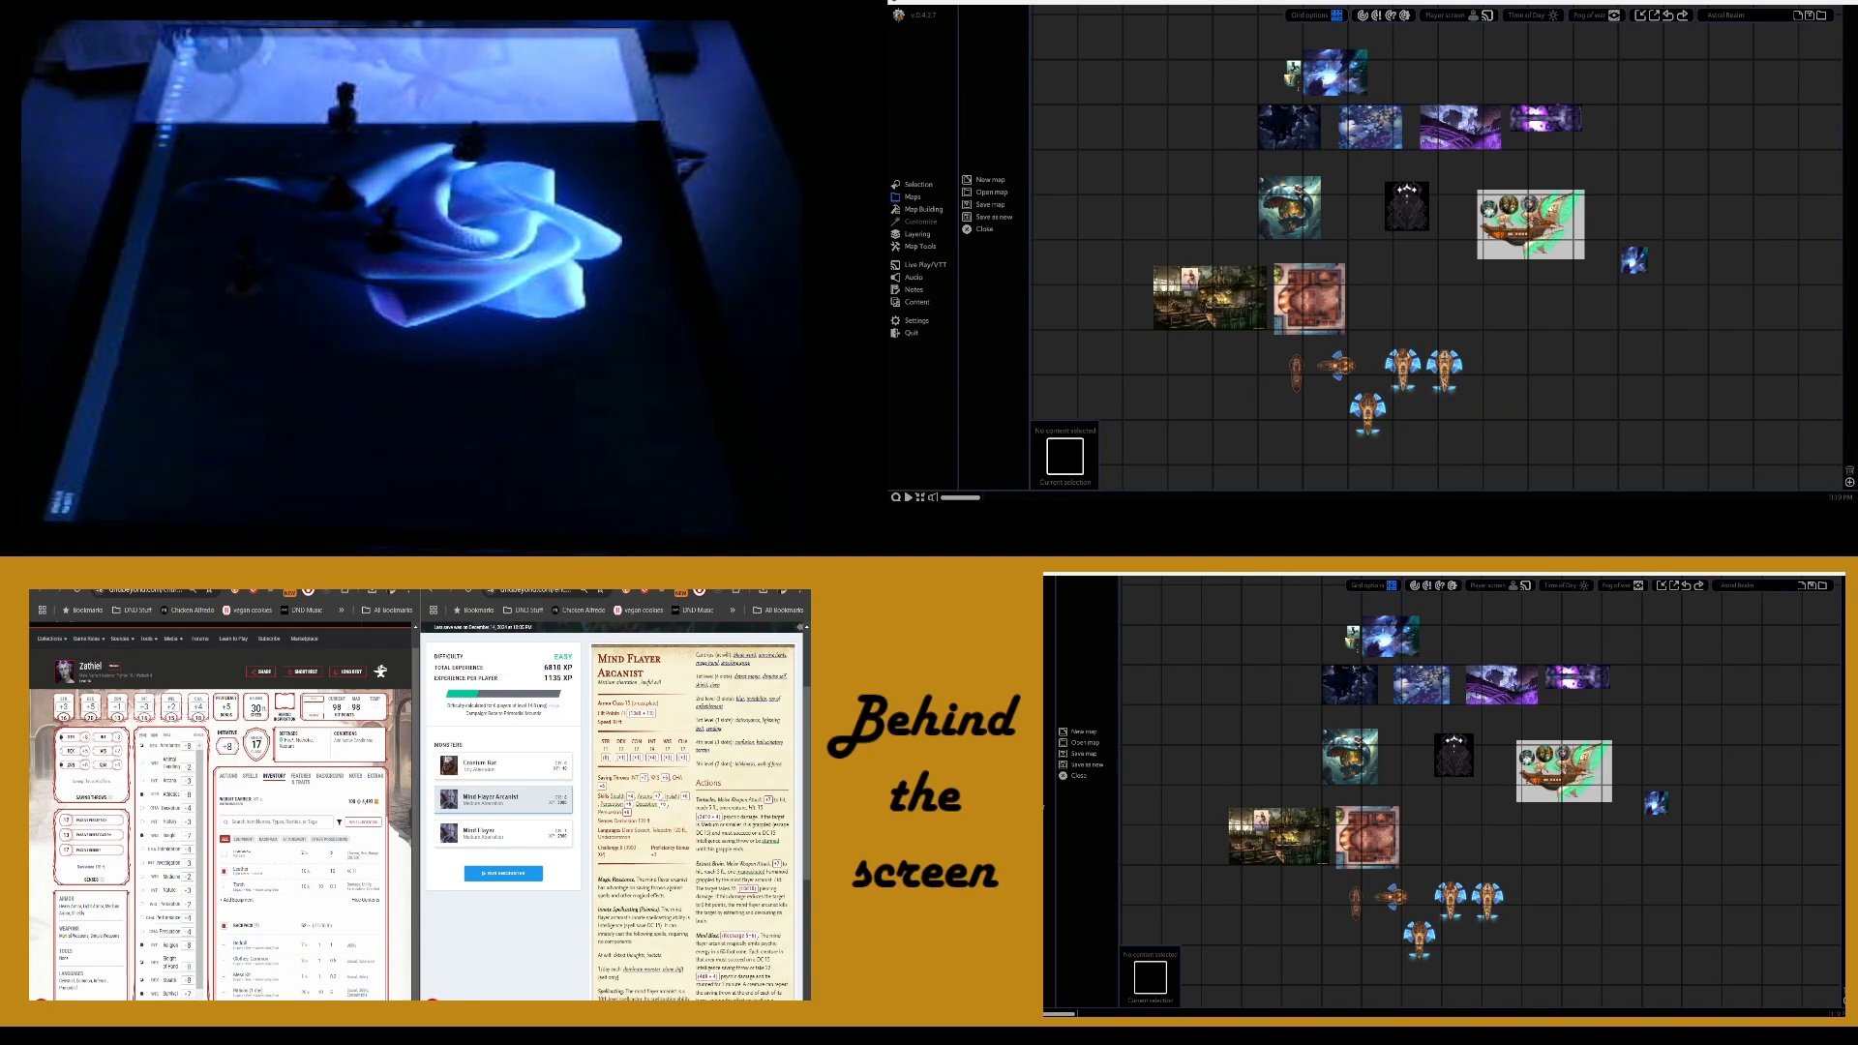
Activate Screen 4 as the Player Screen in Arkenforge, with the physical screen dimensions in inches
{"action": "left_click", "coordinate": [1487, 16]}
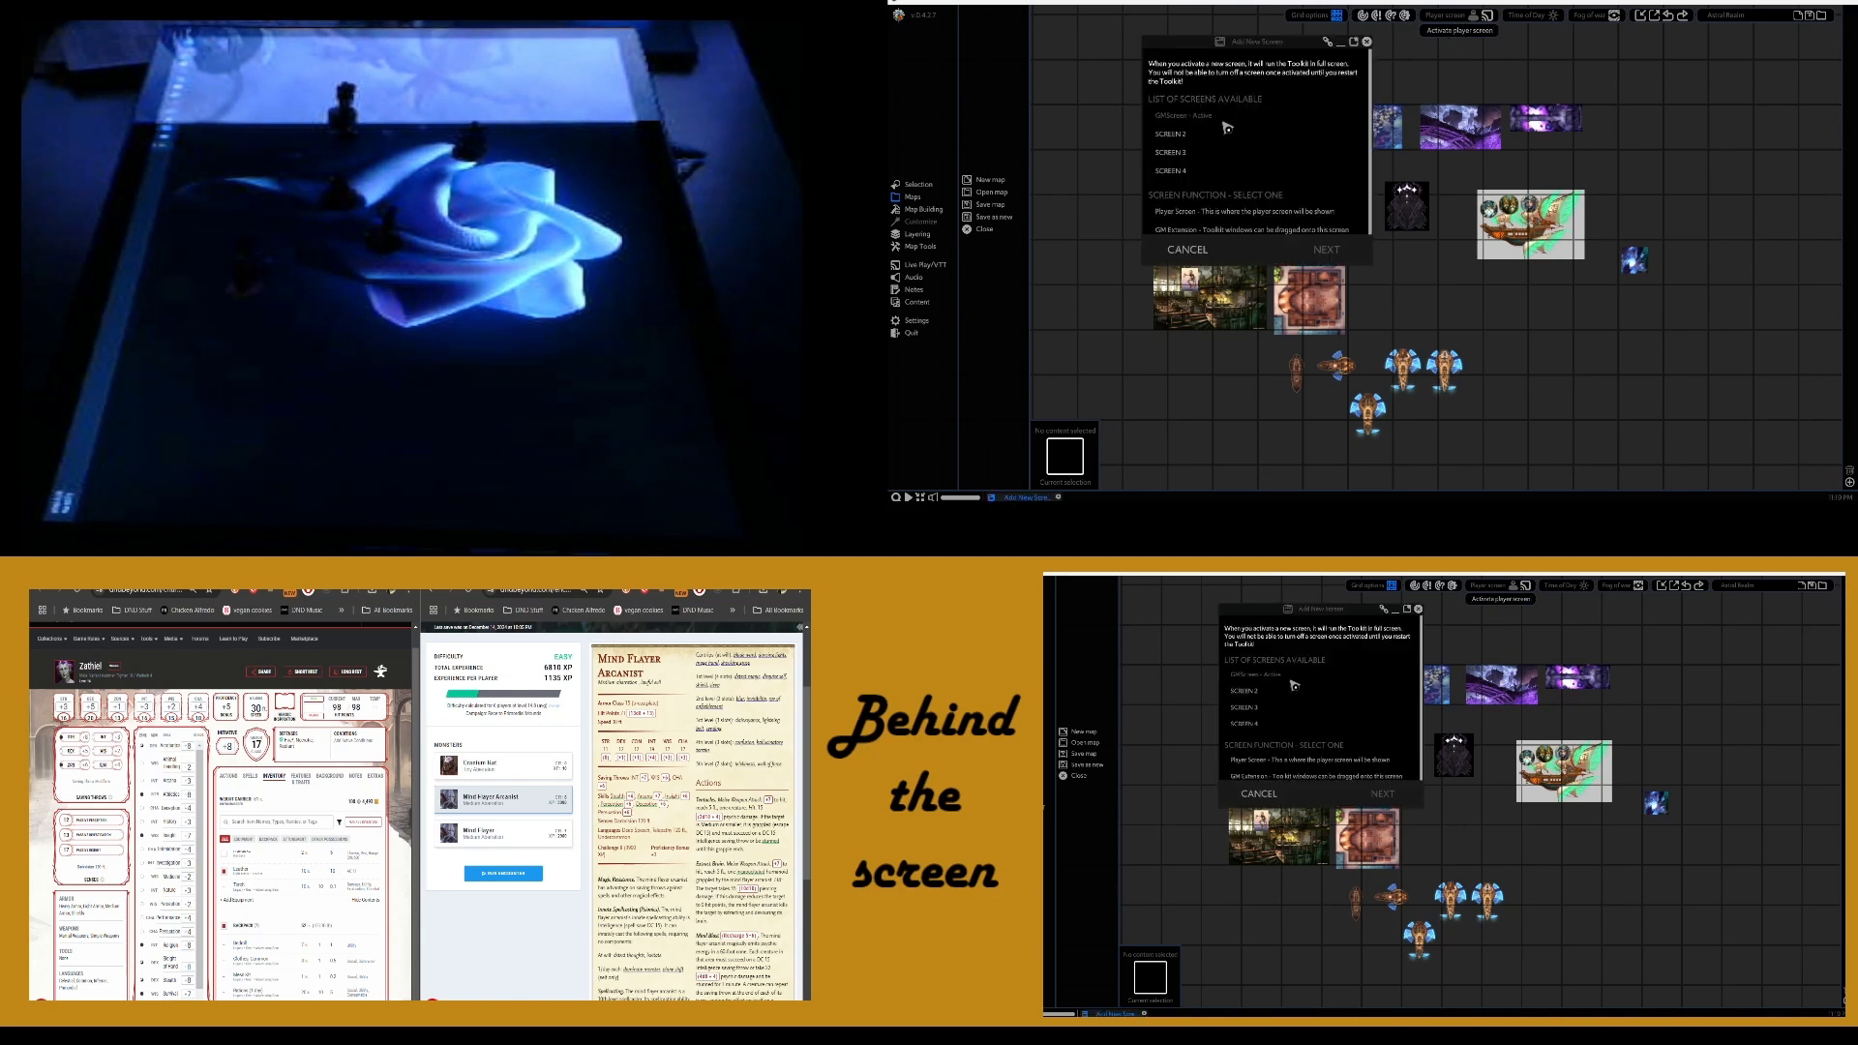
{"action": "left_click", "coordinate": [1173, 170]}
{"action": "left_click", "coordinate": [1229, 212]}
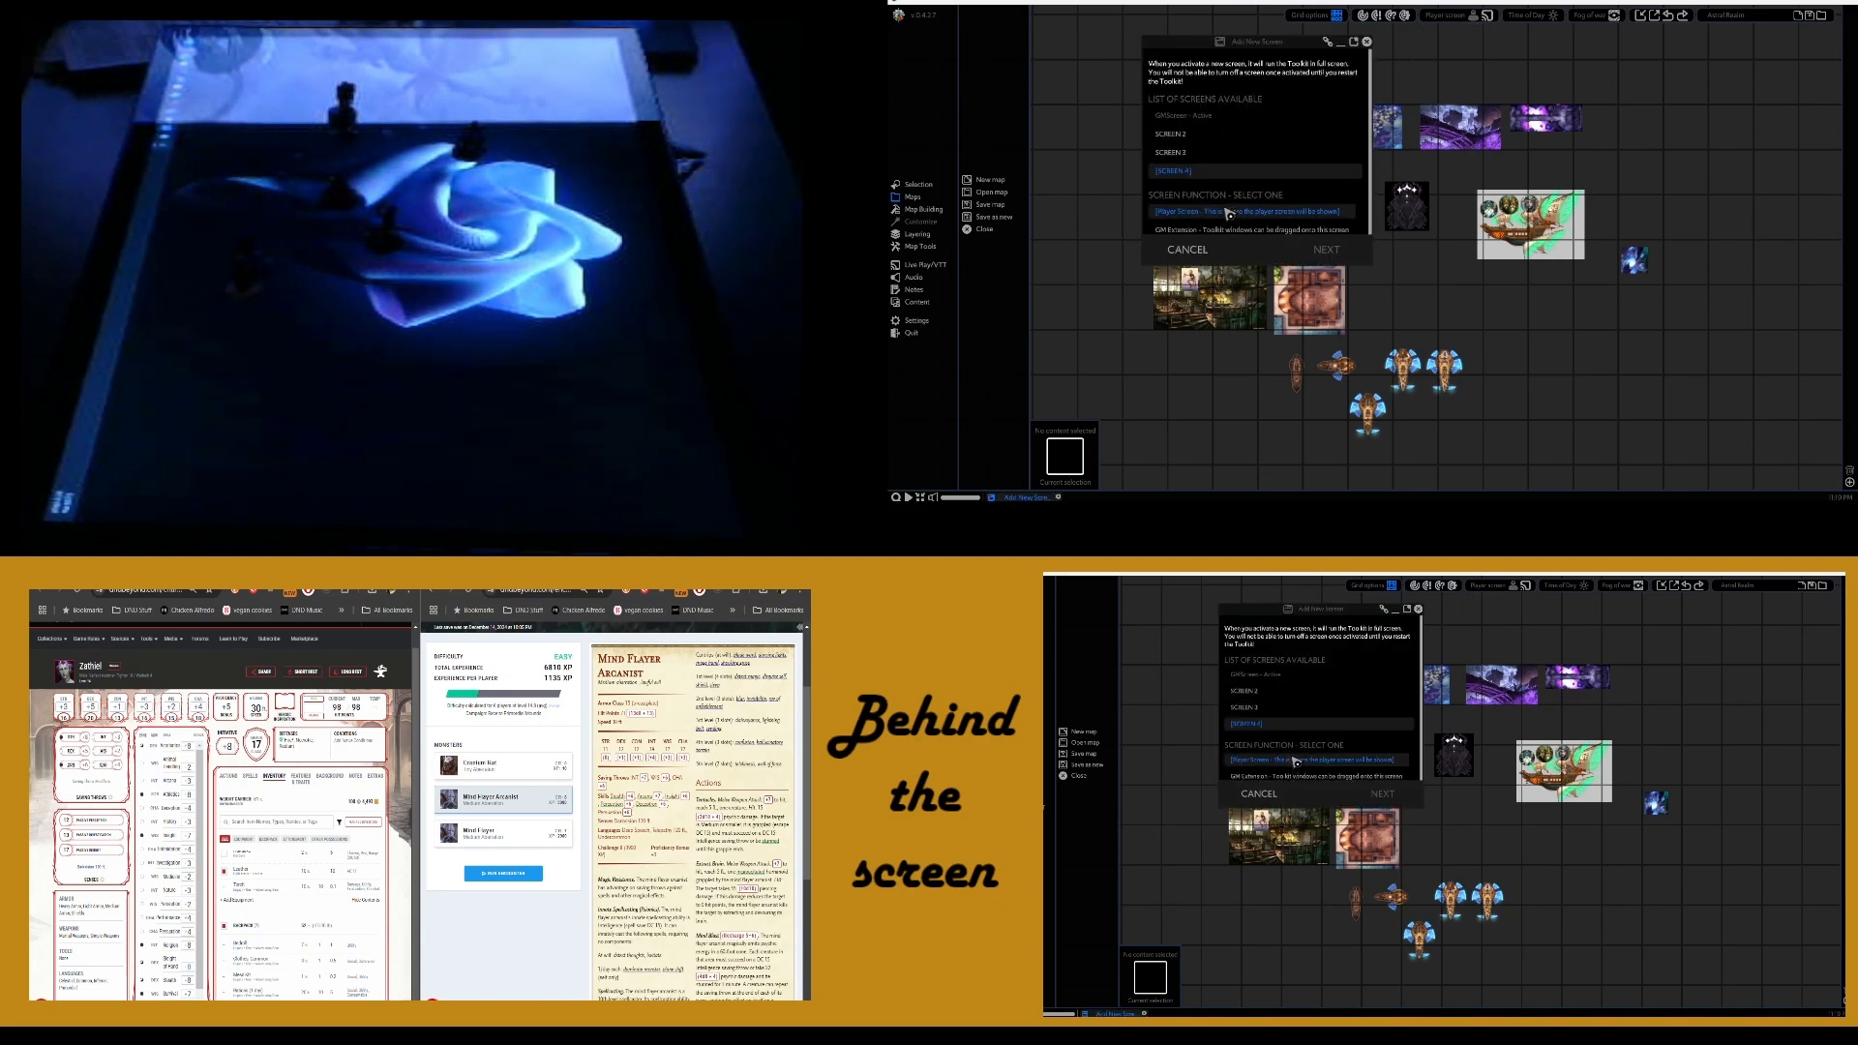
{"action": "left_click", "coordinate": [1327, 249]}
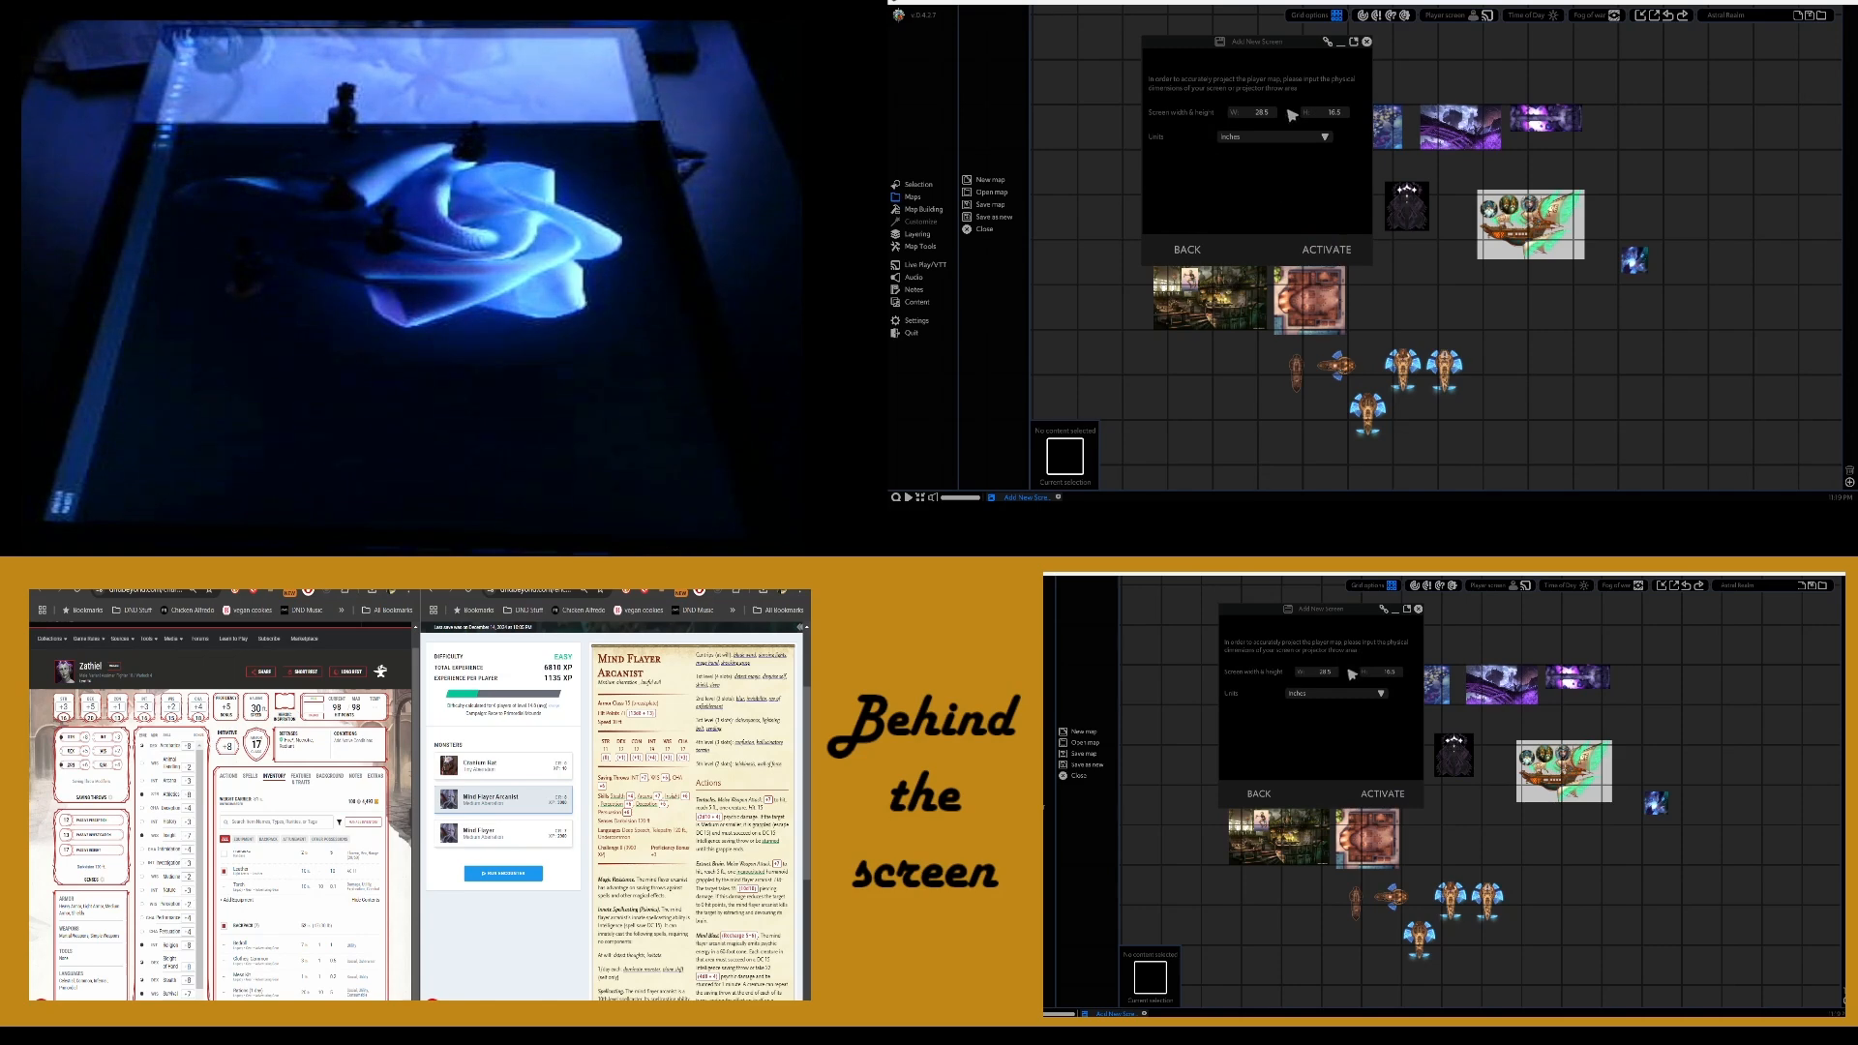
{"action": "left_click", "coordinate": [1331, 250]}
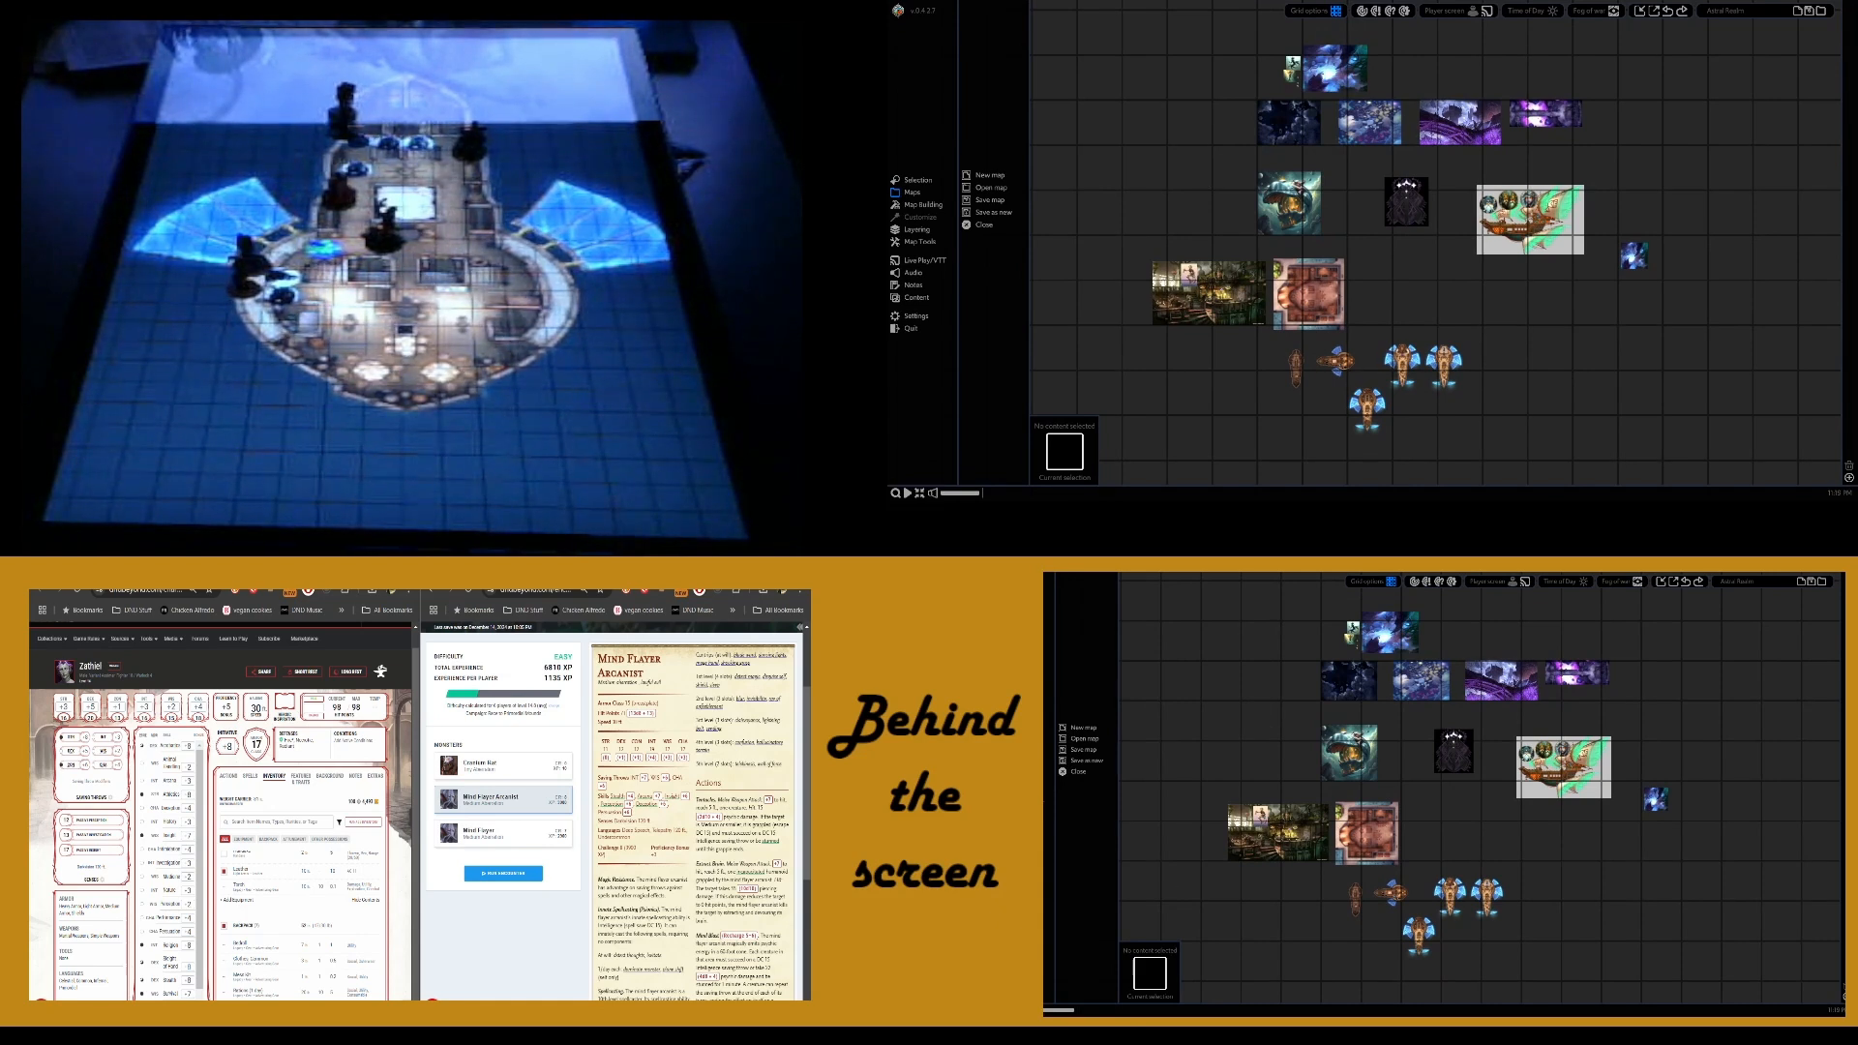
Set the capture source for the game master's view to the MasterToolkit window
{"action": "left_click", "coordinate": [488, 829]}
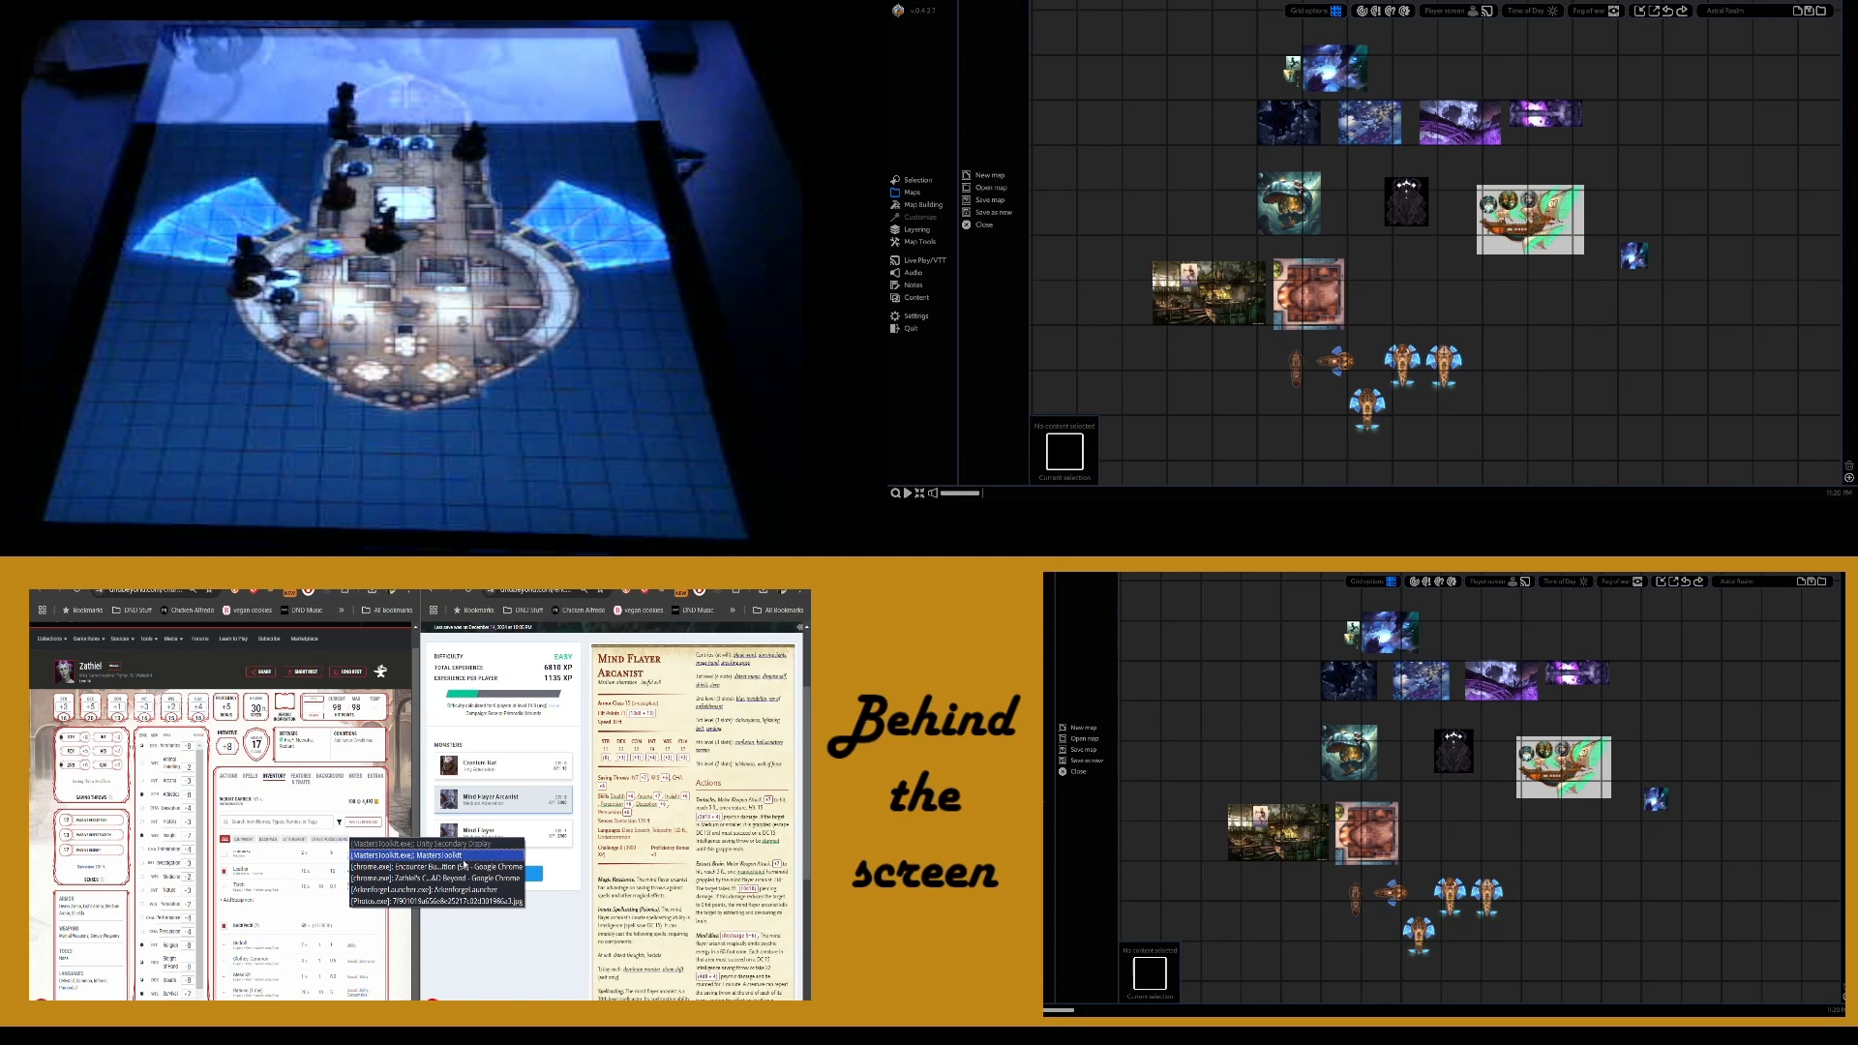
{"action": "left_click", "coordinate": [425, 856]}
{"action": "left_click_drag", "start_coordinate": [432, 770], "coordinate": [433, 773]}
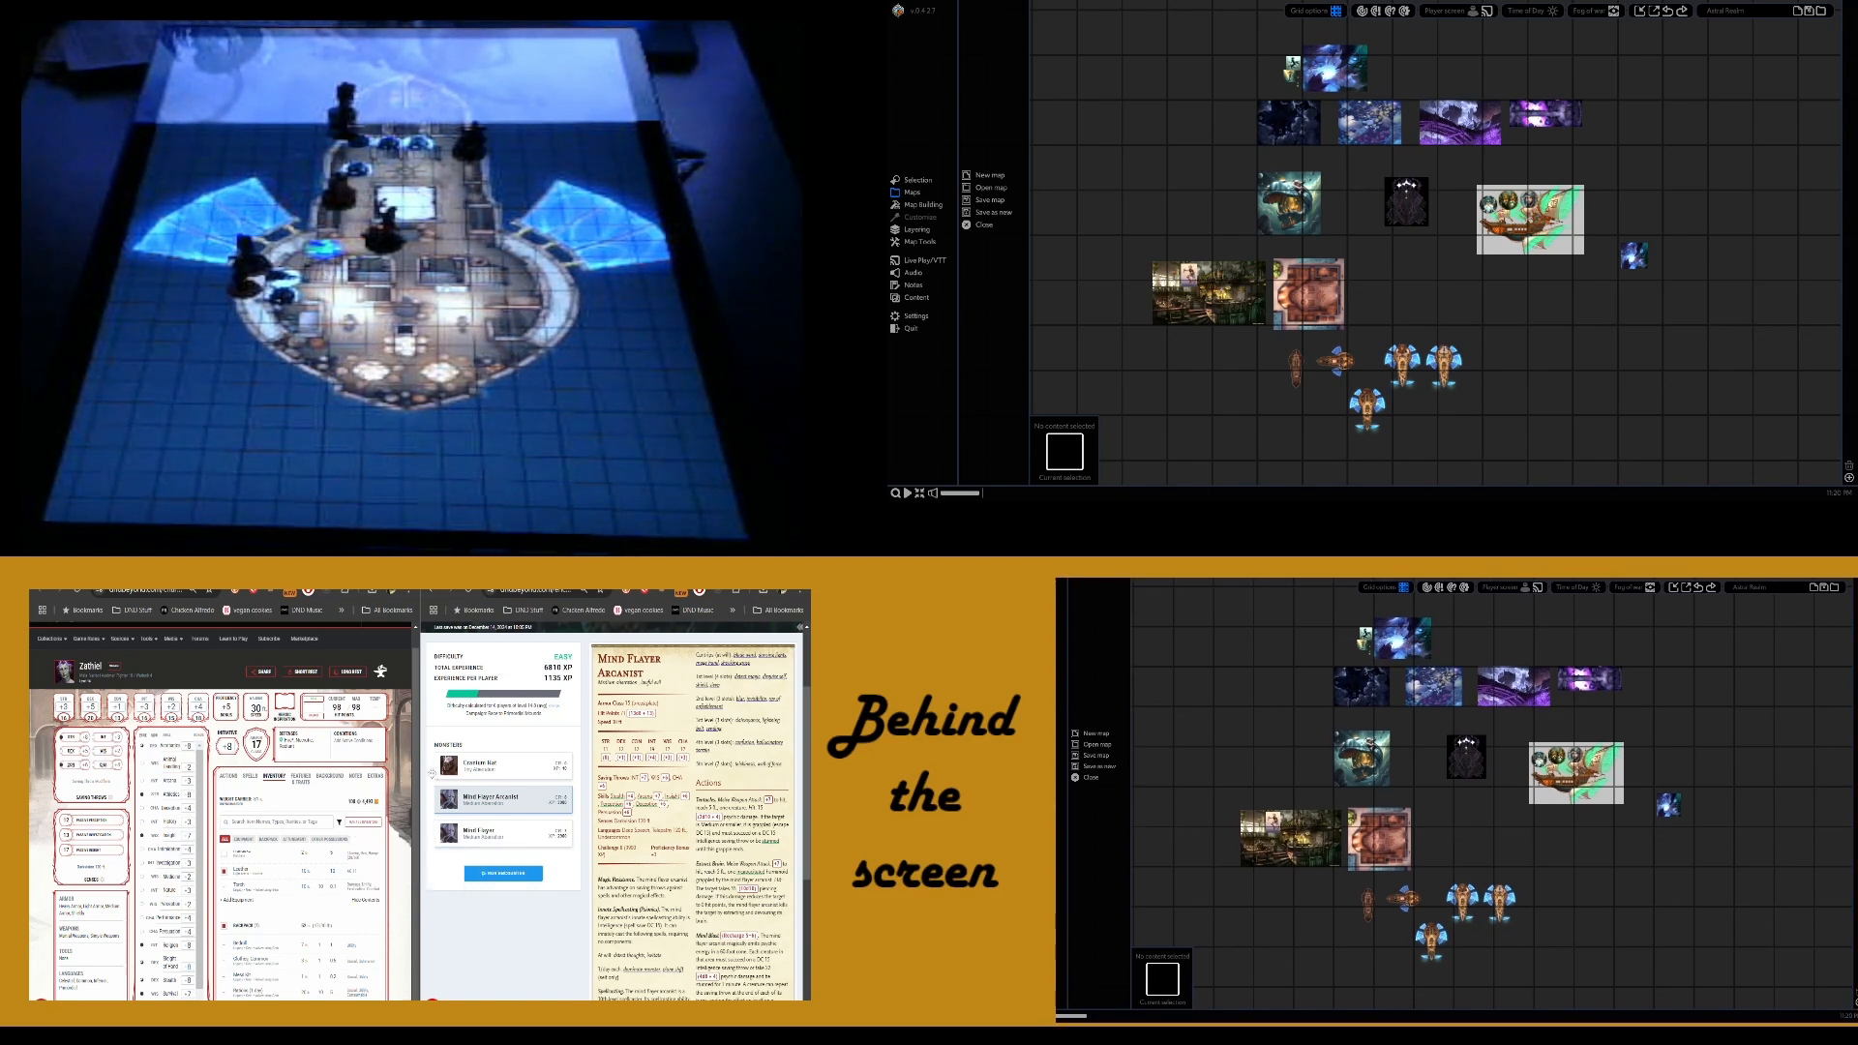
Set the capture source for the players' view to the Unity Secondary Display window
{"action": "left_click", "coordinate": [441, 832]}
{"action": "left_click", "coordinate": [438, 844]}
{"action": "left_click", "coordinate": [440, 832]}
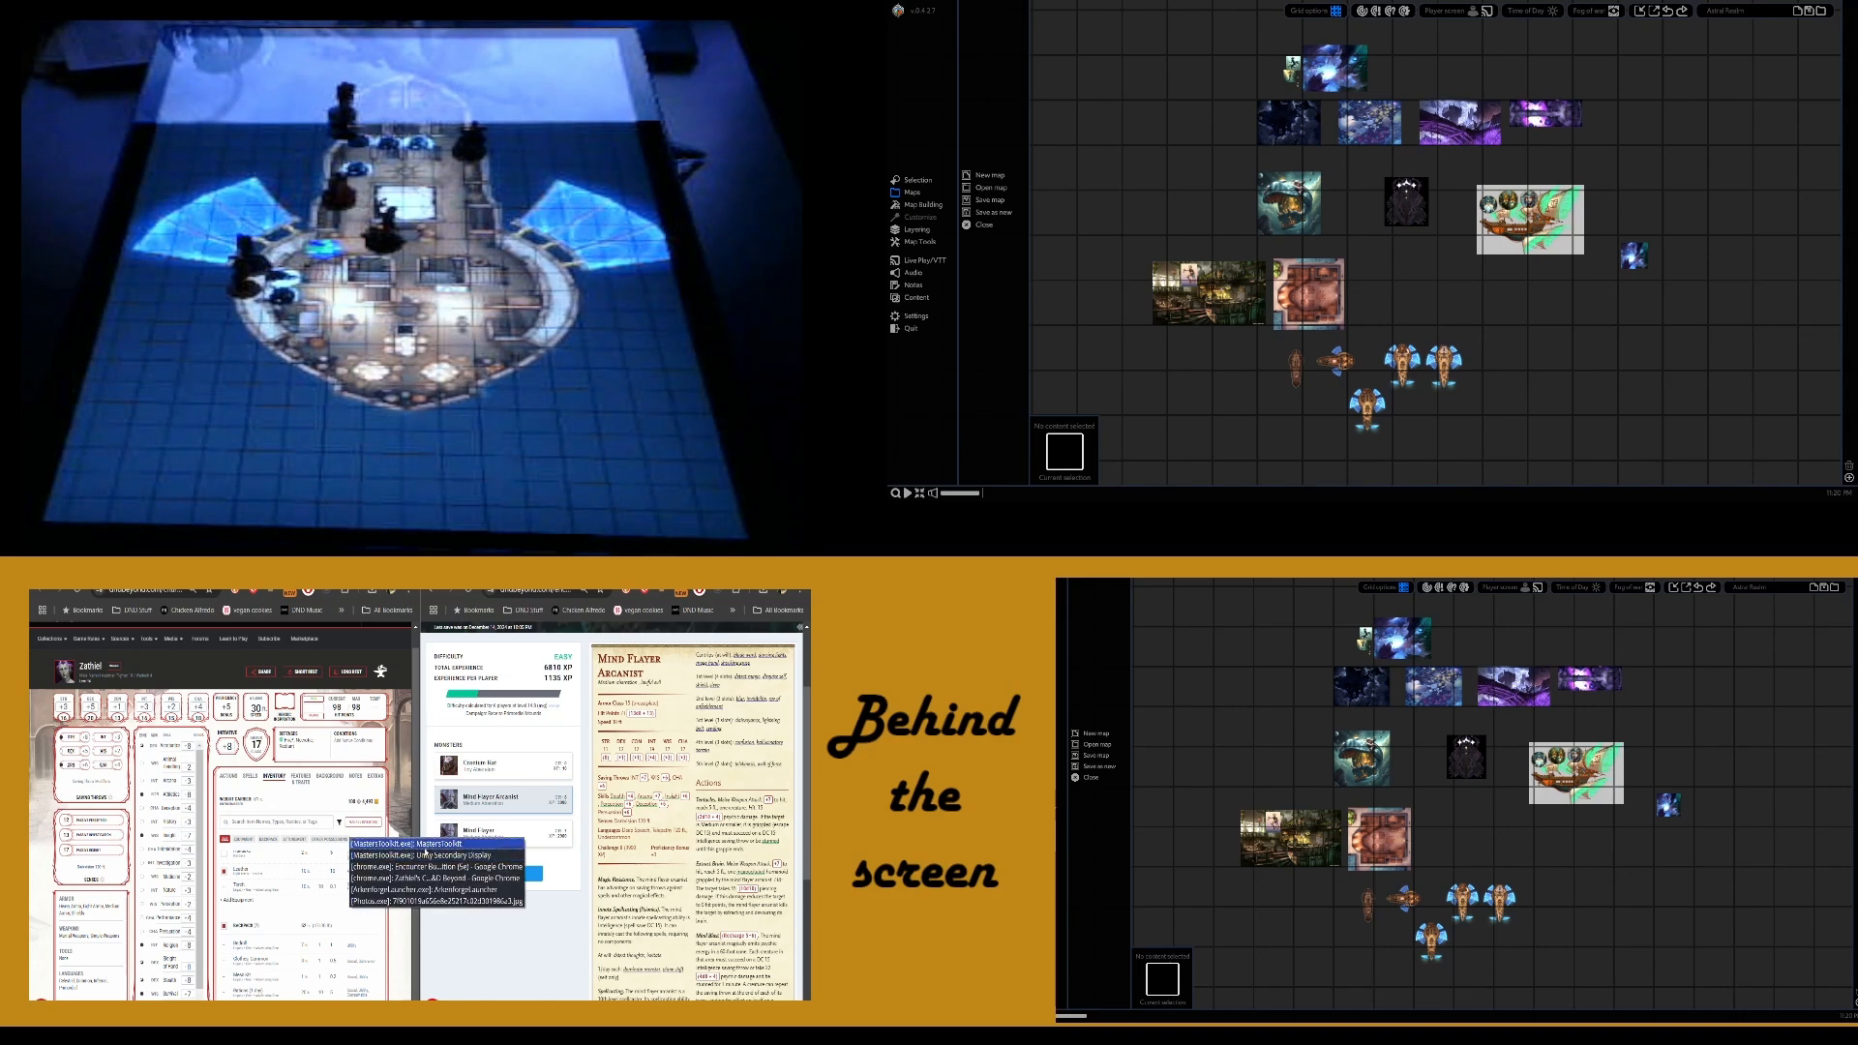
{"action": "left_click", "coordinate": [440, 845]}
{"action": "left_click", "coordinate": [439, 829]}
{"action": "left_click", "coordinate": [440, 855]}
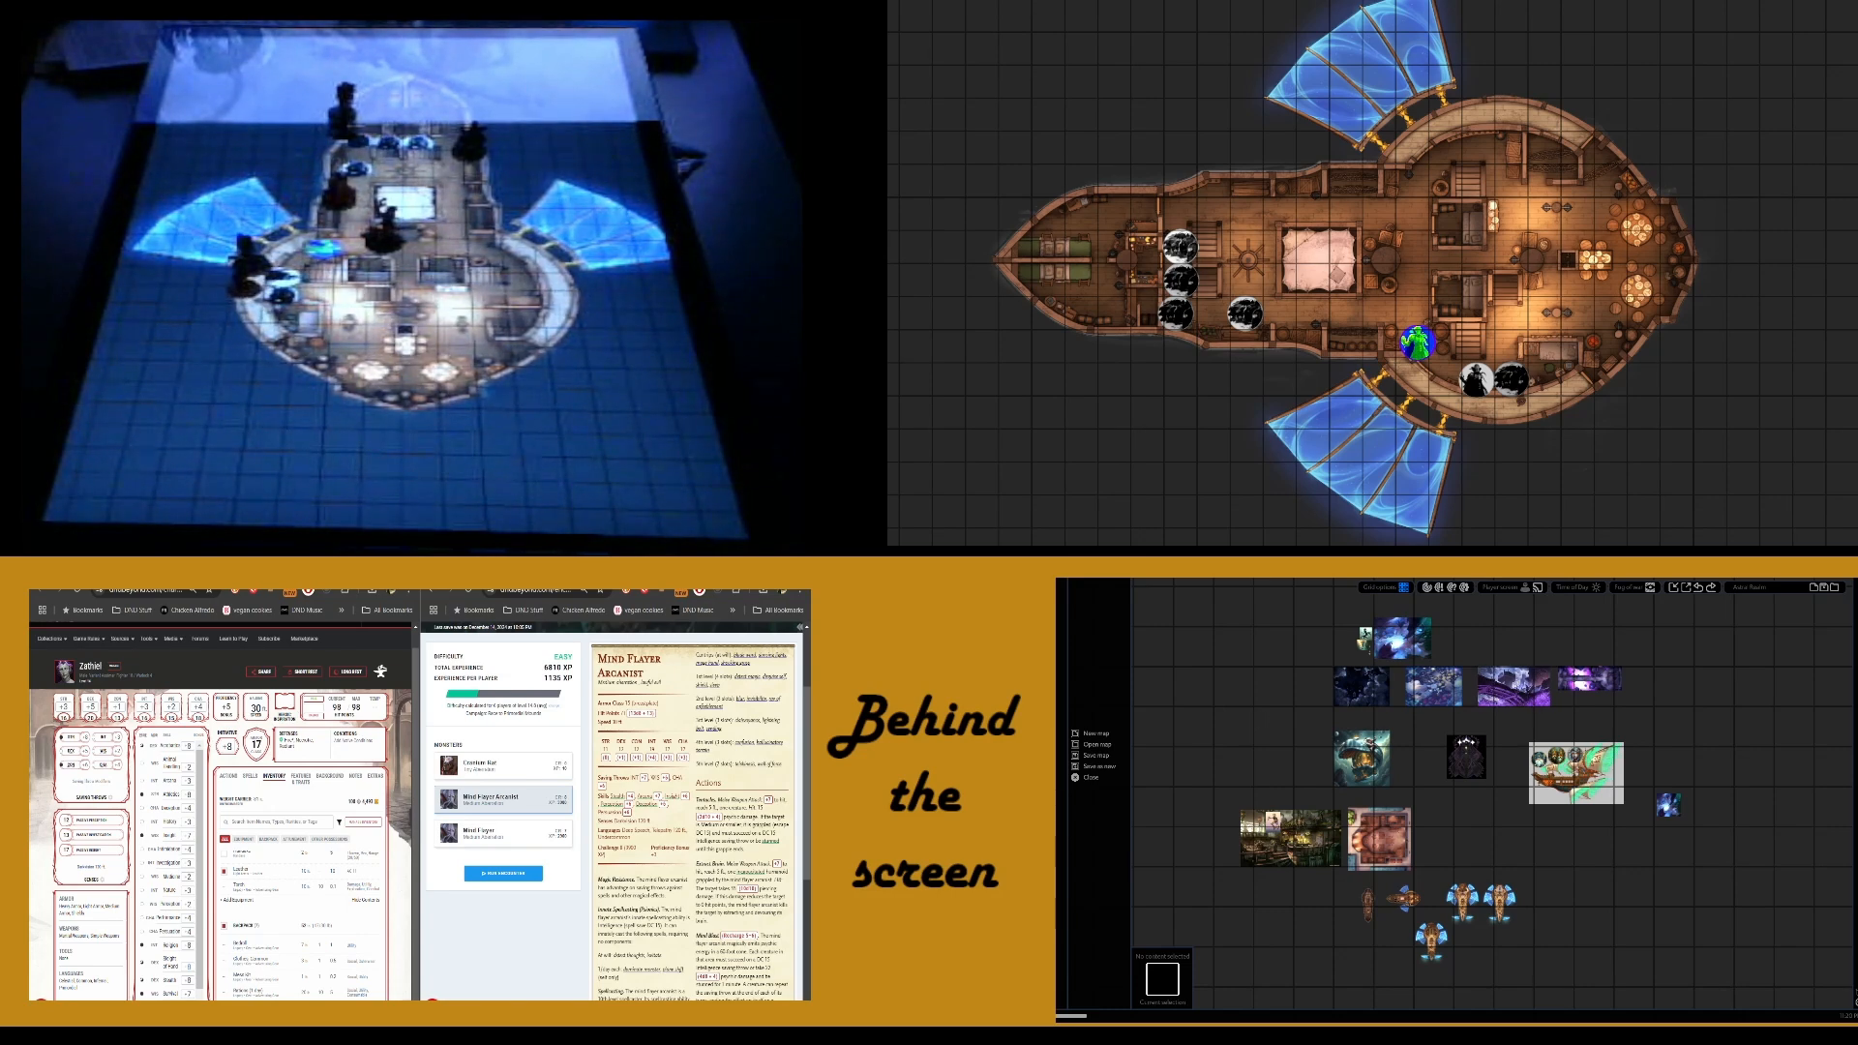
Show the player view box around the horizontal winged ship and shift it slightly to move what the players see
{"action": "scroll", "coordinate": [1452, 909], "scroll_direction": "up", "scroll_amount": 4}
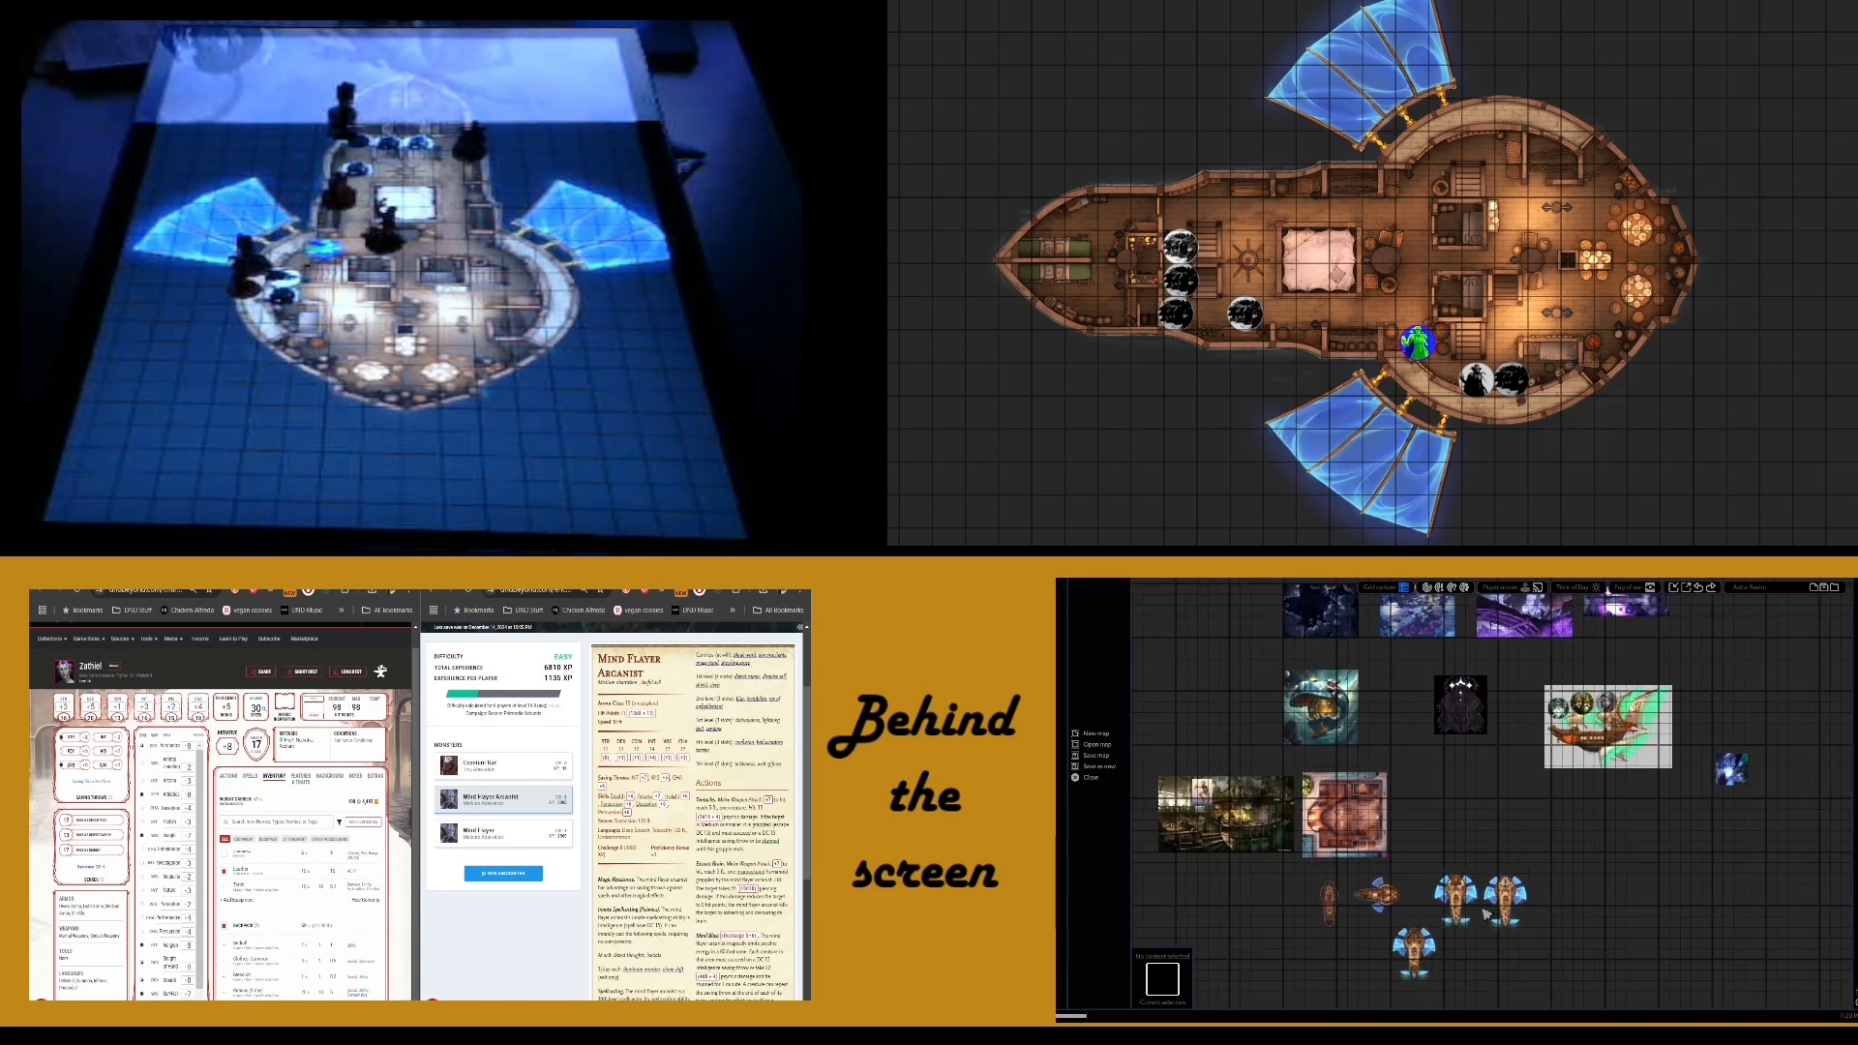
{"action": "scroll", "coordinate": [1486, 915], "scroll_direction": "up", "scroll_amount": 5}
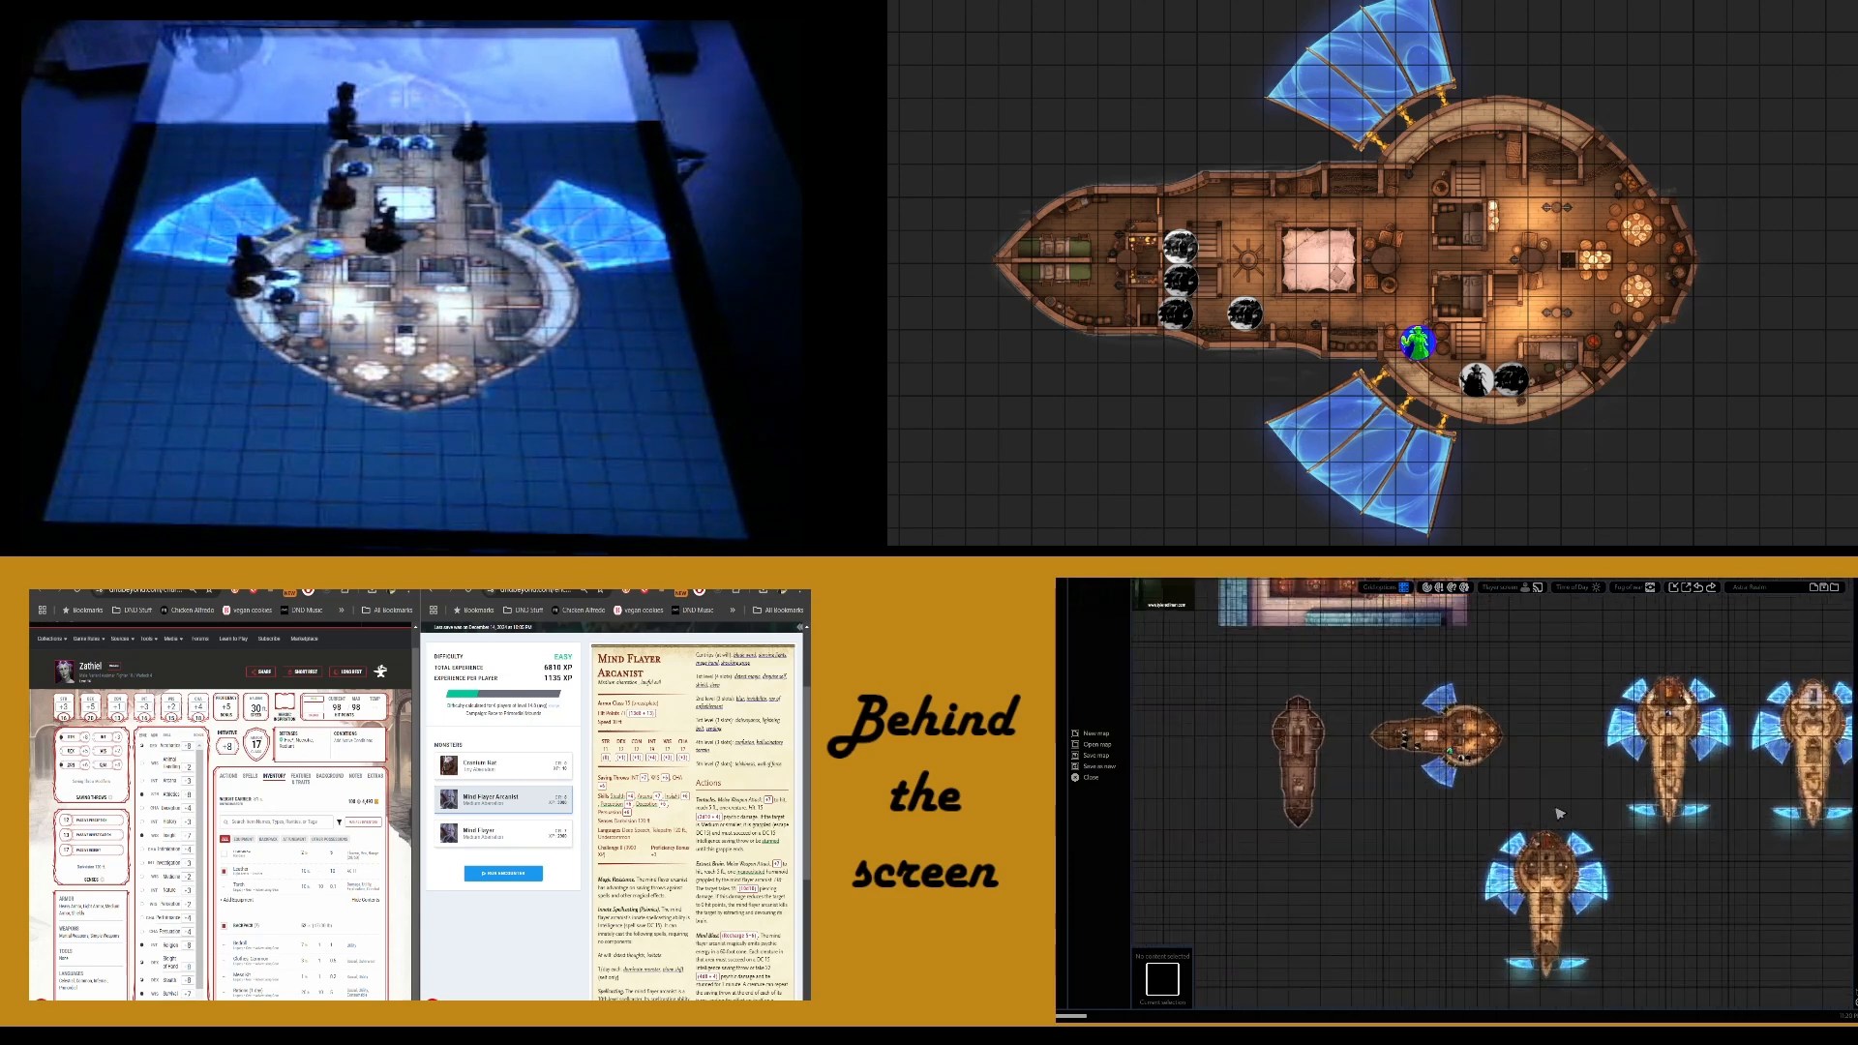
{"action": "left_click", "coordinate": [1510, 588]}
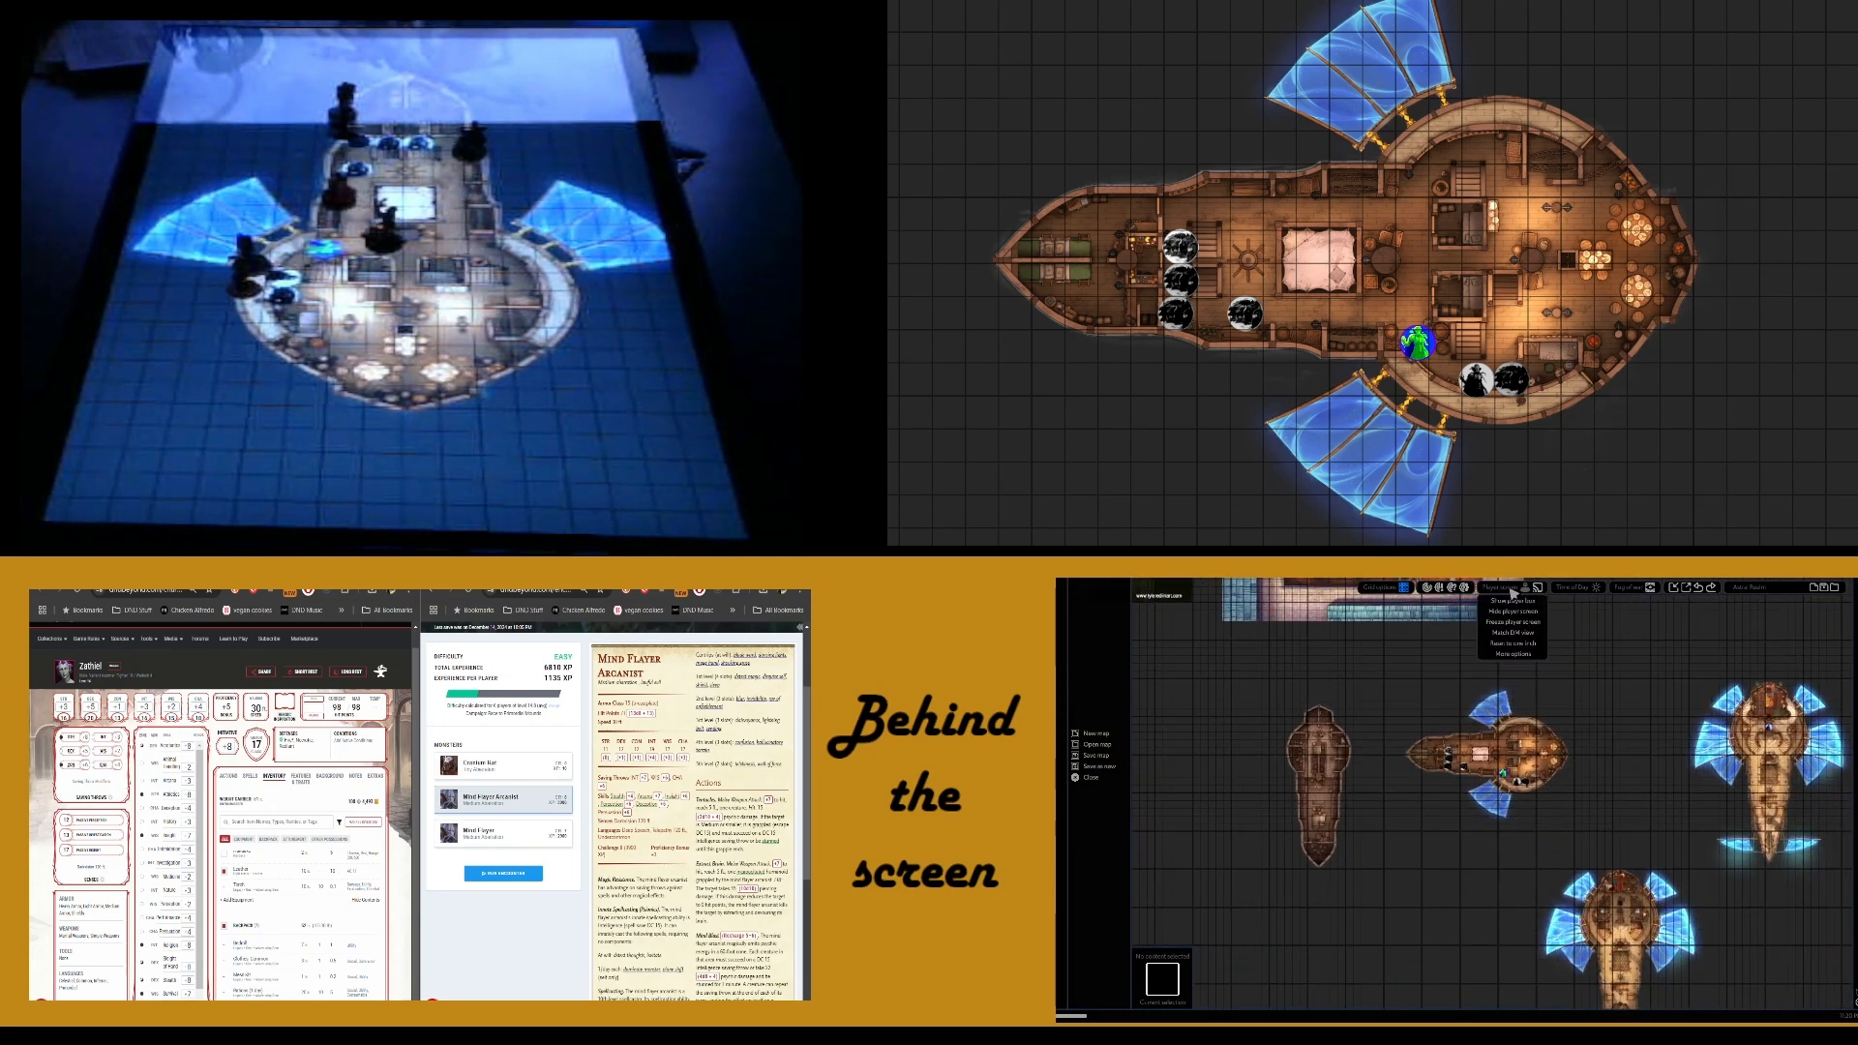
{"action": "left_click", "coordinate": [1525, 602]}
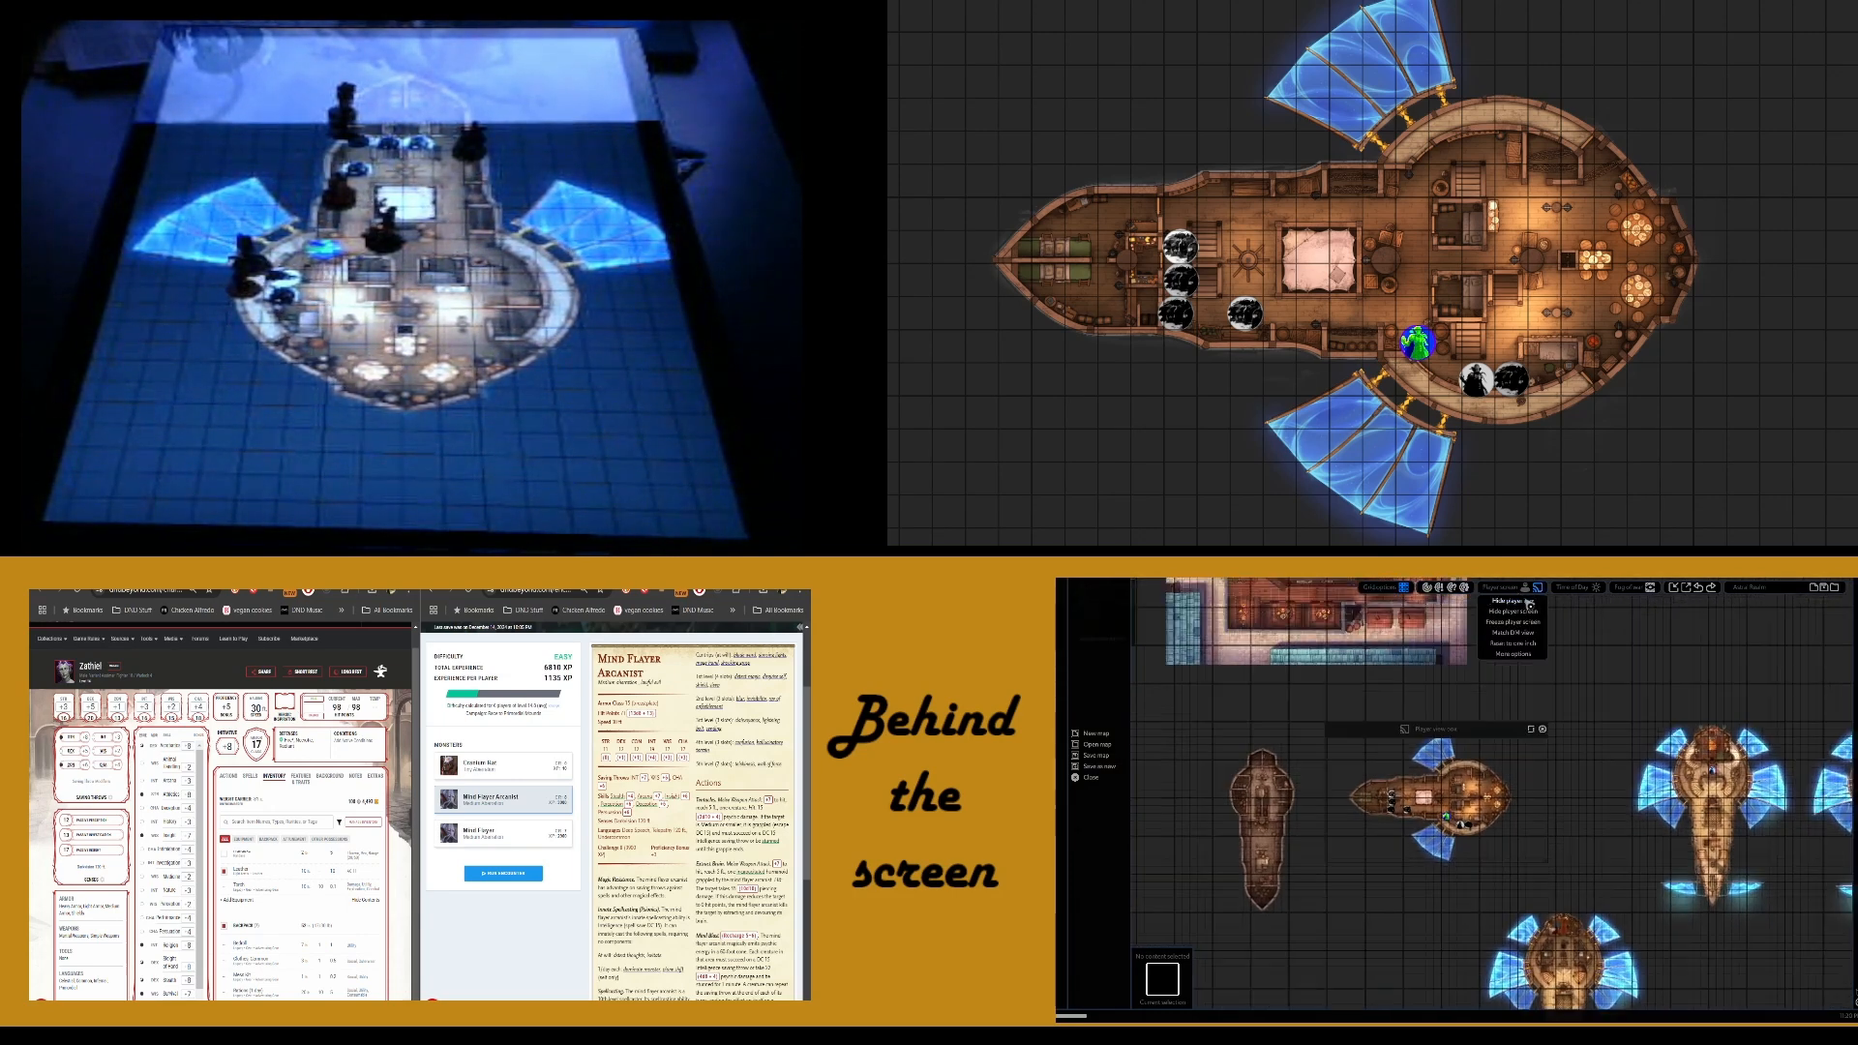
{"action": "scroll", "coordinate": [1476, 786], "scroll_direction": "up", "scroll_amount": 5}
{"action": "scroll", "coordinate": [1475, 786], "scroll_direction": "up", "scroll_amount": 1}
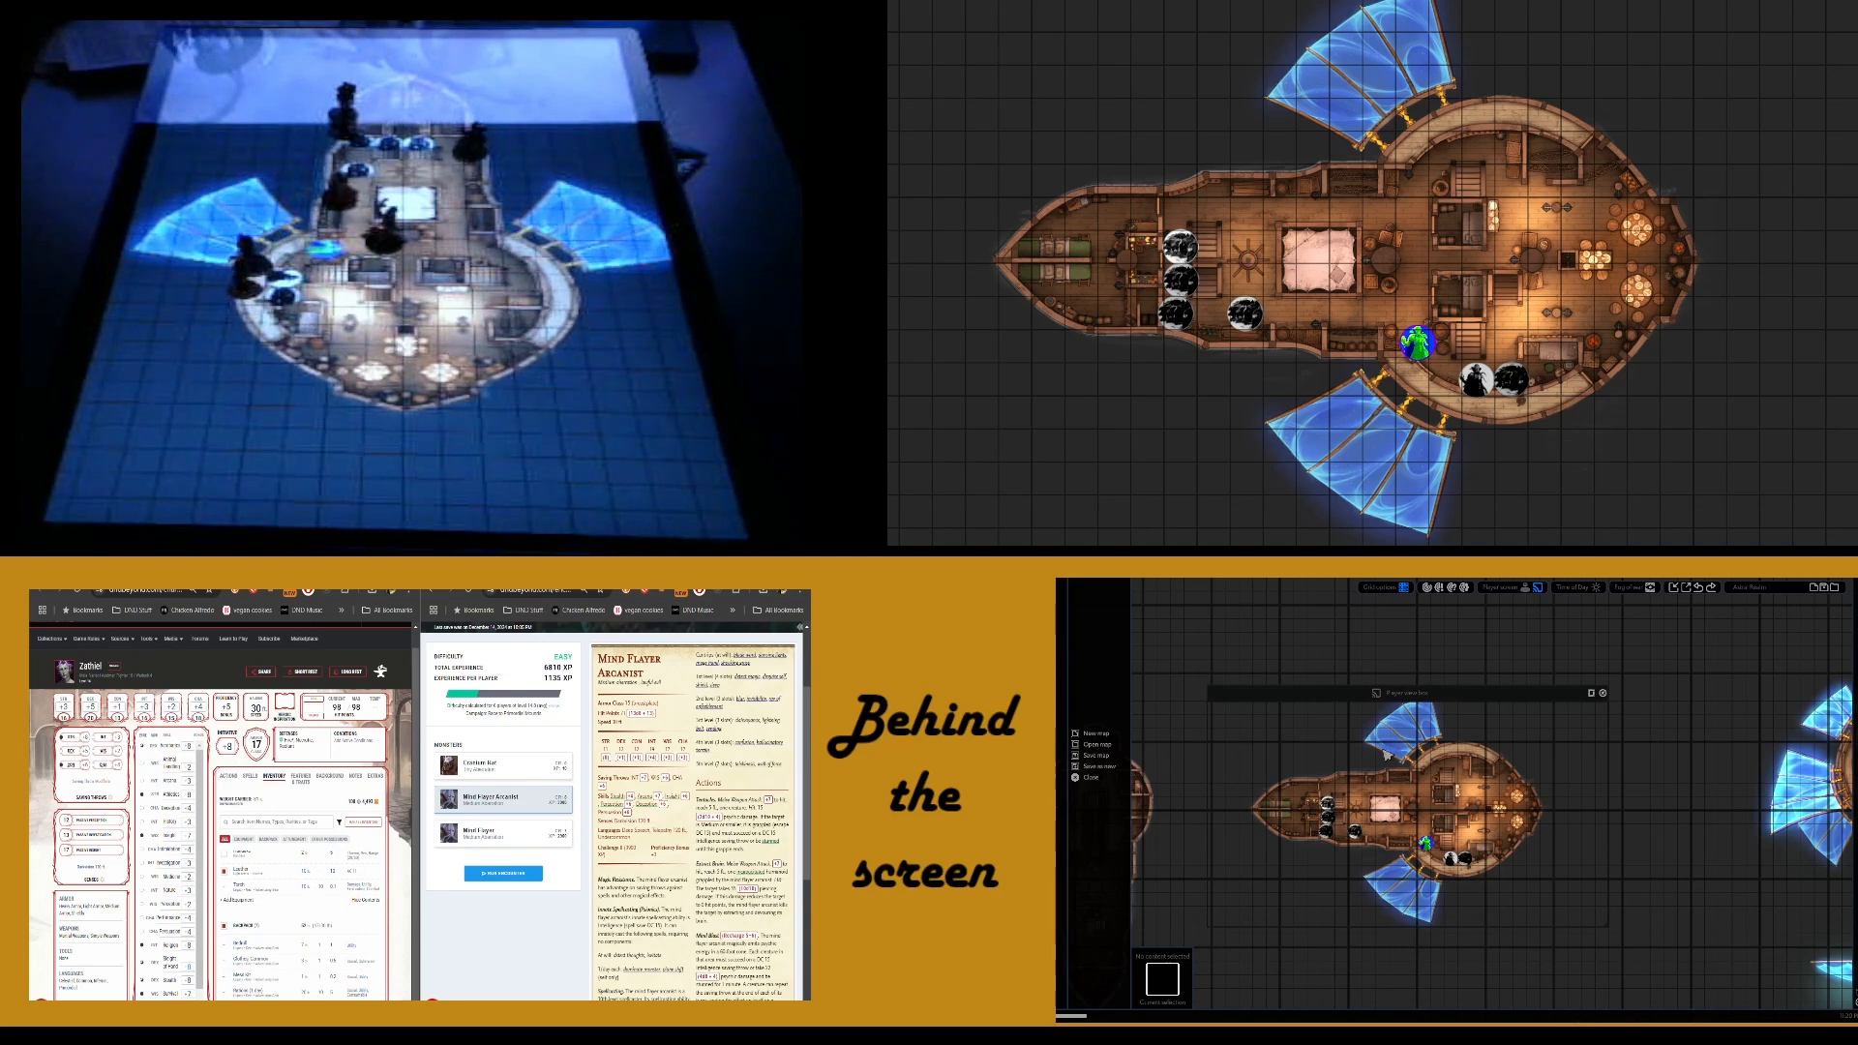
{"action": "mouse_move", "coordinate": [1426, 695]}
{"action": "left_mouse_down"}
{"action": "mouse_move", "coordinate": [1413, 682]}
{"action": "mouse_move", "coordinate": [1446, 696]}
{"action": "left_mouse_up"}
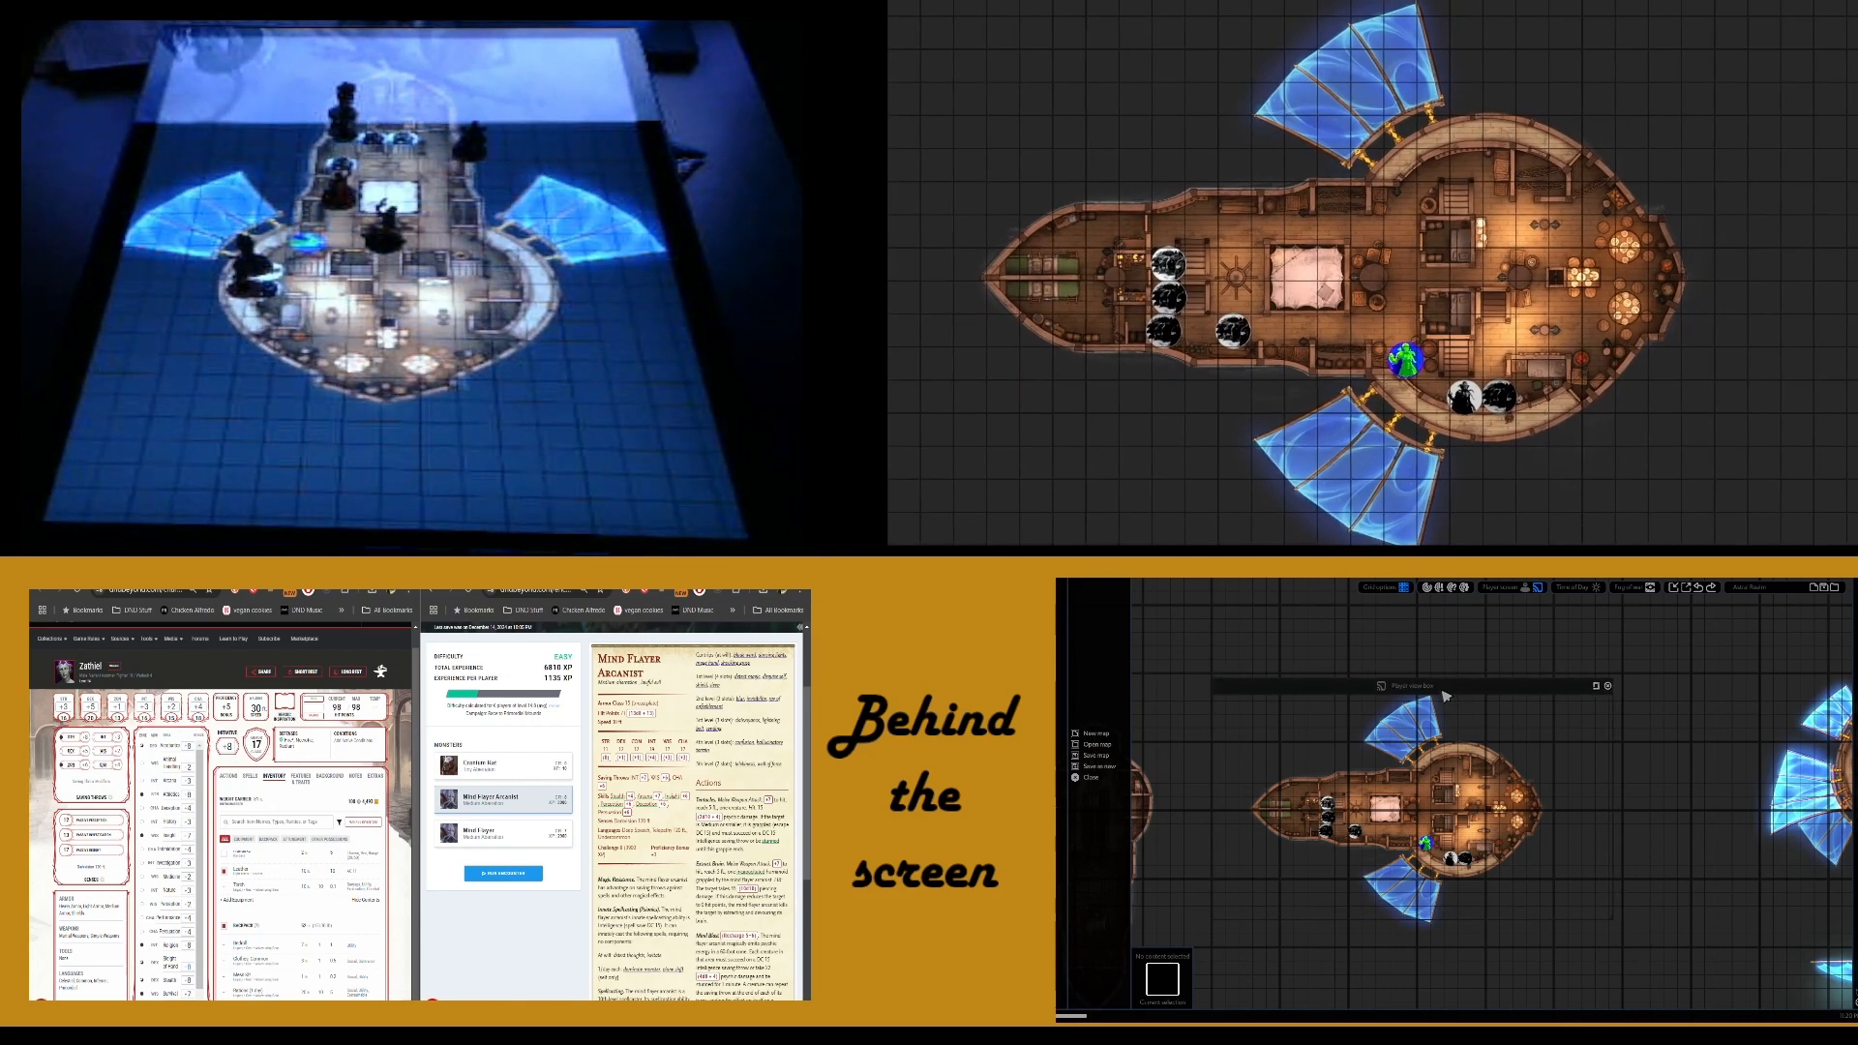
Look over the ships, tavern scene, battle maps and illustrations laid out across the canvas
{"action": "scroll", "coordinate": [1458, 804], "scroll_direction": "down", "scroll_amount": 5}
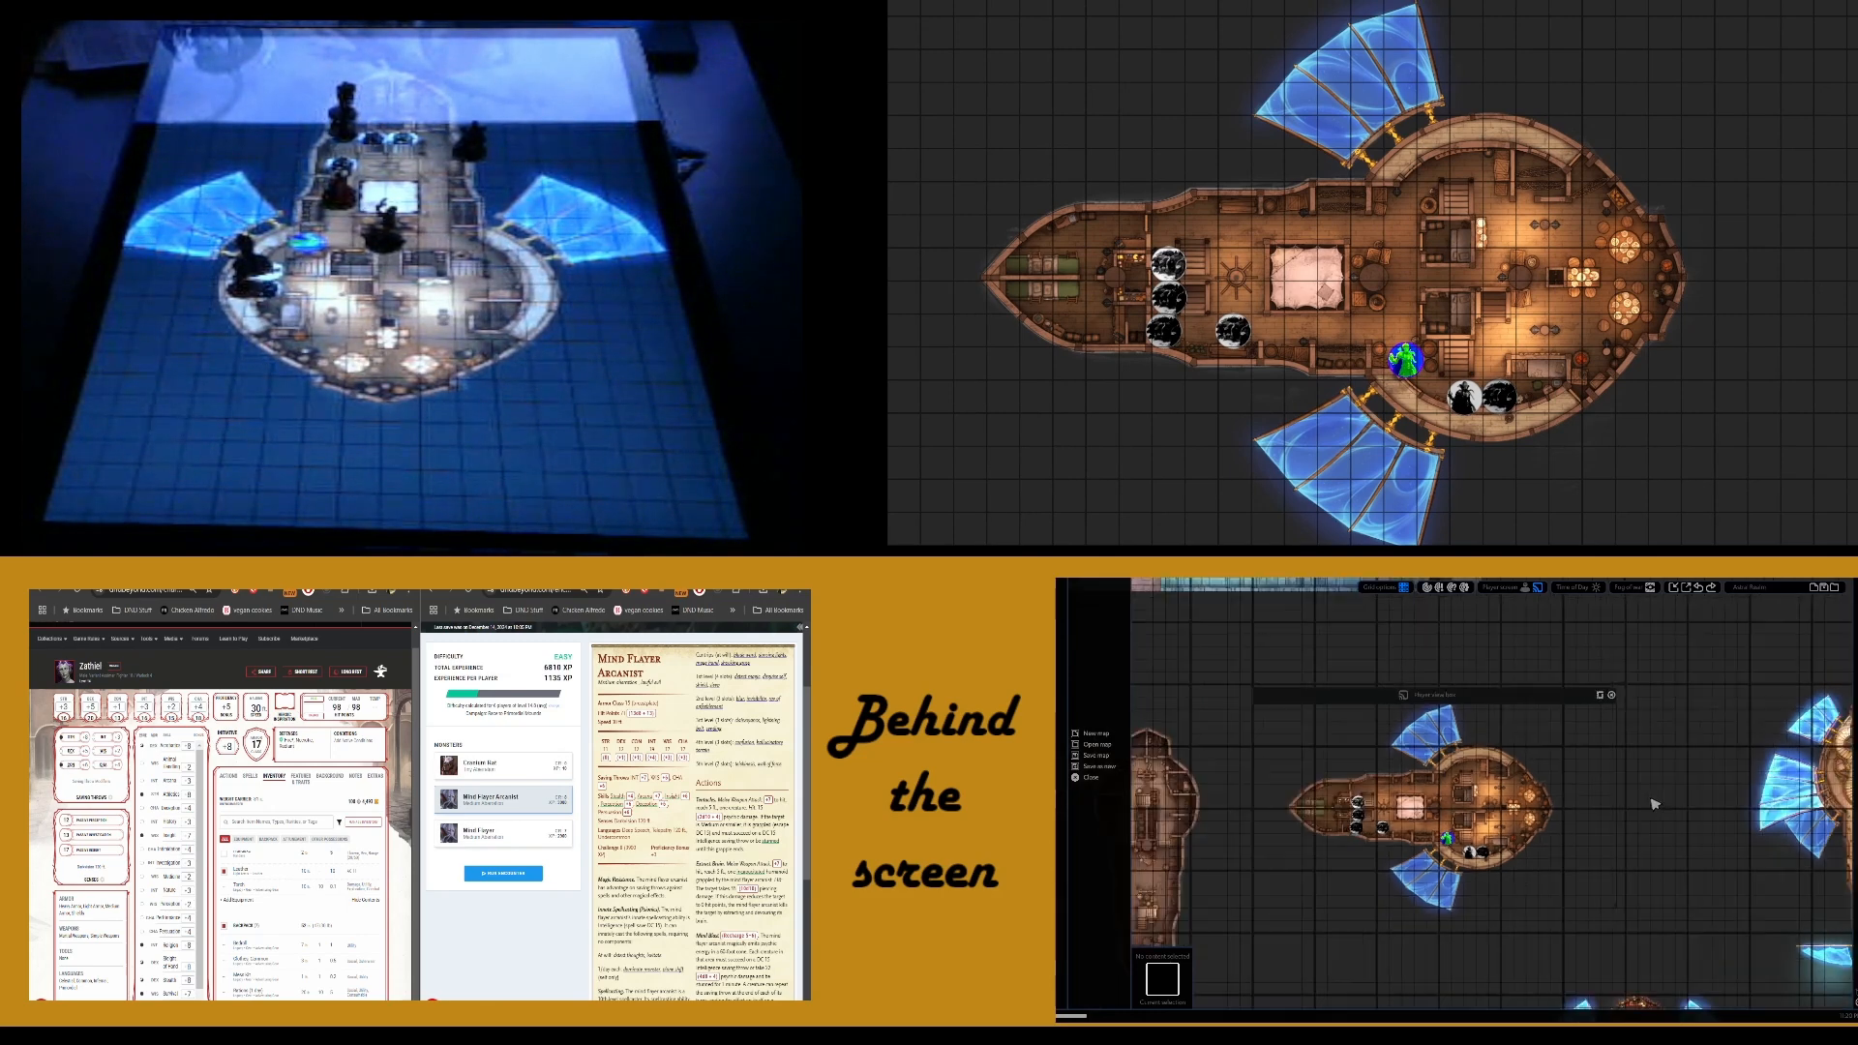
{"action": "scroll", "coordinate": [1652, 739], "scroll_direction": "down", "scroll_amount": 2}
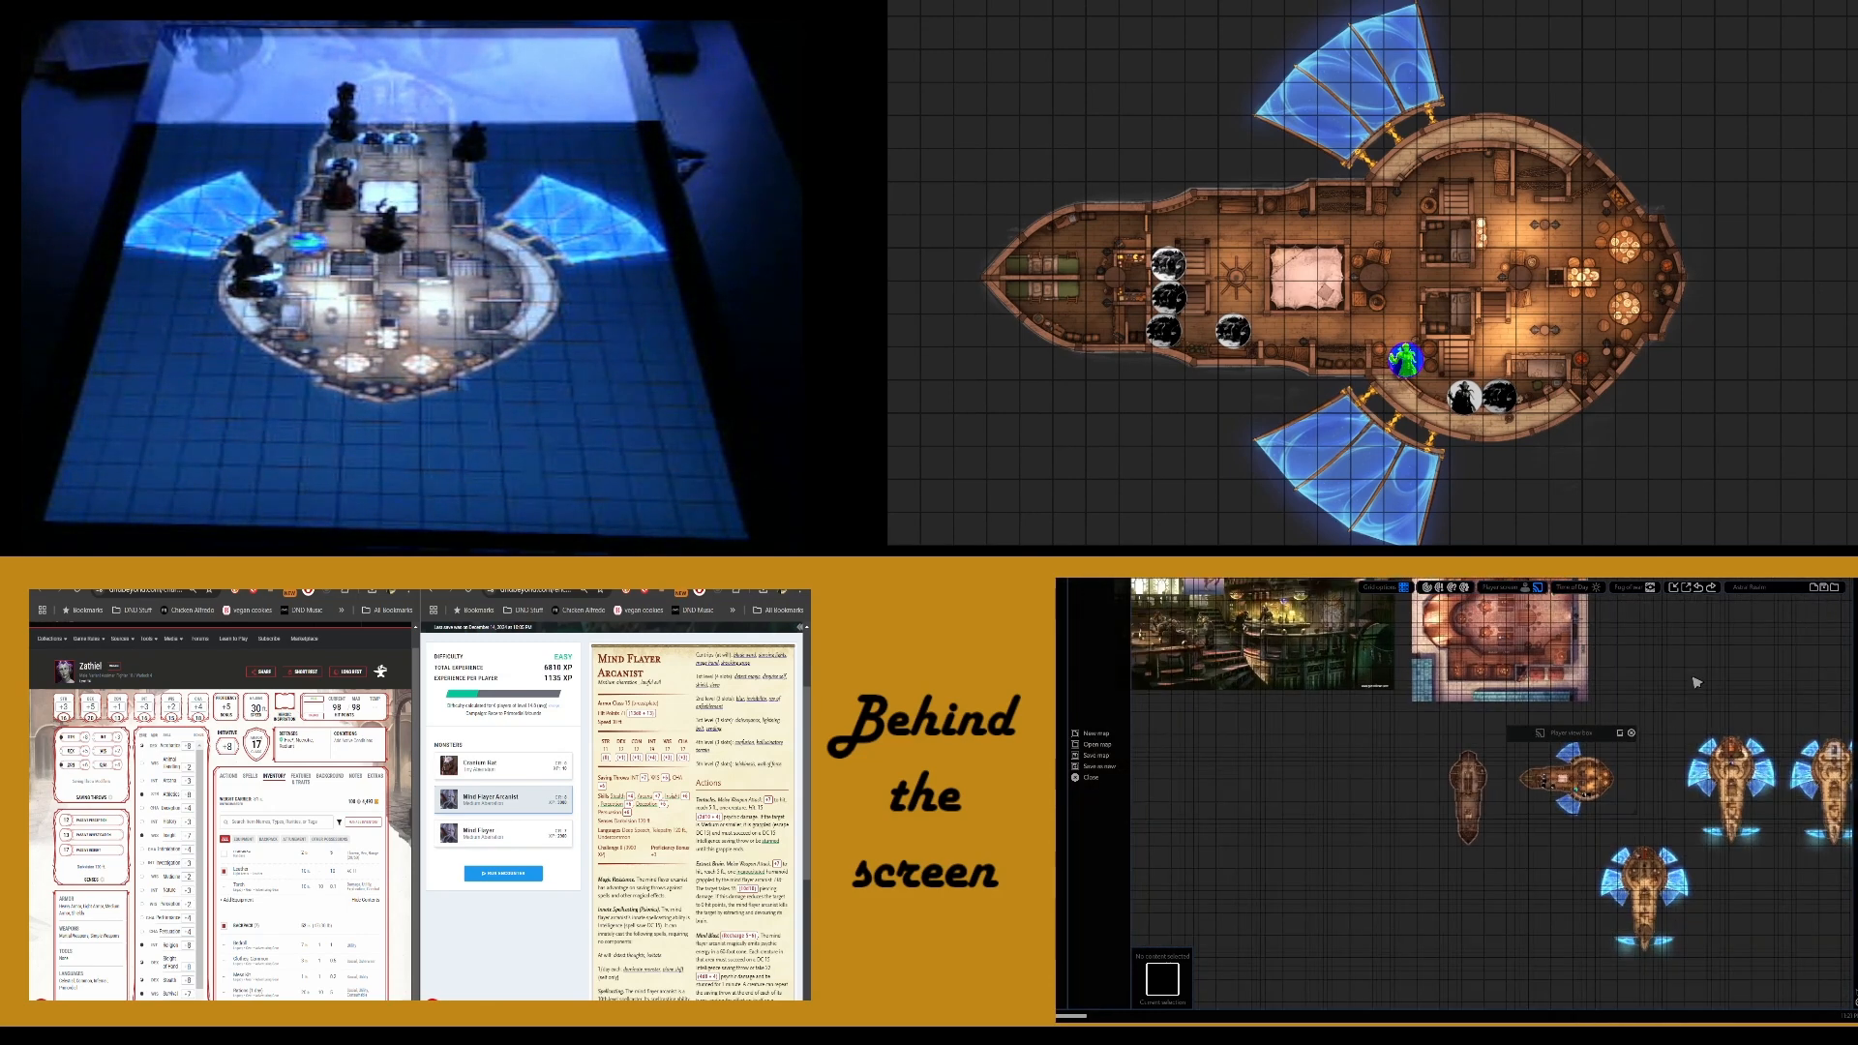
{"action": "left_click_drag", "start_coordinate": [1654, 694], "coordinate": [1659, 845]}
{"action": "left_click_drag", "start_coordinate": [1745, 711], "coordinate": [1523, 865]}
{"action": "mouse_move", "coordinate": [1651, 881]}
{"action": "left_mouse_down"}
{"action": "mouse_move", "coordinate": [1597, 921]}
{"action": "mouse_move", "coordinate": [1437, 831]}
{"action": "mouse_move", "coordinate": [1362, 623]}
{"action": "left_mouse_up"}
{"action": "mouse_move", "coordinate": [1588, 879]}
{"action": "left_mouse_down"}
{"action": "mouse_move", "coordinate": [1491, 834]}
{"action": "mouse_move", "coordinate": [1713, 746]}
{"action": "left_mouse_up"}
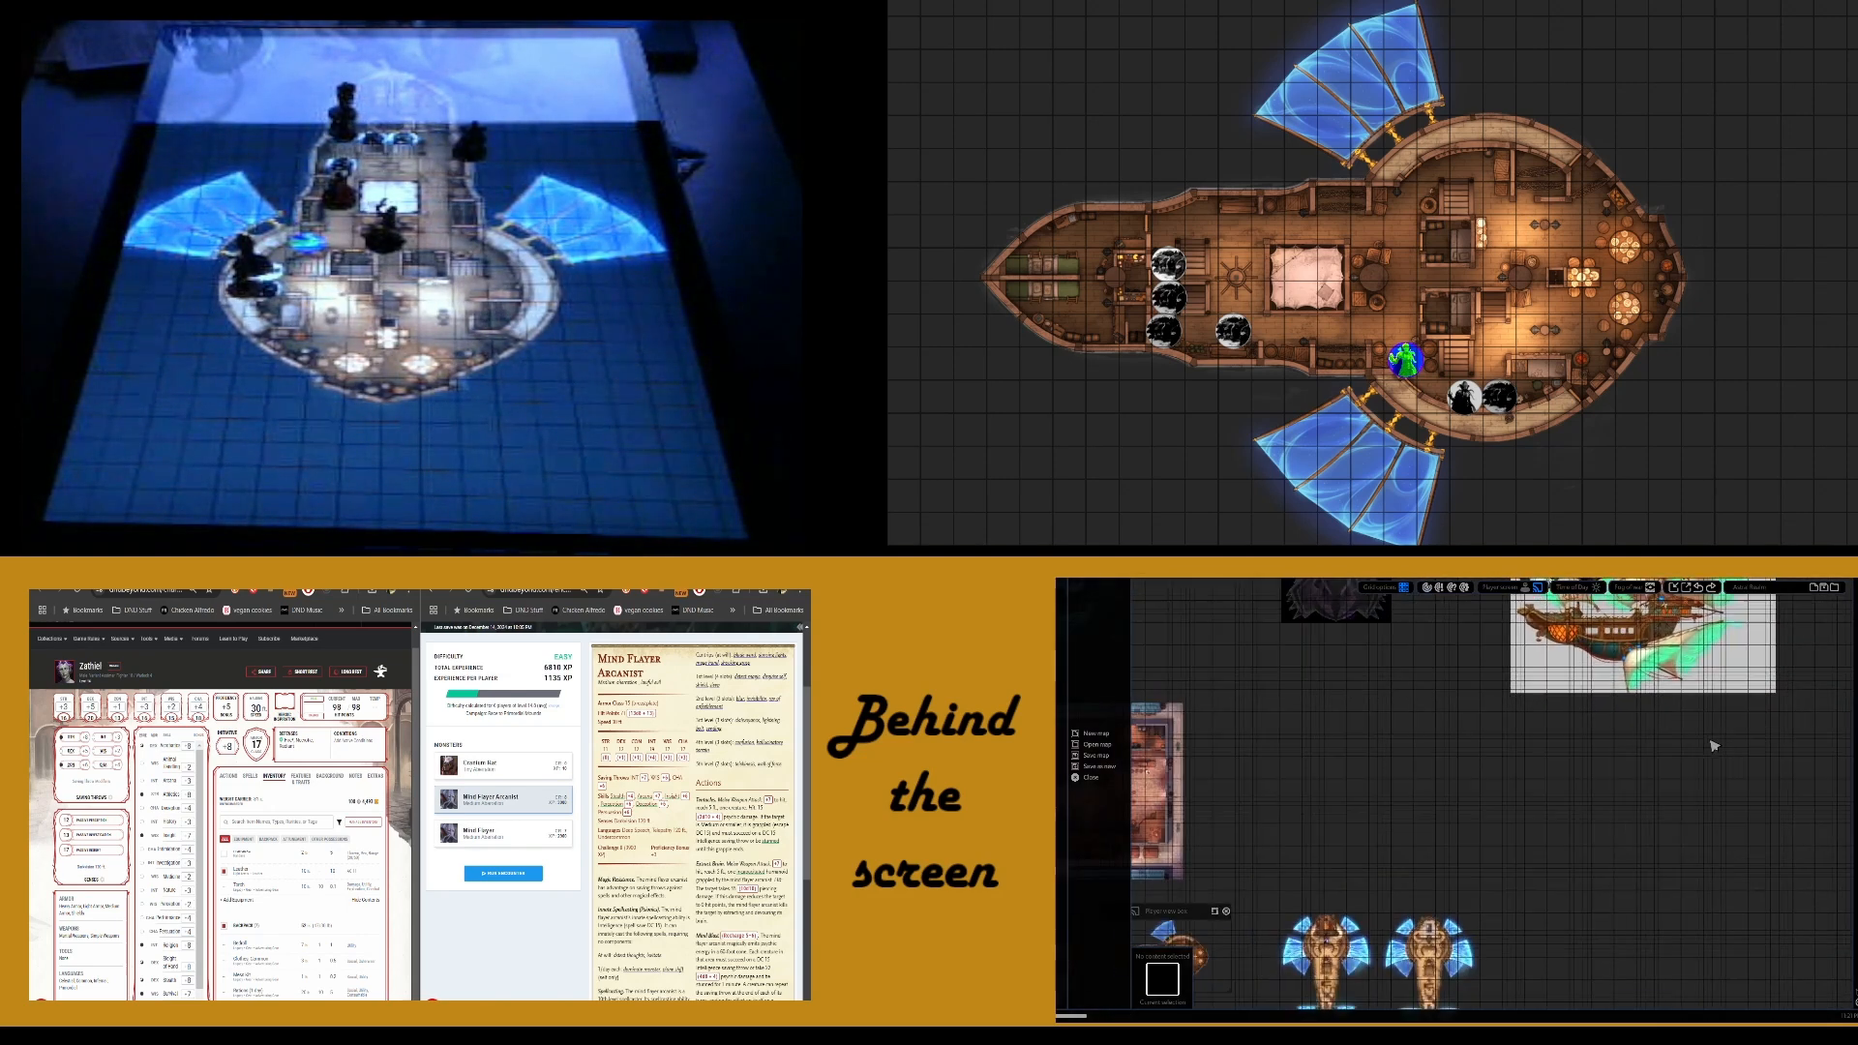
{"action": "left_click_drag", "start_coordinate": [1460, 772], "coordinate": [1635, 651]}
{"action": "left_click_drag", "start_coordinate": [1510, 722], "coordinate": [1520, 820]}
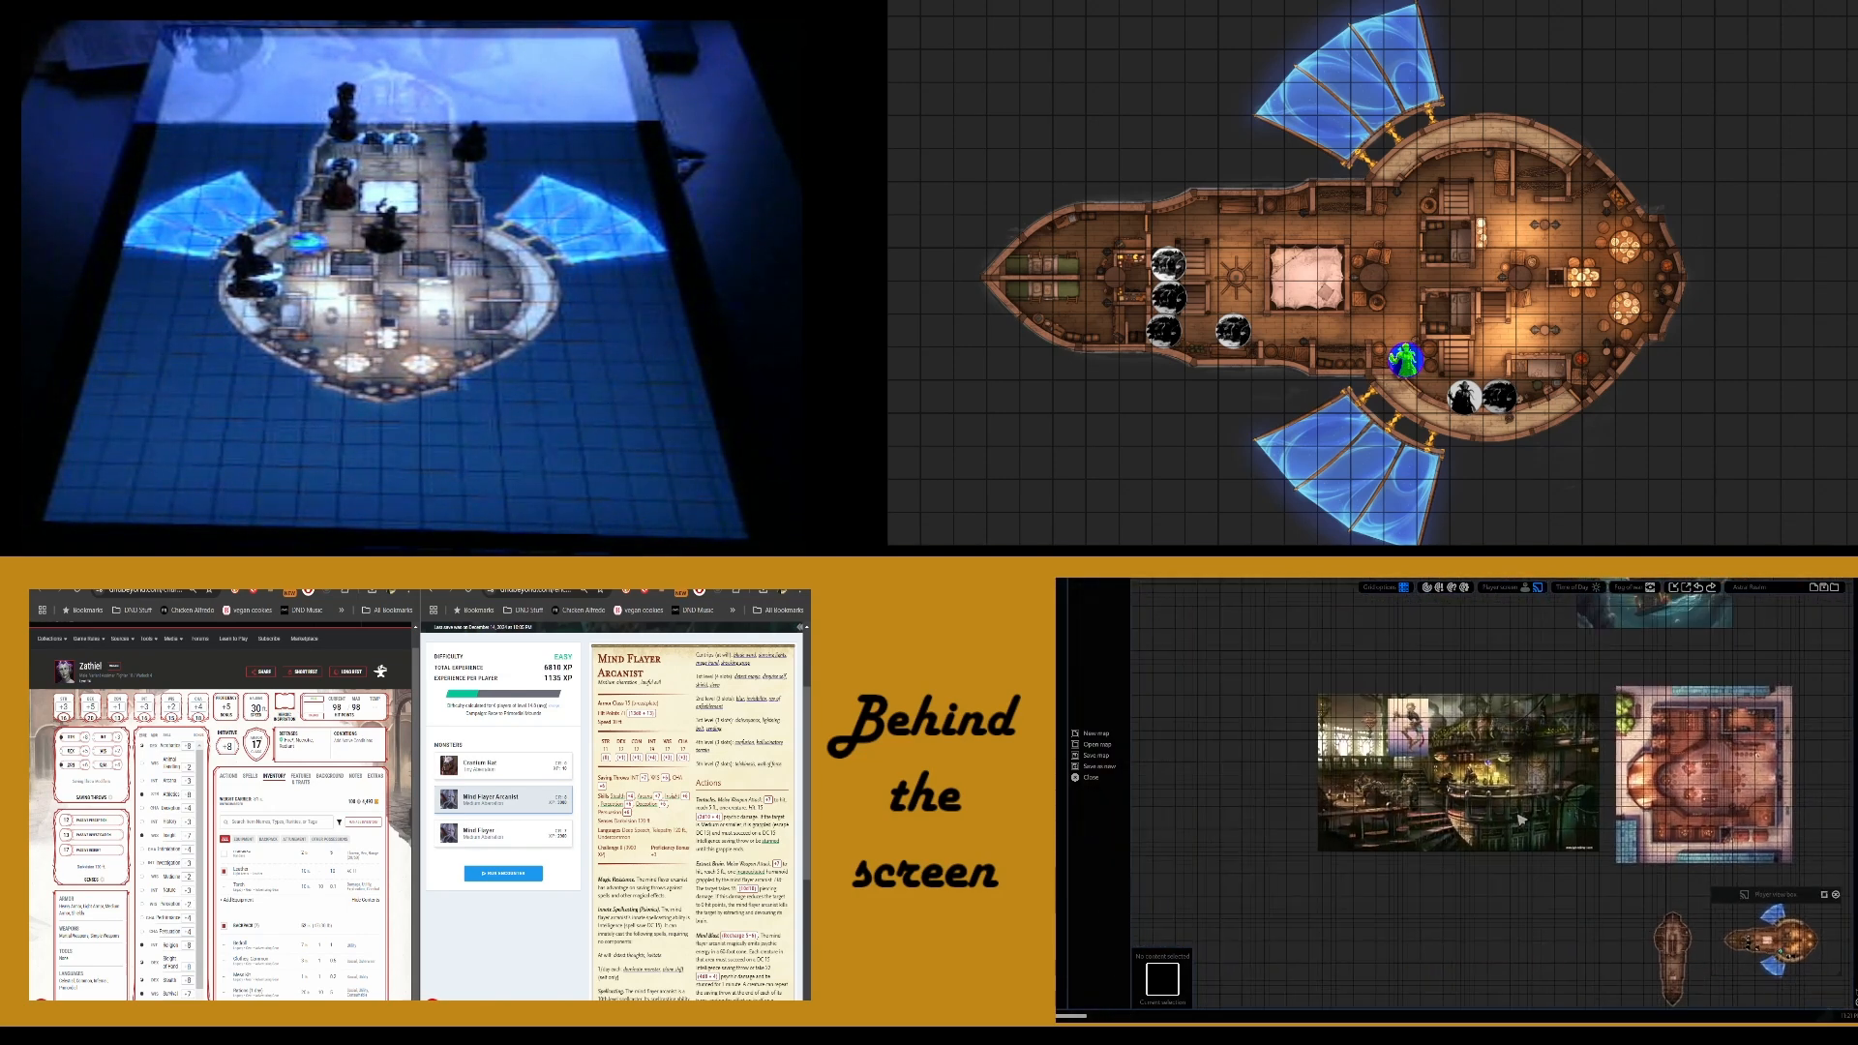
{"action": "left_click_drag", "start_coordinate": [1689, 723], "coordinate": [1692, 782]}
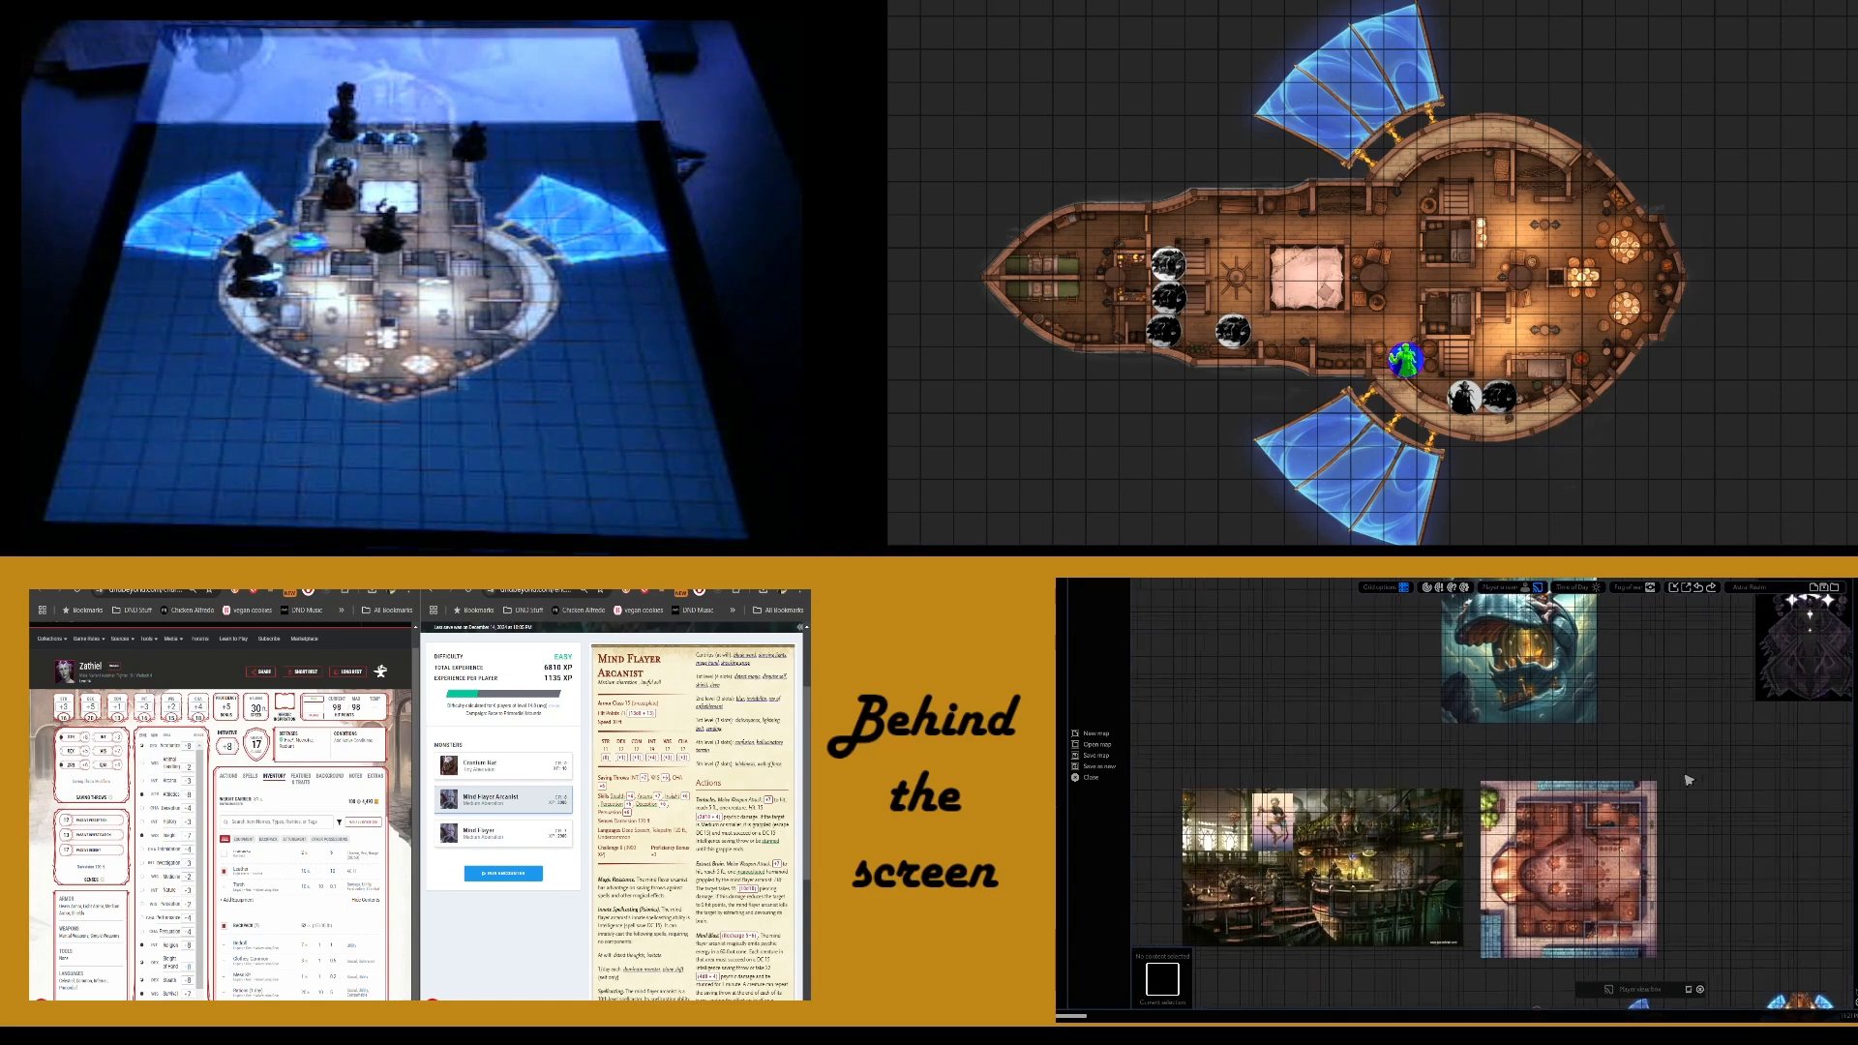
{"action": "left_click_drag", "start_coordinate": [1568, 733], "coordinate": [1681, 650]}
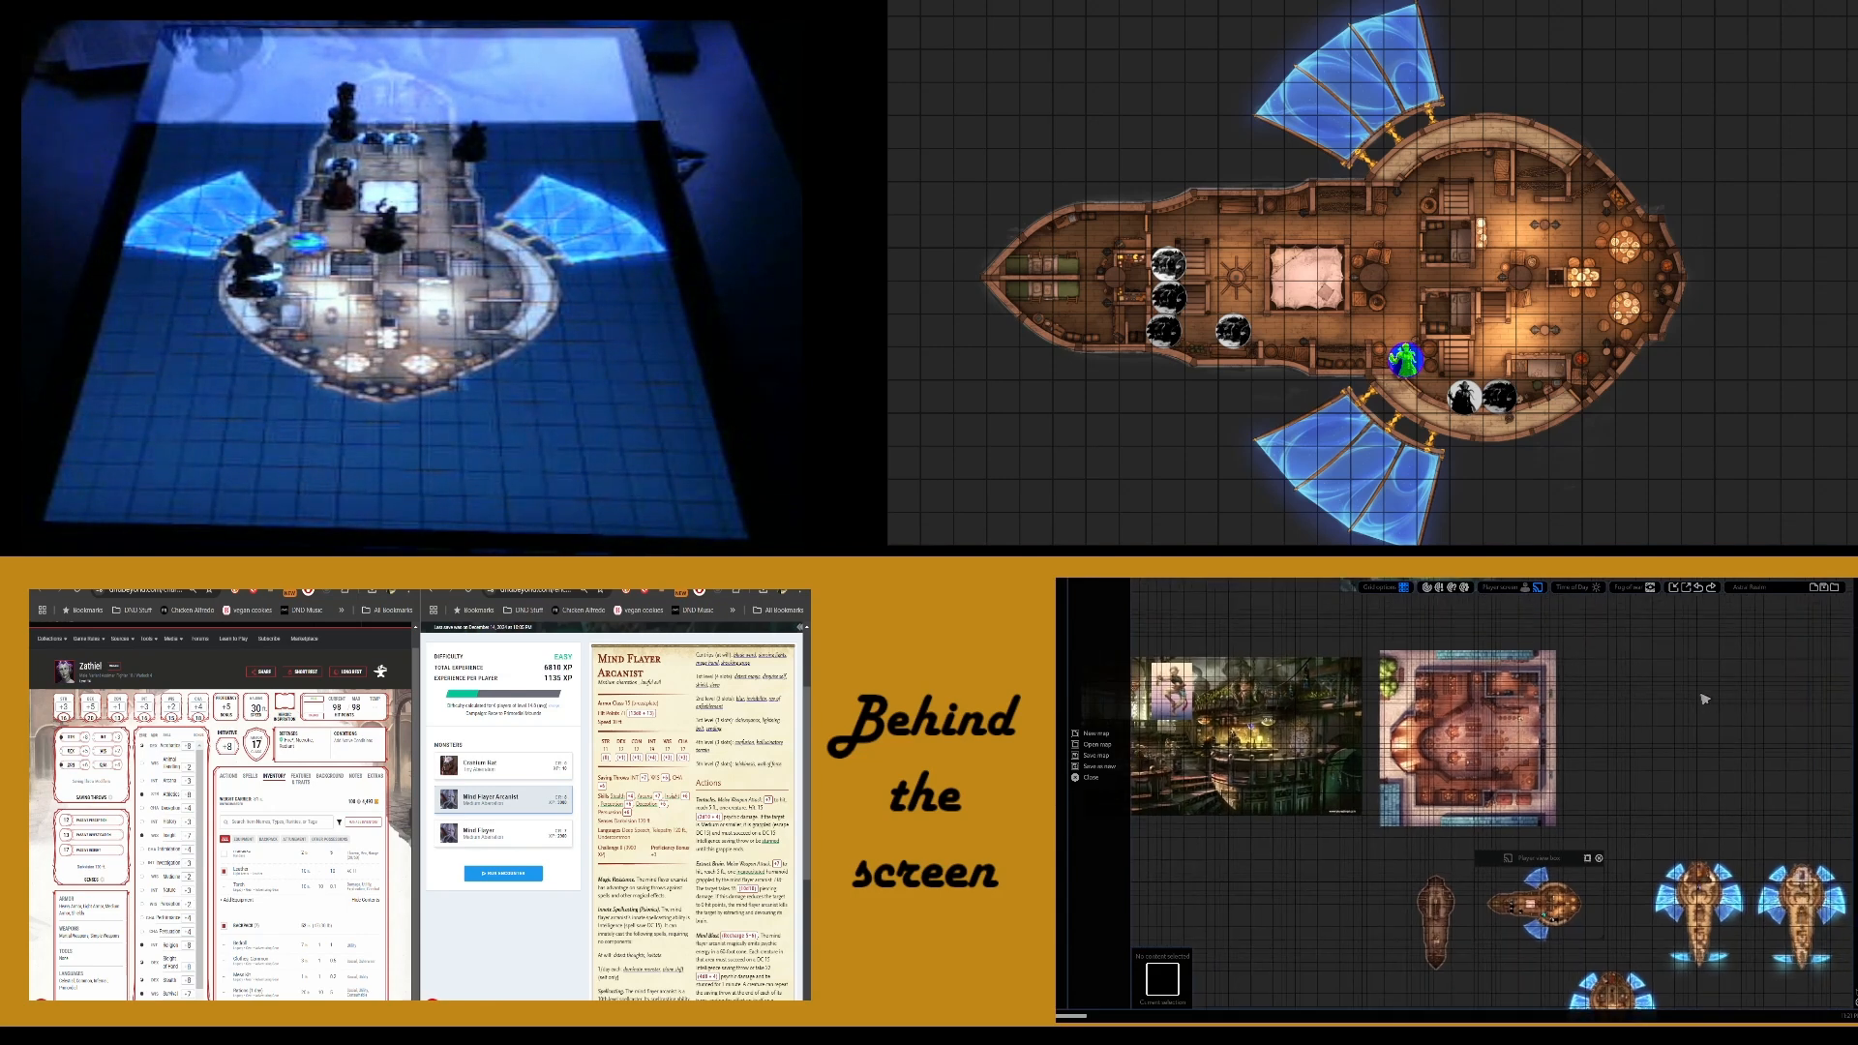
{"action": "left_click_drag", "start_coordinate": [1705, 698], "coordinate": [1461, 822]}
{"action": "left_click_drag", "start_coordinate": [1595, 718], "coordinate": [1634, 867]}
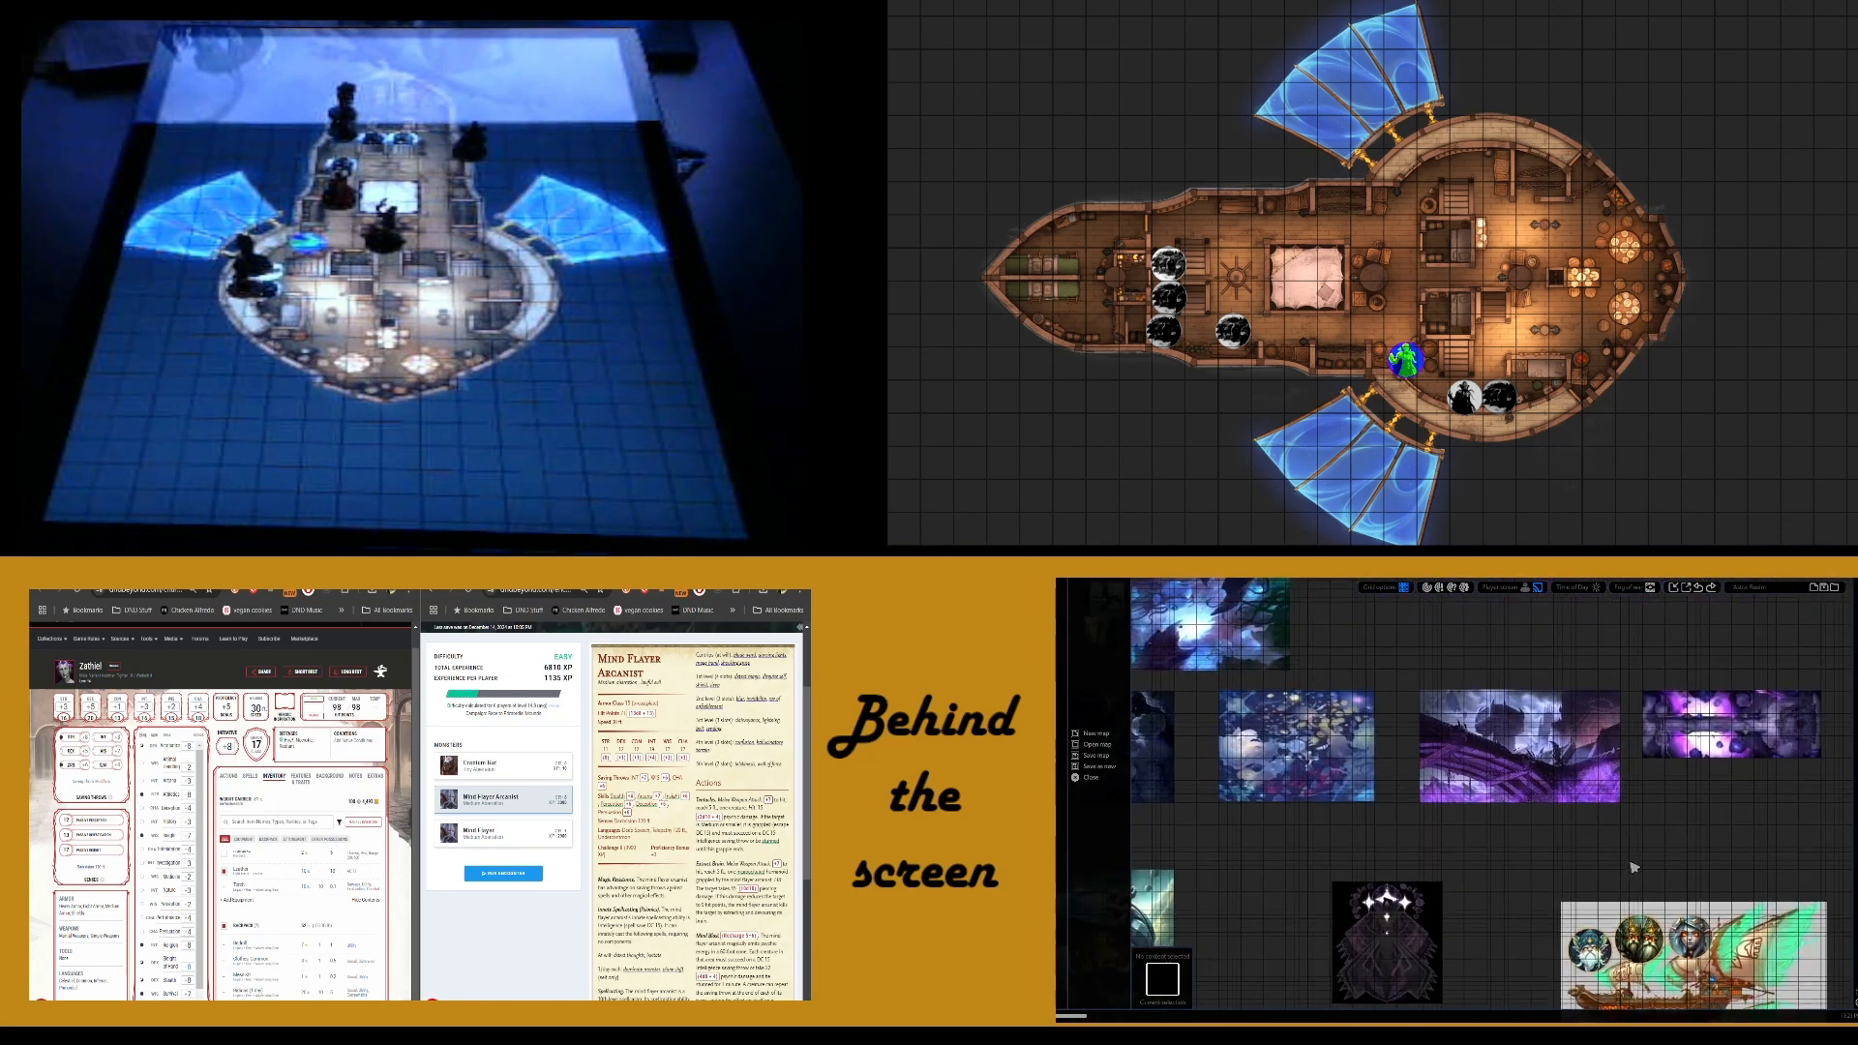
Inspect the dark asteroid field map up close
{"action": "left_click_drag", "start_coordinate": [1331, 824], "coordinate": [1487, 940]}
{"action": "scroll", "coordinate": [1333, 820], "scroll_direction": "up", "scroll_amount": 6}
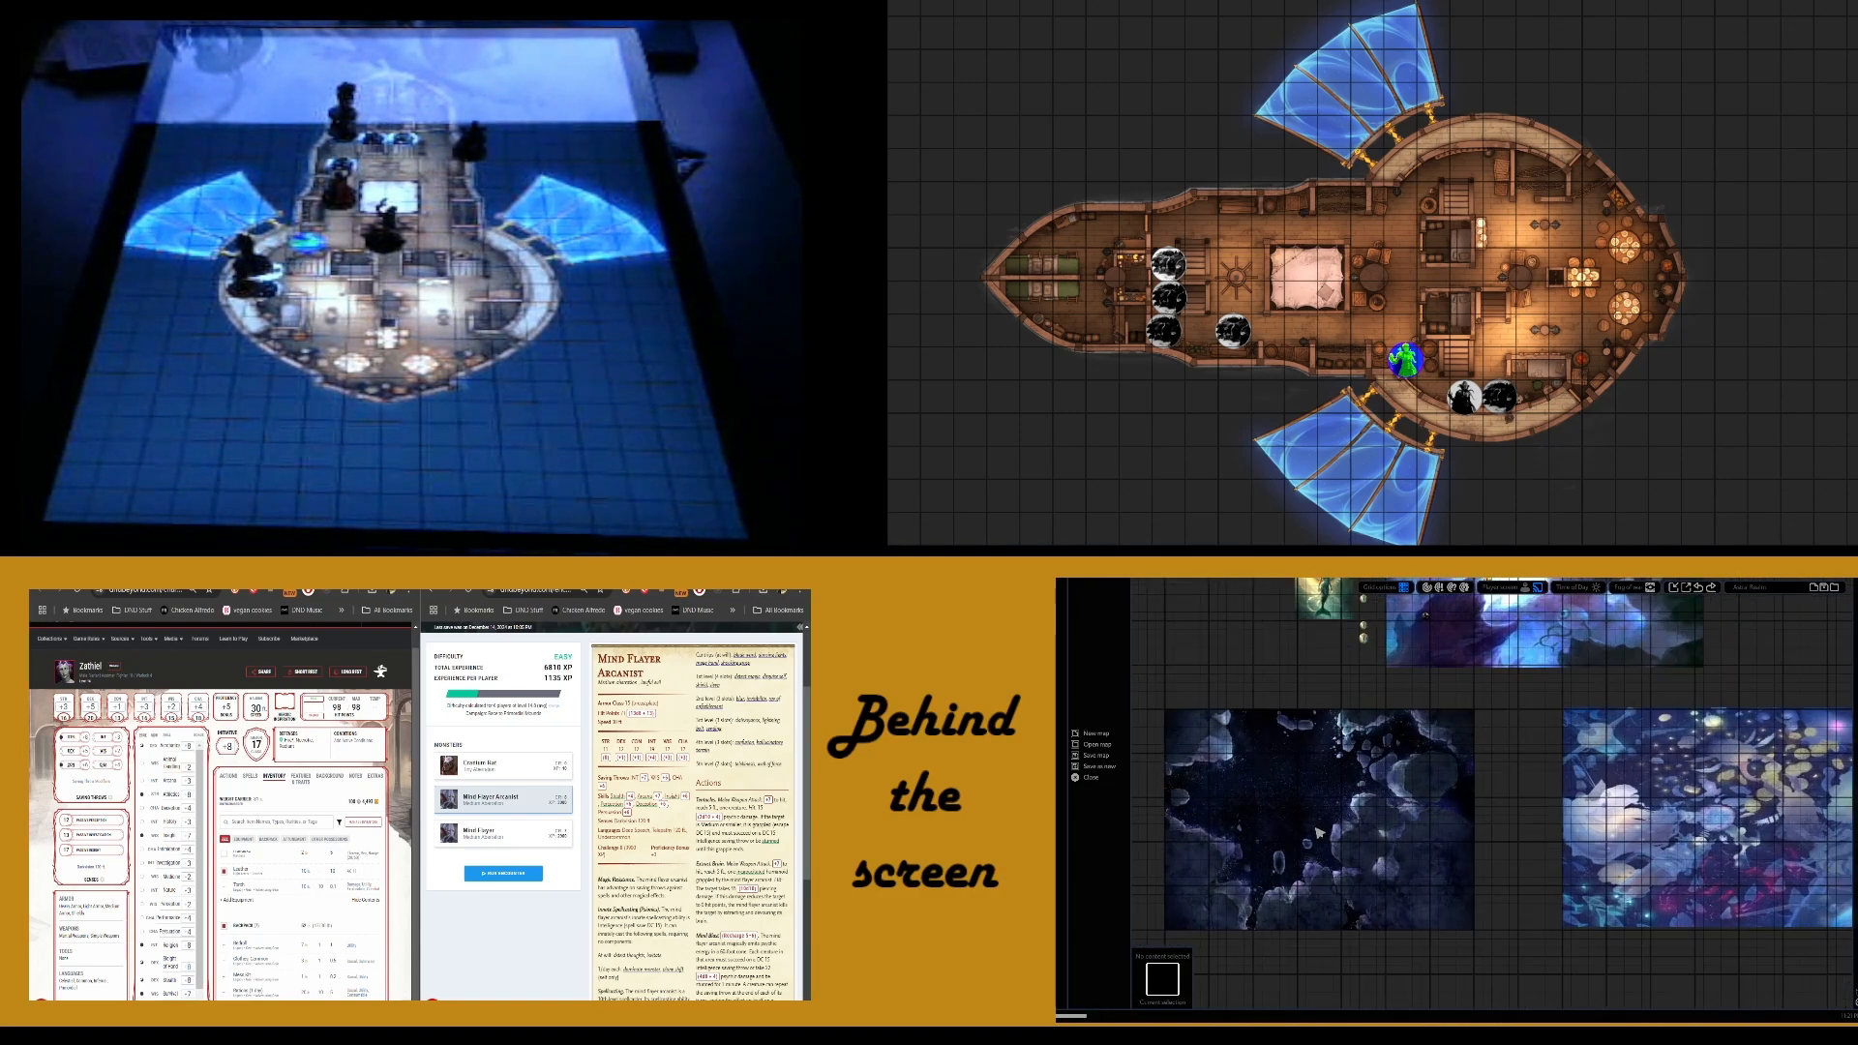
{"action": "left_click_drag", "start_coordinate": [1325, 830], "coordinate": [1478, 809]}
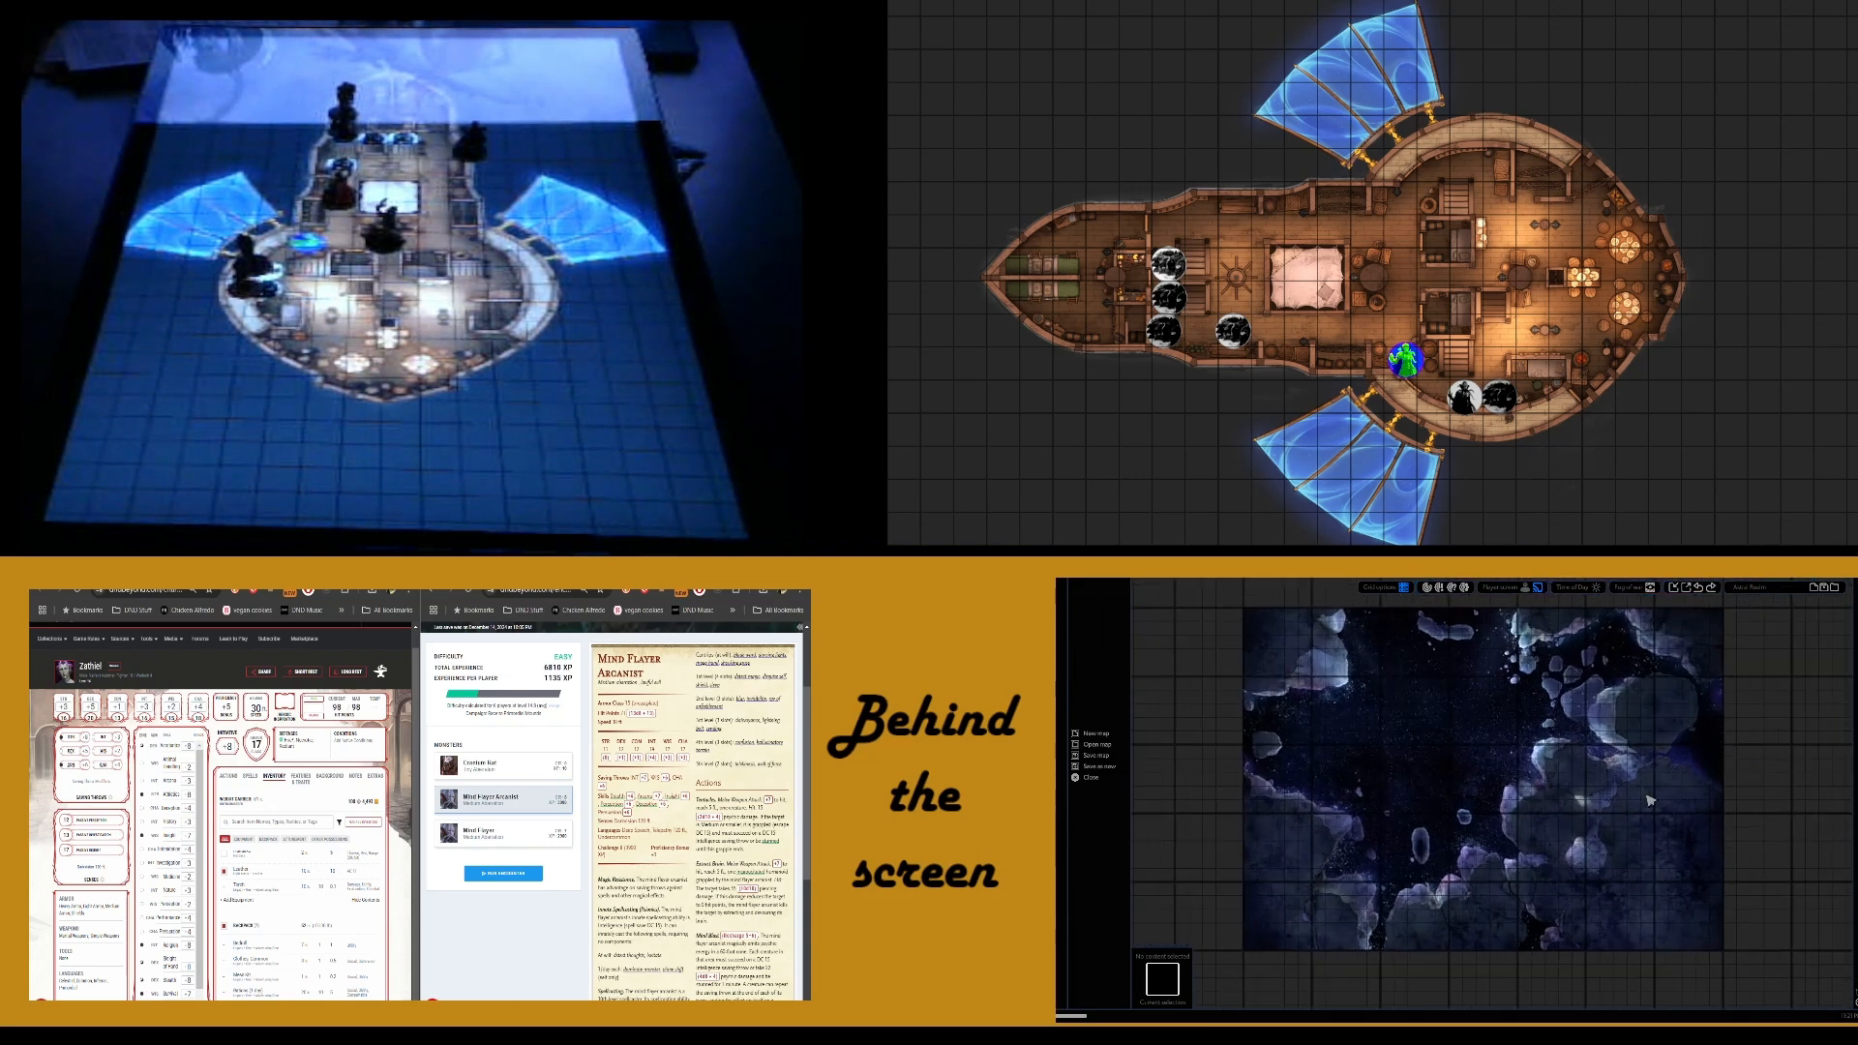
Examine the glowing forest battle map, the purple-blue creature scene and the sea-creature portraits beside it
{"action": "left_click_drag", "start_coordinate": [1650, 800], "coordinate": [1411, 809]}
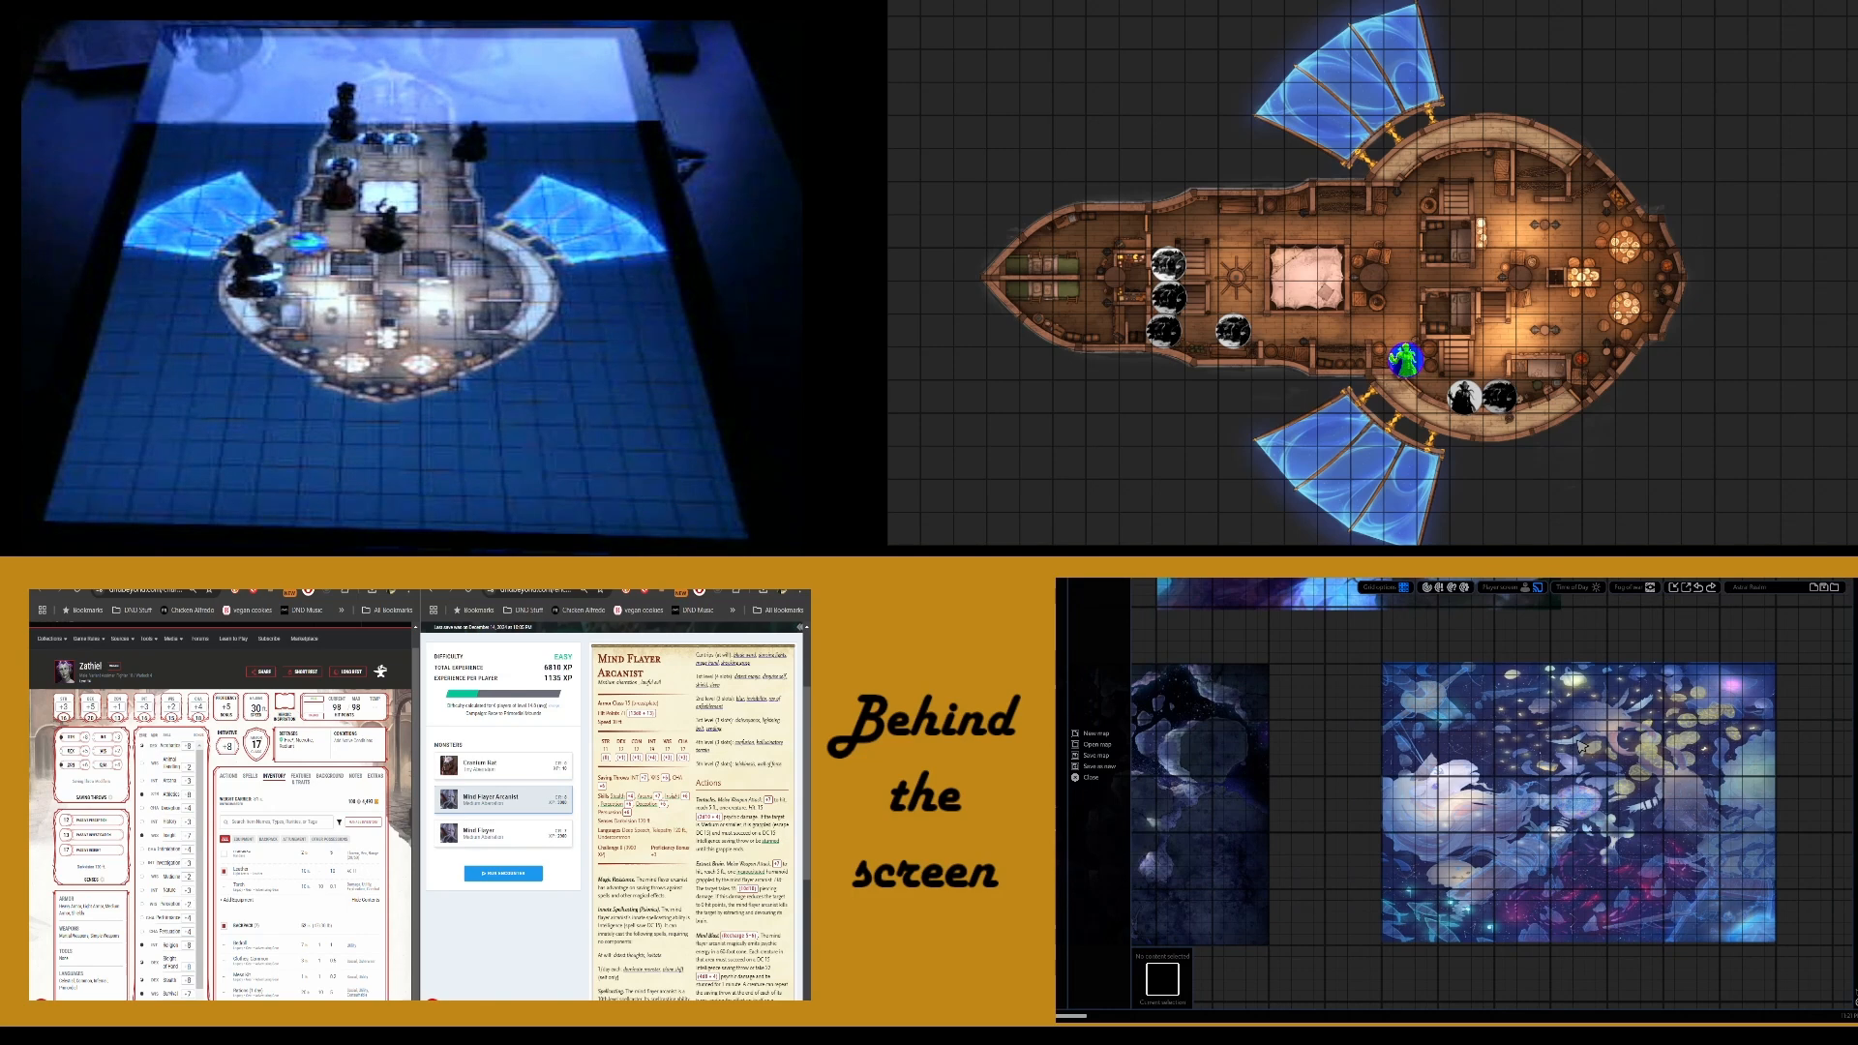
{"action": "left_click_drag", "start_coordinate": [1501, 706], "coordinate": [1499, 724]}
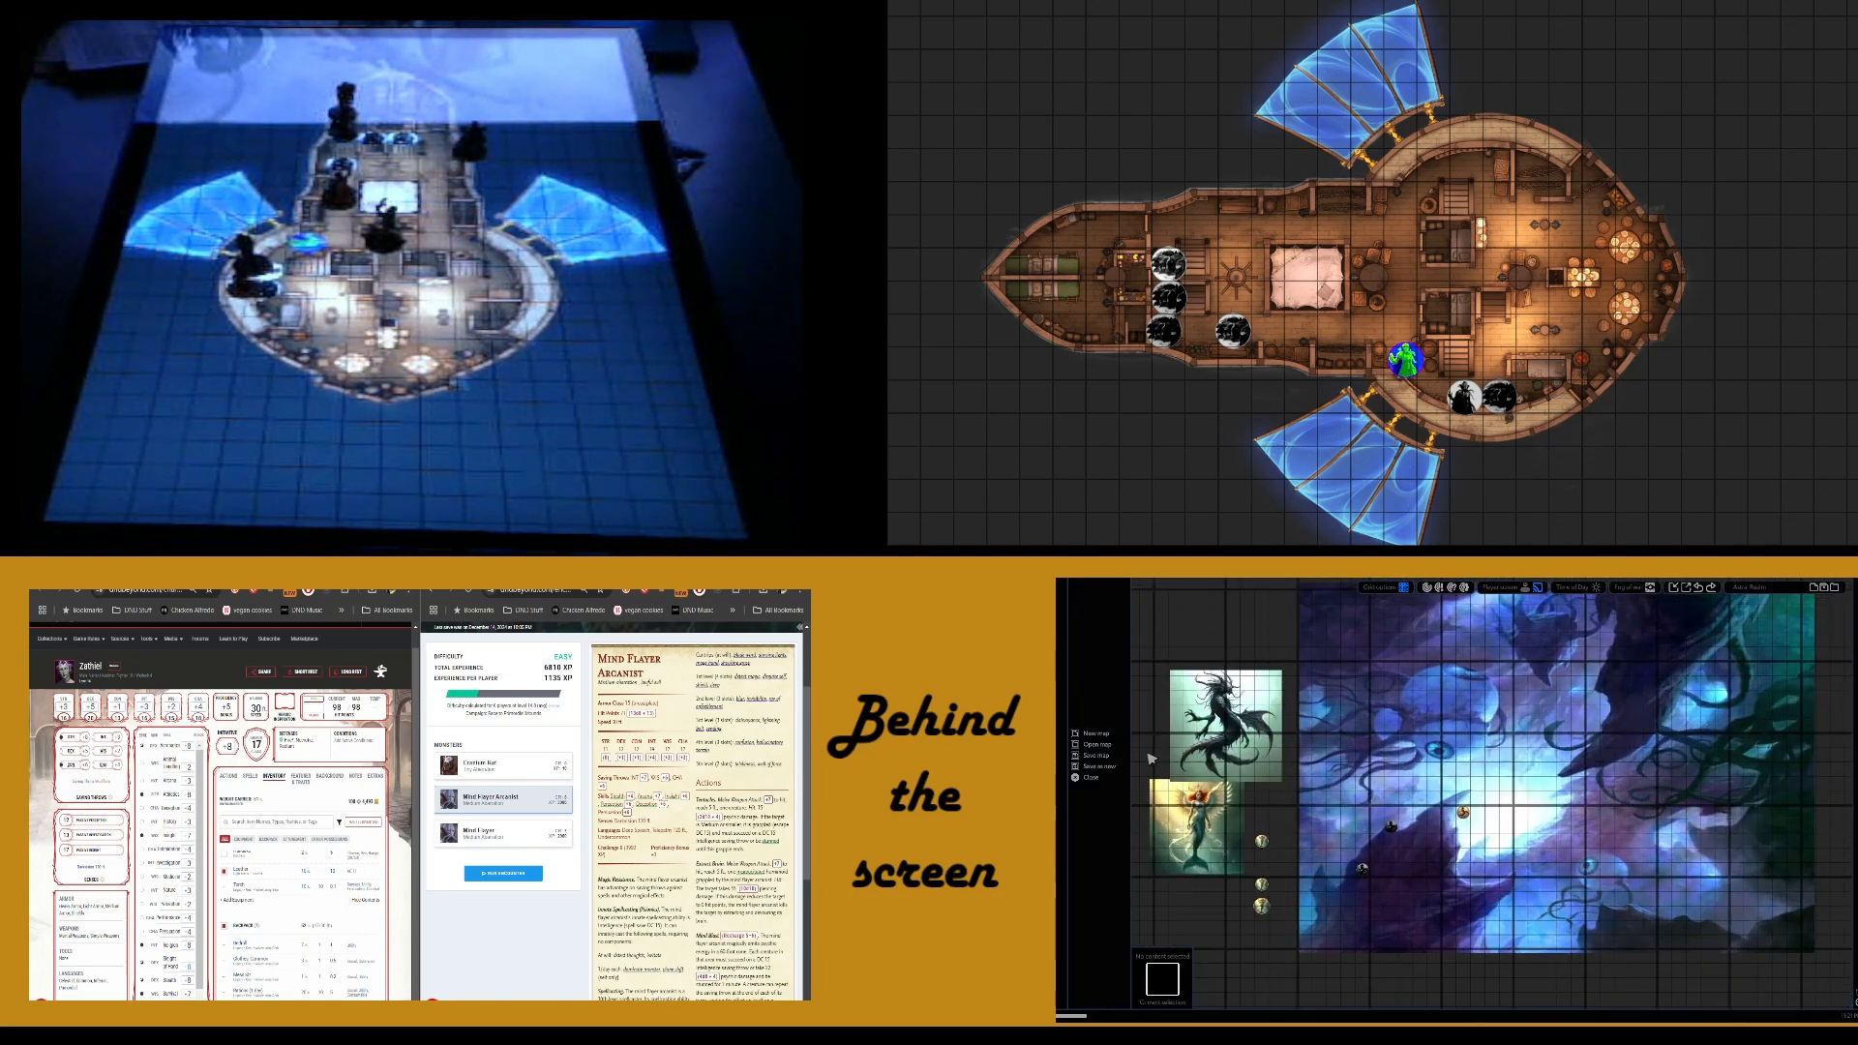
{"action": "scroll", "coordinate": [1420, 861], "scroll_direction": "up", "scroll_amount": 2}
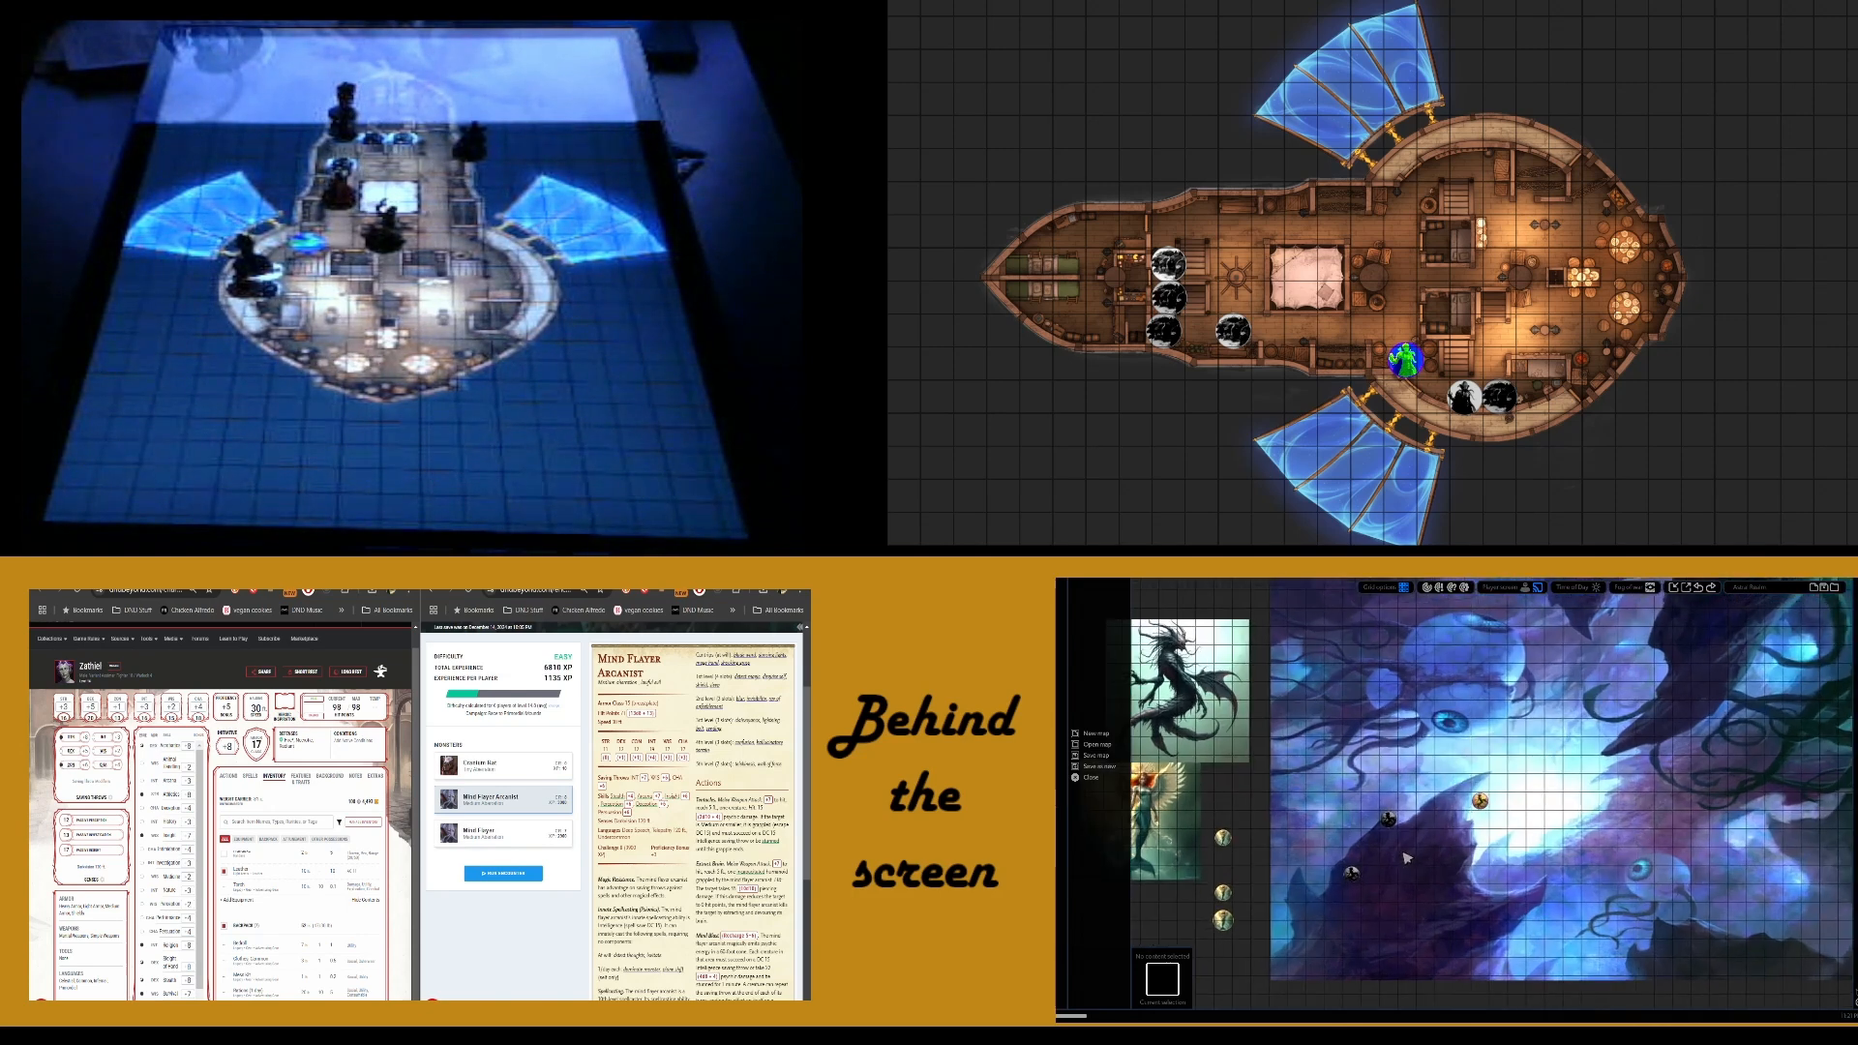
{"action": "left_click_drag", "start_coordinate": [1407, 857], "coordinate": [1576, 825]}
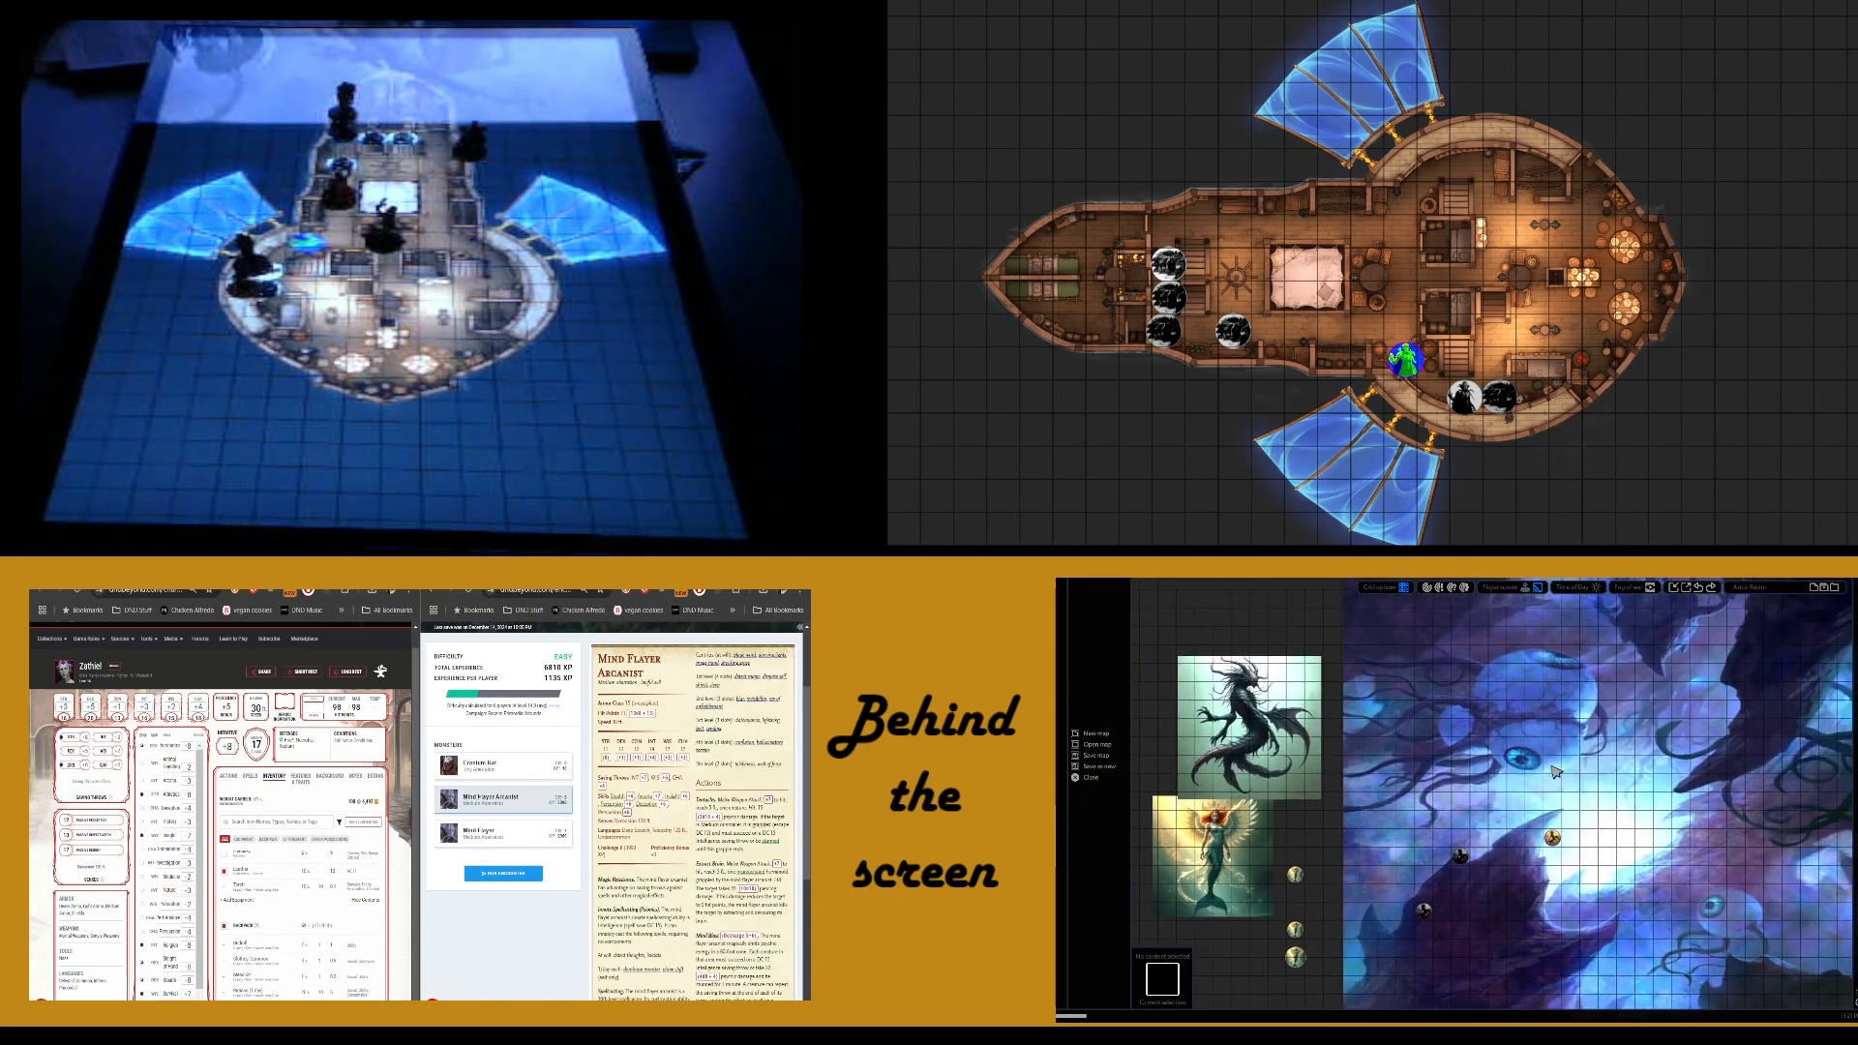
{"action": "scroll", "coordinate": [1604, 789], "scroll_direction": "down", "scroll_amount": 2}
{"action": "left_click_drag", "start_coordinate": [1604, 789], "coordinate": [1475, 789]}
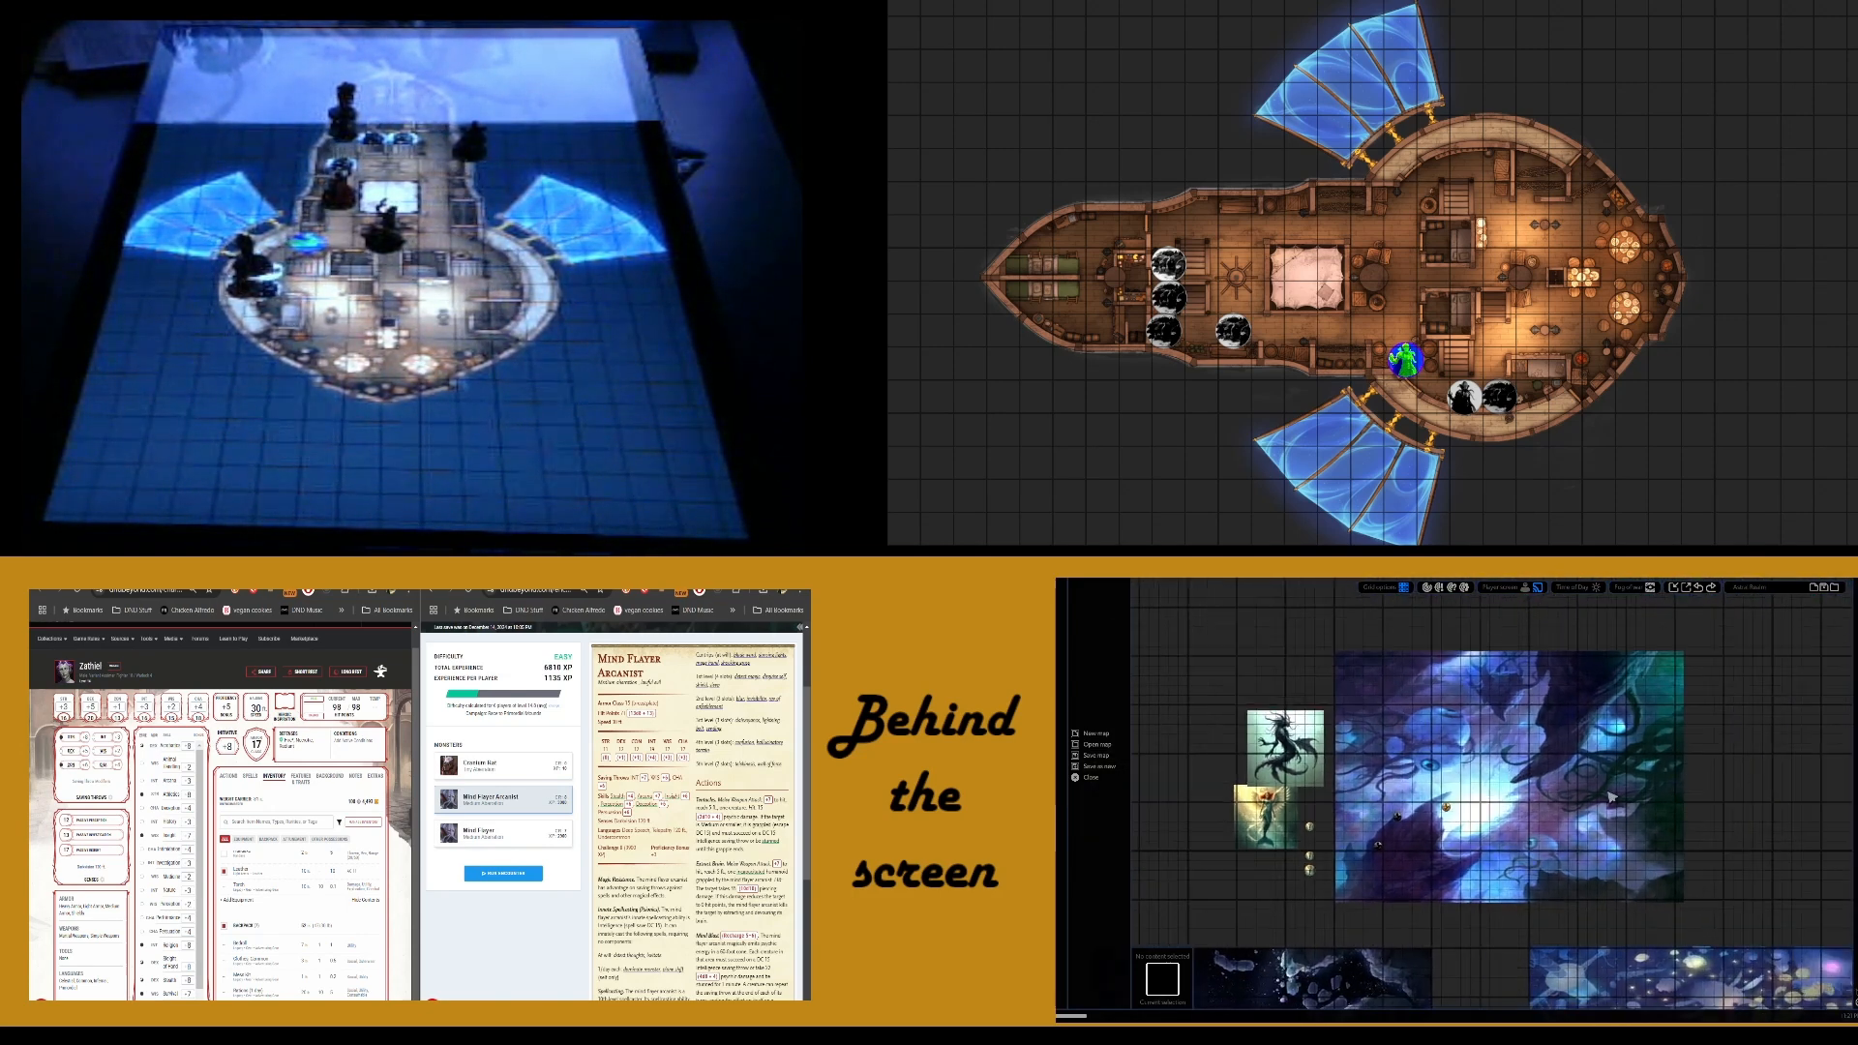
Look over the purple ruins scene and the green-sailed ship illustration with the three round portraits
{"action": "left_click_drag", "start_coordinate": [1730, 843], "coordinate": [1489, 731]}
{"action": "left_click_drag", "start_coordinate": [1694, 765], "coordinate": [1473, 734]}
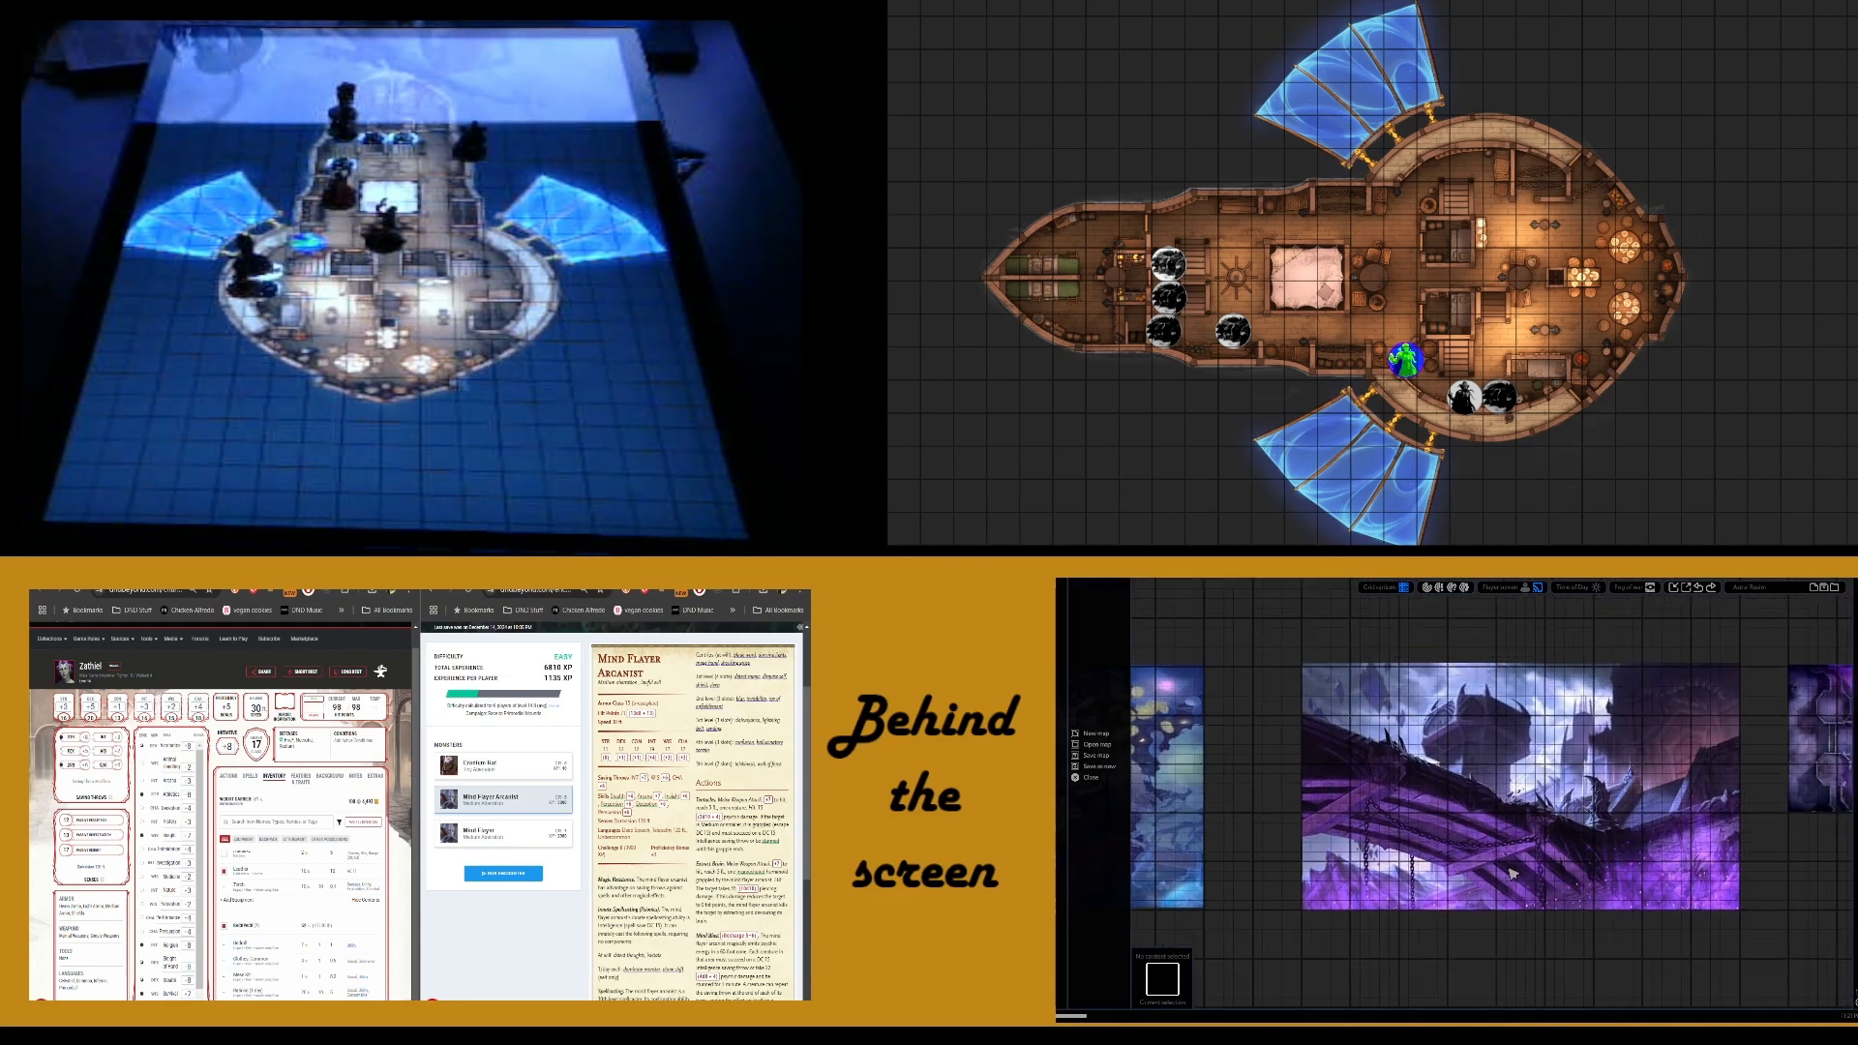
{"action": "left_click_drag", "start_coordinate": [1442, 910], "coordinate": [1588, 764]}
{"action": "left_click_drag", "start_coordinate": [1567, 898], "coordinate": [1717, 708]}
{"action": "left_click_drag", "start_coordinate": [1626, 954], "coordinate": [1541, 823]}
{"action": "scroll", "coordinate": [1668, 822], "scroll_direction": "down", "scroll_amount": 2}
{"action": "scroll", "coordinate": [1541, 824], "scroll_direction": "up", "scroll_amount": 3}
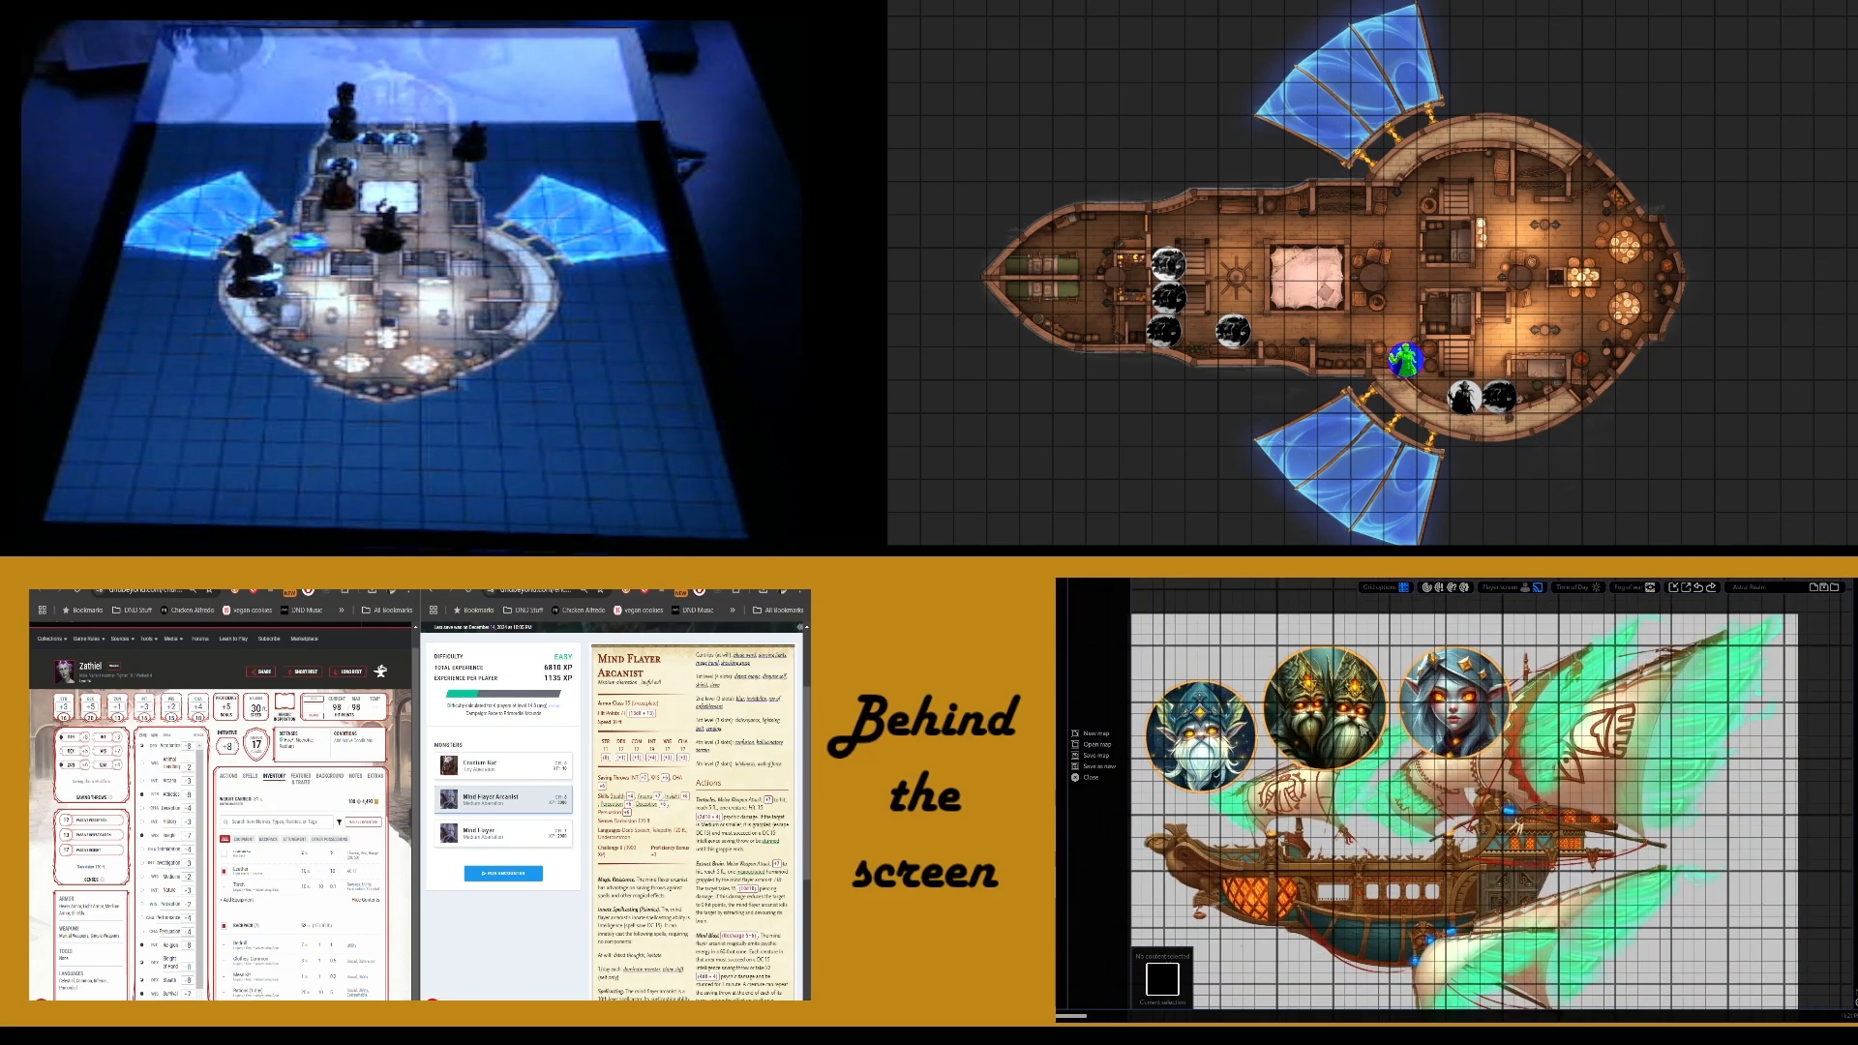
{"action": "scroll", "coordinate": [1360, 726], "scroll_direction": "down", "scroll_amount": 5}
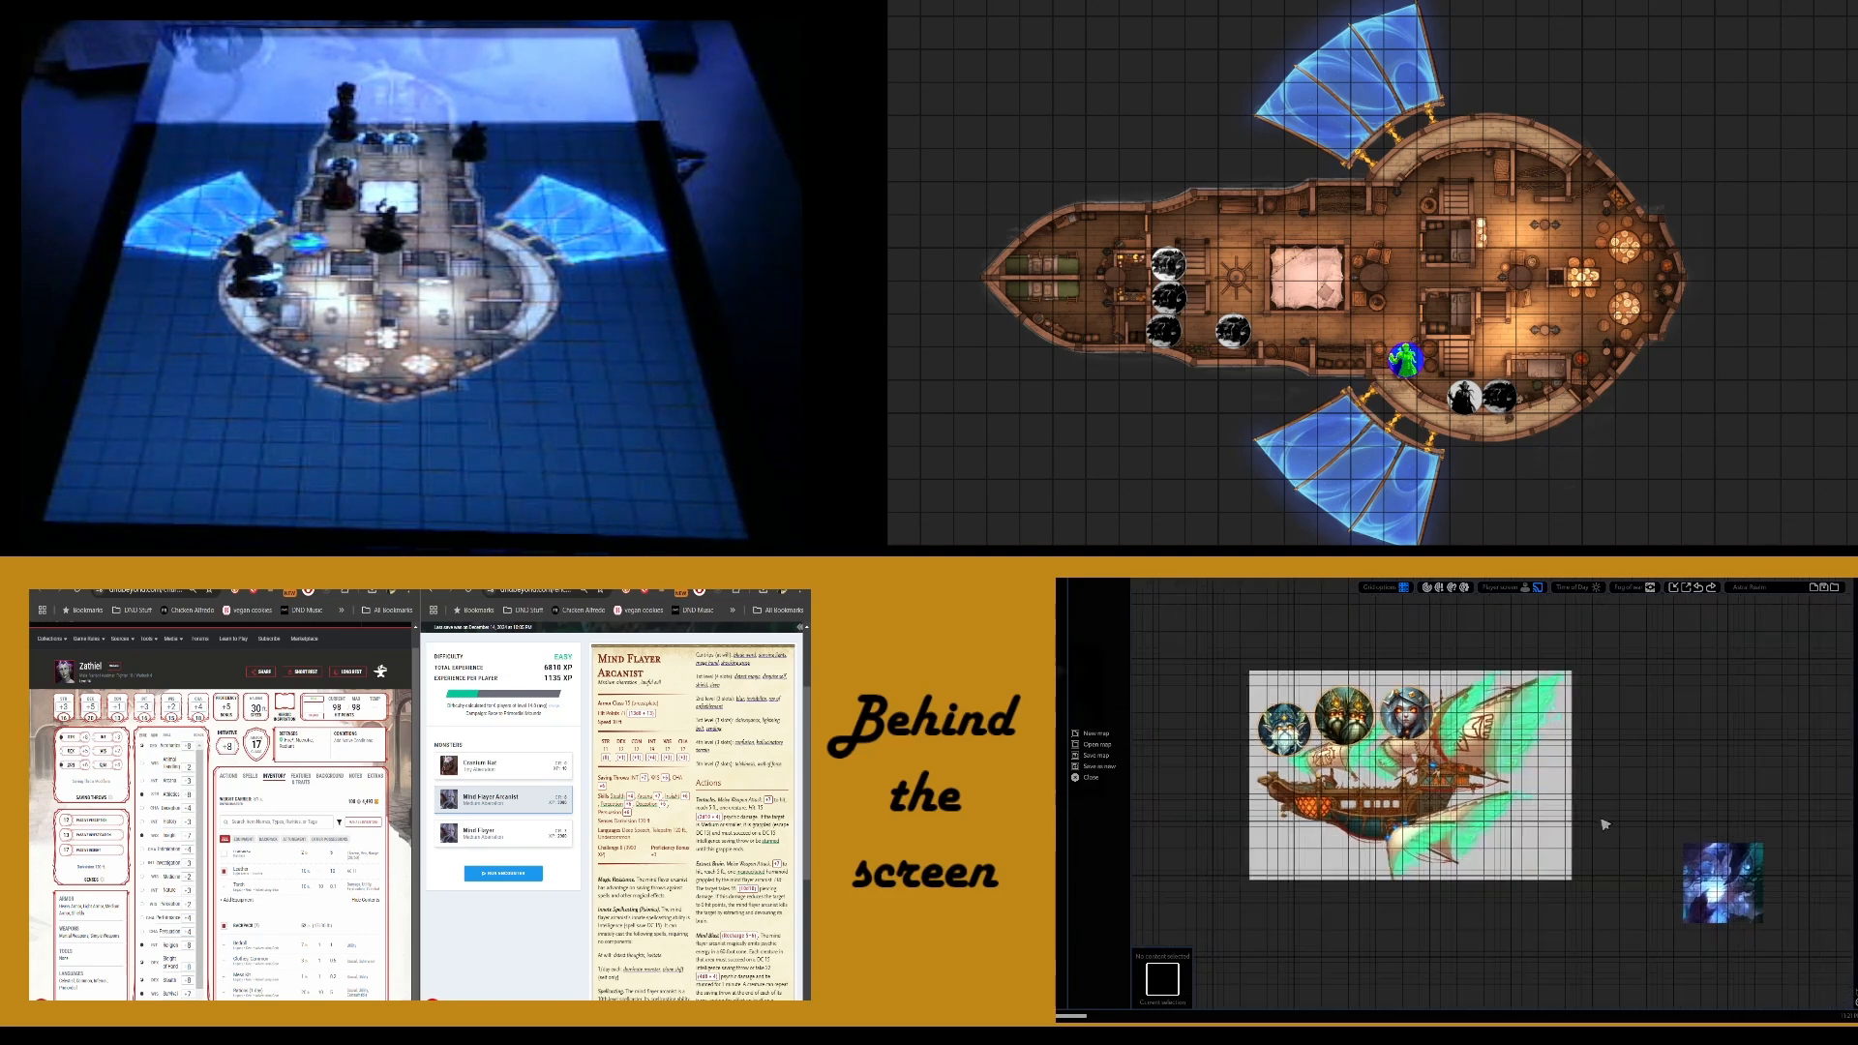
Examine the giant fish-shaped ship illustration and the multi-level tavern scene with the character picture
{"action": "left_click_drag", "start_coordinate": [1357, 777], "coordinate": [1729, 822]}
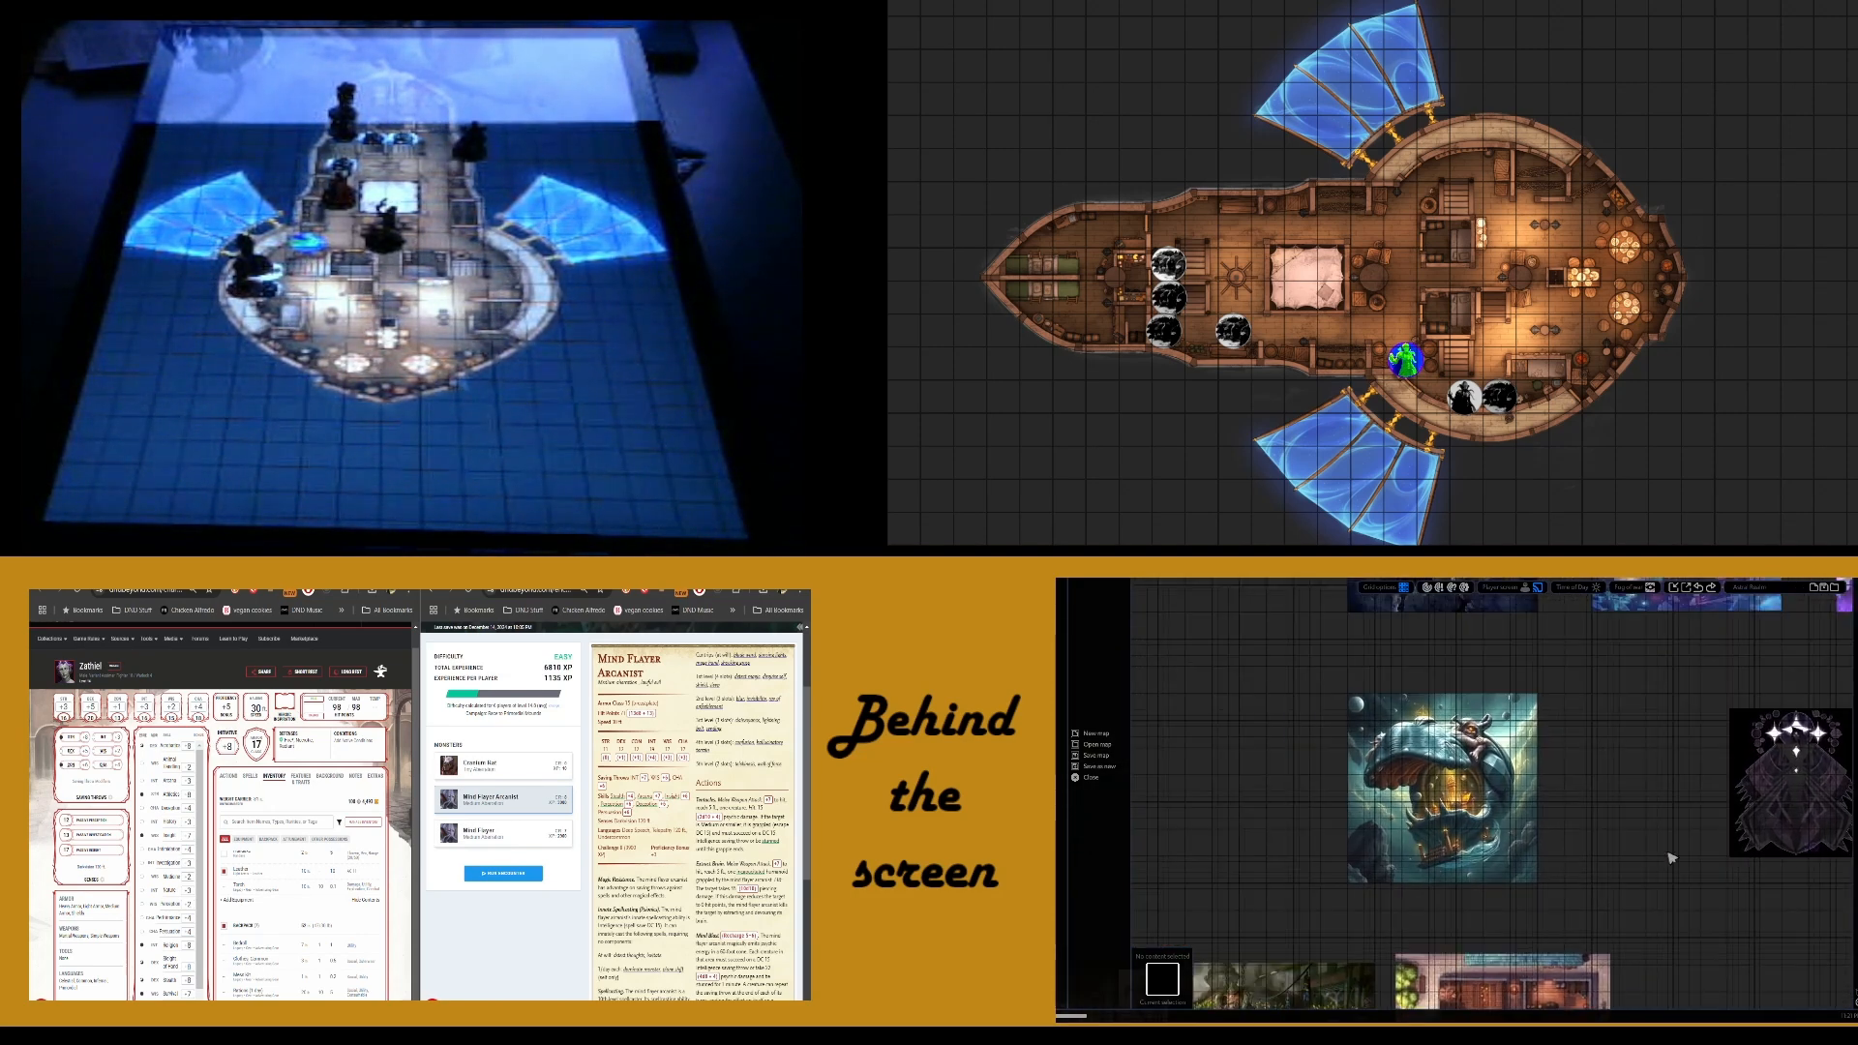
{"action": "scroll", "coordinate": [1433, 820], "scroll_direction": "up", "scroll_amount": 4}
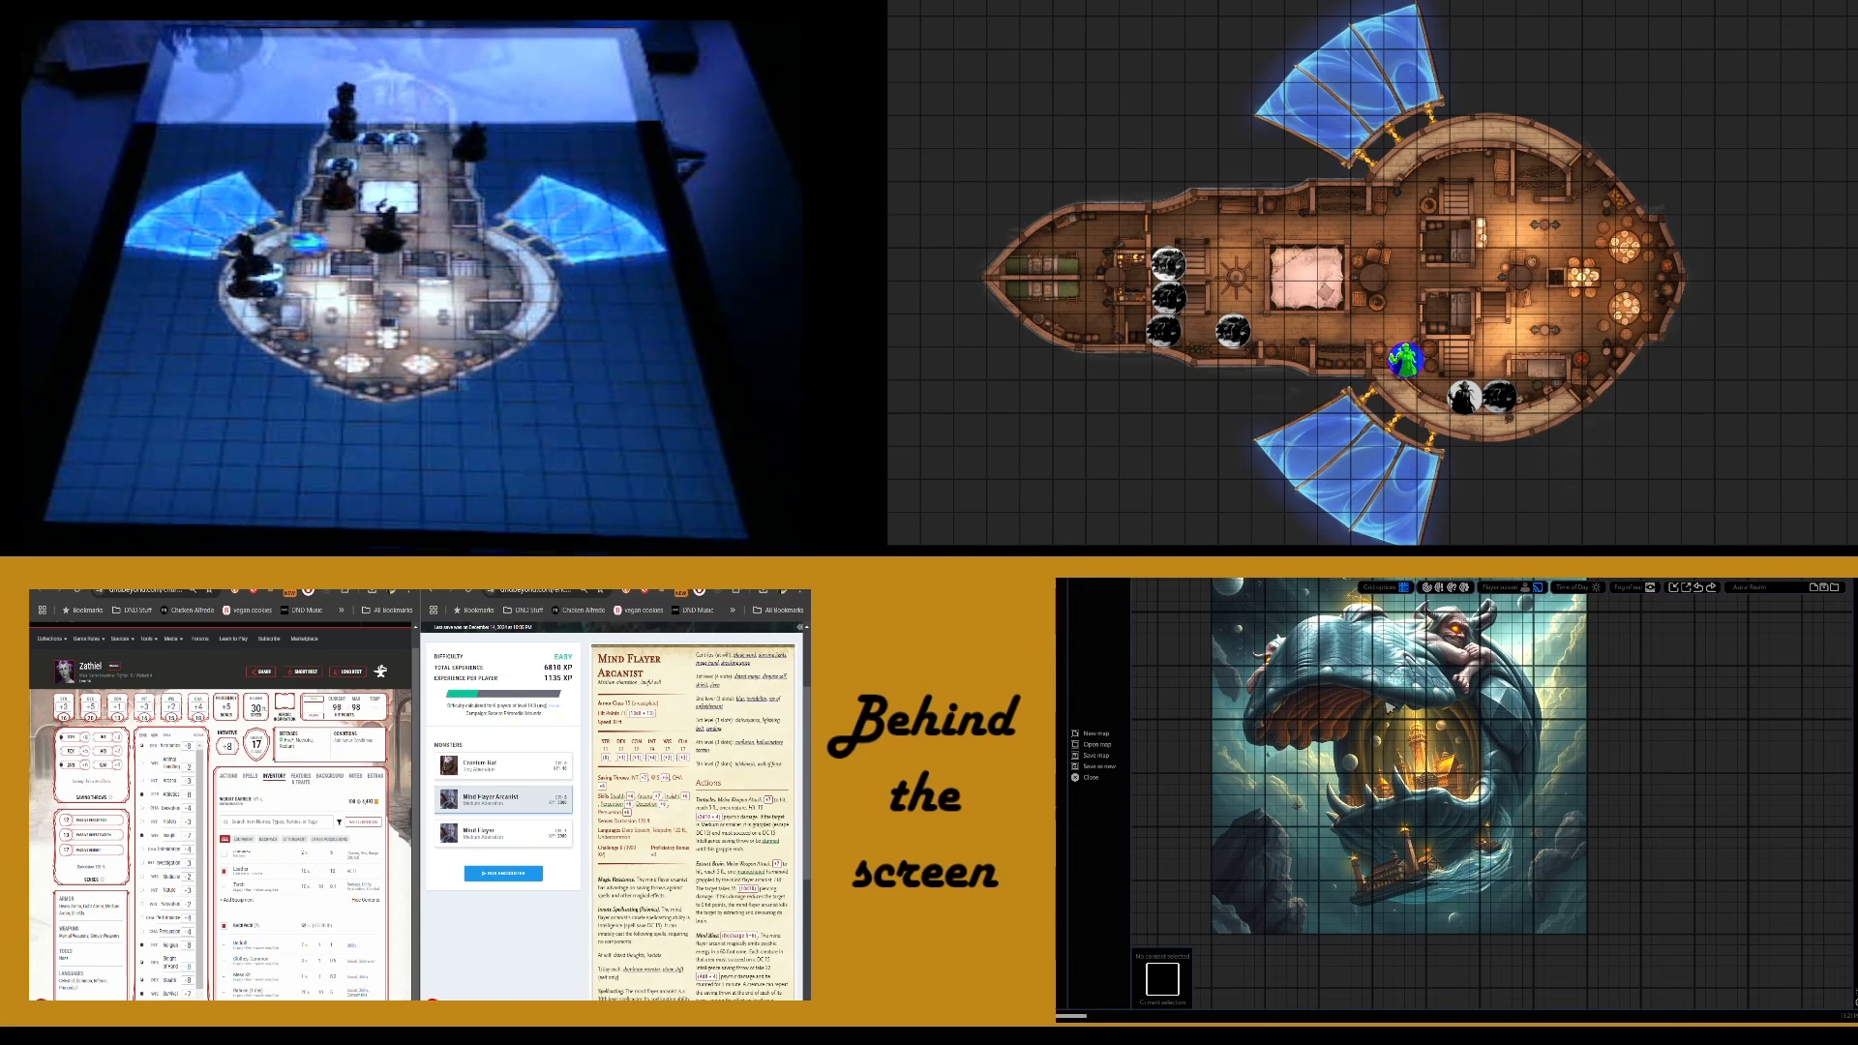
{"action": "left_click_drag", "start_coordinate": [1392, 709], "coordinate": [1464, 742]}
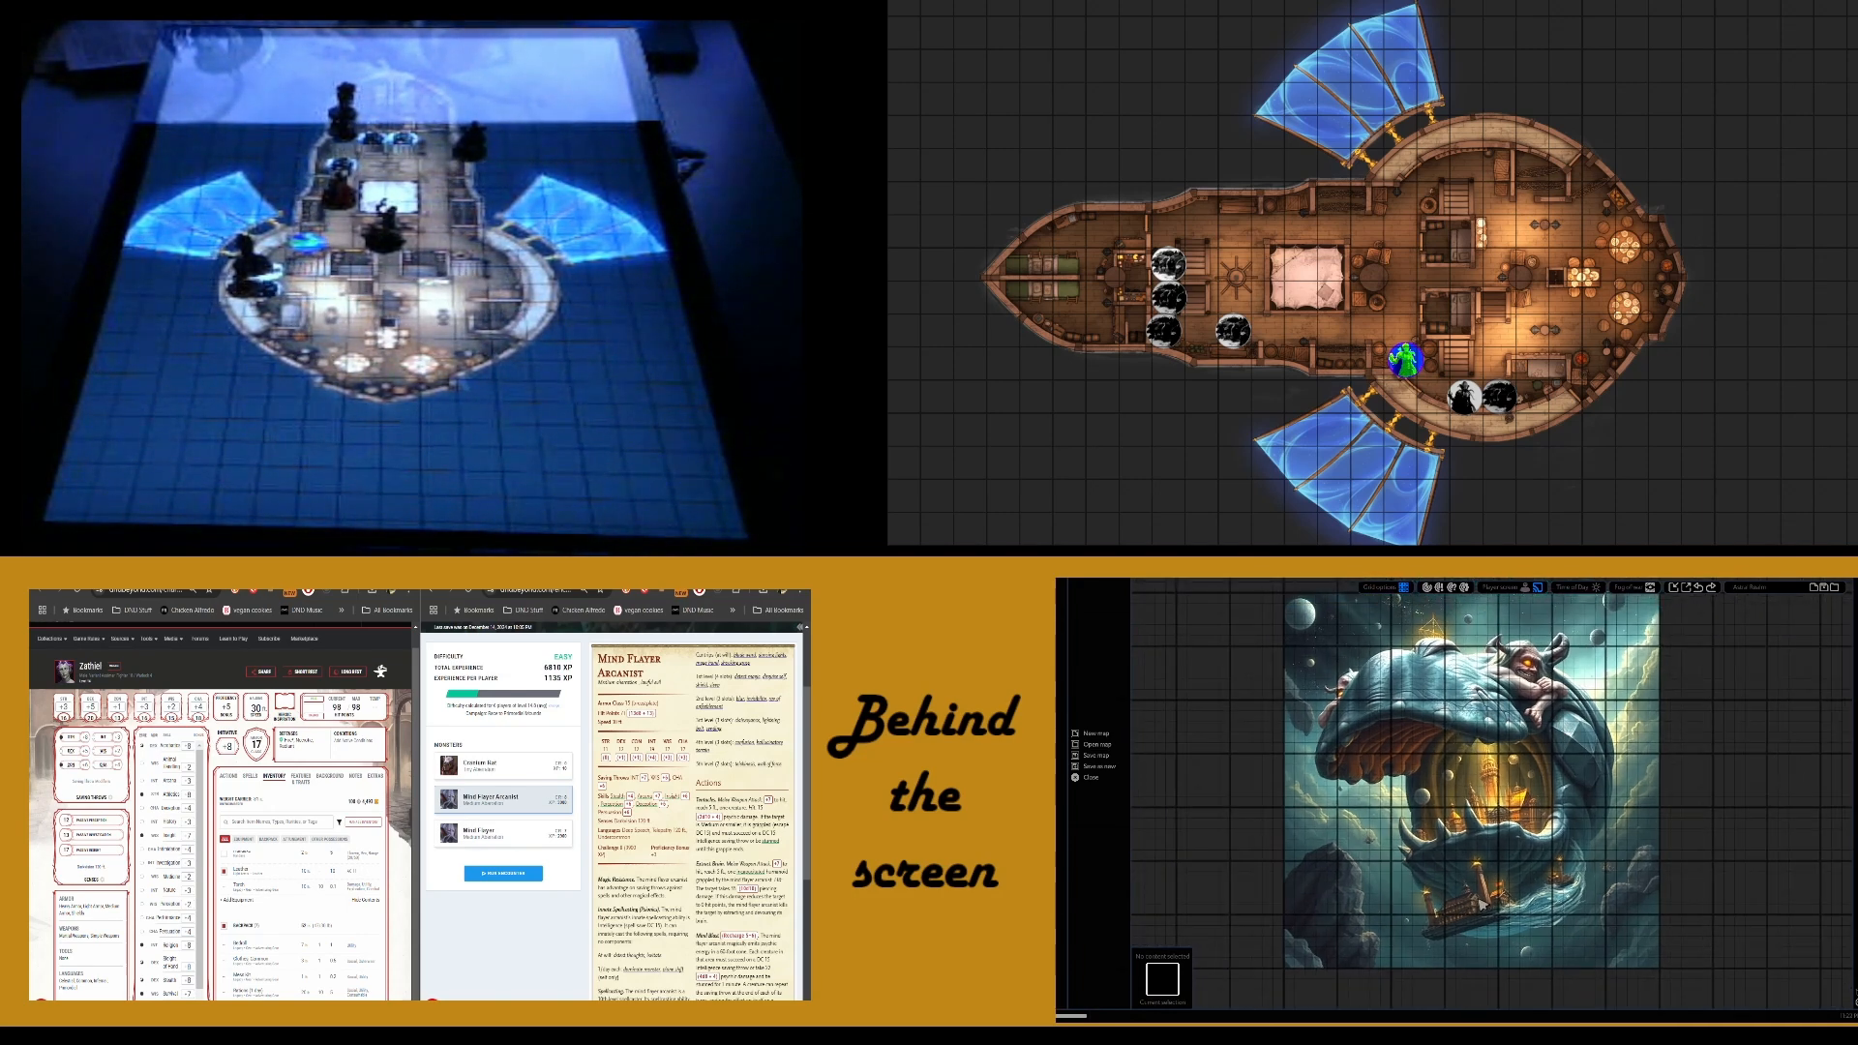
{"action": "left_click_drag", "start_coordinate": [1475, 902], "coordinate": [1584, 680]}
{"action": "left_click_drag", "start_coordinate": [1490, 814], "coordinate": [1637, 616]}
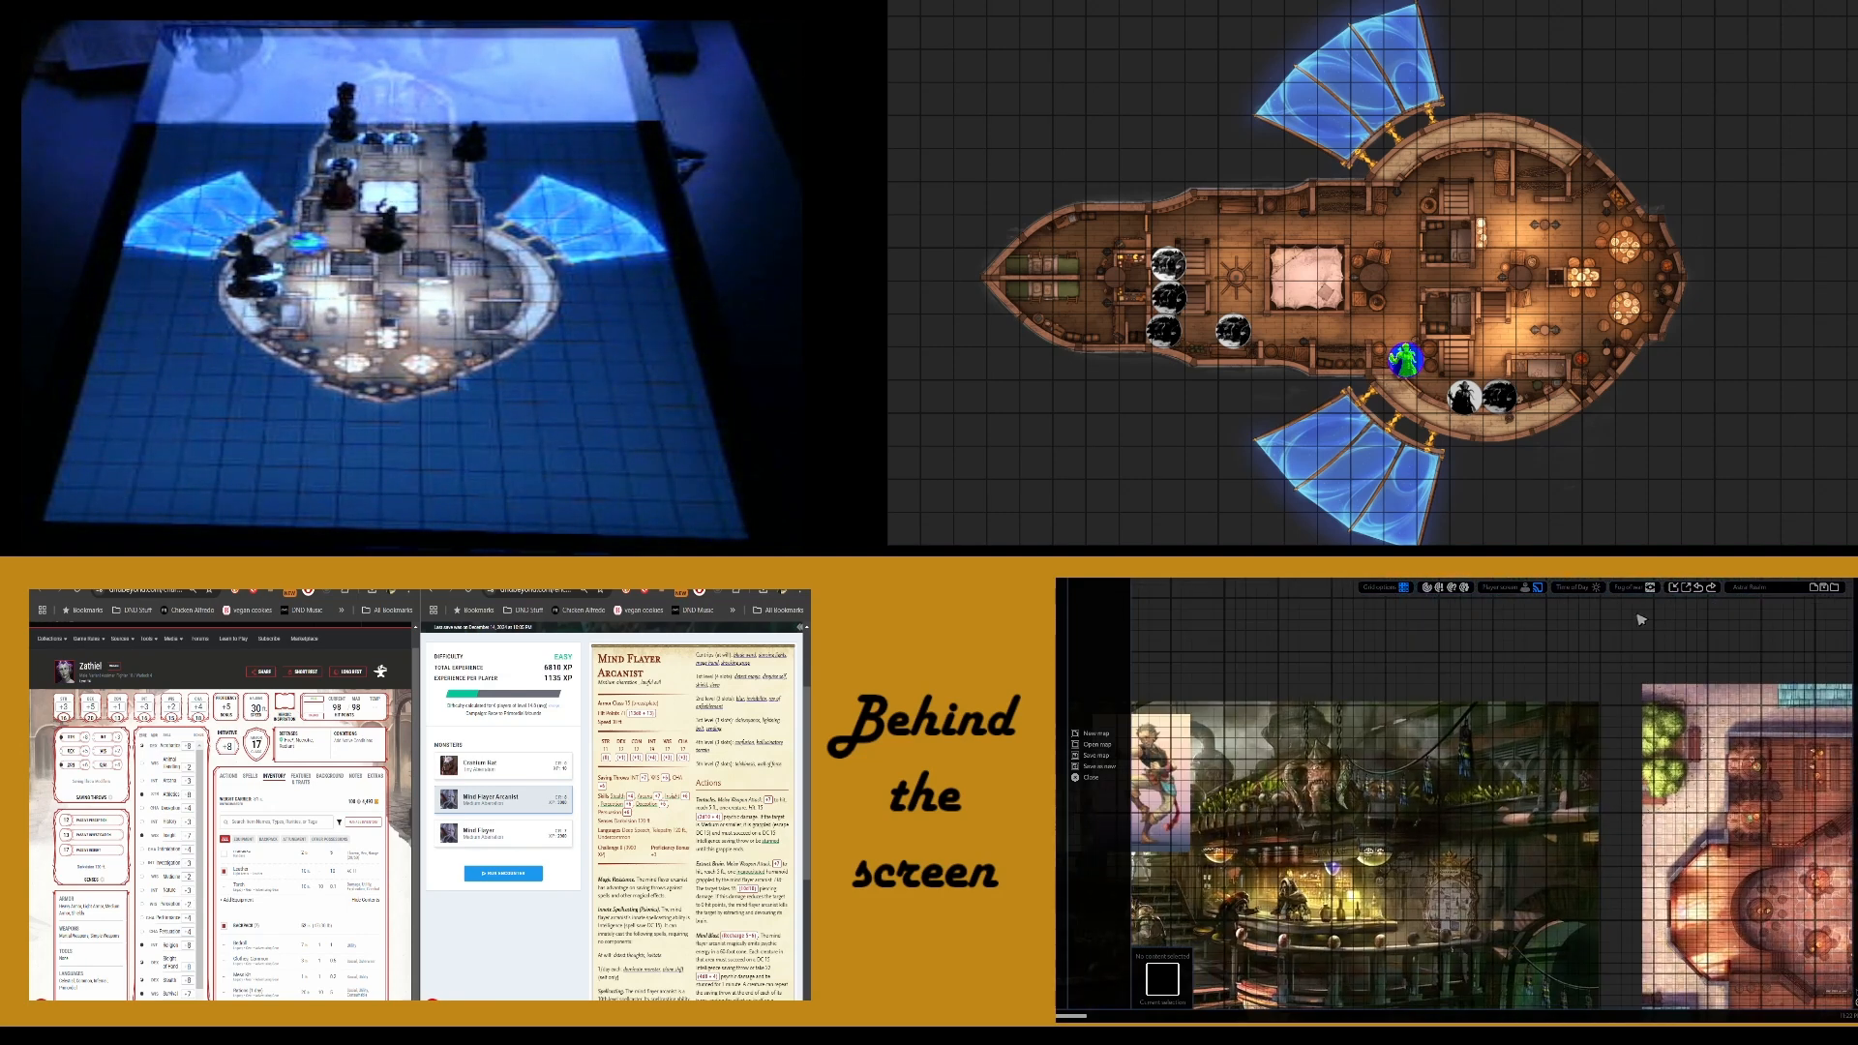
{"action": "left_click_drag", "start_coordinate": [1490, 748], "coordinate": [1636, 615]}
{"action": "left_click_drag", "start_coordinate": [1503, 705], "coordinate": [1544, 747]}
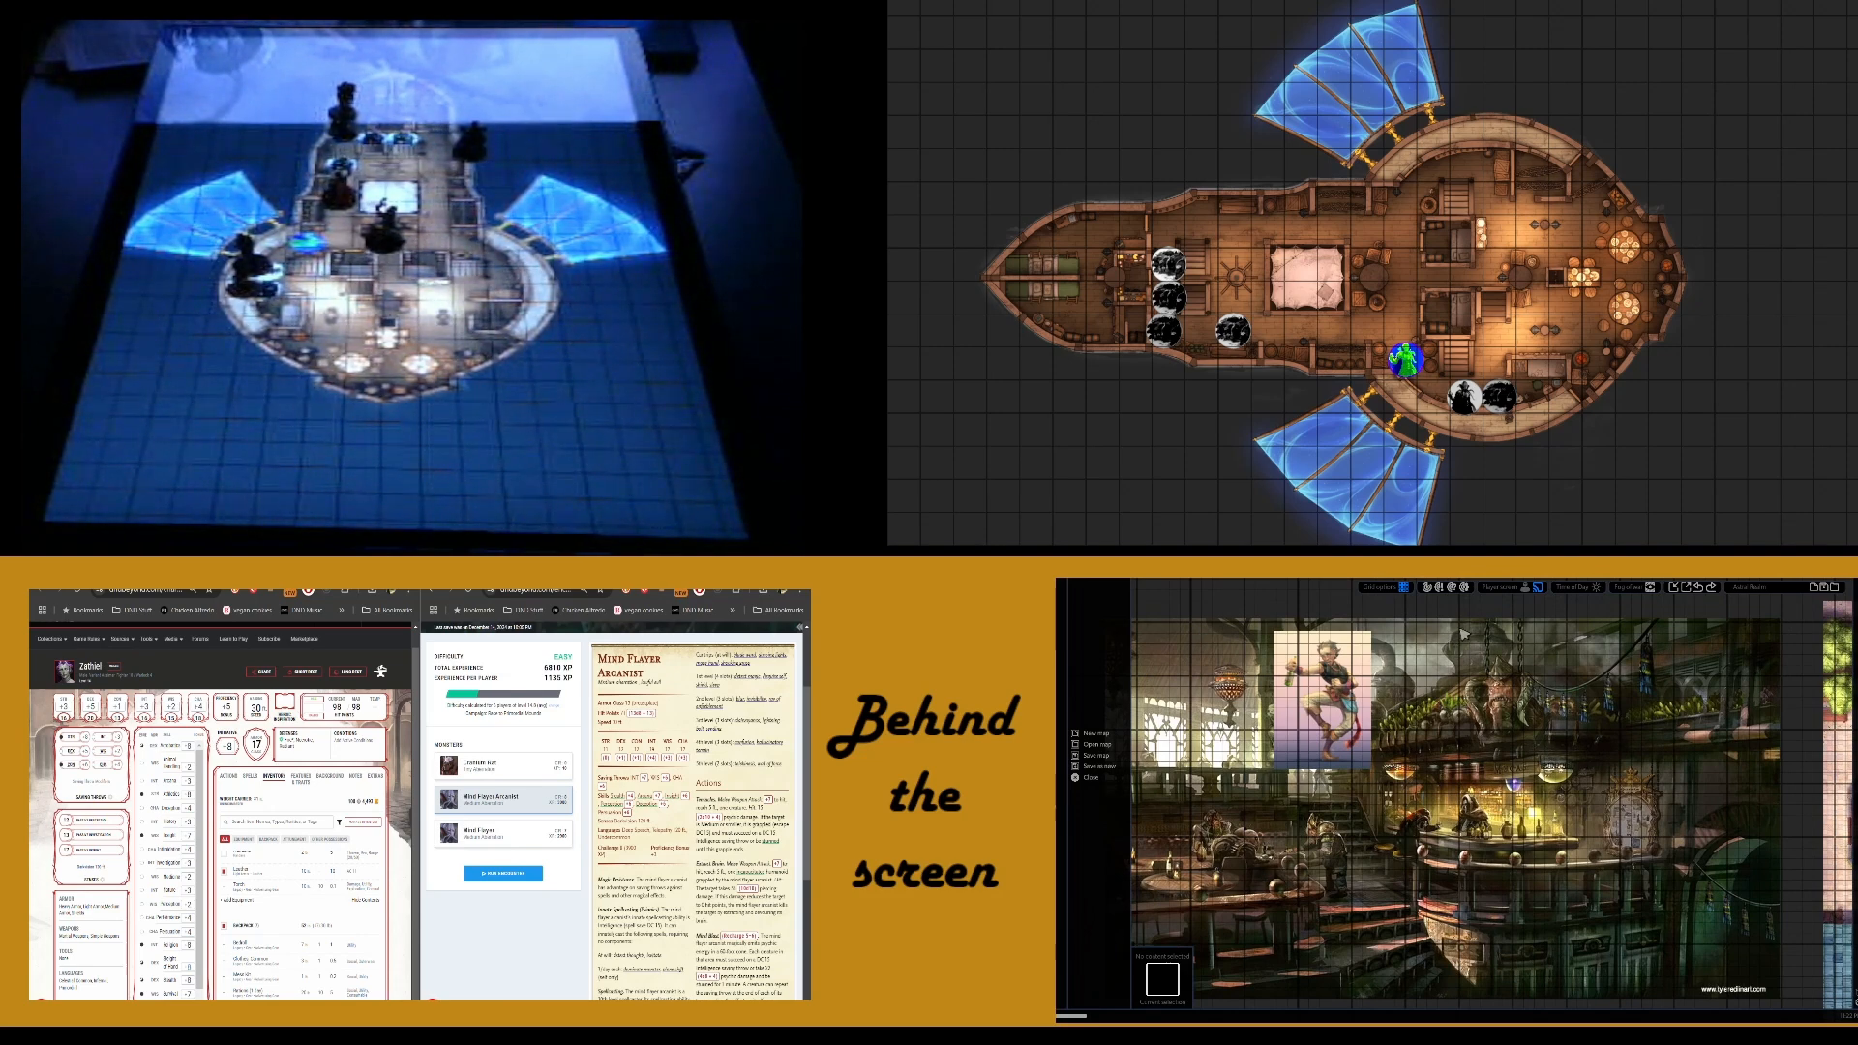
Turn off the grid overlay and enlarge the picture of the character holding a bottle in the tavern scene
{"action": "left_click", "coordinate": [1404, 589]}
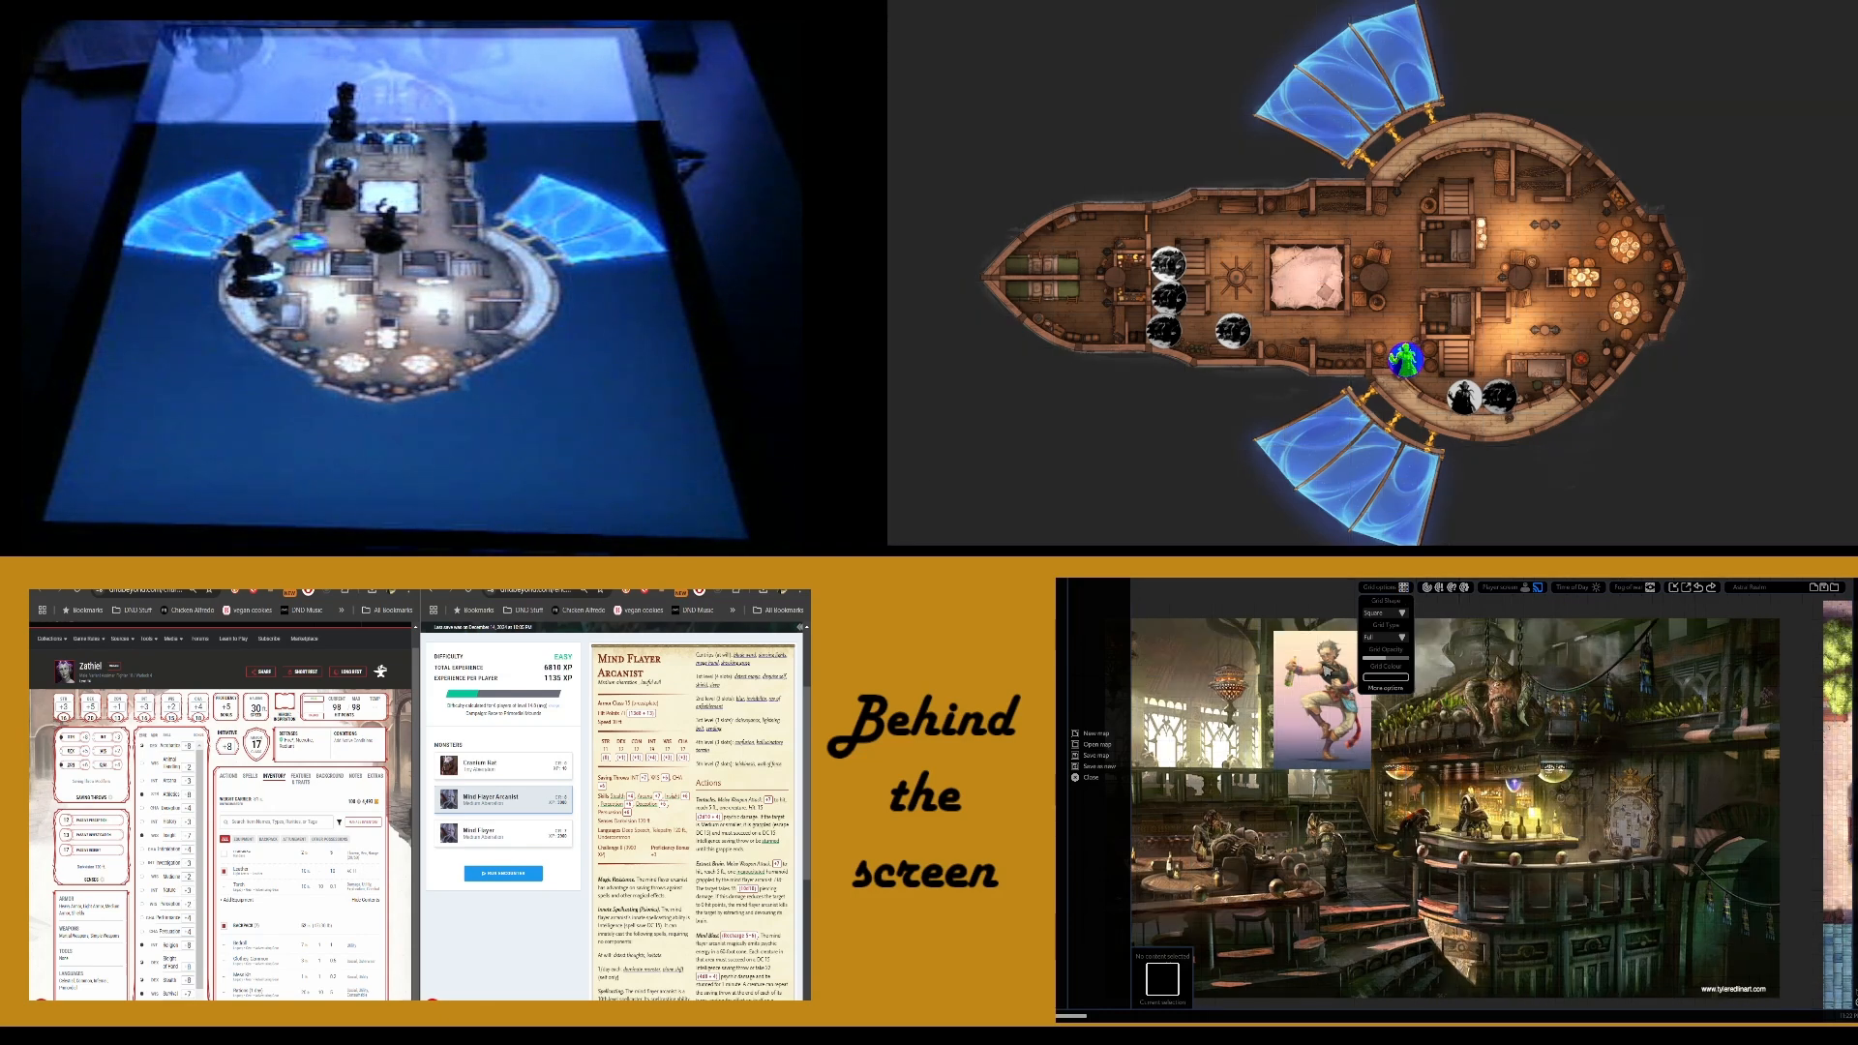
{"action": "scroll", "coordinate": [1331, 750], "scroll_direction": "up", "scroll_amount": 5}
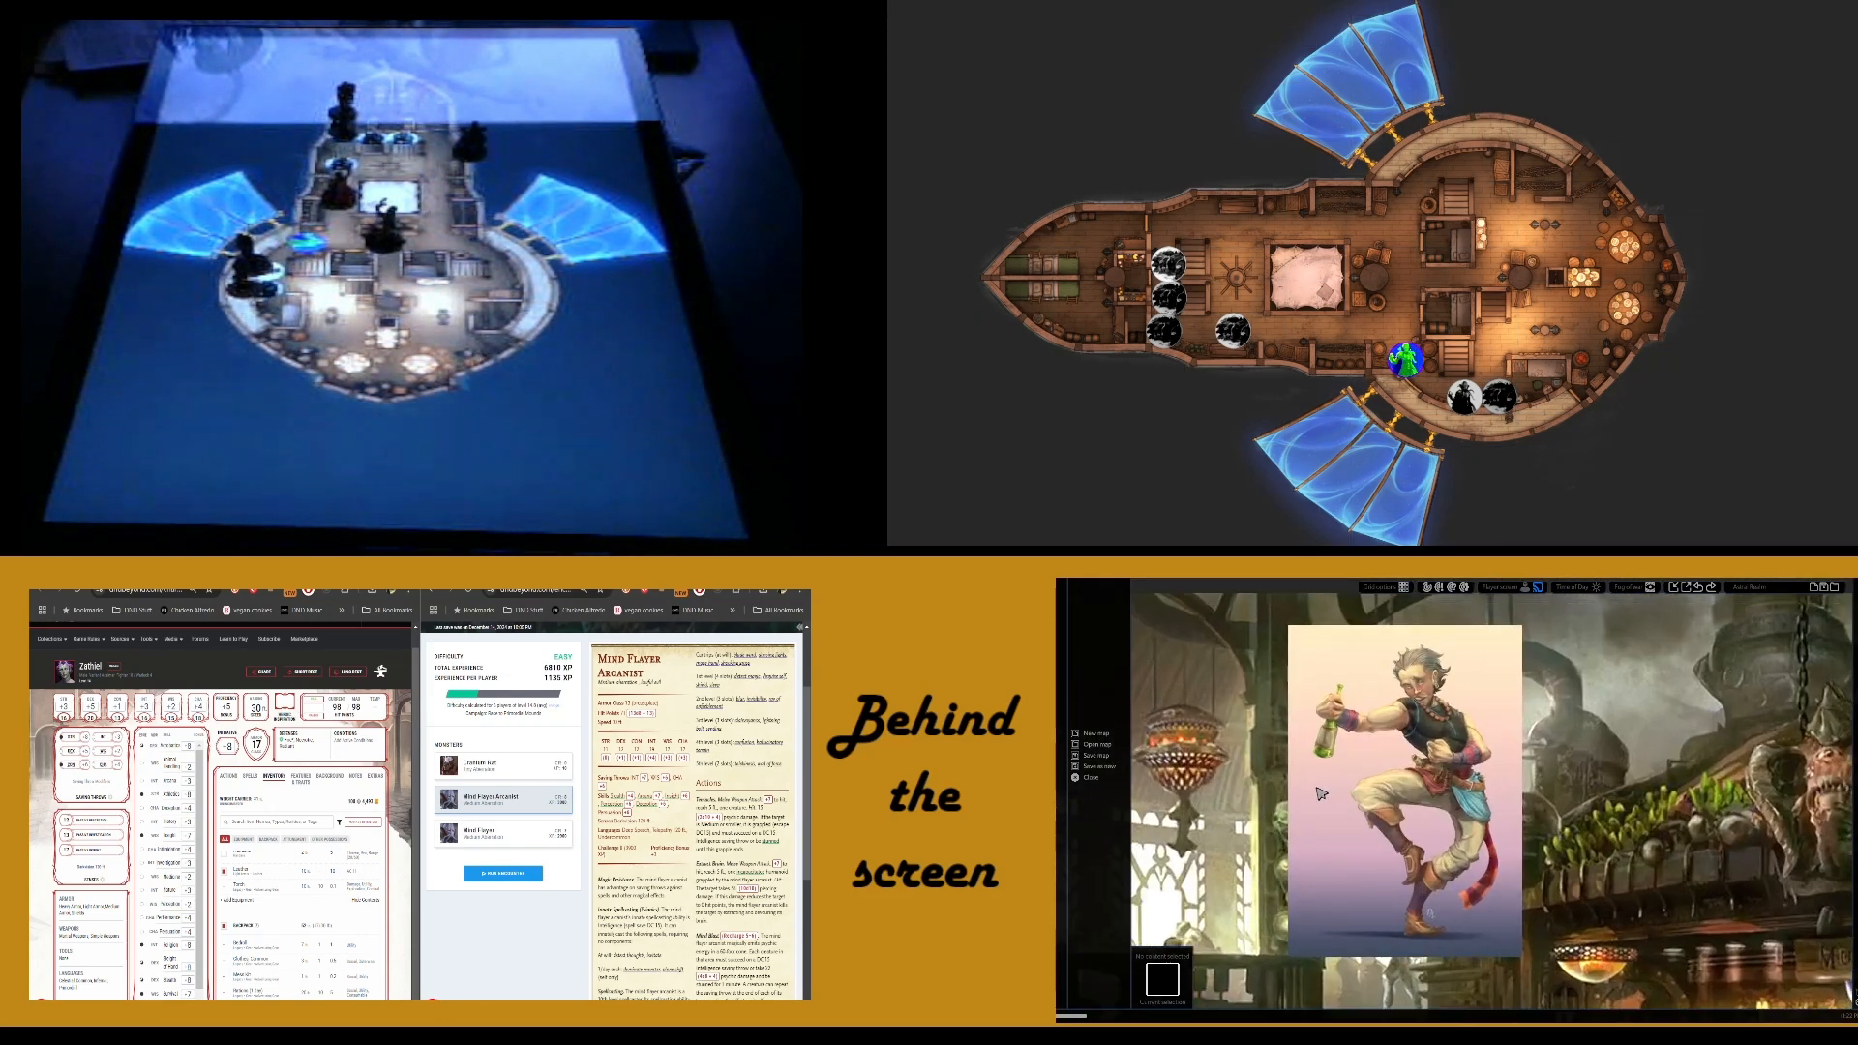
{"action": "scroll", "coordinate": [1320, 791], "scroll_direction": "up", "scroll_amount": 3}
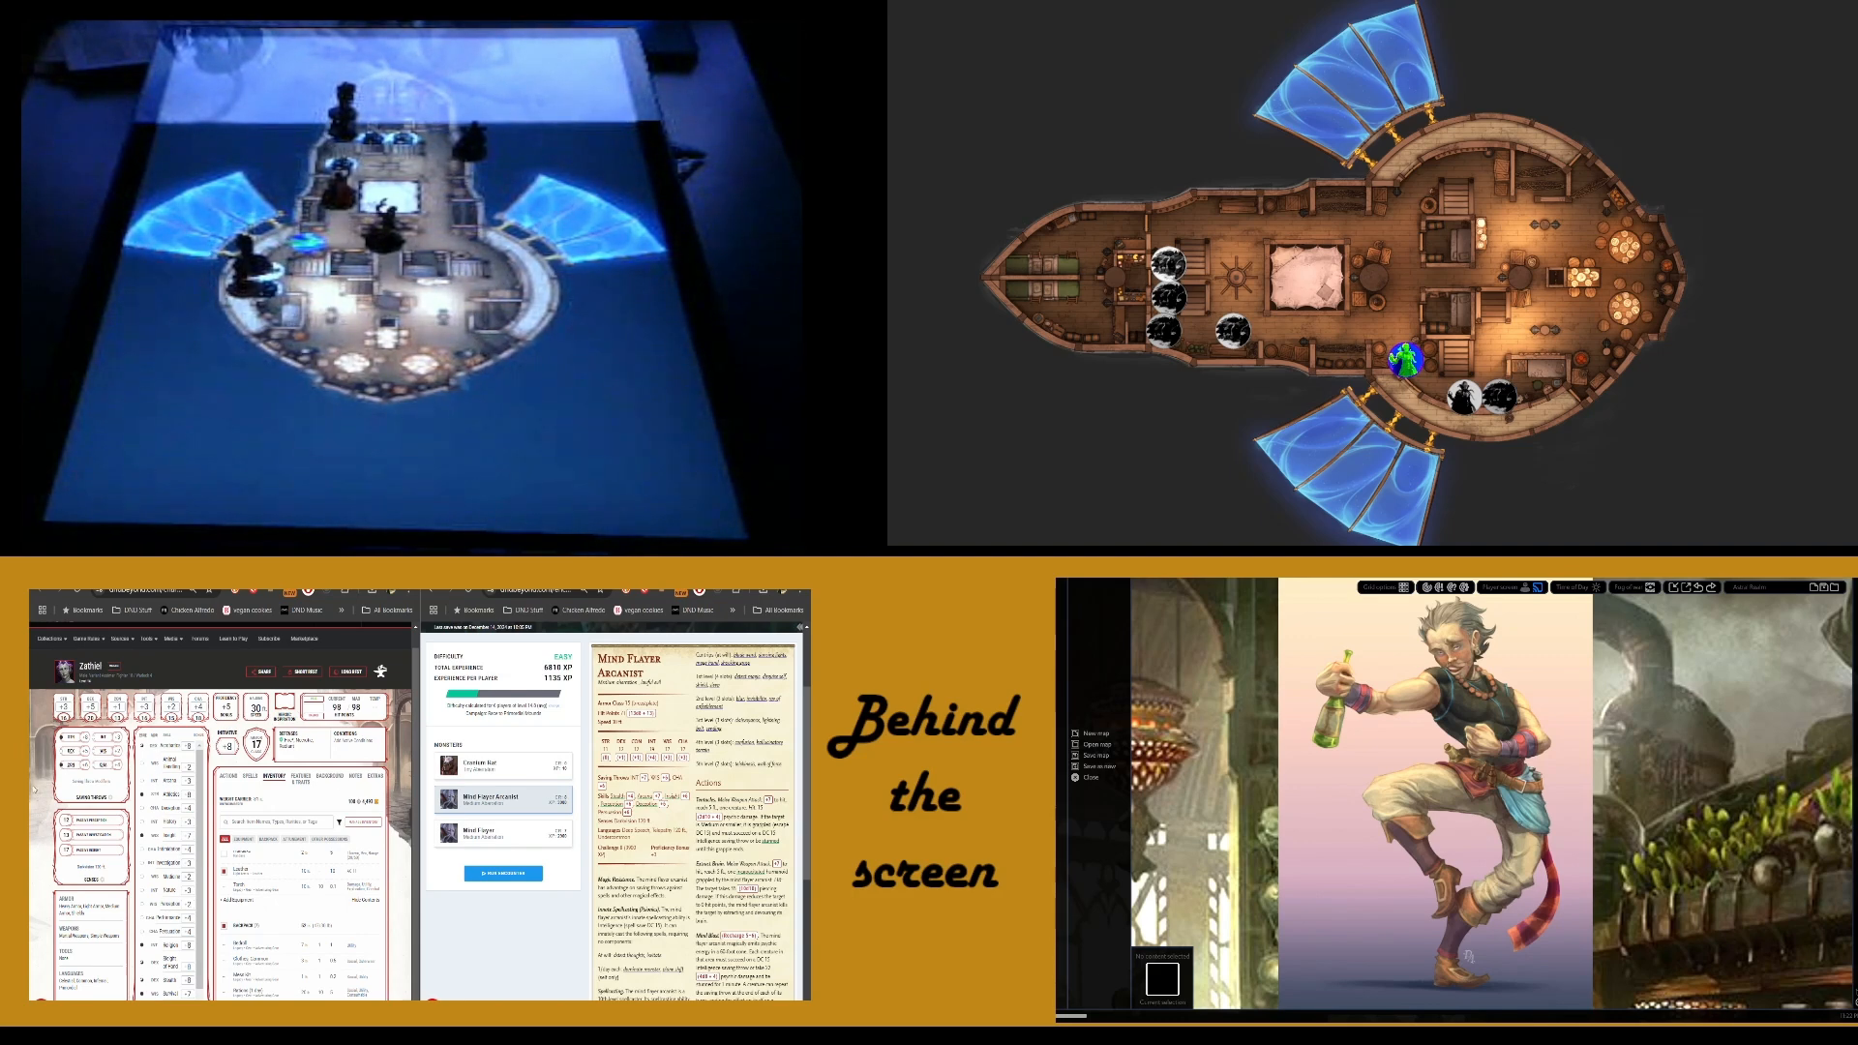
Switch to the monk's character sheet in D&D Beyond, check the features and traits, and enlarge the page on the actions
{"action": "left_click", "coordinate": [87, 575]}
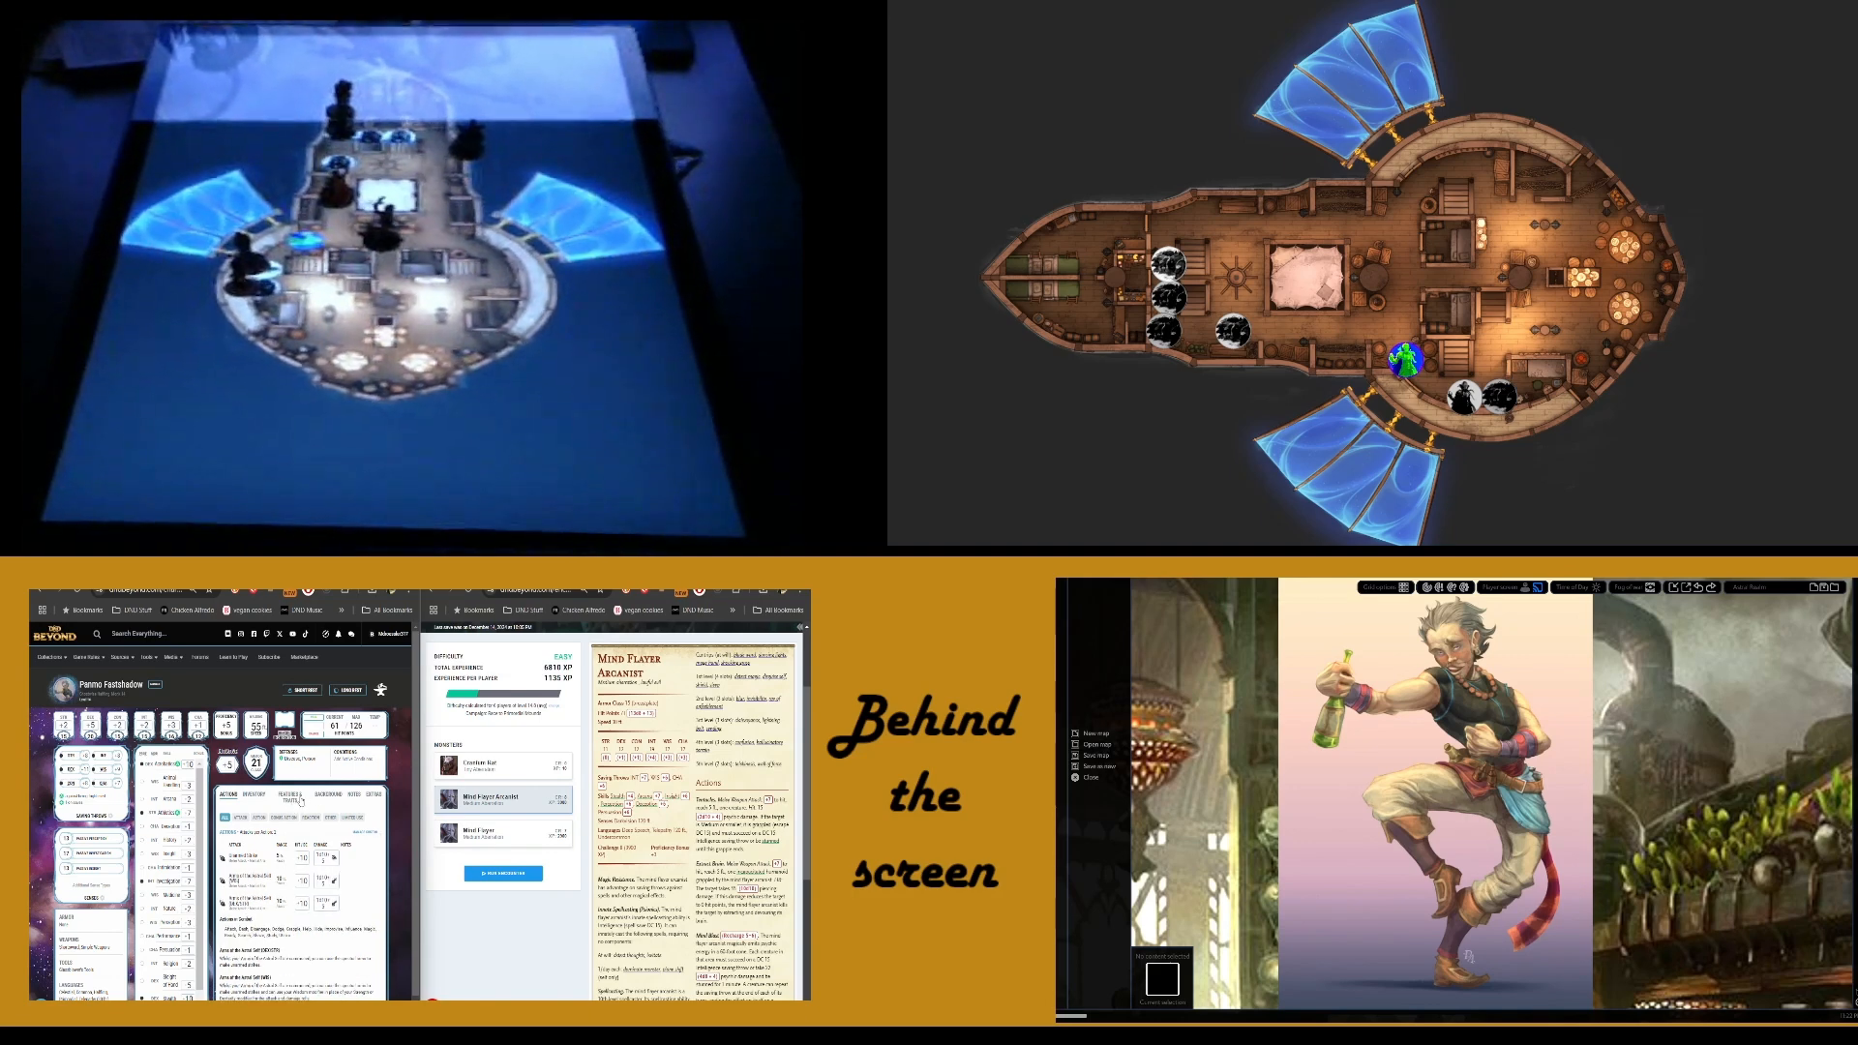
{"action": "left_click", "coordinate": [290, 796]}
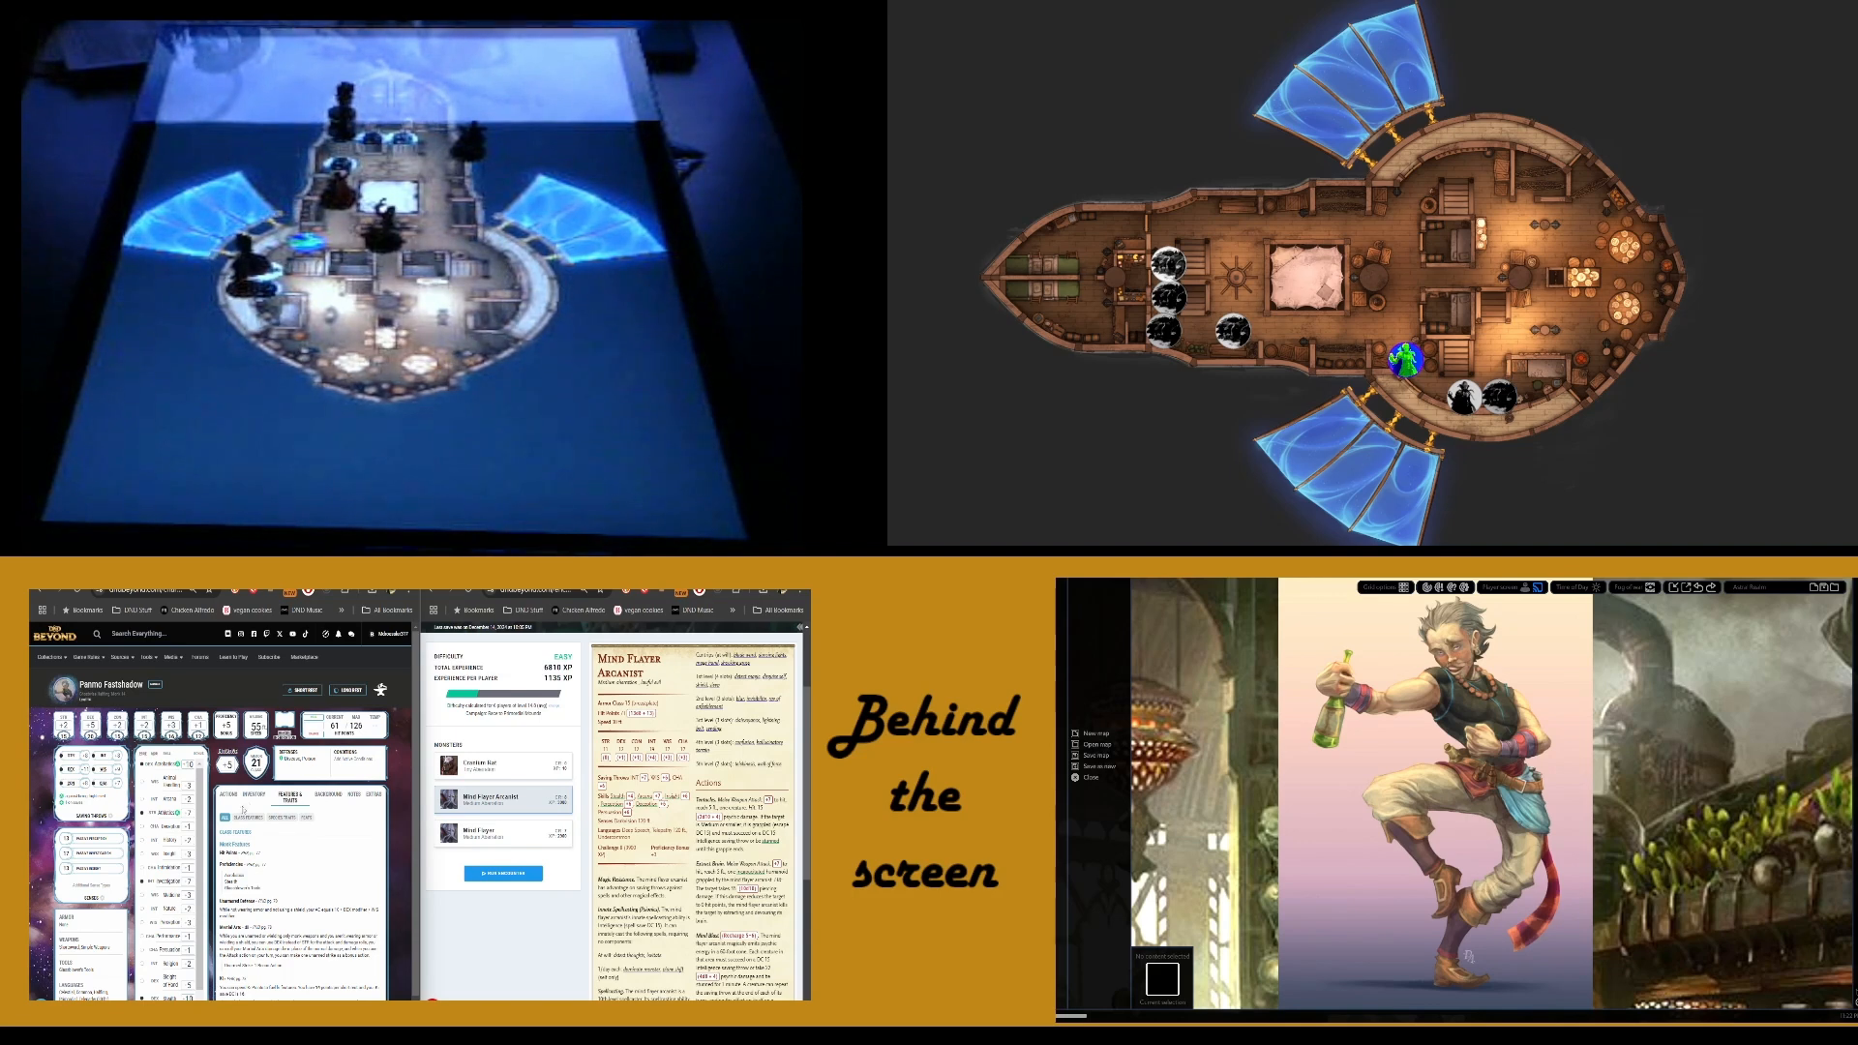
{"action": "left_click", "coordinate": [245, 818]}
{"action": "scroll", "coordinate": [368, 917], "scroll_direction": "up", "scroll_amount": 4}
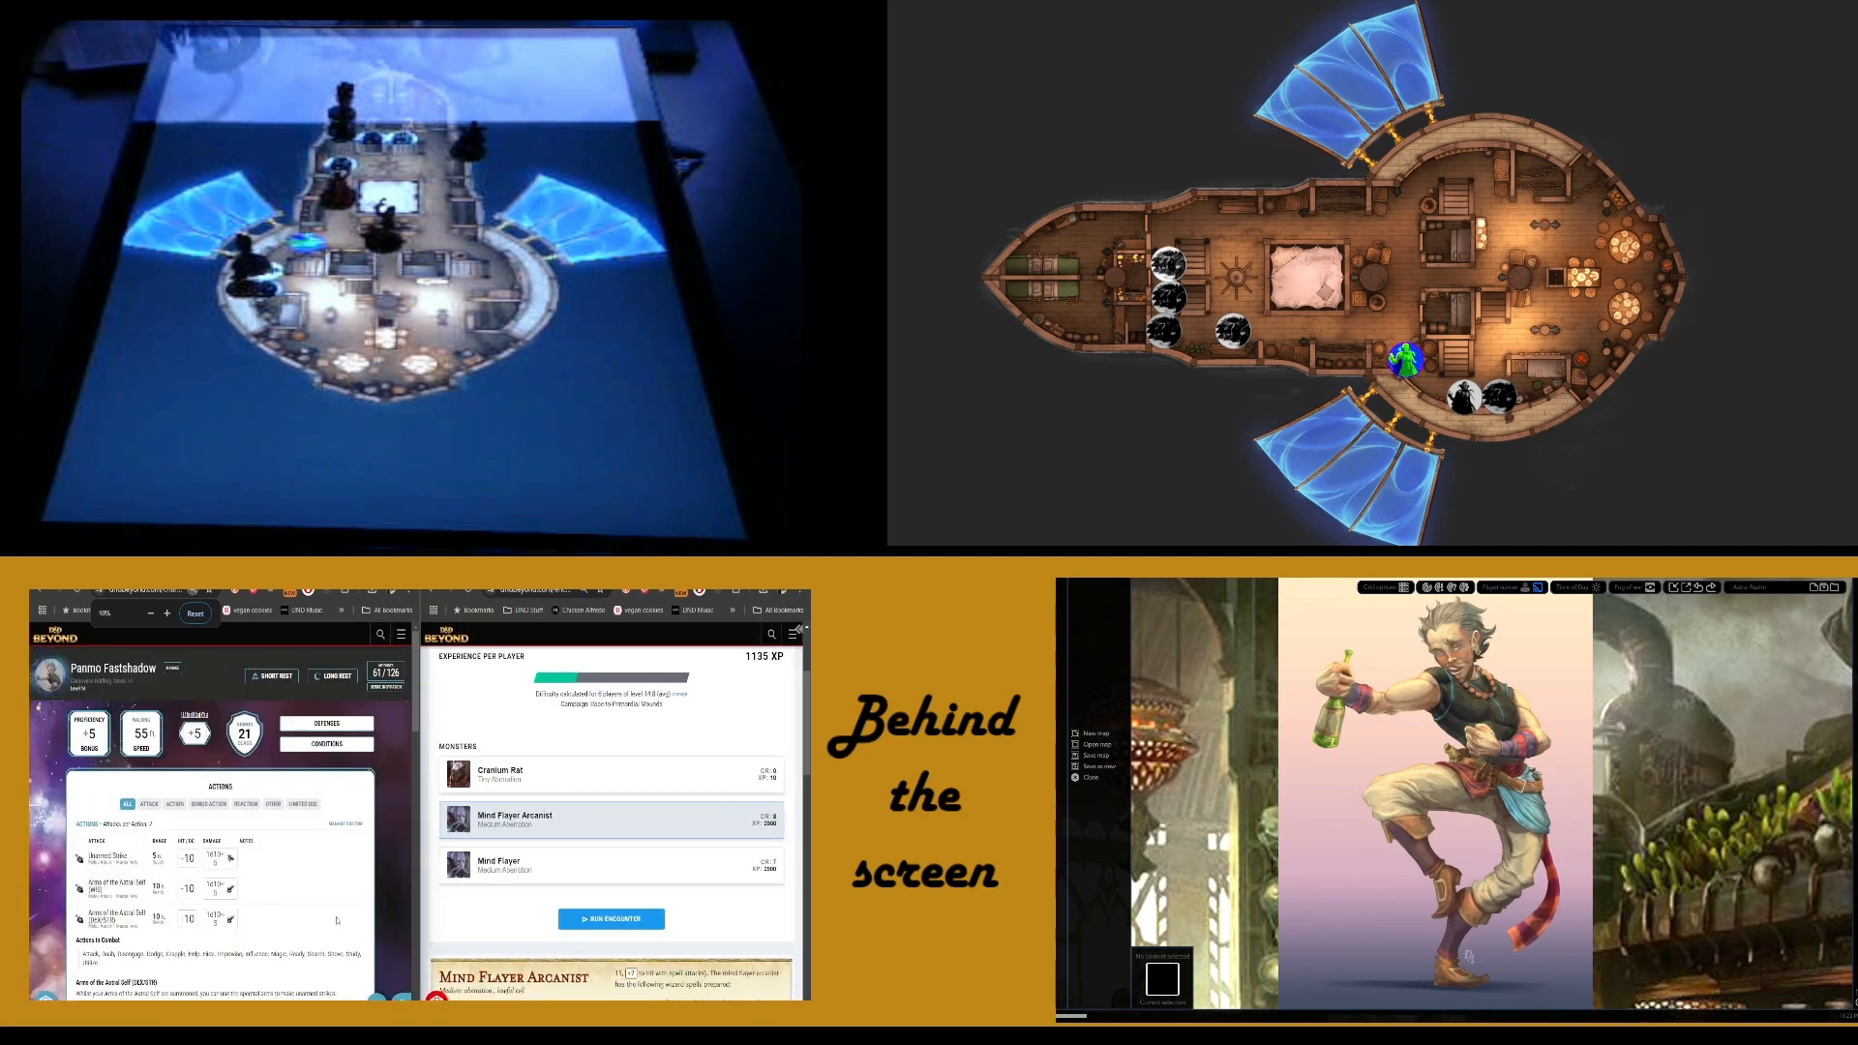
Read through the monk's actions and bonus actions, and check the character's details beneath the portrait
{"action": "left_click", "coordinate": [330, 912]}
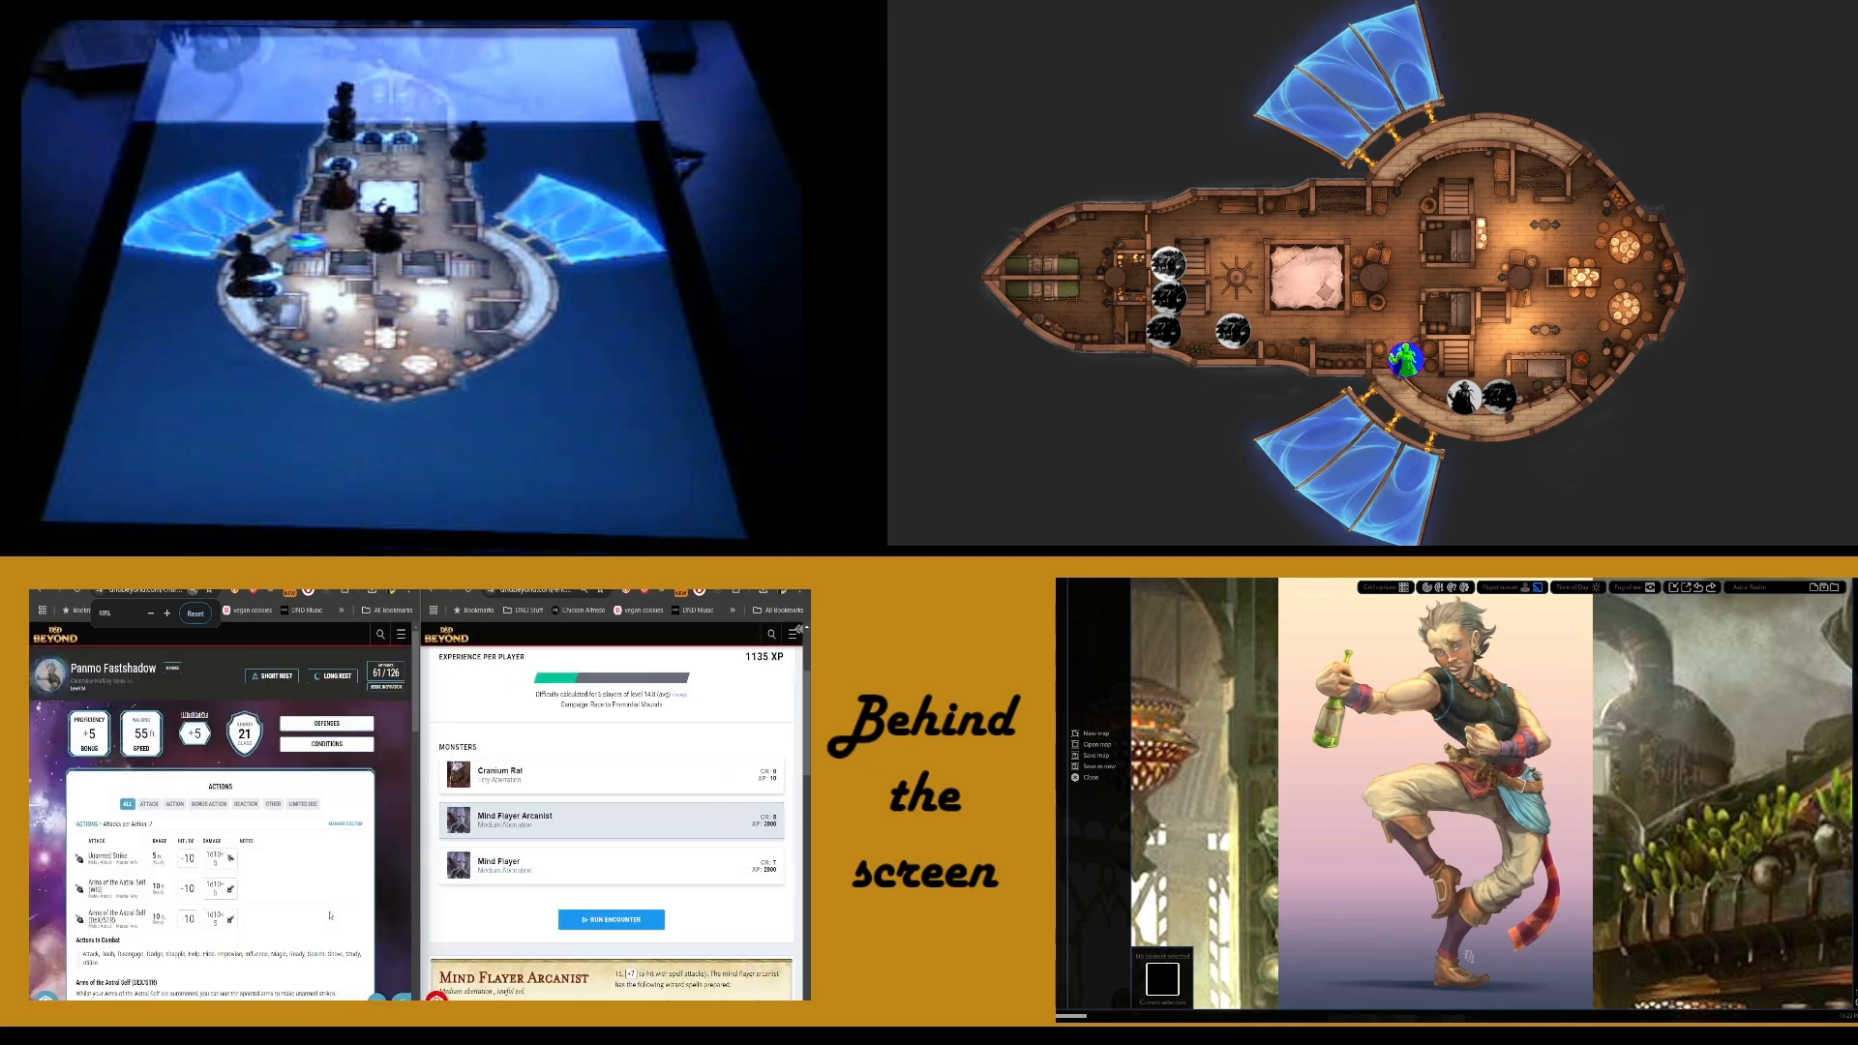
{"action": "scroll", "coordinate": [107, 831], "scroll_direction": "down", "scroll_amount": 7}
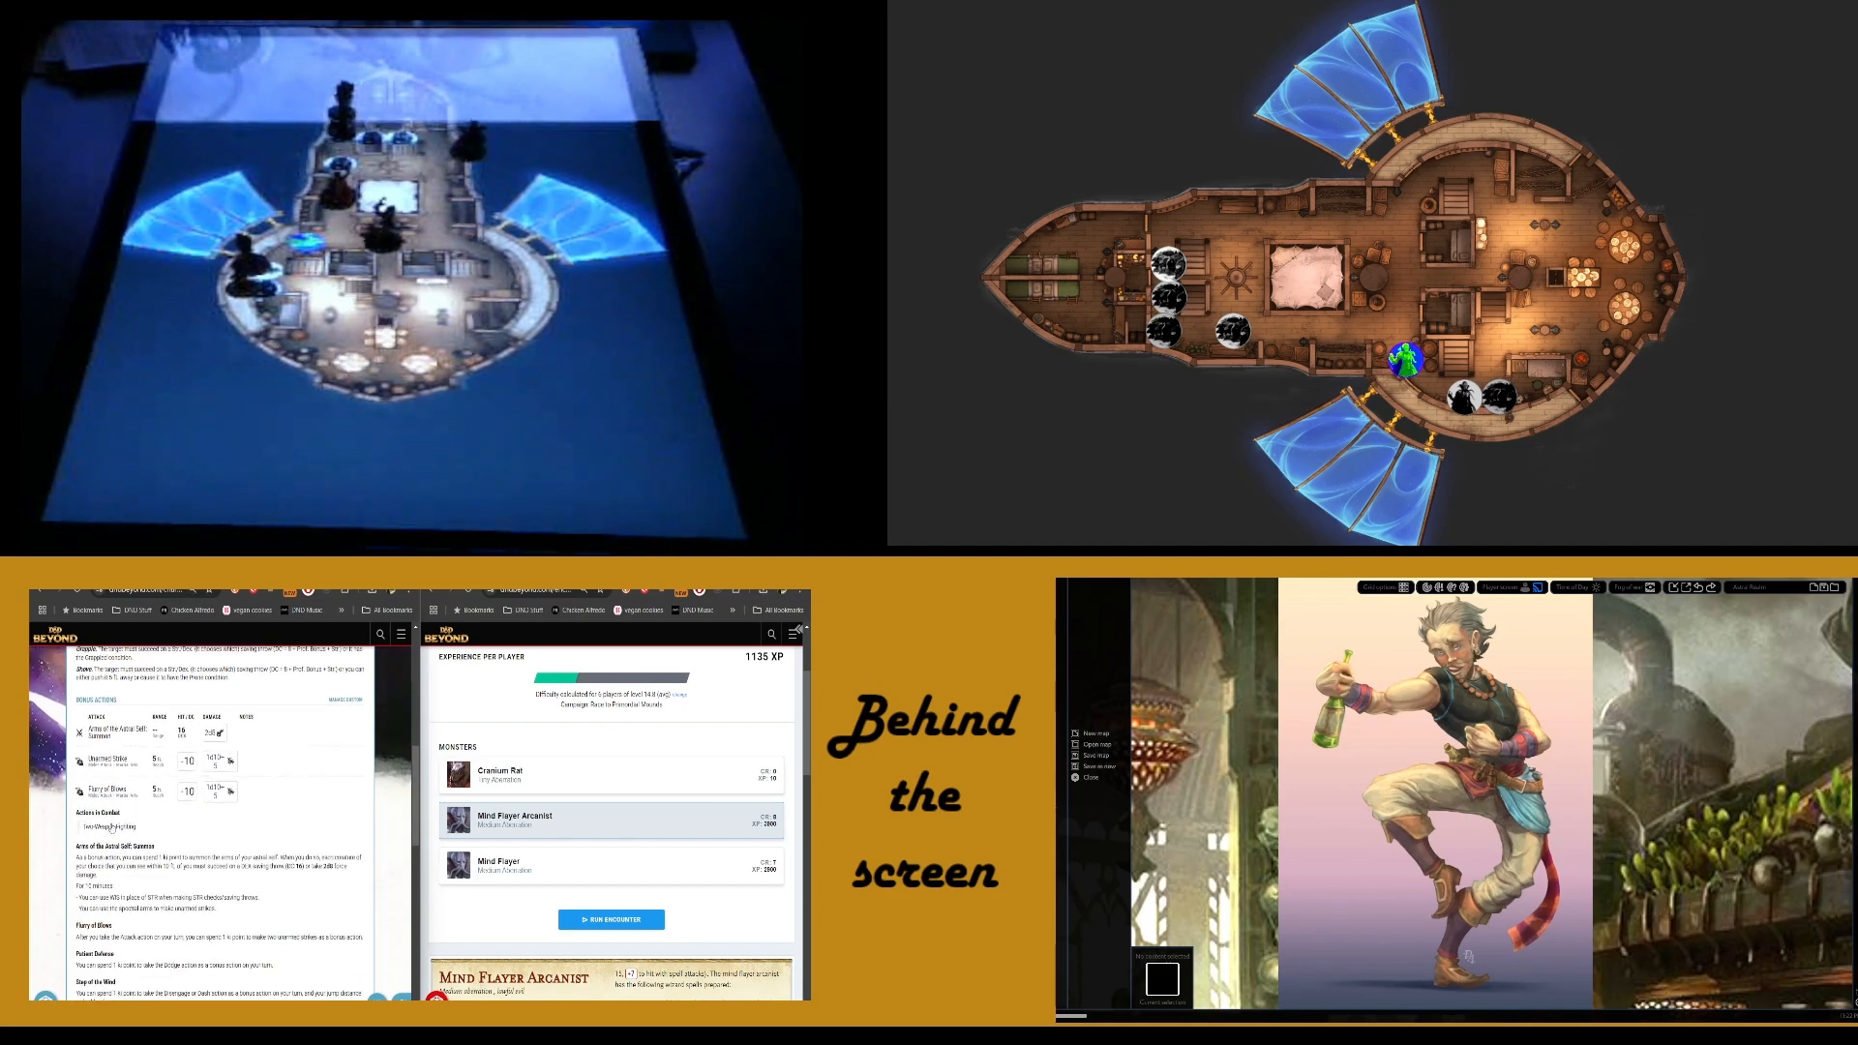
{"action": "scroll", "coordinate": [102, 832], "scroll_direction": "up", "scroll_amount": 10}
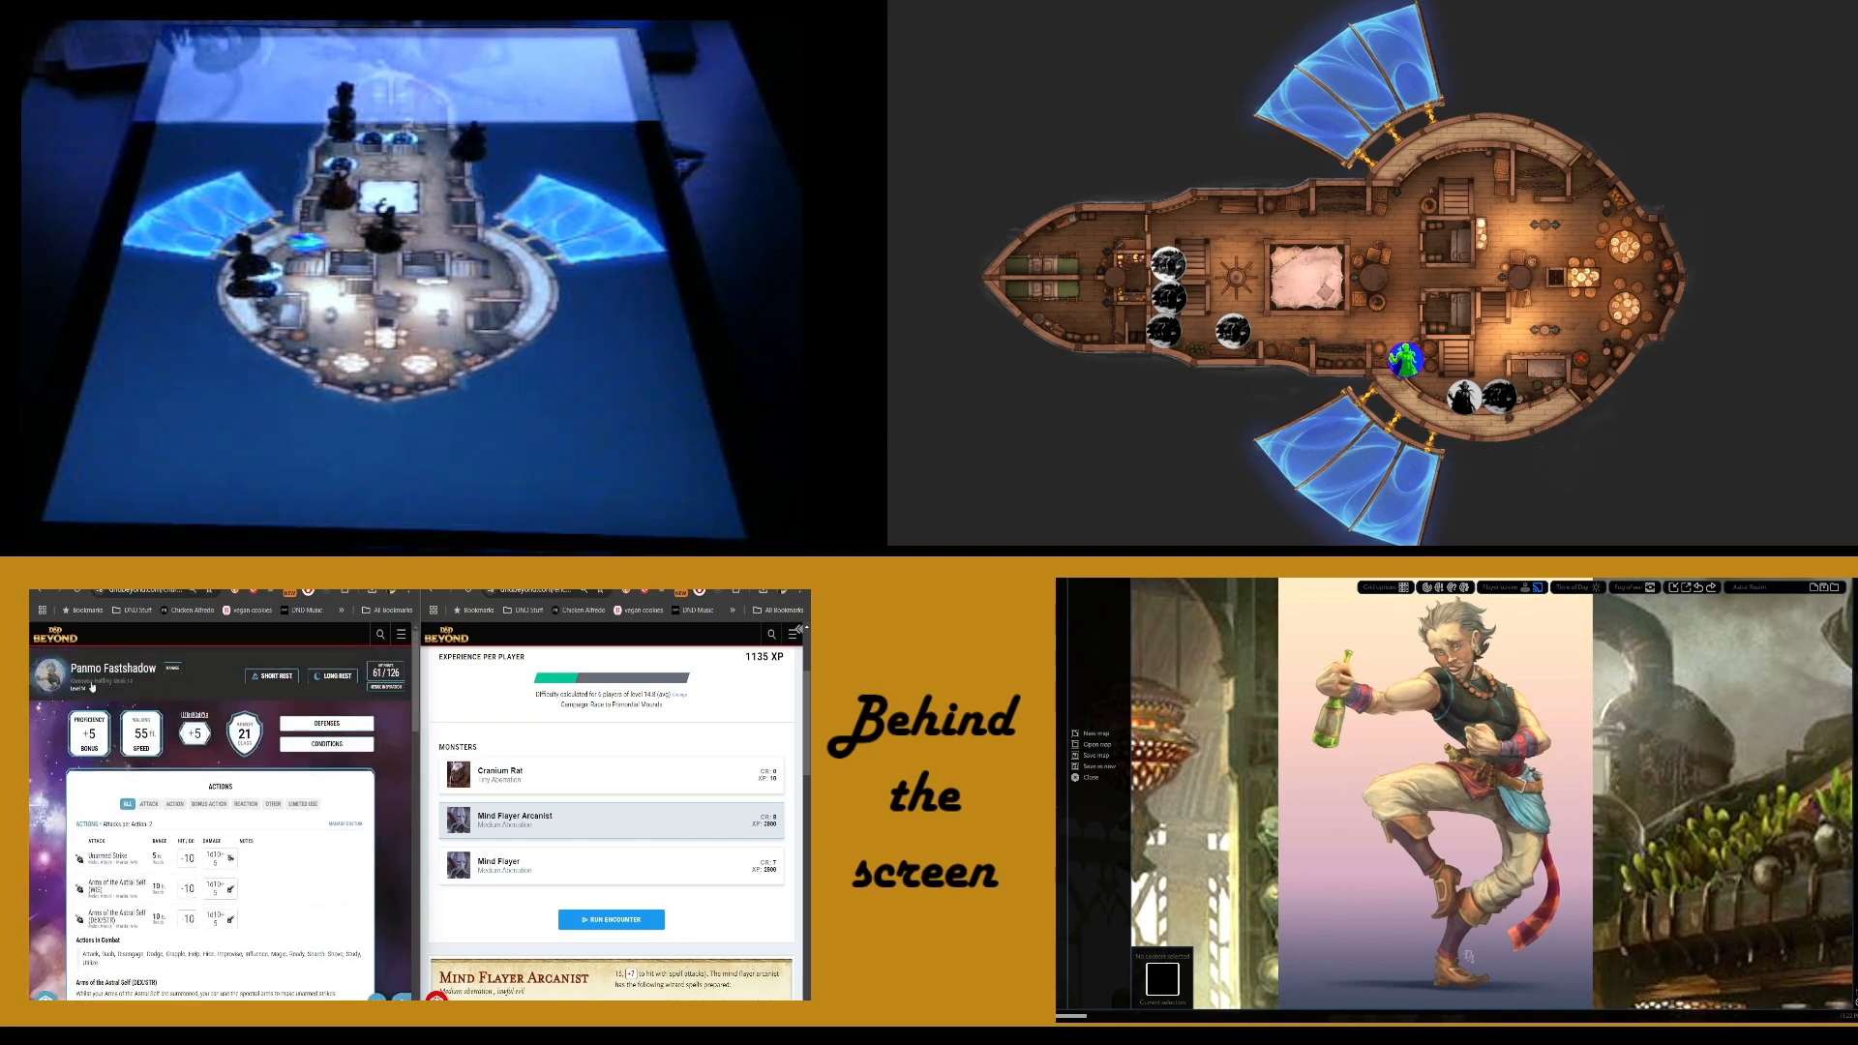
{"action": "left_click", "coordinate": [91, 684]}
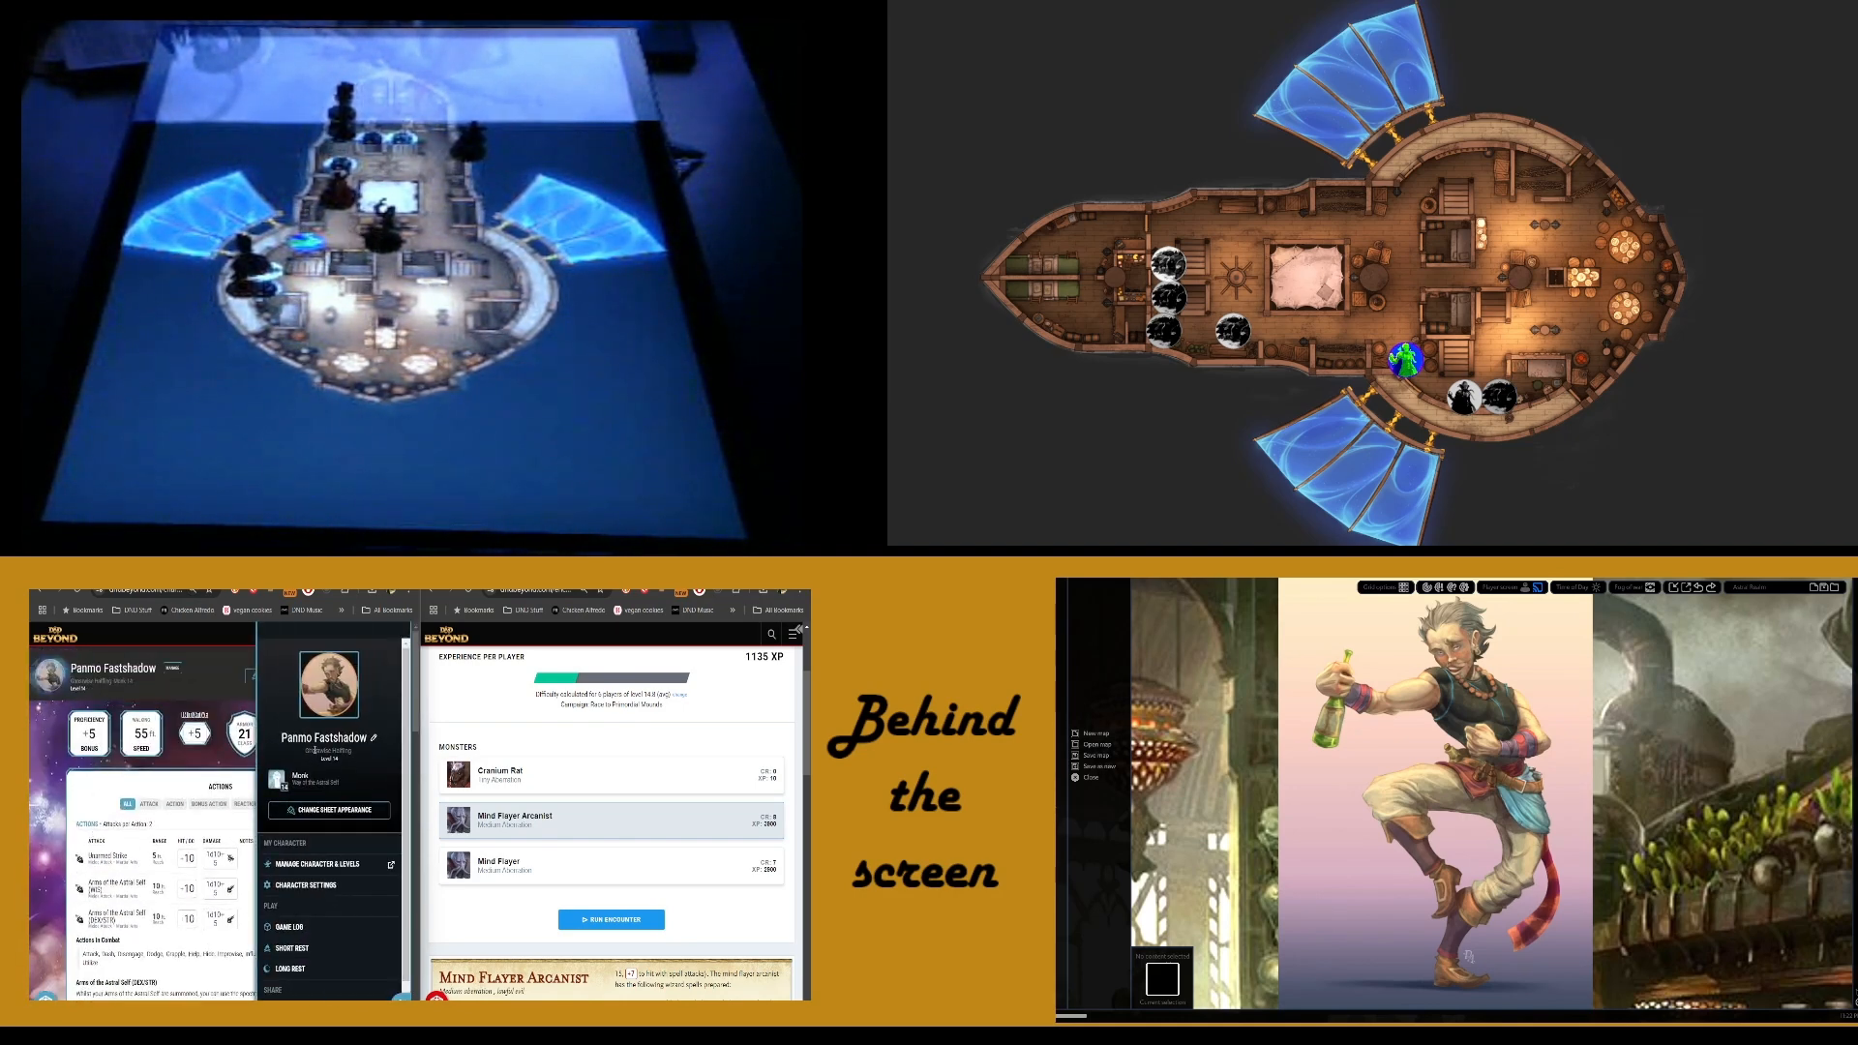
{"action": "left_click", "coordinate": [39, 778]}
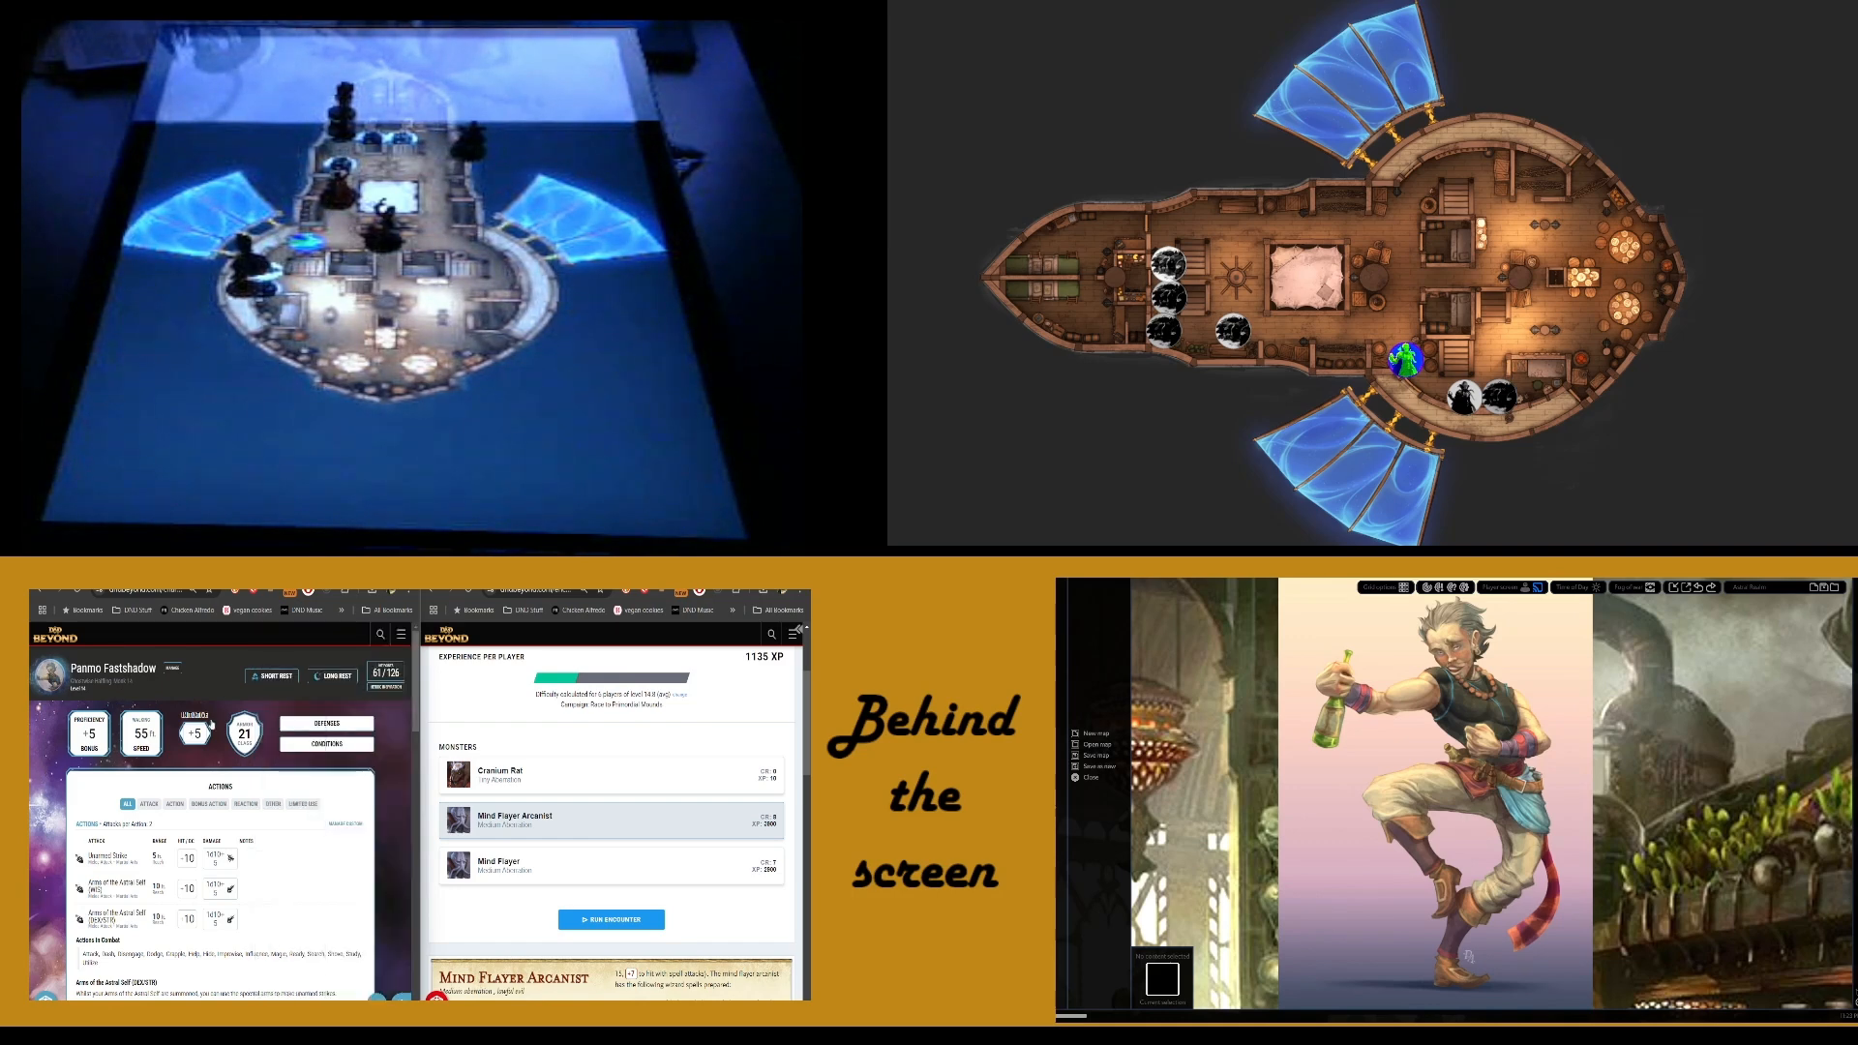
Search D&D Beyond for "ghostwise monk"
{"action": "left_click", "coordinate": [382, 637]}
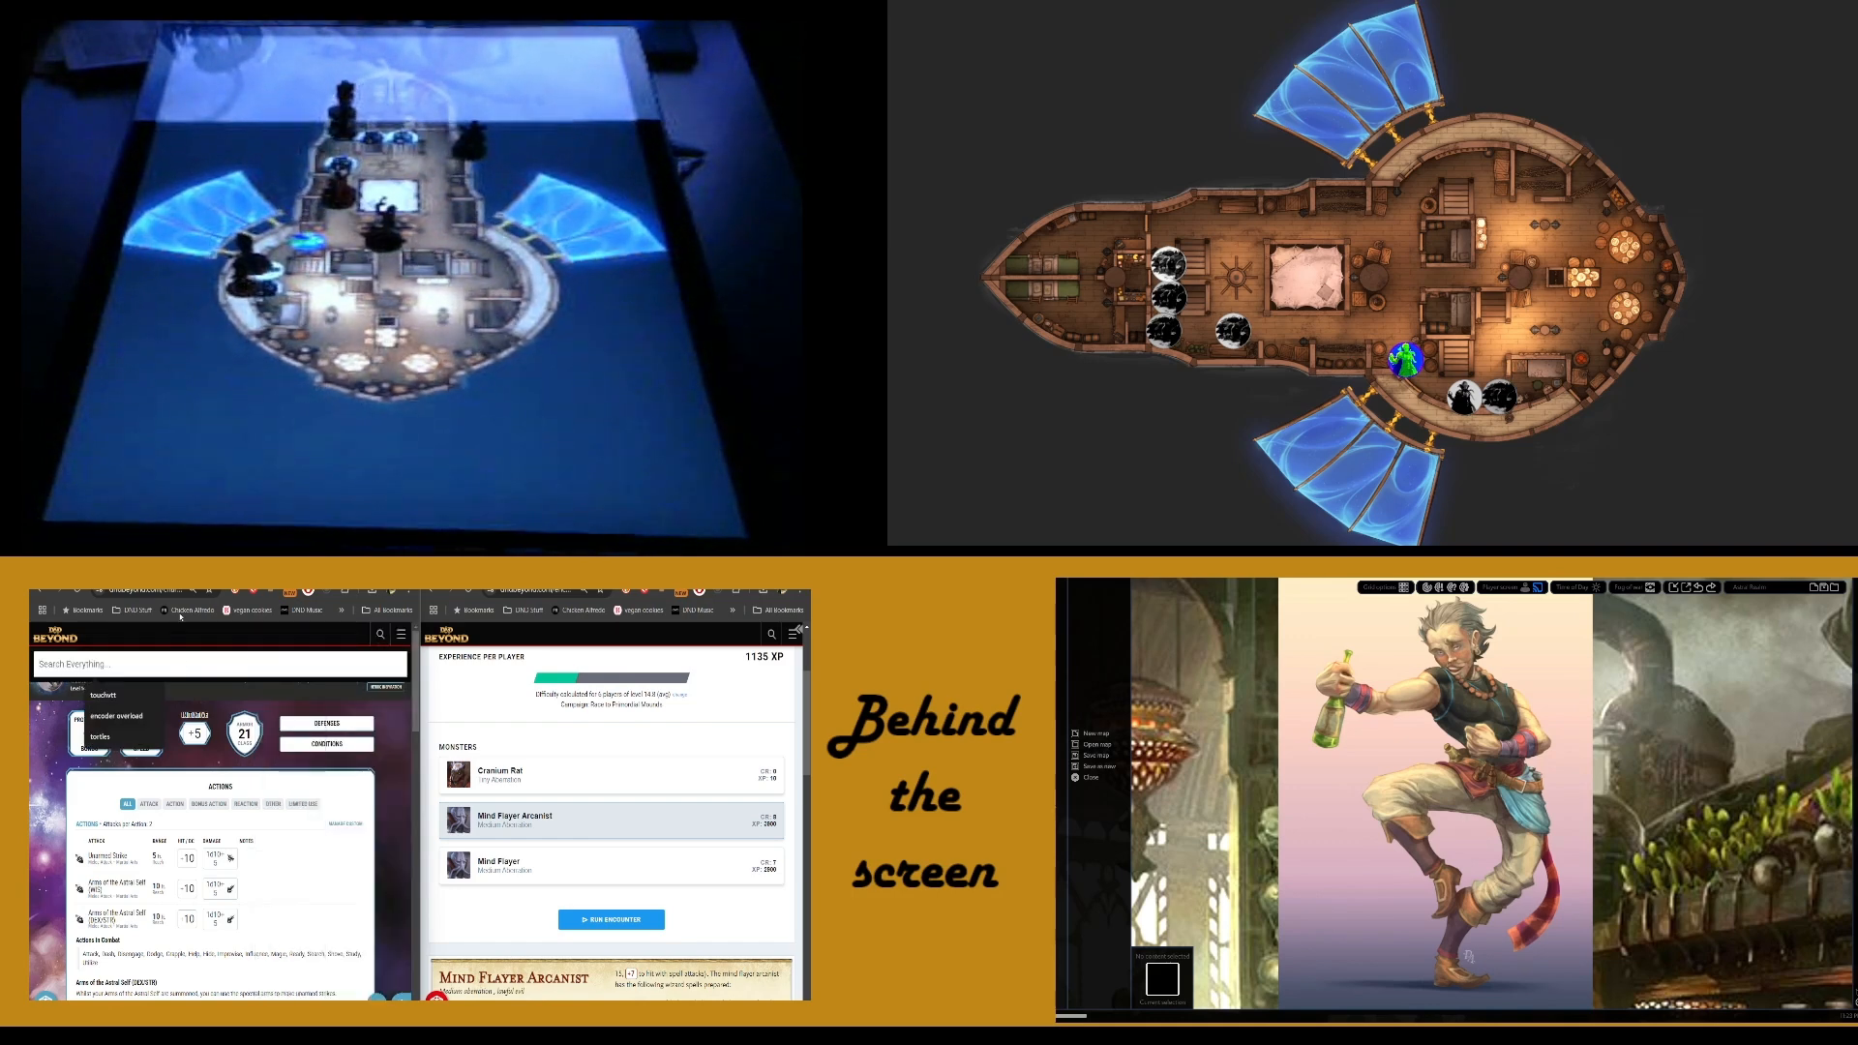
{"action": "type", "text": "ghos"}
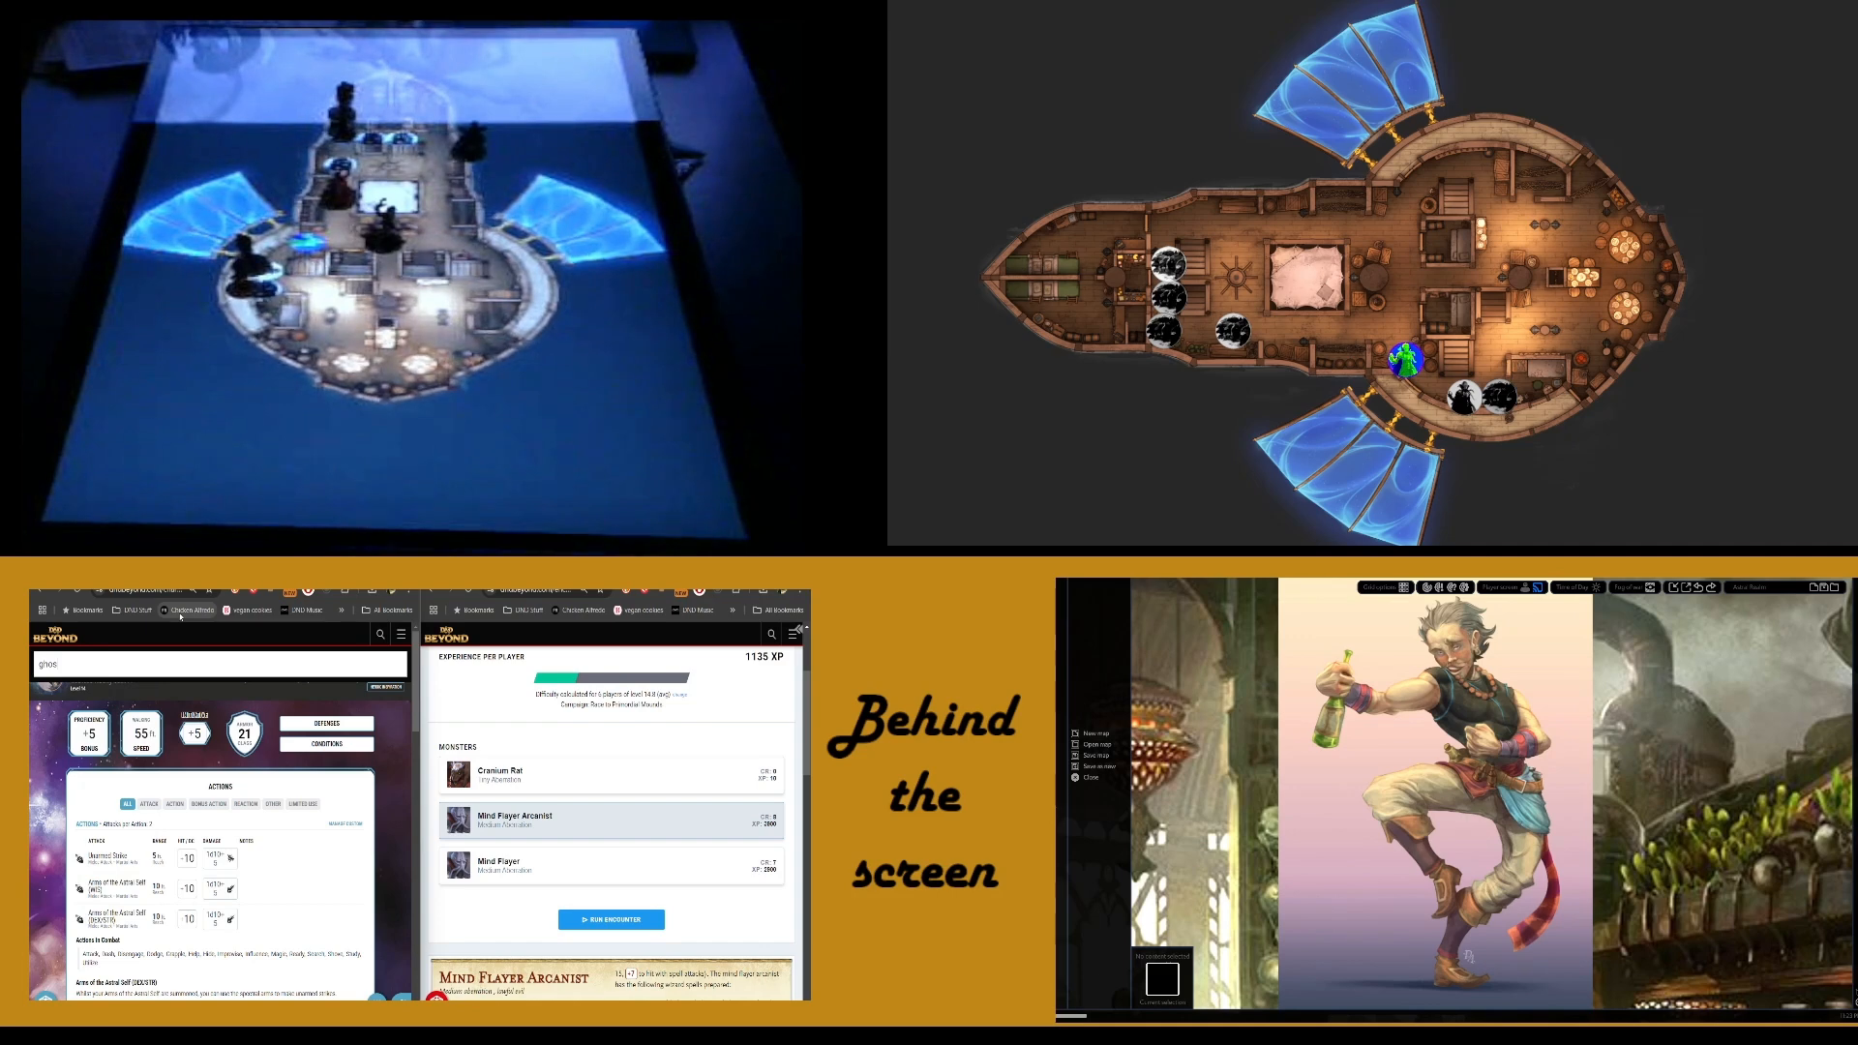
{"action": "type", "text": "twise monk"}
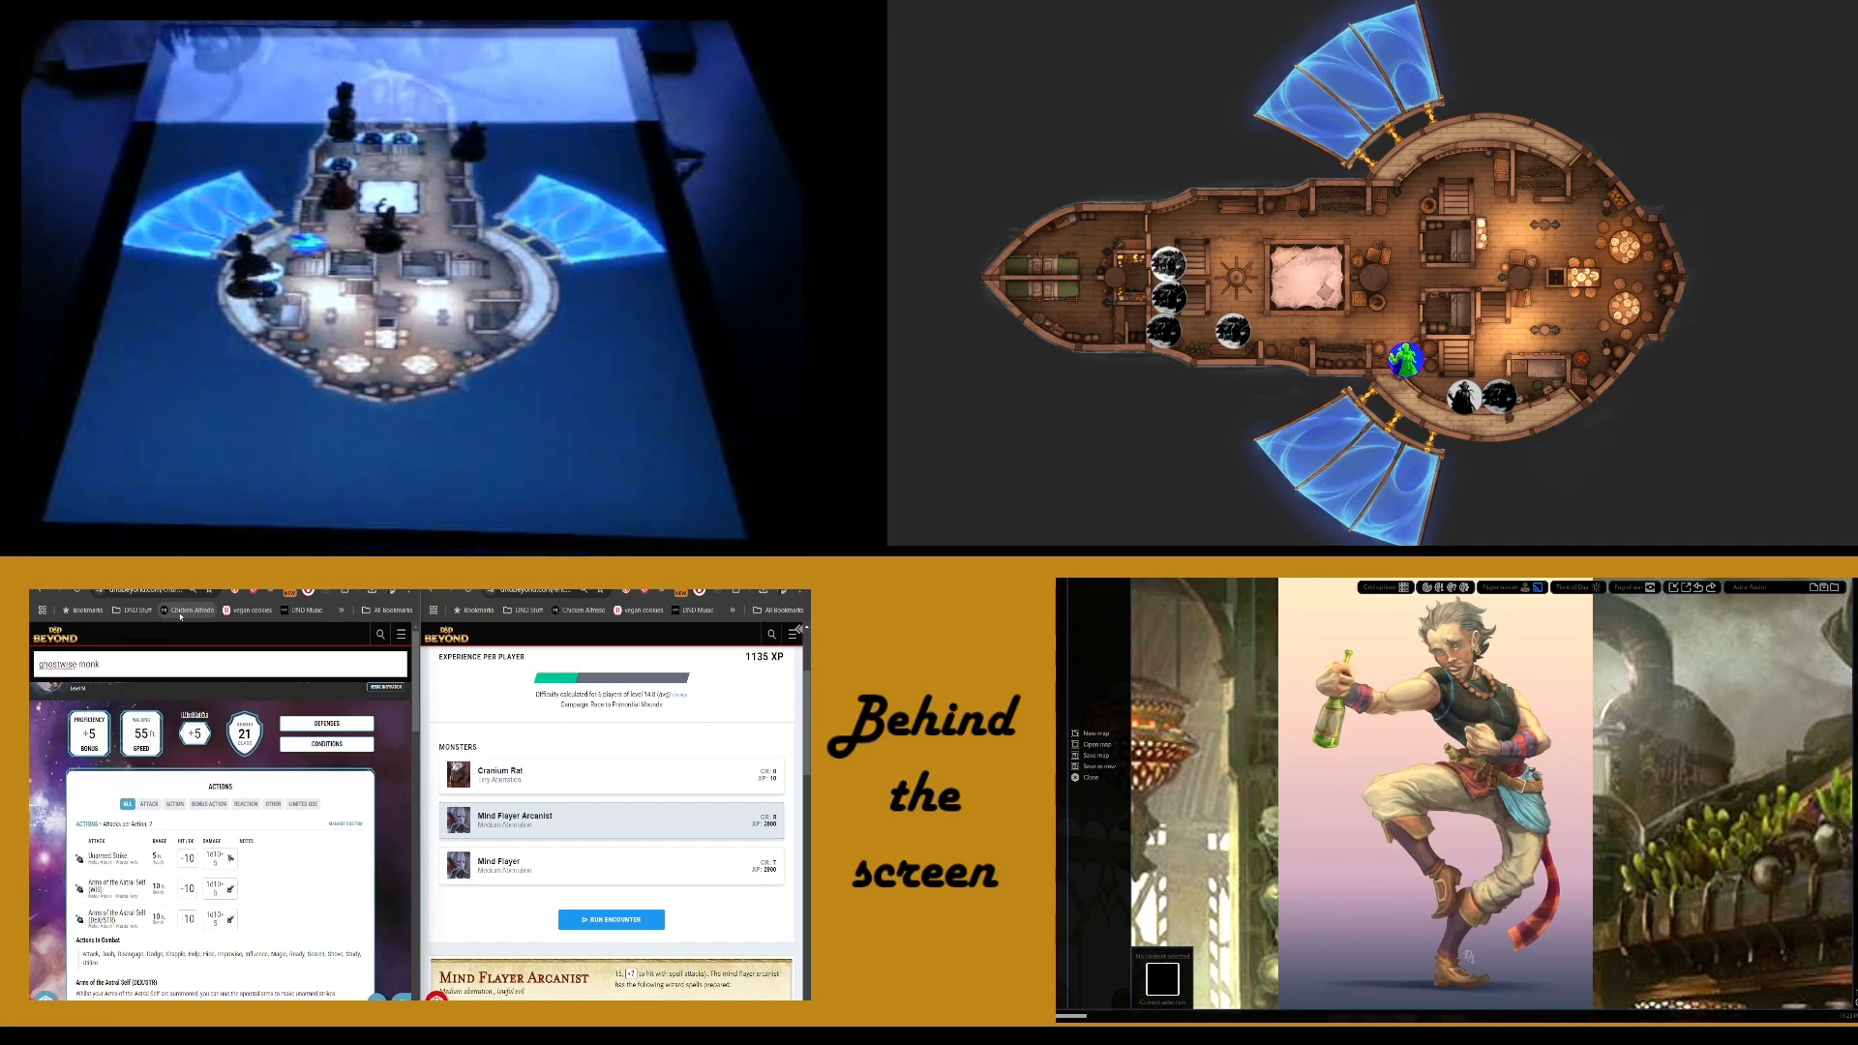
{"action": "key", "text": "Return"}
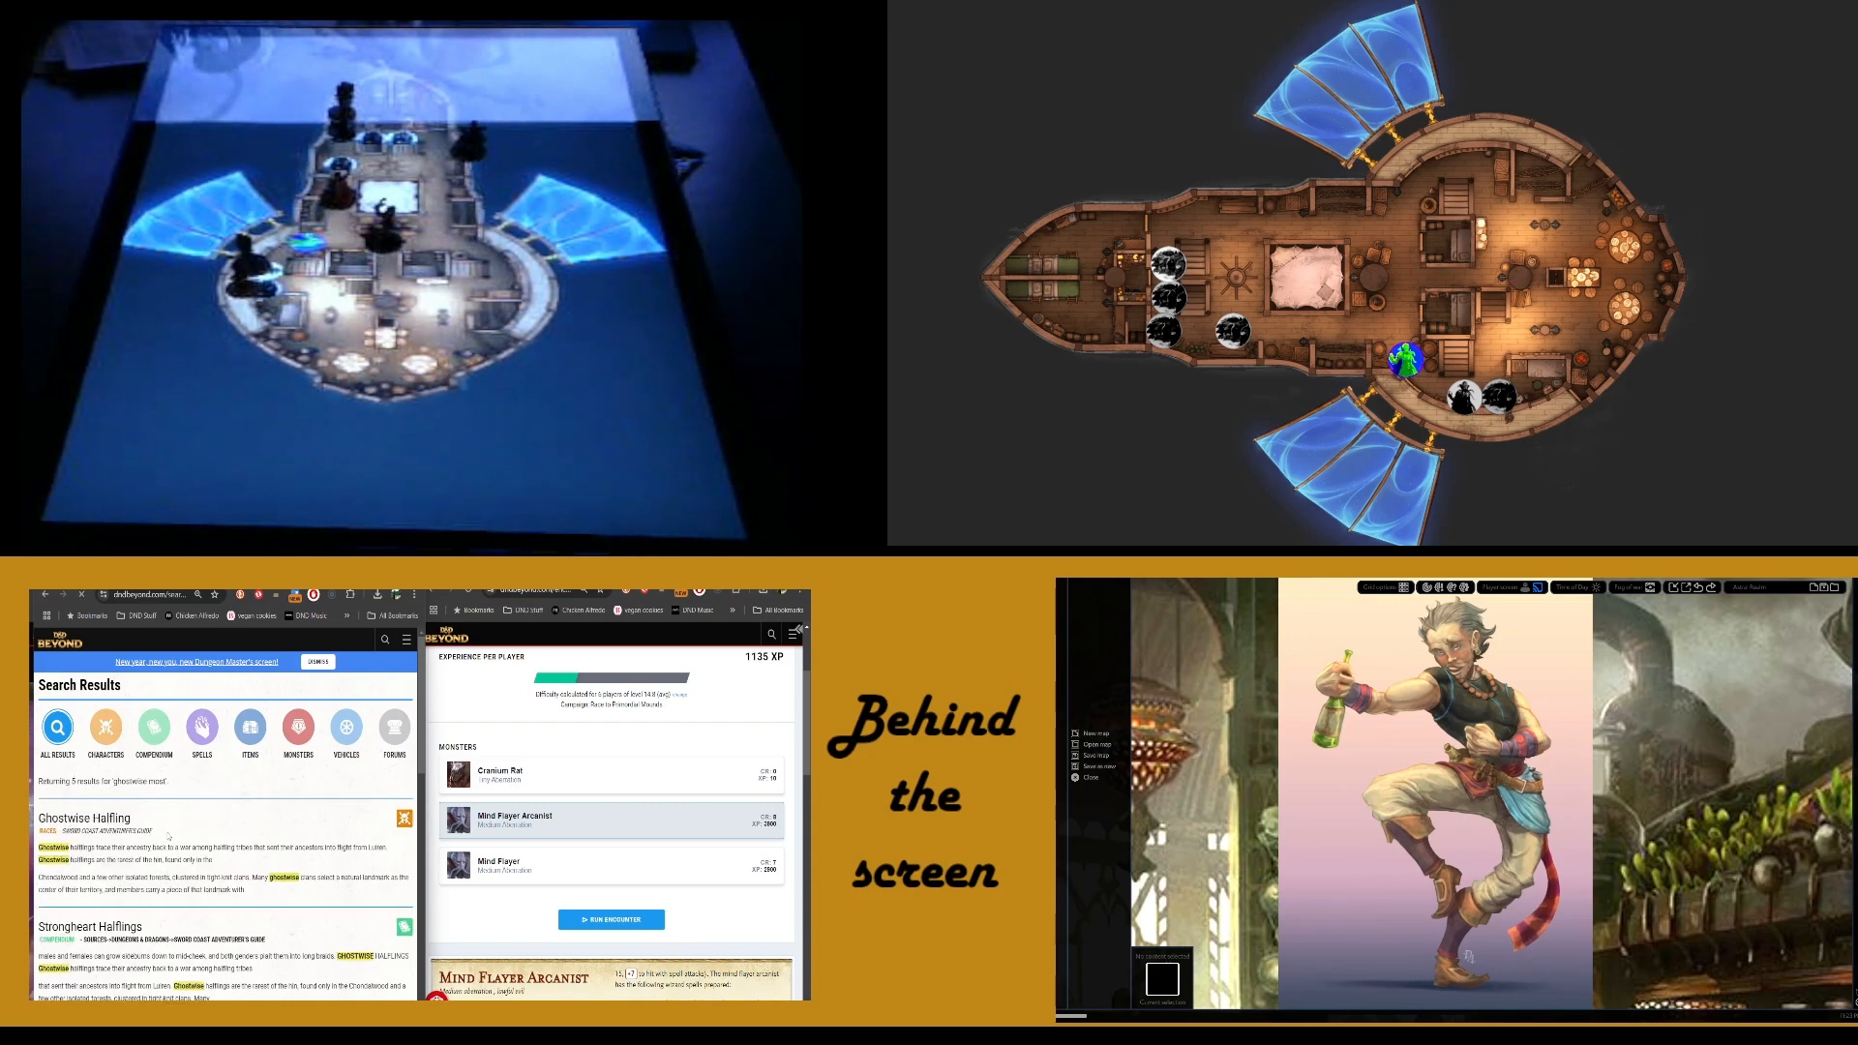
Read the Ghostwise Halfling entry and its racial traits, and close the page to return to the character sheet
{"action": "left_click", "coordinate": [169, 834]}
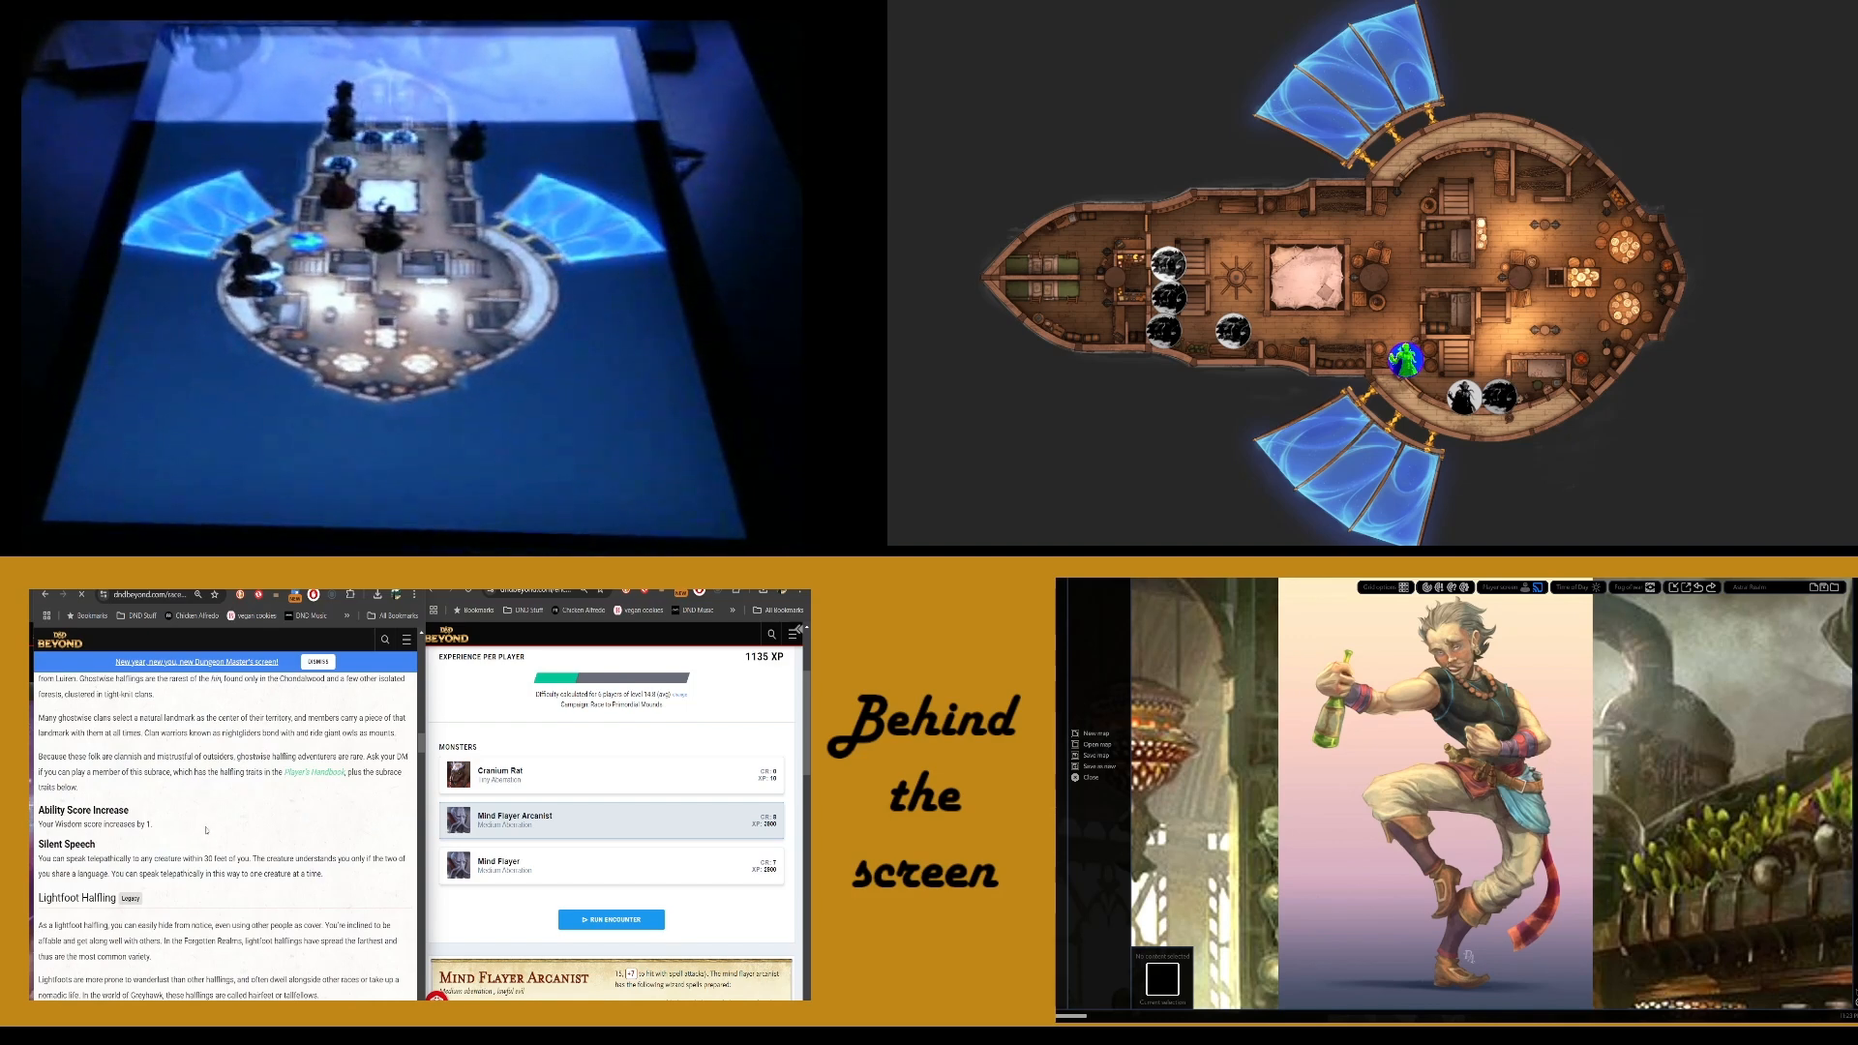
{"action": "scroll", "coordinate": [194, 844], "scroll_direction": "down", "scroll_amount": 6}
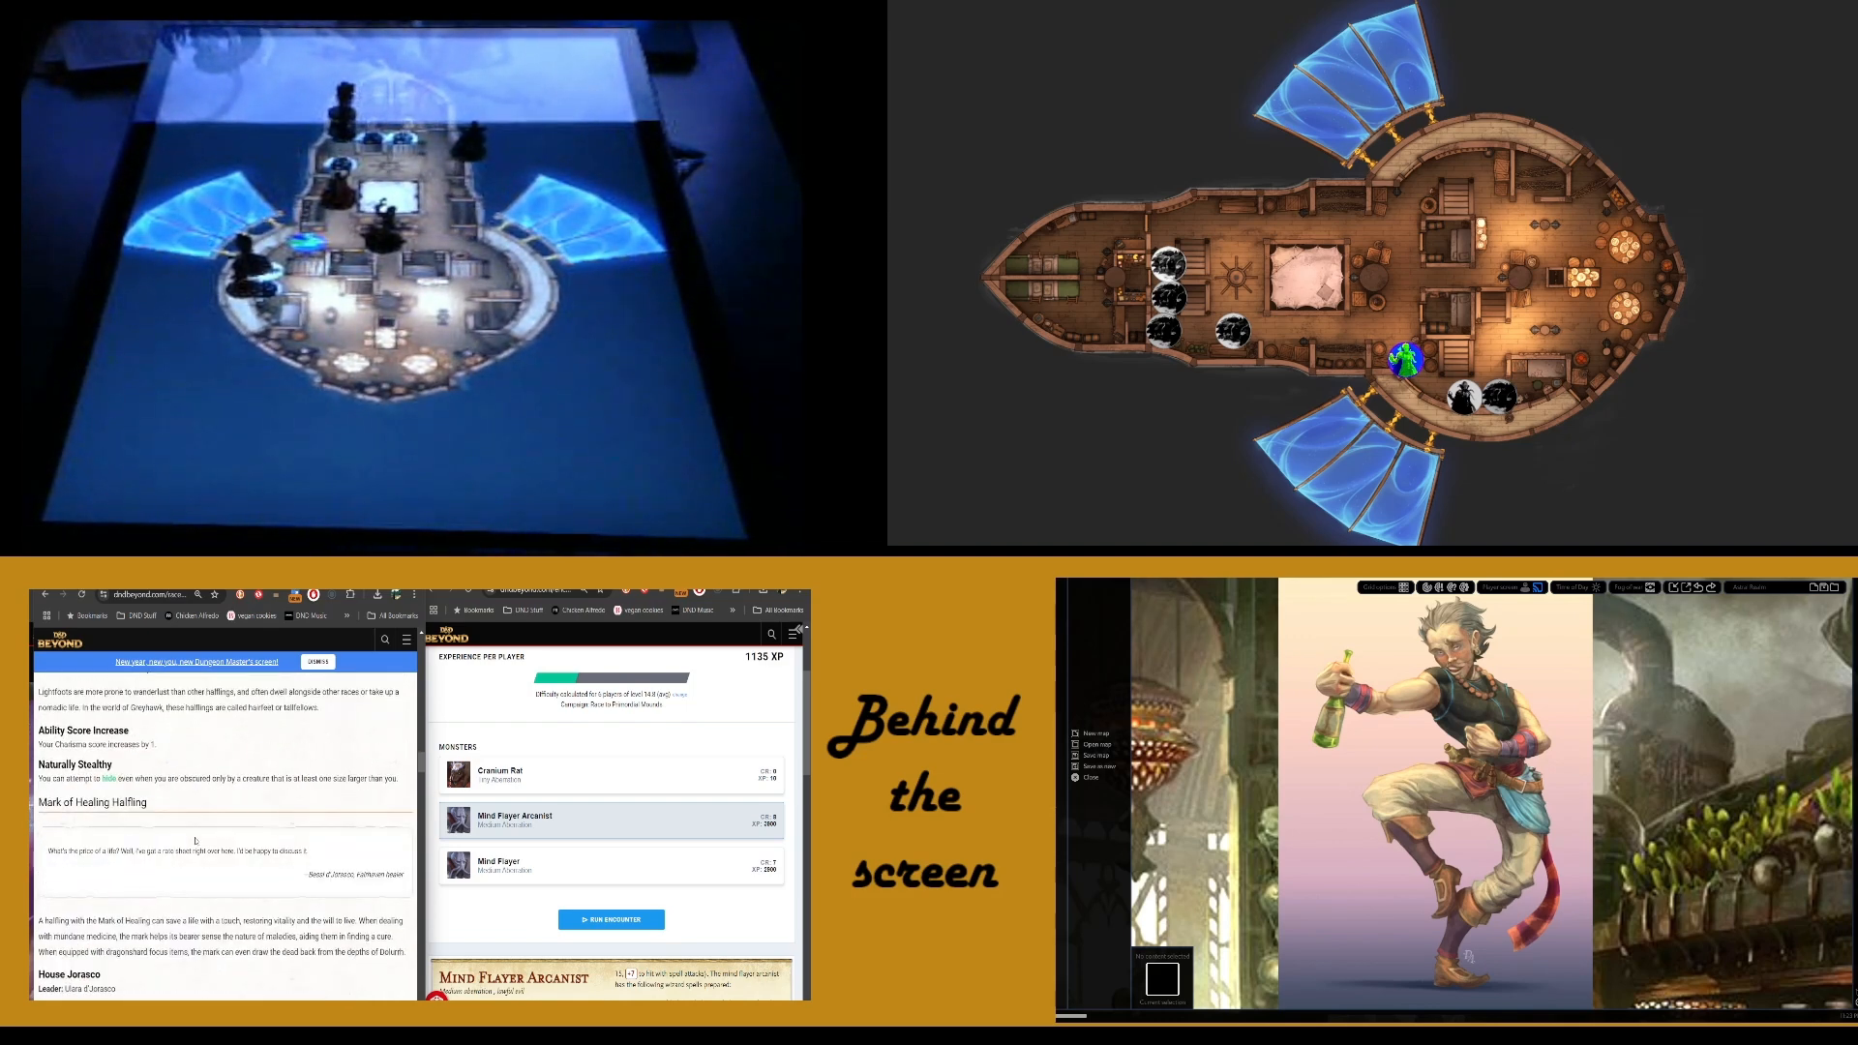
{"action": "scroll", "coordinate": [194, 842], "scroll_direction": "down", "scroll_amount": 4}
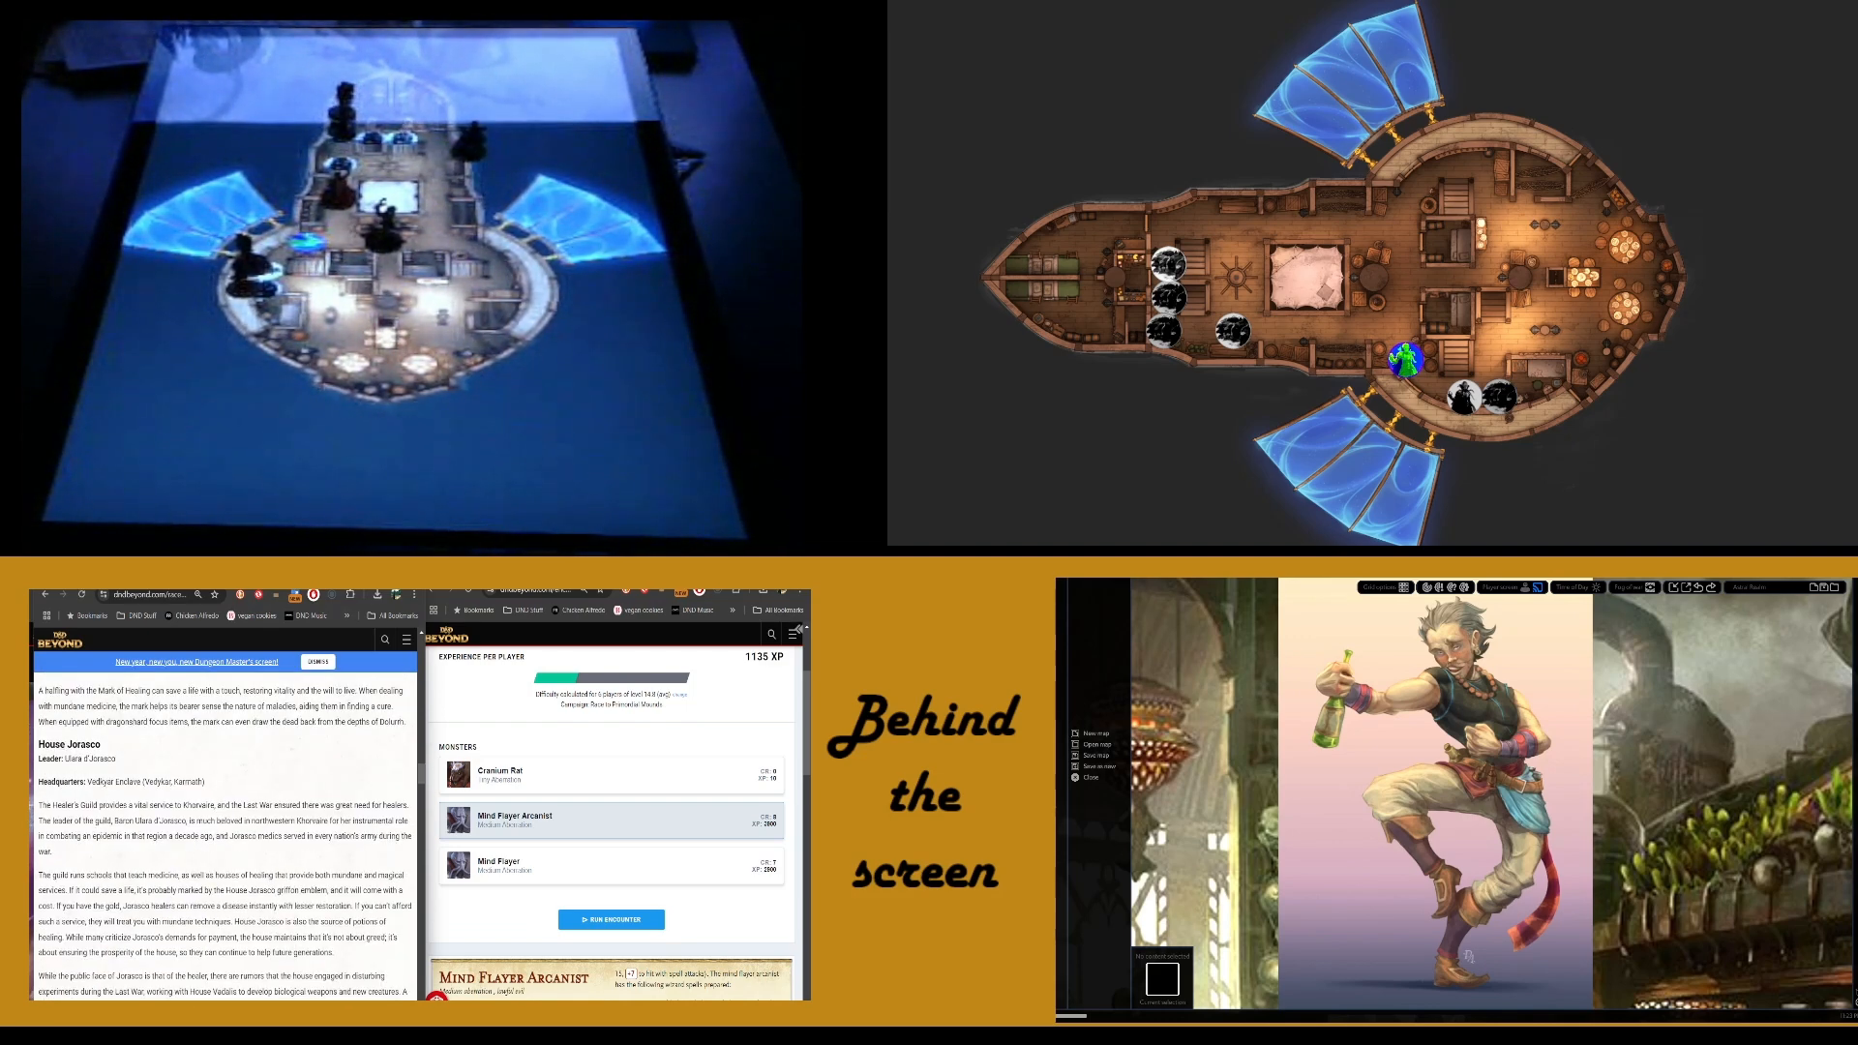
{"action": "key", "text": "ctrl+w"}
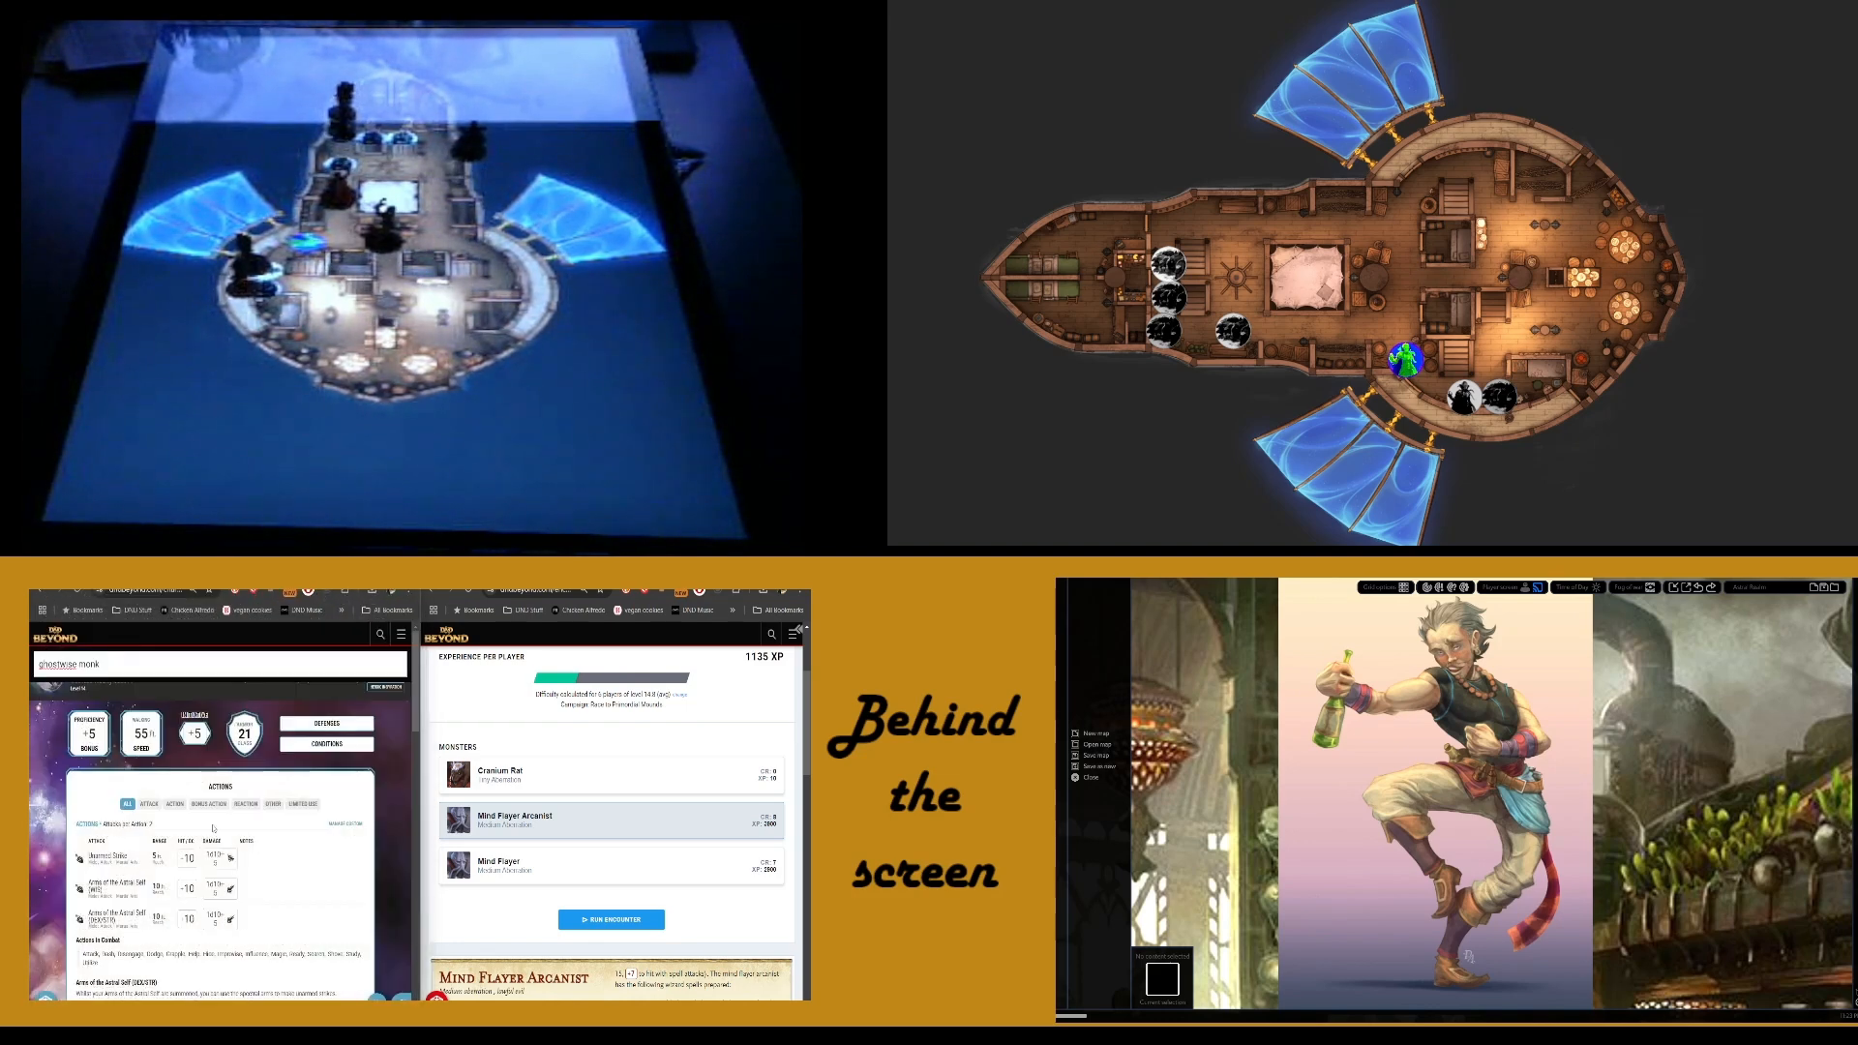
Show the monk's Features & Traits filtered to class features and read through them
{"action": "left_click", "coordinate": [399, 997]}
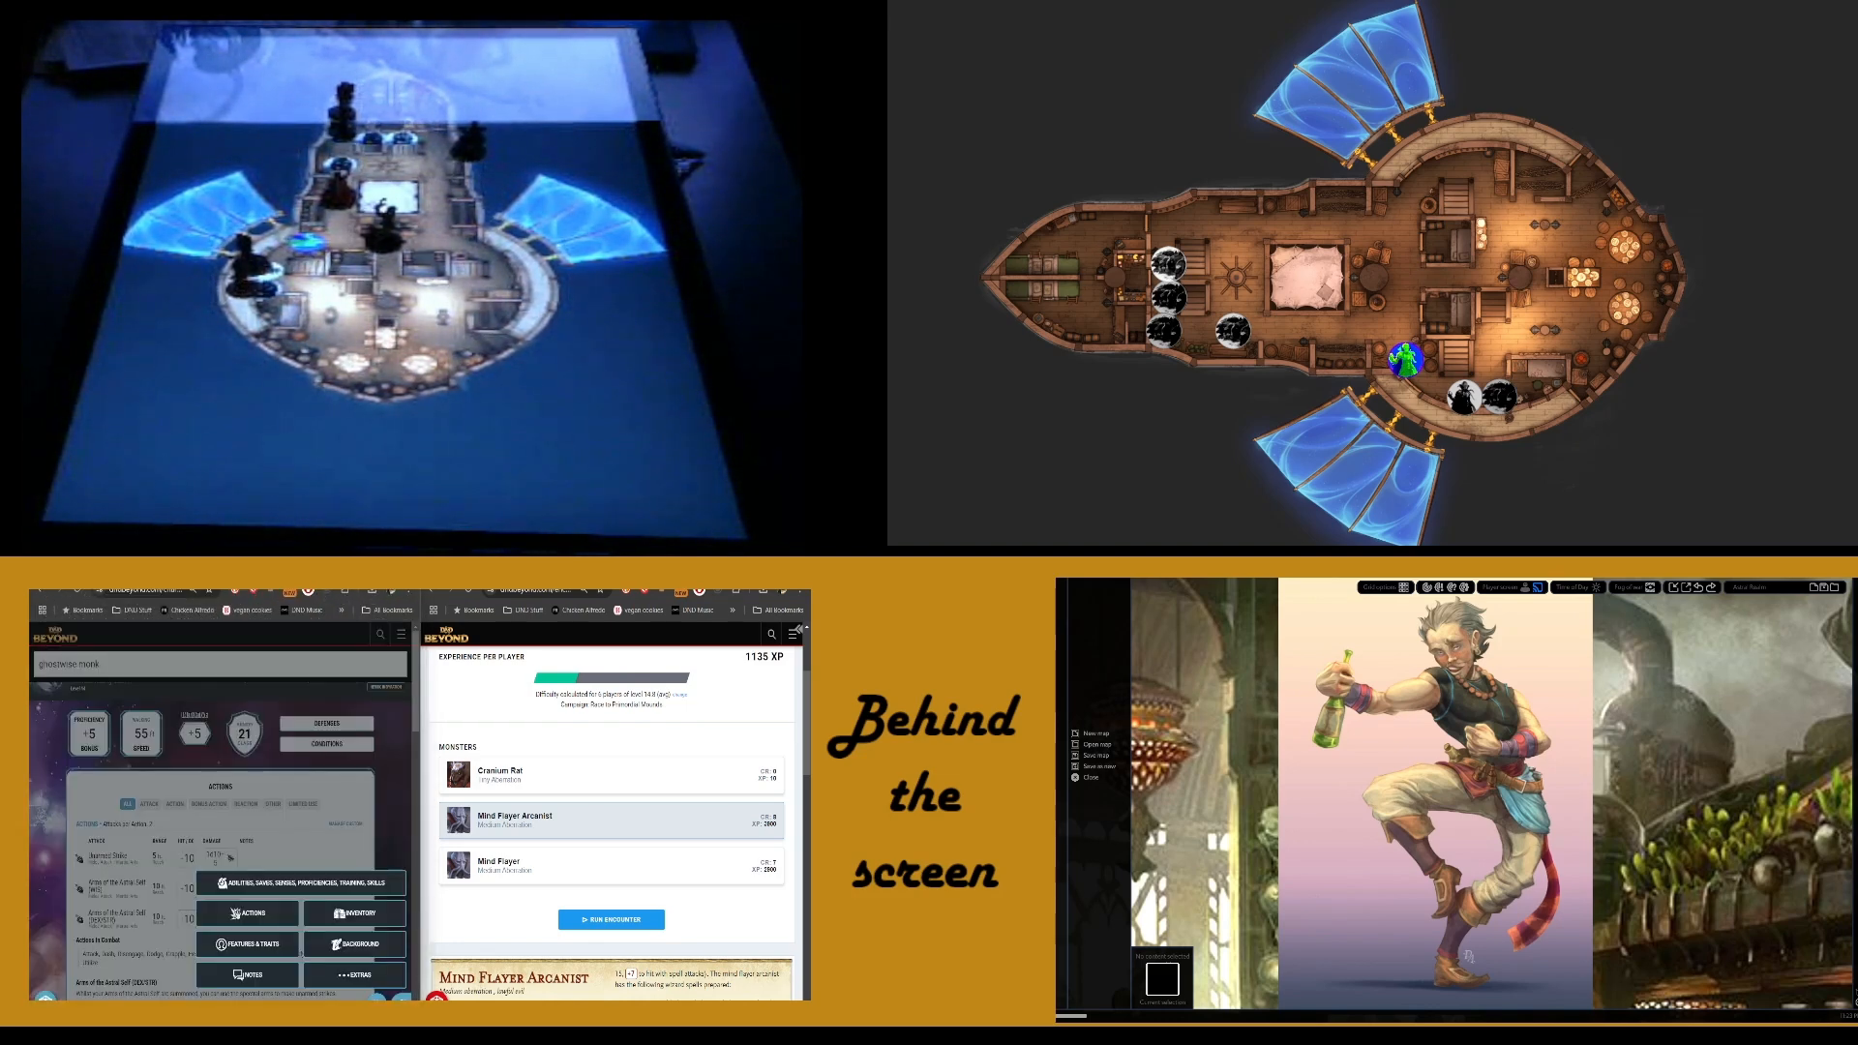
{"action": "left_click", "coordinate": [290, 944]}
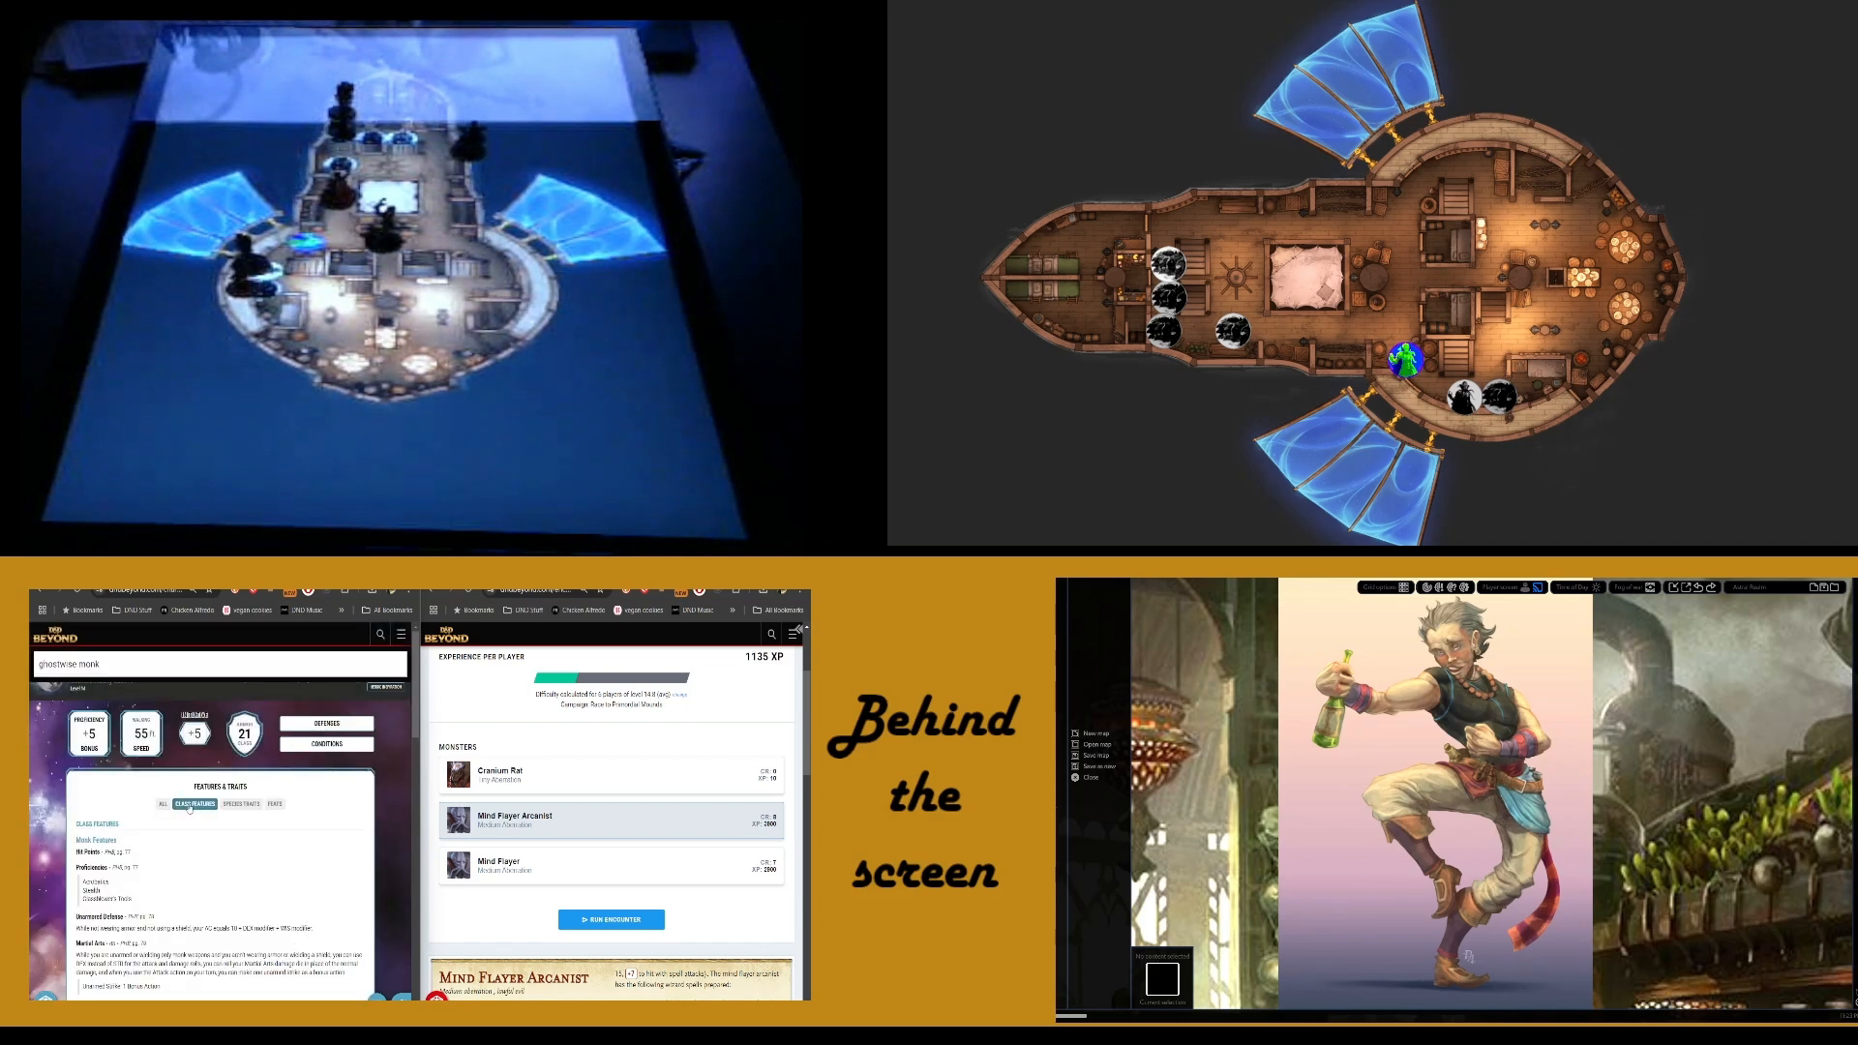
{"action": "scroll", "coordinate": [209, 854], "scroll_direction": "down", "scroll_amount": 5}
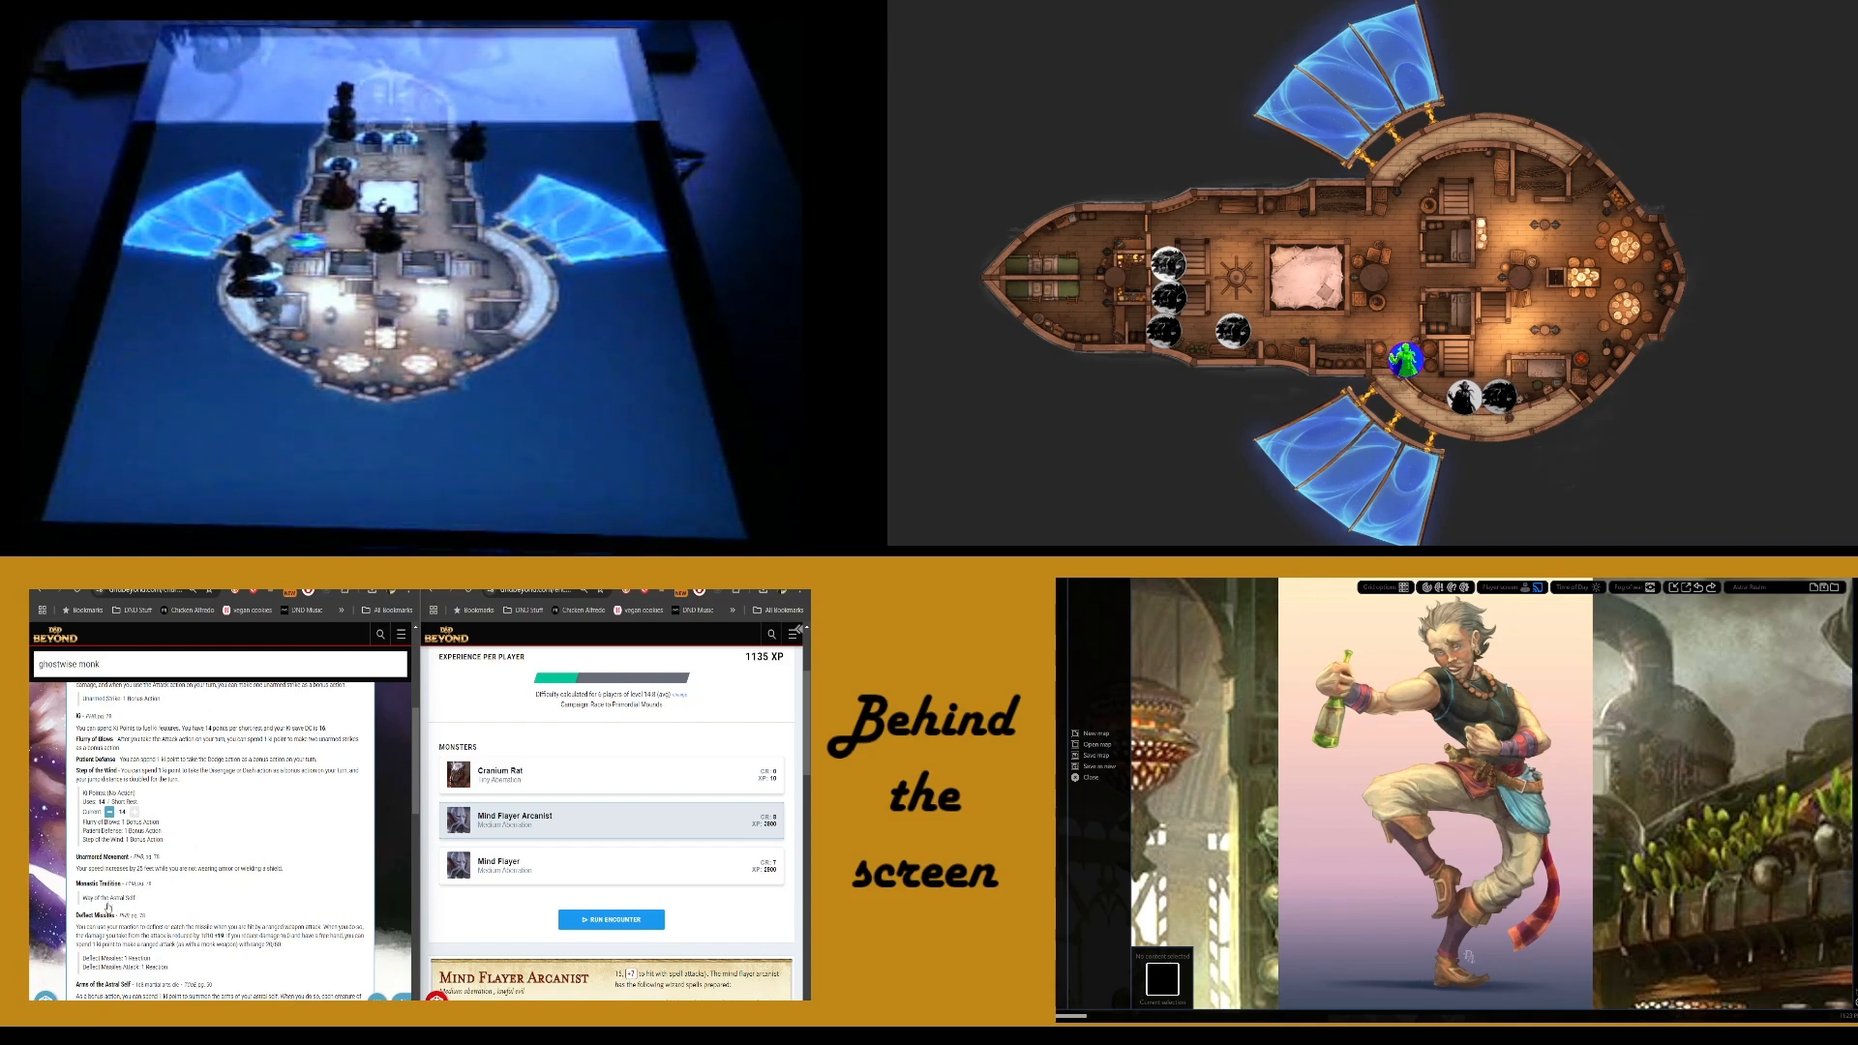
Read the remaining class features down to the end of the monk's list and return to Arms of the Astral Self
{"action": "scroll", "coordinate": [109, 903], "scroll_direction": "down", "scroll_amount": 8}
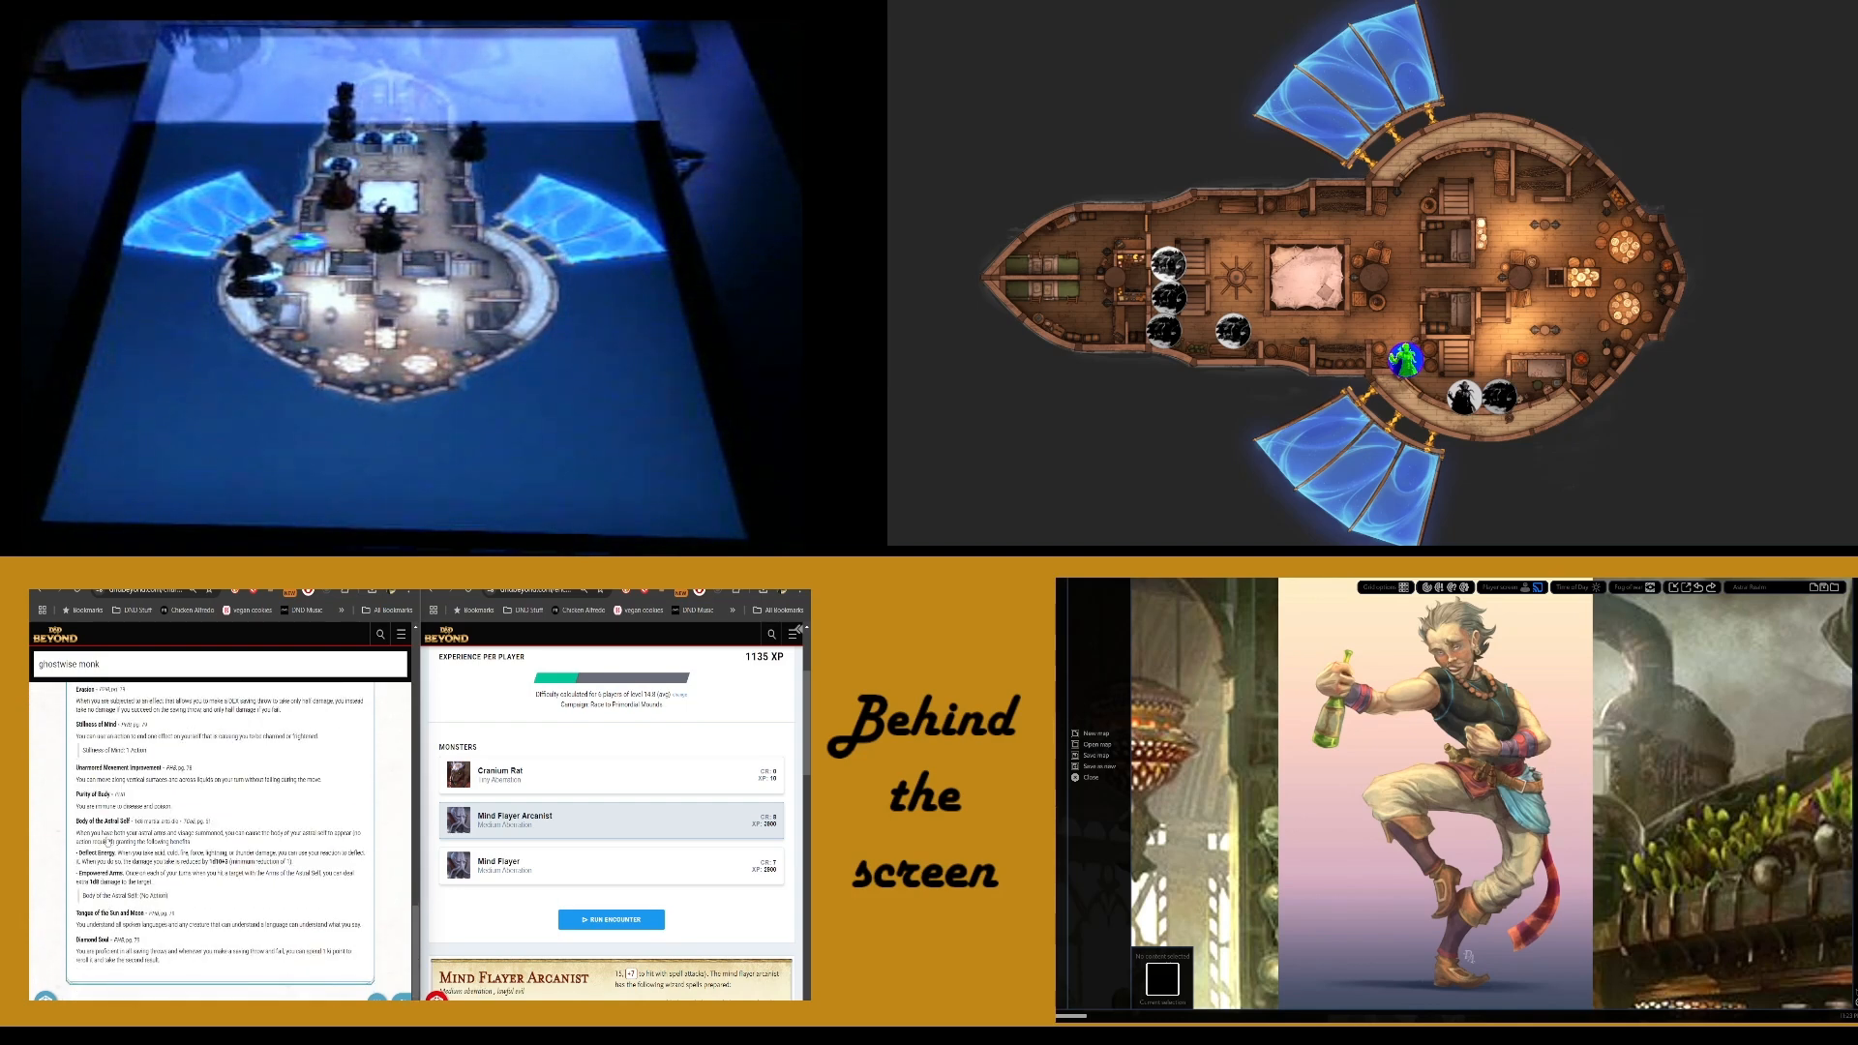
{"action": "scroll", "coordinate": [129, 914], "scroll_direction": "up", "scroll_amount": 6}
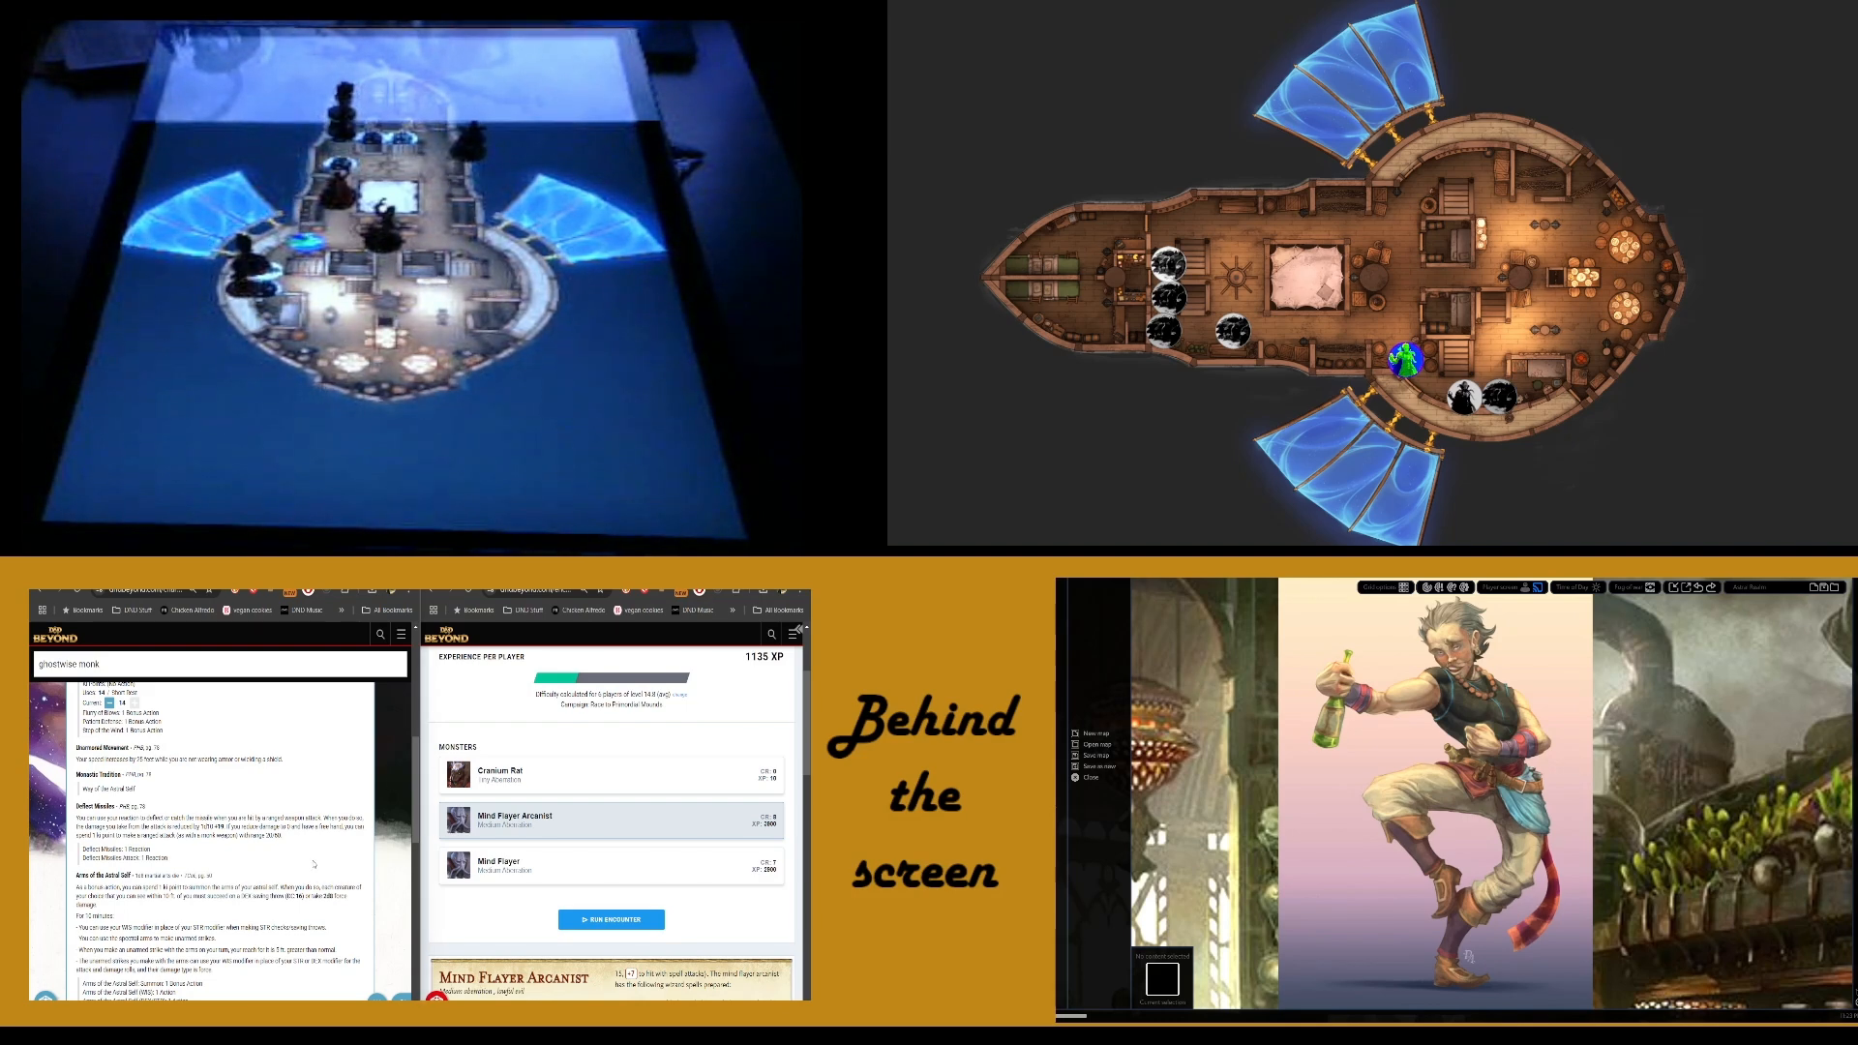
Survey the Arkenforge workspace from the monk artwork past the tavern scene and tavern floor plan to the ship in the player view
{"action": "left_click", "coordinate": [1729, 910]}
{"action": "scroll", "coordinate": [1729, 909], "scroll_direction": "down", "scroll_amount": 6}
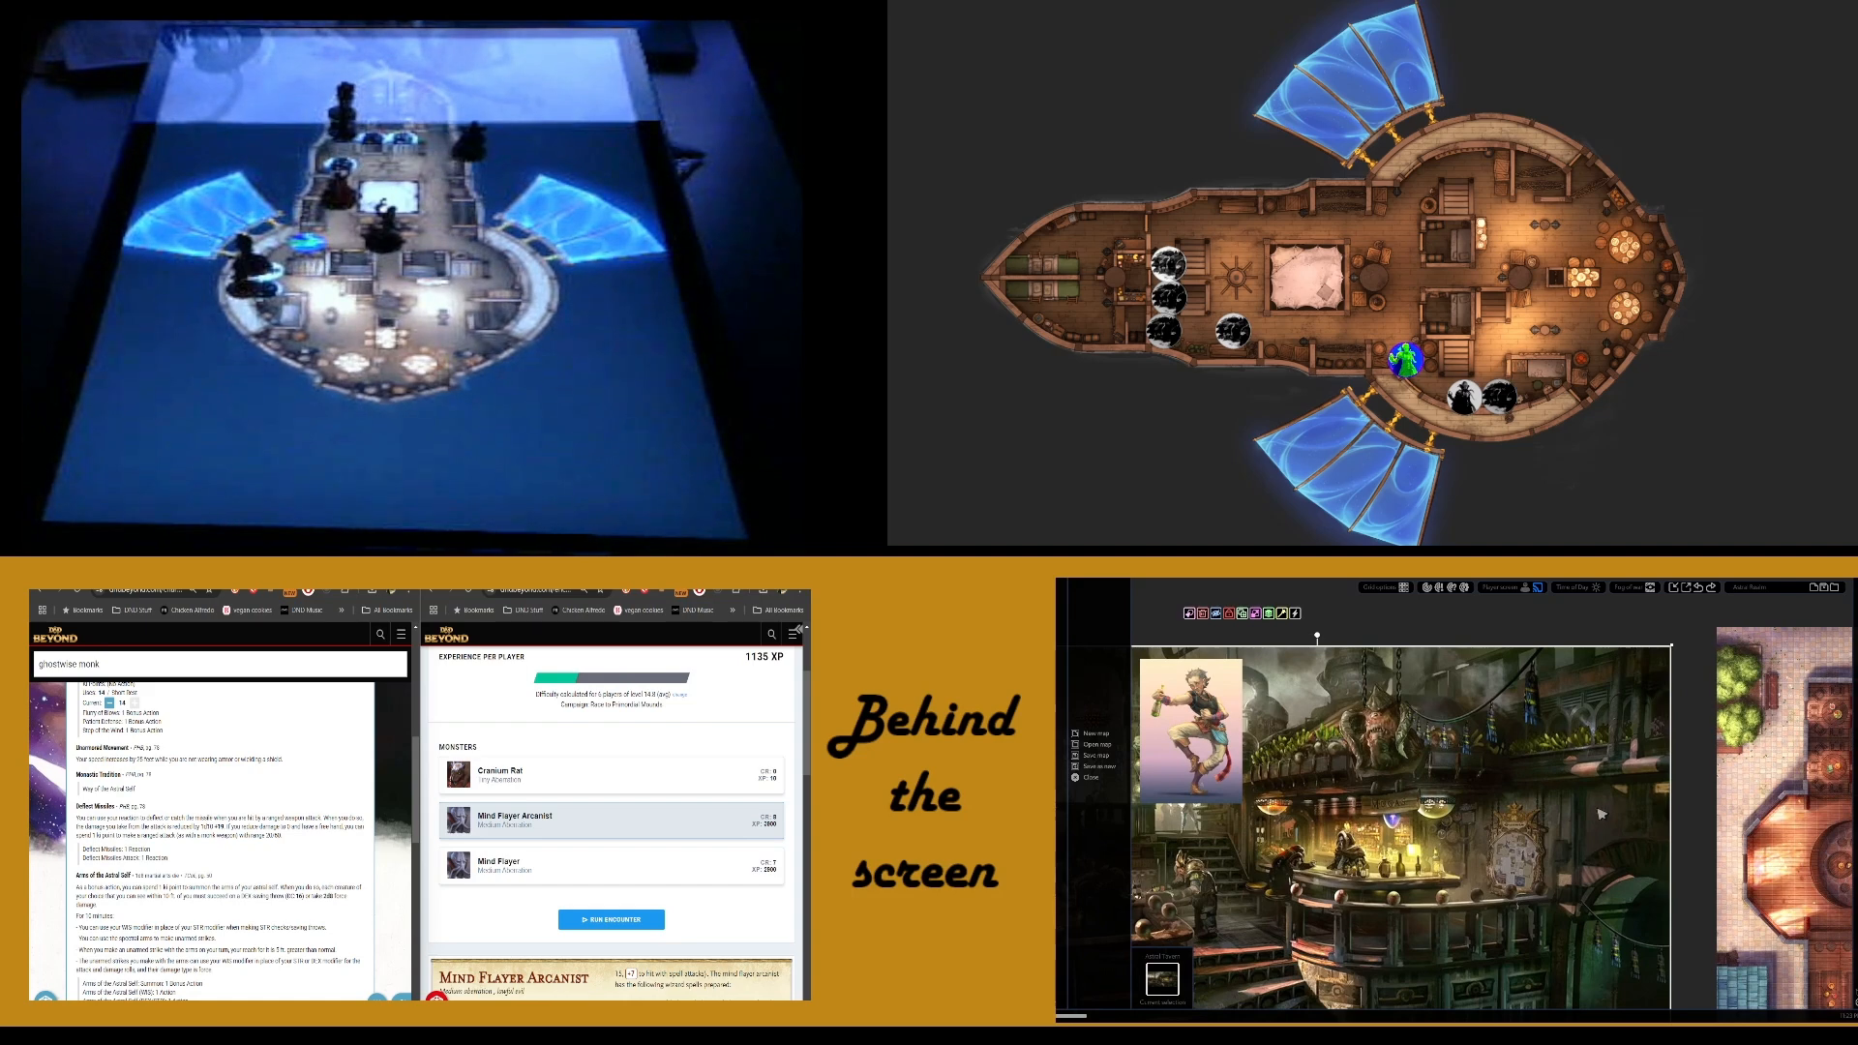
{"action": "left_click_drag", "start_coordinate": [1600, 814], "coordinate": [1401, 756]}
{"action": "scroll", "coordinate": [1401, 755], "scroll_direction": "down", "scroll_amount": 2}
{"action": "left_click_drag", "start_coordinate": [1606, 775], "coordinate": [1469, 765]}
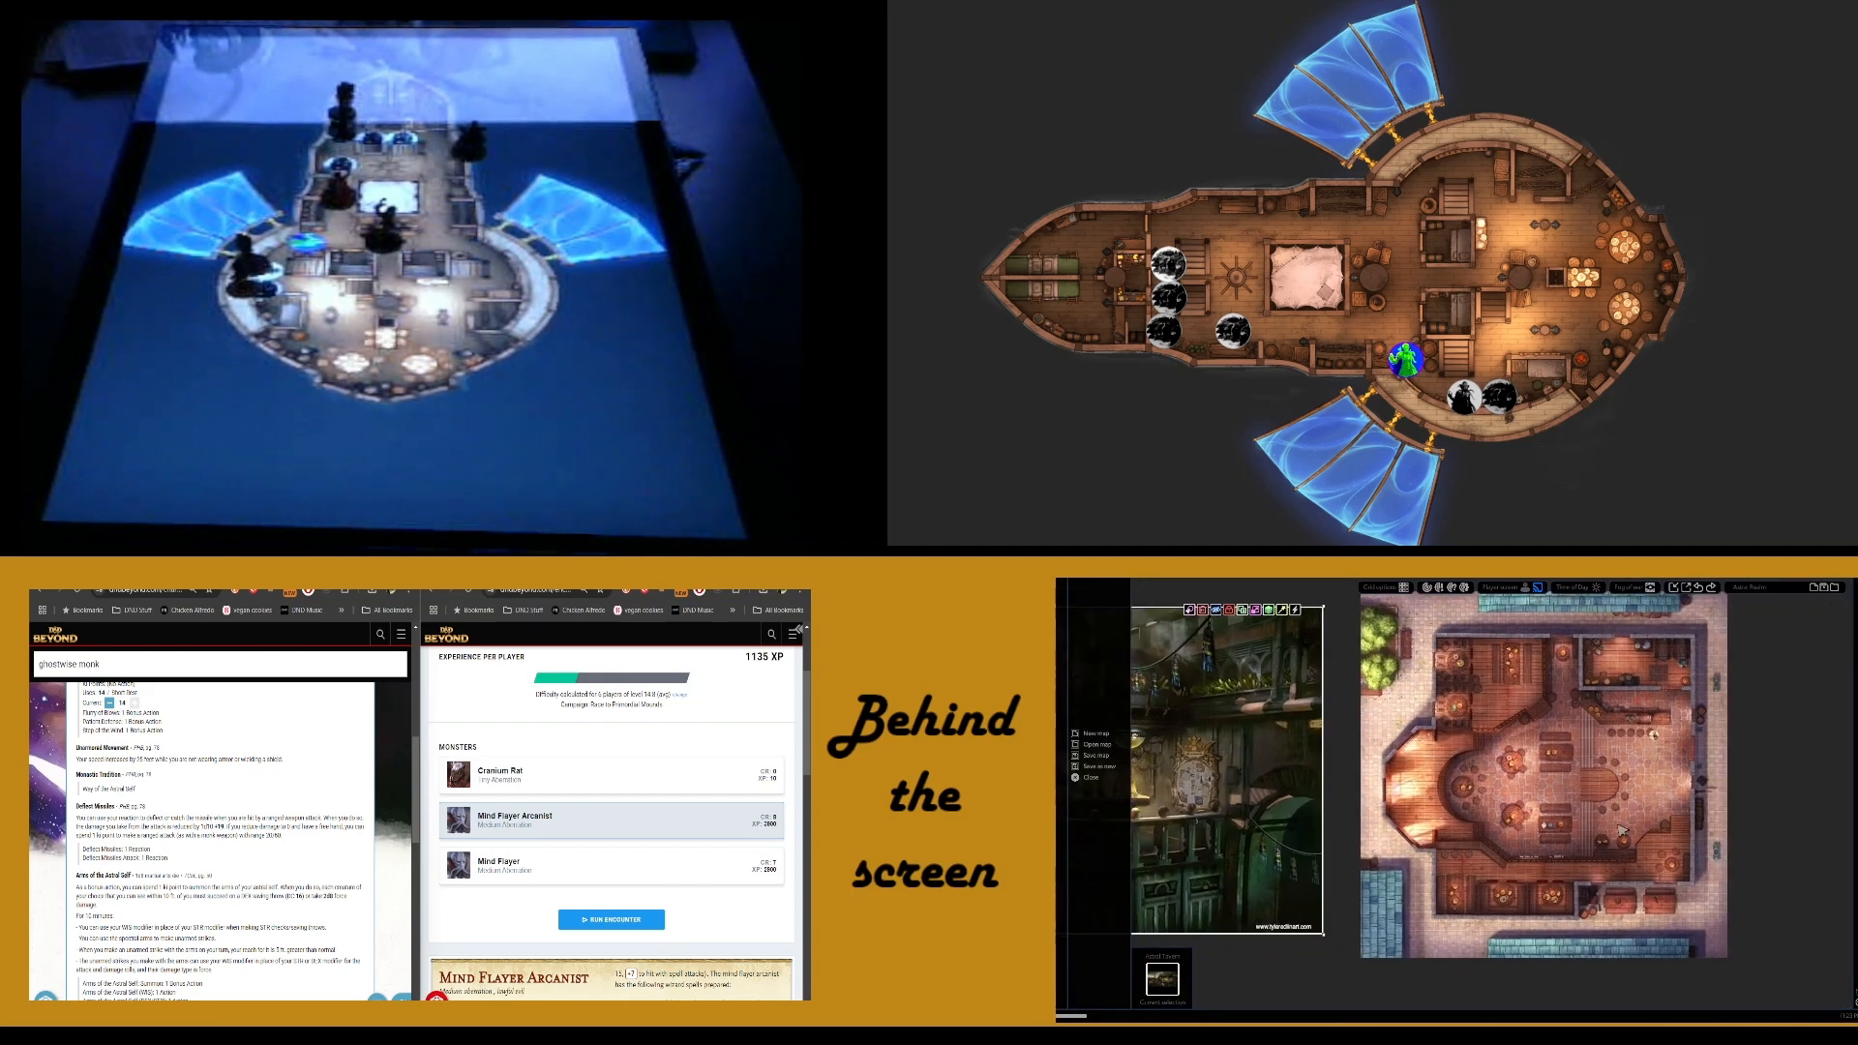
{"action": "left_click_drag", "start_coordinate": [1517, 700], "coordinate": [1443, 692]}
{"action": "scroll", "coordinate": [1452, 726], "scroll_direction": "down", "scroll_amount": 4}
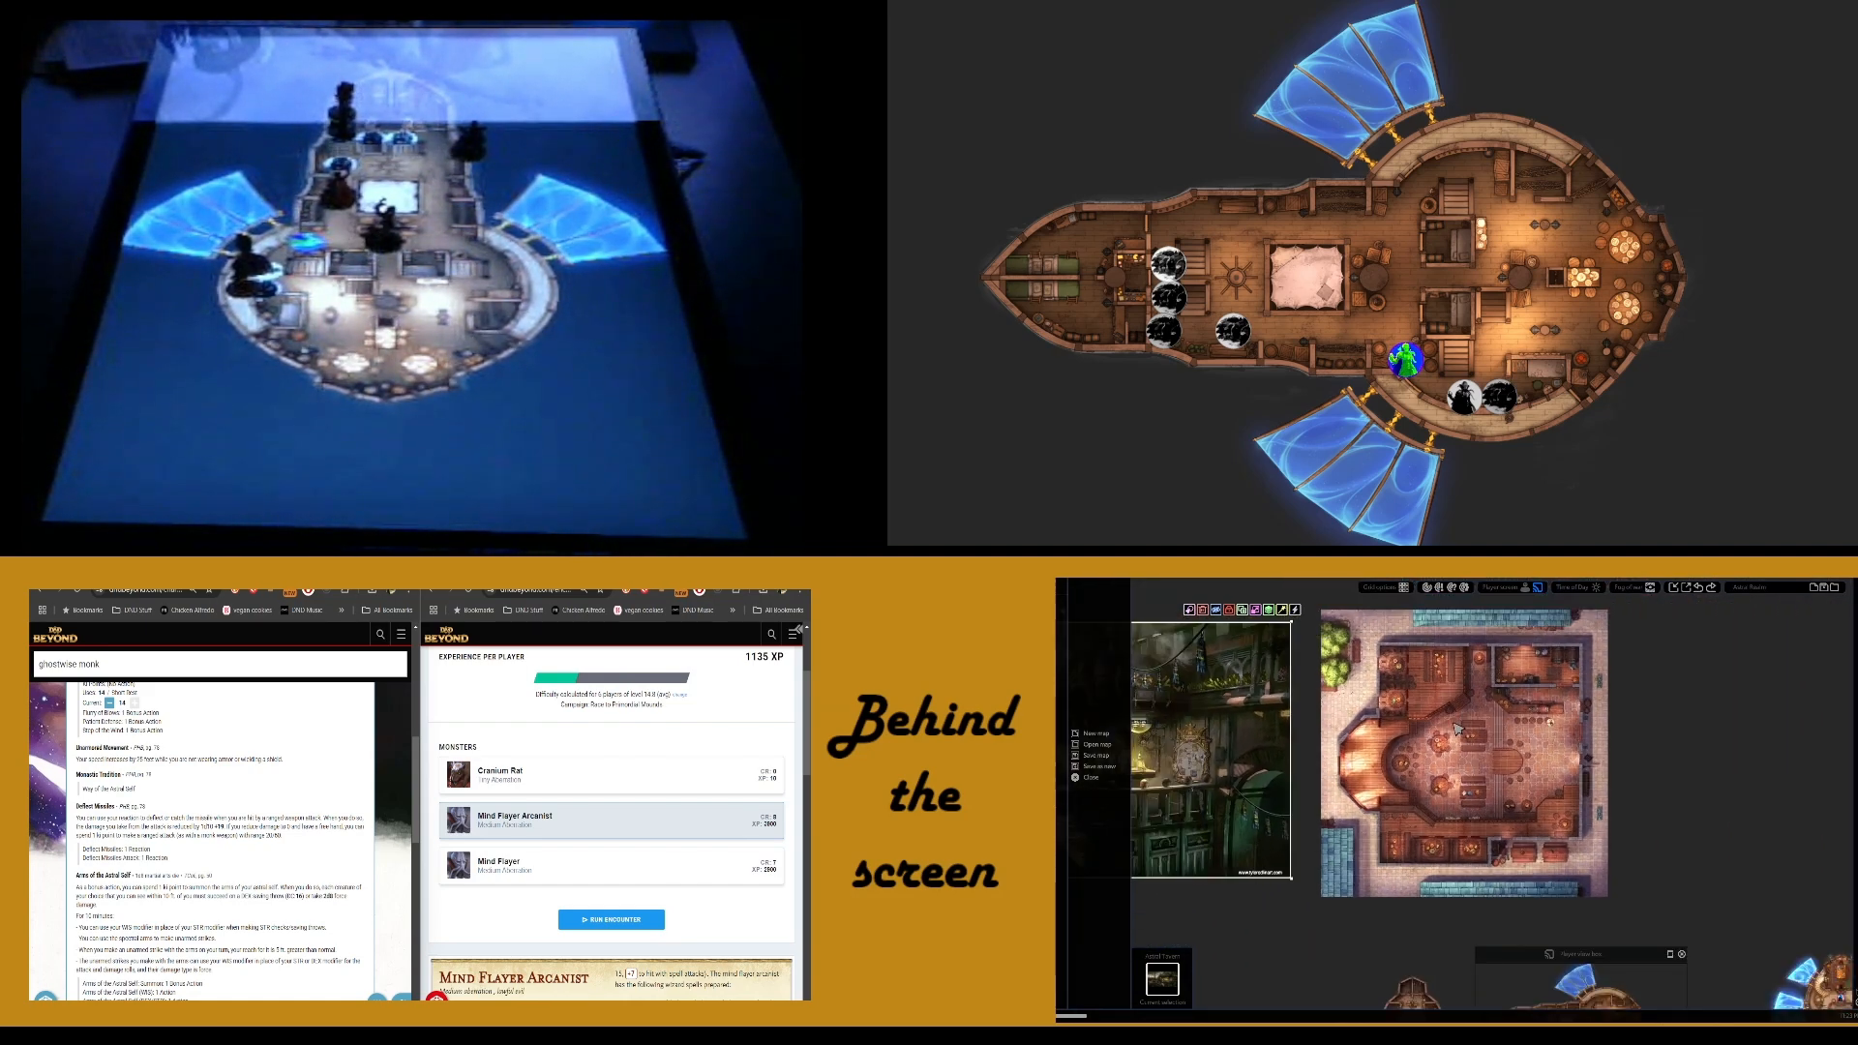
{"action": "left_click_drag", "start_coordinate": [1592, 838], "coordinate": [1420, 715]}
{"action": "left_click_drag", "start_coordinate": [1511, 833], "coordinate": [1511, 766]}
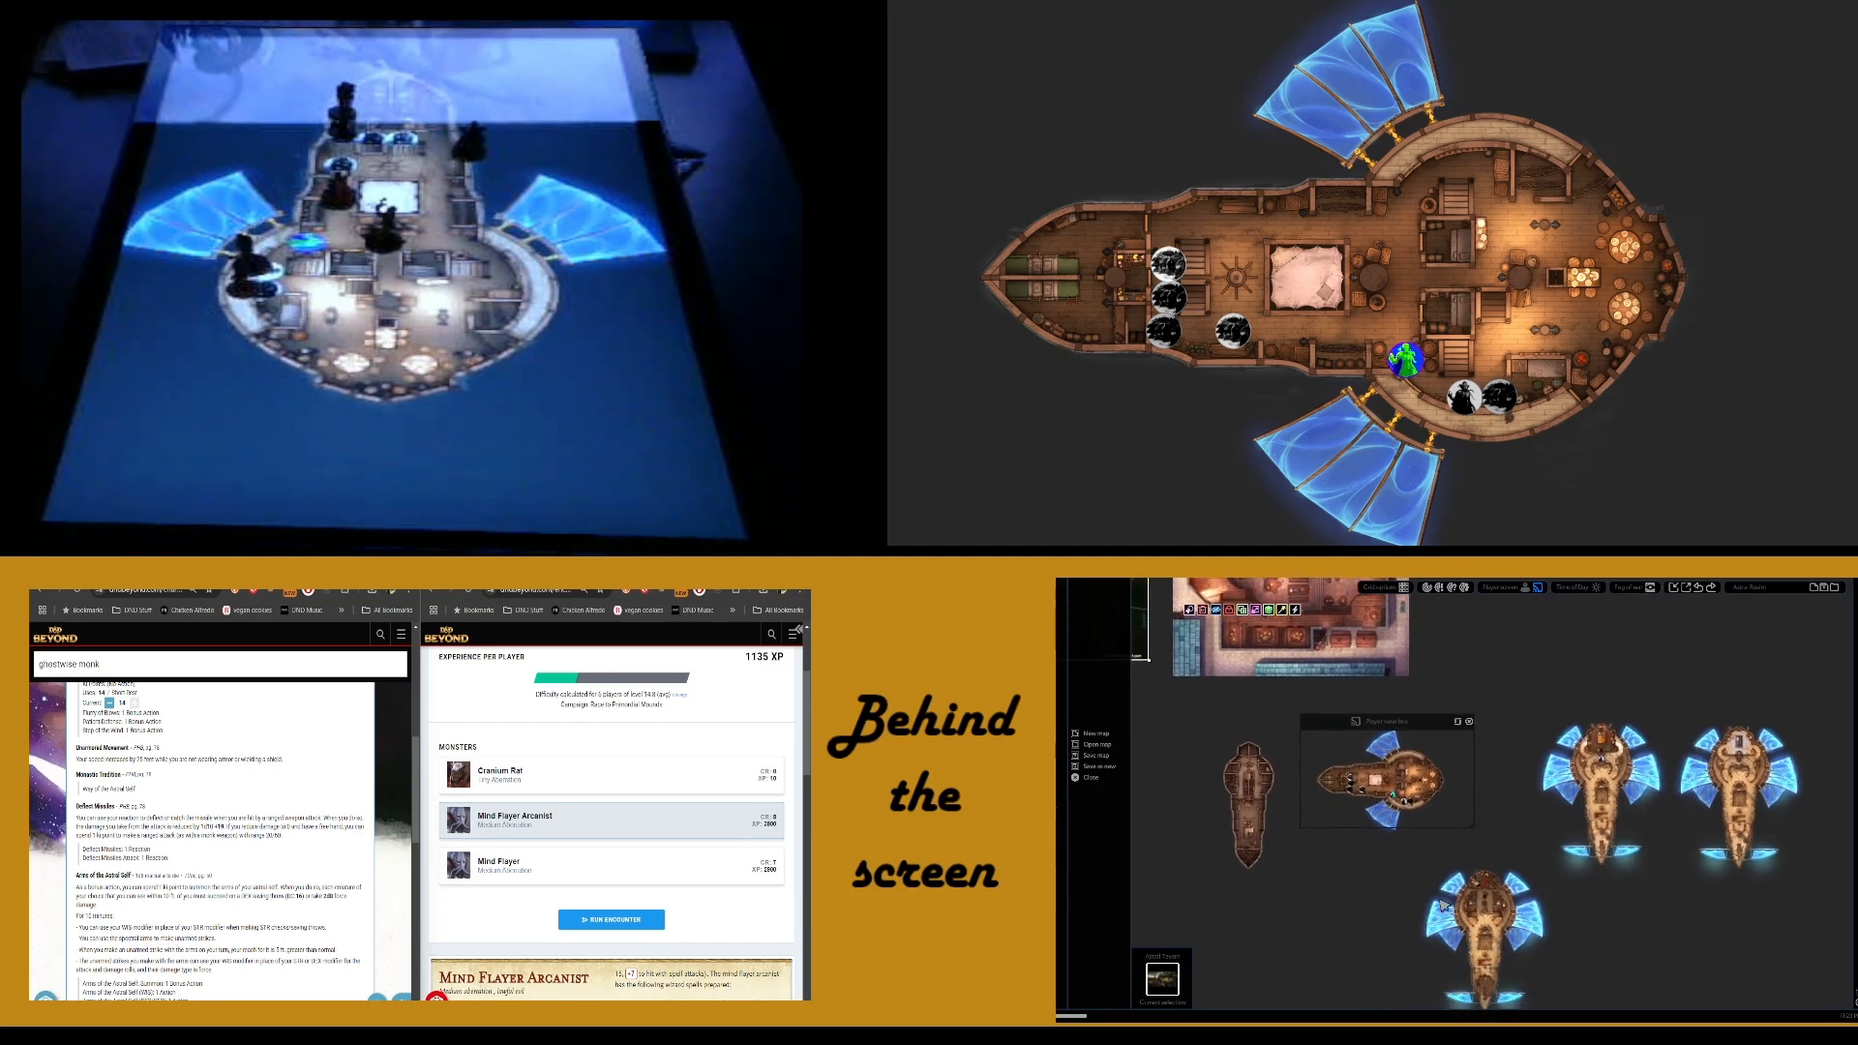
{"action": "left_click_drag", "start_coordinate": [1578, 692], "coordinate": [1655, 694]}
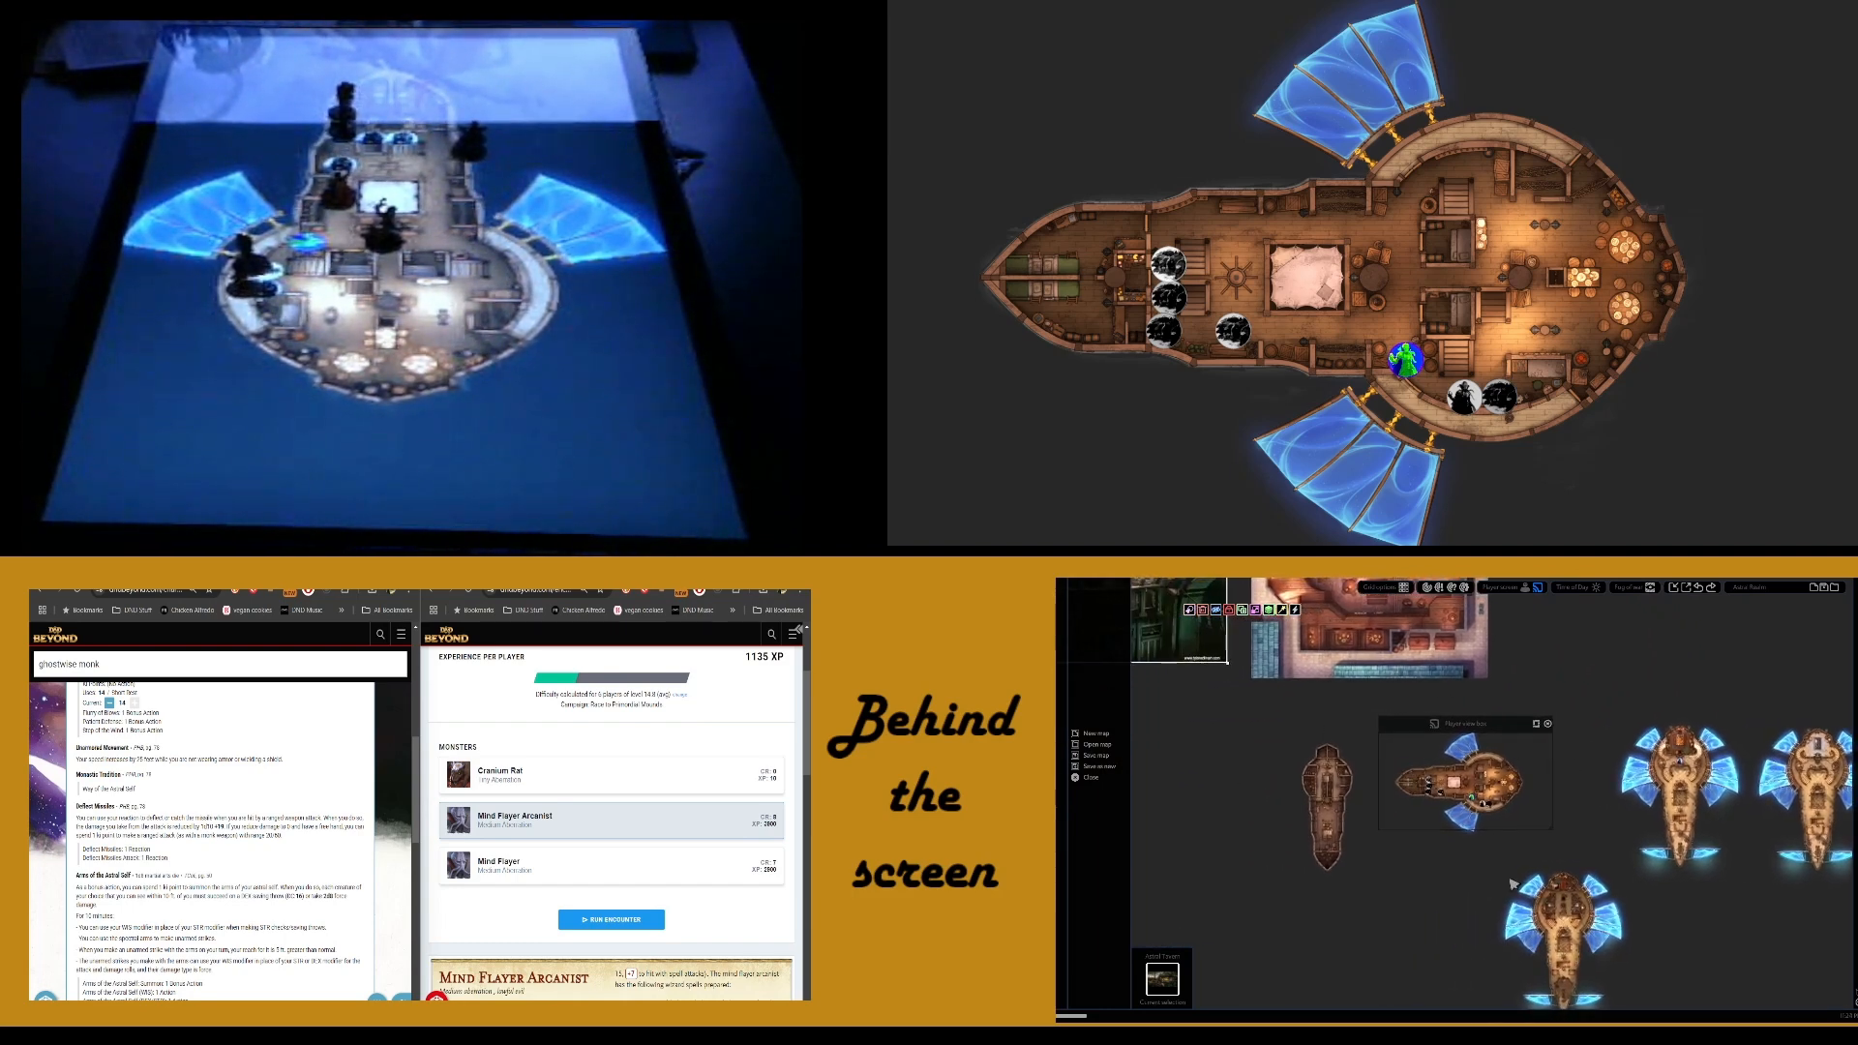
{"action": "left_click_drag", "start_coordinate": [1692, 804], "coordinate": [1596, 808]}
{"action": "scroll", "coordinate": [1386, 838], "scroll_direction": "up", "scroll_amount": 6}
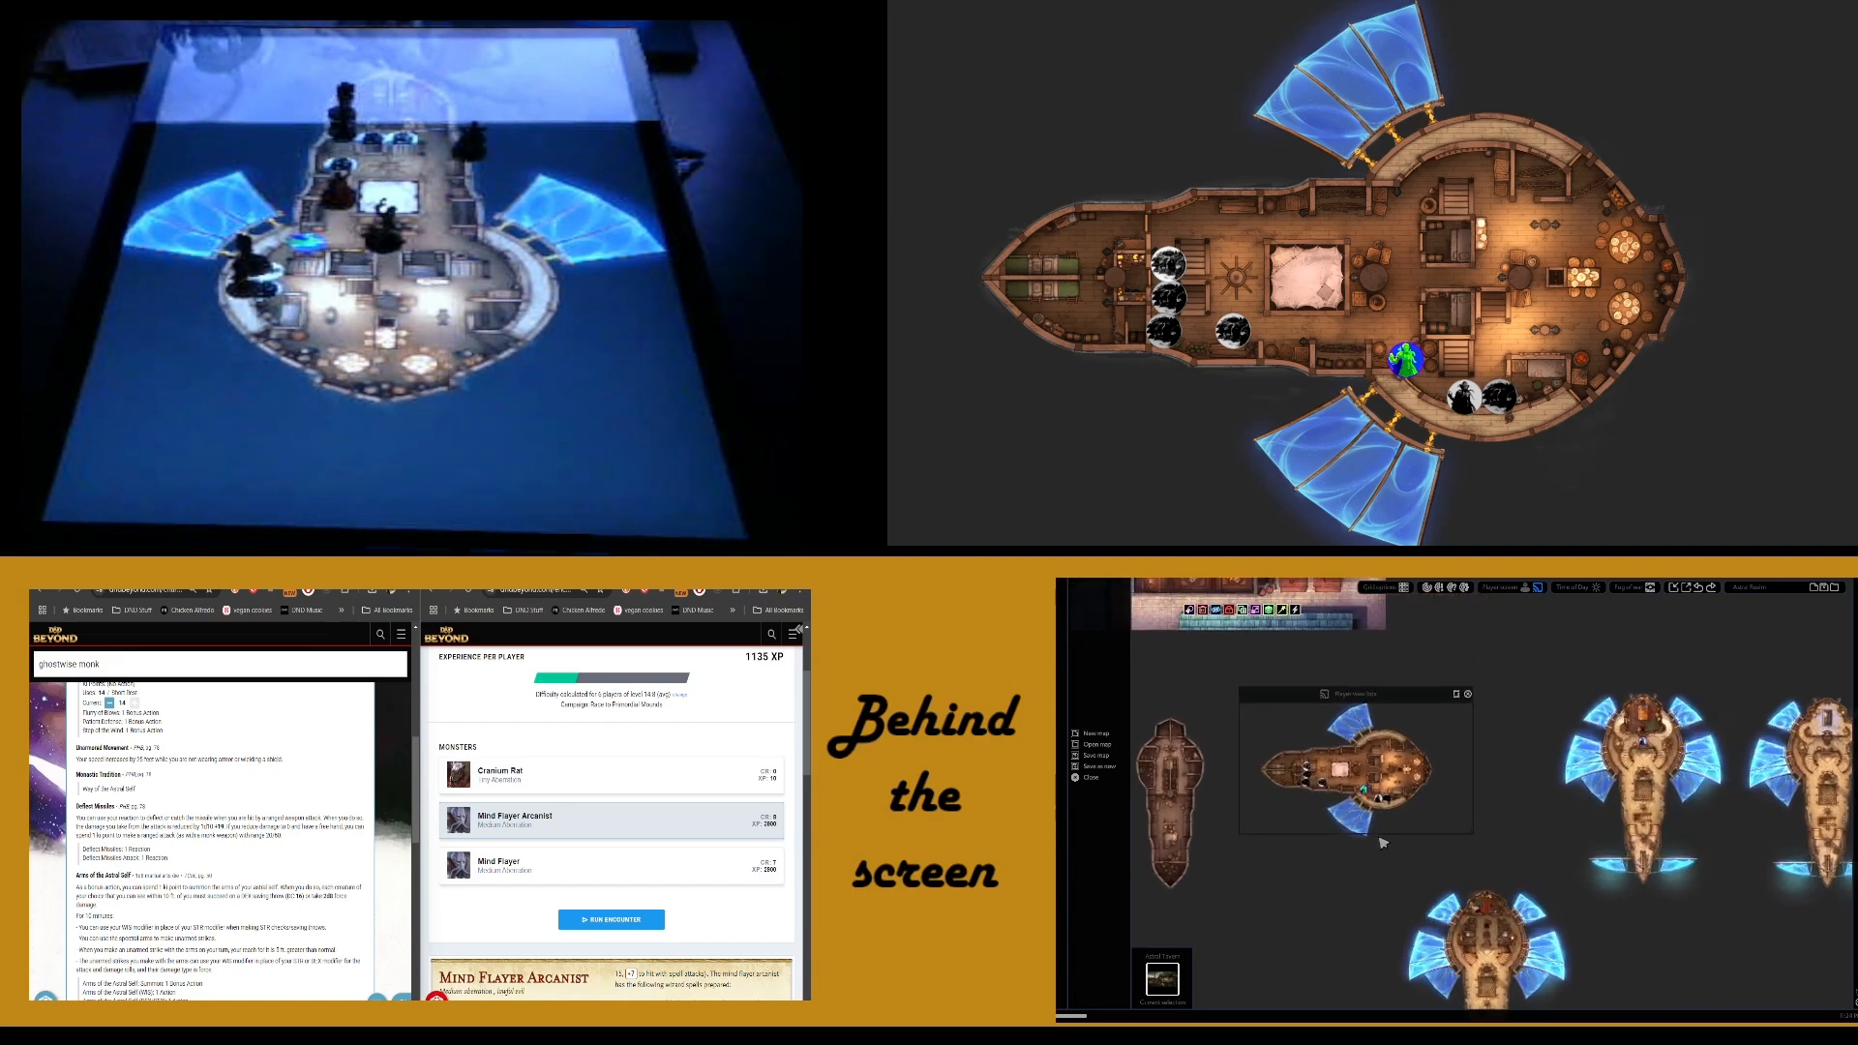
{"action": "left_click_drag", "start_coordinate": [1346, 794], "coordinate": [1499, 833]}
{"action": "scroll", "coordinate": [1499, 833], "scroll_direction": "up", "scroll_amount": 7}
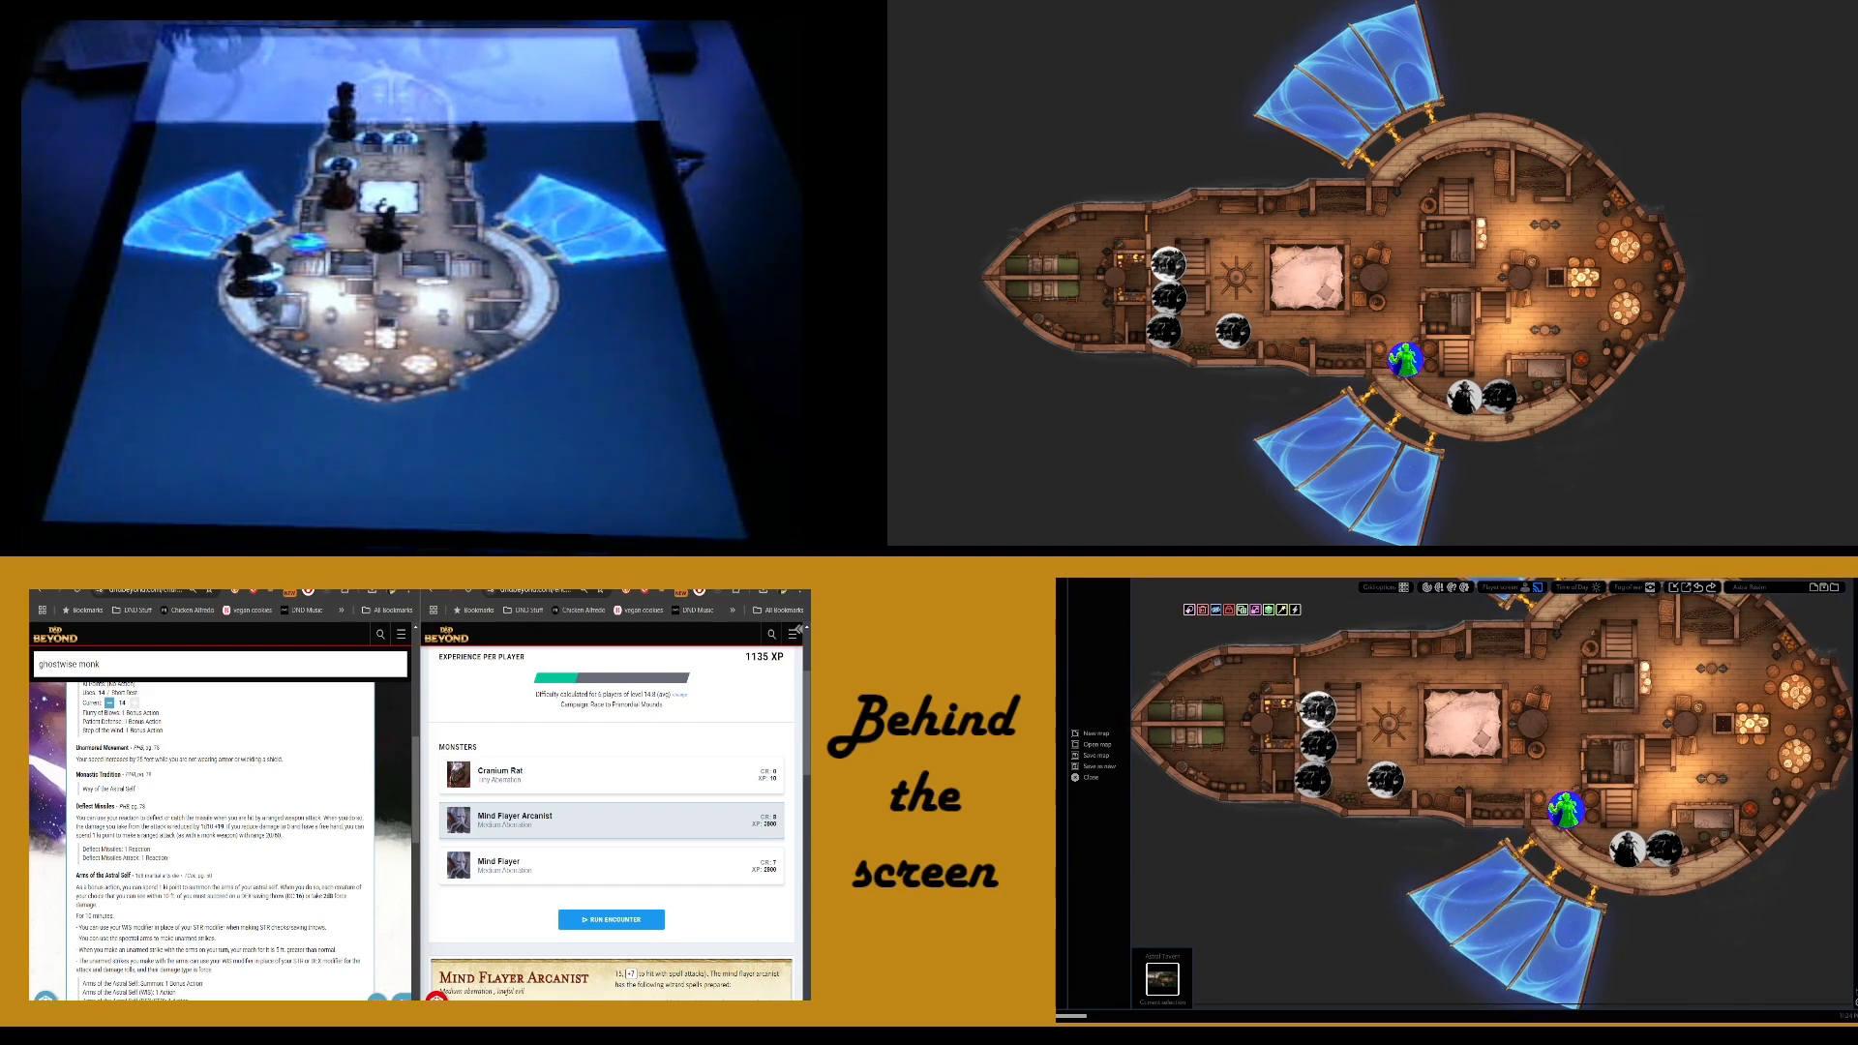
Examine the ship deck closely, checking the creature tokens and the rooms around them
{"action": "scroll", "coordinate": [1306, 724], "scroll_direction": "up", "scroll_amount": 4}
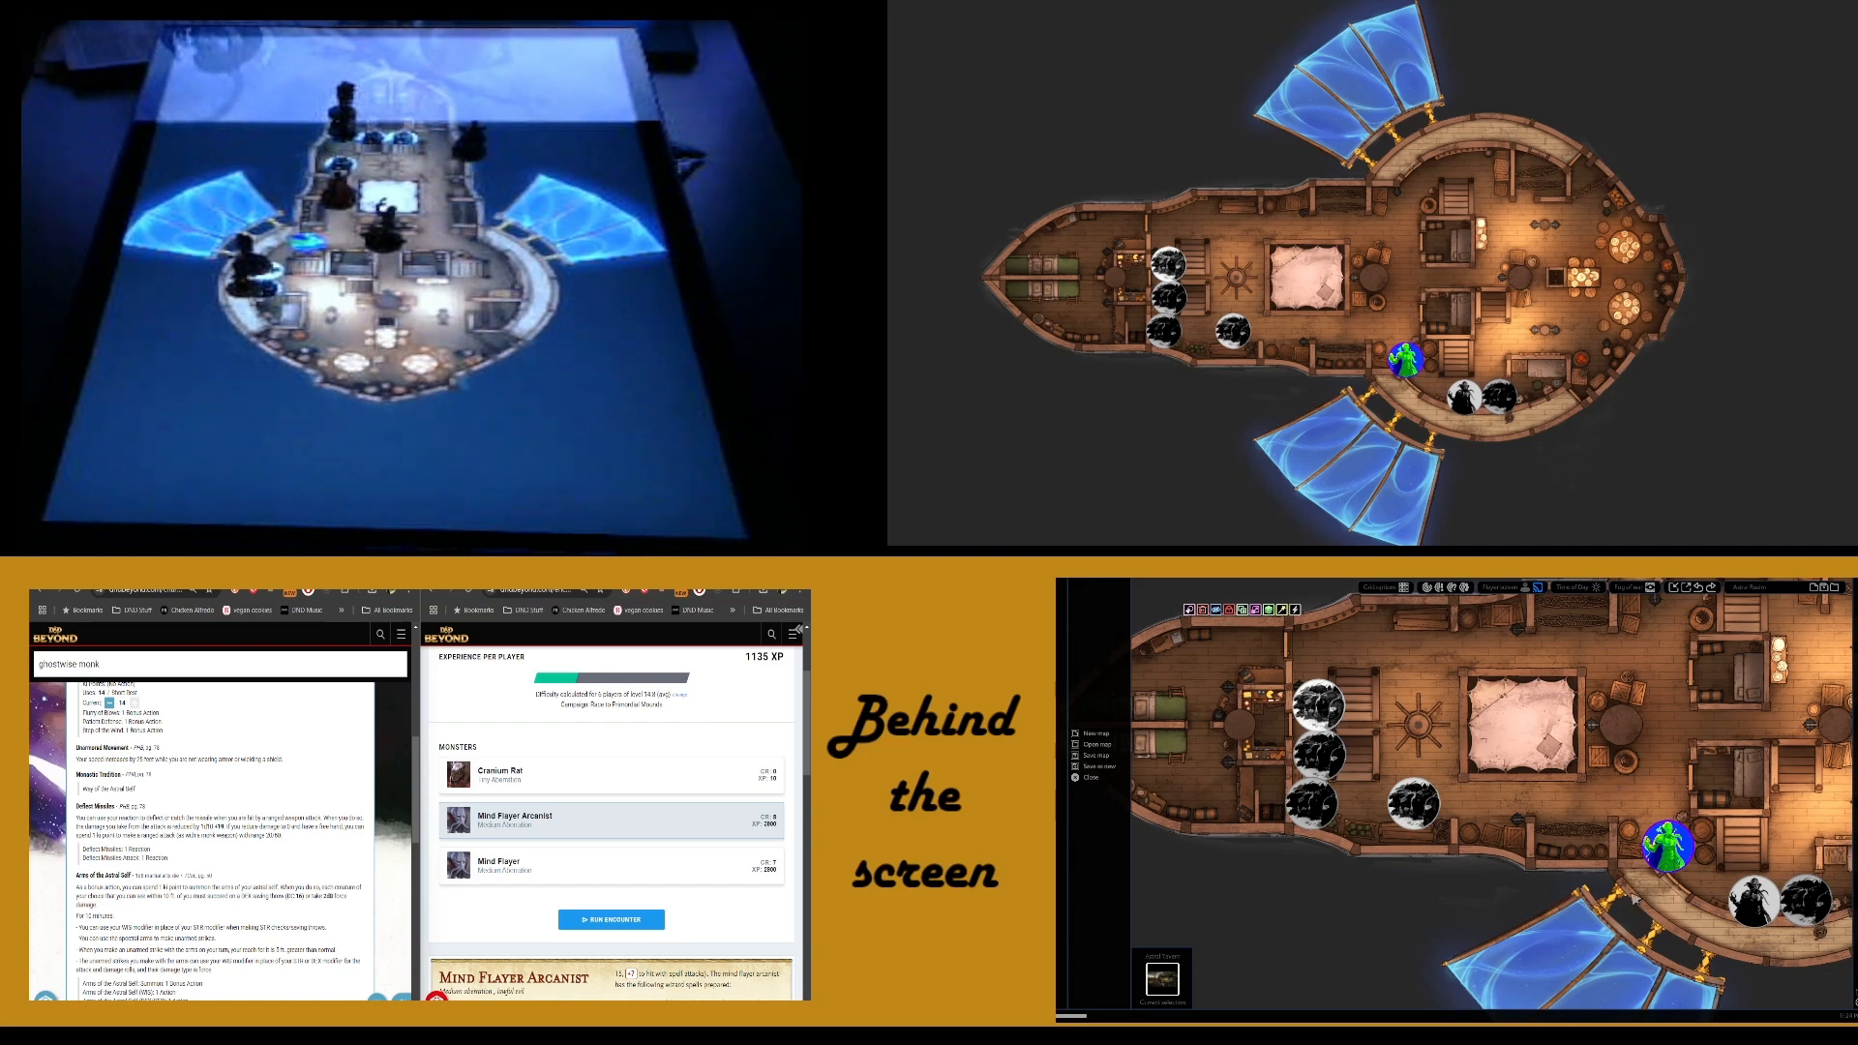
{"action": "left_click_drag", "start_coordinate": [1779, 816], "coordinate": [1462, 903]}
{"action": "left_click_drag", "start_coordinate": [1417, 733], "coordinate": [1506, 701]}
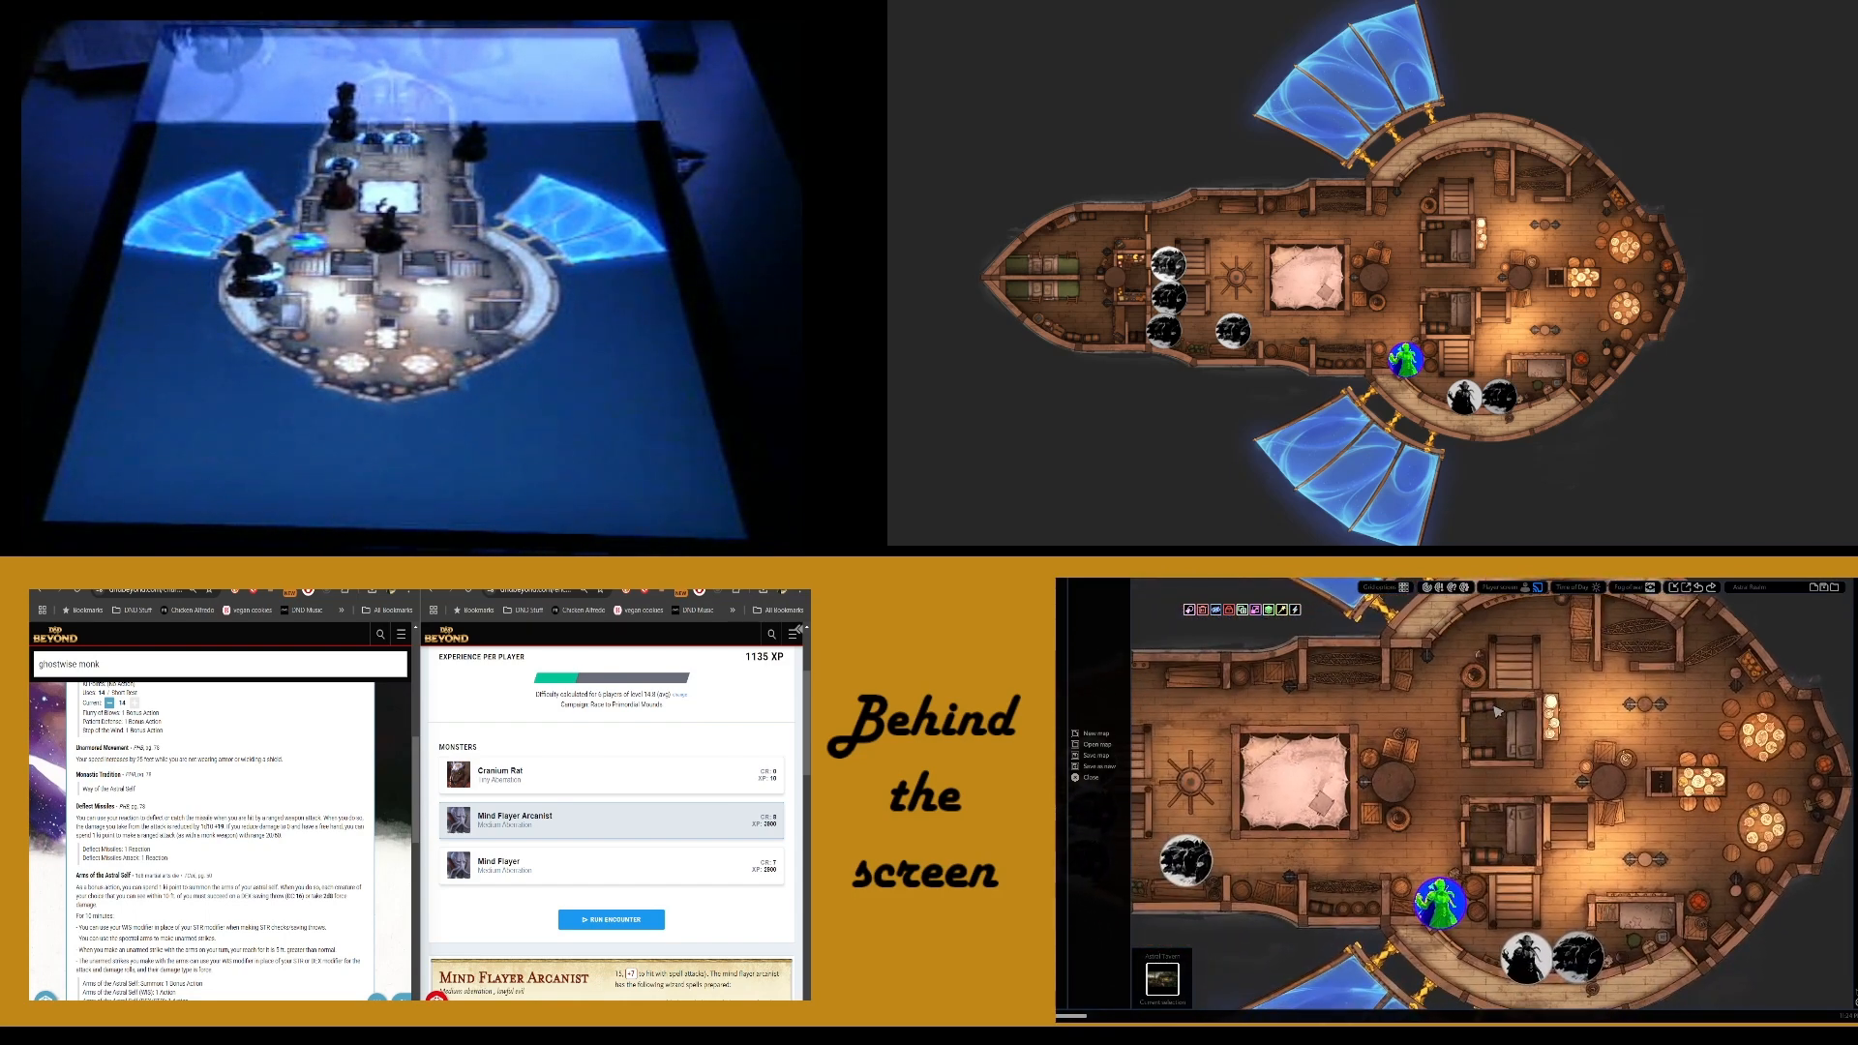
{"action": "left_click_drag", "start_coordinate": [1434, 793], "coordinate": [1554, 721]}
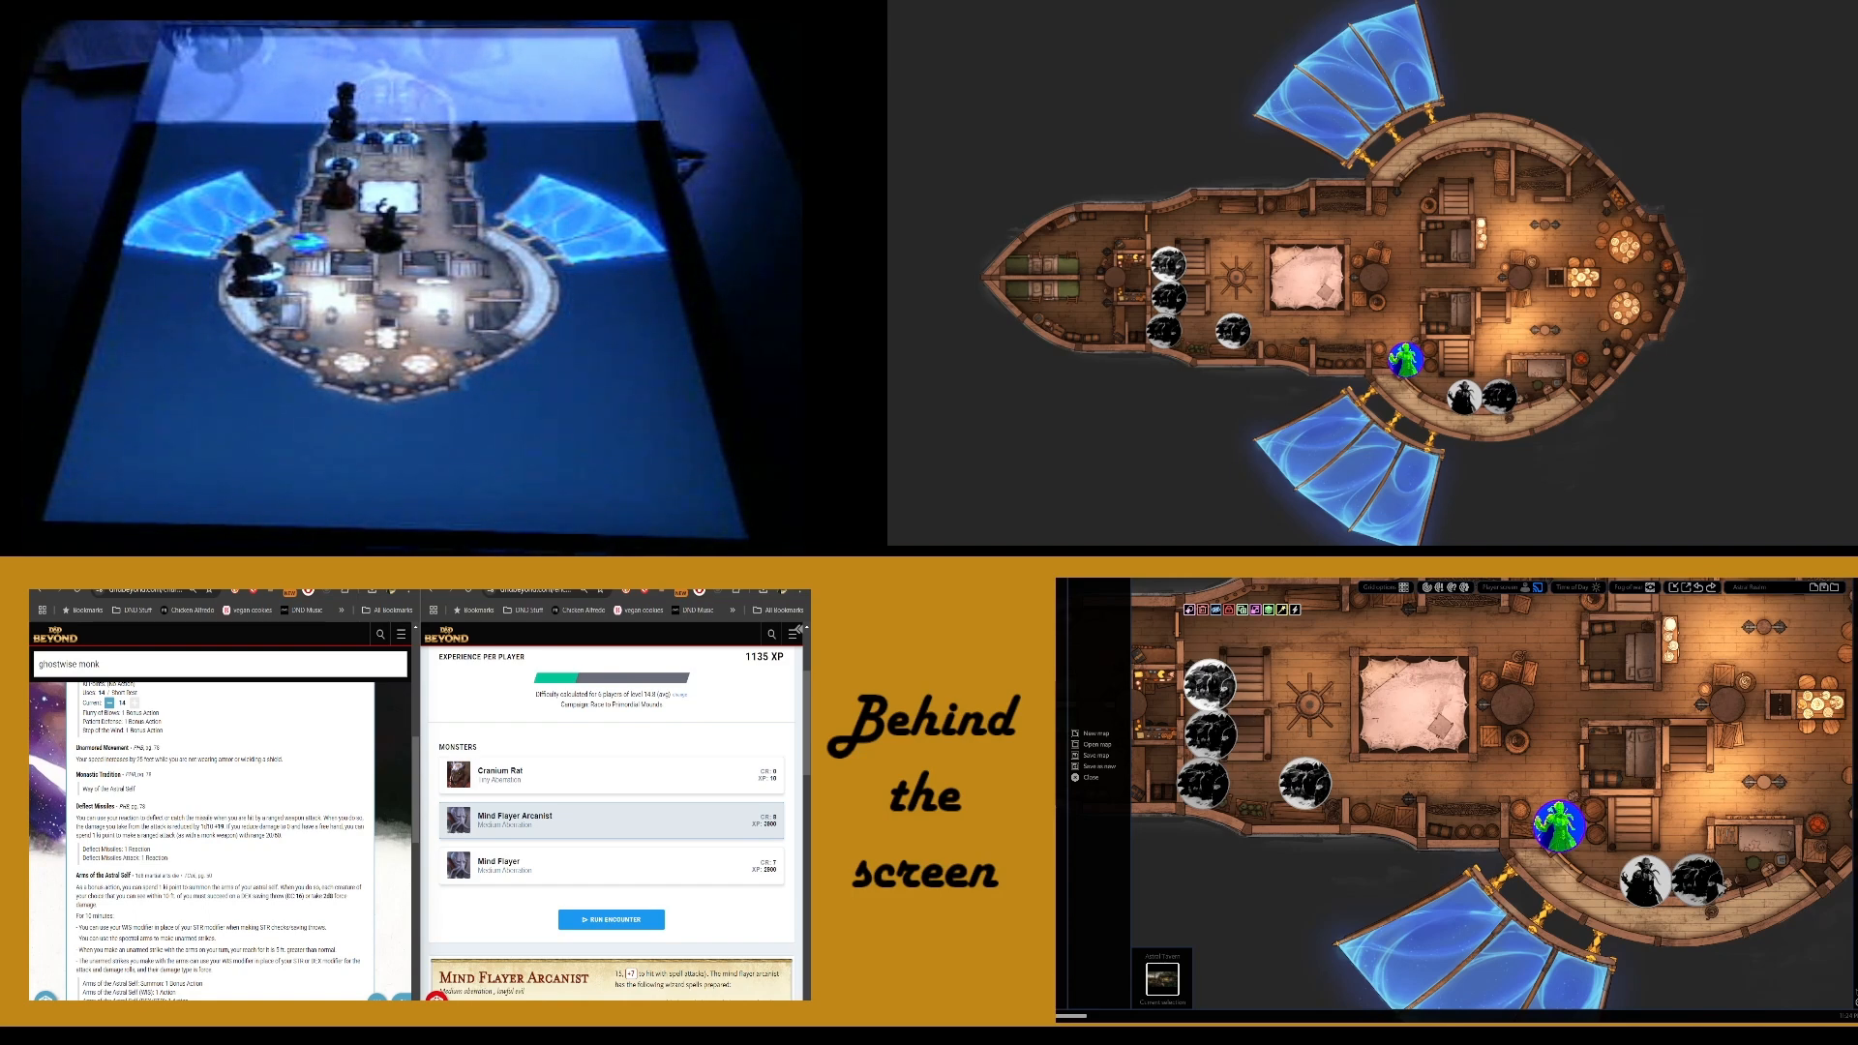
{"action": "left_click_drag", "start_coordinate": [1743, 759], "coordinate": [1638, 811]}
{"action": "scroll", "coordinate": [1638, 811], "scroll_direction": "down", "scroll_amount": 2}
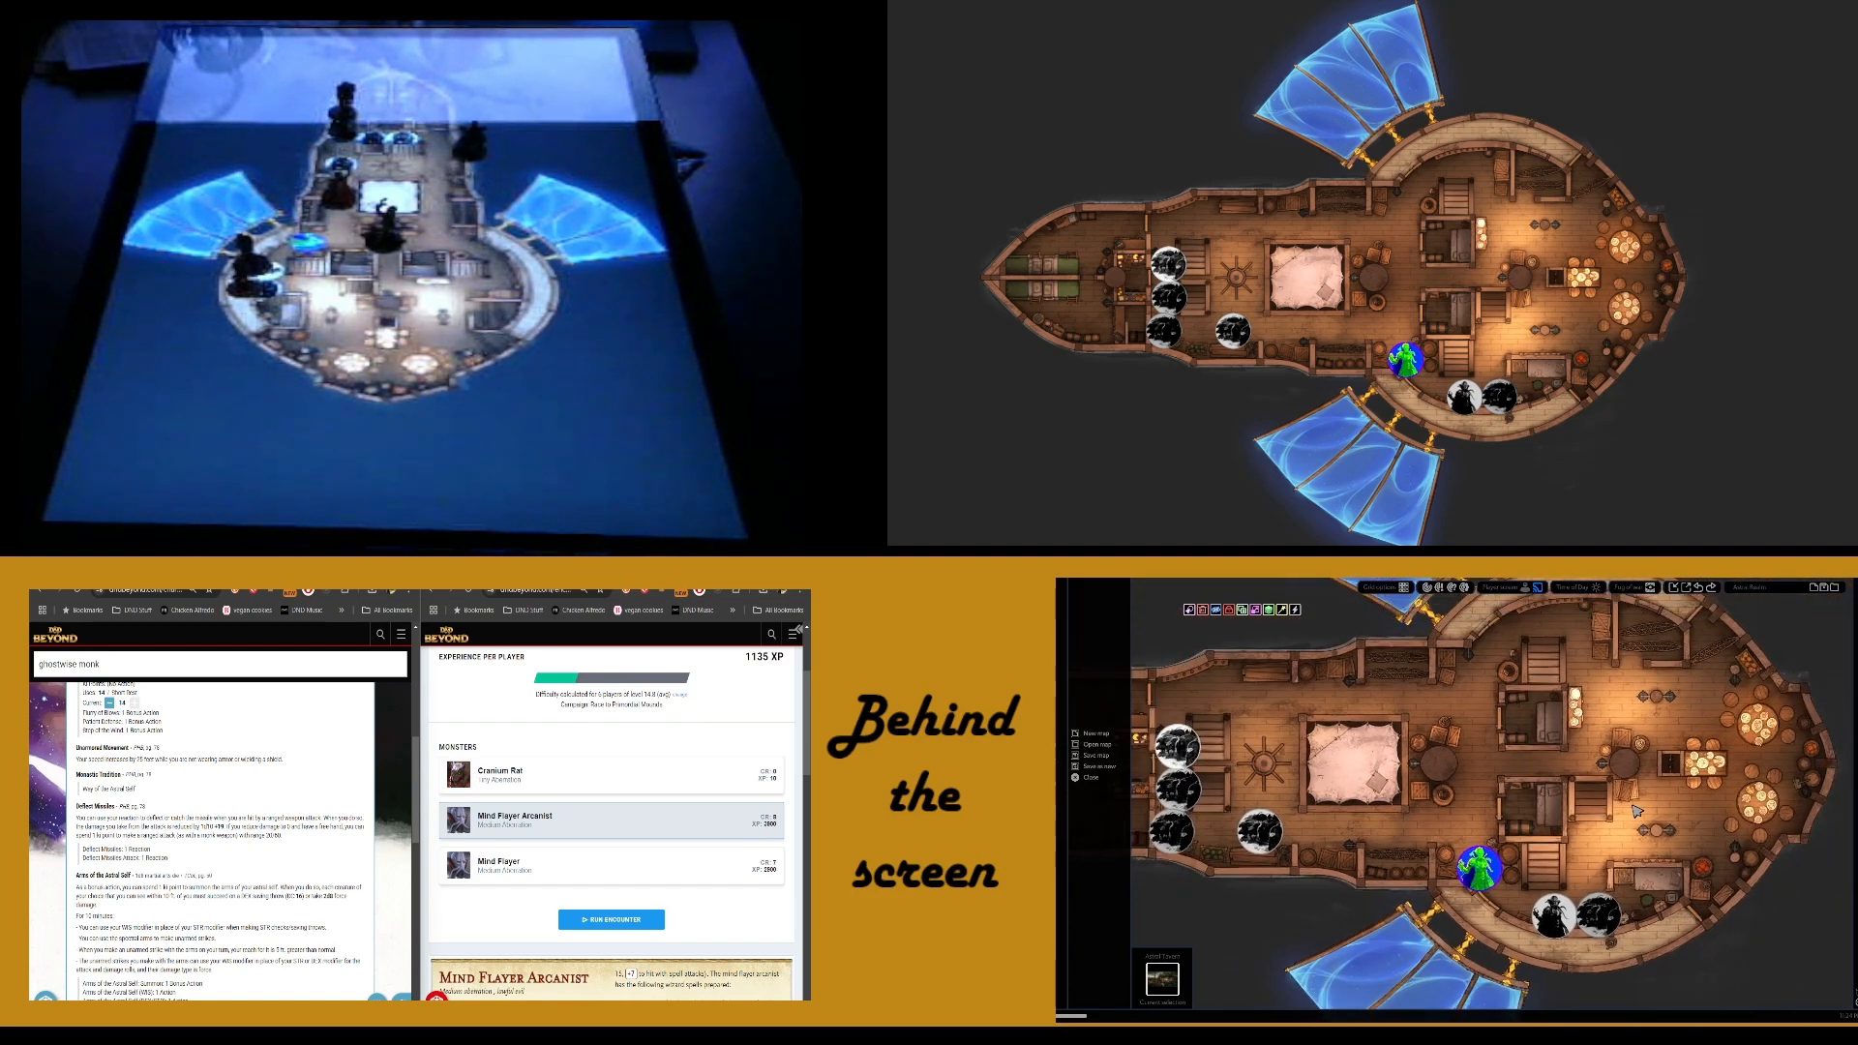
{"action": "scroll", "coordinate": [1635, 811], "scroll_direction": "down", "scroll_amount": 1}
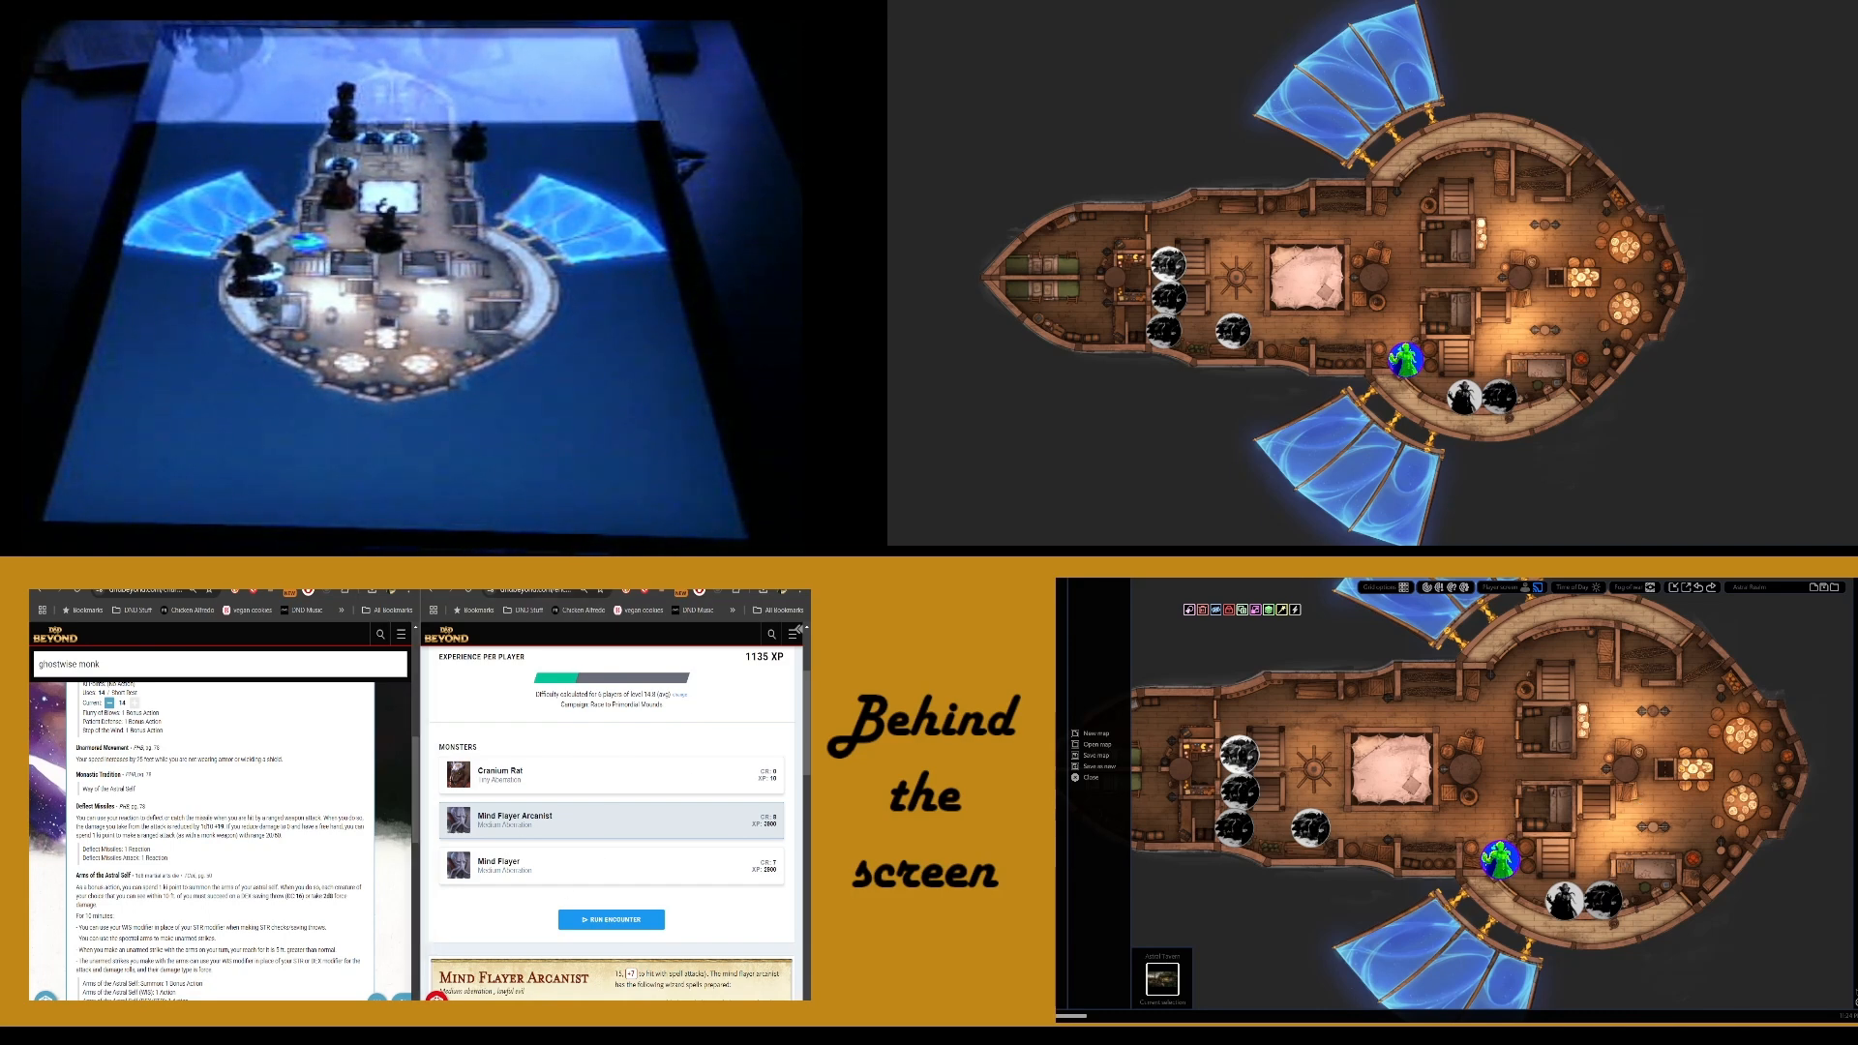
Switch to the D&D Battle Tracker and review the creatures in the initiative list
{"action": "left_click", "coordinate": [556, 579]}
{"action": "left_click", "coordinate": [581, 578]}
{"action": "scroll", "coordinate": [663, 996], "scroll_direction": "up", "scroll_amount": 1}
{"action": "scroll", "coordinate": [664, 995], "scroll_direction": "down", "scroll_amount": 5}
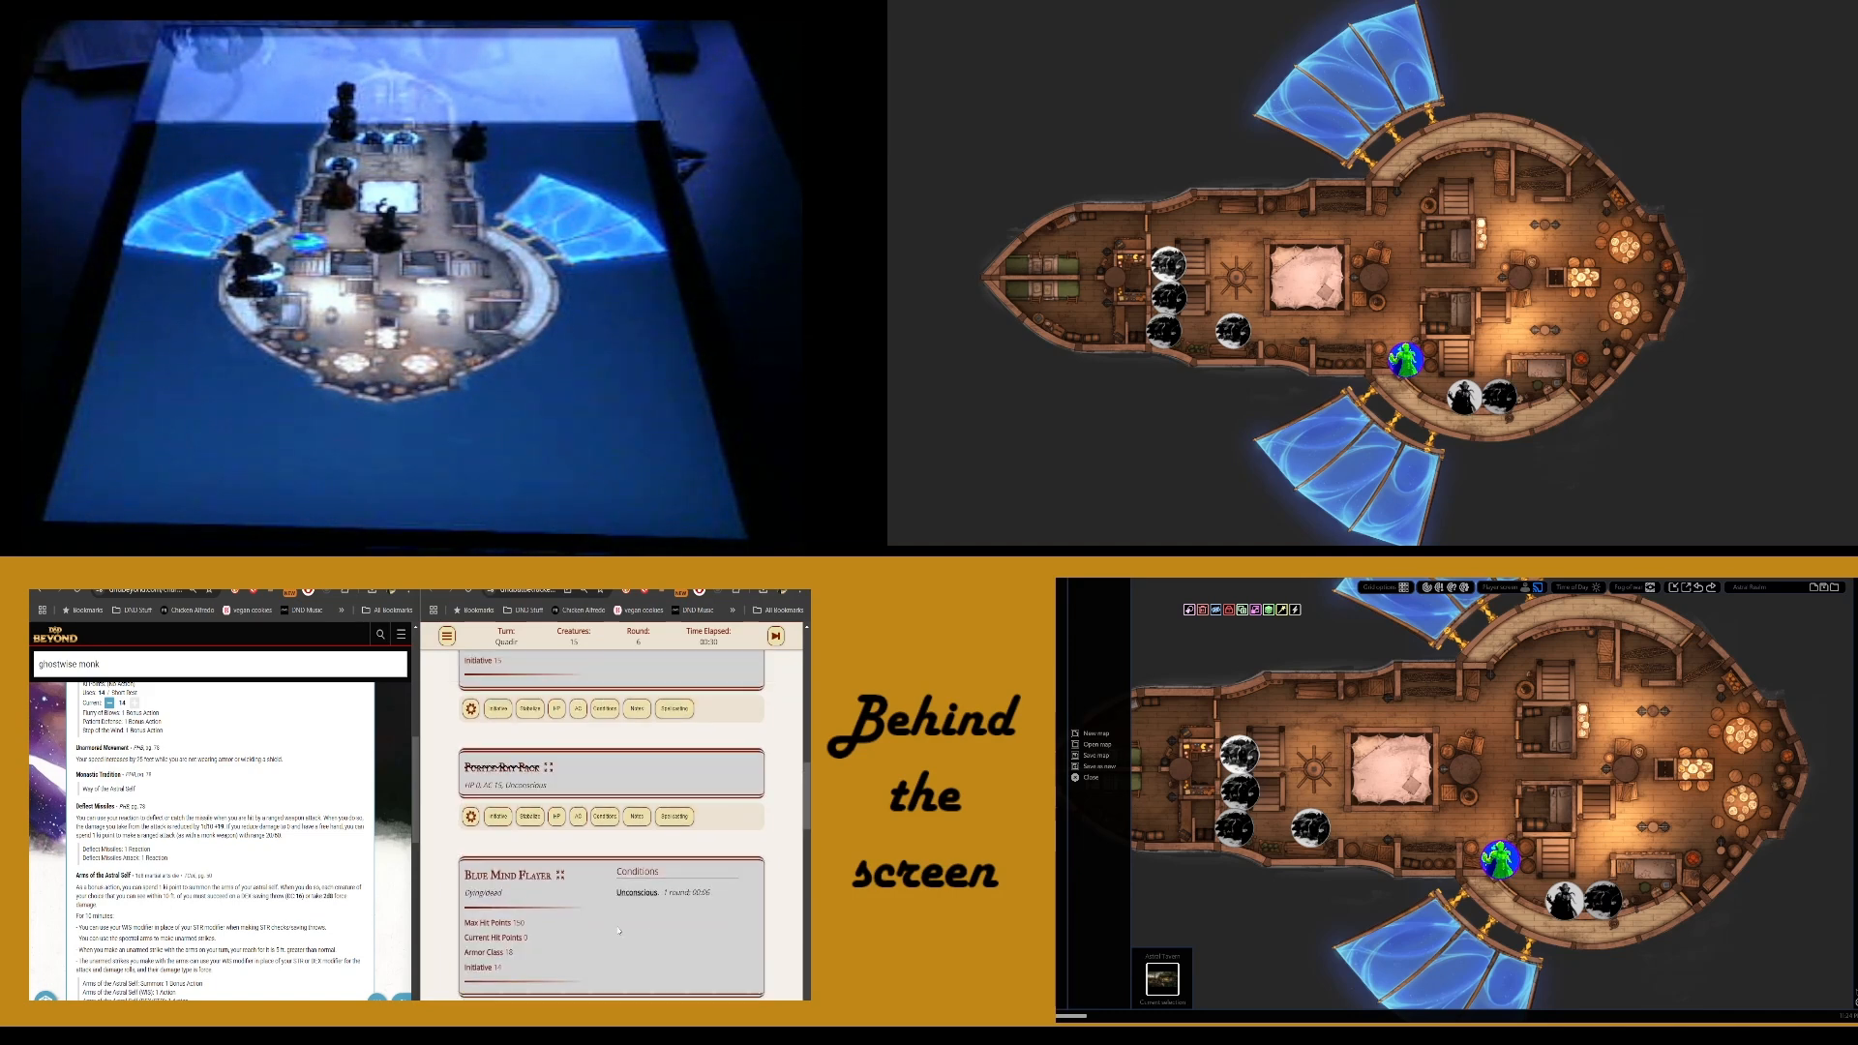
{"action": "scroll", "coordinate": [608, 884], "scroll_direction": "up", "scroll_amount": 5}
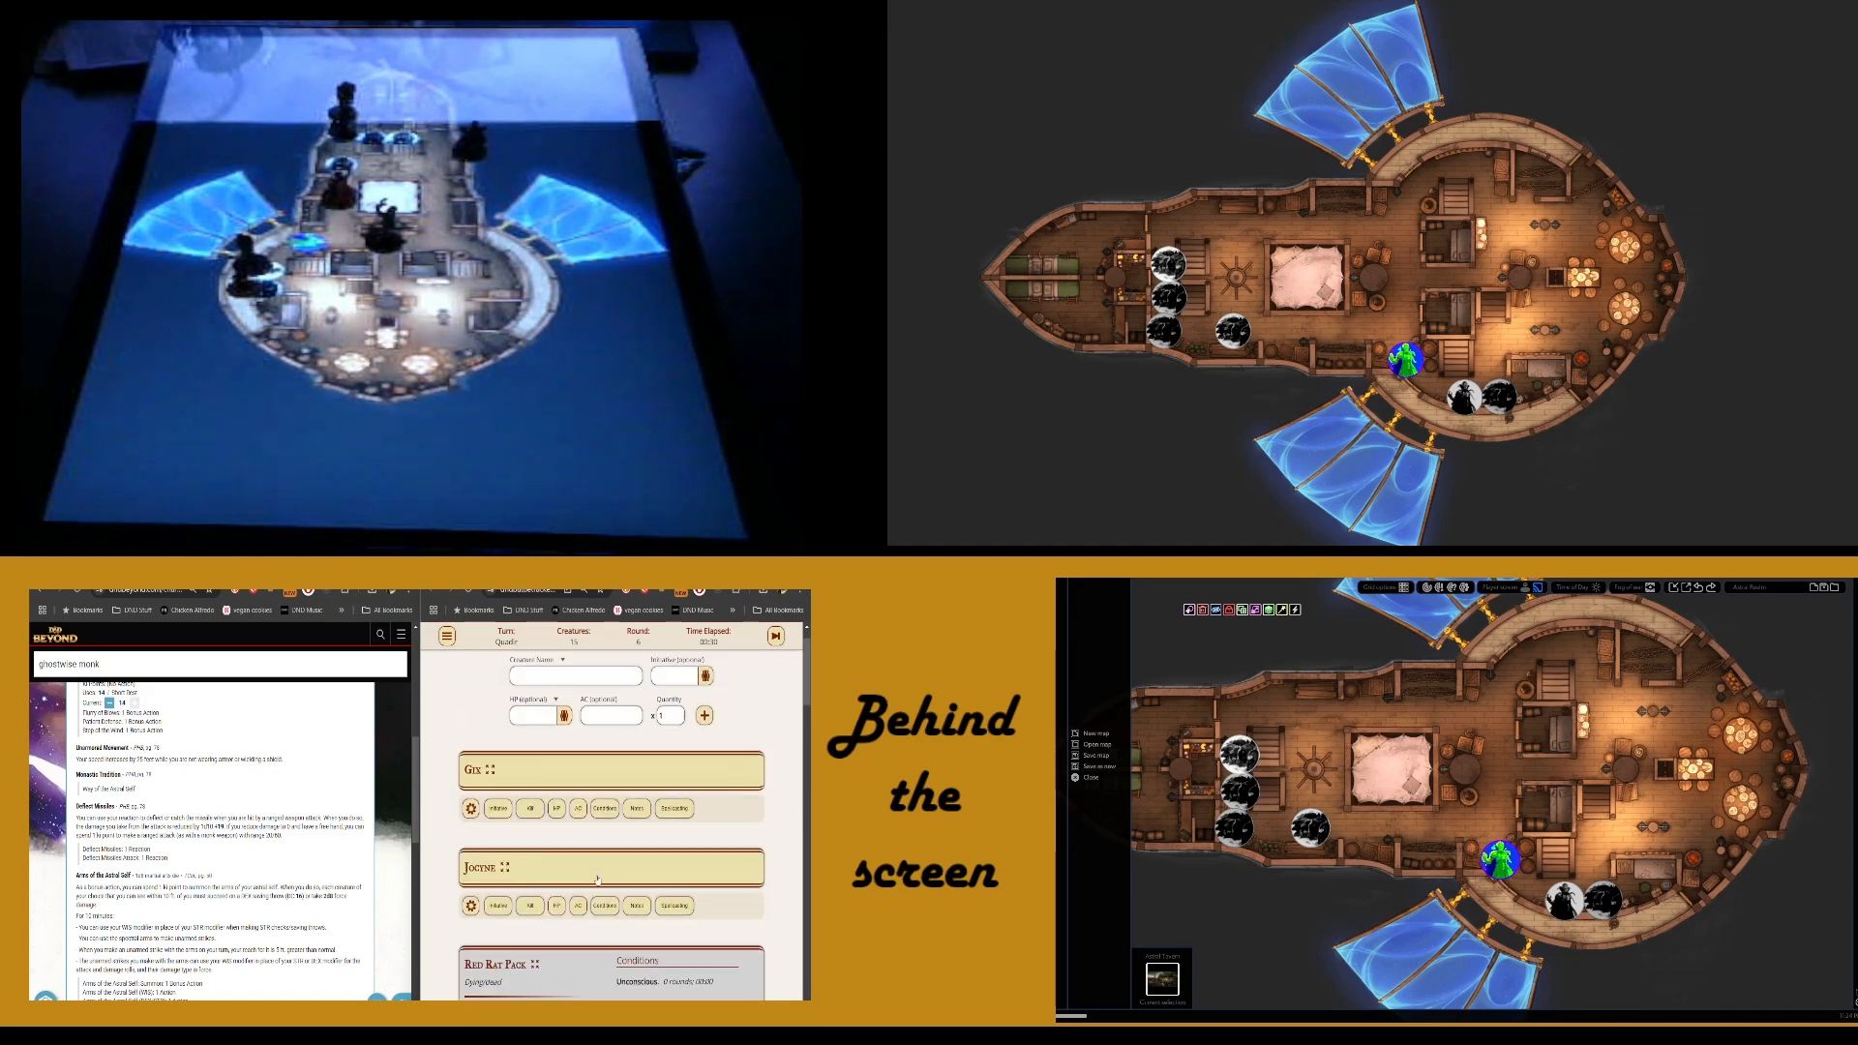
{"action": "scroll", "coordinate": [700, 838], "scroll_direction": "down", "scroll_amount": 5}
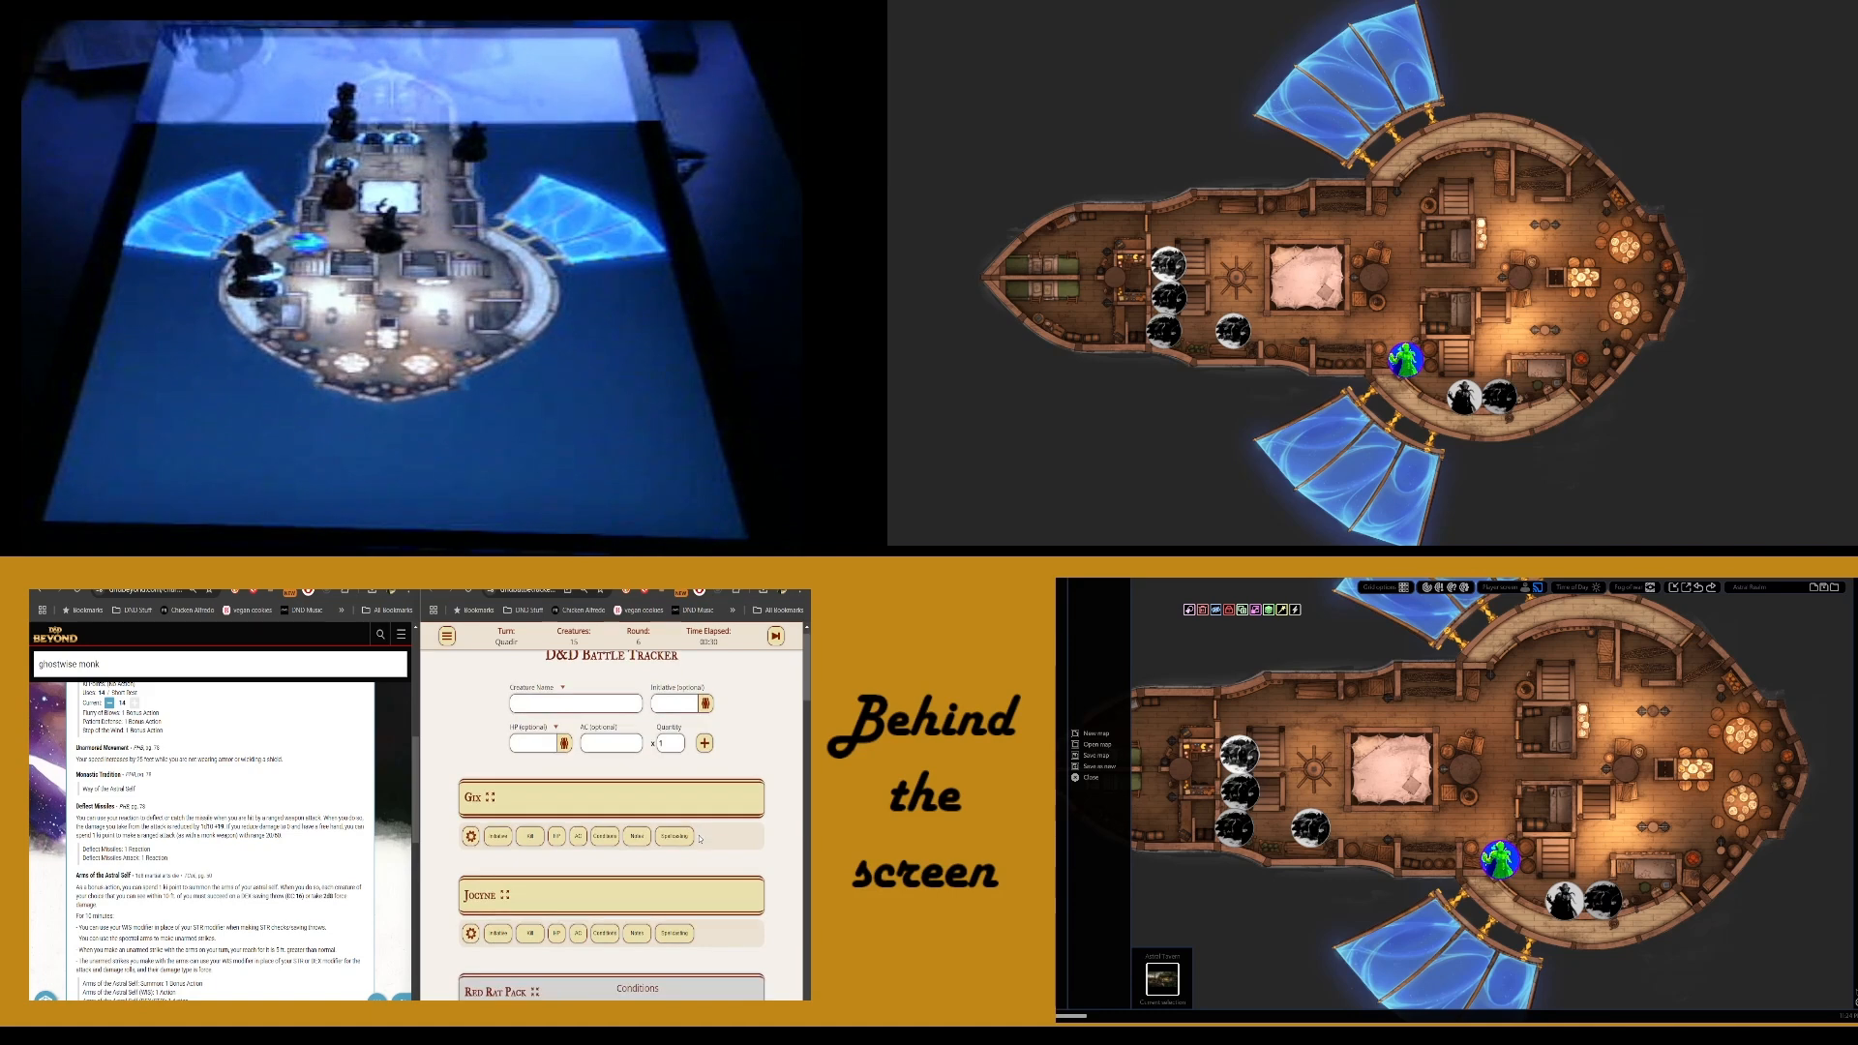
{"action": "scroll", "coordinate": [692, 764], "scroll_direction": "down", "scroll_amount": 1}
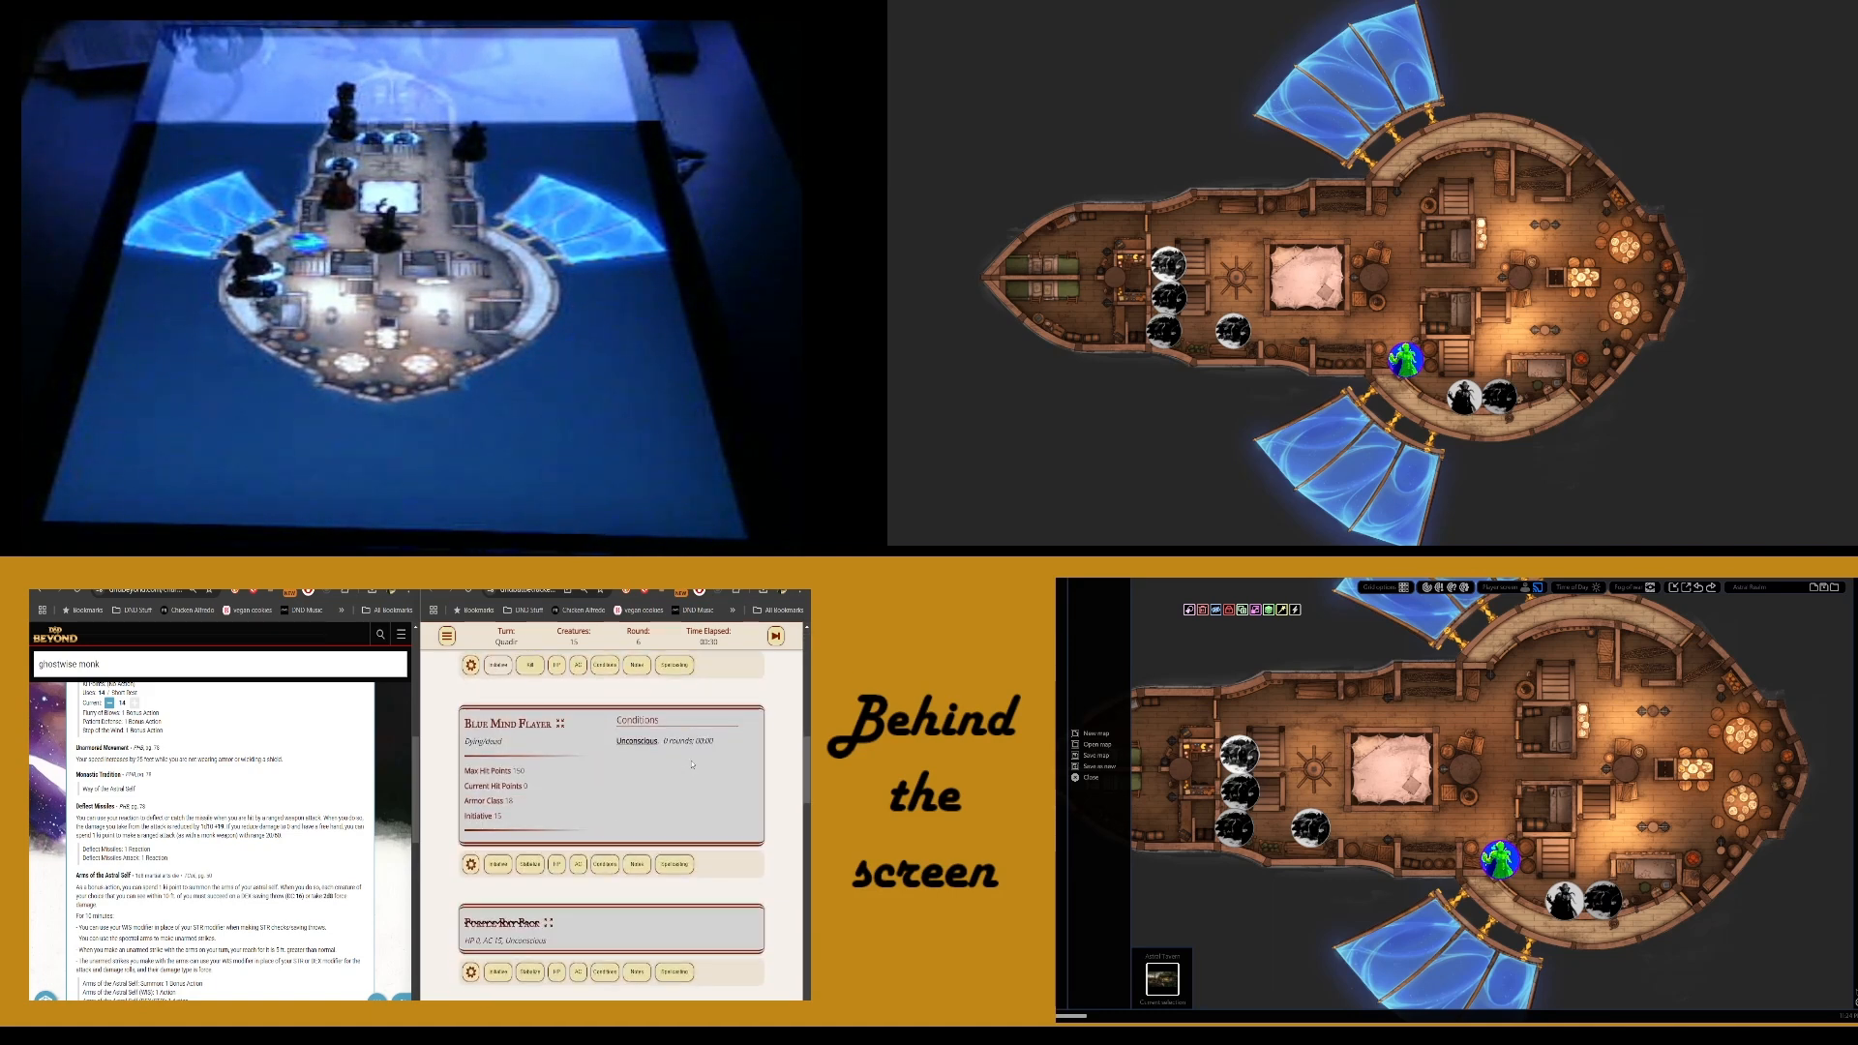
{"action": "scroll", "coordinate": [692, 765], "scroll_direction": "down", "scroll_amount": 5}
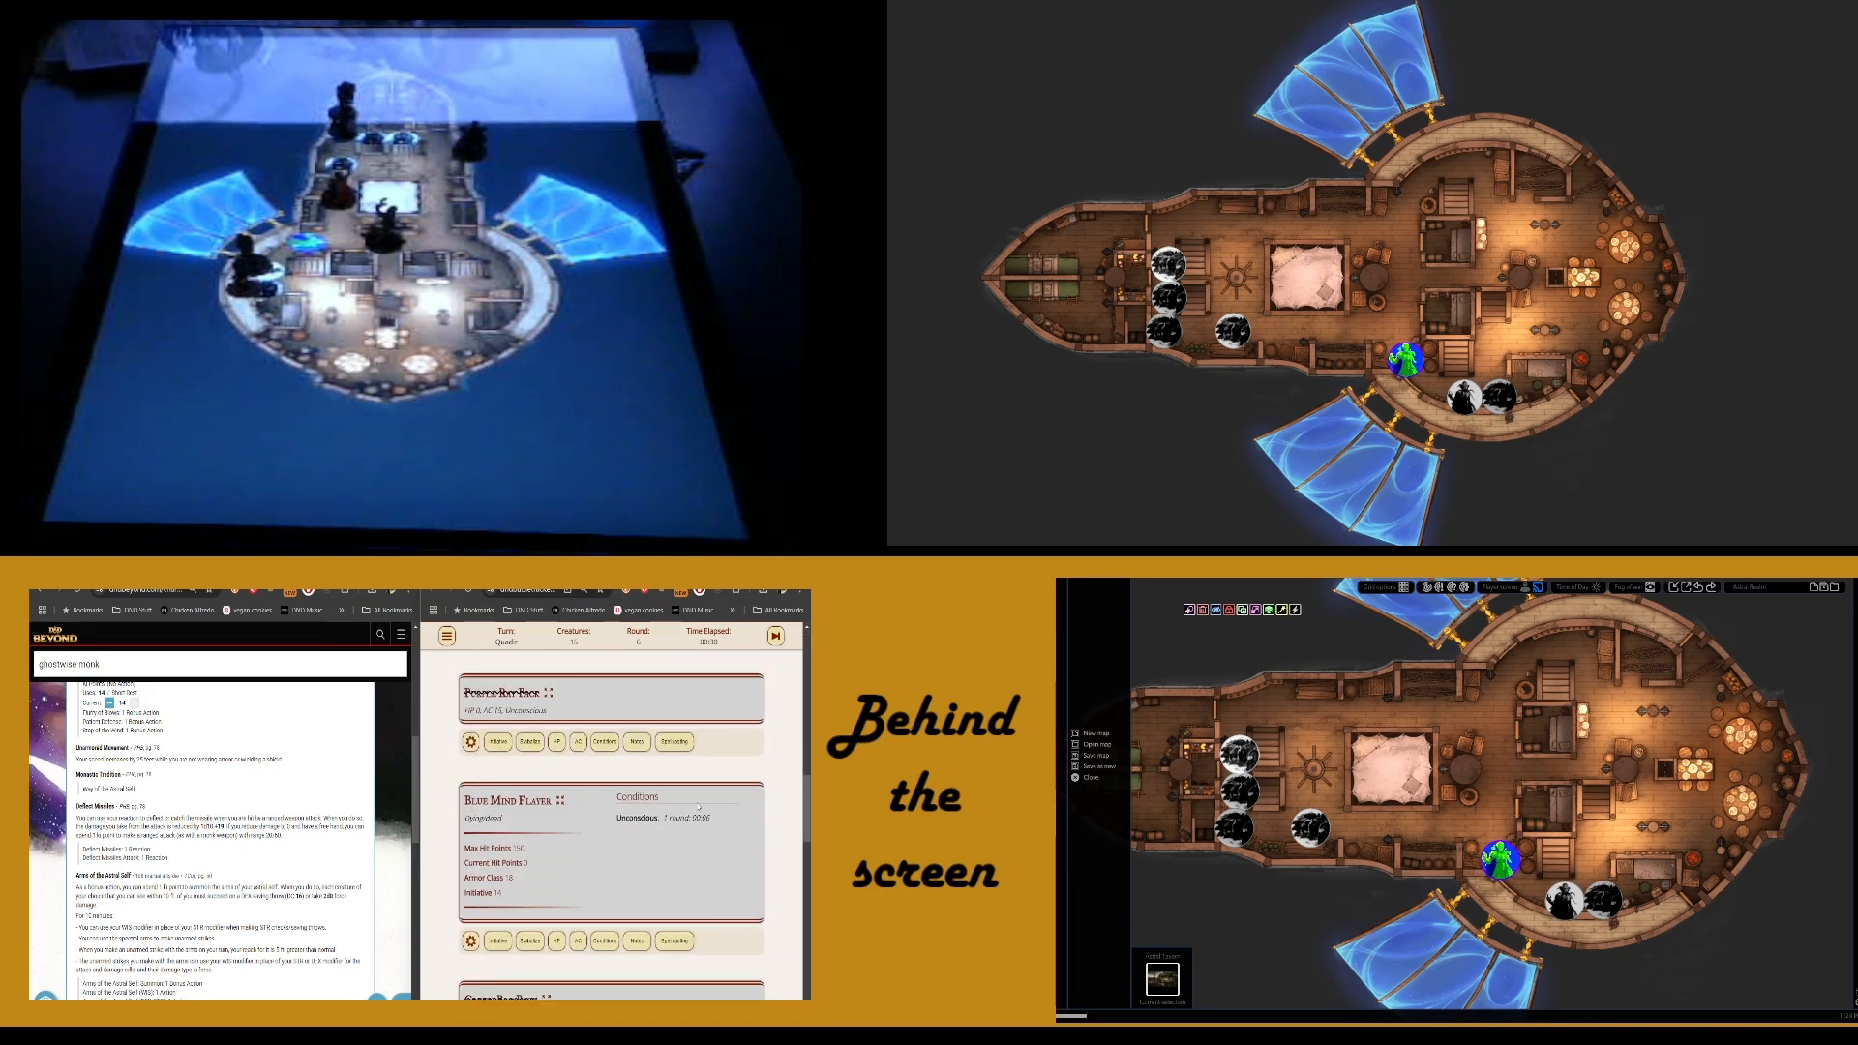
Mark the Orange Mind Flayer as killed in the battle tracker and check the neighbouring entries
{"action": "scroll", "coordinate": [699, 811], "scroll_direction": "down", "scroll_amount": 10}
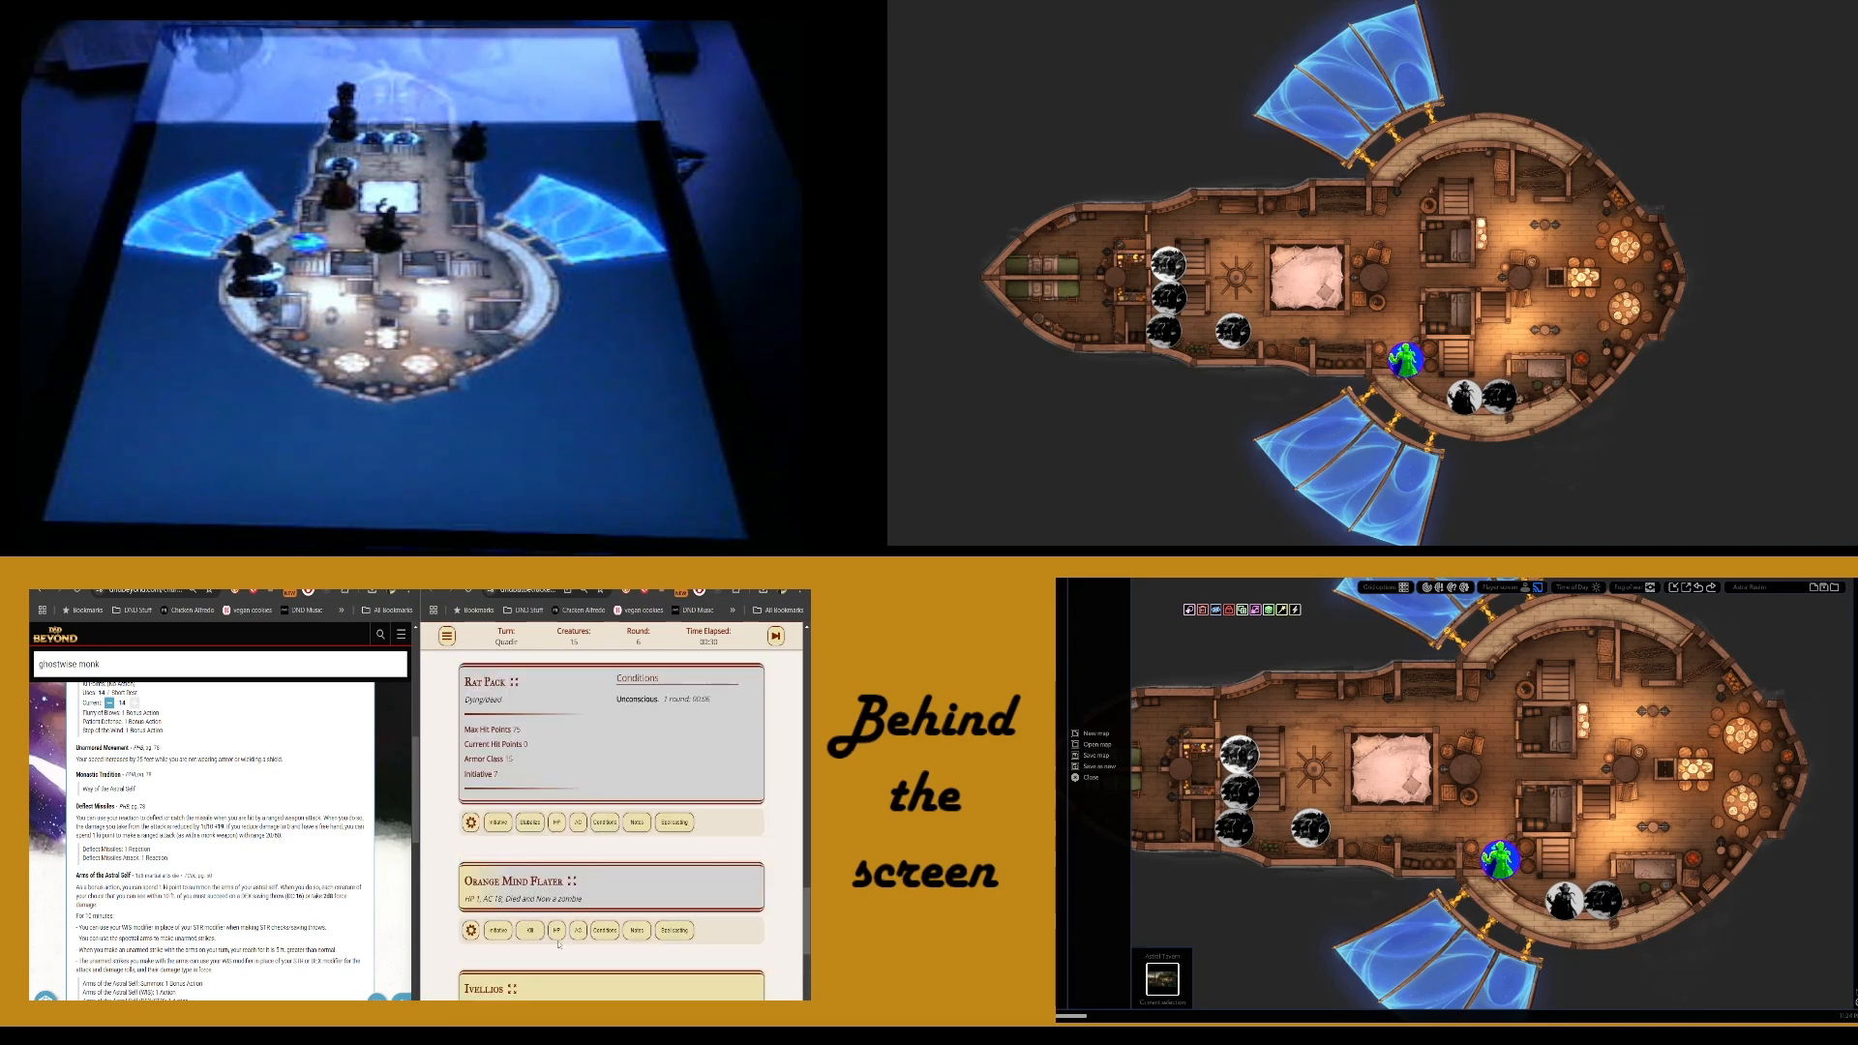
{"action": "left_click", "coordinate": [530, 931]}
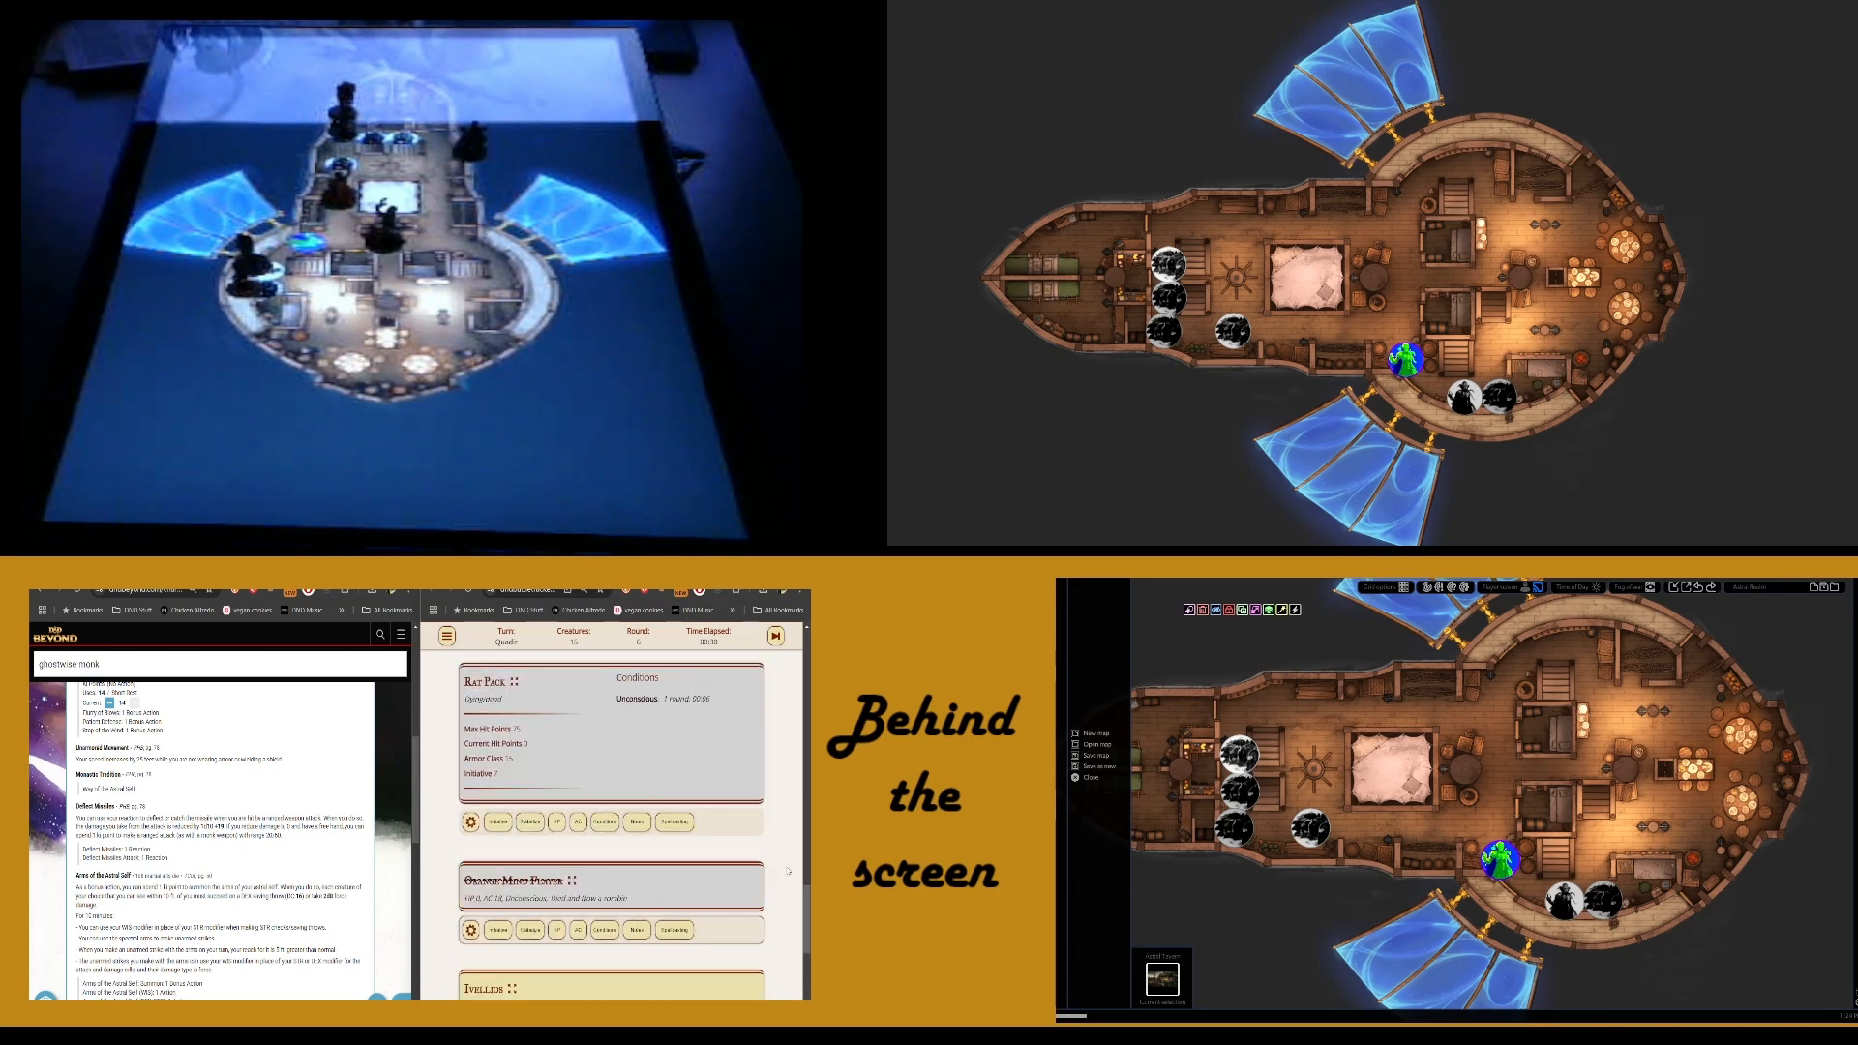
{"action": "left_click", "coordinate": [788, 871]}
{"action": "scroll", "coordinate": [788, 872], "scroll_direction": "up", "scroll_amount": 4}
{"action": "scroll", "coordinate": [787, 871], "scroll_direction": "down", "scroll_amount": 5}
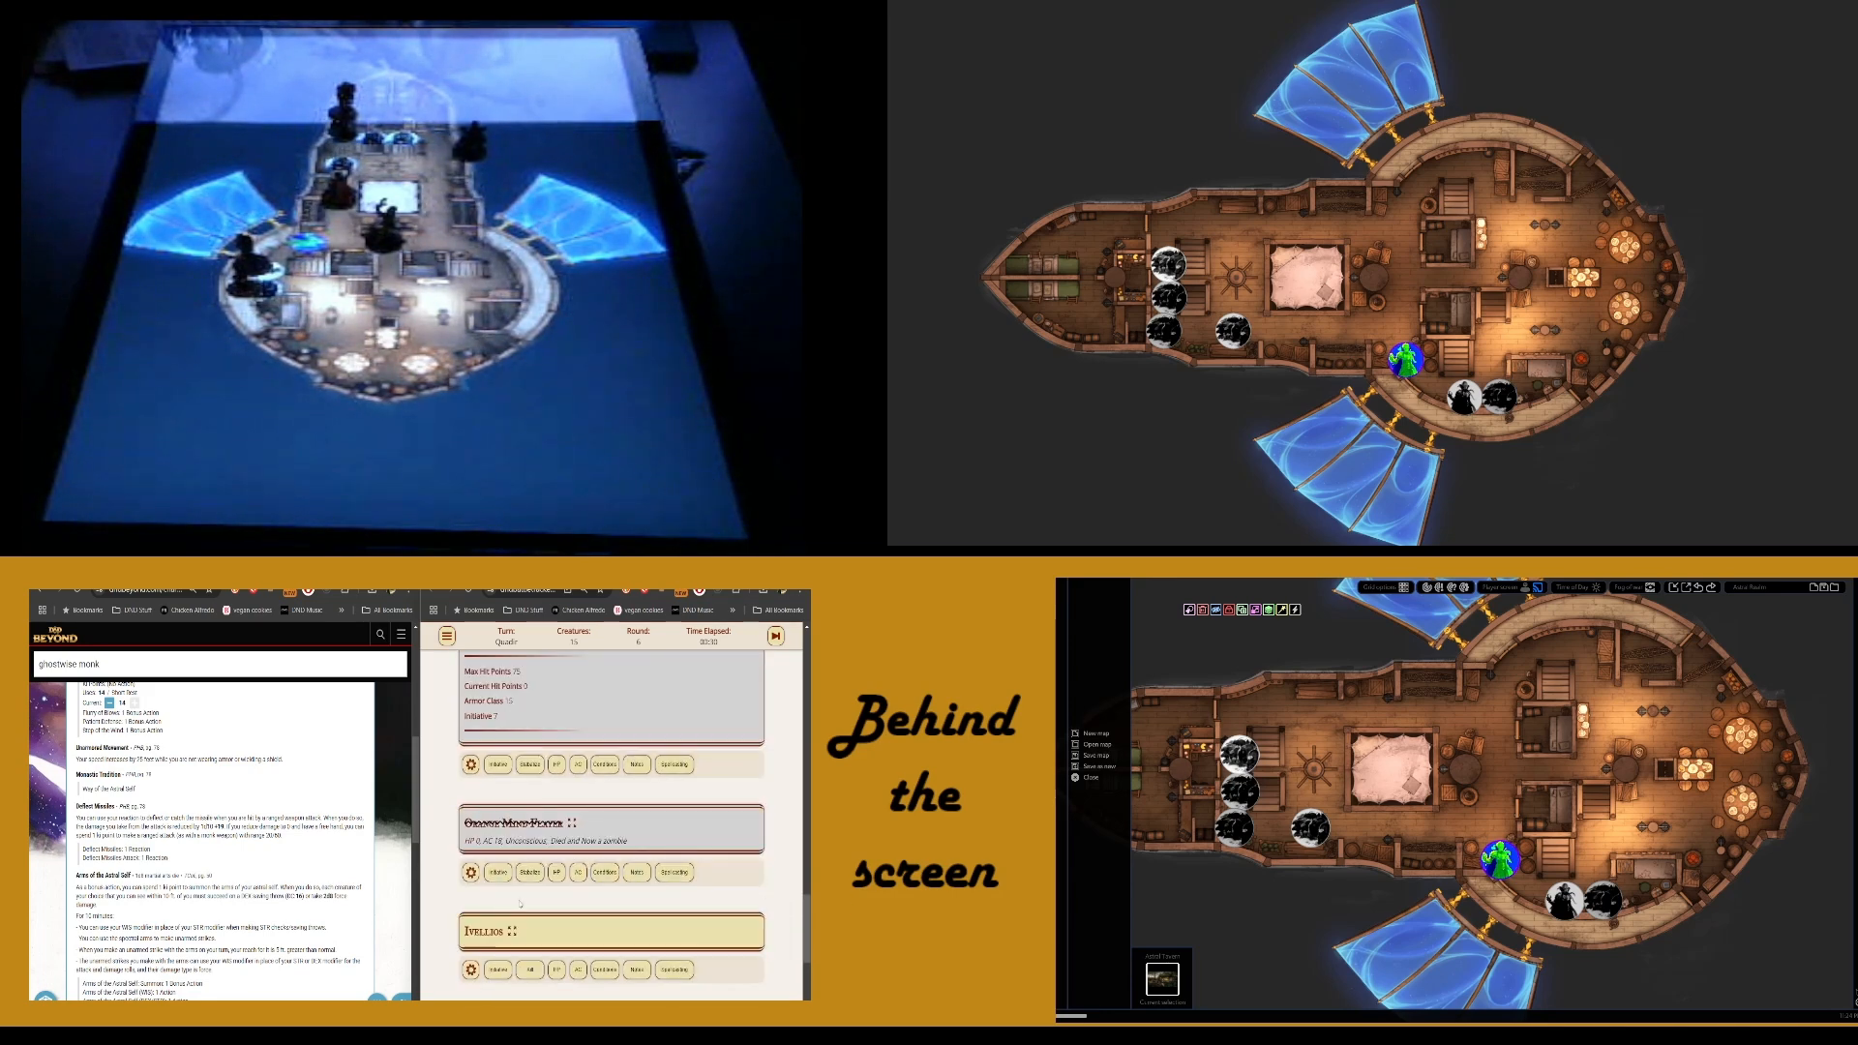
{"action": "scroll", "coordinate": [519, 905], "scroll_direction": "up", "scroll_amount": 6}
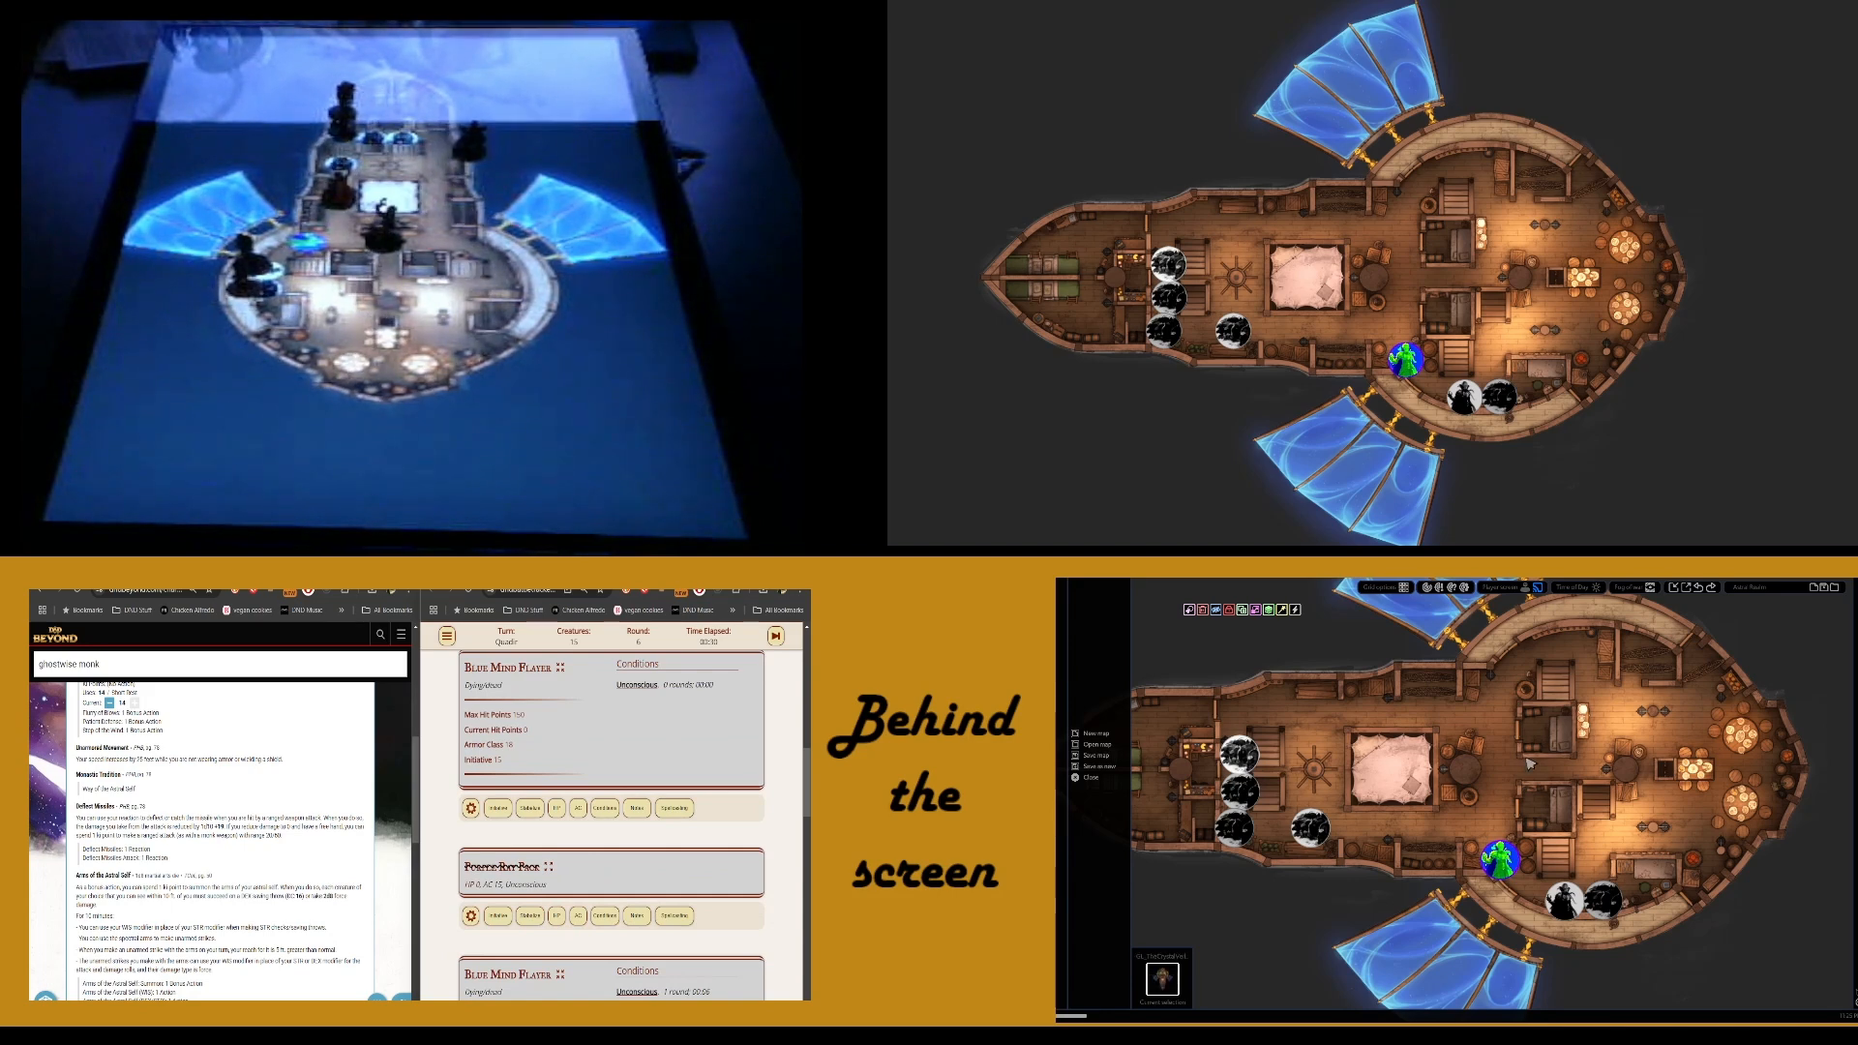
Return to the Arkenforge maps, clear the selection, and inspect the neighbouring winged ship's deck around its single token
{"action": "scroll", "coordinate": [1528, 771], "scroll_direction": "down", "scroll_amount": 3}
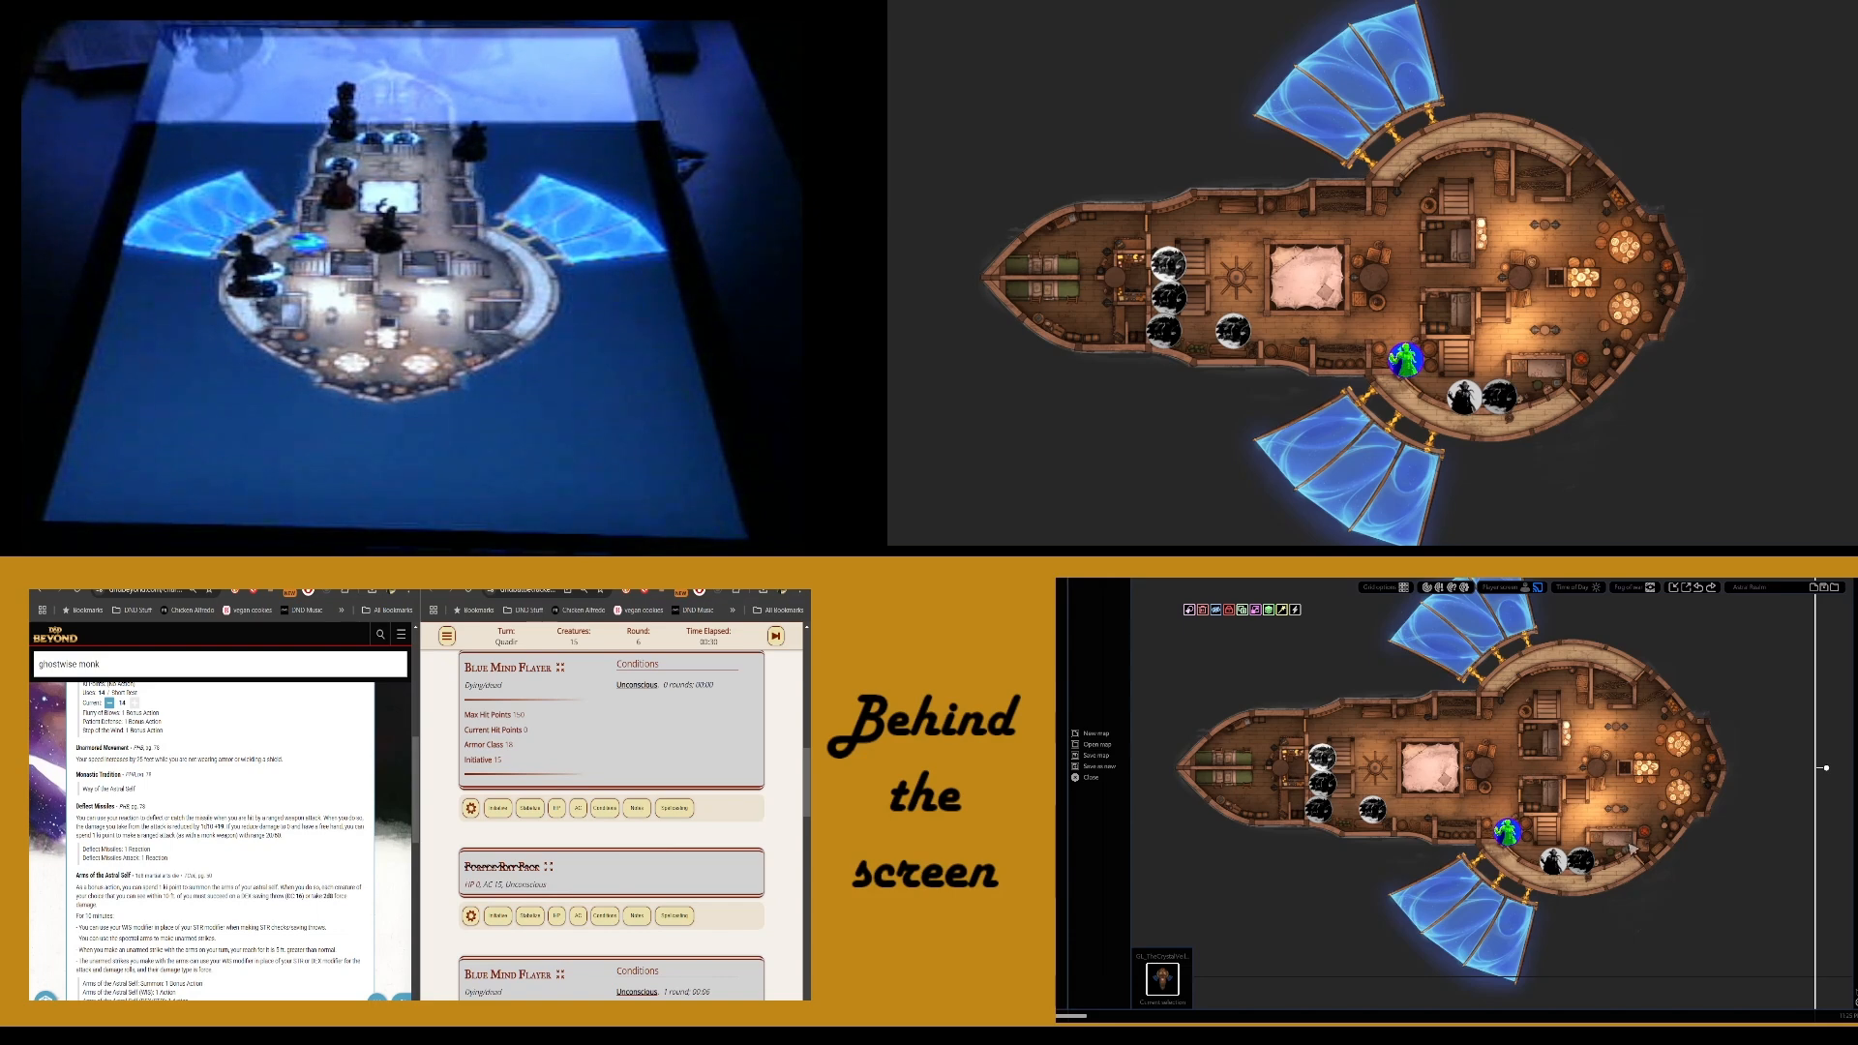
{"action": "scroll", "coordinate": [1677, 819], "scroll_direction": "down", "scroll_amount": 5}
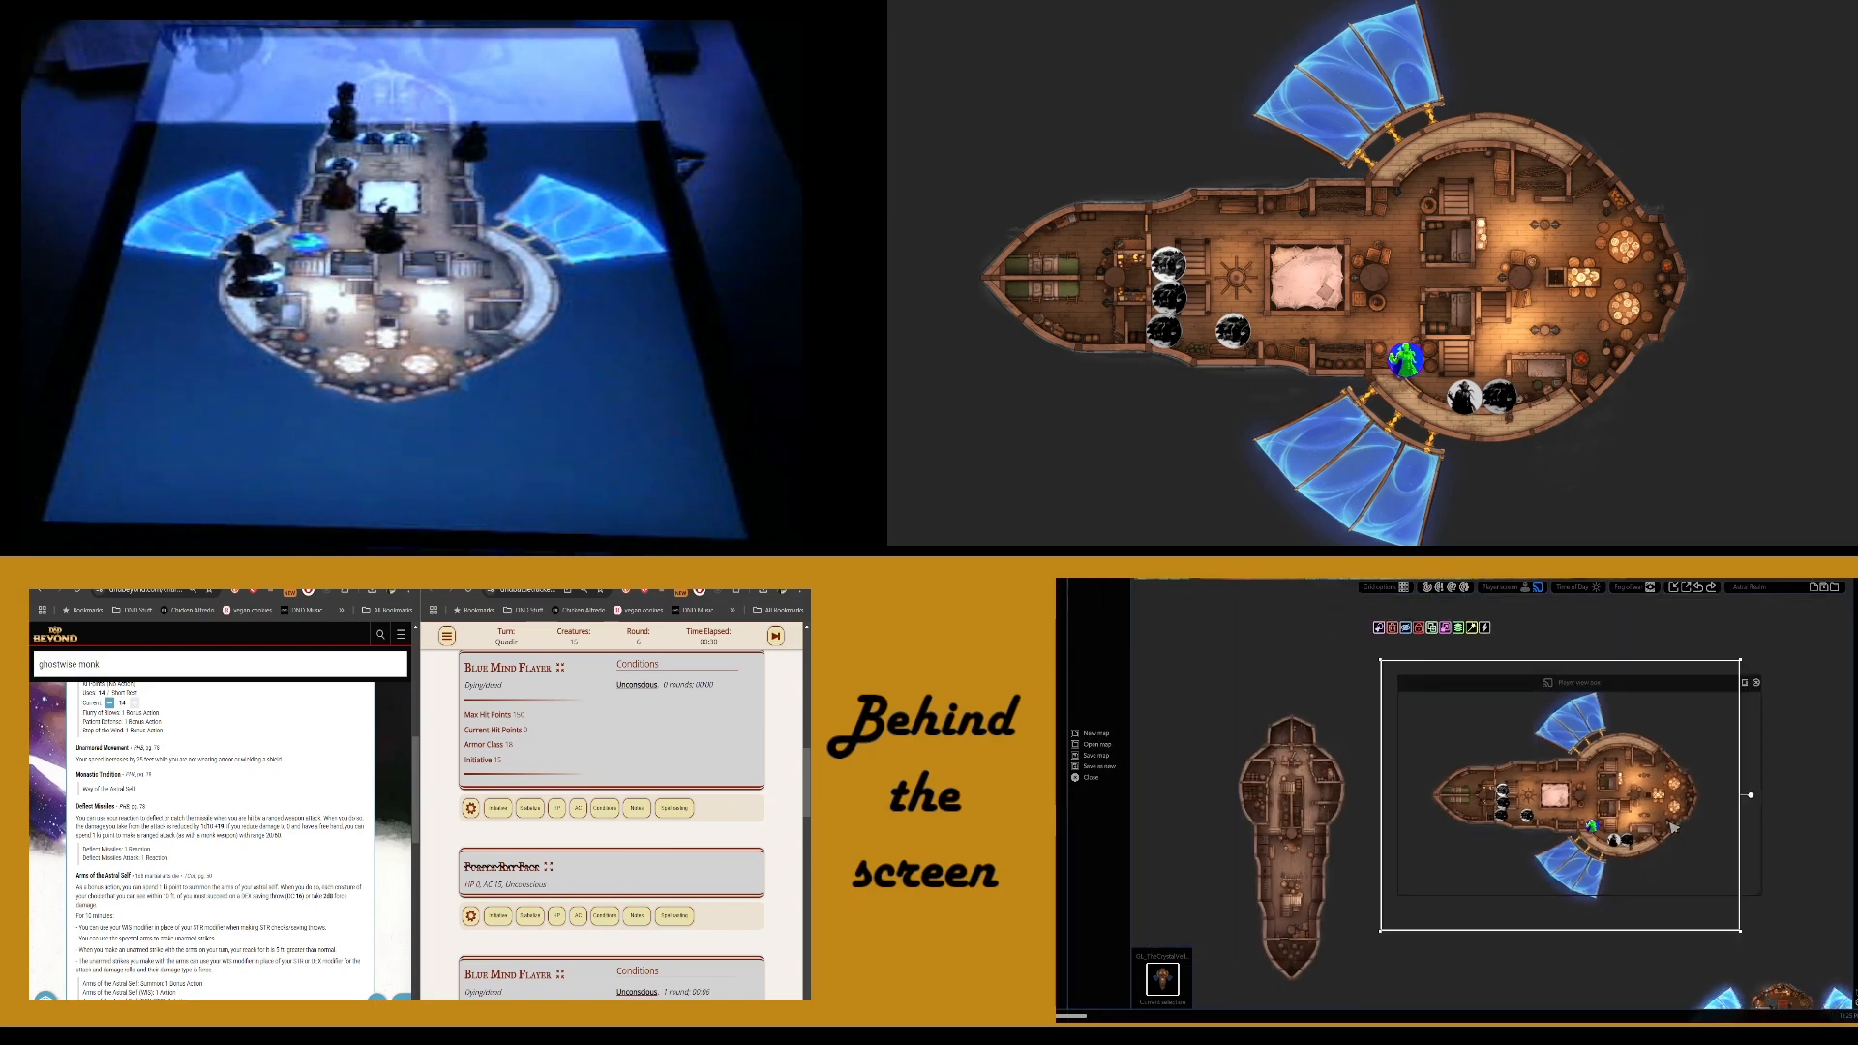
{"action": "left_click_drag", "start_coordinate": [1611, 825], "coordinate": [1448, 823]}
{"action": "left_click", "coordinate": [1647, 863]}
{"action": "left_click_drag", "start_coordinate": [1655, 893], "coordinate": [1473, 849]}
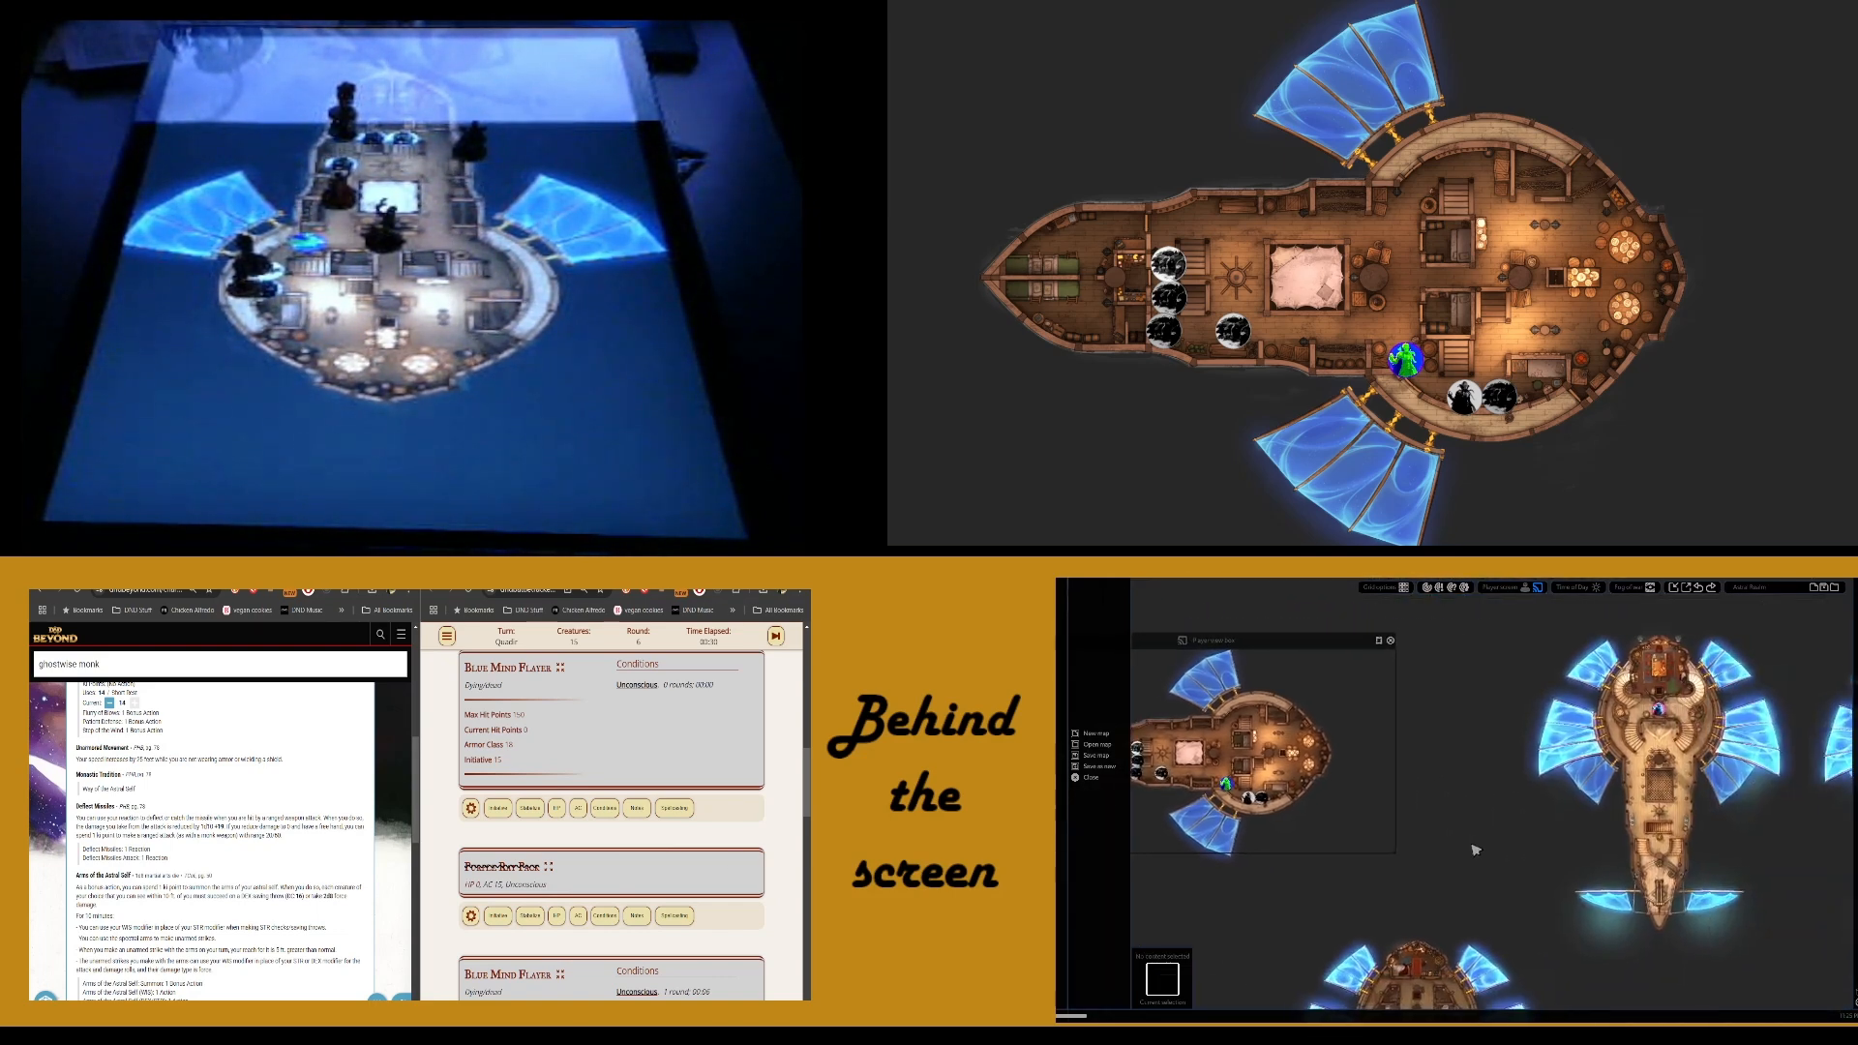
{"action": "scroll", "coordinate": [1648, 813], "scroll_direction": "up", "scroll_amount": 6}
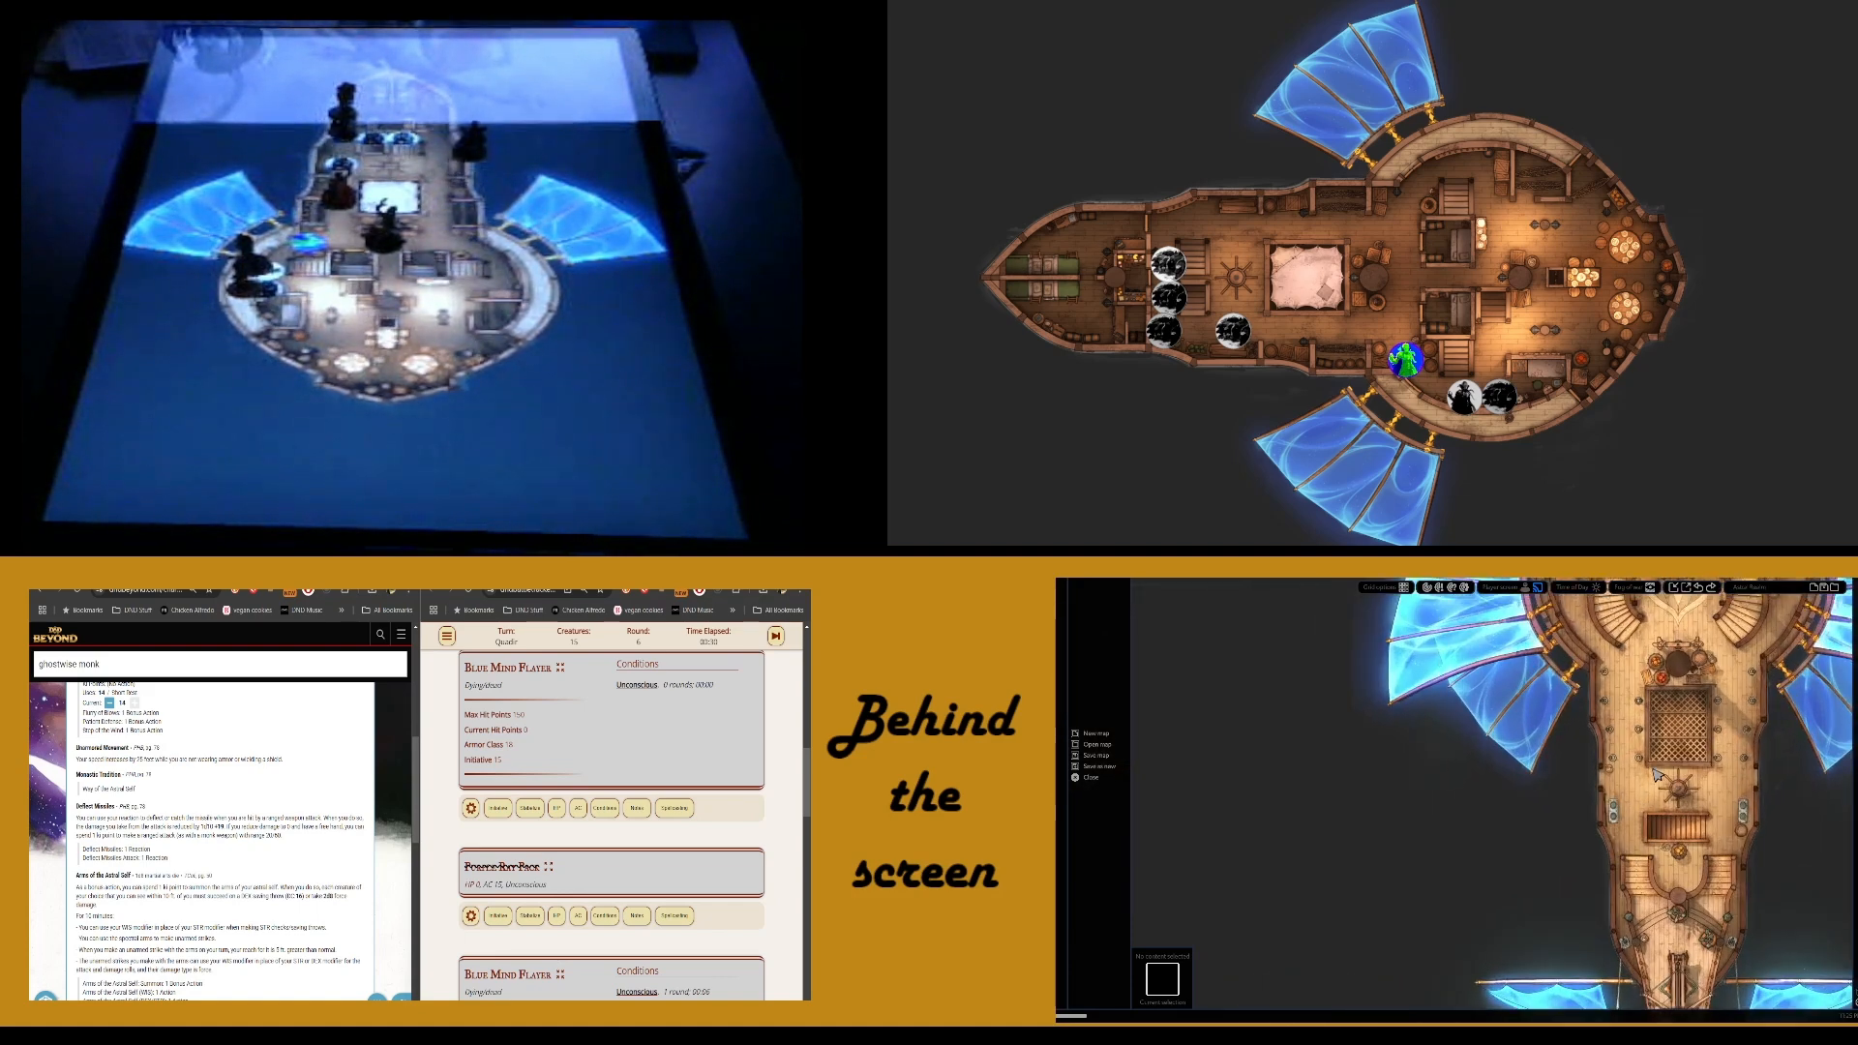
{"action": "left_click_drag", "start_coordinate": [1520, 745], "coordinate": [1518, 845]}
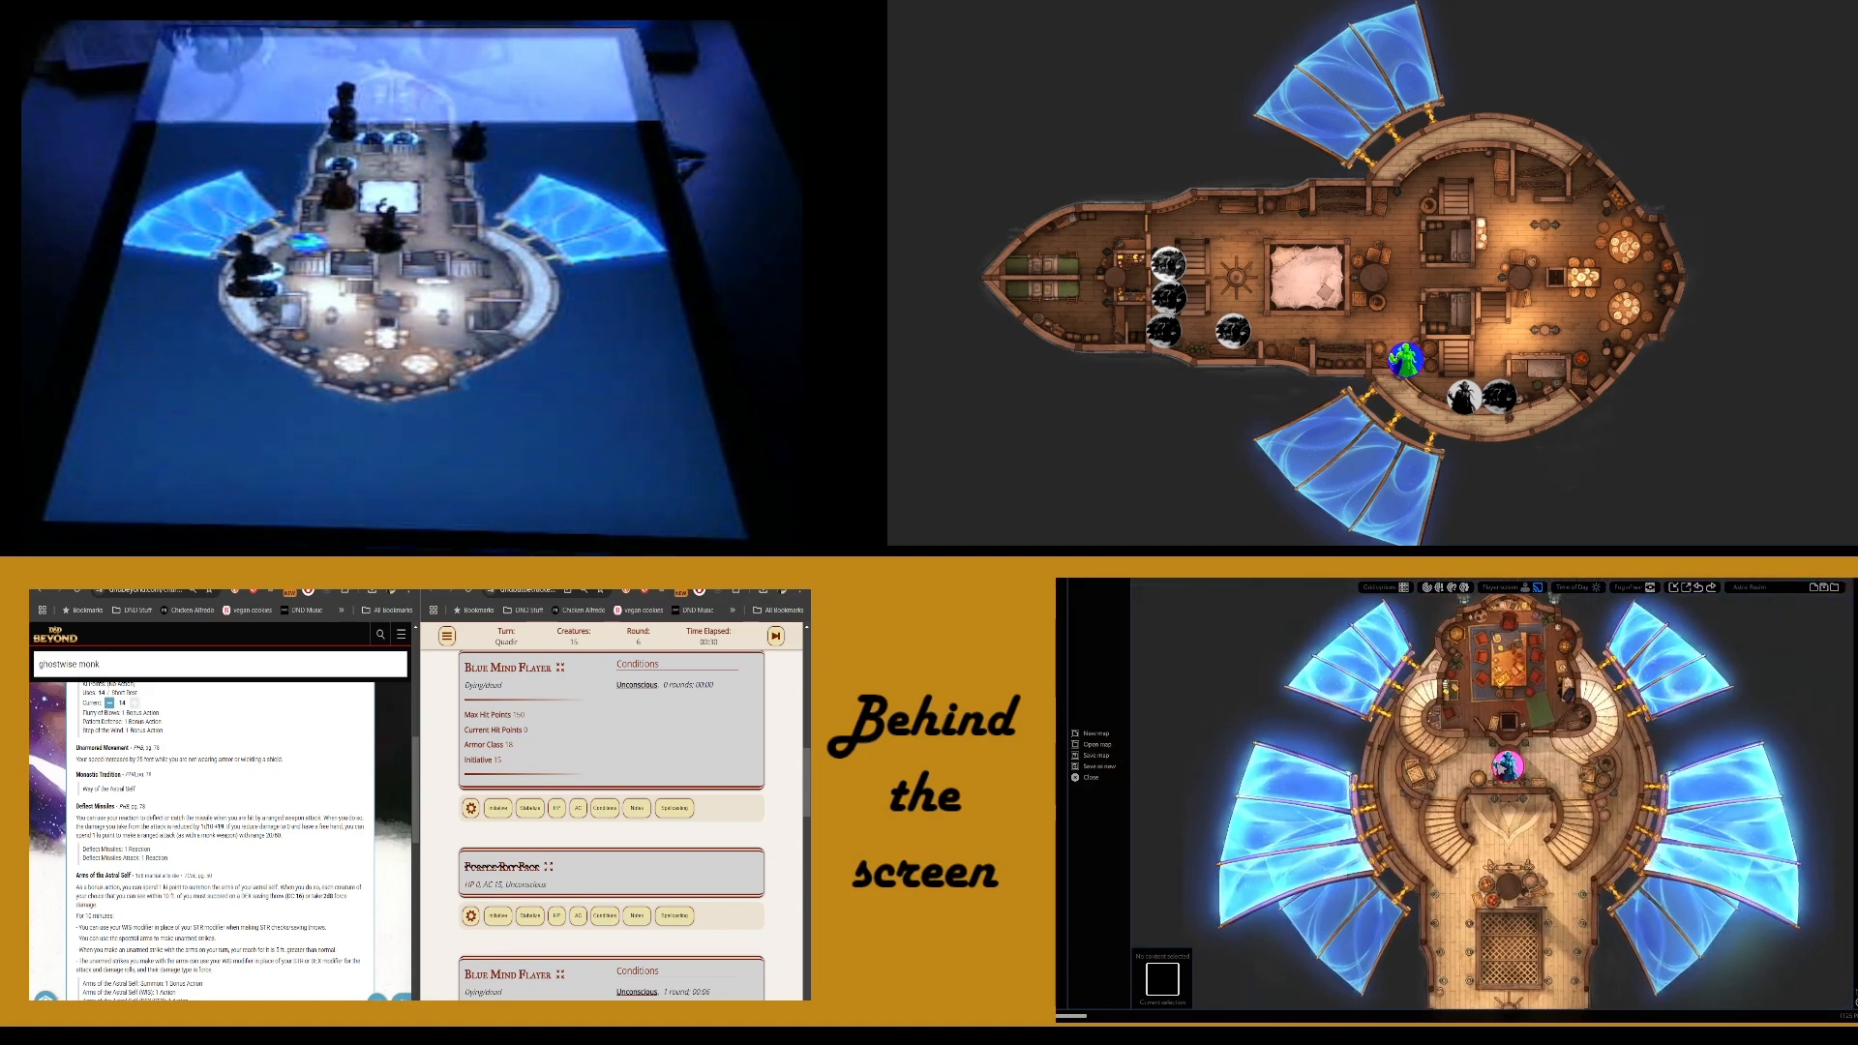
{"action": "scroll", "coordinate": [1510, 767], "scroll_direction": "up", "scroll_amount": 2}
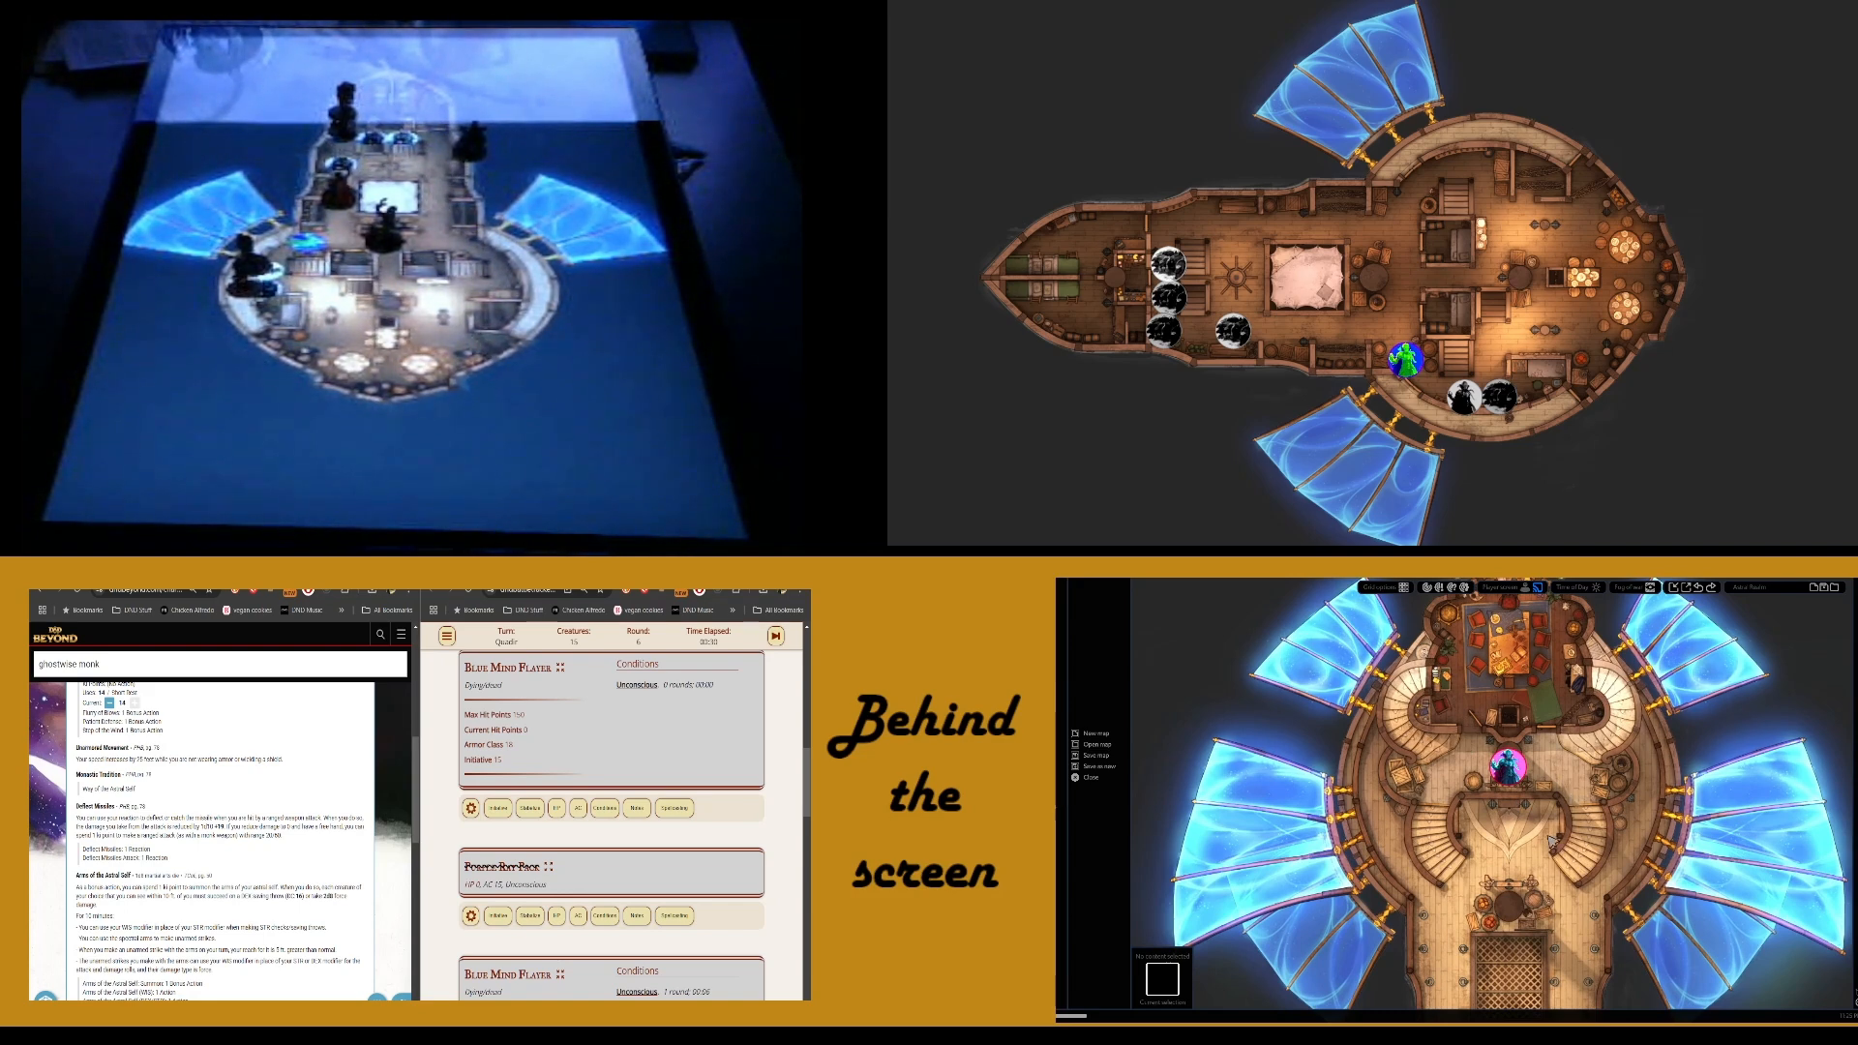
{"action": "left_click_drag", "start_coordinate": [1494, 970], "coordinate": [1490, 831]}
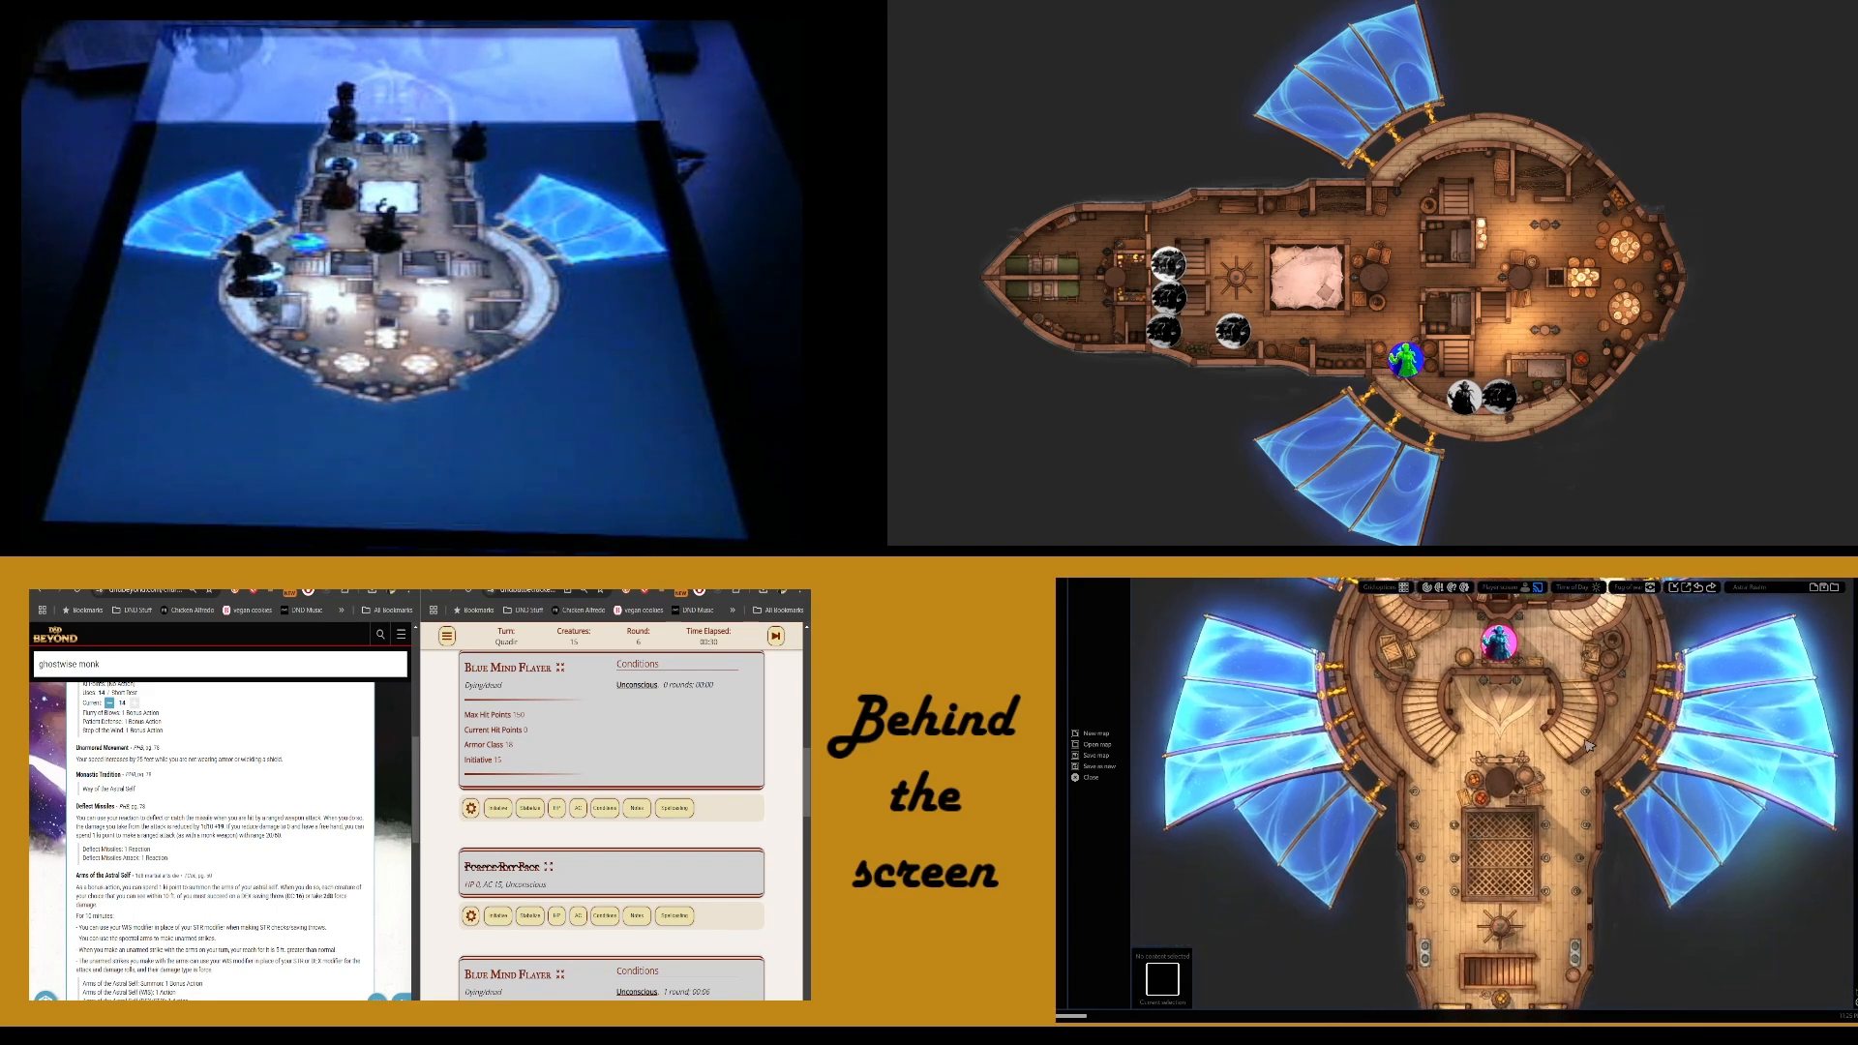
{"action": "left_click_drag", "start_coordinate": [1589, 745], "coordinate": [1566, 807]}
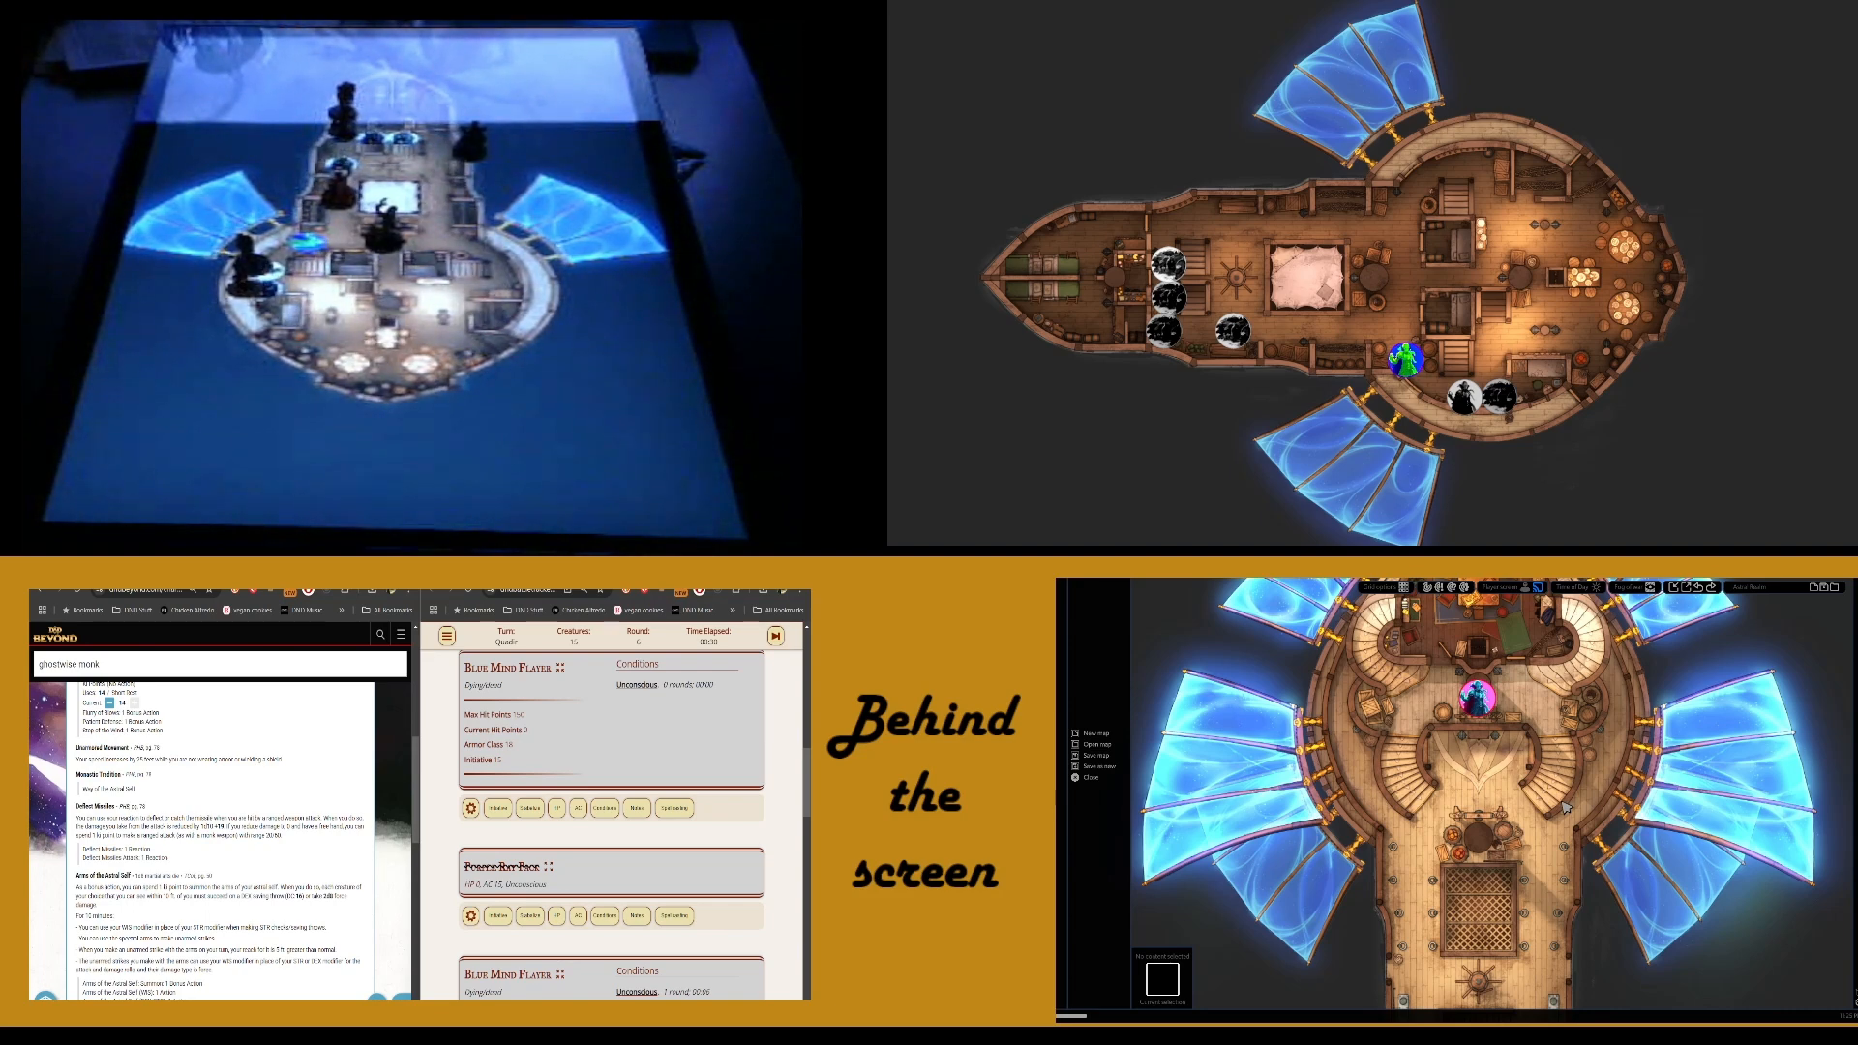
Compare the deck carrying the token with the similar winged ship map beside it
{"action": "scroll", "coordinate": [1565, 810], "scroll_direction": "down", "scroll_amount": 5}
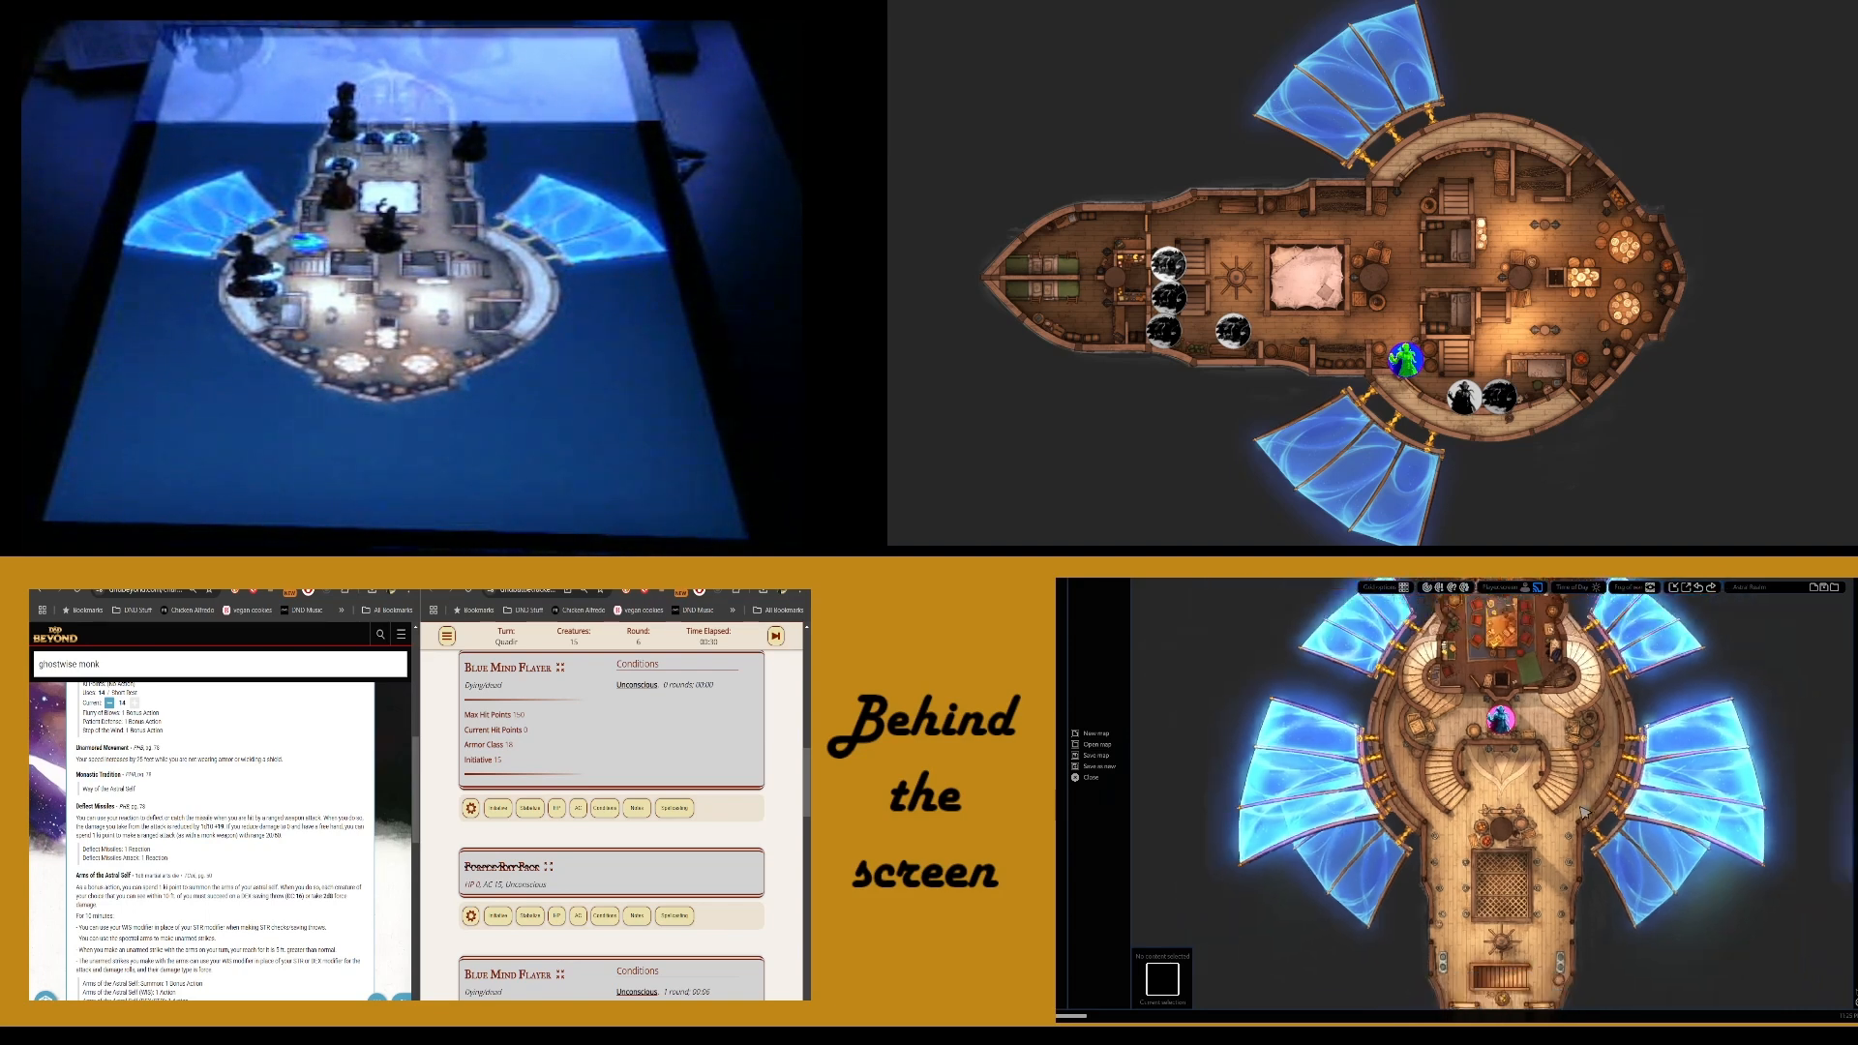
{"action": "scroll", "coordinate": [1556, 810], "scroll_direction": "down", "scroll_amount": 4}
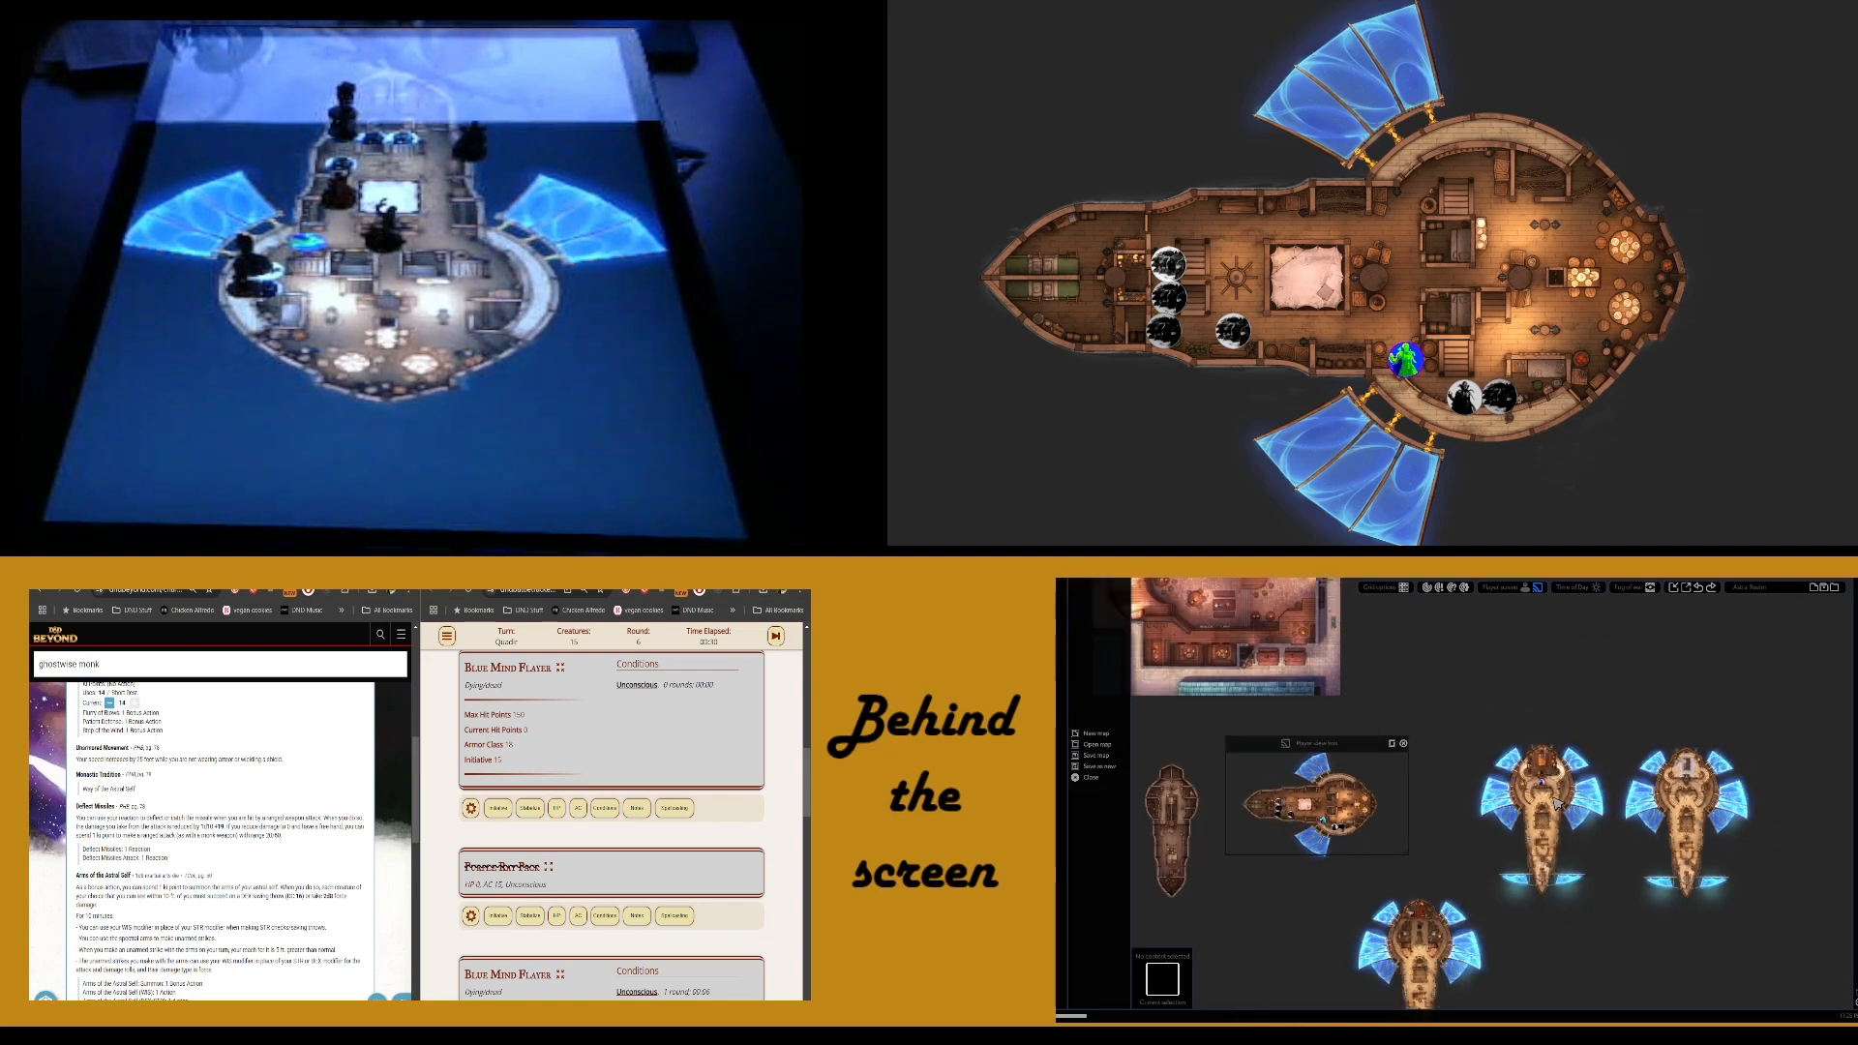
{"action": "scroll", "coordinate": [1716, 790], "scroll_direction": "up", "scroll_amount": 2}
{"action": "scroll", "coordinate": [1704, 794], "scroll_direction": "up", "scroll_amount": 6}
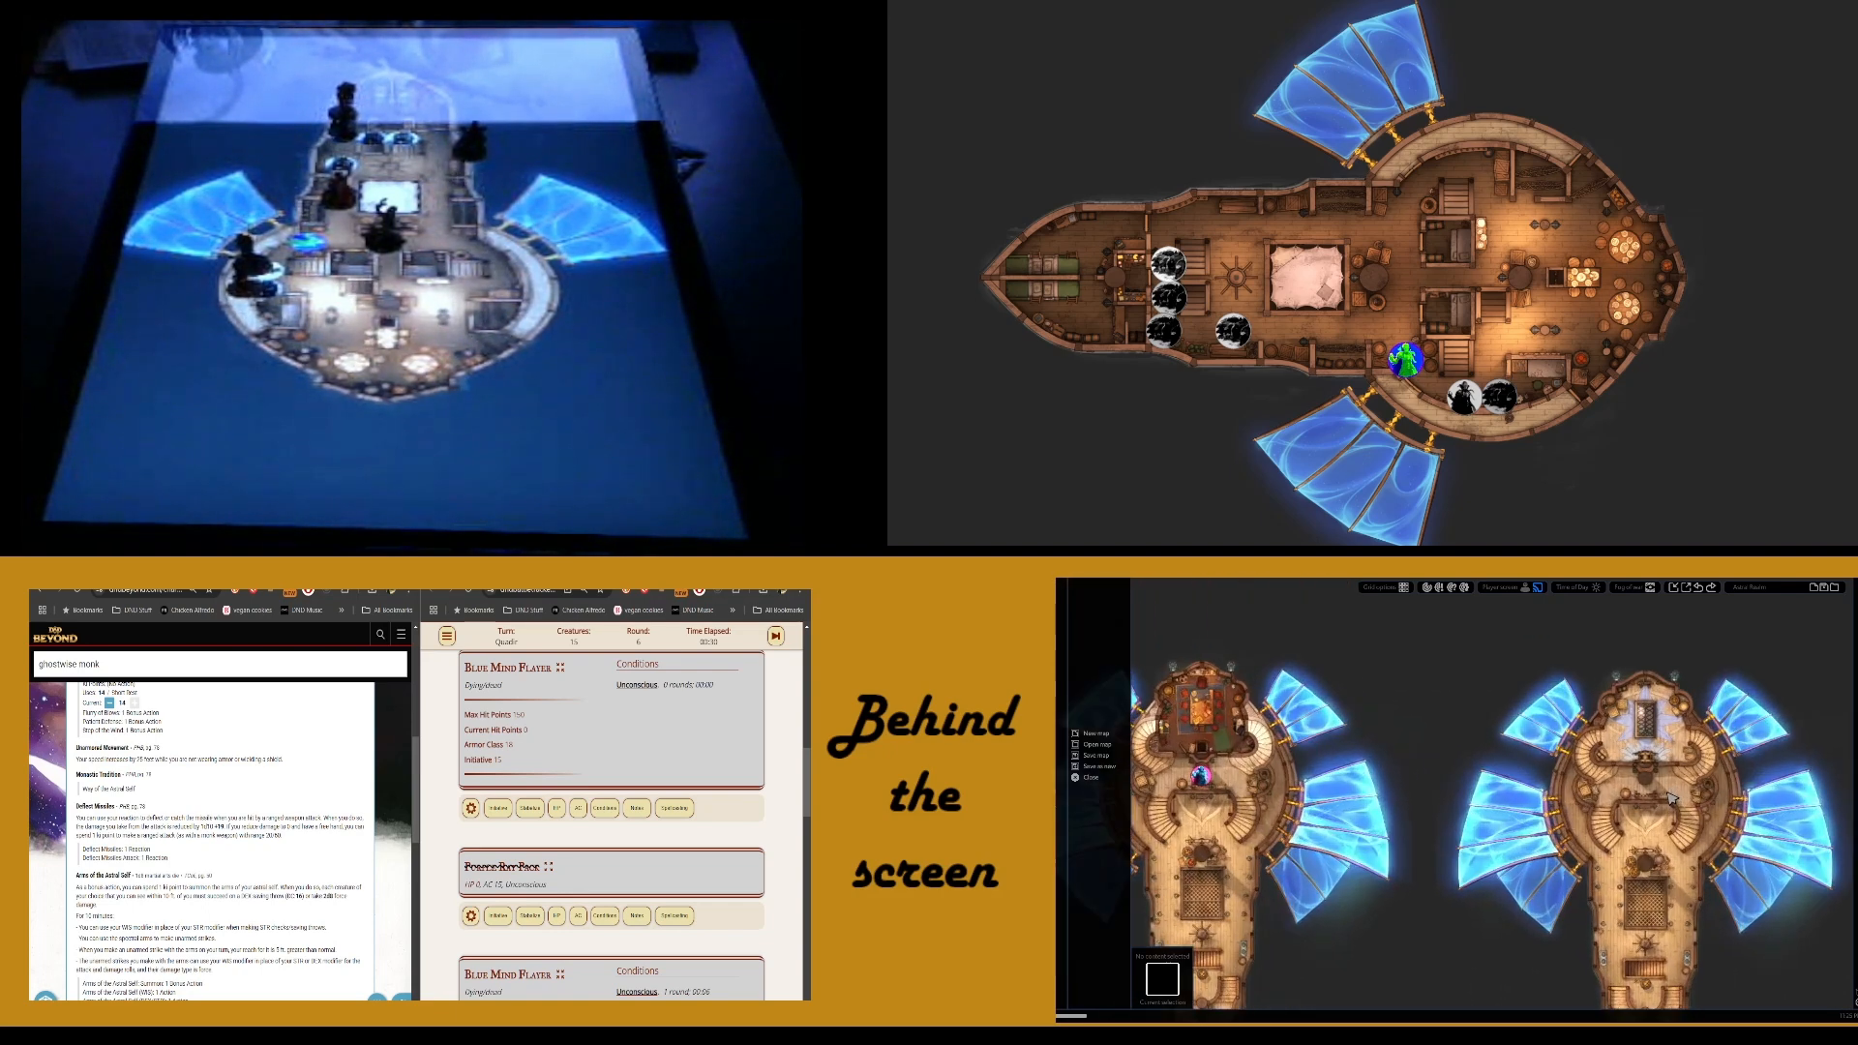
{"action": "scroll", "coordinate": [1439, 806], "scroll_direction": "down", "scroll_amount": 5}
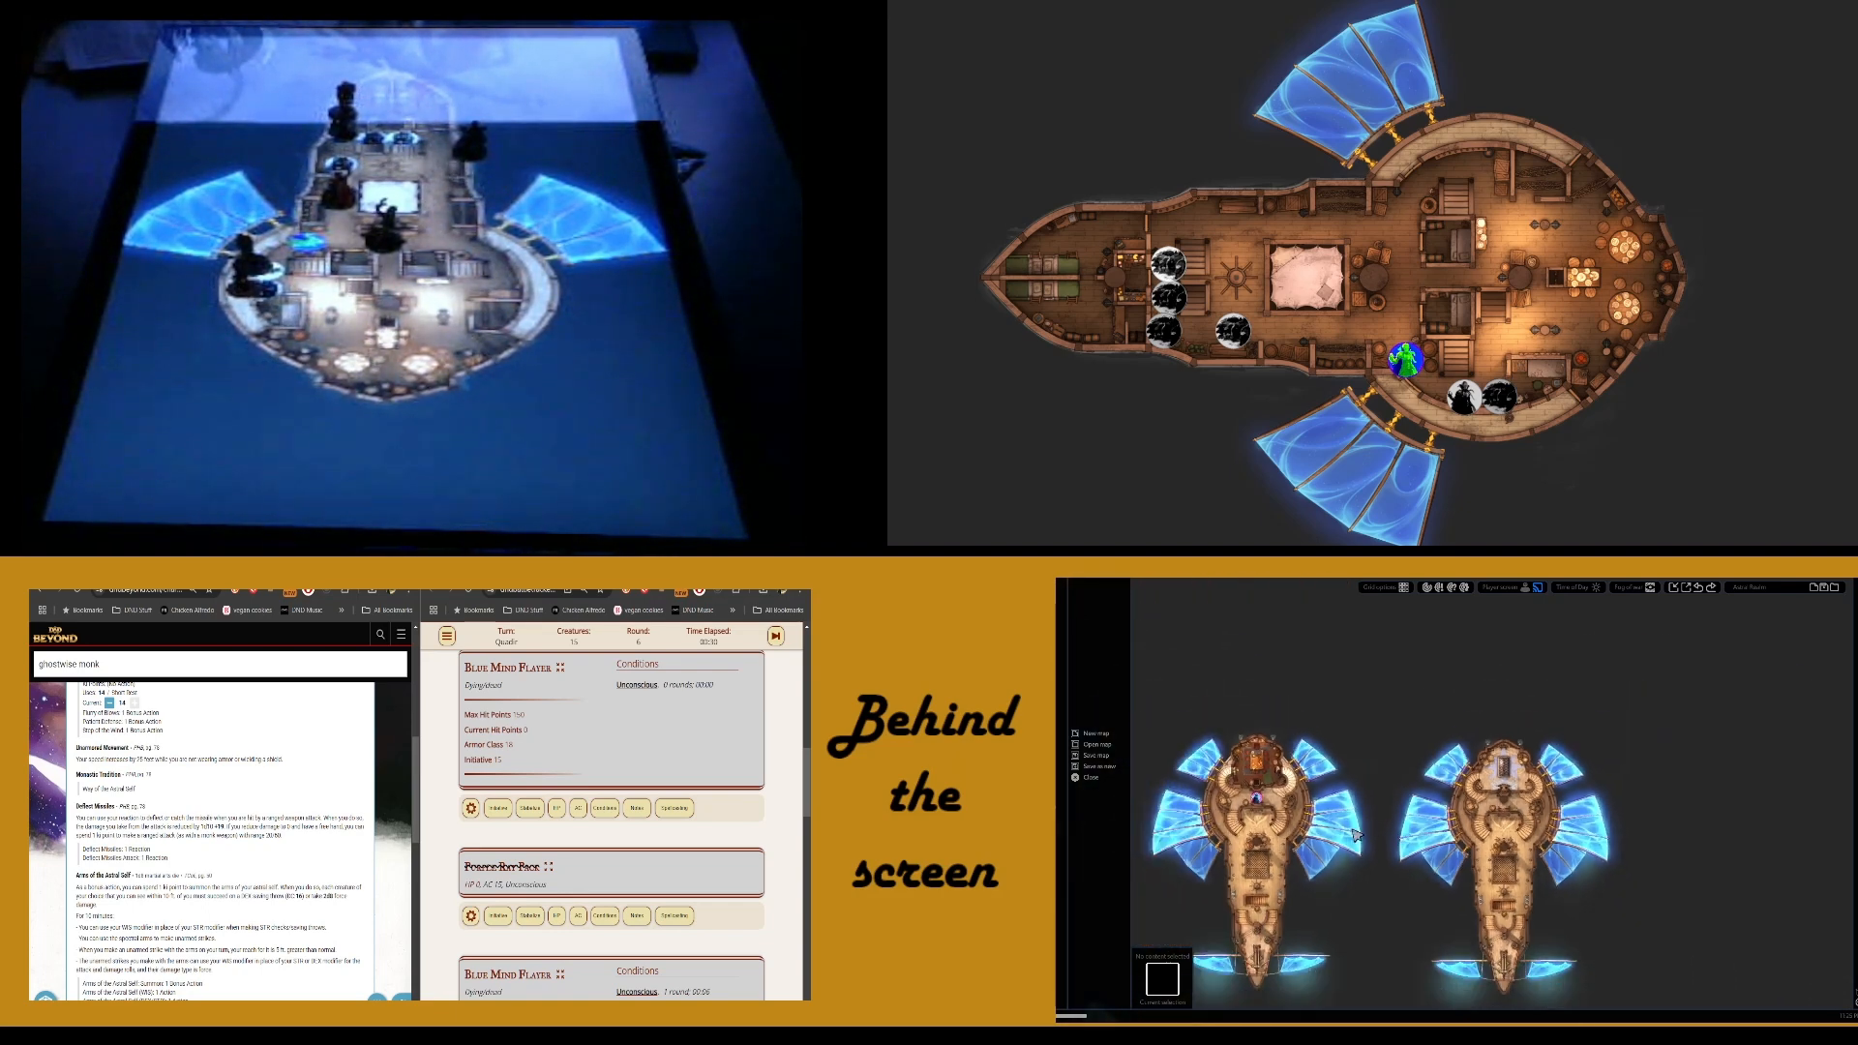
Leave the ship maps and open the saved Jewel city map from the map folders
{"action": "scroll", "coordinate": [1471, 851], "scroll_direction": "up", "scroll_amount": 3}
{"action": "left_click_drag", "start_coordinate": [1495, 891], "coordinate": [1639, 837]}
{"action": "left_click_drag", "start_coordinate": [1435, 836], "coordinate": [1500, 849]}
{"action": "left_click_drag", "start_coordinate": [1264, 750], "coordinate": [1278, 802]}
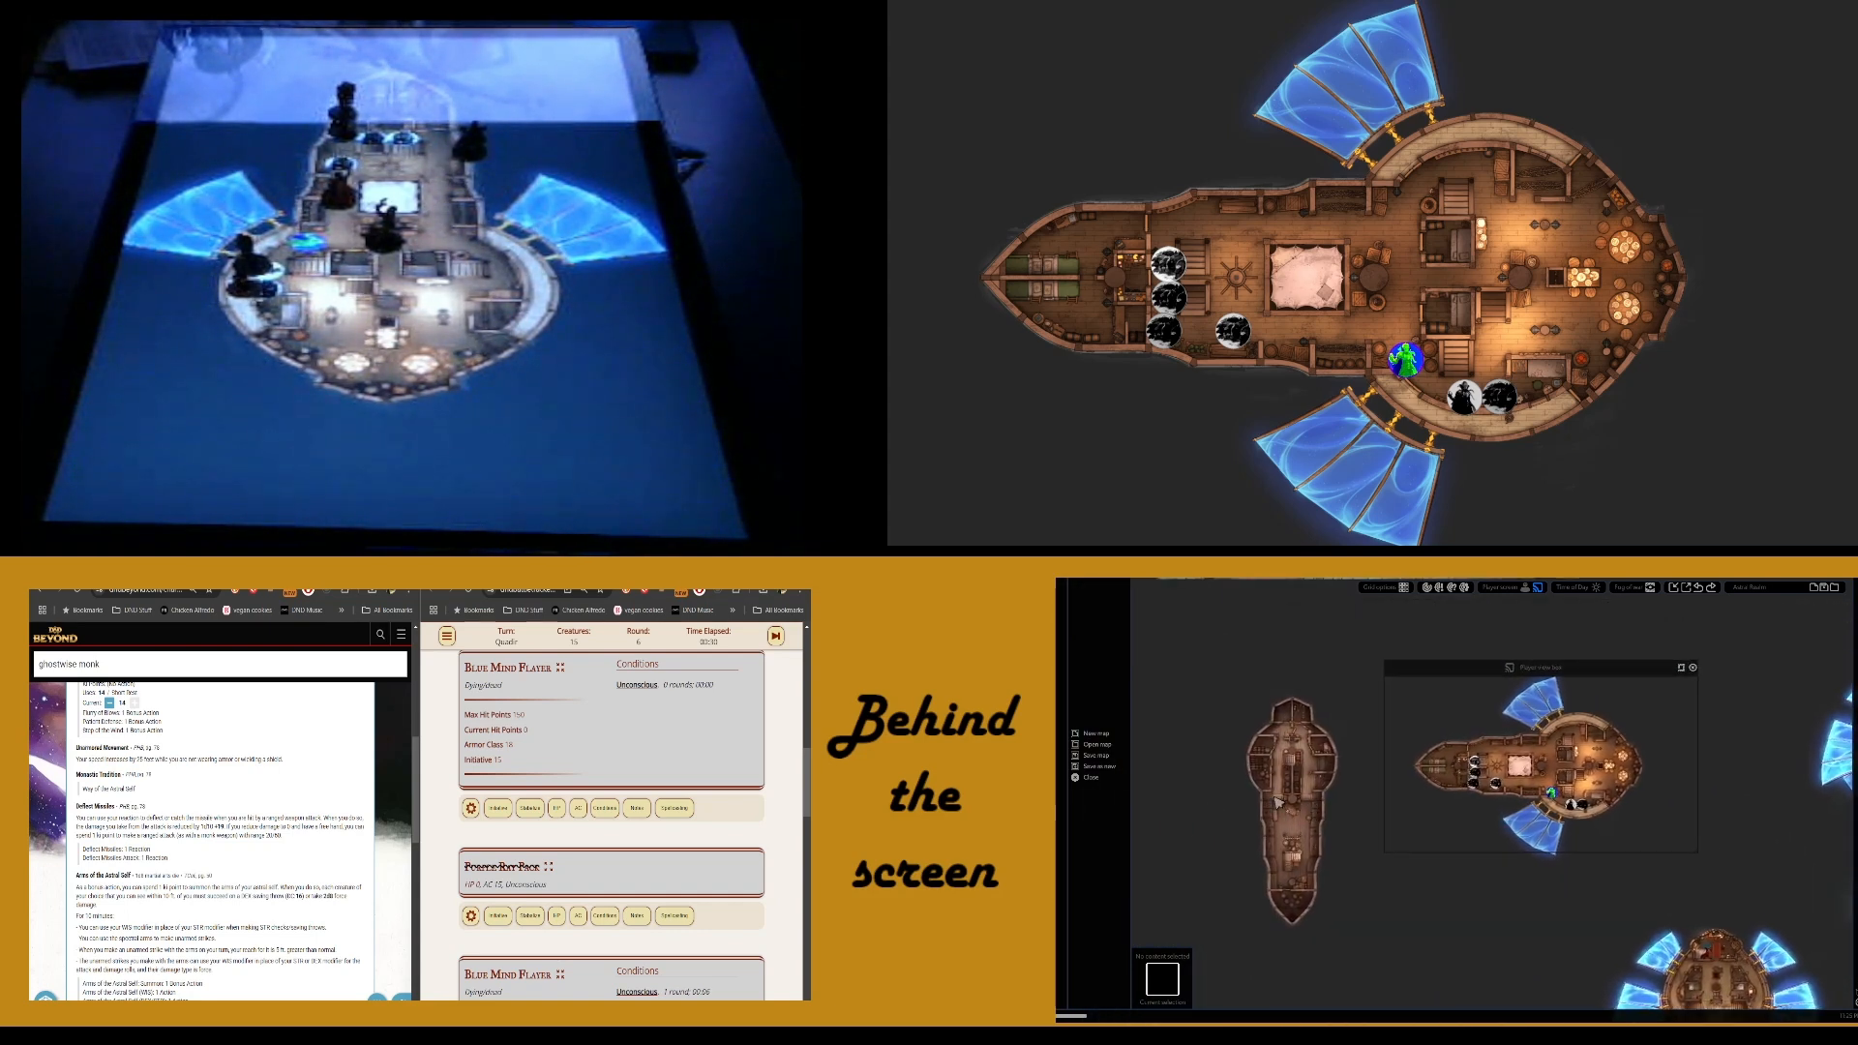
{"action": "left_click", "coordinate": [1099, 744]}
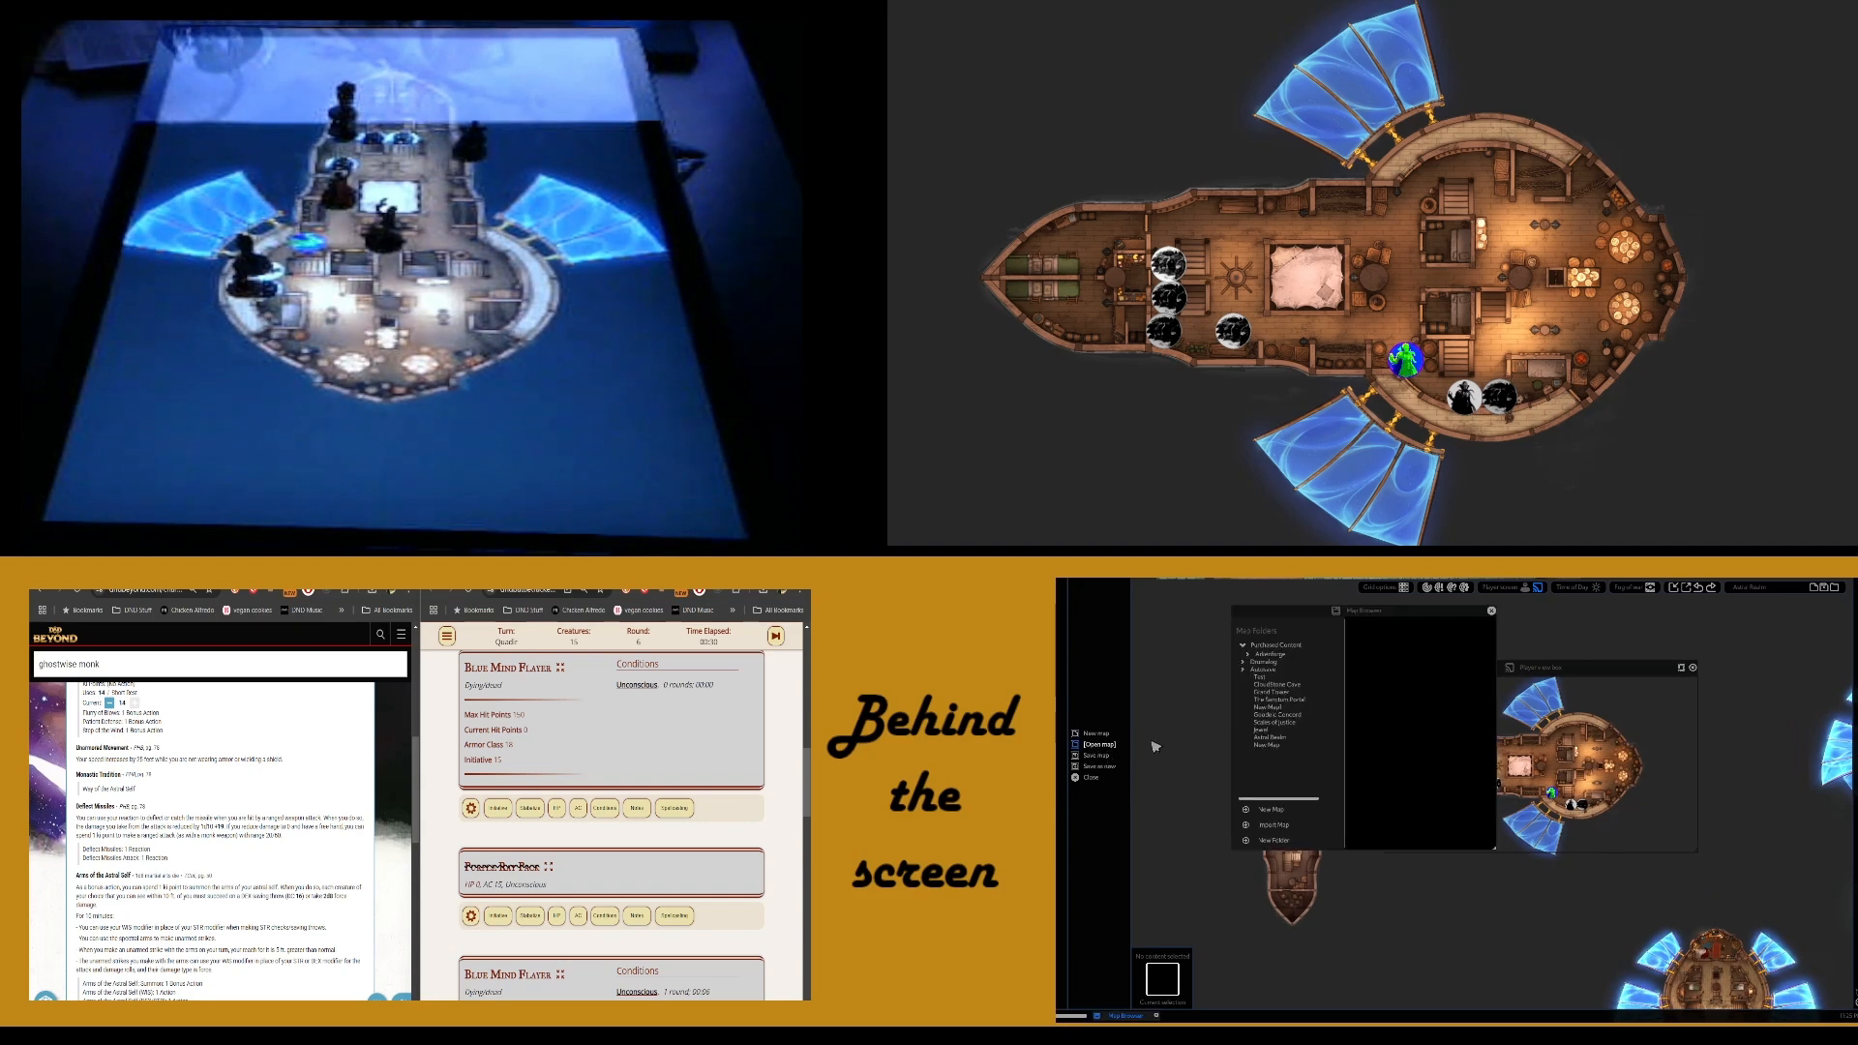
{"action": "left_click", "coordinate": [1271, 732]}
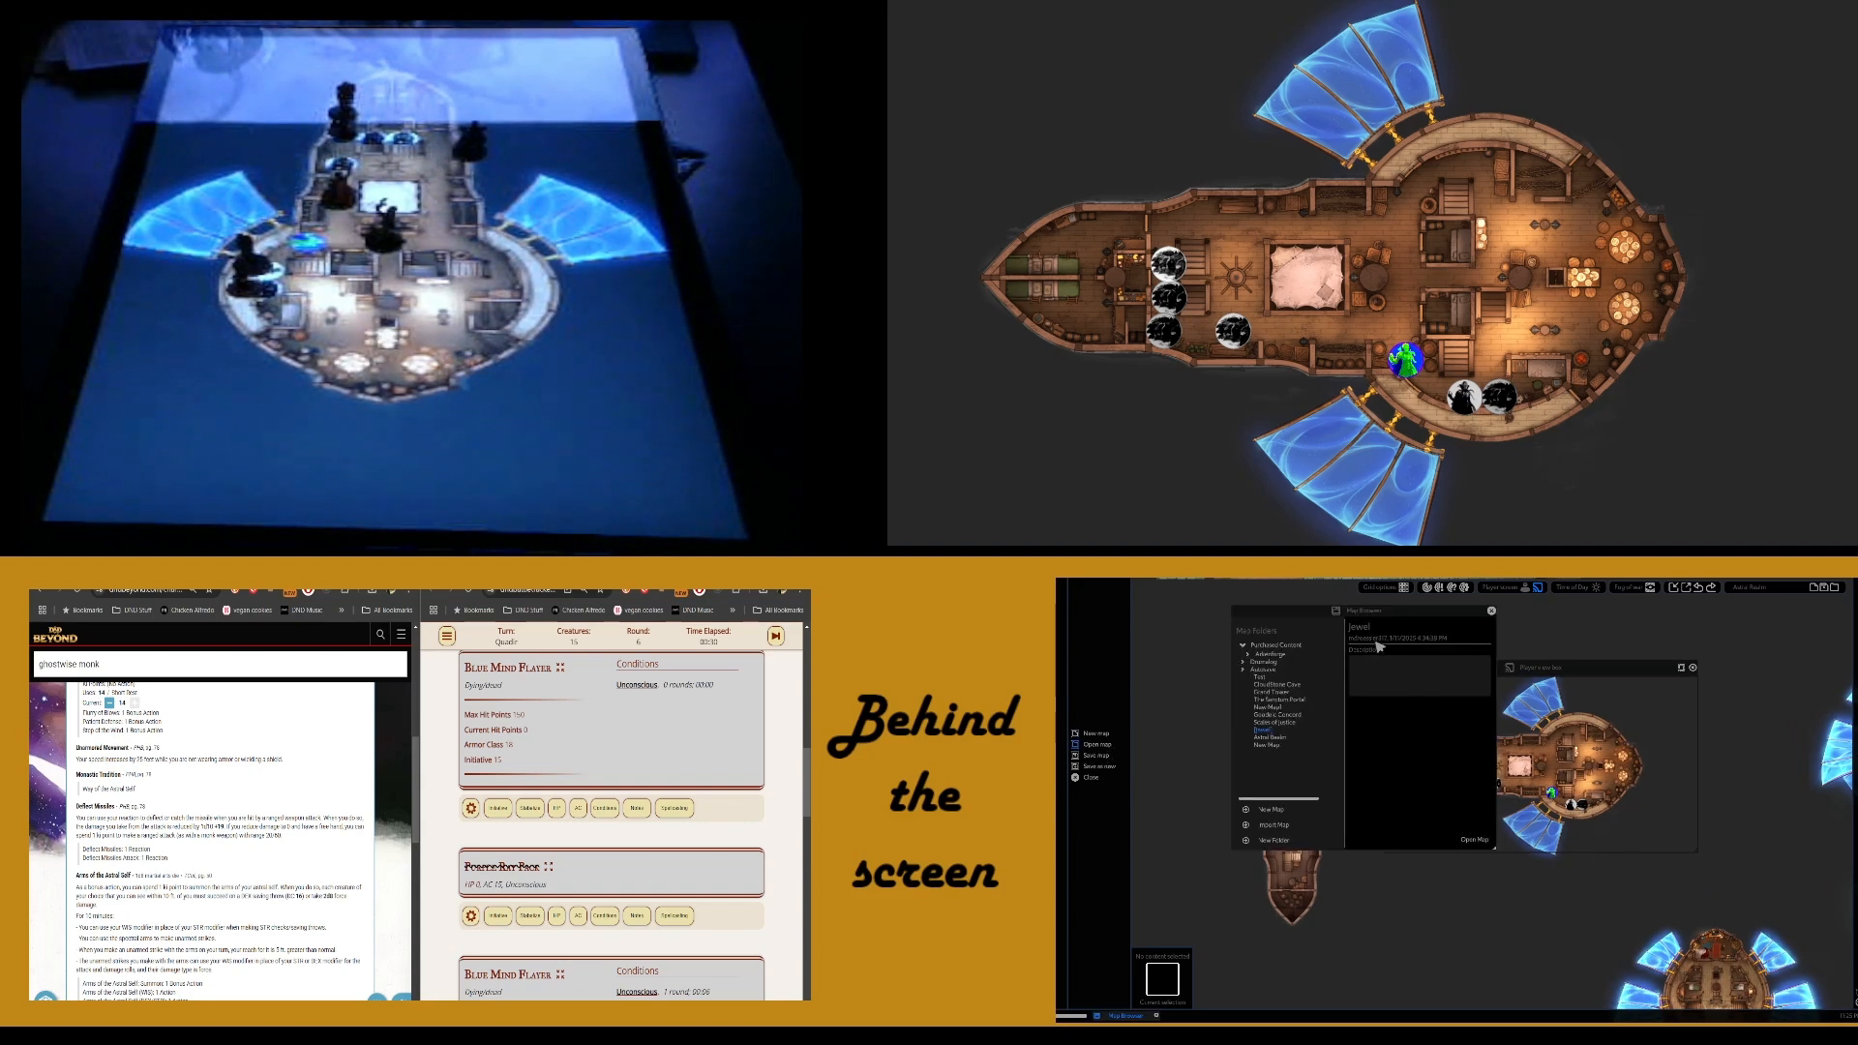
{"action": "double_click", "coordinate": [1265, 731]}
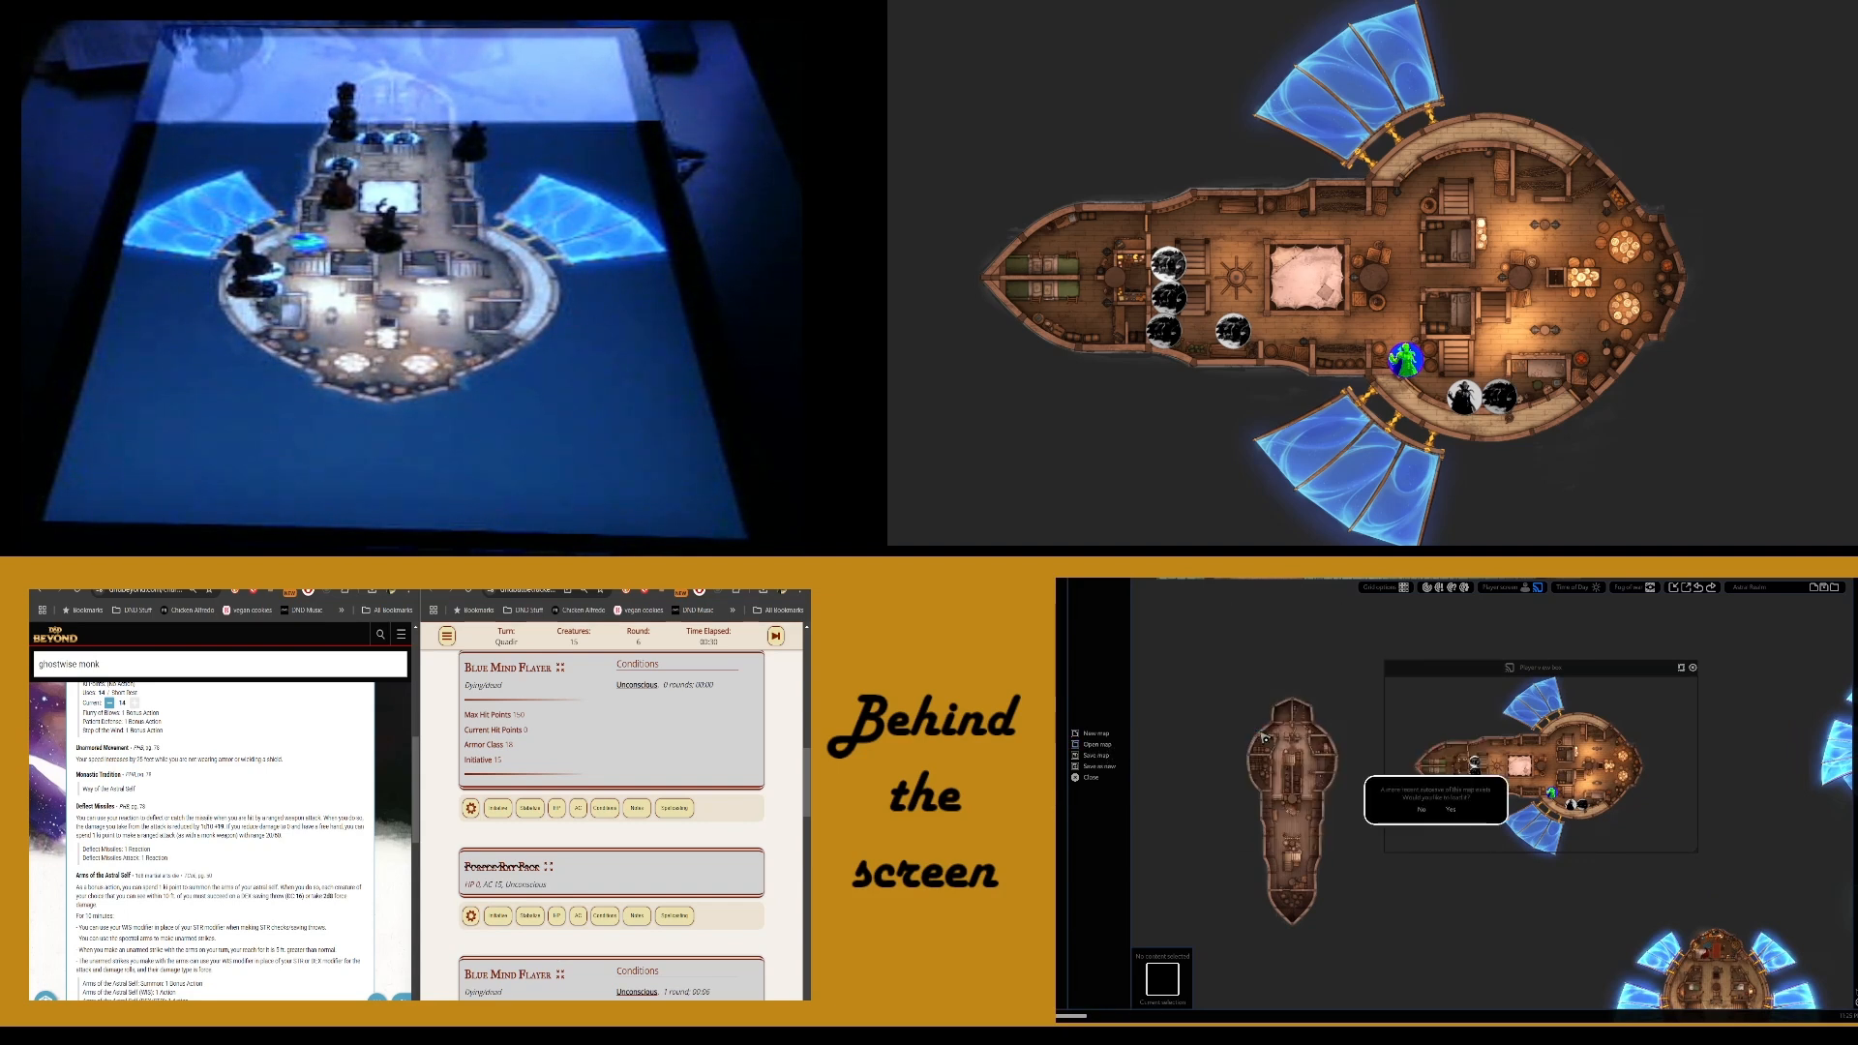
{"action": "left_click", "coordinate": [1454, 813]}
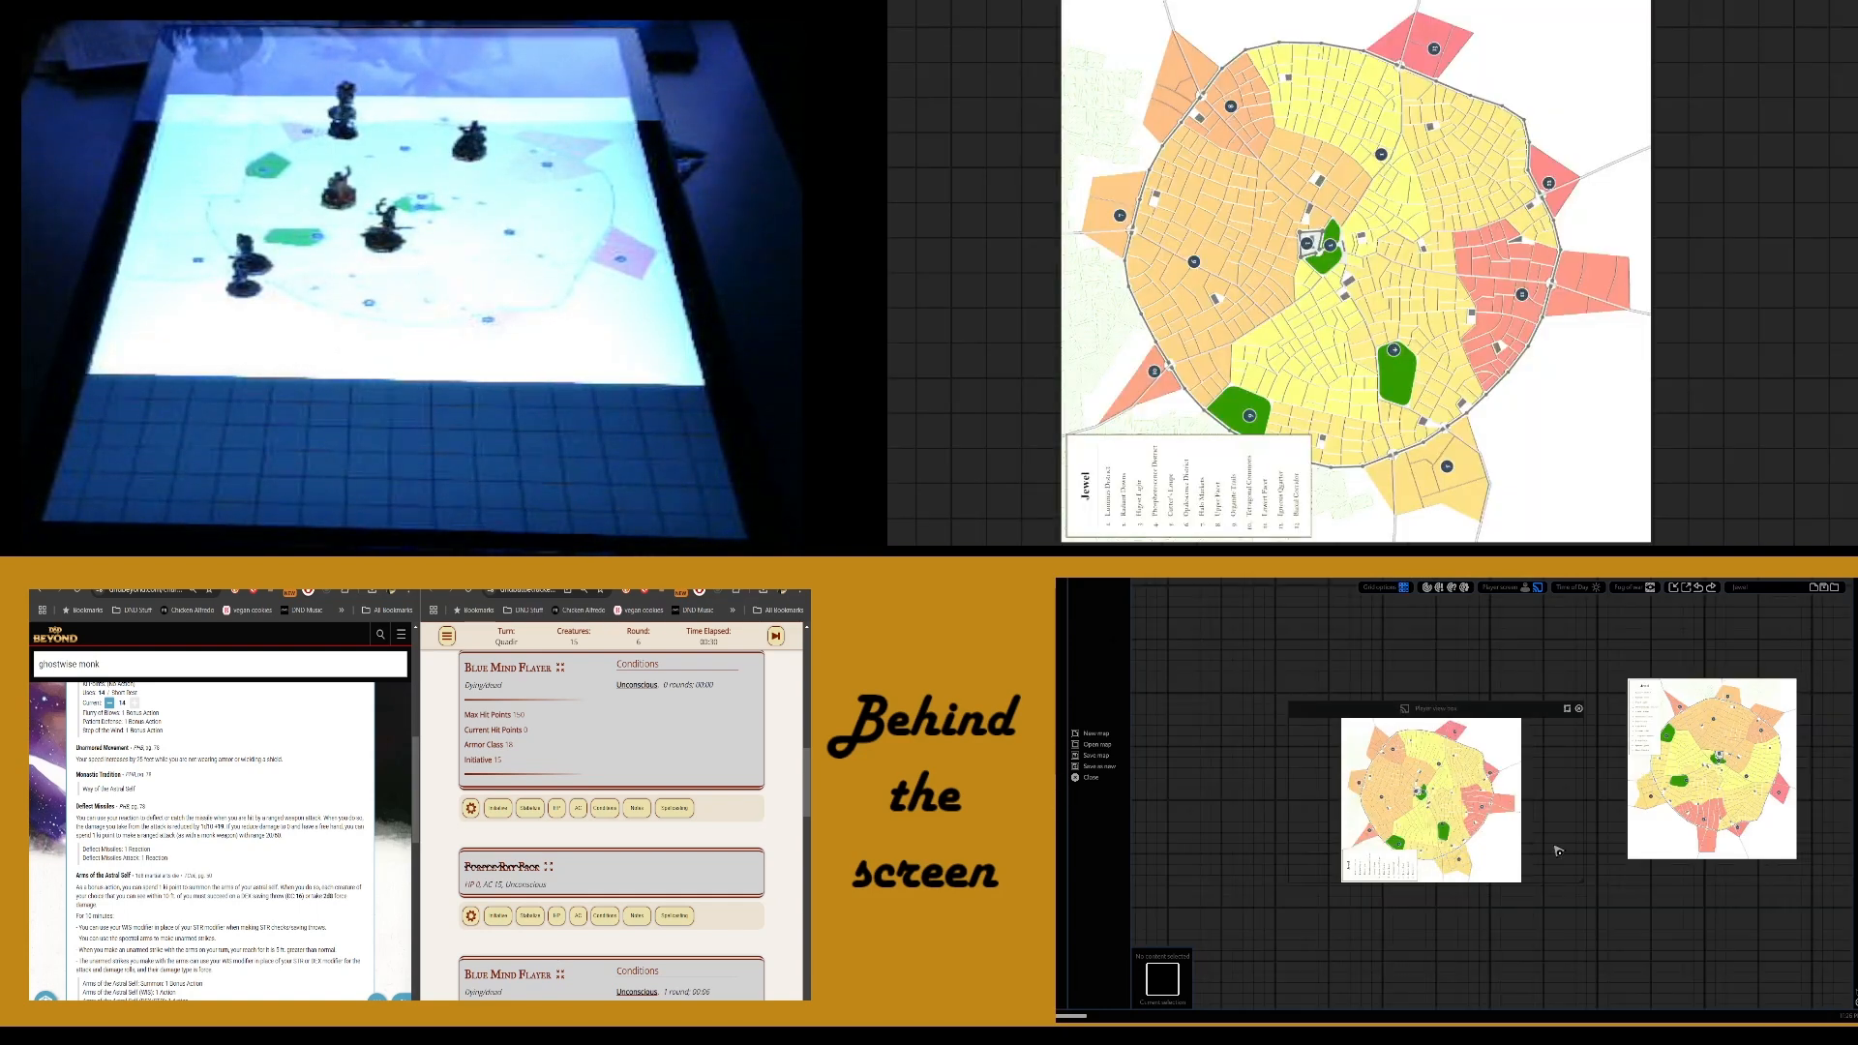
Examine the Jewel city map's districts and legend alongside the neighbouring player view
{"action": "scroll", "coordinate": [1760, 816], "scroll_direction": "up", "scroll_amount": 4}
{"action": "scroll", "coordinate": [1760, 816], "scroll_direction": "up", "scroll_amount": 3}
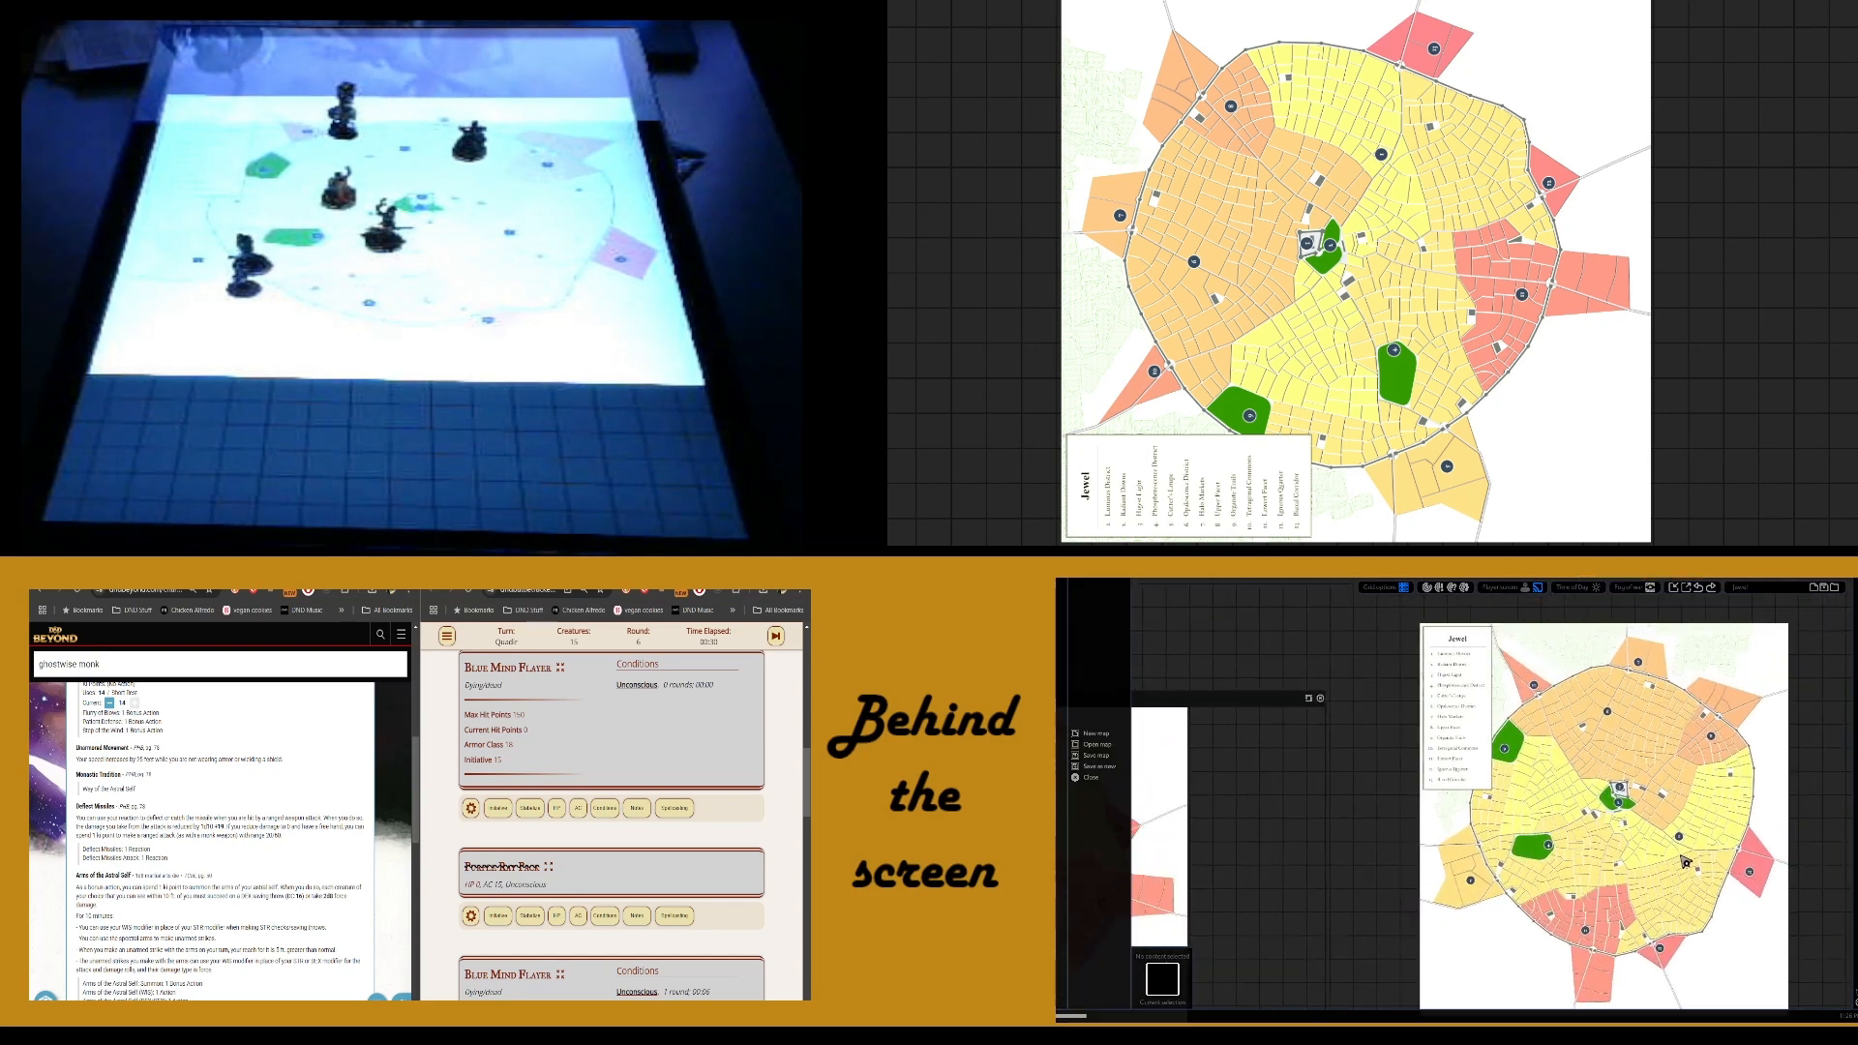
{"action": "left_click_drag", "start_coordinate": [1735, 813], "coordinate": [1663, 792]}
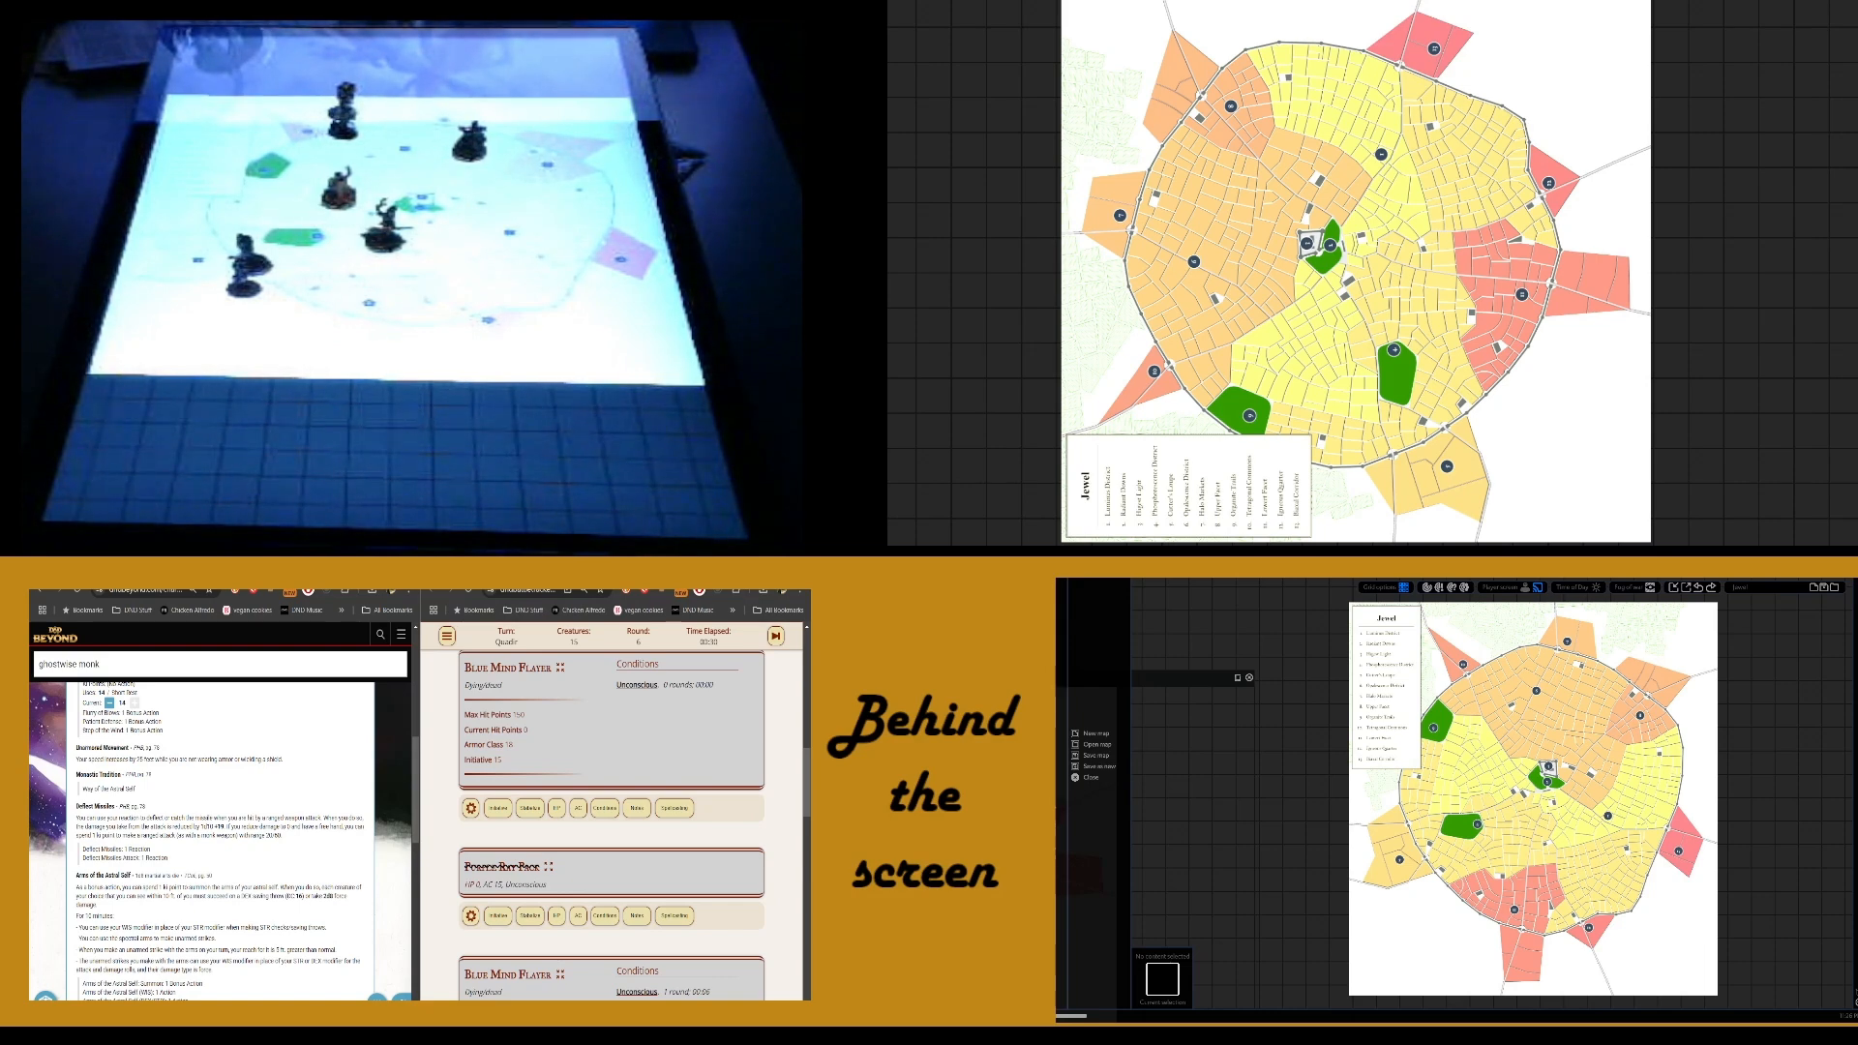
{"action": "scroll", "coordinate": [1275, 814], "scroll_direction": "down", "scroll_amount": 5}
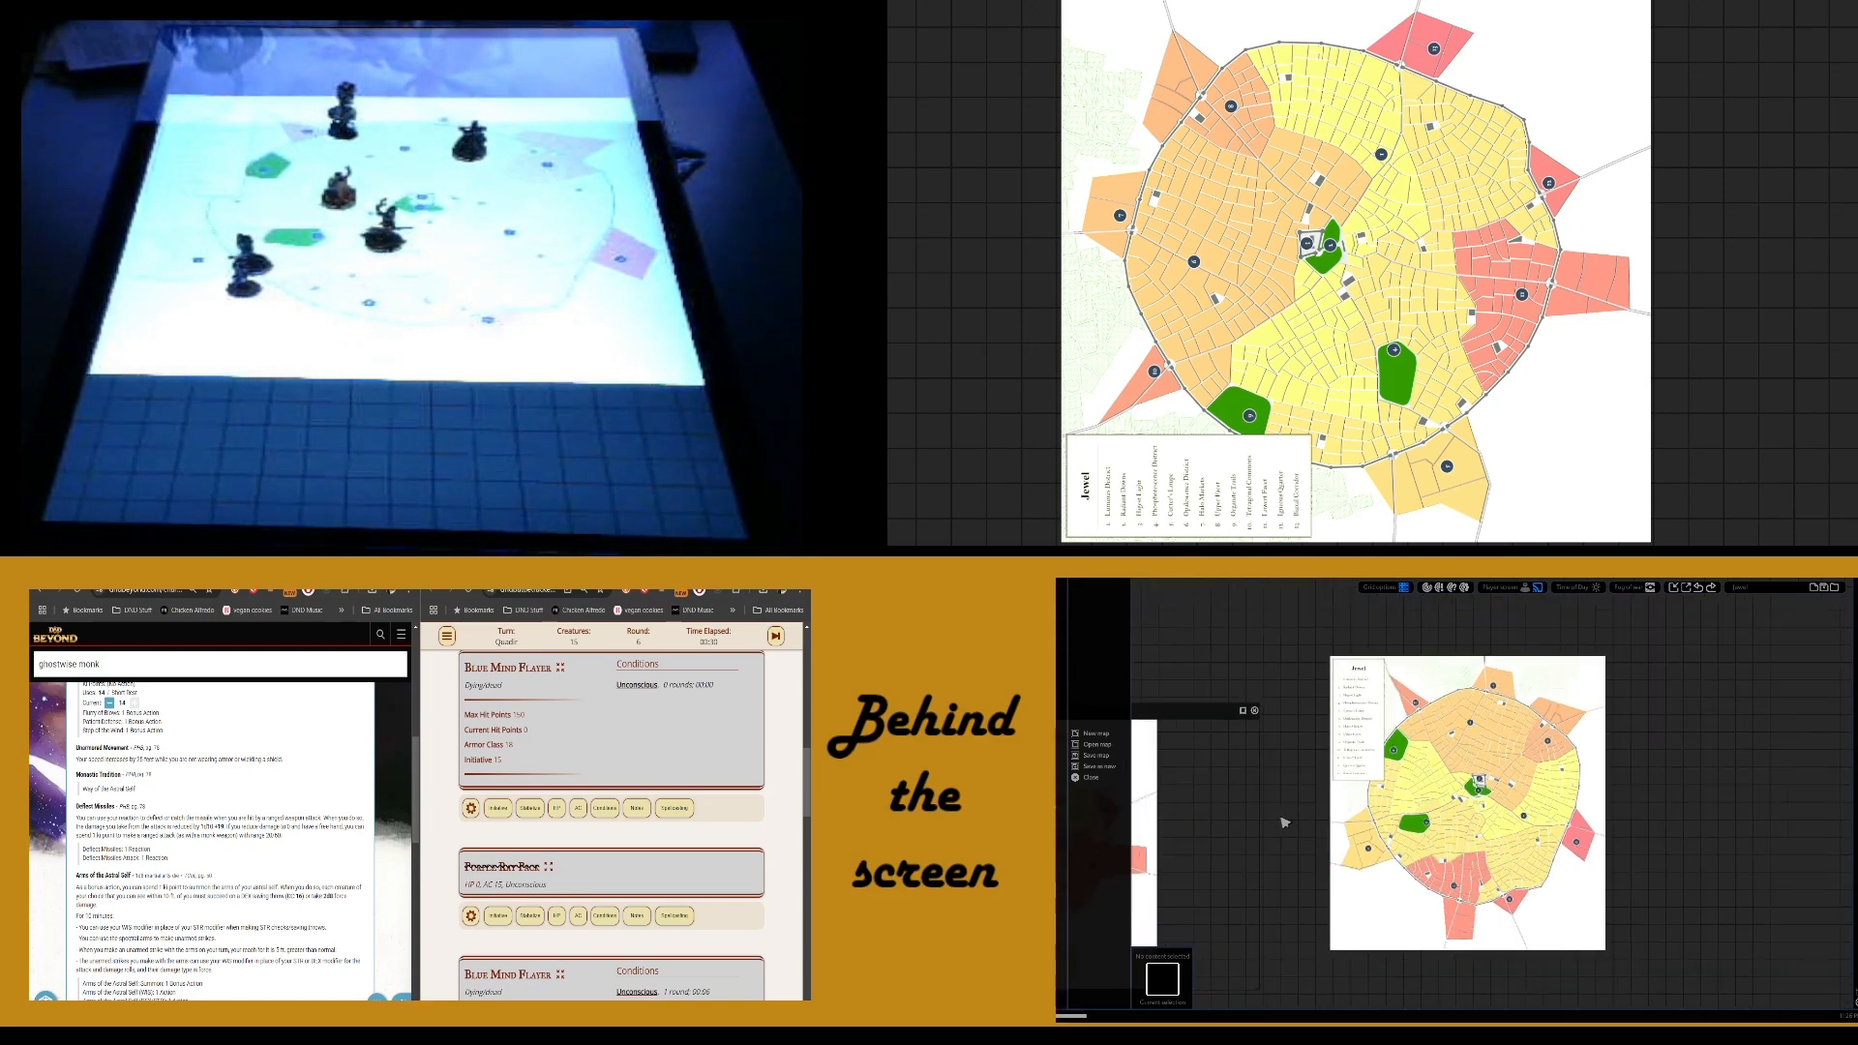
{"action": "left_click_drag", "start_coordinate": [1285, 819], "coordinate": [1395, 860]}
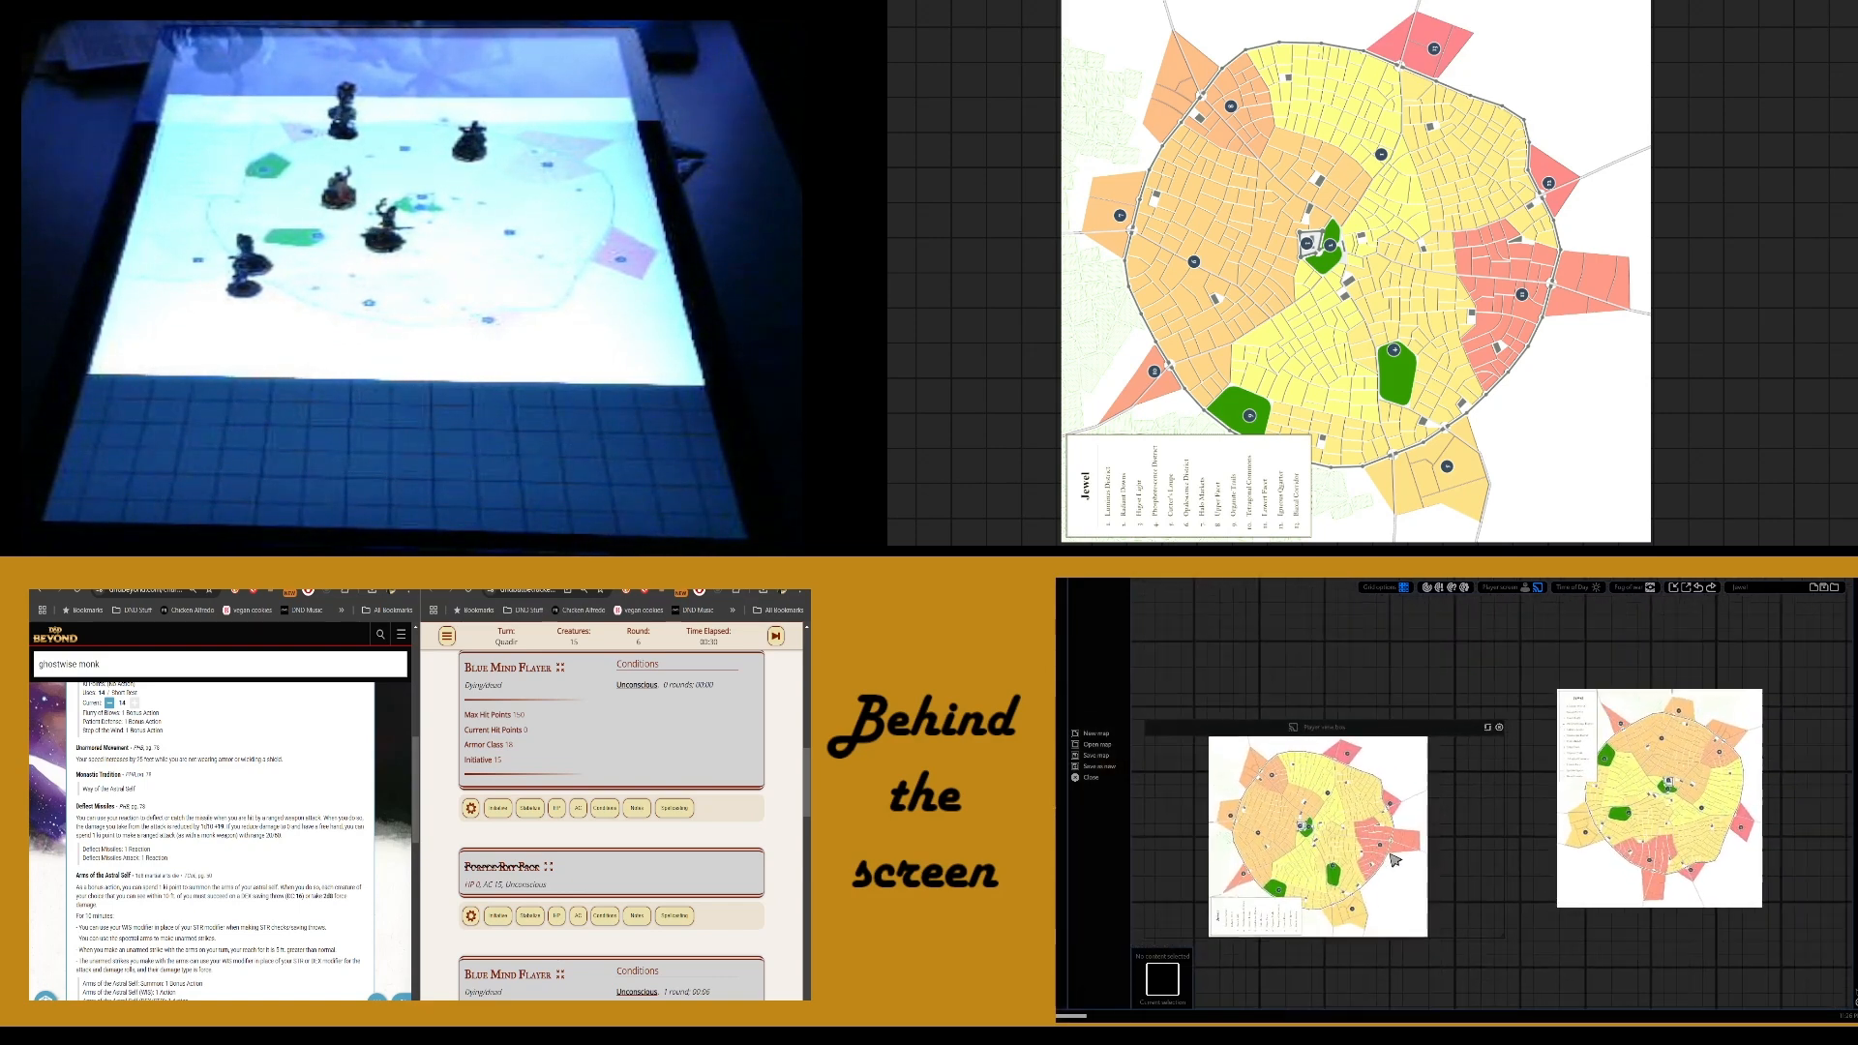
{"action": "left_click_drag", "start_coordinate": [1656, 767], "coordinate": [1647, 770]}
{"action": "left_click_drag", "start_coordinate": [1535, 840], "coordinate": [1515, 796]}
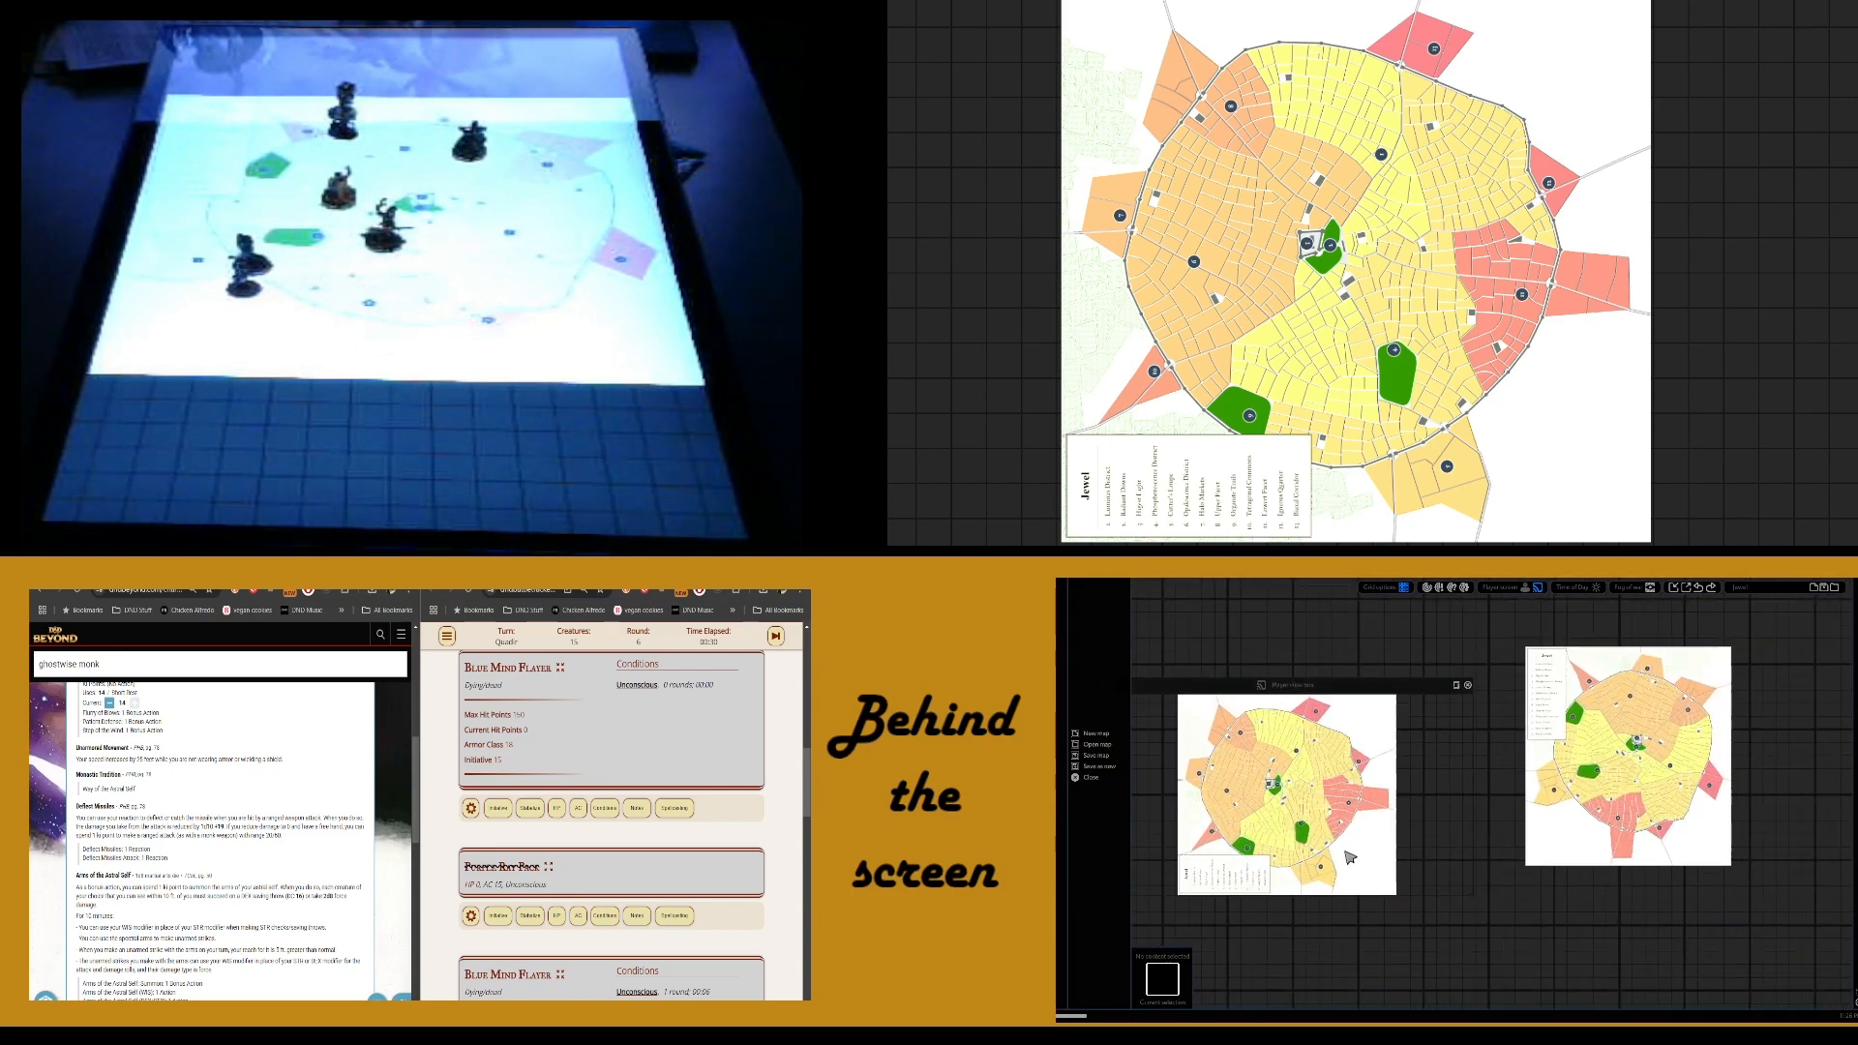